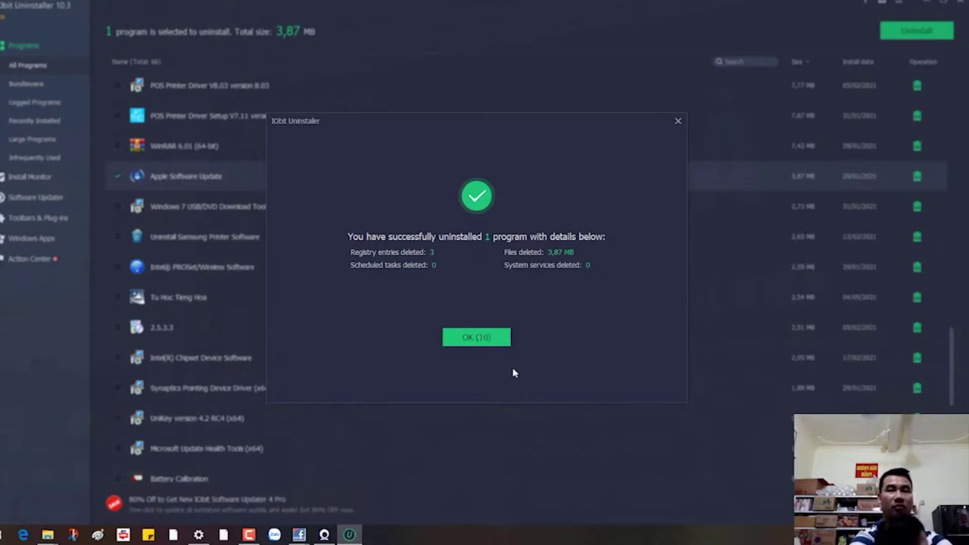
Uninstall SimpleTiktokV2 0.0.0 (x64) with a restore point and acknowledge the success report.
{"action": "left_click", "coordinate": [493, 341]}
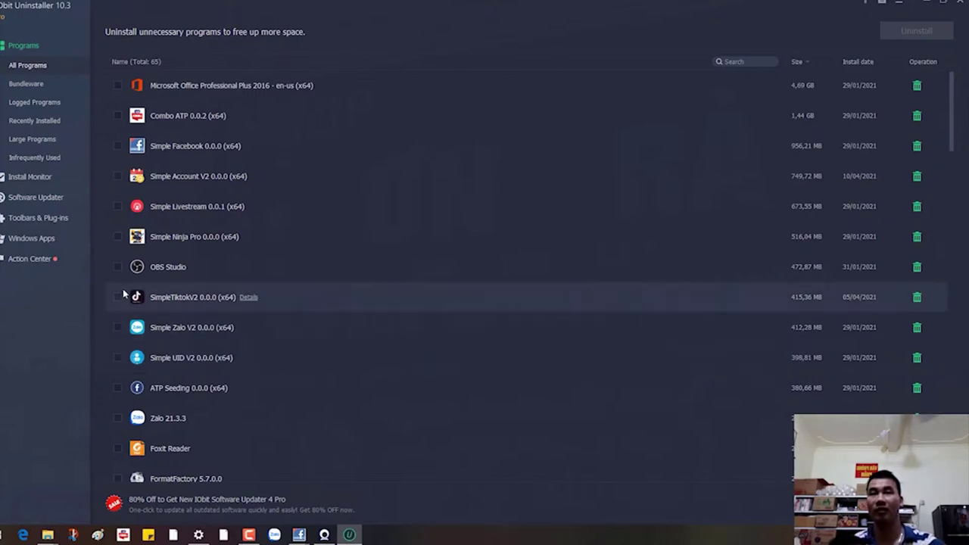
{"action": "left_click", "coordinate": [117, 300]}
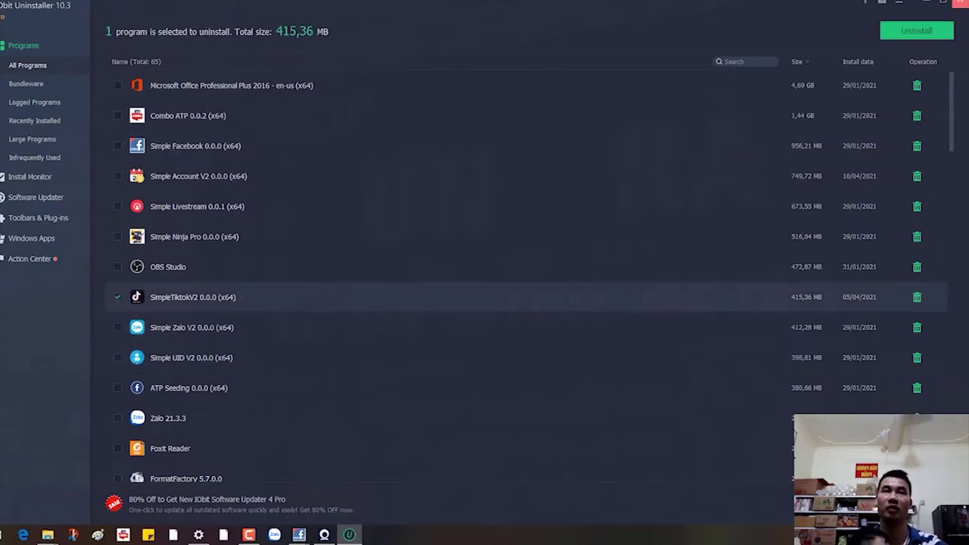
{"action": "left_click", "coordinate": [886, 37]}
{"action": "left_click", "coordinate": [530, 349]}
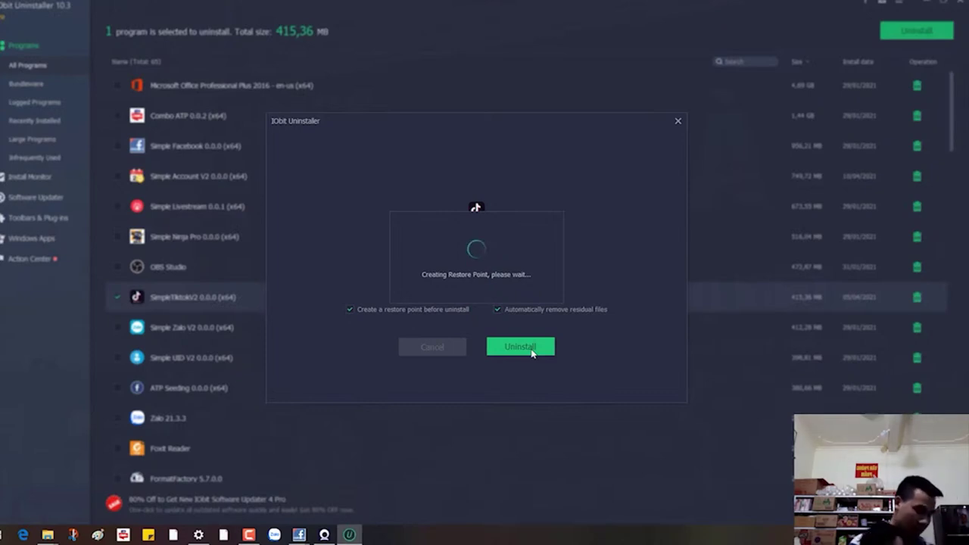
{"action": "left_click", "coordinate": [531, 351]}
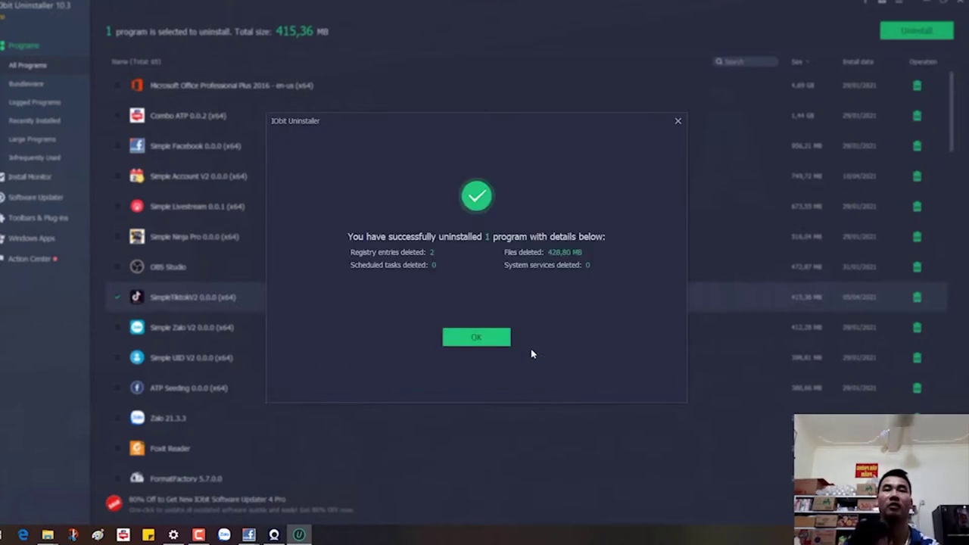
{"action": "left_click", "coordinate": [476, 339]}
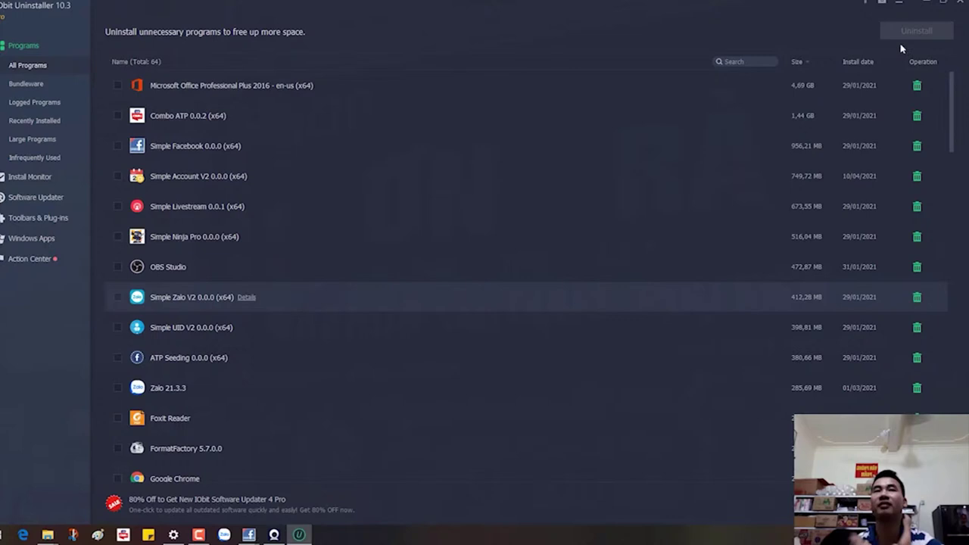
Uninstall Simple Zalo V2 0.0.0 (x64), clear its leftovers, and dismiss the success report.
{"action": "key", "text": "space"}
{"action": "left_click", "coordinate": [916, 30]}
{"action": "left_click", "coordinate": [550, 346]}
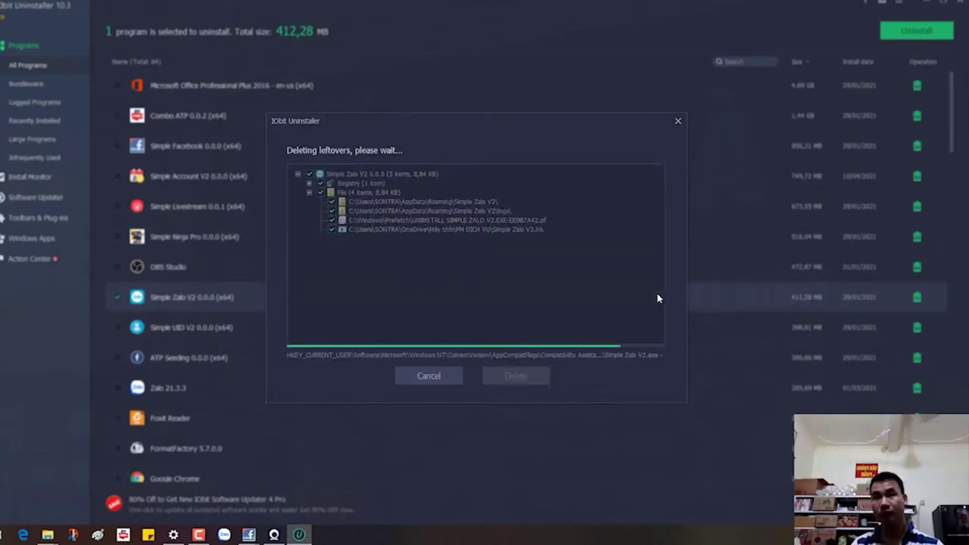
{"action": "left_click", "coordinate": [447, 337]}
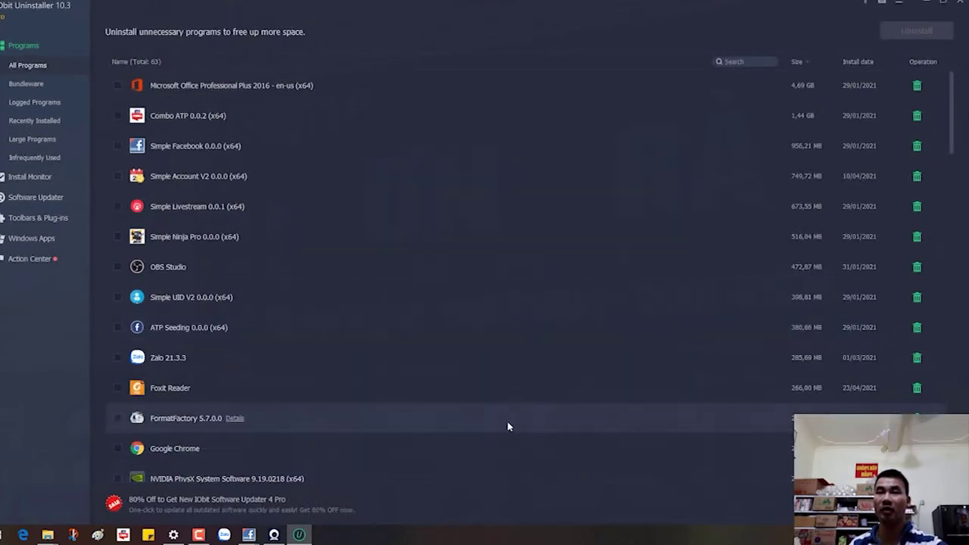
Select IObit Driver Booster 8.2.0.314 in the list and confirm its uninstall.
{"action": "scroll", "coordinate": [503, 445], "scroll_direction": "down", "scroll_amount": 2}
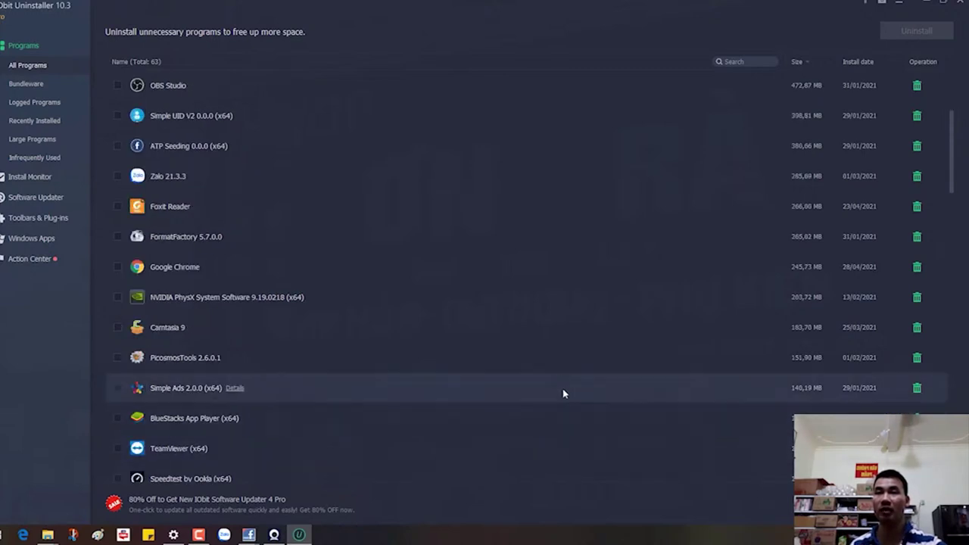
{"action": "scroll", "coordinate": [559, 386], "scroll_direction": "down", "scroll_amount": 2}
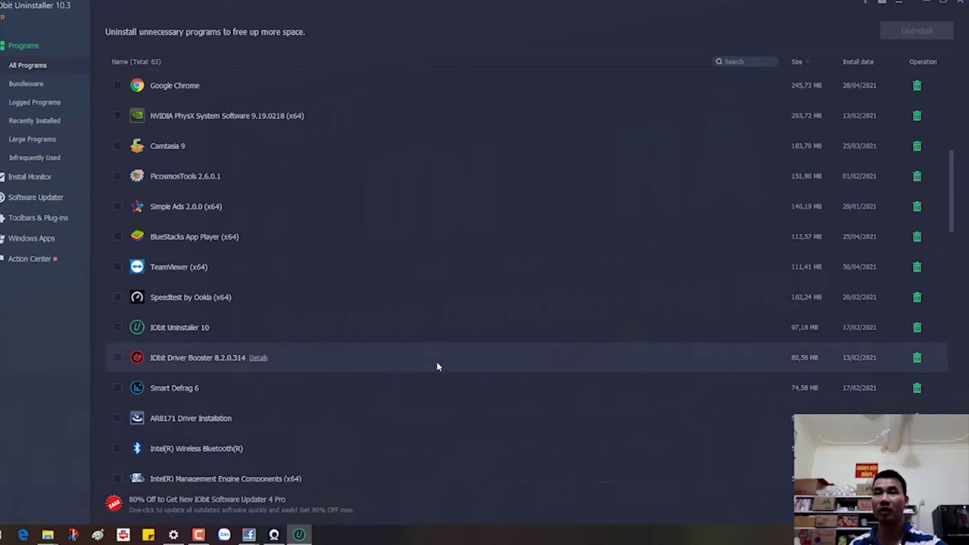
{"action": "left_click", "coordinate": [118, 359]}
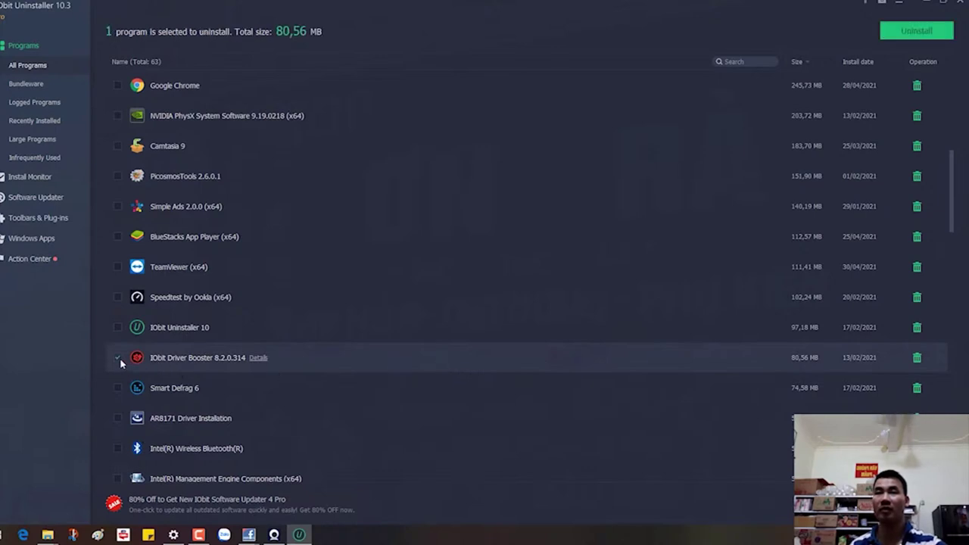
{"action": "left_click", "coordinate": [931, 31]}
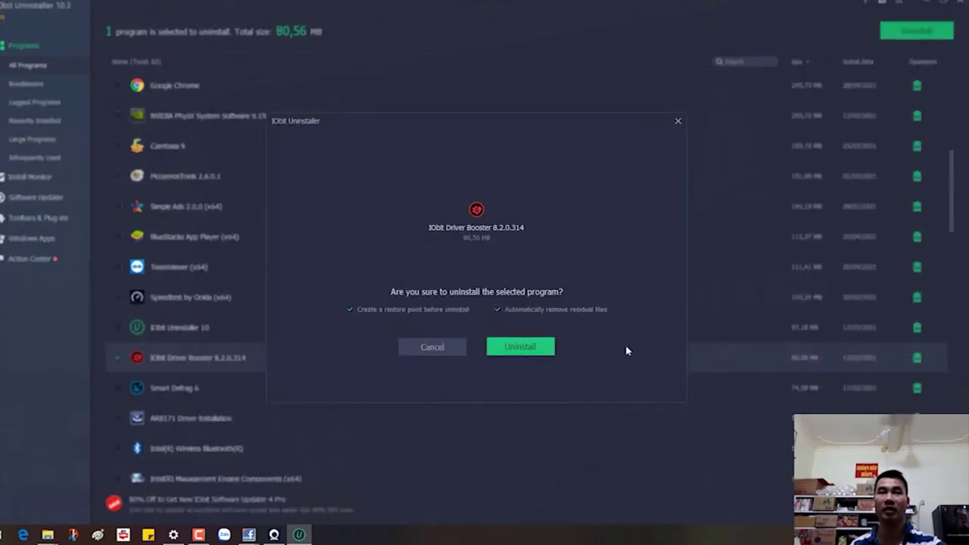
{"action": "left_click", "coordinate": [534, 349]}
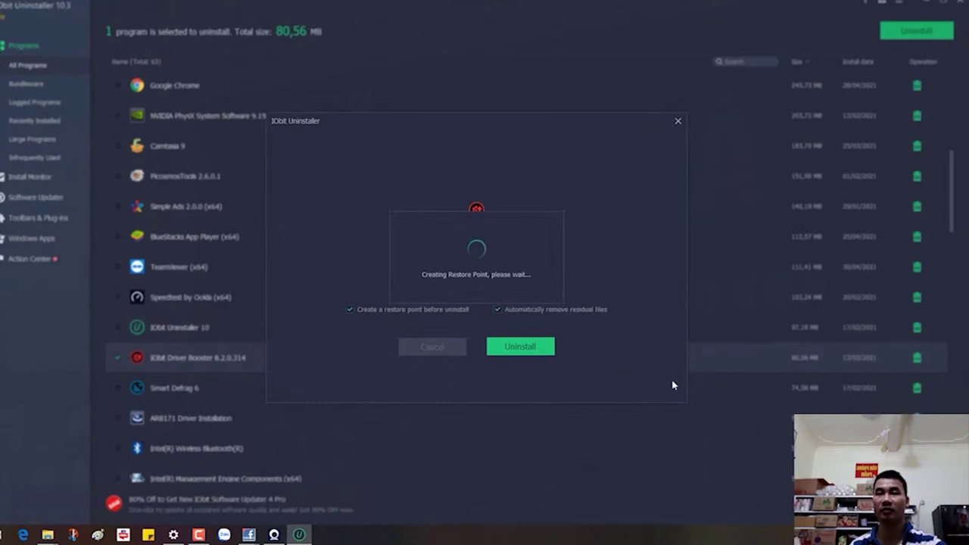
Agree in Driver Booster's own prompt to completely remove it and its components.
{"action": "left_click", "coordinate": [198, 534]}
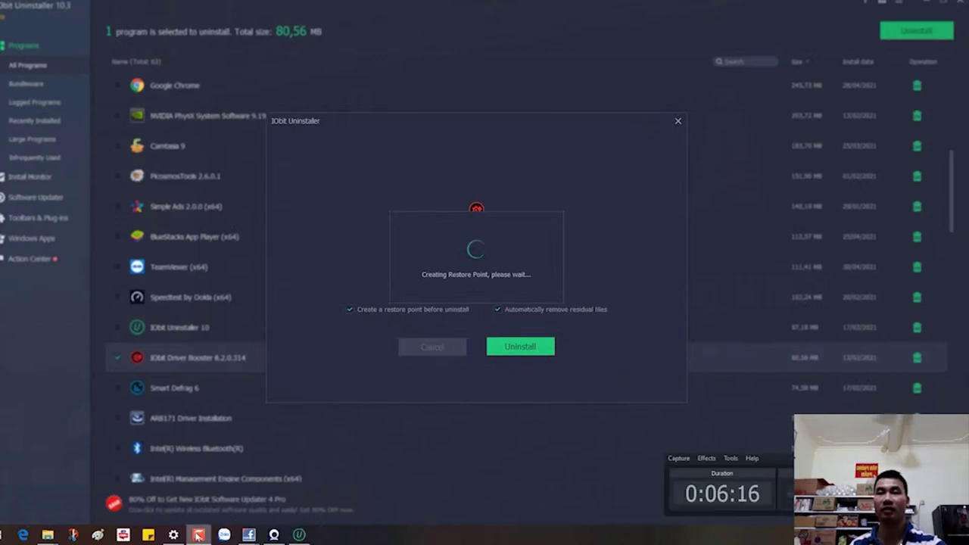
{"action": "left_click", "coordinate": [299, 535]}
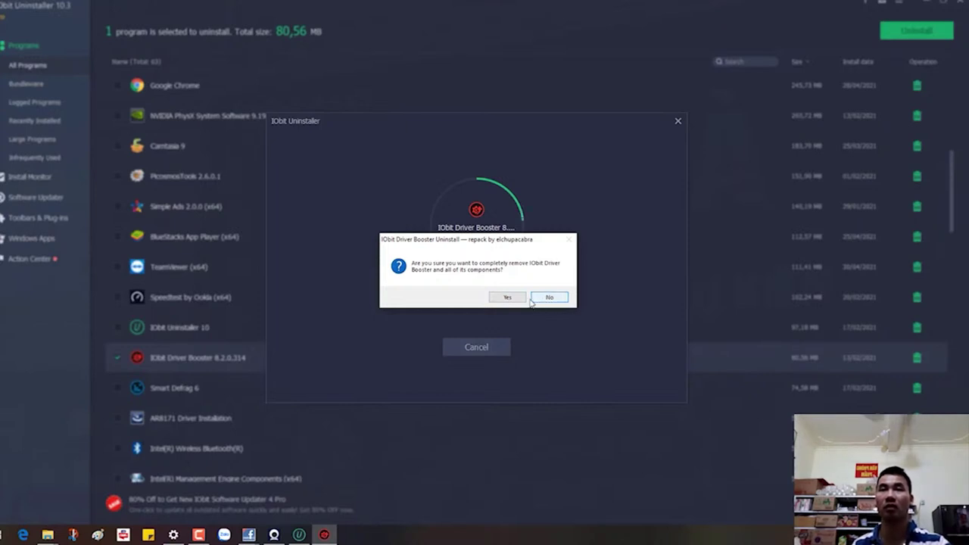
{"action": "left_click", "coordinate": [507, 297]}
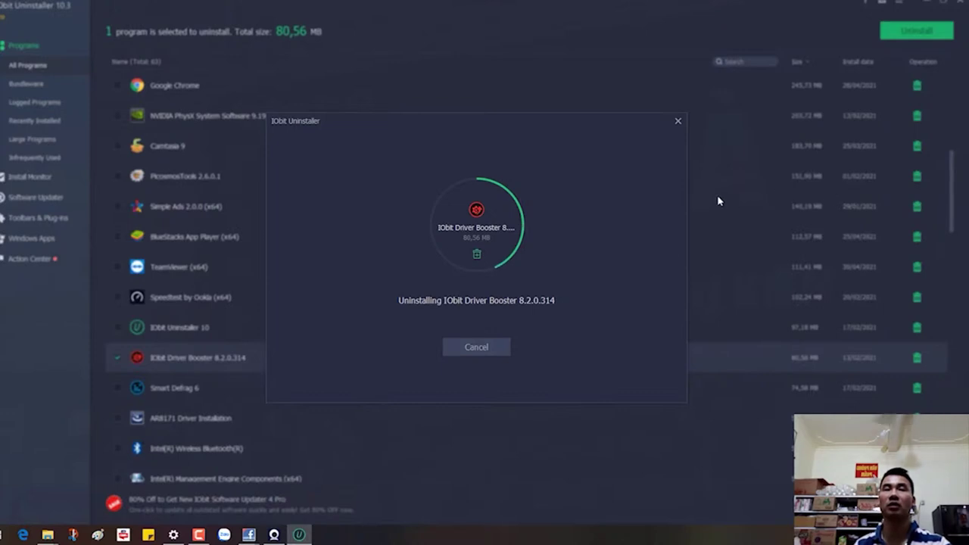
{"action": "mouse_move", "coordinate": [251, 536]}
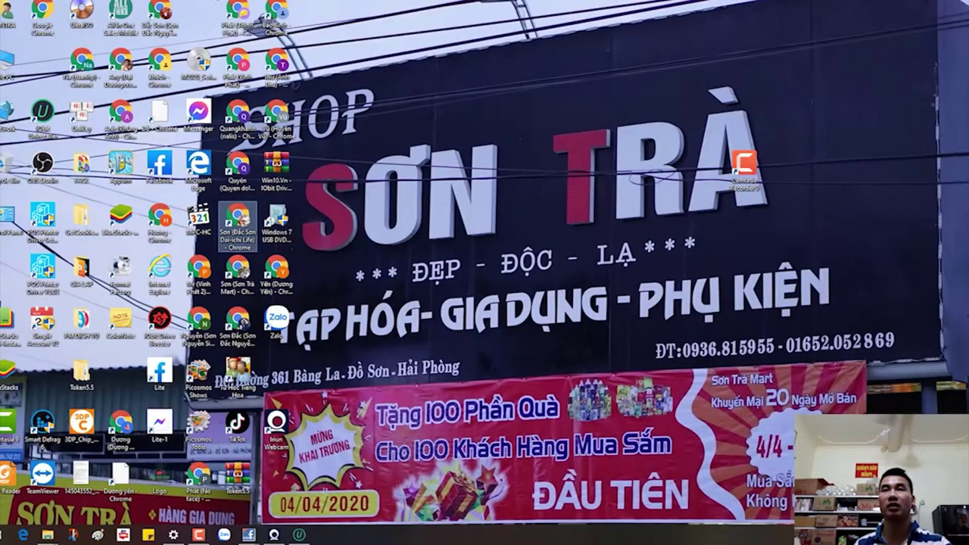
Launch Chrome maximized, open a window for another profile, then close Chrome.
{"action": "double_click", "coordinate": [170, 18]}
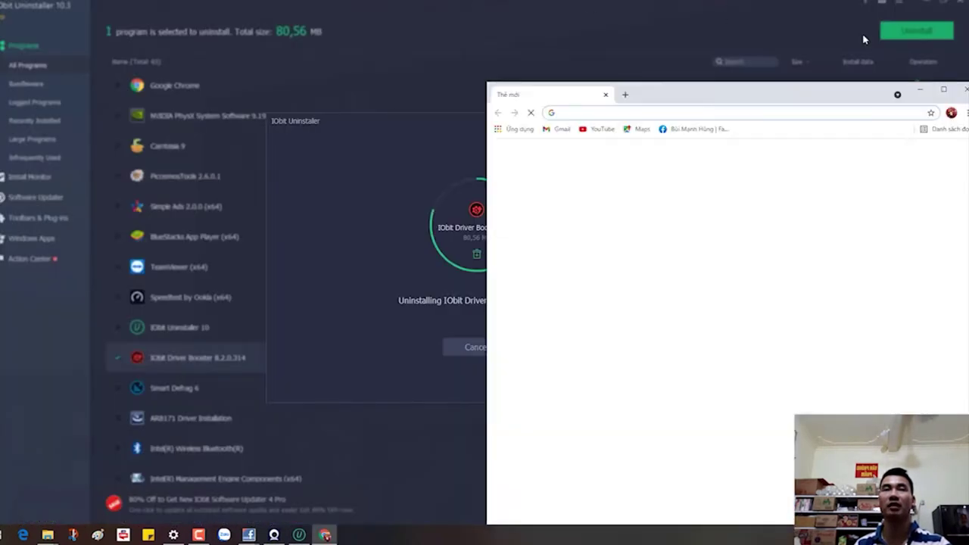
{"action": "left_click", "coordinate": [943, 90]}
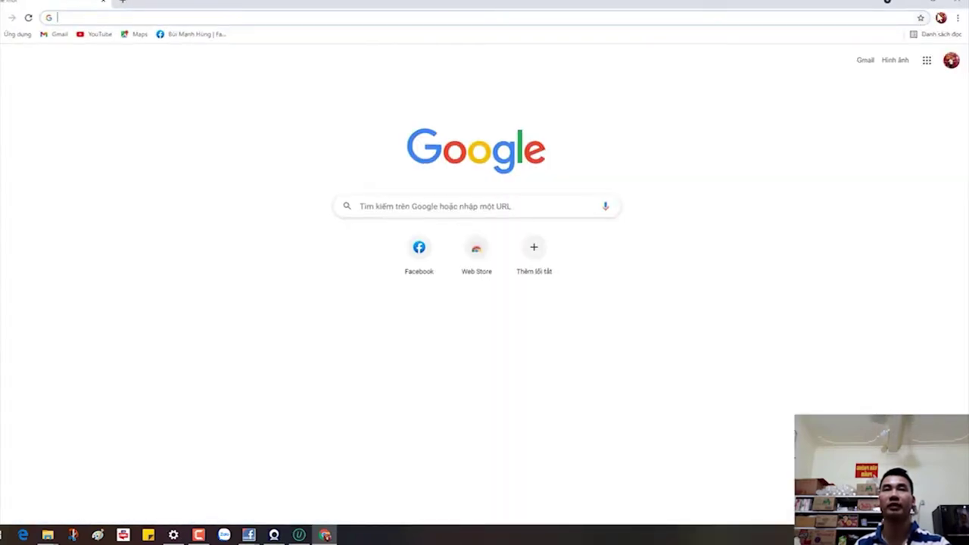
{"action": "left_click", "coordinate": [941, 17]}
{"action": "scroll", "coordinate": [871, 318], "scroll_direction": "down", "scroll_amount": 1}
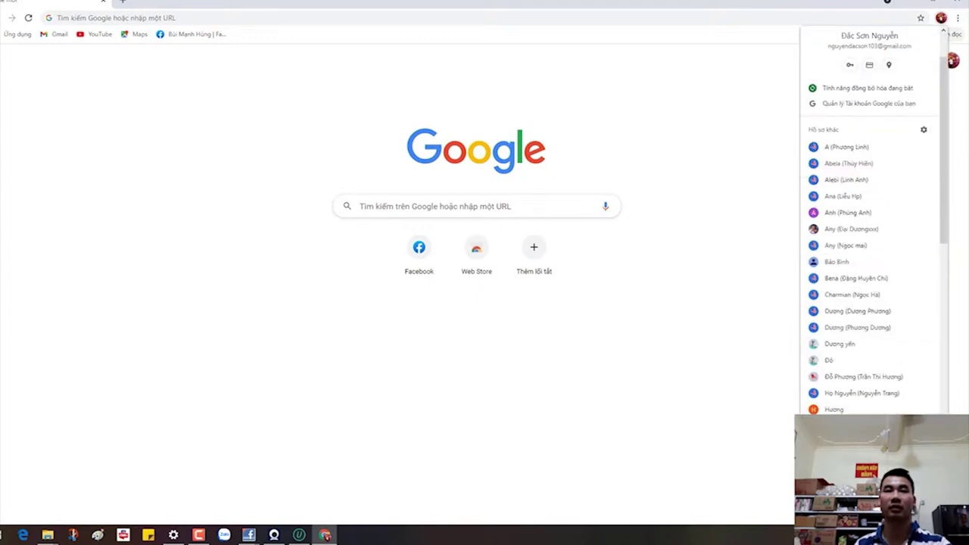
{"action": "scroll", "coordinate": [872, 303], "scroll_direction": "down", "scroll_amount": 1}
{"action": "scroll", "coordinate": [856, 384], "scroll_direction": "down", "scroll_amount": 3}
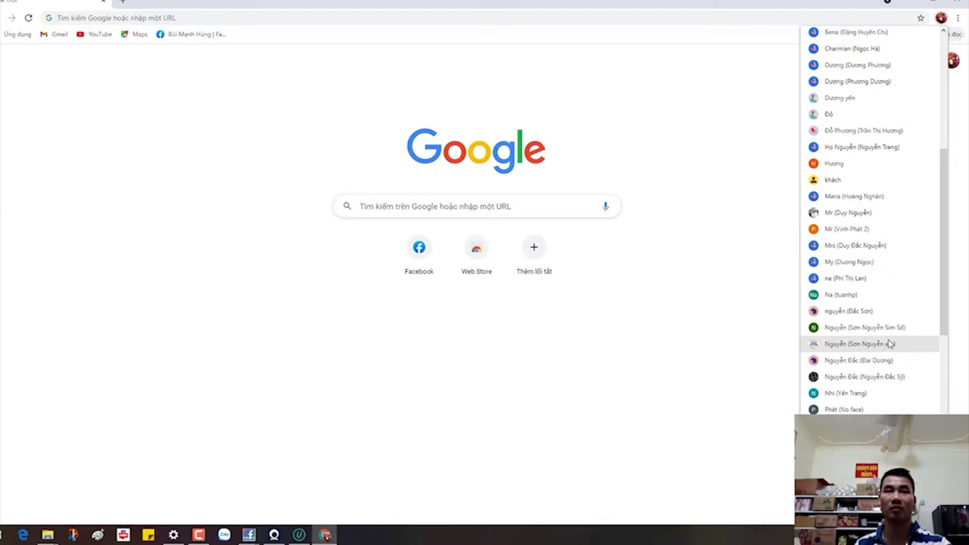
{"action": "scroll", "coordinate": [863, 371], "scroll_direction": "down", "scroll_amount": 1}
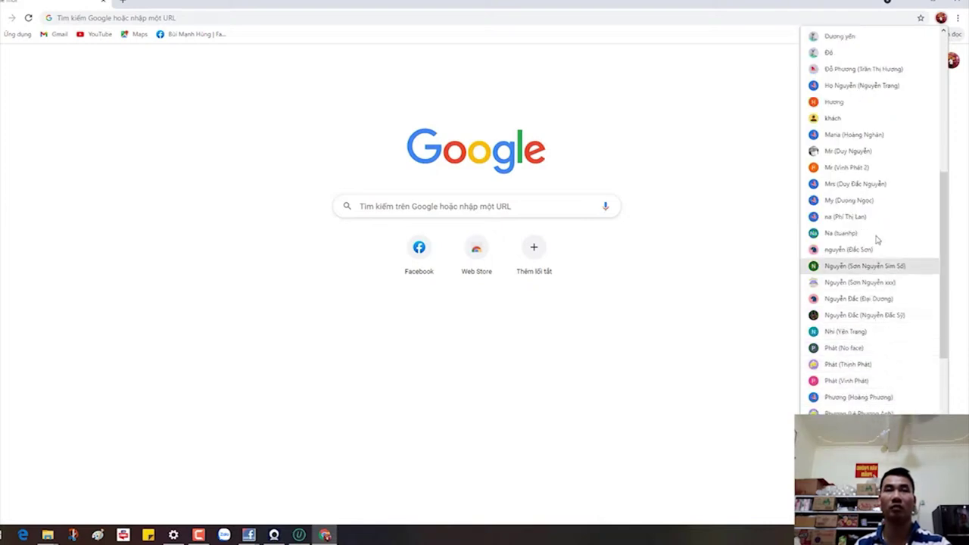
{"action": "scroll", "coordinate": [878, 284], "scroll_direction": "down", "scroll_amount": 4}
{"action": "left_click", "coordinate": [860, 396]}
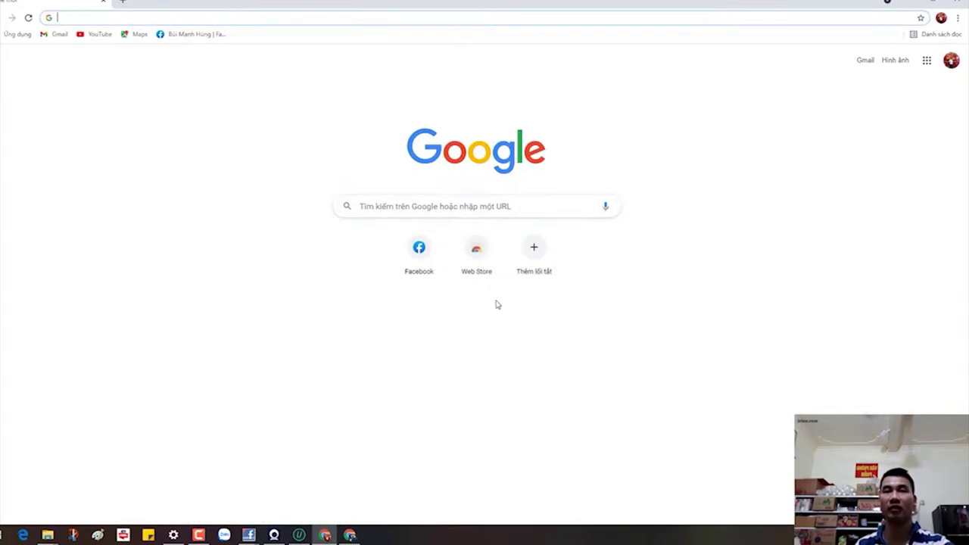
{"action": "left_click", "coordinate": [959, 2]}
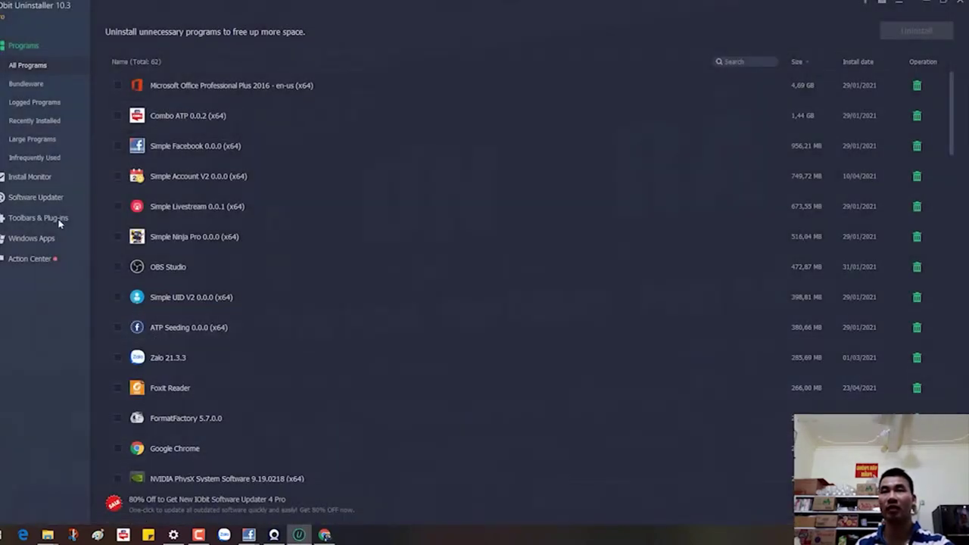
View Internet Explorer's and Google Chrome's plug-ins (7 for Chrome), then the Windows Apps list.
{"action": "left_click", "coordinate": [38, 217]}
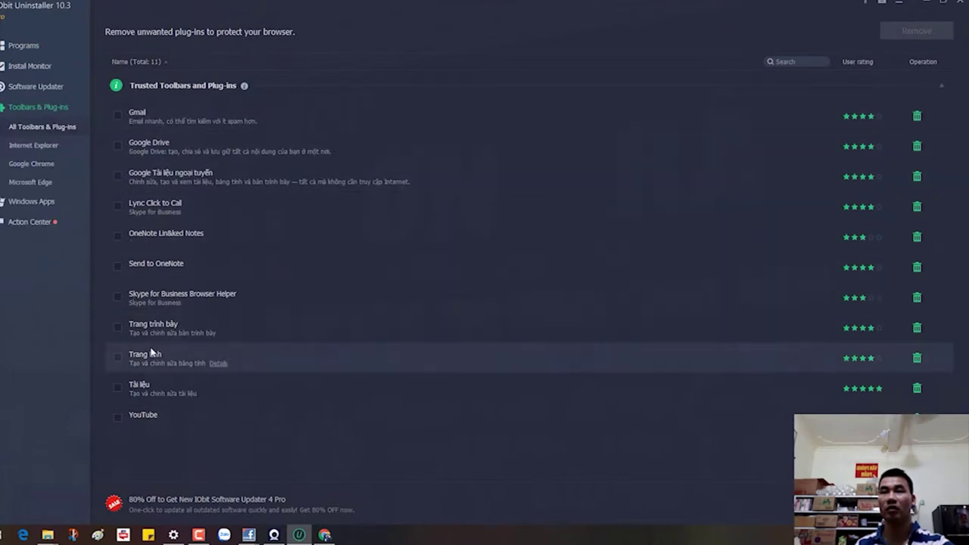
{"action": "left_click", "coordinate": [24, 145]}
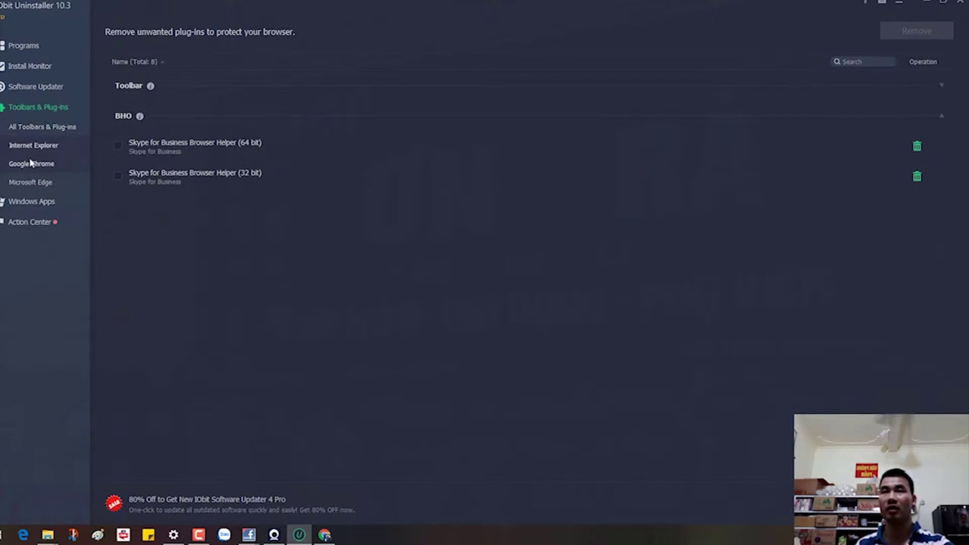
{"action": "left_click", "coordinate": [30, 163]}
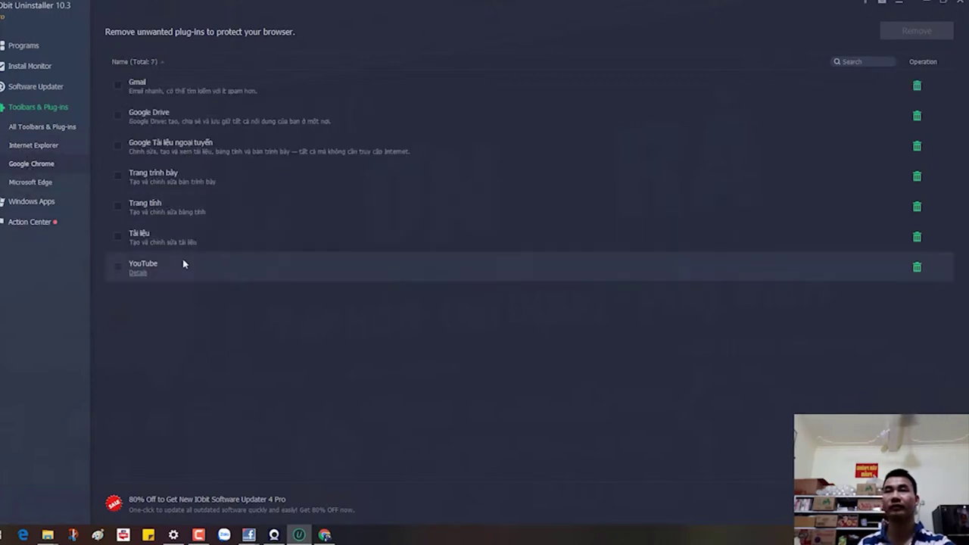
{"action": "left_click", "coordinate": [29, 202]}
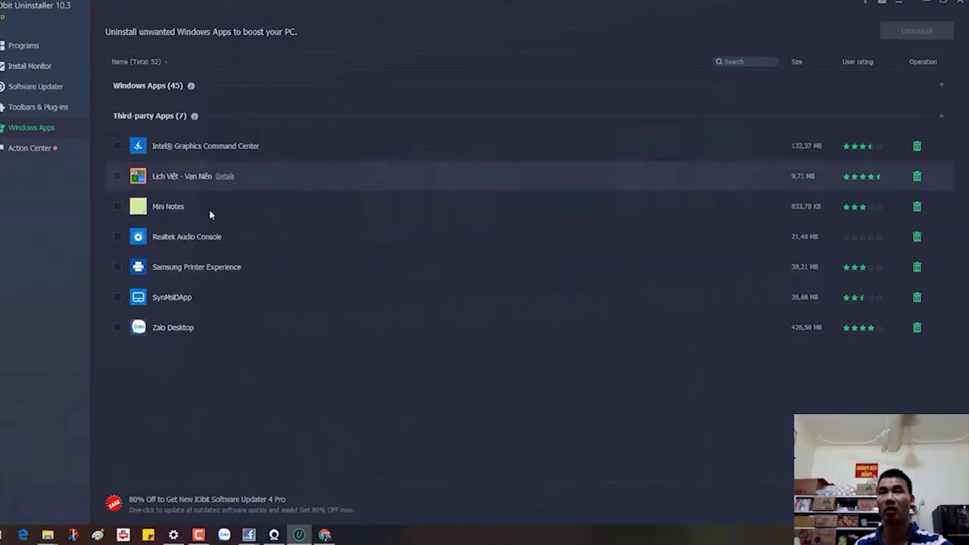
Look over Install Monitor and Software Updater, then return to All Programs (62 entries).
{"action": "left_click", "coordinate": [12, 151]}
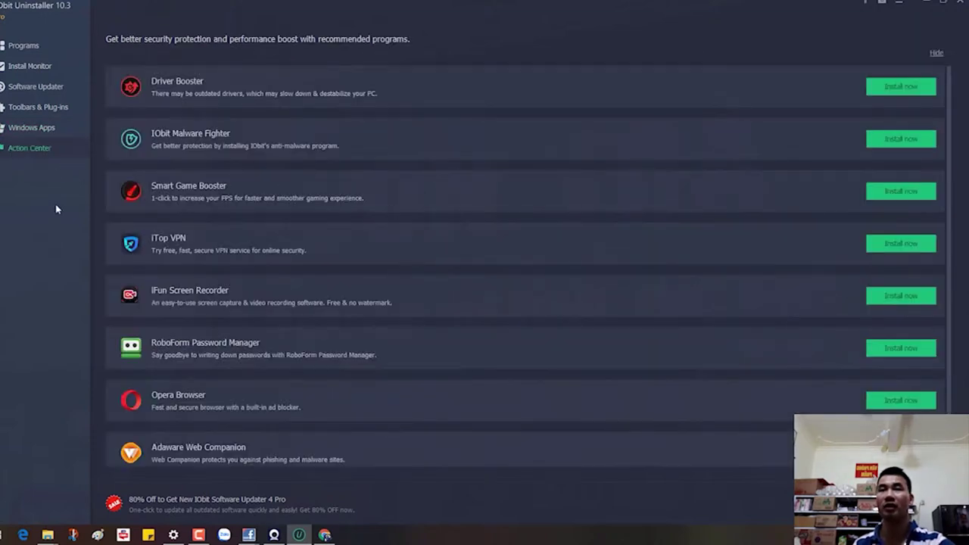
{"action": "left_click", "coordinate": [28, 67]}
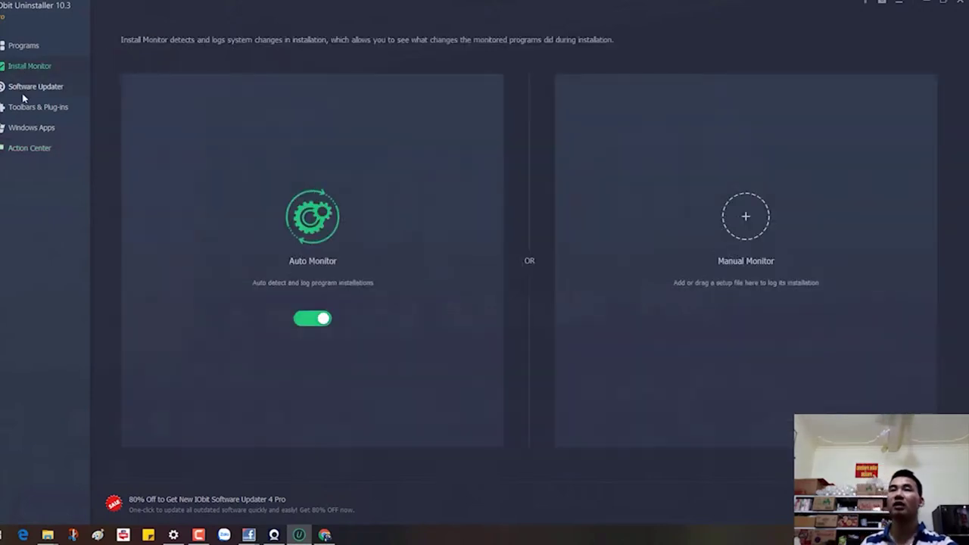
{"action": "left_click", "coordinate": [22, 91]}
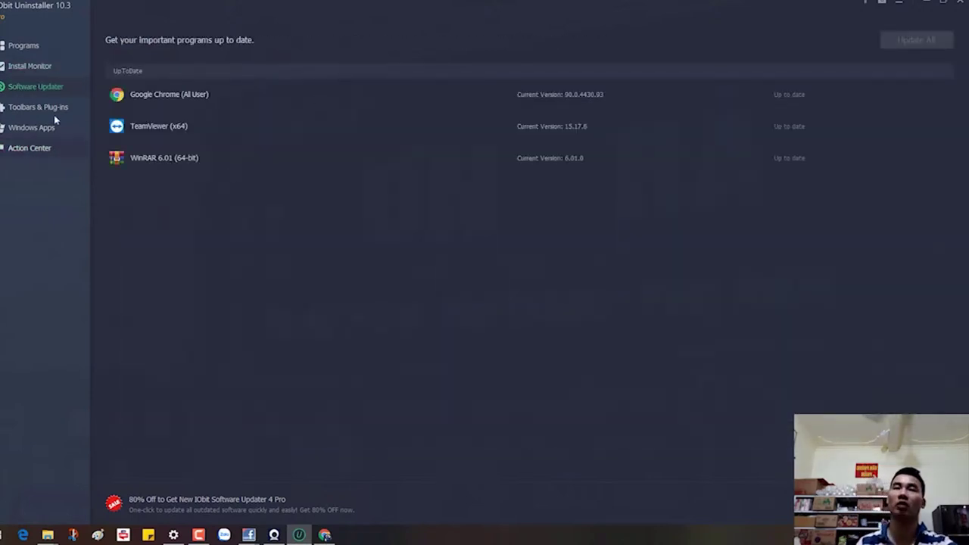
{"action": "left_click", "coordinate": [23, 46]}
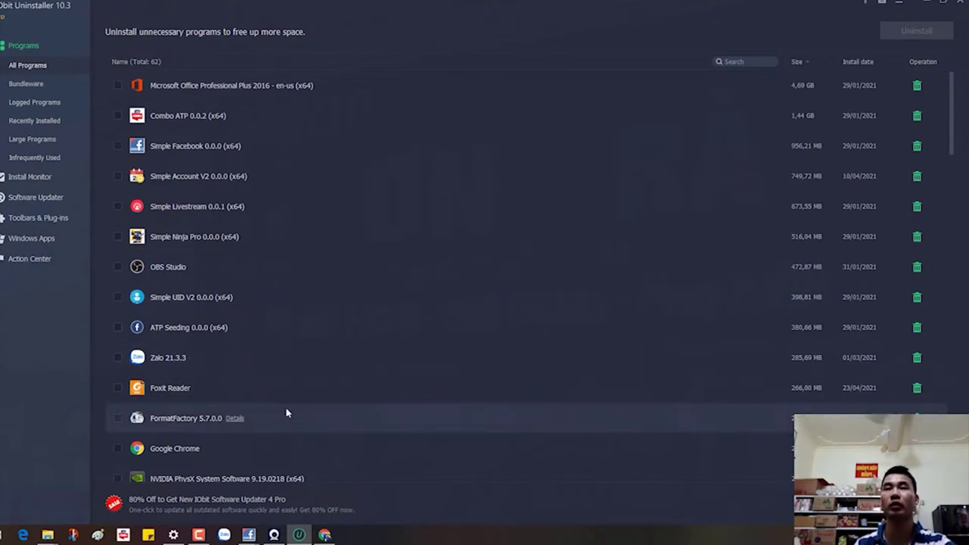
Scroll down through the 62-program list to the Visual C++ redistributables and back up.
{"action": "scroll", "coordinate": [303, 399], "scroll_direction": "down", "scroll_amount": 2}
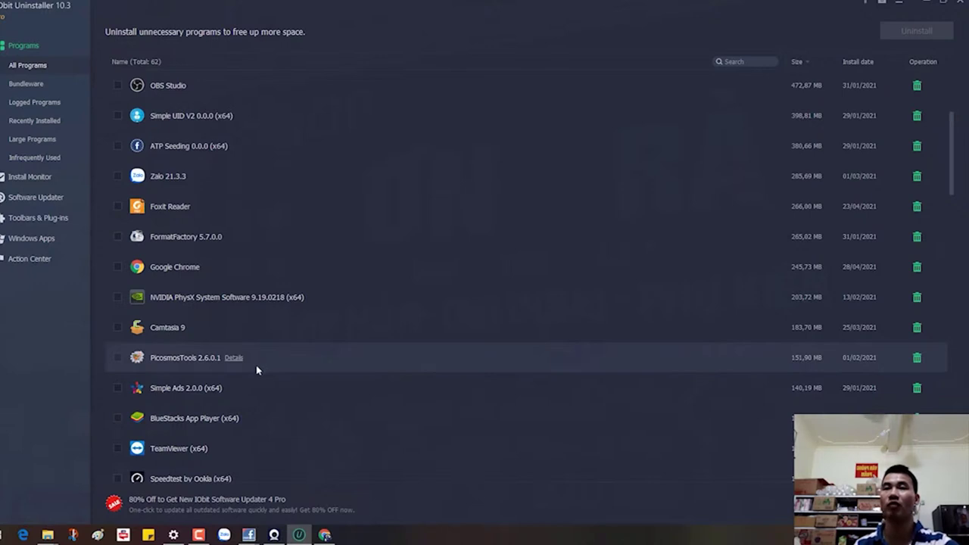
{"action": "scroll", "coordinate": [229, 428], "scroll_direction": "down", "scroll_amount": 2}
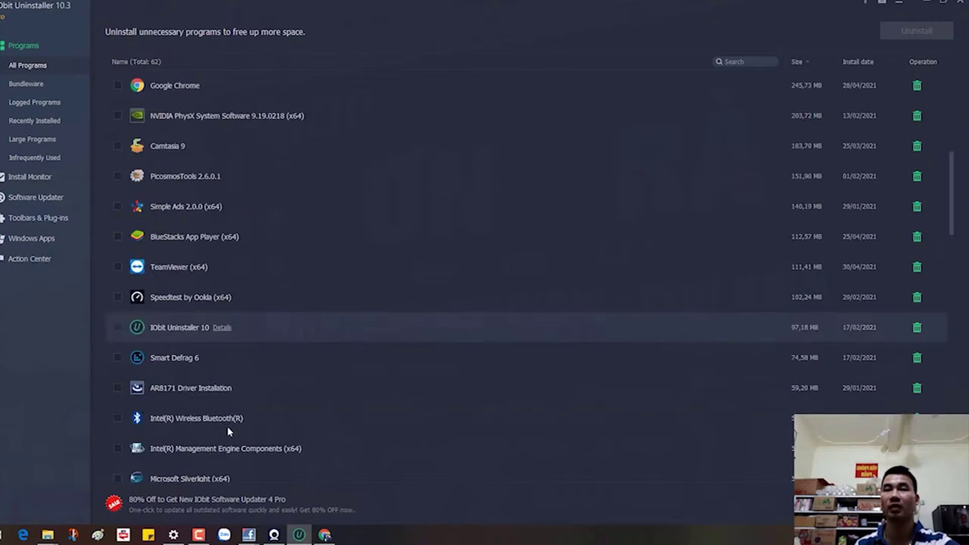
{"action": "scroll", "coordinate": [230, 430], "scroll_direction": "down", "scroll_amount": 1}
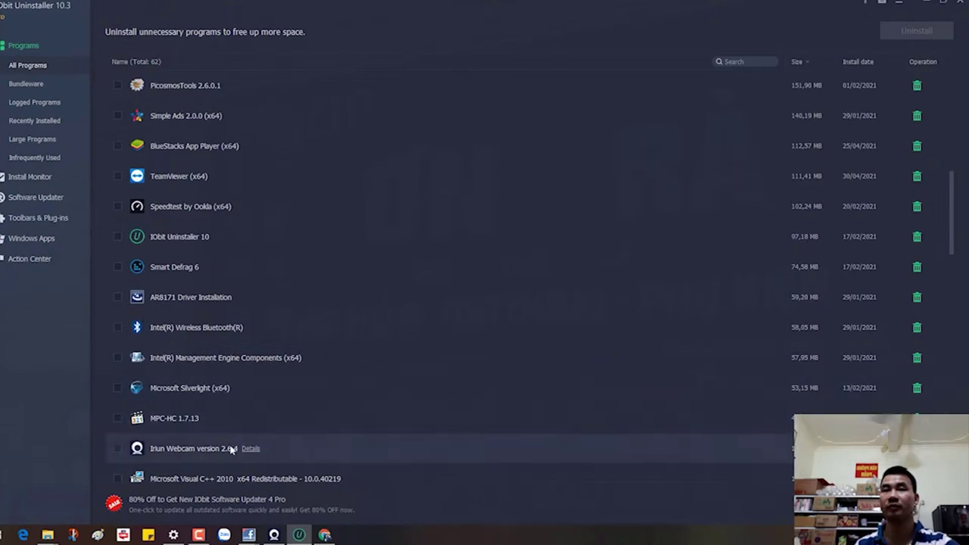
{"action": "scroll", "coordinate": [231, 453], "scroll_direction": "down", "scroll_amount": 1}
{"action": "scroll", "coordinate": [231, 452], "scroll_direction": "down", "scroll_amount": 4}
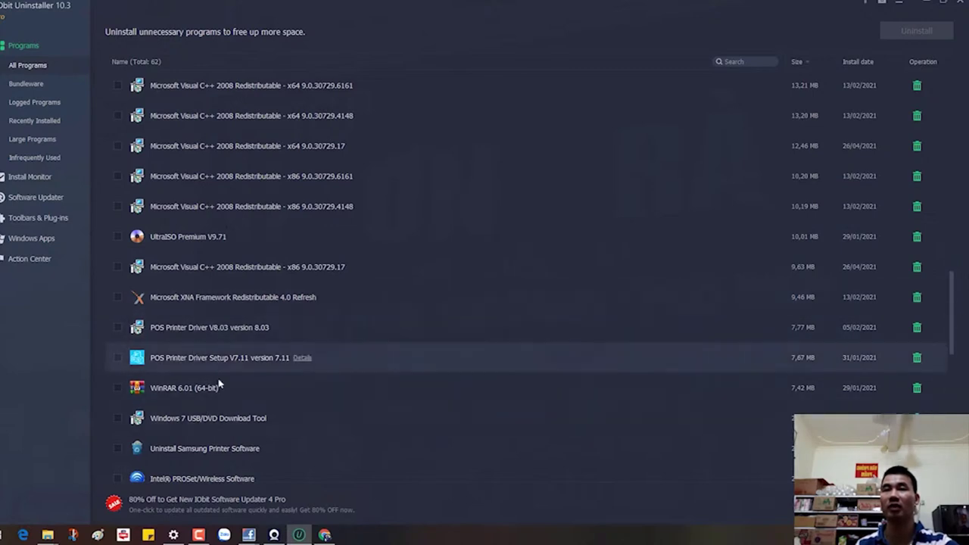
{"action": "scroll", "coordinate": [223, 394], "scroll_direction": "down", "scroll_amount": 1}
{"action": "scroll", "coordinate": [189, 445], "scroll_direction": "down", "scroll_amount": 3}
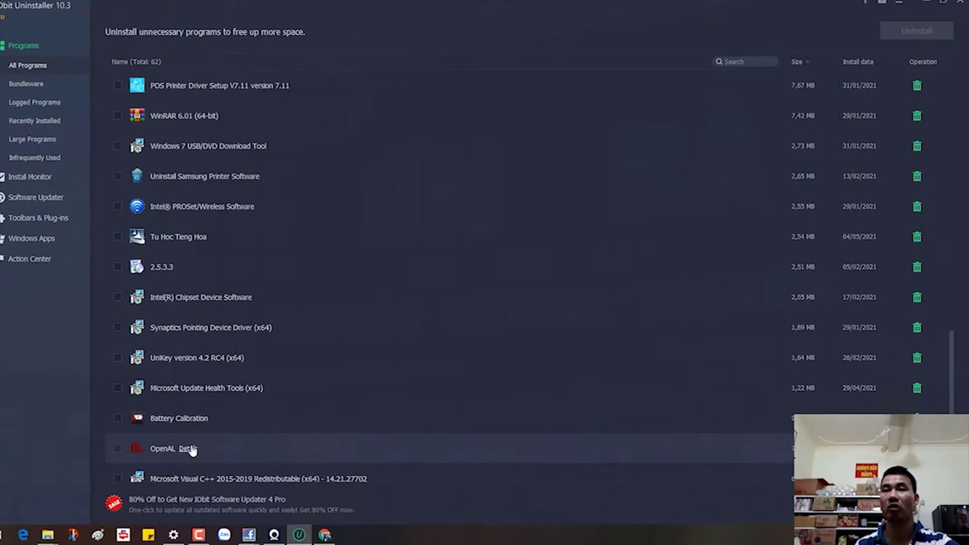
{"action": "scroll", "coordinate": [249, 411], "scroll_direction": "down", "scroll_amount": 2}
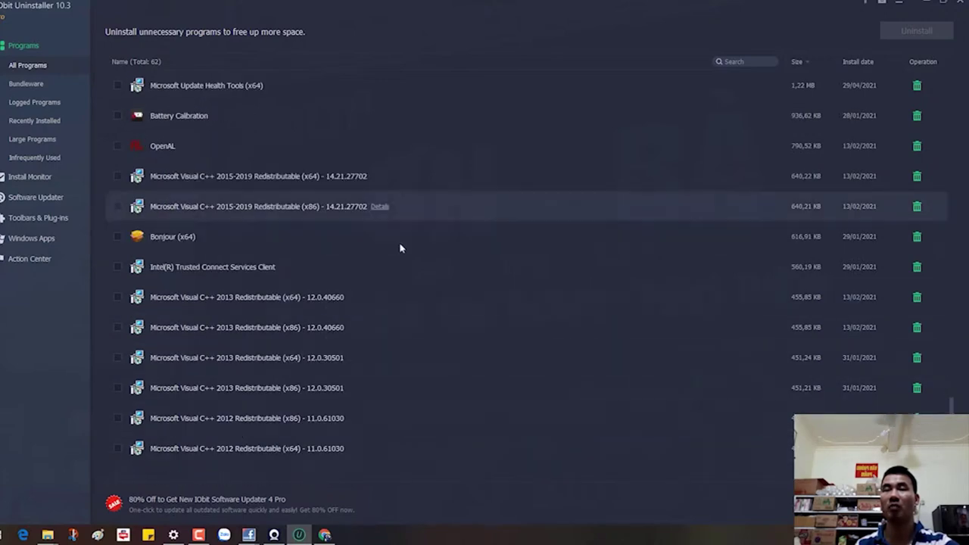
{"action": "scroll", "coordinate": [244, 297], "scroll_direction": "up", "scroll_amount": 4}
{"action": "scroll", "coordinate": [244, 297], "scroll_direction": "up", "scroll_amount": 10}
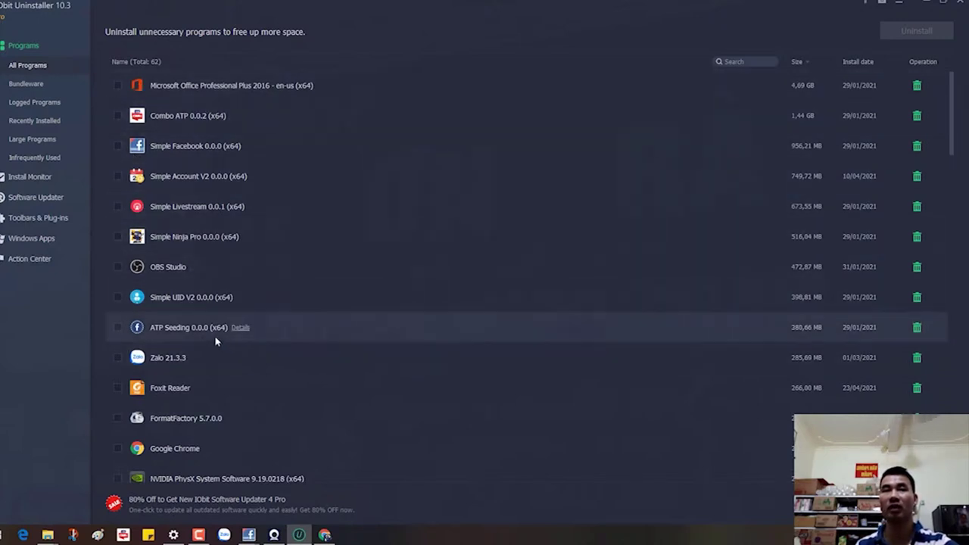
Tick ATP Seeding, confirm its uninstall with a restore point, and switch to This PC.
{"action": "left_click", "coordinate": [116, 330]}
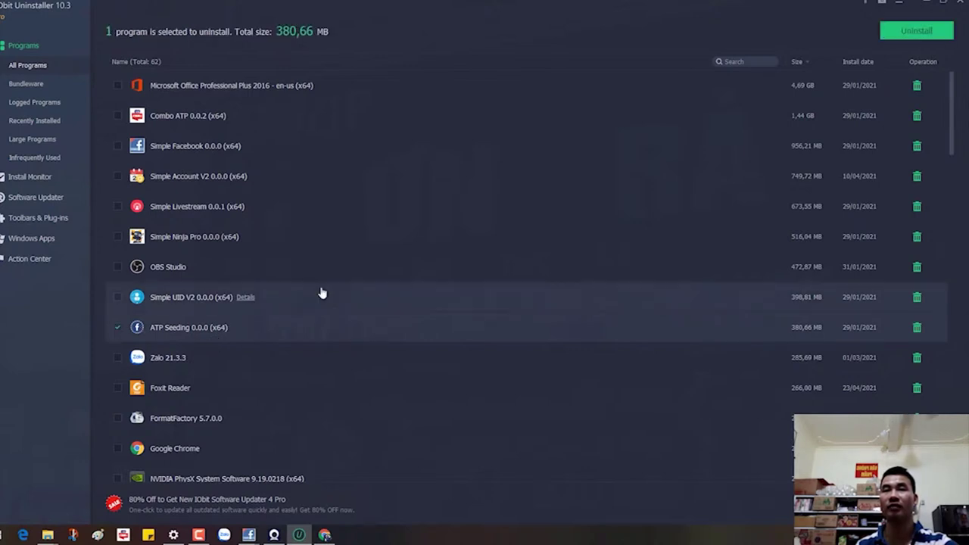
{"action": "left_click", "coordinate": [928, 33]}
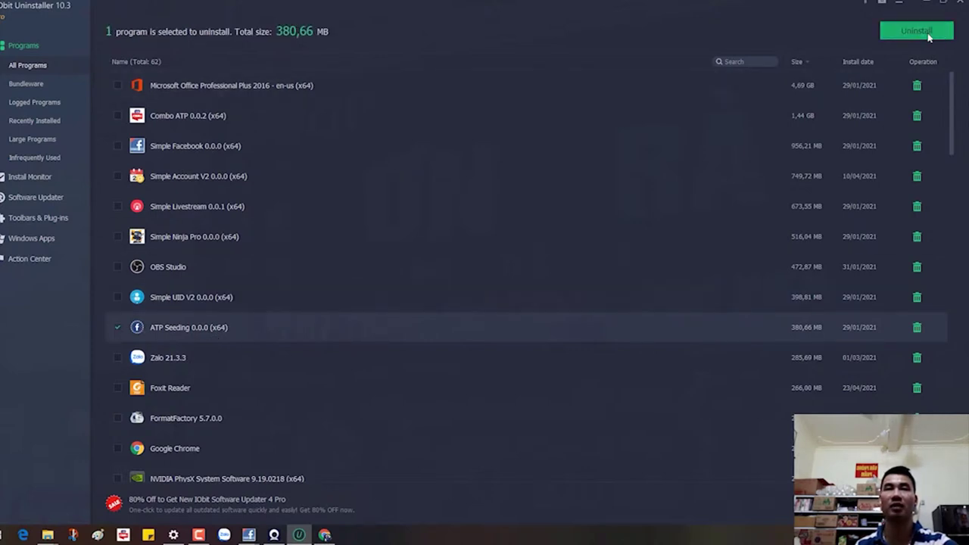
{"action": "left_click", "coordinate": [520, 346]}
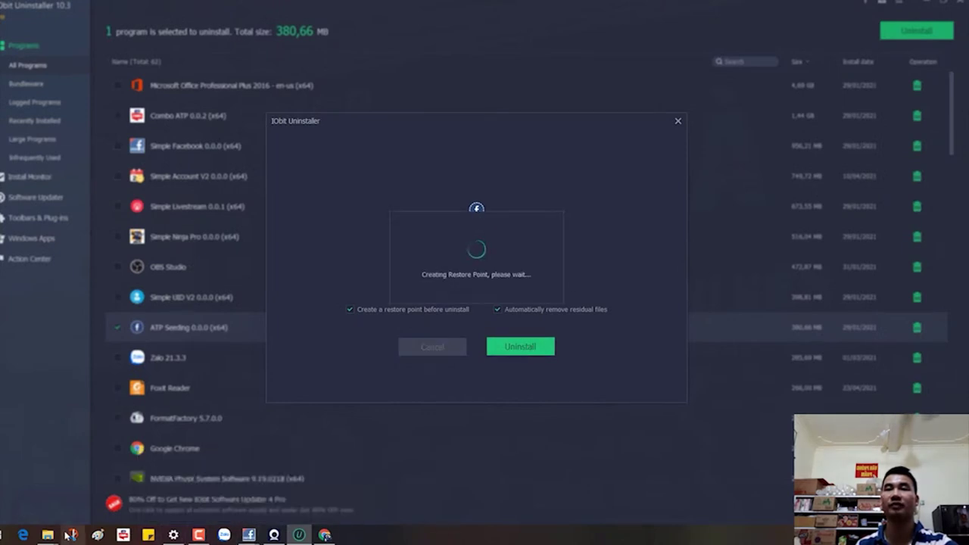
{"action": "mouse_move", "coordinate": [47, 535]}
{"action": "left_click", "coordinate": [44, 494]}
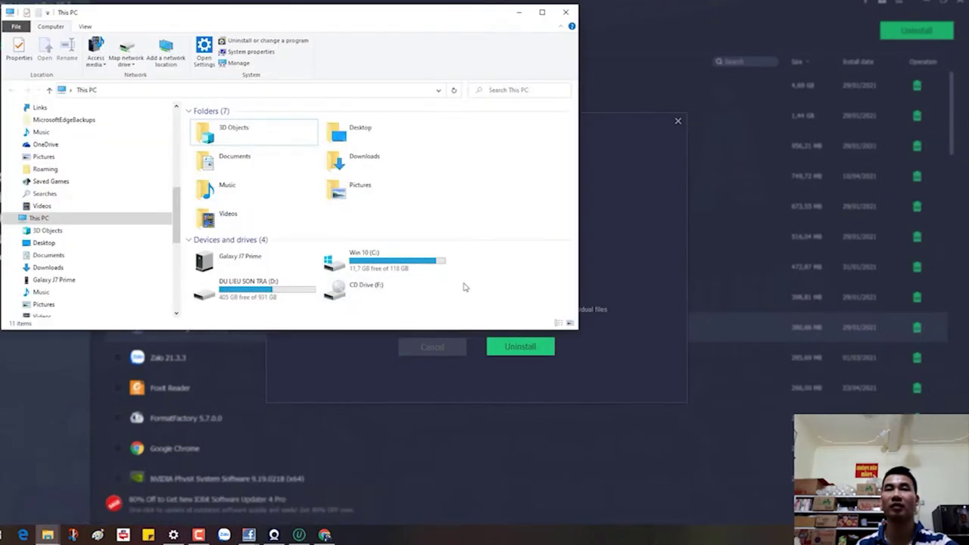
Refresh and maximize This PC, then open the Win 10 (C:) drive's Properties.
{"action": "right_click", "coordinate": [464, 284]}
{"action": "left_click", "coordinate": [492, 324]}
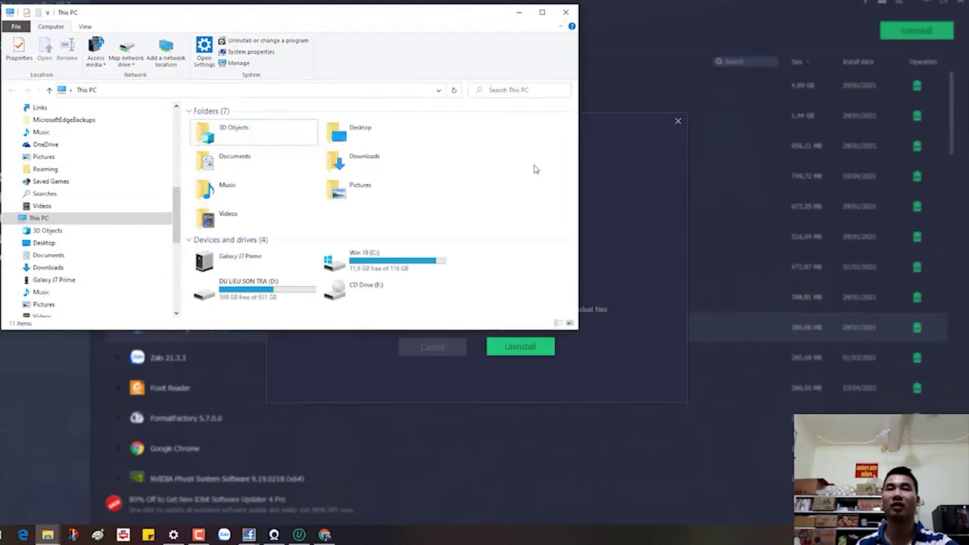
{"action": "left_click", "coordinate": [541, 17]}
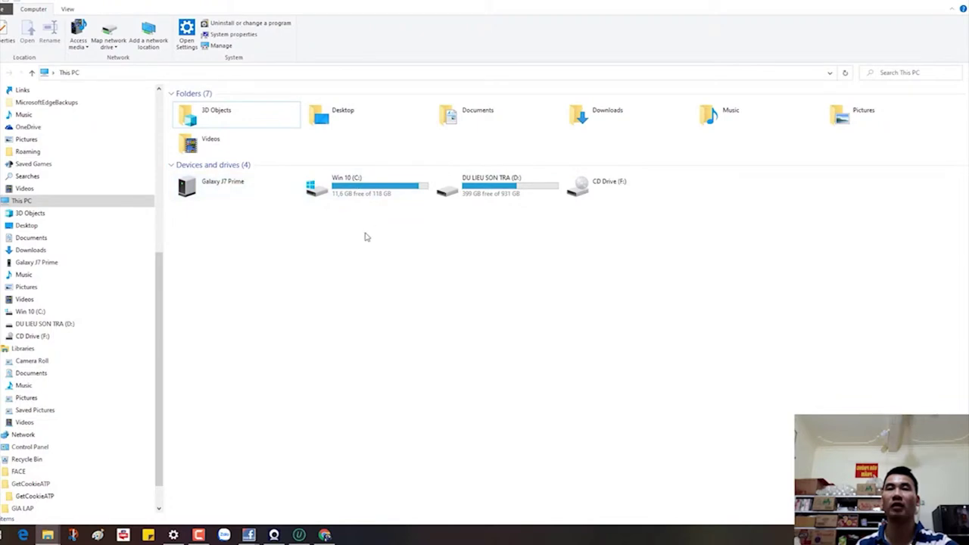
{"action": "left_click", "coordinate": [355, 186]}
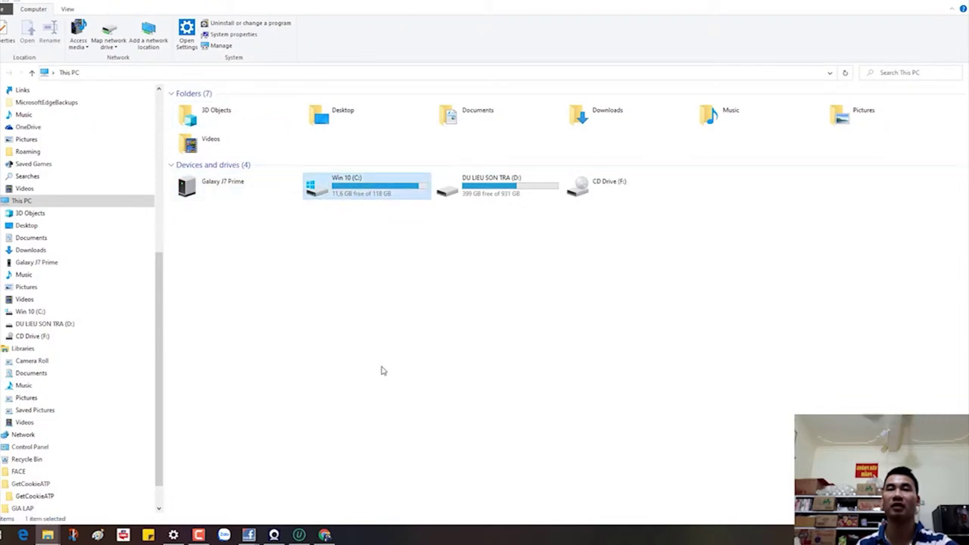
{"action": "key", "text": "shift+F10"}
{"action": "left_click", "coordinate": [435, 442]}
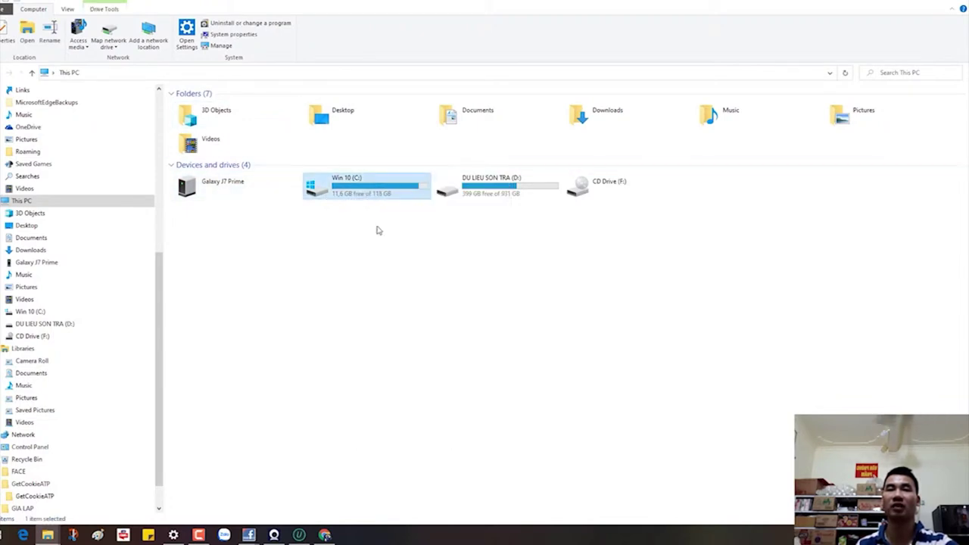
Run Disk Cleanup on C: with system files, deleting all but the newest restore point.
{"action": "left_click", "coordinate": [513, 359]}
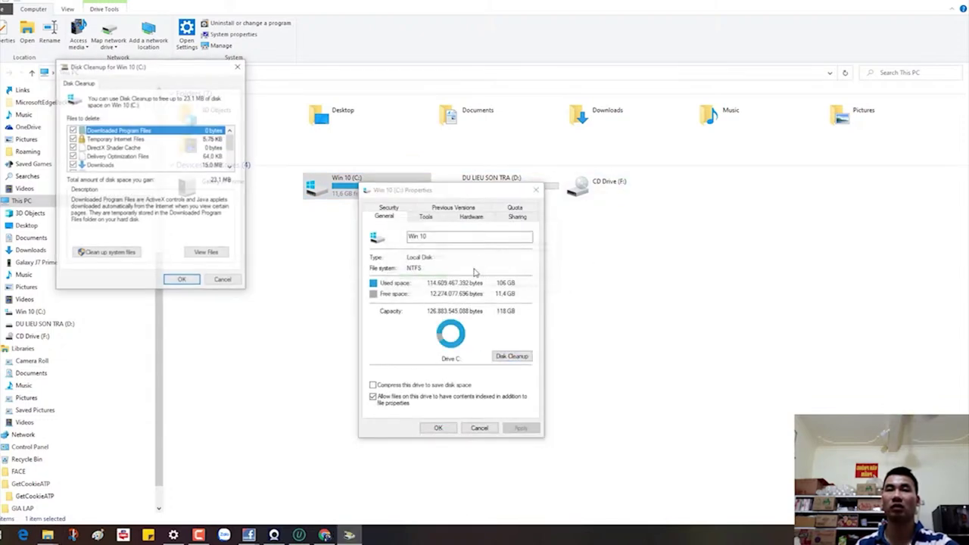
{"action": "left_click", "coordinate": [106, 252]}
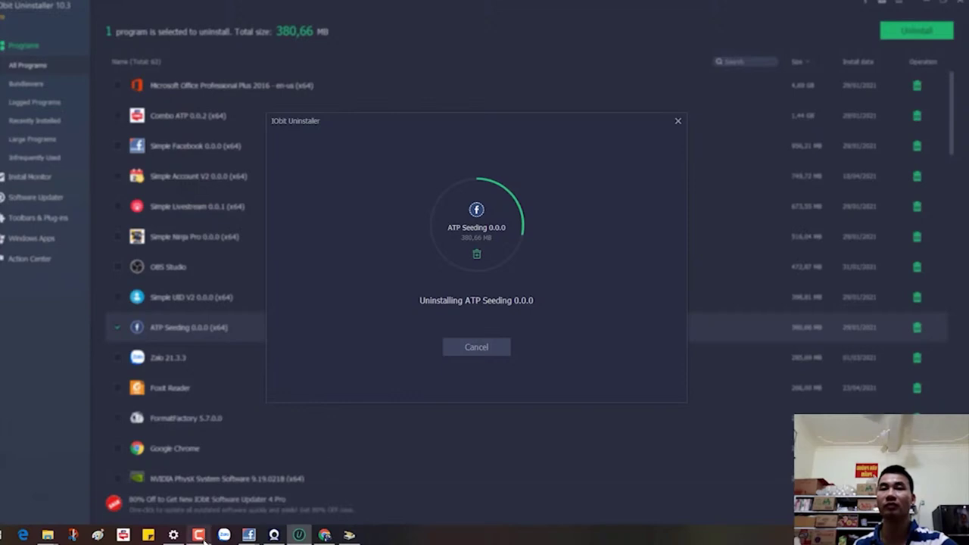
{"action": "left_click", "coordinate": [199, 535]}
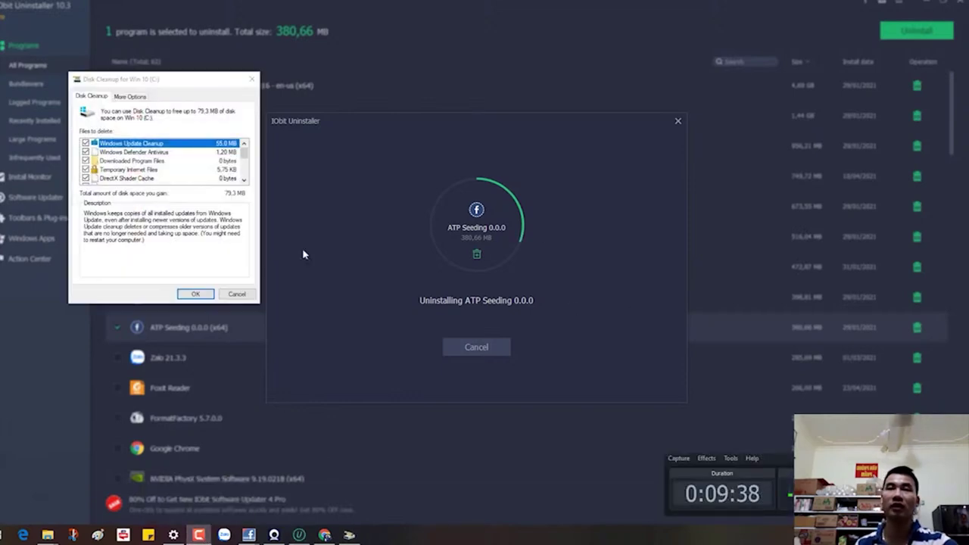
{"action": "left_click", "coordinate": [124, 98]}
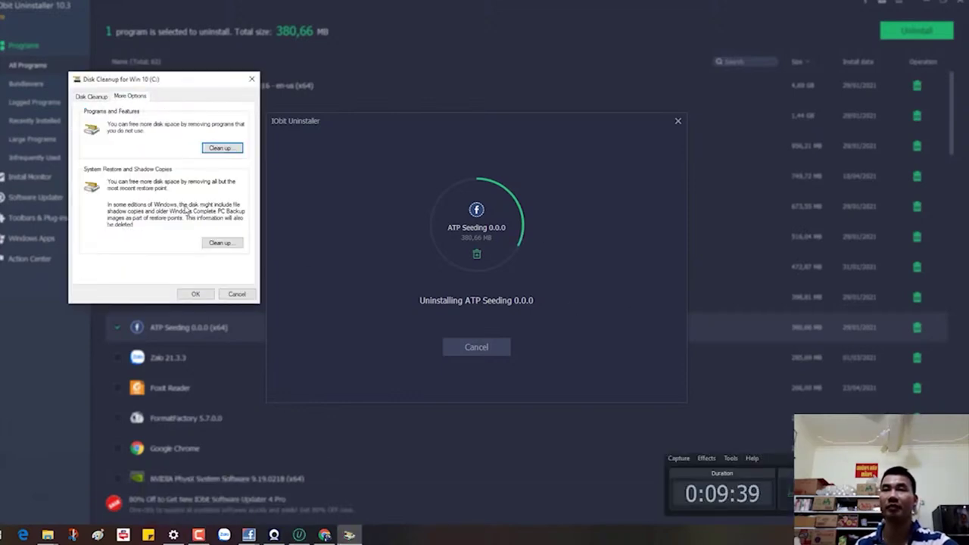
{"action": "left_click", "coordinate": [212, 246]}
{"action": "left_click", "coordinate": [497, 277]}
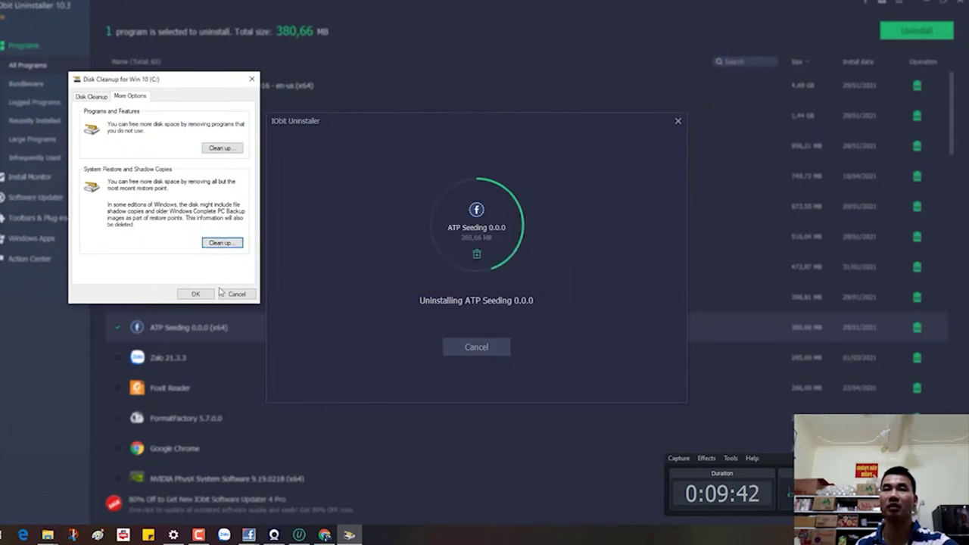
{"action": "left_click", "coordinate": [195, 294]}
Confirm the Disk Cleanup deletion, then set Advanced SystemCare's language to Tiếng Việt.
{"action": "left_click", "coordinate": [493, 270]}
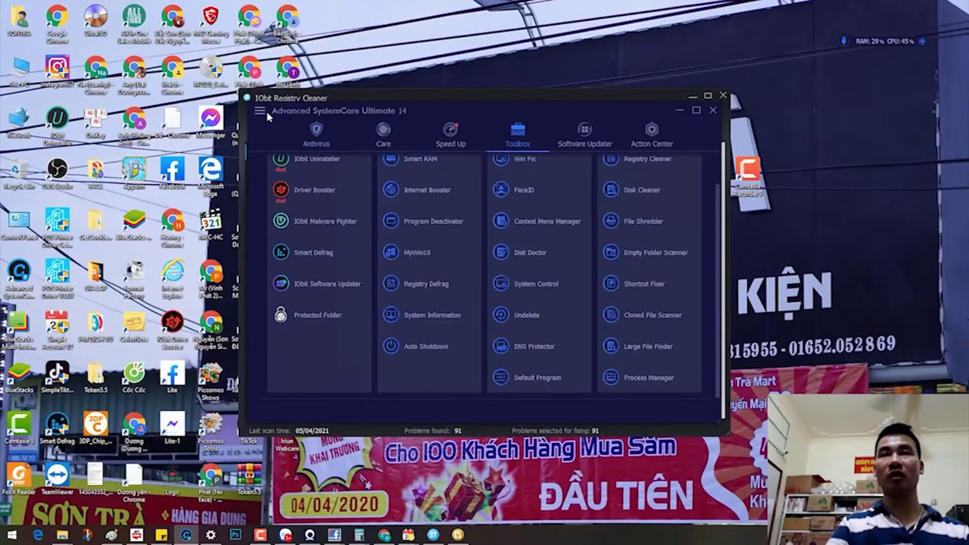
{"action": "left_click", "coordinate": [260, 112]}
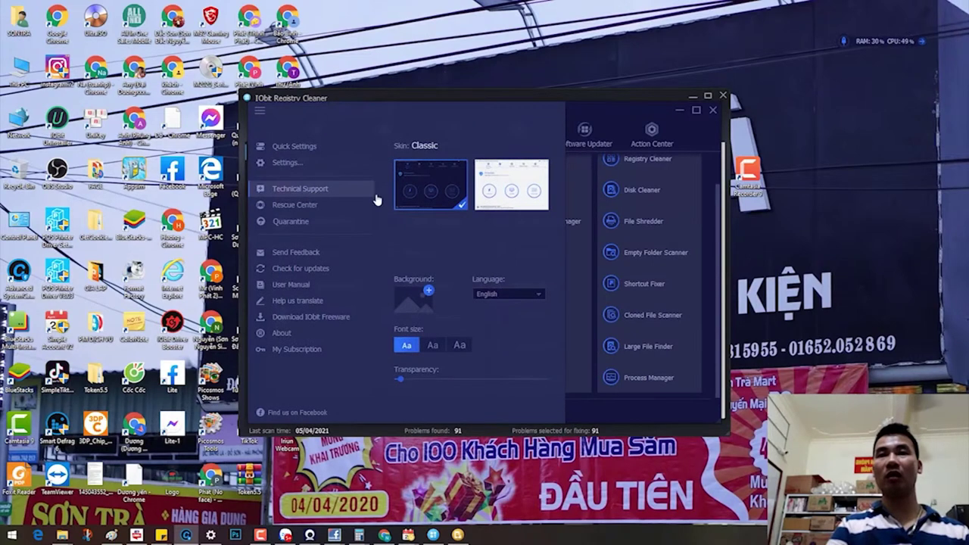
{"action": "left_click", "coordinate": [535, 292]}
{"action": "scroll", "coordinate": [530, 348], "scroll_direction": "down", "scroll_amount": 5}
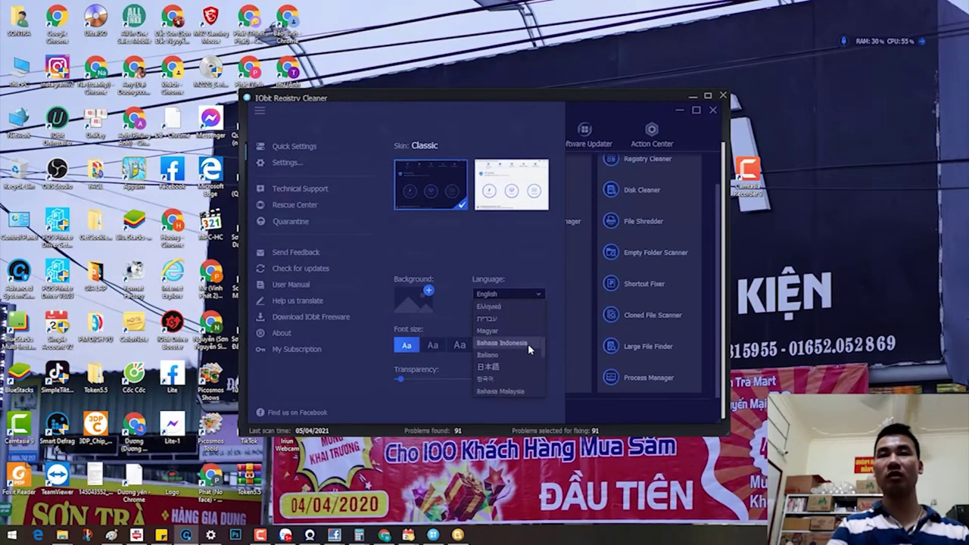
{"action": "scroll", "coordinate": [530, 350], "scroll_direction": "down", "scroll_amount": 6}
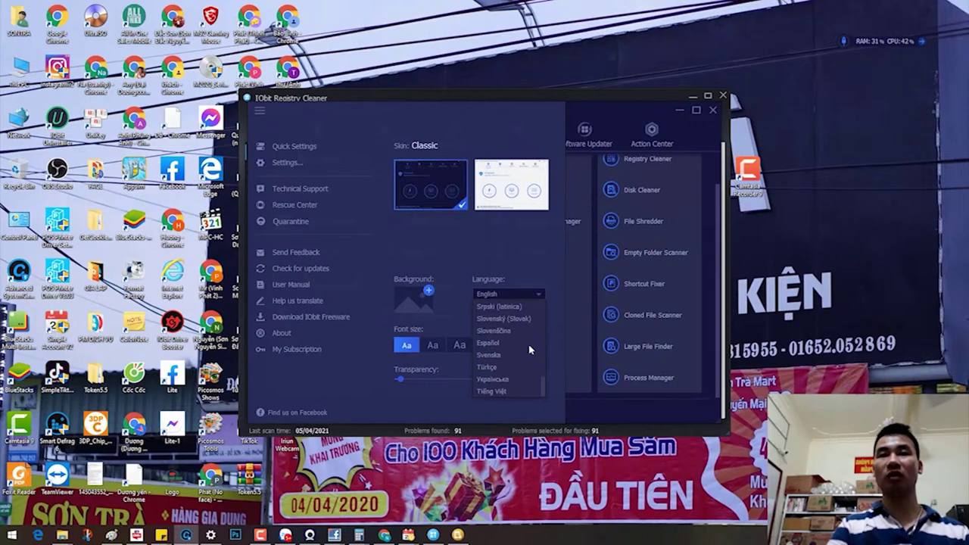
{"action": "left_click", "coordinate": [492, 391]}
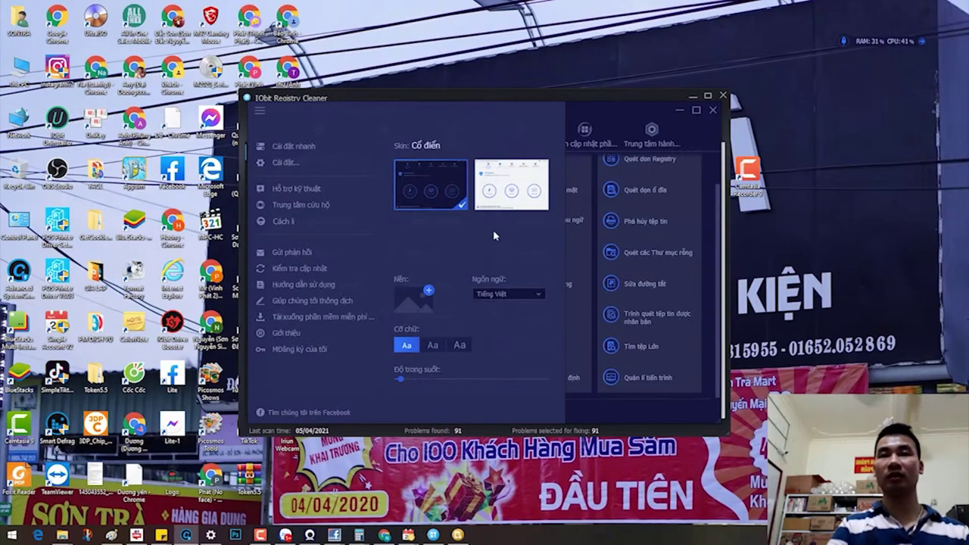
{"action": "left_click", "coordinate": [609, 112]}
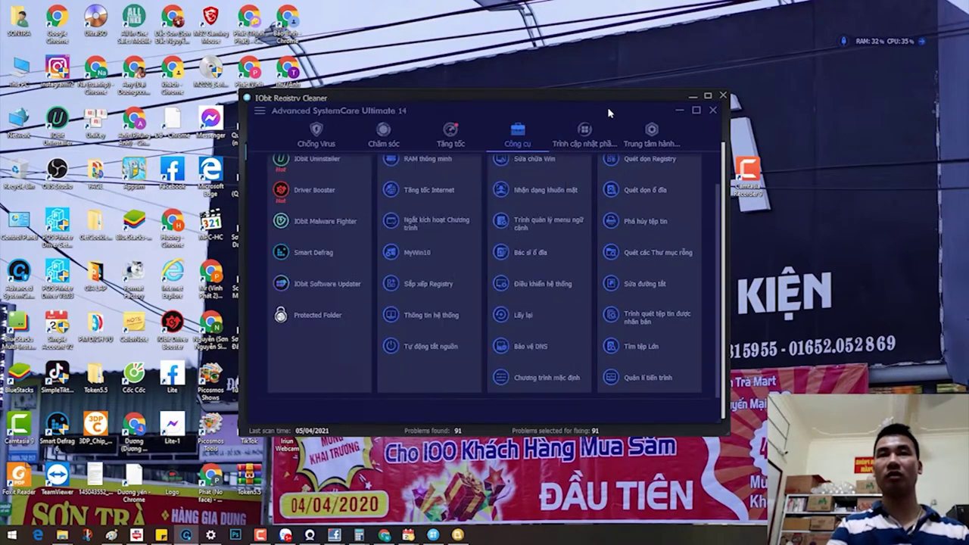
{"action": "scroll", "coordinate": [484, 241], "scroll_direction": "up", "scroll_amount": 1}
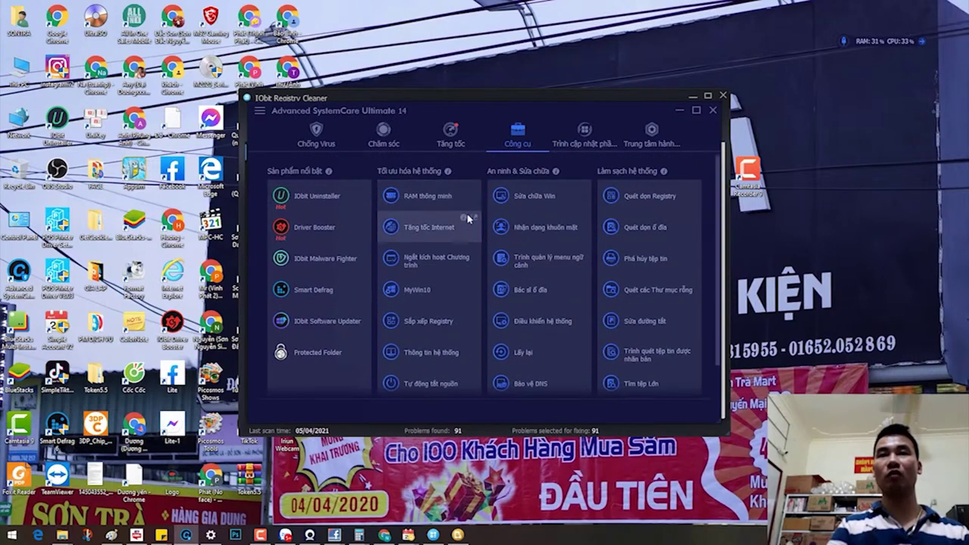
Permanently delete the 1408 scanned junk files (269.44 MB) in Disk Cleaner, then launch IObit Undelete.
{"action": "left_click", "coordinate": [633, 236]}
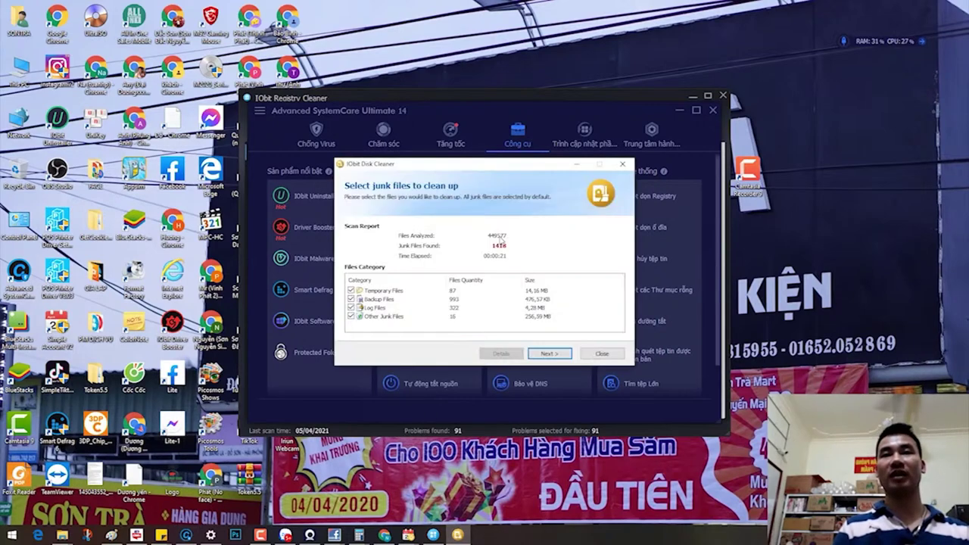
{"action": "left_click", "coordinate": [547, 354]}
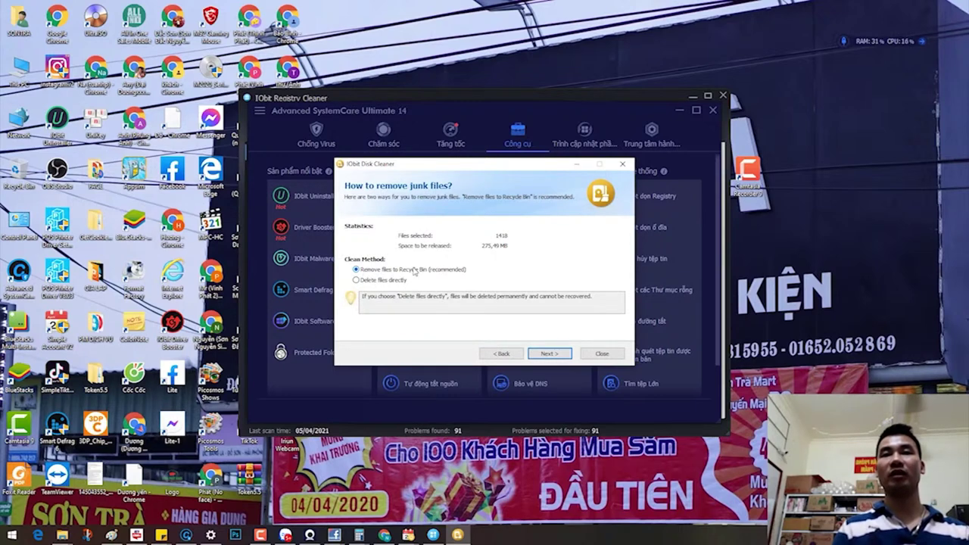
{"action": "left_click", "coordinate": [384, 281]}
{"action": "left_click", "coordinate": [548, 353]}
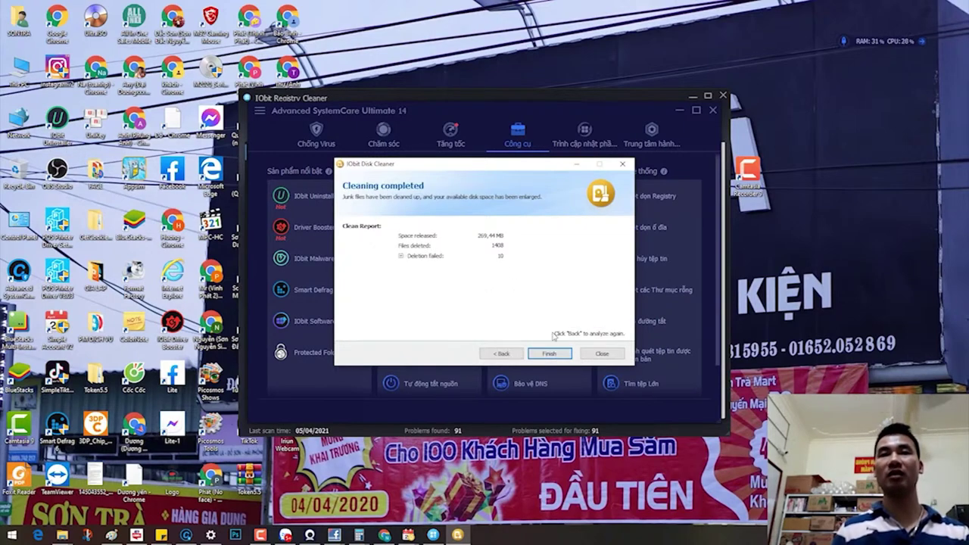
{"action": "left_click", "coordinate": [549, 354]}
{"action": "left_click", "coordinate": [548, 354]}
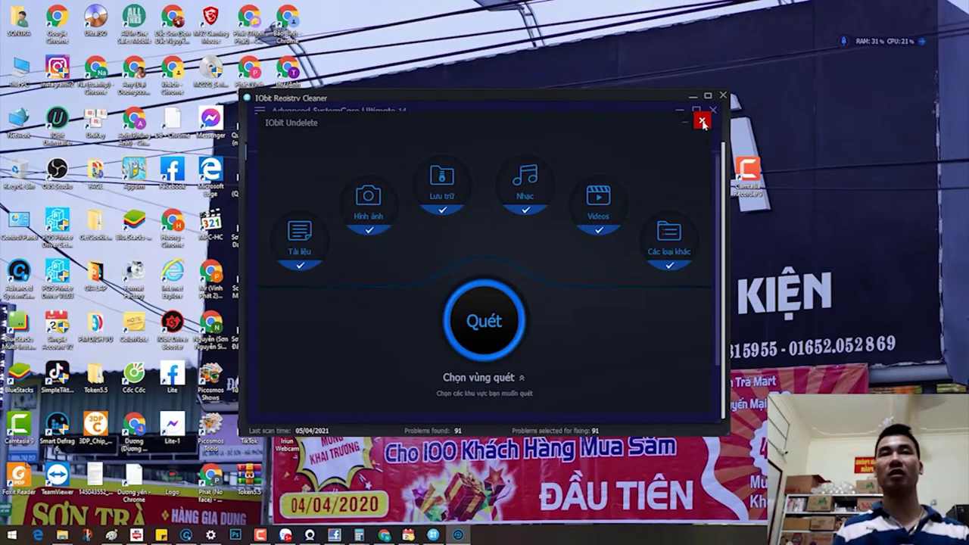
Close Undelete, start a Shortcut Fixer scan of both drives, and return to Registry Cleaner's results.
{"action": "left_click", "coordinate": [703, 123]}
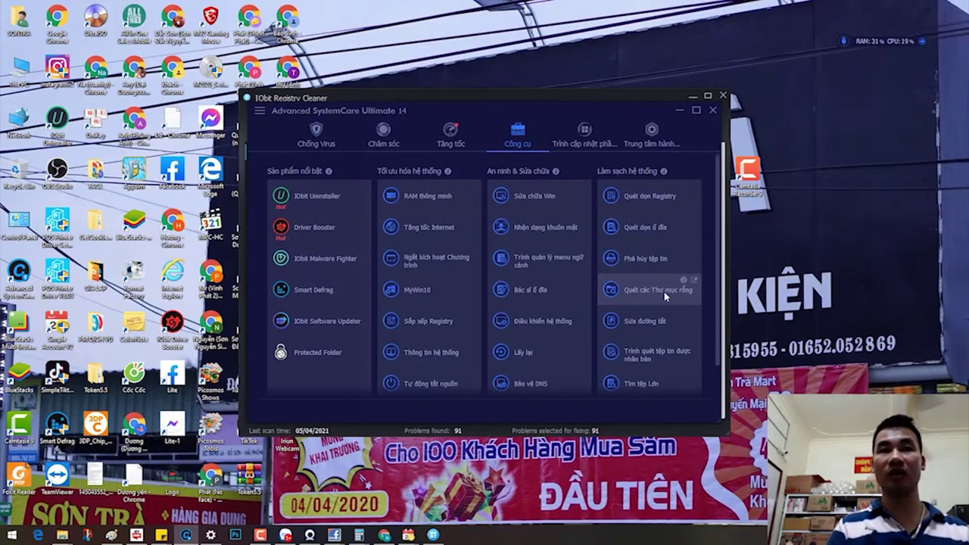
{"action": "left_click", "coordinate": [655, 324]}
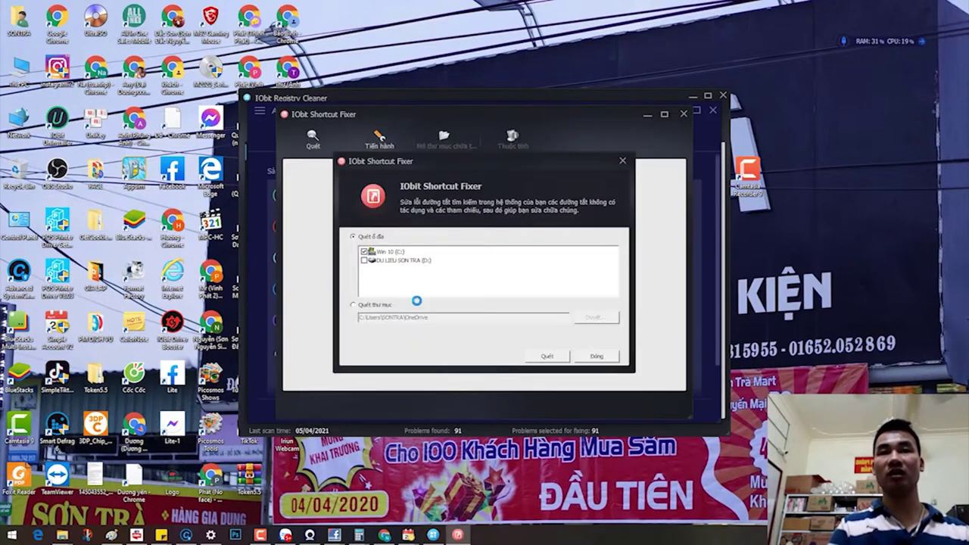
{"action": "left_click", "coordinate": [542, 355]}
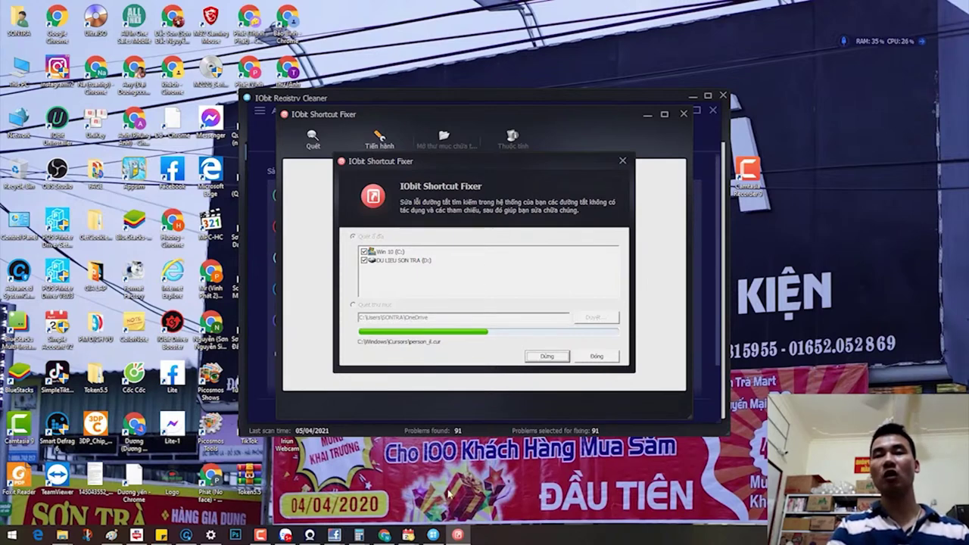
{"action": "mouse_move", "coordinate": [432, 534]}
{"action": "left_click", "coordinate": [433, 512]}
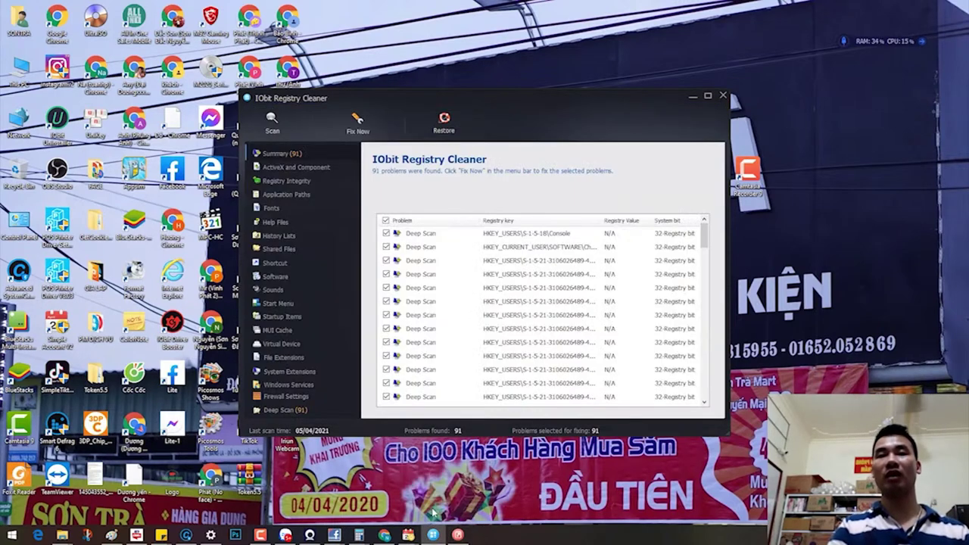
Fix all 91 selected registry problems and close Registry Cleaner.
{"action": "left_click", "coordinate": [358, 125]}
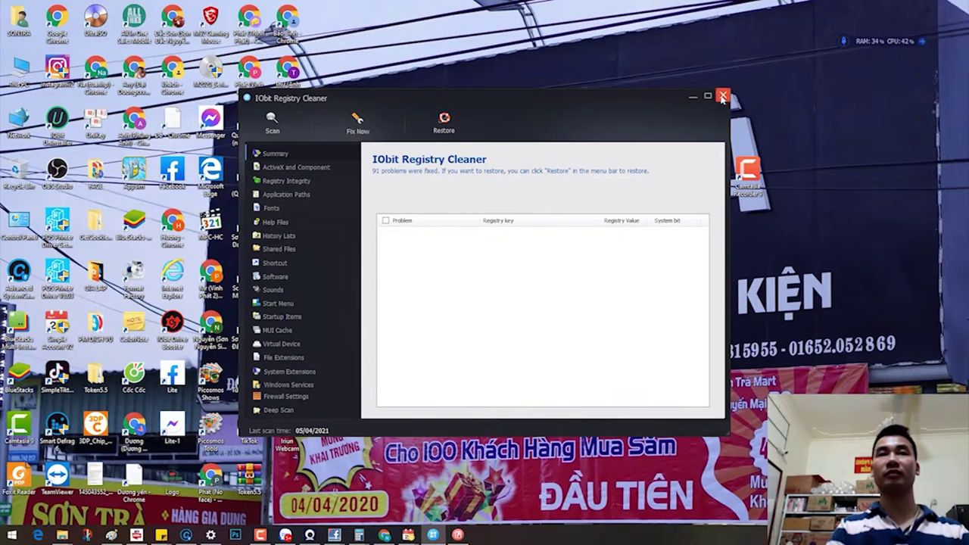
{"action": "left_click", "coordinate": [723, 95]}
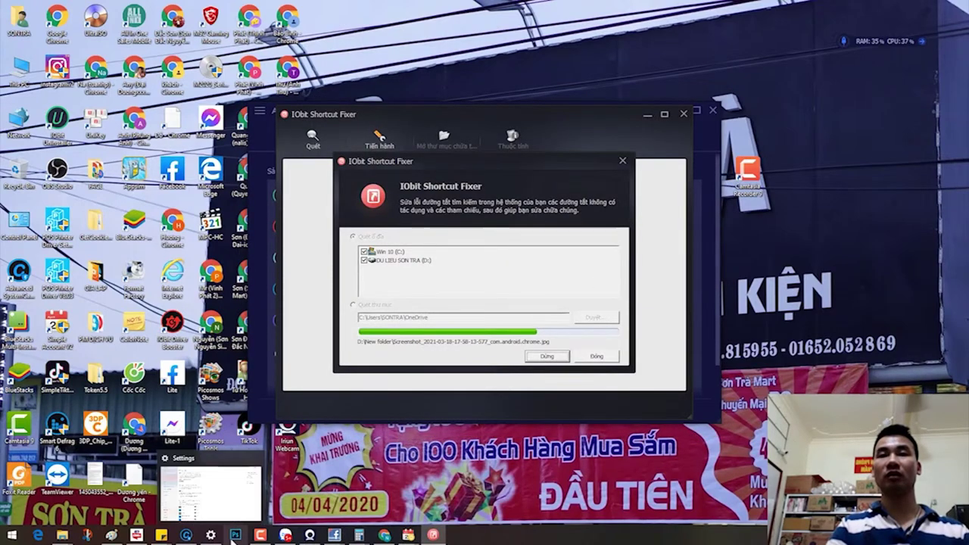
Bring Advanced SystemCare forward and browse Trình cập nhật, Trung tâm, Tăng tốc, Chăm sóc, Chống Virus, ending on Công cụ.
{"action": "left_click", "coordinate": [185, 535]}
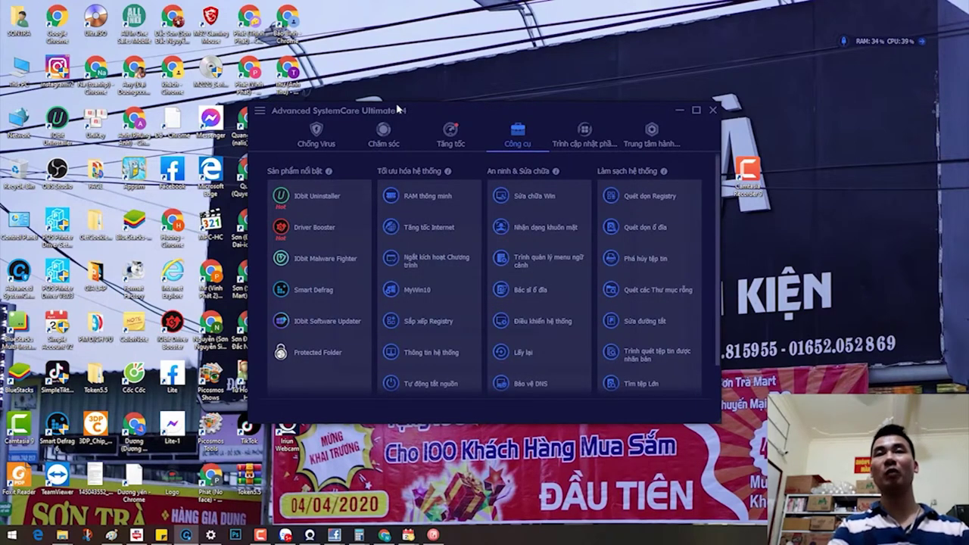
{"action": "left_click", "coordinate": [590, 137]}
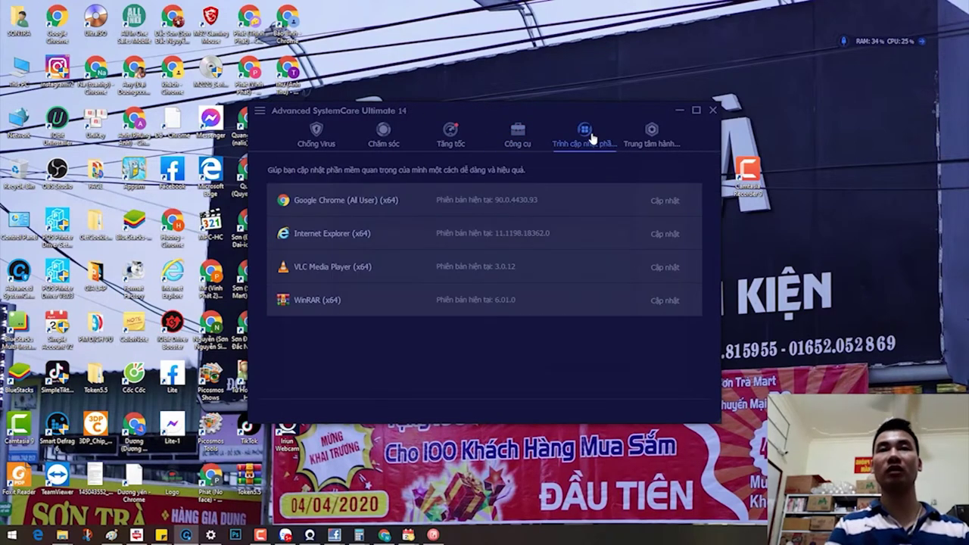
{"action": "left_click", "coordinate": [644, 141]}
{"action": "left_click", "coordinate": [451, 137]}
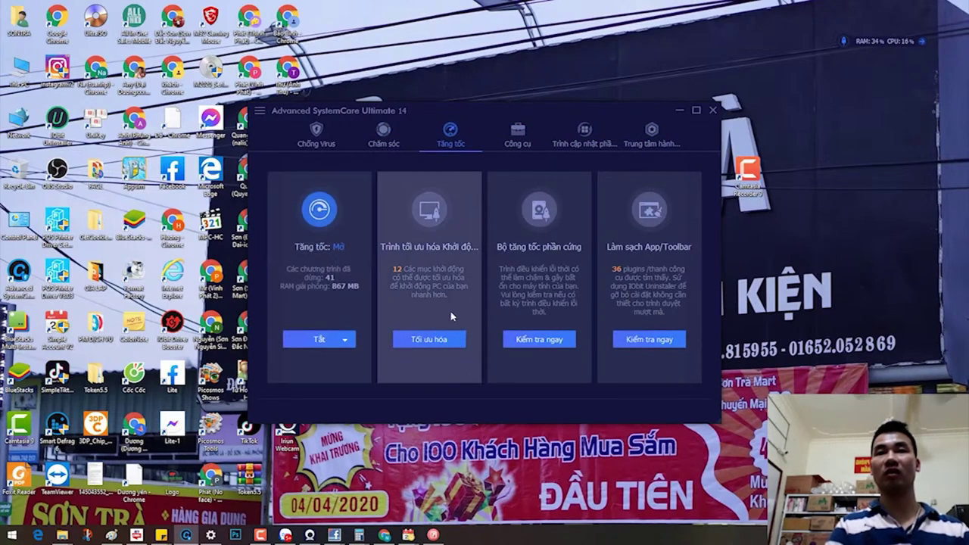
{"action": "left_click", "coordinate": [393, 138]}
{"action": "left_click", "coordinate": [324, 132]}
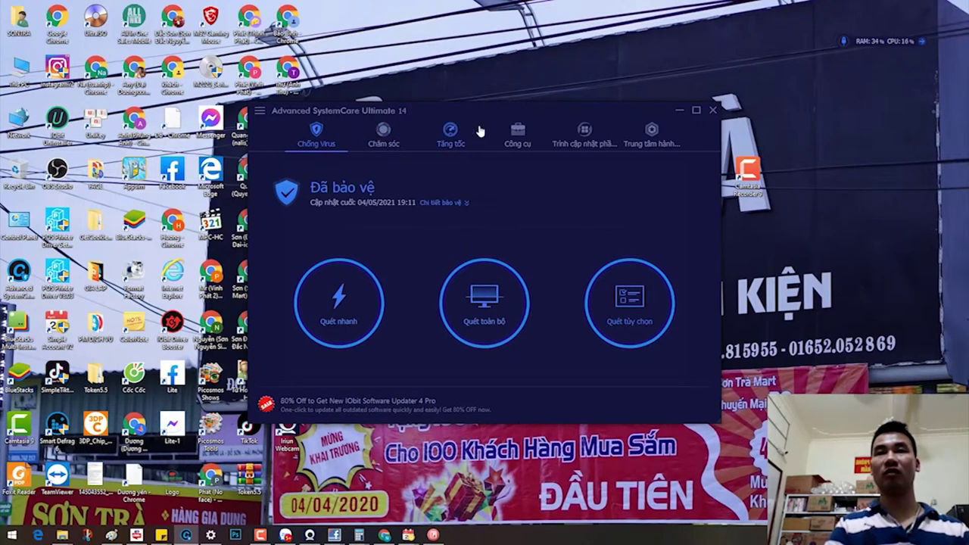
{"action": "left_click", "coordinate": [517, 134]}
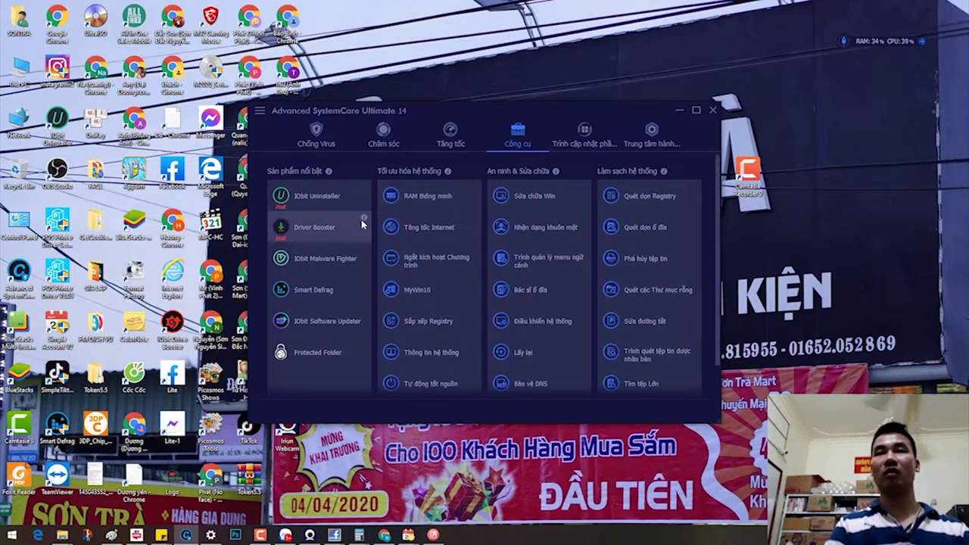
Launch IObit Uninstaller, move its window up-left, and close Advanced SystemCare and Shortcut Fixer results.
{"action": "left_click", "coordinate": [322, 196]}
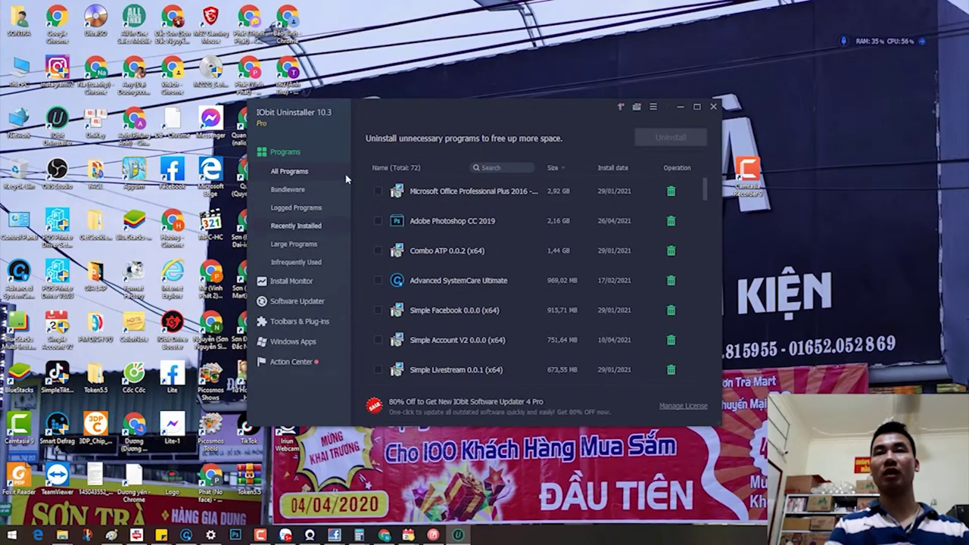
{"action": "left_click_drag", "start_coordinate": [447, 115], "coordinate": [293, 61]}
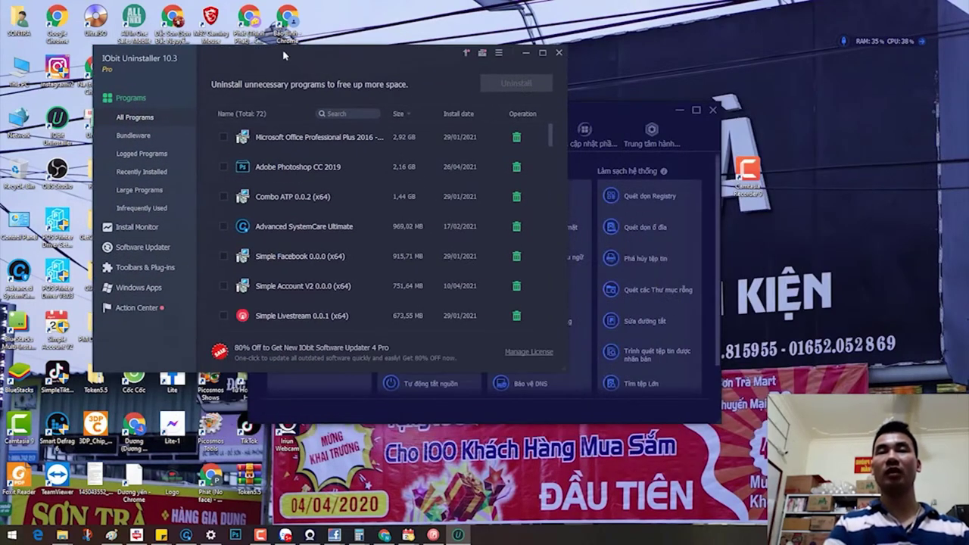
{"action": "left_click", "coordinate": [712, 112]}
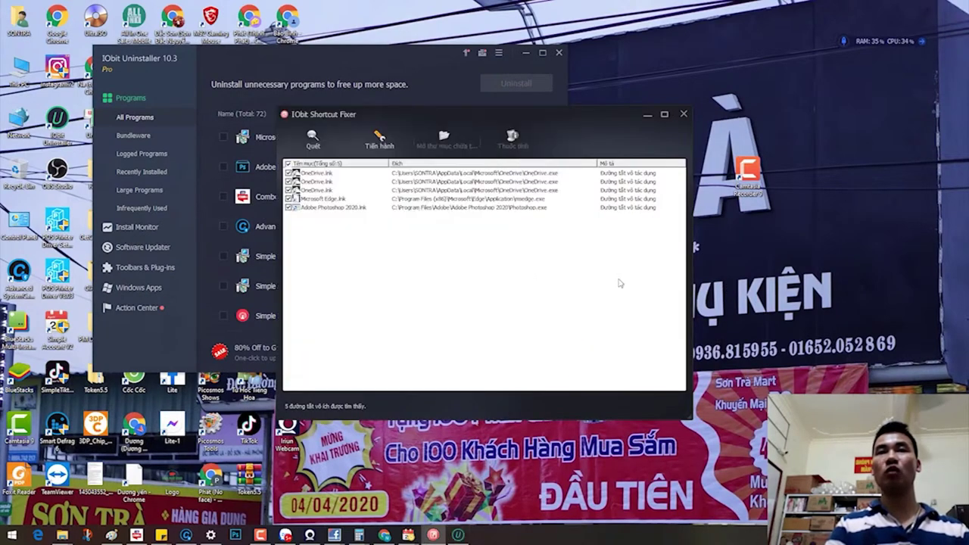
{"action": "left_click", "coordinate": [647, 115]}
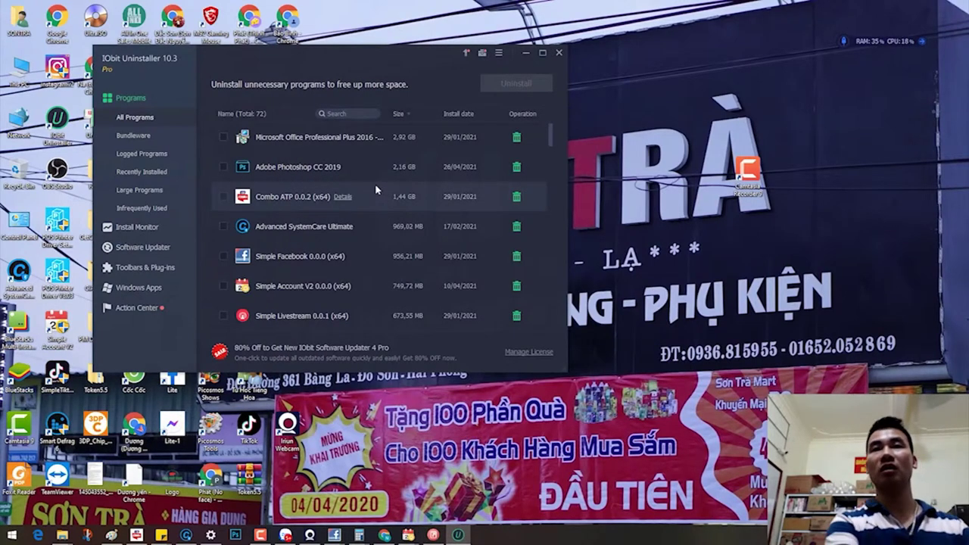
Sort the program list by size, largest first, scroll through it, and open This PC with Win+E.
{"action": "left_click", "coordinate": [406, 114]}
{"action": "left_click", "coordinate": [407, 115]}
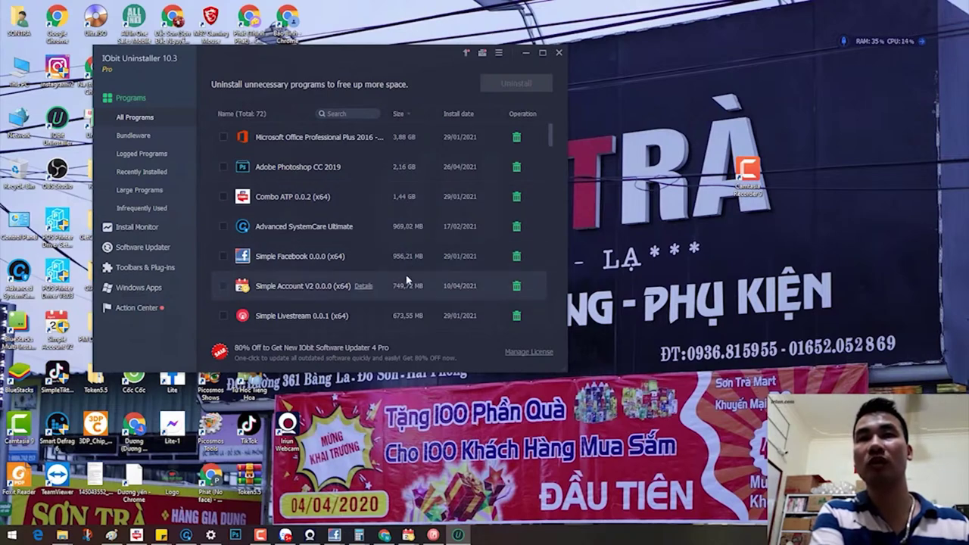
{"action": "scroll", "coordinate": [411, 284], "scroll_direction": "down", "scroll_amount": 6}
{"action": "scroll", "coordinate": [409, 286], "scroll_direction": "down", "scroll_amount": 6}
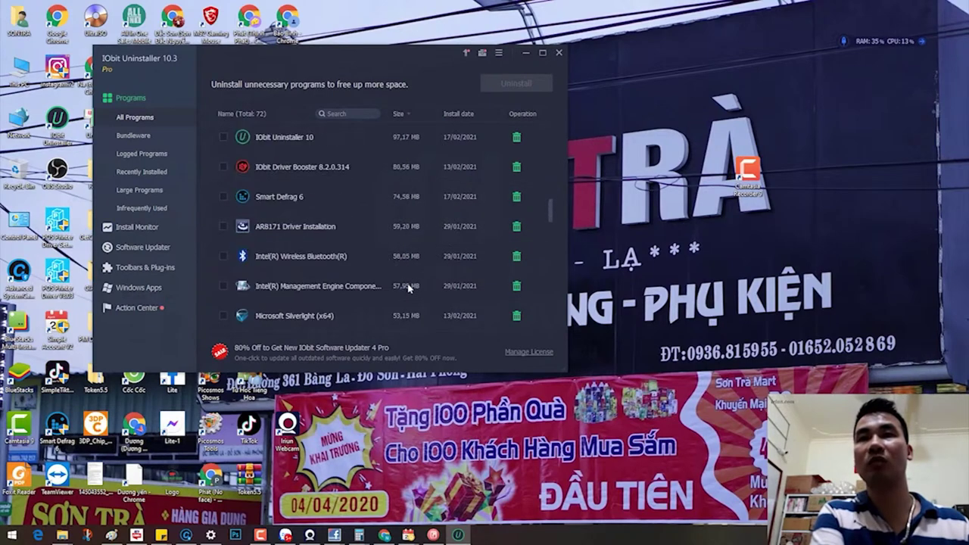
{"action": "scroll", "coordinate": [409, 287], "scroll_direction": "down", "scroll_amount": 3}
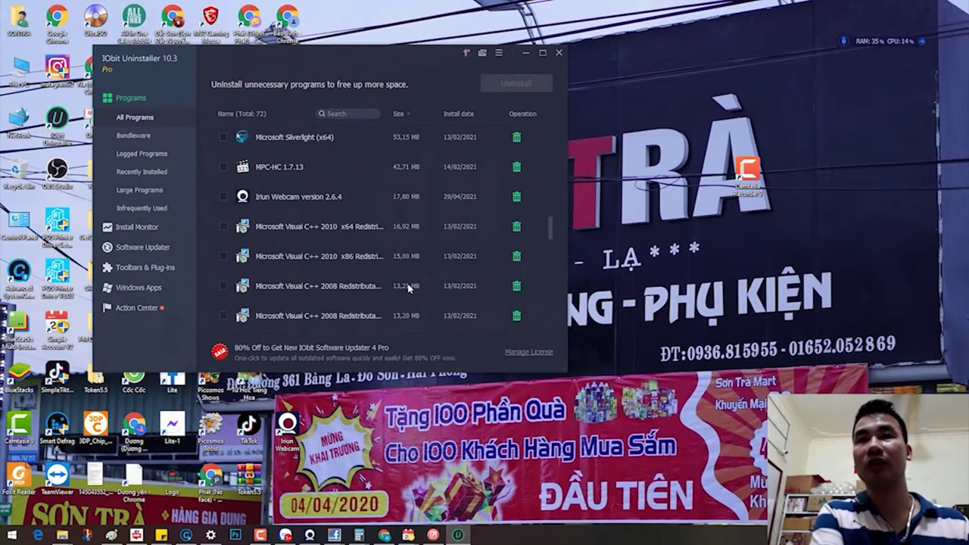
{"action": "scroll", "coordinate": [408, 286], "scroll_direction": "down", "scroll_amount": 1}
{"action": "key", "text": "super+e"}
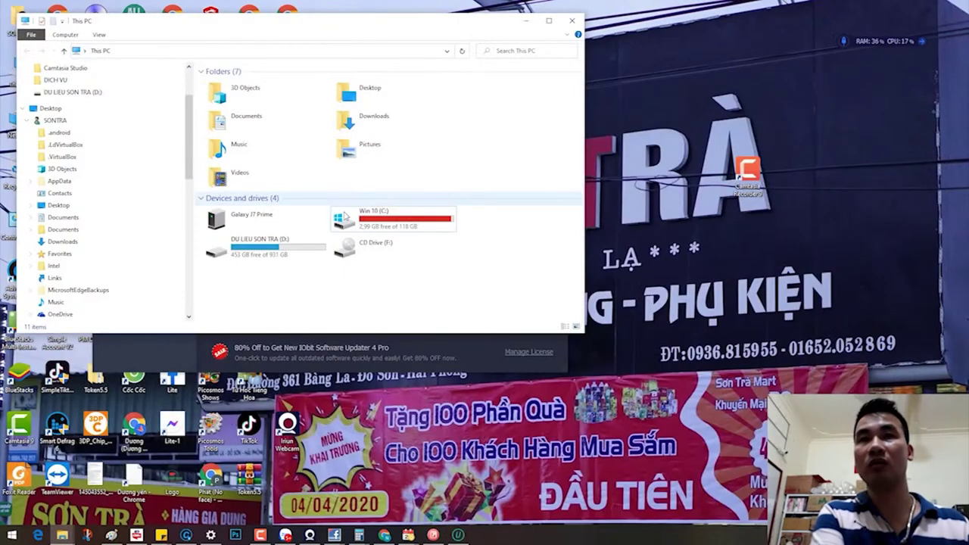
Open and then close the properties of CD Drive (F:).
{"action": "left_click", "coordinate": [424, 250]}
{"action": "right_click", "coordinate": [455, 253]}
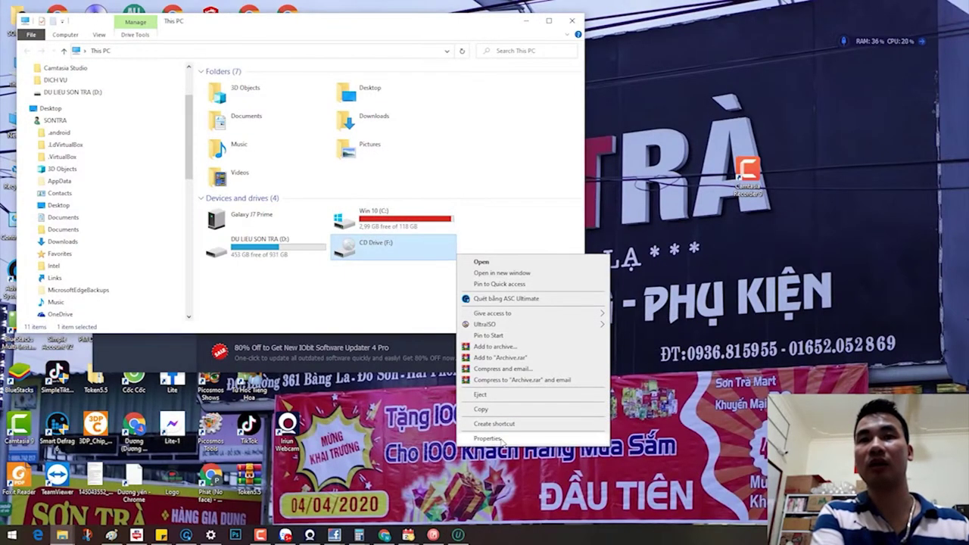
{"action": "left_click", "coordinate": [503, 440]}
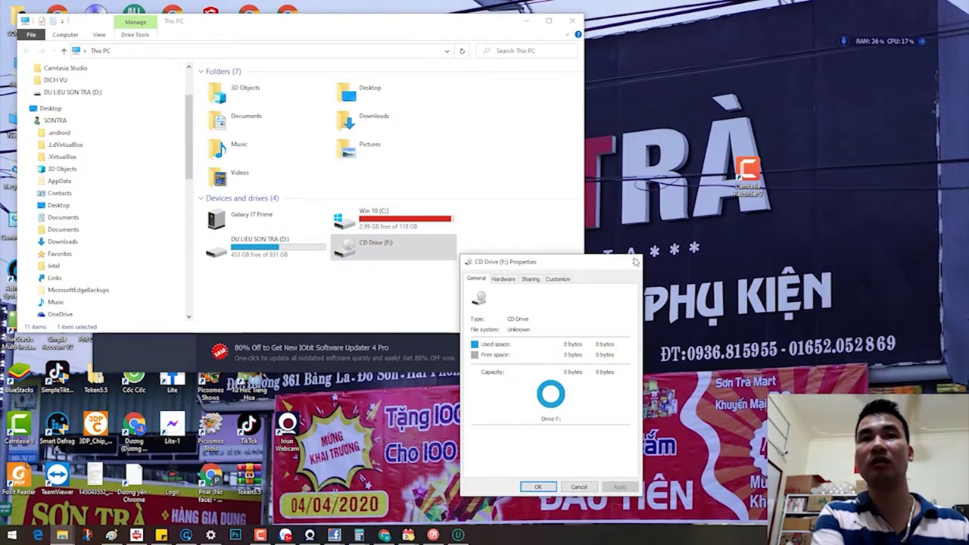
{"action": "left_click", "coordinate": [634, 261]}
Run Disk Cleanup on Win 10 (C:) from its properties, including system files.
{"action": "left_click", "coordinate": [388, 221]}
{"action": "right_click", "coordinate": [388, 221]}
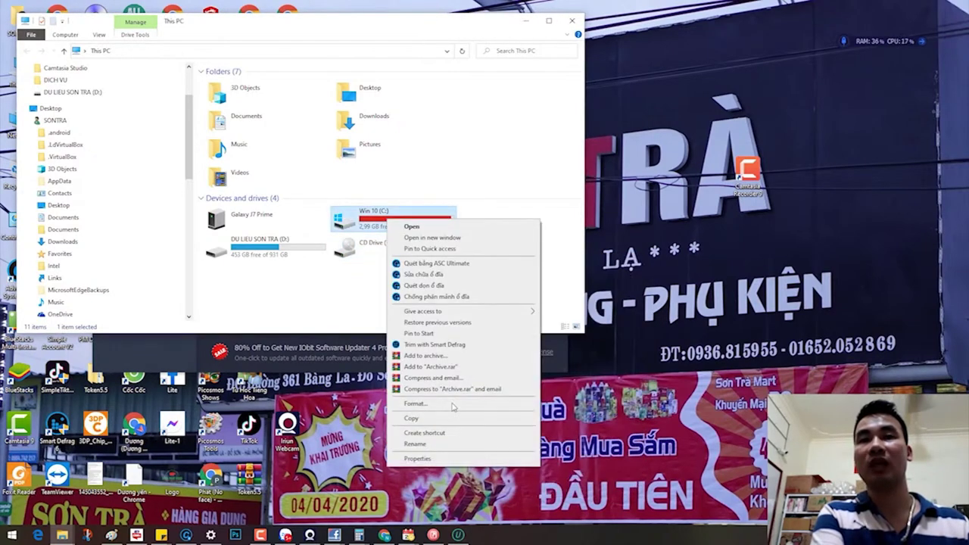
{"action": "left_click", "coordinate": [417, 458]}
{"action": "left_click", "coordinate": [540, 390]}
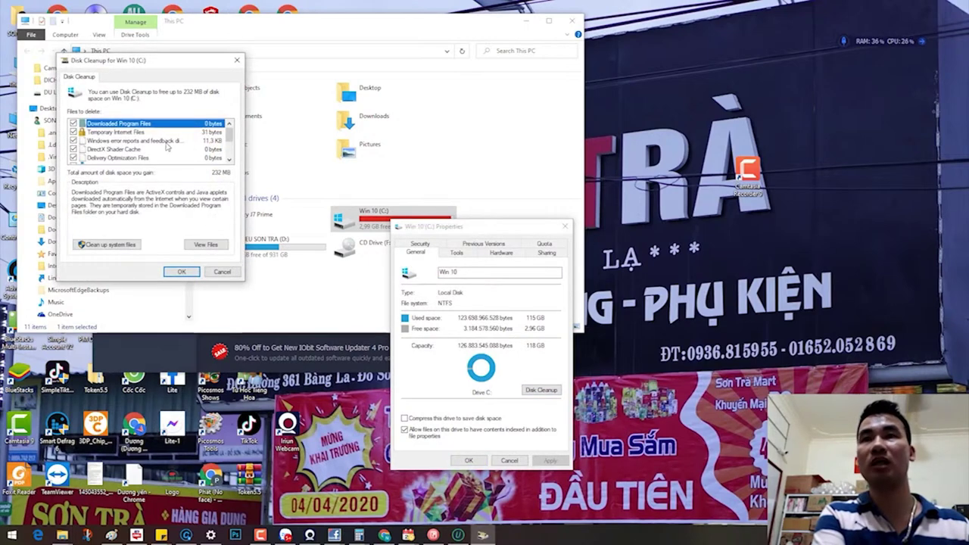
{"action": "scroll", "coordinate": [159, 147], "scroll_direction": "down", "scroll_amount": 2}
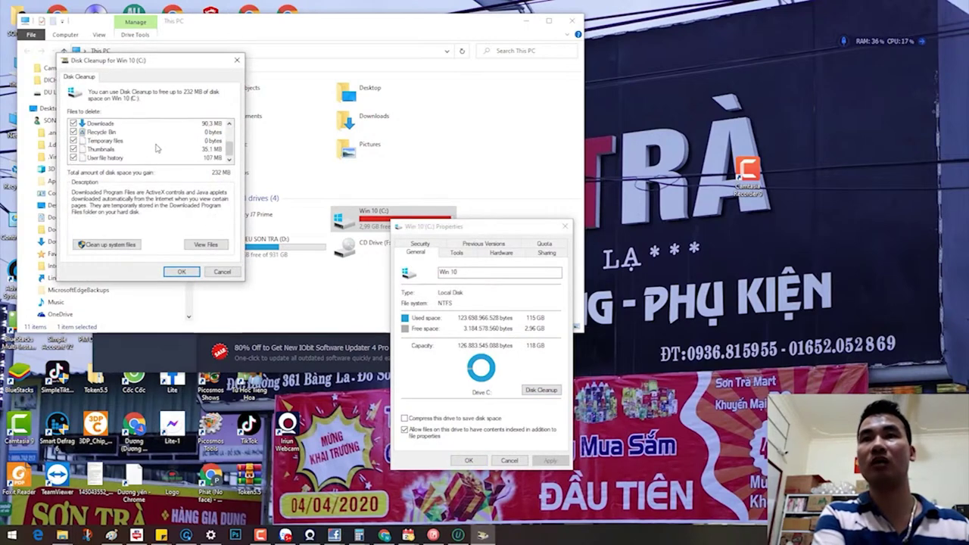
{"action": "left_click", "coordinate": [107, 244]}
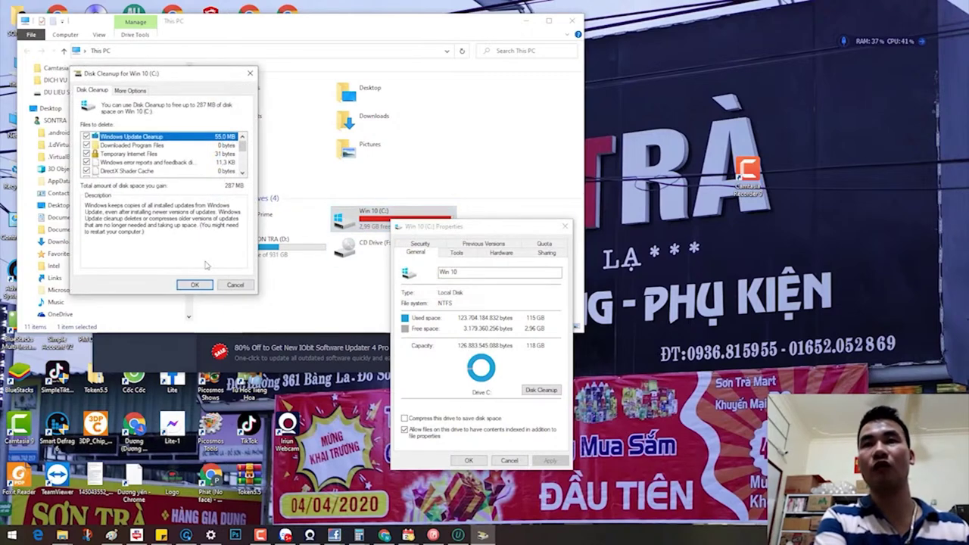
Remove all but the latest restore point and permanently delete the selected junk files from C:.
{"action": "left_click", "coordinate": [130, 91]}
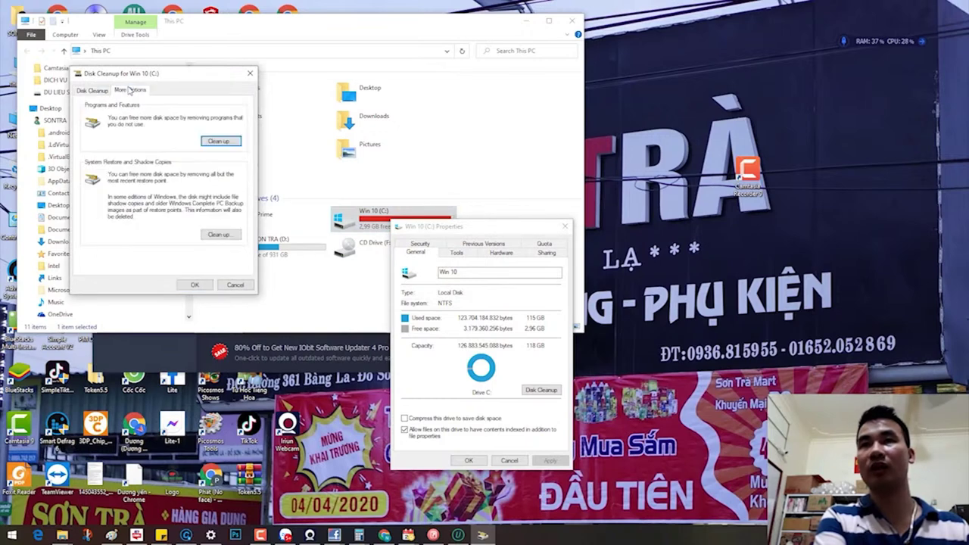
{"action": "left_click", "coordinate": [217, 235]}
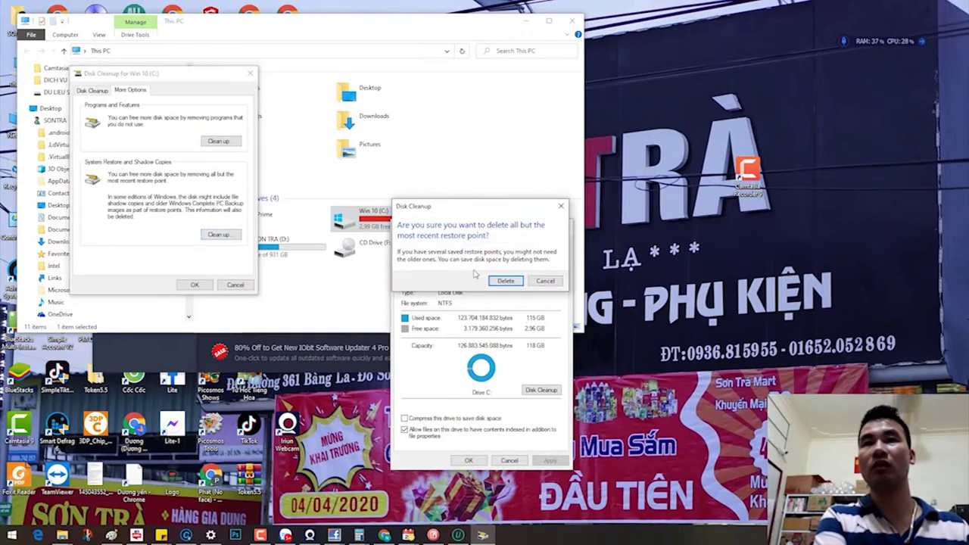
{"action": "left_click", "coordinate": [506, 281]}
{"action": "key", "text": "Return"}
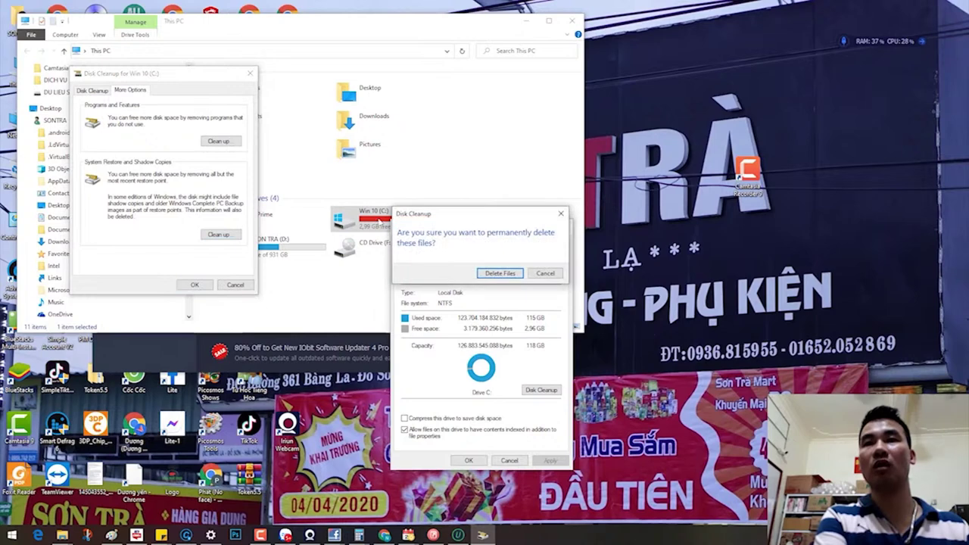
{"action": "left_click", "coordinate": [517, 272]}
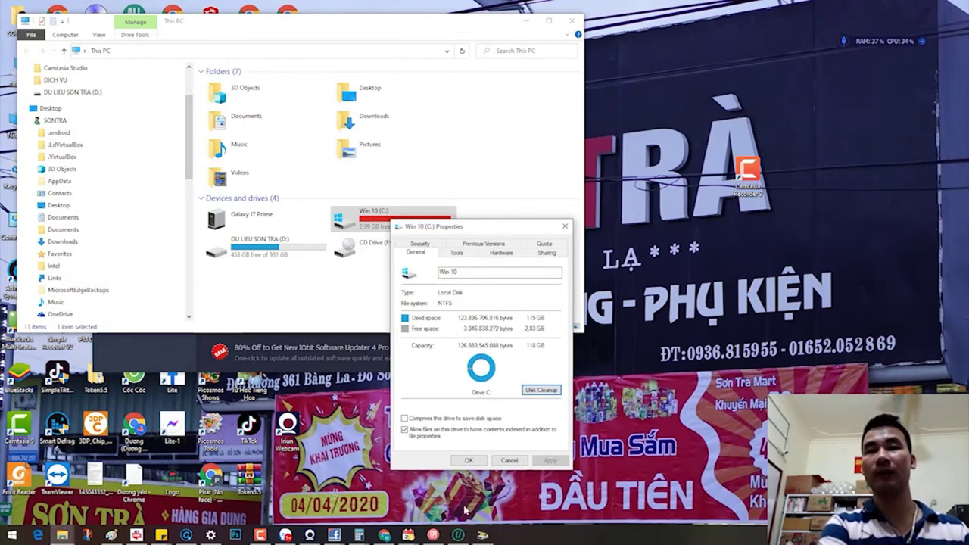
In IObit Uninstaller's Recently Installed list, tick Adobe Photoshop CC 2019 (2,16 GB) and choose Uninstall.
{"action": "left_click", "coordinate": [458, 534]}
{"action": "scroll", "coordinate": [336, 252], "scroll_direction": "up", "scroll_amount": 5}
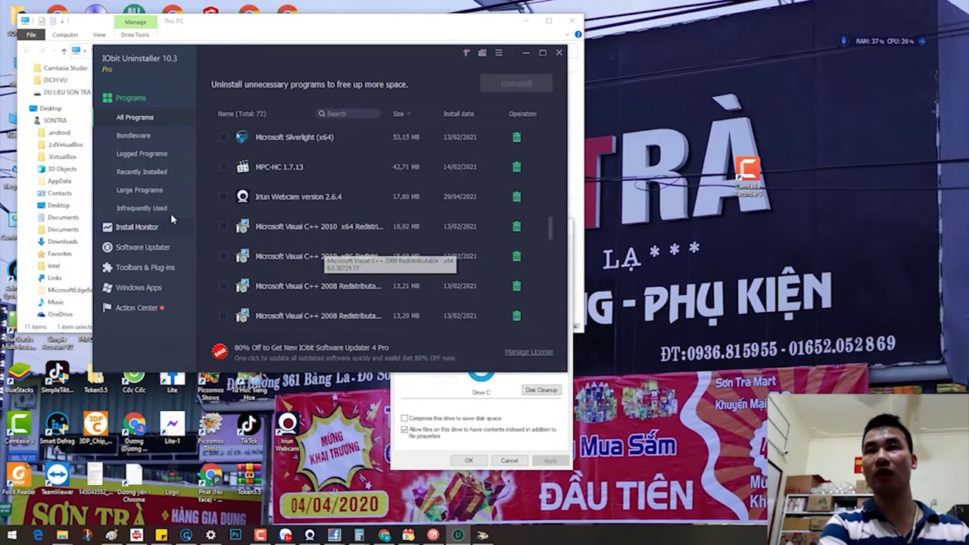
{"action": "left_click", "coordinate": [130, 136]}
{"action": "left_click", "coordinate": [138, 155]}
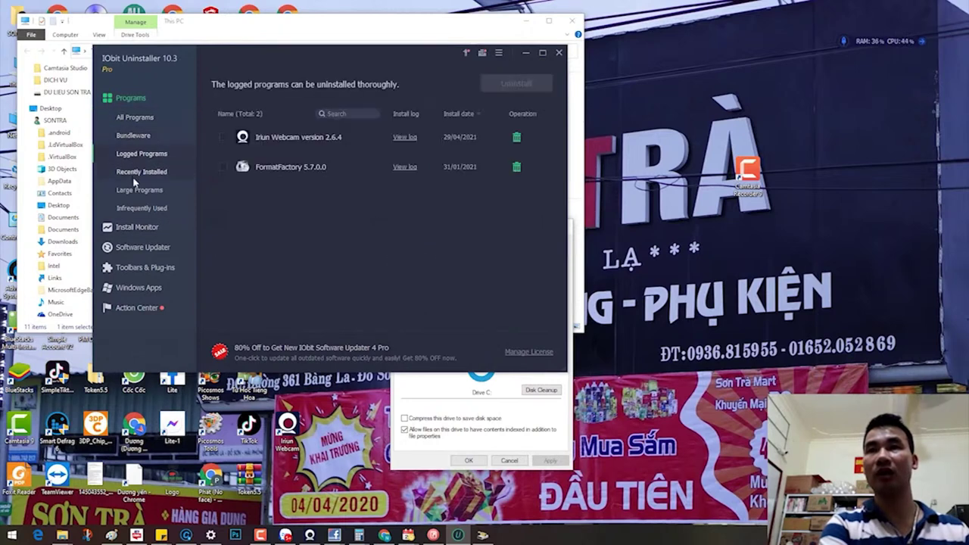
{"action": "left_click", "coordinate": [129, 176]}
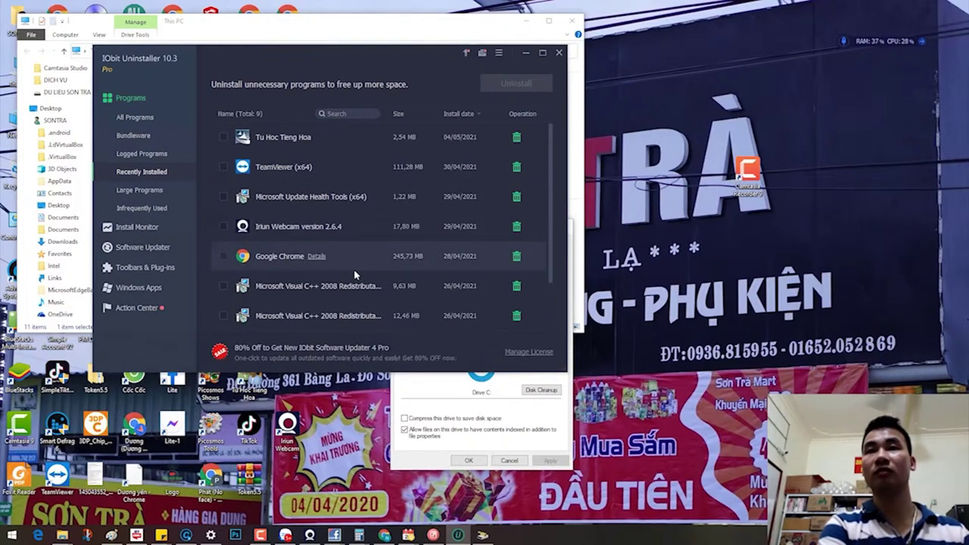
{"action": "scroll", "coordinate": [354, 269], "scroll_direction": "down", "scroll_amount": 2}
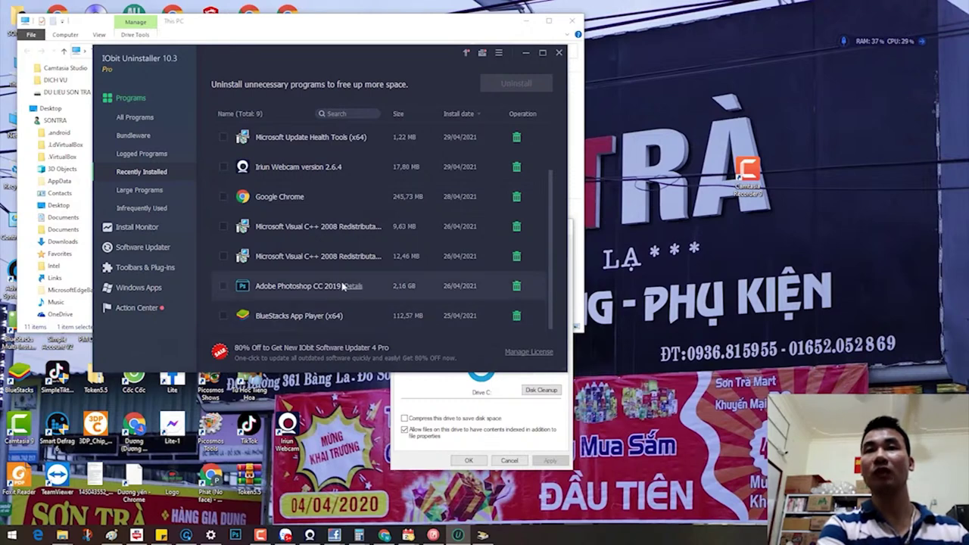
{"action": "scroll", "coordinate": [343, 285], "scroll_direction": "up", "scroll_amount": 2}
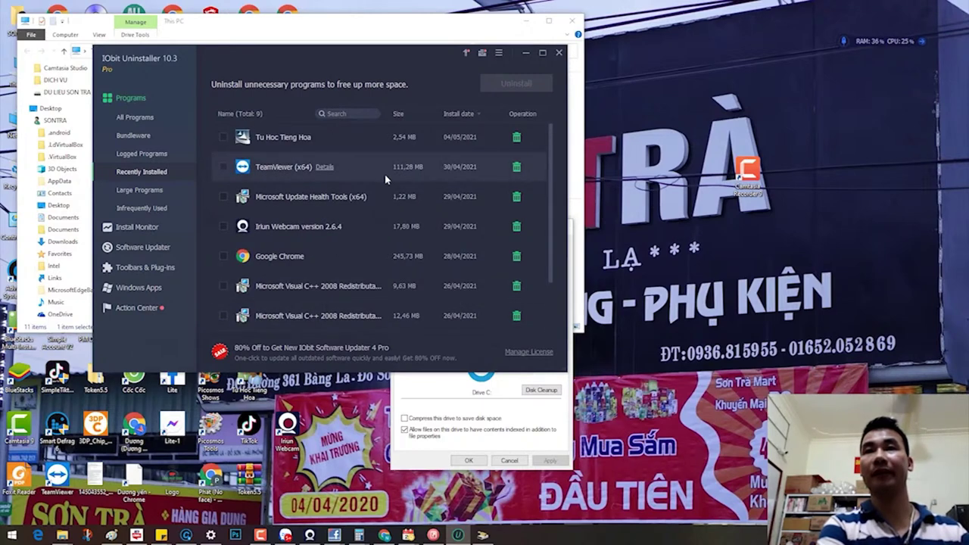
{"action": "scroll", "coordinate": [386, 181], "scroll_direction": "down", "scroll_amount": 2}
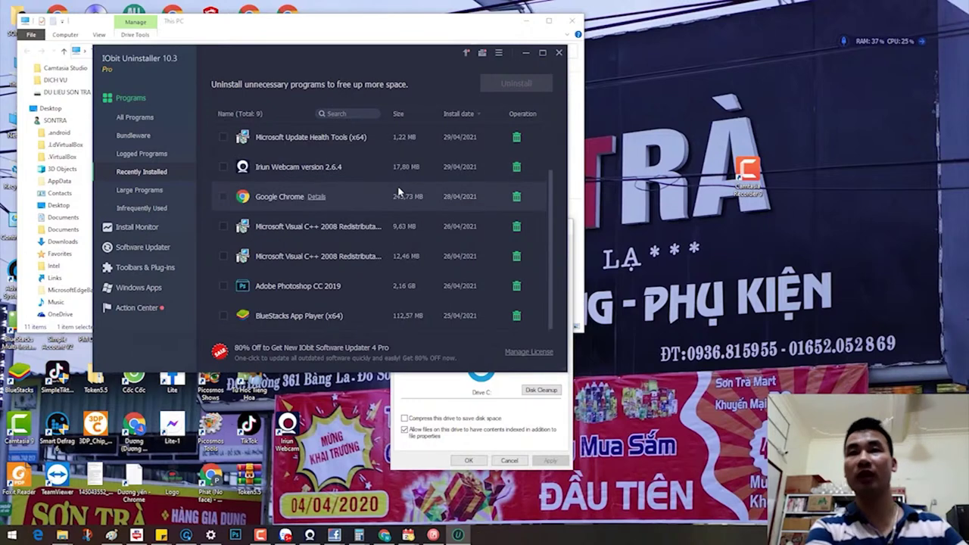
{"action": "left_click", "coordinate": [223, 286]}
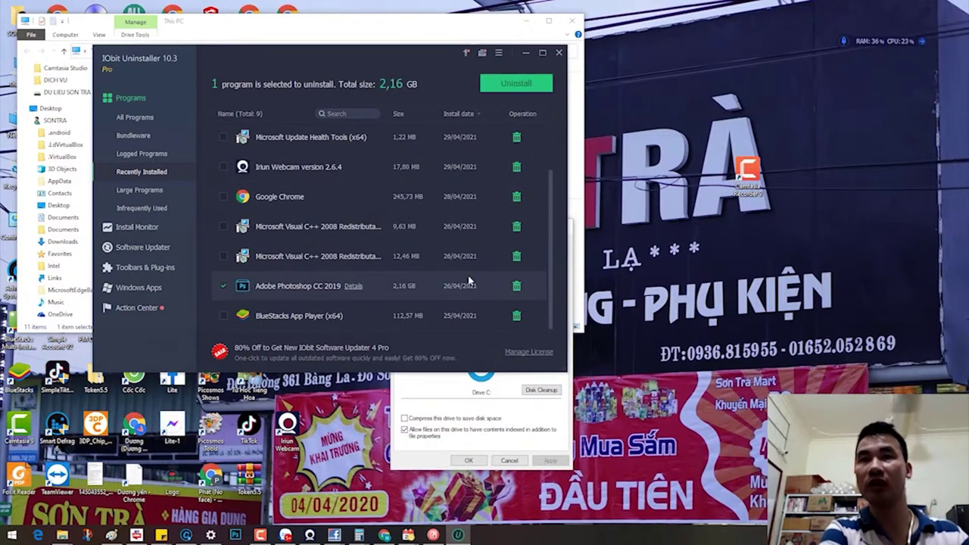
{"action": "left_click", "coordinate": [517, 285]}
Confirm removing Photoshop with a restore point, close the C: drive properties, and bring up Shortcut Fixer.
{"action": "left_click", "coordinate": [377, 295]}
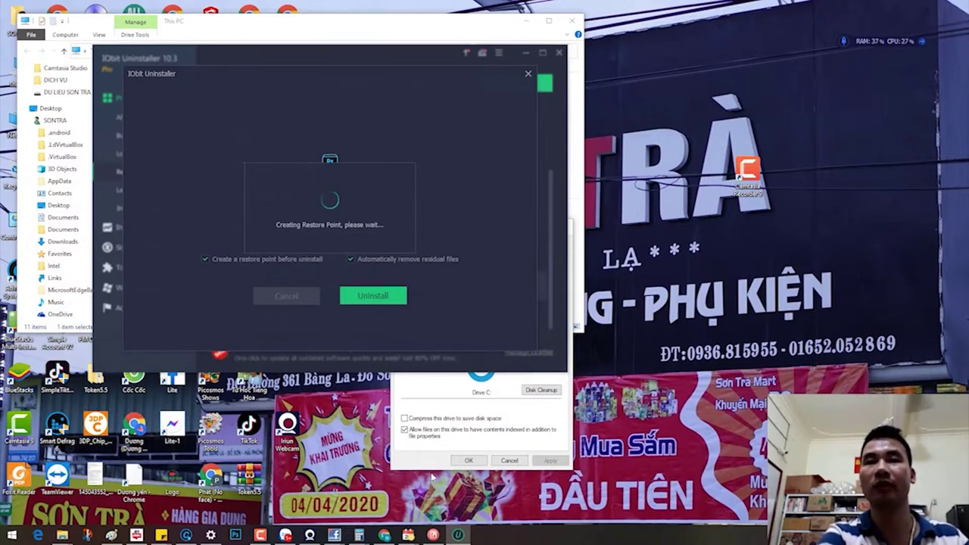
{"action": "mouse_move", "coordinate": [433, 536]}
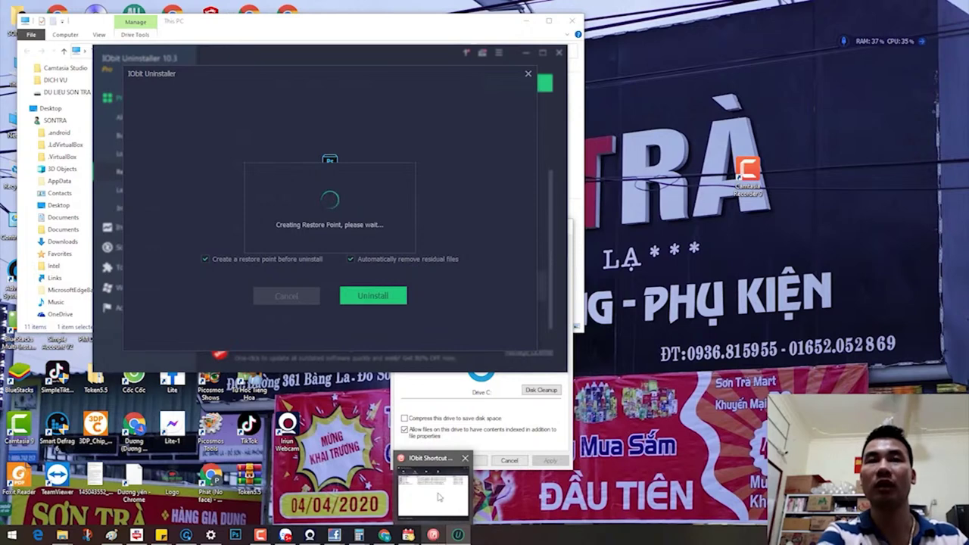
{"action": "left_click", "coordinate": [439, 408]}
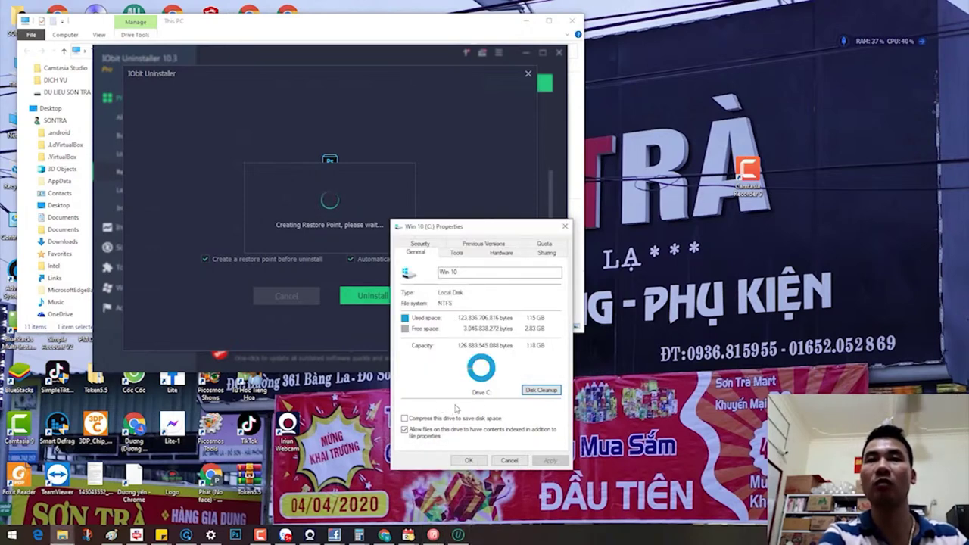
{"action": "left_click", "coordinate": [465, 461]}
{"action": "left_click", "coordinate": [433, 535]}
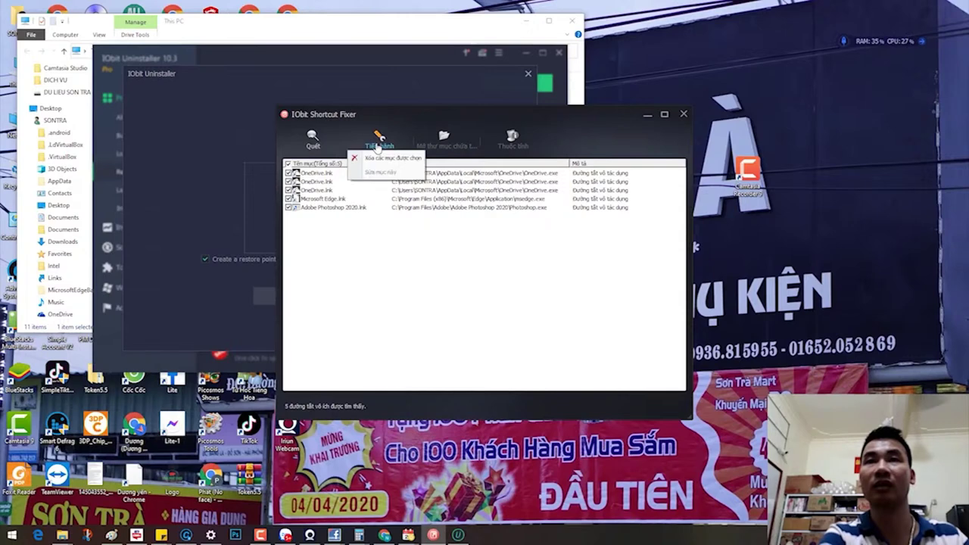
Delete the five invalid shortcuts, confirm the deletion, and close Shortcut Fixer.
{"action": "left_click", "coordinate": [378, 150]}
{"action": "left_click", "coordinate": [495, 296]}
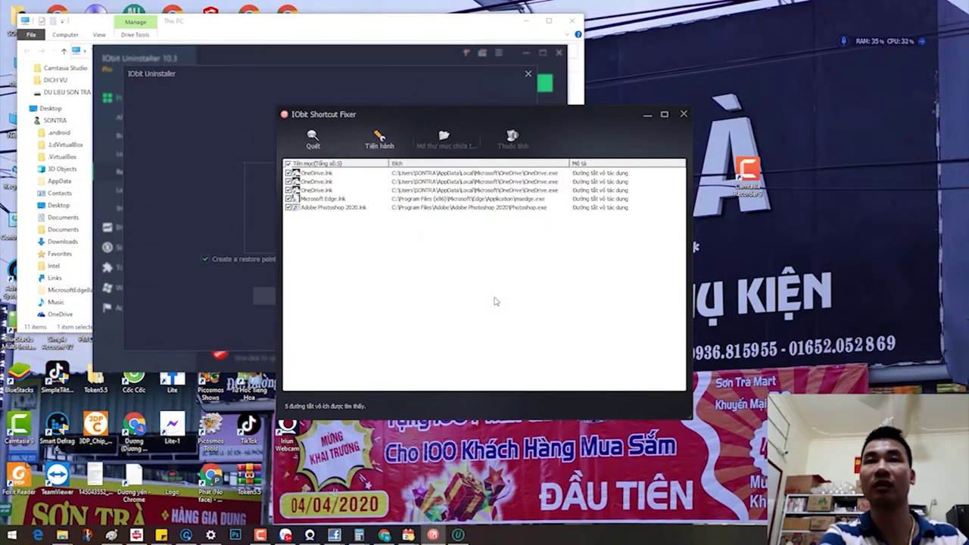
{"action": "left_click", "coordinate": [683, 115]}
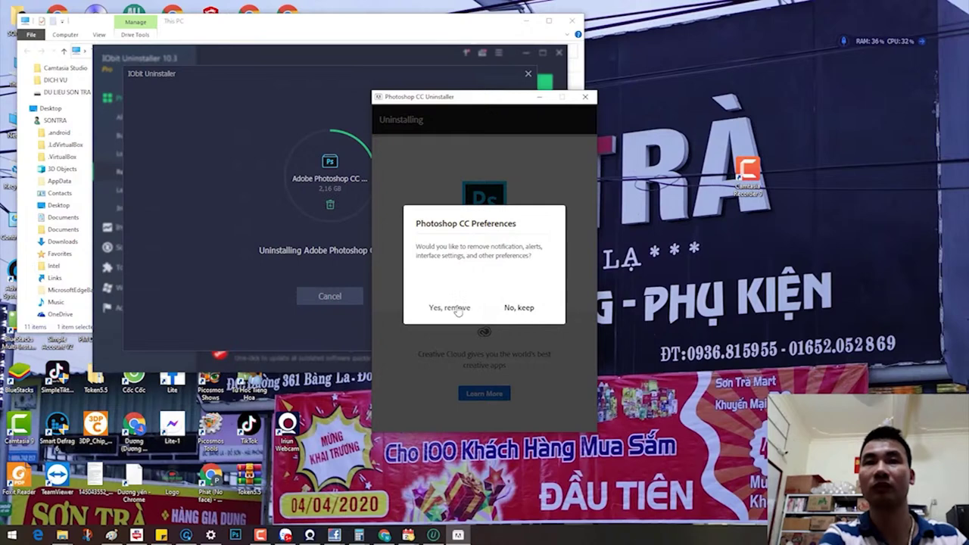
Remove Photoshop CC along with its preferences and settings, then close the finished uninstaller.
{"action": "left_click", "coordinate": [458, 309]}
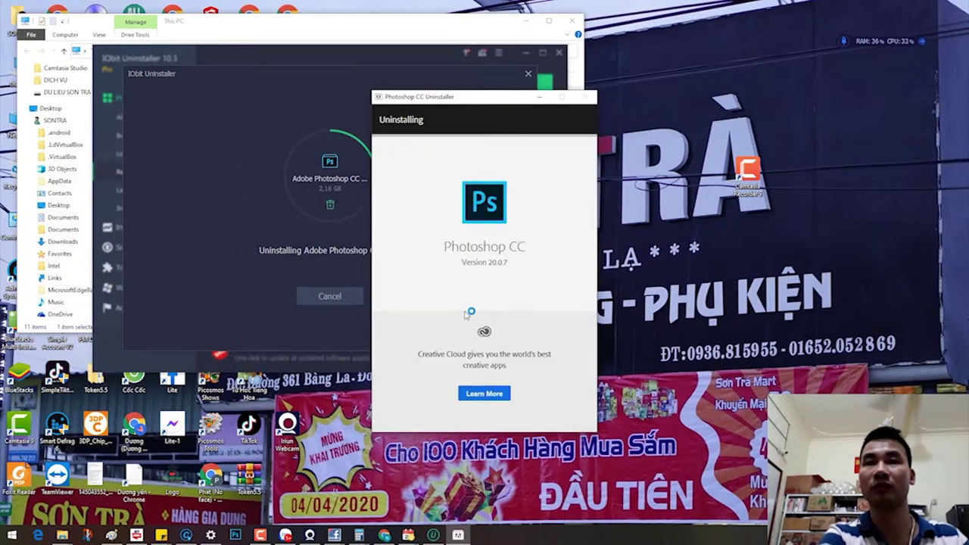
{"action": "left_click", "coordinate": [433, 534]}
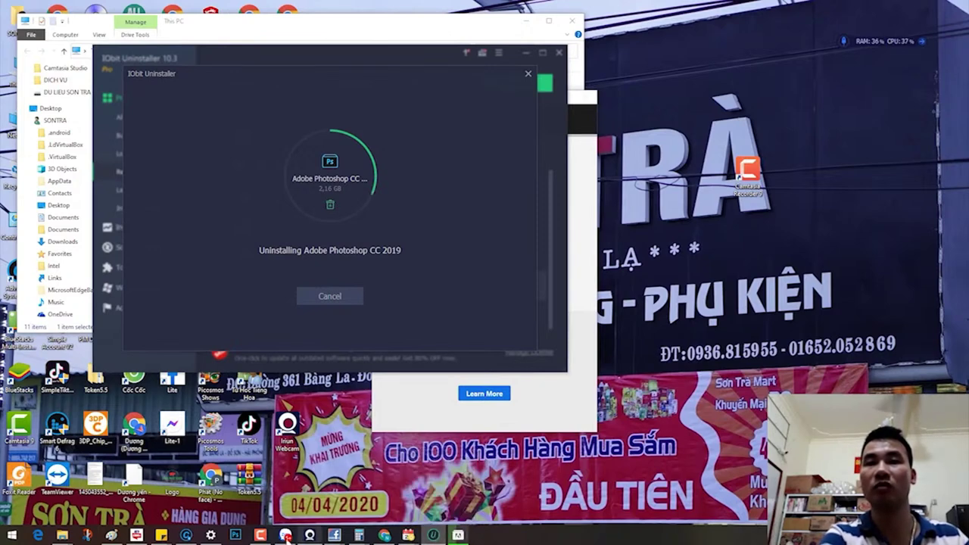
{"action": "left_click", "coordinate": [259, 534]}
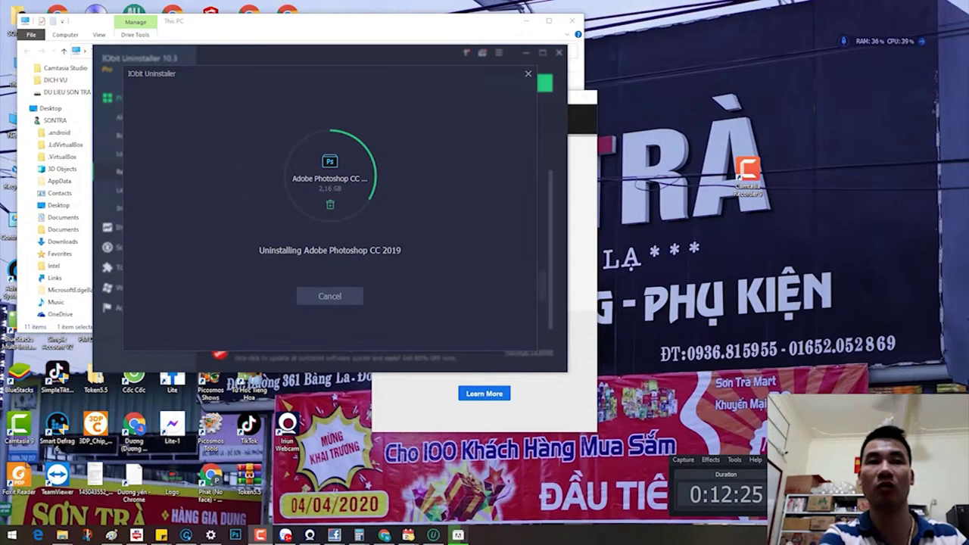
{"action": "left_click", "coordinate": [260, 534]}
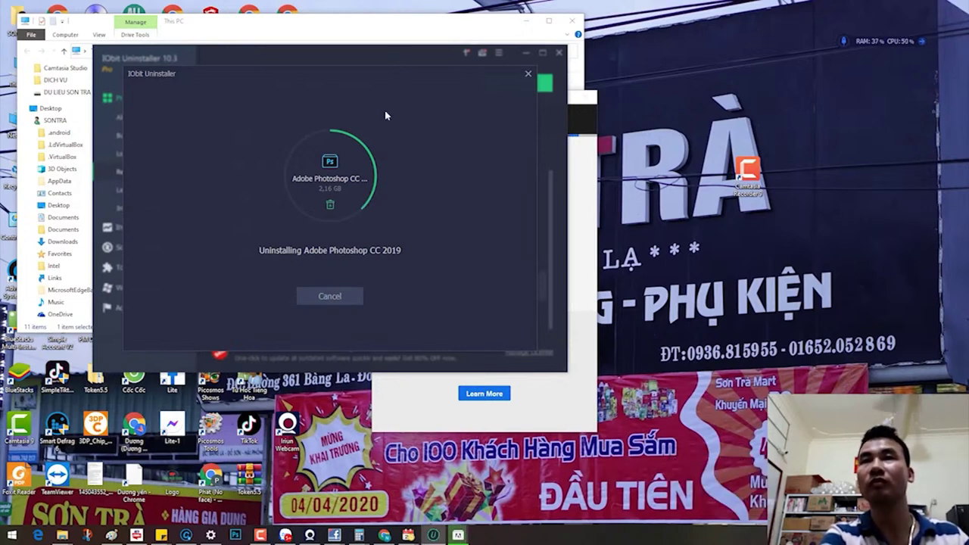
{"action": "left_click", "coordinate": [448, 412]}
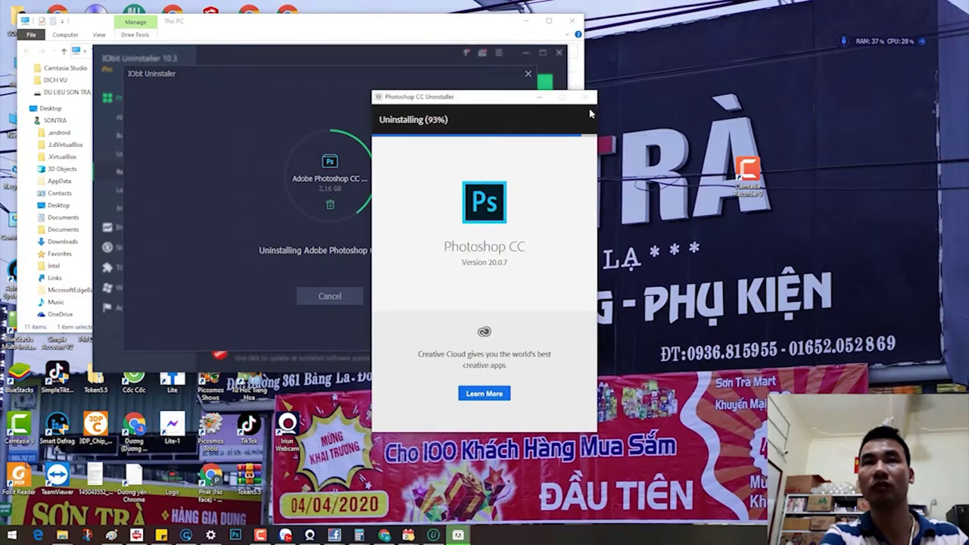
{"action": "left_click", "coordinate": [484, 308]}
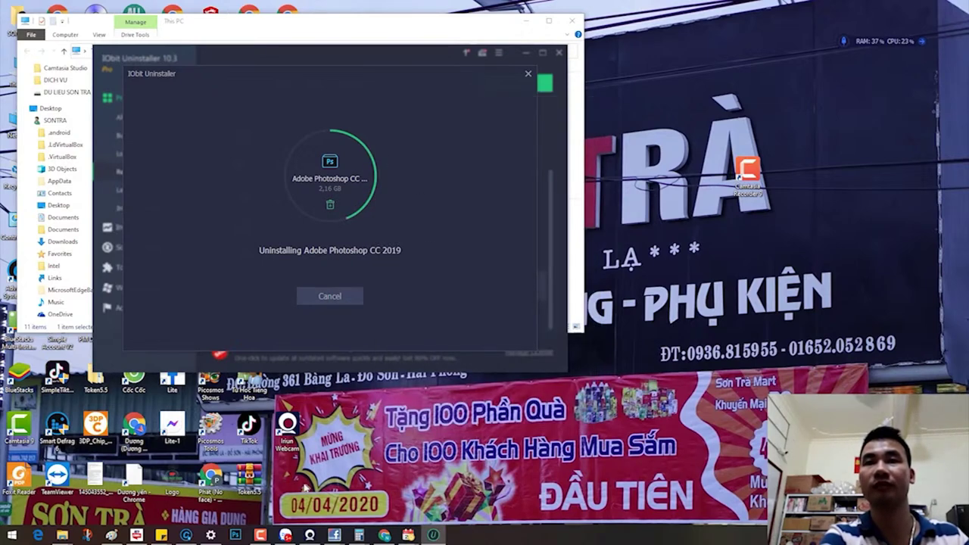
Refresh This PC to update drive free space, then minimize it to reveal IObit Uninstaller.
{"action": "mouse_move", "coordinate": [58, 535]}
{"action": "left_click", "coordinate": [193, 489]}
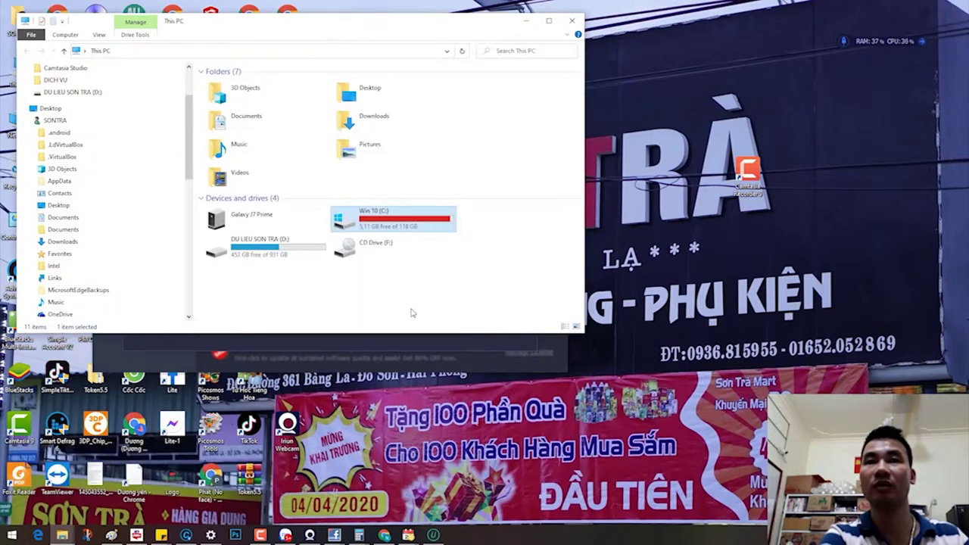
{"action": "right_click", "coordinate": [435, 303]}
{"action": "left_click", "coordinate": [448, 340]}
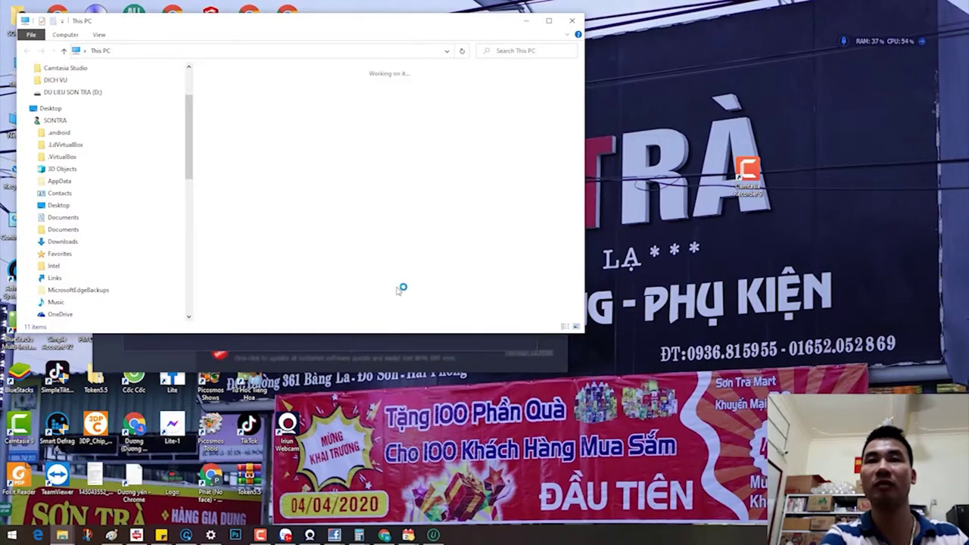
{"action": "left_click", "coordinate": [529, 22]}
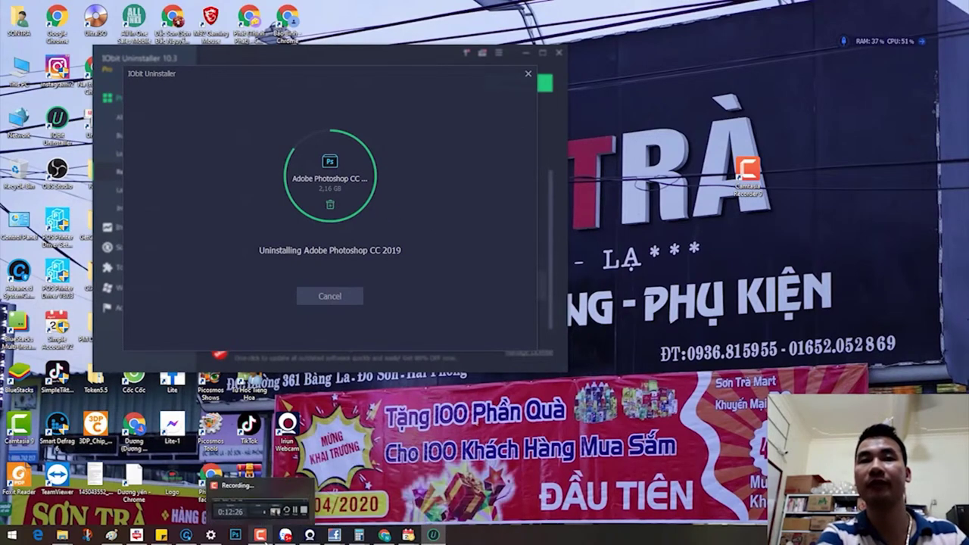
Dismiss the Adobe Photoshop CC 2019 success message and sort recently installed programs by size.
{"action": "left_click", "coordinate": [210, 536]}
{"action": "left_click", "coordinate": [430, 535]}
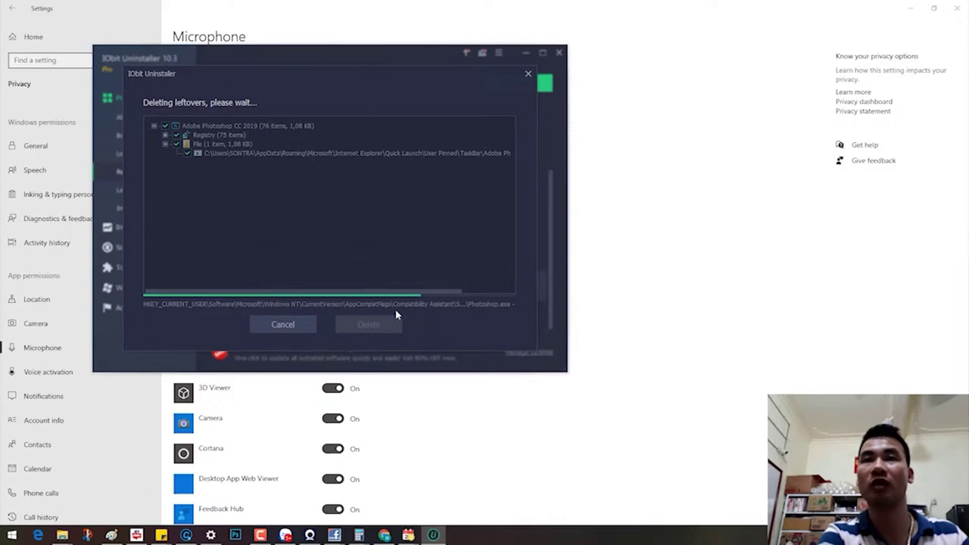
{"action": "left_click", "coordinate": [325, 286]}
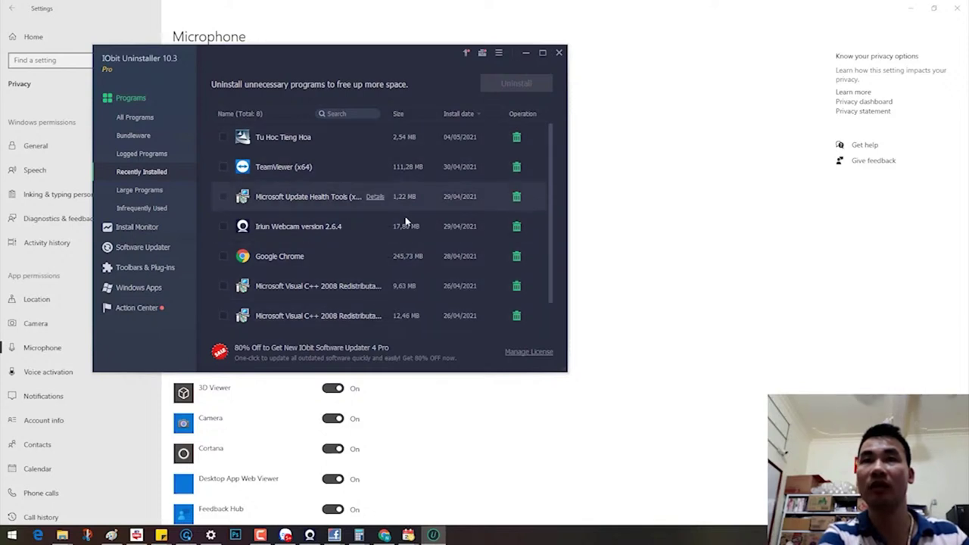
{"action": "left_click", "coordinate": [399, 113]}
{"action": "left_click", "coordinate": [402, 114]}
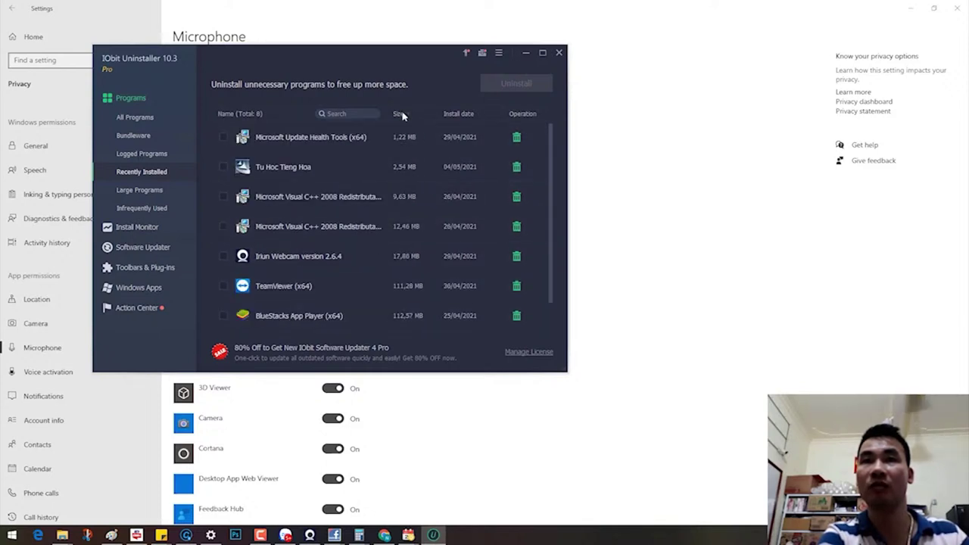
Show all 71 installed programs sorted by size, largest first.
{"action": "left_click", "coordinate": [405, 113]}
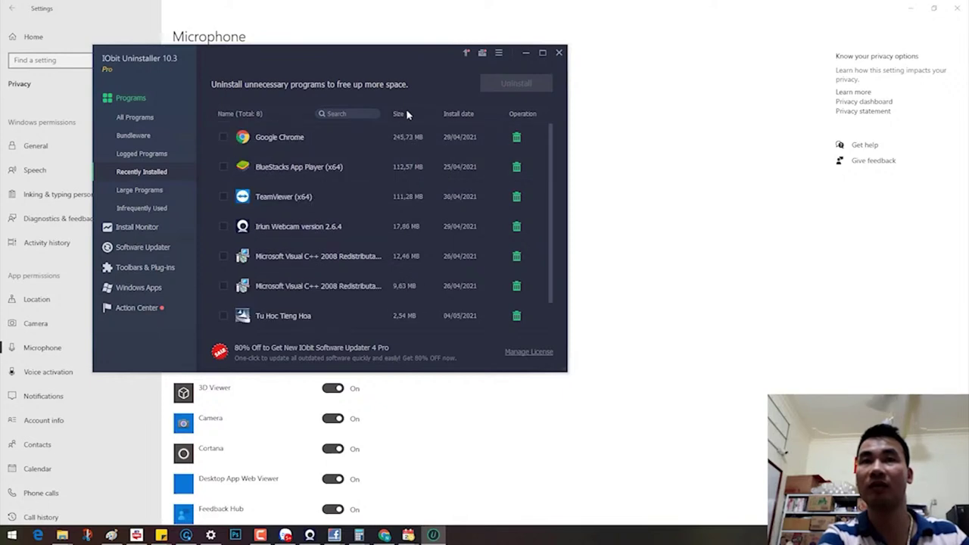
{"action": "left_click", "coordinate": [133, 135]}
{"action": "left_click", "coordinate": [141, 118]}
{"action": "left_click", "coordinate": [404, 114]}
{"action": "left_click", "coordinate": [403, 114]}
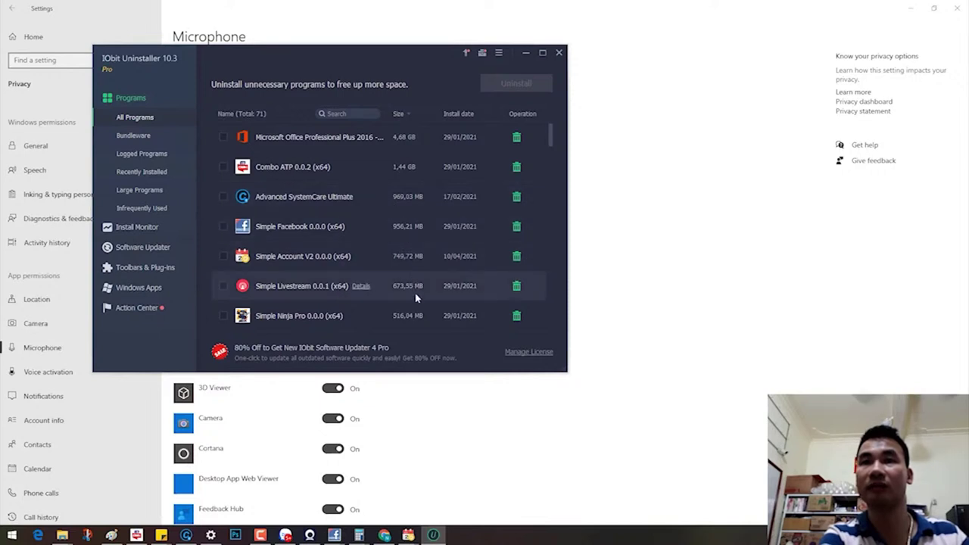
Start uninstalling Cốc Cốc (462,82 MB) from the list.
{"action": "scroll", "coordinate": [417, 299], "scroll_direction": "down", "scroll_amount": 1}
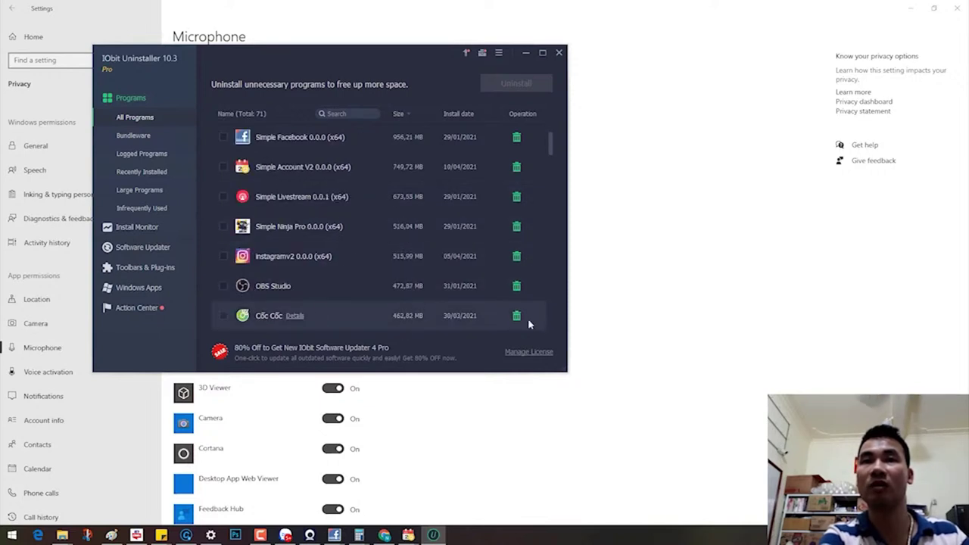
{"action": "left_click", "coordinate": [516, 316]}
{"action": "left_click", "coordinate": [392, 300]}
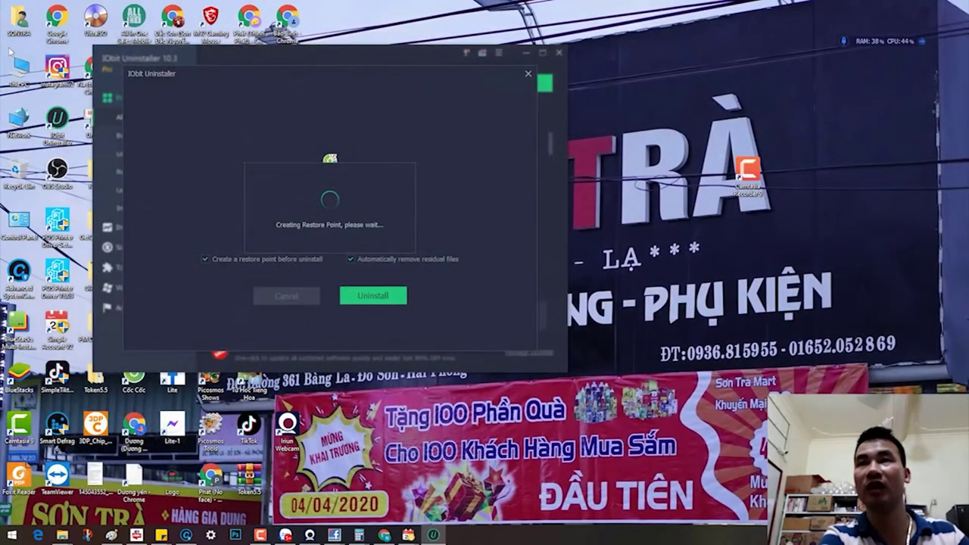
Open and refresh This PC so Win 10 (C:) shows 6.54 GB free of 118 GB.
{"action": "double_click", "coordinate": [19, 69]}
{"action": "right_click", "coordinate": [442, 255]}
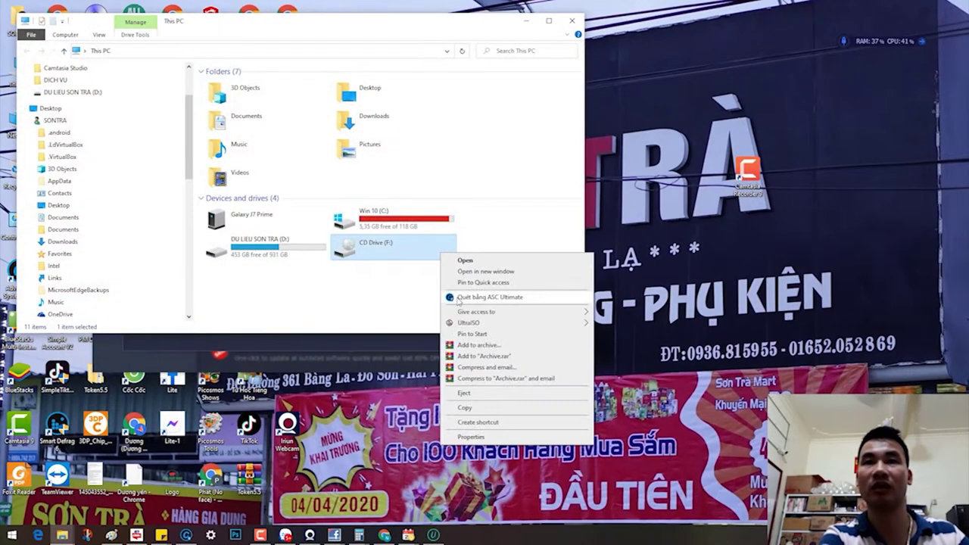
{"action": "mouse_move", "coordinate": [468, 325]}
{"action": "left_click", "coordinate": [397, 302]}
{"action": "right_click", "coordinate": [386, 311]}
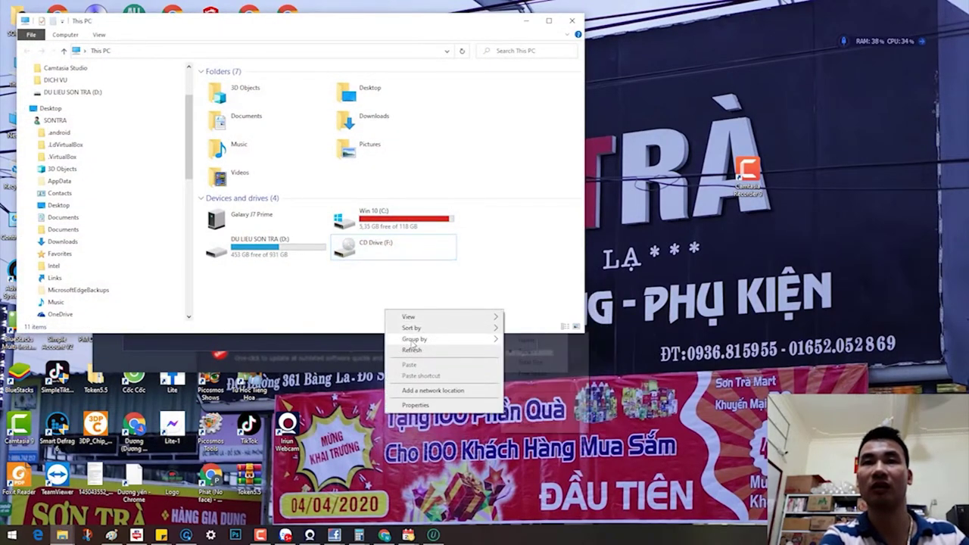
{"action": "left_click", "coordinate": [411, 350]}
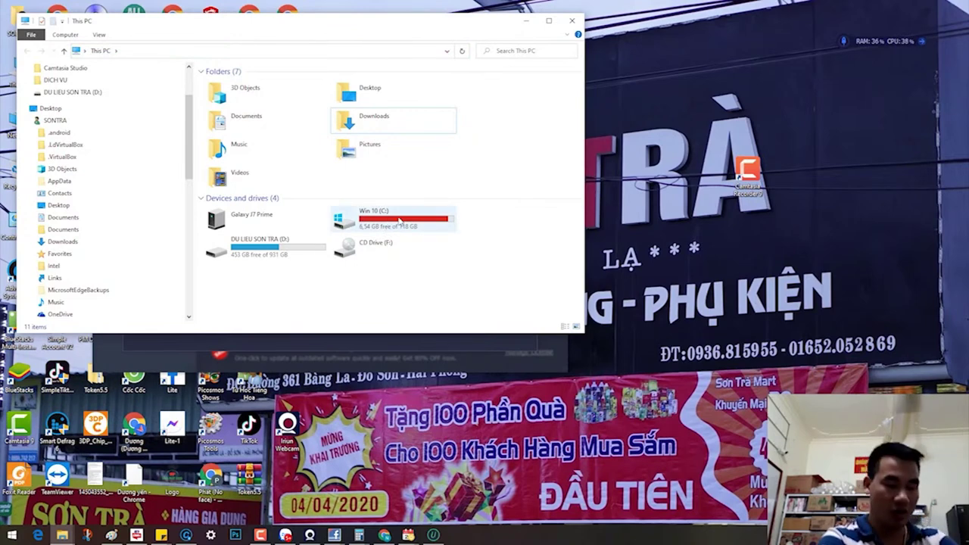
{"action": "mouse_move", "coordinate": [405, 222]}
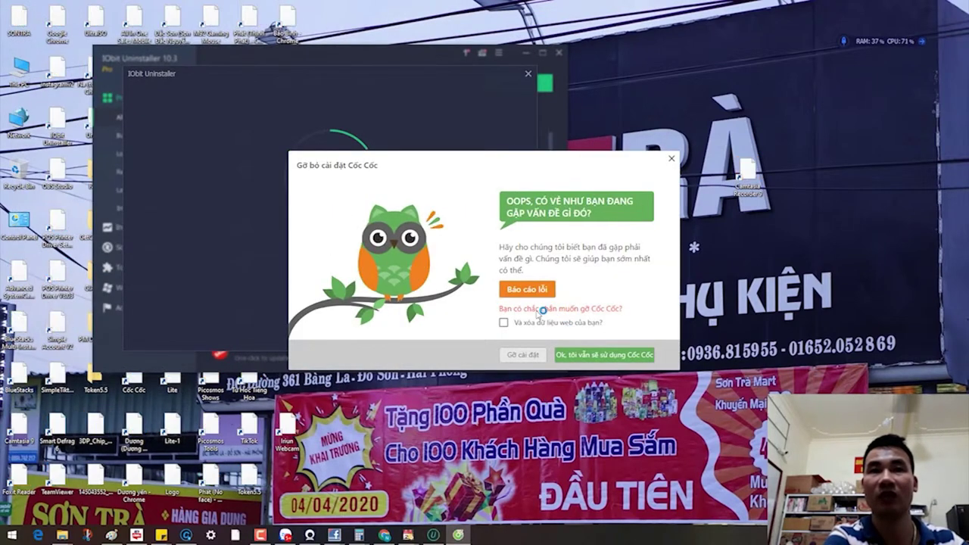
Confirm Cốc Cốc removal with Gỡ cài đặt, close the browser page, and launch Smart Defrag.
{"action": "left_click", "coordinate": [521, 354]}
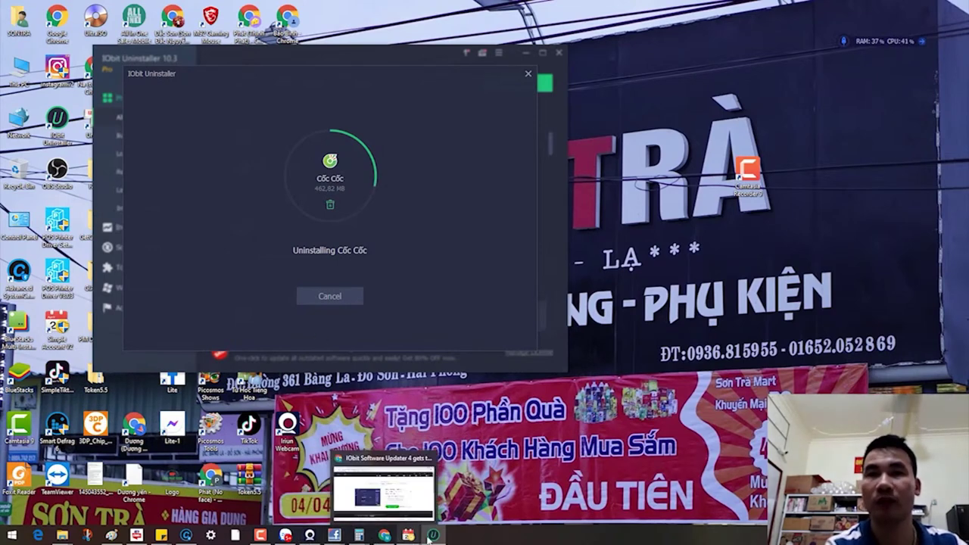
{"action": "mouse_move", "coordinate": [434, 536]}
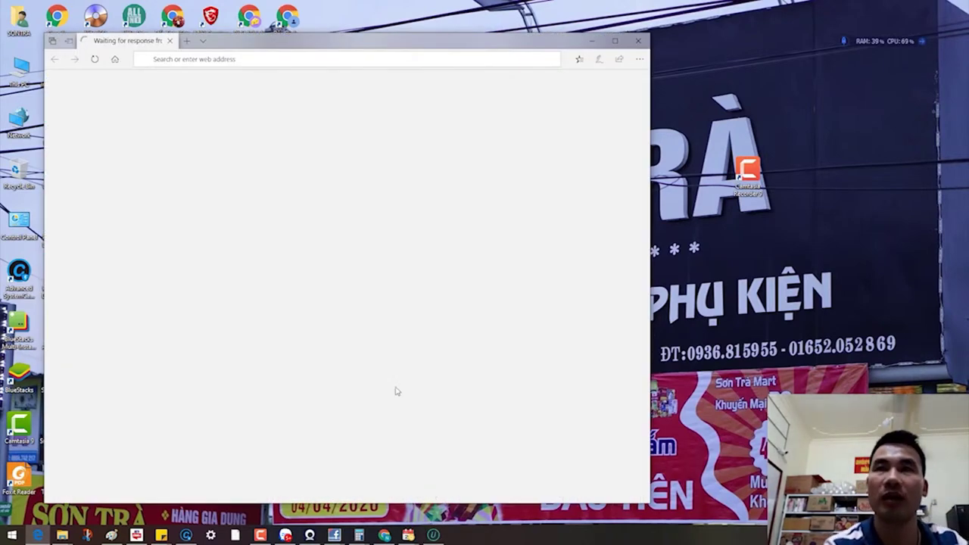
{"action": "left_click", "coordinate": [638, 40]}
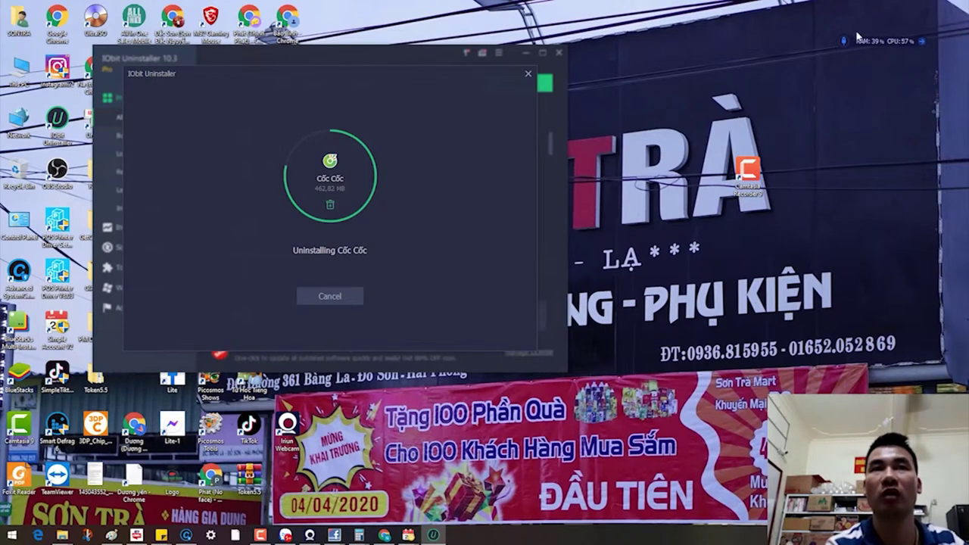
{"action": "left_click", "coordinate": [193, 536]}
{"action": "left_click", "coordinate": [386, 196]}
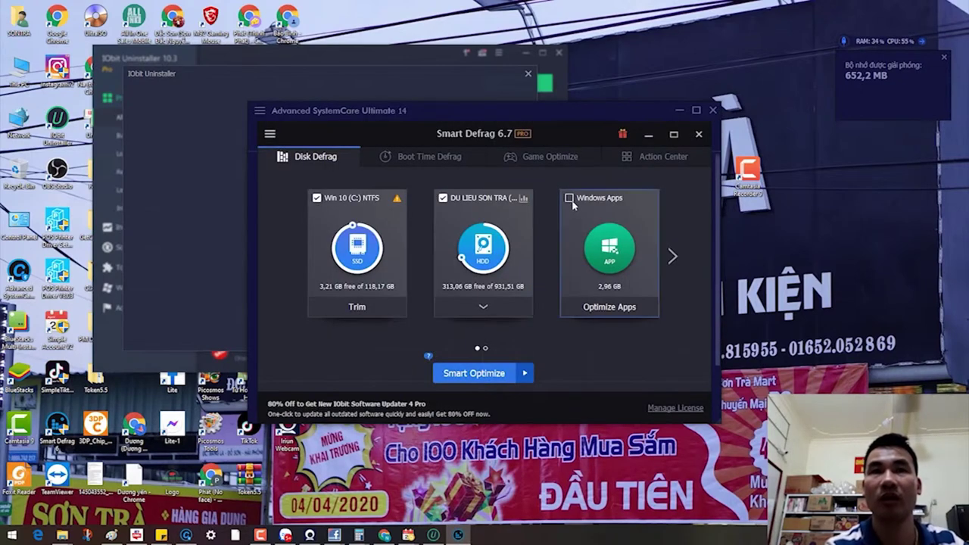
Minimize Advanced SystemCare and run Defrag & Prioritize Files (Slow) in Smart Defrag.
{"action": "left_click", "coordinate": [530, 375]}
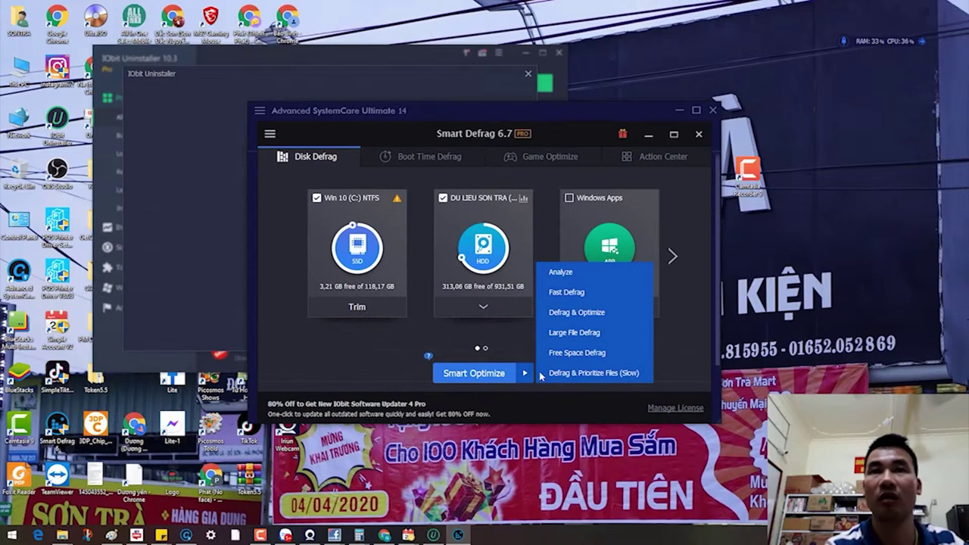
{"action": "left_click", "coordinate": [259, 110]}
{"action": "mouse_move", "coordinate": [284, 221]}
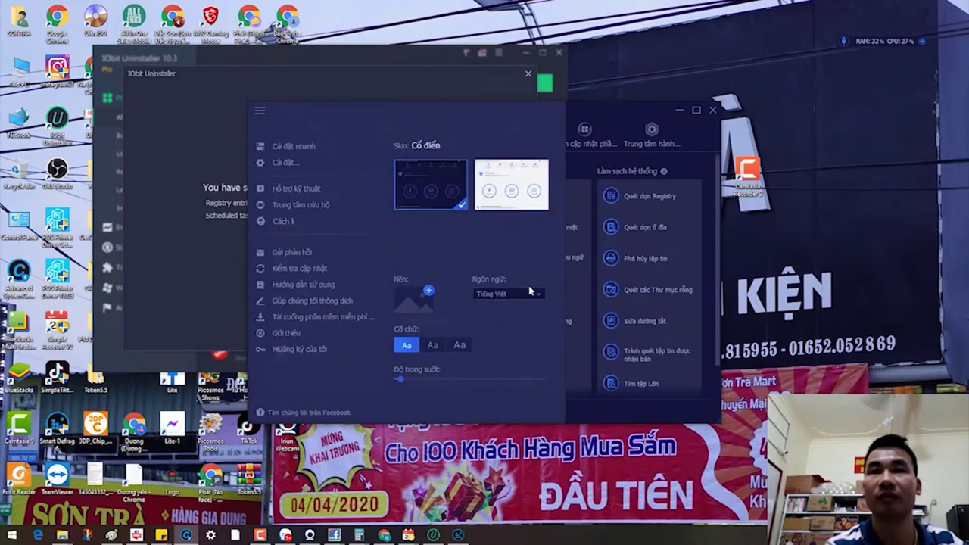
{"action": "left_click", "coordinate": [679, 110]}
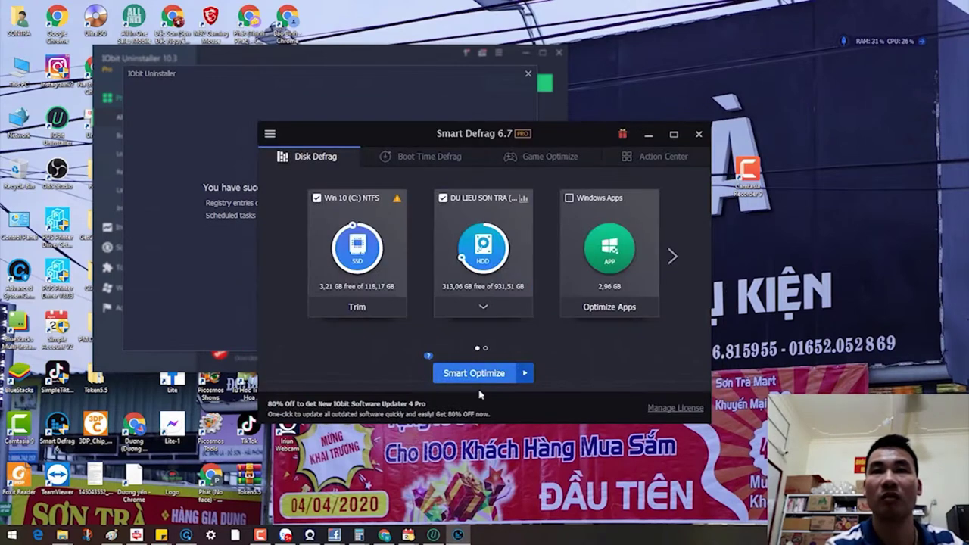
{"action": "mouse_move", "coordinate": [525, 374]}
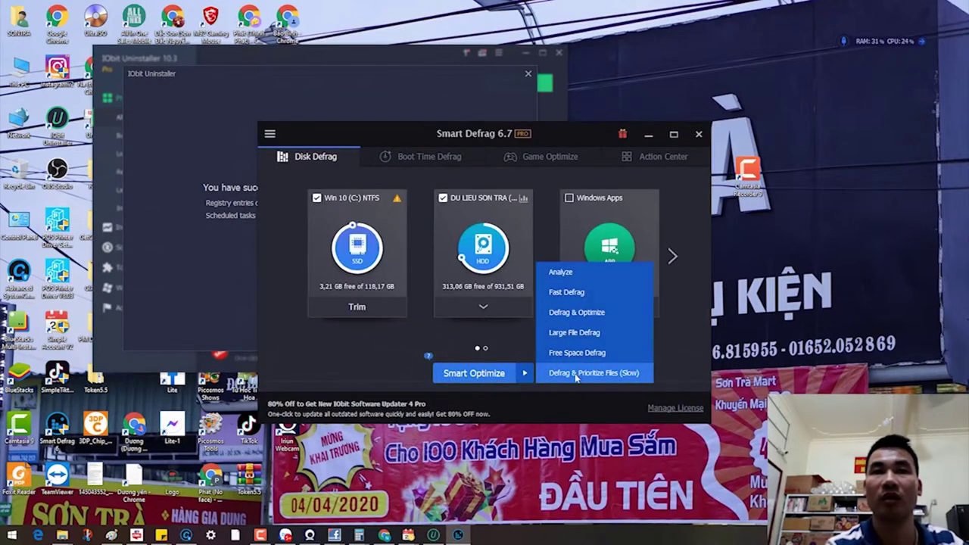
{"action": "left_click", "coordinate": [576, 374]}
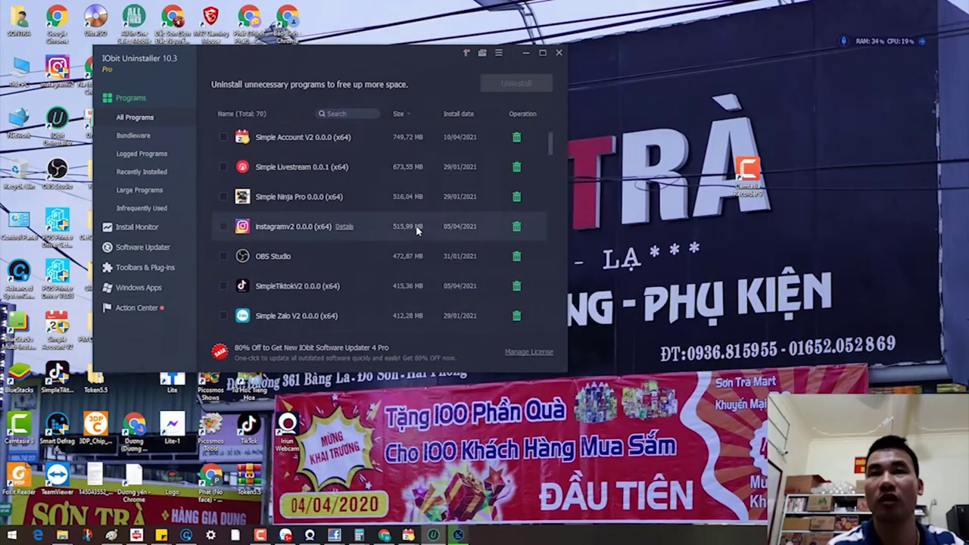
Start uninstalling Instagramv2, then close the Camtasia Studio and empty Downloads folder windows.
{"action": "left_click", "coordinate": [516, 231]}
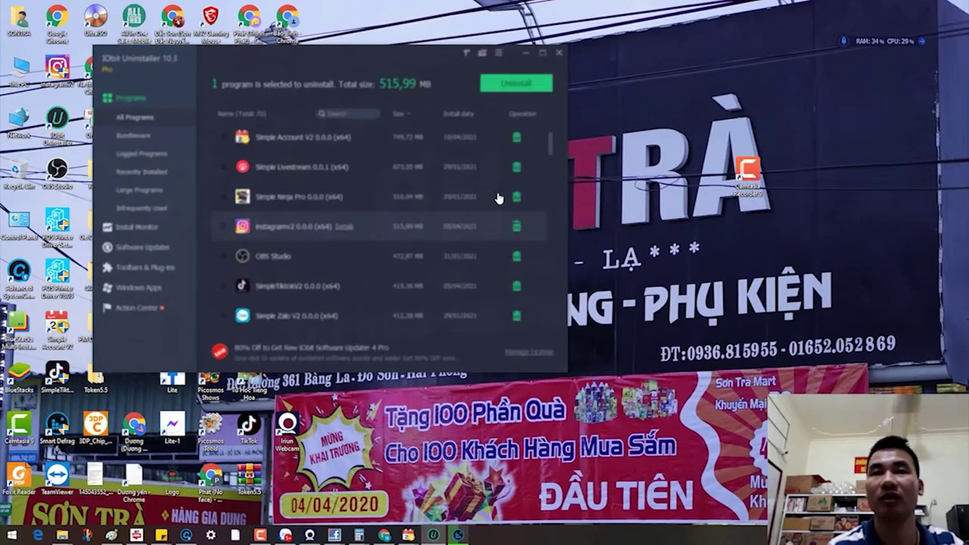
{"action": "left_click", "coordinate": [392, 295]}
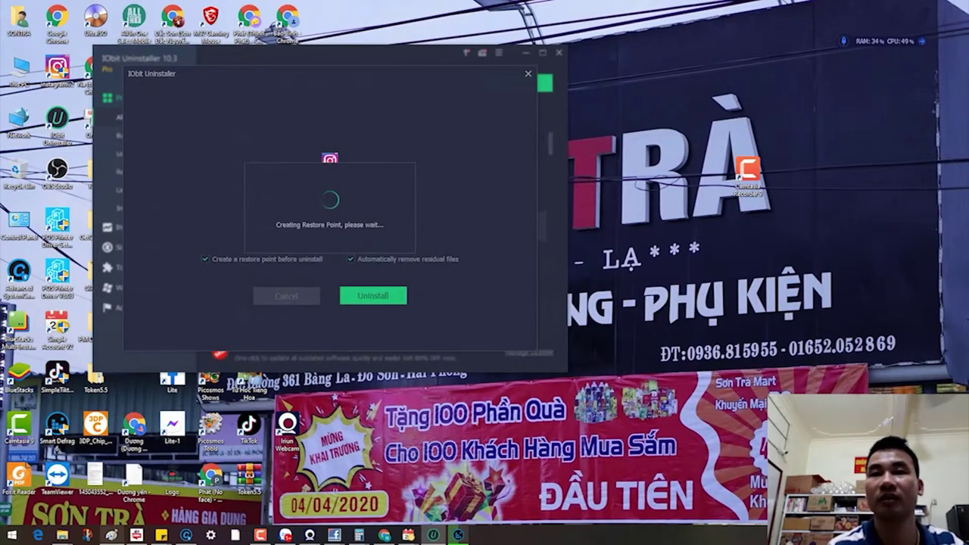
{"action": "mouse_move", "coordinate": [65, 536]}
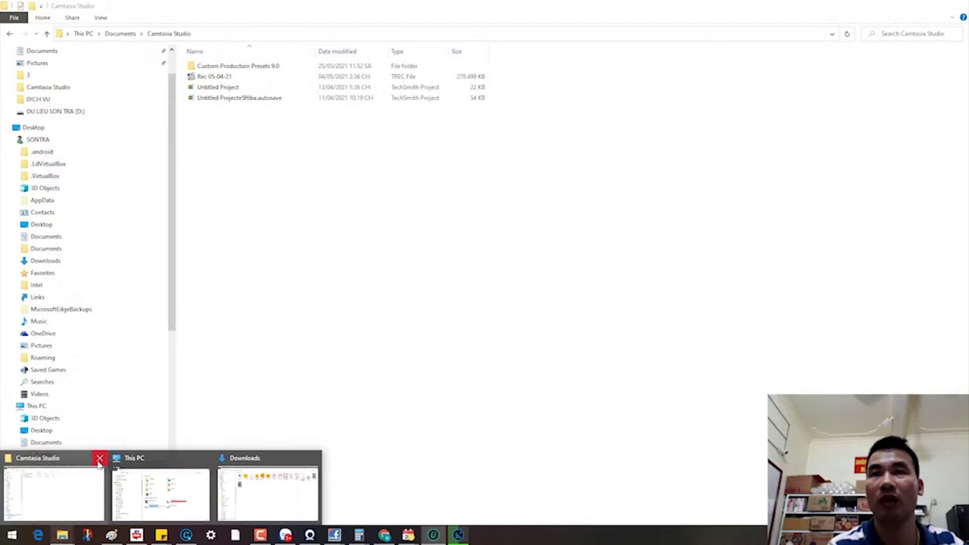
{"action": "left_click", "coordinate": [100, 460]}
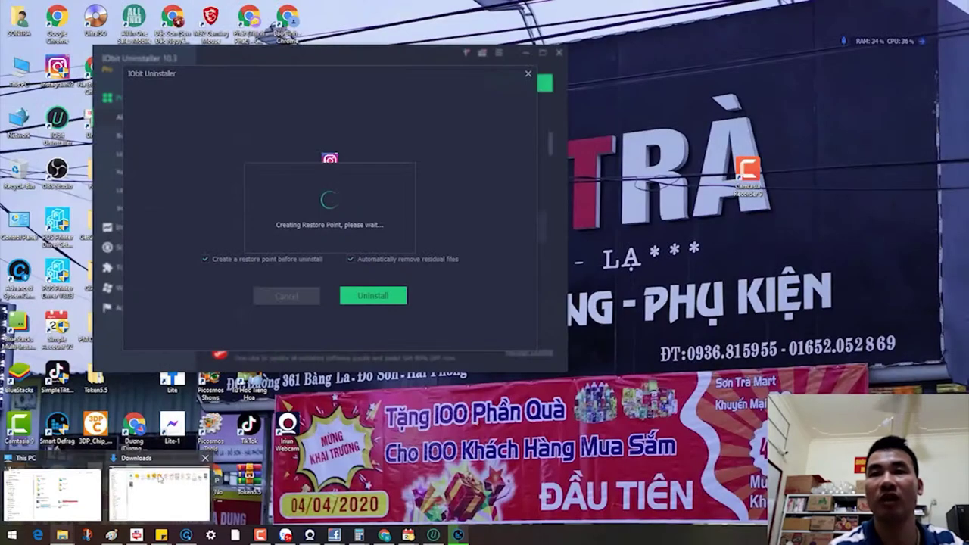
{"action": "mouse_move", "coordinate": [182, 494]}
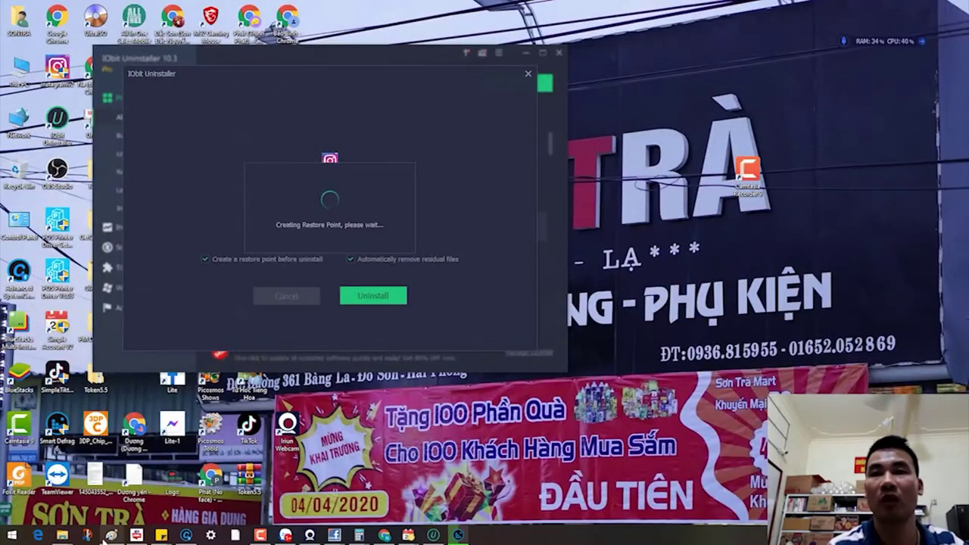
{"action": "mouse_move", "coordinate": [62, 535]}
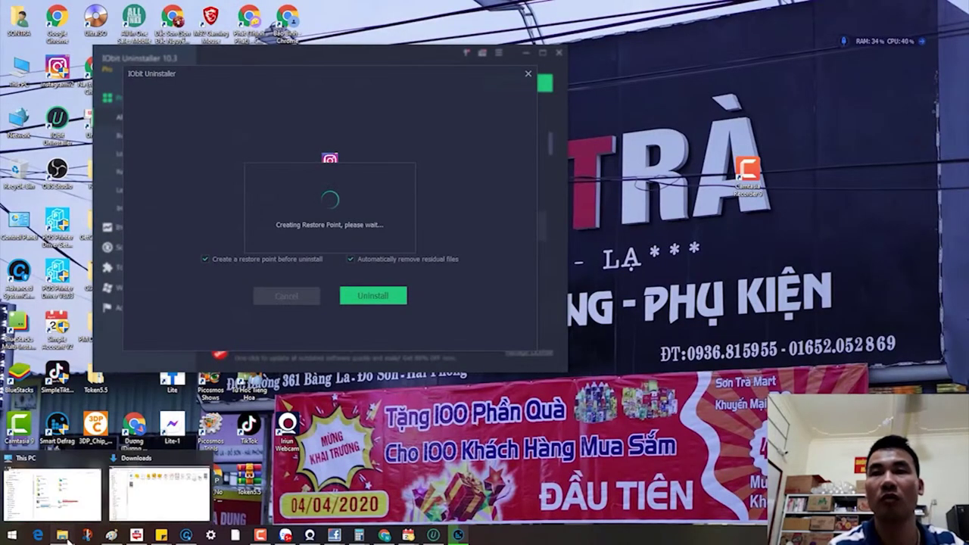
{"action": "left_click", "coordinate": [158, 484]}
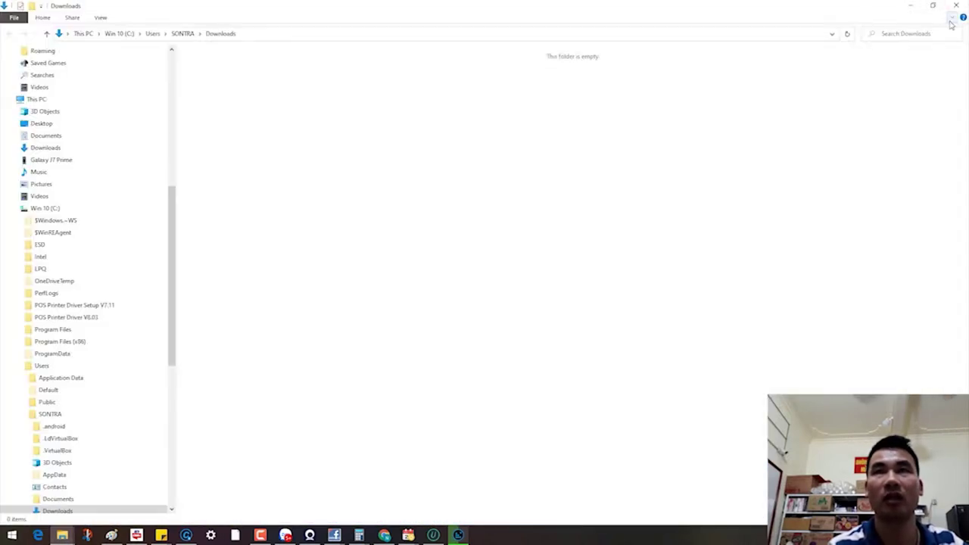
{"action": "left_click", "coordinate": [956, 6]}
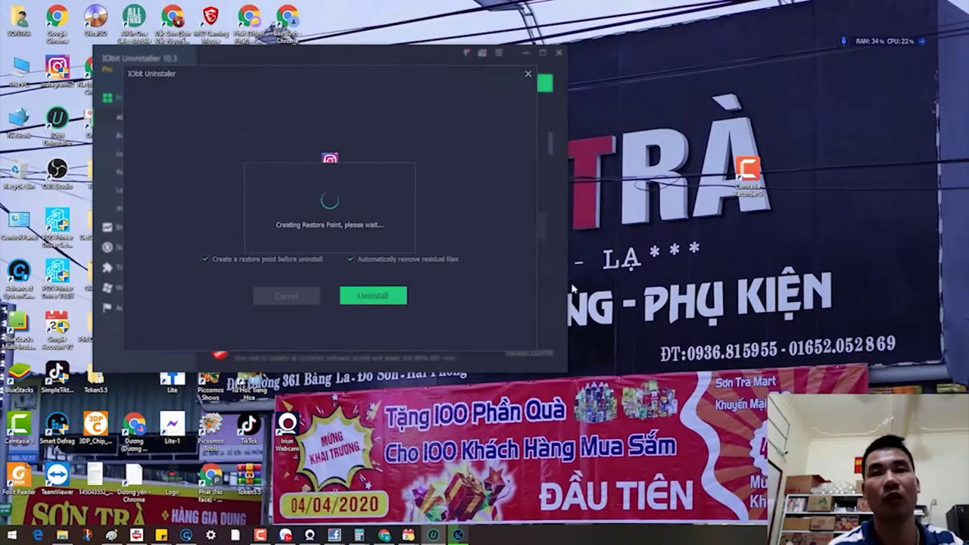
Check Smart Defrag's progress, close Chrome's IObit page, and return to the restore-point dialog.
{"action": "mouse_move", "coordinate": [438, 536]}
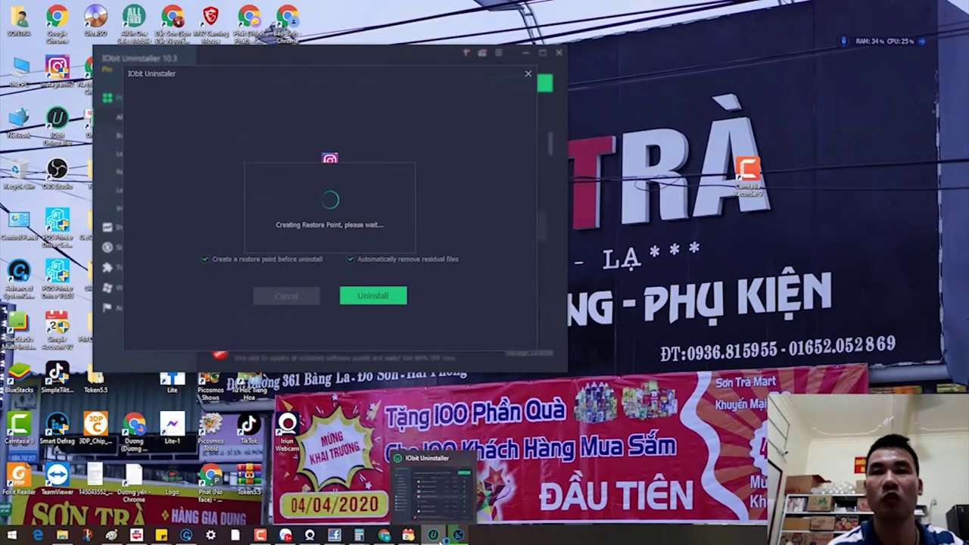
{"action": "left_click", "coordinate": [458, 536]}
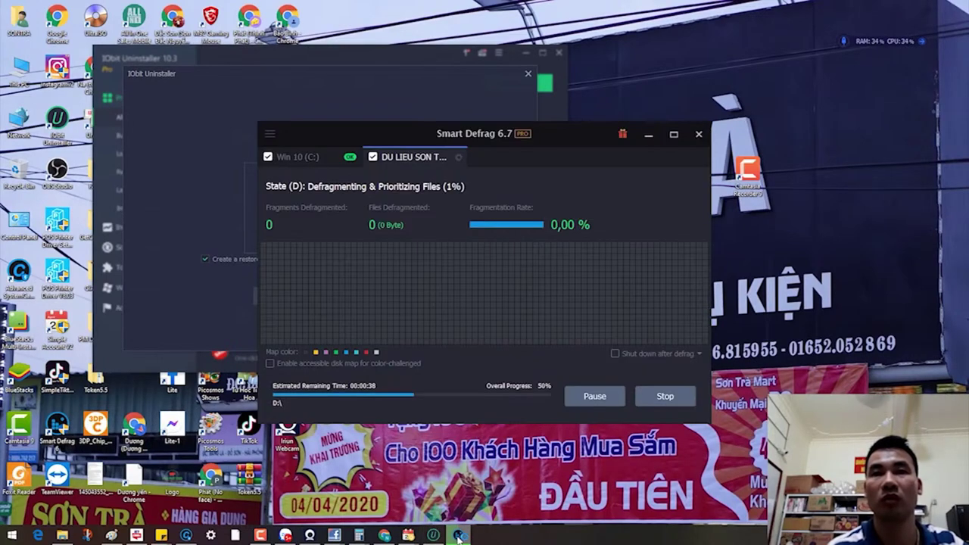
{"action": "mouse_move", "coordinate": [408, 536]}
{"action": "left_click", "coordinate": [444, 511]}
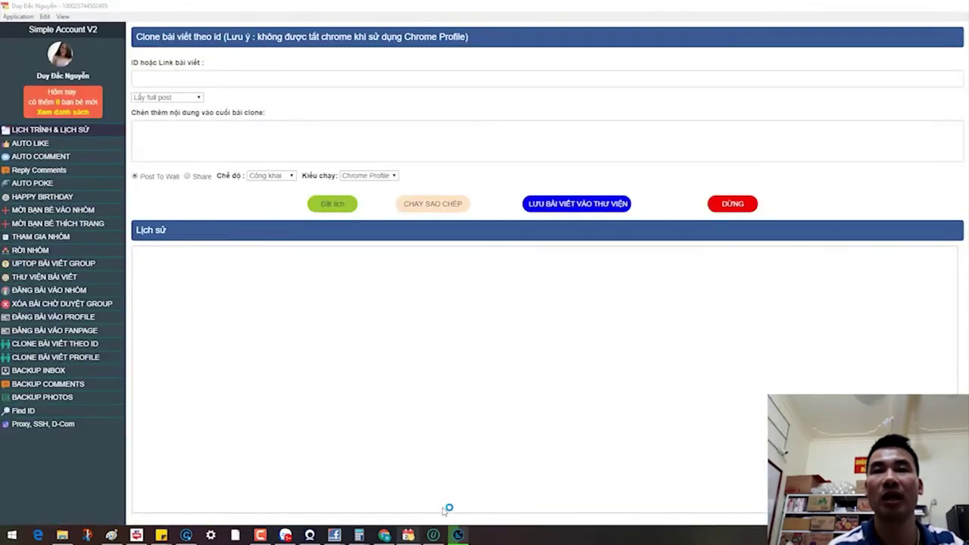
{"action": "left_click", "coordinate": [384, 536]}
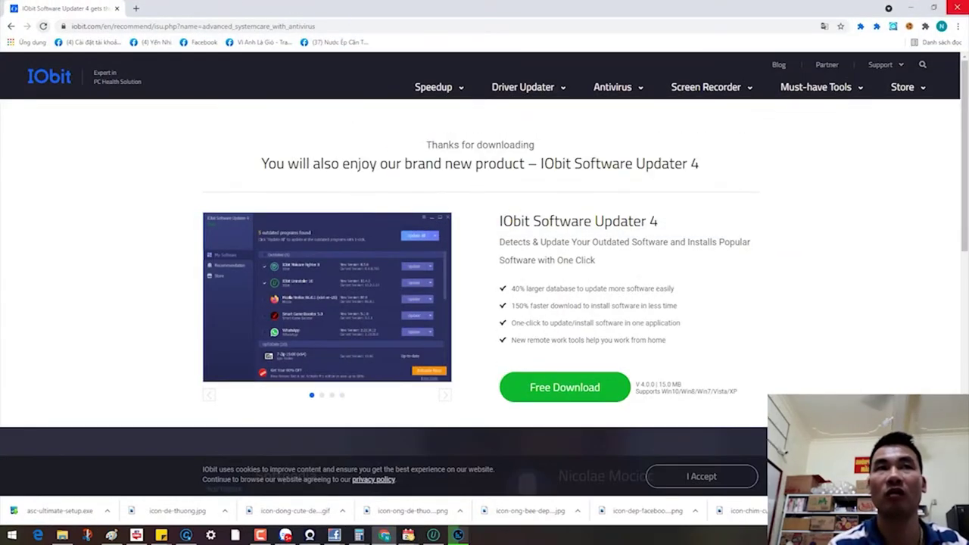
{"action": "left_click", "coordinate": [956, 8]}
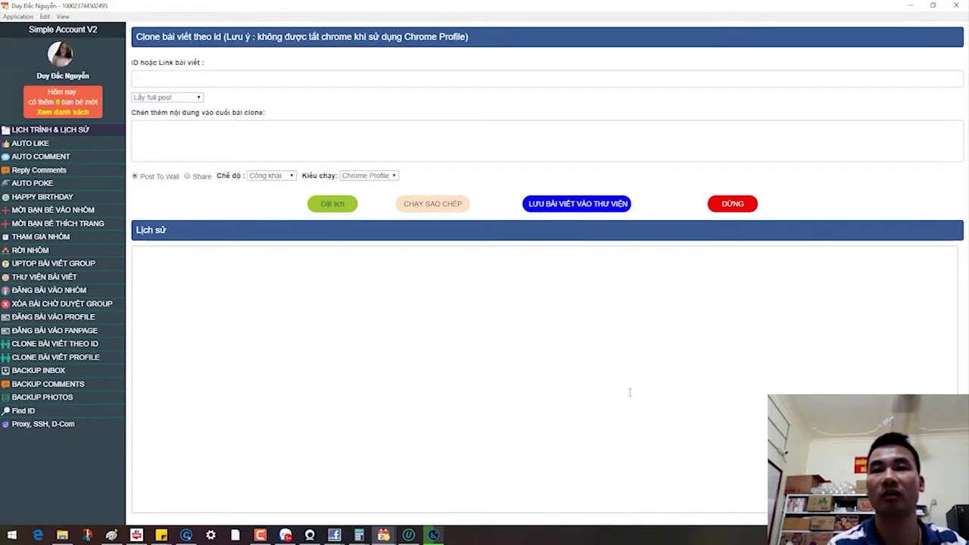
{"action": "left_click", "coordinate": [433, 535]}
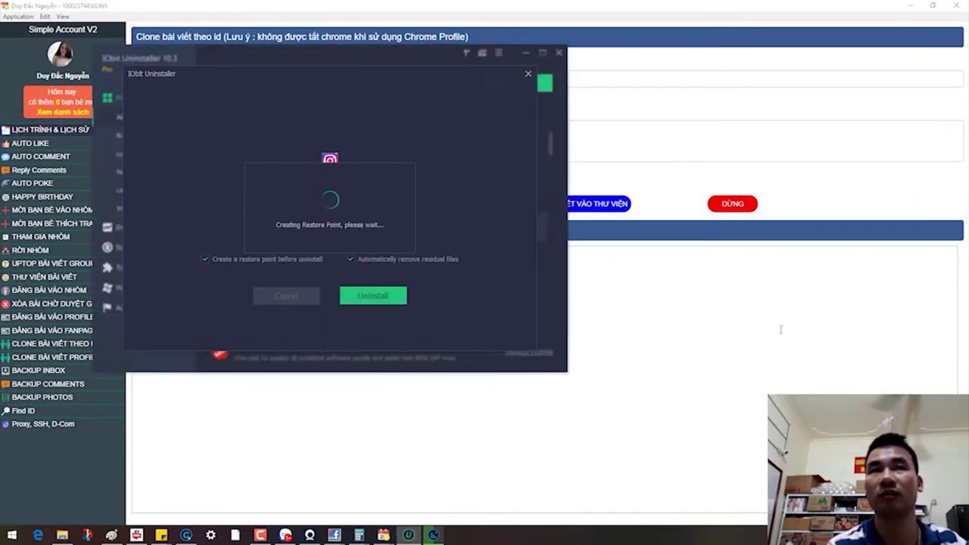
Minimize Simple Account, refresh This PC in File Explorer, then minimize it to watch instagramv2 uninstall.
{"action": "left_click", "coordinate": [920, 5]}
{"action": "mouse_move", "coordinate": [390, 539]}
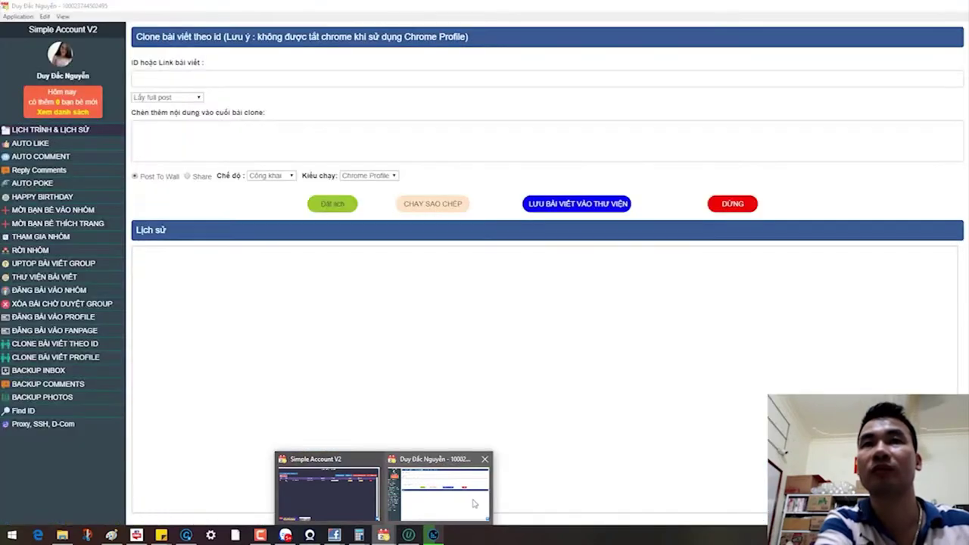
{"action": "left_click", "coordinate": [473, 504]}
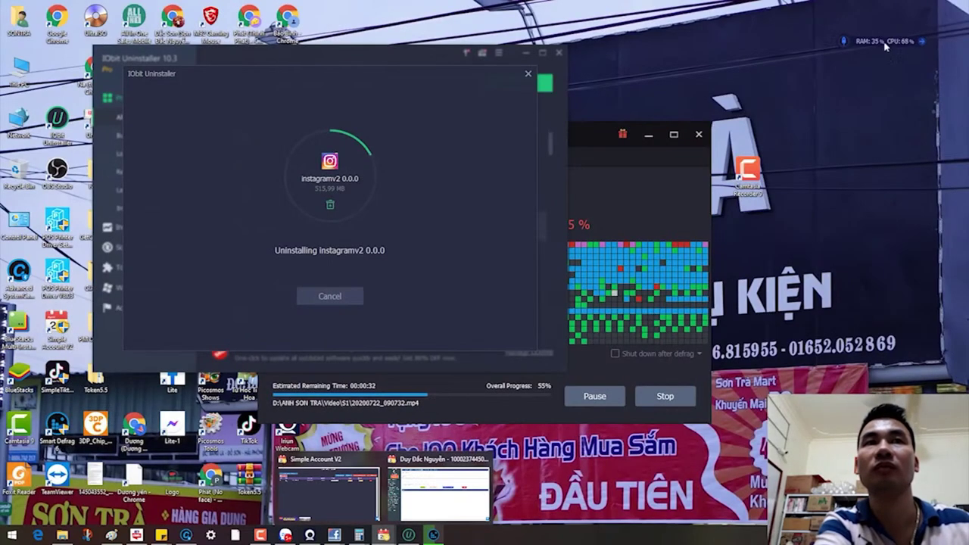
{"action": "key", "text": "super+e"}
{"action": "right_click", "coordinate": [423, 270]}
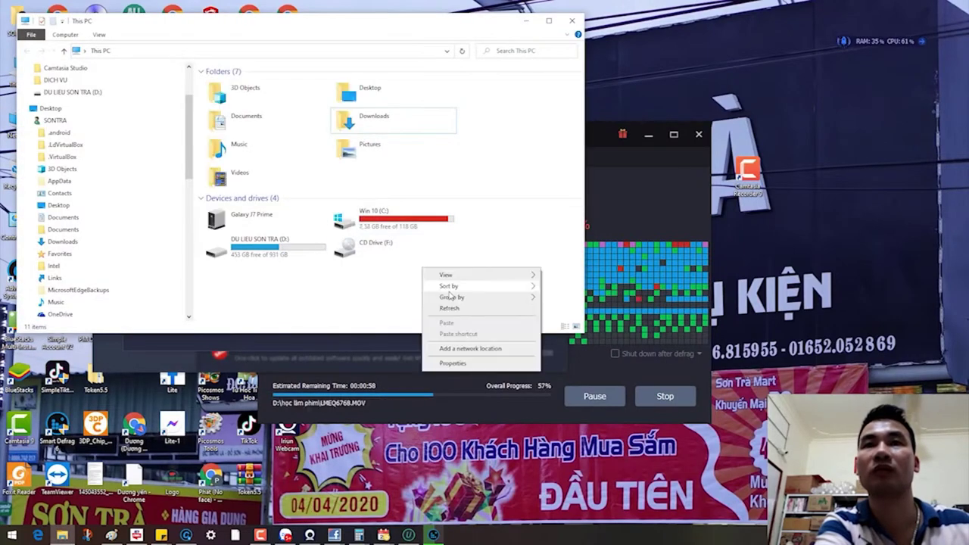
{"action": "left_click", "coordinate": [449, 308]}
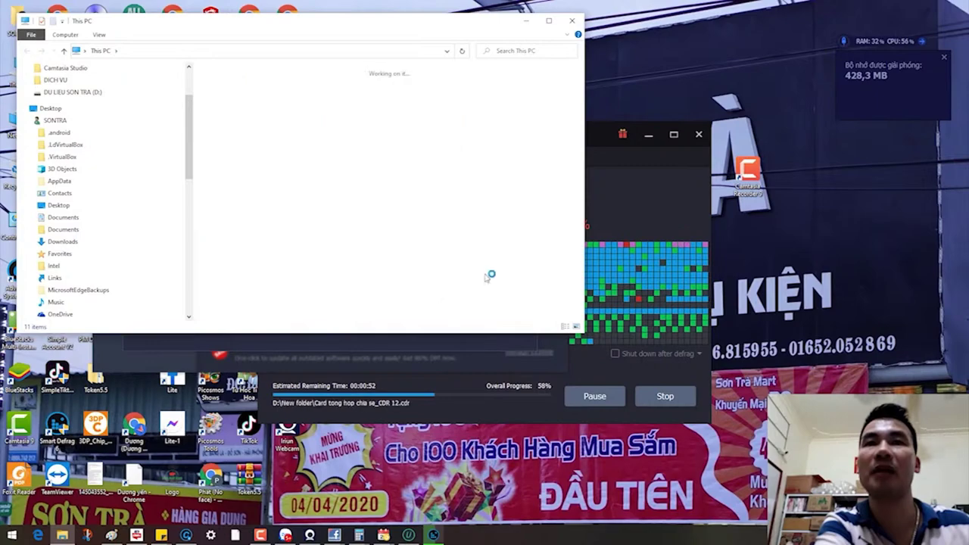
{"action": "left_click", "coordinate": [531, 26]}
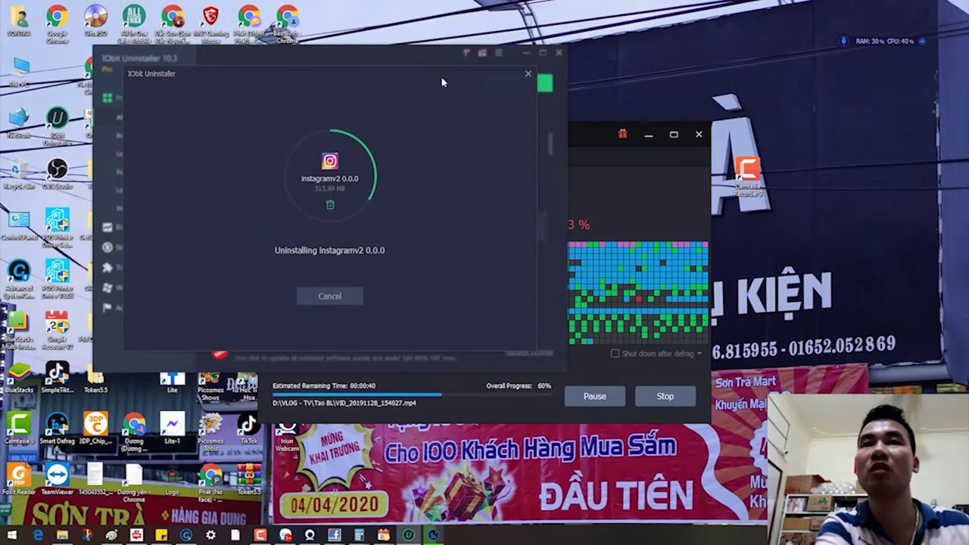
Move the instagramv2 uninstall progress dialog aside and back while checking the Smart Defrag window.
{"action": "left_click_drag", "start_coordinate": [429, 76], "coordinate": [800, 63]}
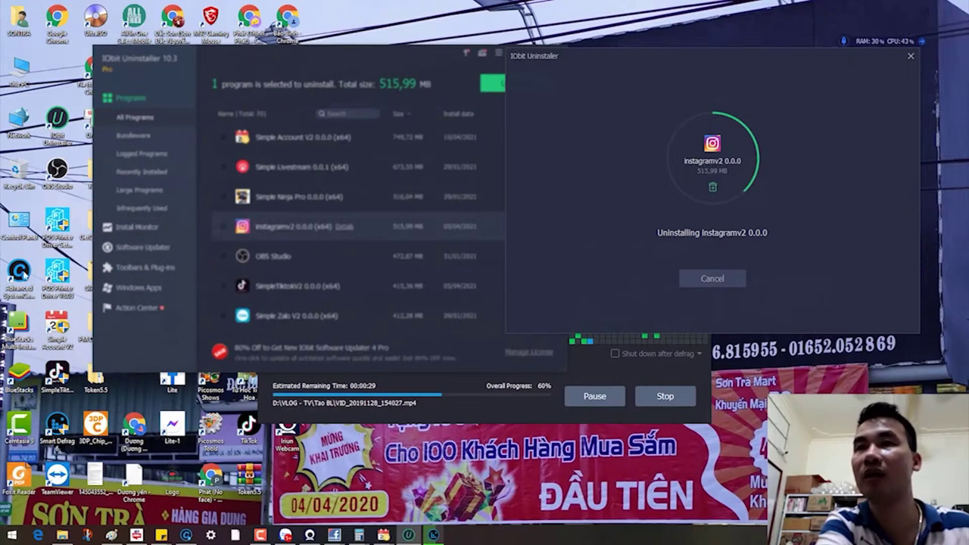
{"action": "left_click", "coordinate": [28, 276]}
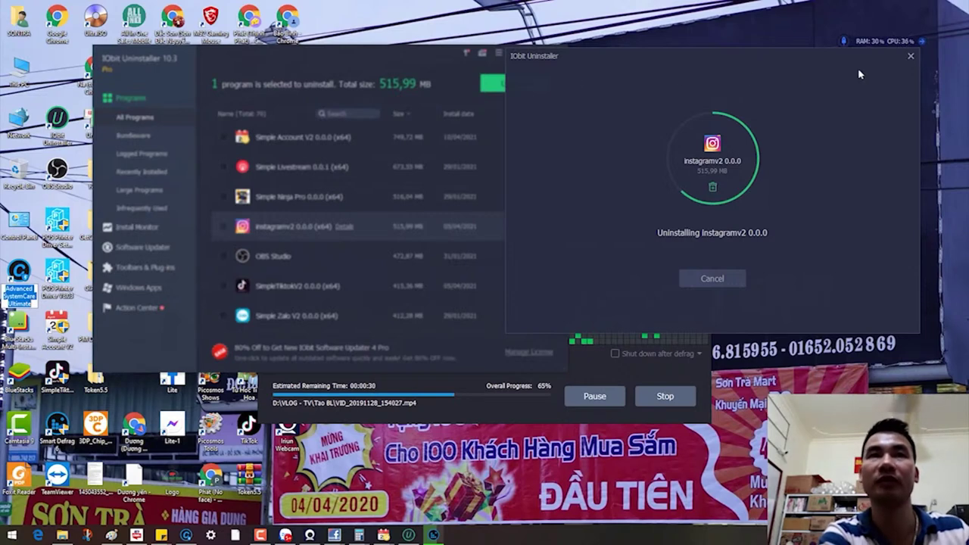
{"action": "left_click_drag", "start_coordinate": [695, 70], "coordinate": [492, 80]}
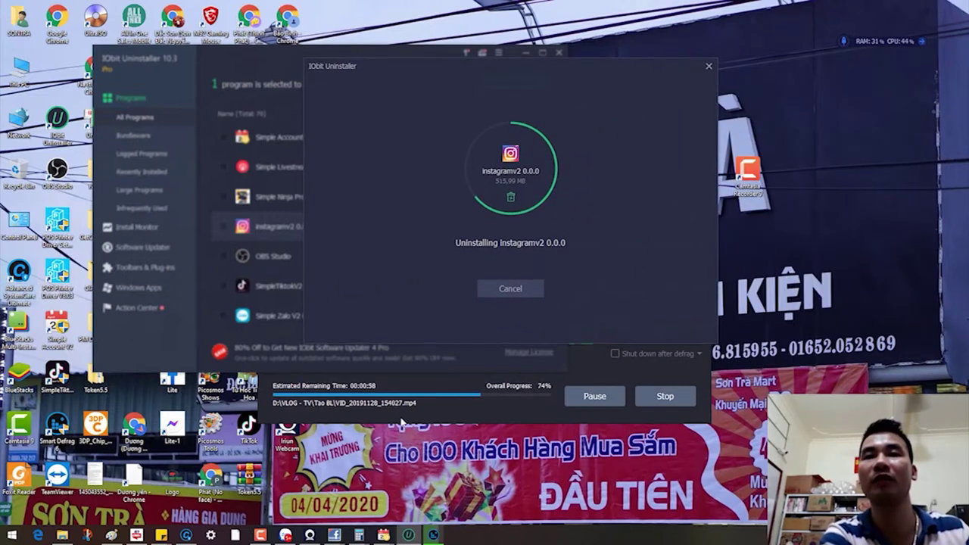
{"action": "mouse_move", "coordinate": [408, 534]}
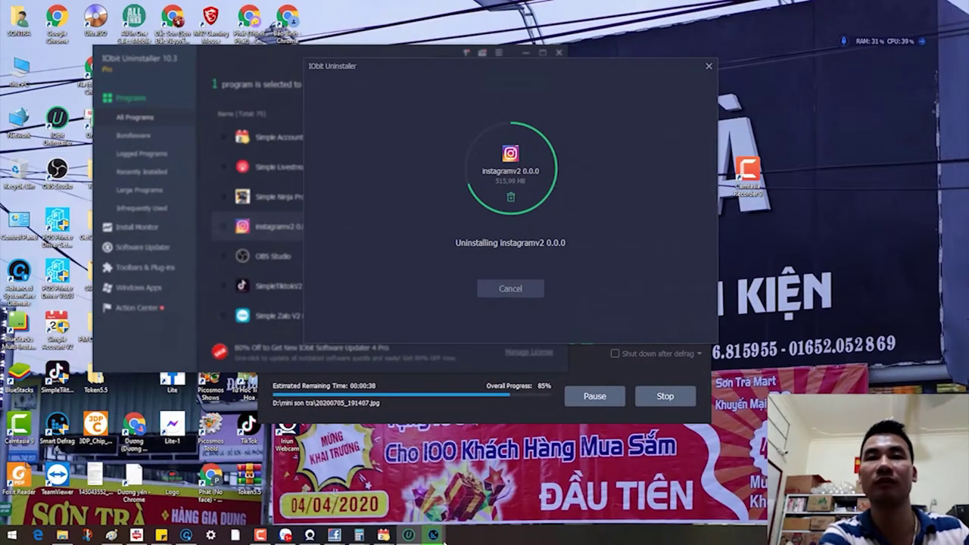
{"action": "left_click", "coordinate": [433, 534]}
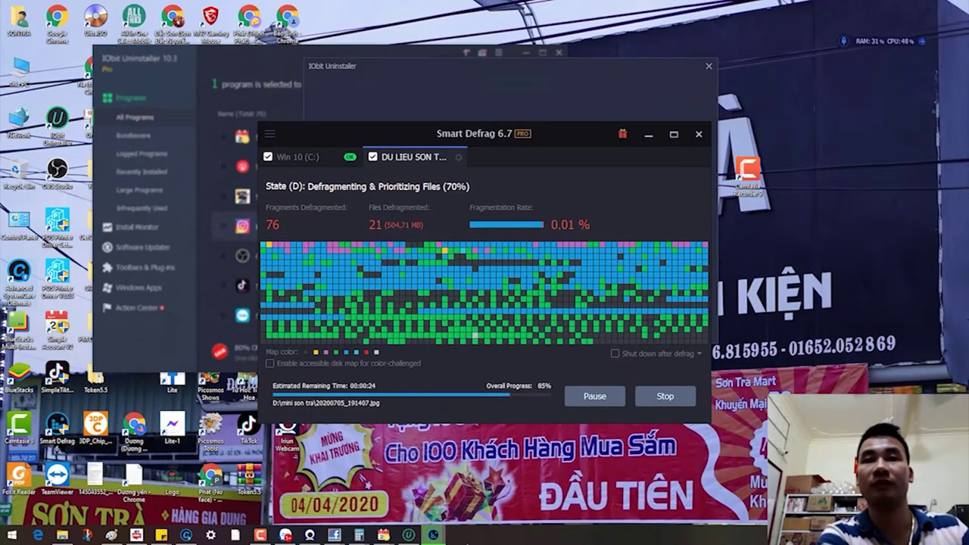
{"action": "left_click", "coordinate": [407, 535]}
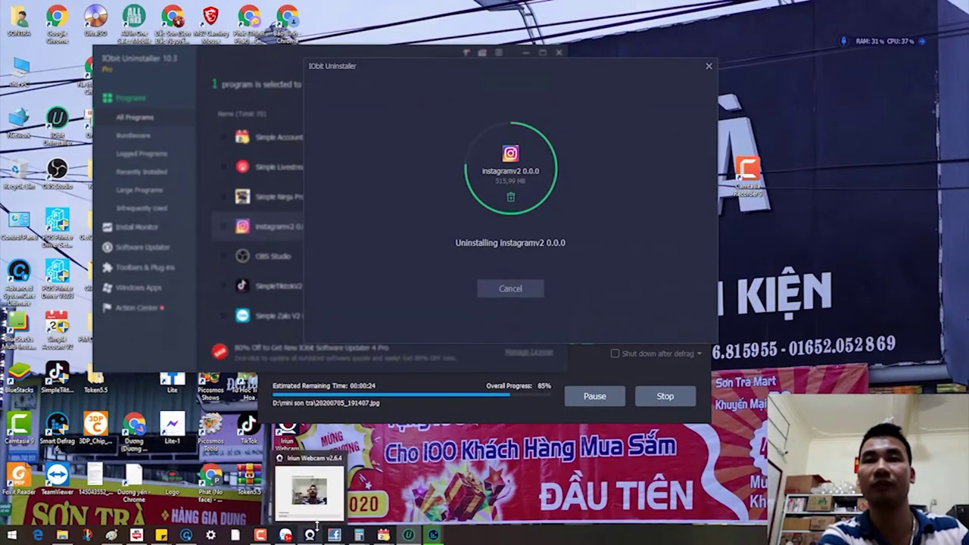
Minimize the This PC window and reposition the uninstall dialog while the removal finishes.
{"action": "mouse_move", "coordinate": [373, 535]}
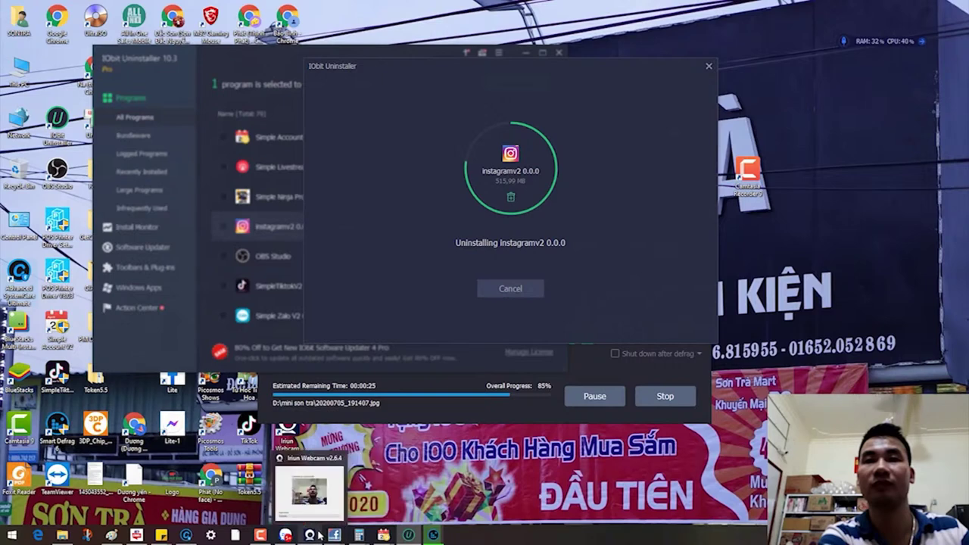
{"action": "left_click", "coordinate": [259, 534]}
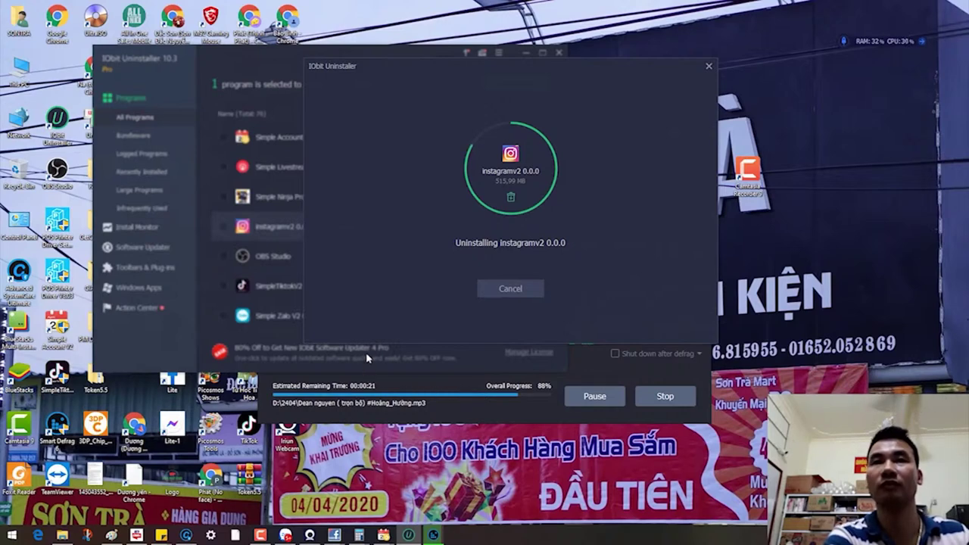
{"action": "mouse_move", "coordinate": [408, 541]}
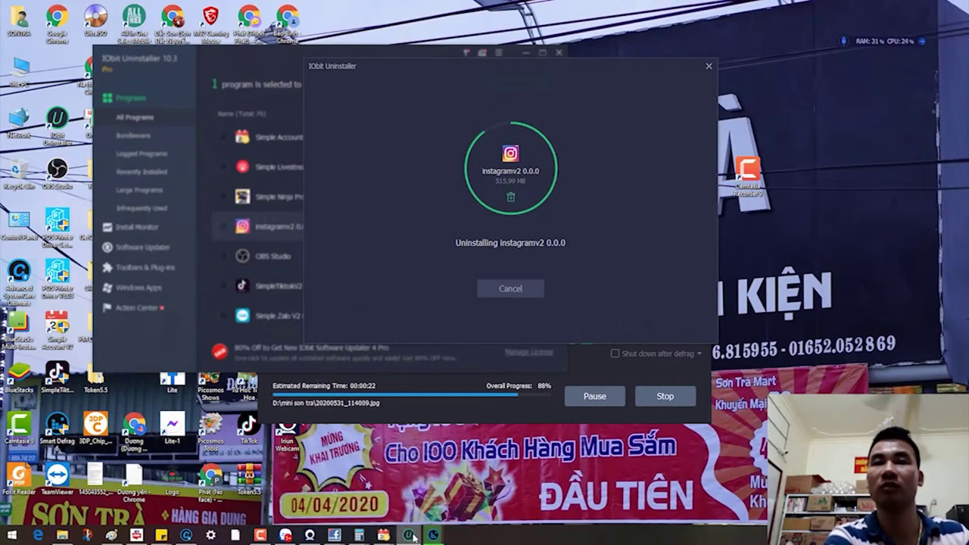
{"action": "mouse_move", "coordinate": [262, 535]}
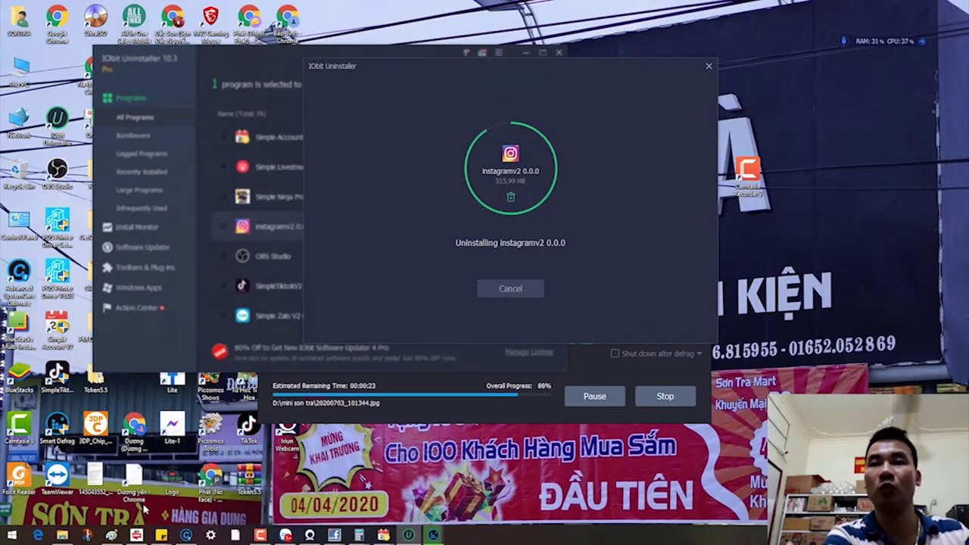
{"action": "left_click", "coordinate": [60, 536]}
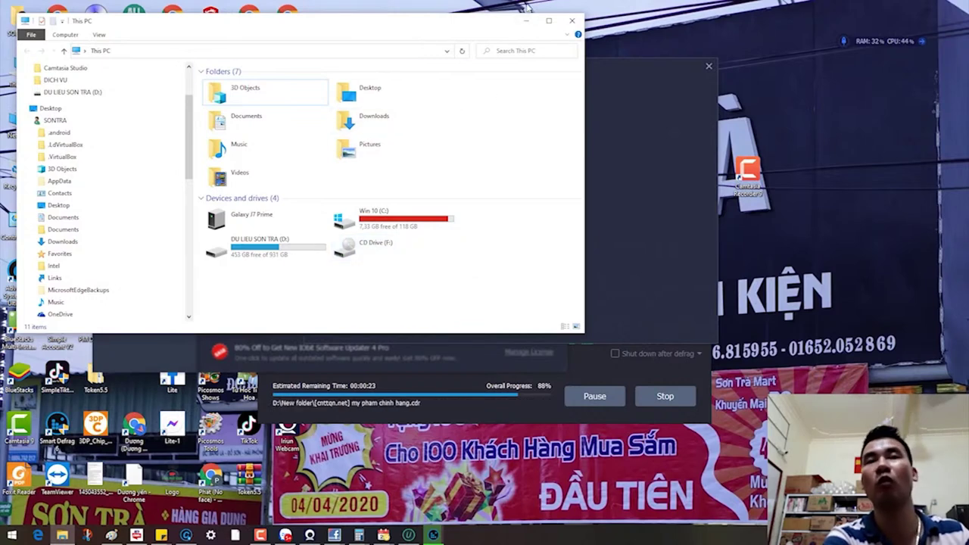
{"action": "left_click", "coordinate": [526, 21]}
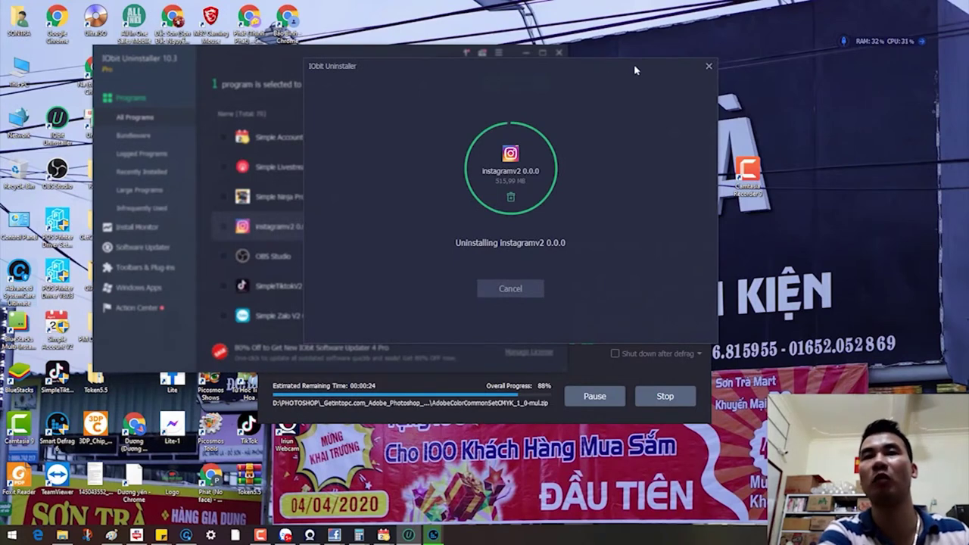
{"action": "left_click_drag", "start_coordinate": [596, 60], "coordinate": [509, 35]}
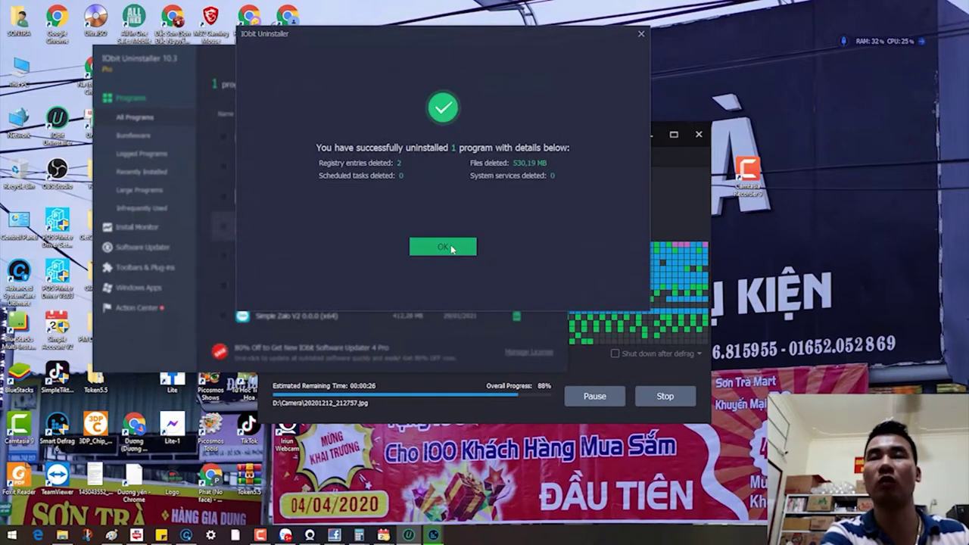
Dismiss the instagramv2 uninstall summary and close IObit Uninstaller.
{"action": "left_click", "coordinate": [424, 248]}
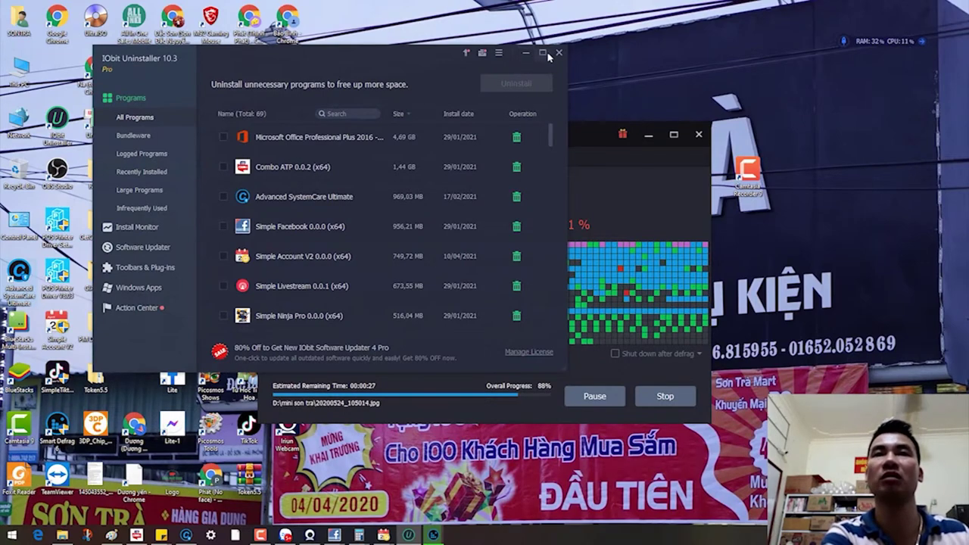
{"action": "left_click", "coordinate": [559, 53]}
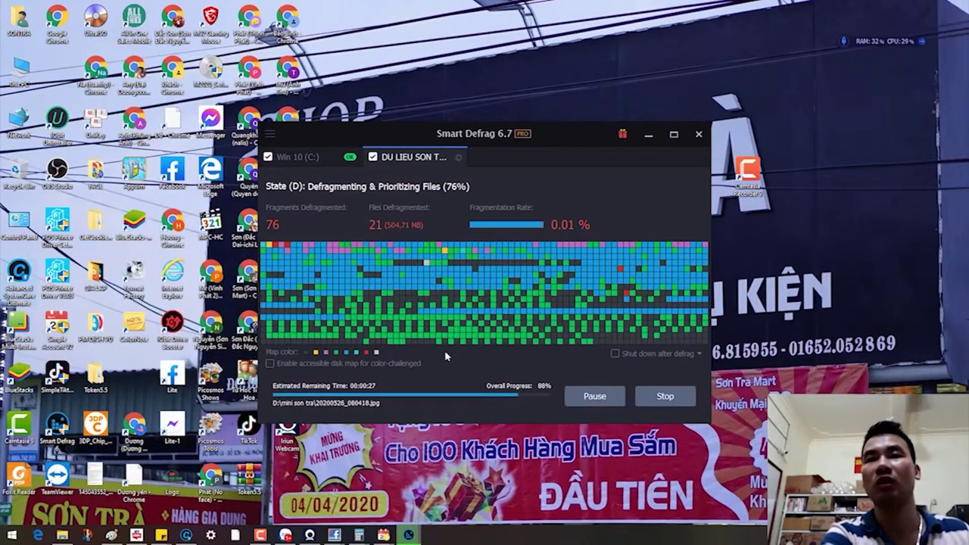
{"action": "left_click", "coordinate": [266, 537]}
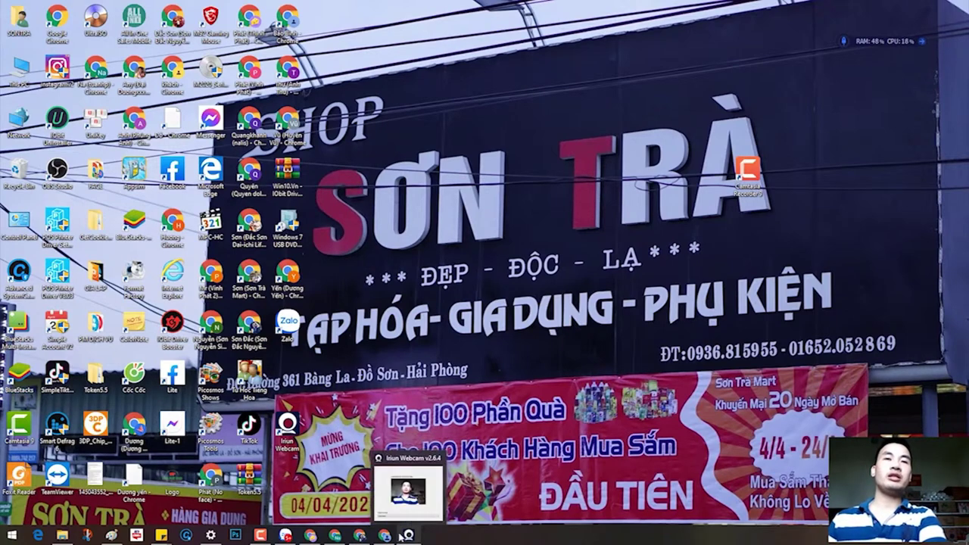
Open Facebook in a new Chrome tab and dismiss the remember-password prompt.
{"action": "mouse_move", "coordinate": [386, 537]}
{"action": "left_click", "coordinate": [363, 482]}
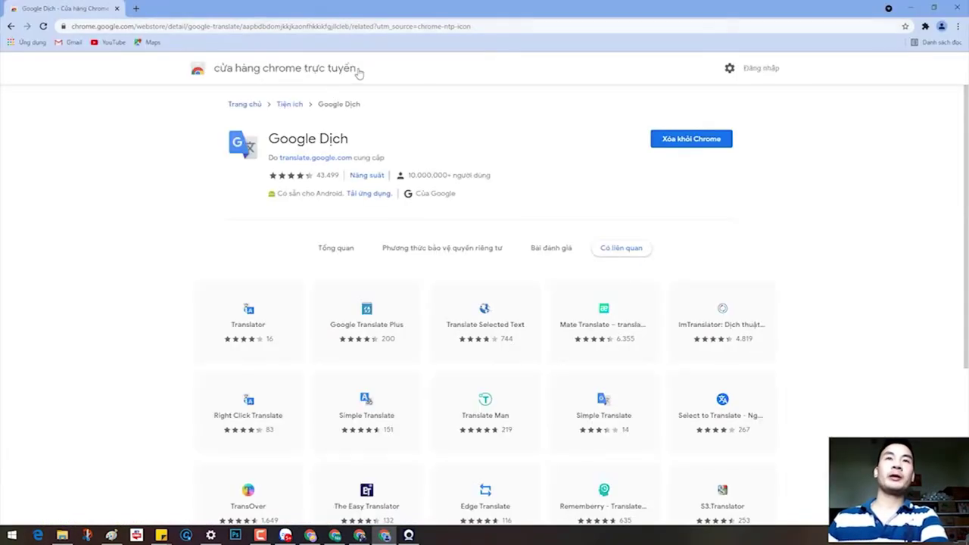
{"action": "left_click", "coordinate": [137, 9]}
{"action": "type", "text": "fa"}
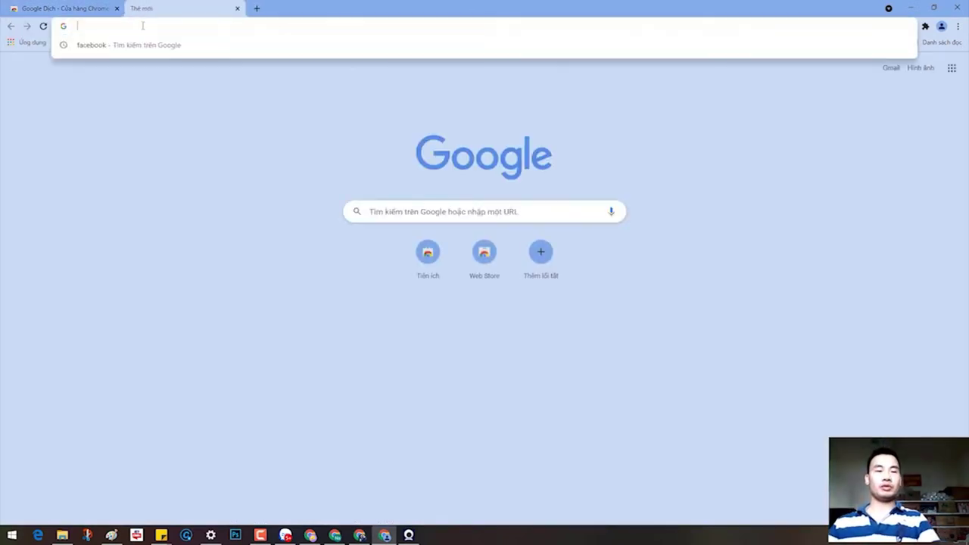
{"action": "key", "text": "Return"}
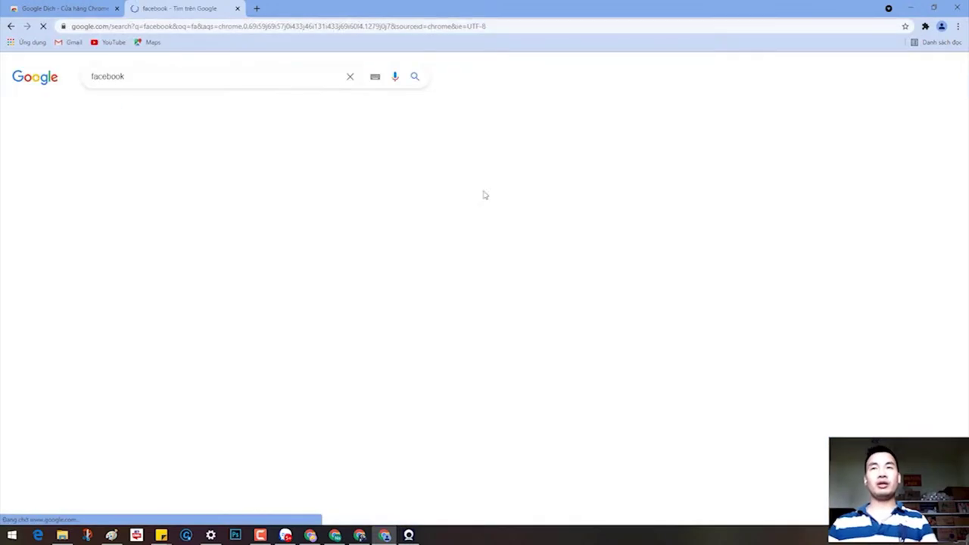
{"action": "left_click", "coordinate": [137, 163]}
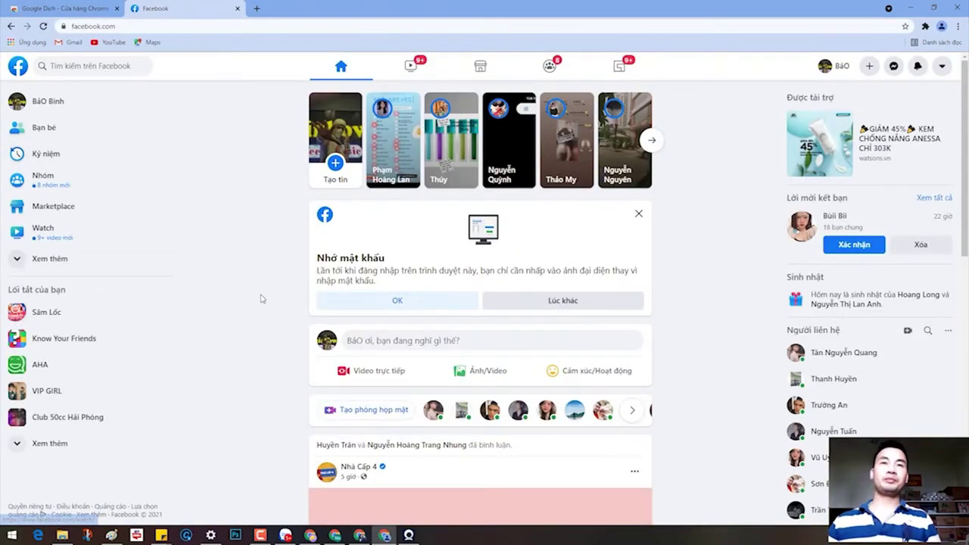
{"action": "left_click", "coordinate": [365, 302]}
Pin Google Dịch to the toolbar and go to the extensions management page.
{"action": "left_click", "coordinate": [925, 26]}
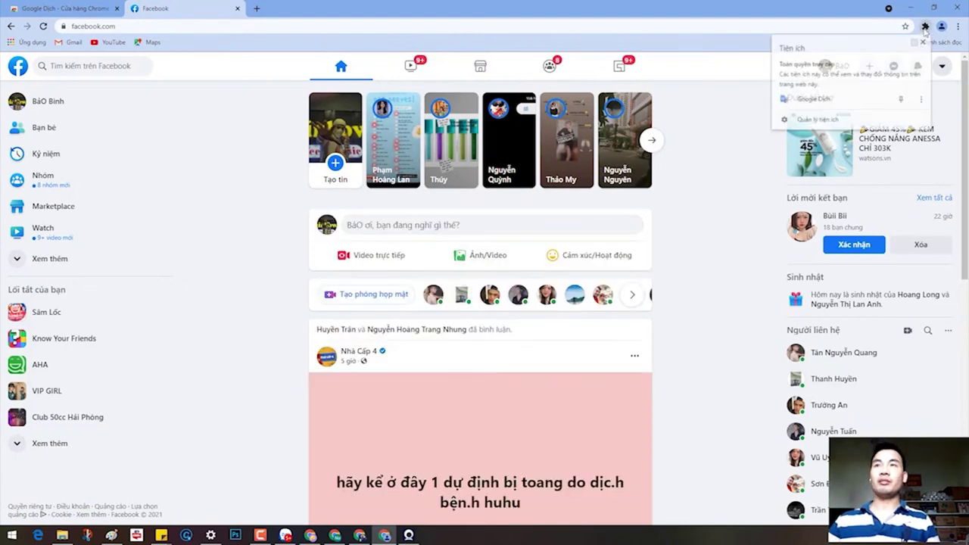
{"action": "left_click", "coordinate": [901, 99]}
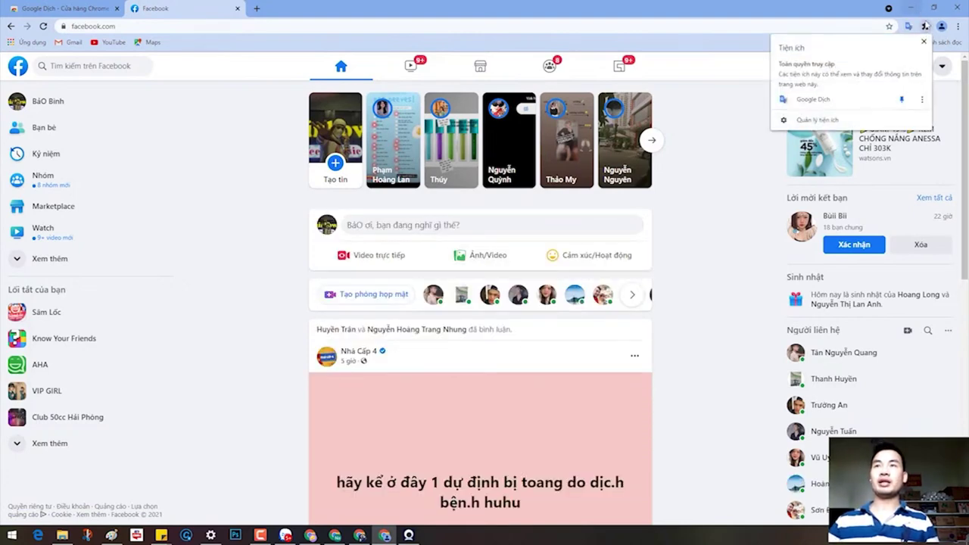
{"action": "left_click", "coordinate": [818, 120]}
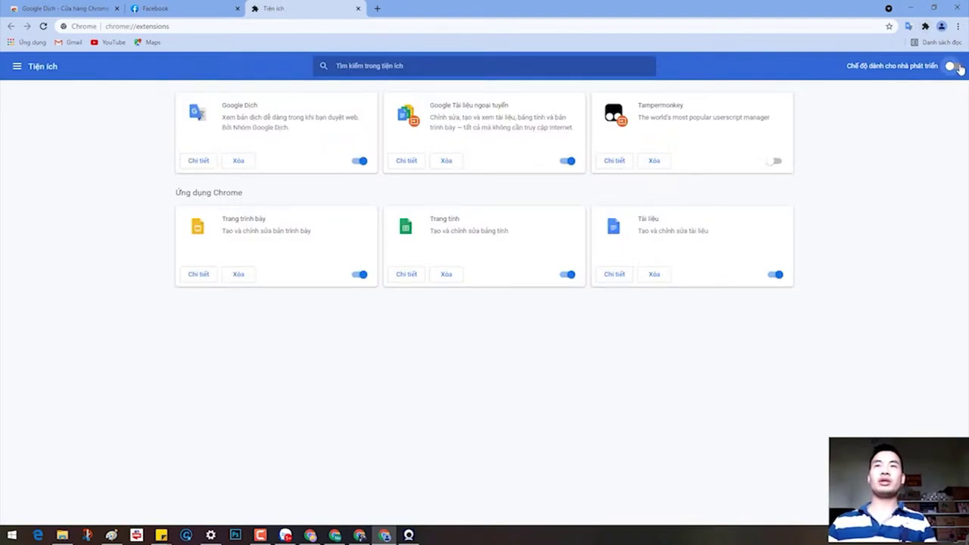
Enable Developer mode and confirm removal of the Tampermonkey extension.
{"action": "left_click", "coordinate": [956, 66]}
{"action": "left_click", "coordinate": [654, 212]}
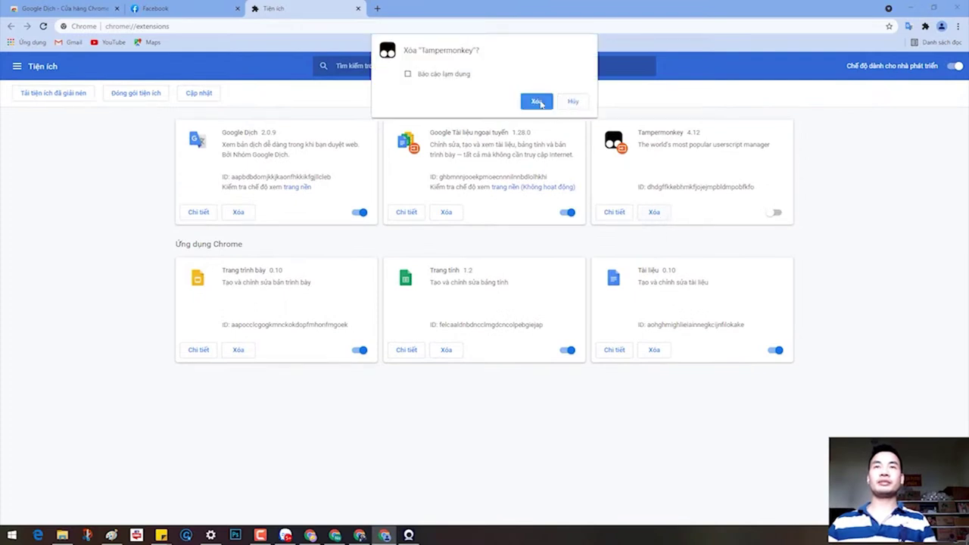
{"action": "left_click", "coordinate": [537, 101]}
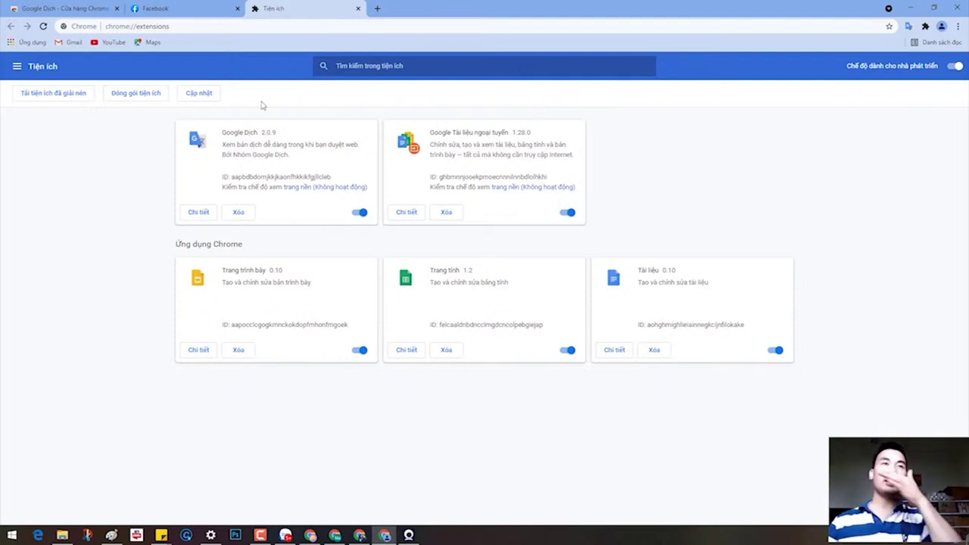
Start loading an unpacked extension, browse the D: drive and maximize the folder picker.
{"action": "left_click", "coordinate": [37, 95]}
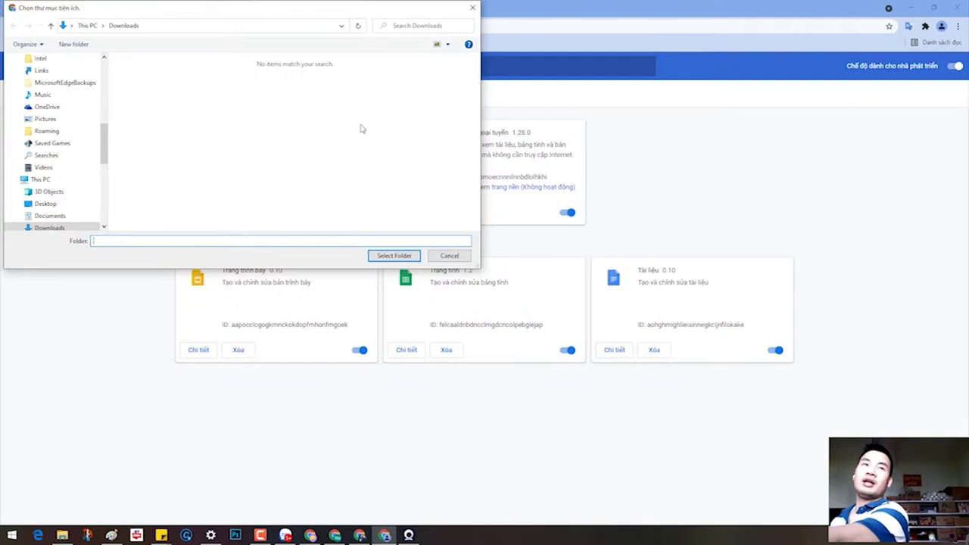
{"action": "scroll", "coordinate": [75, 197], "scroll_direction": "down", "scroll_amount": 3}
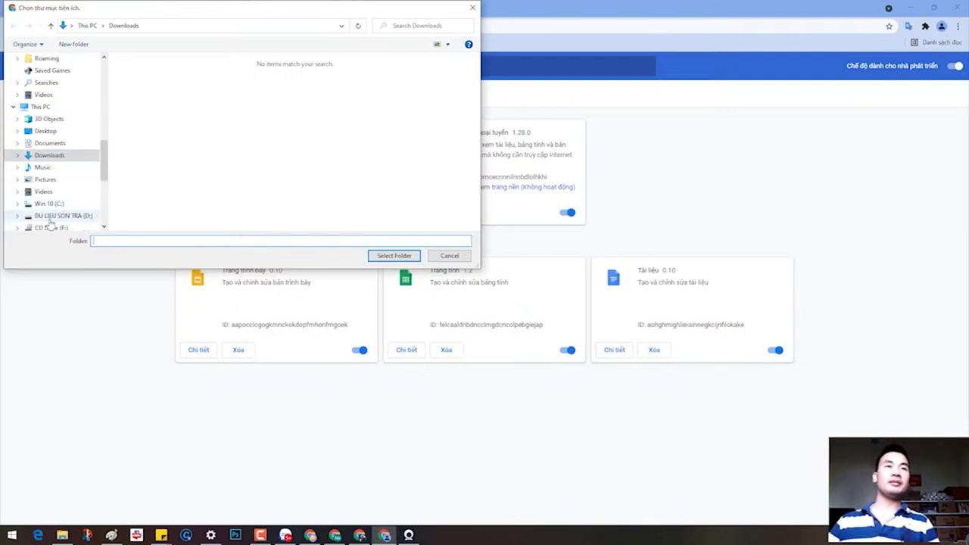
{"action": "left_click", "coordinate": [53, 217]}
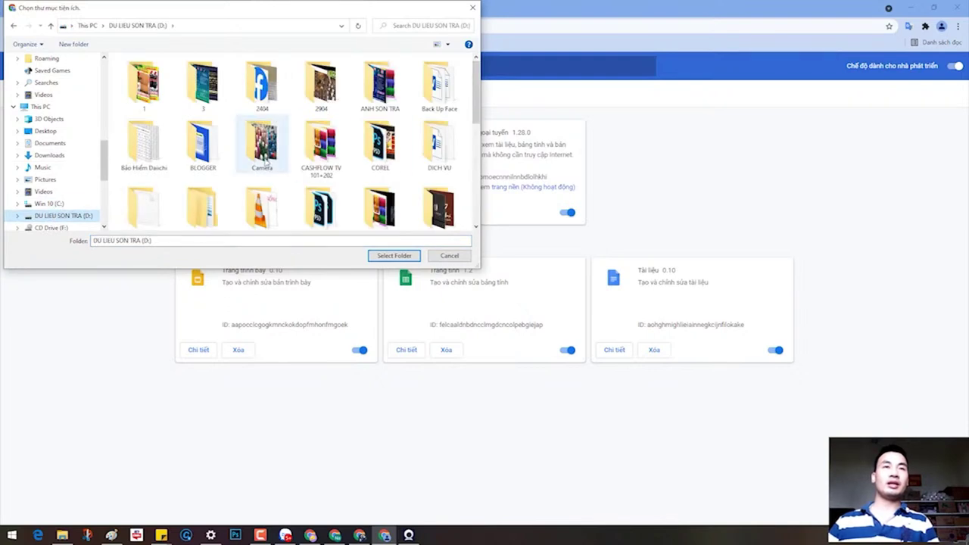
{"action": "scroll", "coordinate": [428, 157], "scroll_direction": "down", "scroll_amount": 2}
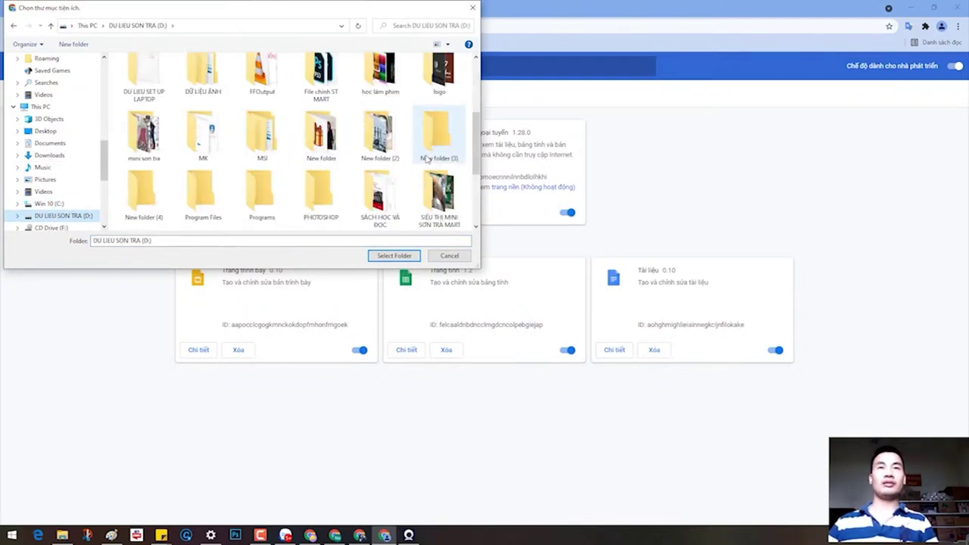
{"action": "scroll", "coordinate": [297, 202], "scroll_direction": "down", "scroll_amount": 2}
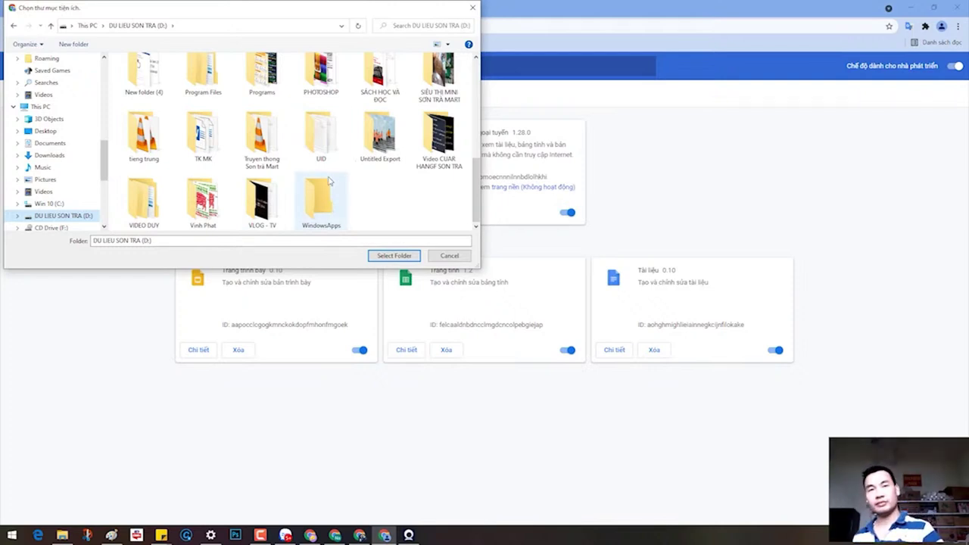
{"action": "left_click", "coordinate": [259, 535]}
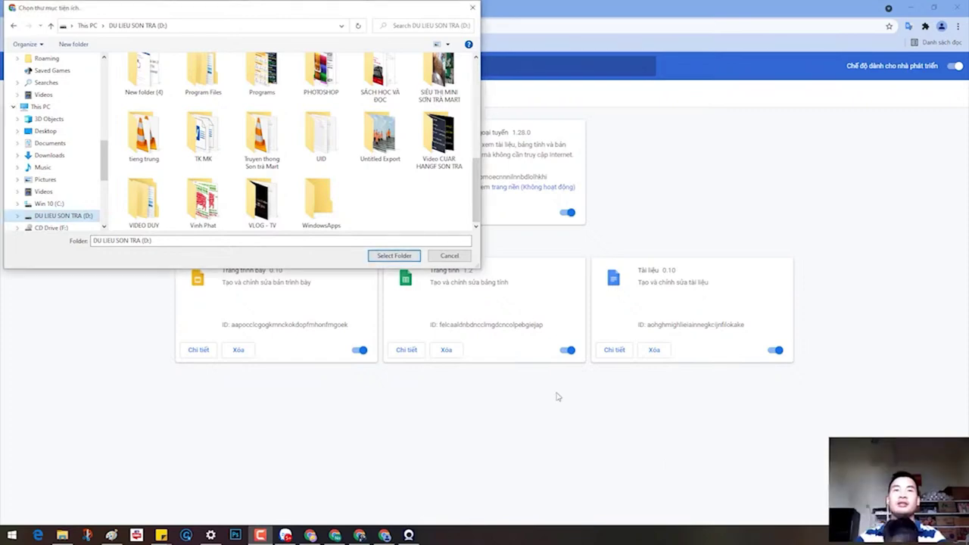
{"action": "left_click", "coordinate": [264, 535]}
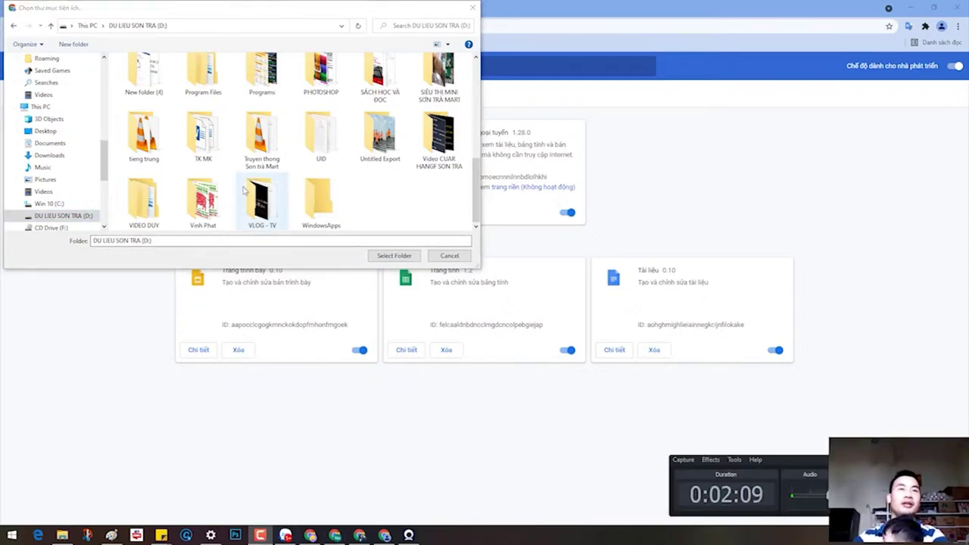
{"action": "scroll", "coordinate": [301, 199], "scroll_direction": "up", "scroll_amount": 1}
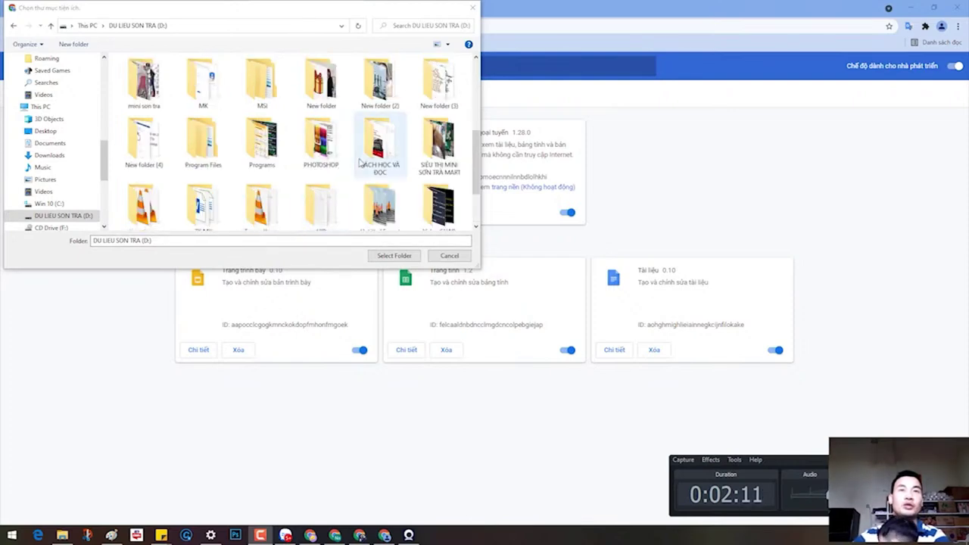
{"action": "scroll", "coordinate": [318, 162], "scroll_direction": "up", "scroll_amount": 2}
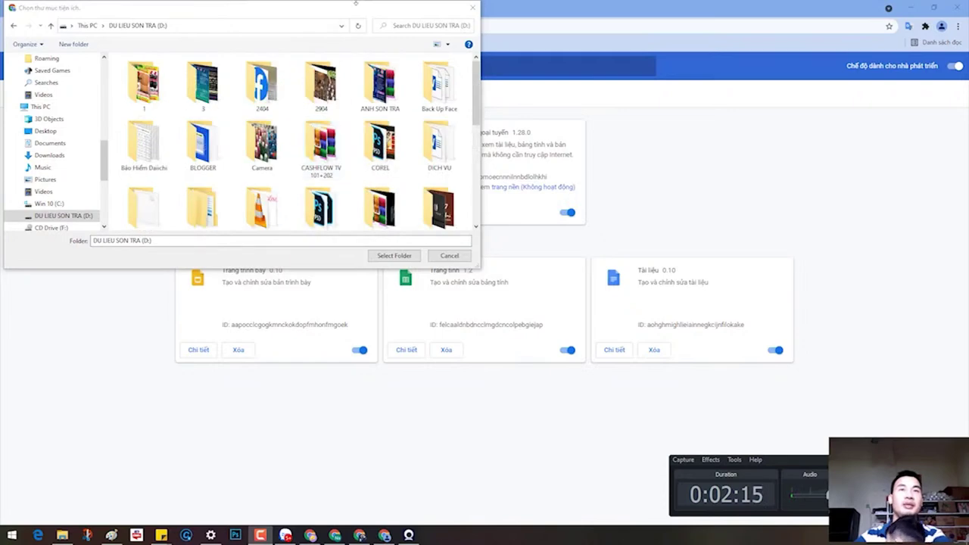
{"action": "double_click", "coordinate": [367, 8]}
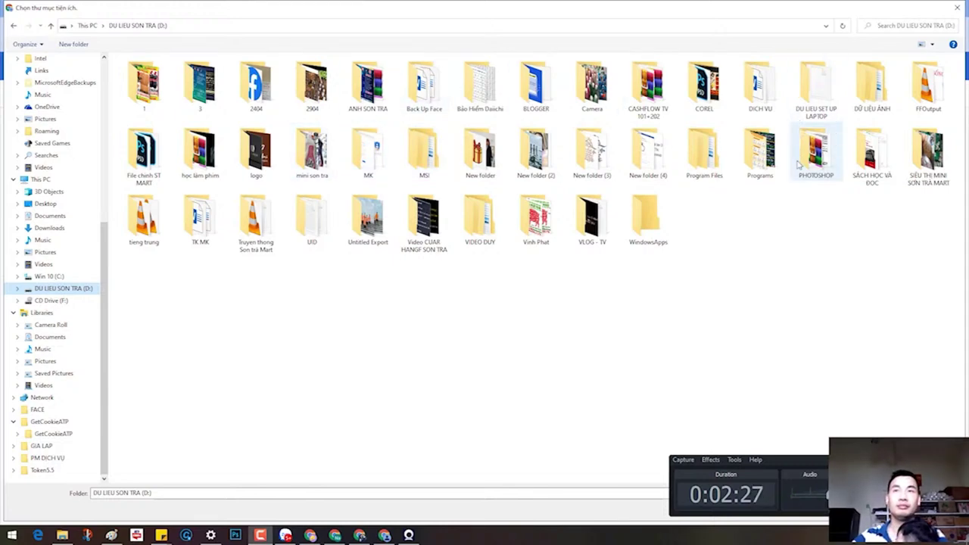
Navigate to Desktop > GetCookieATP and select its inner GetCookieATP subfolder.
{"action": "double_click", "coordinate": [706, 161]}
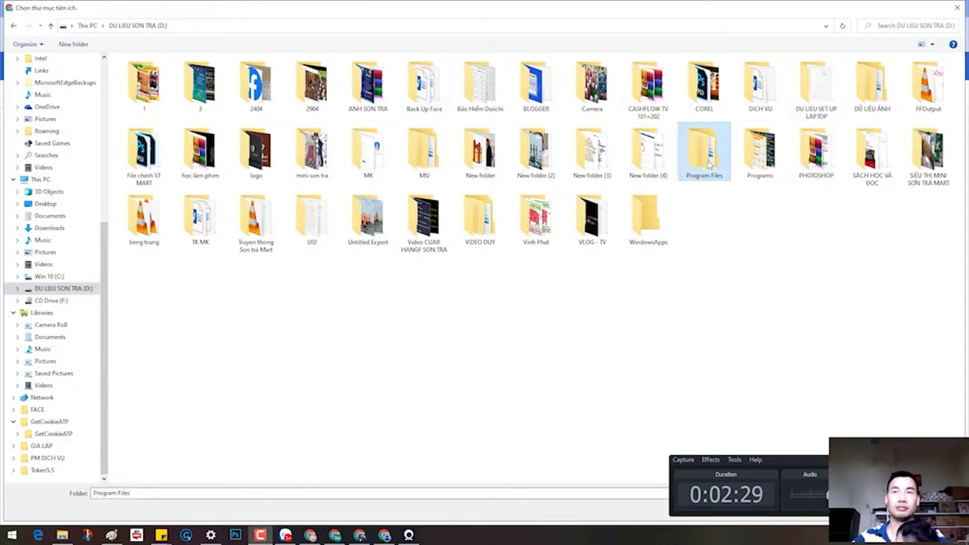
{"action": "left_click", "coordinate": [14, 26]}
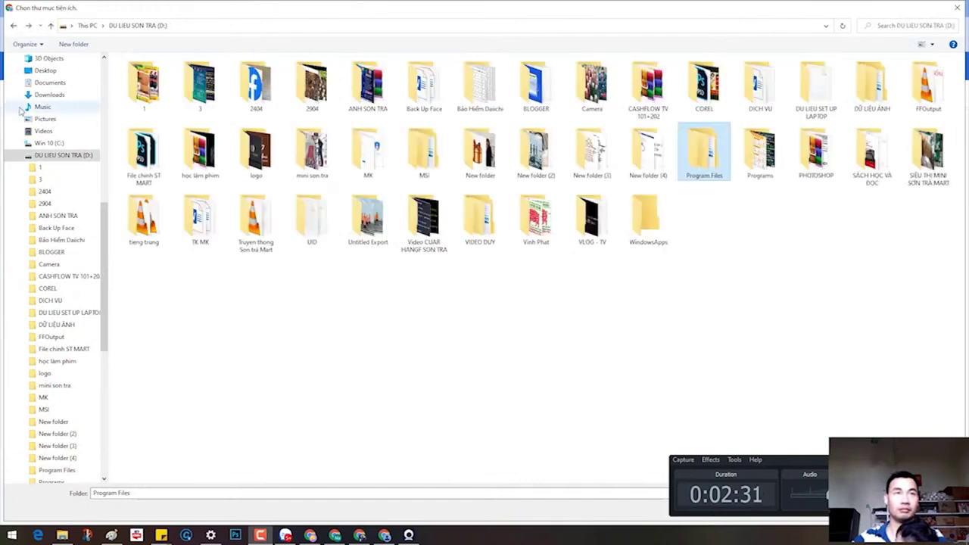
{"action": "left_click", "coordinate": [47, 82]}
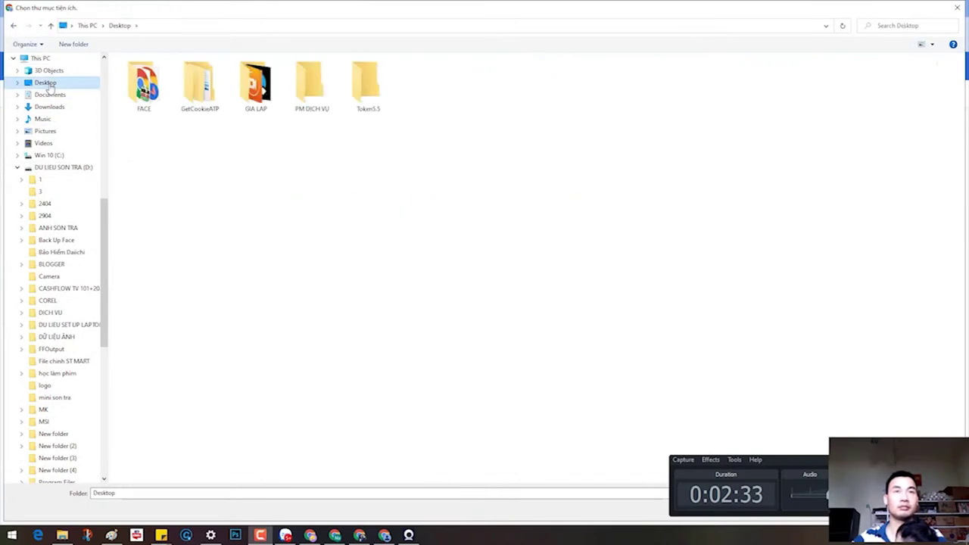
{"action": "double_click", "coordinate": [217, 97]}
{"action": "left_click", "coordinate": [151, 73]}
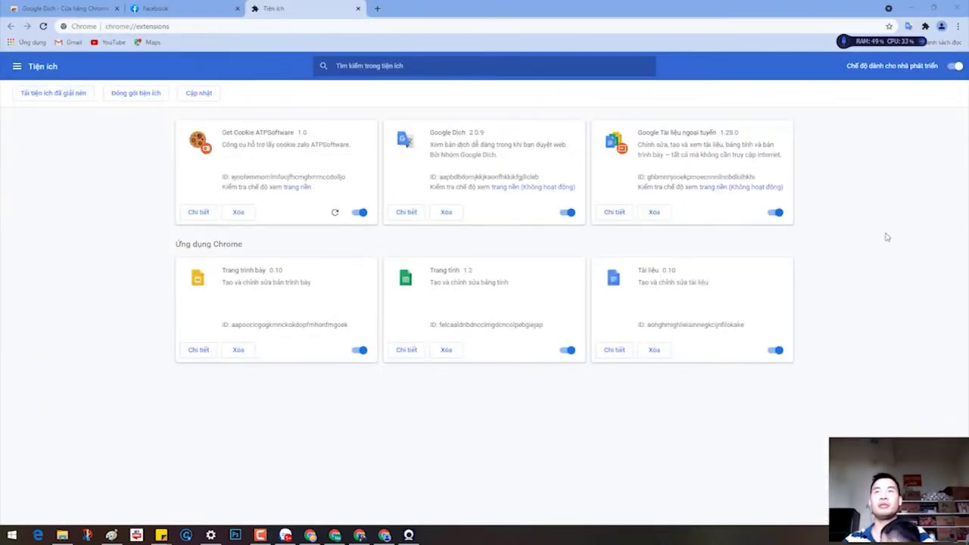
Pin Get Cookie ATPSoftware to the toolbar and return to the Facebook tab.
{"action": "left_click", "coordinate": [924, 26]}
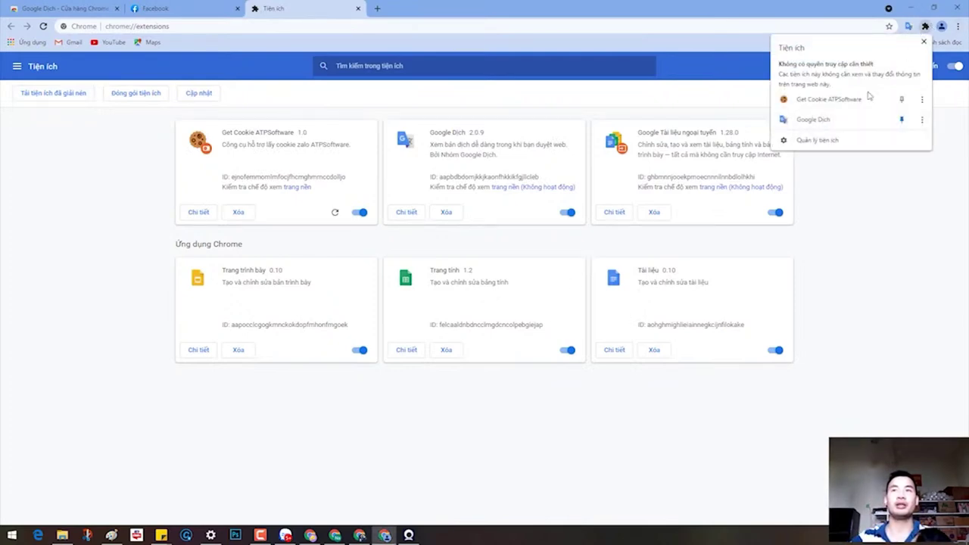
{"action": "left_click", "coordinate": [902, 100]}
{"action": "left_click", "coordinate": [853, 201]}
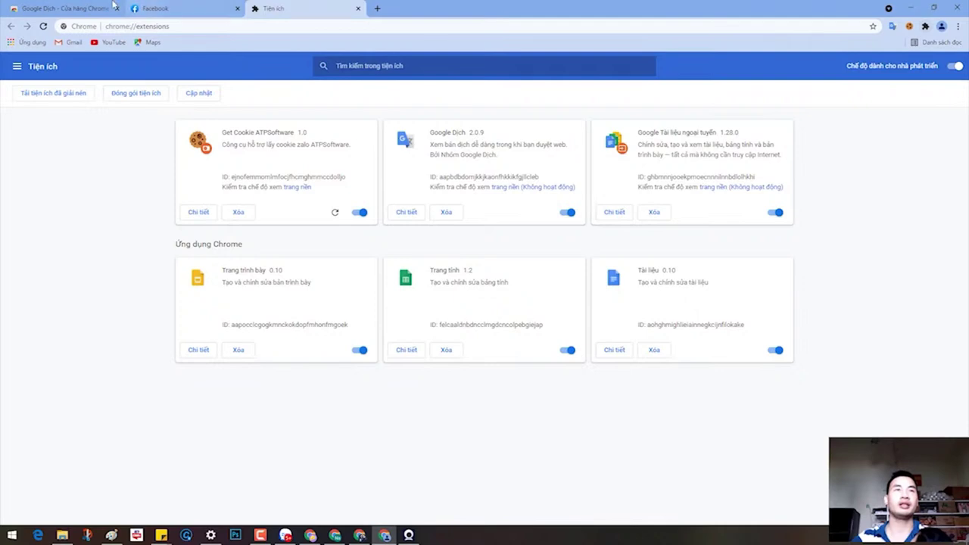
{"action": "left_click", "coordinate": [155, 7]}
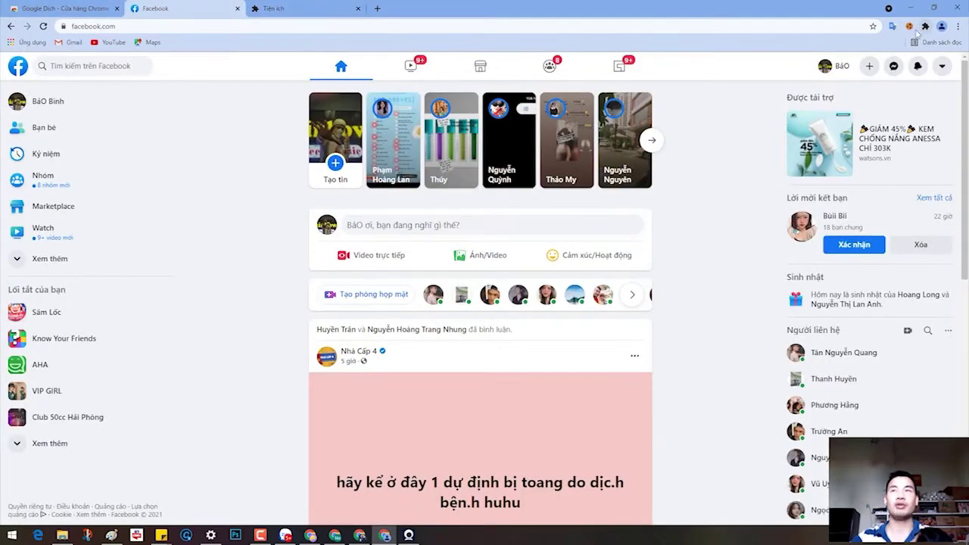
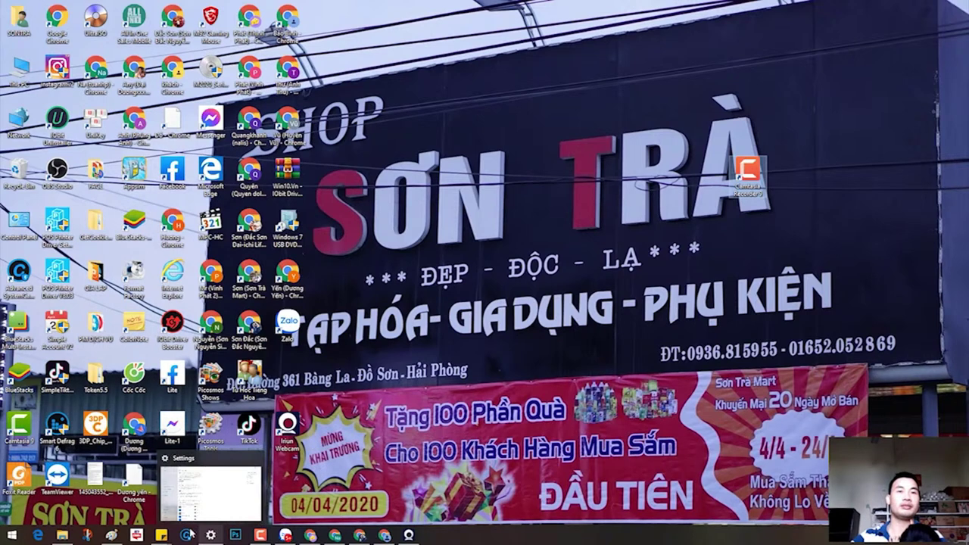
Start Combo ATP and wait for its Danh sách phần mềm product list to load.
{"action": "mouse_move", "coordinate": [125, 537]}
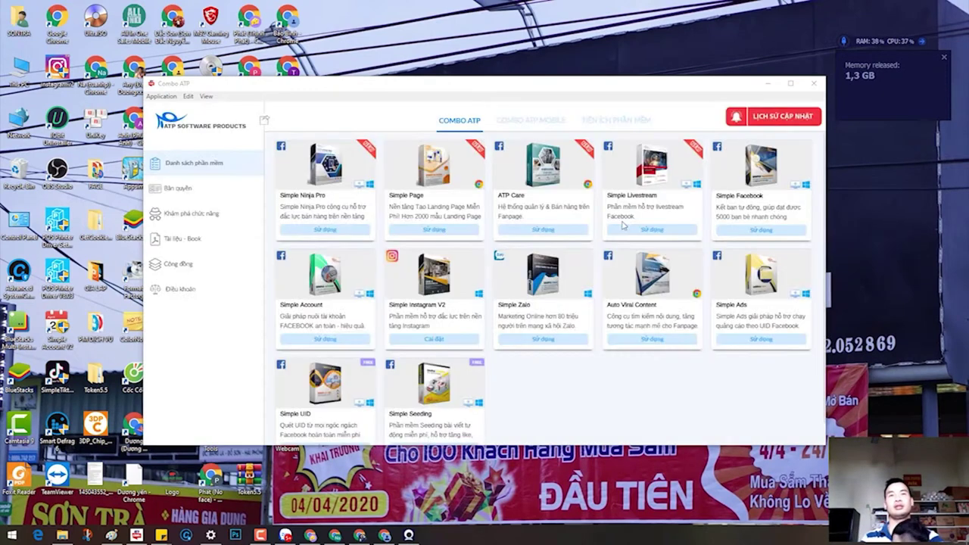
Launch Simple Facebook V2, dismiss the error, and start a Thêm tài khoản cookie login.
{"action": "left_click", "coordinate": [763, 231]}
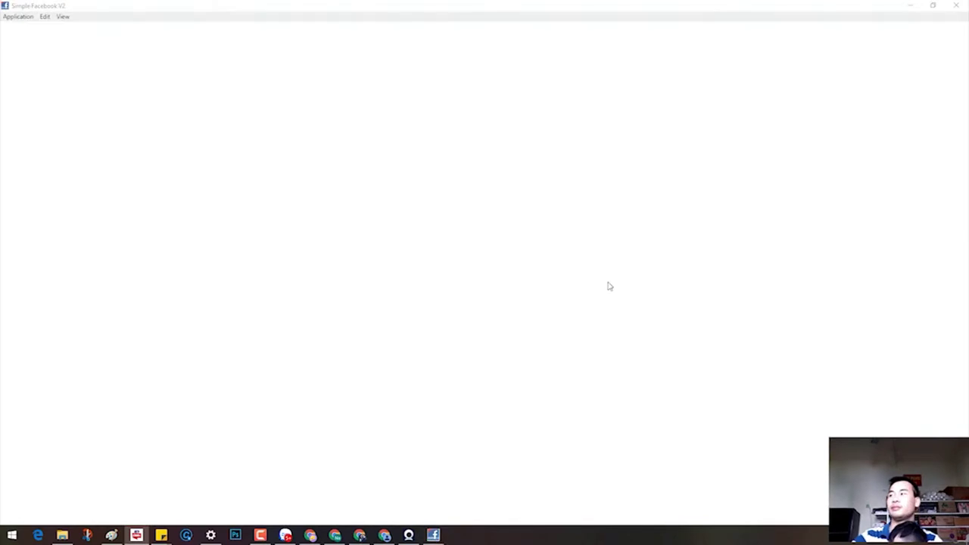
{"action": "left_click", "coordinate": [609, 286]}
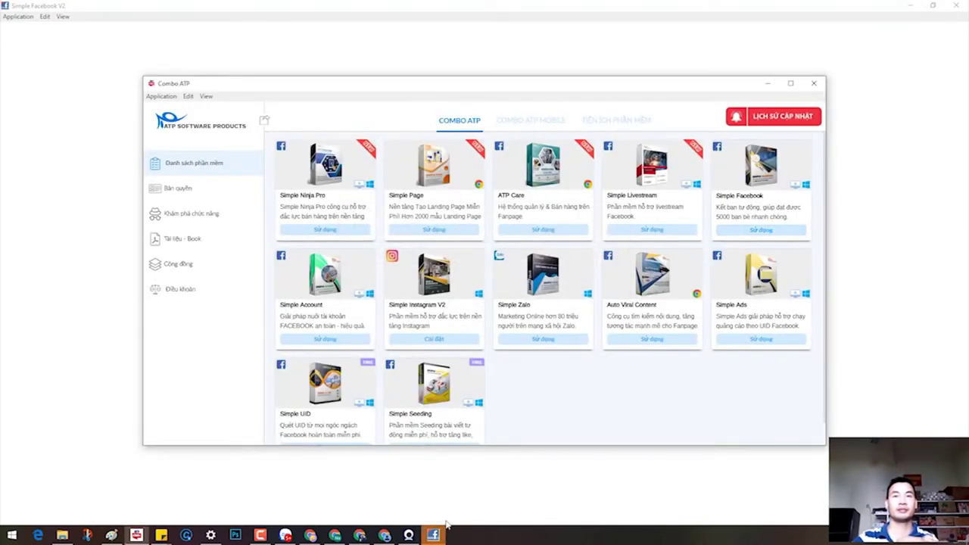
{"action": "left_click", "coordinate": [601, 285]}
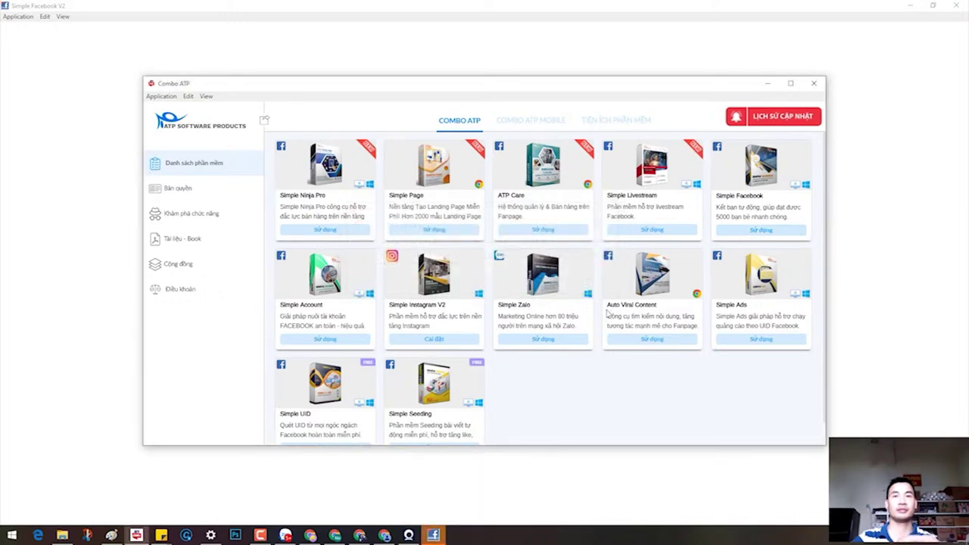
{"action": "left_click", "coordinate": [446, 531]}
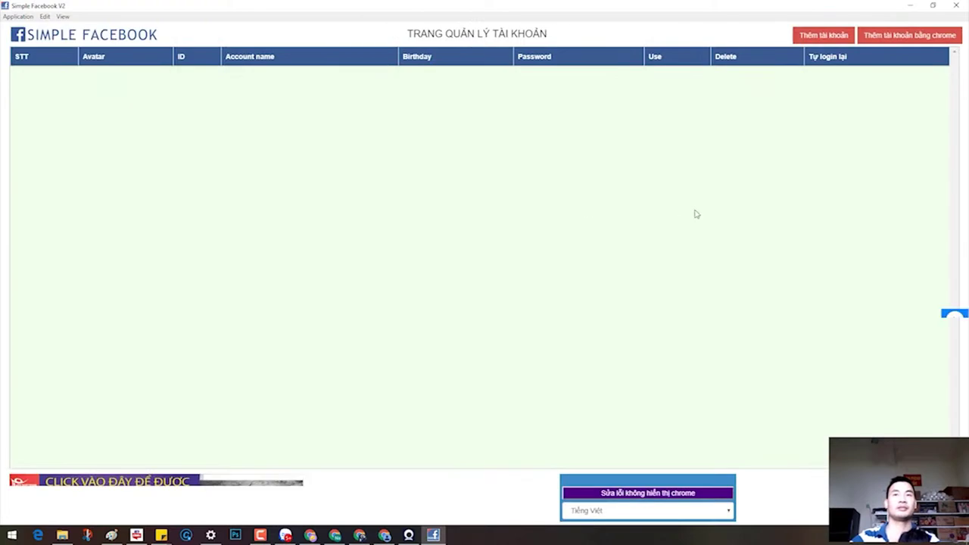
{"action": "left_click", "coordinate": [837, 36]}
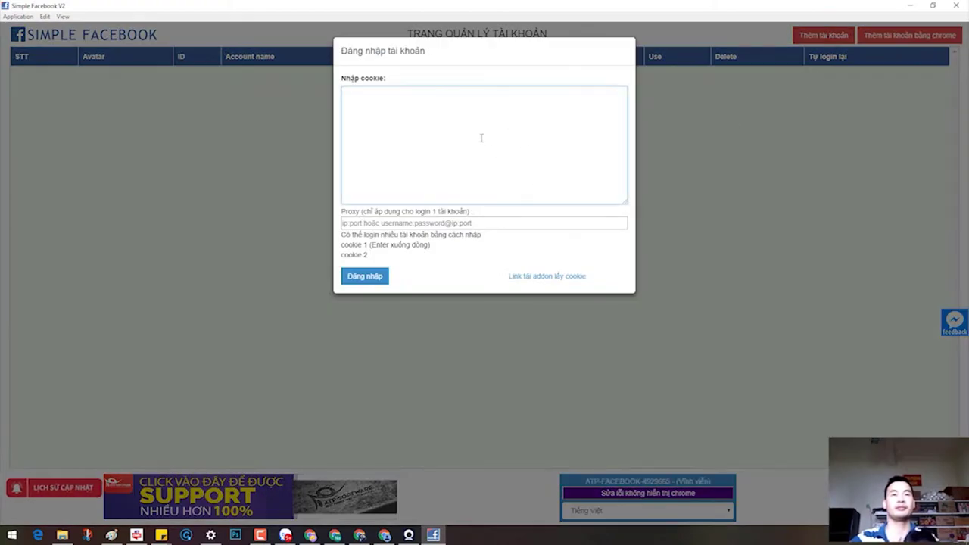
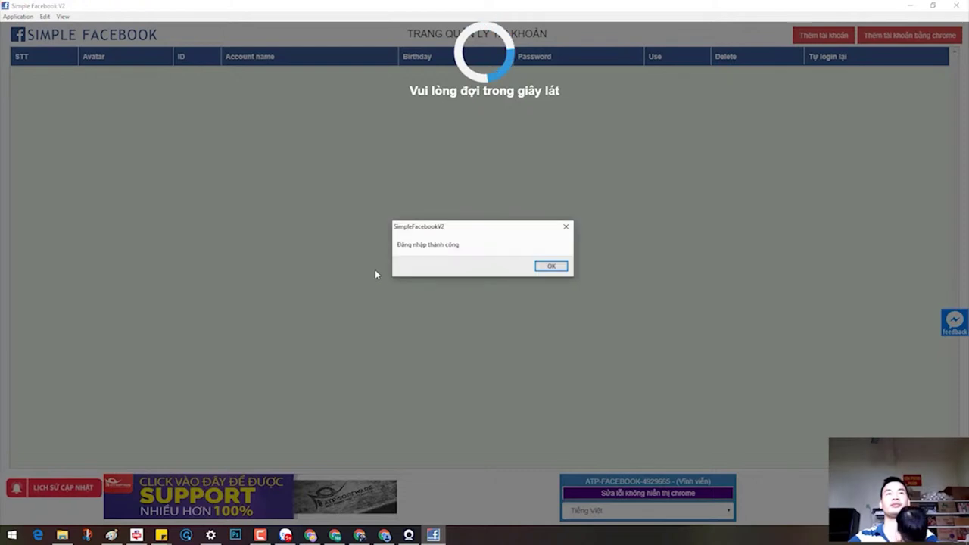
Dismiss the login-success message and start using the account to load the friend list screen.
{"action": "left_click", "coordinate": [551, 268]}
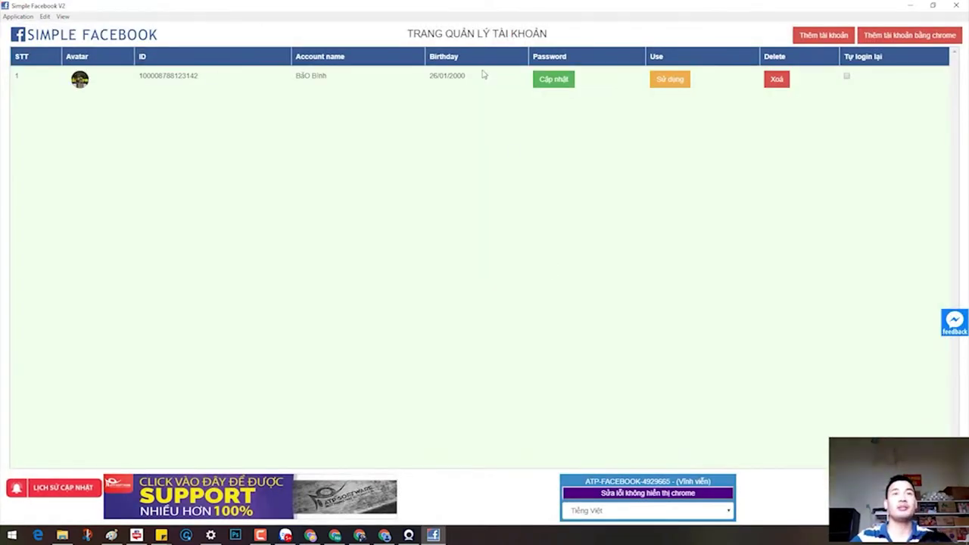
{"action": "left_click", "coordinate": [671, 81]}
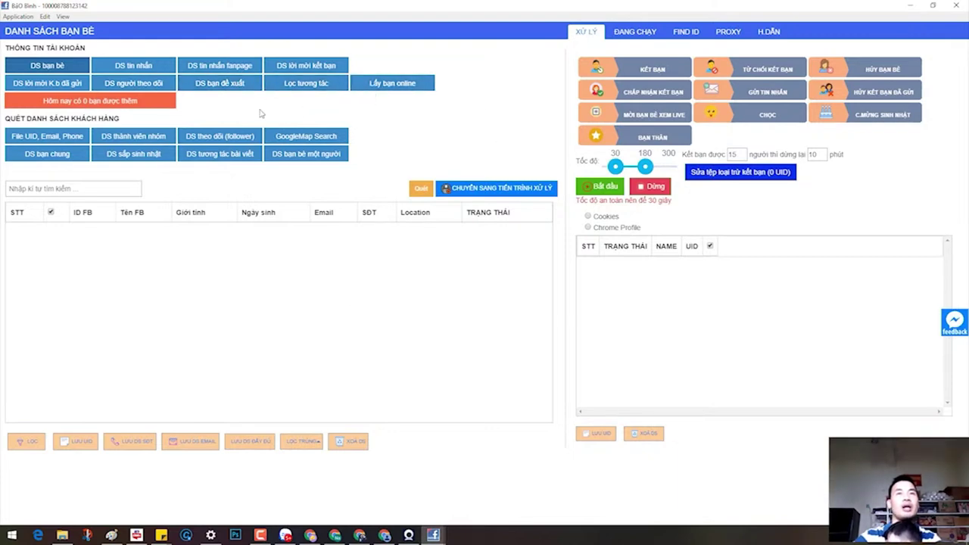
Start a Lọc tương tác interaction scan covering '365 ngày (1 năm qua)'.
{"action": "left_click", "coordinate": [305, 85]}
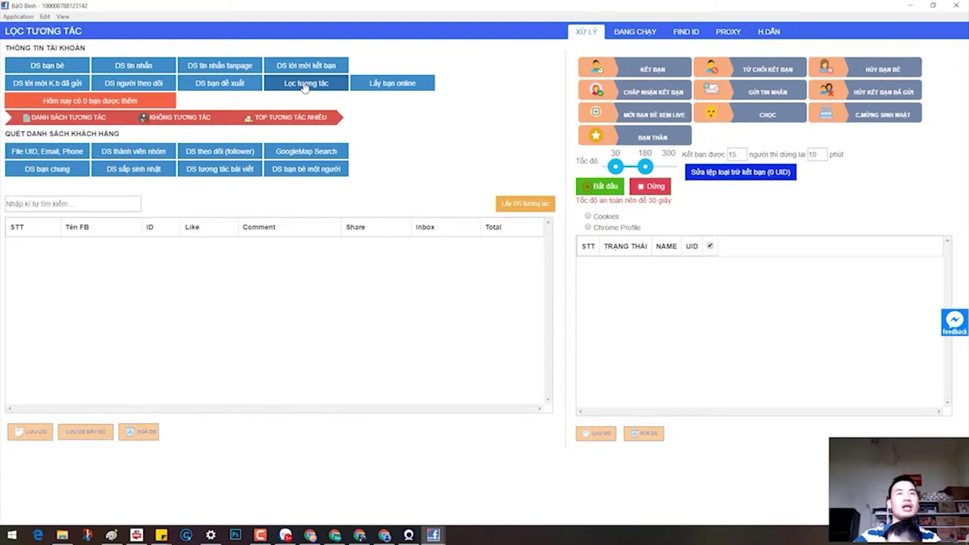
{"action": "left_click", "coordinate": [509, 206]}
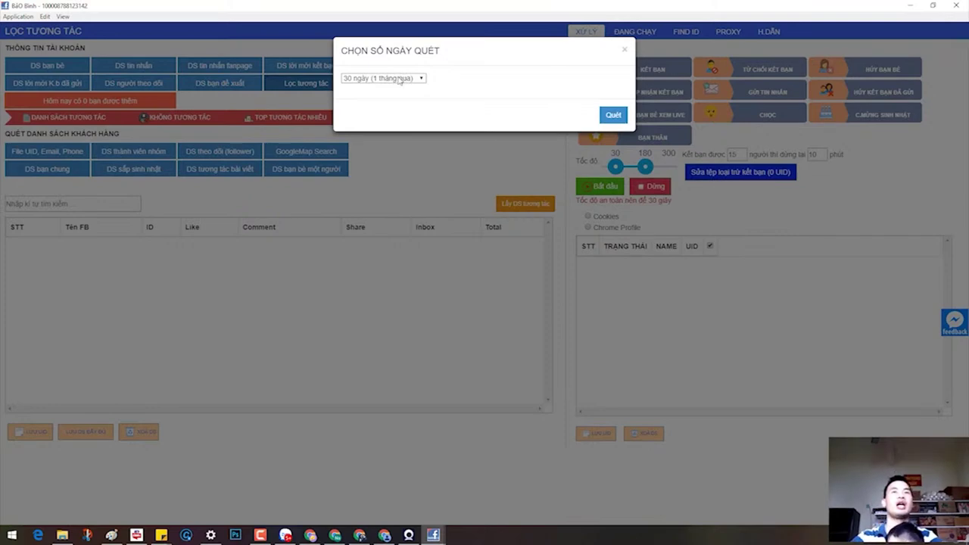
{"action": "left_click", "coordinate": [399, 78]}
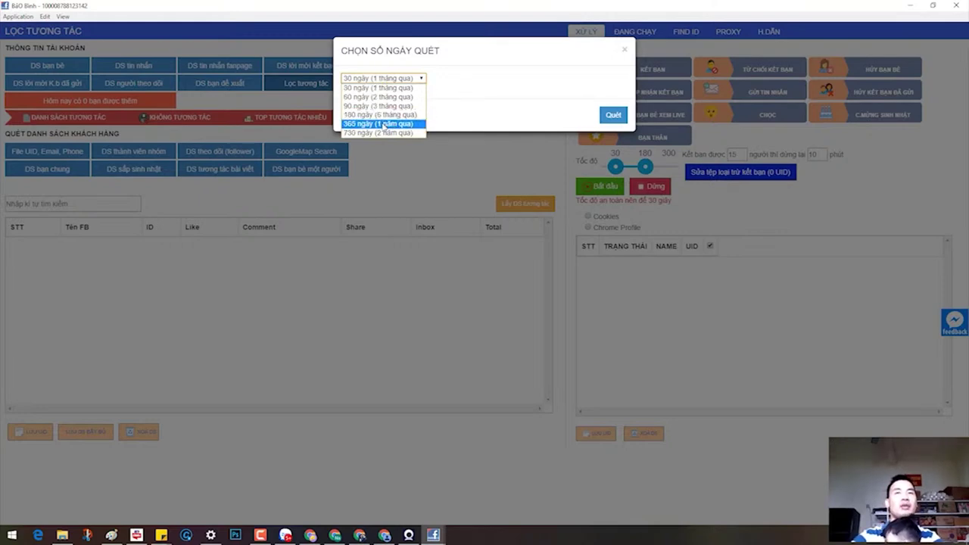
{"action": "left_click", "coordinate": [384, 124]}
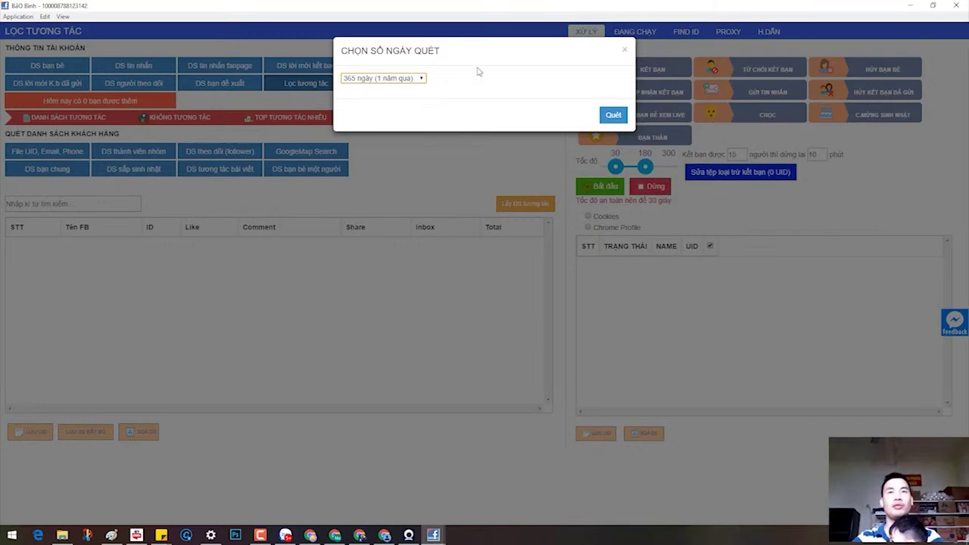
{"action": "left_click", "coordinate": [611, 116]}
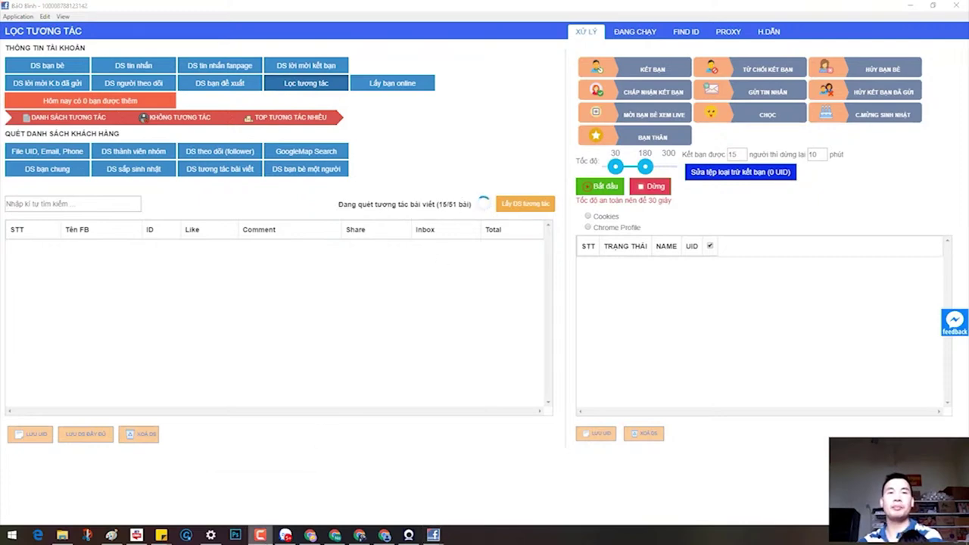
Wait while the post-interaction scan reaches 15 of 51 posts.
{"action": "left_click", "coordinate": [261, 534]}
Hide the recorder window while the scan advances to 31 of 51 posts.
{"action": "key", "text": "F9"}
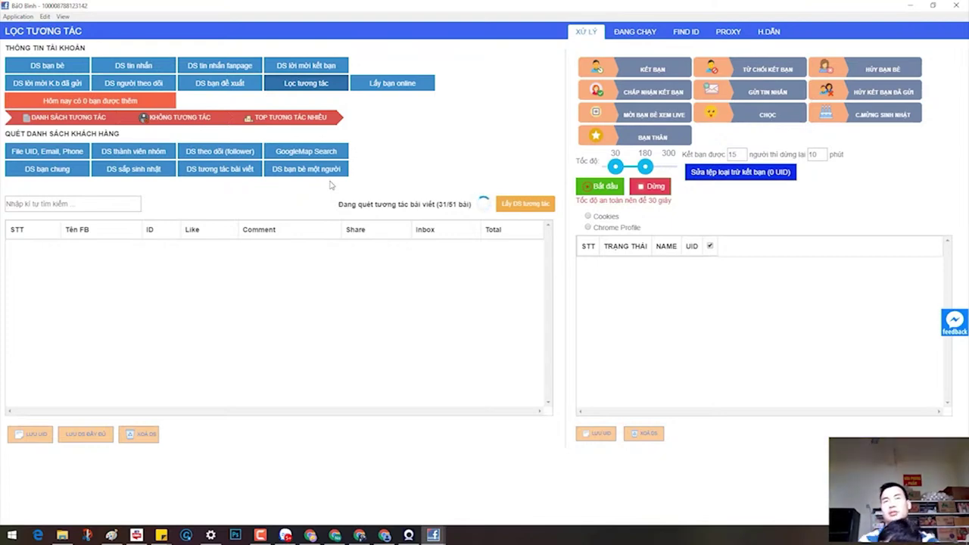
{"action": "left_click", "coordinate": [409, 535]}
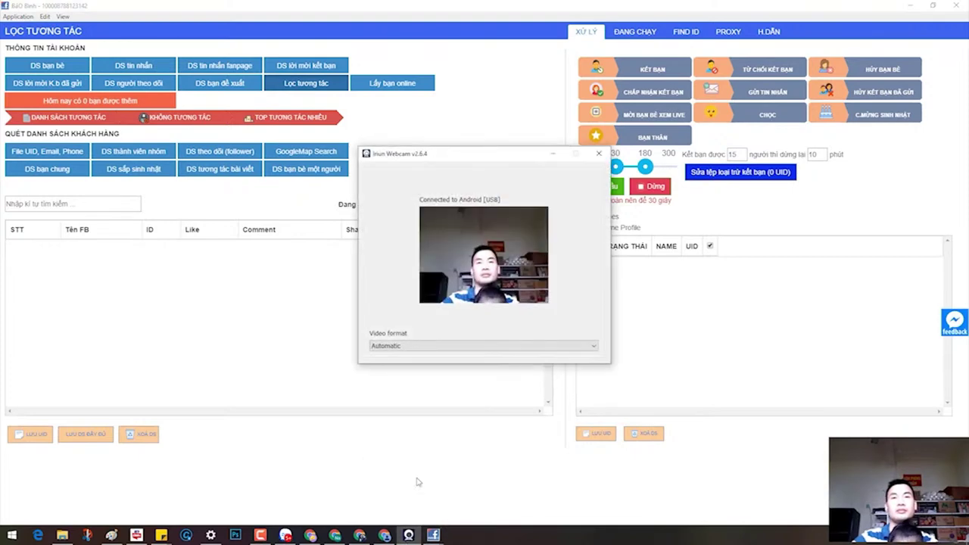
{"action": "left_click", "coordinate": [551, 156]}
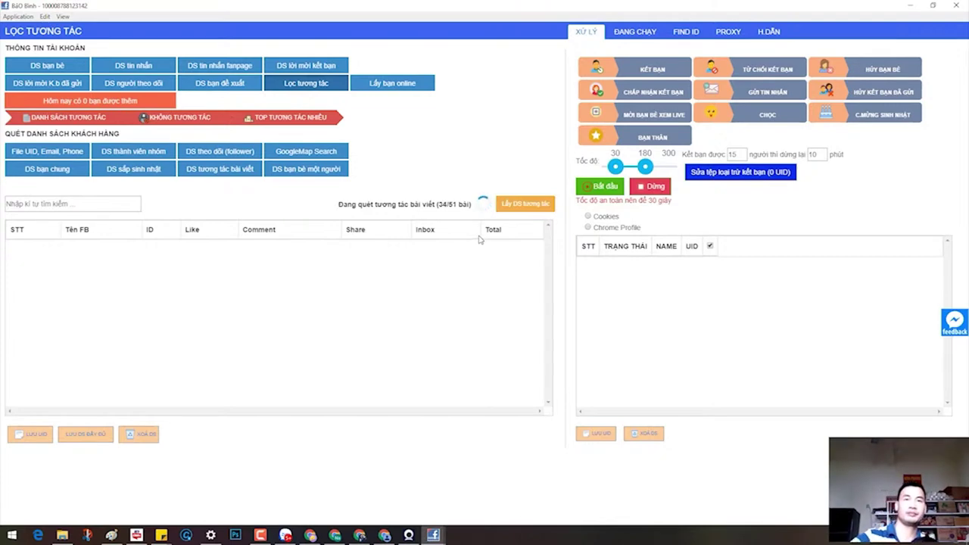
{"action": "left_click", "coordinate": [260, 534]}
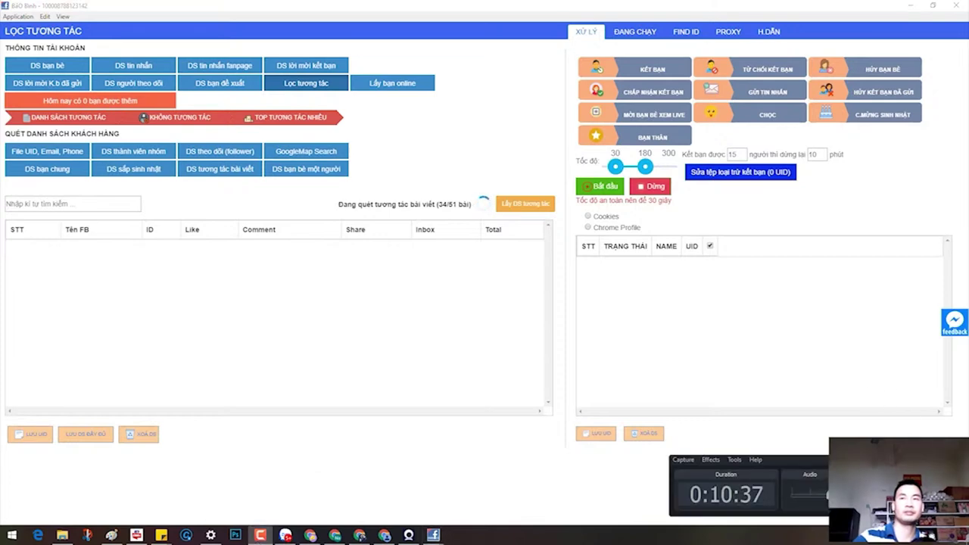
{"action": "left_click", "coordinate": [726, 431]}
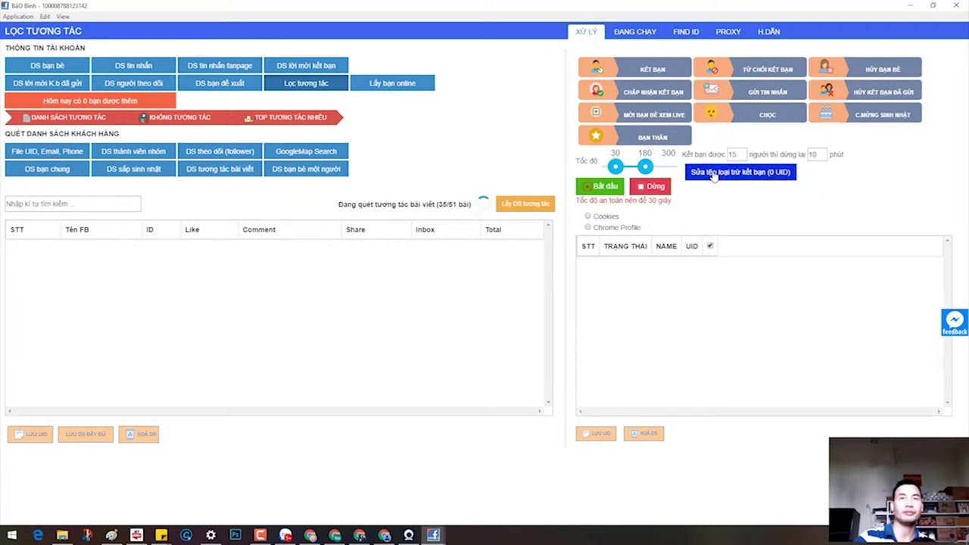
Bring up the Facebook login in Chrome and sign in with a saved password.
{"action": "left_click", "coordinate": [383, 535]}
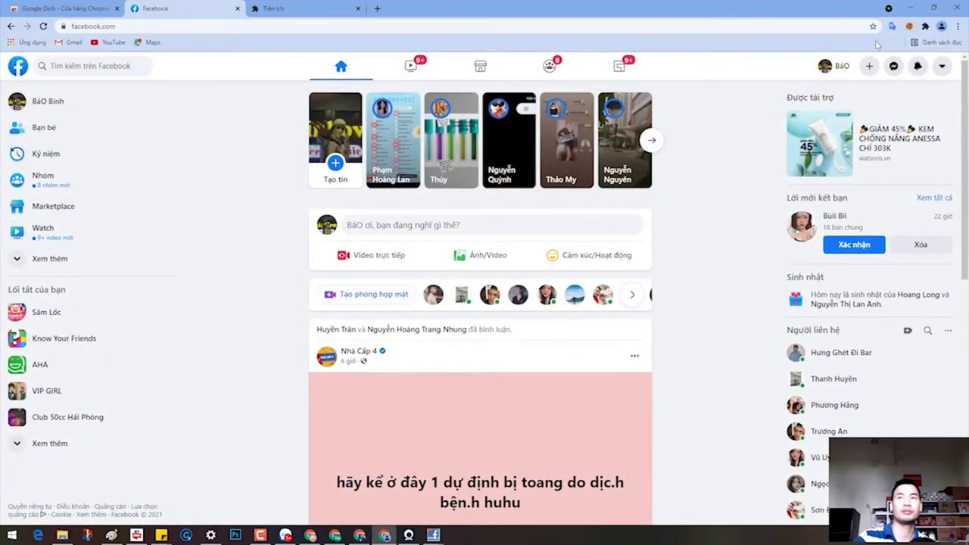
{"action": "left_click", "coordinate": [910, 7]}
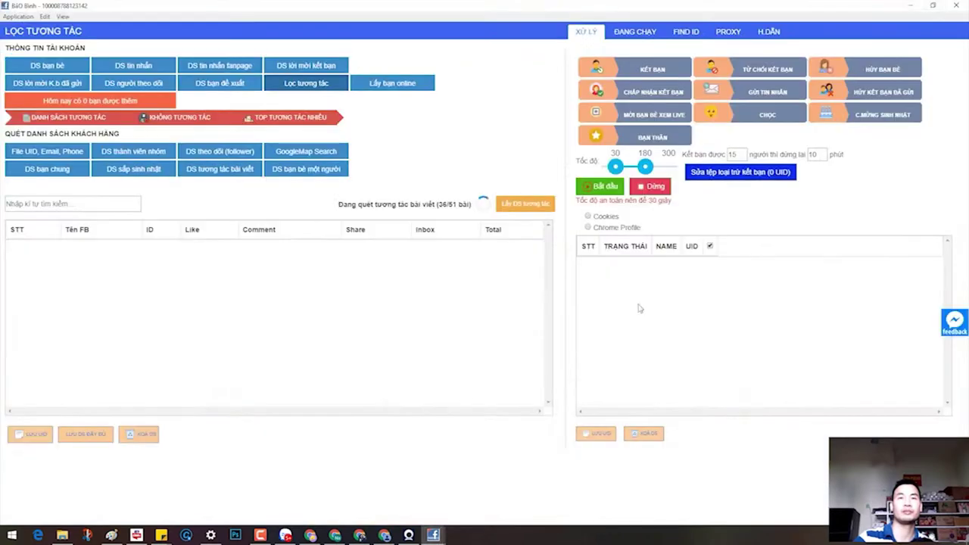
{"action": "left_click", "coordinate": [335, 535]}
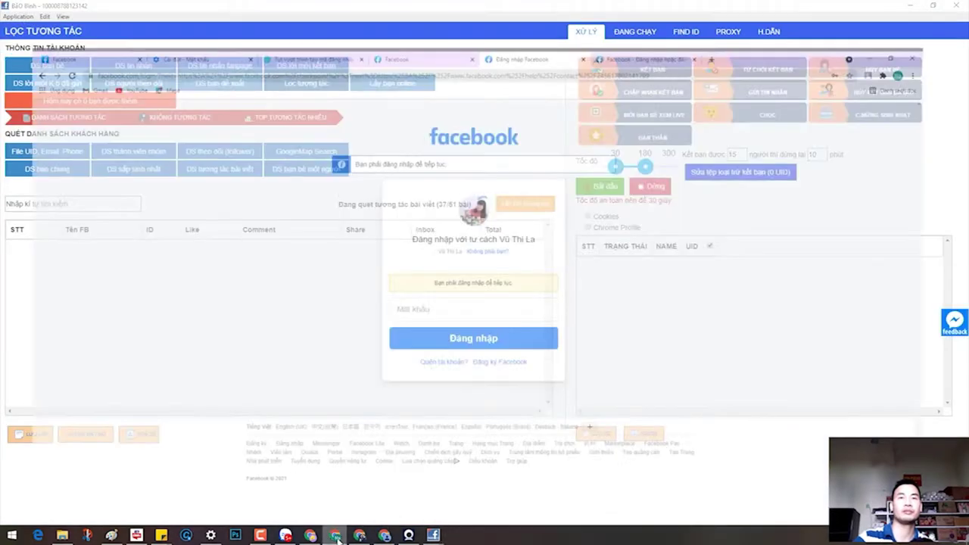
{"action": "left_click", "coordinate": [467, 281]}
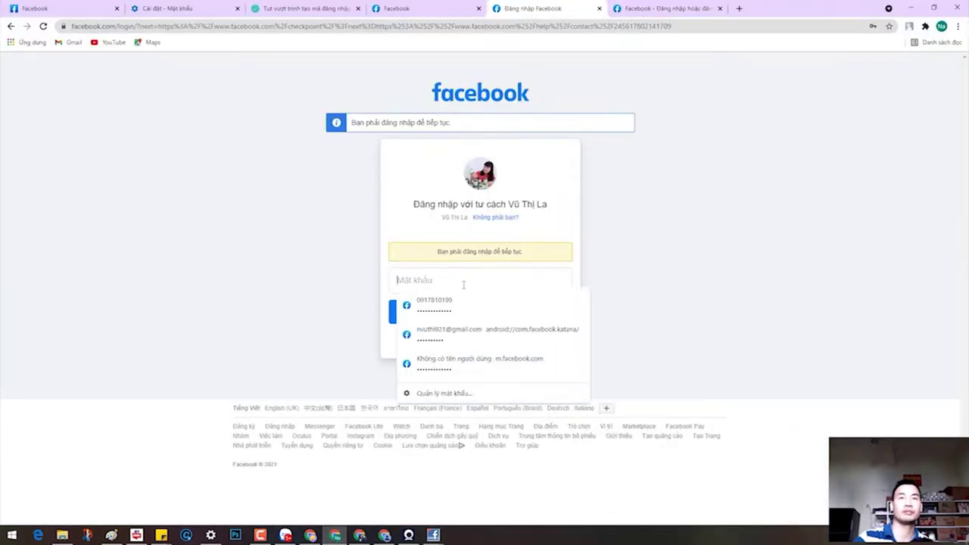
{"action": "left_click", "coordinate": [453, 303]}
{"action": "left_click", "coordinate": [453, 321]}
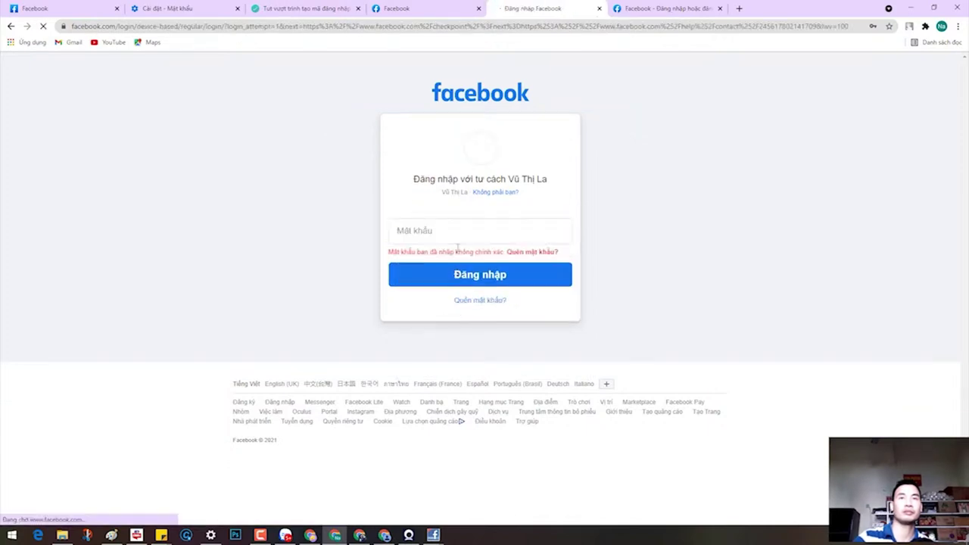
Retry the login with another saved password, reaching the old-password notice.
{"action": "left_click", "coordinate": [455, 235]}
{"action": "left_click", "coordinate": [458, 312]}
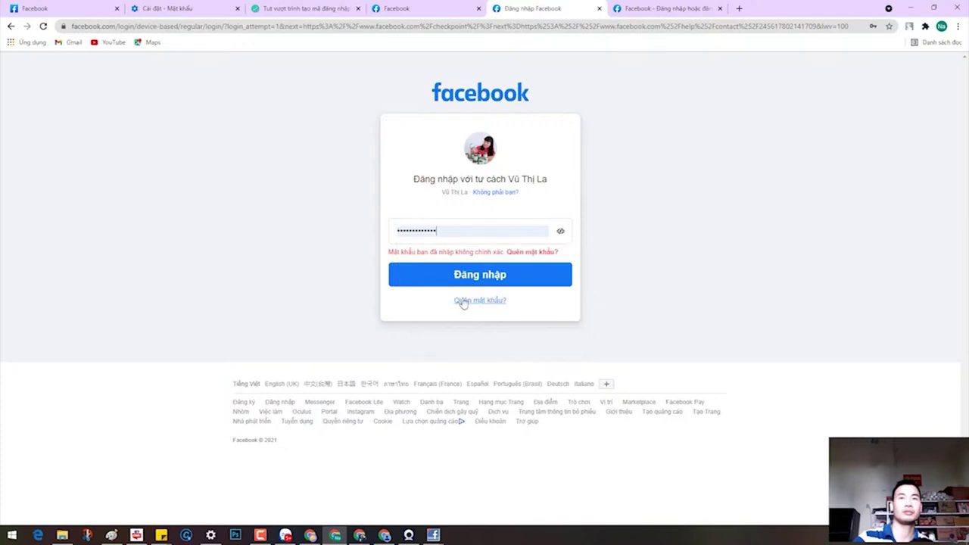
{"action": "left_click", "coordinate": [477, 282]}
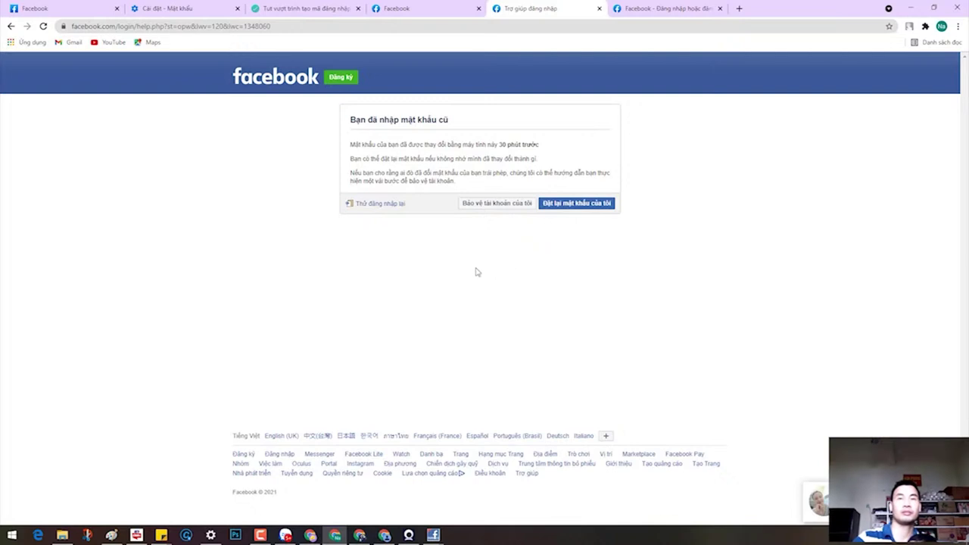
Return to the login page, enter the account password and sign in to the two-factor prompt.
{"action": "left_click", "coordinate": [11, 26]}
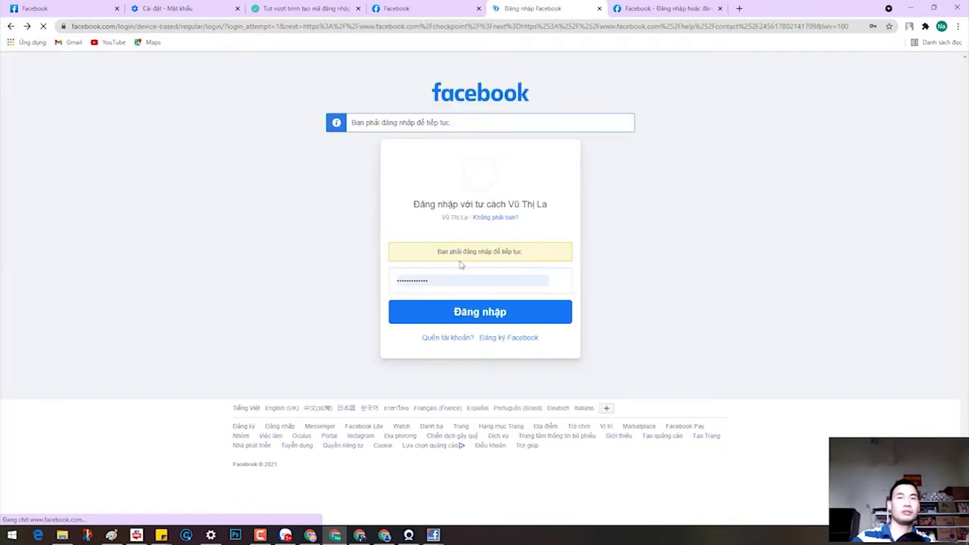
{"action": "double_click", "coordinate": [458, 280]}
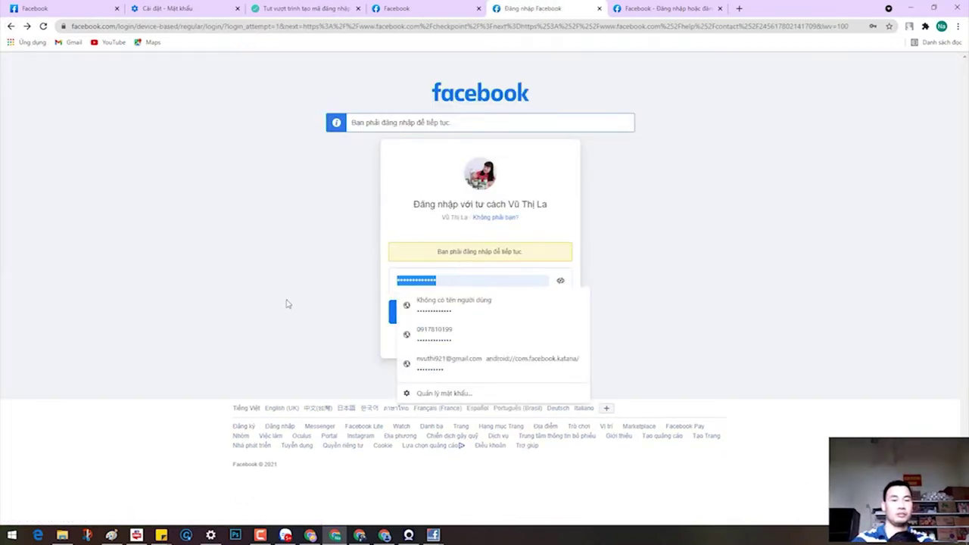
{"action": "type", "text": "1"}
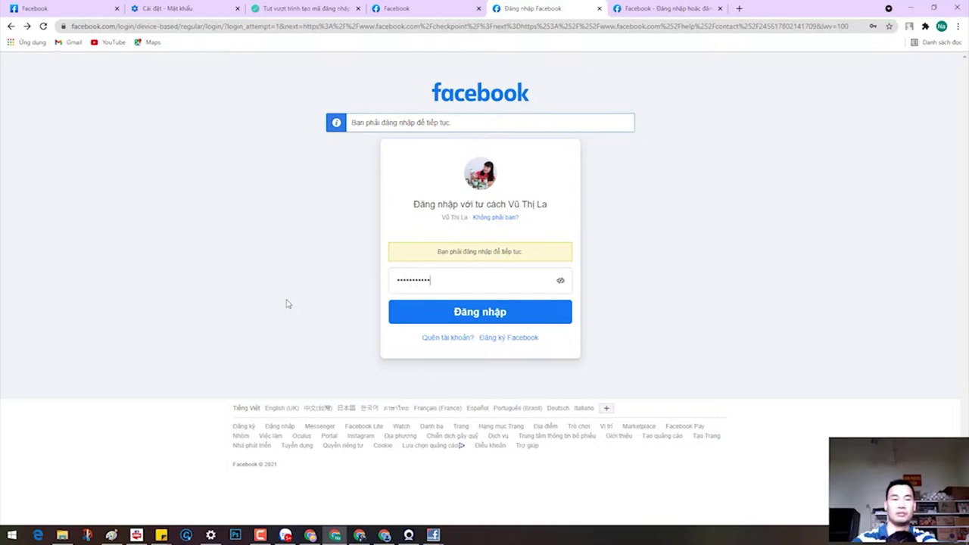
{"action": "left_click", "coordinate": [482, 316]}
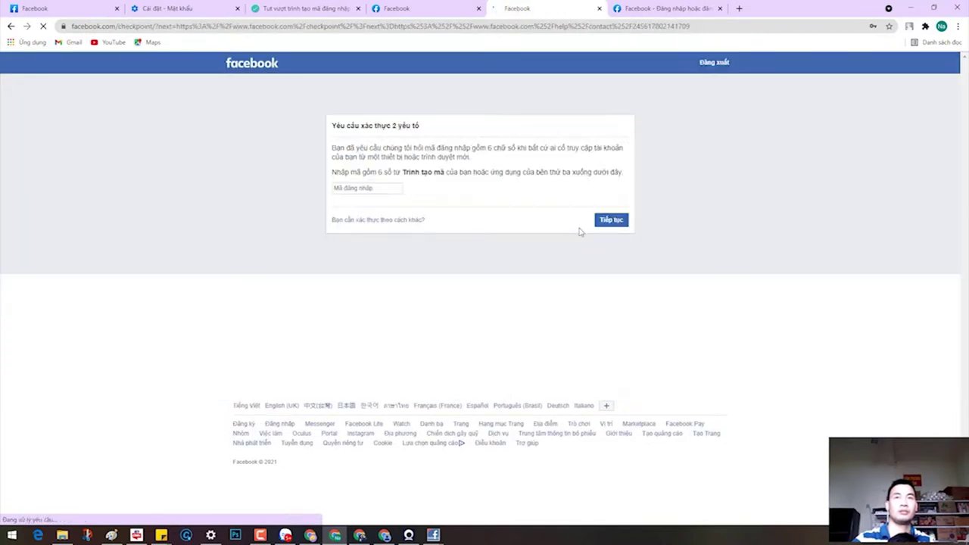
Fill in the username and update Chrome's saved password for this login.
{"action": "left_click", "coordinate": [842, 143]}
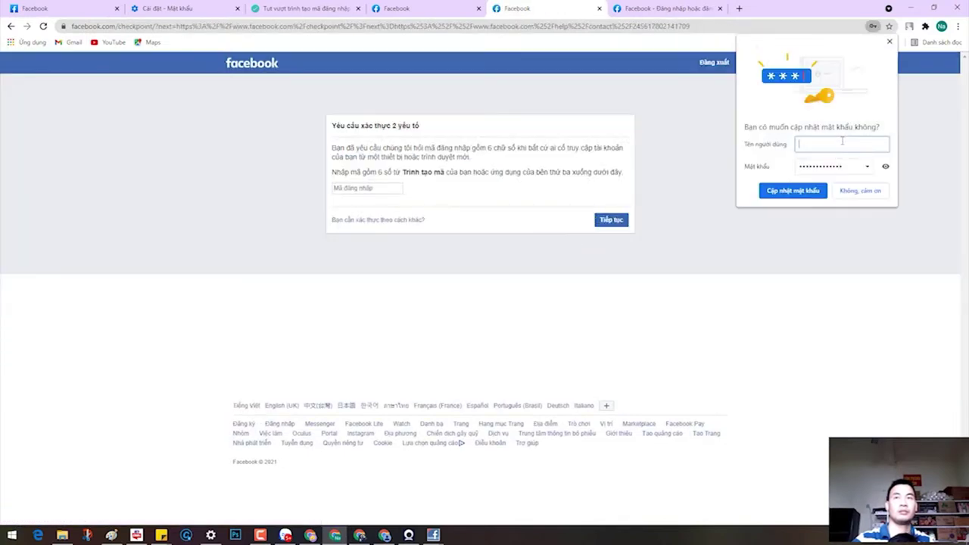
{"action": "type", "text": "d"}
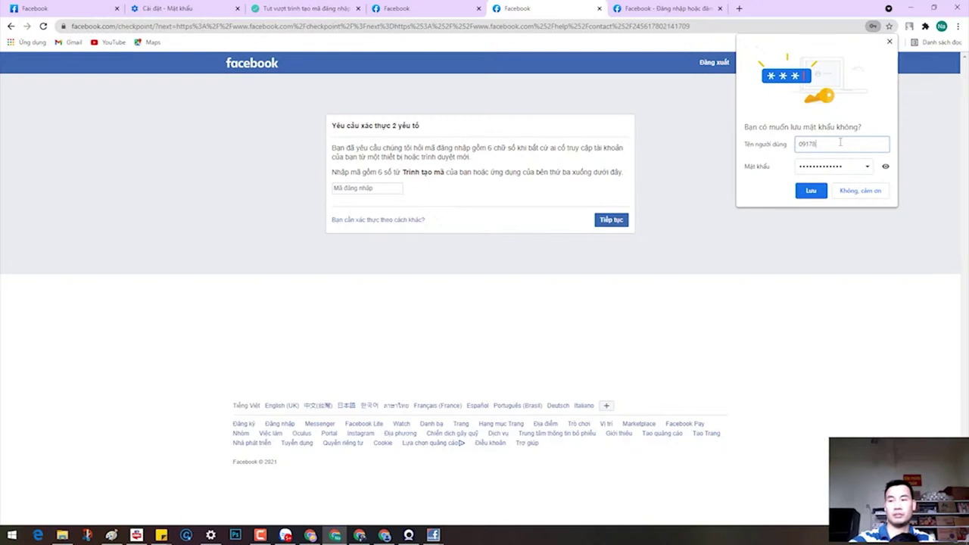
{"action": "type", "text": "99"}
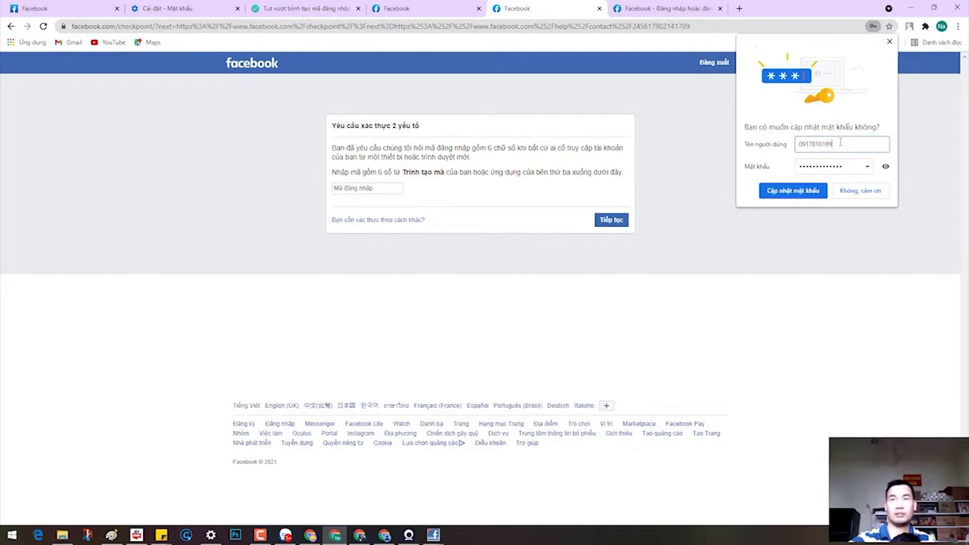
{"action": "left_click", "coordinate": [804, 189]}
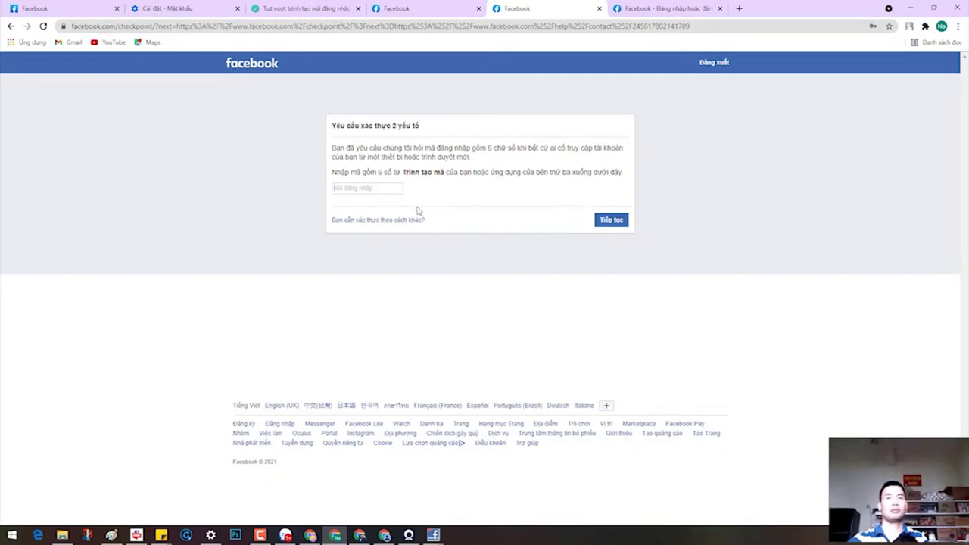
Log out of the Facebook checkpoint and close the Chrome window.
{"action": "left_click", "coordinate": [215, 26]}
{"action": "left_click", "coordinate": [321, 8]}
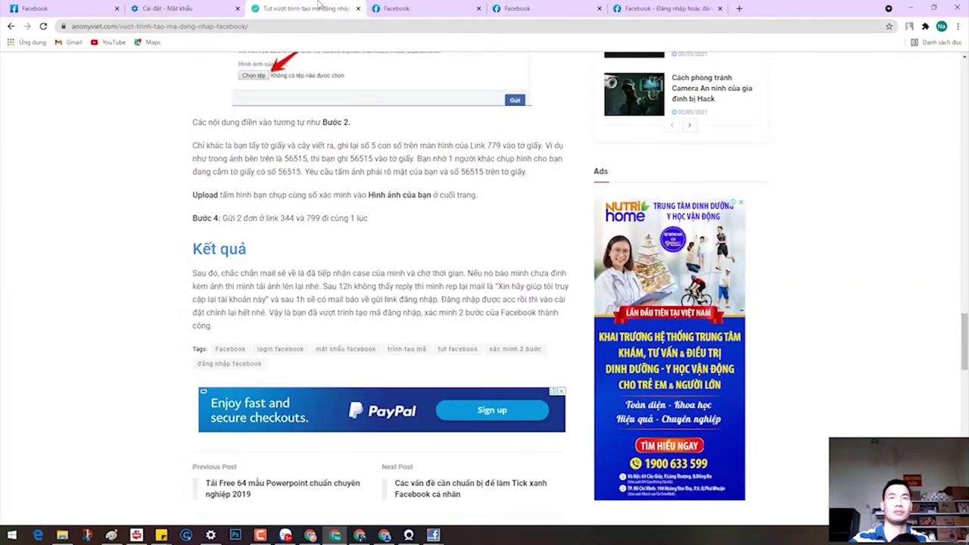
{"action": "left_click", "coordinate": [443, 8]}
{"action": "left_click", "coordinate": [514, 195]}
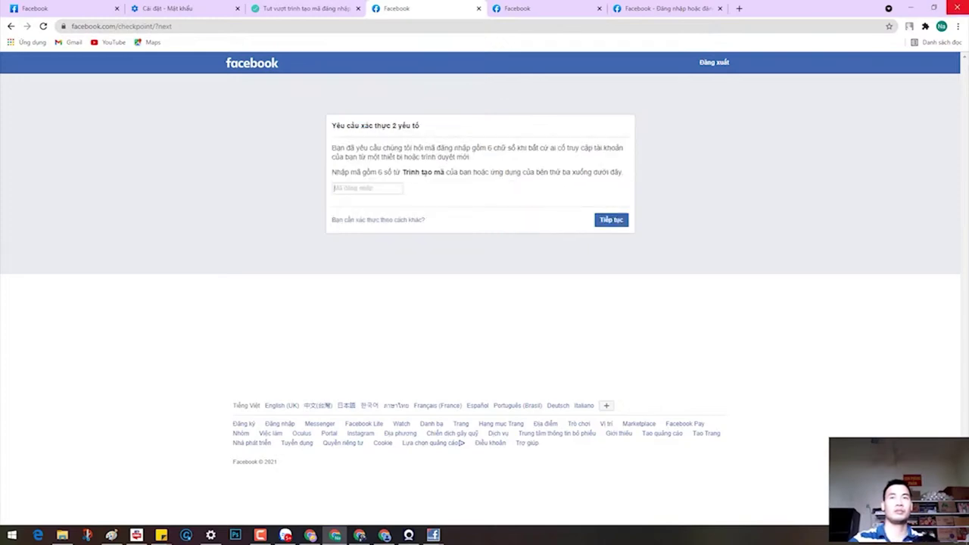
{"action": "left_click", "coordinate": [958, 8]}
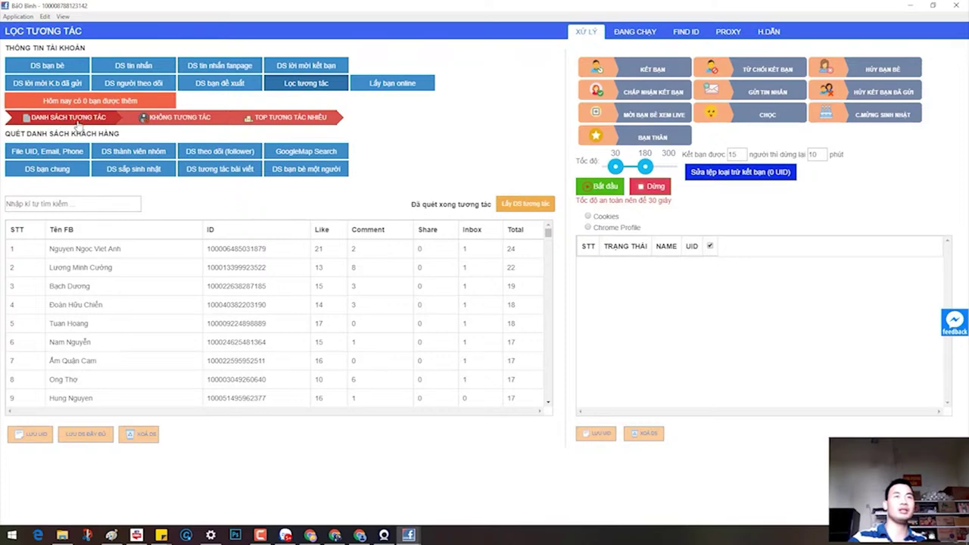
Show the 663 non-interacting friends under KHÔNG TƯƠNG TÁC after glancing at TOP TƯƠNG TÁC NHIỀU.
{"action": "left_click", "coordinate": [177, 119]}
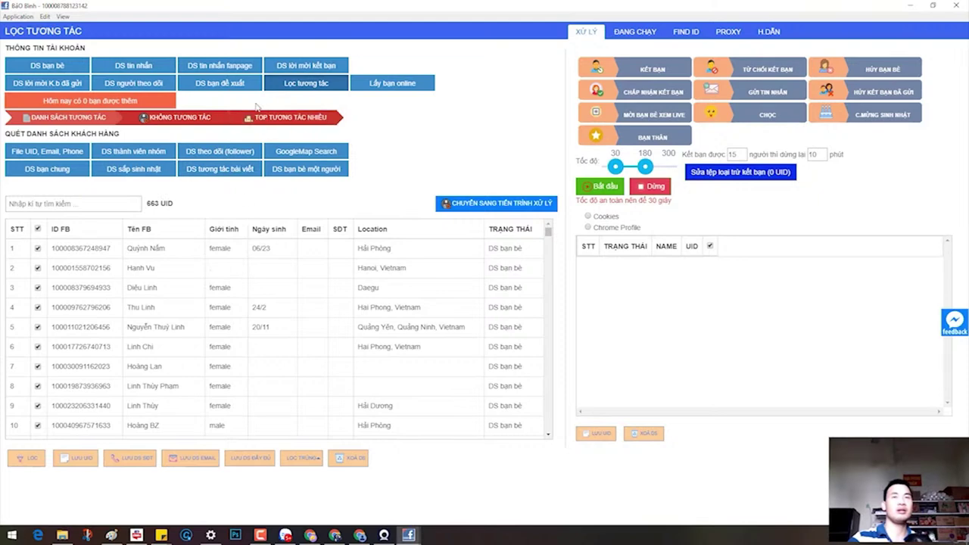
{"action": "left_click", "coordinate": [278, 119]}
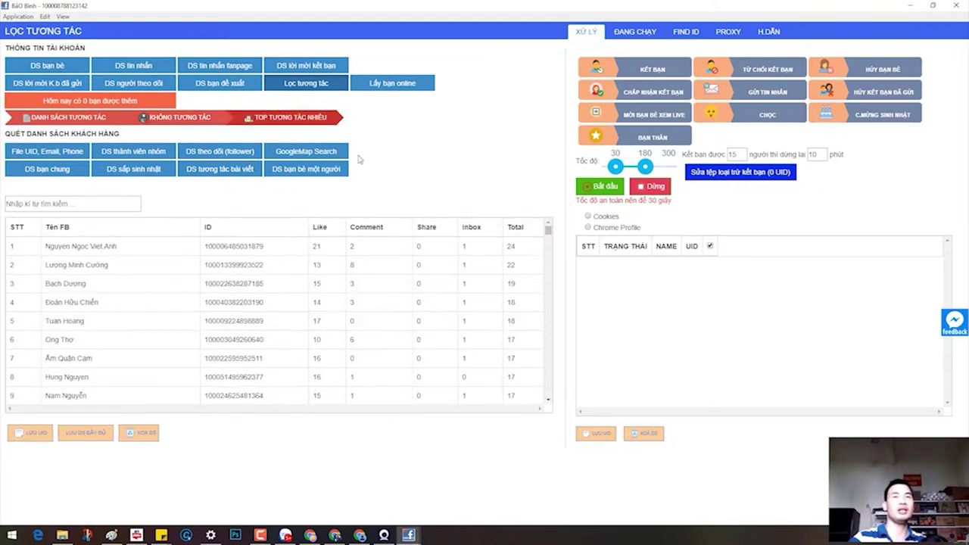
{"action": "left_click", "coordinate": [179, 119]}
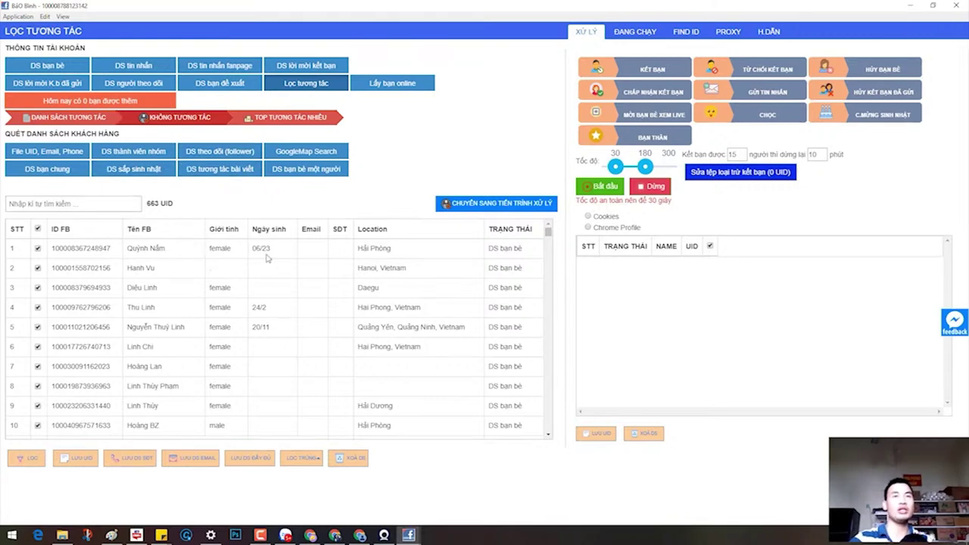
Open the account's Facebook profile and scroll to the Bạn bè section showing 1,228 friends.
{"action": "left_click", "coordinate": [359, 535]}
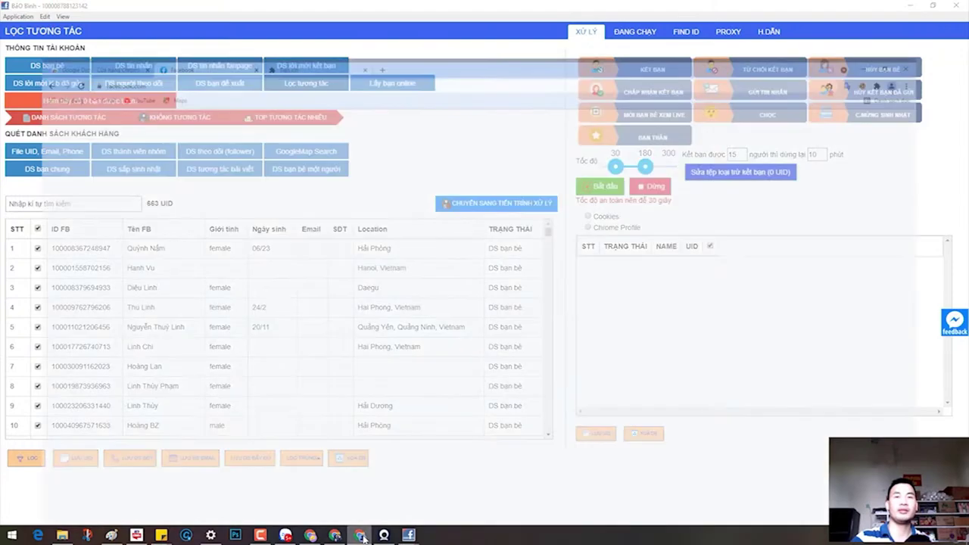
{"action": "left_click", "coordinate": [825, 67]}
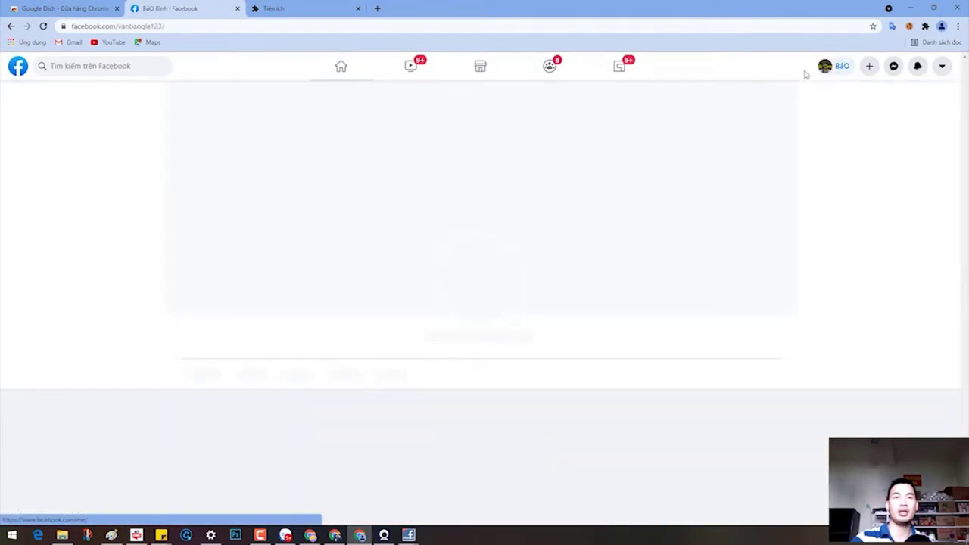
{"action": "scroll", "coordinate": [379, 333], "scroll_direction": "down", "scroll_amount": 7}
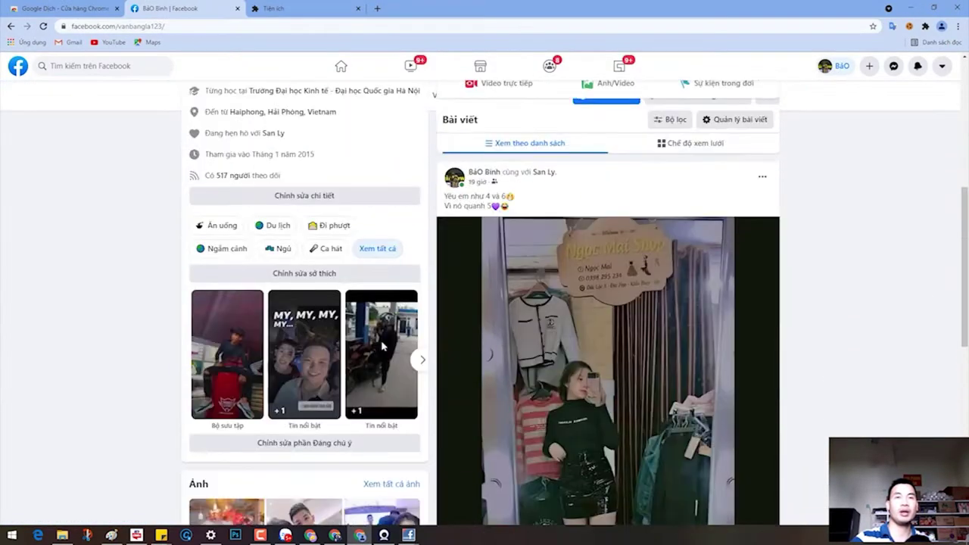
{"action": "scroll", "coordinate": [382, 347], "scroll_direction": "down", "scroll_amount": 2}
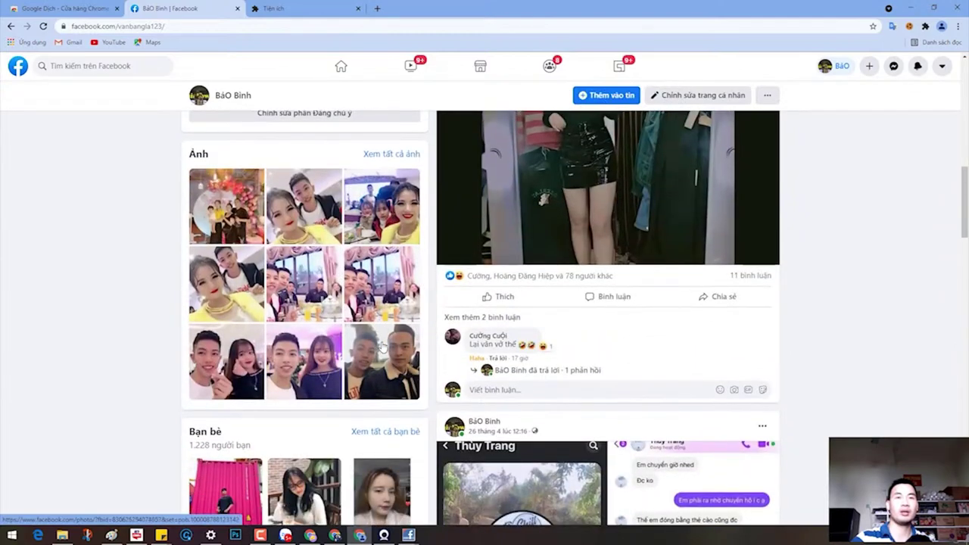
Filter the friend list to all locations except the Hải Phòng entries, with no gender filter.
{"action": "left_click", "coordinate": [908, 7]}
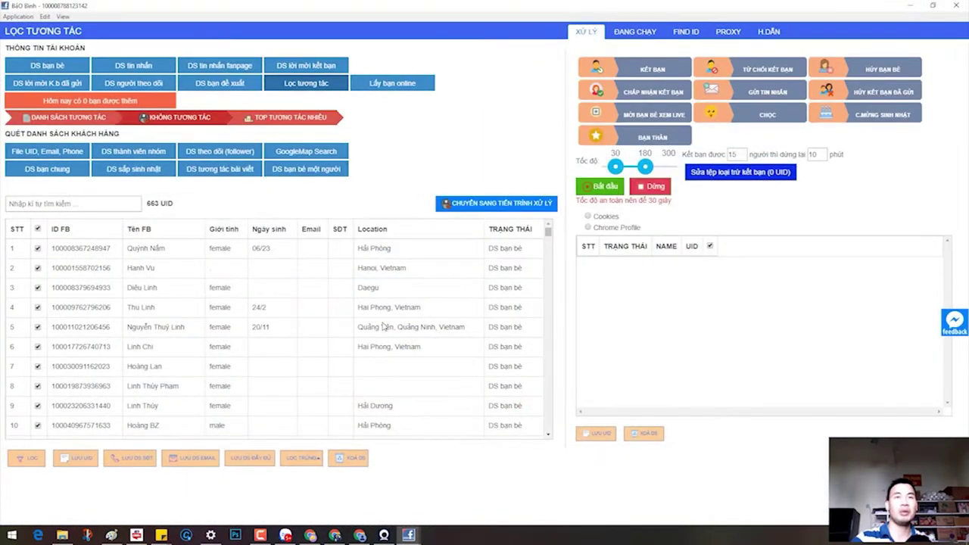
{"action": "scroll", "coordinate": [383, 326], "scroll_direction": "down", "scroll_amount": 4}
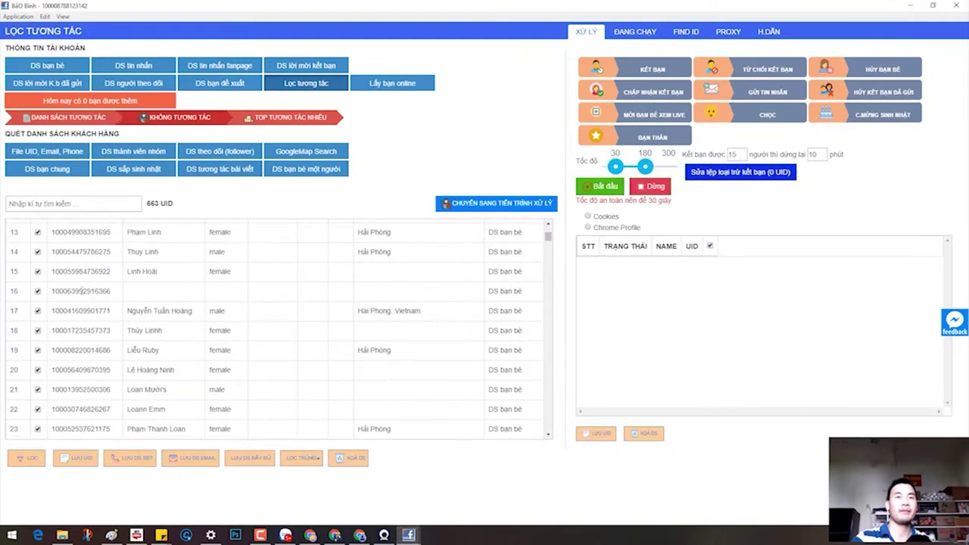
{"action": "left_click", "coordinate": [33, 457]}
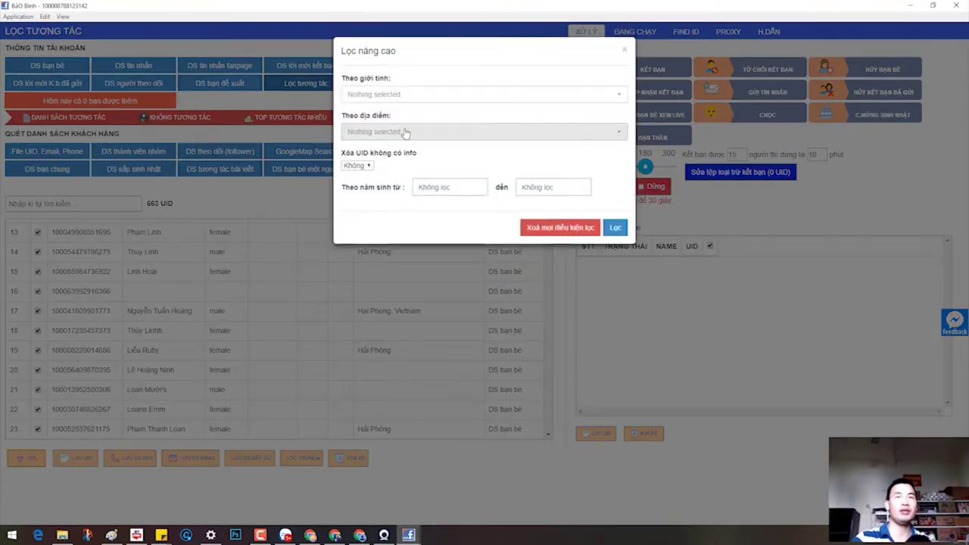
{"action": "left_click", "coordinate": [400, 95]}
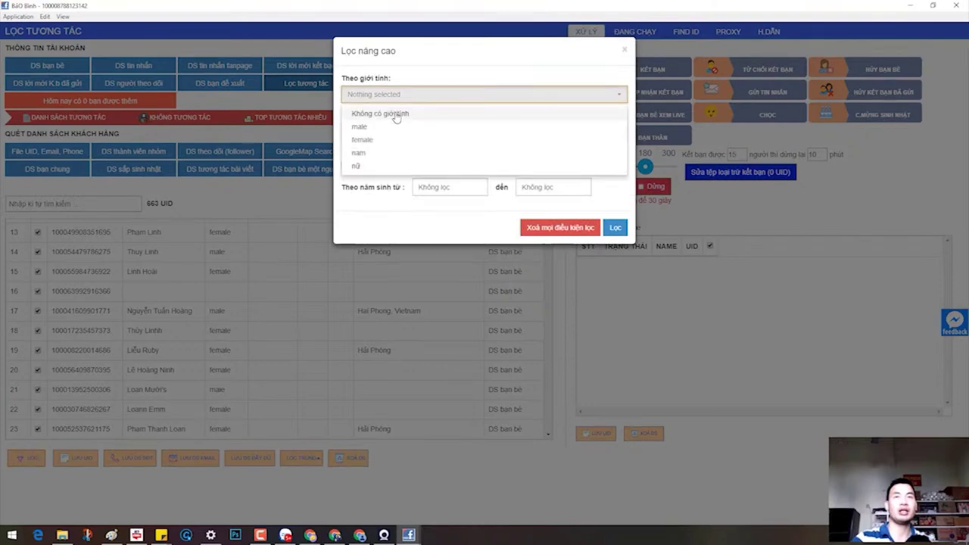
{"action": "left_click", "coordinate": [494, 63]}
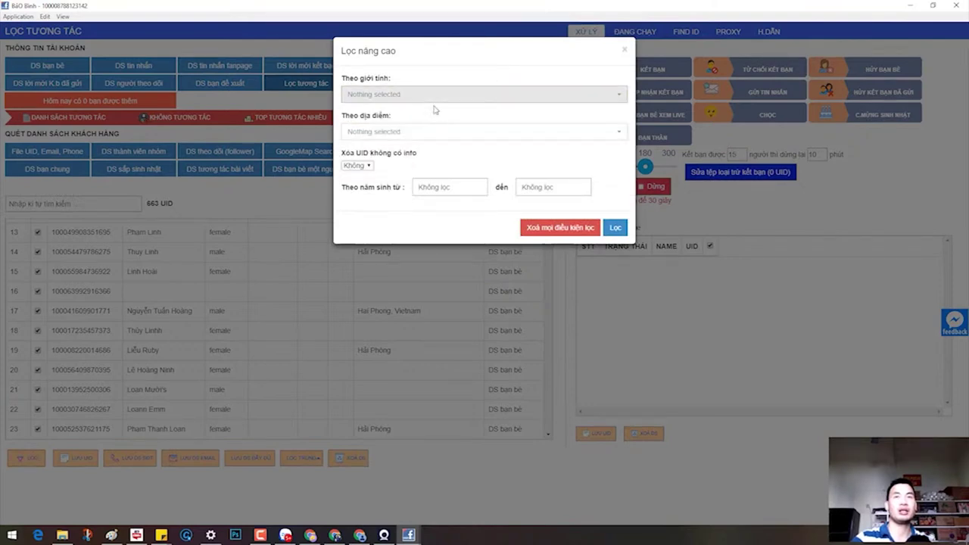
{"action": "left_click", "coordinate": [399, 134]}
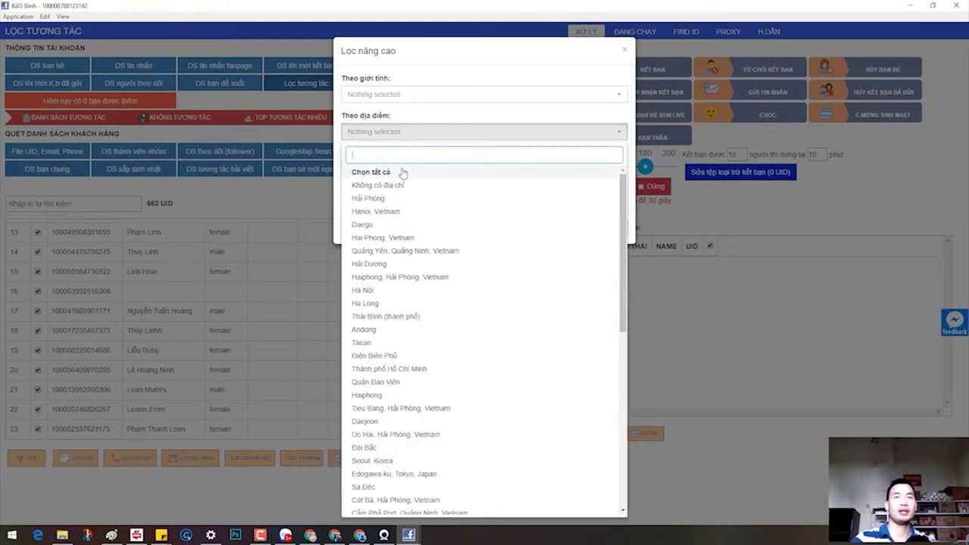
{"action": "left_click", "coordinate": [405, 173]}
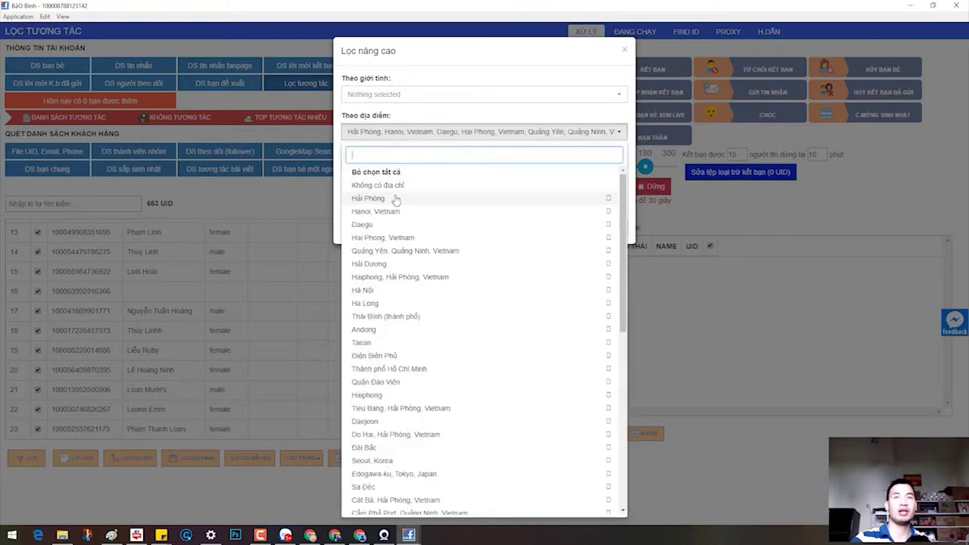
{"action": "left_click", "coordinate": [395, 199]}
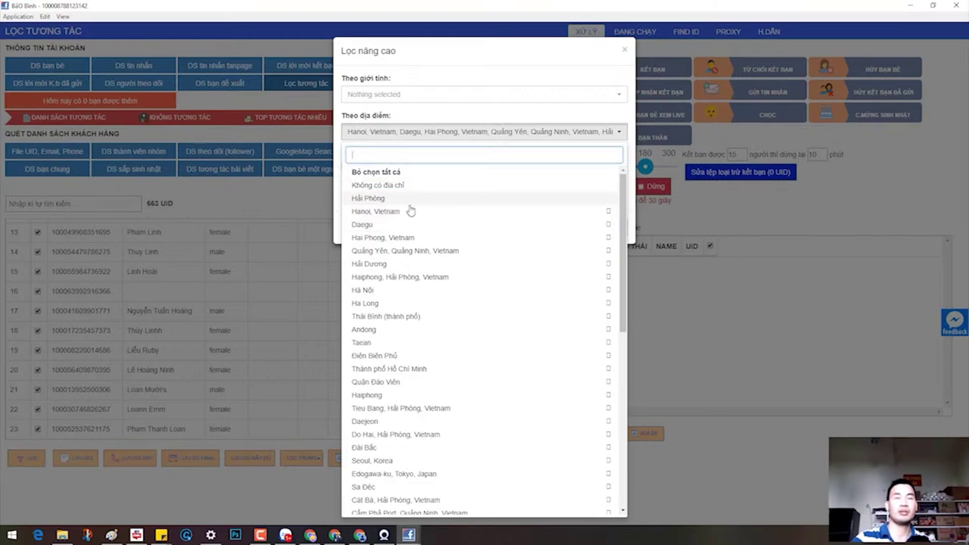
{"action": "left_click", "coordinate": [408, 237]}
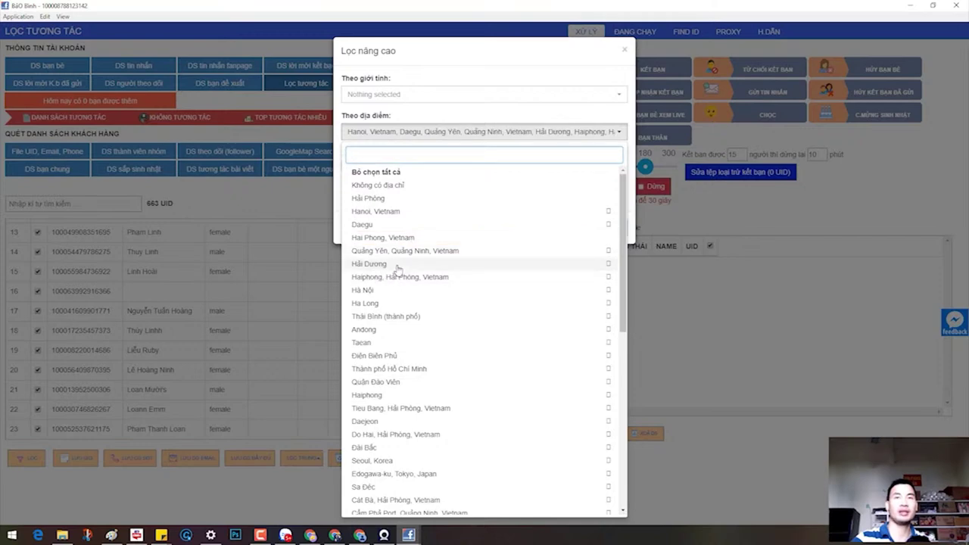
{"action": "left_click", "coordinate": [395, 277]}
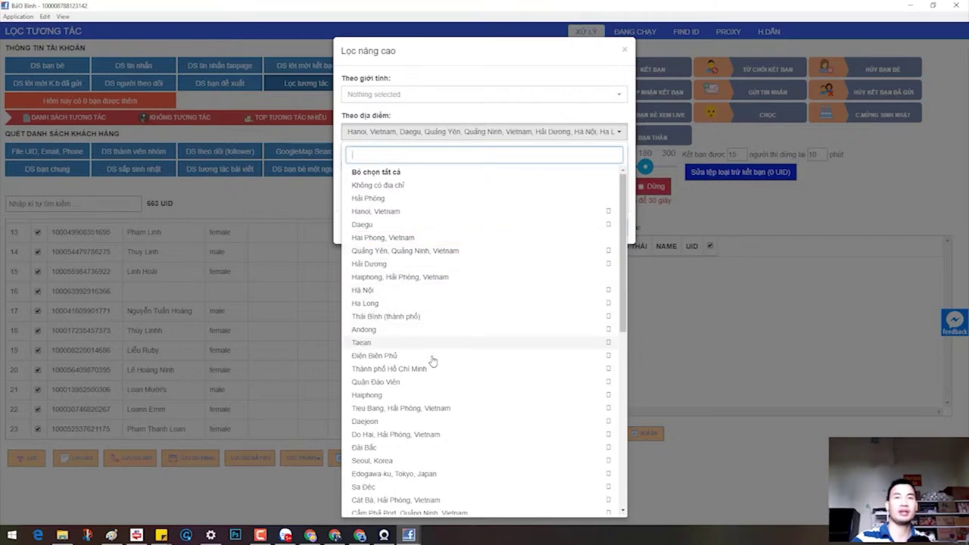
{"action": "scroll", "coordinate": [427, 382], "scroll_direction": "down", "scroll_amount": 1}
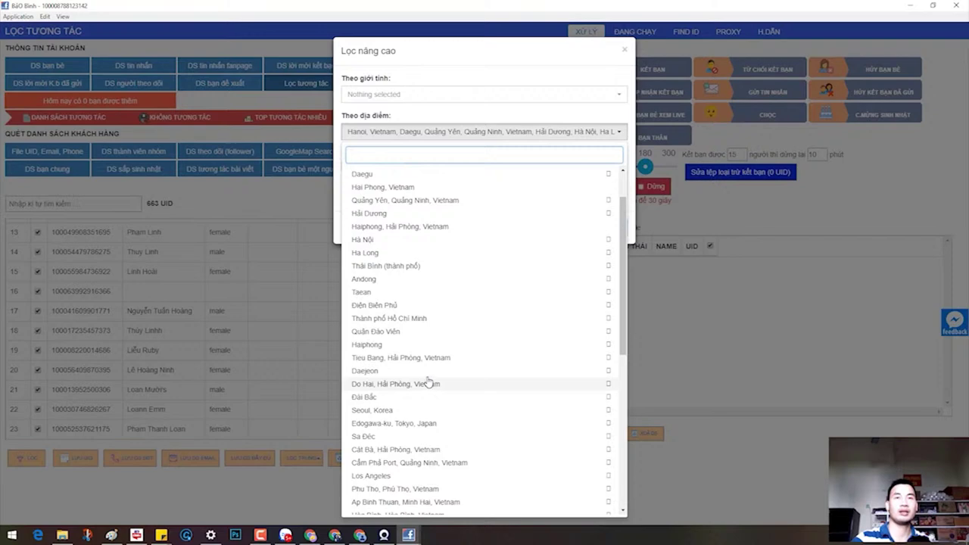
{"action": "left_click", "coordinate": [422, 333]}
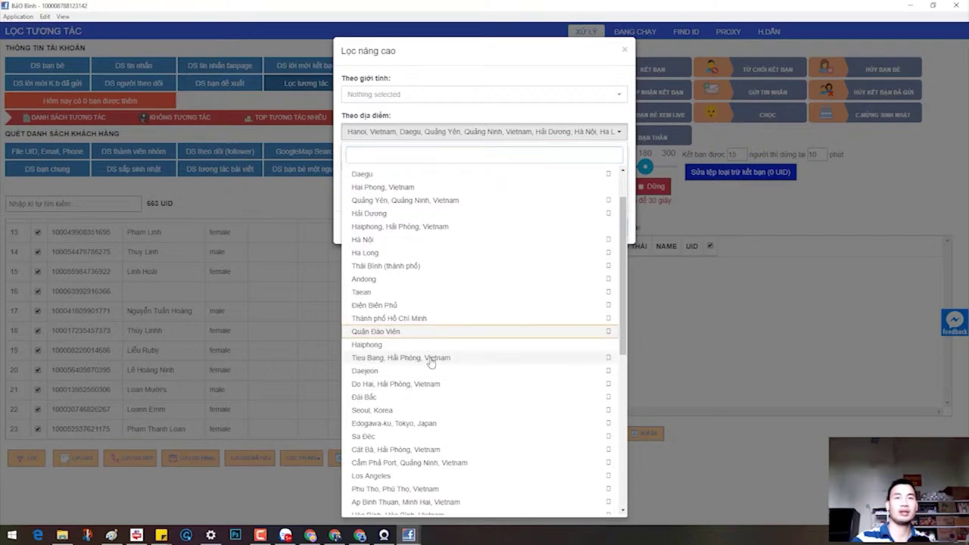
{"action": "key", "text": "Escape"}
{"action": "left_click", "coordinate": [615, 227]}
Add 'Haiphong, Hải Phòng, Vietnam' and 'Hai Phong, Vietnam' back and refilter, leaving 263 UIDs.
{"action": "scroll", "coordinate": [243, 276], "scroll_direction": "down", "scroll_amount": 5}
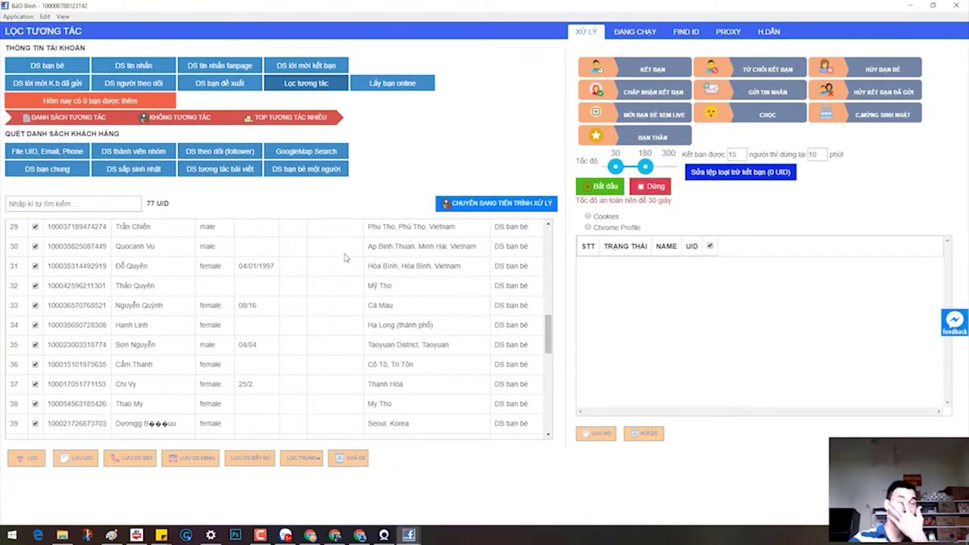
{"action": "scroll", "coordinate": [345, 258], "scroll_direction": "down", "scroll_amount": 12}
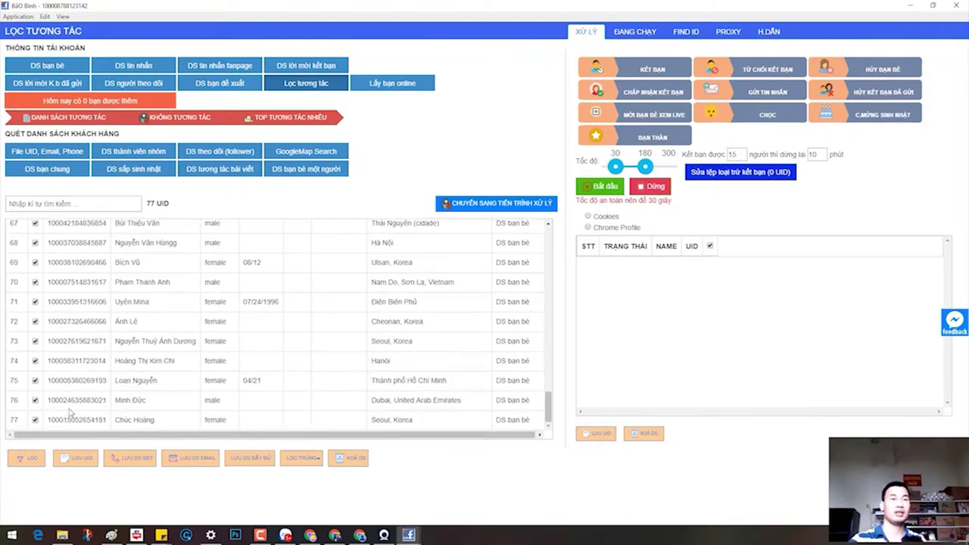
{"action": "left_click", "coordinate": [31, 461]}
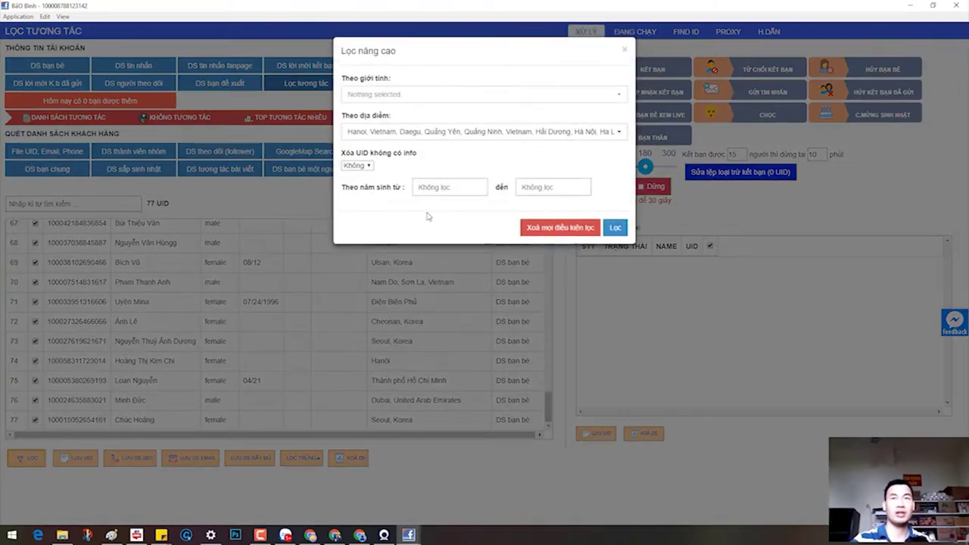
{"action": "left_click", "coordinate": [429, 131]}
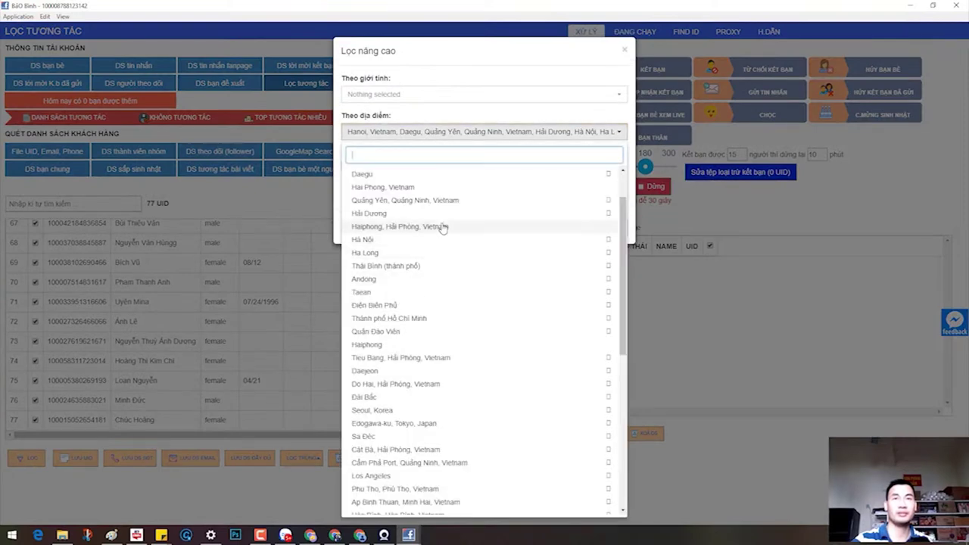
{"action": "left_click", "coordinate": [478, 226]}
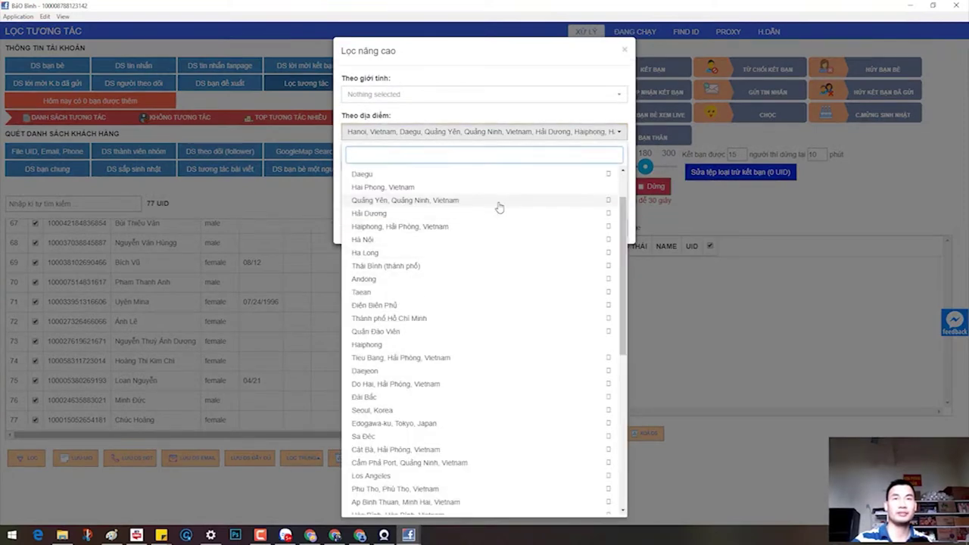
{"action": "left_click", "coordinate": [506, 188]}
{"action": "left_click", "coordinate": [519, 54]}
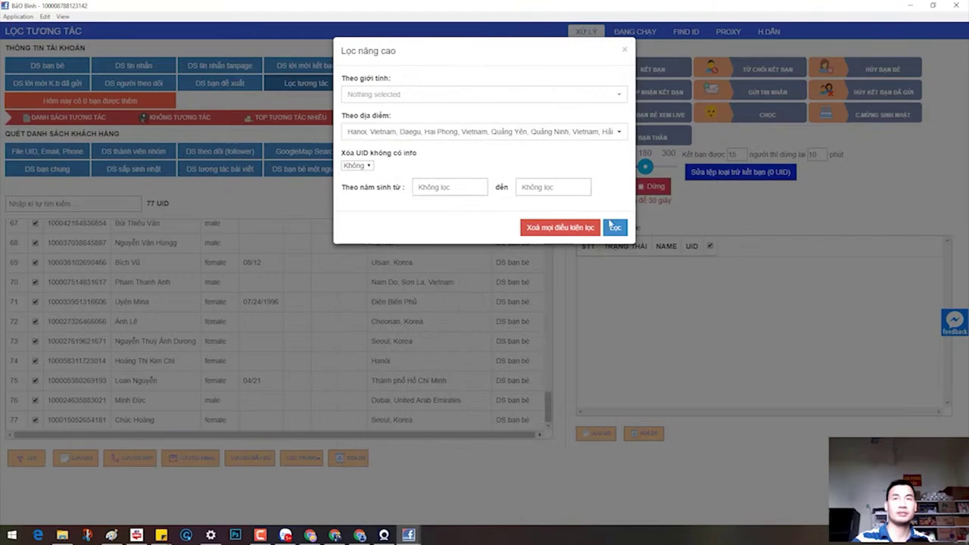
{"action": "left_click", "coordinate": [612, 227]}
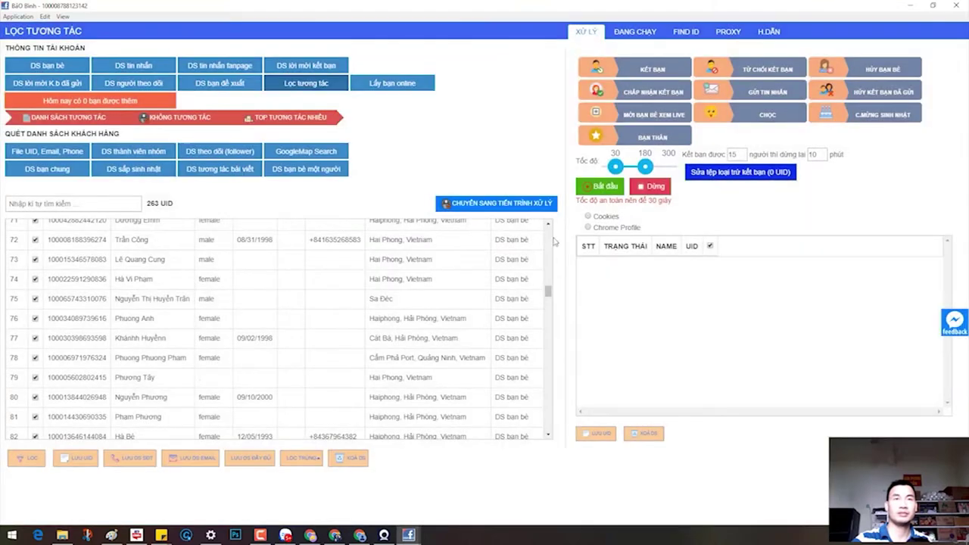
Review the location list in Lọc nâng cao and reapply the filter.
{"action": "left_click", "coordinate": [23, 458]}
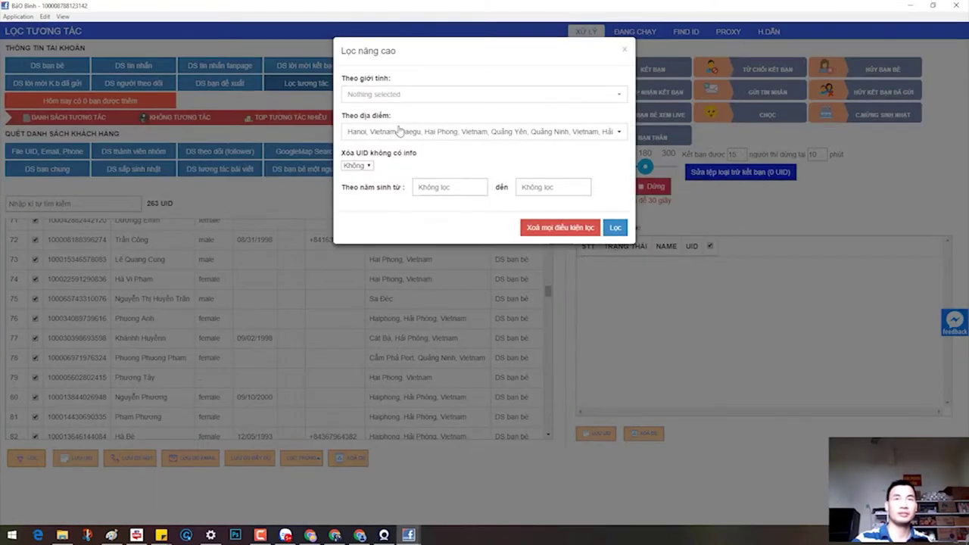
{"action": "left_click", "coordinate": [400, 132]}
{"action": "scroll", "coordinate": [450, 360], "scroll_direction": "down", "scroll_amount": 2}
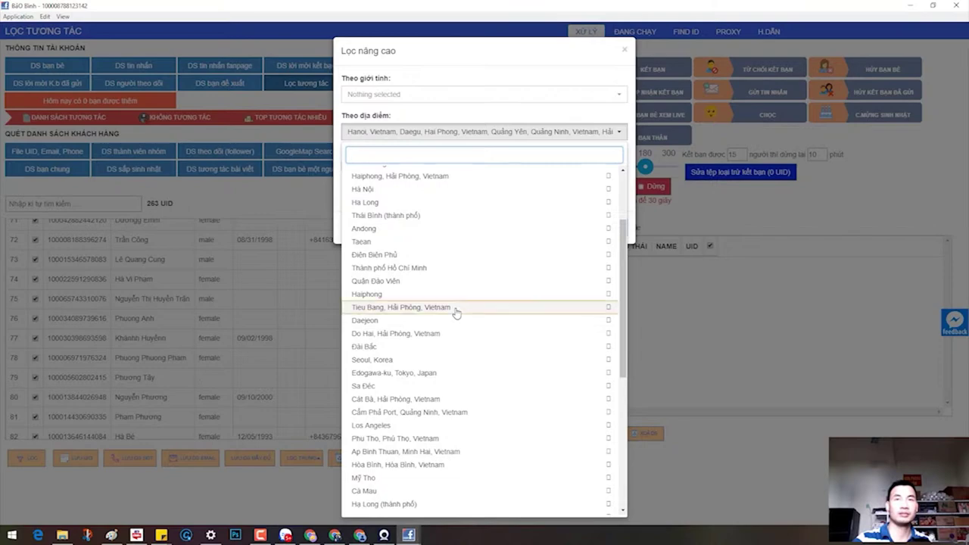
{"action": "left_click", "coordinate": [530, 52]}
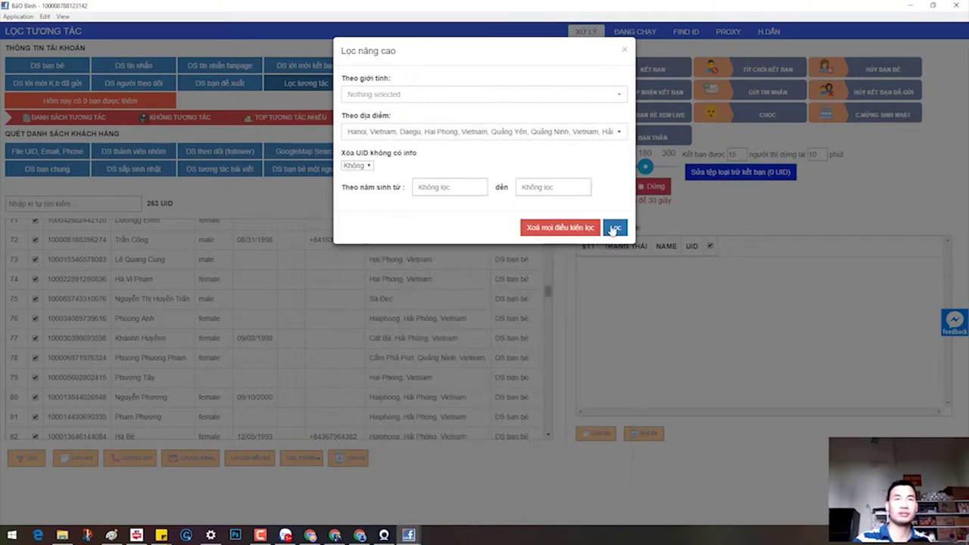
{"action": "left_click", "coordinate": [615, 227]}
Include friends with 'Không có địa chỉ' in the location filter and reapply it.
{"action": "left_click", "coordinate": [41, 459]}
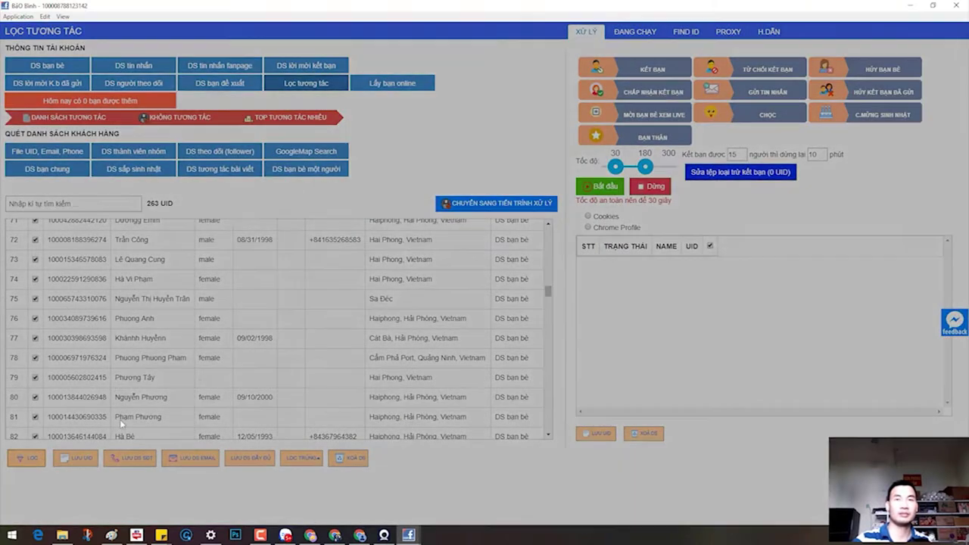
{"action": "left_click", "coordinate": [547, 134]}
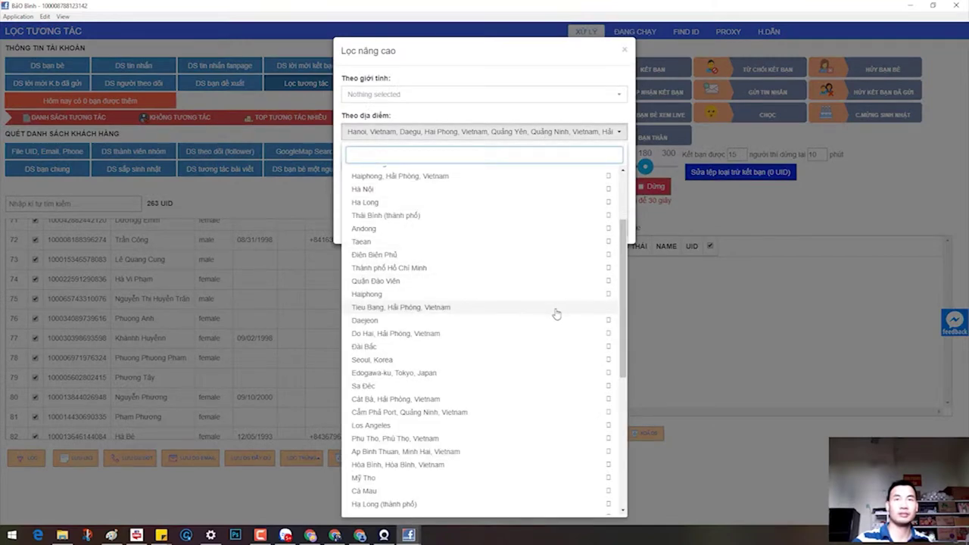
{"action": "scroll", "coordinate": [553, 317], "scroll_direction": "up", "scroll_amount": 3}
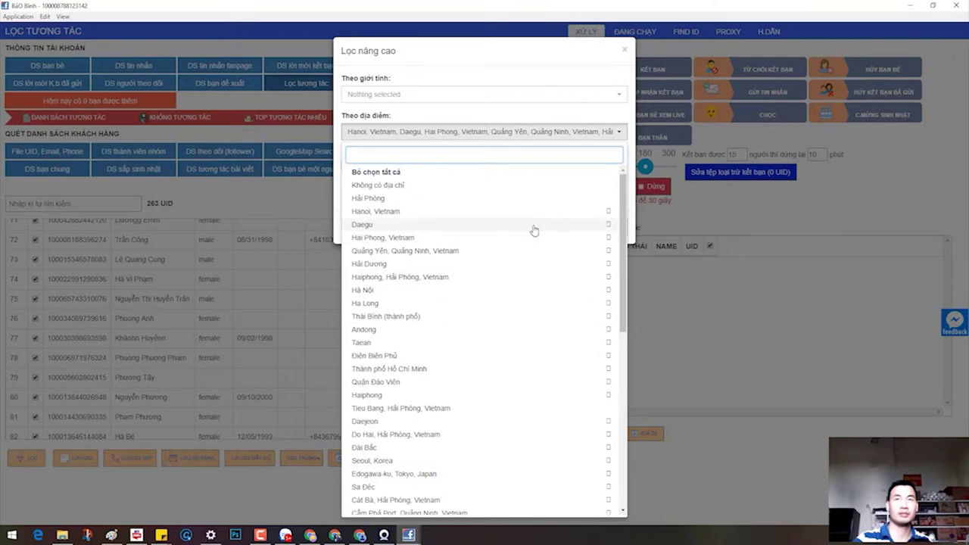
{"action": "left_click", "coordinate": [500, 184]}
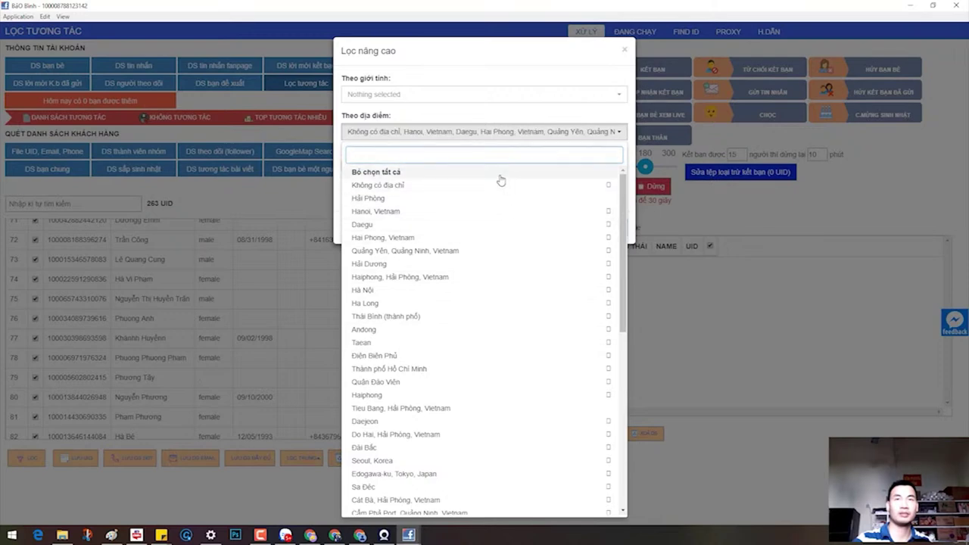
{"action": "left_click", "coordinate": [502, 60]}
{"action": "left_click", "coordinate": [611, 227]}
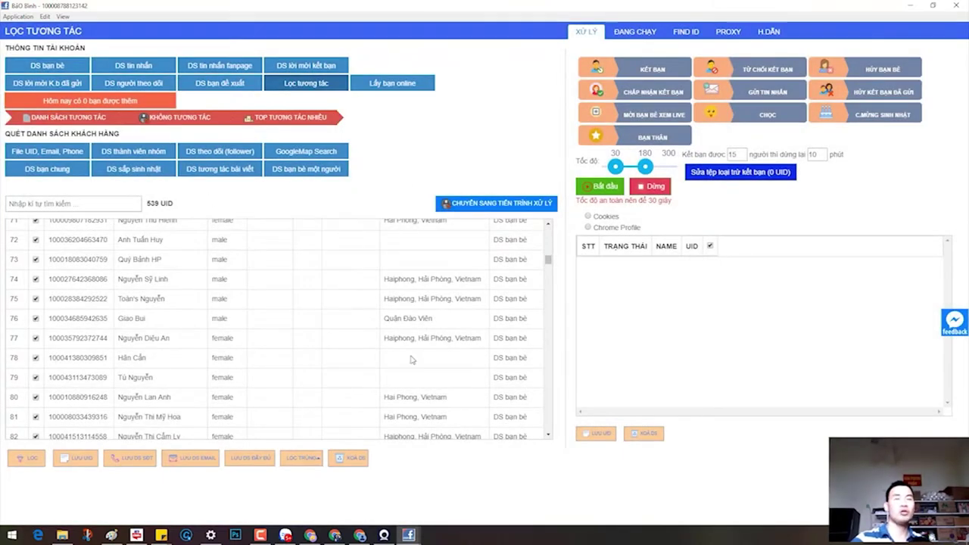
Send the 539 filtered friends to the Huỷ bạn bè task with speed 32.
{"action": "left_click", "coordinate": [503, 203]}
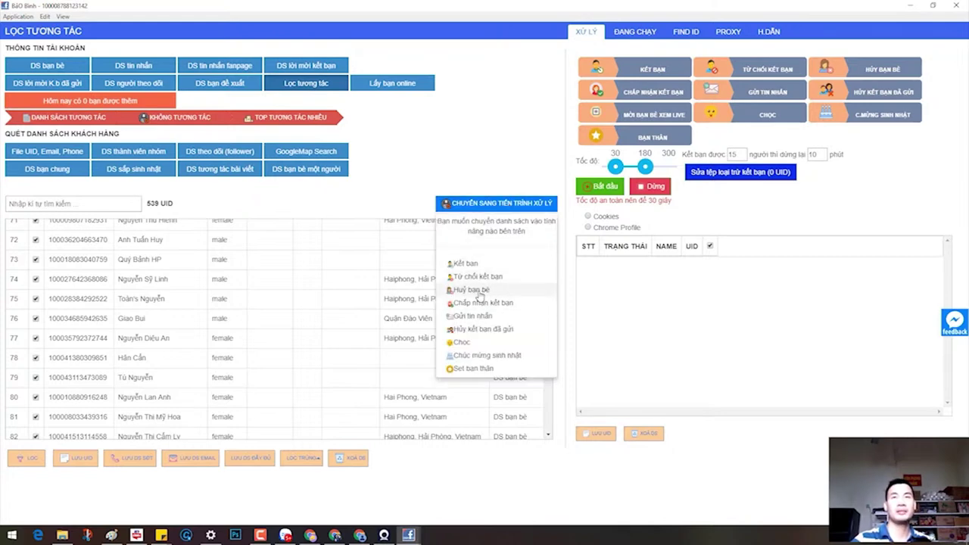
{"action": "left_click", "coordinate": [477, 290]}
{"action": "left_click_drag", "start_coordinate": [611, 170], "coordinate": [616, 168]}
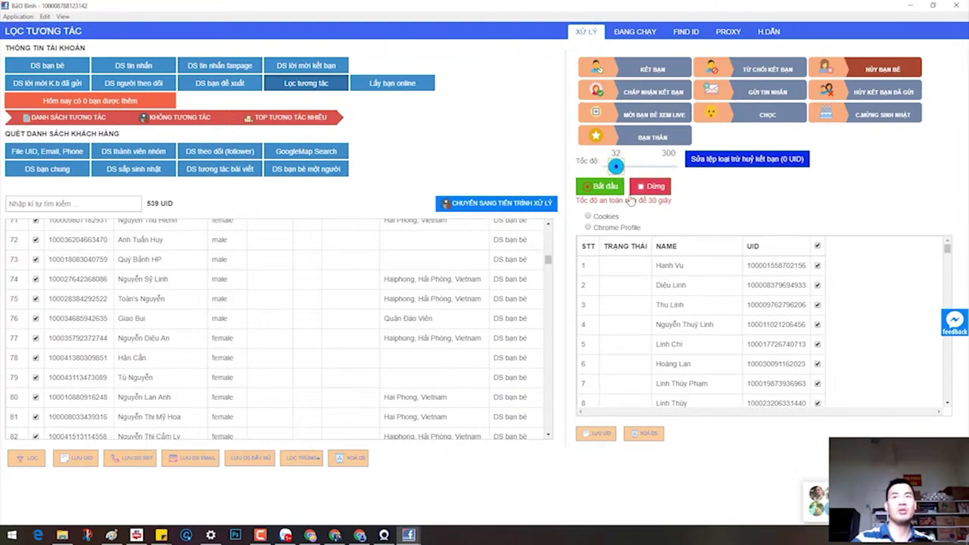
Start the unfriend run using Cookies and acknowledge the confirmation message.
{"action": "left_click", "coordinate": [588, 217]}
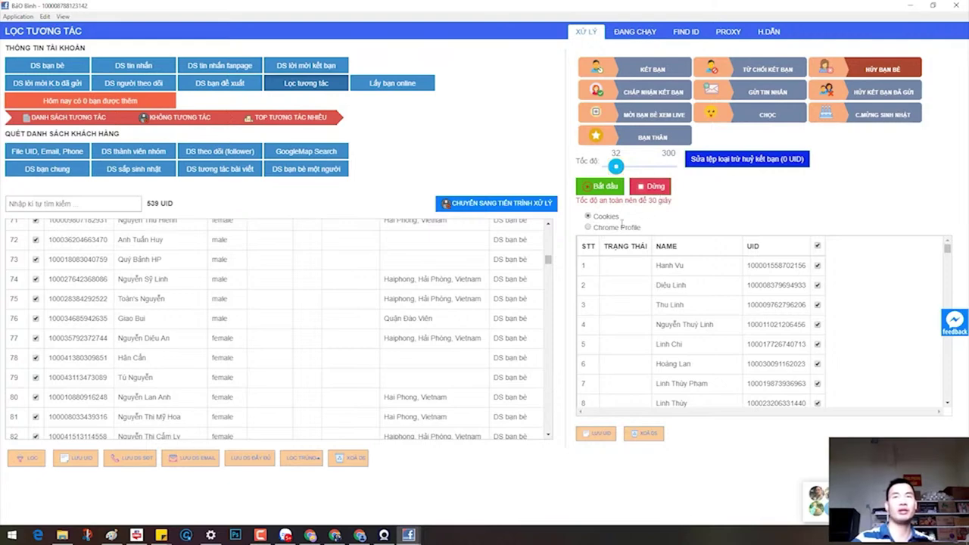
{"action": "left_click", "coordinate": [598, 186]}
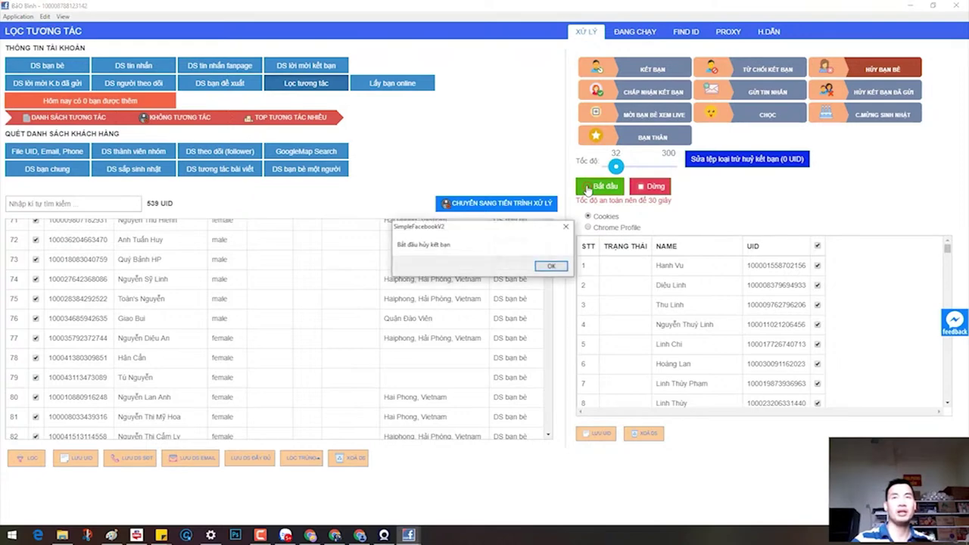
{"action": "left_click", "coordinate": [551, 266]}
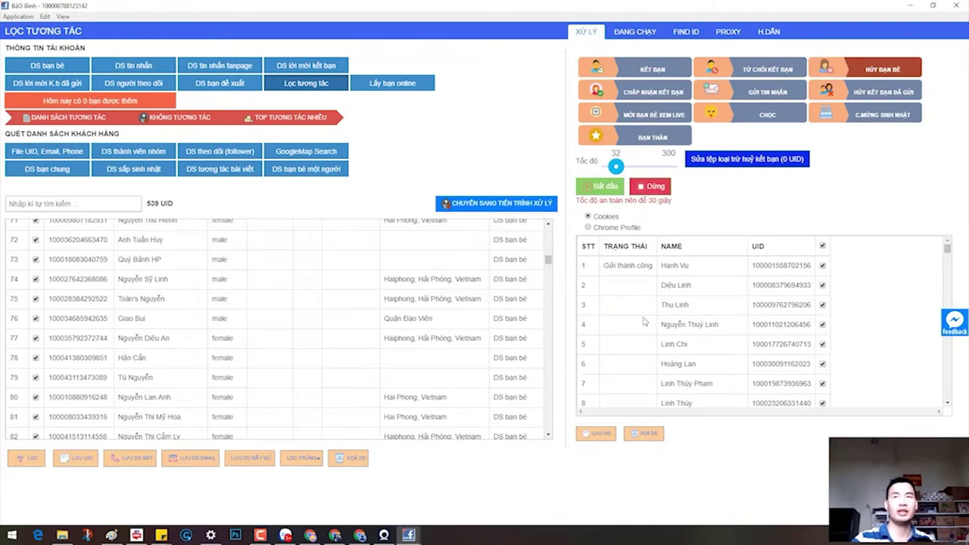
{"action": "left_click", "coordinate": [360, 534]}
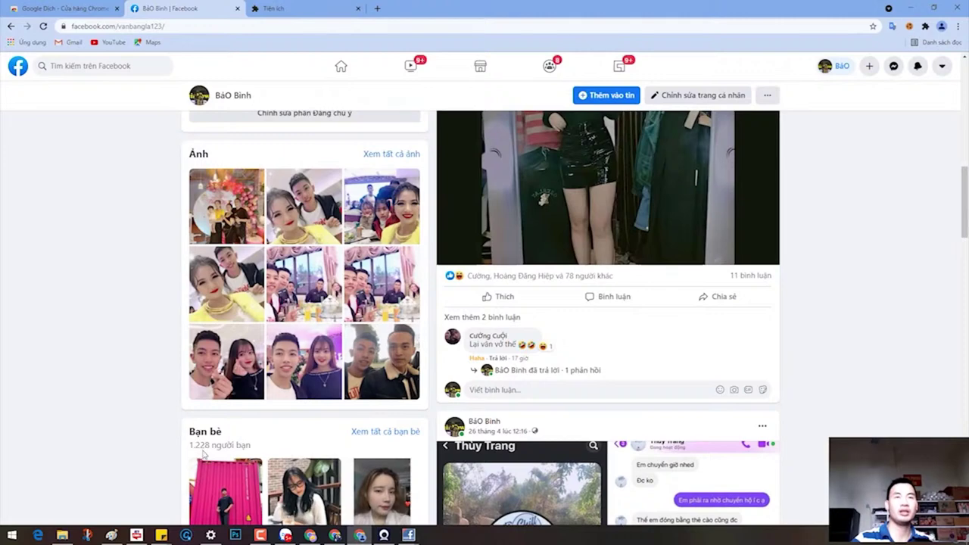
Reload the Facebook profile and scroll down to the Bạn bè section showing 1,227 friends.
{"action": "left_click", "coordinate": [43, 27]}
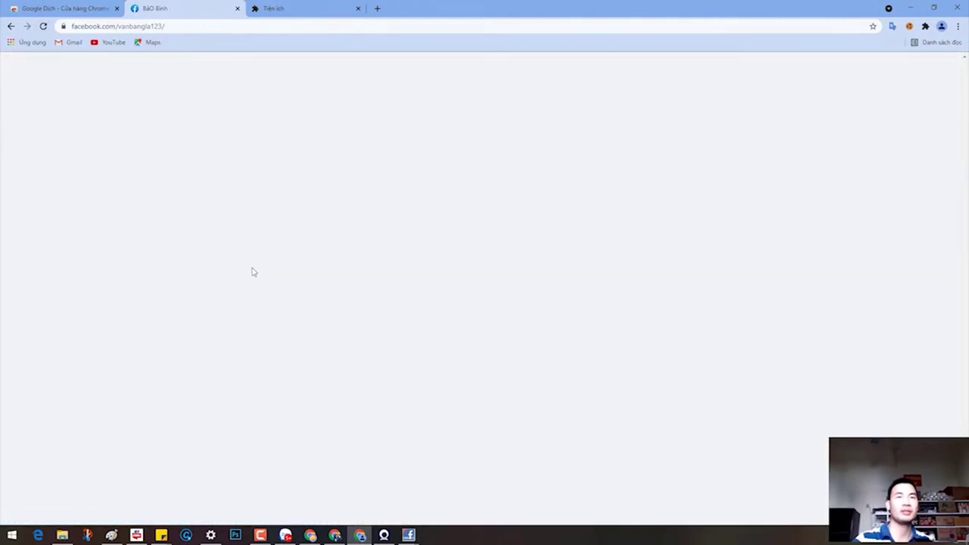
{"action": "scroll", "coordinate": [253, 274], "scroll_direction": "down", "scroll_amount": 10}
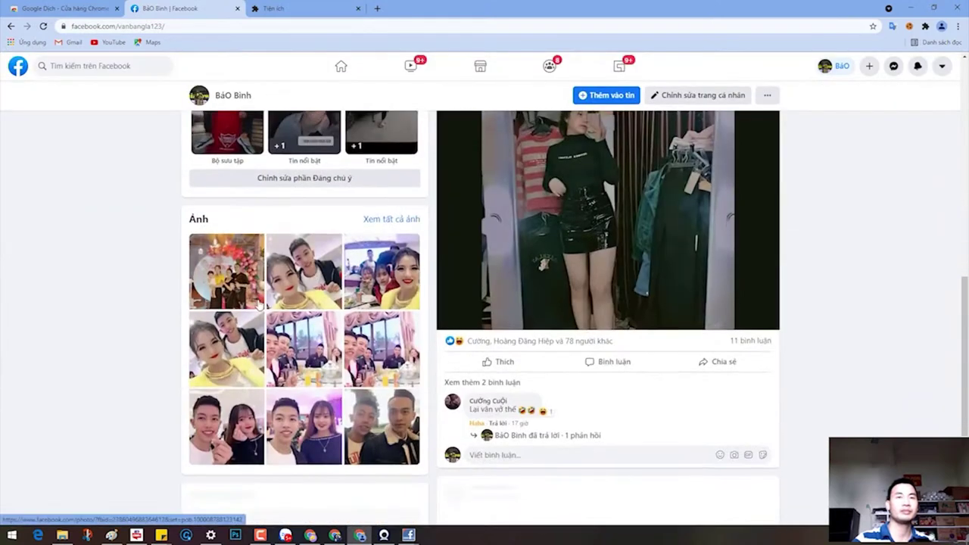
{"action": "scroll", "coordinate": [256, 318], "scroll_direction": "down", "scroll_amount": 1}
{"action": "mouse_move", "coordinate": [221, 361]}
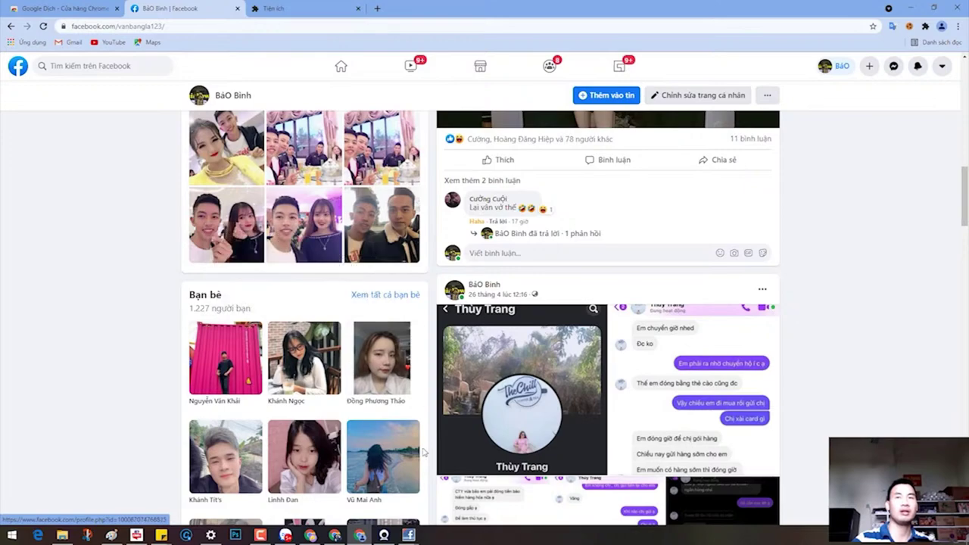
{"action": "mouse_move", "coordinate": [375, 439]}
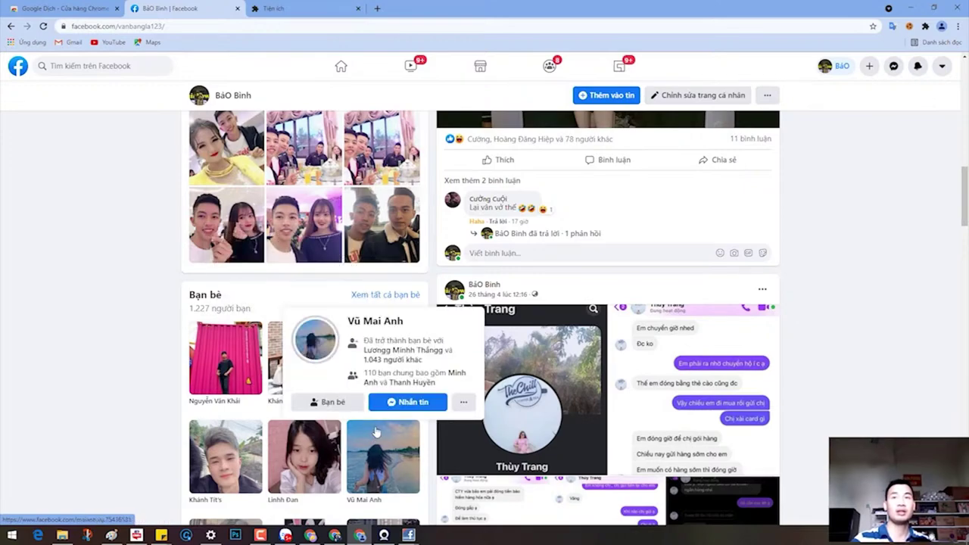
{"action": "scroll", "coordinate": [409, 419], "scroll_direction": "down", "scroll_amount": 4}
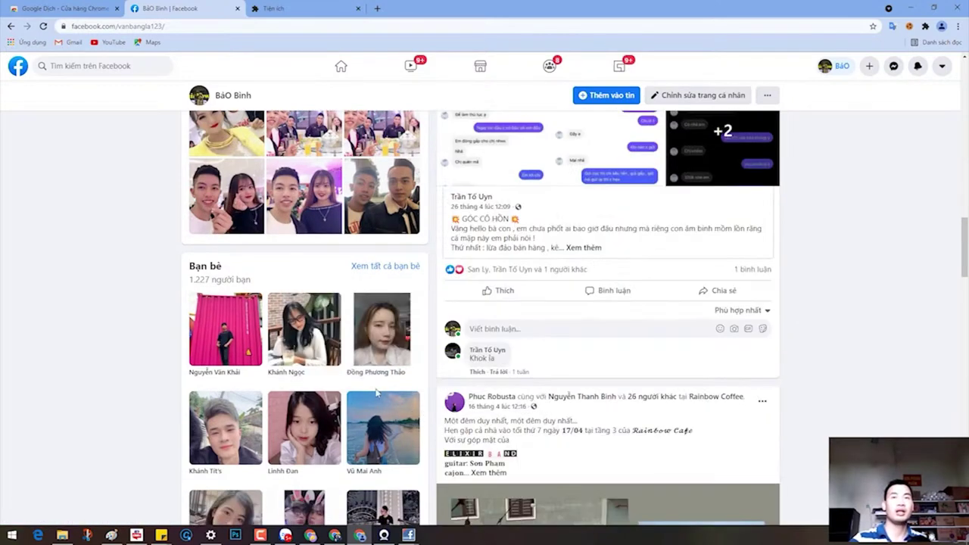
{"action": "scroll", "coordinate": [376, 393], "scroll_direction": "down", "scroll_amount": 2}
Bring the Simple Facebook V2 window back to watch the second friend marked as removed.
{"action": "mouse_move", "coordinate": [408, 535]}
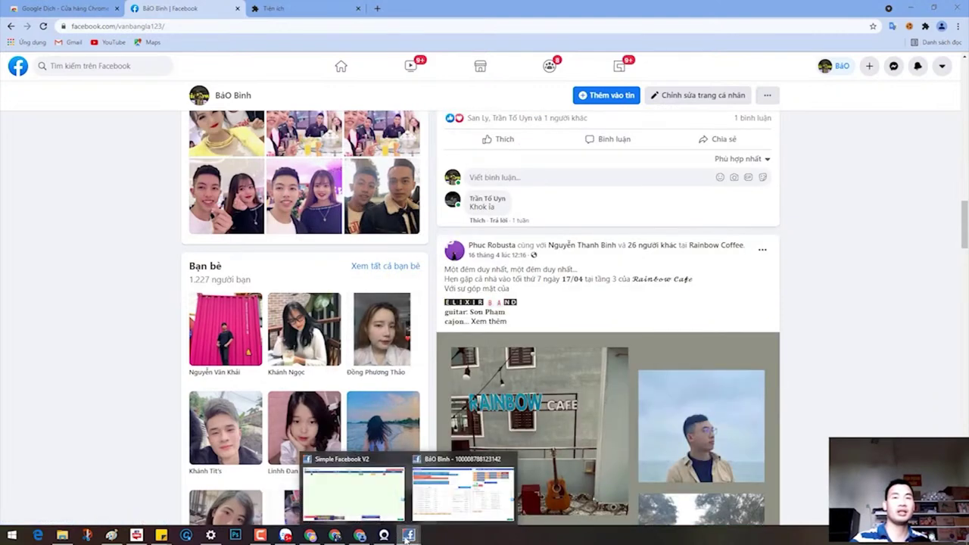
{"action": "left_click", "coordinate": [439, 486]}
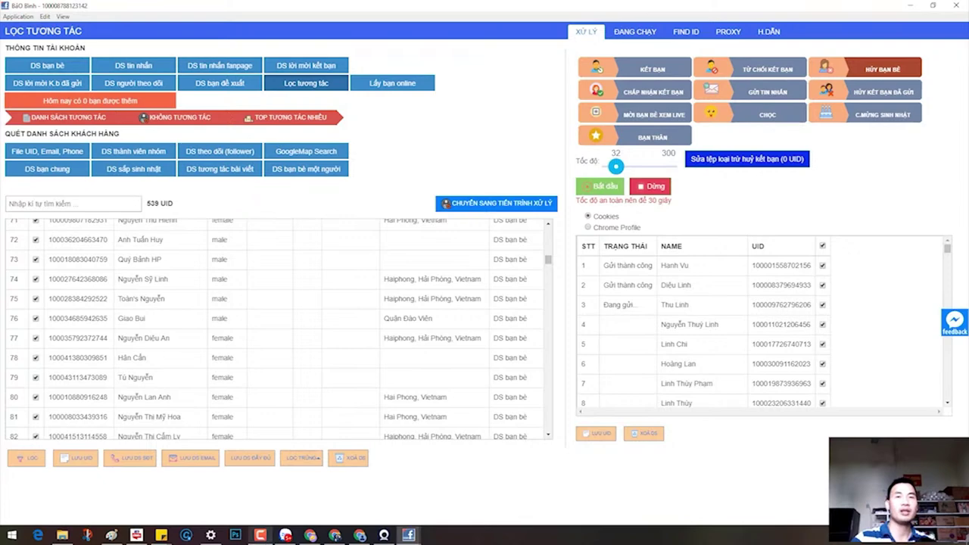
{"action": "left_click", "coordinate": [260, 534]}
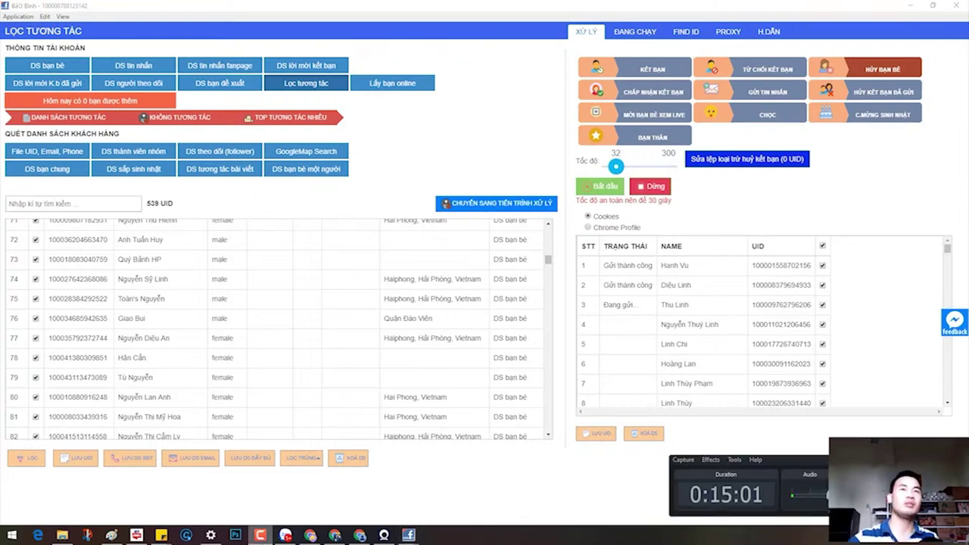
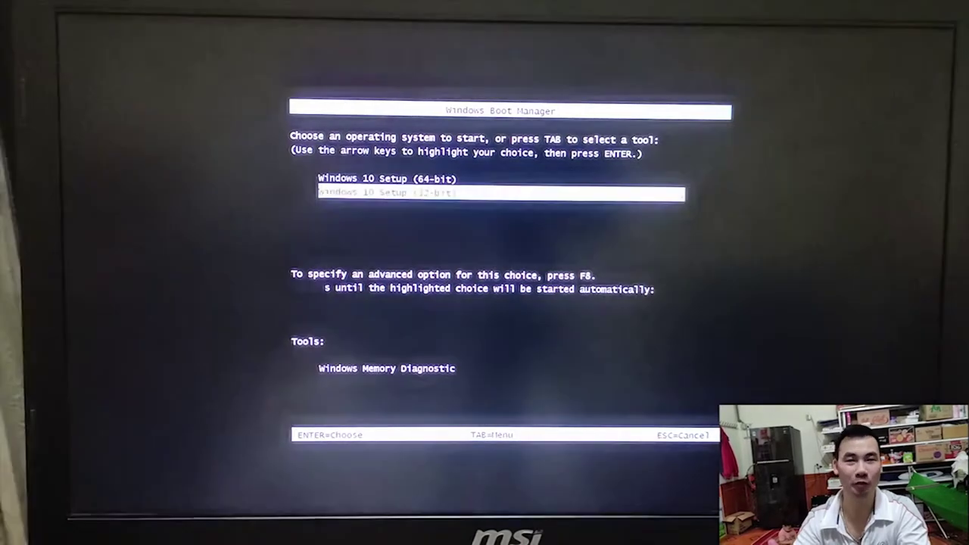
Boot the USB's Windows 10 Setup entry to load the English (United States) language screen.
{"action": "key", "text": "Return"}
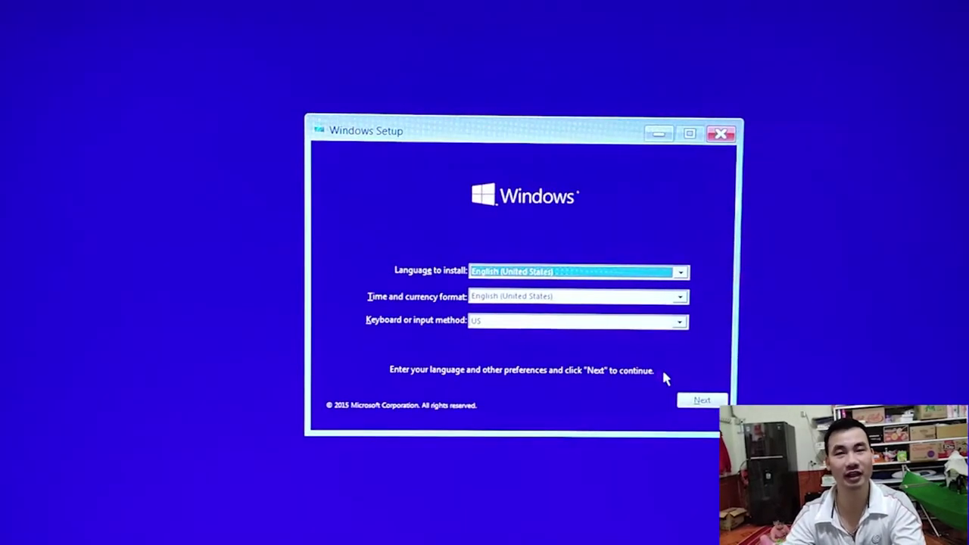
Keep the English (United States) defaults, accept the licence terms and choose Custom: Install Windows only.
{"action": "left_click", "coordinate": [702, 401]}
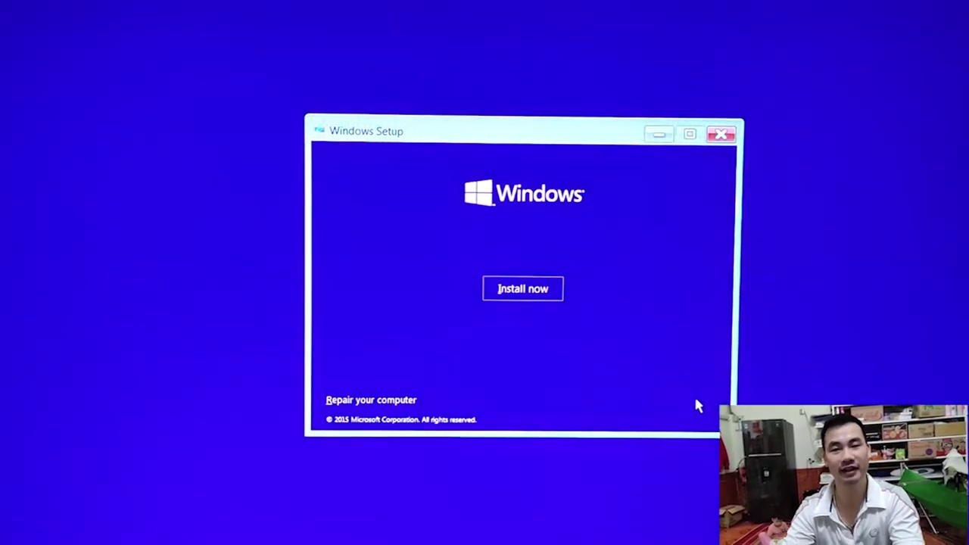
{"action": "left_click", "coordinate": [513, 291]}
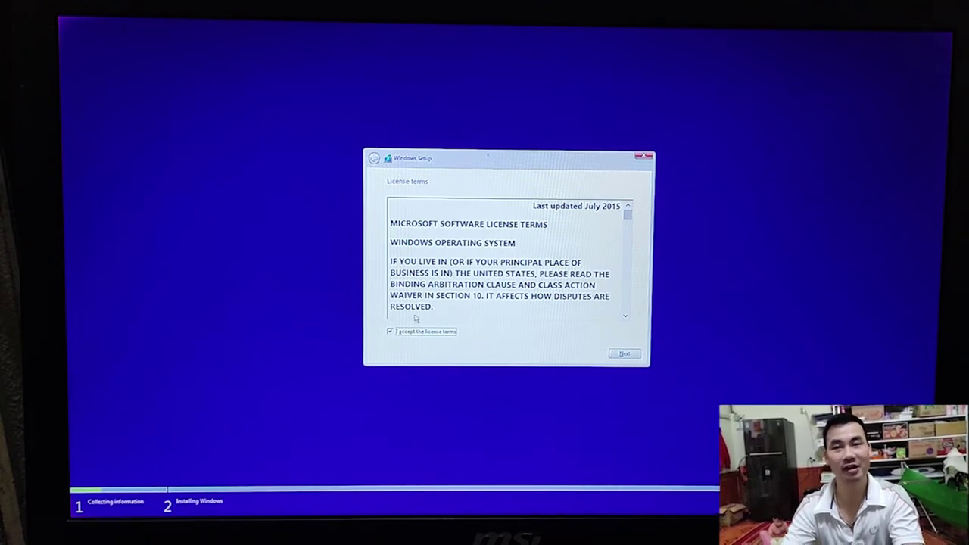
{"action": "left_click", "coordinate": [636, 359]}
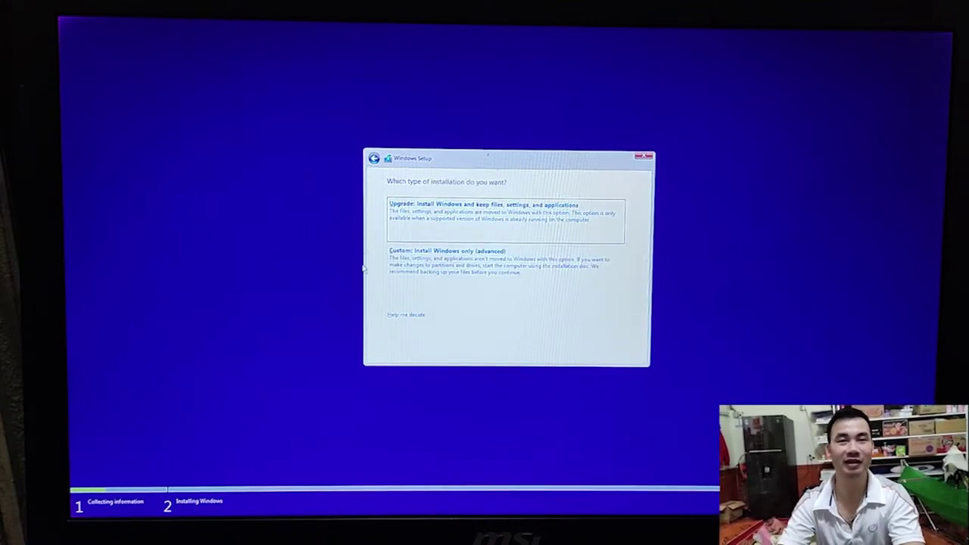
{"action": "left_click", "coordinate": [415, 272]}
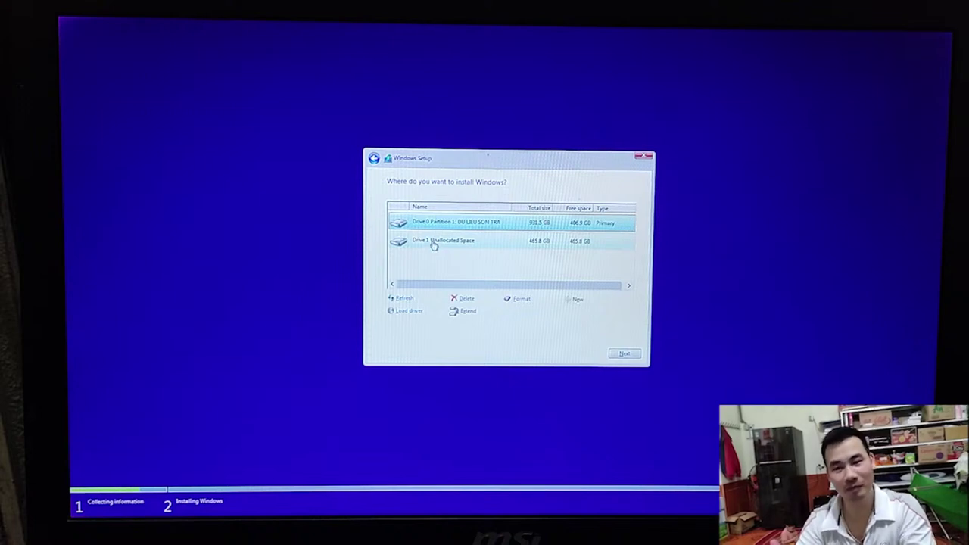
Select Drive 1 Unallocated Space (465.8 GB) and propose a new 476940 MB partition.
{"action": "left_click", "coordinate": [433, 243]}
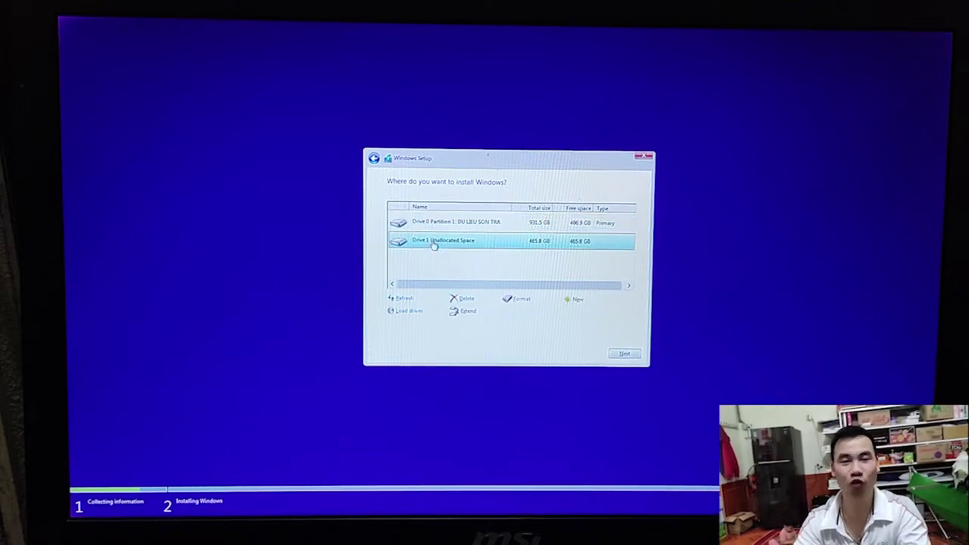
{"action": "left_click", "coordinate": [442, 226]}
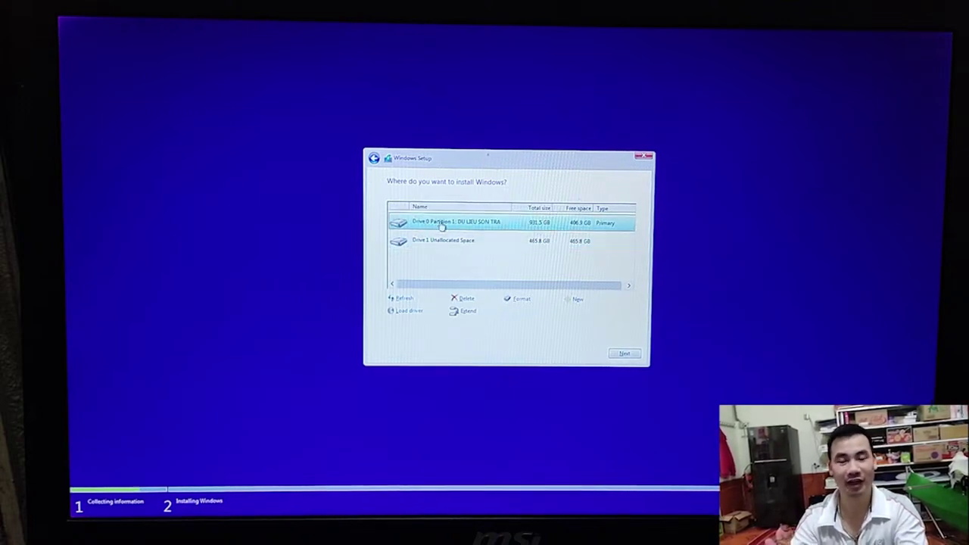
{"action": "left_click", "coordinate": [441, 246]}
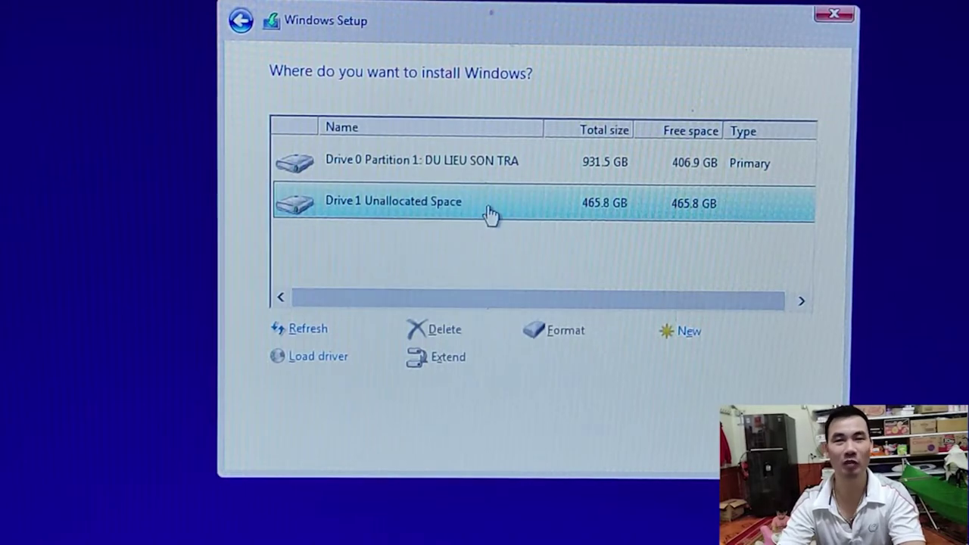
{"action": "left_click", "coordinate": [688, 335]}
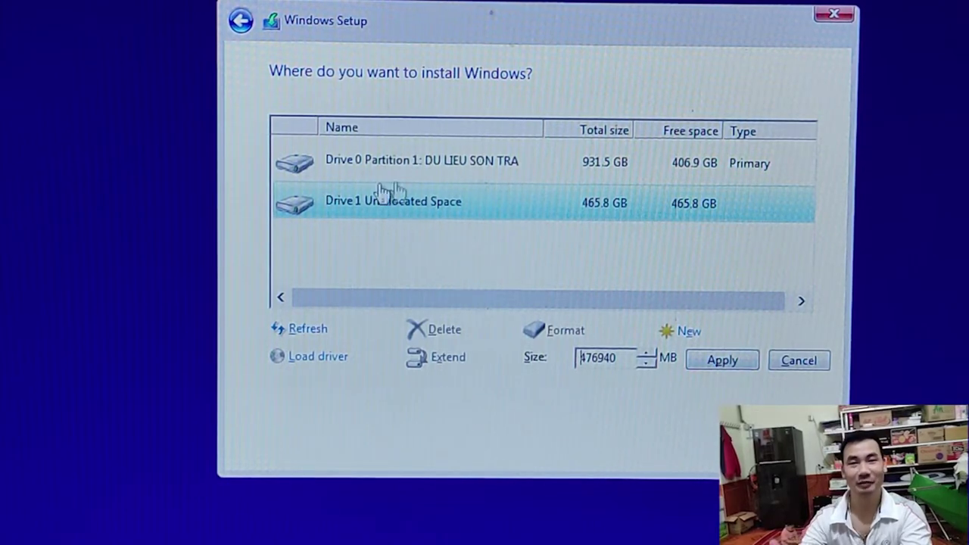
Apply the 476940 MB partition, allowing extra system partitions, and review Recovery, System, MSR and 465.2 GB Partition 4.
{"action": "left_click", "coordinate": [733, 362]}
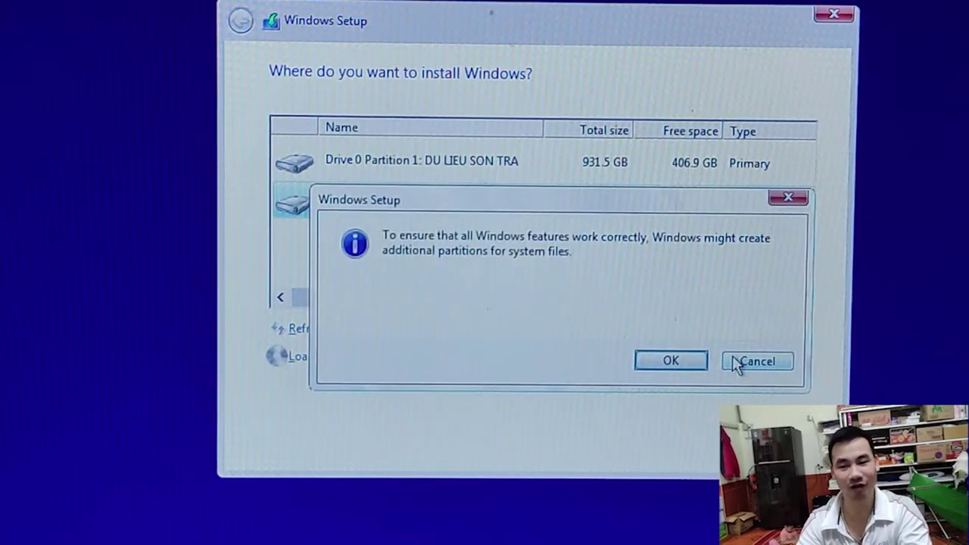
{"action": "left_click", "coordinate": [669, 361]}
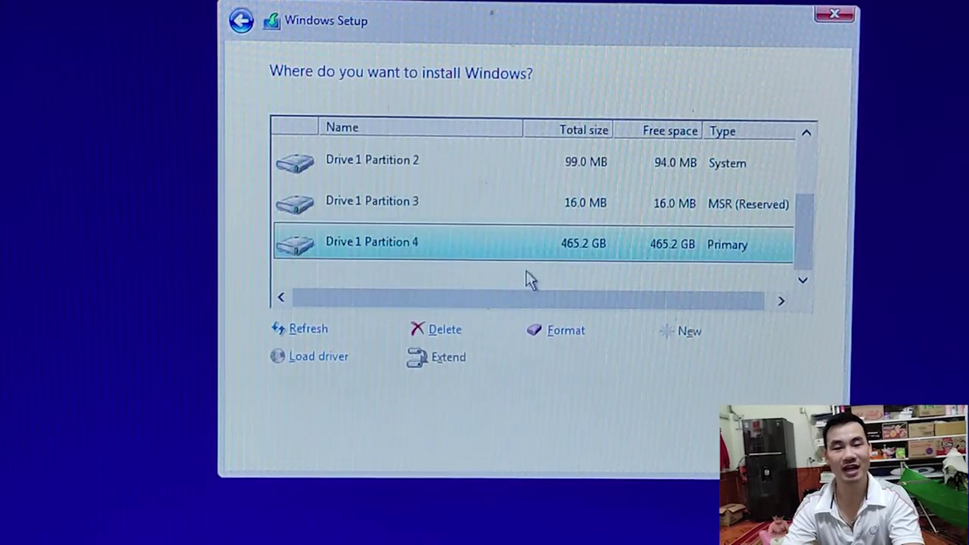
{"action": "scroll", "coordinate": [529, 280], "scroll_direction": "up", "scroll_amount": 2}
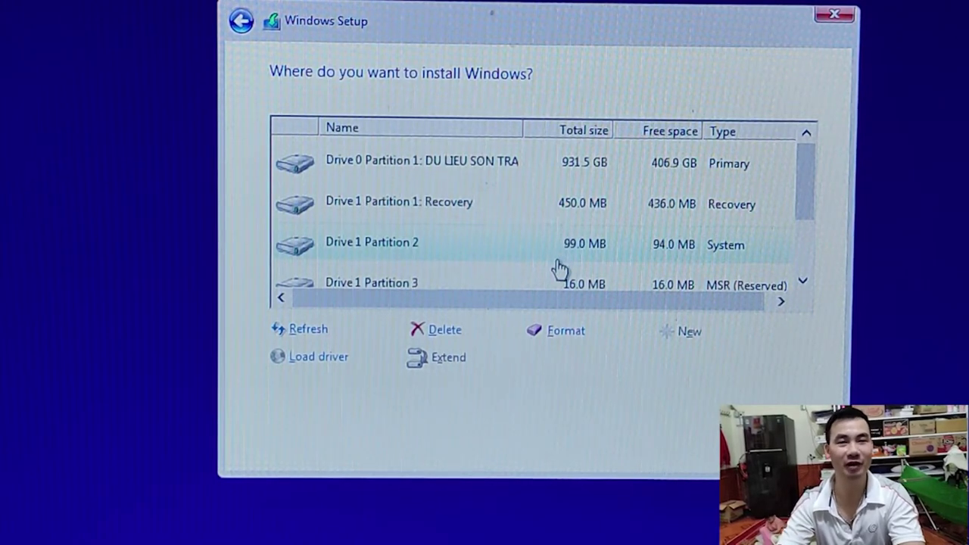
{"action": "scroll", "coordinate": [558, 273], "scroll_direction": "down", "scroll_amount": 2}
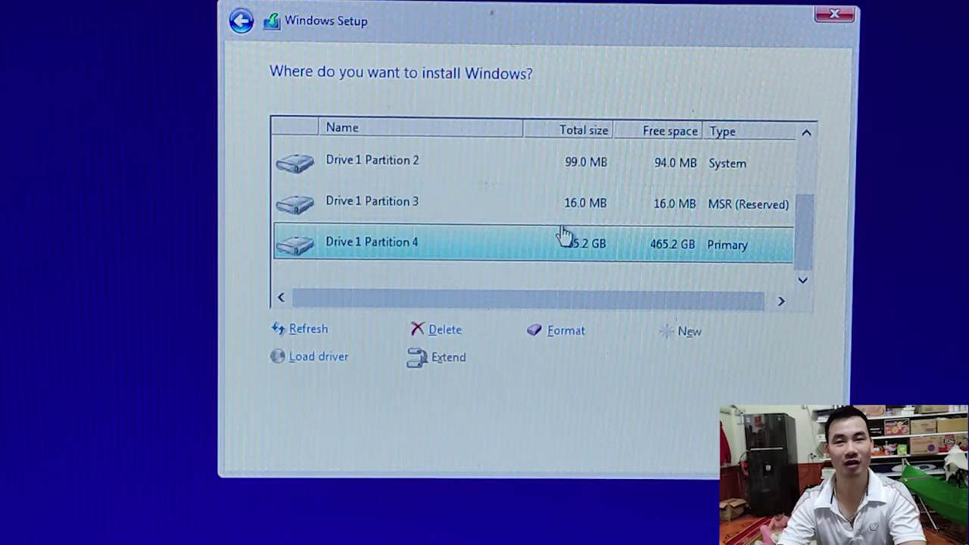
{"action": "scroll", "coordinate": [560, 261], "scroll_direction": "up", "scroll_amount": 2}
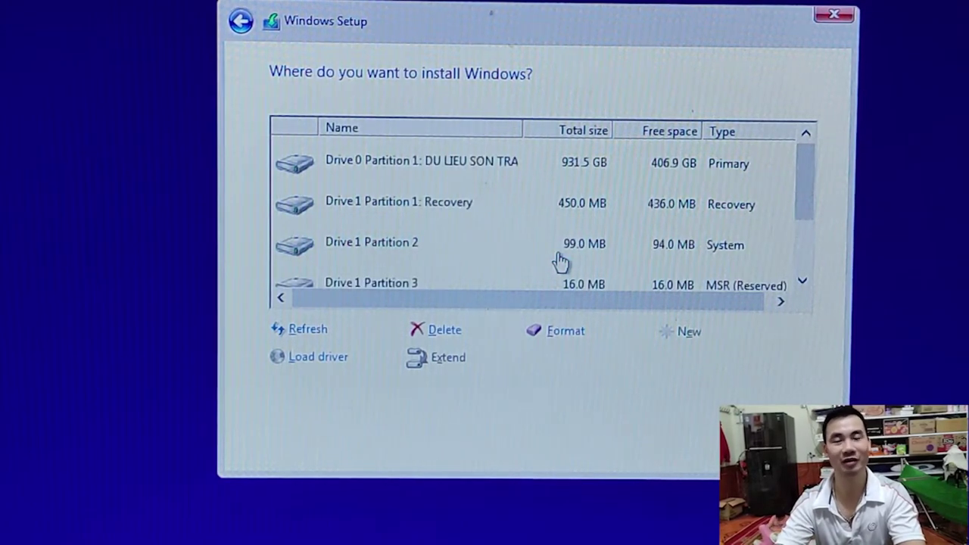
{"action": "scroll", "coordinate": [564, 257], "scroll_direction": "down", "scroll_amount": 2}
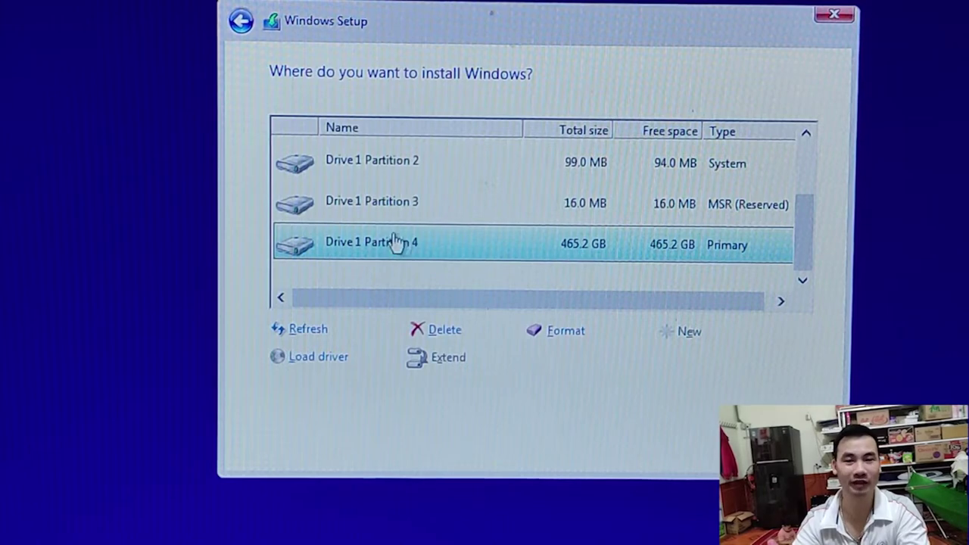
Format Drive 1 Partition 4 despite the data-loss warning and install Windows 10 onto it.
{"action": "left_click", "coordinate": [561, 334]}
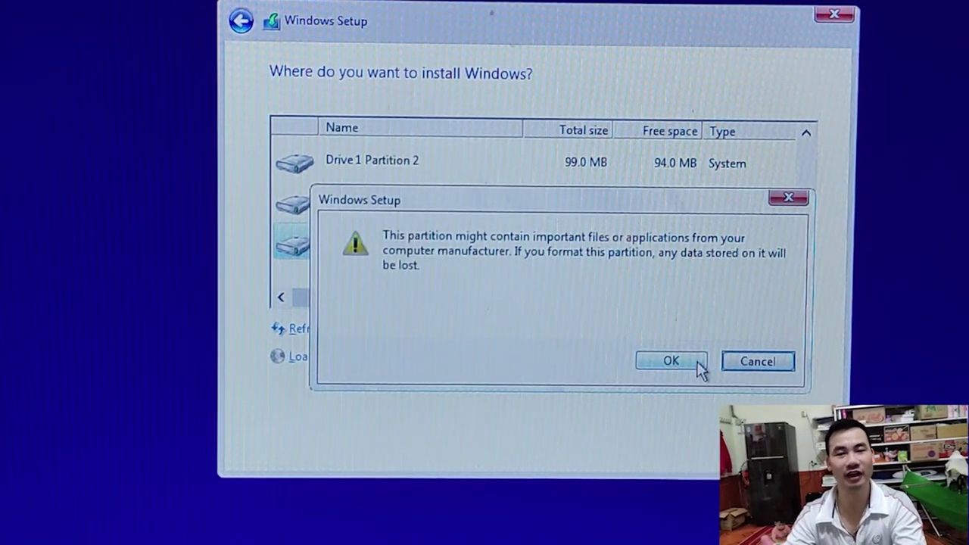
{"action": "left_click", "coordinate": [695, 363]}
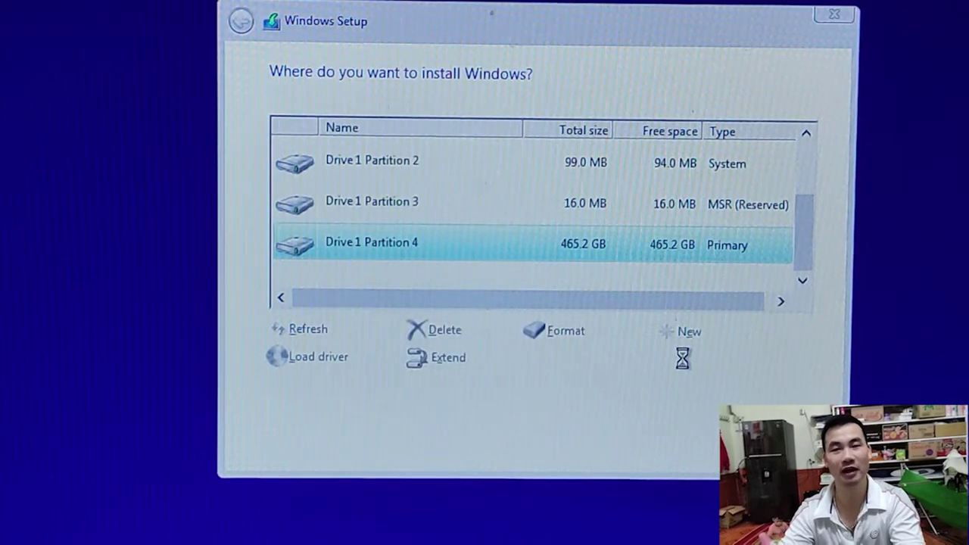
{"action": "scroll", "coordinate": [634, 249], "scroll_direction": "down", "scroll_amount": 2}
{"action": "left_click", "coordinate": [634, 249]}
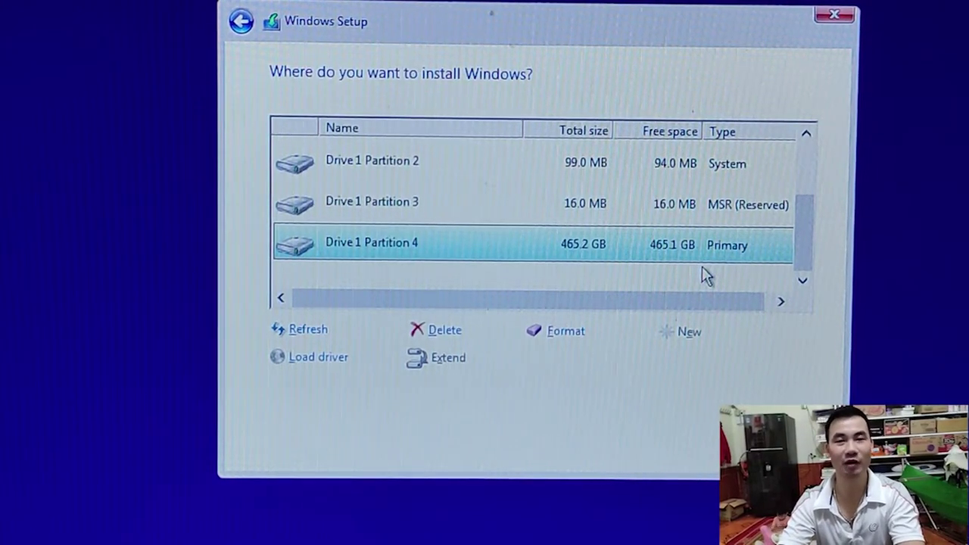
{"action": "scroll", "coordinate": [701, 273], "scroll_direction": "up", "scroll_amount": 2}
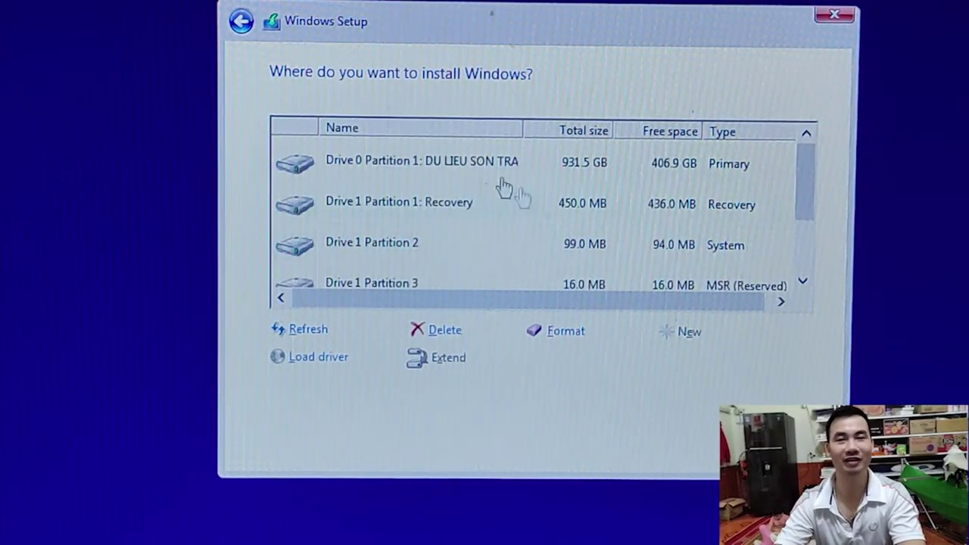
{"action": "scroll", "coordinate": [368, 245], "scroll_direction": "down", "scroll_amount": 2}
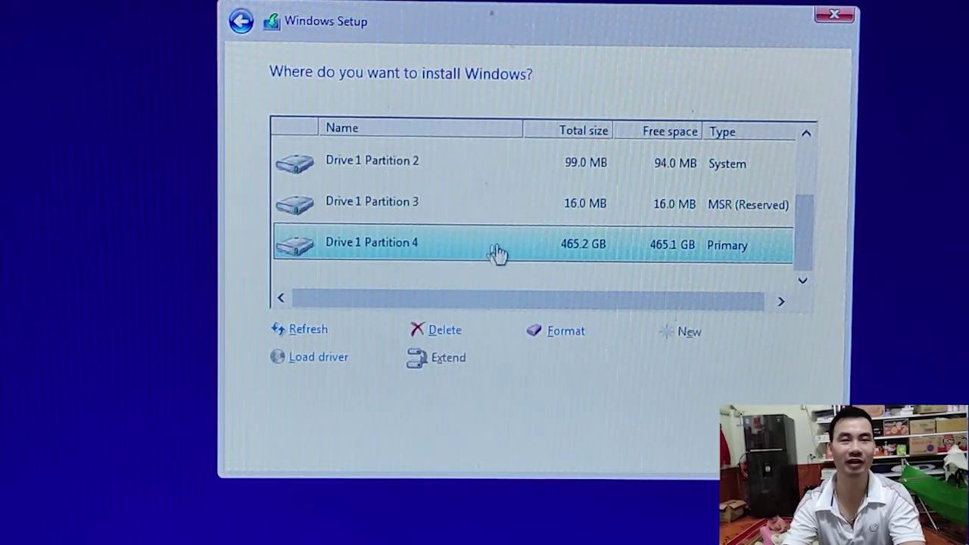
{"action": "scroll", "coordinate": [535, 205], "scroll_direction": "up", "scroll_amount": 2}
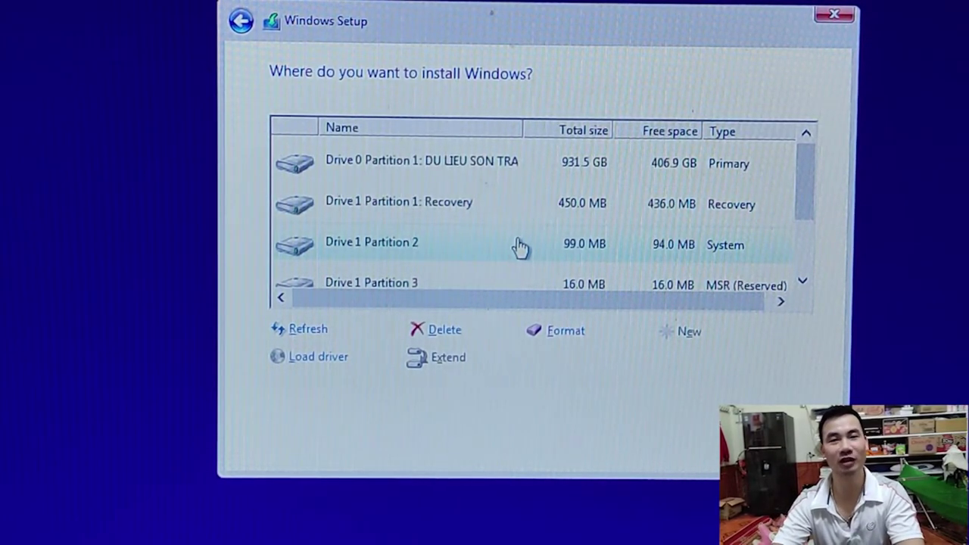
{"action": "scroll", "coordinate": [517, 248], "scroll_direction": "down", "scroll_amount": 2}
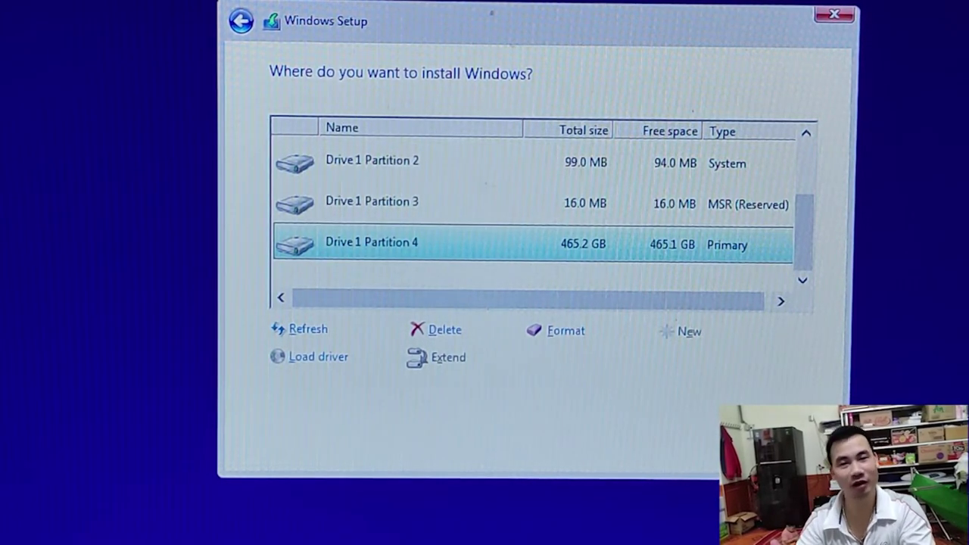
{"action": "left_click", "coordinate": [791, 449]}
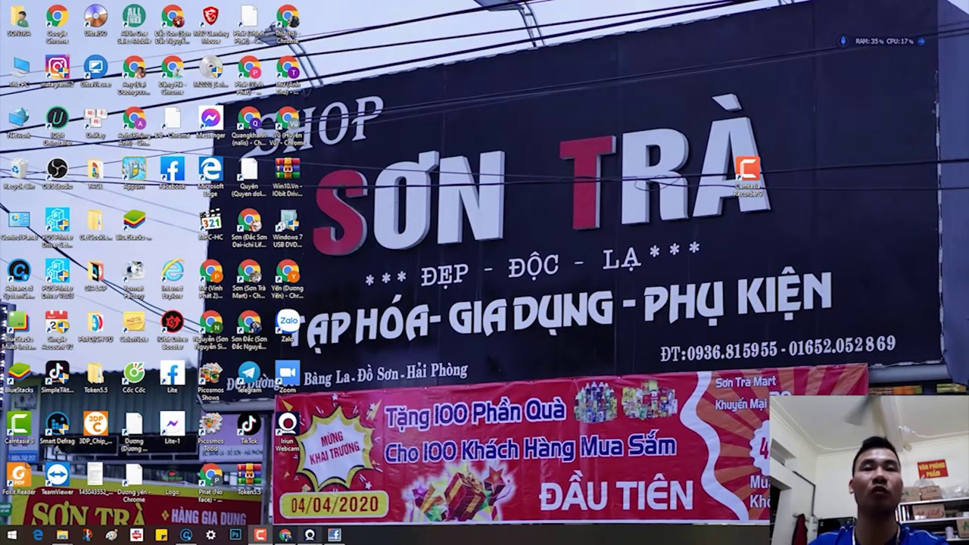
In Chrome, search Google for 'lấy uid facebook', with Find UID as the top result.
{"action": "left_click", "coordinate": [288, 535]}
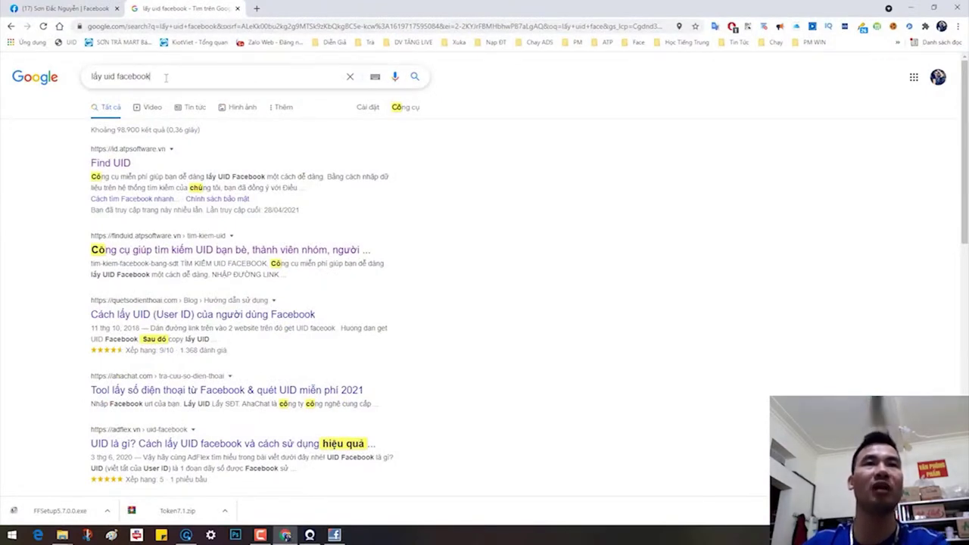
{"action": "left_click", "coordinate": [165, 78]}
{"action": "key", "text": "Return"}
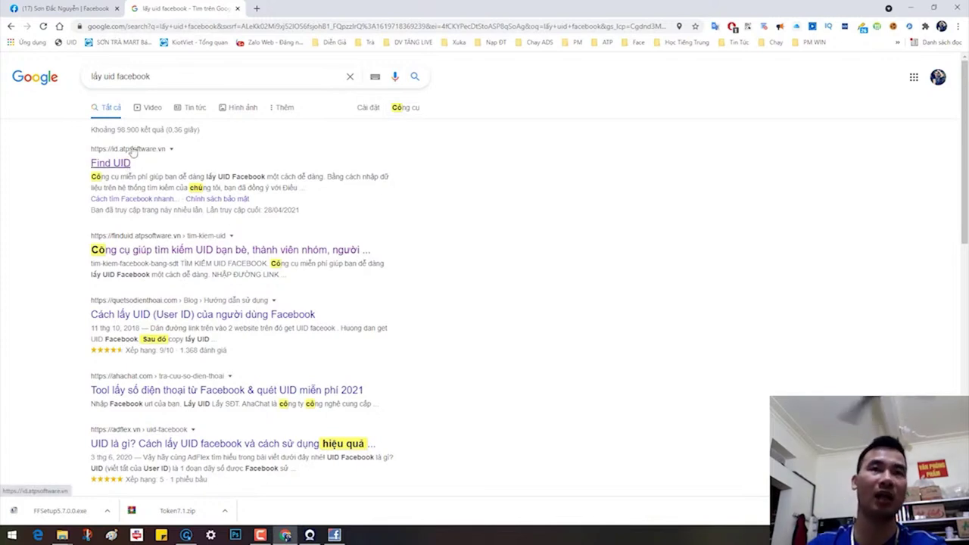
{"action": "right_click", "coordinate": [132, 151]}
{"action": "left_click", "coordinate": [174, 154]}
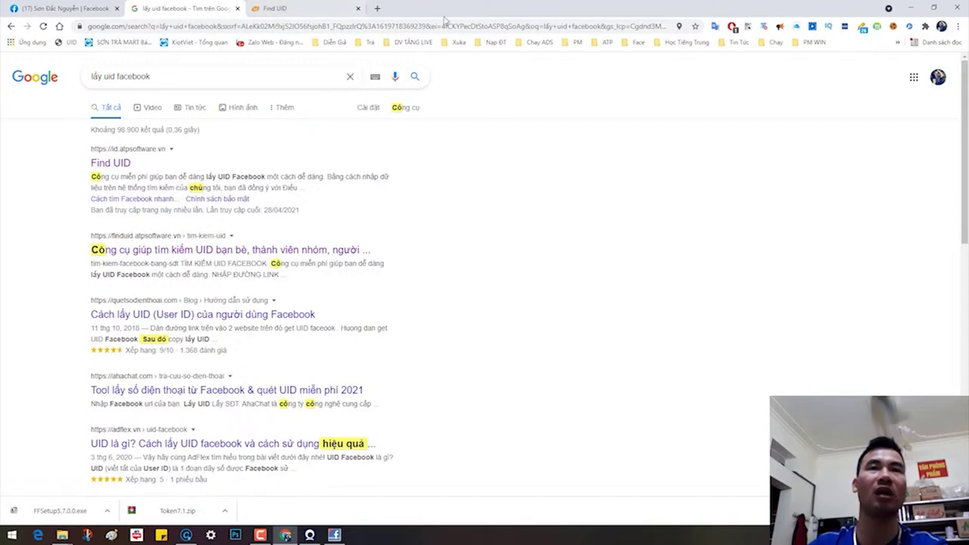
{"action": "left_click", "coordinate": [269, 9]}
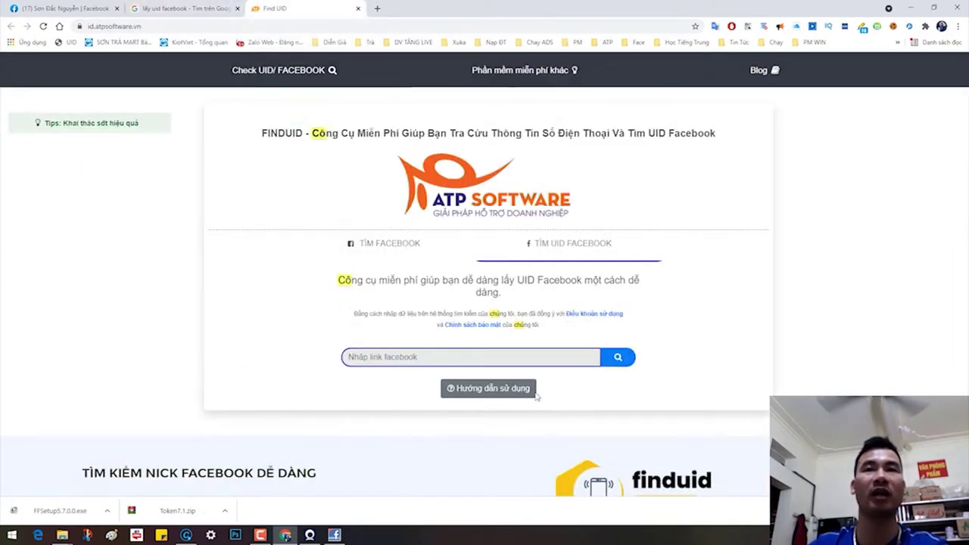
{"action": "scroll", "coordinate": [634, 255], "scroll_direction": "down", "scroll_amount": 2}
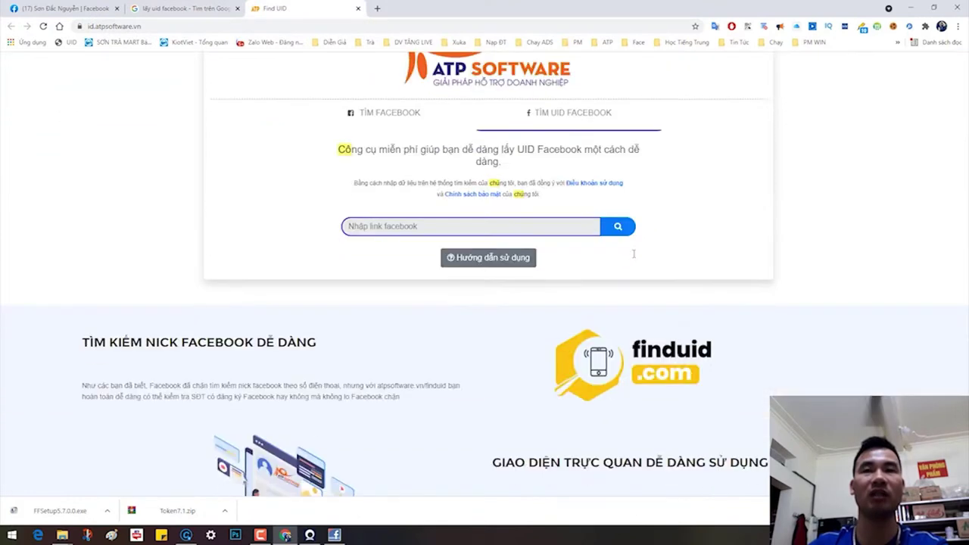
{"action": "scroll", "coordinate": [340, 289], "scroll_direction": "down", "scroll_amount": 2}
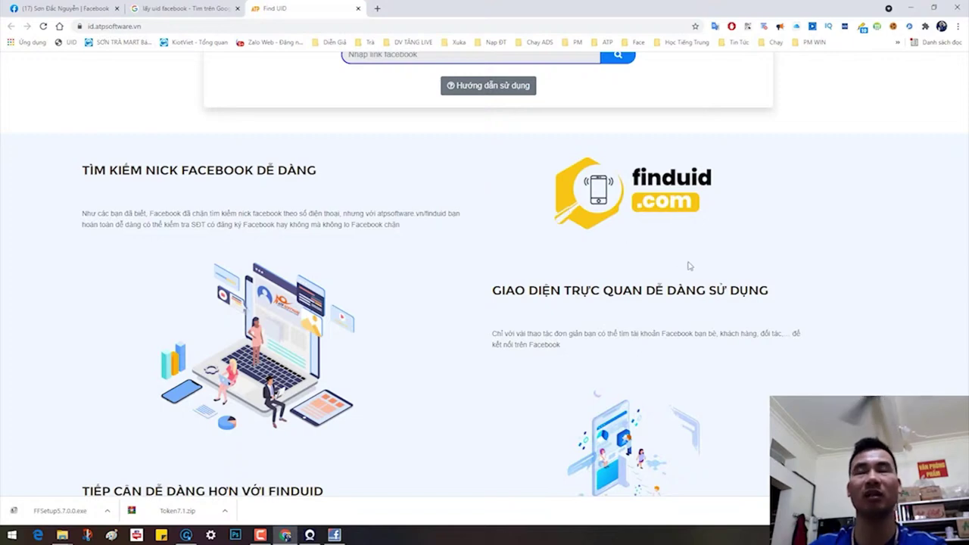
{"action": "scroll", "coordinate": [658, 219], "scroll_direction": "down", "scroll_amount": 3}
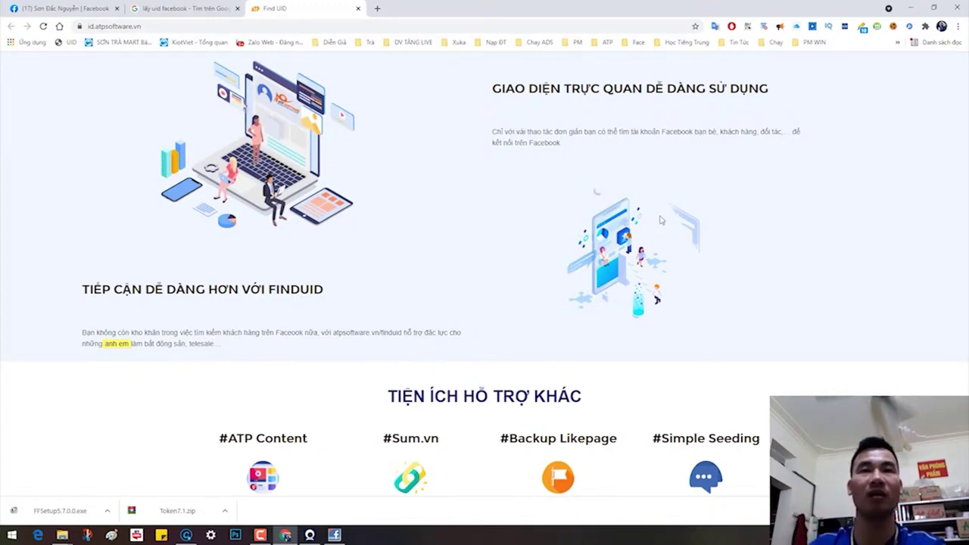
{"action": "scroll", "coordinate": [660, 220], "scroll_direction": "up", "scroll_amount": 7}
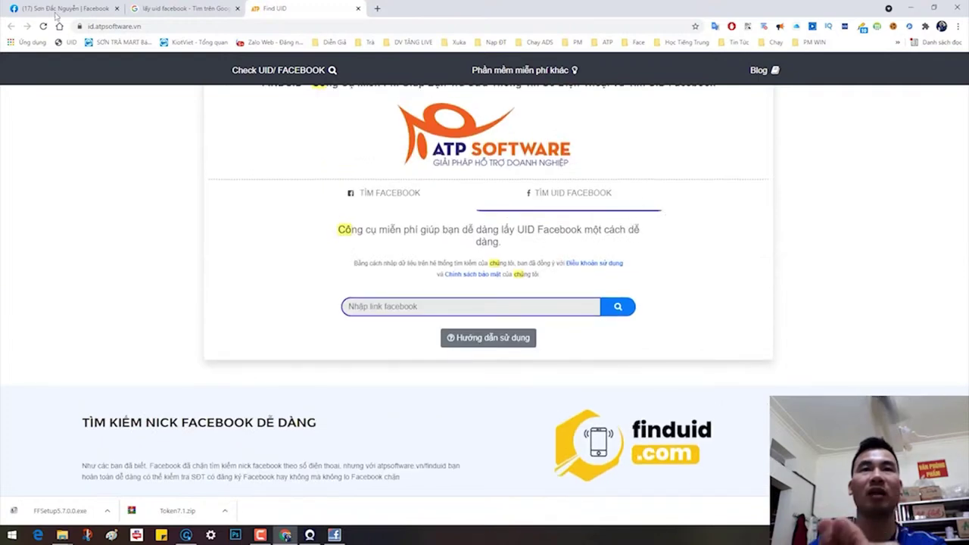
Look up a recently searched friend's profile link in Find UID and copy the returned UID.
{"action": "left_click", "coordinate": [79, 11]}
{"action": "left_click", "coordinate": [76, 64]}
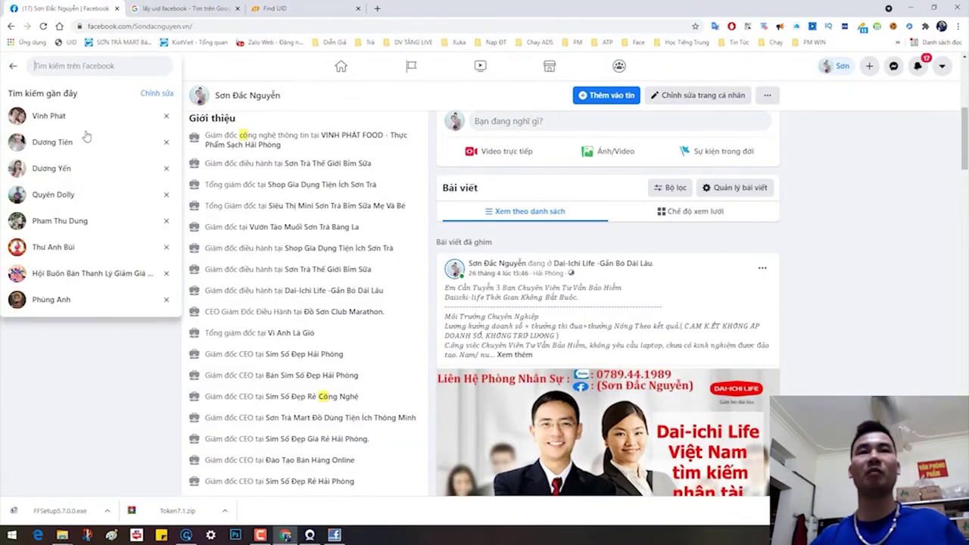
{"action": "left_click", "coordinate": [85, 142]}
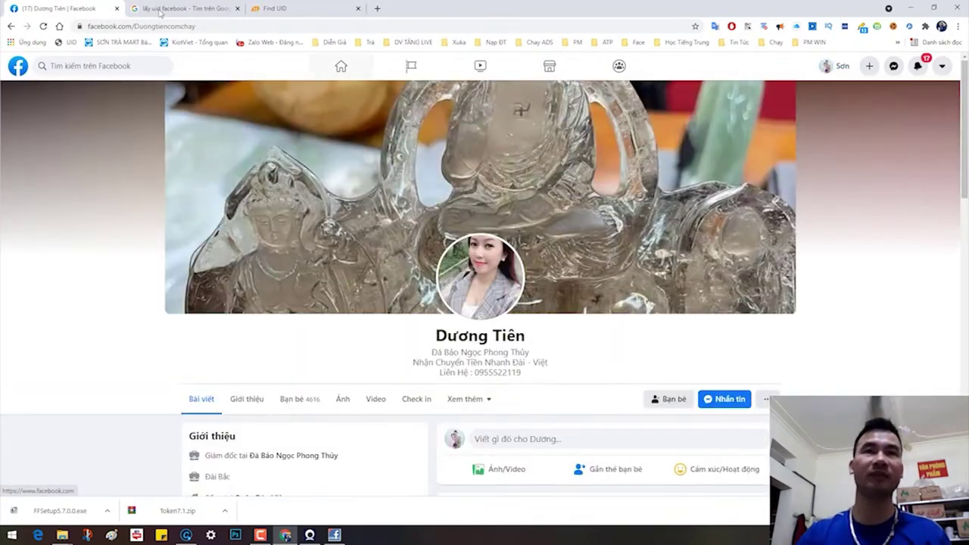
{"action": "left_click", "coordinate": [209, 27]}
{"action": "key", "text": "ctrl+c"}
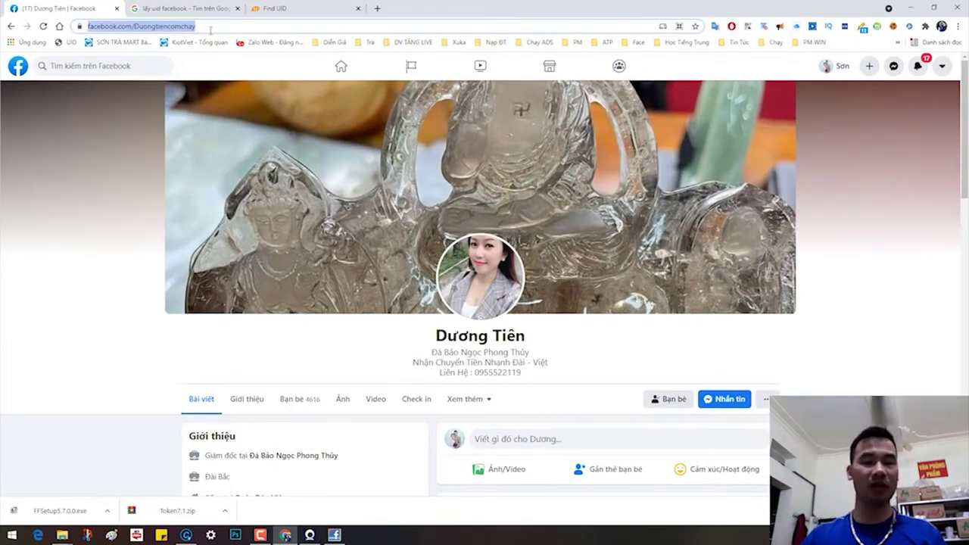
{"action": "left_click", "coordinate": [274, 9]}
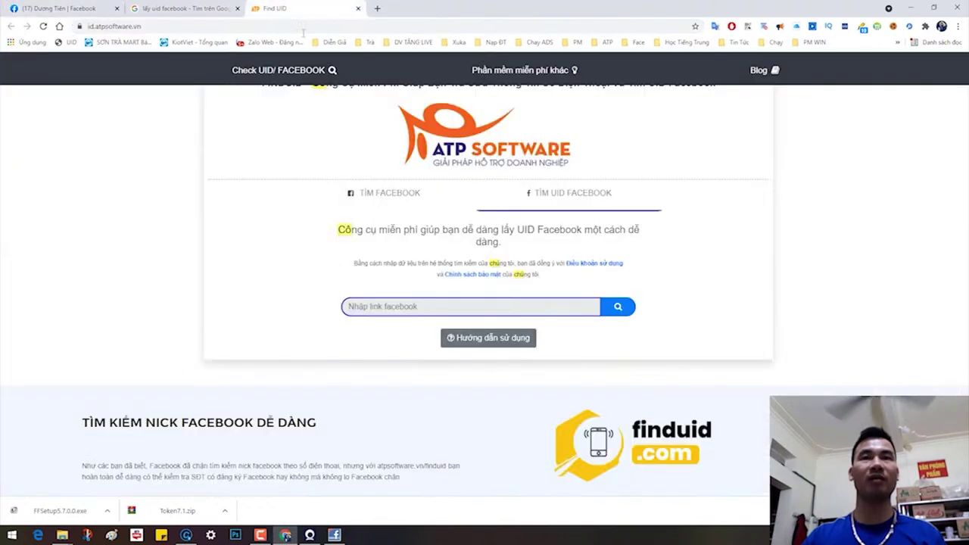
{"action": "left_click", "coordinate": [459, 307]}
{"action": "key", "text": "ctrl+v"}
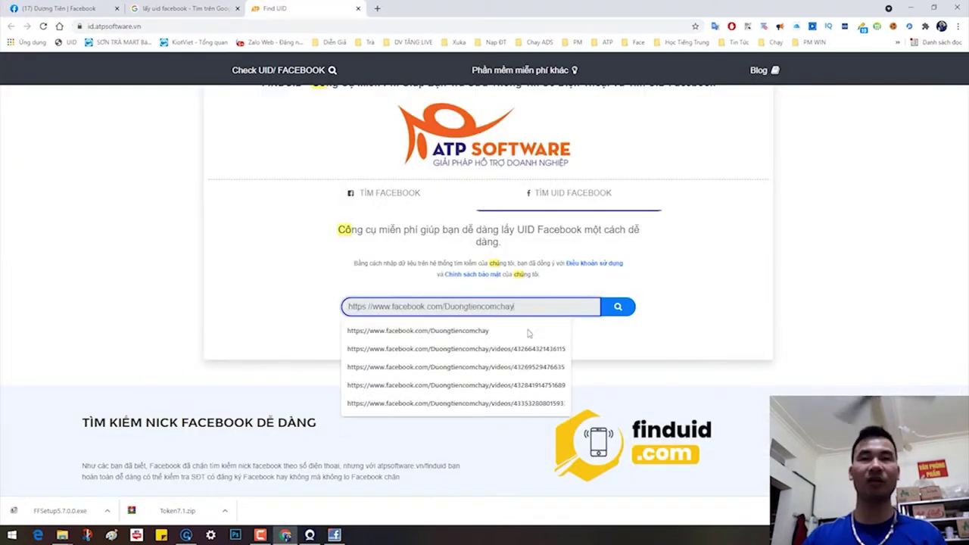
{"action": "left_click", "coordinate": [618, 314]}
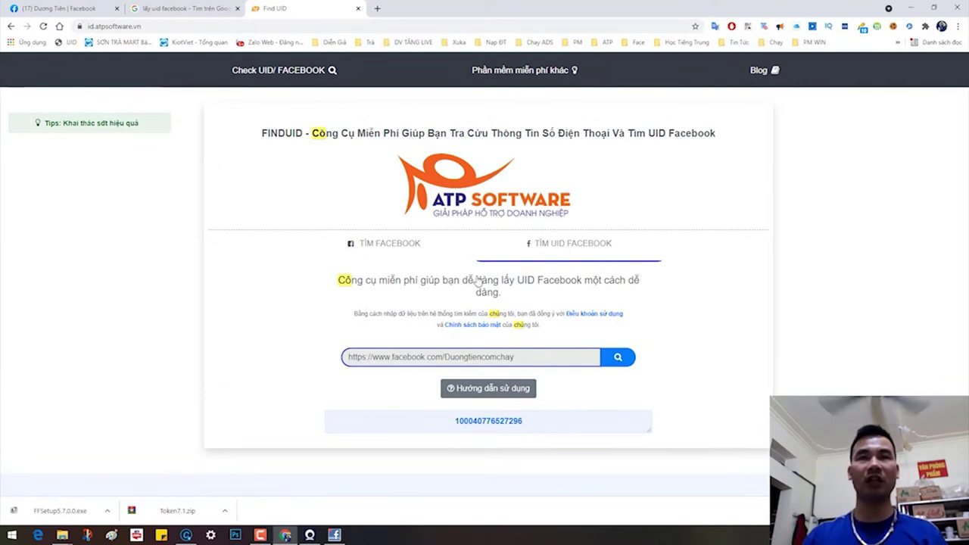
{"action": "left_click_drag", "start_coordinate": [443, 423], "coordinate": [543, 427]}
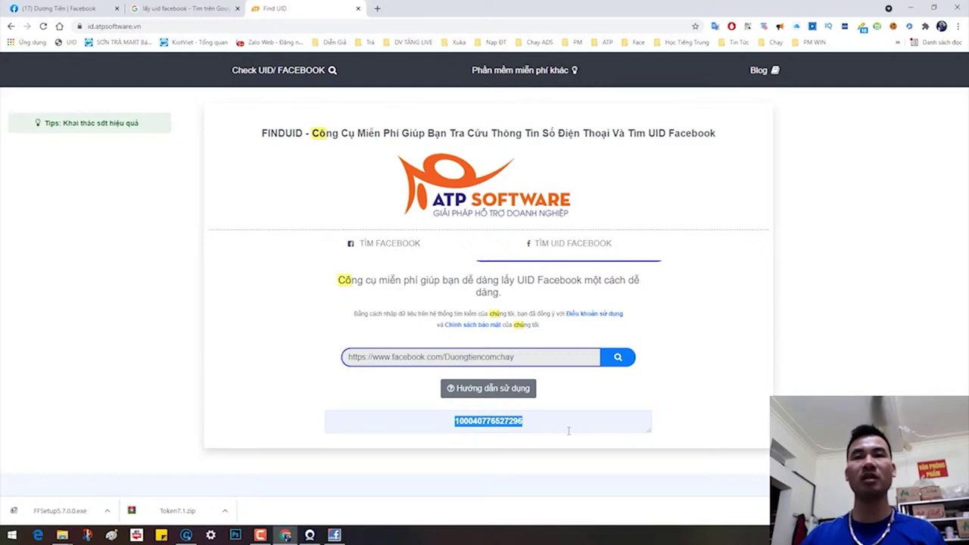
{"action": "right_click", "coordinate": [489, 425]}
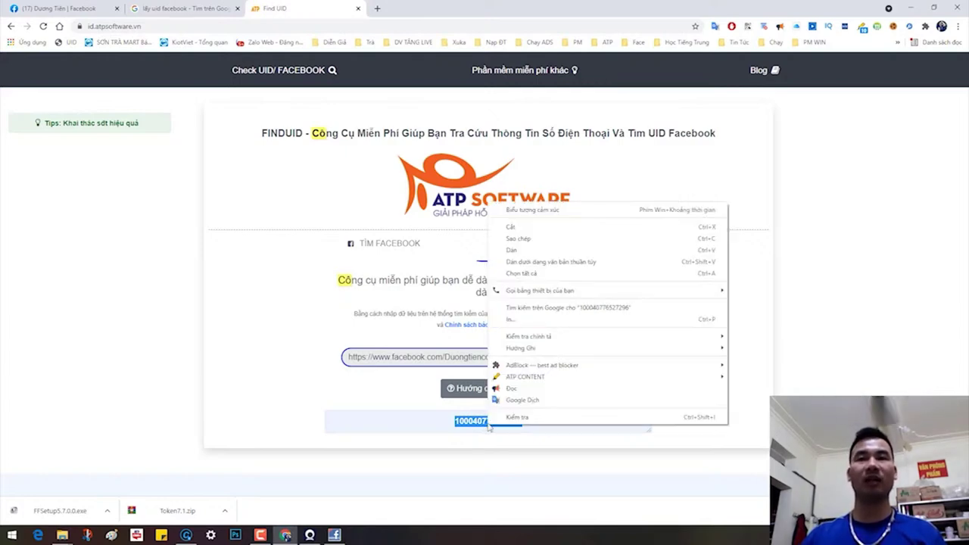
{"action": "left_click", "coordinate": [530, 239]}
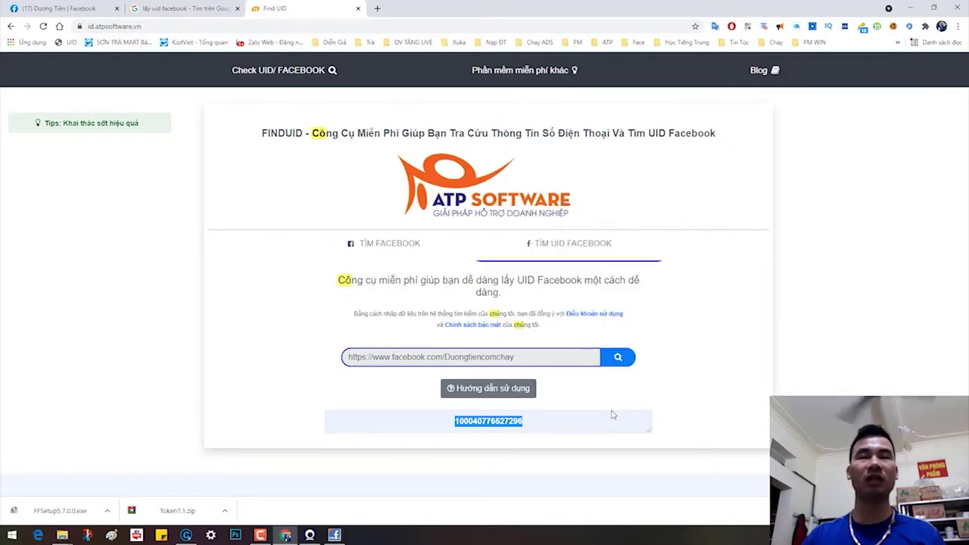
{"action": "left_click_drag", "start_coordinate": [454, 421], "coordinate": [549, 423]}
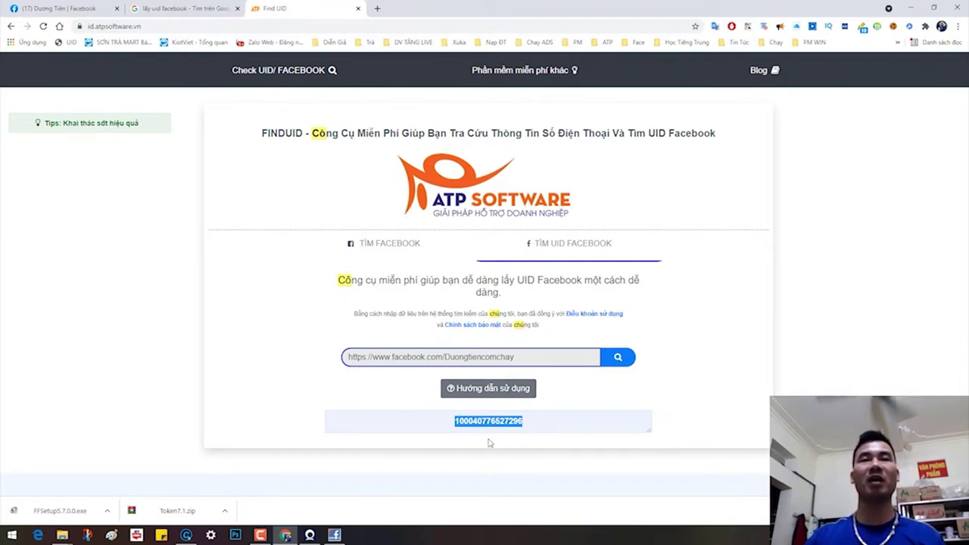
Replace the link with another recent profile's address and look up its UID.
{"action": "left_click", "coordinate": [87, 8]}
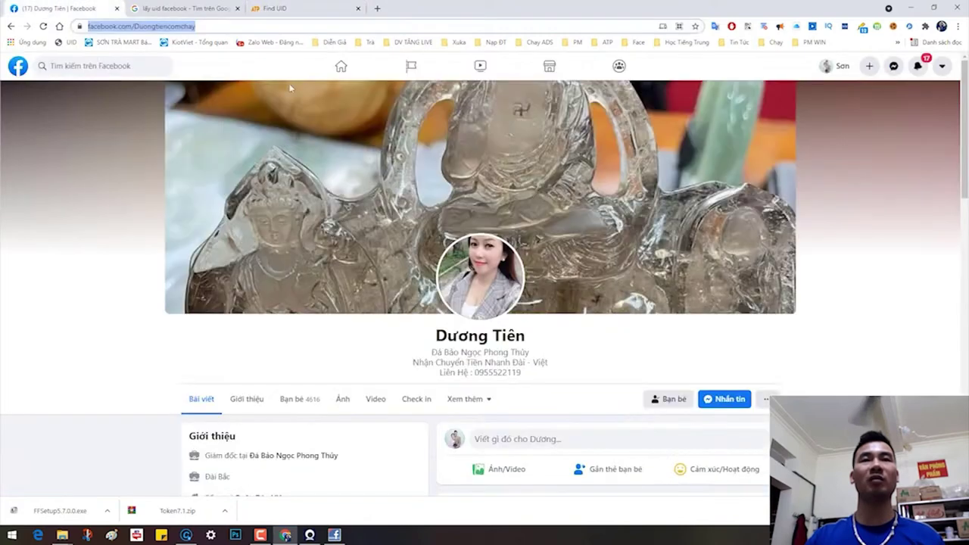
{"action": "scroll", "coordinate": [327, 368], "scroll_direction": "down", "scroll_amount": 2}
{"action": "left_click", "coordinate": [80, 65]}
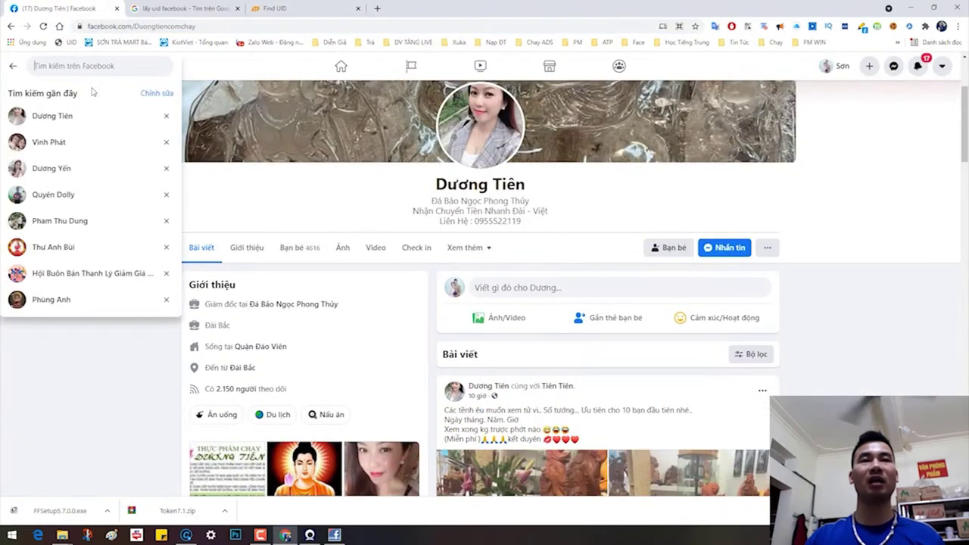
{"action": "left_click", "coordinate": [76, 198]}
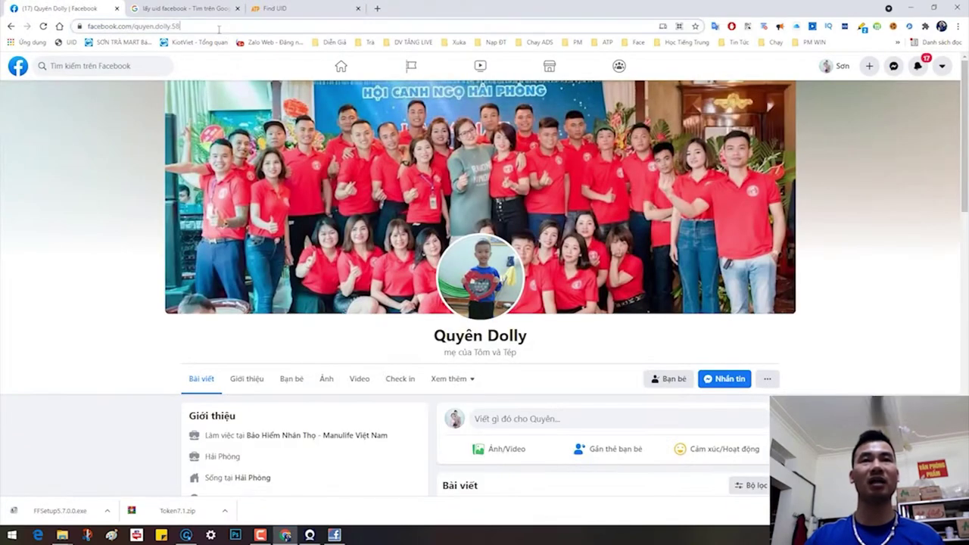
{"action": "left_click", "coordinate": [216, 28]}
{"action": "key", "text": "ctrl+c"}
{"action": "left_click", "coordinate": [272, 9]}
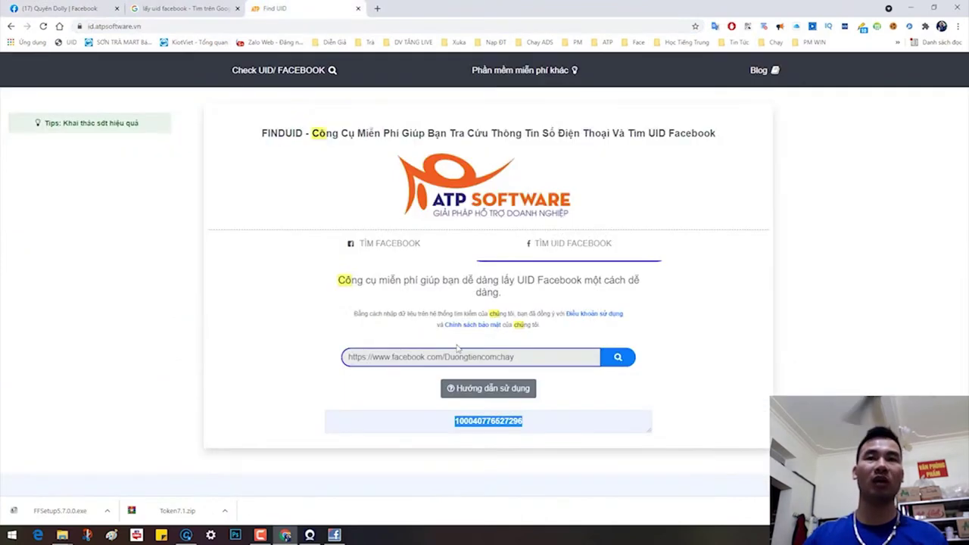
{"action": "left_click", "coordinate": [509, 357]}
{"action": "key", "text": "ctrl+a"}
{"action": "key", "text": "ctrl+v"}
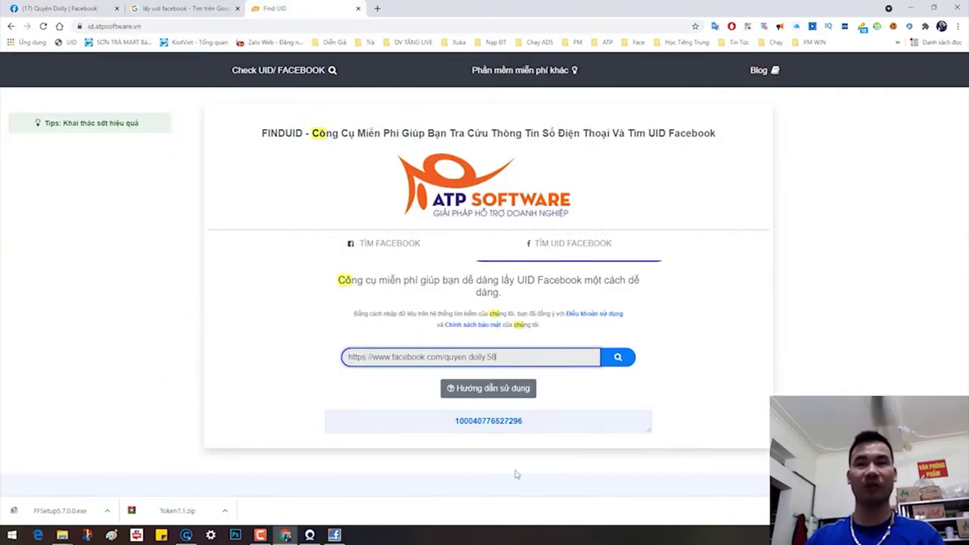
{"action": "left_click", "coordinate": [624, 357]}
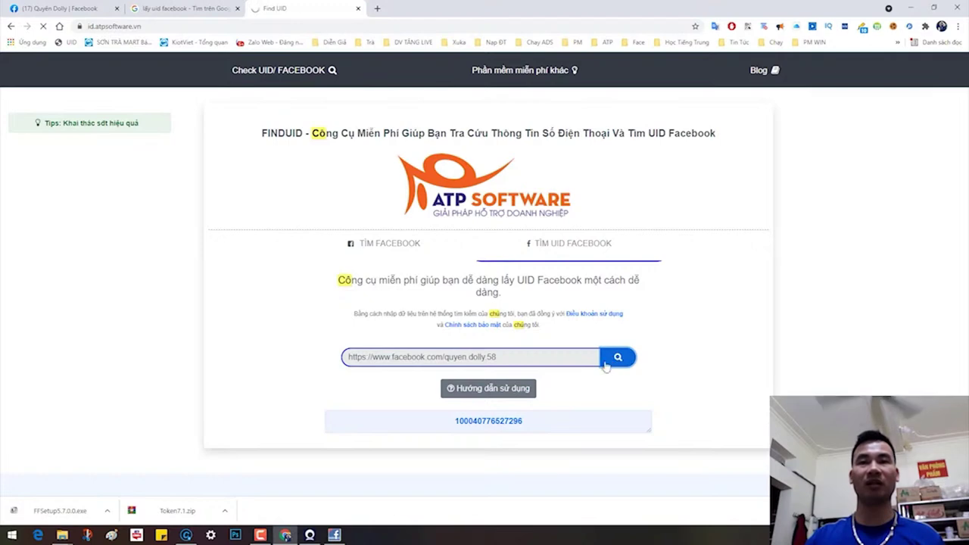
{"action": "left_click_drag", "start_coordinate": [424, 419], "coordinate": [544, 431]}
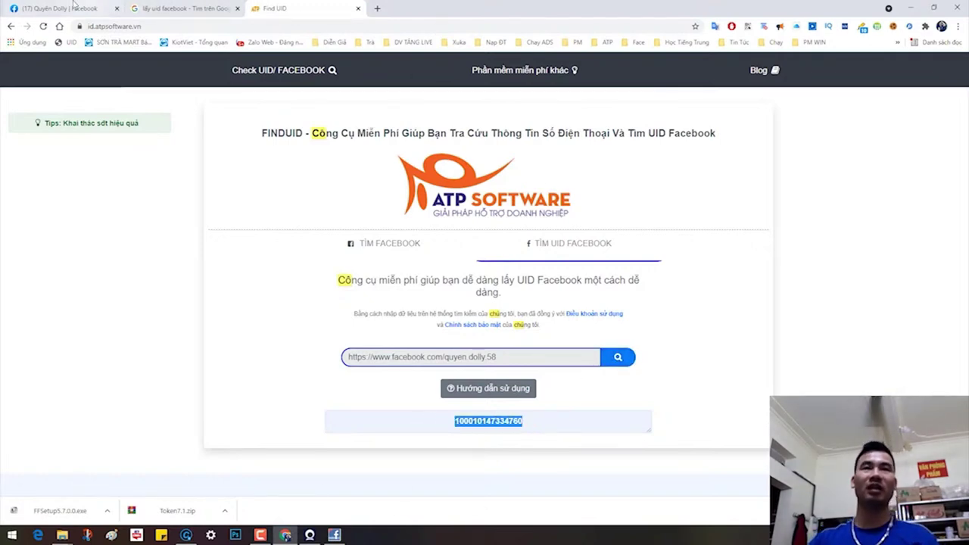
Return to the Google search results for UID tools.
{"action": "left_click", "coordinate": [76, 8]}
{"action": "scroll", "coordinate": [386, 285], "scroll_direction": "down", "scroll_amount": 5}
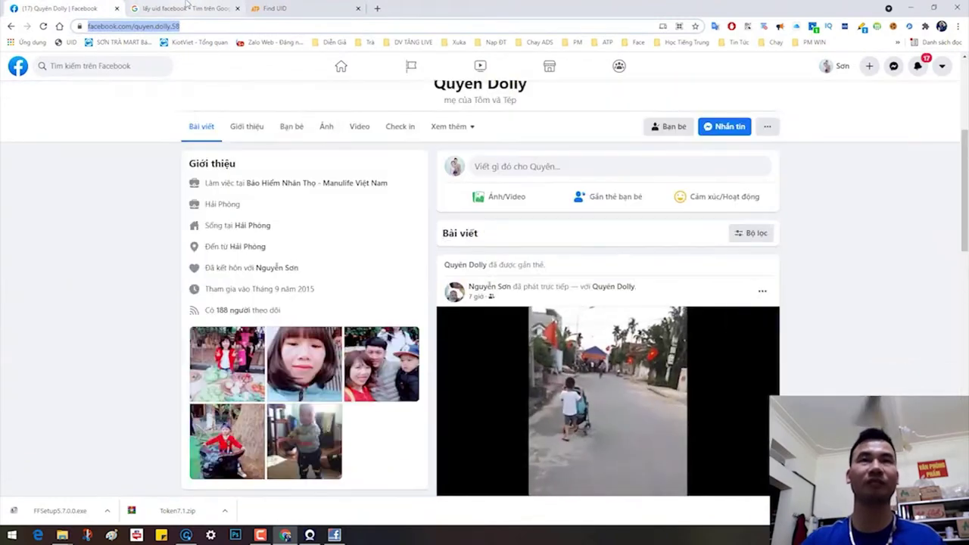
{"action": "left_click", "coordinate": [185, 9]}
{"action": "scroll", "coordinate": [303, 227], "scroll_direction": "down", "scroll_amount": 2}
Open the FindUID tool from the Google results in a new tab.
{"action": "scroll", "coordinate": [228, 303], "scroll_direction": "up", "scroll_amount": 2}
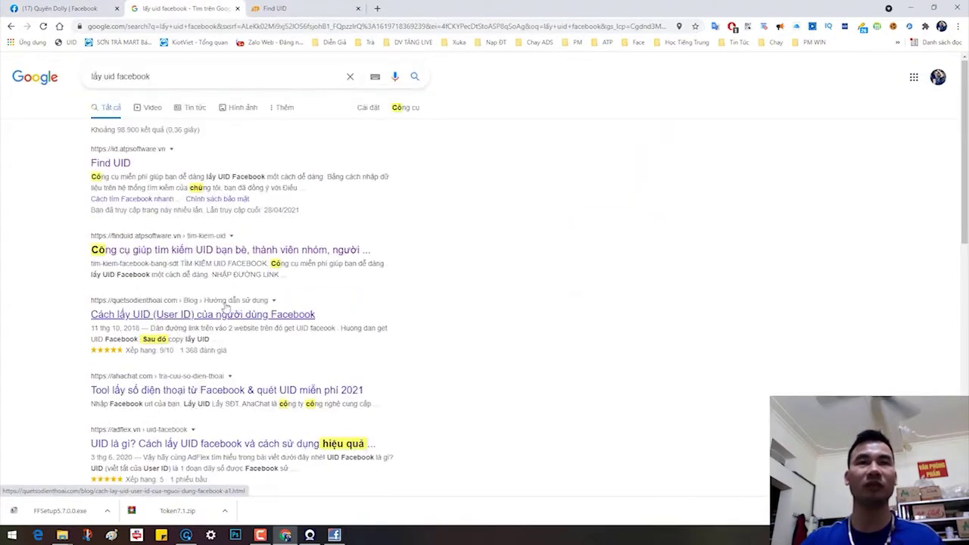
{"action": "right_click", "coordinate": [189, 257]}
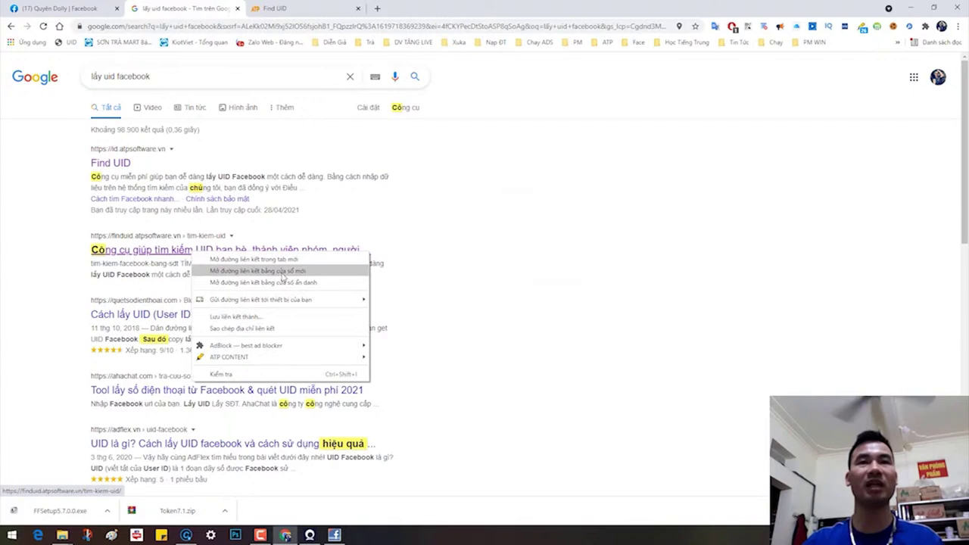
{"action": "left_click", "coordinate": [288, 265]}
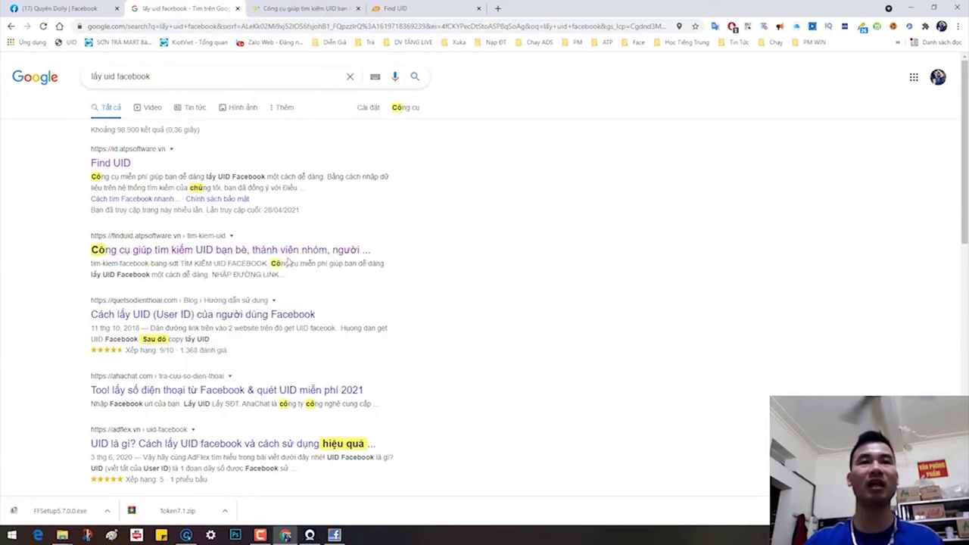
{"action": "key", "text": "ctrl+Tab"}
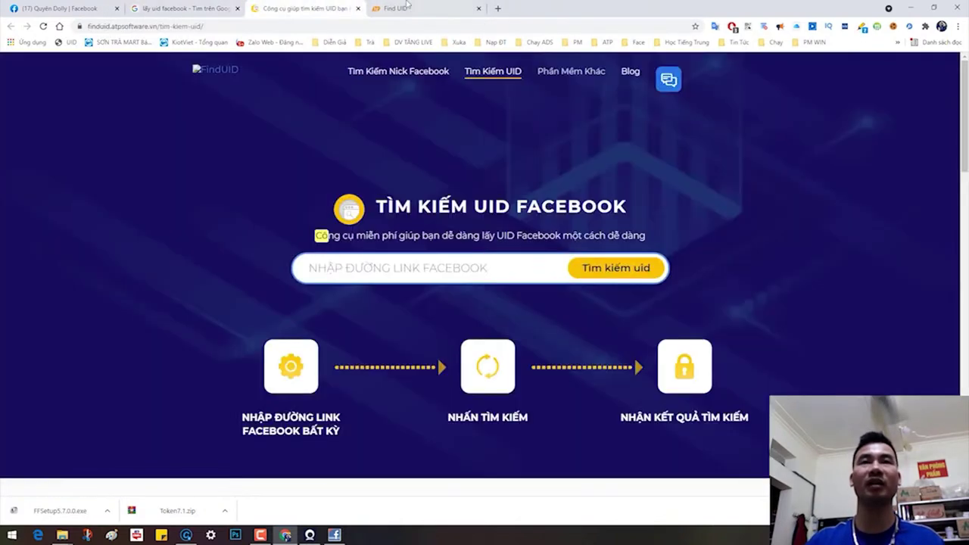
{"action": "left_click", "coordinate": [407, 7]}
{"action": "left_click", "coordinate": [299, 8]}
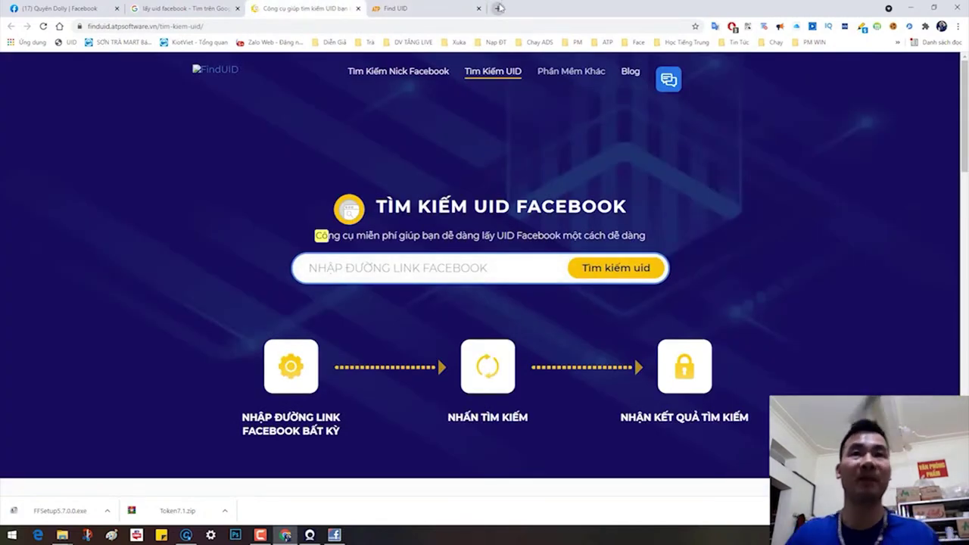
Search FindUID for the second profile's UID using the previously entered link.
{"action": "left_click", "coordinate": [309, 268]}
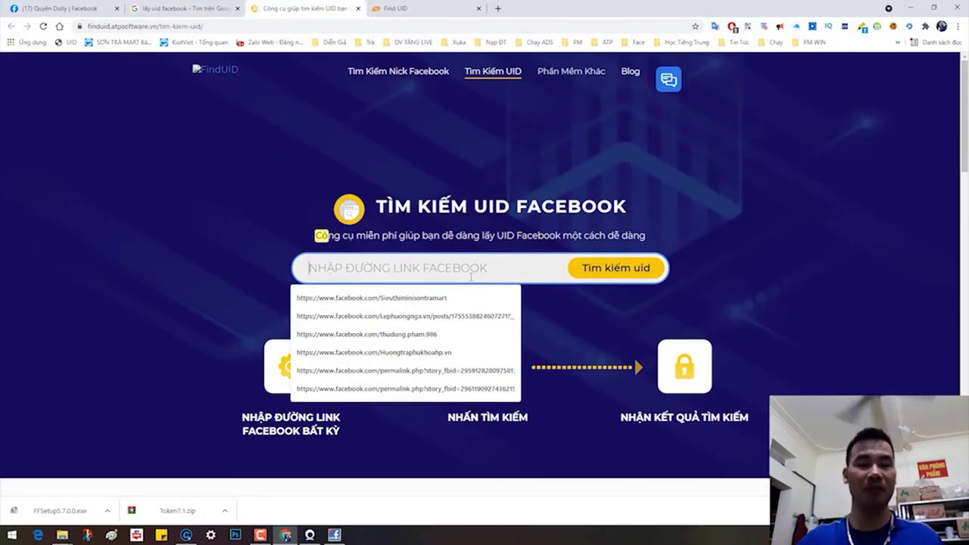
{"action": "left_click", "coordinate": [526, 290]}
{"action": "left_click", "coordinate": [643, 268]}
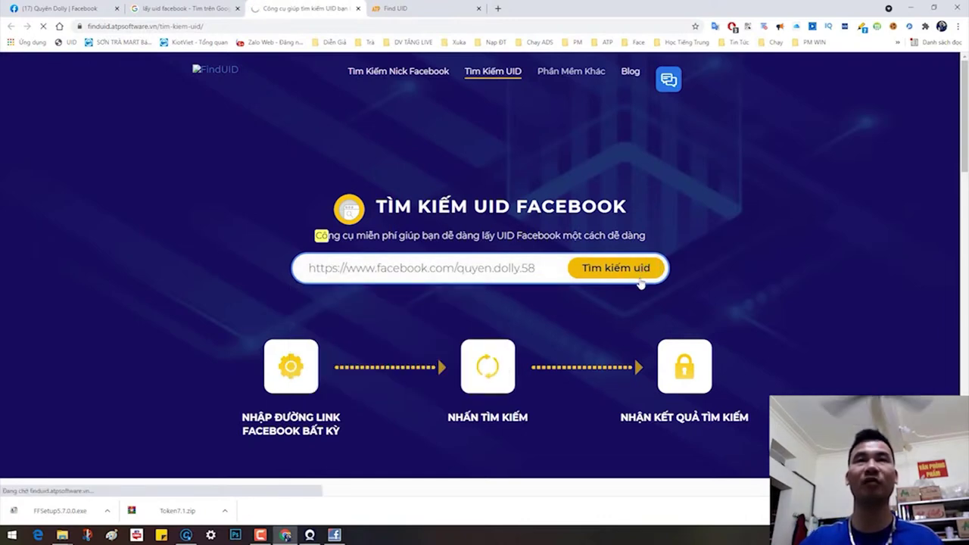
{"action": "scroll", "coordinate": [648, 322], "scroll_direction": "down", "scroll_amount": 2}
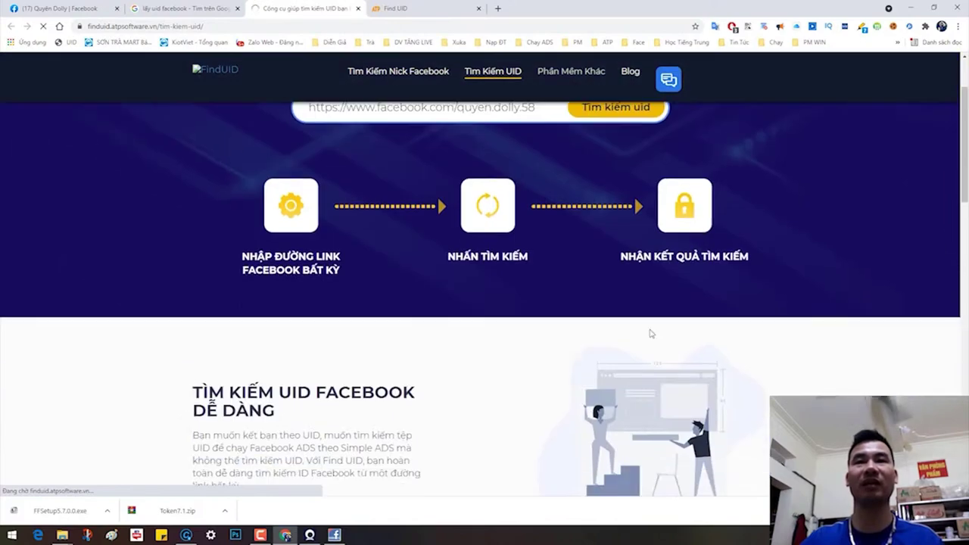
{"action": "scroll", "coordinate": [650, 333], "scroll_direction": "up", "scroll_amount": 3}
{"action": "scroll", "coordinate": [650, 333], "scroll_direction": "down", "scroll_amount": 5}
{"action": "scroll", "coordinate": [651, 337], "scroll_direction": "up", "scroll_amount": 2}
{"action": "scroll", "coordinate": [658, 417], "scroll_direction": "up", "scroll_amount": 3}
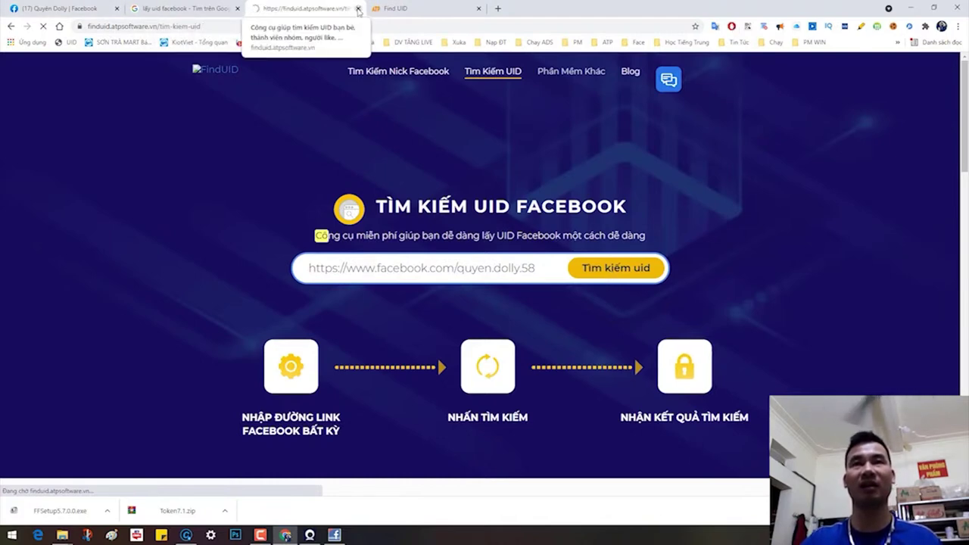
Close the FindUID tabs and reopen the Find UID result in a new tab.
{"action": "left_click", "coordinate": [358, 8]}
{"action": "left_click", "coordinate": [358, 9]}
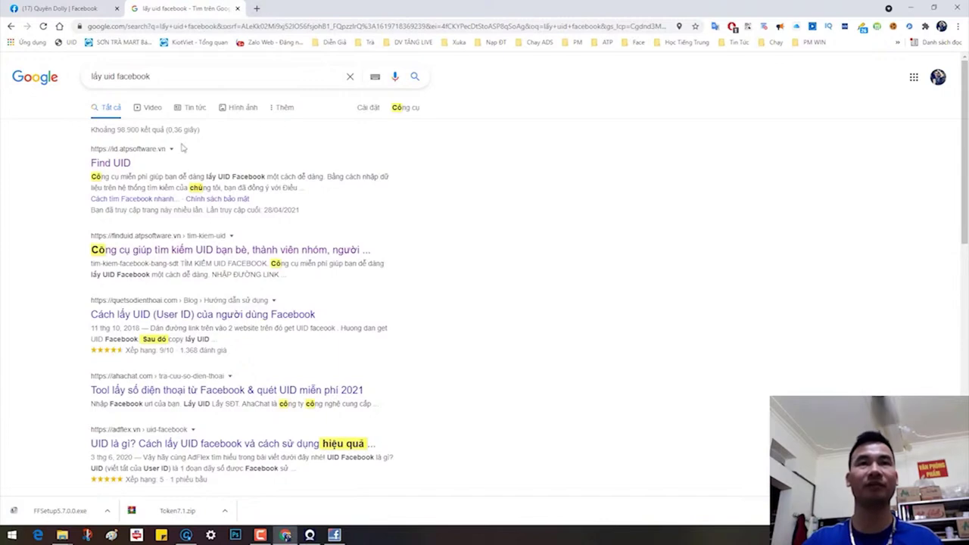
{"action": "right_click", "coordinate": [115, 164]}
{"action": "left_click", "coordinate": [159, 172]}
{"action": "left_click", "coordinate": [318, 6]}
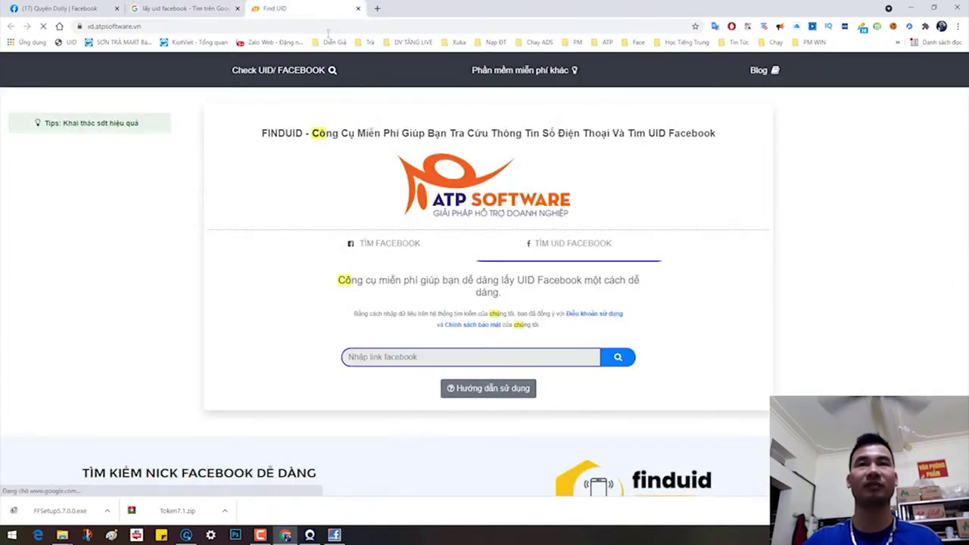
Paste the Facebook profile link, retrieve its numeric UID, and go back to Google.
{"action": "left_click", "coordinate": [489, 356]}
{"action": "key", "text": "ctrl+v"}
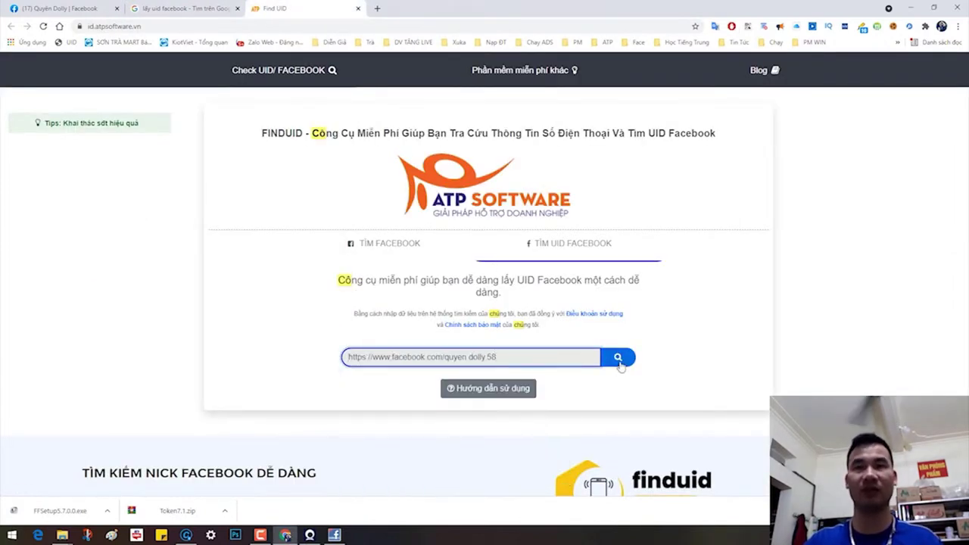
{"action": "left_click", "coordinate": [619, 364]}
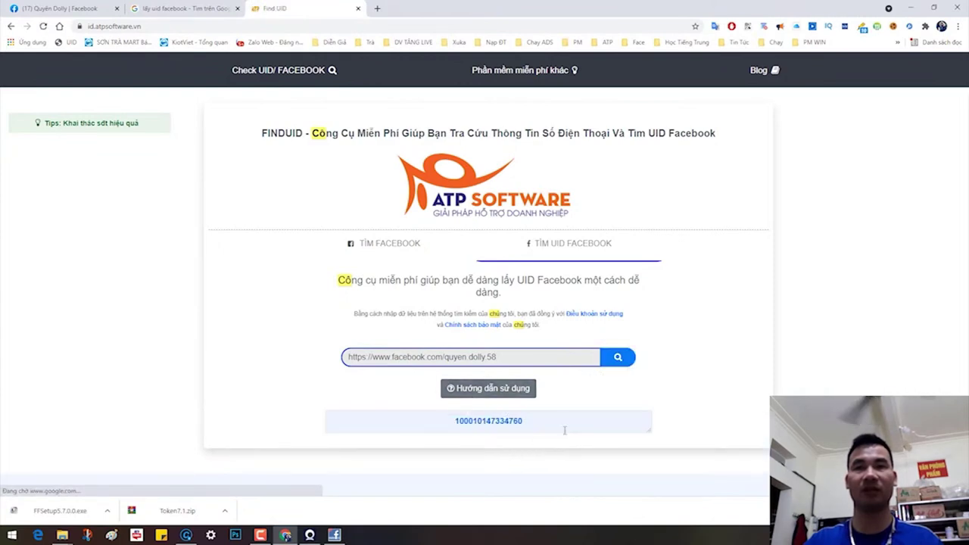
{"action": "left_click_drag", "start_coordinate": [564, 430], "coordinate": [316, 431]}
{"action": "left_click", "coordinate": [129, 6]}
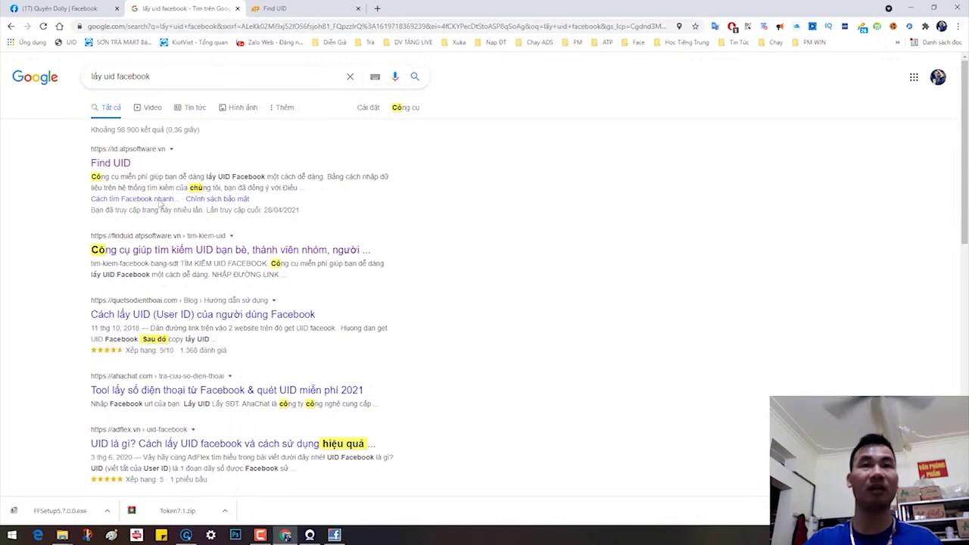
Delete 'lấy' so the query reads 'uid facebook' and rerun it, briefly checking Find UID.
{"action": "double_click", "coordinate": [97, 75]}
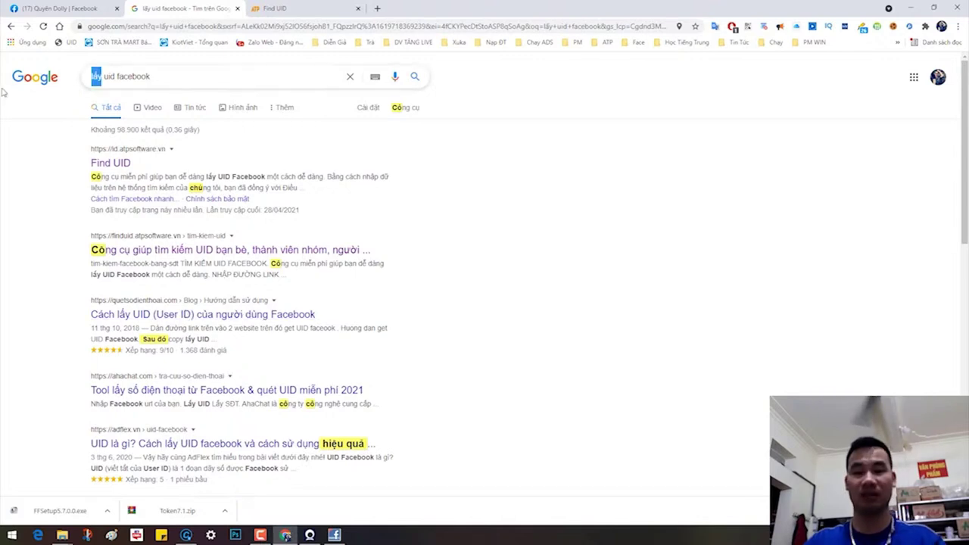
{"action": "key", "text": "BackSpace"}
{"action": "key", "text": "Return"}
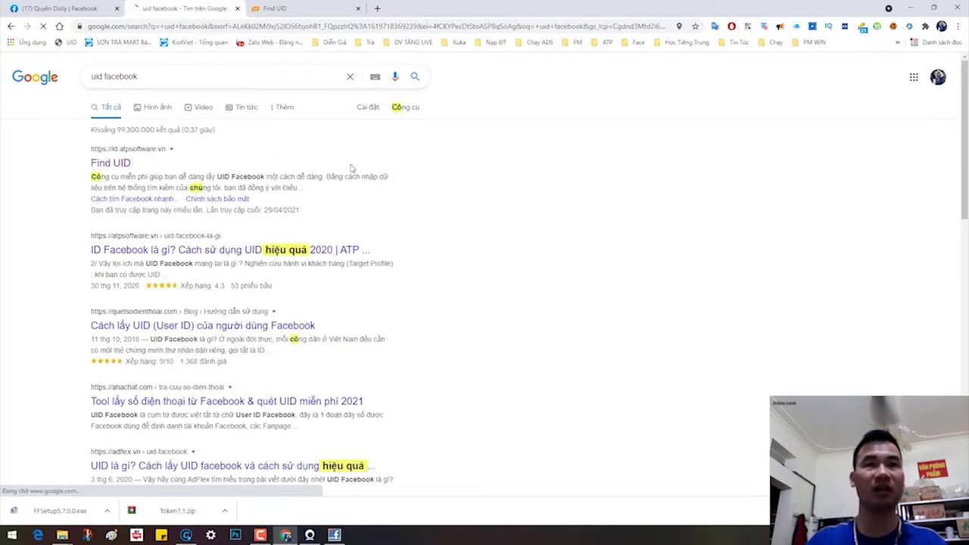
{"action": "scroll", "coordinate": [447, 283], "scroll_direction": "down", "scroll_amount": 2}
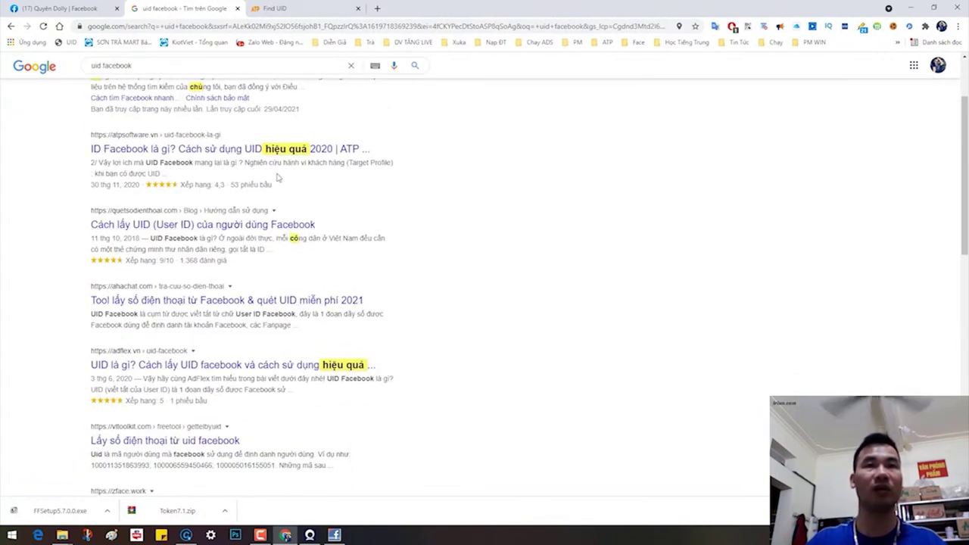
{"action": "scroll", "coordinate": [315, 182], "scroll_direction": "up", "scroll_amount": 2}
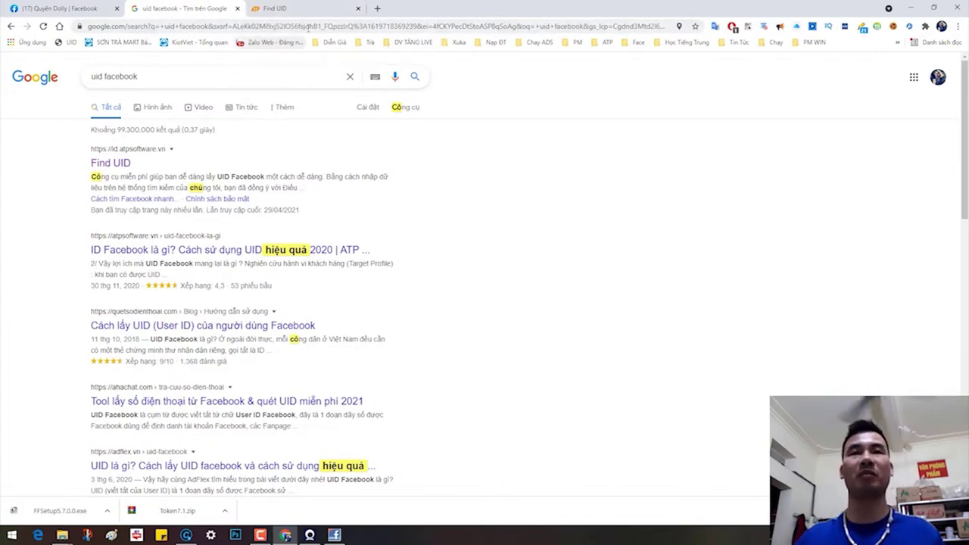
{"action": "left_click", "coordinate": [309, 6]}
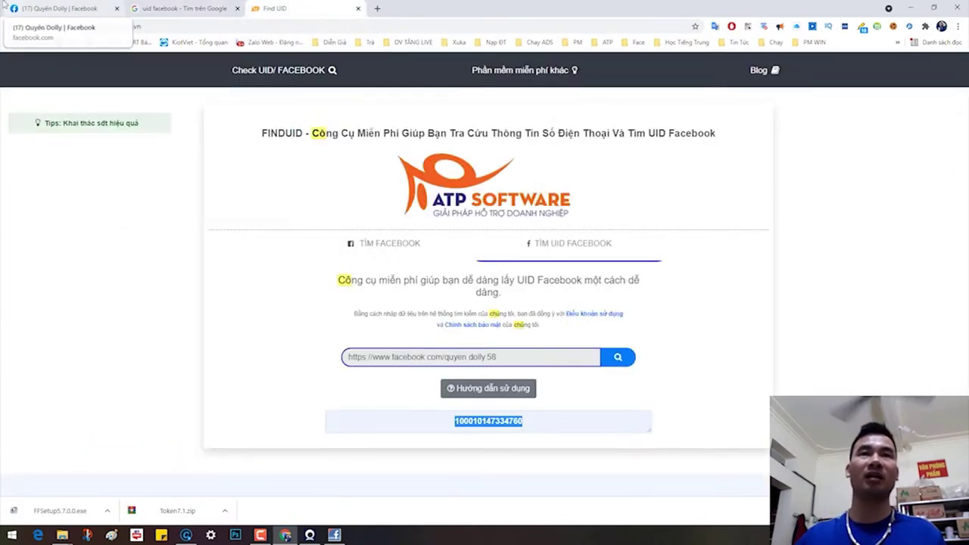
{"action": "left_click", "coordinate": [153, 6]}
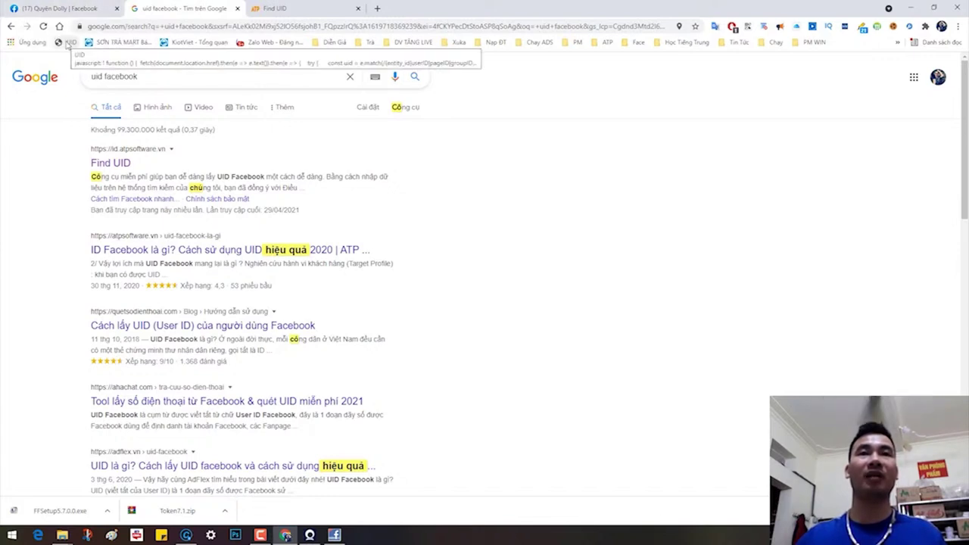
After the UID bookmarklet errors on Google, open the clean-pork shop page from Facebook's recent searches.
{"action": "left_click", "coordinate": [68, 41]}
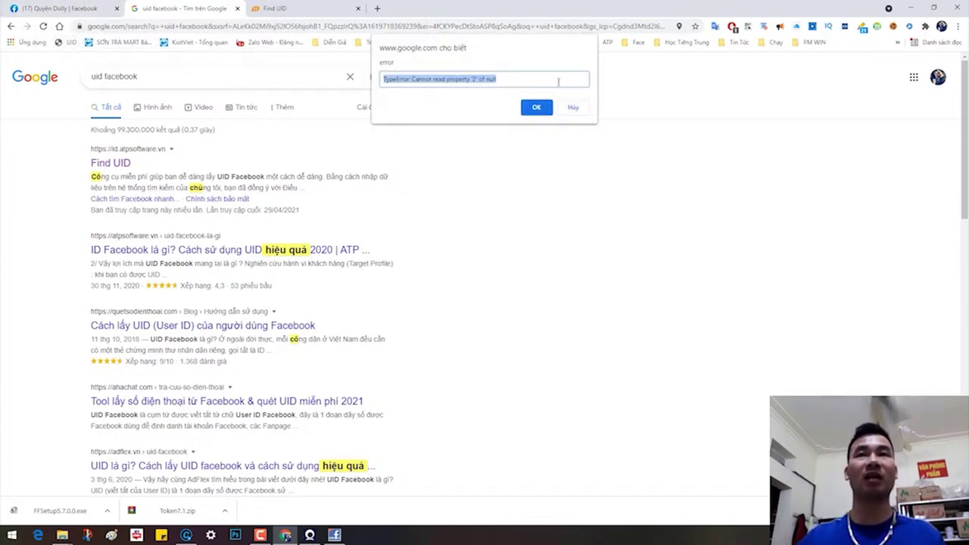
{"action": "left_click", "coordinate": [580, 108]}
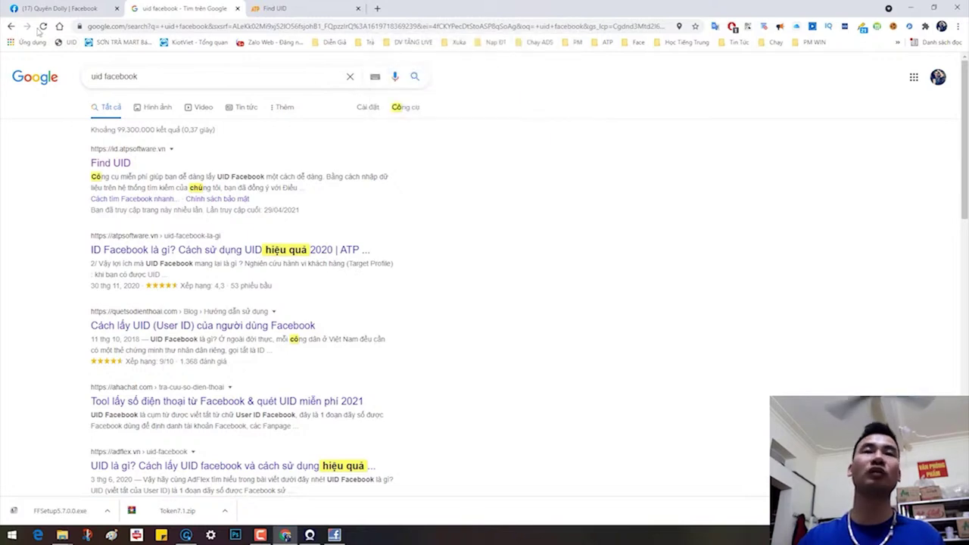
{"action": "left_click", "coordinate": [84, 9]}
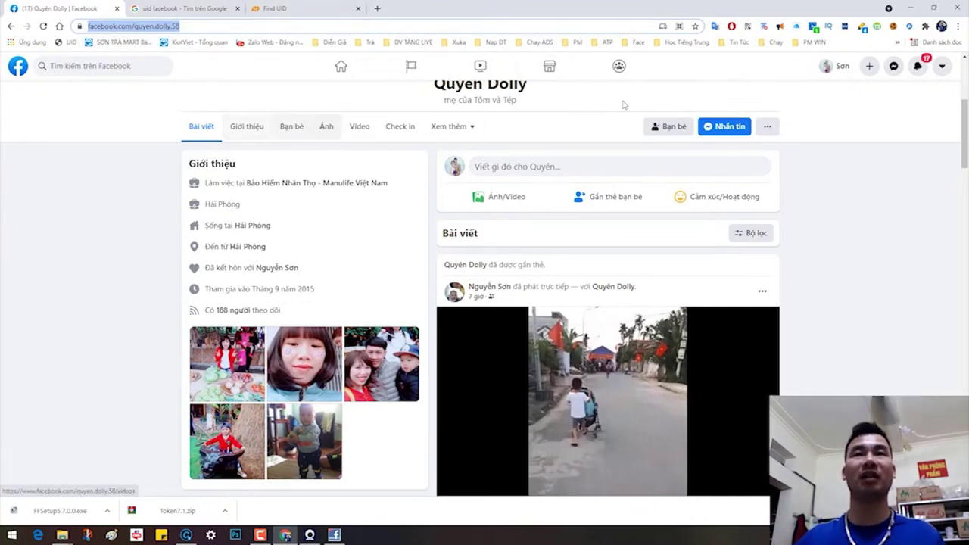
{"action": "left_click", "coordinate": [838, 66]}
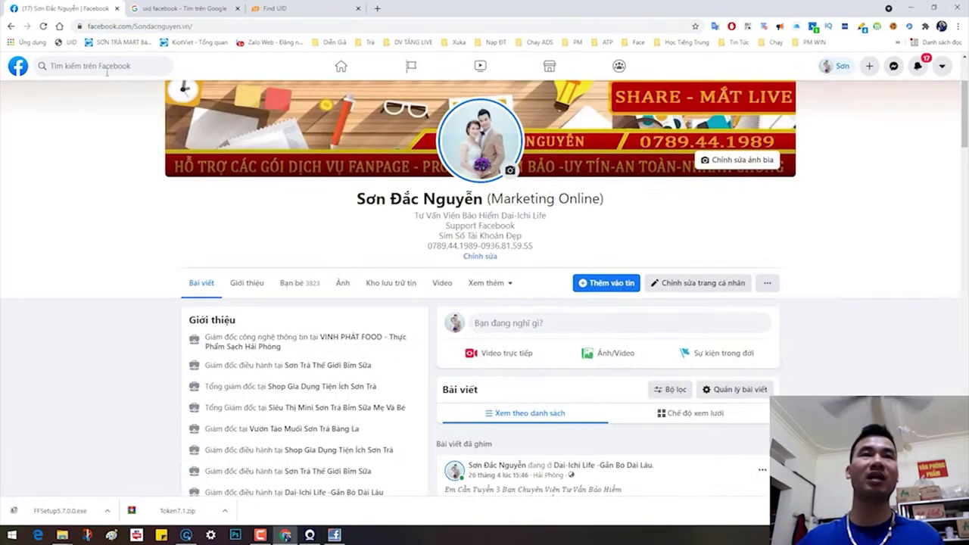
{"action": "left_click", "coordinate": [107, 67]}
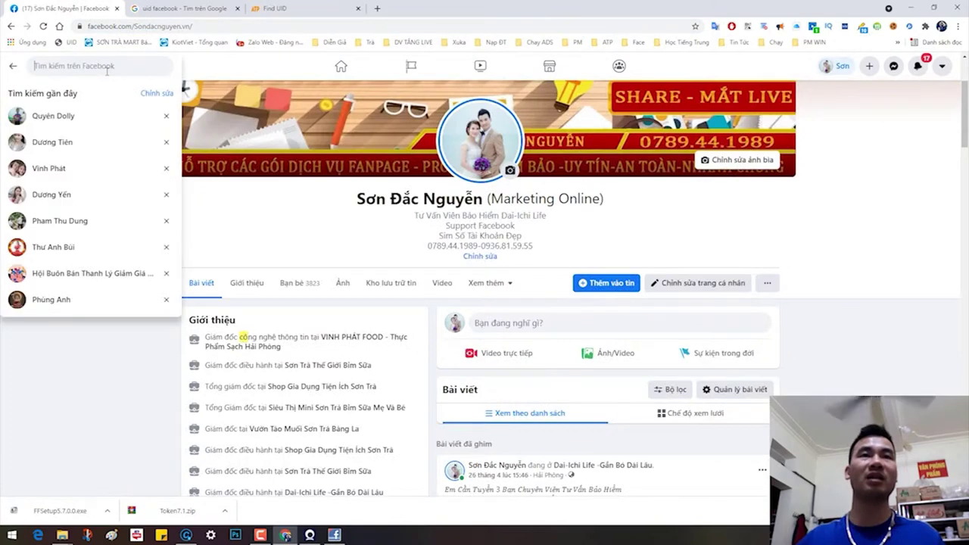
{"action": "left_click", "coordinate": [70, 176]}
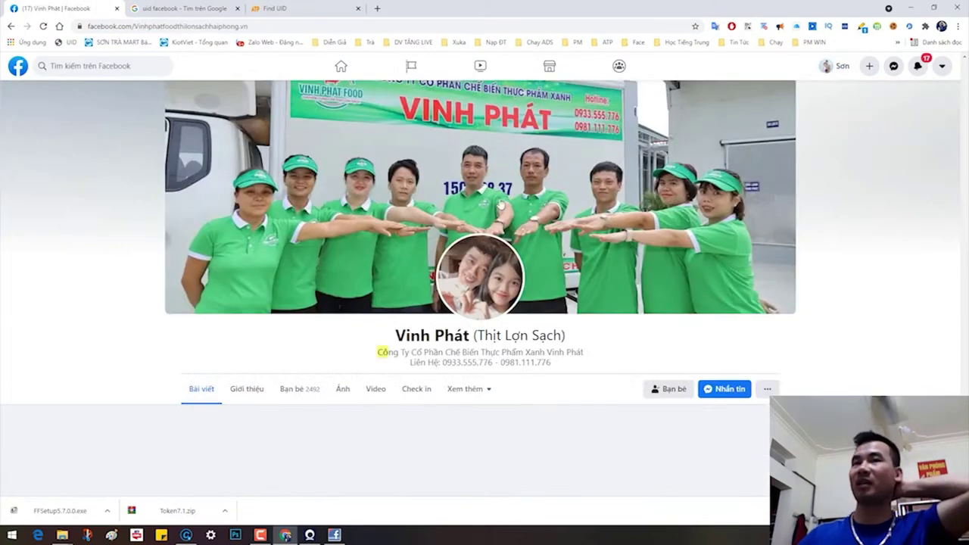
Run the UID bookmarklet on the Vinh Phát page, copy its numeric ID, and show the desktop.
{"action": "left_click", "coordinate": [71, 46]}
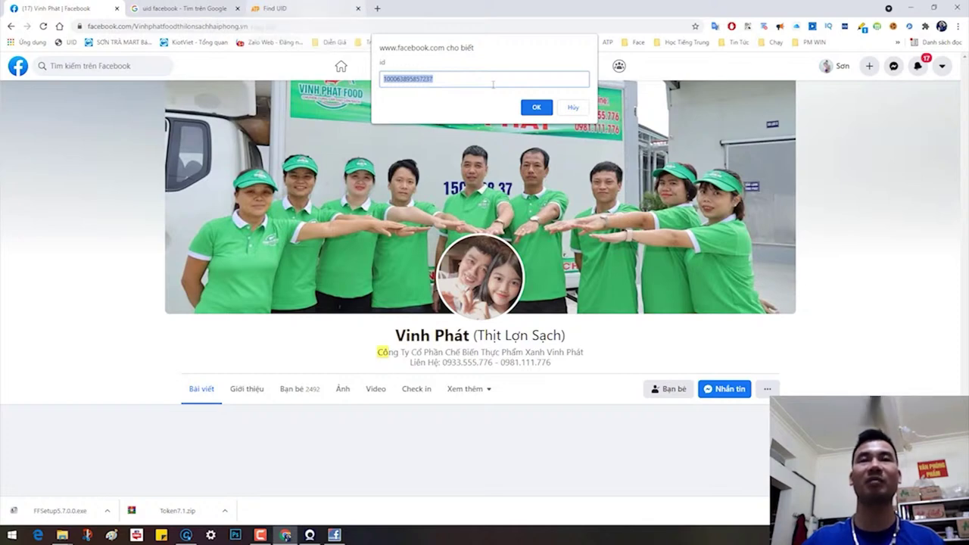
{"action": "right_click", "coordinate": [408, 79]}
{"action": "left_click", "coordinate": [425, 130]}
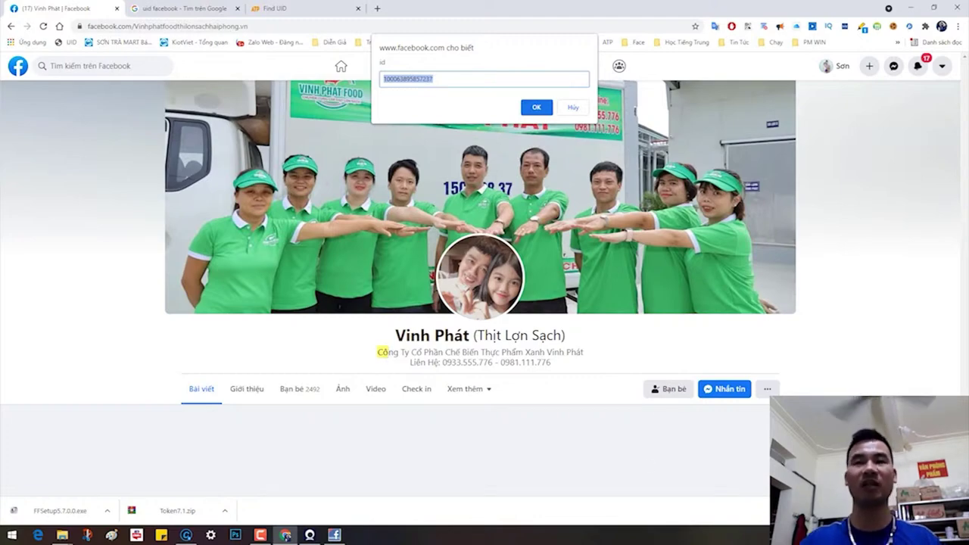
{"action": "key", "text": "super+d"}
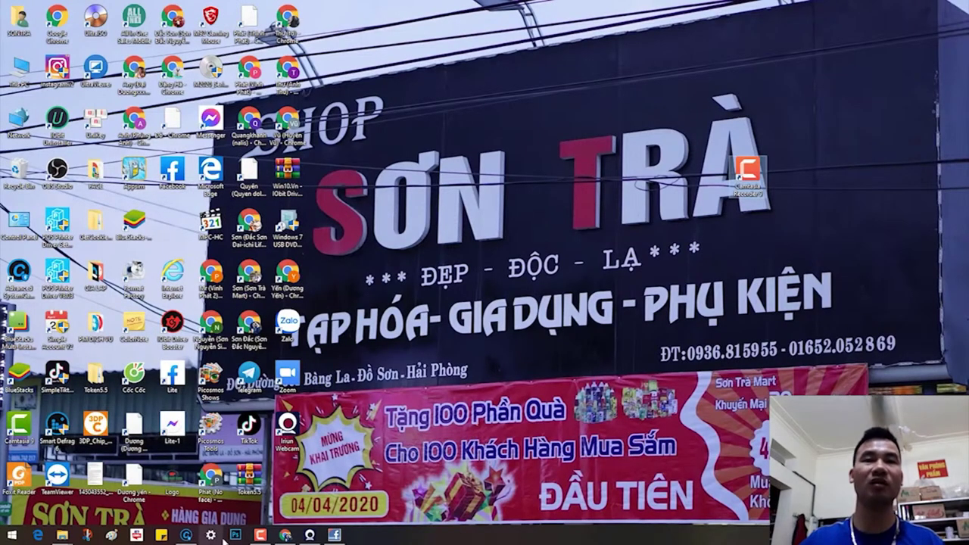
Check Simple Facebook V2's empty account list, then minimize it.
{"action": "mouse_move", "coordinate": [186, 535]}
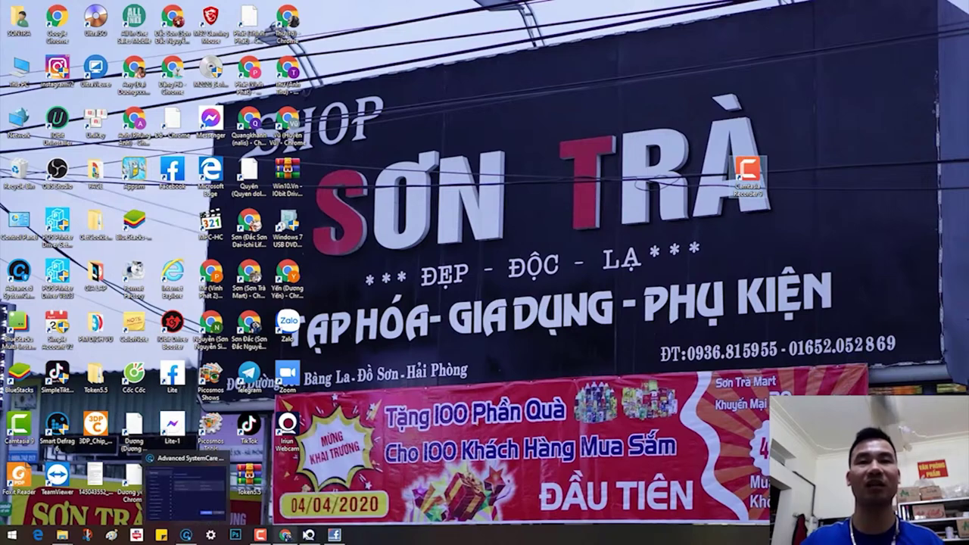
{"action": "left_click", "coordinate": [334, 534]}
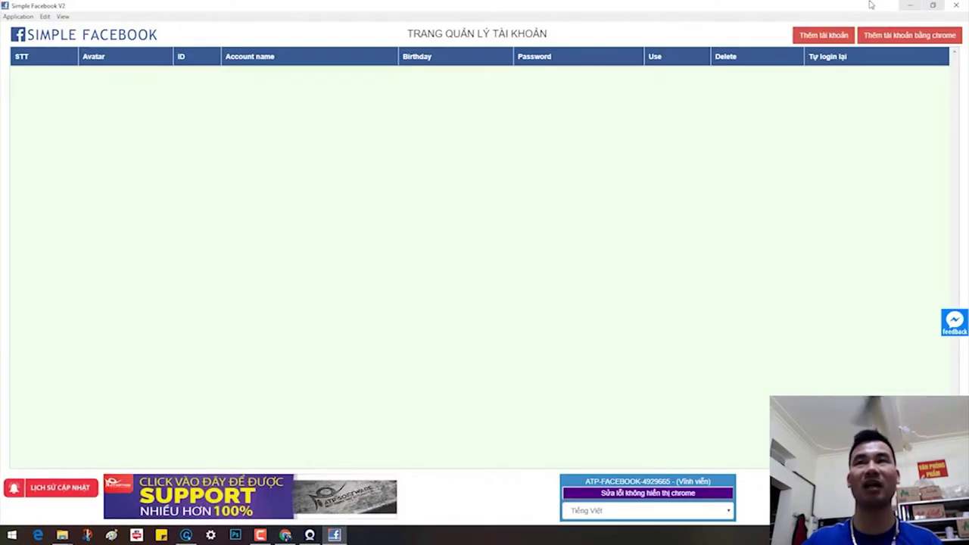
{"action": "left_click", "coordinate": [910, 6]}
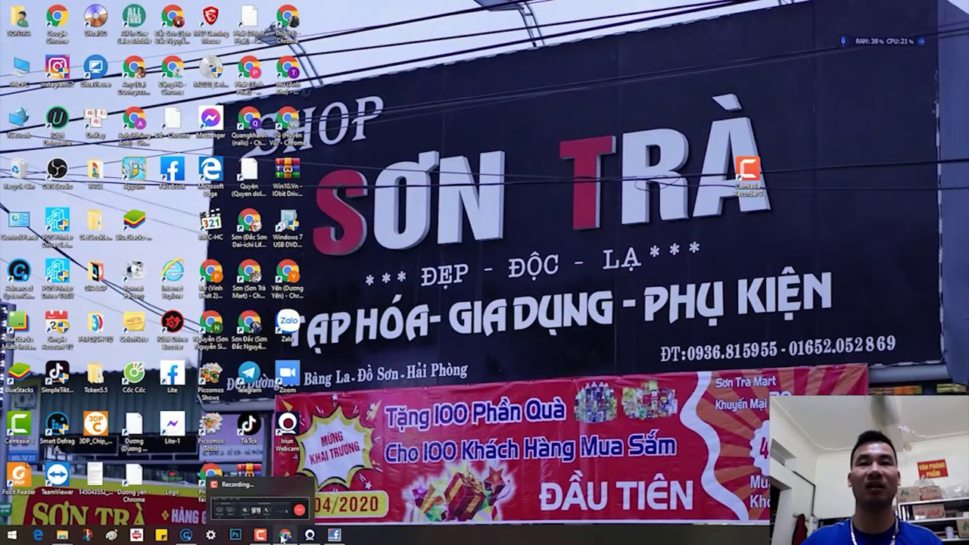
Back in Chrome, open another Chrome profile's window with its Facebook shortcuts.
{"action": "left_click", "coordinate": [285, 534]}
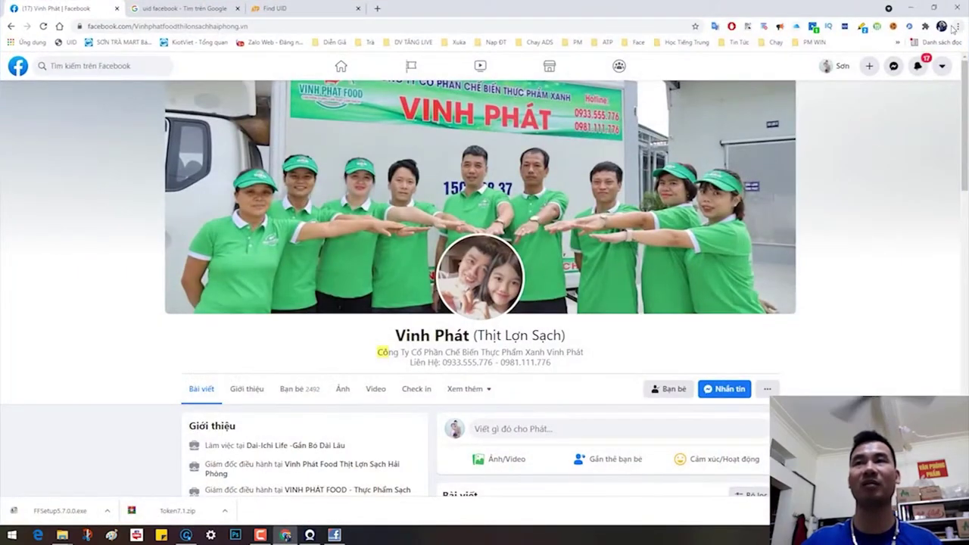
{"action": "left_click", "coordinate": [954, 27]}
{"action": "left_click", "coordinate": [941, 26]}
{"action": "left_click", "coordinate": [940, 27]}
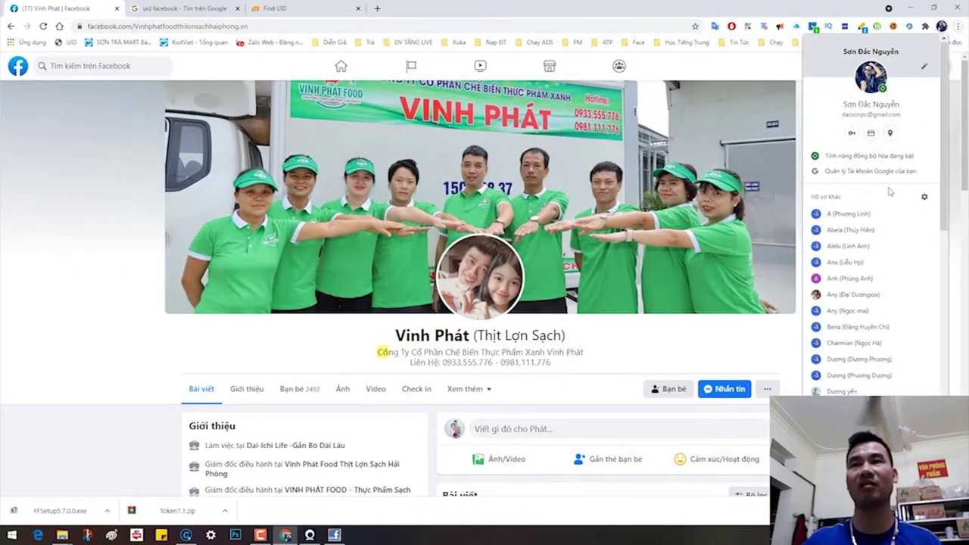
{"action": "left_click", "coordinate": [863, 214]}
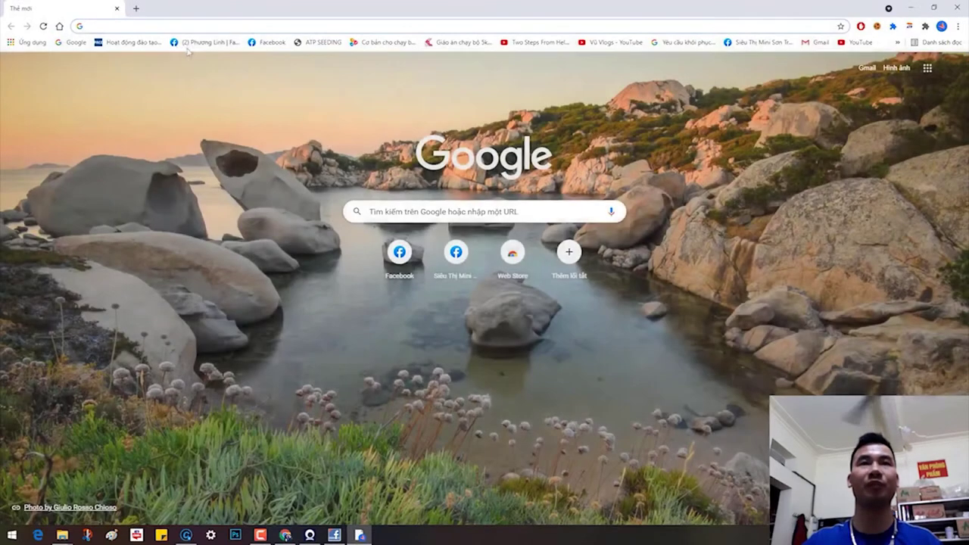
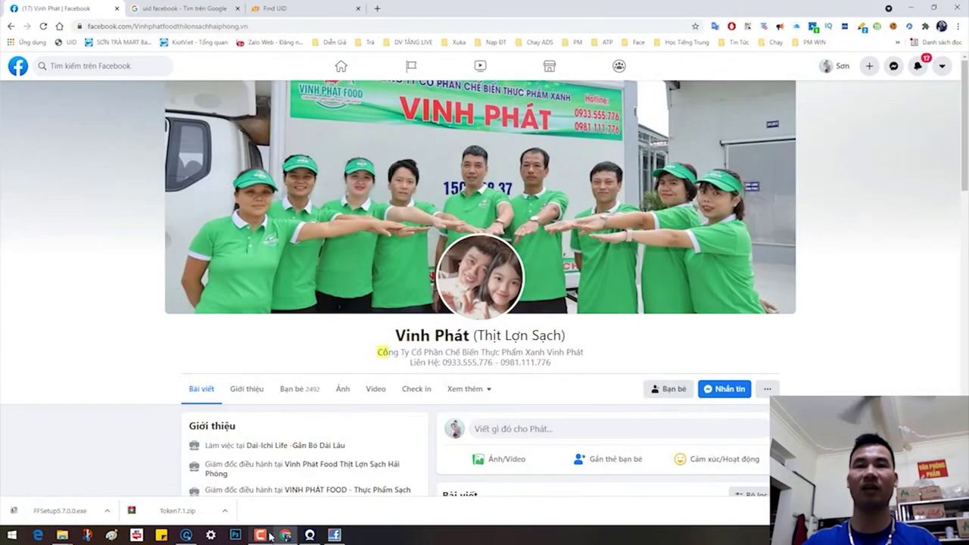
Add a Facebook account to Simple Facebook V2 by logging in with the pasted cookie.
{"action": "left_click", "coordinate": [333, 535]}
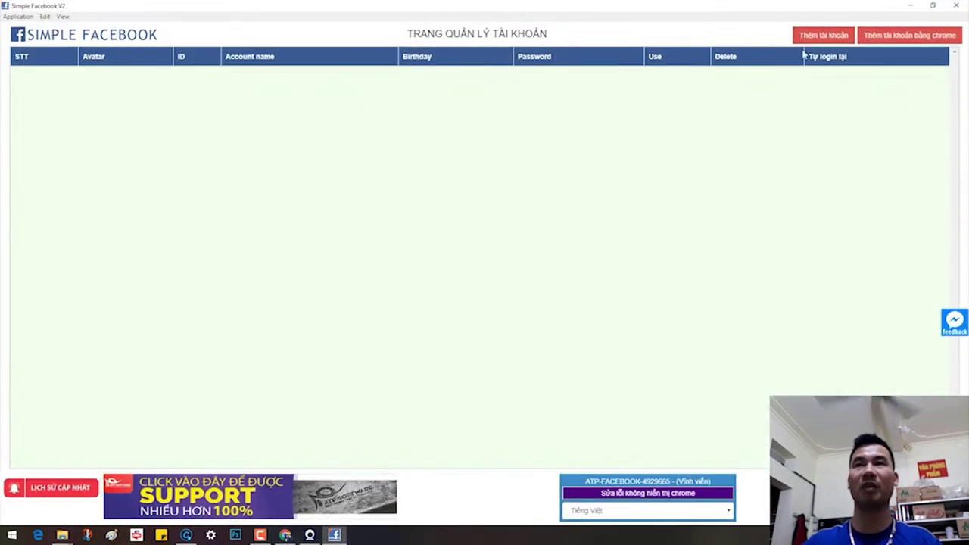
{"action": "left_click", "coordinate": [896, 36]}
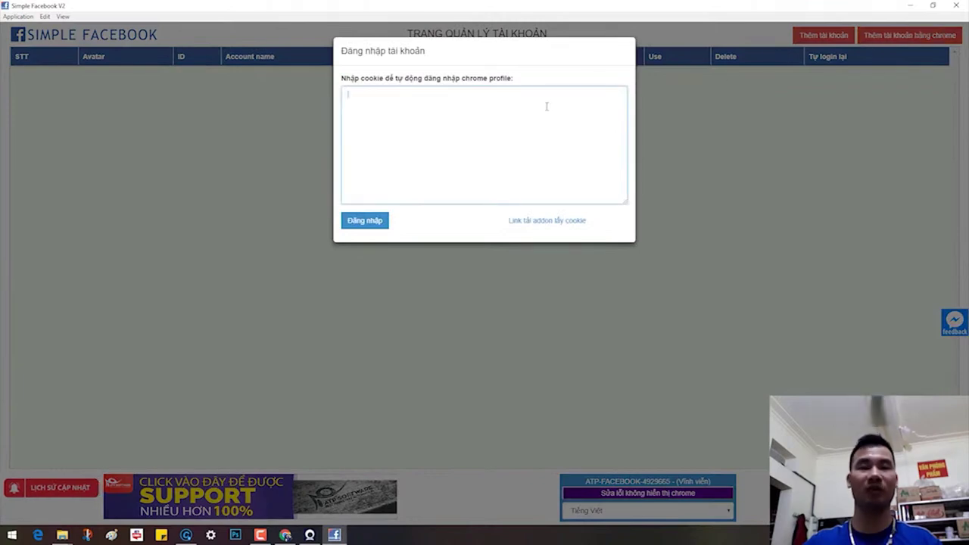
{"action": "key", "text": "ctrl+v"}
{"action": "left_click", "coordinate": [356, 224]}
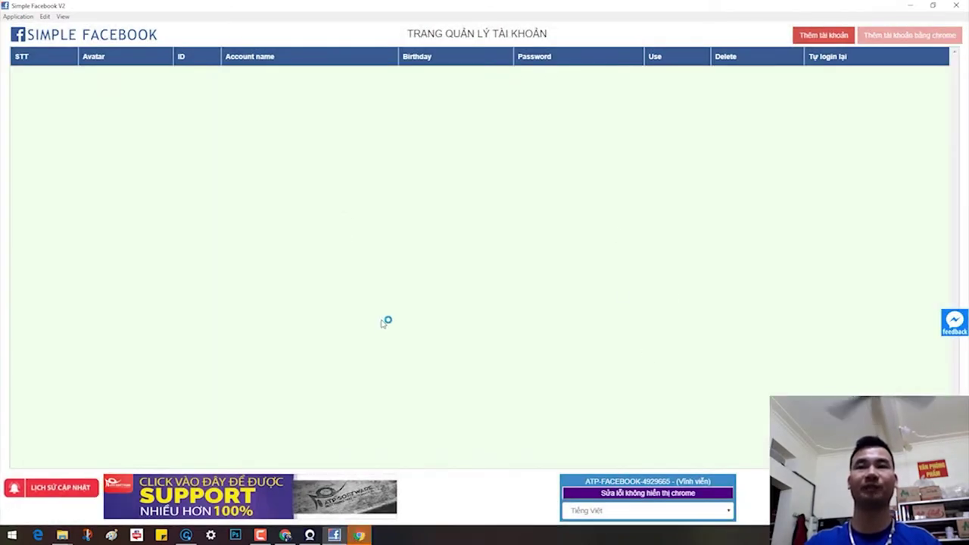
{"action": "left_click", "coordinate": [358, 535]}
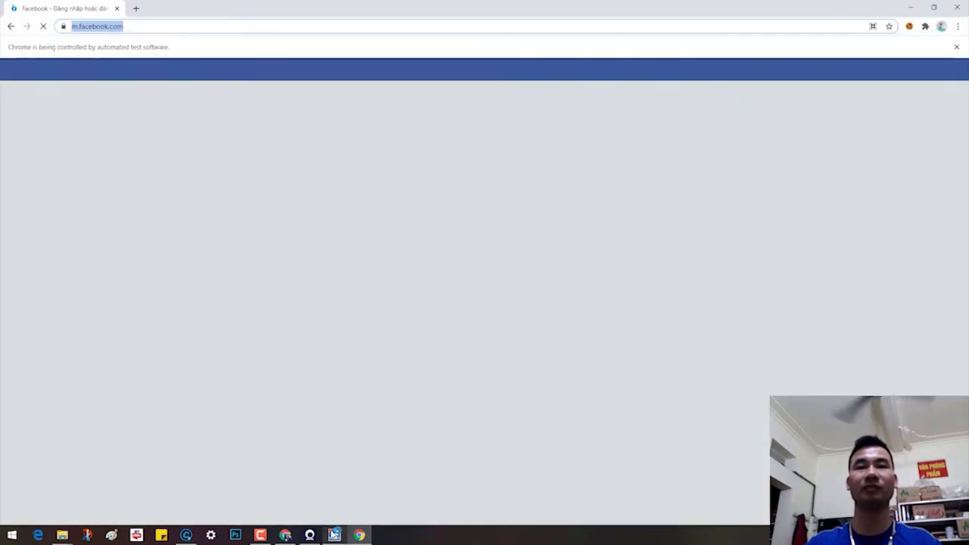
{"action": "left_click", "coordinate": [334, 535]}
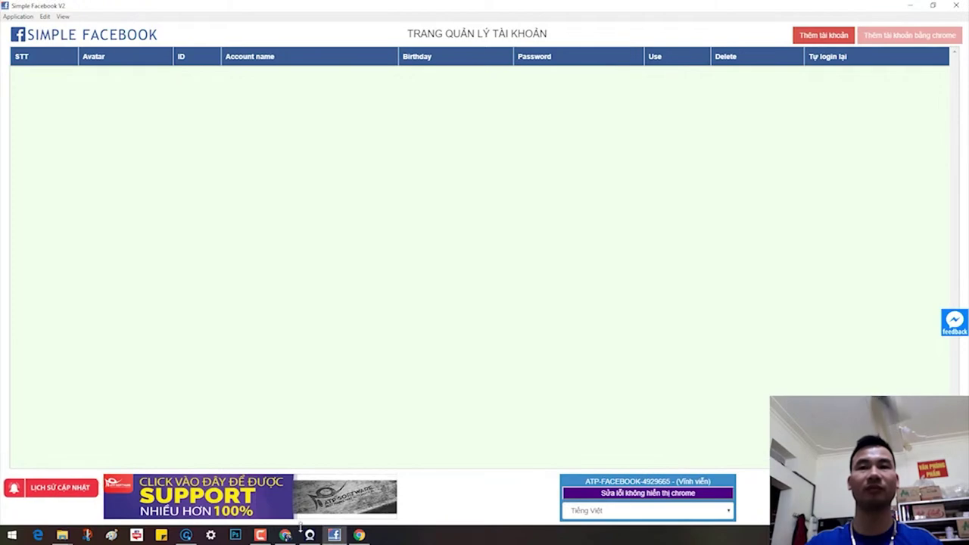
Reveal the Vinh Phát page's ID with the UID bookmark and copy it.
{"action": "left_click", "coordinate": [286, 535]}
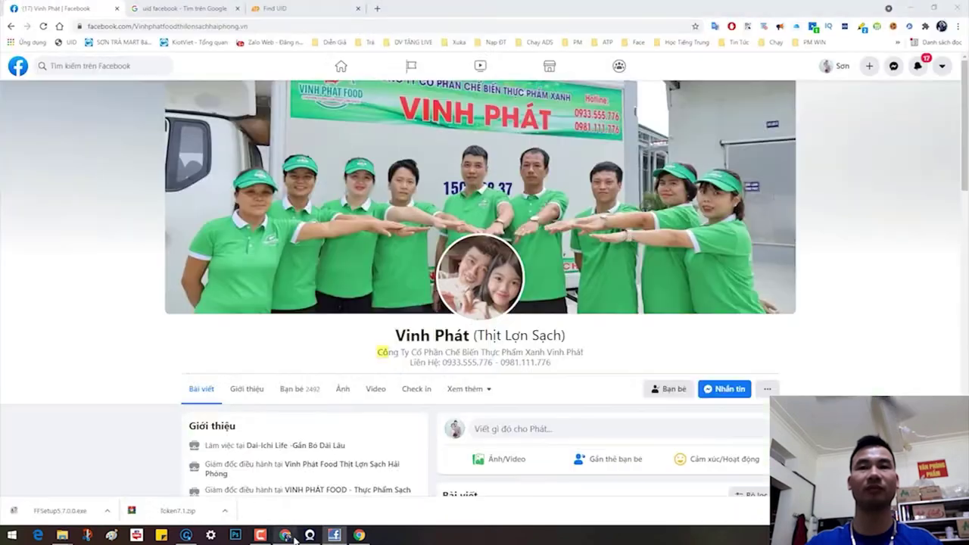
{"action": "left_click", "coordinate": [70, 42]}
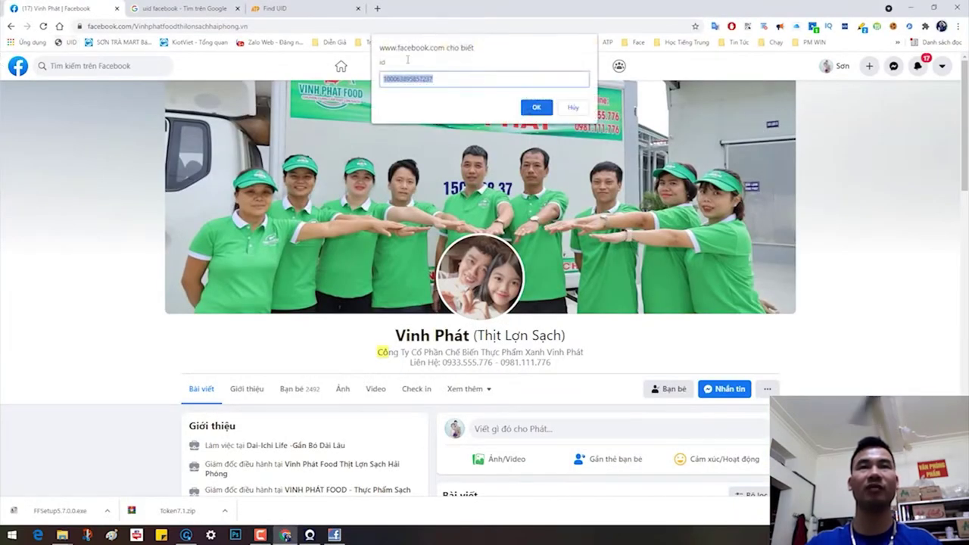
{"action": "right_click", "coordinate": [409, 88]}
{"action": "left_click", "coordinate": [434, 142]}
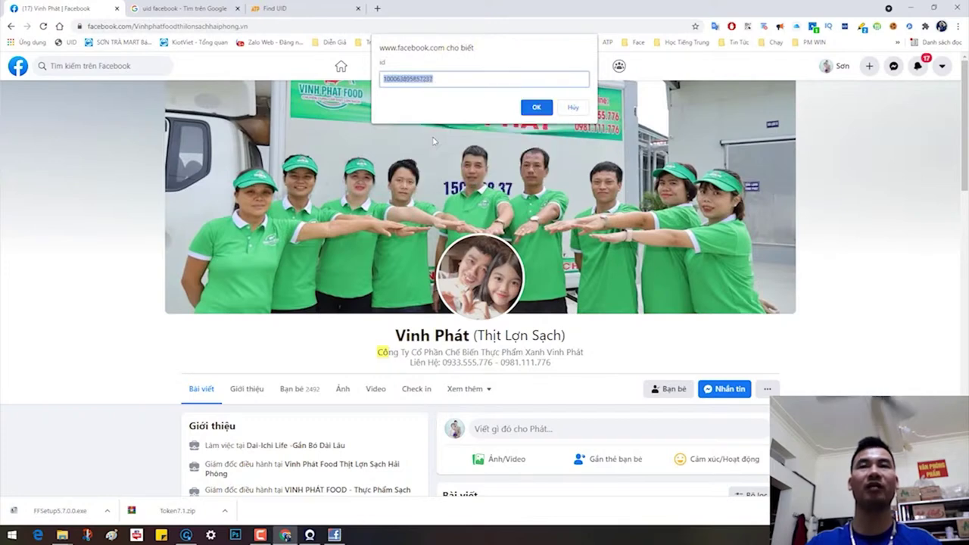
{"action": "left_click", "coordinate": [333, 535]}
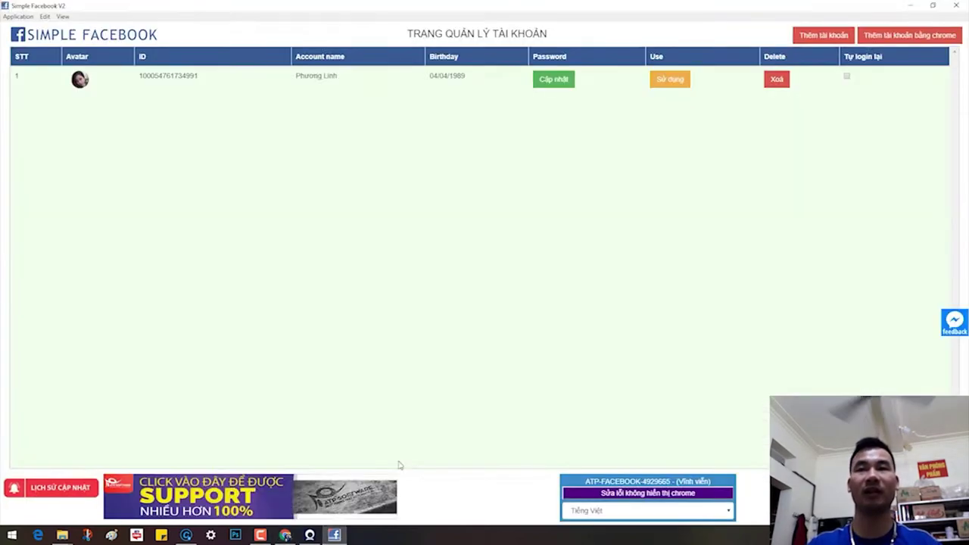
Scan the copied profile ID's friends with 'DS bạn bè một người', listing 2439 UIDs.
{"action": "left_click", "coordinate": [666, 82]}
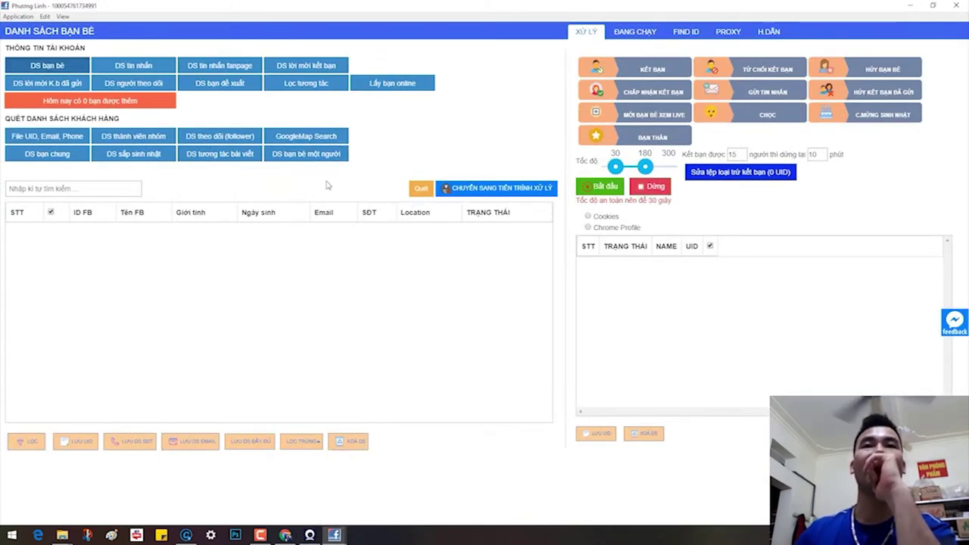
{"action": "left_click", "coordinate": [305, 155]}
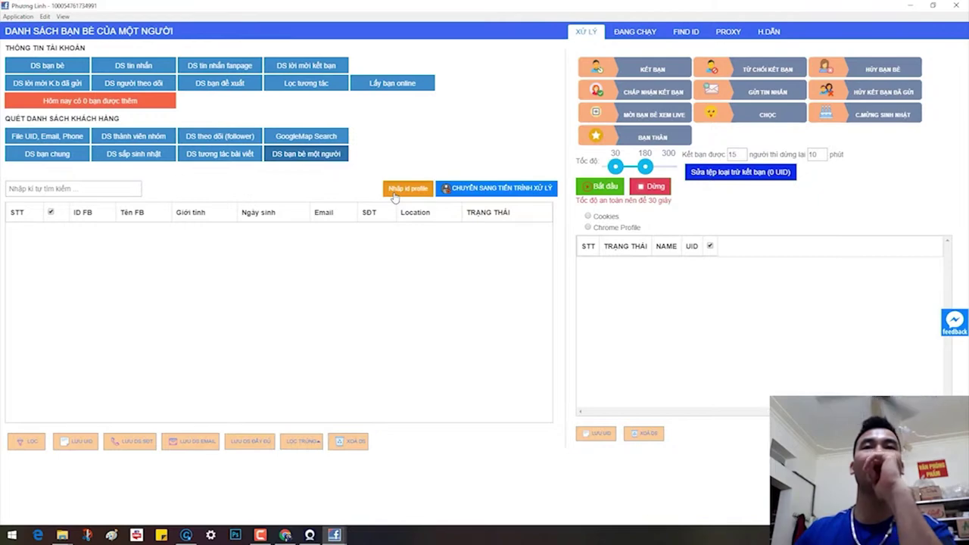
{"action": "left_click", "coordinate": [407, 189]}
{"action": "left_click", "coordinate": [357, 89]}
{"action": "key", "text": "ctrl+v"}
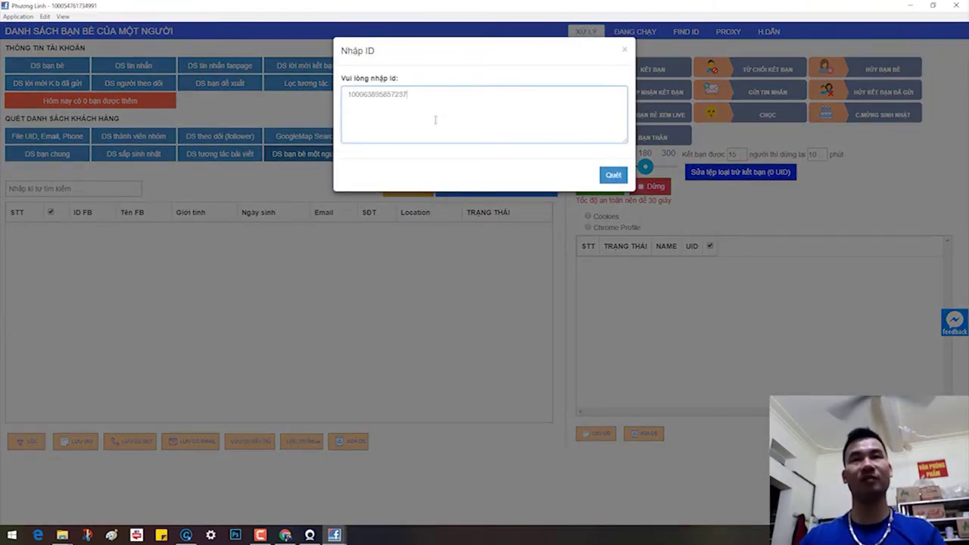
{"action": "left_click", "coordinate": [613, 175]}
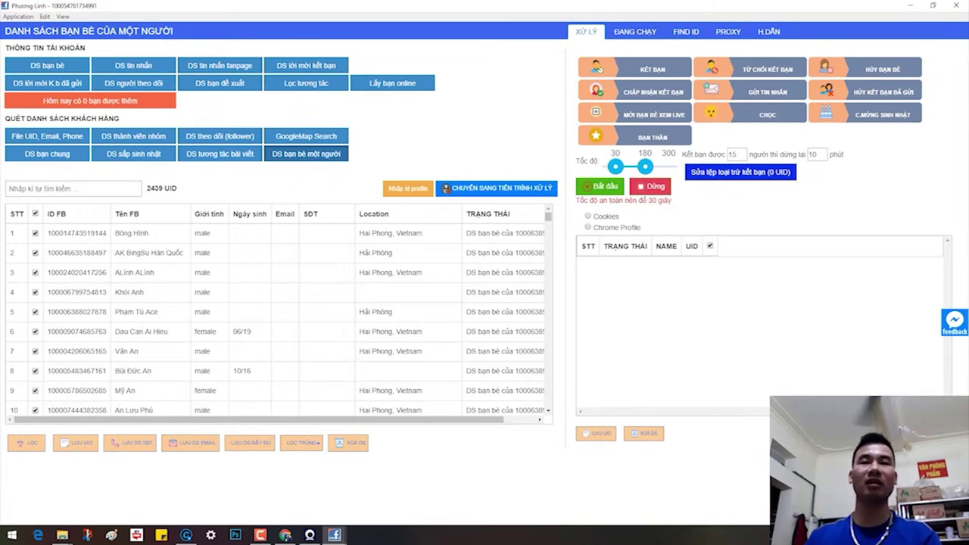
Dismiss the id prompt, open another profile from recent searches, and show its ID.
{"action": "left_click", "coordinate": [285, 535]}
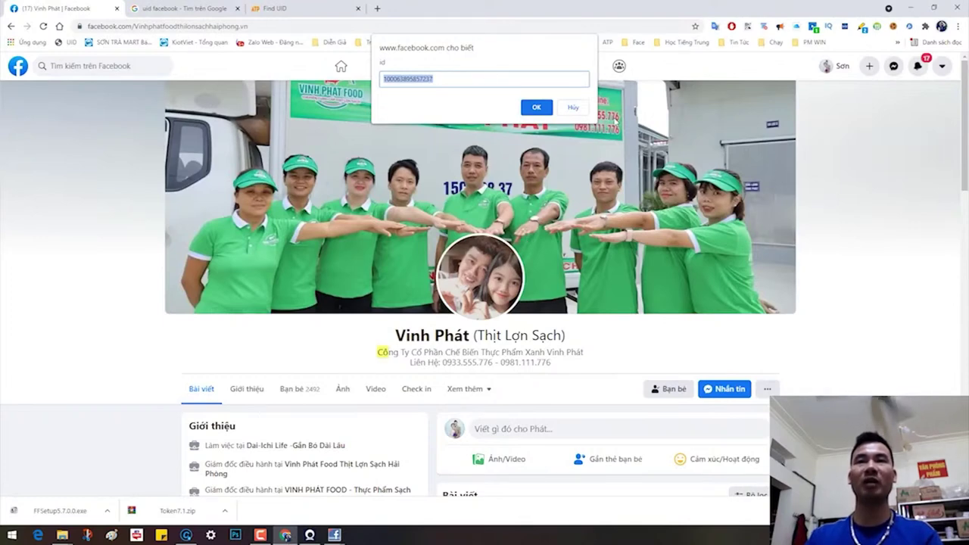
{"action": "left_click", "coordinate": [529, 111]}
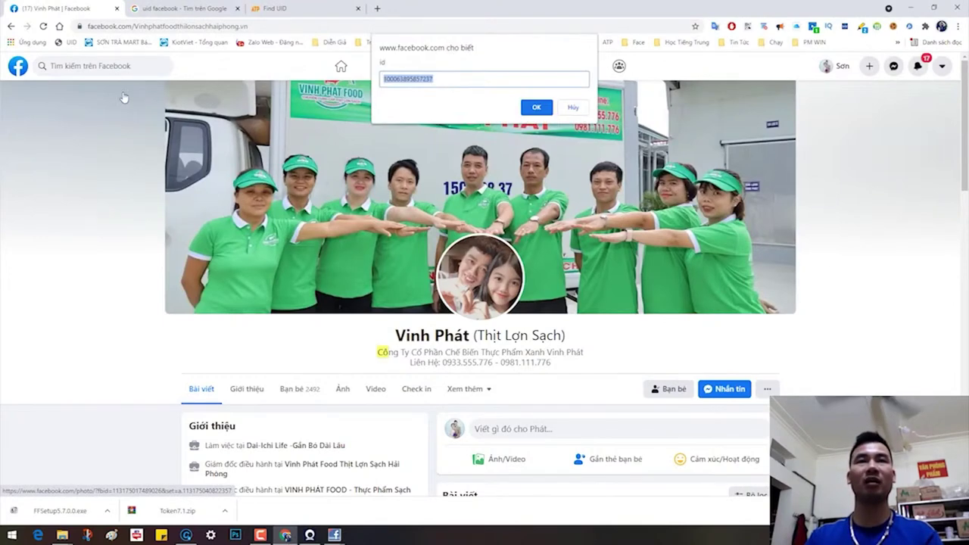
{"action": "left_click", "coordinate": [576, 110]}
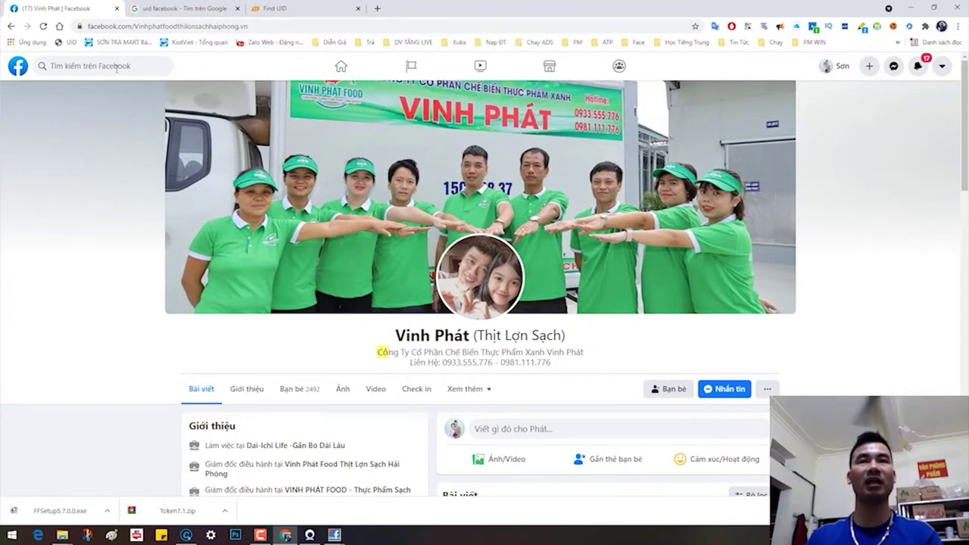
{"action": "left_click", "coordinate": [87, 65]}
{"action": "left_click", "coordinate": [60, 168]}
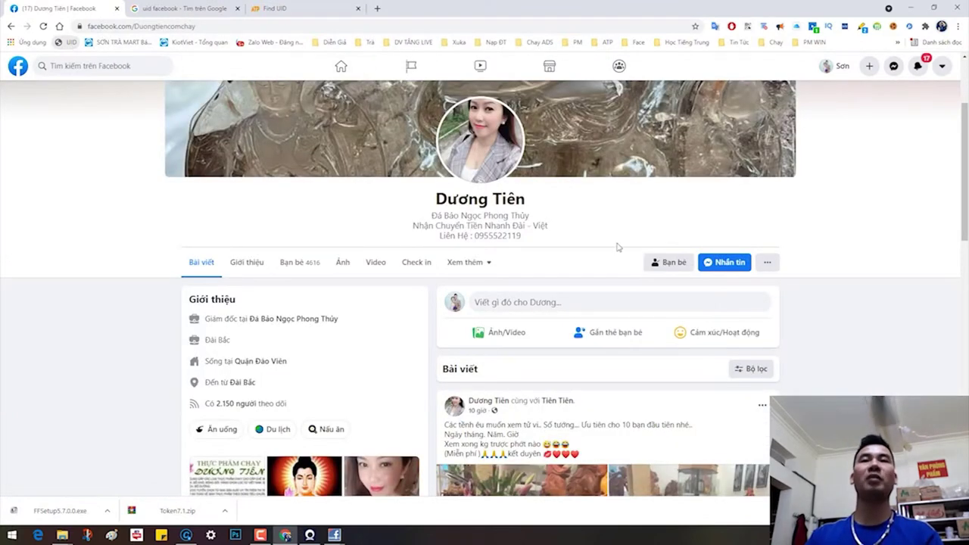
{"action": "left_click", "coordinate": [68, 42]}
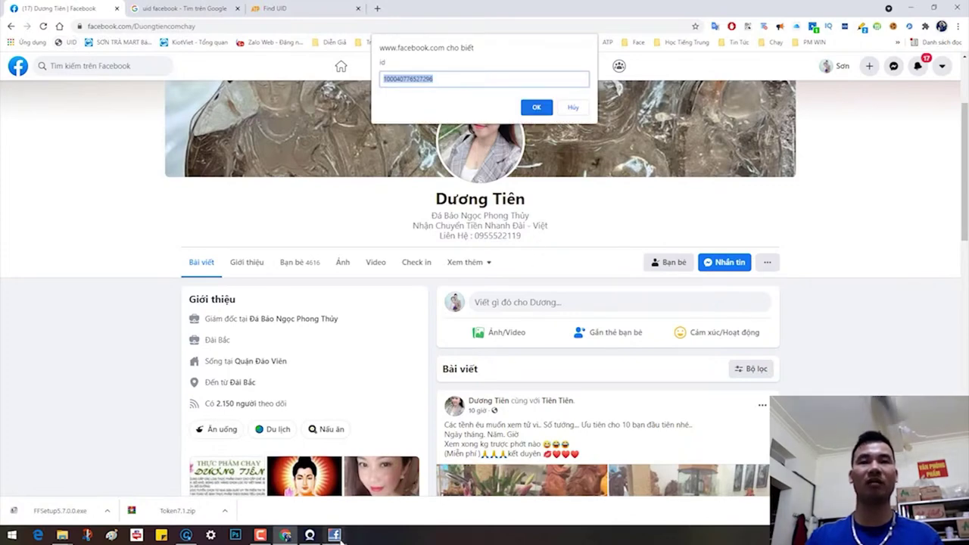
{"action": "mouse_move", "coordinate": [334, 533]}
{"action": "left_click", "coordinate": [367, 501]}
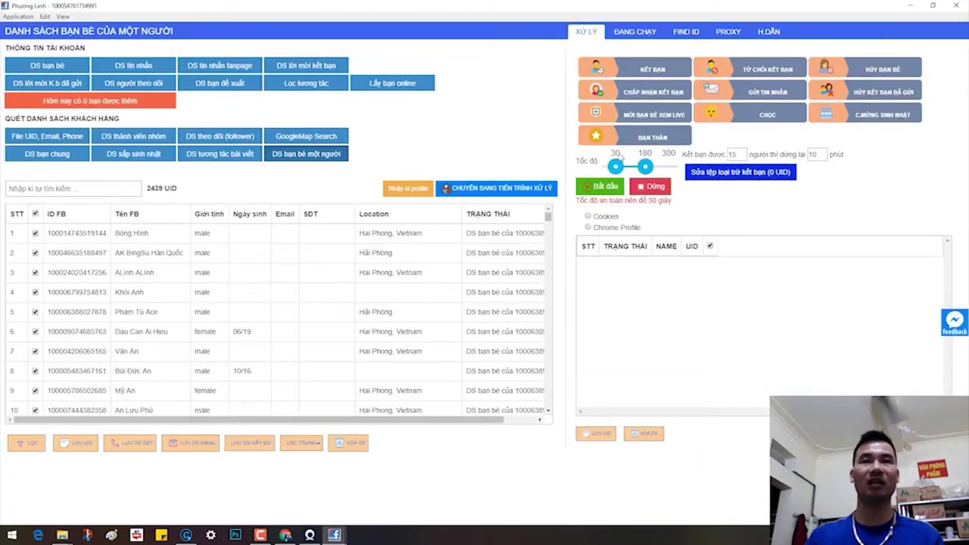
Filter the scanned friends by gender to female and nữ.
{"action": "left_click", "coordinate": [37, 445]}
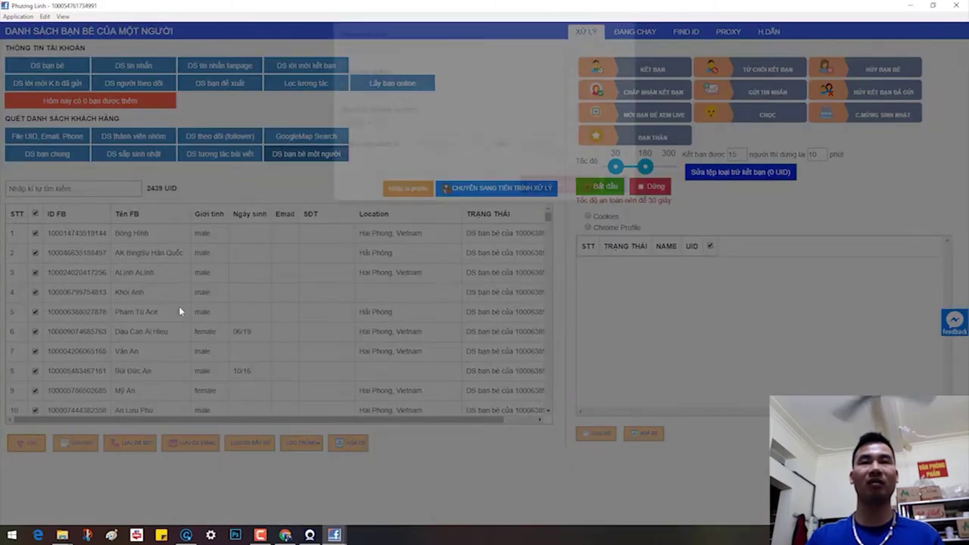
{"action": "left_click", "coordinate": [439, 95]}
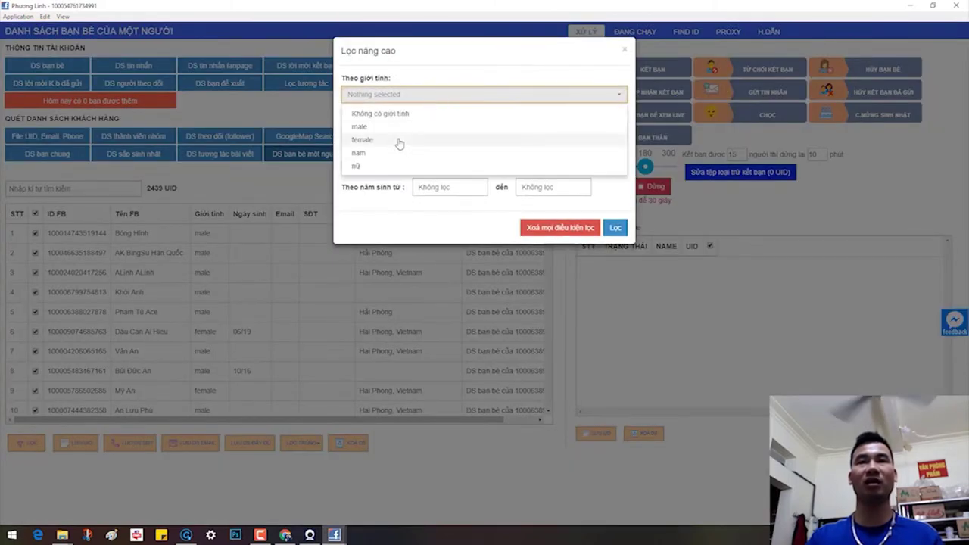
{"action": "left_click", "coordinate": [390, 141]}
{"action": "left_click", "coordinate": [377, 165]}
{"action": "left_click", "coordinate": [620, 231]}
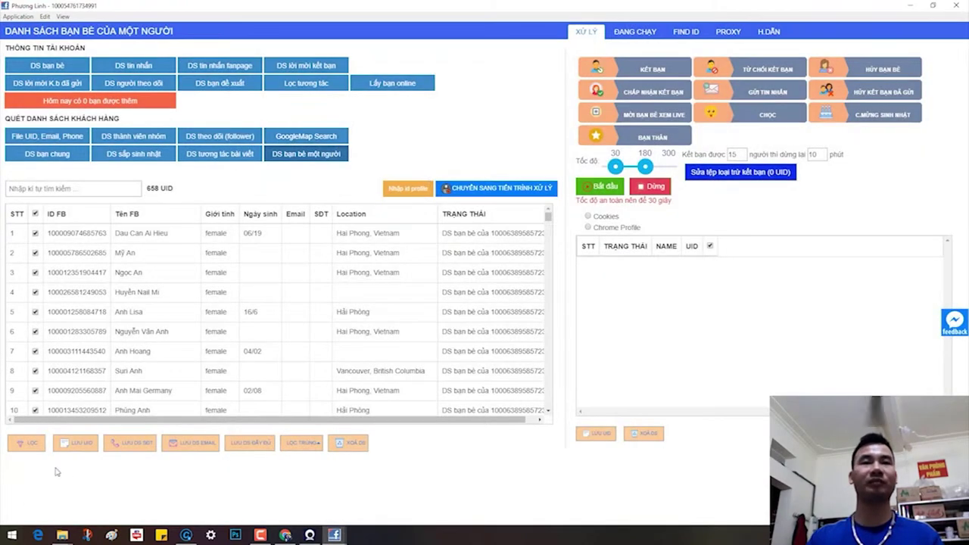
Add a location filter for Hai Phong, Vietnam and Hải Phòng.
{"action": "left_click", "coordinate": [34, 445]}
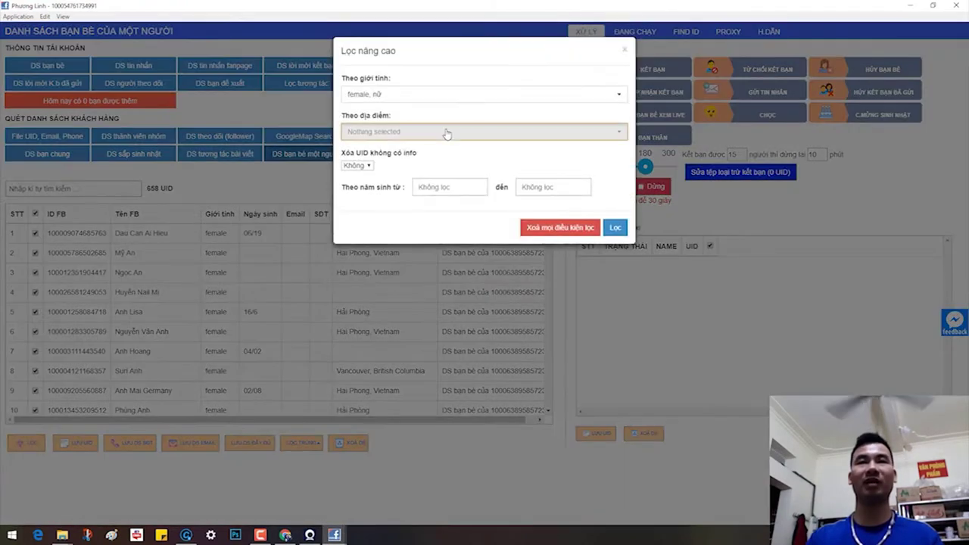
{"action": "left_click", "coordinate": [446, 132]}
{"action": "left_click", "coordinate": [407, 198]}
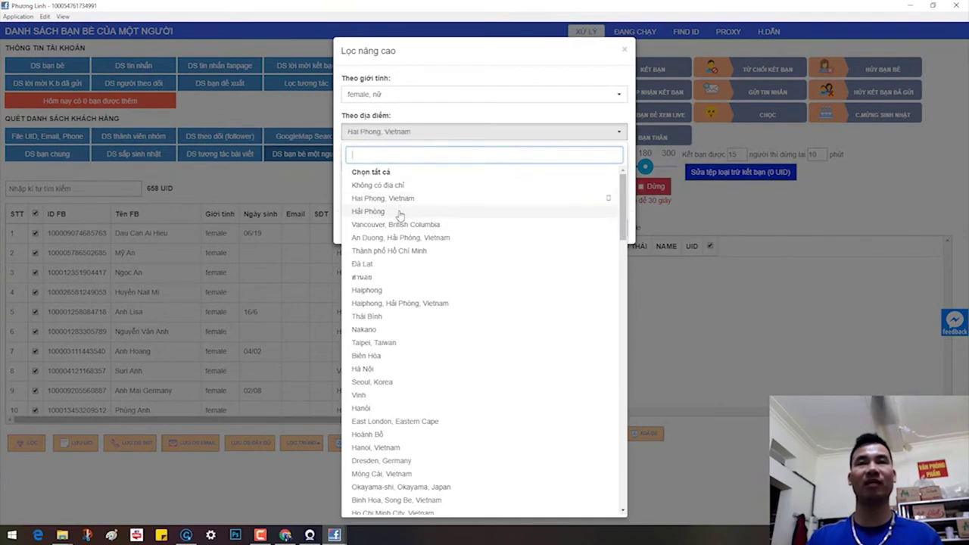
{"action": "left_click", "coordinate": [407, 212]}
{"action": "scroll", "coordinate": [454, 350], "scroll_direction": "down", "scroll_amount": 6}
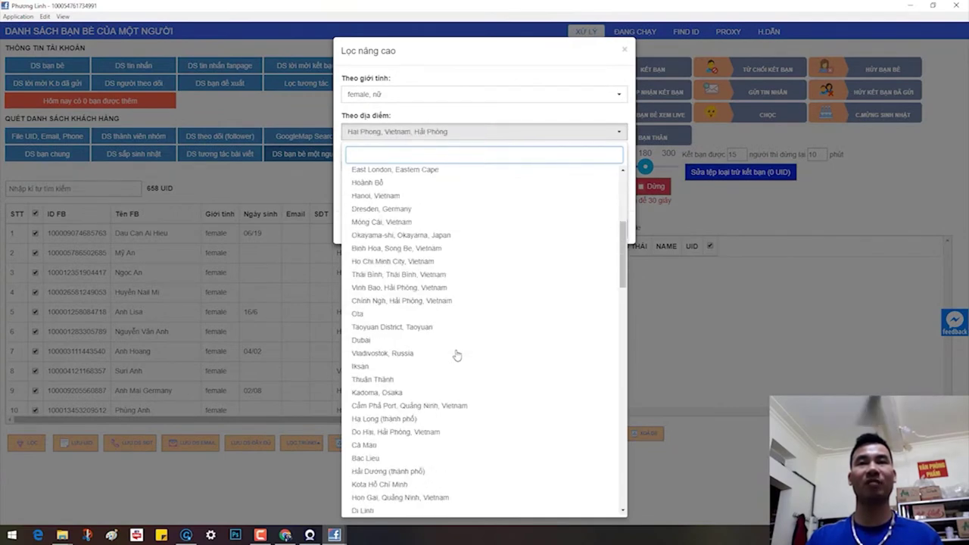
{"action": "mouse_move", "coordinate": [623, 254]}
{"action": "left_mouse_down"}
{"action": "mouse_move", "coordinate": [623, 284]}
{"action": "mouse_move", "coordinate": [623, 254]}
{"action": "left_mouse_up"}
{"action": "scroll", "coordinate": [606, 367], "scroll_direction": "down", "scroll_amount": 10}
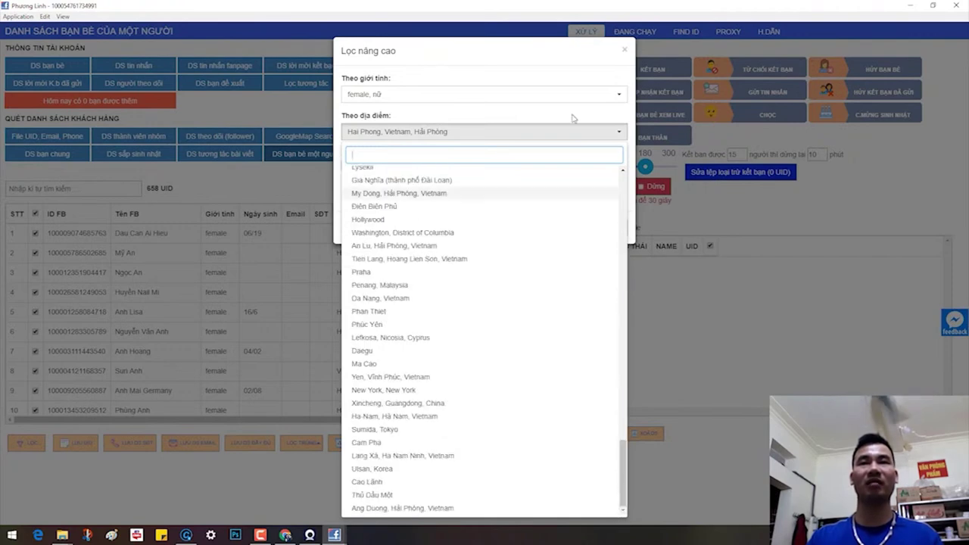
{"action": "left_click", "coordinate": [552, 250]}
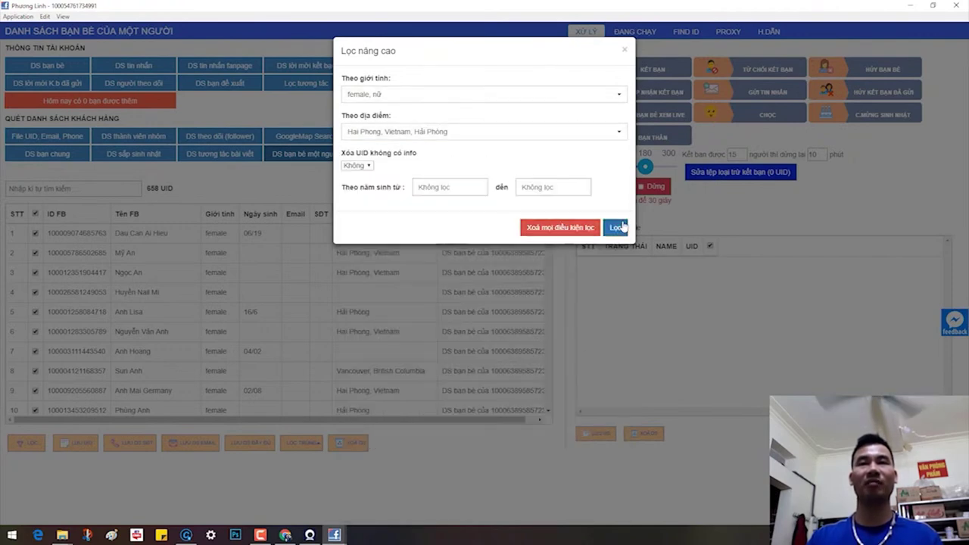
{"action": "left_click", "coordinate": [618, 227]}
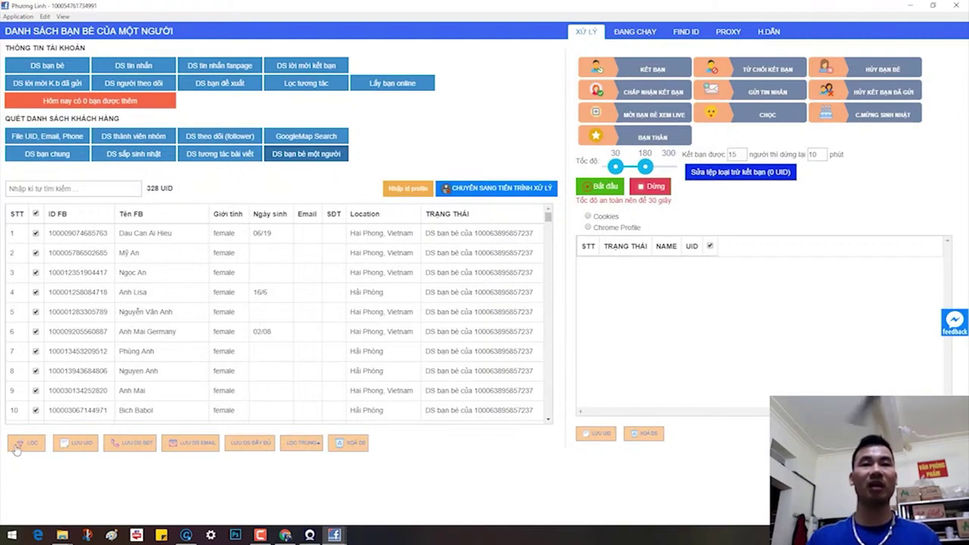
Restrict birth dates to 04/01/1986 through 04/01/2005, leaving 11 UIDs.
{"action": "left_click", "coordinate": [17, 446]}
{"action": "left_click", "coordinate": [450, 186]}
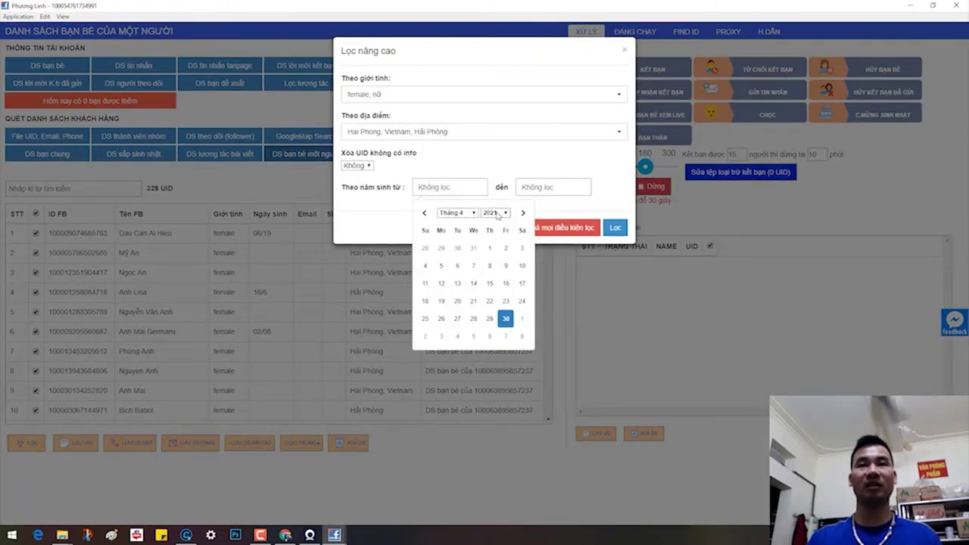
{"action": "left_click", "coordinate": [493, 212]}
{"action": "left_click_drag", "start_coordinate": [510, 352], "coordinate": [508, 323]}
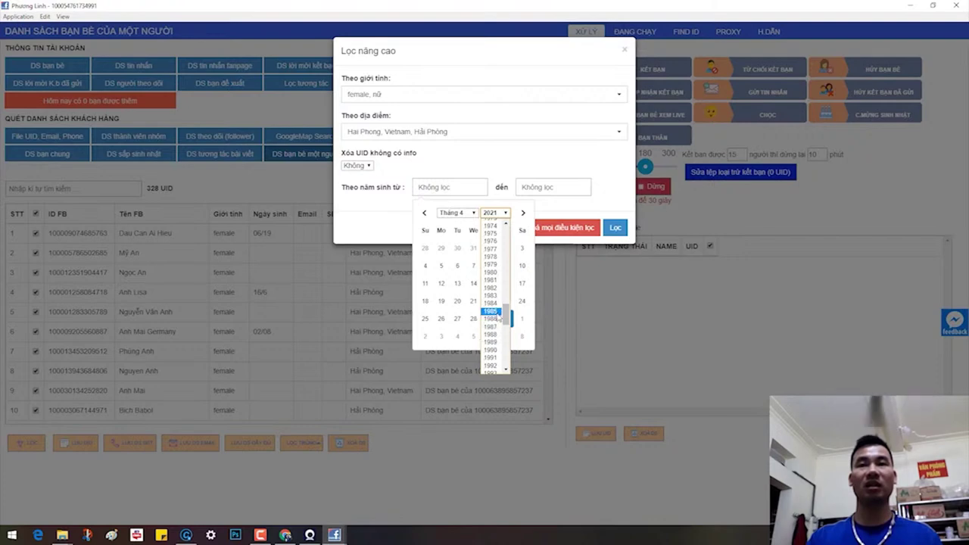
{"action": "left_click", "coordinate": [496, 319]}
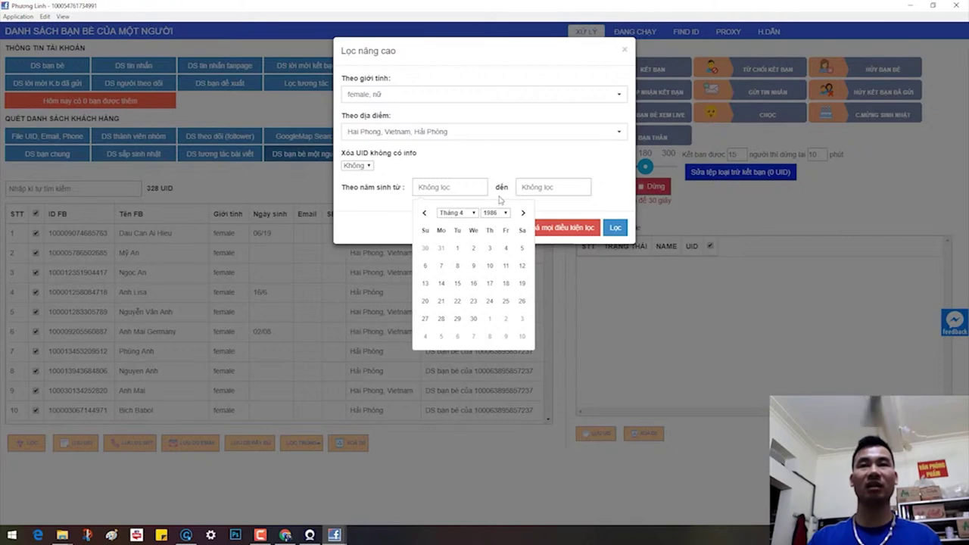
{"action": "left_click", "coordinate": [457, 248]}
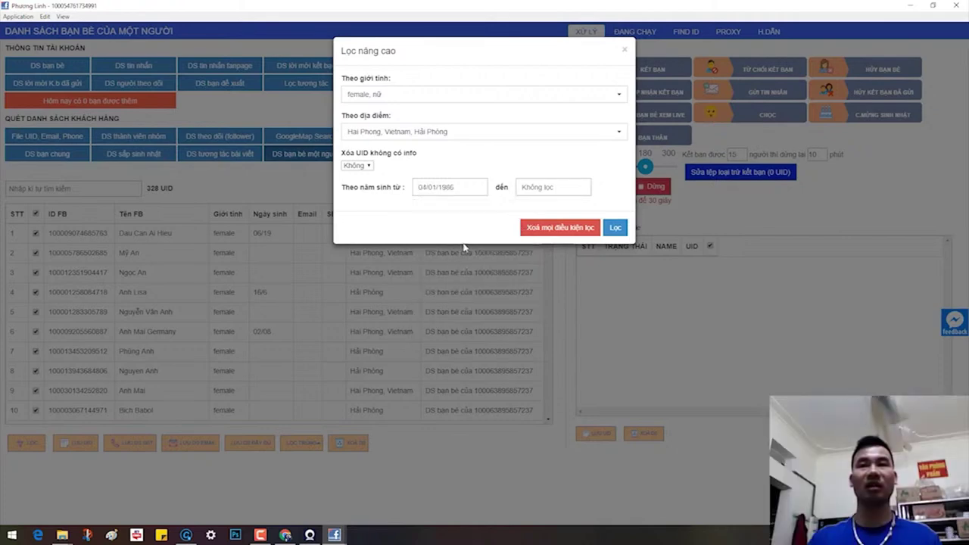
{"action": "left_click", "coordinate": [522, 187]}
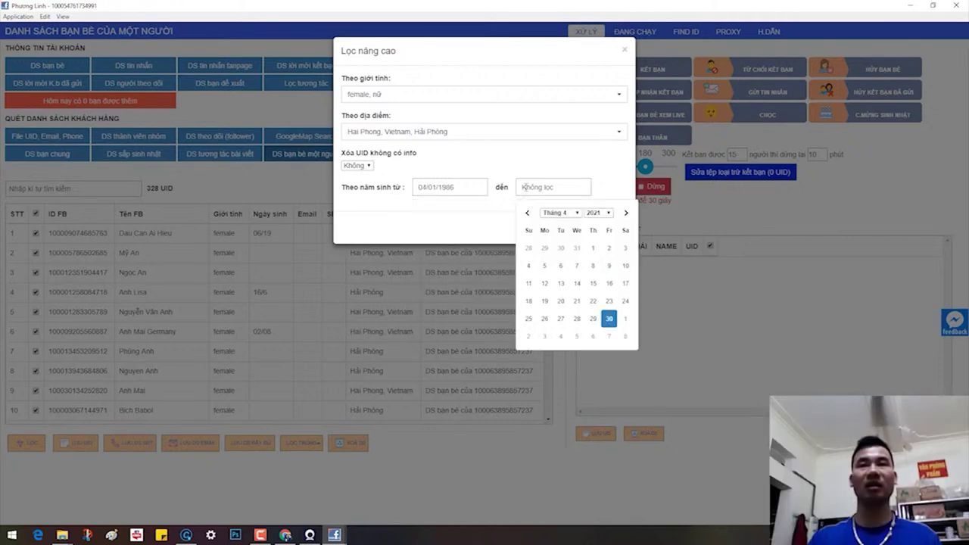
{"action": "left_click", "coordinate": [598, 212]}
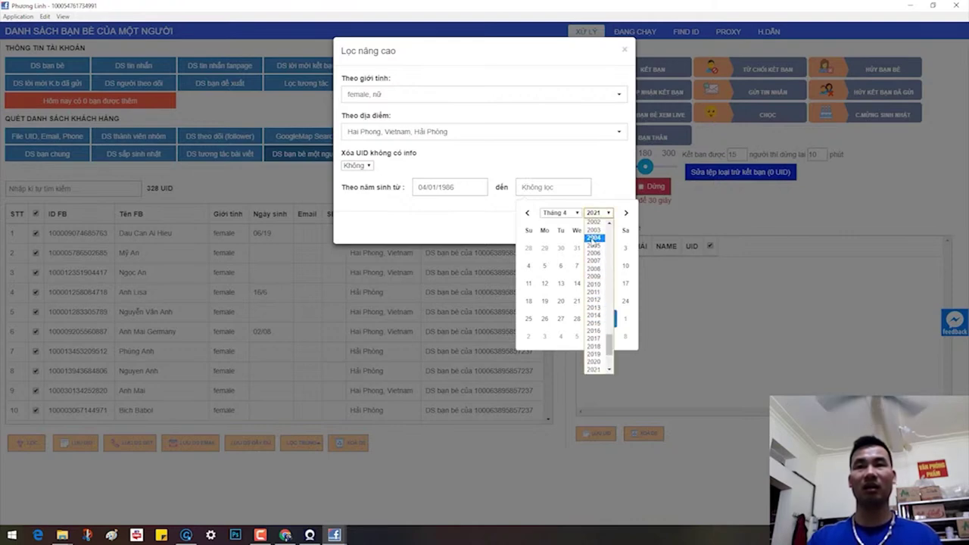
{"action": "left_click", "coordinate": [595, 248]}
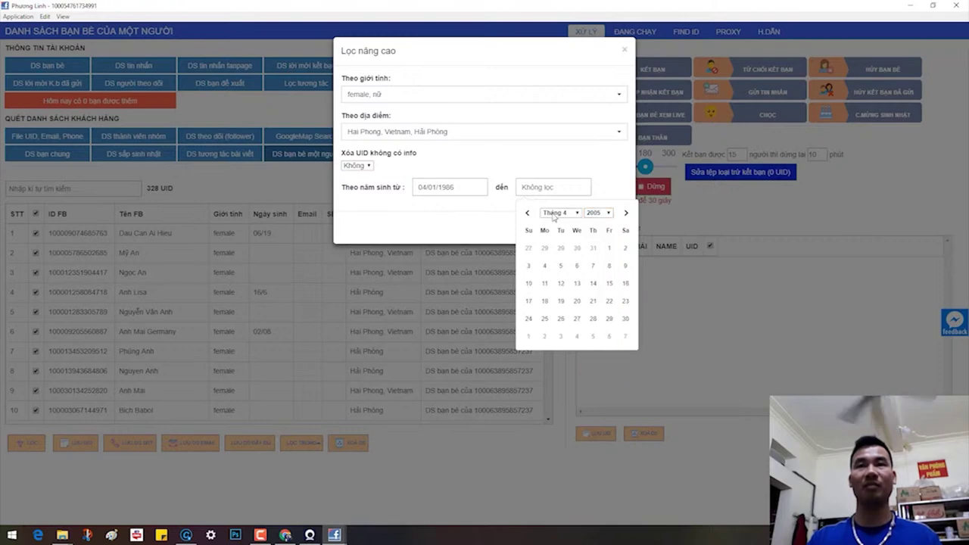
{"action": "left_click", "coordinate": [624, 250]}
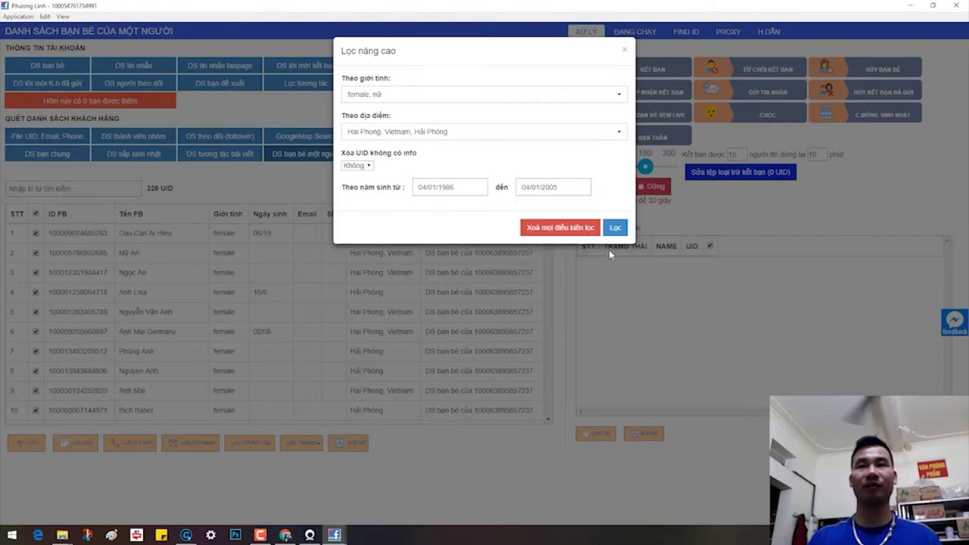
{"action": "left_click", "coordinate": [624, 229]}
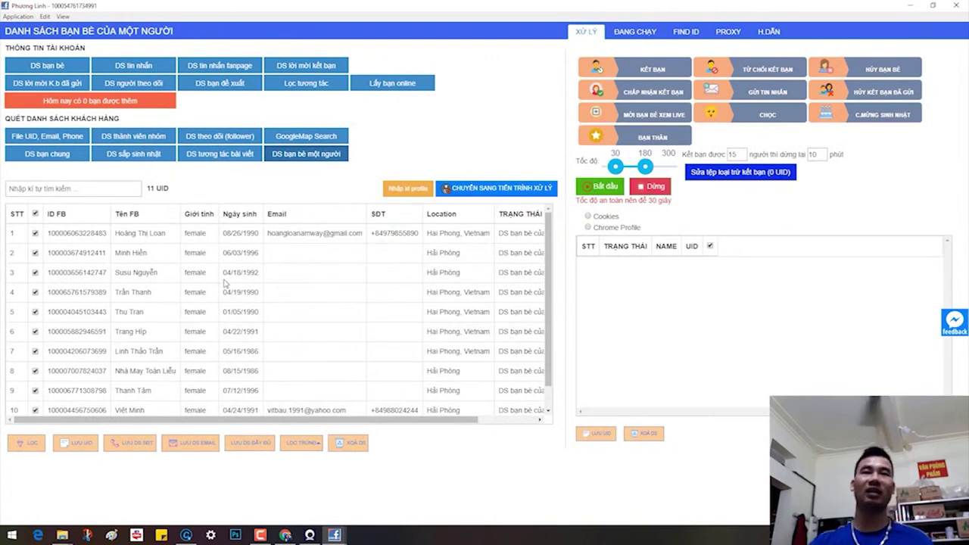
Send the 11 filtered UIDs to Kết bạn and start sending friend requests.
{"action": "scroll", "coordinate": [378, 270], "scroll_direction": "down", "scroll_amount": 1}
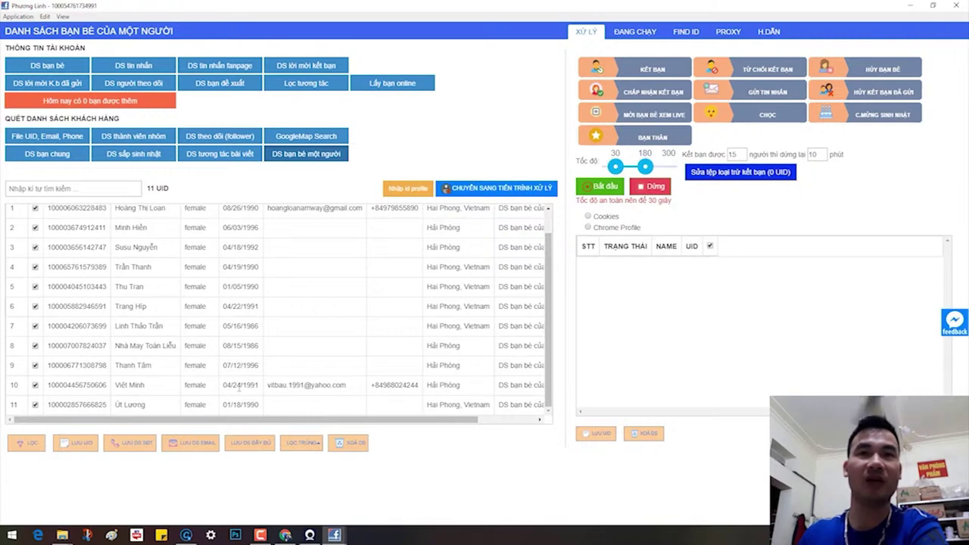
{"action": "scroll", "coordinate": [239, 285], "scroll_direction": "up", "scroll_amount": 1}
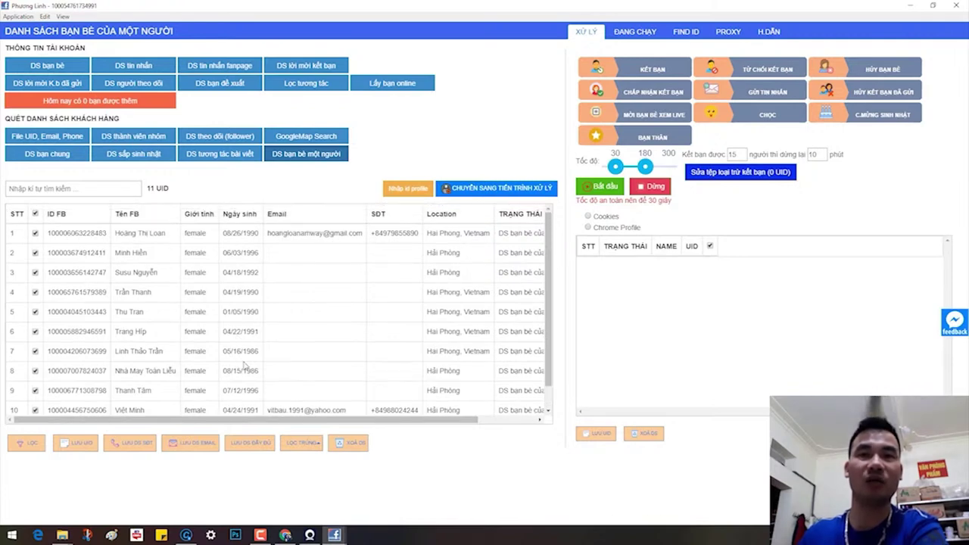
{"action": "left_click", "coordinate": [499, 189]}
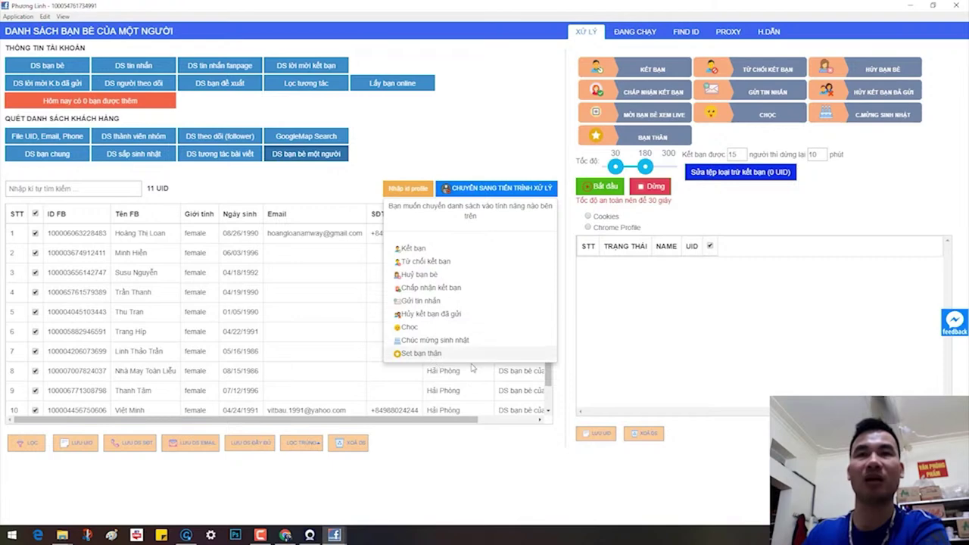
{"action": "left_click", "coordinate": [413, 248]}
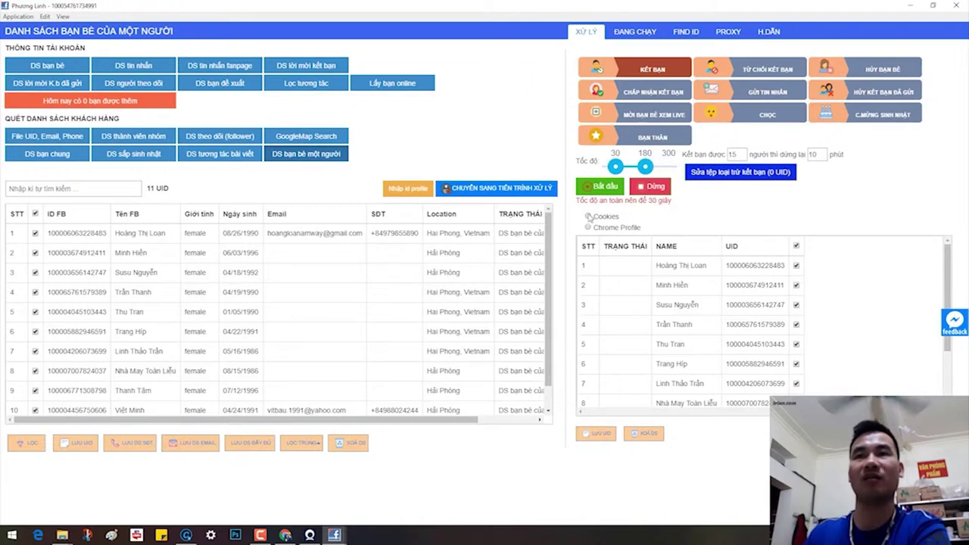
{"action": "left_click", "coordinate": [616, 188]}
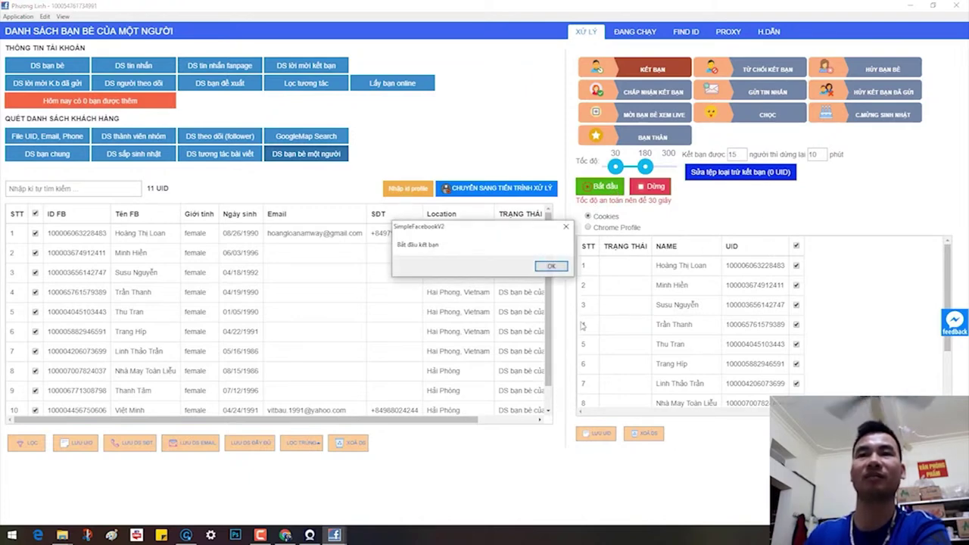
{"action": "left_click", "coordinate": [552, 267]}
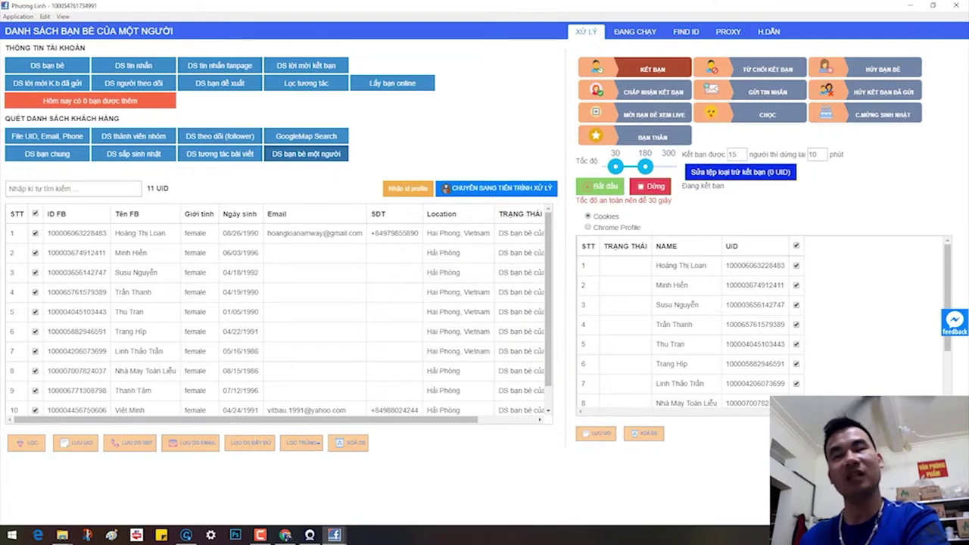
{"action": "mouse_move", "coordinate": [323, 536]}
{"action": "mouse_move", "coordinate": [283, 536]}
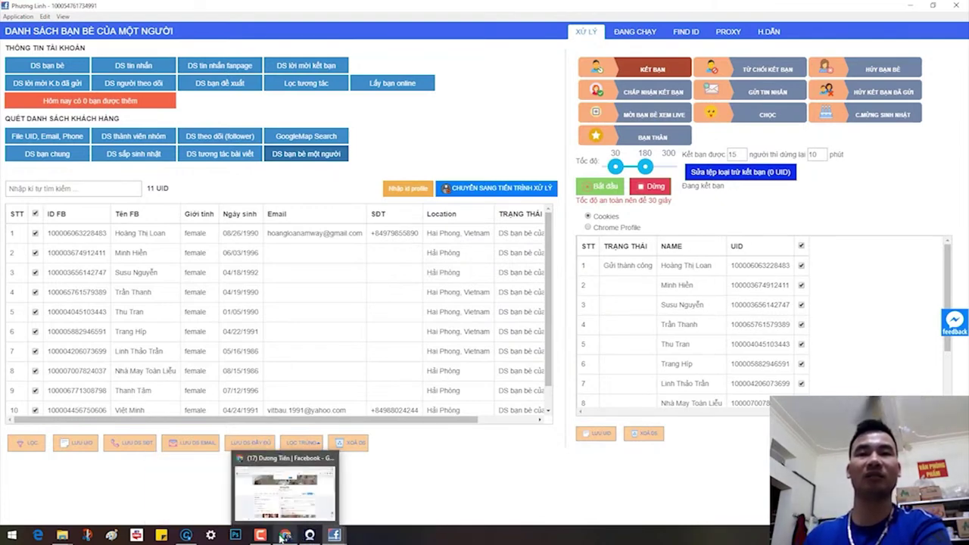
Cancel the id prompt on the Facebook profile and reload the page in Chrome.
{"action": "left_click", "coordinate": [284, 536]}
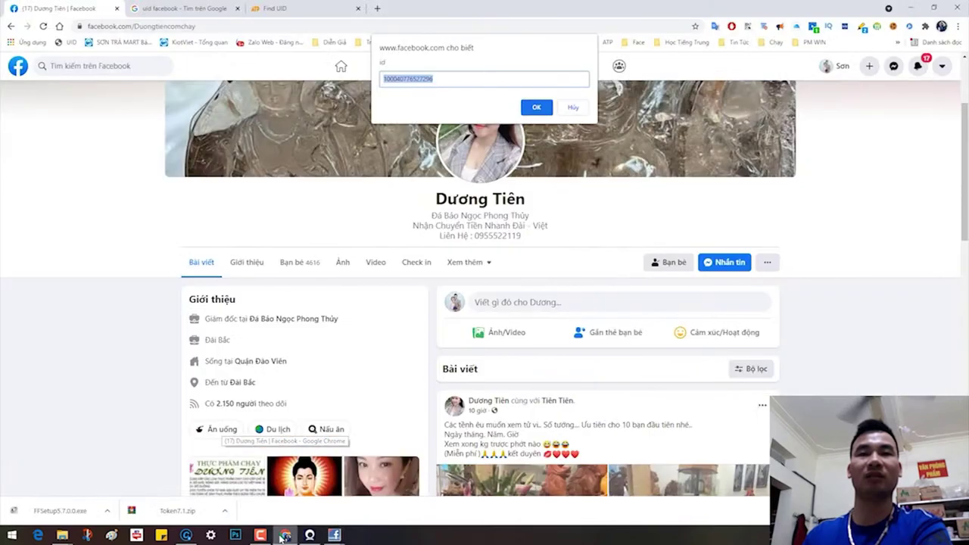
{"action": "left_click", "coordinate": [570, 107]}
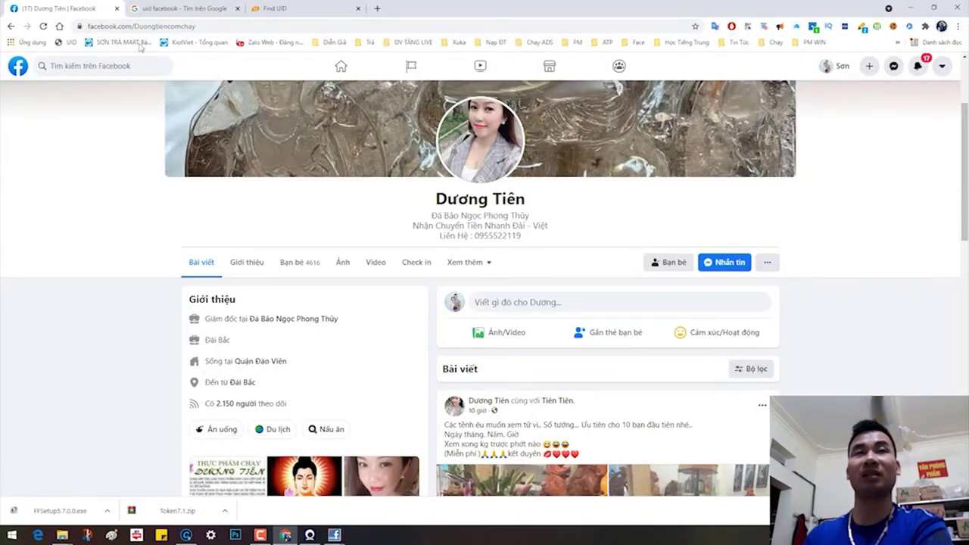
{"action": "left_click", "coordinate": [43, 26]}
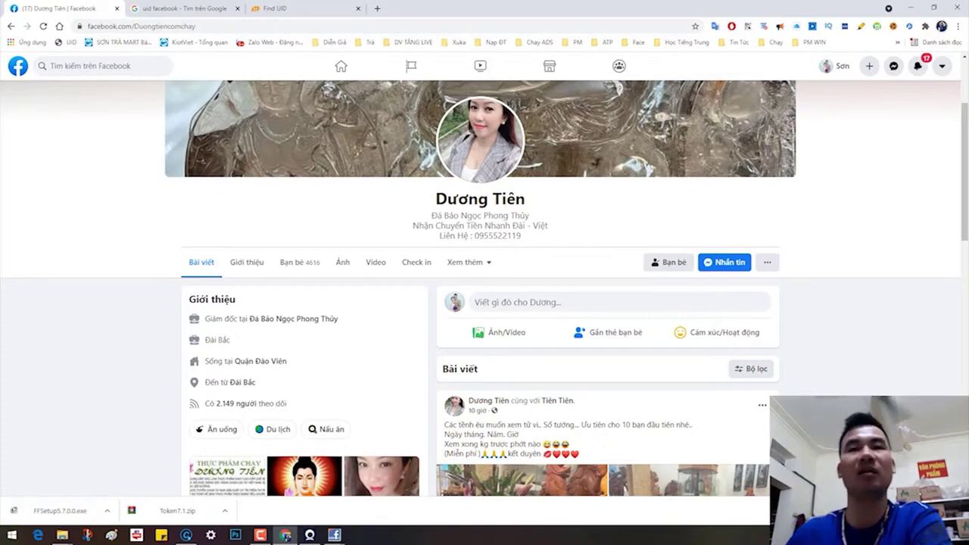
{"action": "mouse_move", "coordinate": [339, 536]}
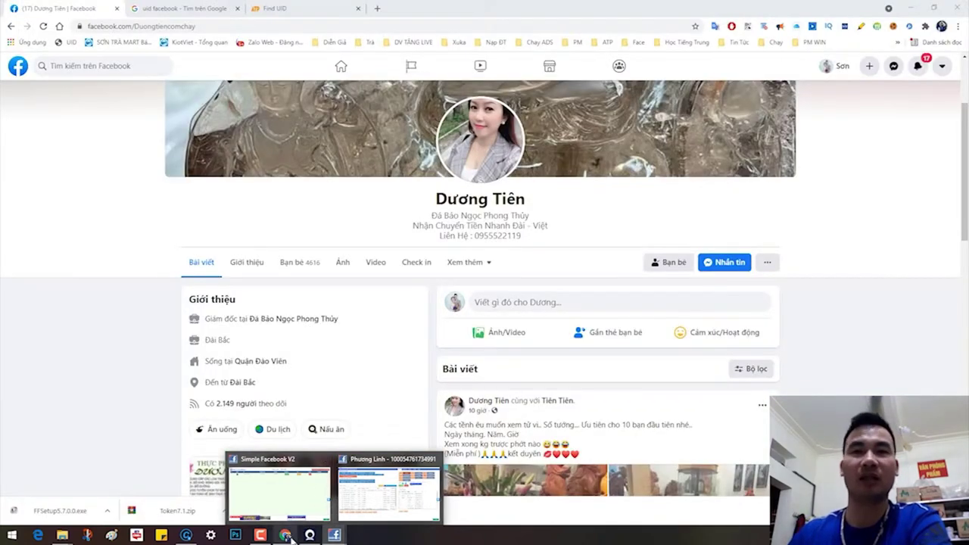
{"action": "left_click", "coordinate": [288, 507]}
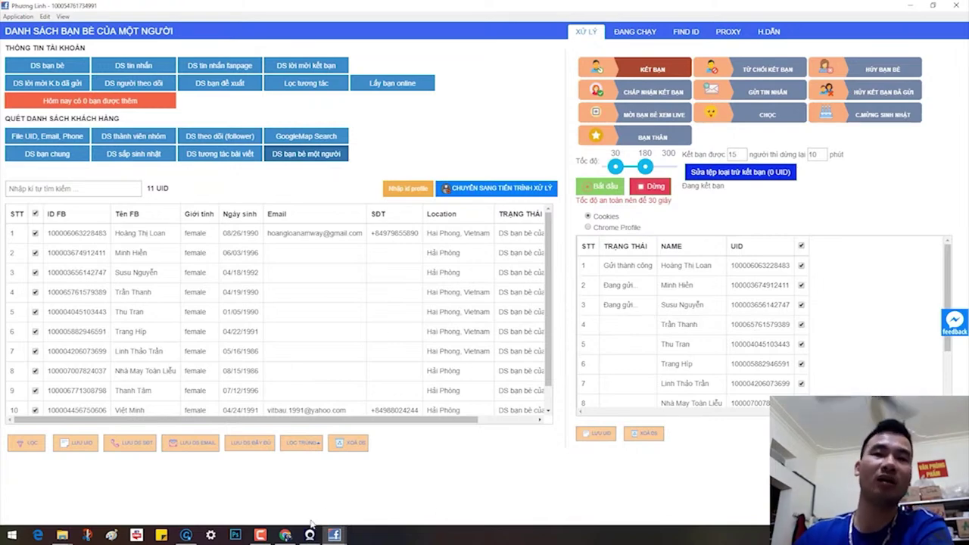
{"action": "left_click", "coordinate": [286, 535]}
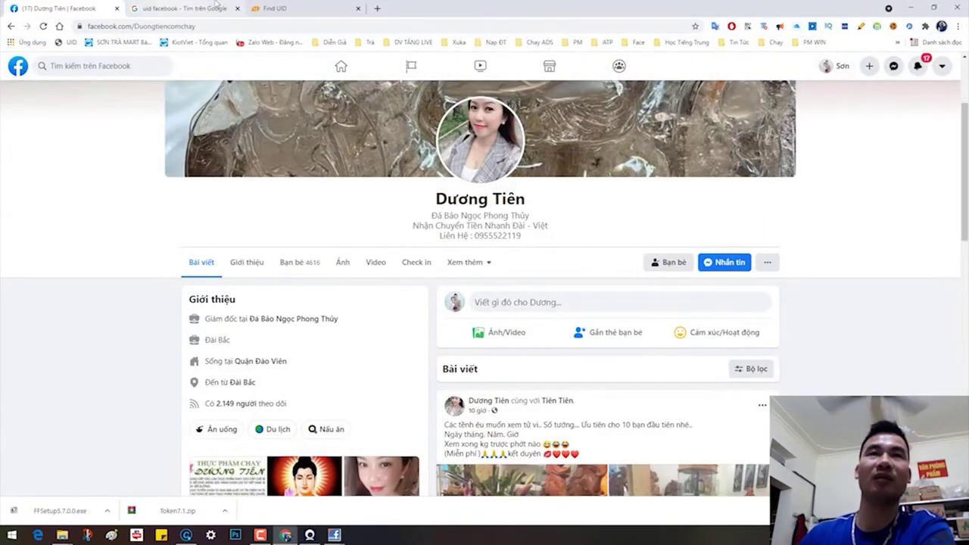
{"action": "left_click", "coordinate": [216, 7]}
Return to the id.atpsoftware.vn Find UID tab showing the profile's numeric UID.
{"action": "left_click", "coordinate": [309, 7]}
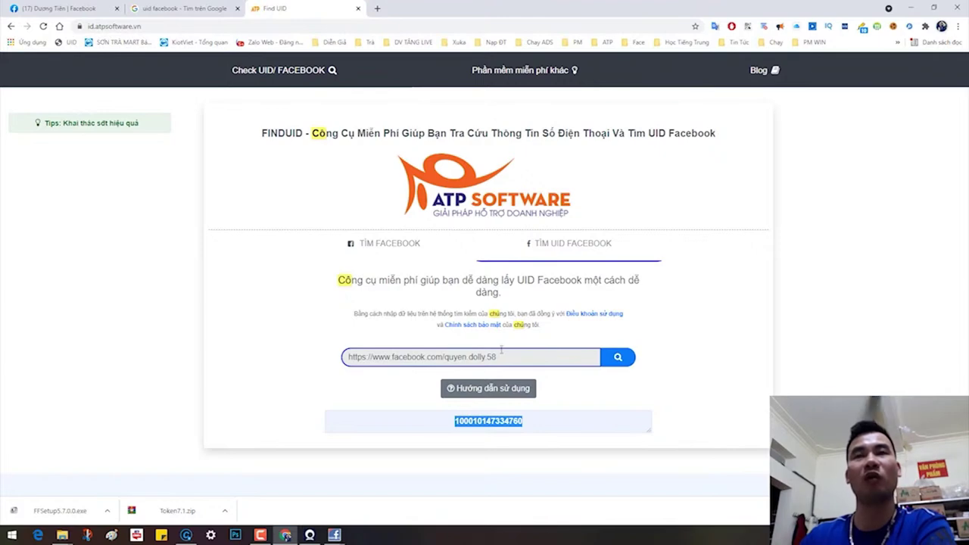
{"action": "left_click", "coordinate": [182, 8]}
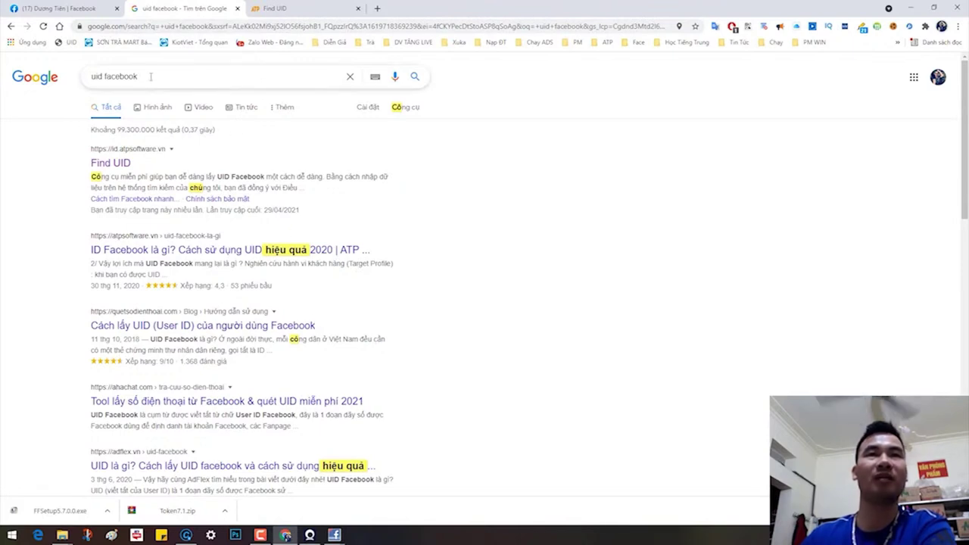
{"action": "scroll", "coordinate": [289, 60], "scroll_direction": "down", "scroll_amount": 2}
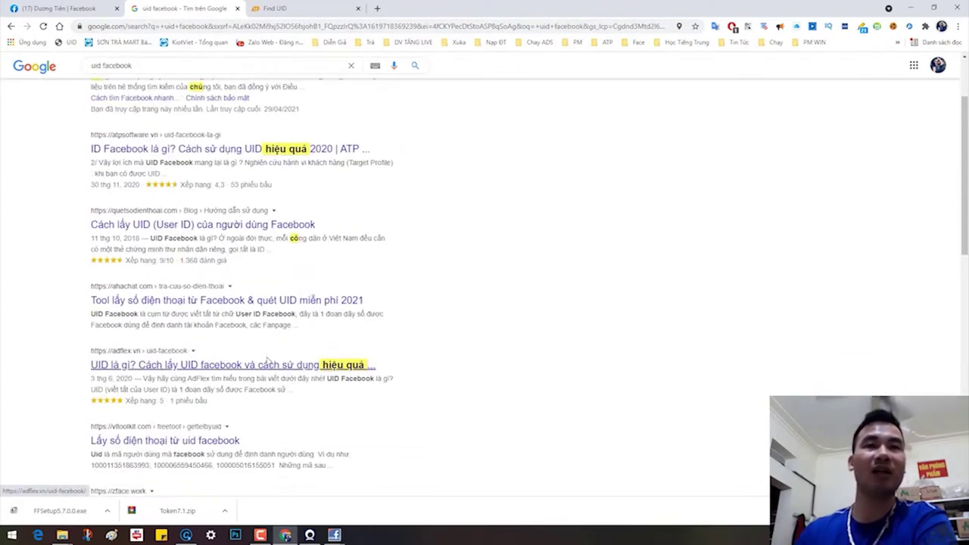
{"action": "left_click", "coordinate": [299, 9]}
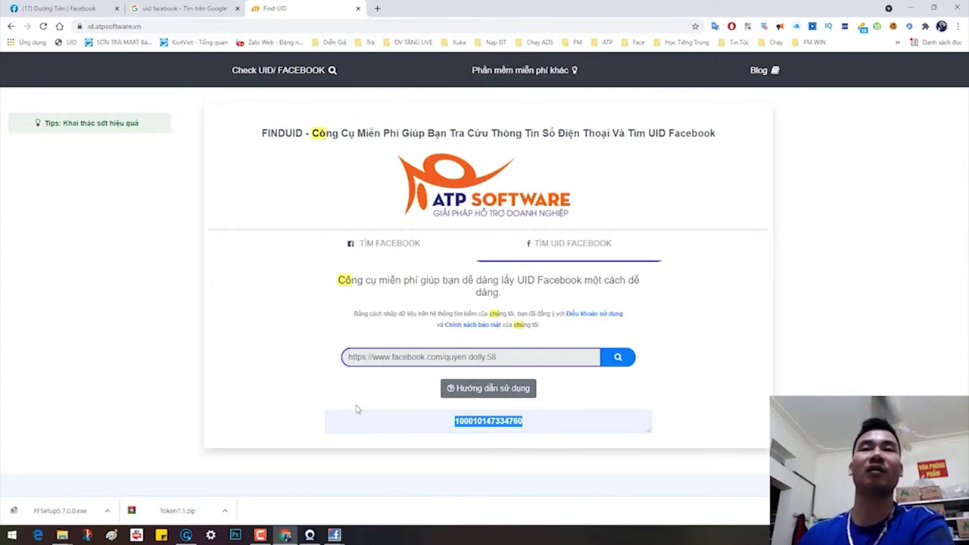
{"action": "left_click", "coordinate": [259, 535]}
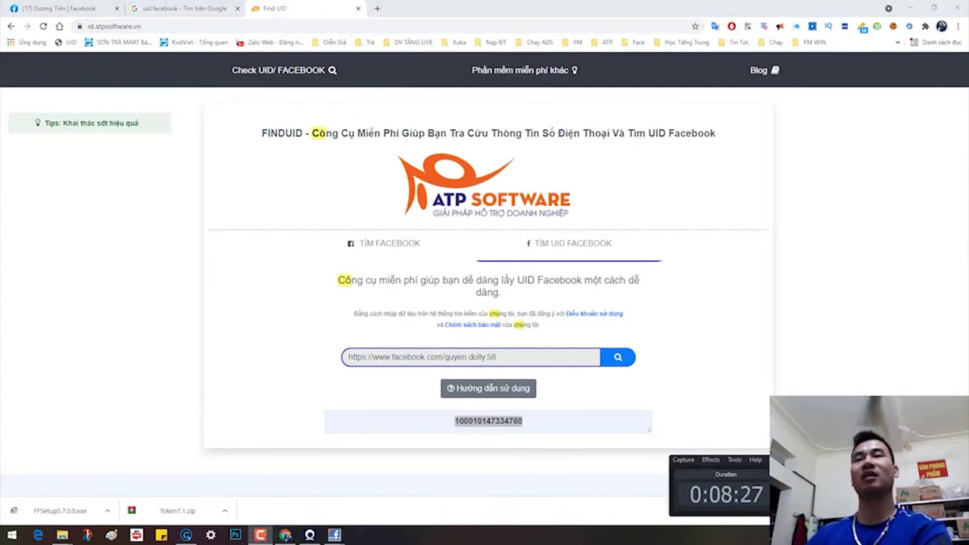
{"action": "key", "text": "alt+Tab"}
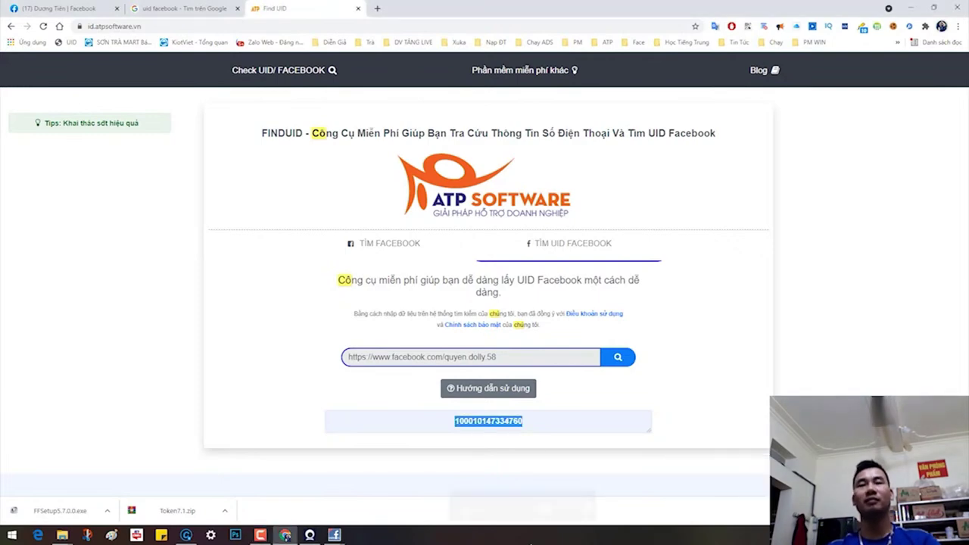
{"action": "left_click", "coordinate": [335, 536]}
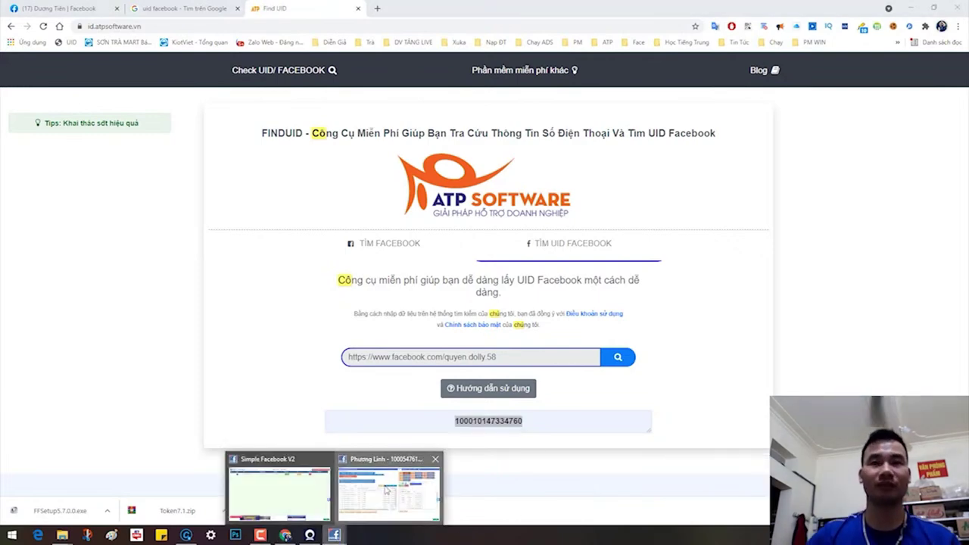
Minimise the friend-list tool window, Chrome, and the Simple Facebook V2 window.
{"action": "left_click", "coordinate": [389, 488]}
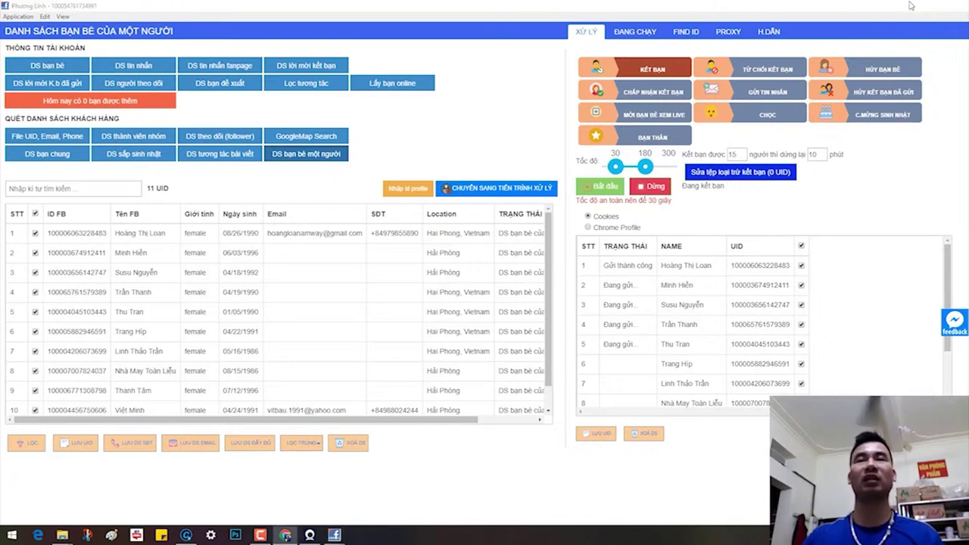
{"action": "left_click", "coordinate": [912, 5]}
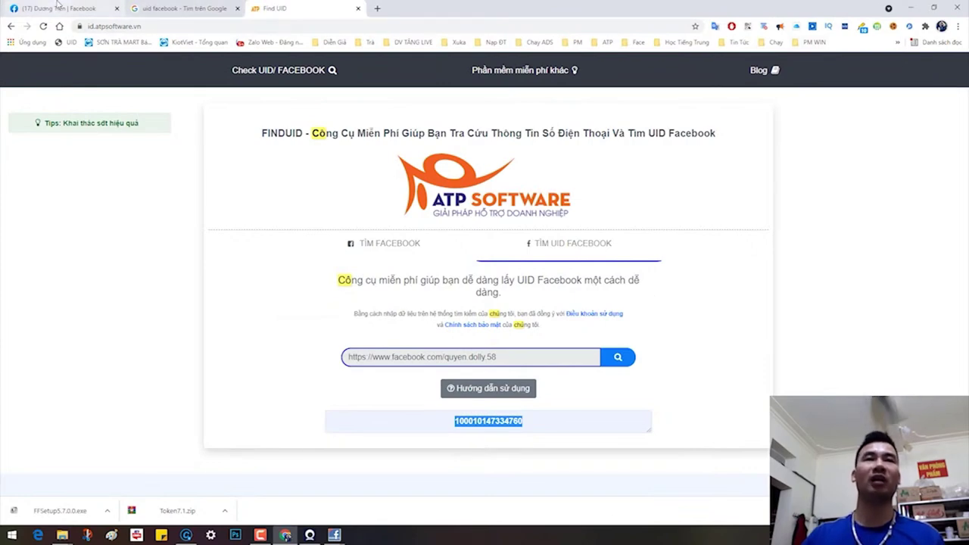
{"action": "left_click", "coordinate": [910, 7]}
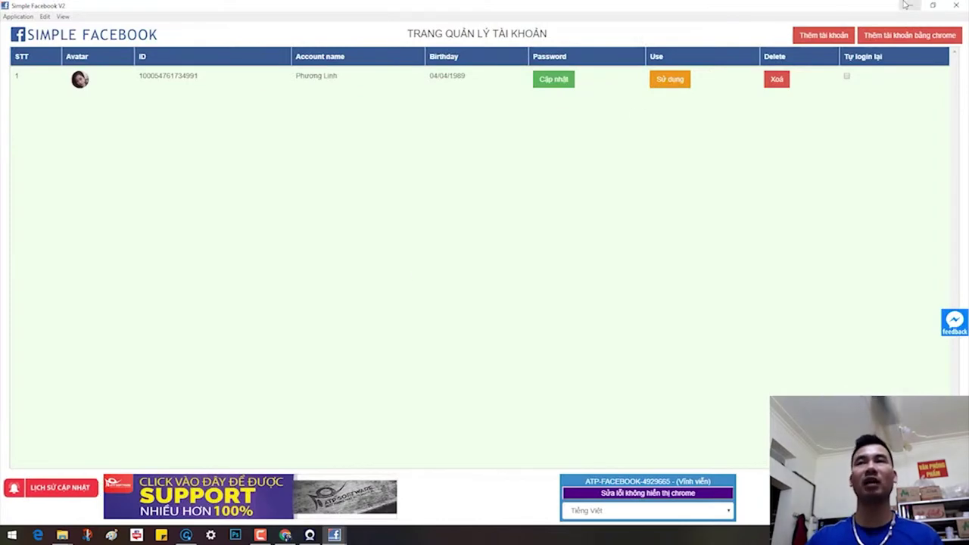
{"action": "left_click", "coordinate": [910, 6]}
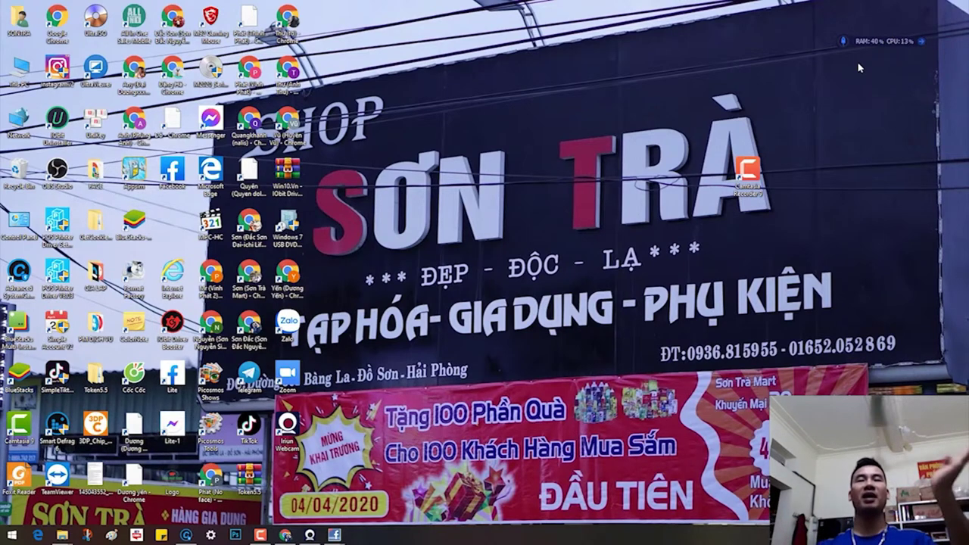
Stop the screen recording and choose to produce it as a local file in Camtasia.
{"action": "left_click", "coordinate": [260, 534]}
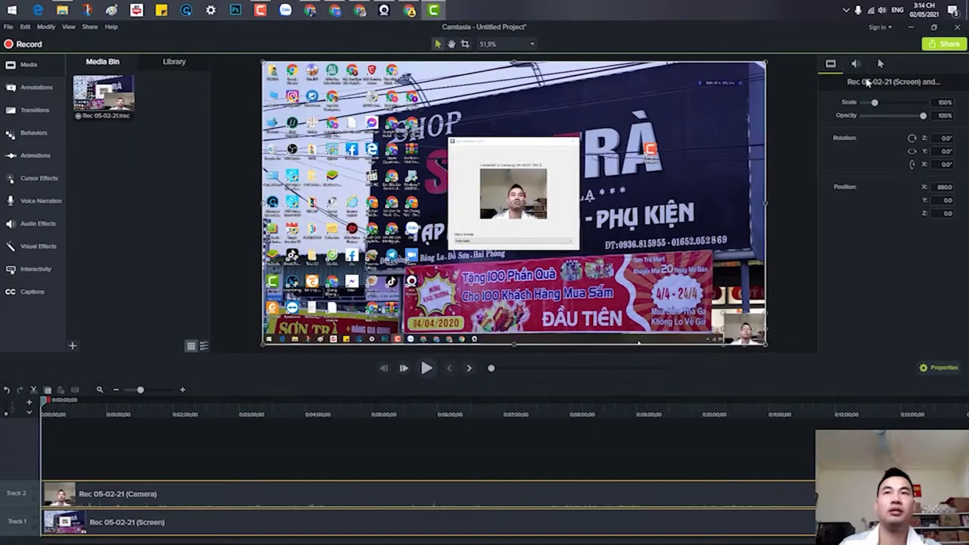
{"action": "left_click", "coordinate": [946, 44]}
{"action": "left_click", "coordinate": [897, 65]}
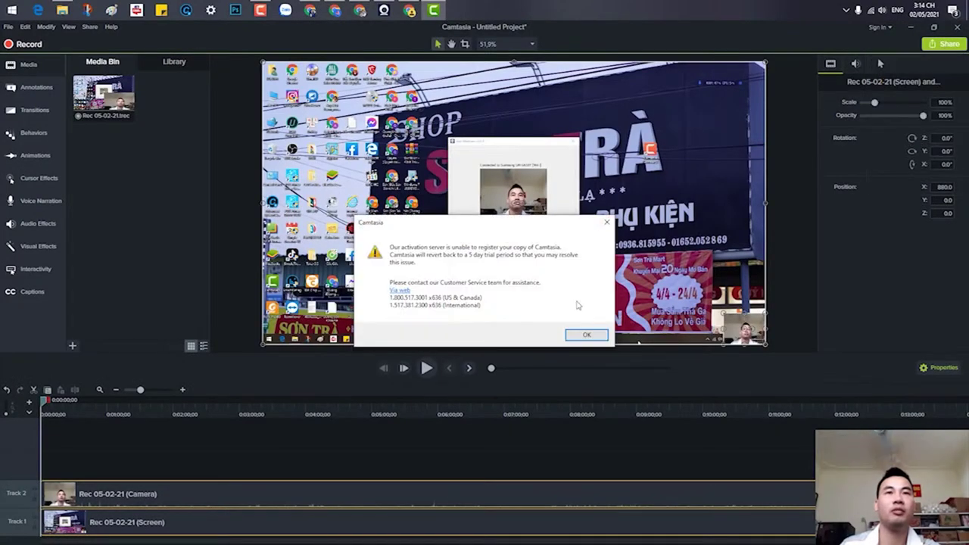
{"action": "left_click", "coordinate": [581, 333]}
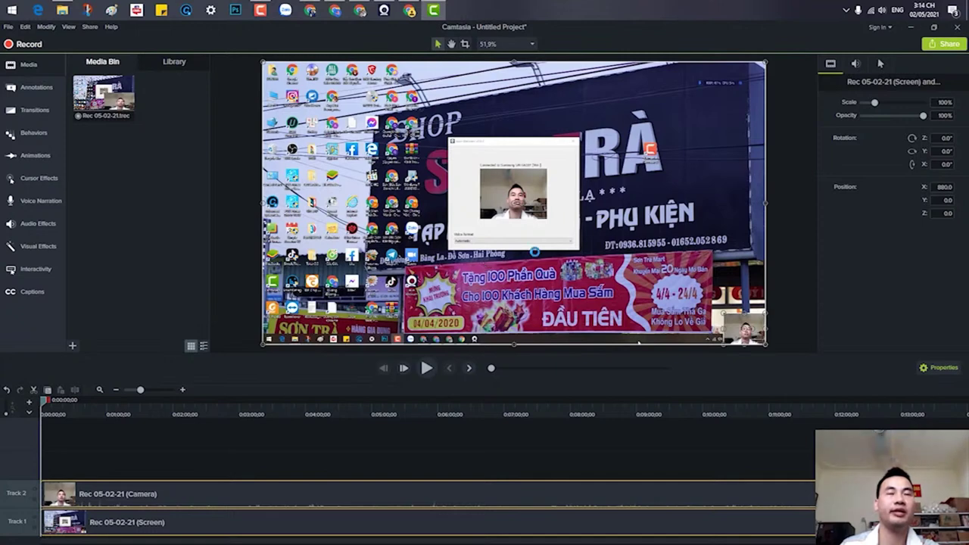
Render an MP4 - Smart Player production named 'lấy face' to D:\VIDEO DUY.
{"action": "left_click", "coordinate": [558, 424]}
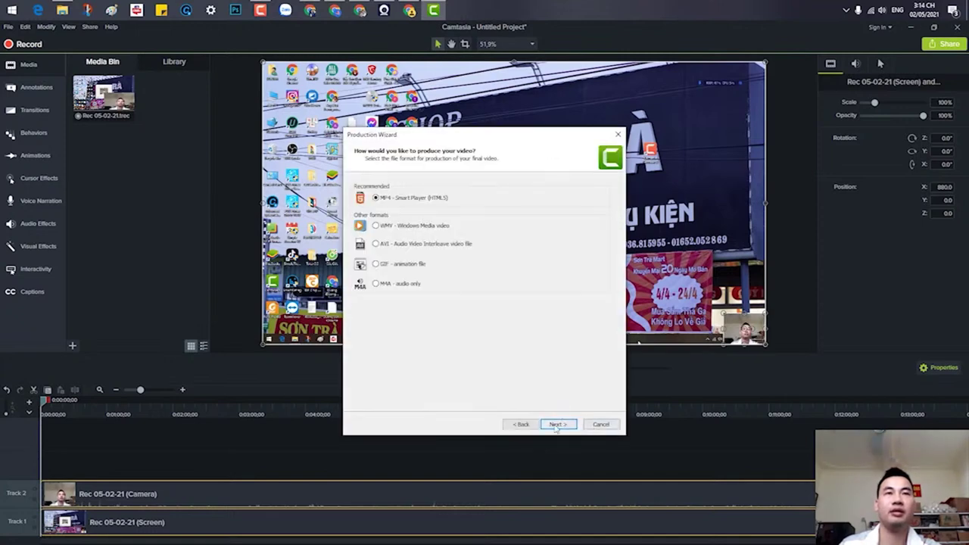
{"action": "left_click", "coordinate": [557, 424]}
{"action": "left_click", "coordinate": [564, 424]}
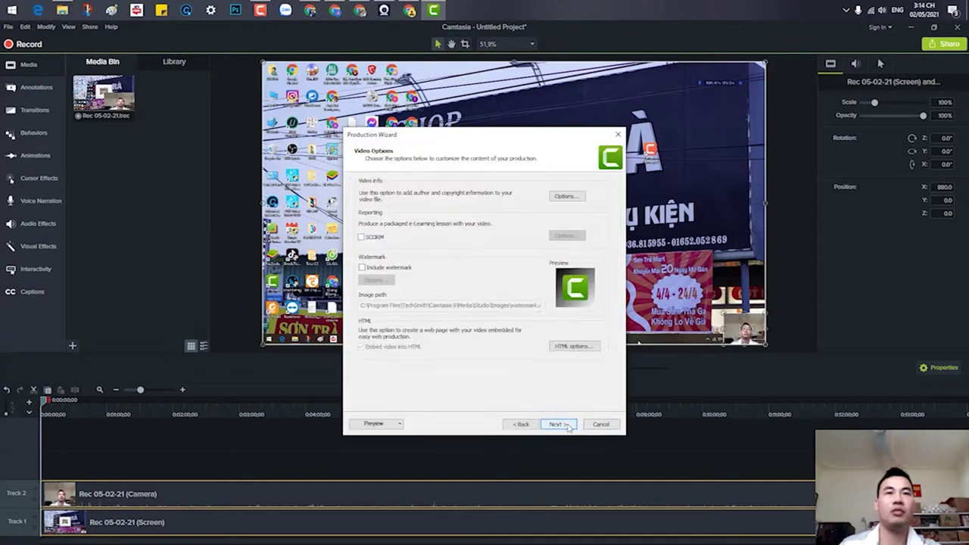
{"action": "left_click", "coordinate": [564, 424]}
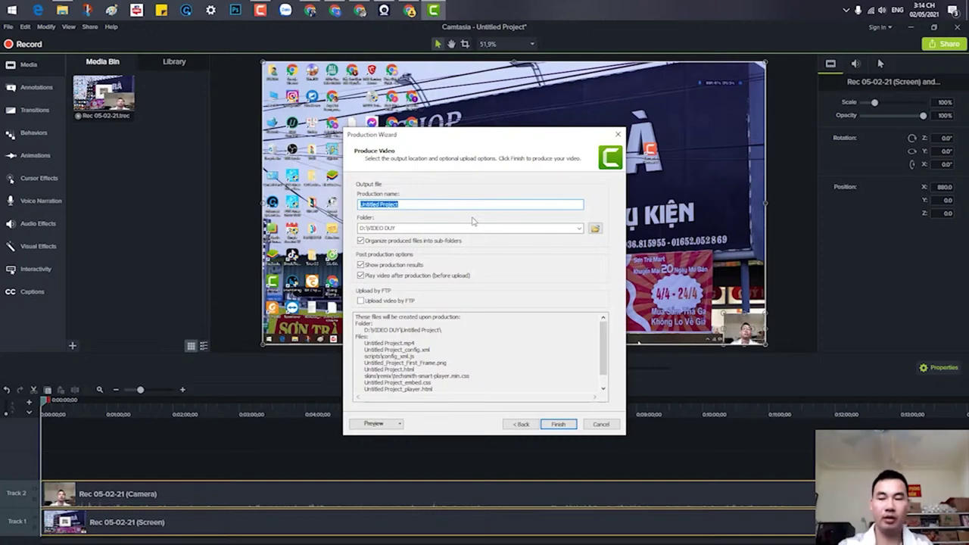
{"action": "type", "text": "lấy face"}
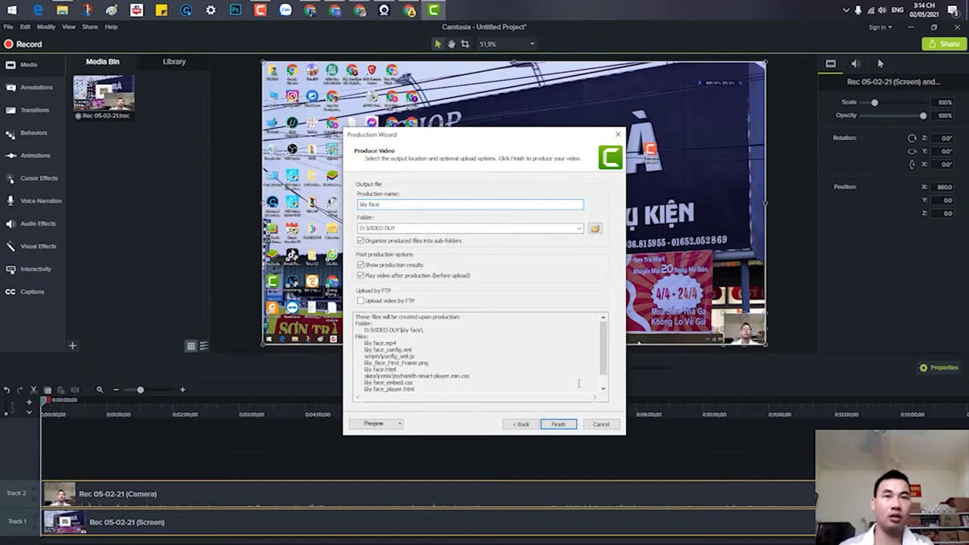
{"action": "left_click", "coordinate": [559, 424]}
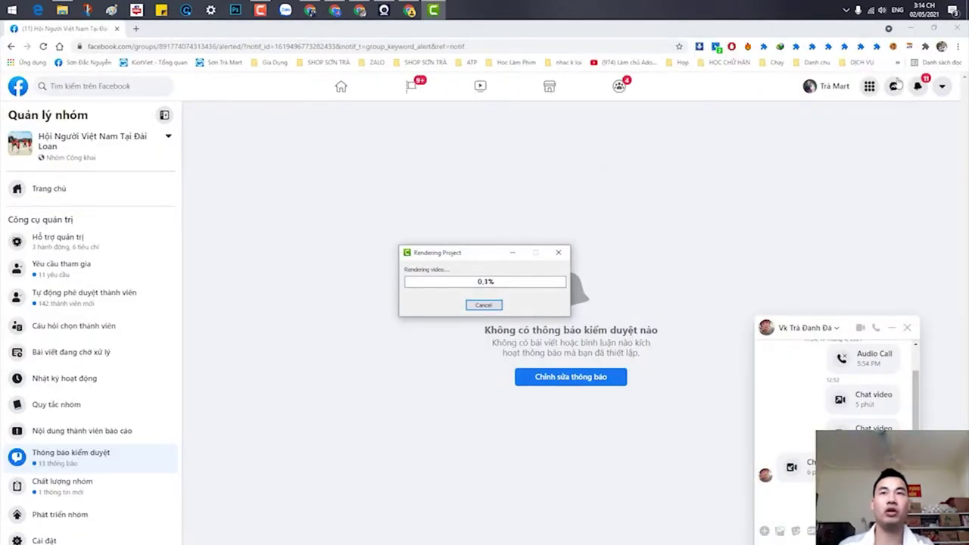
Minimize the Facebook and Web Store windows, then bring the Chrome Web Store window back.
{"action": "left_click", "coordinate": [941, 46]}
{"action": "scroll", "coordinate": [834, 159], "scroll_direction": "down", "scroll_amount": 5}
{"action": "scroll", "coordinate": [832, 155], "scroll_direction": "up", "scroll_amount": 5}
{"action": "left_click", "coordinate": [910, 28]}
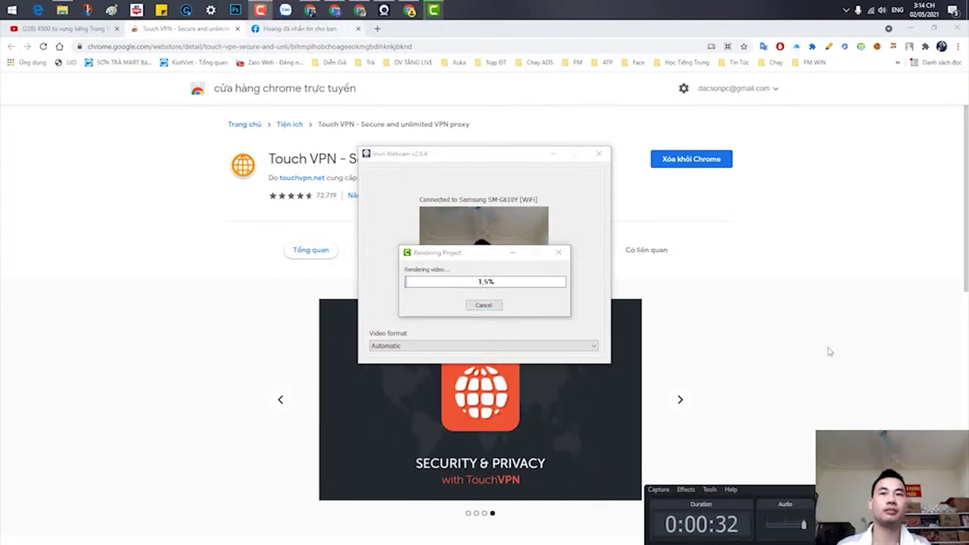
{"action": "left_click", "coordinate": [910, 28]}
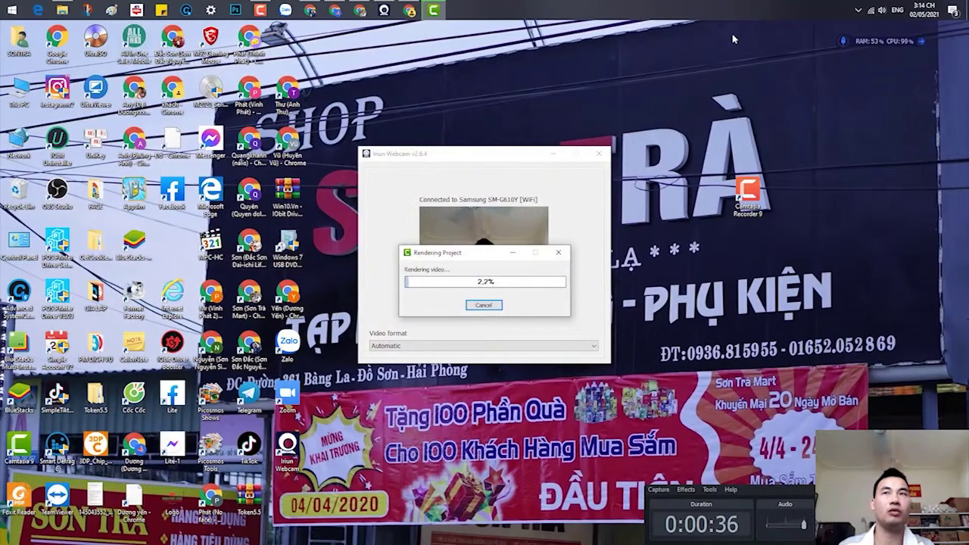
{"action": "left_click", "coordinate": [312, 15]}
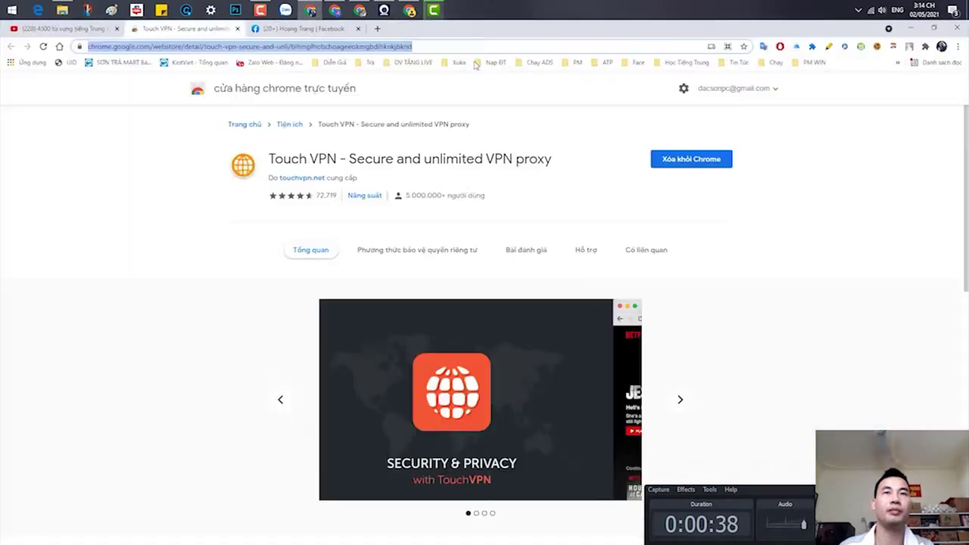
Scroll the Chrome profile list and choose Add to create a new profile.
{"action": "left_click", "coordinate": [941, 46]}
{"action": "scroll", "coordinate": [909, 394], "scroll_direction": "down", "scroll_amount": 5}
{"action": "scroll", "coordinate": [908, 393], "scroll_direction": "down", "scroll_amount": 5}
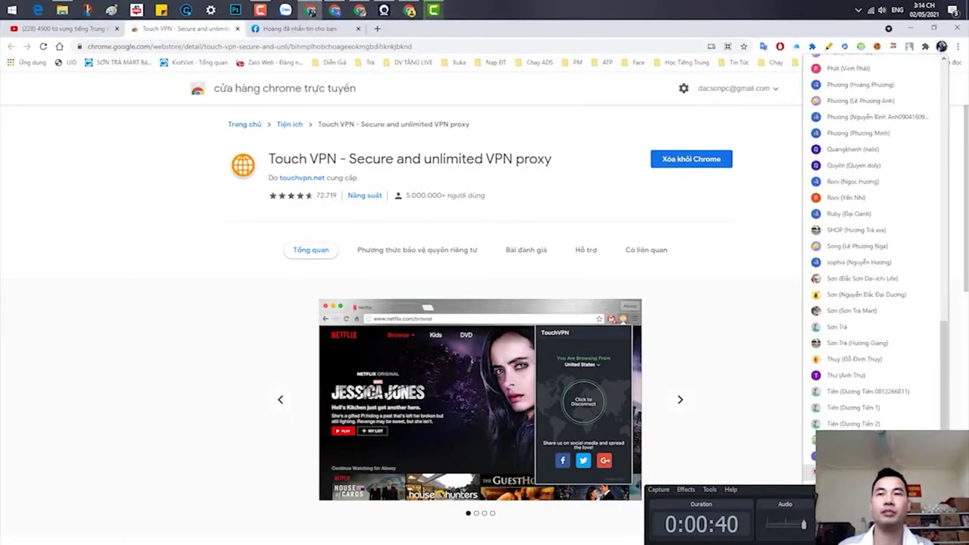
{"action": "key", "text": "Escape"}
{"action": "key", "text": "ctrl+l"}
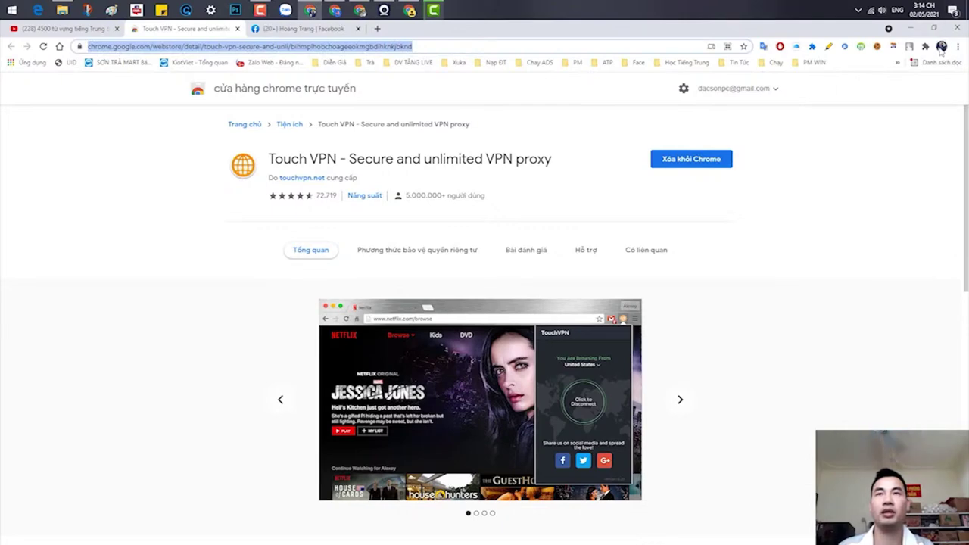
{"action": "left_click", "coordinate": [942, 46]}
{"action": "scroll", "coordinate": [919, 411], "scroll_direction": "down", "scroll_amount": 5}
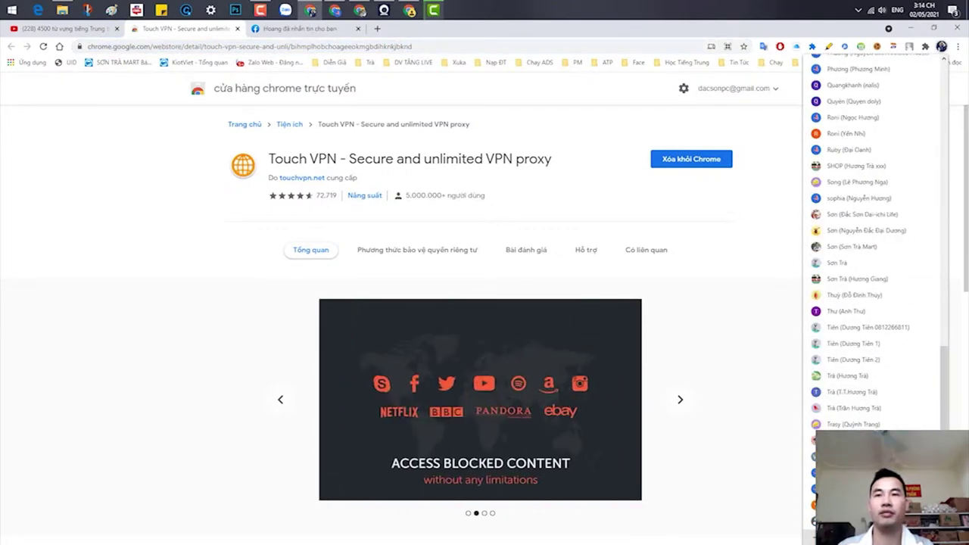
{"action": "left_click", "coordinate": [870, 408]}
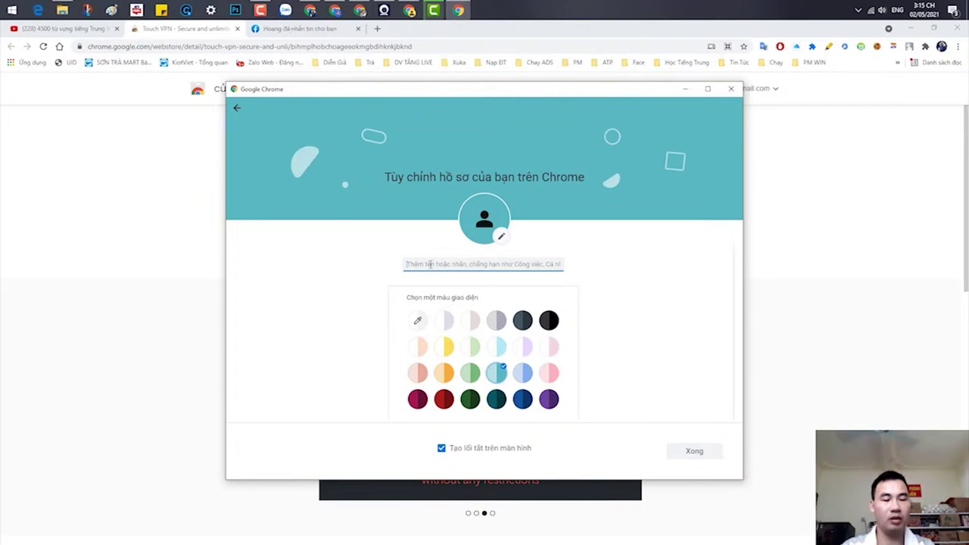
Name the new profile and give it the dark green theme.
{"action": "type", "text": "Hương"}
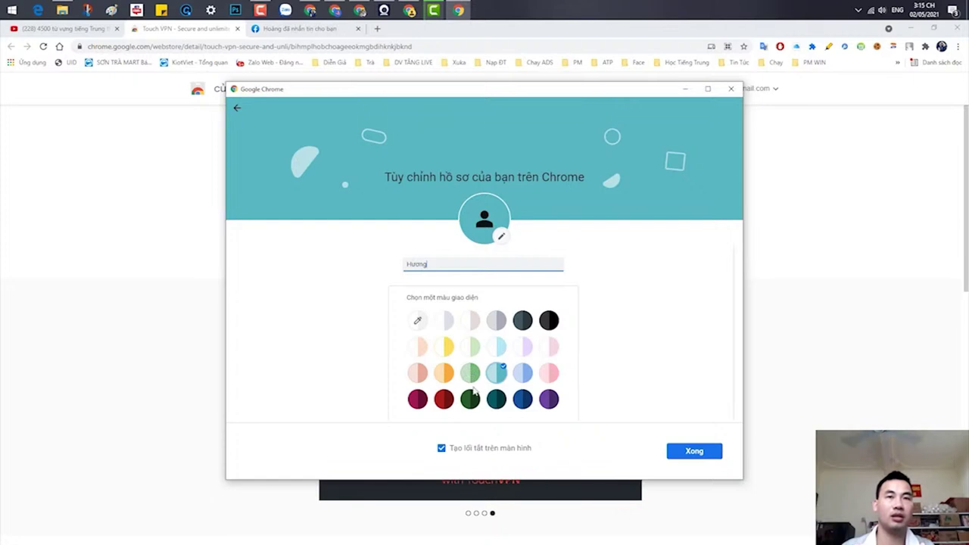
{"action": "left_click", "coordinate": [470, 399]}
{"action": "left_click", "coordinate": [685, 452]}
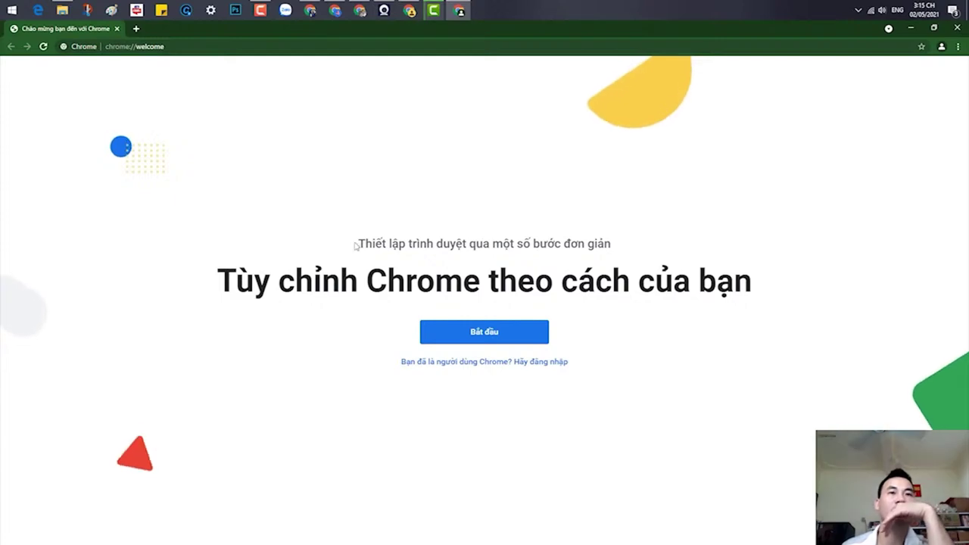
Complete the Chrome welcome setup, keeping suggested bookmarks, and open the Google account creation form.
{"action": "left_click", "coordinate": [488, 332]}
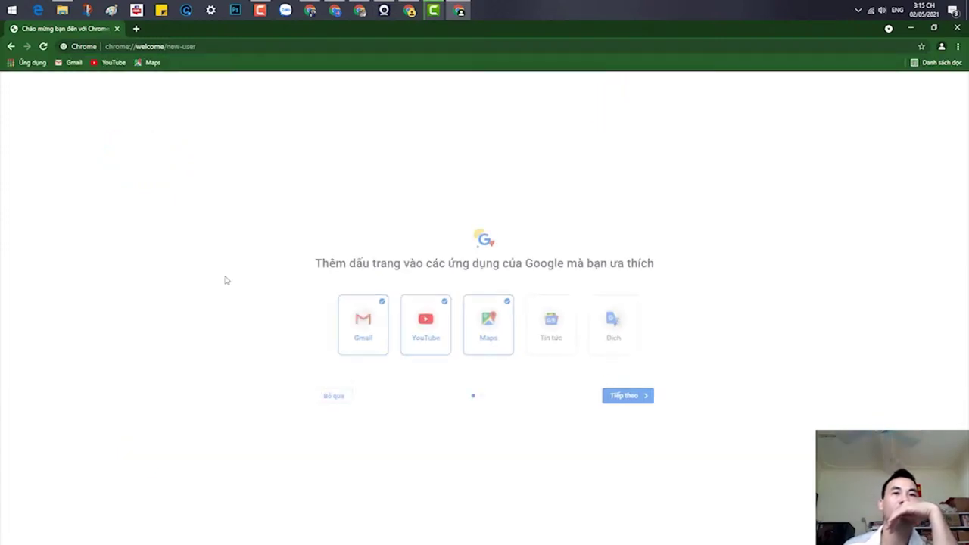
{"action": "left_click", "coordinate": [628, 387]}
{"action": "left_click", "coordinate": [605, 452]}
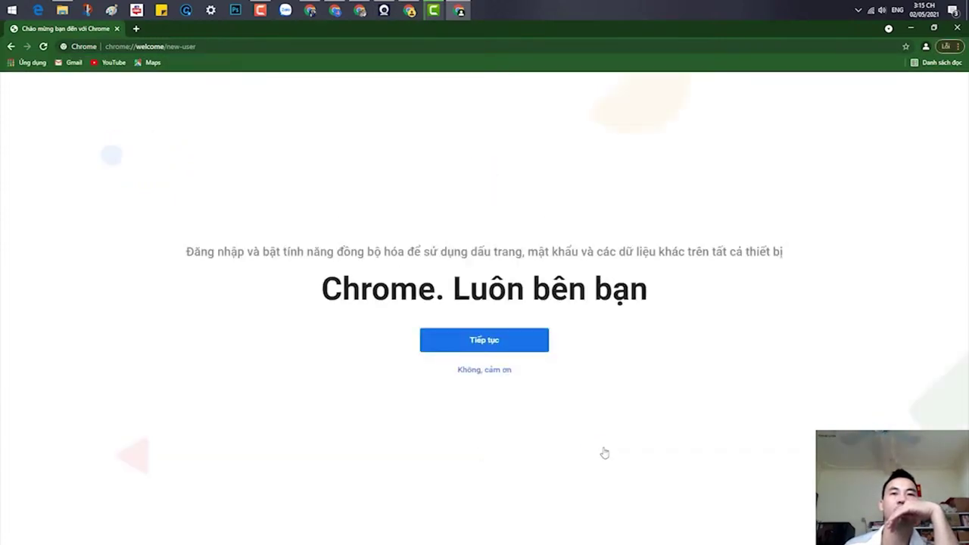
{"action": "left_click", "coordinate": [513, 342]}
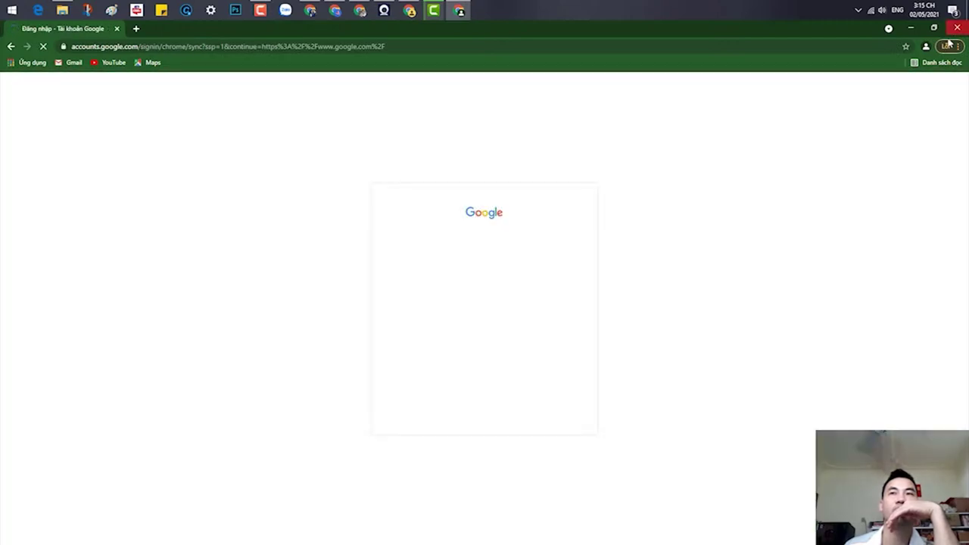
{"action": "left_click", "coordinate": [949, 46]}
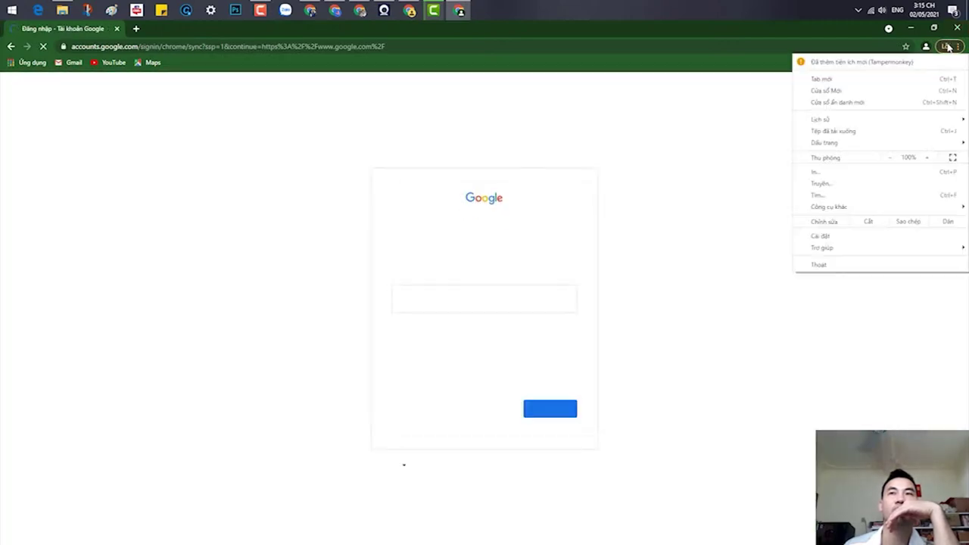
{"action": "left_click", "coordinate": [776, 149]}
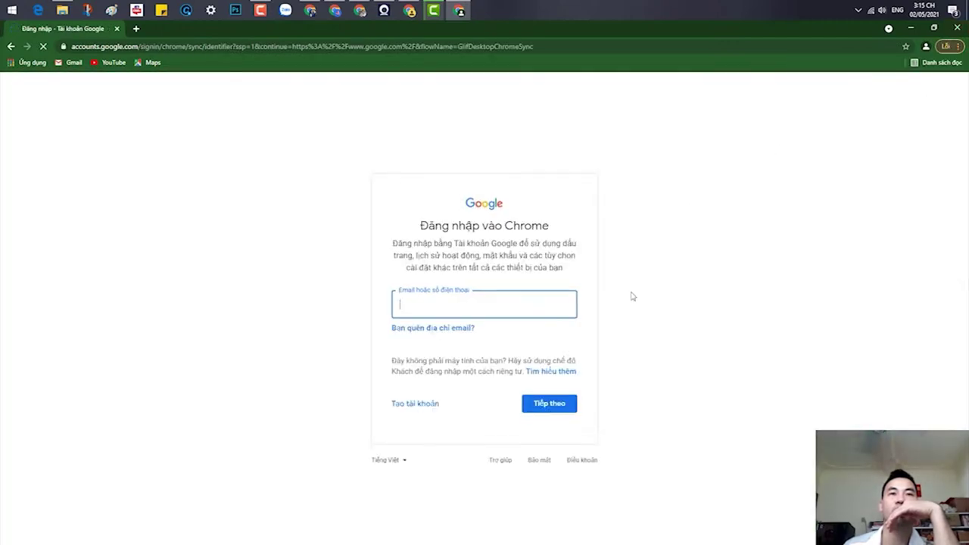
{"action": "left_click", "coordinate": [407, 403]}
{"action": "left_click", "coordinate": [359, 243]}
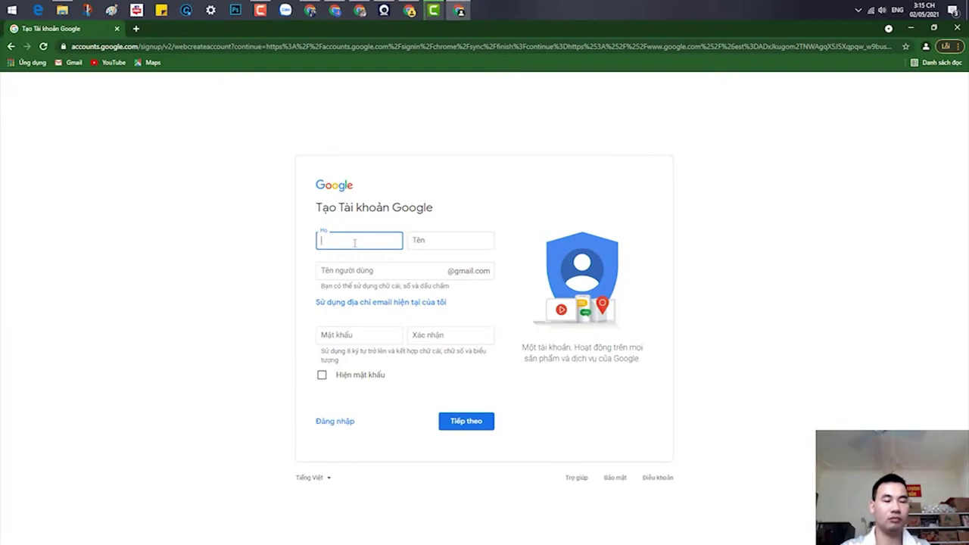
Enter the user's surname and first name and choose a Gmail username ending in 1990.
{"action": "key", "text": "Tab"}
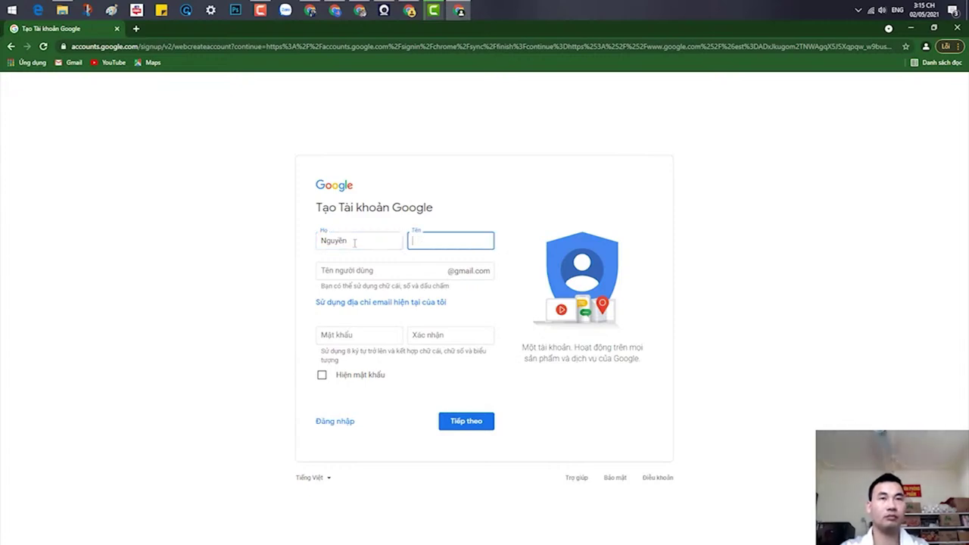
{"action": "left_click_drag", "start_coordinate": [354, 242], "coordinate": [339, 241]}
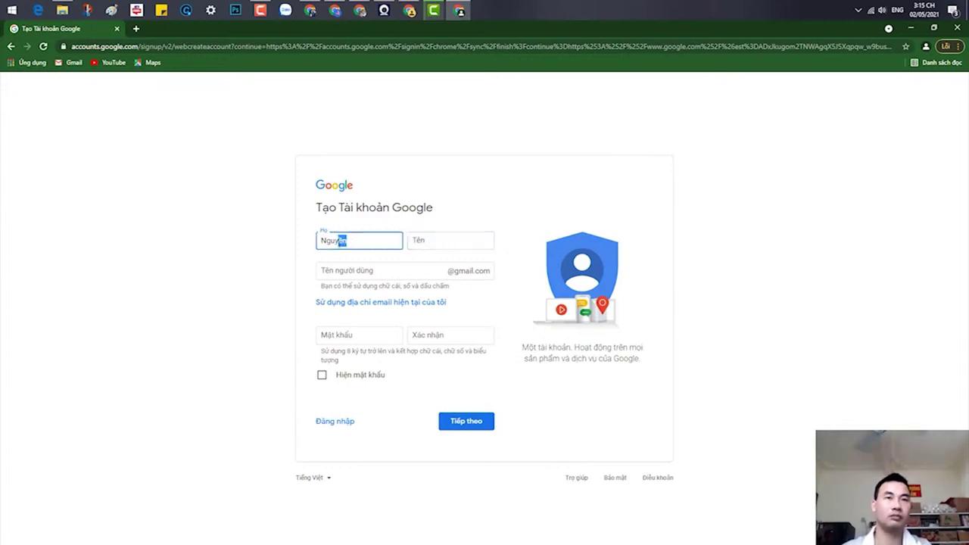
{"action": "left_click", "coordinate": [340, 241]}
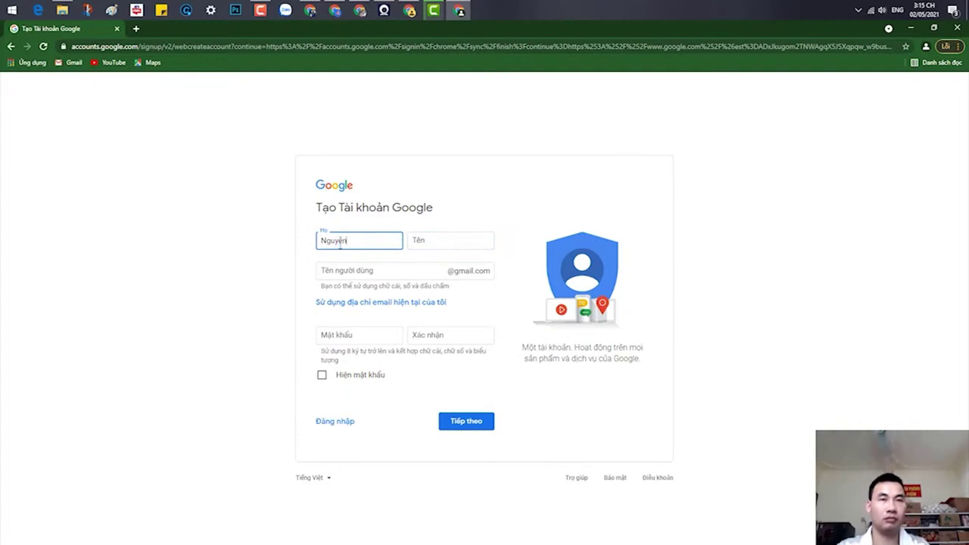
{"action": "key", "text": "Tab"}
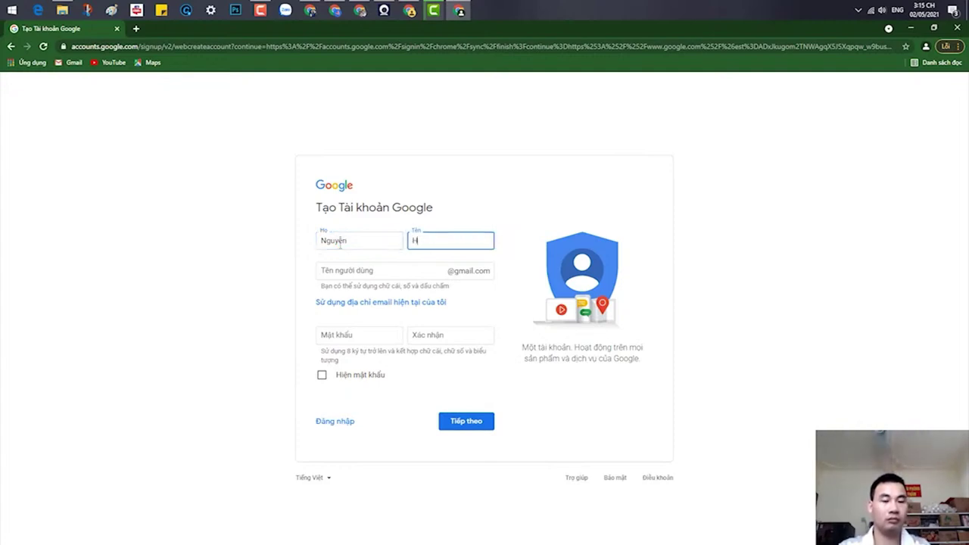
{"action": "left_click", "coordinate": [342, 271]}
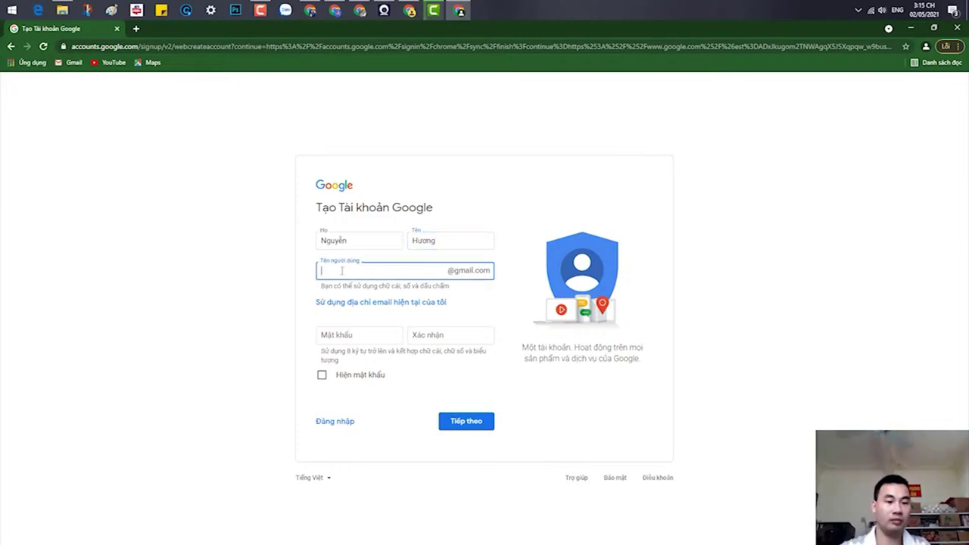
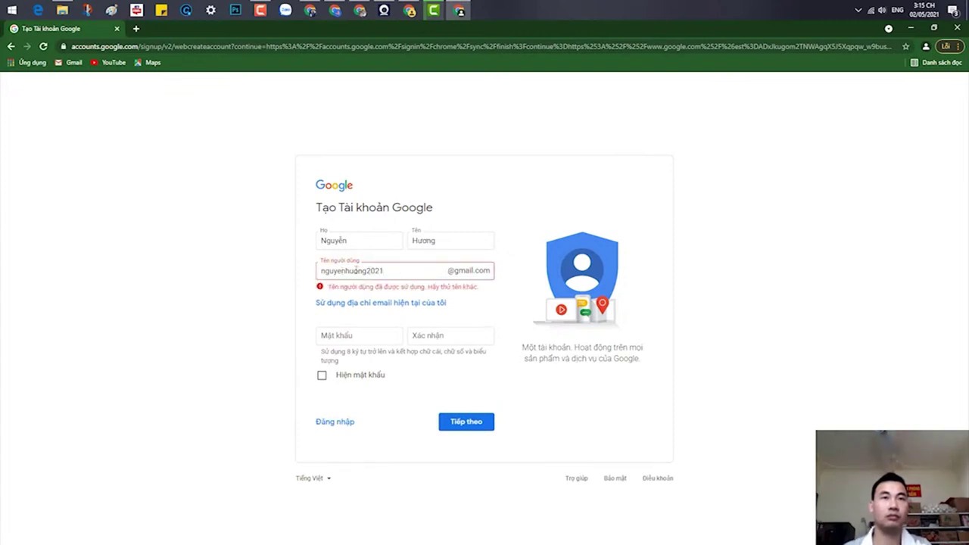
{"action": "left_click", "coordinate": [386, 271]}
{"action": "type", "text": "1990"}
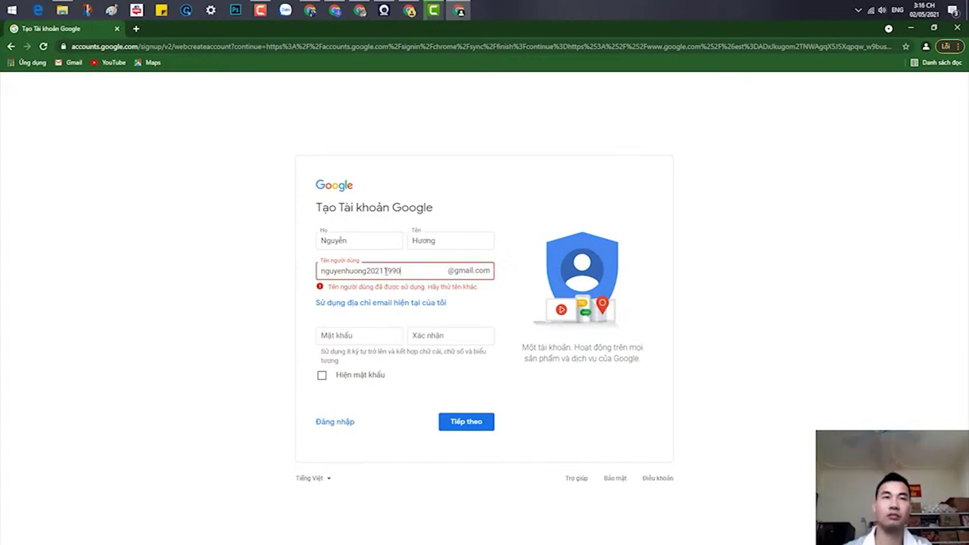
{"action": "left_click", "coordinate": [513, 193]}
Set the account password, fill Xác nhận to match after the mismatch error, and submit.
{"action": "left_click", "coordinate": [335, 337]}
{"action": "type", "text": "•••••••"}
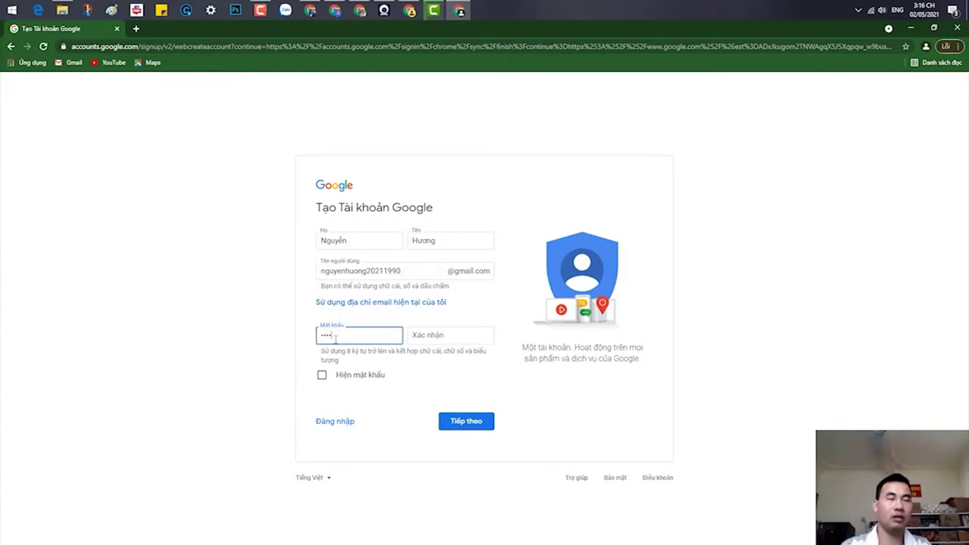
{"action": "type", "text": "••••••"}
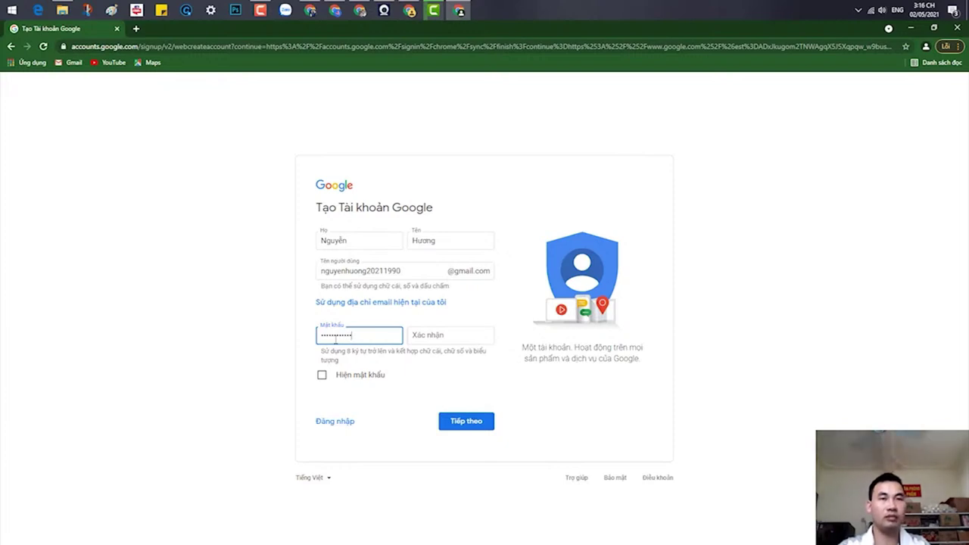
{"action": "key", "text": "ctrl+a"}
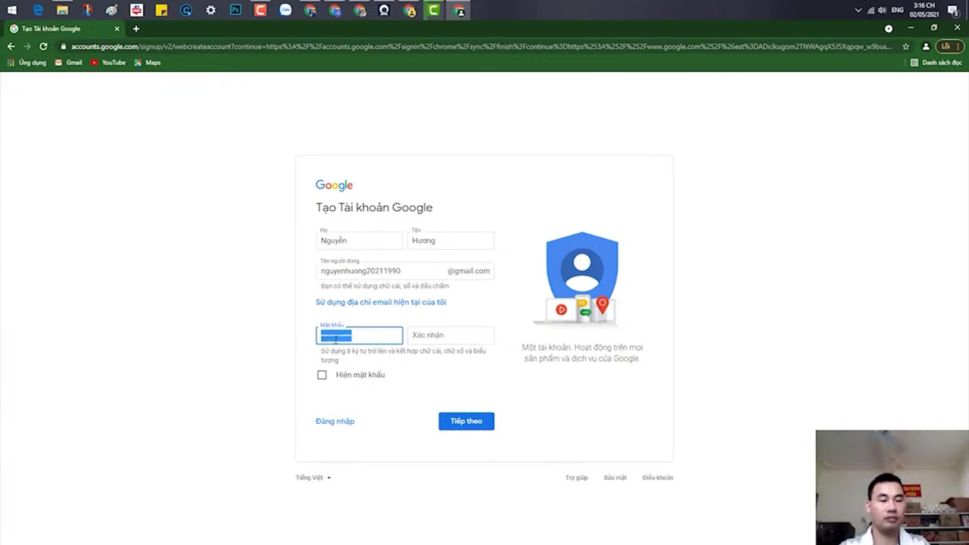
{"action": "type", "text": "•••••••••••••••••••"}
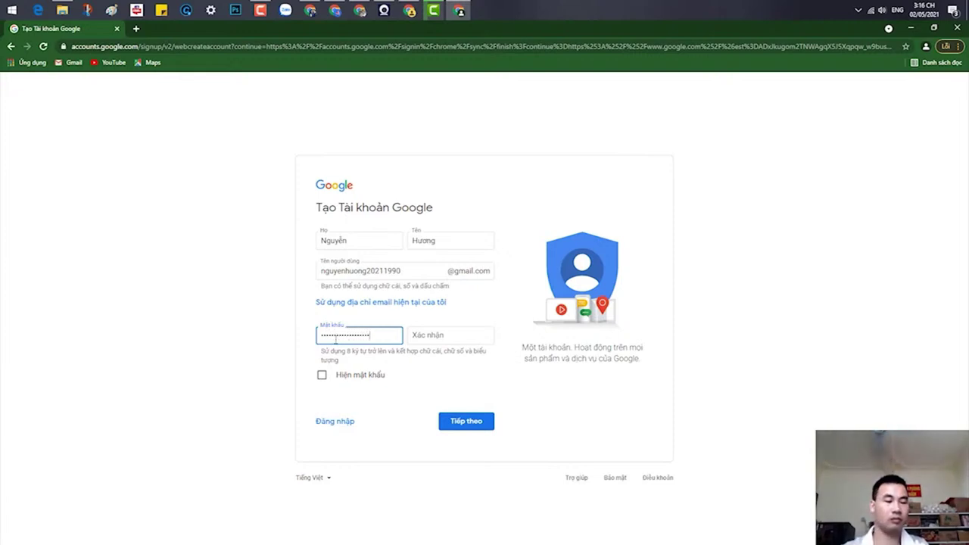
{"action": "key", "text": "ctrl+a"}
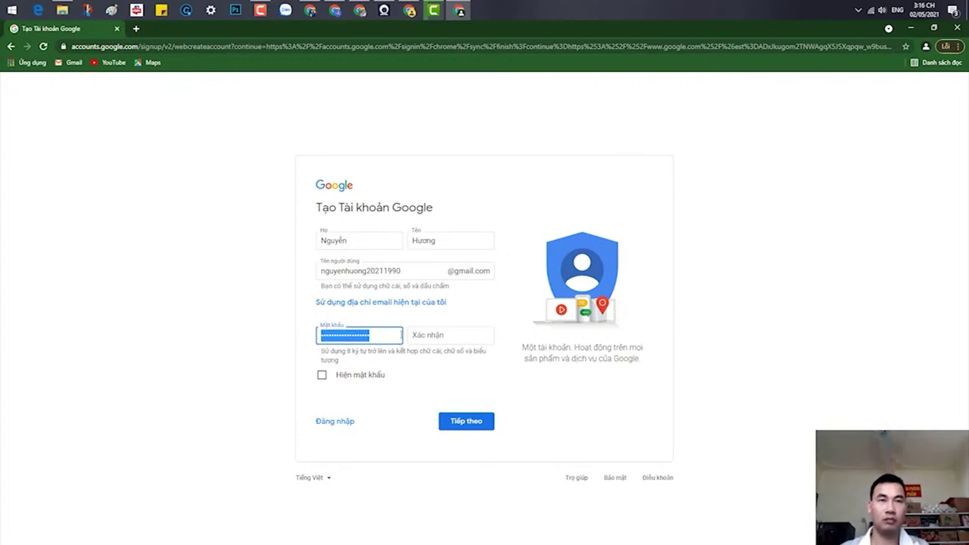
{"action": "left_click", "coordinate": [399, 335]}
{"action": "key", "text": "ctrl+a"}
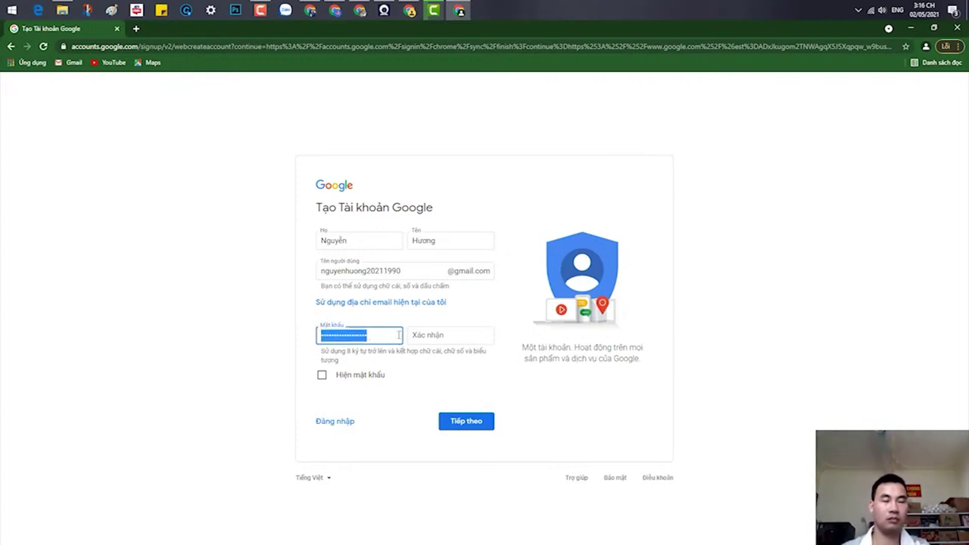
{"action": "left_click", "coordinate": [460, 334]}
{"action": "key", "text": "ctrl+v"}
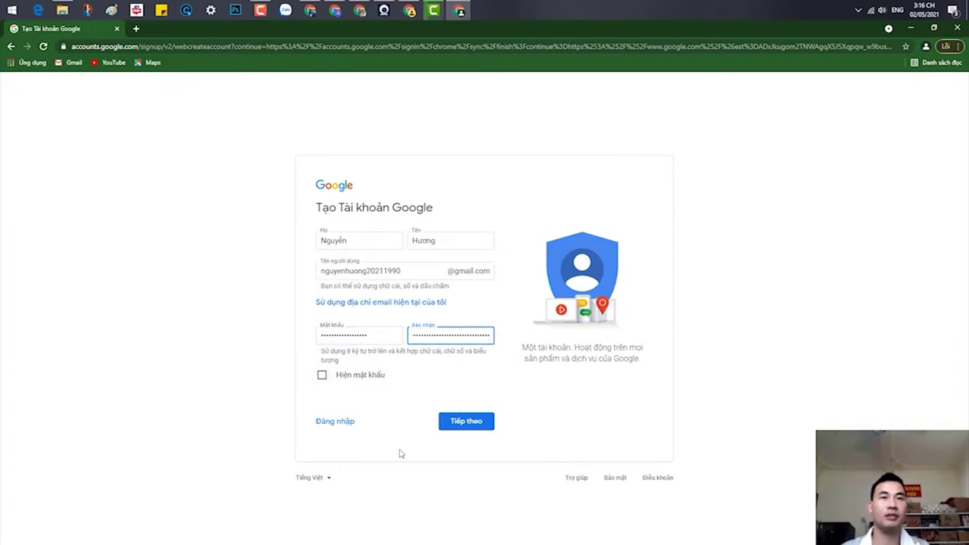
{"action": "left_click", "coordinate": [492, 423]}
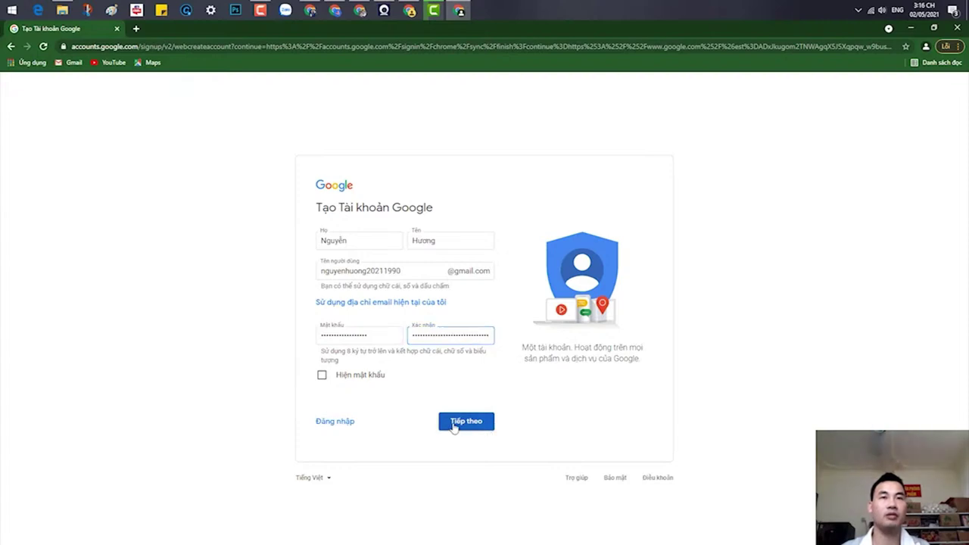
{"action": "type", "text": "•••••••••••••••••"}
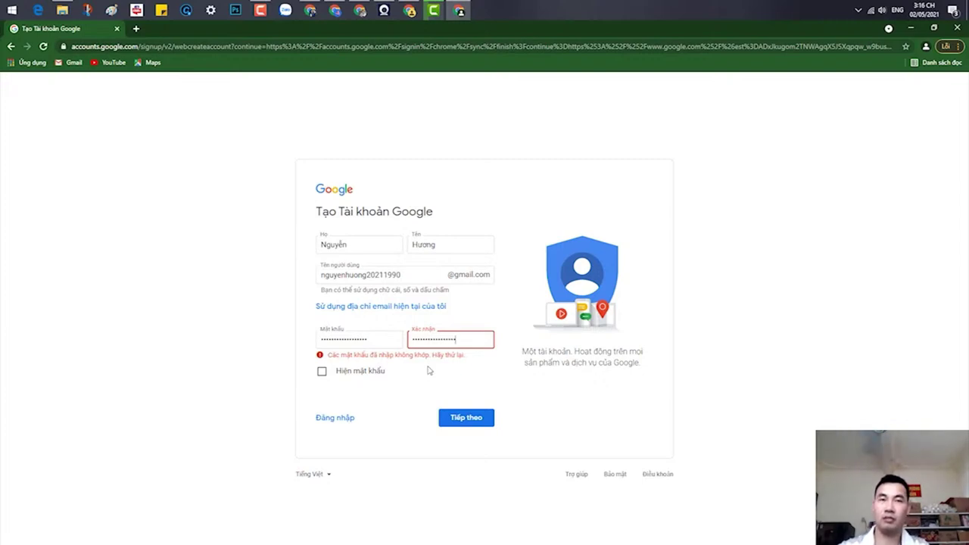
{"action": "left_click", "coordinate": [450, 418]}
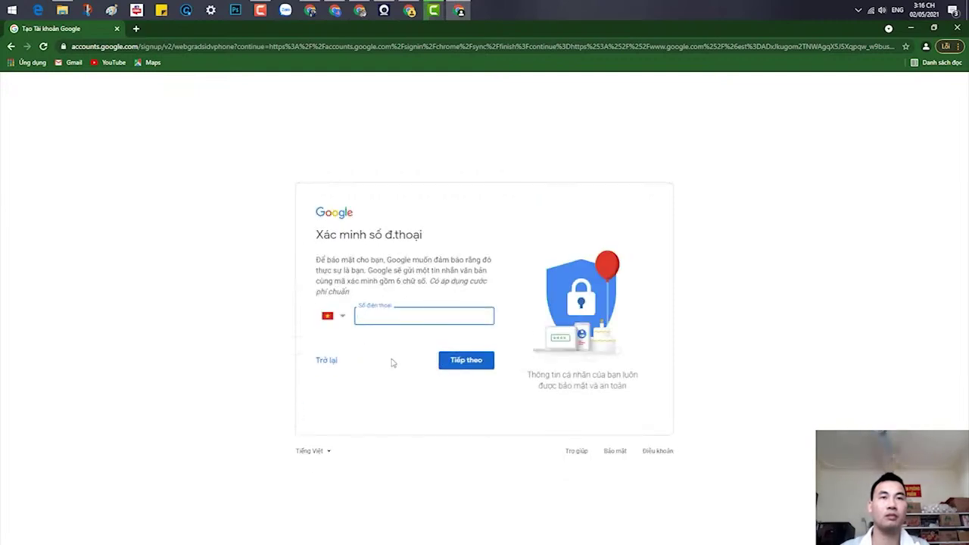
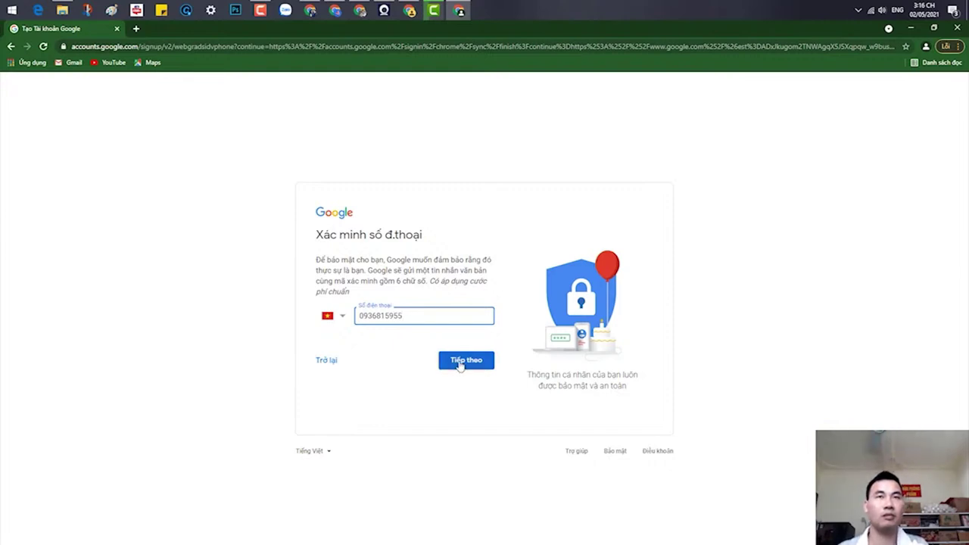
Enter the phone number, then verify it with the six-digit SMS code via Xác minh.
{"action": "left_click", "coordinate": [460, 361]}
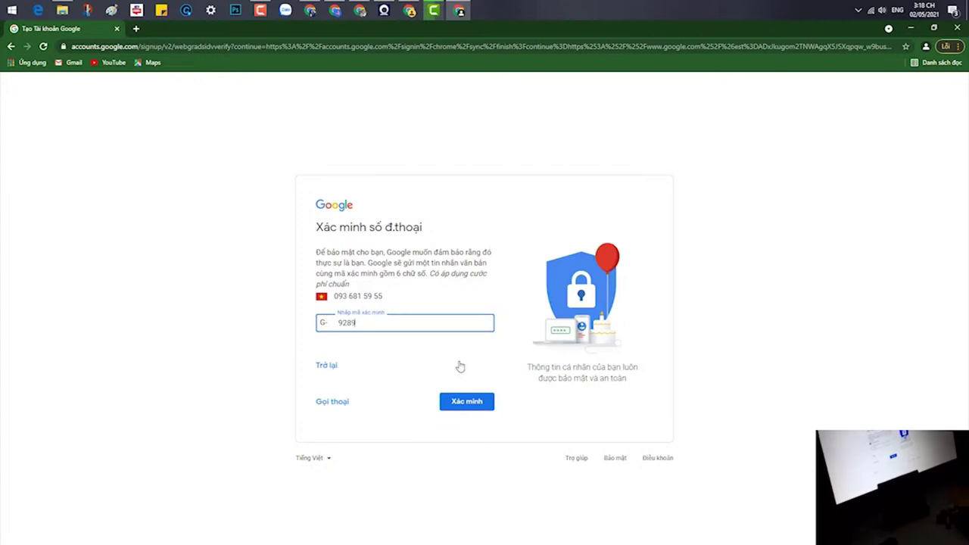
{"action": "left_click", "coordinate": [466, 403]}
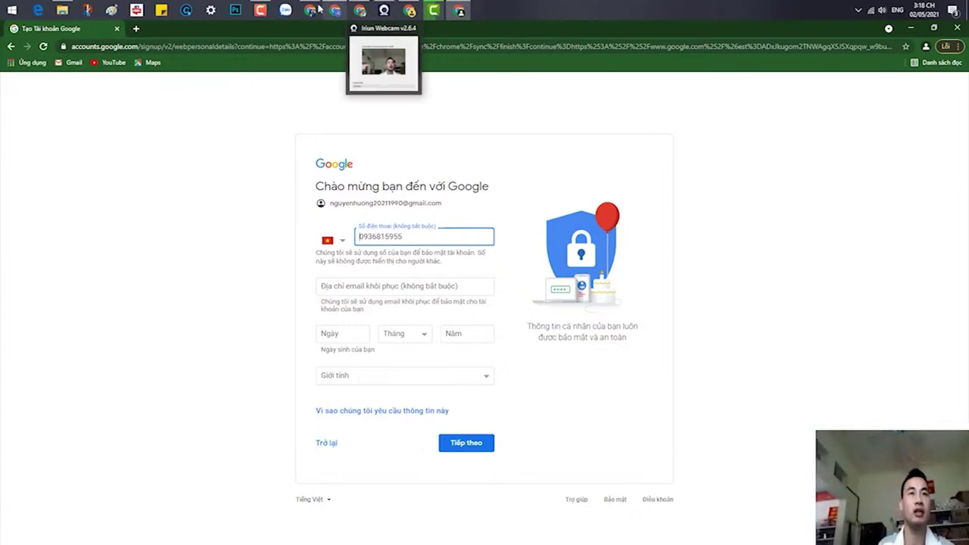
Enter a recovery e-mail address for the account.
{"action": "left_click", "coordinate": [307, 41]}
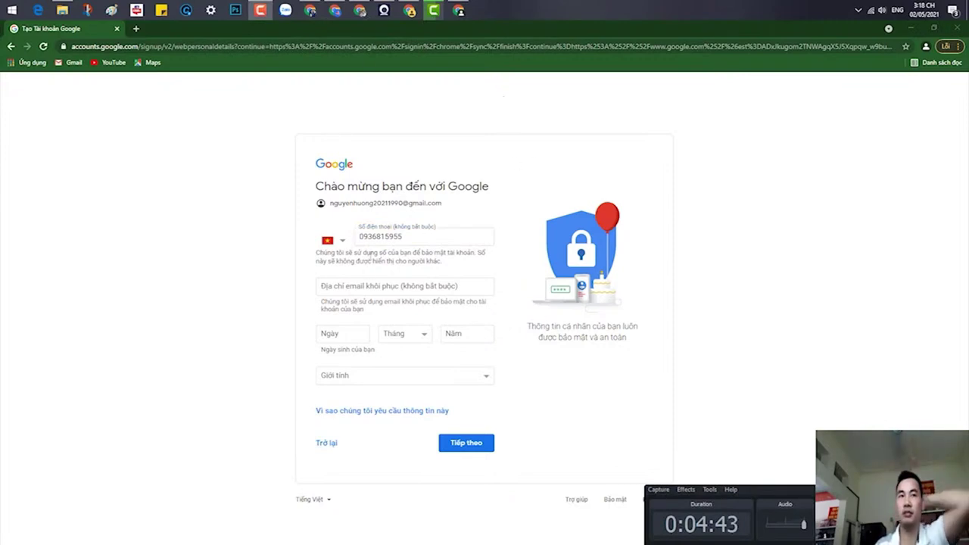
{"action": "left_click", "coordinate": [346, 292]}
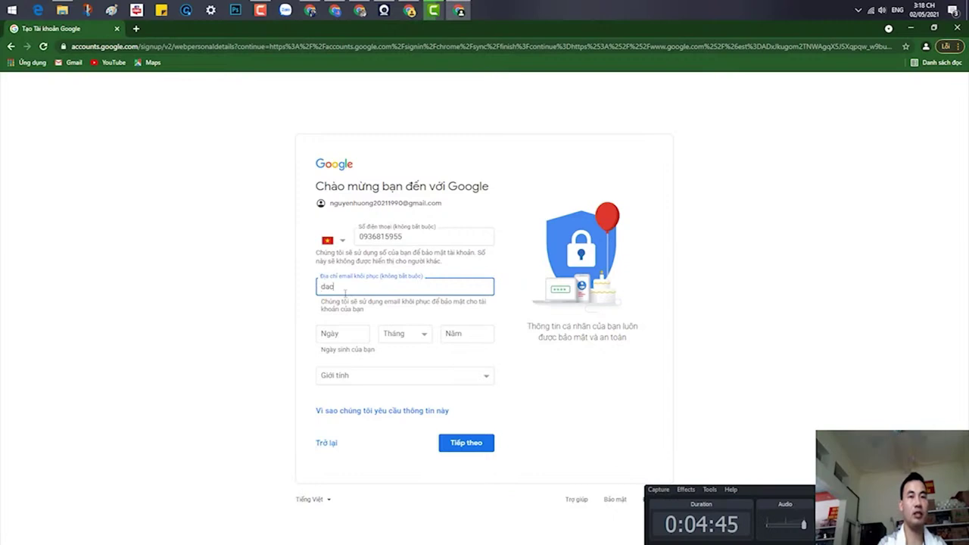
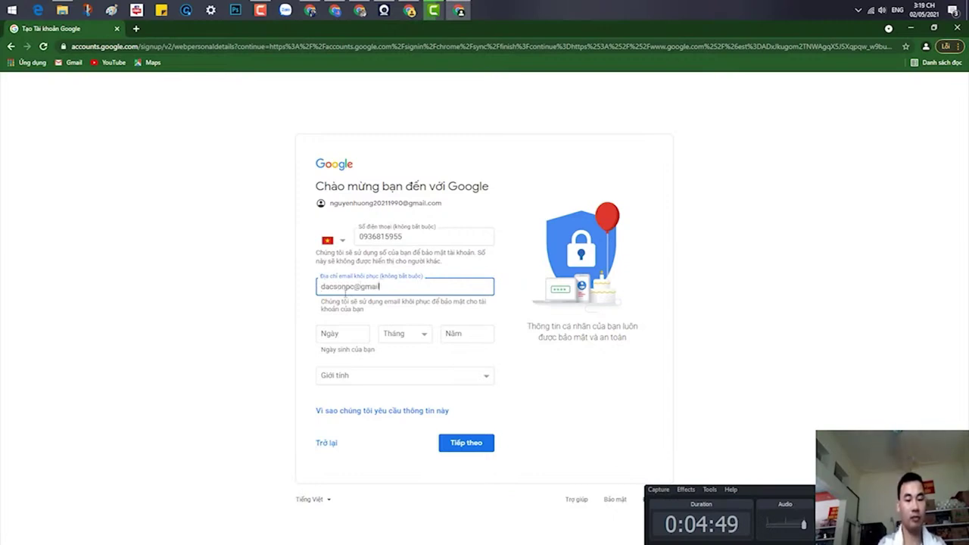
{"action": "left_click", "coordinate": [342, 334]}
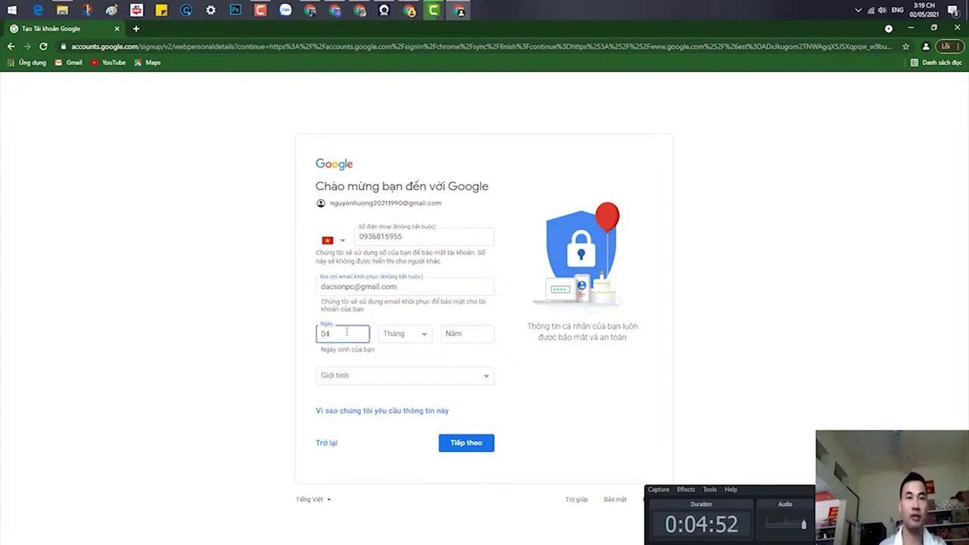
Set birth date 11 Tháng 3 1990 and female gender, submit, and accept the extra phone uses.
{"action": "left_click", "coordinate": [405, 334]}
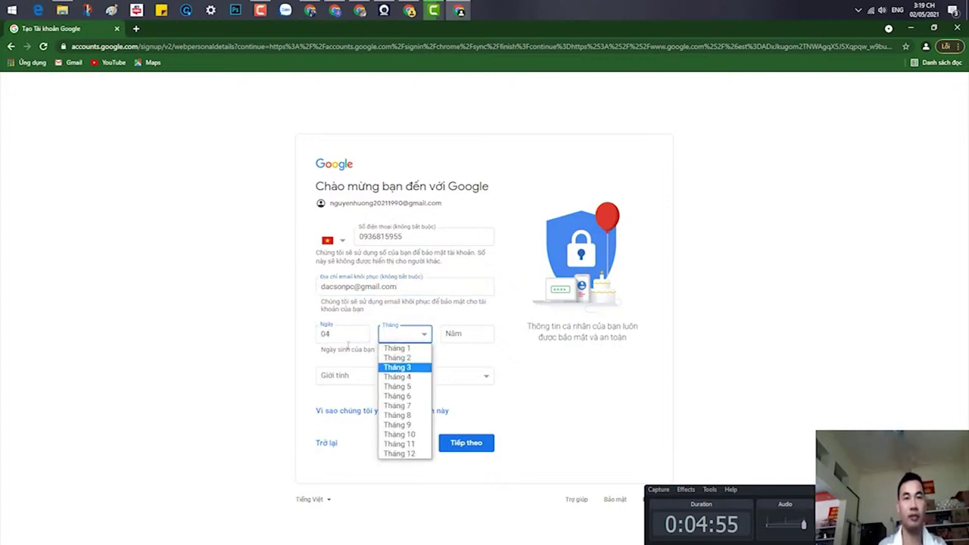
{"action": "left_click", "coordinate": [325, 333]}
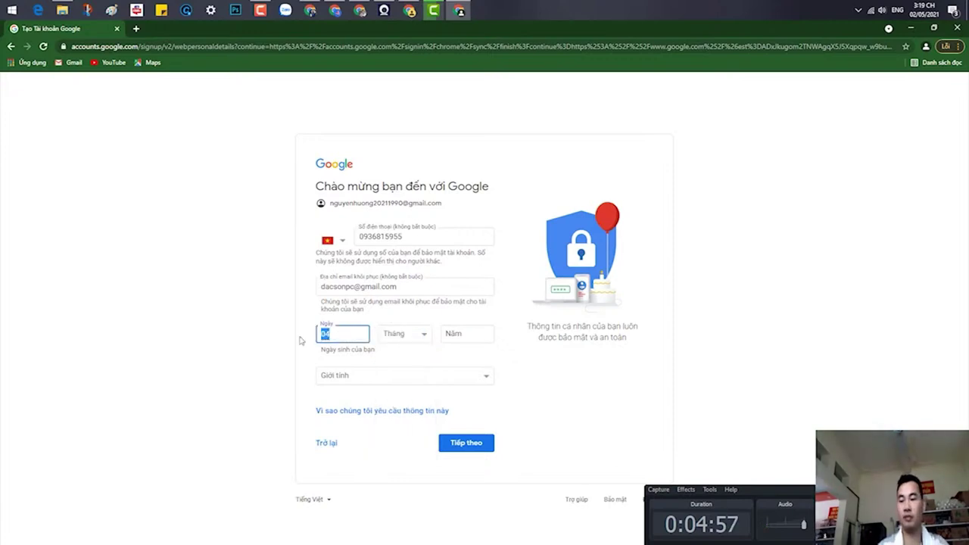
{"action": "key", "text": "Tab"}
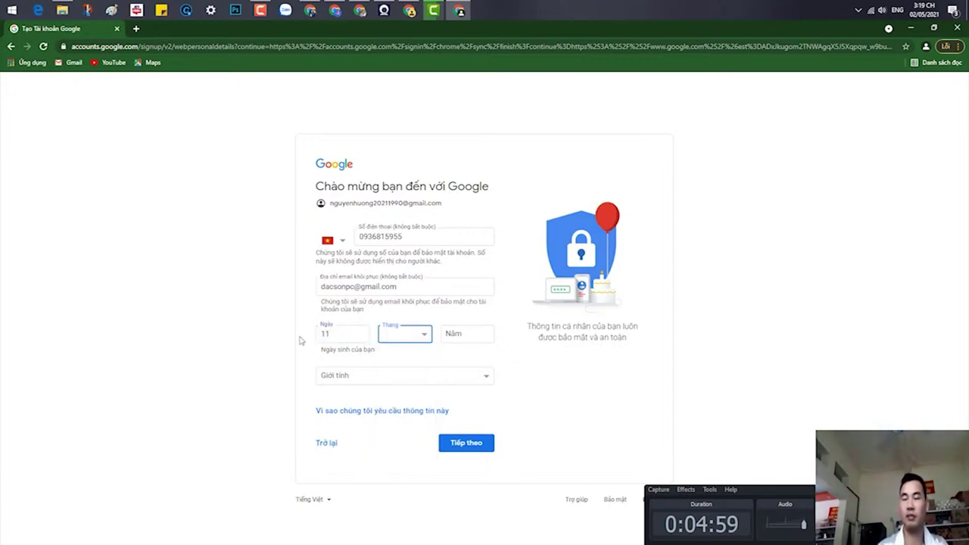
{"action": "left_click", "coordinate": [401, 337]}
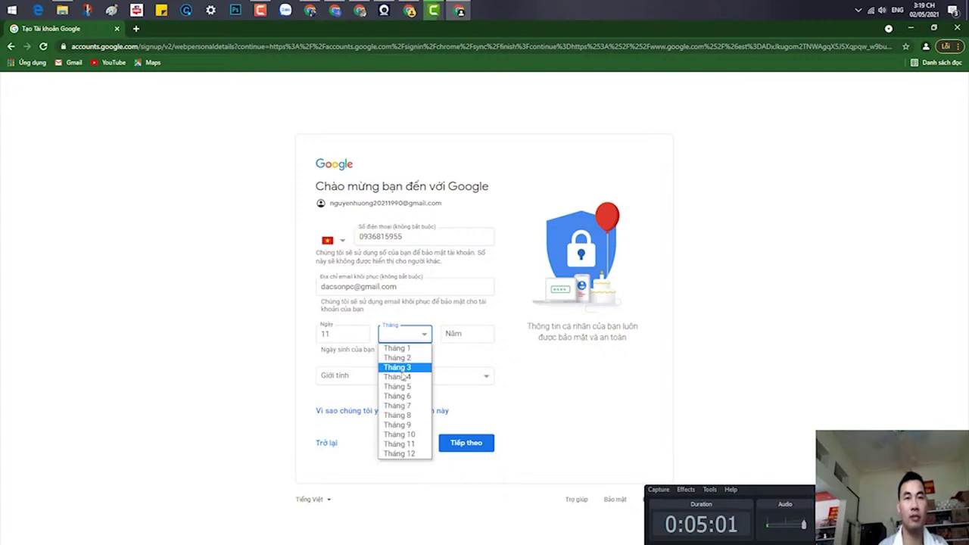
{"action": "left_click", "coordinate": [399, 367]}
{"action": "left_click", "coordinate": [460, 341]}
{"action": "type", "text": "1990"}
{"action": "left_click", "coordinate": [447, 378]}
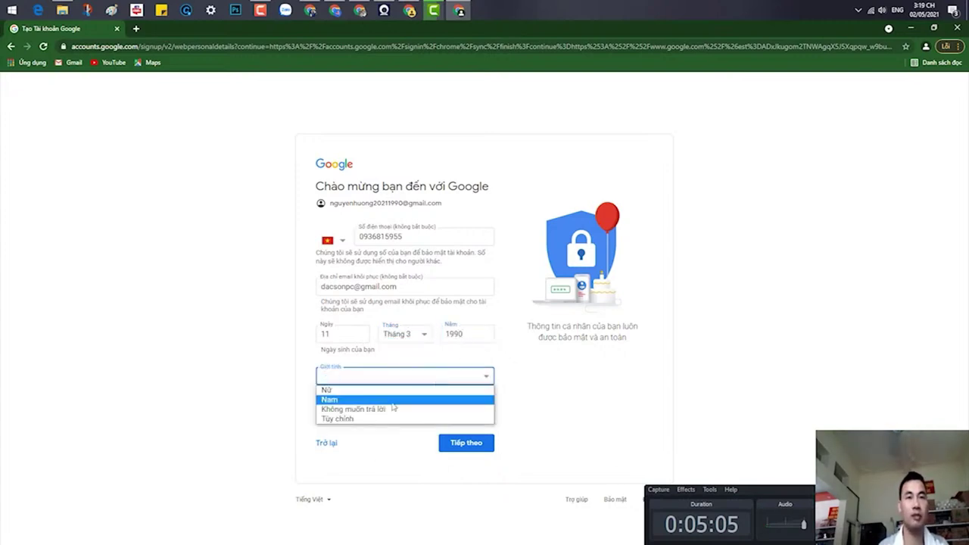
{"action": "left_click", "coordinate": [365, 389]}
{"action": "left_click", "coordinate": [492, 450]}
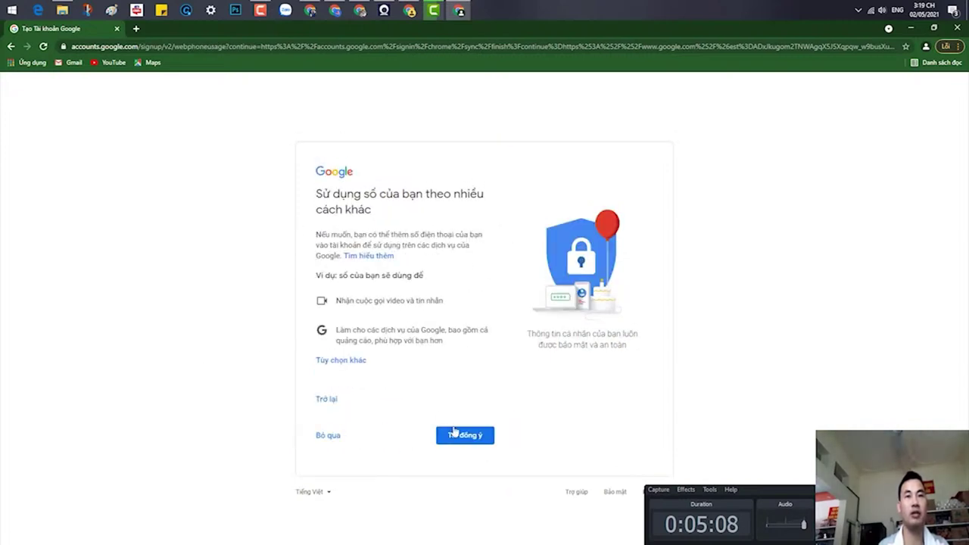
{"action": "left_click", "coordinate": [454, 432]}
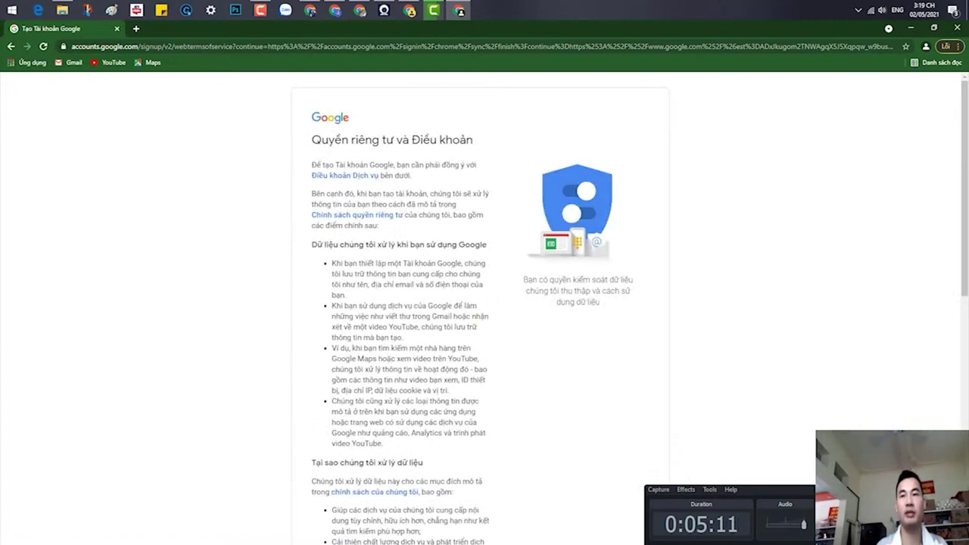
Scroll to the bottom of Quyền riêng tư và Điều khoản and agree with Tôi đồng ý.
{"action": "scroll", "coordinate": [610, 372], "scroll_direction": "down", "scroll_amount": 7}
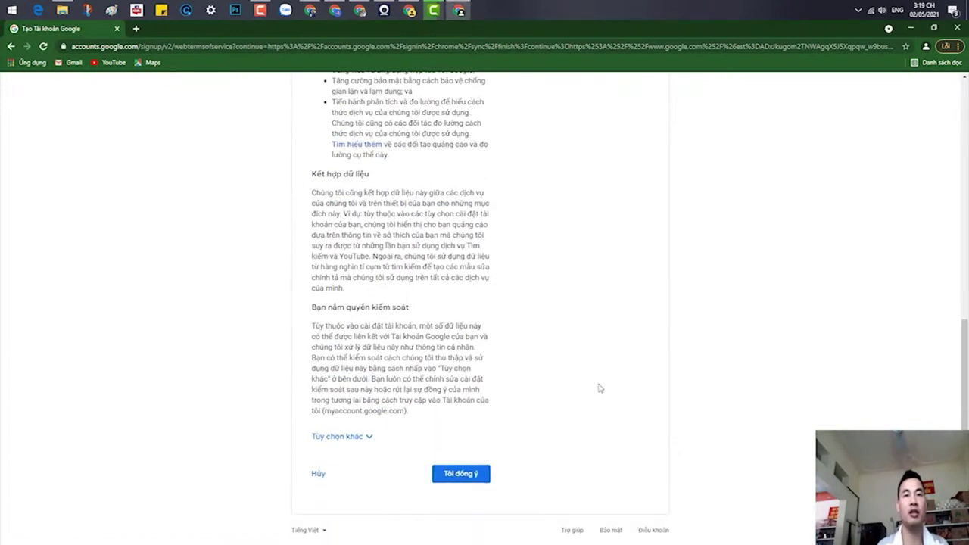
{"action": "left_click", "coordinate": [448, 470]}
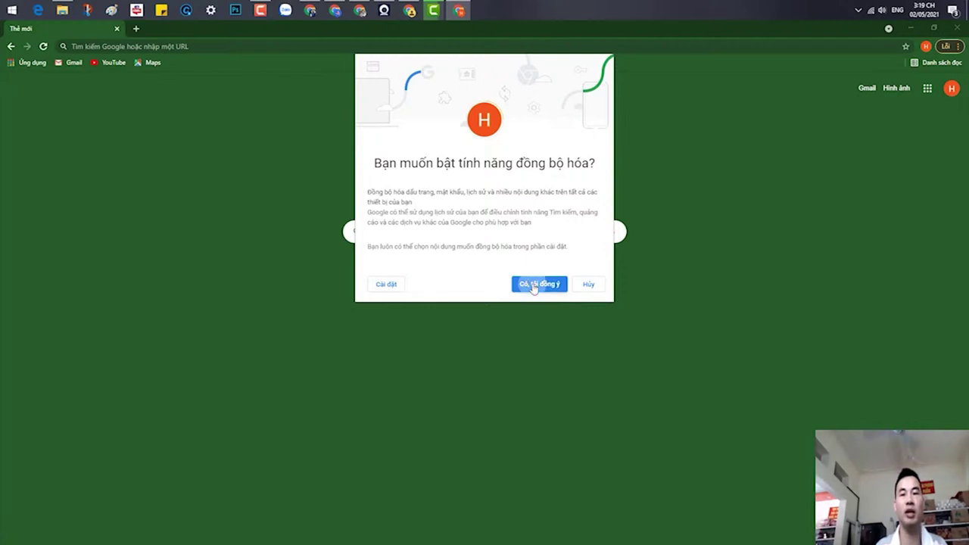
Turn on sync with Có, tôi đồng ý and remove the Tampermonkey extension from Chrome.
{"action": "left_click", "coordinate": [533, 286]}
{"action": "left_click", "coordinate": [946, 49]}
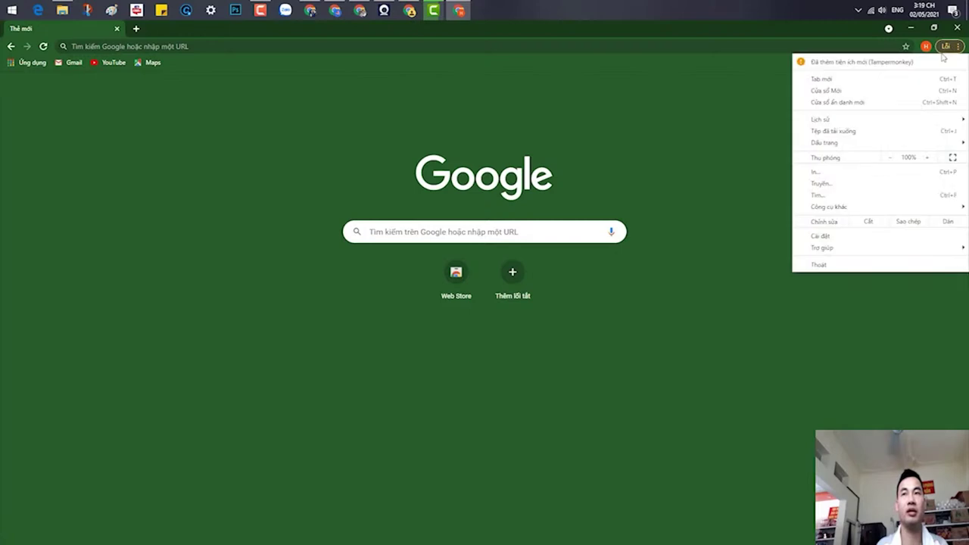
{"action": "left_click", "coordinate": [860, 62]}
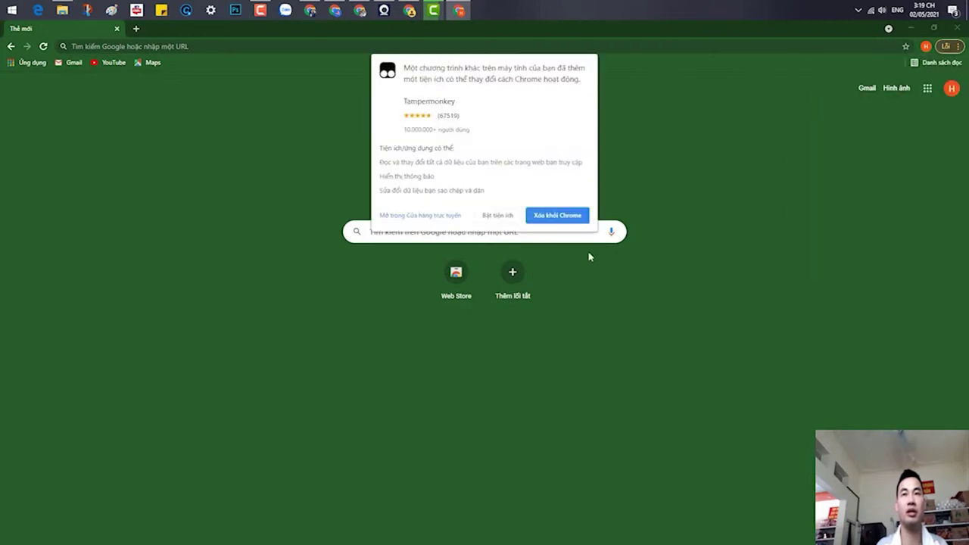
{"action": "left_click", "coordinate": [558, 217]}
Review the new account's profile panel and open its Gmail inbox.
{"action": "left_click", "coordinate": [939, 47]}
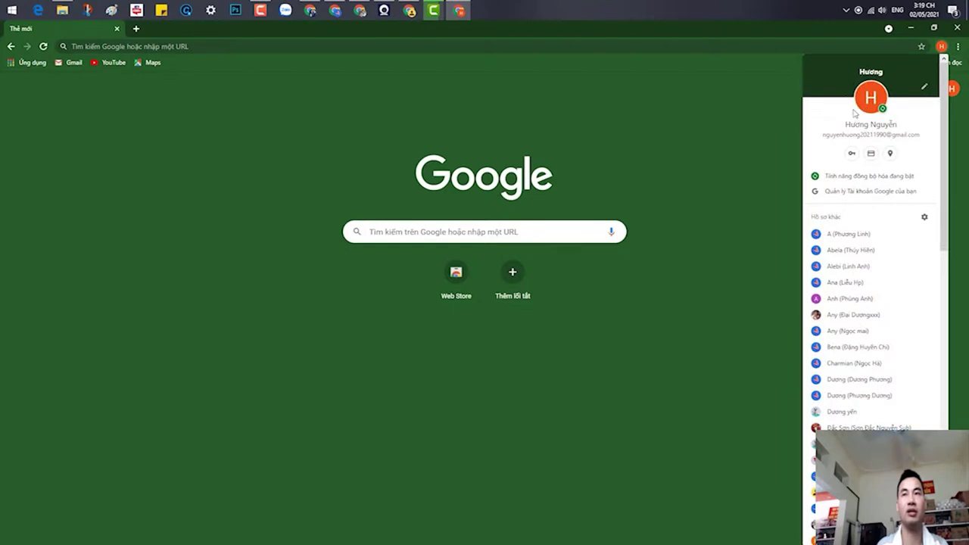
{"action": "scroll", "coordinate": [854, 363], "scroll_direction": "down", "scroll_amount": 10}
{"action": "scroll", "coordinate": [853, 386], "scroll_direction": "up", "scroll_amount": 10}
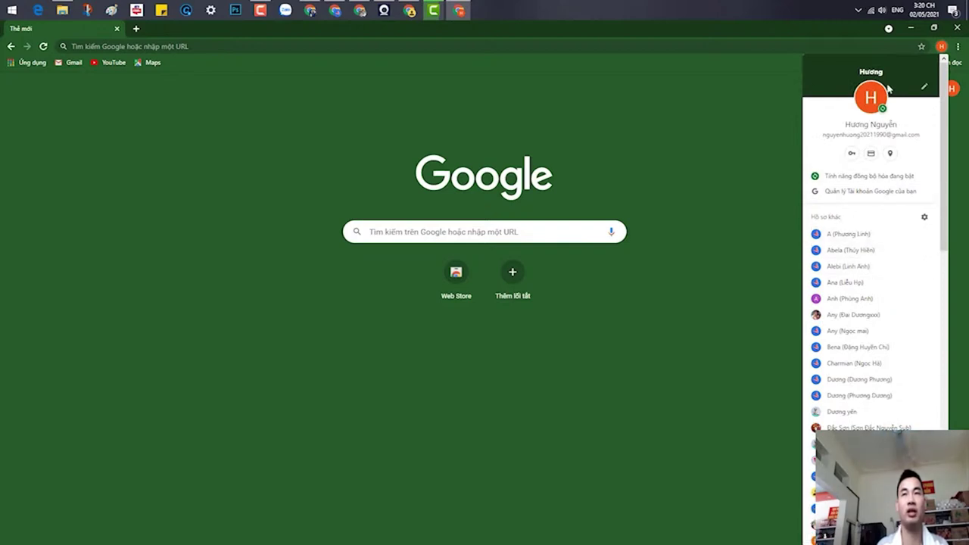
{"action": "left_click", "coordinate": [720, 137]}
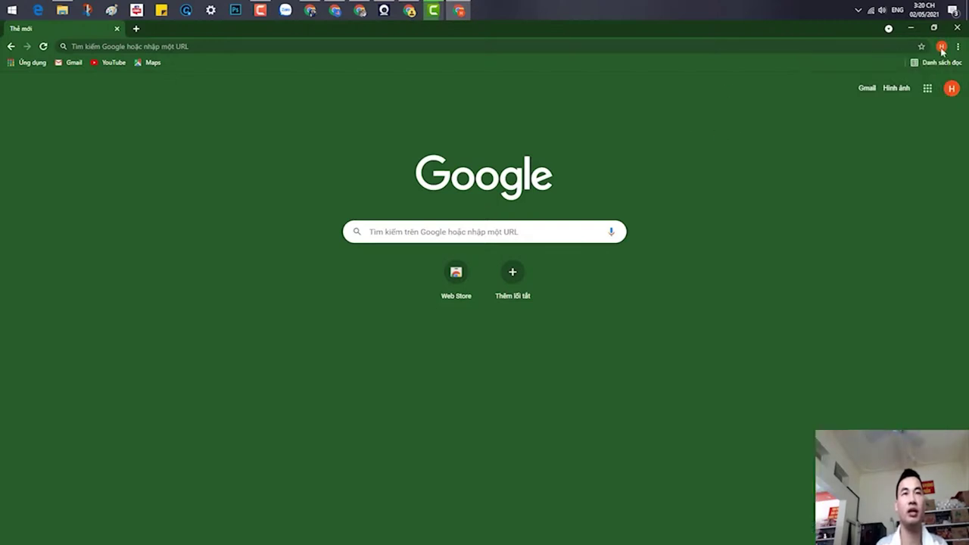
{"action": "left_click", "coordinate": [940, 47]}
{"action": "scroll", "coordinate": [909, 346], "scroll_direction": "down", "scroll_amount": 10}
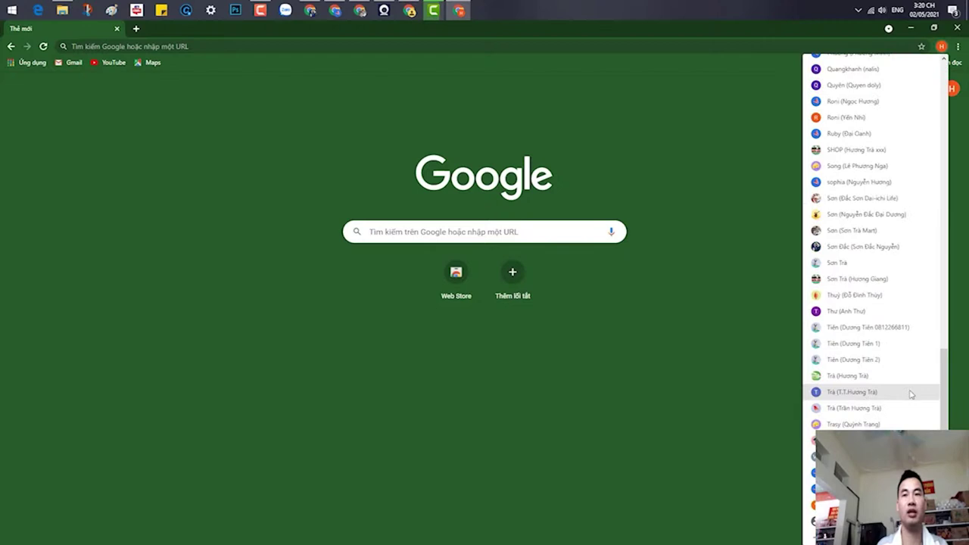
{"action": "left_click", "coordinate": [706, 103]}
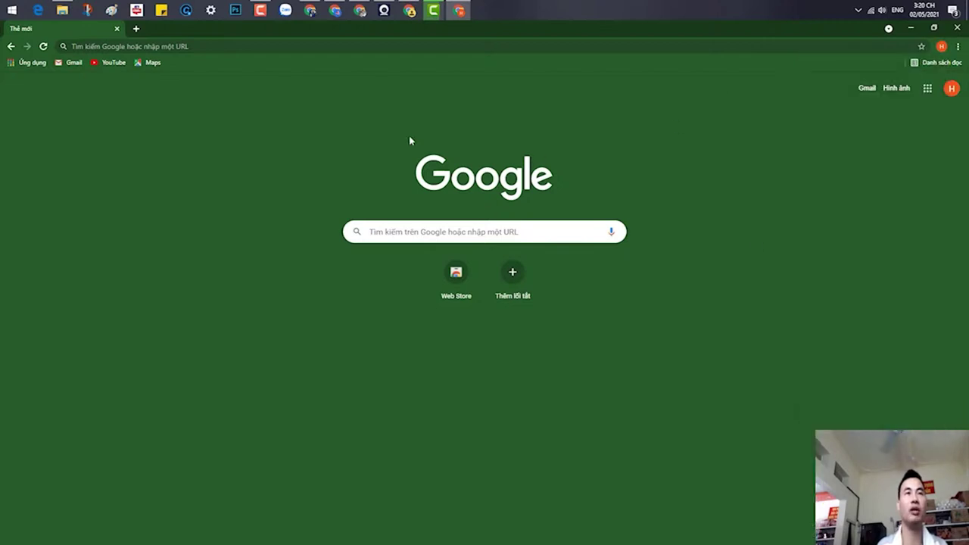
{"action": "left_click", "coordinate": [861, 90]}
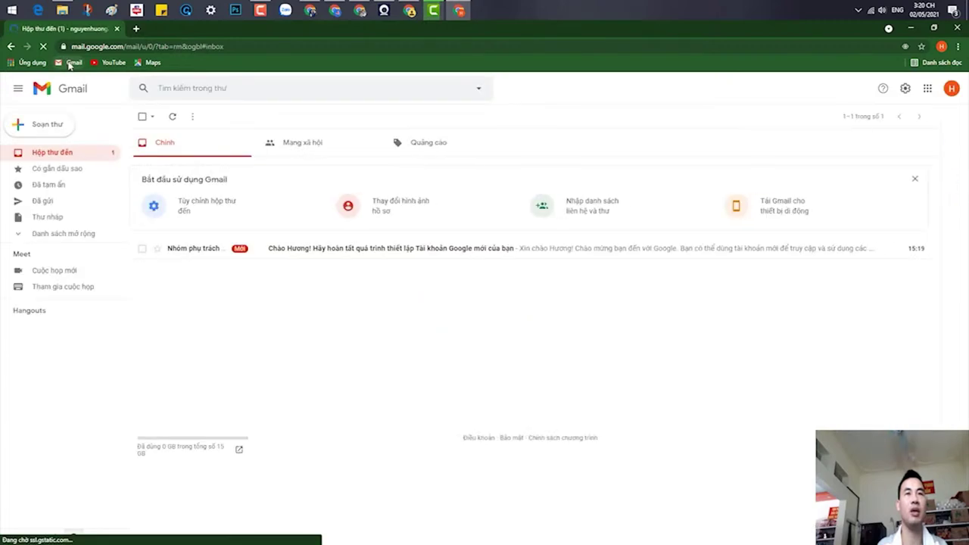
Open the welcome email and subscribe to Google's tips via 'Có, hãy đăng ký cho tôi'.
{"action": "left_click", "coordinate": [328, 254]}
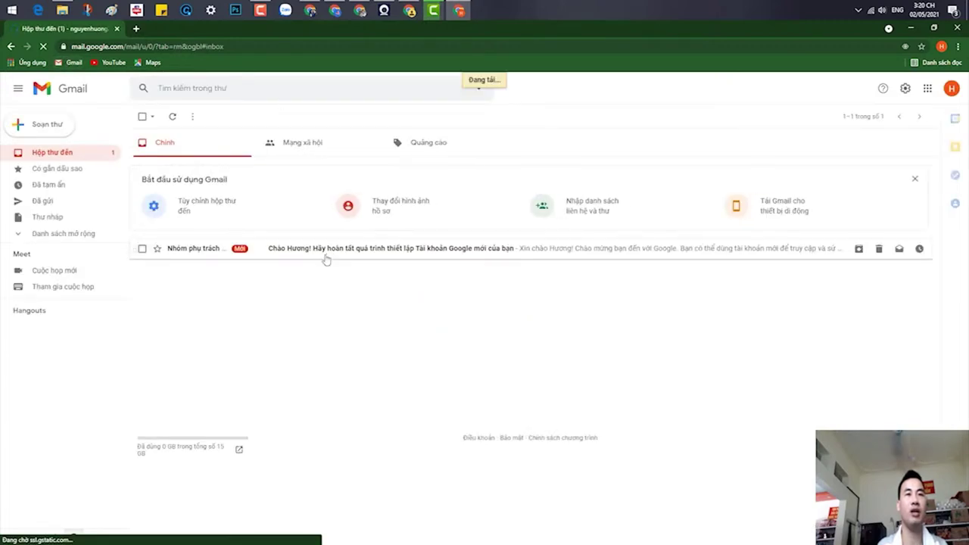
{"action": "scroll", "coordinate": [582, 342], "scroll_direction": "down", "scroll_amount": 6}
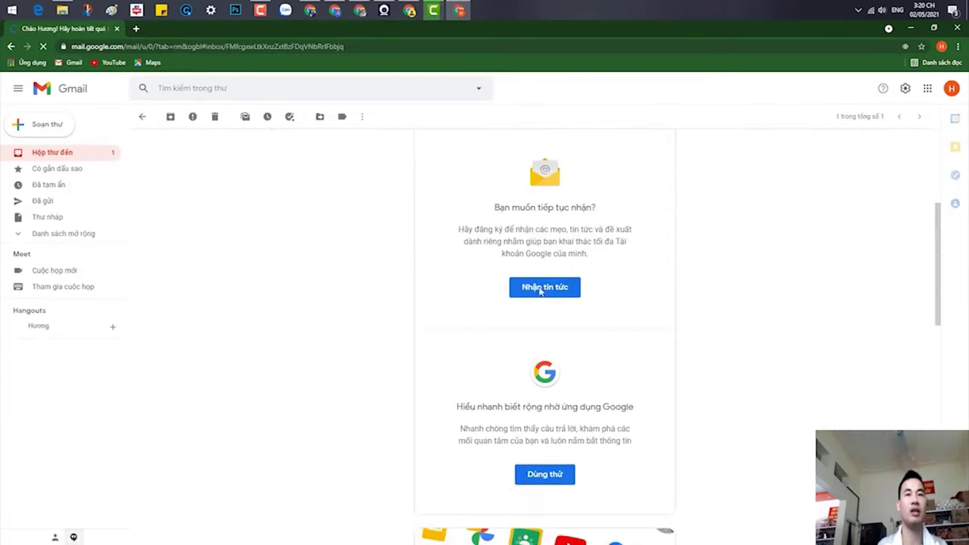
{"action": "left_click", "coordinate": [538, 288]}
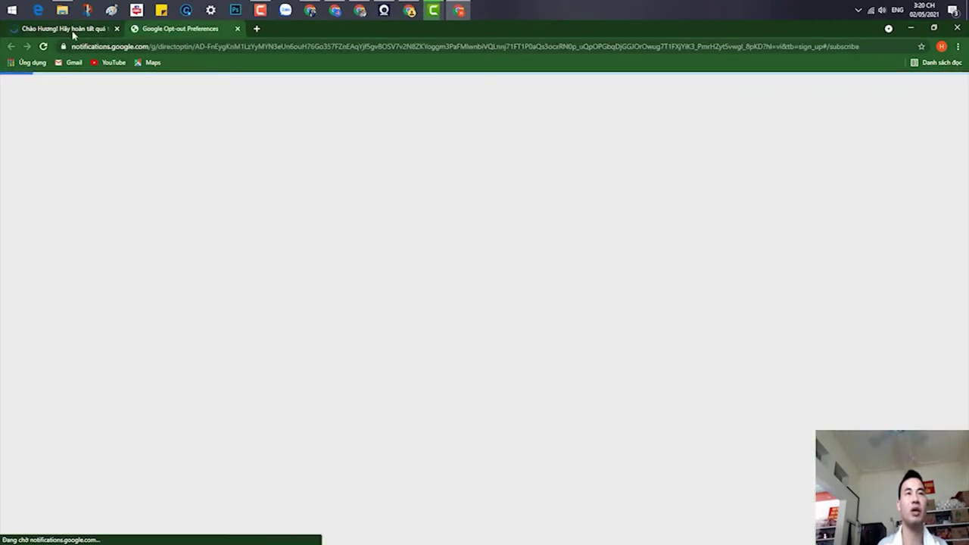
{"action": "left_click", "coordinate": [73, 34]}
{"action": "scroll", "coordinate": [360, 211], "scroll_direction": "down", "scroll_amount": 3}
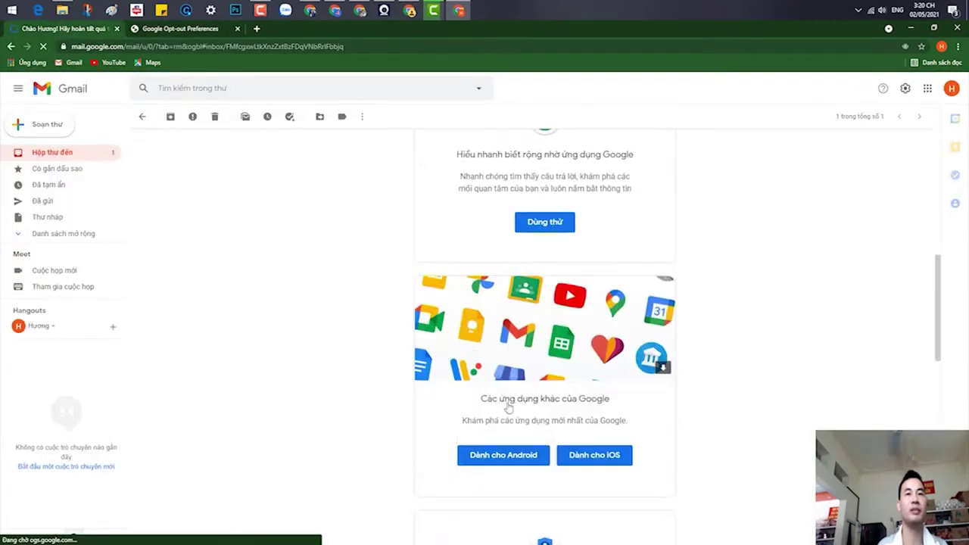
{"action": "left_click", "coordinate": [180, 28]}
{"action": "left_click", "coordinate": [457, 218]}
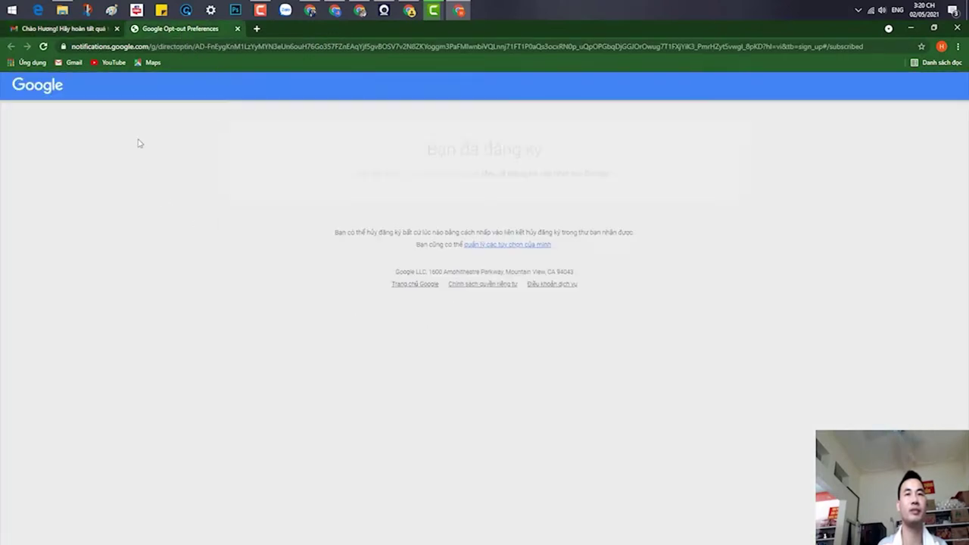
Back in the welcome email, click 'Xác nhận' to open the Google Account home page.
{"action": "left_click", "coordinate": [63, 32]}
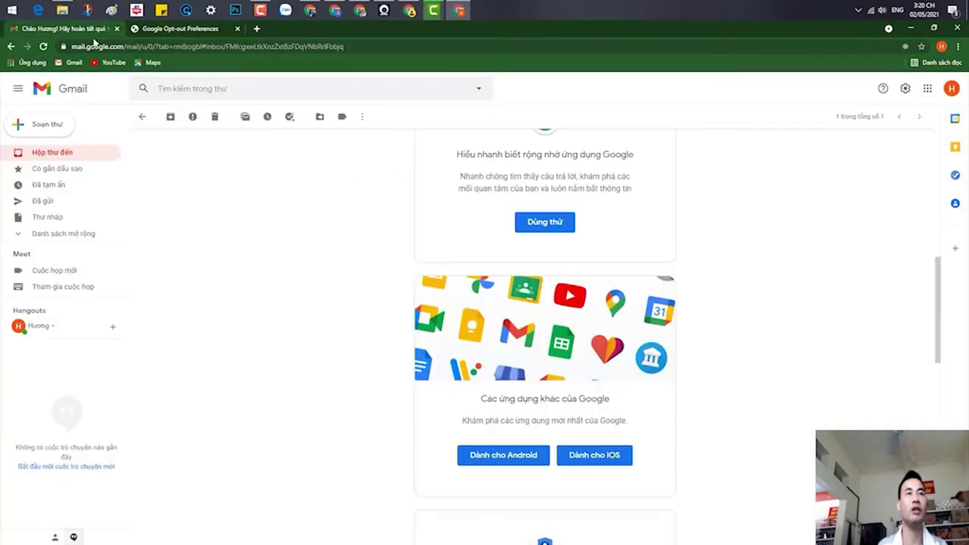
{"action": "scroll", "coordinate": [498, 271], "scroll_direction": "down", "scroll_amount": 3}
{"action": "scroll", "coordinate": [590, 303], "scroll_direction": "down", "scroll_amount": 3}
{"action": "scroll", "coordinate": [548, 257], "scroll_direction": "up", "scroll_amount": 1}
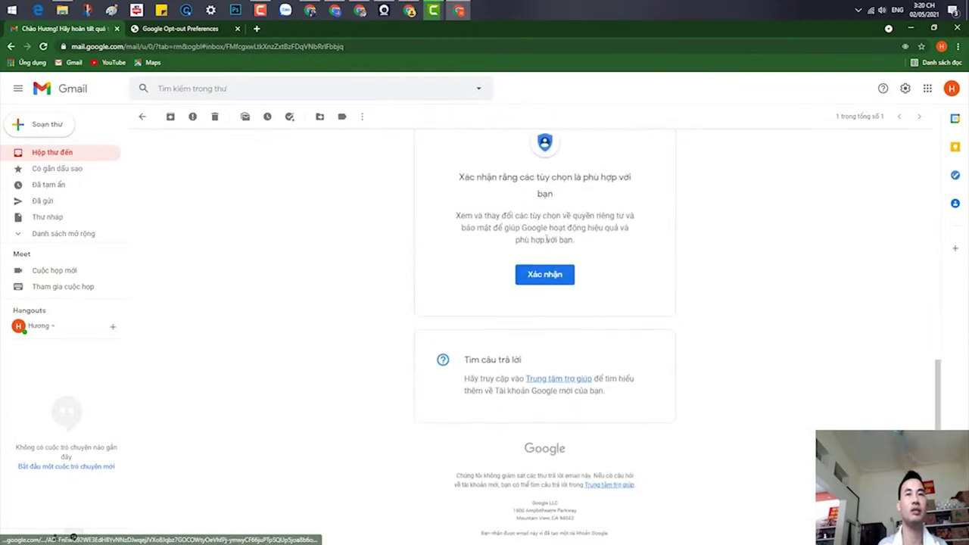
{"action": "left_click", "coordinate": [545, 275]}
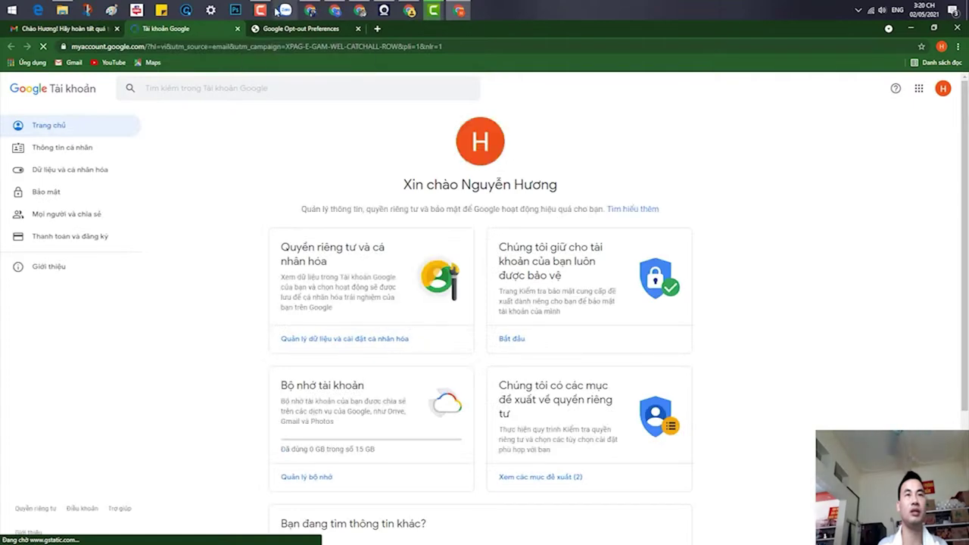
Open Thông tin cá nhân in Google Account and start changing the profile photo.
{"action": "left_click", "coordinate": [260, 10]}
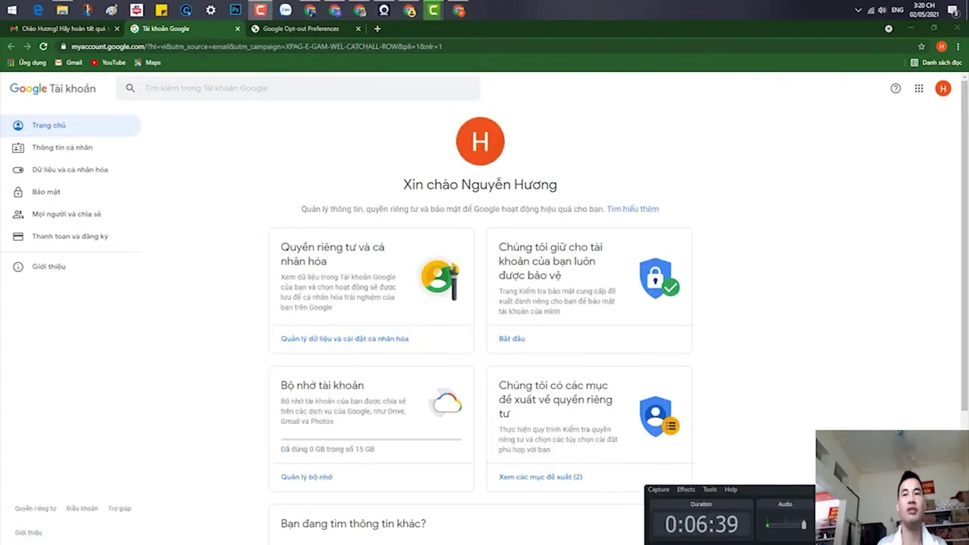
{"action": "left_click", "coordinate": [833, 500]}
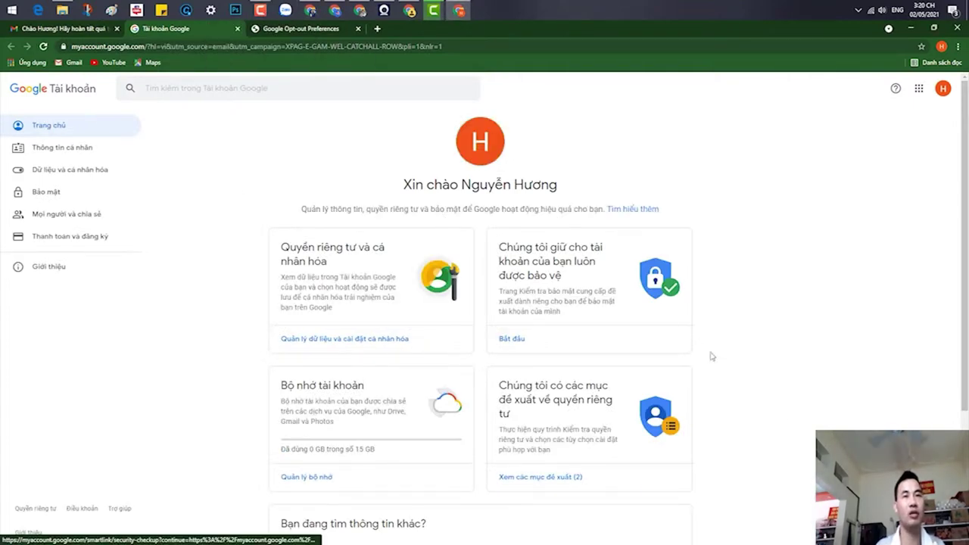
{"action": "left_click", "coordinate": [70, 148]}
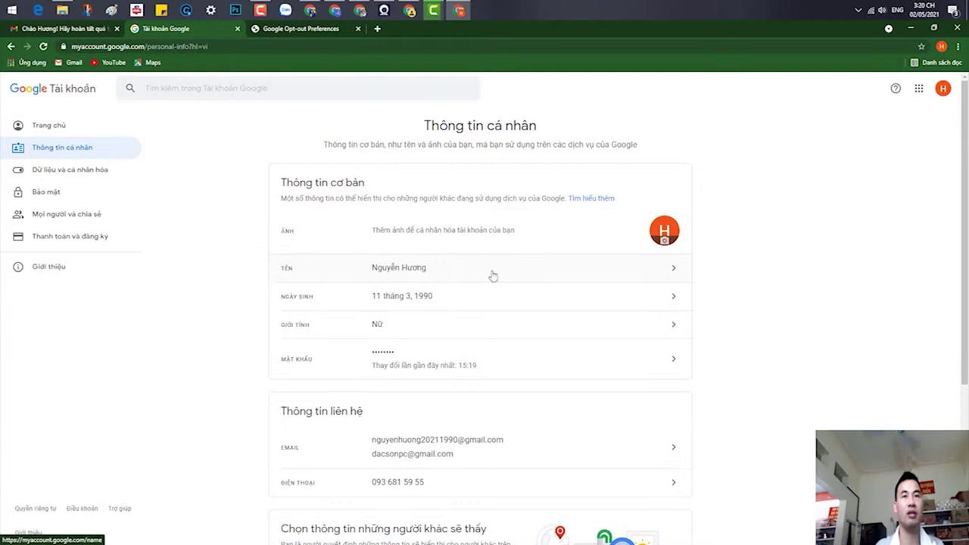
{"action": "left_click", "coordinate": [662, 235]}
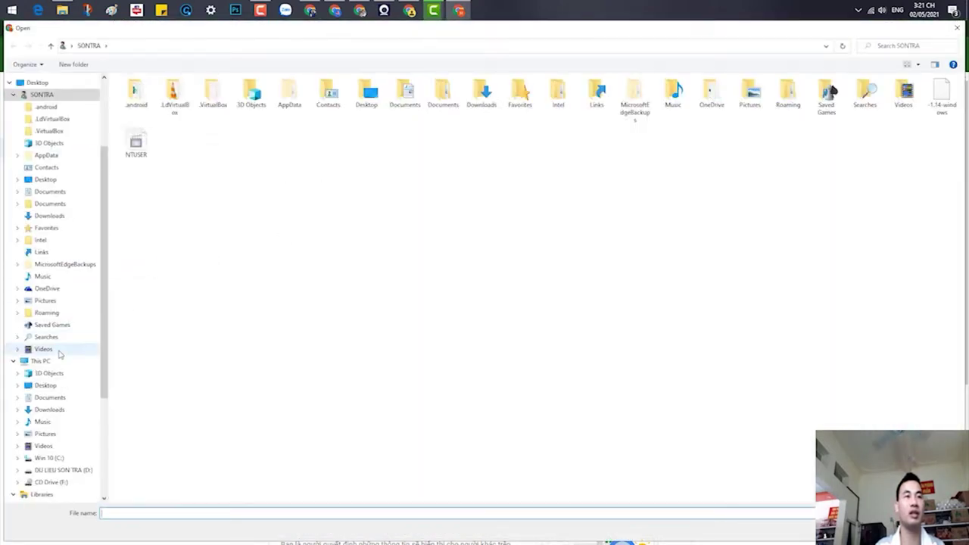
Browse This PC to DU LIEU SON TRA (D:) > ANH SON TRA > folder 1 for the photo.
{"action": "left_click", "coordinate": [40, 361]}
{"action": "left_click", "coordinate": [302, 171]}
{"action": "double_click", "coordinate": [293, 172]}
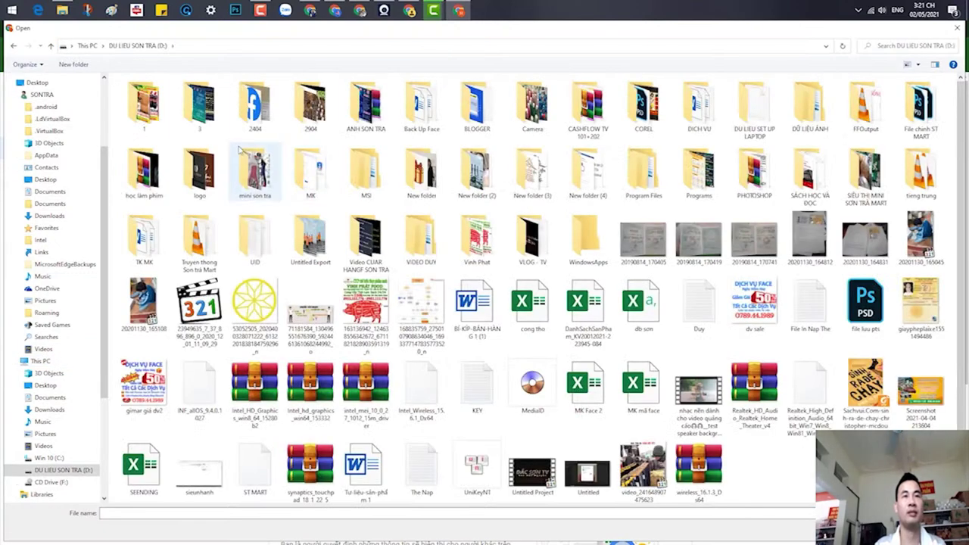
{"action": "double_click", "coordinate": [151, 96]}
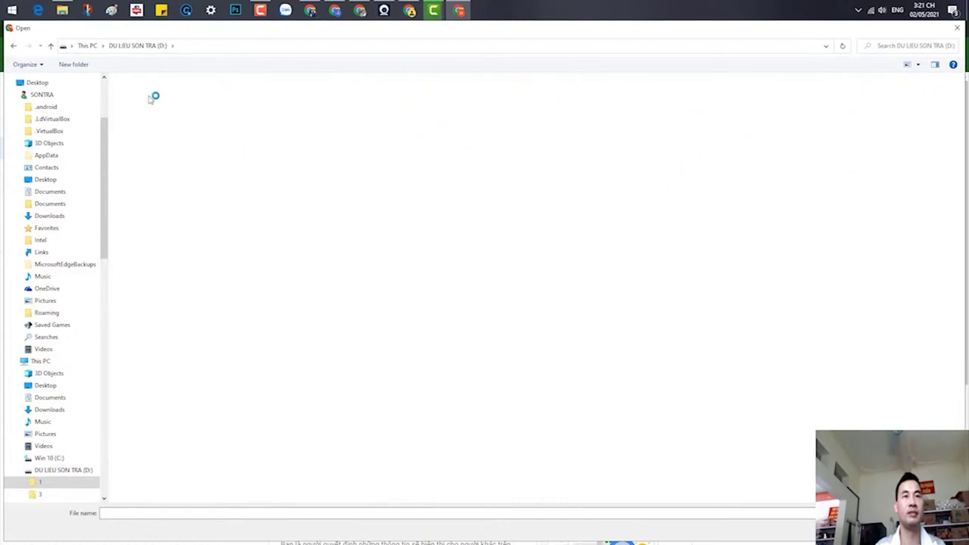
{"action": "scroll", "coordinate": [431, 220], "scroll_direction": "down", "scroll_amount": 3}
{"action": "scroll", "coordinate": [68, 432], "scroll_direction": "down", "scroll_amount": 3}
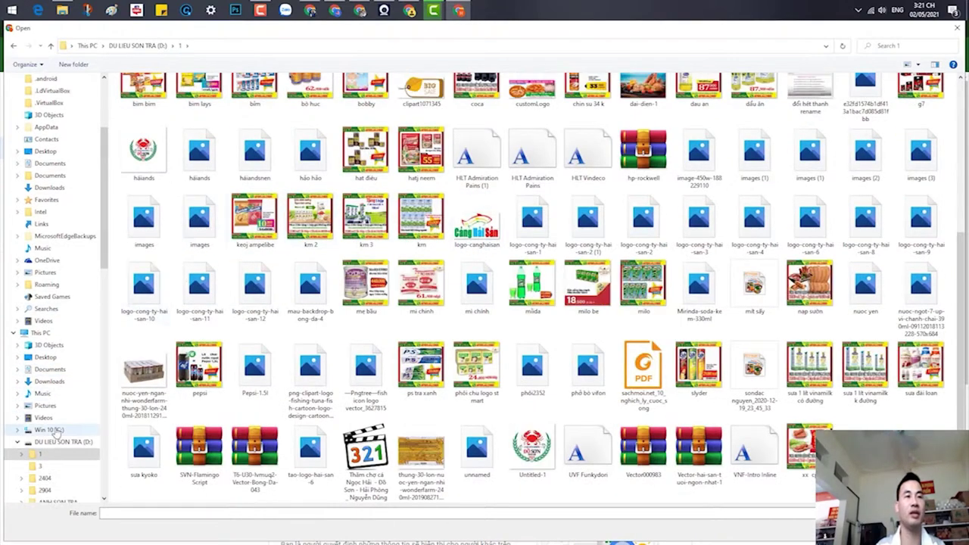
{"action": "left_click", "coordinate": [58, 454]}
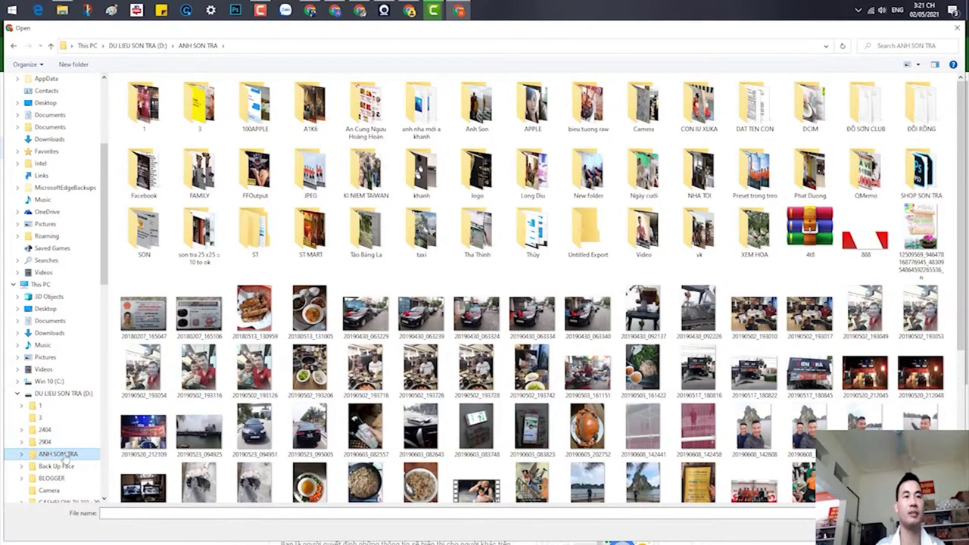
{"action": "left_click", "coordinate": [53, 443]}
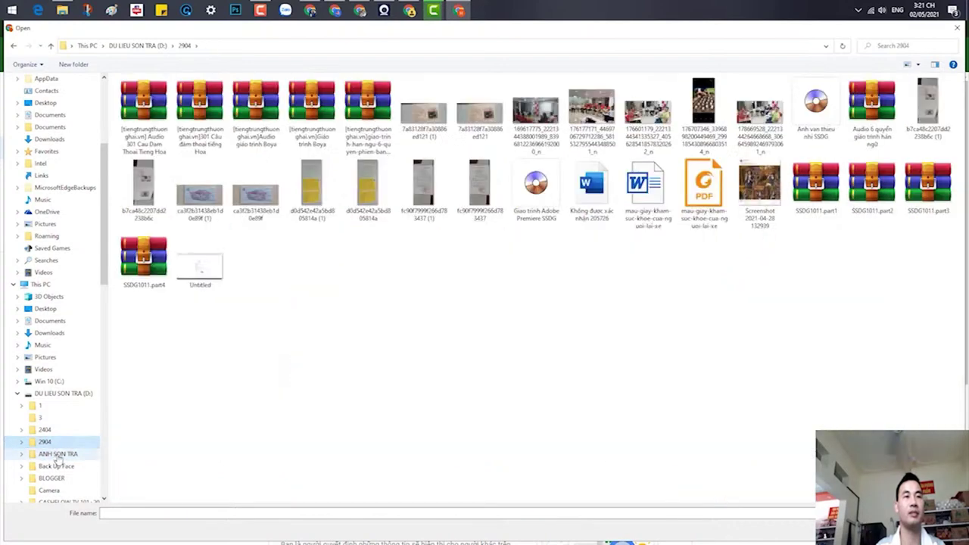
{"action": "left_click", "coordinate": [58, 454]}
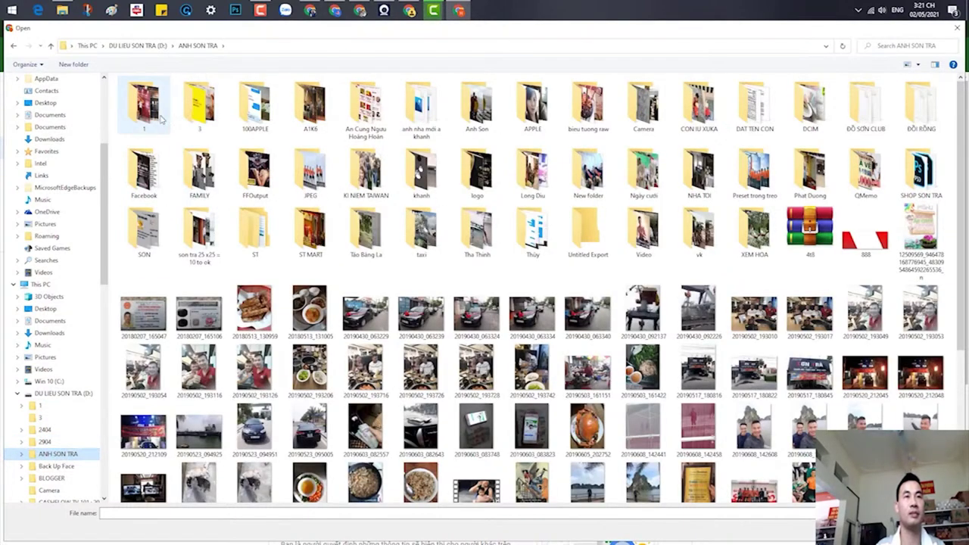
{"action": "double_click", "coordinate": [143, 109]}
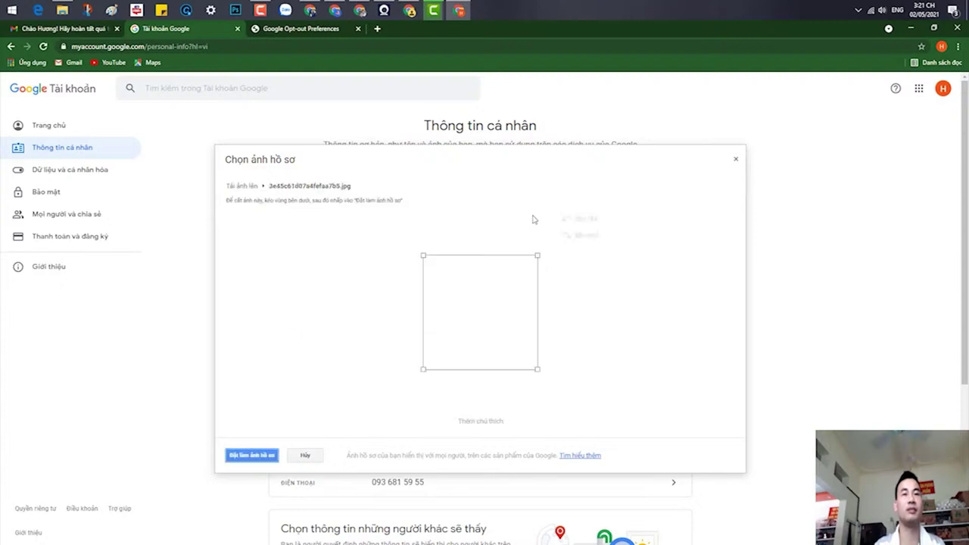
Shift the crop box down slightly and set the cropped picture as the profile photo.
{"action": "left_click_drag", "start_coordinate": [494, 308], "coordinate": [495, 321]}
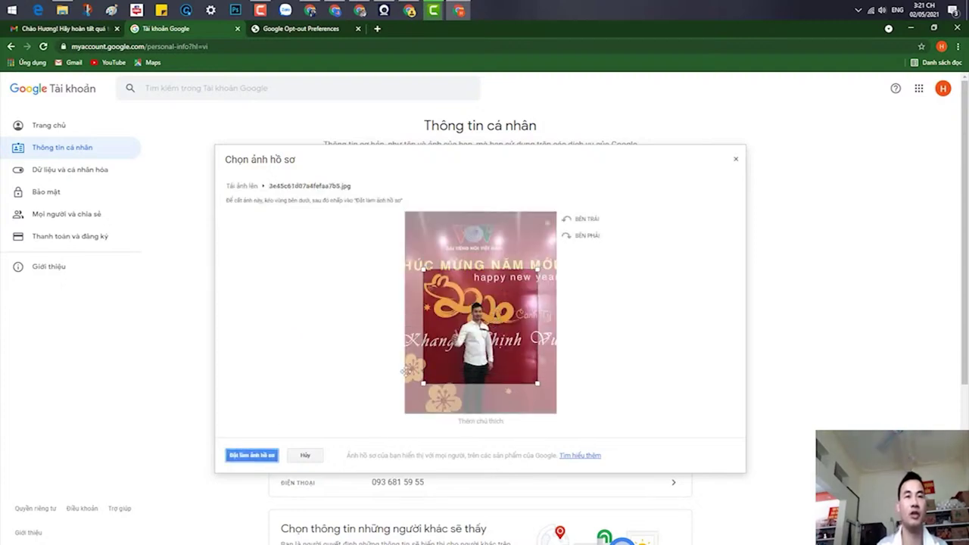
{"action": "left_click", "coordinate": [236, 454]}
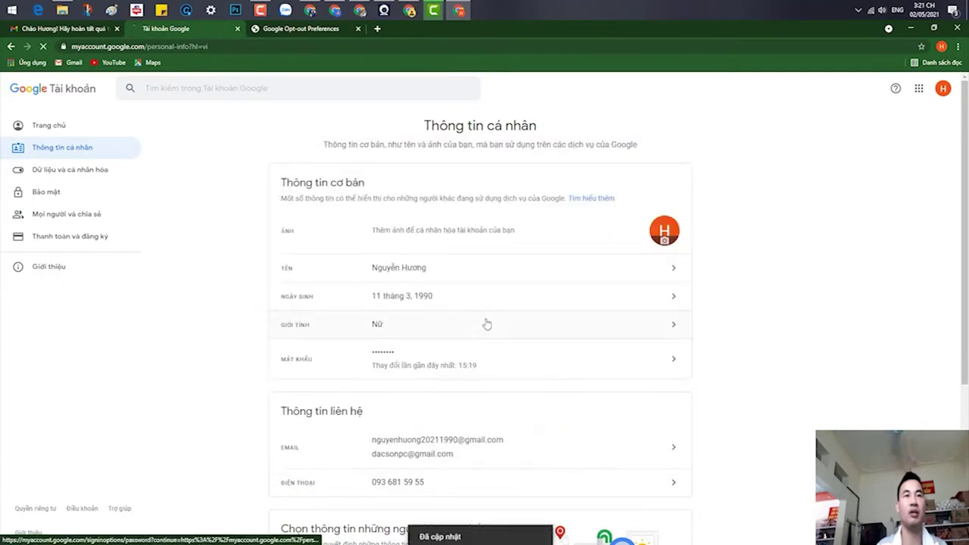
{"action": "scroll", "coordinate": [525, 305], "scroll_direction": "down", "scroll_amount": 3}
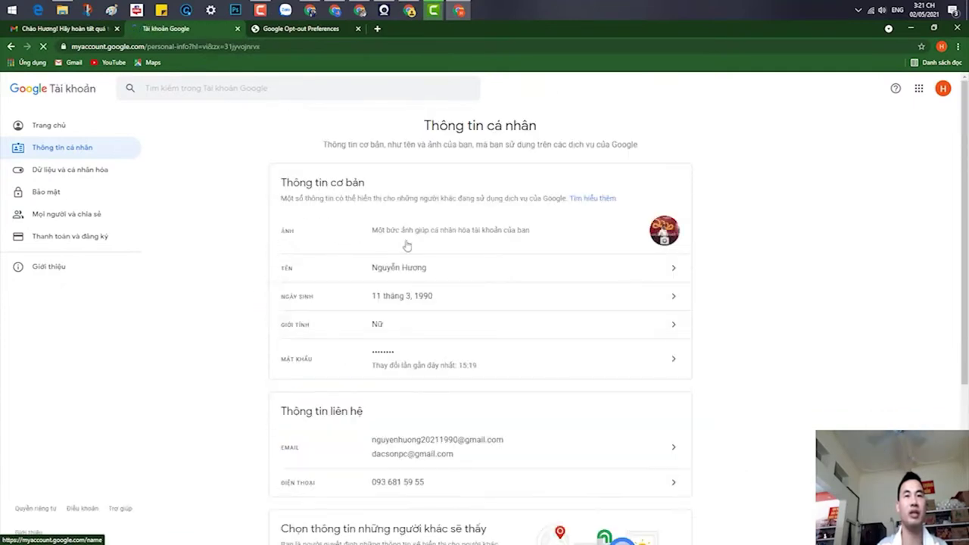
{"action": "scroll", "coordinate": [435, 257], "scroll_direction": "down", "scroll_amount": 2}
{"action": "scroll", "coordinate": [417, 305], "scroll_direction": "down", "scroll_amount": 2}
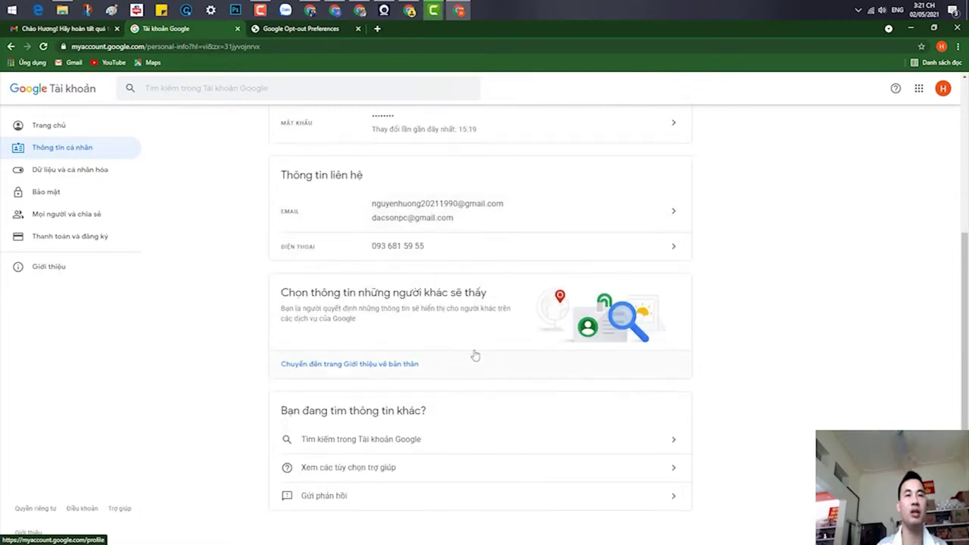
Browse down through the Data and personalization settings page.
{"action": "left_click", "coordinate": [68, 172]}
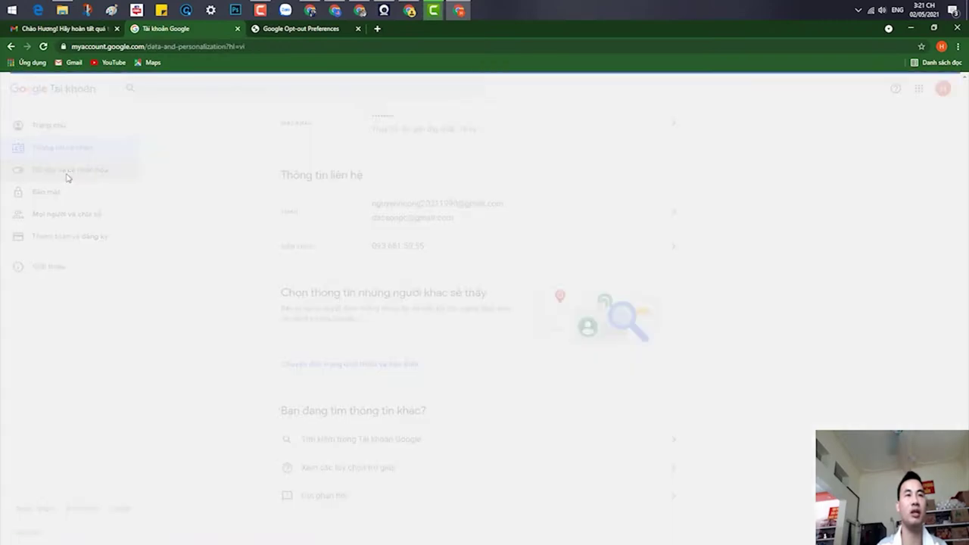
{"action": "scroll", "coordinate": [455, 318], "scroll_direction": "down", "scroll_amount": 4}
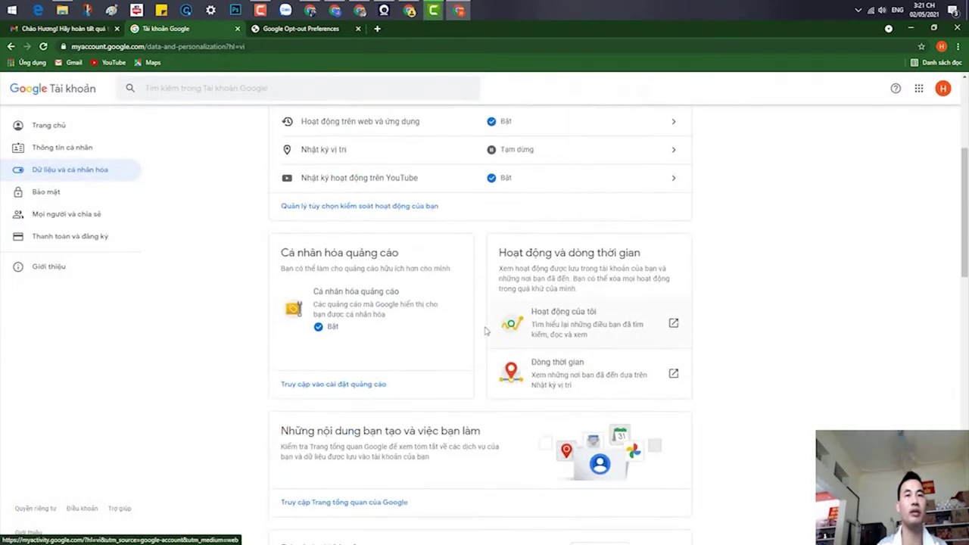
{"action": "scroll", "coordinate": [454, 323], "scroll_direction": "down", "scroll_amount": 6}
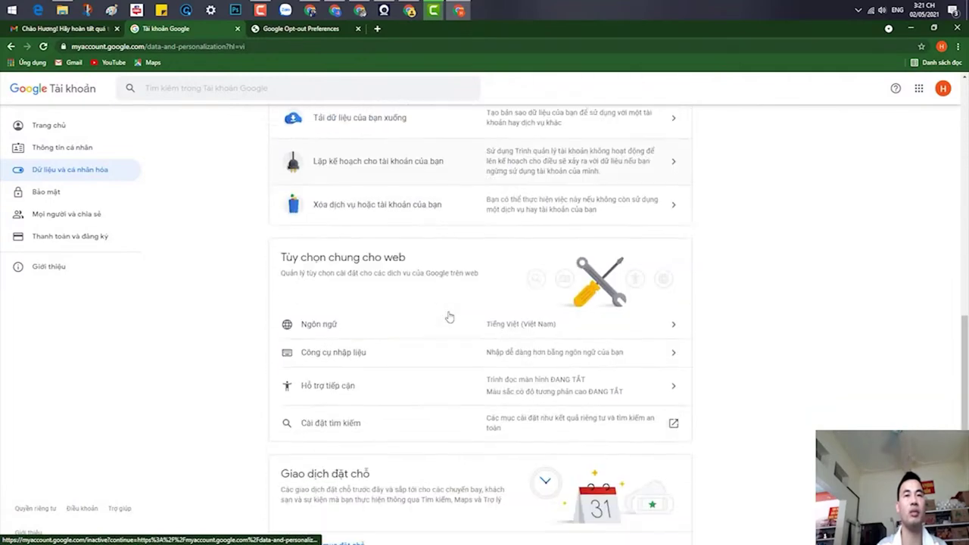
{"action": "scroll", "coordinate": [448, 315], "scroll_direction": "down", "scroll_amount": 5}
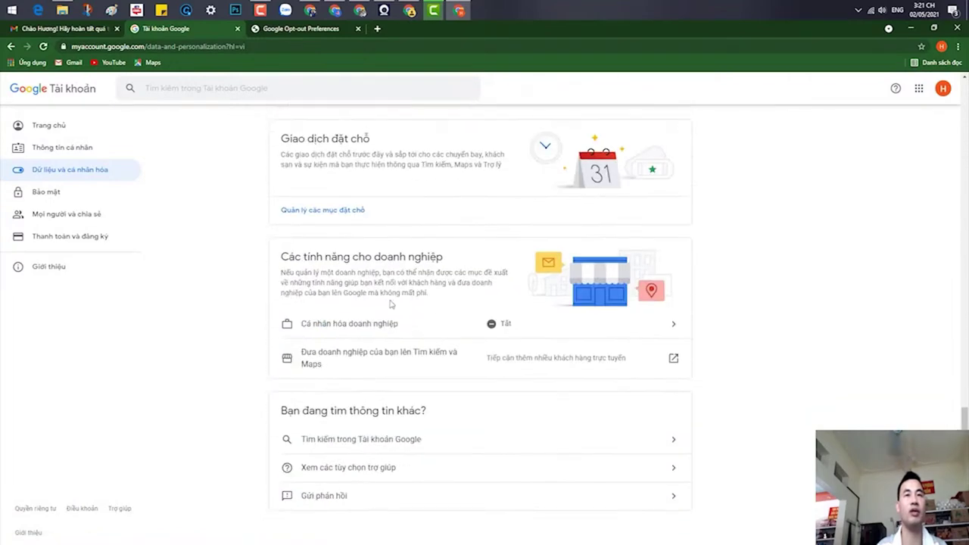
Scroll through the Security settings page.
{"action": "left_click", "coordinate": [28, 191]}
{"action": "scroll", "coordinate": [391, 265], "scroll_direction": "down", "scroll_amount": 5}
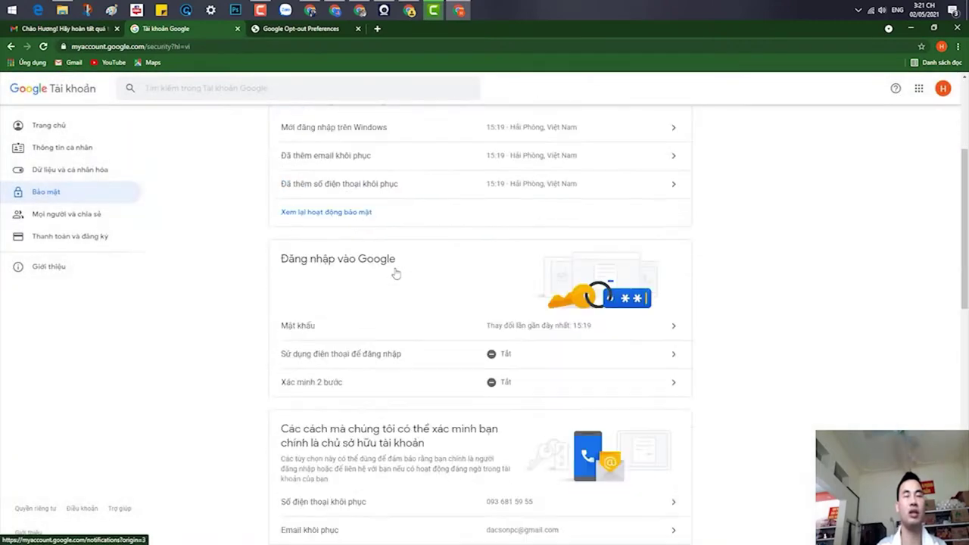
{"action": "scroll", "coordinate": [396, 274], "scroll_direction": "down", "scroll_amount": 4}
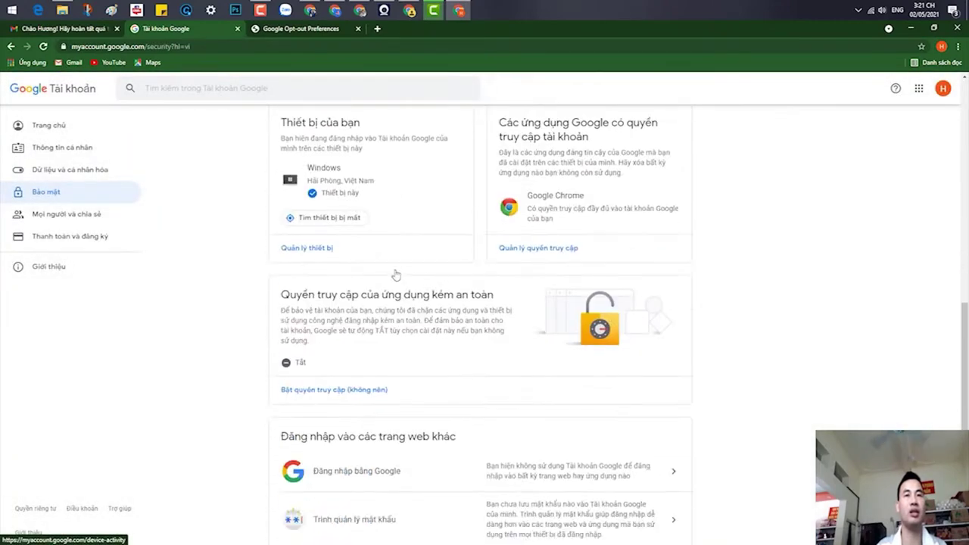
{"action": "scroll", "coordinate": [337, 244], "scroll_direction": "down", "scroll_amount": 1}
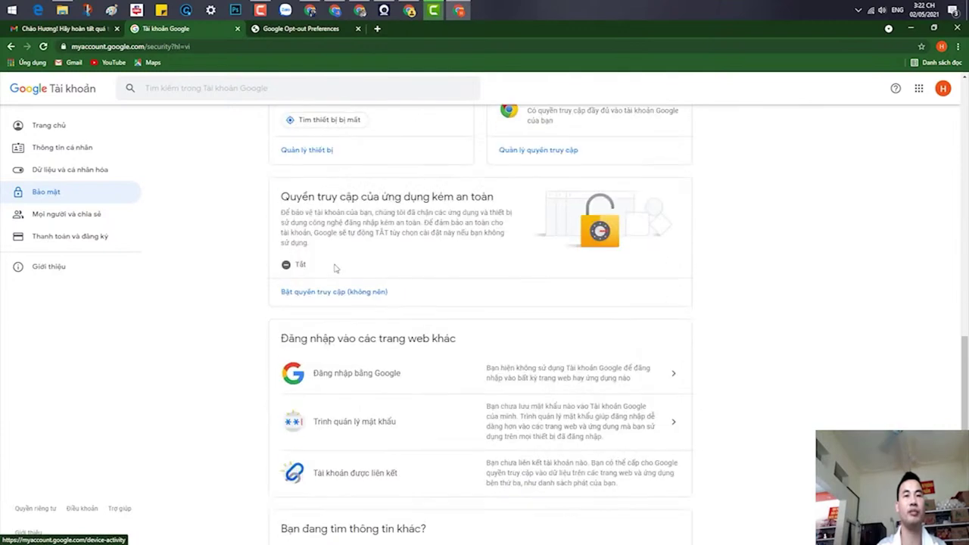
{"action": "scroll", "coordinate": [335, 272], "scroll_direction": "down", "scroll_amount": 1}
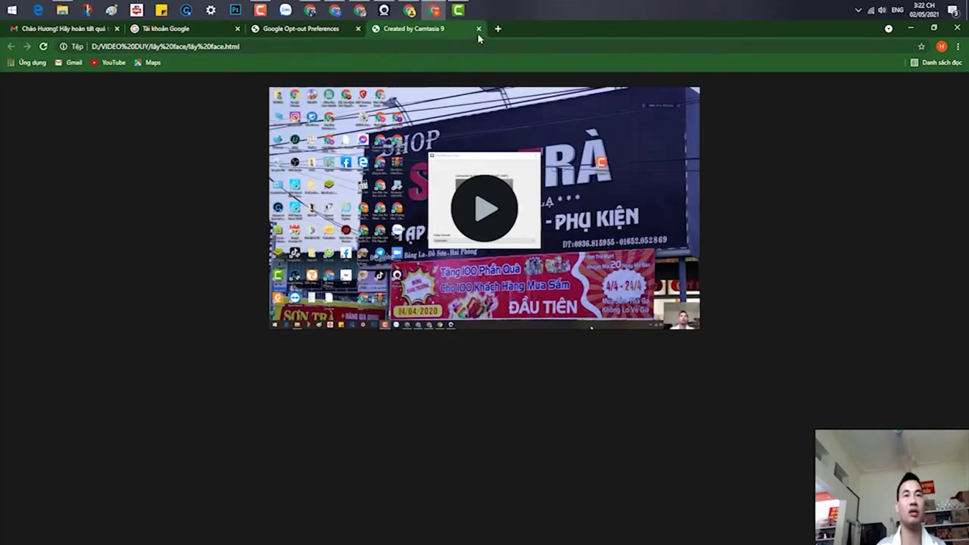
Close the extra tabs, browse People and sharing and Payments and subscriptions, then return Home.
{"action": "left_click", "coordinate": [478, 28]}
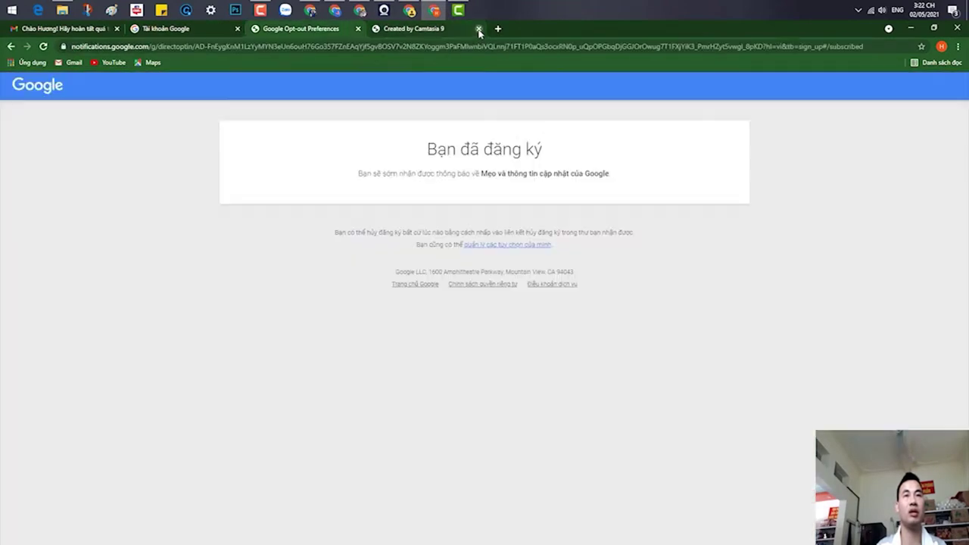
{"action": "left_click", "coordinate": [358, 28]}
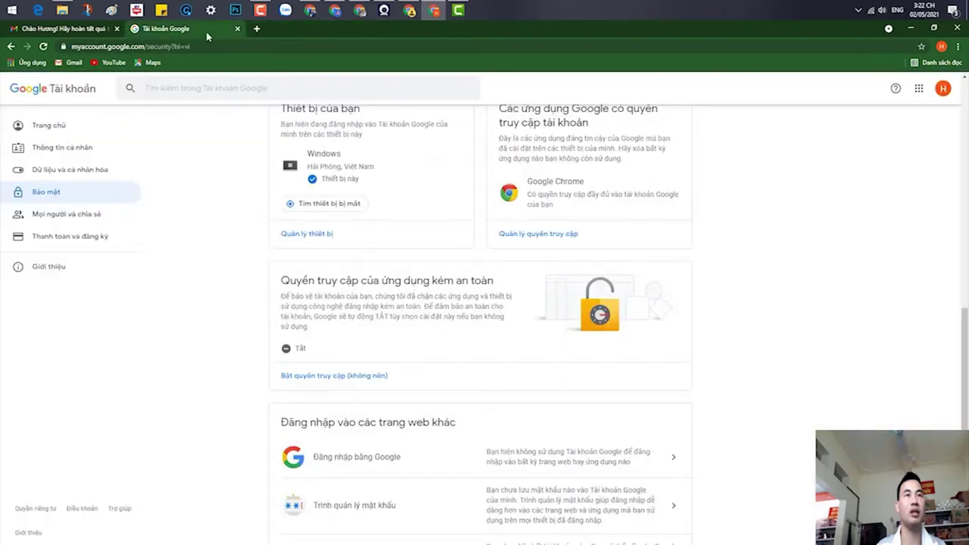
{"action": "left_click", "coordinate": [76, 217]}
{"action": "scroll", "coordinate": [360, 282], "scroll_direction": "down", "scroll_amount": 3}
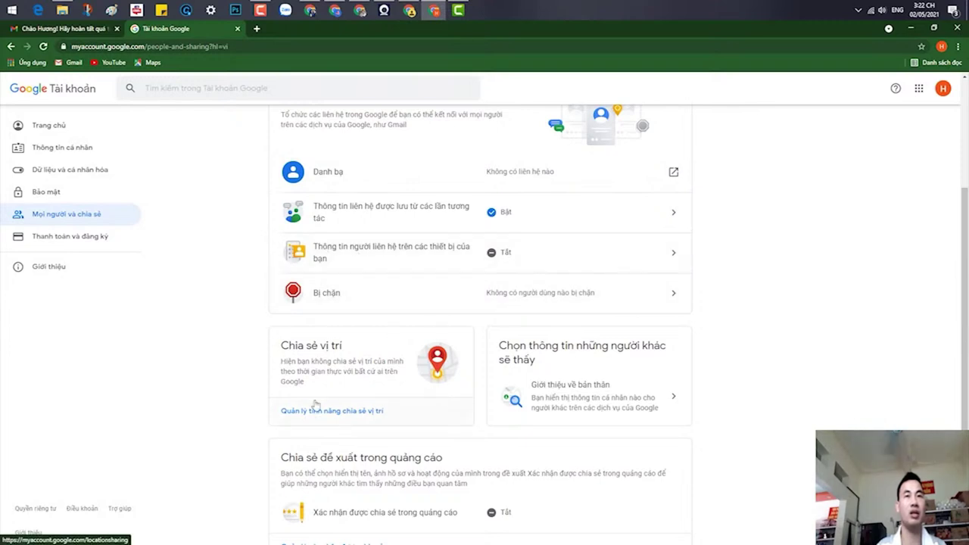
{"action": "scroll", "coordinate": [318, 390], "scroll_direction": "down", "scroll_amount": 3}
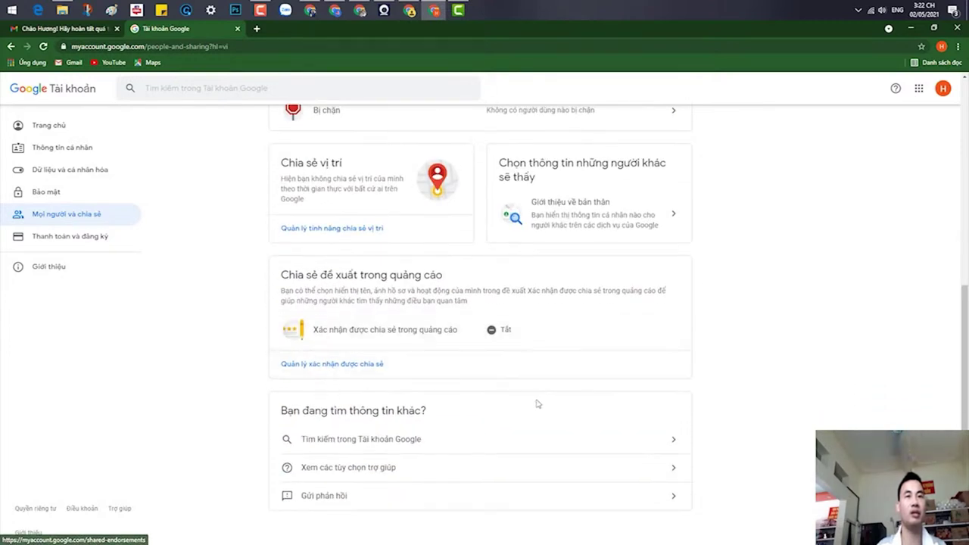
{"action": "left_click", "coordinate": [71, 239]}
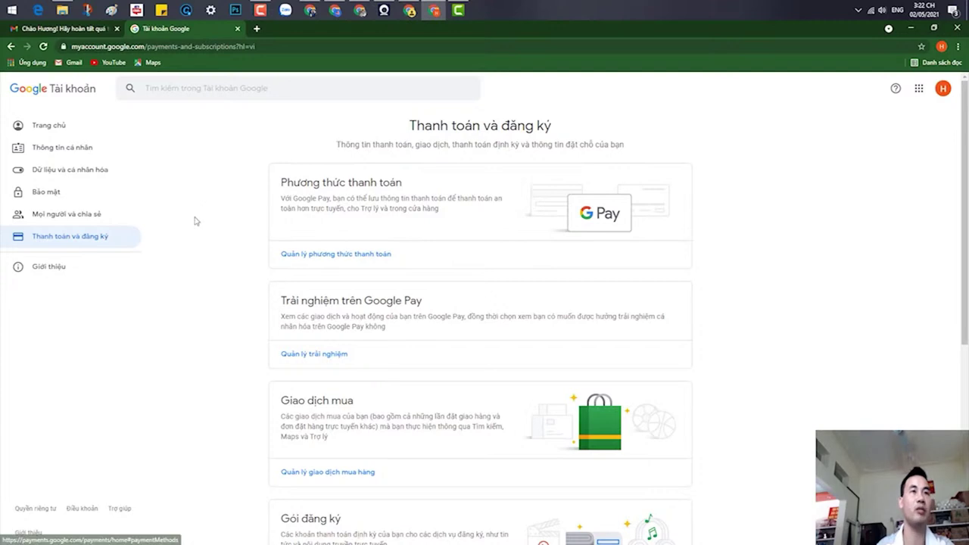
{"action": "left_click", "coordinate": [26, 125]}
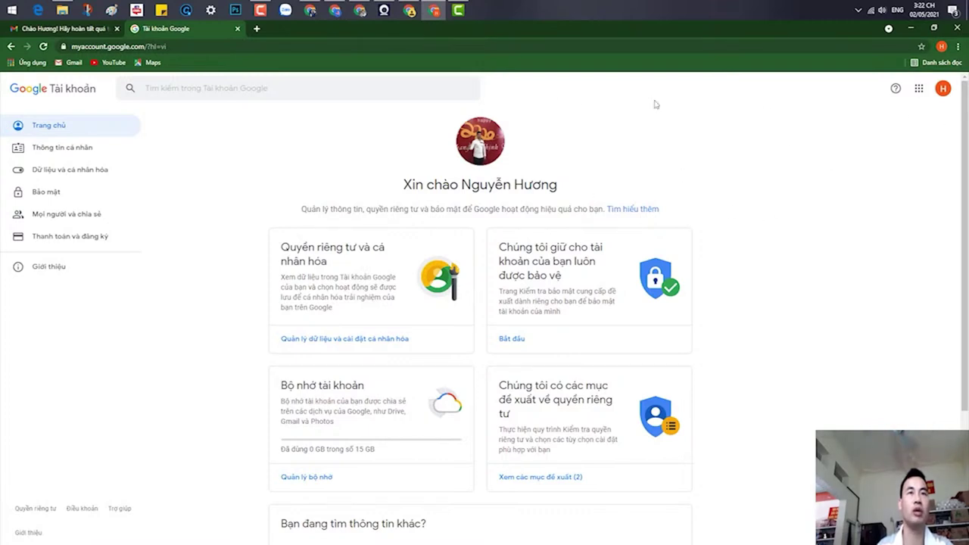
{"action": "left_click", "coordinate": [942, 47]}
{"action": "scroll", "coordinate": [905, 227], "scroll_direction": "down", "scroll_amount": 10}
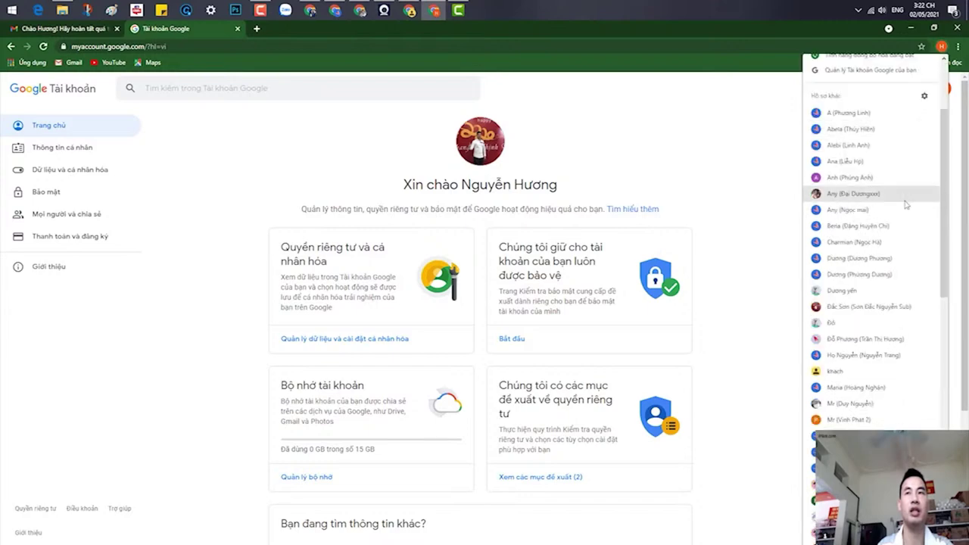
{"action": "scroll", "coordinate": [909, 283], "scroll_direction": "up", "scroll_amount": 10}
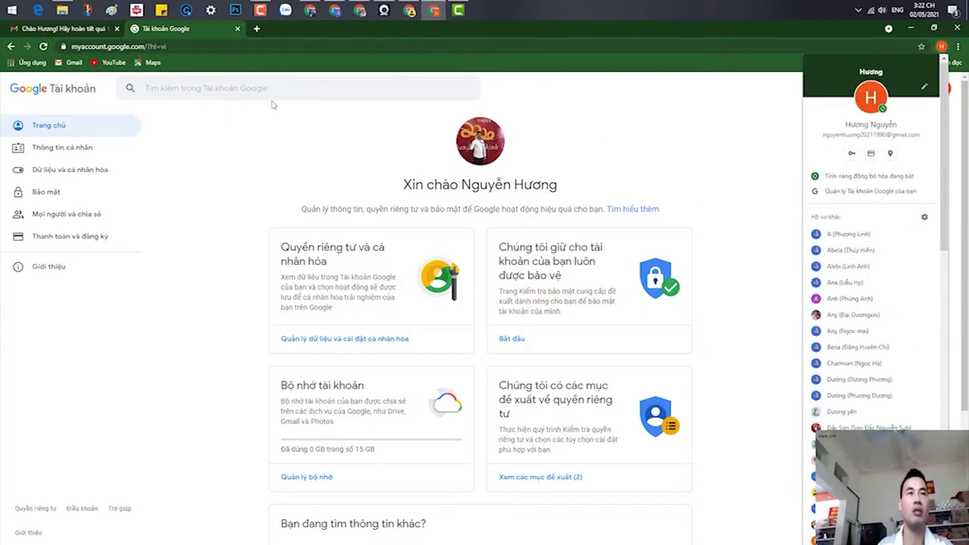
{"action": "left_click", "coordinate": [260, 10]}
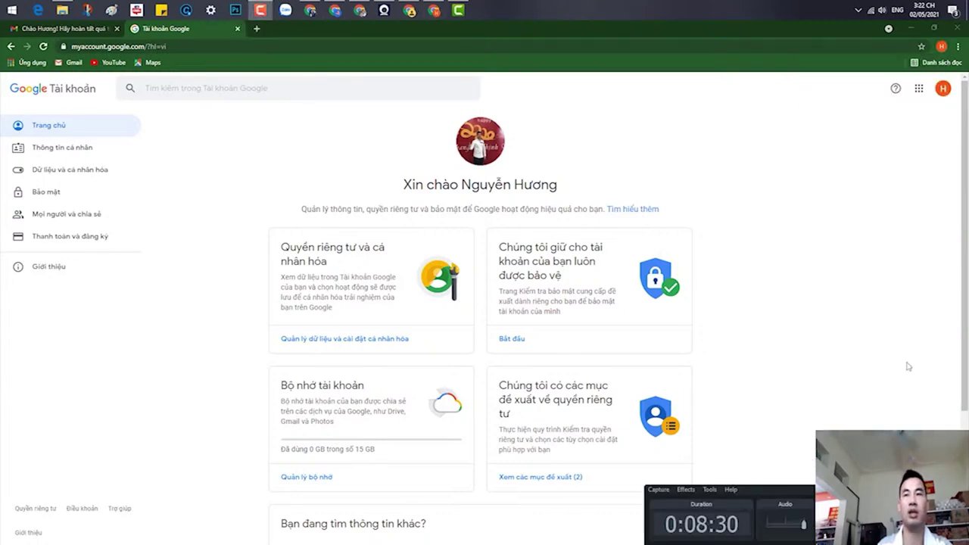
{"action": "left_click", "coordinate": [872, 414]}
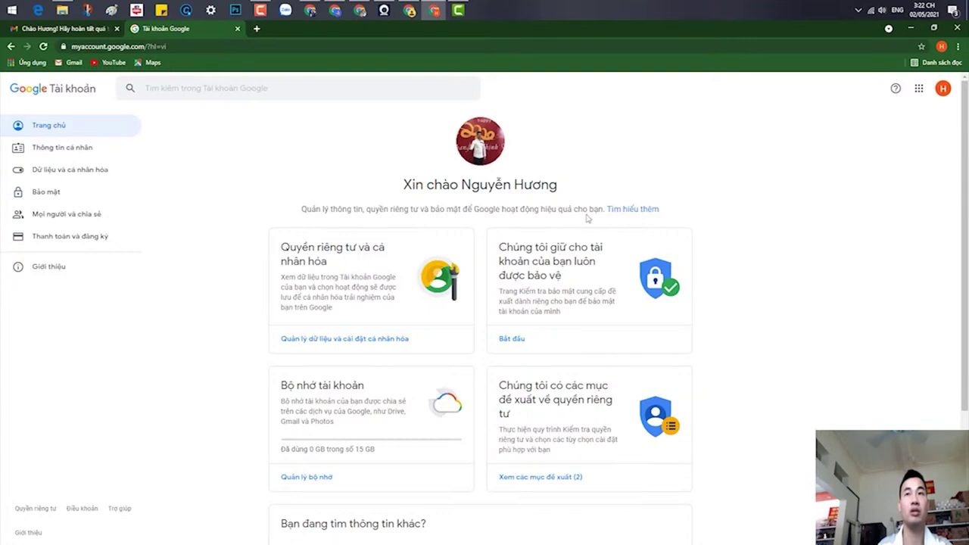
{"action": "left_click", "coordinate": [61, 129]}
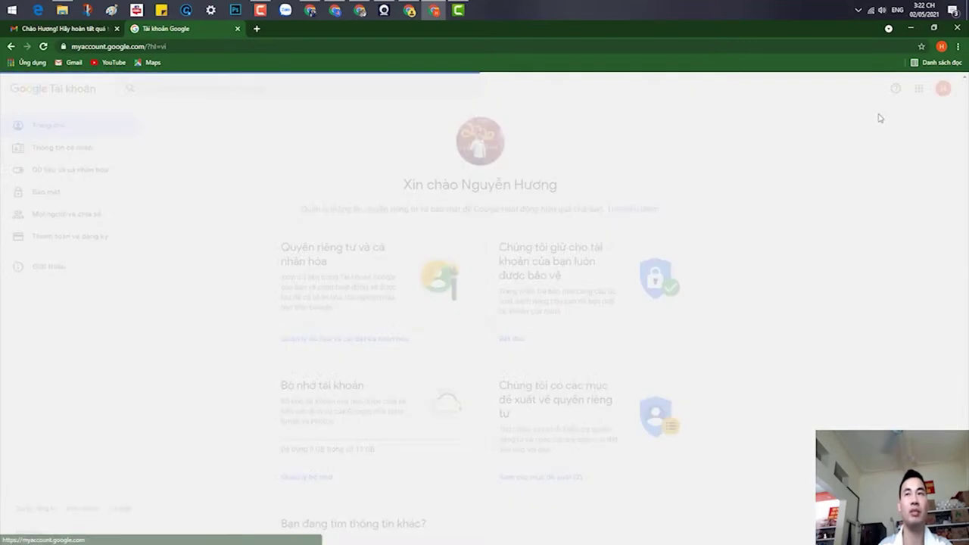
{"action": "left_click", "coordinate": [943, 90]}
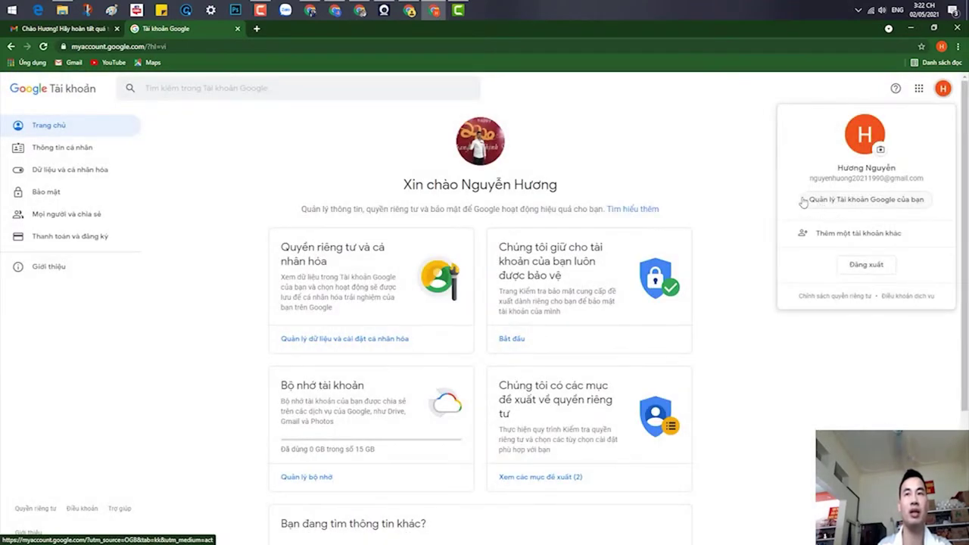
{"action": "left_click", "coordinate": [585, 122]}
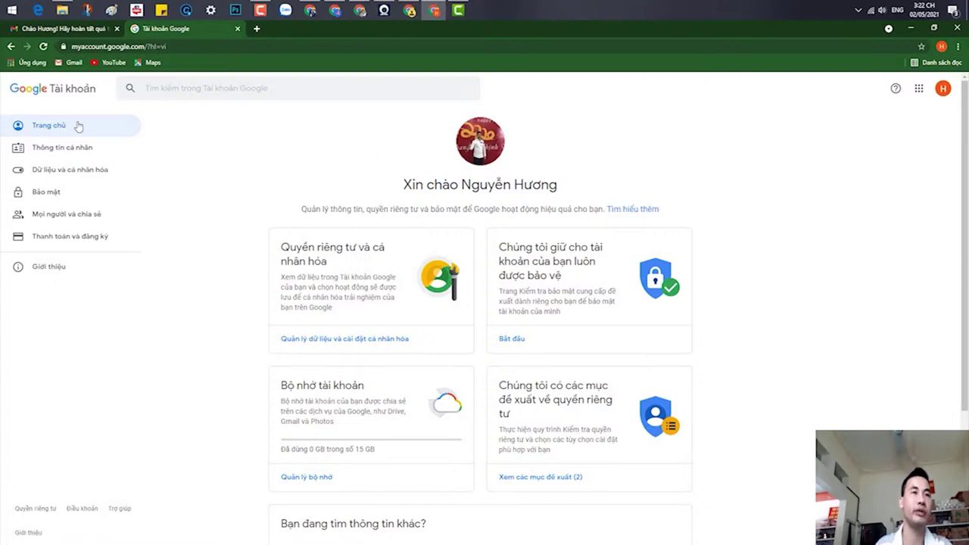
Scroll through the Personal info page, then return to the account home page.
{"action": "left_click", "coordinate": [33, 156]}
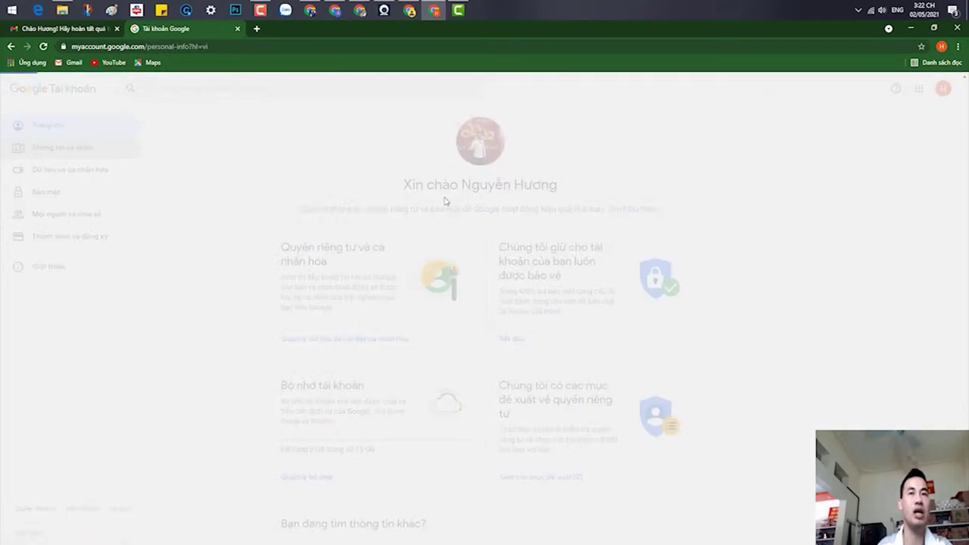
{"action": "scroll", "coordinate": [654, 259], "scroll_direction": "down", "scroll_amount": 3}
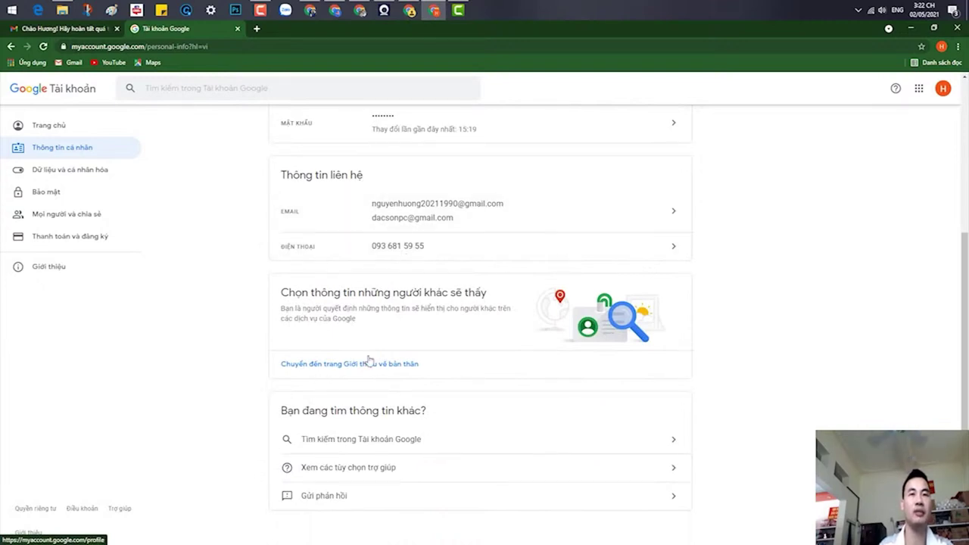
{"action": "scroll", "coordinate": [333, 376], "scroll_direction": "up", "scroll_amount": 3}
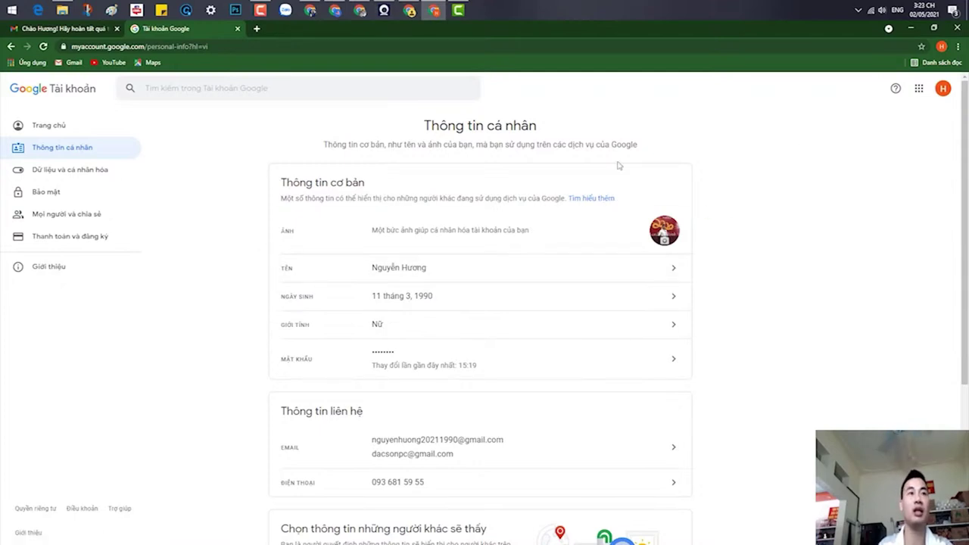
{"action": "left_click", "coordinate": [51, 125]}
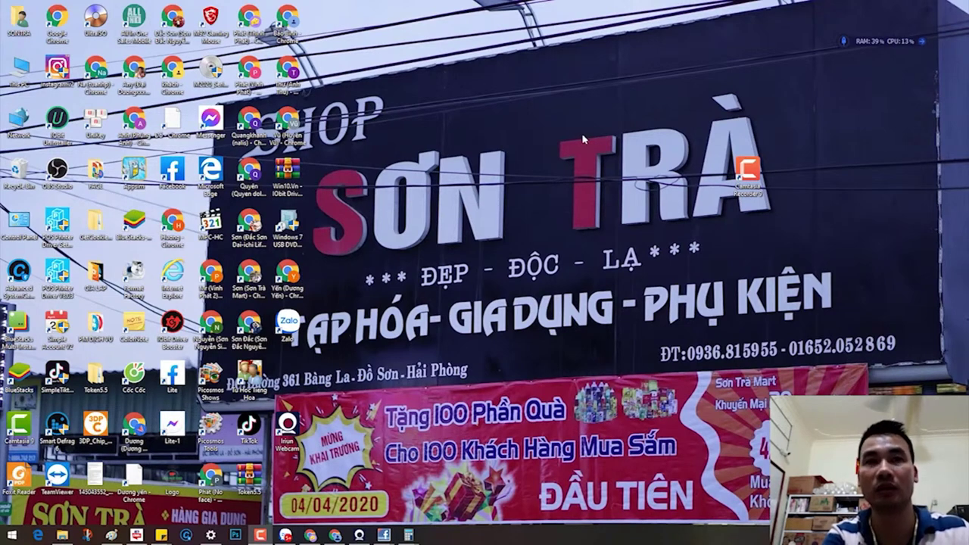
Refresh the Windows desktop three times from its right-click menu.
{"action": "right_click", "coordinate": [536, 72]}
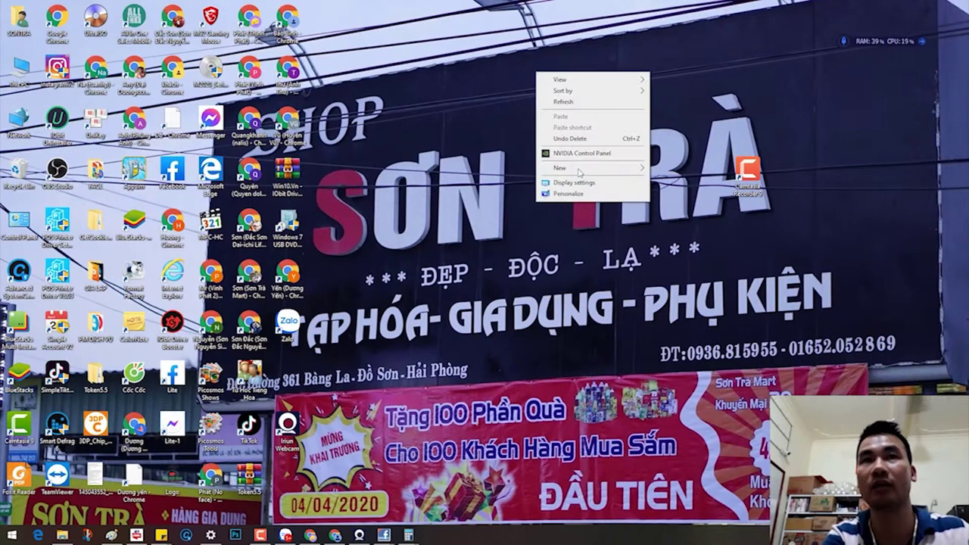
{"action": "left_click", "coordinate": [571, 104]}
{"action": "right_click", "coordinate": [512, 76]}
{"action": "left_click", "coordinate": [563, 112]}
{"action": "right_click", "coordinate": [478, 81]}
{"action": "left_click", "coordinate": [513, 113]}
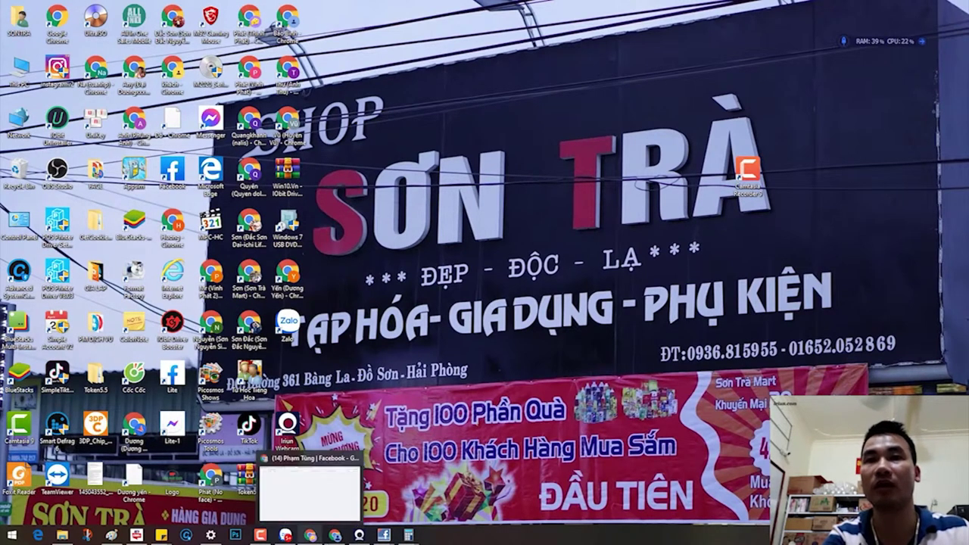
Close the Facebook browser window, reopen Chrome on Facebook and show its profile list.
{"action": "left_click", "coordinate": [337, 477]}
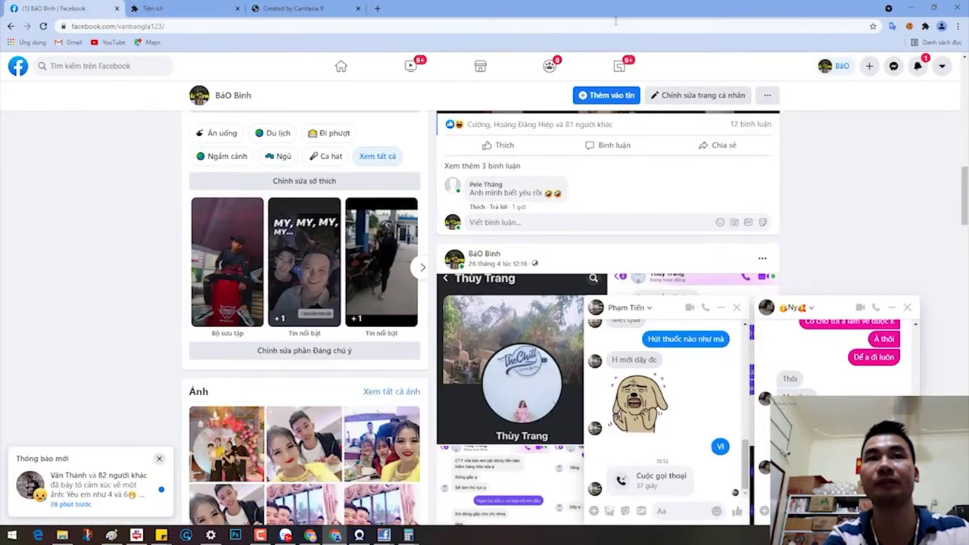
{"action": "left_click", "coordinate": [956, 6]}
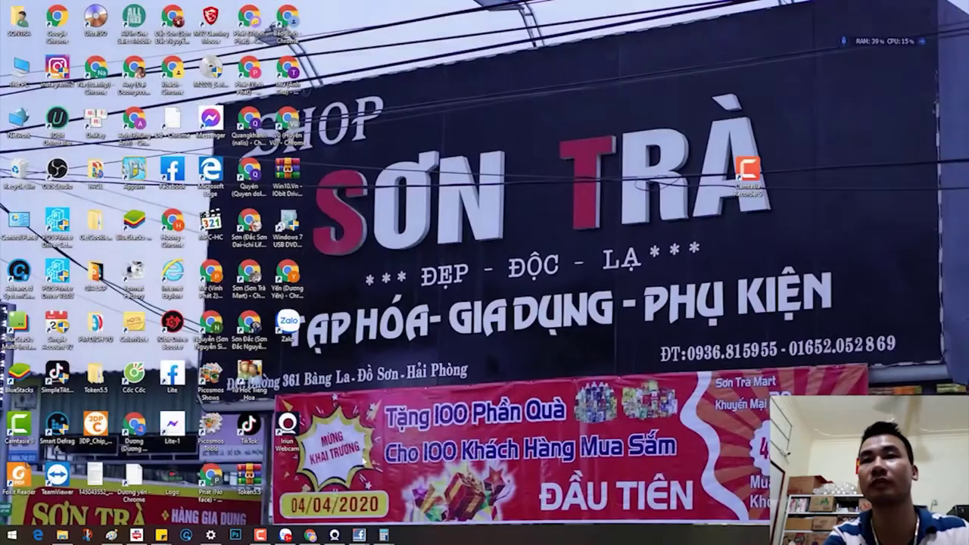
{"action": "left_click", "coordinate": [310, 535]}
{"action": "left_click", "coordinate": [941, 25]}
{"action": "scroll", "coordinate": [810, 327], "scroll_direction": "down", "scroll_amount": 5}
{"action": "scroll", "coordinate": [809, 327], "scroll_direction": "down", "scroll_amount": 4}
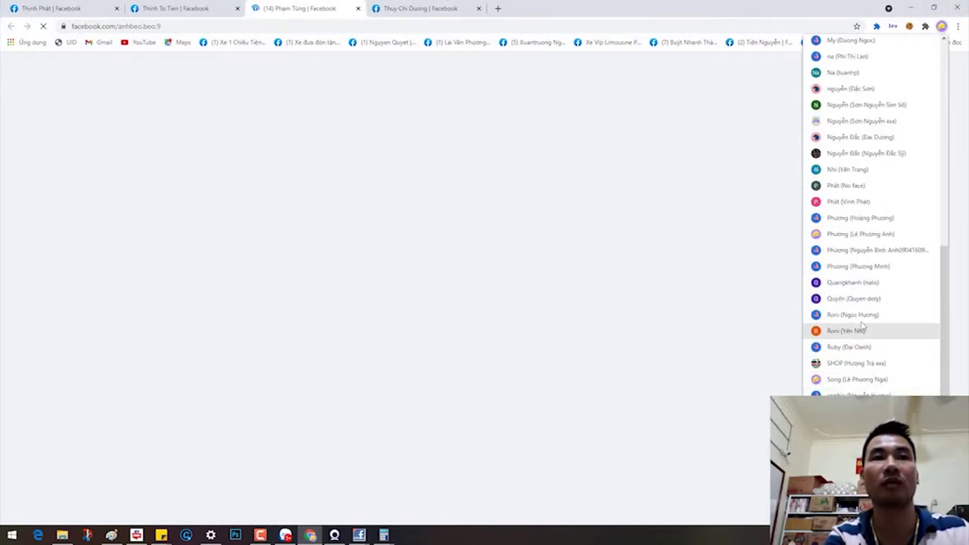
Open another saved profile's Facebook page and dismiss the unresponsive page dialog.
{"action": "left_click", "coordinate": [849, 169]}
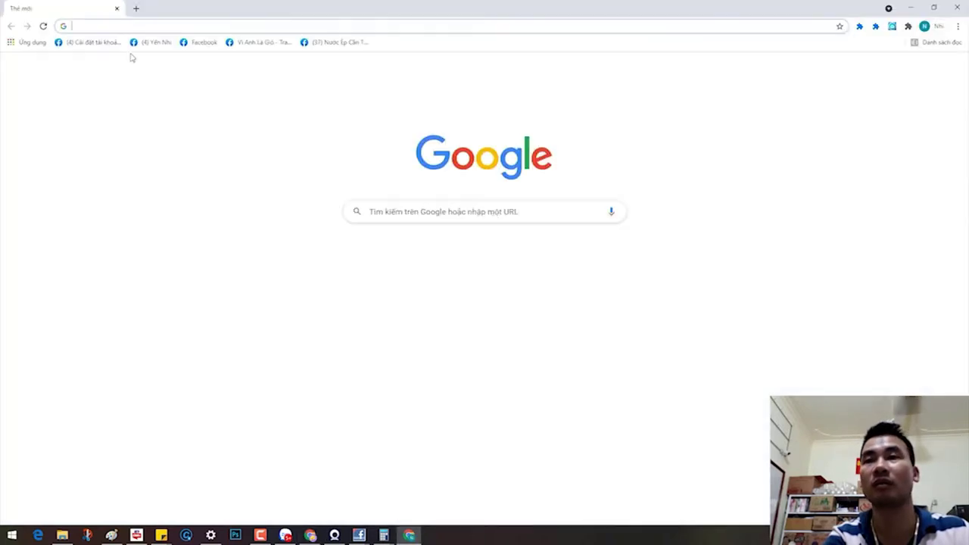
{"action": "left_click", "coordinate": [157, 43]}
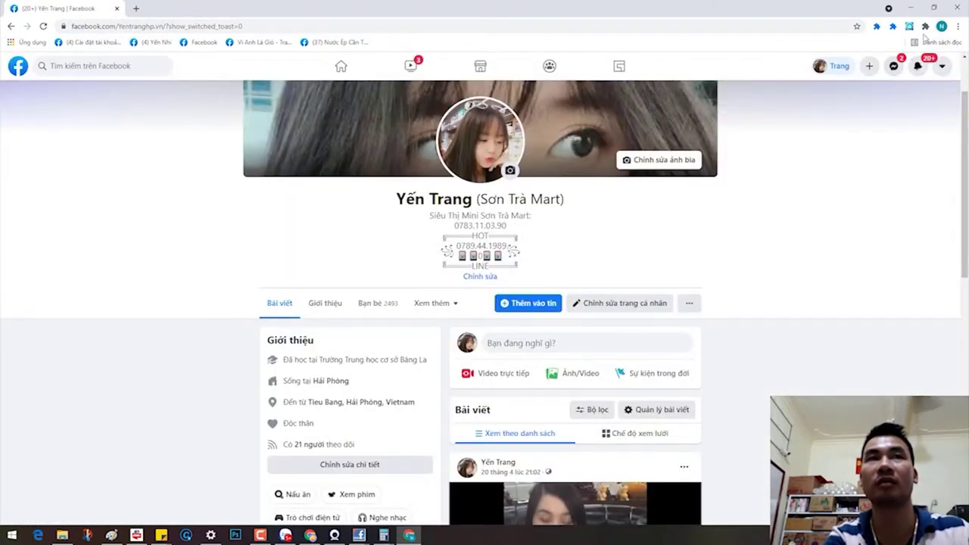
{"action": "left_click", "coordinate": [925, 25]}
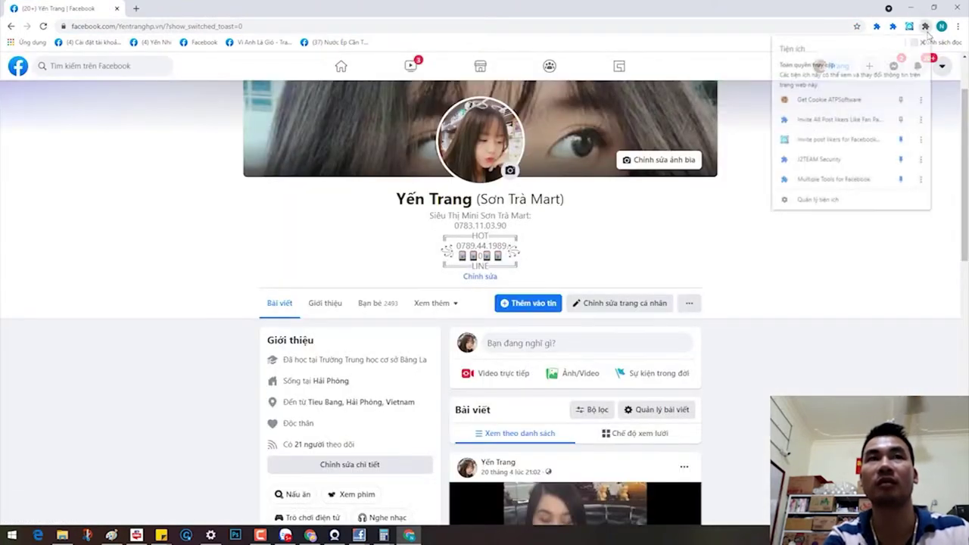
{"action": "left_click", "coordinate": [561, 136]}
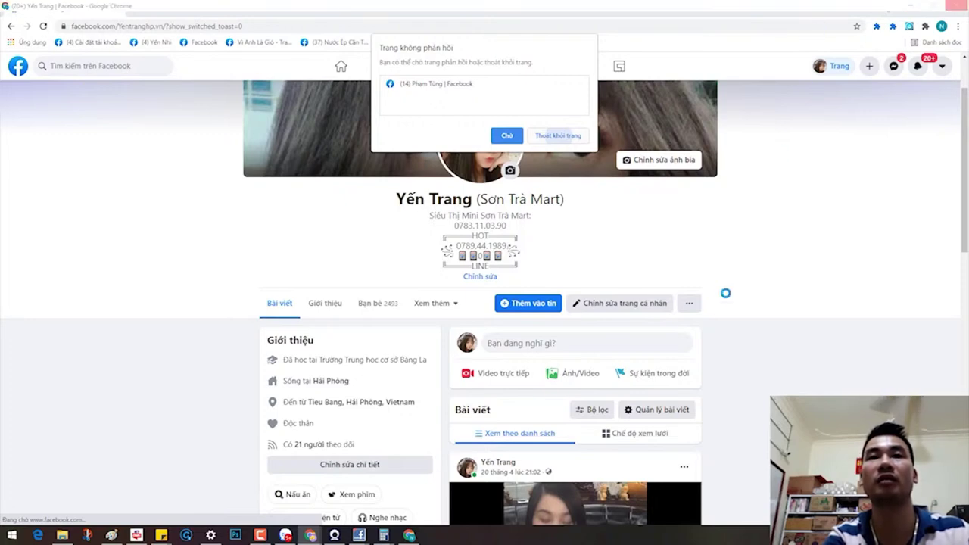
Pin the Get Cookie ATPSoftware extension to Chrome's toolbar.
{"action": "mouse_move", "coordinate": [360, 534]}
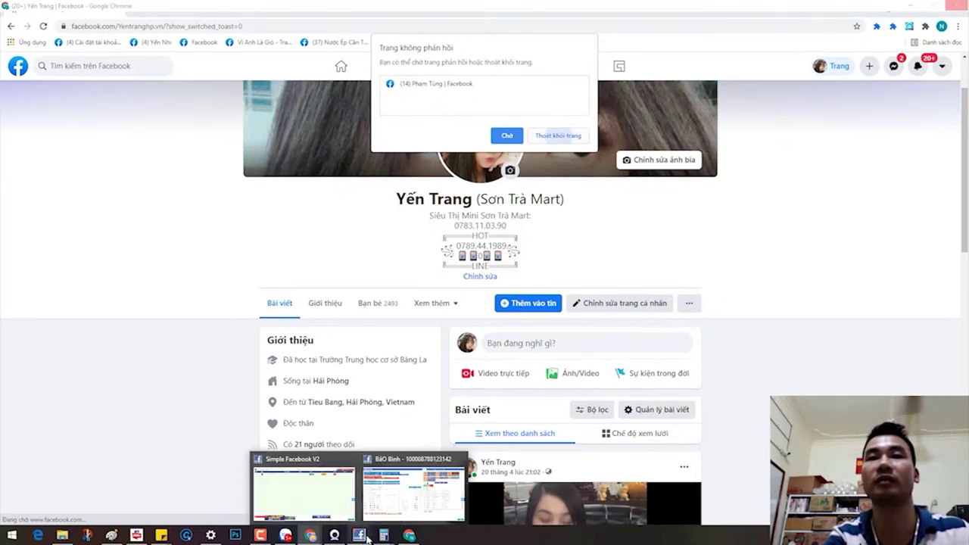
{"action": "mouse_move", "coordinate": [409, 535]}
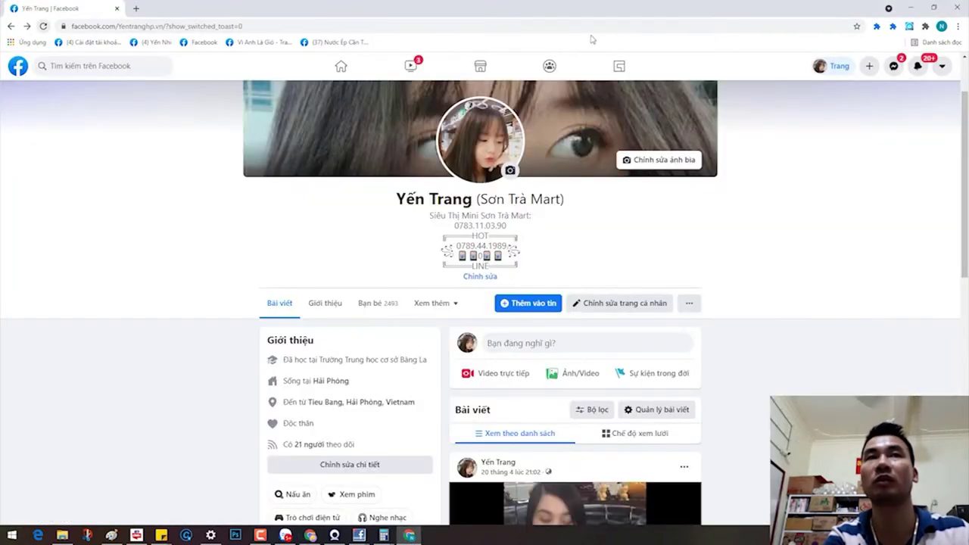
{"action": "left_click", "coordinate": [925, 26]}
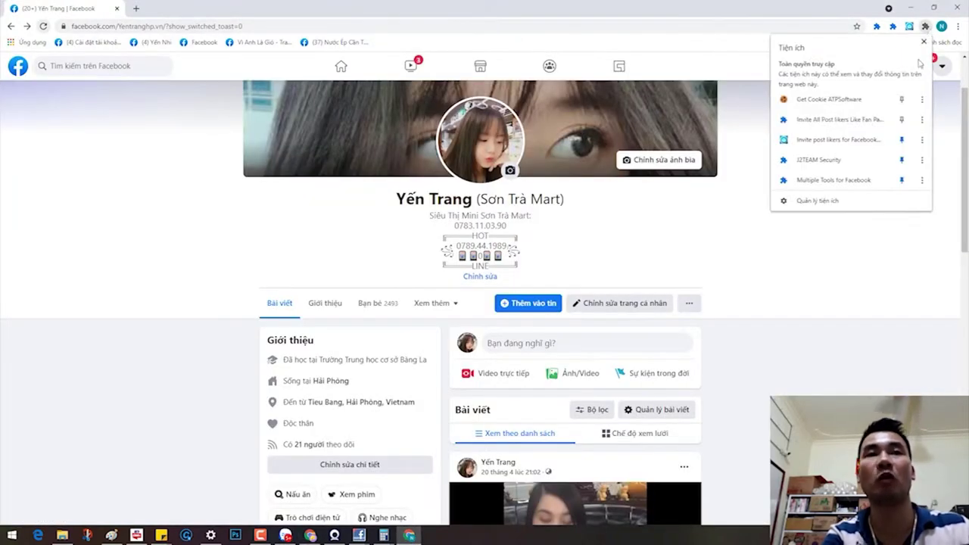
{"action": "left_click", "coordinate": [901, 100]}
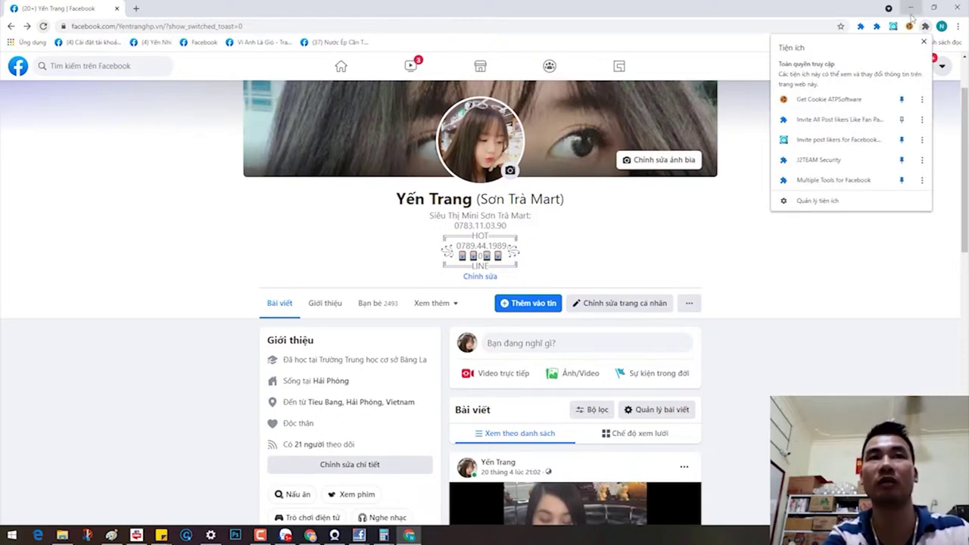
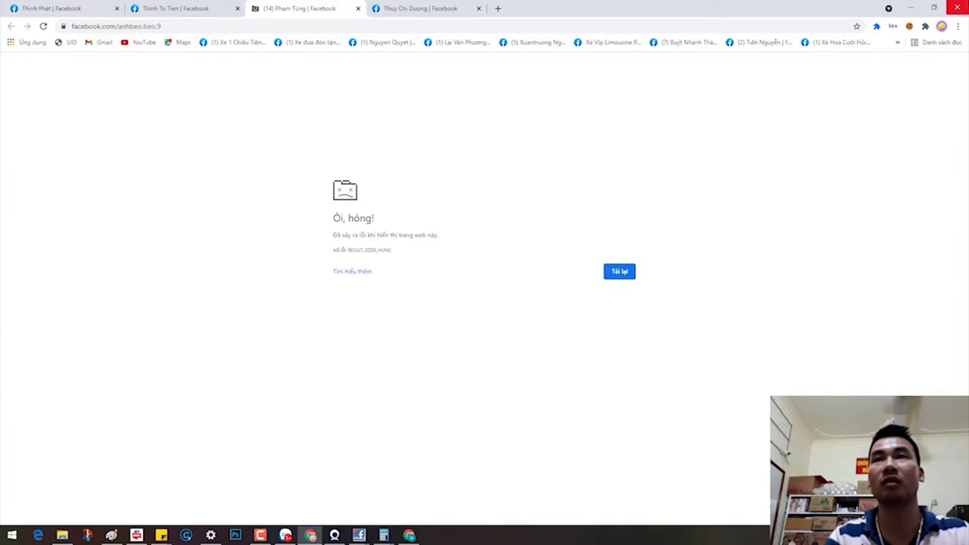
Close the Chrome window showing the crashed Facebook page.
{"action": "left_click", "coordinate": [958, 8]}
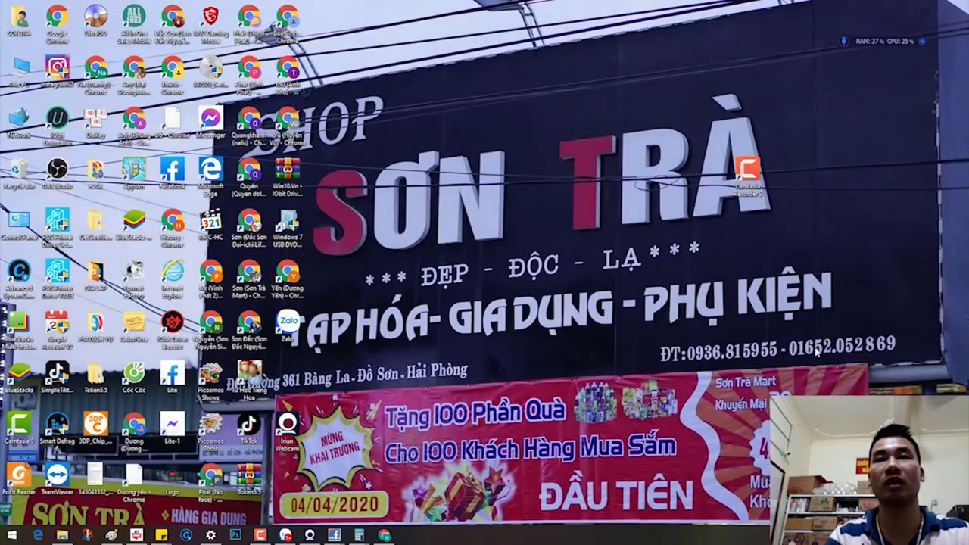
Bring up Combo ATP and start Simple Account with its "Sử dụng" button.
{"action": "left_click", "coordinate": [136, 535]}
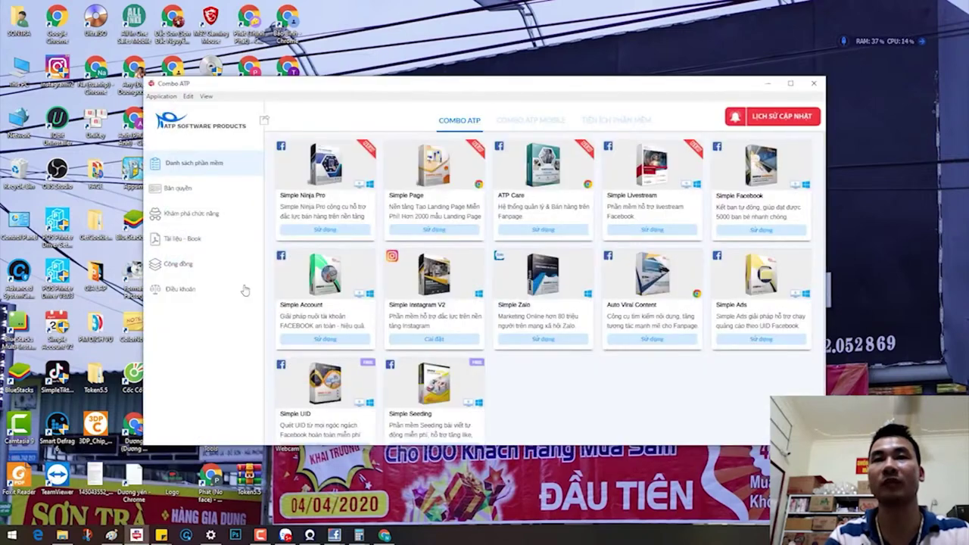
{"action": "left_click", "coordinate": [325, 341]}
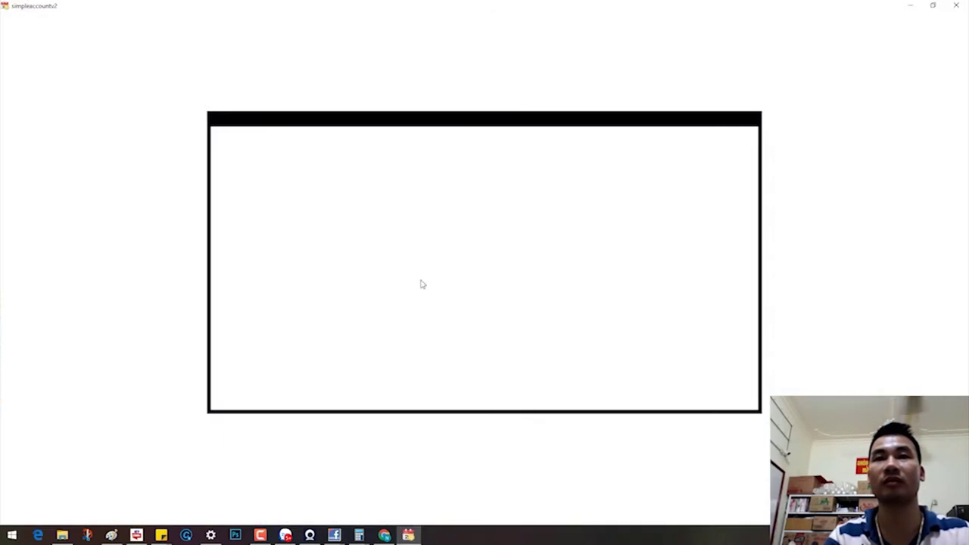
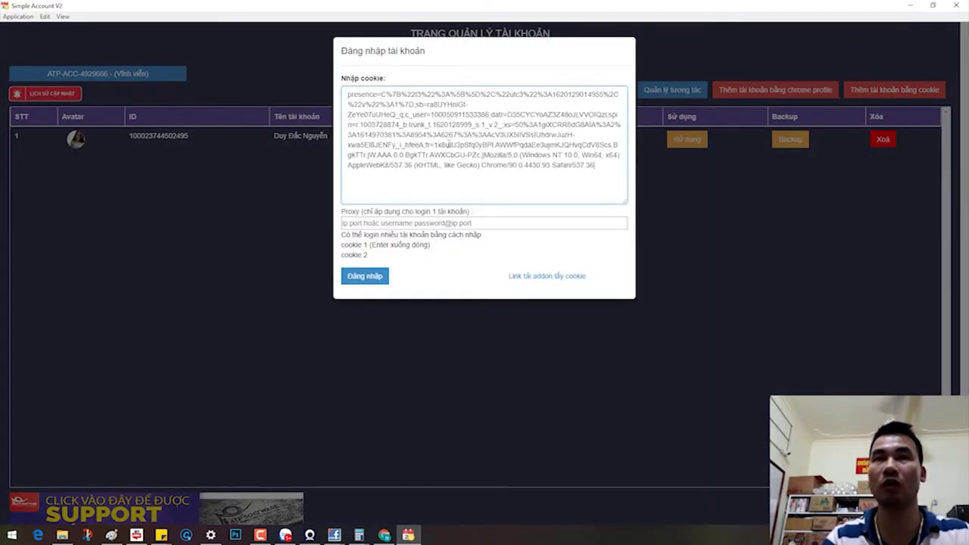
Log in the second Facebook account from its pasted cookie so it appears as row 2.
{"action": "left_click", "coordinate": [370, 277]}
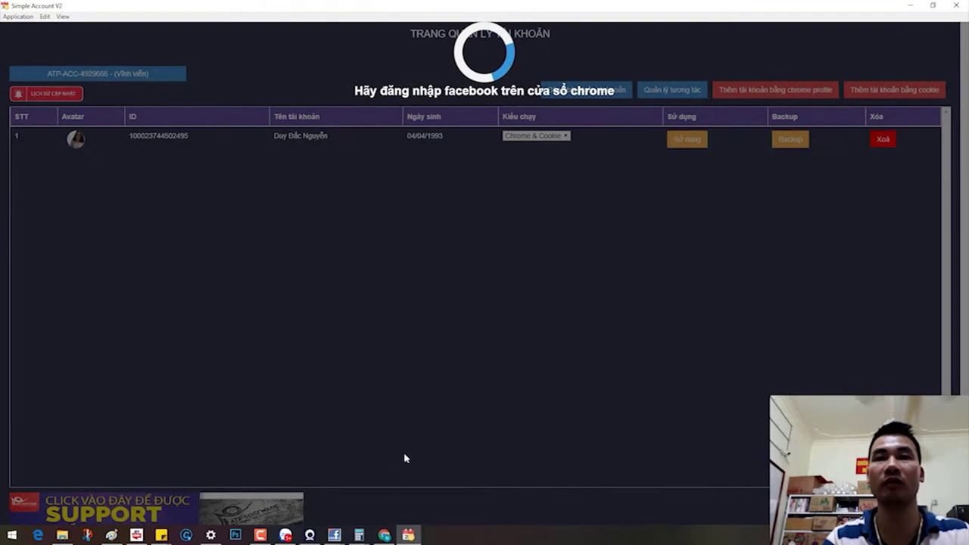
{"action": "left_click", "coordinate": [258, 532]}
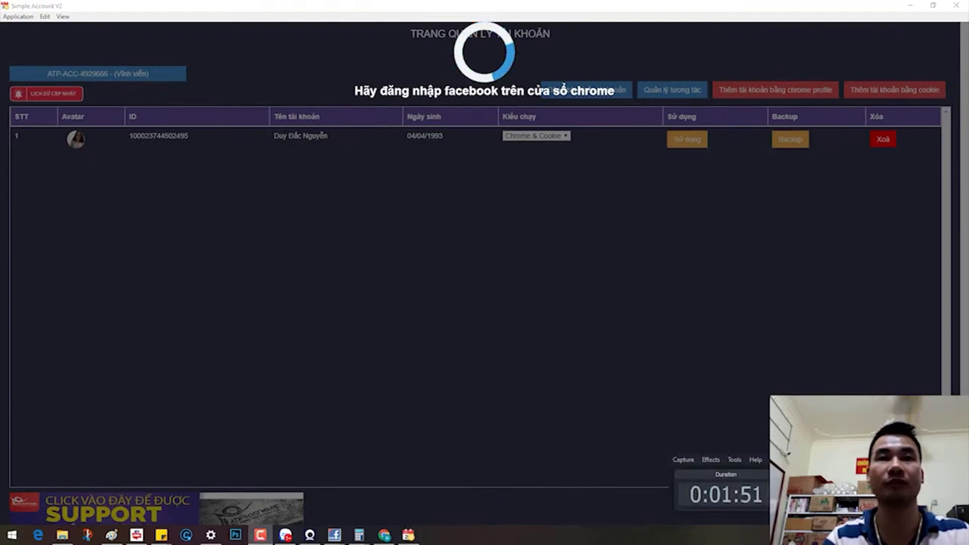
{"action": "left_click", "coordinate": [562, 255]}
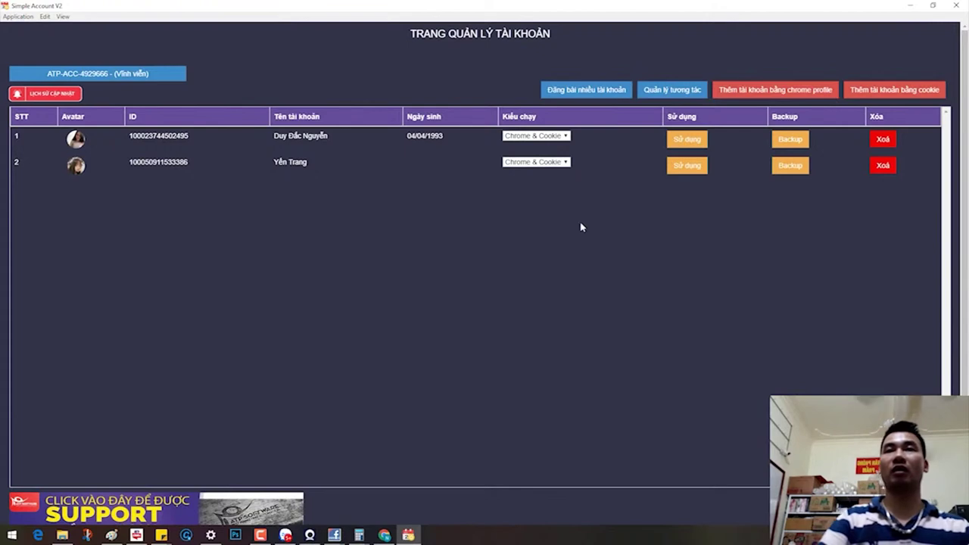
Launch the row 2 account with Sử dụng, hide its Chrome window, and open Reply Comments.
{"action": "left_click", "coordinate": [688, 166]}
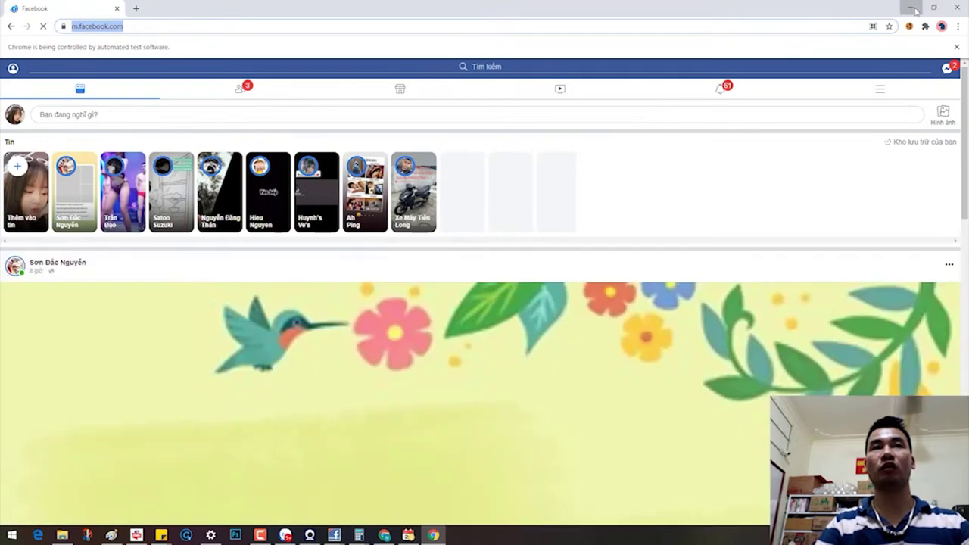
{"action": "left_click", "coordinate": [910, 7]}
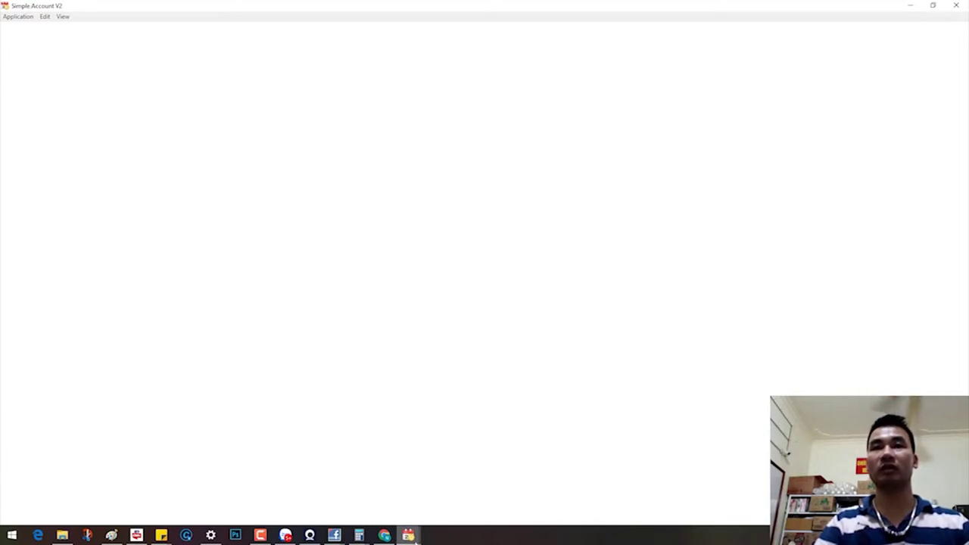
{"action": "left_click", "coordinate": [429, 498]}
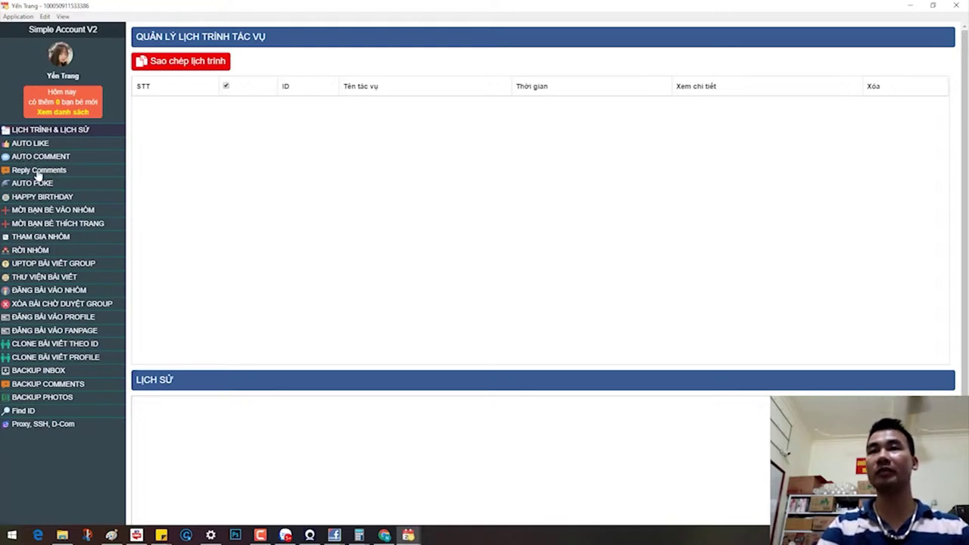
{"action": "left_click", "coordinate": [42, 174]}
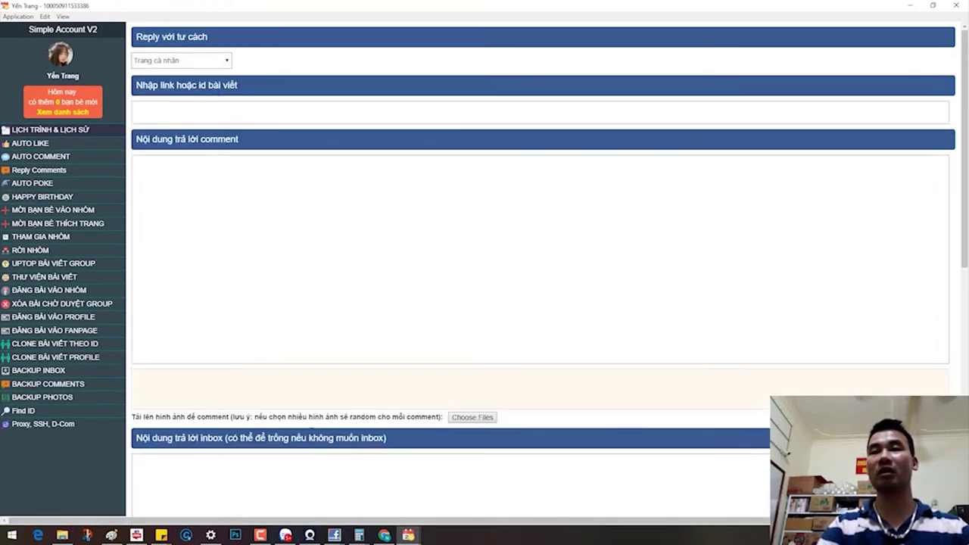
In the Facebook browser, scroll the feed and open the post author's profile page.
{"action": "left_click", "coordinate": [384, 535]}
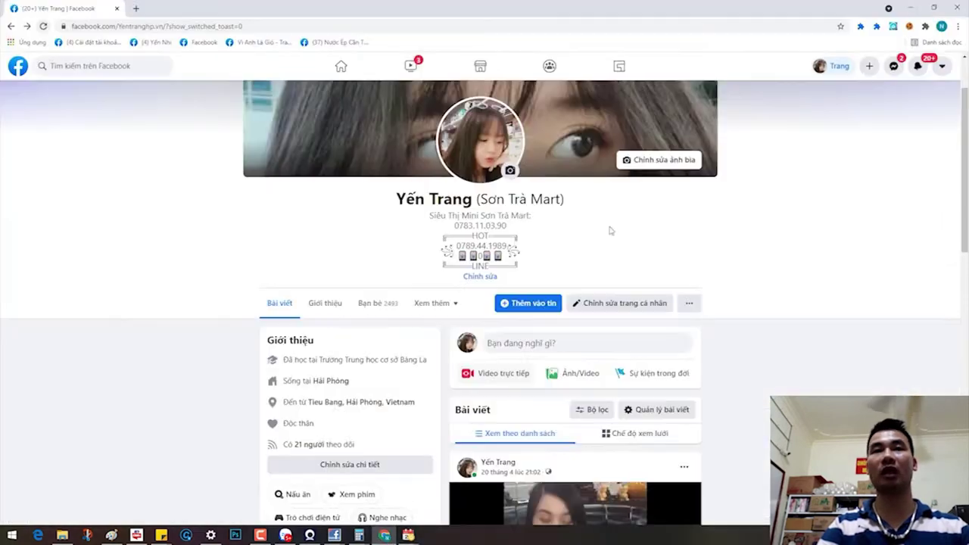
{"action": "scroll", "coordinate": [651, 257], "scroll_direction": "down", "scroll_amount": 4}
{"action": "scroll", "coordinate": [656, 266], "scroll_direction": "down", "scroll_amount": 10}
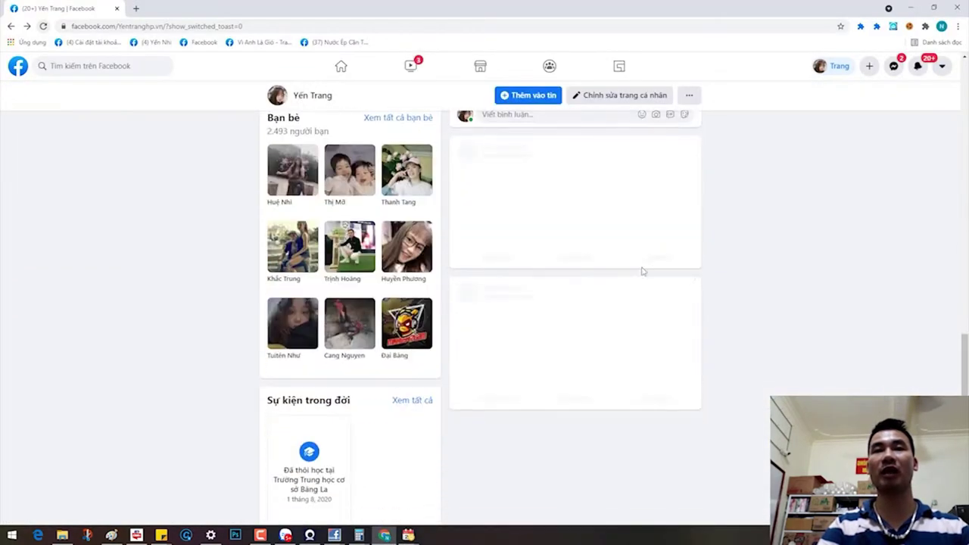
{"action": "scroll", "coordinate": [628, 276], "scroll_direction": "down", "scroll_amount": 2}
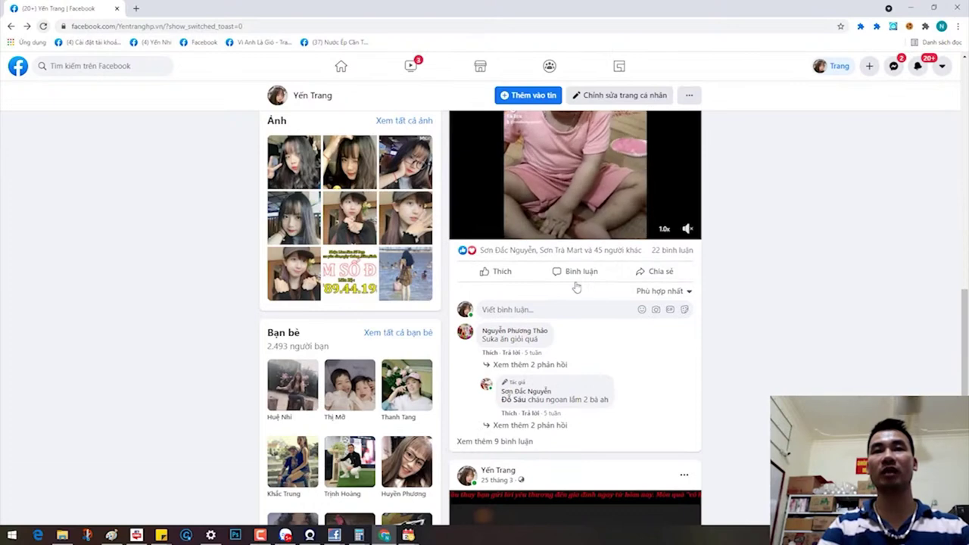
{"action": "scroll", "coordinate": [602, 280], "scroll_direction": "up", "scroll_amount": 5}
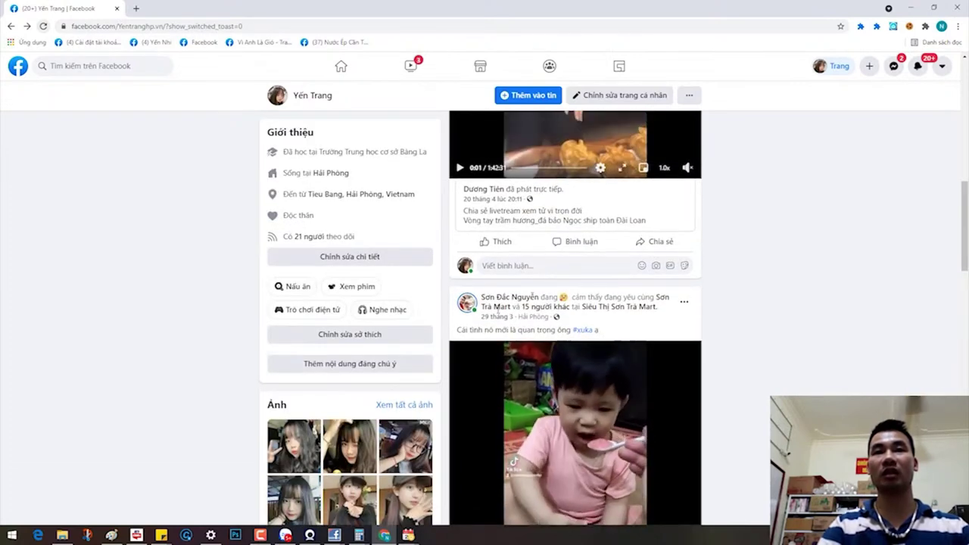
{"action": "left_click", "coordinate": [499, 294]}
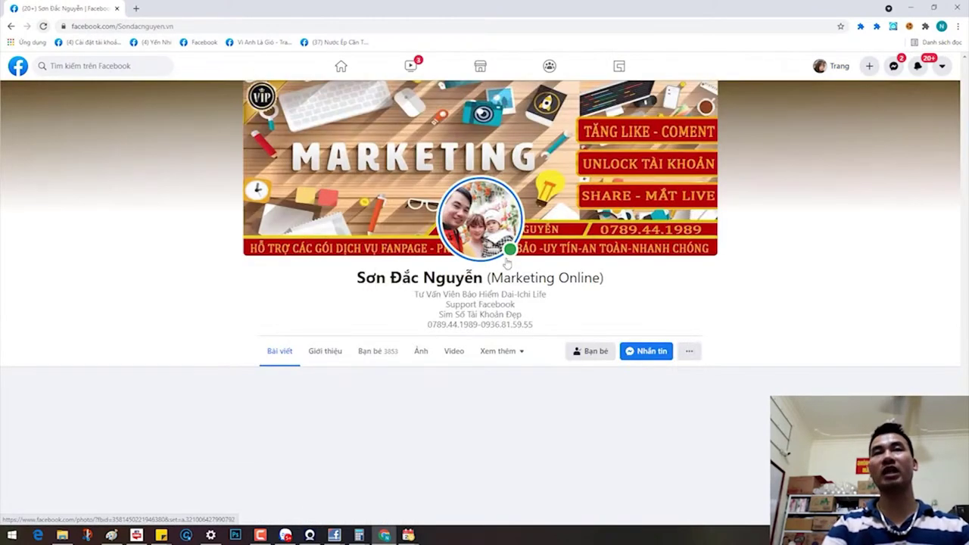
Copy the link of the profile-picture update post from its timestamp, then minimize Chrome.
{"action": "scroll", "coordinate": [541, 352], "scroll_direction": "down", "scroll_amount": 4}
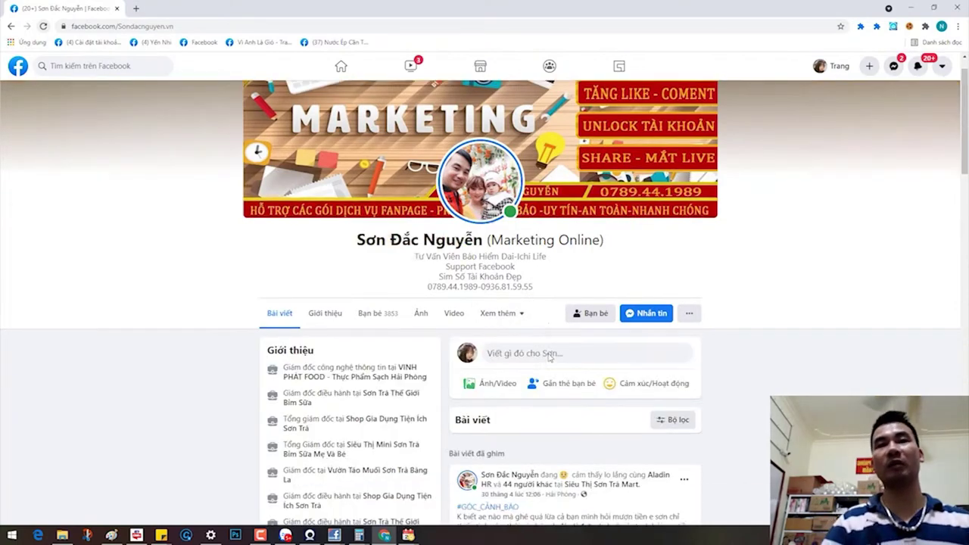
{"action": "scroll", "coordinate": [555, 349], "scroll_direction": "down", "scroll_amount": 9}
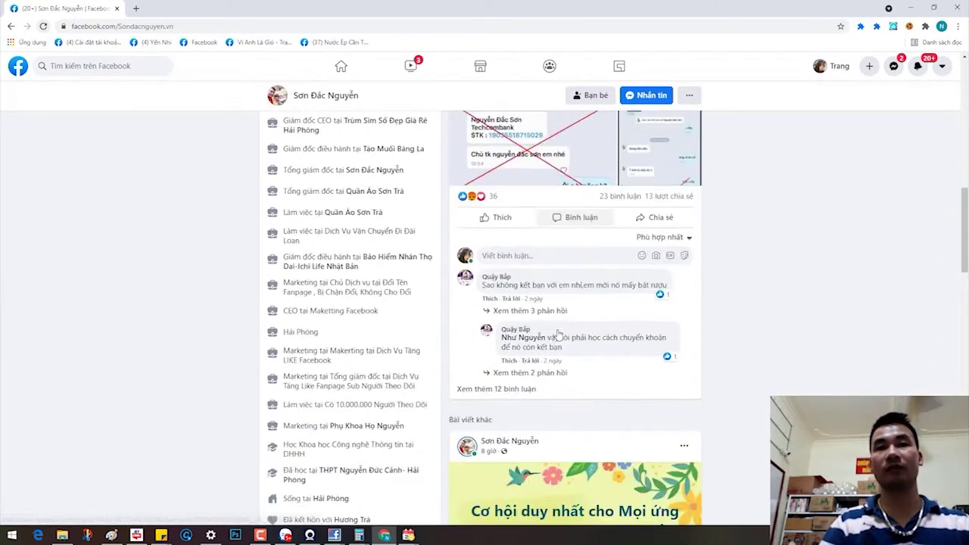
{"action": "scroll", "coordinate": [557, 326], "scroll_direction": "up", "scroll_amount": 2}
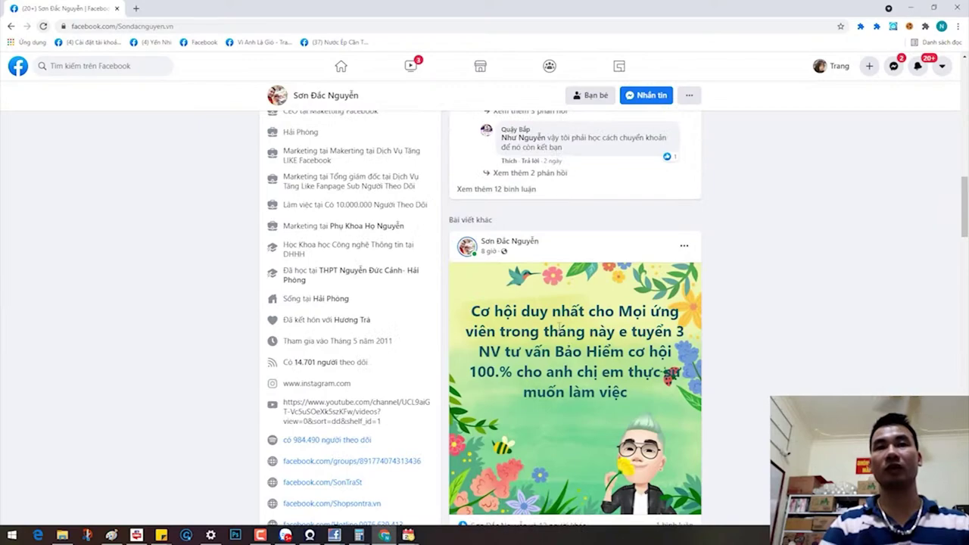
{"action": "scroll", "coordinate": [527, 297], "scroll_direction": "down", "scroll_amount": 3}
{"action": "scroll", "coordinate": [522, 291], "scroll_direction": "up", "scroll_amount": 2}
{"action": "scroll", "coordinate": [514, 279], "scroll_direction": "down", "scroll_amount": 2}
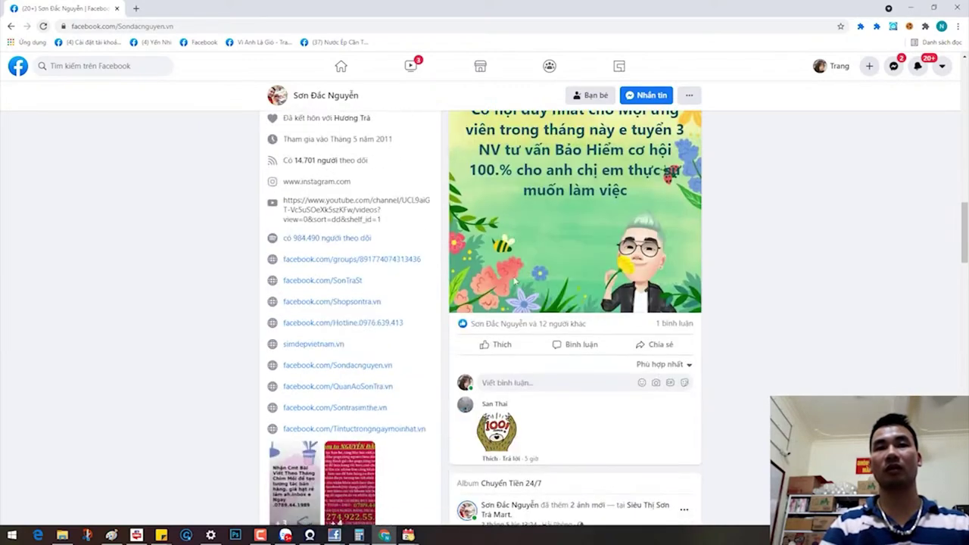
{"action": "scroll", "coordinate": [508, 268], "scroll_direction": "up", "scroll_amount": 1}
{"action": "scroll", "coordinate": [510, 269], "scroll_direction": "down", "scroll_amount": 5}
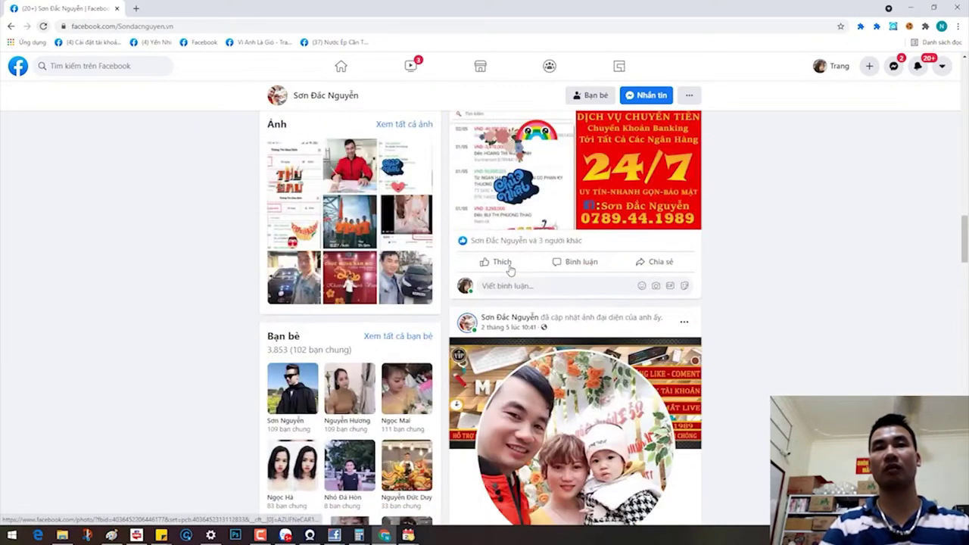
{"action": "scroll", "coordinate": [512, 271], "scroll_direction": "down", "scroll_amount": 3}
{"action": "scroll", "coordinate": [521, 277], "scroll_direction": "up", "scroll_amount": 2}
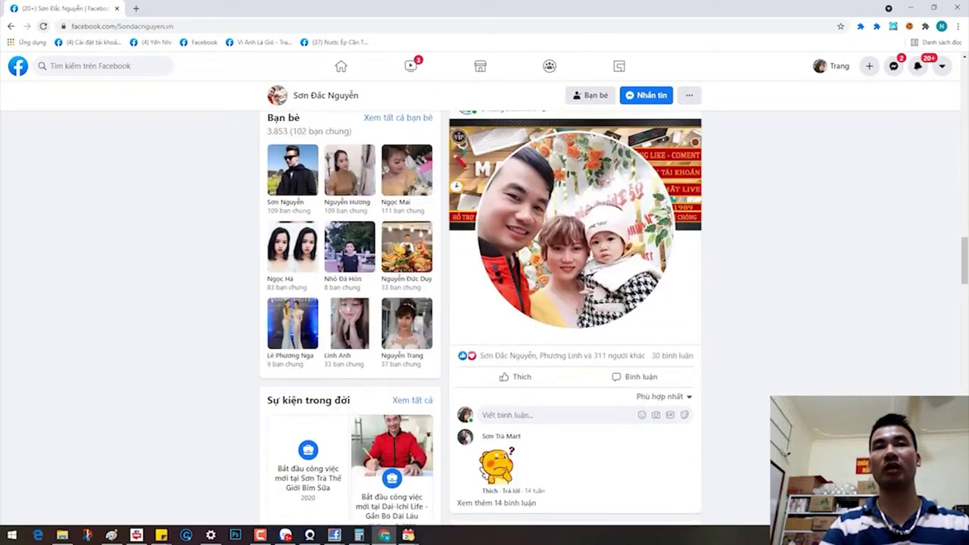
{"action": "scroll", "coordinate": [530, 215], "scroll_direction": "up", "scroll_amount": 2}
{"action": "right_click", "coordinate": [509, 282]}
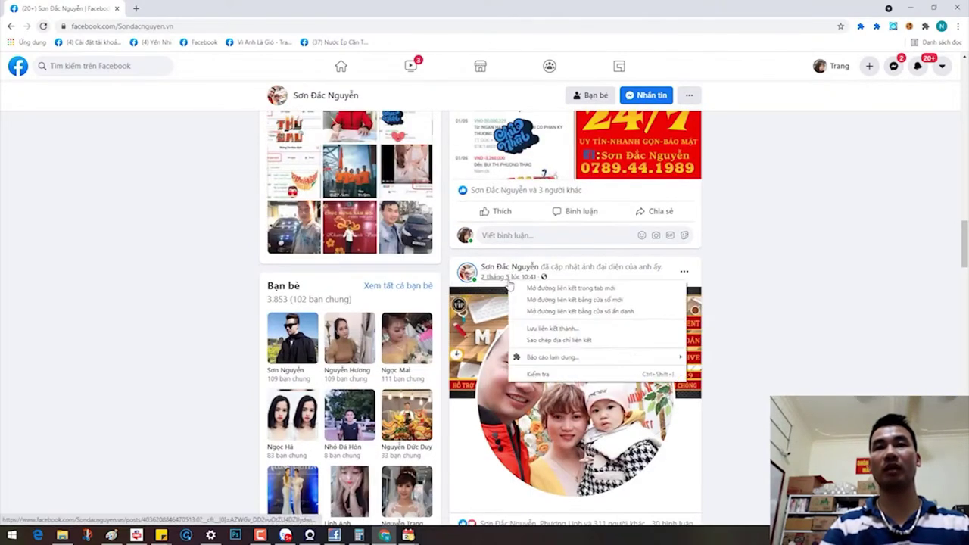
{"action": "left_click", "coordinate": [563, 341]}
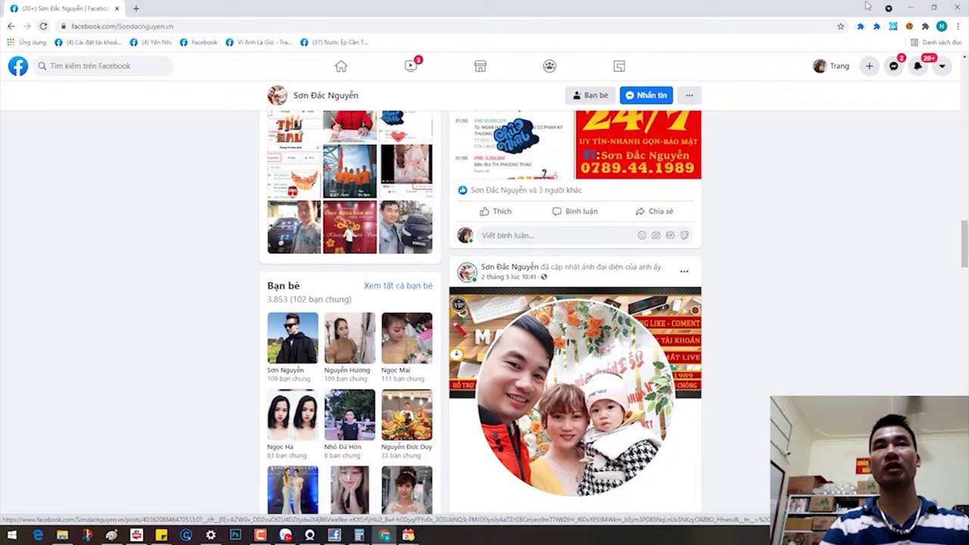
{"action": "left_click", "coordinate": [911, 6]}
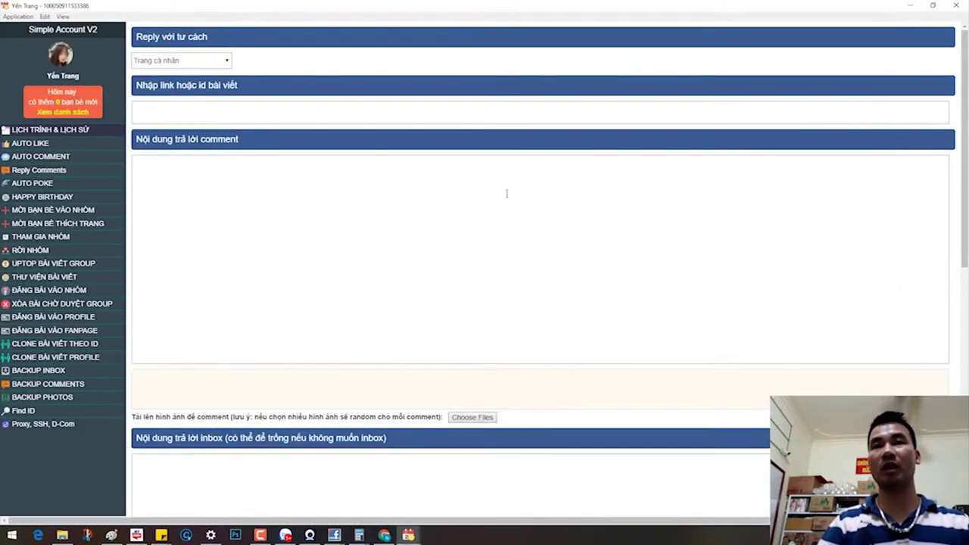
Paste the copied Facebook post link into the Nhập link hoặc id bài viết field.
{"action": "left_click", "coordinate": [186, 111]}
{"action": "key", "text": "ctrl+v"}
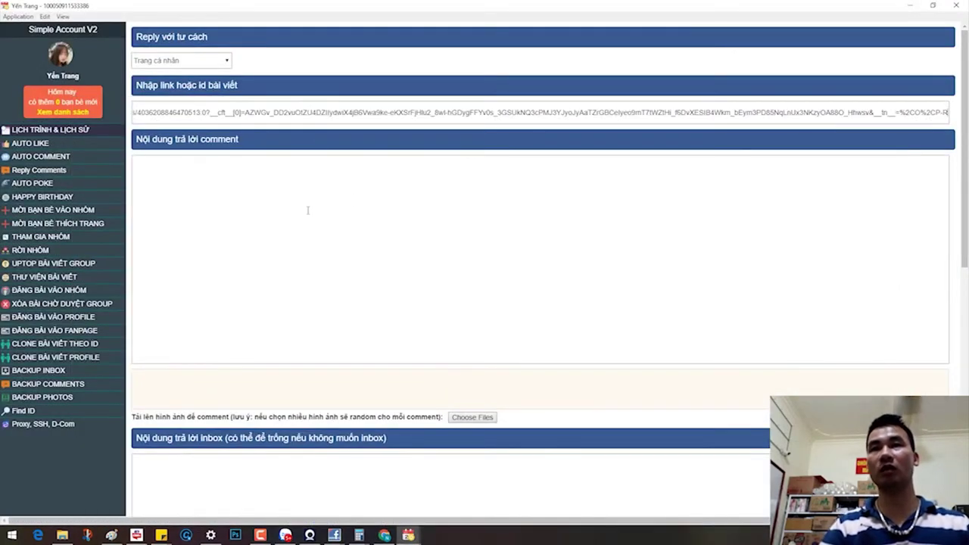
{"action": "left_click", "coordinate": [263, 223]}
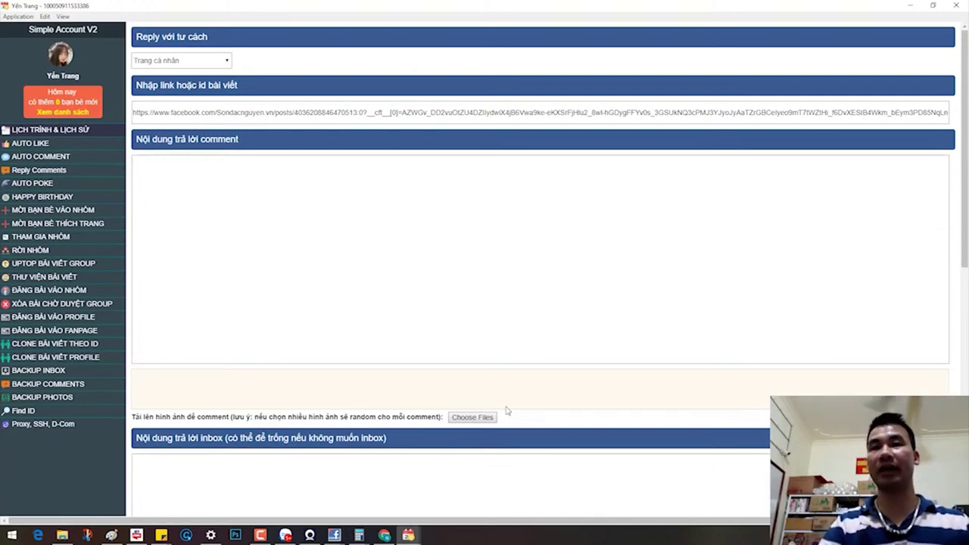
Browse drive D: for images to attach, then close the file picker without attaching any.
{"action": "left_click", "coordinate": [477, 419]}
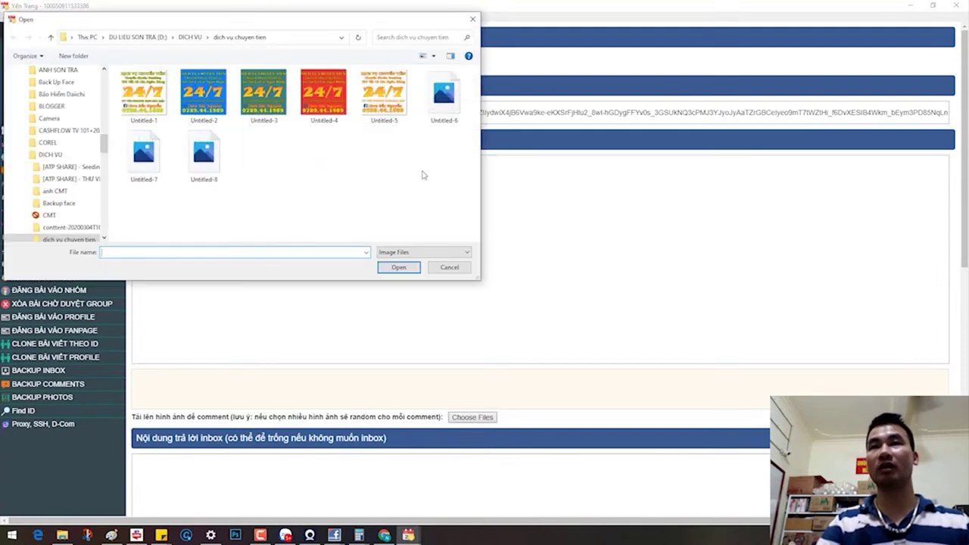
{"action": "left_click_drag", "start_coordinate": [462, 217], "coordinate": [142, 75]}
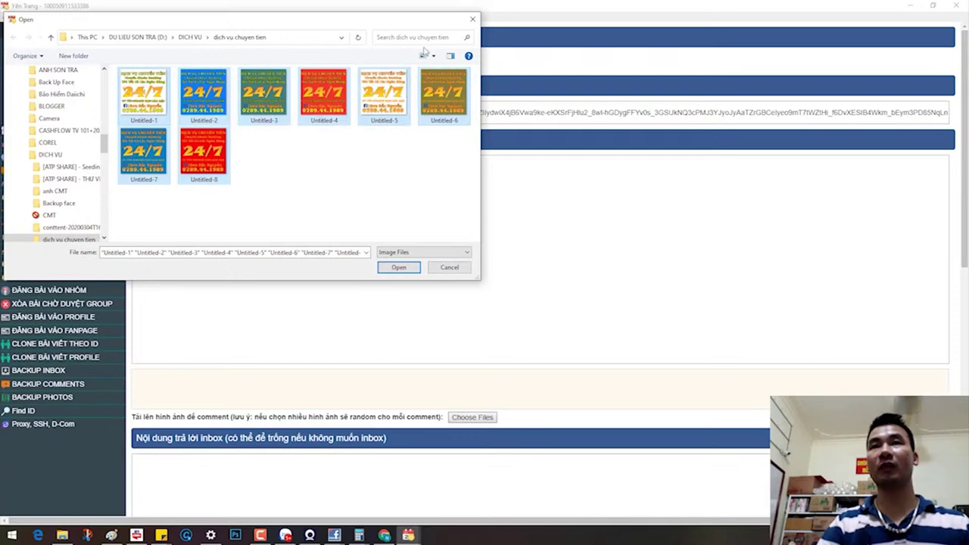
{"action": "mouse_move", "coordinate": [104, 137]}
{"action": "left_mouse_down"}
{"action": "mouse_move", "coordinate": [104, 182]}
{"action": "mouse_move", "coordinate": [108, 146]}
{"action": "left_mouse_up"}
{"action": "scroll", "coordinate": [76, 162], "scroll_direction": "up", "scroll_amount": 5}
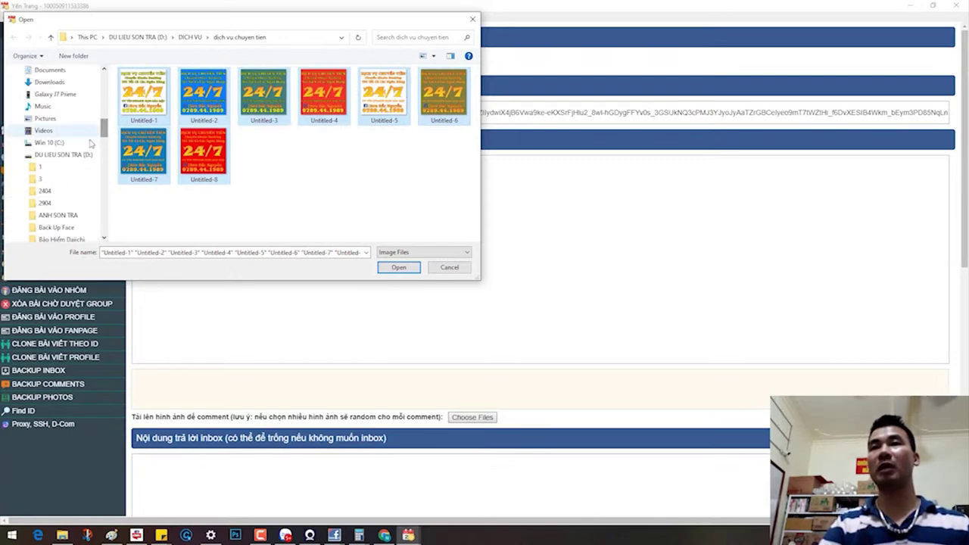
{"action": "left_click", "coordinate": [75, 160]}
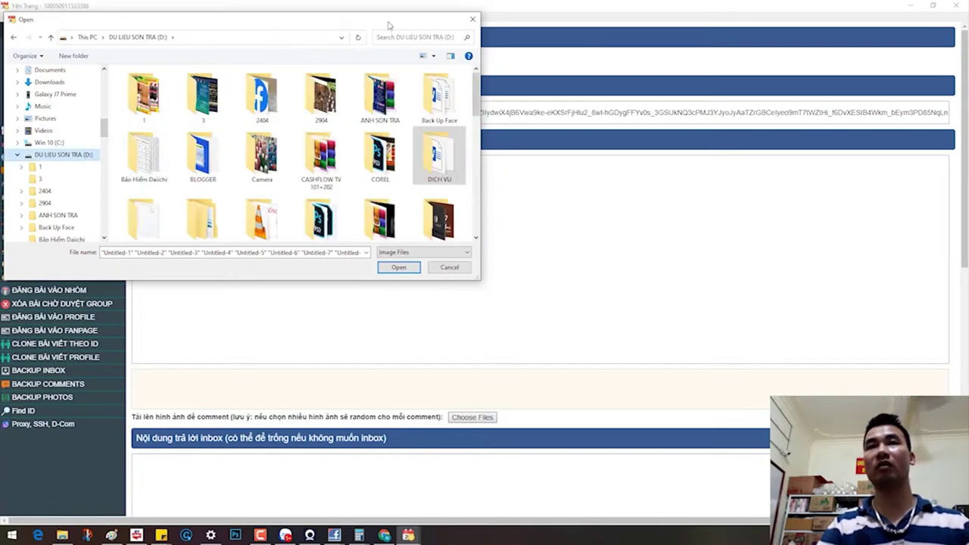
{"action": "double_click", "coordinate": [389, 23]}
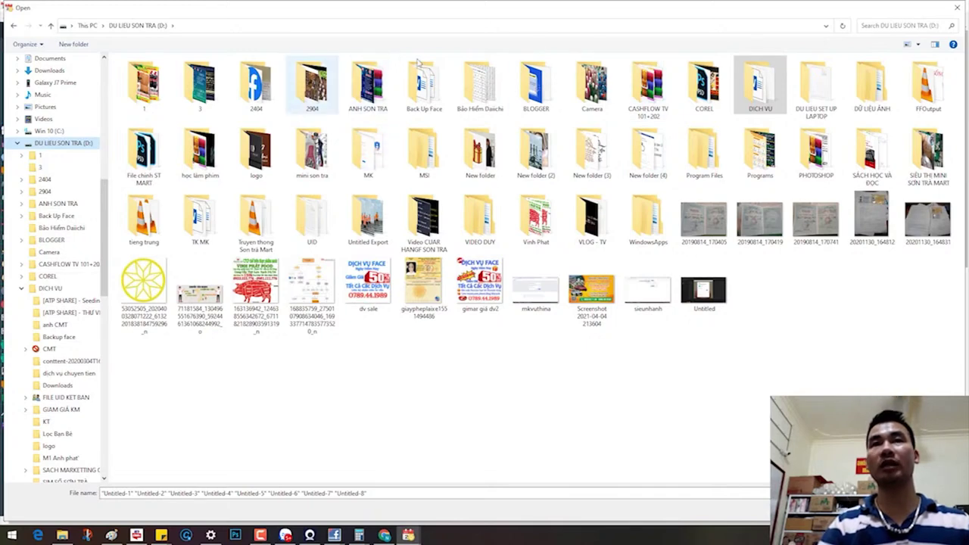
{"action": "left_click", "coordinate": [956, 8]}
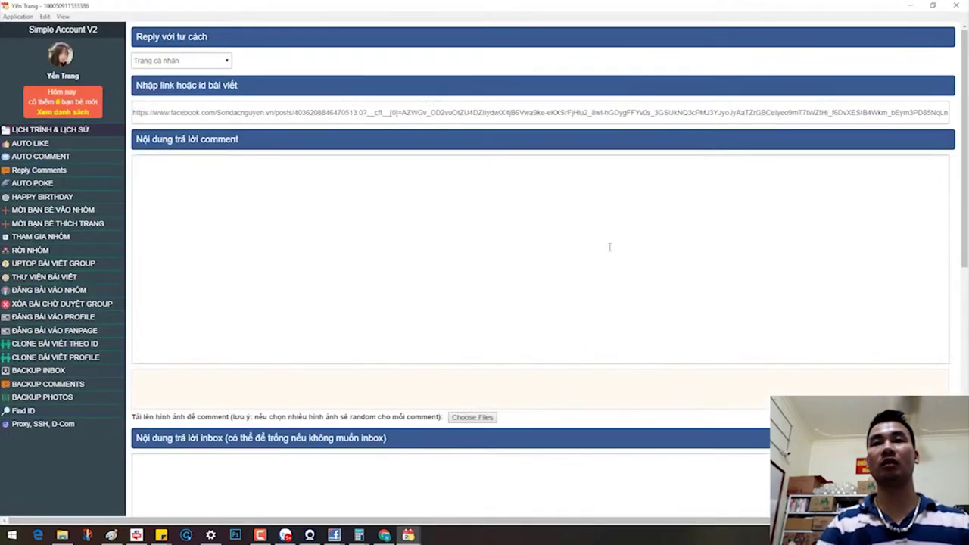
Search Google for 'hinh icon dễ thương' in a new tab and show image results.
{"action": "left_click", "coordinate": [385, 535]}
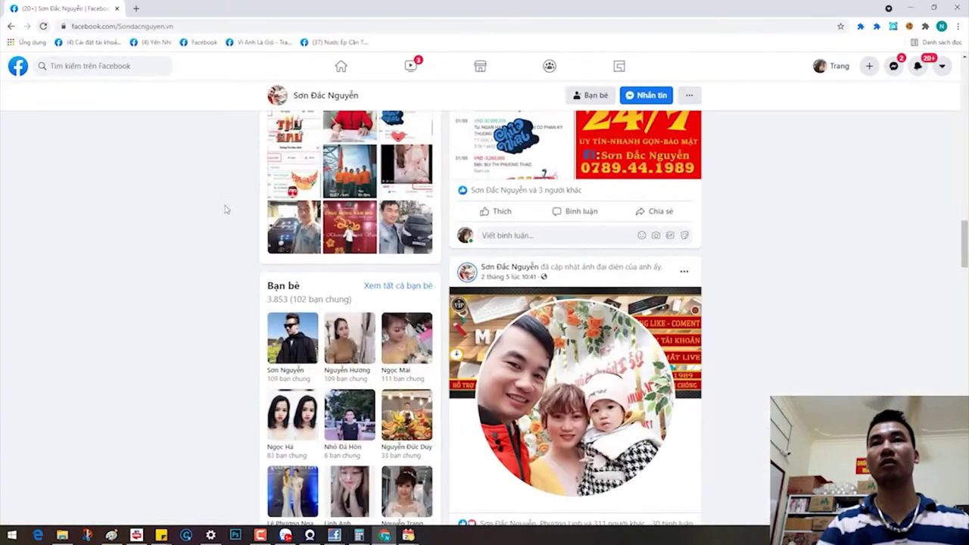
{"action": "left_click", "coordinate": [137, 8]}
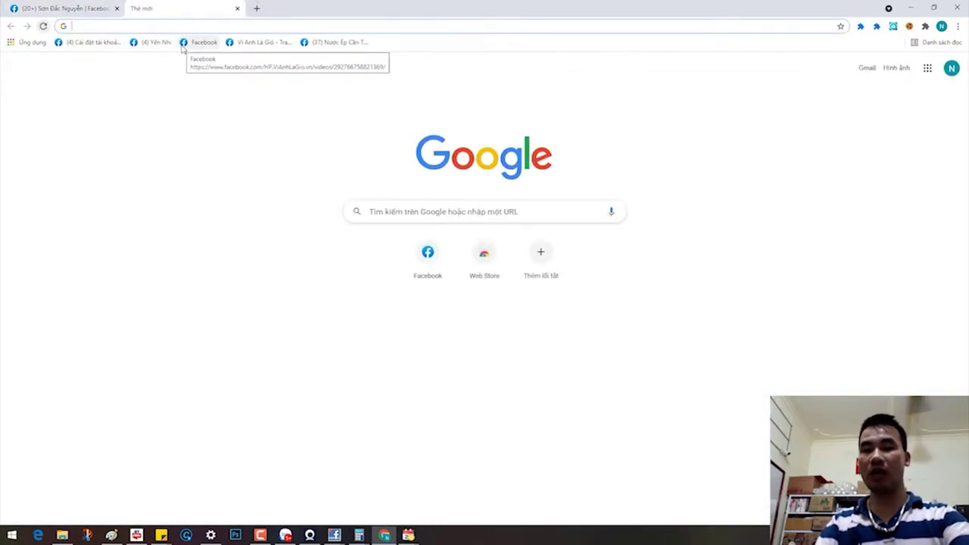
{"action": "type", "text": "hinh icon"}
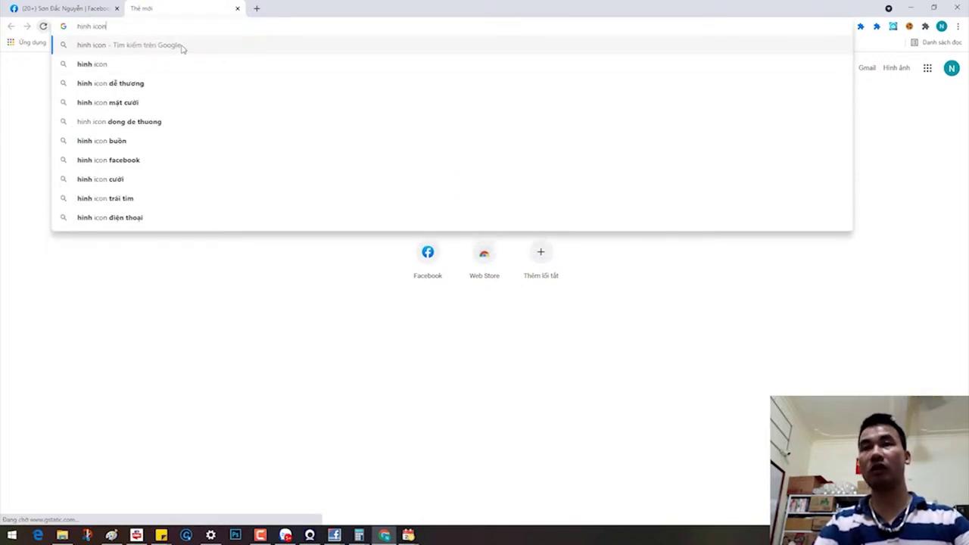
{"action": "key", "text": "Down"}
{"action": "key", "text": "Down"}
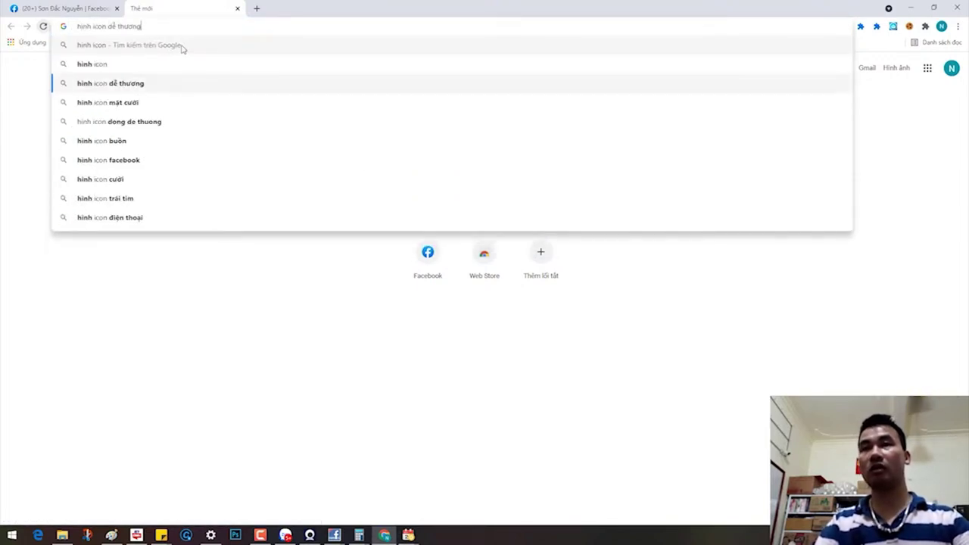
{"action": "key", "text": "Return"}
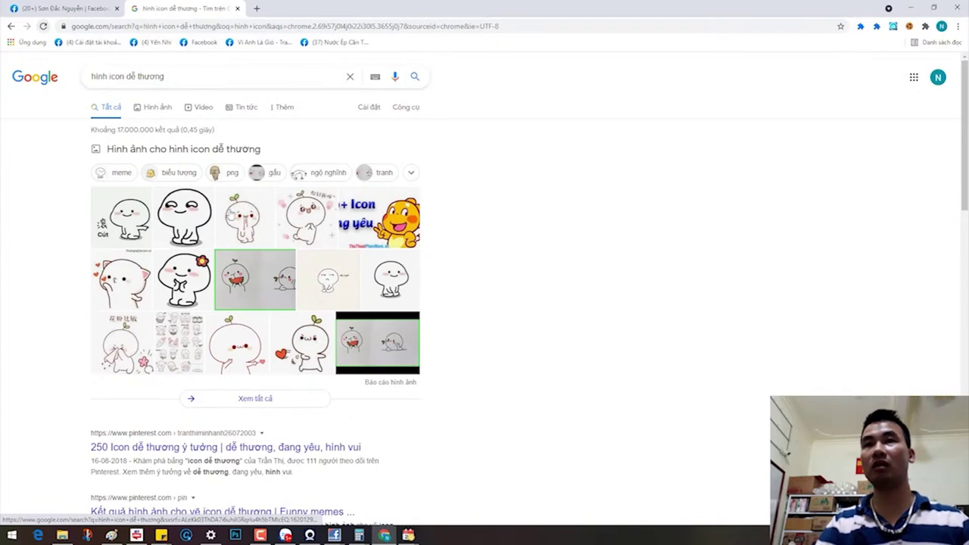
{"action": "left_click", "coordinate": [157, 112]}
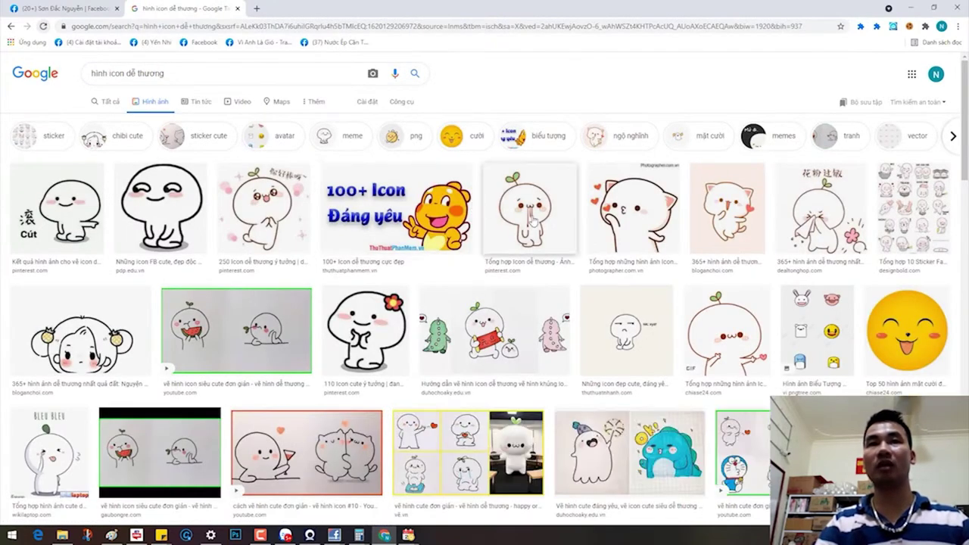
Preview the cat pictures in the image results and save one to disk.
{"action": "left_click", "coordinate": [633, 211]}
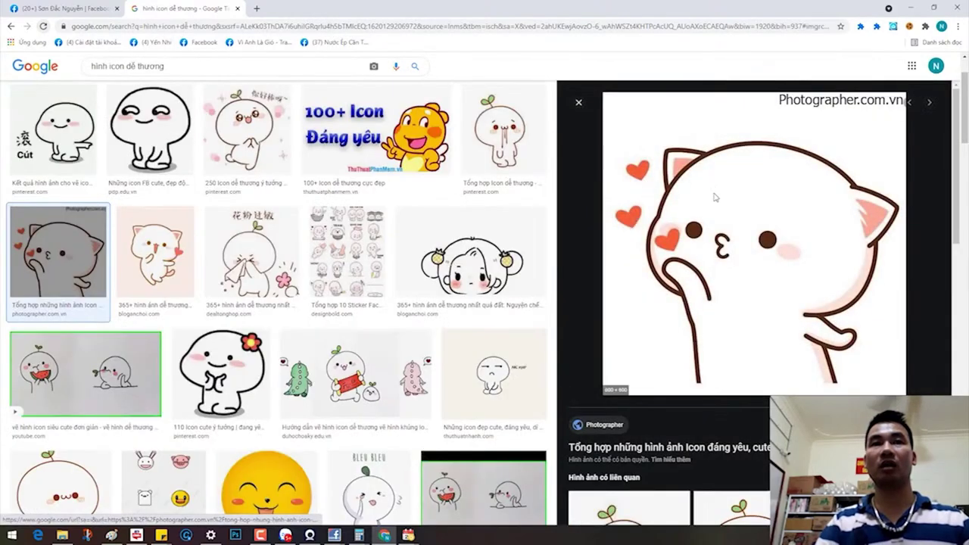
{"action": "right_click", "coordinate": [714, 192]}
{"action": "scroll", "coordinate": [764, 286], "scroll_direction": "down", "scroll_amount": 4}
{"action": "left_click", "coordinate": [765, 286]}
{"action": "right_click", "coordinate": [719, 219]}
{"action": "left_click", "coordinate": [766, 326]}
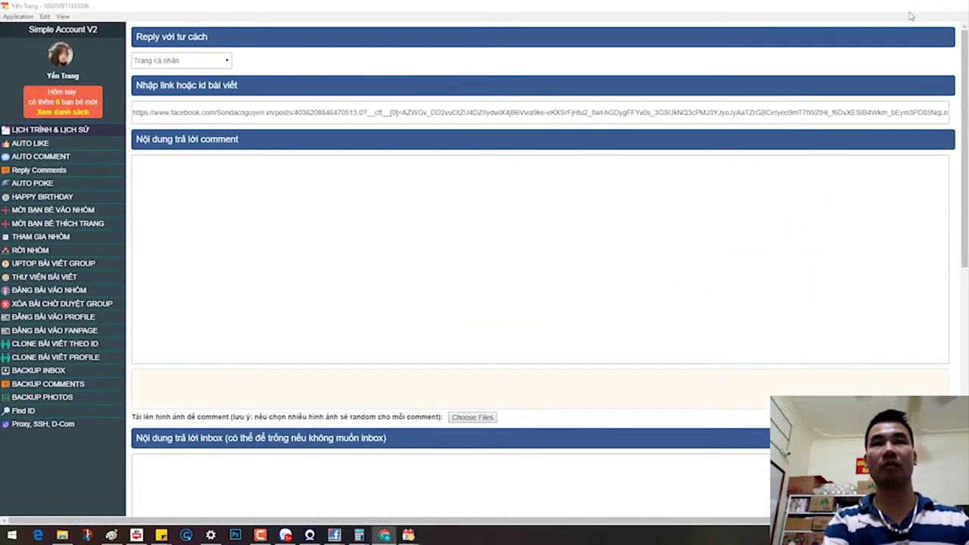
{"action": "left_click", "coordinate": [911, 6]}
Open the pdp.edu.vn cute icon picture large and save it to disk.
{"action": "left_click", "coordinate": [754, 409]}
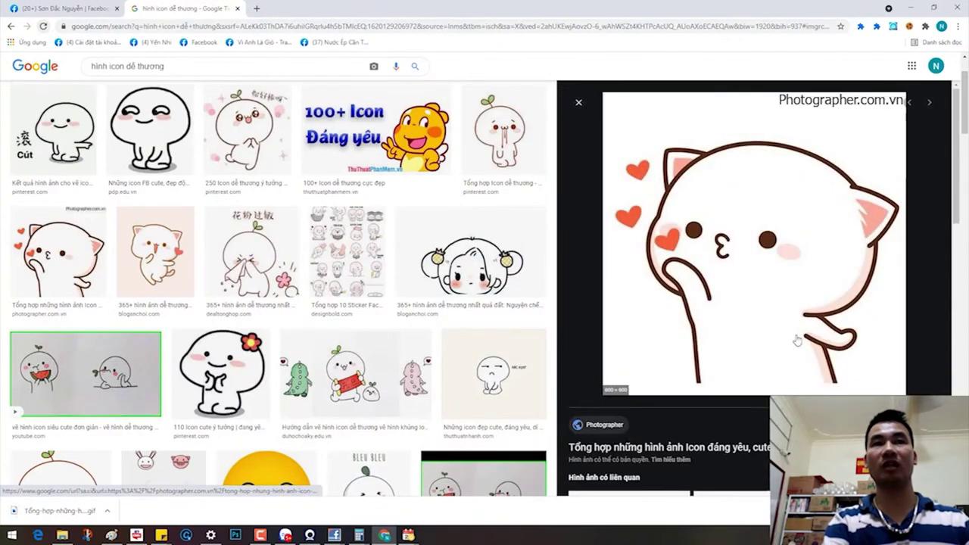
{"action": "scroll", "coordinate": [807, 342], "scroll_direction": "down", "scroll_amount": 2}
{"action": "left_click", "coordinate": [884, 327]}
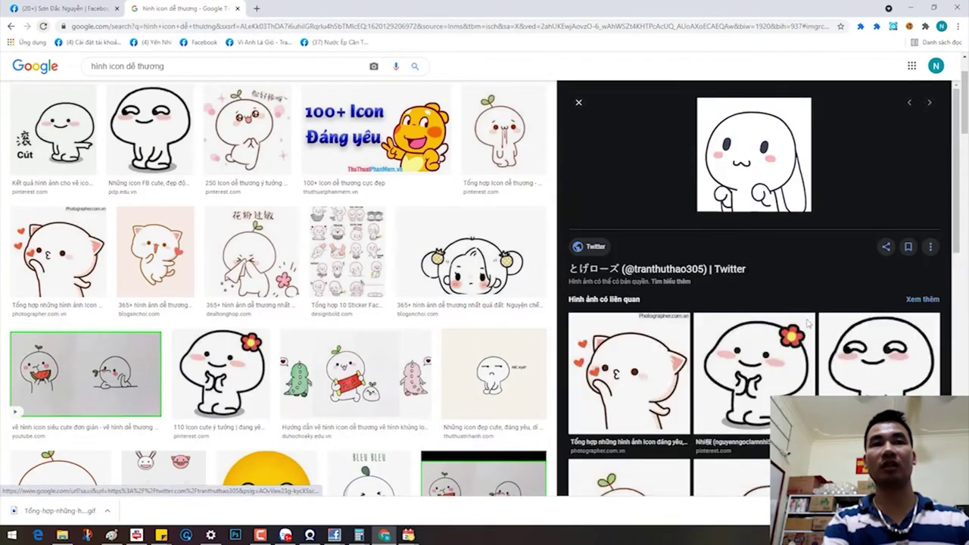
{"action": "scroll", "coordinate": [823, 333], "scroll_direction": "down", "scroll_amount": 1}
{"action": "left_click", "coordinate": [887, 284]}
{"action": "right_click", "coordinate": [749, 221]}
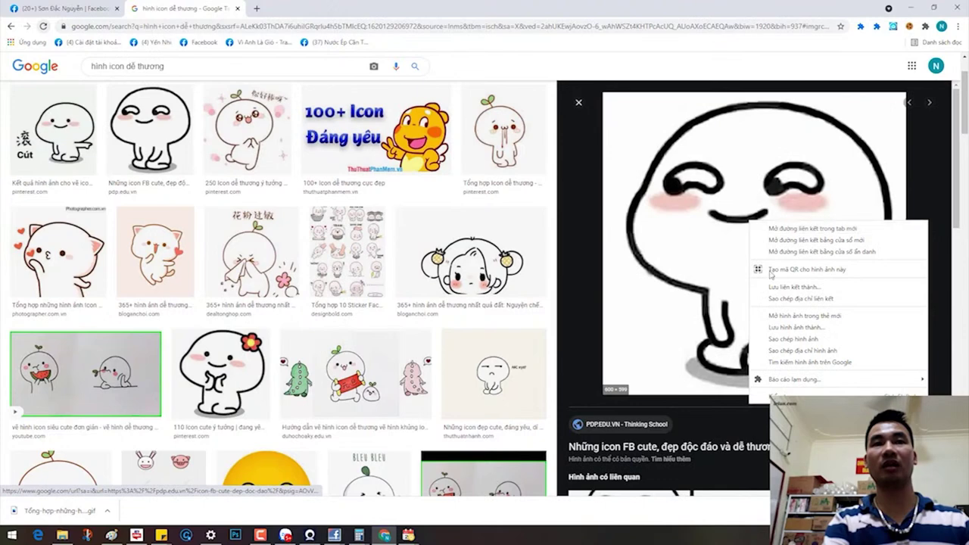
{"action": "left_click", "coordinate": [797, 327]}
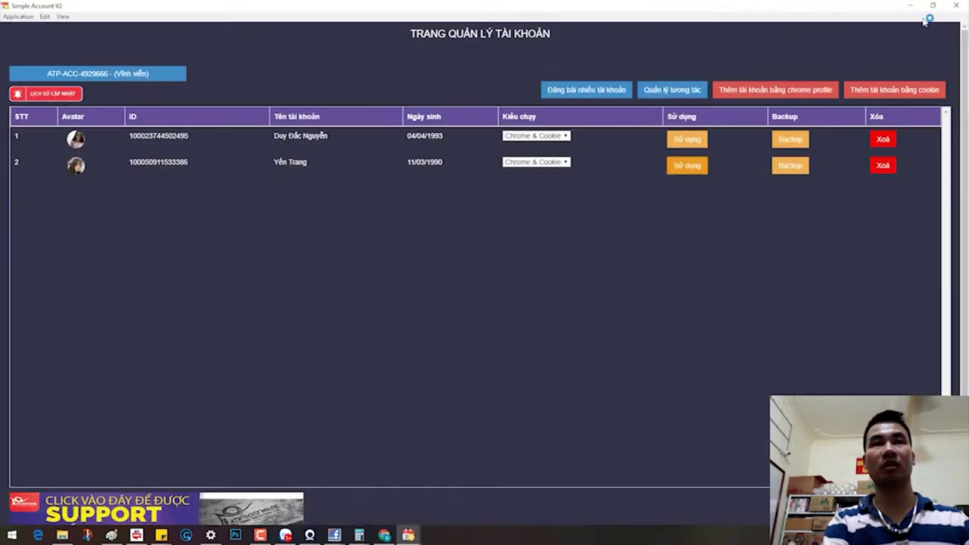
{"action": "left_click", "coordinate": [910, 6]}
Save the cat icon as icon-cute-facebook.jpg from the pdp.edu.vn icon article.
{"action": "scroll", "coordinate": [506, 325], "scroll_direction": "down", "scroll_amount": 6}
{"action": "scroll", "coordinate": [505, 325], "scroll_direction": "down", "scroll_amount": 8}
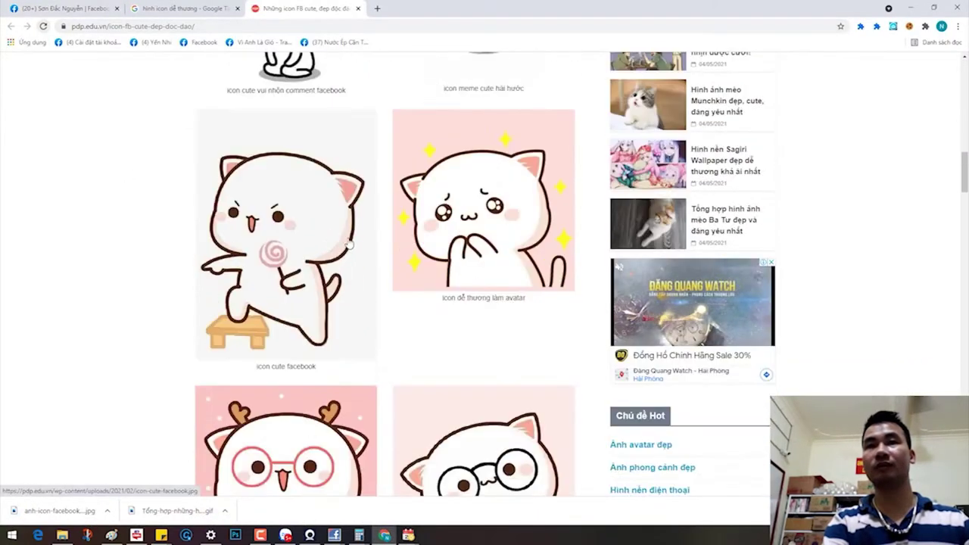
{"action": "right_click", "coordinate": [306, 227]}
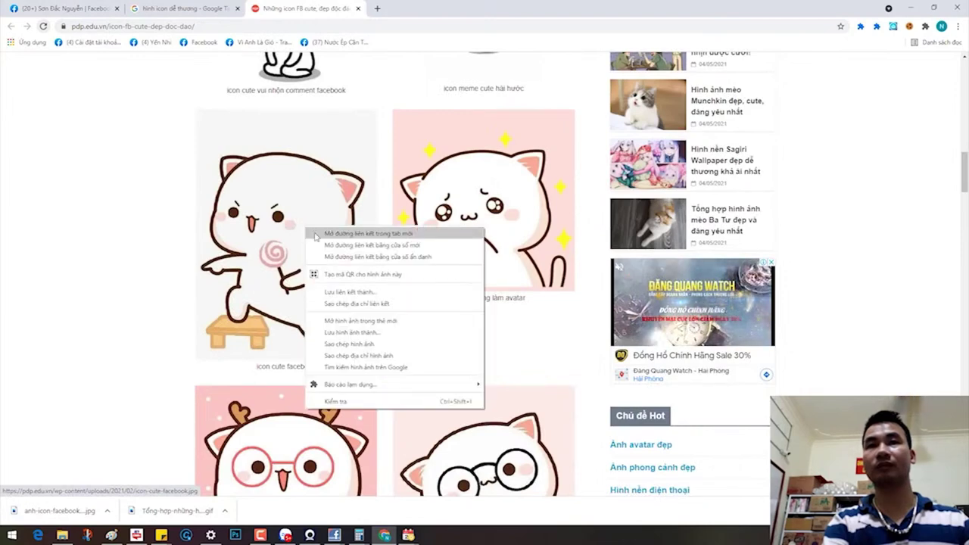
{"action": "left_click", "coordinate": [353, 332]}
{"action": "key", "text": "Return"}
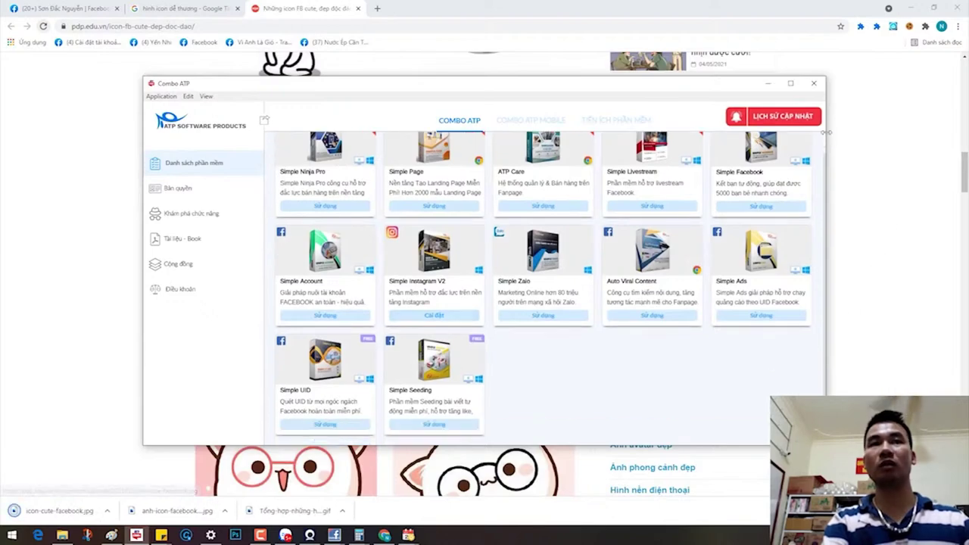
{"action": "left_click", "coordinate": [768, 83]}
Save the deer, glasses-wearing cat (icon-hoc-gia-deo-kinh-cute) and owl icons into Downloads.
{"action": "scroll", "coordinate": [286, 290], "scroll_direction": "down", "scroll_amount": 2}
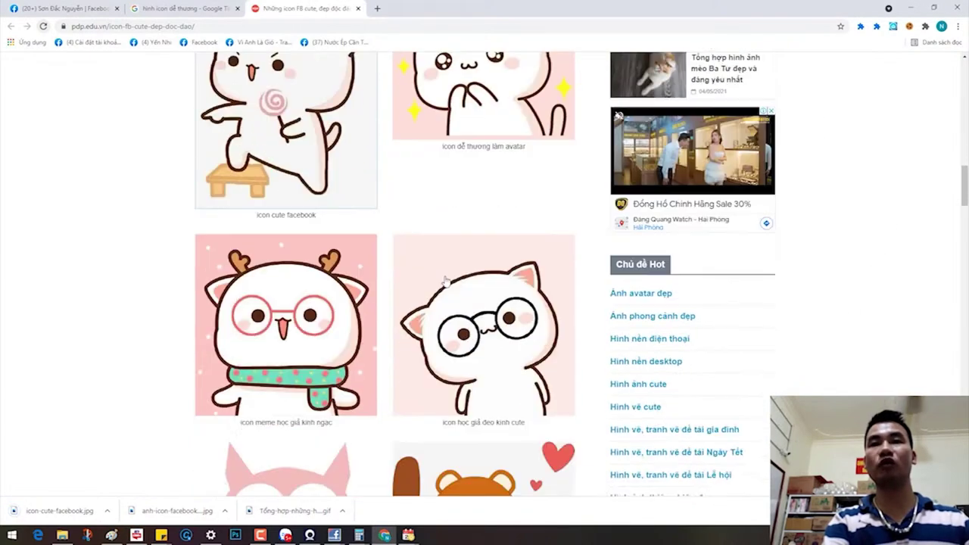
{"action": "right_click", "coordinate": [286, 290]}
{"action": "left_click", "coordinate": [348, 393]}
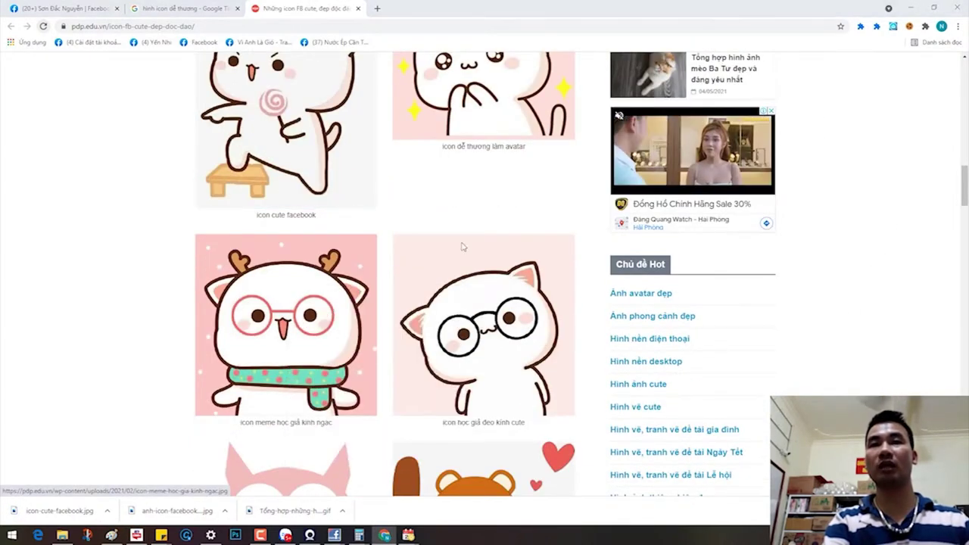
{"action": "key", "text": "Return"}
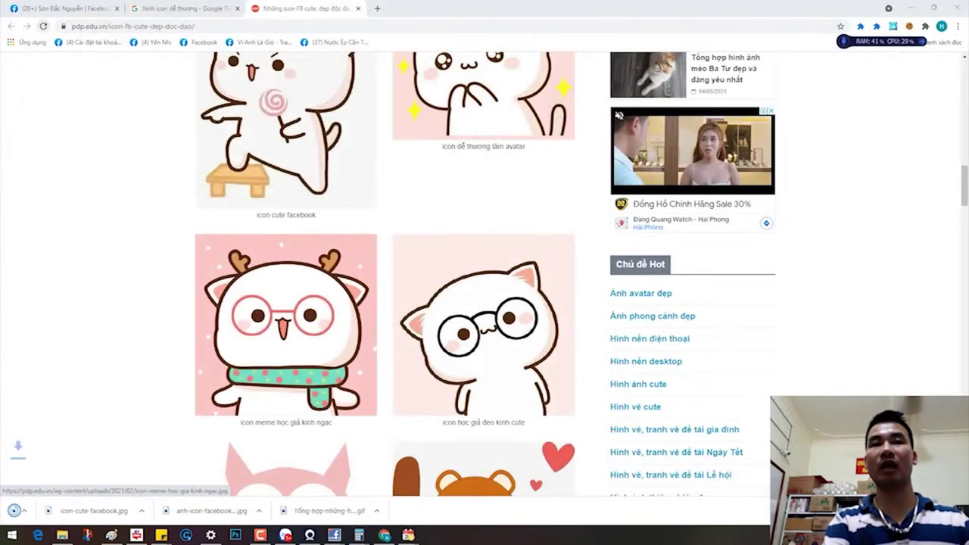
{"action": "scroll", "coordinate": [488, 212], "scroll_direction": "down", "scroll_amount": 3}
{"action": "right_click", "coordinate": [489, 212]}
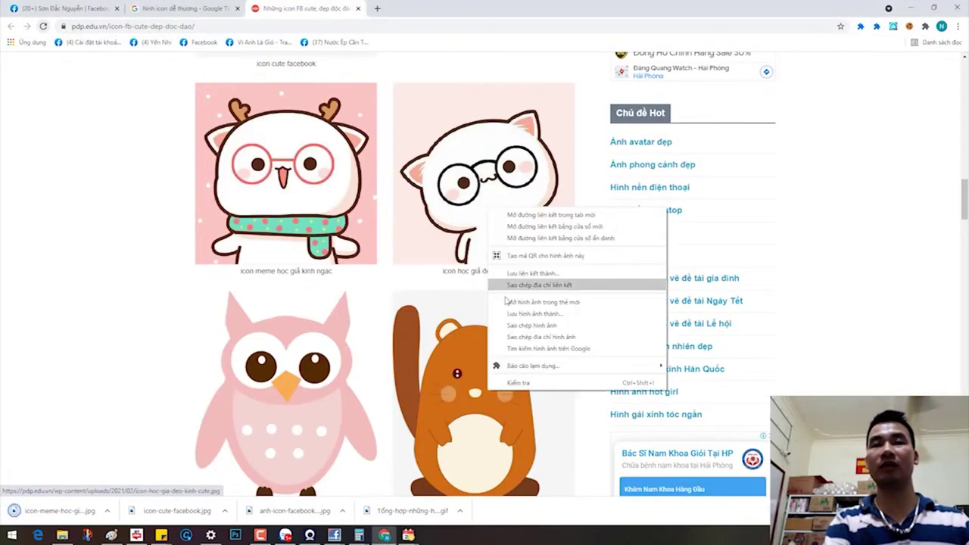
{"action": "left_click", "coordinate": [542, 314]}
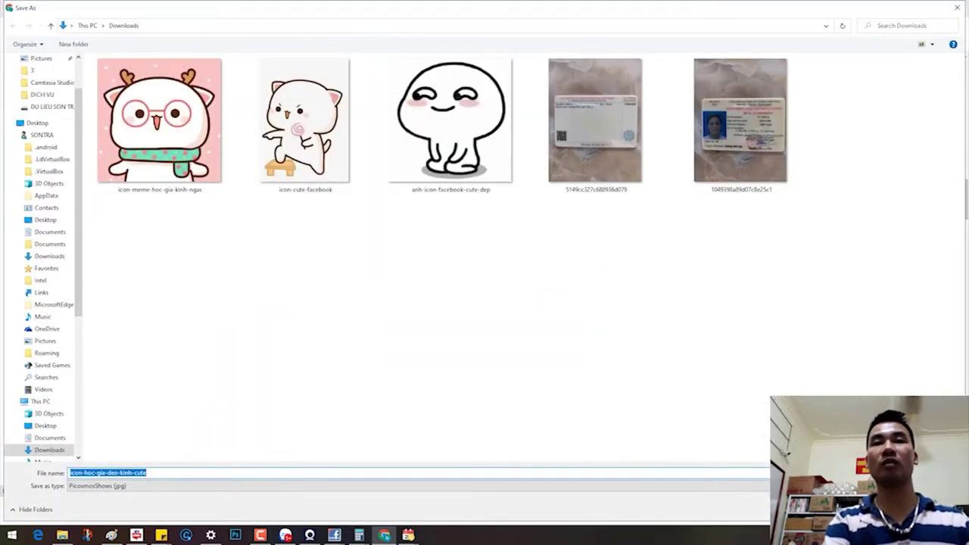
{"action": "key", "text": "Return"}
{"action": "scroll", "coordinate": [314, 227], "scroll_direction": "down", "scroll_amount": 3}
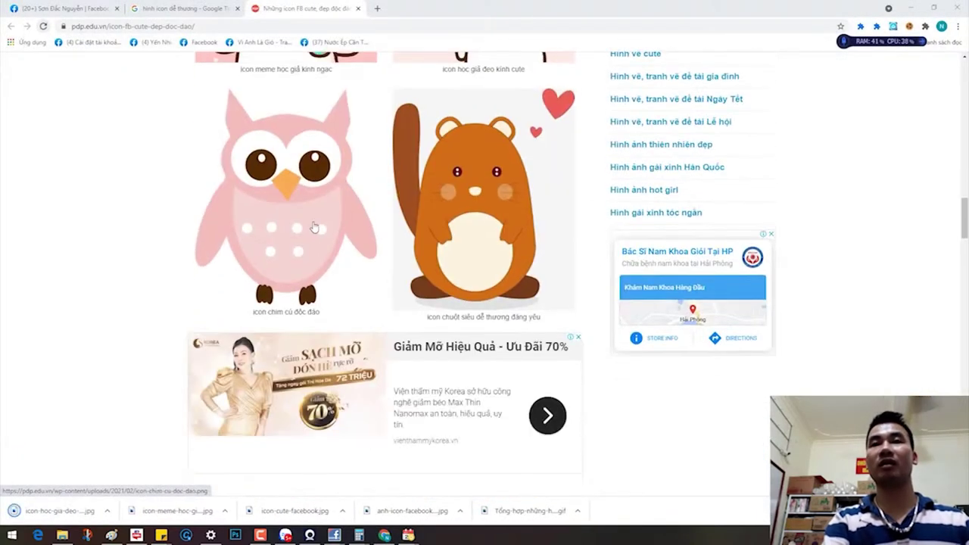
{"action": "left_click", "coordinate": [314, 228]}
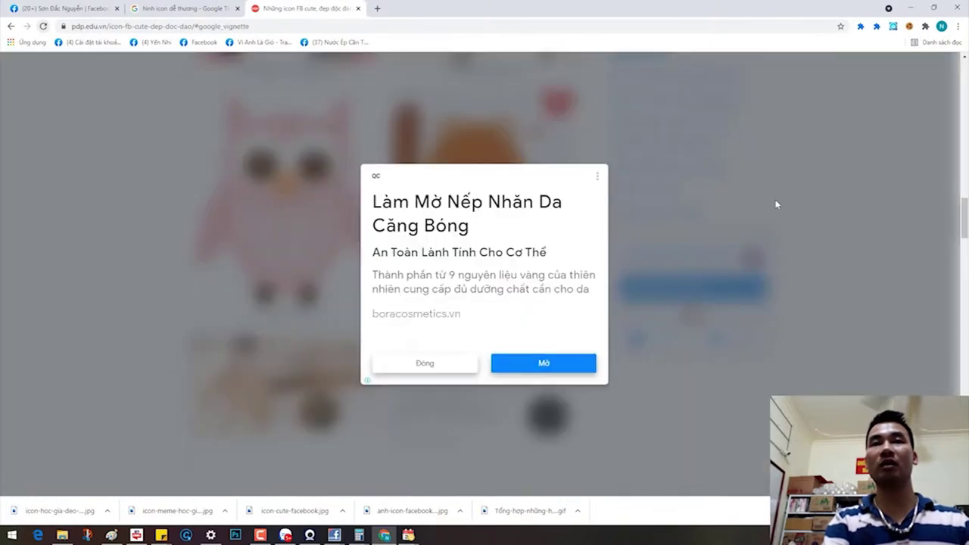
{"action": "left_click", "coordinate": [432, 363]}
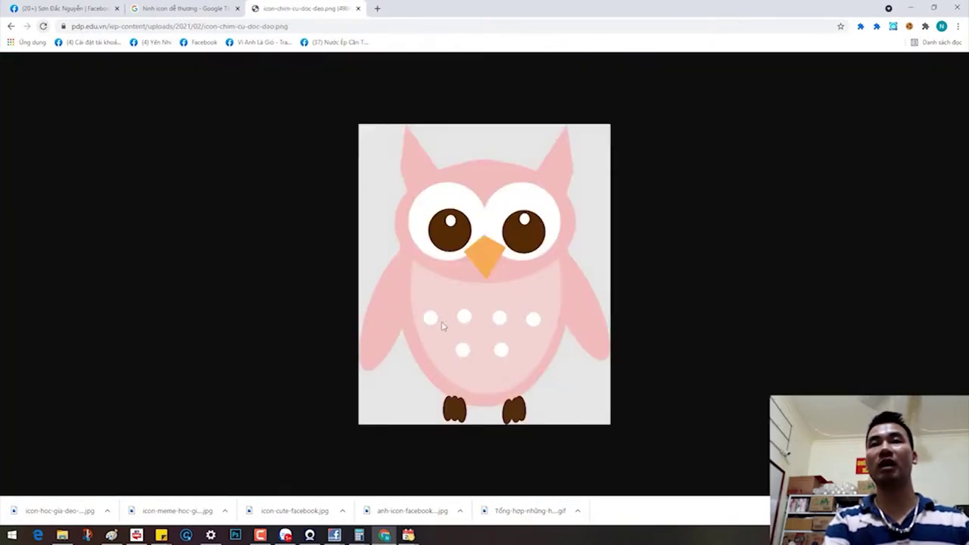
{"action": "right_click", "coordinate": [473, 262]}
{"action": "left_click", "coordinate": [502, 282]}
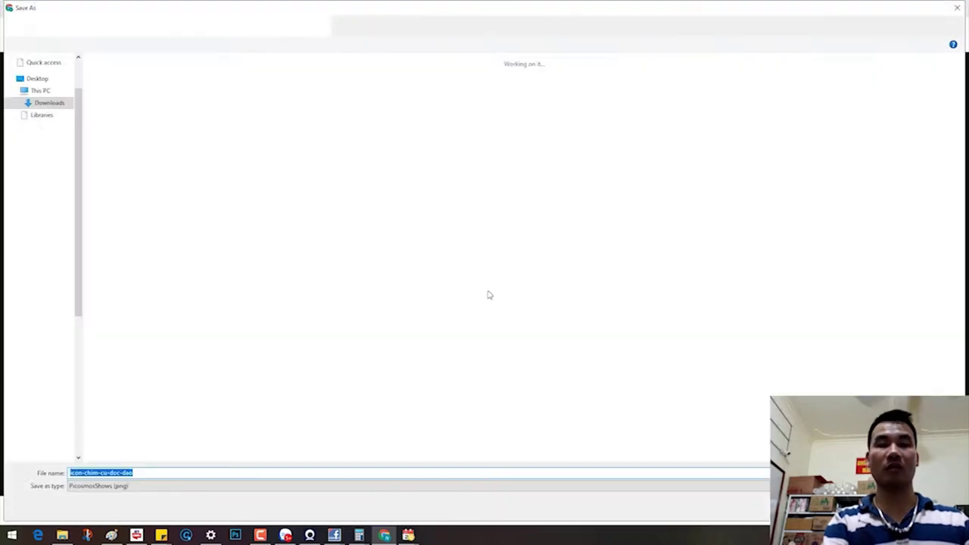
{"action": "key", "text": "Return"}
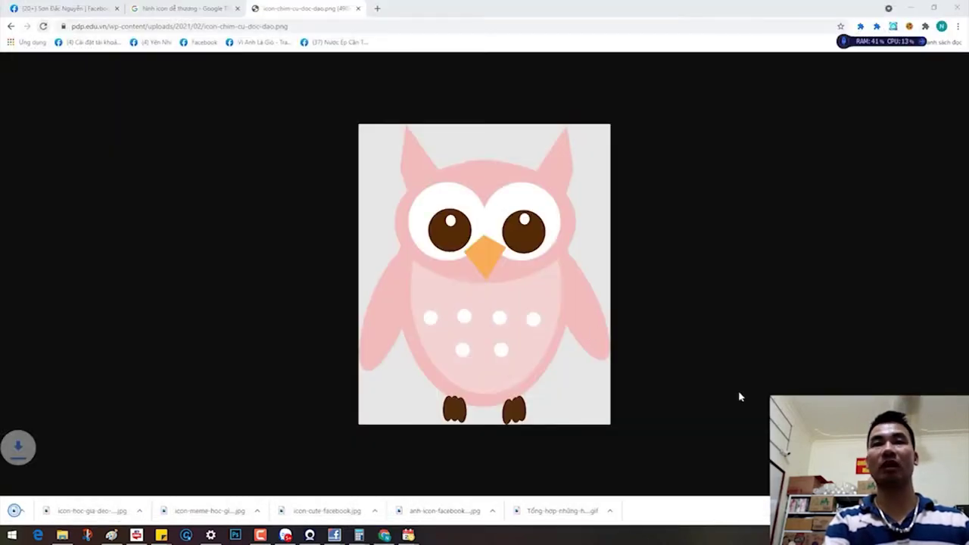
Back on the icon article, save the thinking bee, drooling bee and second bee icons.
{"action": "left_click", "coordinate": [12, 26]}
{"action": "scroll", "coordinate": [465, 313], "scroll_direction": "down", "scroll_amount": 6}
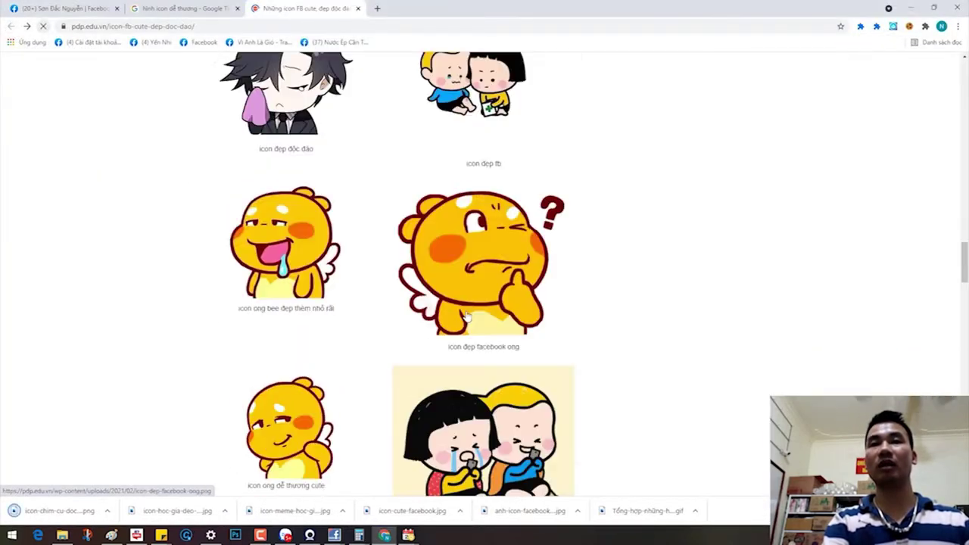
{"action": "scroll", "coordinate": [465, 313], "scroll_direction": "up", "scroll_amount": 1}
{"action": "right_click", "coordinate": [472, 135]}
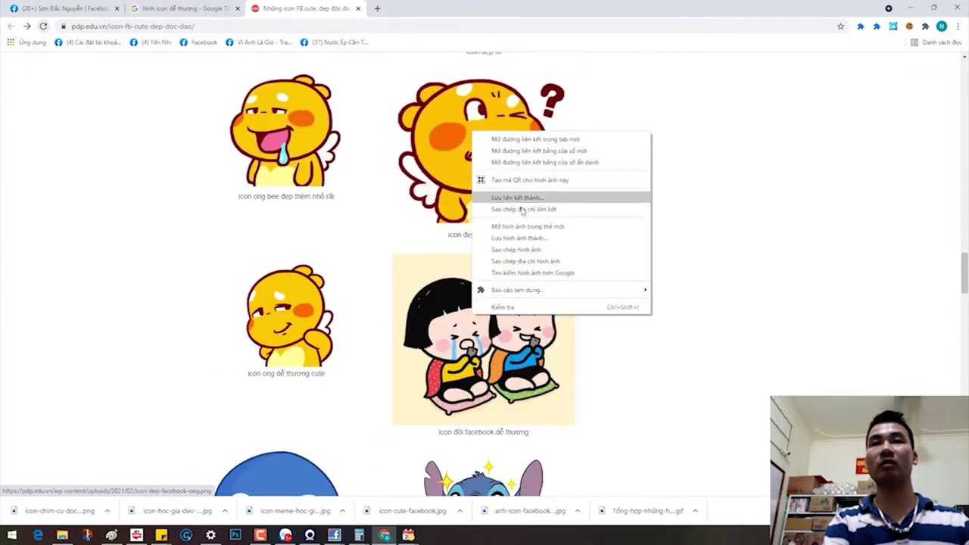
{"action": "left_click", "coordinate": [522, 247]}
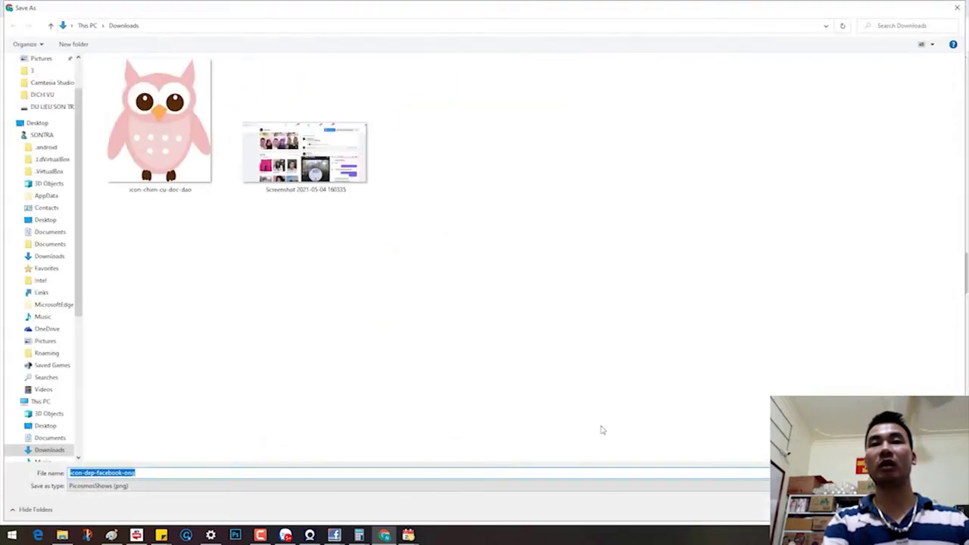
{"action": "key", "text": "Return"}
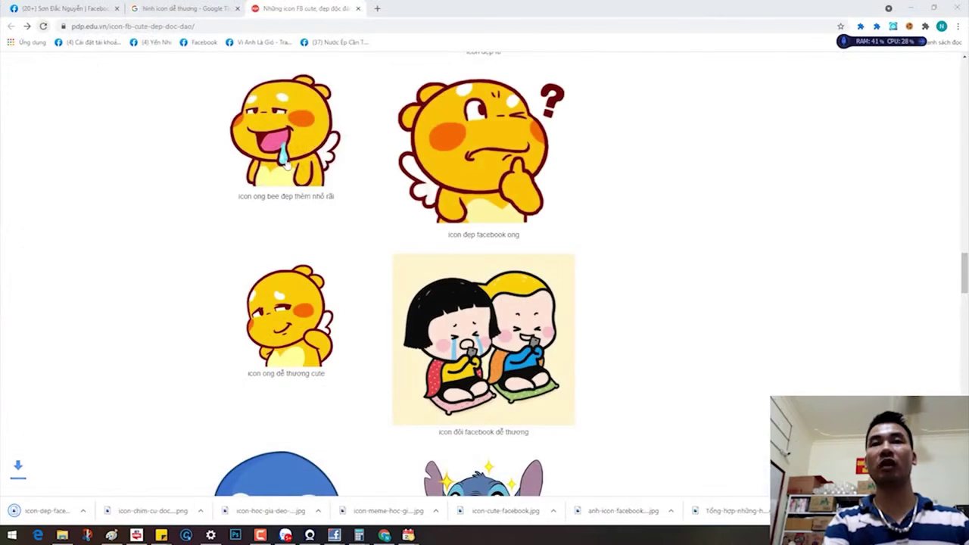
{"action": "right_click", "coordinate": [291, 142]}
{"action": "left_click", "coordinate": [331, 236]}
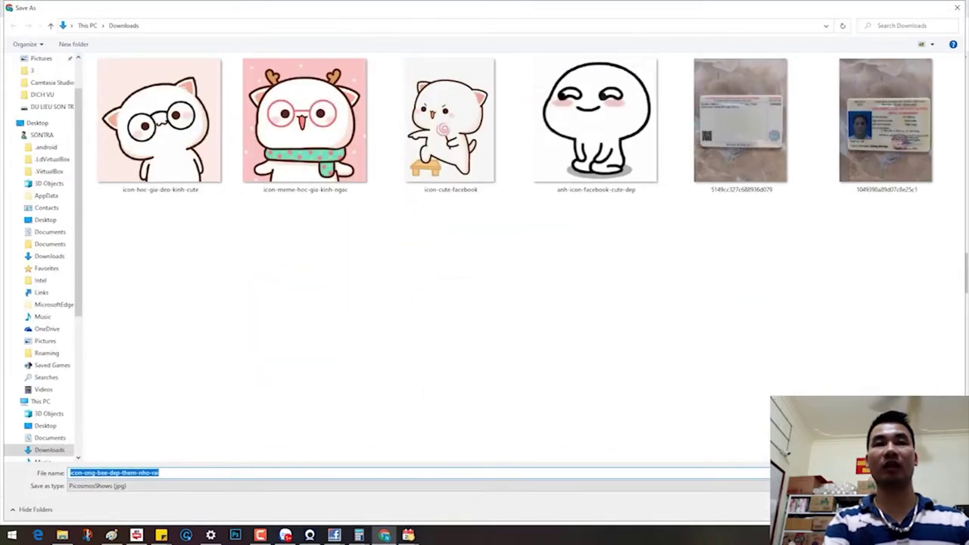
{"action": "key", "text": "Return"}
{"action": "right_click", "coordinate": [298, 280]}
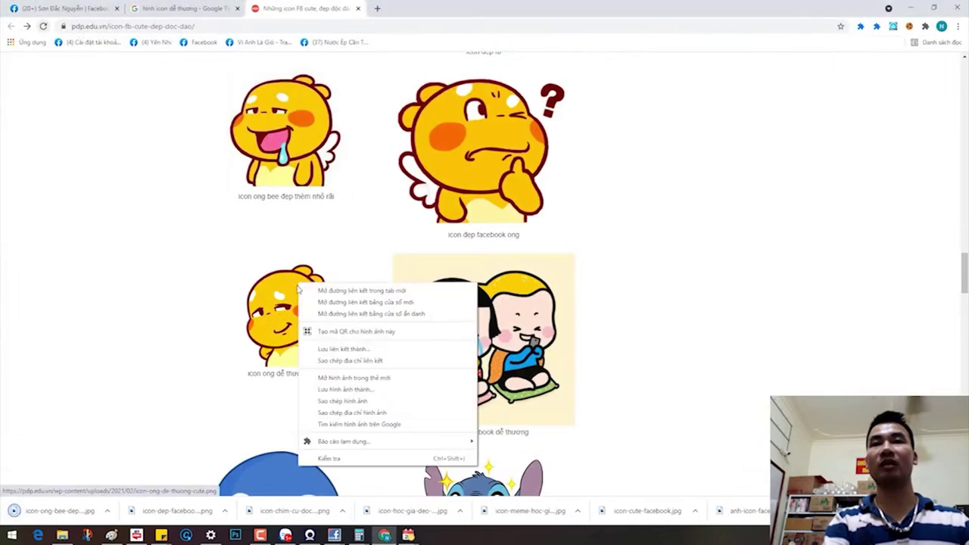
{"action": "left_click", "coordinate": [349, 390]}
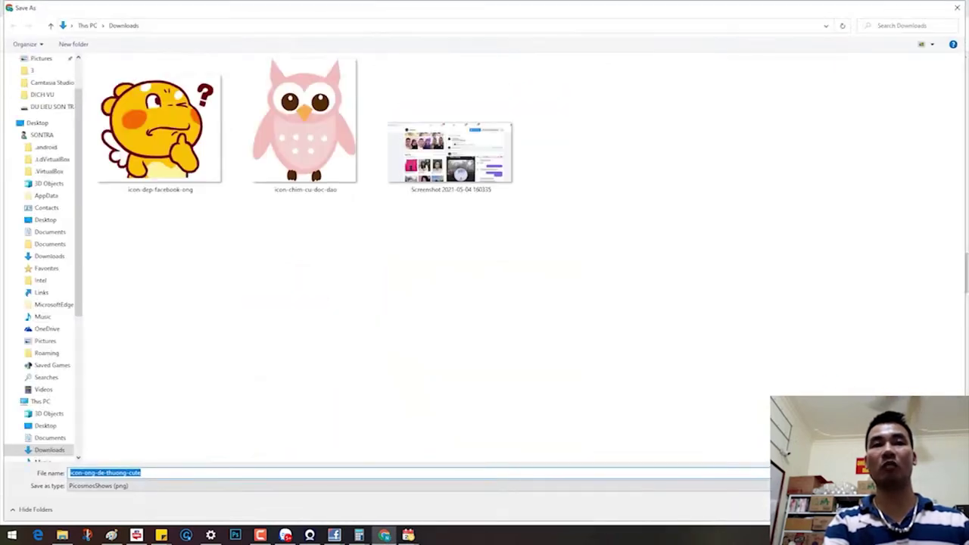
{"action": "key", "text": "Return"}
Save the cat GIF and smiley emoji icons, then close the pdp.edu.vn tab.
{"action": "scroll", "coordinate": [720, 439], "scroll_direction": "down", "scroll_amount": 6}
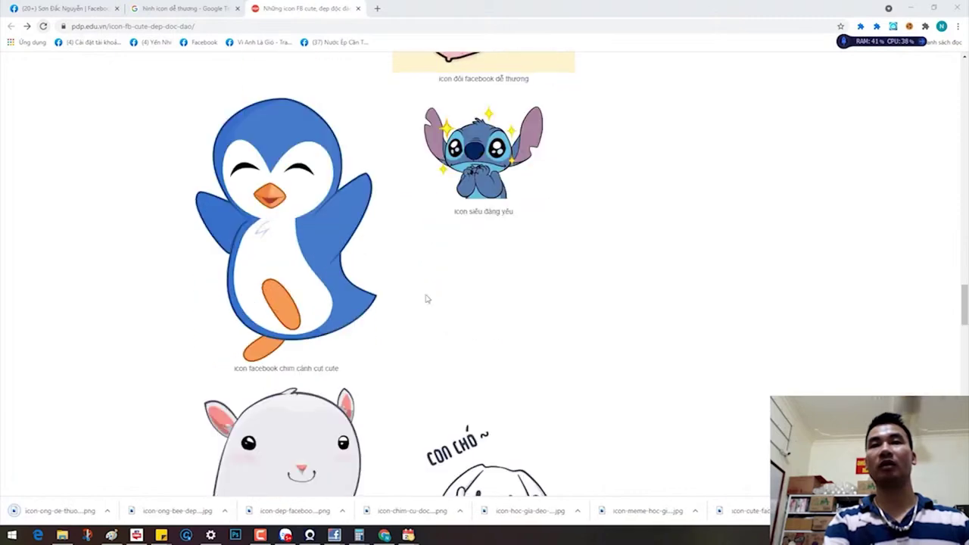
{"action": "scroll", "coordinate": [421, 291], "scroll_direction": "down", "scroll_amount": 3}
{"action": "scroll", "coordinate": [424, 283], "scroll_direction": "up", "scroll_amount": 1}
{"action": "scroll", "coordinate": [424, 283], "scroll_direction": "down", "scroll_amount": 1}
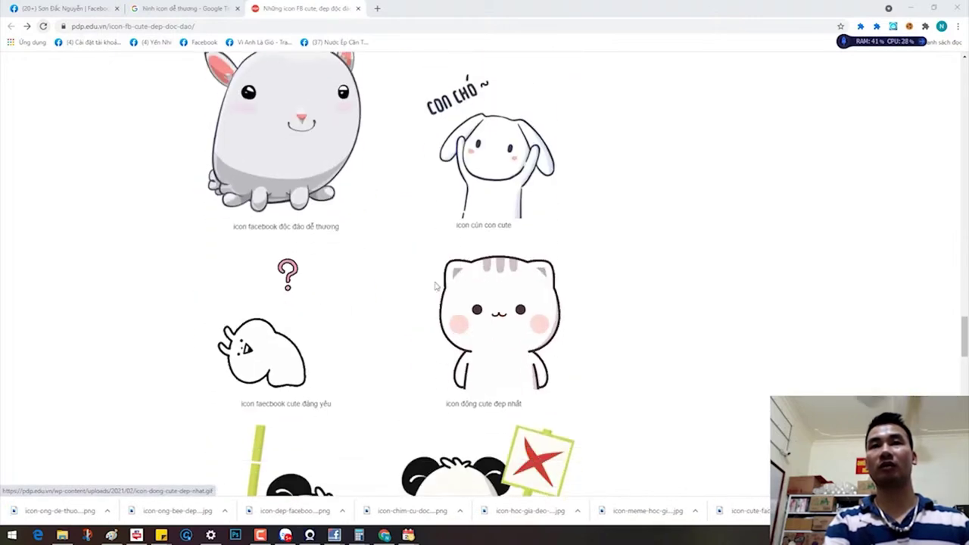
{"action": "right_click", "coordinate": [489, 264]}
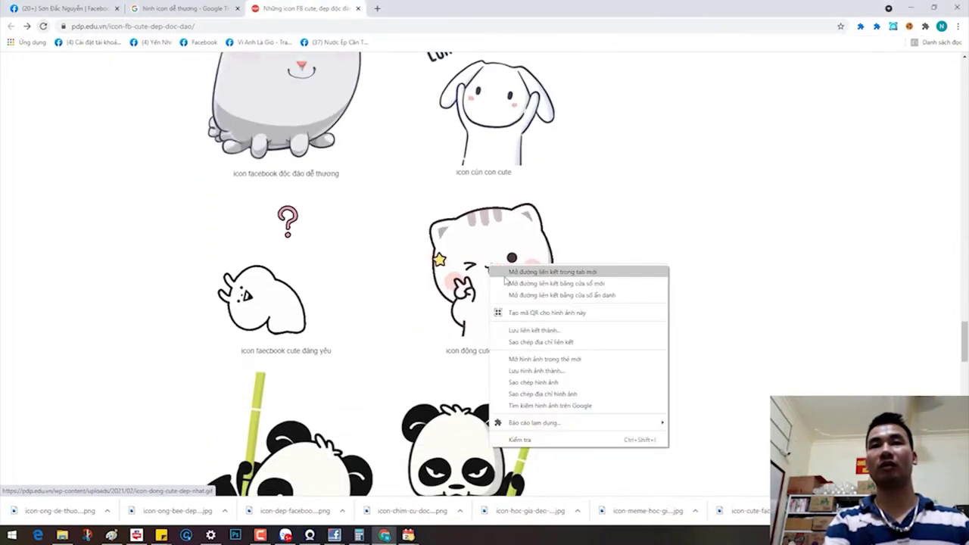
{"action": "left_click", "coordinate": [548, 370]}
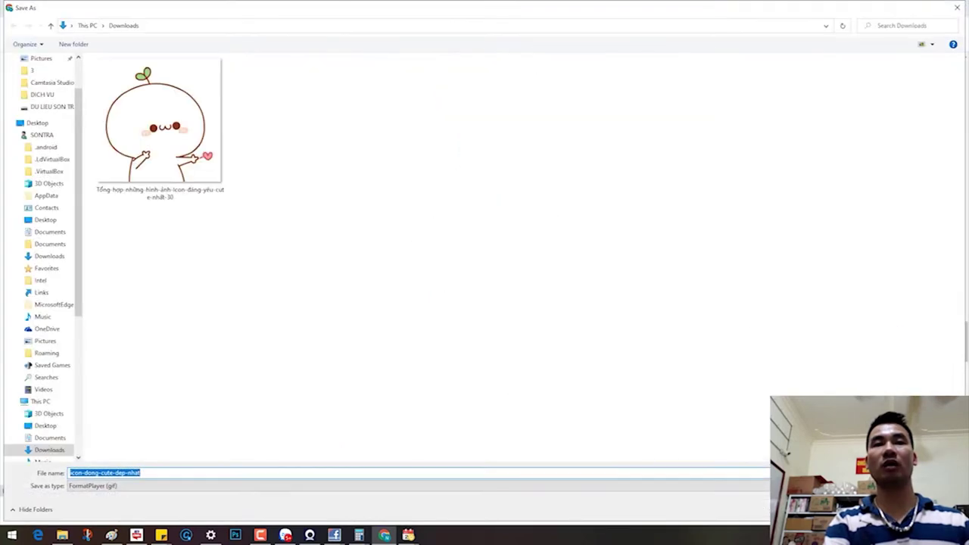
{"action": "key", "text": "Return"}
{"action": "scroll", "coordinate": [416, 341], "scroll_direction": "down", "scroll_amount": 9}
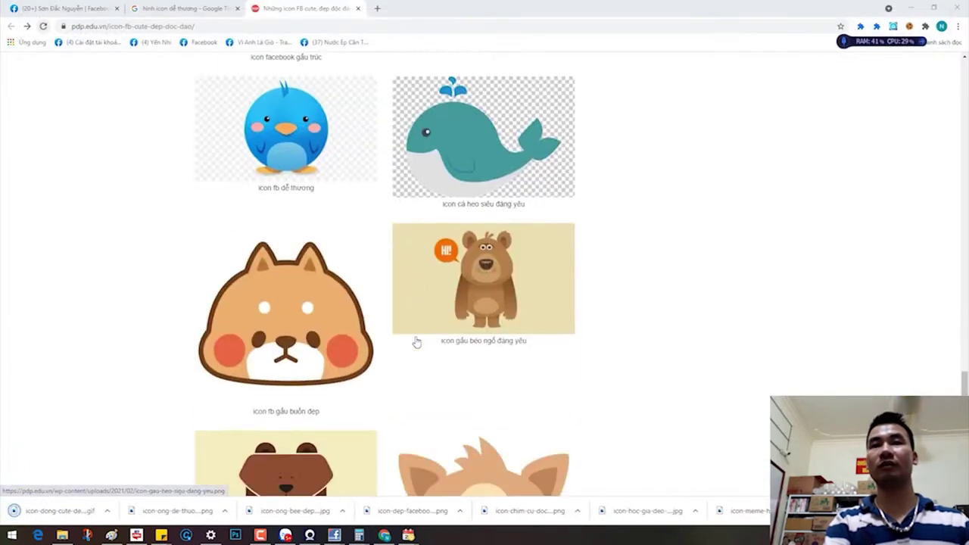
{"action": "scroll", "coordinate": [409, 317], "scroll_direction": "down", "scroll_amount": 3}
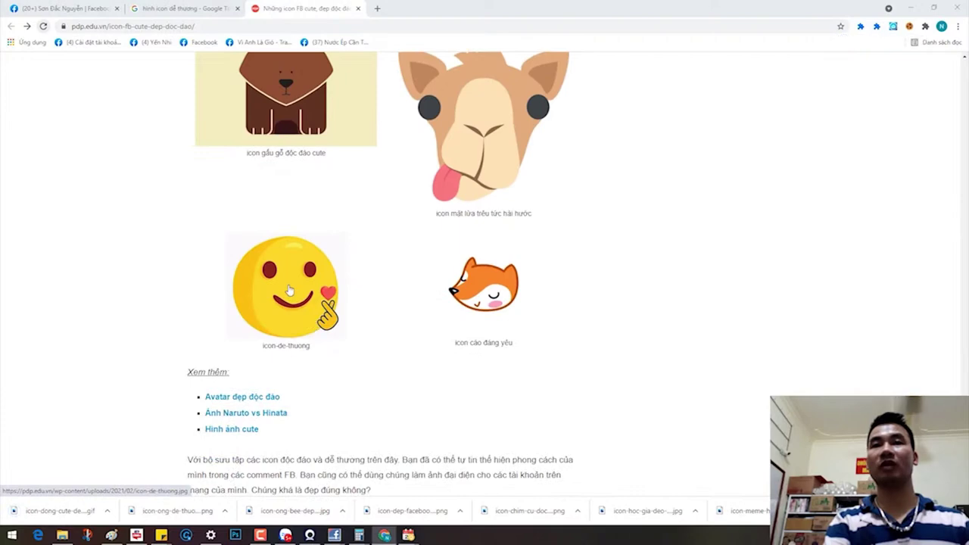
{"action": "right_click", "coordinate": [289, 287]}
{"action": "left_click", "coordinate": [337, 392]}
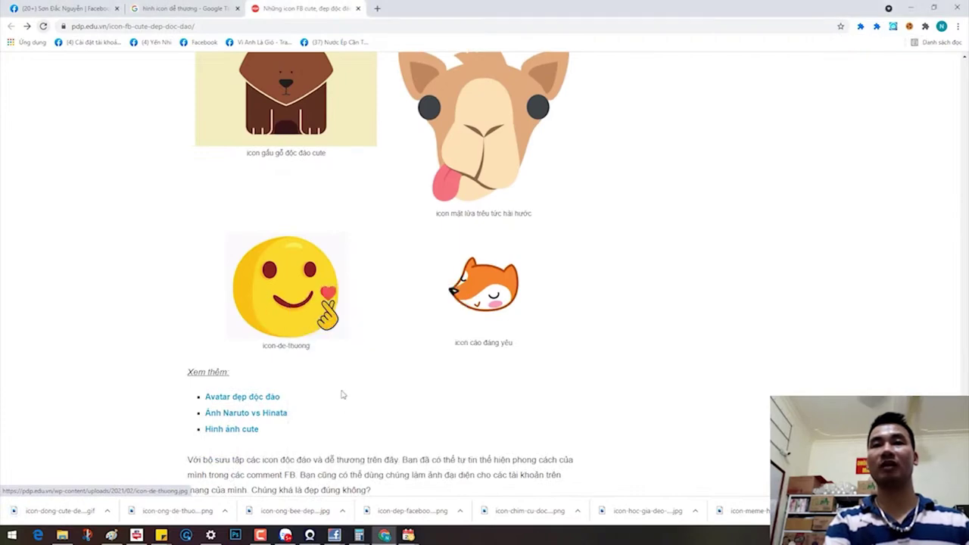
{"action": "key", "text": "Return"}
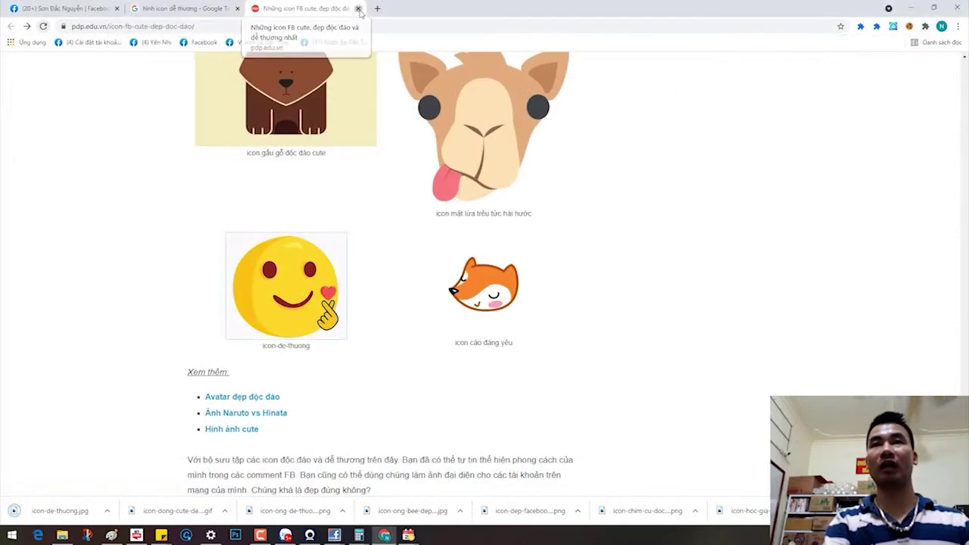
{"action": "left_click", "coordinate": [357, 9]}
Close the Google Images tab and switch back to the Simple Account V2 window.
{"action": "left_click", "coordinate": [237, 8]}
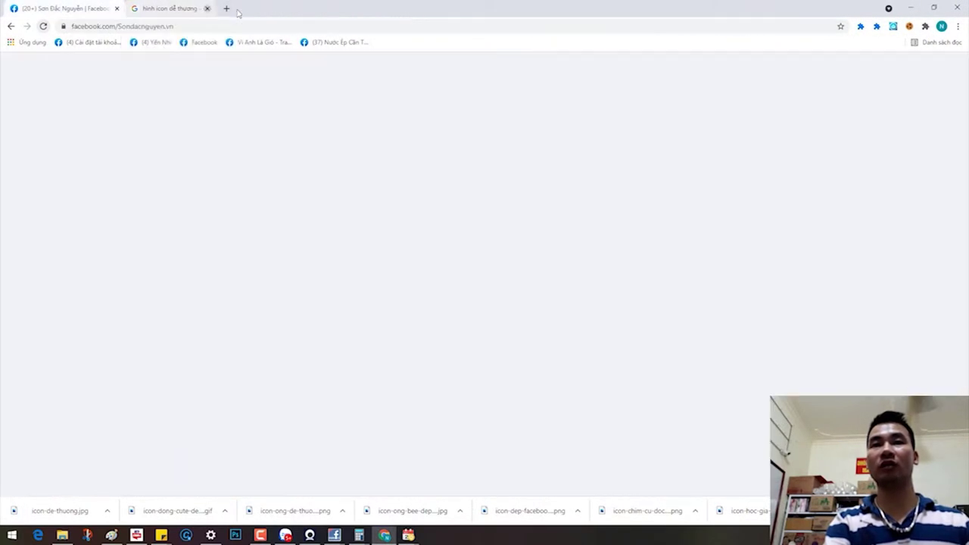
{"action": "mouse_move", "coordinate": [414, 537]}
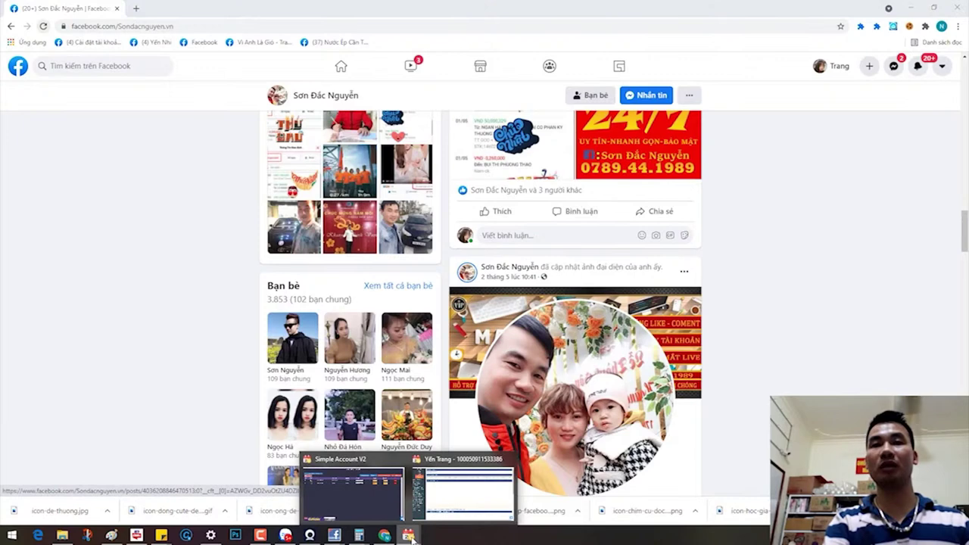
{"action": "left_click", "coordinate": [467, 501]}
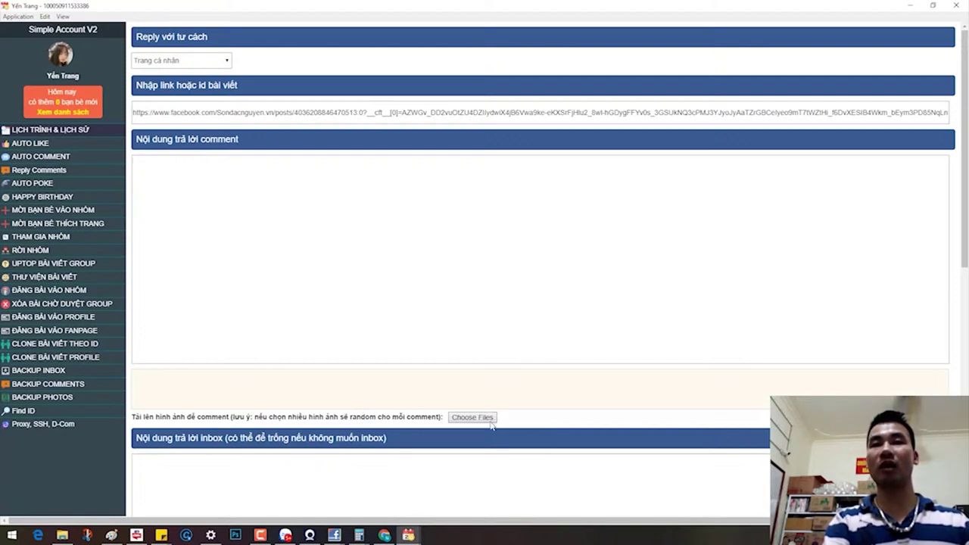
Enter 'gsdg', then attach ten downloaded icons plus the owl from Downloads as reply pictures.
{"action": "type", "text": "gsdg"}
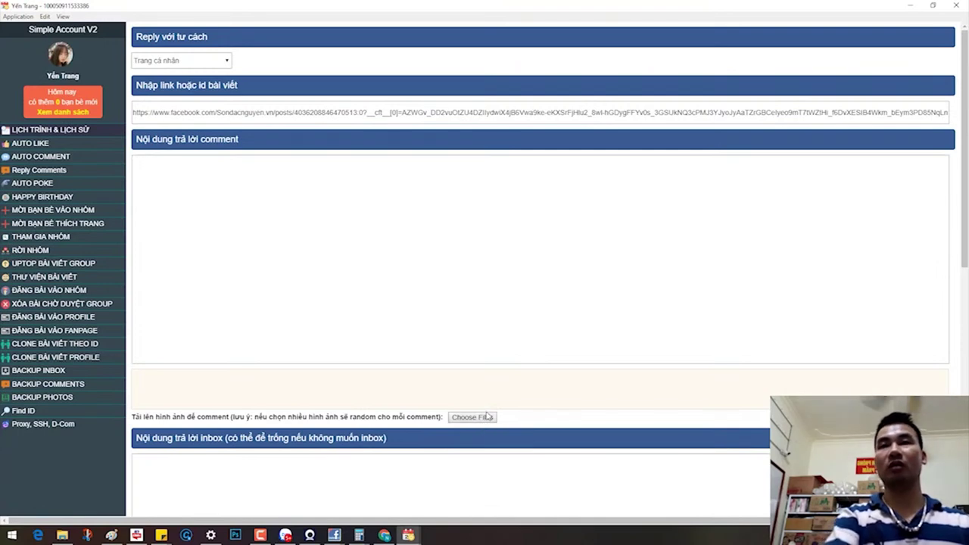
{"action": "left_click", "coordinate": [471, 417]}
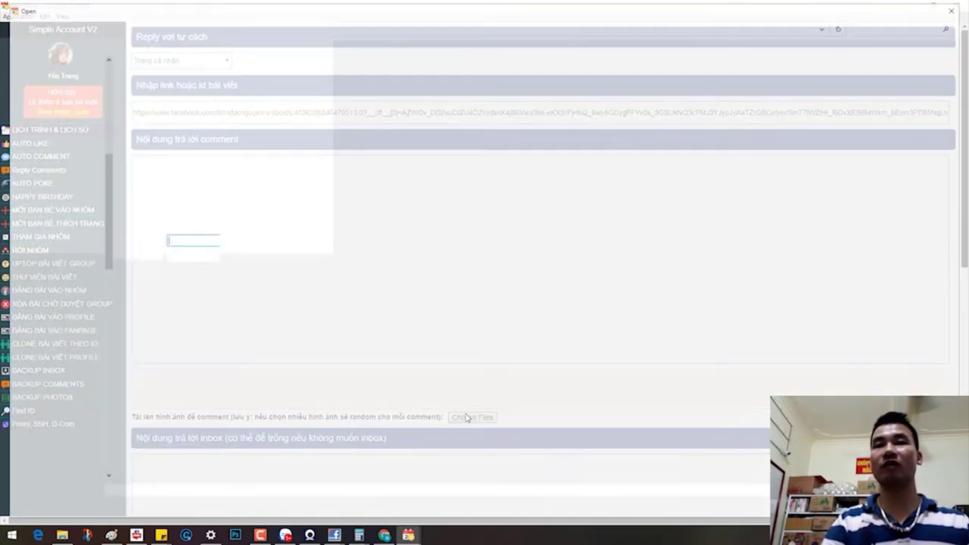
{"action": "scroll", "coordinate": [76, 121], "scroll_direction": "up", "scroll_amount": 5}
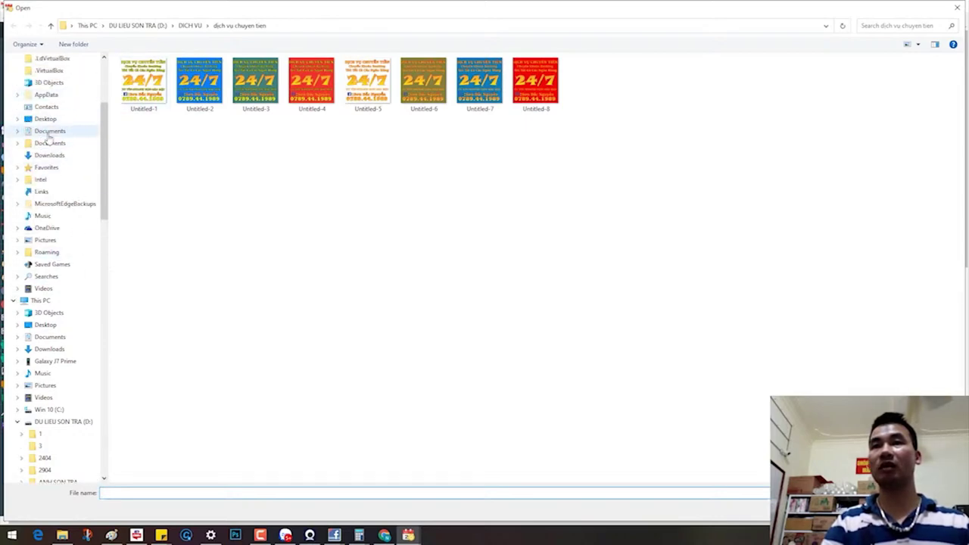
{"action": "left_click", "coordinate": [49, 155]}
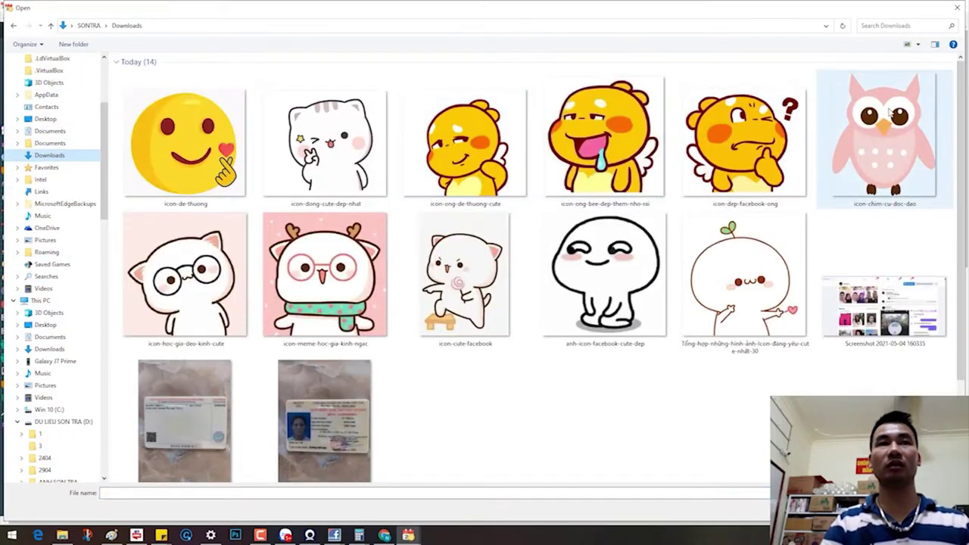
{"action": "left_click_drag", "start_coordinate": [111, 137], "coordinate": [701, 311]}
{"action": "left_click", "coordinate": [916, 149], "text": "ctrl"}
{"action": "key", "text": "Return"}
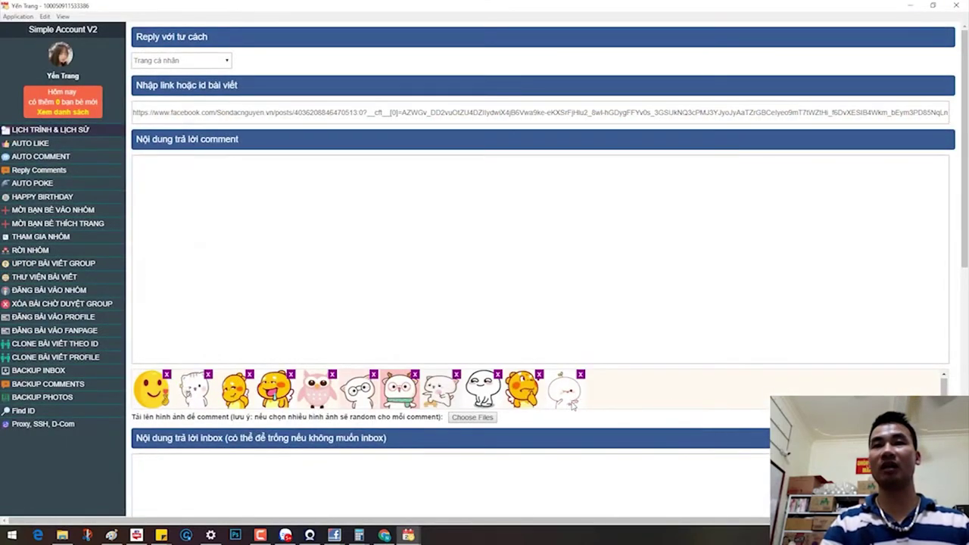
Expand the profile-picture post's comments, load the remaining 14, then return to Simple Account V2.
{"action": "left_click", "coordinate": [384, 535]}
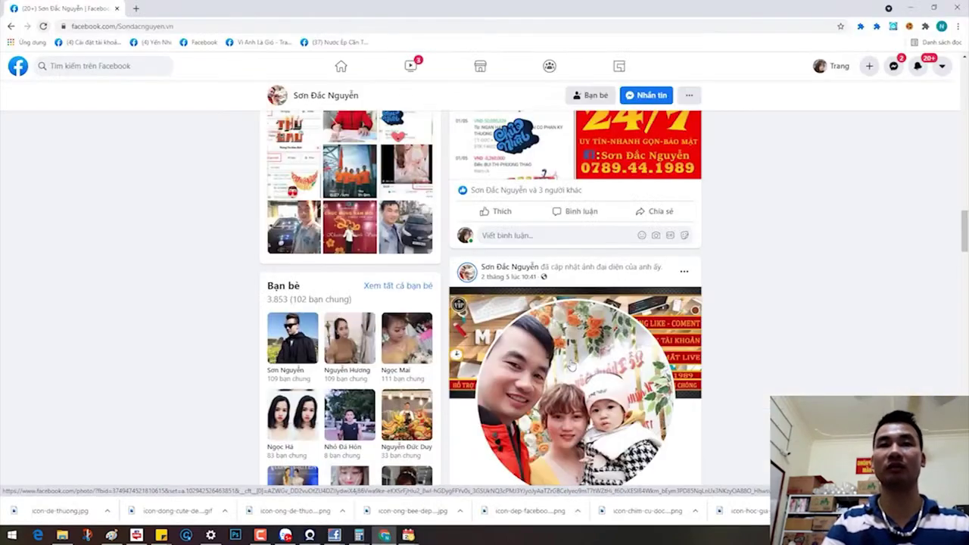
{"action": "scroll", "coordinate": [632, 299], "scroll_direction": "down", "scroll_amount": 3}
{"action": "left_click", "coordinate": [672, 271]}
{"action": "scroll", "coordinate": [666, 257], "scroll_direction": "down", "scroll_amount": 1}
{"action": "scroll", "coordinate": [661, 255], "scroll_direction": "up", "scroll_amount": 1}
{"action": "left_click", "coordinate": [665, 271]}
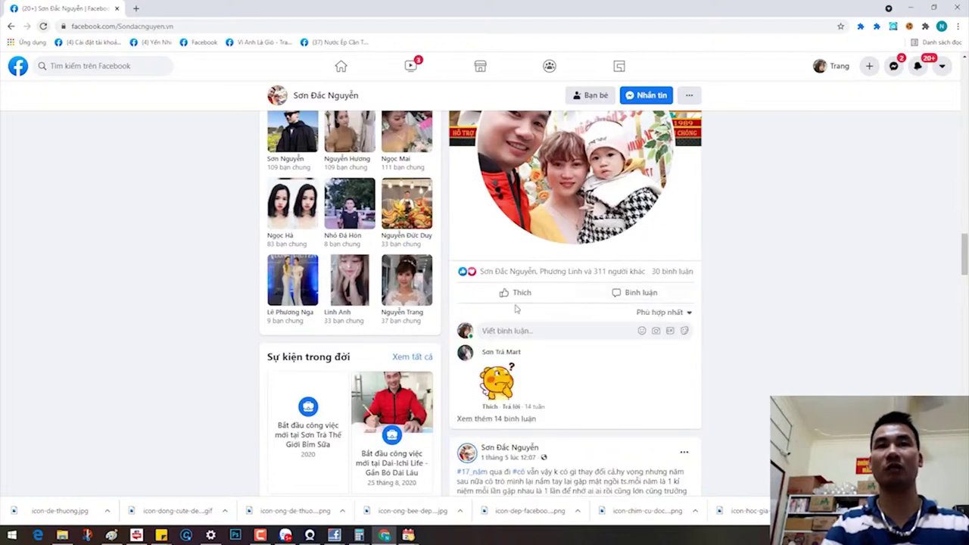
{"action": "scroll", "coordinate": [567, 314], "scroll_direction": "down", "scroll_amount": 2}
{"action": "left_click", "coordinate": [514, 319]}
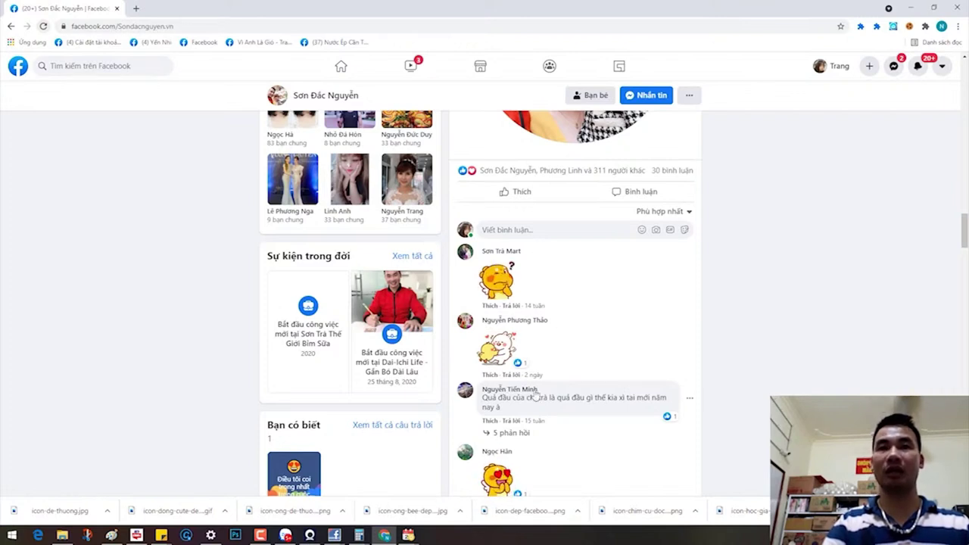
{"action": "scroll", "coordinate": [525, 367], "scroll_direction": "down", "scroll_amount": 2}
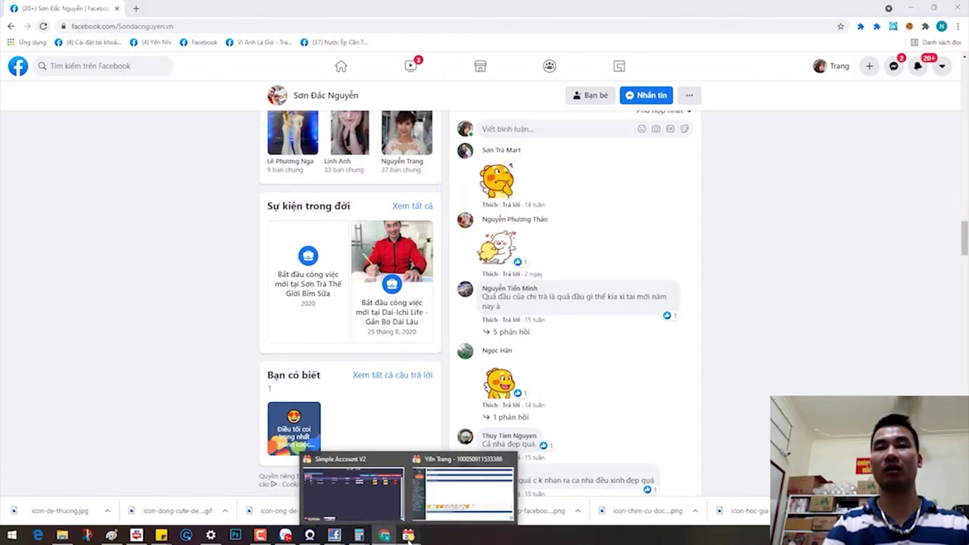
{"action": "left_click", "coordinate": [464, 488]}
Choose the Random reaction under Chọn loại like and edit the minimum reply interval box.
{"action": "scroll", "coordinate": [567, 379], "scroll_direction": "down", "scroll_amount": 4}
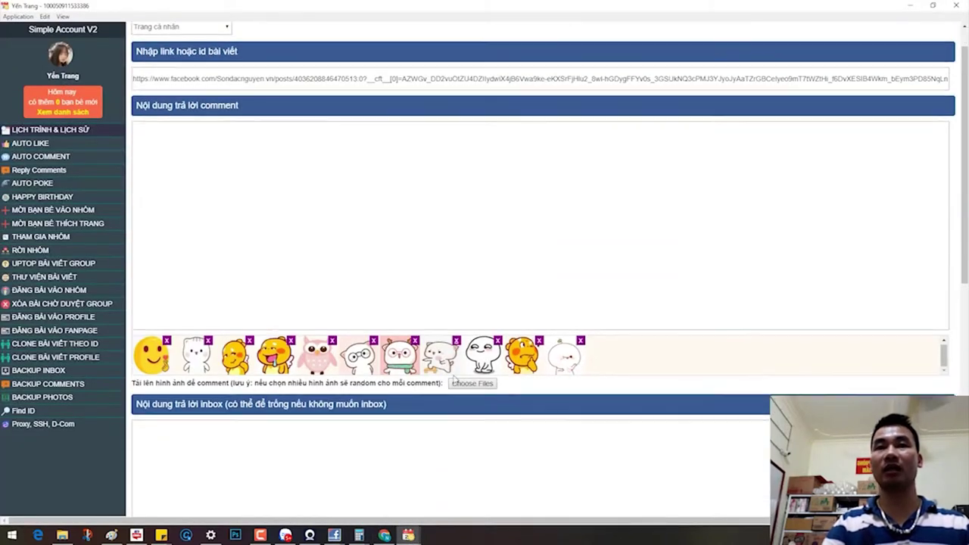
{"action": "scroll", "coordinate": [652, 352], "scroll_direction": "down", "scroll_amount": 1}
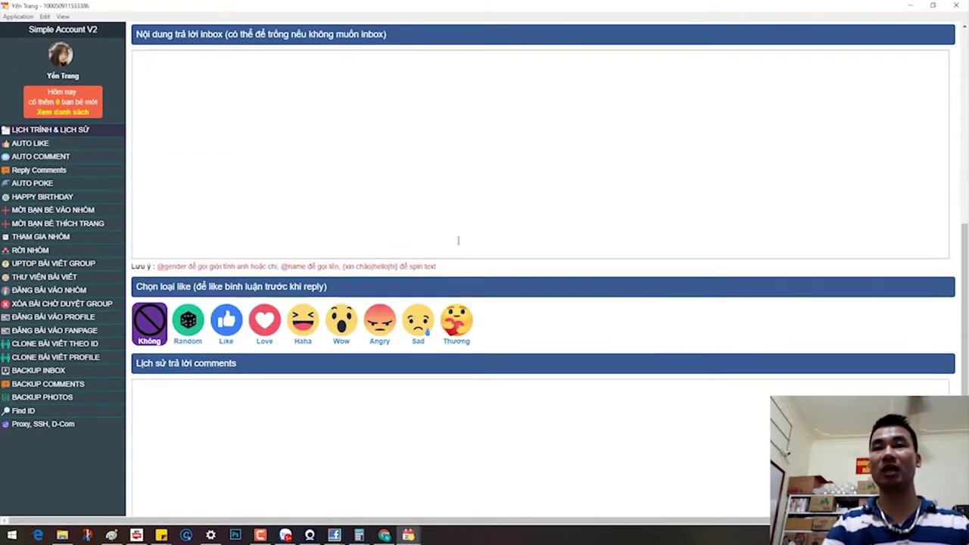
{"action": "scroll", "coordinate": [447, 236], "scroll_direction": "up", "scroll_amount": 3}
{"action": "scroll", "coordinate": [510, 249], "scroll_direction": "down", "scroll_amount": 3}
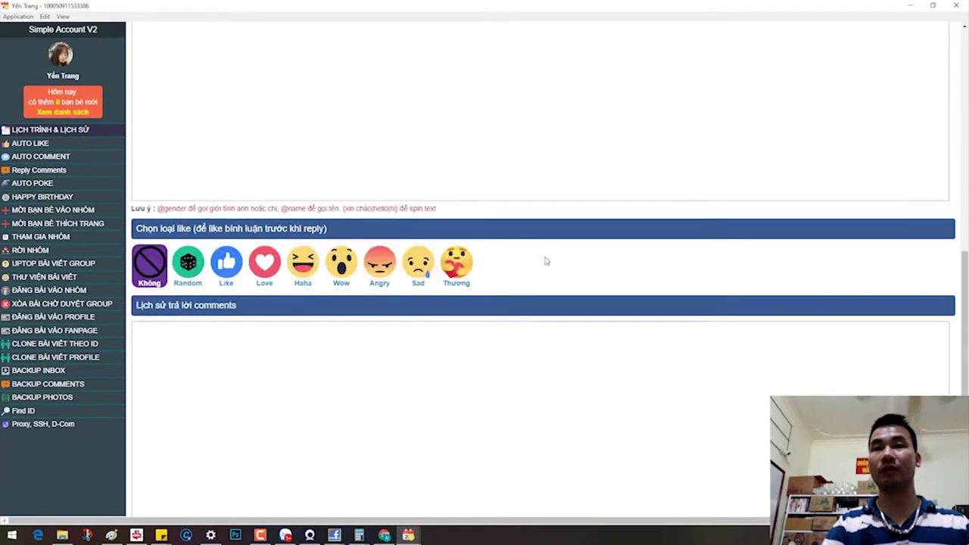
{"action": "scroll", "coordinate": [547, 261], "scroll_direction": "down", "scroll_amount": 1}
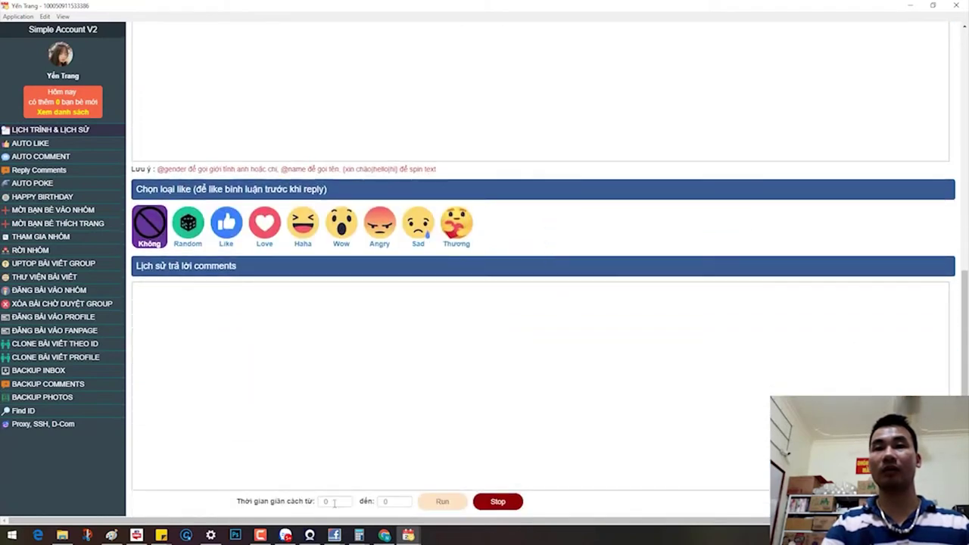
{"action": "scroll", "coordinate": [333, 380], "scroll_direction": "up", "scroll_amount": 3}
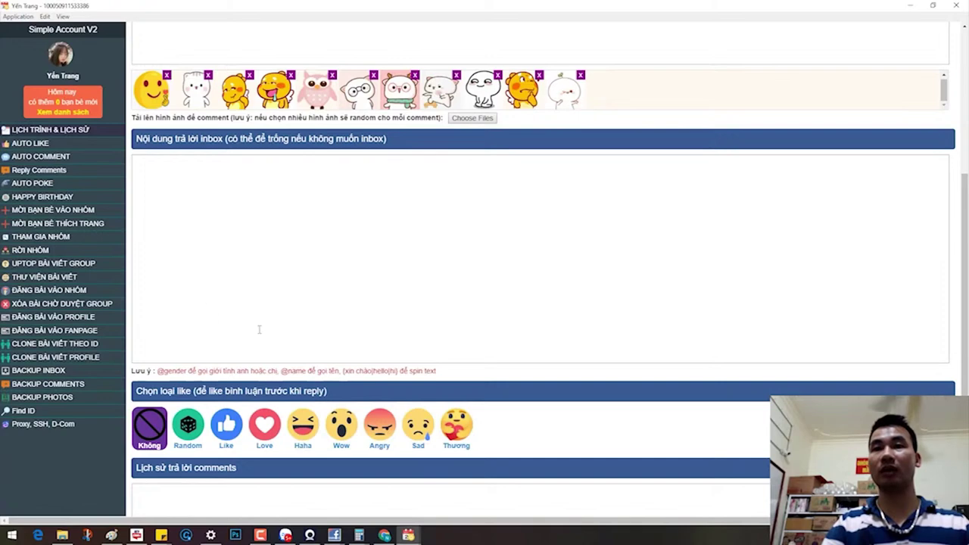
{"action": "scroll", "coordinate": [259, 330], "scroll_direction": "up", "scroll_amount": 1}
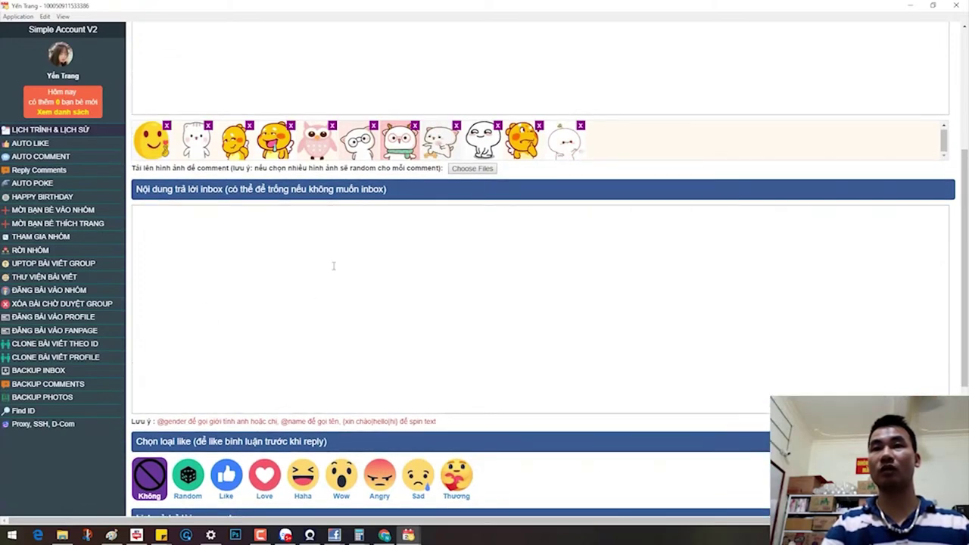
{"action": "scroll", "coordinate": [332, 266], "scroll_direction": "down", "scroll_amount": 5}
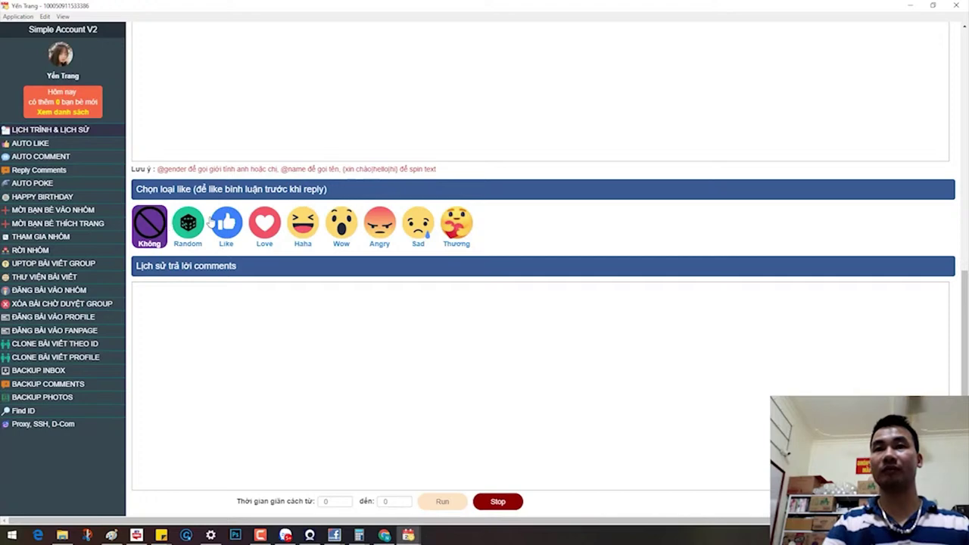
{"action": "left_click", "coordinate": [189, 231]}
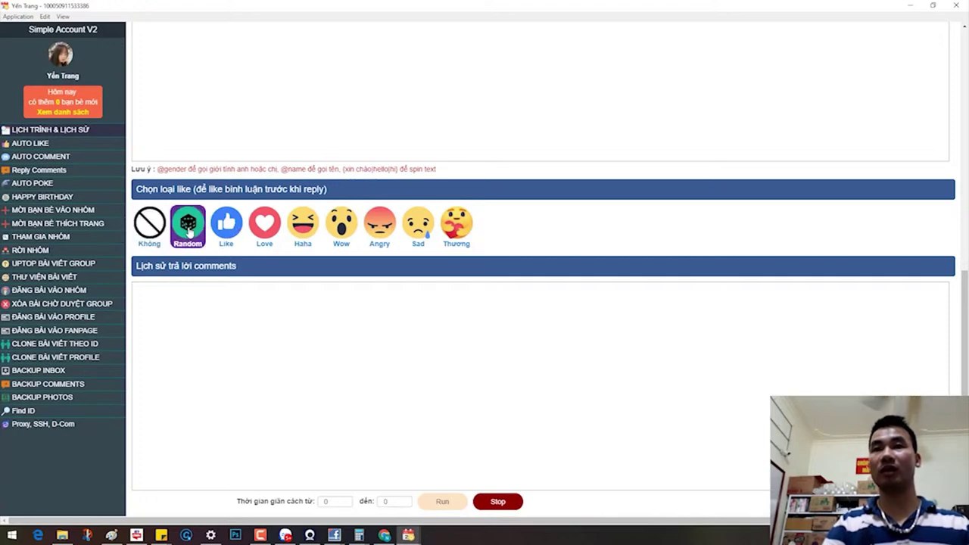
{"action": "left_click", "coordinate": [336, 501]}
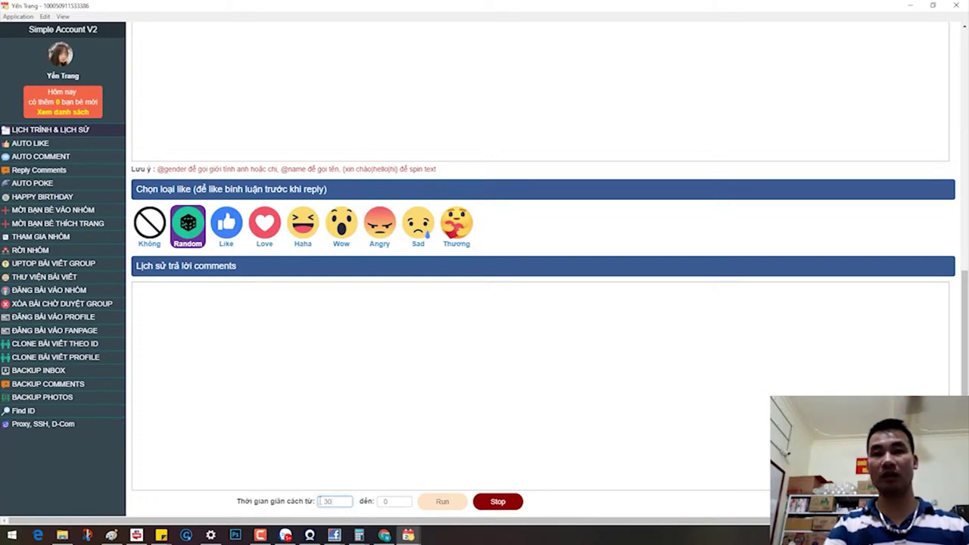
Set the reply delay's upper limit to 60 and start the auto-reply run.
{"action": "left_click", "coordinate": [390, 502]}
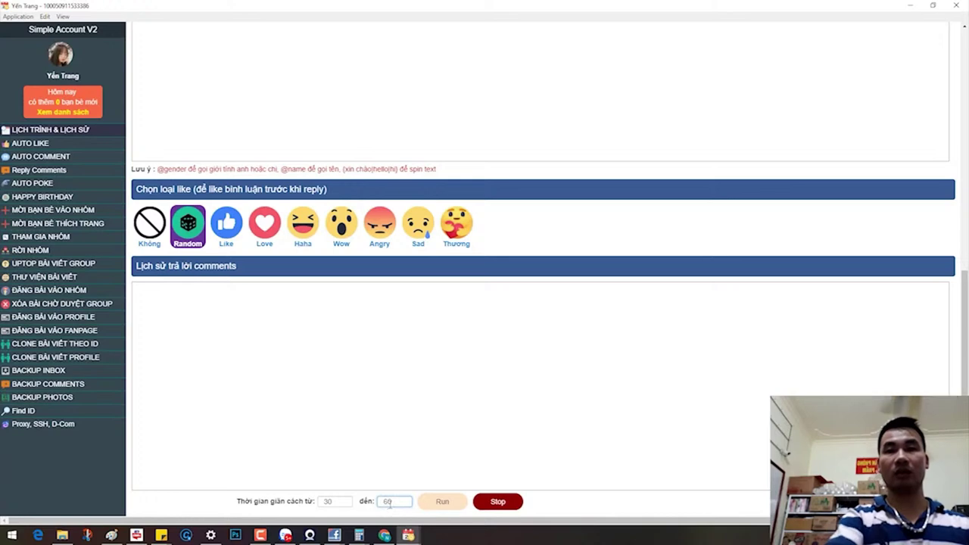
{"action": "scroll", "coordinate": [392, 485], "scroll_direction": "up", "scroll_amount": 10}
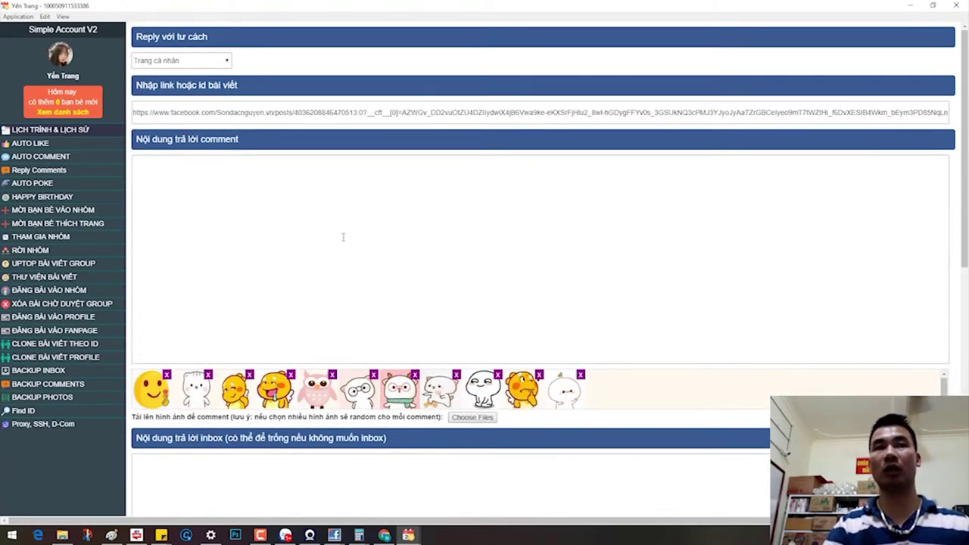
{"action": "scroll", "coordinate": [331, 240], "scroll_direction": "down", "scroll_amount": 10}
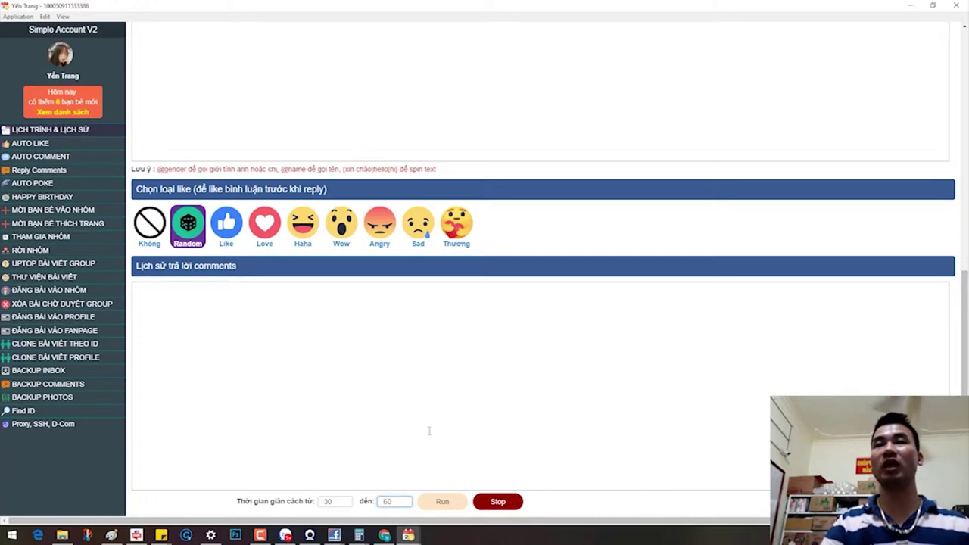
{"action": "scroll", "coordinate": [429, 431], "scroll_direction": "up", "scroll_amount": 3}
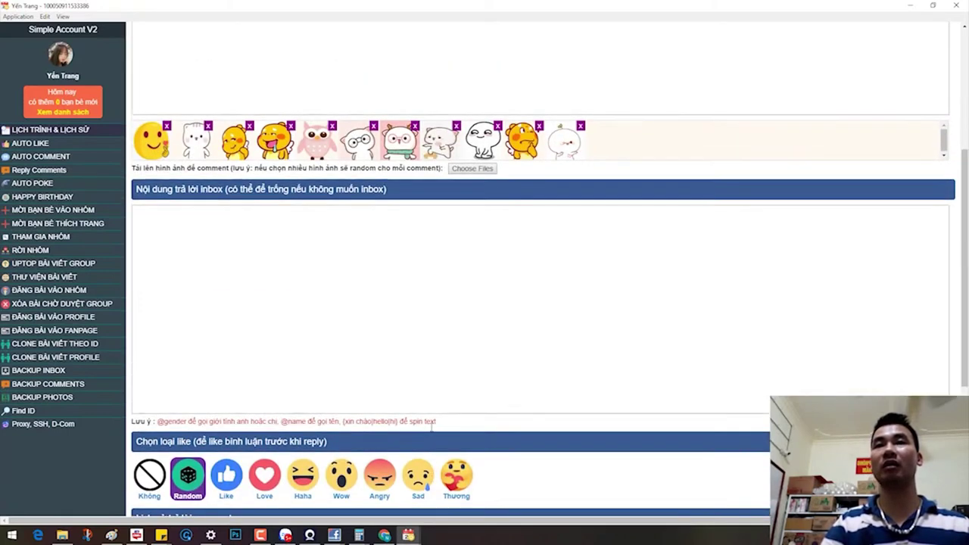
{"action": "scroll", "coordinate": [431, 425], "scroll_direction": "down", "scroll_amount": 3}
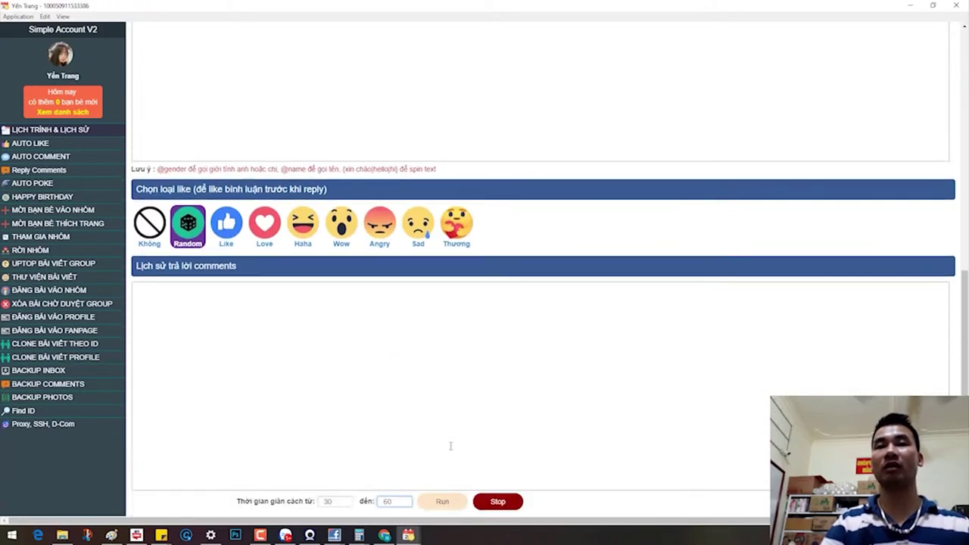
{"action": "left_click", "coordinate": [446, 505]}
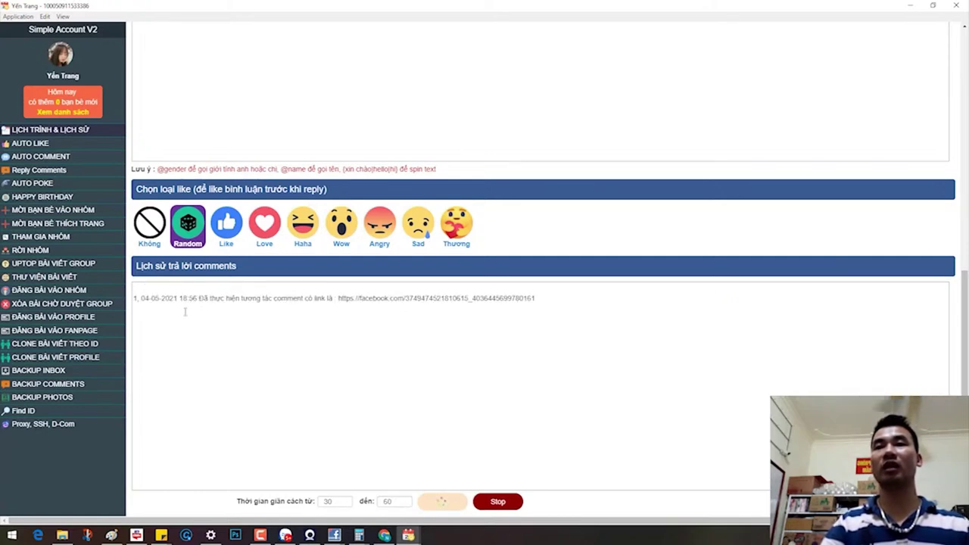
Copy the first history entry's comment link and return to Chrome.
{"action": "left_click_drag", "start_coordinate": [554, 301], "coordinate": [339, 308]}
{"action": "key", "text": "ctrl+c"}
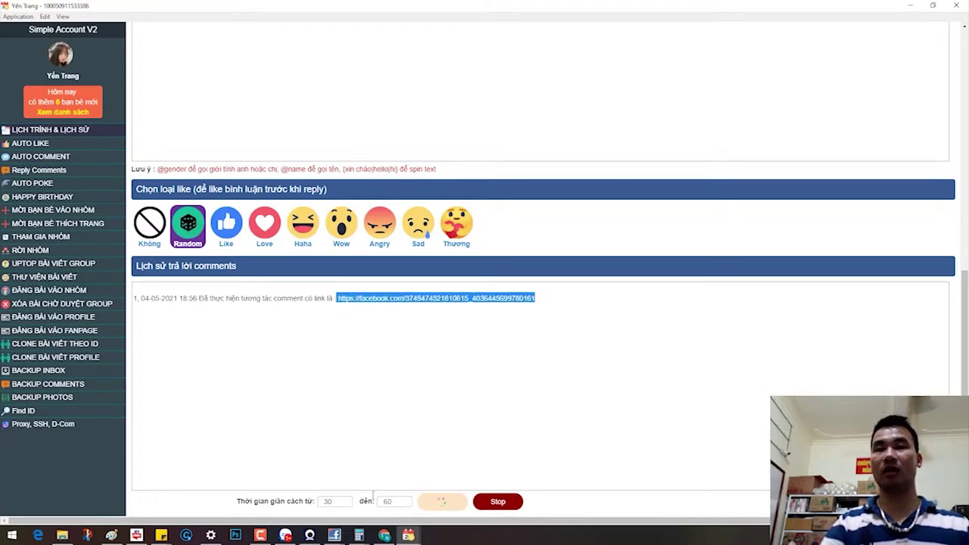
{"action": "left_click", "coordinate": [262, 535]}
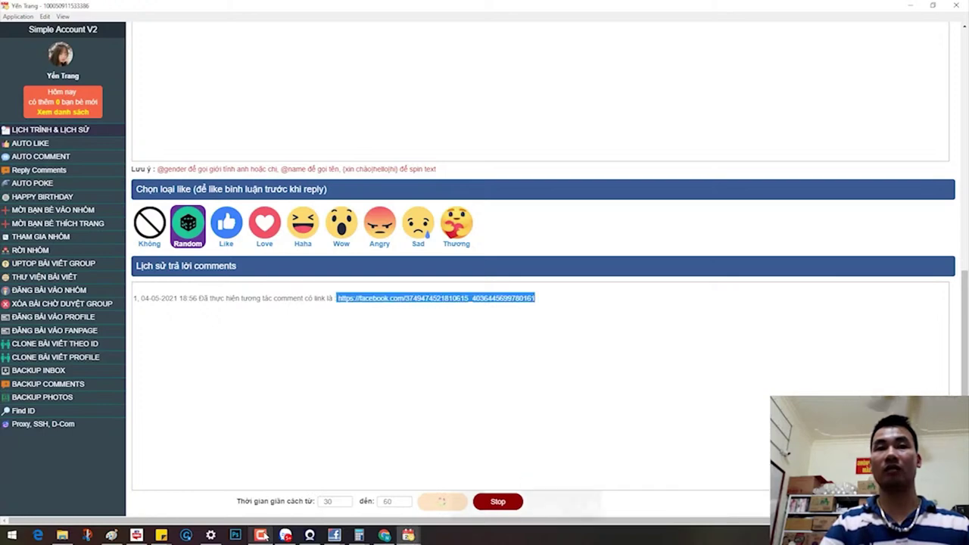
{"action": "left_click", "coordinate": [385, 535]}
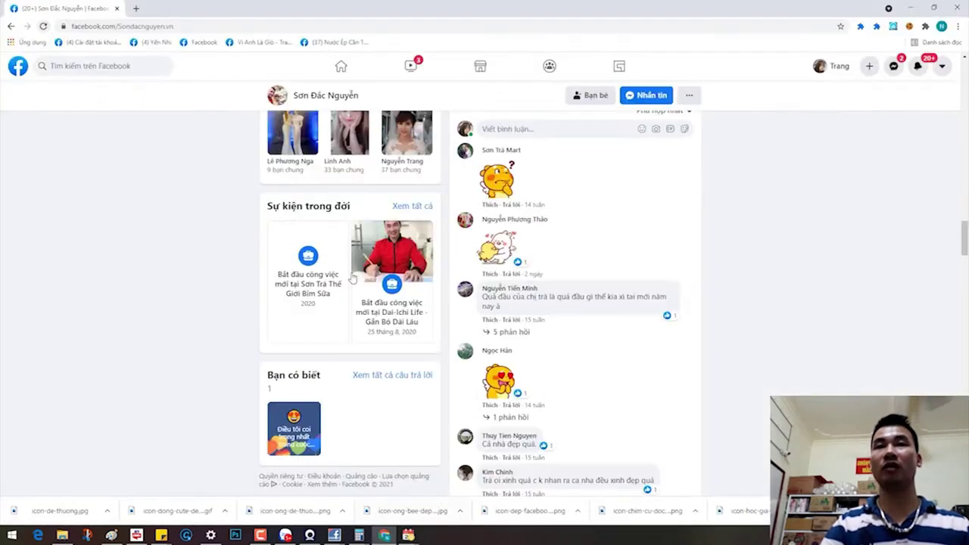
Paste the copied comment link into Chrome's address bar and load the photo post.
{"action": "left_click", "coordinate": [204, 27]}
{"action": "key", "text": "ctrl+v"}
{"action": "key", "text": "Return"}
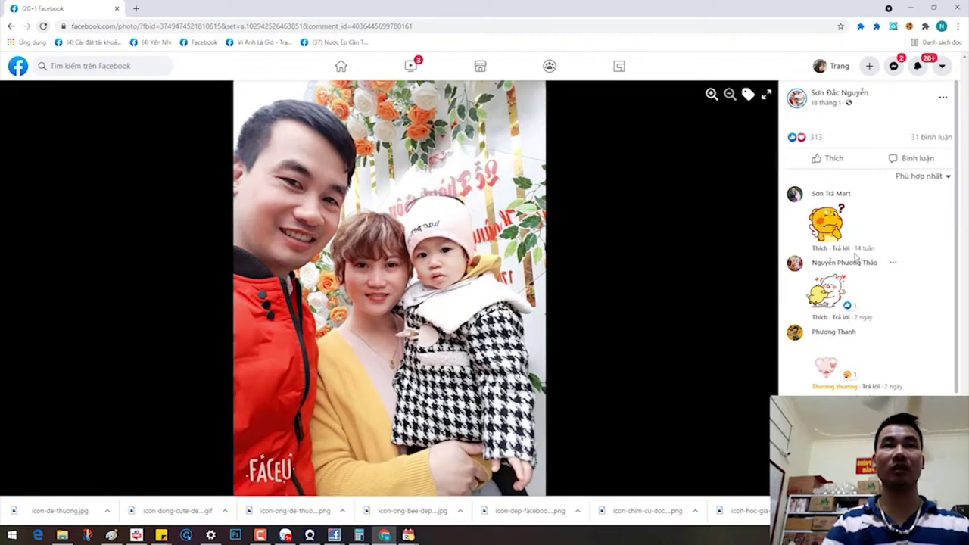
{"action": "scroll", "coordinate": [878, 333], "scroll_direction": "down", "scroll_amount": 2}
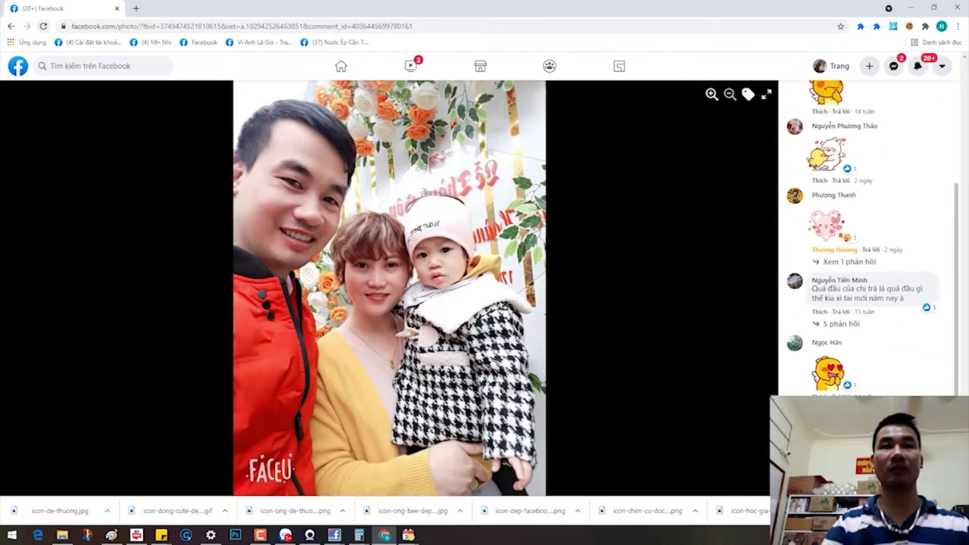
{"action": "scroll", "coordinate": [878, 333], "scroll_direction": "down", "scroll_amount": 3}
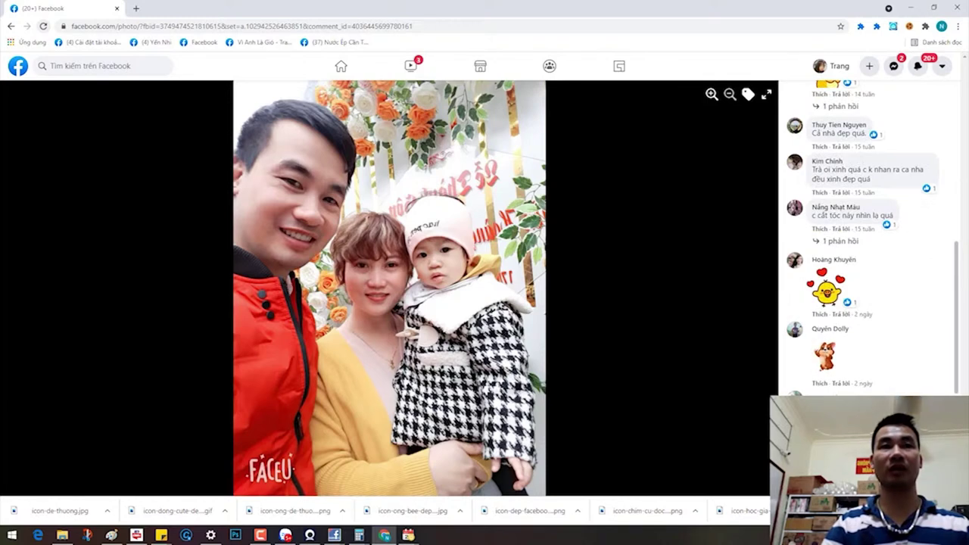
{"action": "scroll", "coordinate": [870, 235], "scroll_direction": "down", "scroll_amount": 4}
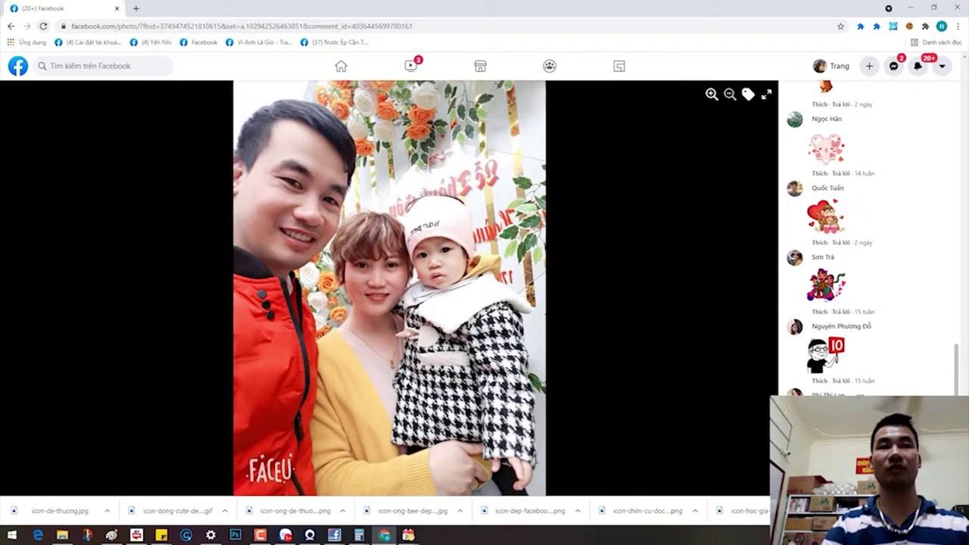
{"action": "scroll", "coordinate": [878, 333], "scroll_direction": "up", "scroll_amount": 5}
Expand the 1-reply and 5-reply threads and sort comments by 'Mới nhất'.
{"action": "left_click", "coordinate": [855, 267]}
{"action": "scroll", "coordinate": [899, 302], "scroll_direction": "up", "scroll_amount": 2}
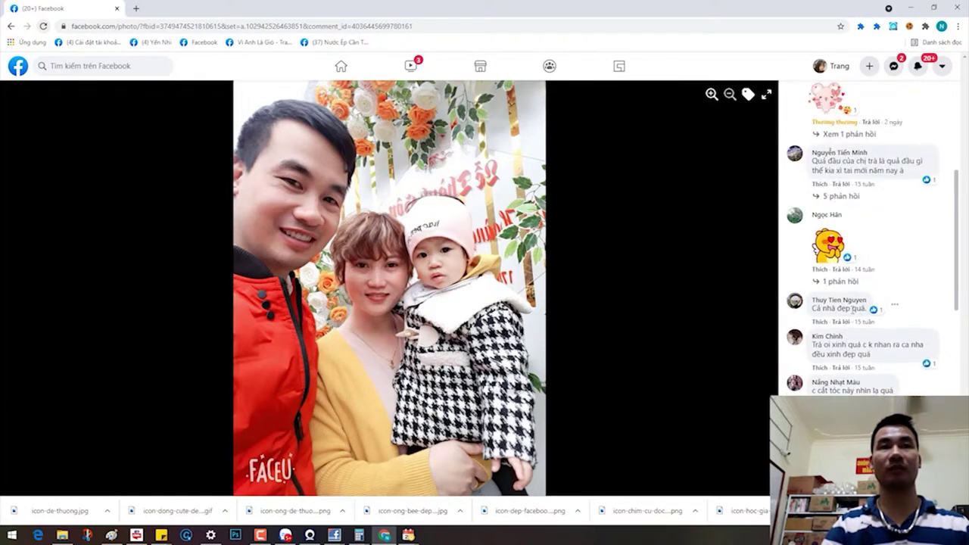
{"action": "scroll", "coordinate": [847, 302], "scroll_direction": "up", "scroll_amount": 1}
{"action": "left_click", "coordinate": [847, 299]}
{"action": "scroll", "coordinate": [871, 318], "scroll_direction": "down", "scroll_amount": 3}
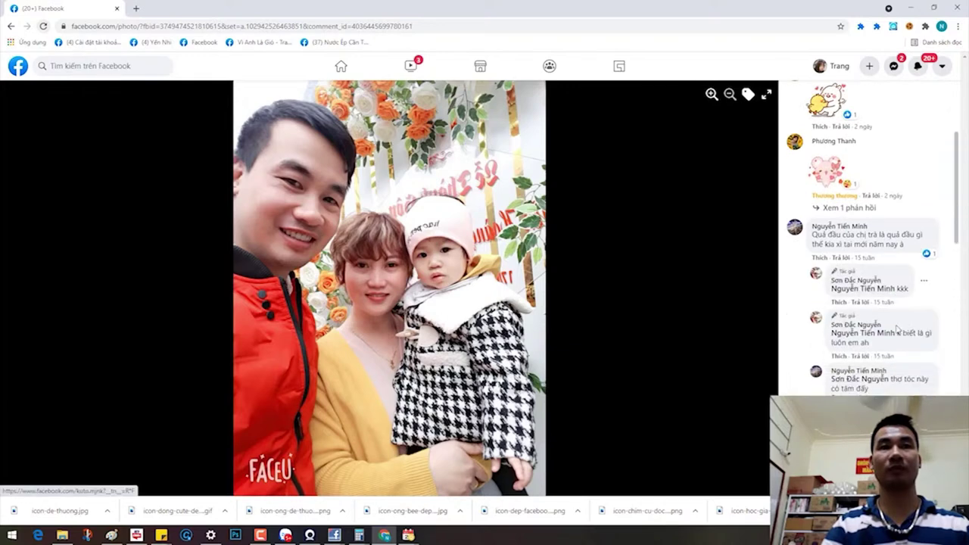
{"action": "scroll", "coordinate": [897, 330], "scroll_direction": "up", "scroll_amount": 6}
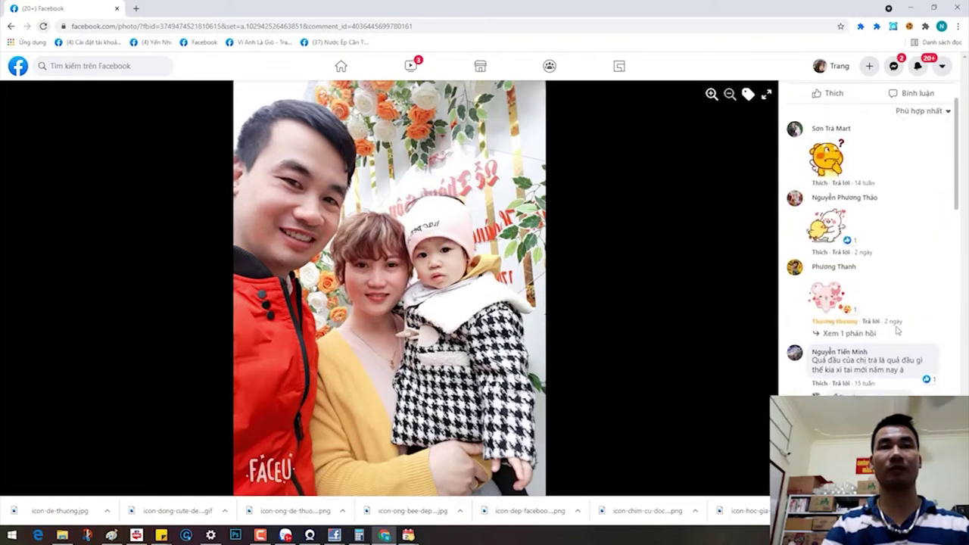
{"action": "scroll", "coordinate": [858, 257], "scroll_direction": "up", "scroll_amount": 1}
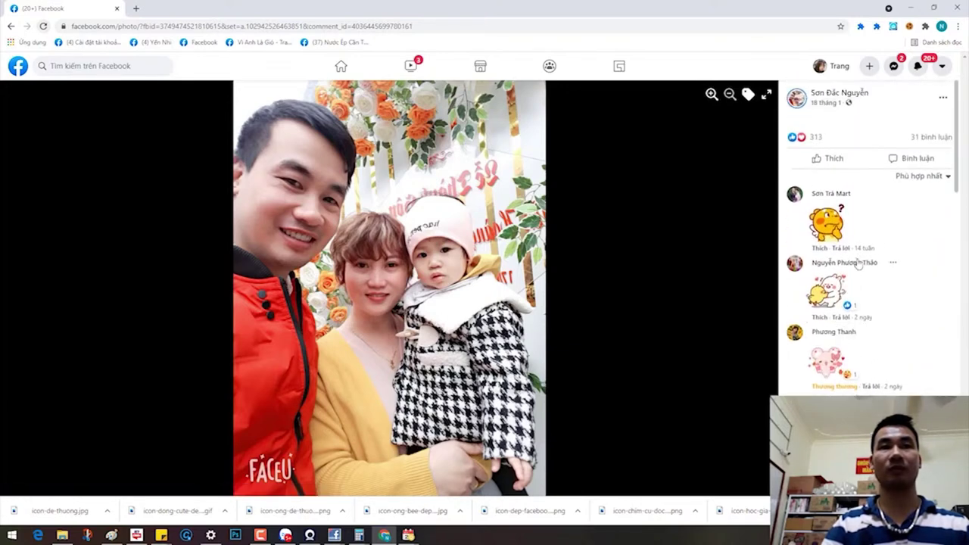
{"action": "left_click", "coordinate": [941, 176]}
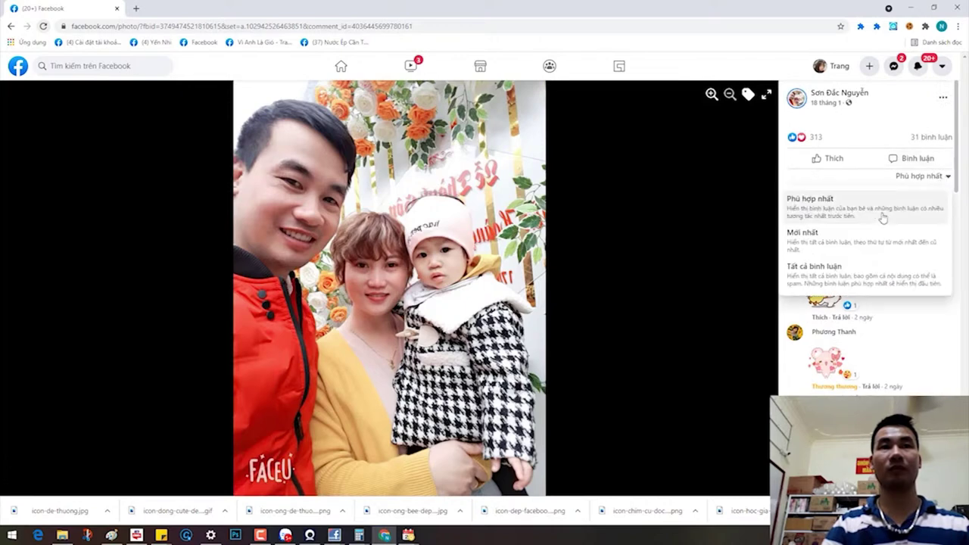
{"action": "left_click", "coordinate": [841, 242]}
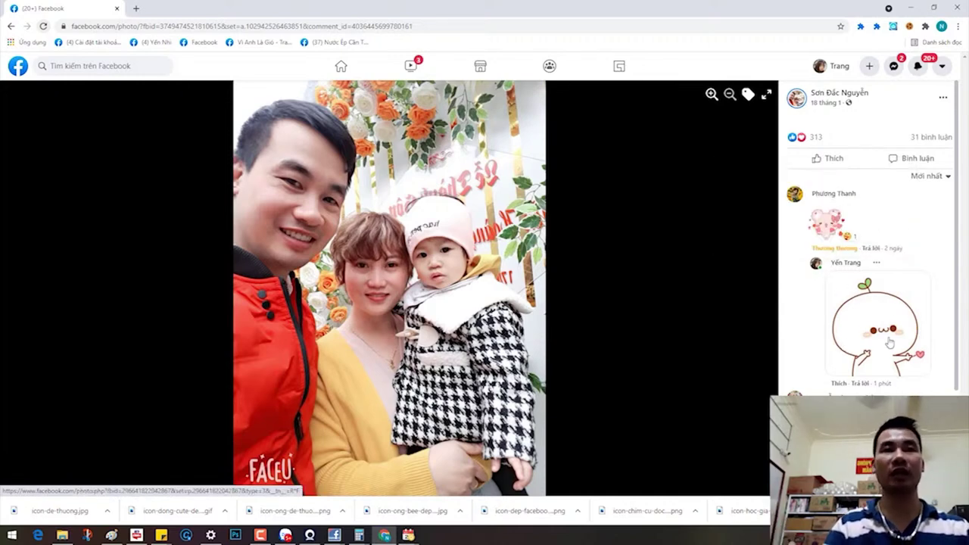
{"action": "scroll", "coordinate": [878, 339], "scroll_direction": "down", "scroll_amount": 2}
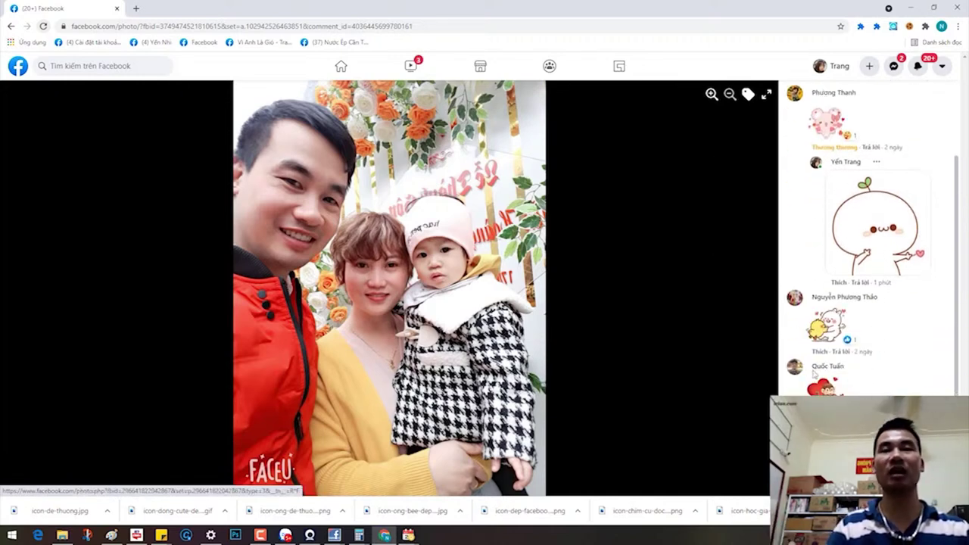
Bring Simple Account V2 forward and review its reply history entries.
{"action": "mouse_move", "coordinate": [409, 535]}
{"action": "left_click", "coordinate": [469, 511]}
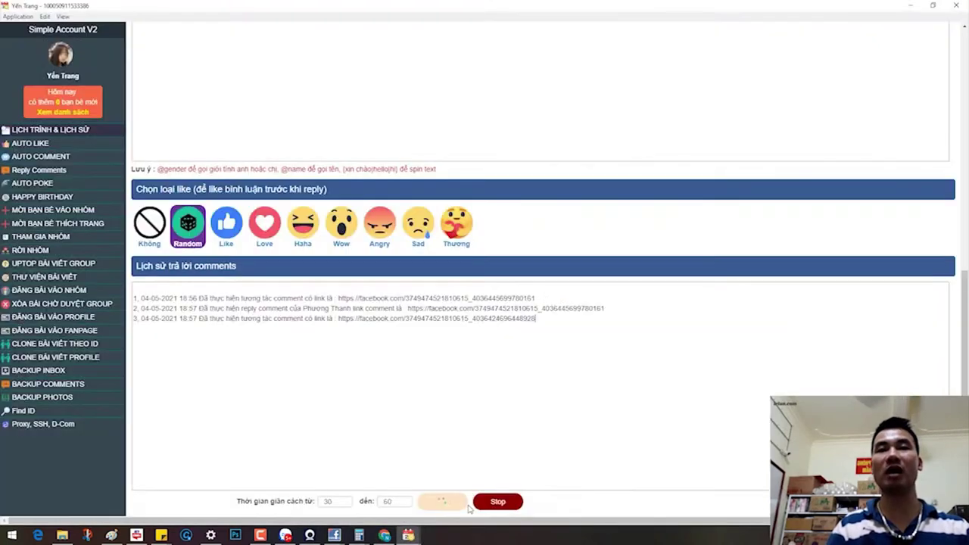
{"action": "left_click_drag", "start_coordinate": [615, 309], "coordinate": [419, 310]}
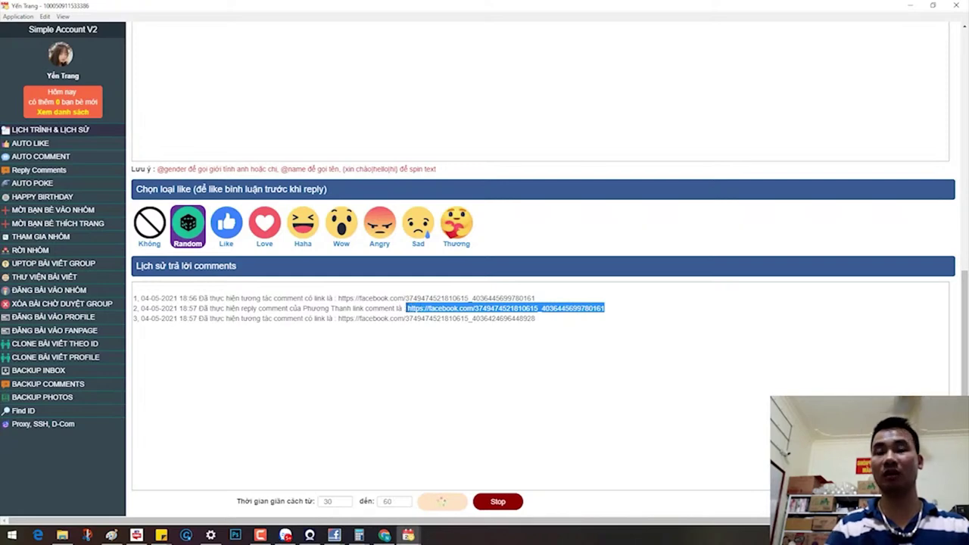
Minimise the Chrome and Simple Account V2 windows to show the desktop.
{"action": "left_click", "coordinate": [408, 536]}
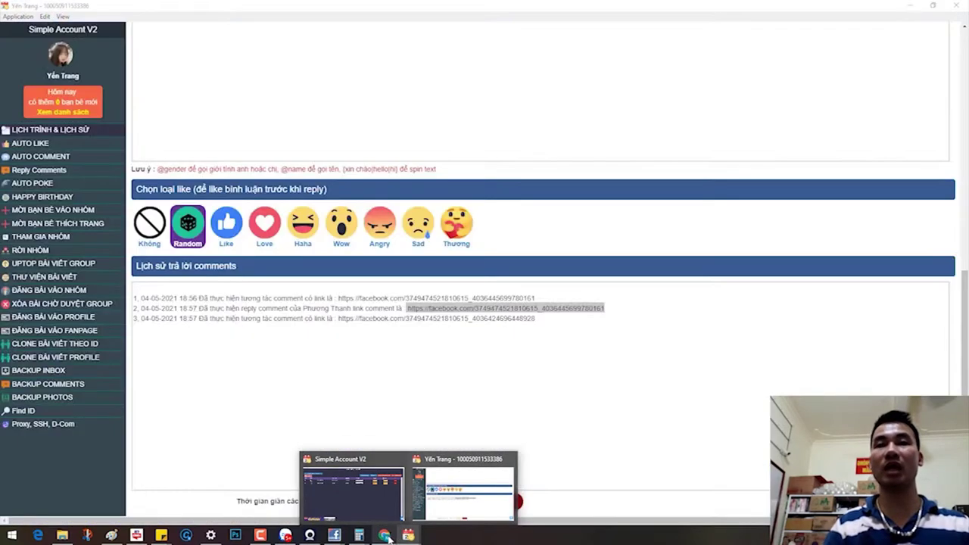
{"action": "left_click", "coordinate": [384, 535]}
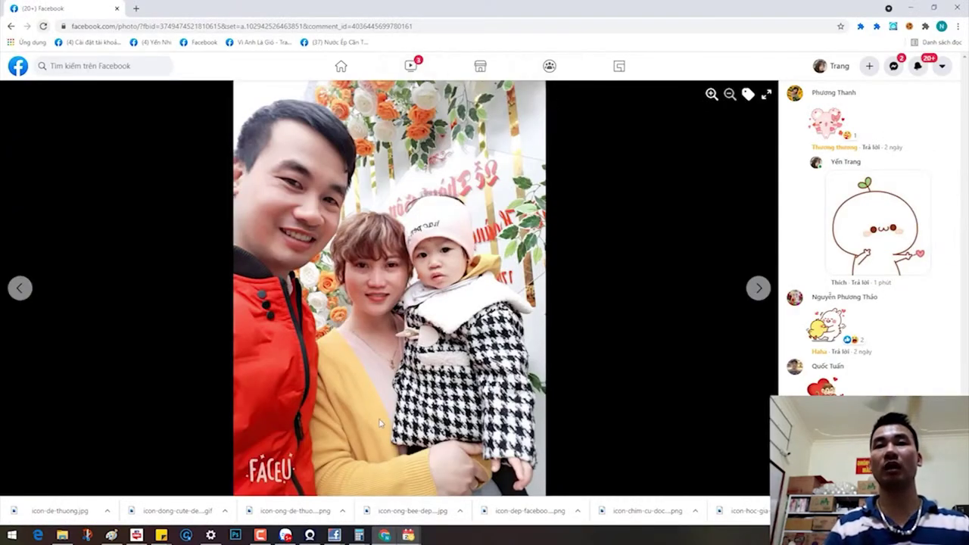
{"action": "mouse_move", "coordinate": [317, 538]}
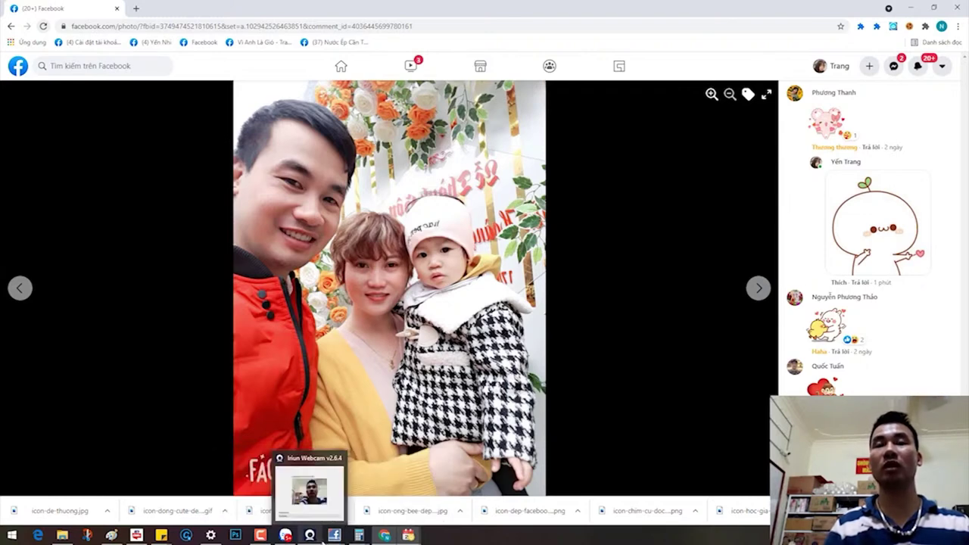
{"action": "left_click", "coordinate": [387, 538]}
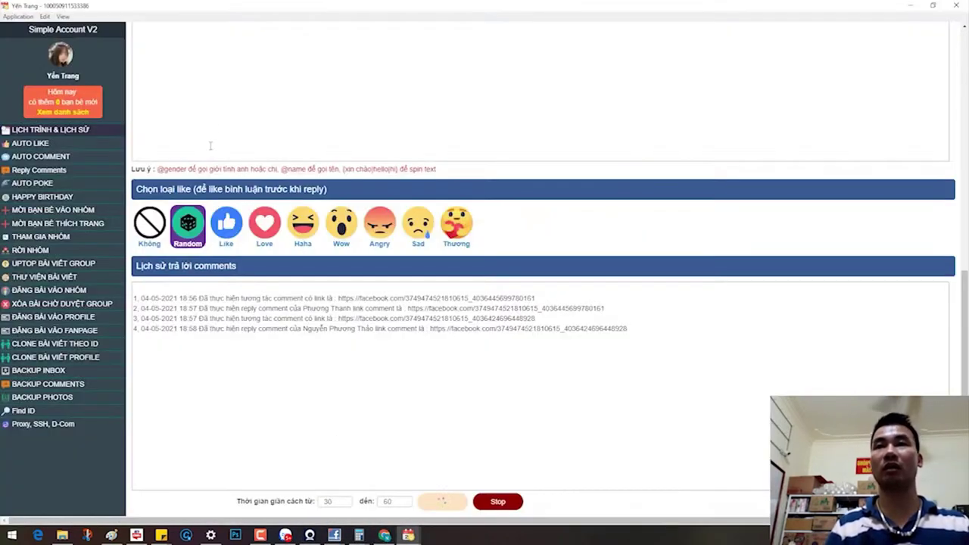
{"action": "left_click", "coordinate": [914, 5]}
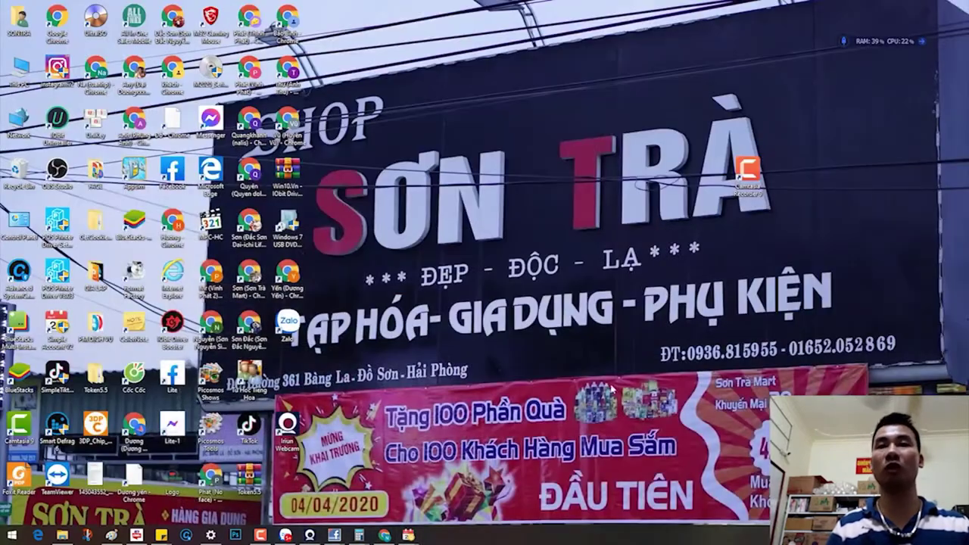
Restore Chrome, reload the Facebook photo page and expand the '1 phản hồi' reply.
{"action": "mouse_move", "coordinate": [384, 535]}
{"action": "left_click", "coordinate": [356, 488]}
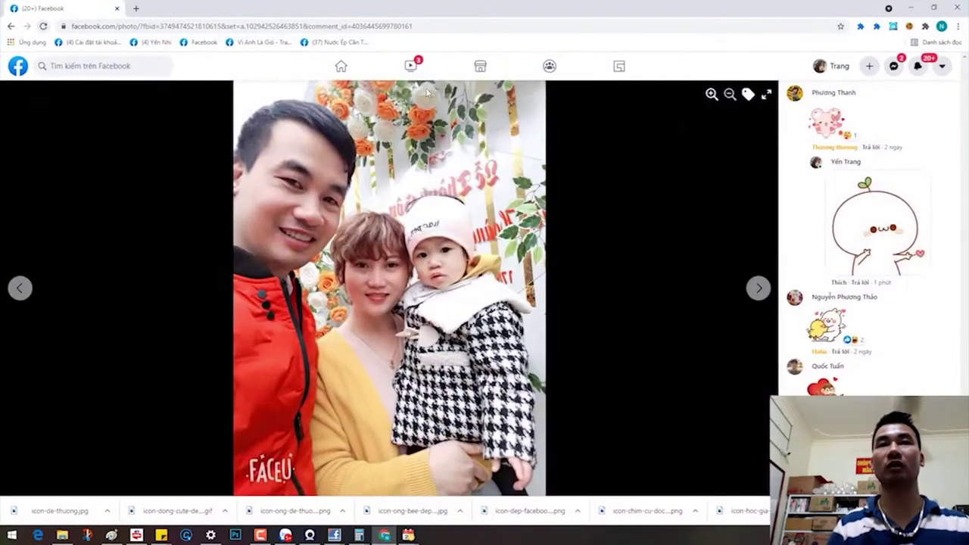
{"action": "left_click", "coordinate": [461, 26]}
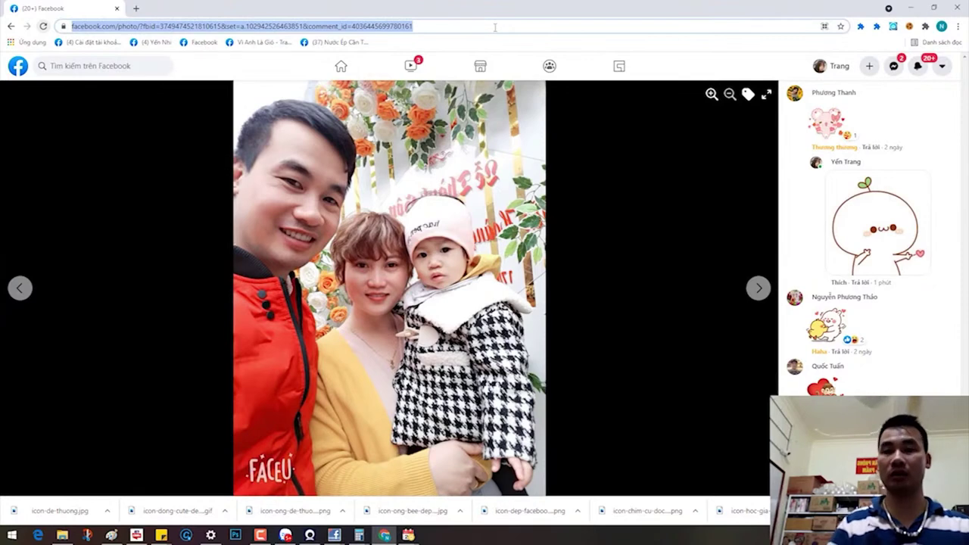
{"action": "key", "text": "Return"}
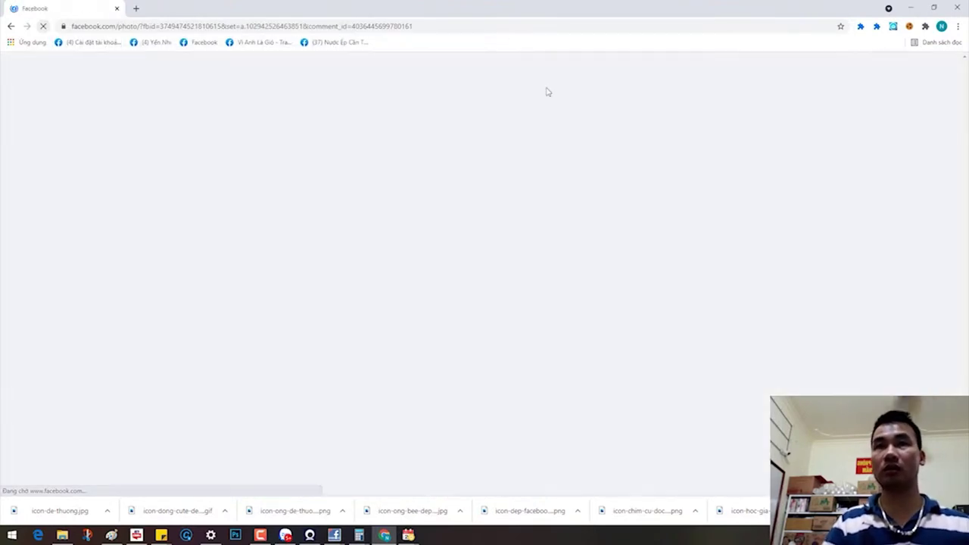
{"action": "scroll", "coordinate": [880, 308], "scroll_direction": "down", "scroll_amount": 1}
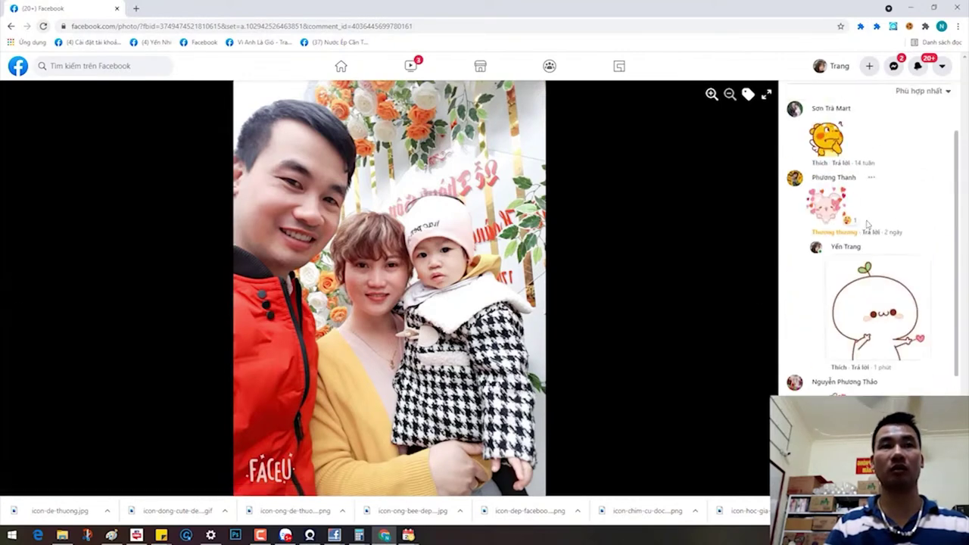
{"action": "scroll", "coordinate": [868, 272], "scroll_direction": "down", "scroll_amount": 2}
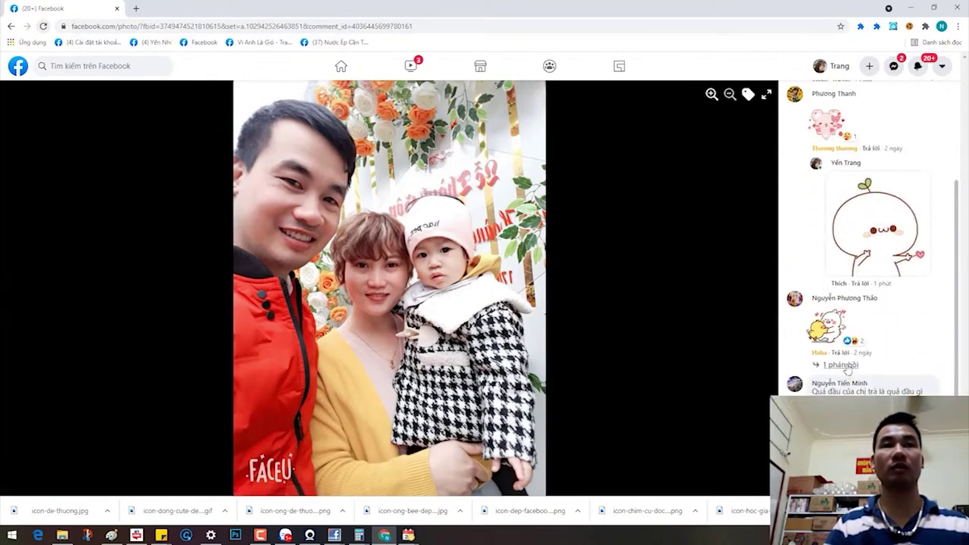
{"action": "left_click", "coordinate": [841, 365]}
{"action": "scroll", "coordinate": [893, 303], "scroll_direction": "down", "scroll_amount": 3}
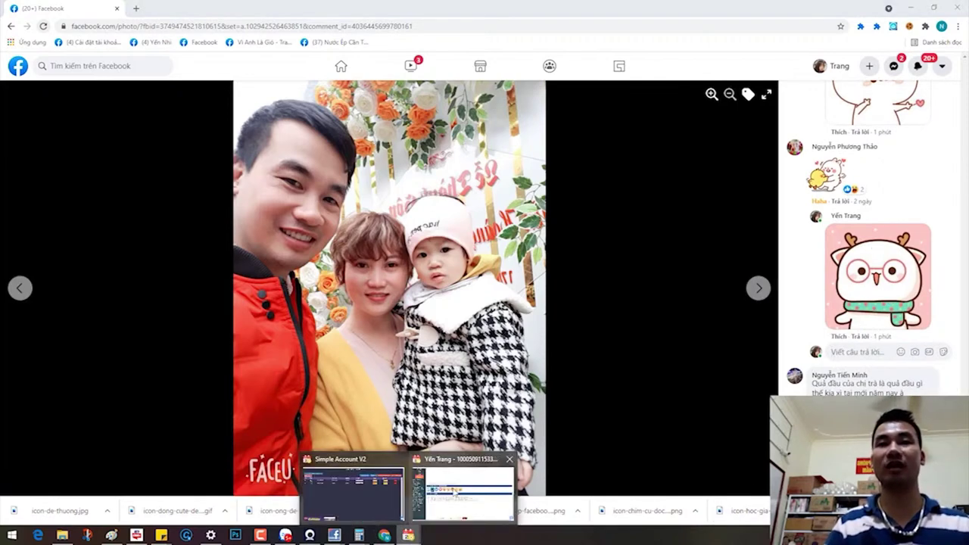
Bring the Simple Account V2 window back in front.
{"action": "left_click", "coordinate": [259, 535]}
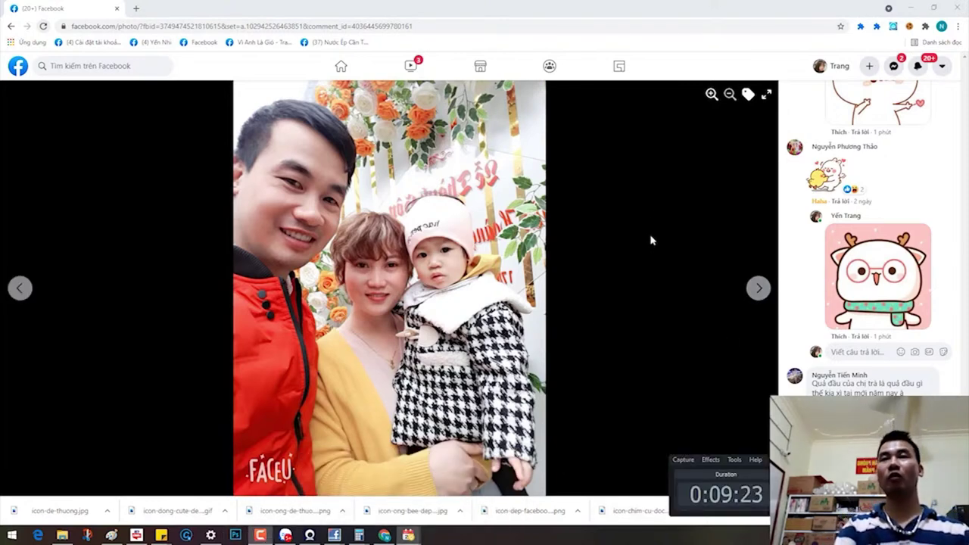
{"action": "mouse_move", "coordinate": [409, 535]}
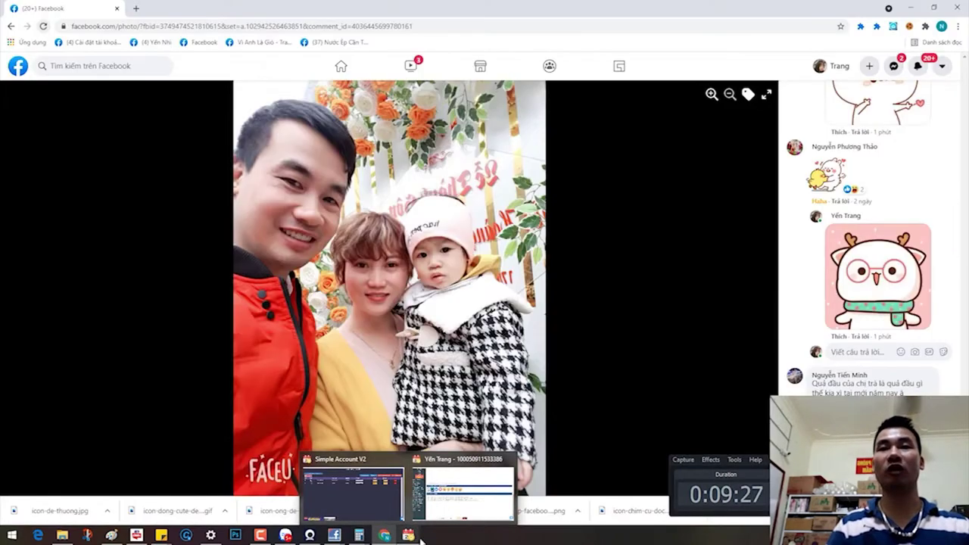
{"action": "left_click", "coordinate": [460, 482]}
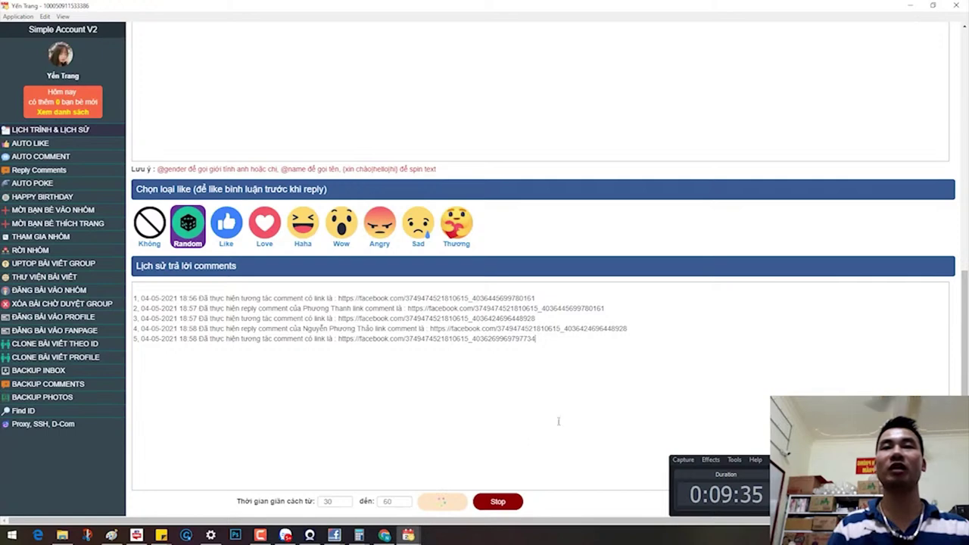
Stop the running comment-reply job with the red Stop button.
{"action": "left_click", "coordinate": [498, 502]}
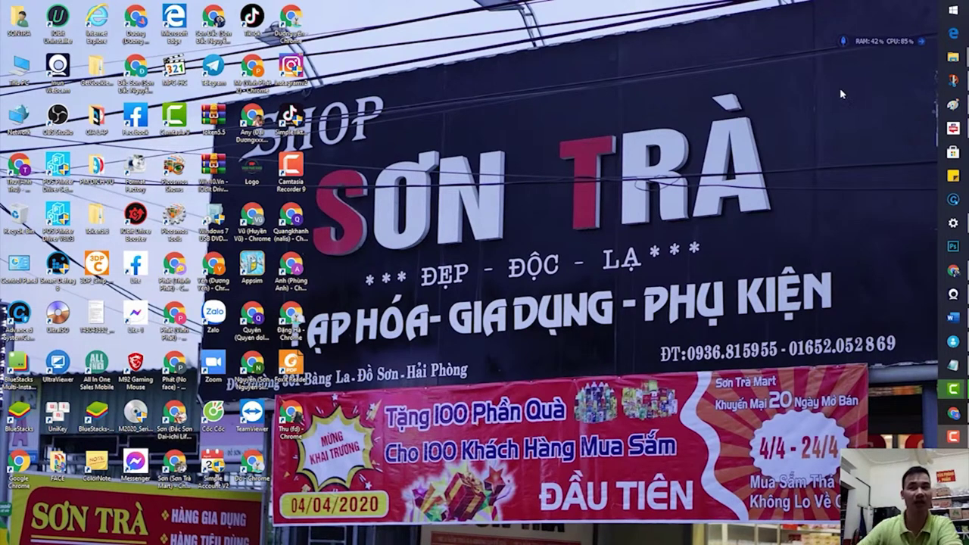
Open the extension's Chrome Web Store page and search Google for its copied title.
{"action": "left_click", "coordinate": [953, 269]}
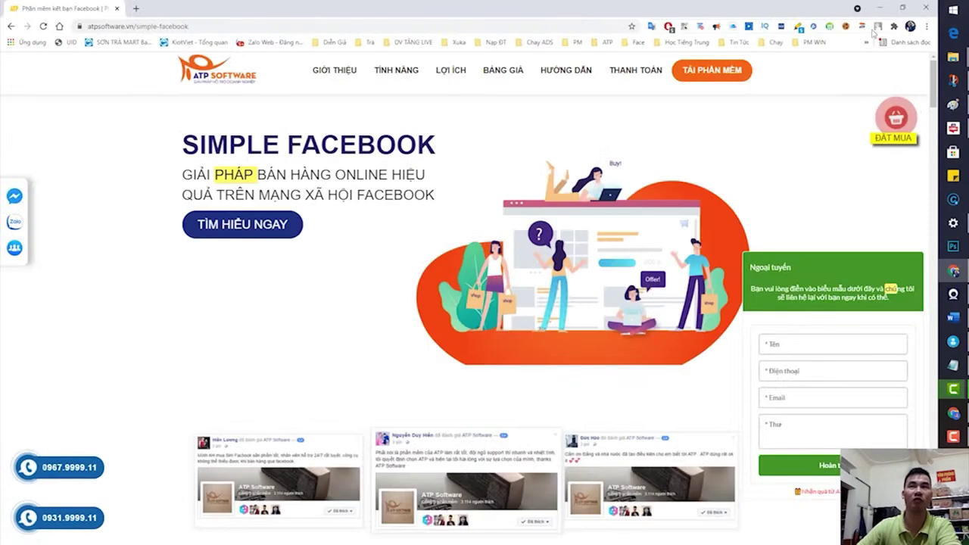
{"action": "right_click", "coordinate": [814, 28]}
{"action": "left_click", "coordinate": [825, 37]}
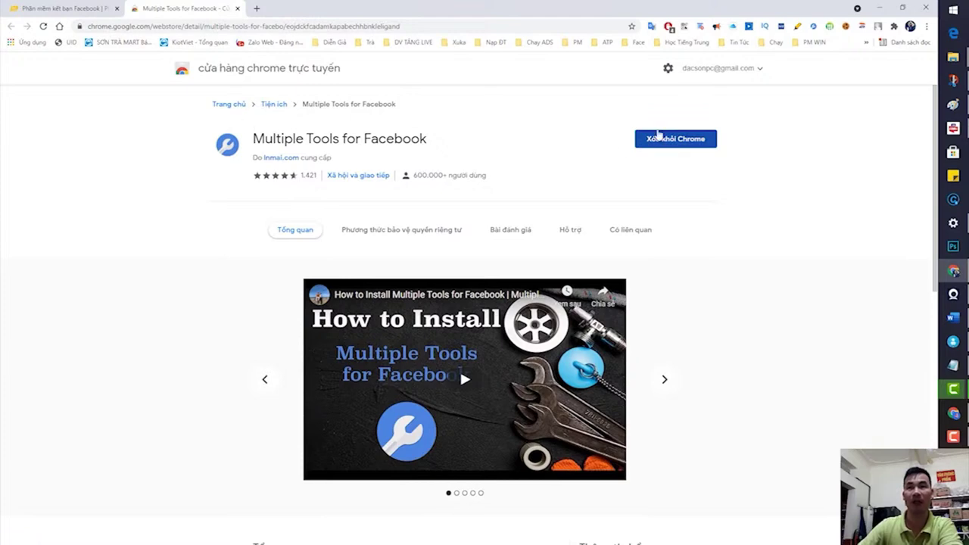
{"action": "left_click_drag", "start_coordinate": [427, 139], "coordinate": [252, 138]}
{"action": "right_click", "coordinate": [277, 137]}
{"action": "left_click", "coordinate": [302, 145]}
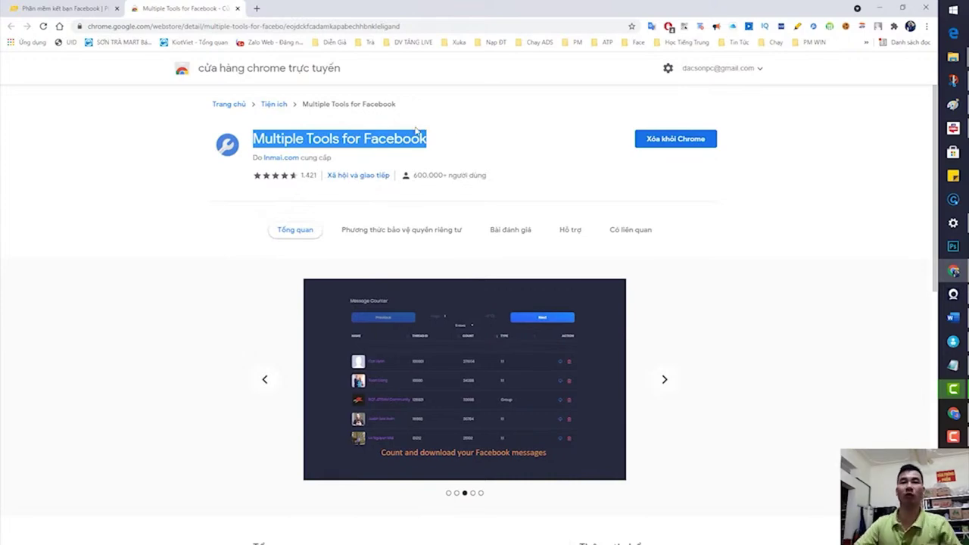
{"action": "left_click", "coordinate": [257, 8]}
{"action": "key", "text": "ctrl+v"}
{"action": "key", "text": "Return"}
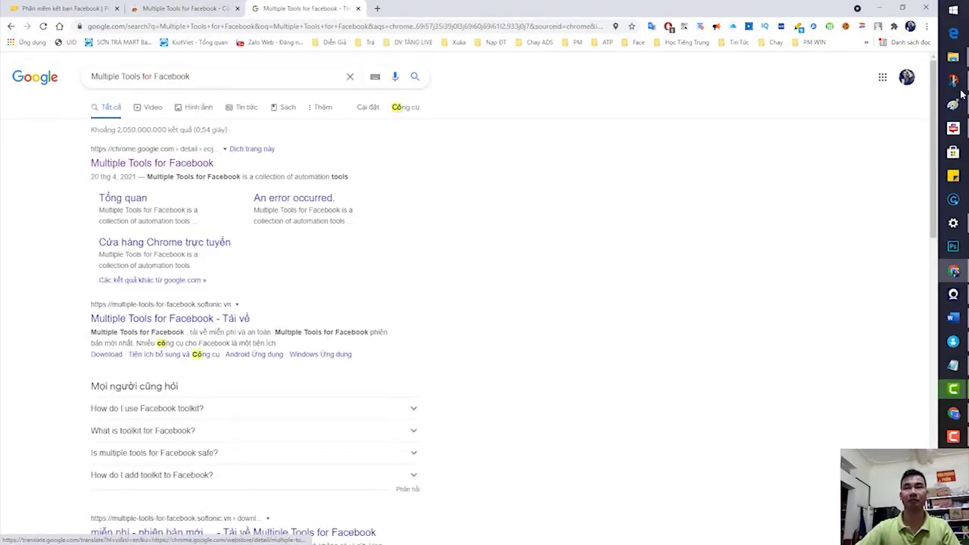
Remove Multiple Tools for Facebook from Chrome.
{"action": "left_click", "coordinate": [193, 8]}
{"action": "left_click", "coordinate": [643, 141]}
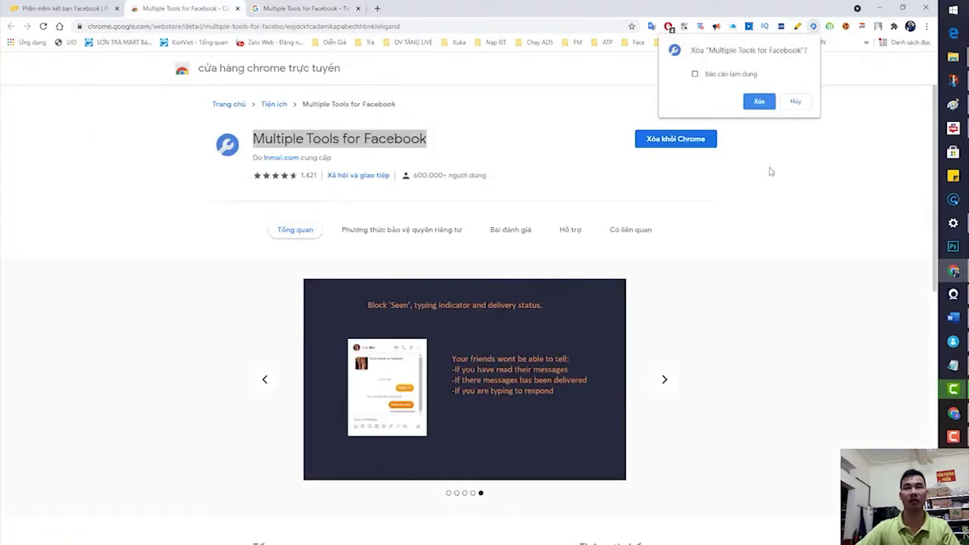
{"action": "left_click", "coordinate": [760, 102]}
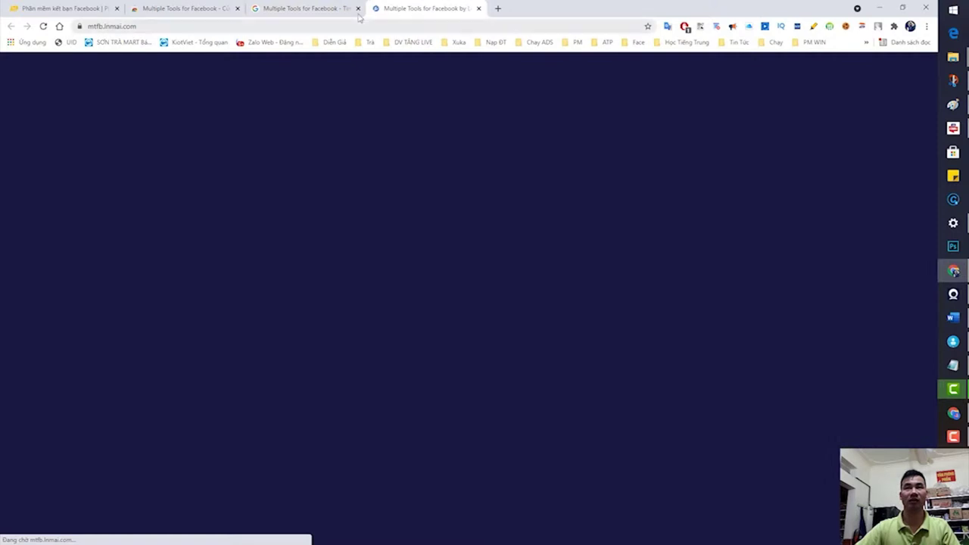
Open the Chrome Web Store and search it for Multiple Tools for Facebook.
{"action": "left_click", "coordinate": [306, 7]}
{"action": "left_click", "coordinate": [258, 75]}
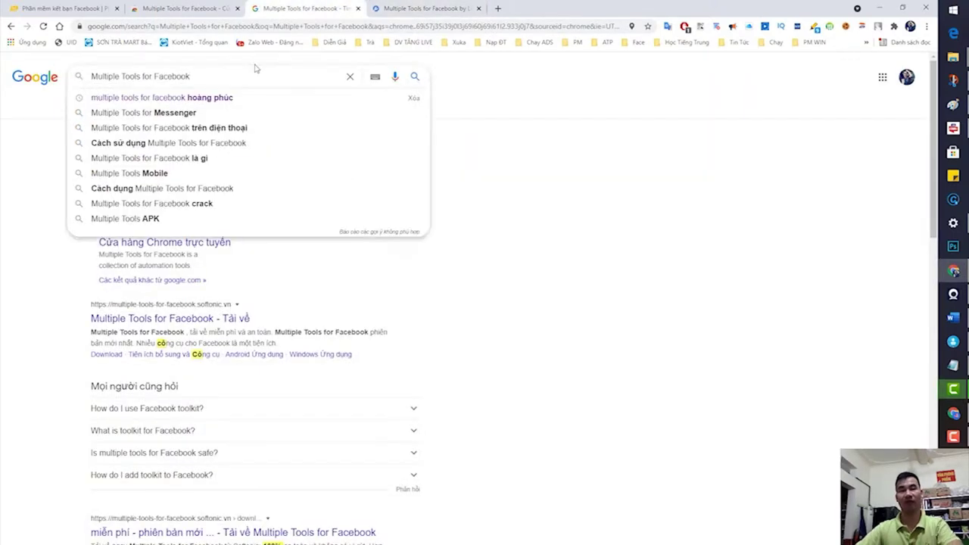
{"action": "left_click", "coordinate": [28, 42]}
{"action": "left_click", "coordinate": [238, 158]}
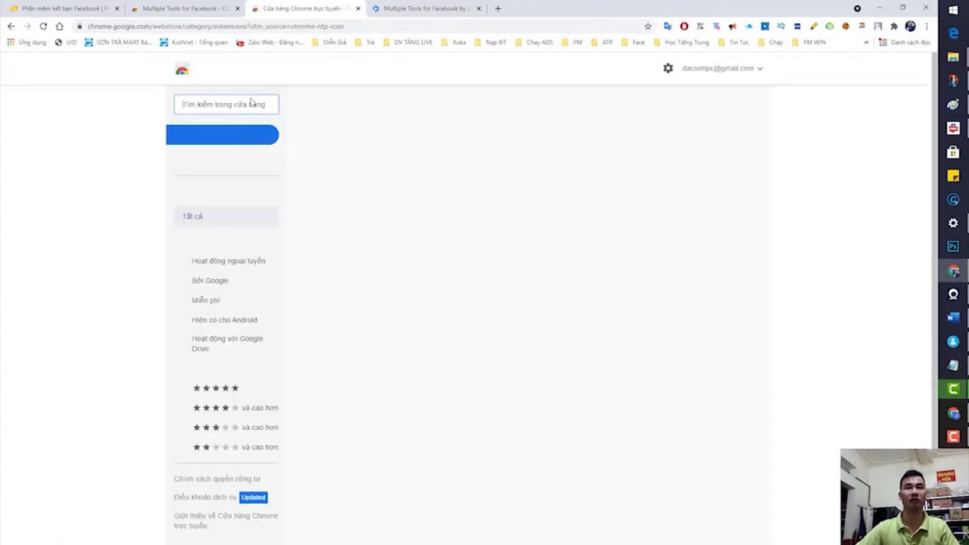
{"action": "left_click", "coordinate": [242, 106]}
{"action": "key", "text": "ctrl+v"}
{"action": "key", "text": "Return"}
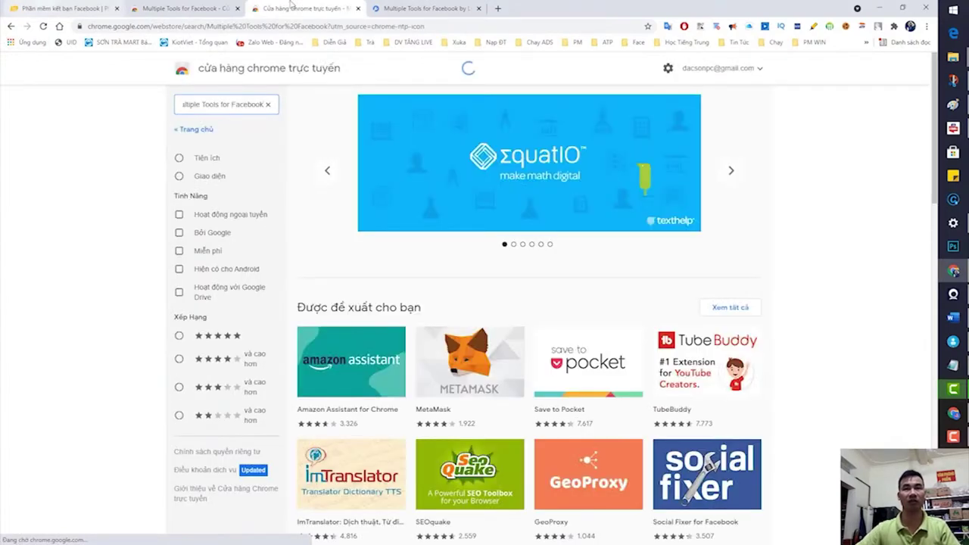
{"action": "left_click", "coordinate": [222, 104]}
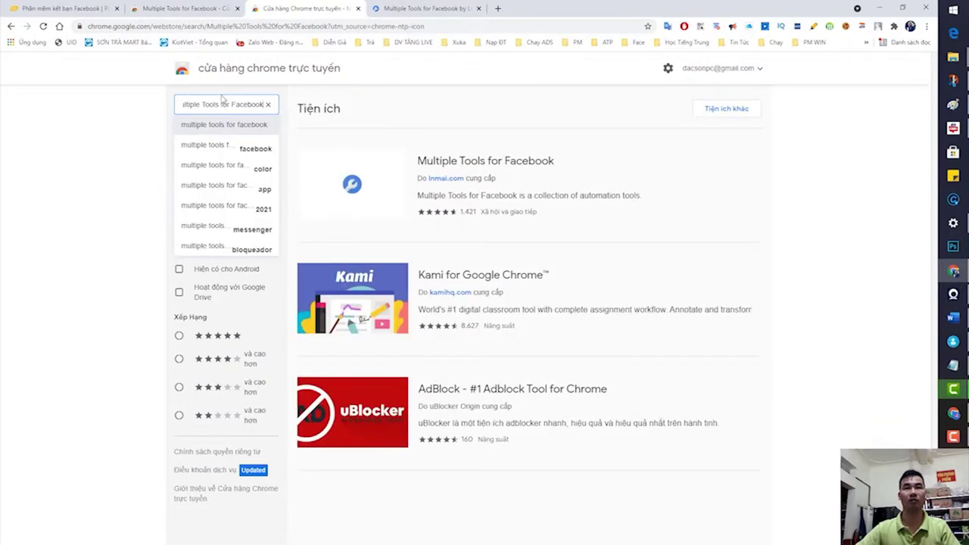
Open the Multiple Tools for Facebook listing and install it with Thêm vào Chrome.
{"action": "left_click", "coordinate": [428, 8]}
{"action": "left_click", "coordinate": [282, 7]}
{"action": "left_click", "coordinate": [398, 7]}
{"action": "left_click", "coordinate": [301, 7]}
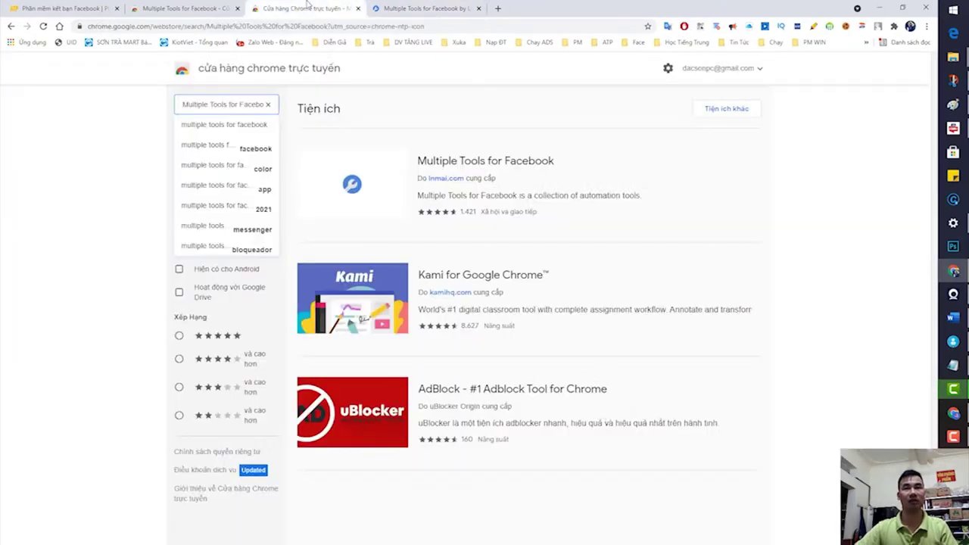
{"action": "left_click", "coordinate": [454, 160]}
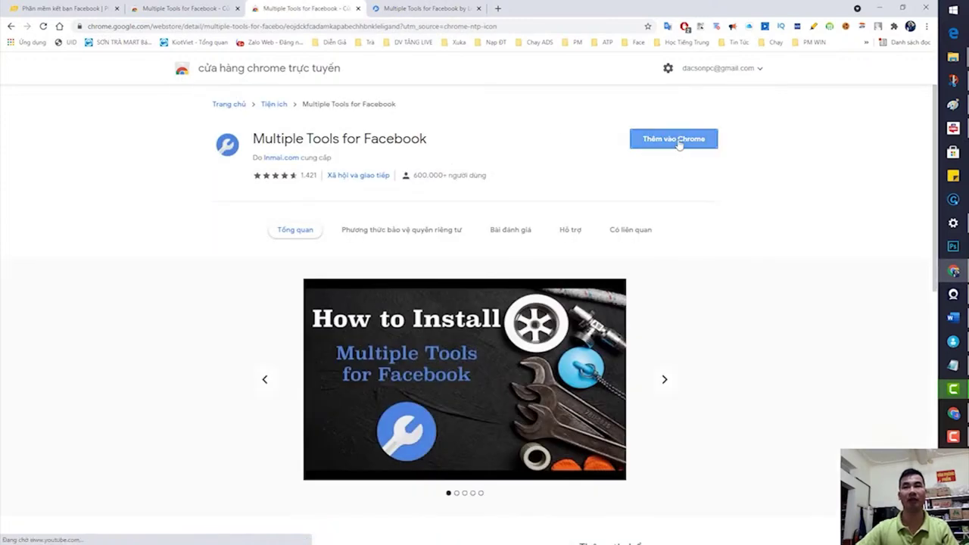
{"action": "left_click", "coordinate": [677, 140]}
{"action": "left_click", "coordinate": [490, 134]}
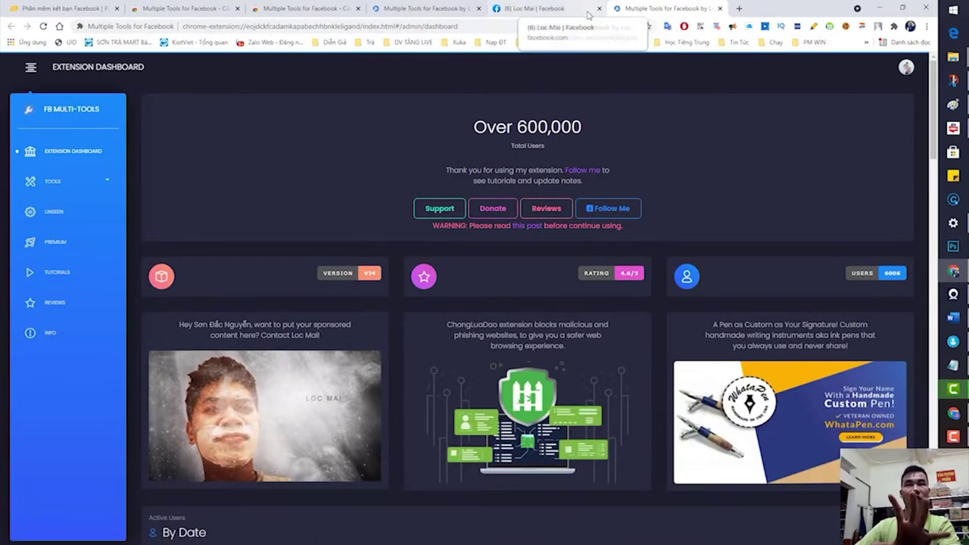
Close the author's Facebook, Camtasia video, extension dashboard and landing-page tabs.
{"action": "left_click", "coordinate": [599, 10]}
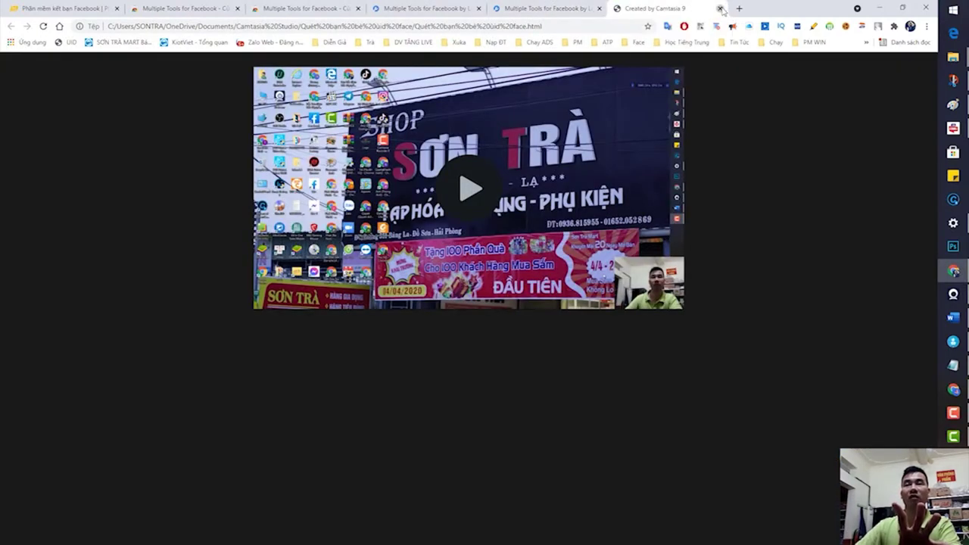
{"action": "left_click", "coordinate": [720, 8]}
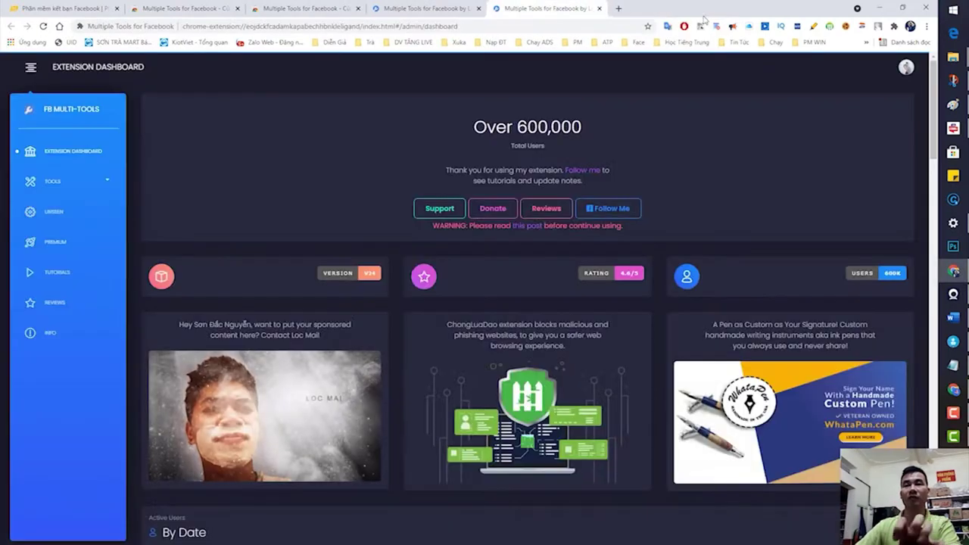
{"action": "left_click", "coordinate": [598, 9]}
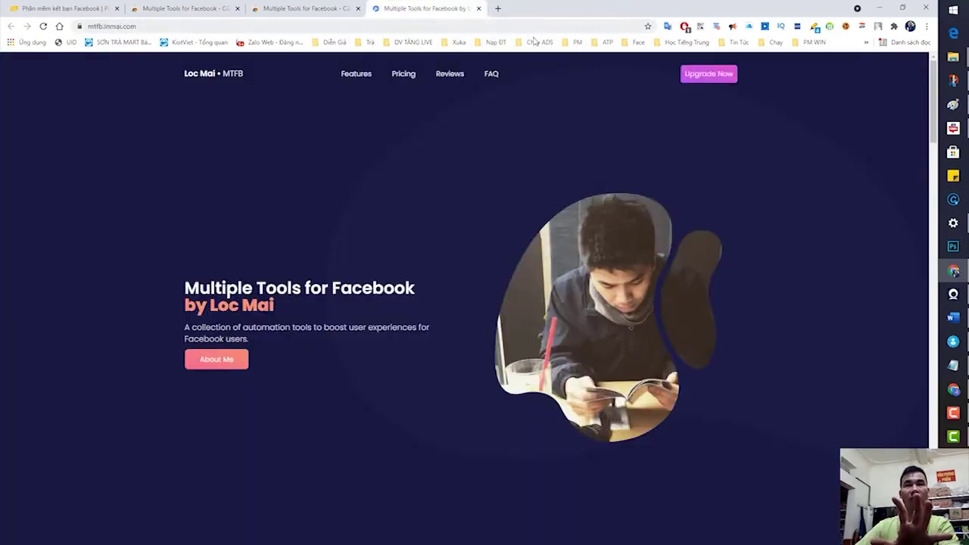
{"action": "left_click", "coordinate": [479, 8]}
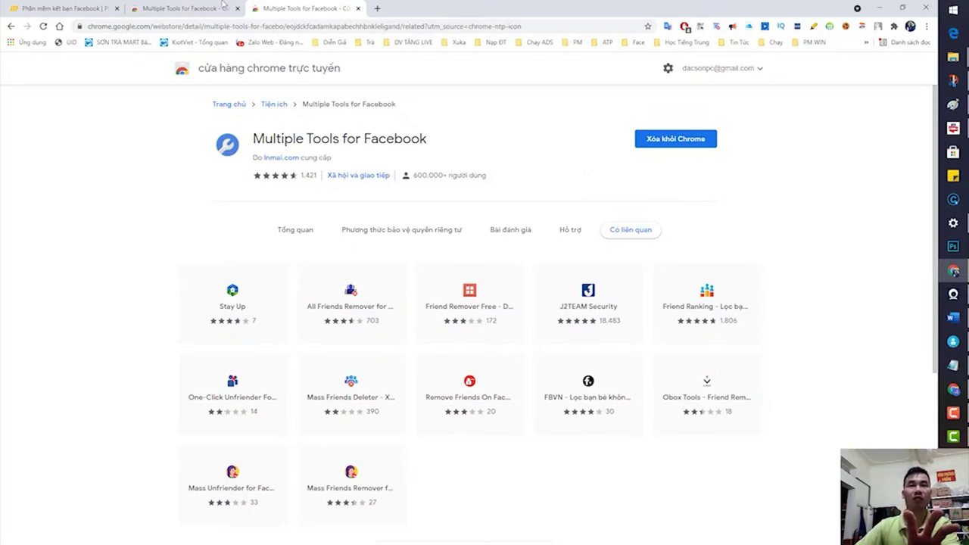
Close the duplicate store tab and go to the ATP Simple Facebook tab's address bar.
{"action": "left_click", "coordinate": [185, 8]}
{"action": "left_click", "coordinate": [824, 154]}
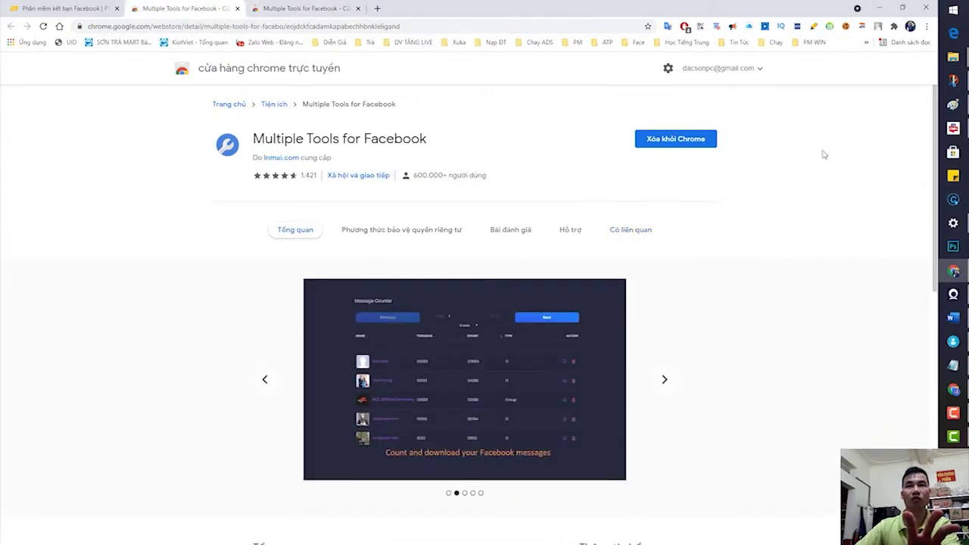
{"action": "left_click", "coordinate": [237, 9]}
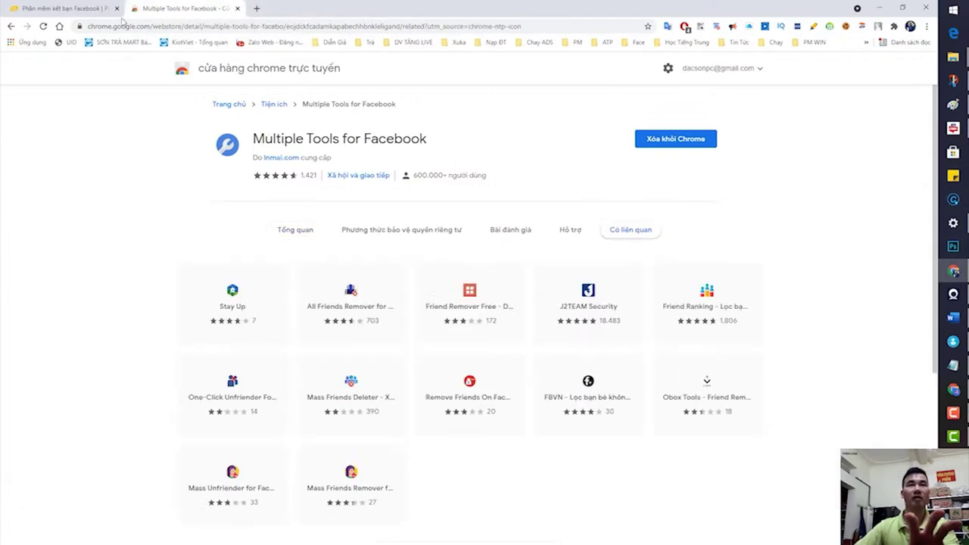
{"action": "left_click", "coordinate": [83, 9]}
{"action": "left_click", "coordinate": [204, 26]}
Go to facebook.com and close the open Messenger chat window.
{"action": "type", "text": "fa"}
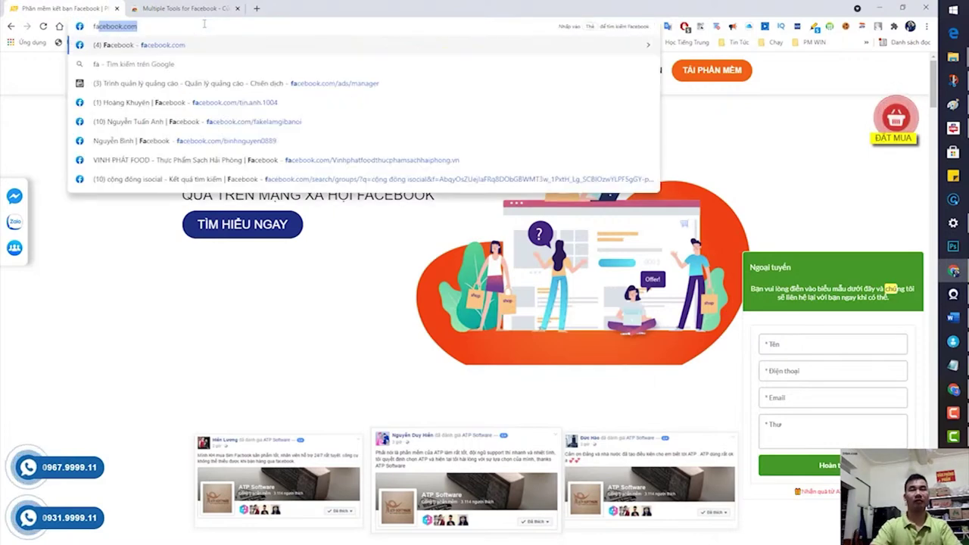
{"action": "key", "text": "Return"}
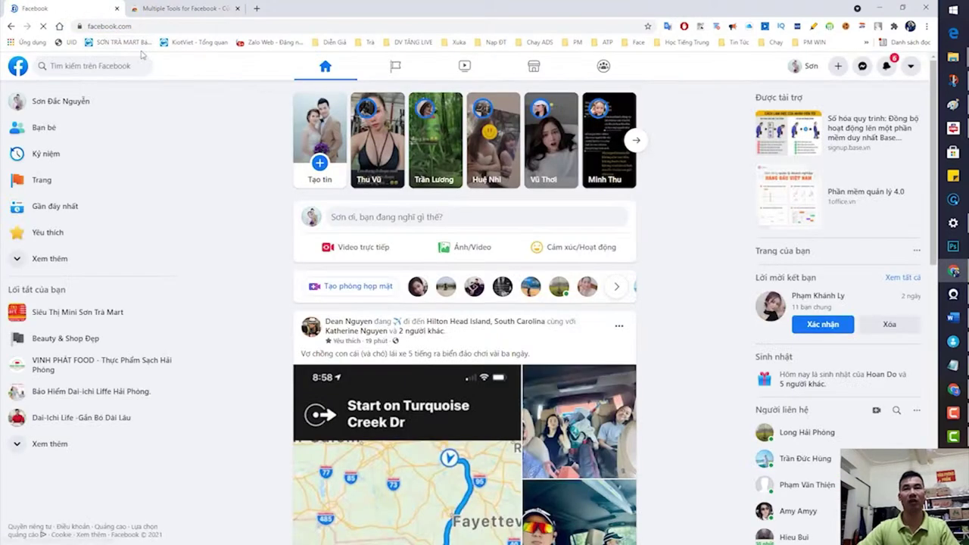
{"action": "left_click", "coordinate": [898, 174]}
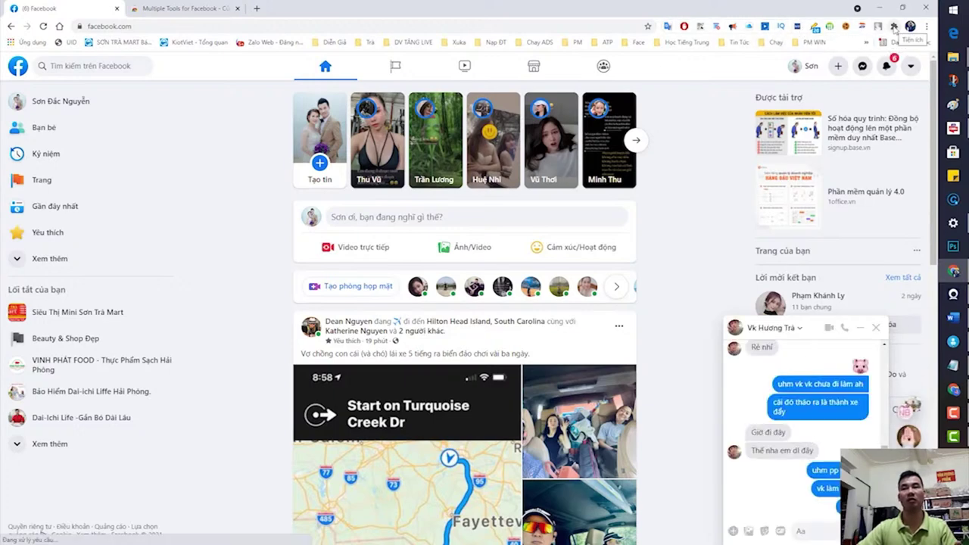
{"action": "left_click", "coordinate": [876, 329]}
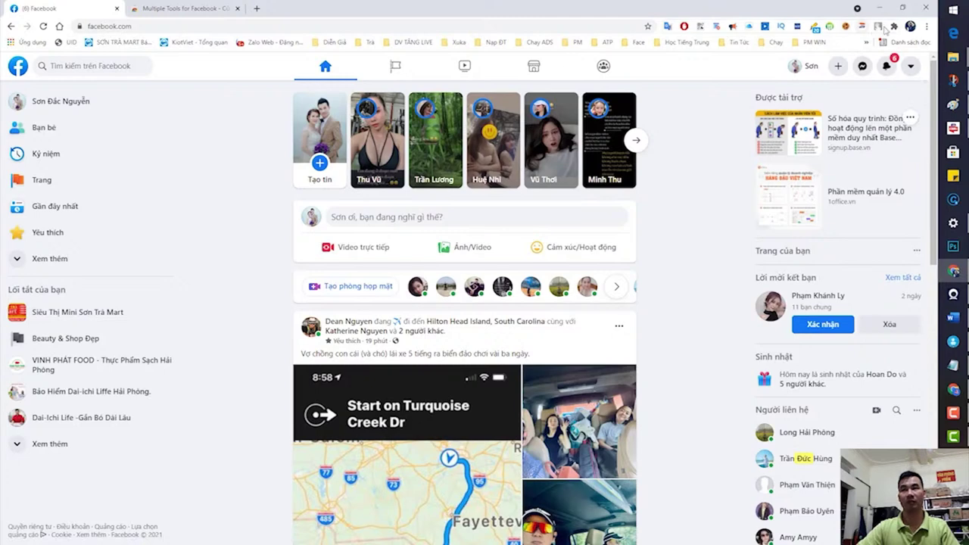
Pin Get Cookie ATPSoftware and Multiple Tools for Facebook, then launch the Multiple Tools dashboard.
{"action": "left_click", "coordinate": [895, 28]}
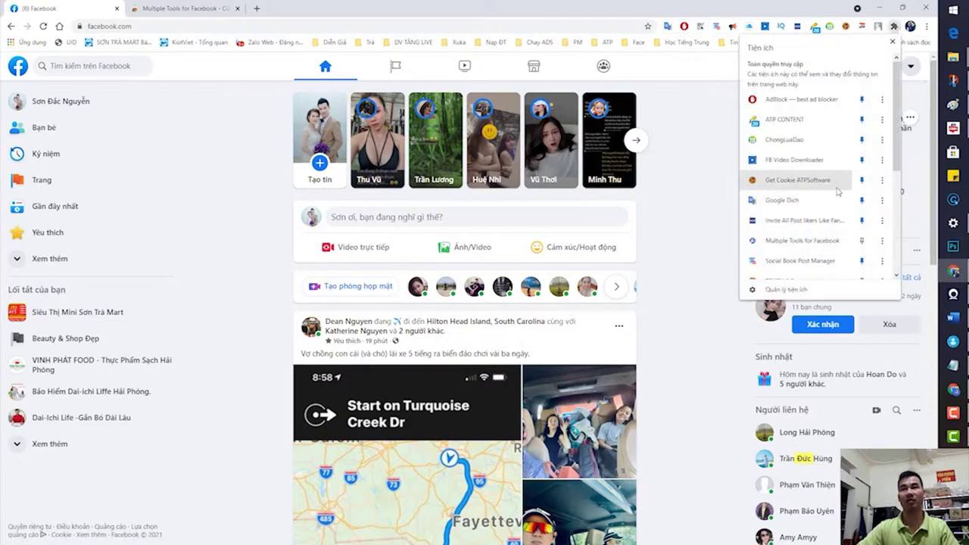
{"action": "left_click", "coordinate": [862, 182]}
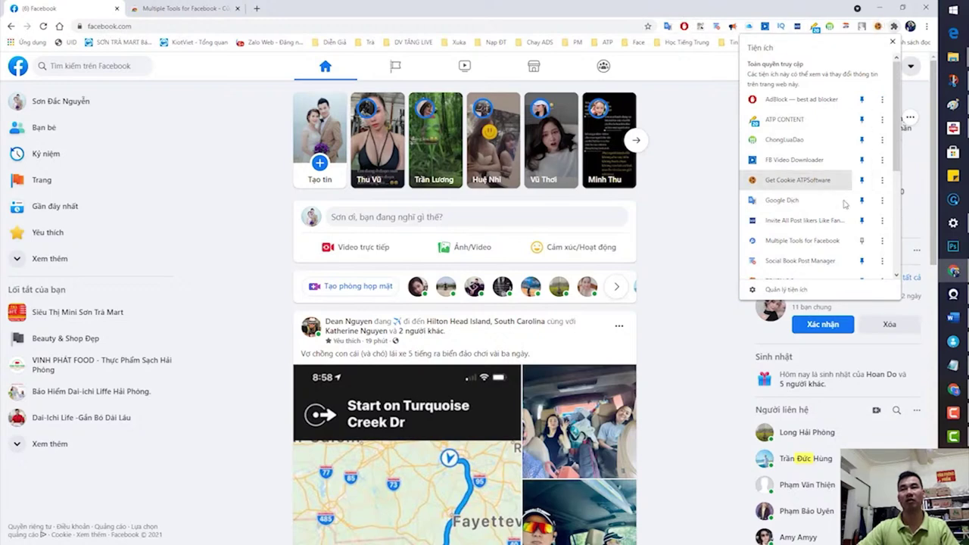
{"action": "left_click", "coordinate": [862, 241]}
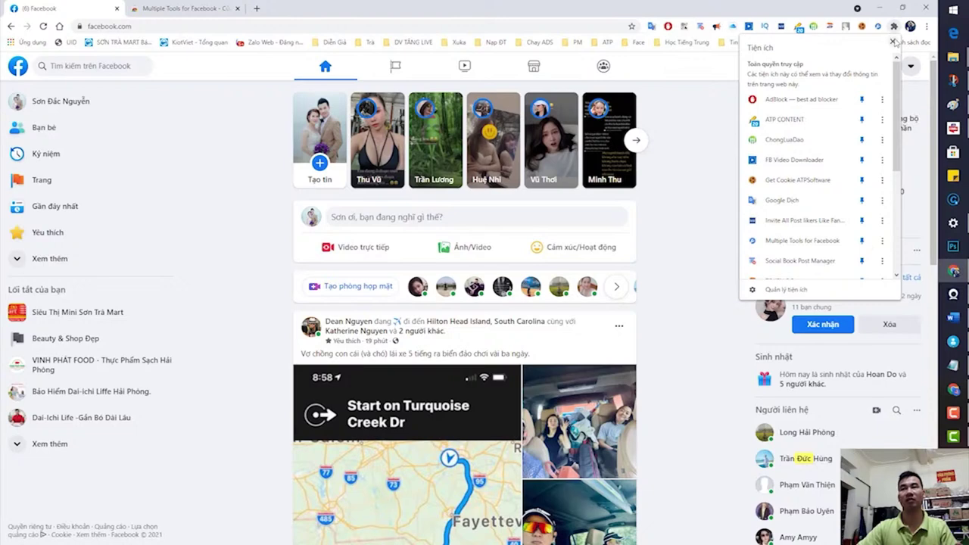
{"action": "left_click", "coordinate": [894, 27]}
{"action": "left_click", "coordinate": [877, 27]}
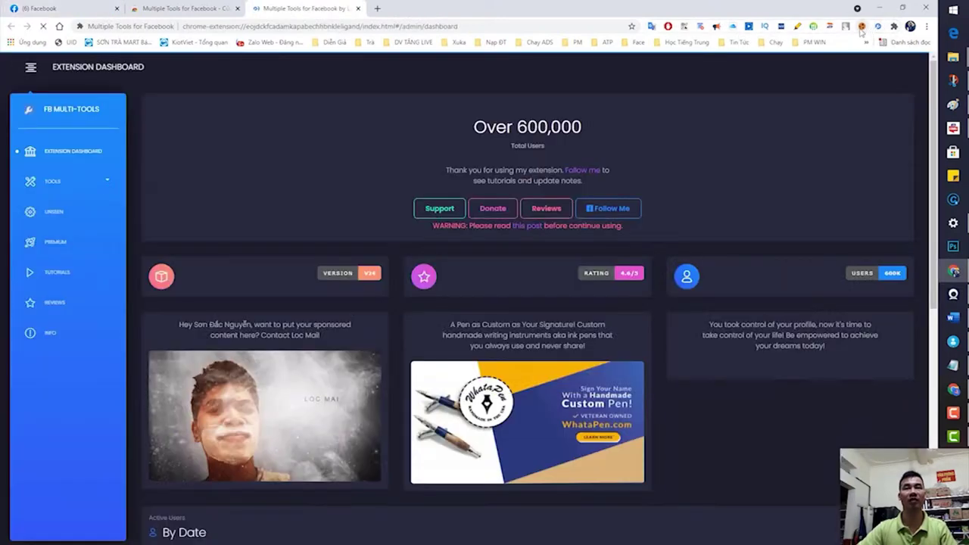
Translate the dashboard into Vietnamese and open Tools > Friends Remover.
{"action": "right_click", "coordinate": [231, 122]}
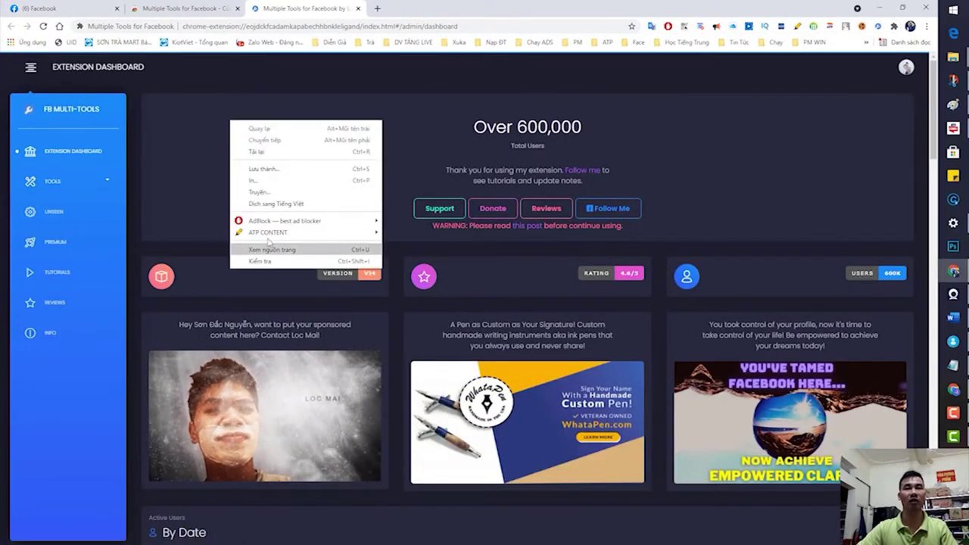
{"action": "left_click", "coordinate": [265, 204]}
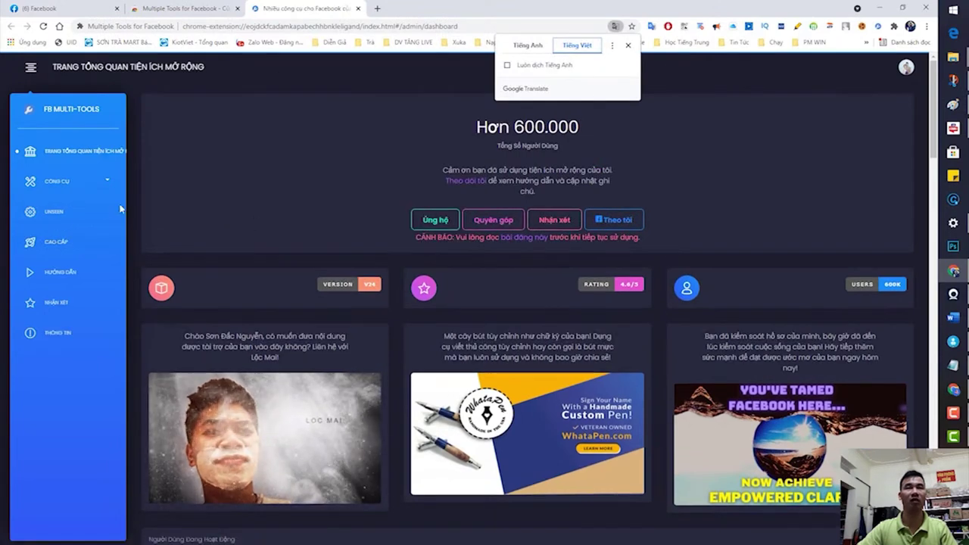
{"action": "left_click", "coordinate": [98, 186]}
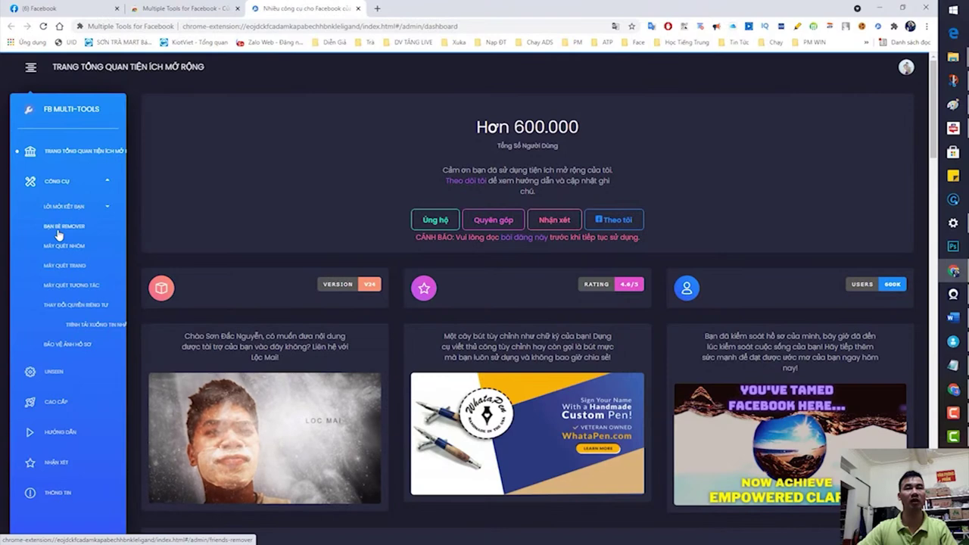
{"action": "left_click", "coordinate": [58, 230]}
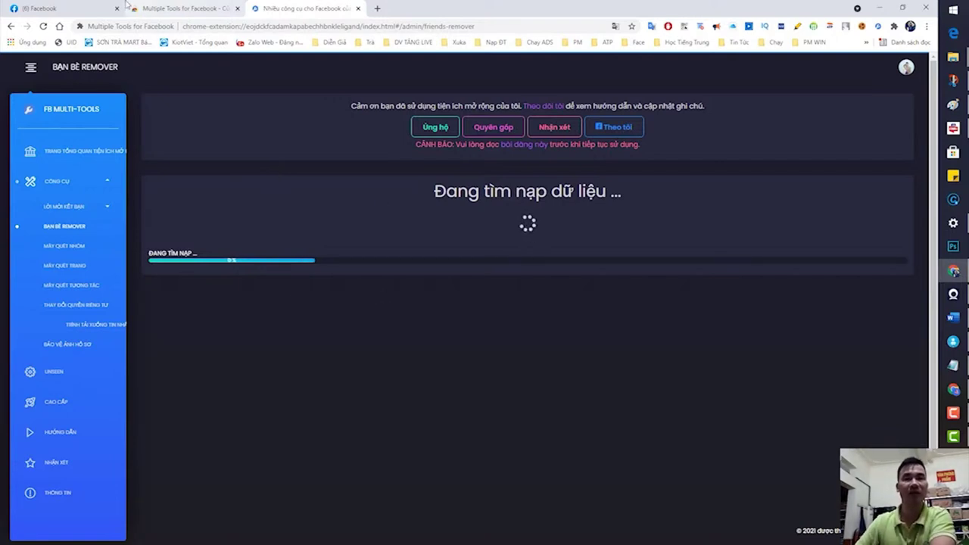
Glance at the Facebook news feed, then return to the loading Friends Remover tab.
{"action": "left_click", "coordinate": [38, 6]}
{"action": "scroll", "coordinate": [609, 292], "scroll_direction": "down", "scroll_amount": 1}
{"action": "scroll", "coordinate": [609, 292], "scroll_direction": "up", "scroll_amount": 1}
{"action": "scroll", "coordinate": [532, 135], "scroll_direction": "down", "scroll_amount": 1}
{"action": "key", "text": "ctrl+3"}
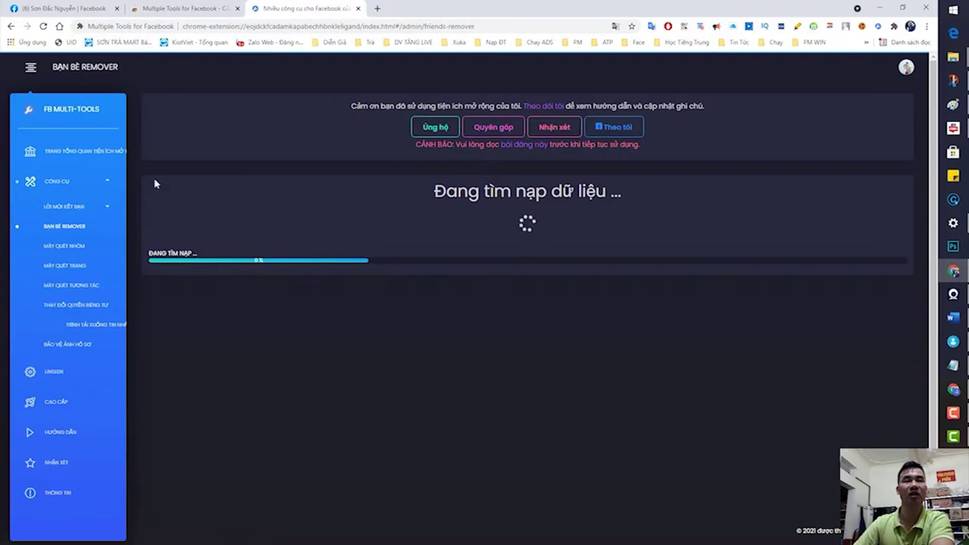
Activate Shield Up in Profile Picture Guard, confirm with OK, and return to the Facebook tab.
{"action": "left_click", "coordinate": [75, 346]}
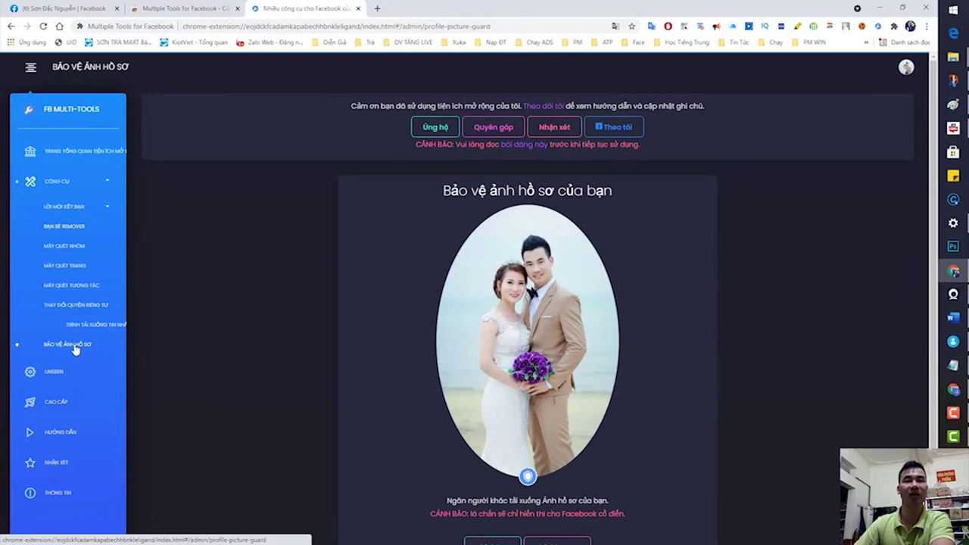
{"action": "scroll", "coordinate": [556, 333], "scroll_direction": "down", "scroll_amount": 2}
{"action": "scroll", "coordinate": [556, 334], "scroll_direction": "up", "scroll_amount": 2}
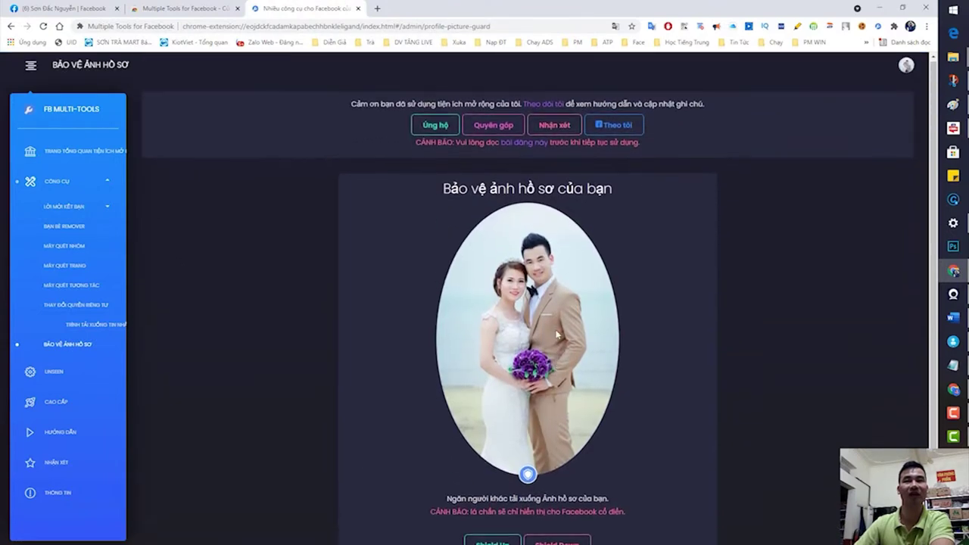
{"action": "scroll", "coordinate": [703, 303], "scroll_direction": "down", "scroll_amount": 2}
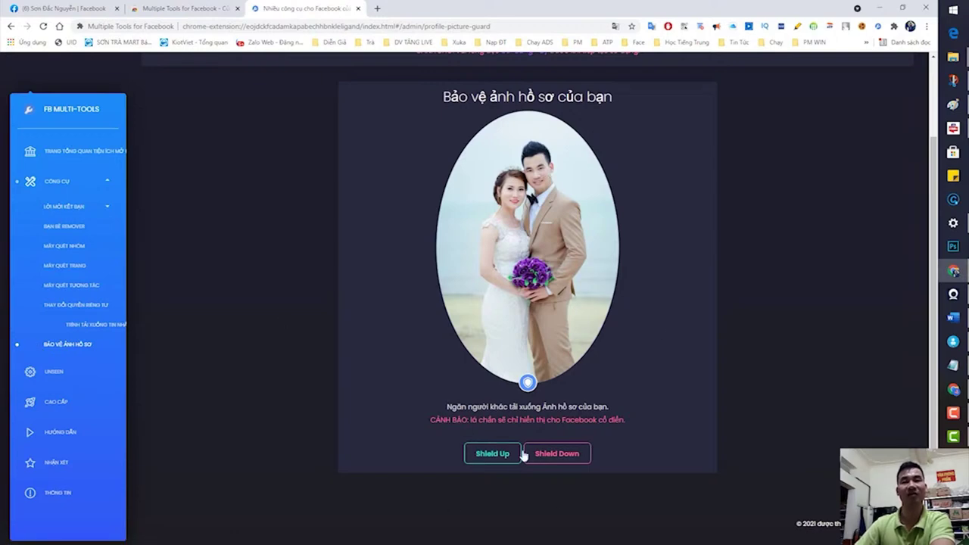
{"action": "left_click", "coordinate": [497, 456]}
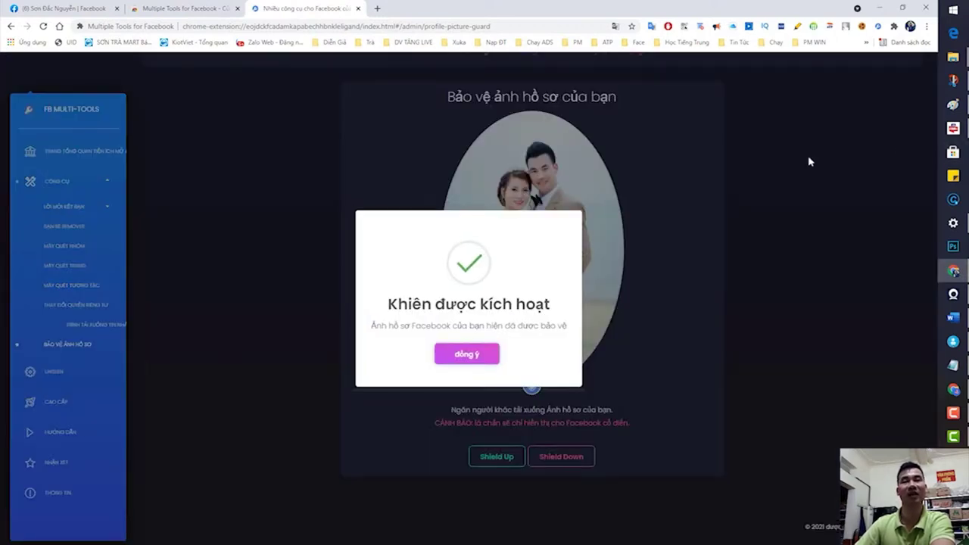
{"action": "left_click", "coordinate": [473, 353]}
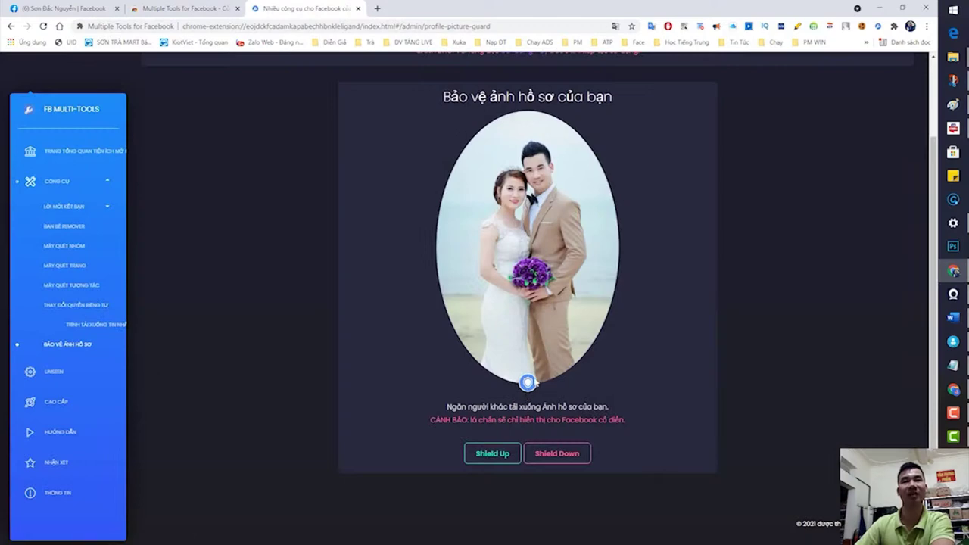
{"action": "left_click", "coordinate": [61, 9]}
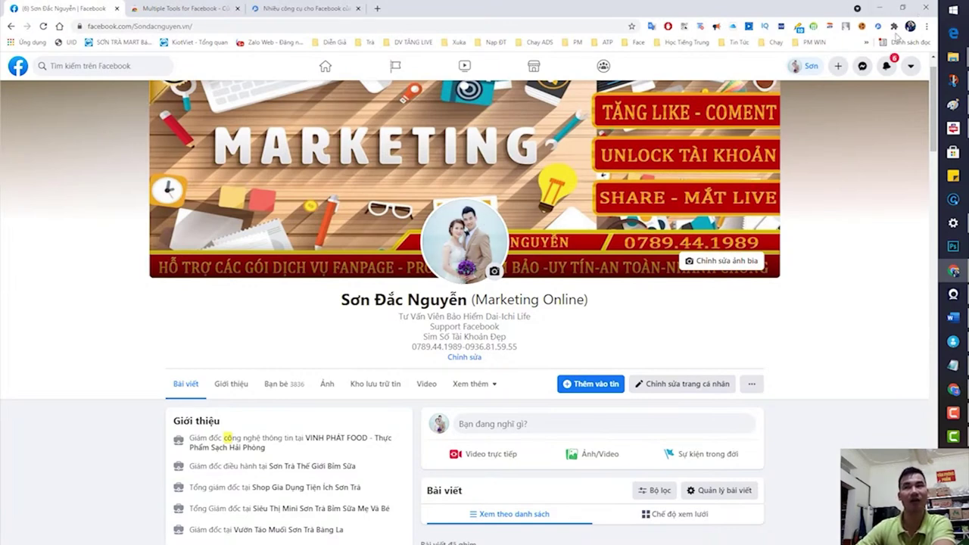
From another Chrome profile's window, open the owner's Facebook profile via its bookmark and the account name.
{"action": "left_click", "coordinate": [909, 25]}
{"action": "scroll", "coordinate": [840, 394], "scroll_direction": "down", "scroll_amount": 6}
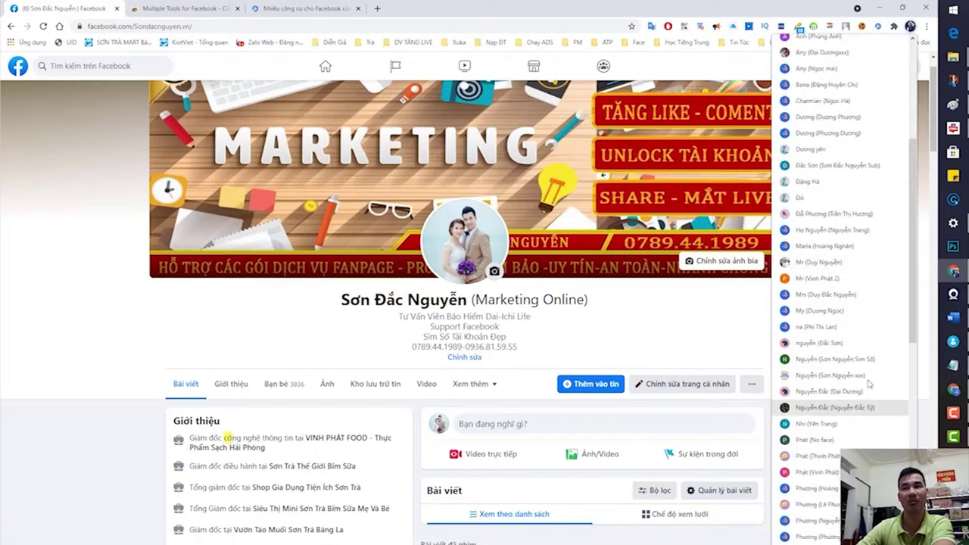
{"action": "scroll", "coordinate": [840, 394], "scroll_direction": "down", "scroll_amount": 3}
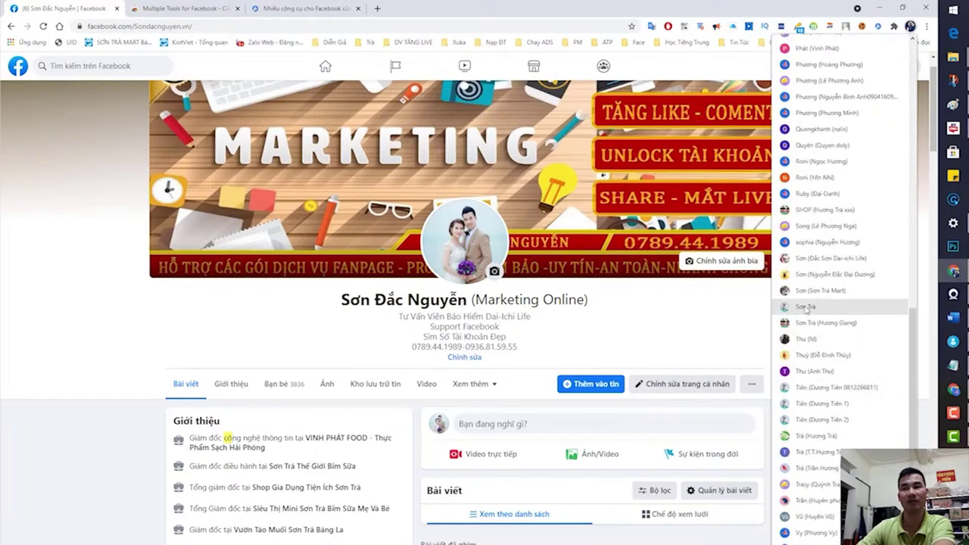
{"action": "left_click", "coordinate": [823, 299]}
{"action": "left_click", "coordinate": [84, 42]}
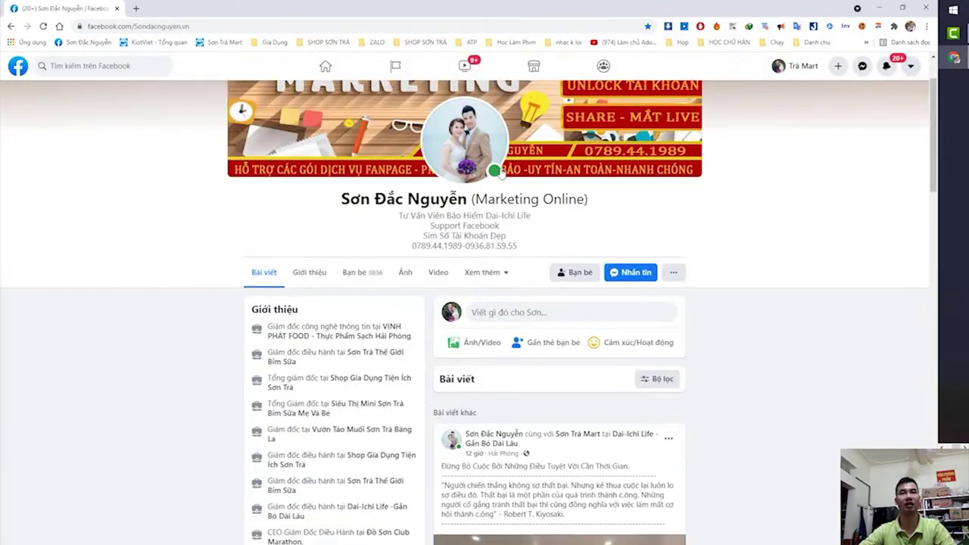
{"action": "left_click", "coordinate": [795, 66]}
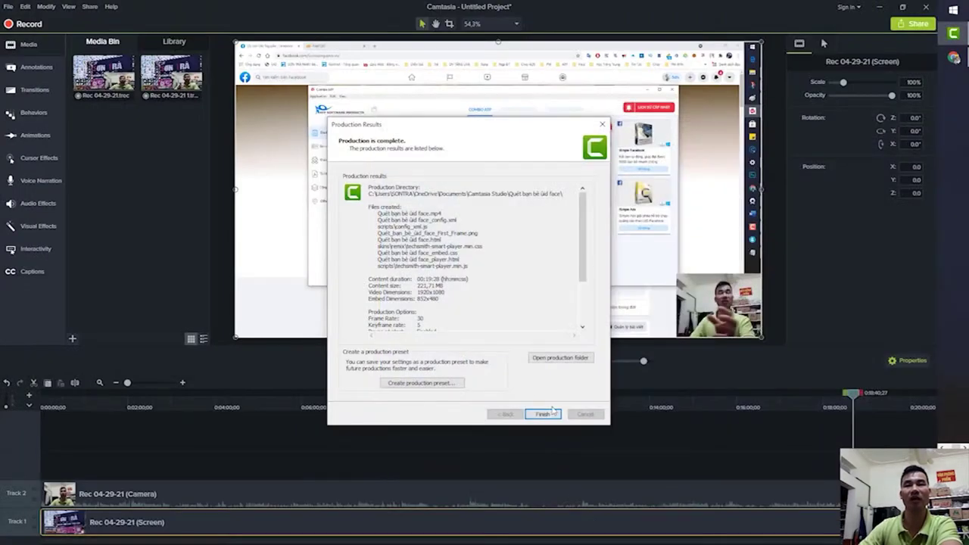
{"action": "left_click", "coordinate": [553, 411]}
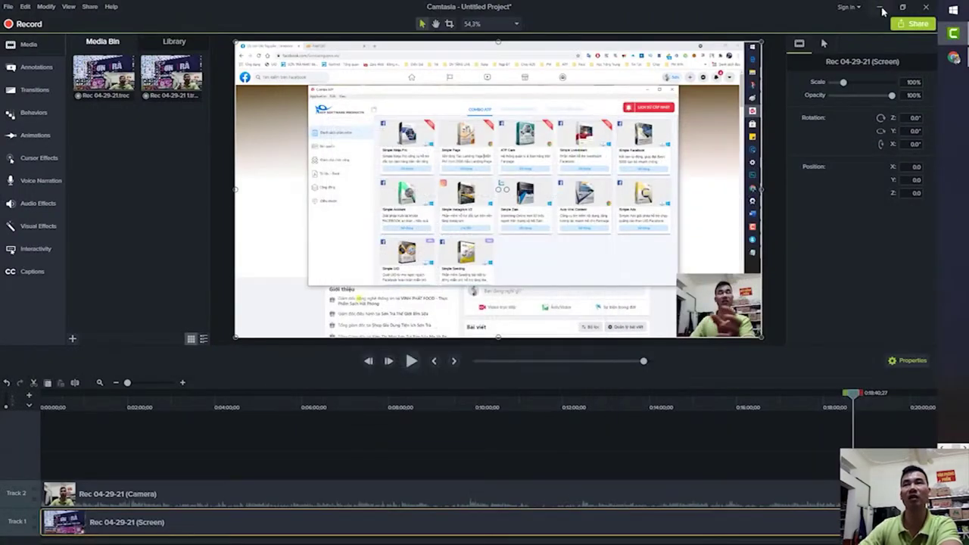
Restore the browser and view the current profile picture full size, then close the viewer.
{"action": "left_click", "coordinate": [879, 6]}
{"action": "left_click", "coordinate": [953, 57]}
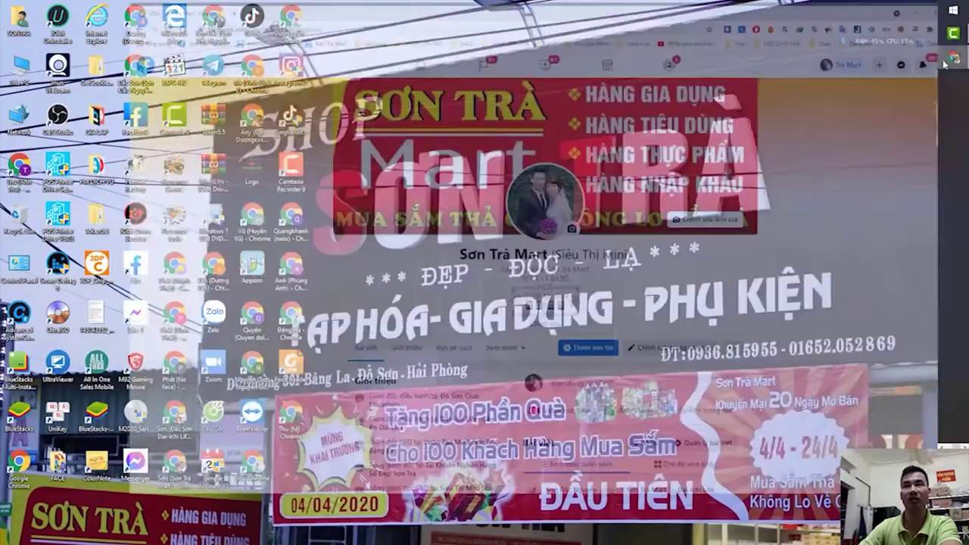
{"action": "left_click", "coordinate": [474, 250]}
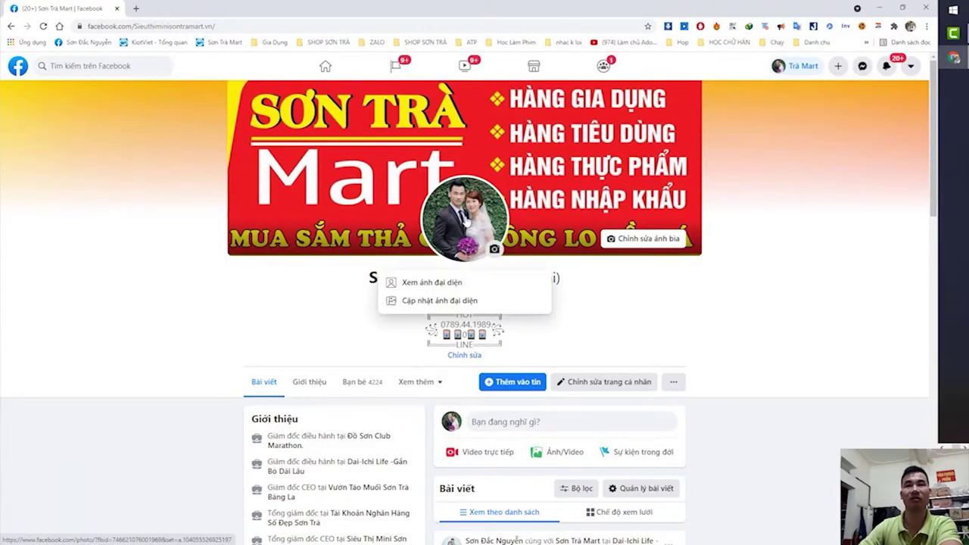
{"action": "left_click", "coordinate": [424, 281]}
{"action": "key", "text": "Escape"}
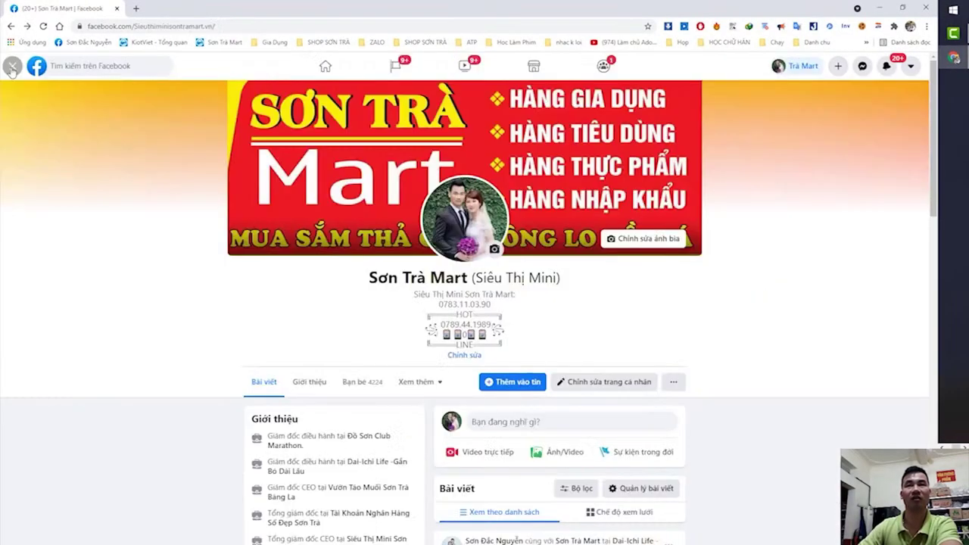
On the owner's profile, save the unguarded profile picture into Downloads.
{"action": "left_click", "coordinate": [82, 42]}
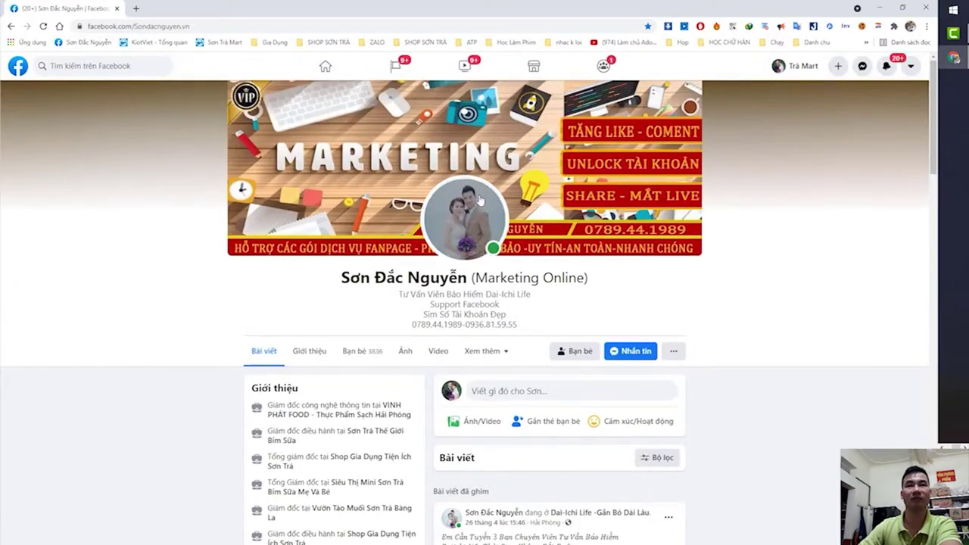
{"action": "left_click", "coordinate": [477, 199]}
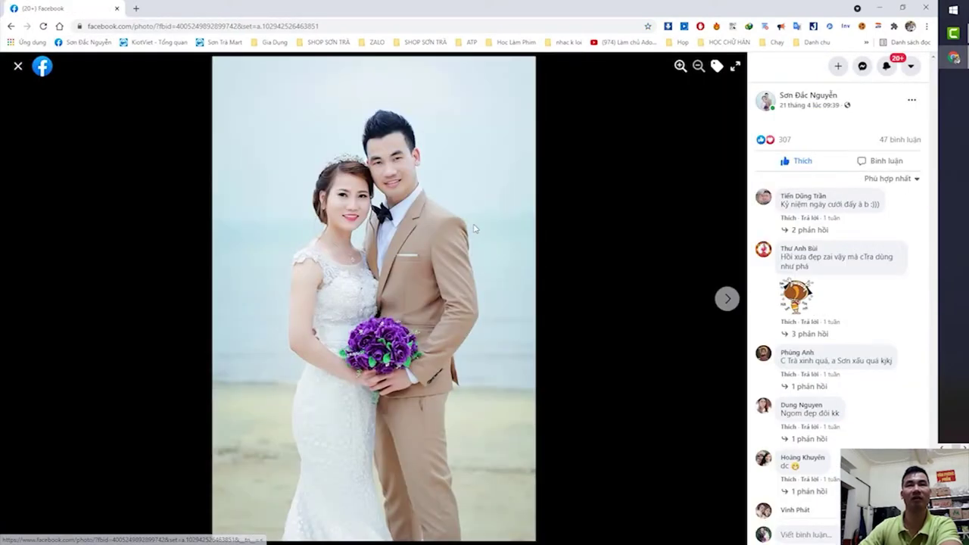
{"action": "right_click", "coordinate": [458, 182]}
{"action": "left_click", "coordinate": [269, 106]}
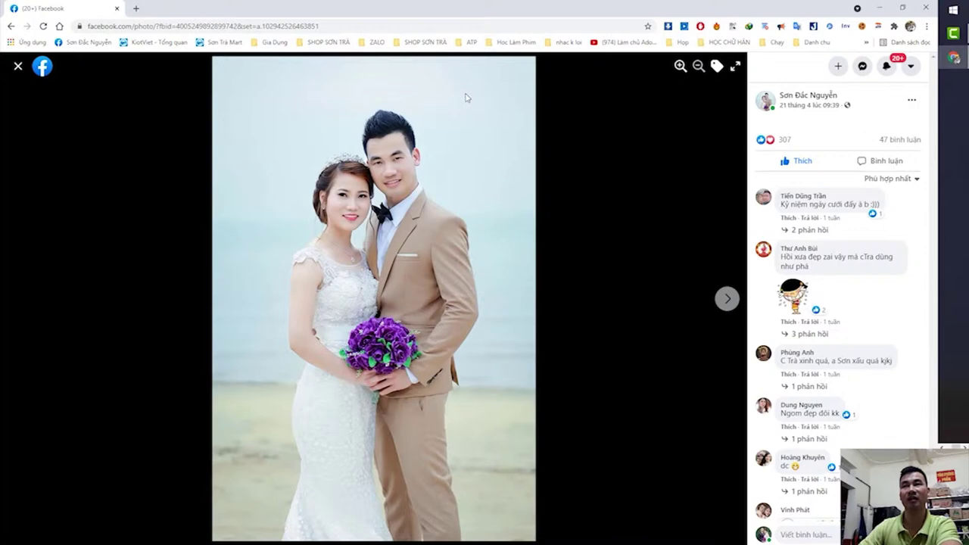
{"action": "right_click", "coordinate": [447, 111]}
{"action": "left_click", "coordinate": [495, 131]}
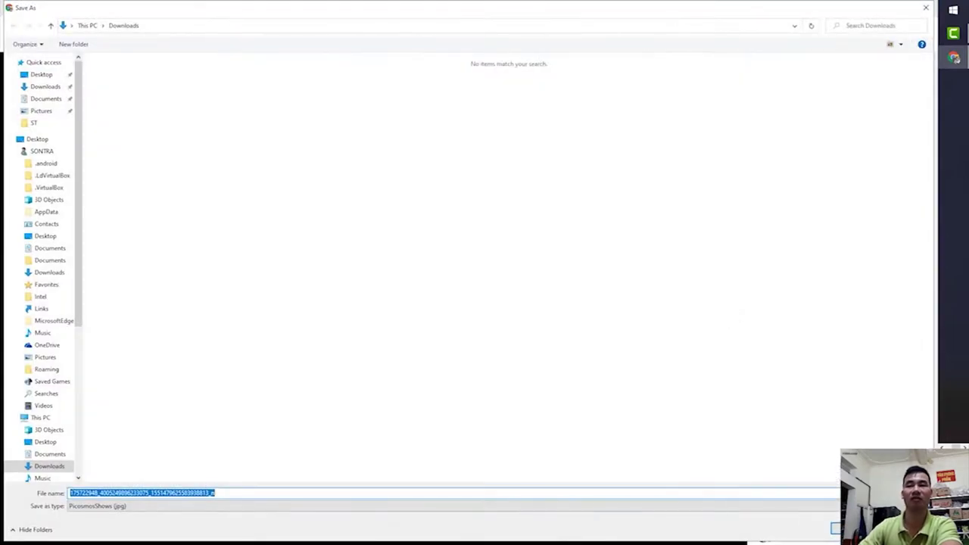
{"action": "left_click", "coordinate": [835, 527]}
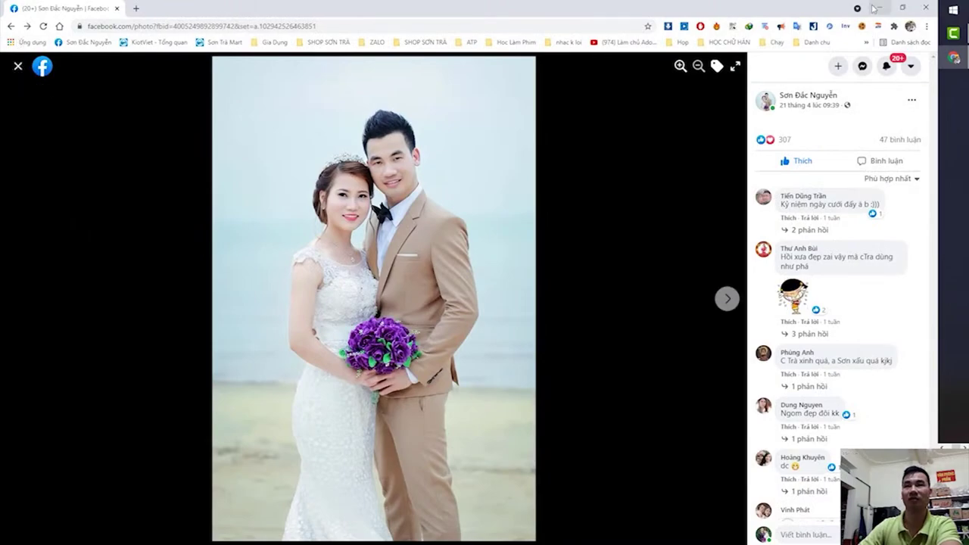
Return to the profile picture guard page and turn on the shield.
{"action": "left_click", "coordinate": [879, 7]}
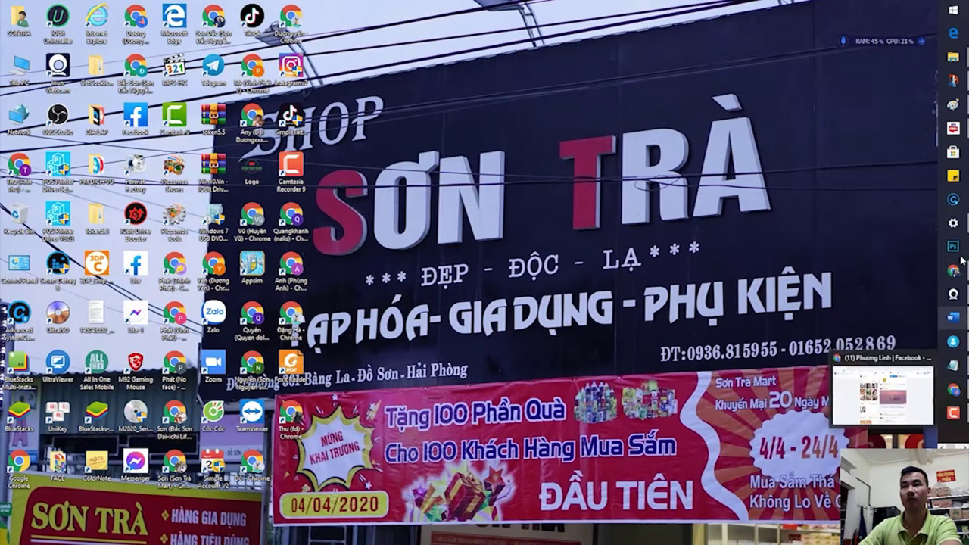
{"action": "mouse_move", "coordinate": [960, 356]}
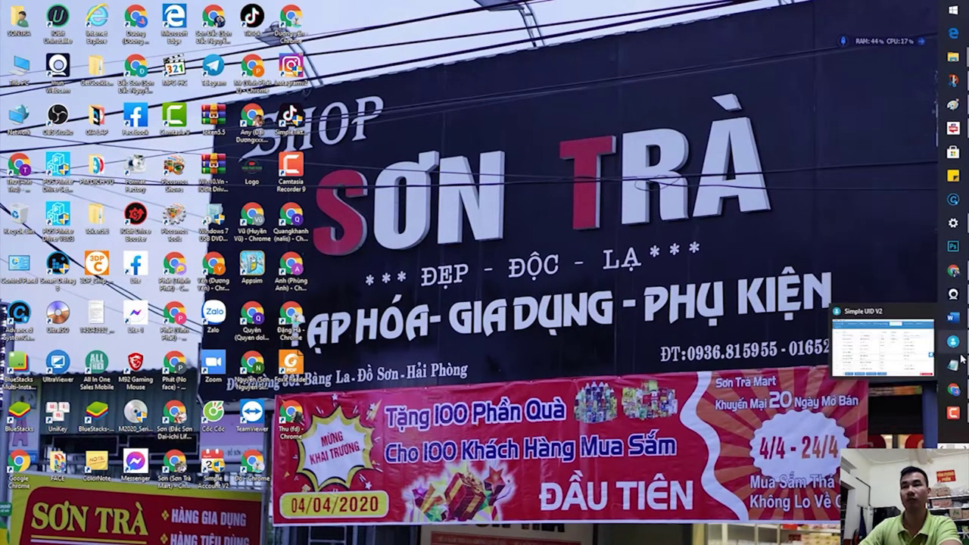
{"action": "left_click", "coordinate": [953, 270]}
{"action": "left_click", "coordinate": [477, 456]}
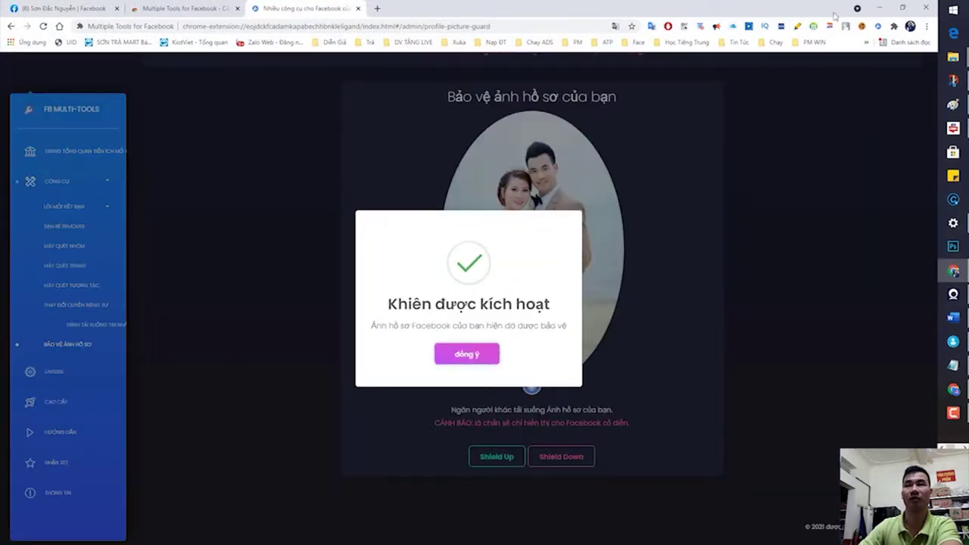
Paste the copied profile address into another Chrome profile's window and test right-clicking the guarded photo.
{"action": "left_click", "coordinate": [445, 26]}
{"action": "left_click", "coordinate": [65, 9]}
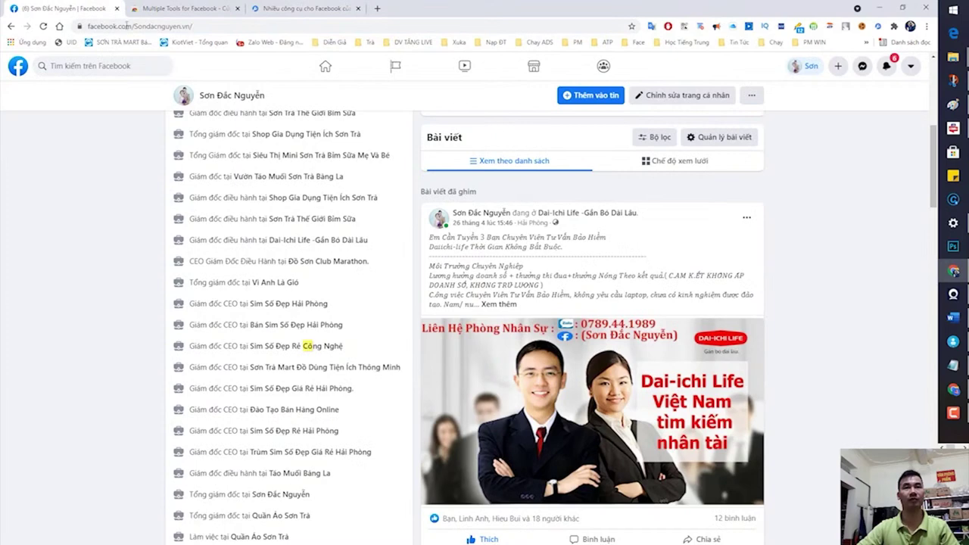
{"action": "left_click", "coordinate": [909, 26]}
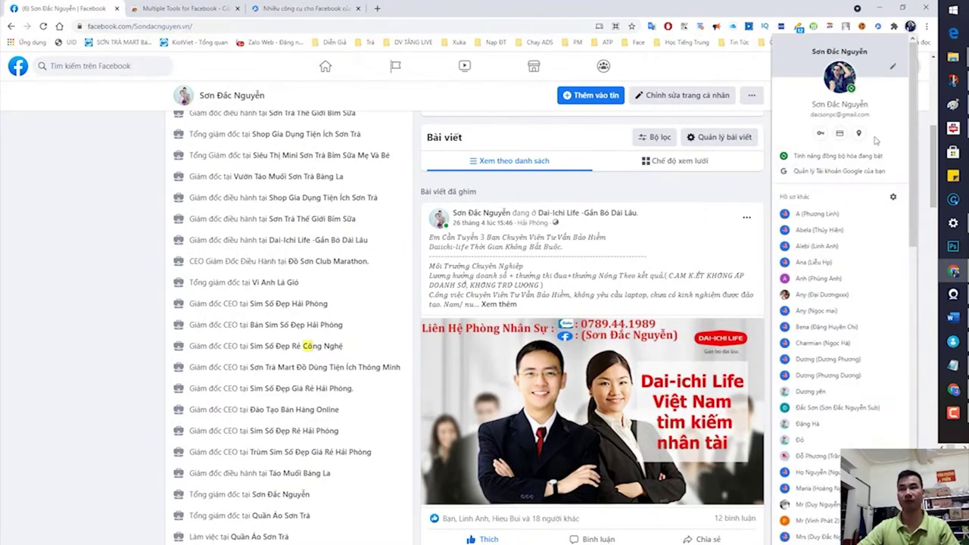
{"action": "left_click", "coordinate": [833, 210]}
{"action": "left_click", "coordinate": [135, 25]}
{"action": "key", "text": "Return"}
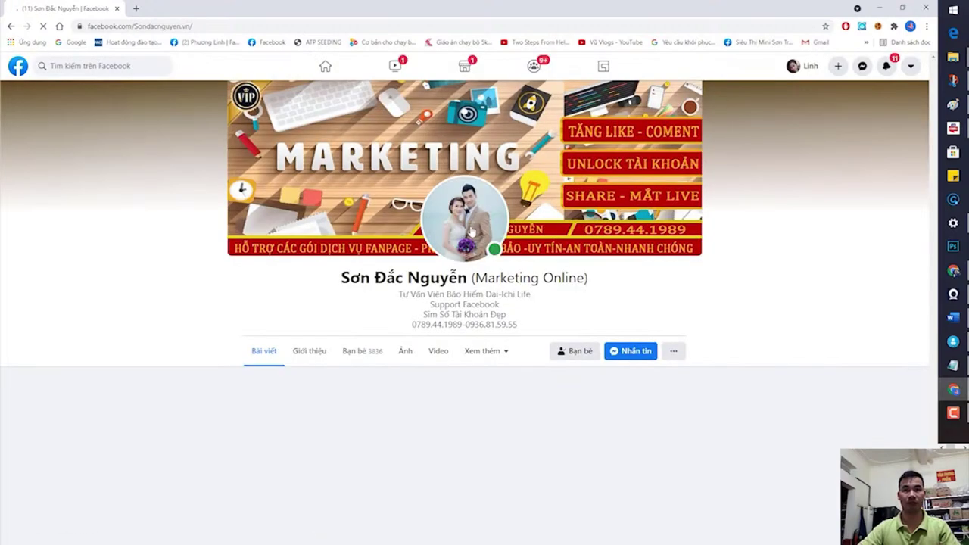
{"action": "left_click", "coordinate": [461, 237]}
{"action": "right_click", "coordinate": [462, 237]}
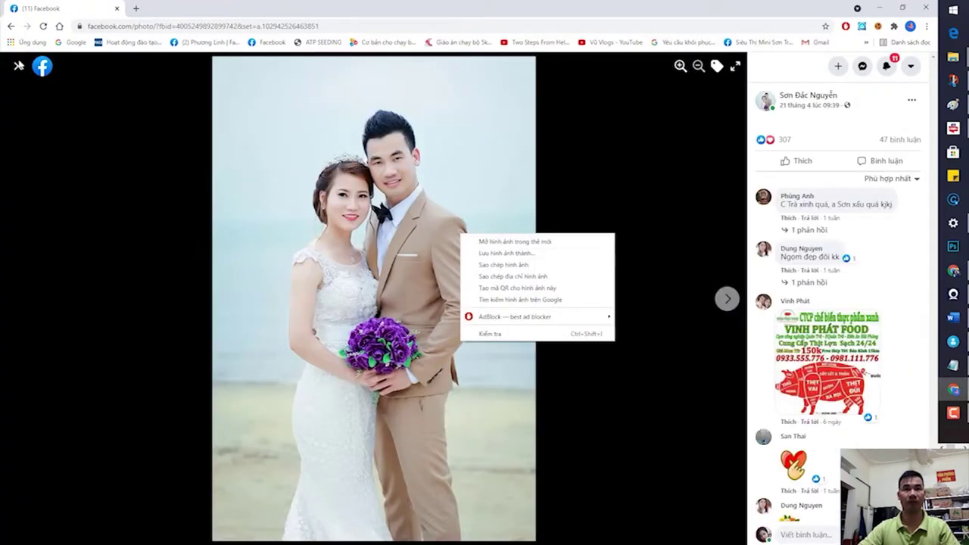
{"action": "left_click", "coordinate": [18, 66]}
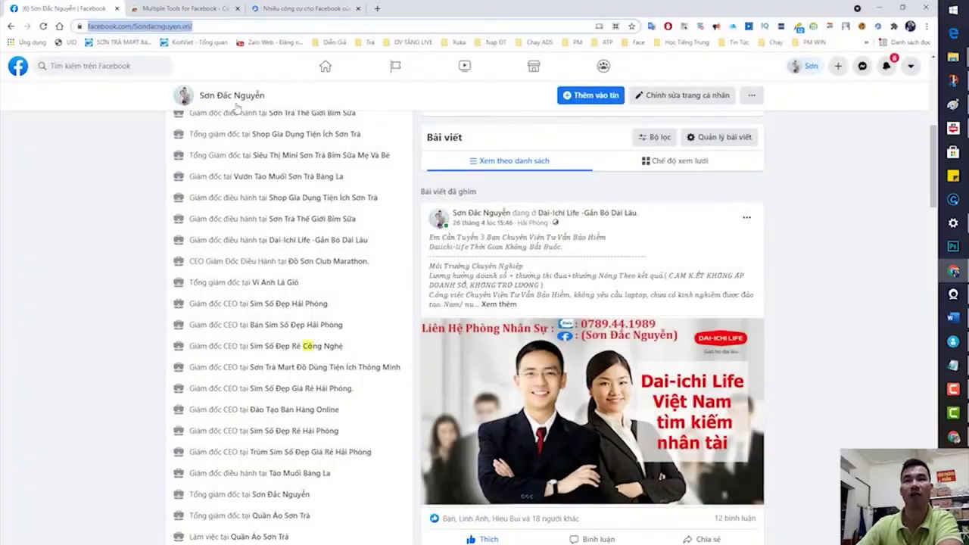
Dismiss the shield-activated message and start the Friends Remover.
{"action": "left_click", "coordinate": [310, 8]}
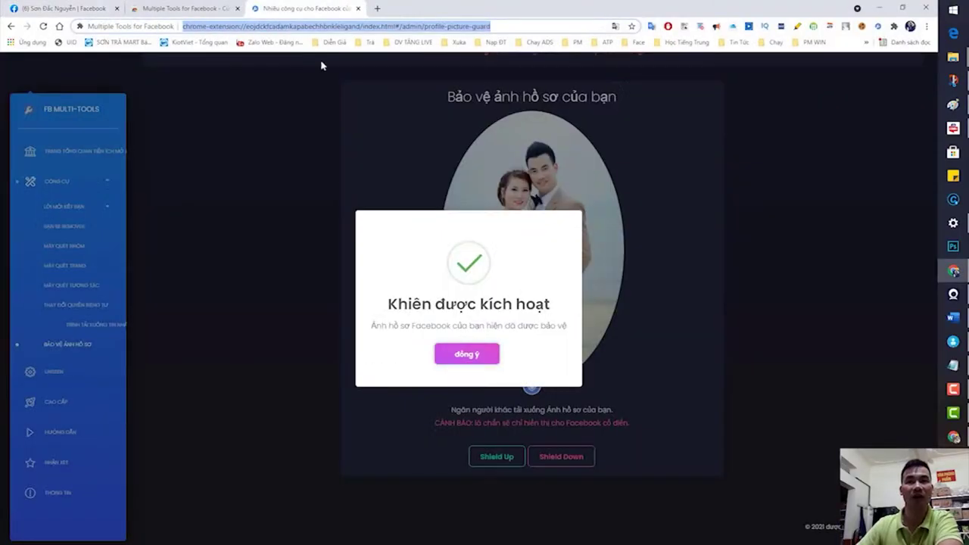
{"action": "left_click", "coordinate": [465, 354]}
{"action": "left_click", "coordinate": [72, 232]}
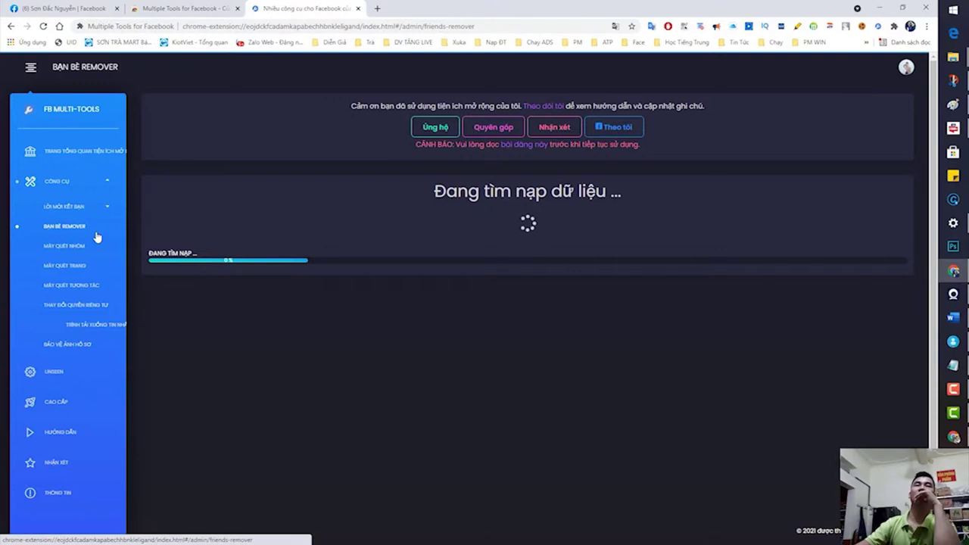
Leave the Friends Remover fetching and return to the owner's Facebook profile tab.
{"action": "left_click", "coordinate": [76, 8]}
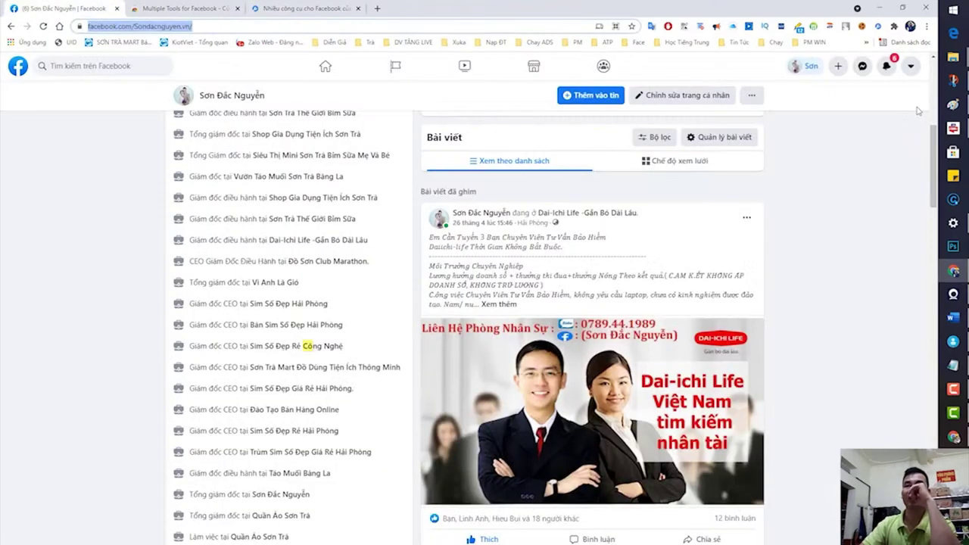
Open the own profile from the top bar, scroll through the timeline posts, then minimise Chrome.
{"action": "left_click", "coordinate": [806, 66]}
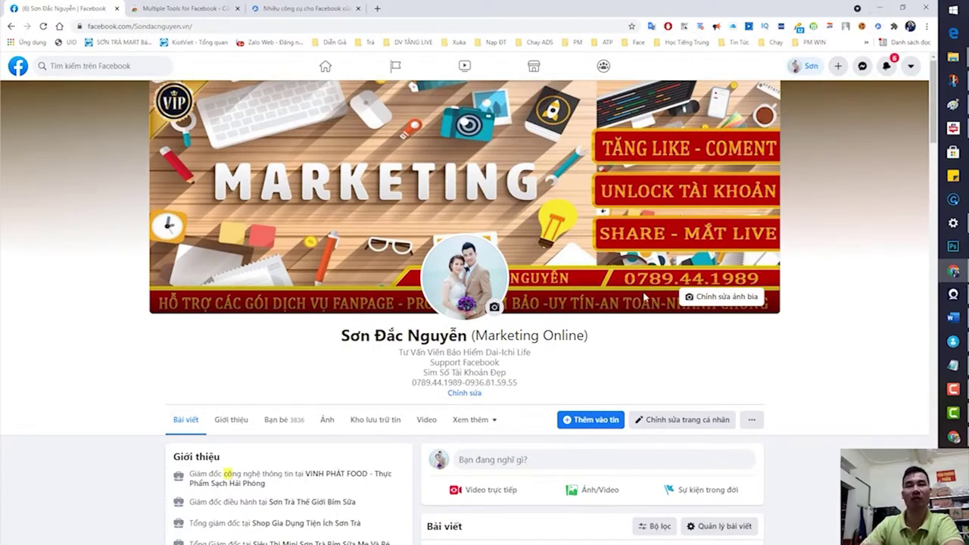
{"action": "scroll", "coordinate": [571, 353], "scroll_direction": "down", "scroll_amount": 2}
{"action": "scroll", "coordinate": [571, 354], "scroll_direction": "up", "scroll_amount": 2}
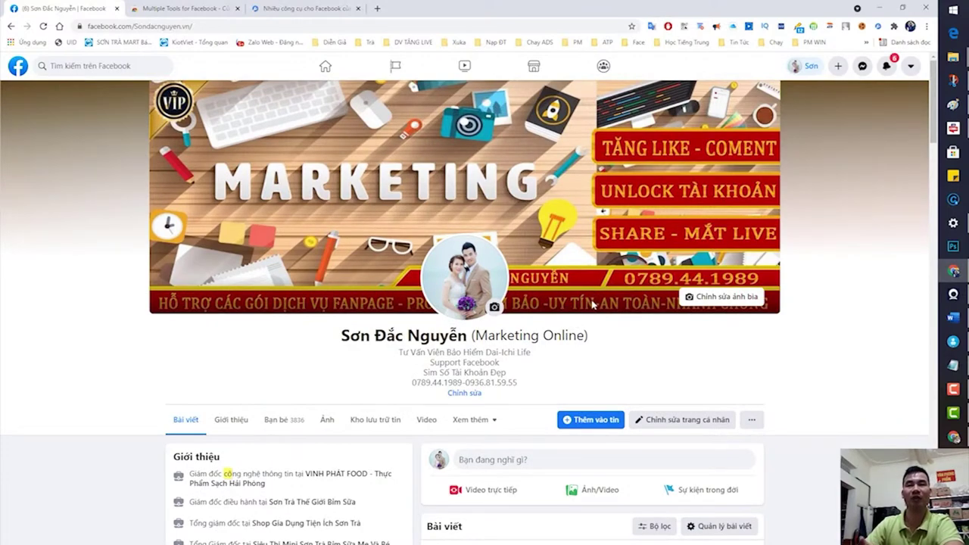
{"action": "scroll", "coordinate": [593, 304], "scroll_direction": "down", "scroll_amount": 12}
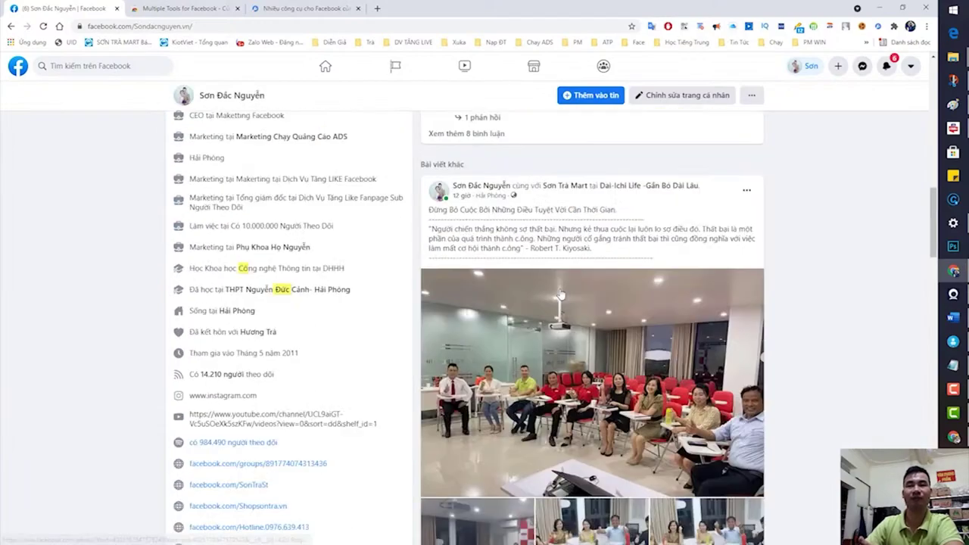
{"action": "scroll", "coordinate": [560, 295], "scroll_direction": "down", "scroll_amount": 10}
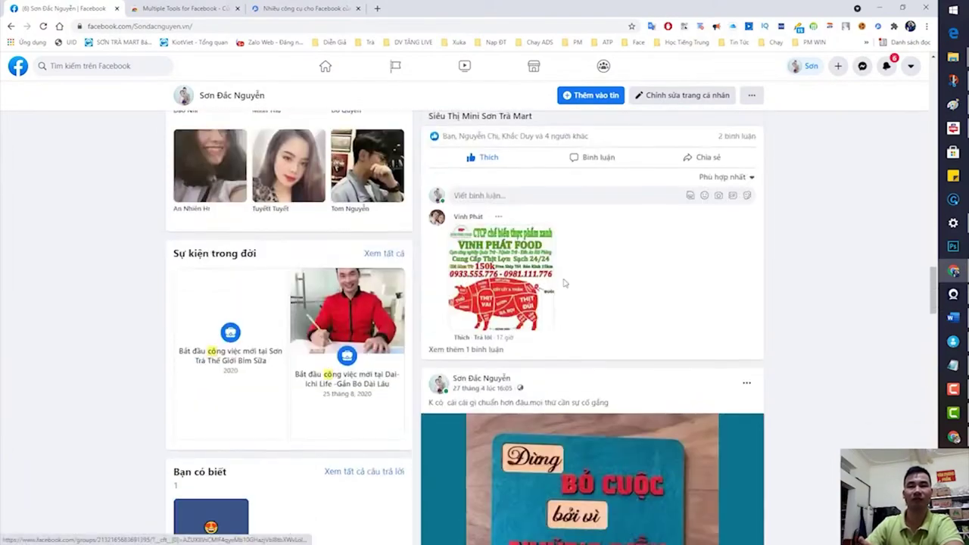
{"action": "scroll", "coordinate": [564, 283], "scroll_direction": "down", "scroll_amount": 10}
{"action": "left_click", "coordinate": [878, 8]}
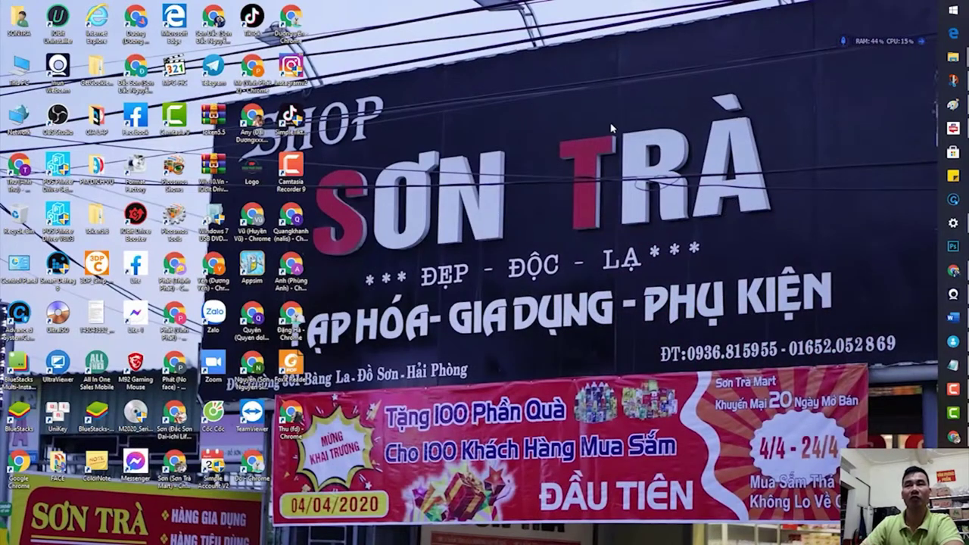
Free system memory, restore Chrome on the Friends Remover tab, and minimise the webcam window.
{"action": "left_click", "coordinate": [844, 47]}
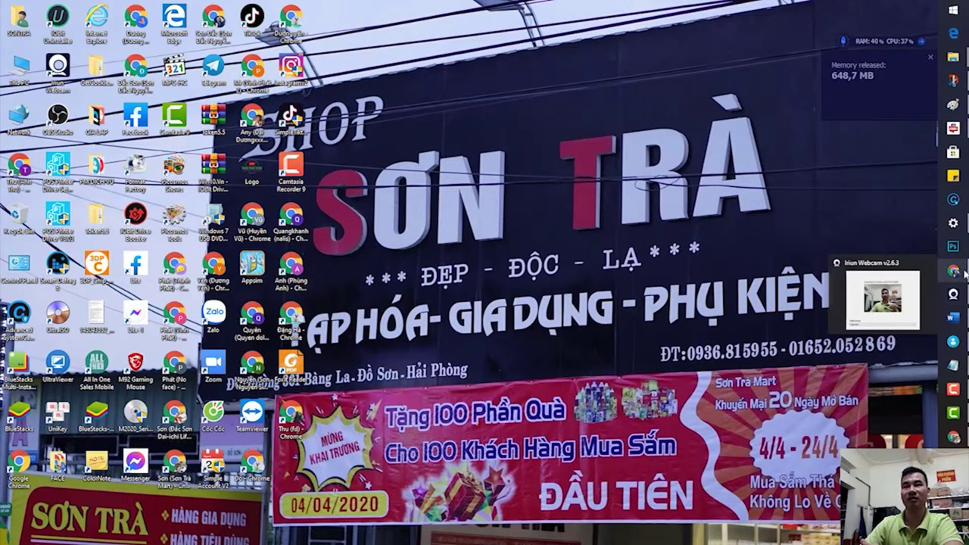
{"action": "left_click", "coordinate": [953, 270]}
{"action": "left_click", "coordinate": [284, 6]}
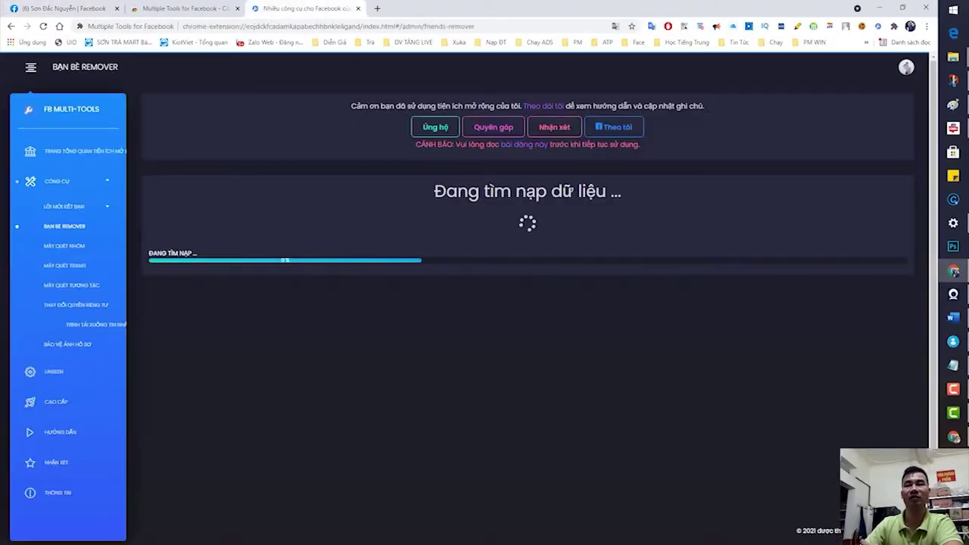
{"action": "left_click", "coordinate": [885, 412]}
{"action": "key", "text": "alt+Tab"}
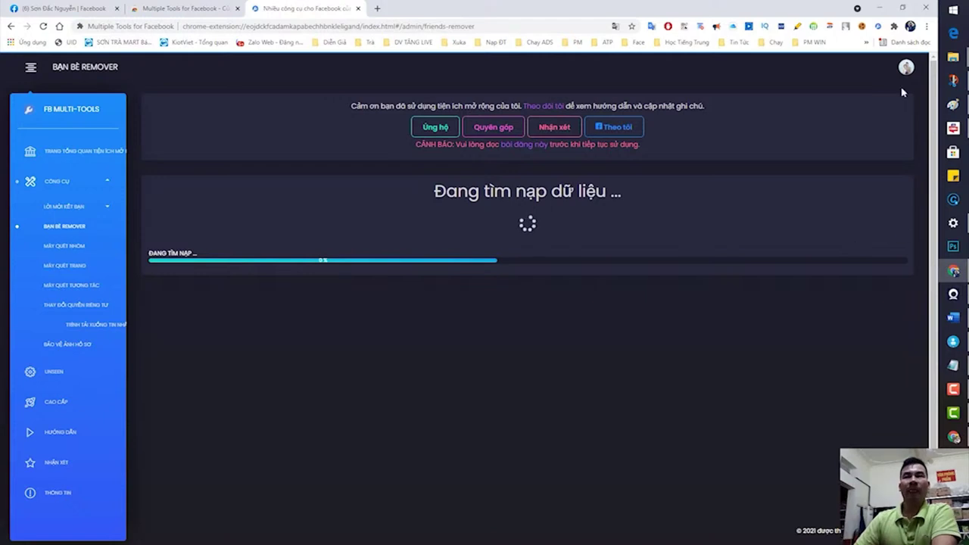
{"action": "left_click", "coordinate": [959, 297]}
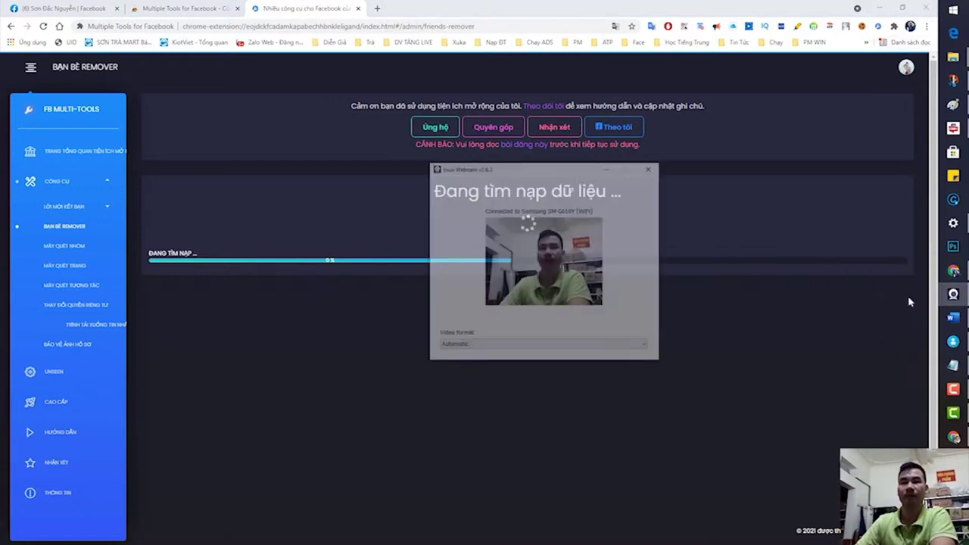
{"action": "left_click", "coordinate": [558, 154]}
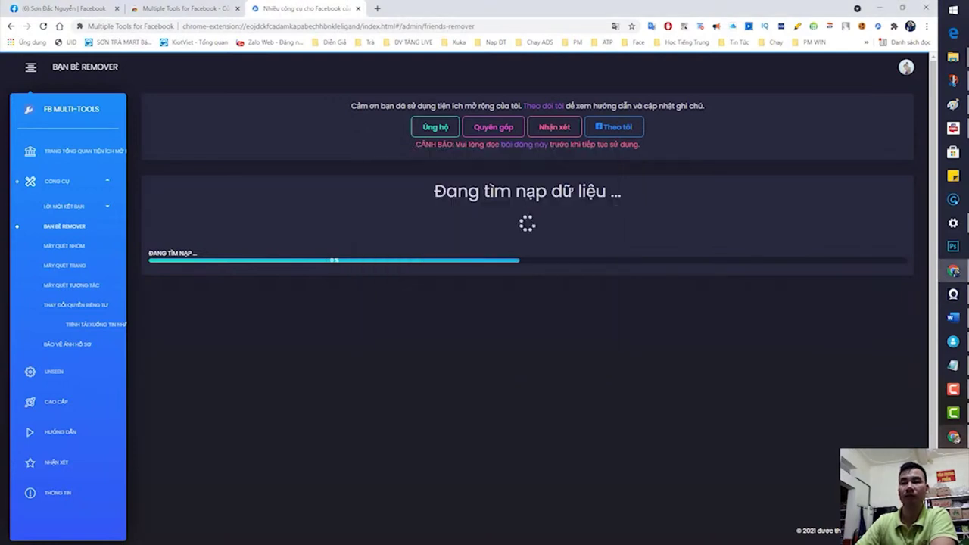
Open another account's Chrome profile window and load Facebook from its bookmark.
{"action": "mouse_move", "coordinate": [966, 439]}
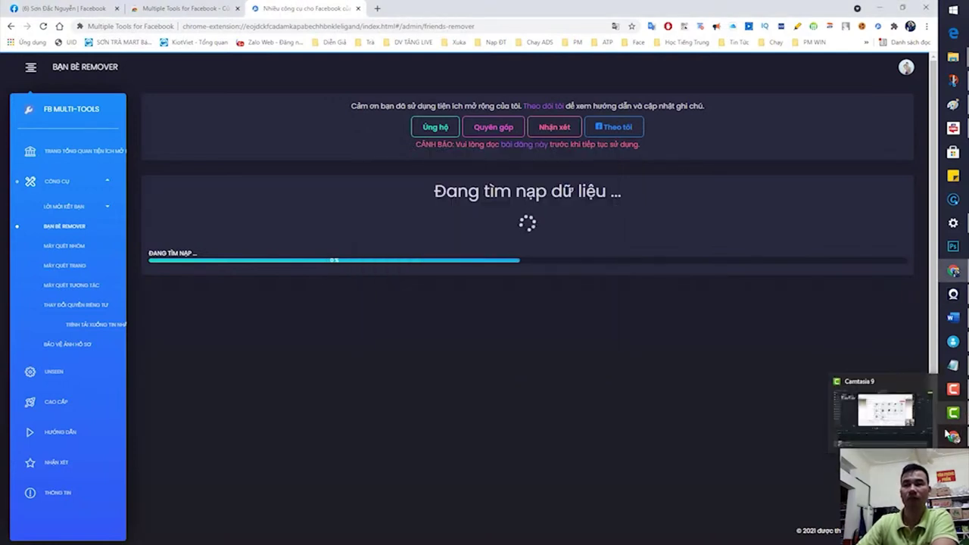
{"action": "mouse_move", "coordinate": [935, 411]}
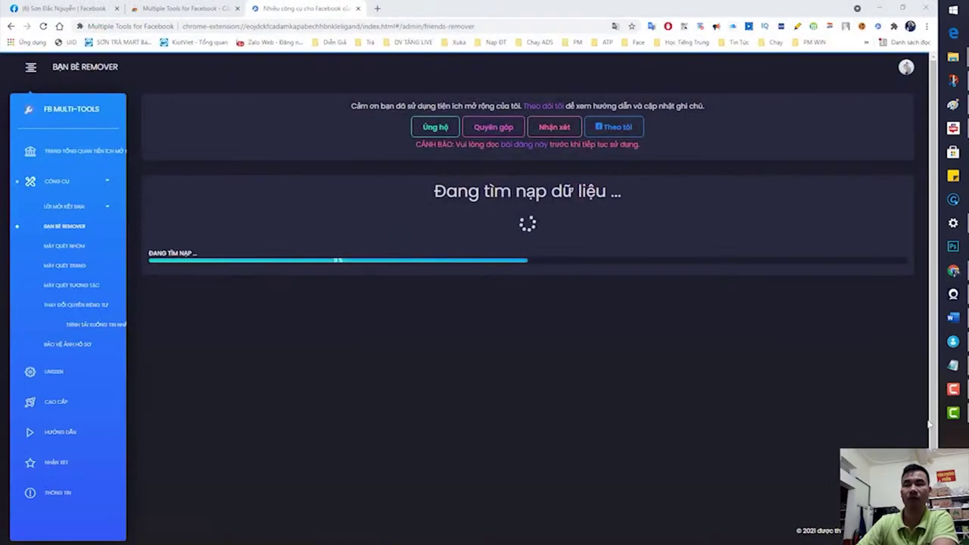
{"action": "mouse_move", "coordinate": [958, 272]}
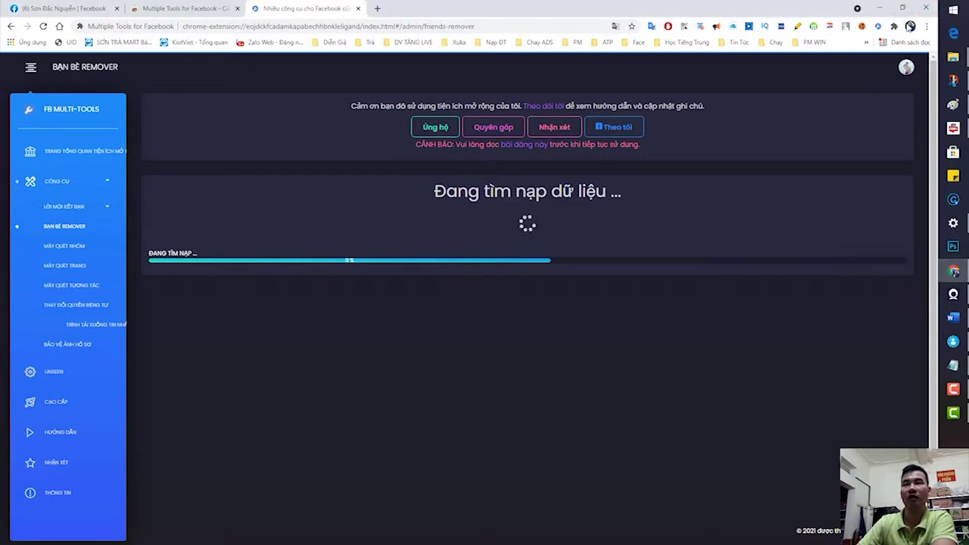
{"action": "left_click", "coordinate": [910, 26]}
{"action": "scroll", "coordinate": [880, 405], "scroll_direction": "down", "scroll_amount": 3}
{"action": "scroll", "coordinate": [880, 405], "scroll_direction": "down", "scroll_amount": 5}
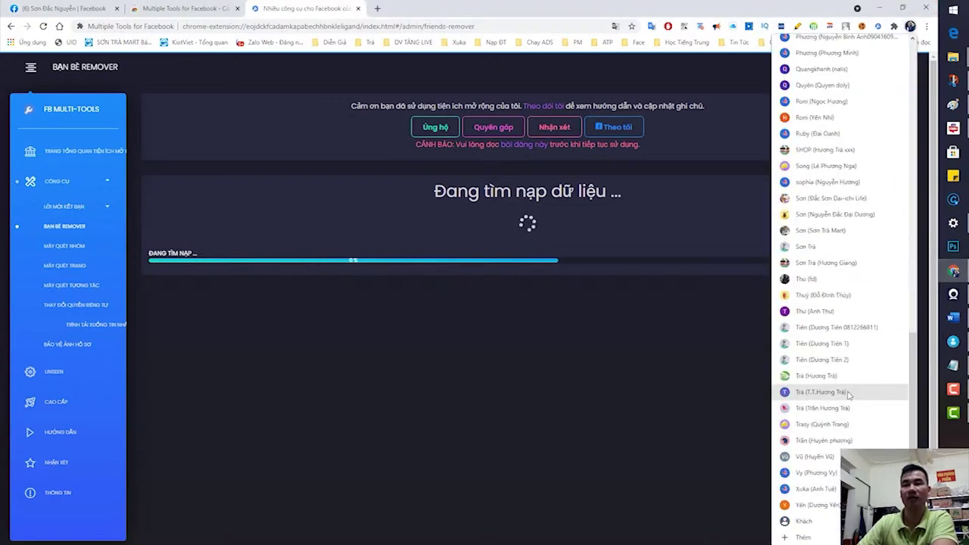
{"action": "left_click", "coordinate": [878, 392]}
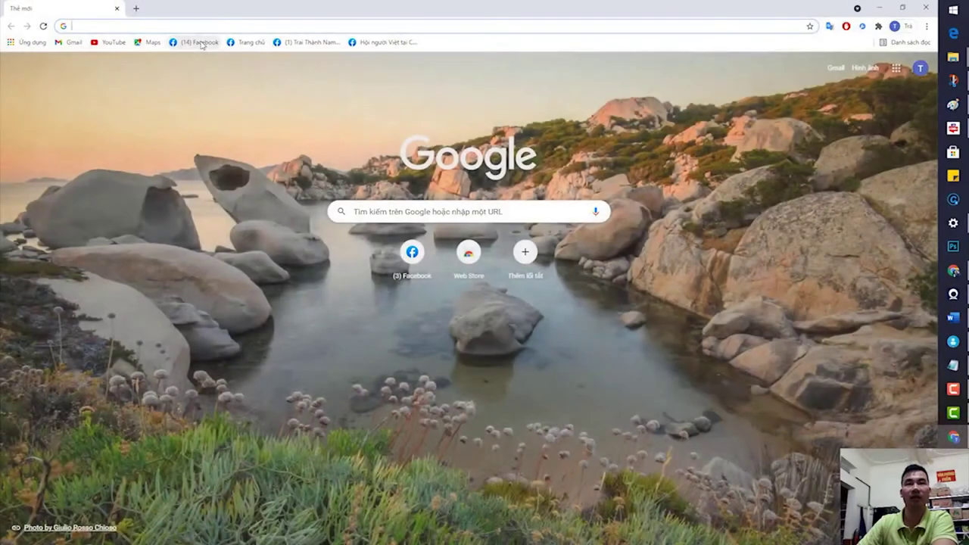
{"action": "left_click", "coordinate": [199, 41]}
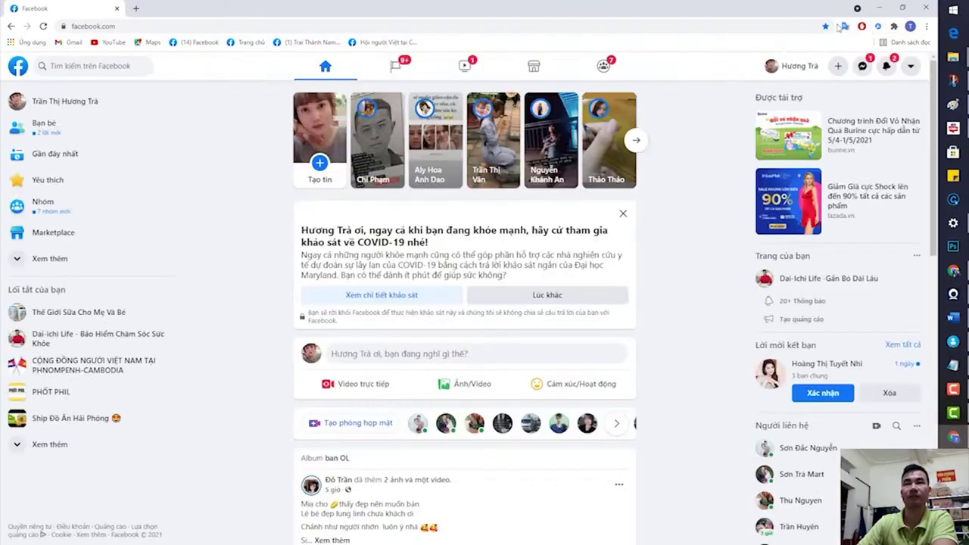
In the second account's window, start Friends Remover from the dashboard's Tools list, then minimise that window.
{"action": "left_click", "coordinate": [878, 26]}
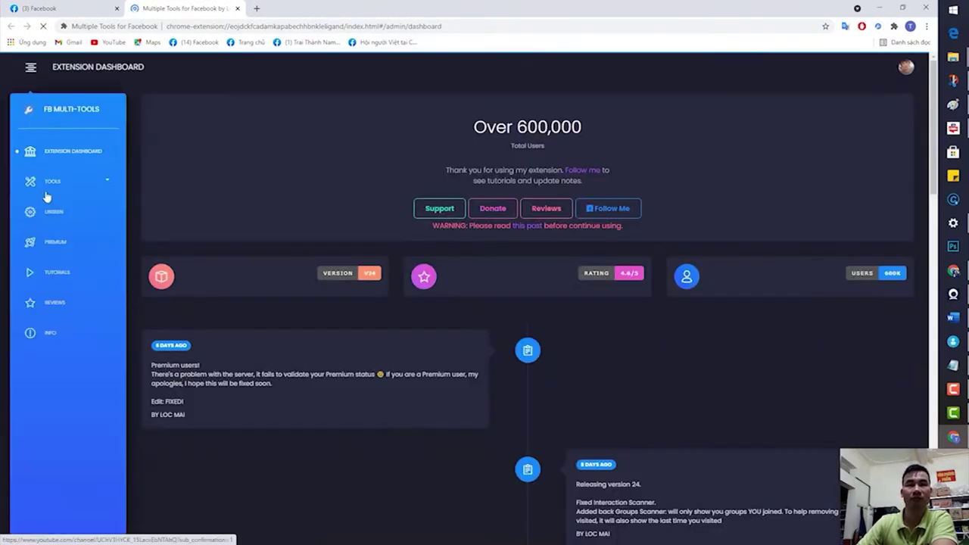
{"action": "left_click", "coordinate": [63, 181]}
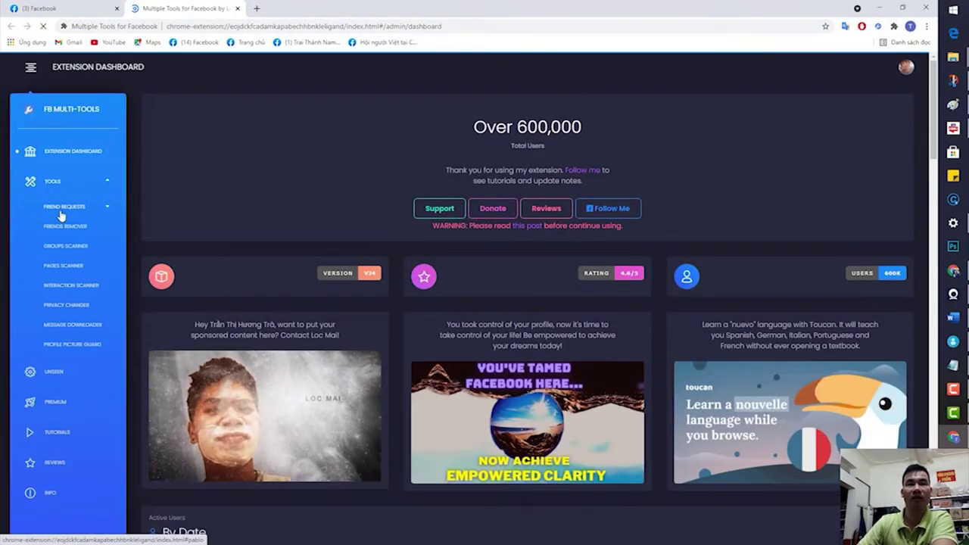
{"action": "left_click", "coordinate": [63, 225]}
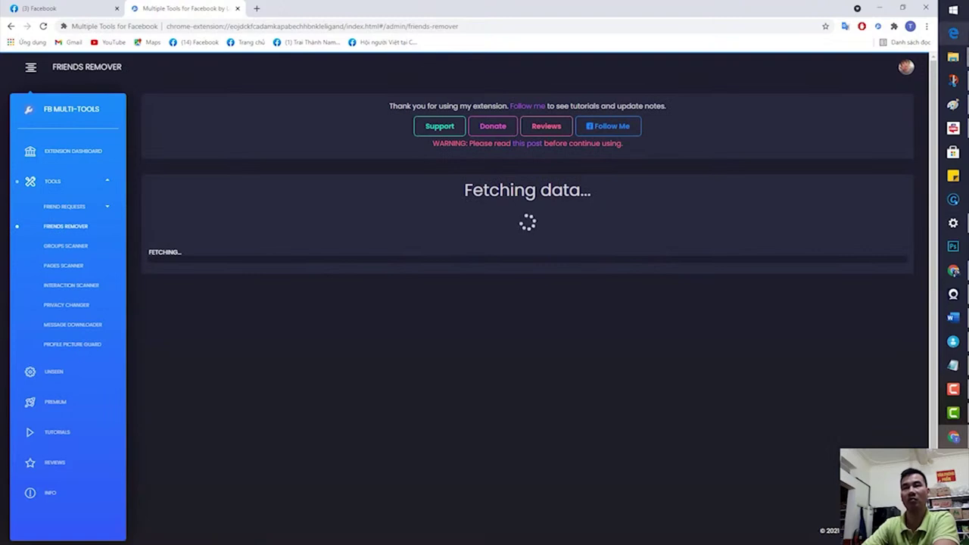
{"action": "left_click", "coordinate": [878, 8]}
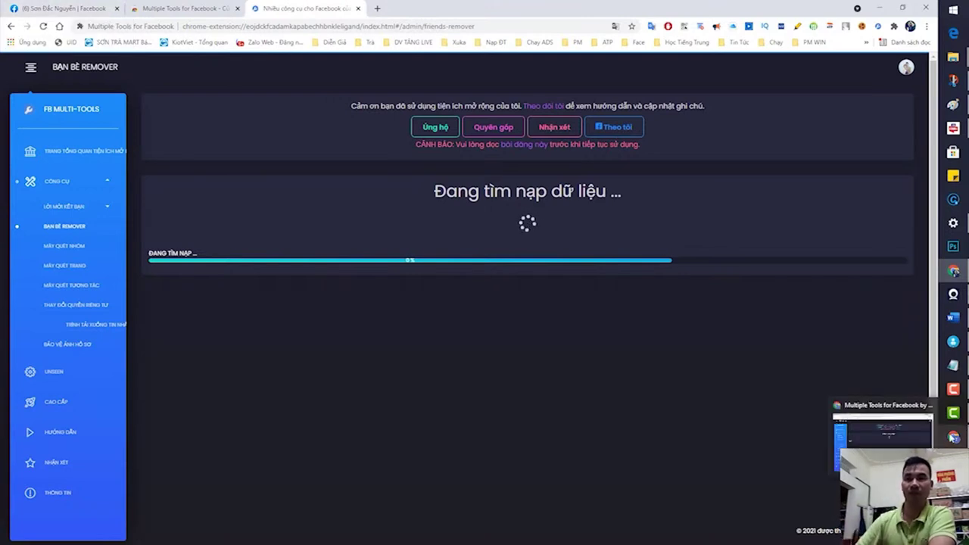
{"action": "left_click", "coordinate": [915, 448]}
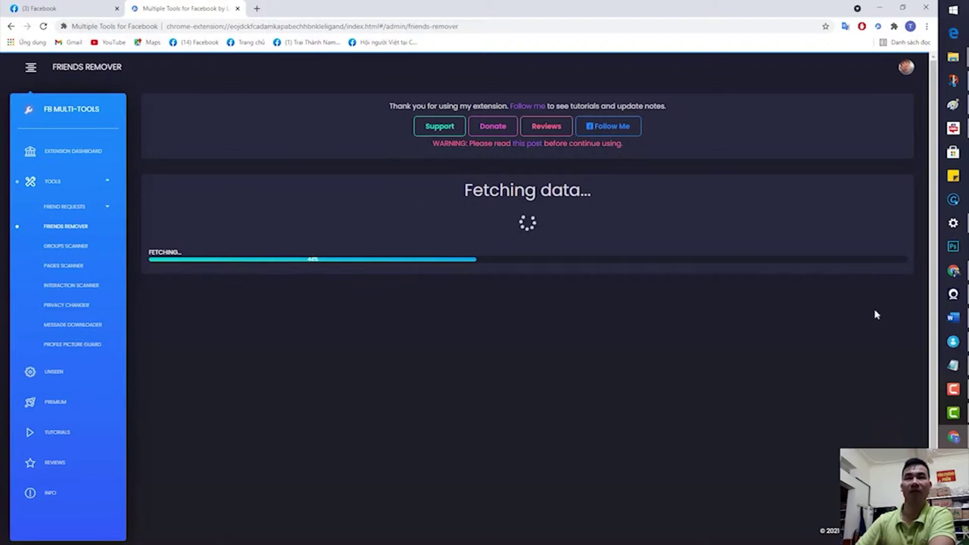
{"action": "left_click", "coordinate": [880, 7]}
{"action": "mouse_move", "coordinate": [953, 105]}
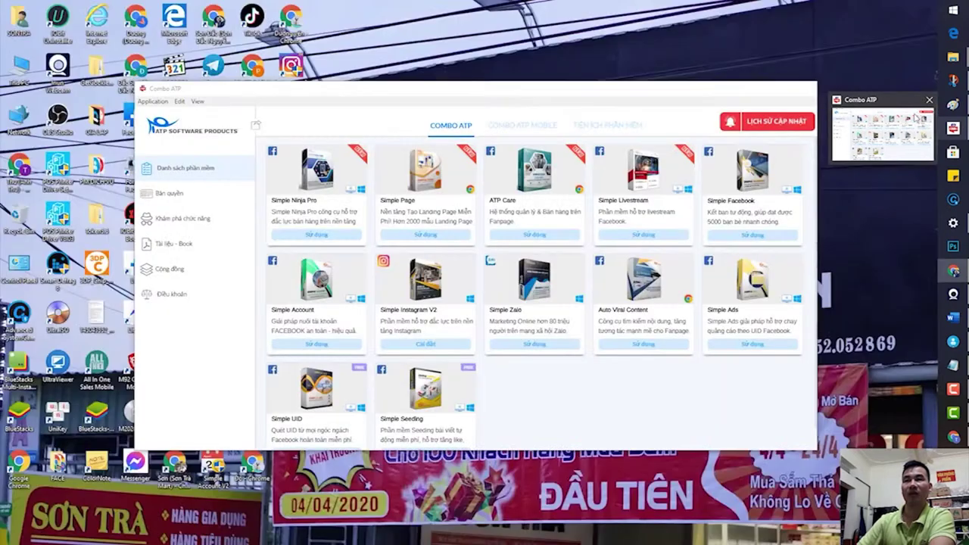
Bring up the Combo ATP window, then tuck it out of view.
{"action": "left_click", "coordinate": [916, 117]}
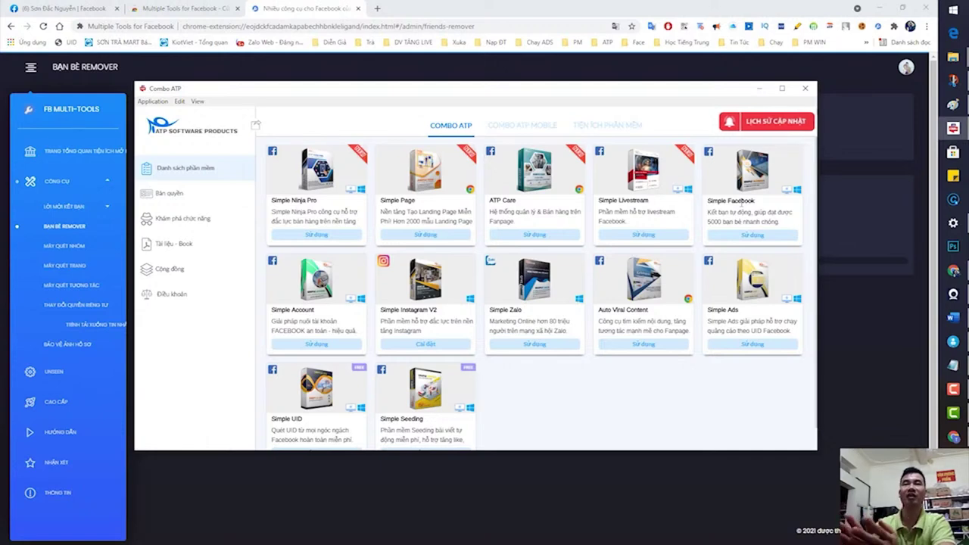
{"action": "left_click", "coordinate": [760, 89]}
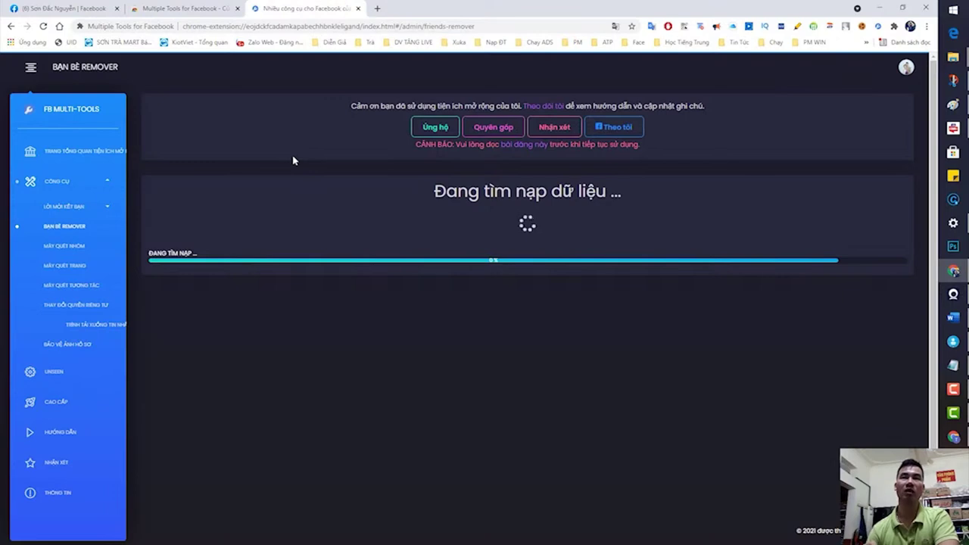
Switch to the other account's Friends Remover list and translate the page into Vietnamese.
{"action": "left_click", "coordinate": [953, 439]}
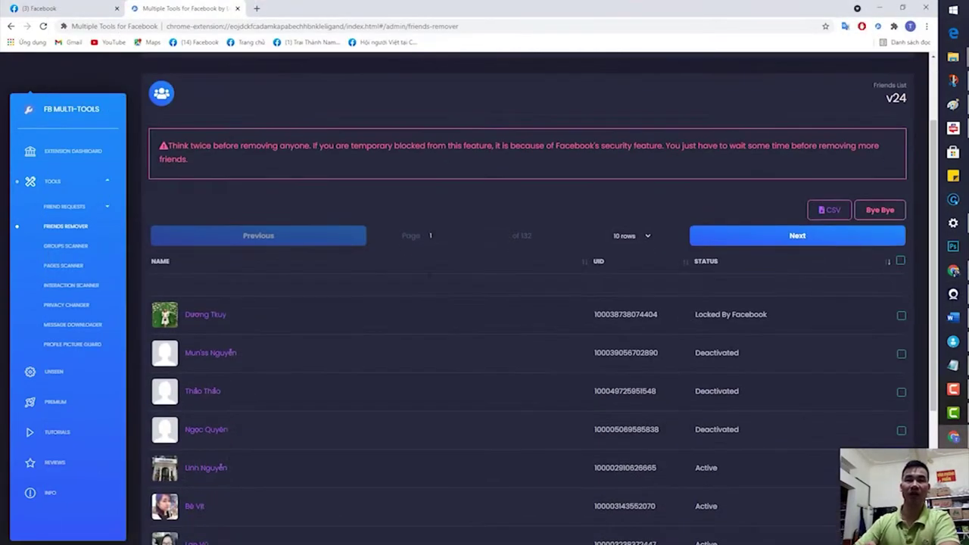
{"action": "scroll", "coordinate": [694, 357], "scroll_direction": "down", "scroll_amount": 2}
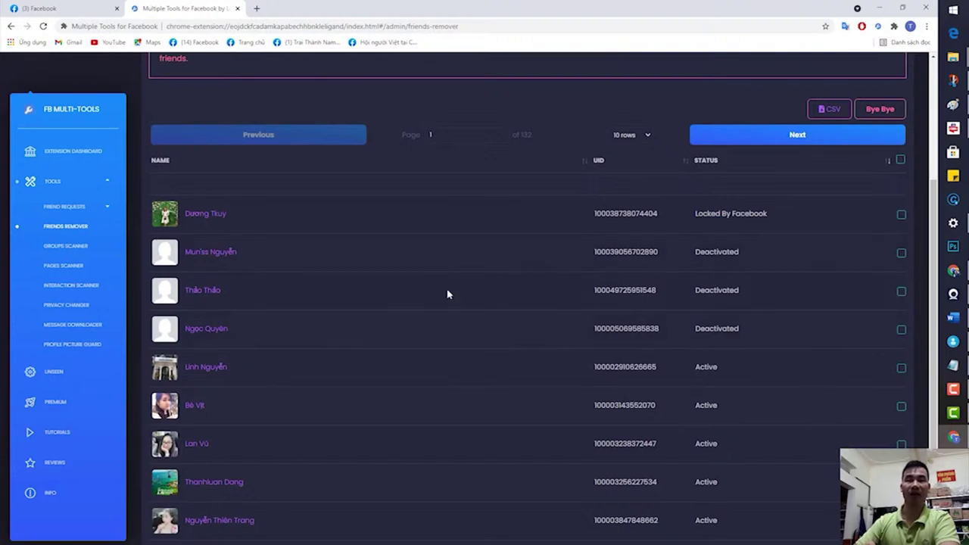
{"action": "right_click", "coordinate": [550, 113]}
{"action": "left_click", "coordinate": [576, 180]}
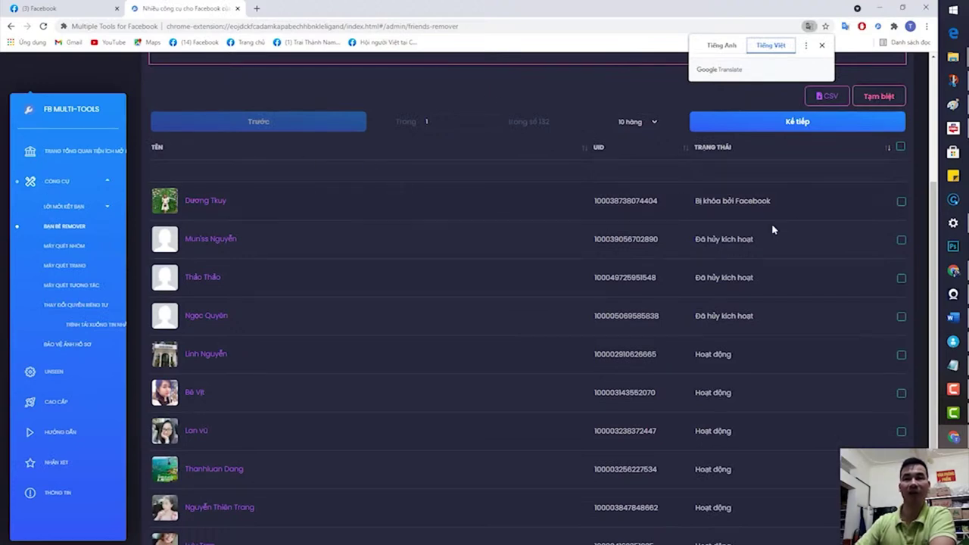
{"action": "scroll", "coordinate": [772, 226], "scroll_direction": "up", "scroll_amount": 1}
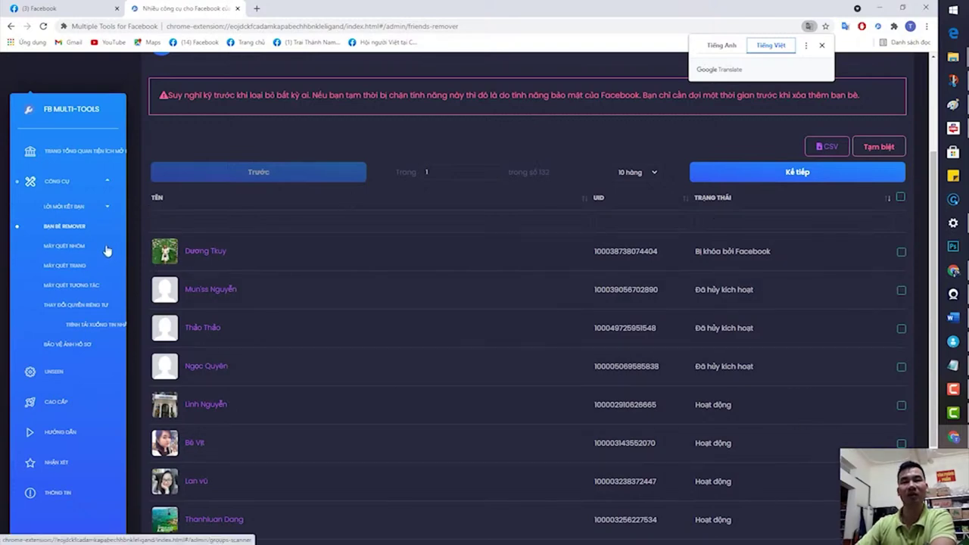
Unfriend the one locked and three deactivated friends, then close the remover tab and window.
{"action": "left_click", "coordinate": [901, 251]}
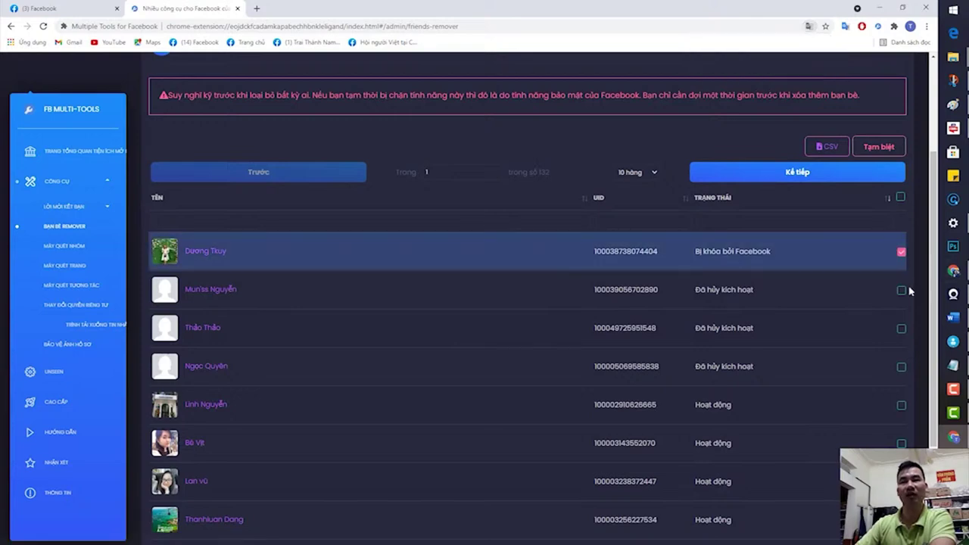
{"action": "left_click", "coordinate": [901, 290]}
{"action": "left_click", "coordinate": [900, 329]}
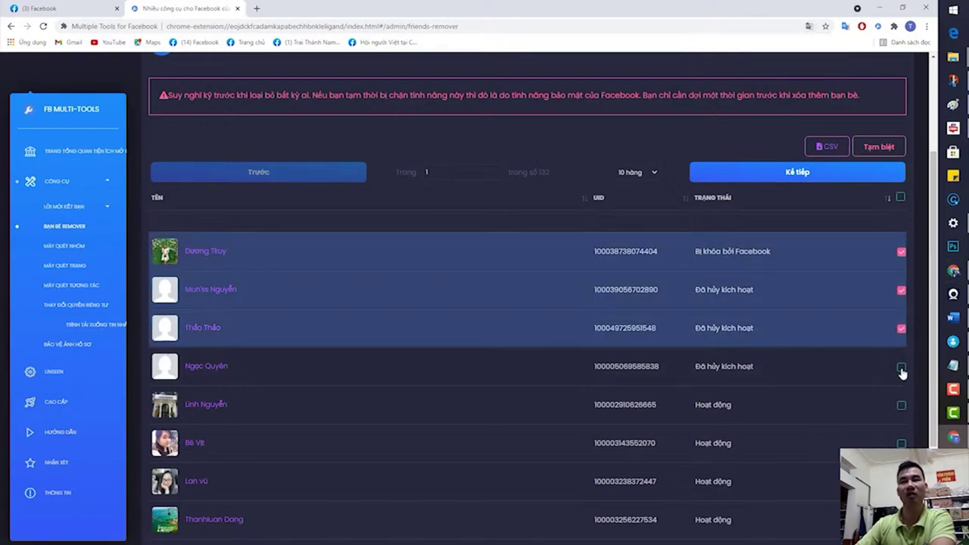
{"action": "left_click", "coordinate": [901, 368]}
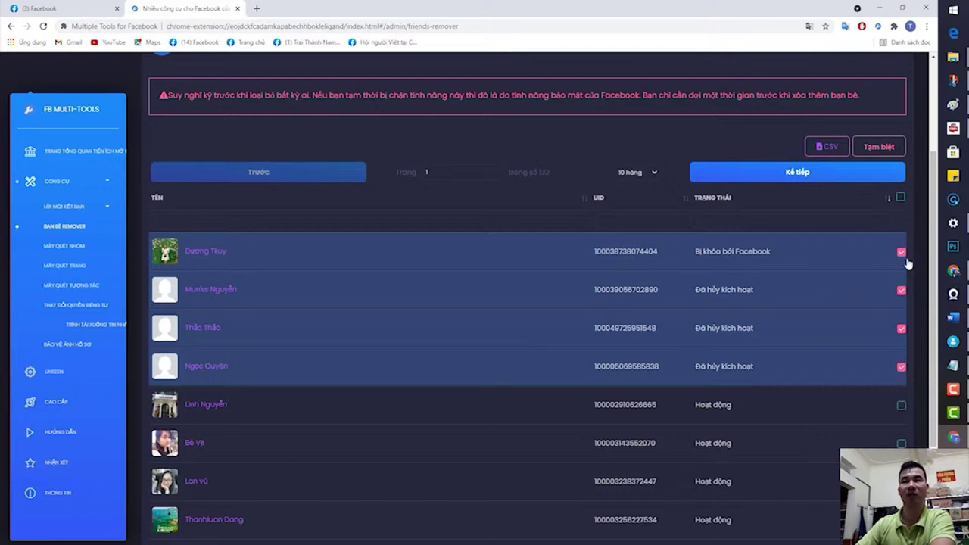
{"action": "scroll", "coordinate": [812, 394], "scroll_direction": "down", "scroll_amount": 2}
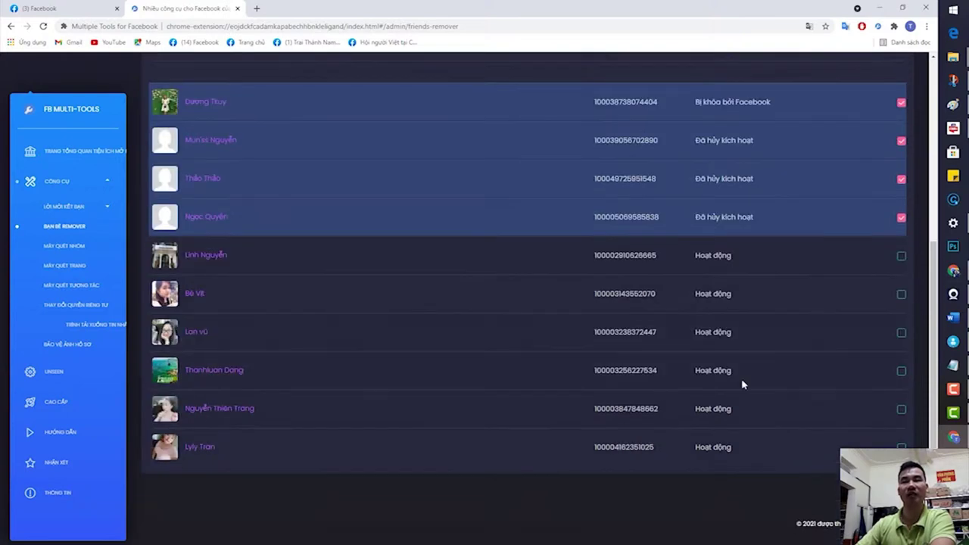
{"action": "scroll", "coordinate": [827, 301], "scroll_direction": "up", "scroll_amount": 4}
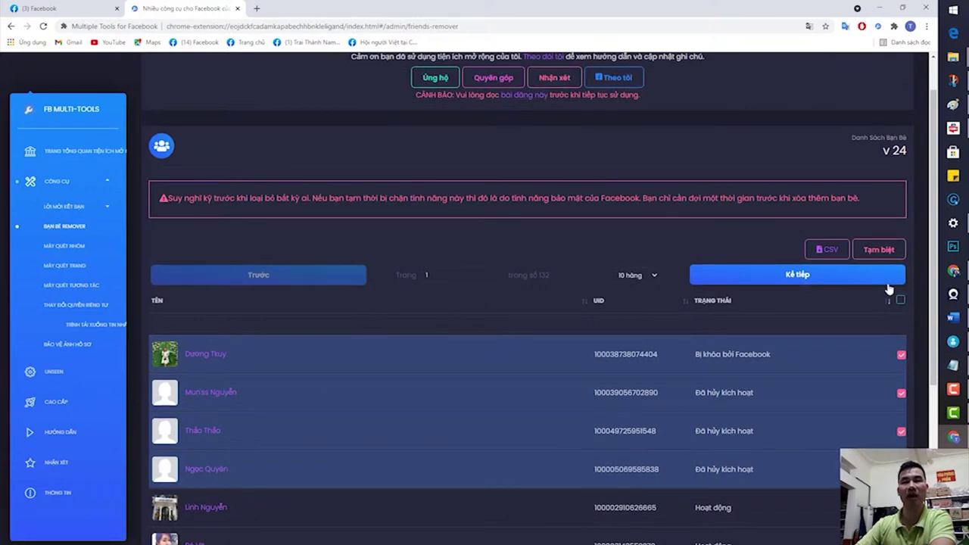
{"action": "left_click", "coordinate": [881, 250]}
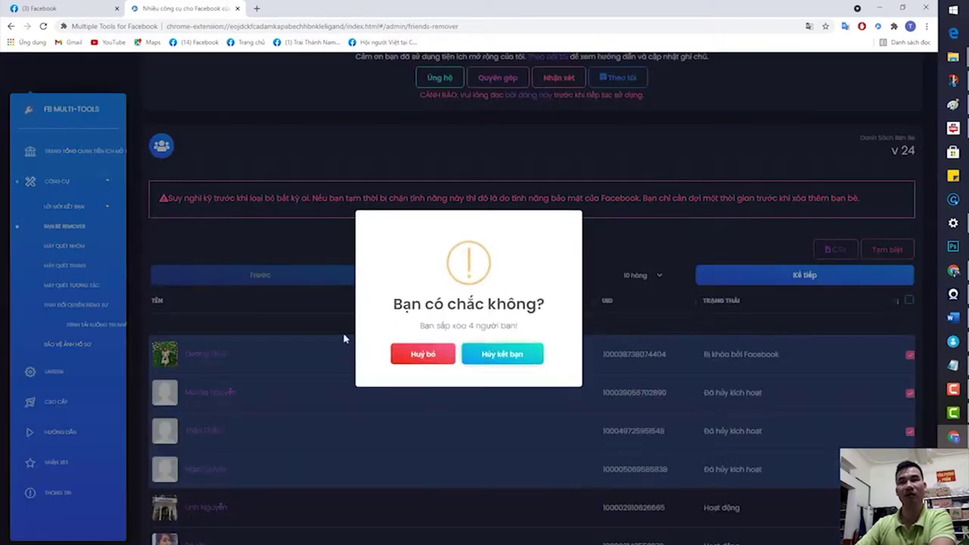
{"action": "left_click", "coordinate": [502, 354]}
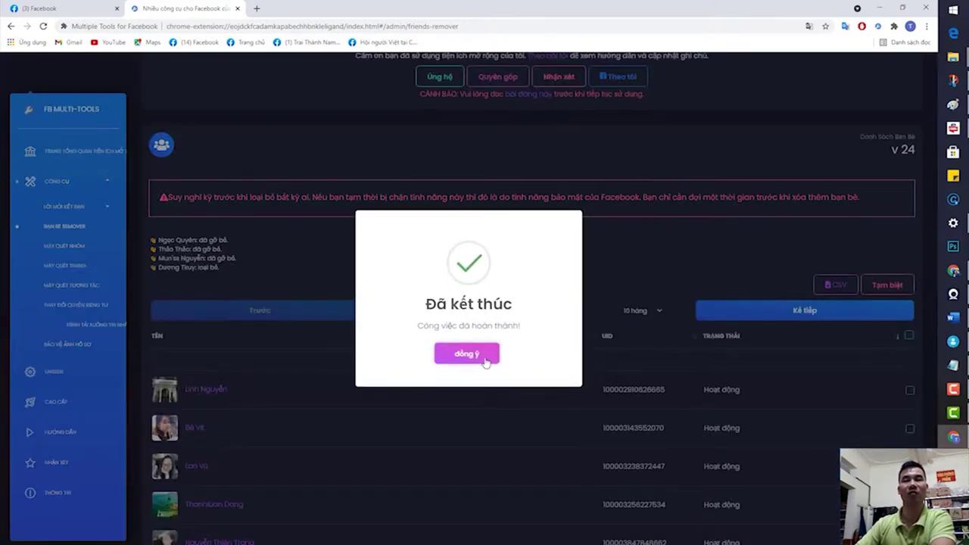
{"action": "left_click", "coordinate": [466, 353]}
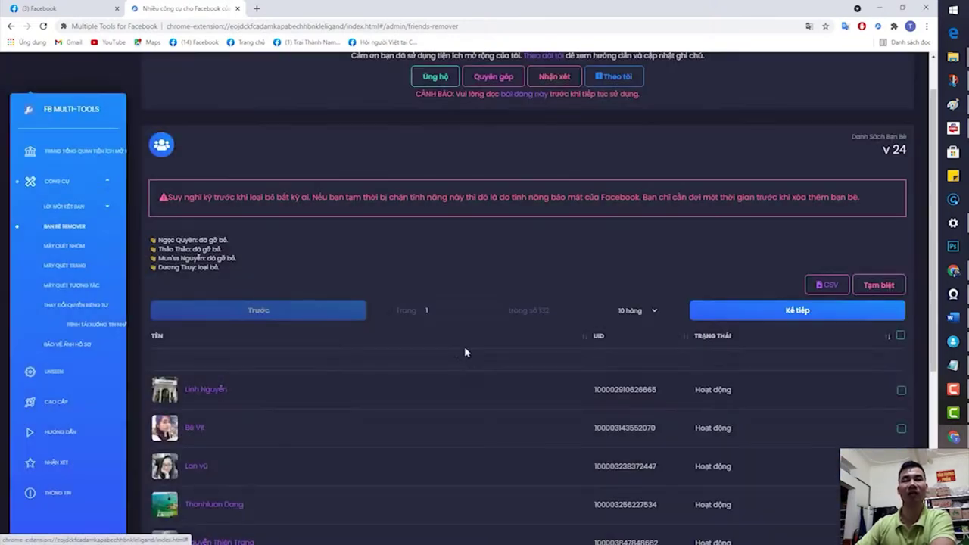
{"action": "left_click", "coordinate": [237, 8]}
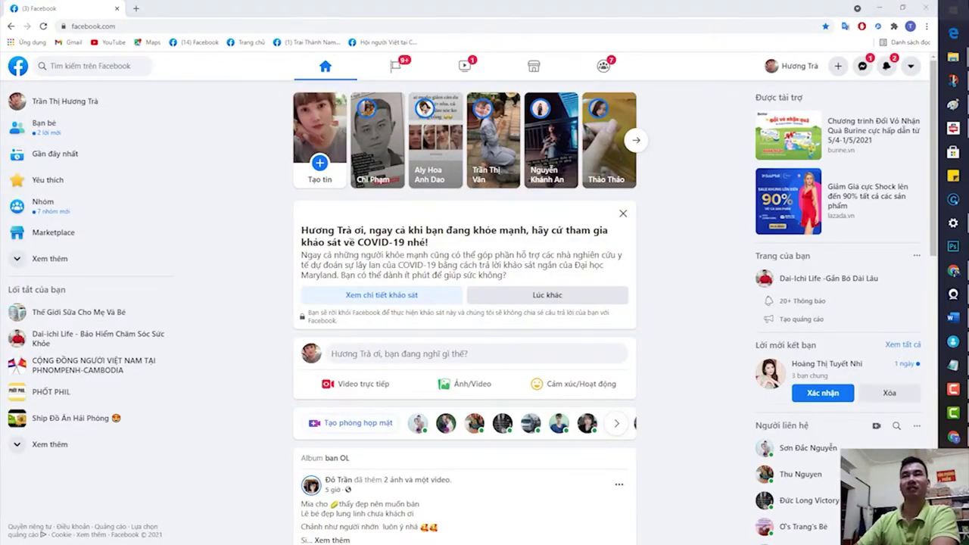
{"action": "left_click", "coordinate": [953, 9]}
{"action": "left_click", "coordinate": [953, 9]}
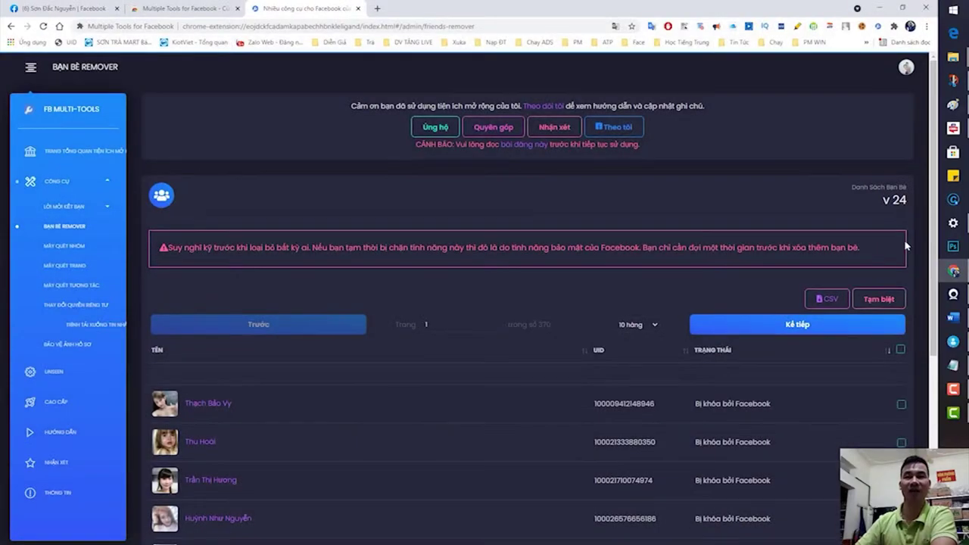
In the other account's list, tick the first locked friend and show 100 rows per page.
{"action": "scroll", "coordinate": [885, 280], "scroll_direction": "down", "scroll_amount": 3}
{"action": "scroll", "coordinate": [871, 313], "scroll_direction": "down", "scroll_amount": 2}
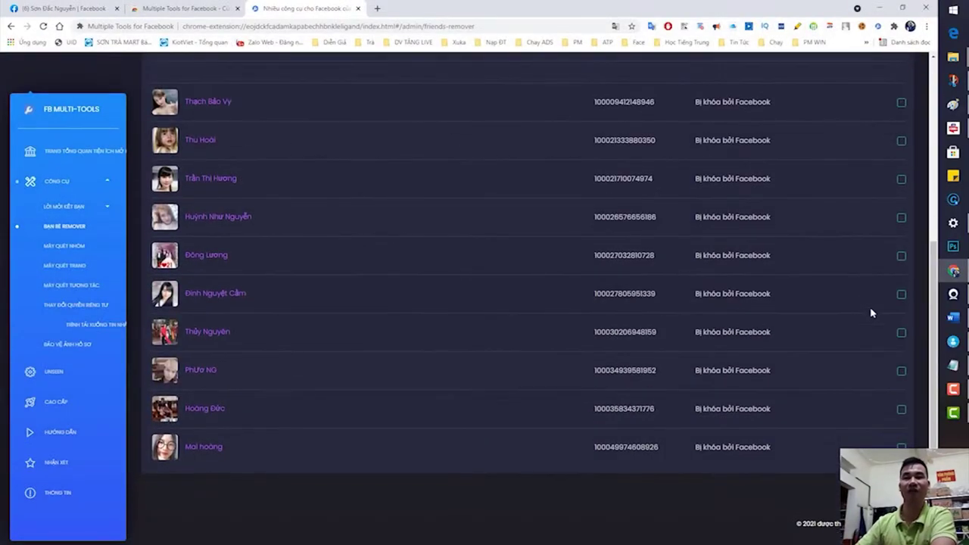
{"action": "scroll", "coordinate": [867, 284], "scroll_direction": "up", "scroll_amount": 2}
{"action": "scroll", "coordinate": [889, 234], "scroll_direction": "down", "scroll_amount": 2}
{"action": "scroll", "coordinate": [644, 242], "scroll_direction": "up", "scroll_amount": 4}
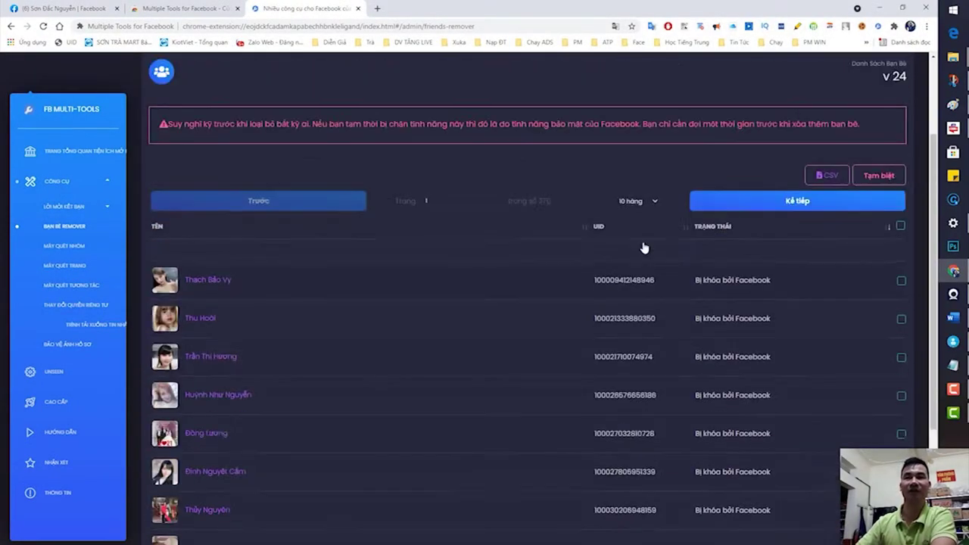
{"action": "left_click", "coordinate": [631, 221]}
{"action": "left_click", "coordinate": [625, 292]}
{"action": "left_click", "coordinate": [625, 293]}
{"action": "left_click", "coordinate": [655, 227]}
{"action": "left_click", "coordinate": [640, 286]}
{"action": "scroll", "coordinate": [651, 272], "scroll_direction": "down", "scroll_amount": 7}
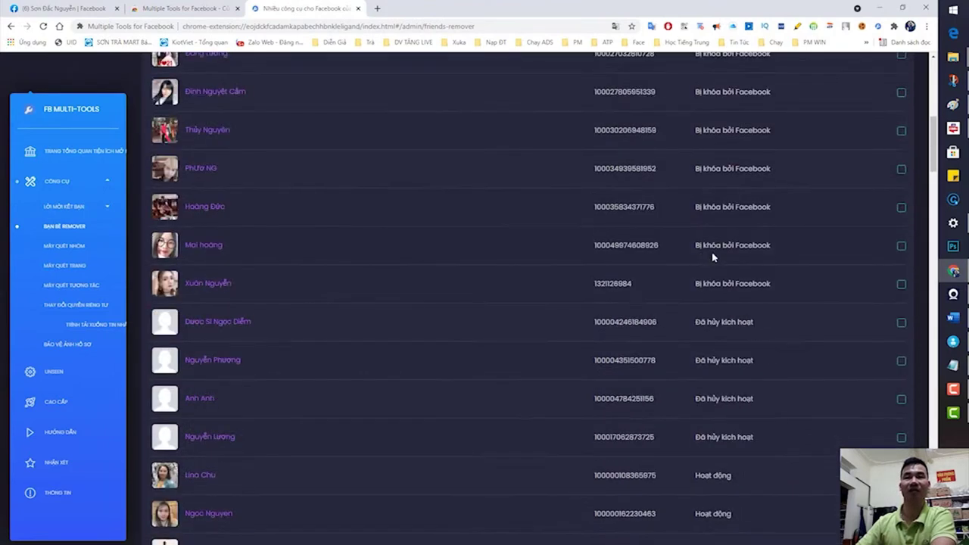
{"action": "scroll", "coordinate": [761, 288], "scroll_direction": "up", "scroll_amount": 8}
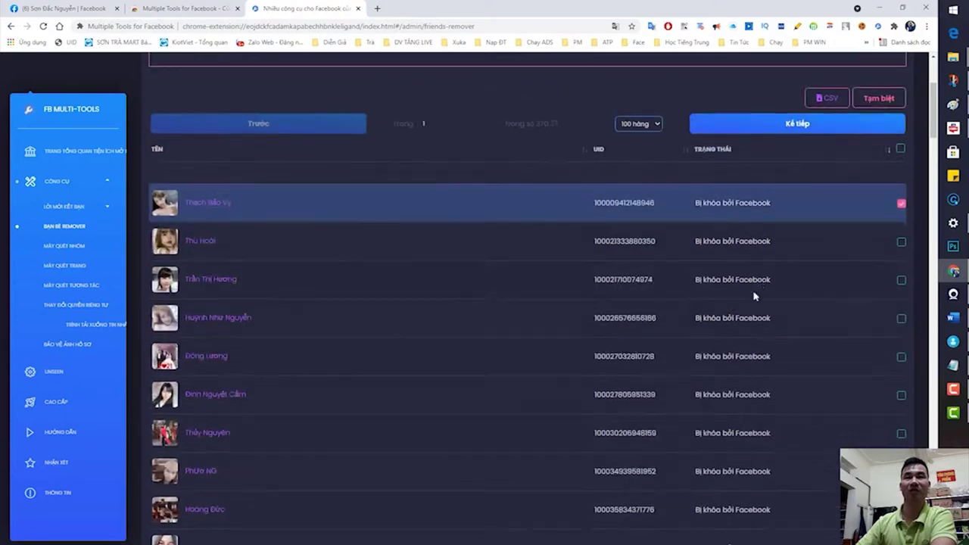
Switch the friend list to 25 rows per page.
{"action": "left_click", "coordinate": [642, 325]}
{"action": "left_click", "coordinate": [632, 366]}
{"action": "scroll", "coordinate": [744, 325], "scroll_direction": "down", "scroll_amount": 10}
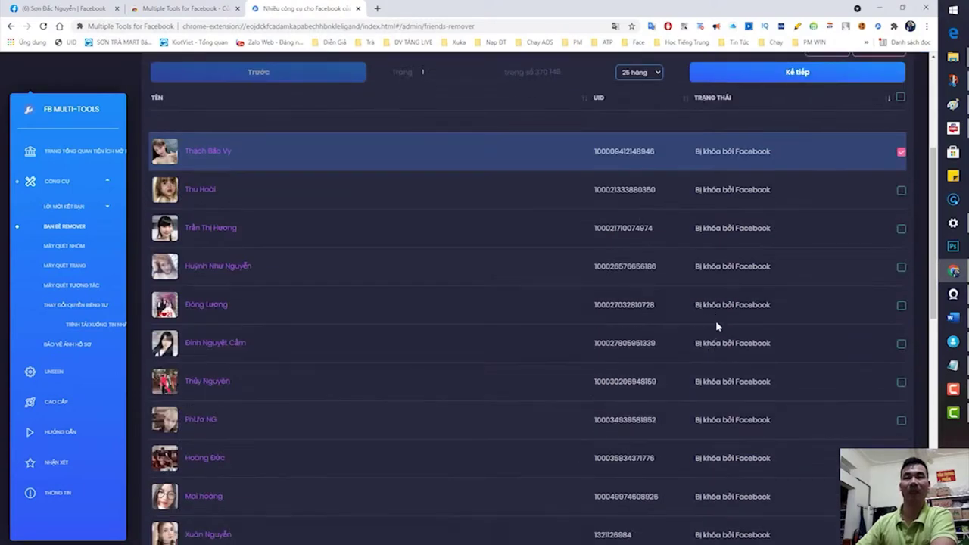
{"action": "scroll", "coordinate": [725, 325], "scroll_direction": "up", "scroll_amount": 9}
{"action": "scroll", "coordinate": [636, 273], "scroll_direction": "up", "scroll_amount": 1}
{"action": "left_click", "coordinate": [641, 325]}
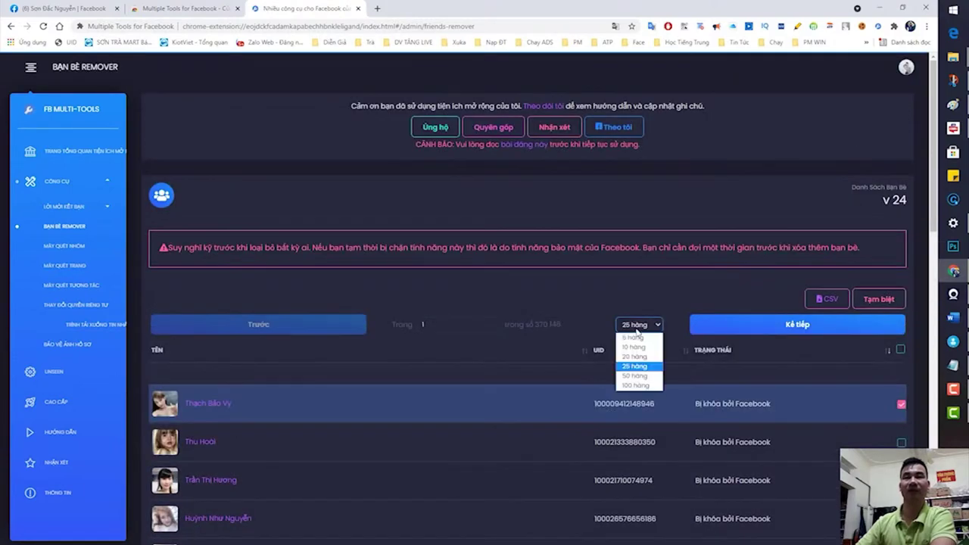
{"action": "left_click", "coordinate": [645, 367]}
{"action": "scroll", "coordinate": [645, 368], "scroll_direction": "down", "scroll_amount": 6}
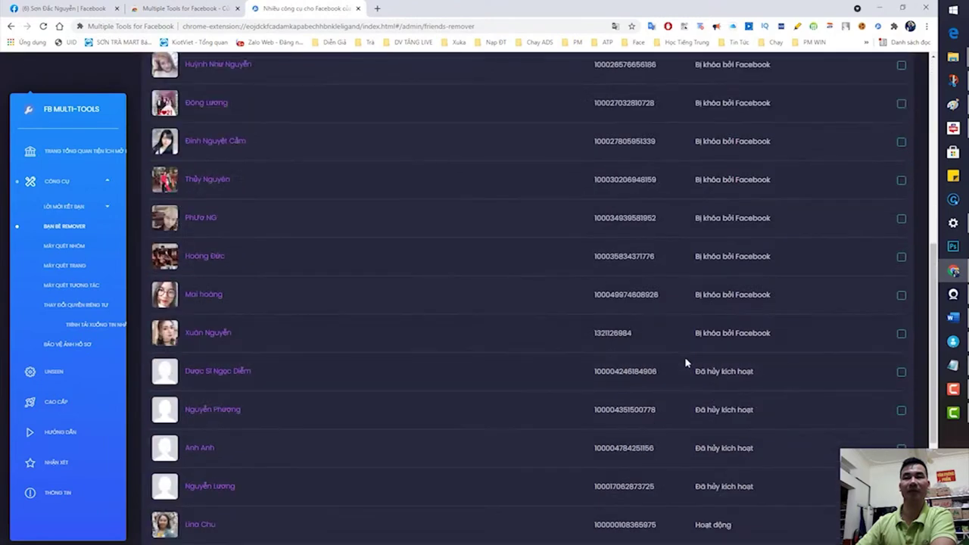
{"action": "scroll", "coordinate": [686, 363], "scroll_direction": "up", "scroll_amount": 1}
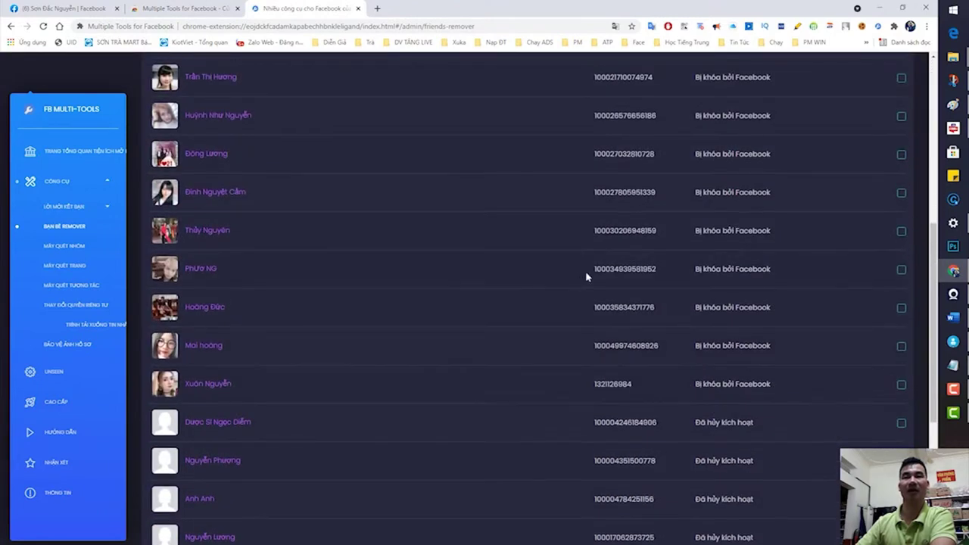
{"action": "scroll", "coordinate": [681, 189], "scroll_direction": "up", "scroll_amount": 2}
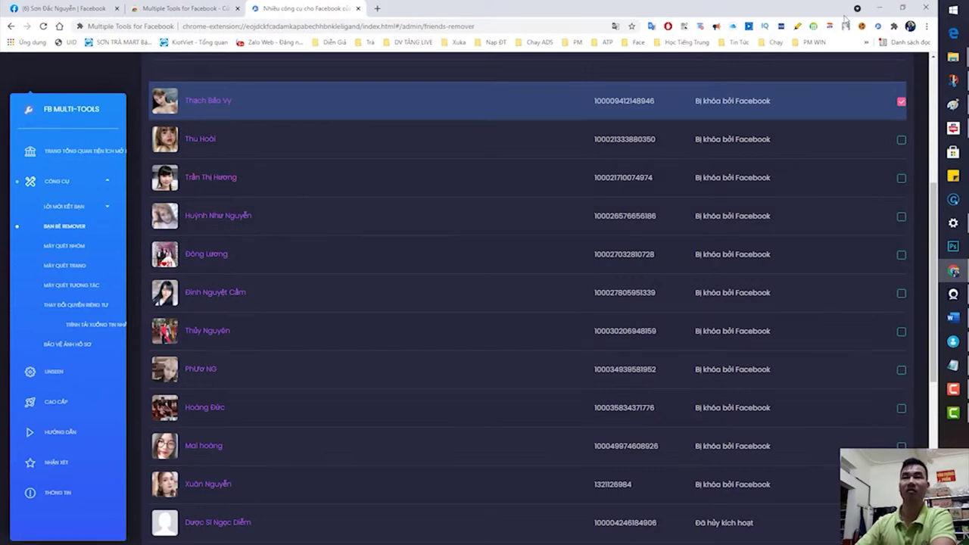
Open another profile's Chrome window, load its Facebook profile page, then close that window.
{"action": "left_click", "coordinate": [910, 26]}
{"action": "scroll", "coordinate": [825, 378], "scroll_direction": "down", "scroll_amount": 10}
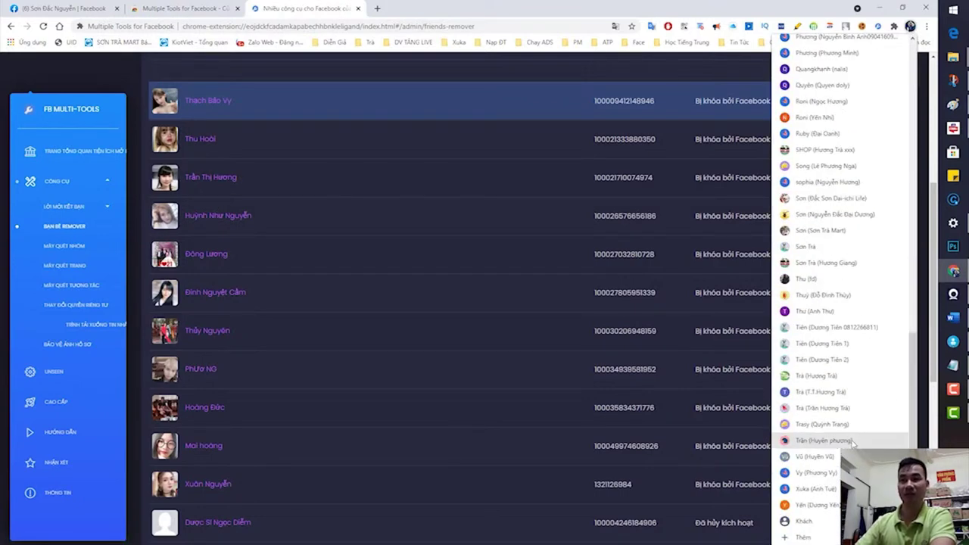
{"action": "left_click", "coordinate": [841, 409]}
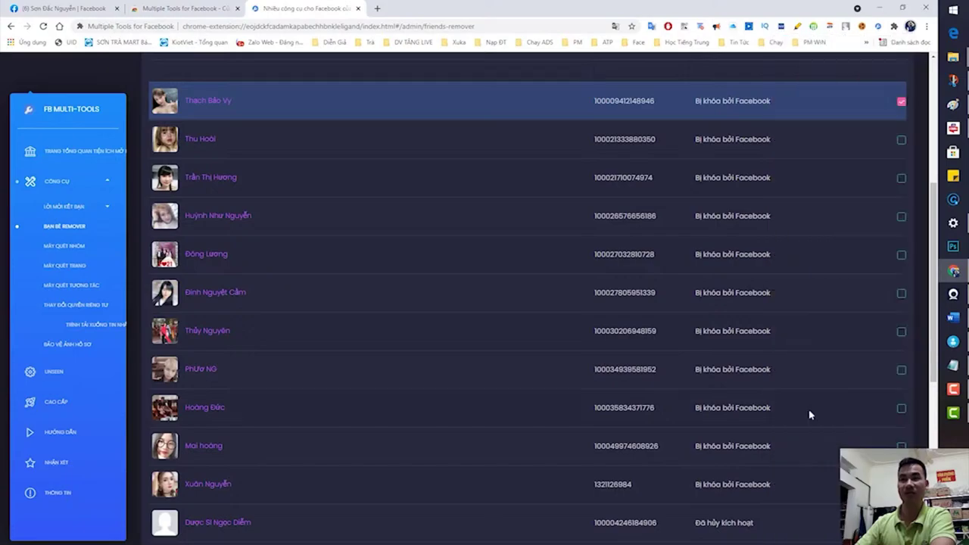
{"action": "left_click", "coordinate": [224, 42]}
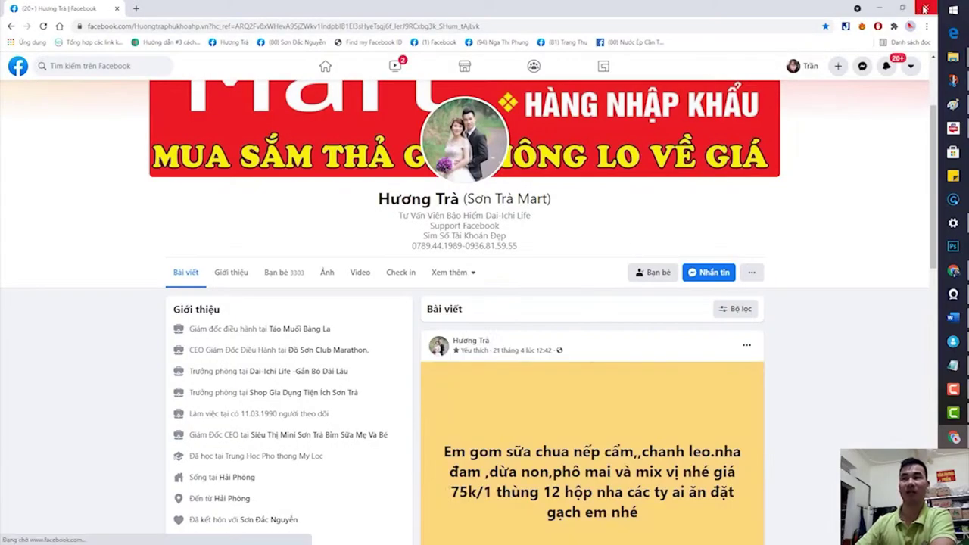
{"action": "left_click", "coordinate": [925, 8]}
Open a window for yet another Chrome profile from the avatar menu.
{"action": "left_click", "coordinate": [910, 25]}
{"action": "scroll", "coordinate": [876, 276], "scroll_direction": "down", "scroll_amount": 5}
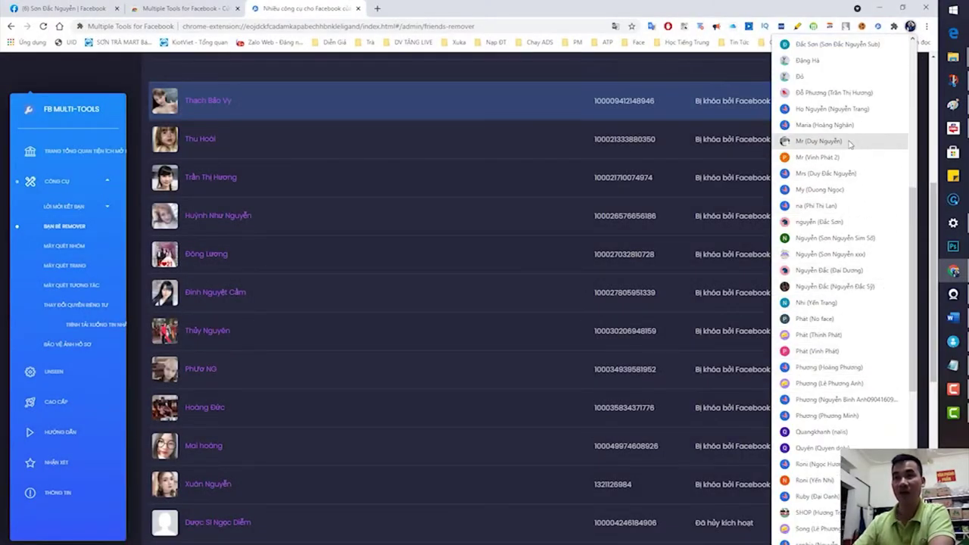
{"action": "left_click", "coordinate": [863, 92]}
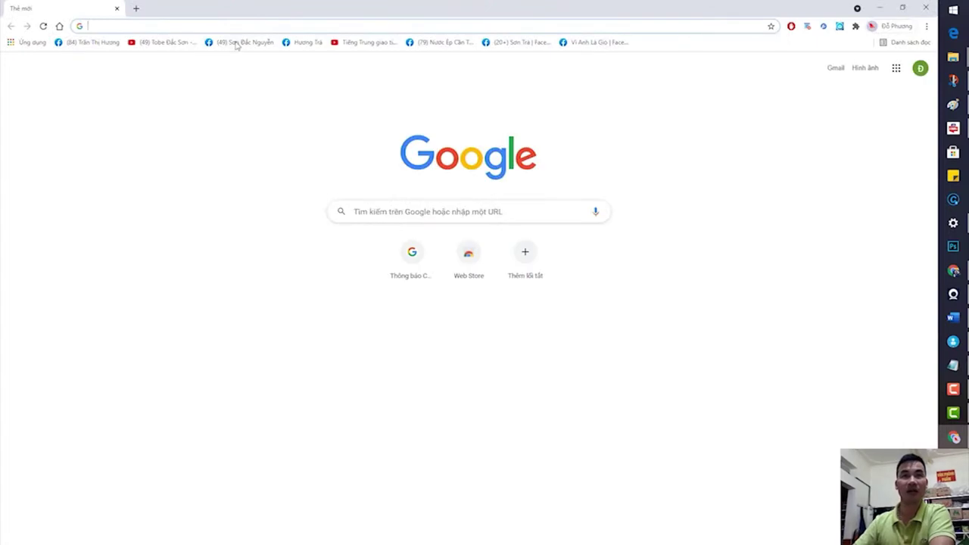
Open the bookmarked profile and go through the Bắt đầu and Tiếp checkpoint steps to the new-password screen.
{"action": "left_click", "coordinate": [238, 42]}
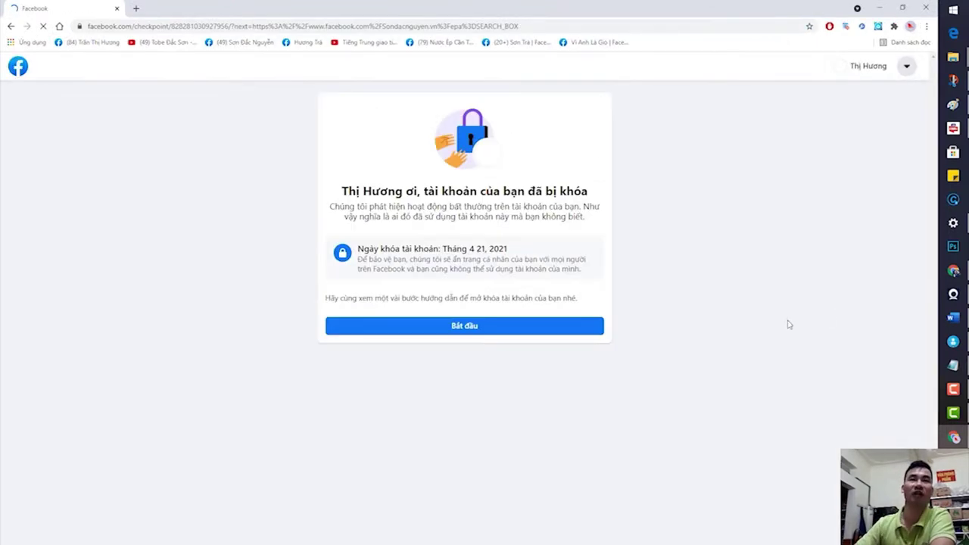
{"action": "left_click", "coordinate": [445, 335]}
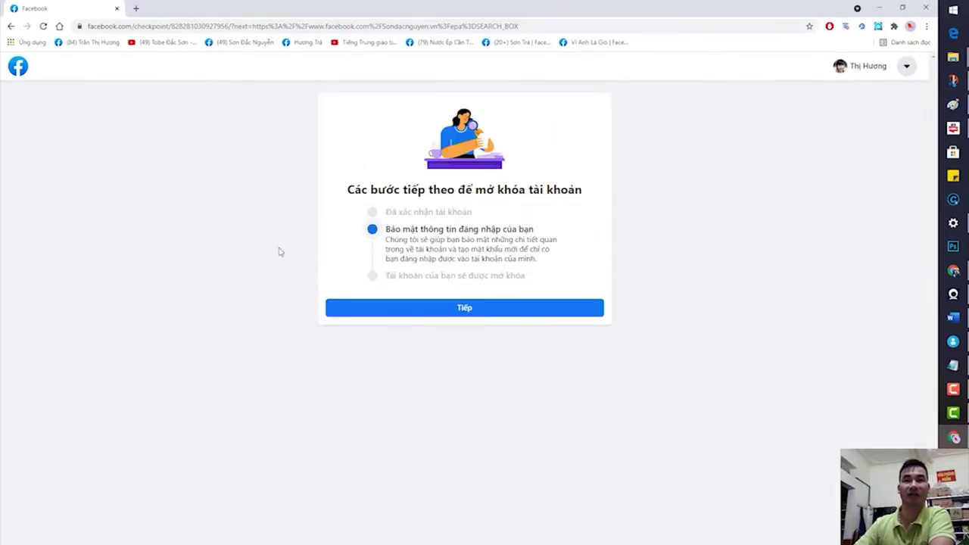
{"action": "left_click", "coordinate": [450, 308]}
{"action": "left_click", "coordinate": [520, 254]}
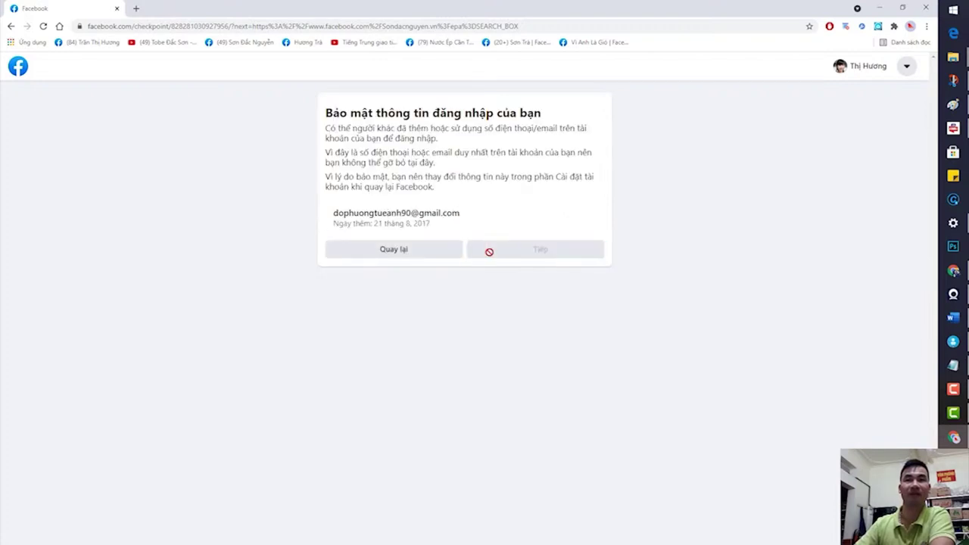
Enter and save a new account password, update the browser's saved password, and continue into the account.
{"action": "type", "text": "•••••••••"}
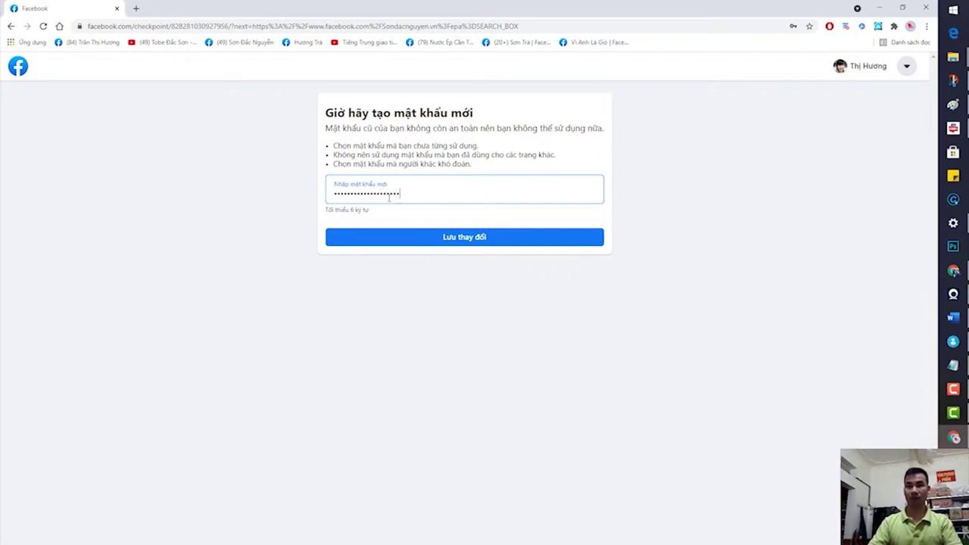
{"action": "type", "text": "•"}
{"action": "left_click", "coordinate": [420, 237]}
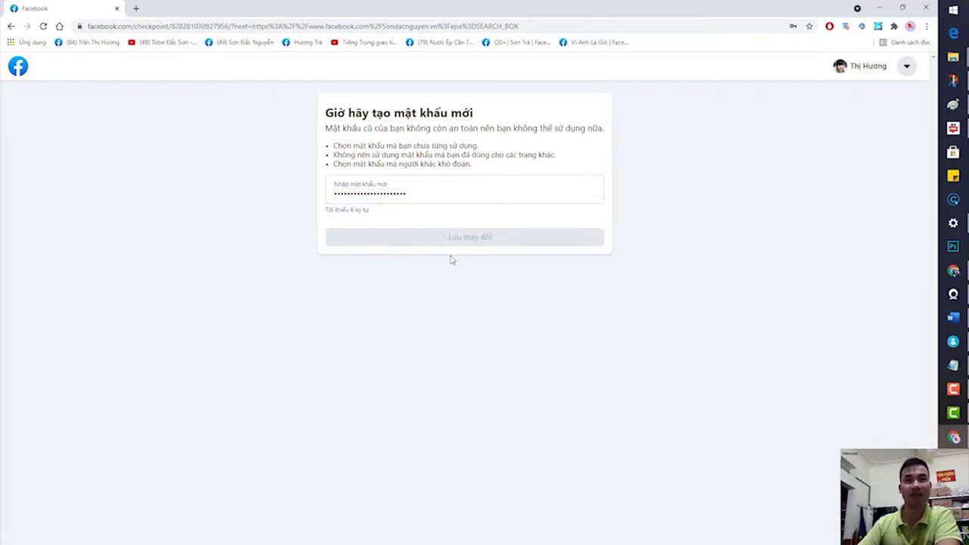
{"action": "left_click", "coordinate": [713, 191]}
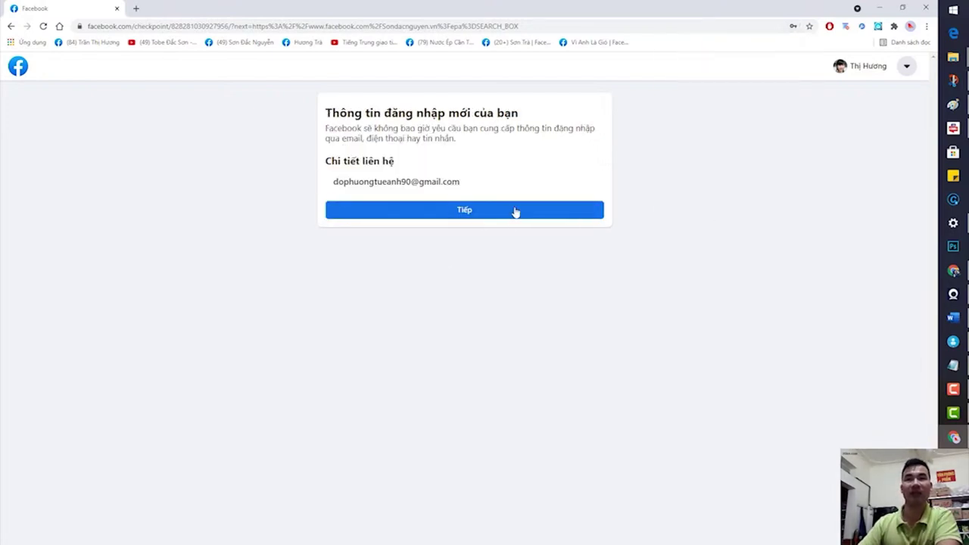
{"action": "left_click", "coordinate": [517, 212]}
{"action": "left_click", "coordinate": [489, 321]}
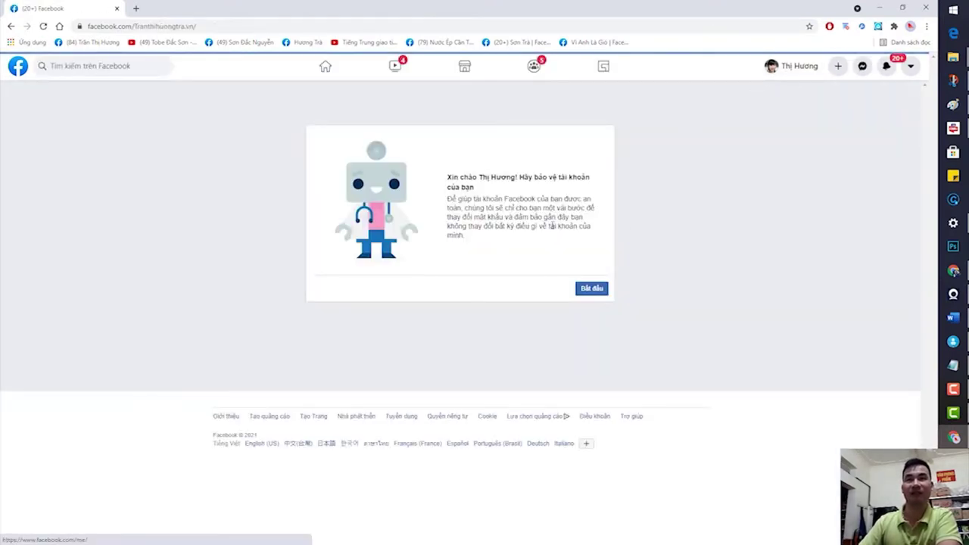
{"action": "scroll", "coordinate": [618, 271], "scroll_direction": "down", "scroll_amount": 3}
{"action": "scroll", "coordinate": [619, 271], "scroll_direction": "down", "scroll_amount": 4}
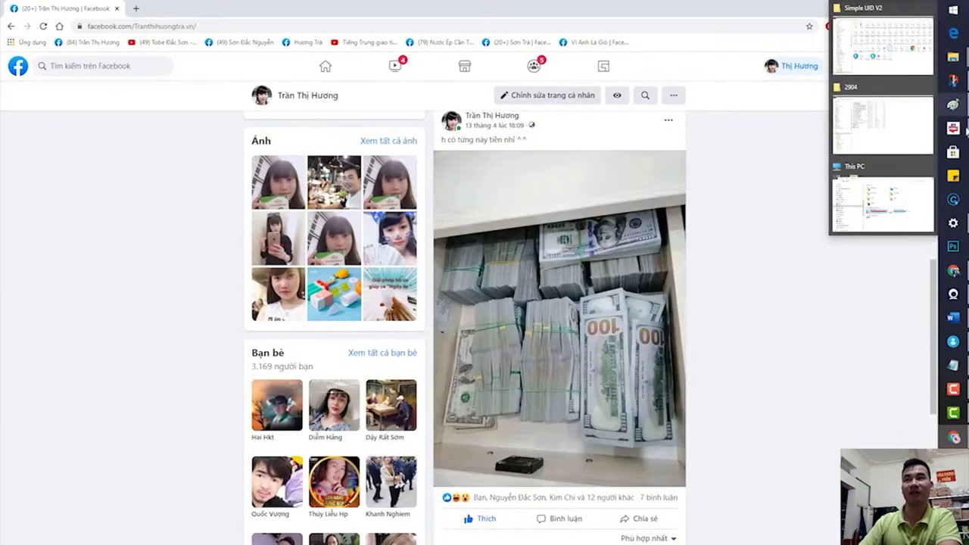
In the Friends Remover window, tick the first four locked friends at the top of the list.
{"action": "mouse_move", "coordinate": [955, 439]}
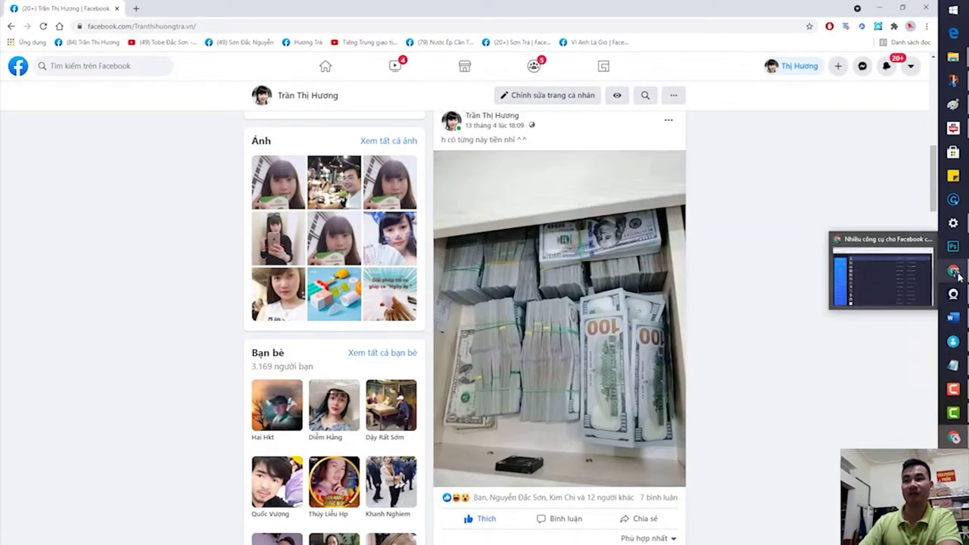
{"action": "left_click", "coordinate": [953, 270]}
{"action": "scroll", "coordinate": [227, 288], "scroll_direction": "down", "scroll_amount": 3}
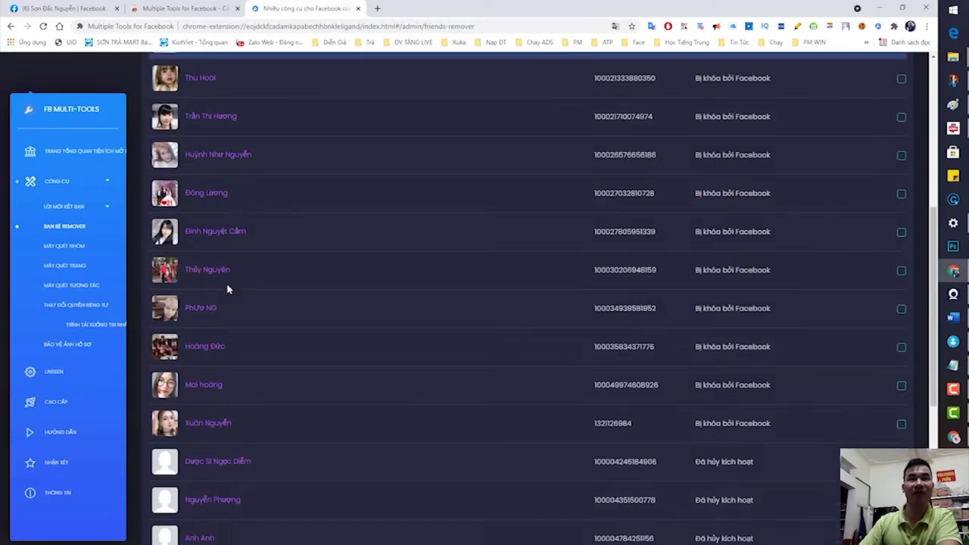
{"action": "scroll", "coordinate": [220, 206], "scroll_direction": "up", "scroll_amount": 3}
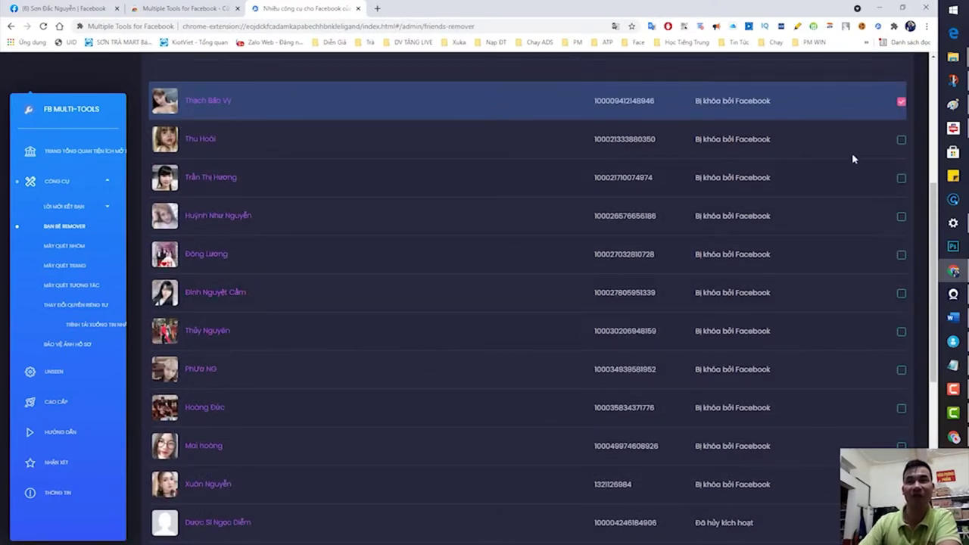
{"action": "scroll", "coordinate": [425, 191], "scroll_direction": "up", "scroll_amount": 1}
{"action": "scroll", "coordinate": [425, 191], "scroll_direction": "up", "scroll_amount": 1}
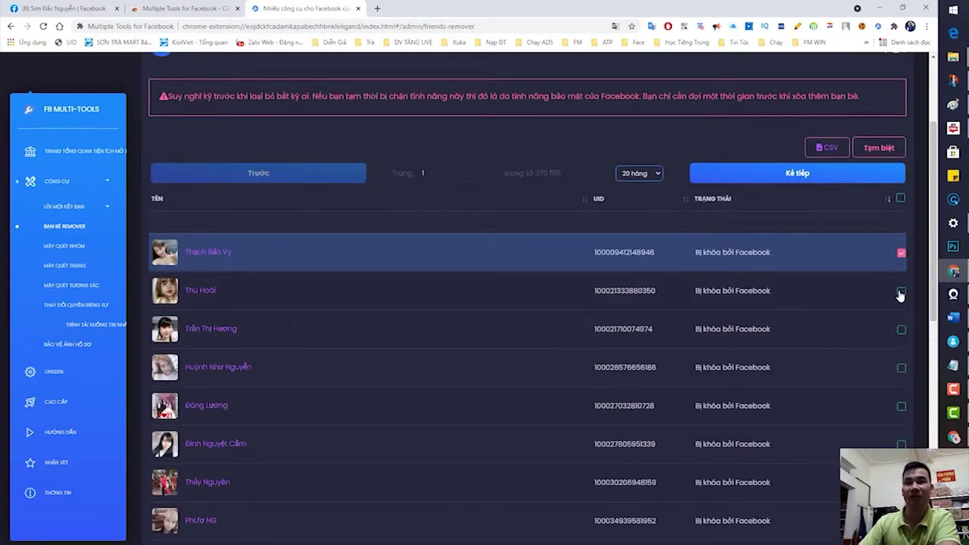
{"action": "left_click", "coordinate": [901, 291]}
{"action": "left_click", "coordinate": [900, 368]}
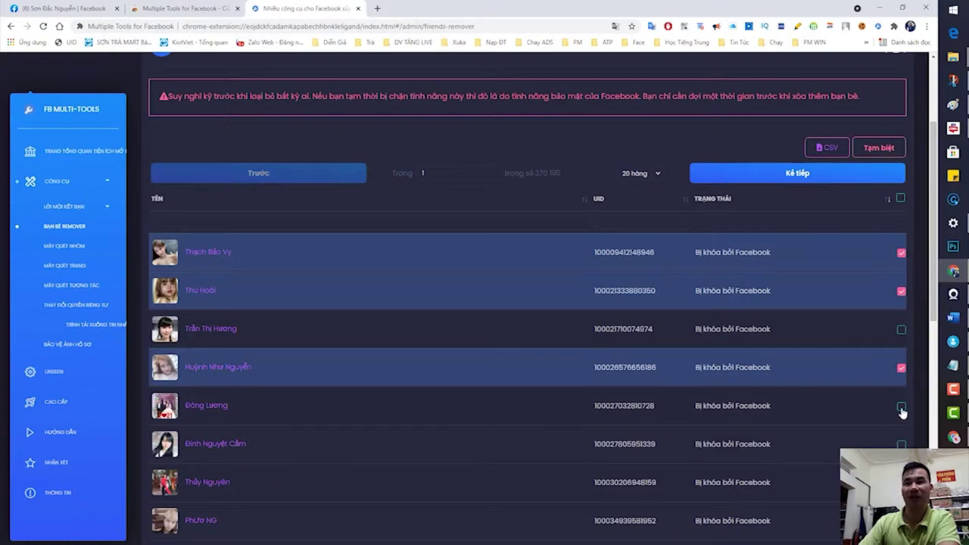
{"action": "left_click", "coordinate": [901, 406]}
{"action": "left_click", "coordinate": [901, 445]}
Tick five more locked friends further down the Friends Remover list.
{"action": "scroll", "coordinate": [901, 444], "scroll_direction": "down", "scroll_amount": 1}
{"action": "scroll", "coordinate": [901, 445], "scroll_direction": "down", "scroll_amount": 1}
{"action": "left_click", "coordinate": [900, 381]}
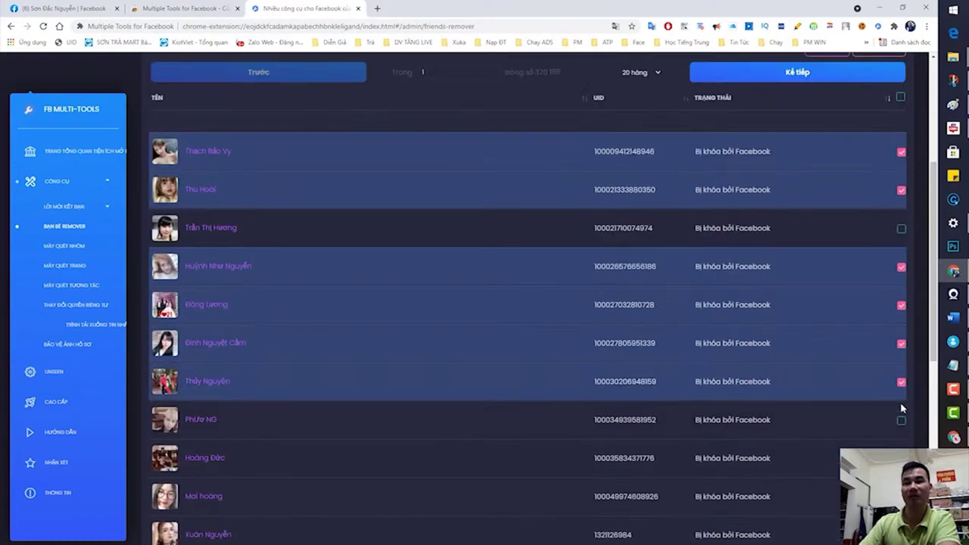
{"action": "left_click", "coordinate": [900, 420]}
{"action": "scroll", "coordinate": [901, 419], "scroll_direction": "down", "scroll_amount": 2}
{"action": "left_click", "coordinate": [901, 307]}
{"action": "left_click", "coordinate": [901, 344]}
{"action": "left_click", "coordinate": [901, 383]}
Tick the four deactivated friends, then choose Tạm biệt to bring up the removal confirmation.
{"action": "left_click", "coordinate": [901, 422]}
{"action": "left_click", "coordinate": [901, 460]}
{"action": "scroll", "coordinate": [900, 460], "scroll_direction": "down", "scroll_amount": 3}
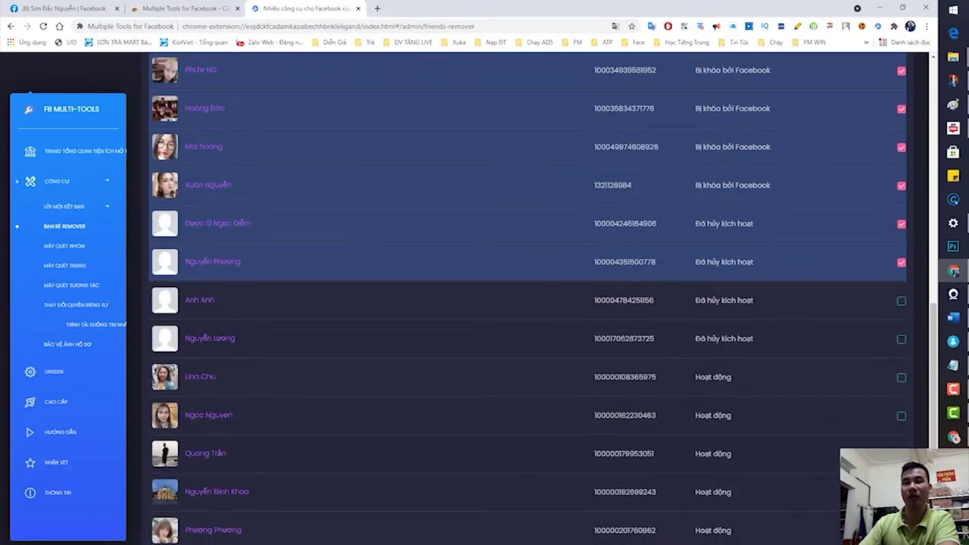
{"action": "left_click", "coordinate": [901, 297]}
{"action": "left_click", "coordinate": [901, 334]}
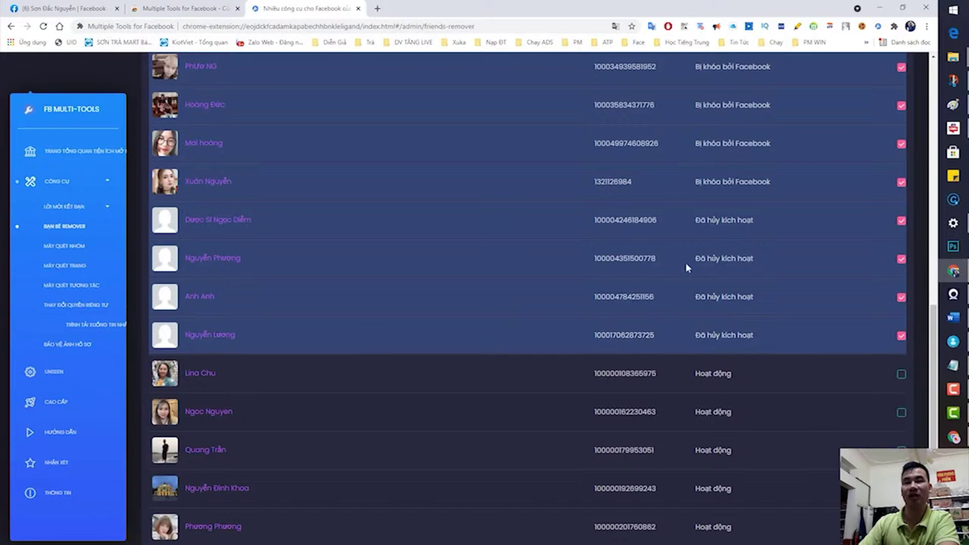
{"action": "scroll", "coordinate": [682, 272], "scroll_direction": "up", "scroll_amount": 3}
{"action": "scroll", "coordinate": [680, 279], "scroll_direction": "up", "scroll_amount": 4}
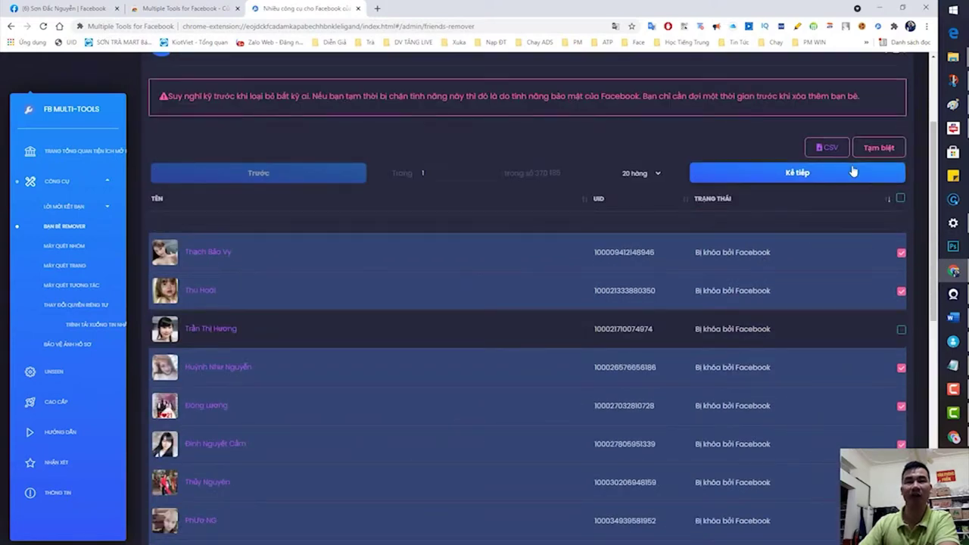
{"action": "left_click", "coordinate": [882, 148]}
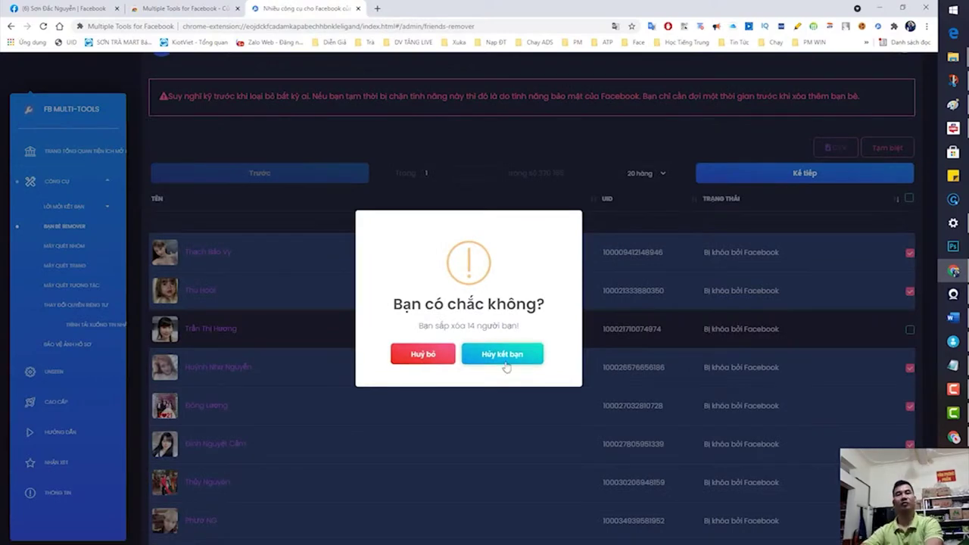
Confirm Hủy kết bạn for the 14 friends, let removal finish, and dismiss the notice with đồng ý.
{"action": "left_click", "coordinate": [492, 356]}
{"action": "scroll", "coordinate": [432, 311], "scroll_direction": "up", "scroll_amount": 2}
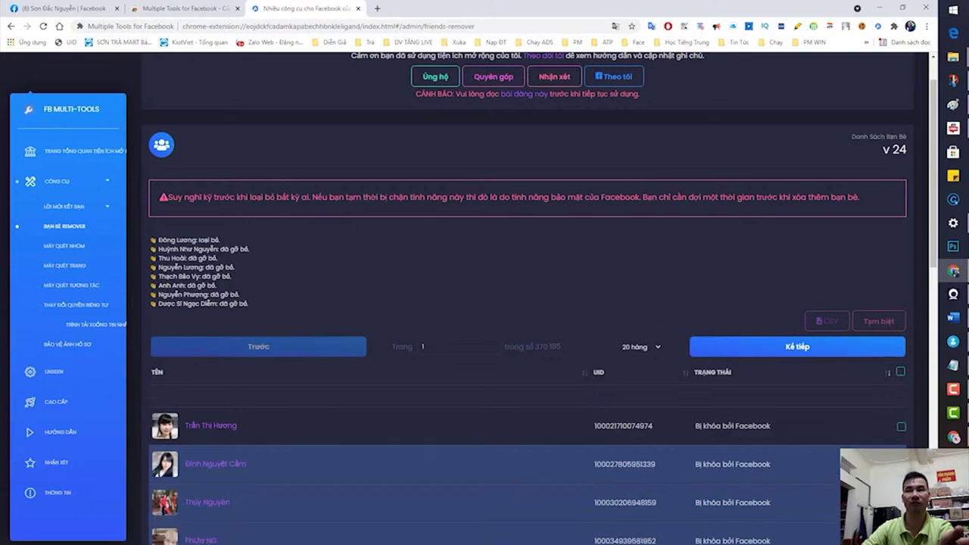
{"action": "left_click", "coordinate": [953, 389]}
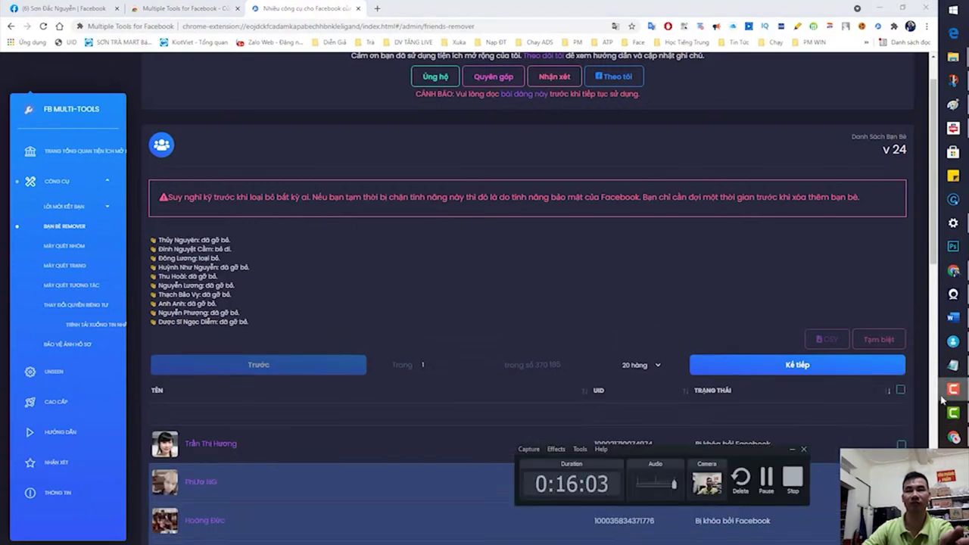
{"action": "left_click", "coordinate": [953, 389]}
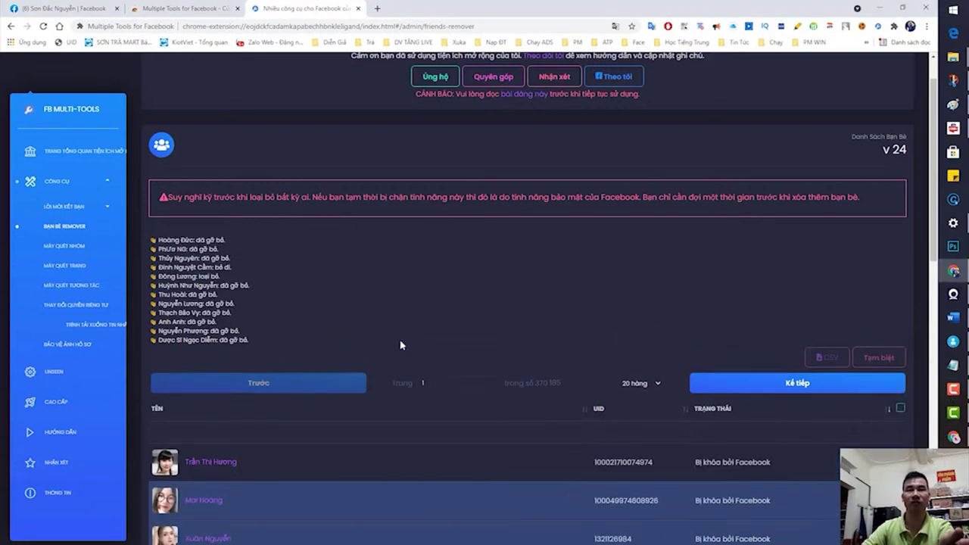
{"action": "scroll", "coordinate": [703, 295], "scroll_direction": "down", "scroll_amount": 1}
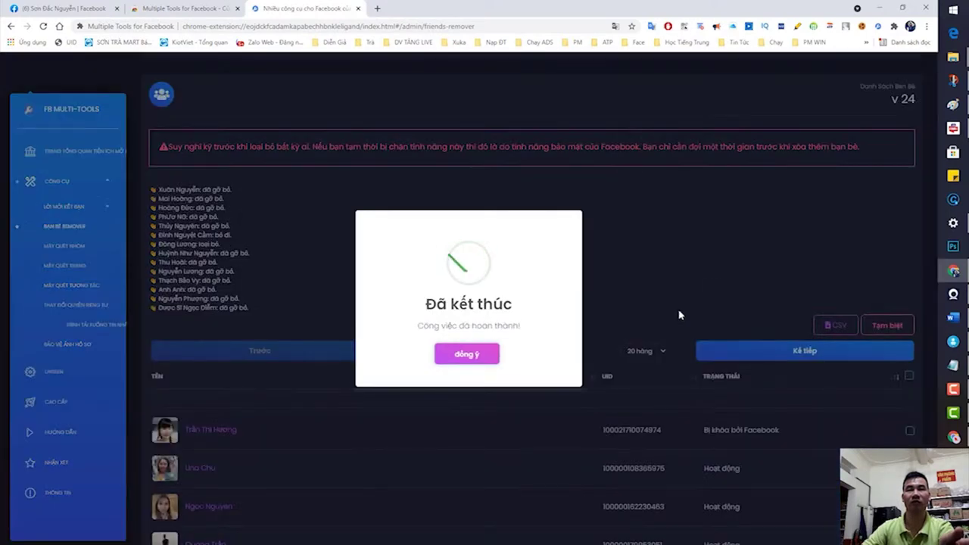
{"action": "left_click", "coordinate": [477, 361]}
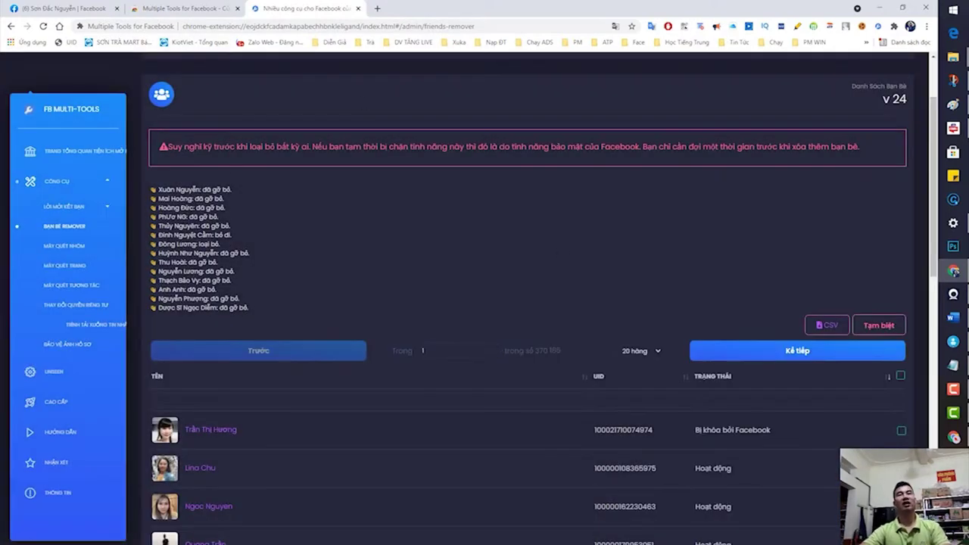
Close the FB Multi-Tools and Chrome Web Store tabs and reload the remaining Facebook profile.
{"action": "left_click", "coordinate": [358, 9]}
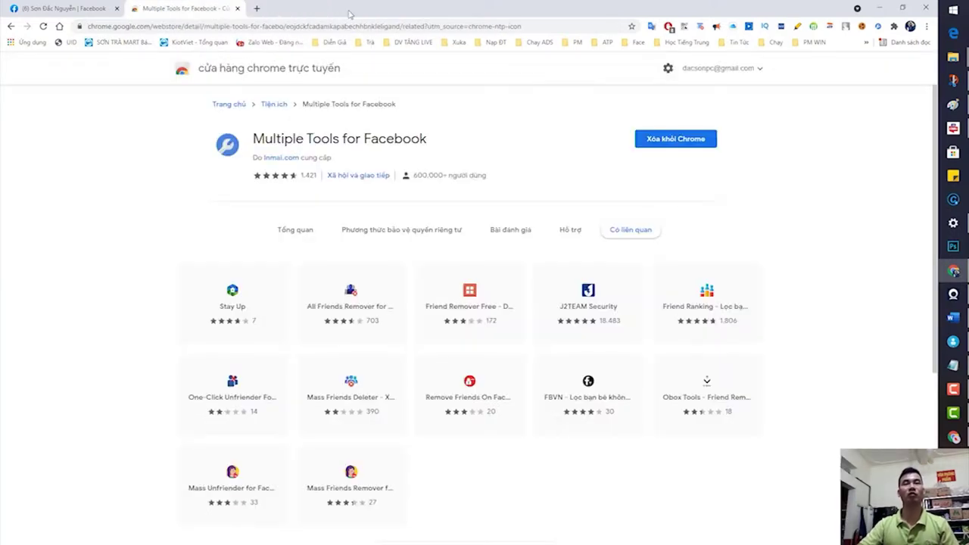
{"action": "left_click", "coordinate": [237, 9]}
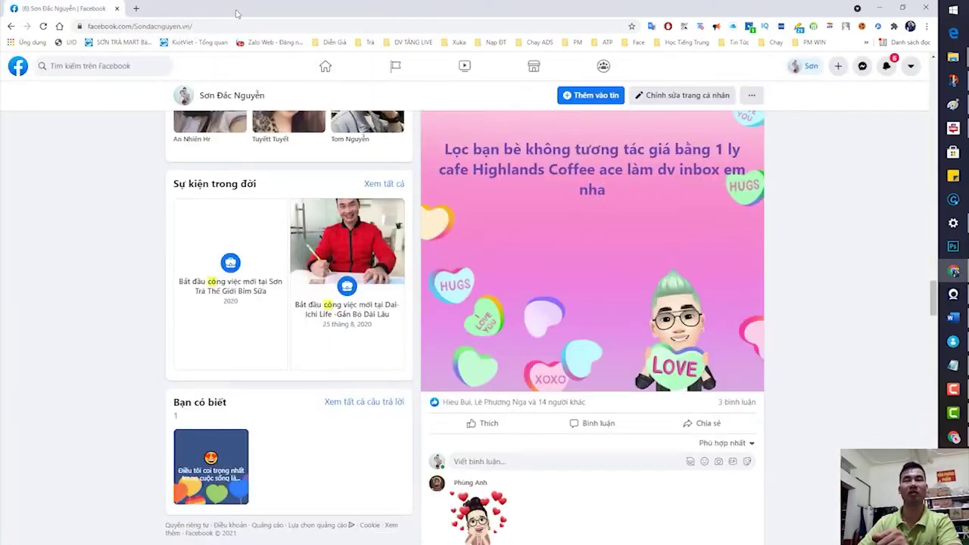
{"action": "left_click", "coordinate": [806, 66]}
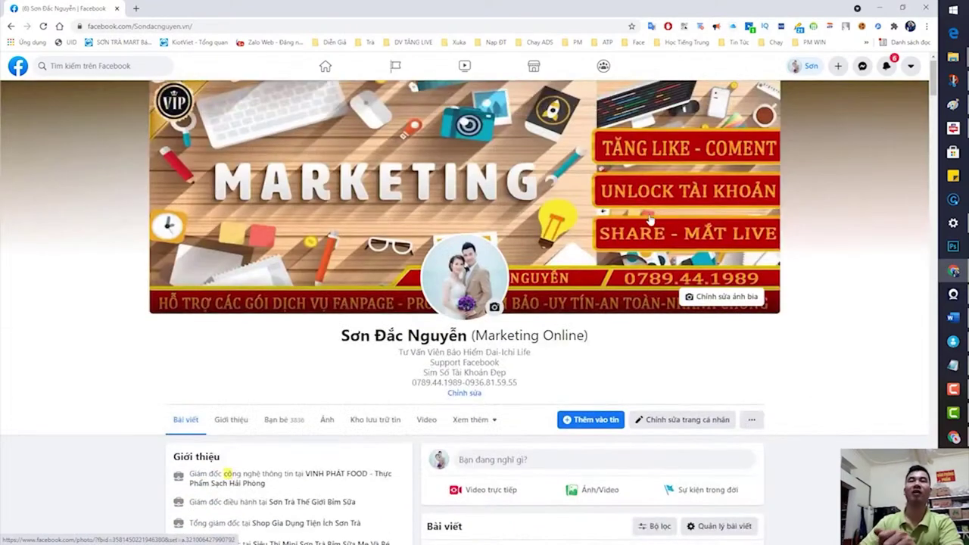
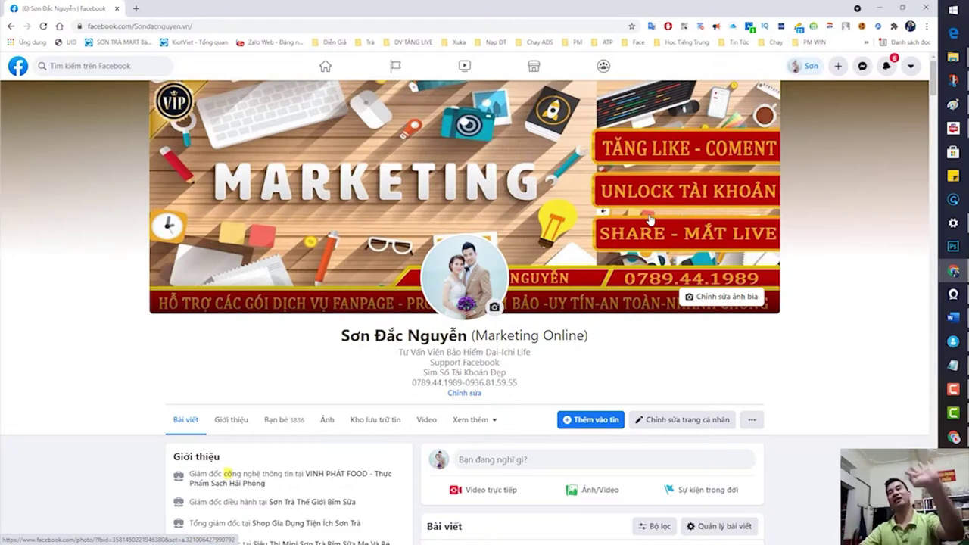
Like the photo post in the feed and comment on it with a character sticker.
{"action": "left_click", "coordinate": [953, 388]}
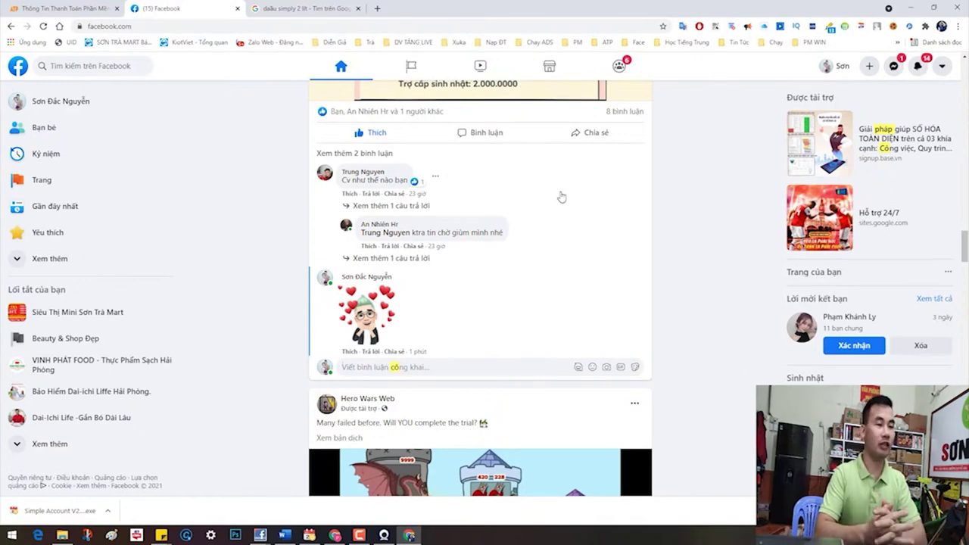
{"action": "scroll", "coordinate": [560, 197], "scroll_direction": "down", "scroll_amount": 7}
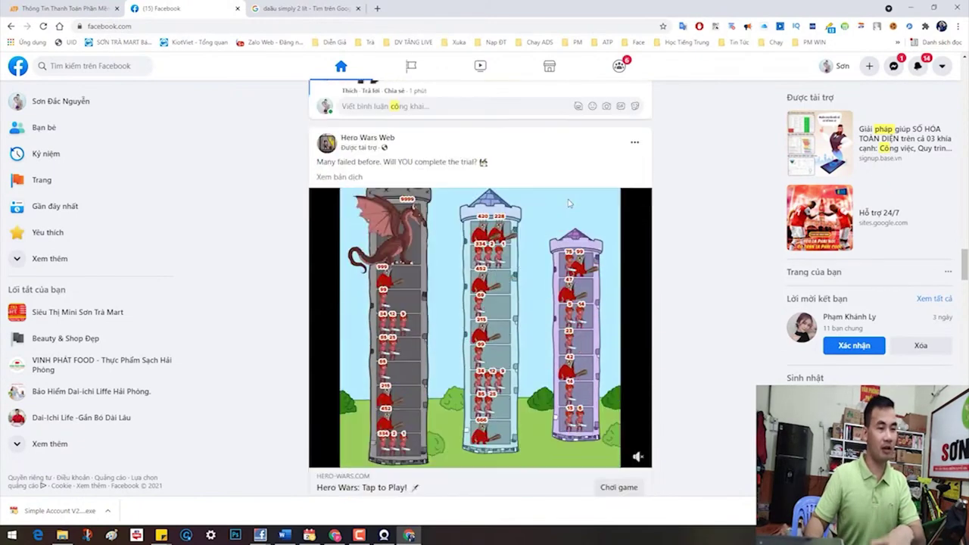
{"action": "scroll", "coordinate": [569, 206], "scroll_direction": "down", "scroll_amount": 5}
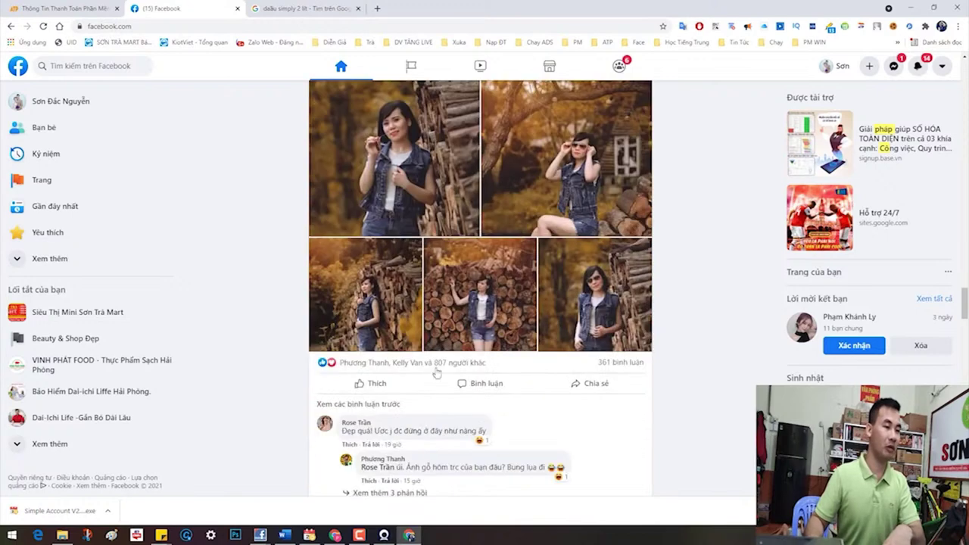
{"action": "left_click", "coordinate": [371, 383]}
{"action": "scroll", "coordinate": [655, 359], "scroll_direction": "down", "scroll_amount": 3}
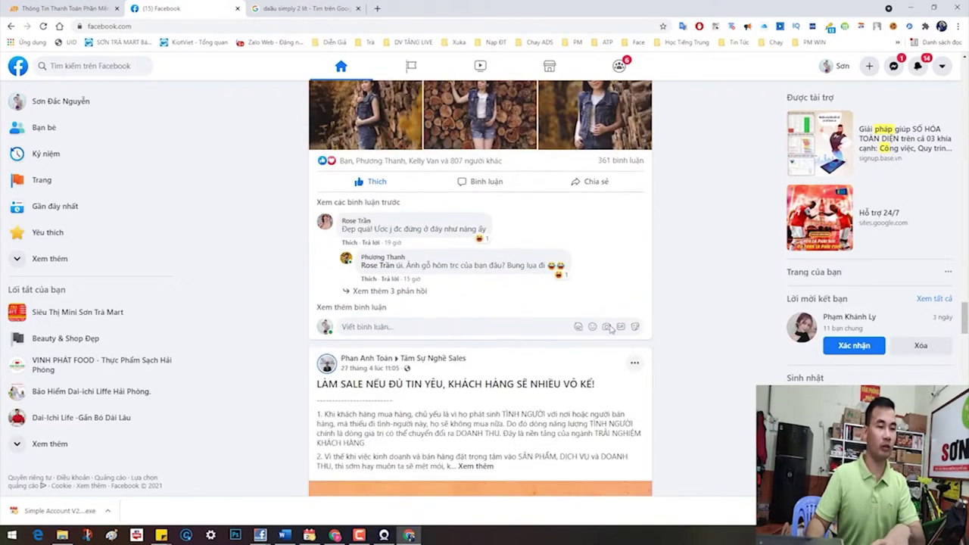
{"action": "left_click", "coordinate": [636, 328]}
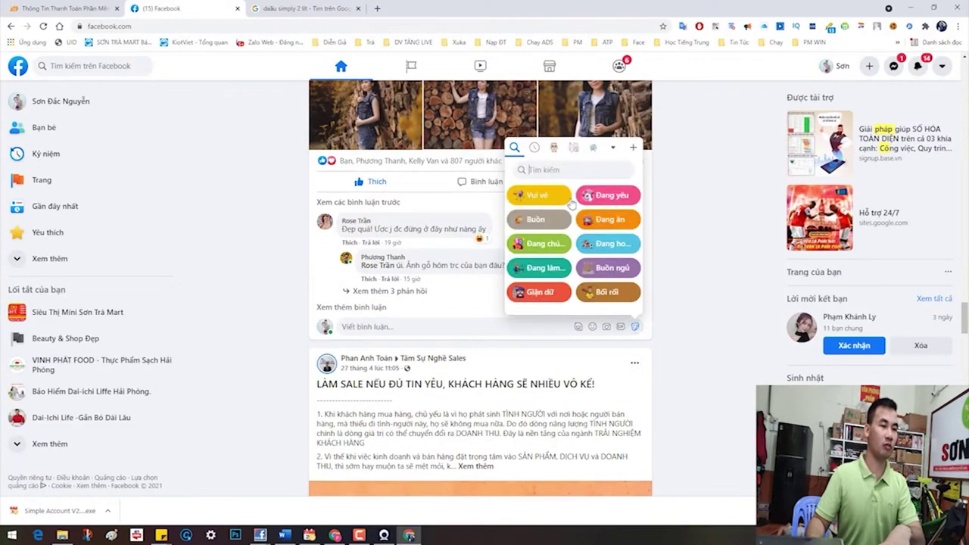
{"action": "left_click", "coordinate": [555, 148]}
{"action": "left_click", "coordinate": [565, 189]}
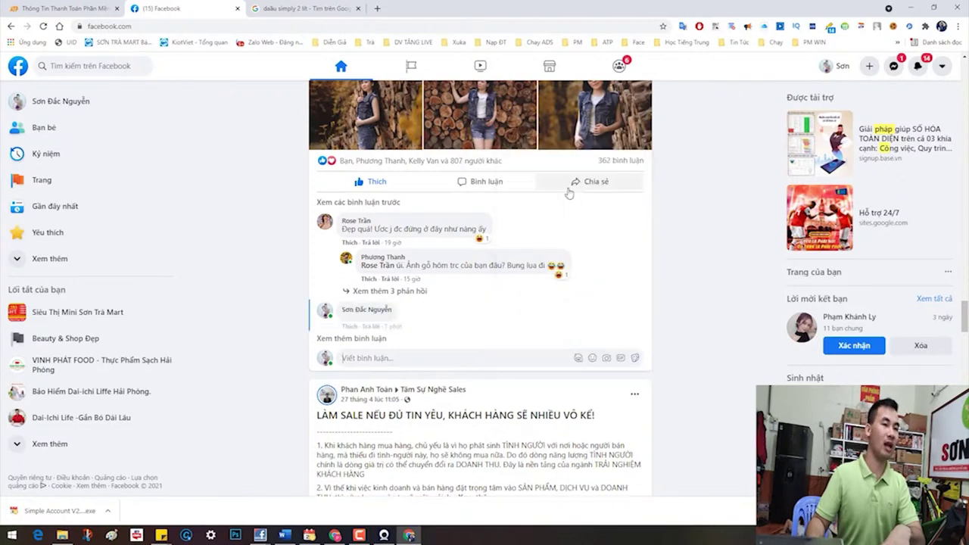
Post a heart sticker comment under the apple picture post.
{"action": "scroll", "coordinate": [528, 251], "scroll_direction": "down", "scroll_amount": 7}
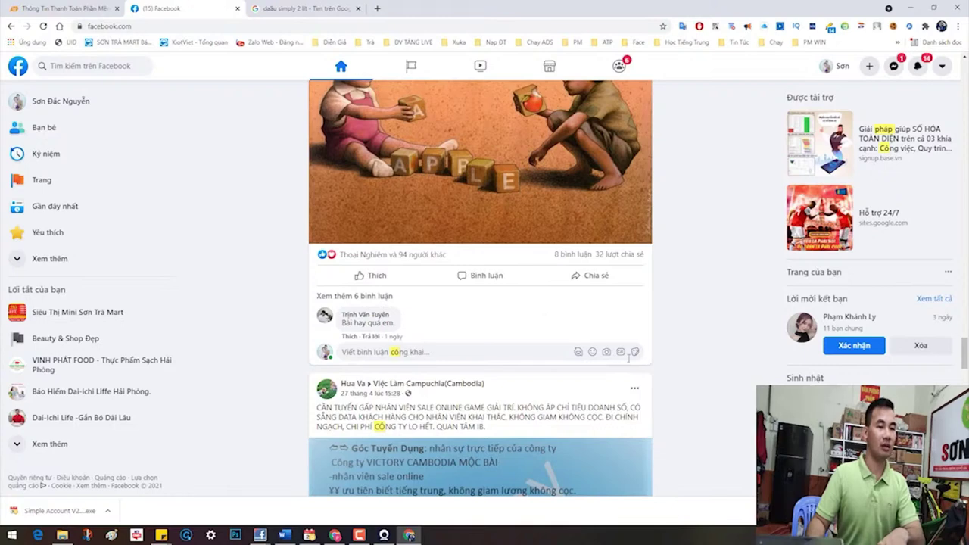
{"action": "left_click", "coordinate": [634, 352]}
{"action": "left_click", "coordinate": [634, 352]}
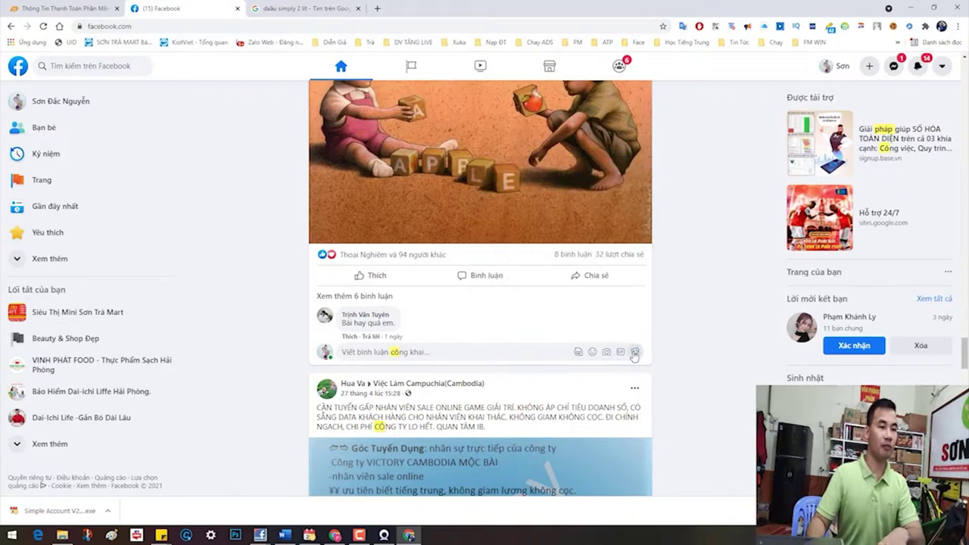
{"action": "left_click", "coordinate": [635, 352]}
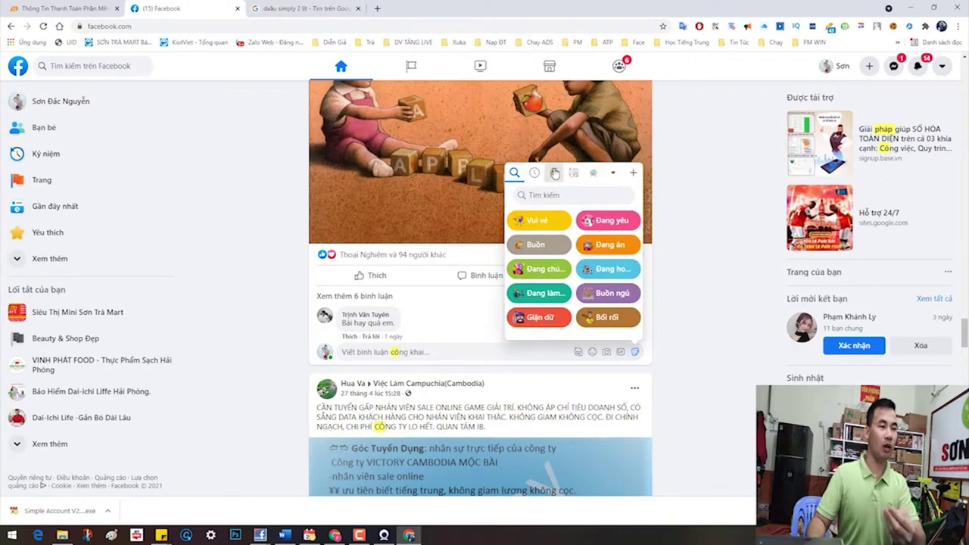
{"action": "left_click", "coordinate": [553, 173]}
{"action": "left_click", "coordinate": [557, 204]}
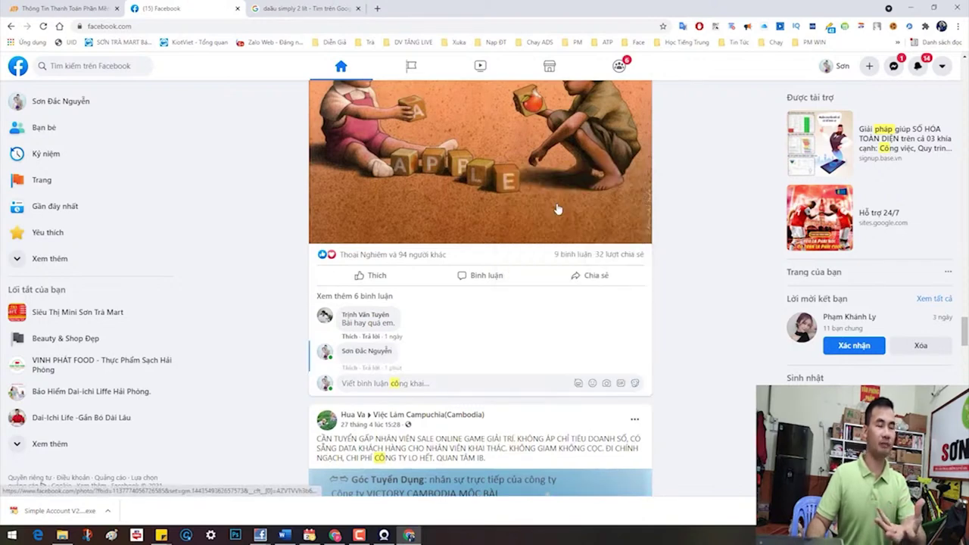
Like the VICTORY job recruitment post and comment on it with a heart sticker.
{"action": "scroll", "coordinate": [598, 299], "scroll_direction": "down", "scroll_amount": 3}
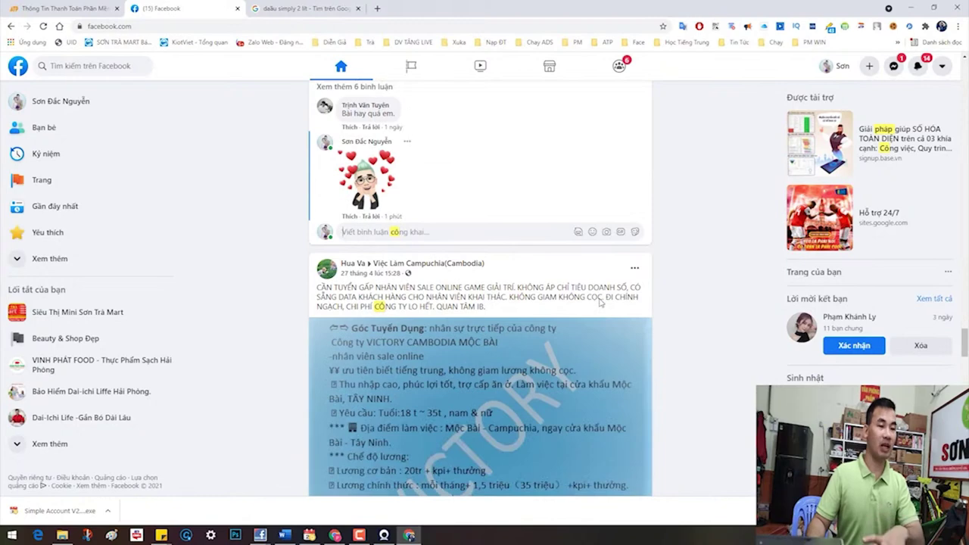
{"action": "scroll", "coordinate": [600, 299], "scroll_direction": "down", "scroll_amount": 4}
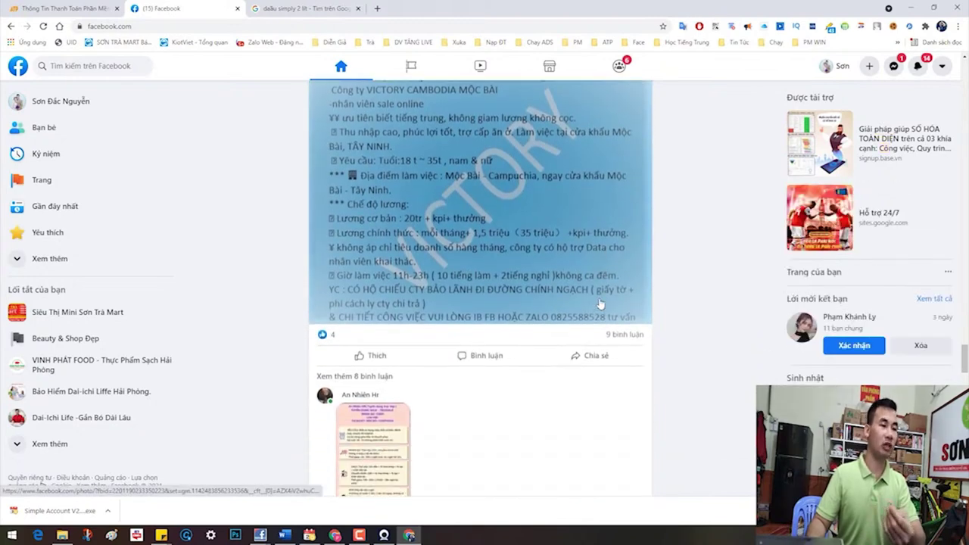
{"action": "left_click", "coordinate": [375, 308]}
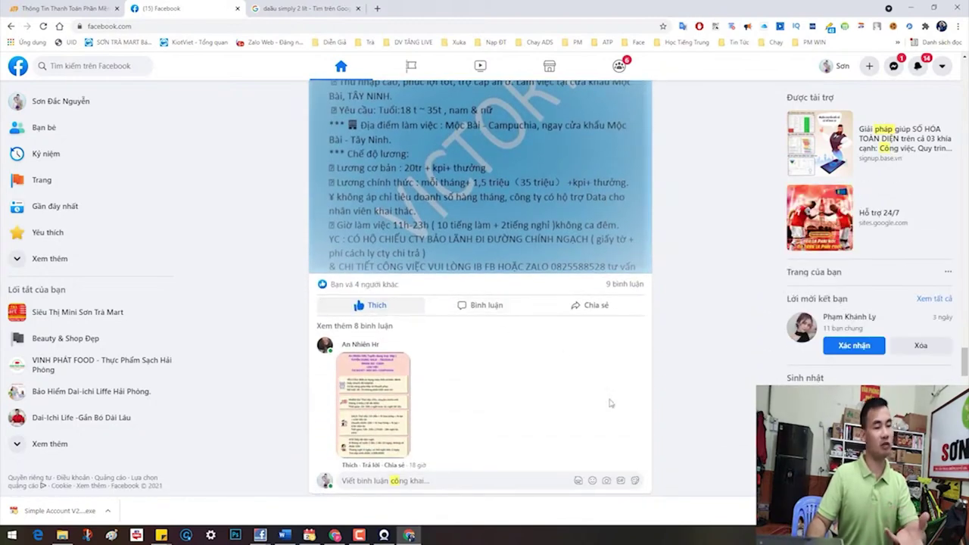
{"action": "left_click", "coordinate": [636, 482]}
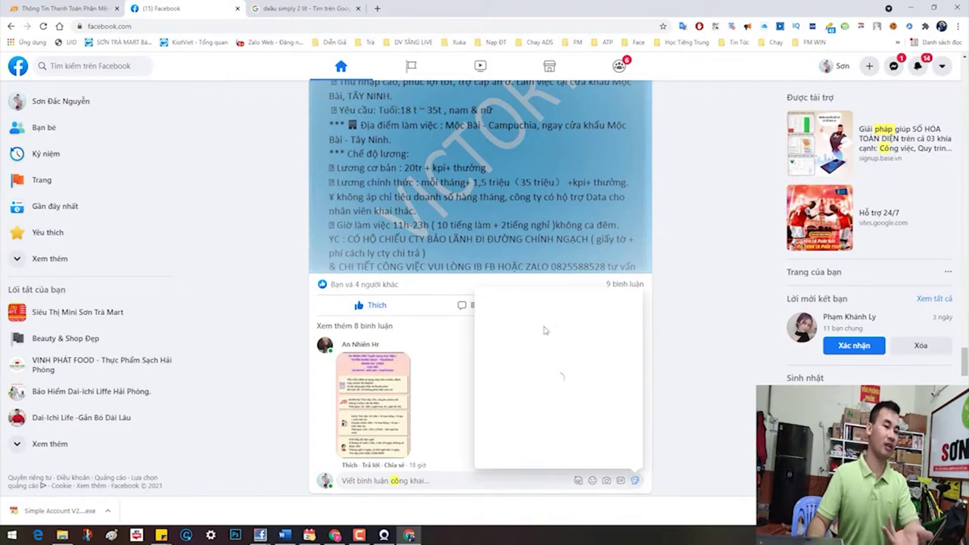
{"action": "left_click", "coordinate": [553, 301]}
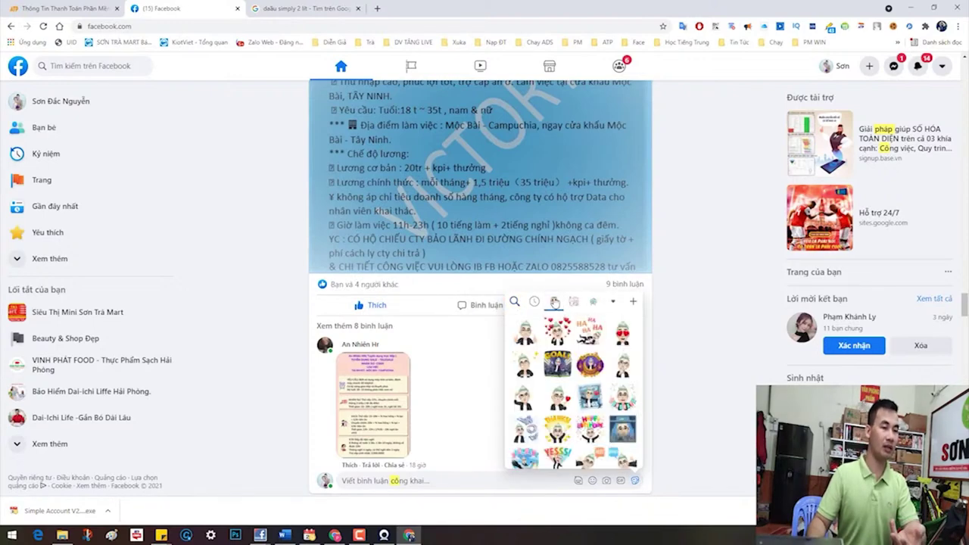
{"action": "left_click", "coordinate": [557, 335]}
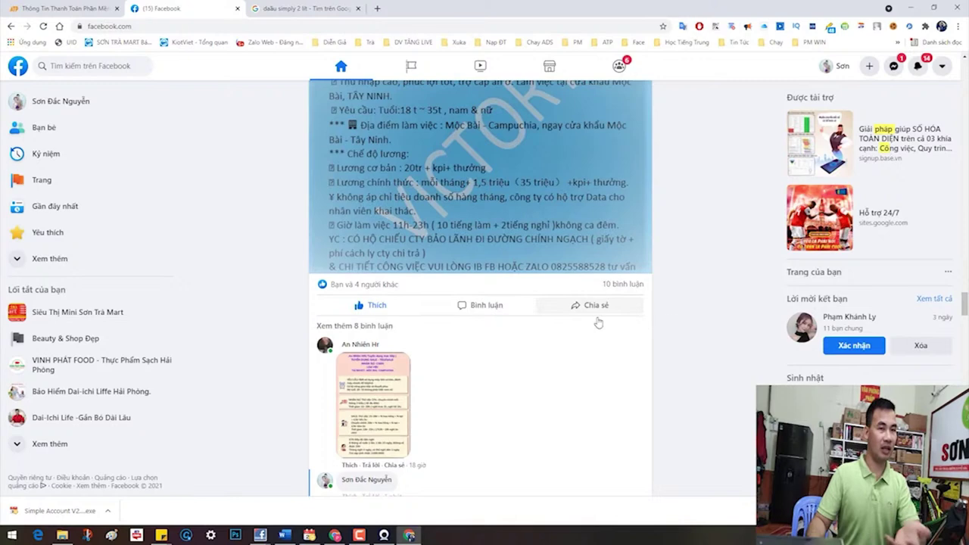
Like the group-ban post, add a heart sticker comment, and close the Google search tab.
{"action": "scroll", "coordinate": [500, 331], "scroll_direction": "down", "scroll_amount": 1}
{"action": "scroll", "coordinate": [500, 331], "scroll_direction": "down", "scroll_amount": 10}
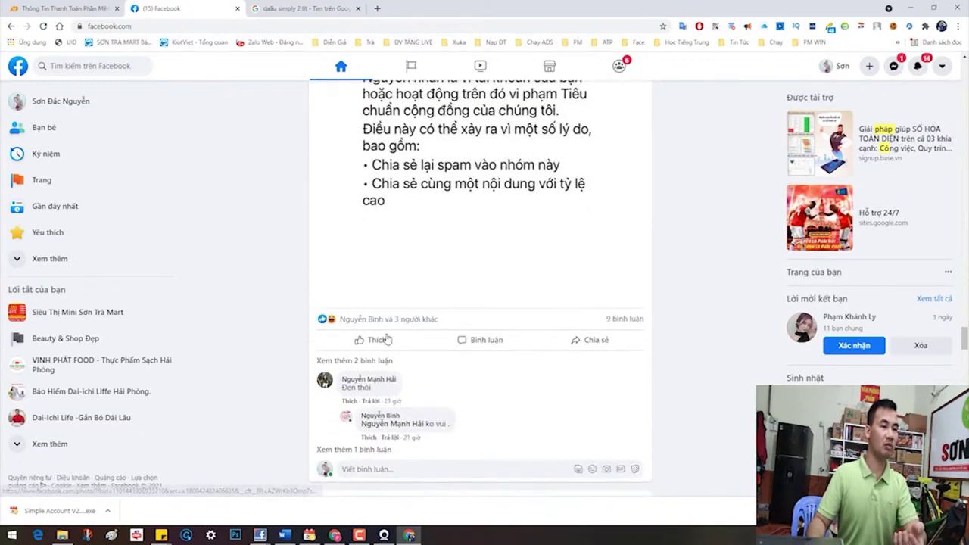
{"action": "left_click", "coordinate": [377, 340]}
{"action": "left_click", "coordinate": [633, 469]}
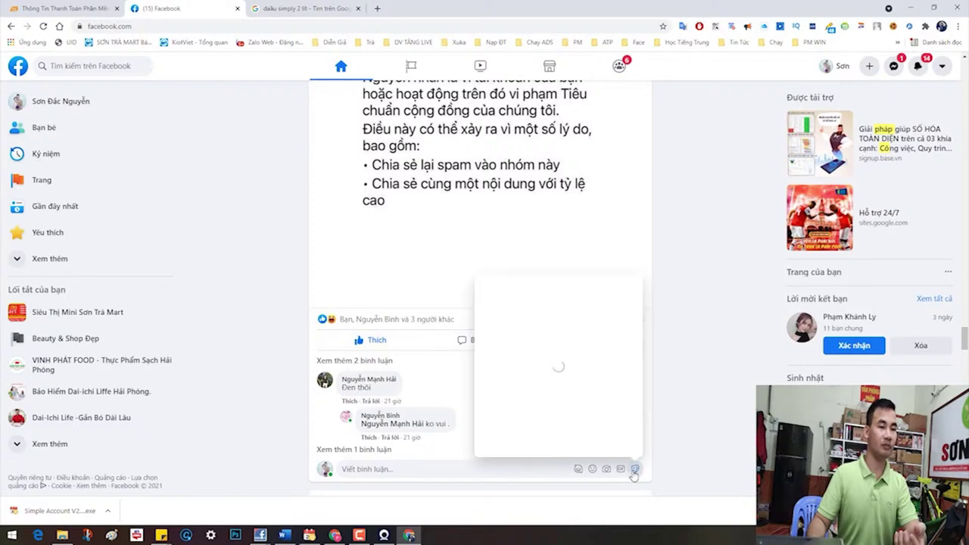
{"action": "left_click", "coordinate": [553, 290]}
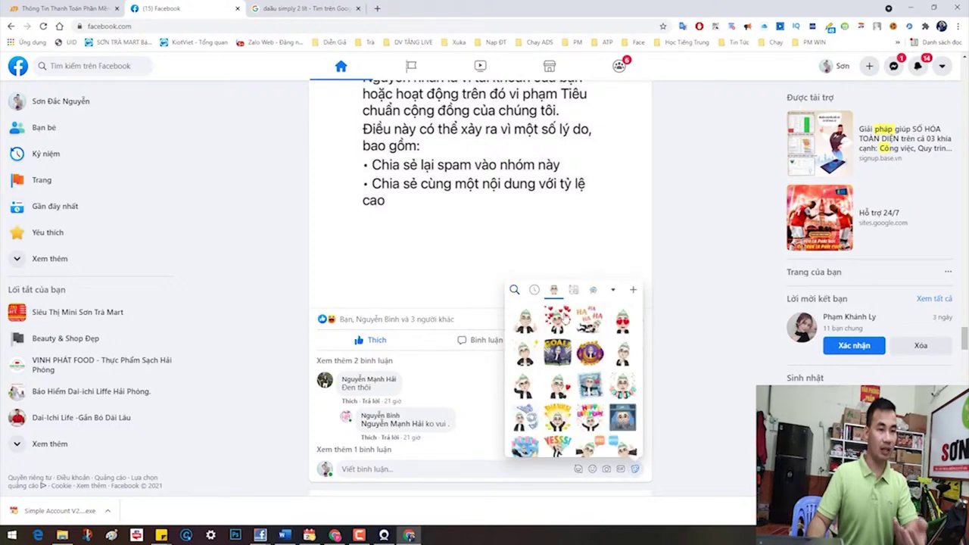
{"action": "left_click", "coordinate": [557, 319]}
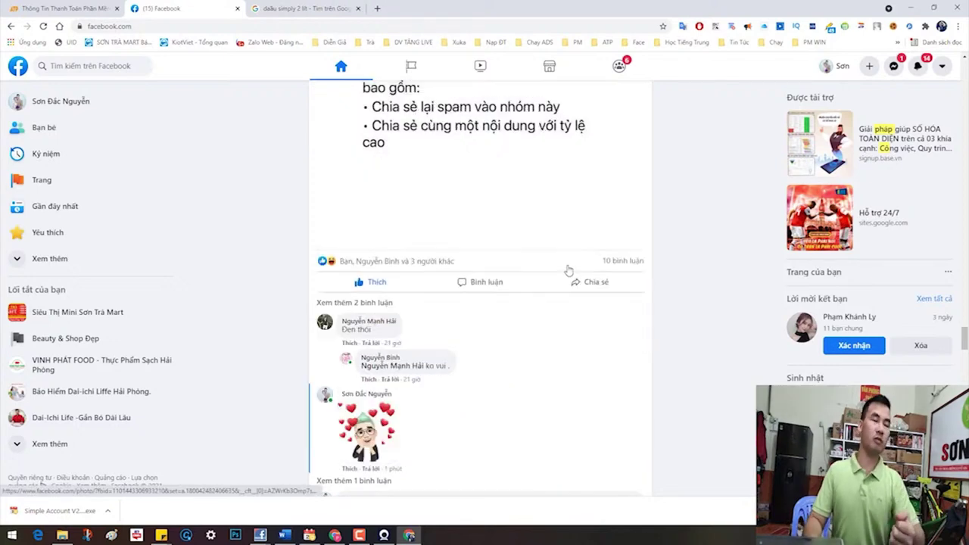
{"action": "left_click", "coordinate": [357, 8]}
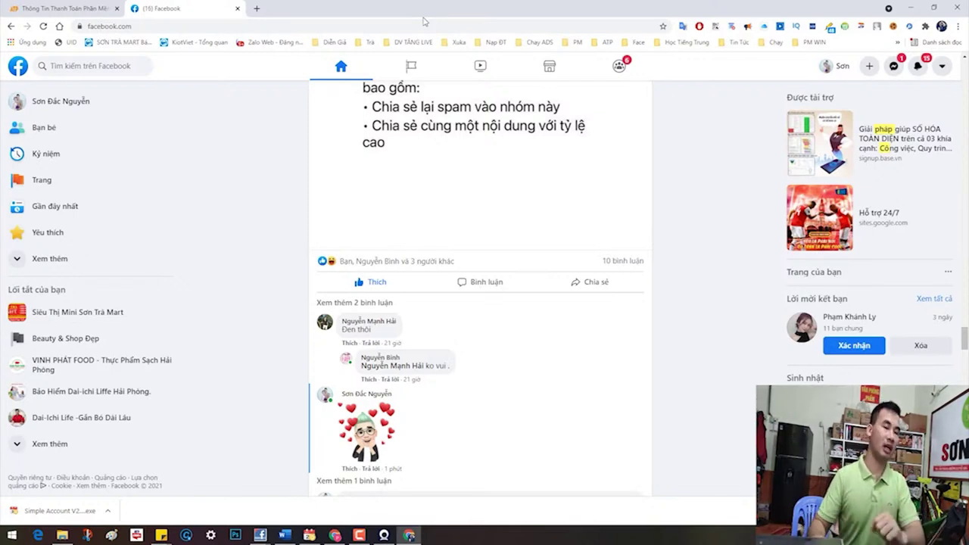
View your own Facebook profile, then open a new browser tab on the Google start page.
{"action": "left_click", "coordinate": [840, 66]}
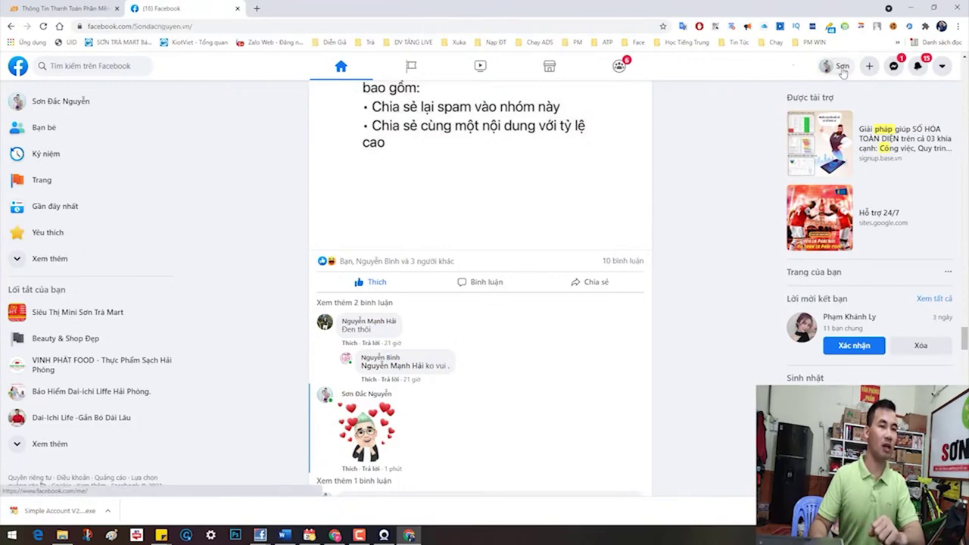
{"action": "scroll", "coordinate": [569, 243], "scroll_direction": "down", "scroll_amount": 5}
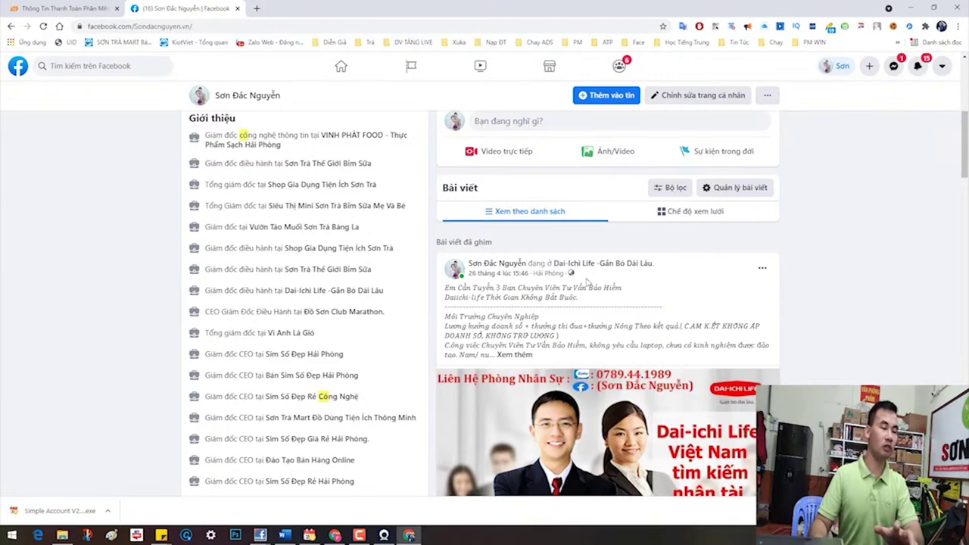
{"action": "scroll", "coordinate": [588, 281], "scroll_direction": "down", "scroll_amount": 2}
{"action": "mouse_move", "coordinate": [374, 536]}
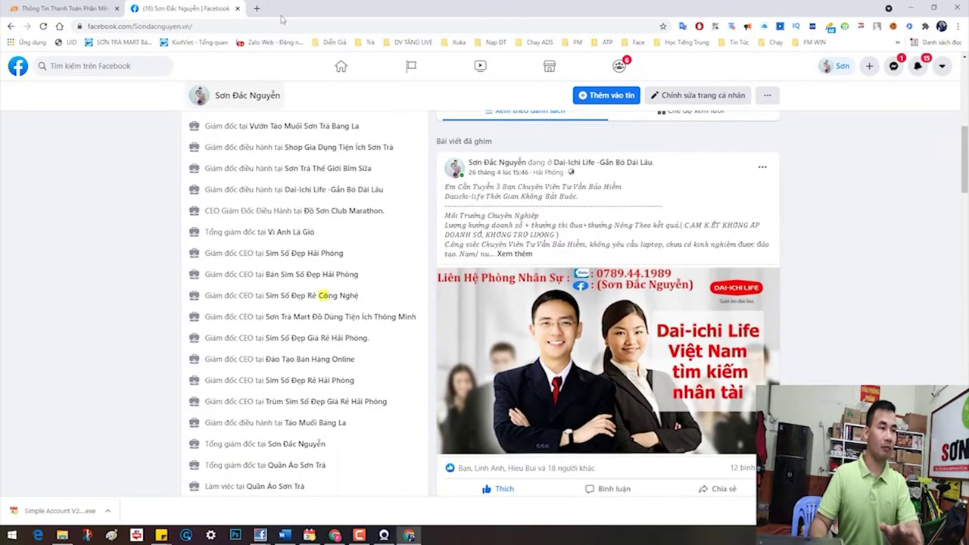
{"action": "left_click", "coordinate": [258, 6]}
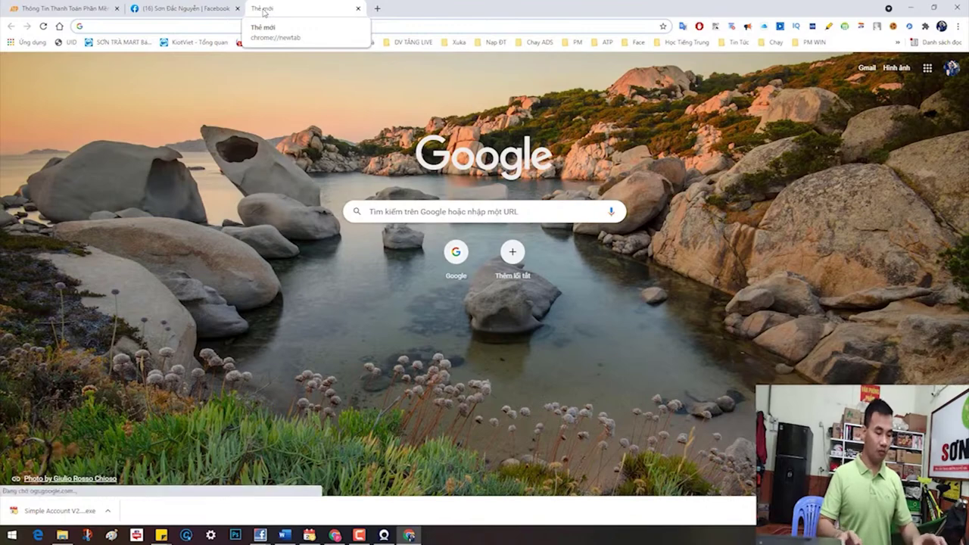
Search Google for 'simple account', view the atpsoftware.vn product page, then close it.
{"action": "type", "text": "sim"}
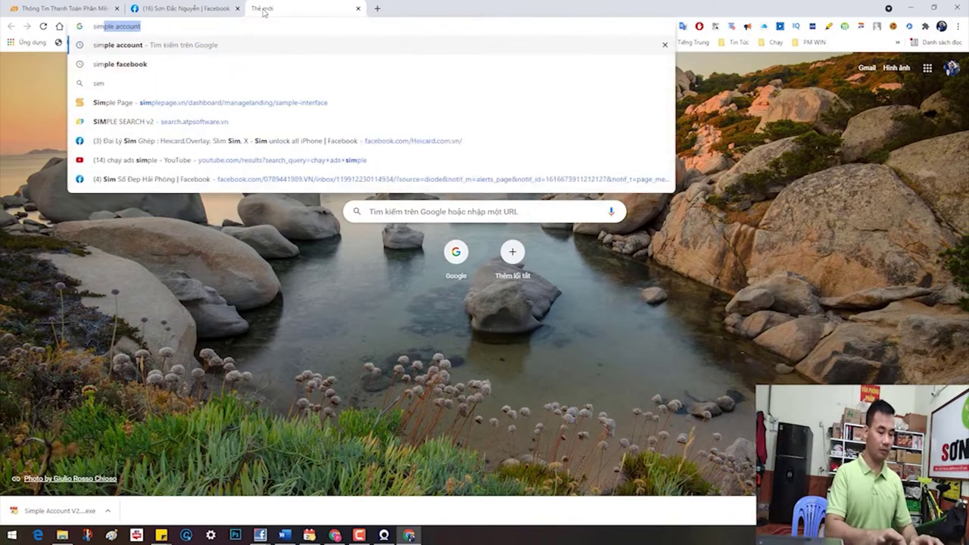
{"action": "type", "text": "ple ac"}
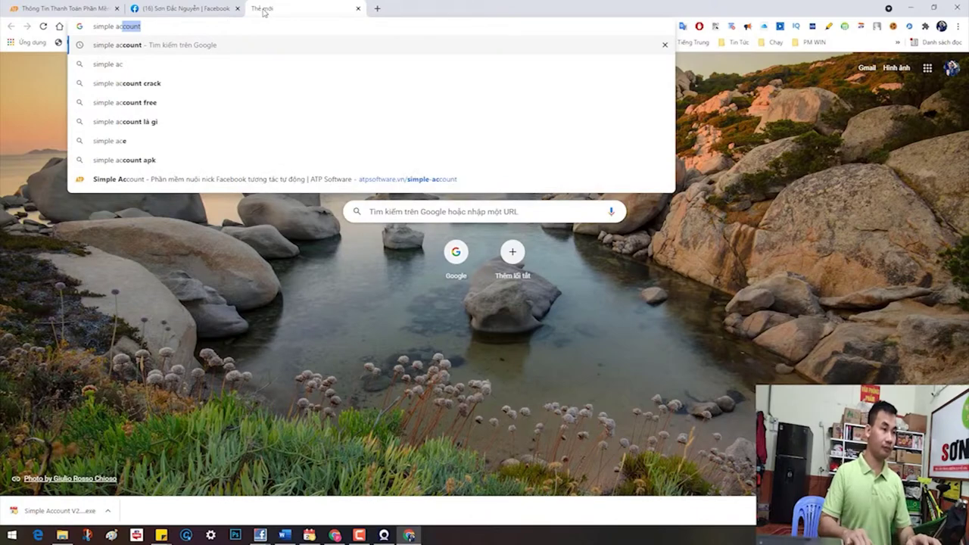
{"action": "key", "text": "Return"}
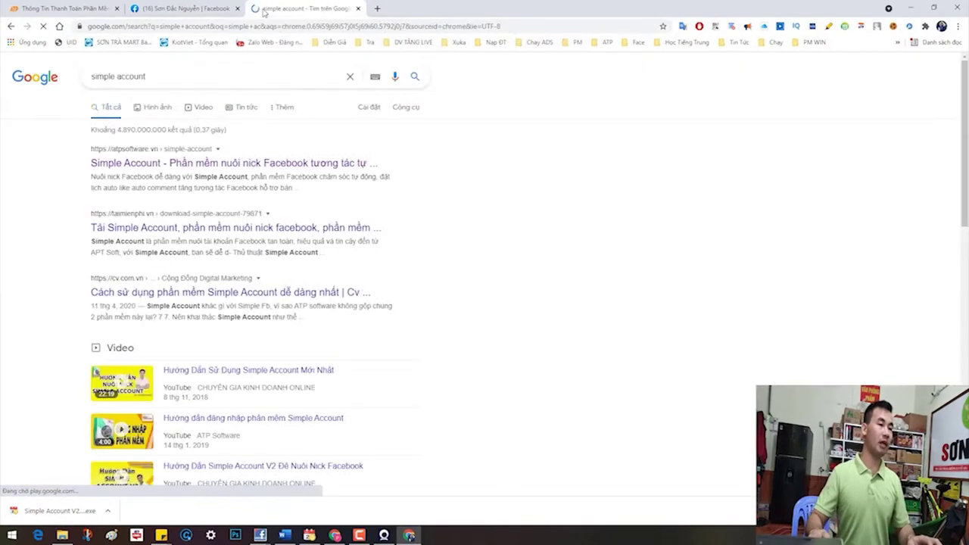
{"action": "left_click", "coordinate": [225, 163]}
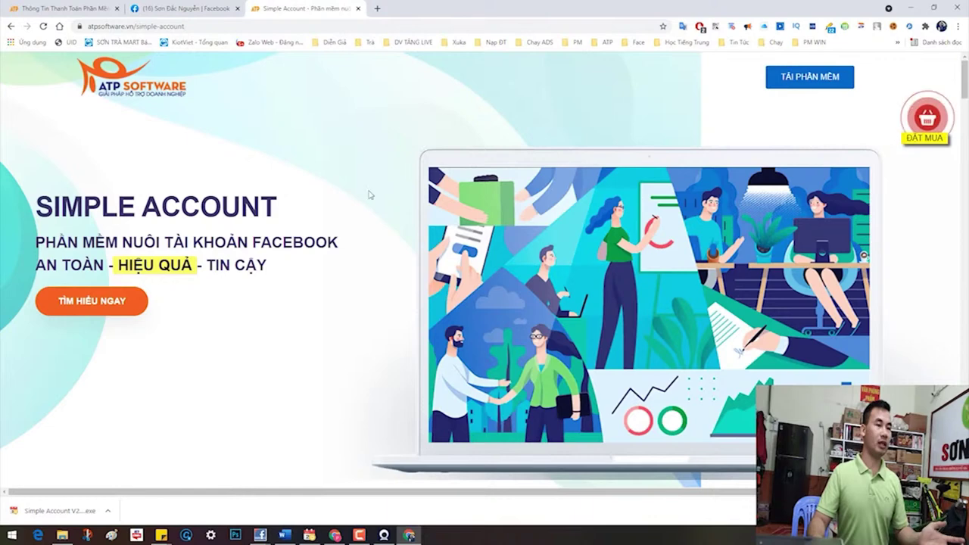
{"action": "left_click", "coordinate": [359, 8]}
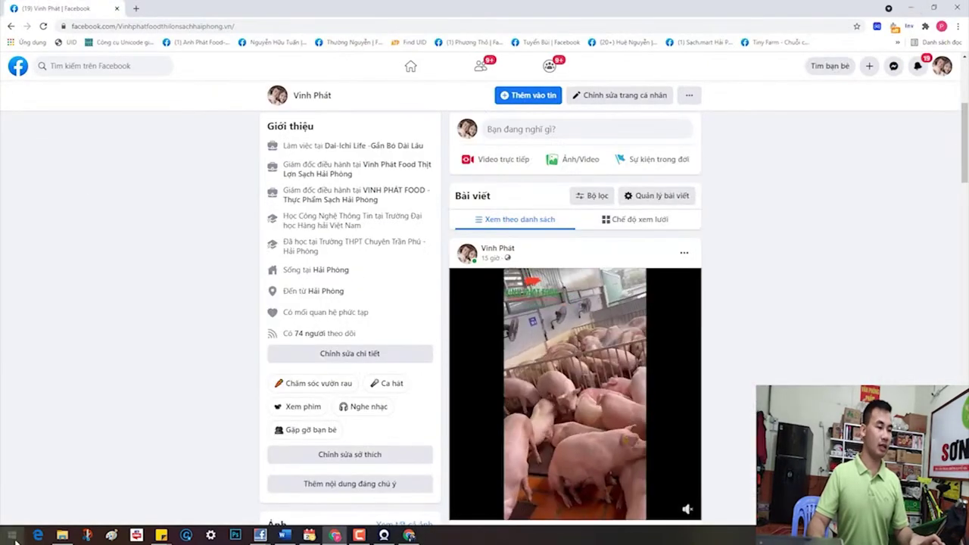
Bring File Explorer forward and go to the Downloads folder.
{"action": "left_click", "coordinate": [62, 535]}
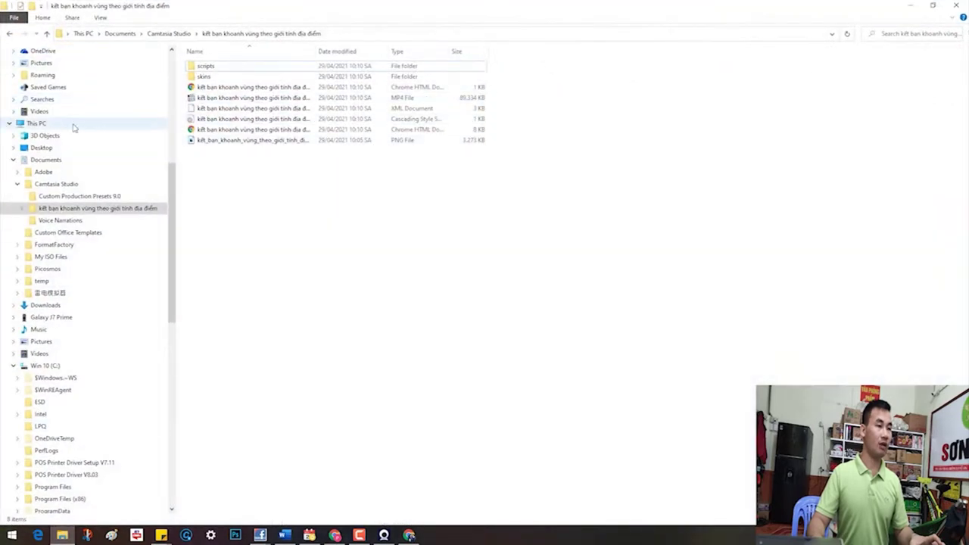
{"action": "scroll", "coordinate": [75, 112], "scroll_direction": "up", "scroll_amount": 3}
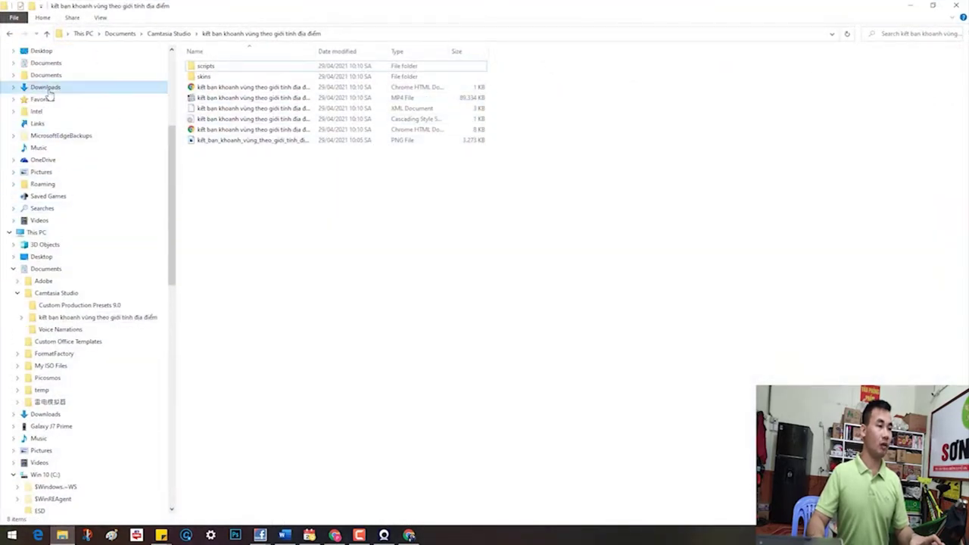
{"action": "left_click", "coordinate": [45, 89]}
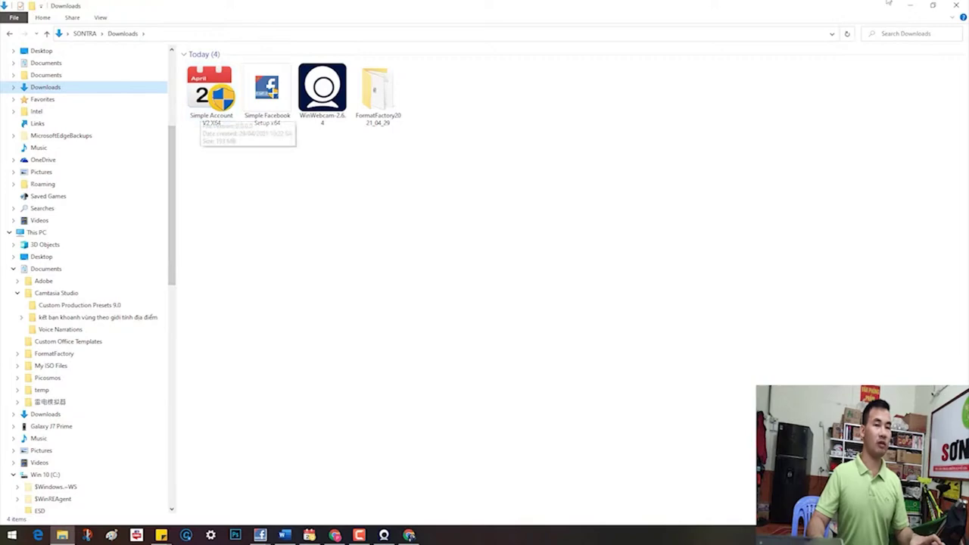
Return to Simple Account V2 and choose 'Sử dụng' on the listed Facebook account.
{"action": "left_click", "coordinate": [346, 534]}
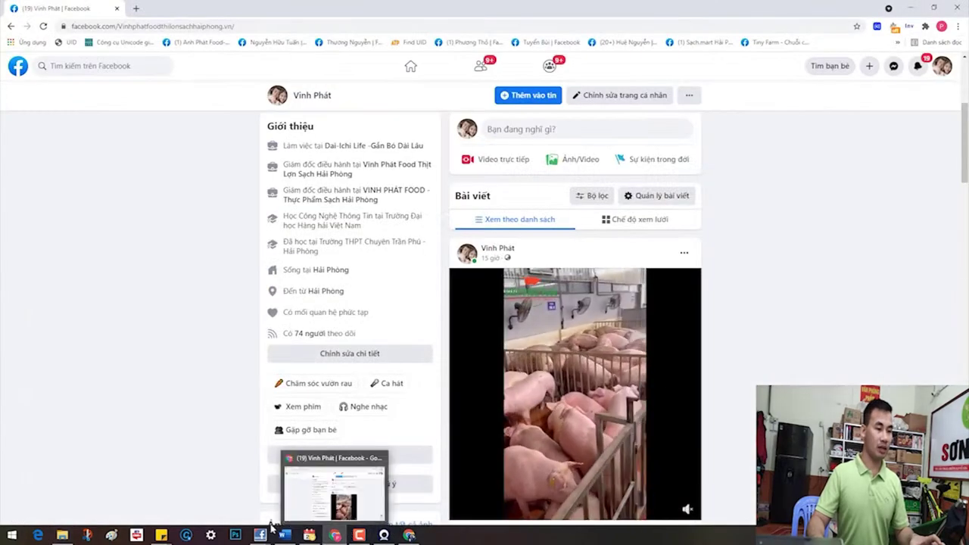
{"action": "left_click", "coordinate": [308, 534]}
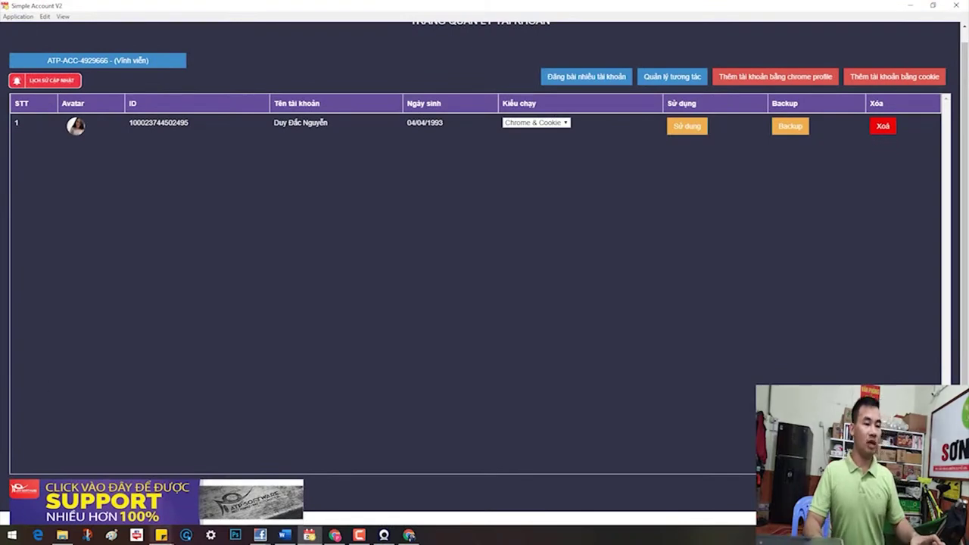
{"action": "mouse_move", "coordinate": [259, 534]}
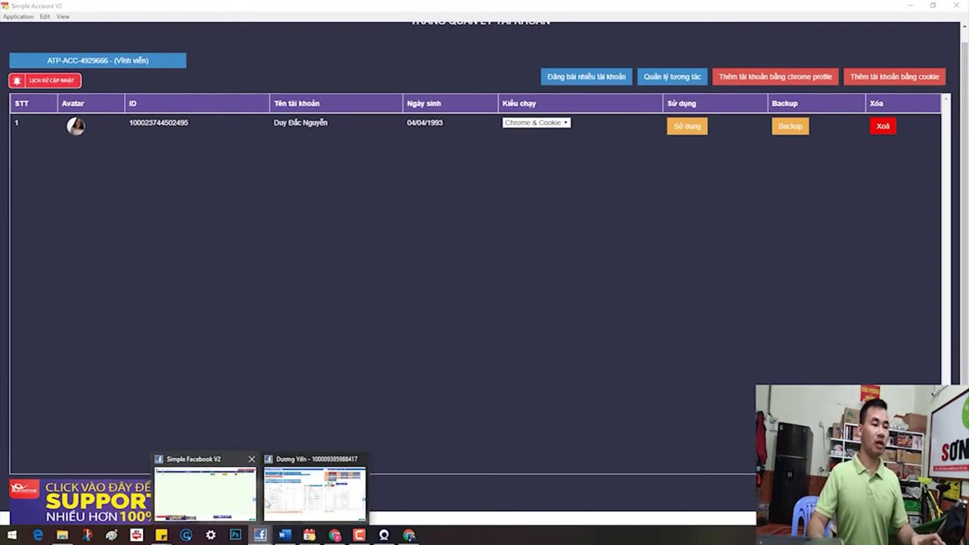
{"action": "left_click", "coordinate": [204, 496]}
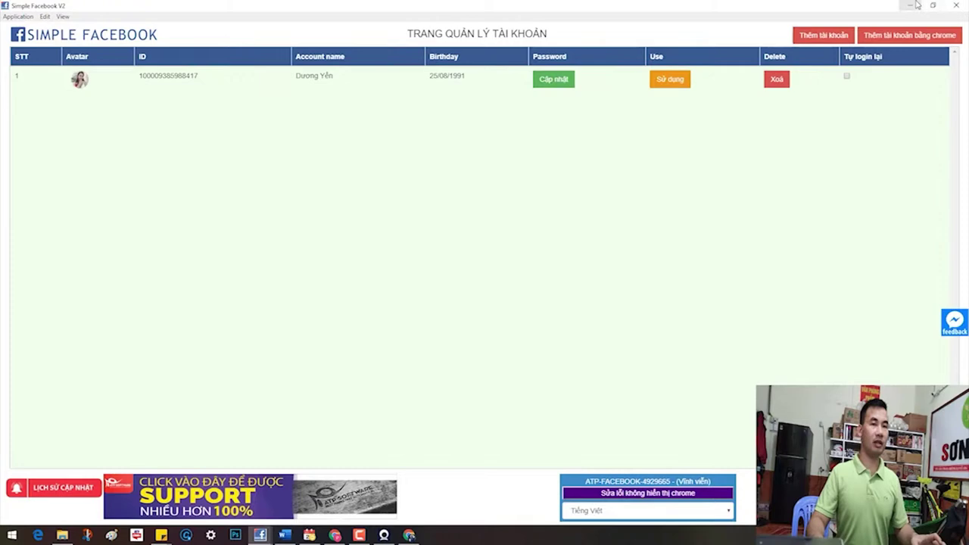
{"action": "key", "text": "alt+Tab"}
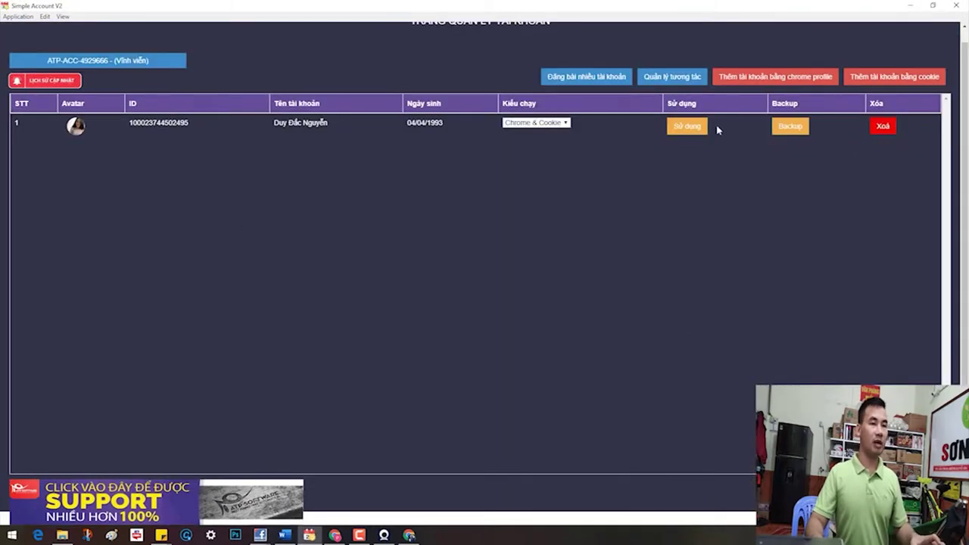
{"action": "left_click", "coordinate": [687, 125]}
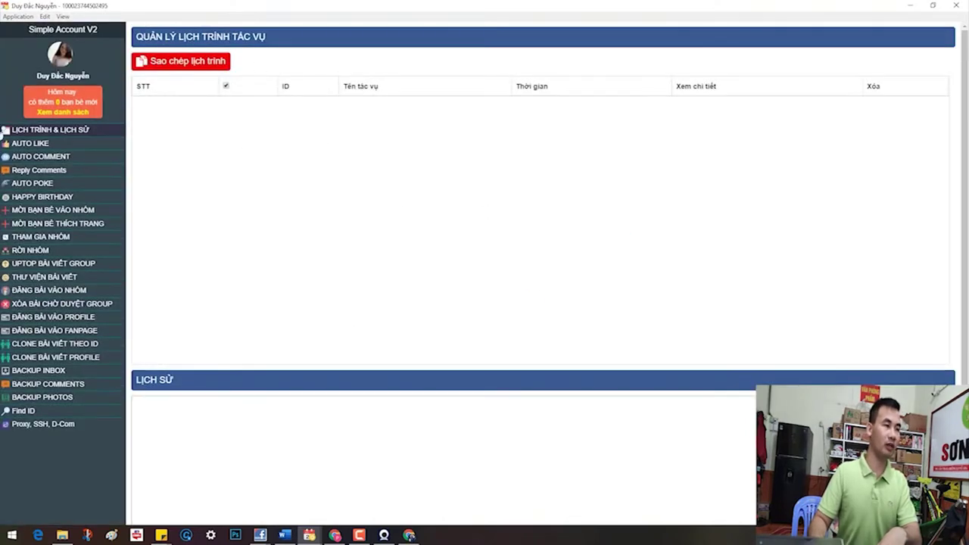
Highlight the dashboard sidebar's feature list, then clear the highlight.
{"action": "left_click_drag", "start_coordinate": [2, 64], "coordinate": [60, 105]}
{"action": "left_click", "coordinate": [3, 55]}
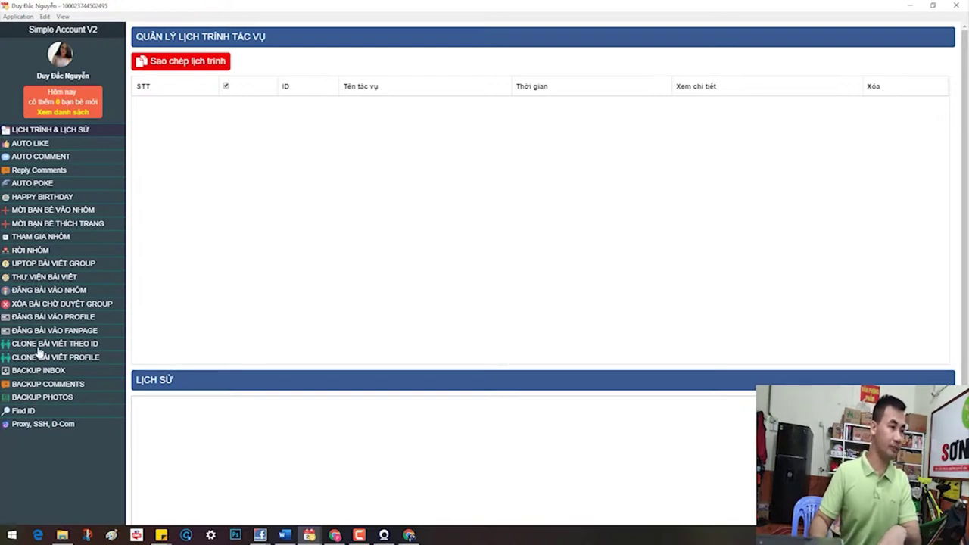
In AUTO LIKE, keep Newsfeed and set 5 posts with a 30–120 second interval.
{"action": "left_click", "coordinate": [30, 143]}
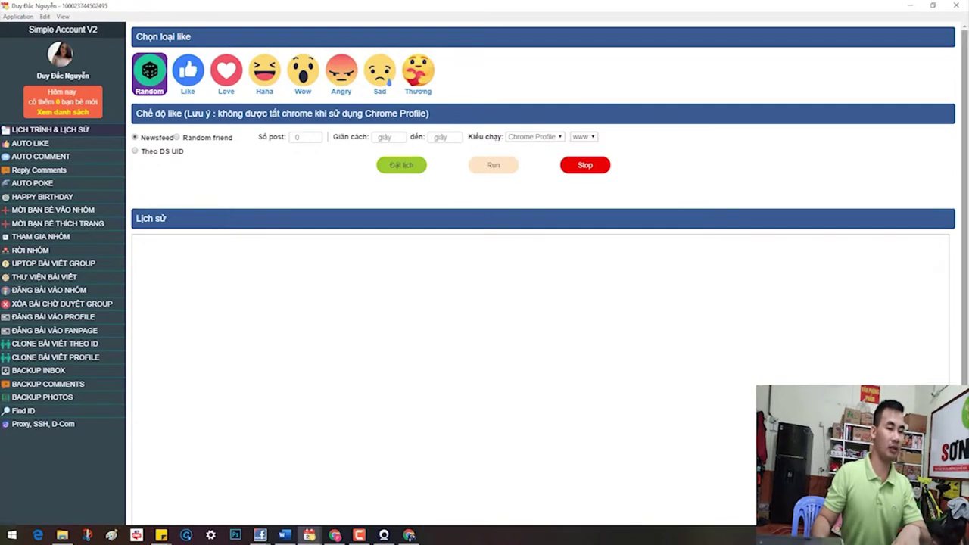
{"action": "left_click", "coordinate": [309, 290]}
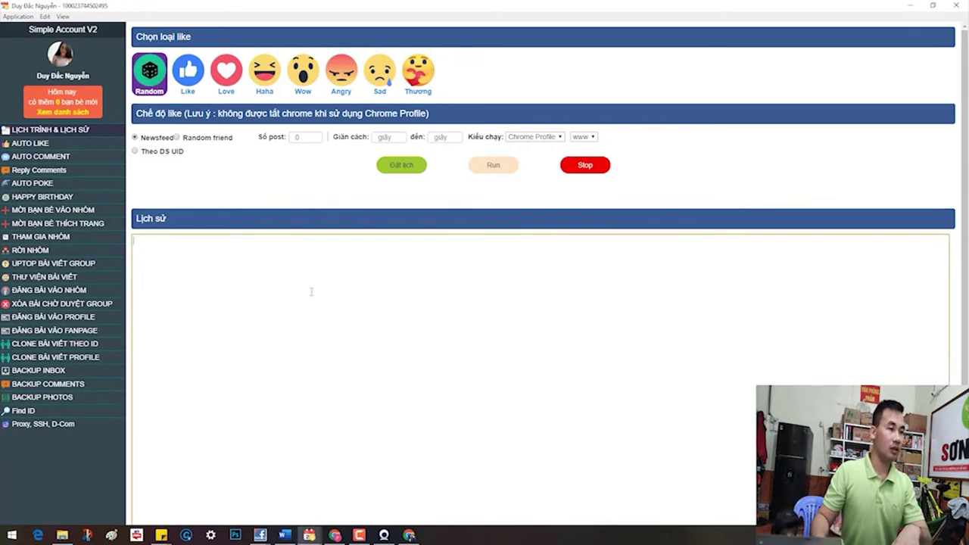
{"action": "left_click", "coordinate": [316, 139]}
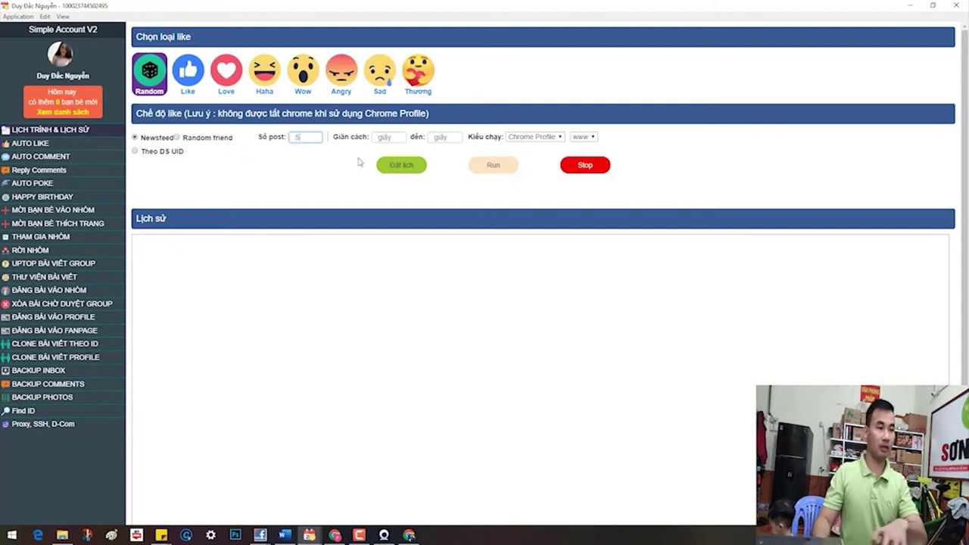
{"action": "left_click", "coordinate": [394, 137]}
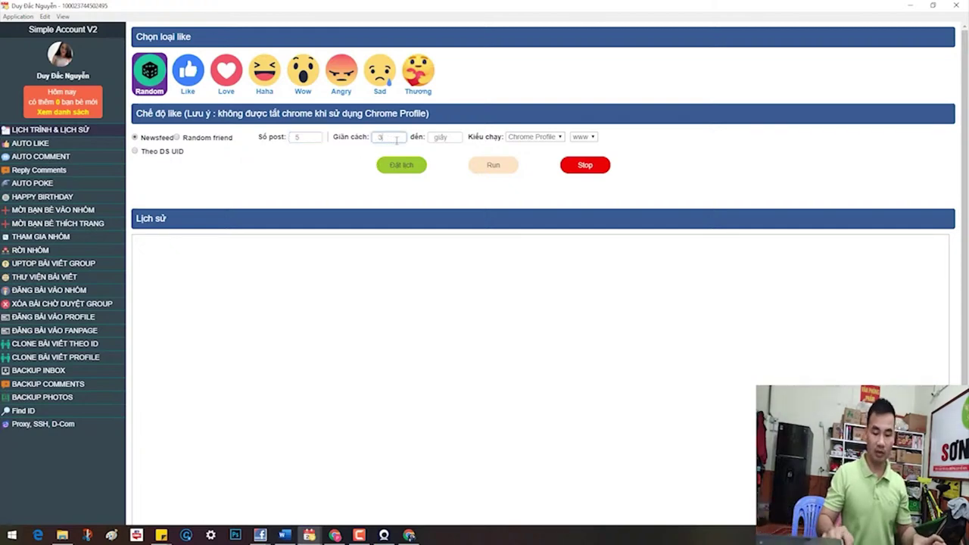
{"action": "key", "text": "Tab"}
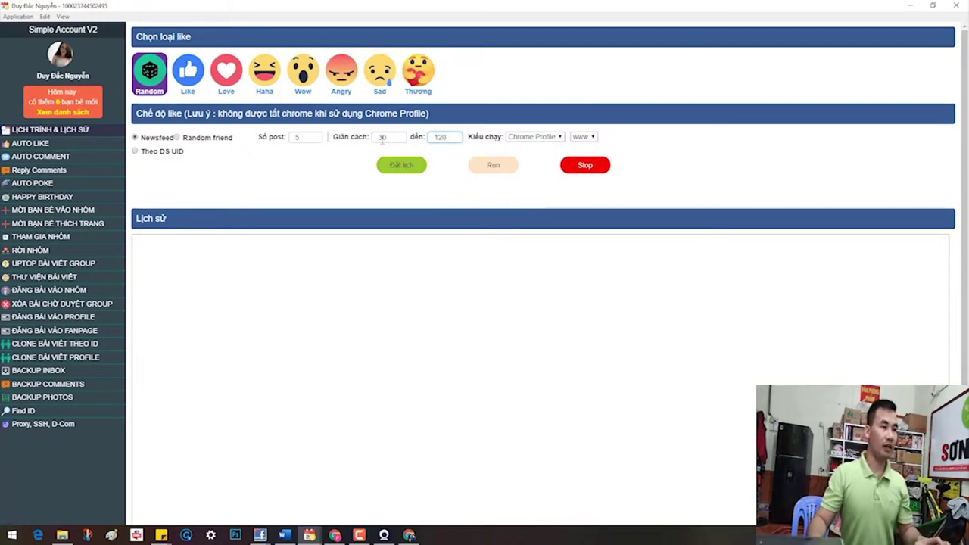
{"action": "left_click", "coordinate": [378, 161]}
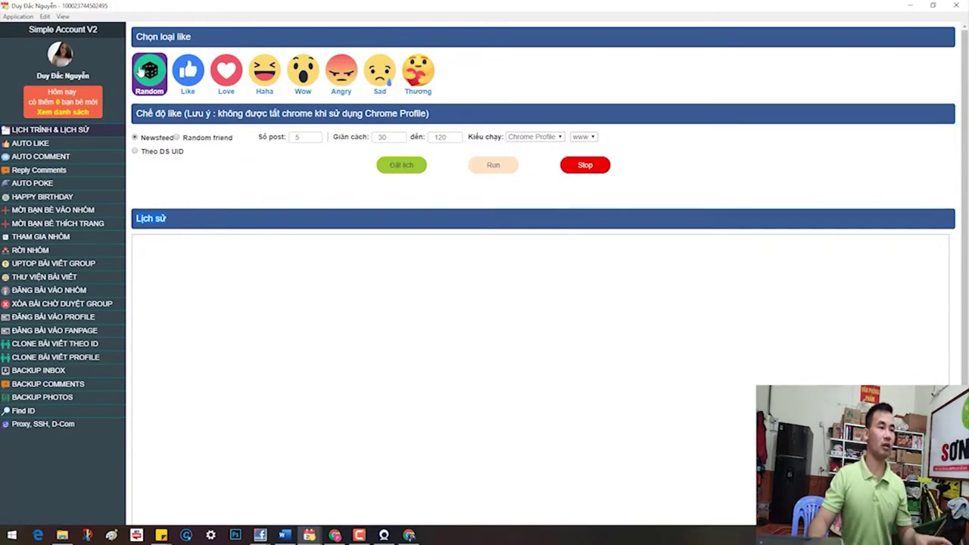
Start the auto-like run, dismiss Chrome's notification and save-login prompts, and return to Simple Account V2.
{"action": "left_click", "coordinate": [490, 169]}
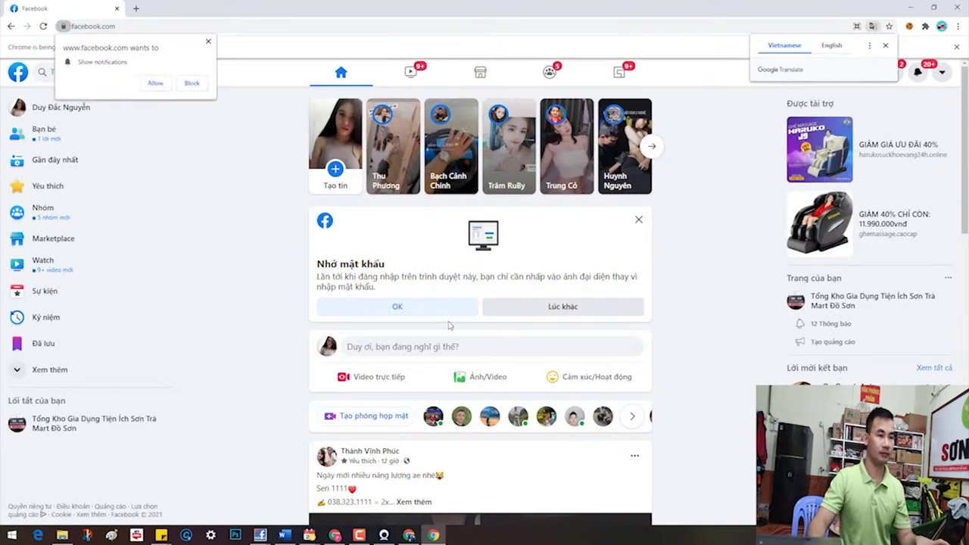
{"action": "left_click", "coordinate": [288, 156]}
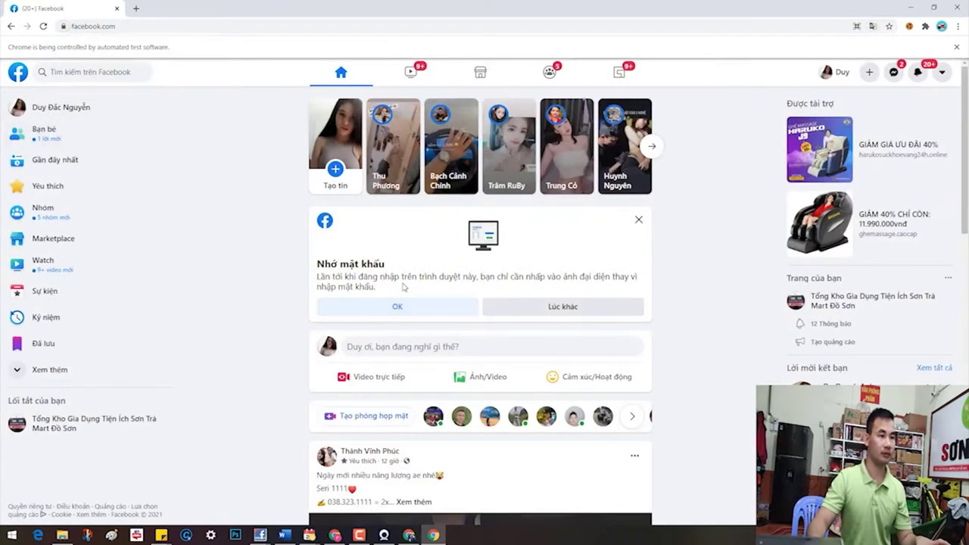
{"action": "left_click", "coordinate": [404, 305]}
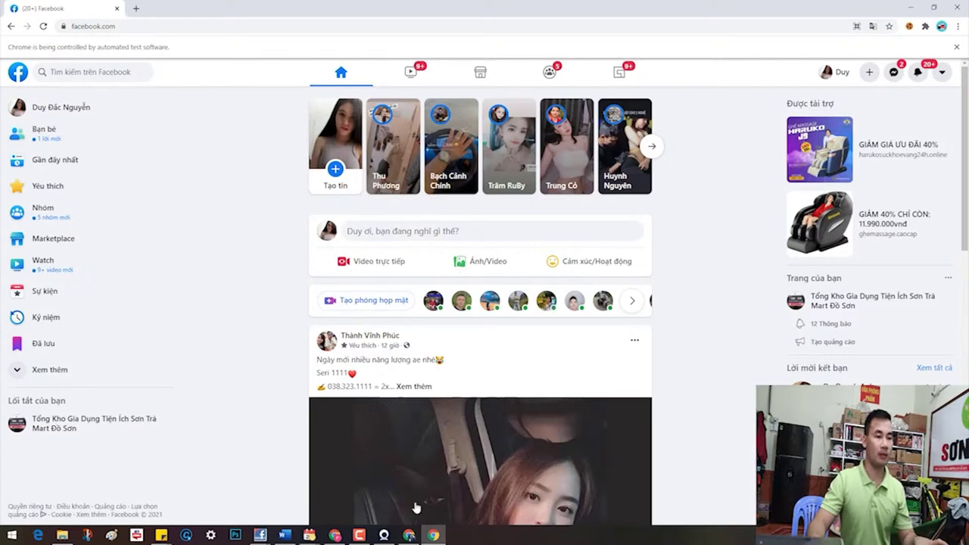
{"action": "mouse_move", "coordinate": [309, 535]}
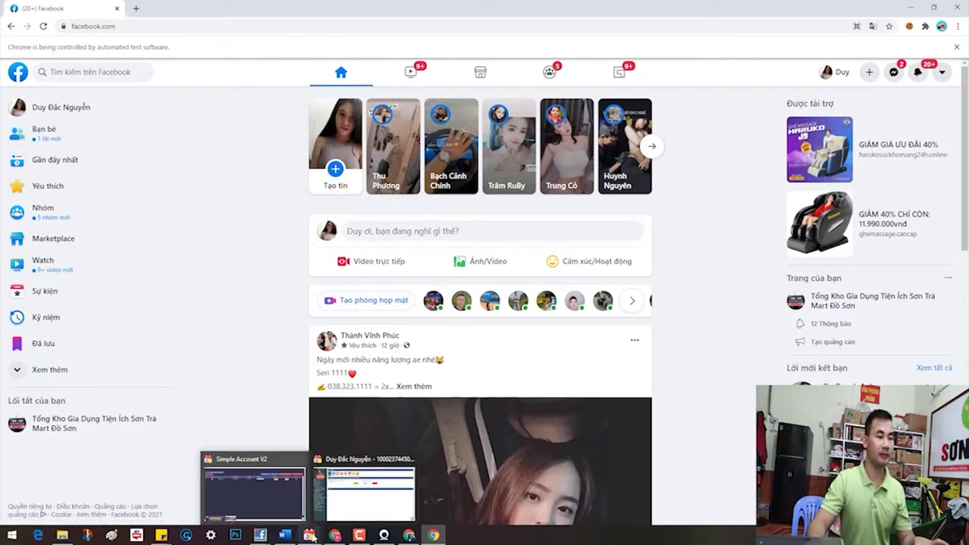
{"action": "left_click", "coordinate": [355, 501]}
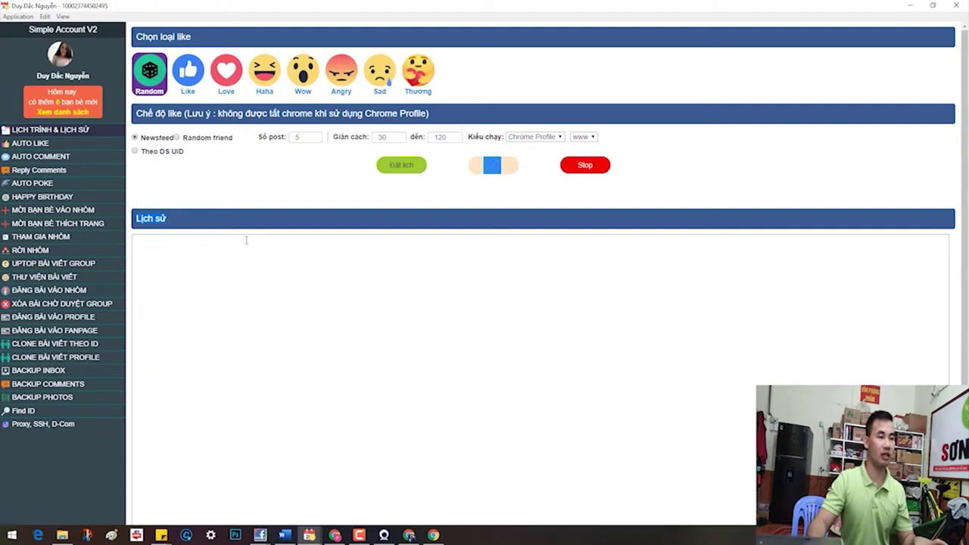
Copy the Facebook post link from the history and load it in Chrome.
{"action": "left_click_drag", "start_coordinate": [474, 256], "coordinate": [97, 247]}
{"action": "left_click", "coordinate": [457, 250]}
{"action": "left_click_drag", "start_coordinate": [457, 251], "coordinate": [331, 250]}
{"action": "left_click", "coordinate": [409, 535]}
{"action": "left_click", "coordinate": [208, 25]}
{"action": "key", "text": "ctrl+v"}
{"action": "key", "text": "Return"}
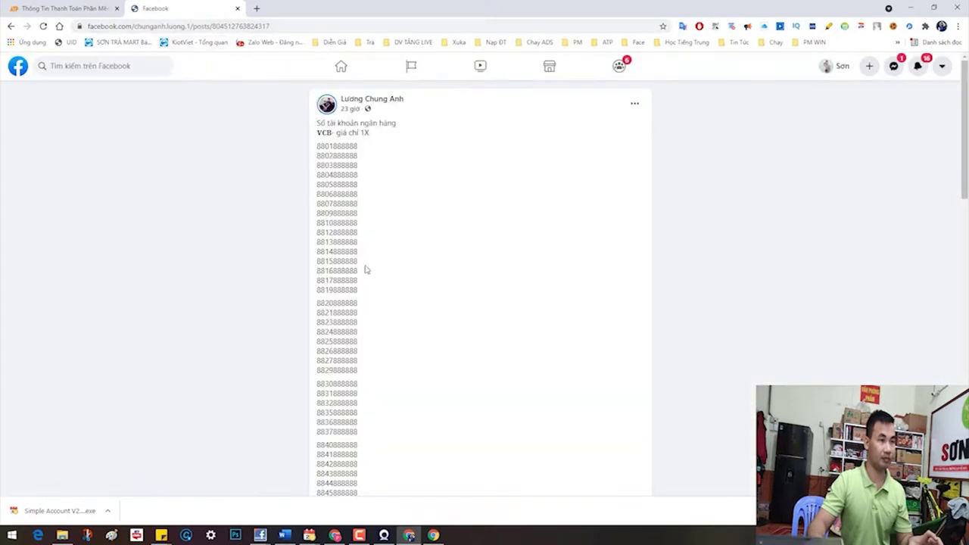
Check the list of who reacted to the post, then minimize Chrome.
{"action": "scroll", "coordinate": [430, 296], "scroll_direction": "down", "scroll_amount": 8}
{"action": "scroll", "coordinate": [440, 321], "scroll_direction": "down", "scroll_amount": 3}
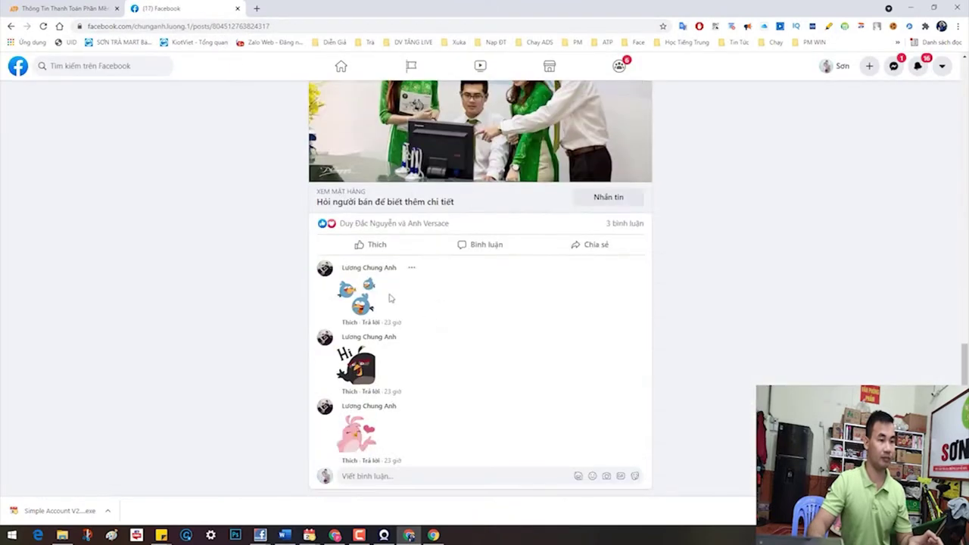
{"action": "left_click", "coordinate": [379, 225]}
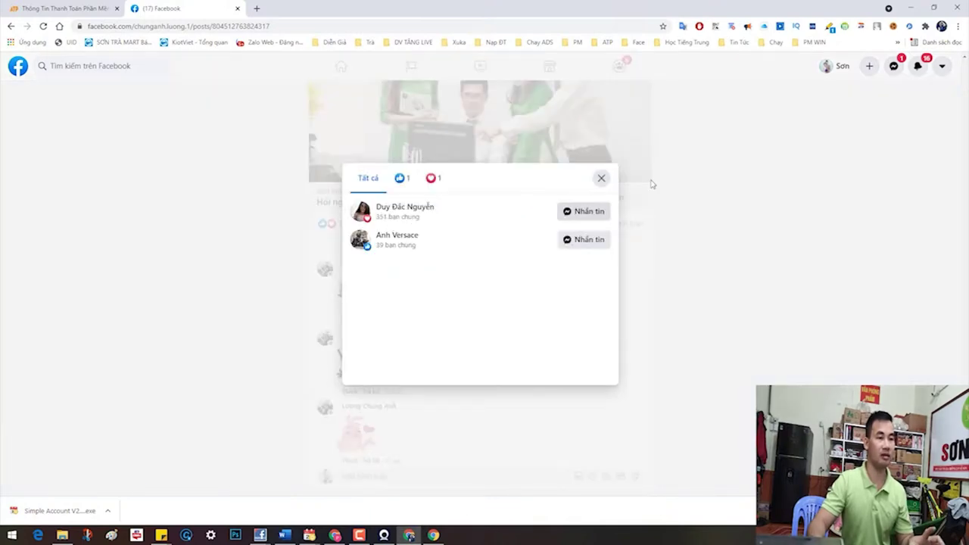
{"action": "left_click", "coordinate": [792, 131]}
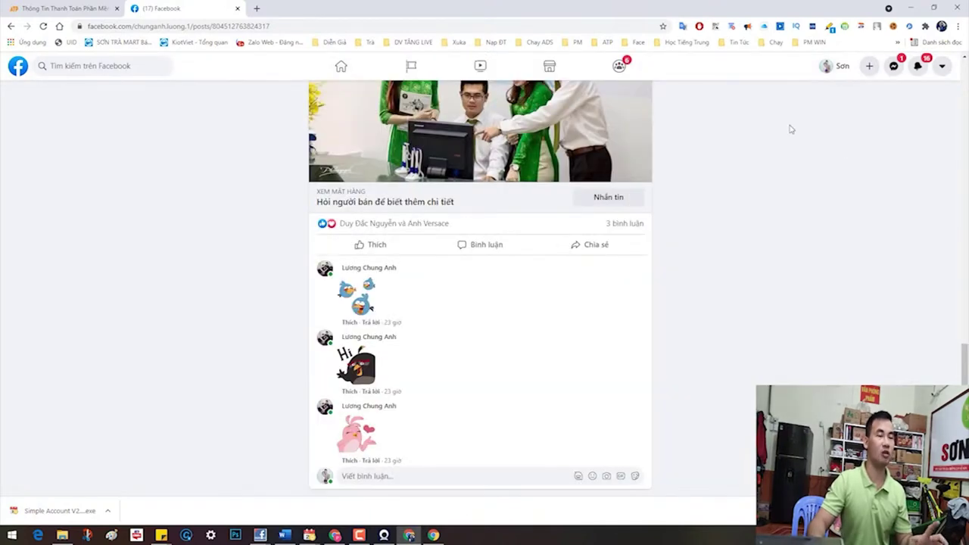
{"action": "left_click", "coordinate": [910, 8]}
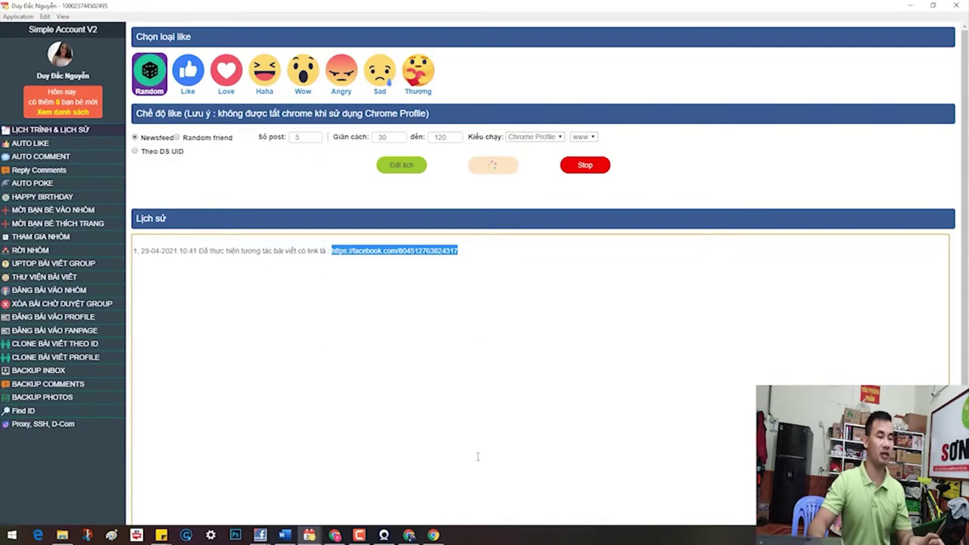
Bring Simple Account V2 forward and open the AUTO COMMENT setup page.
{"action": "mouse_move", "coordinate": [359, 535]}
{"action": "left_click", "coordinate": [356, 503]}
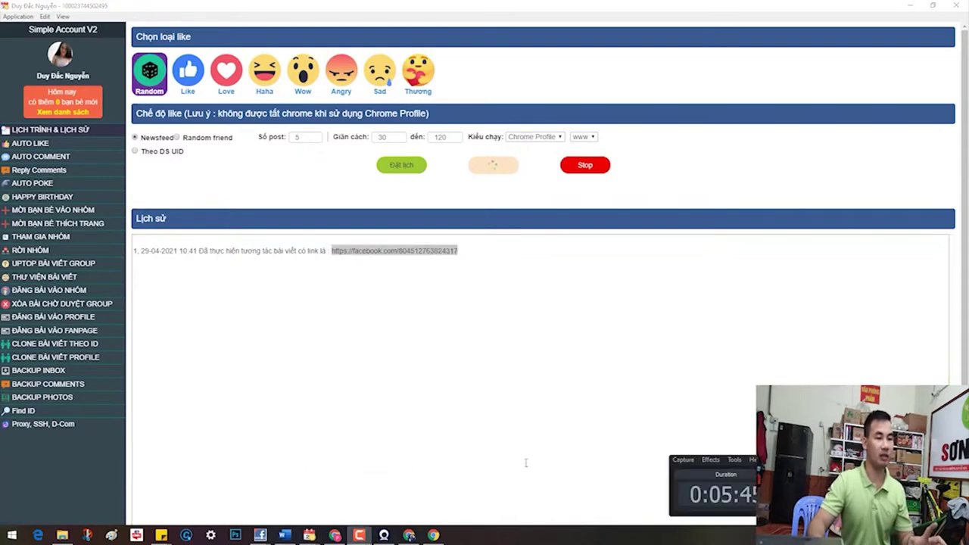
{"action": "left_click", "coordinate": [320, 270]}
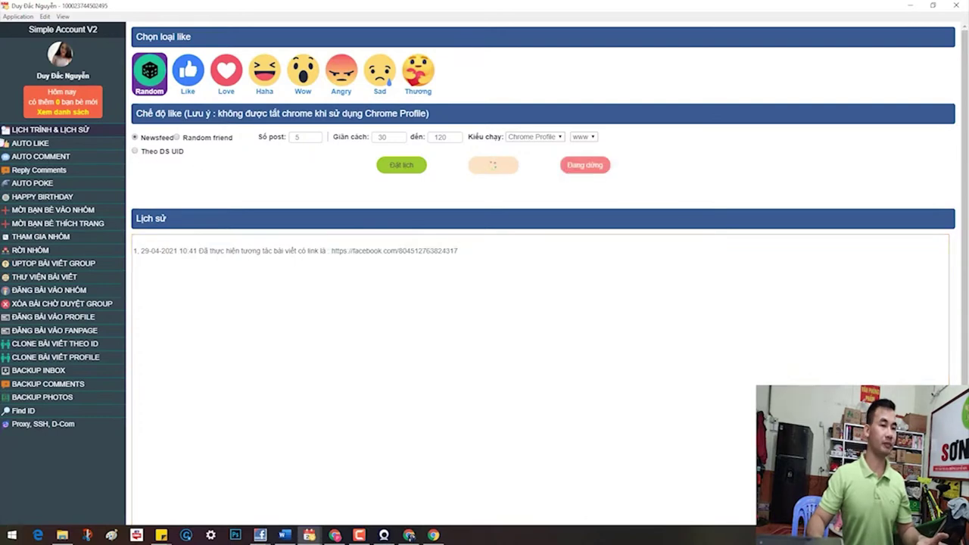
{"action": "left_click", "coordinate": [36, 159]}
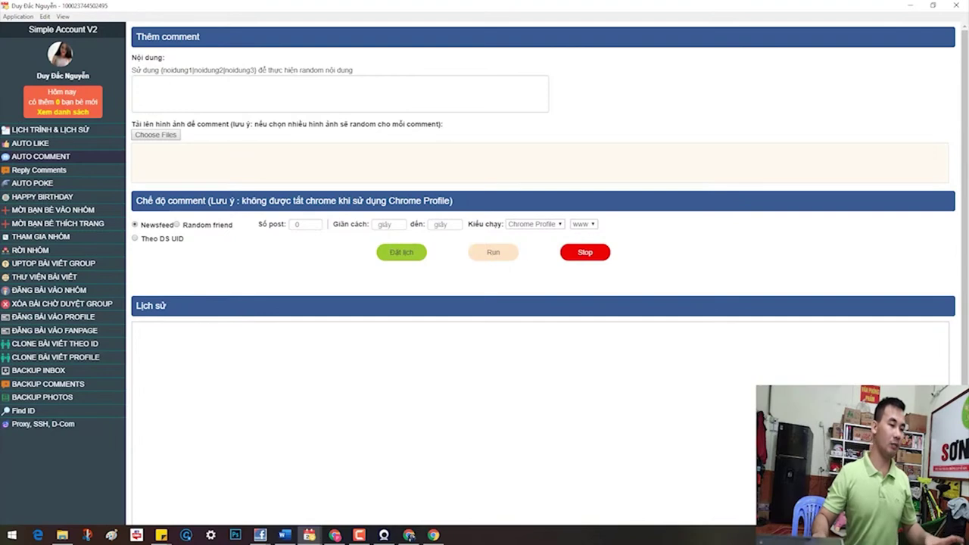
Select the bio lines on your own Facebook profile page.
{"action": "left_click", "coordinate": [409, 535]}
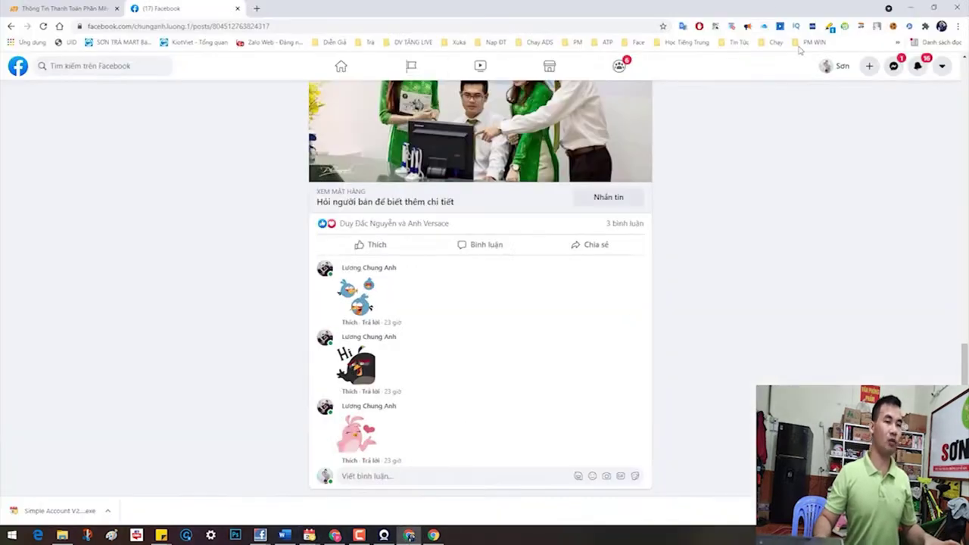
{"action": "left_click", "coordinate": [842, 68]}
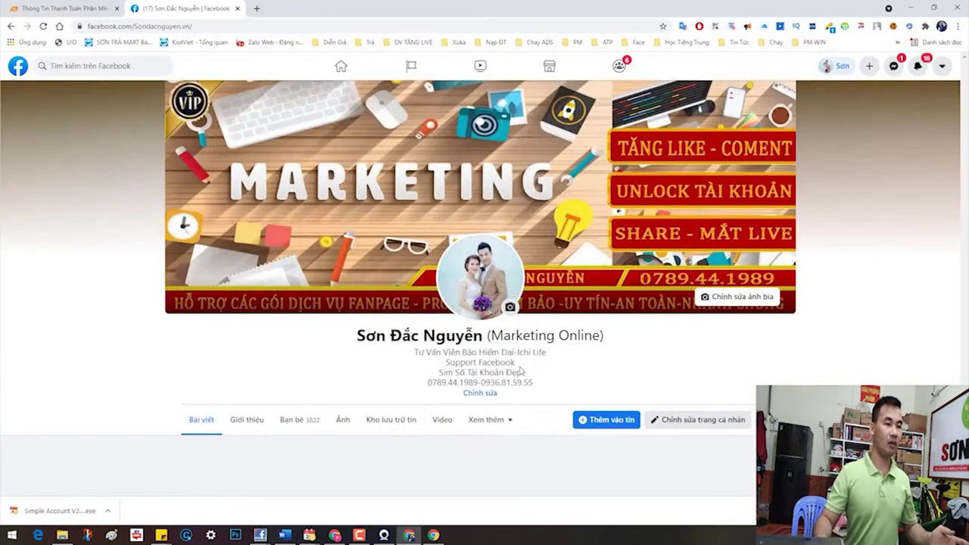
{"action": "left_click_drag", "start_coordinate": [416, 354], "coordinate": [550, 387]}
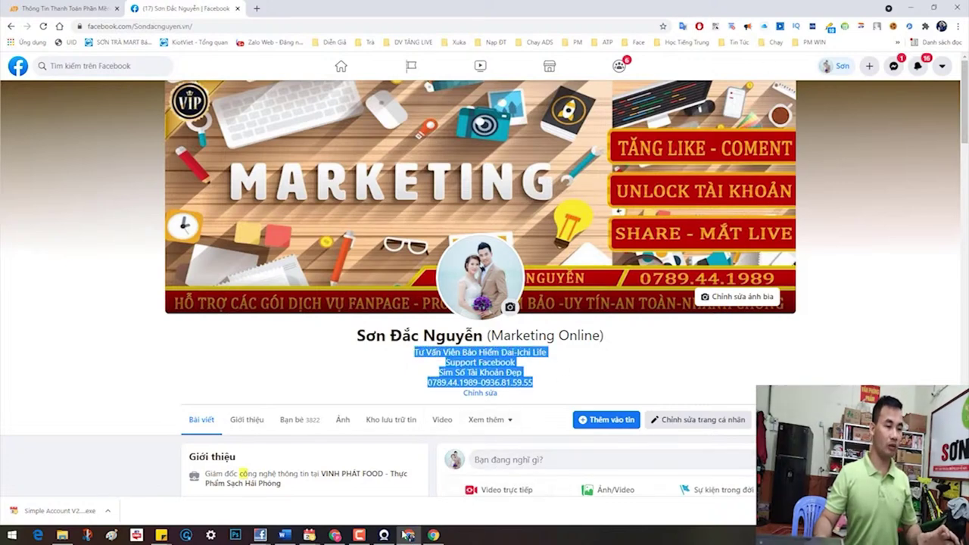
Paste the copied bio lines into Simple Account V2's Nội dung comment box and select all.
{"action": "mouse_move", "coordinate": [383, 536]}
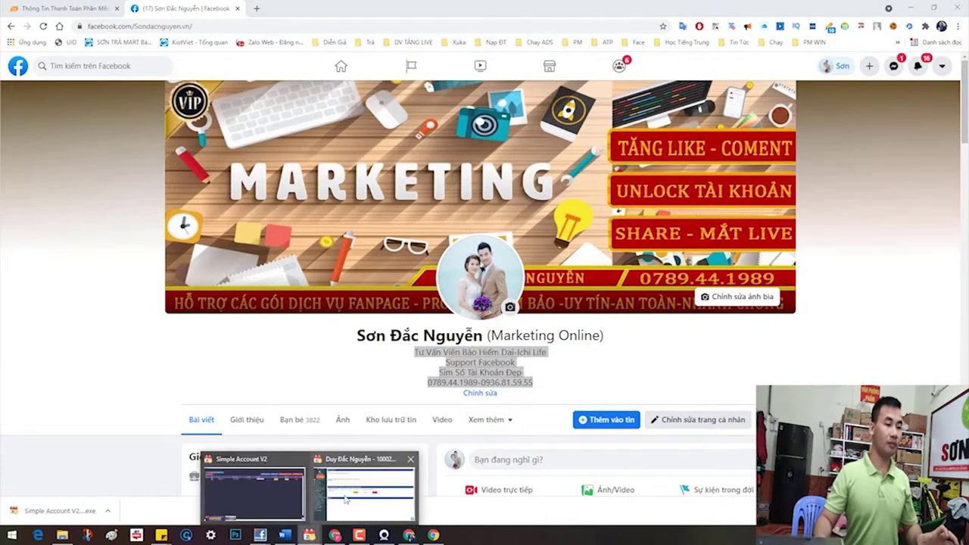
{"action": "left_click", "coordinate": [346, 495]}
{"action": "left_click", "coordinate": [169, 102]}
{"action": "key", "text": "ctrl+v"}
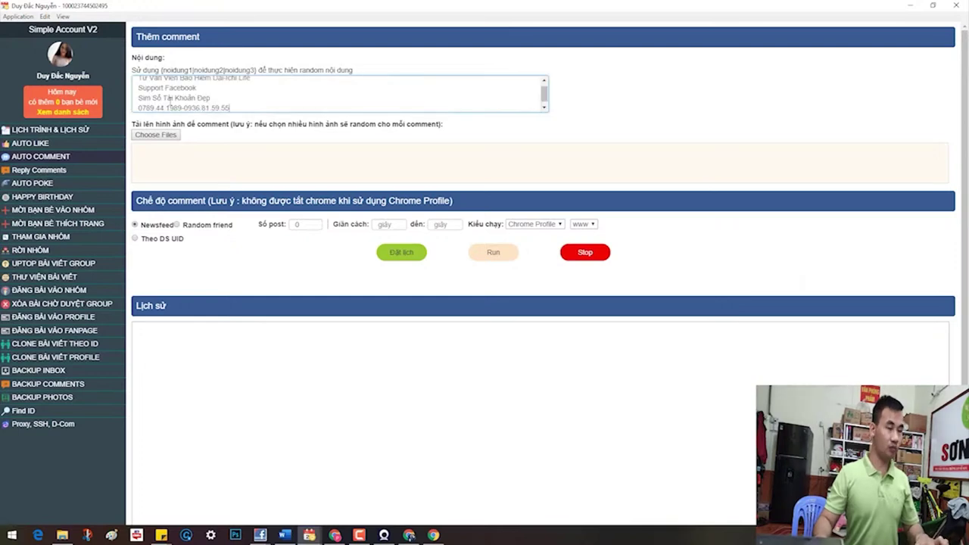
{"action": "scroll", "coordinate": [333, 106], "scroll_direction": "up", "scroll_amount": 1}
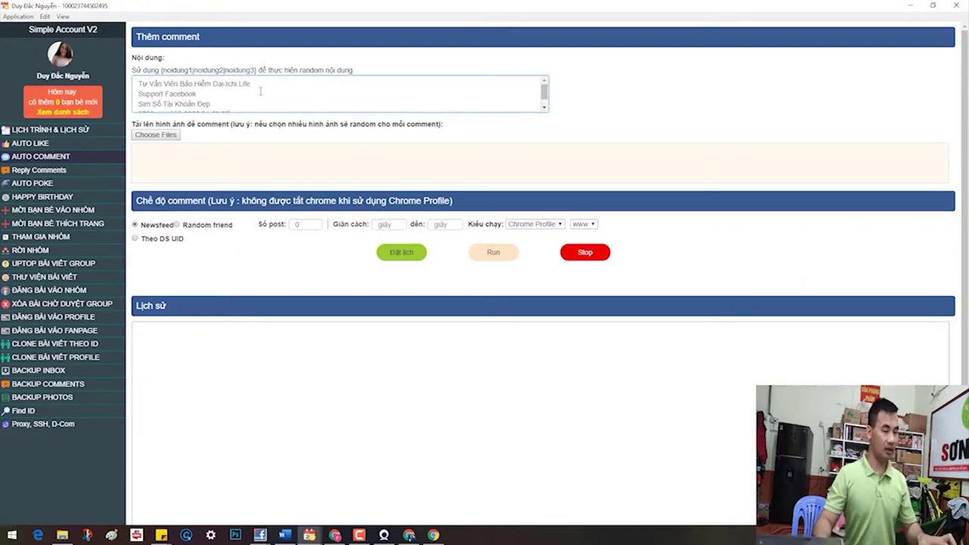
{"action": "key", "text": "ctrl+a"}
Clear the comment content box and bring up the file picker for comment images, maximized.
{"action": "key", "text": "BackSpace"}
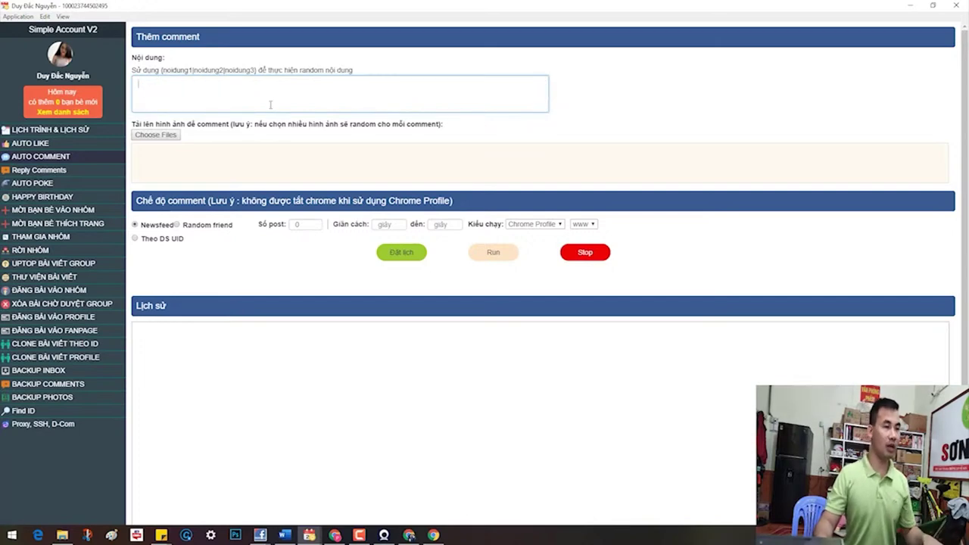
{"action": "left_click", "coordinate": [146, 136]}
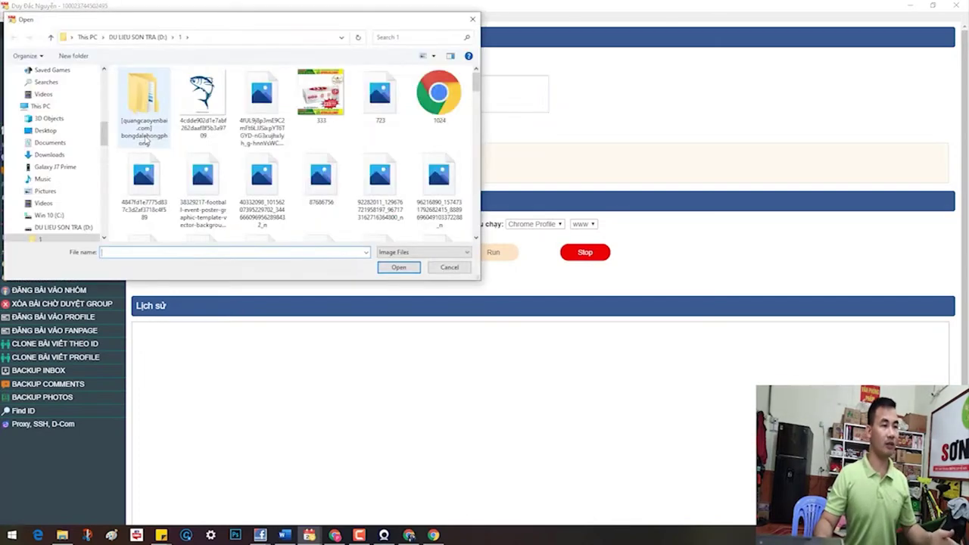
{"action": "scroll", "coordinate": [140, 185], "scroll_direction": "down", "scroll_amount": 5}
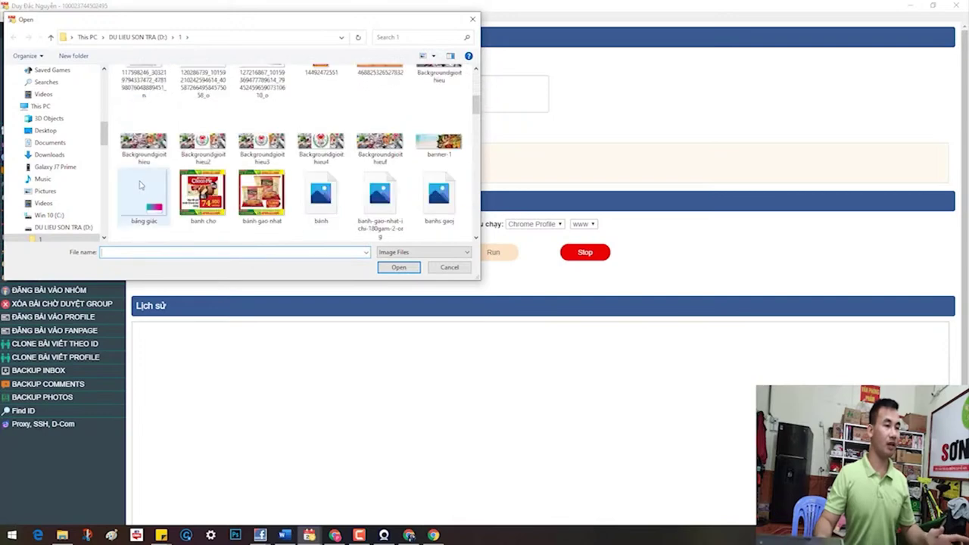
{"action": "scroll", "coordinate": [140, 185], "scroll_direction": "down", "scroll_amount": 2}
{"action": "scroll", "coordinate": [97, 176], "scroll_direction": "up", "scroll_amount": 1}
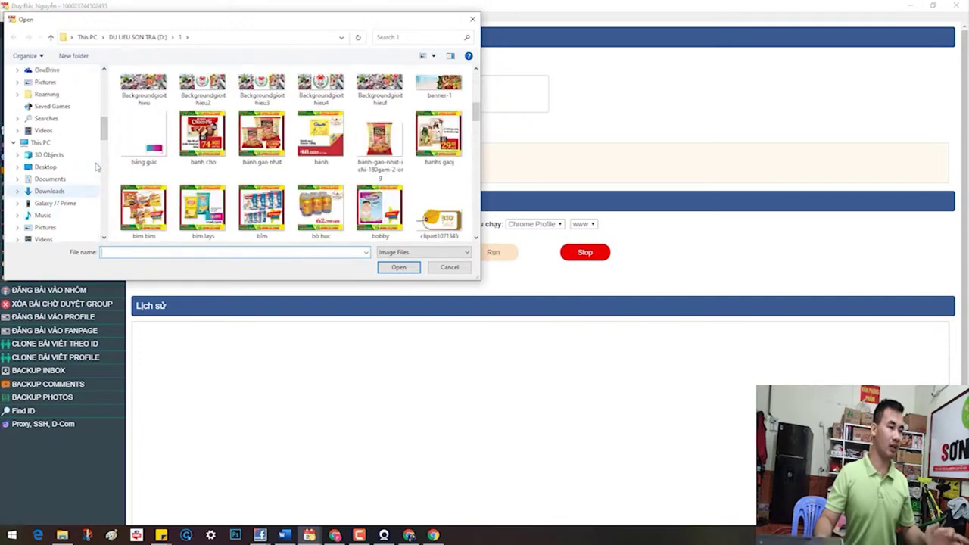
{"action": "scroll", "coordinate": [96, 166], "scroll_direction": "up", "scroll_amount": 4}
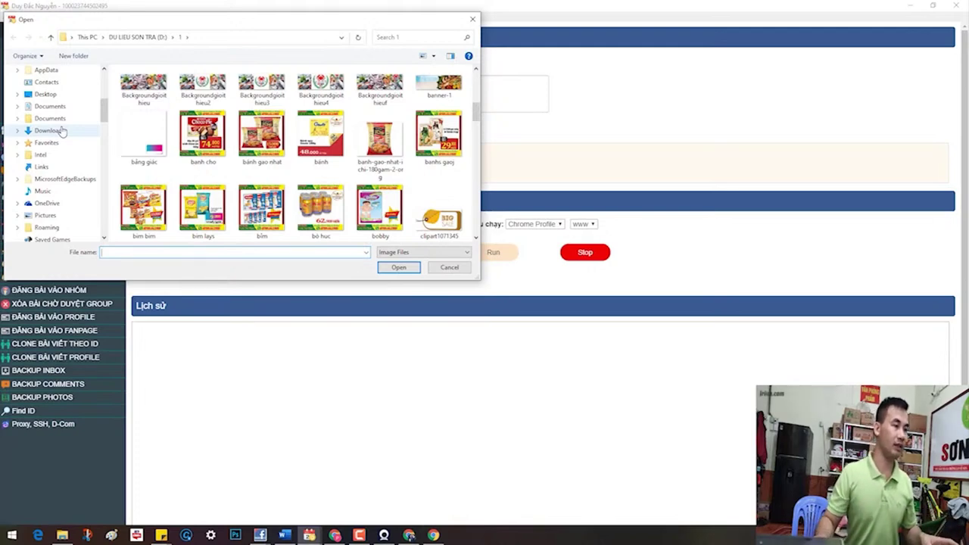
{"action": "double_click", "coordinate": [373, 23]}
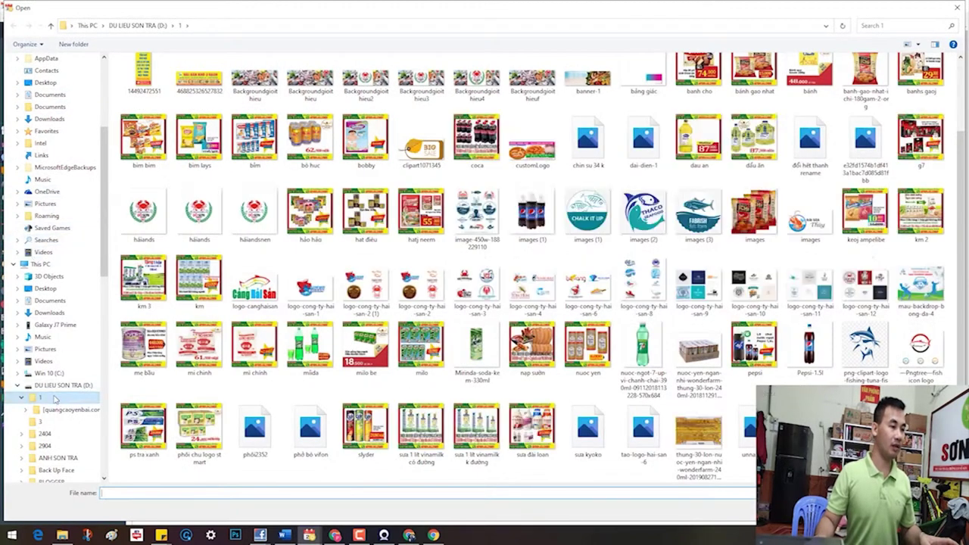
Load Untitled-1 to Untitled-8 from DICH VU > dich vu chuyen tien as comment images.
{"action": "left_click", "coordinate": [47, 419]}
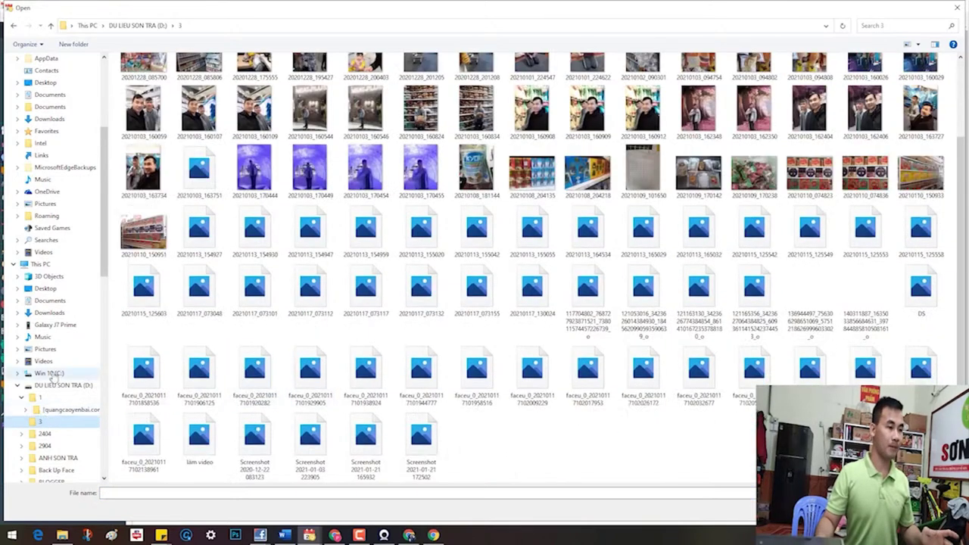
{"action": "left_click", "coordinate": [51, 385]}
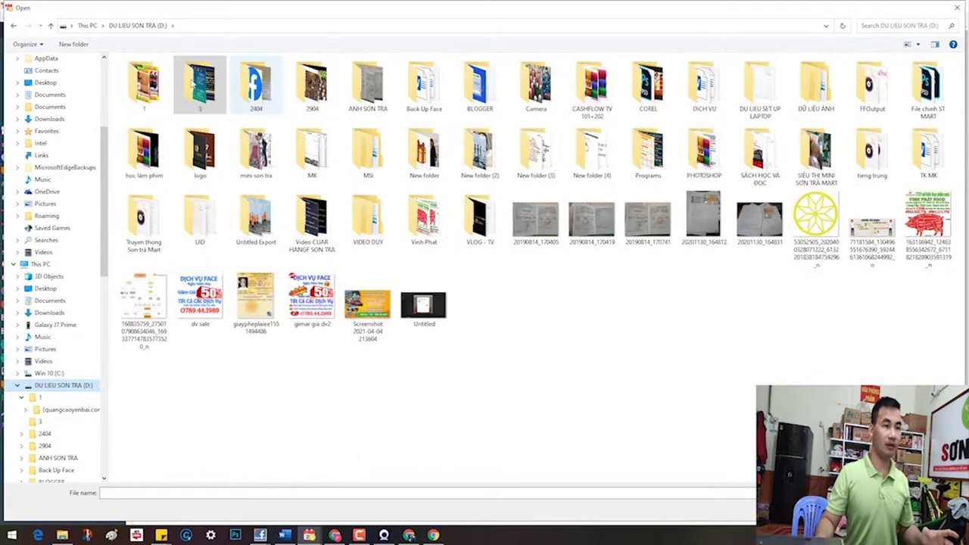
{"action": "left_click", "coordinate": [699, 89]}
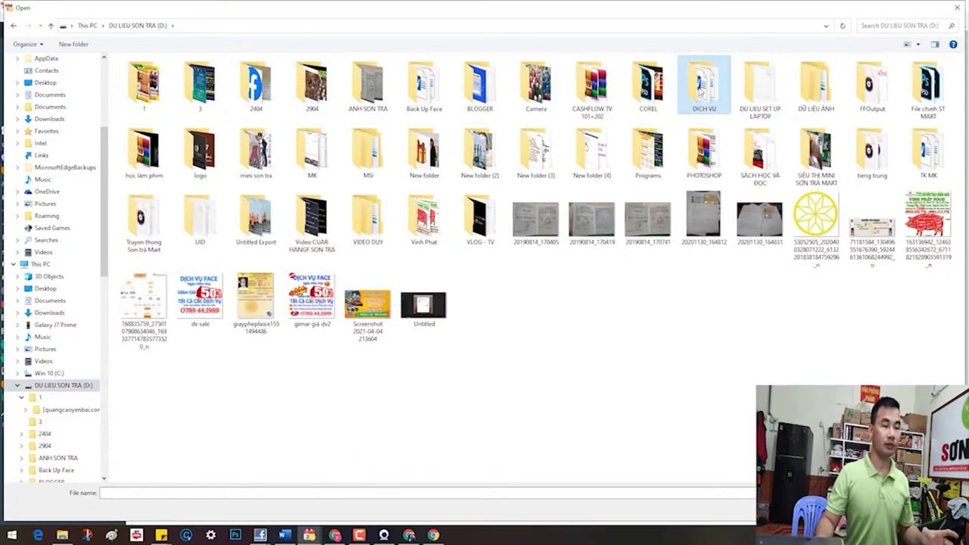
{"action": "double_click", "coordinate": [700, 90]}
{"action": "scroll", "coordinate": [657, 202], "scroll_direction": "up", "scroll_amount": 3}
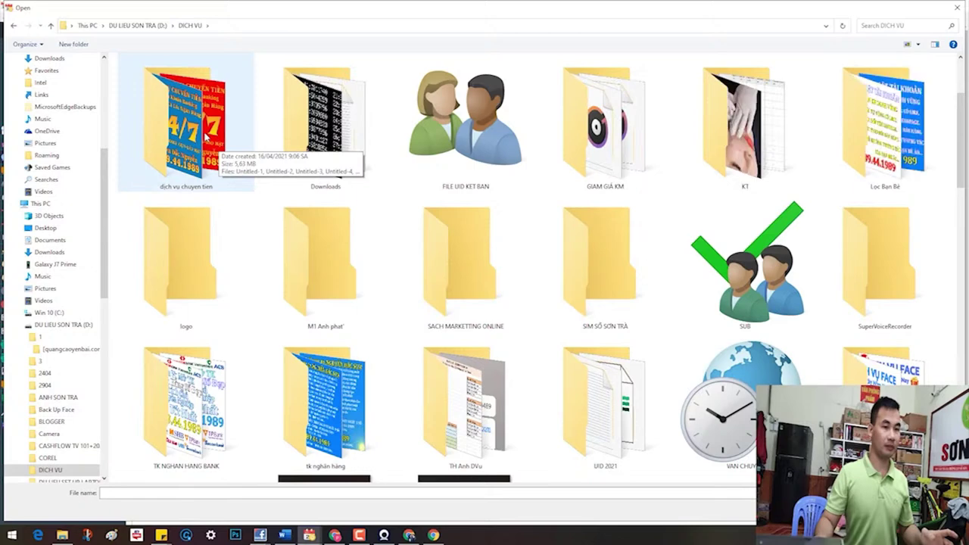
{"action": "double_click", "coordinate": [186, 121]}
{"action": "left_click_drag", "start_coordinate": [636, 130], "coordinate": [111, 53]}
{"action": "key", "text": "Return"}
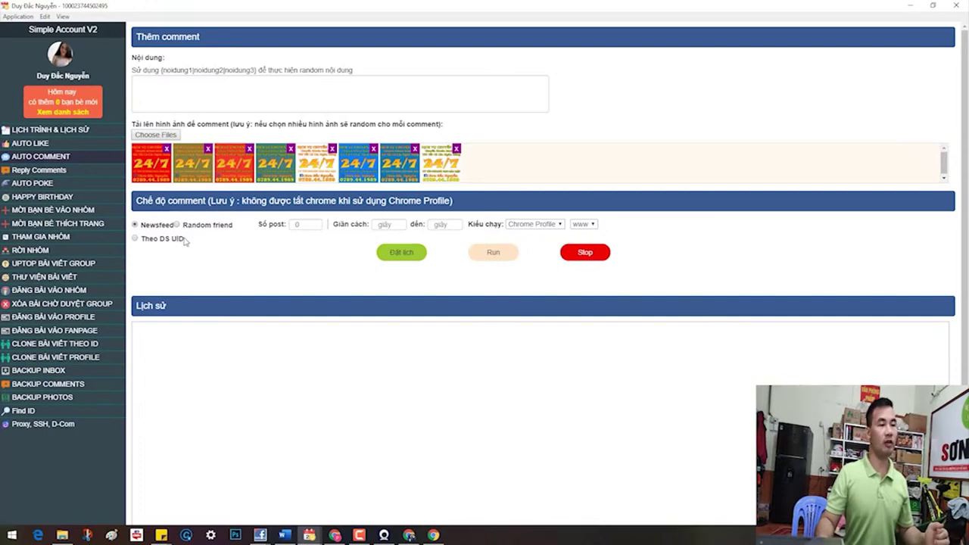
Set Auto Comment to 5 posts with a 30–120 second delay, then start the run.
{"action": "left_click", "coordinate": [308, 224]}
{"action": "type", "text": "5"}
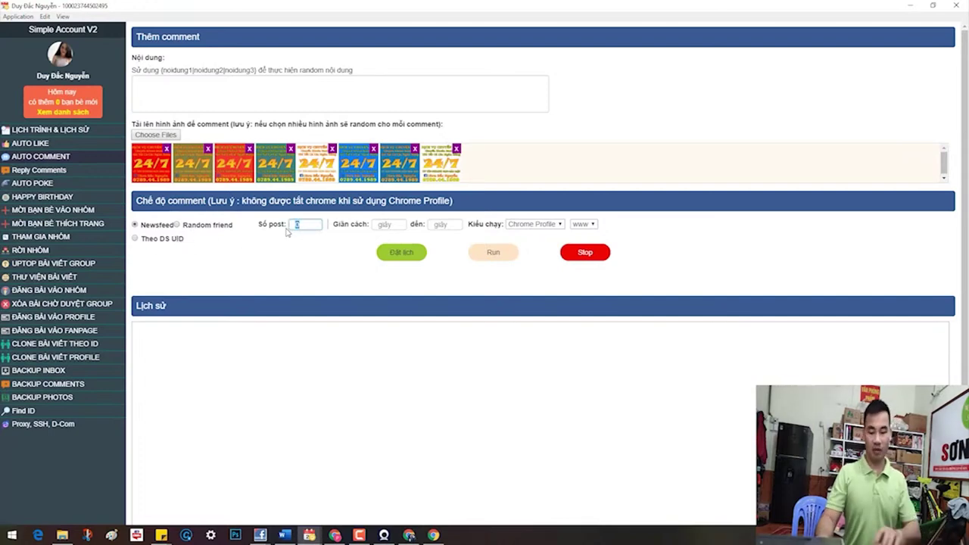
{"action": "left_click", "coordinate": [401, 225]}
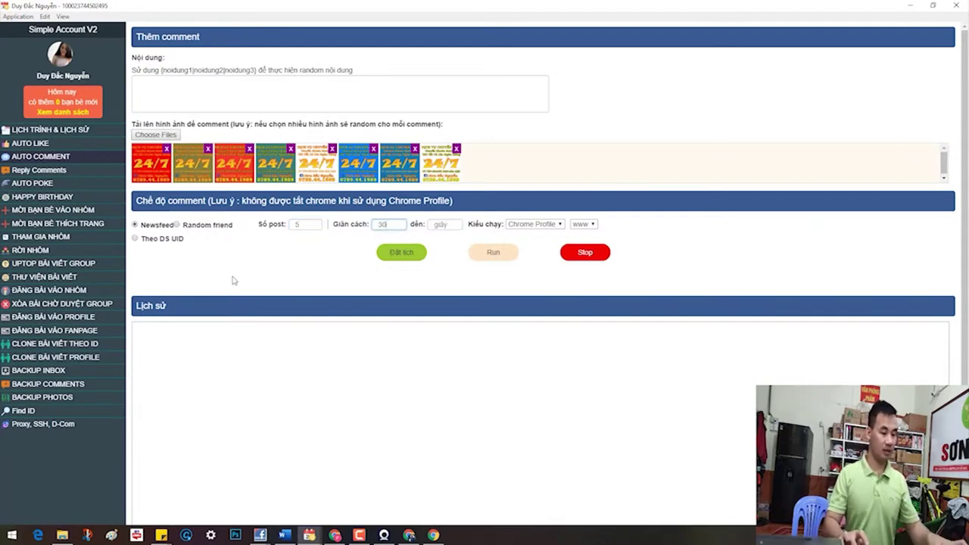
{"action": "key", "text": "Tab"}
{"action": "type", "text": "1"}
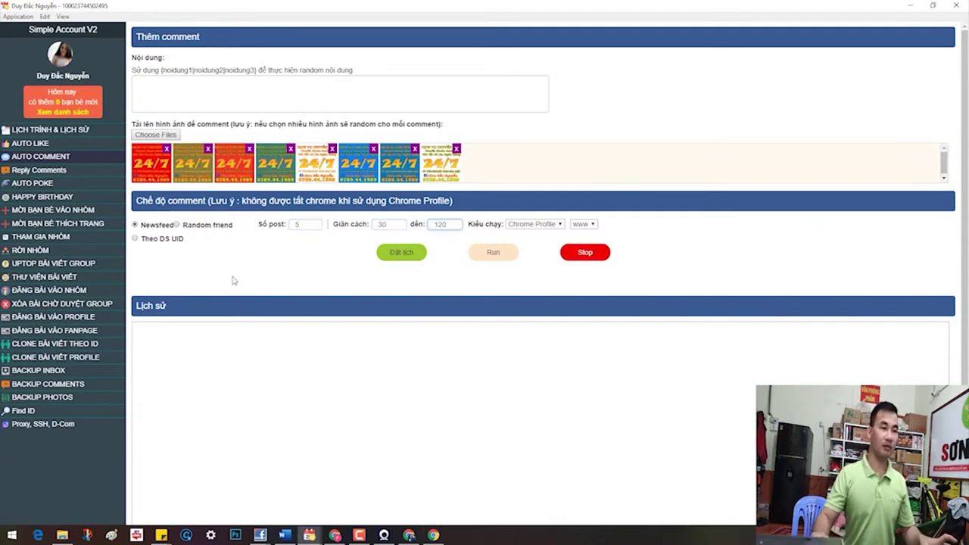
{"action": "left_click", "coordinate": [501, 255]}
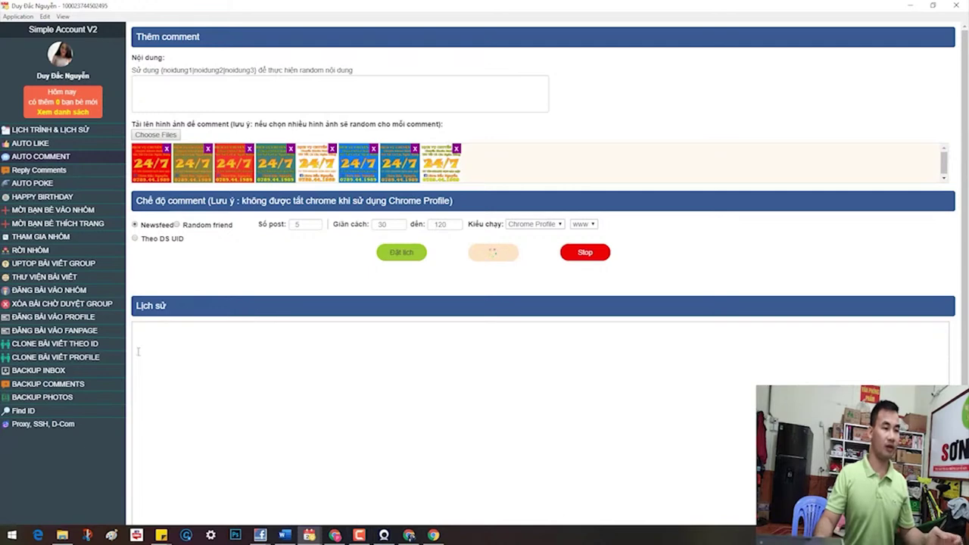
{"action": "right_click", "coordinate": [363, 535]}
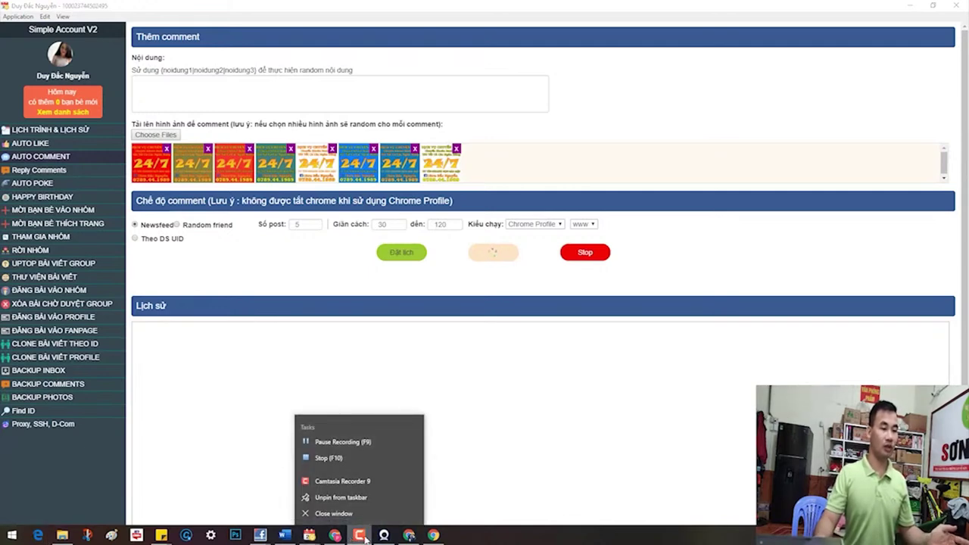
{"action": "left_click", "coordinate": [229, 378]}
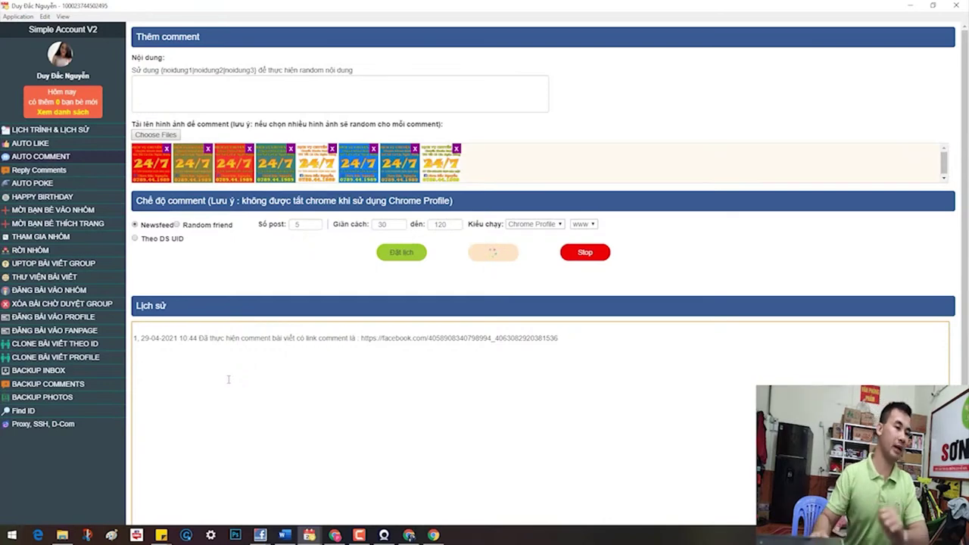
{"action": "left_click_drag", "start_coordinate": [641, 342], "coordinate": [360, 338]}
{"action": "key", "text": "ctrl+c"}
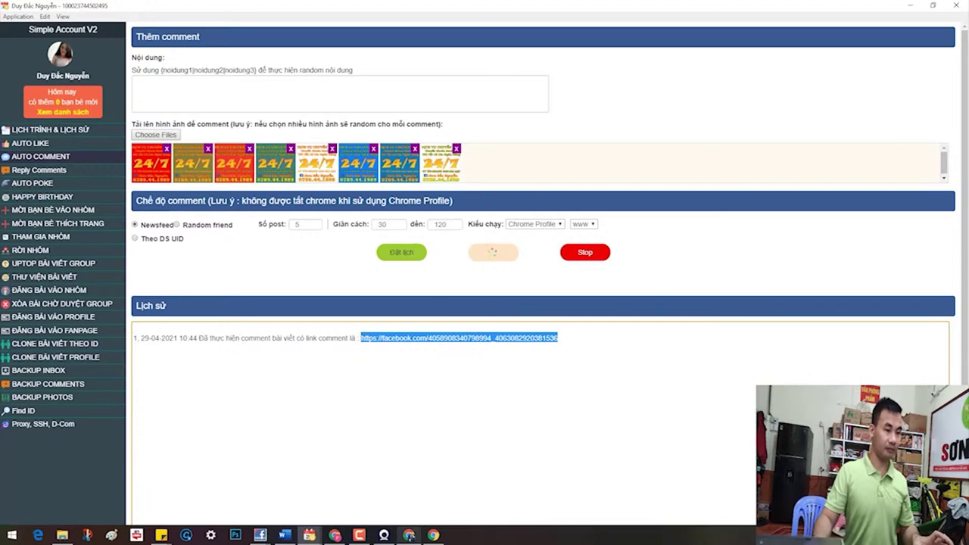
Paste the copied comment link into Chrome's address bar and load it.
{"action": "left_click", "coordinate": [409, 535]}
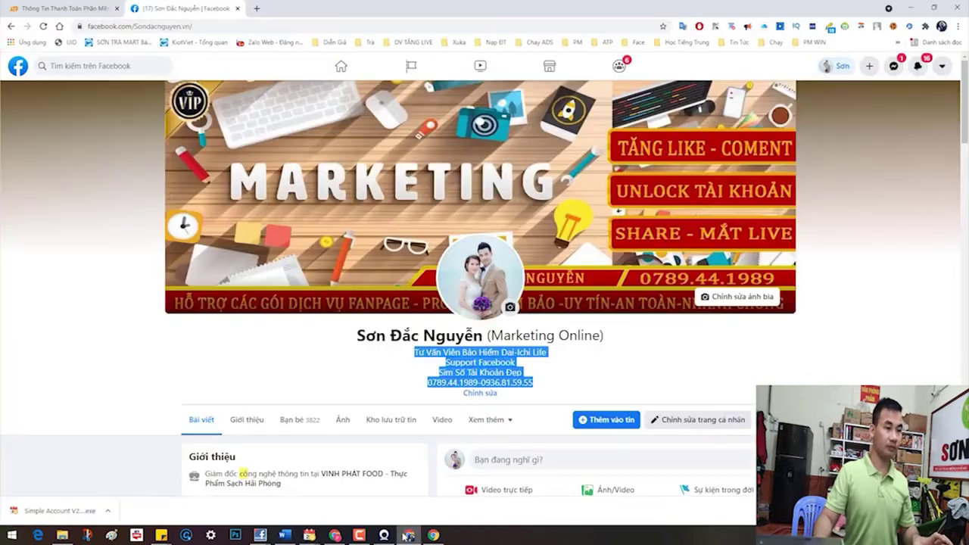
{"action": "left_click", "coordinate": [178, 27]}
{"action": "key", "text": "ctrl+v"}
{"action": "key", "text": "Return"}
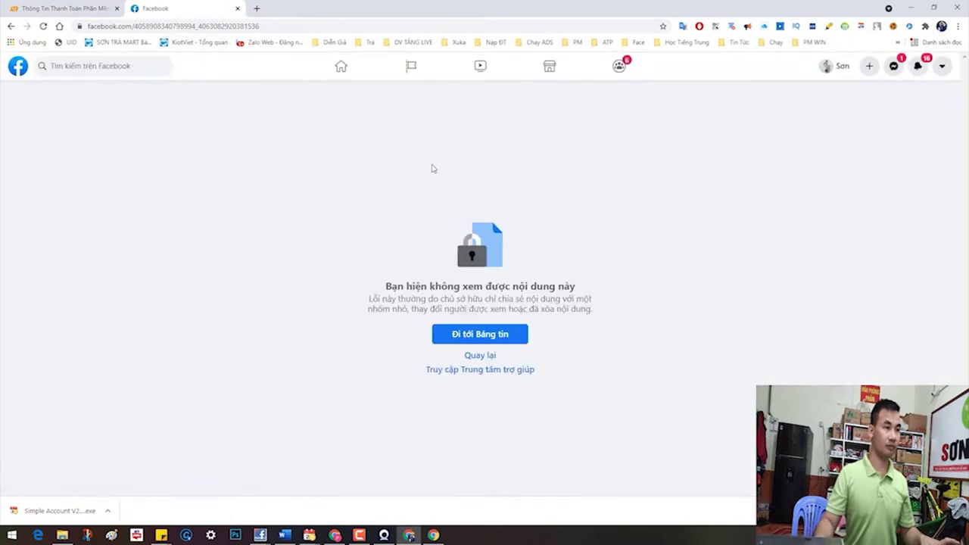
Load the link in the automated Chrome window, verify the 24/7 image comment, and return to Simple Account V2.
{"action": "left_click", "coordinate": [434, 536]}
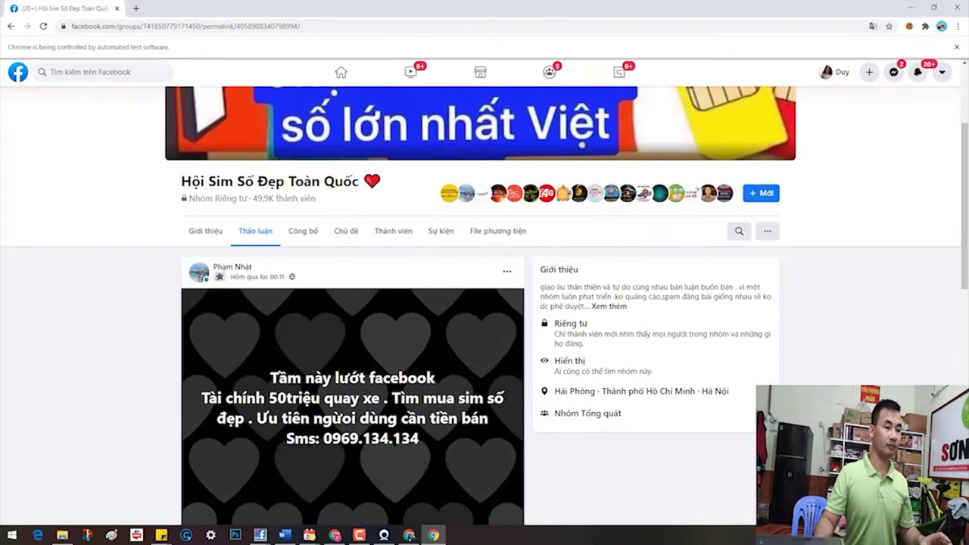
{"action": "left_click", "coordinate": [301, 25]}
{"action": "key", "text": "ctrl+v"}
{"action": "key", "text": "Return"}
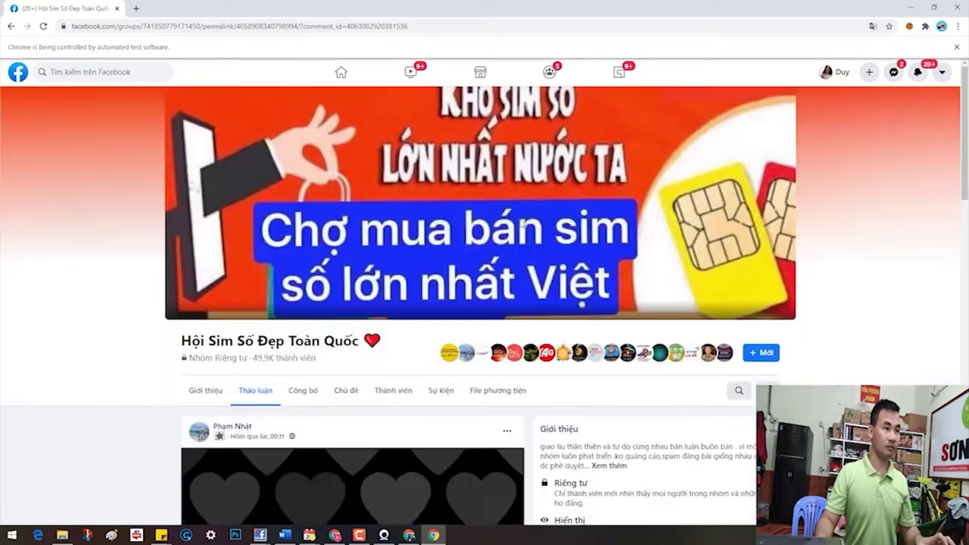
{"action": "scroll", "coordinate": [532, 238], "scroll_direction": "down", "scroll_amount": 2}
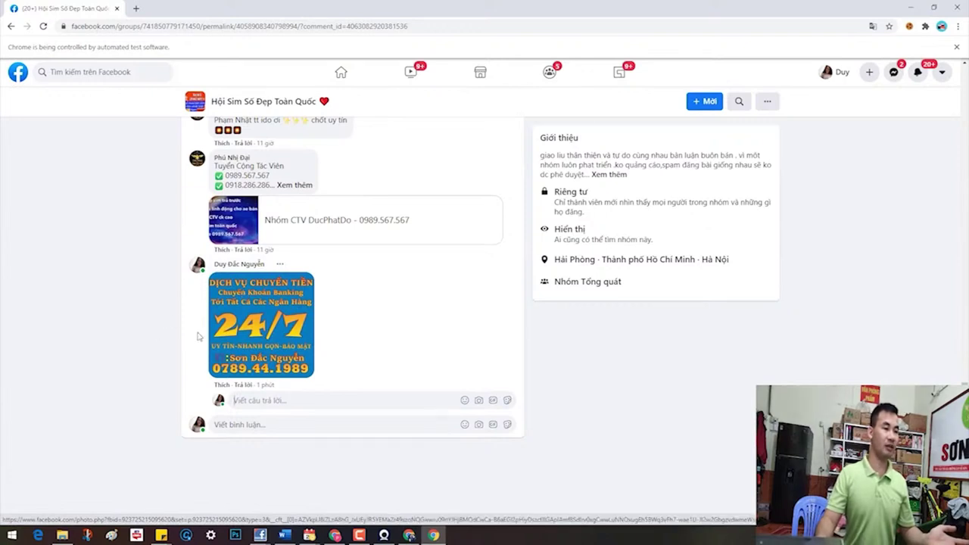
{"action": "mouse_move", "coordinate": [349, 534]}
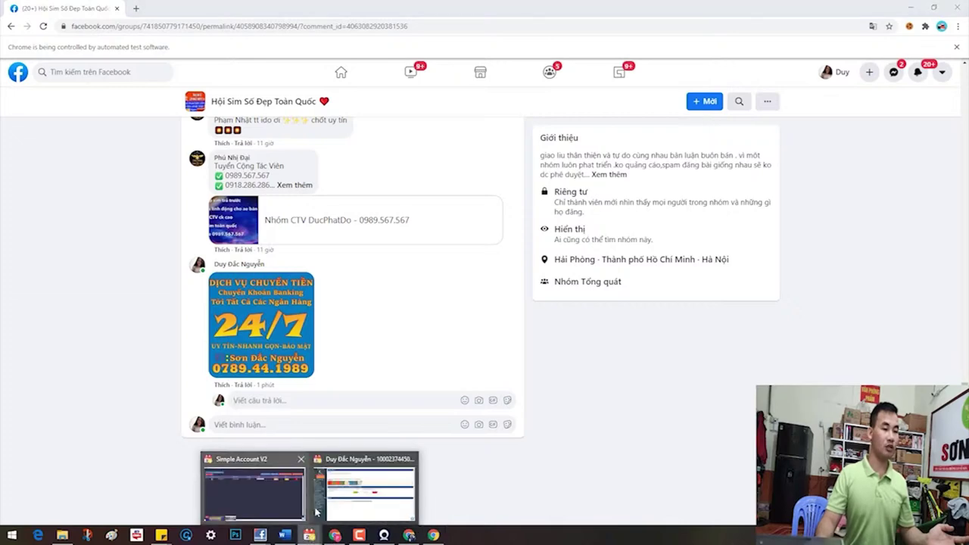
{"action": "left_click", "coordinate": [352, 492]}
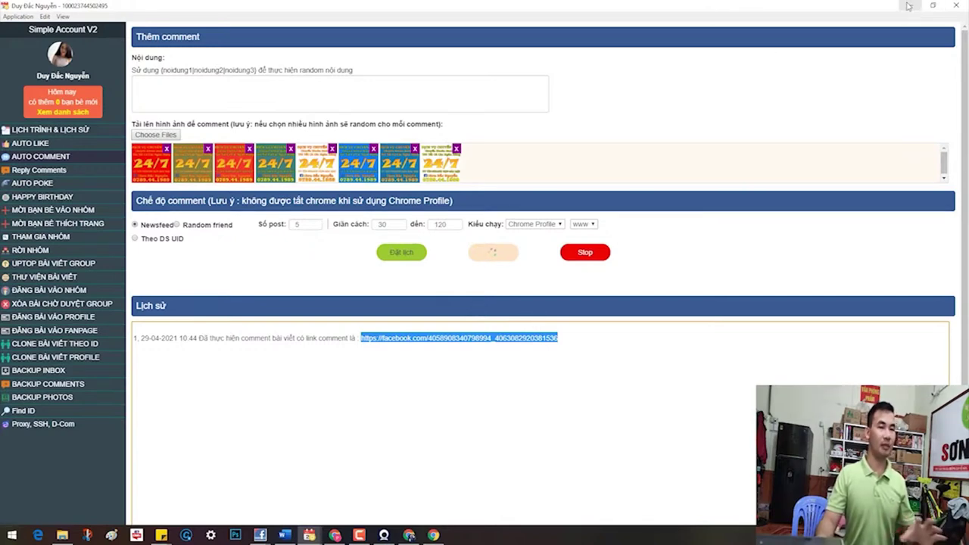
Minimize the app to scroll the Facebook group page, then restore it to review four completed and one failed comment.
{"action": "left_click", "coordinate": [909, 9]}
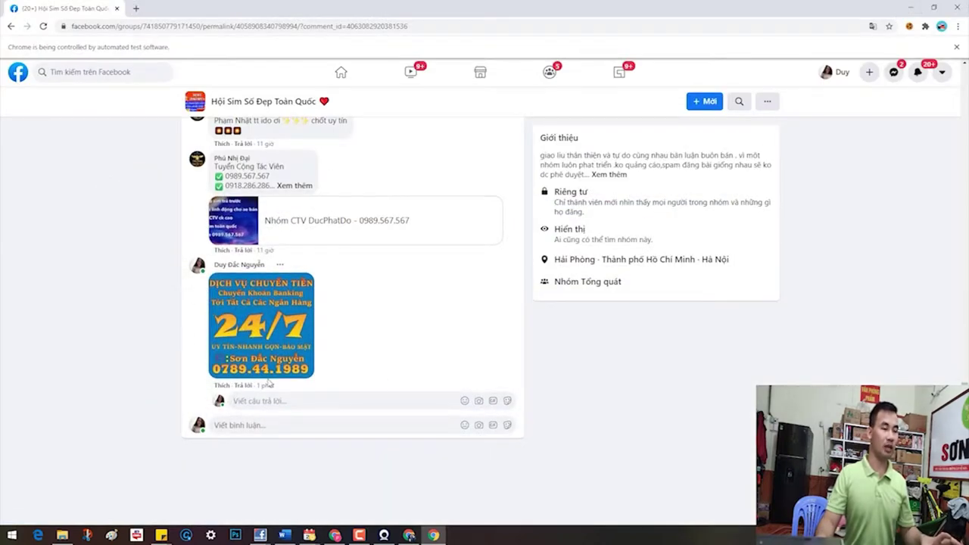
{"action": "scroll", "coordinate": [269, 384], "scroll_direction": "up", "scroll_amount": 15}
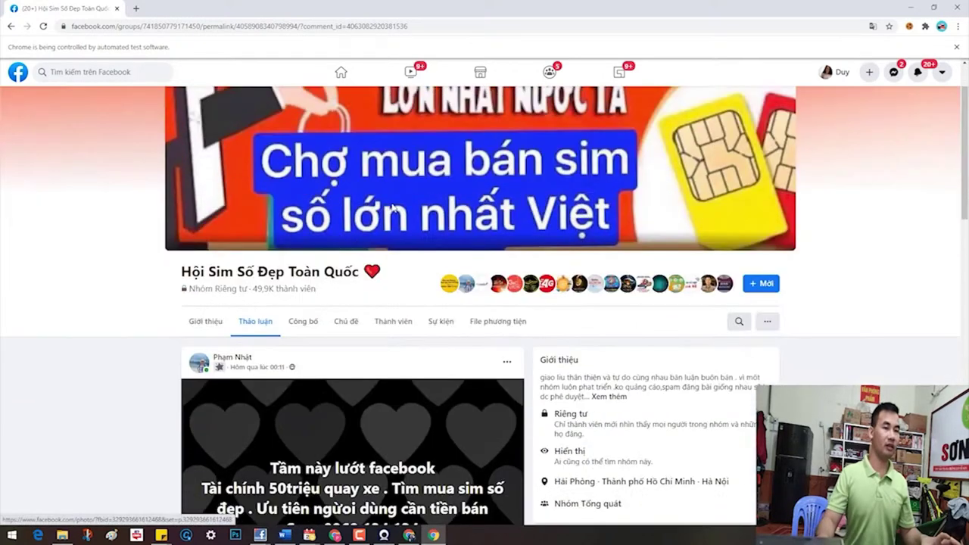
{"action": "scroll", "coordinate": [394, 210], "scroll_direction": "down", "scroll_amount": 3}
{"action": "mouse_move", "coordinate": [358, 534]}
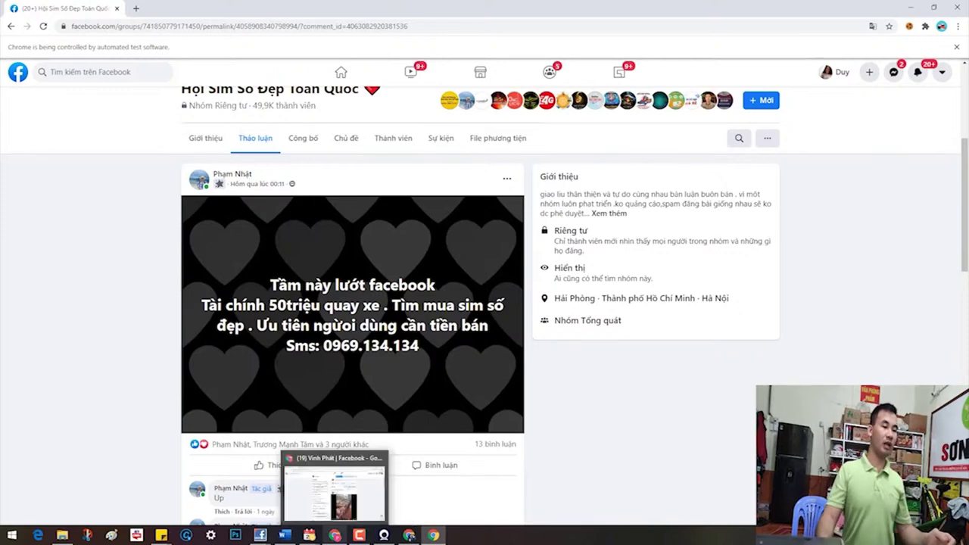
{"action": "mouse_move", "coordinate": [310, 536]}
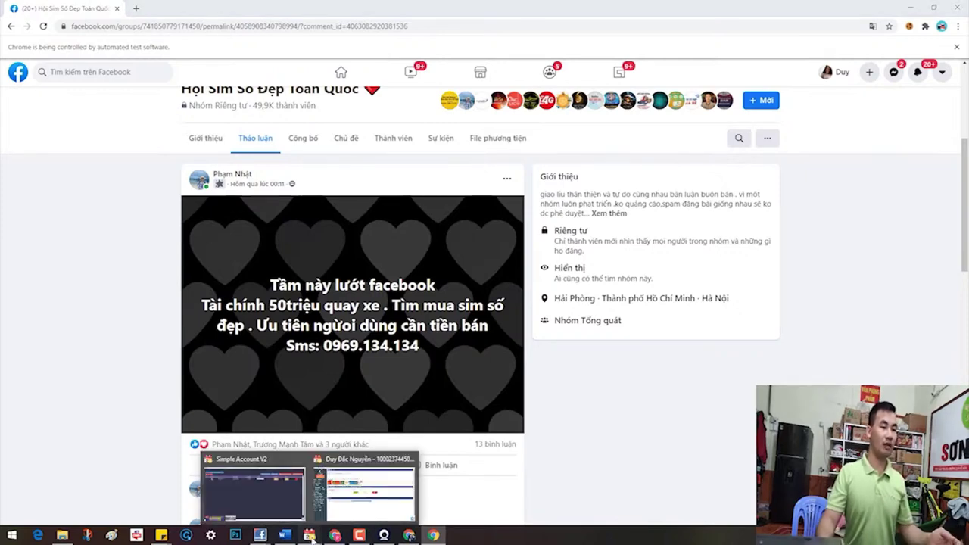
{"action": "left_click", "coordinate": [353, 482]}
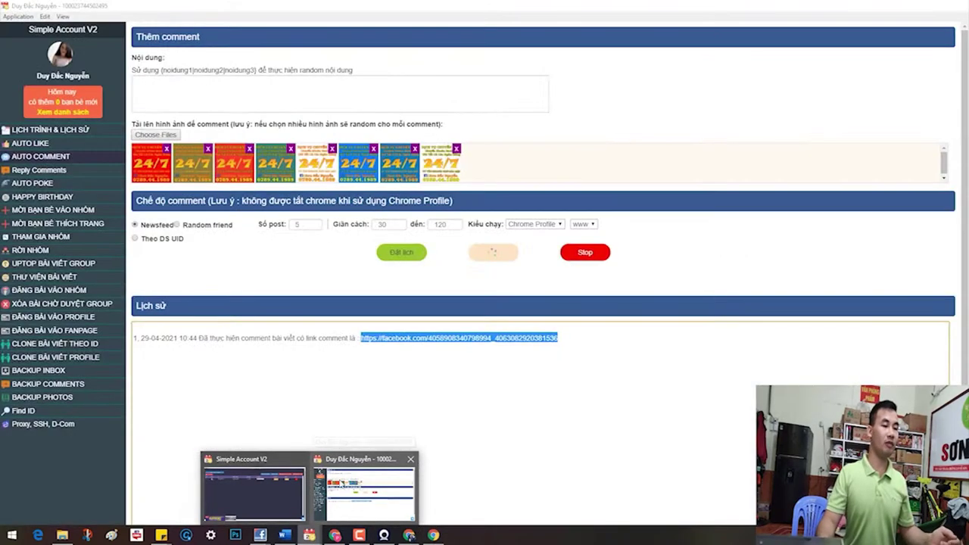
{"action": "left_click", "coordinate": [342, 492]}
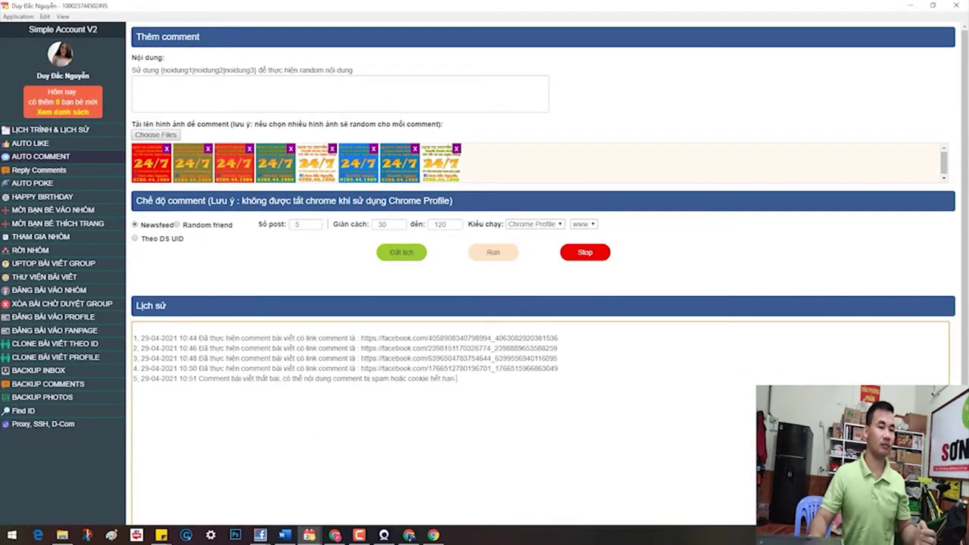
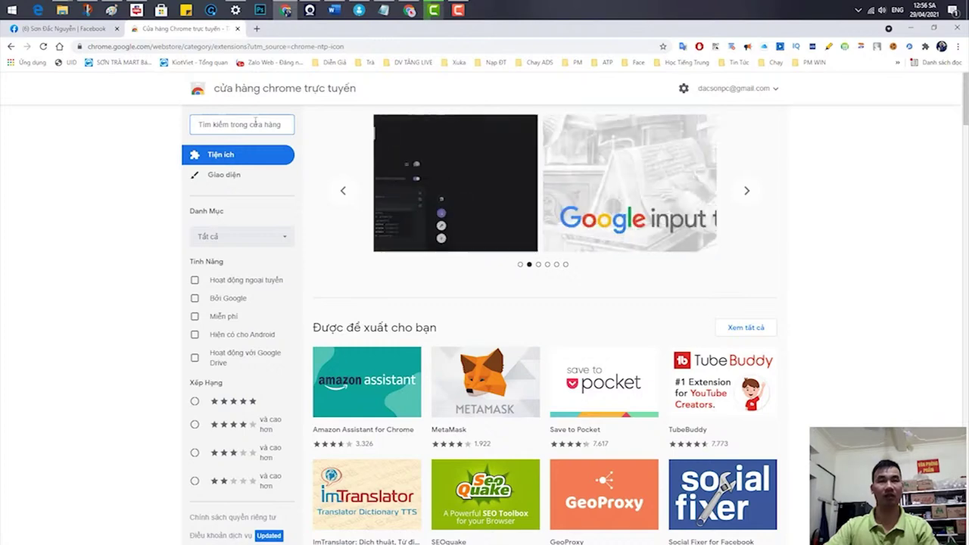
Find the Invite All Post likers Like Fan Page extension in the Chrome Web Store, then close its listing.
{"action": "key", "text": "Return"}
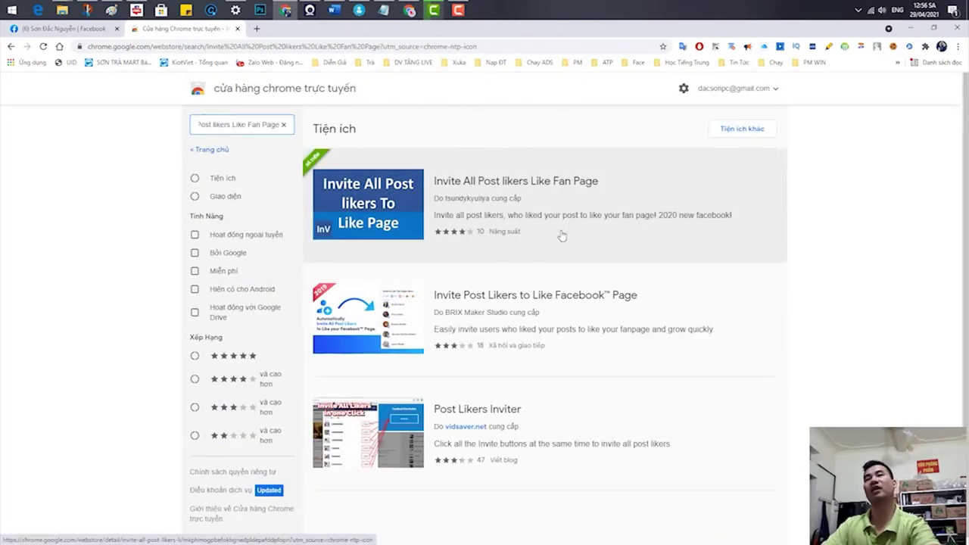
{"action": "left_click", "coordinate": [515, 180]}
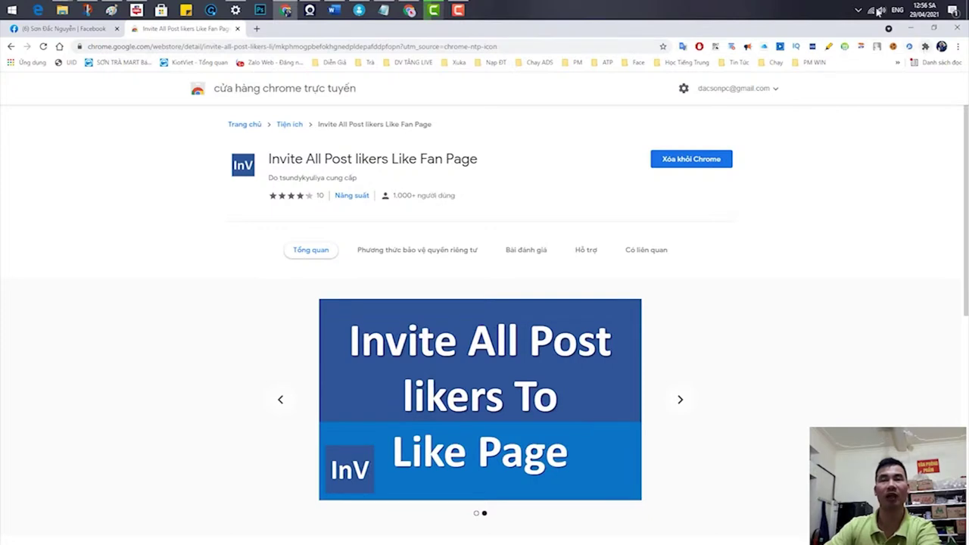
{"action": "mouse_move", "coordinate": [288, 18]}
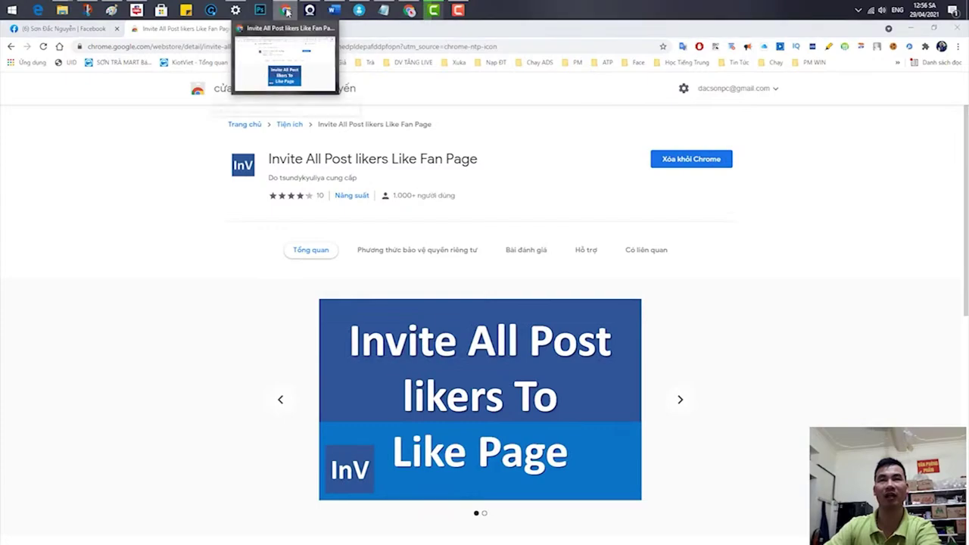
{"action": "left_click", "coordinate": [286, 13]}
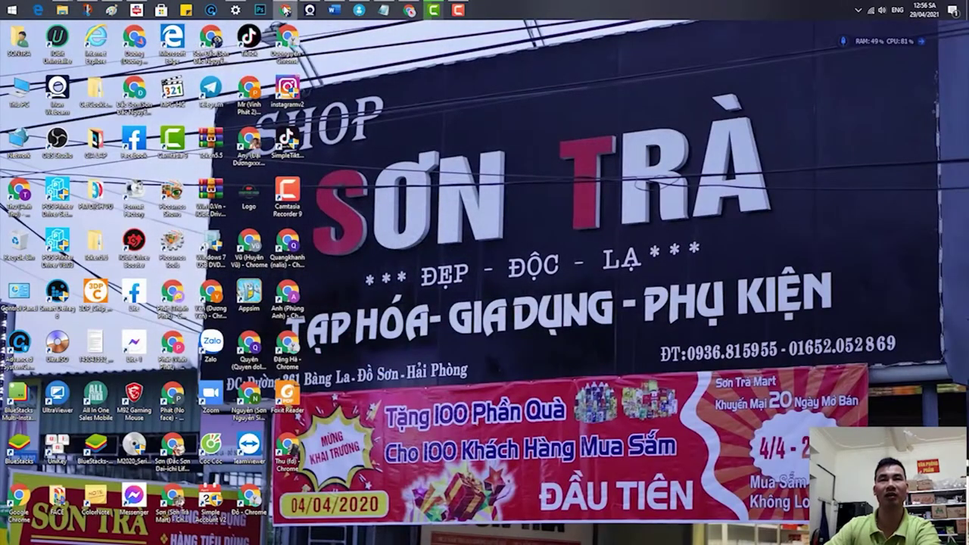
{"action": "left_click", "coordinate": [286, 10]}
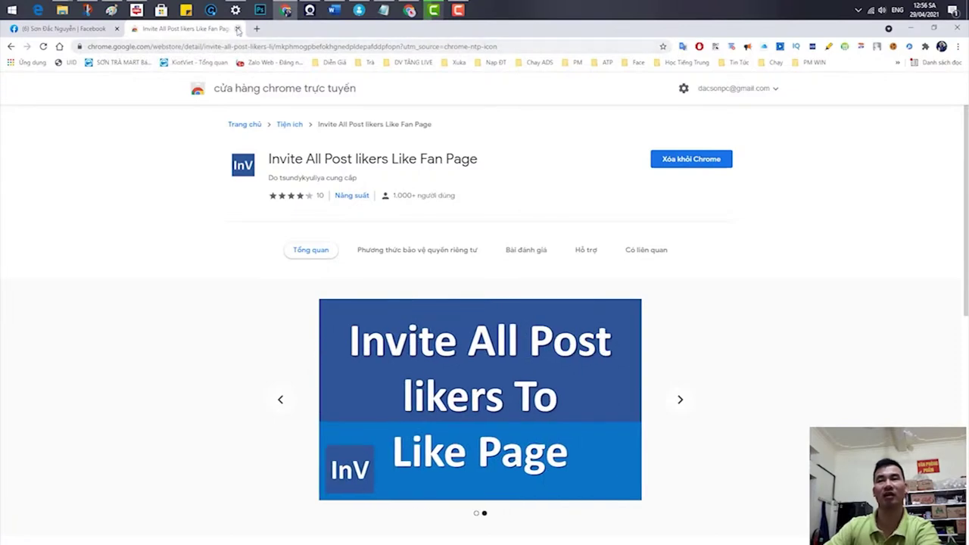
{"action": "left_click", "coordinate": [238, 29]}
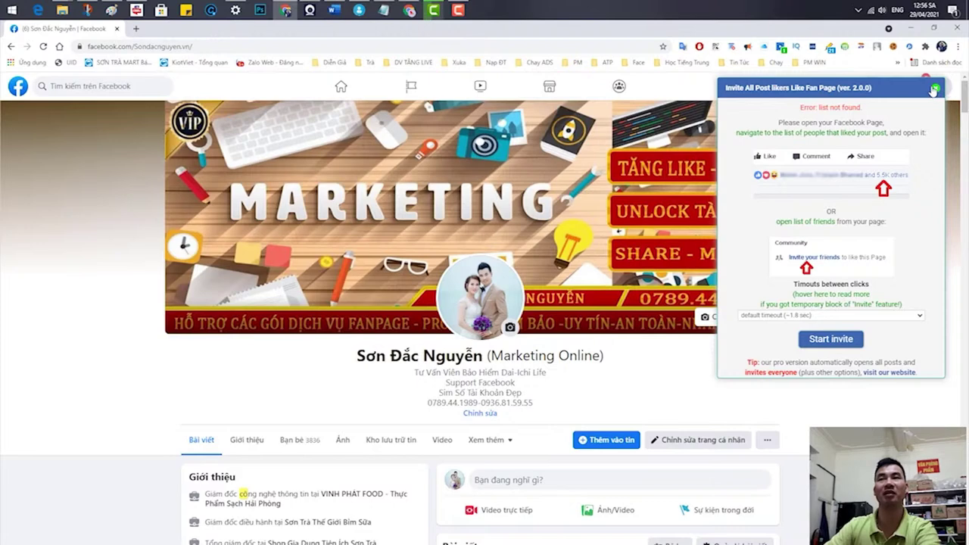
Close the extension's invite panel and open Vi Anh Là Gió from Your Pages.
{"action": "left_click", "coordinate": [935, 89]}
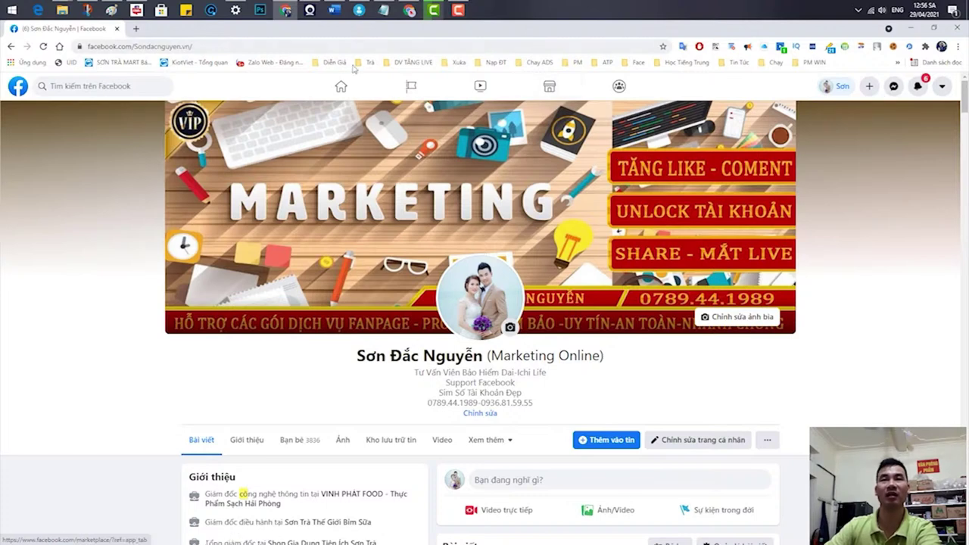
{"action": "left_click", "coordinate": [411, 85]}
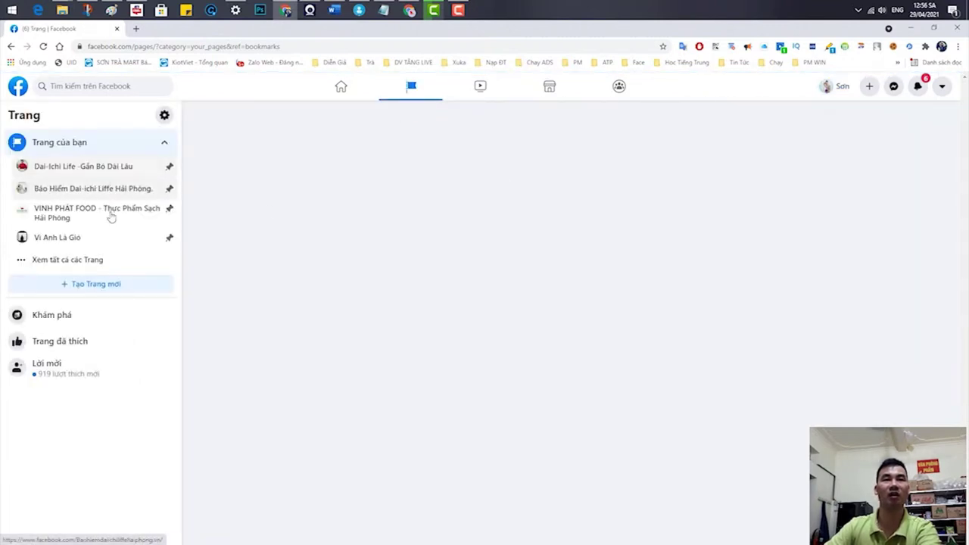
{"action": "left_click", "coordinate": [48, 241]}
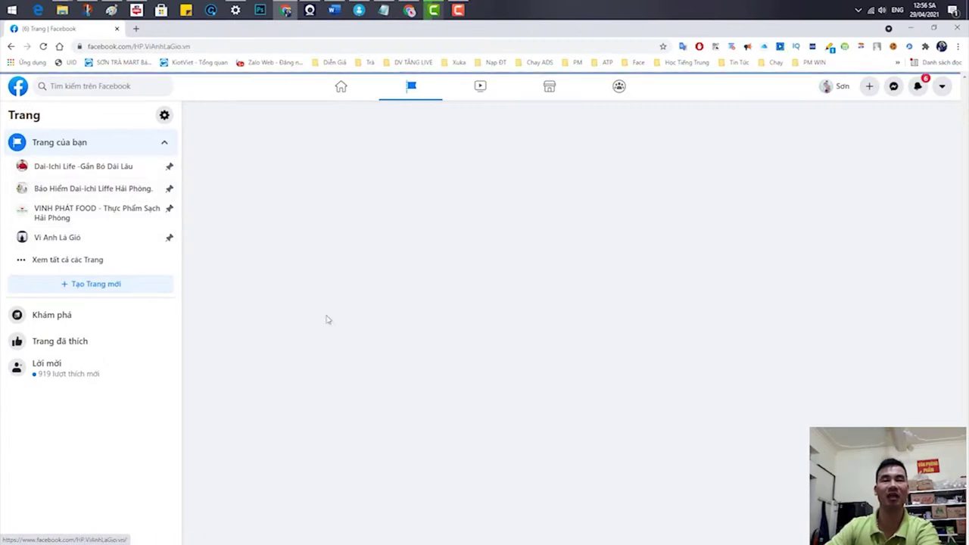
Open the Vi Anh Là Gió page and briefly open, then close, its invite-friends window.
{"action": "left_click", "coordinate": [55, 242]}
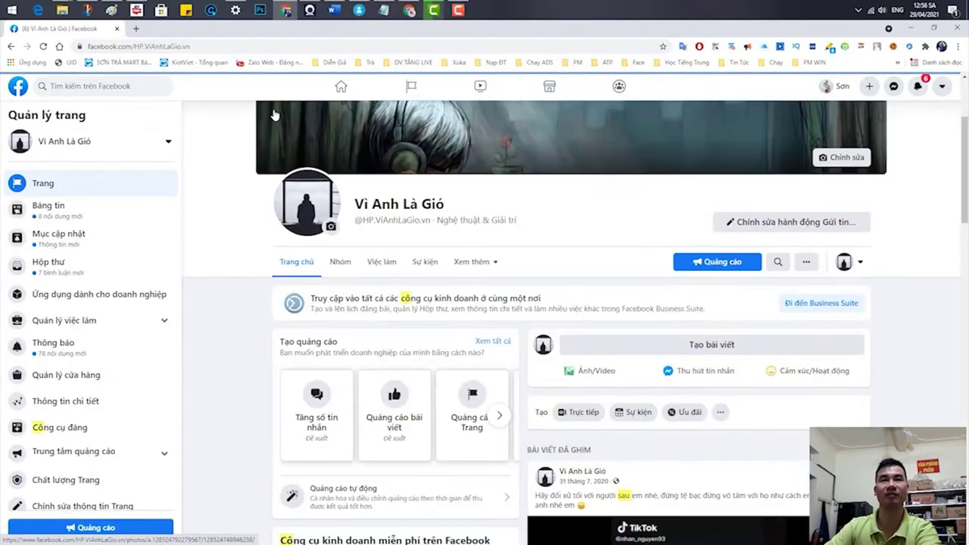
{"action": "scroll", "coordinate": [765, 163], "scroll_direction": "down", "scroll_amount": 5}
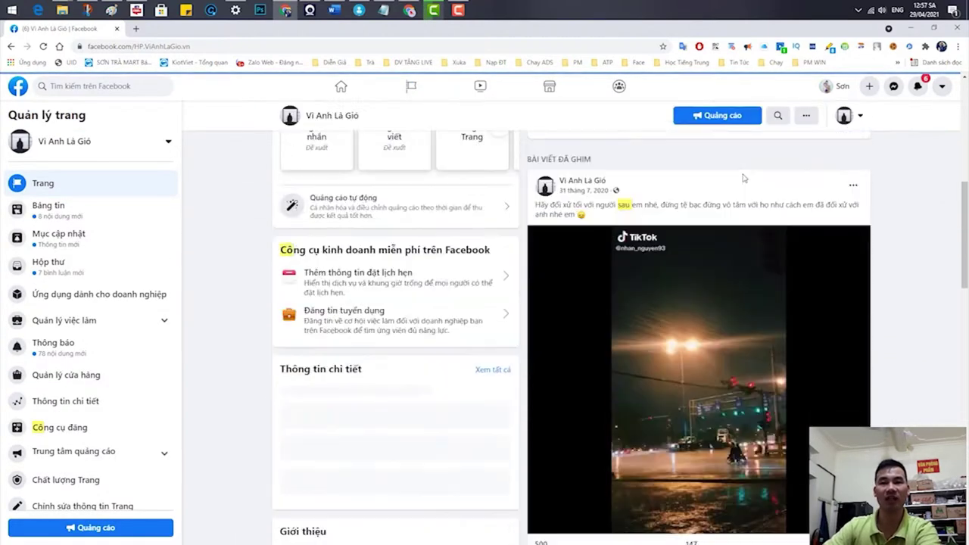
{"action": "scroll", "coordinate": [719, 178], "scroll_direction": "down", "scroll_amount": 7}
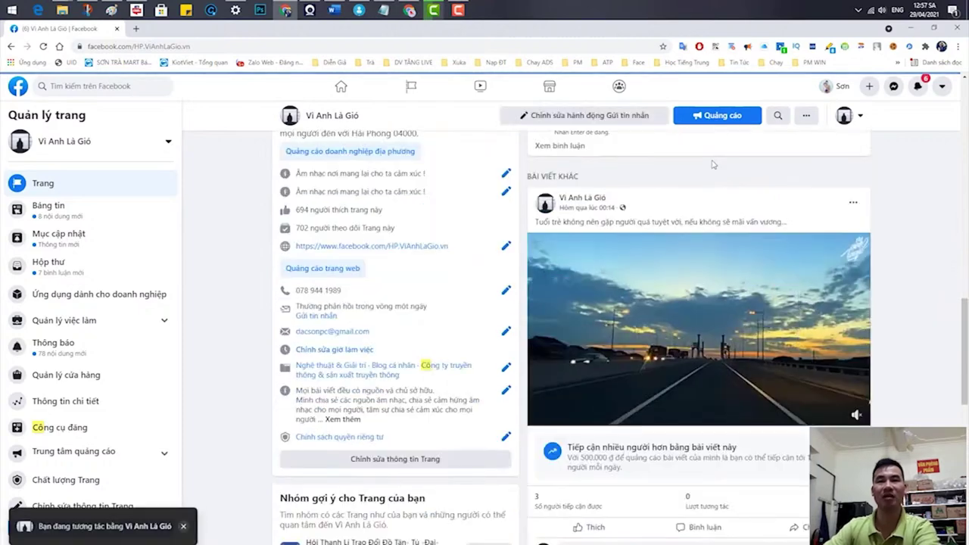
{"action": "scroll", "coordinate": [806, 144], "scroll_direction": "up", "scroll_amount": 1}
{"action": "left_click", "coordinate": [806, 115]}
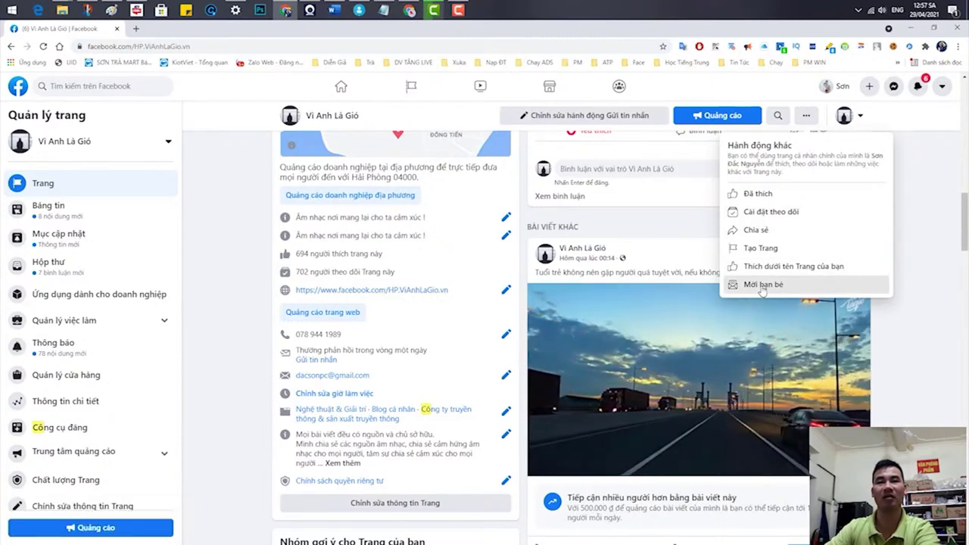
{"action": "left_click", "coordinate": [763, 292]}
{"action": "scroll", "coordinate": [431, 268], "scroll_direction": "down", "scroll_amount": 2}
{"action": "left_click", "coordinate": [704, 126]}
Reopen the Mời bạn bè dialog listing 1138 friends not yet invited.
{"action": "scroll", "coordinate": [490, 163], "scroll_direction": "down", "scroll_amount": 3}
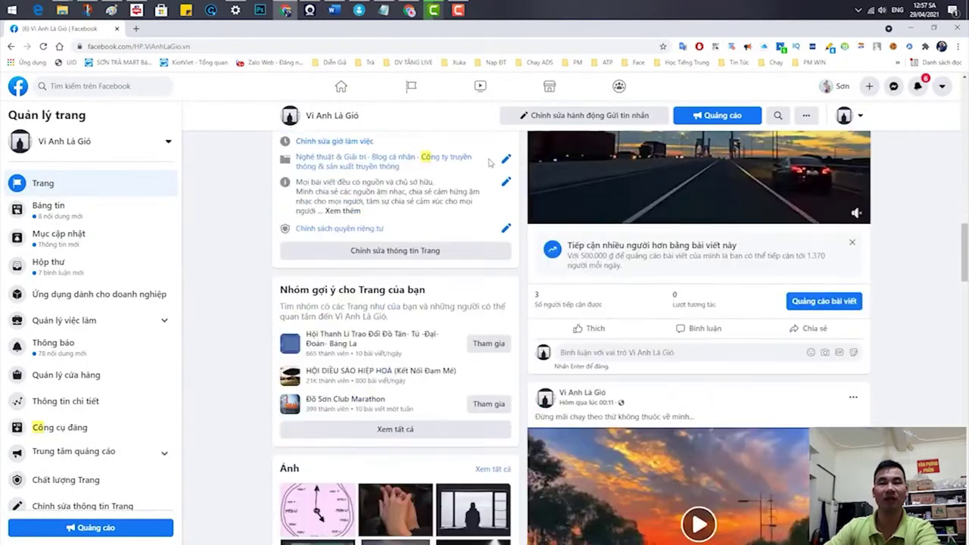
{"action": "scroll", "coordinate": [379, 174], "scroll_direction": "up", "scroll_amount": 3}
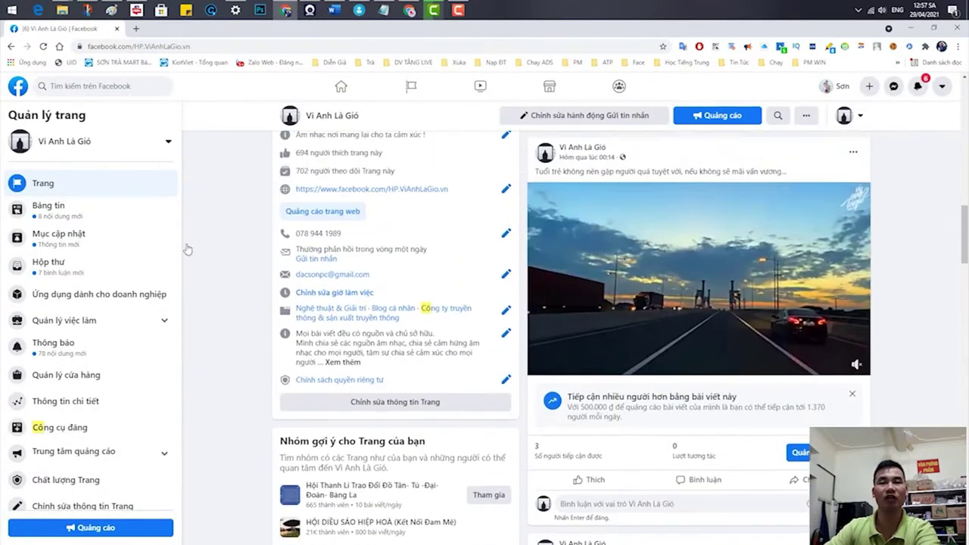
{"action": "scroll", "coordinate": [543, 275], "scroll_direction": "down", "scroll_amount": 5}
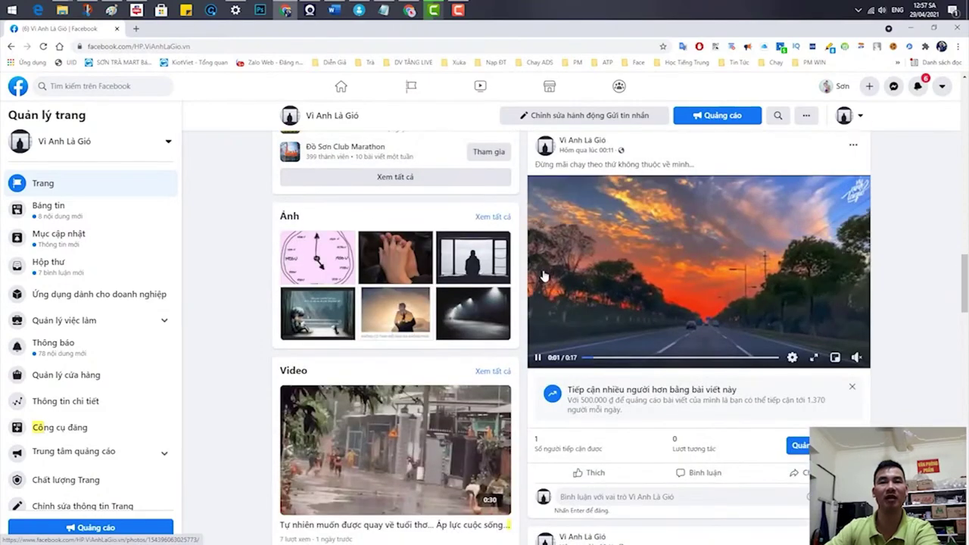
{"action": "scroll", "coordinate": [732, 182], "scroll_direction": "up", "scroll_amount": 3}
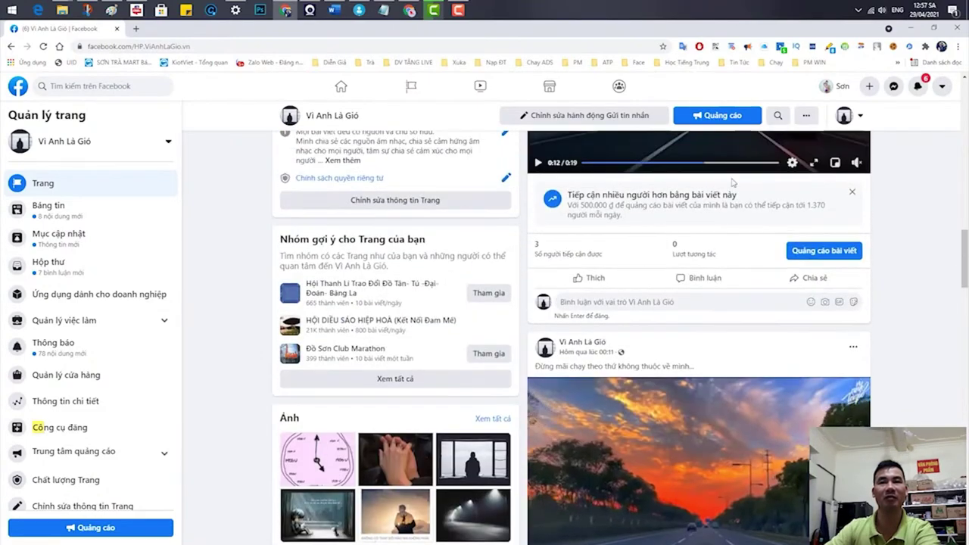
{"action": "scroll", "coordinate": [732, 182], "scroll_direction": "up", "scroll_amount": 3}
{"action": "left_click", "coordinate": [806, 115]}
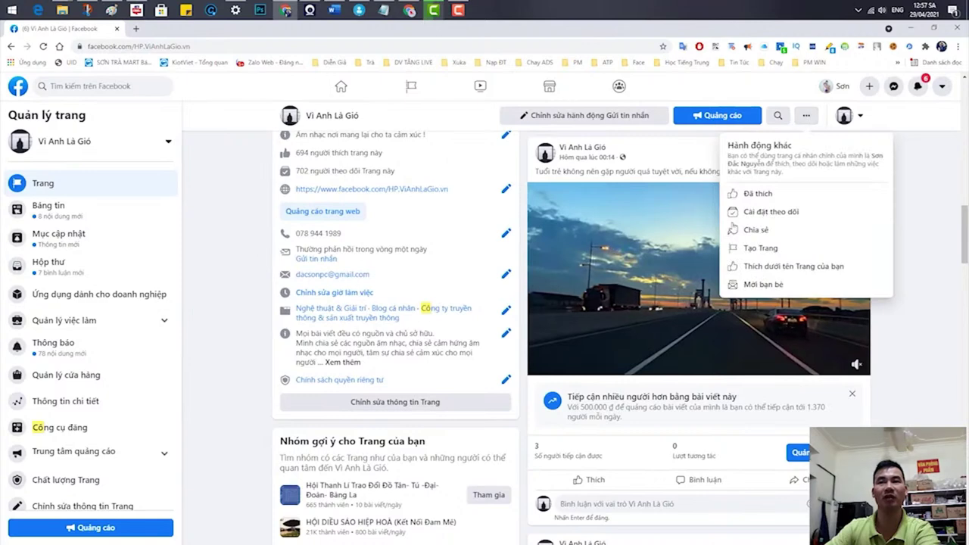
{"action": "left_click", "coordinate": [780, 284]}
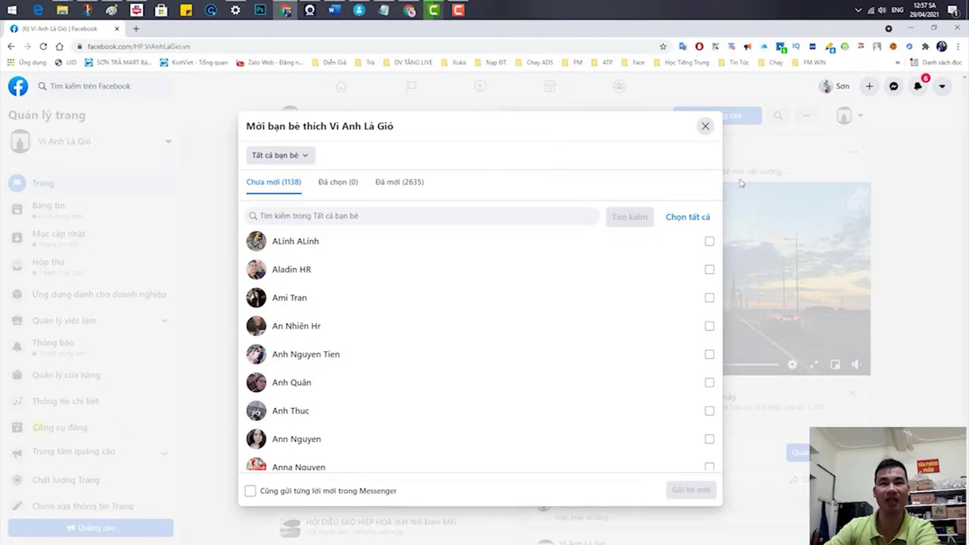
Tick the top friends in the invite list and send them Gửi lời mời invitations.
{"action": "left_click", "coordinate": [709, 241]}
{"action": "left_click", "coordinate": [708, 270]}
{"action": "left_click", "coordinate": [710, 326]}
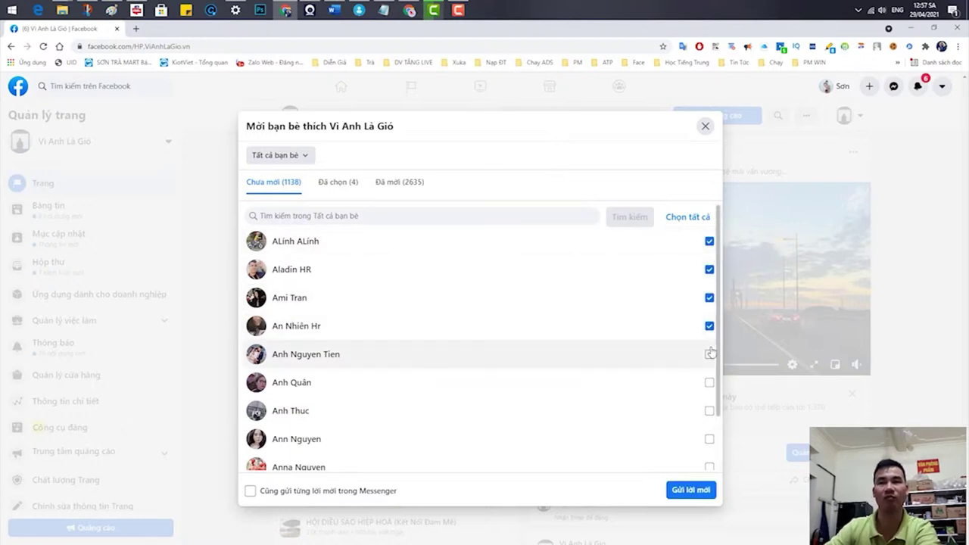
{"action": "left_click", "coordinate": [709, 354]}
{"action": "left_click", "coordinate": [709, 382]}
{"action": "left_click", "coordinate": [710, 410]}
{"action": "left_click", "coordinate": [709, 439]}
{"action": "left_click", "coordinate": [709, 467]}
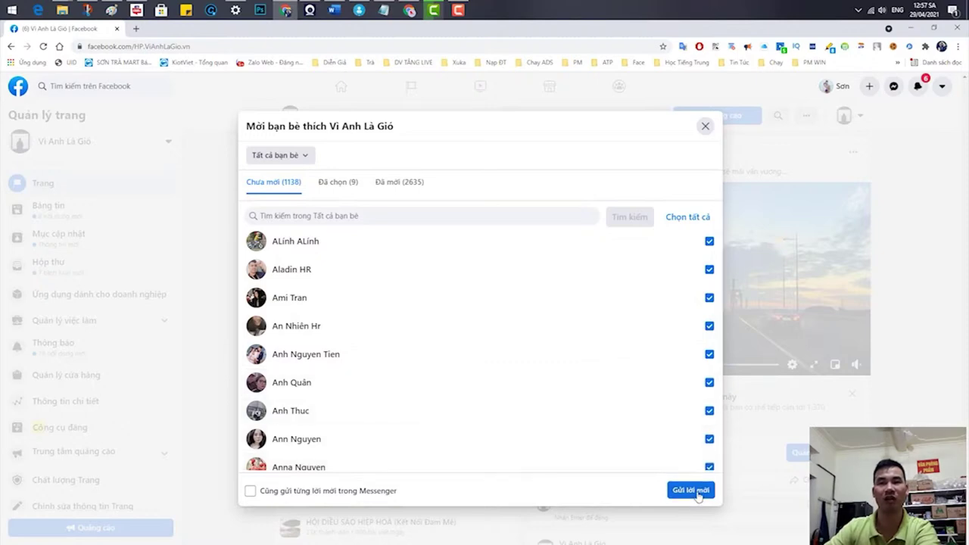
{"action": "left_click", "coordinate": [696, 490]}
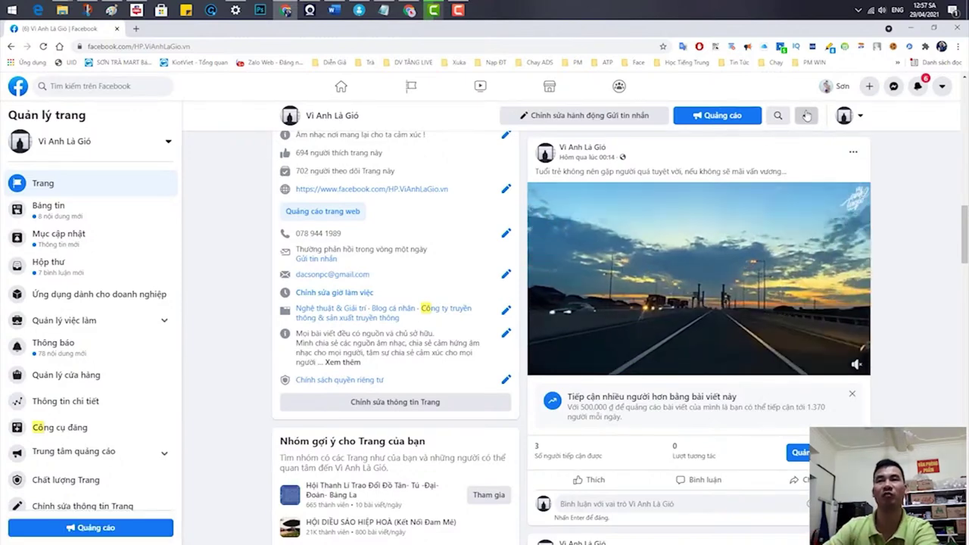
Reopen Mời bạn bè, auto-select friends with the invite extension, add more, and send the invitations.
{"action": "left_click", "coordinate": [807, 115]}
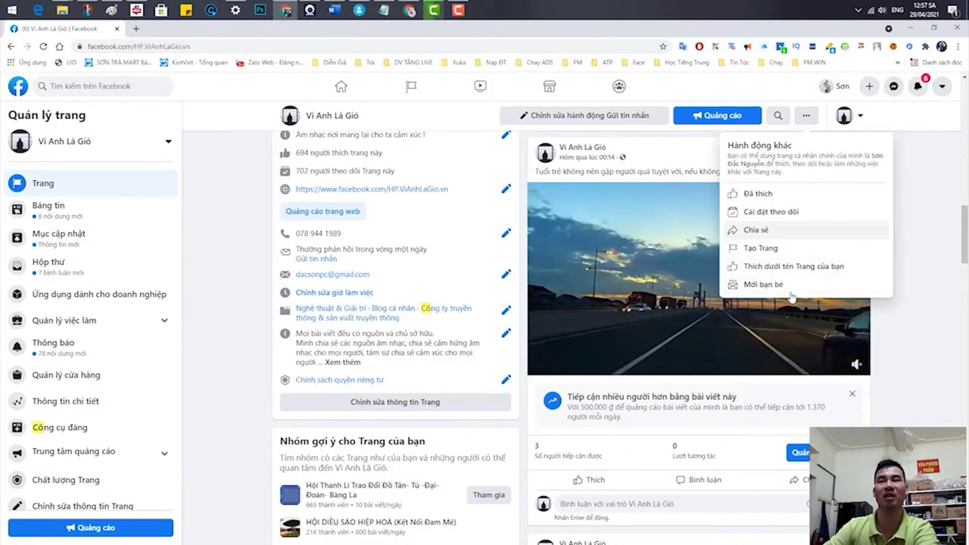
{"action": "left_click", "coordinate": [764, 285]}
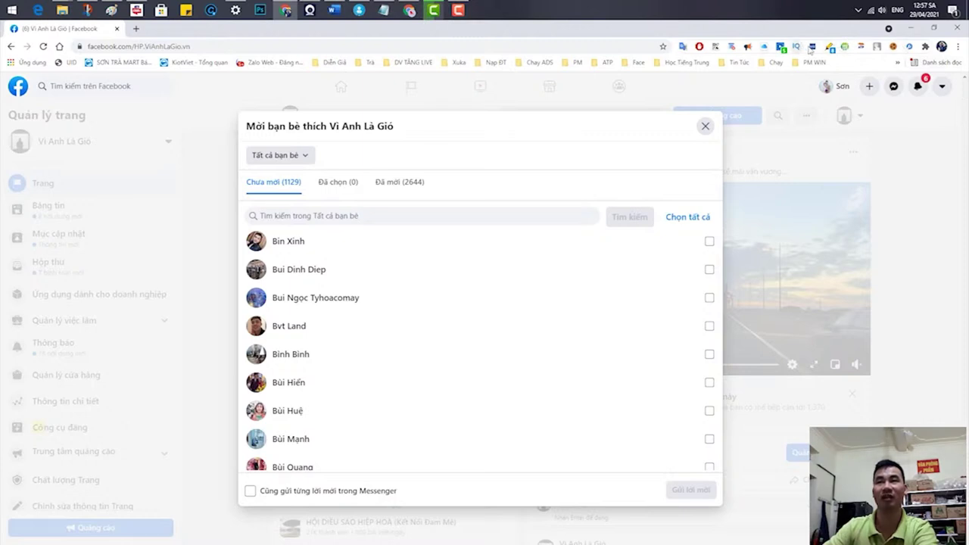
{"action": "left_click", "coordinate": [812, 47]}
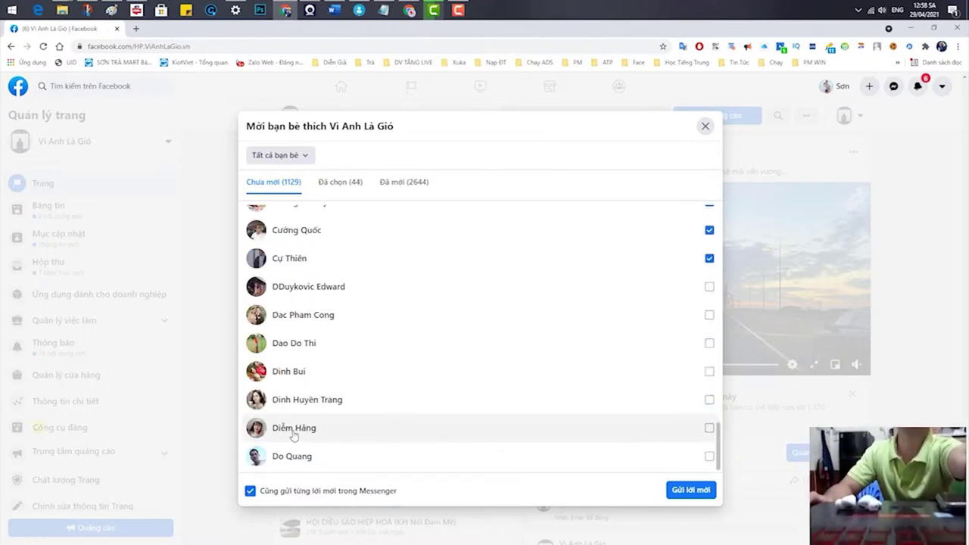
{"action": "left_click", "coordinate": [261, 492]}
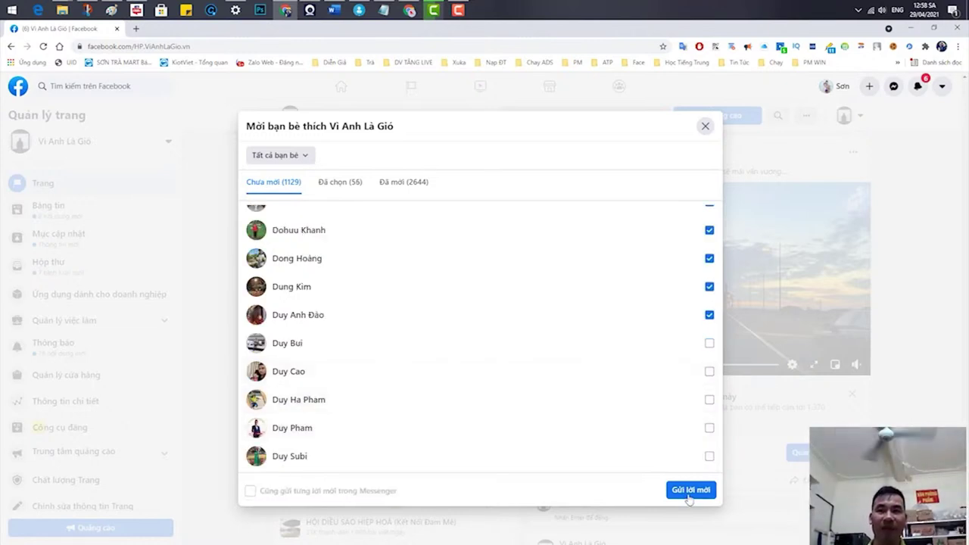
{"action": "scroll", "coordinate": [582, 351], "scroll_direction": "down", "scroll_amount": 4}
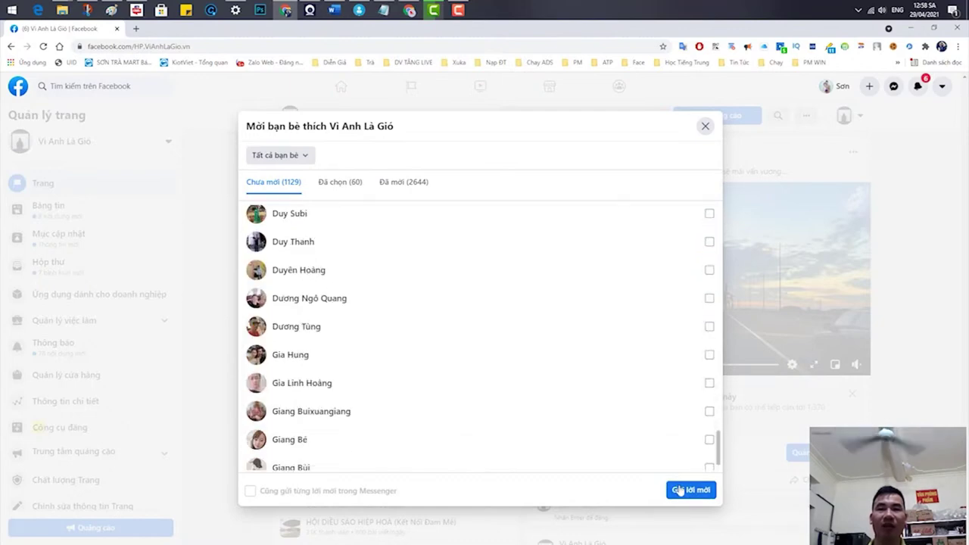
{"action": "left_click", "coordinate": [684, 492]}
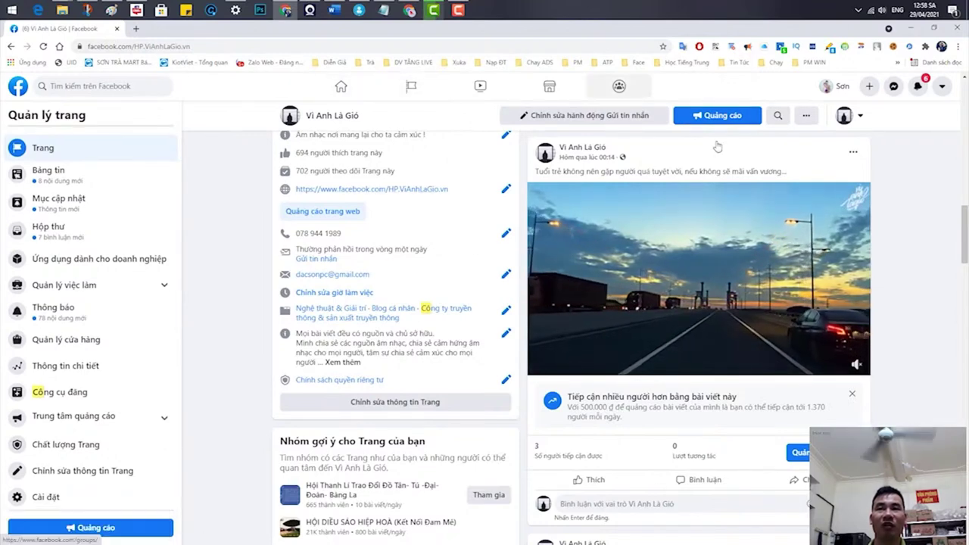
{"action": "left_click", "coordinate": [919, 87]}
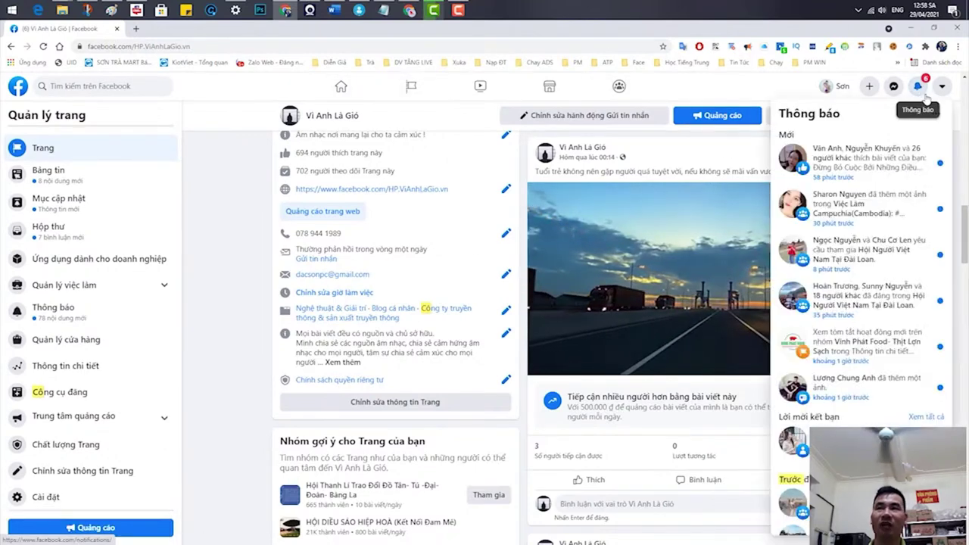
{"action": "scroll", "coordinate": [729, 311], "scroll_direction": "down", "scroll_amount": 3}
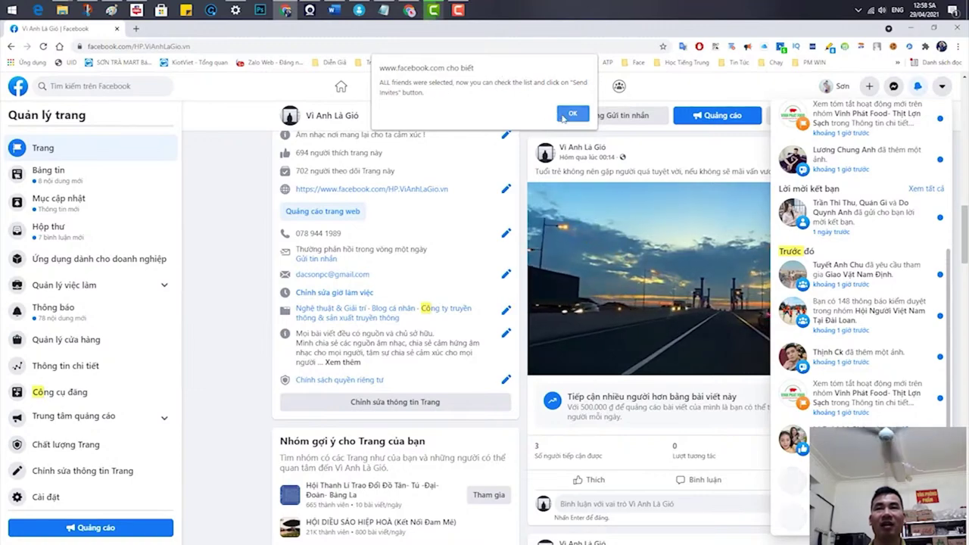
{"action": "left_click", "coordinate": [573, 115]}
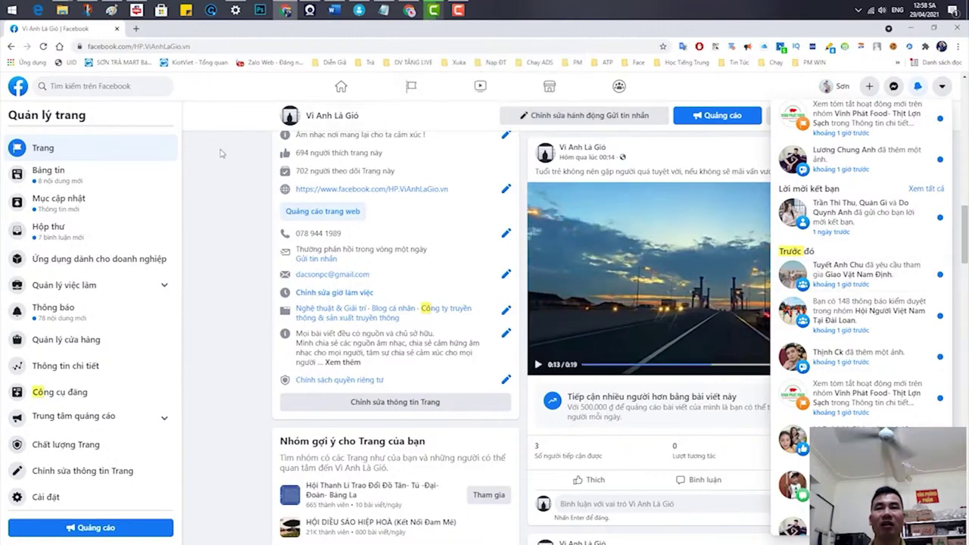
{"action": "left_click", "coordinate": [220, 154]}
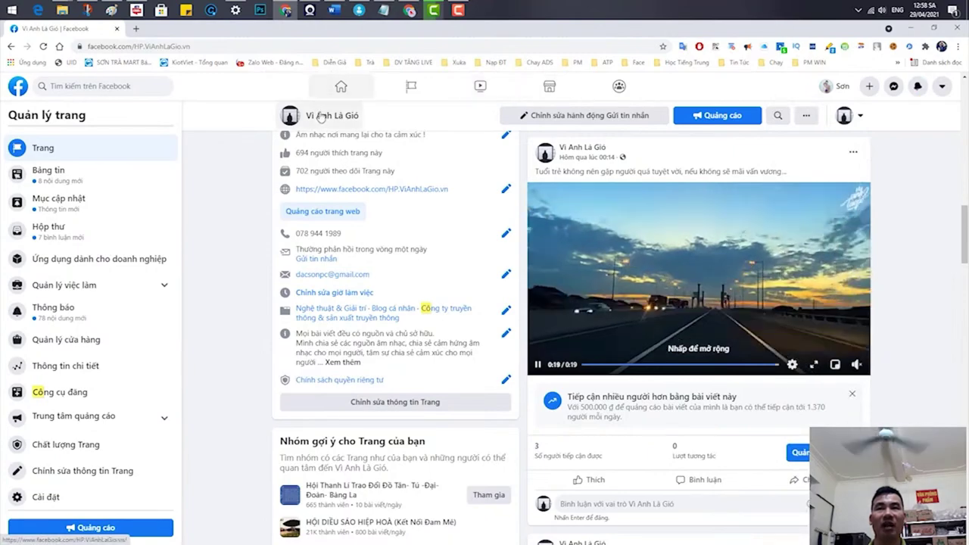
{"action": "left_click", "coordinate": [322, 115]}
{"action": "scroll", "coordinate": [411, 167], "scroll_direction": "down", "scroll_amount": 12}
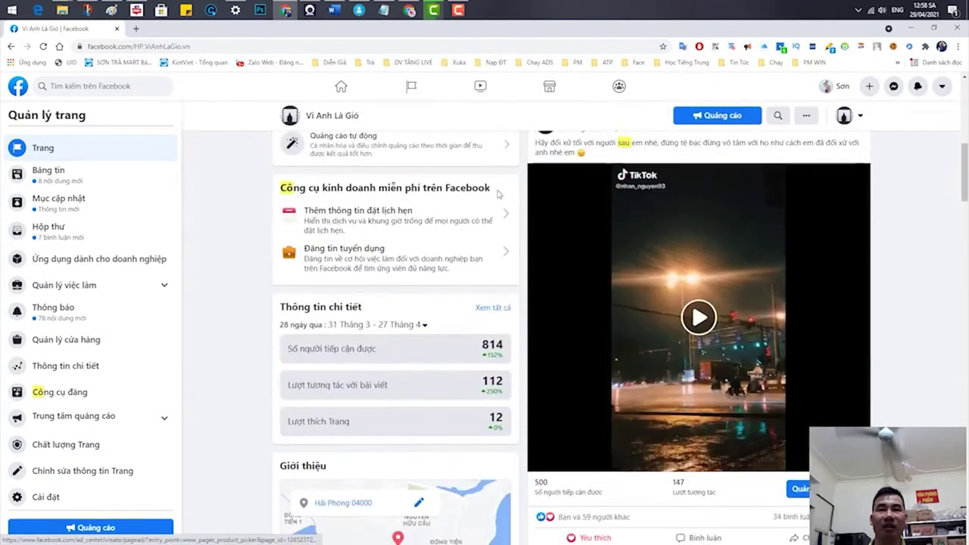
{"action": "scroll", "coordinate": [341, 330], "scroll_direction": "down", "scroll_amount": 2}
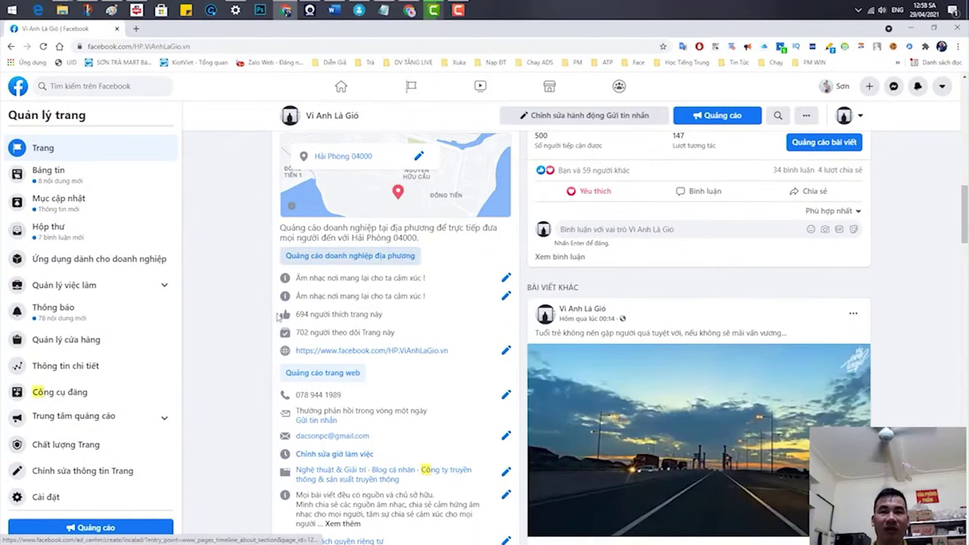
{"action": "scroll", "coordinate": [424, 303], "scroll_direction": "up", "scroll_amount": 5}
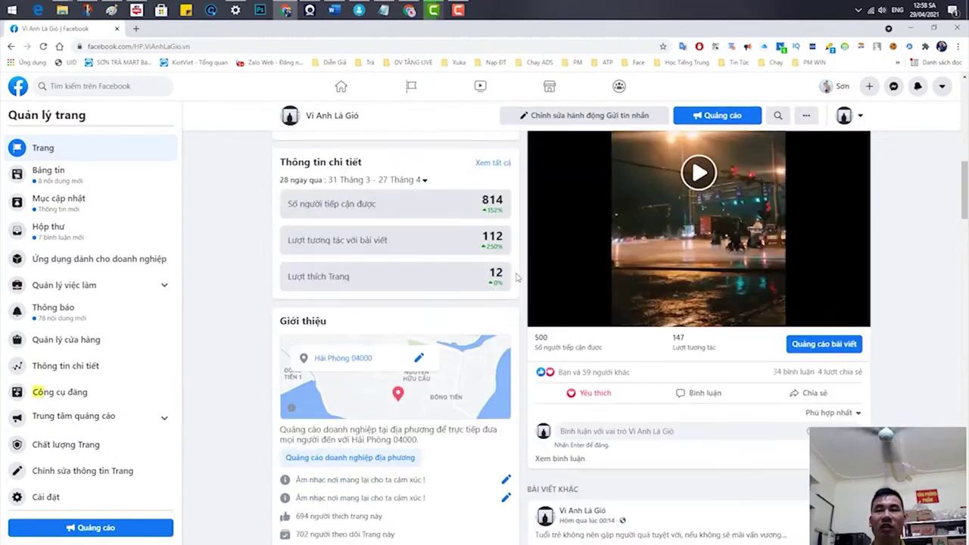
{"action": "scroll", "coordinate": [517, 278], "scroll_direction": "up", "scroll_amount": 6}
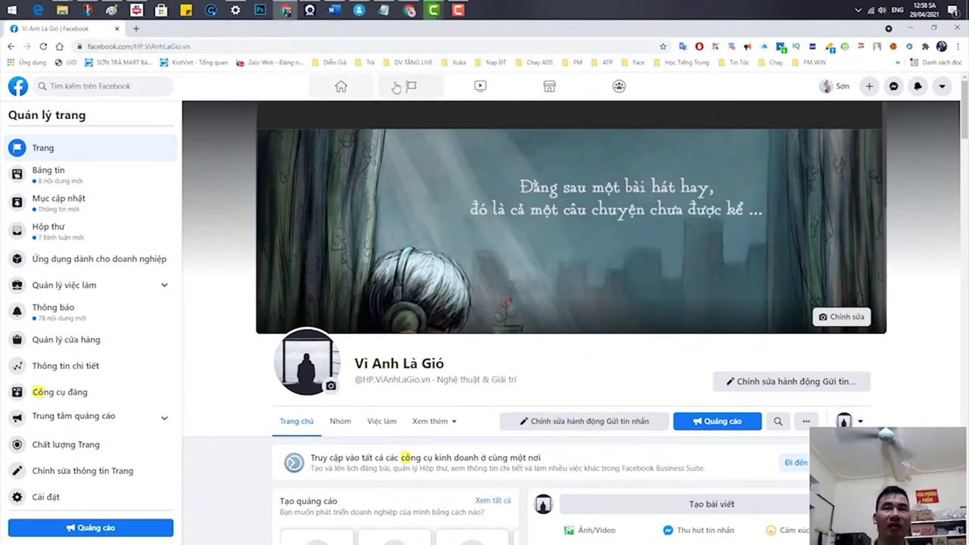
Reload the managed Pages list and open the Dai-Ichi Life -Gắn Bó Dài Lâu page.
{"action": "left_click", "coordinate": [430, 88]}
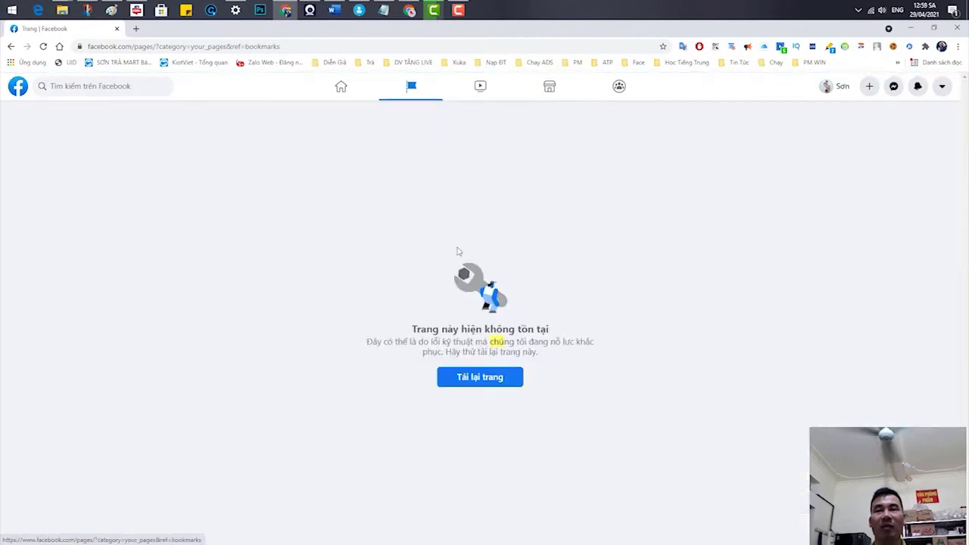
{"action": "left_click", "coordinate": [44, 46]}
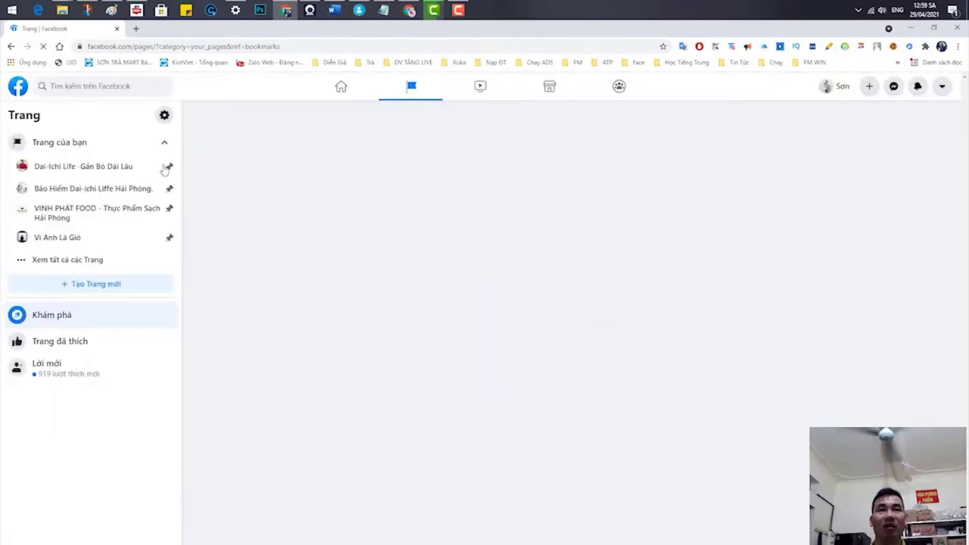
{"action": "left_click", "coordinate": [92, 162]}
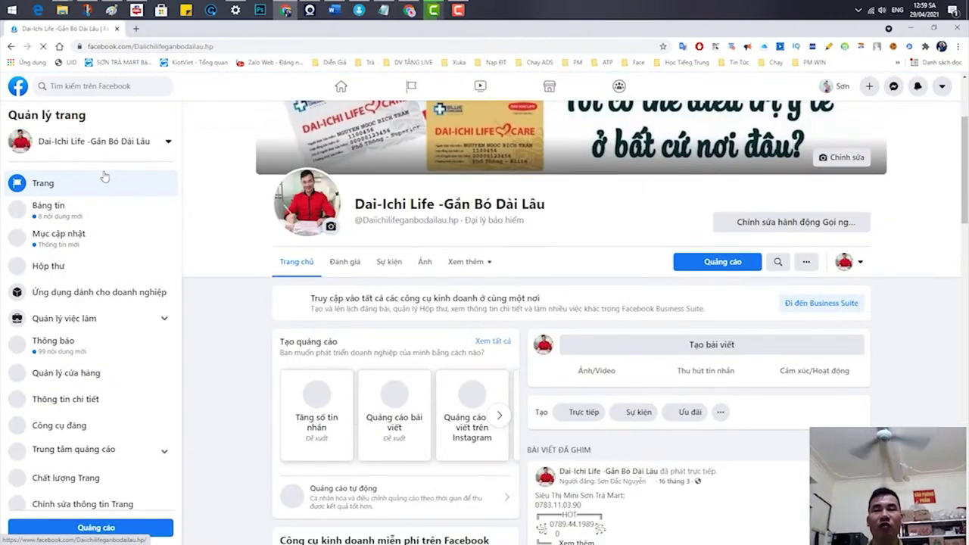
{"action": "scroll", "coordinate": [719, 269], "scroll_direction": "down", "scroll_amount": 2}
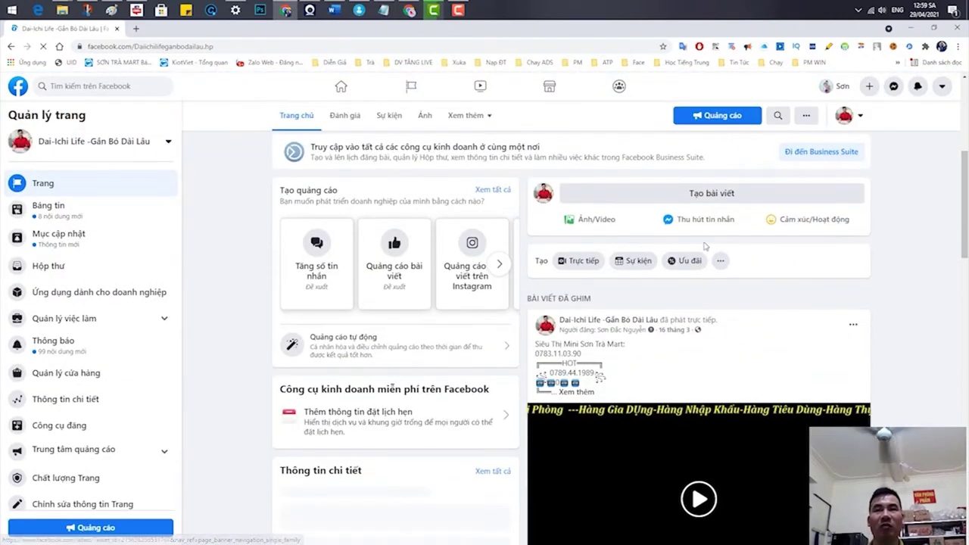
{"action": "scroll", "coordinate": [580, 198], "scroll_direction": "down", "scroll_amount": 6}
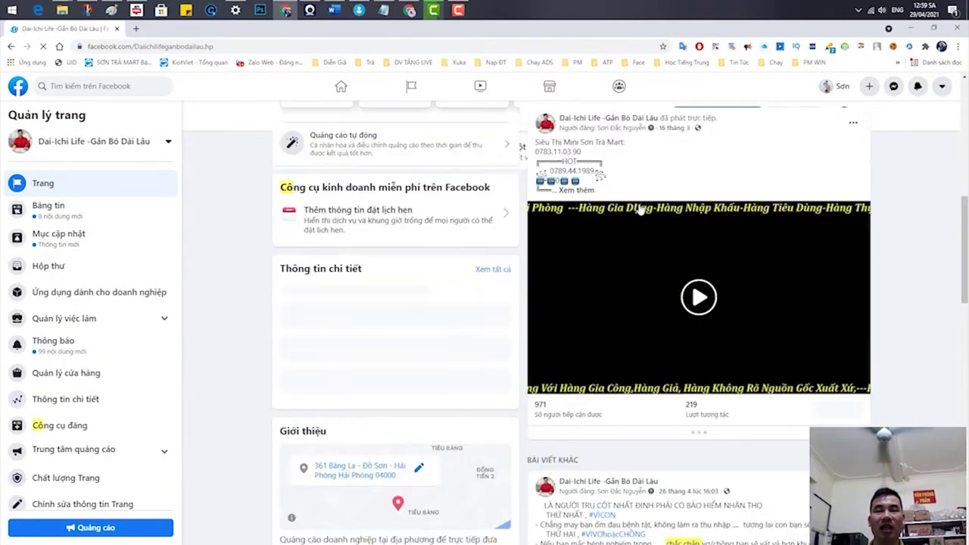
{"action": "scroll", "coordinate": [579, 197], "scroll_direction": "down", "scroll_amount": 5}
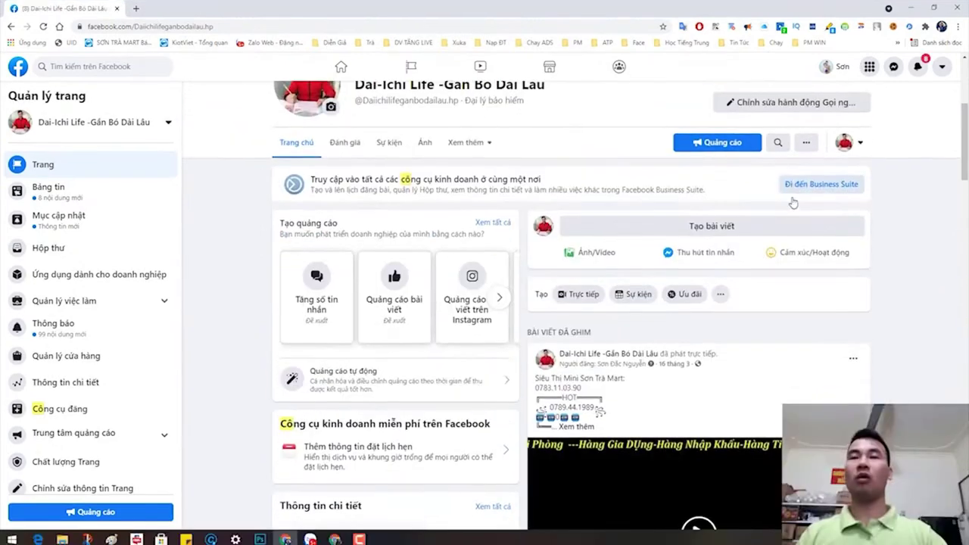
Invite 56 ticked friends to like the Dai-Ichi Life page through Mời bạn bè.
{"action": "left_click", "coordinate": [808, 143]}
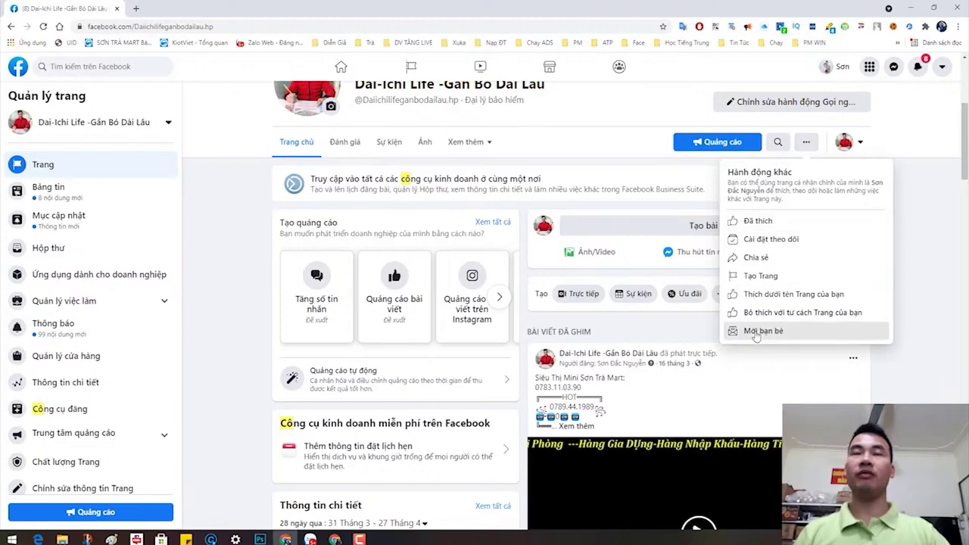
{"action": "left_click", "coordinate": [764, 331]}
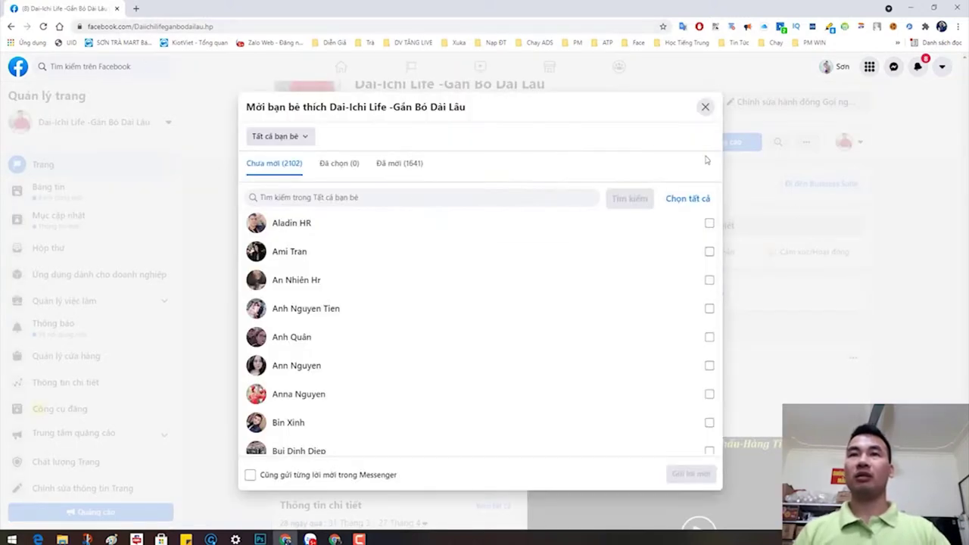
{"action": "left_click", "coordinate": [709, 223]}
{"action": "left_click", "coordinate": [709, 251]}
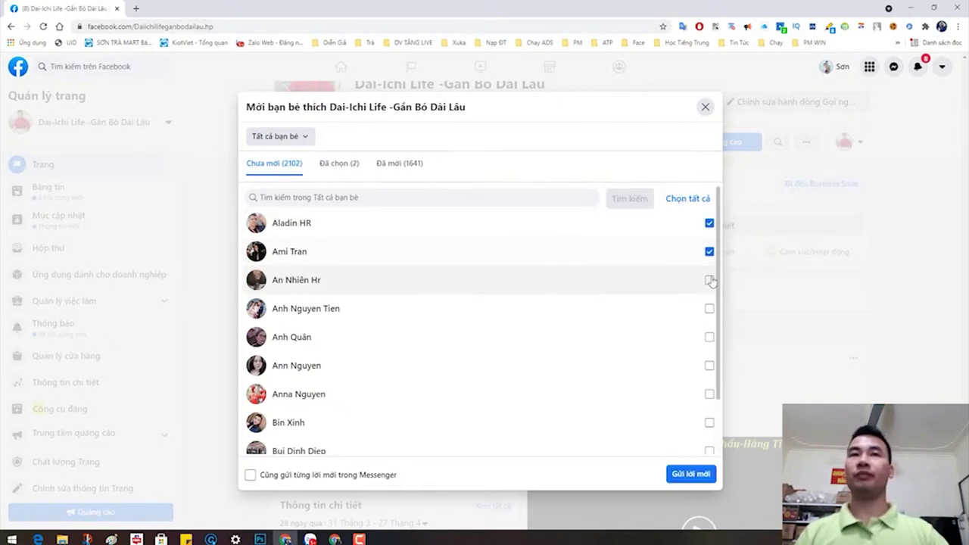
{"action": "left_click", "coordinate": [710, 280]}
{"action": "left_click", "coordinate": [709, 308]}
{"action": "left_click", "coordinate": [709, 337]}
{"action": "left_click", "coordinate": [709, 366]}
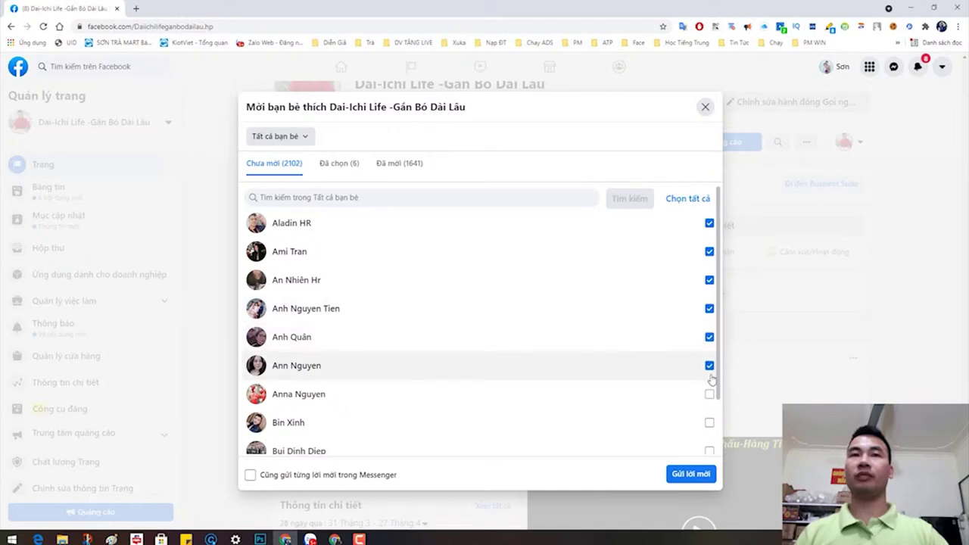
{"action": "scroll", "coordinate": [700, 352], "scroll_direction": "down", "scroll_amount": 1}
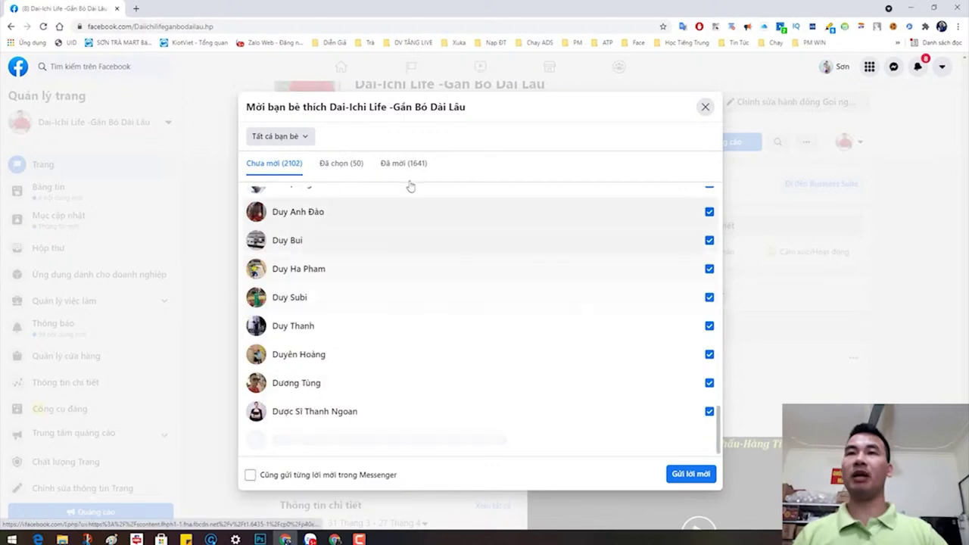
{"action": "left_click", "coordinate": [683, 476]}
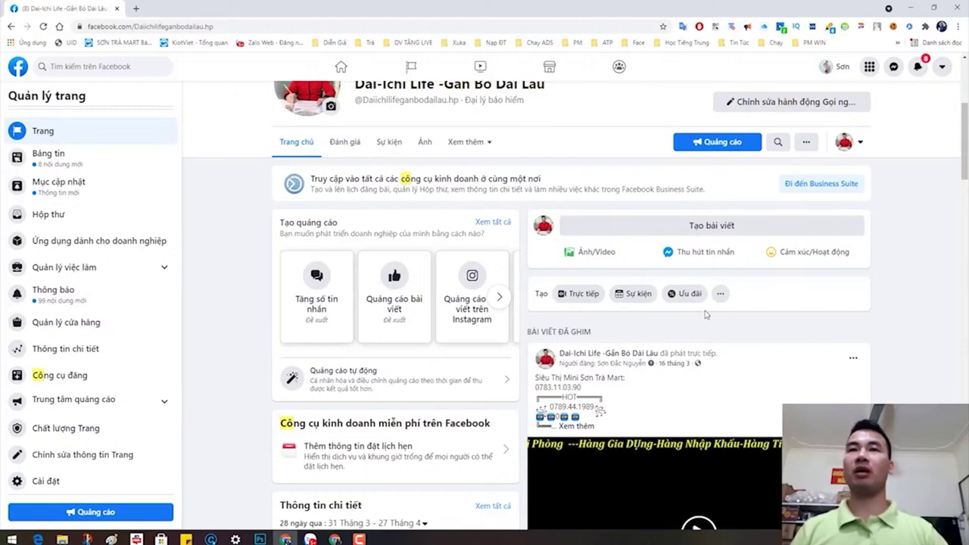
Dismiss the browser alert and go back to the Facebook home feed.
{"action": "left_click", "coordinate": [574, 93]}
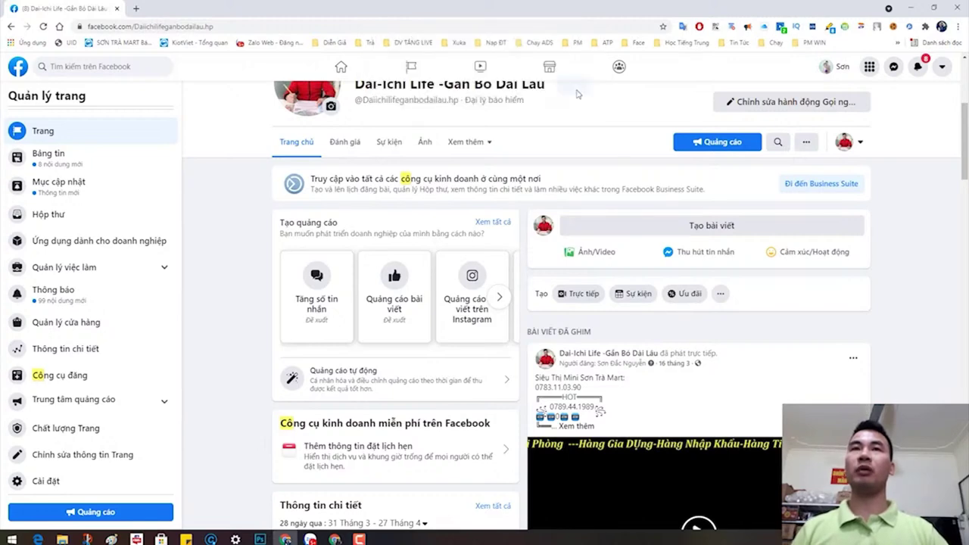
{"action": "scroll", "coordinate": [791, 203], "scroll_direction": "up", "scroll_amount": 3}
{"action": "scroll", "coordinate": [618, 208], "scroll_direction": "up", "scroll_amount": 1}
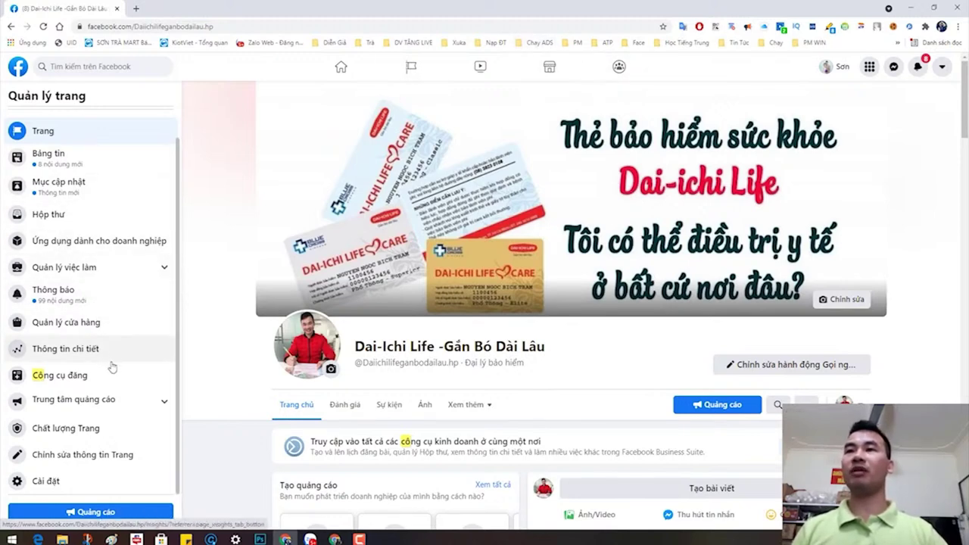
{"action": "left_click", "coordinate": [340, 67]}
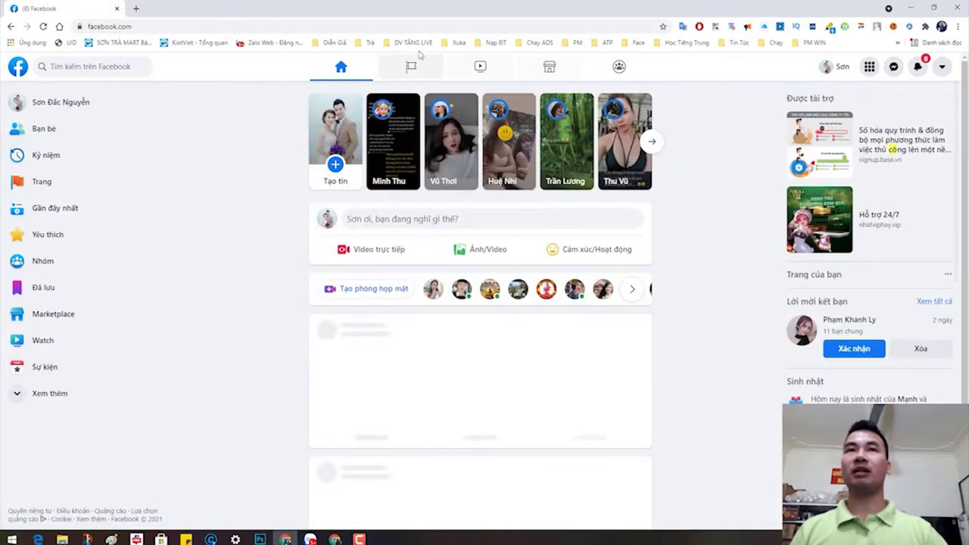
Browse Groups to the Vinh Phát Food- Thịt Lợn Sạch group and select its web address.
{"action": "scroll", "coordinate": [534, 302], "scroll_direction": "down", "scroll_amount": 1}
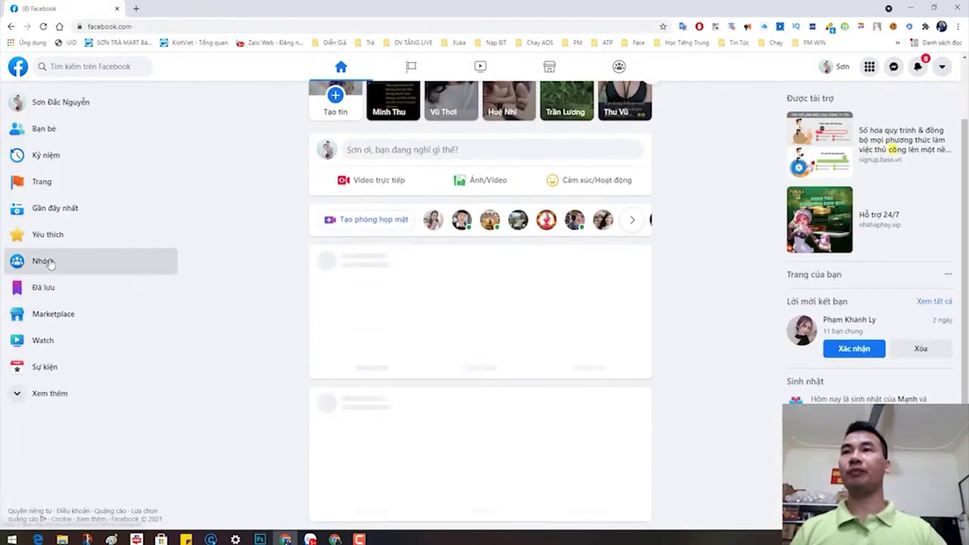
{"action": "left_click", "coordinate": [49, 260]}
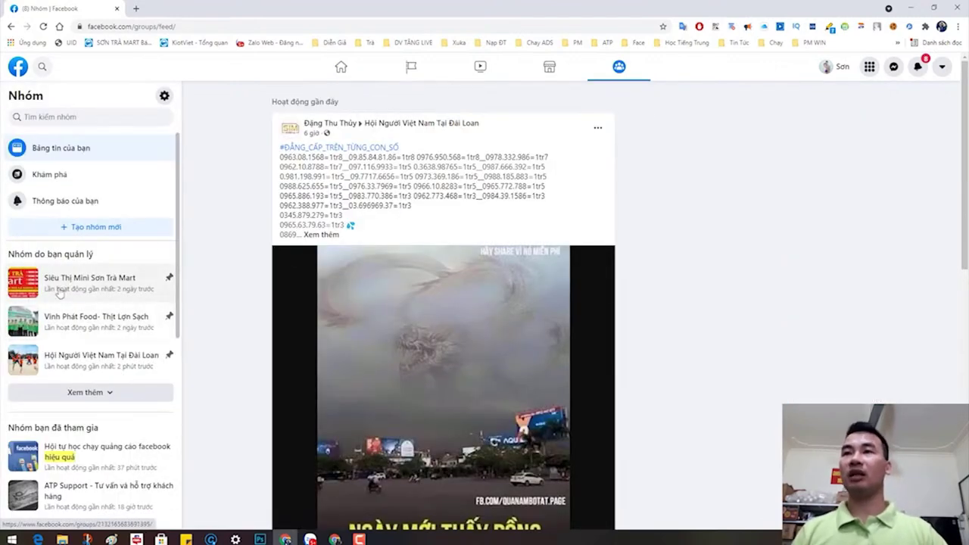
{"action": "left_click", "coordinate": [70, 293]}
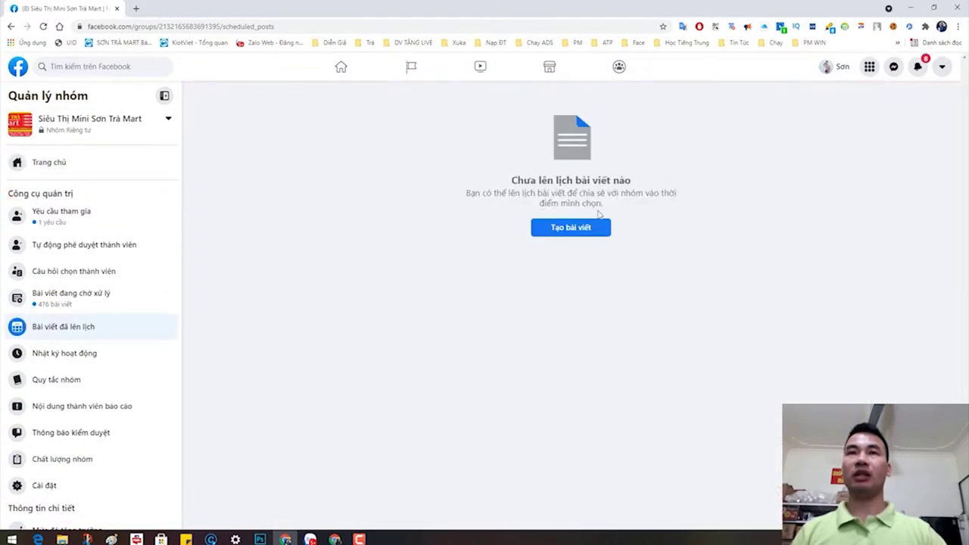
{"action": "left_click", "coordinate": [11, 26]}
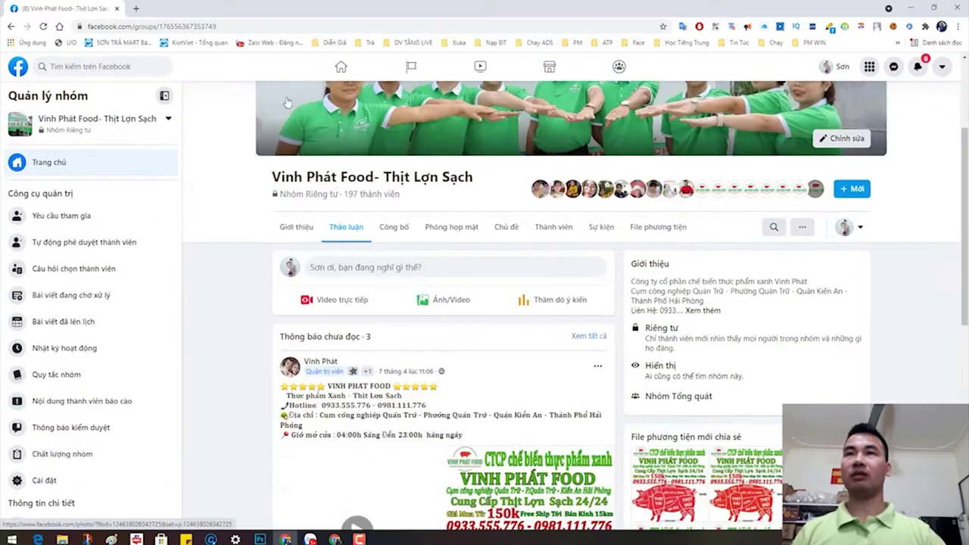
{"action": "left_click", "coordinate": [237, 22]}
{"action": "key", "text": "ctrl+c"}
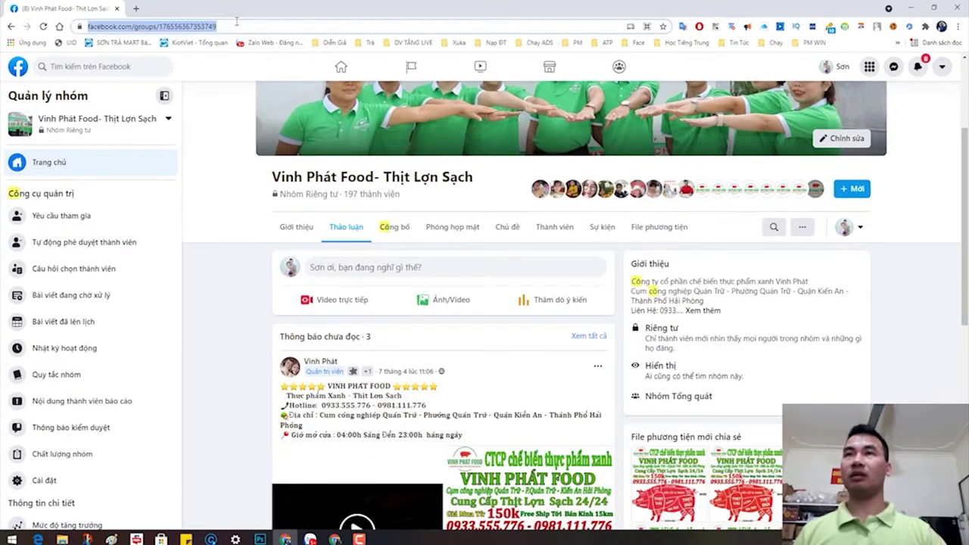
Open a new browser window under a different Chrome profile from the profile menu.
{"action": "left_click", "coordinate": [942, 26]}
{"action": "scroll", "coordinate": [870, 227], "scroll_direction": "down", "scroll_amount": 10}
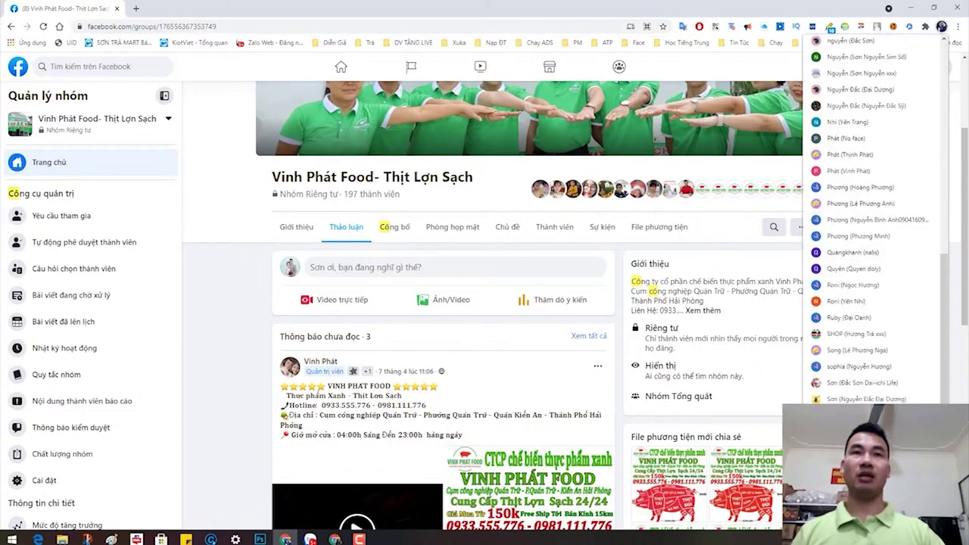
{"action": "scroll", "coordinate": [874, 310], "scroll_direction": "down", "scroll_amount": 3}
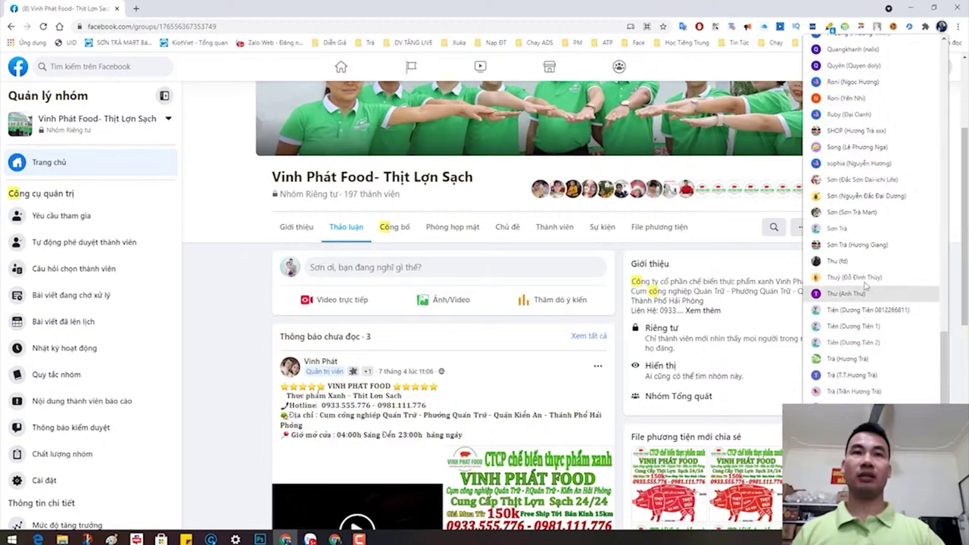
{"action": "scroll", "coordinate": [872, 265], "scroll_direction": "up", "scroll_amount": 4}
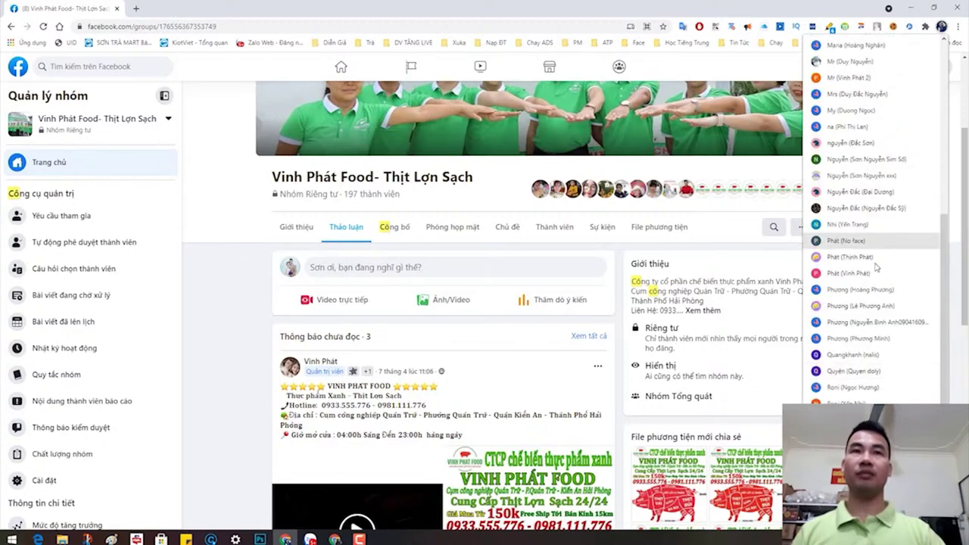
{"action": "left_click", "coordinate": [854, 274]}
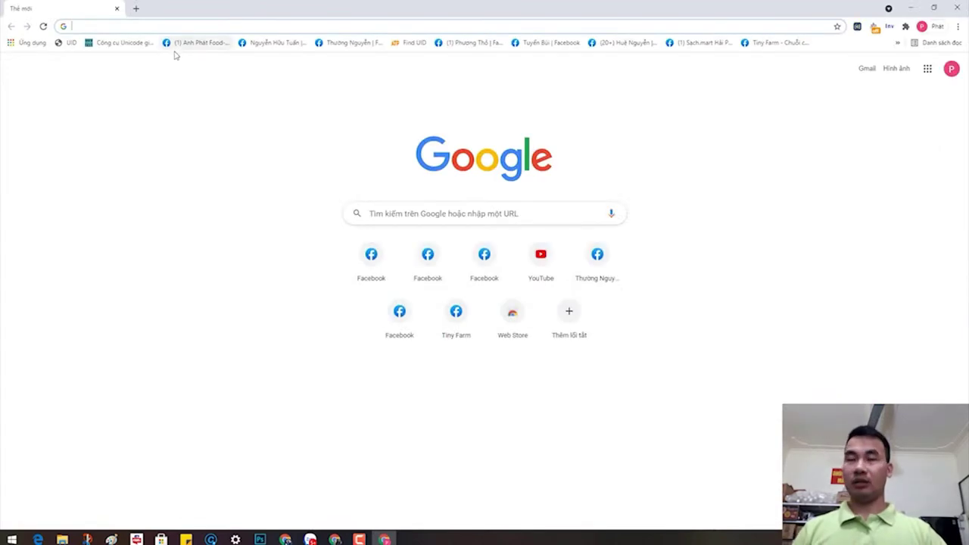
Load the pasted Vinh Phát Food group URL and open its invite-friends dialog.
{"action": "key", "text": "ctrl+v"}
{"action": "key", "text": "Return"}
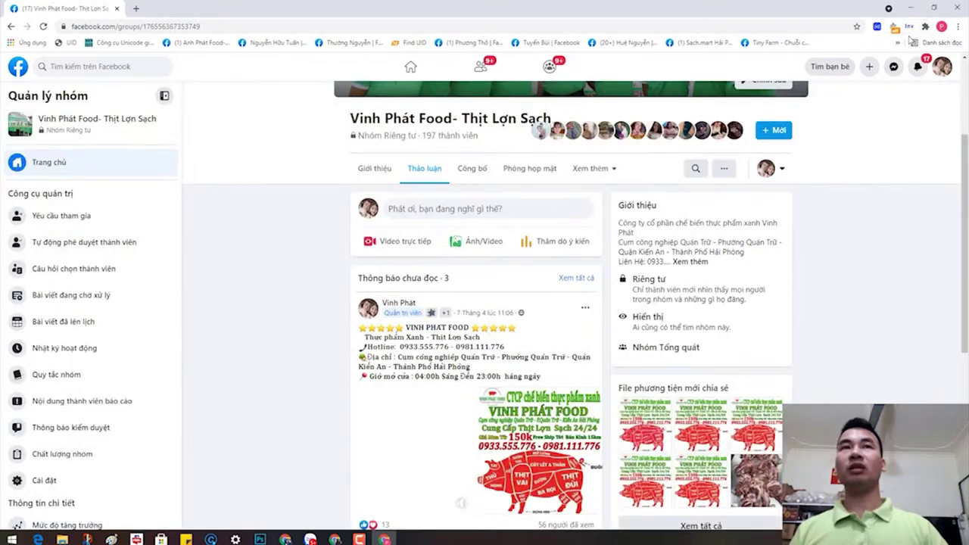
{"action": "left_click", "coordinate": [909, 28]}
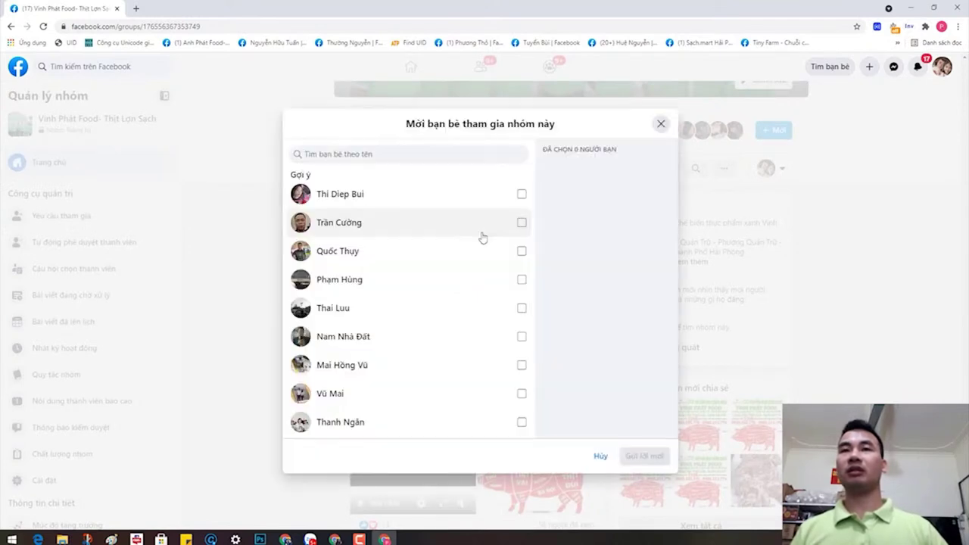
Tick nine suggested friends in the group invite dialog.
{"action": "left_click", "coordinate": [522, 194]}
{"action": "left_click", "coordinate": [522, 223]}
{"action": "left_click", "coordinate": [521, 250]}
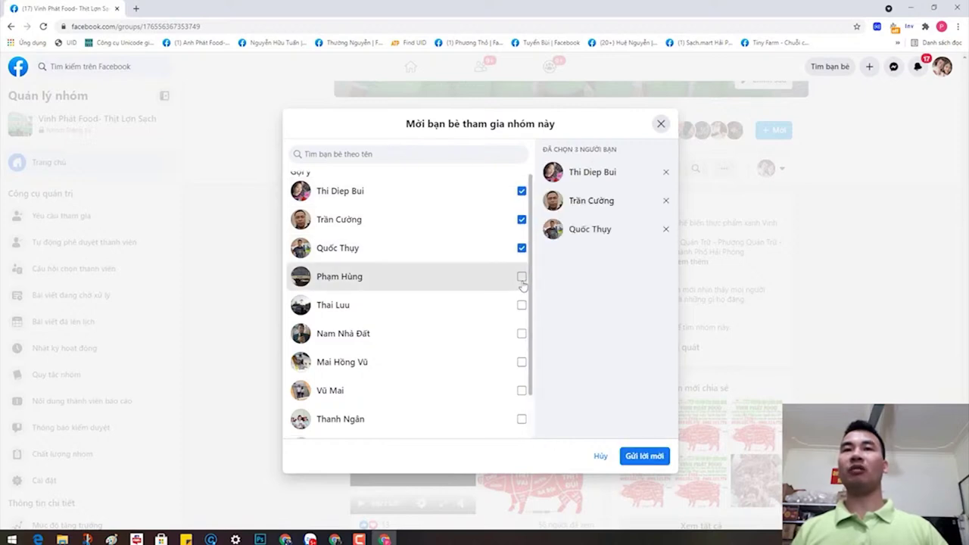
{"action": "left_click", "coordinate": [522, 277]}
{"action": "left_click", "coordinate": [522, 305]}
{"action": "left_click", "coordinate": [521, 334]}
{"action": "left_click", "coordinate": [522, 362]}
{"action": "left_click", "coordinate": [521, 390]}
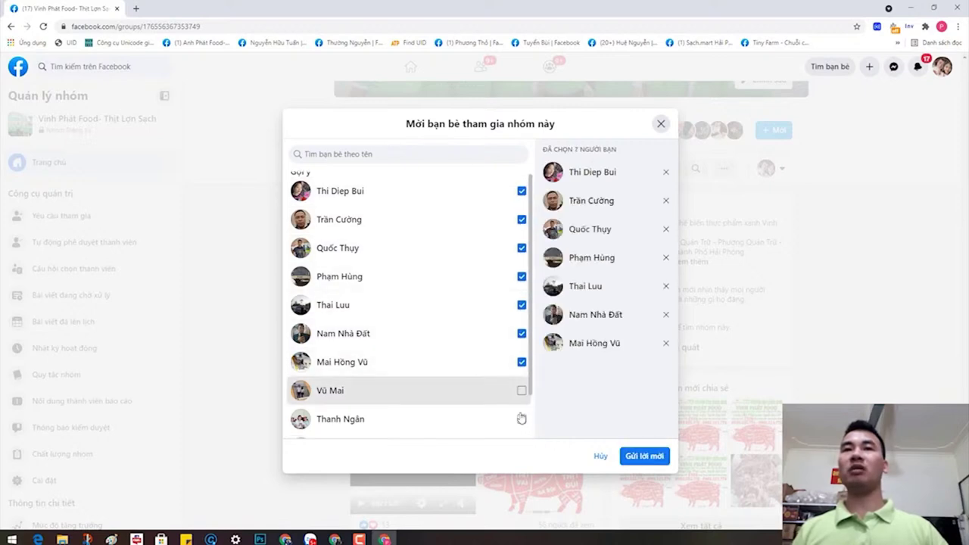
{"action": "left_click", "coordinate": [522, 419]}
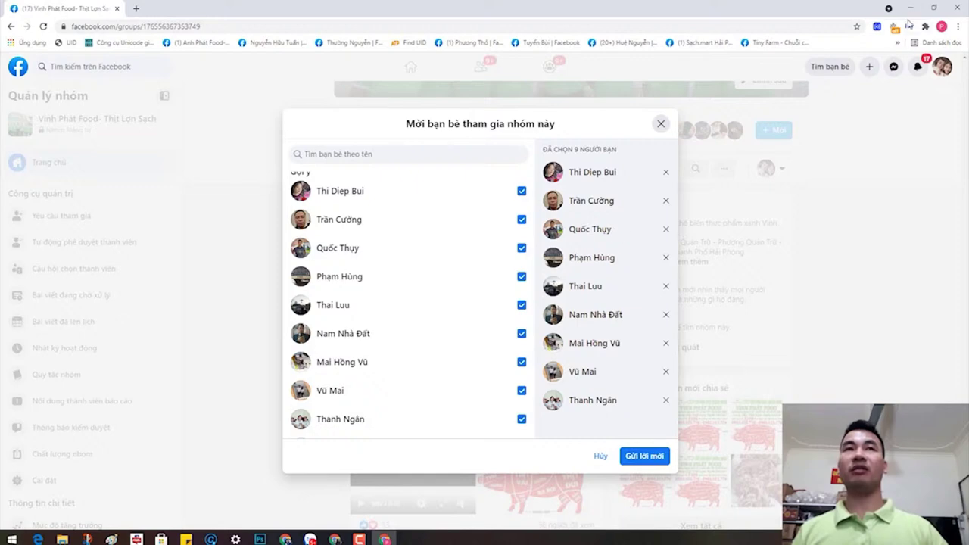
Dismiss the all-friends-selected alert and send invitations to the 40 chosen friends.
{"action": "scroll", "coordinate": [512, 266], "scroll_direction": "down", "scroll_amount": 1}
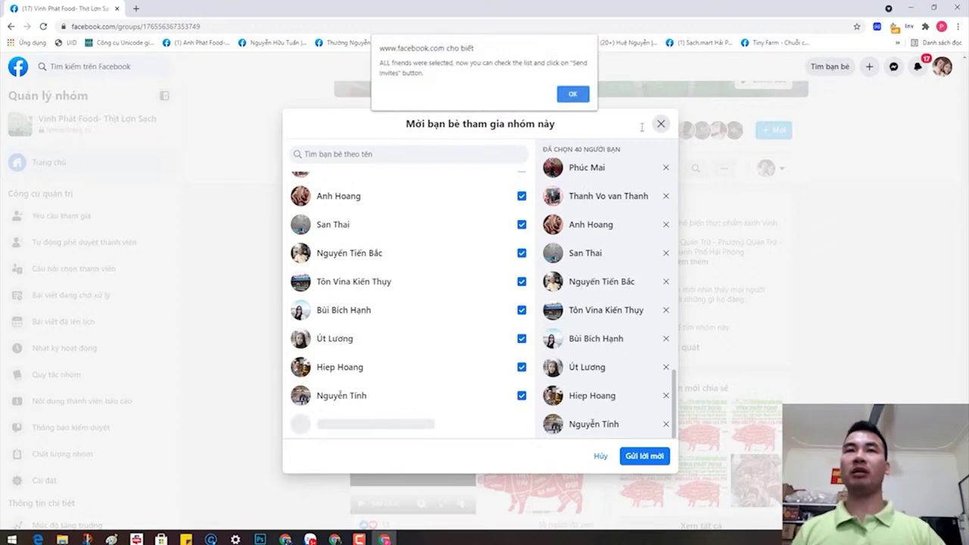
{"action": "left_click", "coordinate": [579, 96]}
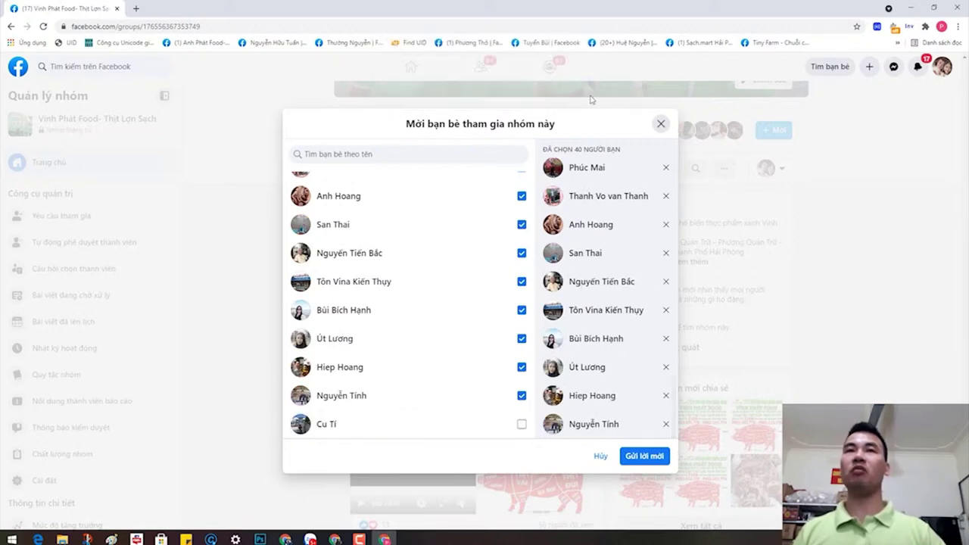
{"action": "left_click", "coordinate": [642, 456]}
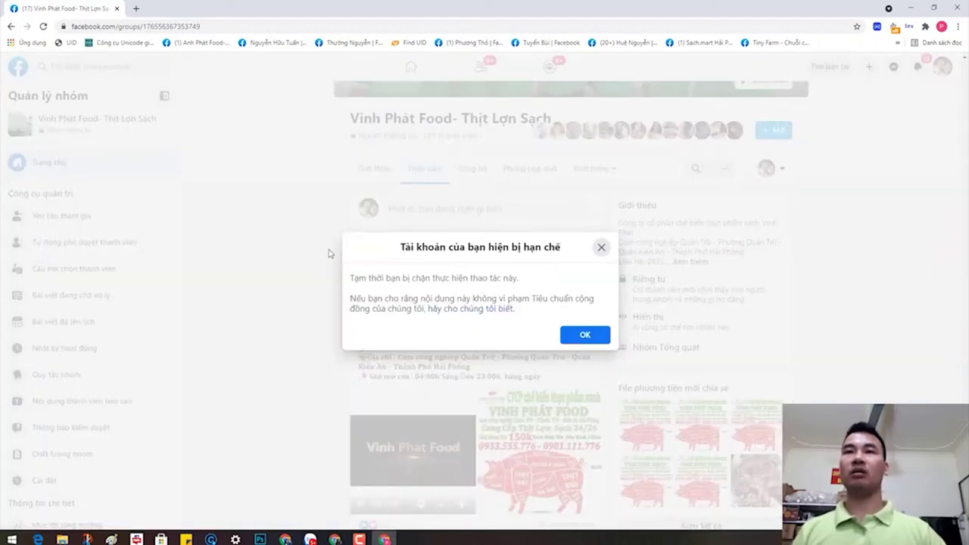
Select the account-restricted message text and close the notice with OK.
{"action": "left_click_drag", "start_coordinate": [336, 234], "coordinate": [632, 326]}
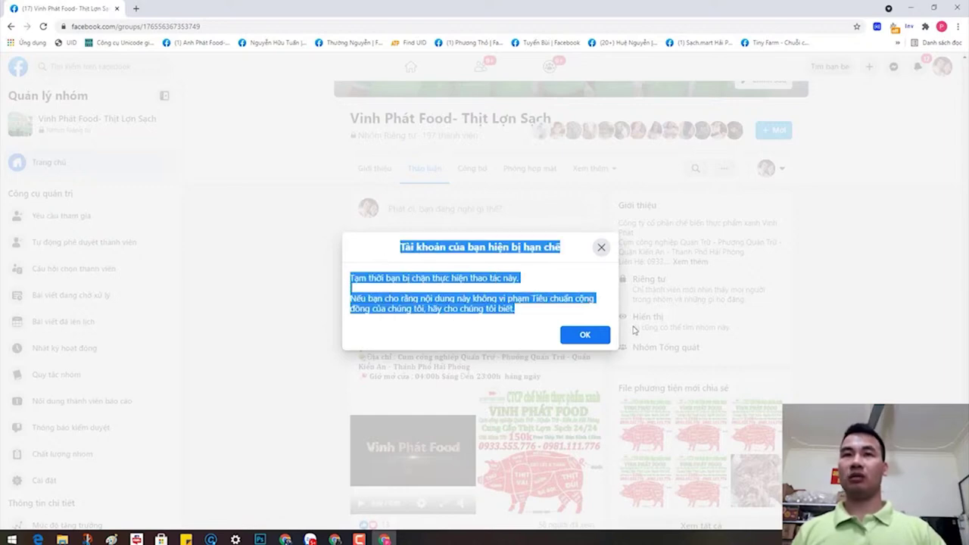
{"action": "left_click", "coordinate": [635, 330]}
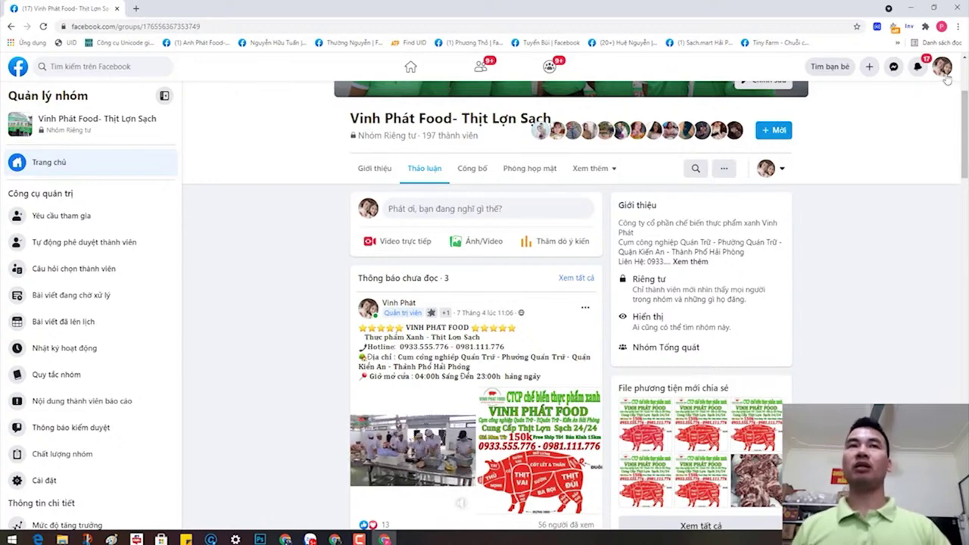
Go to your own profile from the account menu and browse its intro and posts.
{"action": "left_click", "coordinate": [943, 68]}
{"action": "left_click", "coordinate": [848, 109]}
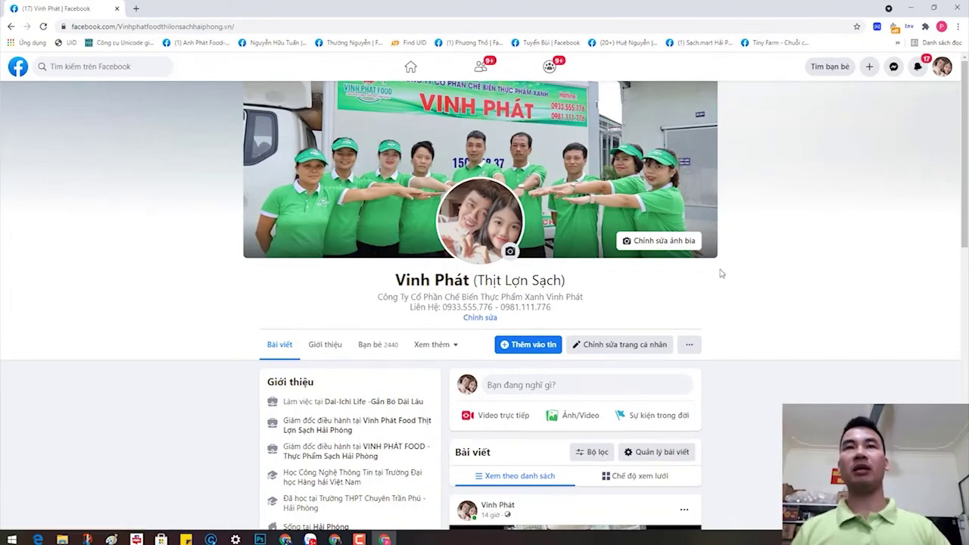
{"action": "scroll", "coordinate": [664, 276], "scroll_direction": "down", "scroll_amount": 10}
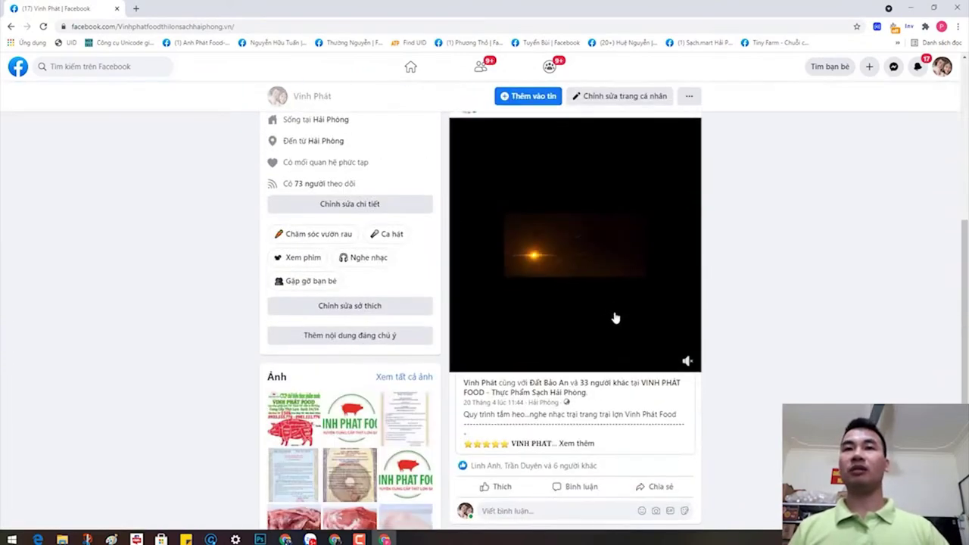
{"action": "scroll", "coordinate": [378, 283], "scroll_direction": "up", "scroll_amount": 10}
{"action": "scroll", "coordinate": [378, 283], "scroll_direction": "down", "scroll_amount": 3}
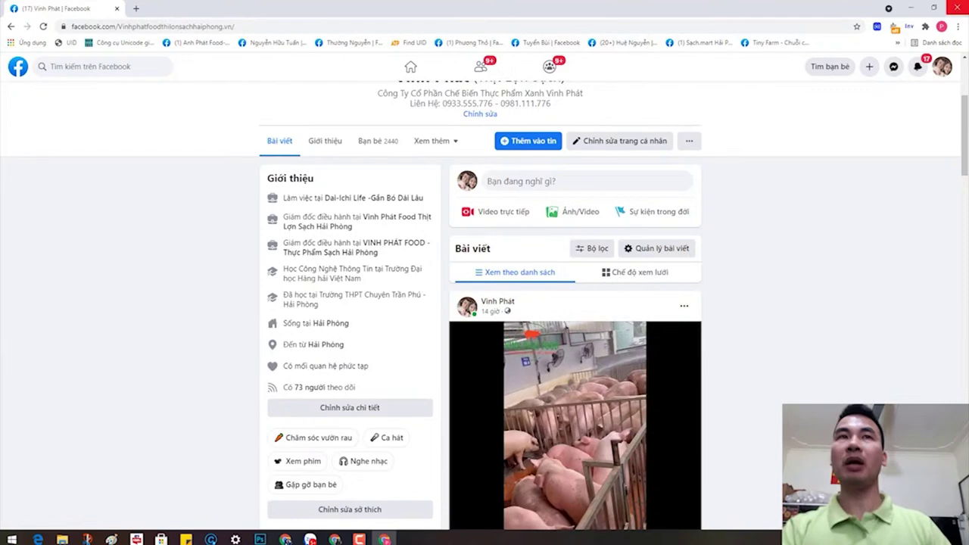
Return to your own profile page, then minimize Chrome to the desktop.
{"action": "left_click", "coordinate": [908, 9]}
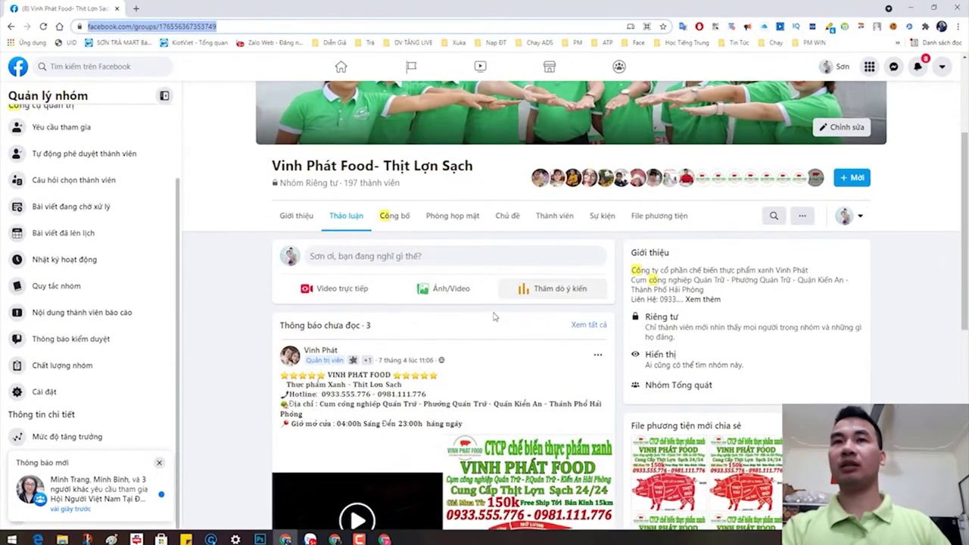
{"action": "scroll", "coordinate": [181, 318], "scroll_direction": "down", "scroll_amount": 3}
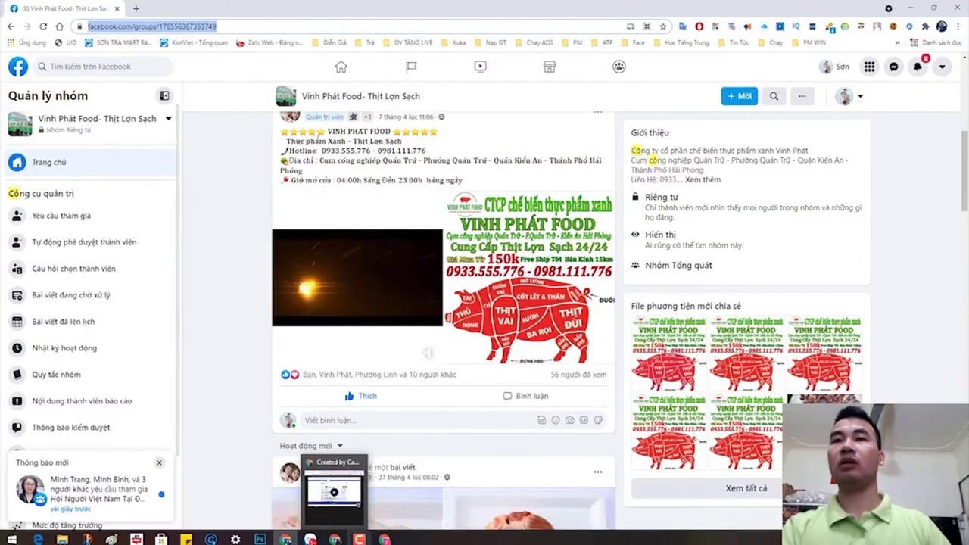
{"action": "mouse_move", "coordinate": [386, 539]}
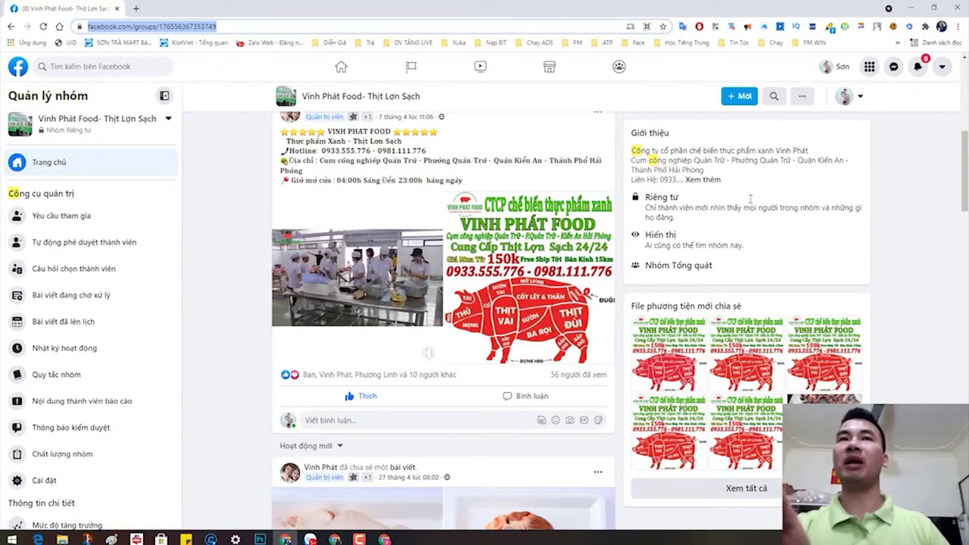
{"action": "left_click", "coordinate": [825, 67]}
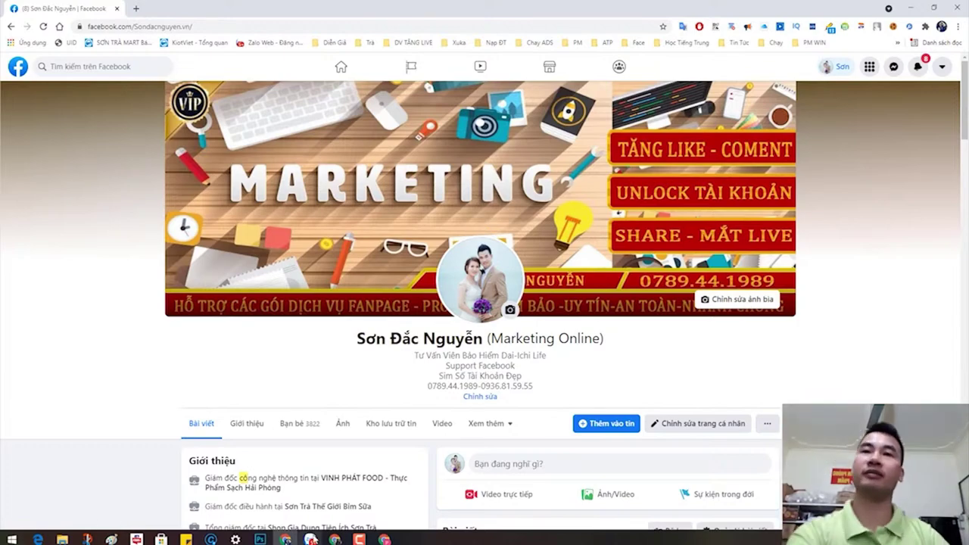
{"action": "left_click", "coordinate": [359, 539]}
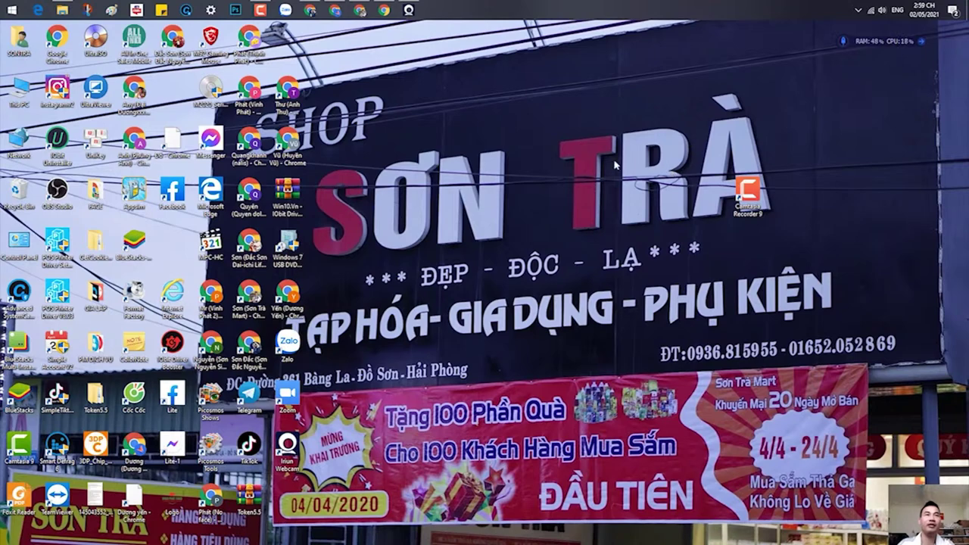
Finish the khách profile, maximize it, and advance the welcome setup to Chọn nền.
{"action": "left_click", "coordinate": [384, 9]}
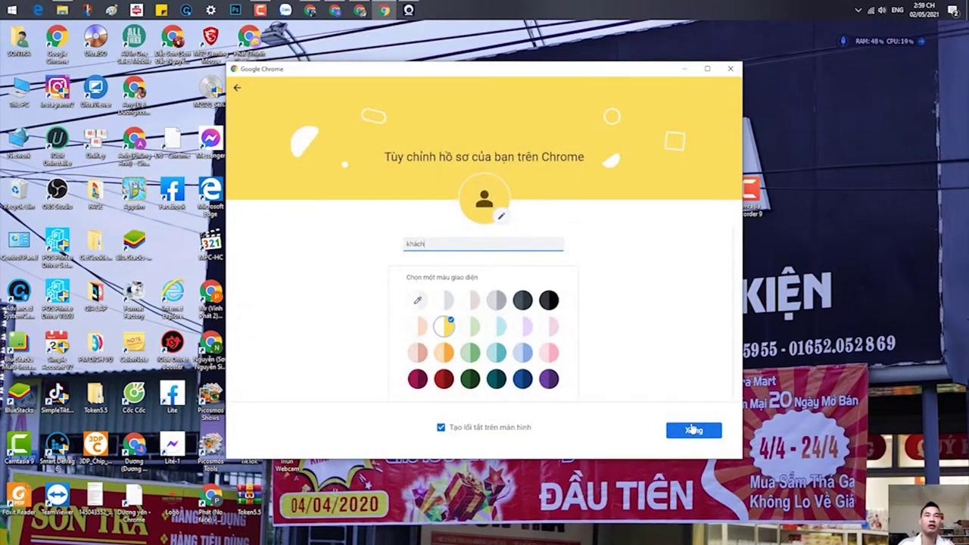
{"action": "left_click", "coordinate": [693, 430]}
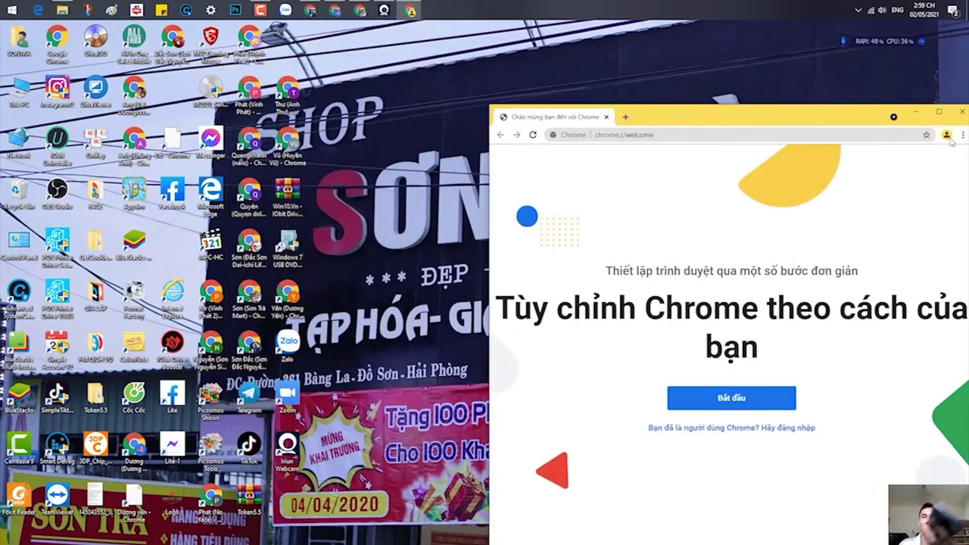
{"action": "left_click", "coordinate": [939, 111]}
{"action": "left_click", "coordinate": [529, 340]}
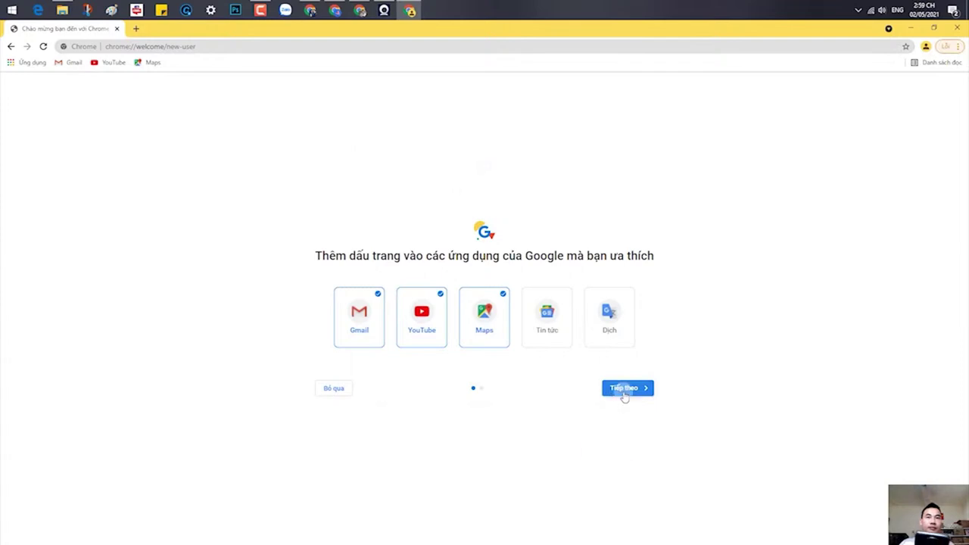
{"action": "left_click", "coordinate": [625, 389]}
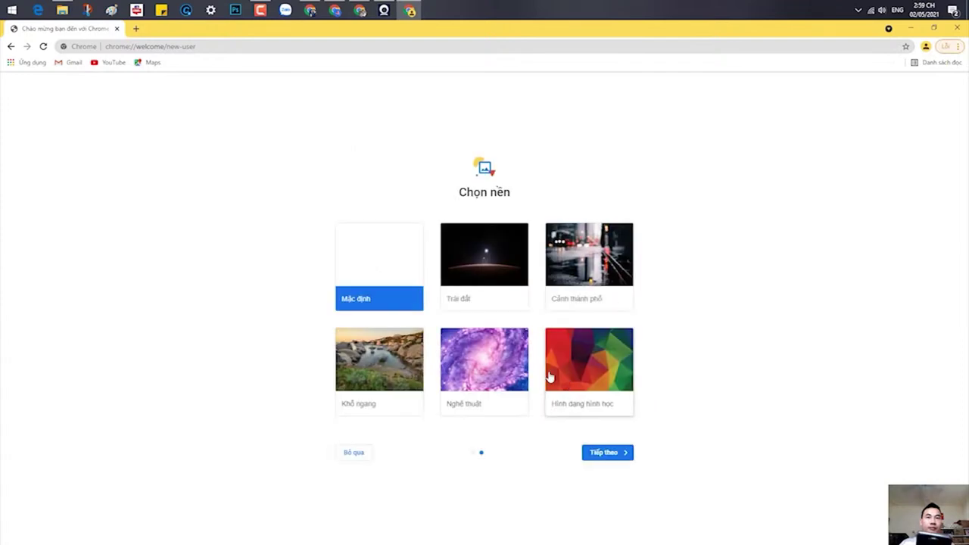
{"action": "left_click", "coordinate": [163, 47]}
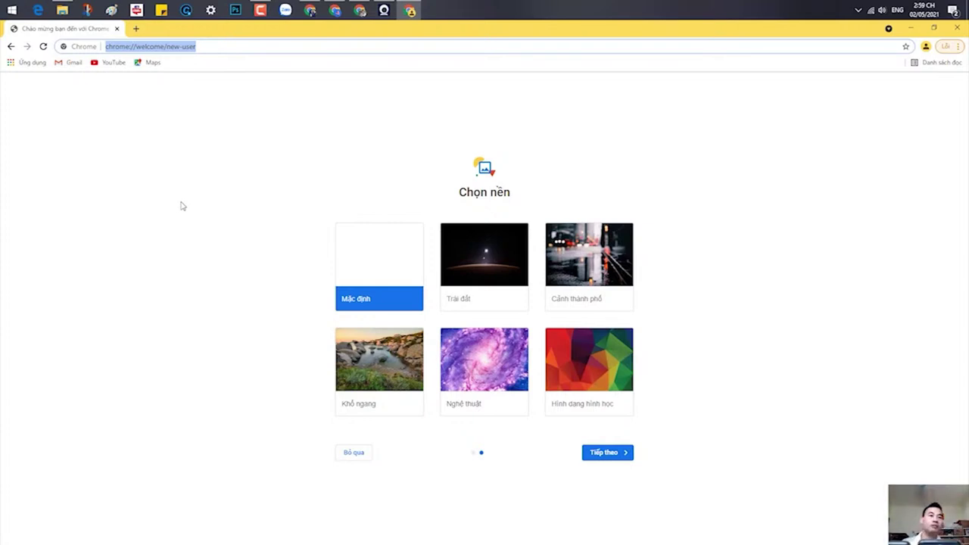
{"action": "left_click", "coordinate": [385, 10]}
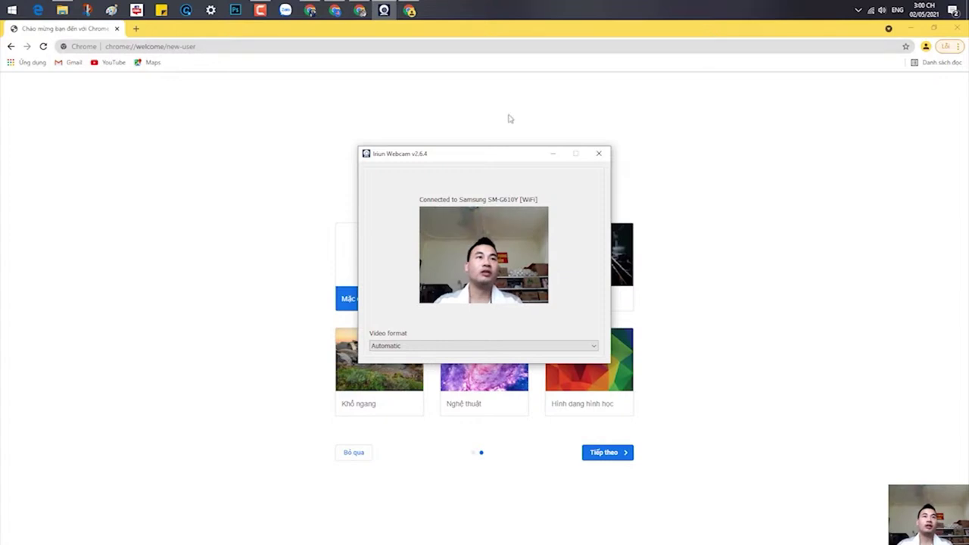
Search for 'facebook' from the new profile's address bar suggestions.
{"action": "left_click", "coordinate": [552, 153]}
{"action": "left_click", "coordinate": [238, 48]}
{"action": "type", "text": "fa"}
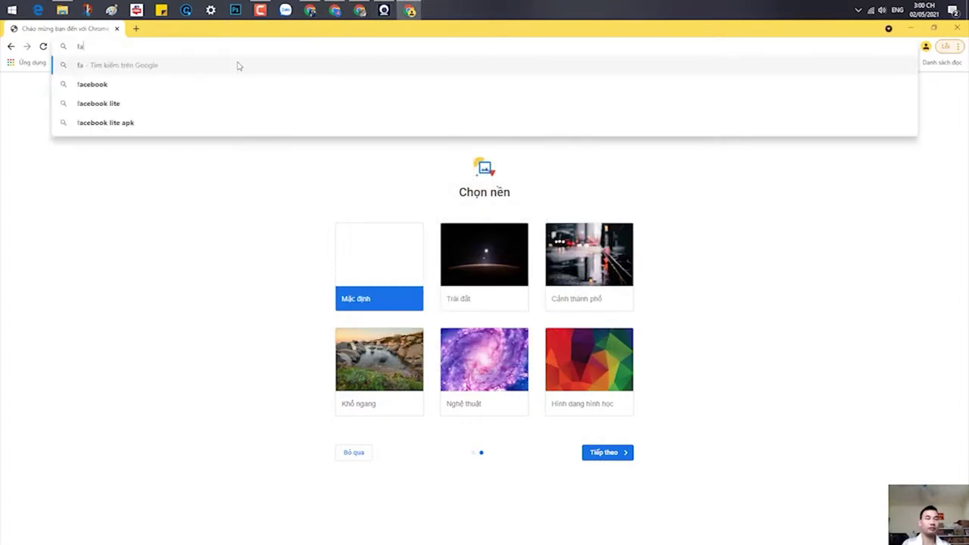
{"action": "type", "text": "ce"}
{"action": "key", "text": "Down"}
{"action": "key", "text": "Down"}
{"action": "key", "text": "Up"}
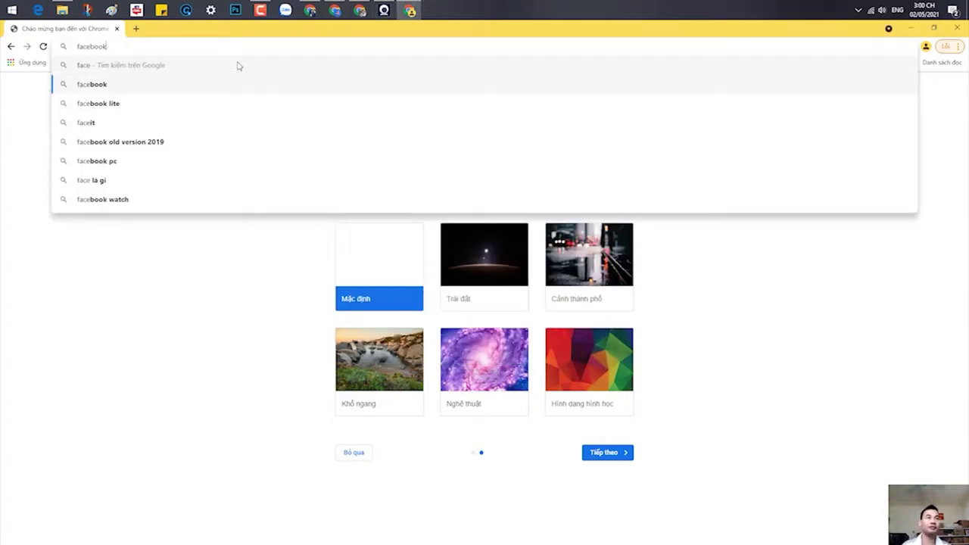
{"action": "key", "text": "Return"}
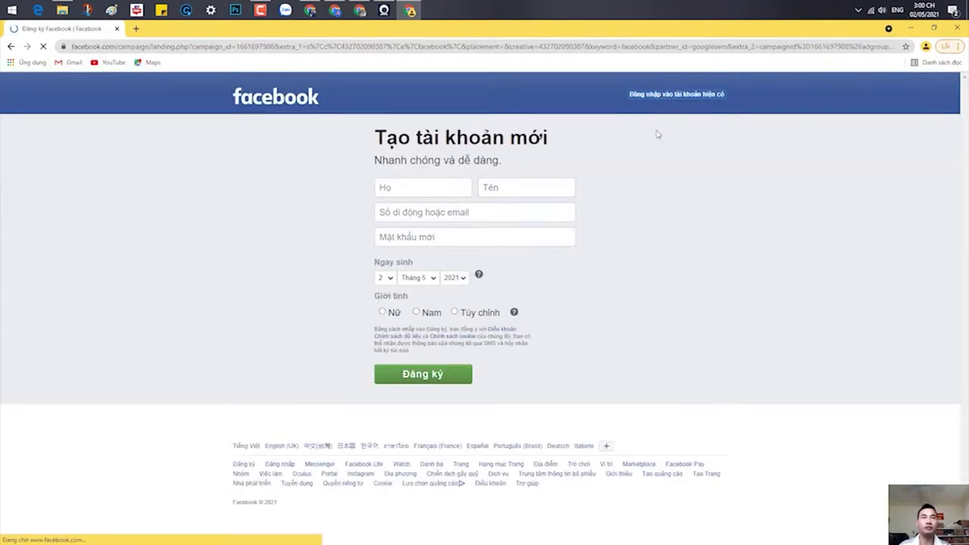
Attempt login to the existing account with the phone number and password.
{"action": "left_click", "coordinate": [677, 90]}
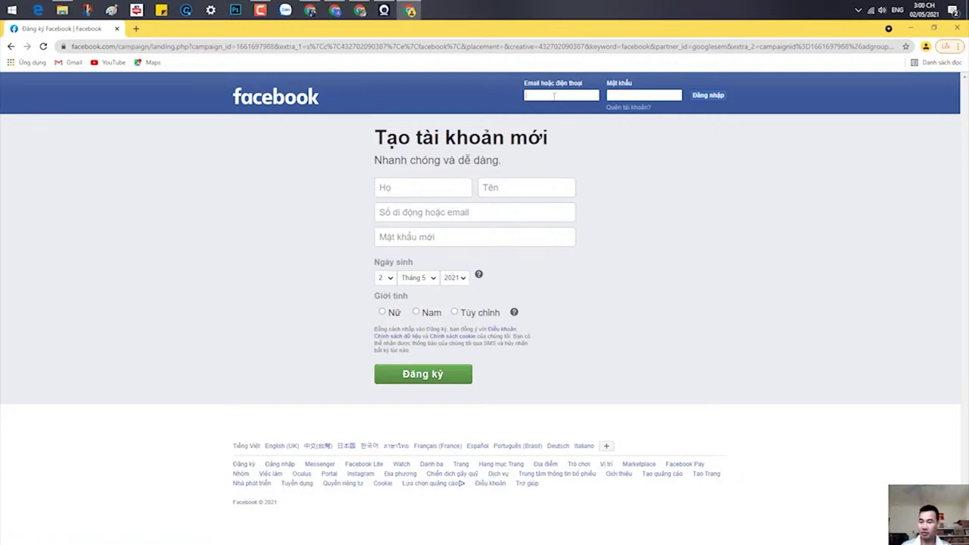
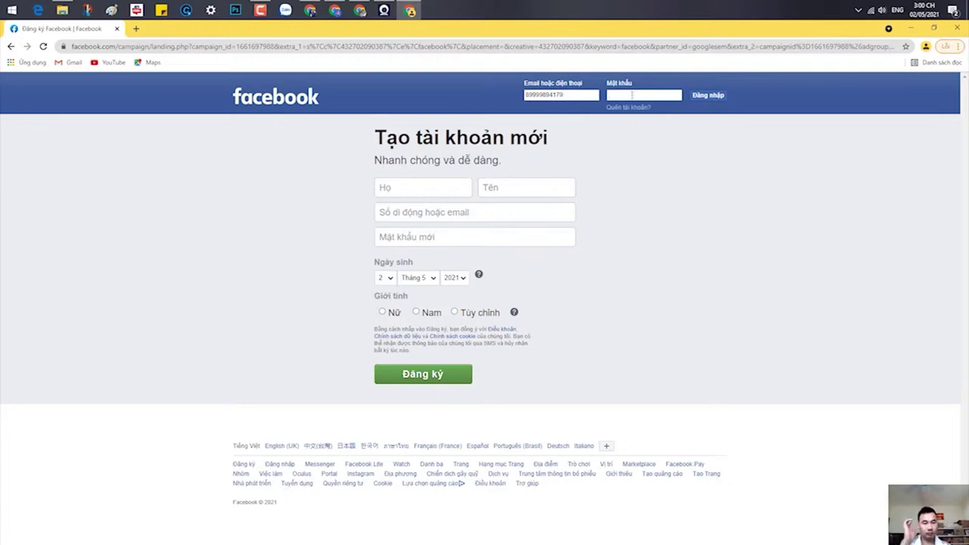
{"action": "left_click", "coordinate": [632, 94]}
{"action": "type", "text": "****"}
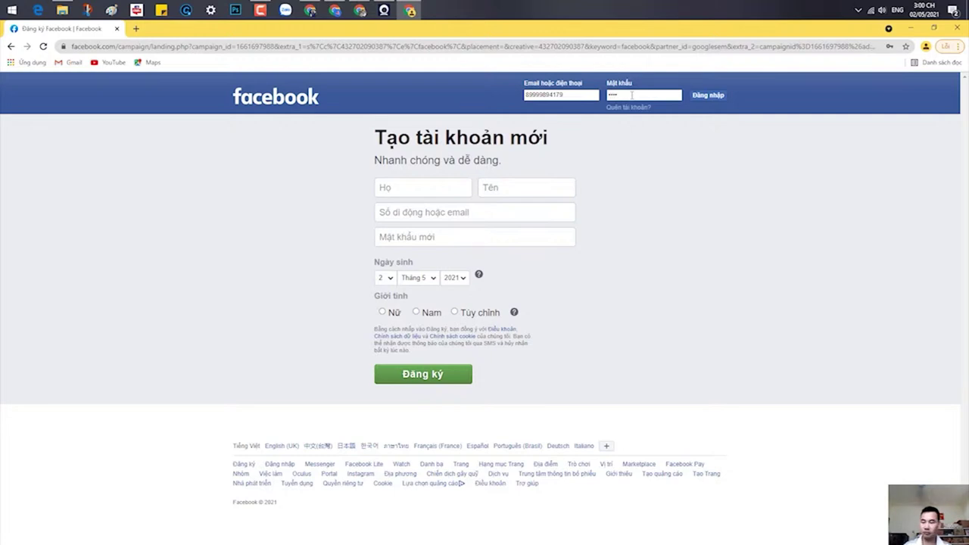
{"action": "type", "text": "*"}
{"action": "key", "text": "Return"}
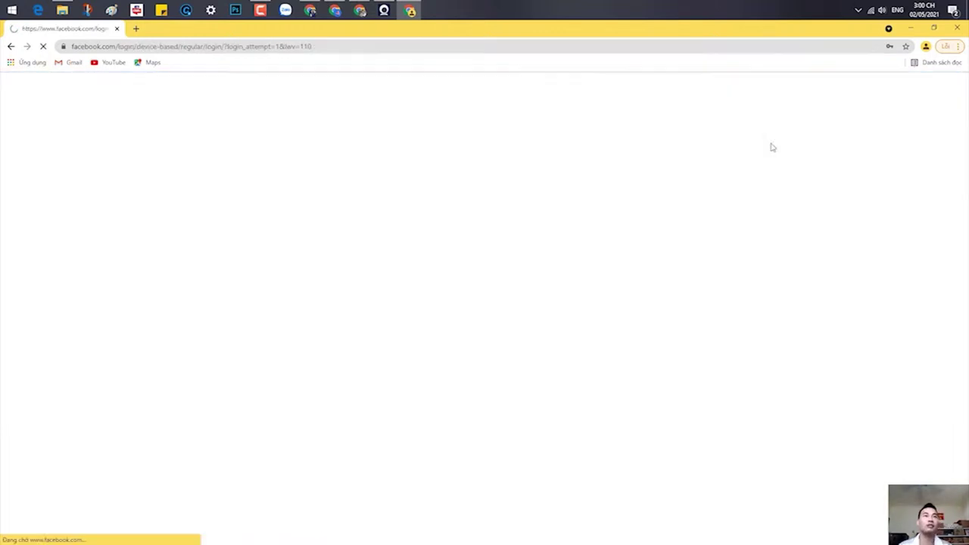
Correct the rejected phone number from the saved entry and re-enter the password.
{"action": "left_click", "coordinate": [398, 181]}
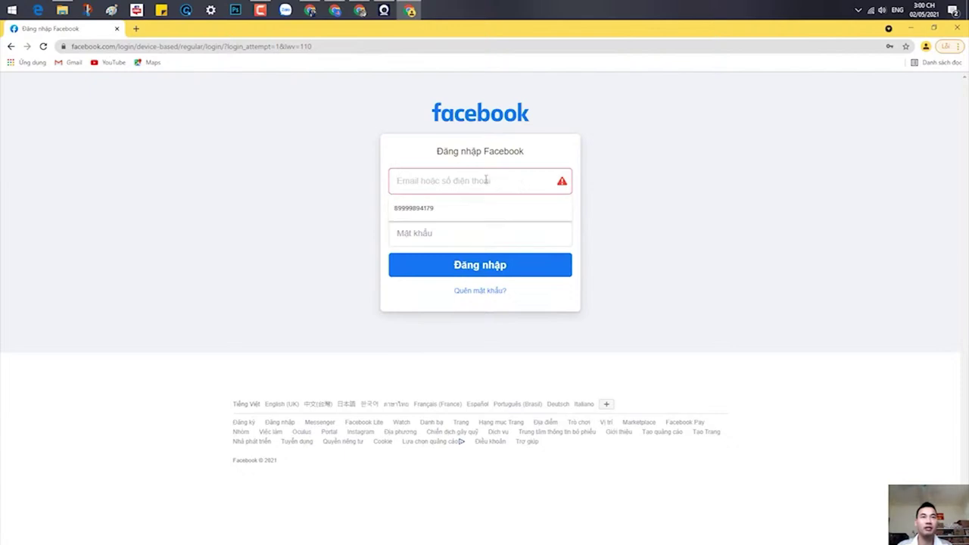
{"action": "key", "text": "Down"}
{"action": "key", "text": "Return"}
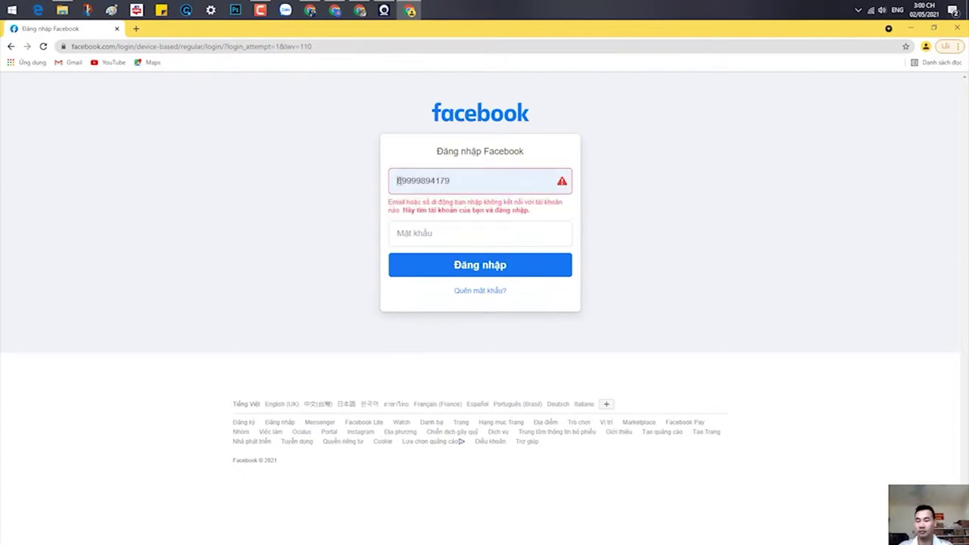
{"action": "type", "text": "0"}
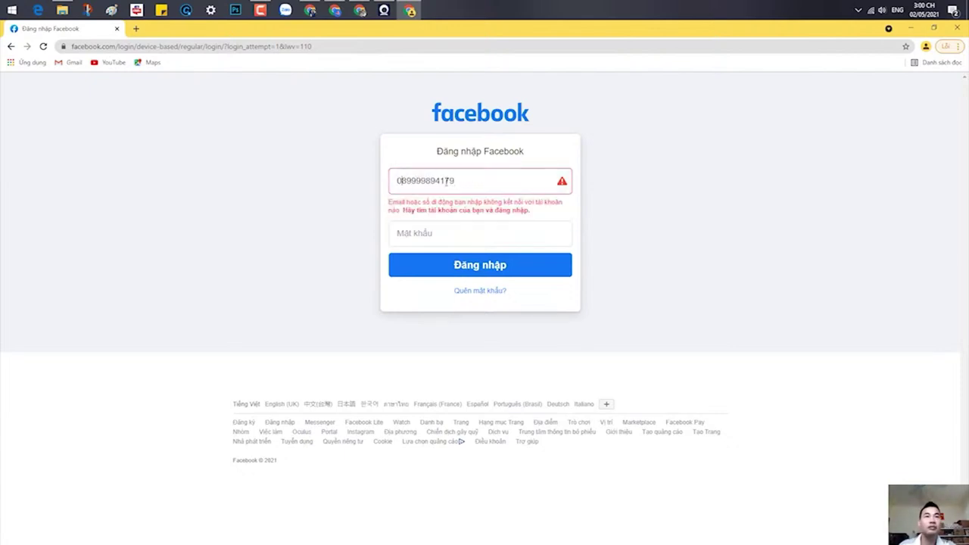
{"action": "left_click", "coordinate": [407, 180]}
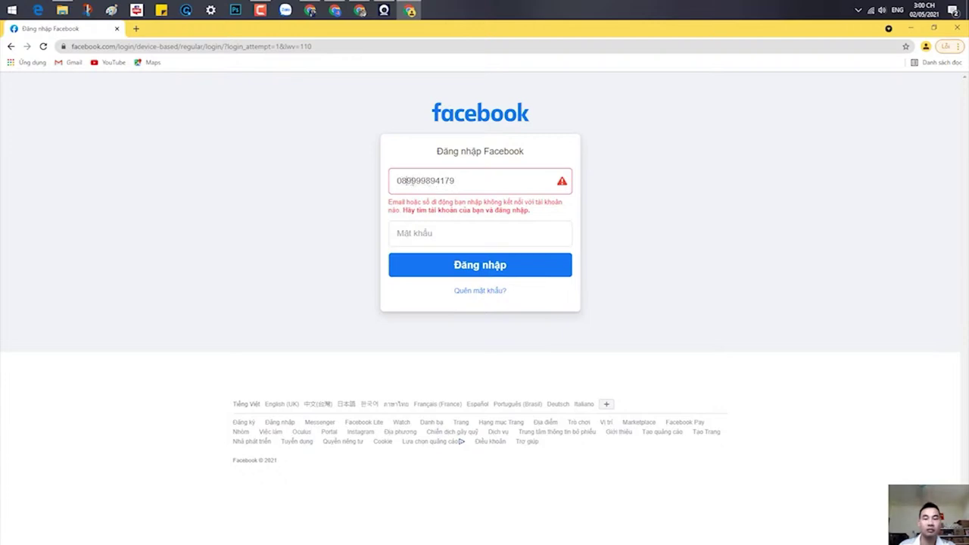
{"action": "key", "text": "BackSpace"}
{"action": "left_click", "coordinate": [473, 235]}
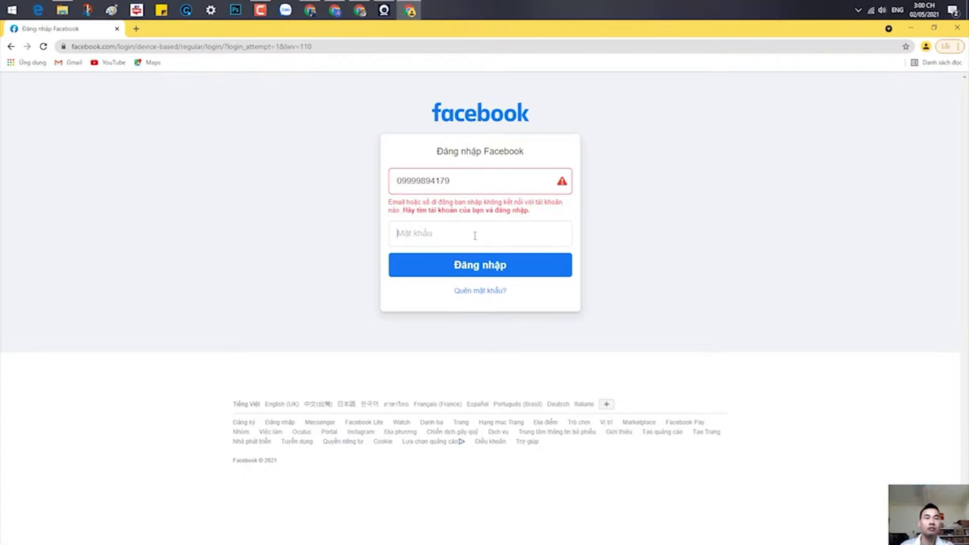
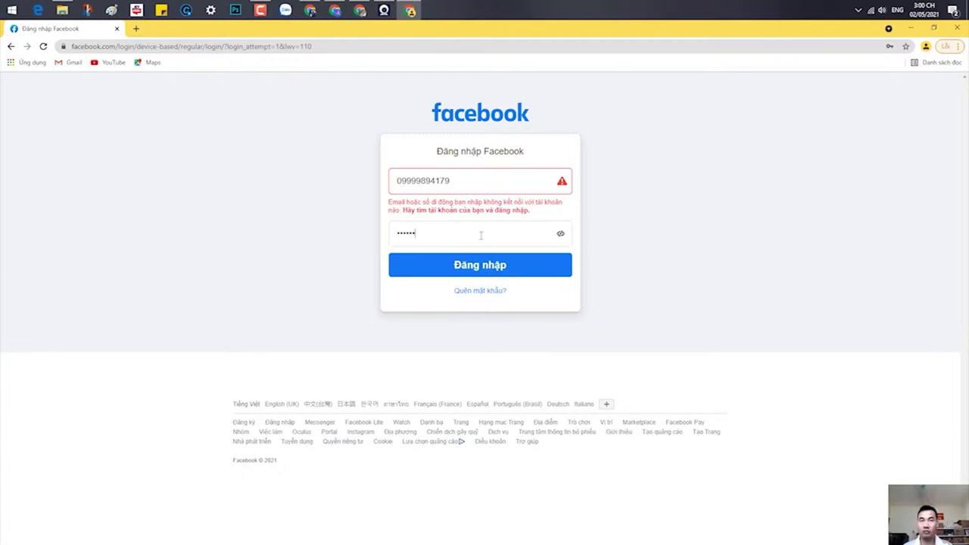
Submit the login, then retry with a saved phone number from autofill and the account password.
{"action": "key", "text": "Return"}
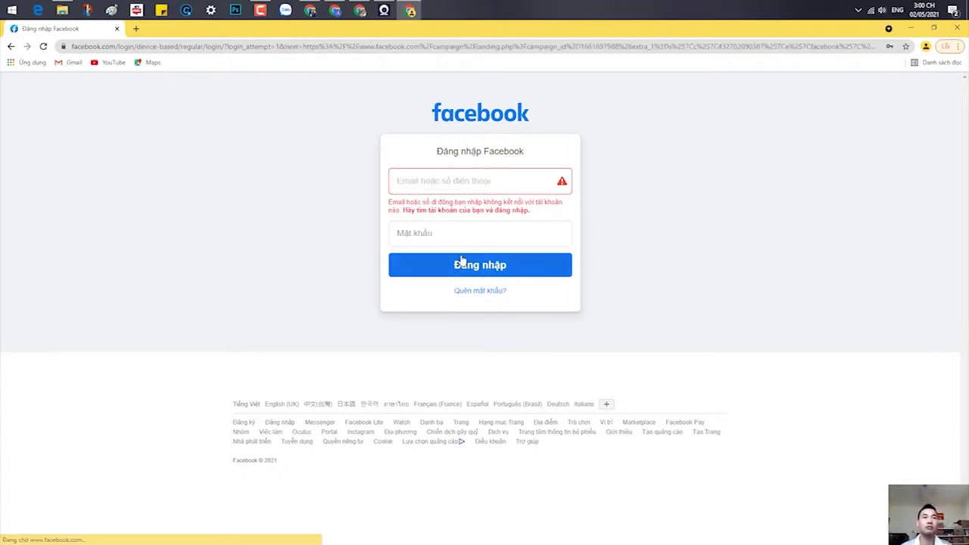
{"action": "left_click", "coordinate": [431, 182]}
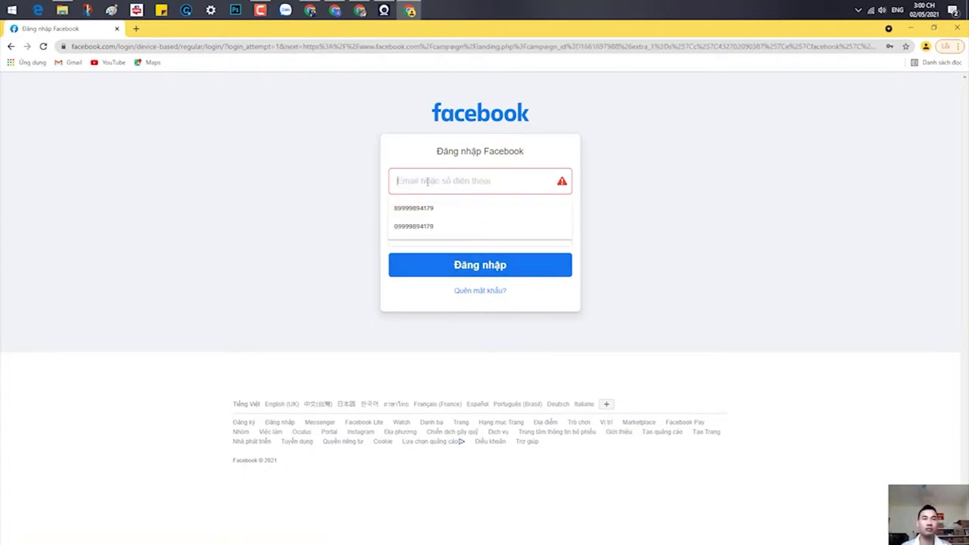
{"action": "left_click", "coordinate": [418, 223]}
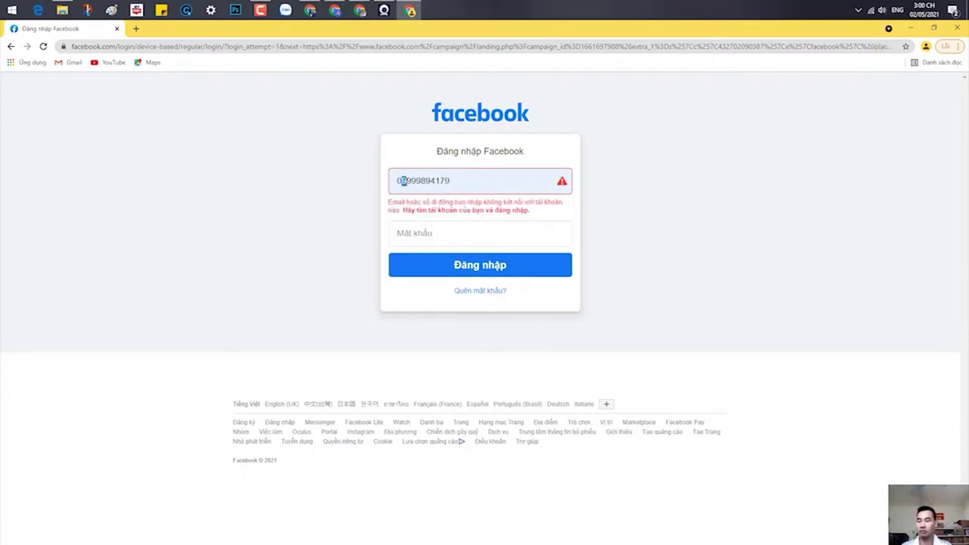
{"action": "left_click", "coordinate": [454, 232]}
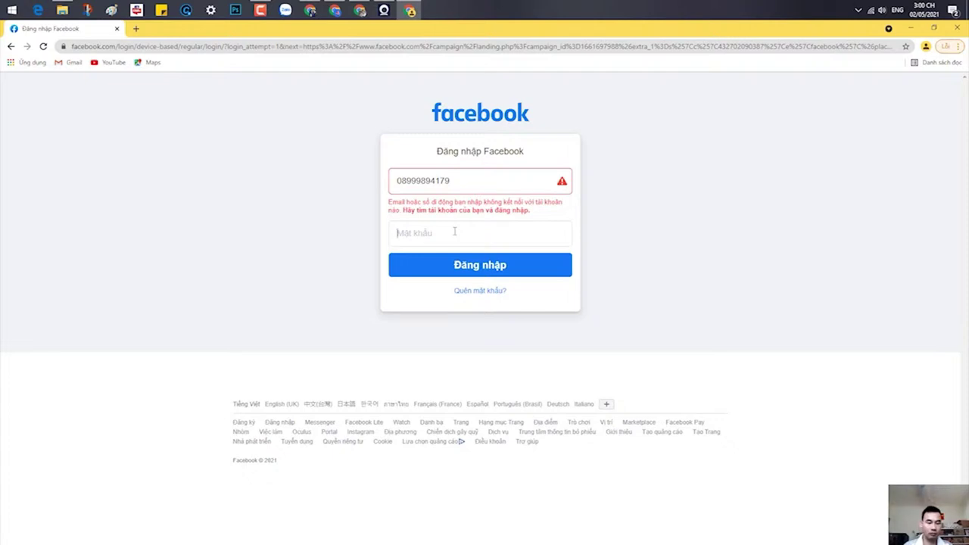
{"action": "type", "text": "******"}
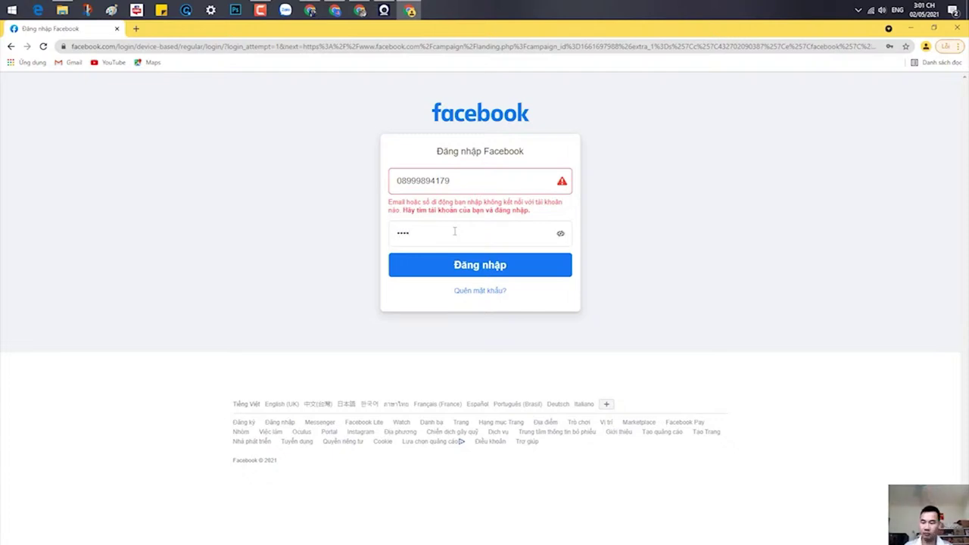
{"action": "type", "text": "**"}
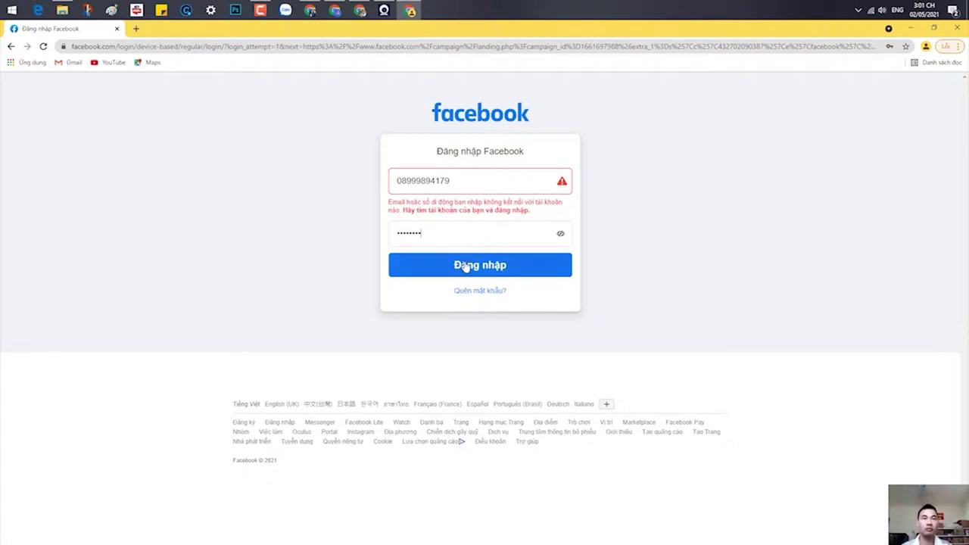
{"action": "left_click", "coordinate": [463, 271]}
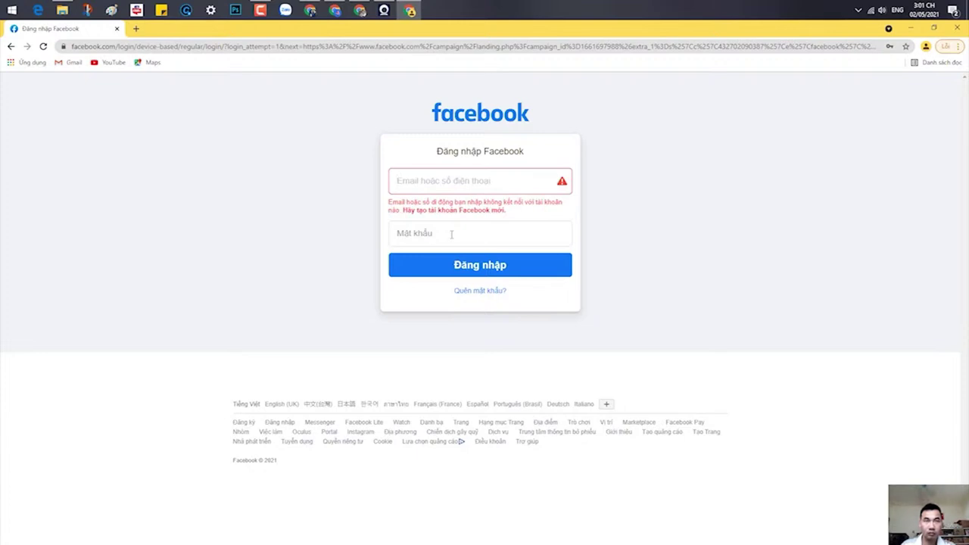
Type the first digits of a new phone number variant into the email-or-phone field.
{"action": "type", "text": "0799"}
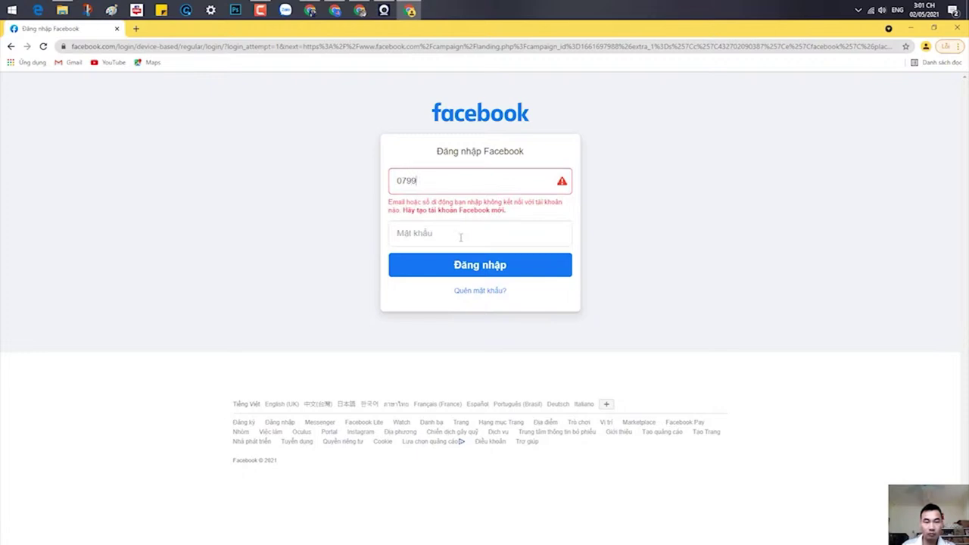
{"action": "type", "text": "98"}
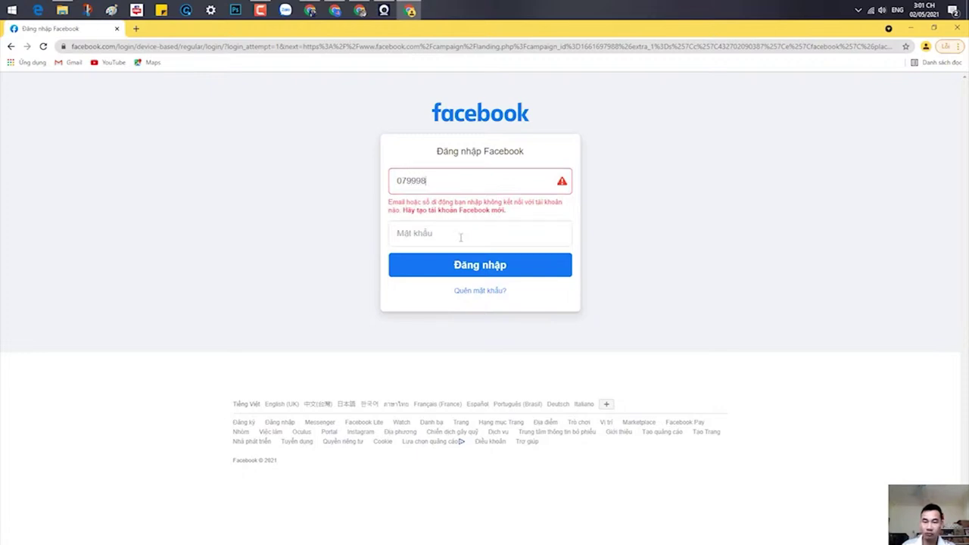
{"action": "type", "text": "9"}
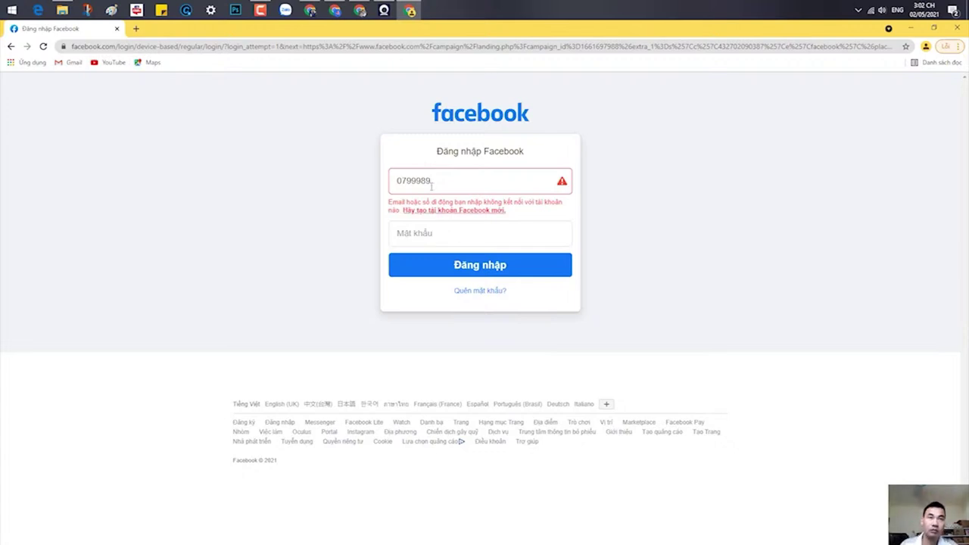
Replace the number with the full +7 international version and enter a four-character password.
{"action": "left_click_drag", "start_coordinate": [439, 182], "coordinate": [340, 180]}
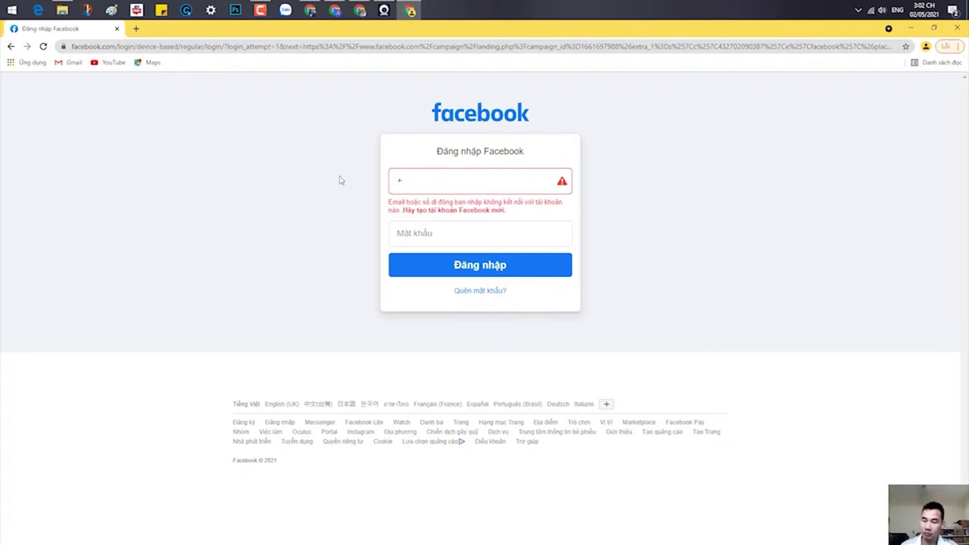
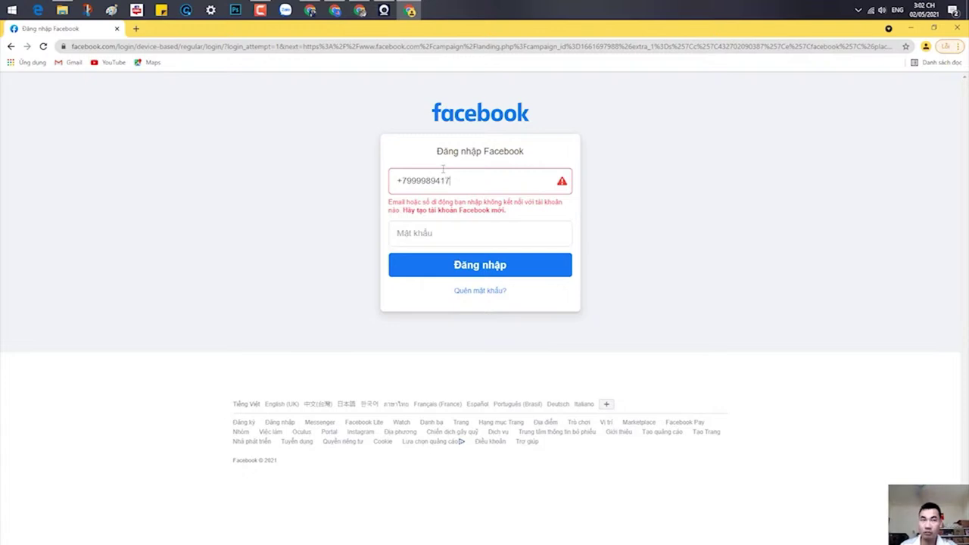
{"action": "left_click", "coordinate": [435, 235]}
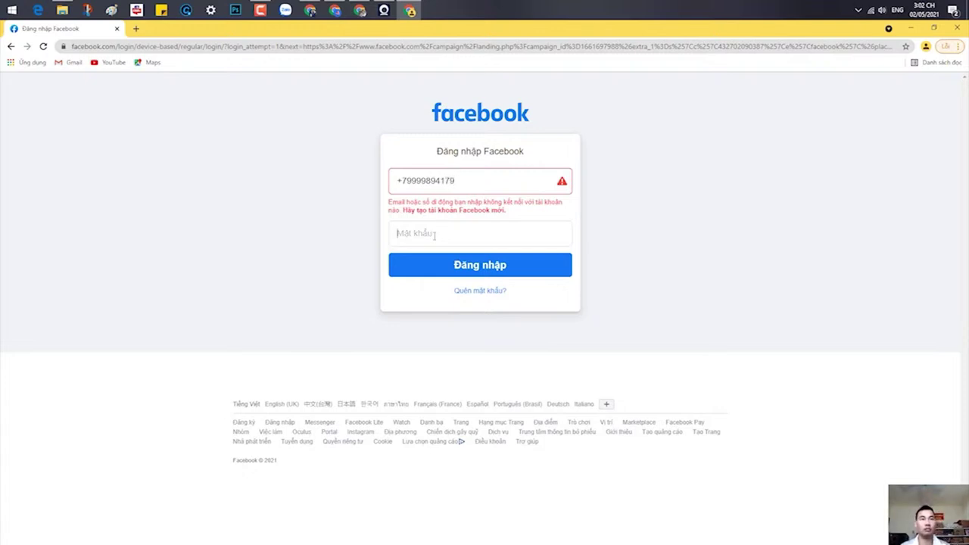
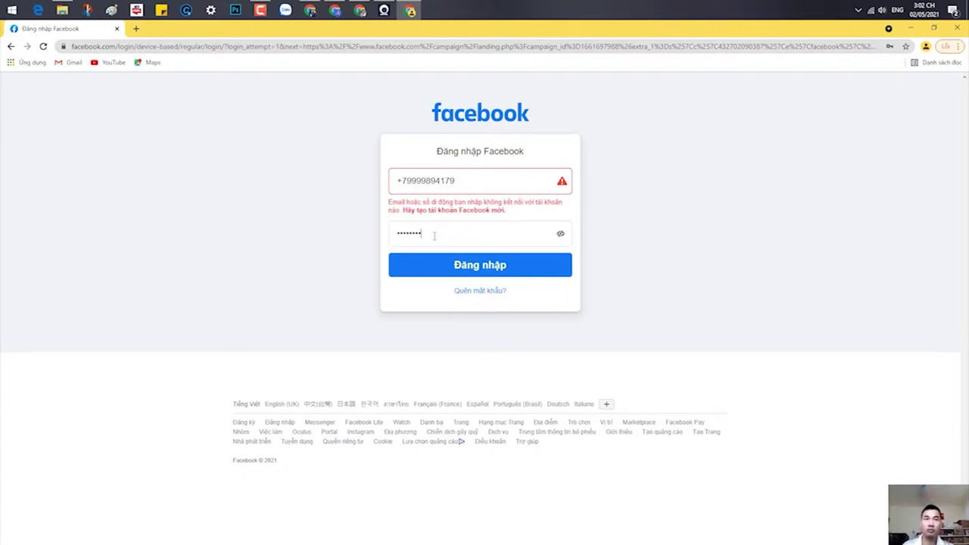
Submit the Facebook login, save the password in Chrome, and dismiss the alternative-verification dialog.
{"action": "key", "text": "Return"}
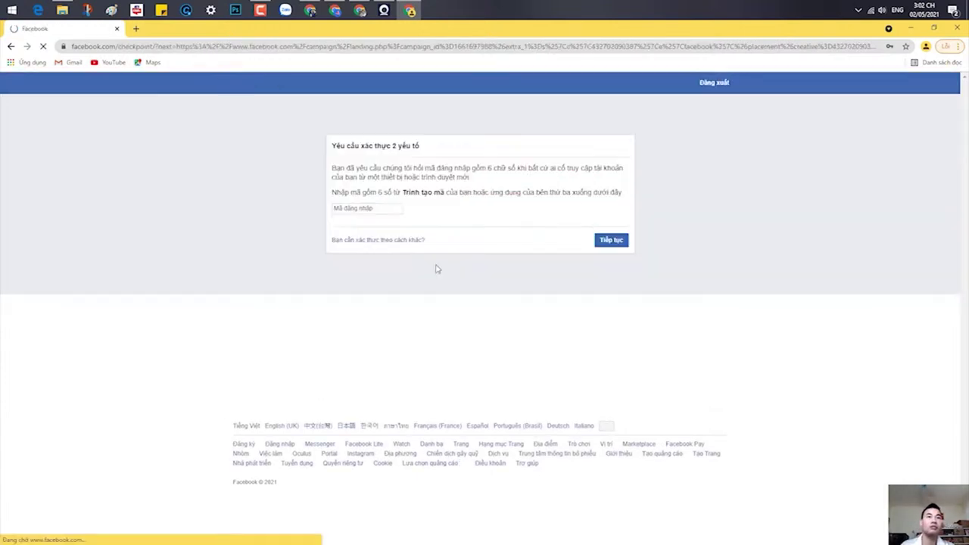
{"action": "left_click", "coordinate": [831, 211]}
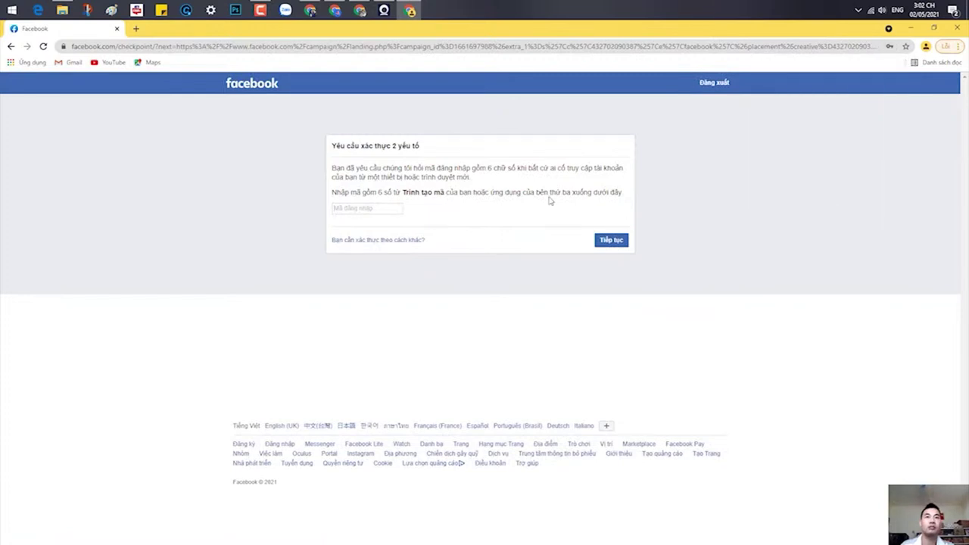
{"action": "left_click", "coordinate": [384, 239]}
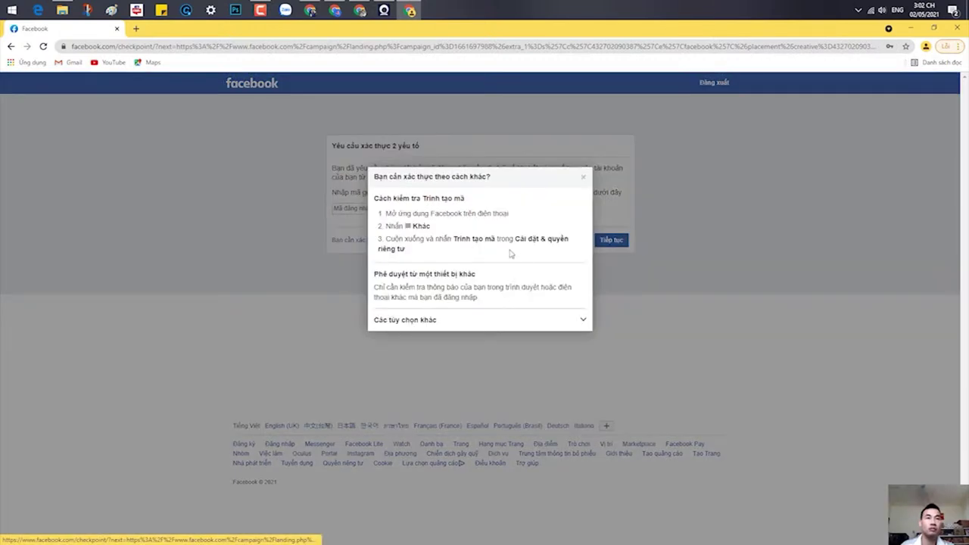
{"action": "left_click", "coordinate": [755, 332]}
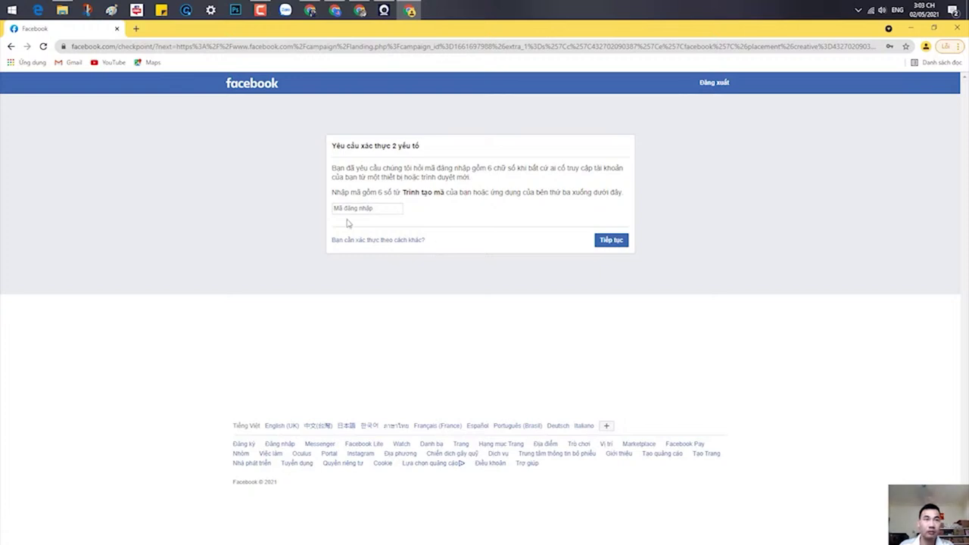
Request other verification help via 'Các tùy chọn khác' and 'Tìm thêm sự giúp đỡ'.
{"action": "left_click", "coordinate": [376, 243]}
{"action": "left_click", "coordinate": [422, 321]}
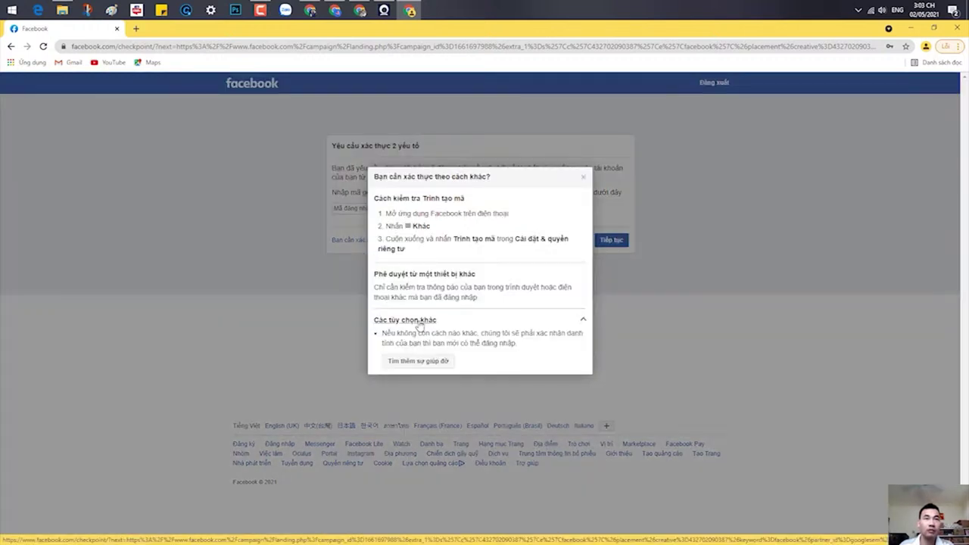
{"action": "left_click", "coordinate": [421, 362]}
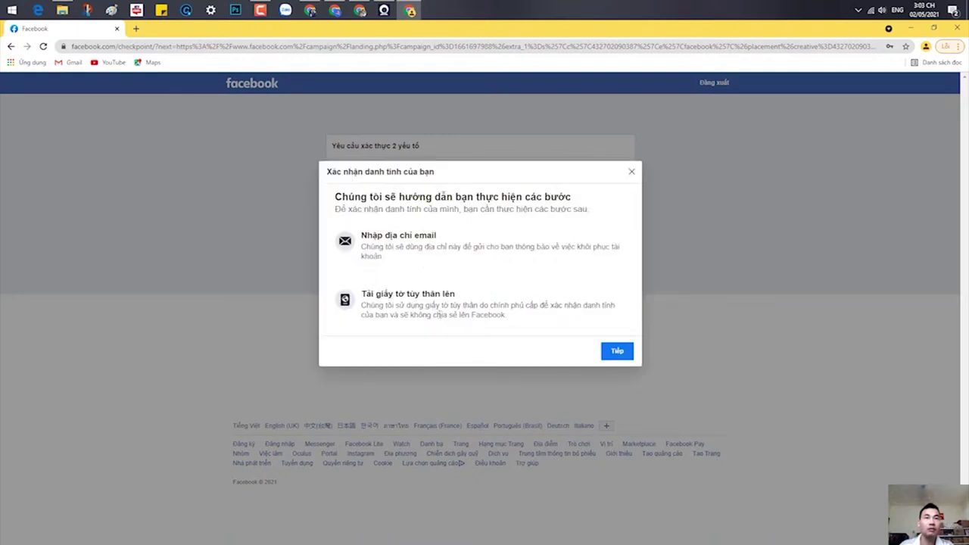
{"action": "left_click", "coordinate": [617, 351]}
Enter the contact e-mail address, paste it into the confirmation field, and continue.
{"action": "left_click", "coordinate": [403, 274]}
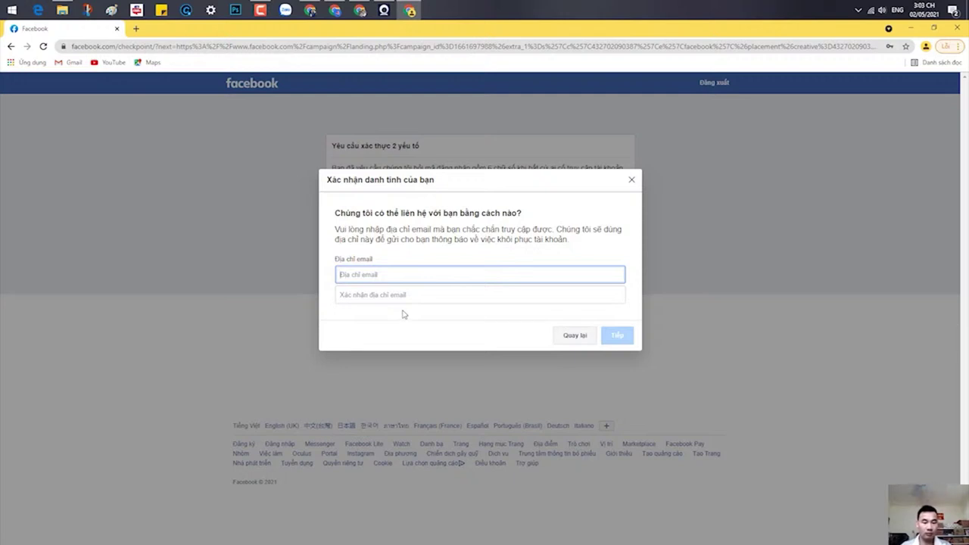
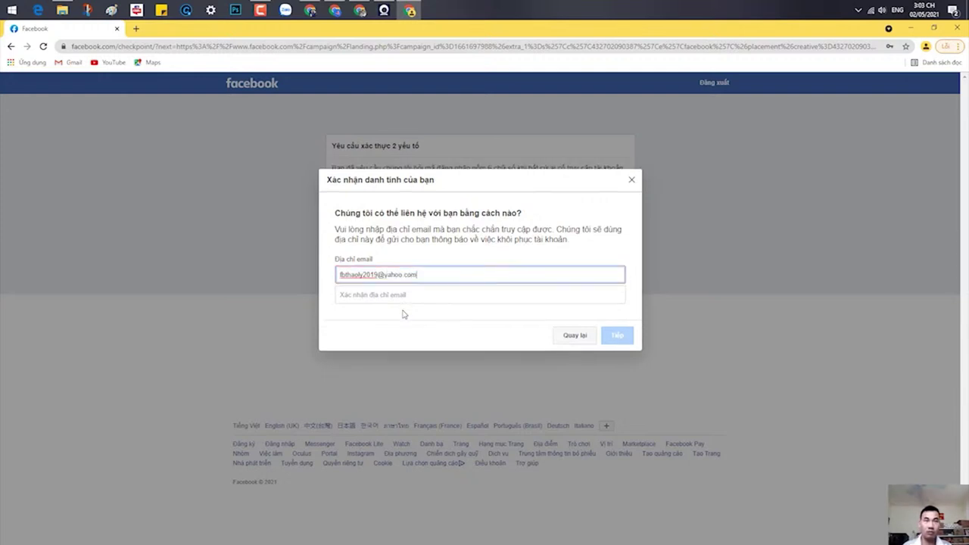
{"action": "left_click", "coordinate": [397, 295]}
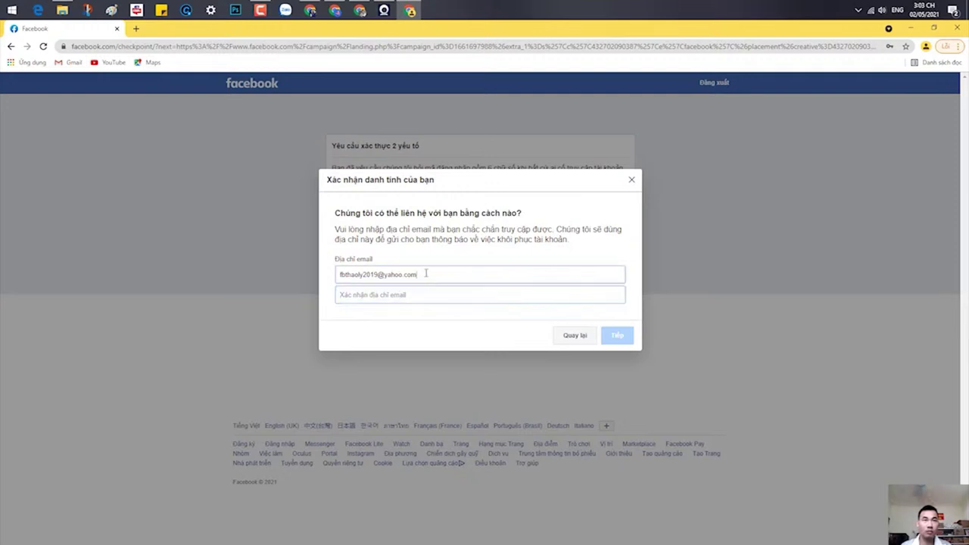
{"action": "left_click_drag", "start_coordinate": [430, 274], "coordinate": [325, 277]}
{"action": "key", "text": "ctrl+c"}
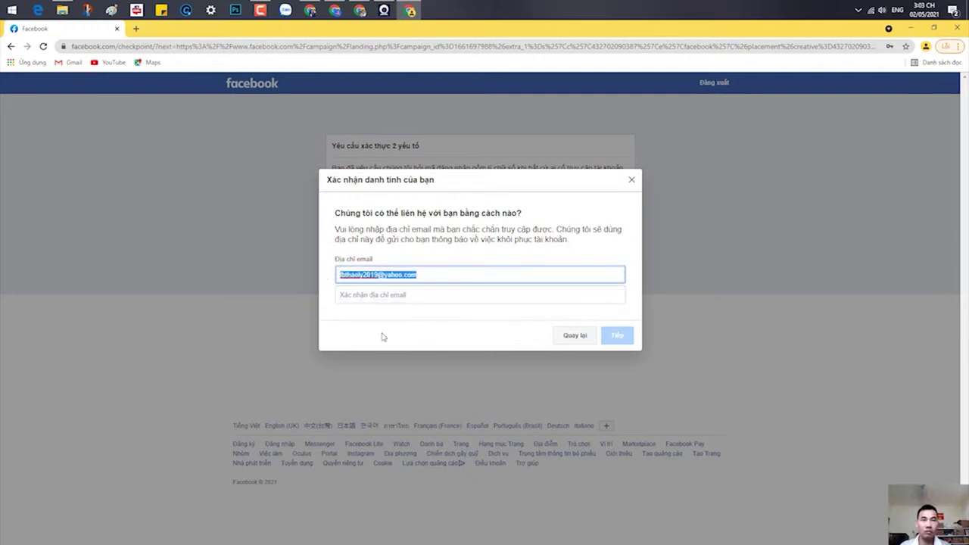
{"action": "left_click", "coordinate": [383, 295]}
{"action": "key", "text": "ctrl+v"}
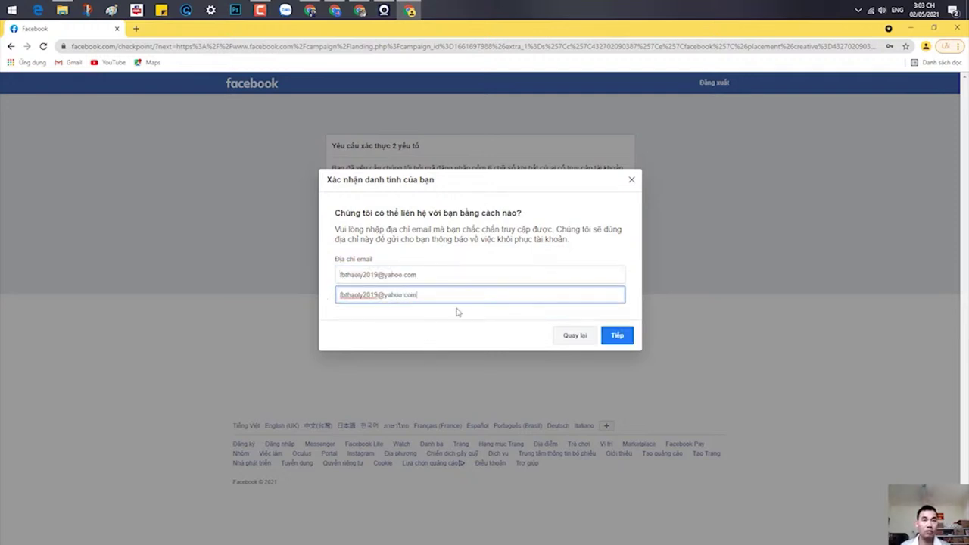
{"action": "left_click", "coordinate": [615, 336]}
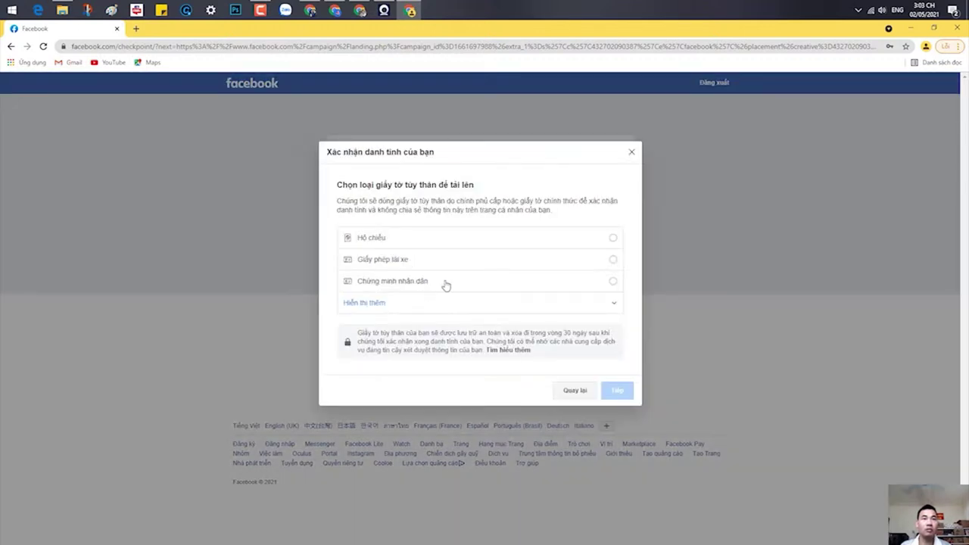
Select the 'Chứng minh nhân dân' radio button as the ID document type.
{"action": "left_click", "coordinate": [581, 286]}
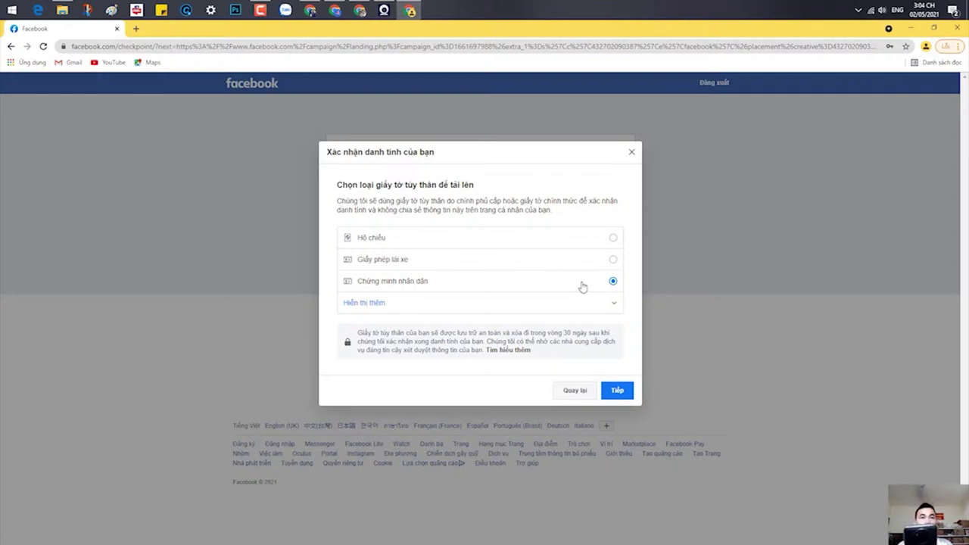
Expand the ID type list with 'Hiển thị thêm' and scroll through all document types.
{"action": "left_click", "coordinate": [614, 309]}
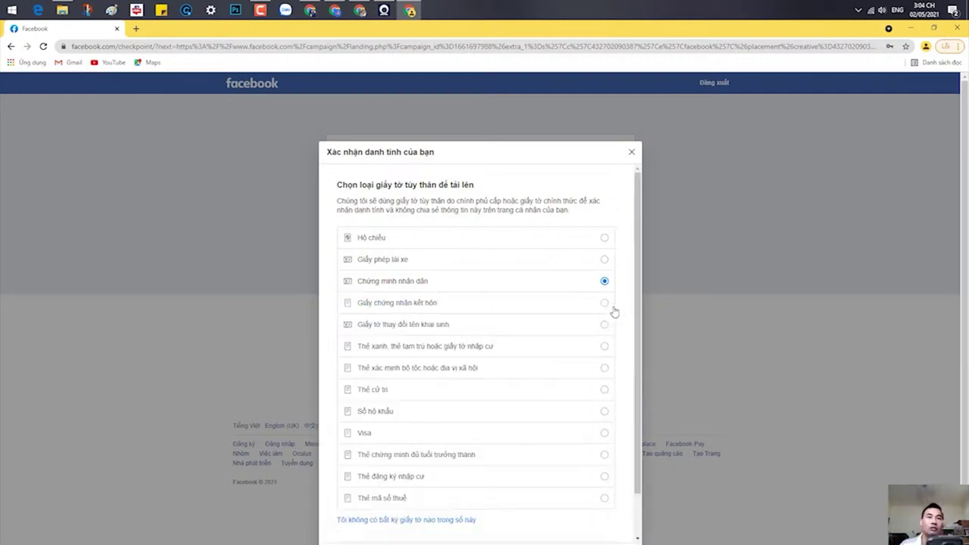
{"action": "scroll", "coordinate": [595, 310], "scroll_direction": "down", "scroll_amount": 1}
{"action": "scroll", "coordinate": [595, 310], "scroll_direction": "down", "scroll_amount": 1}
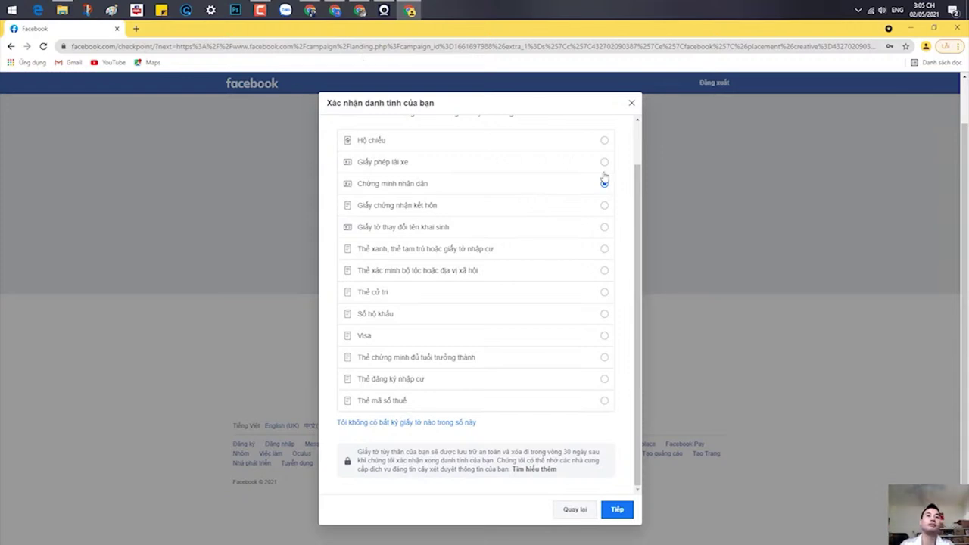
Cancel exiting identity verification and proceed past the ID photo instructions.
{"action": "left_click", "coordinate": [632, 103]}
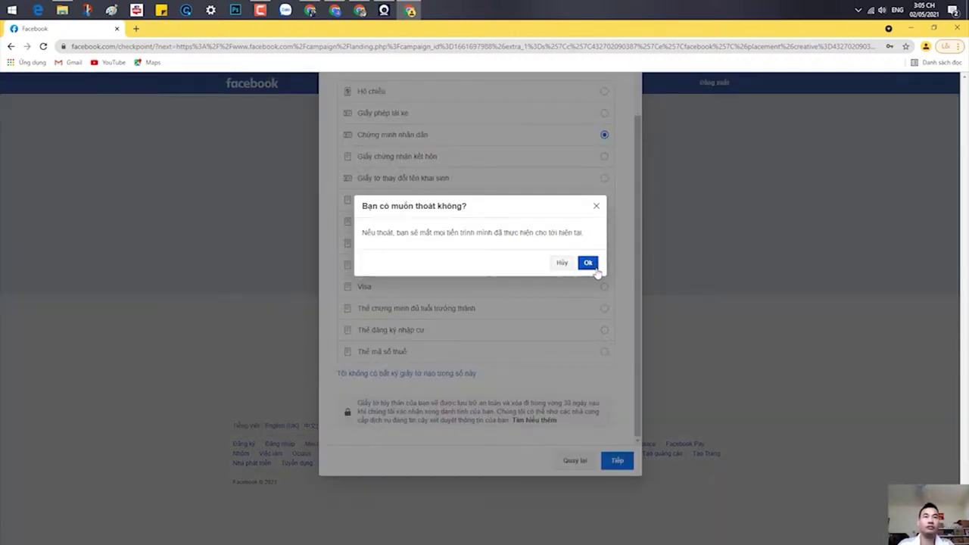
{"action": "left_click", "coordinate": [628, 469]}
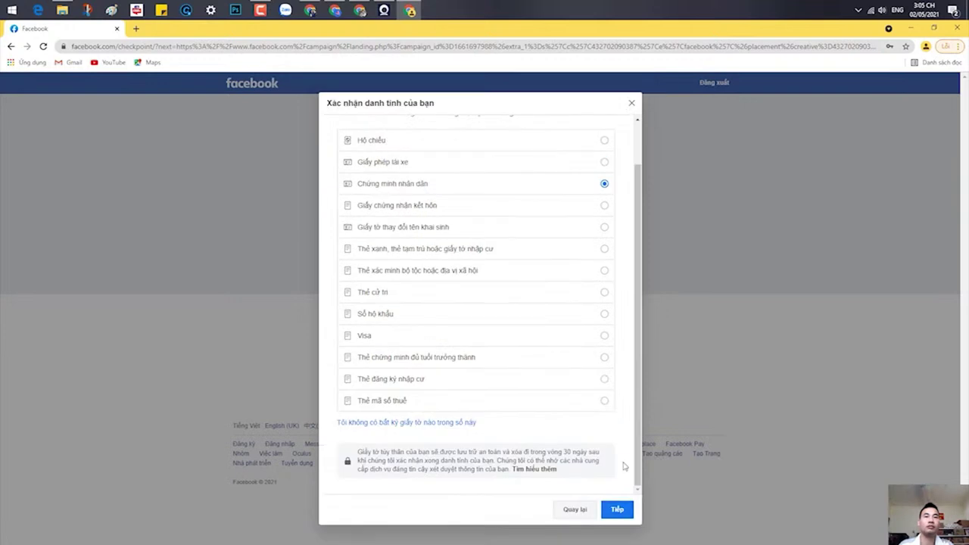
{"action": "left_click", "coordinate": [617, 509]}
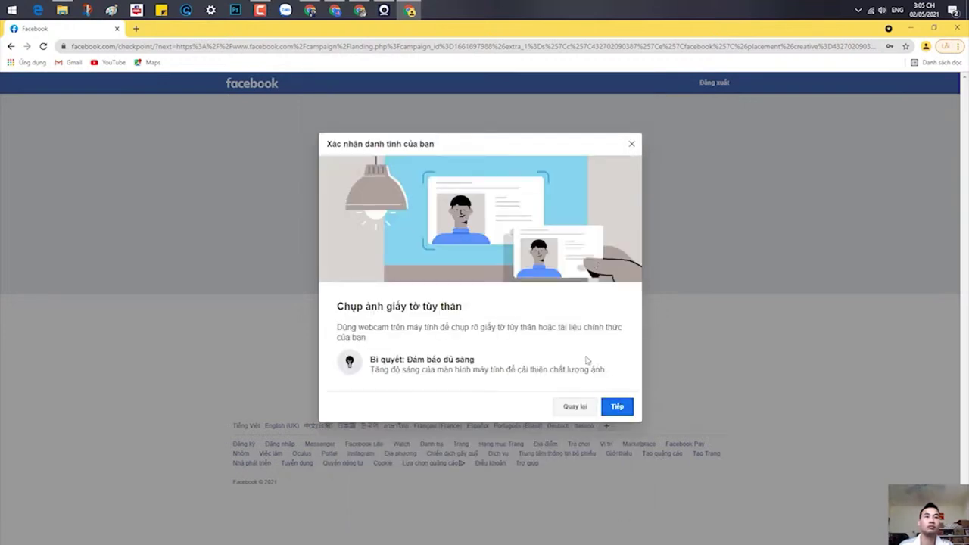
{"action": "left_click", "coordinate": [616, 407]}
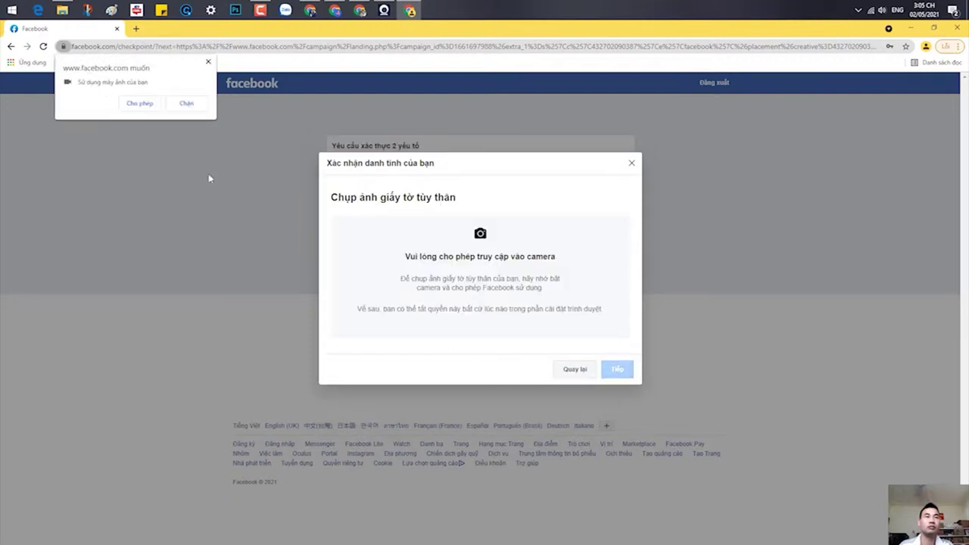
Allow camera access, turn off Chụp tự động, then close and confirm leaving verification.
{"action": "left_click", "coordinate": [140, 104]}
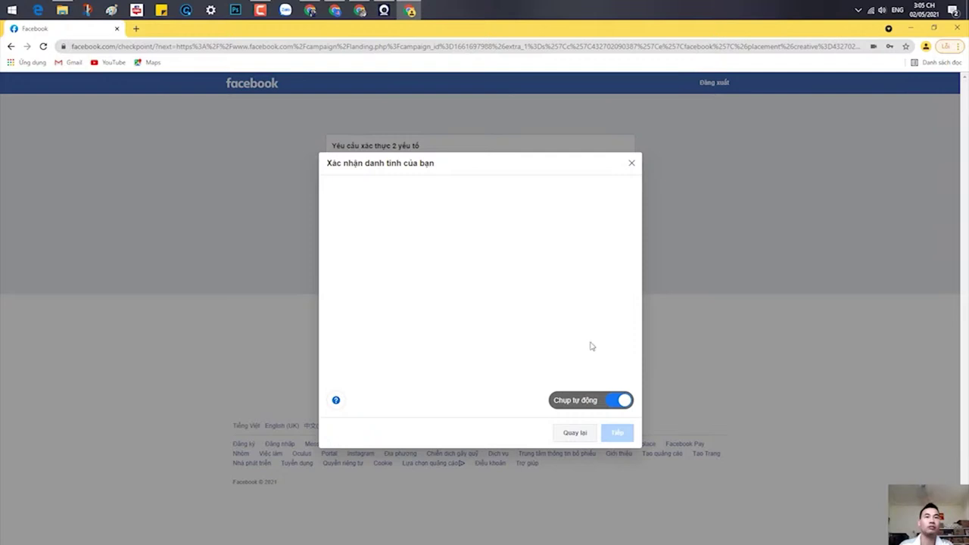
{"action": "left_click", "coordinate": [615, 404]}
{"action": "left_click", "coordinate": [632, 164]}
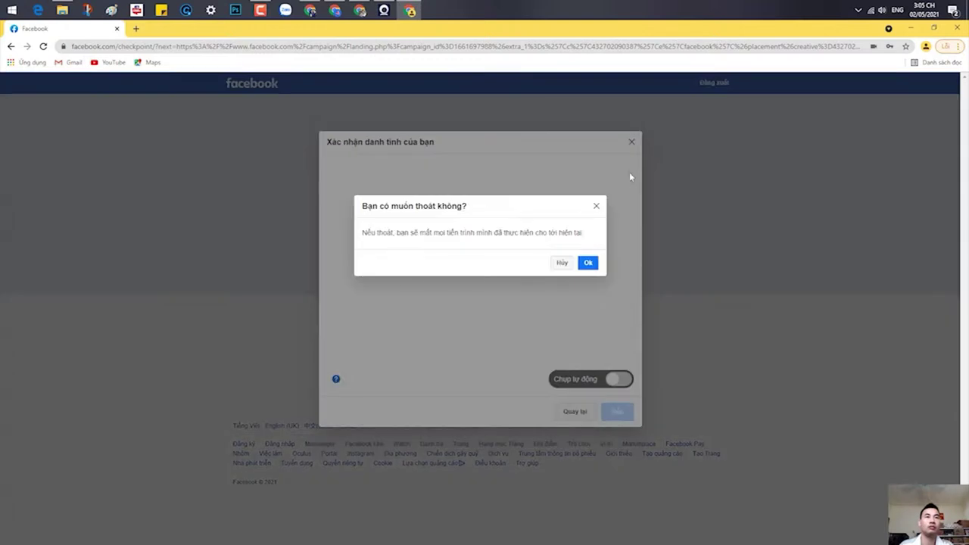
{"action": "left_click", "coordinate": [586, 266]}
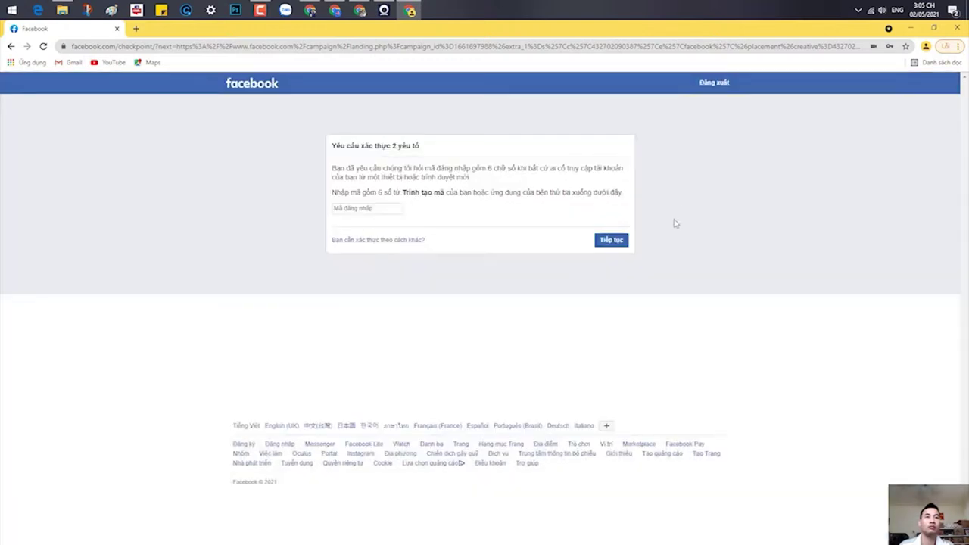
{"action": "left_click", "coordinate": [378, 240]}
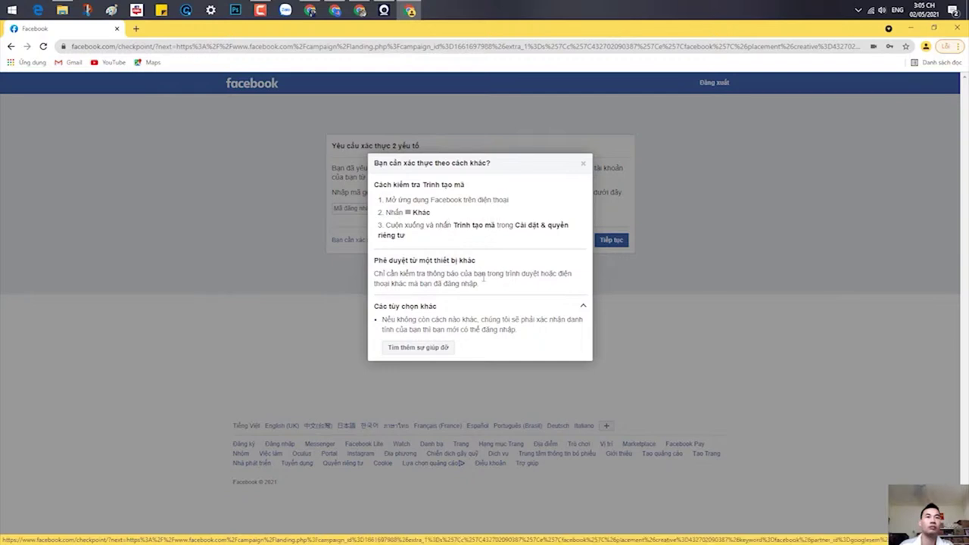
{"action": "left_click", "coordinate": [435, 349]}
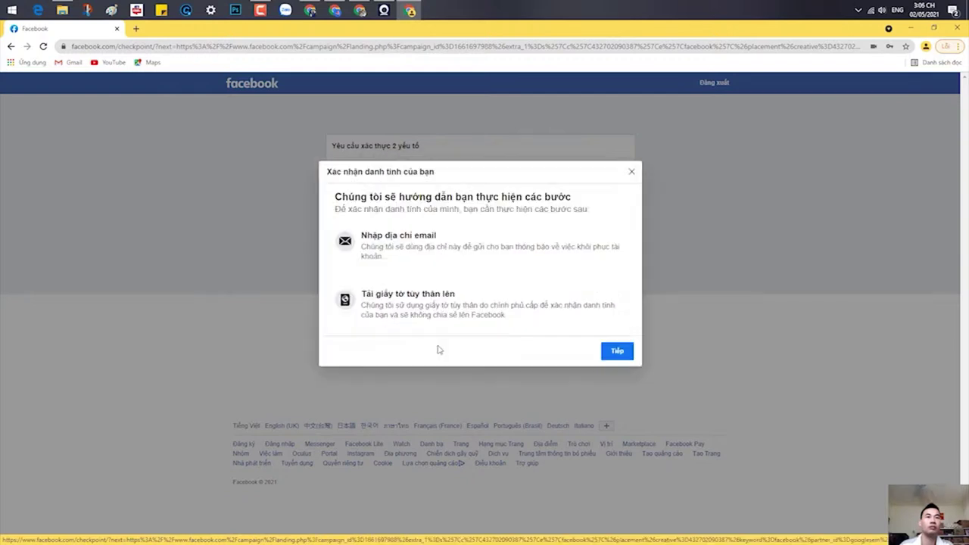
{"action": "left_click", "coordinate": [632, 173]}
{"action": "left_click", "coordinate": [588, 263]}
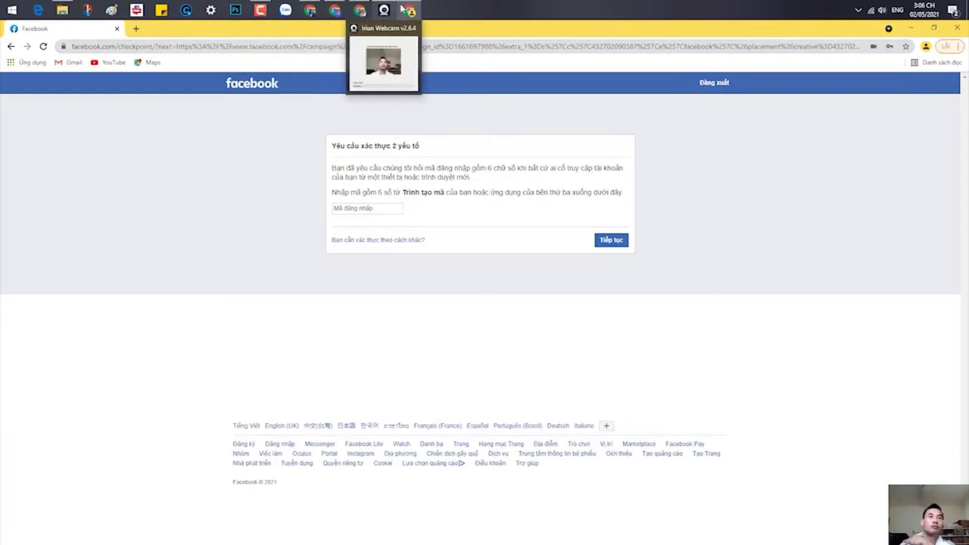
Log out of Facebook and open the Chrome Apps page from the Ứng dụng bookmark.
{"action": "mouse_move", "coordinate": [409, 10]}
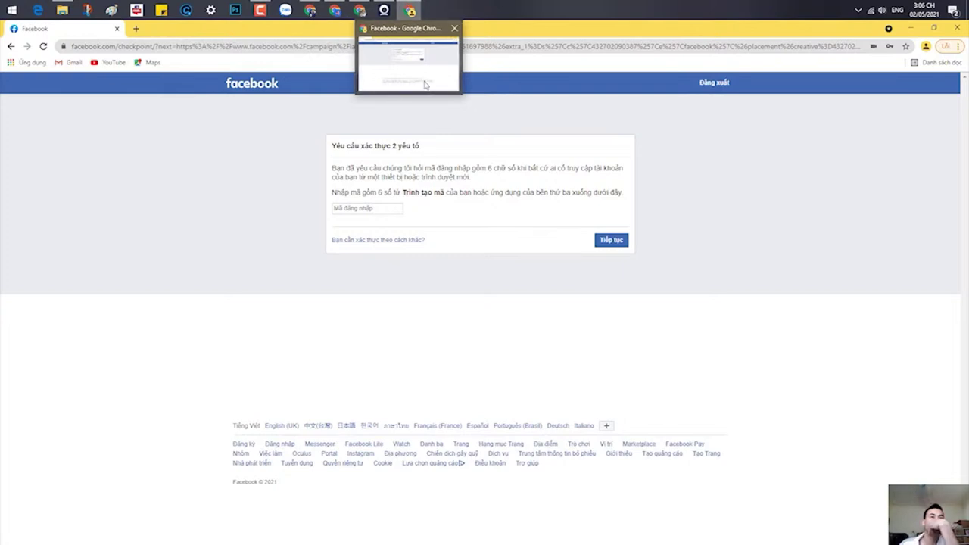
{"action": "left_click", "coordinate": [715, 84]}
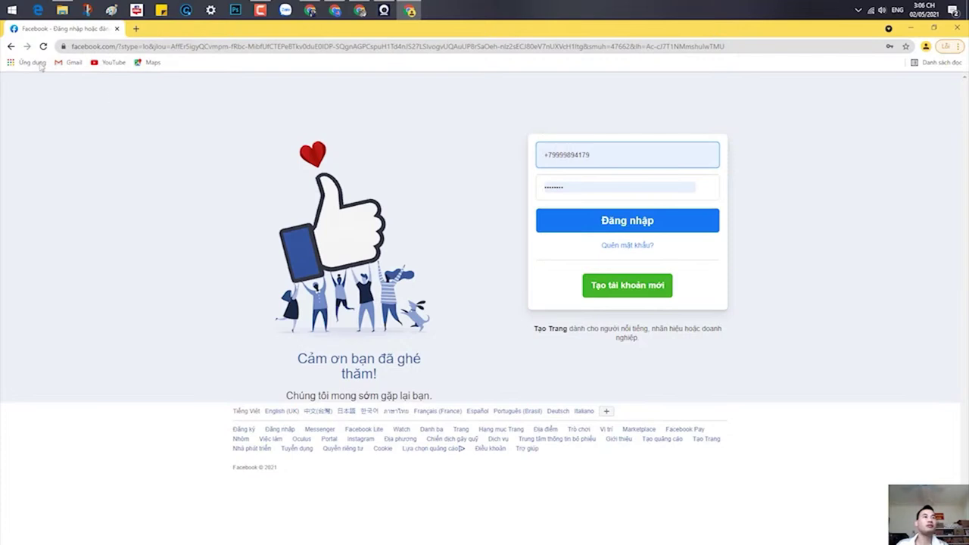
{"action": "left_click", "coordinate": [13, 64]}
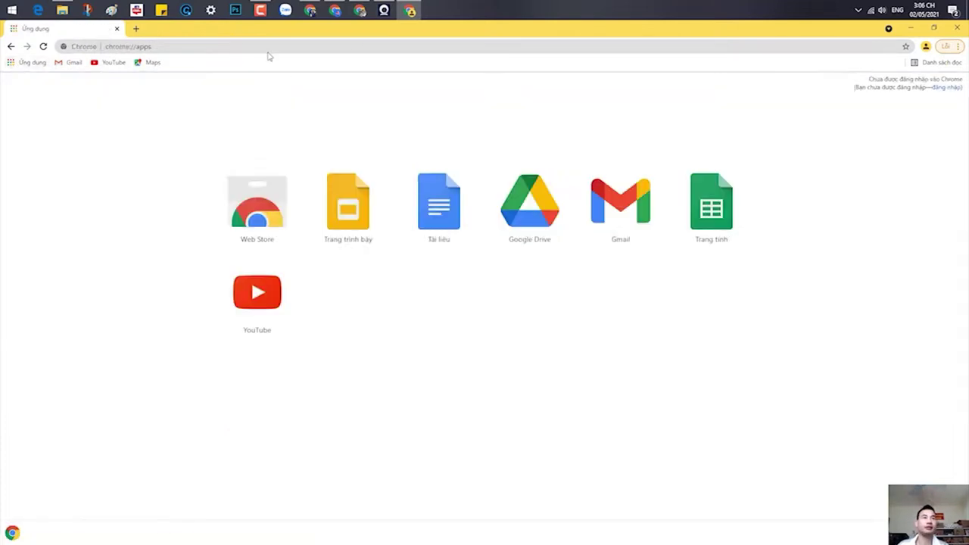
Load the Touch VPN Web Store page from its copied URL and add the extension to Chrome.
{"action": "left_click", "coordinate": [249, 186]}
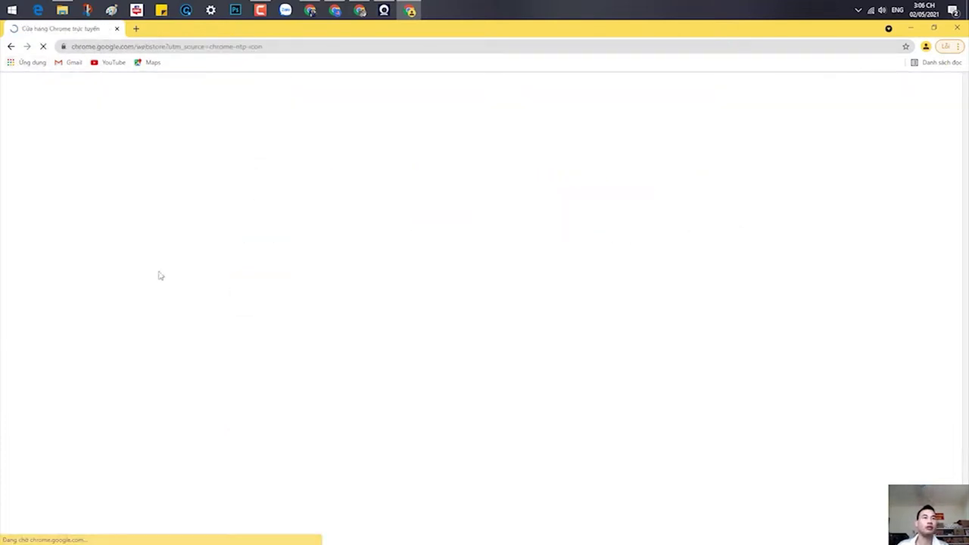
{"action": "left_click", "coordinate": [311, 9]}
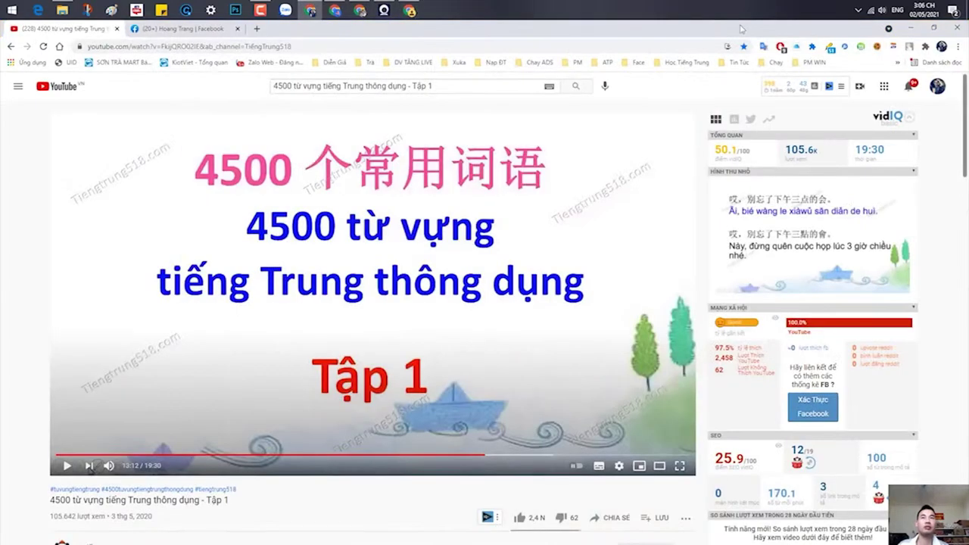
{"action": "right_click", "coordinate": [910, 51]}
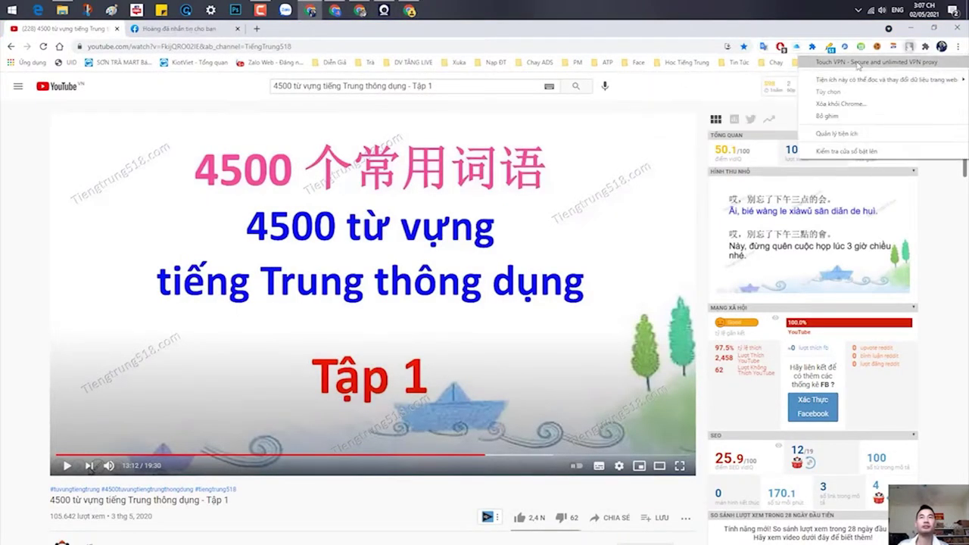
{"action": "left_click", "coordinate": [840, 63]}
{"action": "left_click", "coordinate": [231, 46]}
{"action": "key", "text": "ctrl+c"}
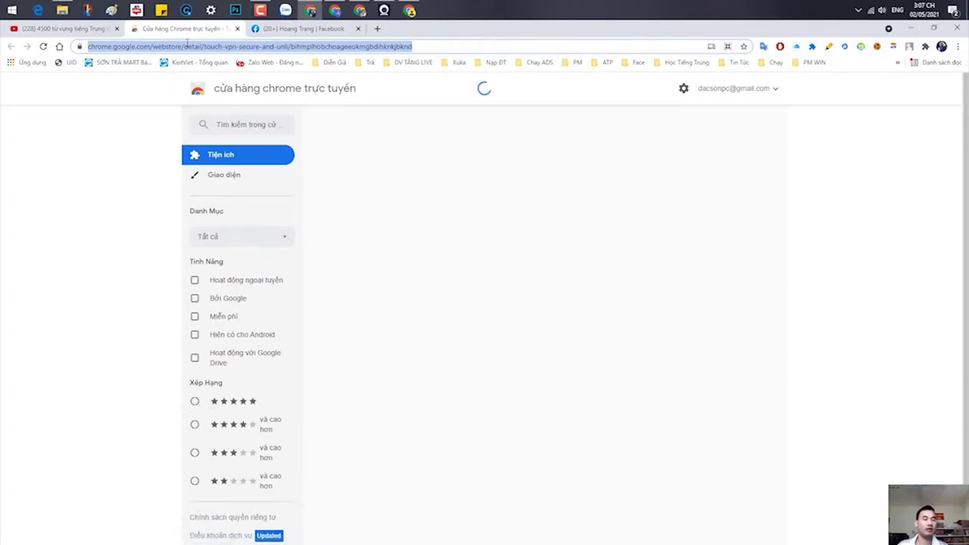
{"action": "left_click", "coordinate": [409, 10]}
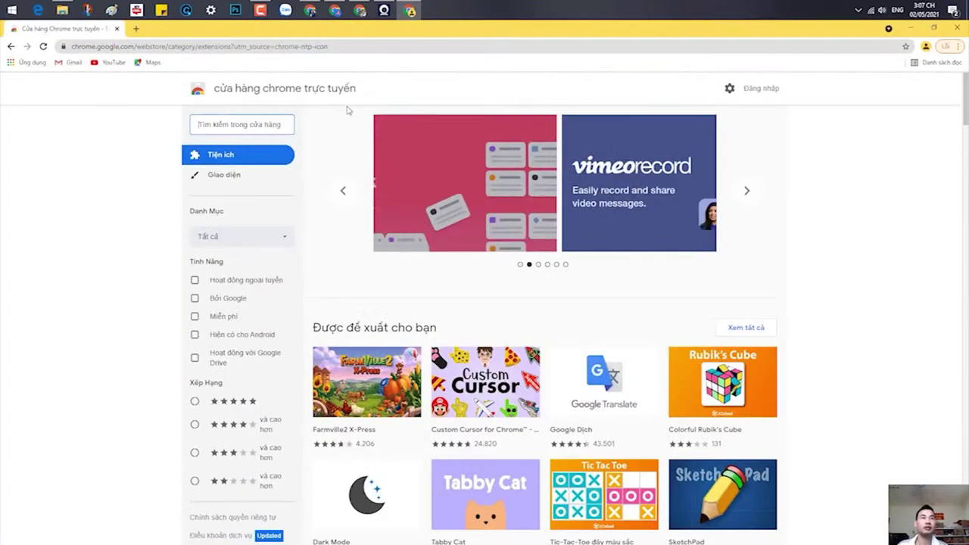
{"action": "left_click", "coordinate": [246, 47]}
{"action": "key", "text": "ctrl+v"}
{"action": "key", "text": "Return"}
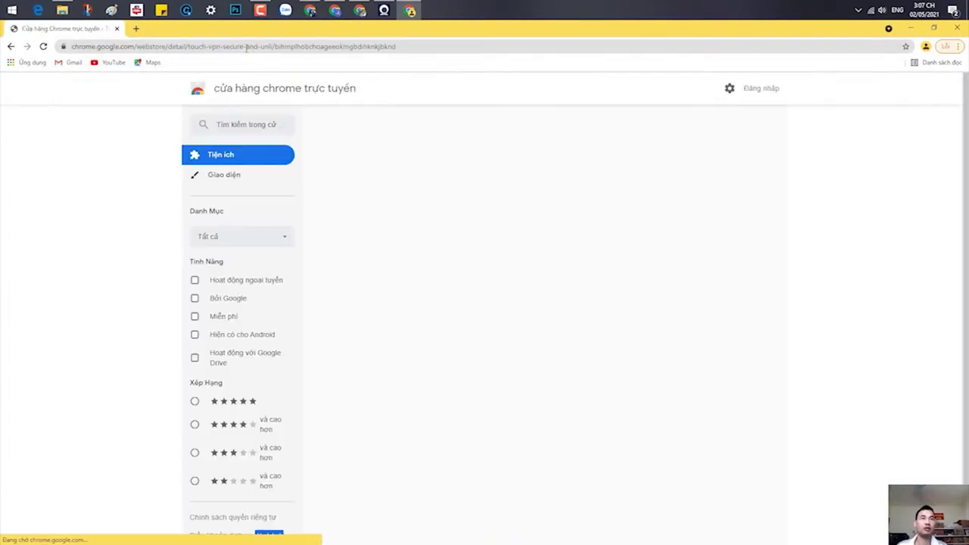
{"action": "left_click", "coordinate": [713, 165]}
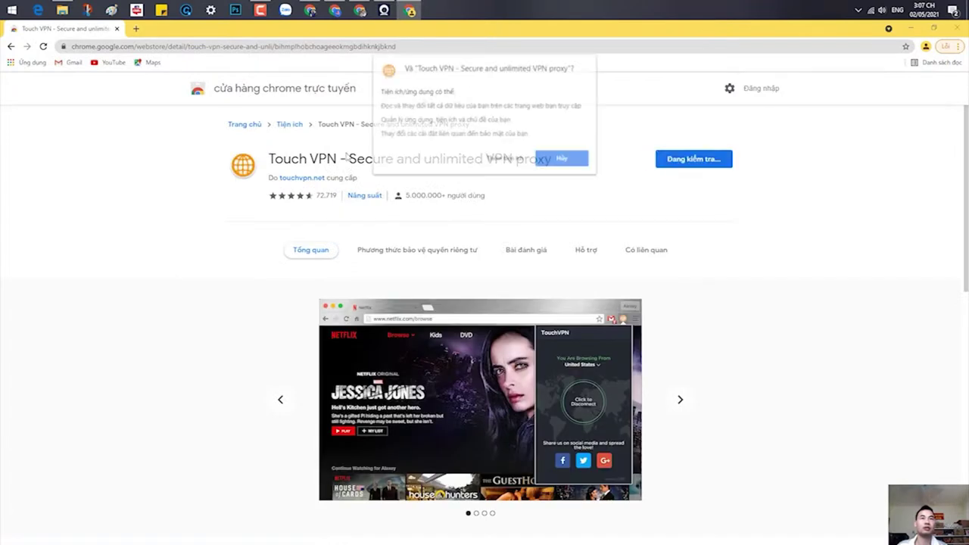
{"action": "left_click", "coordinate": [505, 161]}
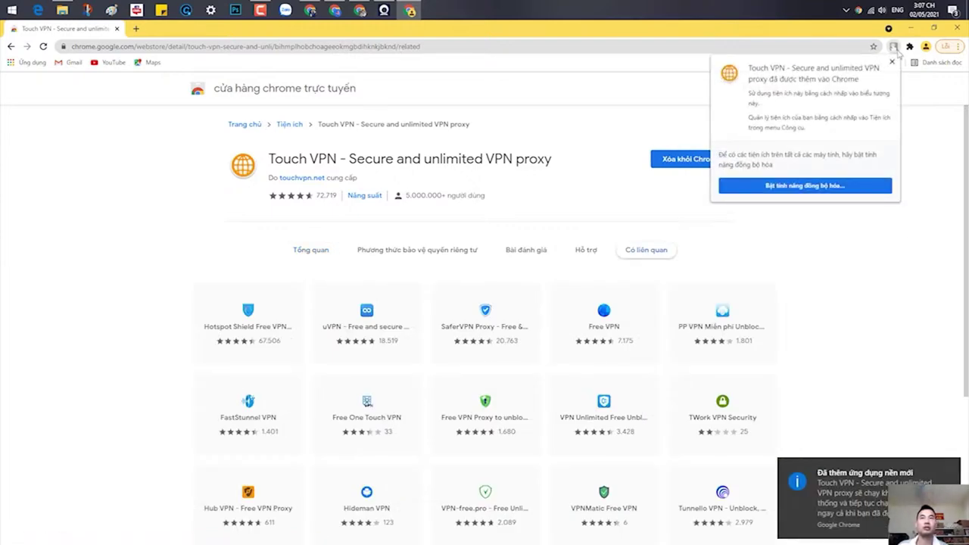
Dismiss the install notice and switch windows to the touchvpn.net page showing Protected, United Kingdom.
{"action": "left_click", "coordinate": [891, 61]}
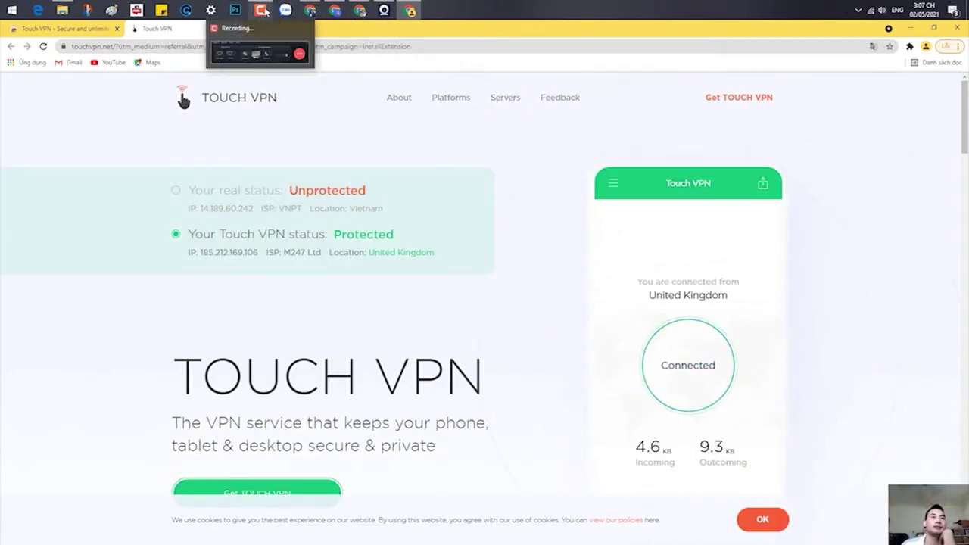
{"action": "left_click", "coordinate": [263, 10]}
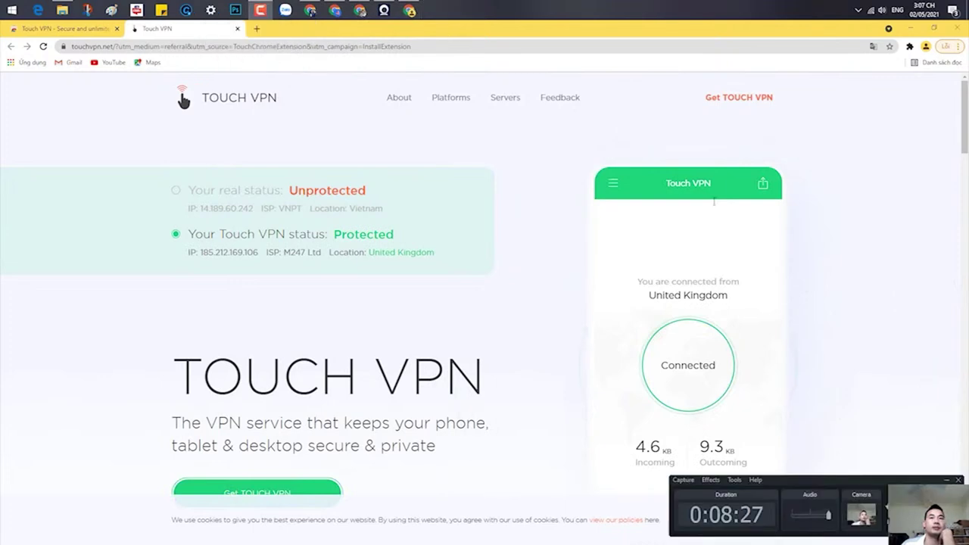
{"action": "left_click", "coordinate": [947, 481]}
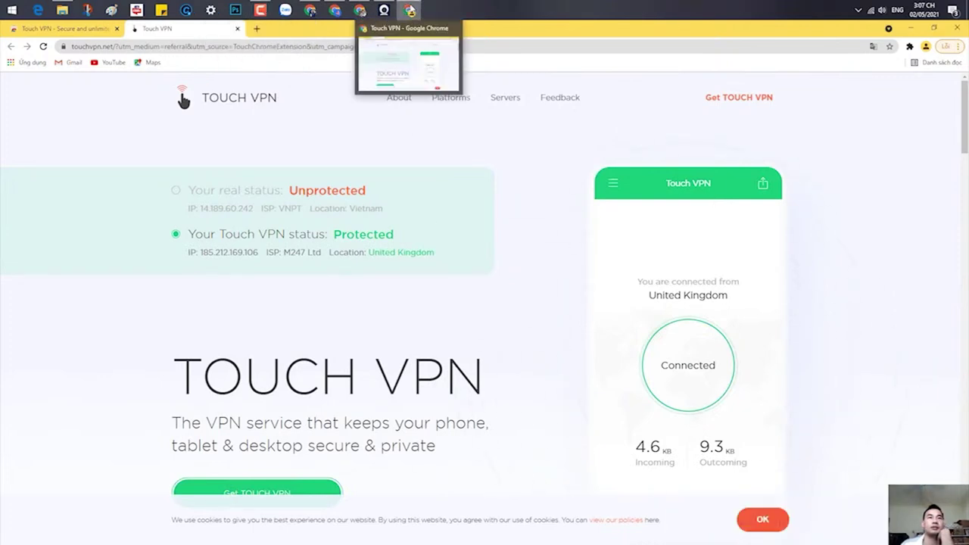
{"action": "left_click", "coordinate": [411, 10]}
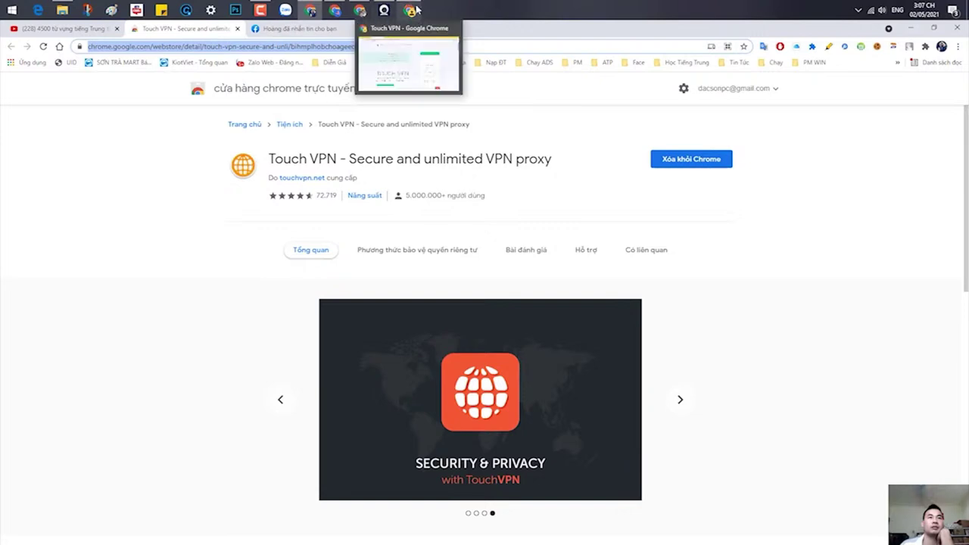
{"action": "left_click", "coordinate": [411, 11]}
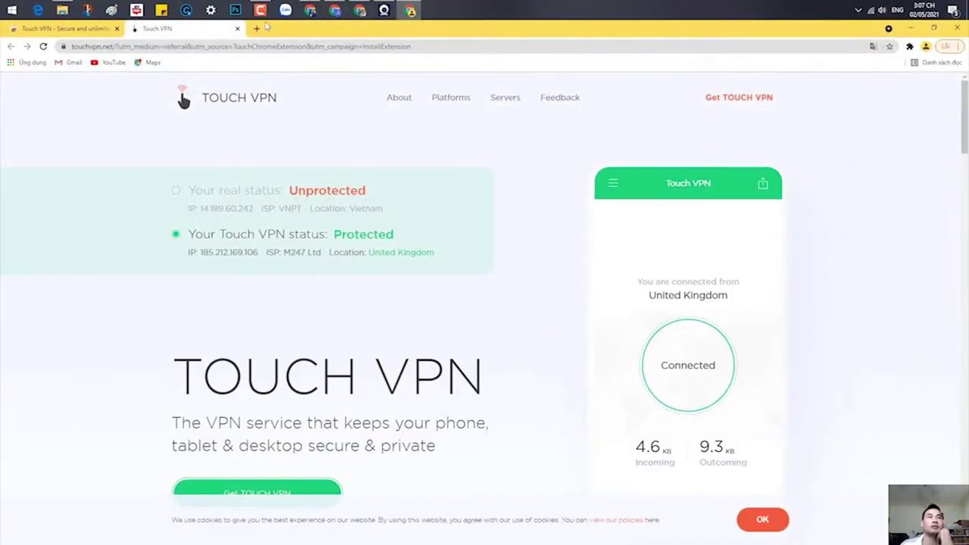
{"action": "mouse_move", "coordinate": [362, 12]}
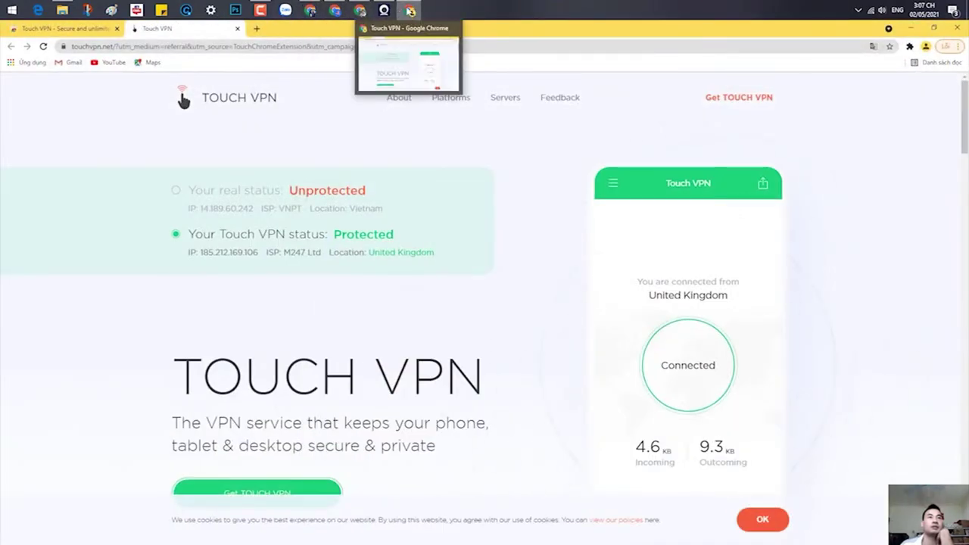
{"action": "left_click", "coordinate": [411, 11]}
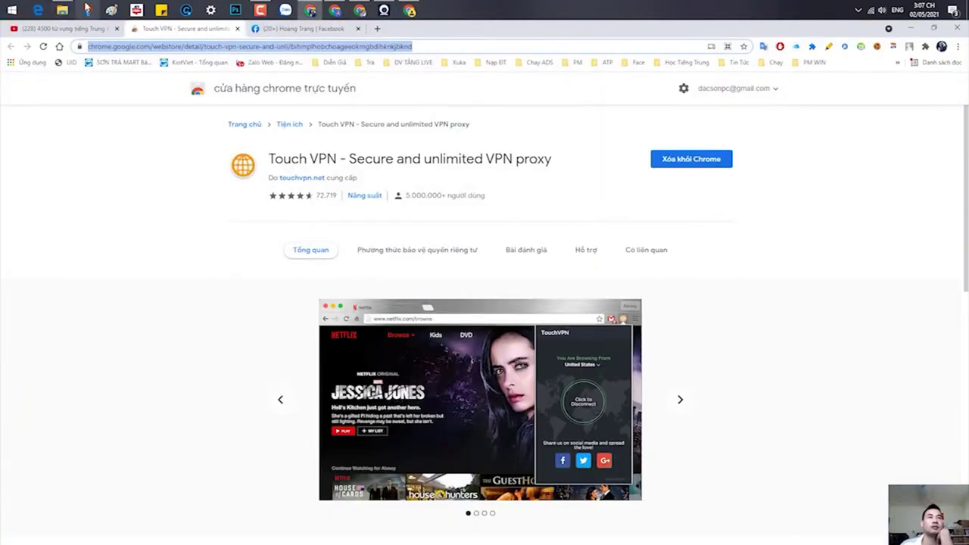
{"action": "left_click", "coordinate": [261, 11]}
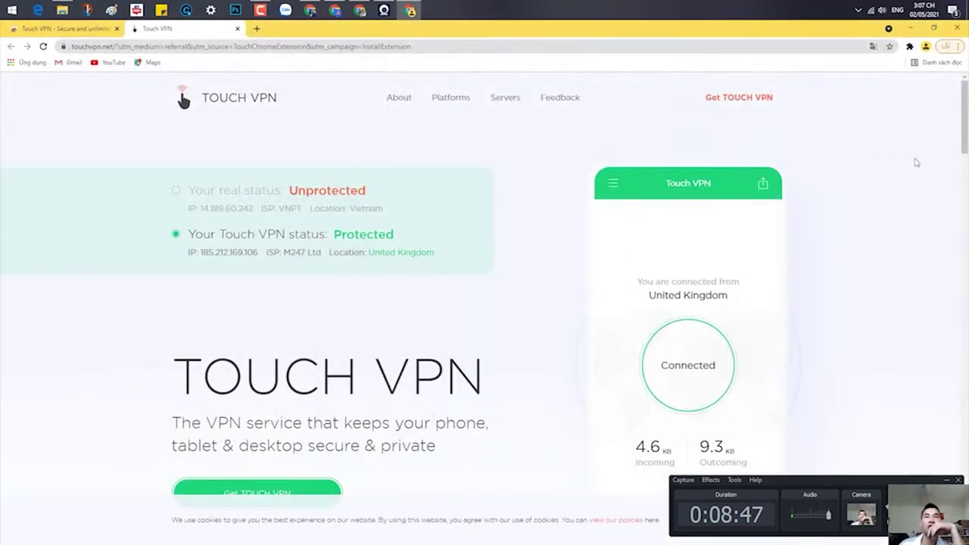
Pin Touch VPN to the toolbar, open its popup, and click Connect.
{"action": "left_click", "coordinate": [910, 47]}
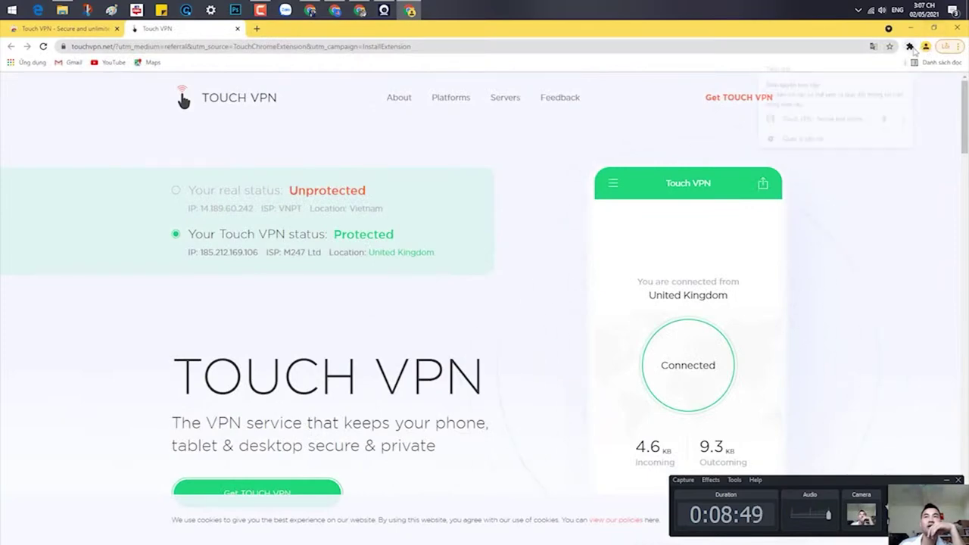
{"action": "left_click", "coordinate": [886, 119]}
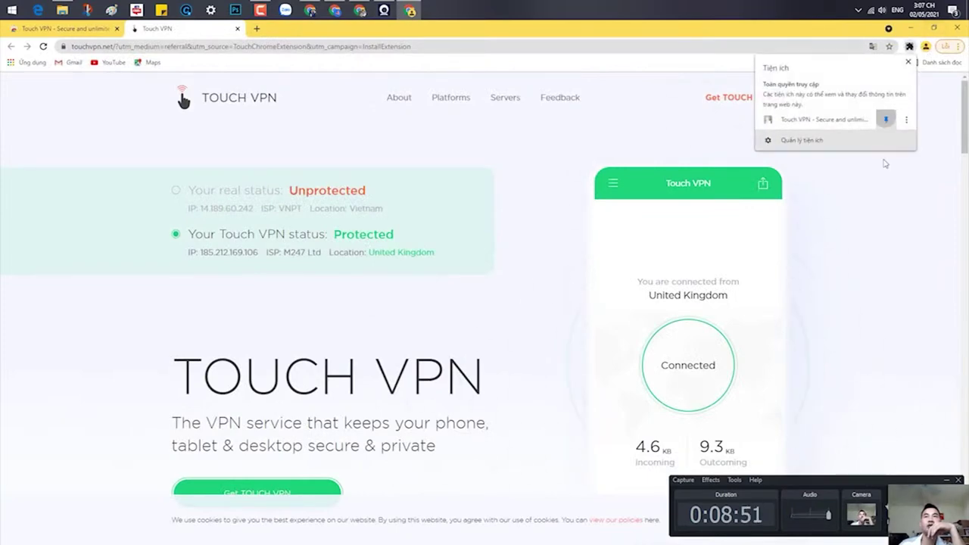
{"action": "left_click", "coordinate": [894, 46]}
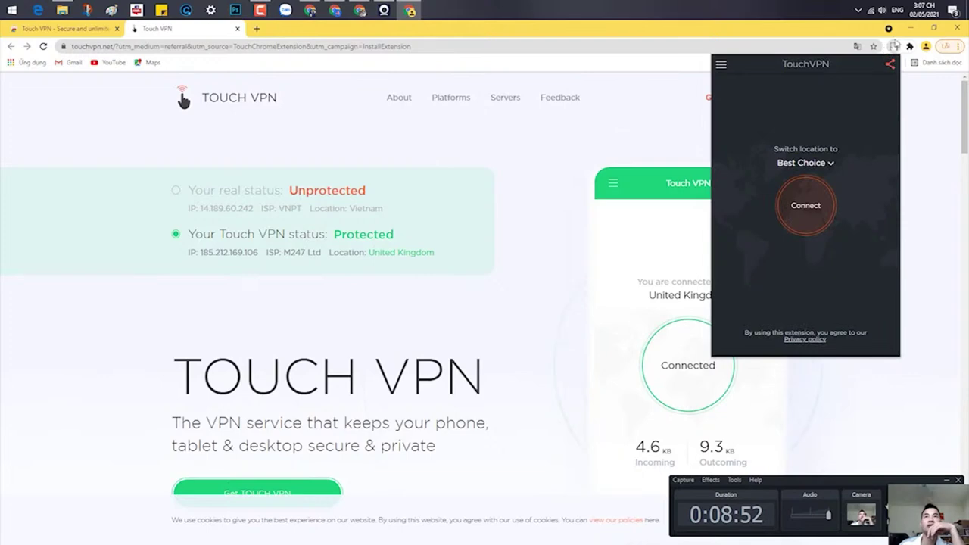
{"action": "left_click", "coordinate": [805, 212]}
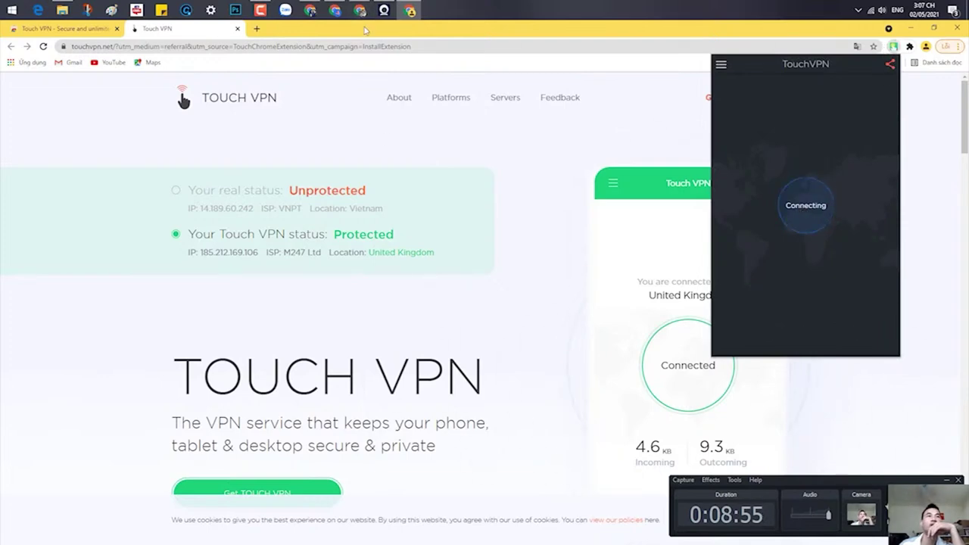
Search Google for 'face', accept Google's cookies, and open the French Facebook result.
{"action": "left_click", "coordinate": [76, 46]}
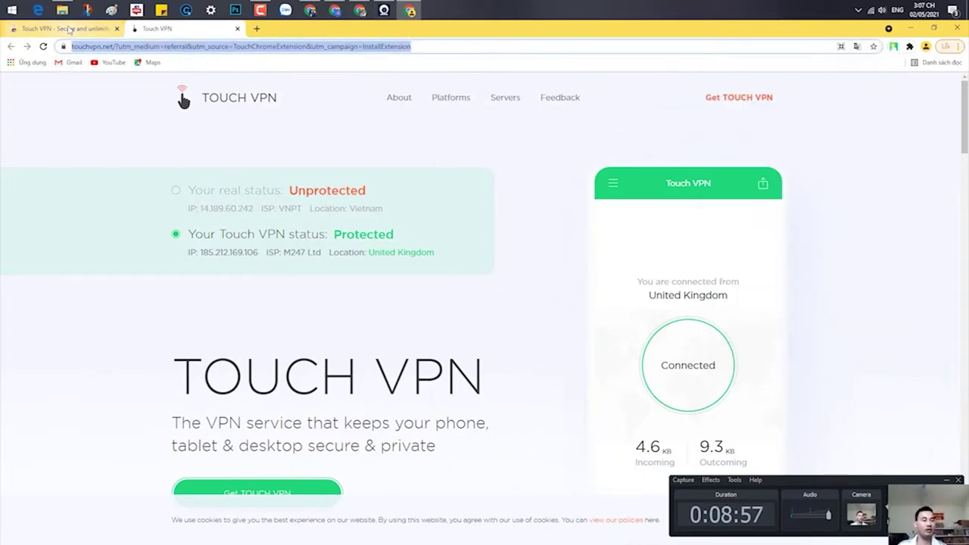
{"action": "type", "text": "face"}
{"action": "key", "text": "Return"}
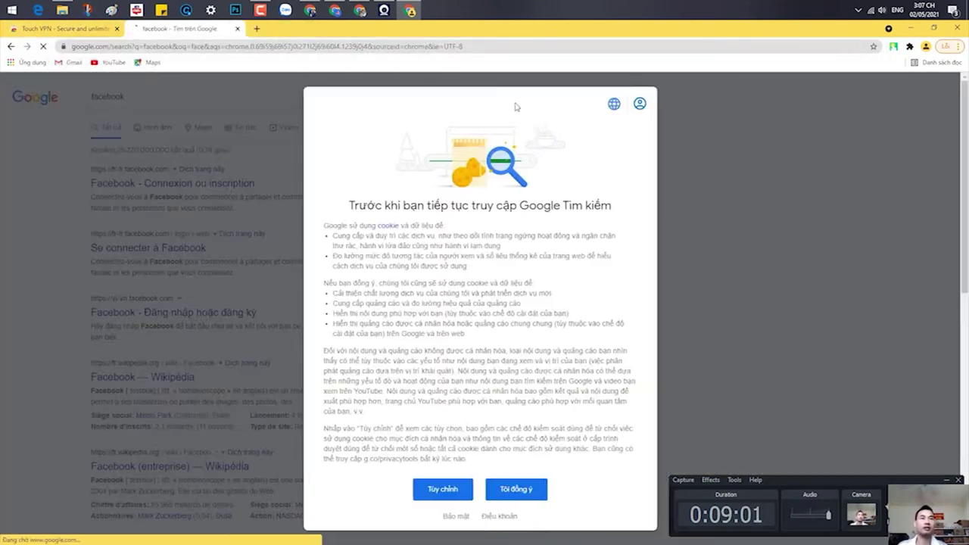
{"action": "left_click", "coordinate": [515, 490]}
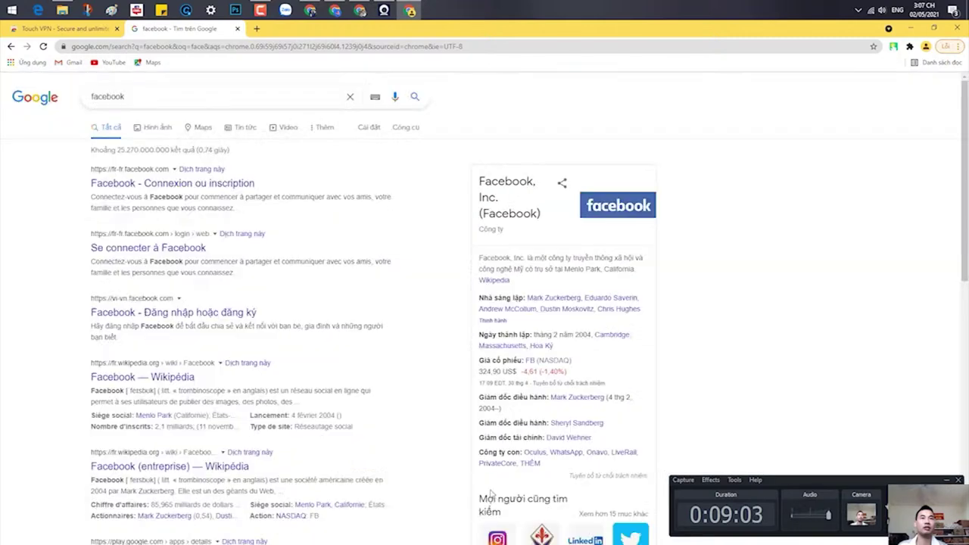
{"action": "left_click", "coordinate": [195, 183]}
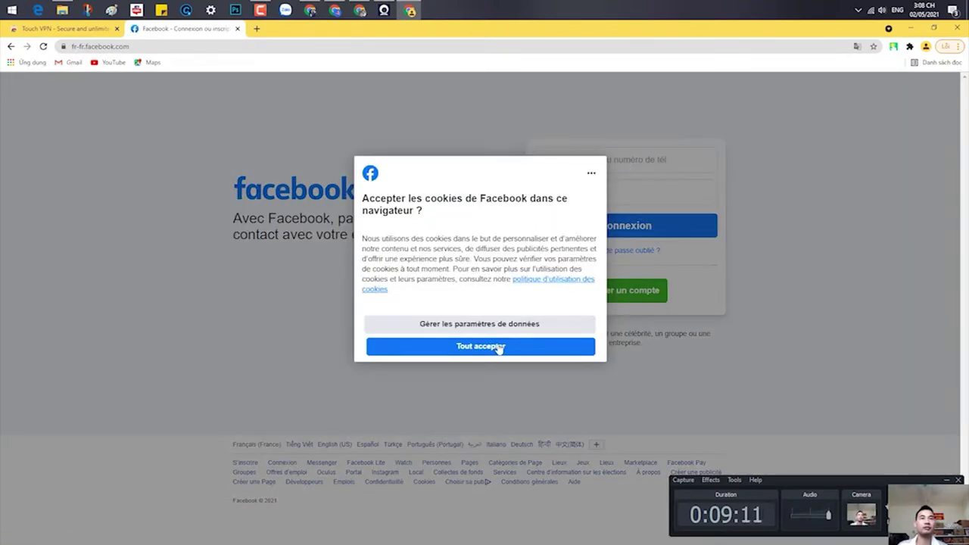
Accept all Facebook cookies and attempt to log in with the saved login details.
{"action": "right_click", "coordinate": [715, 373]}
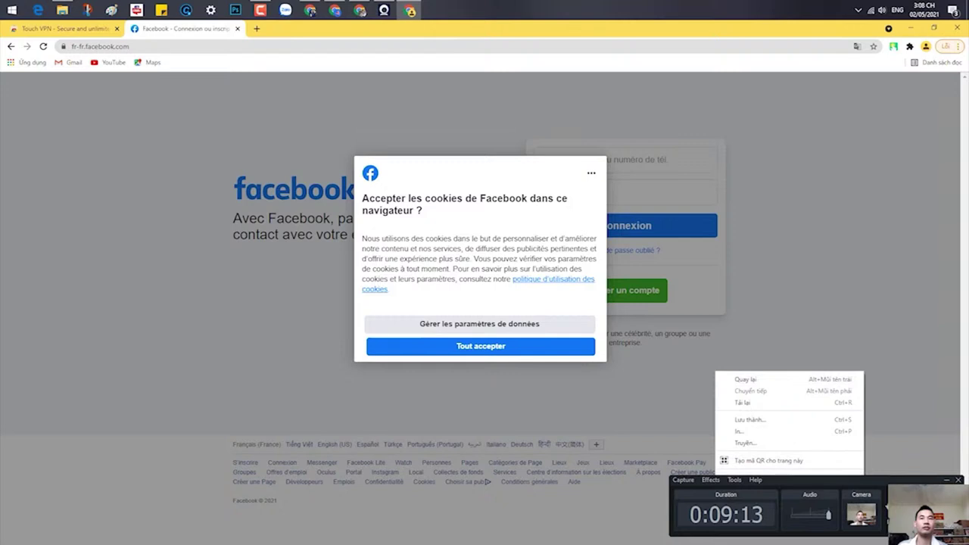
{"action": "left_click", "coordinate": [797, 451]}
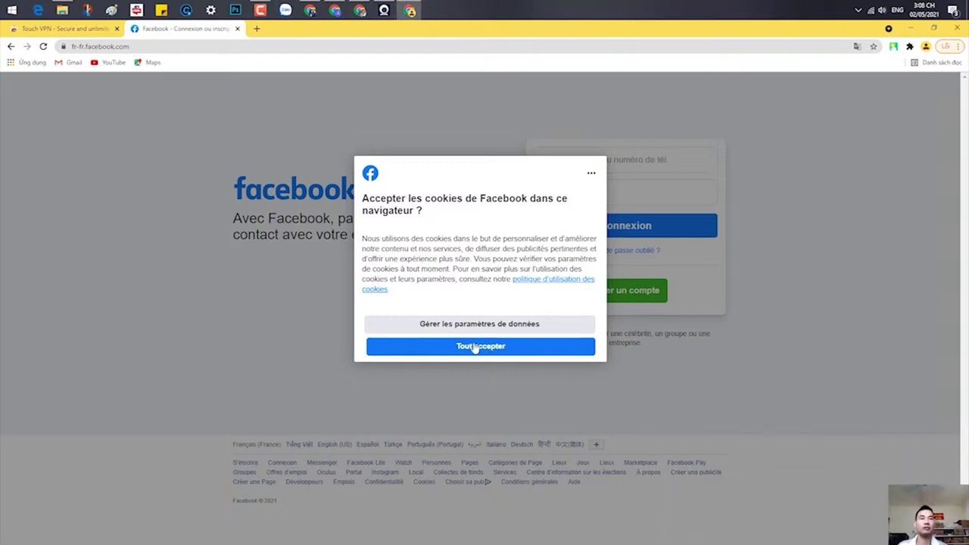
{"action": "left_click", "coordinate": [475, 346]}
{"action": "left_click", "coordinate": [616, 159]}
{"action": "left_click", "coordinate": [595, 189]}
{"action": "left_click", "coordinate": [600, 225]}
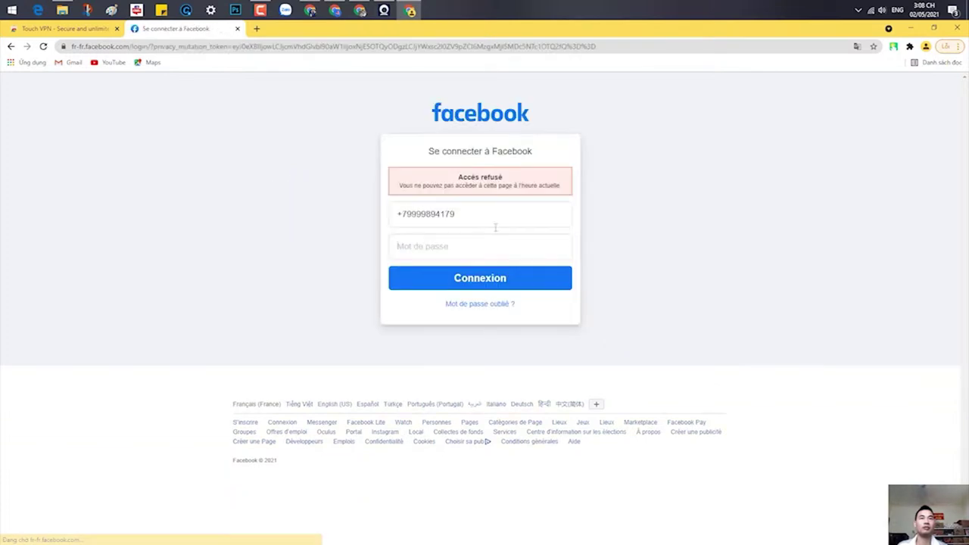
Go to the forgotten-password page after the denied login.
{"action": "left_click", "coordinate": [466, 247]}
{"action": "left_click", "coordinate": [550, 316]}
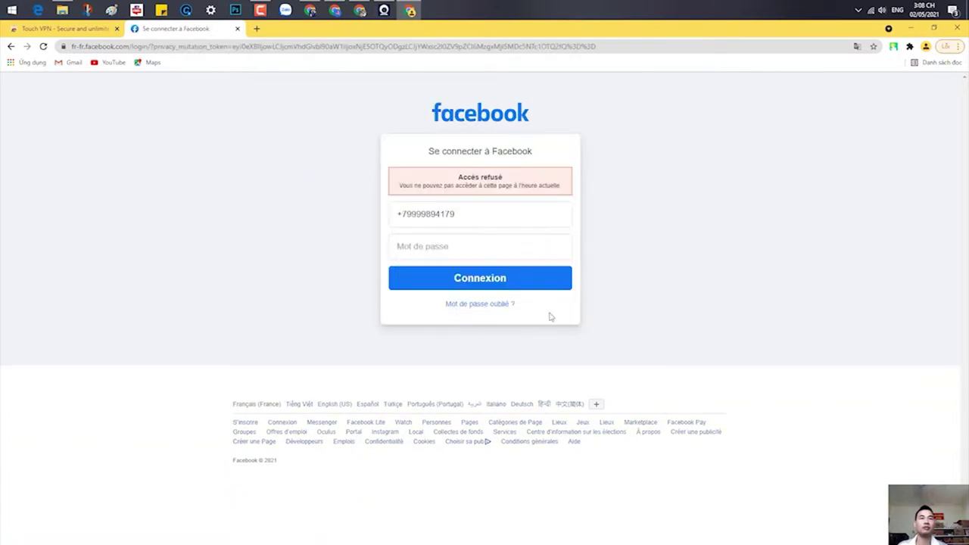
{"action": "left_click", "coordinate": [476, 305]}
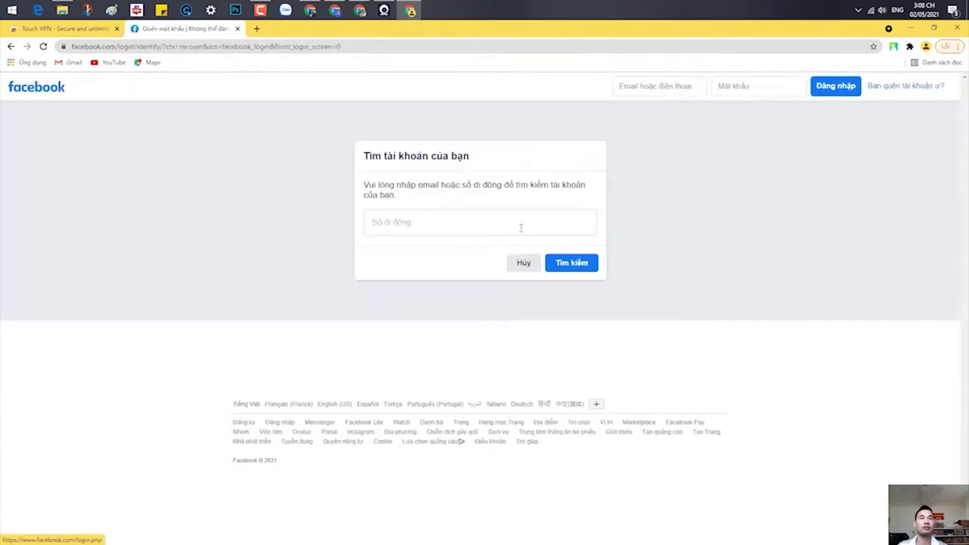
Search for accounts using the saved phone number, then open the find-account page in a new tab.
{"action": "left_click", "coordinate": [520, 227]}
{"action": "left_click", "coordinate": [497, 232]}
{"action": "left_click", "coordinate": [411, 227]}
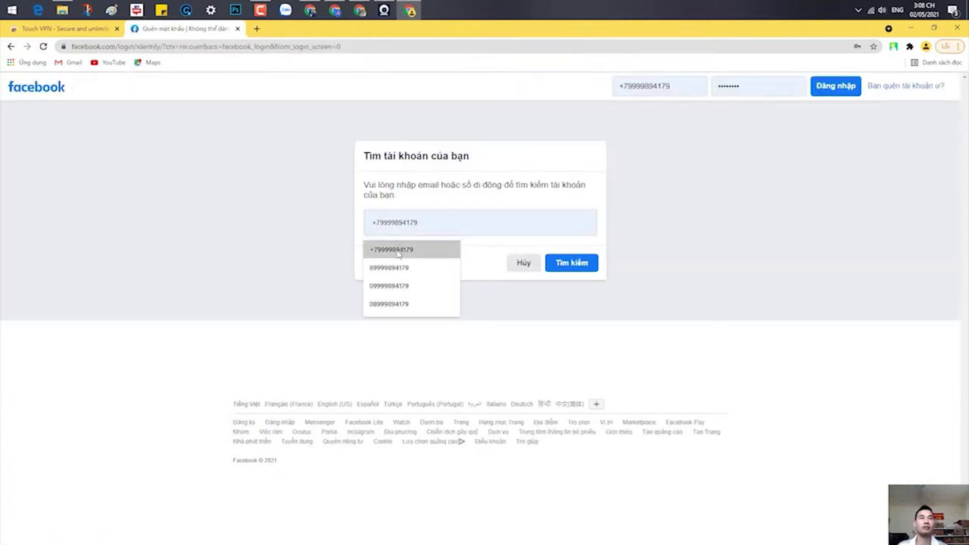
{"action": "left_click", "coordinate": [398, 252]}
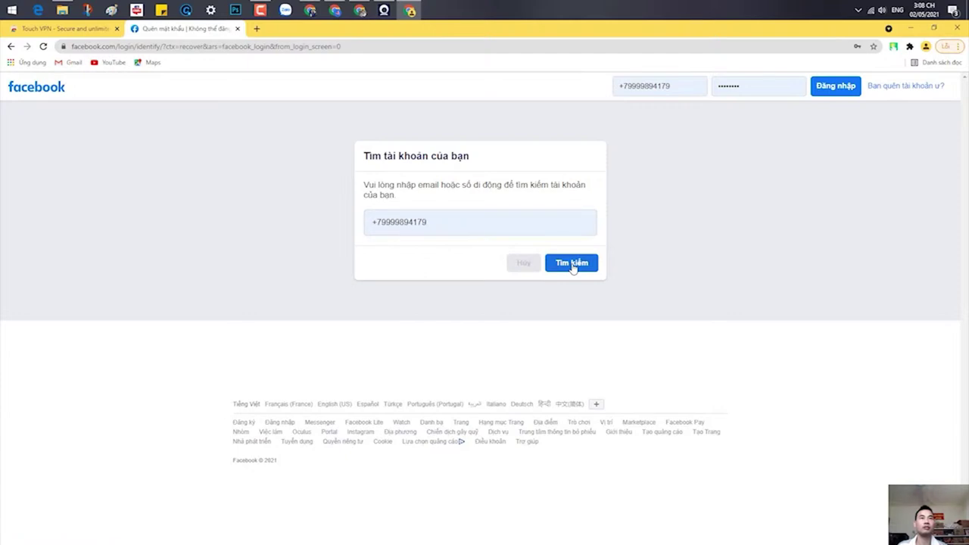
{"action": "left_click", "coordinate": [573, 266]}
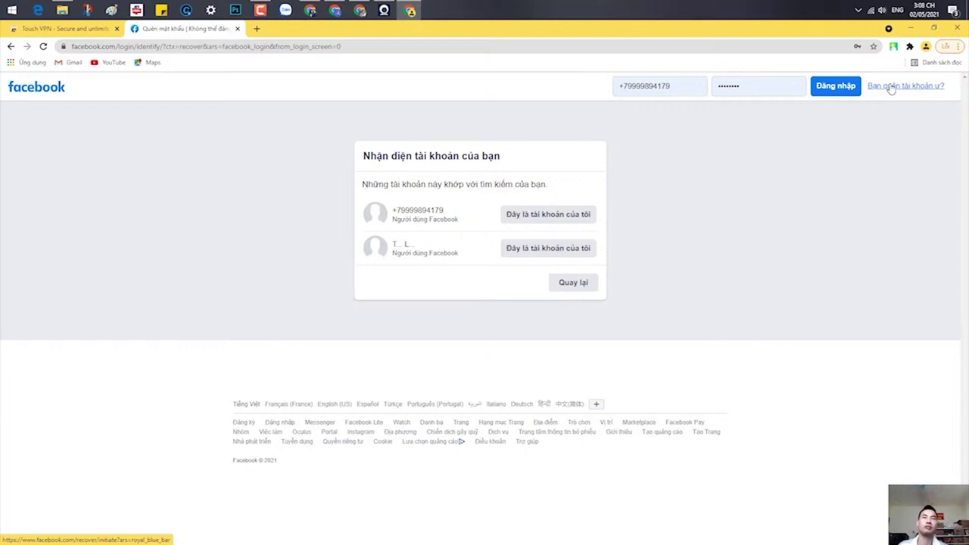
{"action": "left_click", "coordinate": [891, 88]}
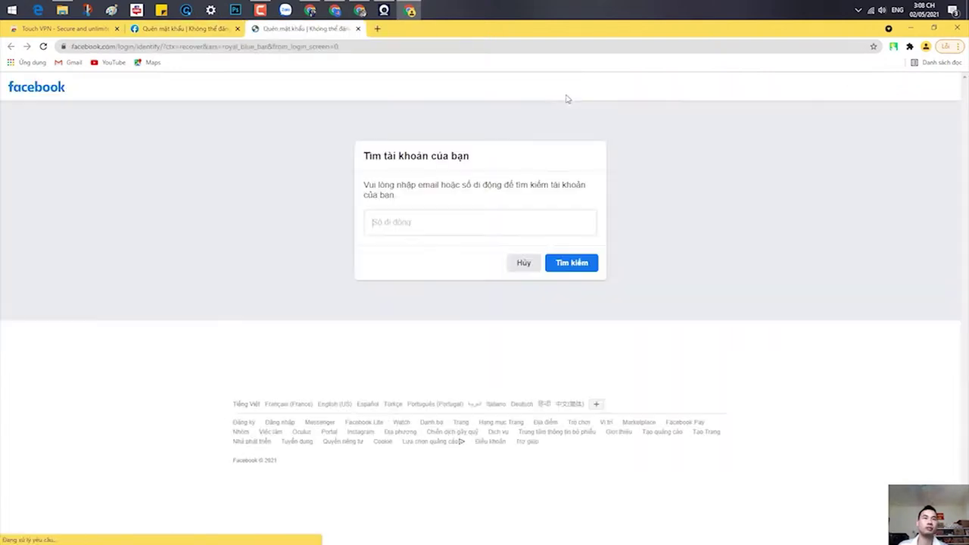
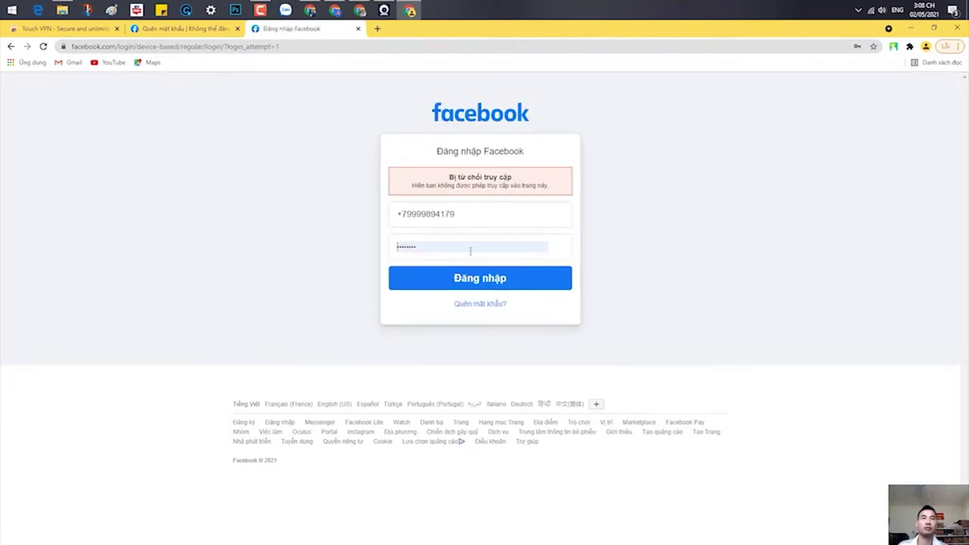
Submit the Facebook login using the saved phone number and password credential.
{"action": "left_click", "coordinate": [451, 247]}
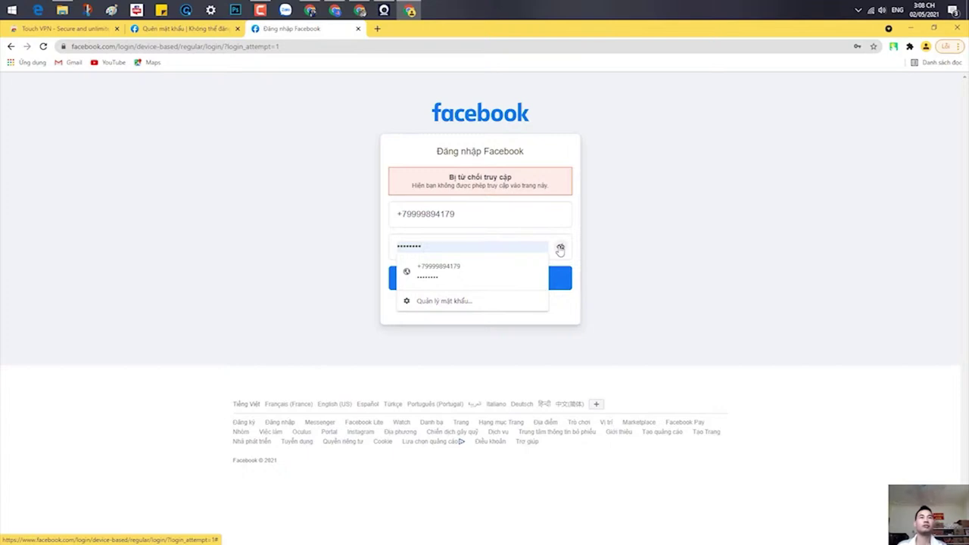
{"action": "left_click", "coordinate": [531, 240]}
{"action": "left_click", "coordinate": [499, 280]}
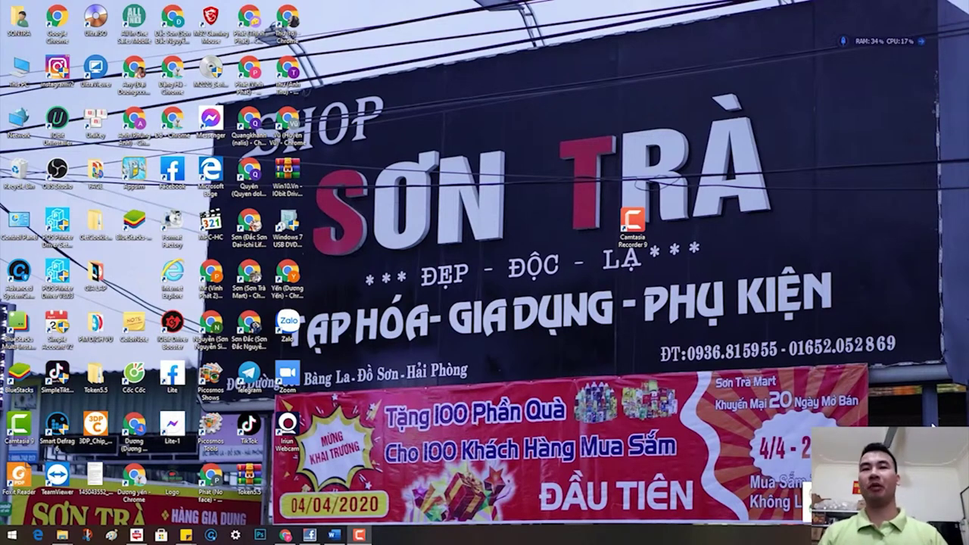
{"action": "left_click", "coordinate": [333, 534]}
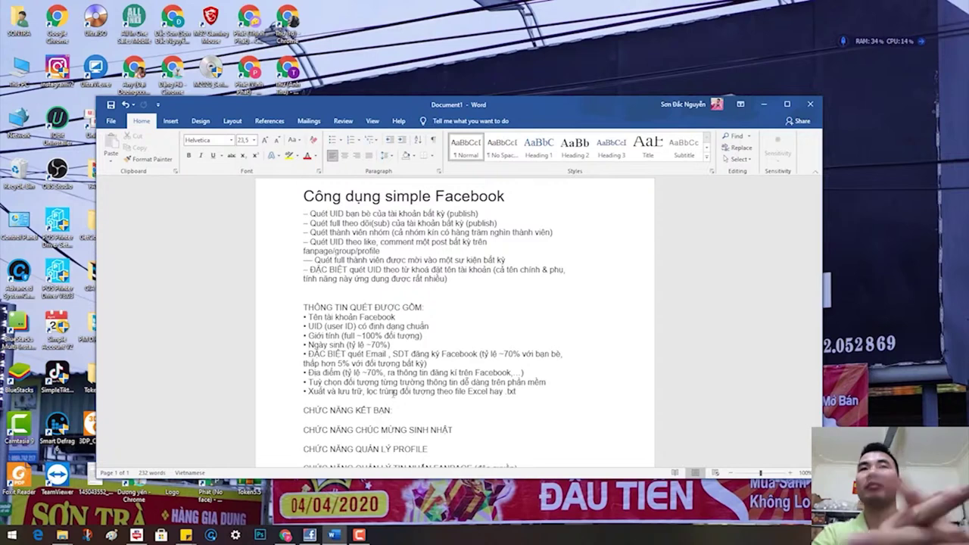
{"action": "left_click", "coordinate": [786, 103]}
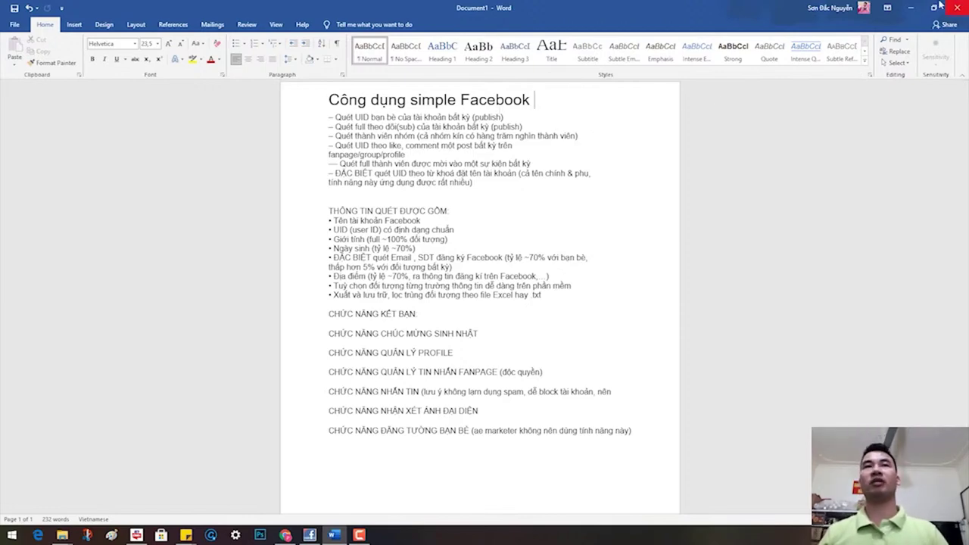
{"action": "left_click", "coordinate": [911, 8]}
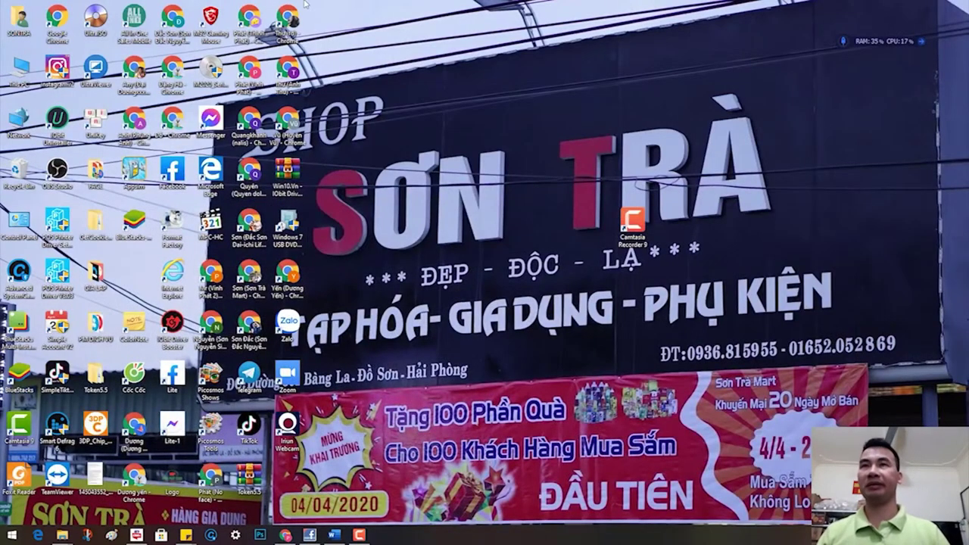
Replace the old browser with a fresh Chrome window and search Google for 'simple facebook'.
{"action": "mouse_move", "coordinate": [294, 537]}
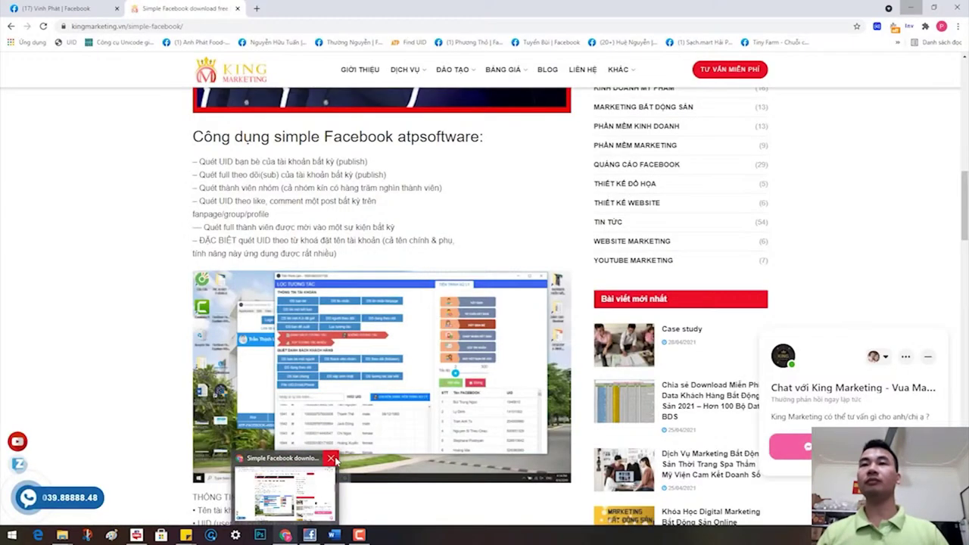
{"action": "left_click", "coordinate": [331, 458]}
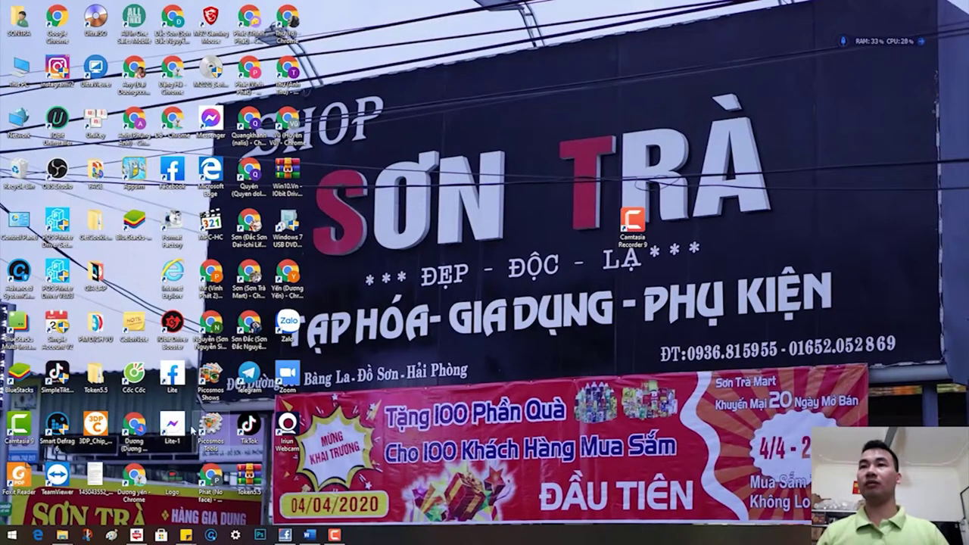
{"action": "double_click", "coordinate": [249, 327]}
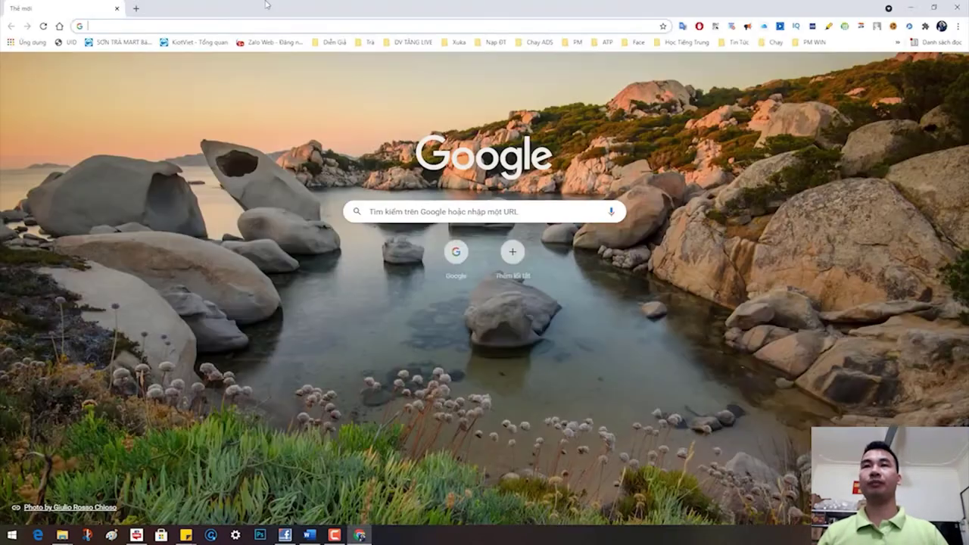
{"action": "left_click", "coordinate": [193, 28]}
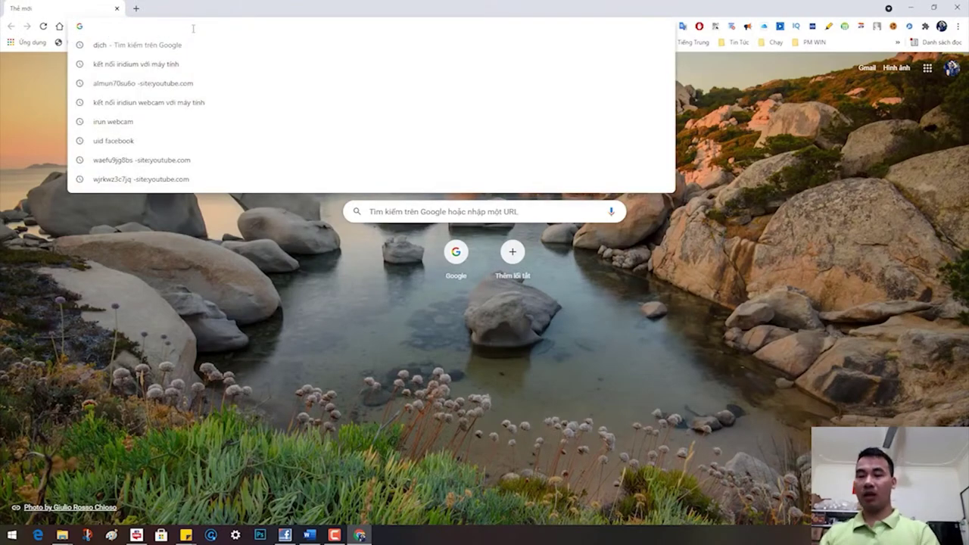
{"action": "type", "text": "sim pa"}
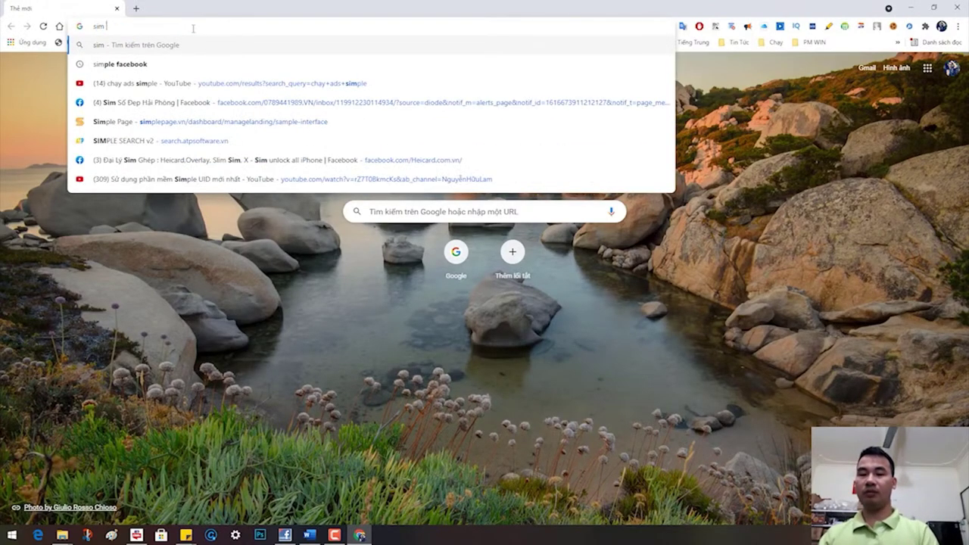
{"action": "key", "text": "BackSpace"}
{"action": "key", "text": "BackSpace"}
{"action": "key", "text": "BackSpace"}
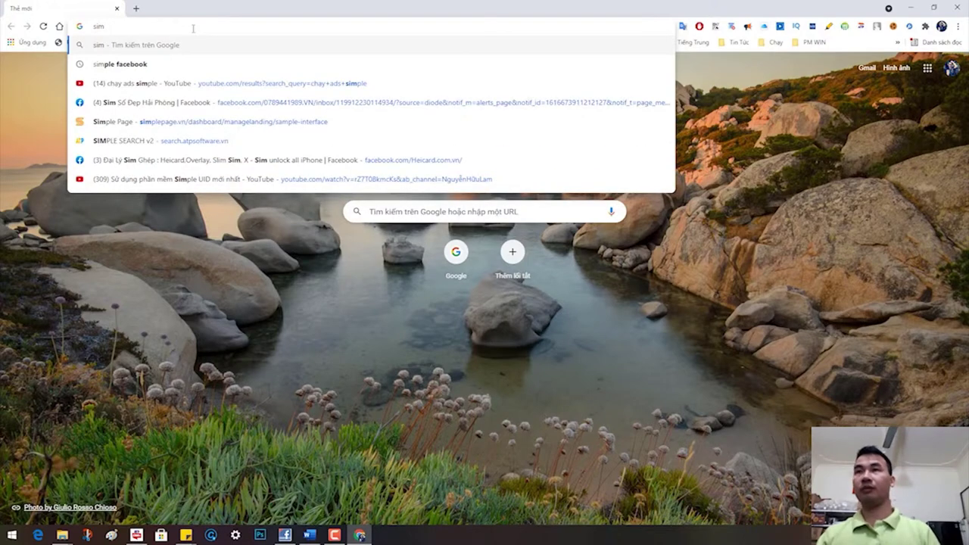
{"action": "key", "text": "Down"}
{"action": "key", "text": "Return"}
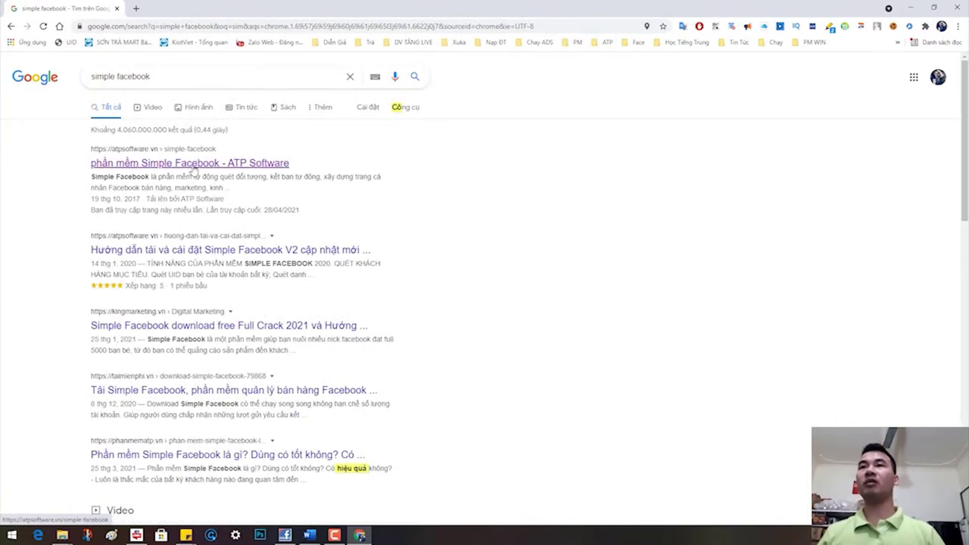
Download the Simple Facebook Setup installer from atpsoftware.vn into Downloads, then minimise Chrome.
{"action": "left_click", "coordinate": [191, 167]}
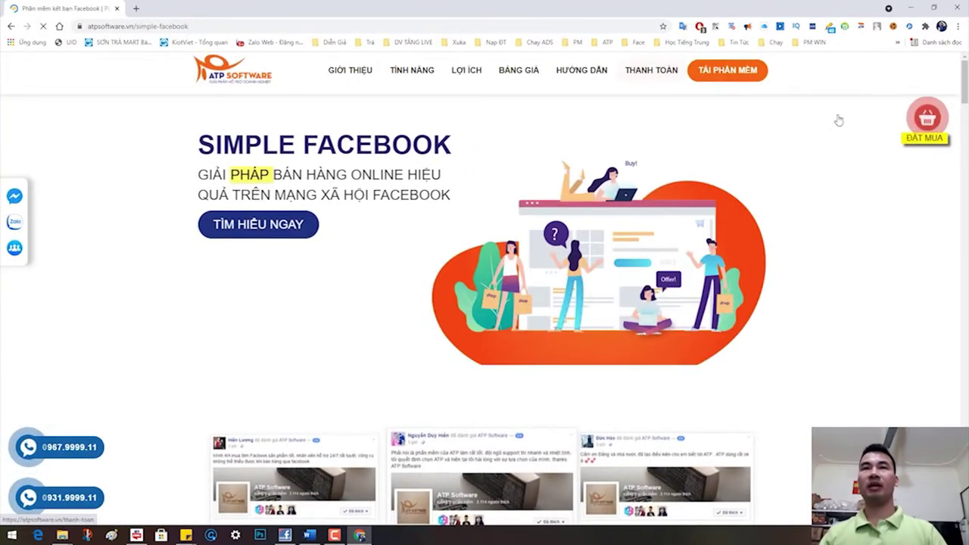
{"action": "left_click", "coordinate": [708, 72]}
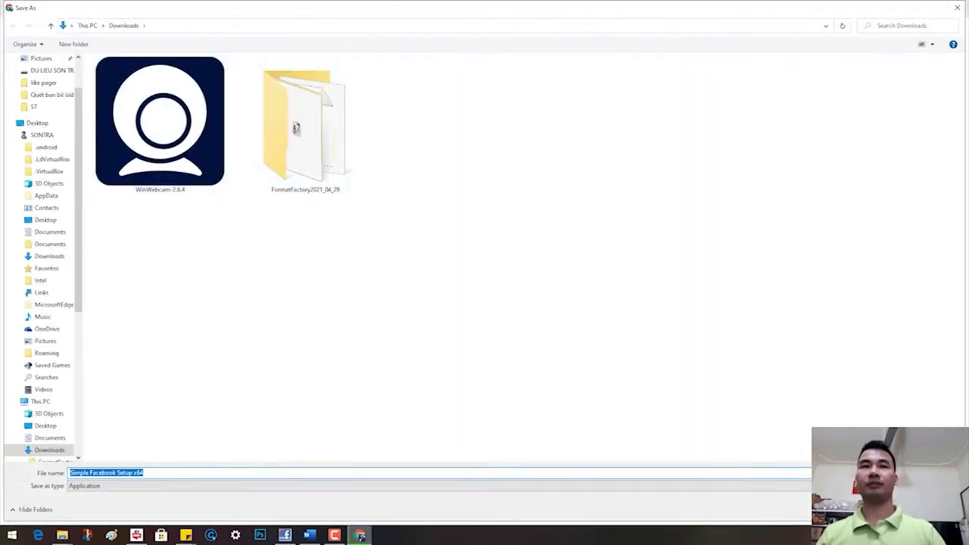
{"action": "key", "text": "Return"}
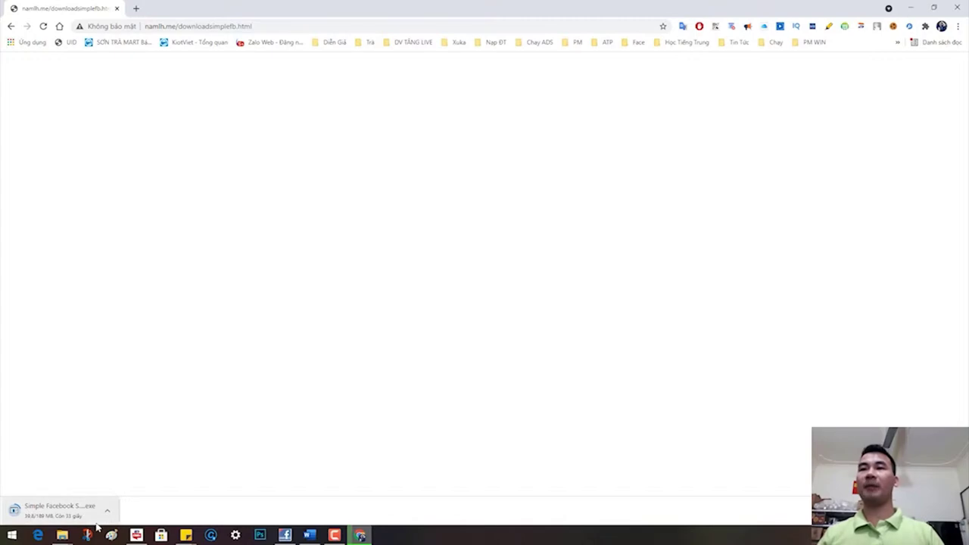
{"action": "left_click", "coordinate": [911, 7]}
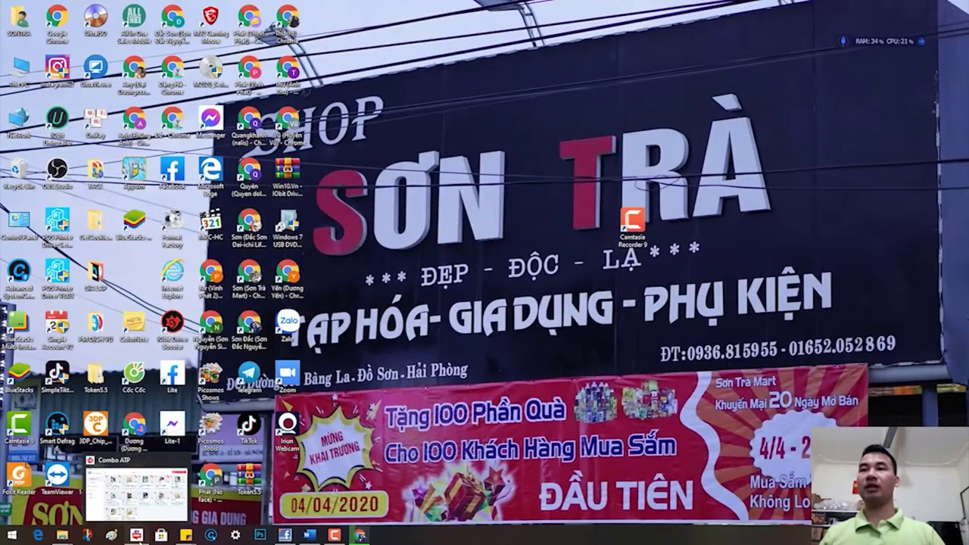
Launch Simple Facebook from Combo ATP, dismiss the already-open error, and minimise both windows.
{"action": "left_click", "coordinate": [137, 535]}
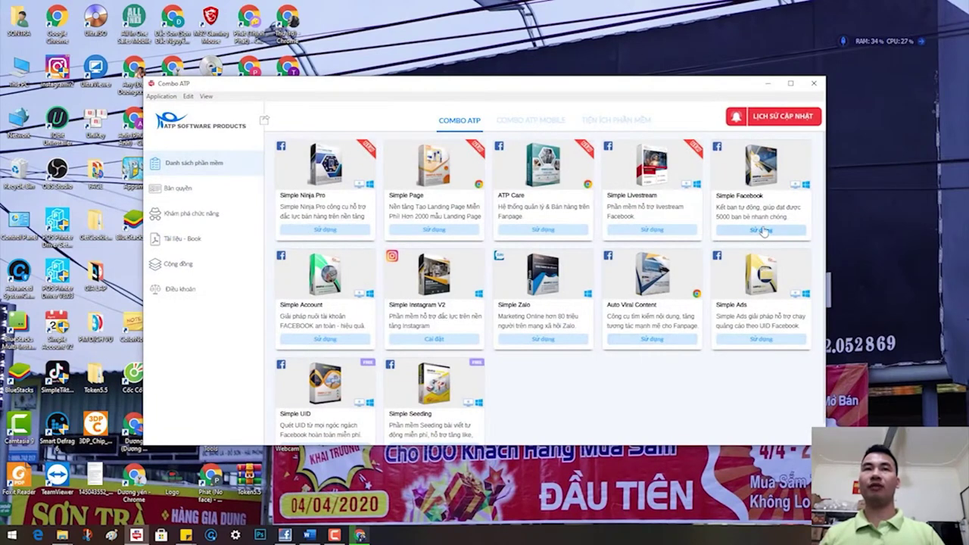
{"action": "left_click", "coordinate": [663, 230]}
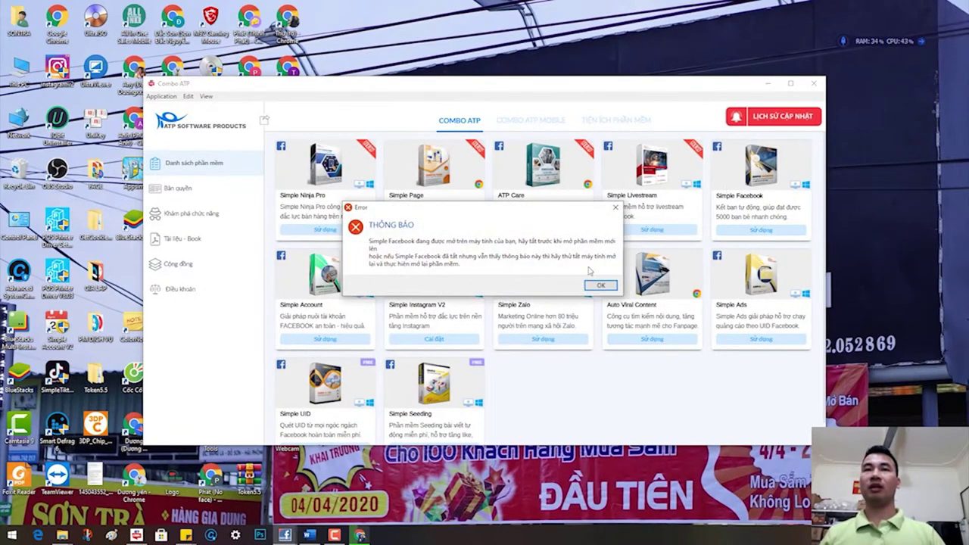
{"action": "left_click", "coordinate": [601, 286]}
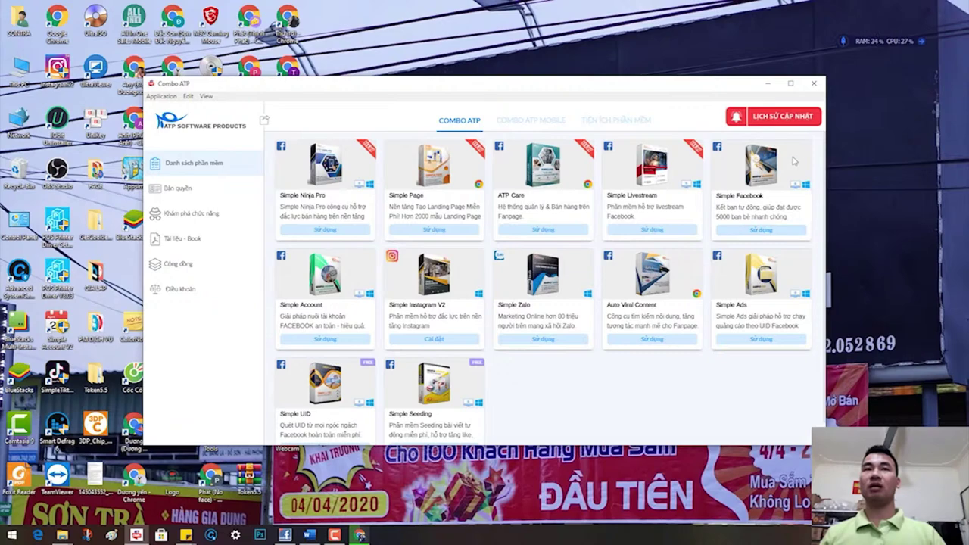
{"action": "left_click", "coordinate": [768, 83]}
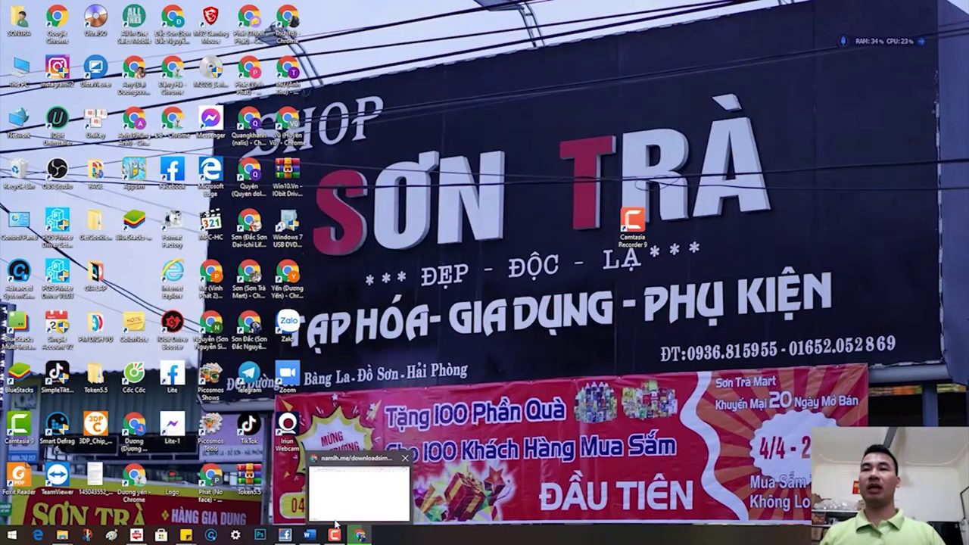
{"action": "left_click", "coordinate": [286, 535]}
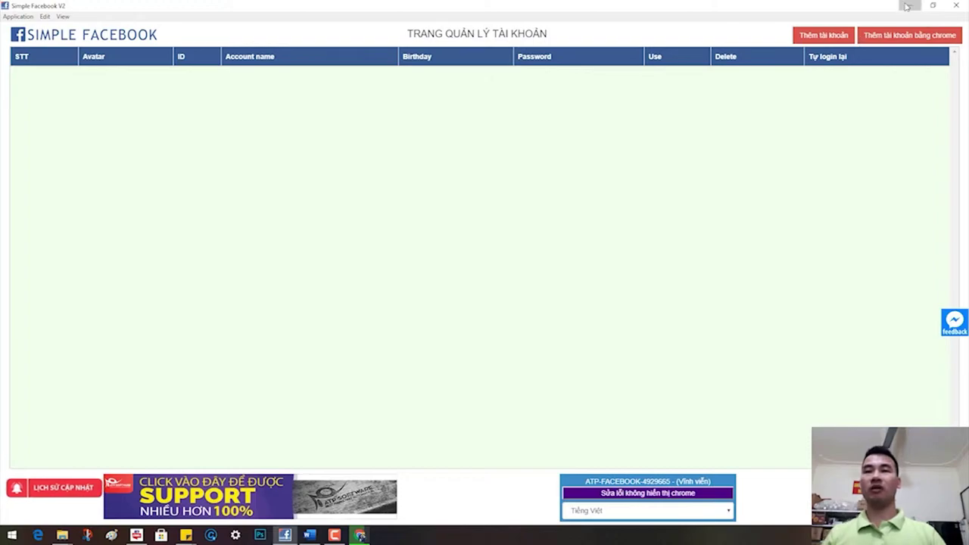
{"action": "left_click", "coordinate": [910, 5]}
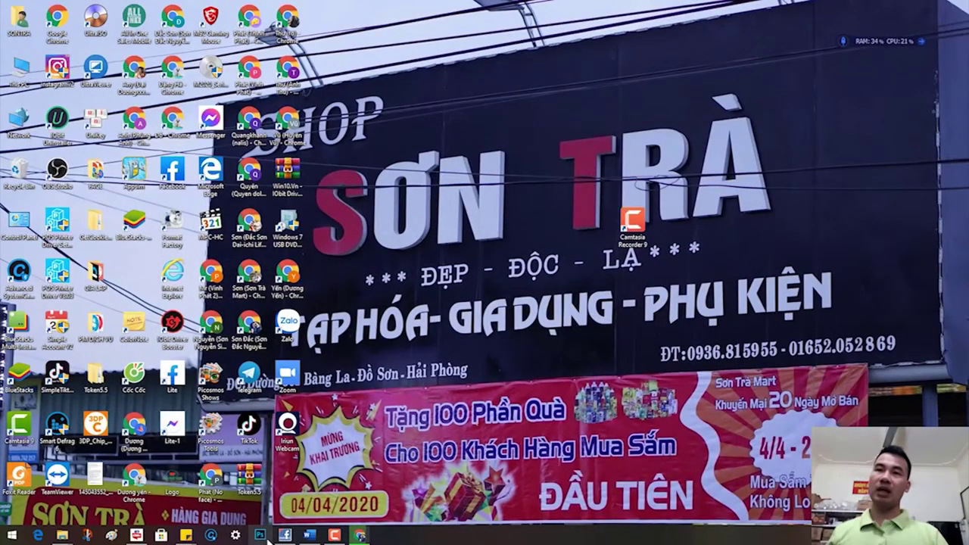
Locate the Simple Facebook Setup x64 file in its folder from Chrome's downloads list.
{"action": "mouse_move", "coordinate": [62, 536]}
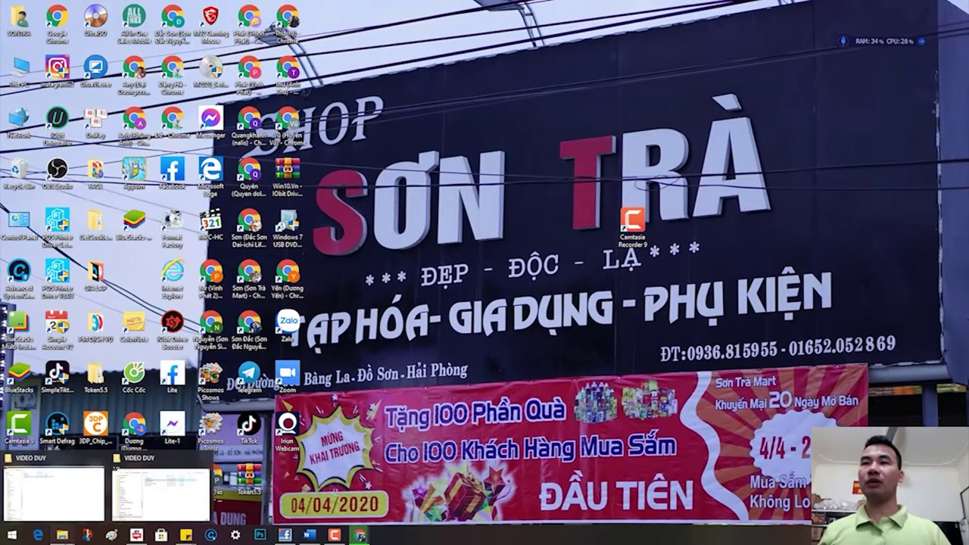
{"action": "left_click", "coordinate": [73, 497]}
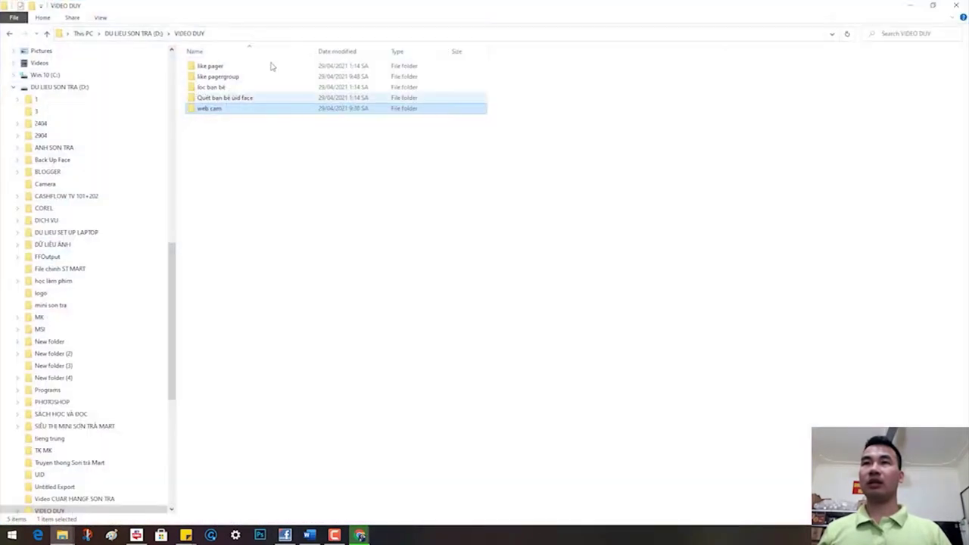
{"action": "left_click", "coordinate": [62, 536]}
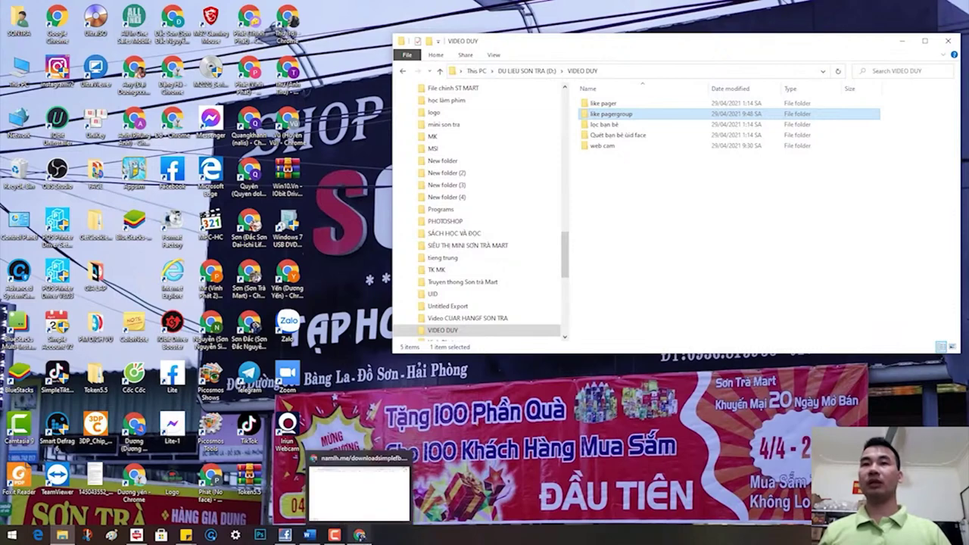
{"action": "left_click", "coordinate": [360, 535]}
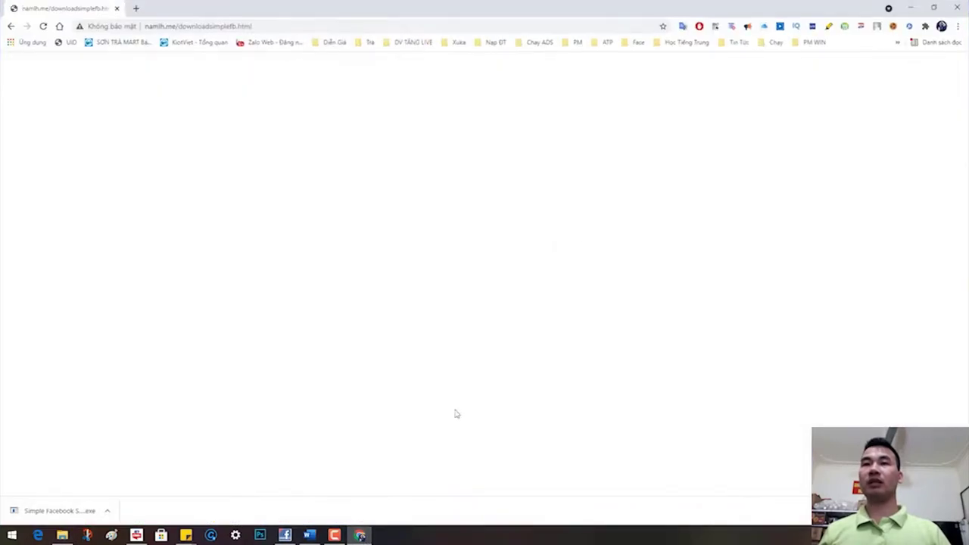
{"action": "key", "text": "ctrl+j"}
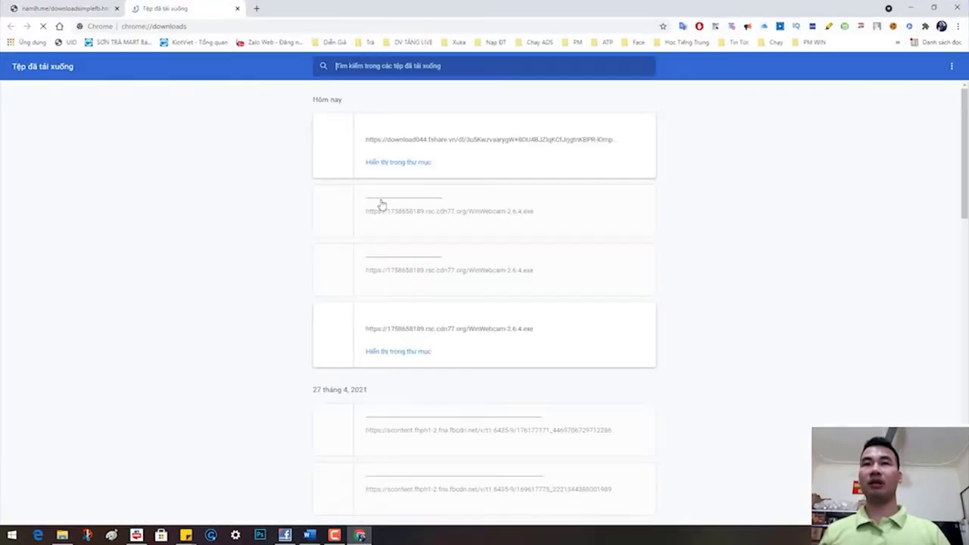
{"action": "left_click", "coordinate": [391, 160]}
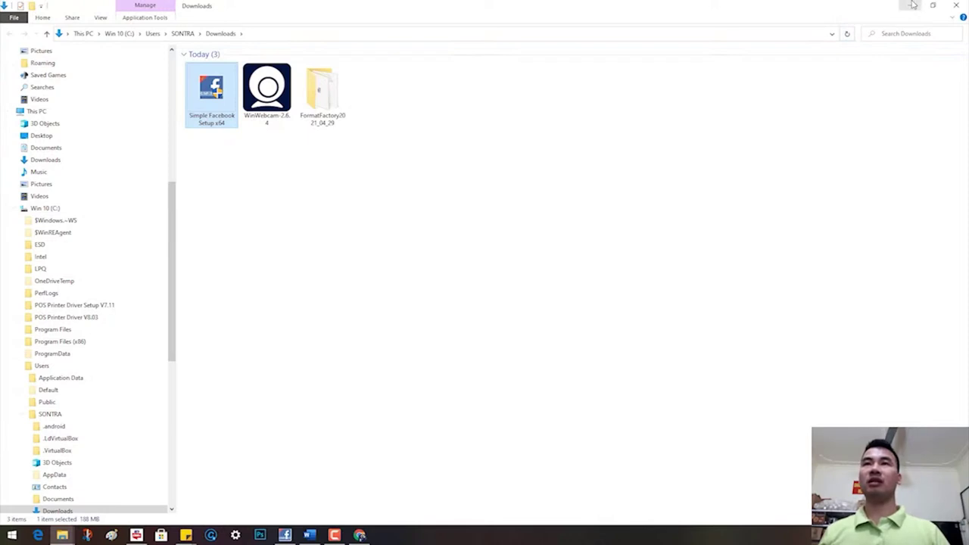
{"action": "left_click", "coordinate": [913, 5]}
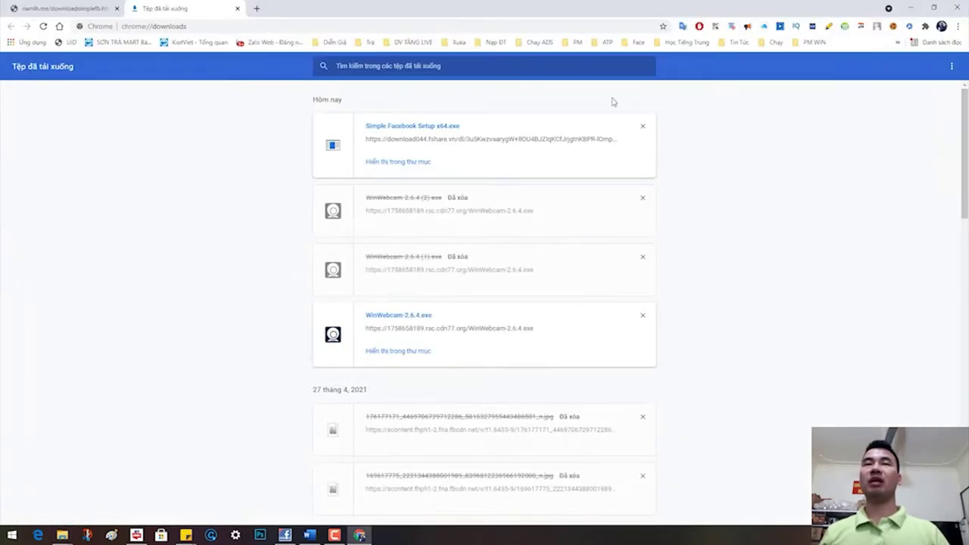
Clear all Chrome downloads, minimise Chrome and Explorer, and move the Camtasia Recorder shortcut.
{"action": "left_click", "coordinate": [950, 68]}
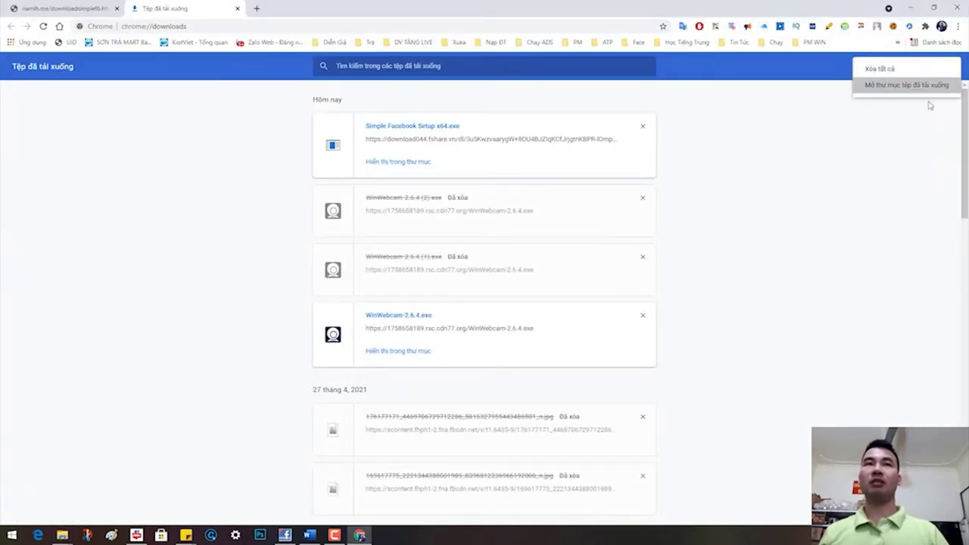
{"action": "left_click", "coordinate": [905, 69]}
{"action": "left_click", "coordinate": [913, 7]}
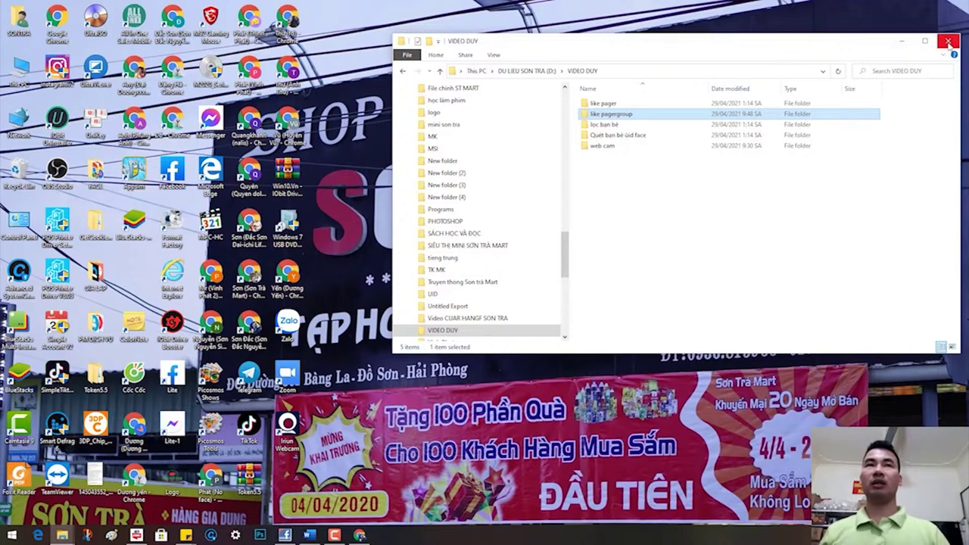
{"action": "left_click", "coordinate": [902, 42]}
{"action": "left_click_drag", "start_coordinate": [644, 235], "coordinate": [757, 193]}
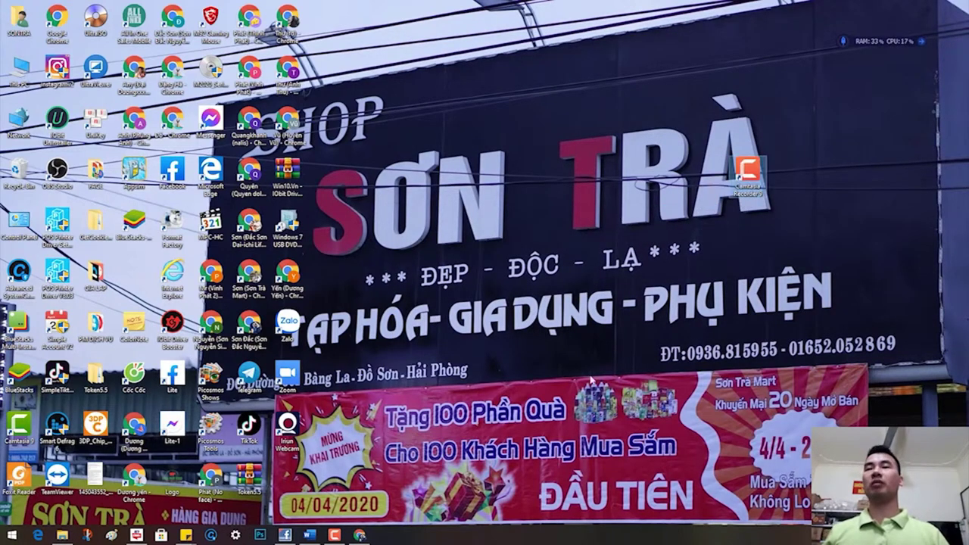
{"action": "mouse_move", "coordinate": [360, 535]}
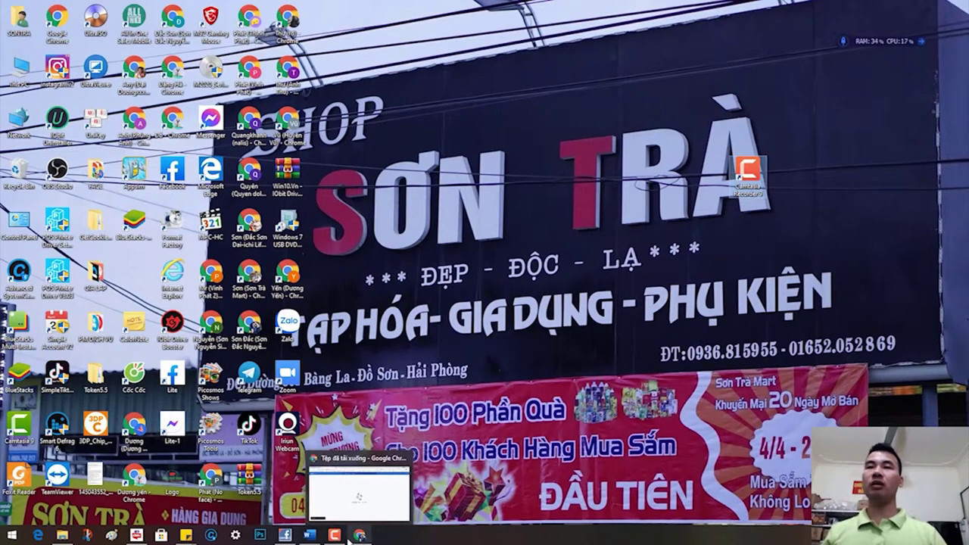
{"action": "mouse_move", "coordinate": [327, 535]}
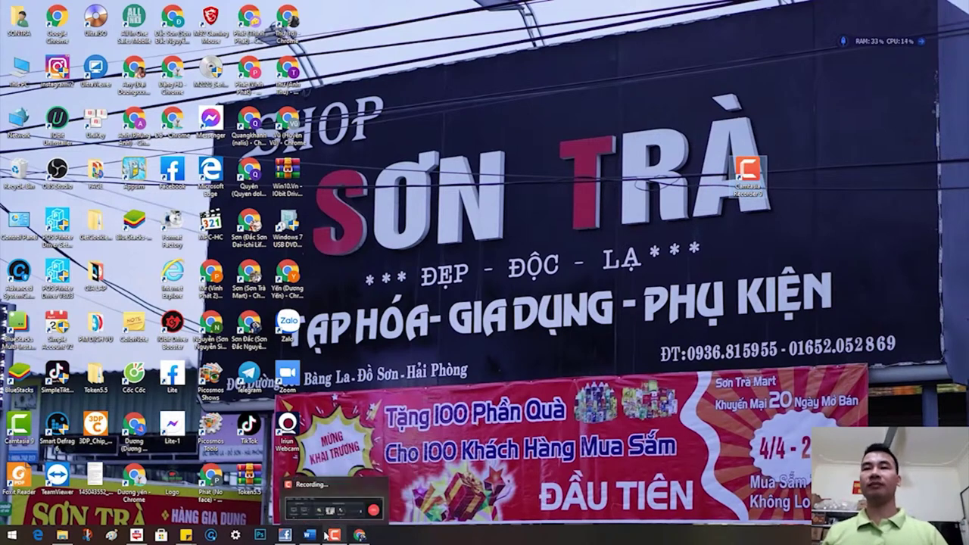
View Simple Facebook's empty account page, then return to Chrome's Downloads and open its profile list.
{"action": "left_click", "coordinate": [285, 535]}
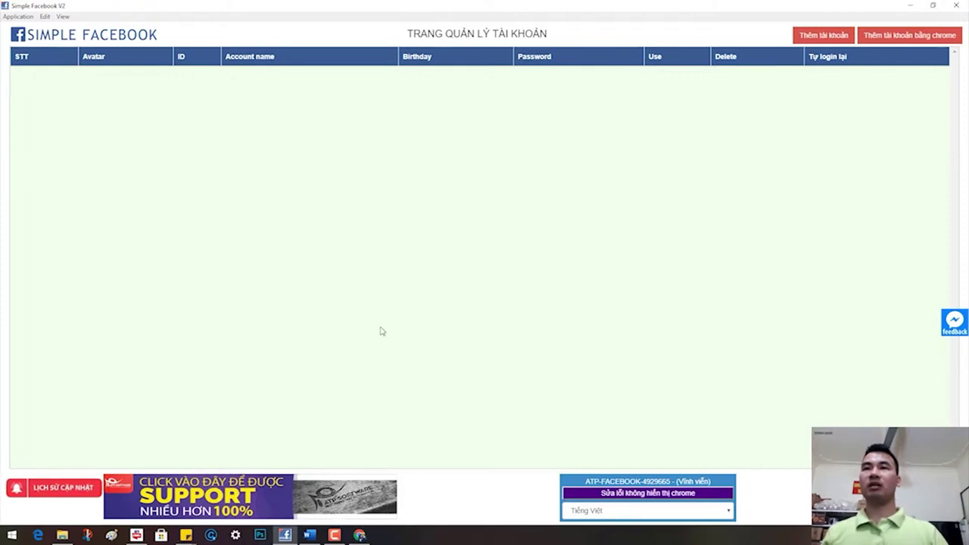
{"action": "mouse_move", "coordinate": [359, 535]}
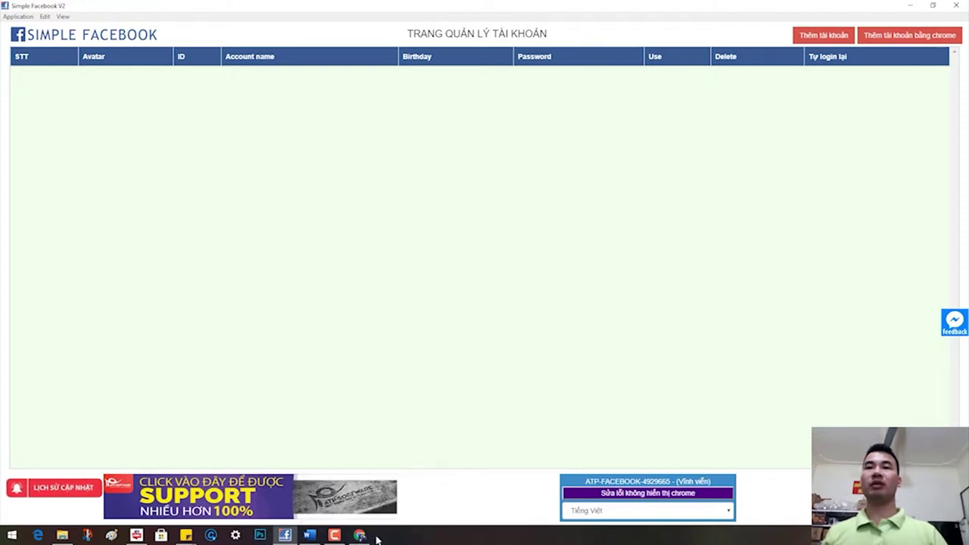
{"action": "left_click", "coordinate": [360, 535]}
{"action": "left_click", "coordinate": [941, 26]}
{"action": "scroll", "coordinate": [846, 422], "scroll_direction": "down", "scroll_amount": 10}
{"action": "scroll", "coordinate": [845, 422], "scroll_direction": "down", "scroll_amount": 5}
Open the Facebook bookmark in another Chrome profile, pin Get Cookie ATPSoftware, and show its cookie popup.
{"action": "left_click", "coordinate": [807, 484]}
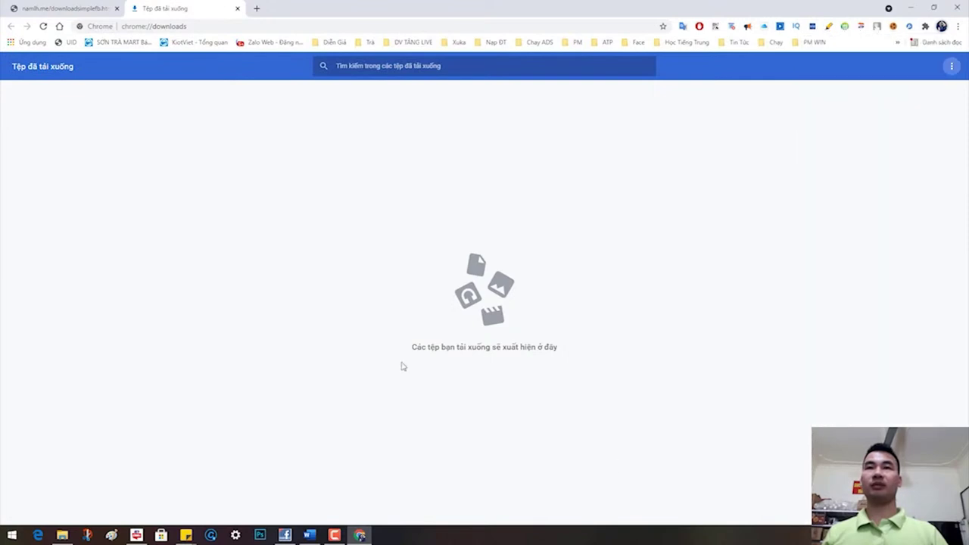
{"action": "left_click", "coordinate": [195, 42]}
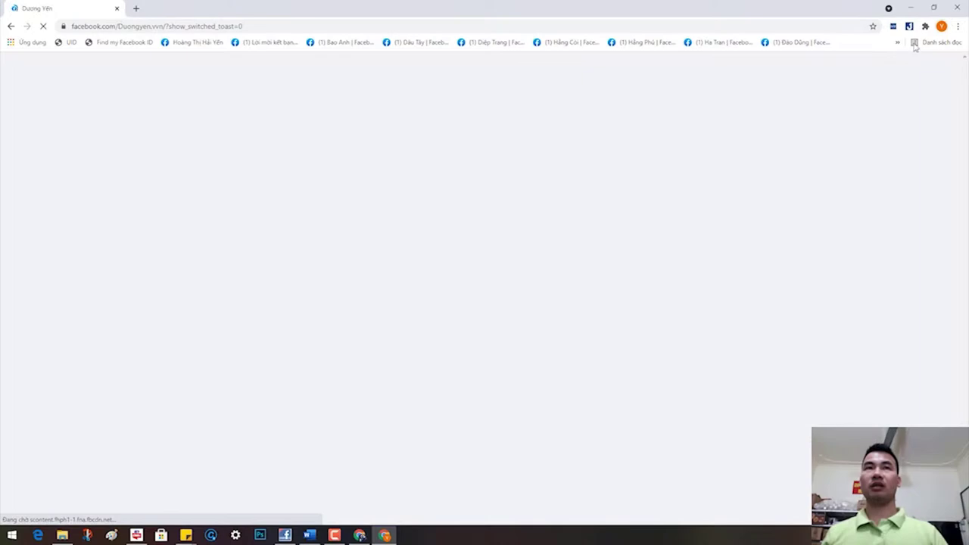
{"action": "left_click", "coordinate": [925, 26]}
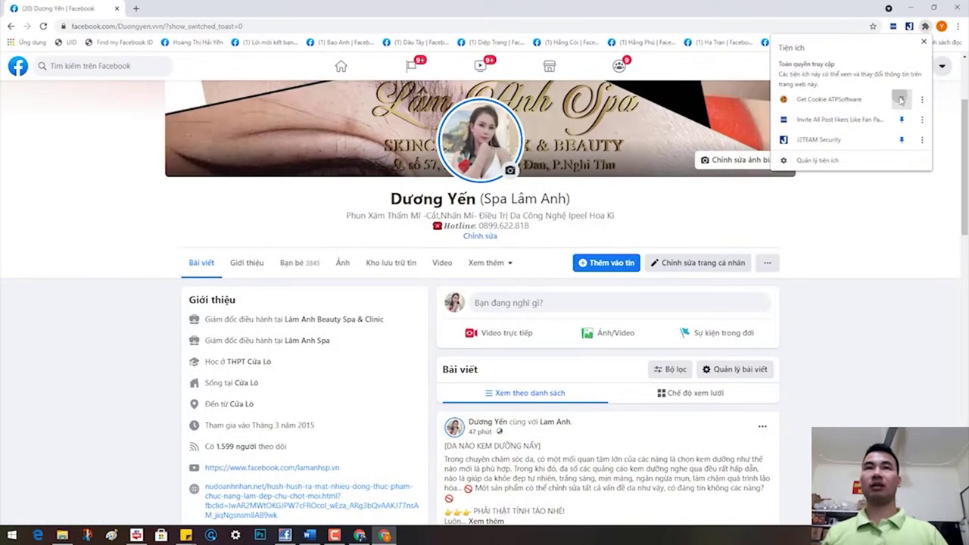
{"action": "left_click", "coordinate": [901, 99]}
{"action": "left_click", "coordinate": [806, 215]}
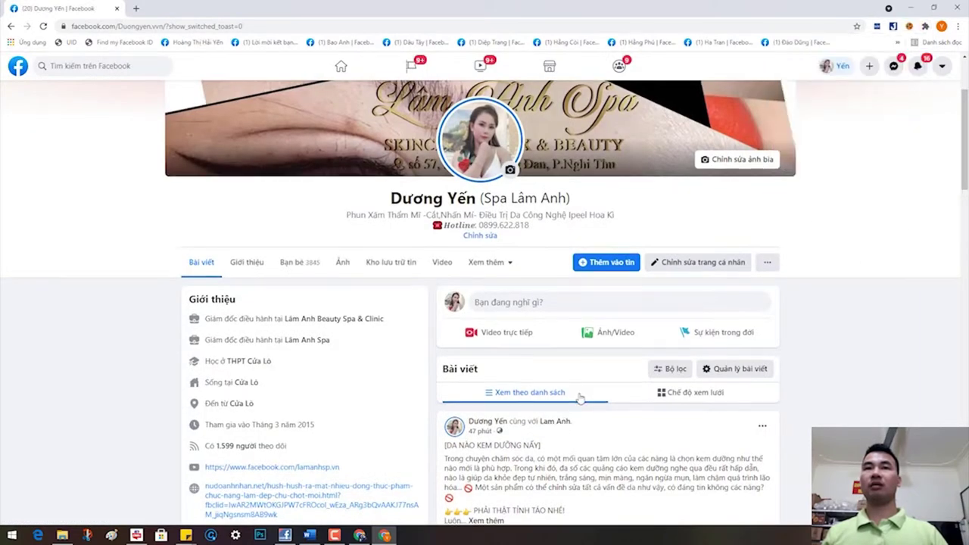
{"action": "scroll", "coordinate": [827, 167], "scroll_direction": "down", "scroll_amount": 4}
{"action": "left_click", "coordinate": [909, 27]}
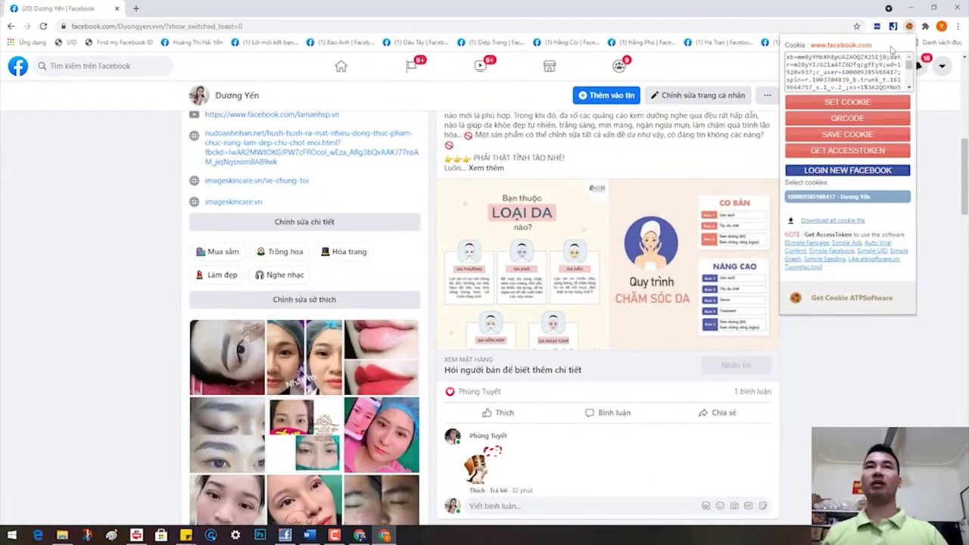
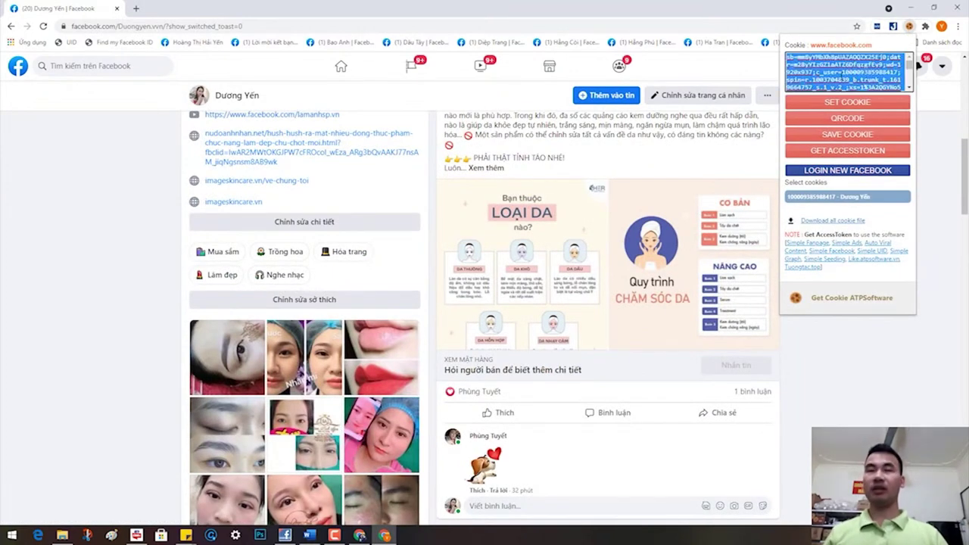
Close the Facebook and downloads Chrome windows, then start adding an account via 'Thêm tài khoản'.
{"action": "left_click", "coordinate": [958, 8]}
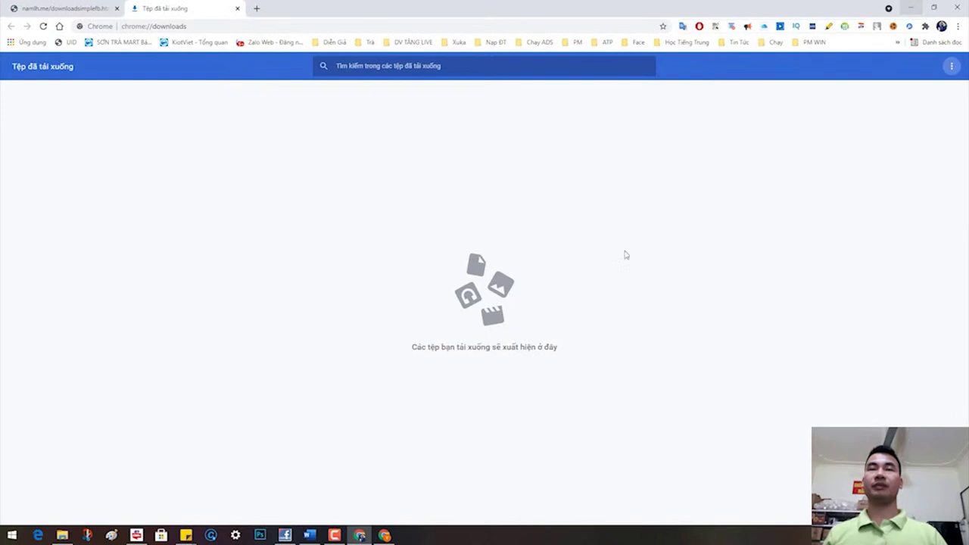
{"action": "left_click", "coordinate": [951, 7]}
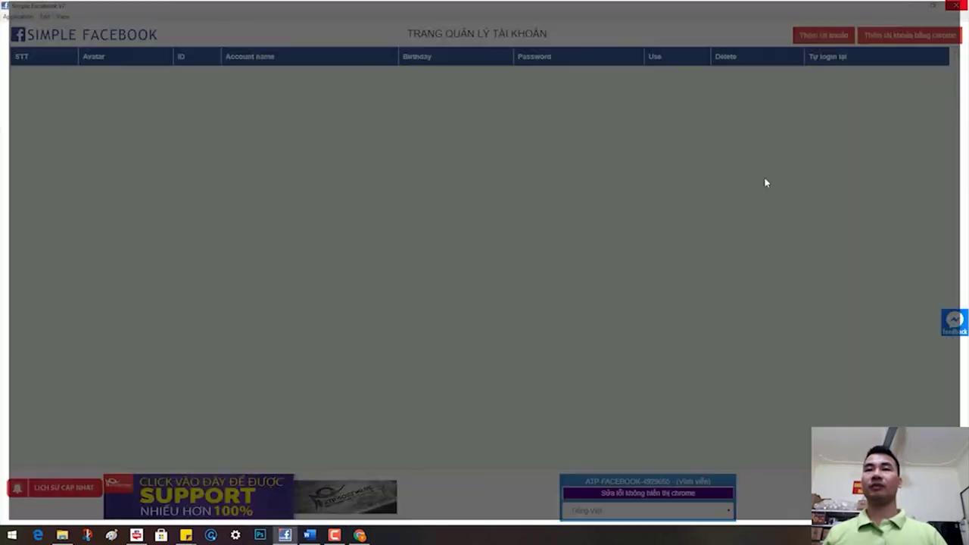
{"action": "left_click", "coordinate": [823, 35]}
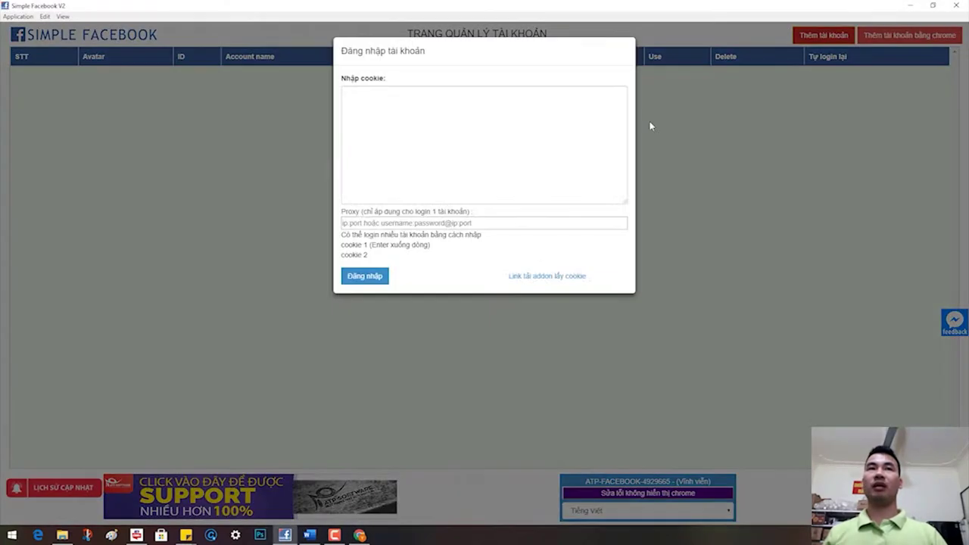
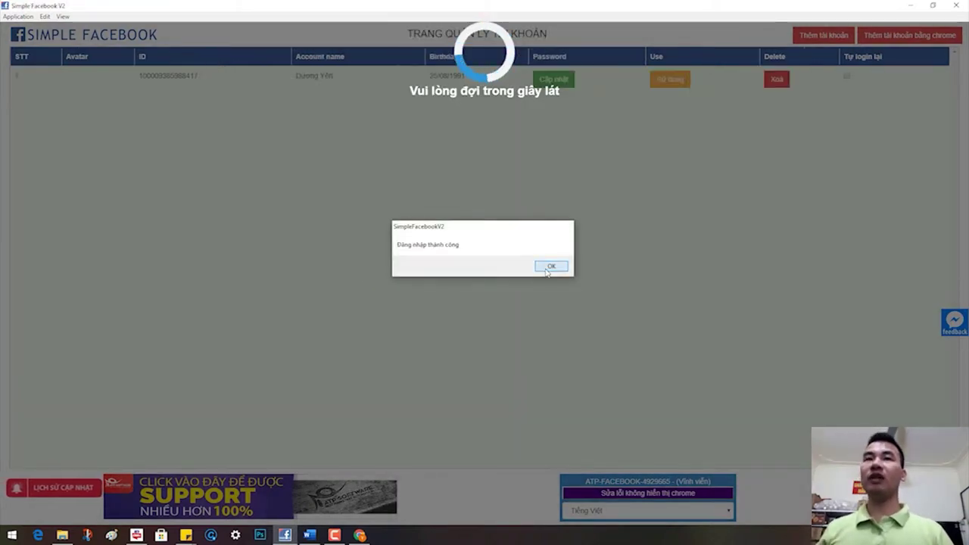
Dismiss the login-success message and open the saved account's friend-management workspace with Sử dụng.
{"action": "left_click", "coordinate": [543, 268]}
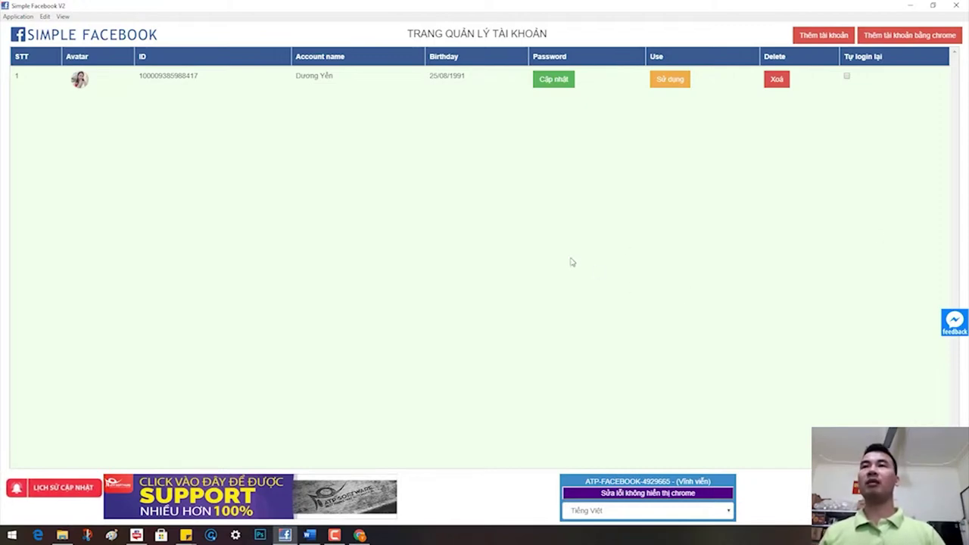
{"action": "left_click", "coordinate": [667, 85]}
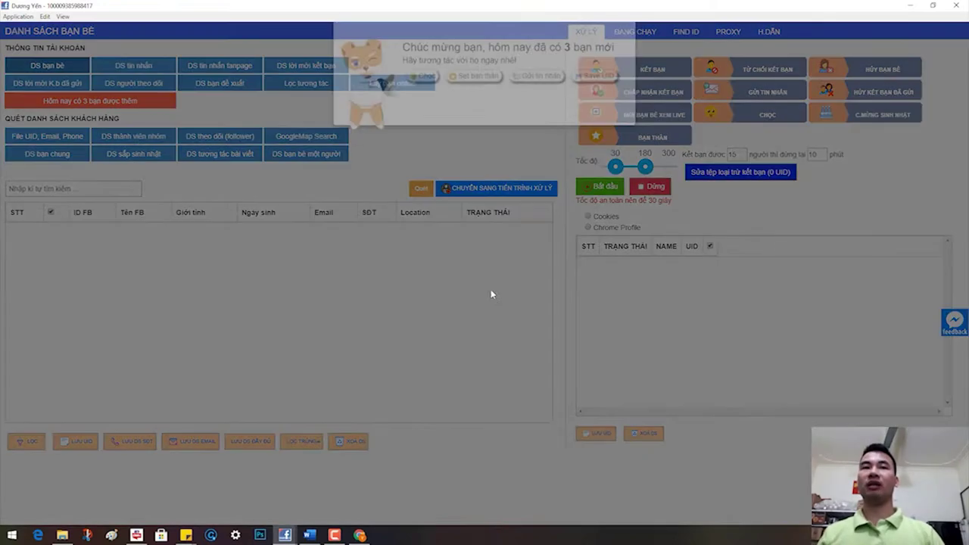
Close the new-friends notice, choose the DS bạn bè một người scan mode, and bring up the Facebook profile in Chrome.
{"action": "left_click", "coordinate": [624, 53]}
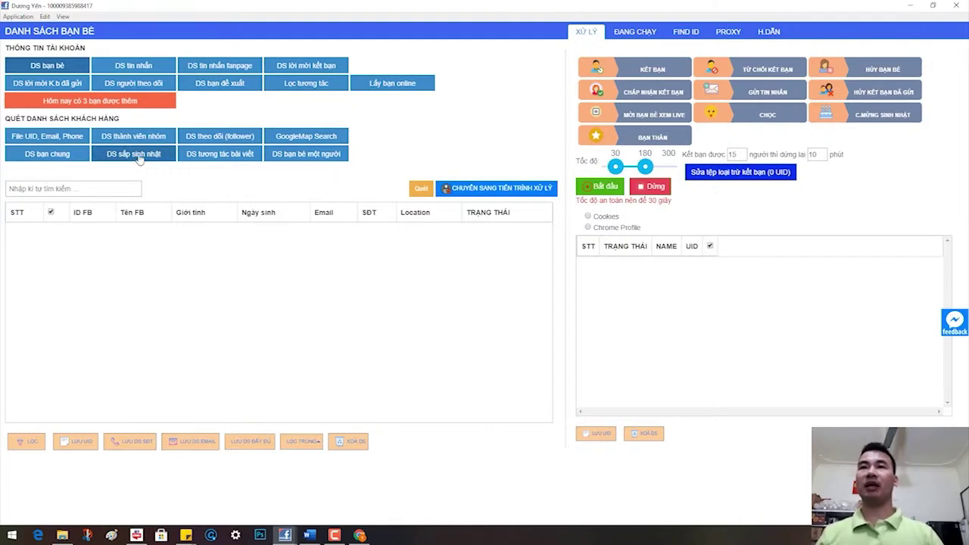
{"action": "left_click", "coordinate": [322, 161]}
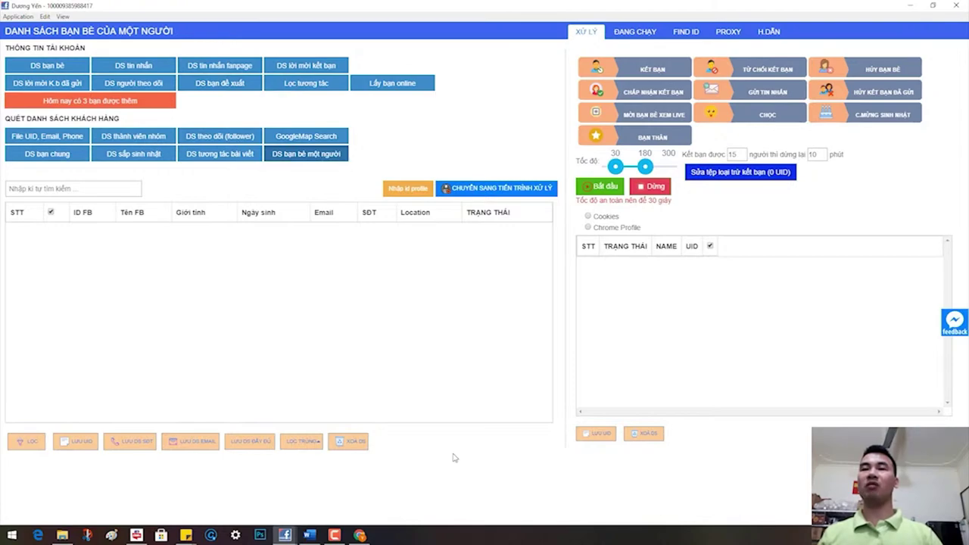
{"action": "left_click", "coordinate": [358, 534]}
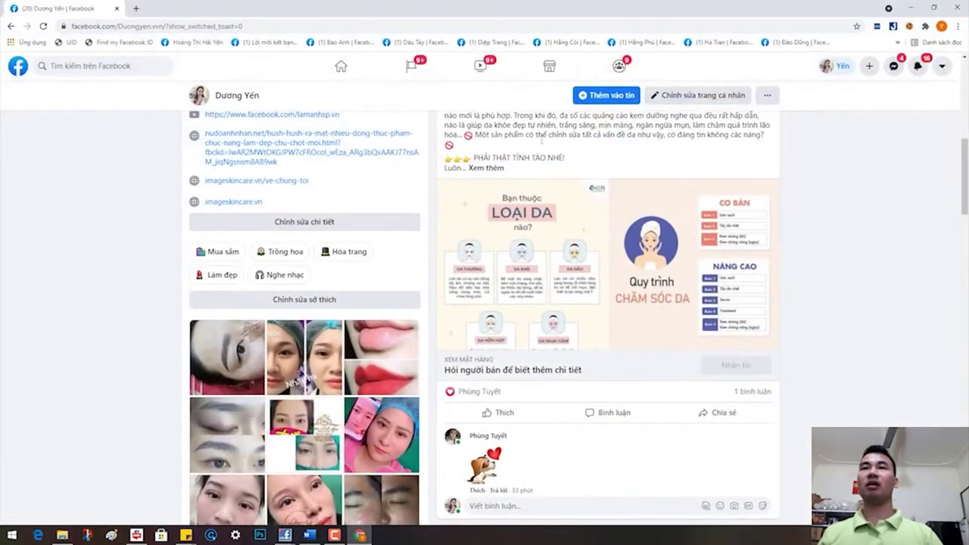
Browse the profile's friends grouped by current city and open one friend's profile page.
{"action": "scroll", "coordinate": [566, 237], "scroll_direction": "up", "scroll_amount": 2}
{"action": "scroll", "coordinate": [566, 238], "scroll_direction": "down", "scroll_amount": 8}
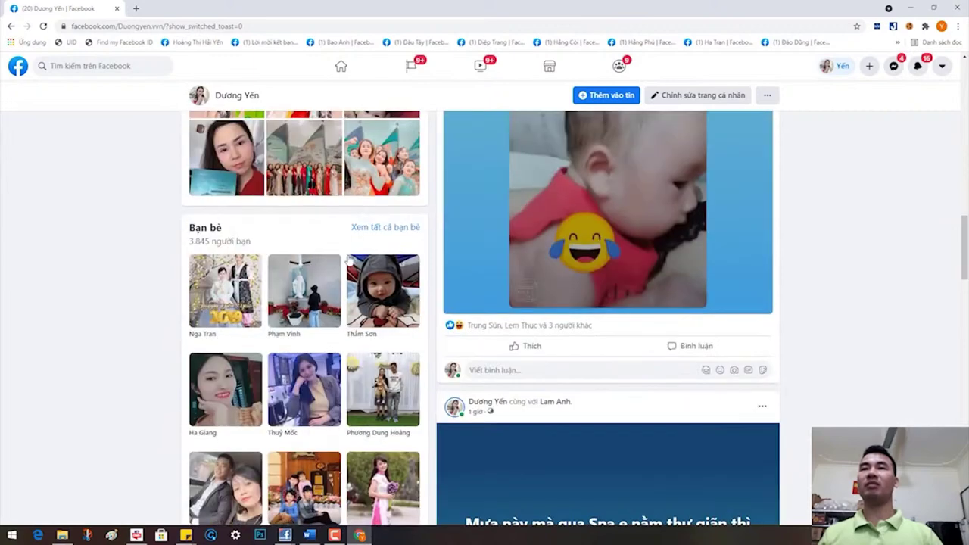
{"action": "left_click", "coordinate": [372, 228]}
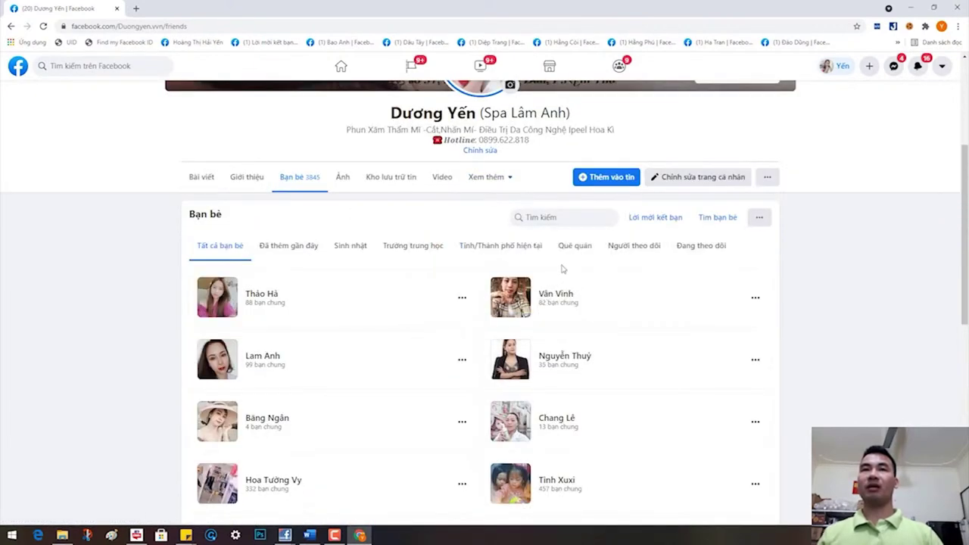
{"action": "left_click", "coordinate": [516, 254]}
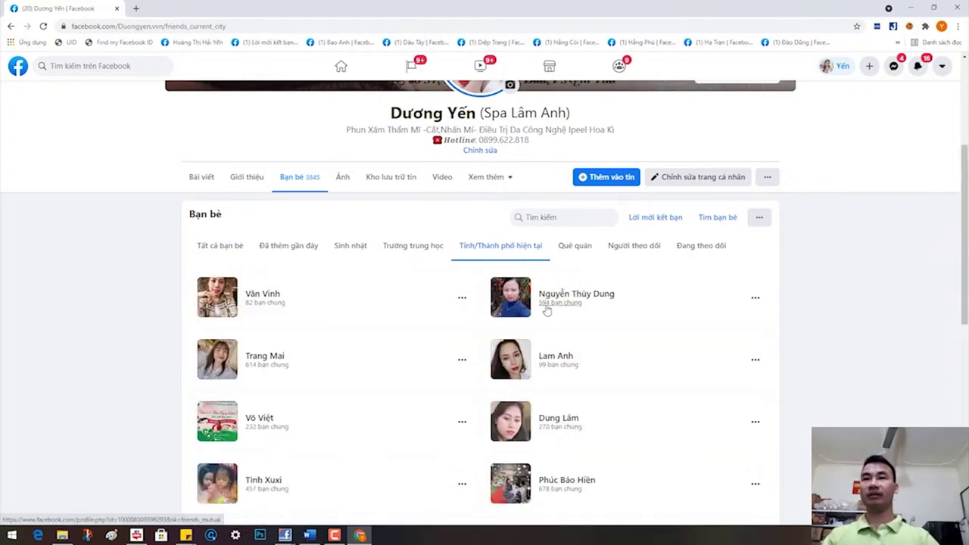
{"action": "scroll", "coordinate": [454, 313], "scroll_direction": "down", "scroll_amount": 2}
{"action": "scroll", "coordinate": [485, 312], "scroll_direction": "down", "scroll_amount": 5}
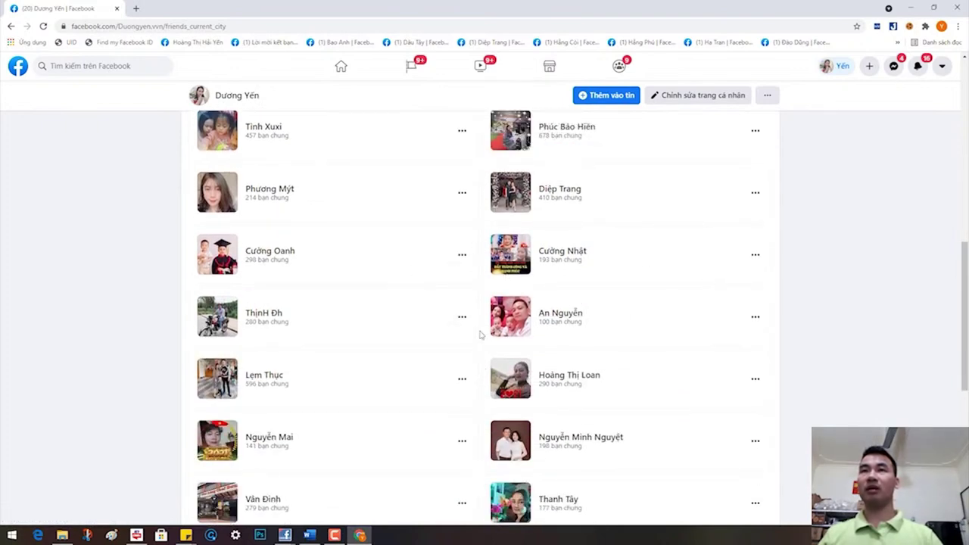
{"action": "left_click", "coordinate": [346, 42]}
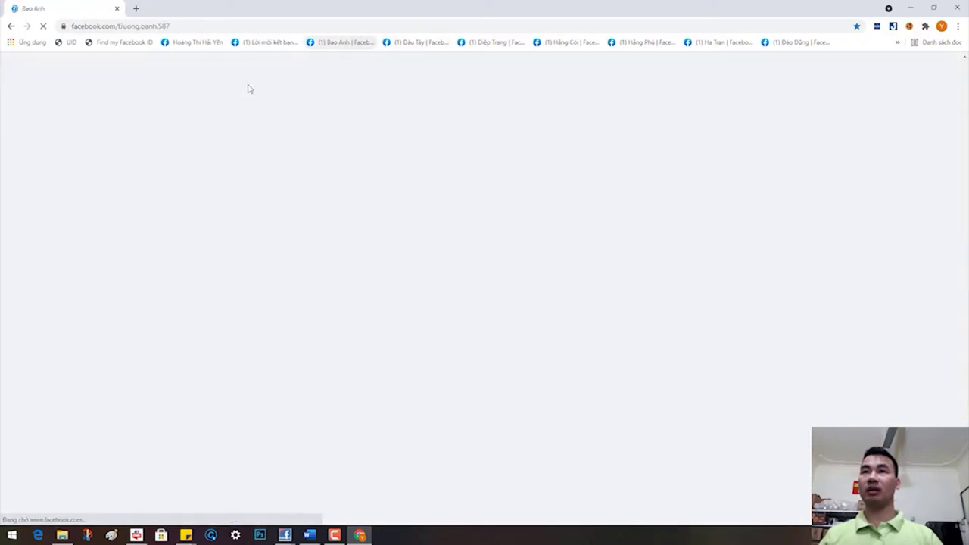
Reveal the friend's numeric user ID with the UID bookmarklet, copy it, and cancel the prompt.
{"action": "scroll", "coordinate": [309, 233], "scroll_direction": "down", "scroll_amount": 6}
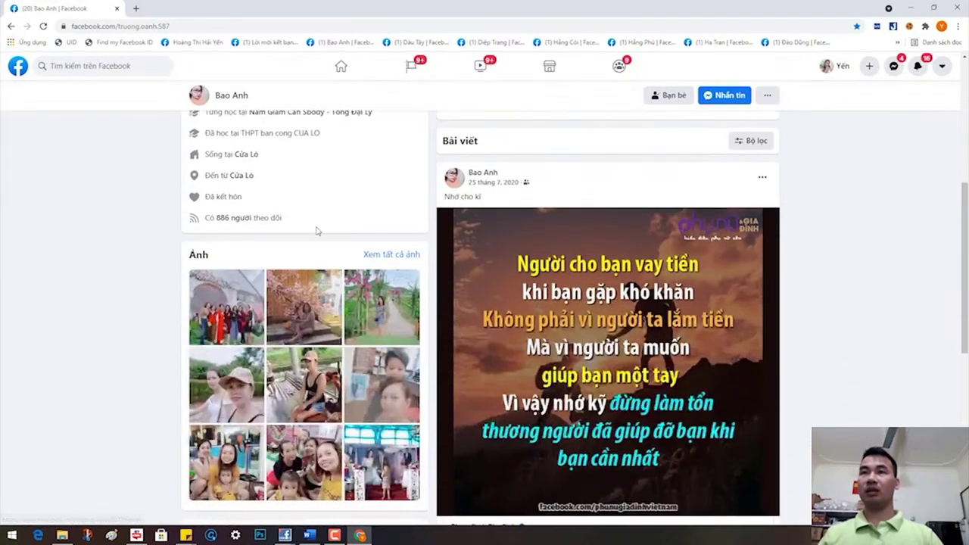
{"action": "scroll", "coordinate": [331, 212], "scroll_direction": "down", "scroll_amount": 3}
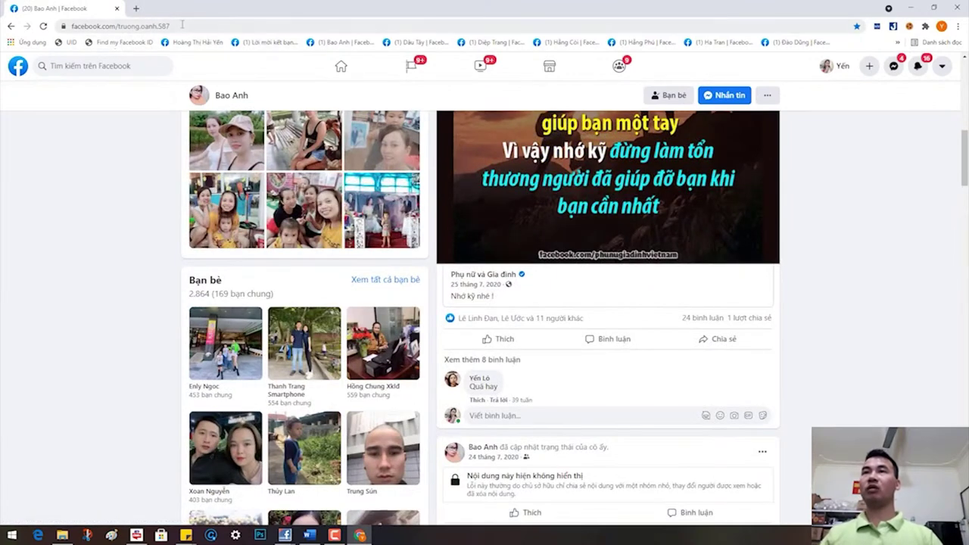
{"action": "left_click", "coordinate": [69, 43]}
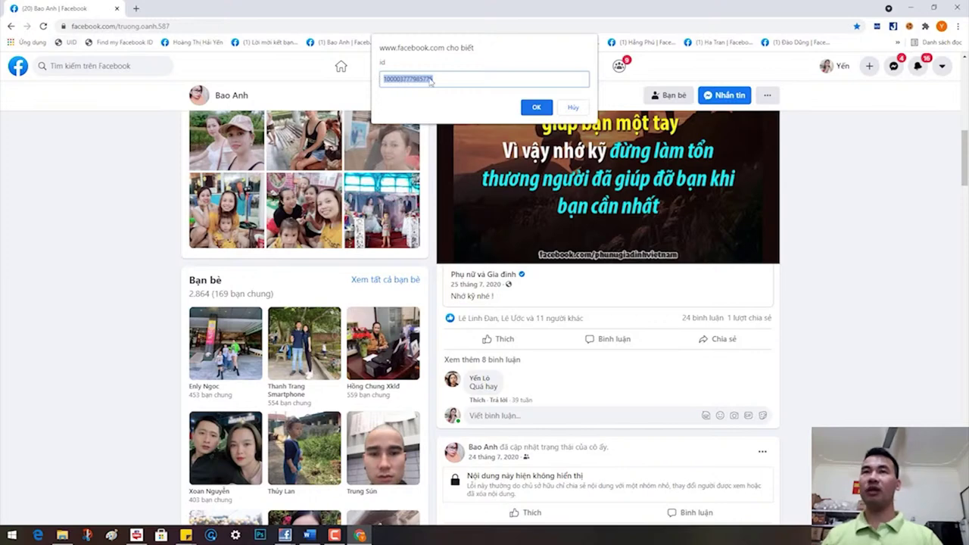
{"action": "right_click", "coordinate": [430, 81]}
{"action": "left_click", "coordinate": [476, 130]}
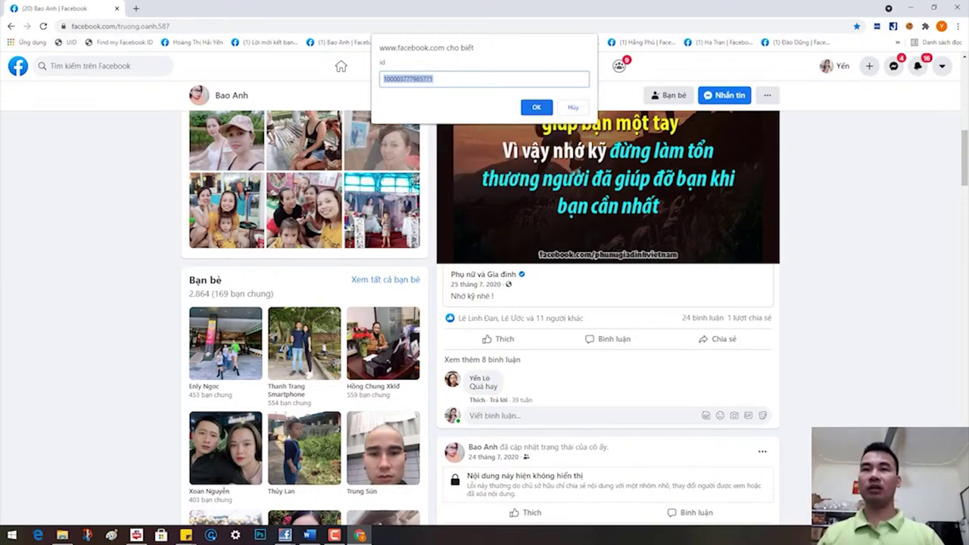
{"action": "mouse_move", "coordinate": [340, 536]}
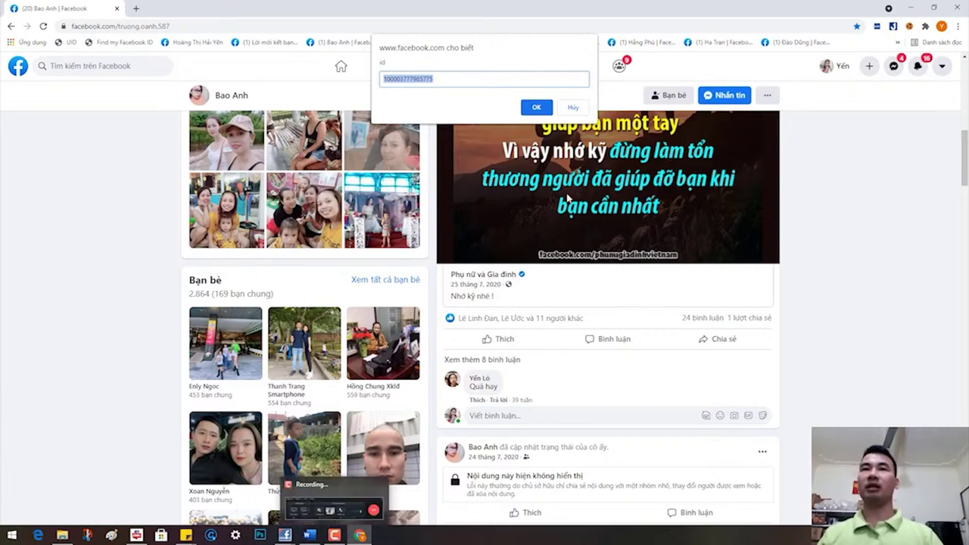
{"action": "left_click", "coordinate": [575, 107]}
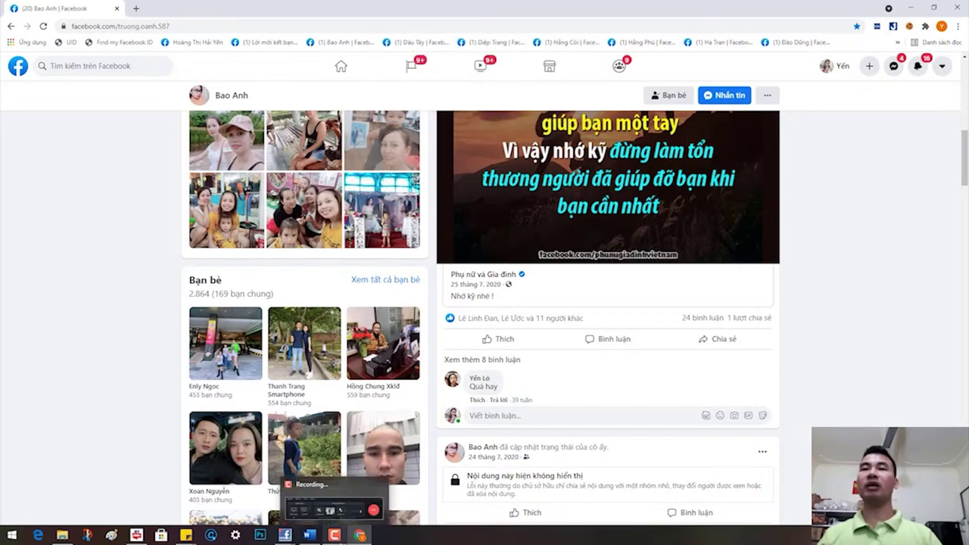
{"action": "left_click", "coordinate": [337, 537]}
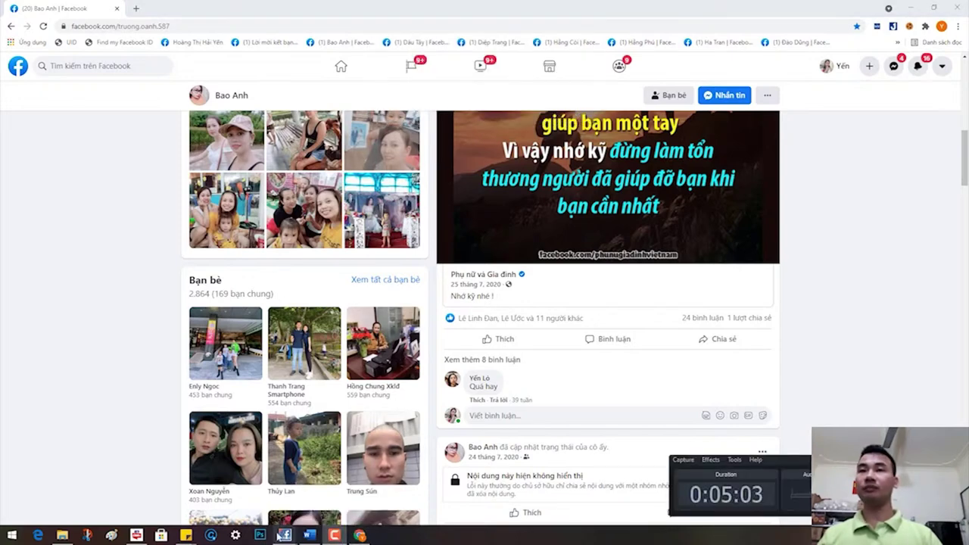
Paste the copied profile ID into Nhập id profile and scan that person's friend list.
{"action": "mouse_move", "coordinate": [284, 538]}
{"action": "left_click", "coordinate": [323, 506]}
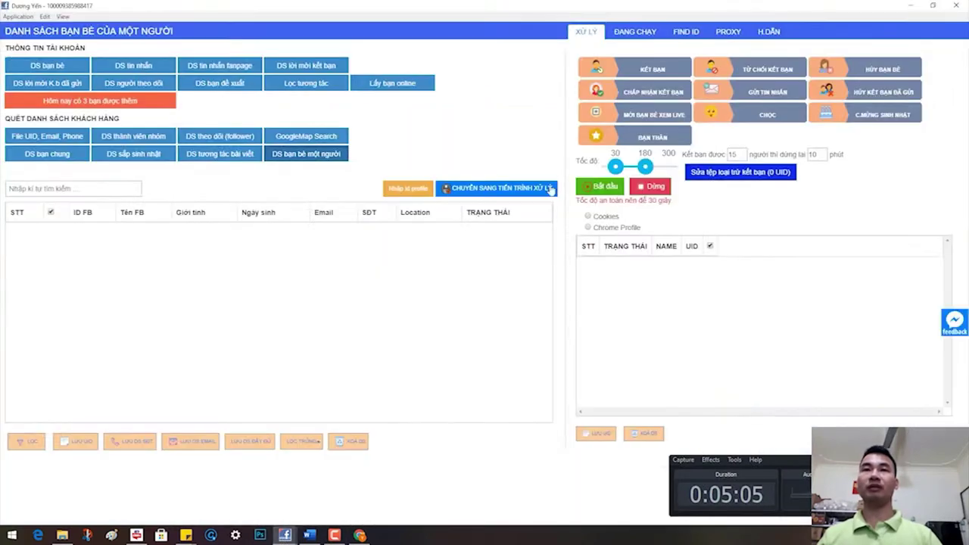
{"action": "left_click", "coordinate": [405, 188]}
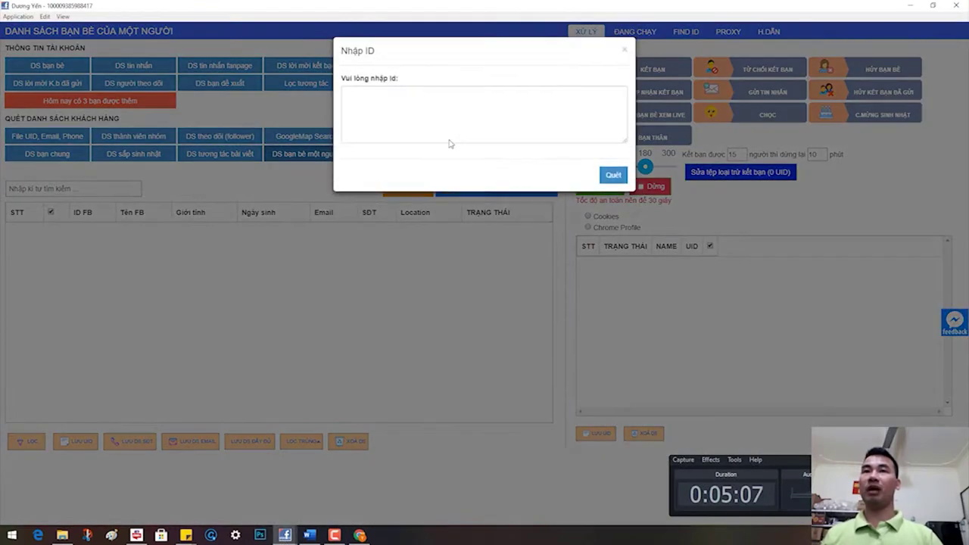
{"action": "key", "text": "ctrl+v"}
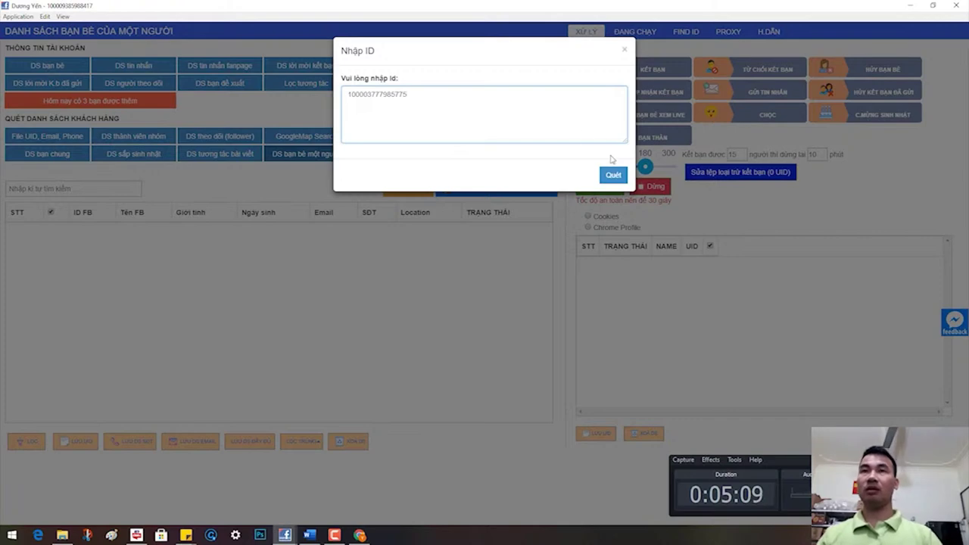
{"action": "left_click", "coordinate": [613, 175]}
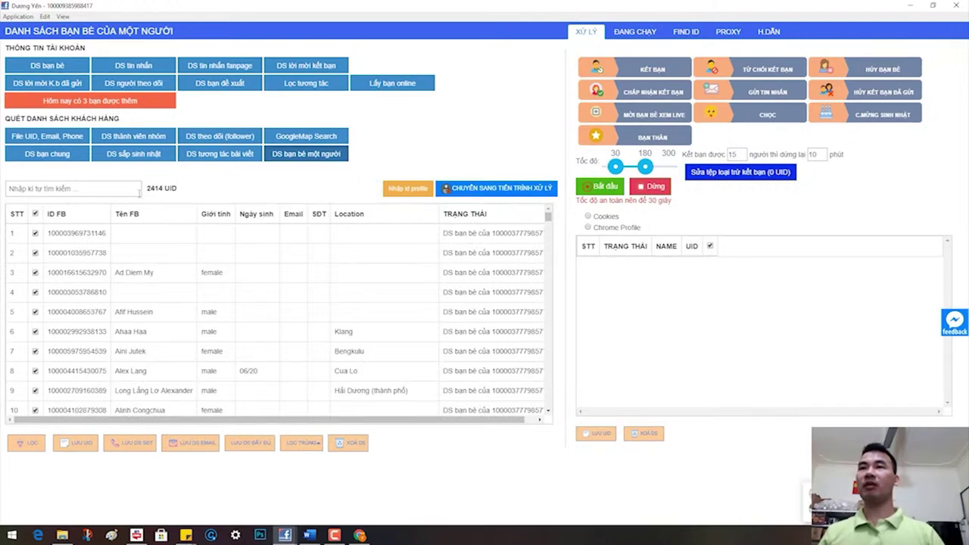
Check the 2414 scanned UIDs, then open the LỌC advanced filter's Theo giới tính dropdown.
{"action": "left_click_drag", "start_coordinate": [147, 189], "coordinate": [195, 198]}
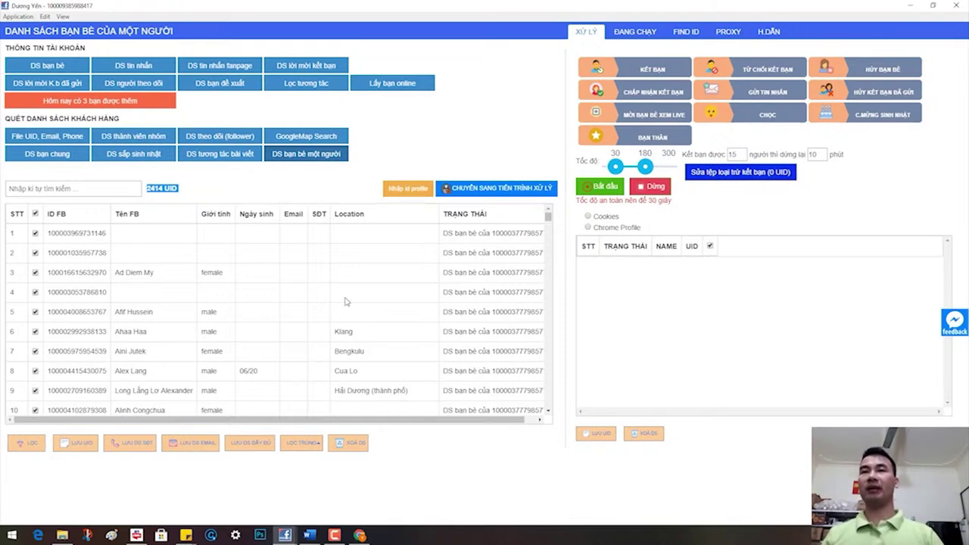
{"action": "scroll", "coordinate": [348, 299], "scroll_direction": "down", "scroll_amount": 3}
{"action": "scroll", "coordinate": [359, 293], "scroll_direction": "up", "scroll_amount": 3}
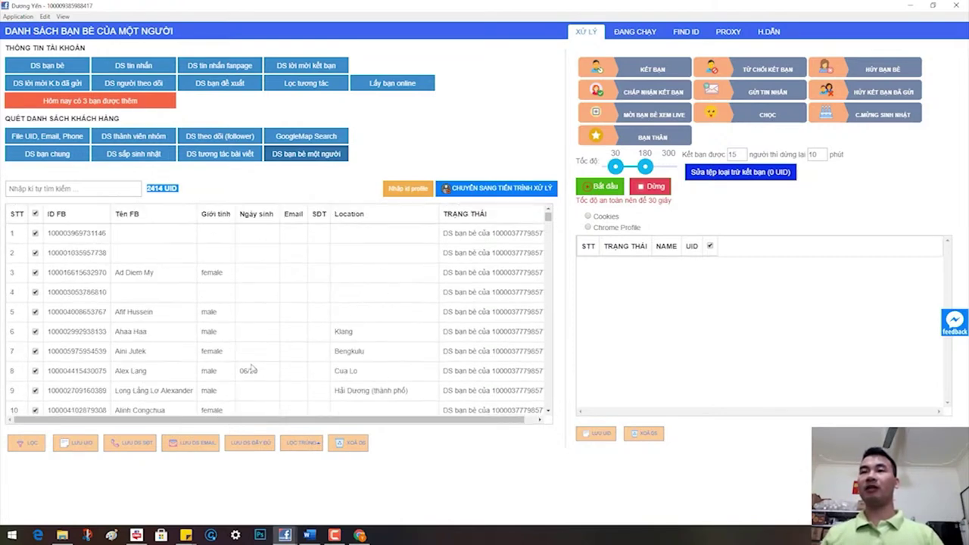
{"action": "left_click", "coordinate": [27, 443]}
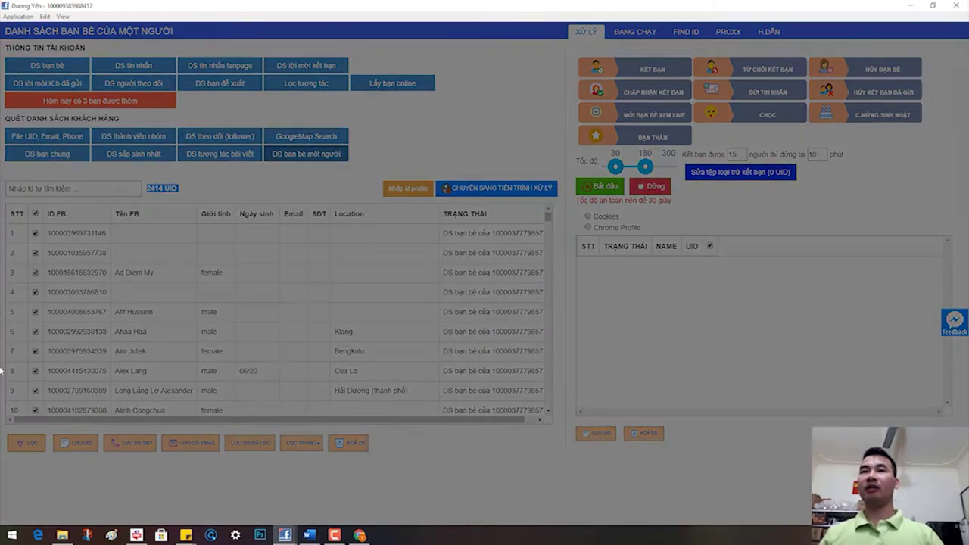
{"action": "left_click", "coordinate": [458, 94]}
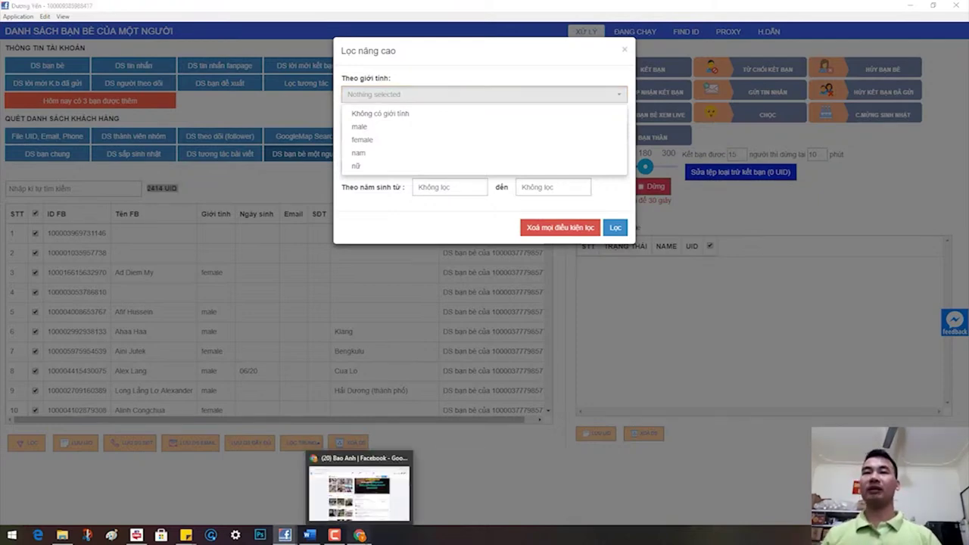
Check the 'Sống tại Cửa Lò' residence on the account's own Facebook profile, then return to the filter dialog.
{"action": "left_click", "coordinate": [359, 535]}
{"action": "scroll", "coordinate": [778, 205], "scroll_direction": "up", "scroll_amount": 10}
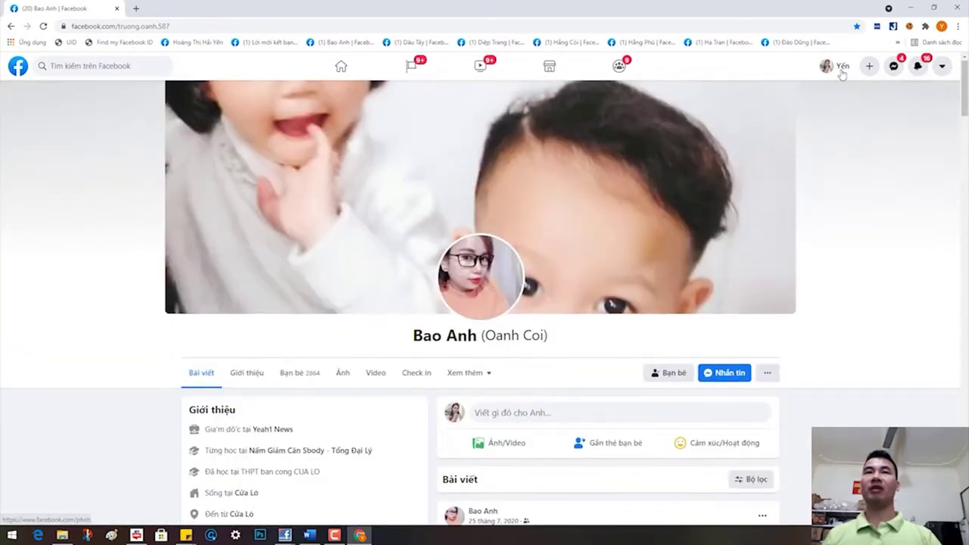
{"action": "left_click", "coordinate": [842, 73]}
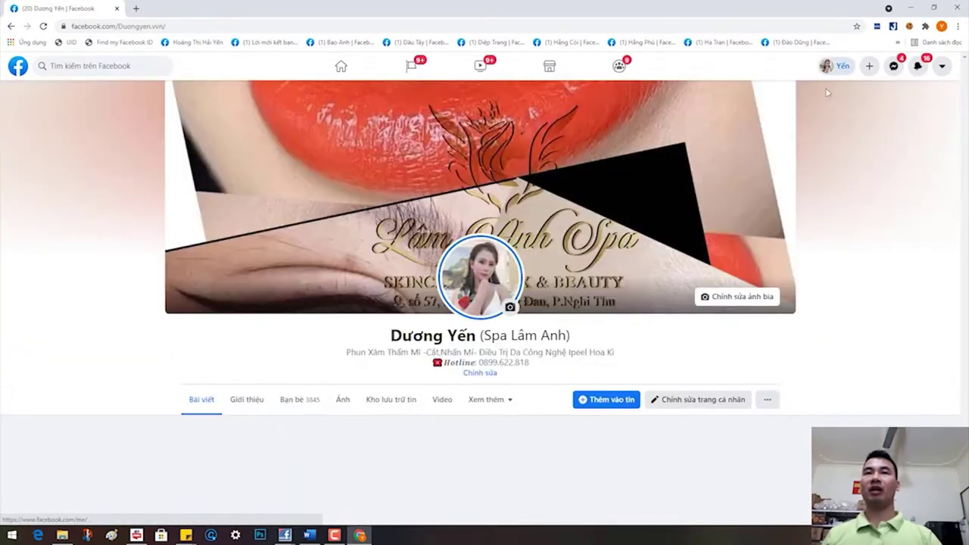
{"action": "scroll", "coordinate": [711, 284], "scroll_direction": "down", "scroll_amount": 3}
{"action": "scroll", "coordinate": [712, 284], "scroll_direction": "down", "scroll_amount": 4}
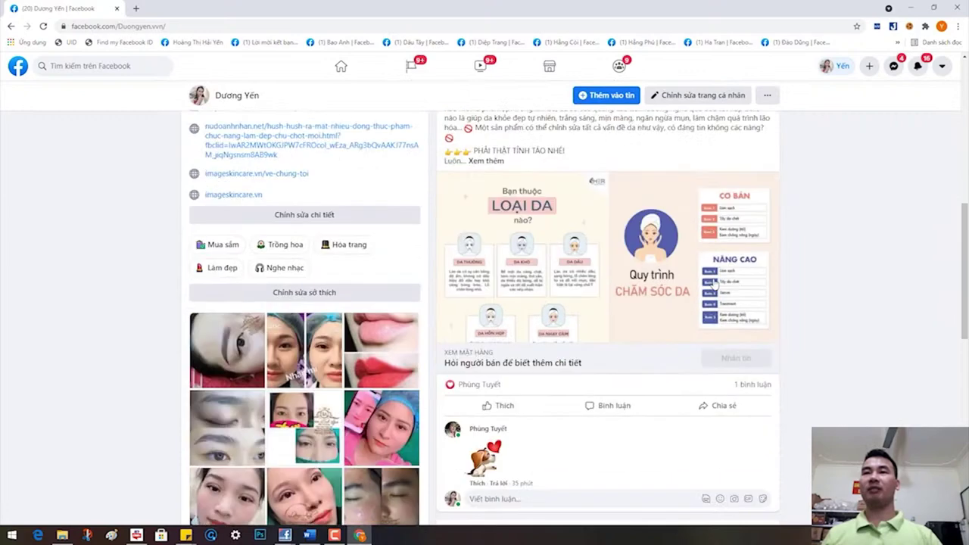
{"action": "scroll", "coordinate": [288, 289], "scroll_direction": "up", "scroll_amount": 1}
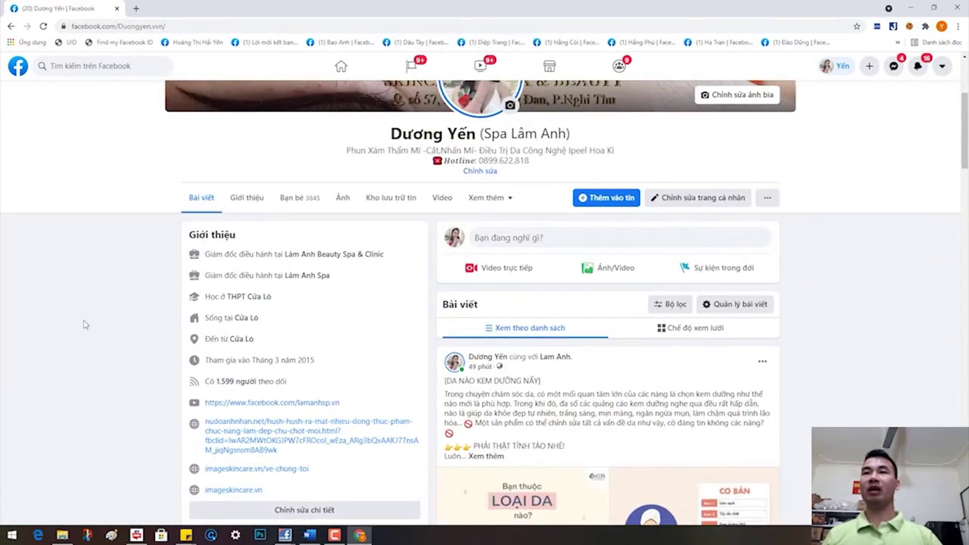
{"action": "left_click_drag", "start_coordinate": [150, 304], "coordinate": [312, 329]}
{"action": "left_click", "coordinate": [194, 322]}
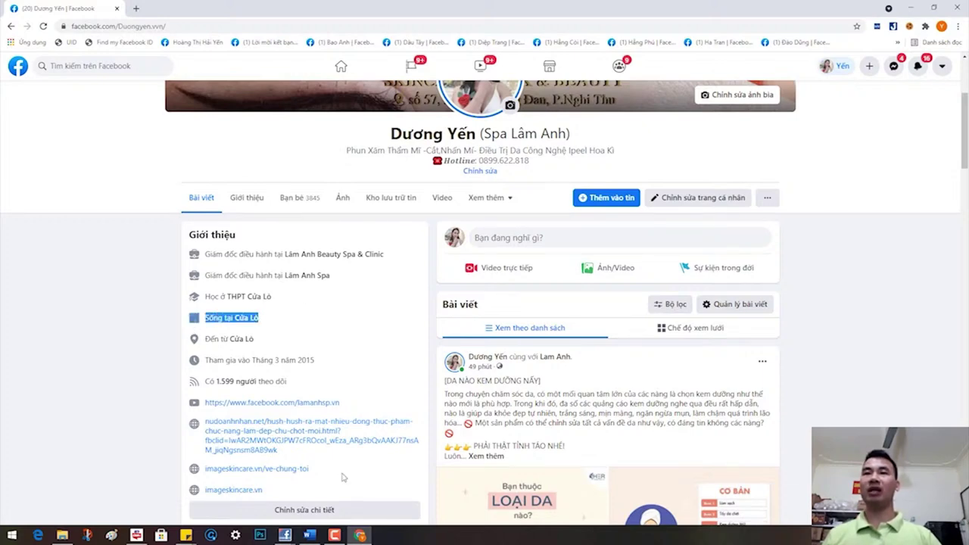
{"action": "left_click", "coordinate": [359, 535]}
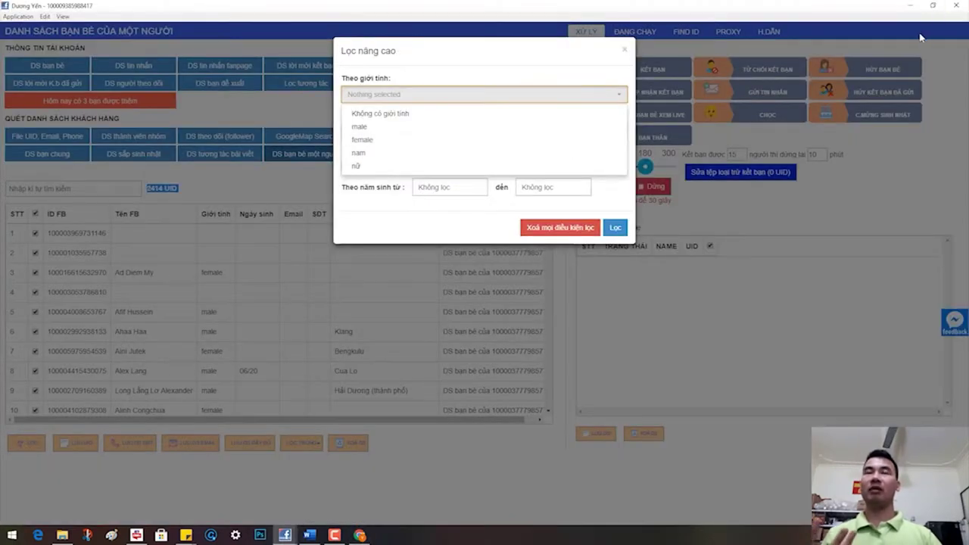
Filter the friend list by the female and nữ genders, leaving 990 UIDs.
{"action": "left_click", "coordinate": [392, 142]}
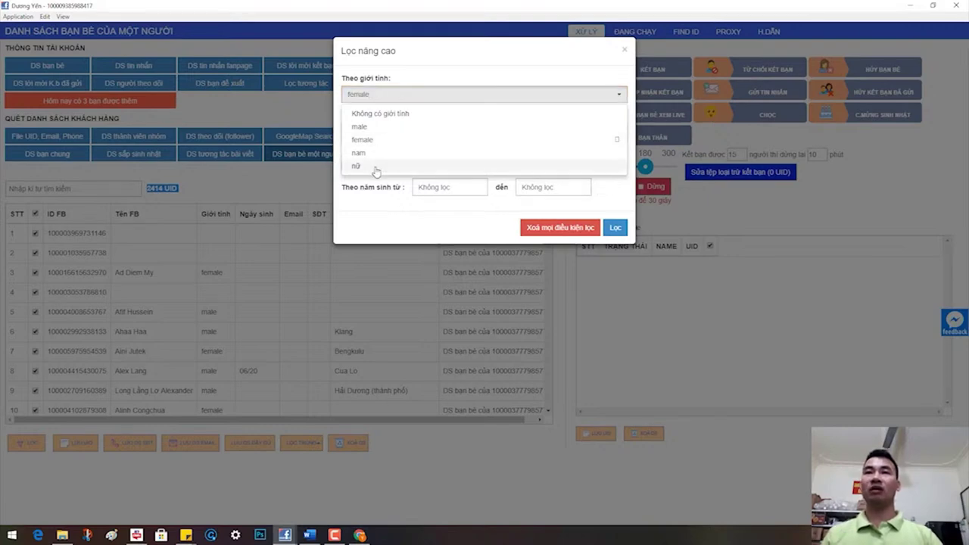
{"action": "left_click", "coordinate": [374, 166]}
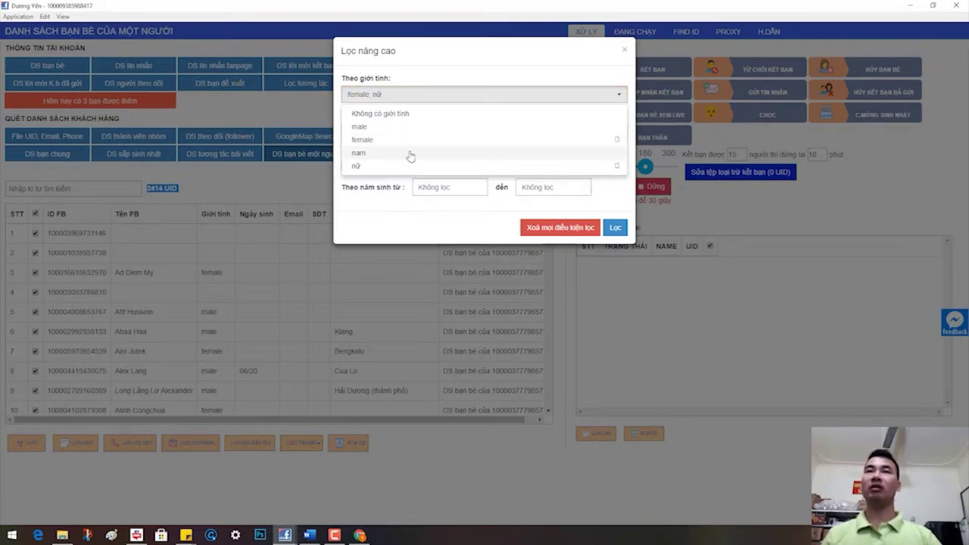
{"action": "left_click", "coordinate": [546, 53]}
{"action": "left_click", "coordinate": [613, 227]}
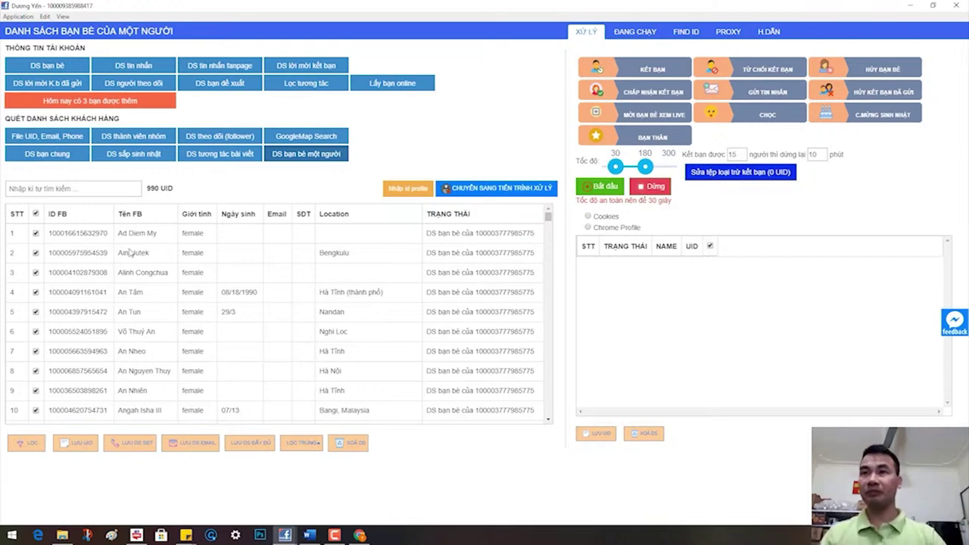
Bring Simple Facebook V2 back to the front and review the 990 female UIDs.
{"action": "left_click", "coordinate": [334, 534]}
{"action": "left_click", "coordinate": [720, 400]}
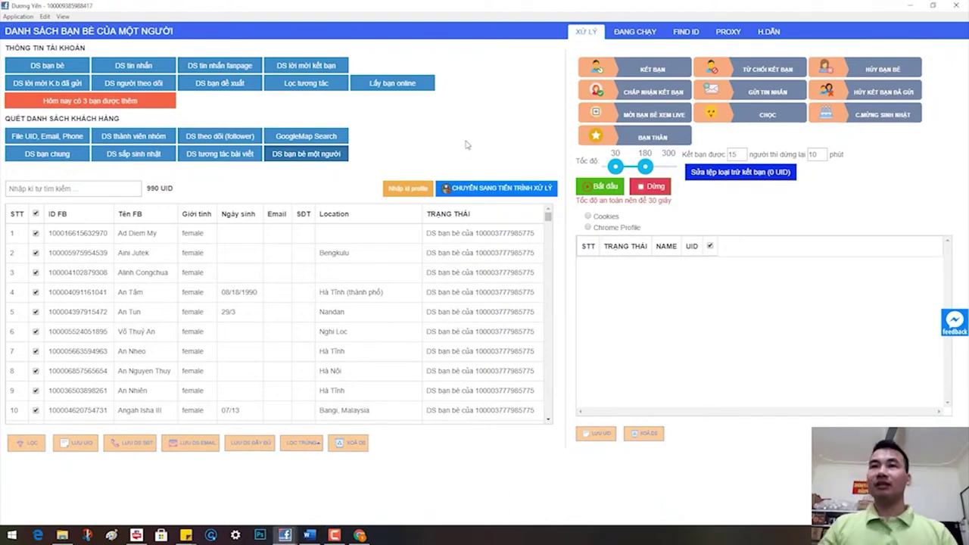
{"action": "scroll", "coordinate": [139, 296], "scroll_direction": "down", "scroll_amount": 1}
{"action": "scroll", "coordinate": [139, 295], "scroll_direction": "up", "scroll_amount": 3}
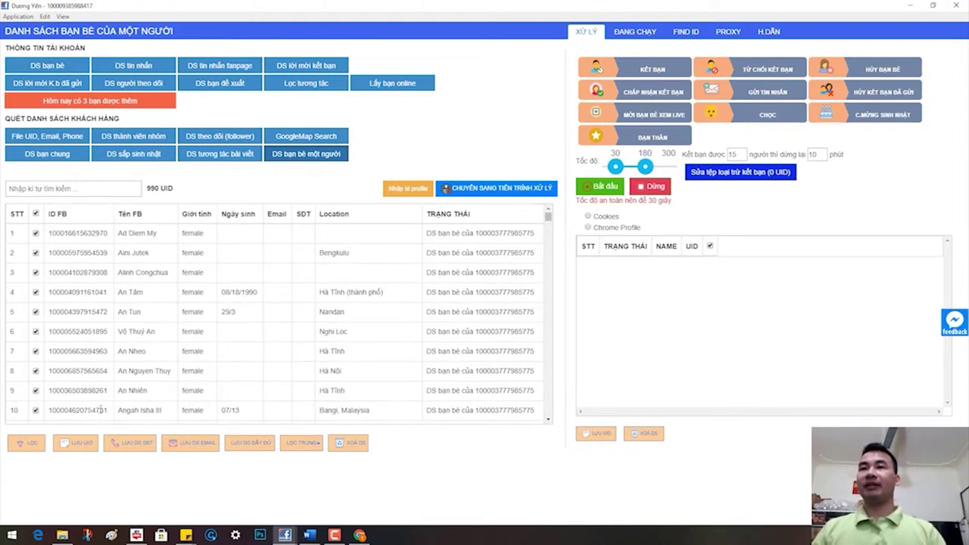
In the advanced filter's Theo địa điểm list, tick Cua Lo, Hà Tĩnh (thành phố) and Vinh.
{"action": "left_click", "coordinate": [33, 442]}
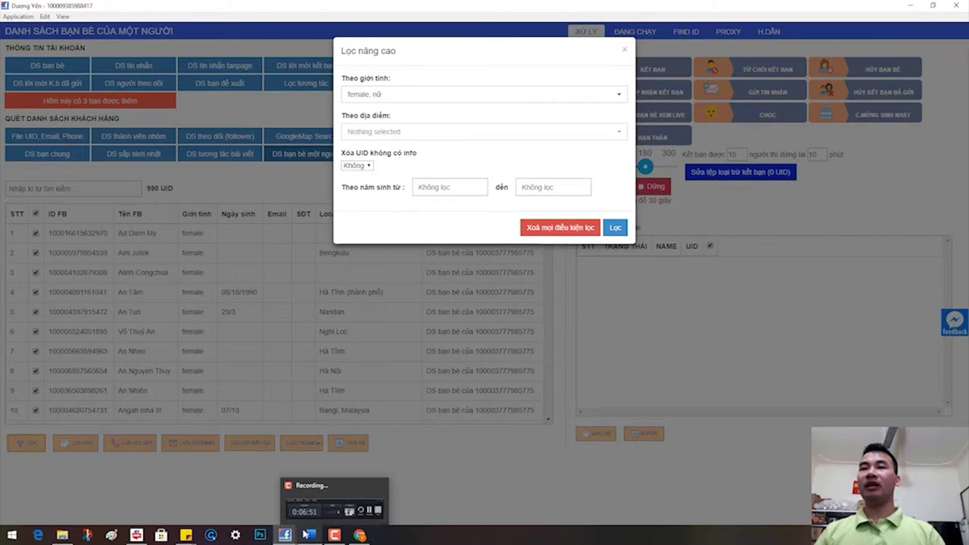
{"action": "left_click", "coordinate": [357, 536]}
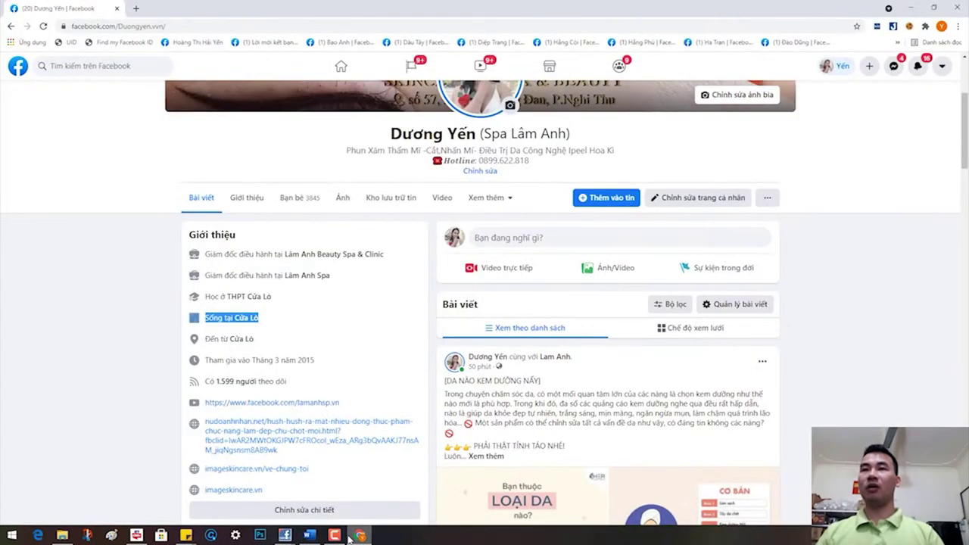
{"action": "left_click", "coordinate": [914, 7]}
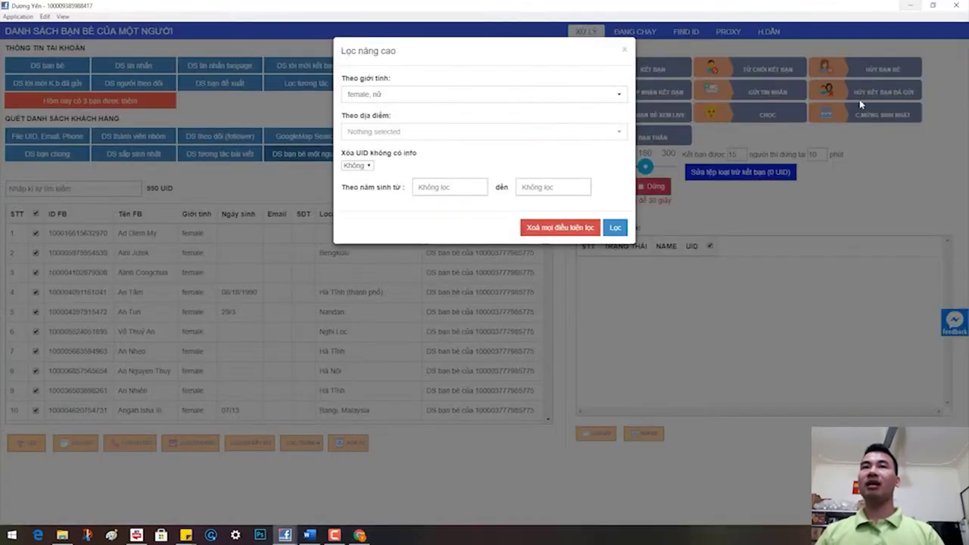
{"action": "left_click", "coordinate": [492, 134]}
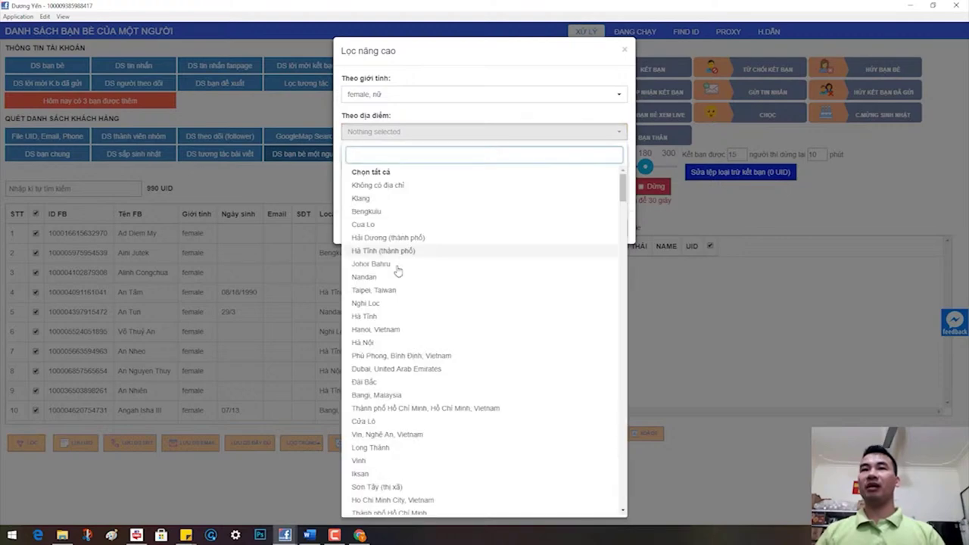
{"action": "left_click", "coordinate": [425, 225]}
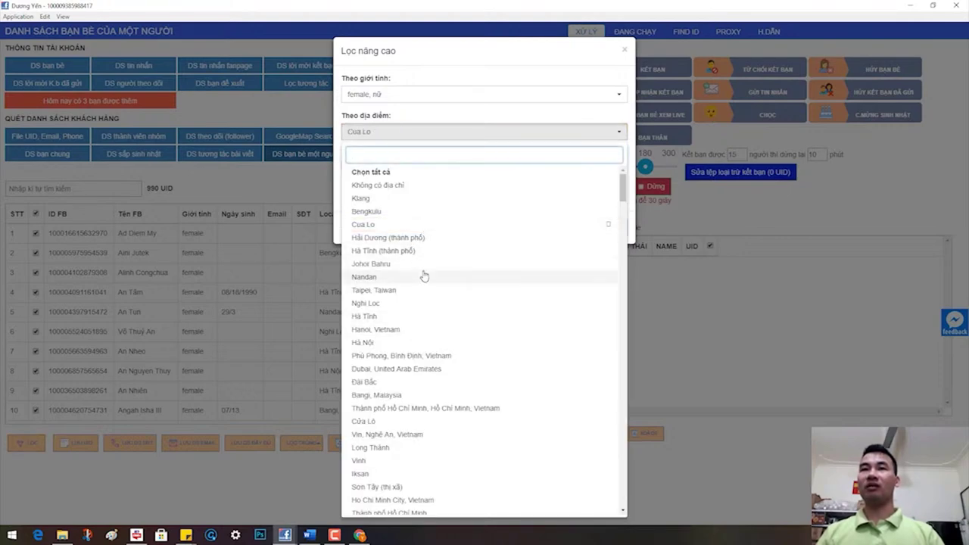
{"action": "left_click", "coordinate": [430, 256]}
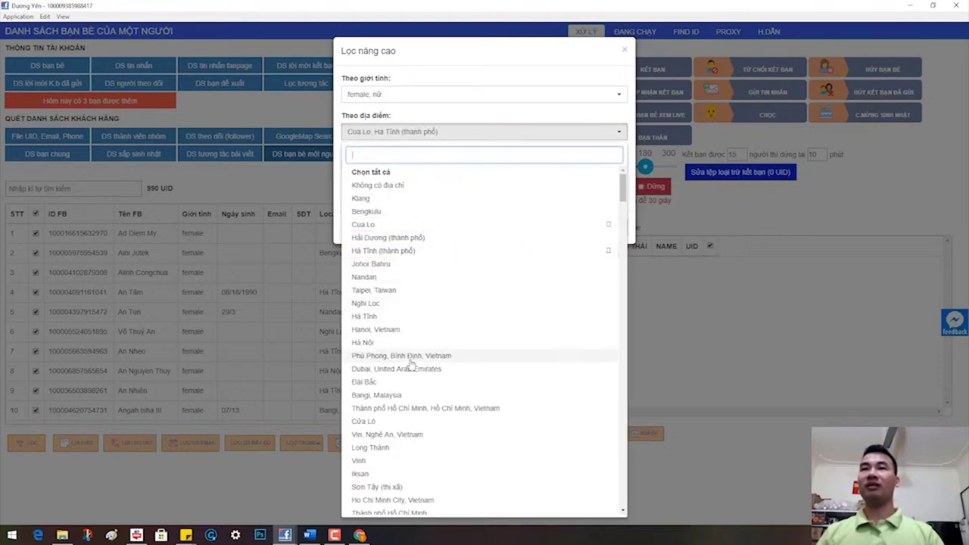
{"action": "scroll", "coordinate": [393, 413], "scroll_direction": "down", "scroll_amount": 1}
{"action": "left_click", "coordinate": [392, 411]}
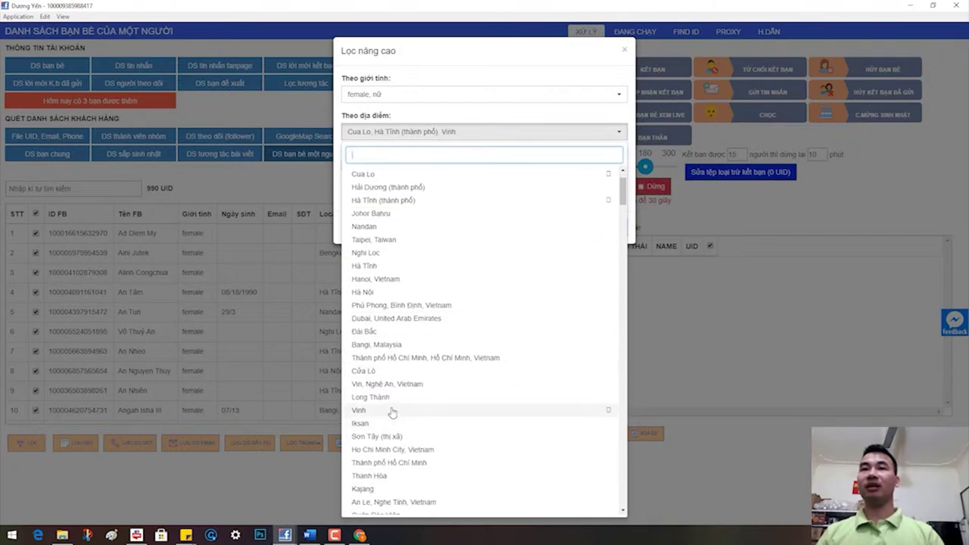
Scroll through the location list to also tick Hà Tĩnh and Nghi Loc, then close it.
{"action": "scroll", "coordinate": [426, 349], "scroll_direction": "down", "scroll_amount": 3}
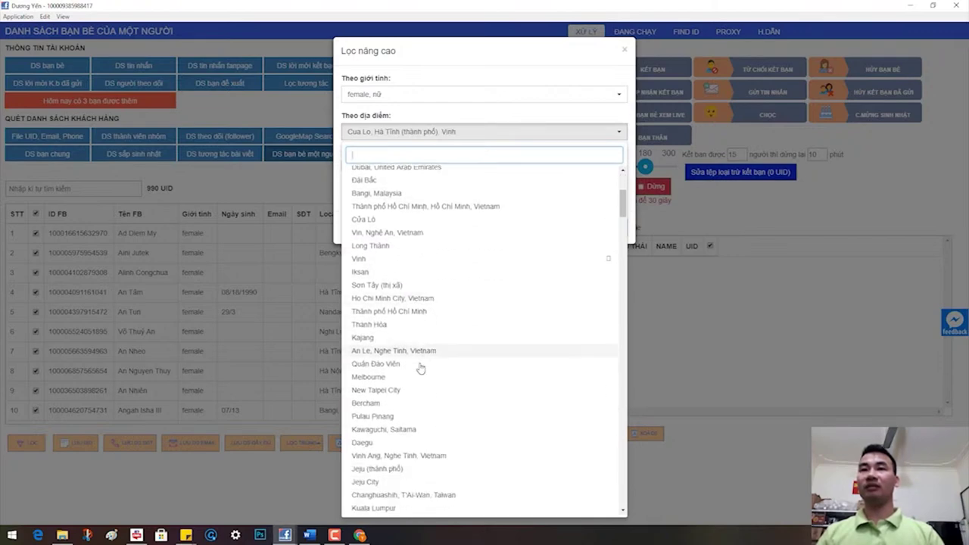
{"action": "scroll", "coordinate": [408, 401], "scroll_direction": "down", "scroll_amount": 4}
{"action": "scroll", "coordinate": [408, 406], "scroll_direction": "down", "scroll_amount": 7}
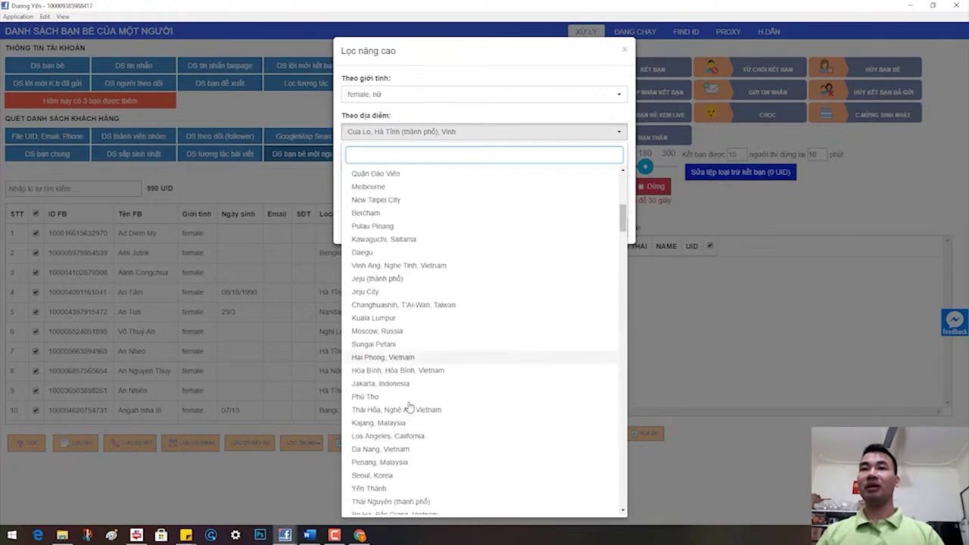
{"action": "scroll", "coordinate": [409, 410], "scroll_direction": "down", "scroll_amount": 15}
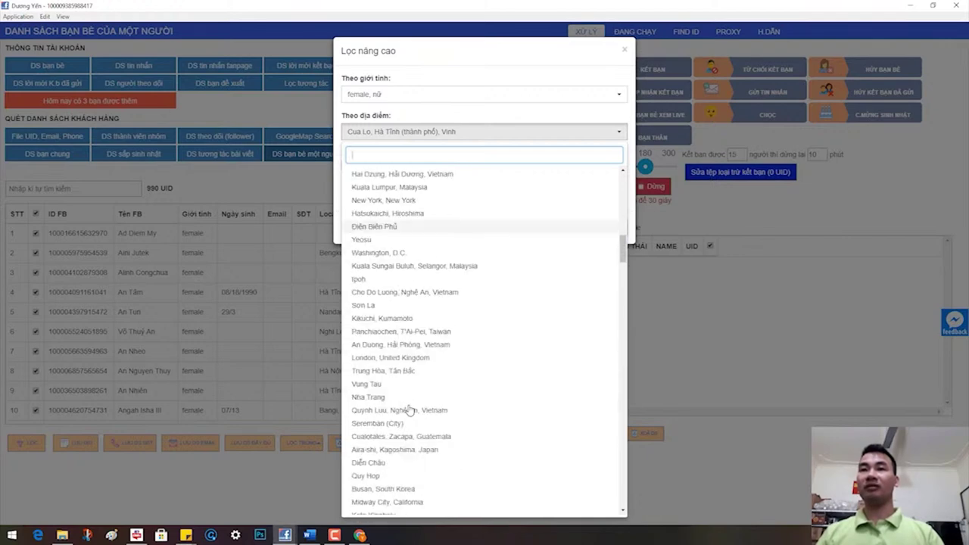
{"action": "scroll", "coordinate": [408, 410], "scroll_direction": "down", "scroll_amount": 8}
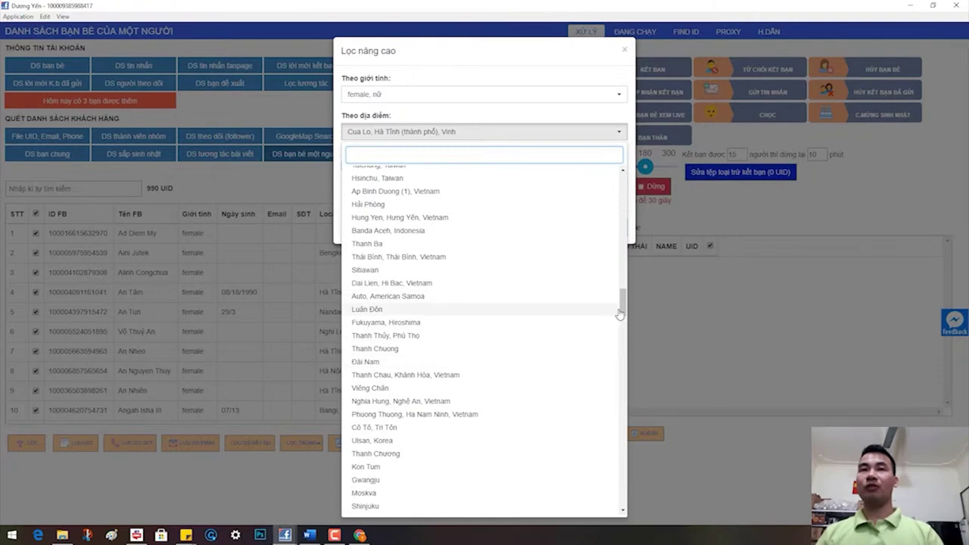
{"action": "left_click_drag", "start_coordinate": [621, 316], "coordinate": [615, 507]}
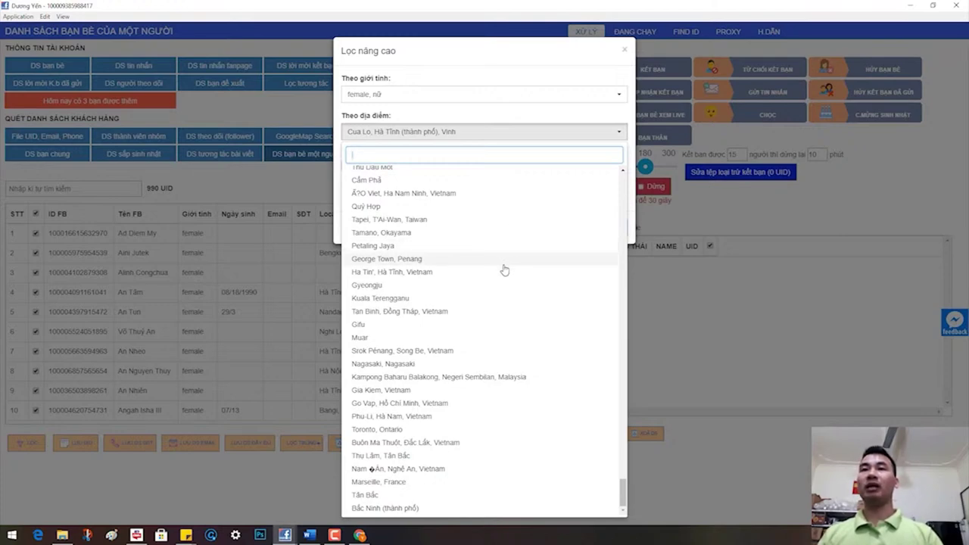
{"action": "scroll", "coordinate": [504, 270], "scroll_direction": "up", "scroll_amount": 5}
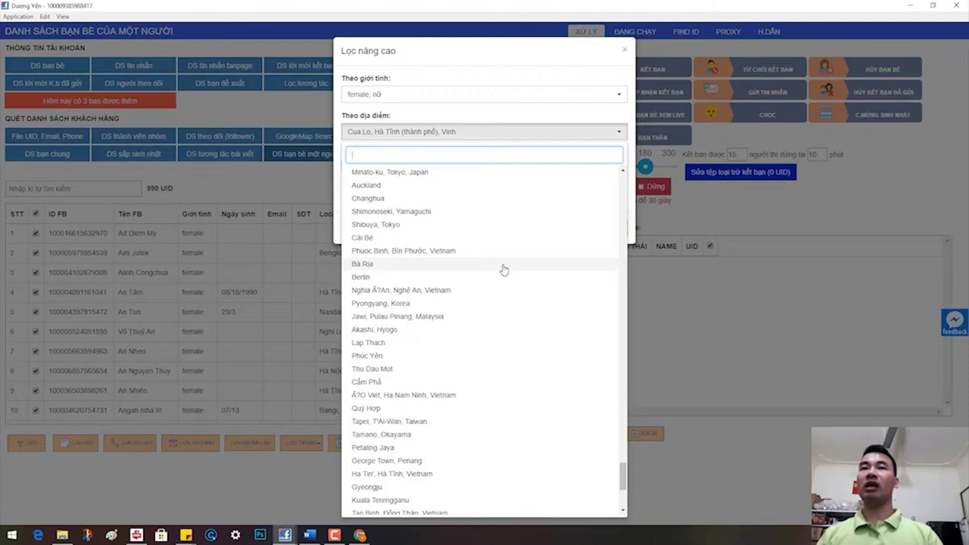
{"action": "scroll", "coordinate": [504, 270], "scroll_direction": "up", "scroll_amount": 3}
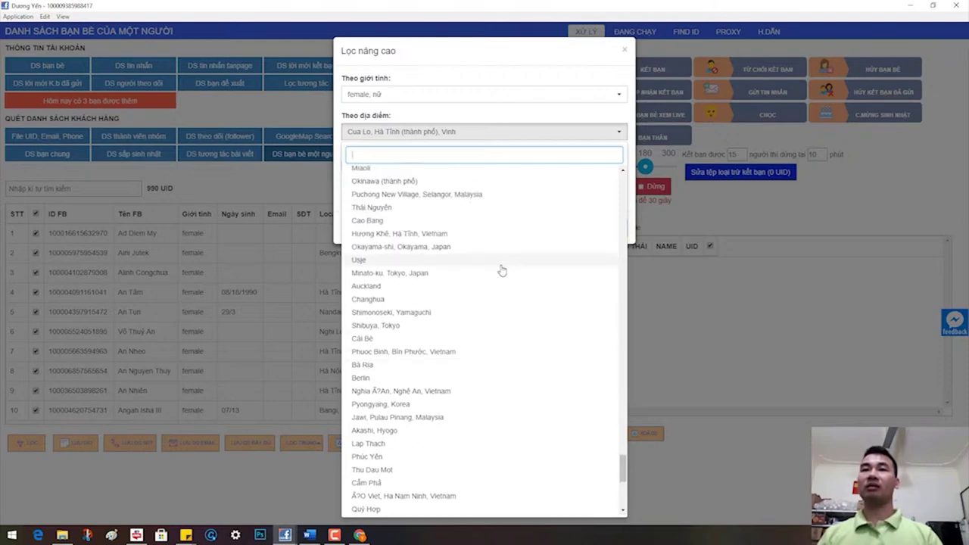
{"action": "scroll", "coordinate": [501, 271], "scroll_direction": "up", "scroll_amount": 6}
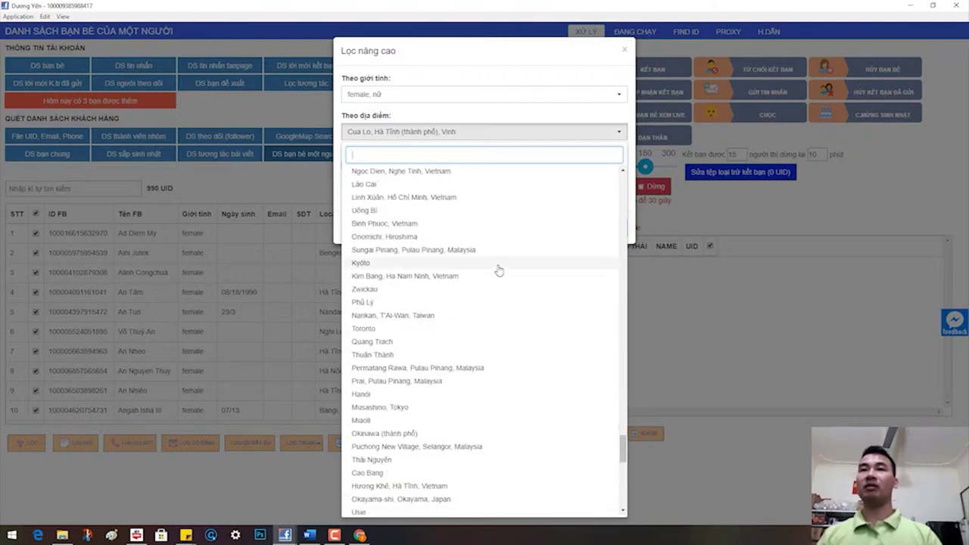
{"action": "scroll", "coordinate": [499, 270], "scroll_direction": "up", "scroll_amount": 10}
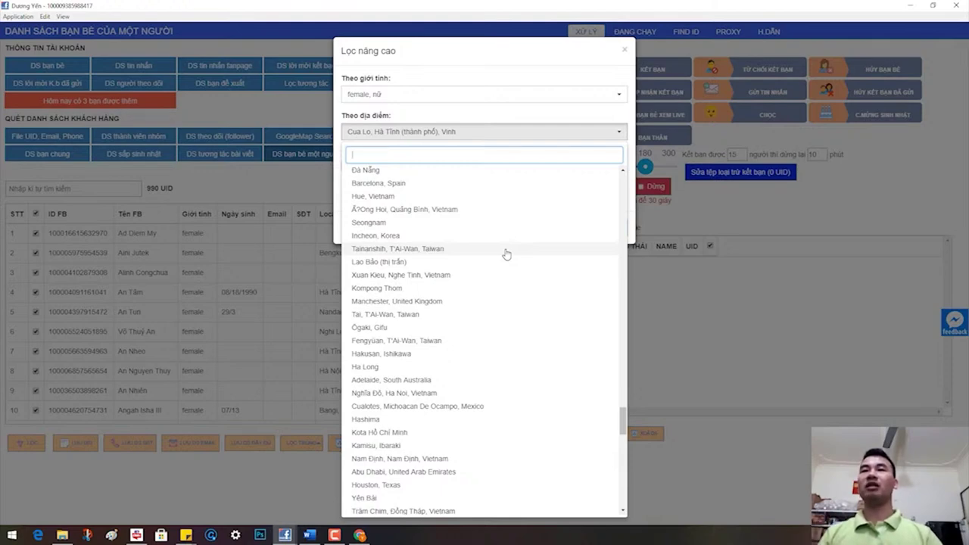
{"action": "scroll", "coordinate": [598, 355], "scroll_direction": "up", "scroll_amount": 3}
{"action": "left_click_drag", "start_coordinate": [624, 415], "coordinate": [645, 174]}
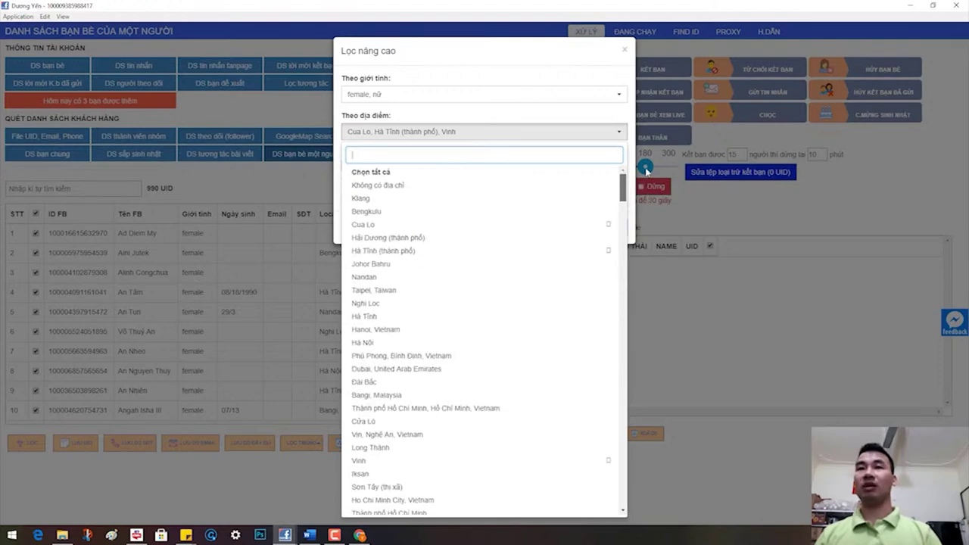
{"action": "left_click", "coordinate": [408, 316]}
{"action": "left_click", "coordinate": [408, 304]}
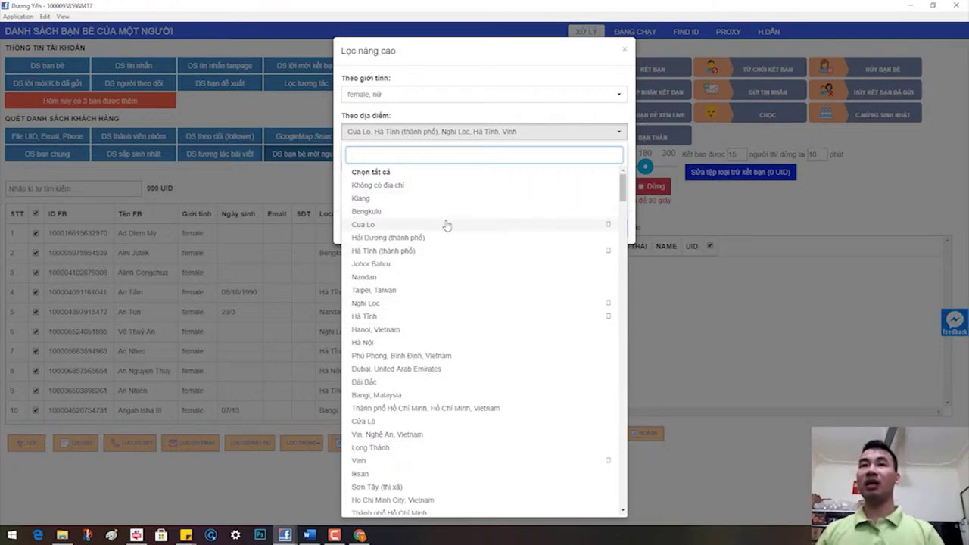
{"action": "left_click", "coordinate": [465, 47]}
Apply the female-plus-locations filter, narrowing the list to 276 UIDs, and scroll through the results.
{"action": "left_click", "coordinate": [615, 227]}
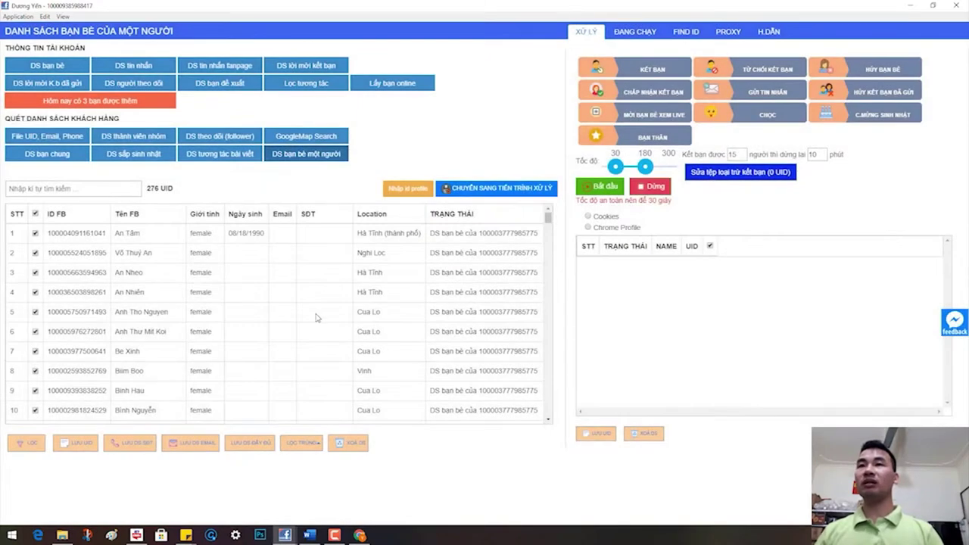
{"action": "scroll", "coordinate": [318, 312], "scroll_direction": "down", "scroll_amount": 9}
{"action": "scroll", "coordinate": [369, 306], "scroll_direction": "down", "scroll_amount": 13}
{"action": "scroll", "coordinate": [371, 312], "scroll_direction": "down", "scroll_amount": 10}
{"action": "scroll", "coordinate": [404, 268], "scroll_direction": "up", "scroll_amount": 20}
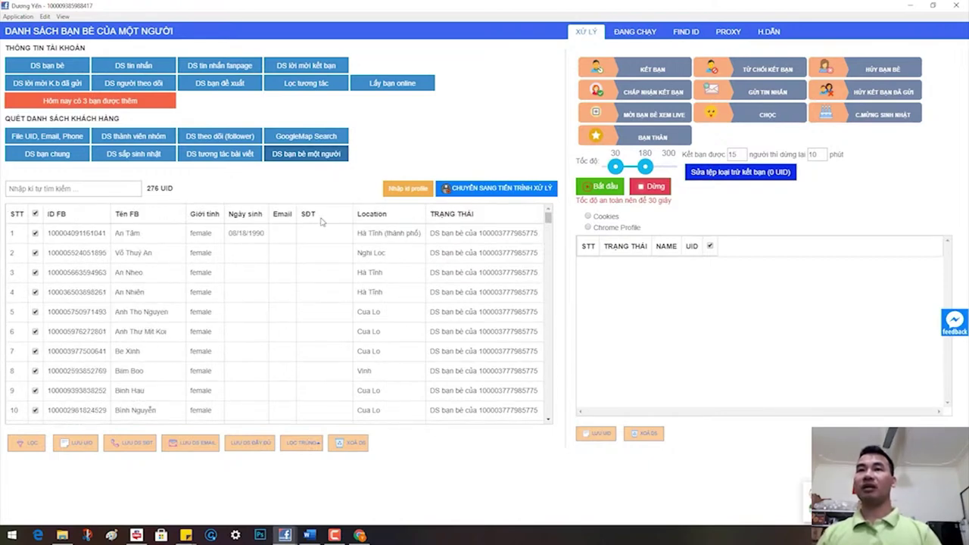
{"action": "left_click_drag", "start_coordinate": [547, 218], "coordinate": [538, 191]}
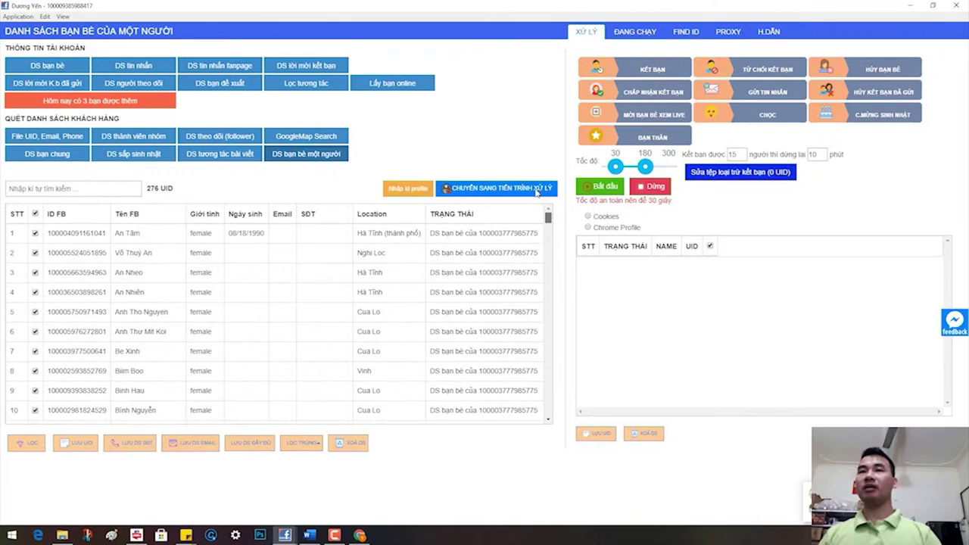
Untick Hà Tĩnh (thành phố), Hà Tĩnh, Vinh and Nghi Loc, leaving only Cua Lo, and reapply for 174 UIDs.
{"action": "left_click", "coordinate": [38, 450]}
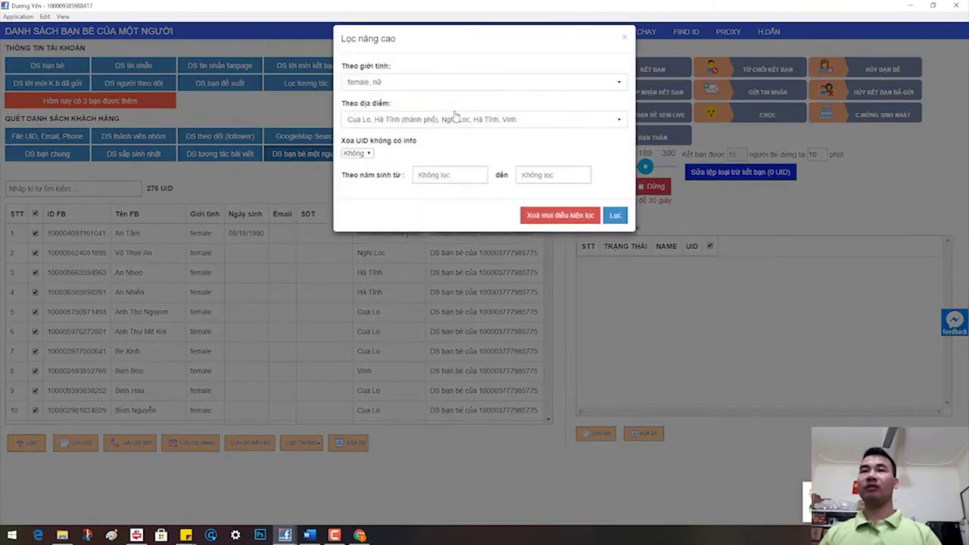
{"action": "left_click", "coordinate": [396, 137]}
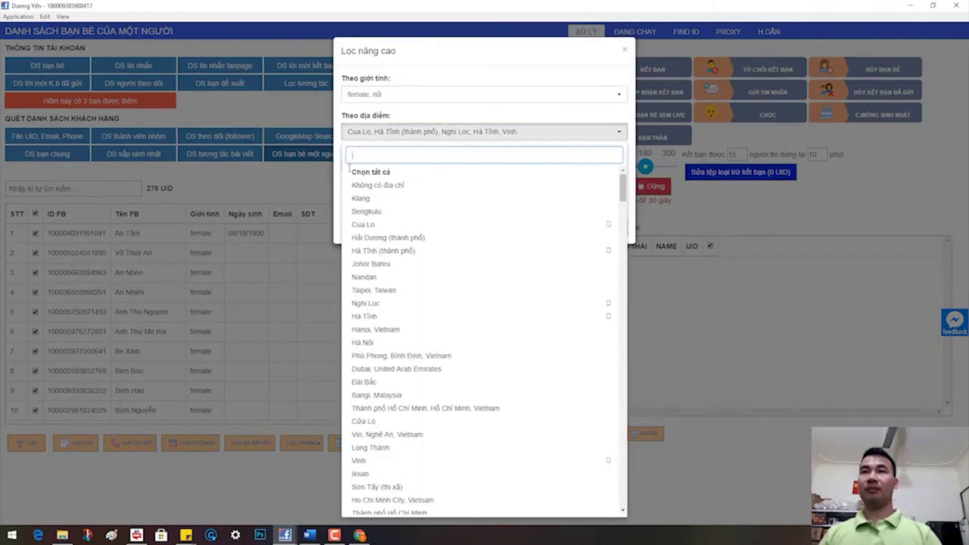
{"action": "left_click", "coordinate": [390, 254]}
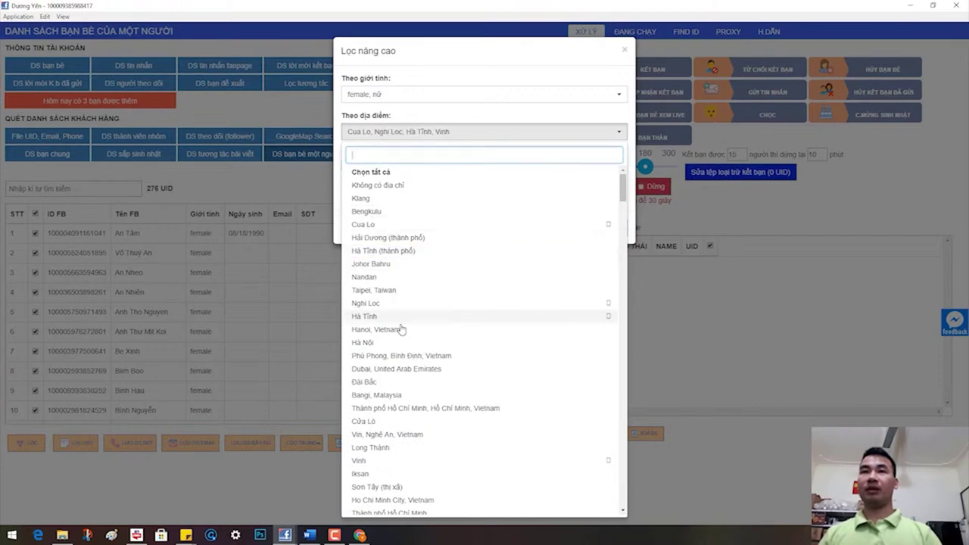
{"action": "left_click", "coordinate": [443, 318]}
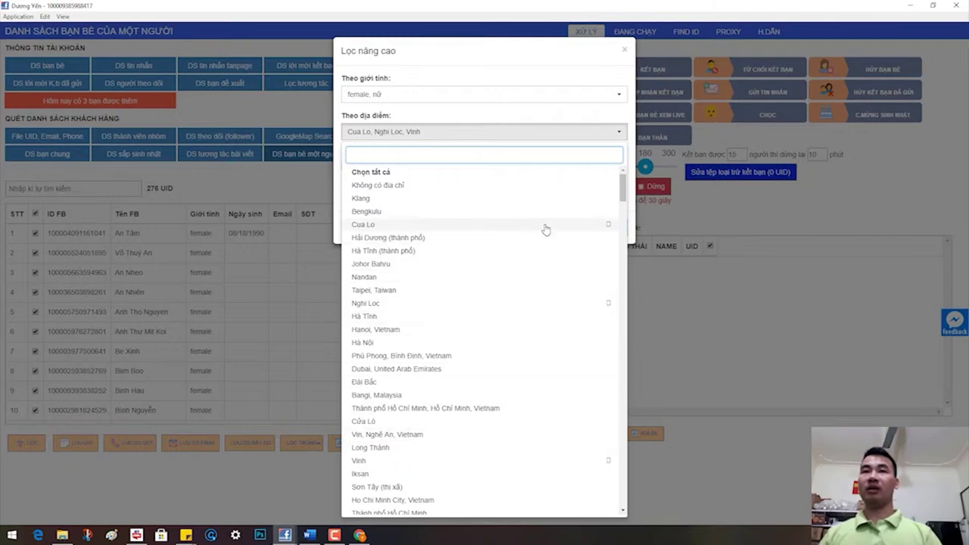
{"action": "left_click", "coordinate": [608, 460]}
{"action": "left_click", "coordinate": [608, 303]}
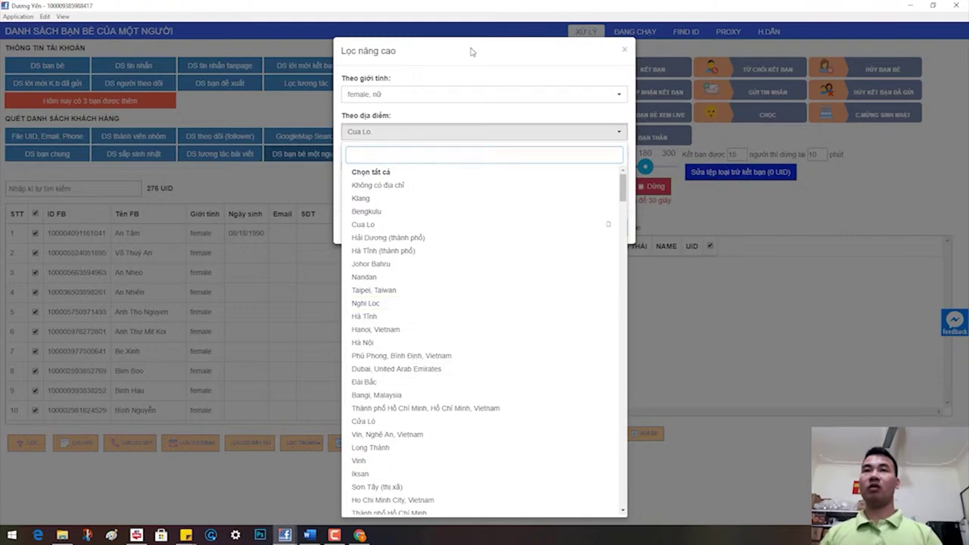
{"action": "left_click", "coordinate": [470, 52]}
{"action": "left_click", "coordinate": [613, 227]}
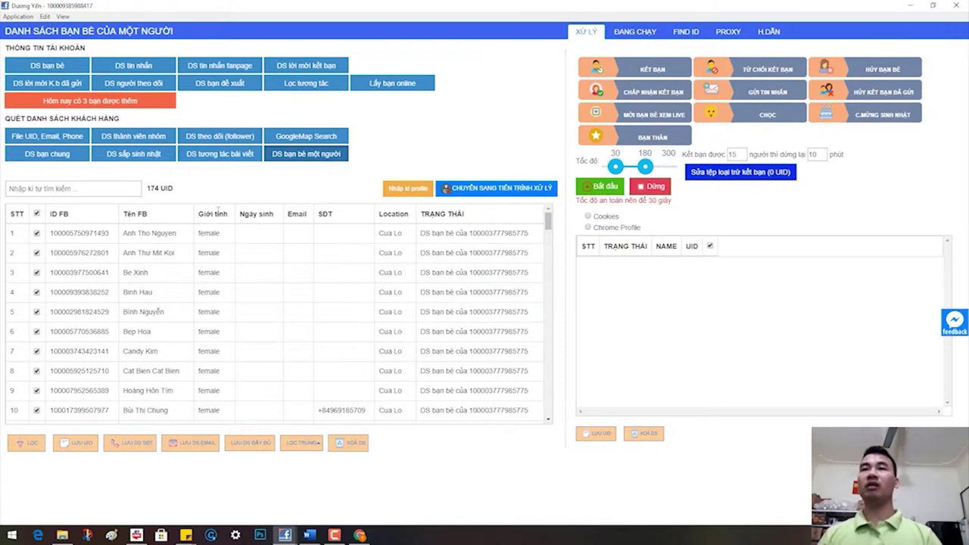
Send the Cua Lo female UIDs to the Kết bạn add-friend task, keeping only the first 100.
{"action": "left_click", "coordinate": [499, 188]}
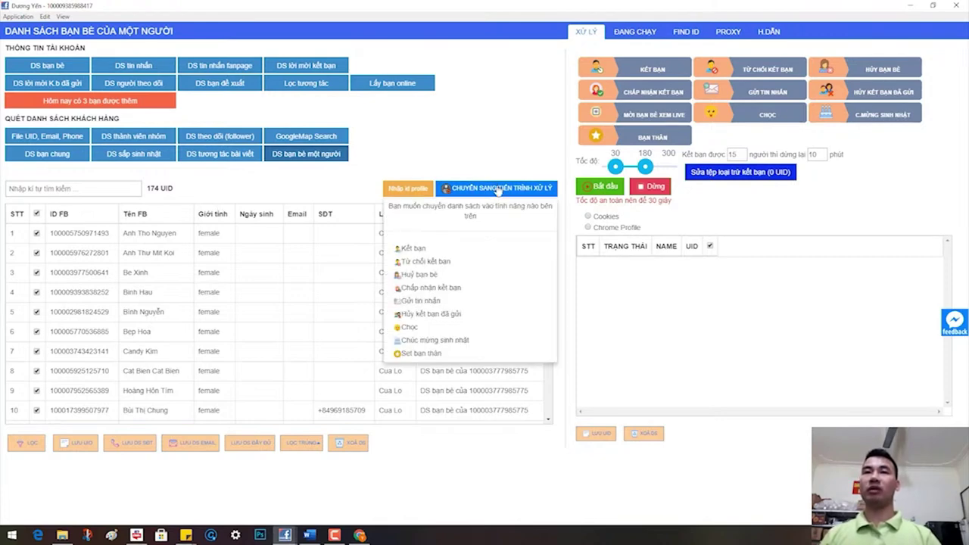
{"action": "left_click", "coordinate": [417, 250]}
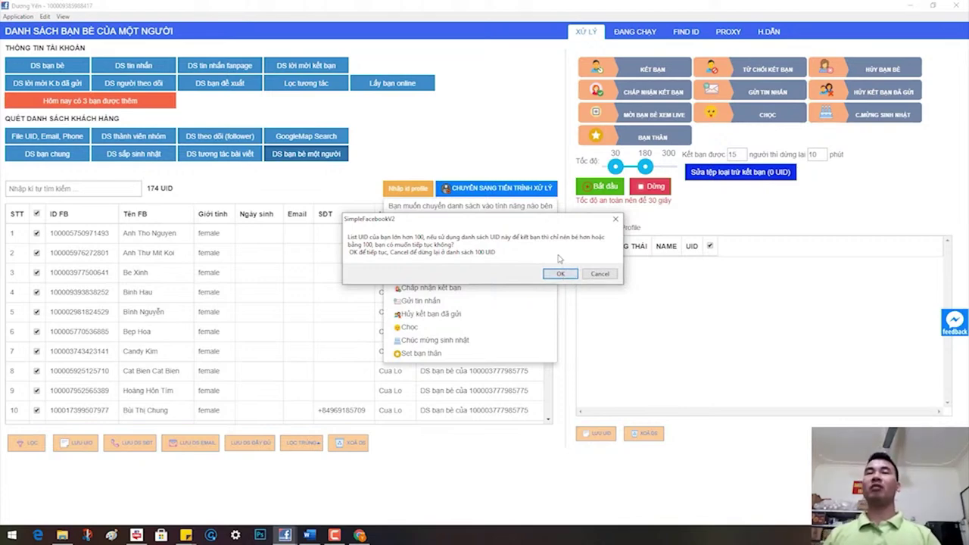
{"action": "left_click", "coordinate": [339, 539]}
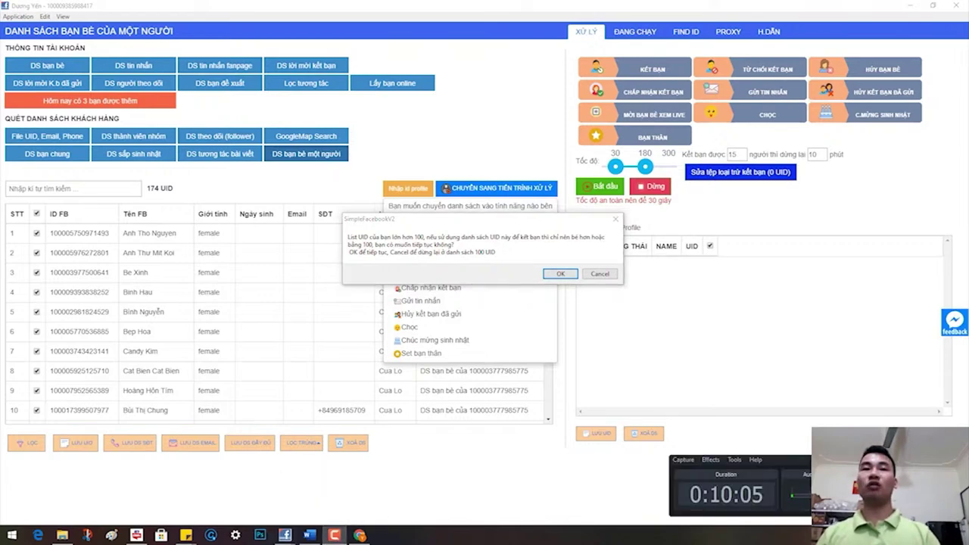
{"action": "left_click", "coordinate": [753, 383]}
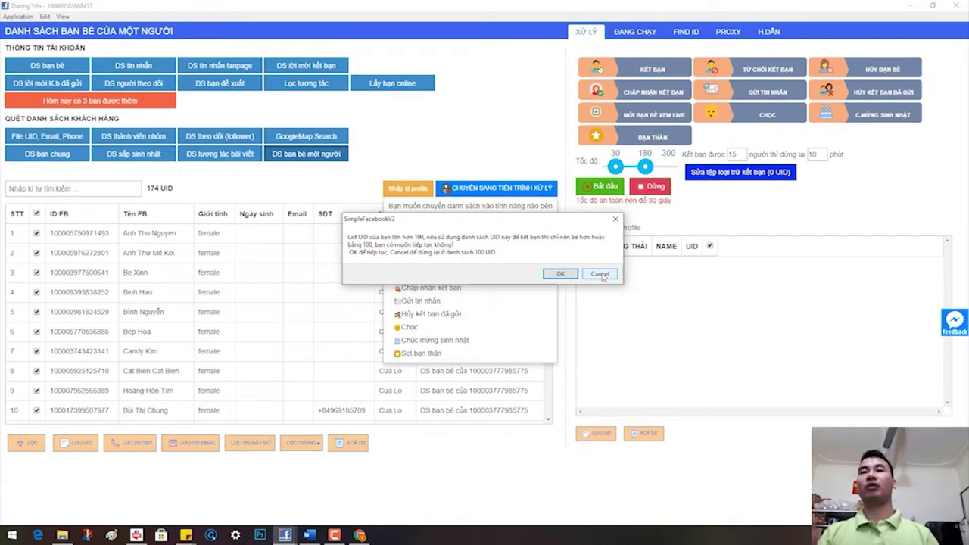
{"action": "left_click", "coordinate": [601, 275]}
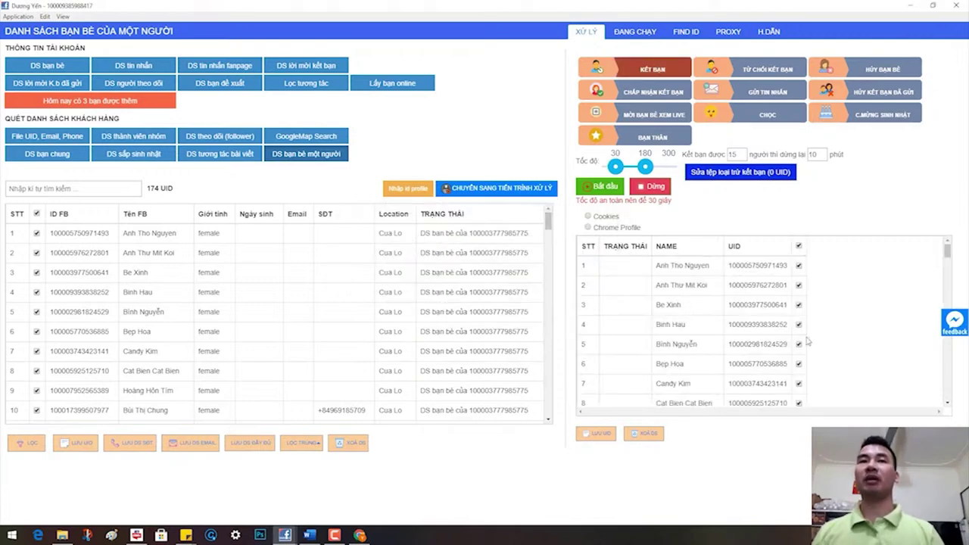
{"action": "scroll", "coordinate": [805, 340], "scroll_direction": "down", "scroll_amount": 2}
{"action": "mouse_move", "coordinate": [946, 258]}
{"action": "left_mouse_down"}
{"action": "mouse_move", "coordinate": [954, 409]}
{"action": "mouse_move", "coordinate": [938, 254]}
{"action": "left_mouse_up"}
Start sending friend requests with Cookies login and acknowledge the Bắt đầu kết bạn notice.
{"action": "left_click", "coordinate": [588, 217]}
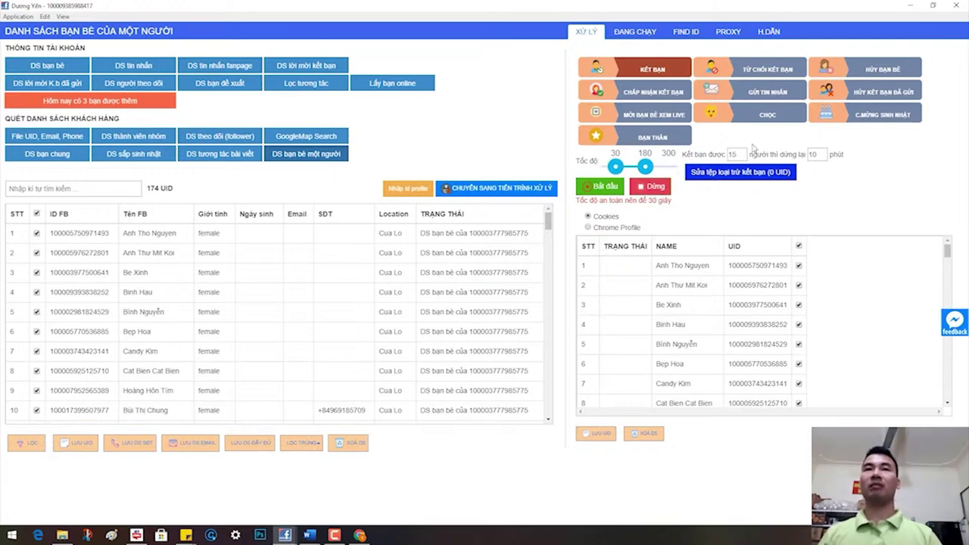
{"action": "left_click", "coordinate": [588, 216]}
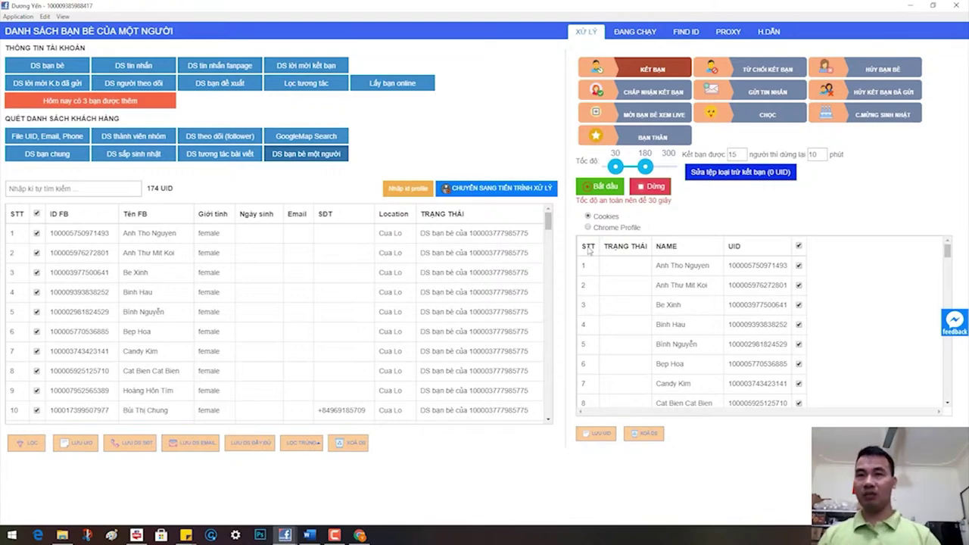
{"action": "left_click", "coordinate": [360, 535]}
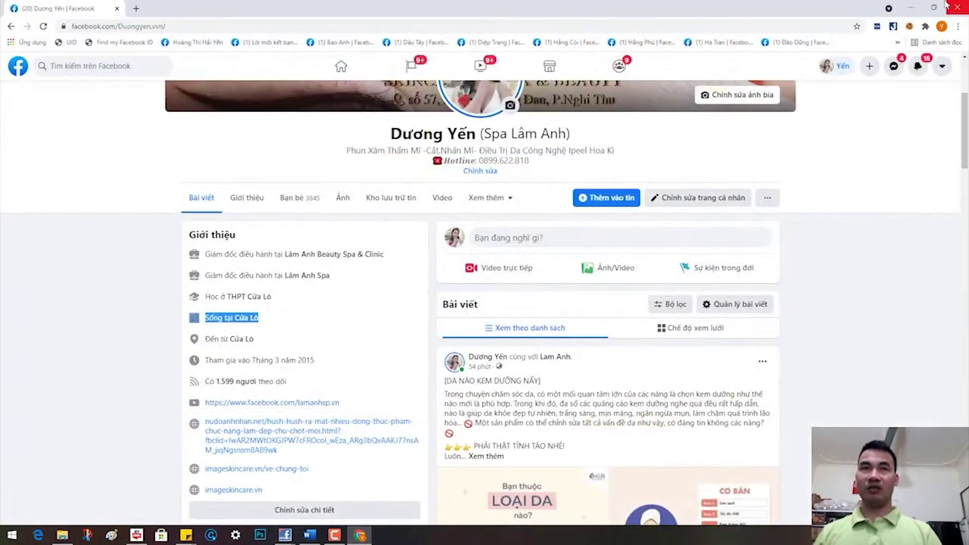
{"action": "left_click", "coordinate": [285, 535]}
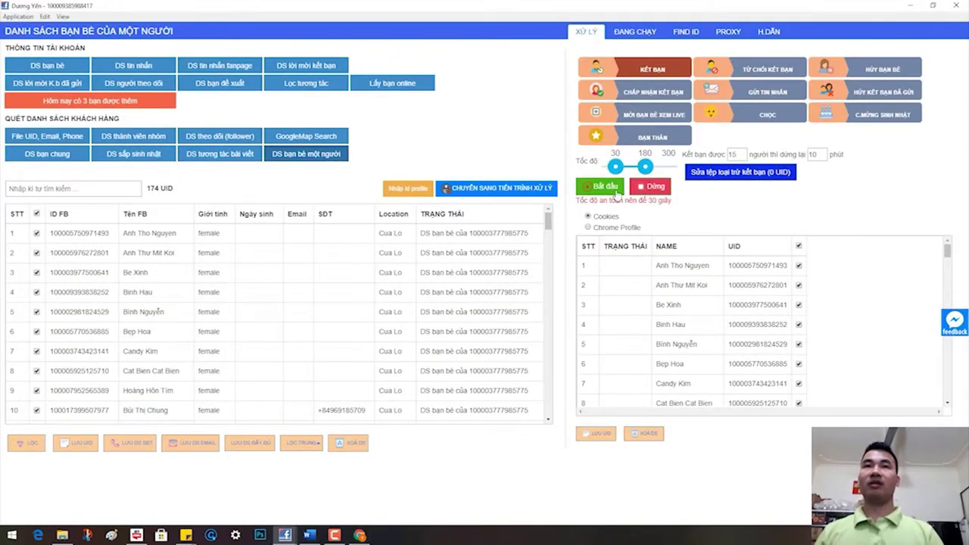
{"action": "left_click", "coordinate": [609, 188]}
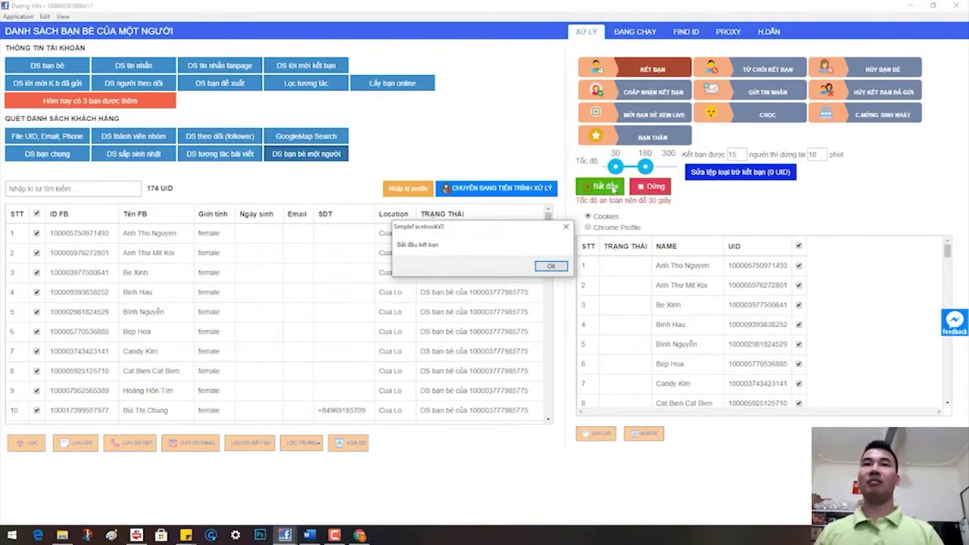
{"action": "left_click", "coordinate": [550, 267]}
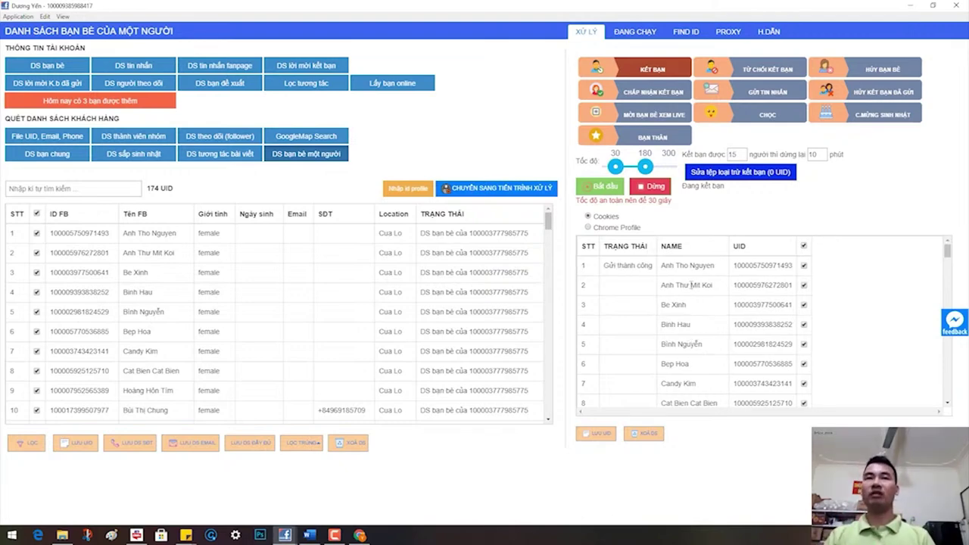
{"action": "scroll", "coordinate": [711, 286], "scroll_direction": "down", "scroll_amount": 1}
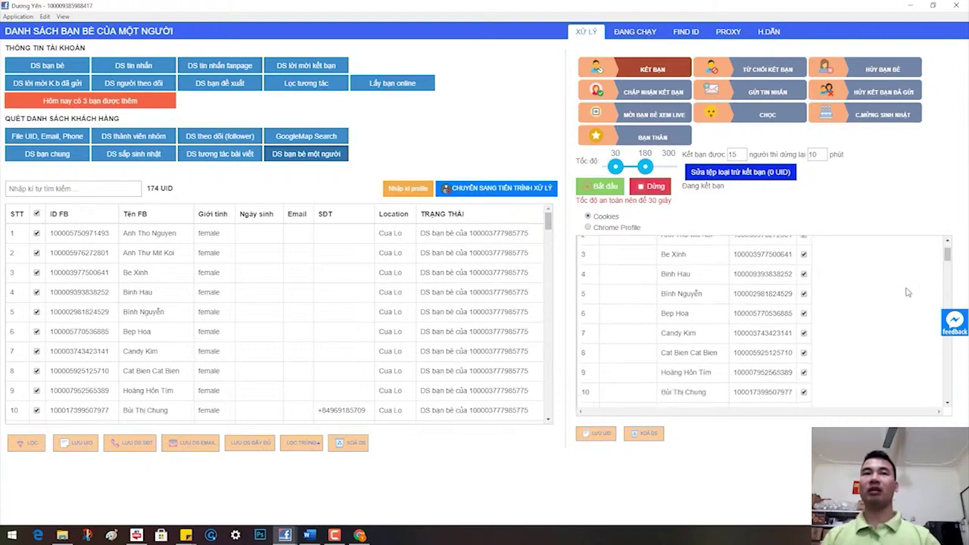
{"action": "mouse_move", "coordinate": [947, 255]}
{"action": "left_mouse_down"}
{"action": "mouse_move", "coordinate": [951, 408]}
{"action": "mouse_move", "coordinate": [951, 248]}
{"action": "left_mouse_up"}
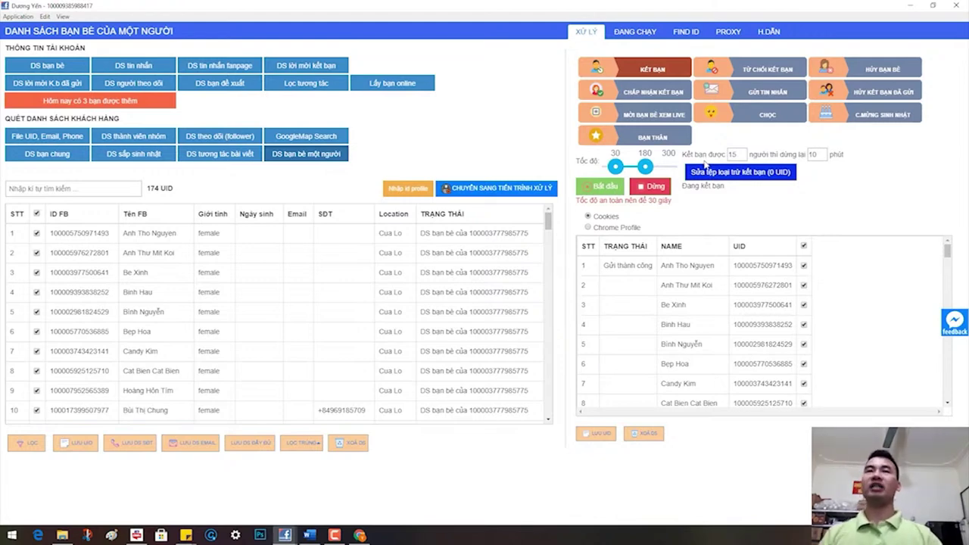
Close the account's friend-list window and minimise the Simple Facebook V2 manager.
{"action": "left_click", "coordinate": [911, 5]}
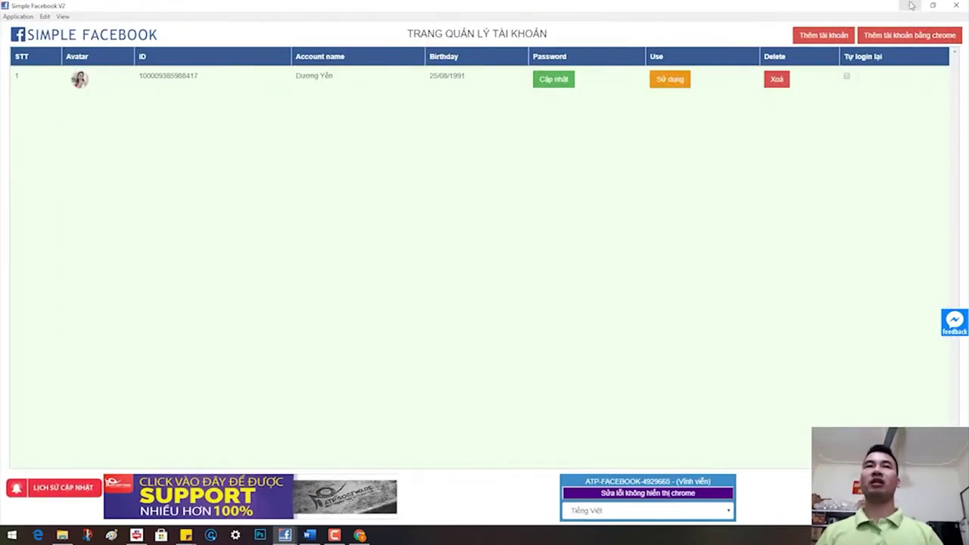
{"action": "left_click", "coordinate": [912, 5]}
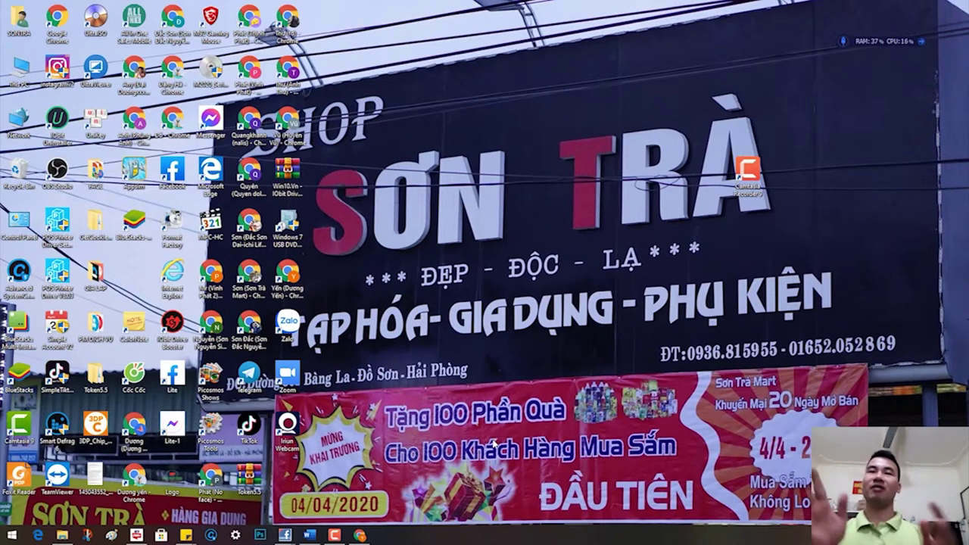
Restore Document1, the Word file about scanning Facebook UIDs for free.
{"action": "left_click", "coordinate": [334, 535]}
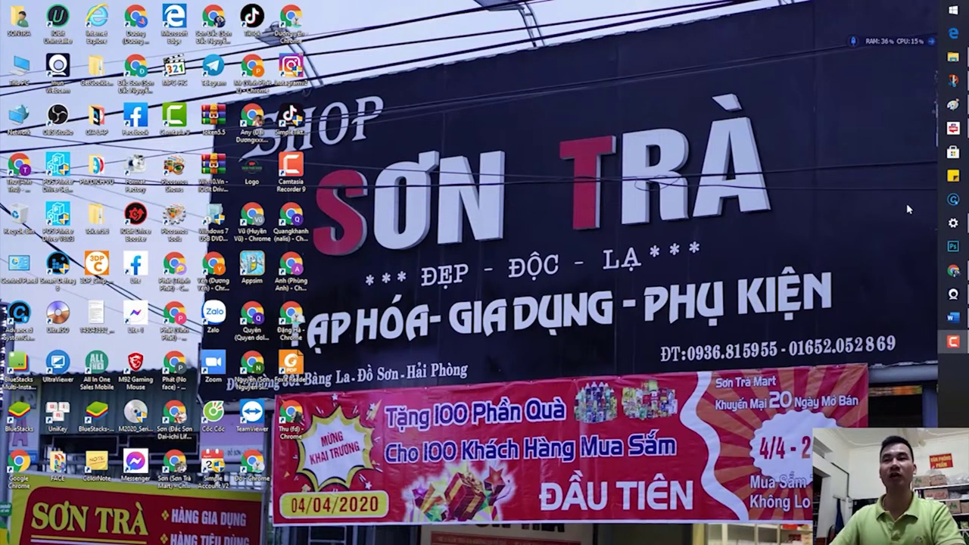
{"action": "left_click", "coordinate": [953, 320]}
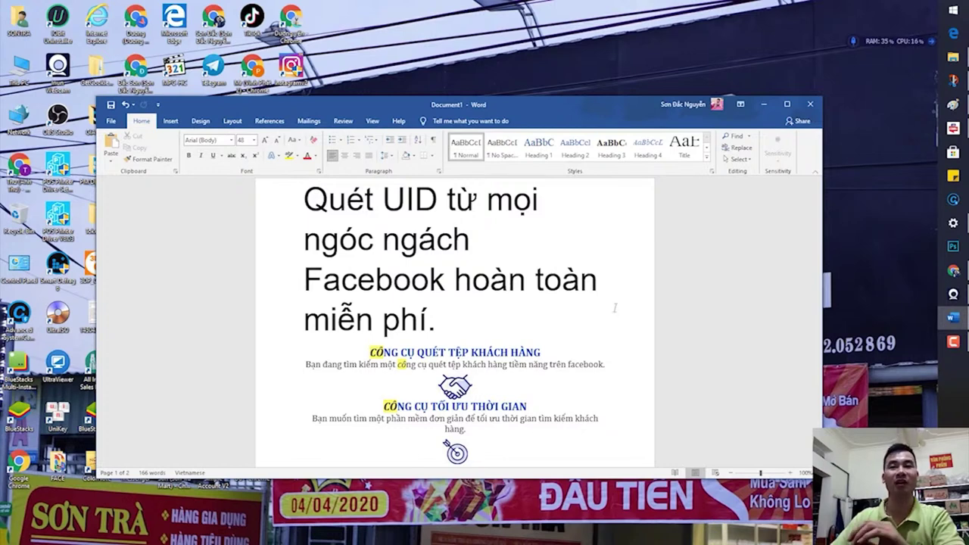
Scroll through the Word document, then minimise it and restore the Combo ATP catalogue.
{"action": "scroll", "coordinate": [634, 295], "scroll_direction": "down", "scroll_amount": 3}
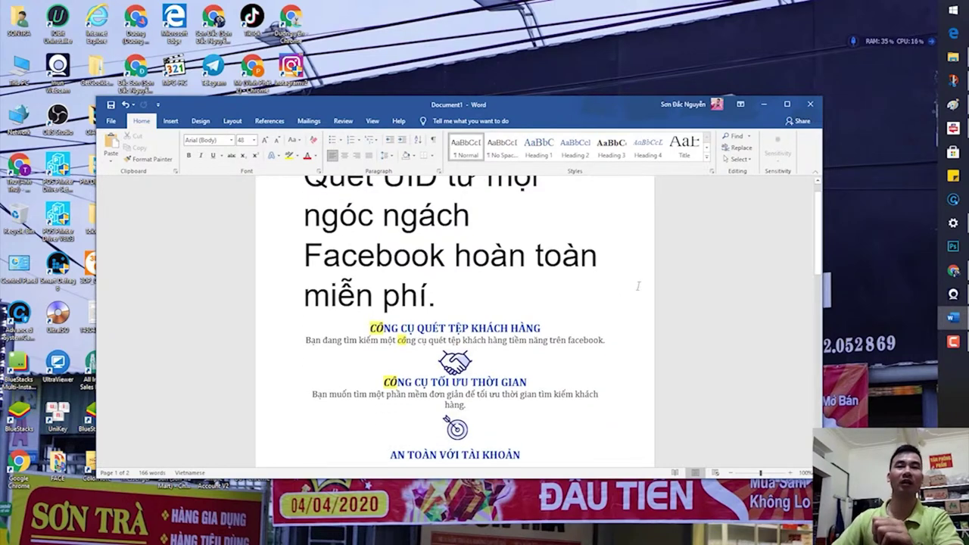
{"action": "scroll", "coordinate": [641, 283], "scroll_direction": "down", "scroll_amount": 1}
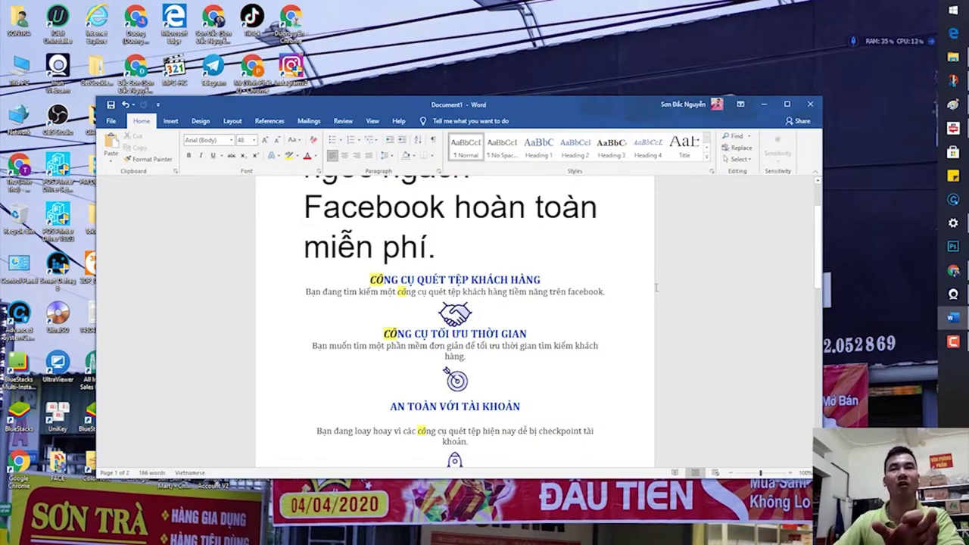
{"action": "scroll", "coordinate": [653, 287], "scroll_direction": "down", "scroll_amount": 1}
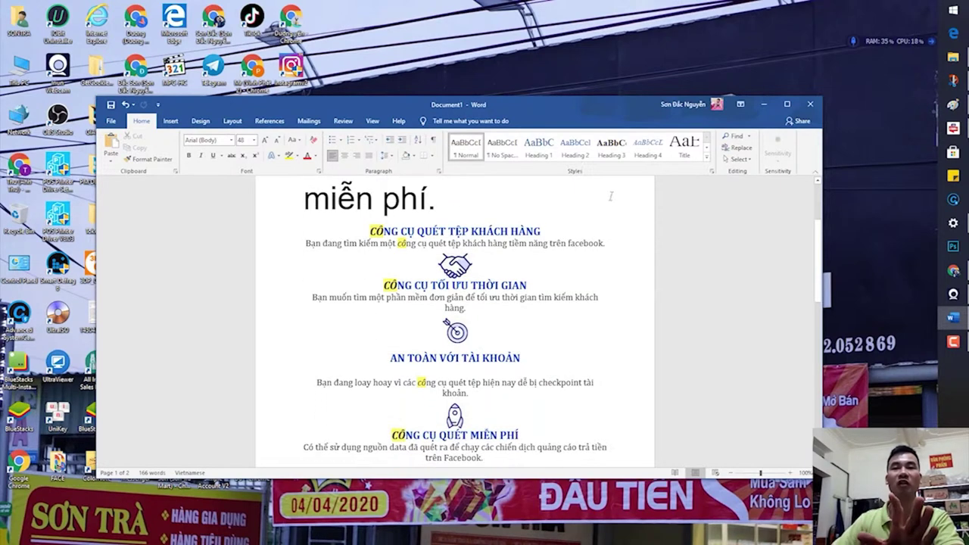
{"action": "scroll", "coordinate": [616, 225], "scroll_direction": "up", "scroll_amount": 3}
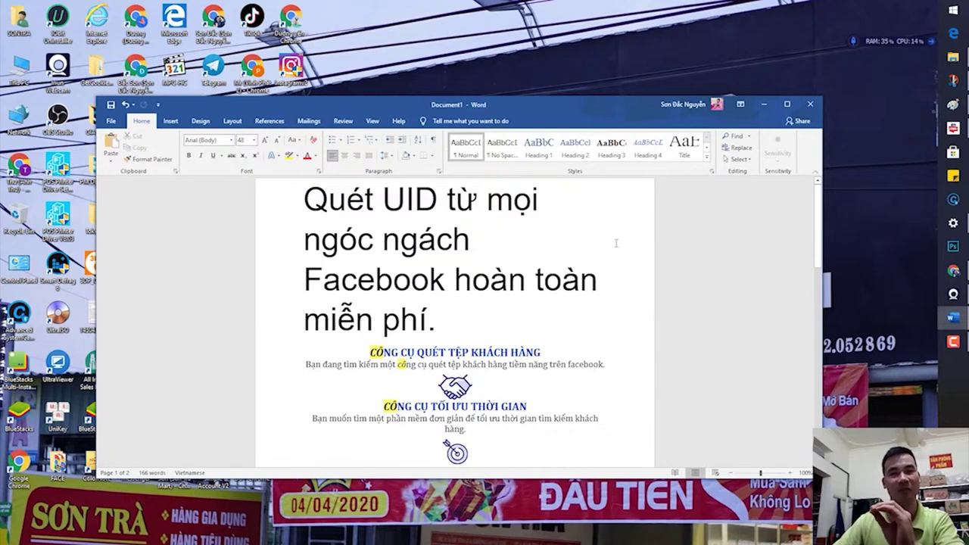
{"action": "scroll", "coordinate": [615, 251], "scroll_direction": "down", "scroll_amount": 5}
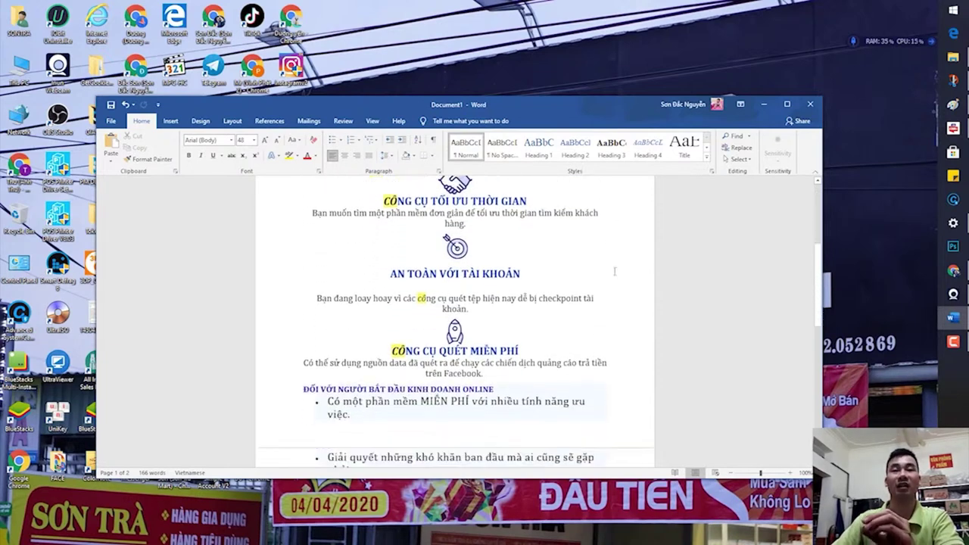
{"action": "scroll", "coordinate": [624, 261], "scroll_direction": "down", "scroll_amount": 1}
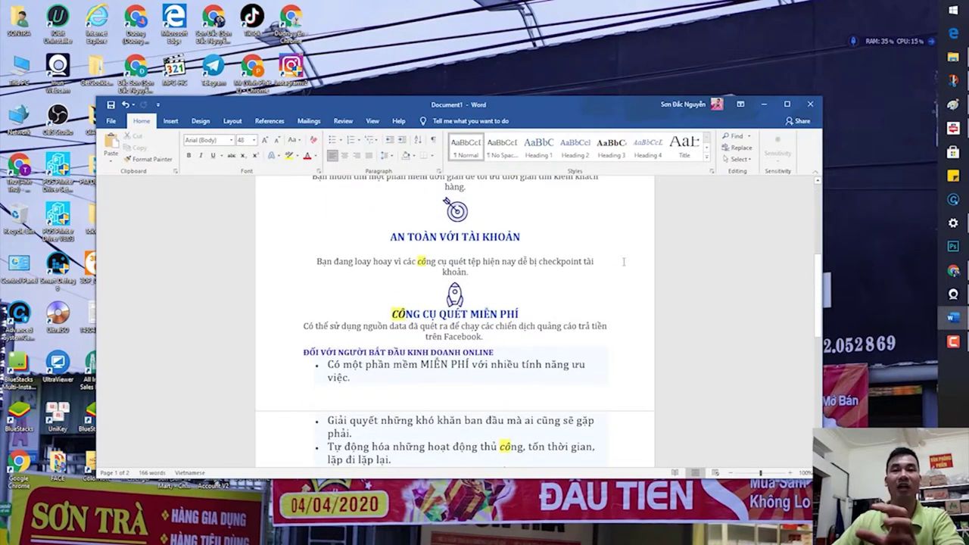
{"action": "left_click", "coordinate": [763, 104]}
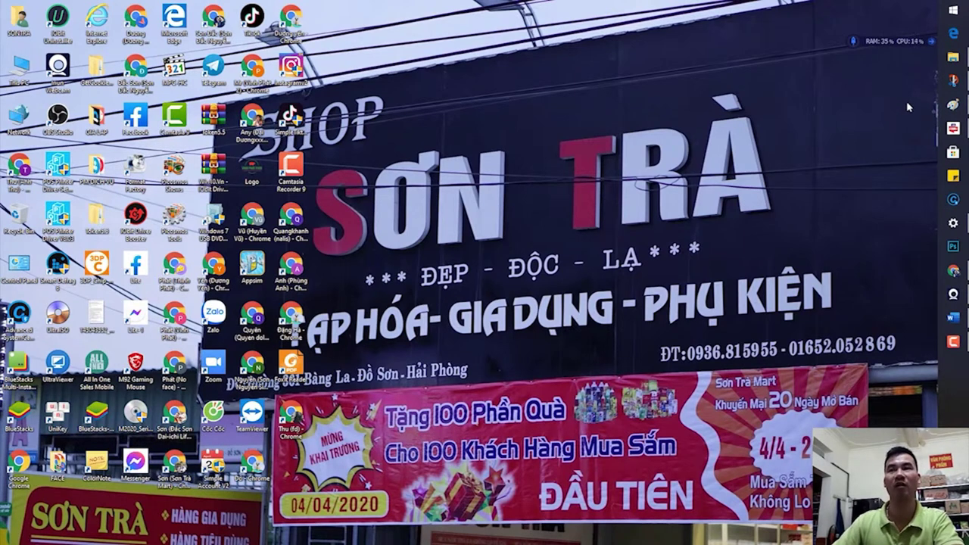
{"action": "left_click", "coordinate": [955, 129]}
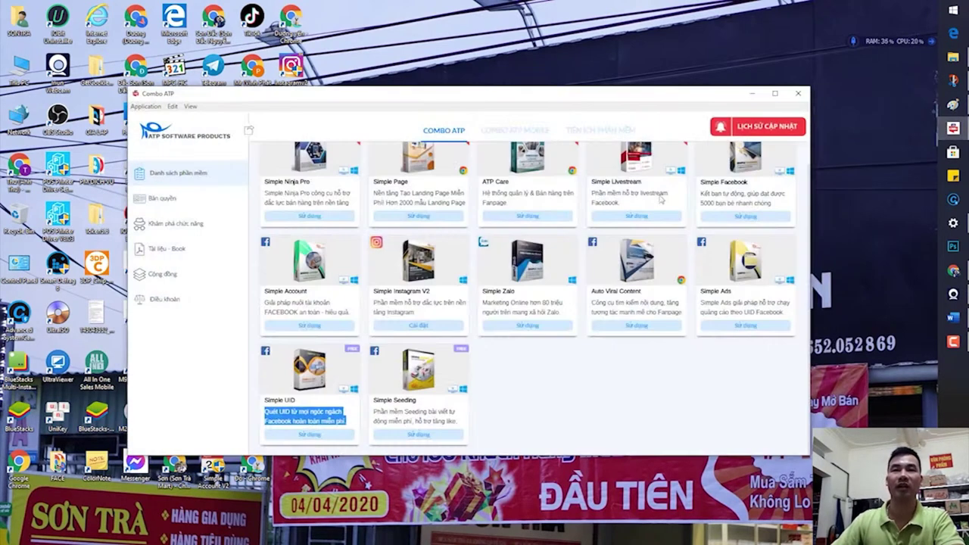
Launch Simple UID V2 from its card in the Combo ATP software list.
{"action": "left_click", "coordinate": [753, 93]}
{"action": "mouse_move", "coordinate": [953, 104]}
{"action": "left_click", "coordinate": [955, 128]}
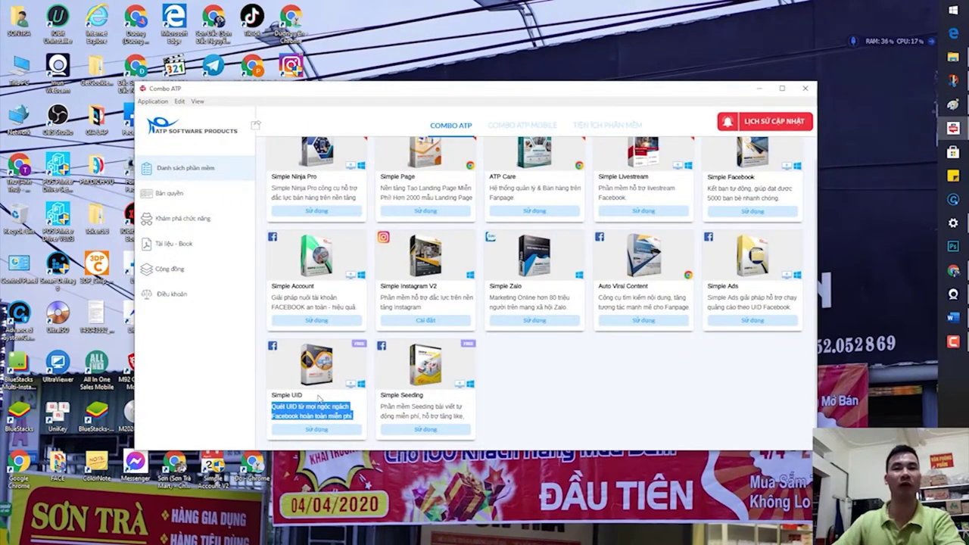
{"action": "left_click", "coordinate": [318, 429]}
{"action": "left_click", "coordinate": [318, 428]}
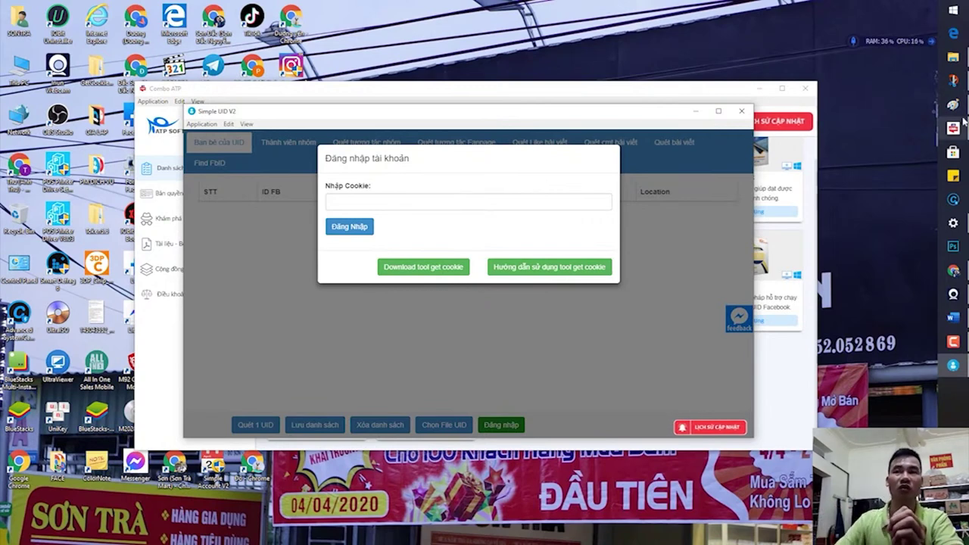
Close the Simple UID login window, minimise Combo ATP, and open a new Chrome tab.
{"action": "left_click", "coordinate": [953, 270]}
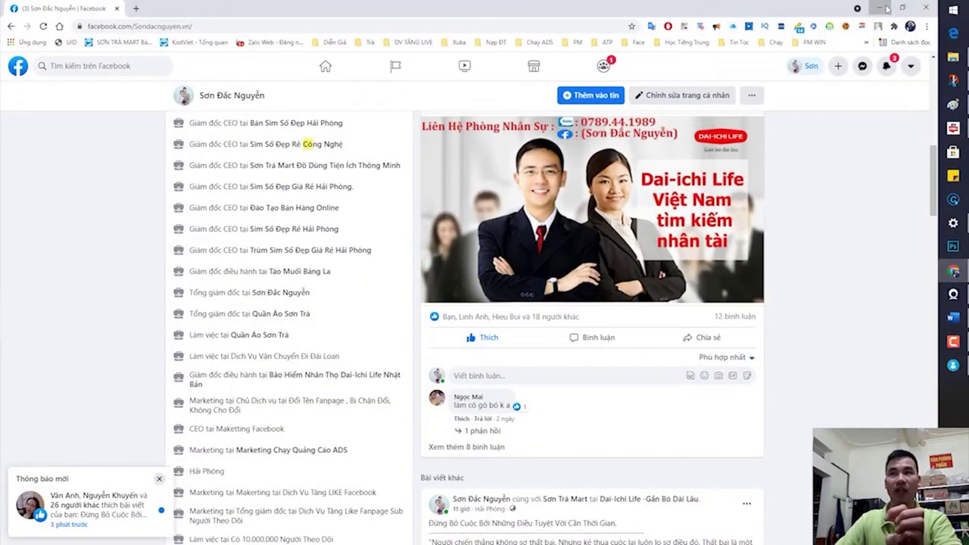
{"action": "left_click", "coordinate": [879, 8]}
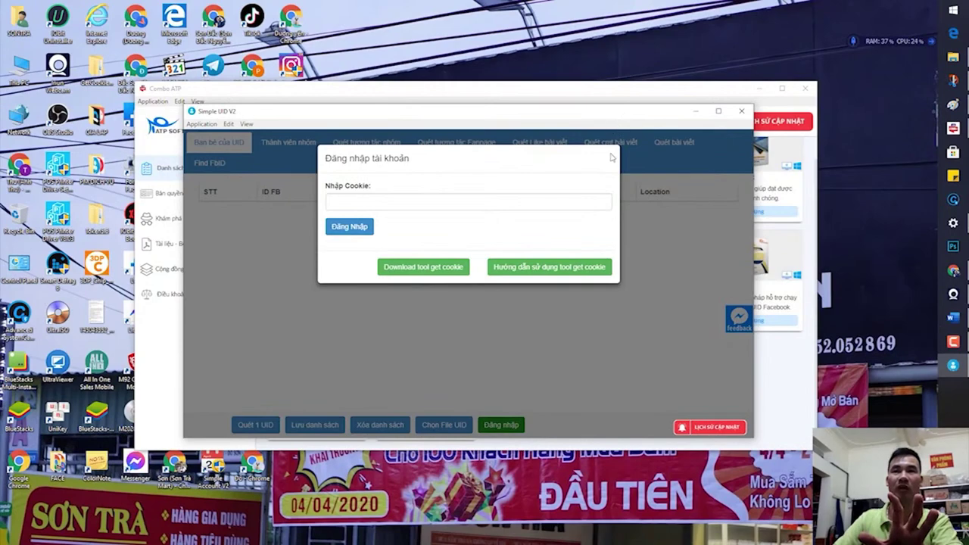
{"action": "left_click", "coordinate": [744, 114]}
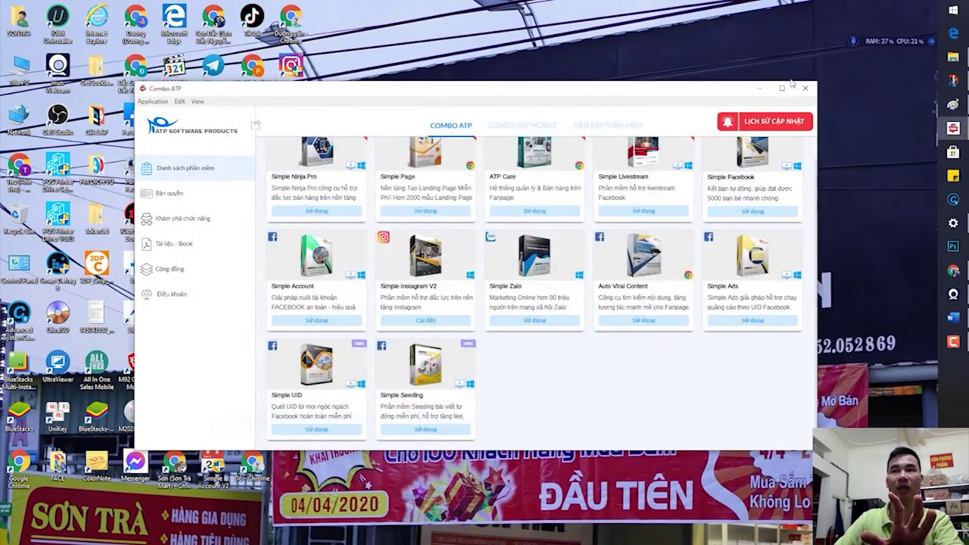
{"action": "left_click", "coordinate": [759, 90]}
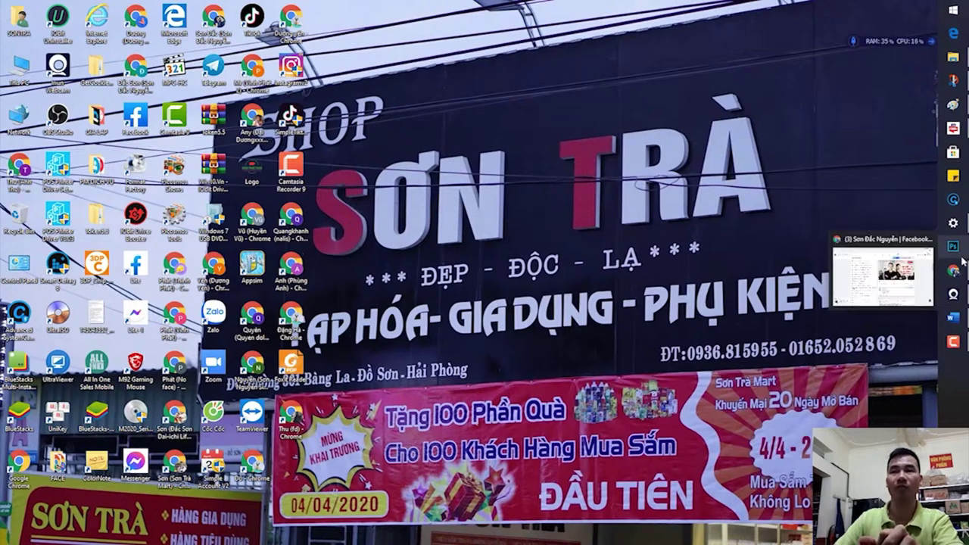
{"action": "left_click", "coordinate": [953, 270]}
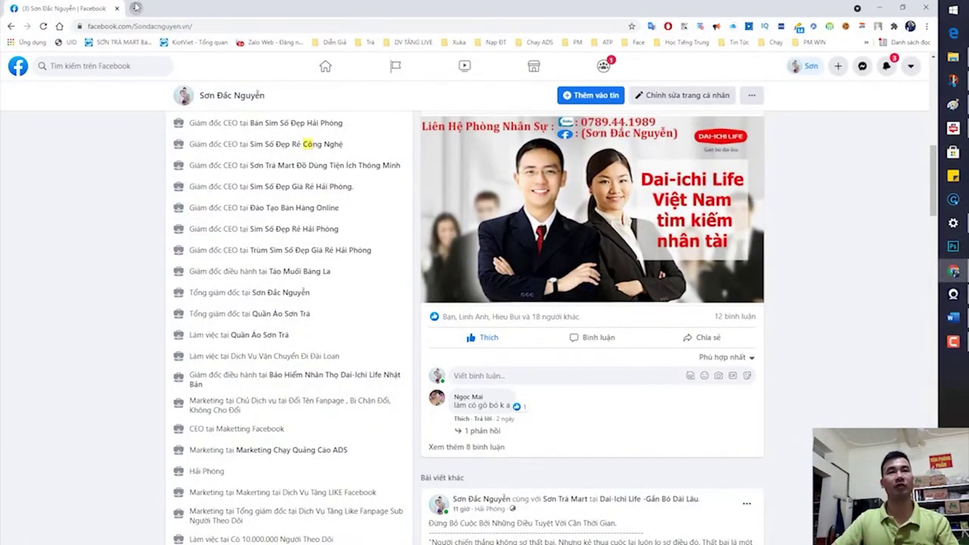
{"action": "left_click", "coordinate": [137, 8]}
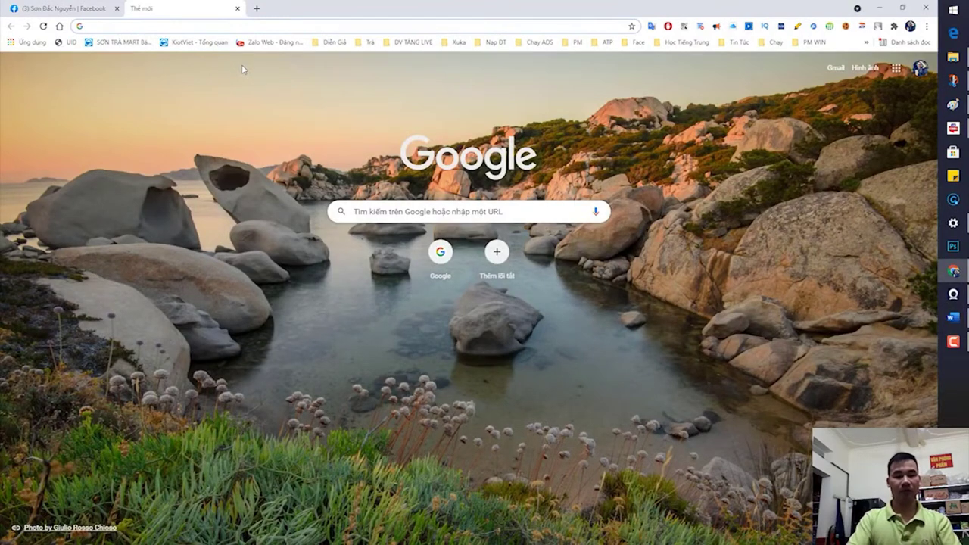
Search 'phầm uid atp', view ATP Software's Simple UID product page, then close that tab.
{"action": "type", "text": "phầm uid"}
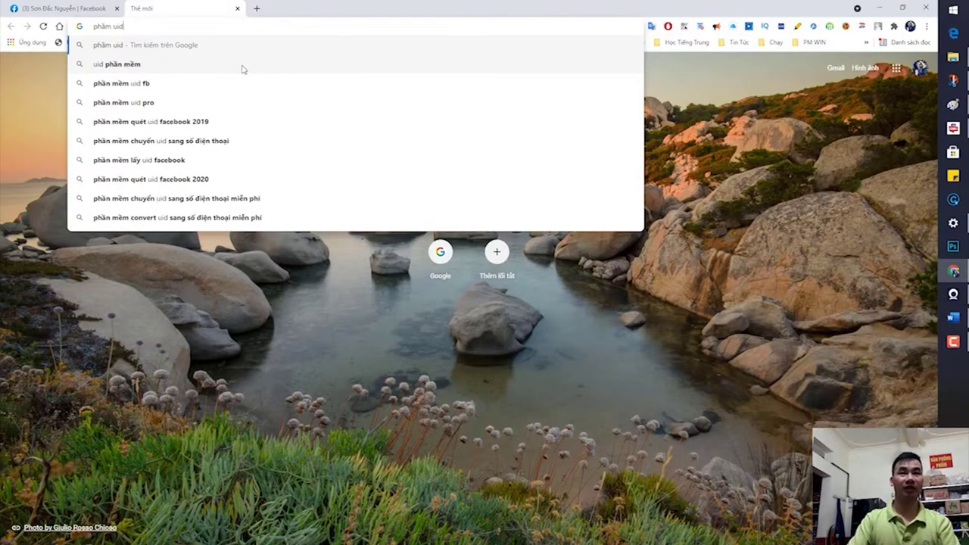
{"action": "type", "text": " atp"}
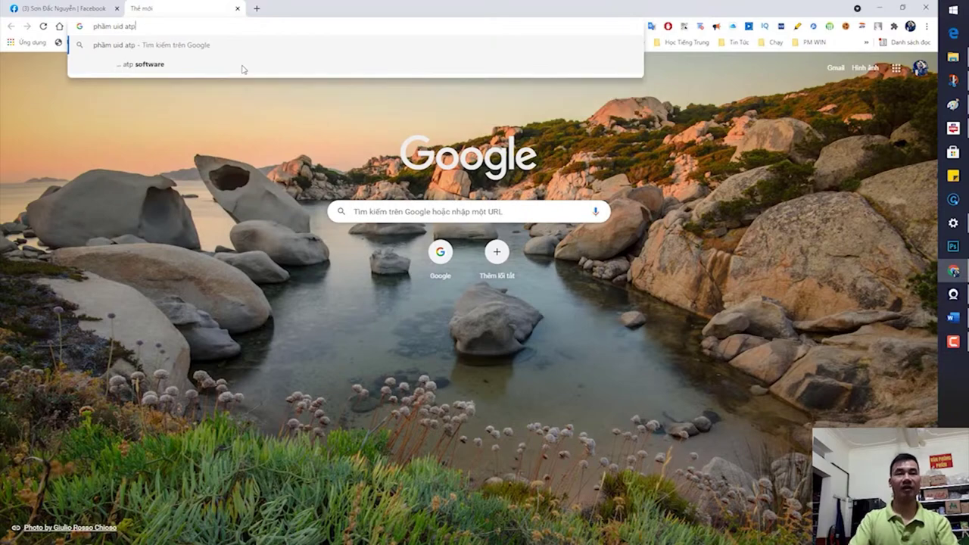
{"action": "key", "text": "Return"}
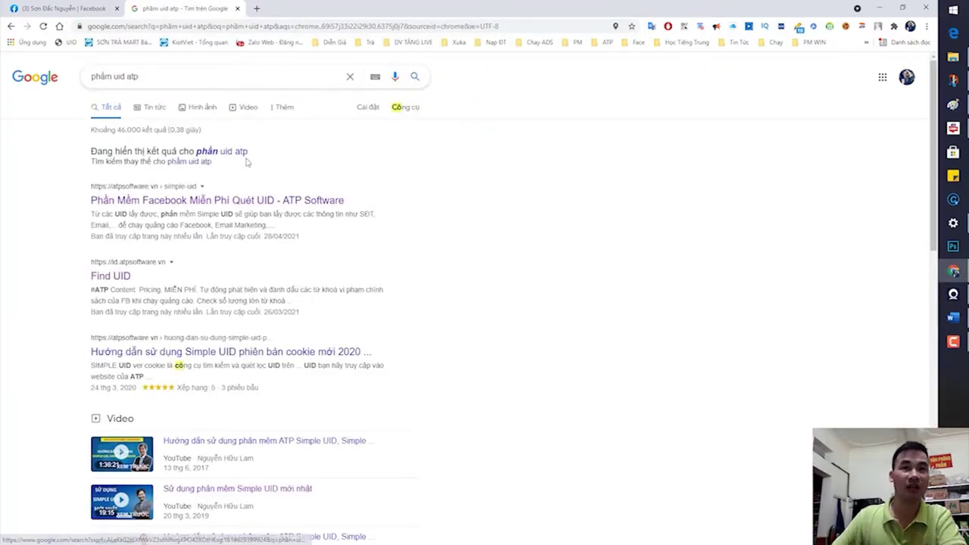
{"action": "left_click", "coordinate": [234, 199]}
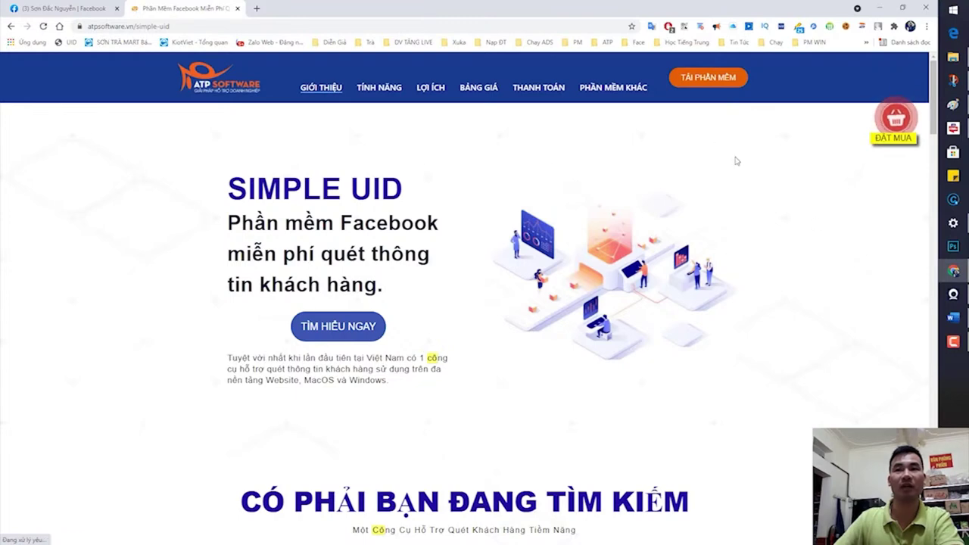
{"action": "scroll", "coordinate": [727, 136], "scroll_direction": "down", "scroll_amount": 3}
{"action": "left_click", "coordinate": [953, 128]}
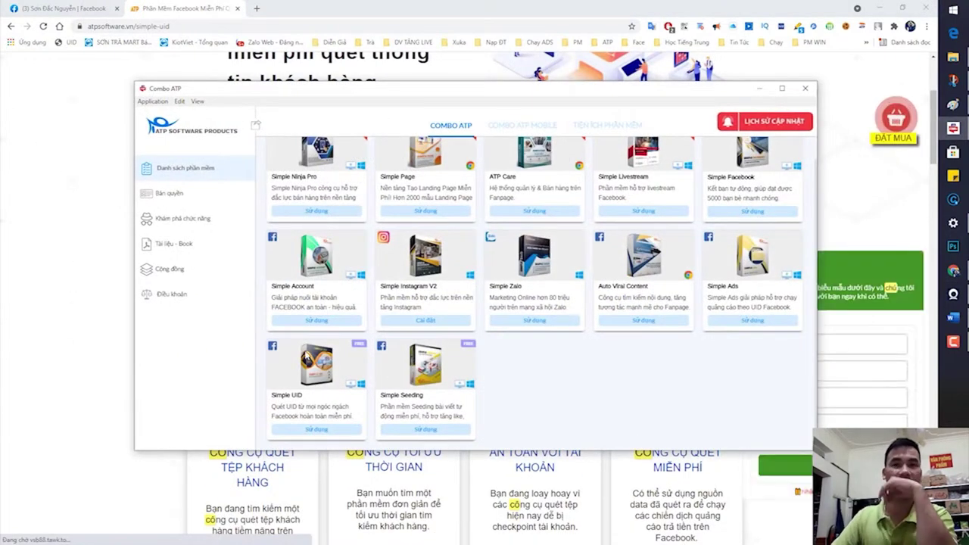
{"action": "left_click", "coordinate": [855, 225]}
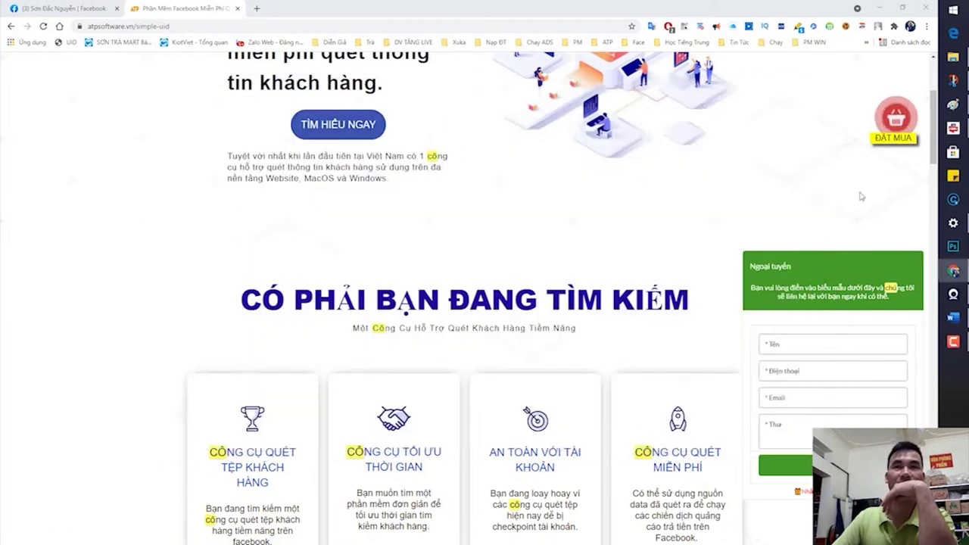
{"action": "left_click", "coordinate": [237, 8]}
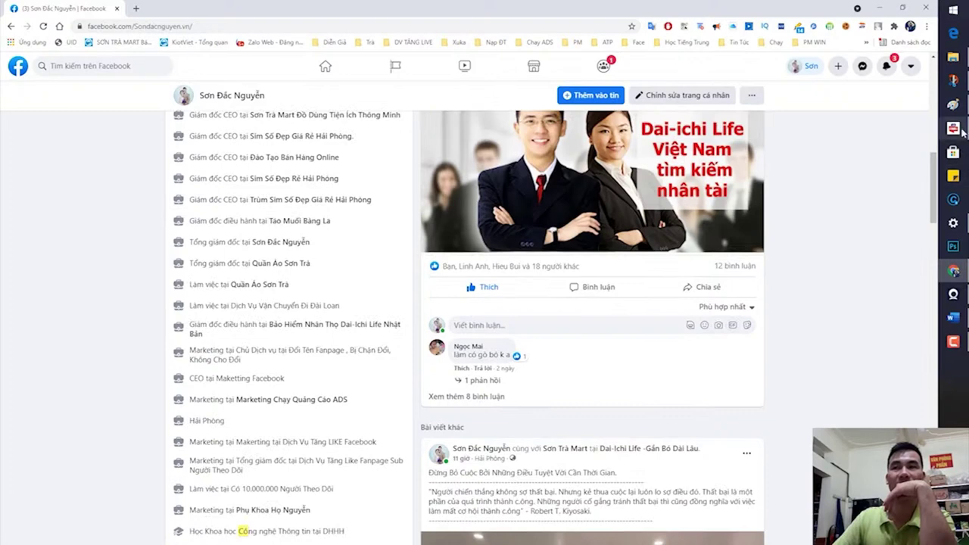
Launch Simple UID from Combo ATP and copy the Facebook cookie from the Get Cookie extension.
{"action": "left_click", "coordinate": [953, 129]}
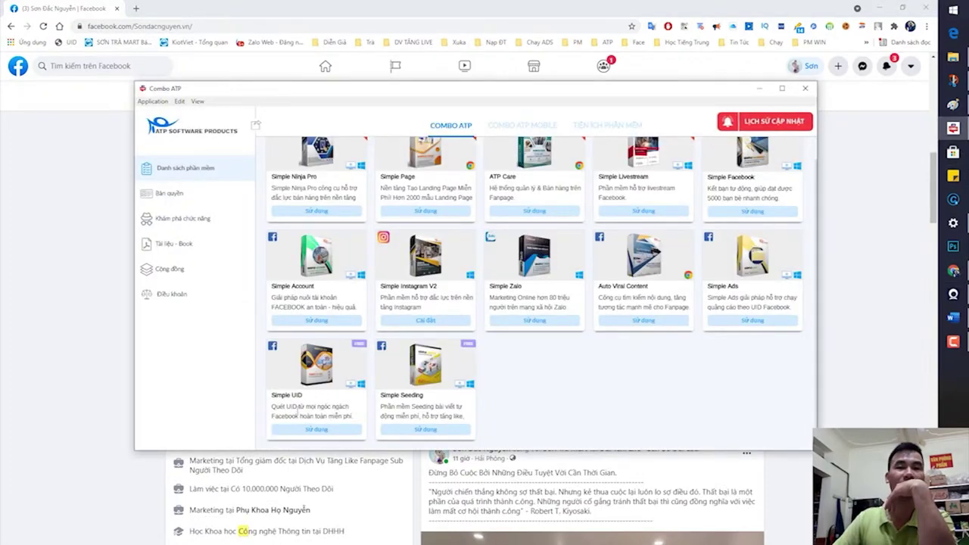
{"action": "left_click", "coordinate": [307, 428]}
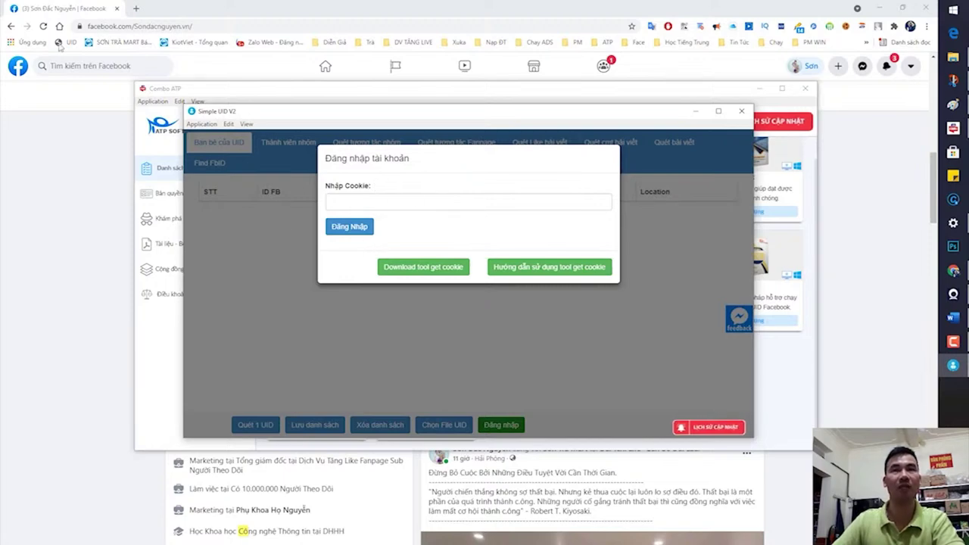
{"action": "left_click", "coordinate": [49, 6]}
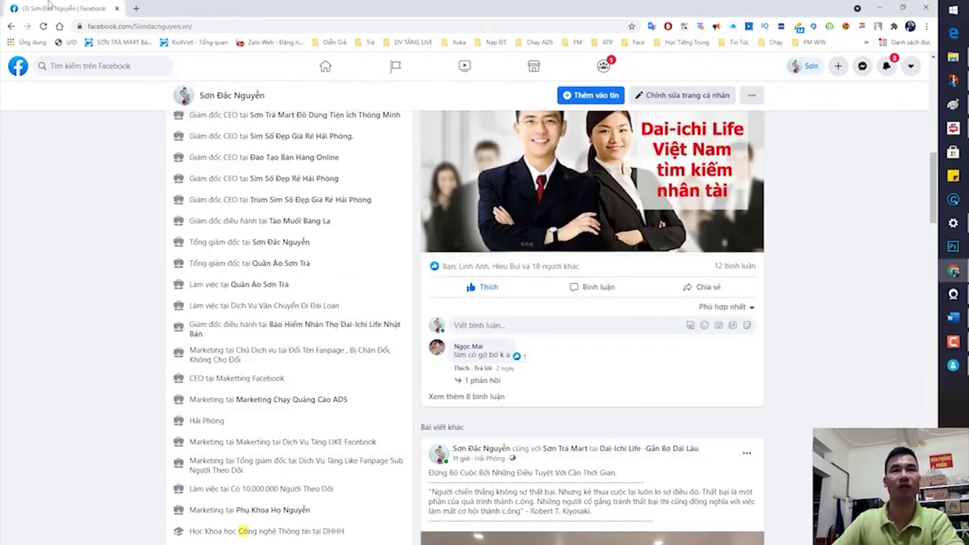
{"action": "left_click", "coordinate": [845, 25]}
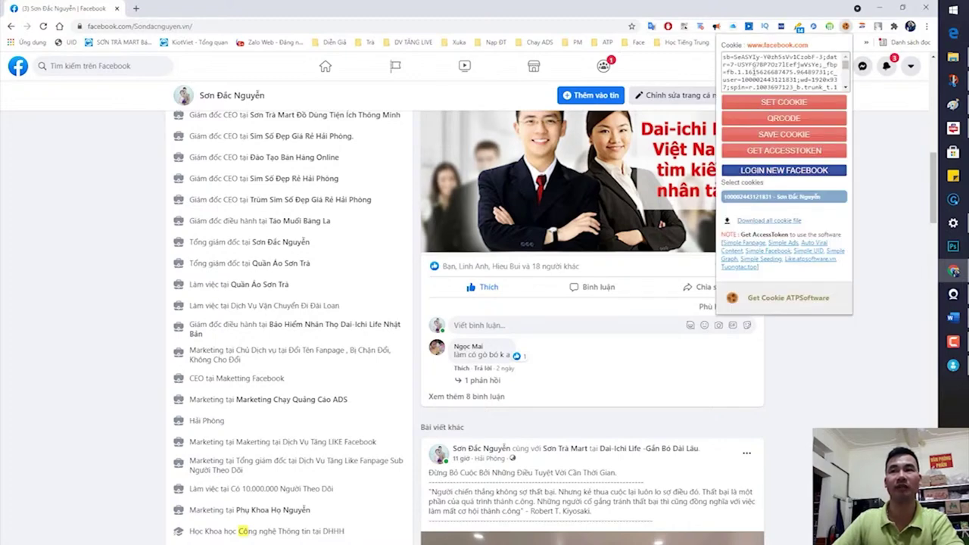
{"action": "left_click", "coordinate": [779, 70]}
{"action": "key", "text": "ctrl+a"}
{"action": "right_click", "coordinate": [780, 71]}
{"action": "mouse_move", "coordinate": [666, 205]}
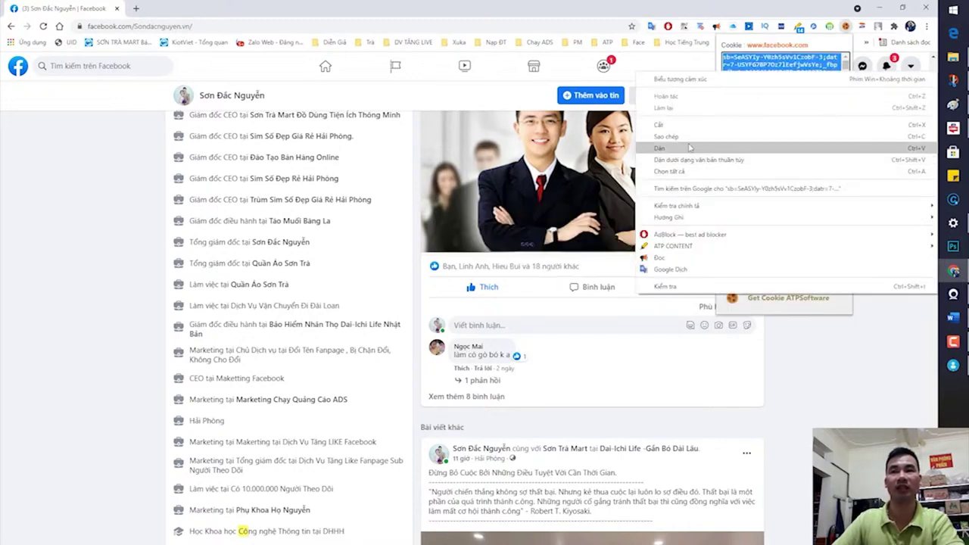
{"action": "left_click", "coordinate": [829, 358]}
{"action": "scroll", "coordinate": [402, 437], "scroll_direction": "down", "scroll_amount": 2}
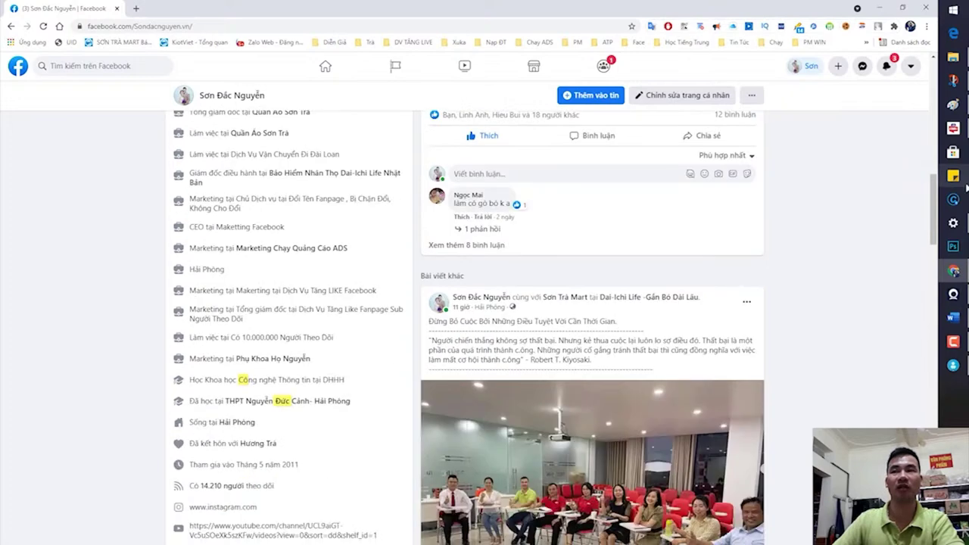
Relaunch Simple UID V2 and bring forward its login dialog with the empty cookie field.
{"action": "left_click", "coordinate": [952, 130]}
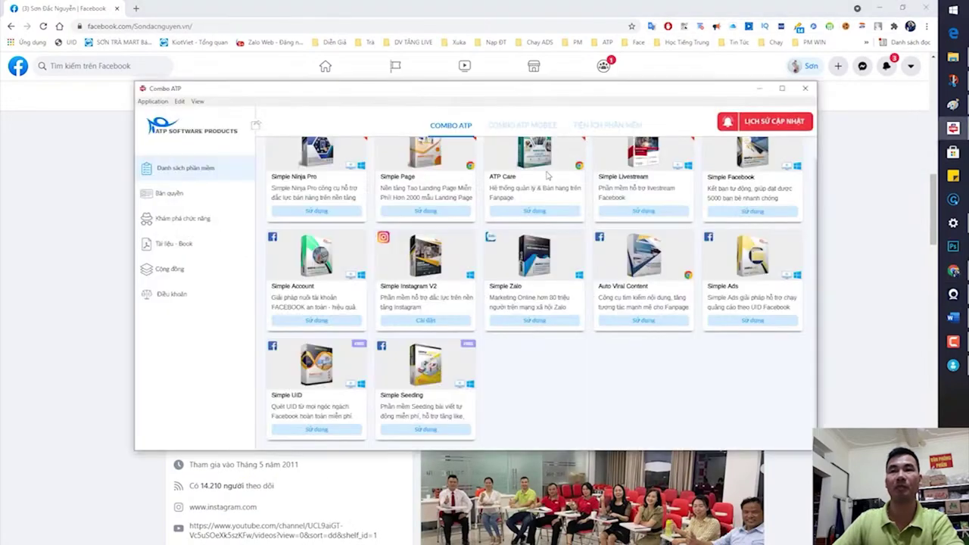
{"action": "left_click", "coordinate": [316, 431]}
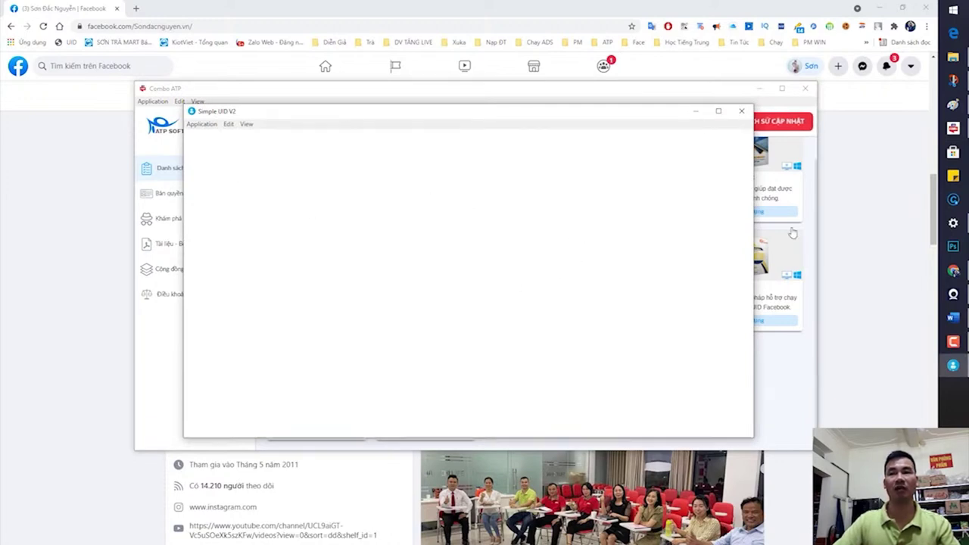
{"action": "left_click_drag", "start_coordinate": [452, 122], "coordinate": [523, 69]}
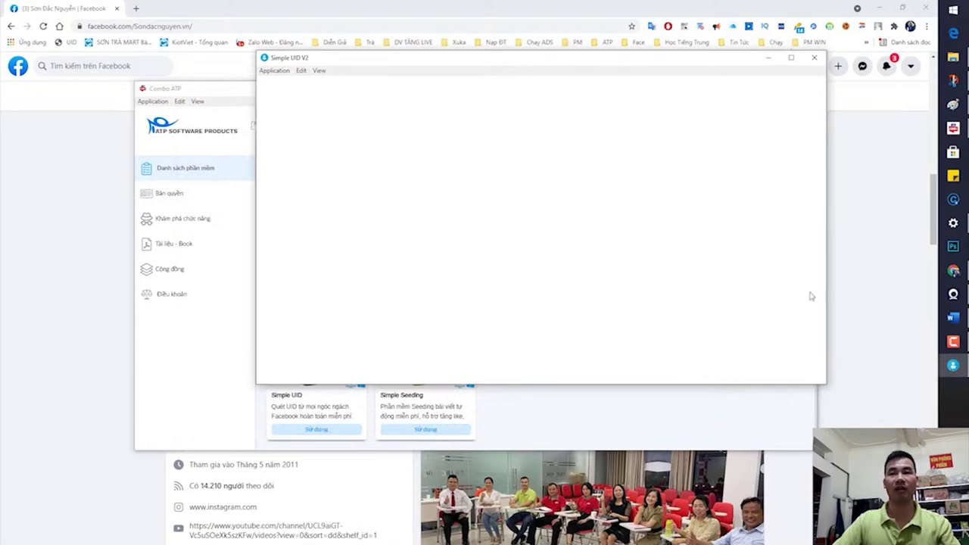
{"action": "mouse_move", "coordinate": [952, 366]}
{"action": "left_click", "coordinate": [883, 327]}
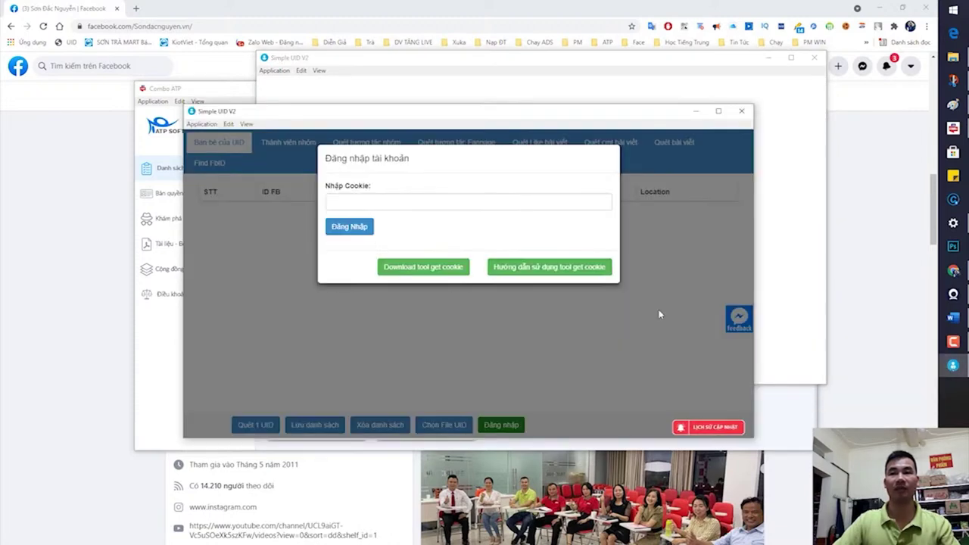
Paste the Facebook cookie into Nhập Cookie, log in with Đăng Nhập, then return to Chrome.
{"action": "left_click", "coordinate": [344, 199]}
{"action": "key", "text": "ctrl+v"}
{"action": "left_click", "coordinate": [349, 226]}
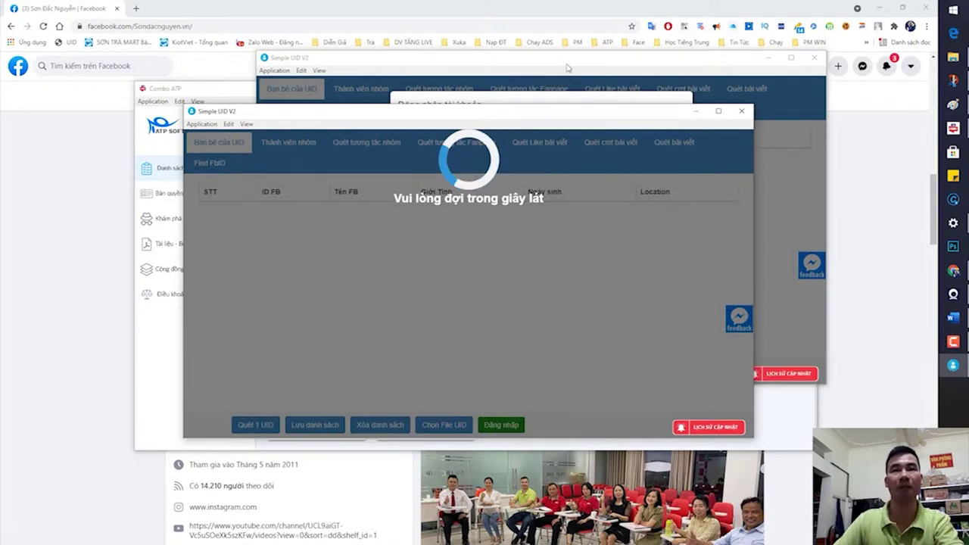
{"action": "key", "text": "alt+Tab"}
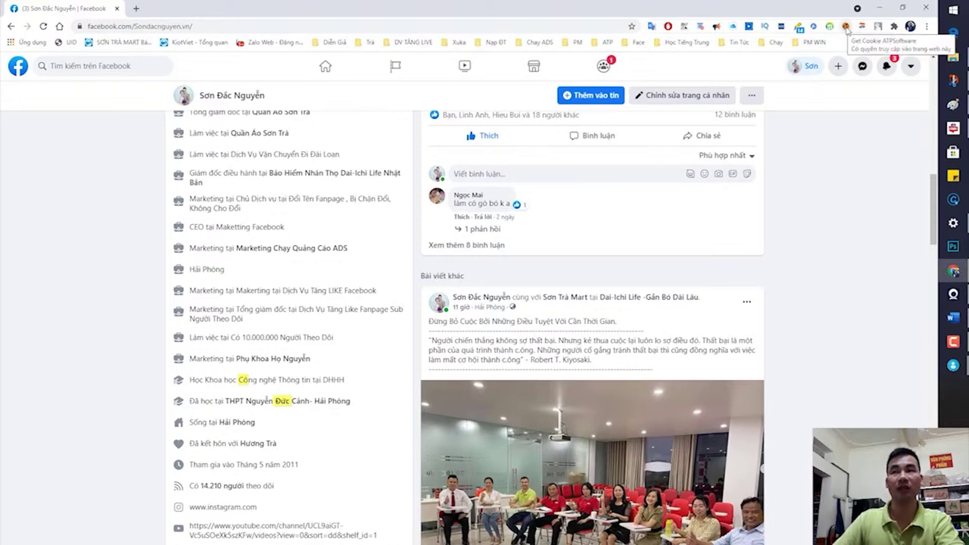
Google 'cookie atp' in a new Chrome tab and open the ATP COOKIE result.
{"action": "left_click", "coordinate": [136, 9]}
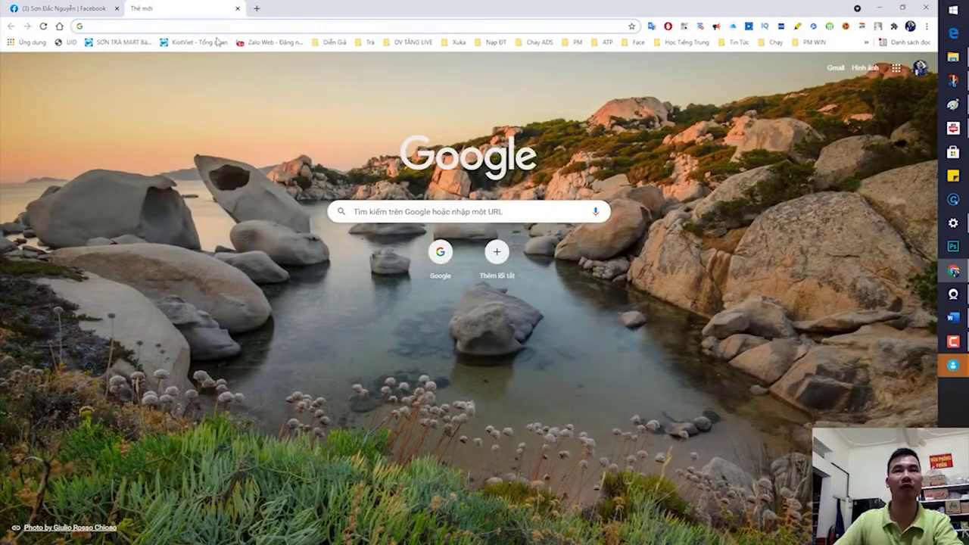
{"action": "left_click", "coordinate": [237, 27]}
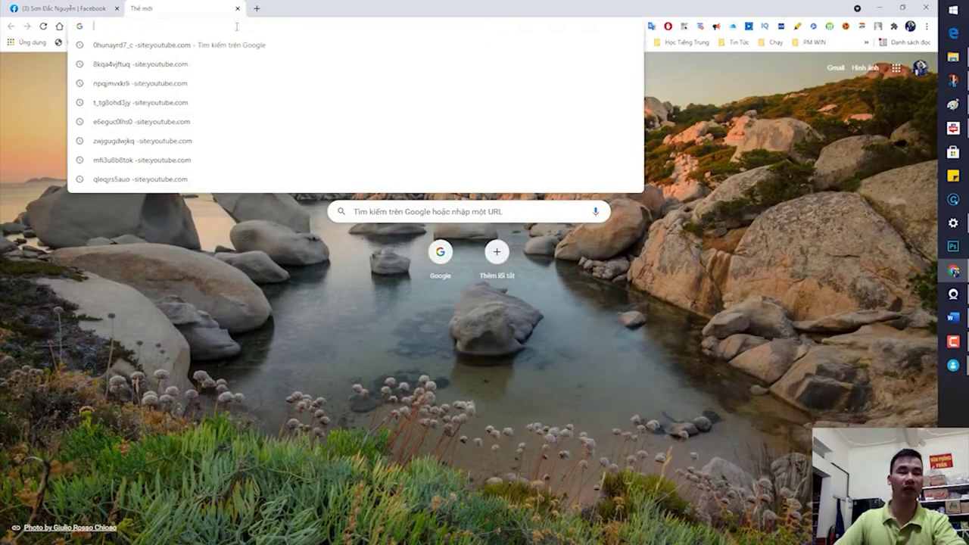
{"action": "type", "text": "co"}
{"action": "key", "text": "BackSpace"}
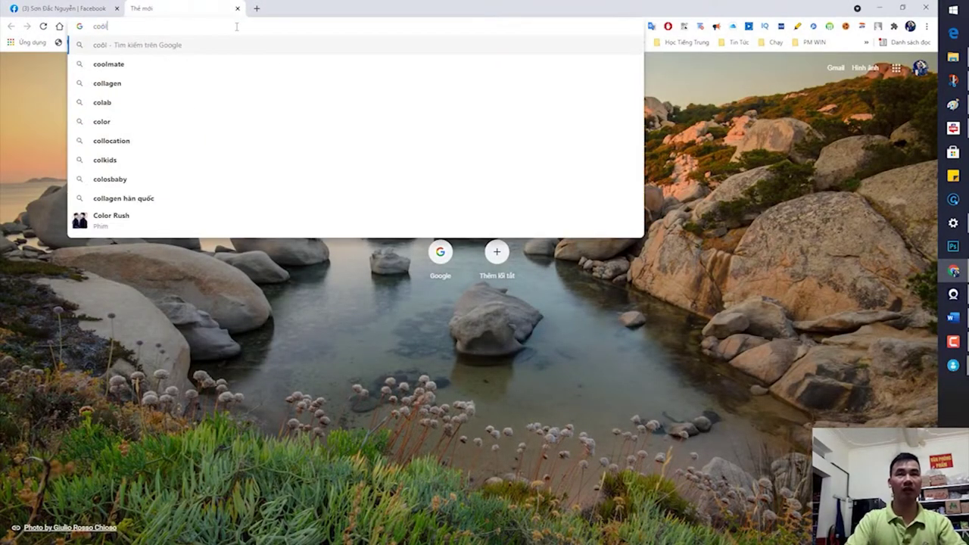
{"action": "type", "text": "ok"}
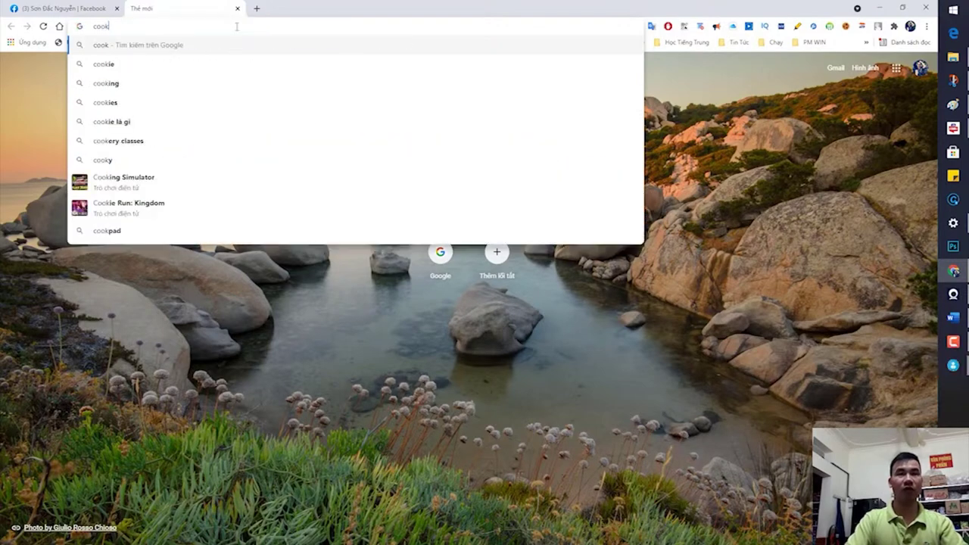
{"action": "type", "text": "ie "}
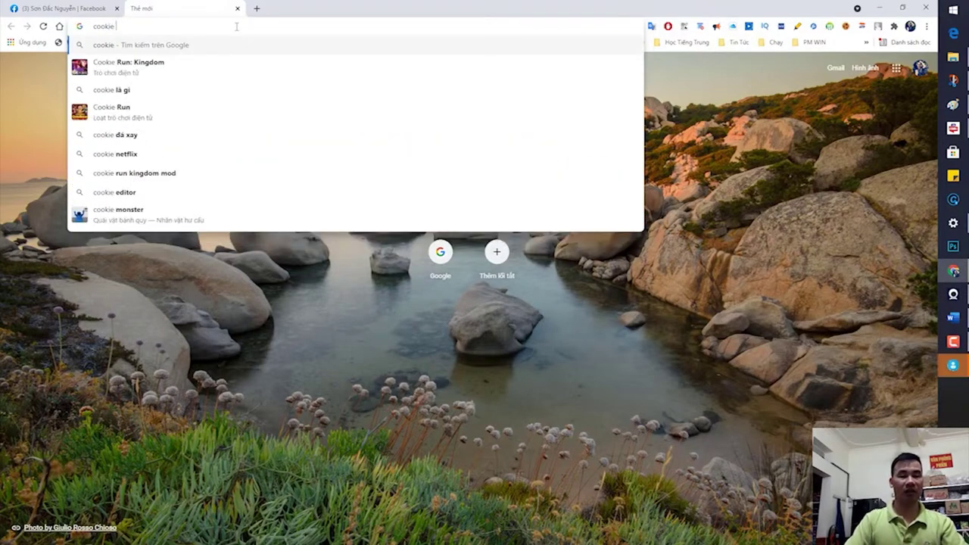
{"action": "type", "text": "atp"}
{"action": "key", "text": "Return"}
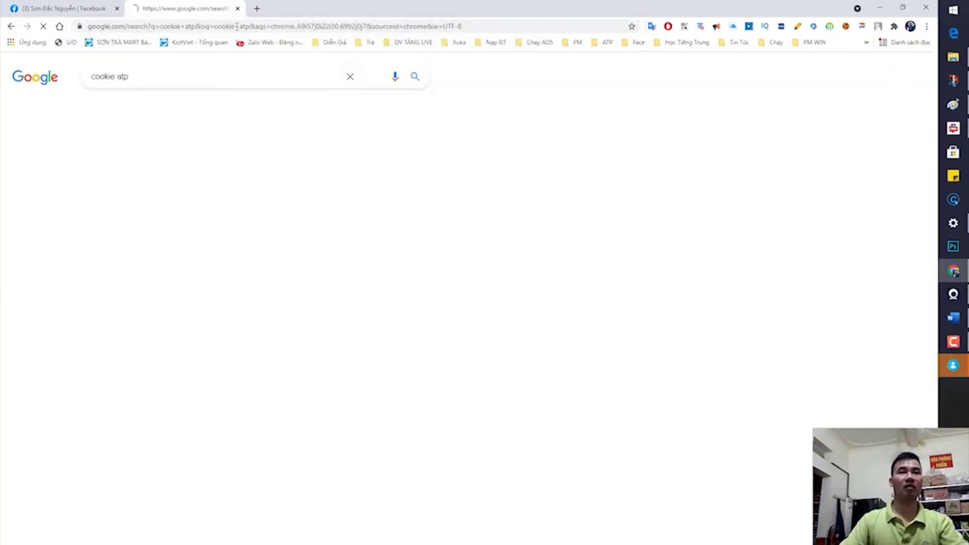
{"action": "left_click", "coordinate": [162, 170]}
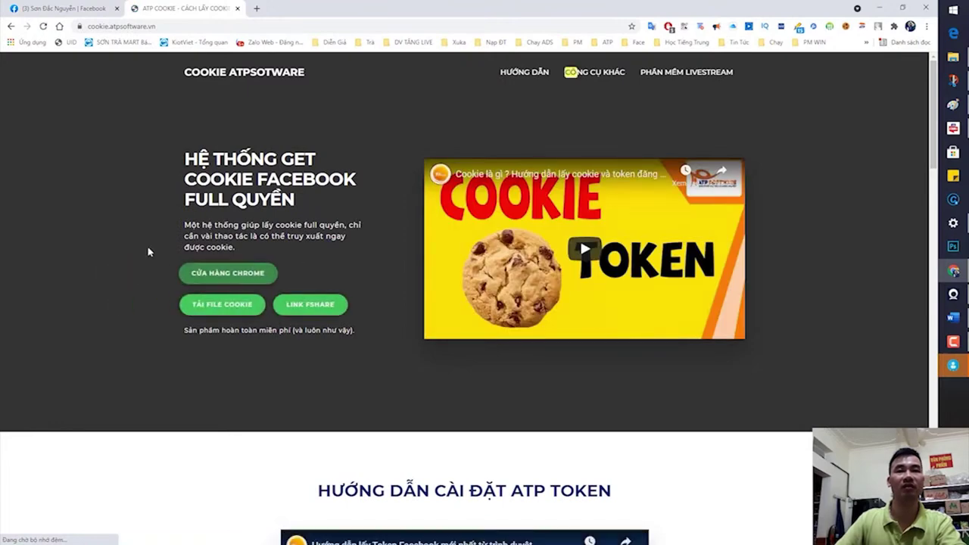
Bring the Simple UID V2 window to the front and dismiss its login-success message.
{"action": "left_click", "coordinate": [61, 8]}
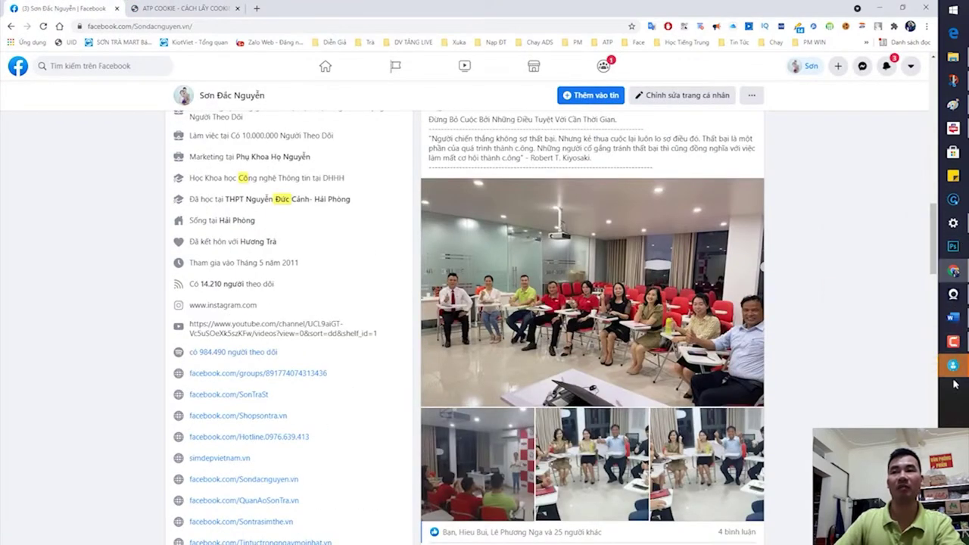
{"action": "mouse_move", "coordinate": [953, 367]}
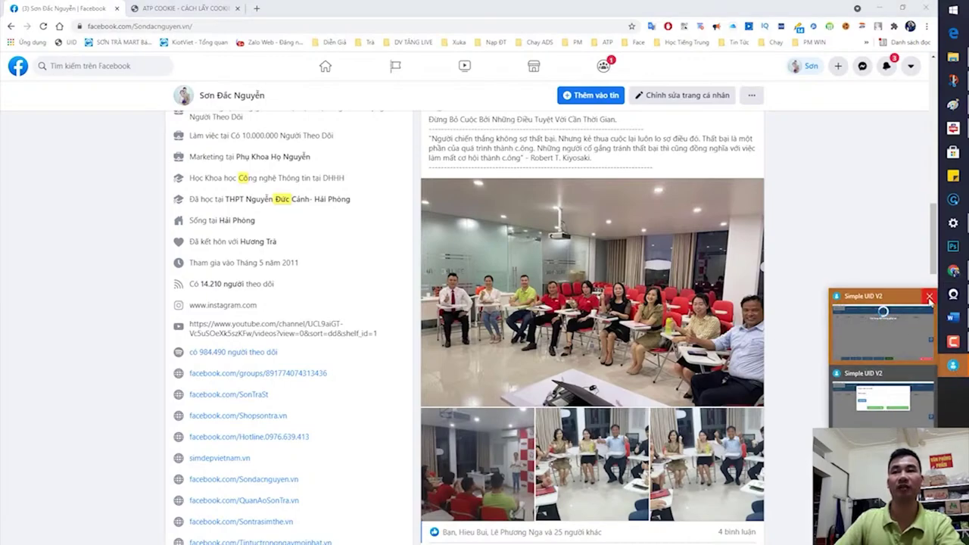
{"action": "mouse_move", "coordinate": [929, 299]}
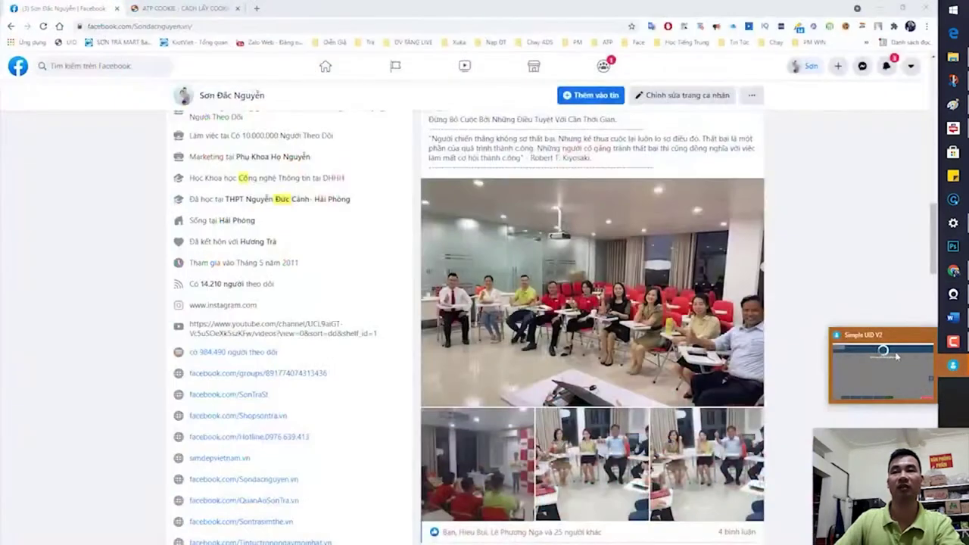
{"action": "left_click", "coordinate": [882, 333]}
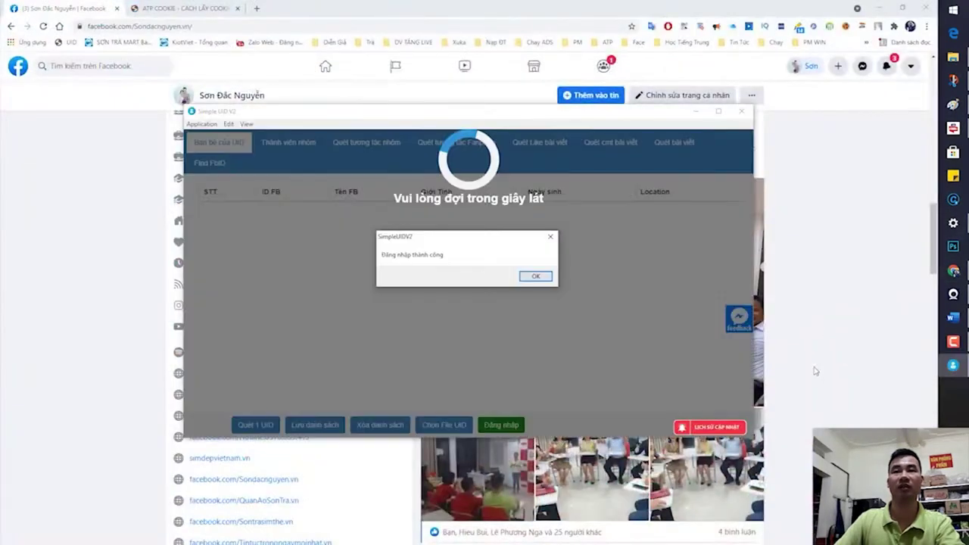
{"action": "left_click", "coordinate": [533, 276]}
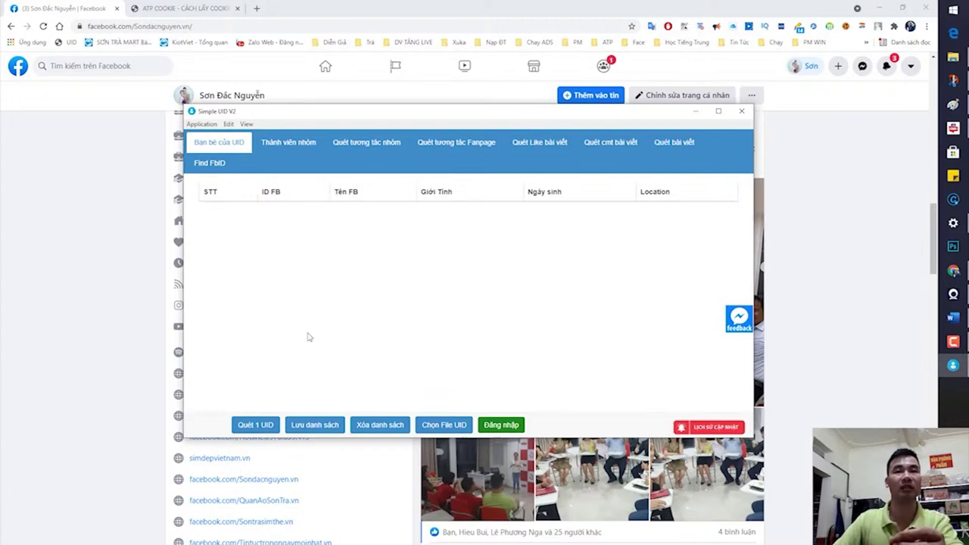
Open the Facebook profile's full friends list (Xem tất cả bạn bè).
{"action": "left_click", "coordinate": [836, 161]}
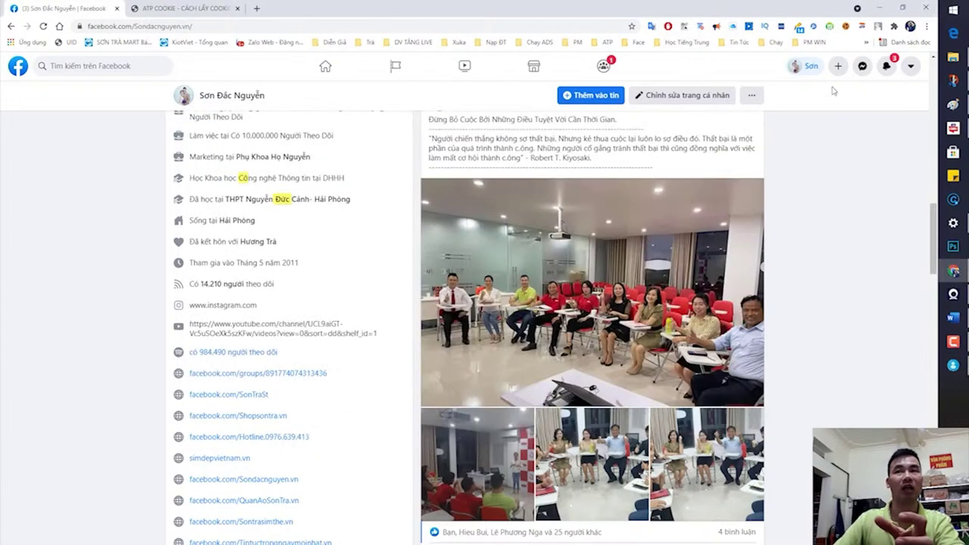
{"action": "scroll", "coordinate": [418, 236], "scroll_direction": "down", "scroll_amount": 1}
{"action": "scroll", "coordinate": [419, 237], "scroll_direction": "down", "scroll_amount": 12}
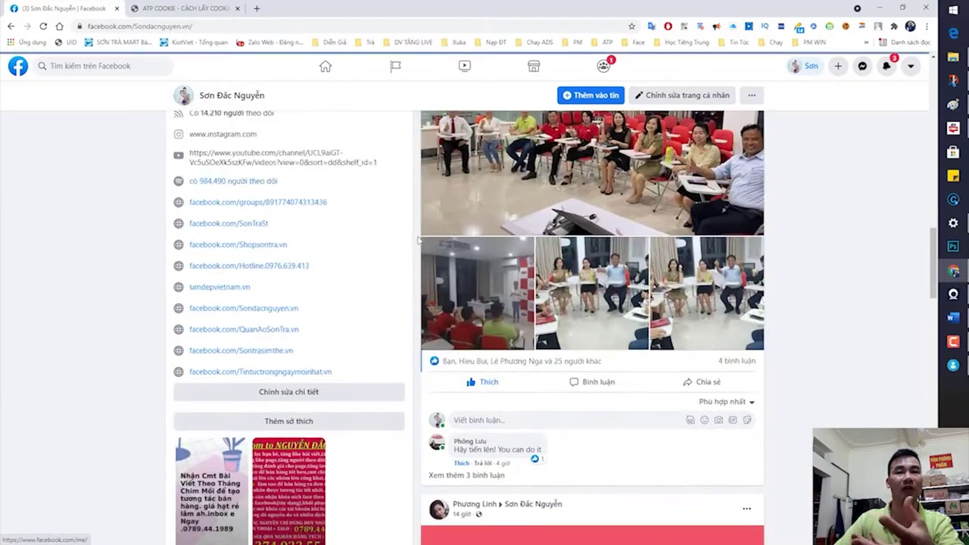
{"action": "scroll", "coordinate": [418, 236], "scroll_direction": "up", "scroll_amount": 2}
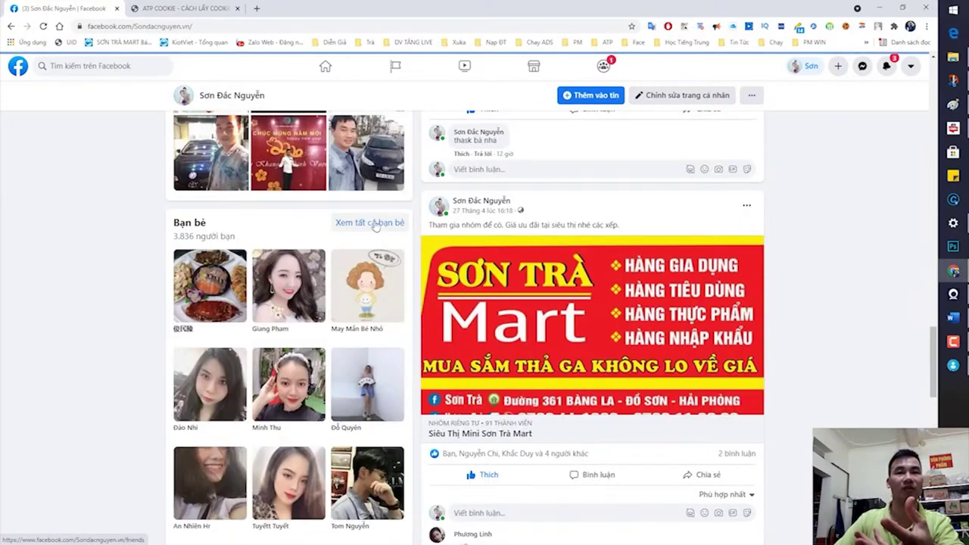
{"action": "left_click", "coordinate": [351, 226]}
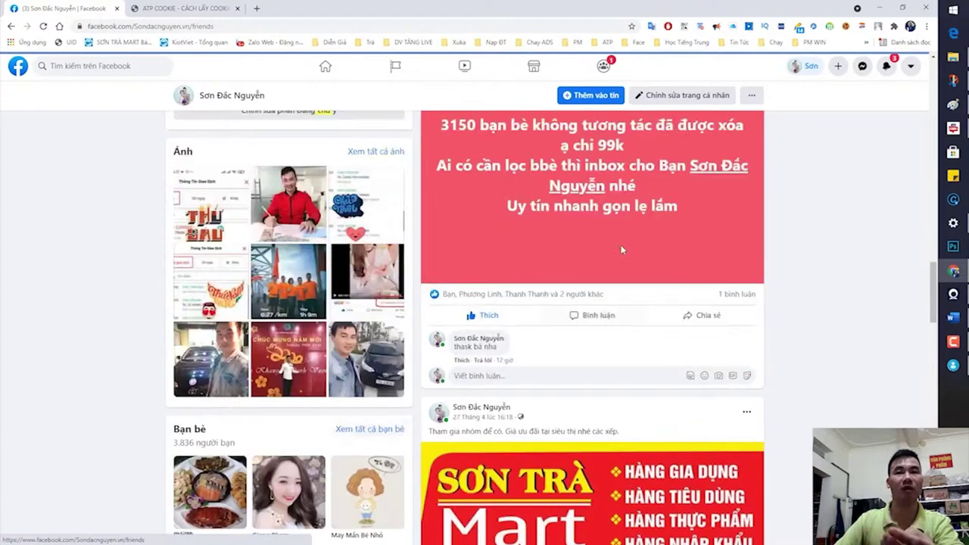
Filter the 3836 friends by current city (Tỉnh/Thành phố hiện tại) and browse the list.
{"action": "scroll", "coordinate": [578, 213], "scroll_direction": "down", "scroll_amount": 3}
{"action": "scroll", "coordinate": [578, 213], "scroll_direction": "up", "scroll_amount": 3}
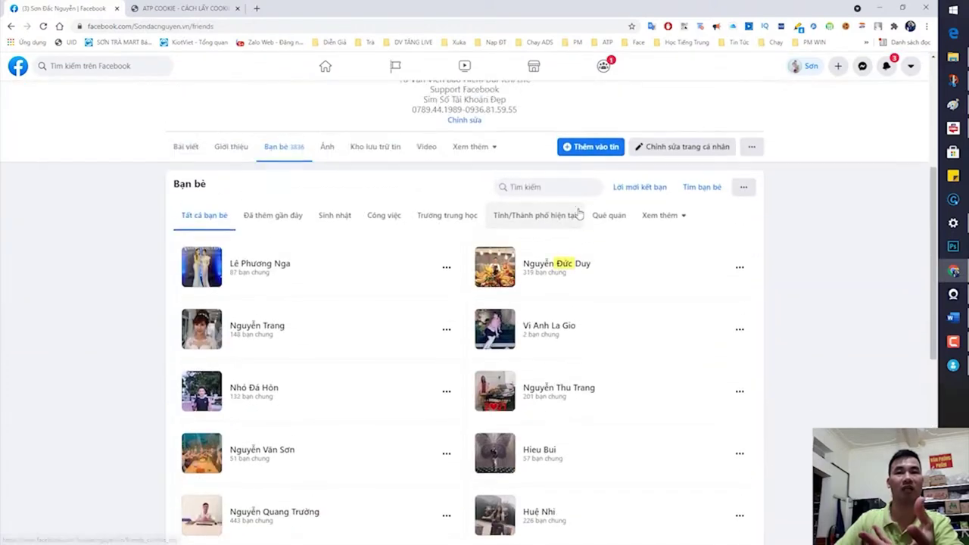
{"action": "mouse_move", "coordinate": [571, 285]}
{"action": "scroll", "coordinate": [599, 292], "scroll_direction": "down", "scroll_amount": 3}
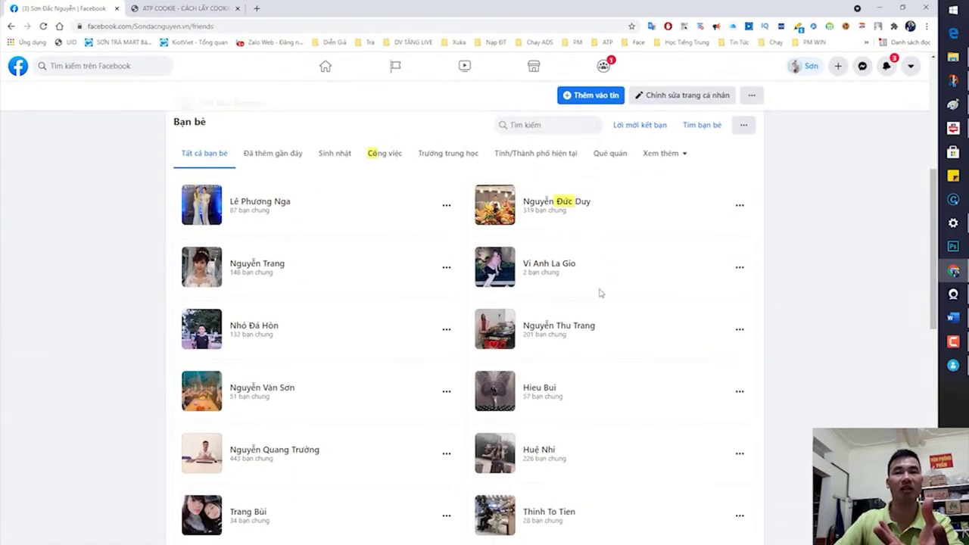
{"action": "scroll", "coordinate": [683, 309], "scroll_direction": "up", "scroll_amount": 3}
{"action": "scroll", "coordinate": [670, 305], "scroll_direction": "down", "scroll_amount": 1}
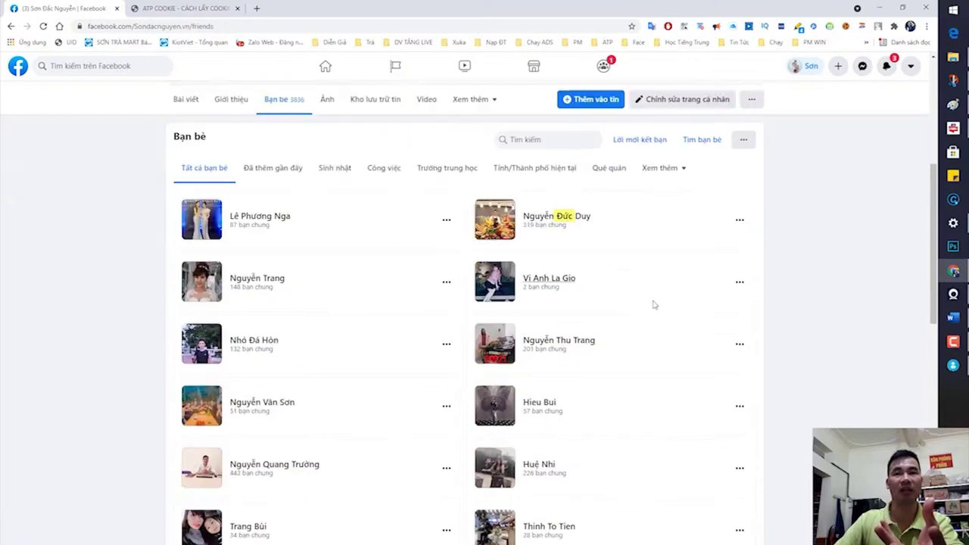
{"action": "left_click", "coordinate": [534, 171]}
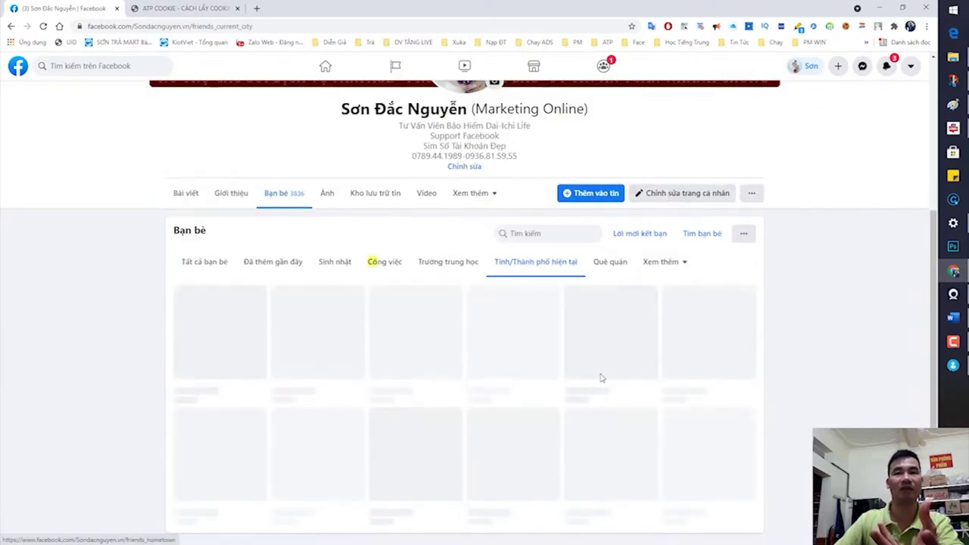
{"action": "scroll", "coordinate": [582, 292], "scroll_direction": "down", "scroll_amount": 2}
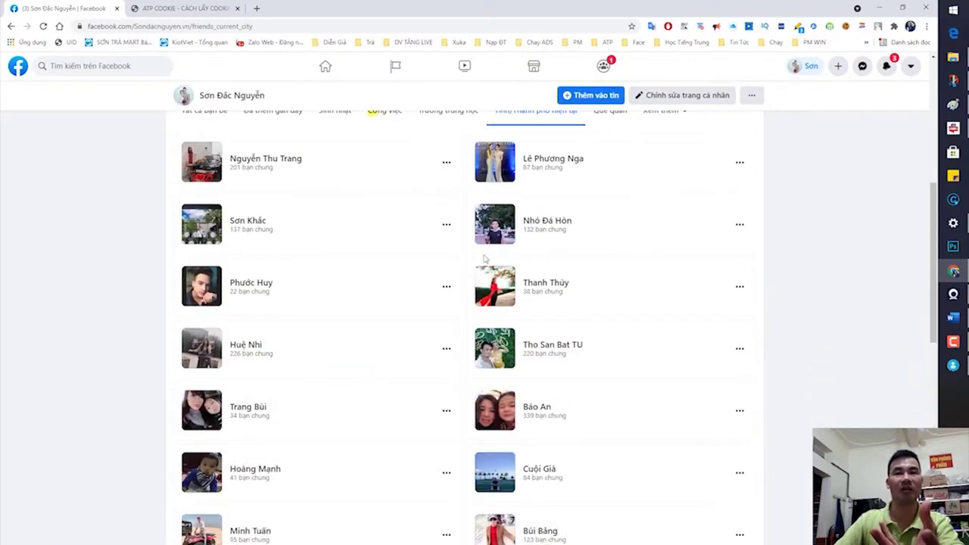
{"action": "scroll", "coordinate": [657, 345], "scroll_direction": "down", "scroll_amount": 2}
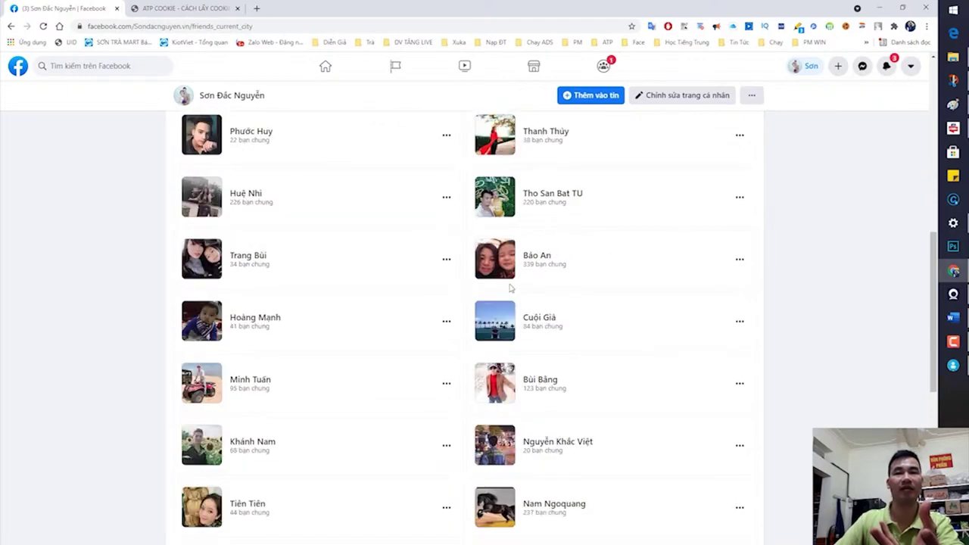
{"action": "scroll", "coordinate": [498, 288], "scroll_direction": "up", "scroll_amount": 1}
{"action": "scroll", "coordinate": [584, 310], "scroll_direction": "up", "scroll_amount": 2}
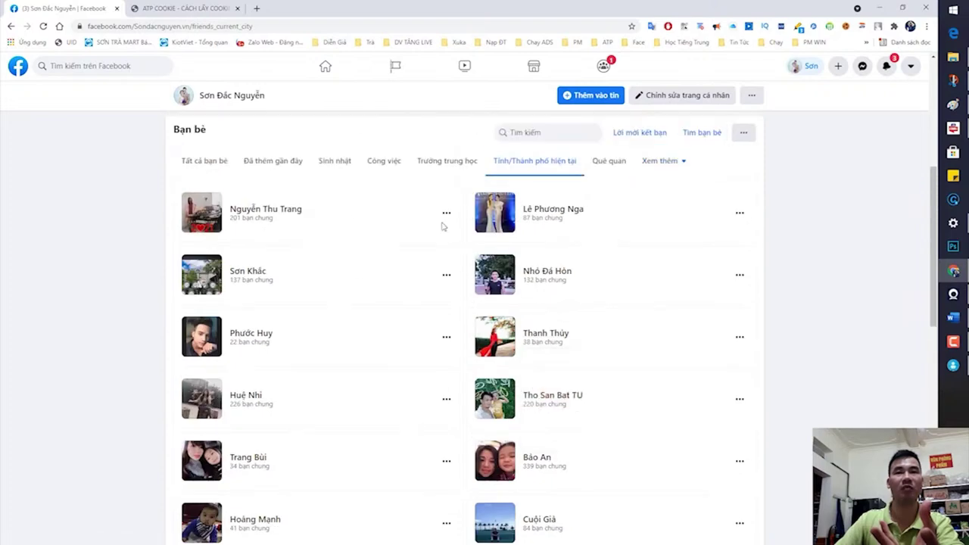
{"action": "scroll", "coordinate": [443, 226], "scroll_direction": "up", "scroll_amount": 3}
{"action": "left_click", "coordinate": [114, 65]}
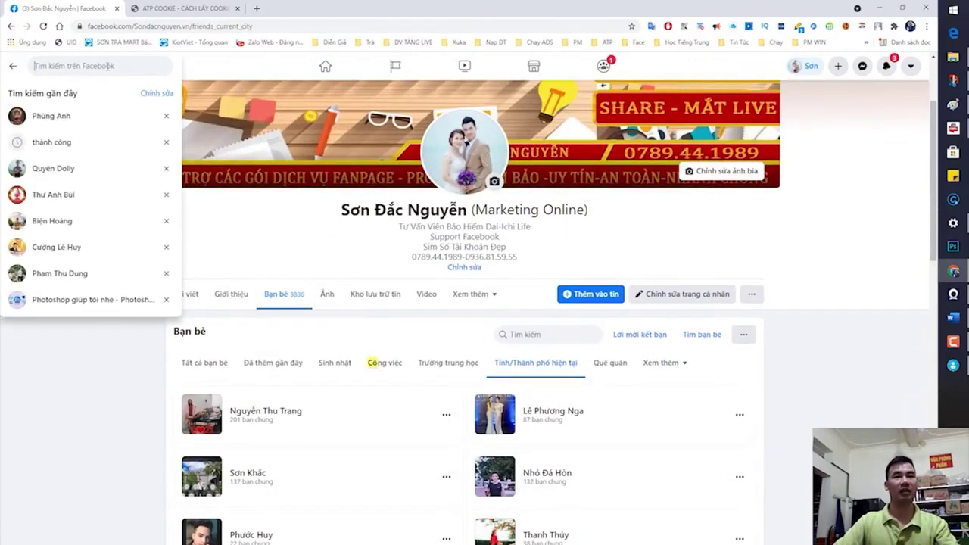
Open a friend's profile from recent searches, select its URL, and start a new browser tab.
{"action": "left_click", "coordinate": [83, 118]}
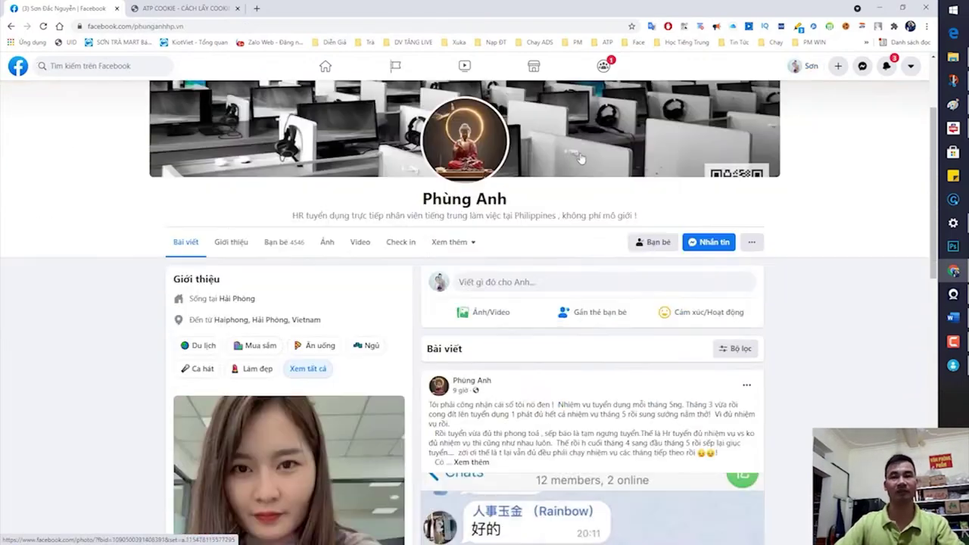
{"action": "scroll", "coordinate": [444, 146], "scroll_direction": "down", "scroll_amount": 1}
{"action": "left_click", "coordinate": [210, 26]}
{"action": "key", "text": "ctrl+c"}
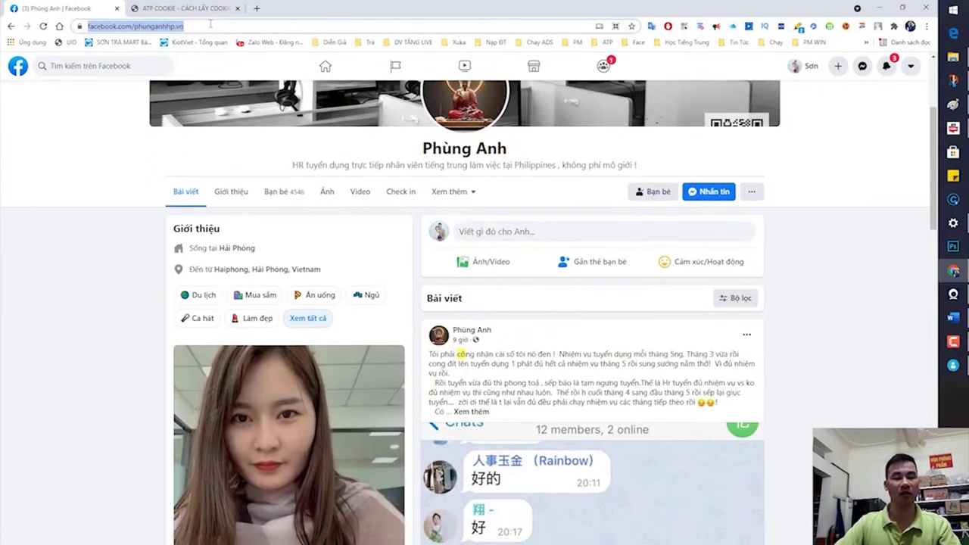
{"action": "left_click", "coordinate": [256, 7]}
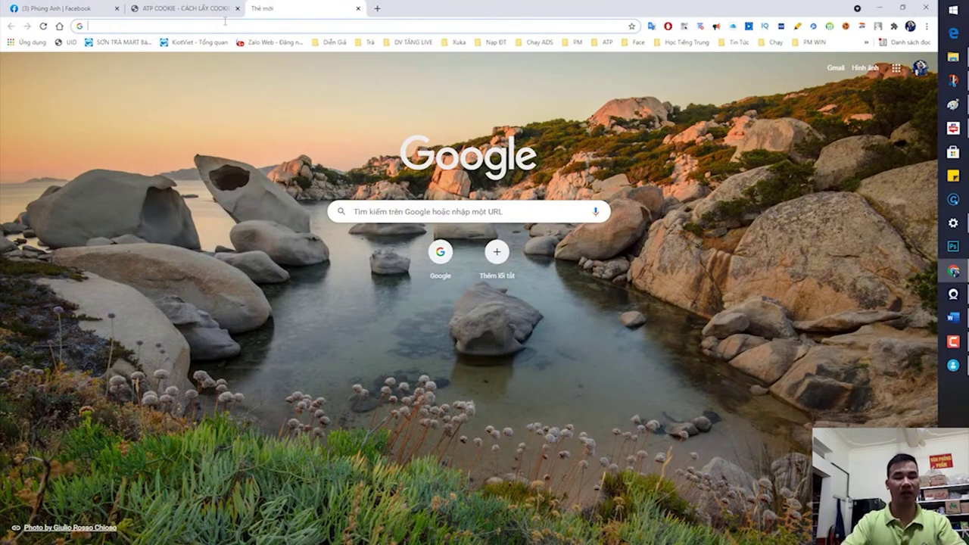
Search Google for 'uid facebook' and open the Find UID tool at id.atpsoftware.vn.
{"action": "type", "text": "uid"}
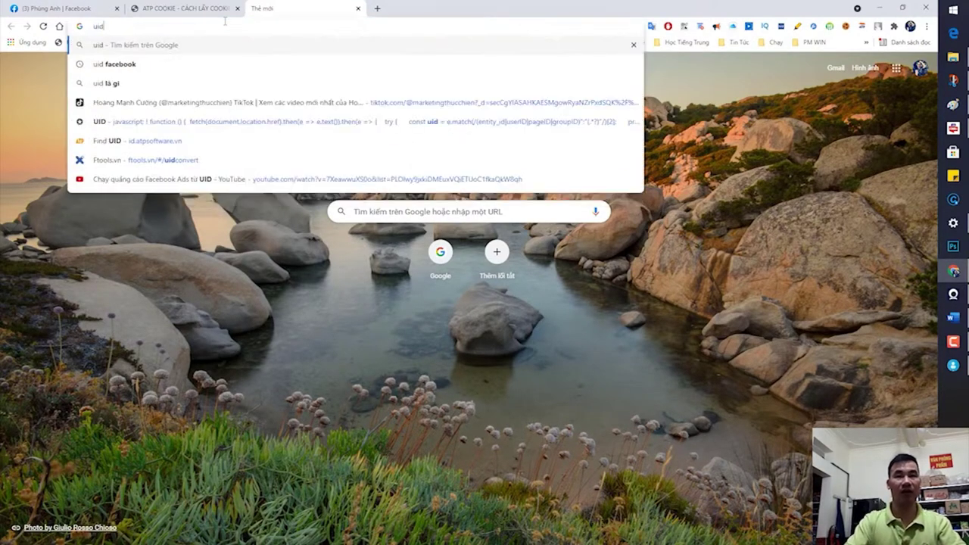
{"action": "key", "text": "Down"}
{"action": "key", "text": "Down"}
{"action": "key", "text": "Up"}
{"action": "key", "text": "Return"}
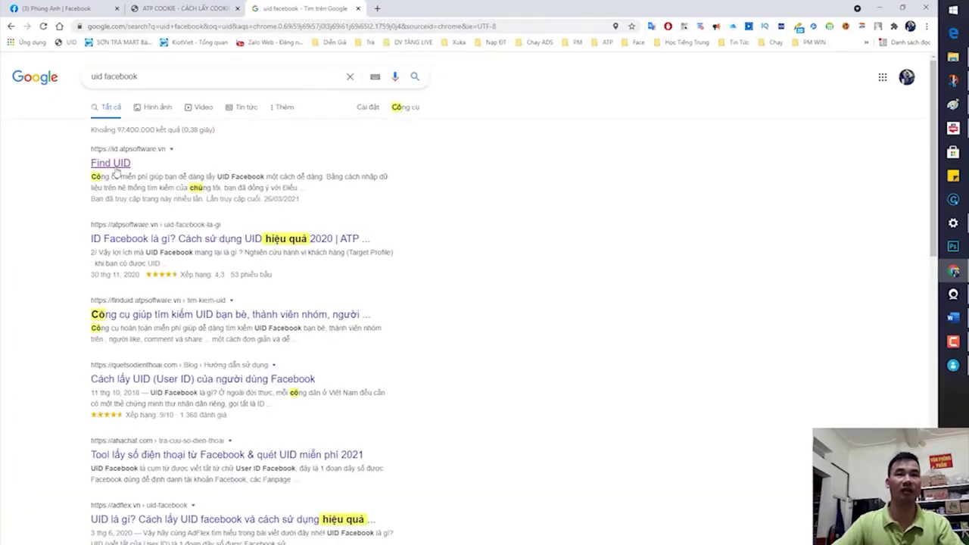
{"action": "left_click", "coordinate": [112, 163]}
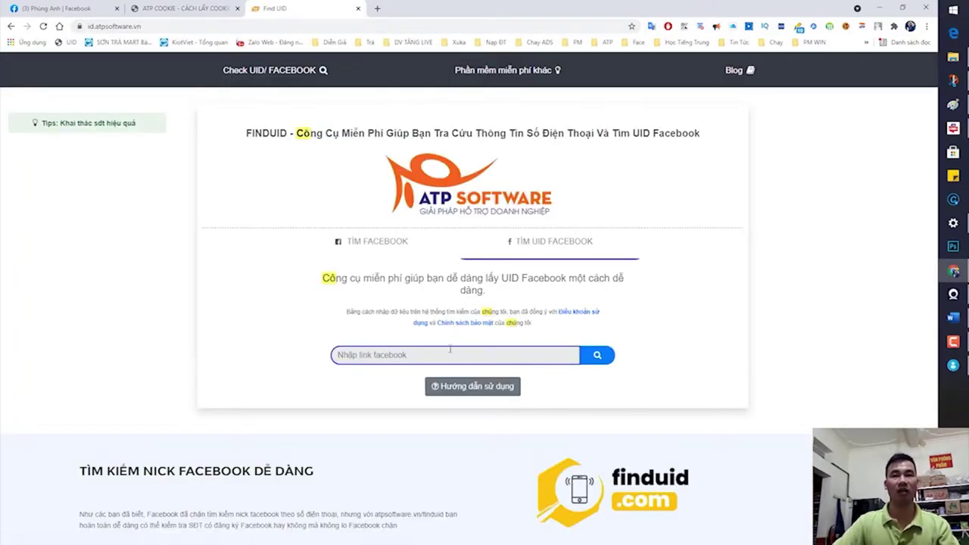
Look up the pasted profile link's numeric UID, select it, and return to the Facebook profile.
{"action": "key", "text": "ctrl+v"}
{"action": "left_click", "coordinate": [597, 355]}
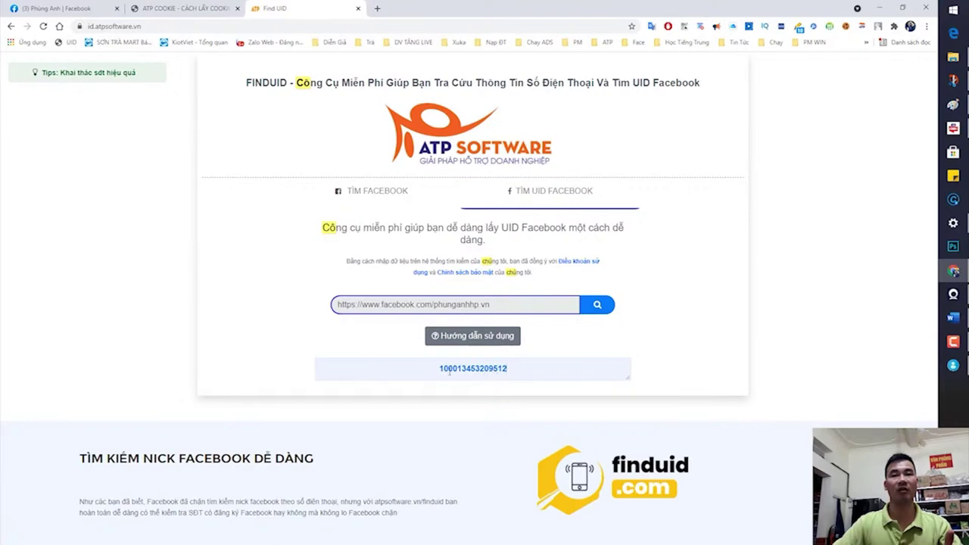
{"action": "double_click", "coordinate": [450, 371]}
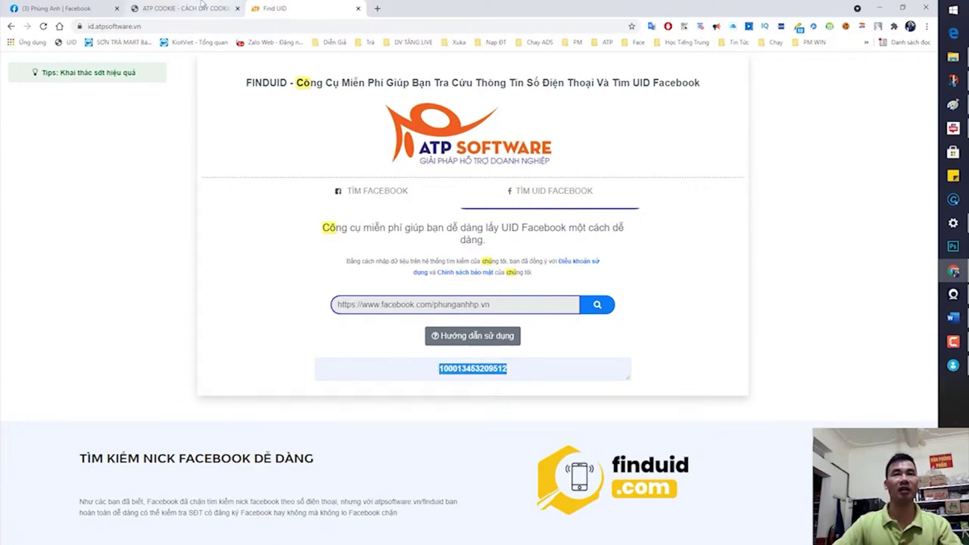
{"action": "left_click", "coordinate": [57, 8]}
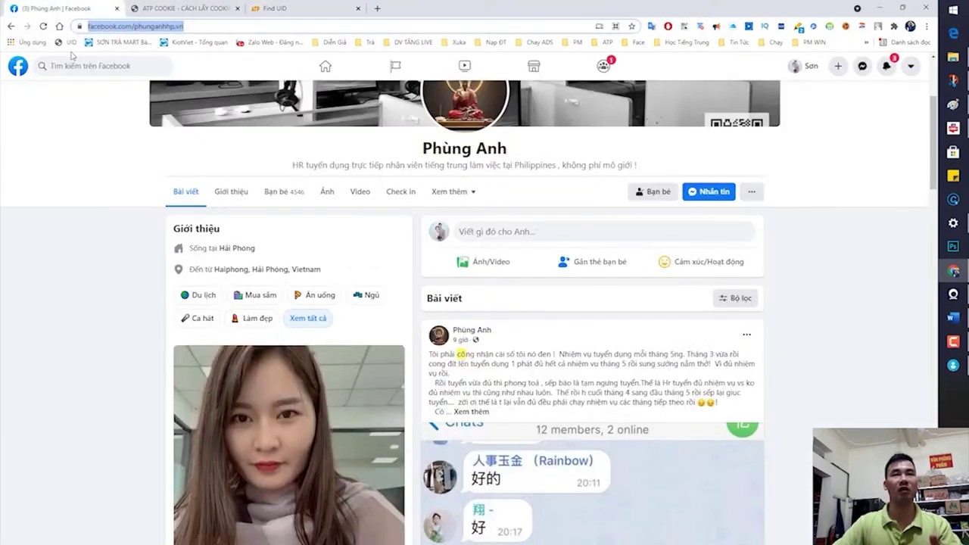
Reveal the profile's ID with the UID bookmarklet, then return to Simple UID V2 via the ATP Cookie tab.
{"action": "left_click", "coordinate": [66, 42]}
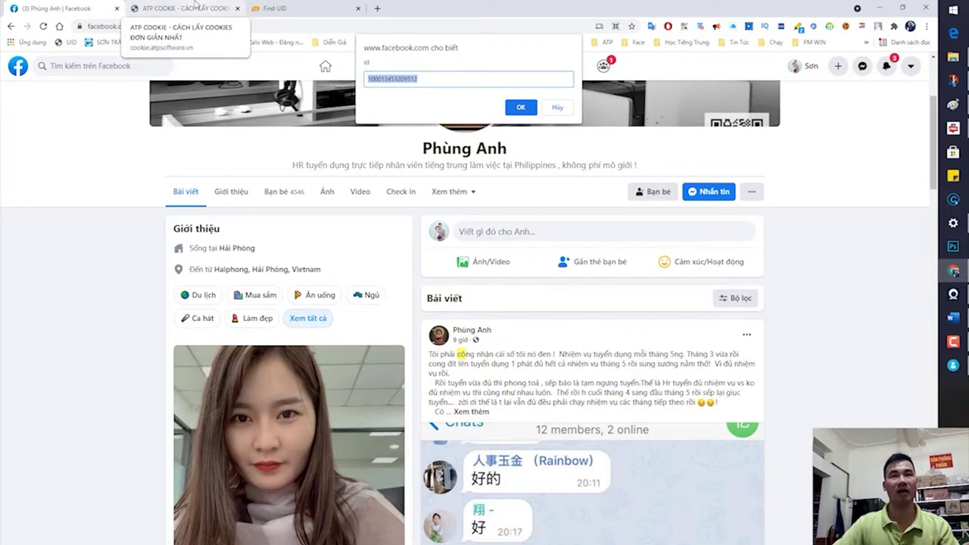
{"action": "left_click", "coordinate": [195, 7]}
{"action": "scroll", "coordinate": [687, 251], "scroll_direction": "down", "scroll_amount": 5}
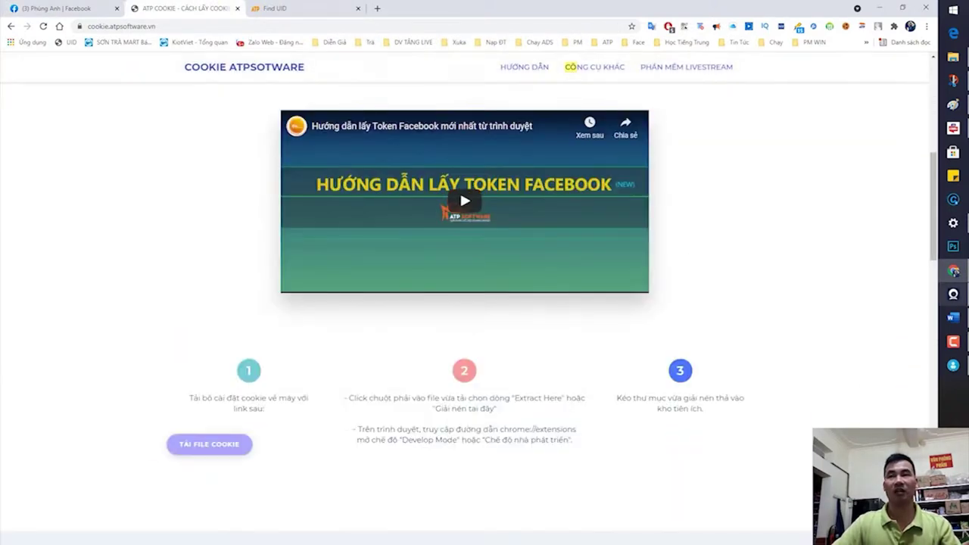
{"action": "left_click", "coordinate": [953, 365]}
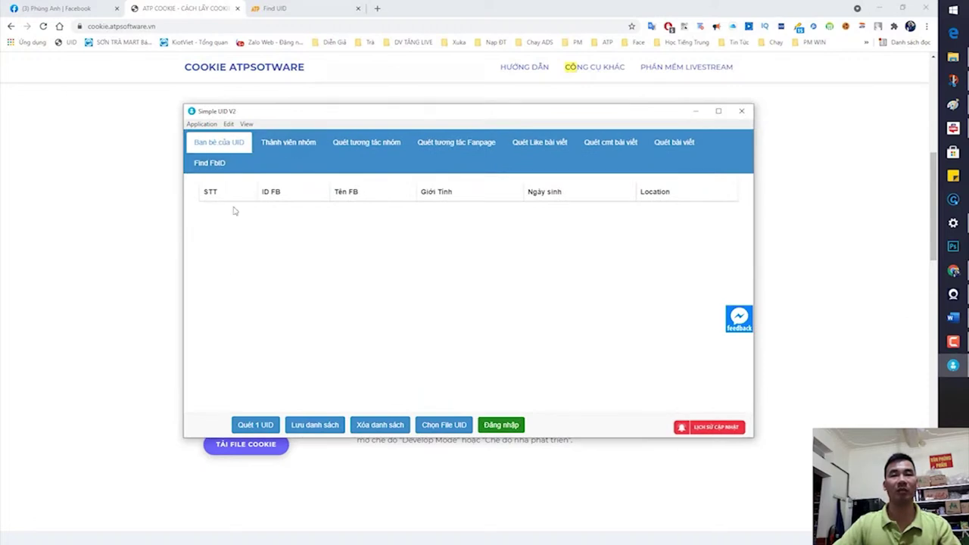
Start a Quét 1 UID friends scan using the pasted profile UID.
{"action": "left_click", "coordinate": [259, 425]}
{"action": "left_click", "coordinate": [401, 203]}
{"action": "key", "text": "ctrl+v"}
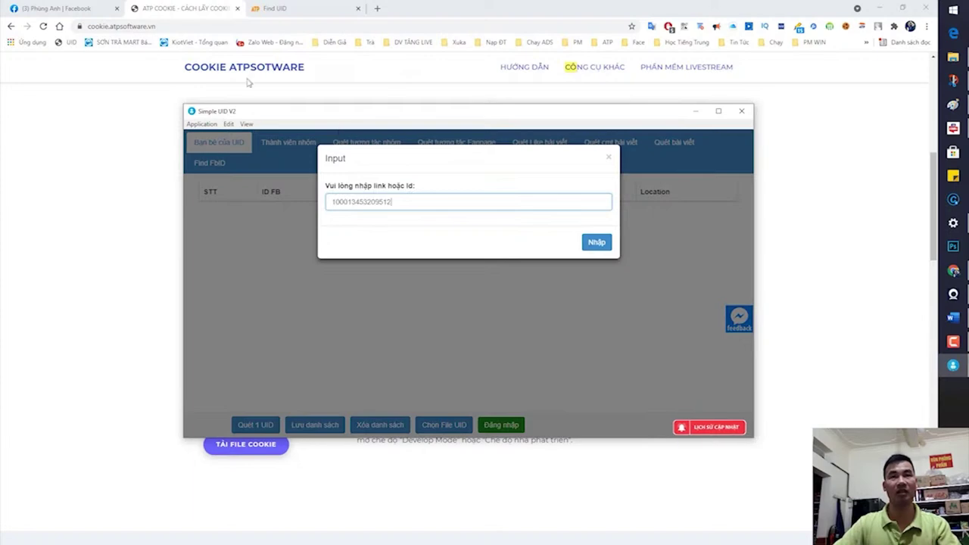
{"action": "left_click", "coordinate": [57, 9]}
{"action": "left_click", "coordinate": [185, 26]}
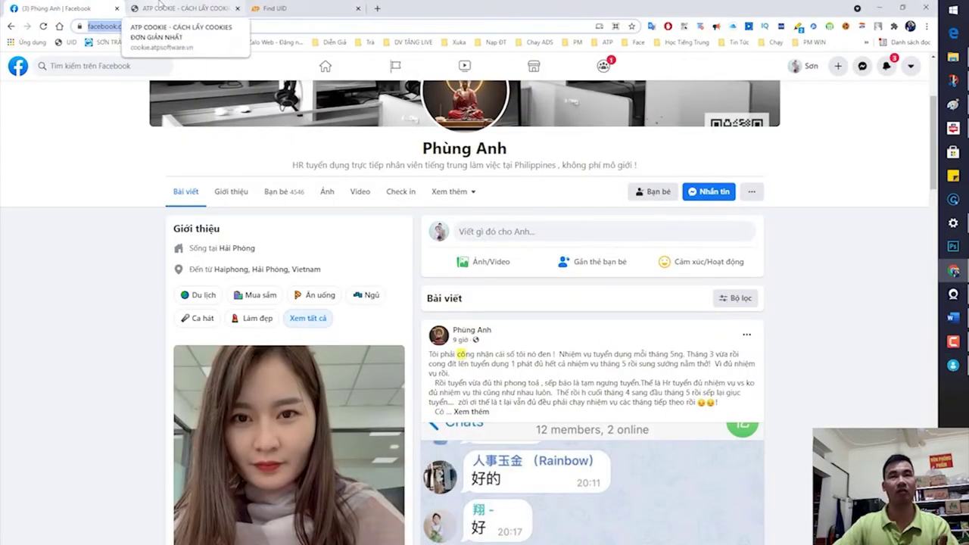
{"action": "left_click", "coordinate": [185, 9]}
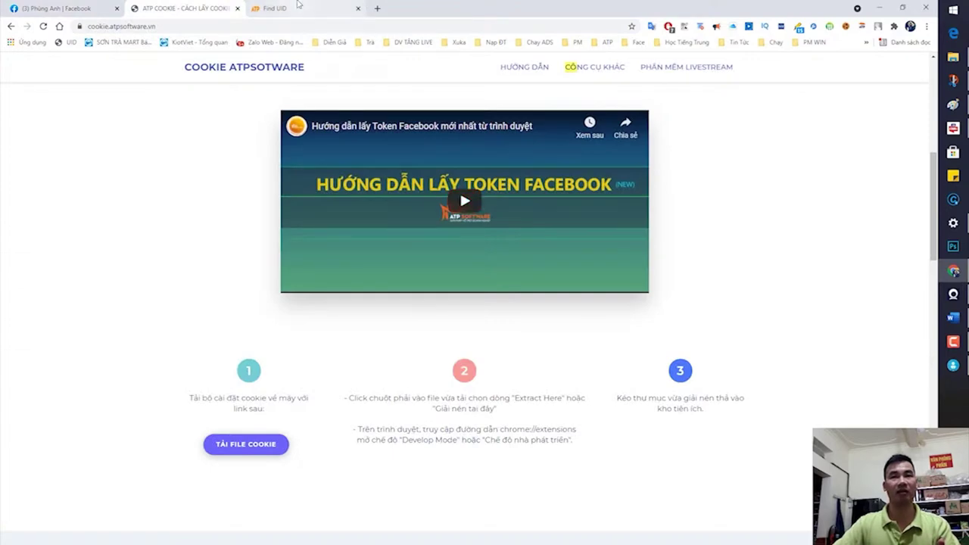
{"action": "left_click", "coordinate": [275, 9]}
{"action": "left_click", "coordinate": [238, 9]}
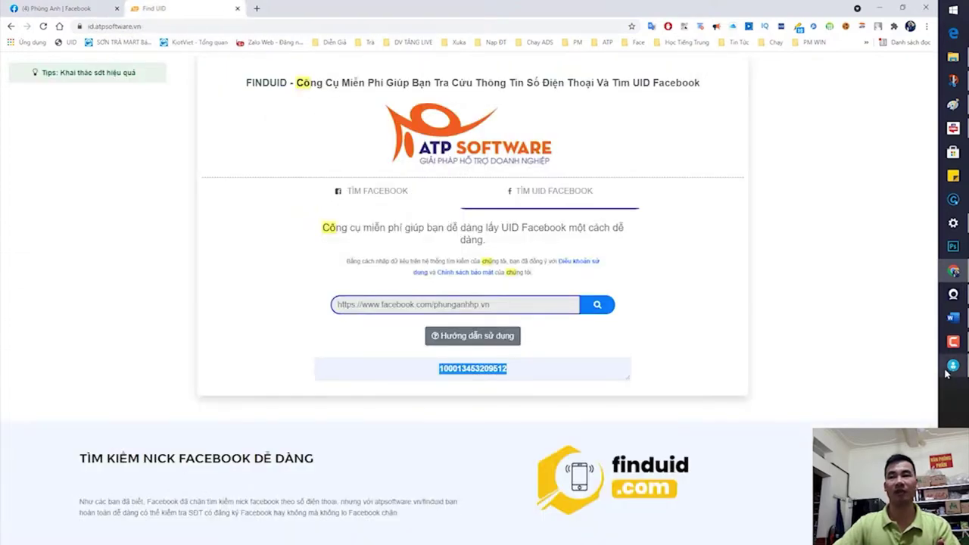
{"action": "left_click", "coordinate": [953, 366]}
{"action": "left_click", "coordinate": [604, 250]}
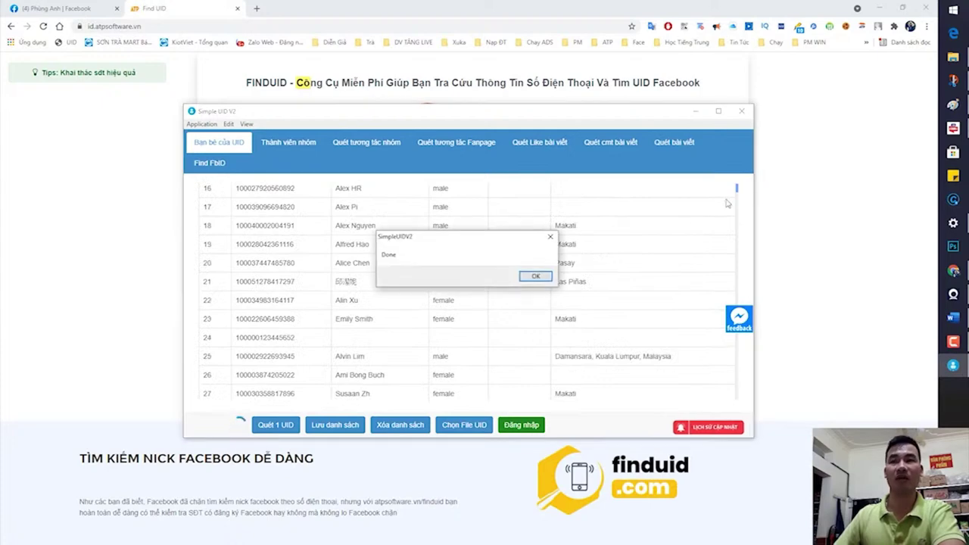
Acknowledge the Done message and browse the 4,224 scanned friends in the results table.
{"action": "left_click", "coordinate": [550, 276]}
{"action": "left_click_drag", "start_coordinate": [737, 189], "coordinate": [748, 417]}
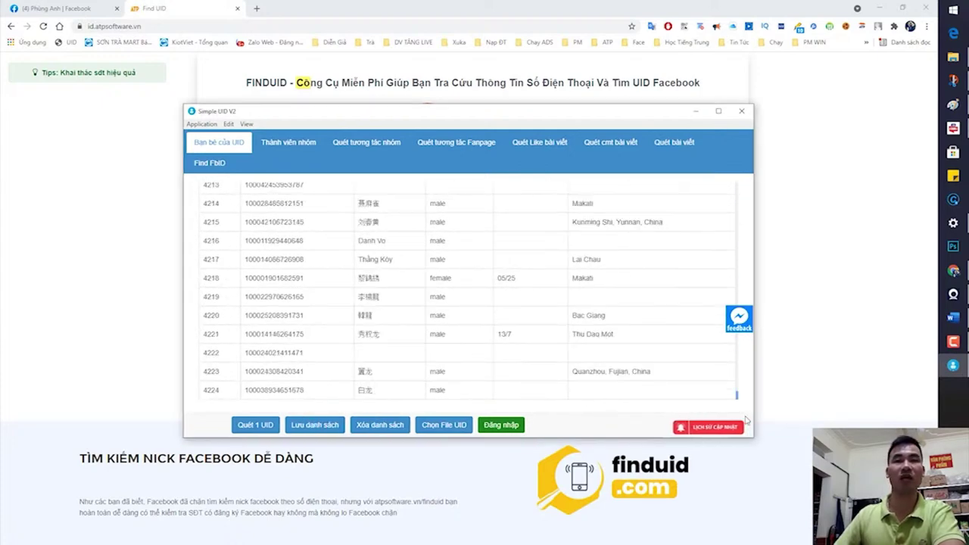
{"action": "scroll", "coordinate": [658, 282], "scroll_direction": "up", "scroll_amount": 20}
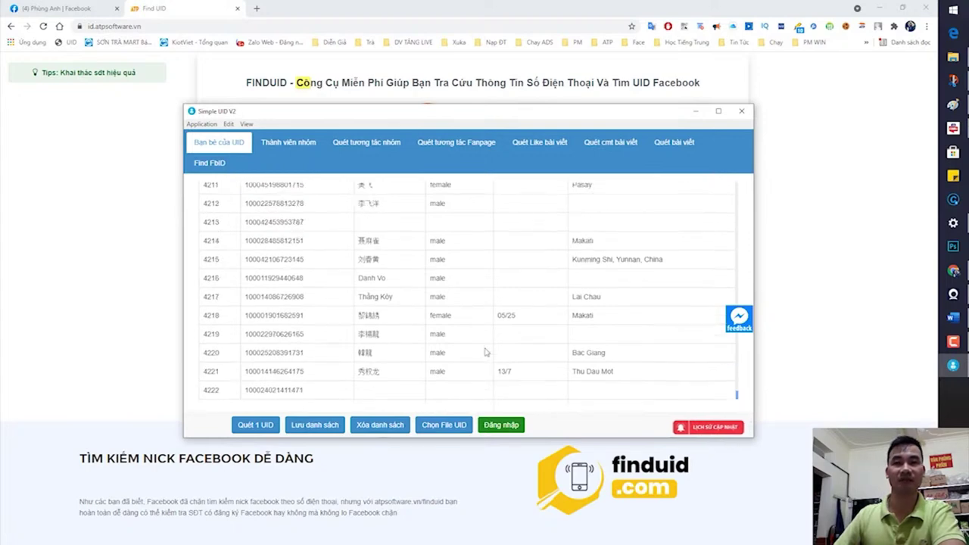
{"action": "scroll", "coordinate": [658, 282], "scroll_direction": "up", "scroll_amount": 1}
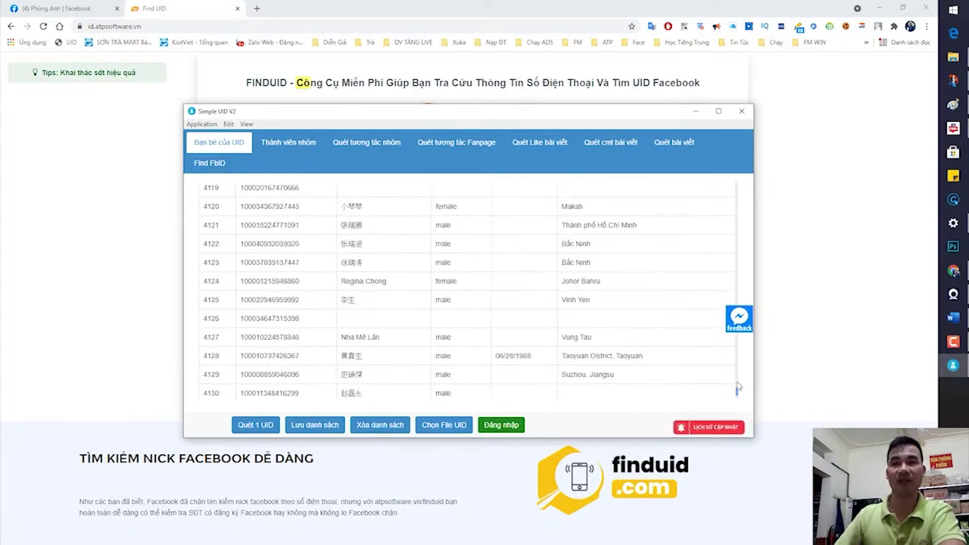
{"action": "left_click_drag", "start_coordinate": [737, 392], "coordinate": [731, 174]}
{"action": "left_click", "coordinate": [747, 368]}
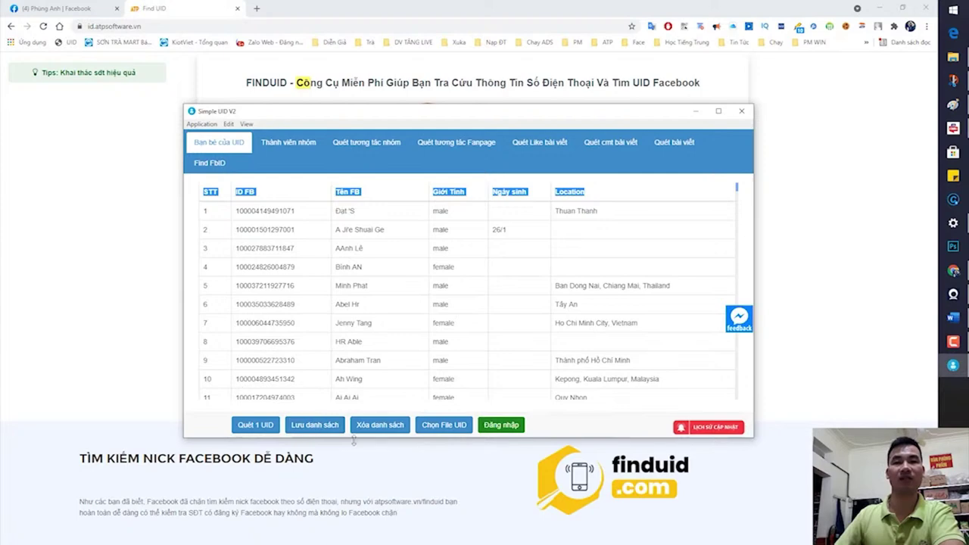
Save the scanned list, IDs only (No to Lưu đầy đủ), as the text file KHTN.
{"action": "left_click", "coordinate": [303, 425]}
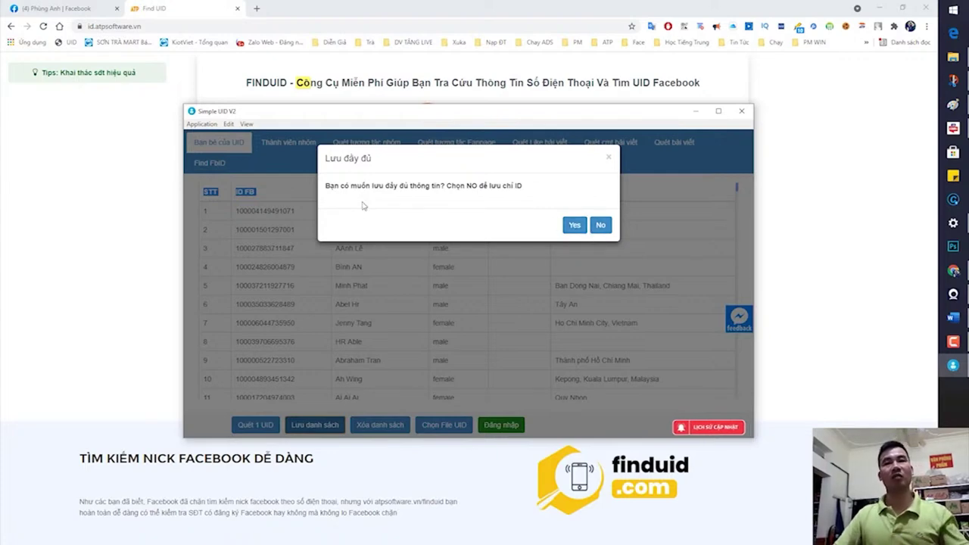
{"action": "left_click", "coordinate": [602, 230]}
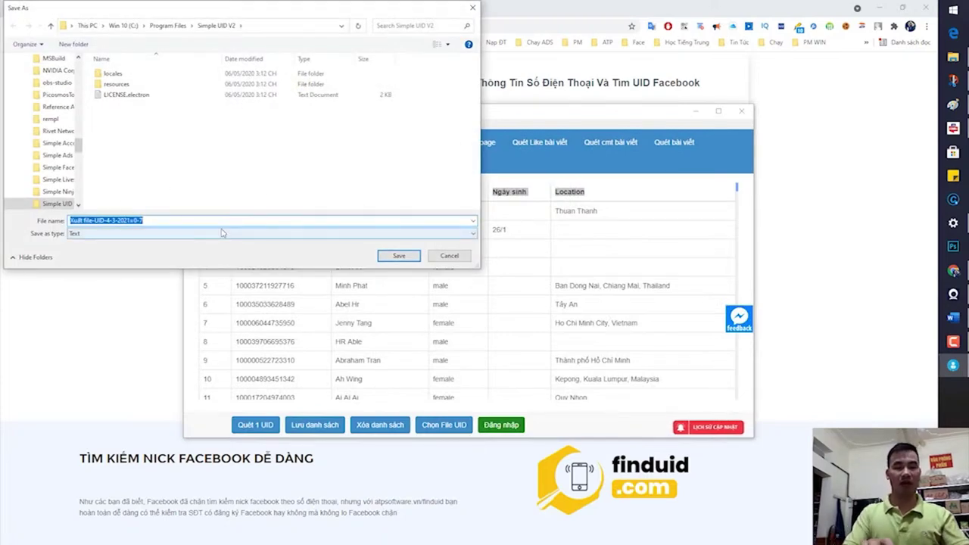
{"action": "type", "text": "KHTN"}
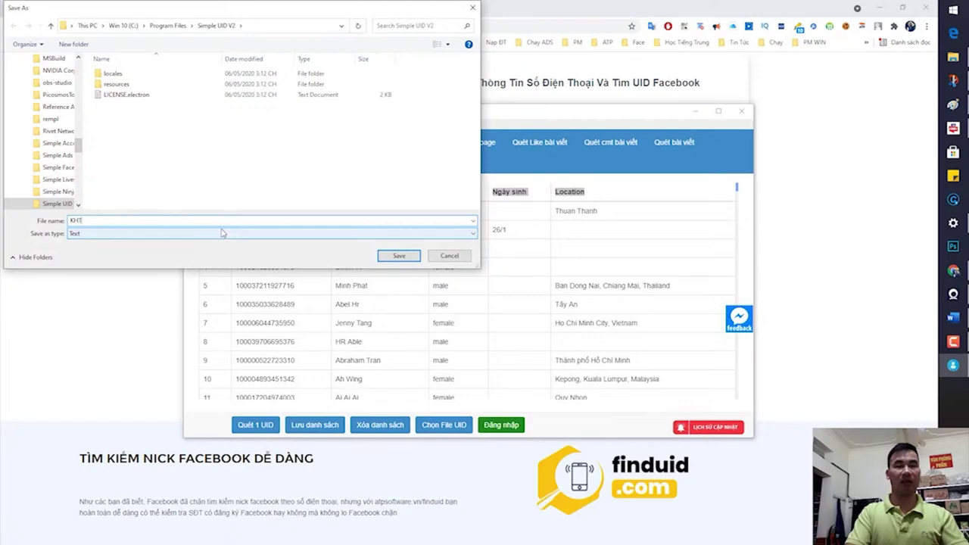
{"action": "left_click", "coordinate": [392, 256]}
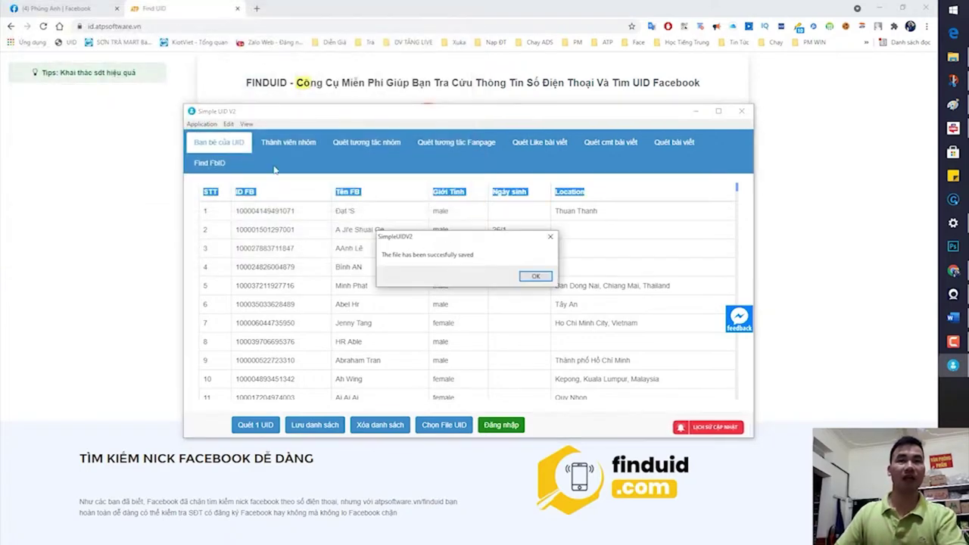
{"action": "left_click", "coordinate": [533, 276]}
{"action": "left_click", "coordinate": [952, 56]}
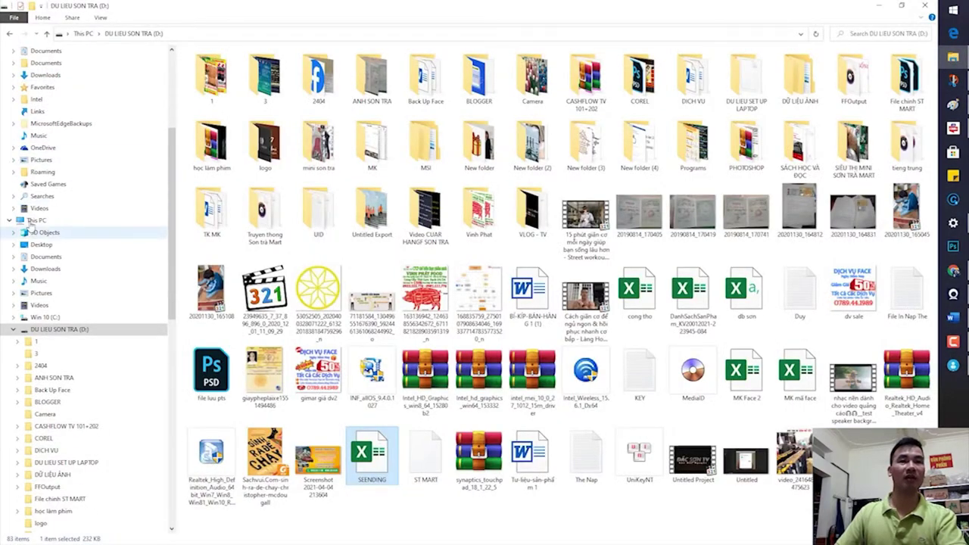
Navigate File Explorer to C:\Program Files\Simple UID V2.
{"action": "left_click", "coordinate": [35, 221]}
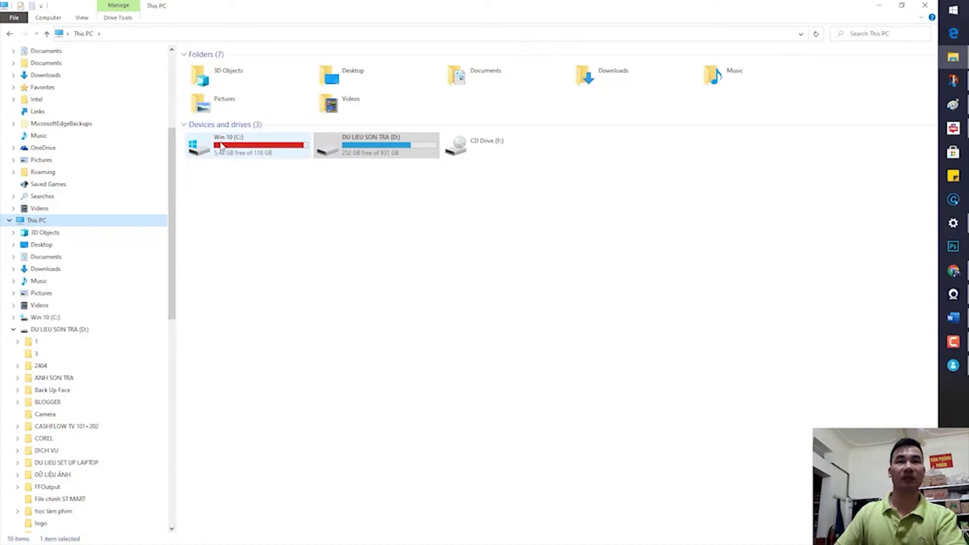
{"action": "double_click", "coordinate": [224, 147]}
{"action": "left_click", "coordinate": [231, 162]}
{"action": "double_click", "coordinate": [232, 165]}
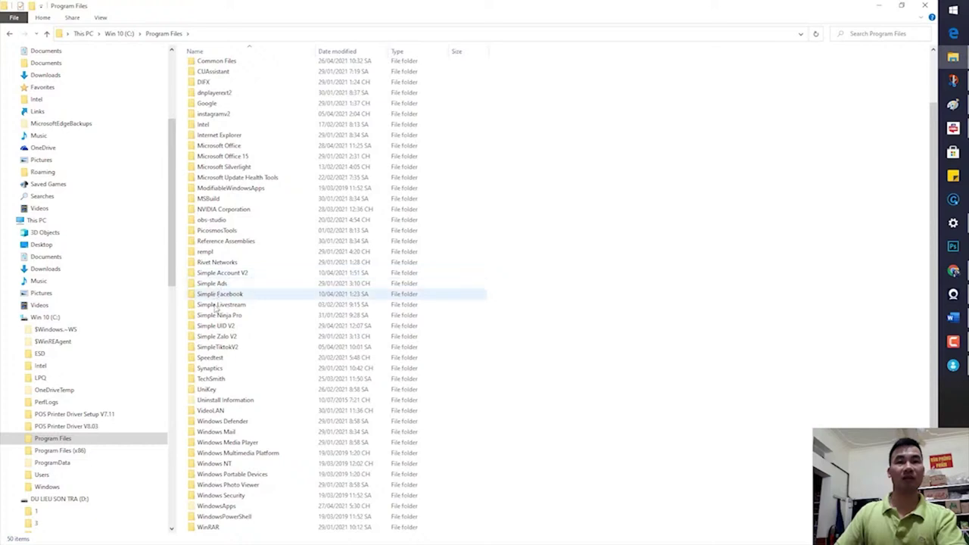
{"action": "left_click", "coordinate": [235, 326]}
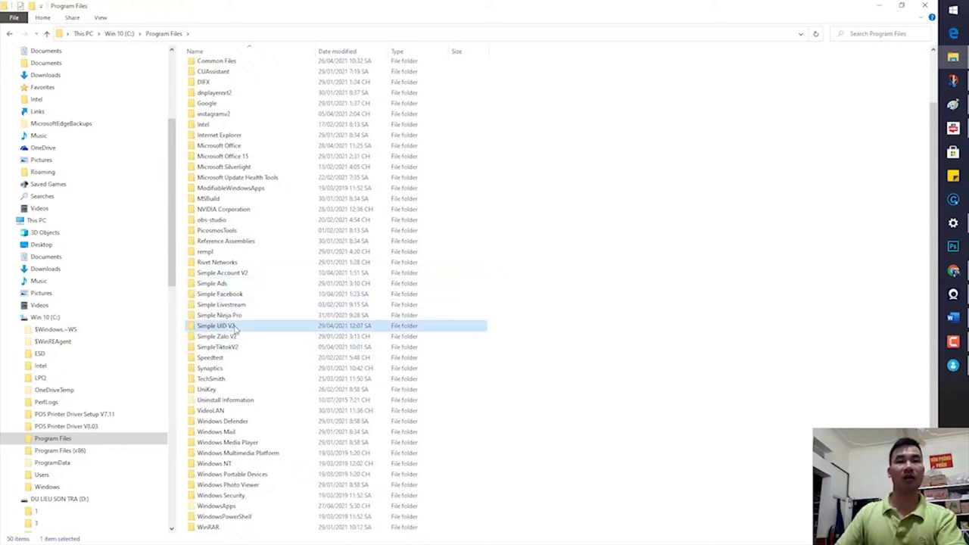
{"action": "double_click", "coordinate": [235, 327]}
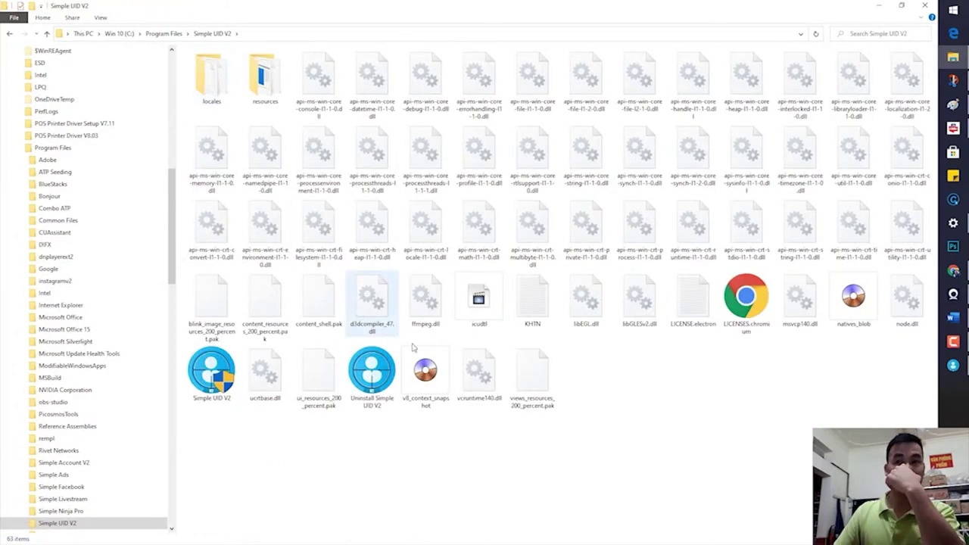
Open KHTN in Notepad to check its one-UID-per-line list, then minimize Notepad and Explorer.
{"action": "double_click", "coordinate": [531, 303]}
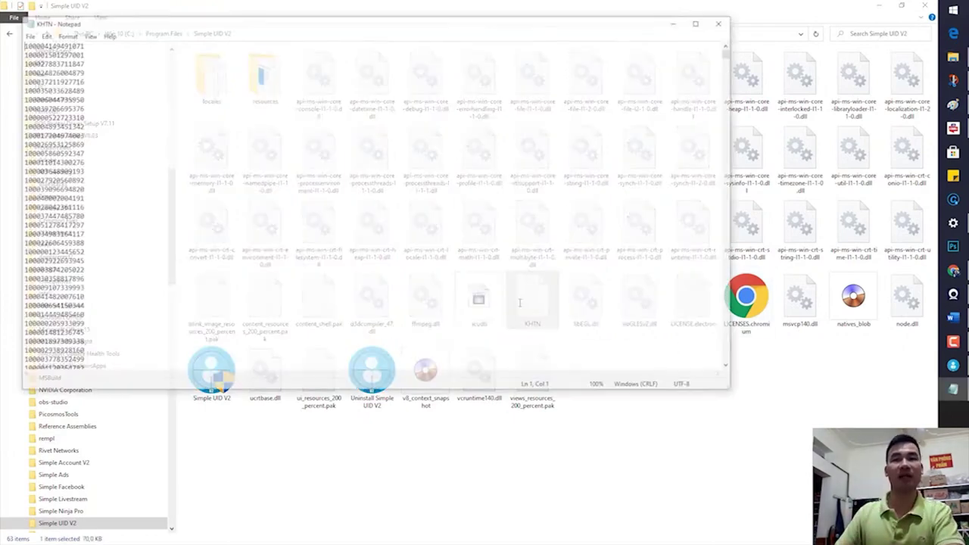
{"action": "scroll", "coordinate": [98, 130], "scroll_direction": "down", "scroll_amount": 11}
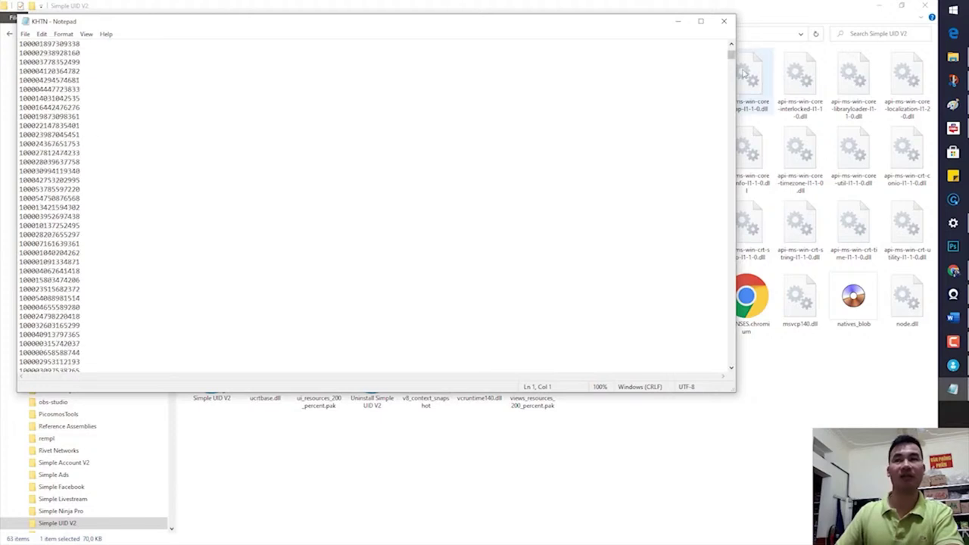
{"action": "left_click_drag", "start_coordinate": [732, 57], "coordinate": [698, 289]}
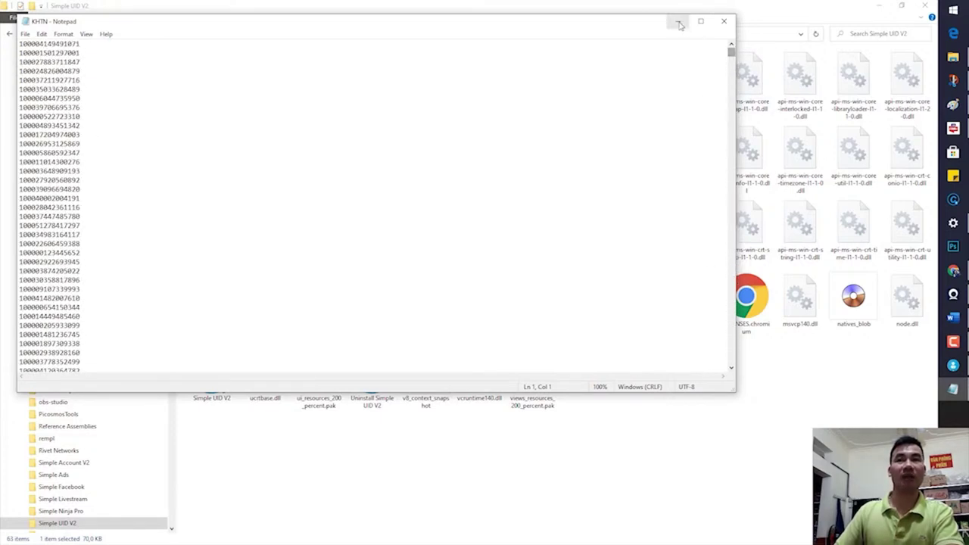
{"action": "left_click", "coordinate": [679, 22]}
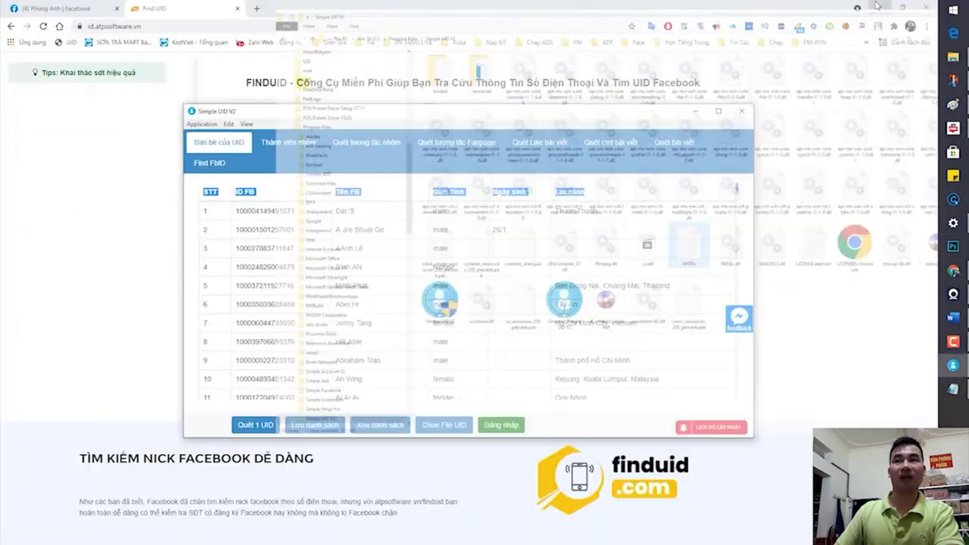
{"action": "left_click", "coordinate": [878, 6]}
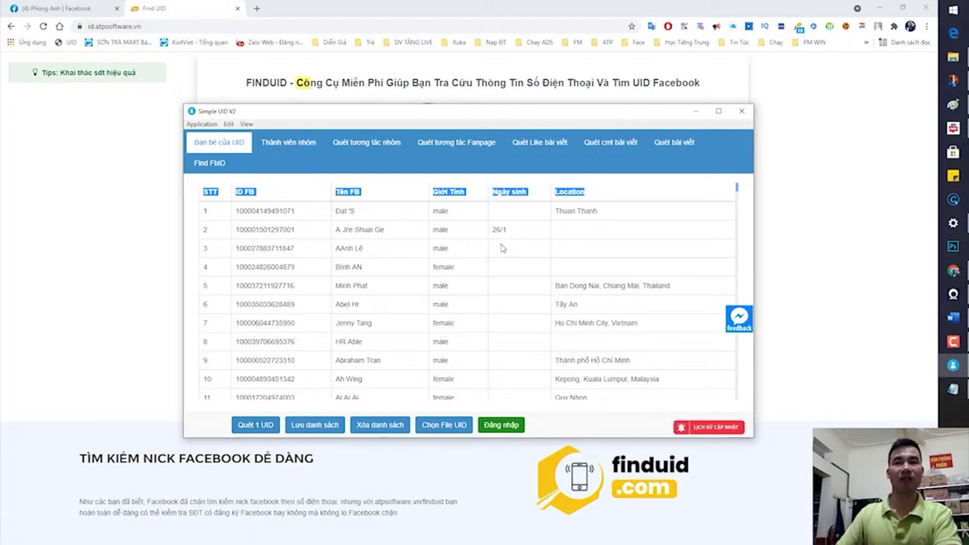
Return to the Facebook profile with 4,546 friends, dismissing the recent-searches list.
{"action": "scroll", "coordinate": [465, 237], "scroll_direction": "down", "scroll_amount": 1}
{"action": "scroll", "coordinate": [475, 264], "scroll_direction": "up", "scroll_amount": 1}
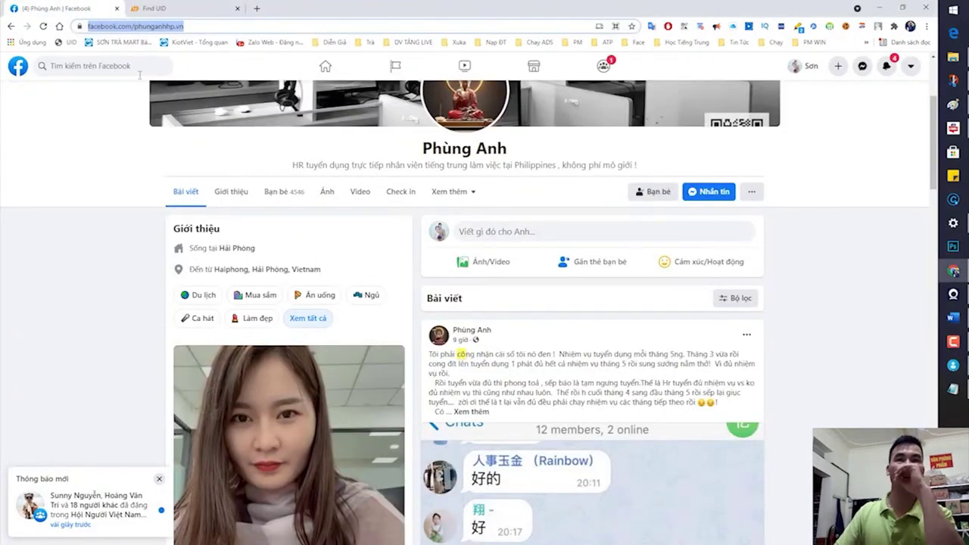
{"action": "left_click", "coordinate": [139, 74]}
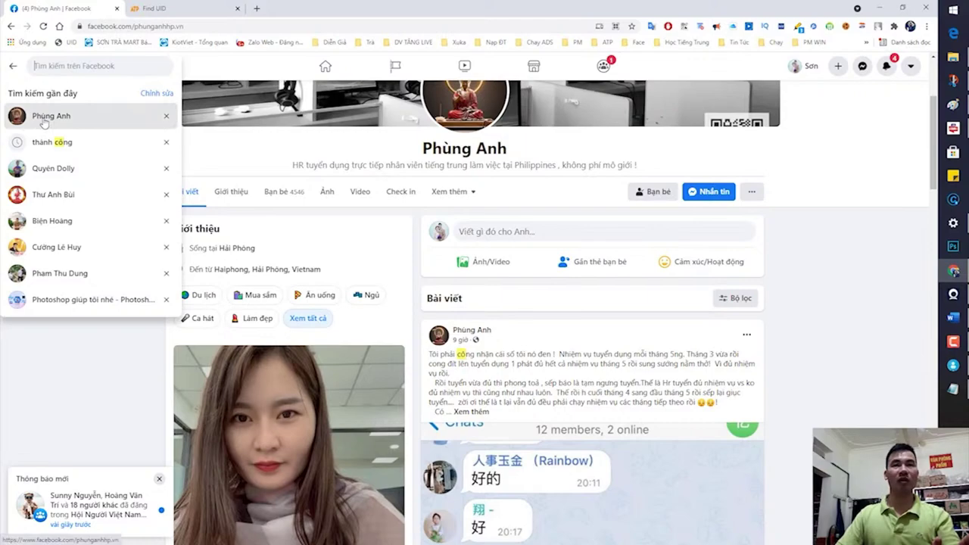
{"action": "left_click", "coordinate": [597, 379]}
{"action": "scroll", "coordinate": [597, 379], "scroll_direction": "down", "scroll_amount": 3}
Search Facebook for 'hải phong'.
{"action": "scroll", "coordinate": [597, 381], "scroll_direction": "down", "scroll_amount": 15}
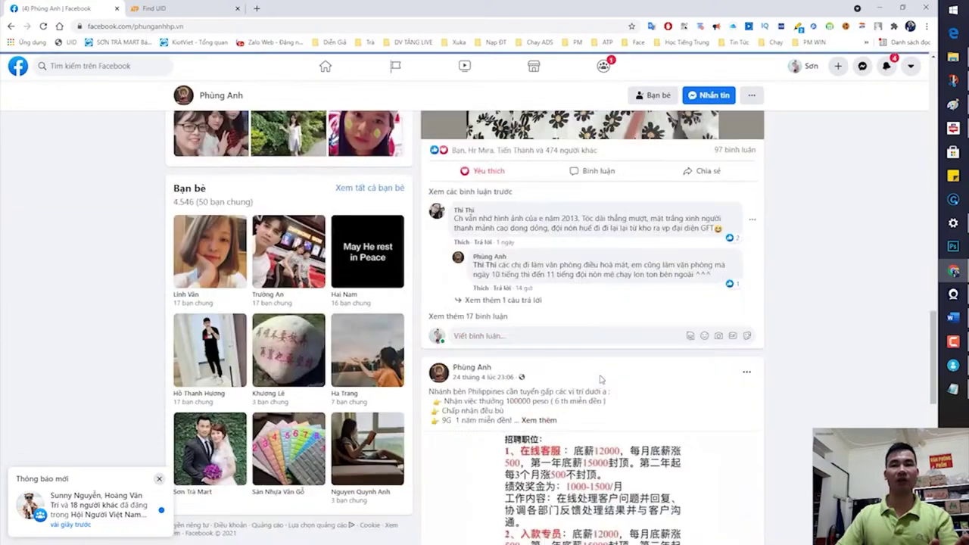
{"action": "scroll", "coordinate": [602, 385], "scroll_direction": "down", "scroll_amount": 2}
{"action": "scroll", "coordinate": [601, 383], "scroll_direction": "up", "scroll_amount": 20}
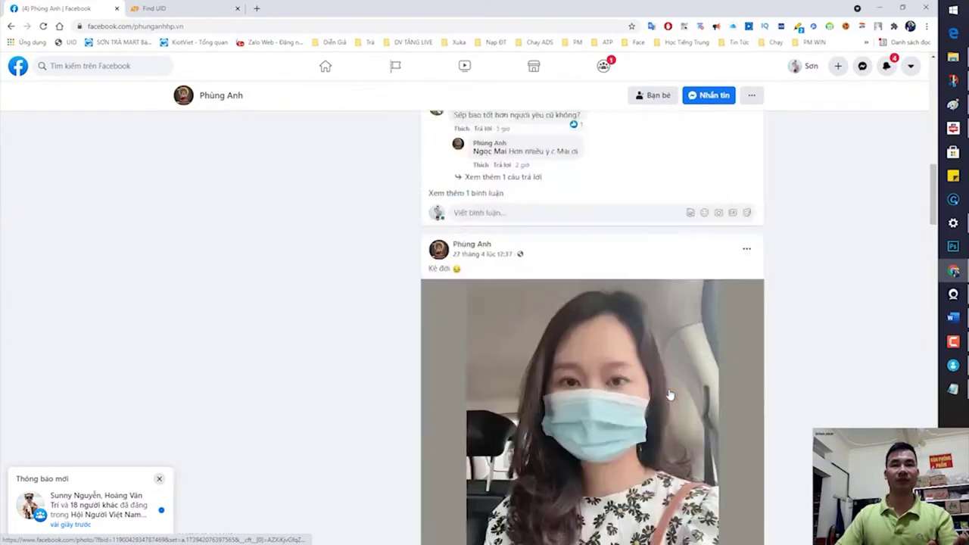
{"action": "scroll", "coordinate": [670, 394], "scroll_direction": "down", "scroll_amount": 3}
{"action": "scroll", "coordinate": [671, 394], "scroll_direction": "down", "scroll_amount": 3}
{"action": "scroll", "coordinate": [670, 395], "scroll_direction": "up", "scroll_amount": 6}
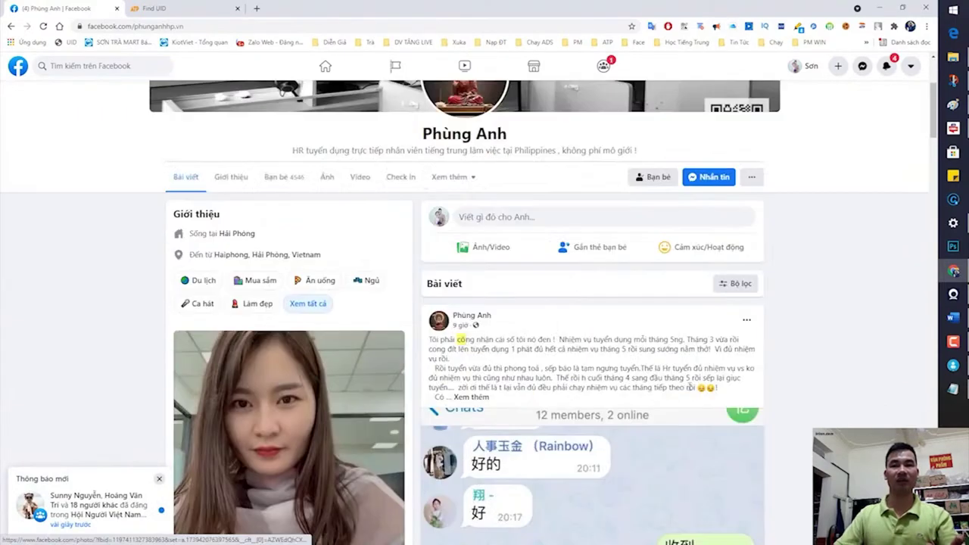
{"action": "scroll", "coordinate": [690, 389], "scroll_direction": "down", "scroll_amount": 12}
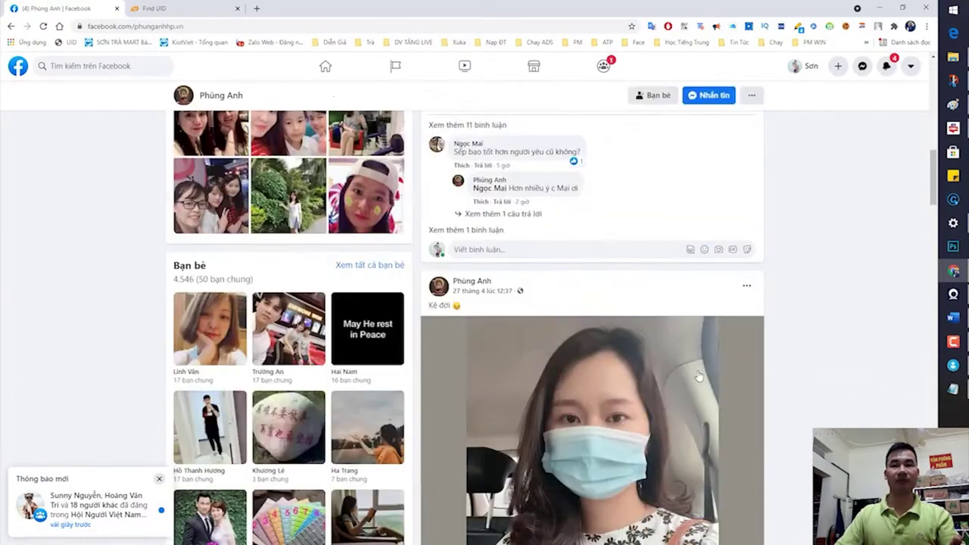
{"action": "scroll", "coordinate": [703, 373], "scroll_direction": "down", "scroll_amount": 15}
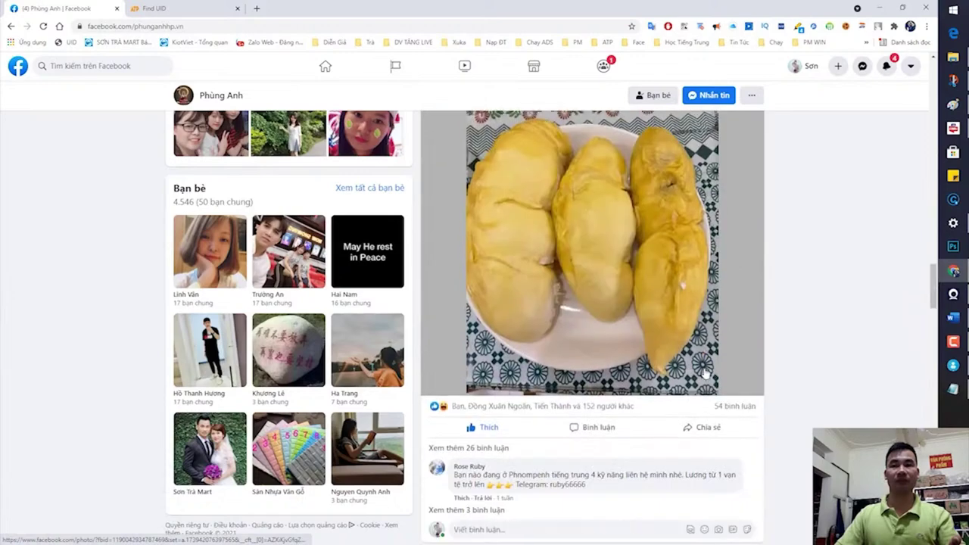
{"action": "scroll", "coordinate": [708, 373], "scroll_direction": "down", "scroll_amount": 7}
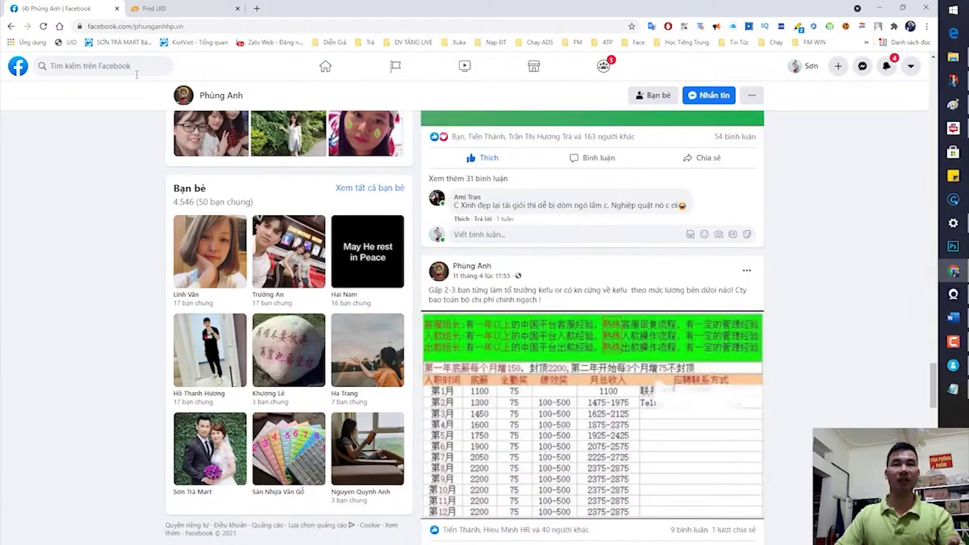
{"action": "left_click", "coordinate": [112, 65]}
{"action": "type", "text": "hải phong"}
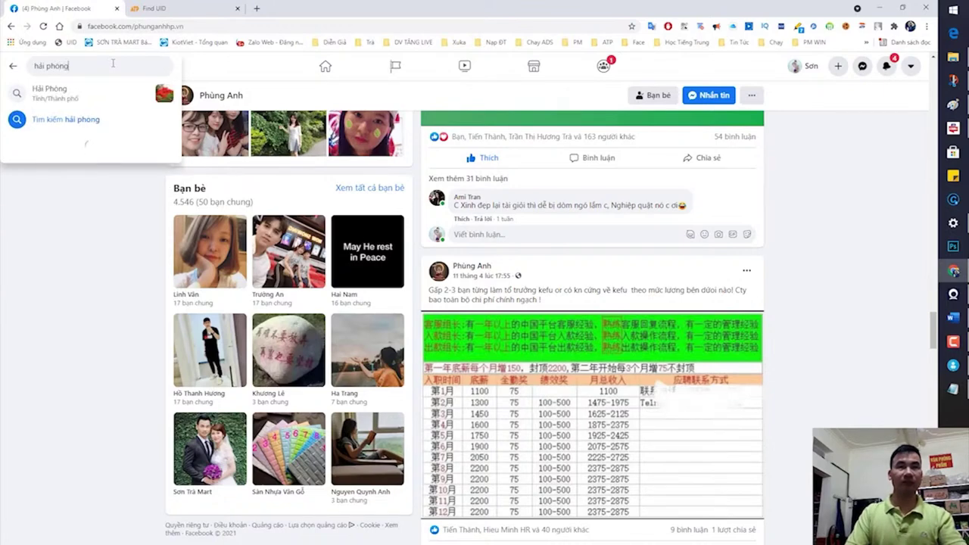
{"action": "key", "text": "Return"}
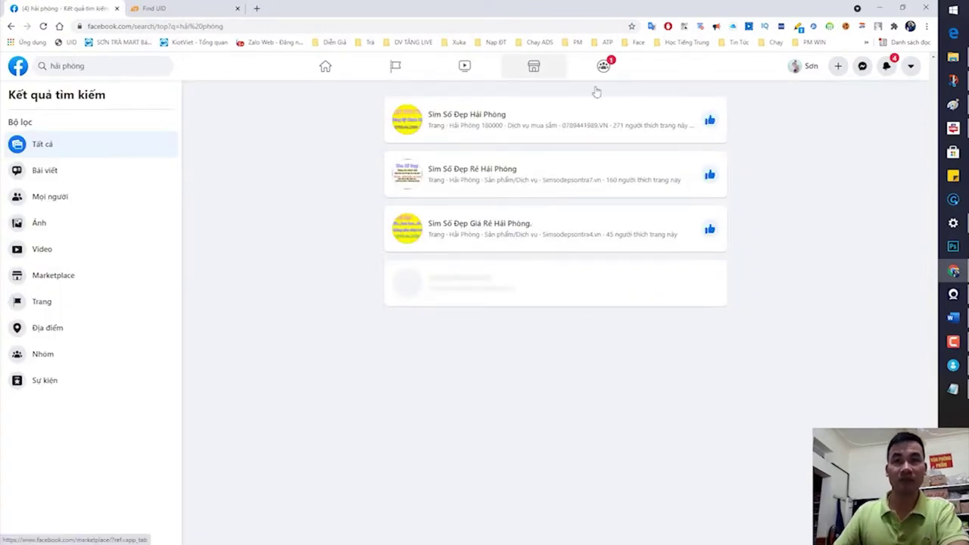
Search Groups for 'buôn bán hải phong', open Hội Buôn Bán Thanh Lý Giảm Giá Hải Phòng, and select its URL.
{"action": "left_click", "coordinate": [604, 68]}
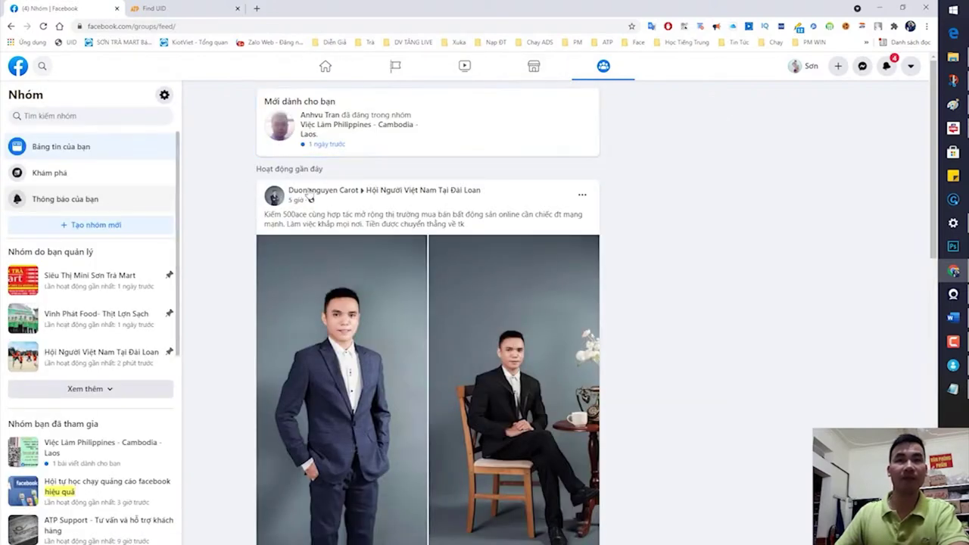
{"action": "scroll", "coordinate": [373, 183], "scroll_direction": "down", "scroll_amount": 2}
{"action": "scroll", "coordinate": [373, 184], "scroll_direction": "up", "scroll_amount": 2}
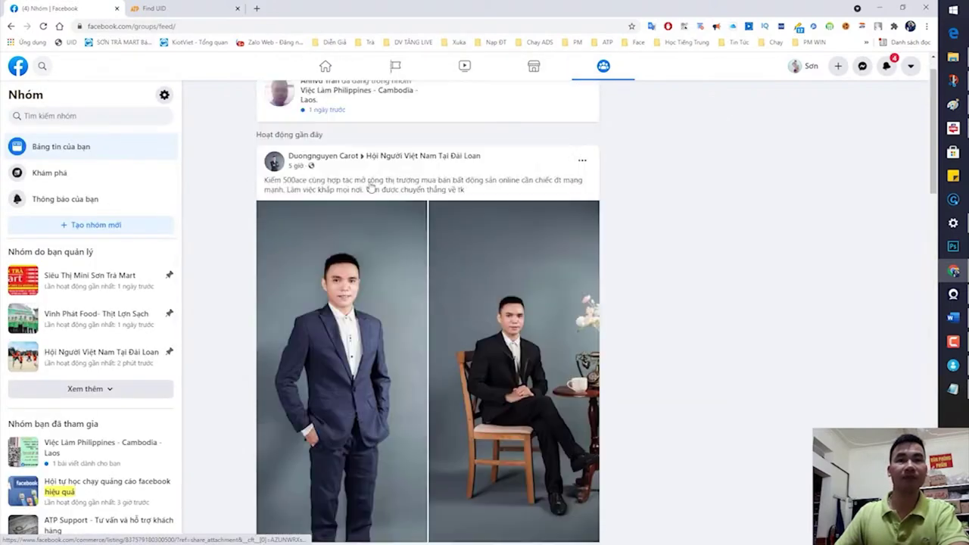
{"action": "left_click", "coordinate": [91, 116]}
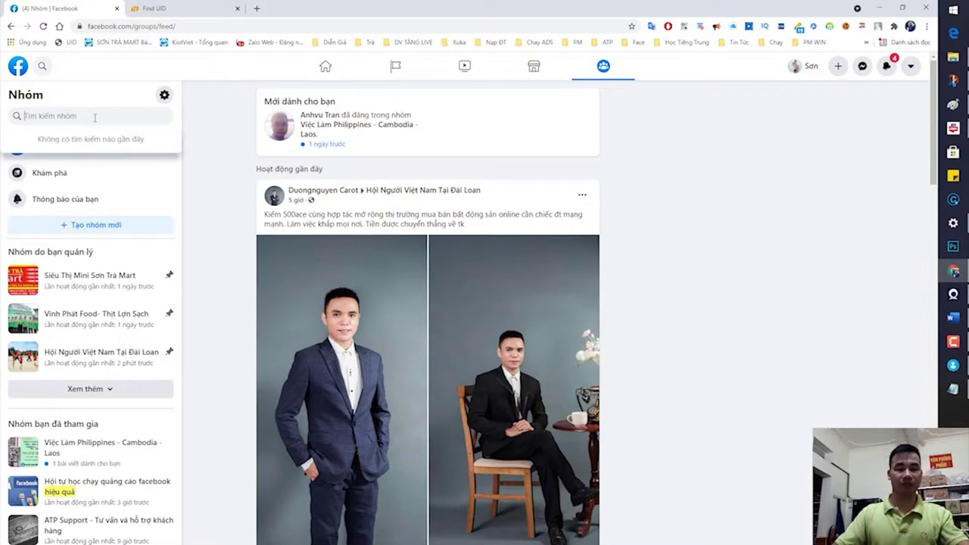
{"action": "type", "text": "buôn bán hải p"}
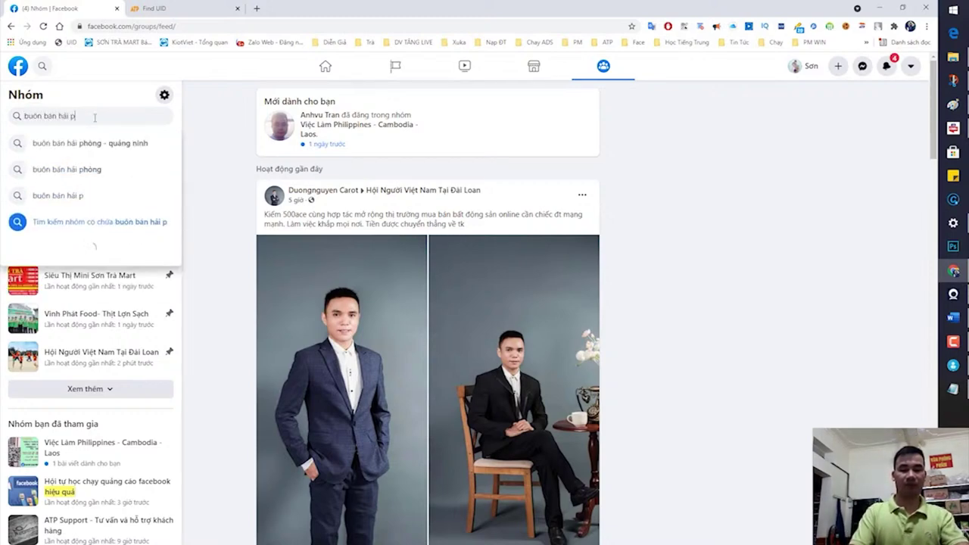
{"action": "type", "text": "hong"}
{"action": "key", "text": "Return"}
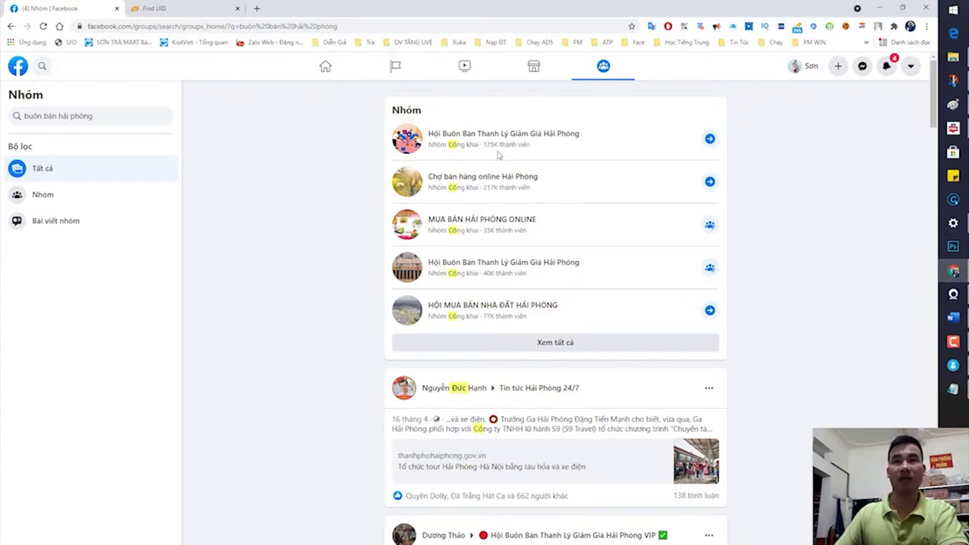
{"action": "left_click", "coordinate": [542, 133]}
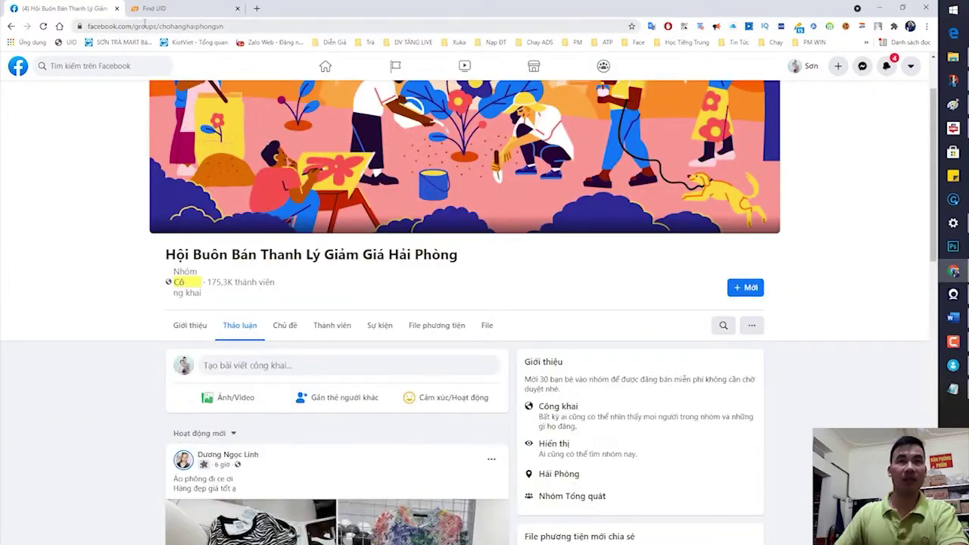
{"action": "left_click", "coordinate": [158, 26]}
{"action": "key", "text": "ctrl+v"}
{"action": "key", "text": "ctrl+z"}
{"action": "key", "text": "ctrl+c"}
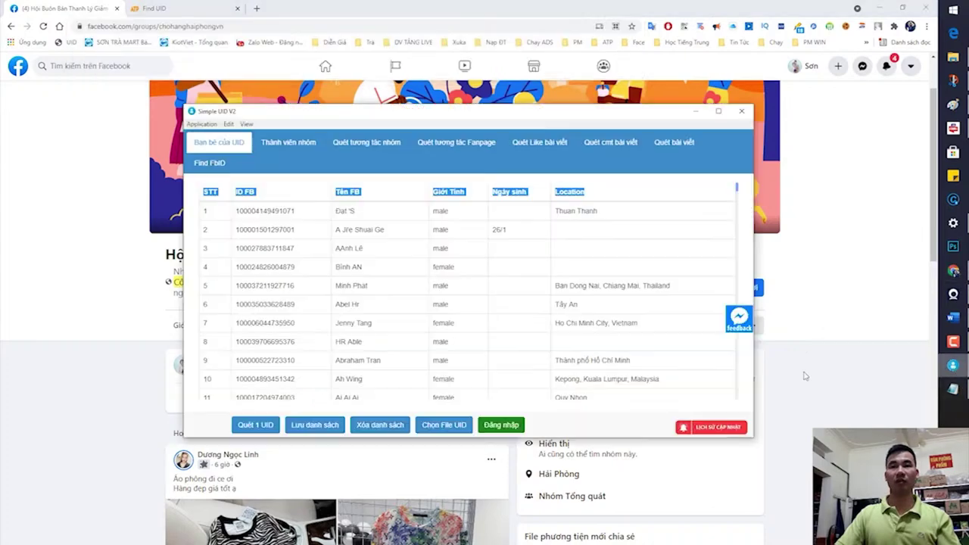
Start a Thành viên nhóm member scan of the pasted Hải Phòng group link, then go to group interactions.
{"action": "left_click", "coordinate": [953, 365]}
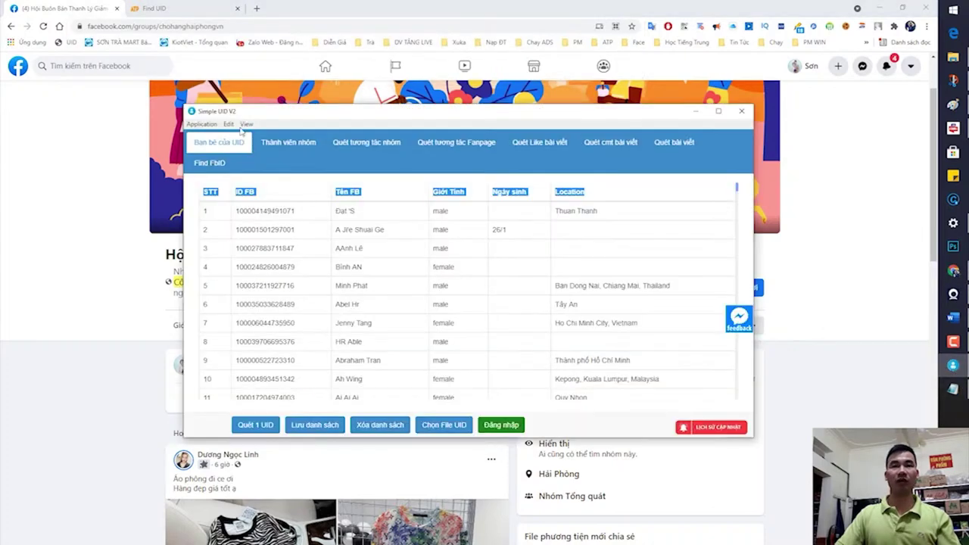
{"action": "left_click", "coordinate": [279, 146]}
{"action": "left_click", "coordinate": [257, 426]}
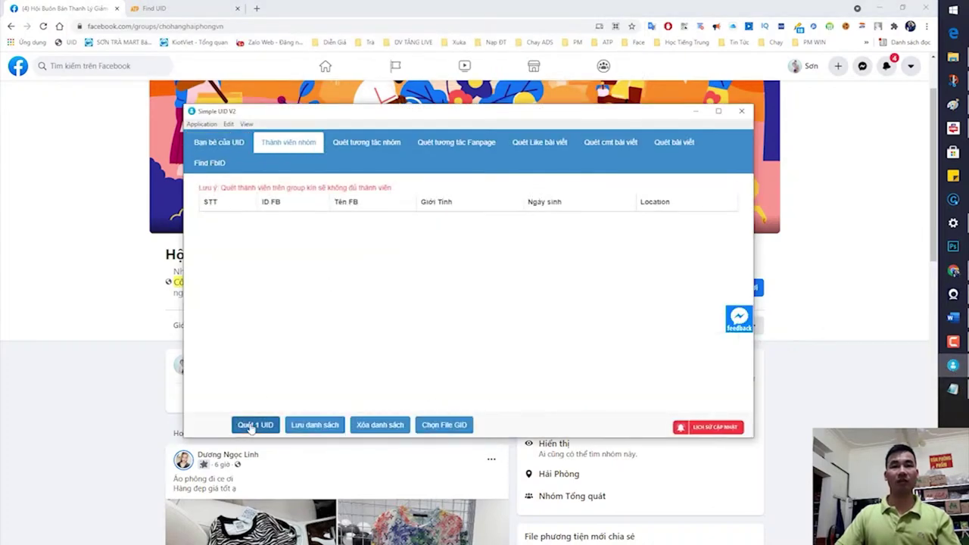
{"action": "left_click", "coordinate": [374, 201]}
{"action": "key", "text": "ctrl+v"}
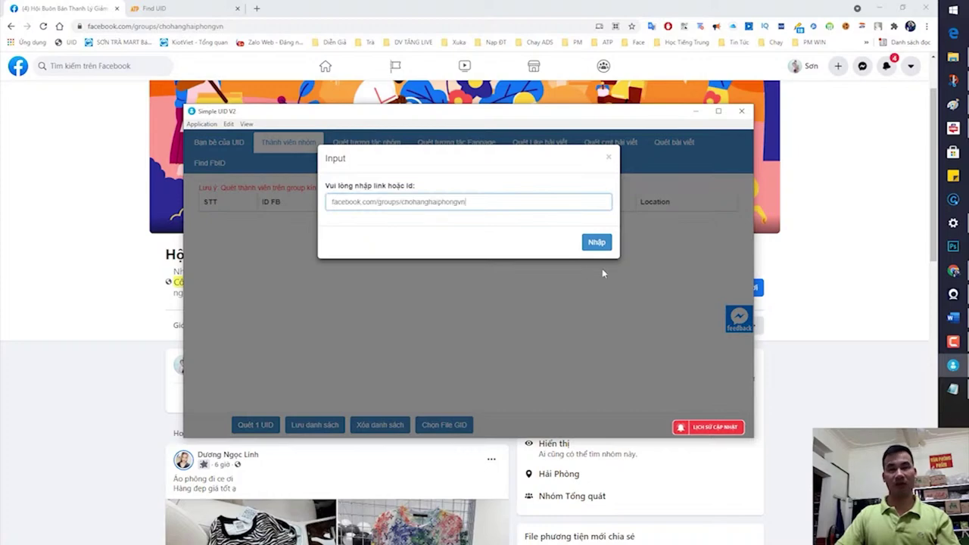
{"action": "left_click", "coordinate": [596, 242]}
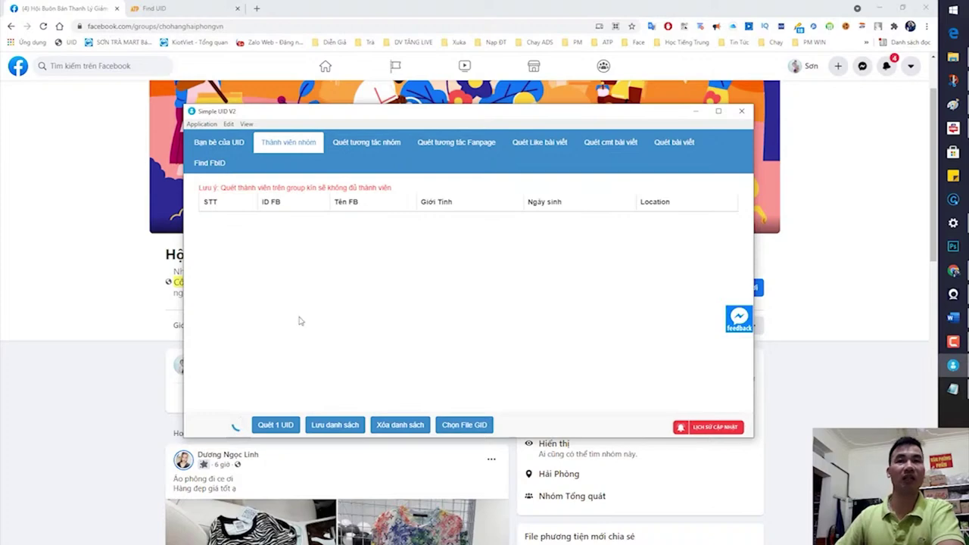
{"action": "left_click", "coordinate": [368, 143]}
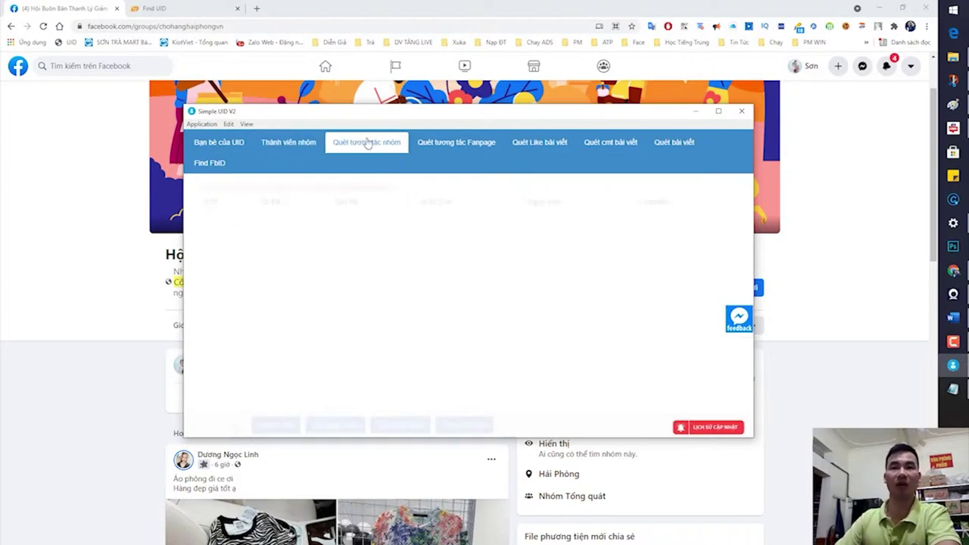
Start a group-interaction scan of the pasted Hải Phòng group link, retrying it once.
{"action": "left_click", "coordinate": [262, 420]}
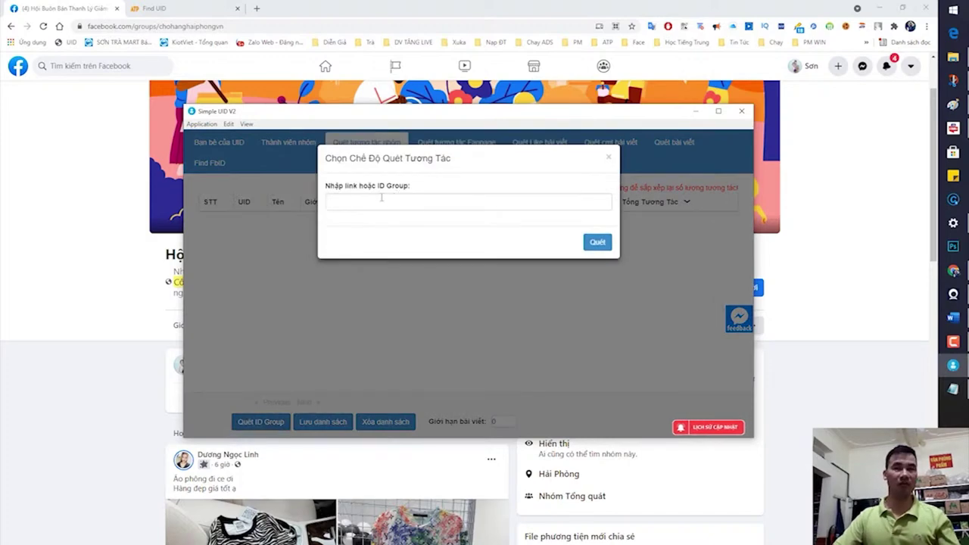
{"action": "left_click", "coordinate": [382, 198]}
{"action": "type", "text": "facebook.com/groups/chohanghaiphongvn"}
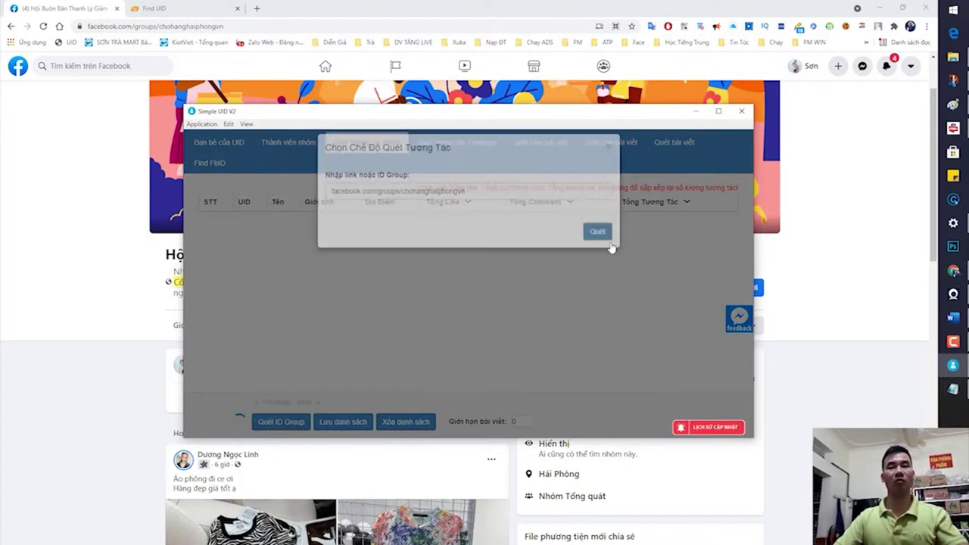
{"action": "left_click", "coordinate": [597, 241]}
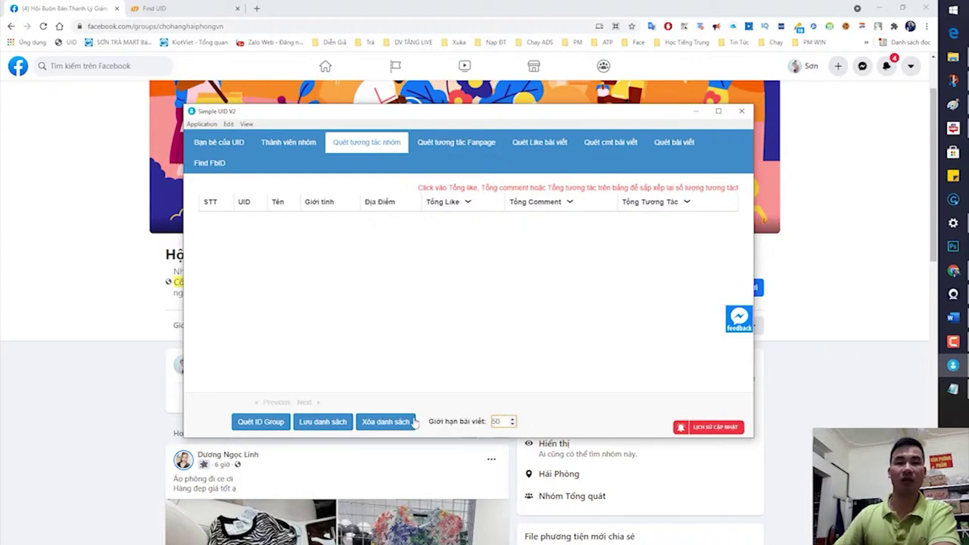
{"action": "left_click", "coordinate": [270, 422]}
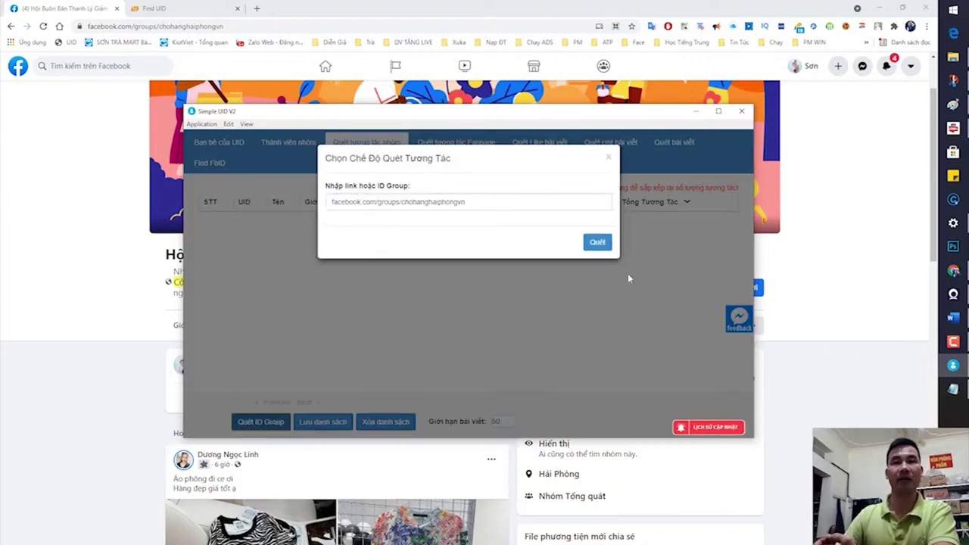
{"action": "left_click", "coordinate": [597, 242]}
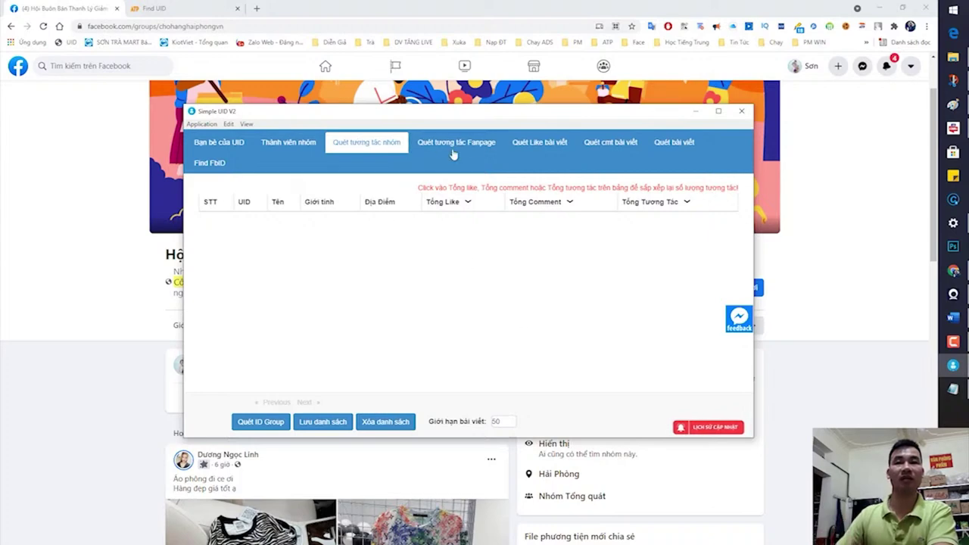
Check the Find UID page and the Quét tương tác Fanpage view, then return to the Facebook group.
{"action": "left_click", "coordinate": [66, 7]}
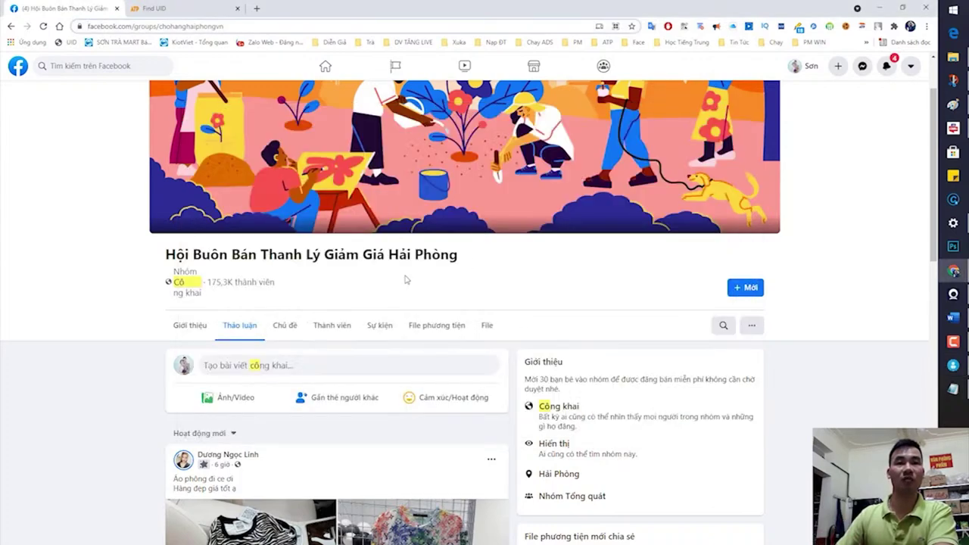
{"action": "scroll", "coordinate": [409, 303], "scroll_direction": "down", "scroll_amount": 2}
{"action": "left_click", "coordinate": [155, 8]}
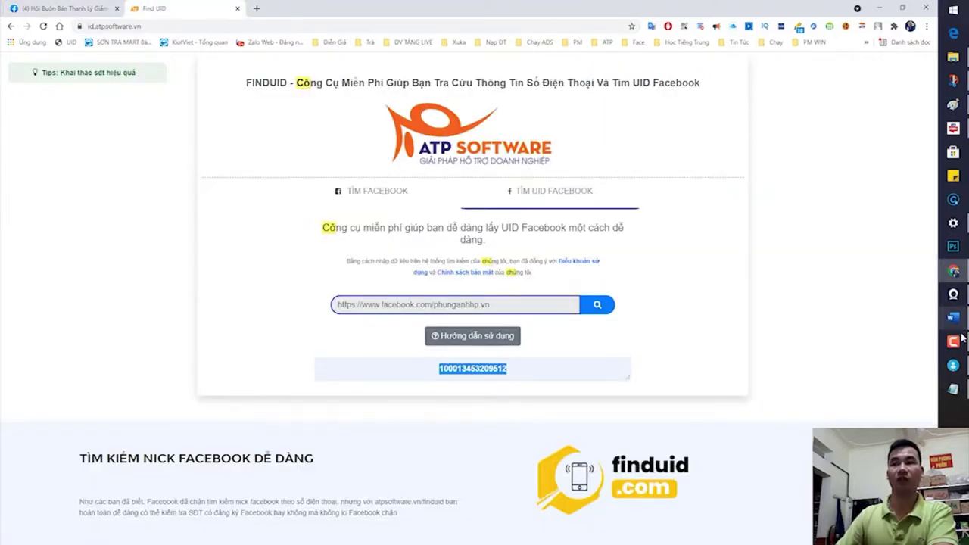
{"action": "left_click", "coordinate": [953, 365]}
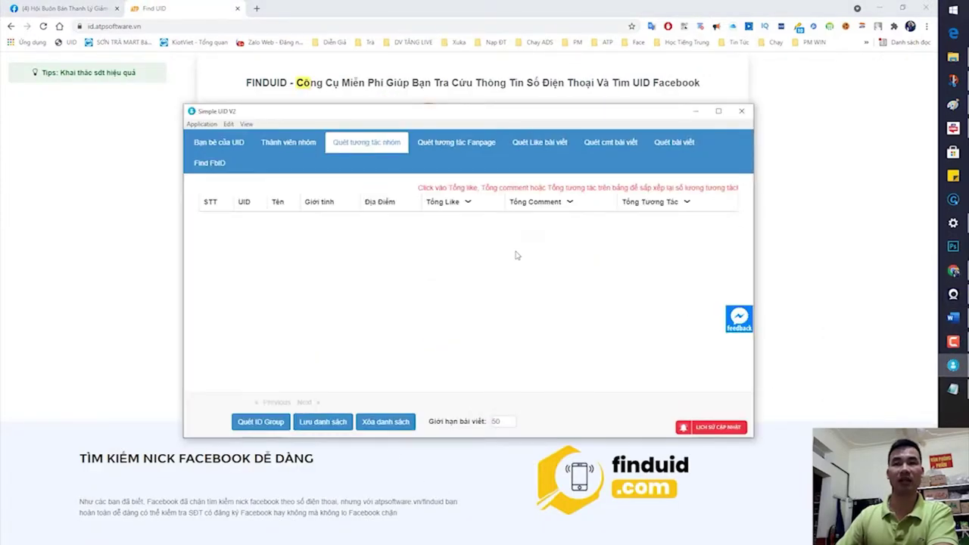
{"action": "left_click", "coordinate": [304, 148]}
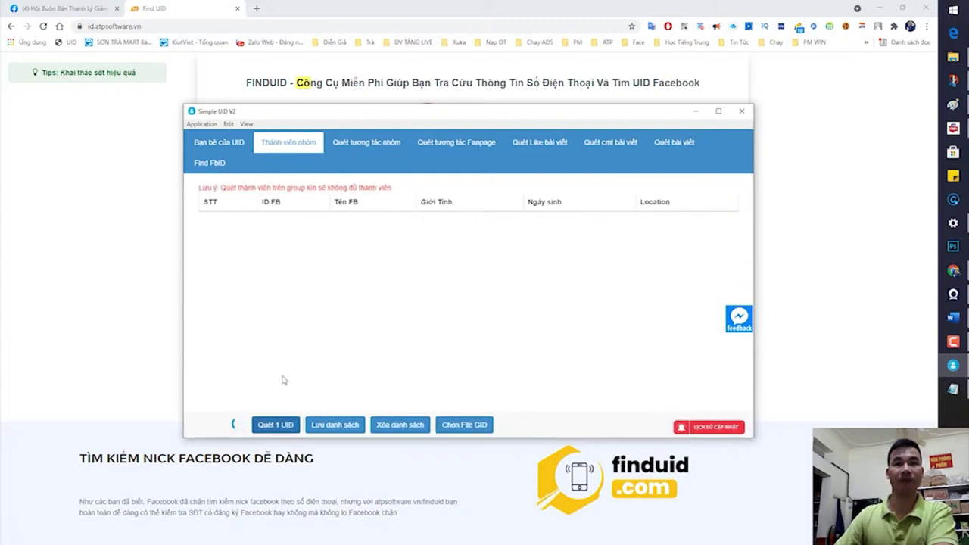
{"action": "left_click", "coordinate": [469, 149]}
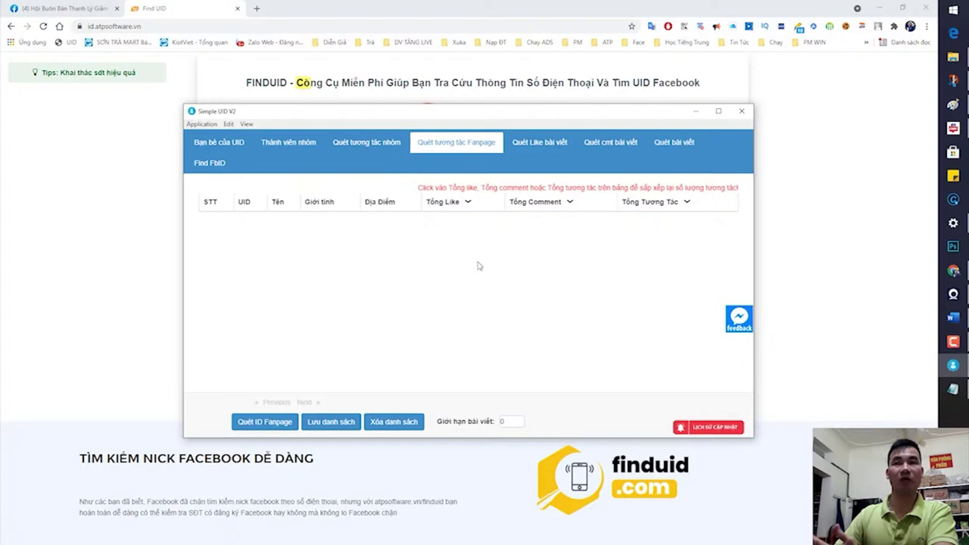
{"action": "left_click", "coordinate": [67, 7]}
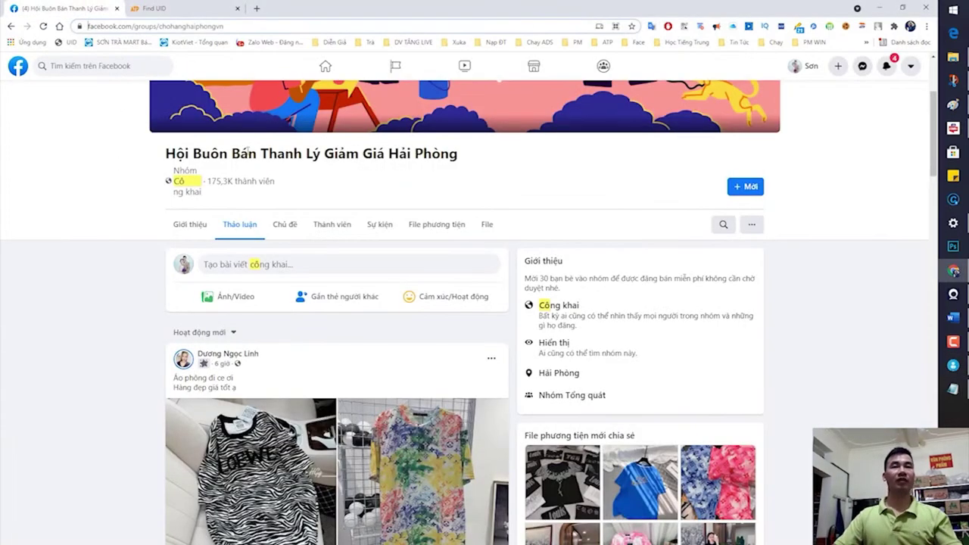
Search Facebook for 'hải phòng' and browse its Pages results.
{"action": "left_click", "coordinate": [97, 69]}
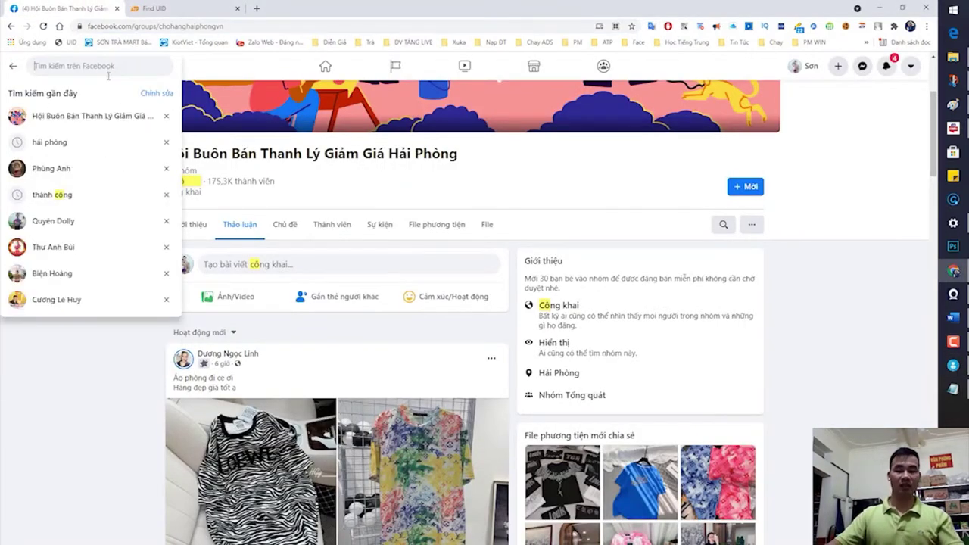
{"action": "type", "text": "hải phòng"}
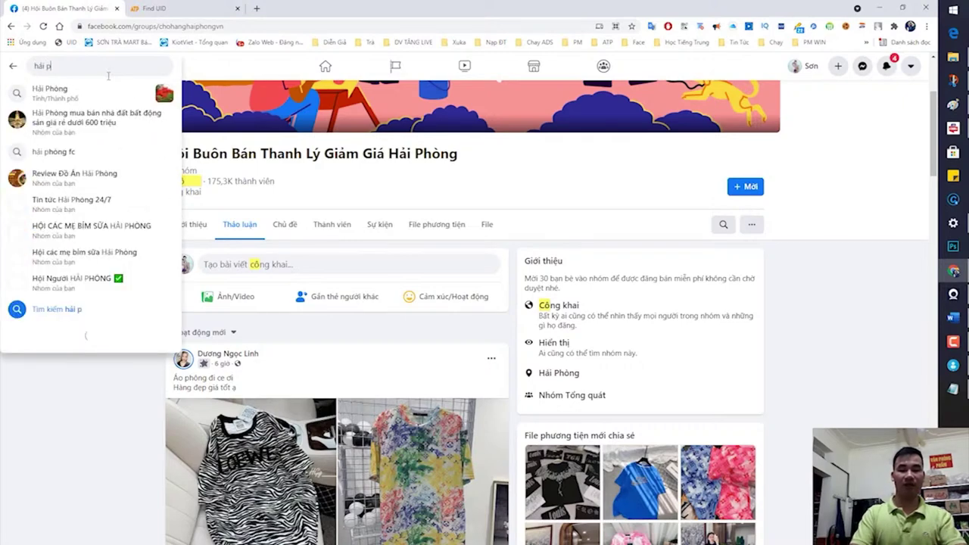
{"action": "key", "text": "Return"}
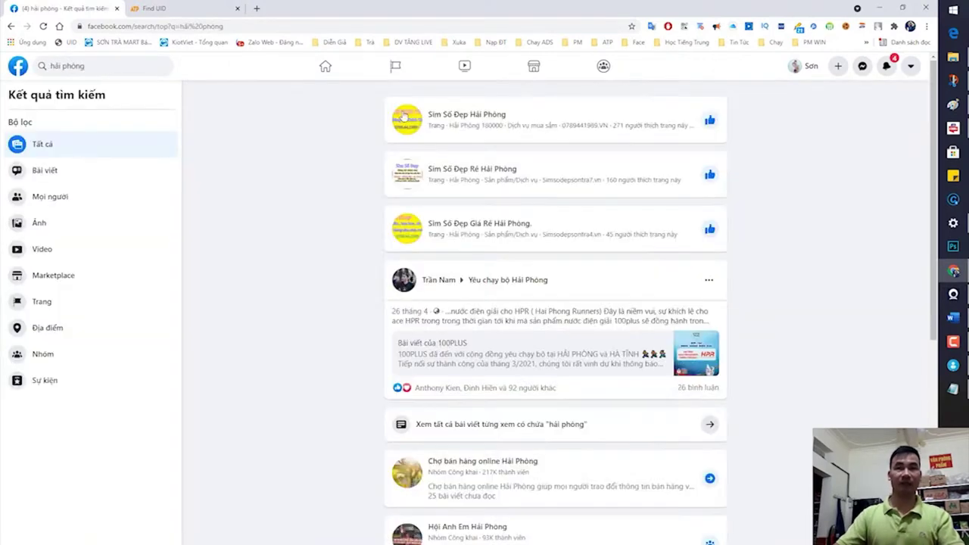
{"action": "left_click", "coordinate": [395, 66]}
{"action": "left_click", "coordinate": [103, 65]}
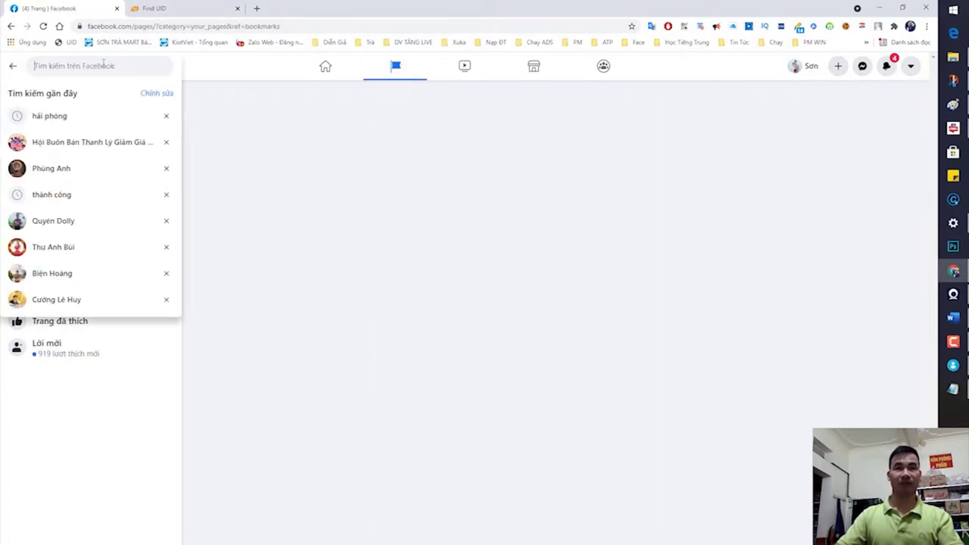
{"action": "left_click", "coordinate": [86, 116]}
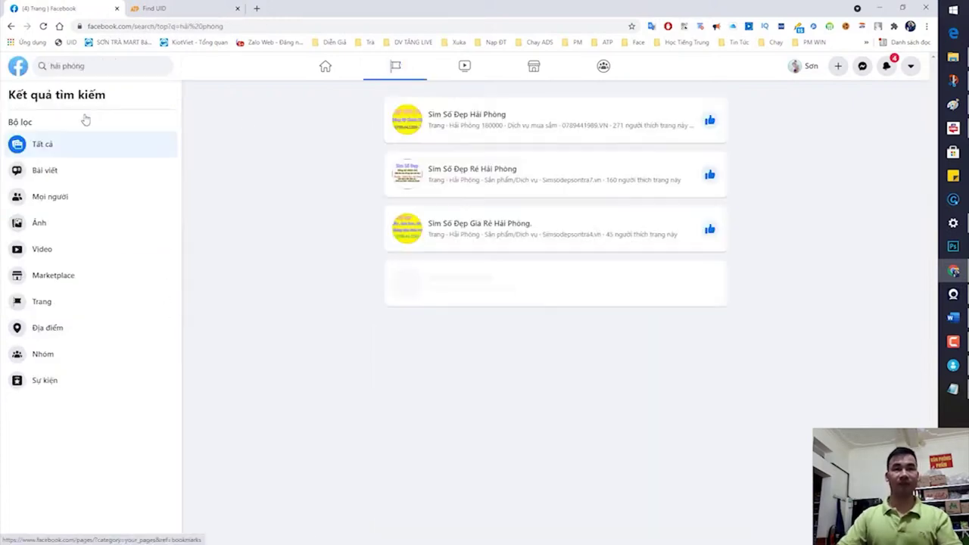
{"action": "scroll", "coordinate": [610, 268], "scroll_direction": "down", "scroll_amount": 3}
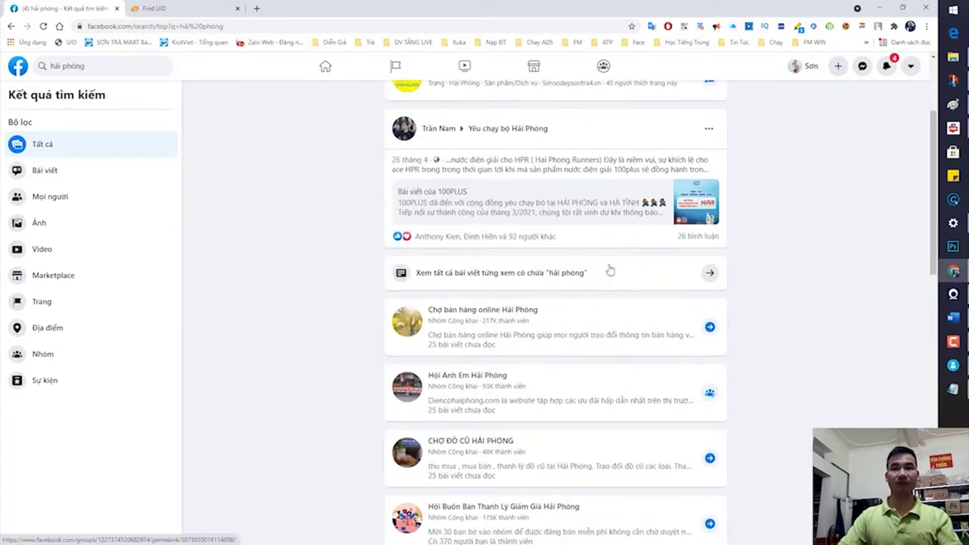
{"action": "scroll", "coordinate": [613, 280], "scroll_direction": "down", "scroll_amount": 3}
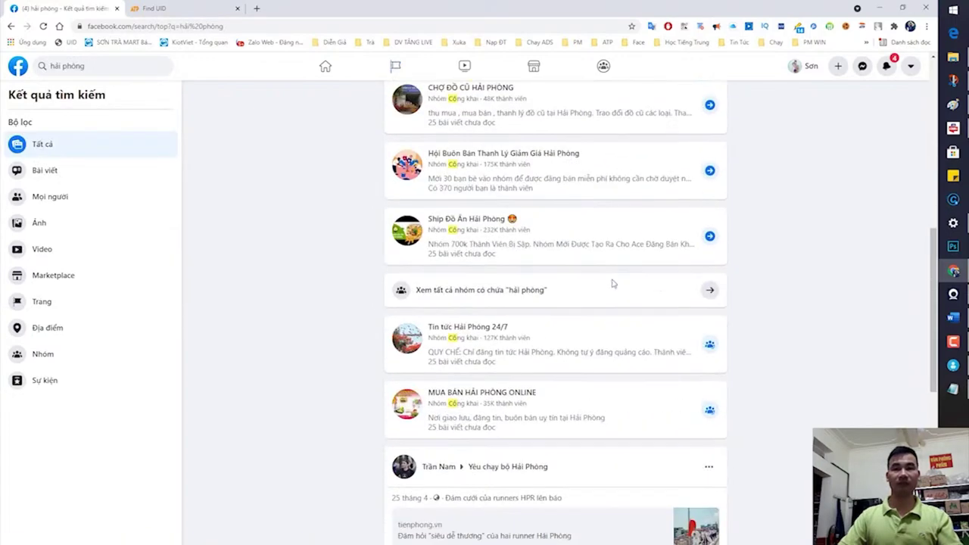
{"action": "scroll", "coordinate": [613, 280], "scroll_direction": "up", "scroll_amount": 3}
{"action": "left_click", "coordinate": [402, 67]}
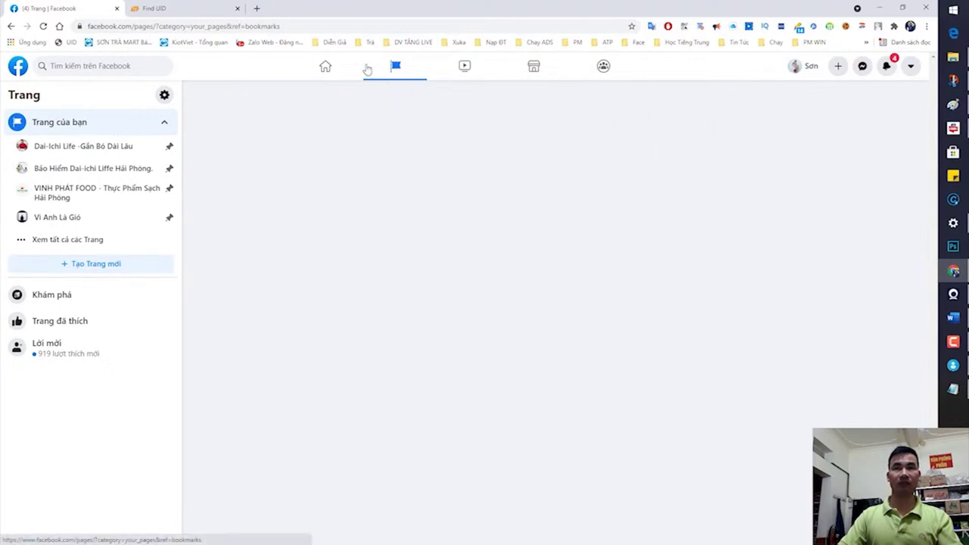
{"action": "left_click", "coordinate": [17, 68]}
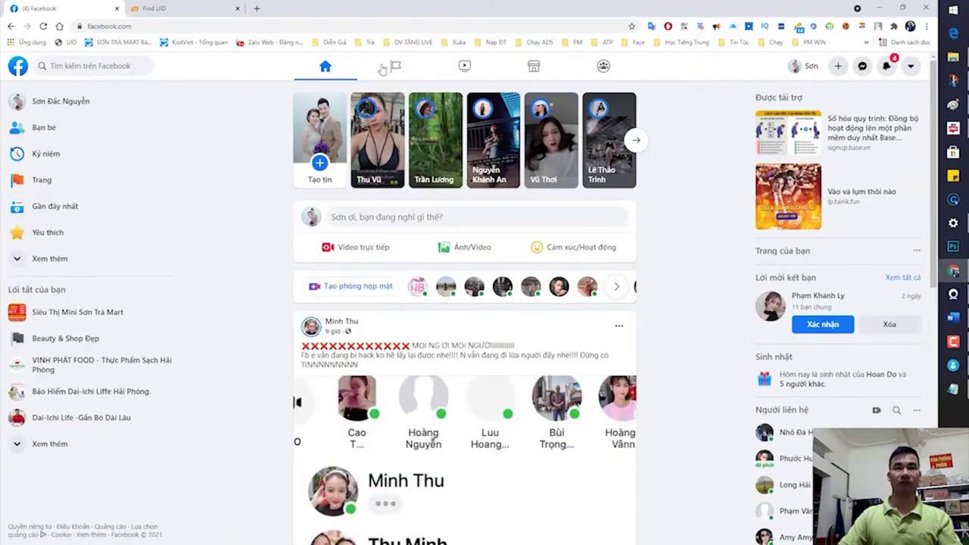
{"action": "left_click", "coordinate": [394, 67]}
Search Facebook for 'công thông tin thành phố hải phòng' using the search suggestions.
{"action": "left_click", "coordinate": [111, 65]}
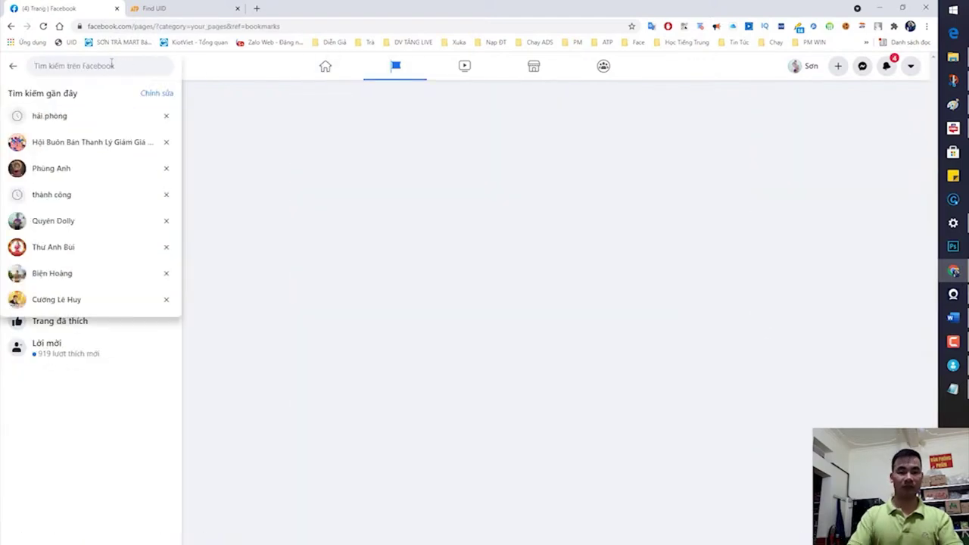
{"action": "type", "text": "hải phong"}
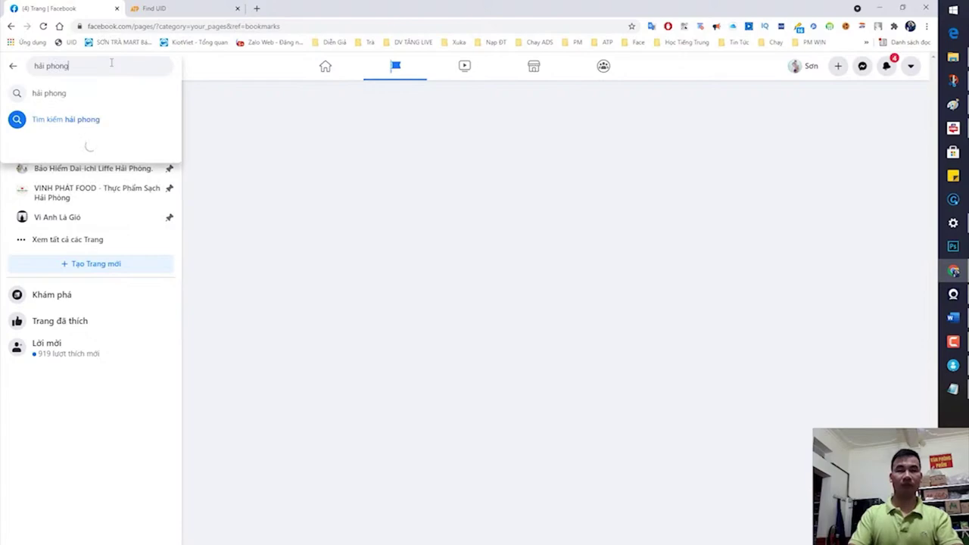
{"action": "type", "text": "f"}
{"action": "key", "text": "Return"}
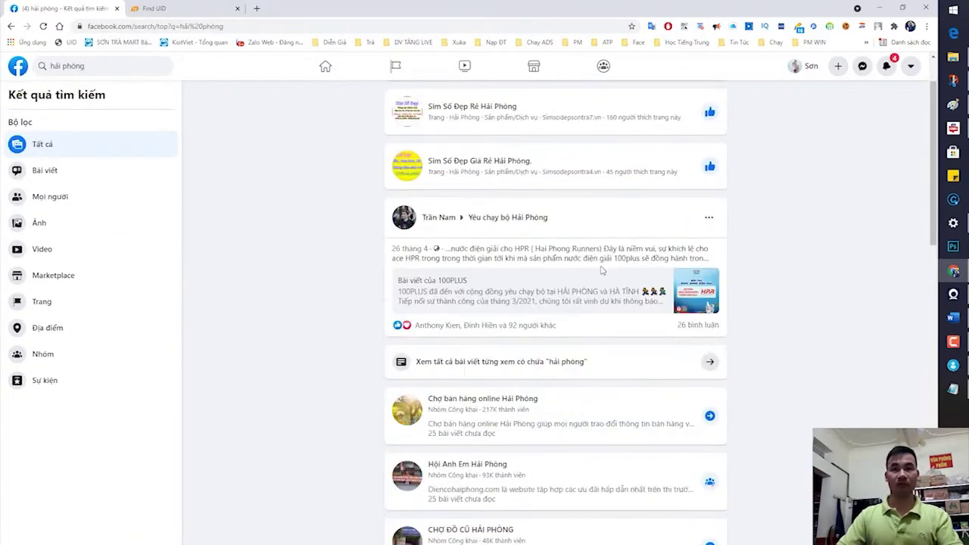
{"action": "scroll", "coordinate": [602, 270], "scroll_direction": "down", "scroll_amount": 10}
{"action": "scroll", "coordinate": [613, 296], "scroll_direction": "down", "scroll_amount": 3}
{"action": "left_click", "coordinate": [108, 69]}
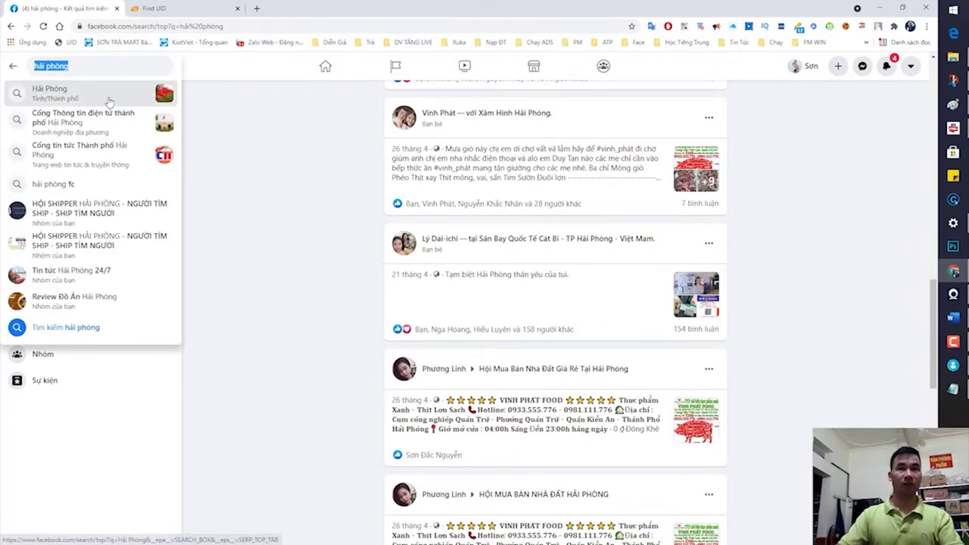
{"action": "left_click", "coordinate": [111, 101]}
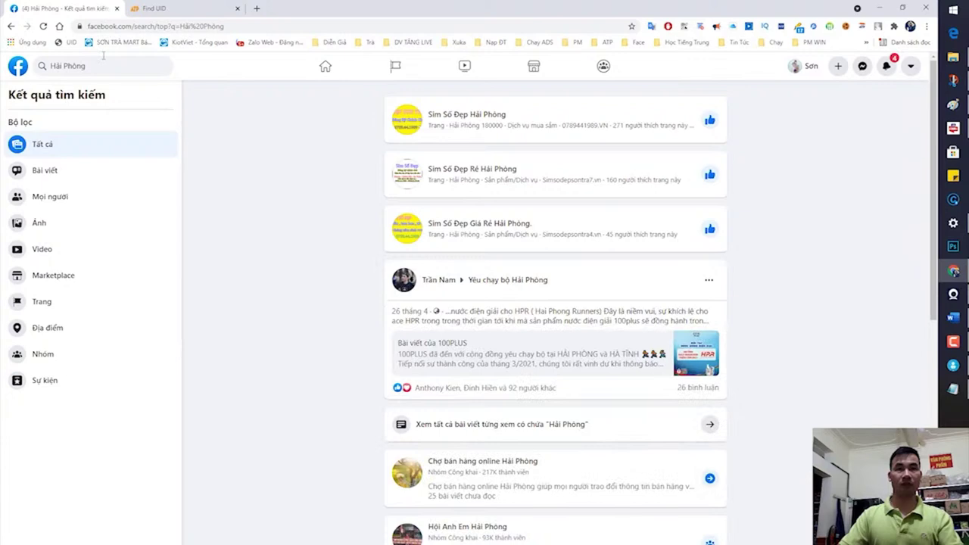
{"action": "left_click", "coordinate": [109, 65]}
{"action": "type", "text": "công thông"}
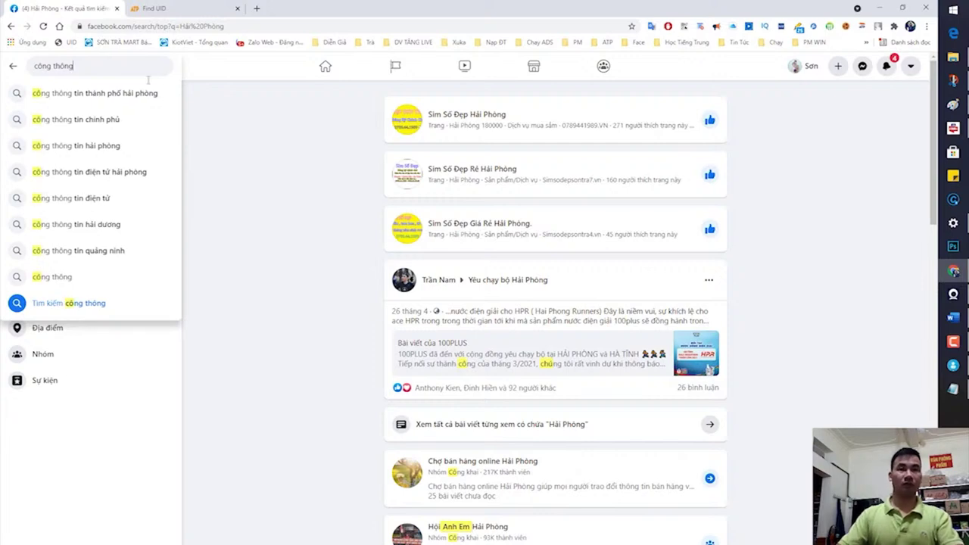
{"action": "left_click", "coordinate": [144, 92]}
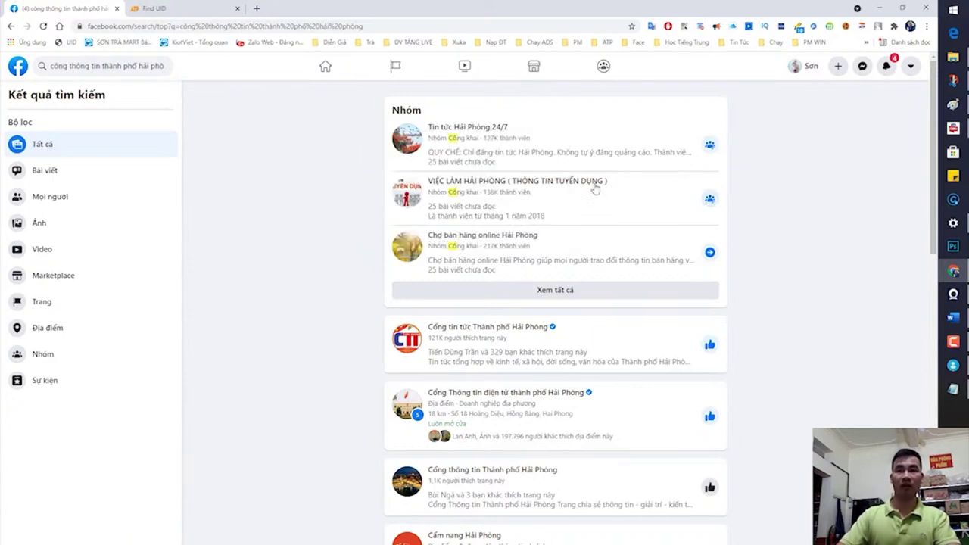
{"action": "left_click", "coordinate": [573, 287]}
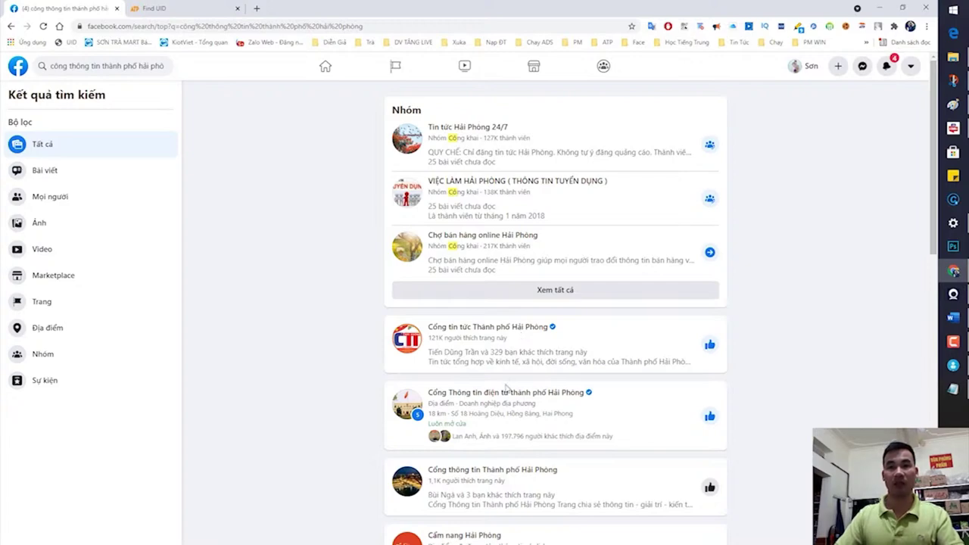
Open the Cổng Thông tin điện tử thành phố Hải Phòng page and reveal its numeric page ID.
{"action": "left_click", "coordinate": [496, 394]}
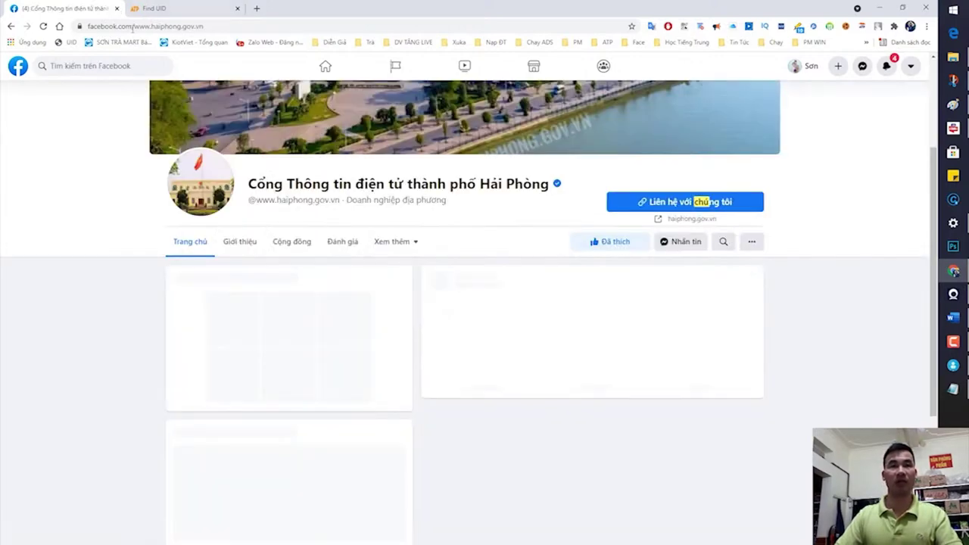
{"action": "scroll", "coordinate": [591, 302], "scroll_direction": "down", "scroll_amount": 3}
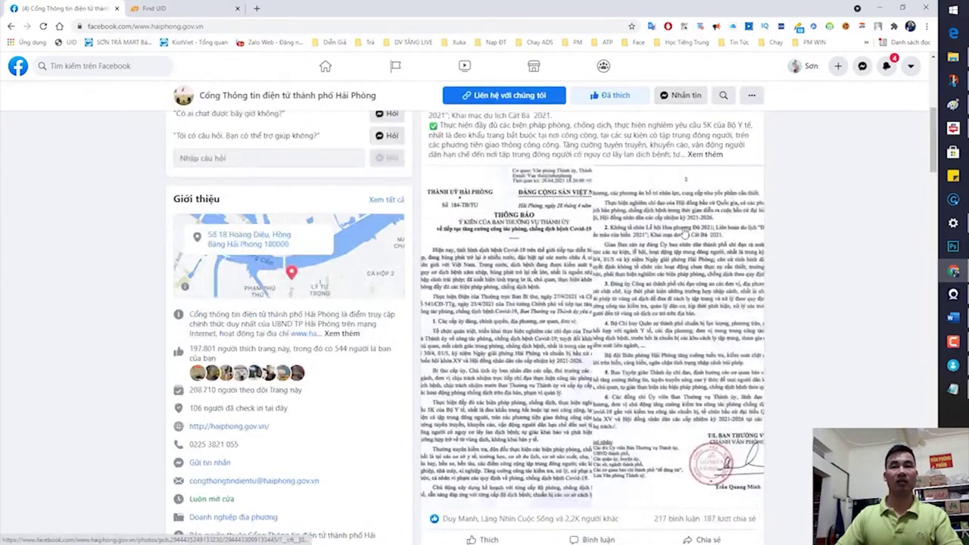
{"action": "scroll", "coordinate": [683, 234], "scroll_direction": "down", "scroll_amount": 2}
{"action": "scroll", "coordinate": [530, 189], "scroll_direction": "up", "scroll_amount": 2}
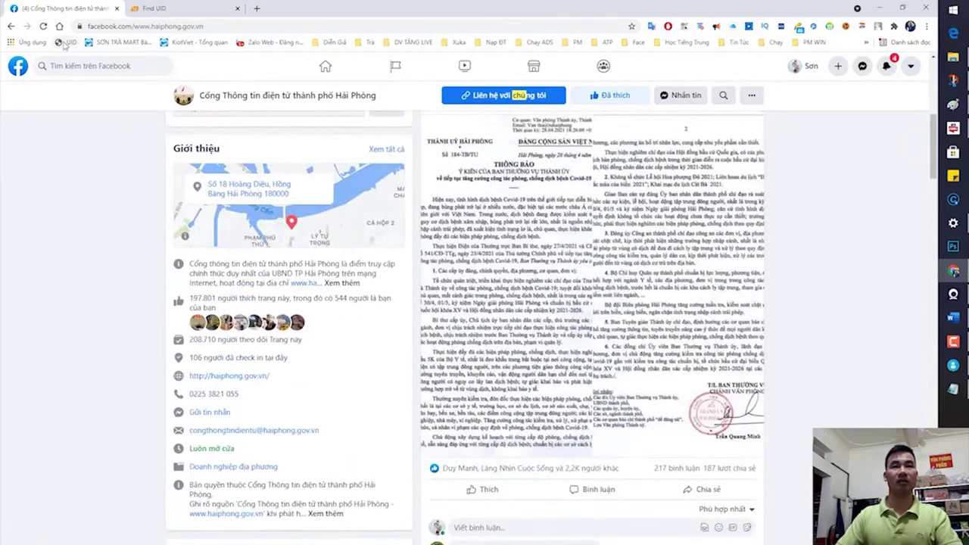
{"action": "left_click", "coordinate": [71, 42]}
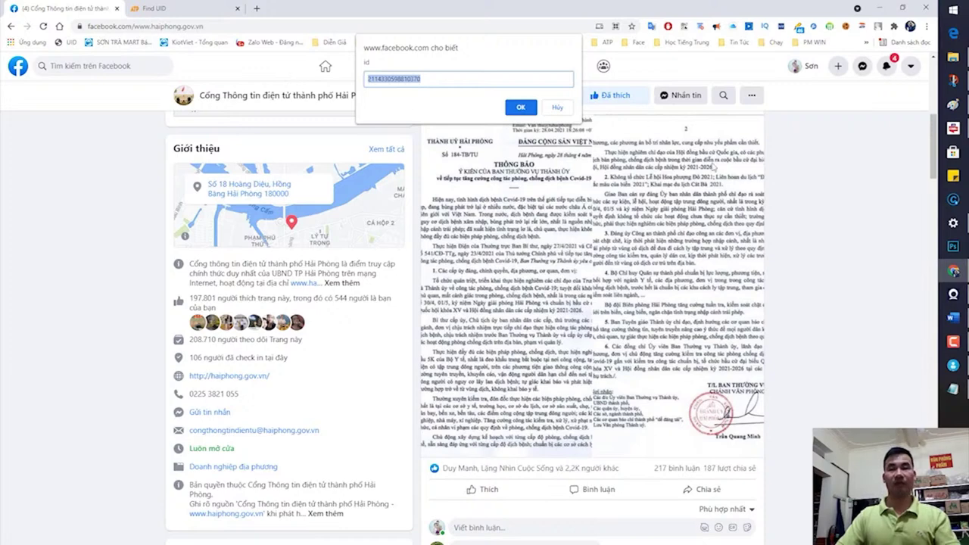
{"action": "left_click", "coordinate": [557, 106]}
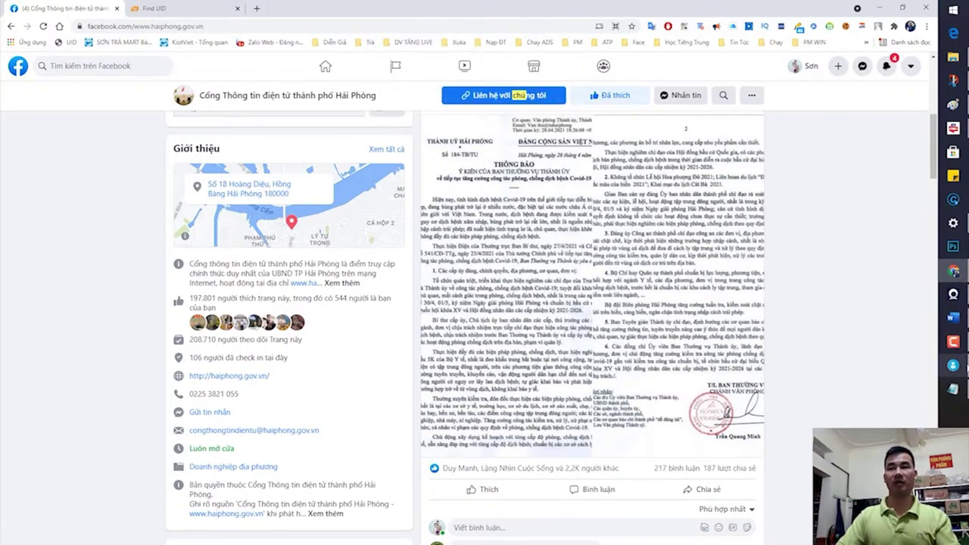
{"action": "left_click", "coordinate": [953, 365]}
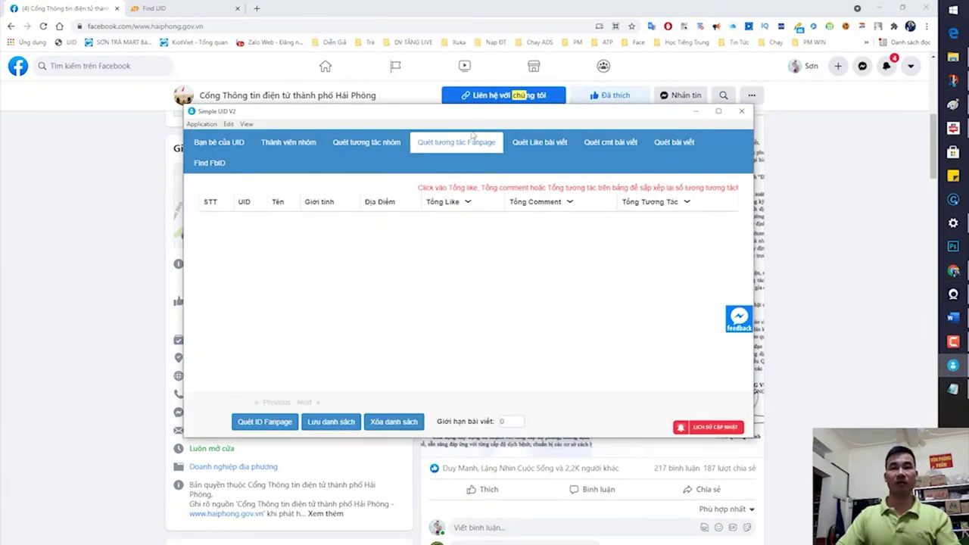
Run Quét ID Fanpage on the pasted Hải Phòng page ID, collecting about 949 interacting UIDs.
{"action": "left_click", "coordinate": [257, 421]}
{"action": "left_click", "coordinate": [426, 205]}
{"action": "key", "text": "ctrl+v"}
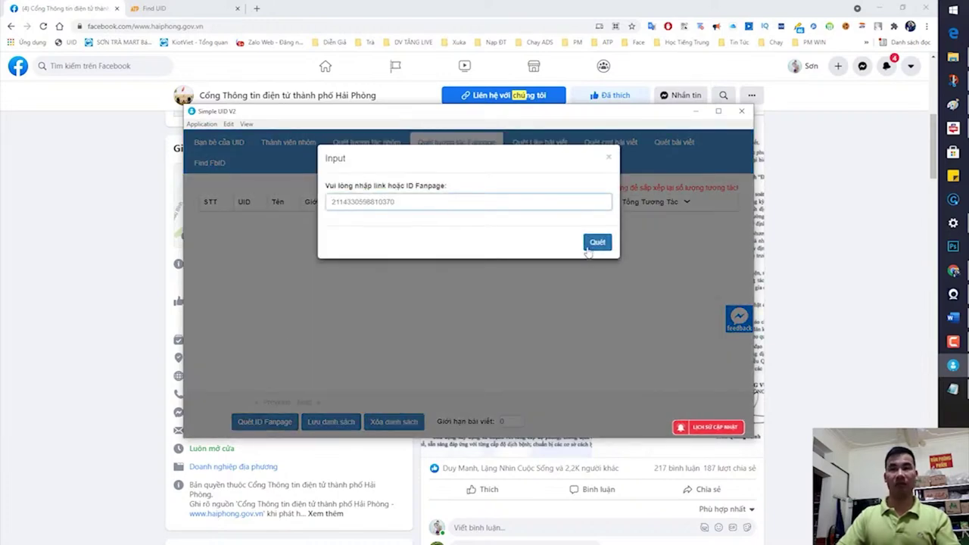
{"action": "left_click", "coordinate": [595, 243]}
{"action": "left_click", "coordinate": [549, 278]}
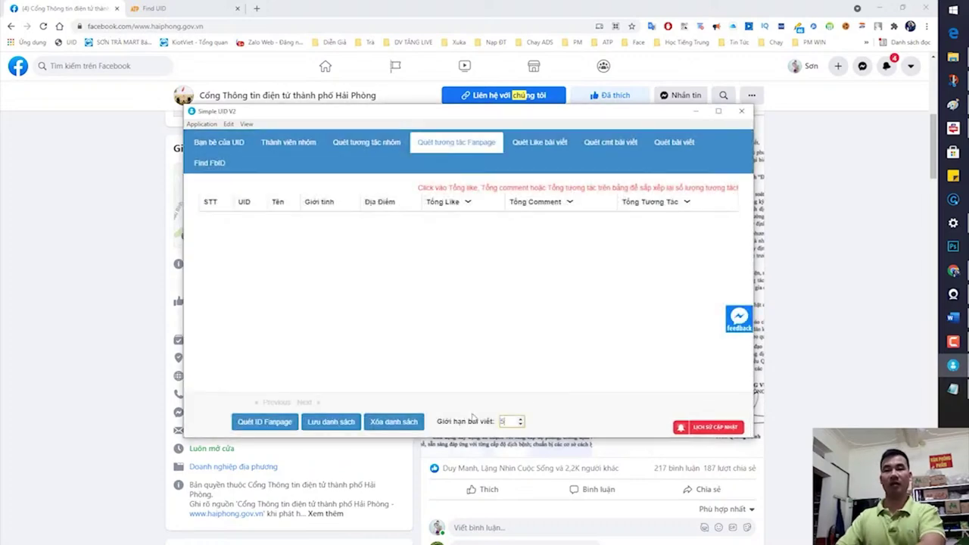
{"action": "left_click", "coordinate": [281, 423]}
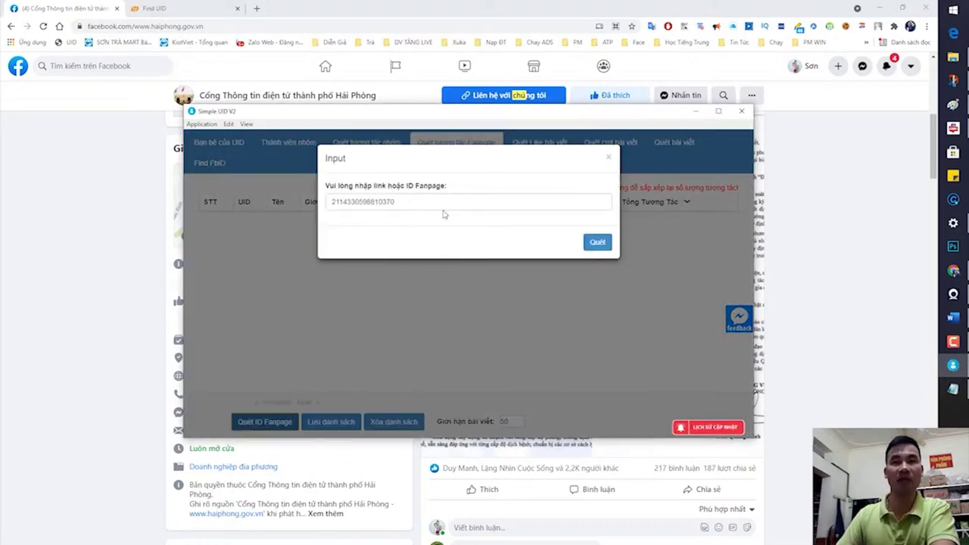
{"action": "left_click", "coordinate": [598, 244]}
{"action": "left_click", "coordinate": [533, 276]}
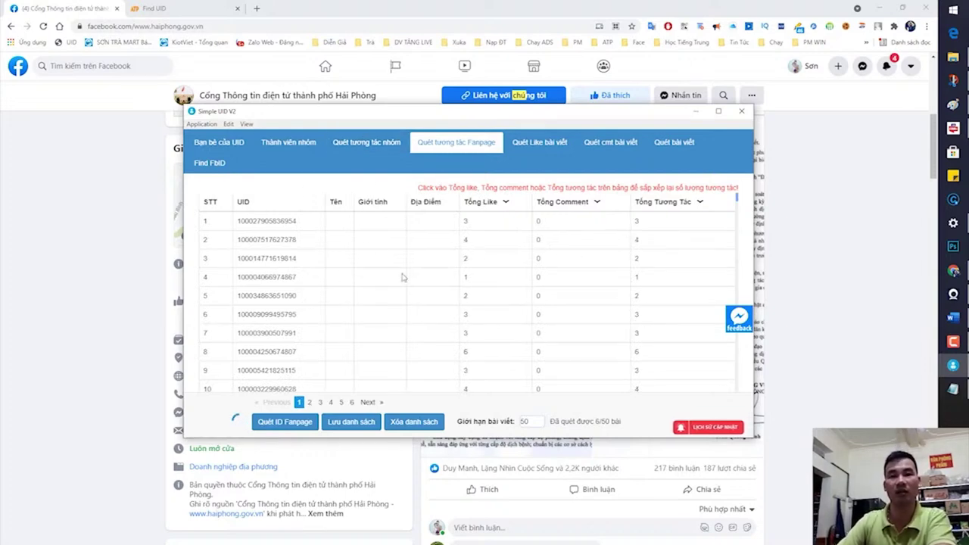
{"action": "scroll", "coordinate": [424, 325], "scroll_direction": "down", "scroll_amount": 3}
{"action": "scroll", "coordinate": [345, 372], "scroll_direction": "down", "scroll_amount": 18}
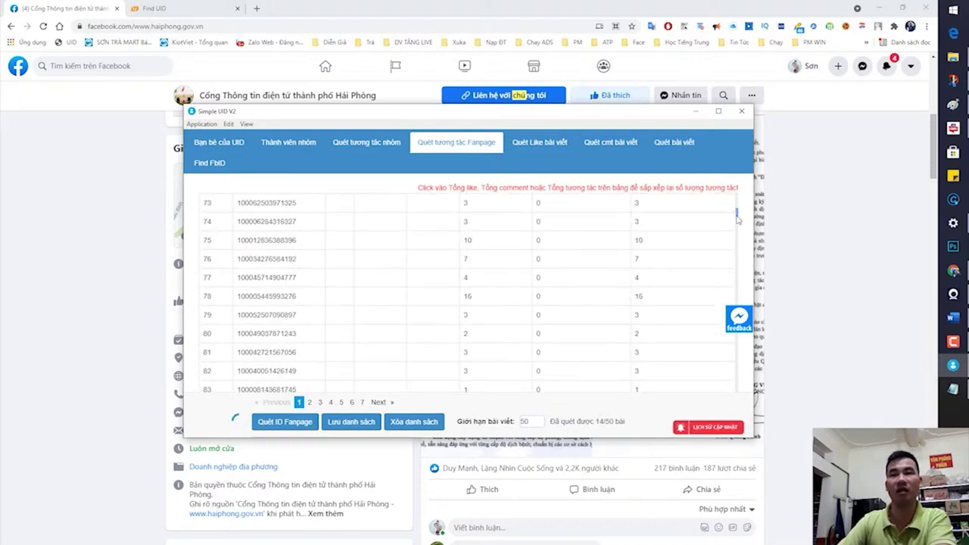
{"action": "mouse_move", "coordinate": [737, 216]}
{"action": "left_mouse_down"}
{"action": "mouse_move", "coordinate": [743, 402]}
{"action": "mouse_move", "coordinate": [738, 224]}
{"action": "left_mouse_up"}
Scroll the Hải Phòng page feed down to the power-line workers post.
{"action": "left_click", "coordinate": [66, 6]}
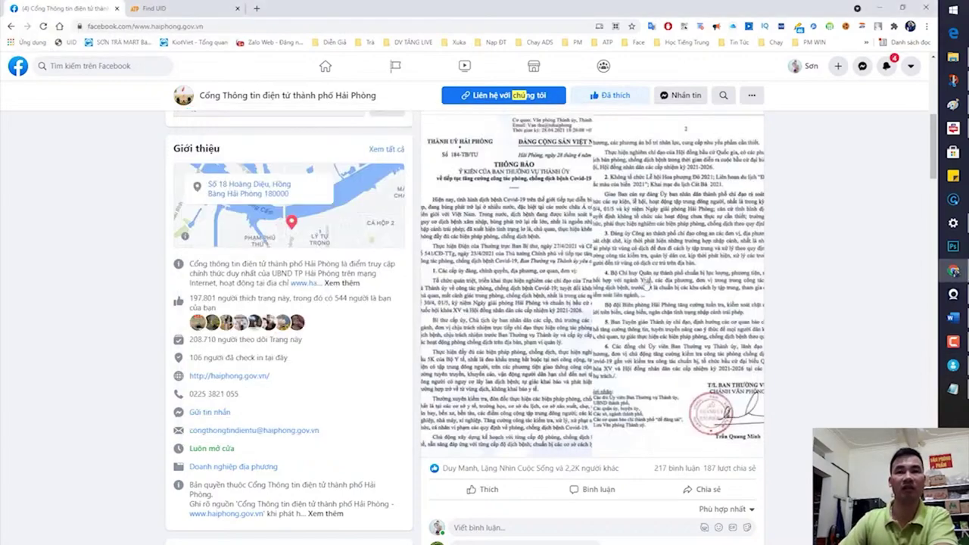
{"action": "scroll", "coordinate": [645, 284], "scroll_direction": "down", "scroll_amount": 5}
{"action": "scroll", "coordinate": [645, 284], "scroll_direction": "up", "scroll_amount": 3}
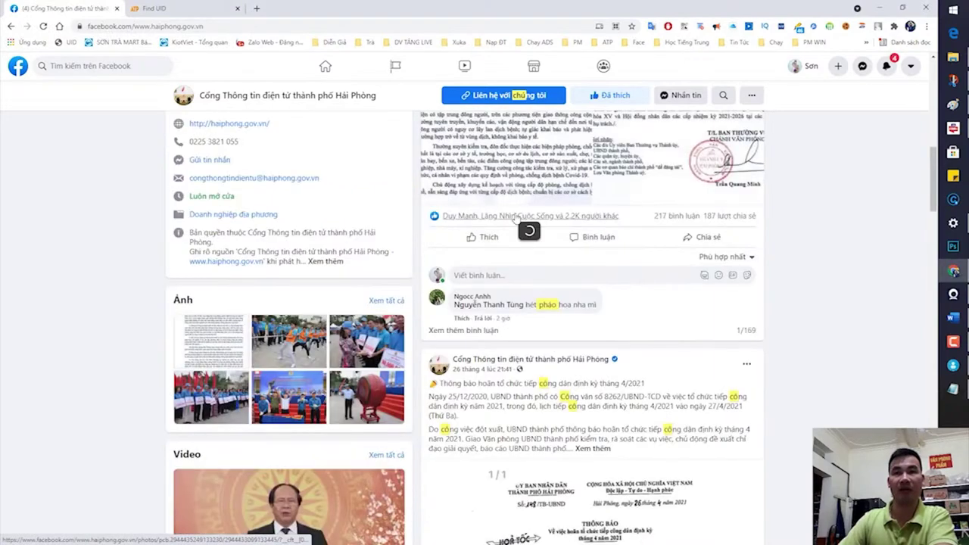
{"action": "scroll", "coordinate": [530, 232], "scroll_direction": "down", "scroll_amount": 4}
{"action": "scroll", "coordinate": [630, 313], "scroll_direction": "down", "scroll_amount": 4}
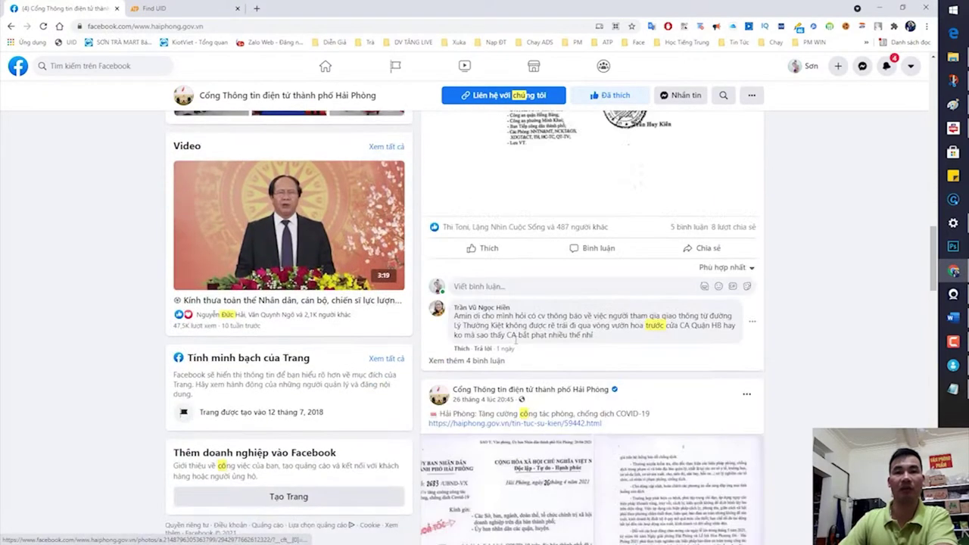
{"action": "scroll", "coordinate": [598, 388], "scroll_direction": "down", "scroll_amount": 5}
{"action": "scroll", "coordinate": [598, 388], "scroll_direction": "down", "scroll_amount": 5}
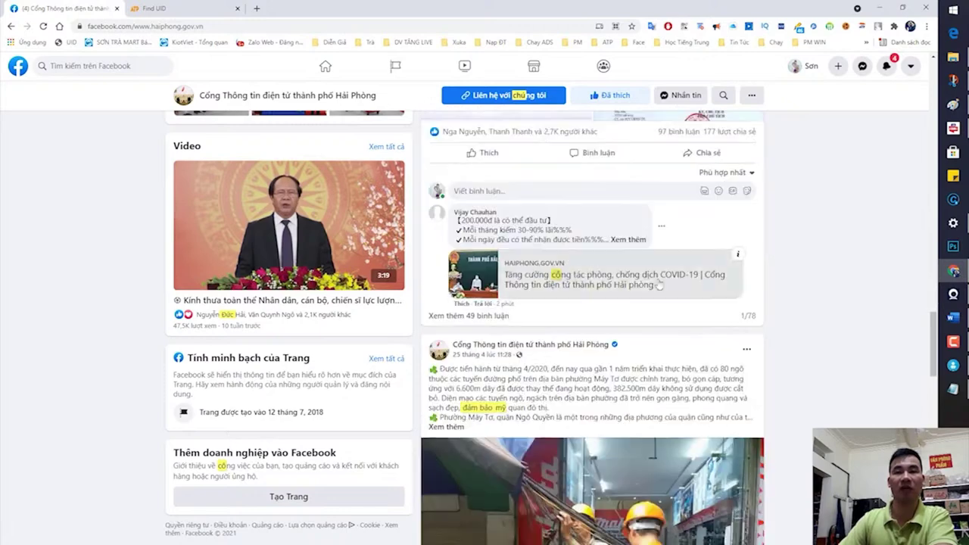
{"action": "scroll", "coordinate": [734, 348], "scroll_direction": "down", "scroll_amount": 3}
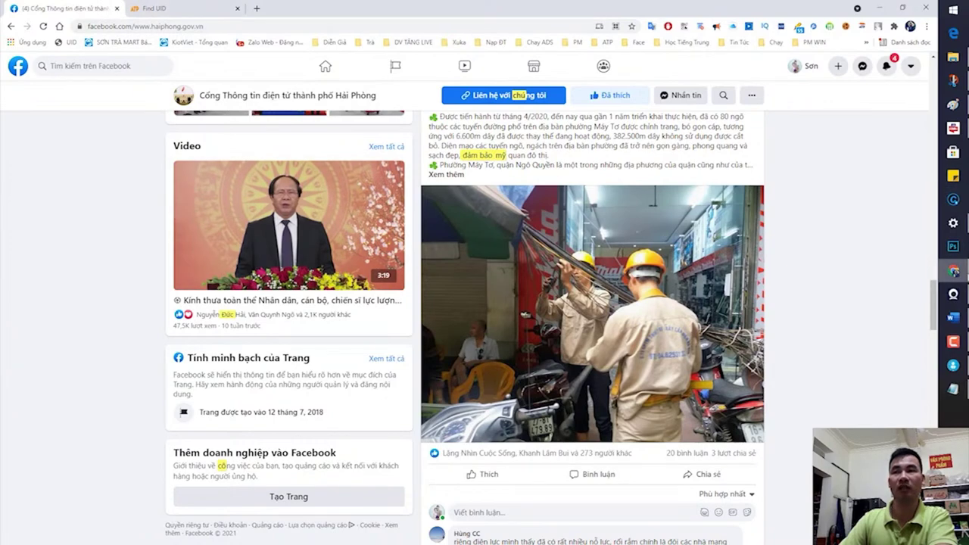
Return to the Simple UID window via its taskbar preview, where the scan reports Done.
{"action": "mouse_move", "coordinate": [955, 271]}
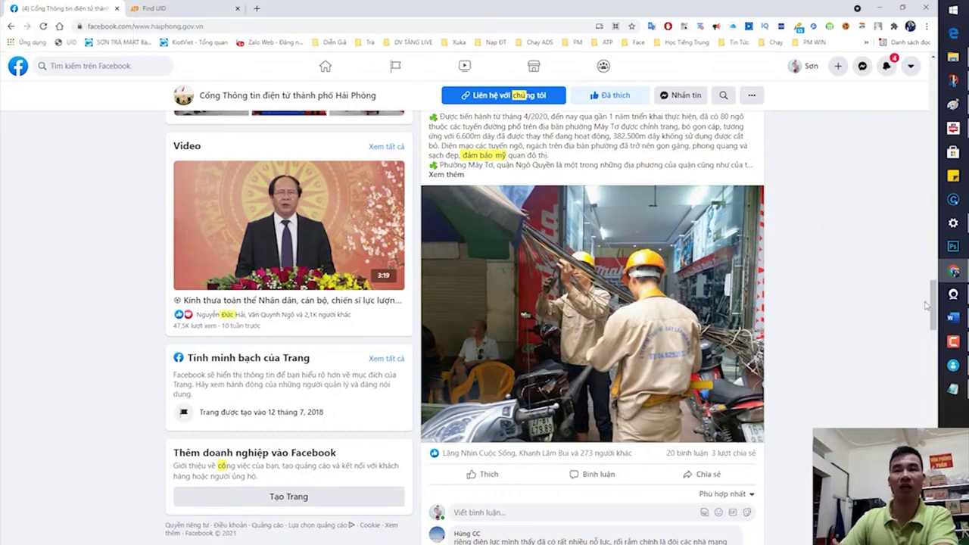
{"action": "mouse_move", "coordinate": [944, 293]}
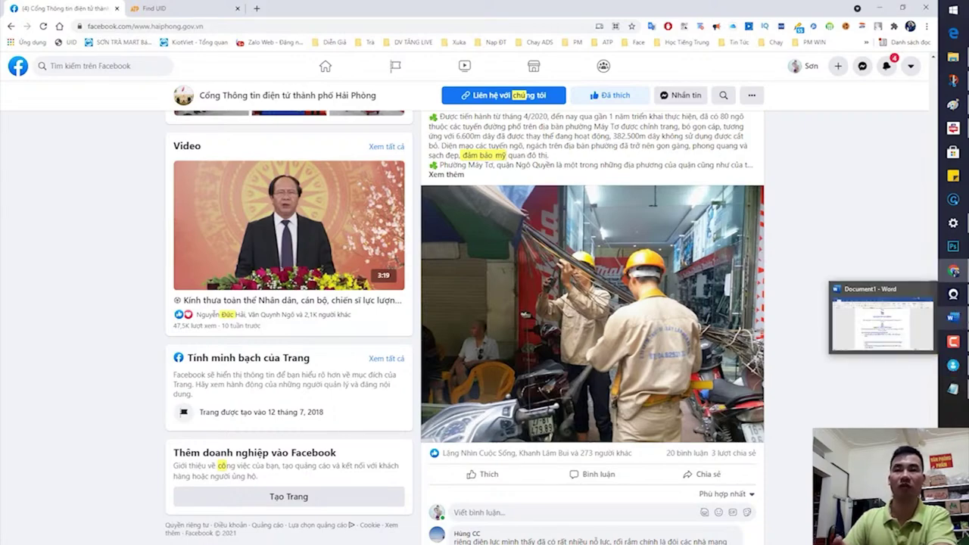
{"action": "left_click", "coordinate": [914, 307]}
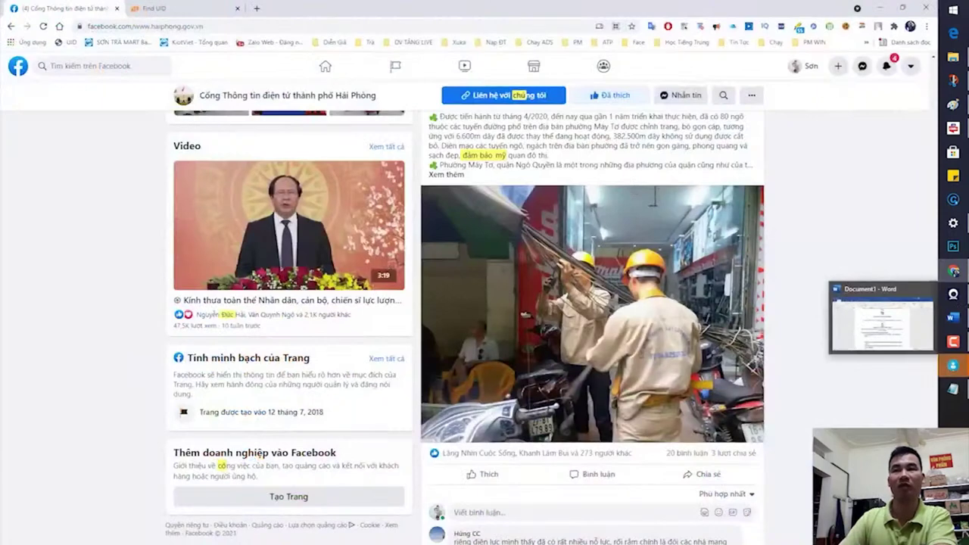
{"action": "mouse_move", "coordinate": [937, 401]}
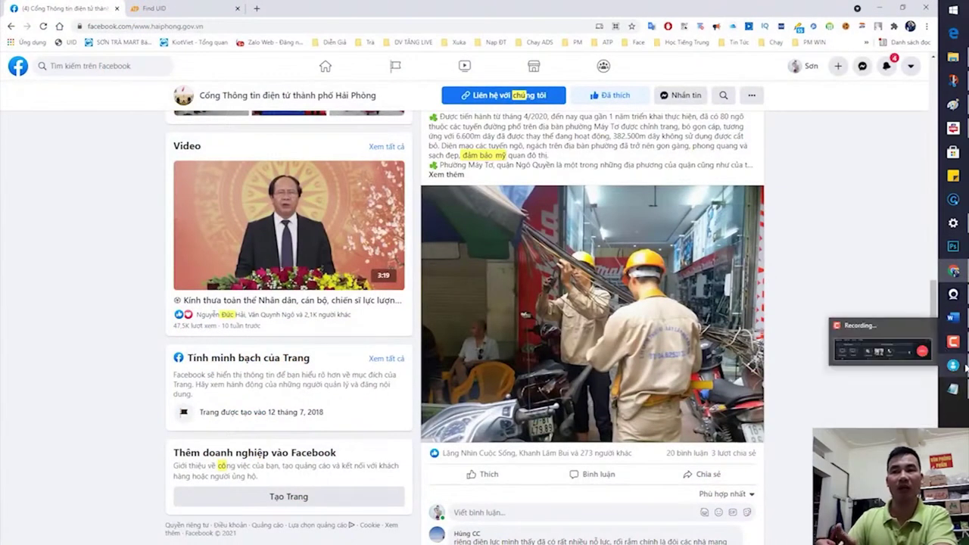
{"action": "left_click", "coordinate": [923, 372]}
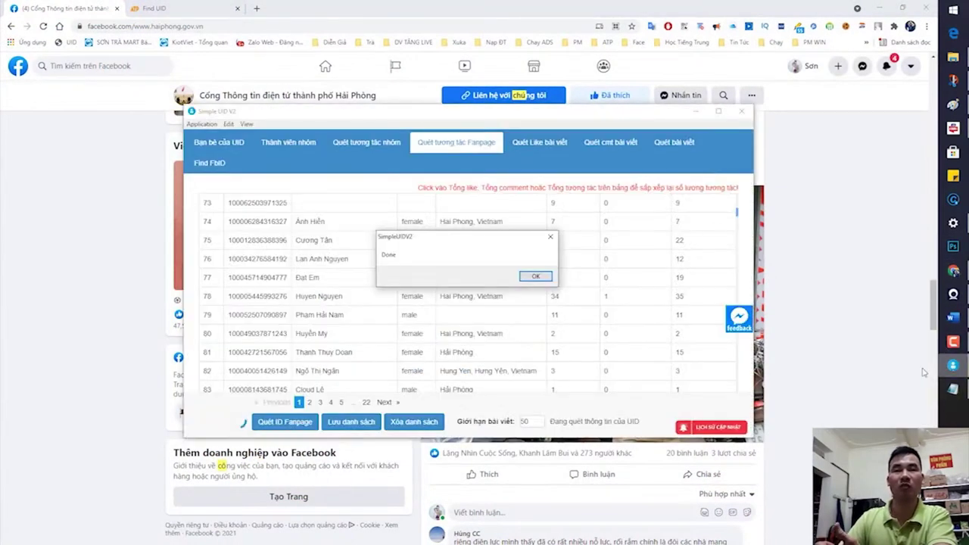
Dismiss the Done message and scroll through the finished fanpage results with names, genders and locations.
{"action": "left_click", "coordinate": [535, 277]}
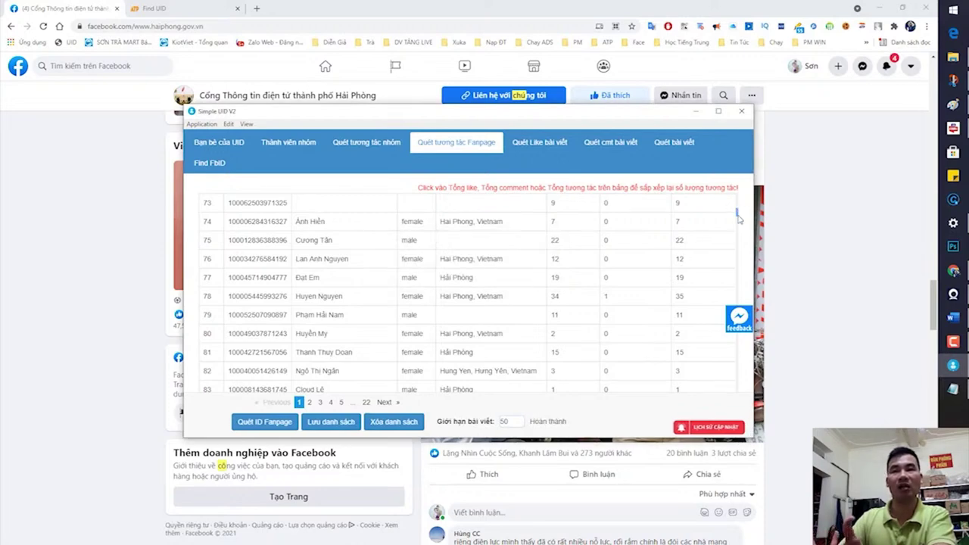
{"action": "left_click_drag", "start_coordinate": [738, 218], "coordinate": [739, 388]}
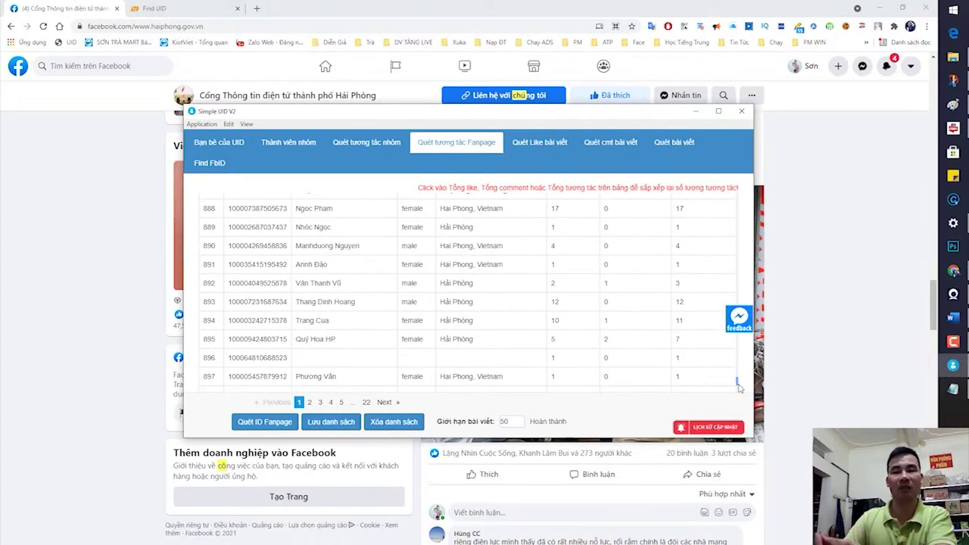
{"action": "scroll", "coordinate": [740, 387], "scroll_direction": "down", "scroll_amount": 1}
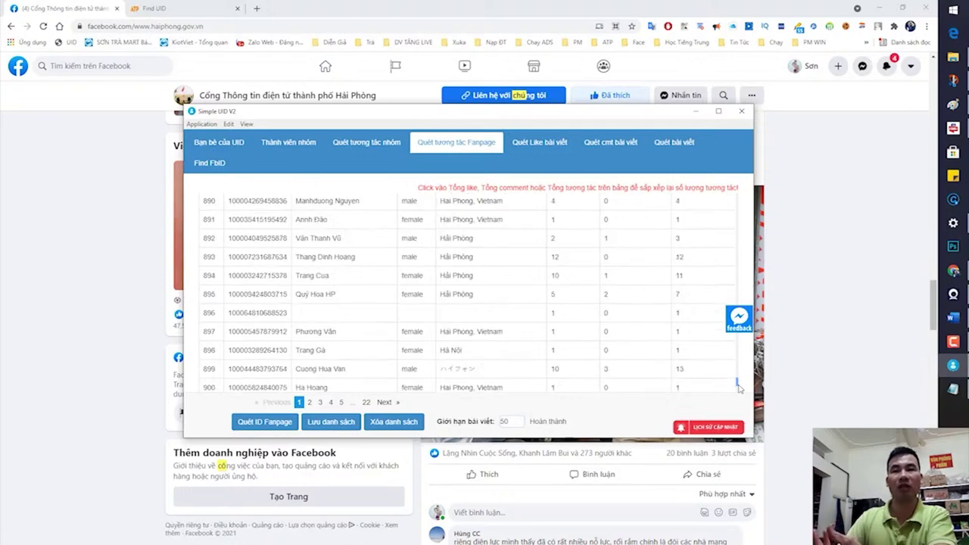
{"action": "left_click_drag", "start_coordinate": [740, 387], "coordinate": [741, 390]}
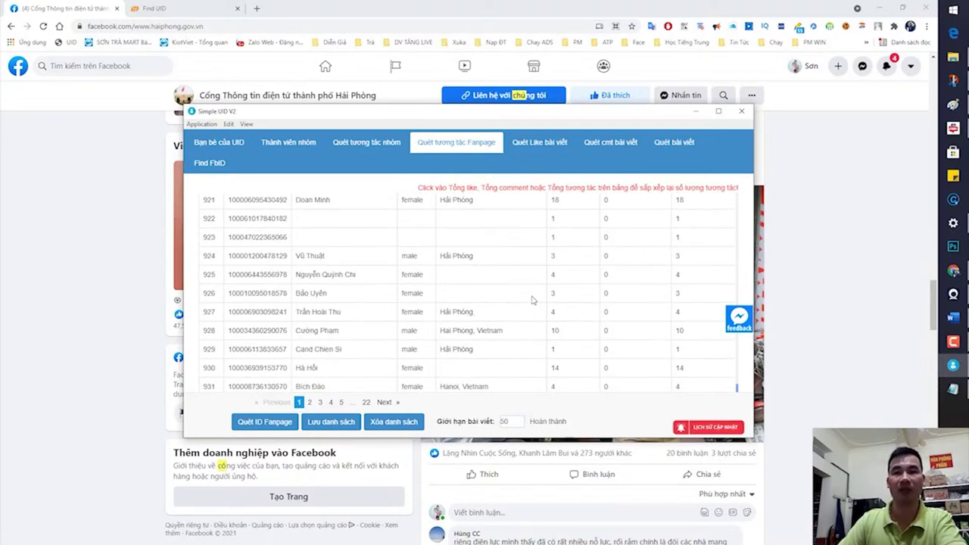
{"action": "scroll", "coordinate": [625, 242], "scroll_direction": "up", "scroll_amount": 10}
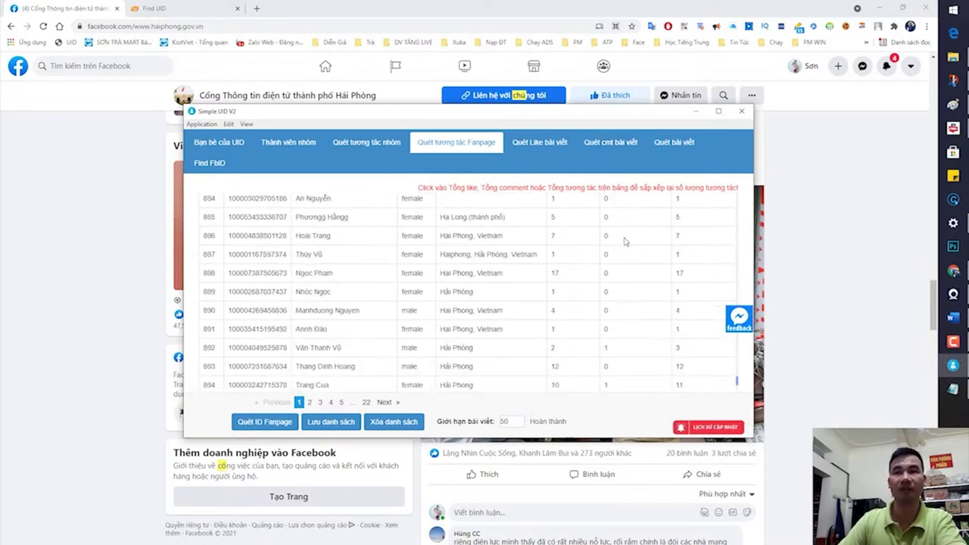
{"action": "scroll", "coordinate": [626, 241], "scroll_direction": "up", "scroll_amount": 9}
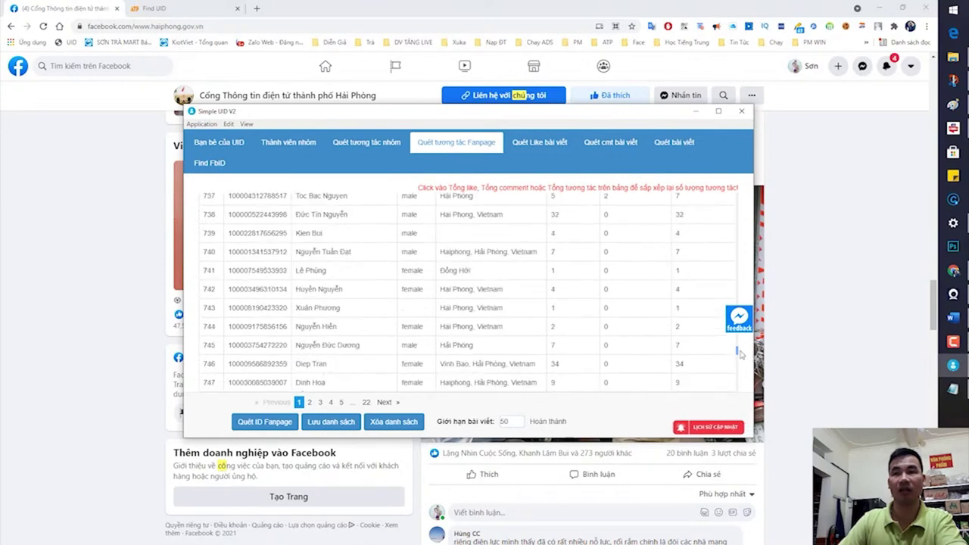
{"action": "left_click_drag", "start_coordinate": [738, 350], "coordinate": [737, 198]}
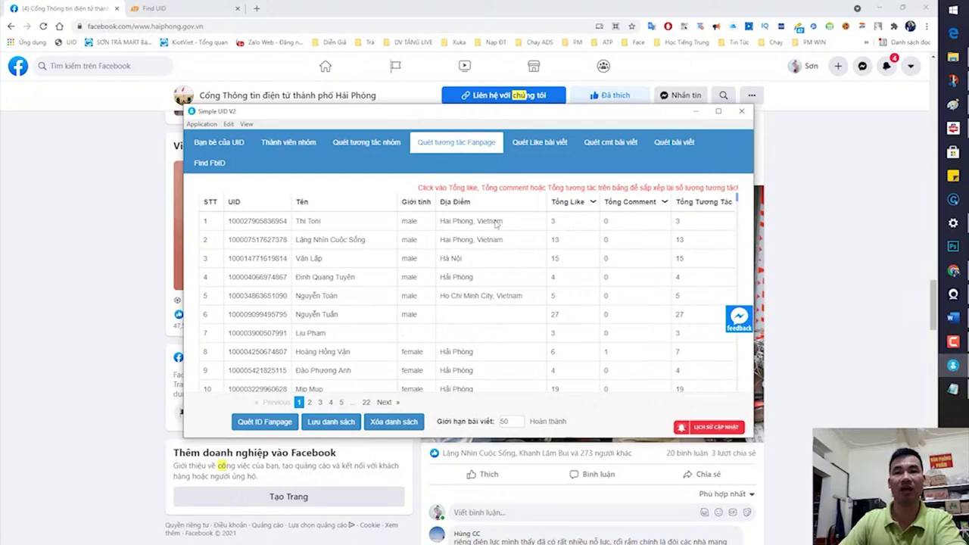
Sort the fanpage results by Tổng Like, then by Tổng Comment, highest first.
{"action": "left_click", "coordinate": [564, 203]}
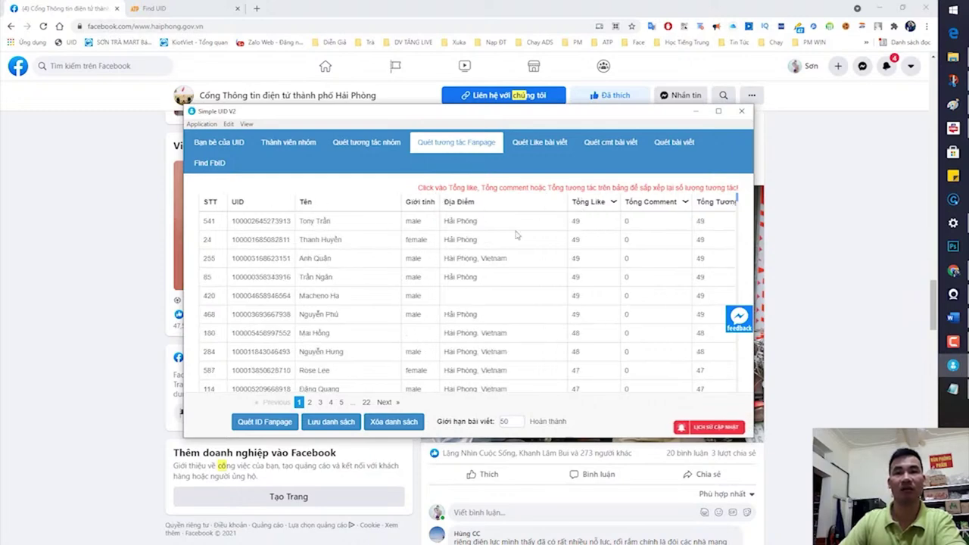
{"action": "left_click", "coordinate": [598, 207]}
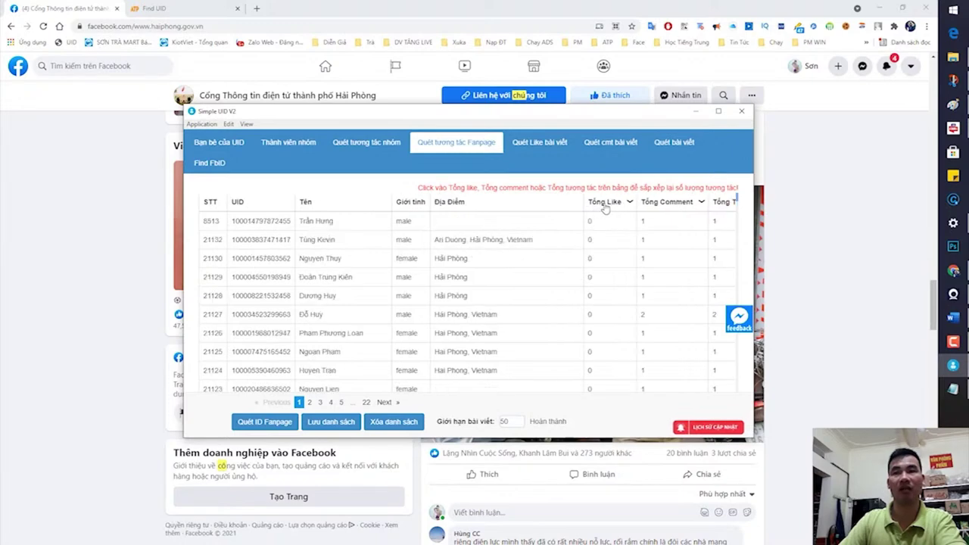
{"action": "left_click", "coordinate": [602, 209]}
{"action": "left_click", "coordinate": [641, 211]}
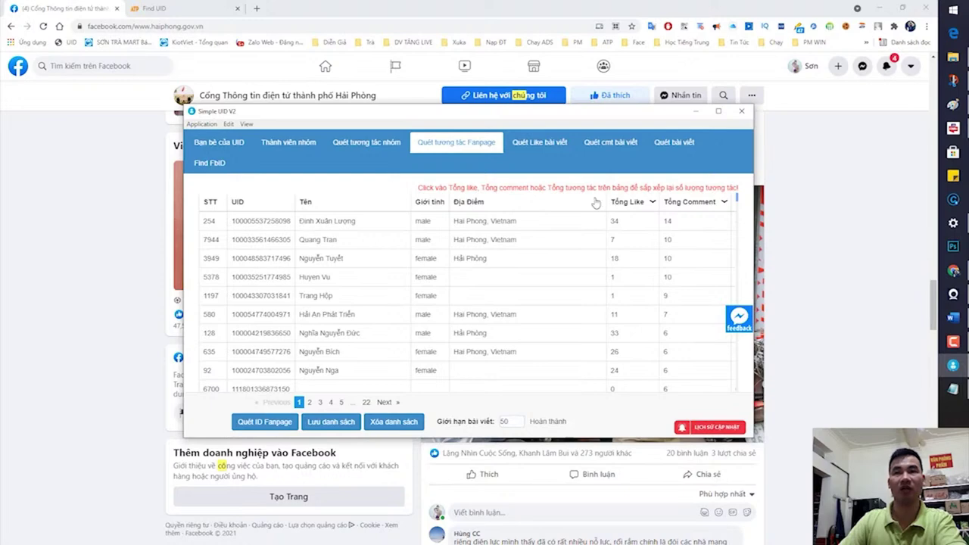
{"action": "left_click", "coordinate": [528, 149]}
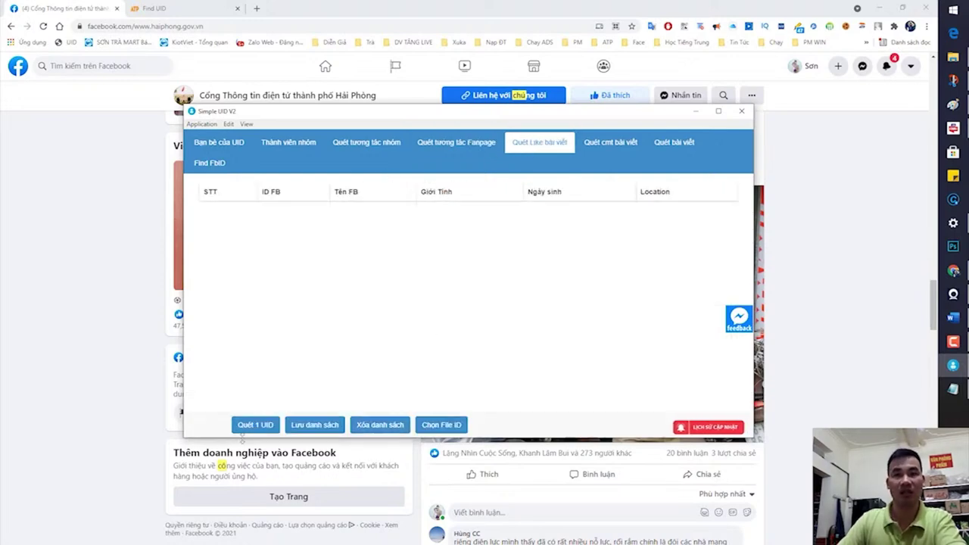
Scan the Hải Phòng fanpage ID to list its posts with IDs, likes, comments and shares.
{"action": "left_click", "coordinate": [255, 425]}
{"action": "left_click", "coordinate": [424, 201]}
{"action": "key", "text": "ctrl+v"}
{"action": "left_click", "coordinate": [597, 243]}
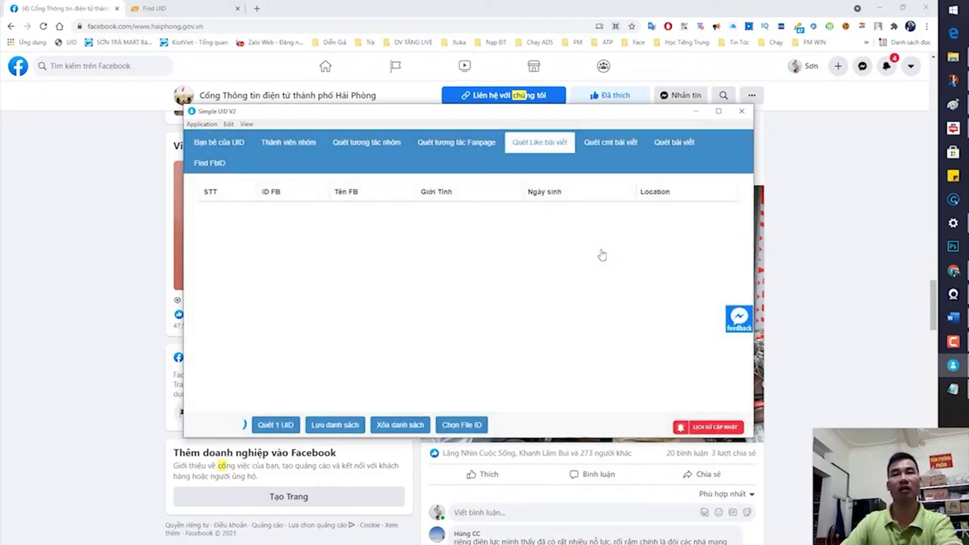
{"action": "left_click", "coordinate": [673, 142]}
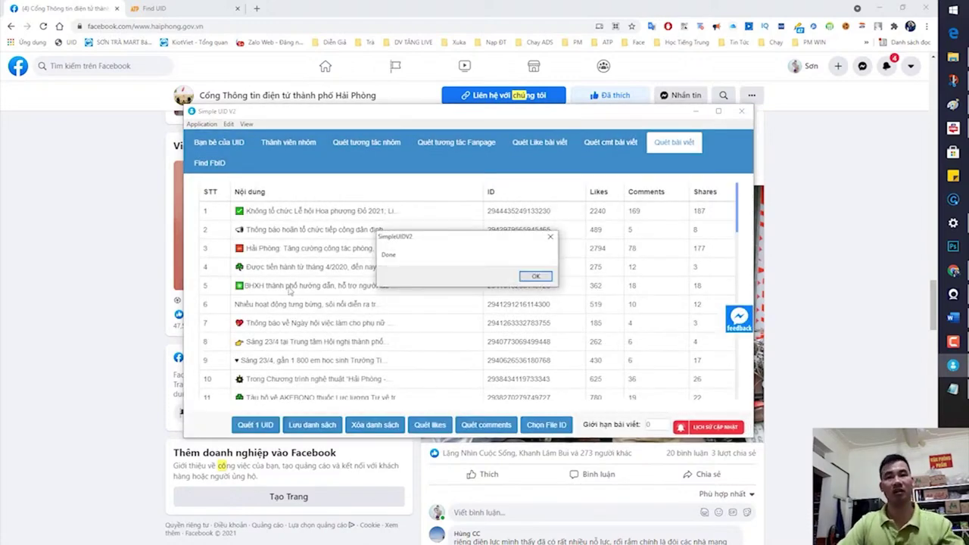
{"action": "left_click", "coordinate": [538, 277]}
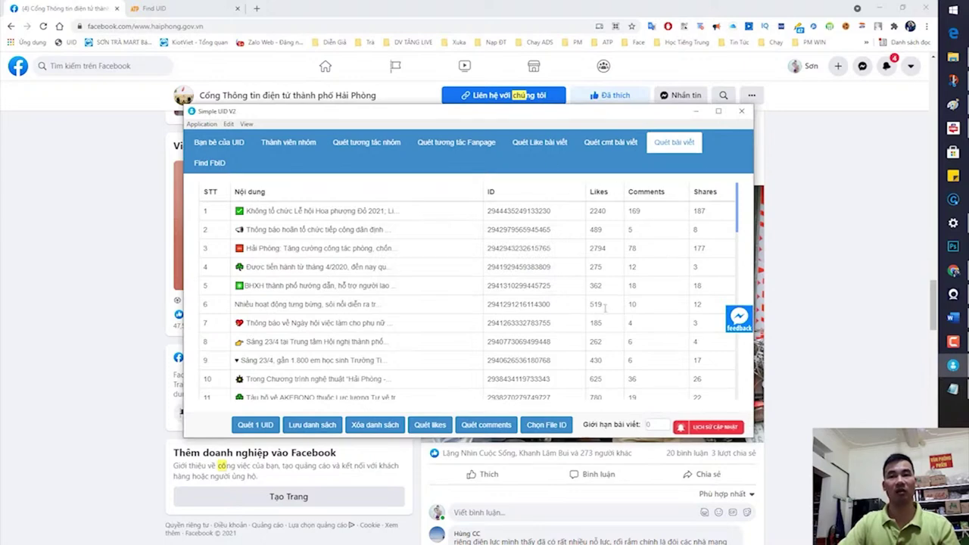
{"action": "scroll", "coordinate": [327, 199], "scroll_direction": "down", "scroll_amount": 1}
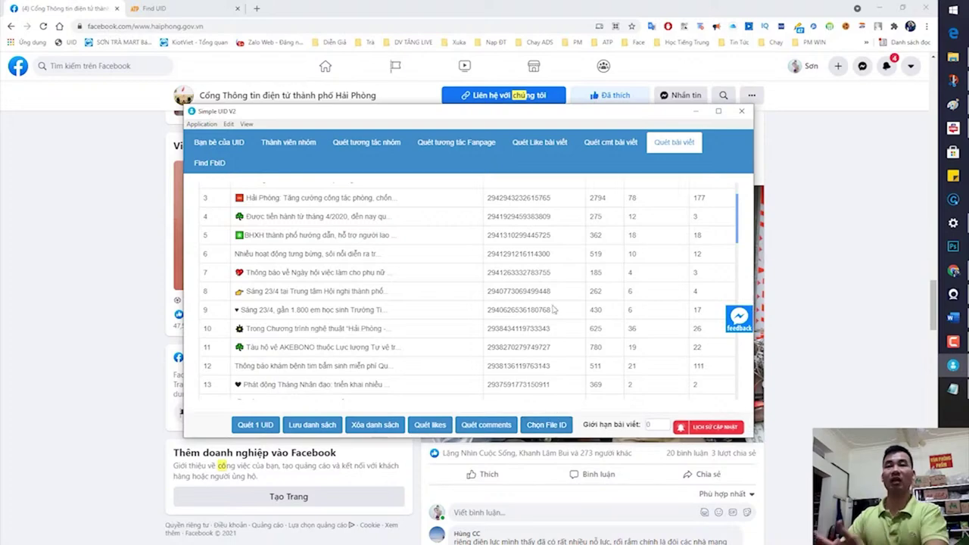
{"action": "scroll", "coordinate": [555, 299], "scroll_direction": "up", "scroll_amount": 2}
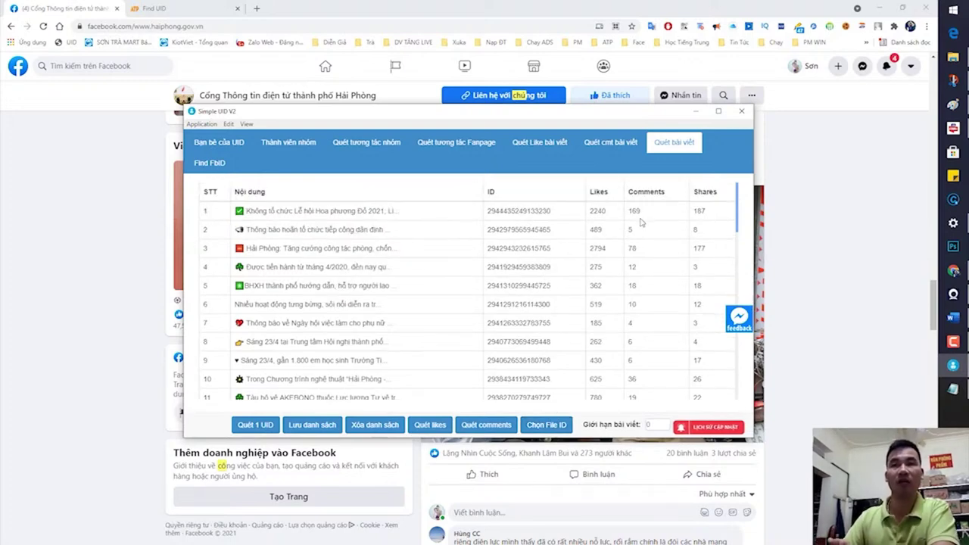
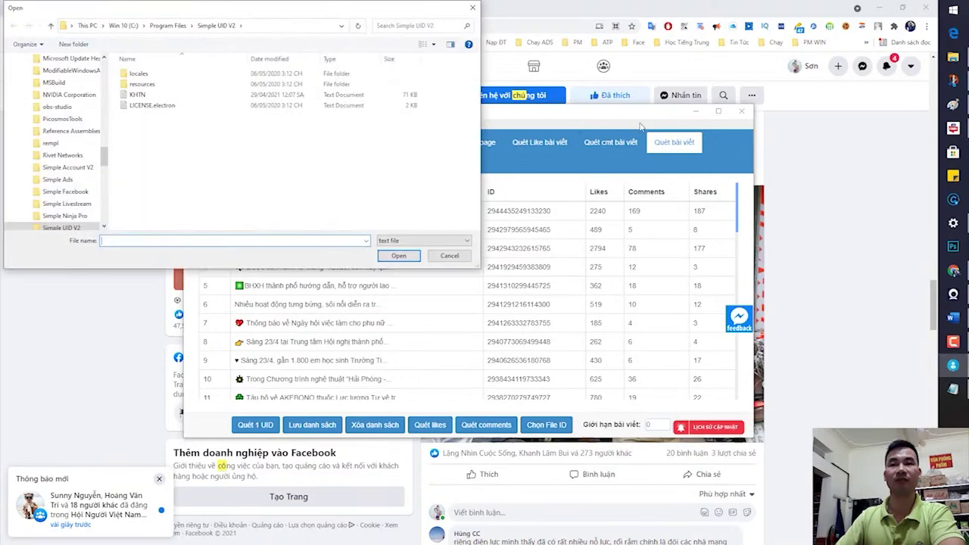
Cancel the Open dialog, collect the post's commenters with 'Quét comments', then return to 'Quét bài viết'.
{"action": "left_click", "coordinate": [454, 256]}
{"action": "left_click", "coordinate": [613, 147]}
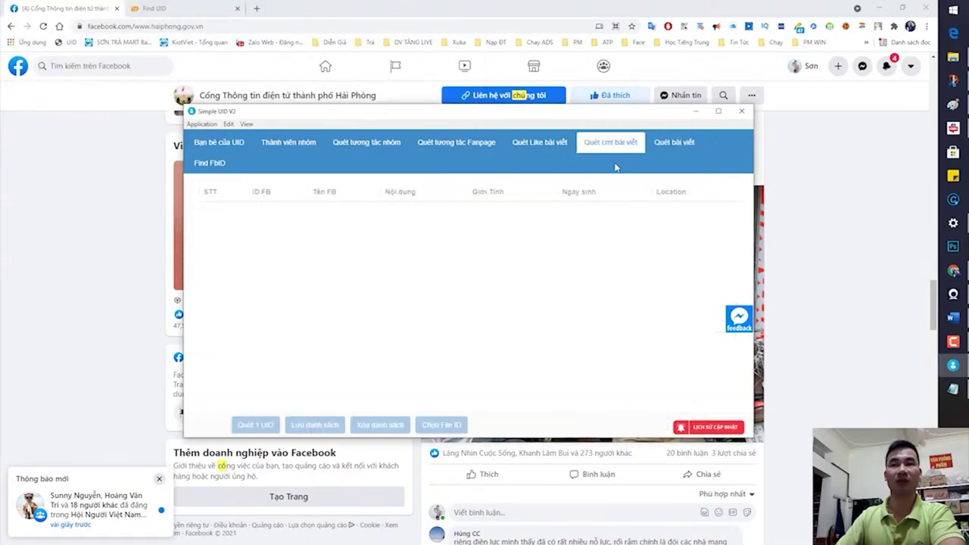
{"action": "left_click", "coordinate": [674, 142]}
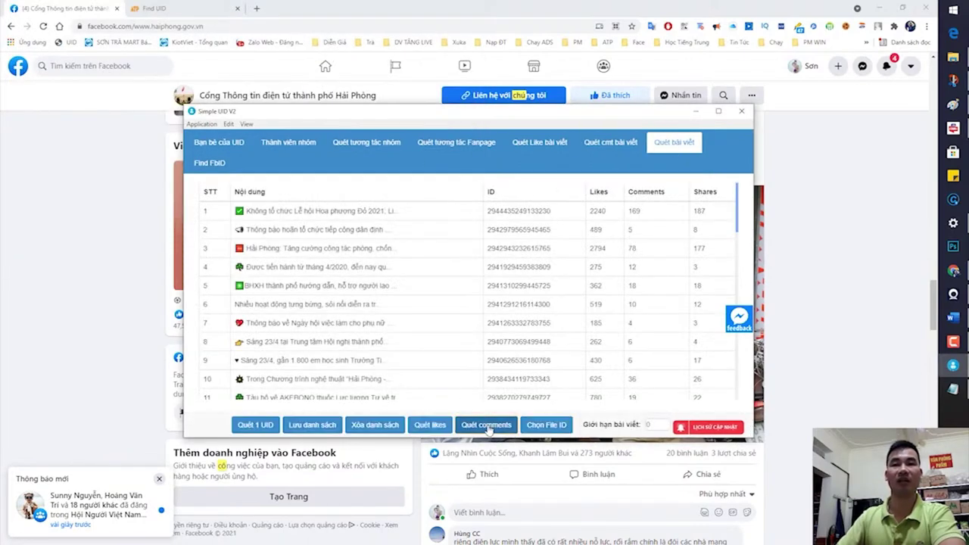
{"action": "left_click", "coordinate": [610, 142]}
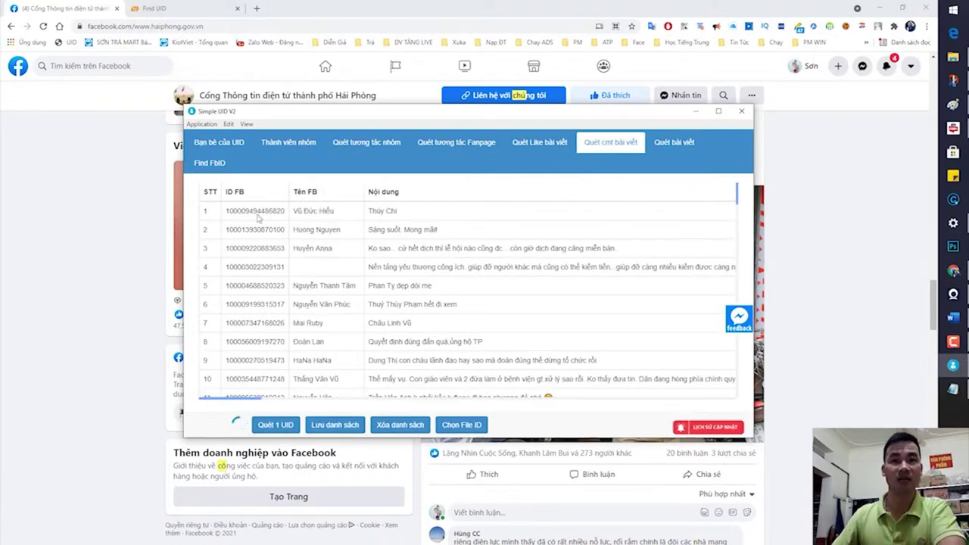
{"action": "scroll", "coordinate": [633, 253], "scroll_direction": "down", "scroll_amount": 5}
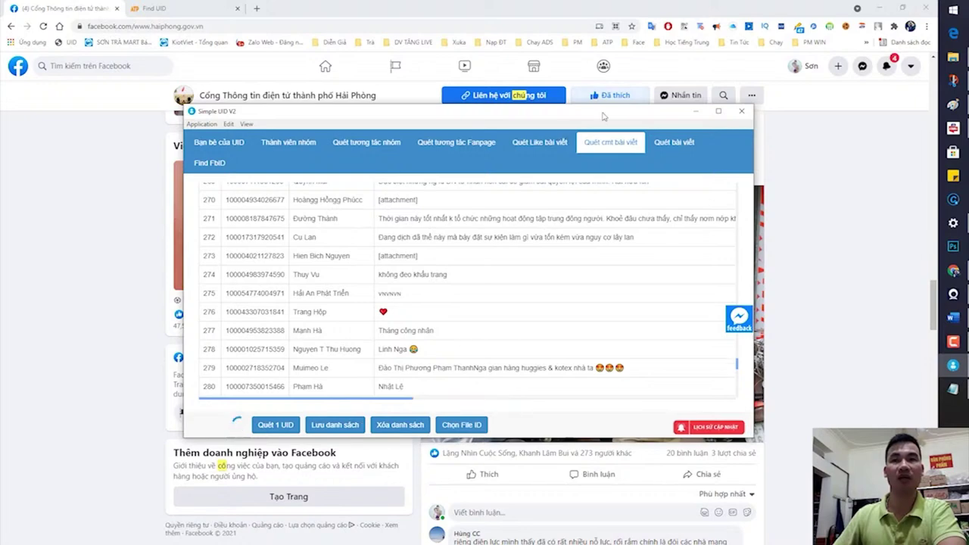
{"action": "left_click", "coordinate": [667, 144]}
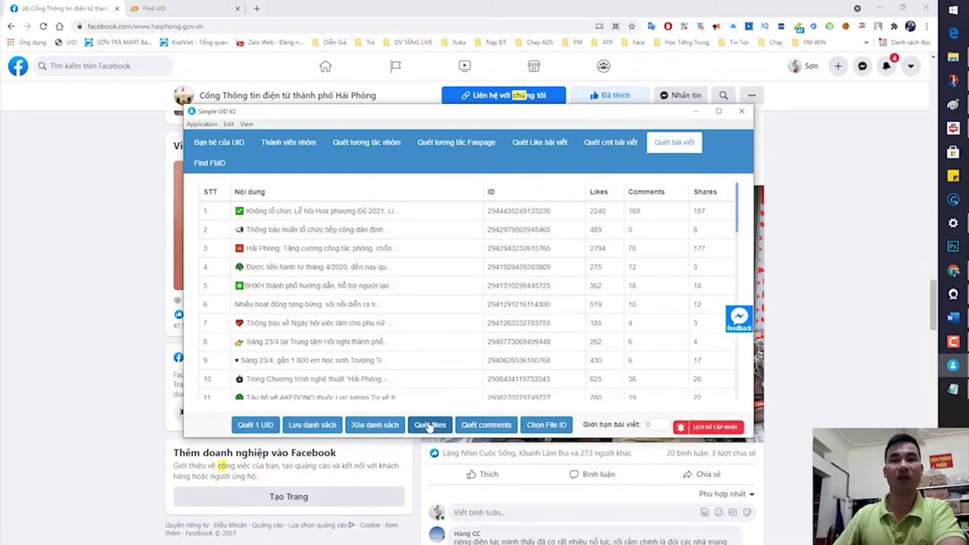
Scan the post's likers with 'Quét likes', review the results, then show the 'Quét cmt bài viết' list.
{"action": "left_click", "coordinate": [429, 426]}
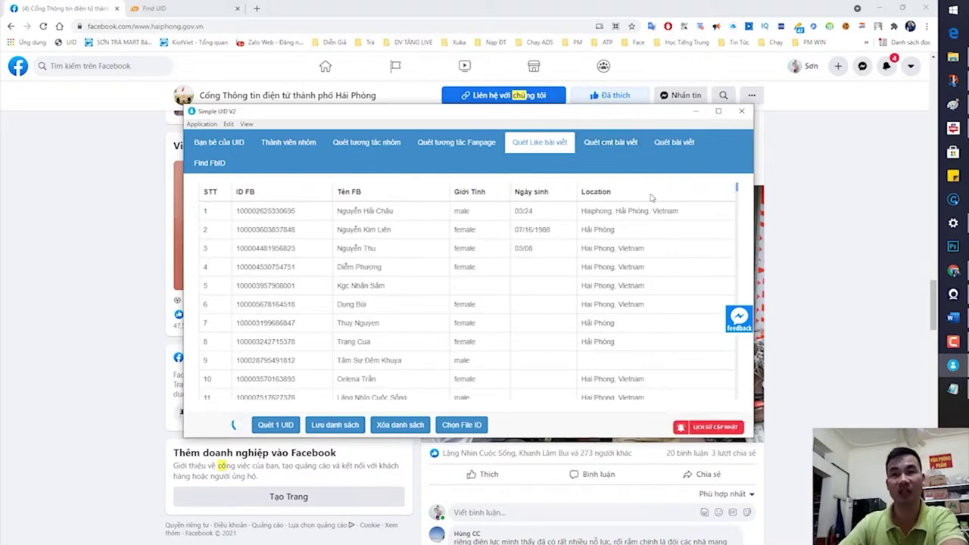
{"action": "scroll", "coordinate": [636, 227], "scroll_direction": "down", "scroll_amount": 15}
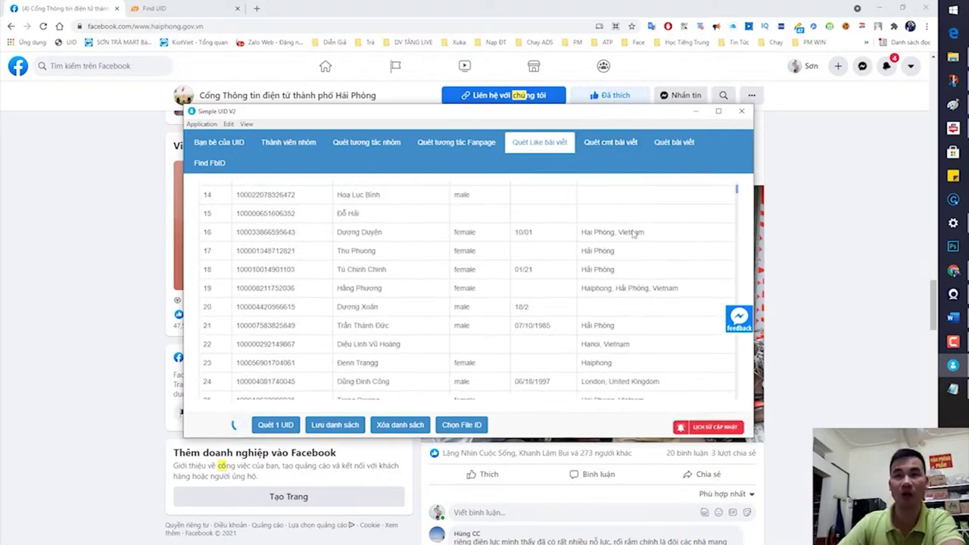
{"action": "scroll", "coordinate": [621, 230], "scroll_direction": "down", "scroll_amount": 20}
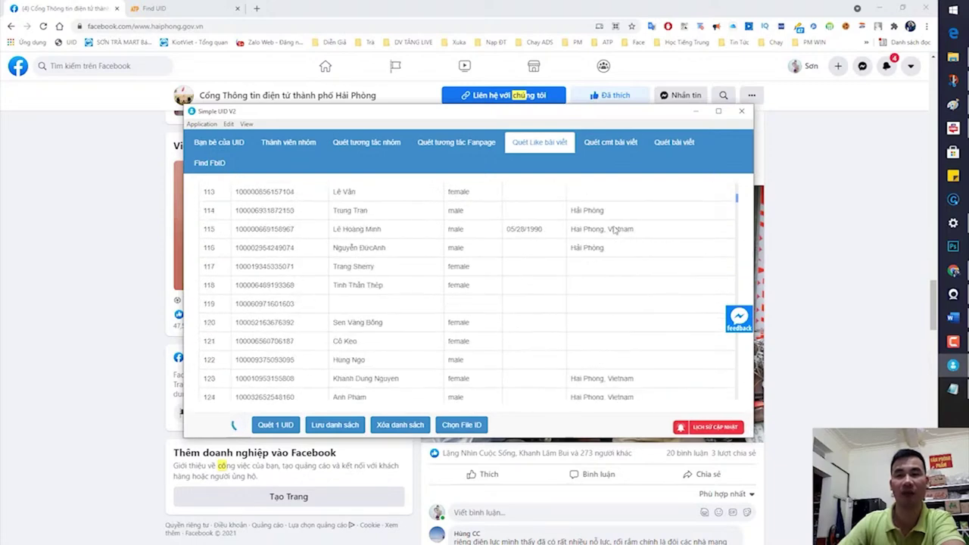
{"action": "scroll", "coordinate": [595, 225], "scroll_direction": "down", "scroll_amount": 12}
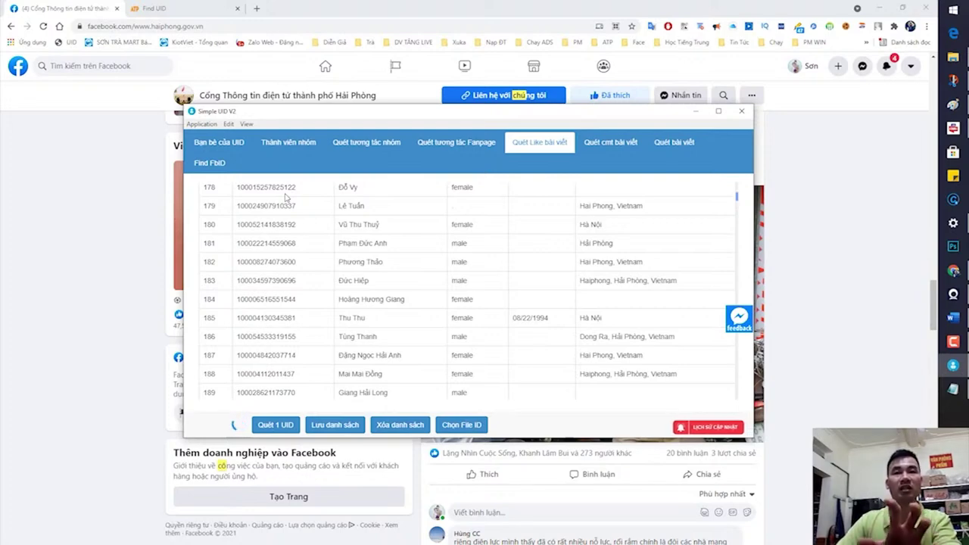
{"action": "left_click", "coordinate": [627, 146]}
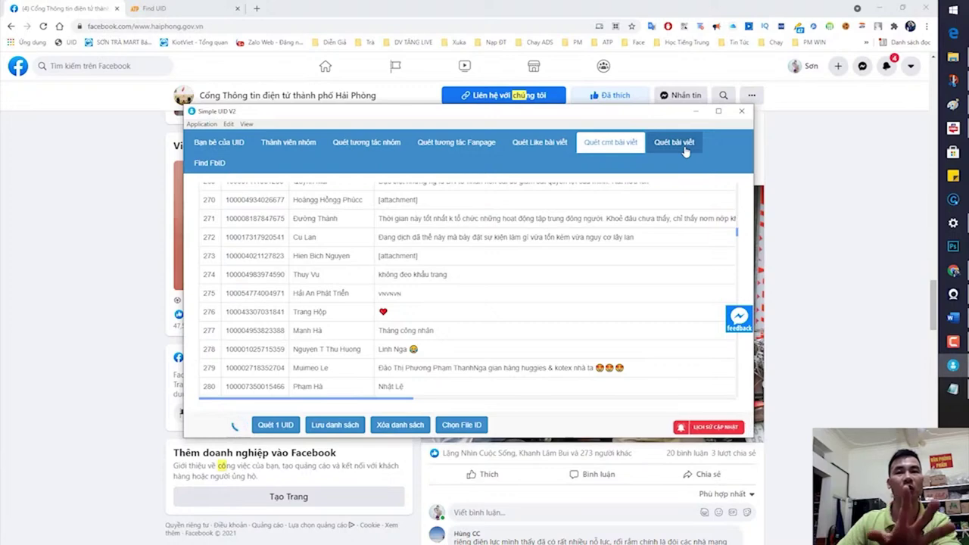
Save the scanned post list with IDs only under the name KHTN.
{"action": "left_click", "coordinate": [685, 148]}
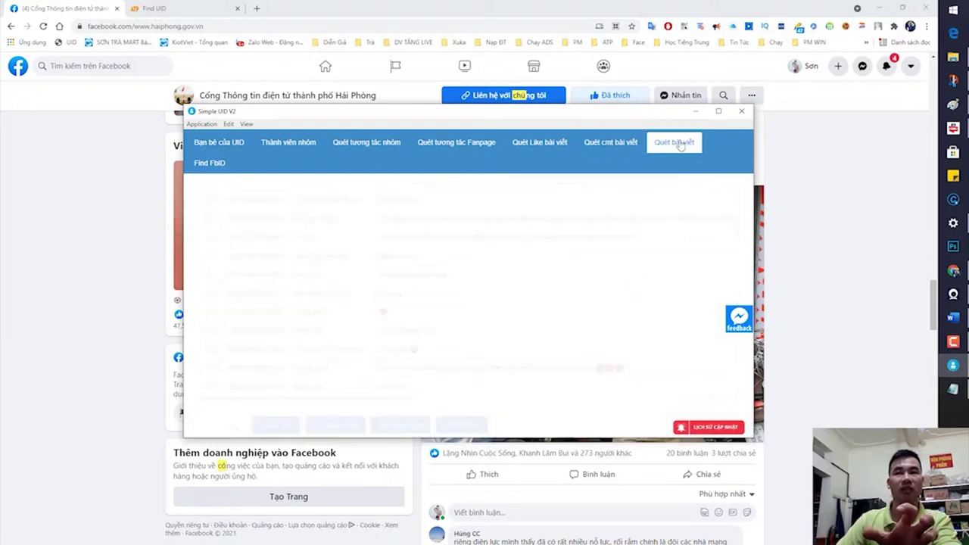
{"action": "scroll", "coordinate": [401, 227], "scroll_direction": "down", "scroll_amount": 13}
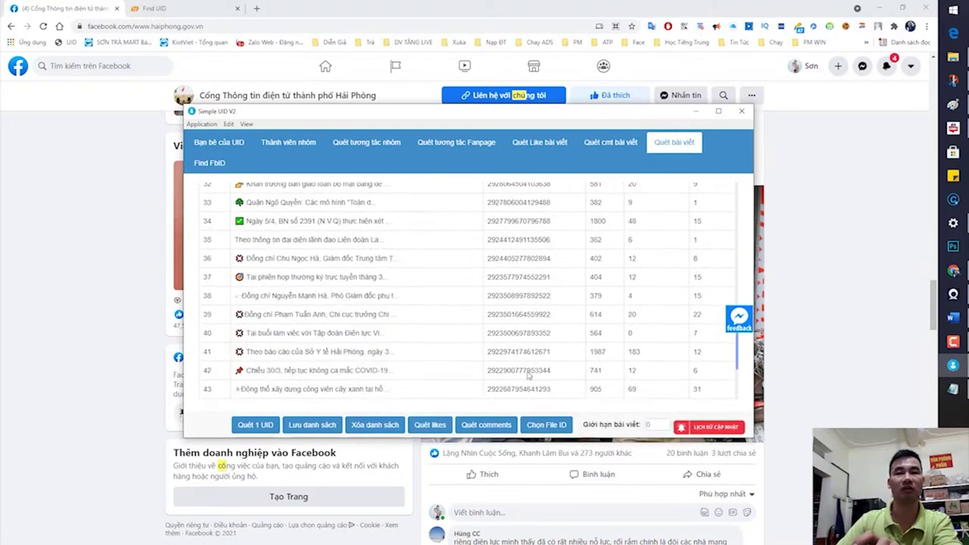
{"action": "left_click", "coordinate": [311, 425]}
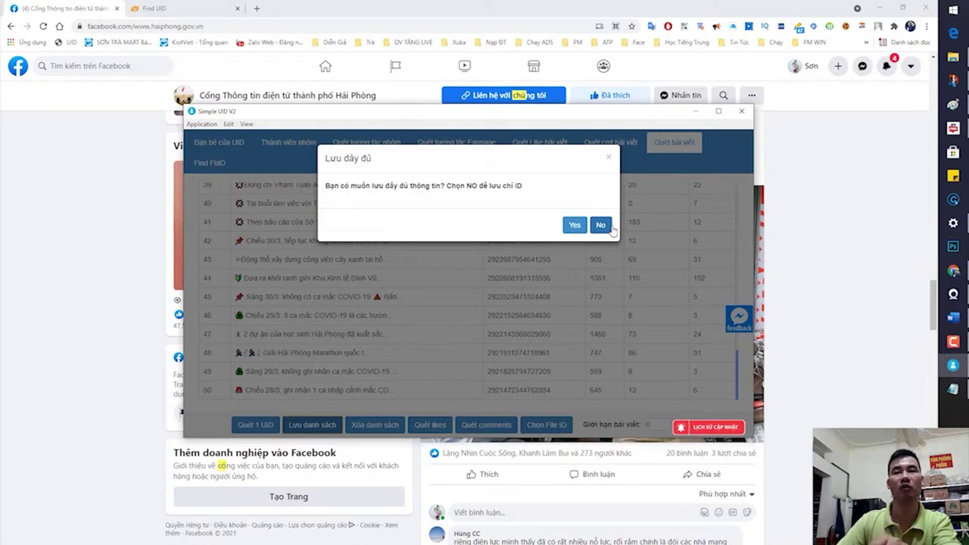
{"action": "left_click", "coordinate": [601, 226]}
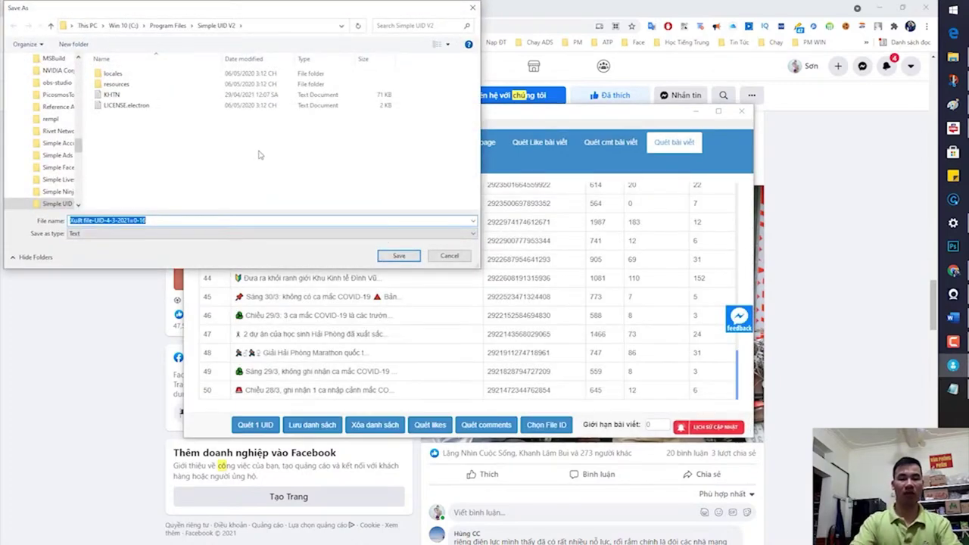
{"action": "type", "text": "KHTN"}
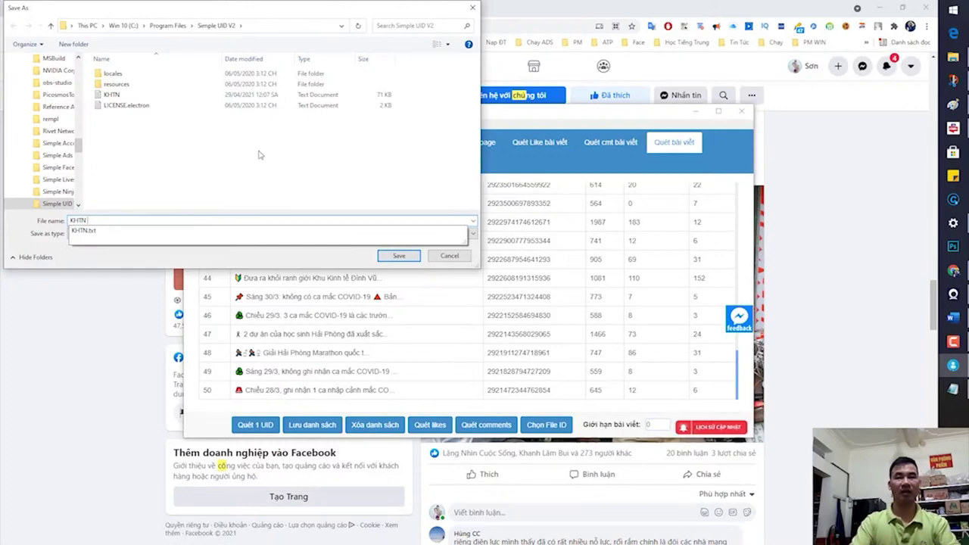
{"action": "key", "text": "Return"}
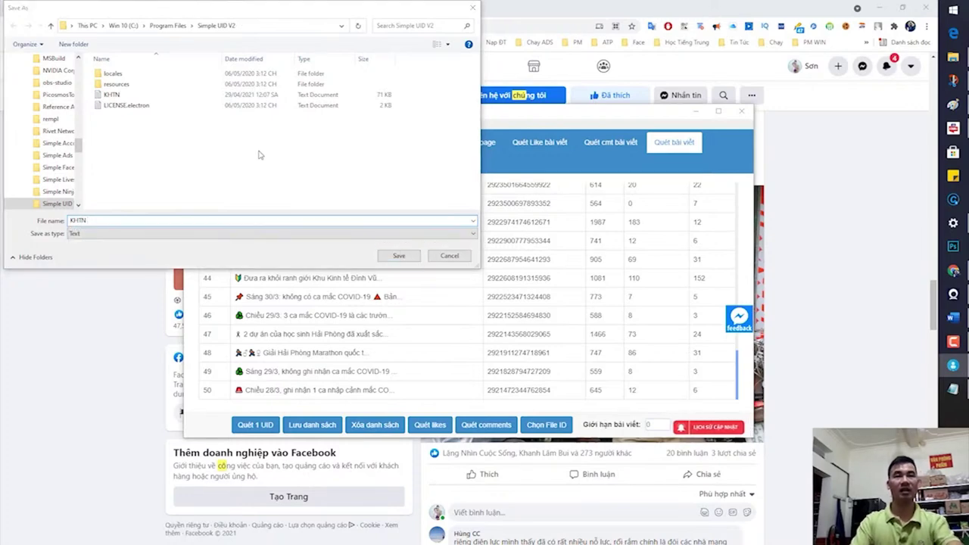
Close the help window, dismiss the completion message, and start a new 'Quét comments' scan.
{"action": "key", "text": "F1"}
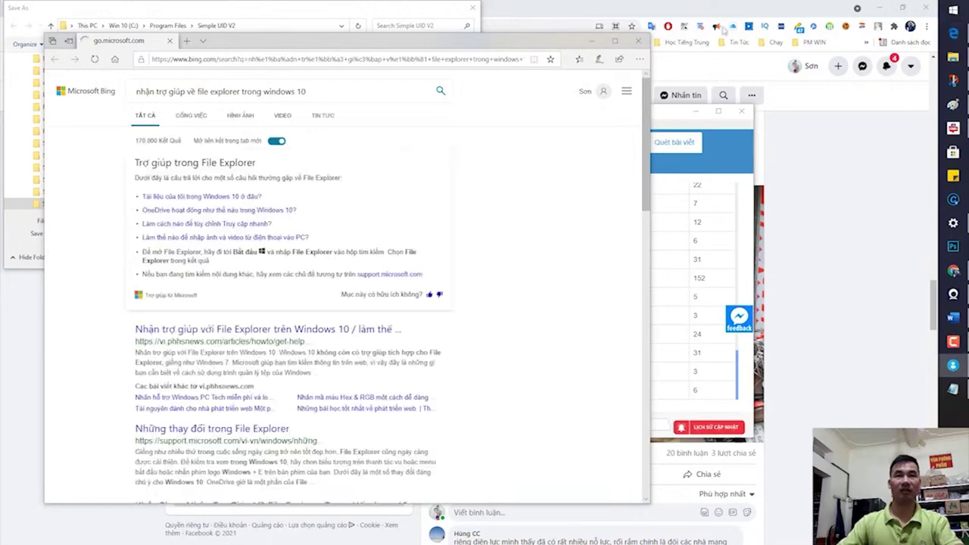
{"action": "left_click", "coordinate": [638, 40]}
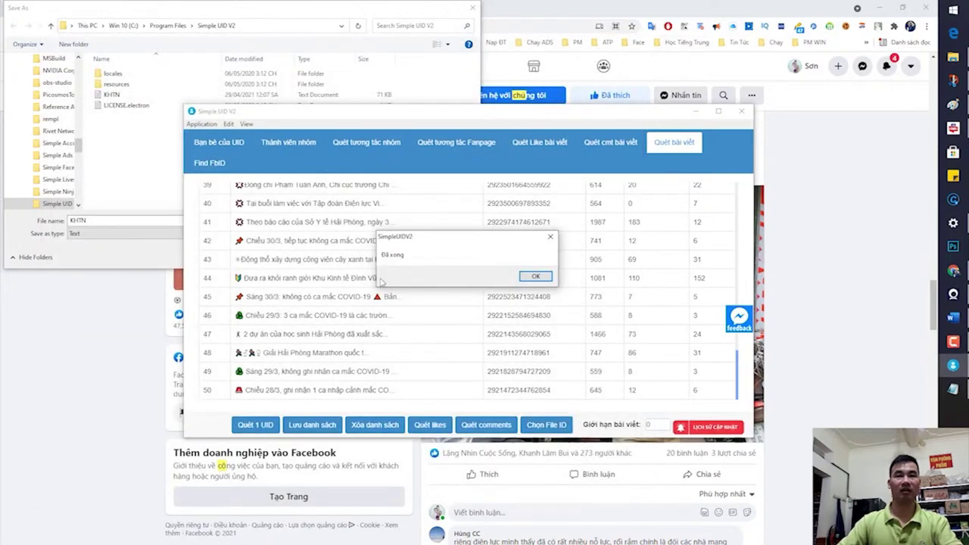
{"action": "left_click", "coordinate": [534, 277]}
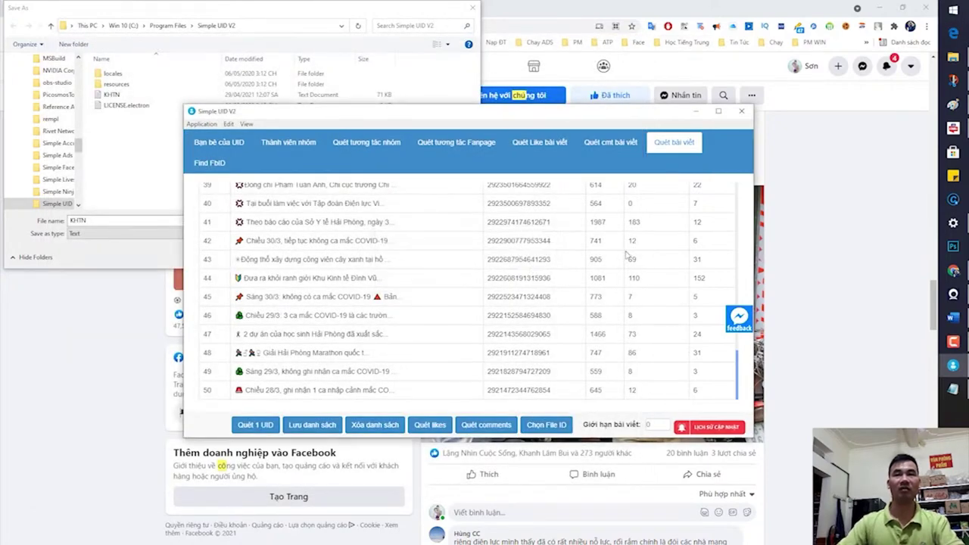
{"action": "left_click", "coordinate": [495, 427]}
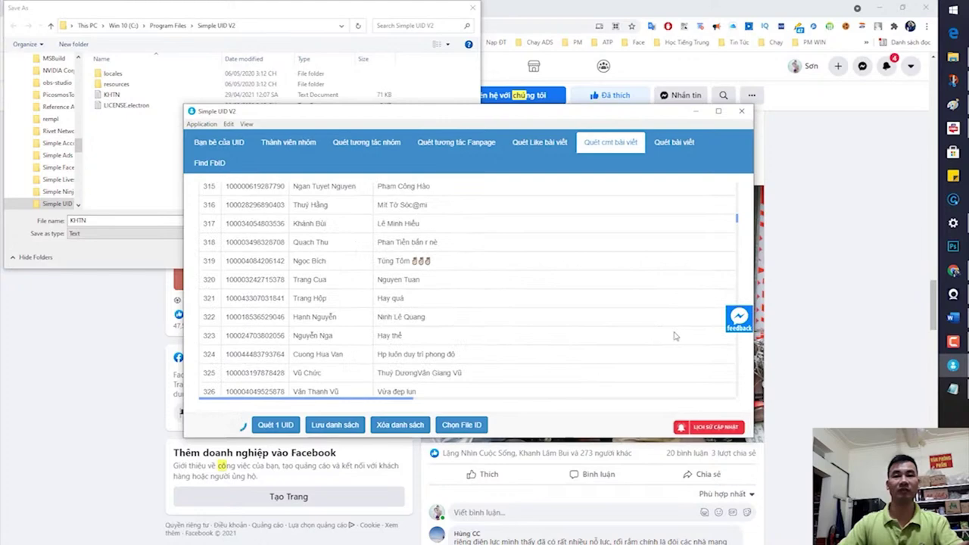
Show the likers list, save it as KHTN 2 in the Simple UID V2 folder, then minimize Simple UID V2.
{"action": "left_click", "coordinate": [539, 147]}
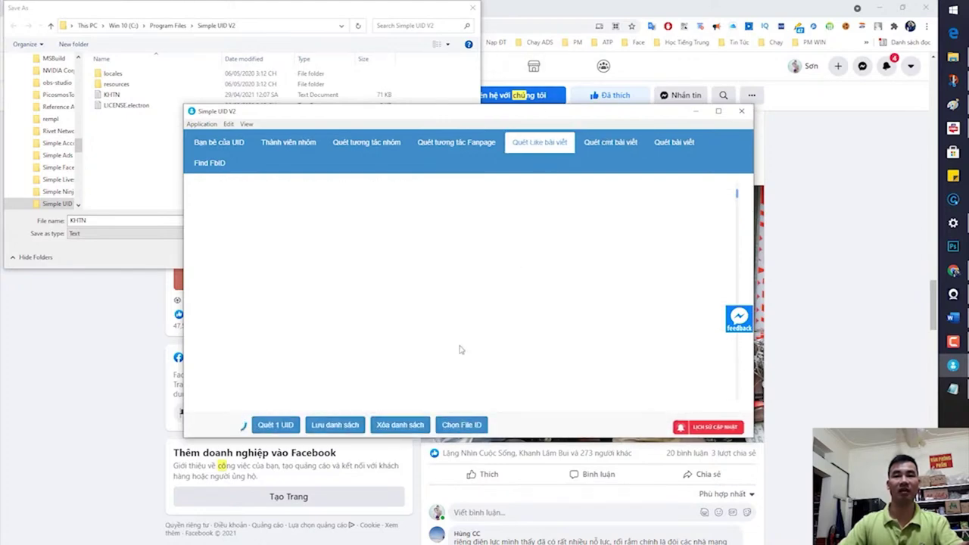
{"action": "mouse_move", "coordinate": [737, 196]}
{"action": "left_mouse_down"}
{"action": "mouse_move", "coordinate": [749, 403]}
{"action": "mouse_move", "coordinate": [746, 182]}
{"action": "left_mouse_up"}
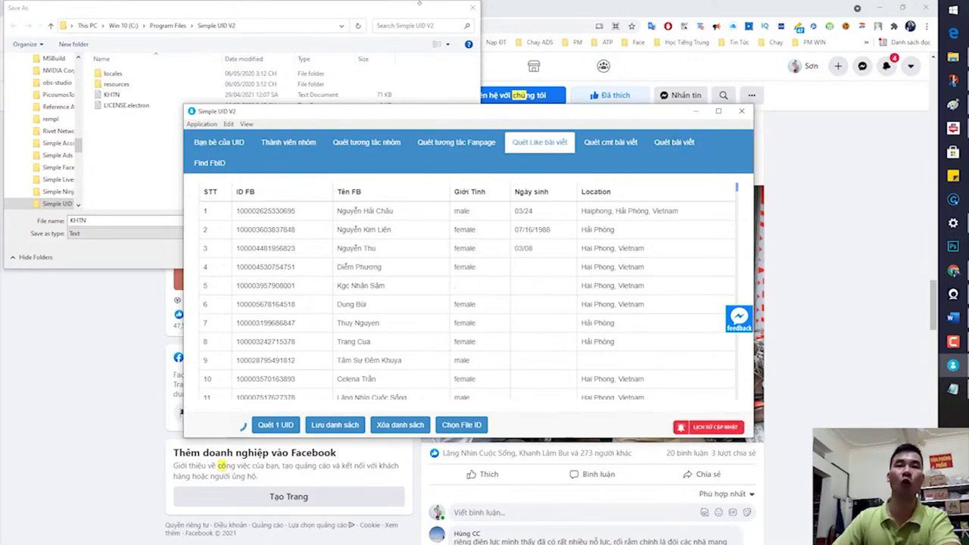
{"action": "left_click", "coordinate": [156, 220]}
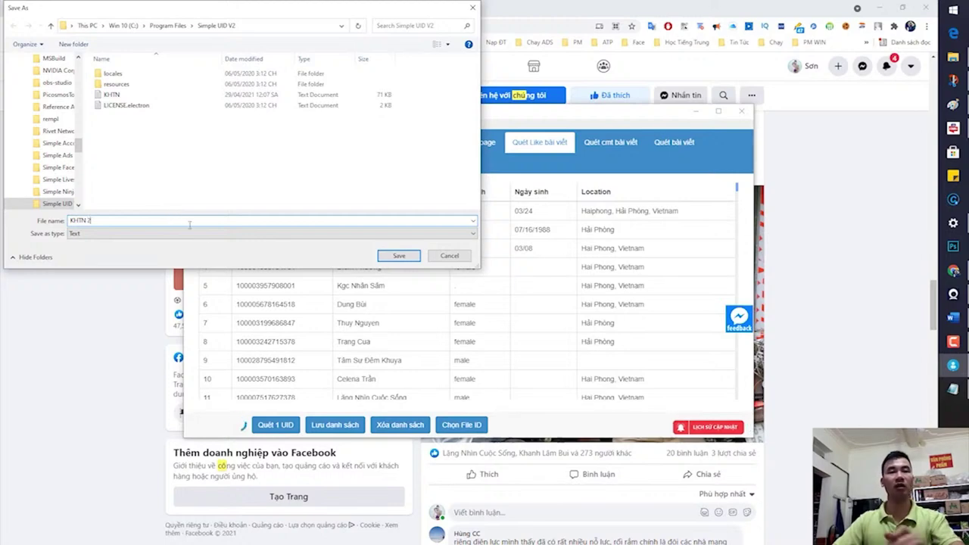
{"action": "left_click", "coordinate": [399, 256]}
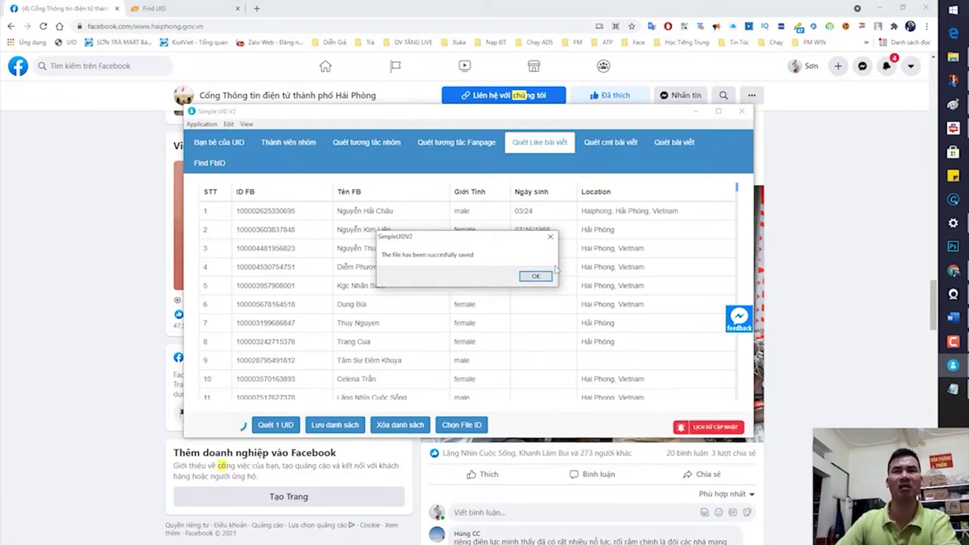
{"action": "left_click", "coordinate": [528, 277]}
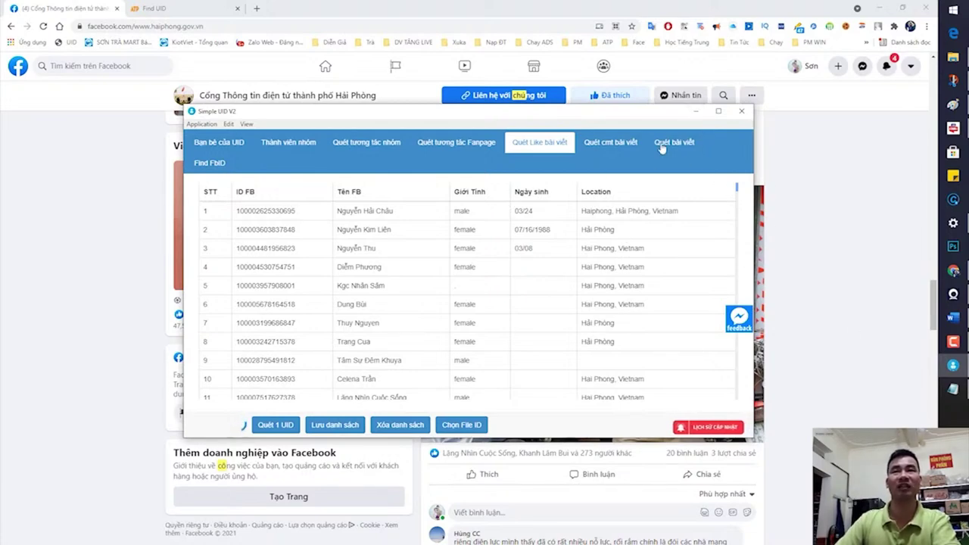
{"action": "left_click", "coordinate": [695, 111]}
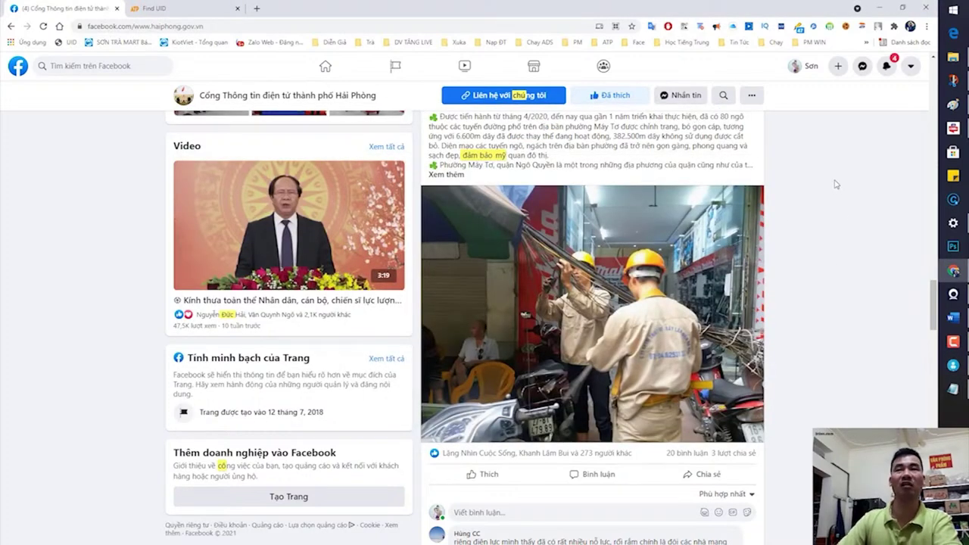
Open the account's own Facebook profile with the MARKETING cover and browse its intro section.
{"action": "left_click", "coordinate": [791, 68]}
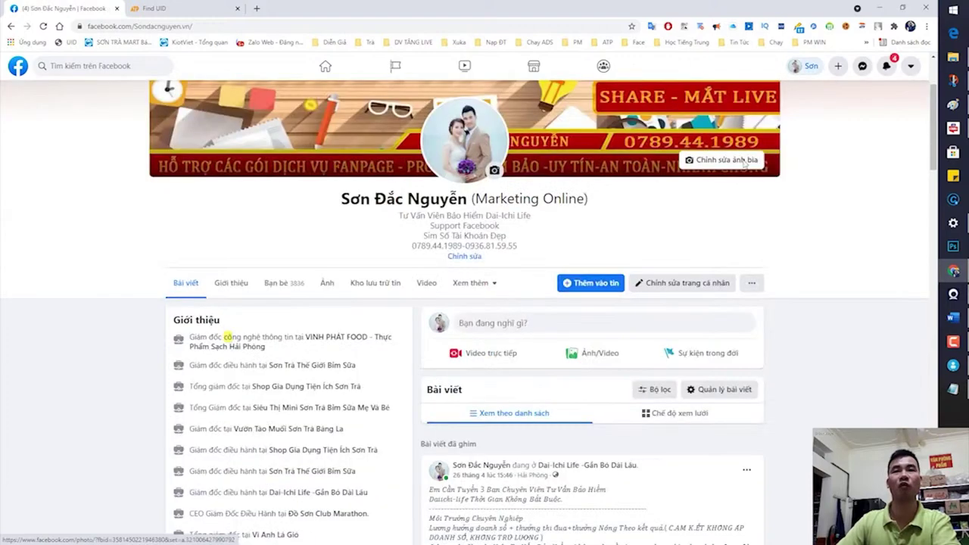
{"action": "scroll", "coordinate": [650, 261], "scroll_direction": "down", "scroll_amount": 5}
{"action": "scroll", "coordinate": [649, 261], "scroll_direction": "down", "scroll_amount": 2}
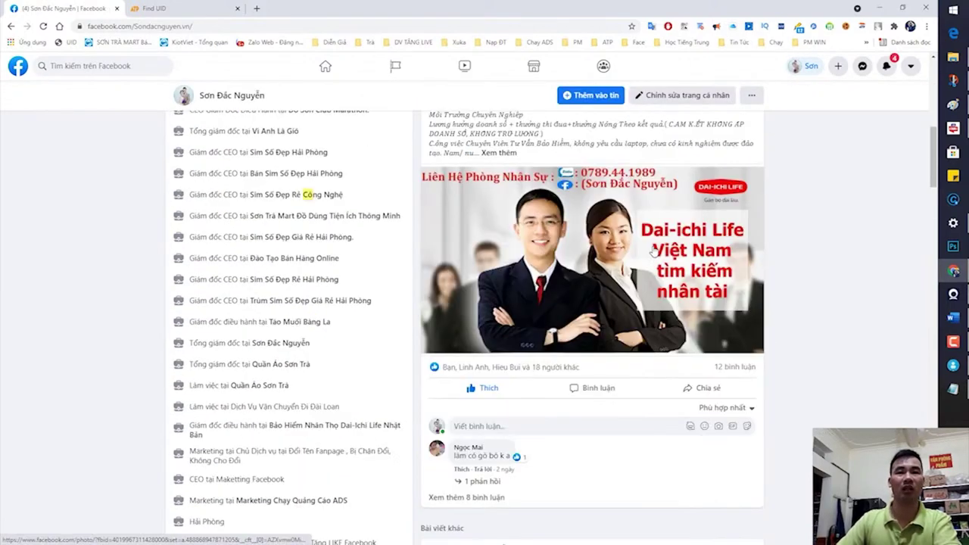
{"action": "scroll", "coordinate": [655, 256], "scroll_direction": "up", "scroll_amount": 5}
{"action": "scroll", "coordinate": [657, 252], "scroll_direction": "up", "scroll_amount": 2}
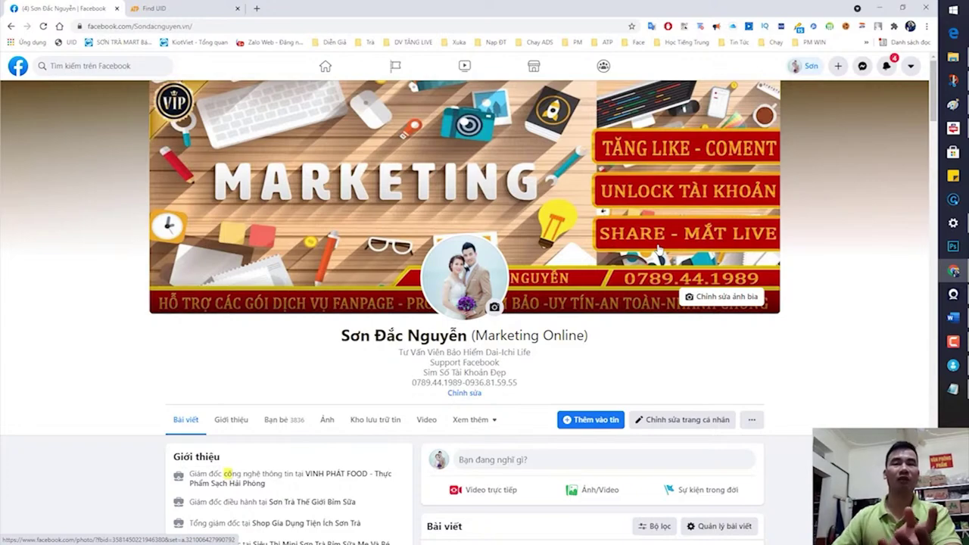
Restore Simple UID V2 and dismiss the 'Đã xong' message for the finished like scan.
{"action": "left_click", "coordinate": [953, 365]}
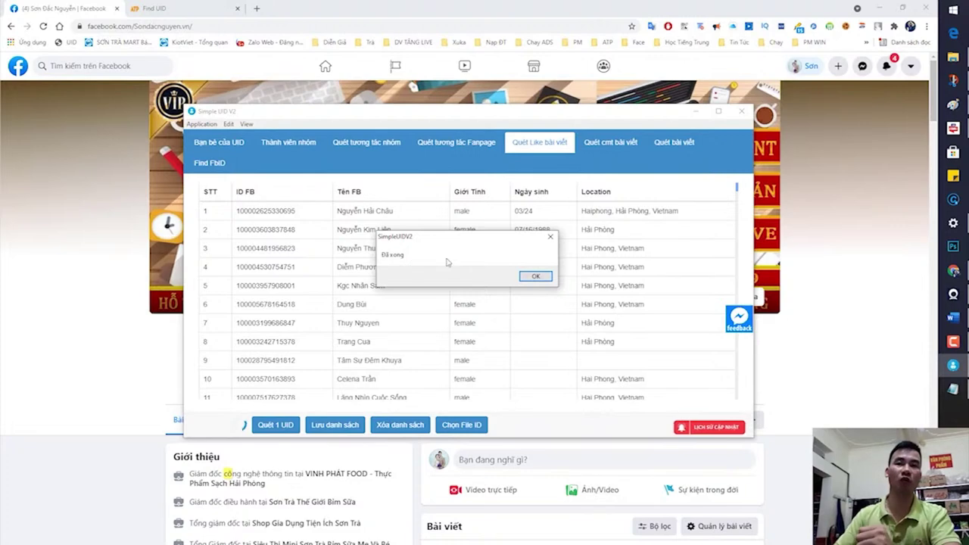
{"action": "left_click", "coordinate": [535, 277]}
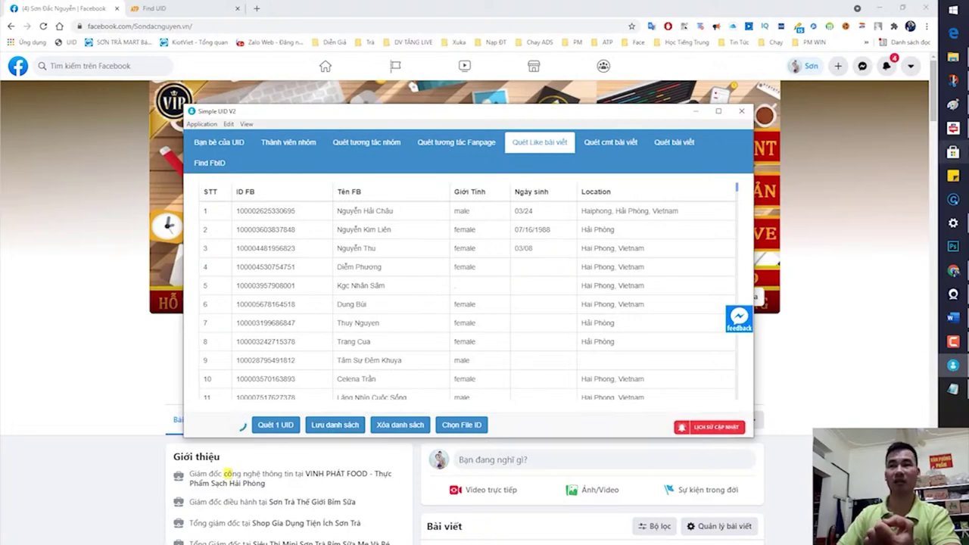
{"action": "left_click", "coordinate": [954, 392]}
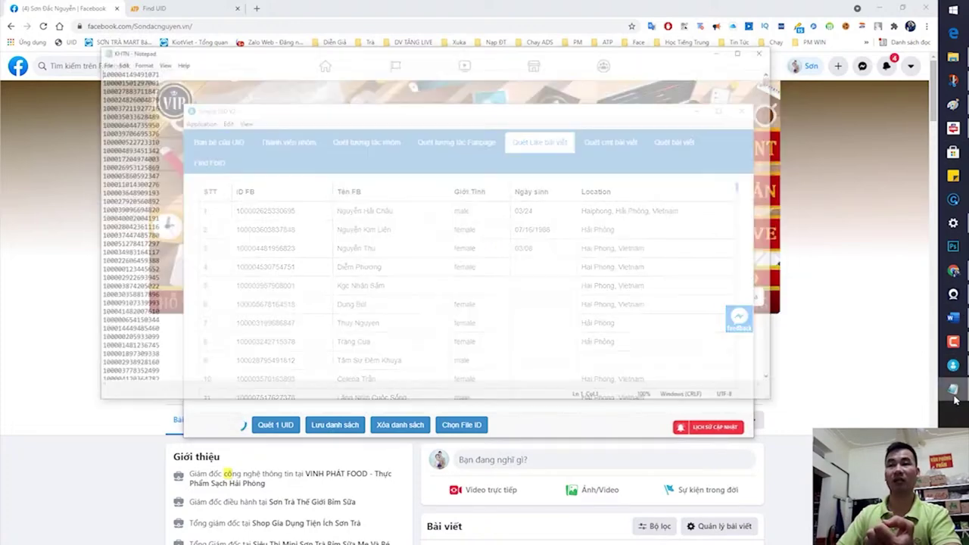
{"action": "scroll", "coordinate": [90, 150], "scroll_direction": "down", "scroll_amount": 20}
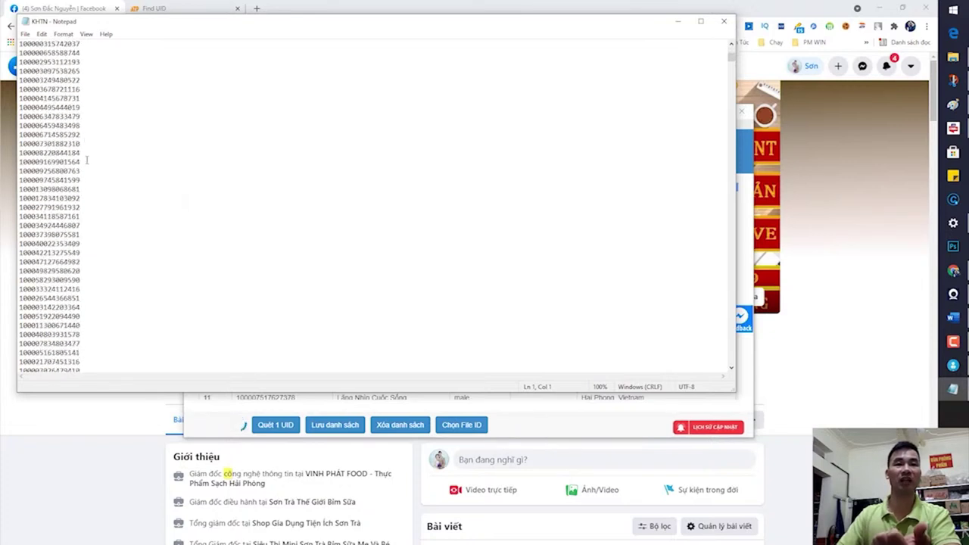
{"action": "left_click", "coordinate": [679, 21]}
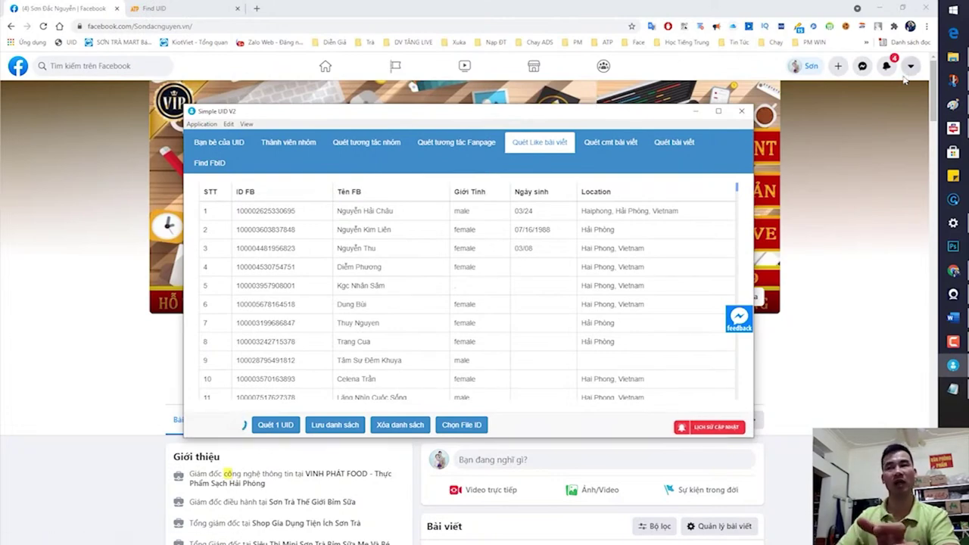
Bring the Combo ATP launcher listing the ATP tools to the front from the taskbar.
{"action": "mouse_move", "coordinate": [953, 103]}
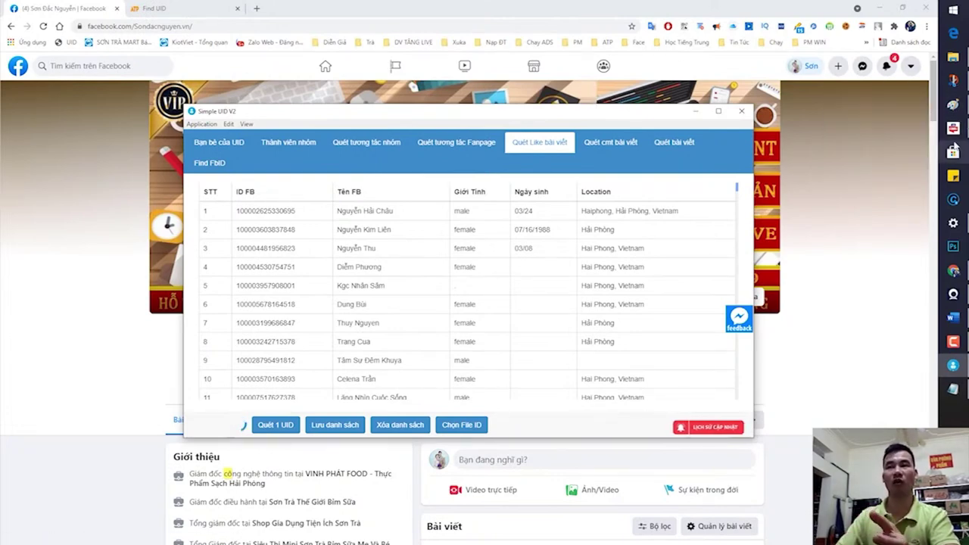
{"action": "left_click", "coordinate": [920, 135]}
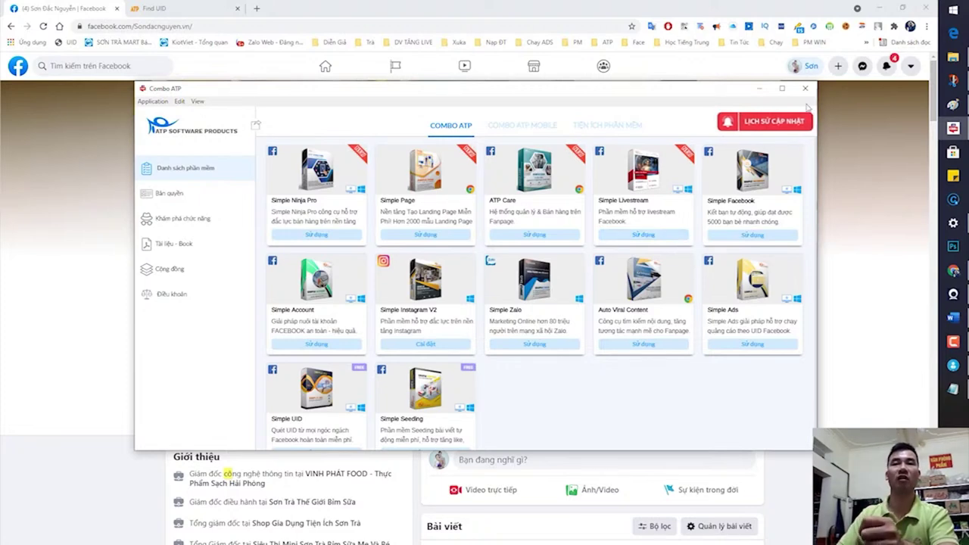
Minimize Combo ATP and Simple UID V2 so the Facebook profile is unobstructed.
{"action": "left_click", "coordinate": [763, 88]}
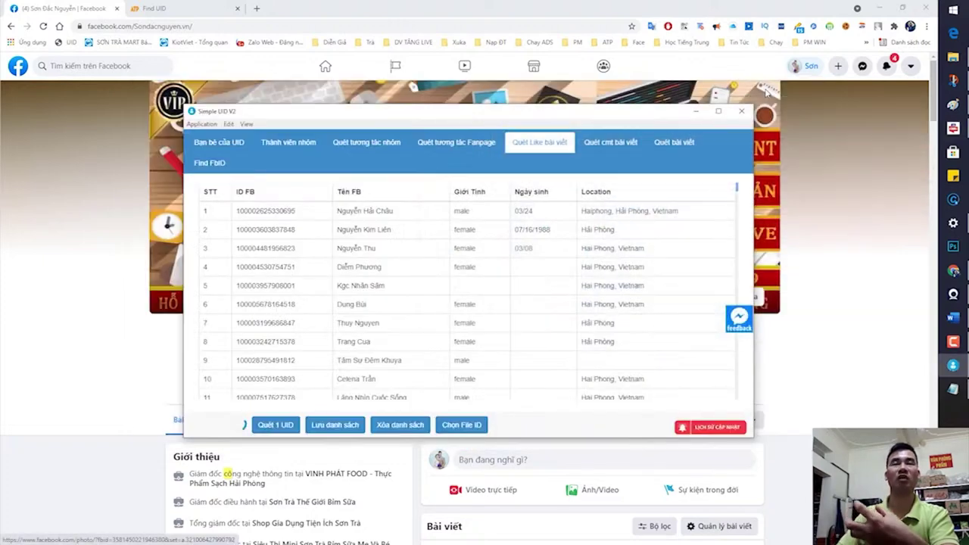
{"action": "left_click", "coordinate": [695, 111]}
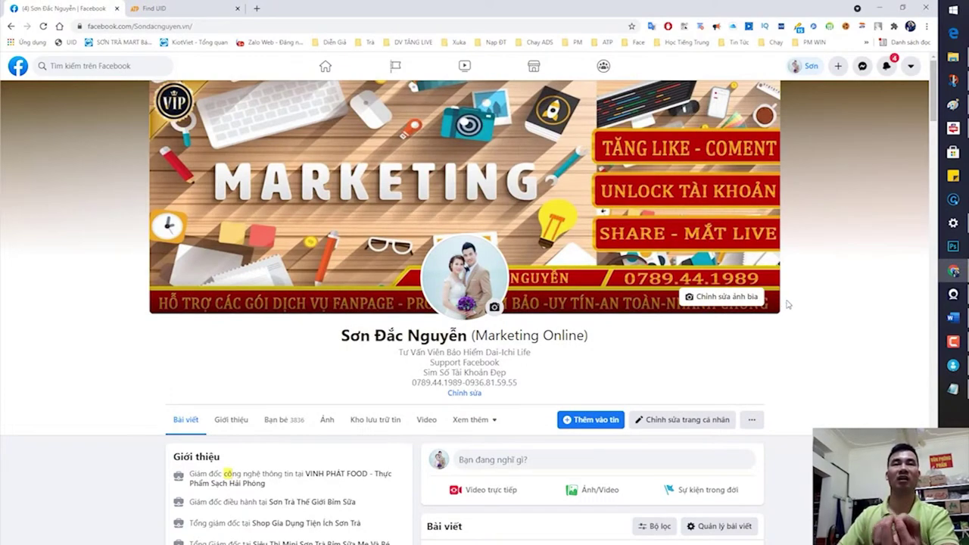
Scroll the profile, switch programs, and minimize Simple Account V2 and the folder window.
{"action": "scroll", "coordinate": [670, 354], "scroll_direction": "down", "scroll_amount": 4}
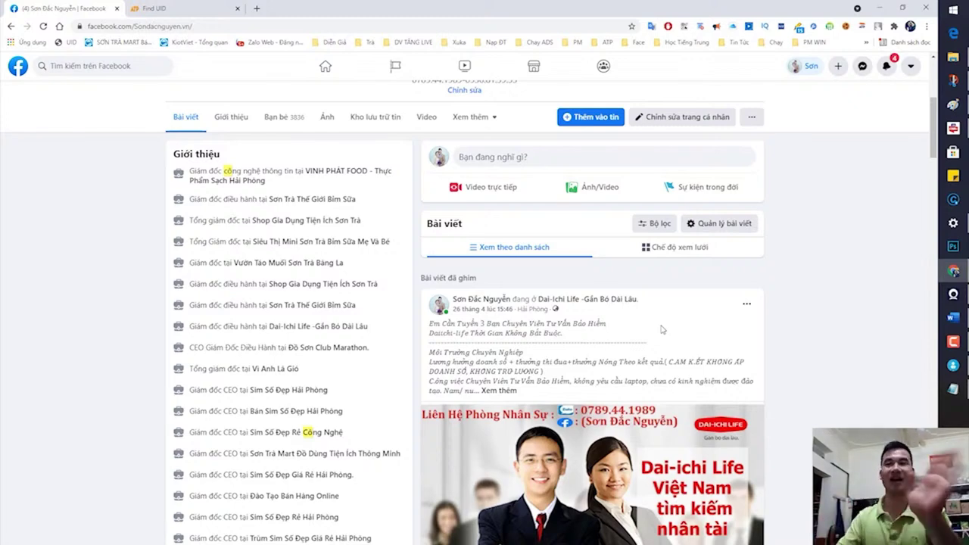
{"action": "left_click", "coordinate": [953, 341]}
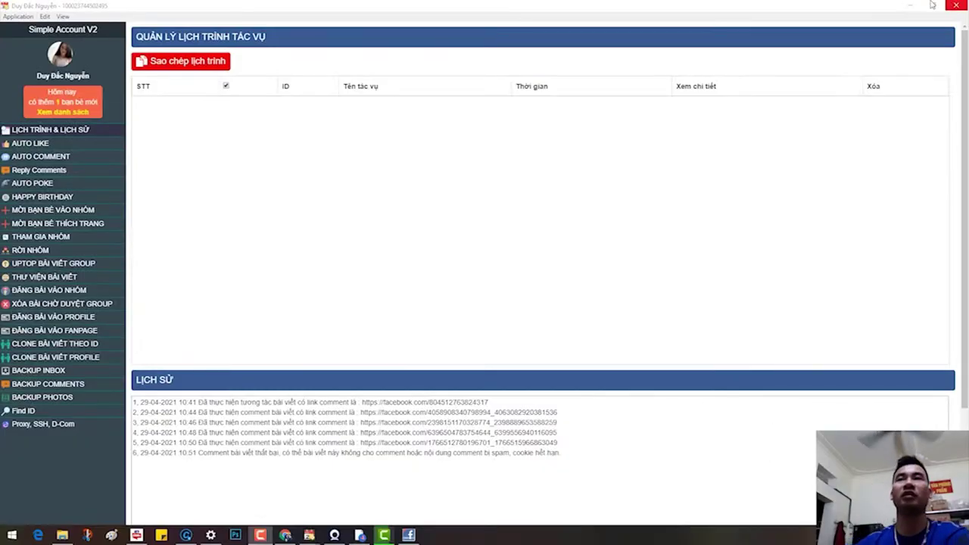
{"action": "left_click", "coordinate": [911, 5]}
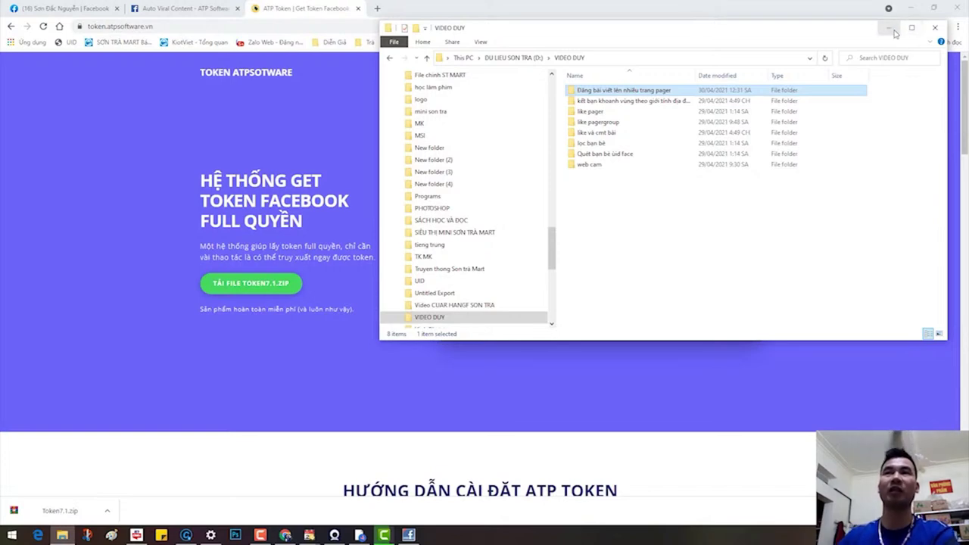
{"action": "left_click", "coordinate": [890, 27]}
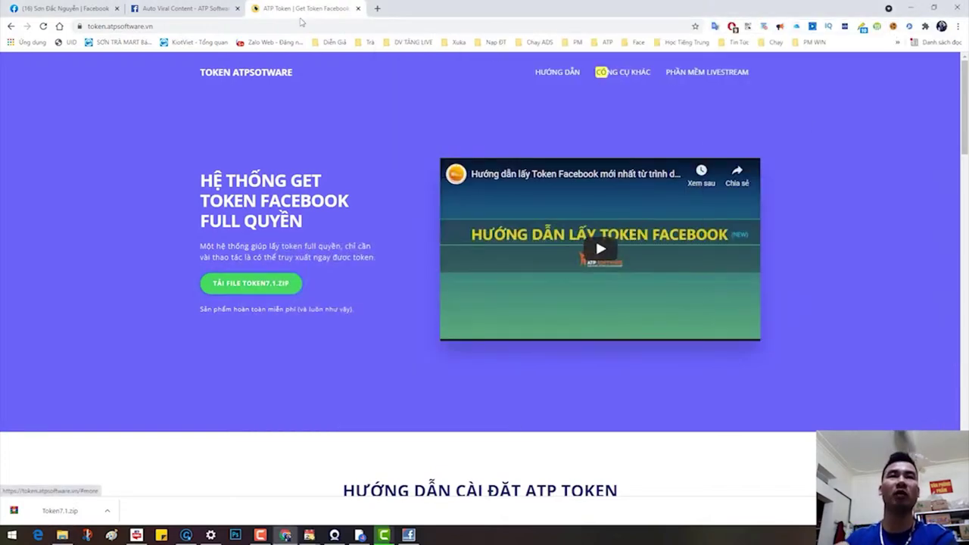
Close the ATP Token tab, minimize Chrome, Simple Facebook and Format Factory, then restore Chrome.
{"action": "left_click", "coordinate": [357, 10]}
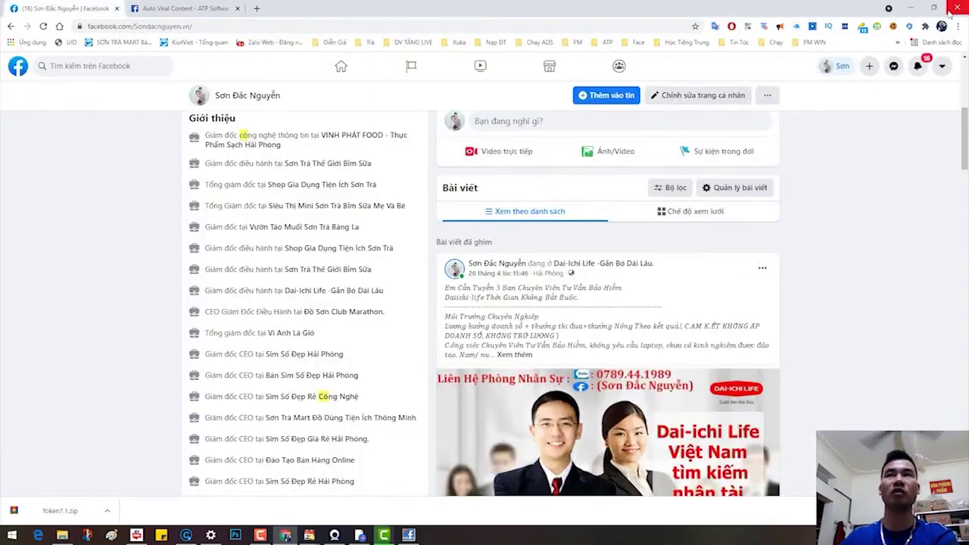
{"action": "left_click", "coordinate": [911, 7]}
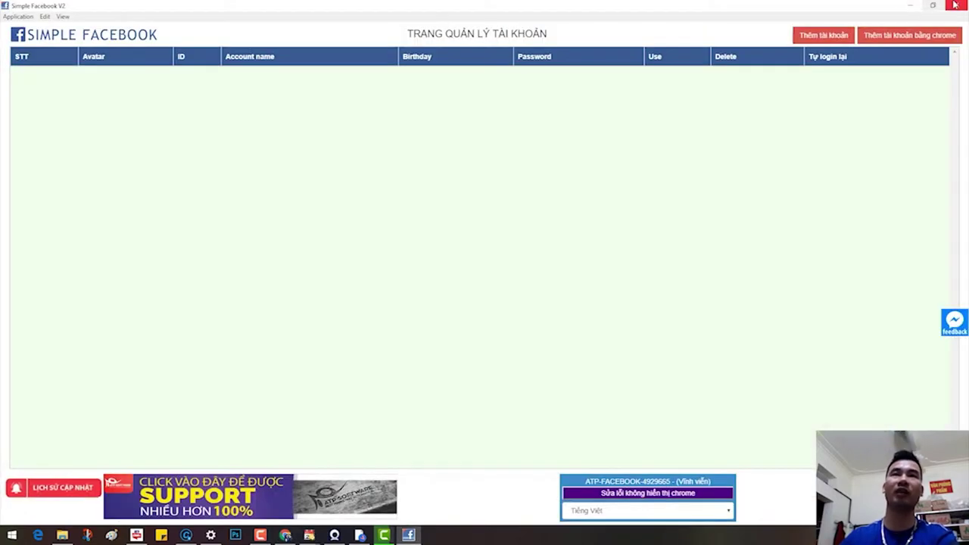
{"action": "left_click", "coordinate": [912, 6]}
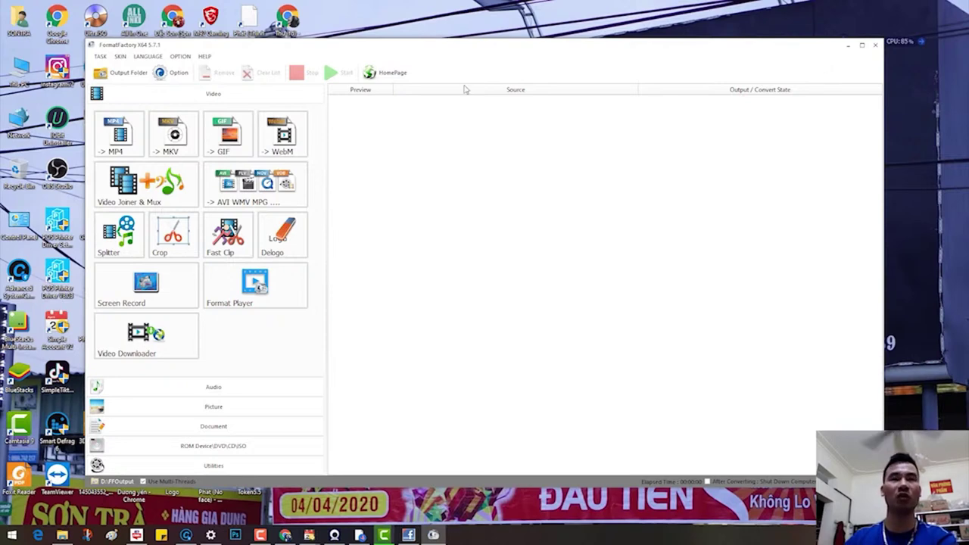
{"action": "left_click", "coordinate": [847, 45]}
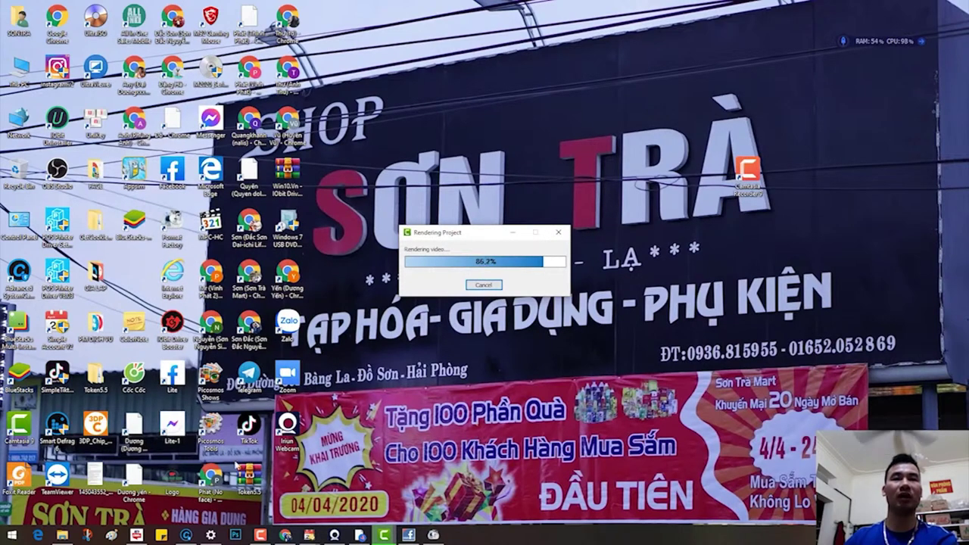
{"action": "mouse_move", "coordinate": [285, 534]}
{"action": "left_click", "coordinate": [309, 453]}
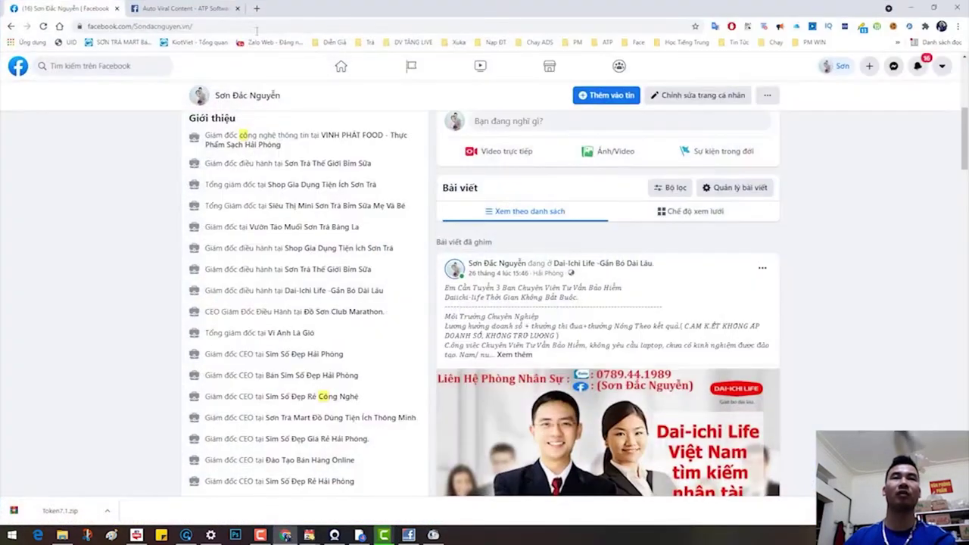
Search Google for 'format factory' from the Auto Viral Content tab's address bar.
{"action": "left_click", "coordinate": [185, 8]}
{"action": "left_click", "coordinate": [172, 27]}
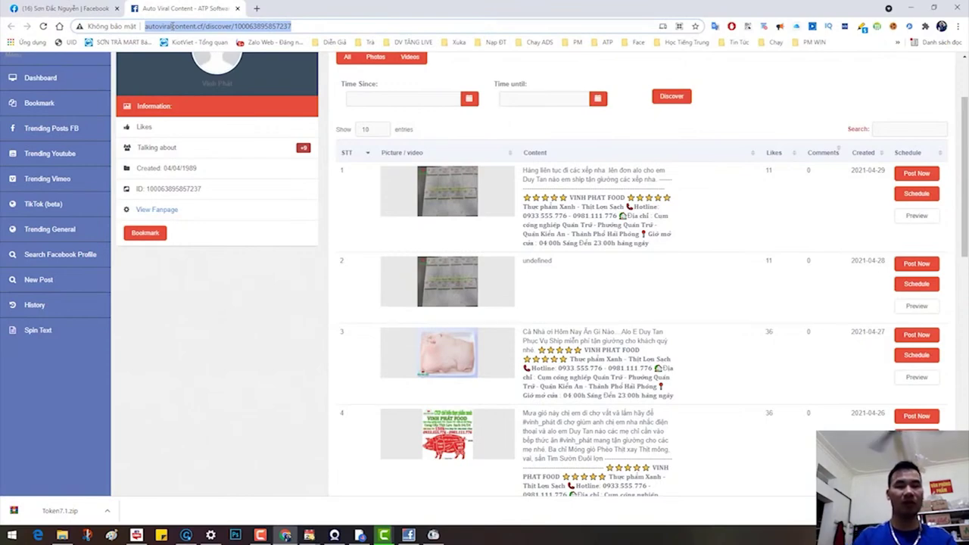
{"action": "type", "text": "fomat face to"}
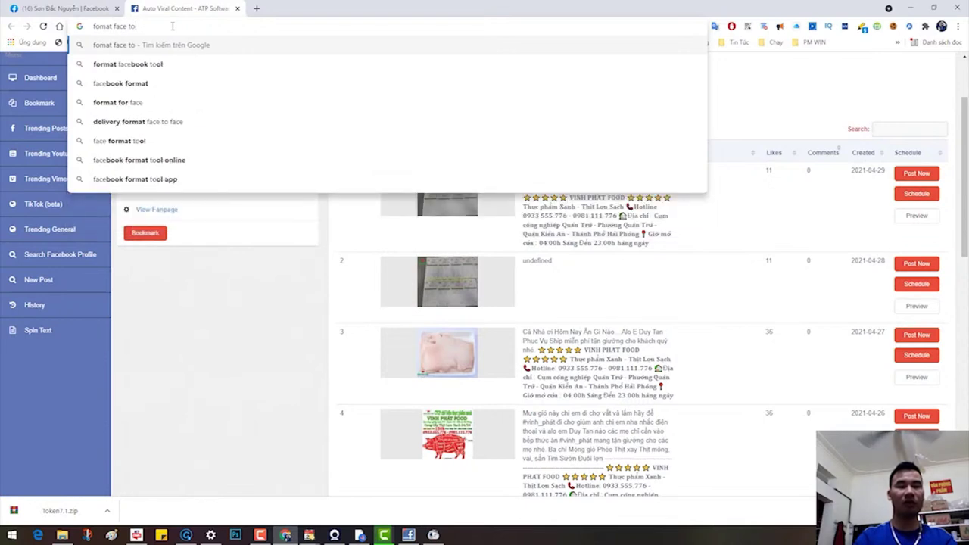
{"action": "type", "text": "oy"}
{"action": "key", "text": "BackSpace"}
{"action": "key", "text": "BackSpace"}
{"action": "key", "text": "BackSpace"}
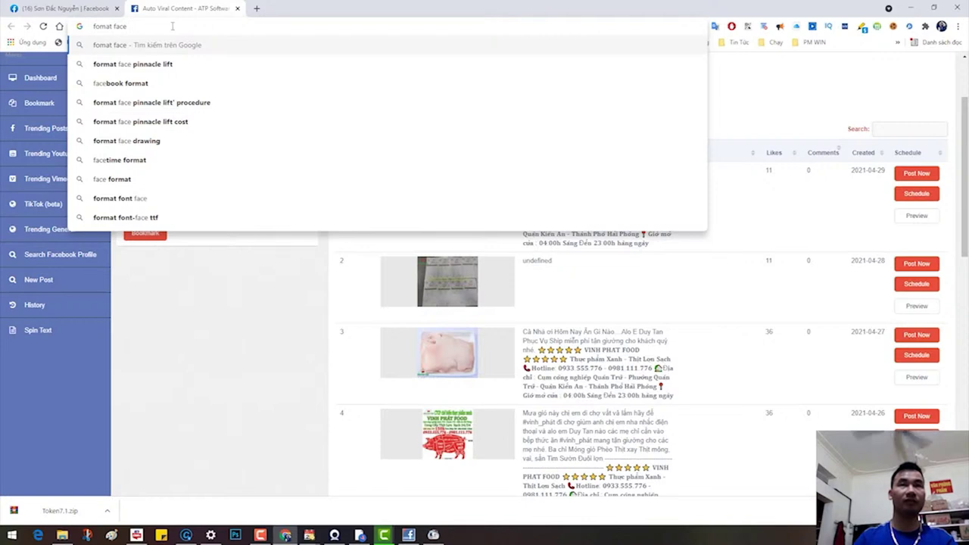
{"action": "key", "text": "BackSpace"}
{"action": "key", "text": "BackSpace"}
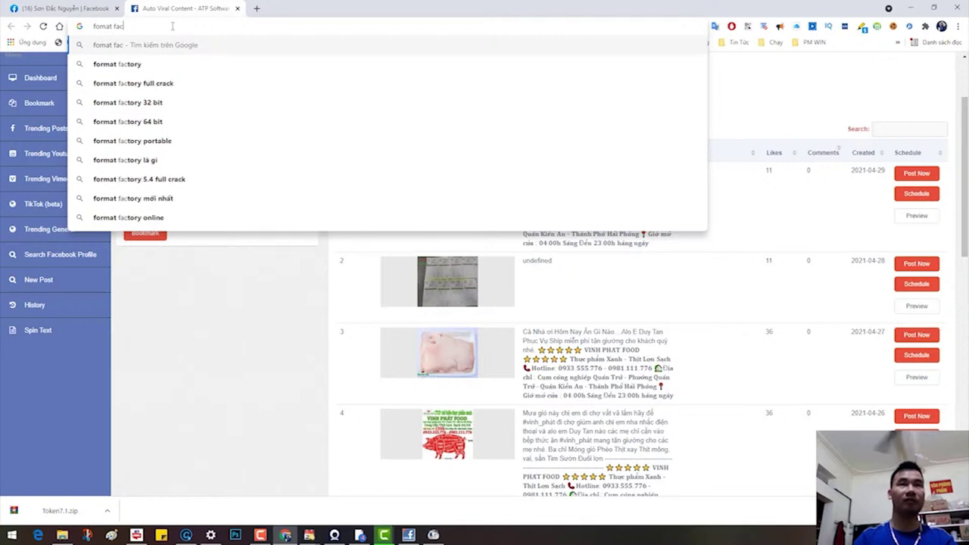
{"action": "left_click", "coordinate": [254, 62]}
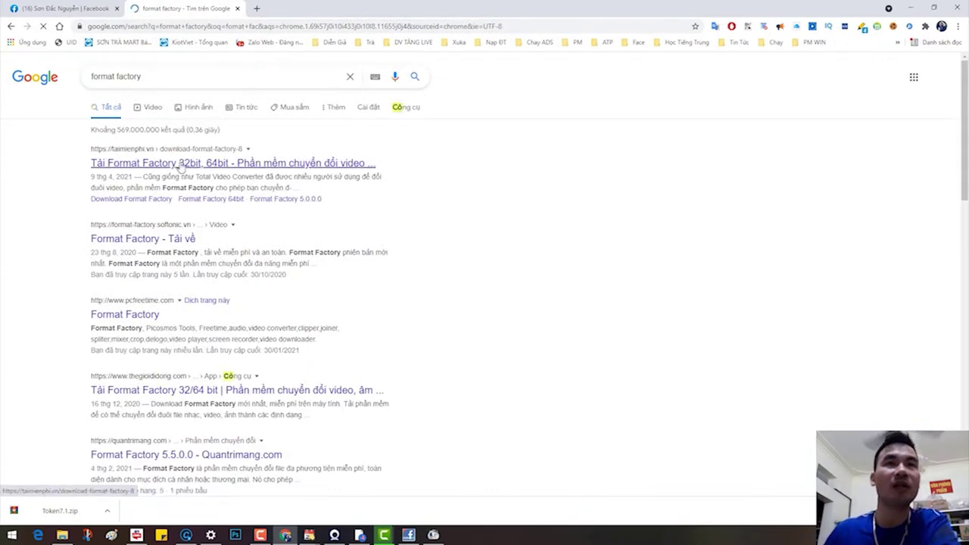
Download the free Format Factory installer from Softonic into Downloads, skipping the Opera offer.
{"action": "left_click", "coordinate": [174, 239]}
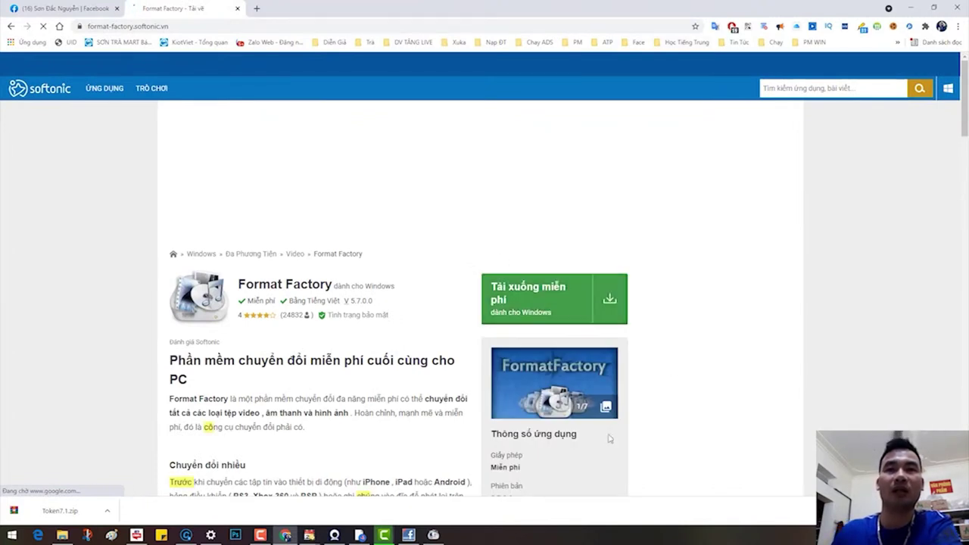
{"action": "left_click", "coordinate": [547, 296]}
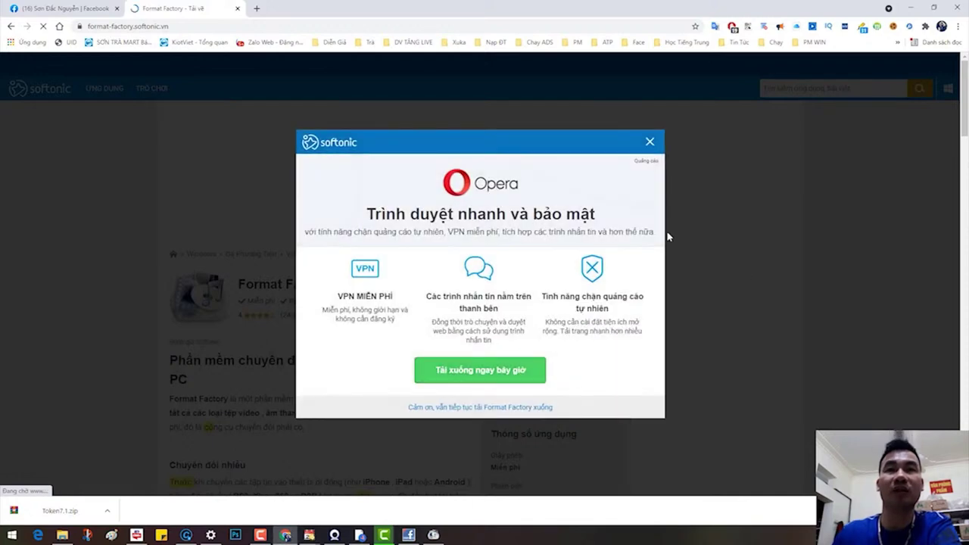
{"action": "left_click", "coordinate": [649, 143]}
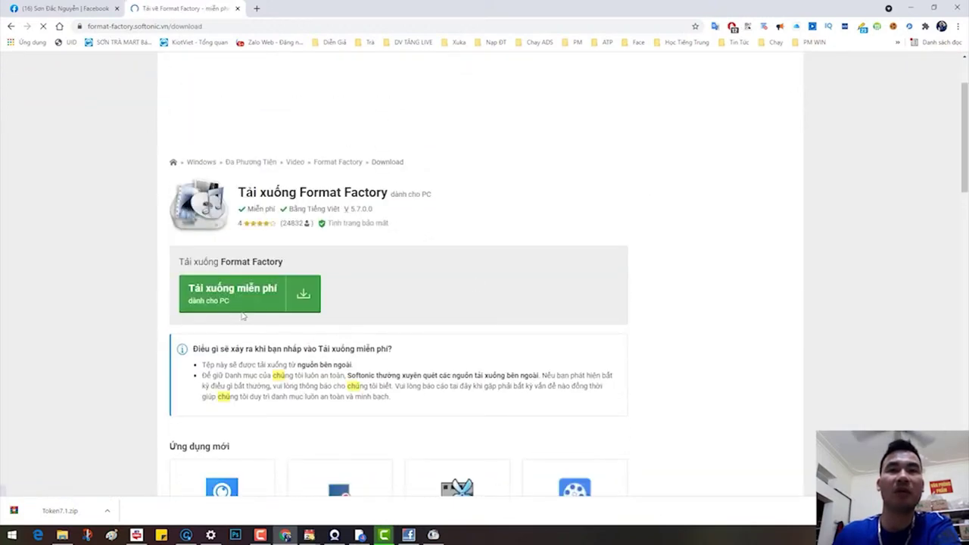
{"action": "left_click", "coordinate": [223, 303]}
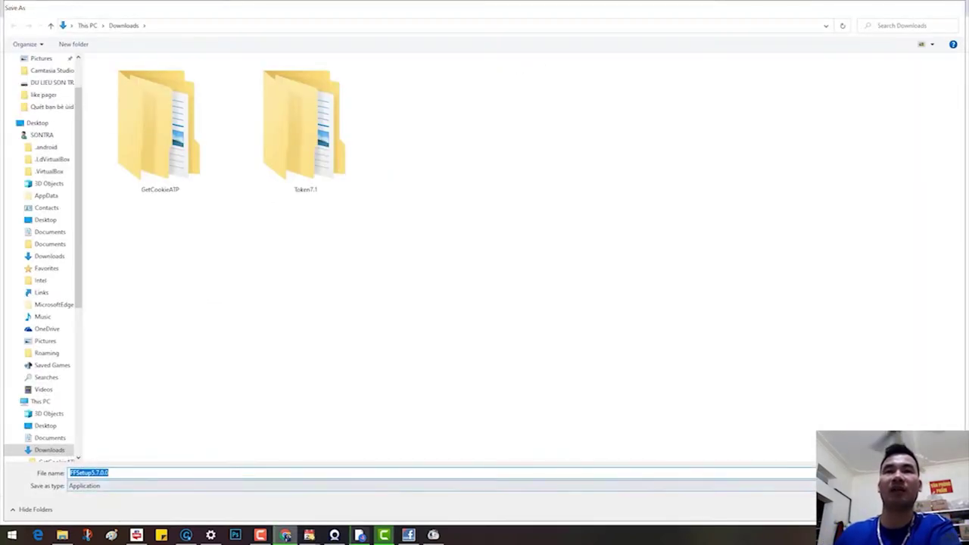
{"action": "key", "text": "Return"}
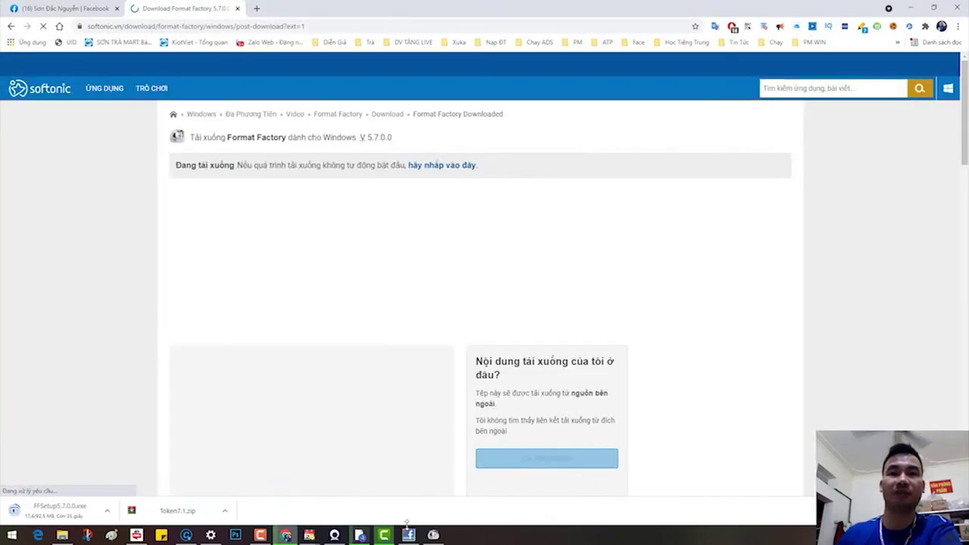
{"action": "left_click", "coordinate": [360, 535]}
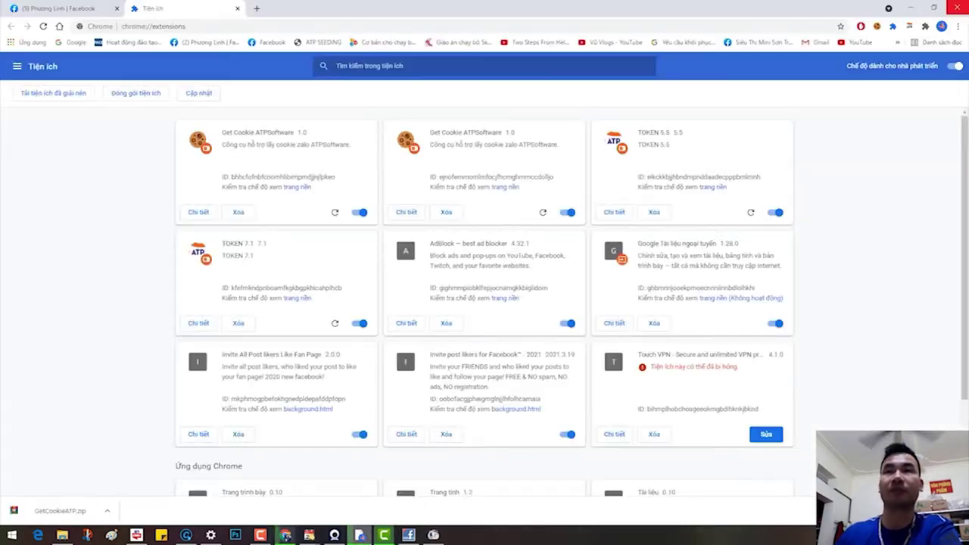
Close the extra windows and the Camtasia tab, and dismiss Softonic's notification request.
{"action": "left_click", "coordinate": [359, 536]}
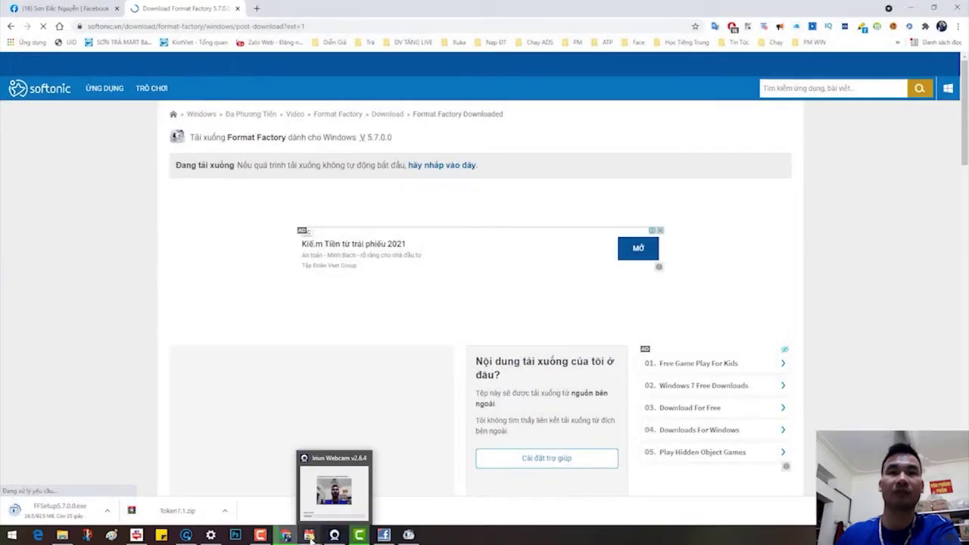
{"action": "mouse_move", "coordinate": [308, 536]}
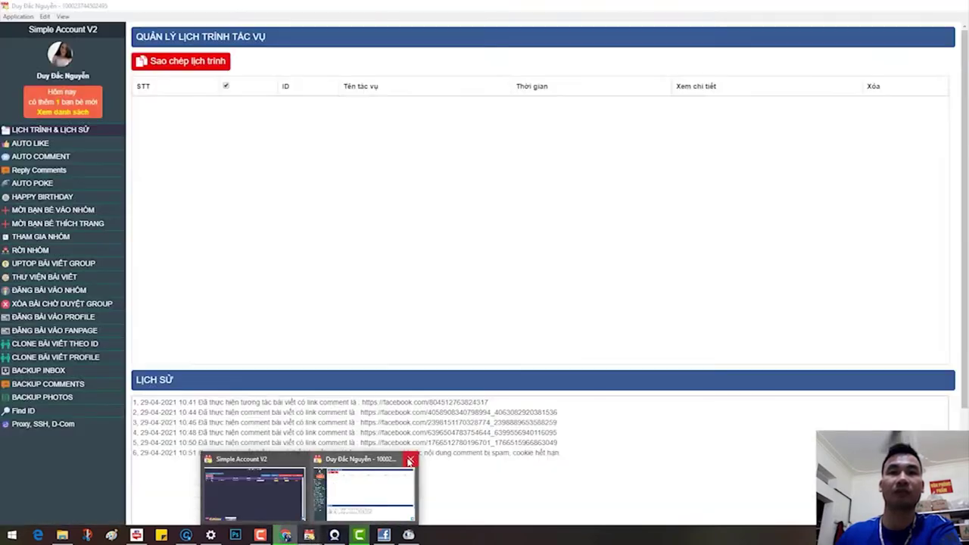
{"action": "left_click", "coordinate": [410, 459]}
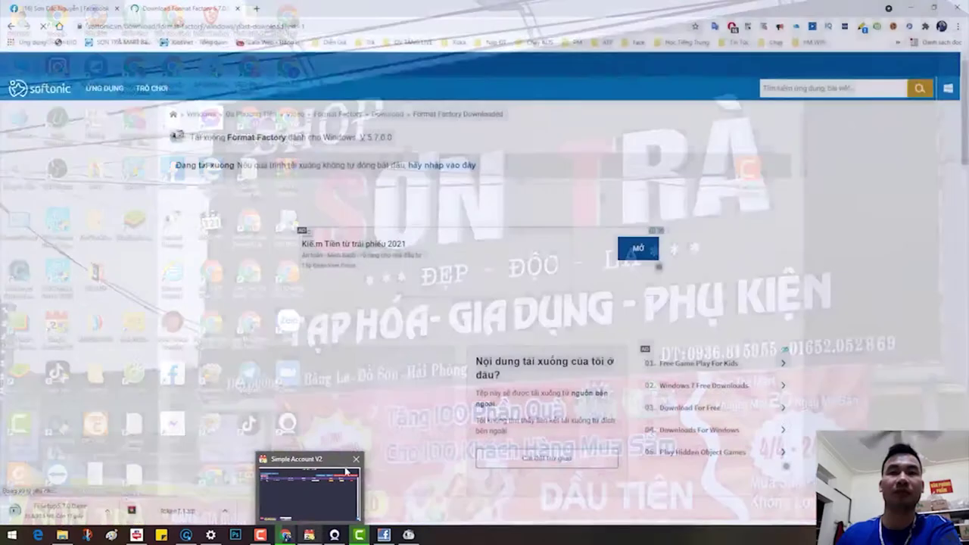
{"action": "left_click", "coordinate": [353, 458]}
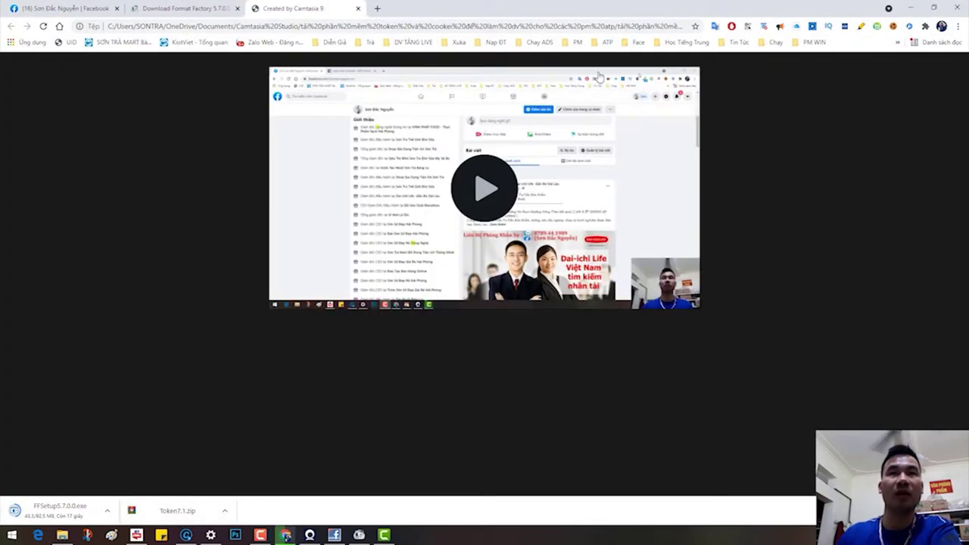
{"action": "left_click", "coordinate": [358, 8]}
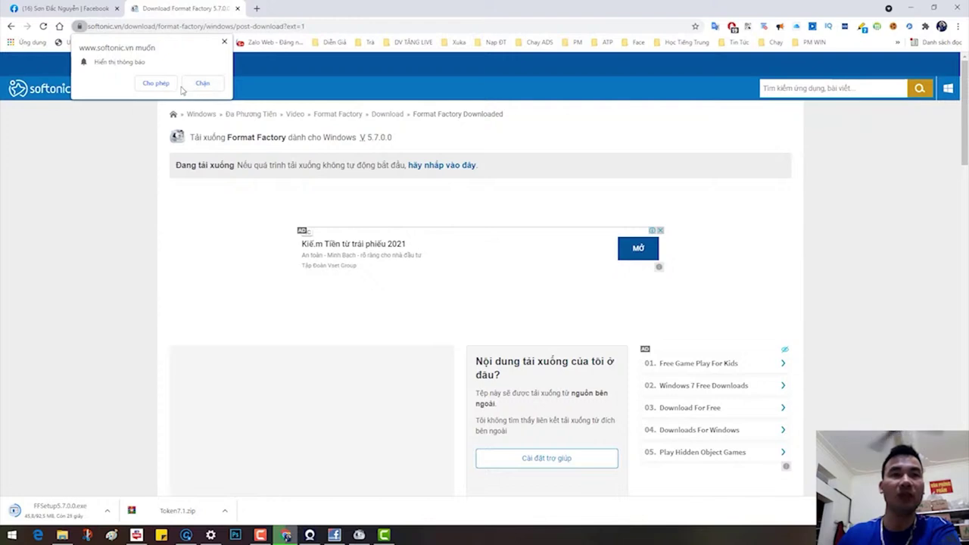
{"action": "left_click", "coordinate": [224, 42]}
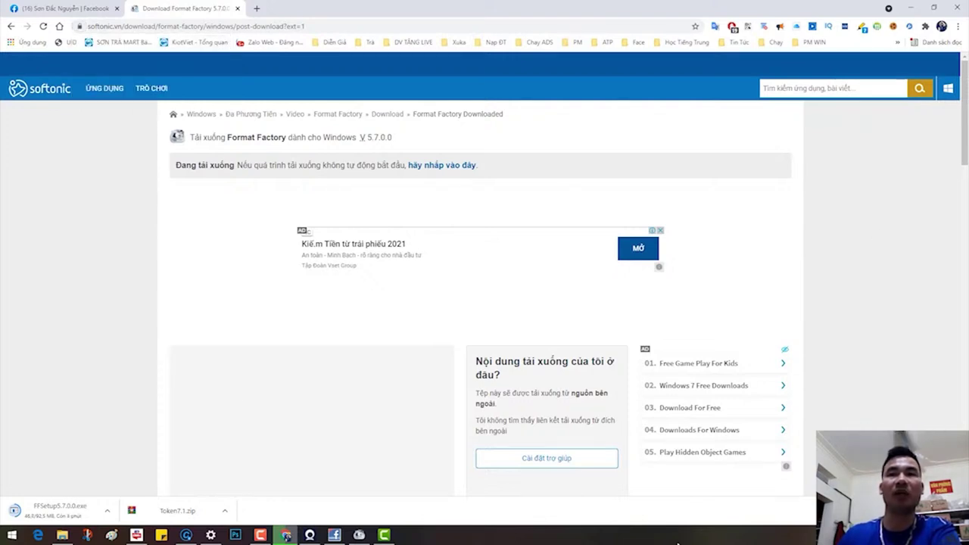
Check the already open Format Factory, then minimize it to view the download page.
{"action": "mouse_move", "coordinate": [338, 535]}
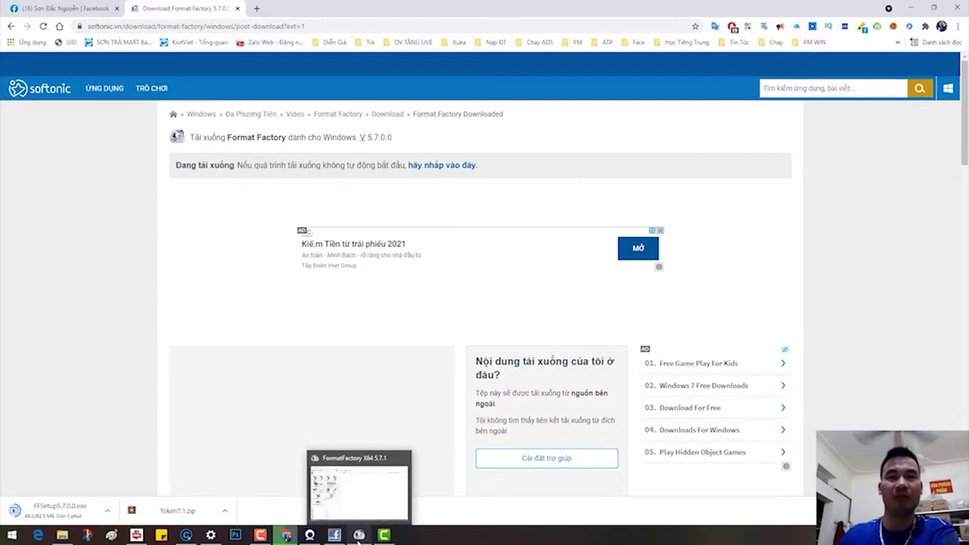
{"action": "left_click", "coordinate": [358, 535]}
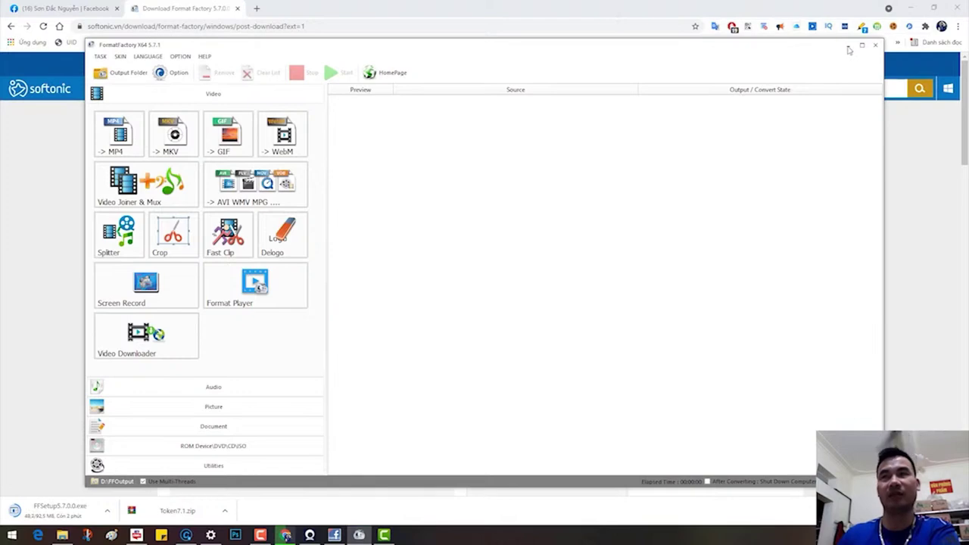
{"action": "left_click", "coordinate": [848, 46]}
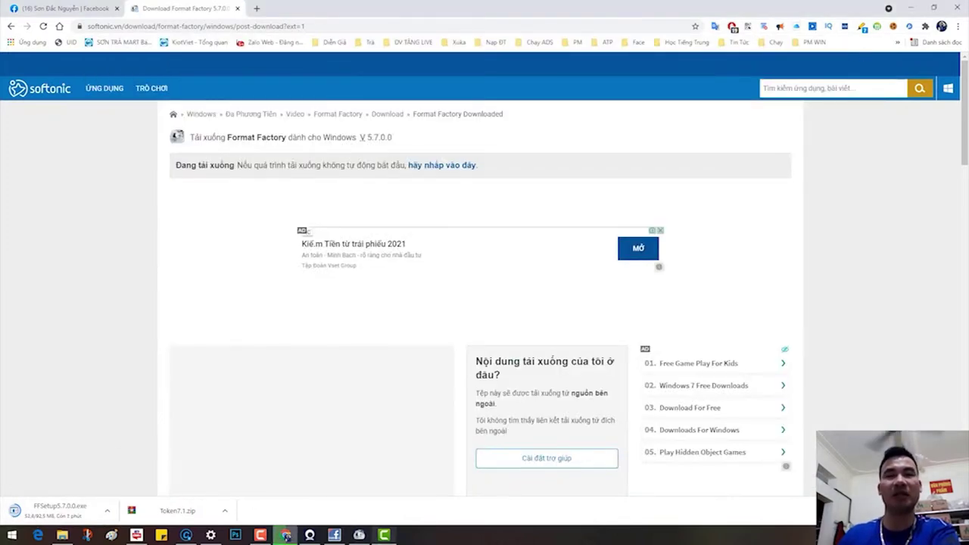
Finish Camtasia's production results and quit Camtasia without saving the untitled project.
{"action": "left_click", "coordinate": [384, 535]}
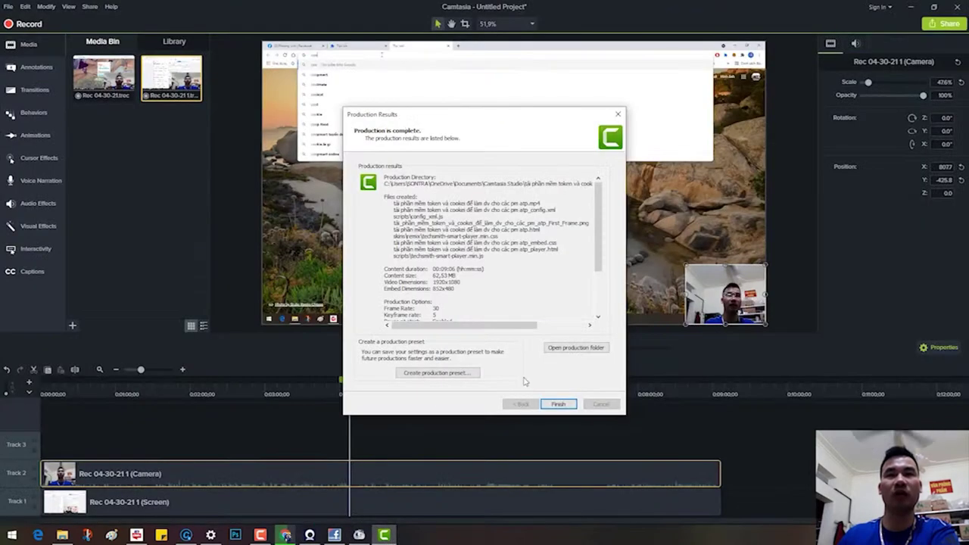
{"action": "left_click", "coordinate": [559, 404]}
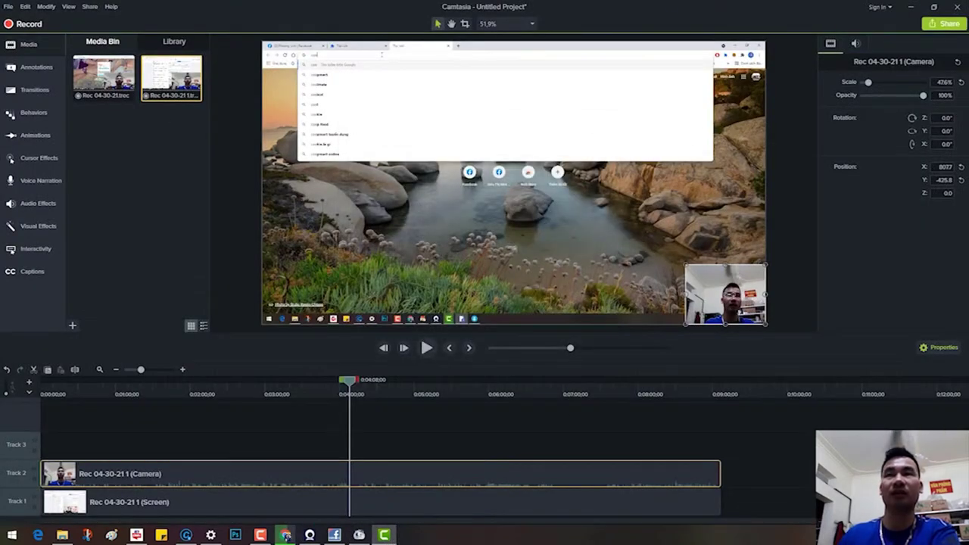
{"action": "left_click", "coordinate": [958, 6]}
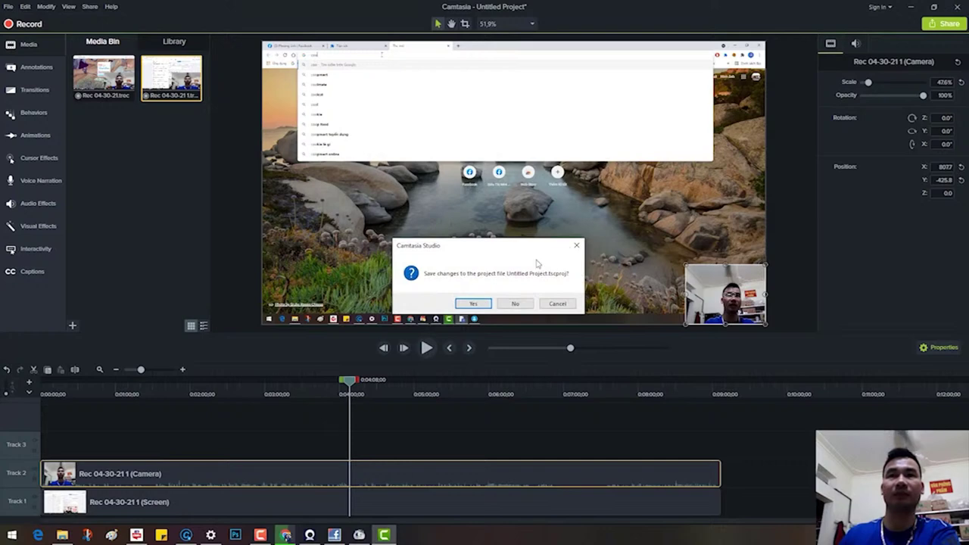
{"action": "left_click", "coordinate": [516, 303]}
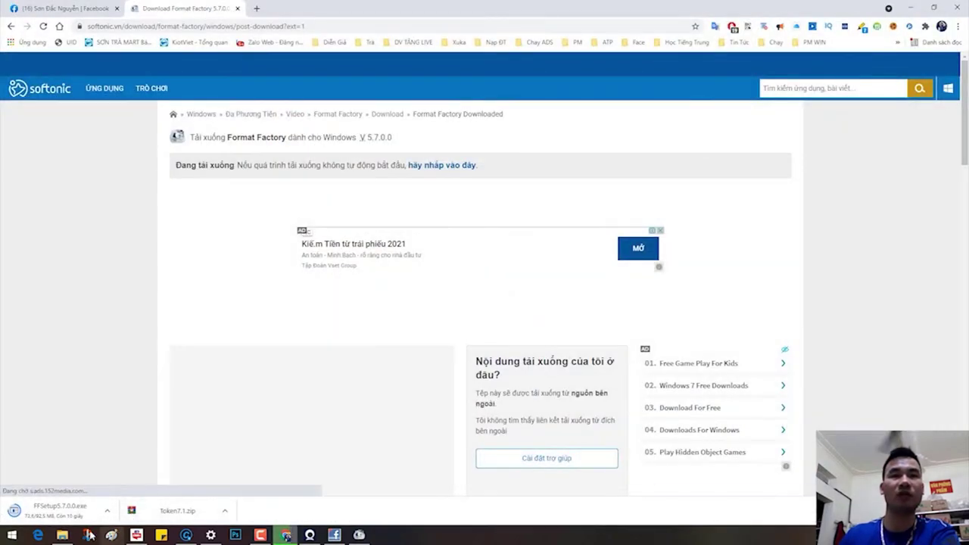
Let FFSetup5.7.0.0.exe finish downloading, then minimize Chrome to show the desktop.
{"action": "mouse_move", "coordinate": [64, 535]}
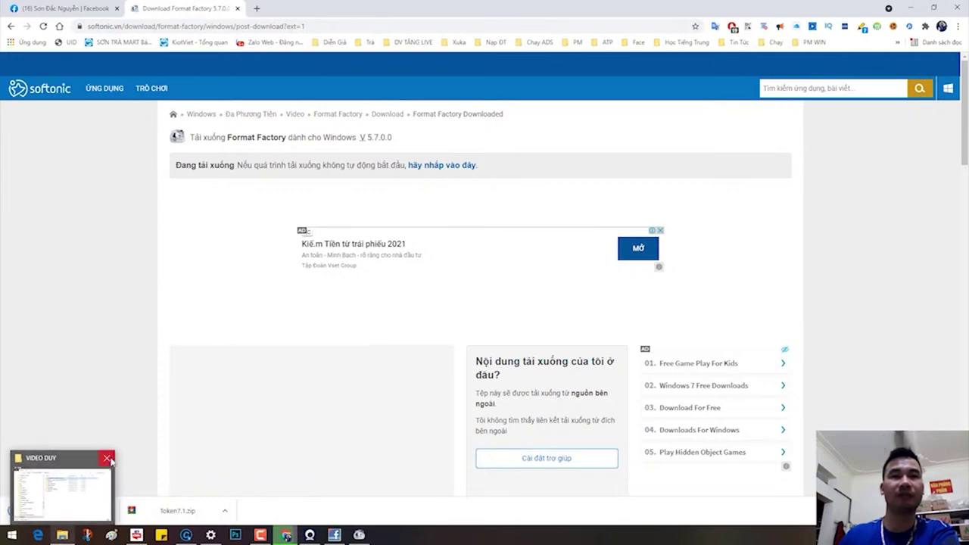
{"action": "mouse_move", "coordinate": [209, 538]}
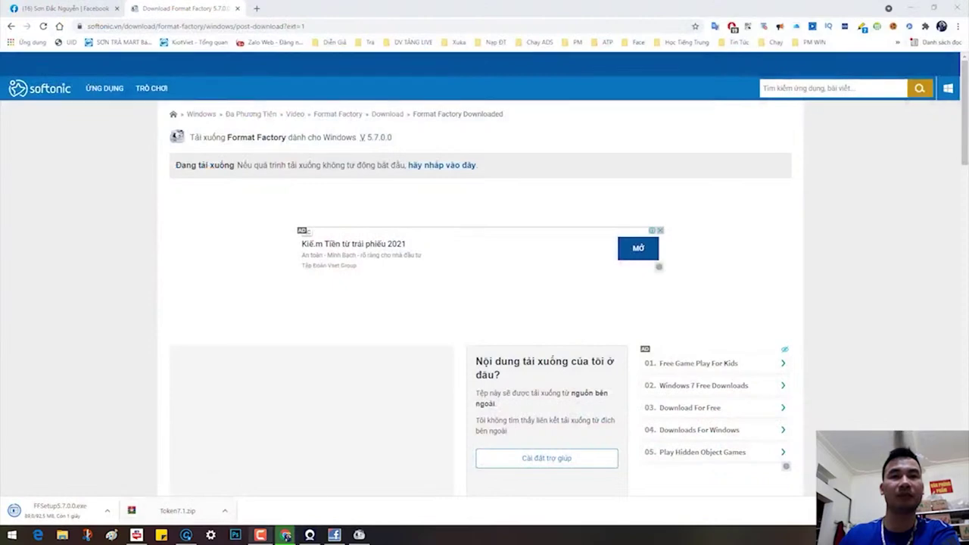
{"action": "mouse_move", "coordinate": [285, 535]}
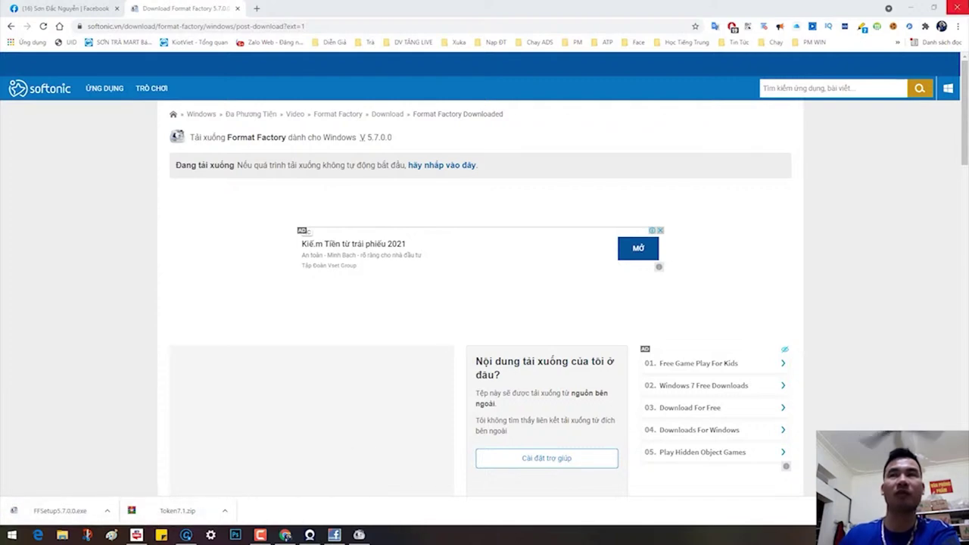
{"action": "left_click", "coordinate": [910, 8]}
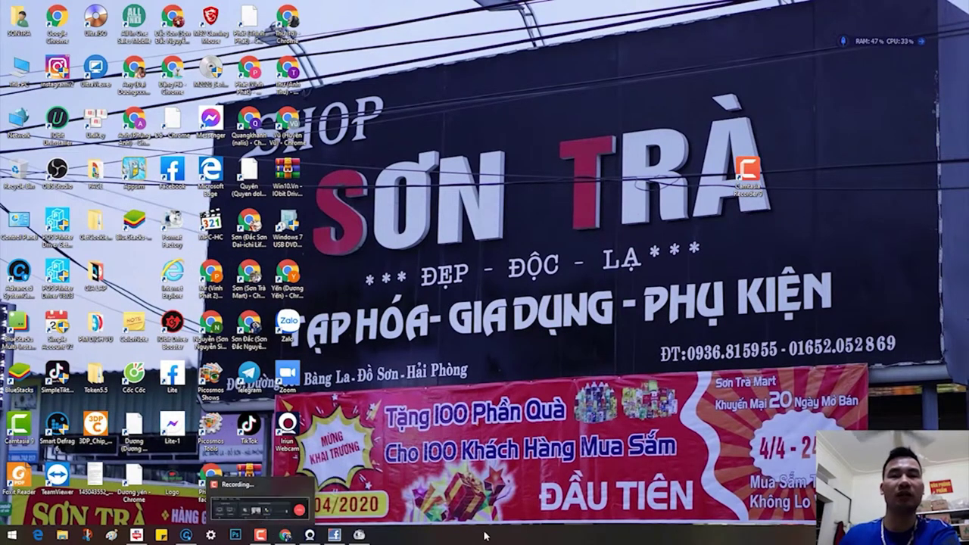
Close the running Format Factory and open This PC in File Explorer.
{"action": "mouse_move", "coordinate": [359, 535]}
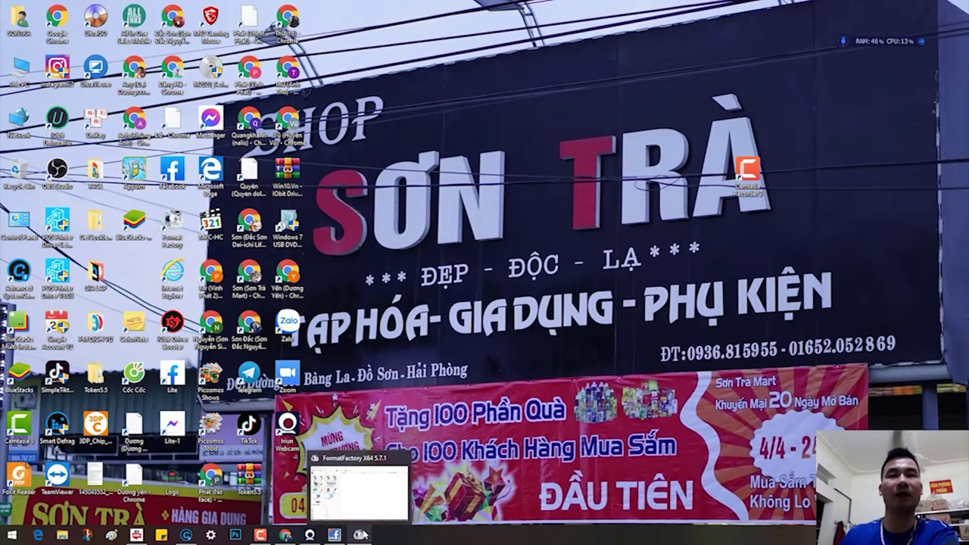
{"action": "left_click", "coordinate": [360, 535]}
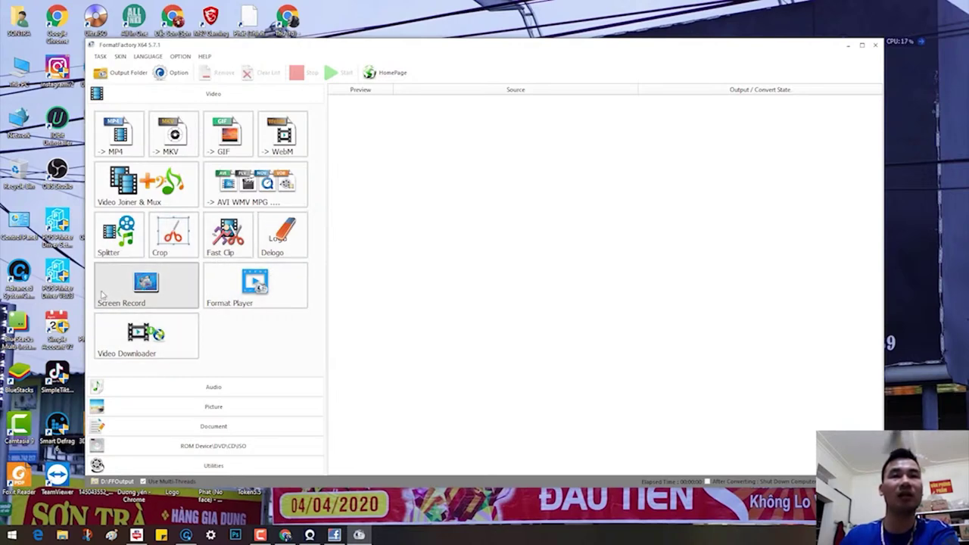
{"action": "left_click", "coordinate": [878, 46]}
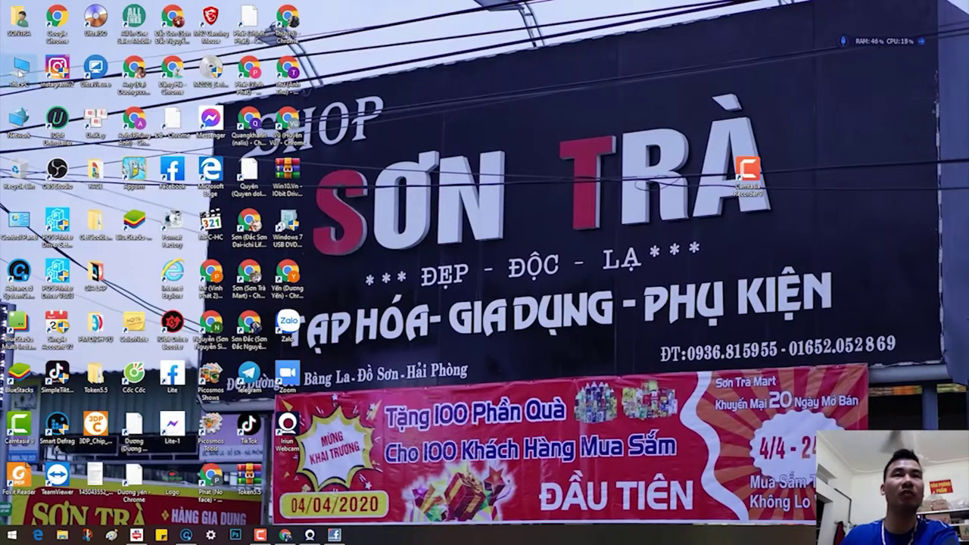
{"action": "double_click", "coordinate": [19, 72]}
{"action": "left_click", "coordinate": [732, 131]}
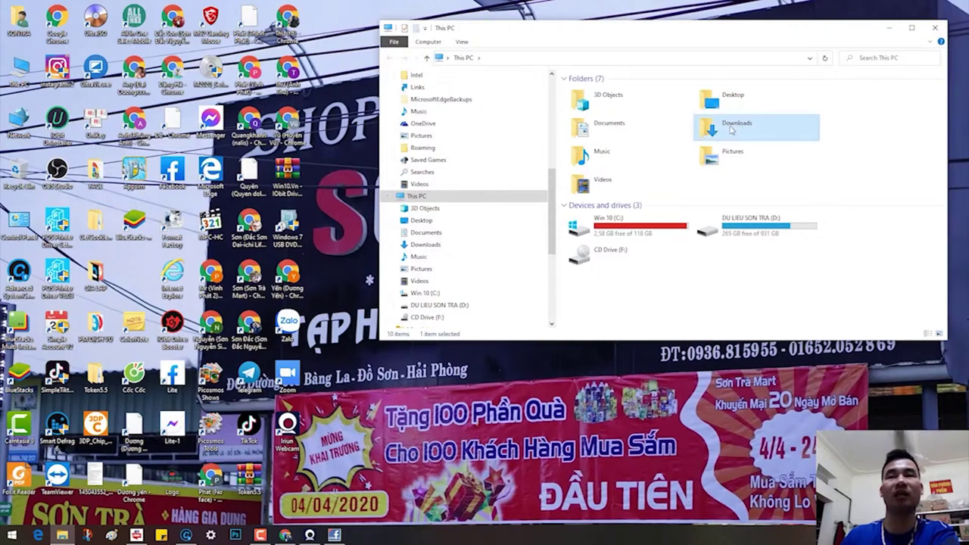
Run FFSetup5.7.0.0 from the Downloads folder and minimize File Explorer.
{"action": "double_click", "coordinate": [731, 131]}
{"action": "left_click", "coordinate": [604, 125]}
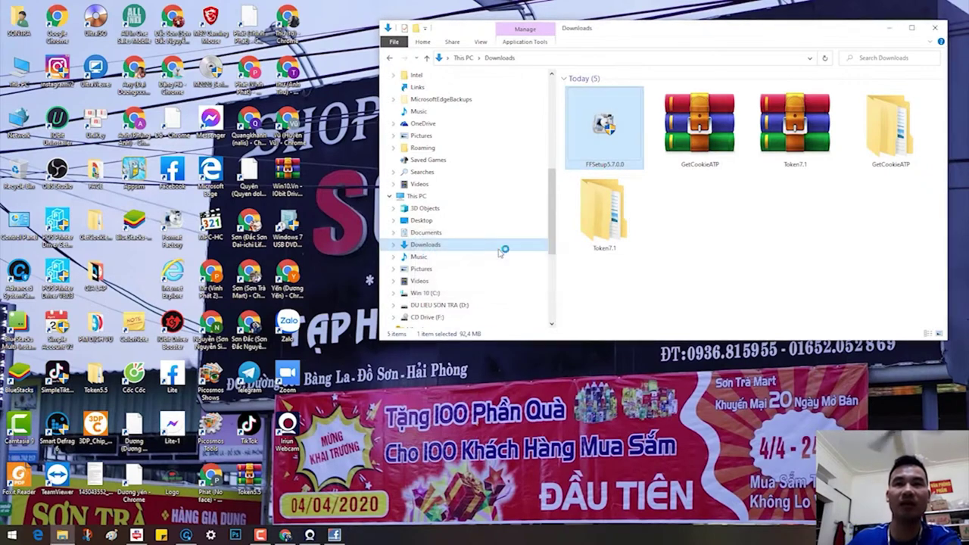
{"action": "left_click", "coordinate": [889, 28]}
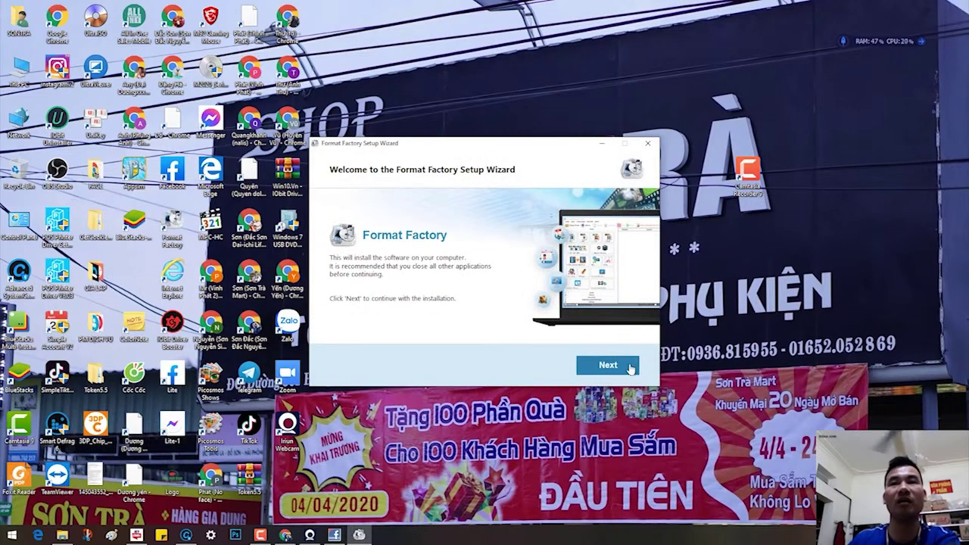
Accept the license and keep the default C:\Program Files (x86)\FormatFactory install folder.
{"action": "left_click", "coordinate": [631, 366]}
{"action": "left_click", "coordinate": [598, 364]}
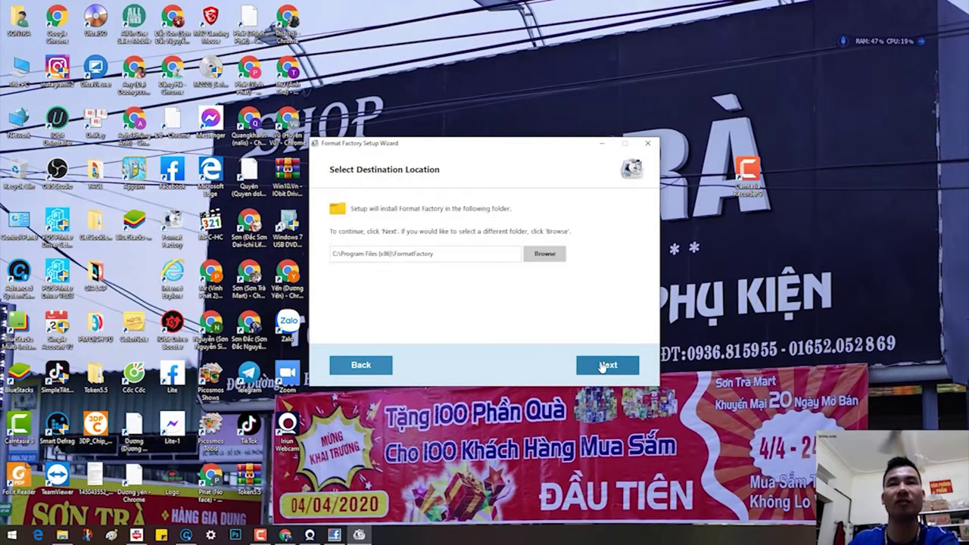
{"action": "left_click", "coordinate": [602, 366]}
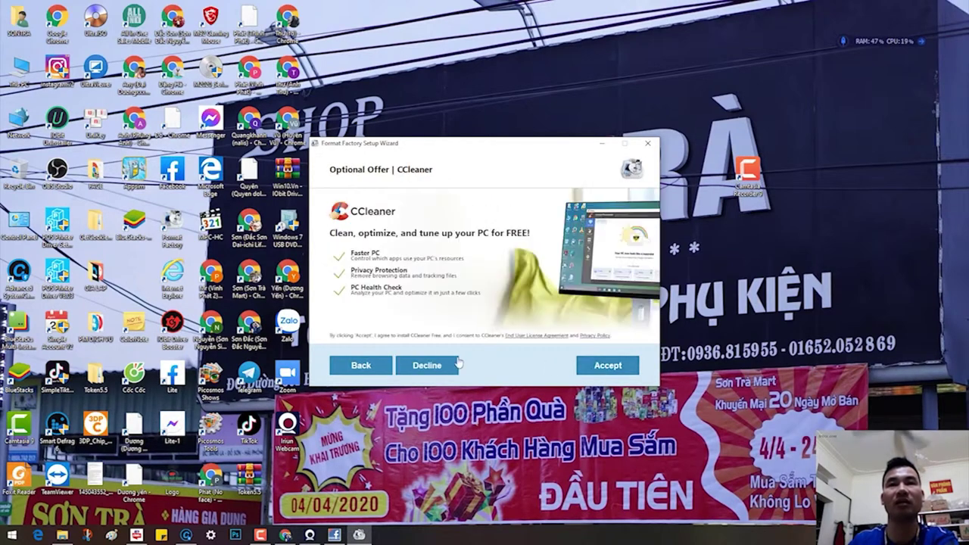
Decline the CCleaner and Paltalk offers so the installation starts.
{"action": "left_click", "coordinate": [593, 335]}
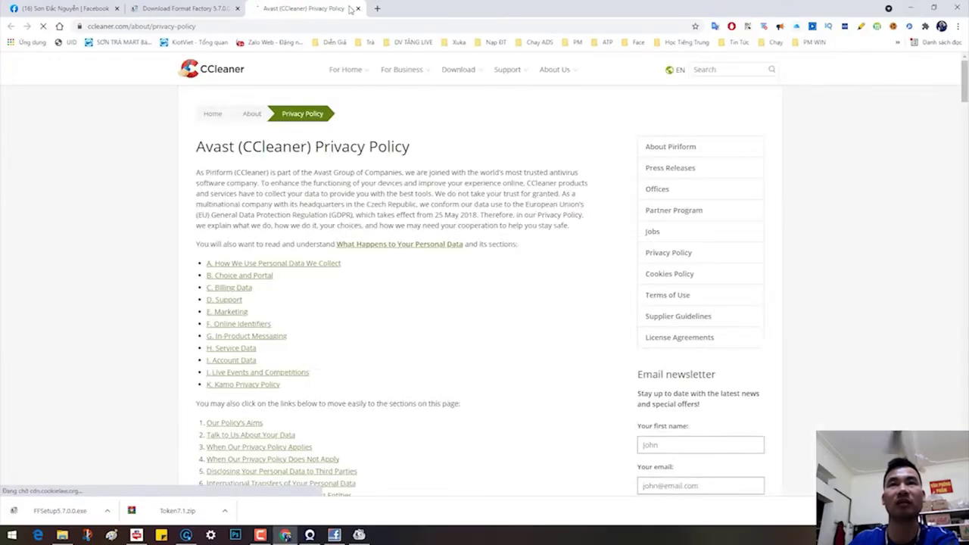
{"action": "left_click", "coordinate": [357, 9]}
{"action": "left_click", "coordinate": [912, 8]}
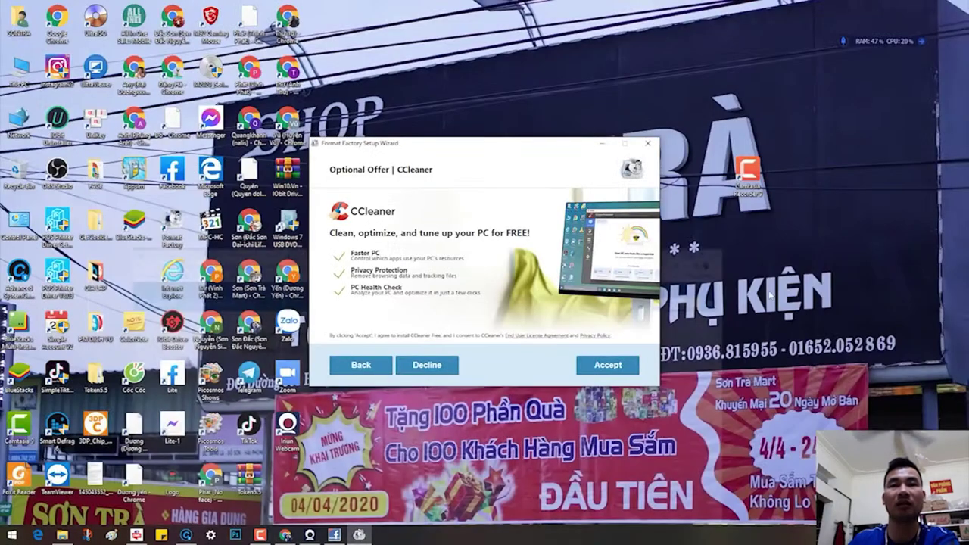
{"action": "left_click", "coordinate": [427, 366]}
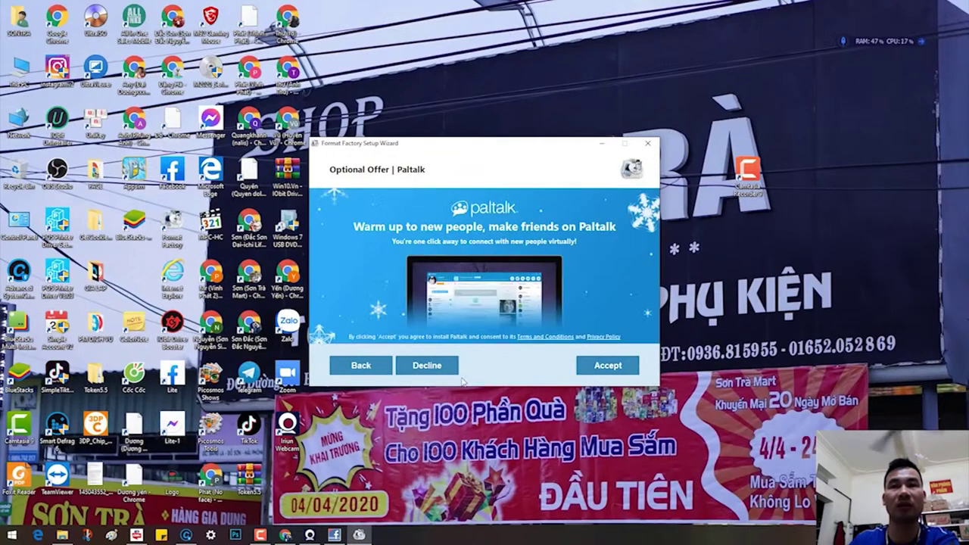
{"action": "left_click", "coordinate": [429, 371]}
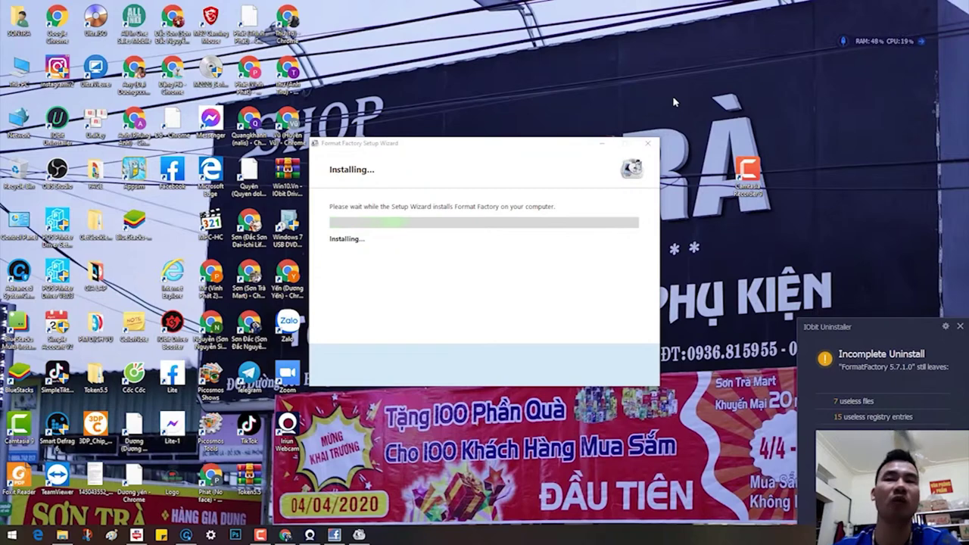
Dismiss the IObit Uninstaller notice and move the Setup Wizard window higher up the screen.
{"action": "left_click", "coordinate": [957, 326]}
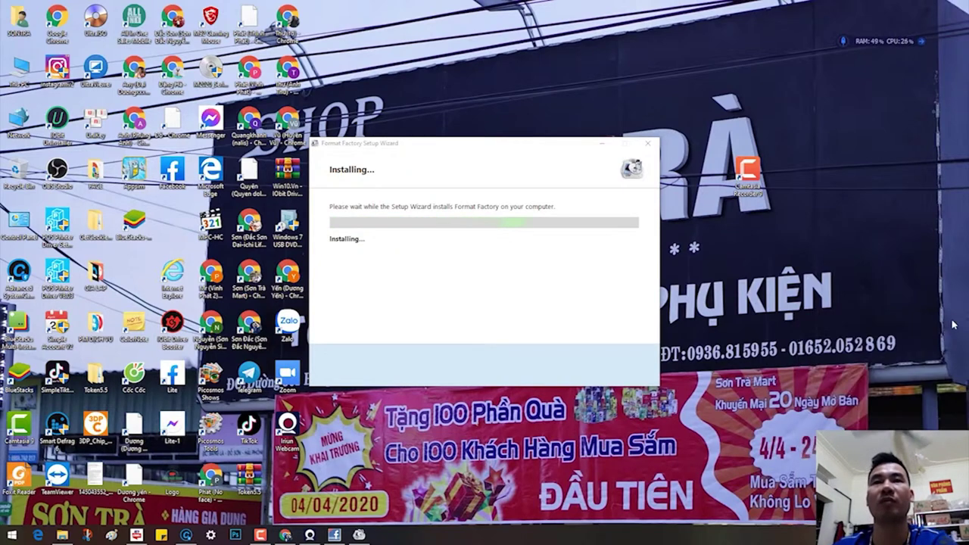
{"action": "left_click_drag", "start_coordinate": [427, 146], "coordinate": [509, 46]}
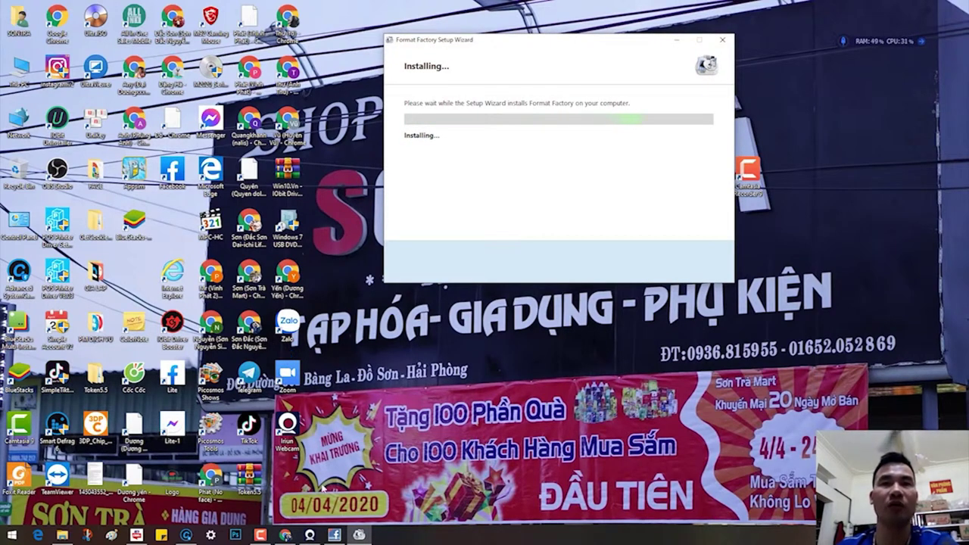
{"action": "mouse_move", "coordinate": [350, 540]}
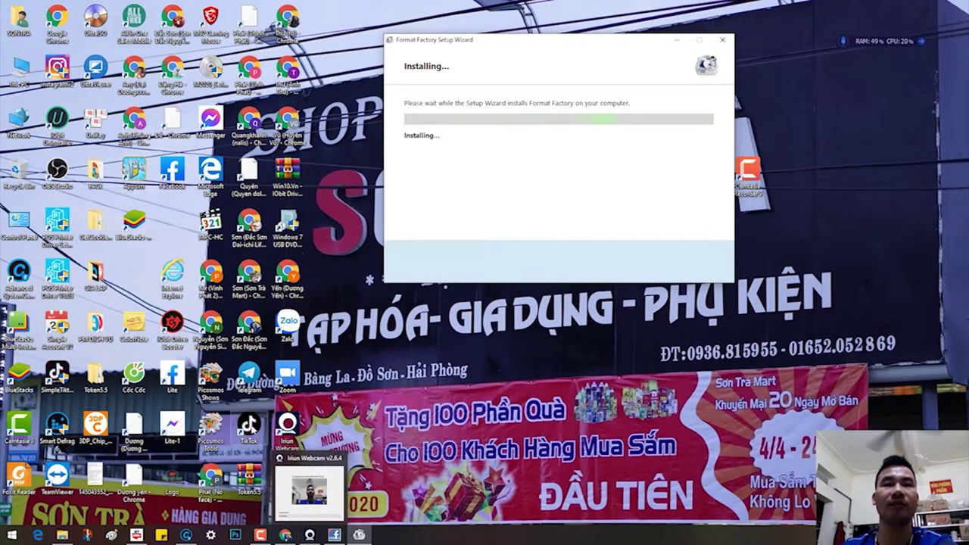
Return Chrome to the format factory search results, then minimize it to reveal the installer's finish page.
{"action": "left_click", "coordinate": [286, 484]}
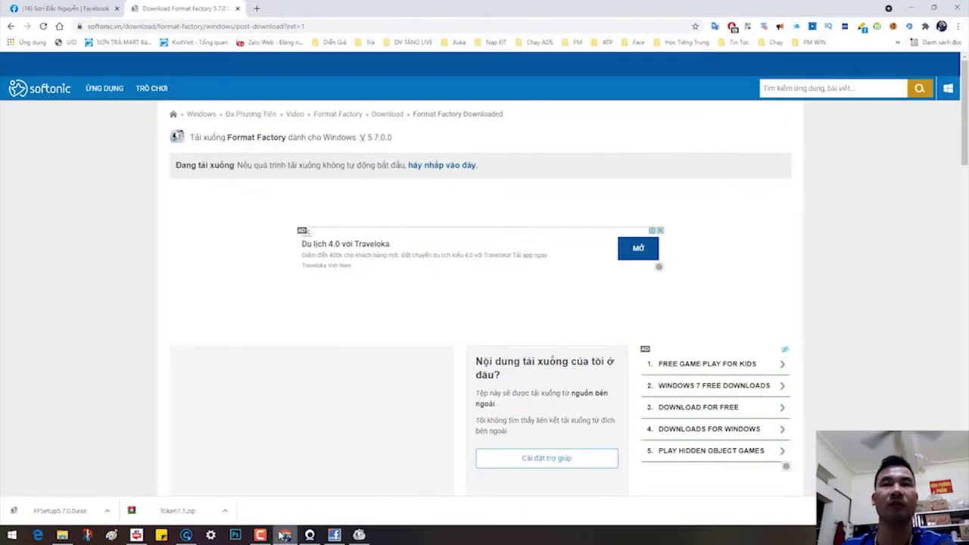
{"action": "scroll", "coordinate": [512, 222], "scroll_direction": "down", "scroll_amount": 1}
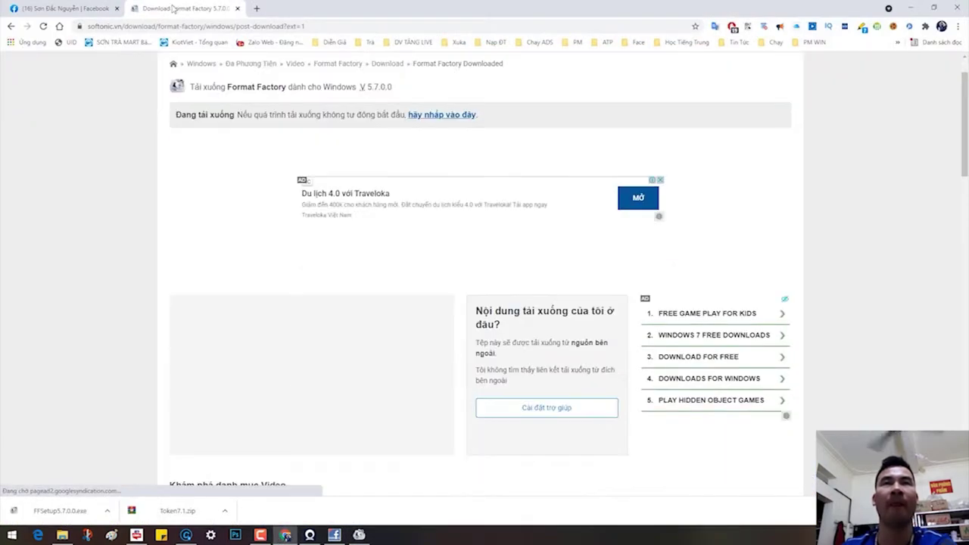
{"action": "left_click", "coordinate": [11, 26]}
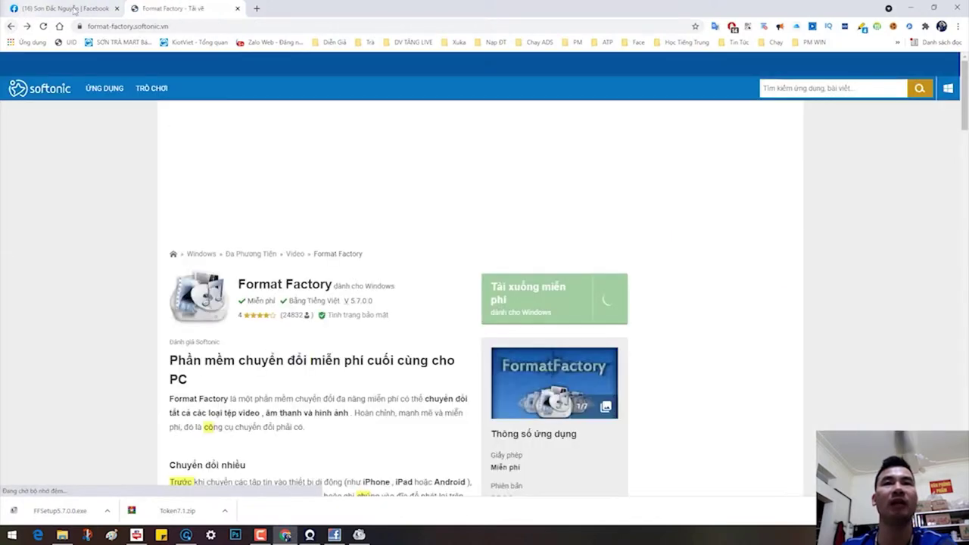
{"action": "left_click", "coordinate": [11, 26]}
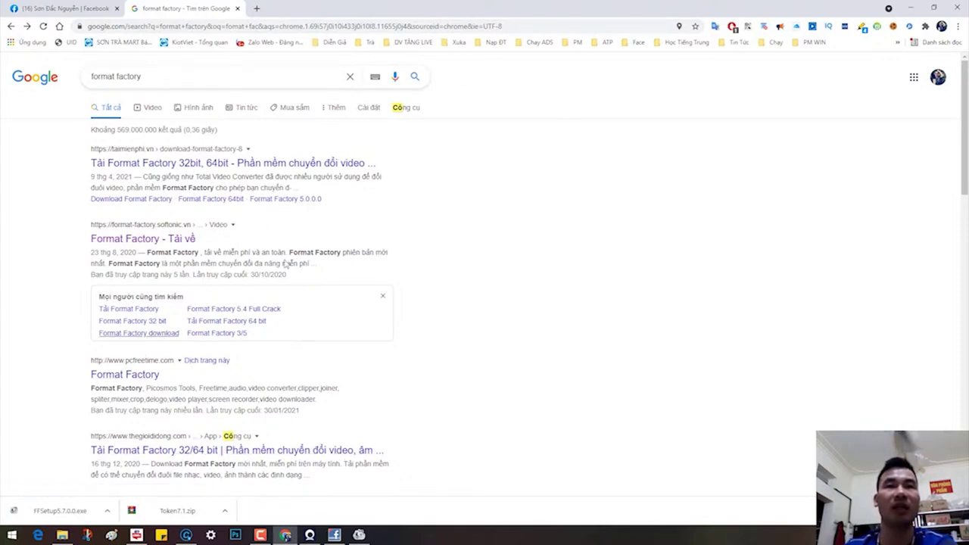
{"action": "left_click", "coordinate": [910, 8]}
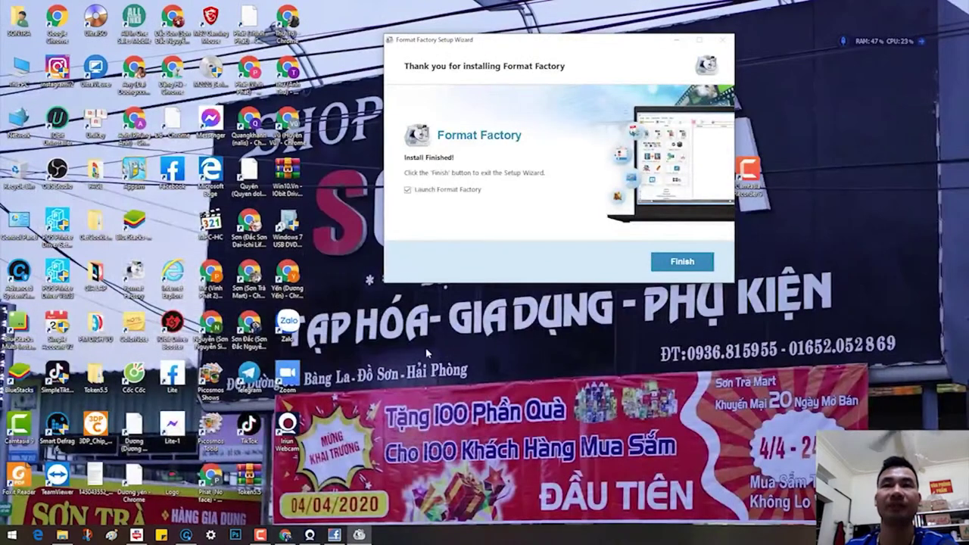
Finish the Format Factory installation and decline the update to version 5.7.1.0.
{"action": "left_click", "coordinate": [681, 262]}
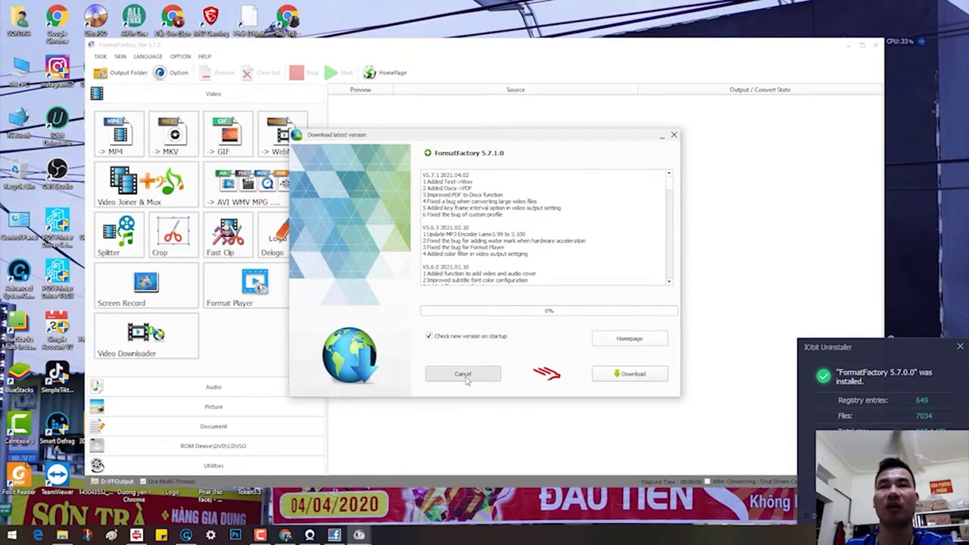
{"action": "left_click", "coordinate": [469, 377]}
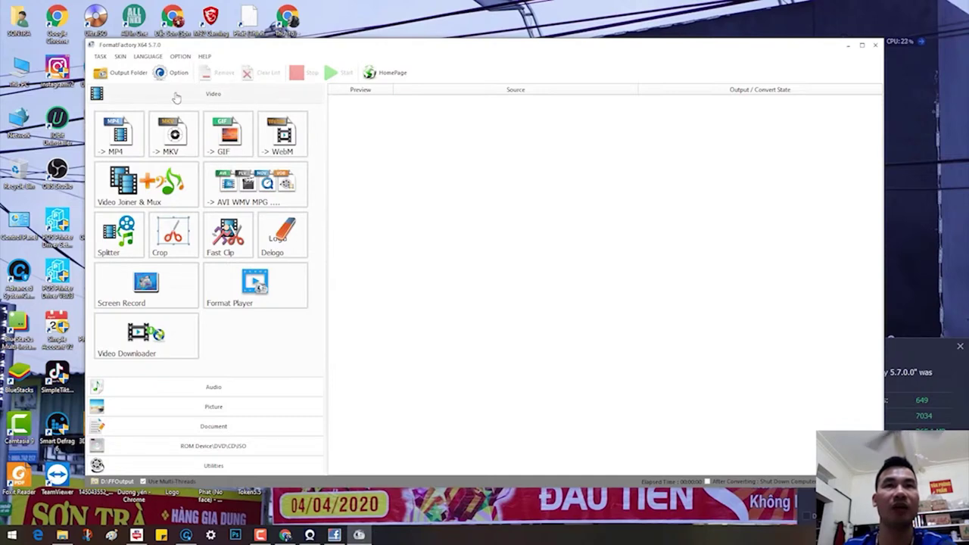
Switch Format Factory's interface language to Vietnamese from the full language list.
{"action": "left_click", "coordinate": [147, 56]}
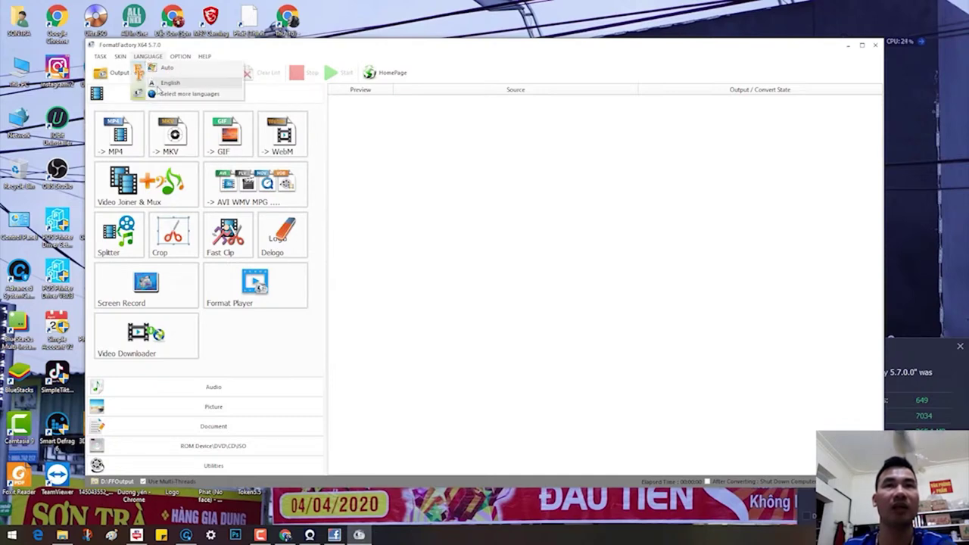
{"action": "left_click", "coordinate": [162, 92]}
{"action": "scroll", "coordinate": [452, 261], "scroll_direction": "down", "scroll_amount": 10}
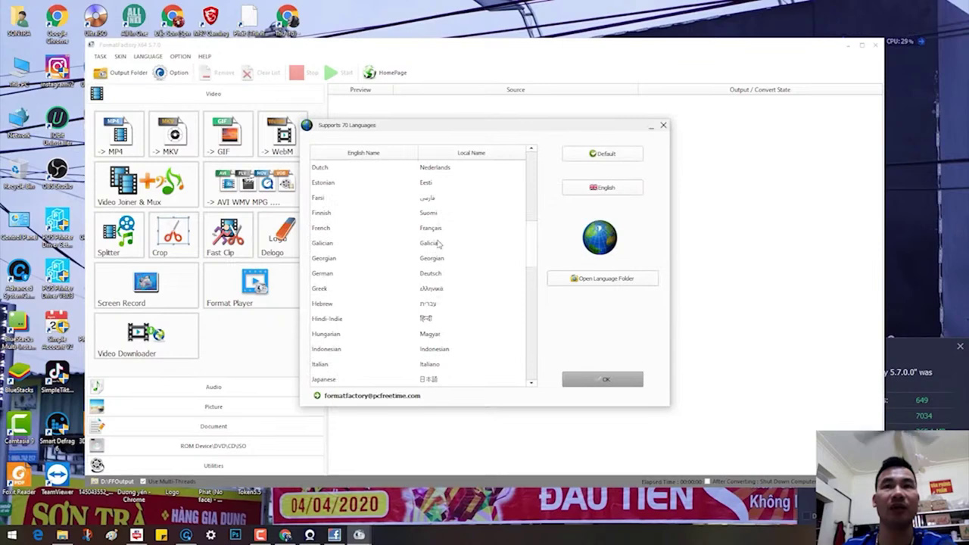
{"action": "scroll", "coordinate": [451, 263], "scroll_direction": "down", "scroll_amount": 5}
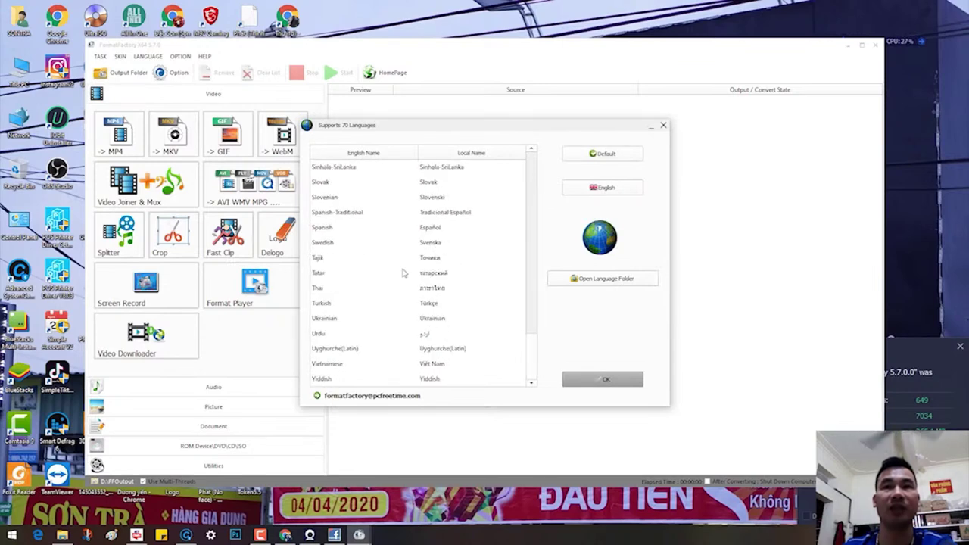
{"action": "left_click", "coordinate": [447, 363]}
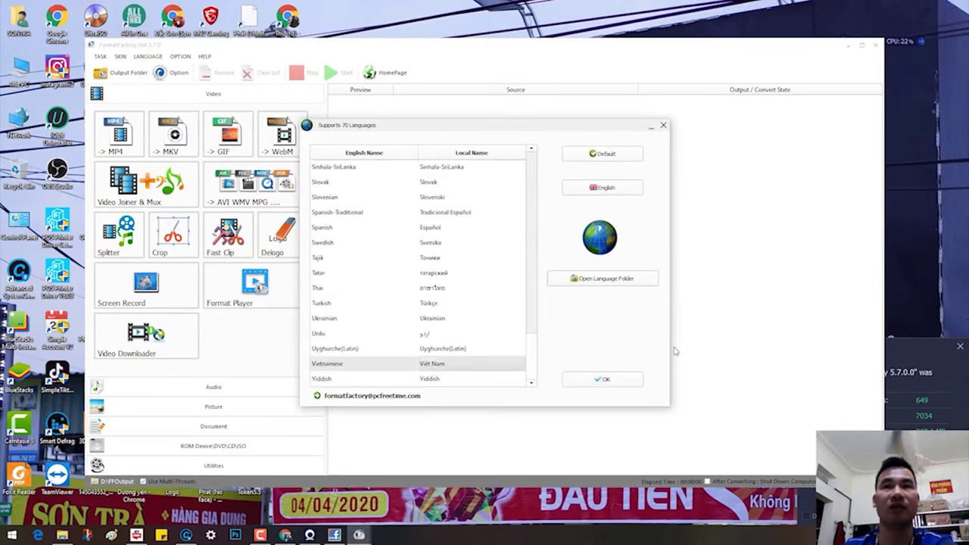
{"action": "left_click", "coordinate": [602, 381]}
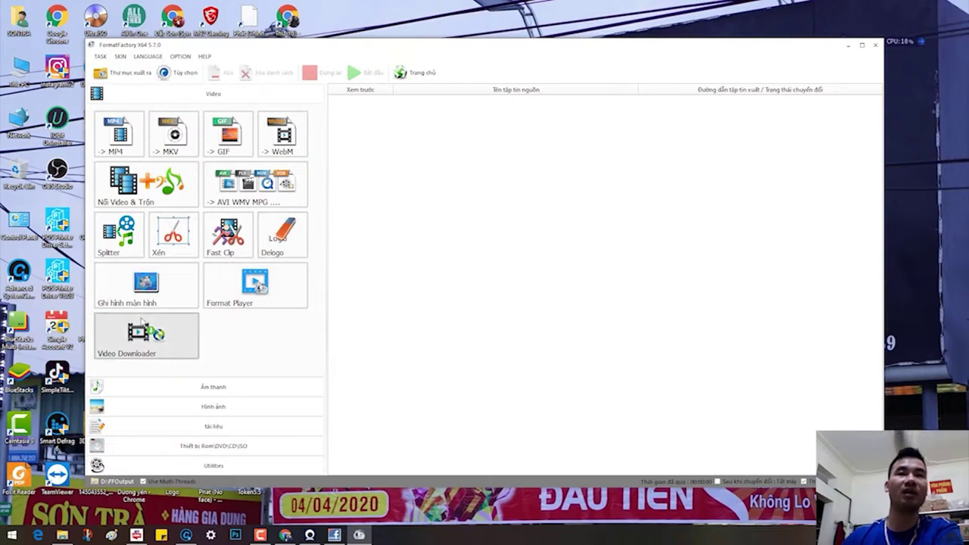
Expand the Âm thanh, Hình ảnh and finally tài liệu categories in the left panel.
{"action": "left_click", "coordinate": [213, 386]}
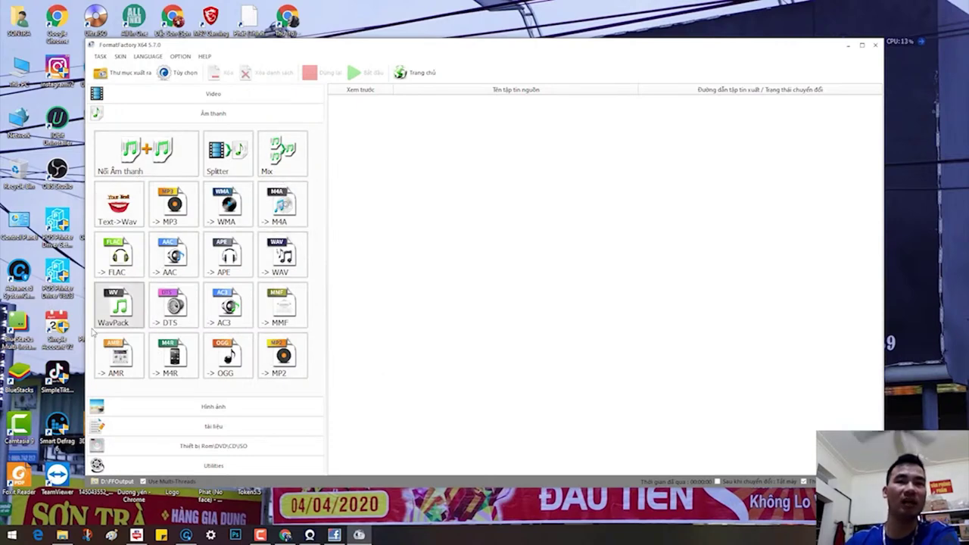
{"action": "left_click", "coordinate": [141, 411]}
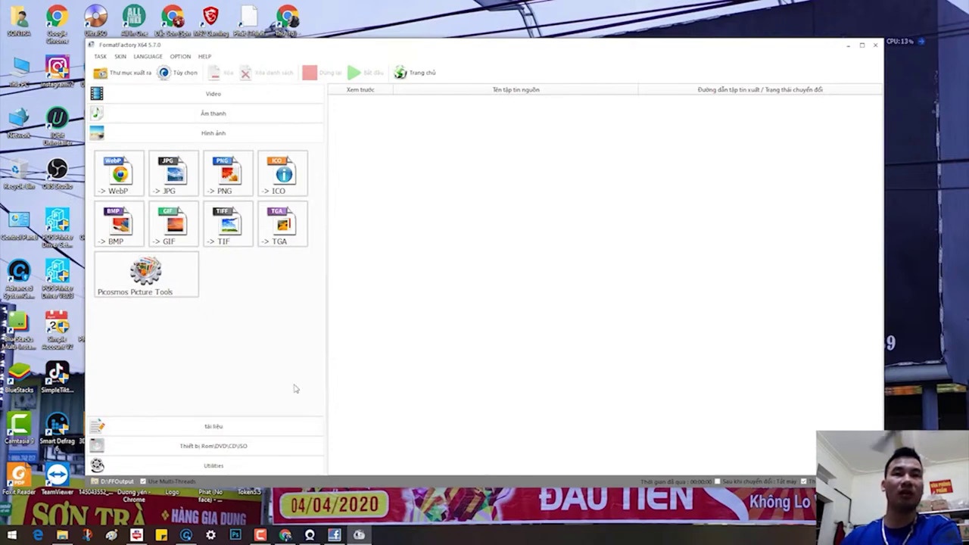
{"action": "left_click", "coordinate": [176, 429]}
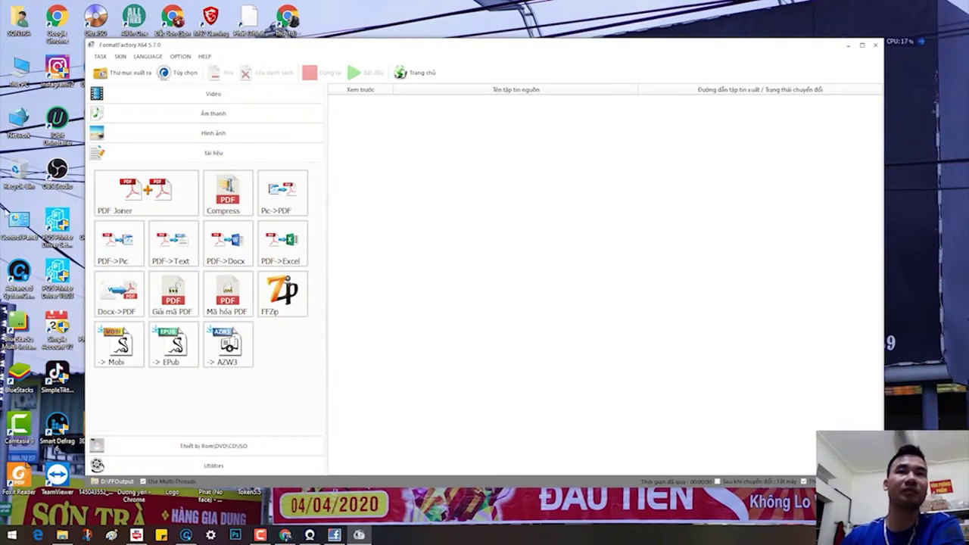
Bring Format Factory forward and browse the Thiết bị, Utilities, Âm thanh, Video and Hình ảnh categories.
{"action": "left_click", "coordinate": [258, 536]}
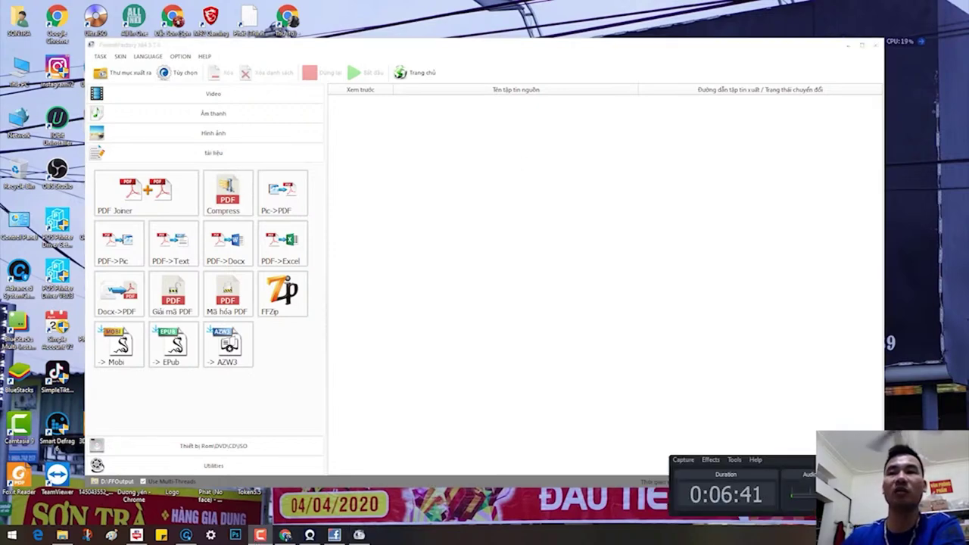
{"action": "left_click", "coordinate": [259, 536]}
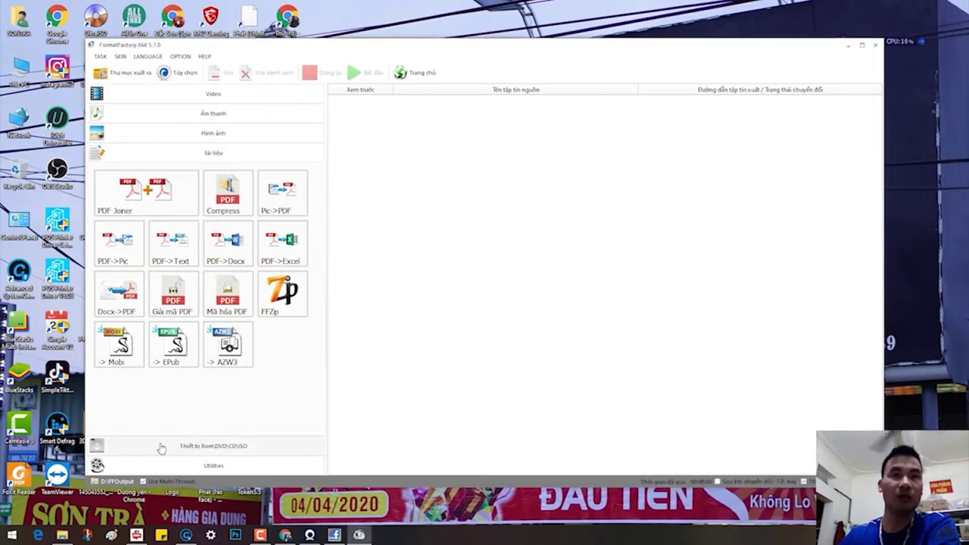
{"action": "left_click", "coordinate": [124, 448]}
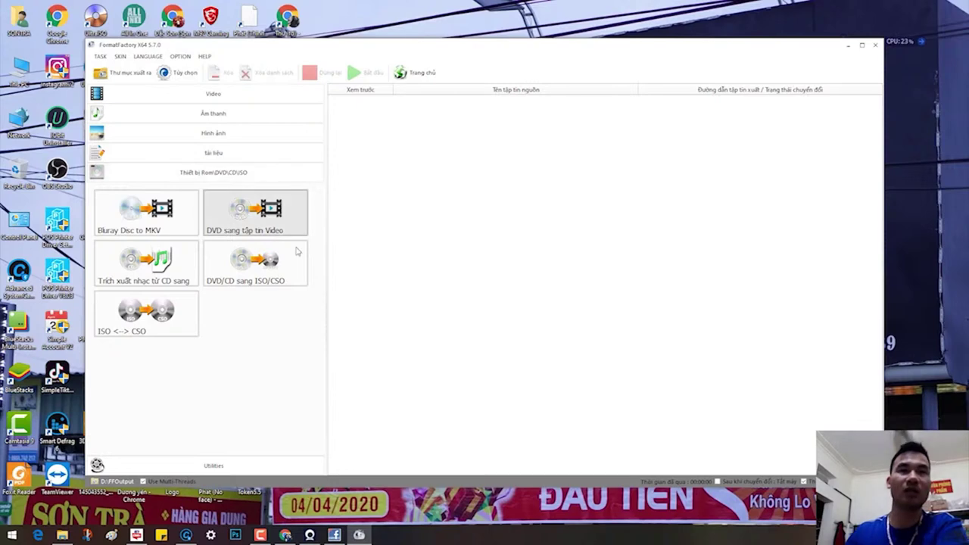
{"action": "left_click", "coordinate": [180, 470]}
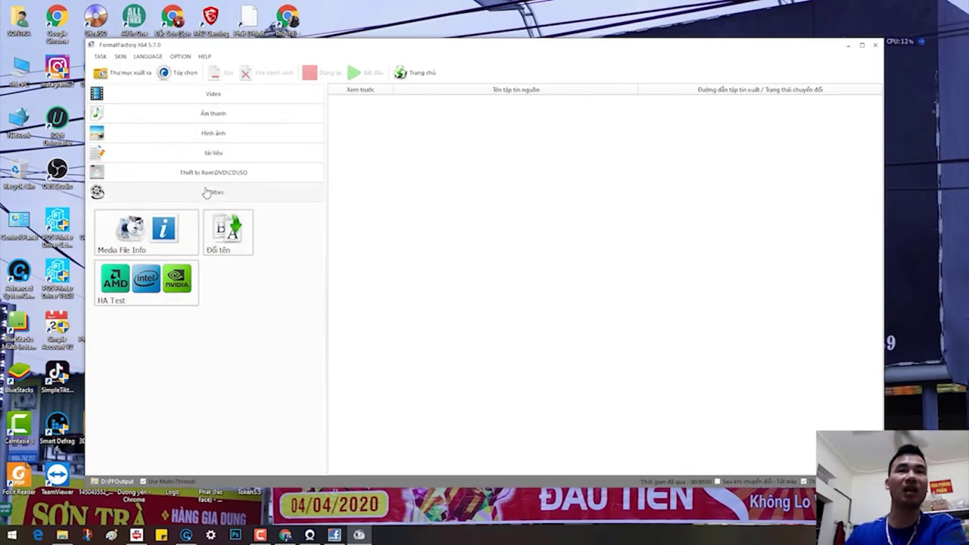
{"action": "left_click", "coordinate": [221, 114]}
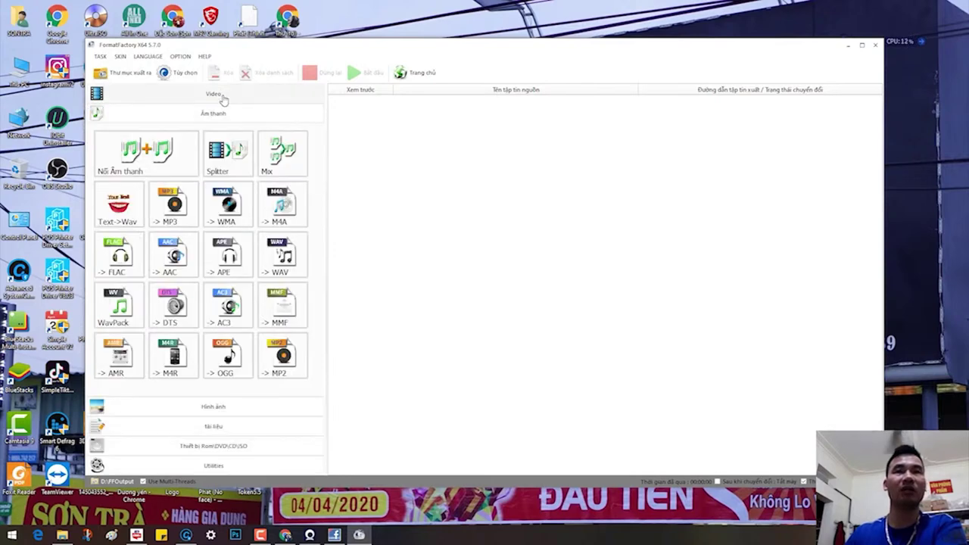
{"action": "left_click", "coordinate": [220, 95]}
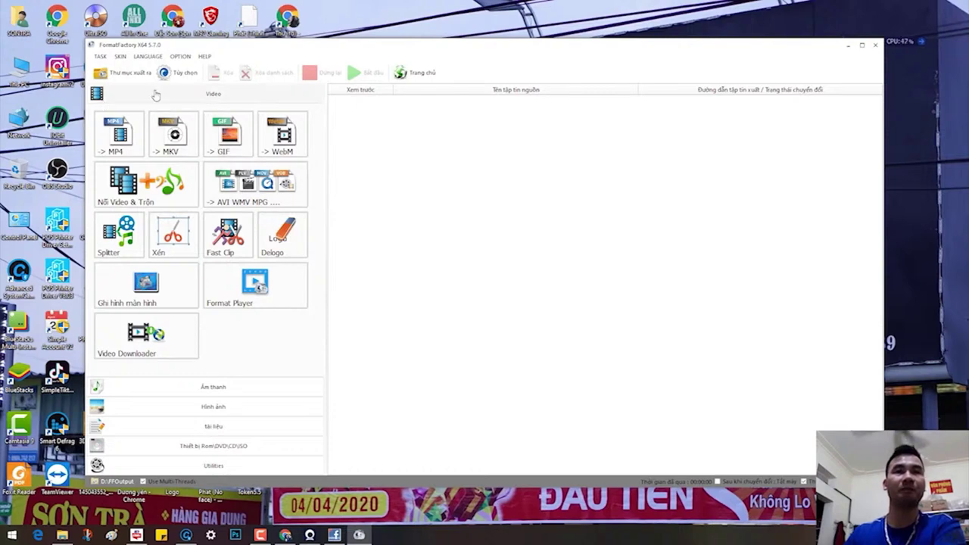
{"action": "left_click", "coordinate": [228, 407]}
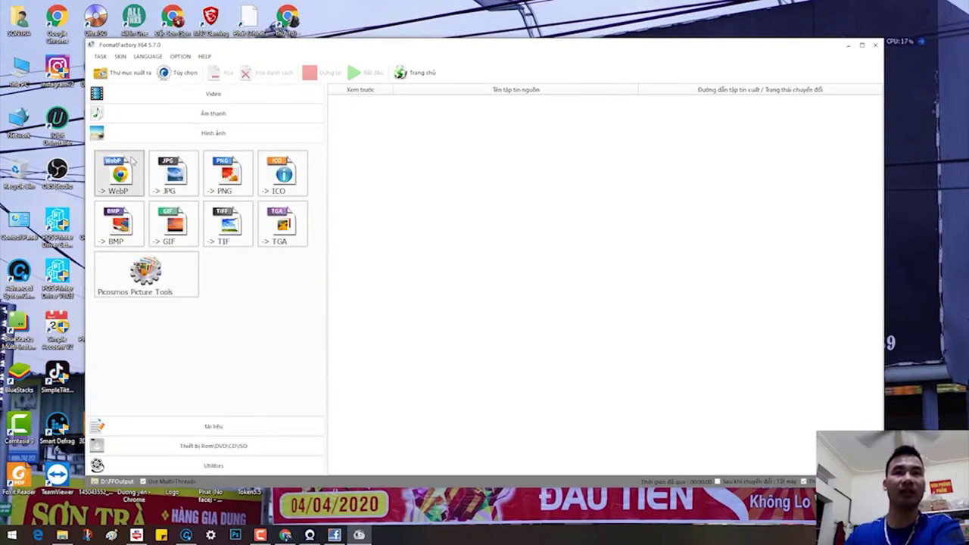
Set up a PNG conversion and pick the bánh gạo nhat image from D:\1.
{"action": "left_click", "coordinate": [229, 176]}
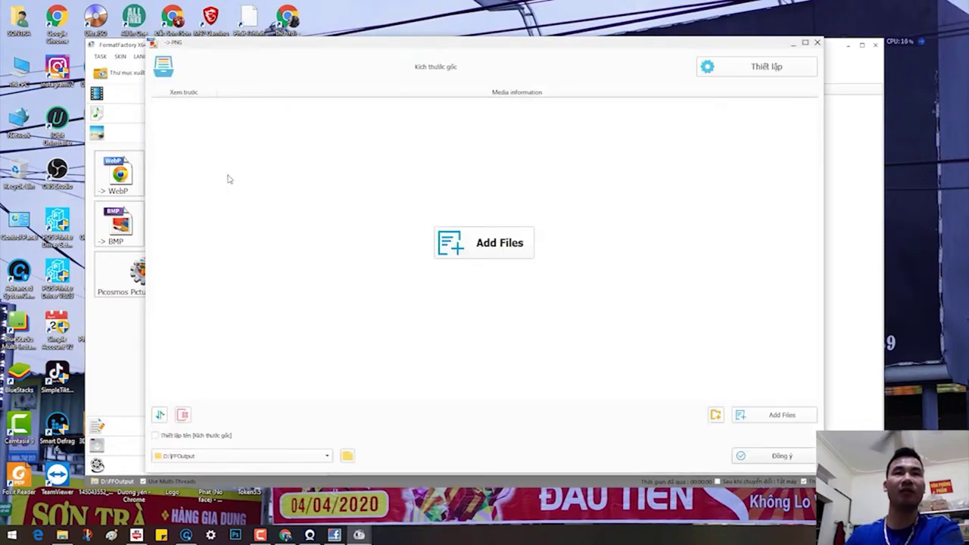
{"action": "left_click", "coordinate": [492, 245]}
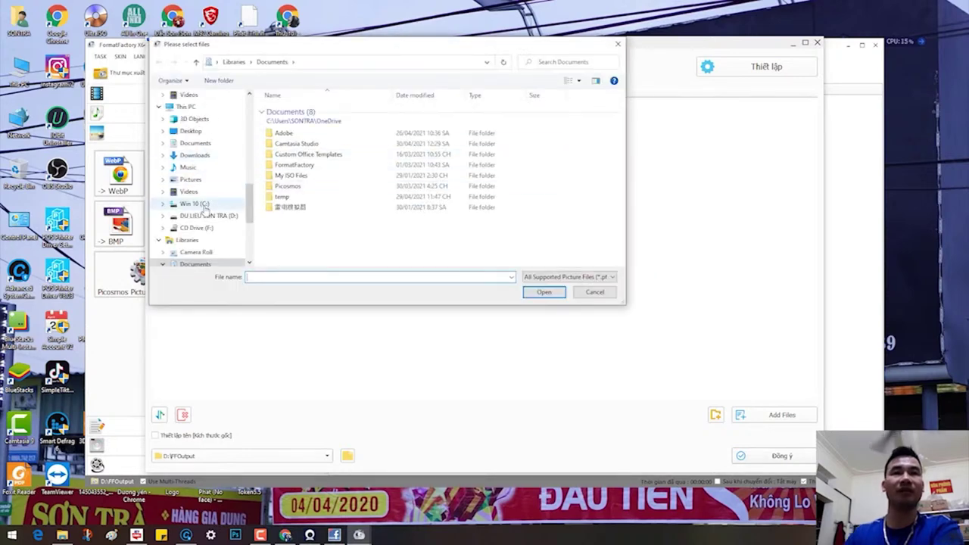
{"action": "left_click", "coordinate": [211, 215]}
{"action": "double_click", "coordinate": [289, 121]}
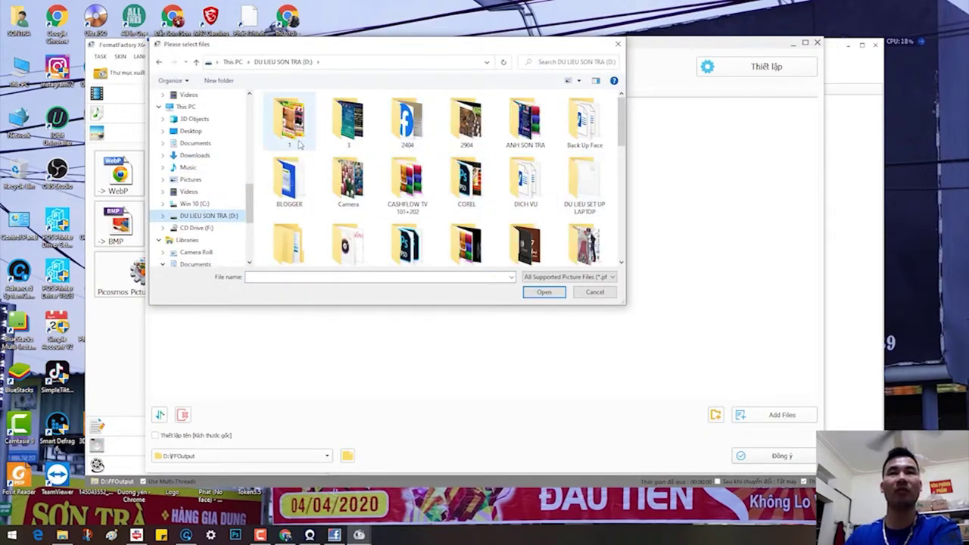
{"action": "double_click", "coordinate": [592, 47]}
{"action": "left_click", "coordinate": [772, 194]}
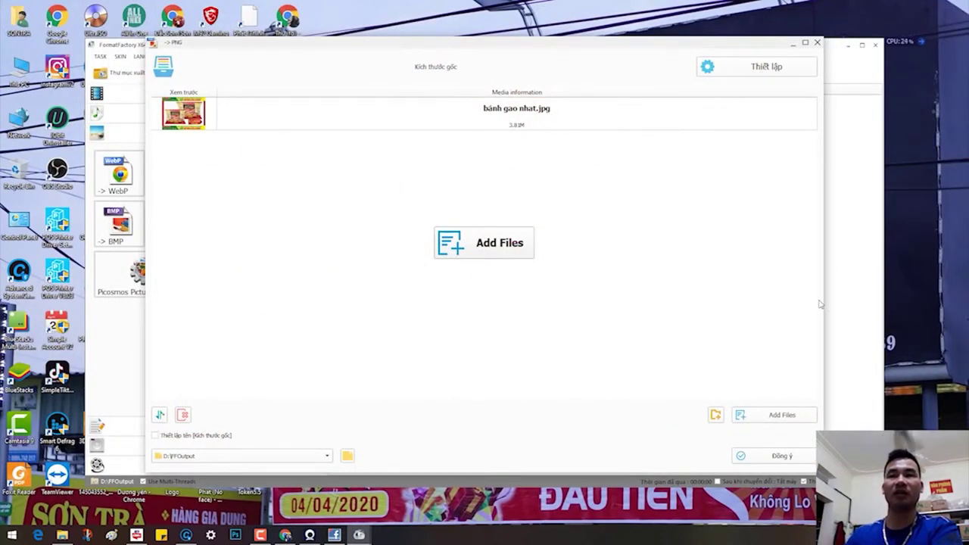
Queue the image, run the PNG conversion, and open the finished task's context menu.
{"action": "left_click", "coordinate": [778, 455]}
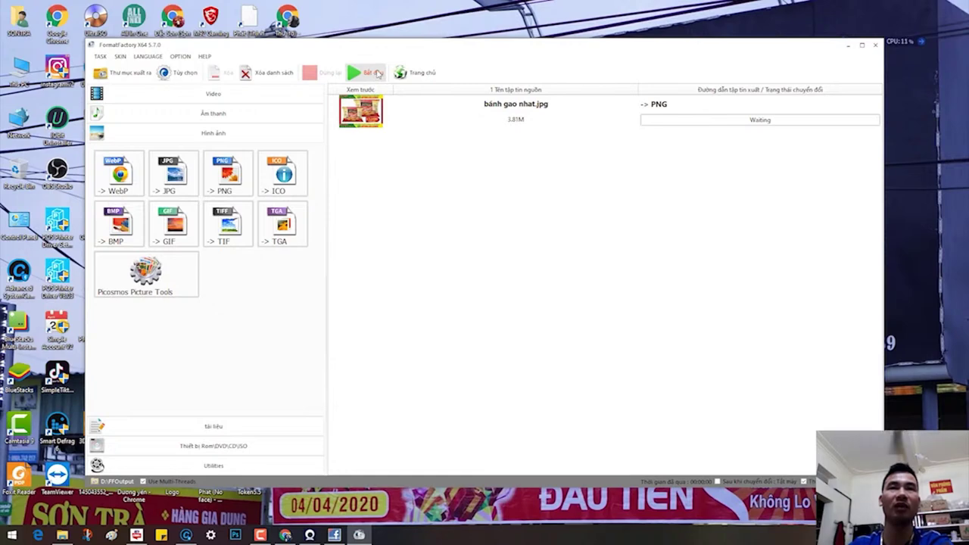
{"action": "left_click", "coordinate": [374, 72]}
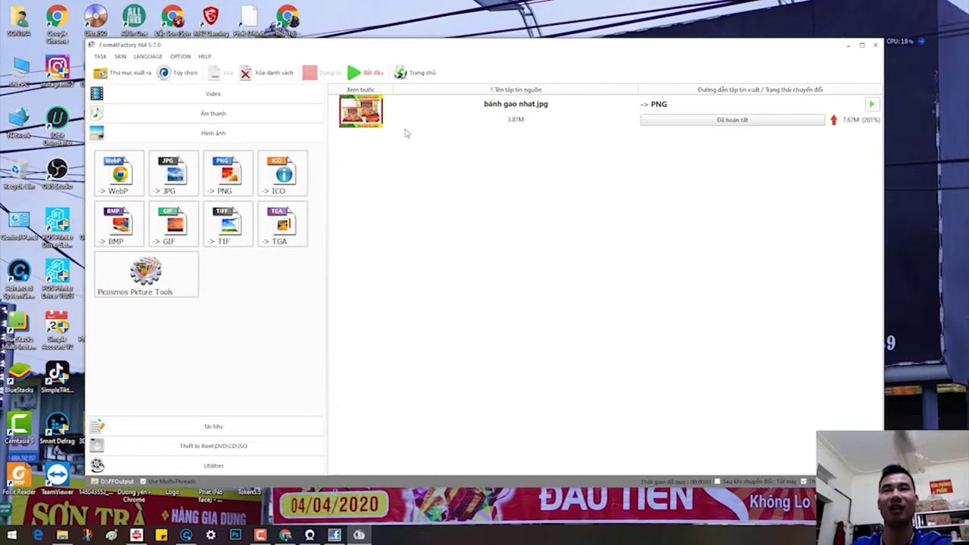
{"action": "right_click", "coordinate": [452, 126]}
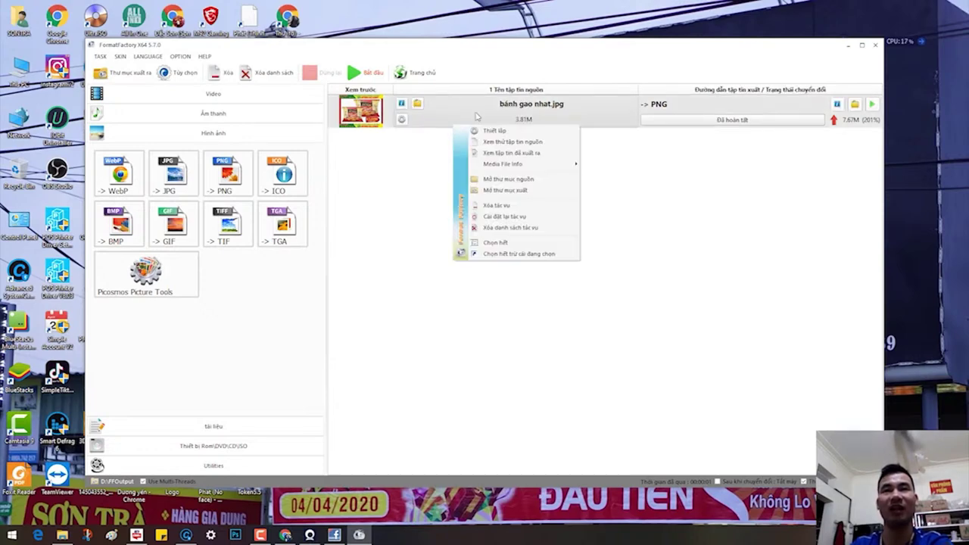
Open the FFOutput folder and bring up the converted image's context menu.
{"action": "left_click", "coordinate": [499, 190]}
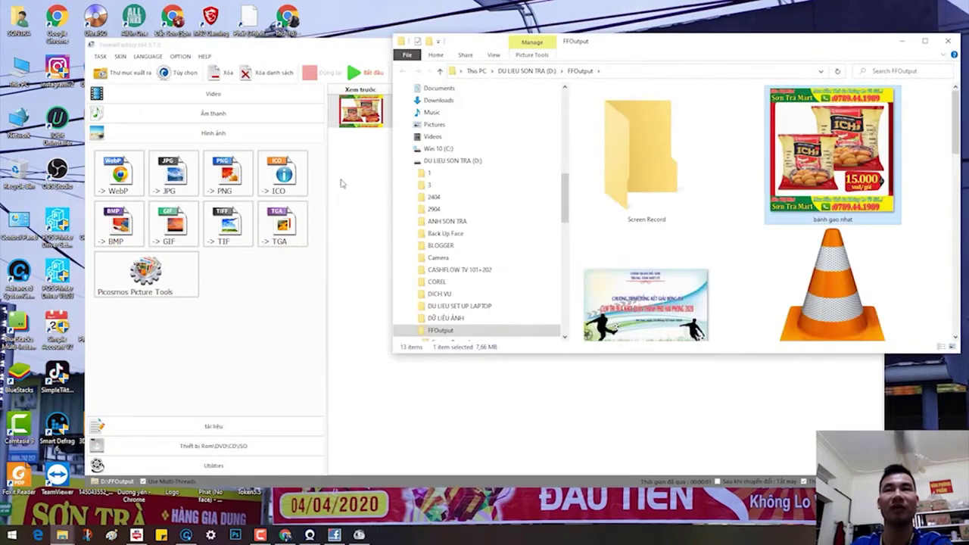
{"action": "right_click", "coordinate": [814, 144]}
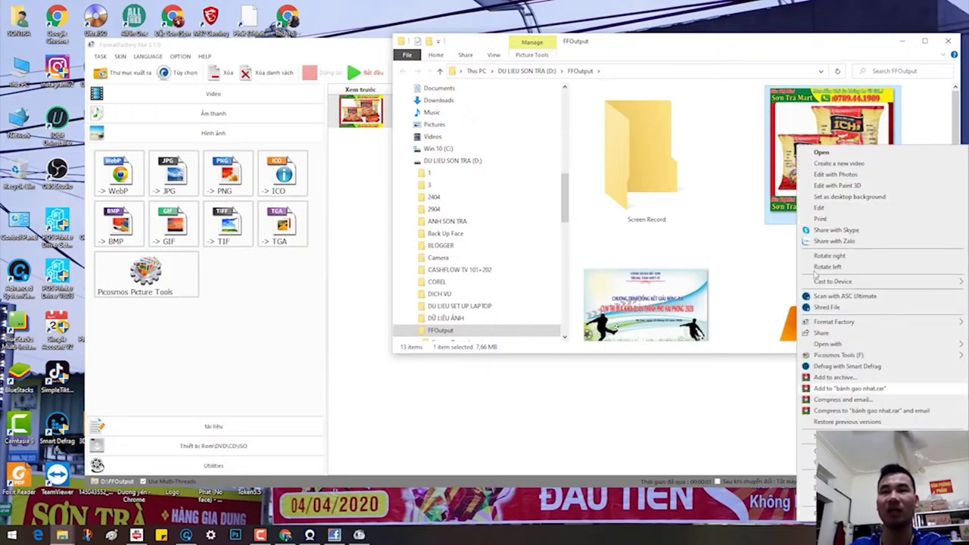
{"action": "left_click", "coordinate": [786, 138]}
{"action": "right_click", "coordinate": [786, 138]}
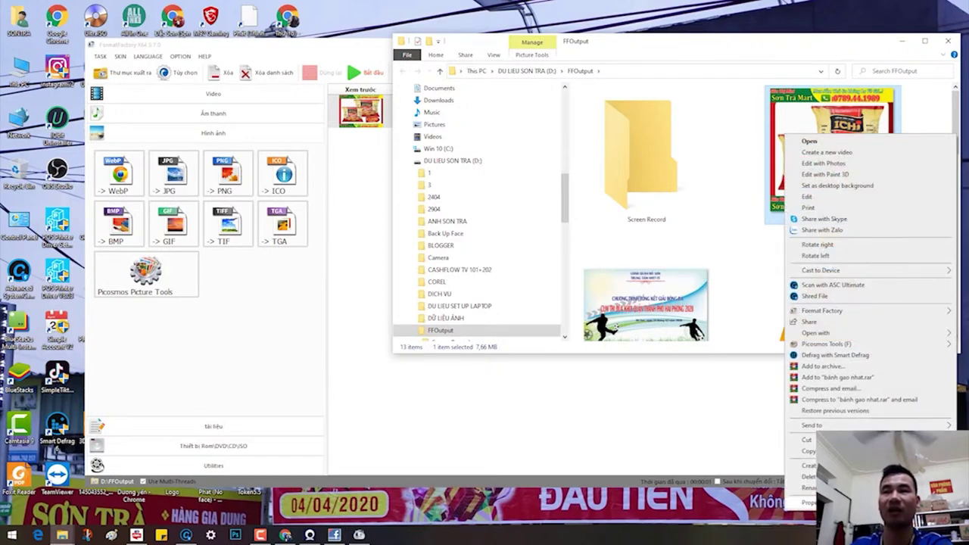
Confirm in Properties that the file is a 7.66 MB PNG, then close Properties and Explorer.
{"action": "left_click", "coordinate": [808, 502]}
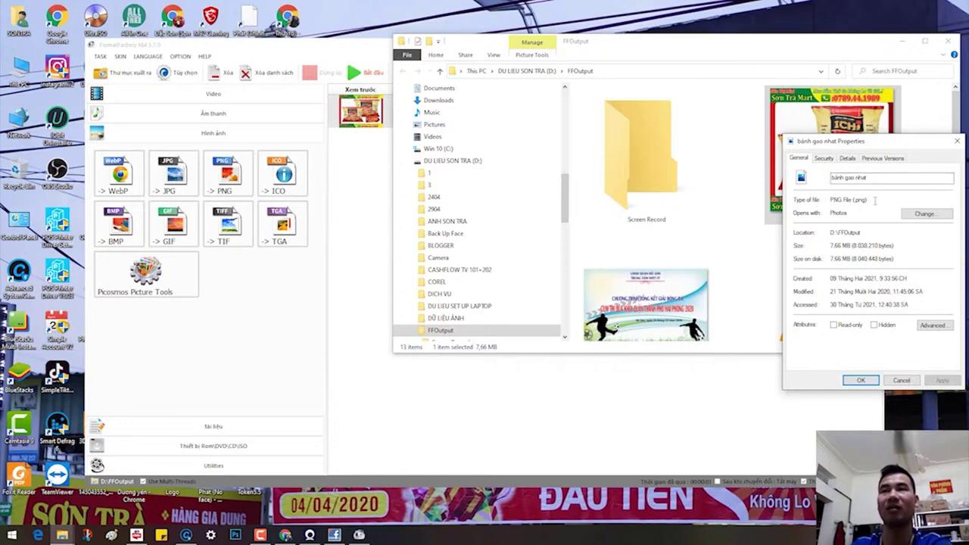
{"action": "left_click_drag", "start_coordinate": [870, 199], "coordinate": [811, 200]}
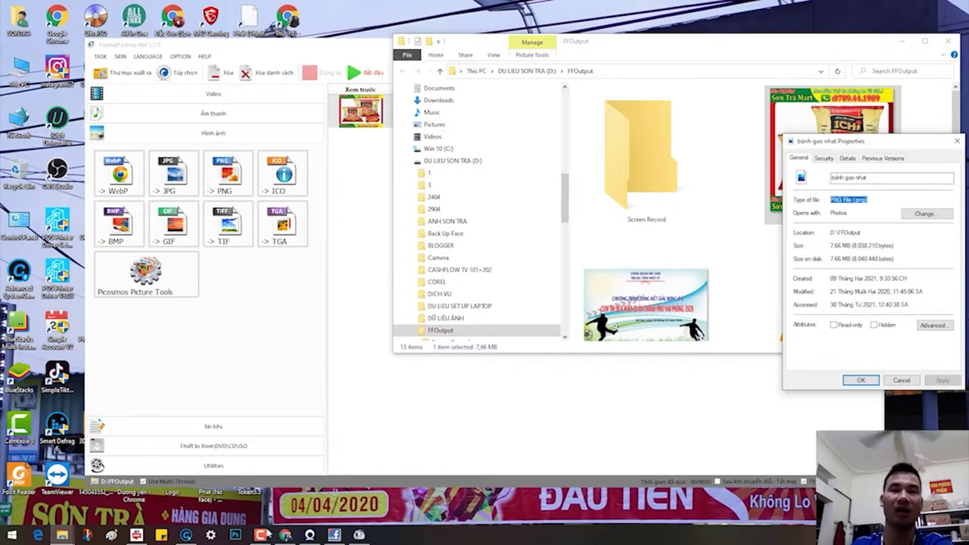
{"action": "left_click", "coordinate": [265, 537]}
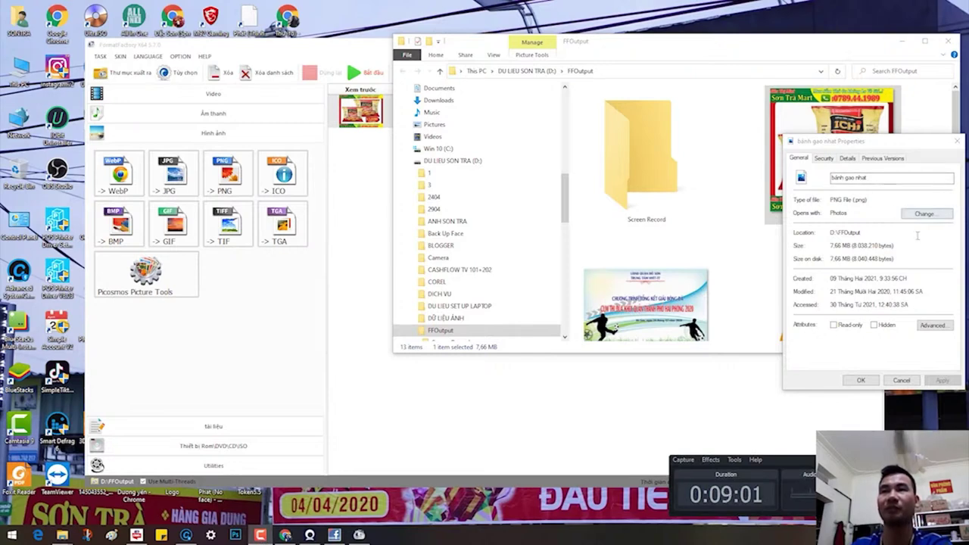
{"action": "left_click", "coordinate": [901, 380]}
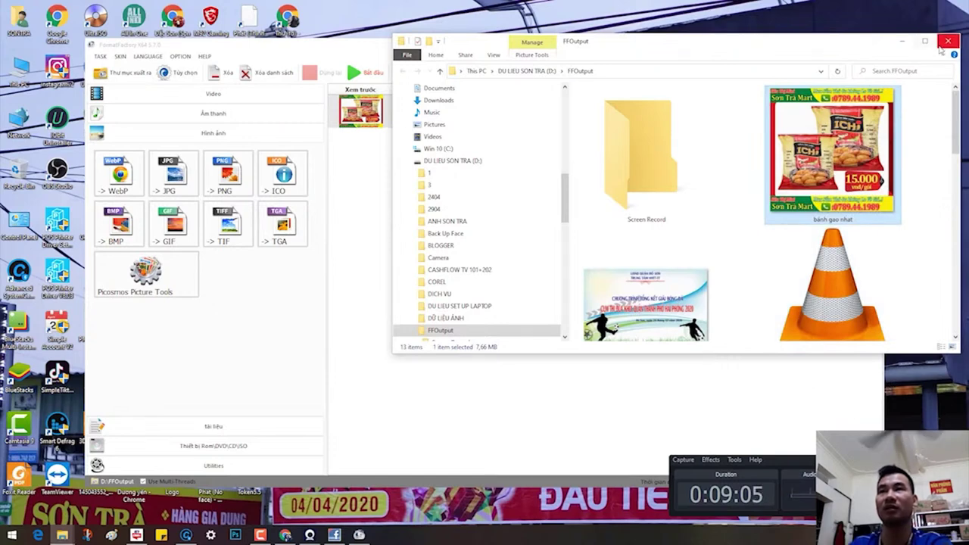
{"action": "left_click", "coordinate": [151, 94]}
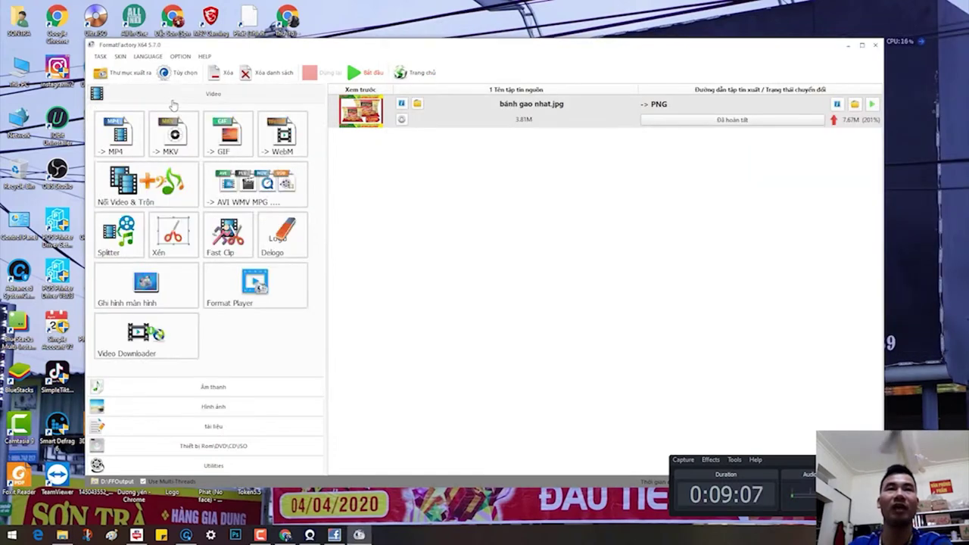
Queue the 266.20M Ngọc Hải fish market video for conversion to MP3.
{"action": "left_click", "coordinate": [214, 388]}
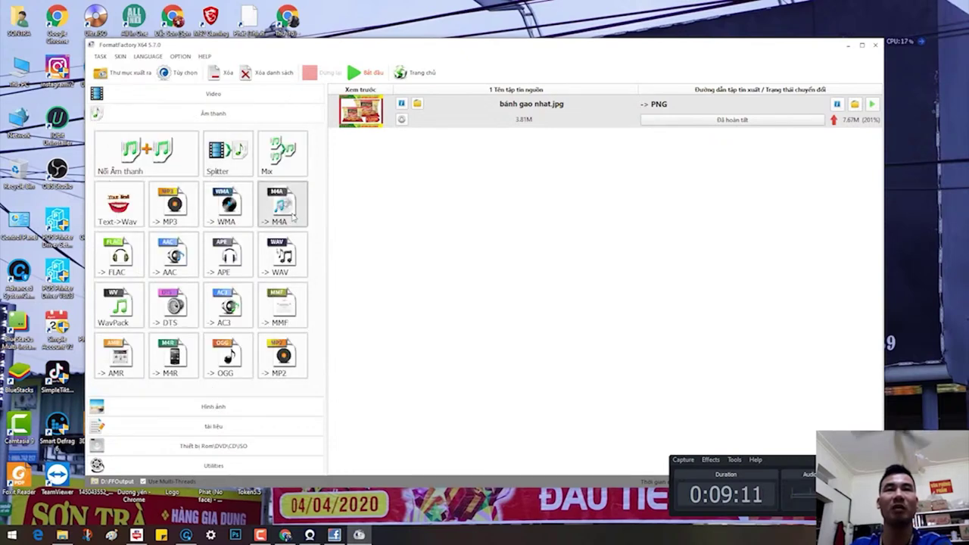
{"action": "left_click", "coordinate": [181, 218]}
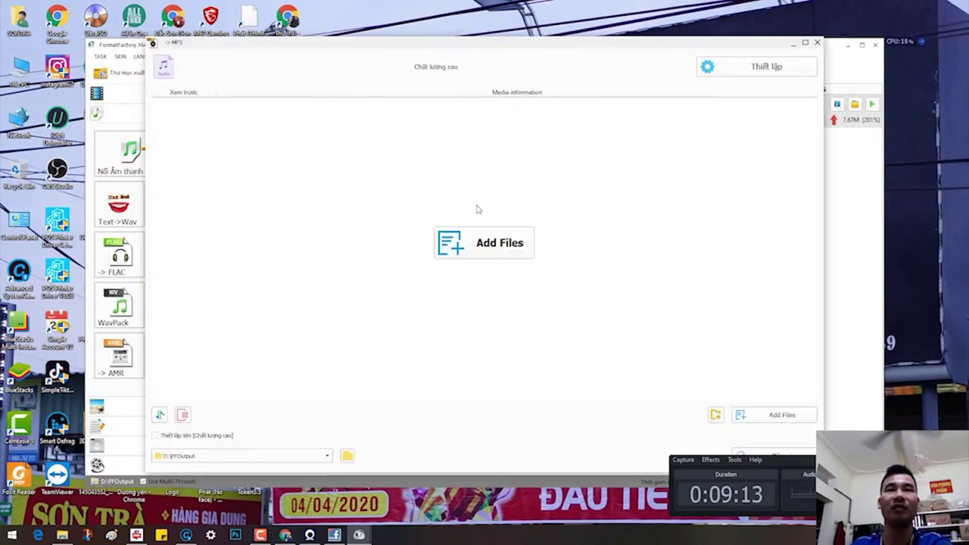
{"action": "left_click", "coordinate": [480, 250]}
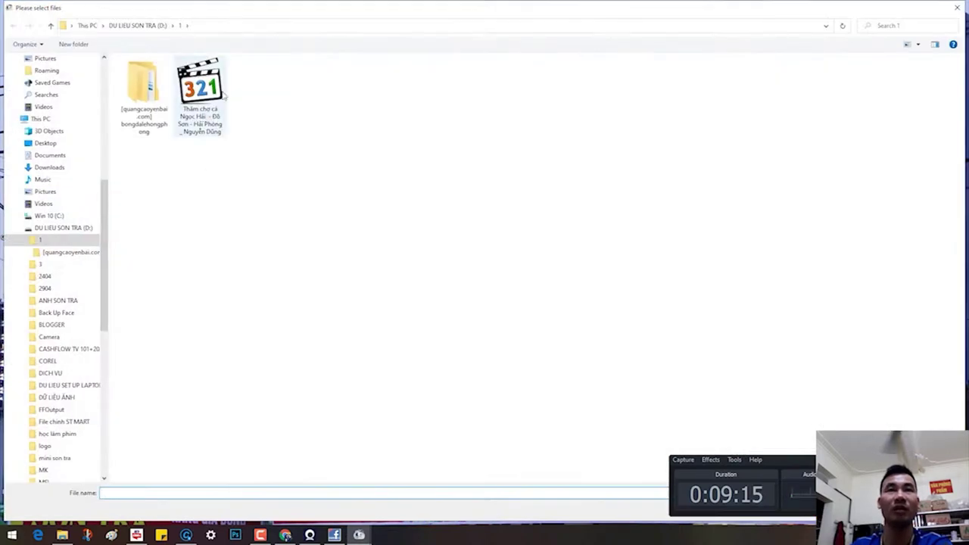
{"action": "double_click", "coordinate": [212, 91]}
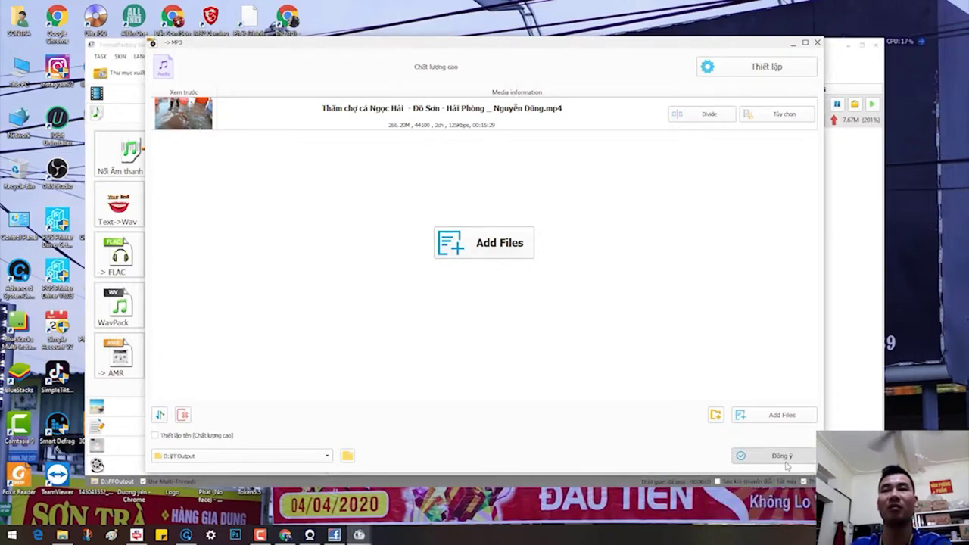
{"action": "left_click", "coordinate": [766, 456]}
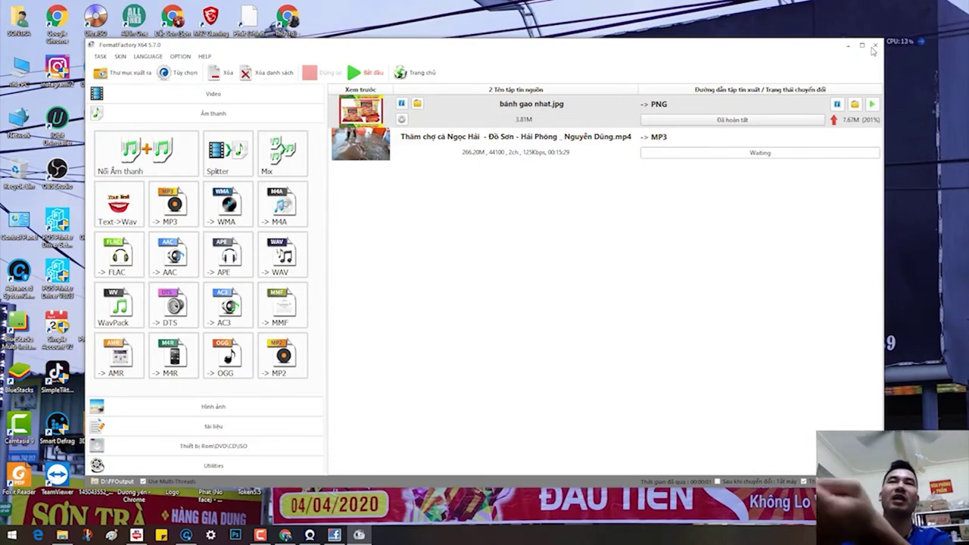
Minimize Format Factory and switch to Chrome on the Auto Viral Content page.
{"action": "left_click", "coordinate": [850, 48]}
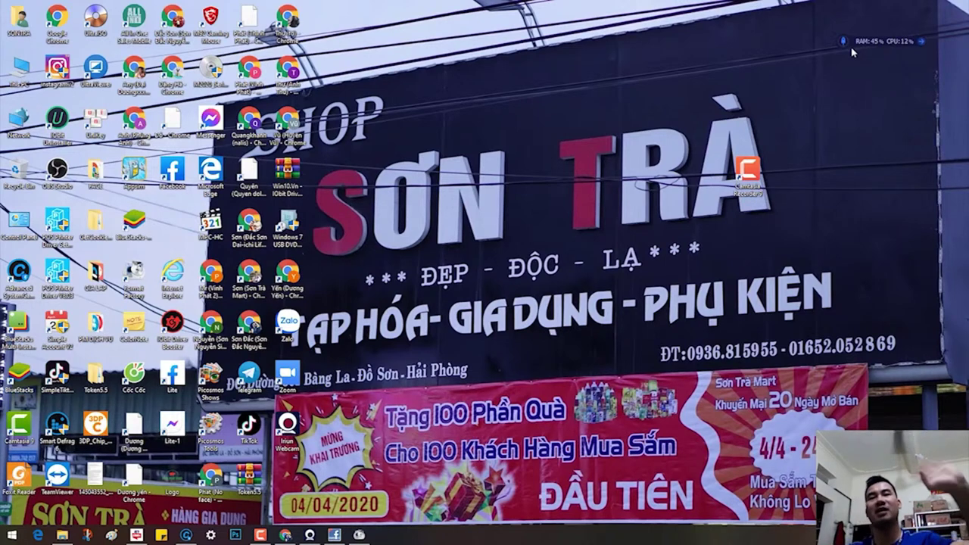
{"action": "left_click", "coordinate": [259, 534]}
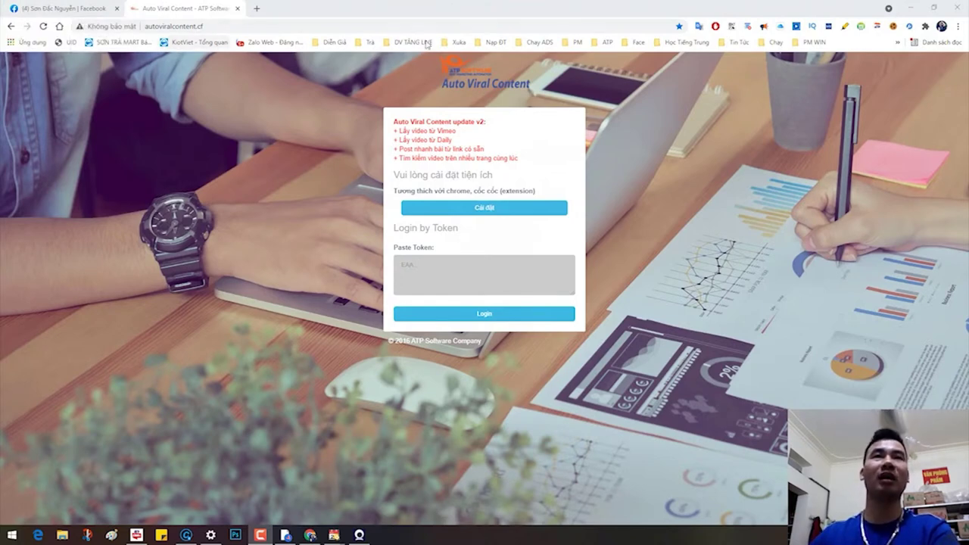
Copy the access token from the ATP Token page and paste it into Auto Viral Content's token box.
{"action": "left_click", "coordinate": [220, 28]}
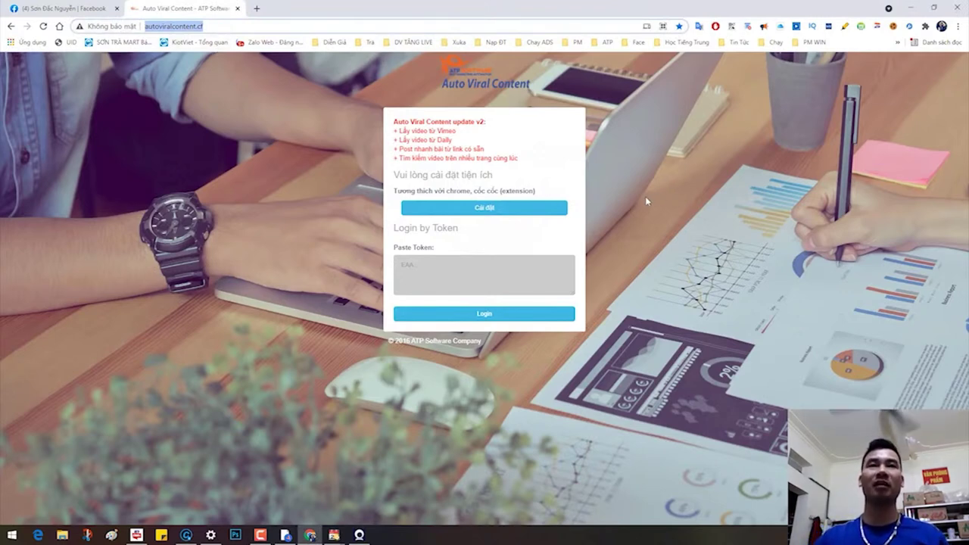
{"action": "left_click", "coordinate": [46, 14]}
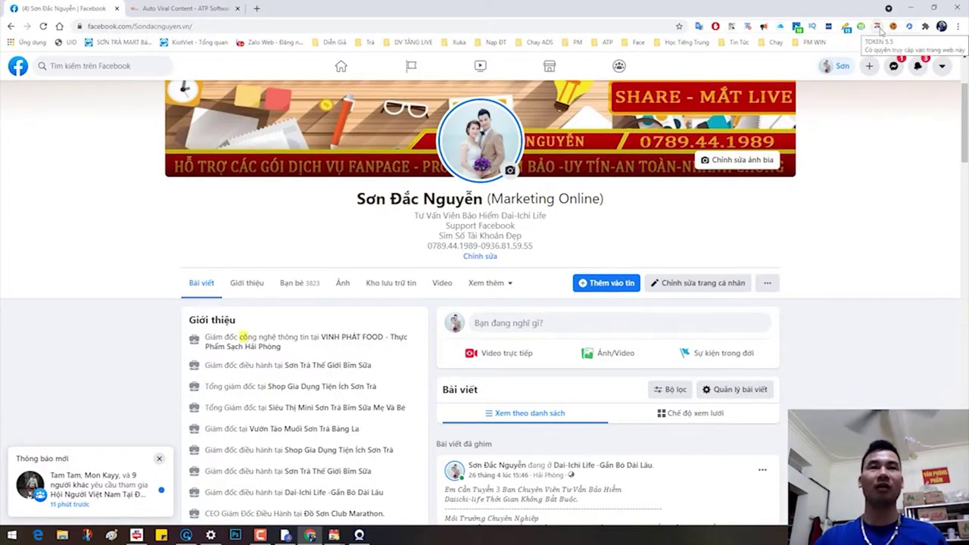
{"action": "left_click", "coordinate": [849, 120]}
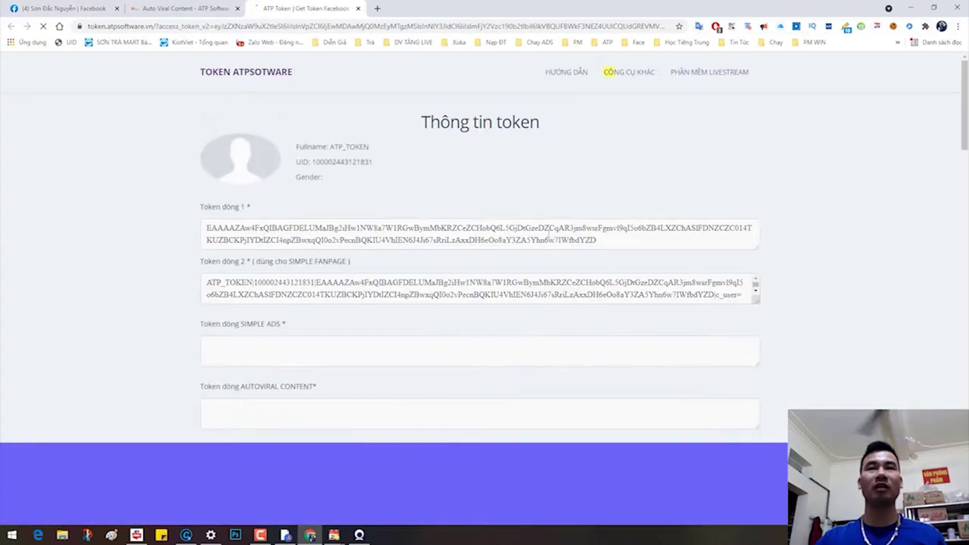
{"action": "left_click", "coordinate": [475, 239]}
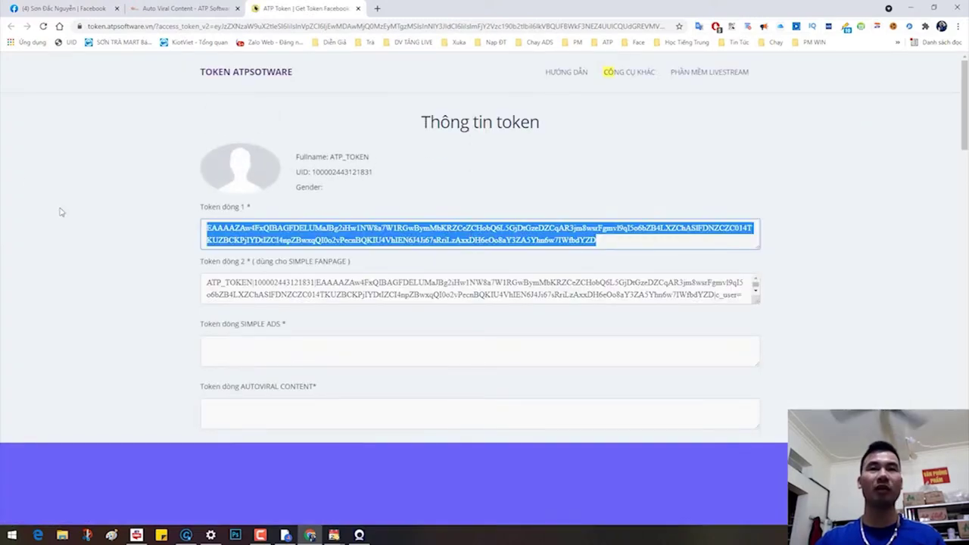
{"action": "left_click", "coordinate": [359, 8]}
{"action": "left_click", "coordinate": [458, 283]}
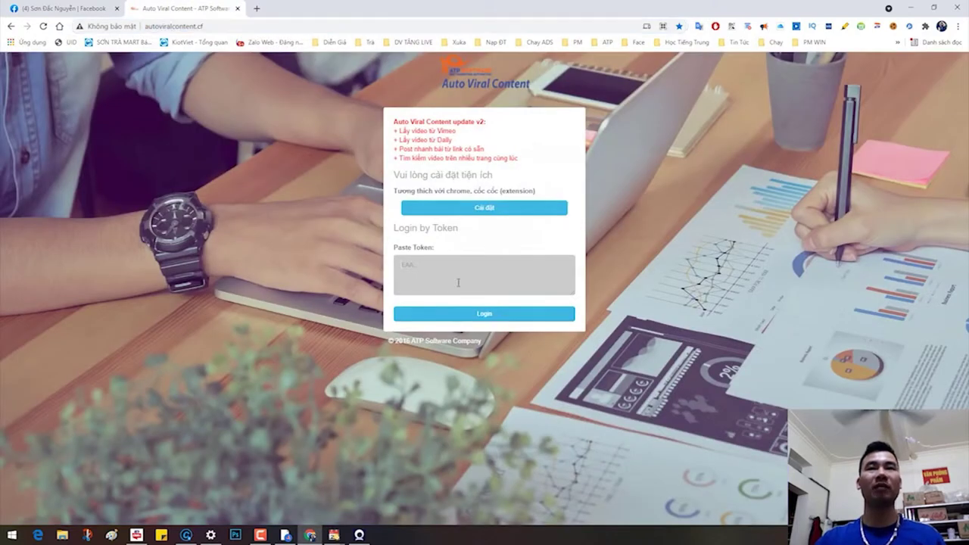
{"action": "key", "text": "ctrl+v"}
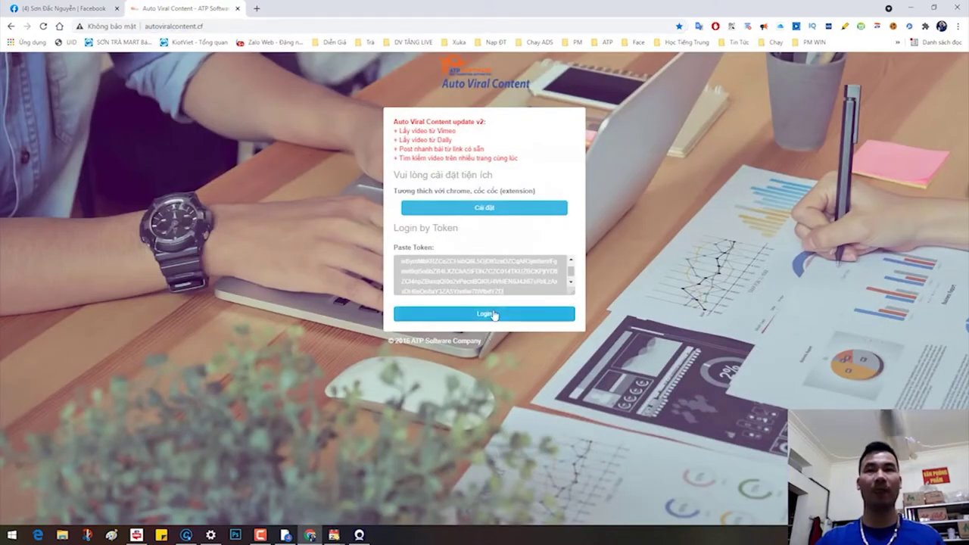
Log in with the token and show 100 fanpages per page in the dashboard list.
{"action": "left_click", "coordinate": [492, 315]}
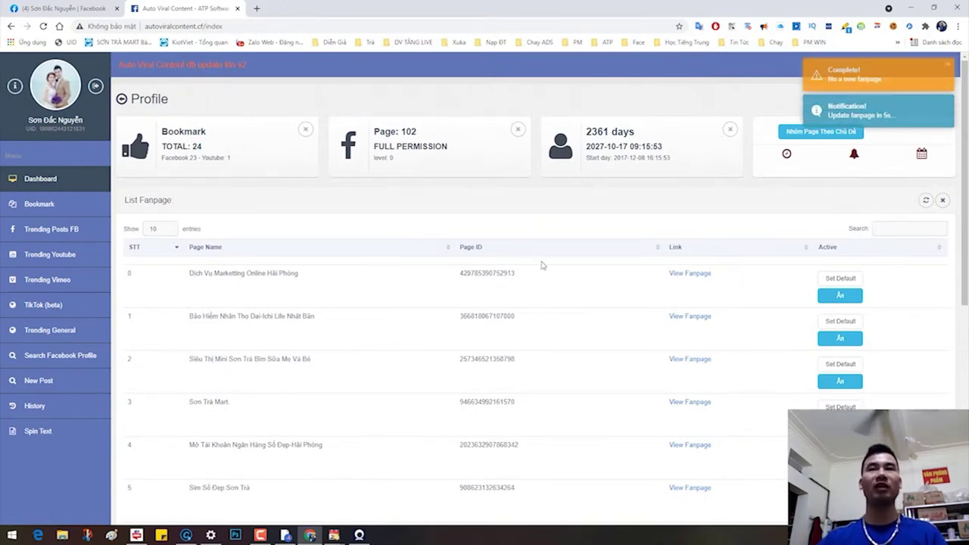
{"action": "scroll", "coordinate": [716, 368], "scroll_direction": "down", "scroll_amount": 3}
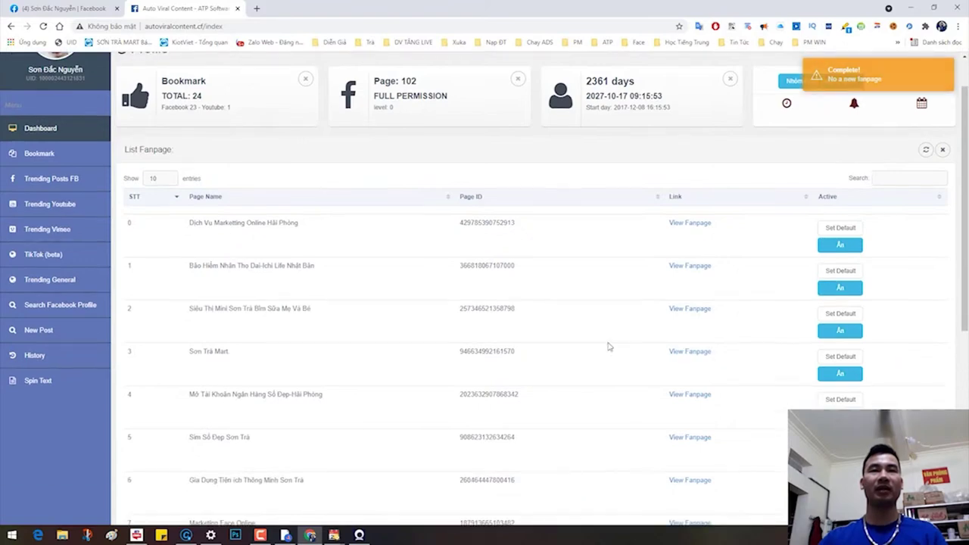
{"action": "scroll", "coordinate": [404, 287], "scroll_direction": "up", "scroll_amount": 3}
{"action": "left_click", "coordinate": [159, 228]}
{"action": "left_click", "coordinate": [159, 251]}
{"action": "scroll", "coordinate": [610, 320], "scroll_direction": "down", "scroll_amount": 3}
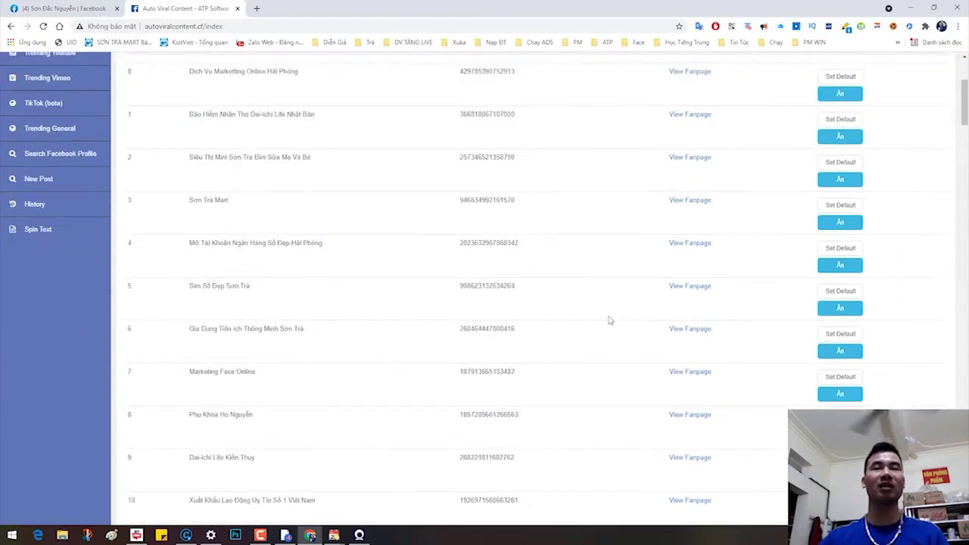
{"action": "scroll", "coordinate": [610, 320], "scroll_direction": "down", "scroll_amount": 15}
{"action": "left_click_drag", "start_coordinate": [963, 201], "coordinate": [941, 111]}
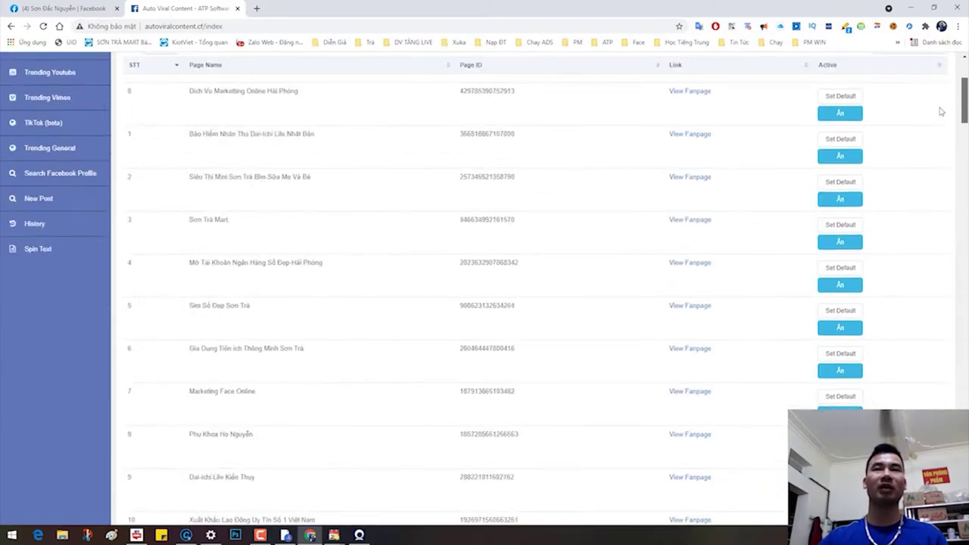
{"action": "scroll", "coordinate": [941, 112], "scroll_direction": "up", "scroll_amount": 3}
{"action": "scroll", "coordinate": [916, 136], "scroll_direction": "down", "scroll_amount": 2}
{"action": "scroll", "coordinate": [901, 148], "scroll_direction": "up", "scroll_amount": 3}
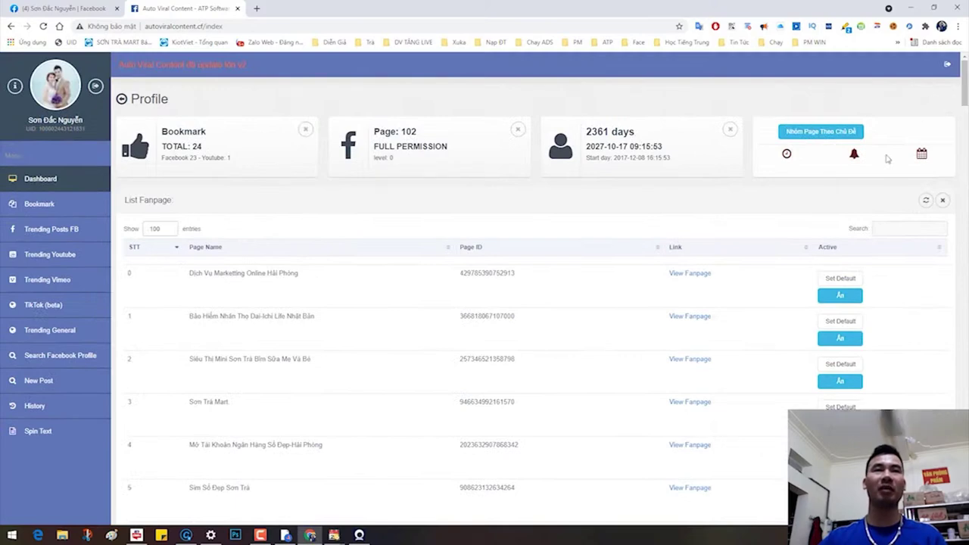
Translate the dashboard page into Vietnamese and clear the translation popup.
{"action": "right_click", "coordinate": [61, 470]}
{"action": "left_click", "coordinate": [104, 409]}
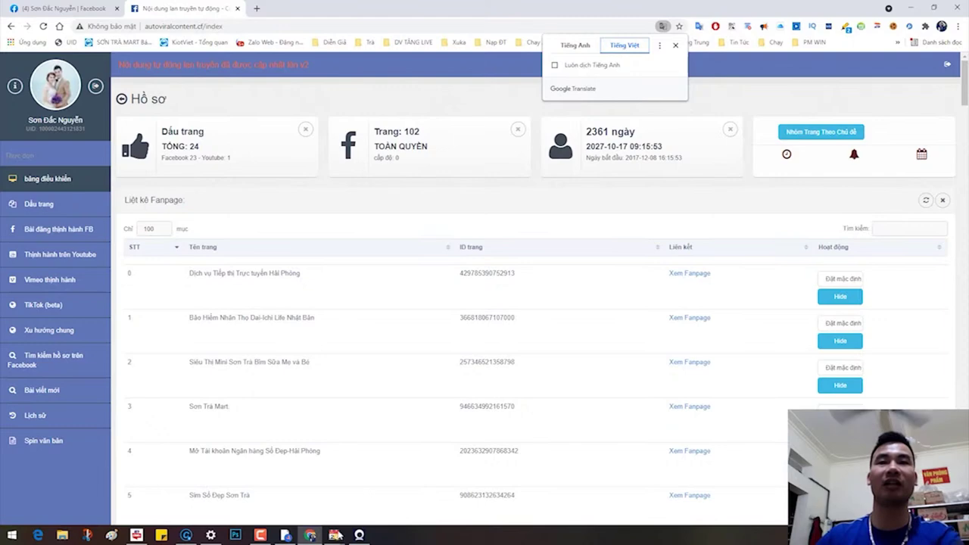
{"action": "left_click", "coordinate": [262, 534]}
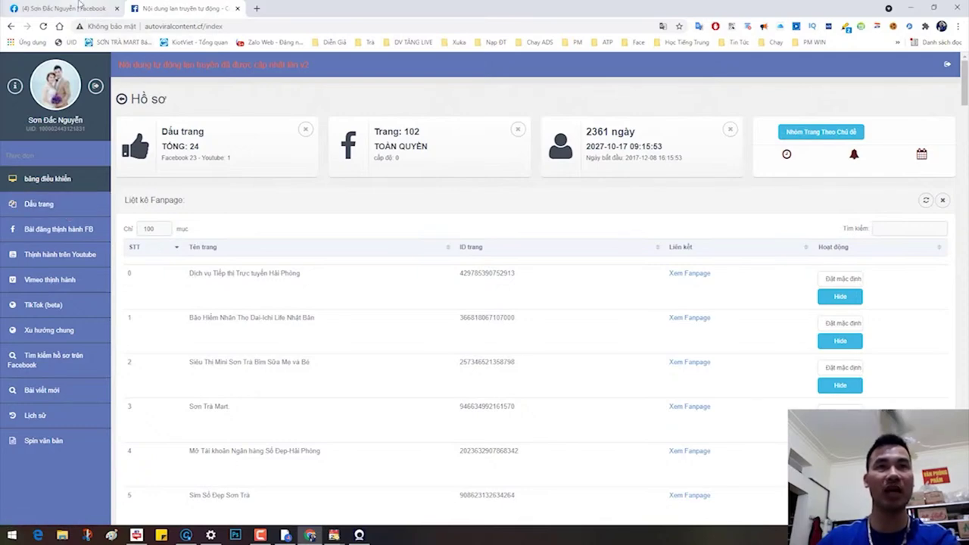
Translate the Bookmark page into Vietnamese and go to the Search Facebook Profile page.
{"action": "left_click", "coordinate": [47, 203]}
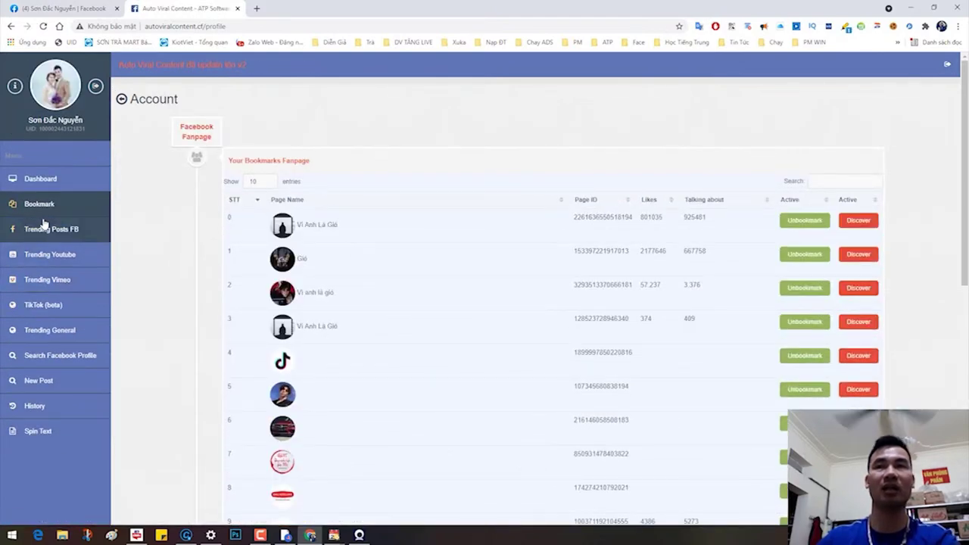
{"action": "right_click", "coordinate": [139, 168]}
{"action": "left_click", "coordinate": [183, 286]}
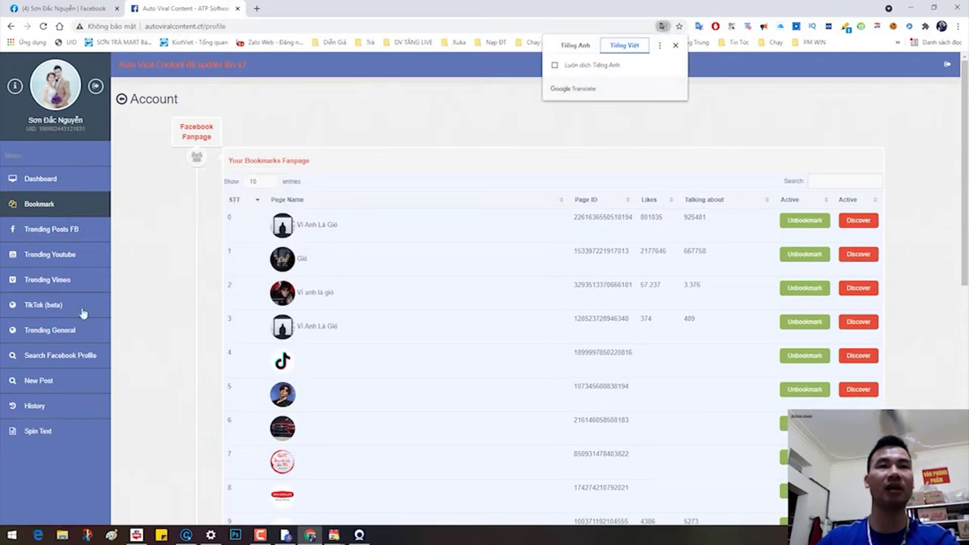
{"action": "left_click", "coordinate": [49, 371]}
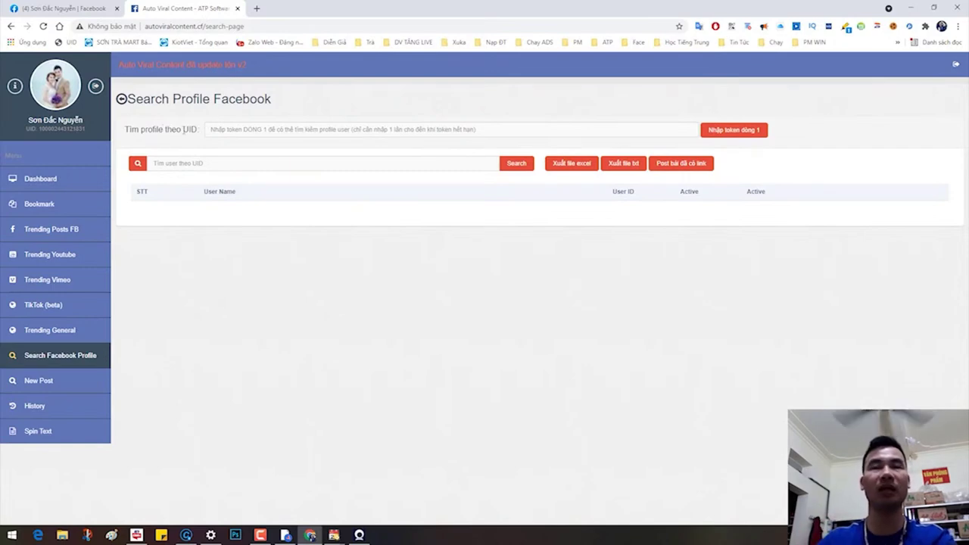
{"action": "left_click", "coordinate": [257, 7]}
{"action": "left_click", "coordinate": [75, 8]}
{"action": "left_click", "coordinate": [115, 68]}
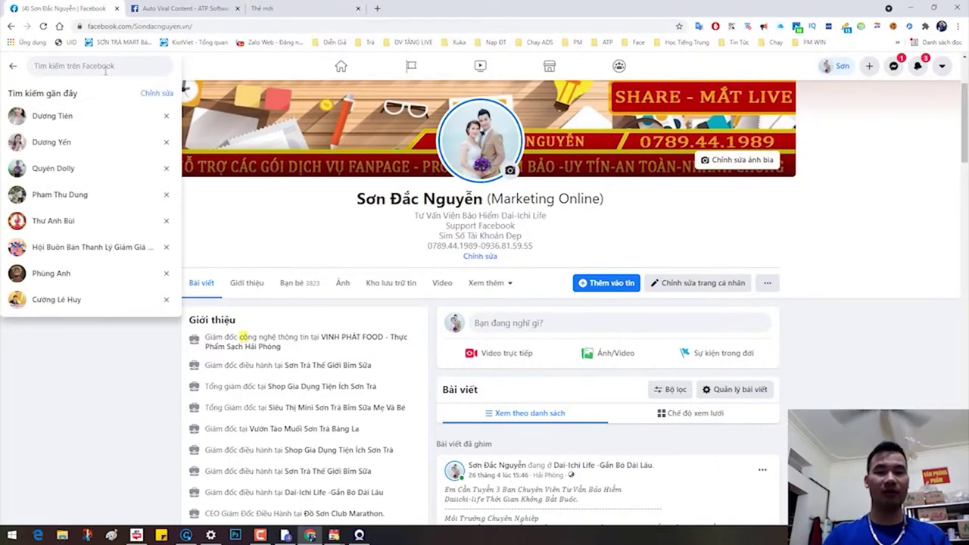
{"action": "type", "text": "vinh phát"}
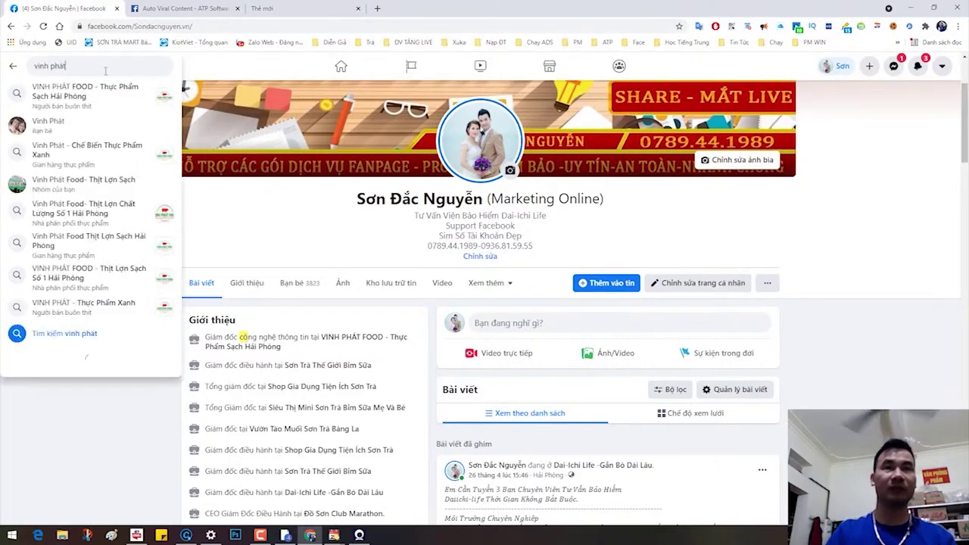
{"action": "left_click", "coordinate": [115, 121]}
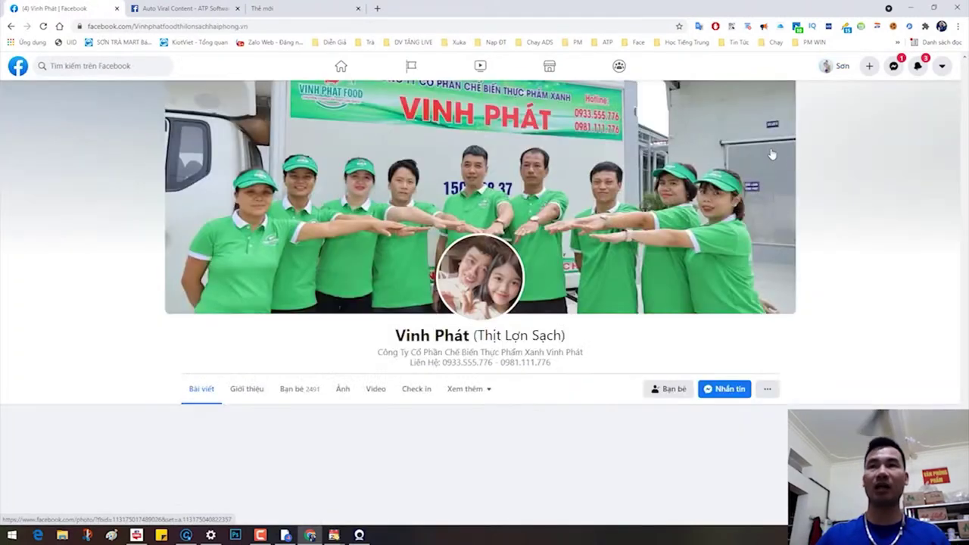
Browse the Vinh Phát profile's posts and contact details, then return to Auto Viral Content.
{"action": "scroll", "coordinate": [683, 346], "scroll_direction": "down", "scroll_amount": 2}
{"action": "scroll", "coordinate": [684, 346], "scroll_direction": "down", "scroll_amount": 3}
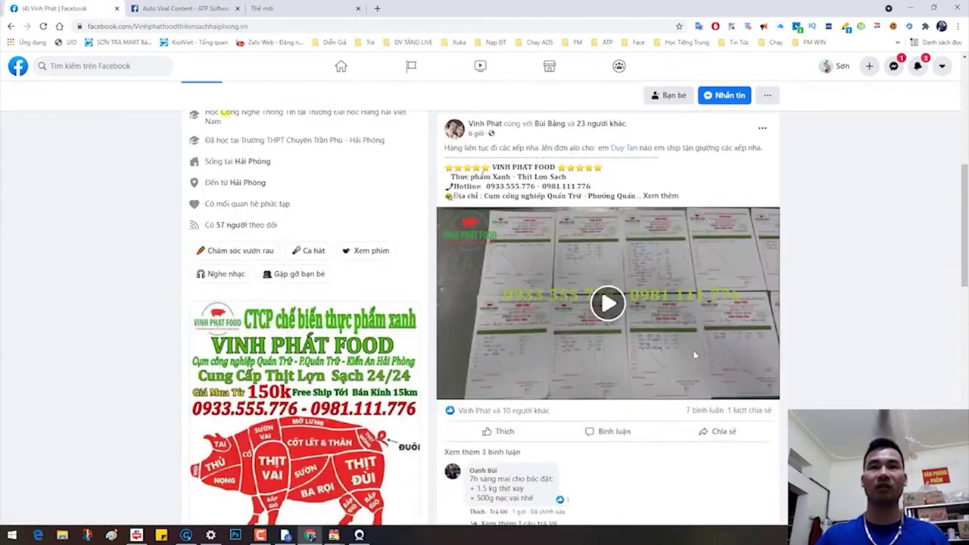
{"action": "scroll", "coordinate": [763, 384], "scroll_direction": "up", "scroll_amount": 3}
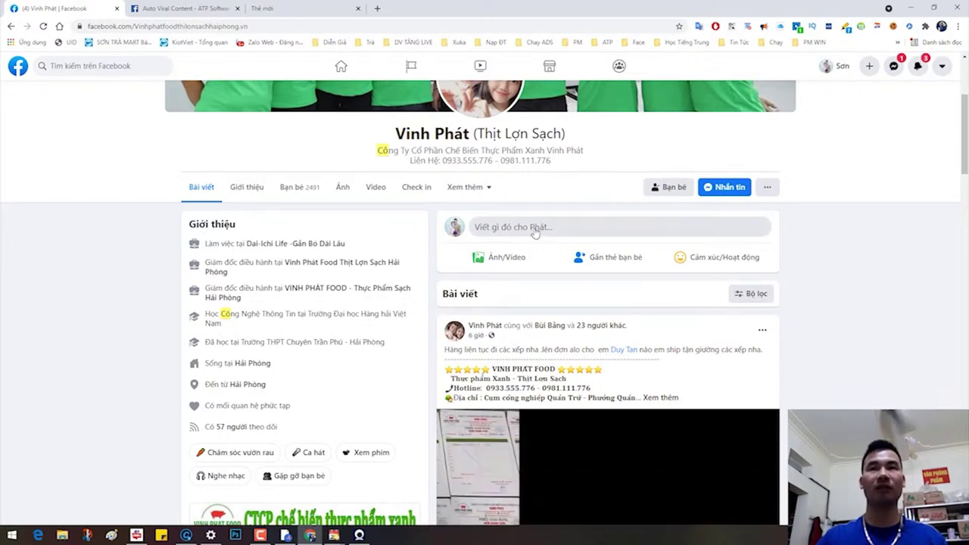
{"action": "scroll", "coordinate": [534, 233], "scroll_direction": "down", "scroll_amount": 3}
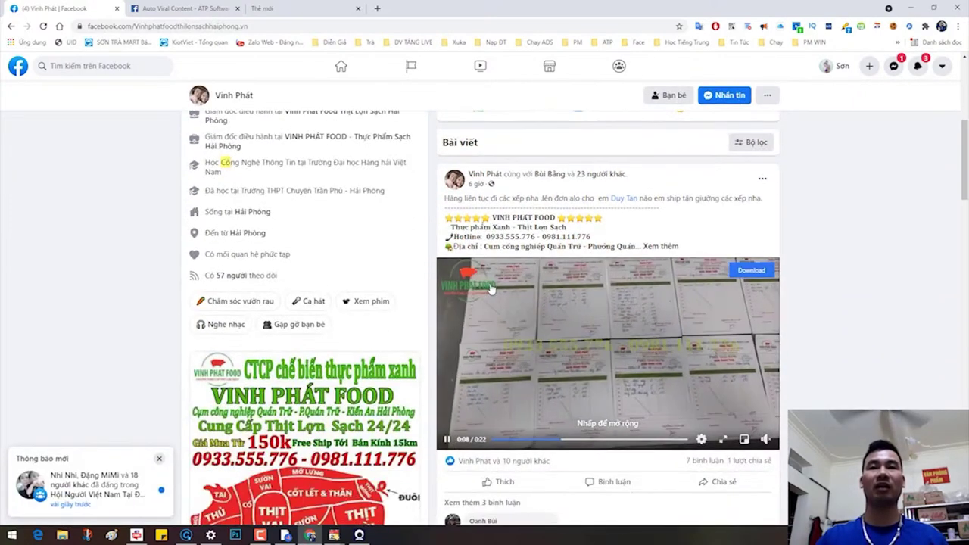
{"action": "scroll", "coordinate": [509, 286], "scroll_direction": "up", "scroll_amount": 2}
{"action": "scroll", "coordinate": [509, 286], "scroll_direction": "up", "scroll_amount": 1}
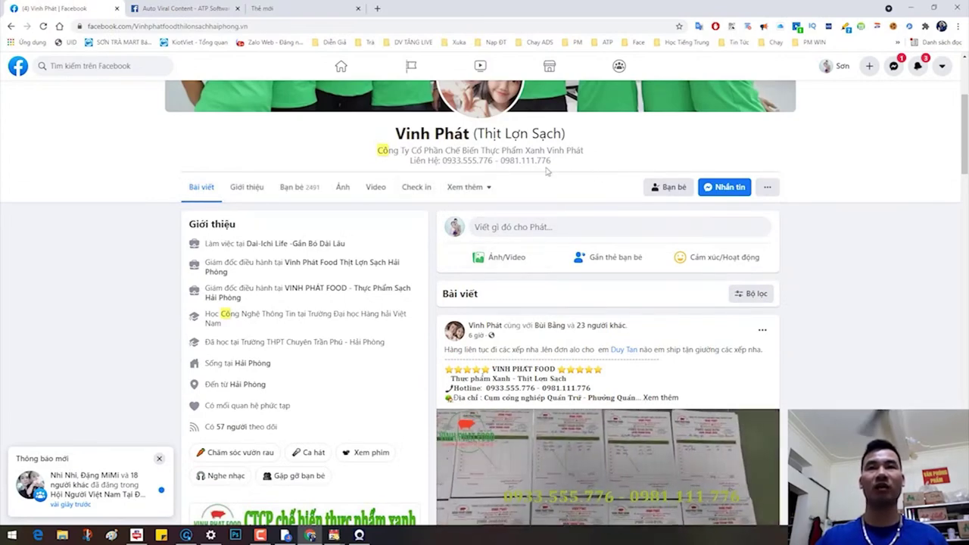
{"action": "left_click_drag", "start_coordinate": [551, 160], "coordinate": [433, 171]}
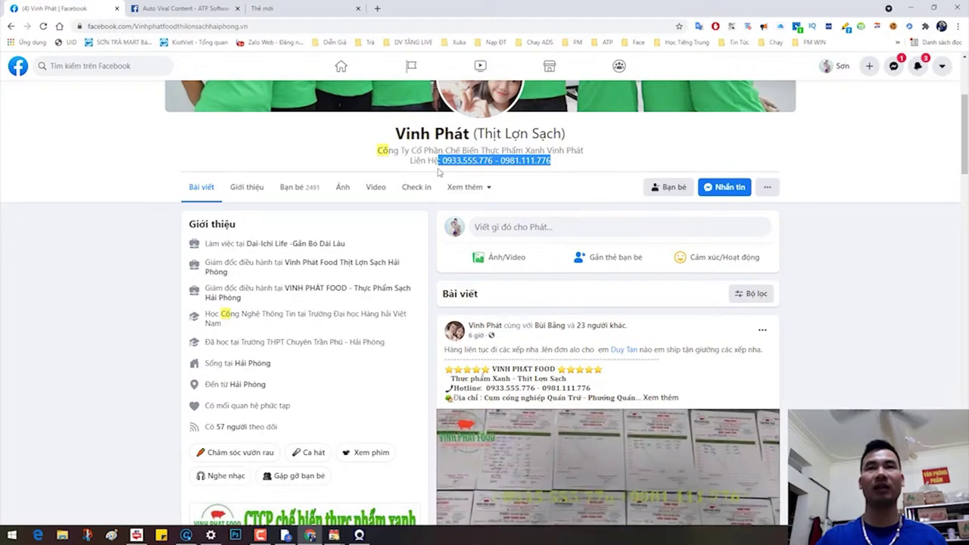
{"action": "scroll", "coordinate": [455, 189], "scroll_direction": "down", "scroll_amount": 2}
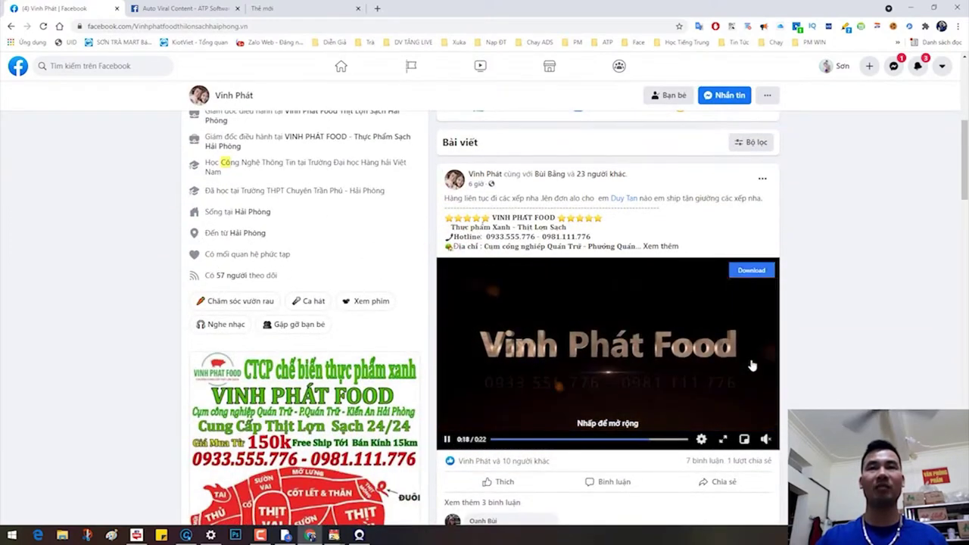
{"action": "scroll", "coordinate": [752, 365], "scroll_direction": "up", "scroll_amount": 1}
{"action": "scroll", "coordinate": [752, 365], "scroll_direction": "up", "scroll_amount": 1}
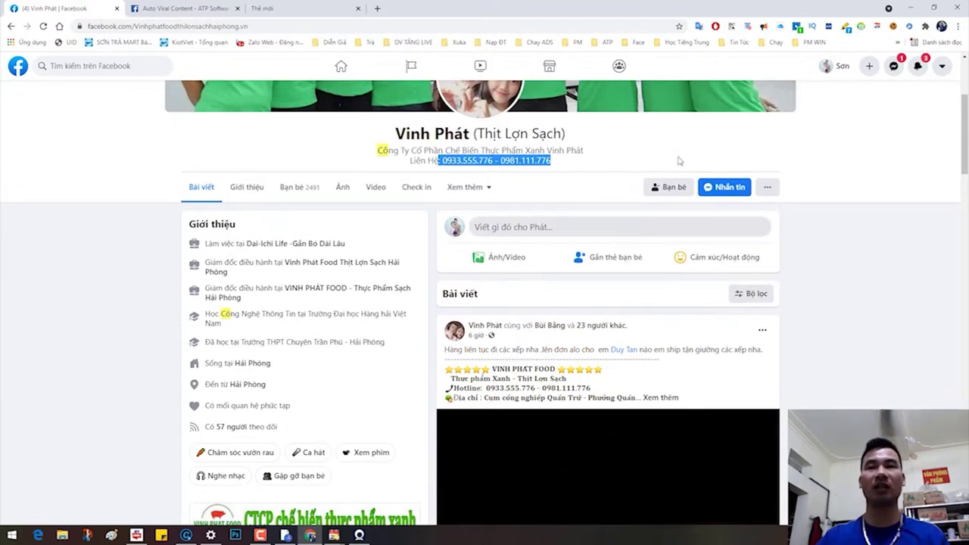
{"action": "scroll", "coordinate": [644, 348], "scroll_direction": "down", "scroll_amount": 2}
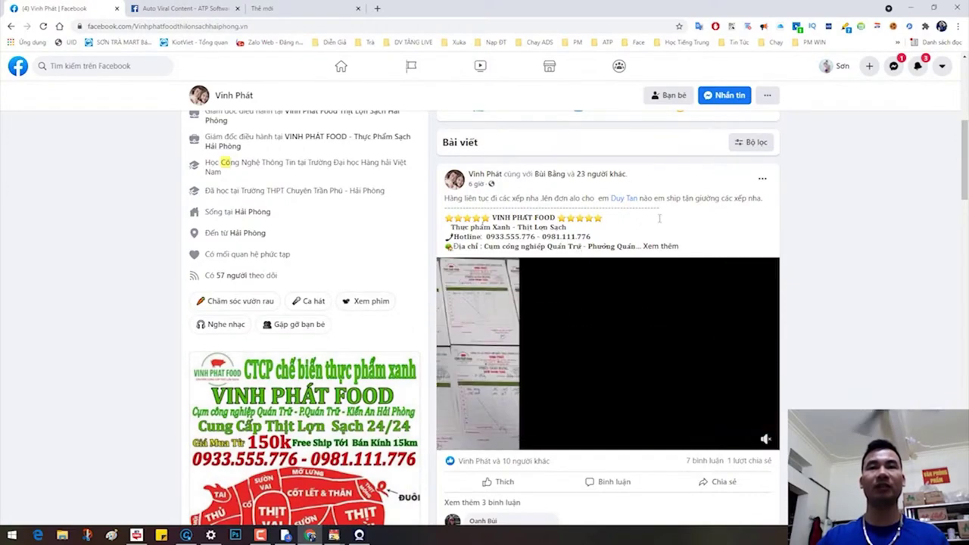
{"action": "scroll", "coordinate": [660, 357], "scroll_direction": "down", "scroll_amount": 10}
{"action": "scroll", "coordinate": [659, 355], "scroll_direction": "down", "scroll_amount": 8}
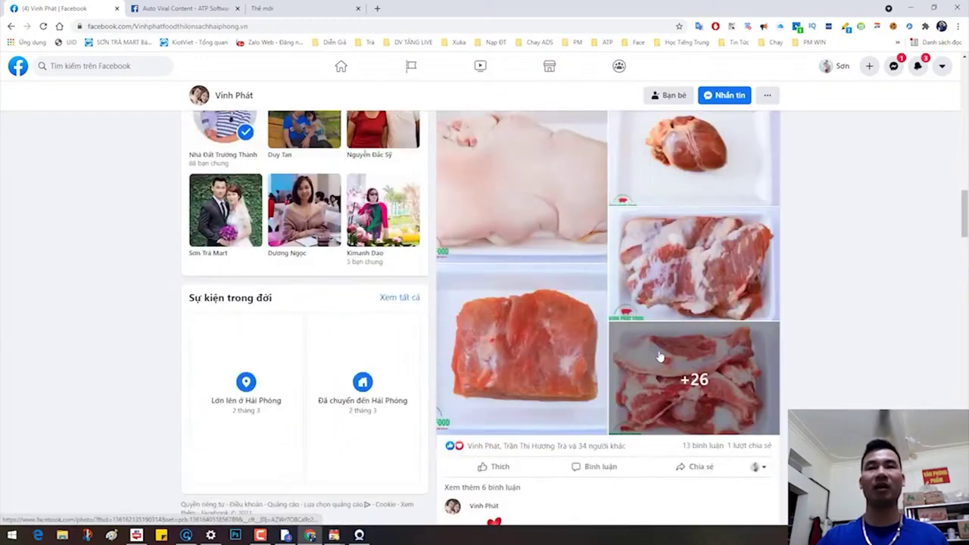
{"action": "scroll", "coordinate": [605, 378], "scroll_direction": "down", "scroll_amount": 10}
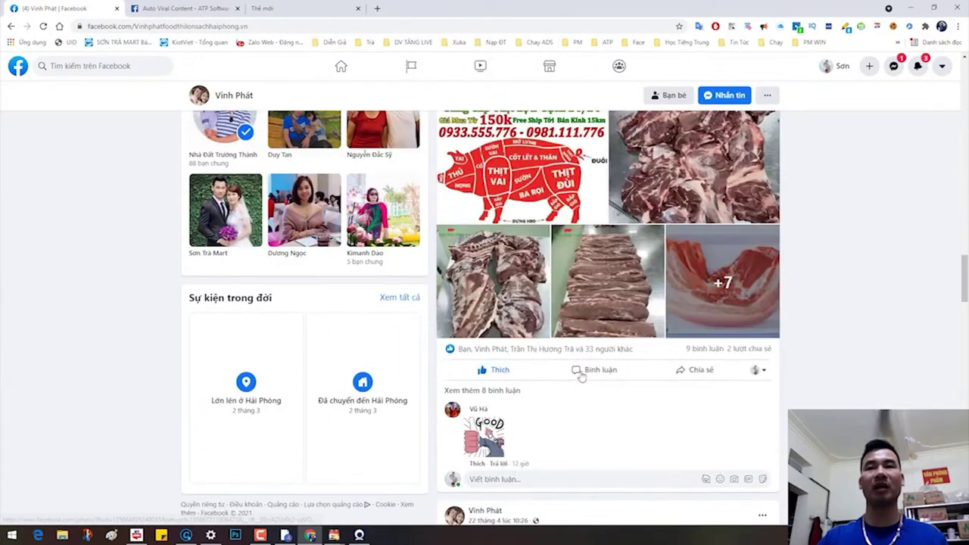
{"action": "scroll", "coordinate": [649, 397], "scroll_direction": "down", "scroll_amount": 2}
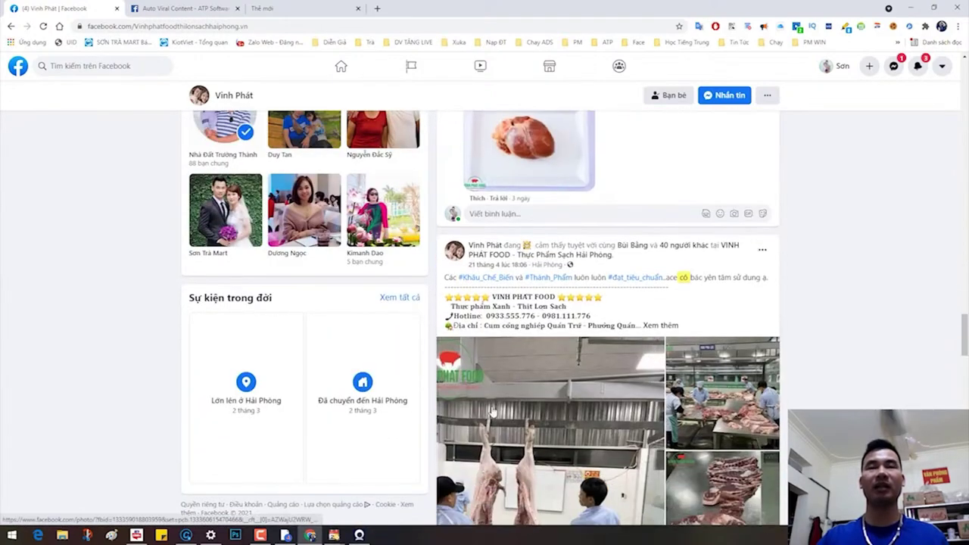
{"action": "left_click", "coordinate": [185, 8]}
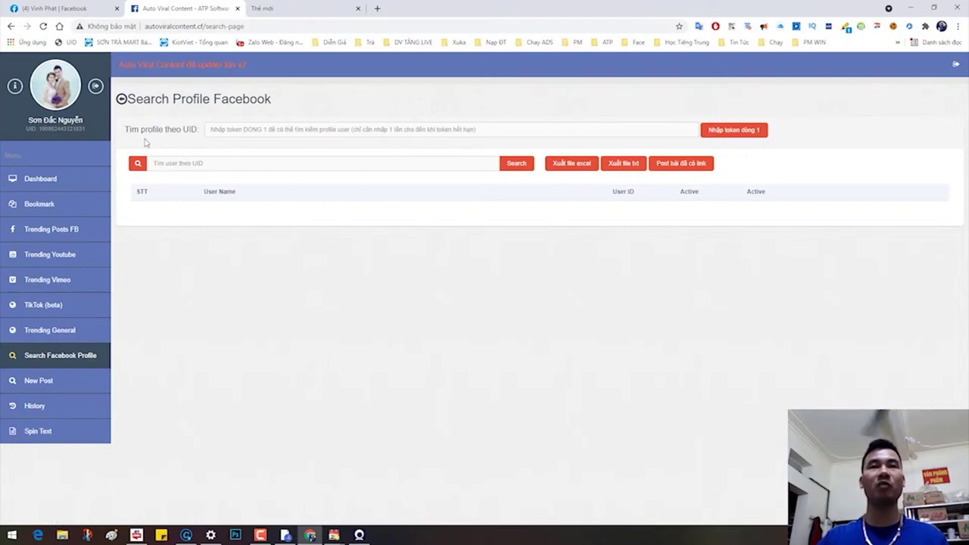
Paste the line-1 token from the ATP Token tab and submit it with Nhập token dòng 1.
{"action": "left_click", "coordinate": [371, 130]}
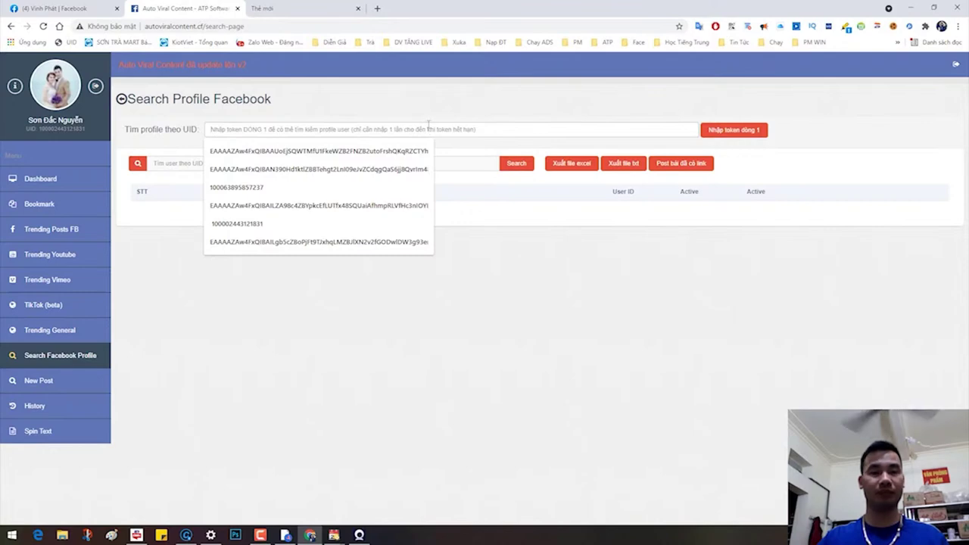
{"action": "left_click", "coordinate": [318, 151]}
{"action": "left_click", "coordinate": [64, 8]}
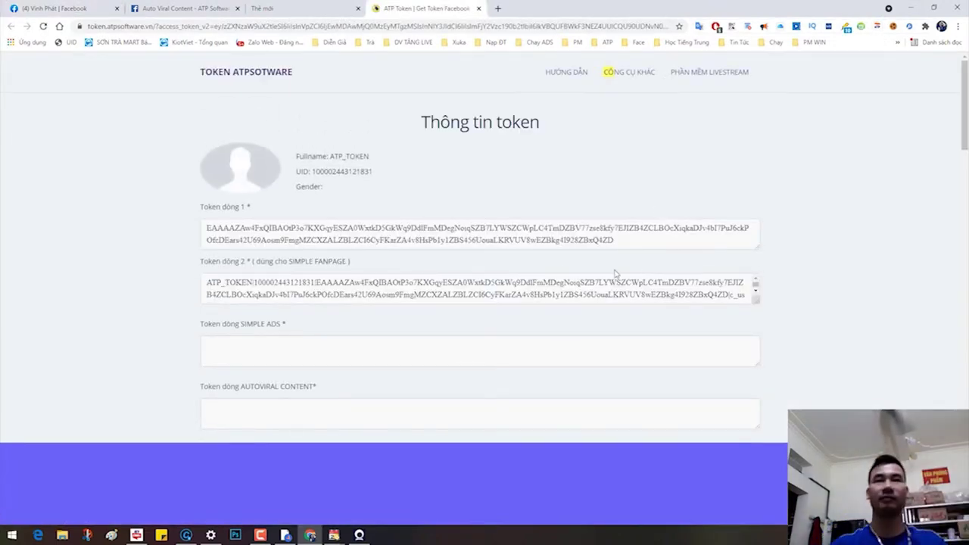
{"action": "triple_click", "coordinate": [523, 237]}
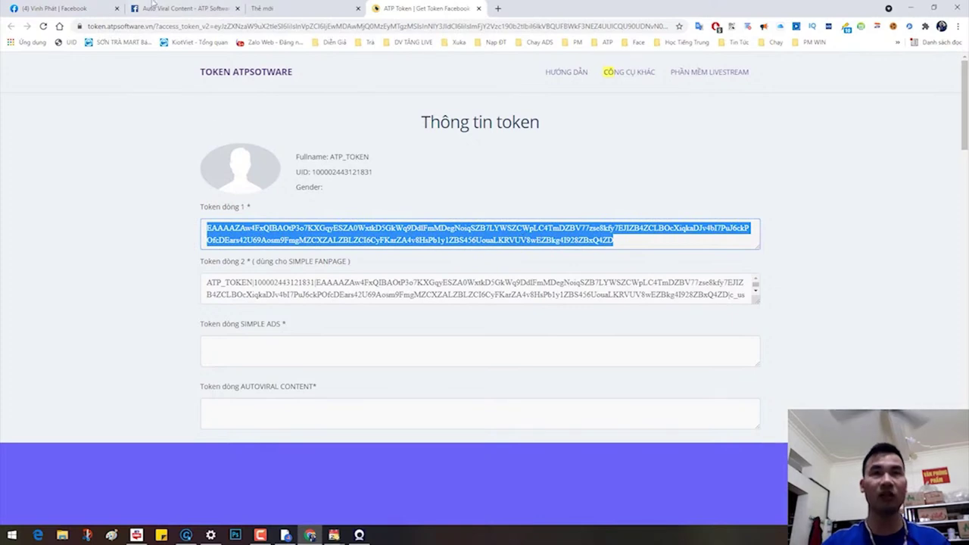
{"action": "left_click", "coordinate": [186, 8]}
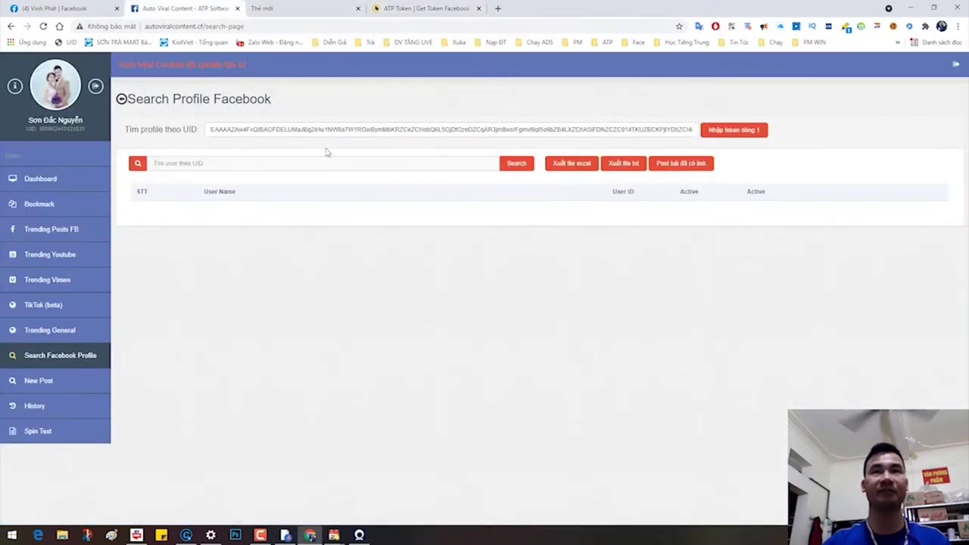
{"action": "triple_click", "coordinate": [356, 129]}
{"action": "key", "text": "ctrl+v"}
{"action": "left_click", "coordinate": [721, 132]}
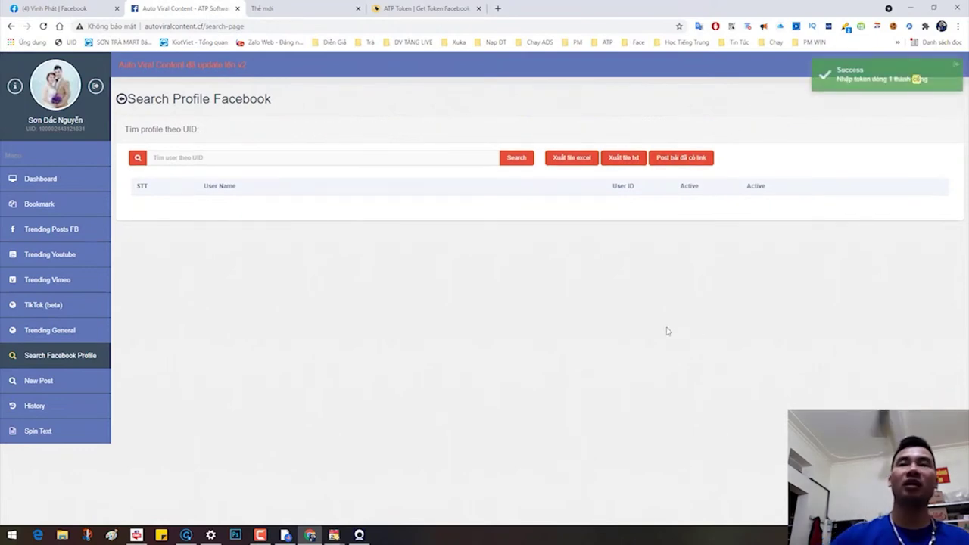
{"action": "left_click", "coordinate": [88, 6]}
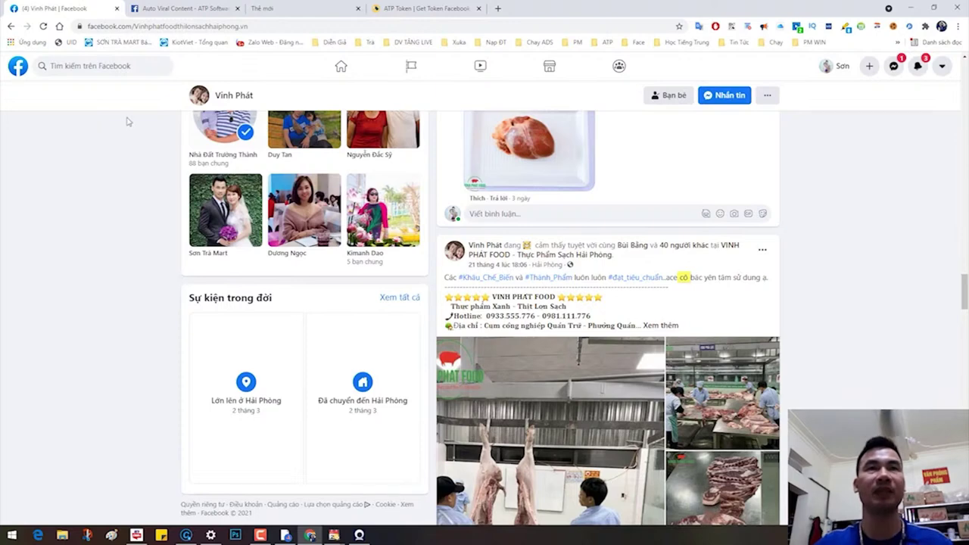
{"action": "left_click", "coordinate": [66, 42]}
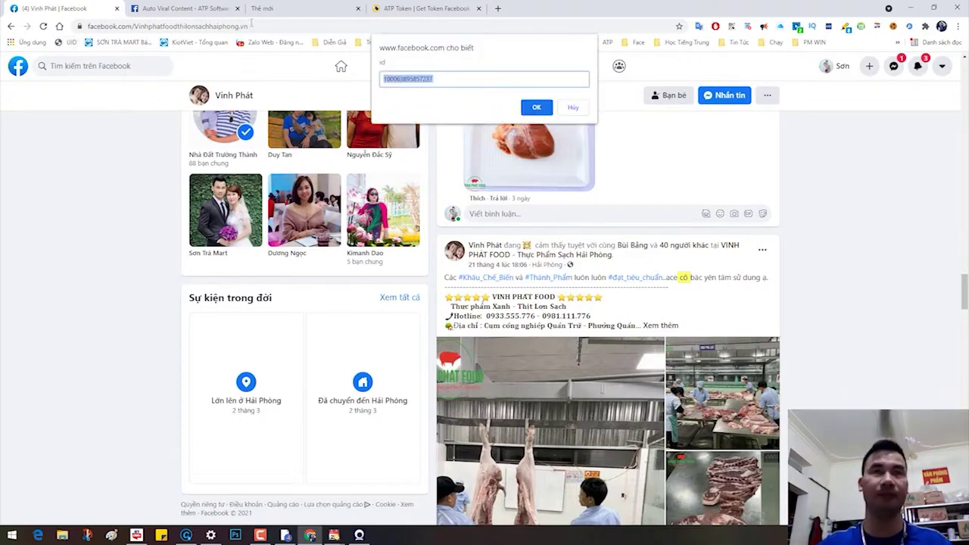
{"action": "left_click", "coordinate": [182, 9]}
{"action": "left_click", "coordinate": [321, 160]}
{"action": "key", "text": "ctrl+v"}
{"action": "left_click", "coordinate": [512, 159]}
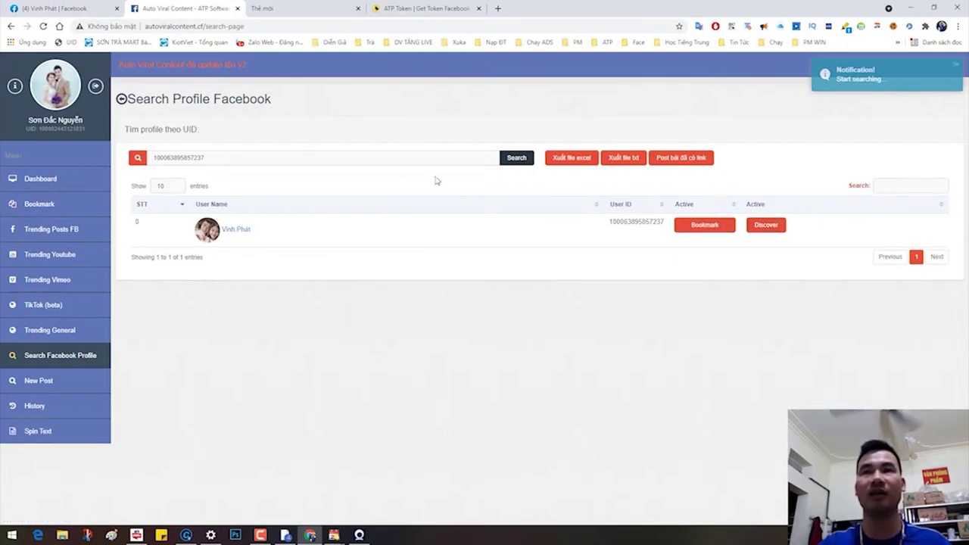
{"action": "right_click", "coordinate": [760, 225]}
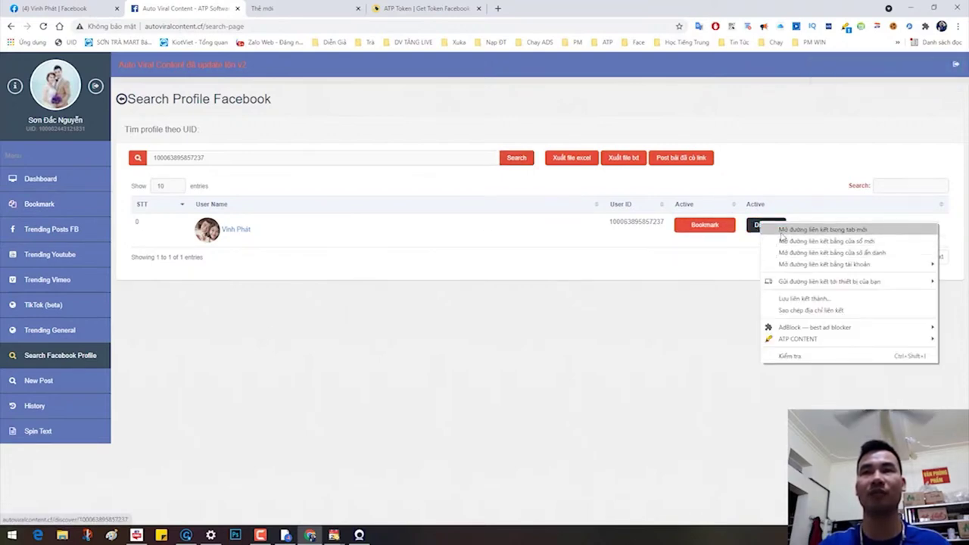
Open the profile's Discover page in a new tab, translated into Vietnamese, and skim its posts.
{"action": "left_click", "coordinate": [821, 229]}
{"action": "right_click", "coordinate": [708, 330]}
{"action": "left_click", "coordinate": [750, 448]}
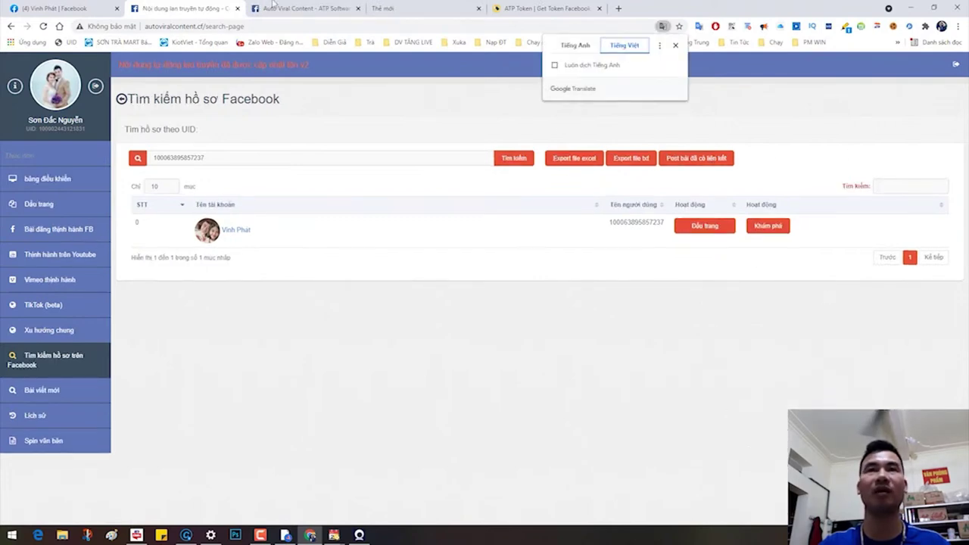
{"action": "left_click", "coordinate": [302, 8]}
{"action": "scroll", "coordinate": [685, 225], "scroll_direction": "down", "scroll_amount": 1}
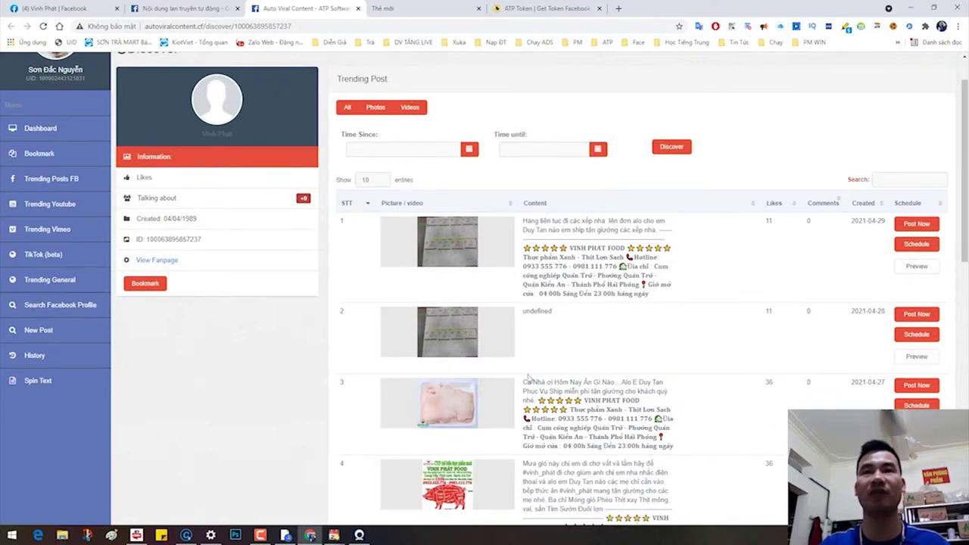
{"action": "scroll", "coordinate": [521, 352], "scroll_direction": "down", "scroll_amount": 9}
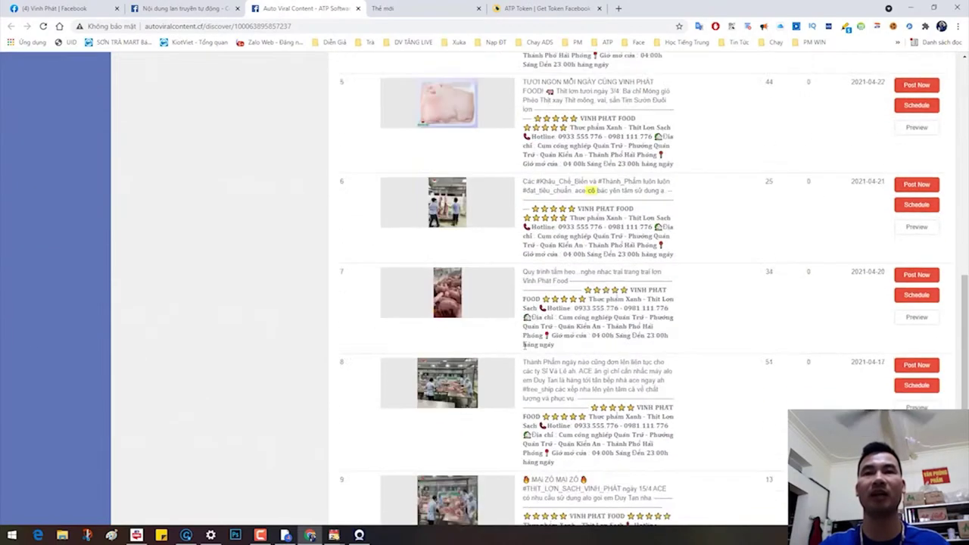
Compare with the Facebook profile, then reopen Khám phá for Vinh Phát and translate it to Vietnamese.
{"action": "left_click", "coordinate": [521, 352]}
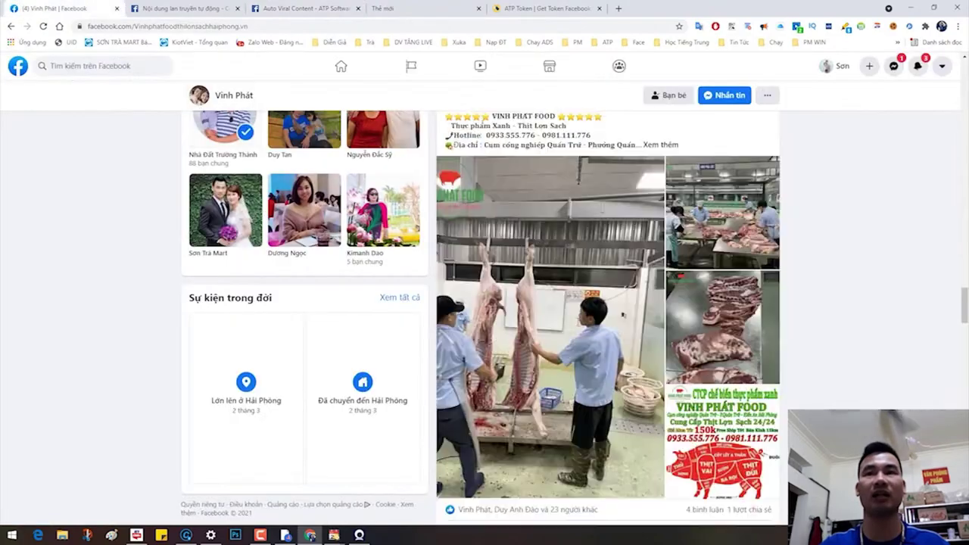
{"action": "scroll", "coordinate": [579, 336], "scroll_direction": "up", "scroll_amount": 10}
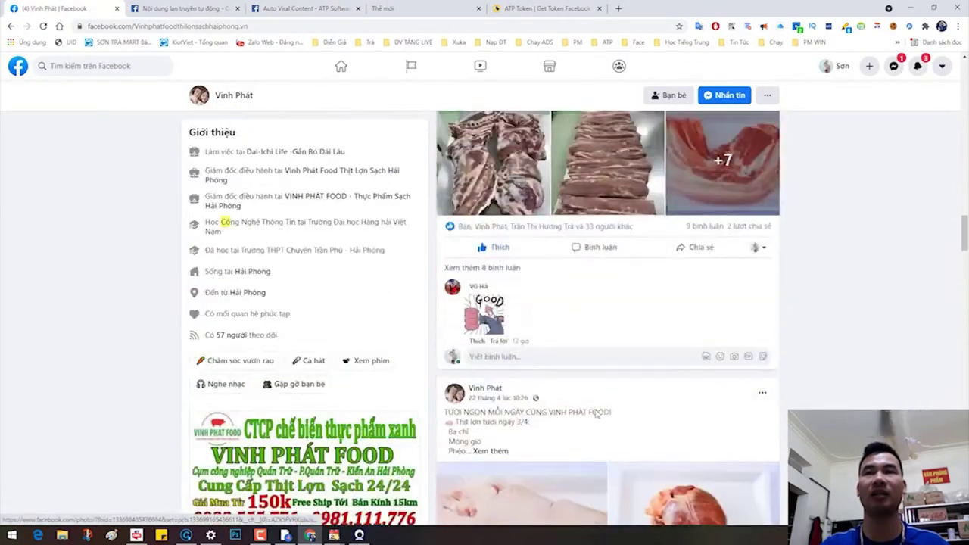
{"action": "scroll", "coordinate": [596, 416], "scroll_direction": "up", "scroll_amount": 10}
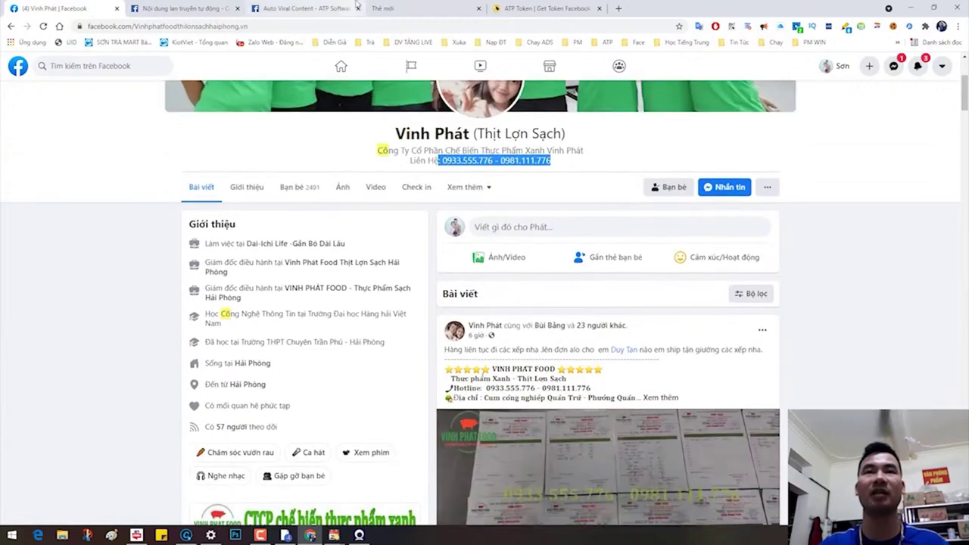
{"action": "left_click", "coordinate": [168, 6]}
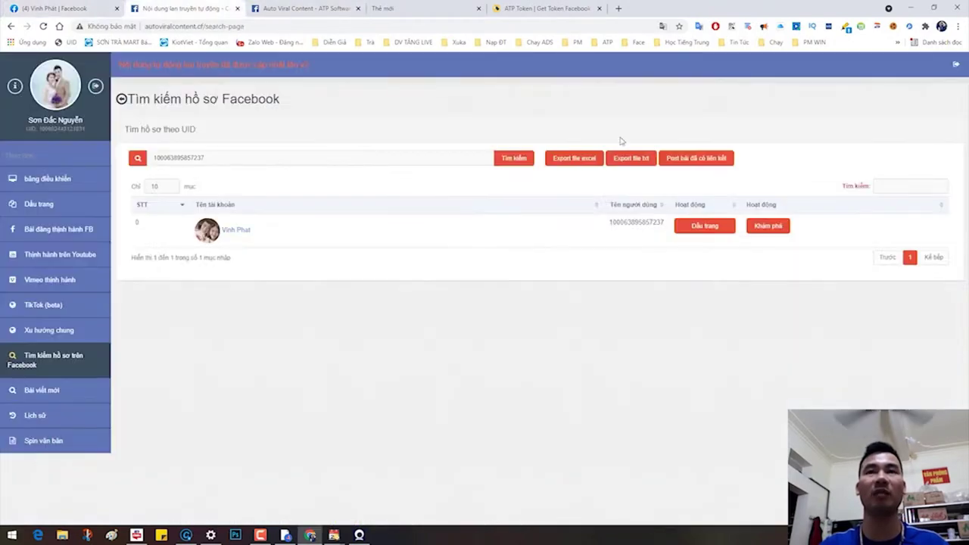
{"action": "left_click", "coordinate": [766, 226]}
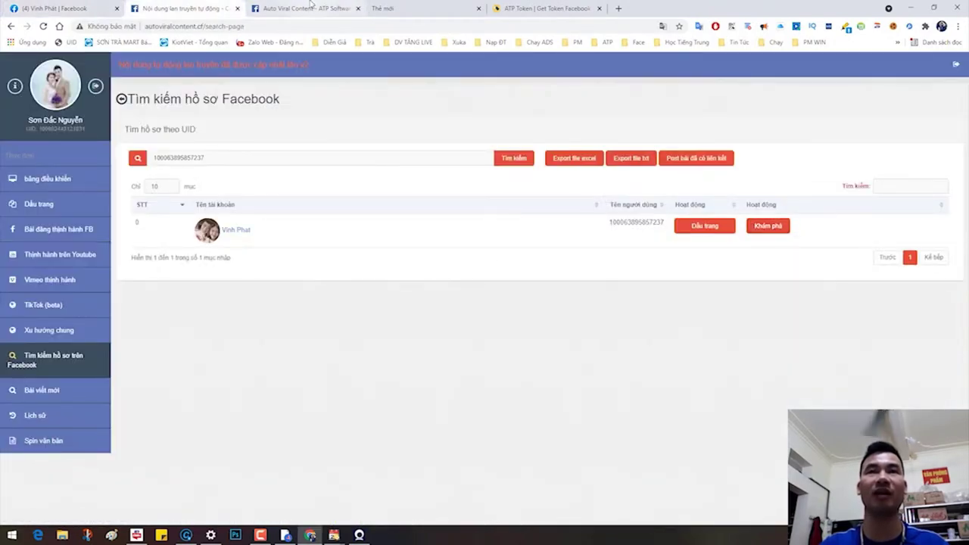
{"action": "scroll", "coordinate": [839, 370], "scroll_direction": "up", "scroll_amount": 15}
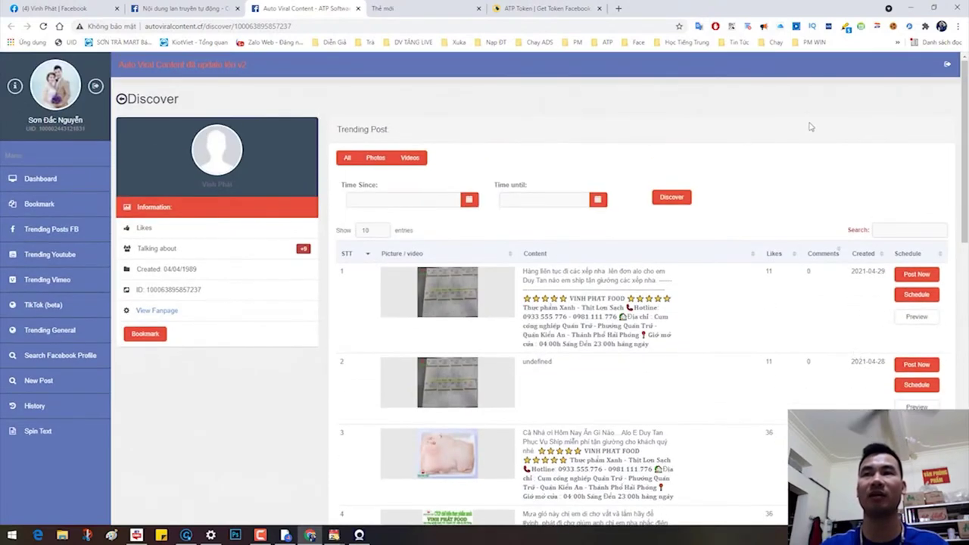
{"action": "right_click", "coordinate": [810, 127]}
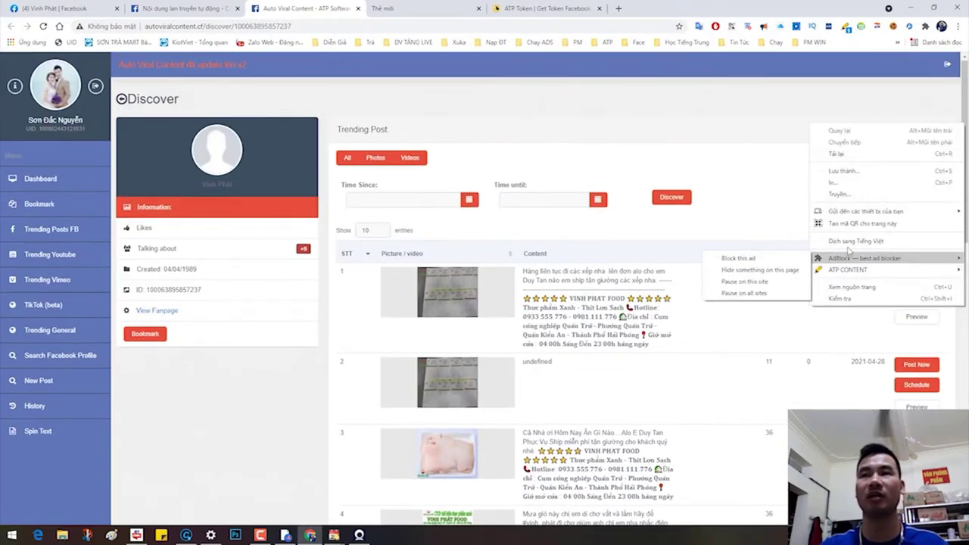
{"action": "left_click", "coordinate": [835, 241]}
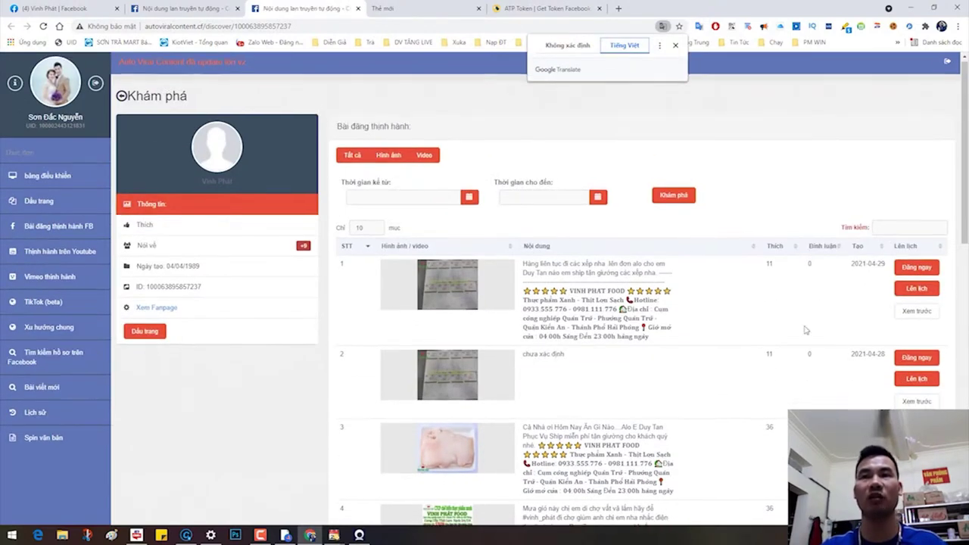
{"action": "scroll", "coordinate": [802, 333], "scroll_direction": "down", "scroll_amount": 1}
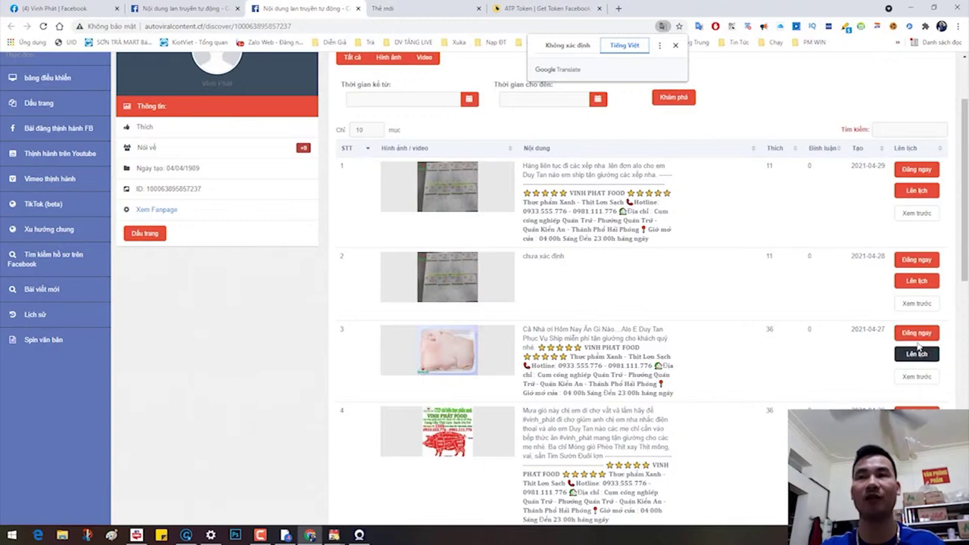
Start posting the third trending post and tick the Vinh Phát Food page under Chọn các trang.
{"action": "left_click", "coordinate": [914, 333]}
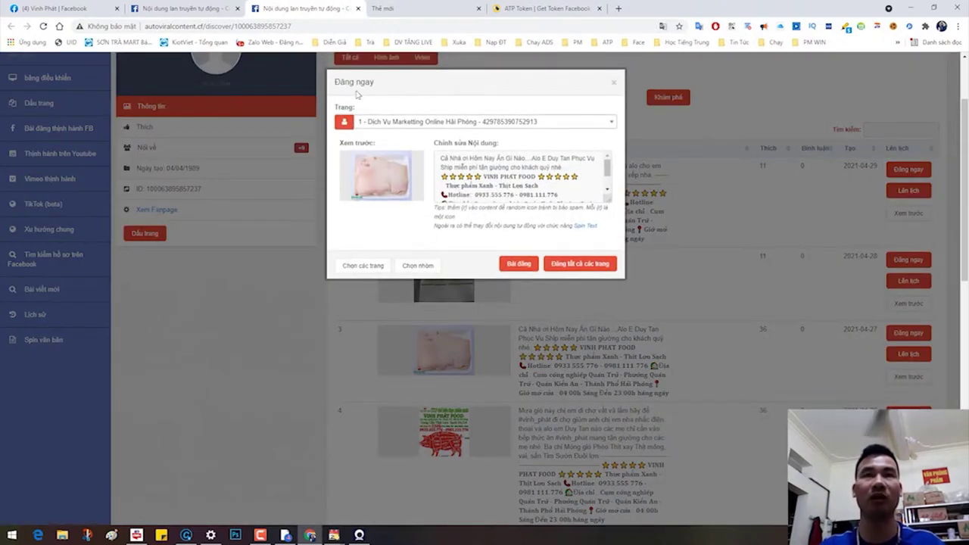
{"action": "left_click", "coordinate": [562, 123]}
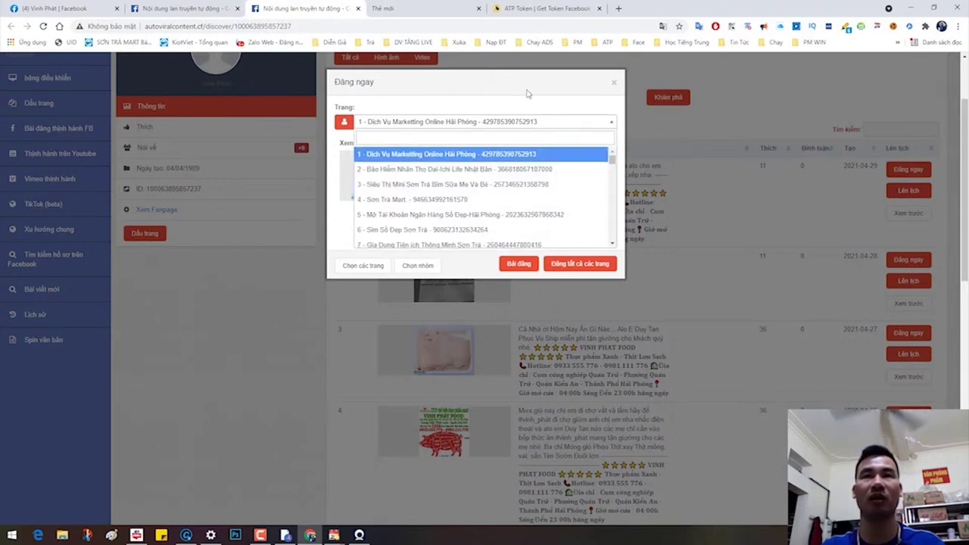
{"action": "left_click", "coordinate": [499, 86]}
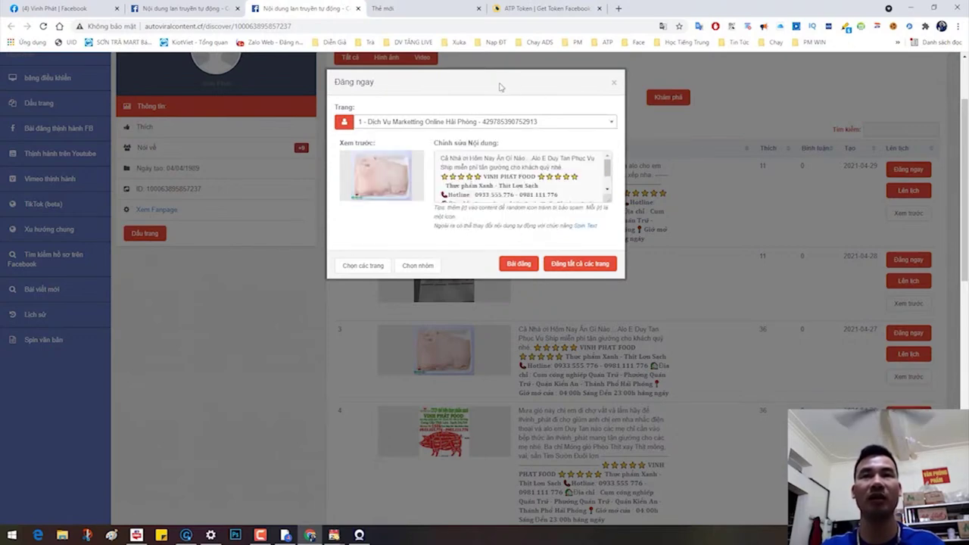
{"action": "left_click", "coordinate": [421, 266]}
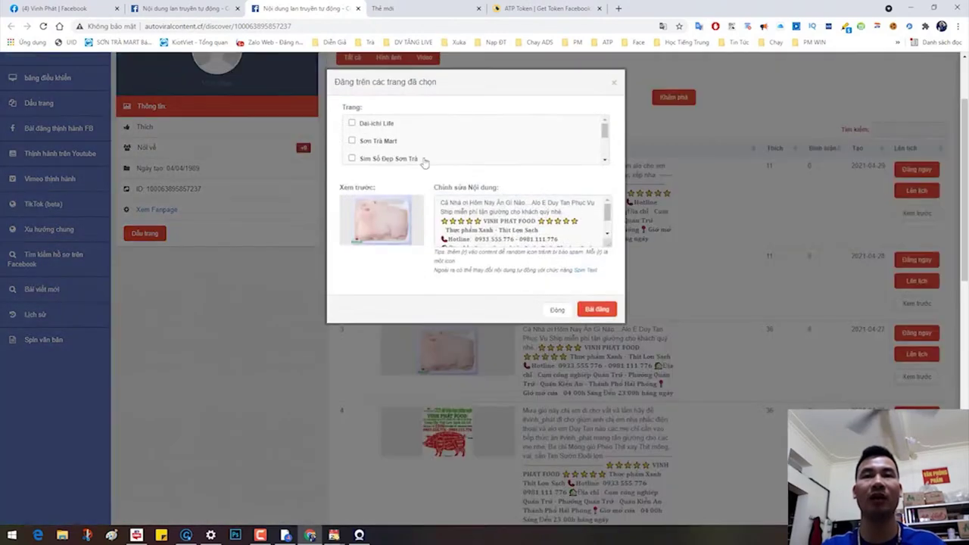
{"action": "scroll", "coordinate": [454, 151], "scroll_direction": "down", "scroll_amount": 5}
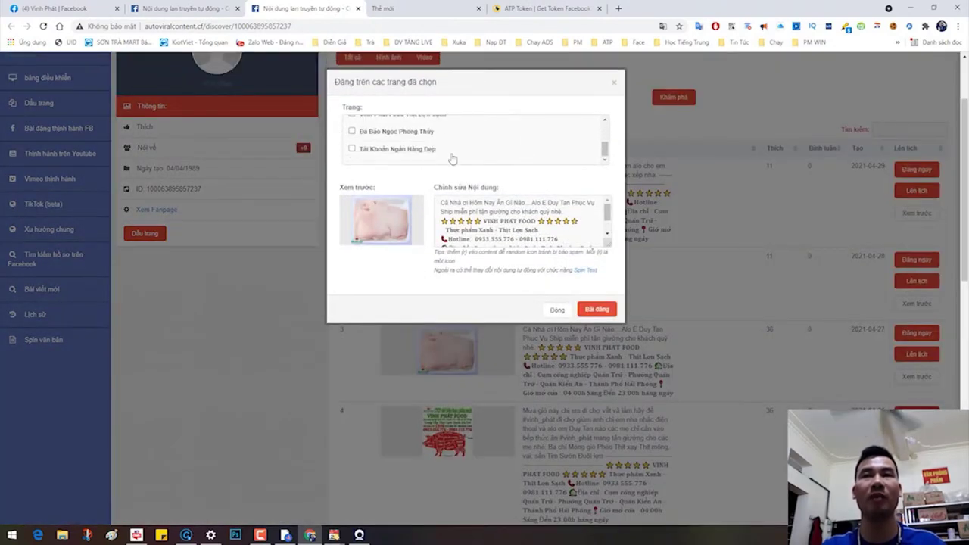
{"action": "scroll", "coordinate": [450, 157], "scroll_direction": "up", "scroll_amount": 5}
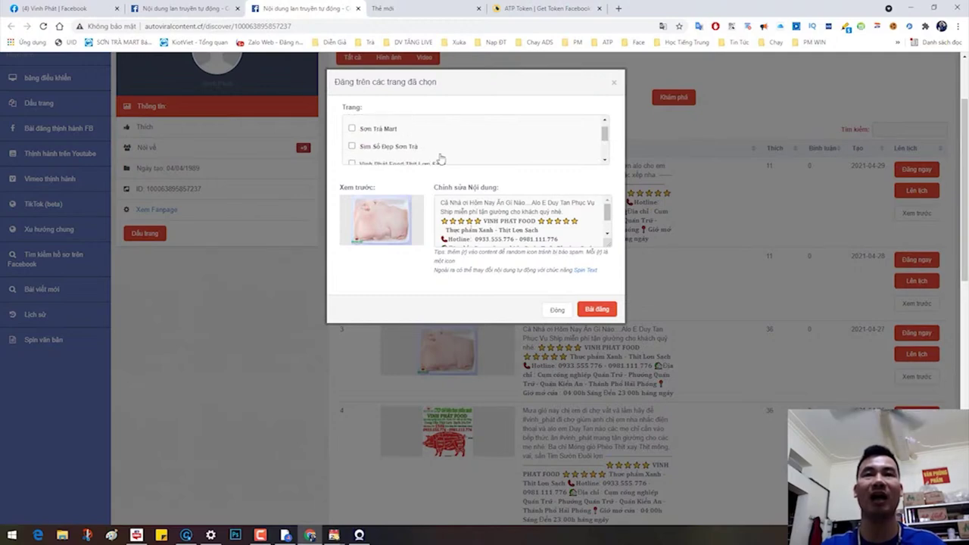
{"action": "scroll", "coordinate": [424, 159], "scroll_direction": "down", "scroll_amount": 3}
{"action": "scroll", "coordinate": [418, 154], "scroll_direction": "up", "scroll_amount": 3}
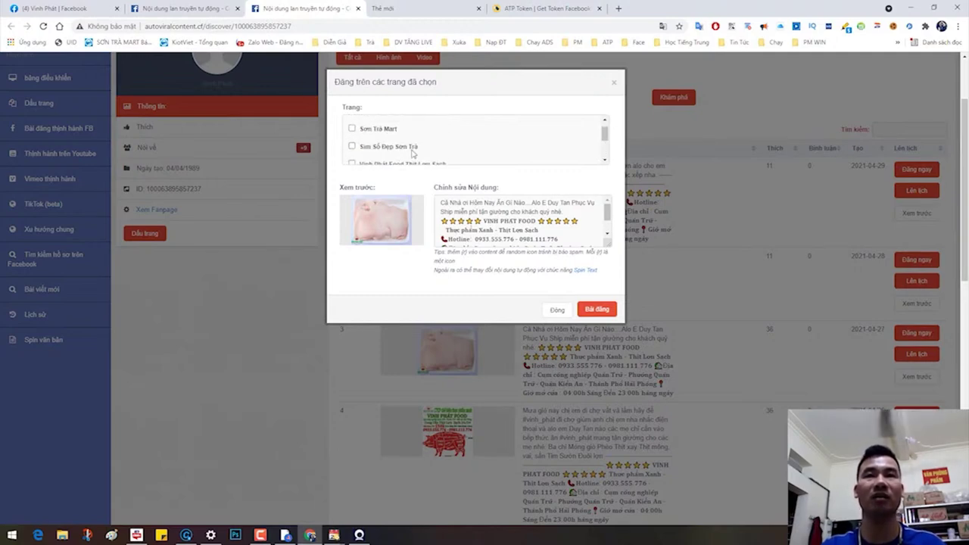
{"action": "scroll", "coordinate": [386, 150], "scroll_direction": "down", "scroll_amount": 3}
{"action": "scroll", "coordinate": [382, 149], "scroll_direction": "up", "scroll_amount": 4}
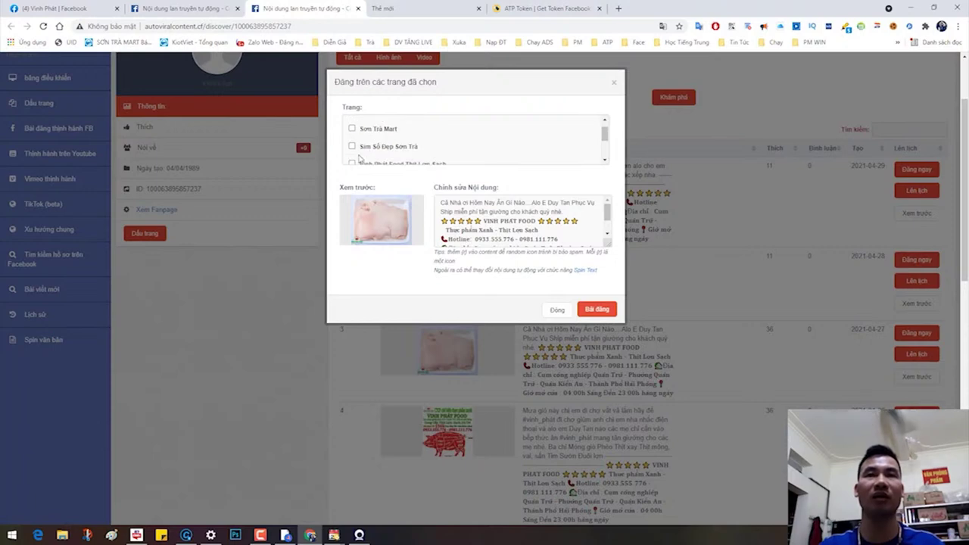
{"action": "left_click", "coordinate": [351, 164]}
Publish the pork post to the ticked page with Bài đăng and close the posting window.
{"action": "scroll", "coordinate": [612, 140], "scroll_direction": "down", "scroll_amount": 3}
{"action": "scroll", "coordinate": [580, 240], "scroll_direction": "down", "scroll_amount": 1}
{"action": "scroll", "coordinate": [581, 241], "scroll_direction": "down", "scroll_amount": 2}
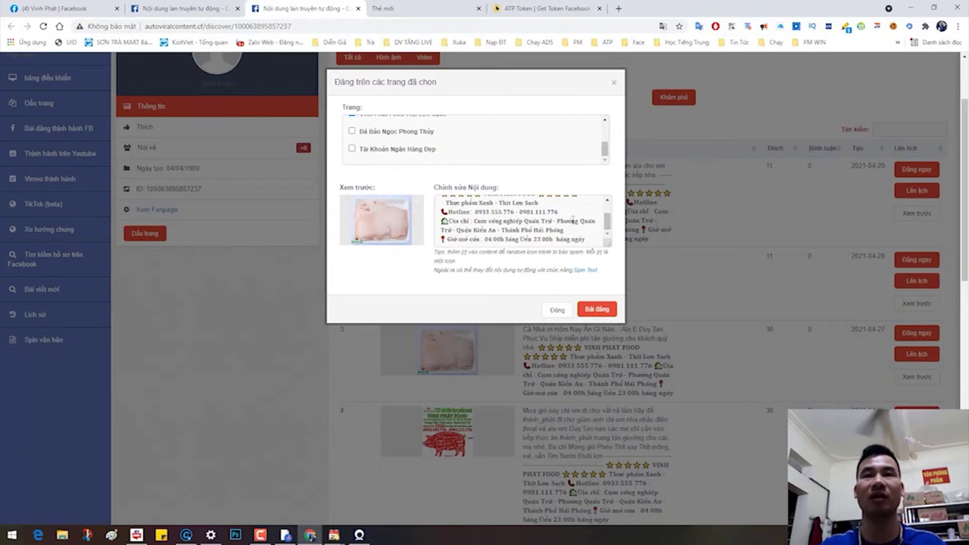
{"action": "scroll", "coordinate": [571, 222], "scroll_direction": "up", "scroll_amount": 3}
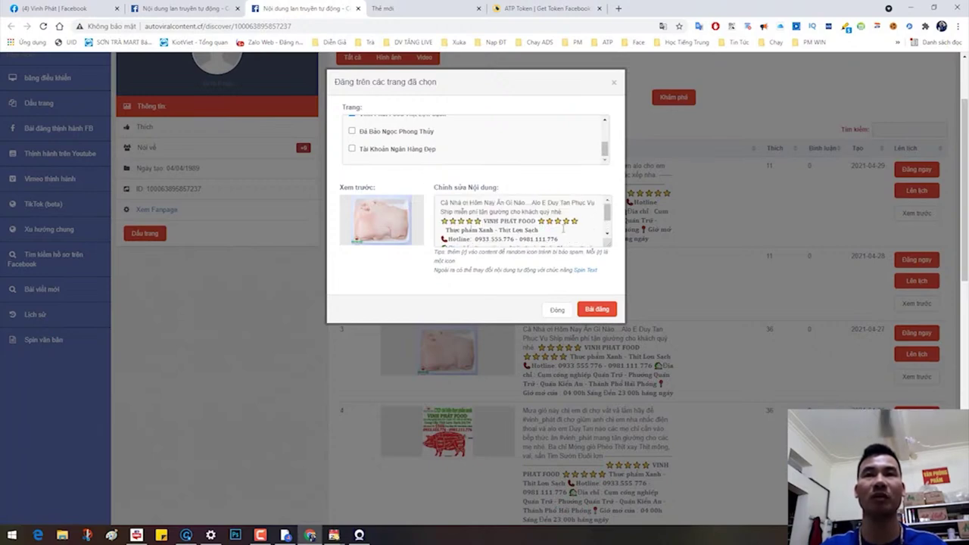
{"action": "scroll", "coordinate": [565, 227], "scroll_direction": "down", "scroll_amount": 3}
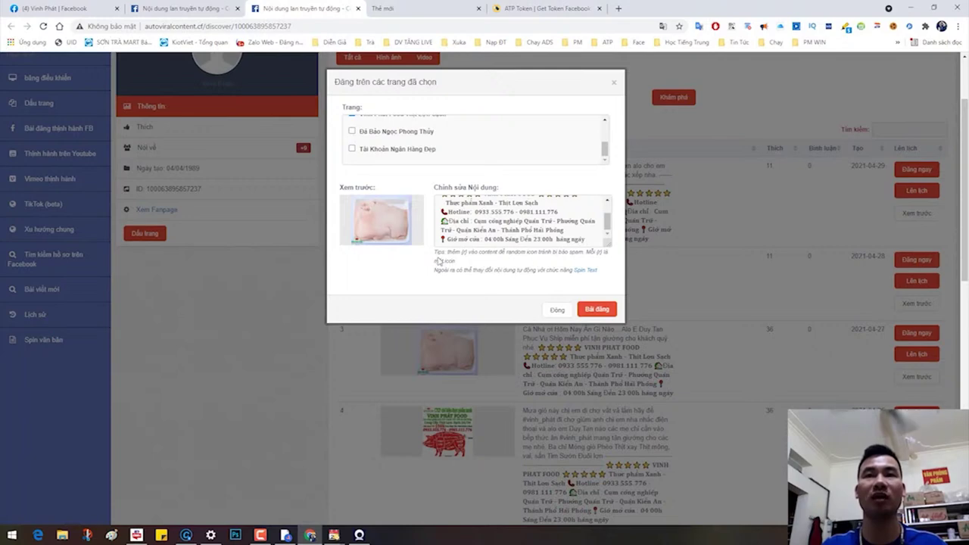
{"action": "left_click_drag", "start_coordinate": [435, 249], "coordinate": [608, 280]}
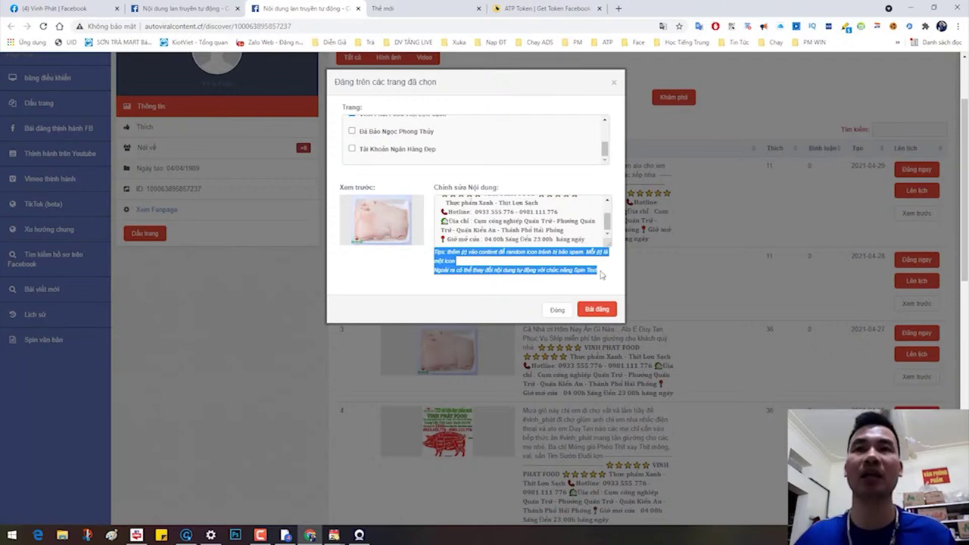
{"action": "left_click", "coordinate": [600, 265]}
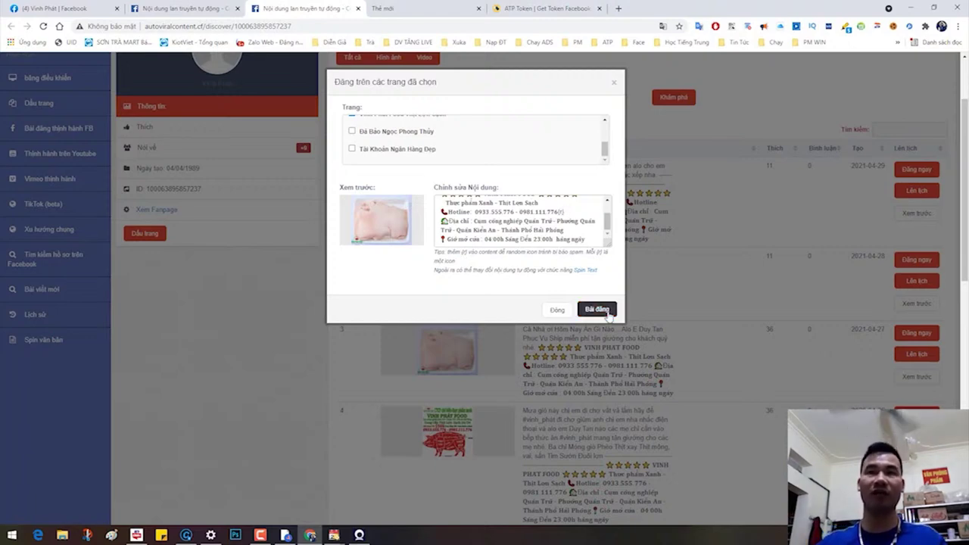
{"action": "scroll", "coordinate": [576, 227], "scroll_direction": "down", "scroll_amount": 1}
{"action": "scroll", "coordinate": [554, 165], "scroll_direction": "up", "scroll_amount": 1}
{"action": "scroll", "coordinate": [553, 164], "scroll_direction": "up", "scroll_amount": 2}
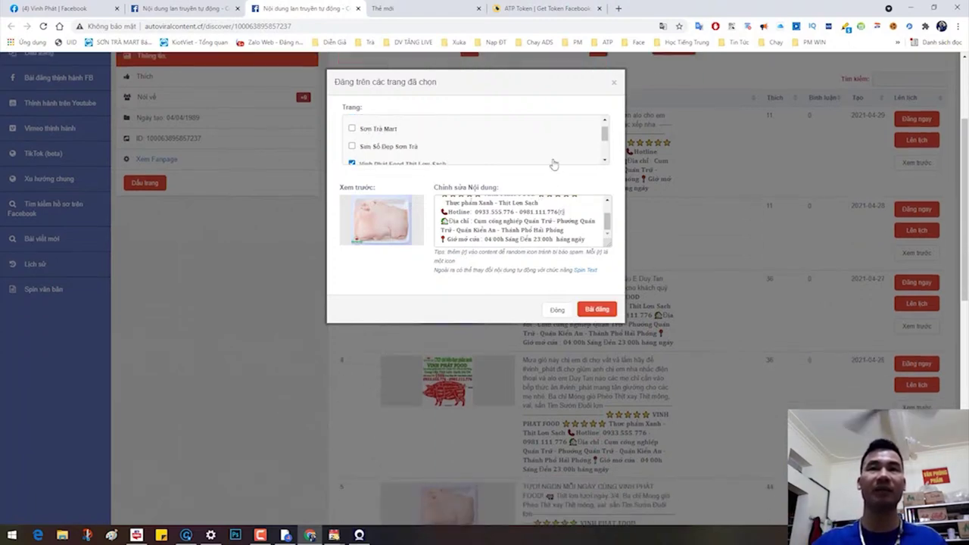
{"action": "left_click", "coordinate": [587, 307]}
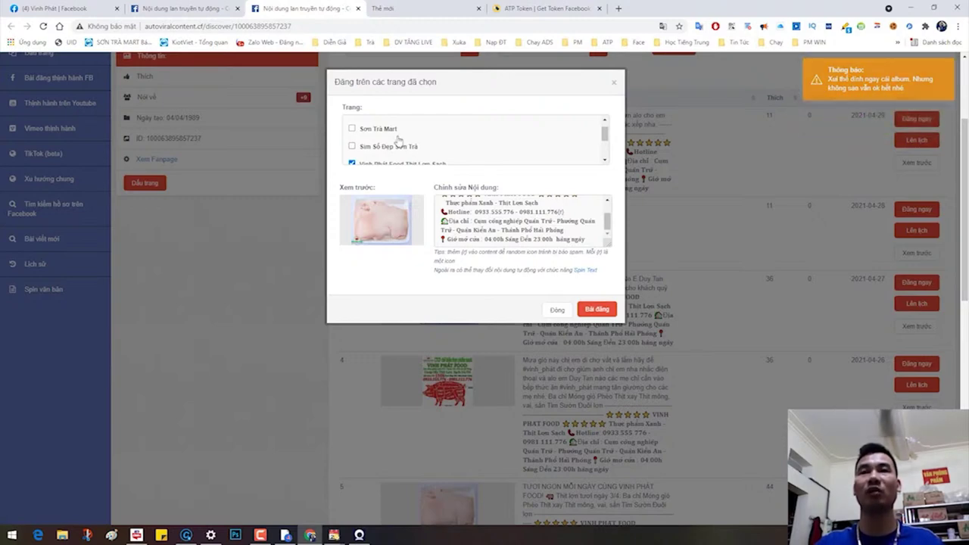
{"action": "scroll", "coordinate": [399, 144], "scroll_direction": "down", "scroll_amount": 2}
{"action": "scroll", "coordinate": [409, 141], "scroll_direction": "up", "scroll_amount": 2}
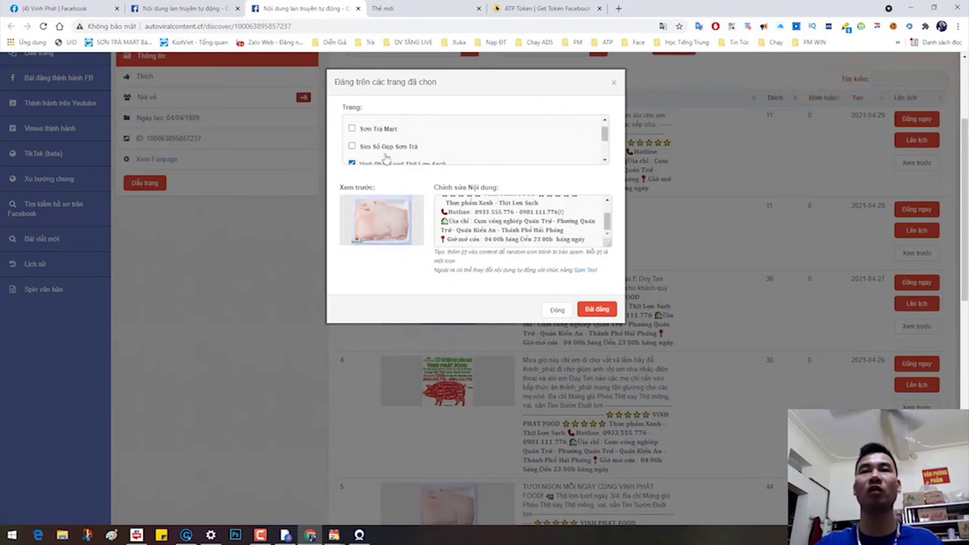
{"action": "left_click", "coordinate": [559, 311]}
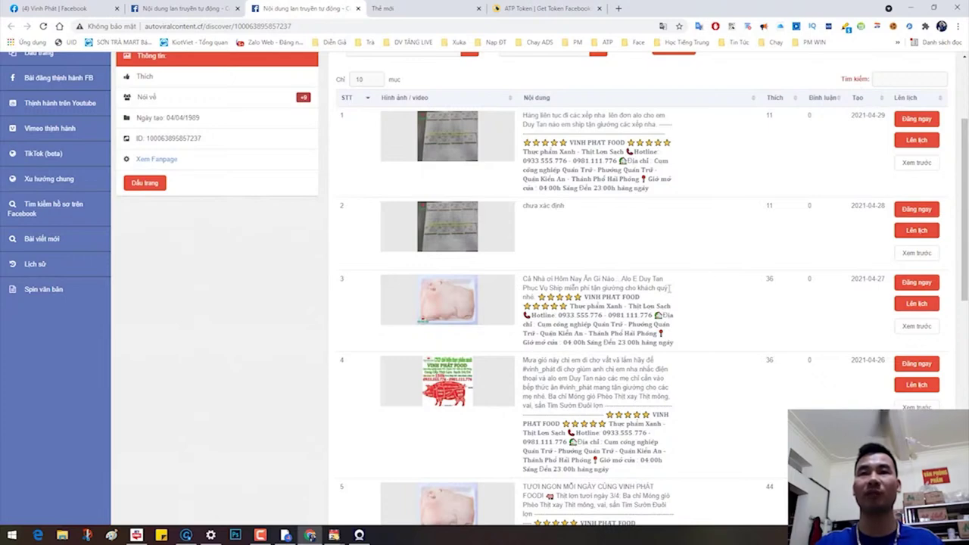
Repost row 3's pork post to the three ticked Vinh Phát Food pages via Đăng ngay.
{"action": "left_click", "coordinate": [917, 281]}
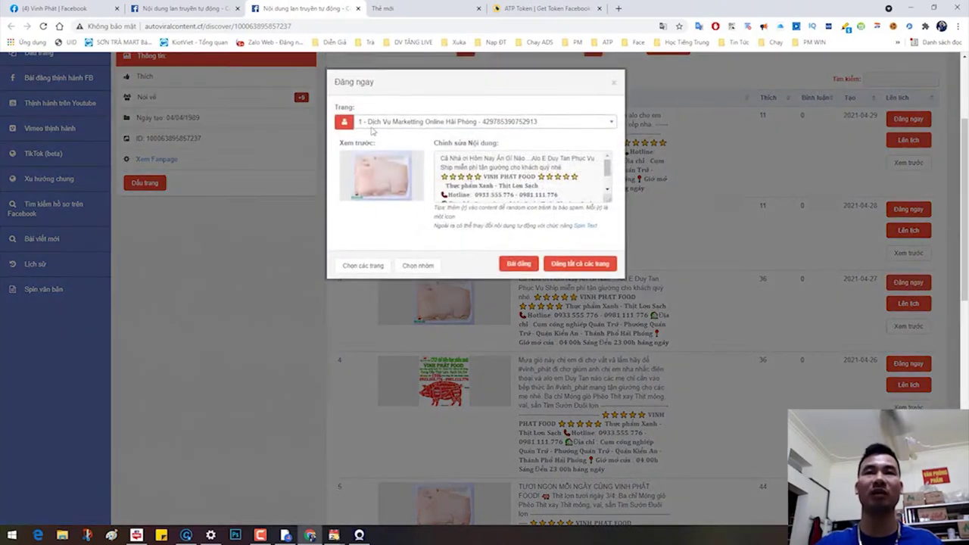
{"action": "left_click", "coordinate": [362, 265]}
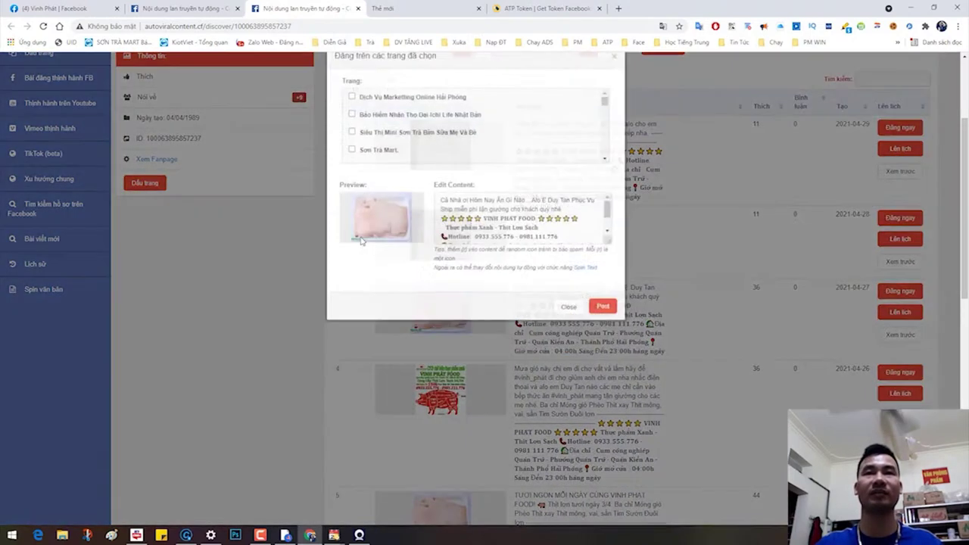
{"action": "scroll", "coordinate": [428, 171], "scroll_direction": "down", "scroll_amount": 5}
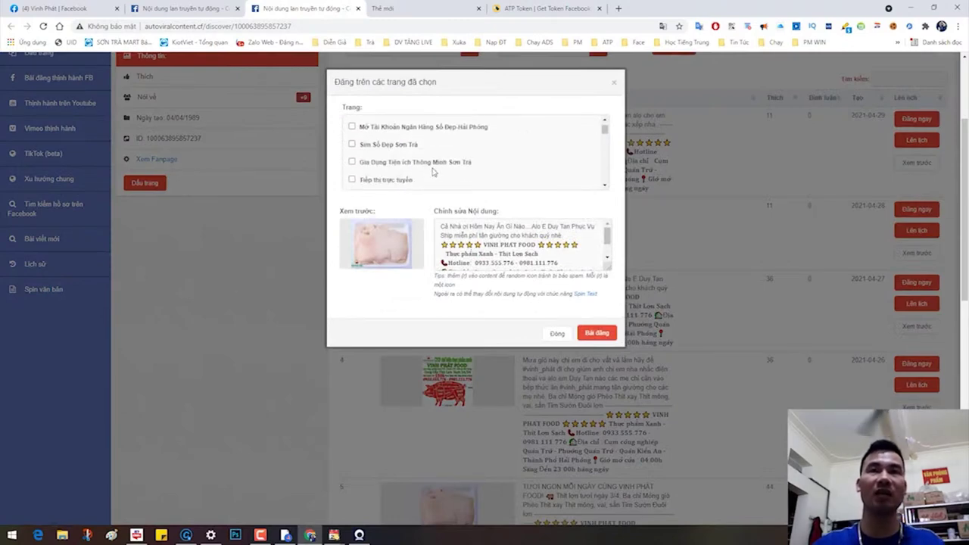
{"action": "scroll", "coordinate": [436, 173], "scroll_direction": "down", "scroll_amount": 5}
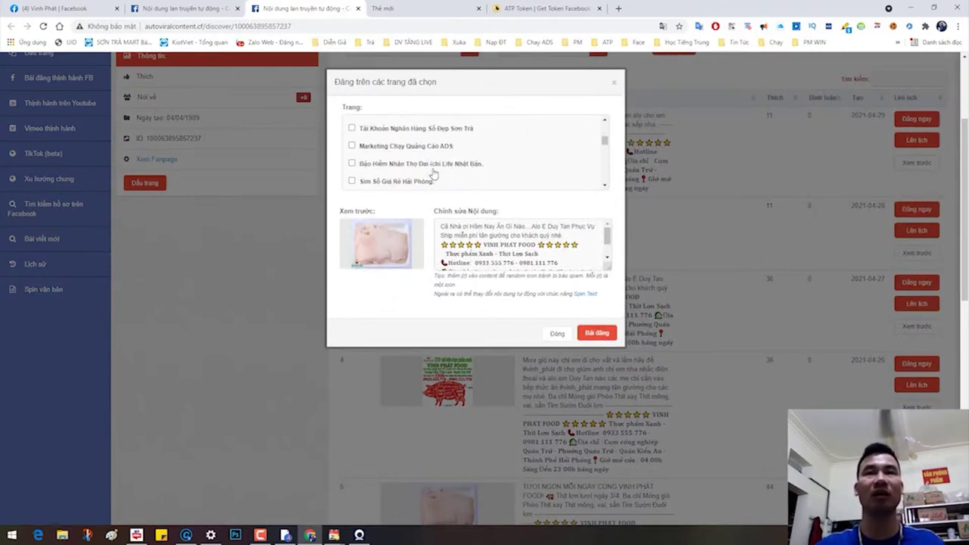
{"action": "scroll", "coordinate": [434, 173], "scroll_direction": "down", "scroll_amount": 5}
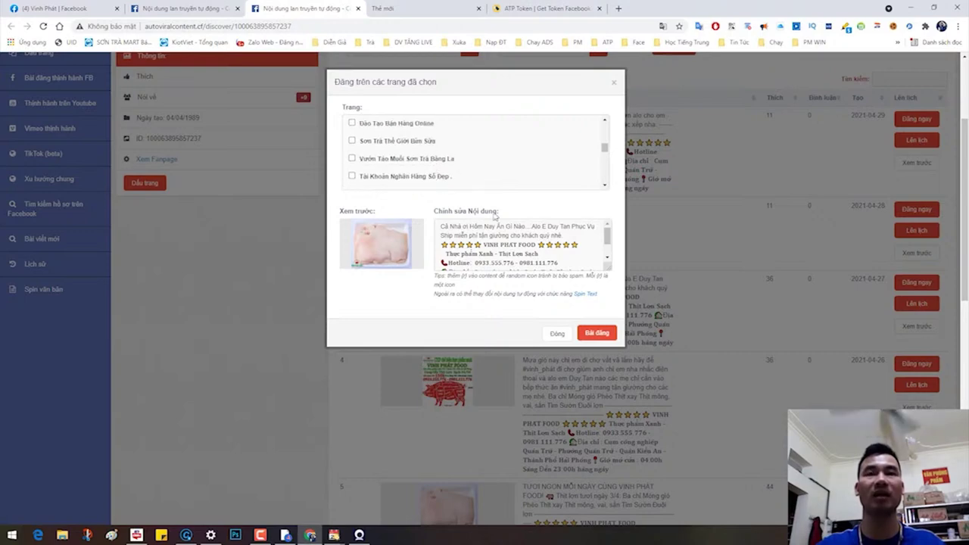
{"action": "scroll", "coordinate": [480, 177], "scroll_direction": "down", "scroll_amount": 5}
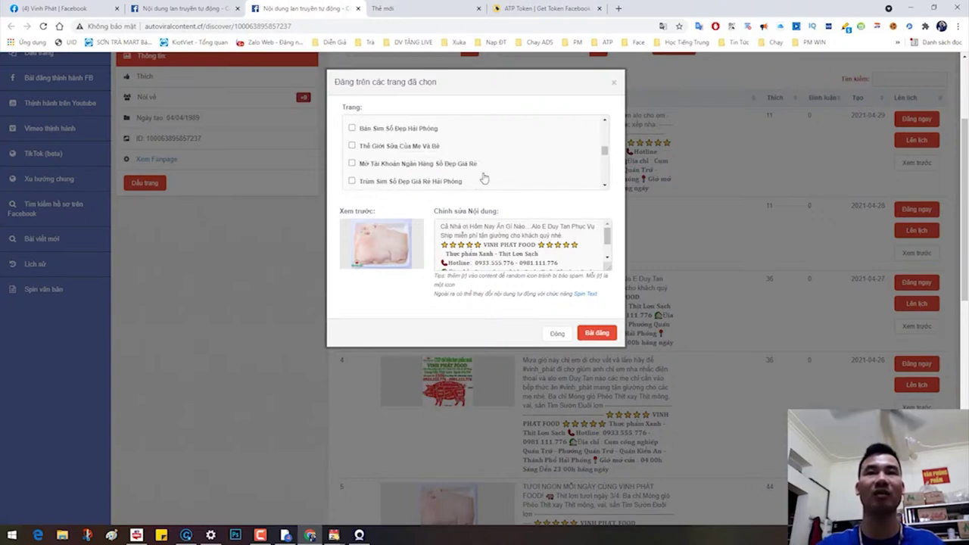
{"action": "scroll", "coordinate": [484, 172], "scroll_direction": "down", "scroll_amount": 5}
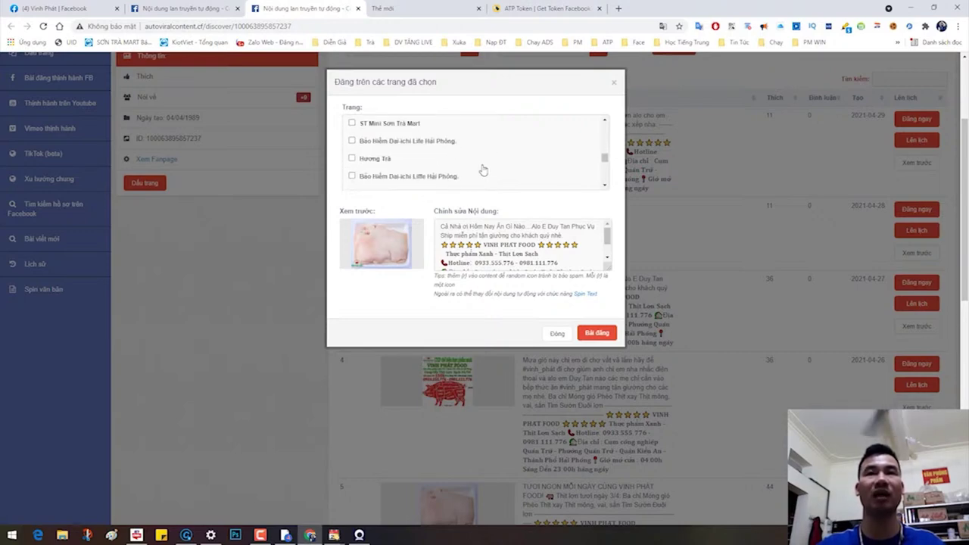
{"action": "scroll", "coordinate": [483, 169], "scroll_direction": "down", "scroll_amount": 5}
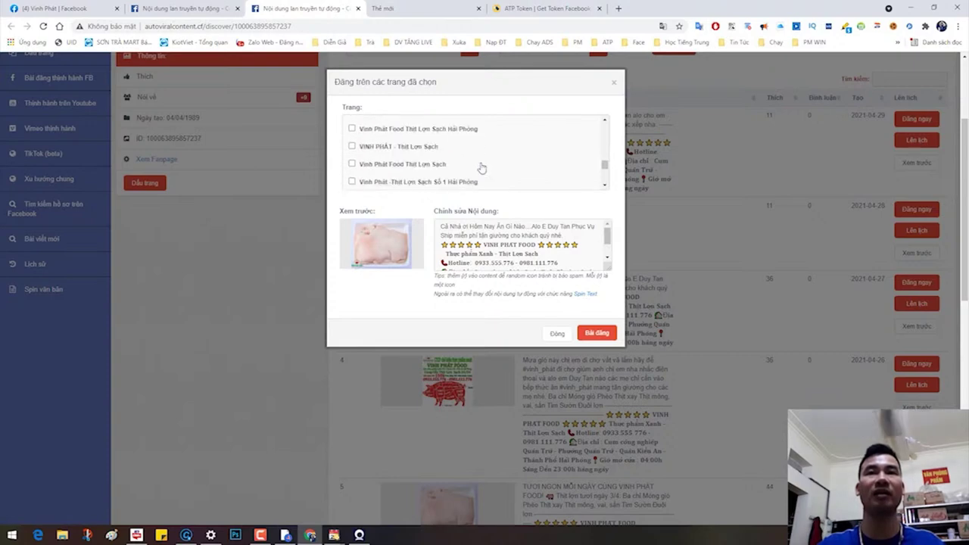
{"action": "scroll", "coordinate": [477, 160], "scroll_direction": "up", "scroll_amount": 5}
{"action": "scroll", "coordinate": [363, 134], "scroll_direction": "up", "scroll_amount": 1}
{"action": "scroll", "coordinate": [363, 133], "scroll_direction": "up", "scroll_amount": 4}
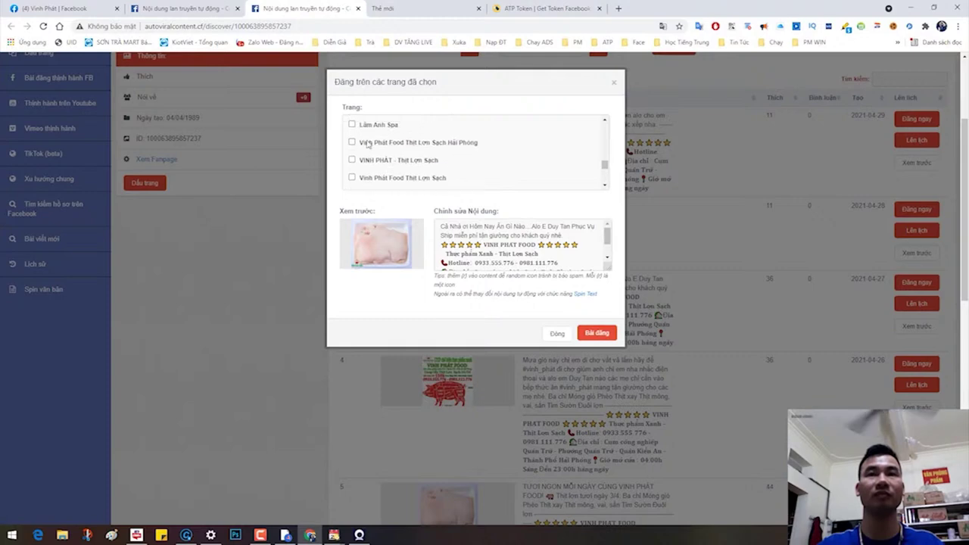
{"action": "scroll", "coordinate": [356, 133], "scroll_direction": "down", "scroll_amount": 1}
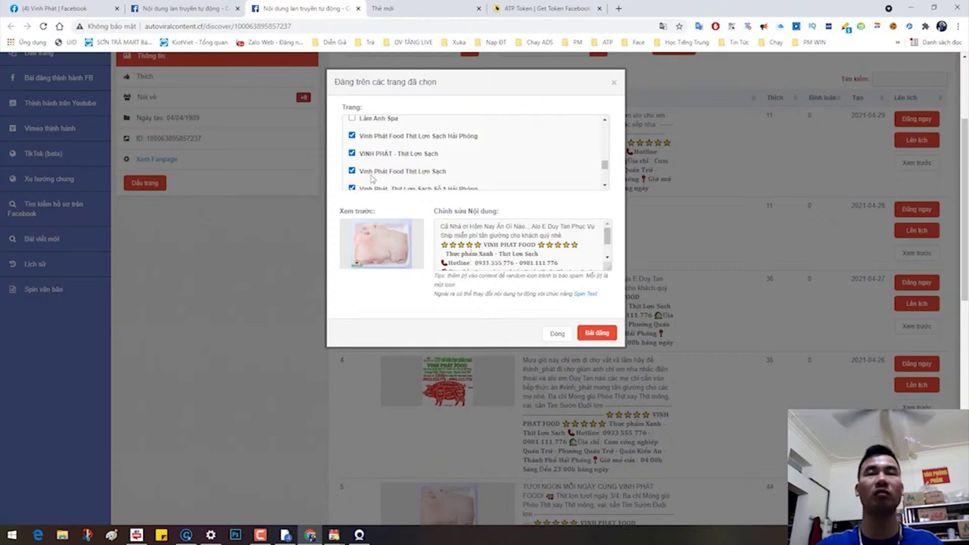
{"action": "scroll", "coordinate": [367, 180], "scroll_direction": "down", "scroll_amount": 1}
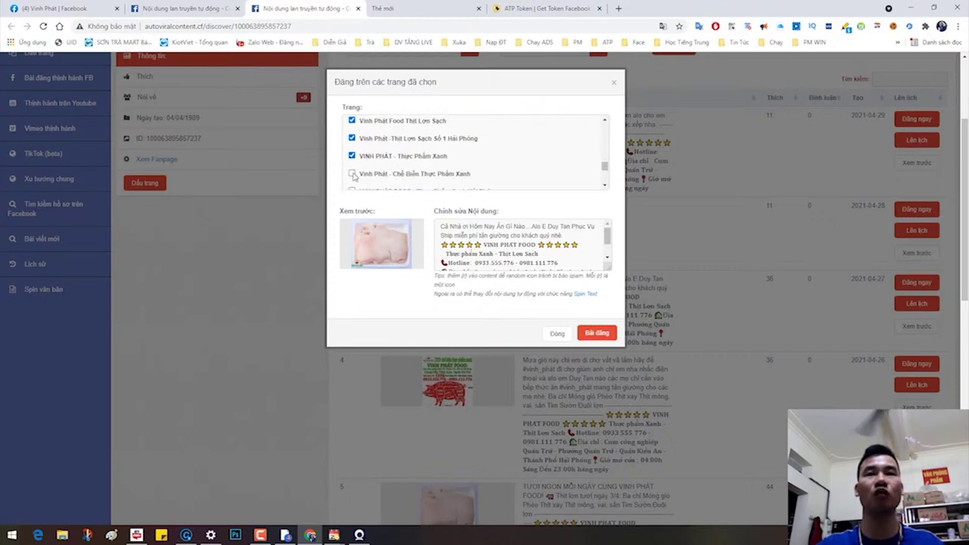
{"action": "scroll", "coordinate": [353, 175], "scroll_direction": "down", "scroll_amount": 1}
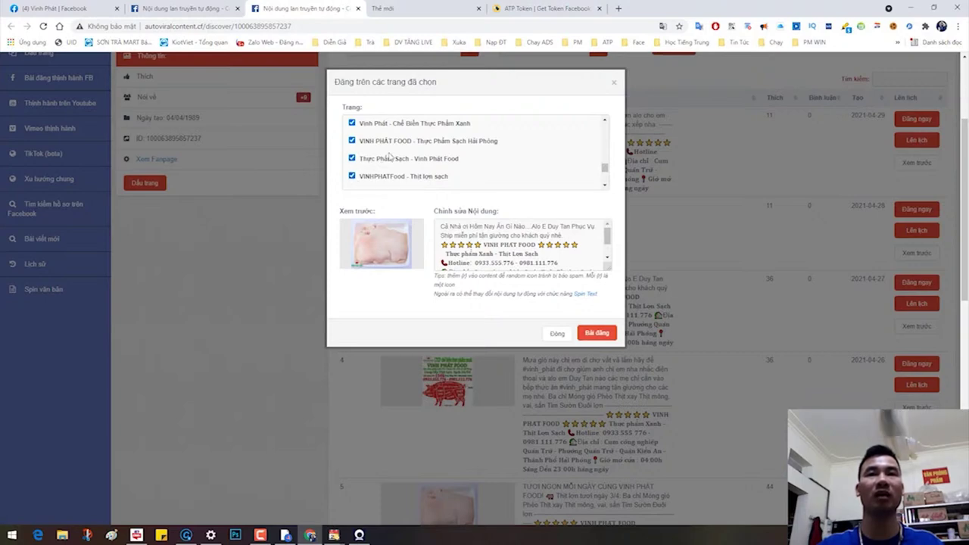
{"action": "scroll", "coordinate": [386, 157], "scroll_direction": "down", "scroll_amount": 1}
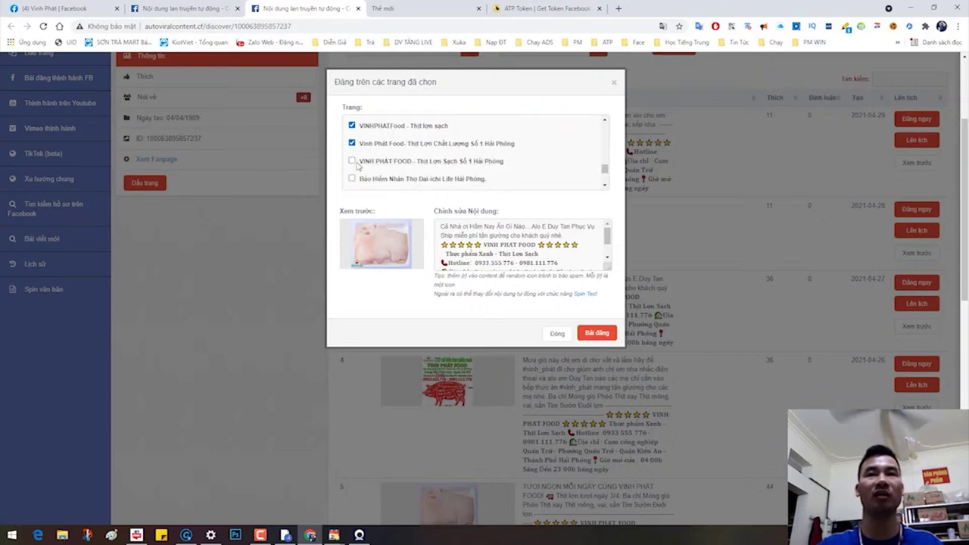
{"action": "scroll", "coordinate": [523, 167], "scroll_direction": "up", "scroll_amount": 2}
{"action": "scroll", "coordinate": [523, 167], "scroll_direction": "up", "scroll_amount": 2}
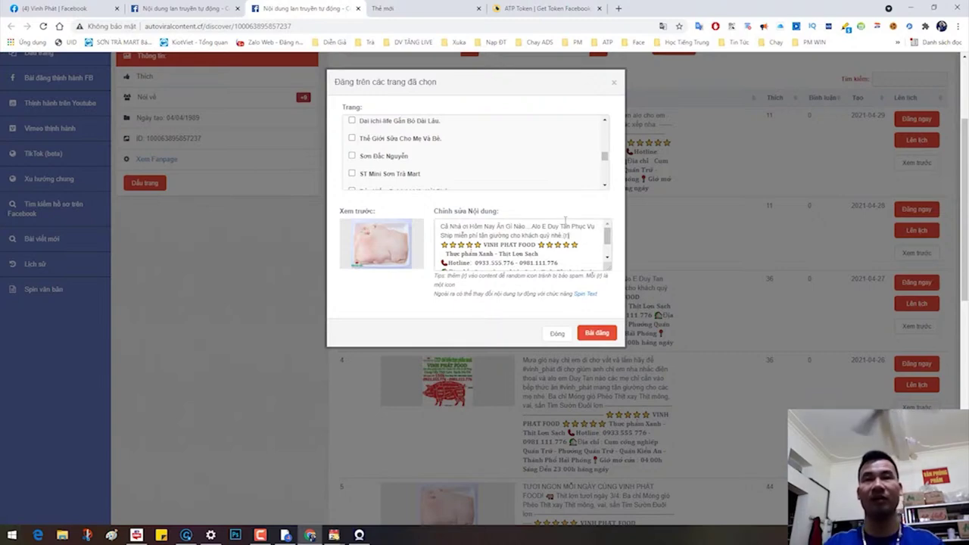
{"action": "scroll", "coordinate": [469, 159], "scroll_direction": "down", "scroll_amount": 2}
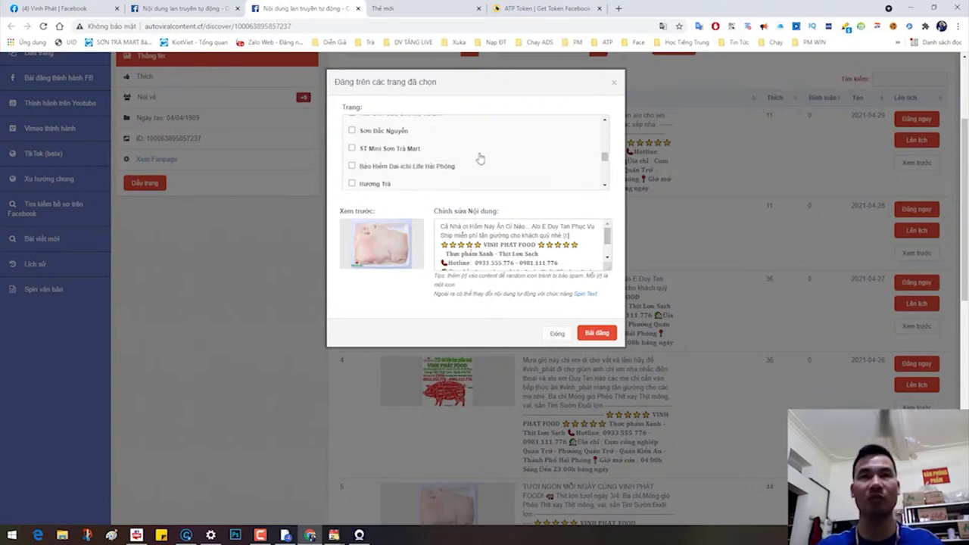
{"action": "scroll", "coordinate": [482, 159], "scroll_direction": "down", "scroll_amount": 3}
{"action": "scroll", "coordinate": [496, 165], "scroll_direction": "down", "scroll_amount": 1}
{"action": "scroll", "coordinate": [498, 165], "scroll_direction": "up", "scroll_amount": 5}
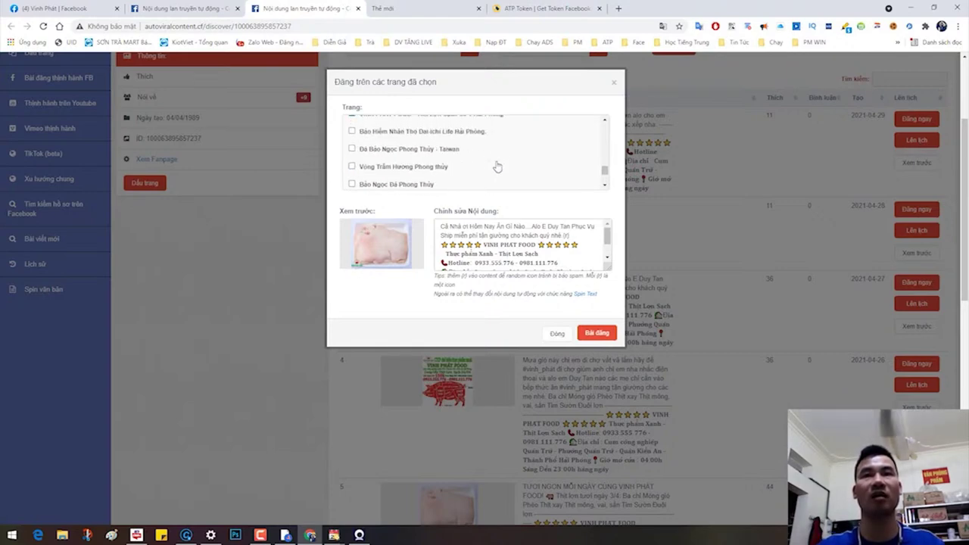
{"action": "scroll", "coordinate": [498, 166], "scroll_direction": "down", "scroll_amount": 2}
{"action": "left_click", "coordinate": [602, 336]}
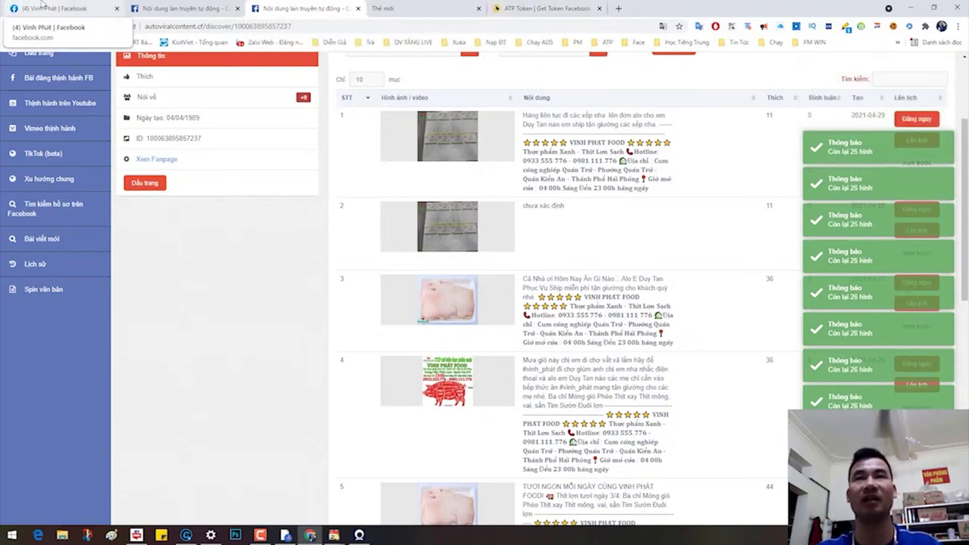
Open the VINH PHÁT FOOD - Thực Phẩm Sạch Hải Phòng page from Facebook's managed Pages list.
{"action": "left_click", "coordinate": [199, 7]}
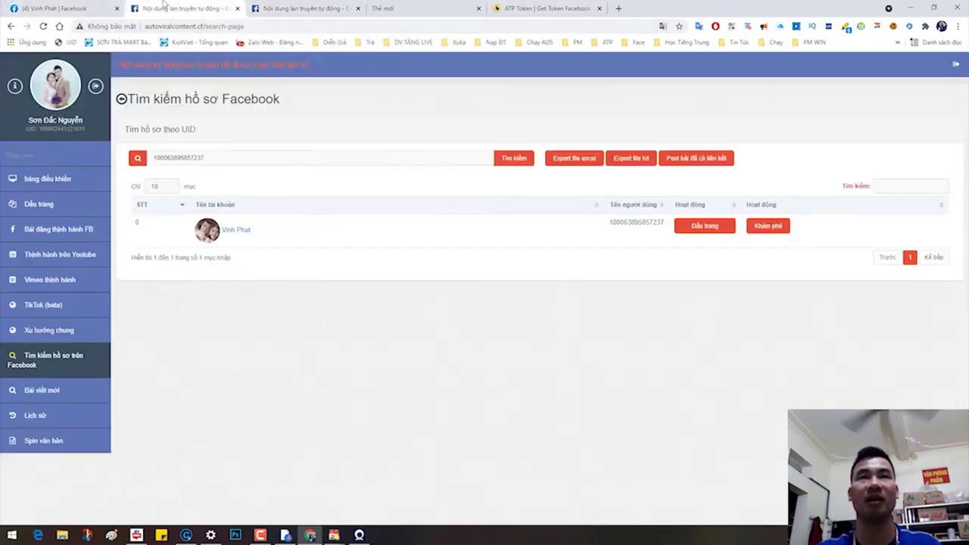
{"action": "left_click", "coordinate": [57, 9]}
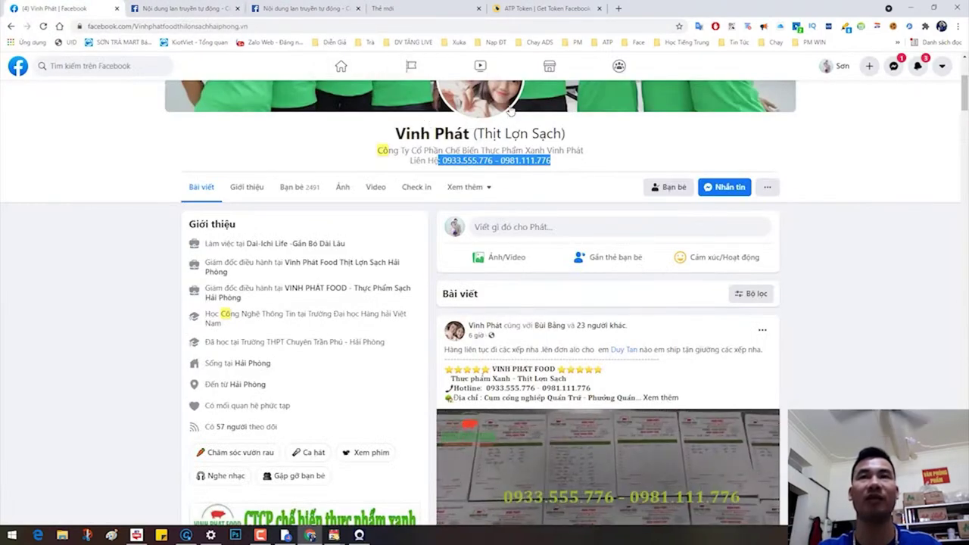
{"action": "left_click", "coordinate": [395, 66]}
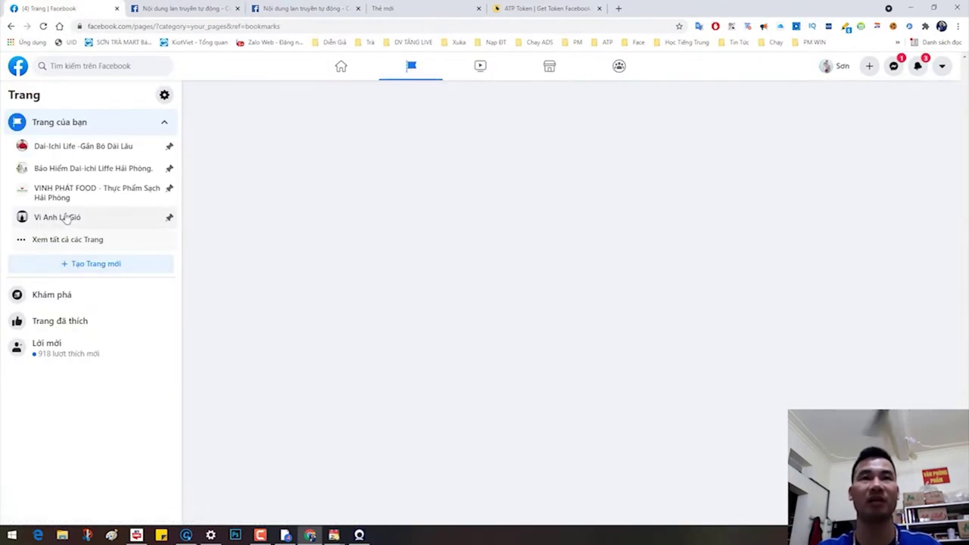
{"action": "left_click", "coordinate": [60, 195]}
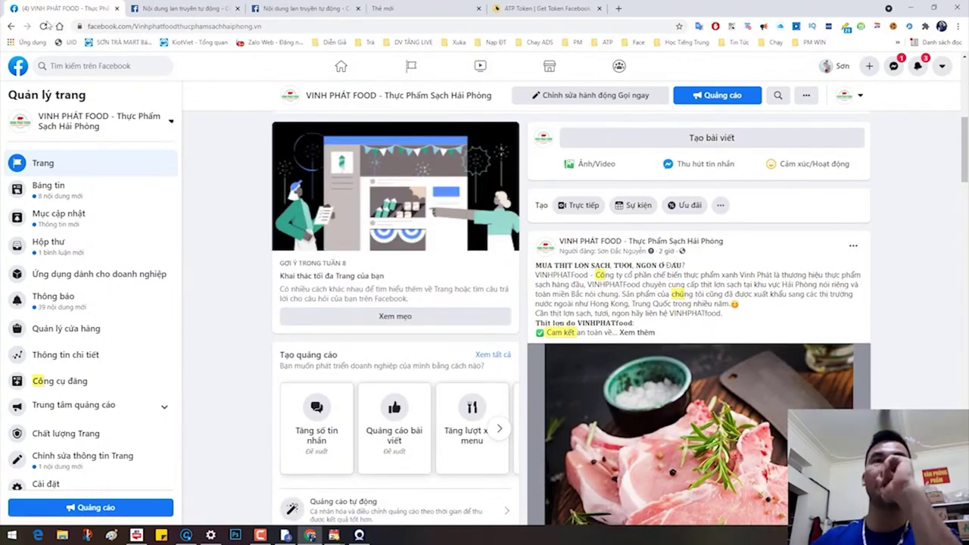
Reload the VINH PHÁT FOOD page to look for the new post, then check the Auto Viral Content list.
{"action": "left_click", "coordinate": [44, 26]}
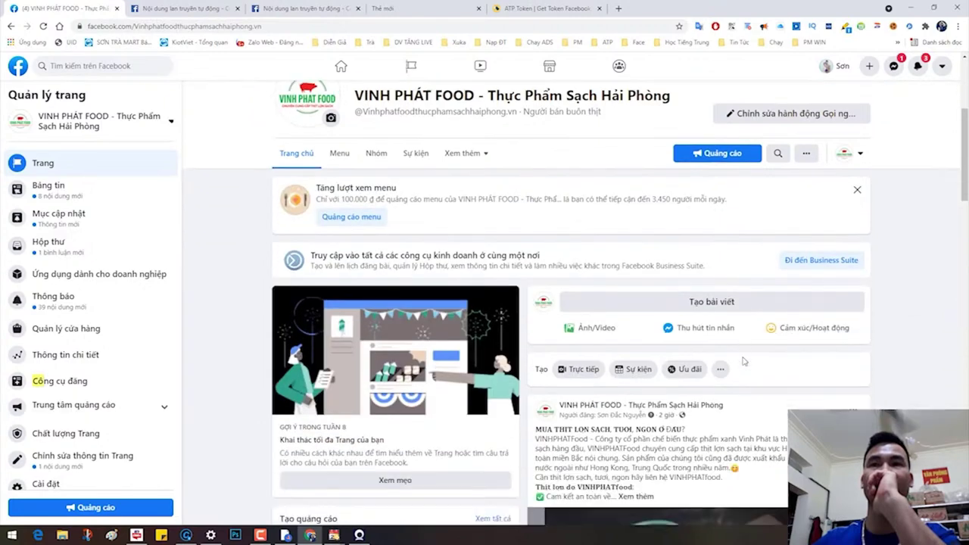
{"action": "scroll", "coordinate": [746, 362], "scroll_direction": "down", "scroll_amount": 3}
{"action": "scroll", "coordinate": [741, 361], "scroll_direction": "down", "scroll_amount": 2}
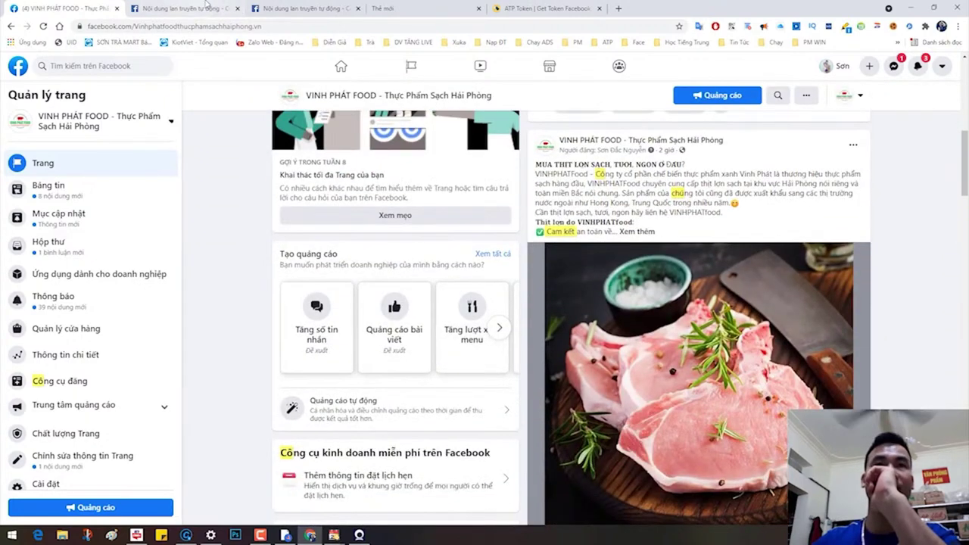
{"action": "left_click", "coordinate": [280, 7]}
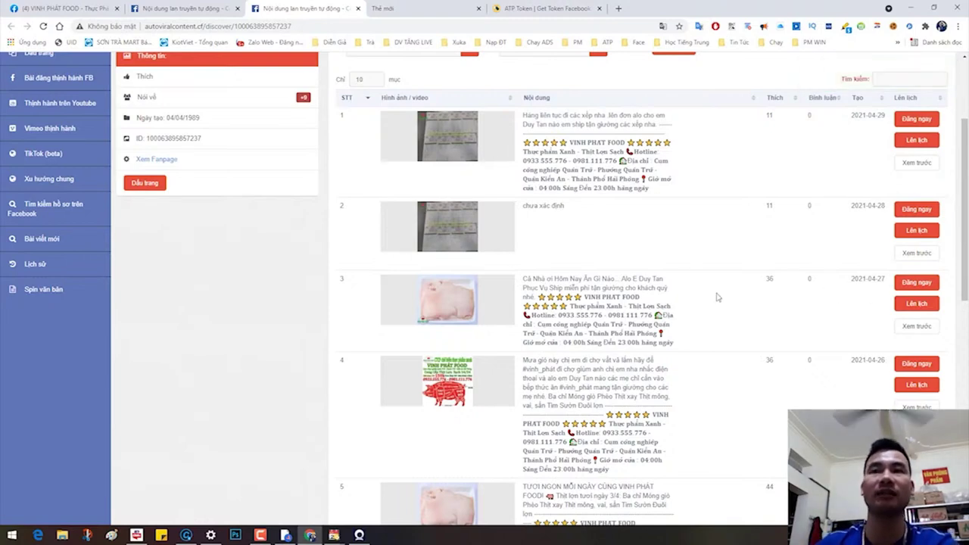
Reload and scroll the VINH PHÁT FOOD feed for the reposted content, then return to the trending list.
{"action": "left_click", "coordinate": [23, 8]}
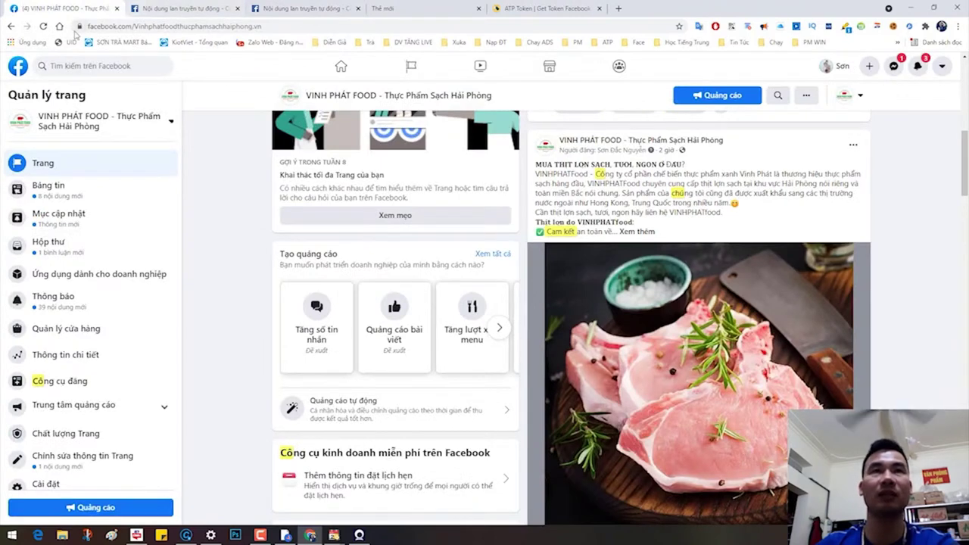
{"action": "left_click", "coordinate": [43, 25]}
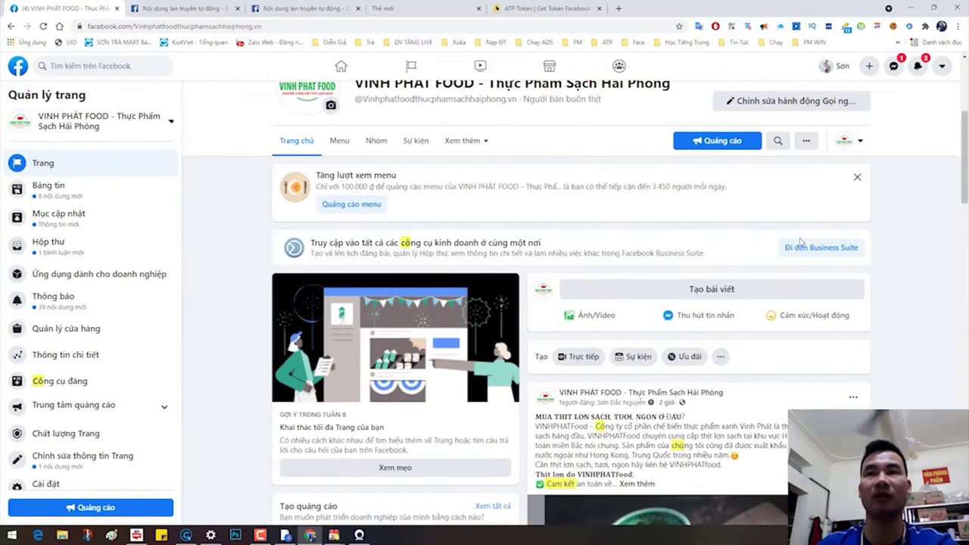
{"action": "scroll", "coordinate": [801, 243], "scroll_direction": "down", "scroll_amount": 4}
{"action": "scroll", "coordinate": [801, 243], "scroll_direction": "down", "scroll_amount": 7}
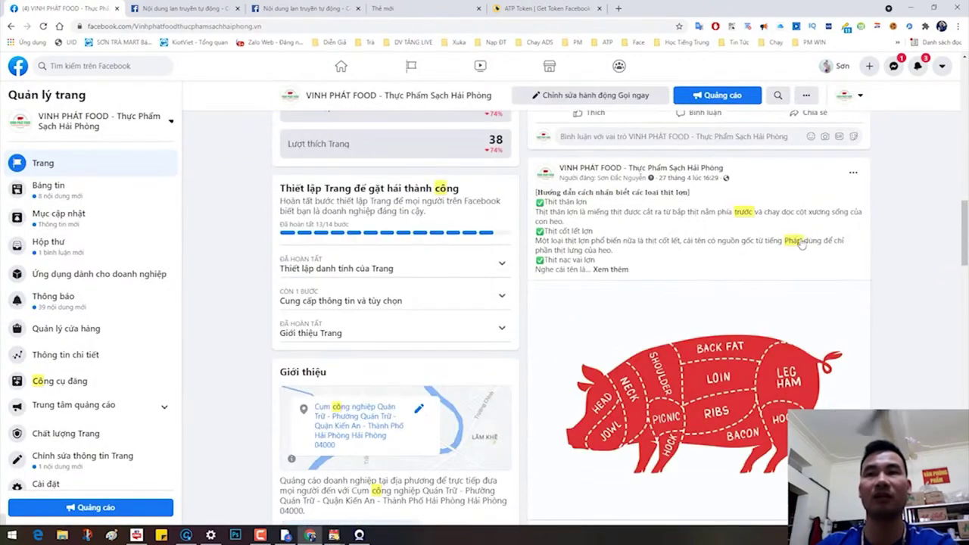
{"action": "scroll", "coordinate": [802, 242], "scroll_direction": "down", "scroll_amount": 1}
{"action": "scroll", "coordinate": [803, 242], "scroll_direction": "up", "scroll_amount": 1}
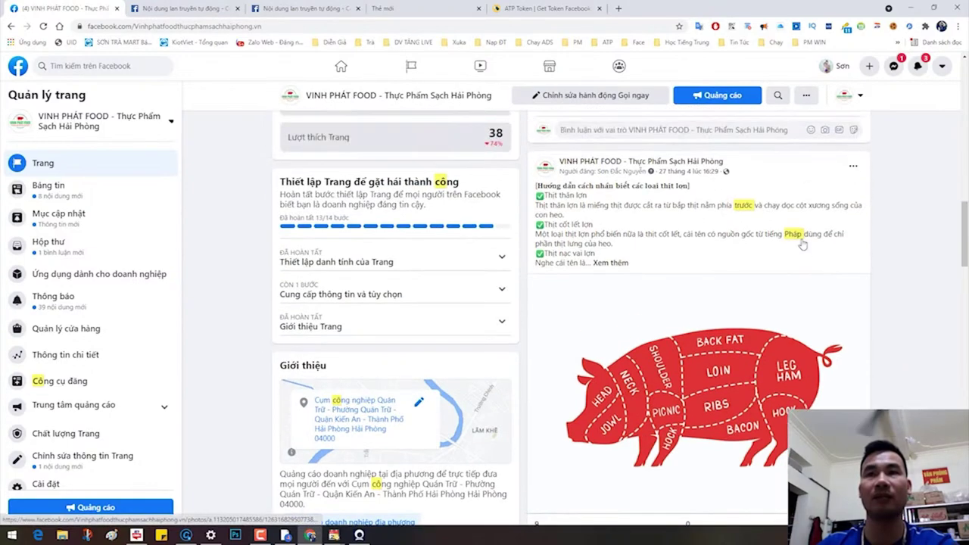
{"action": "scroll", "coordinate": [802, 242], "scroll_direction": "down", "scroll_amount": 2}
{"action": "scroll", "coordinate": [802, 242], "scroll_direction": "down", "scroll_amount": 3}
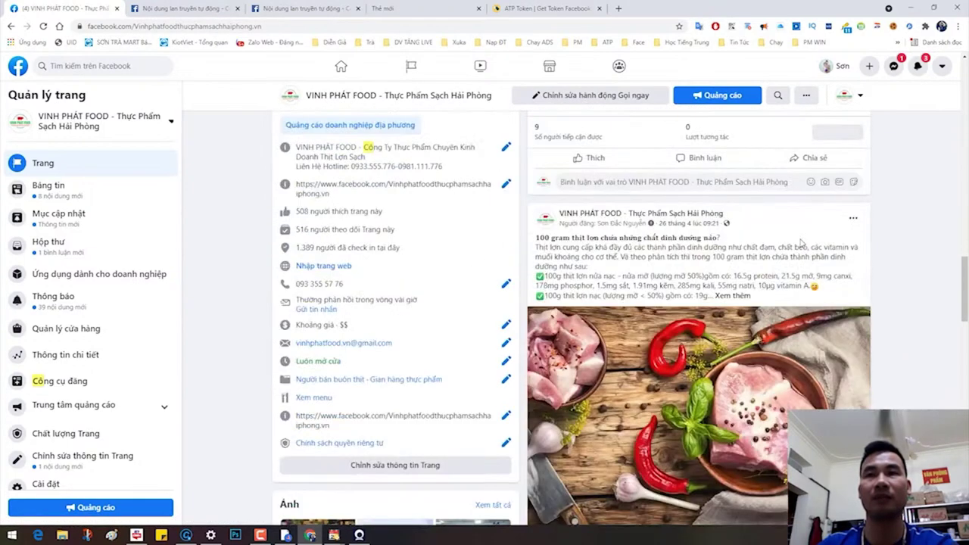
{"action": "scroll", "coordinate": [800, 243], "scroll_direction": "down", "scroll_amount": 1}
{"action": "scroll", "coordinate": [787, 241], "scroll_direction": "up", "scroll_amount": 9}
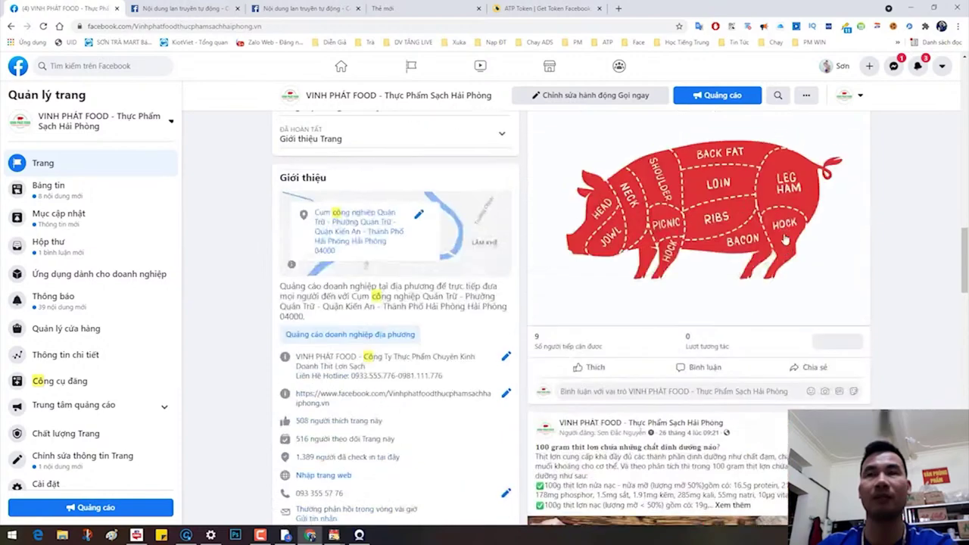
{"action": "scroll", "coordinate": [772, 238], "scroll_direction": "up", "scroll_amount": 8}
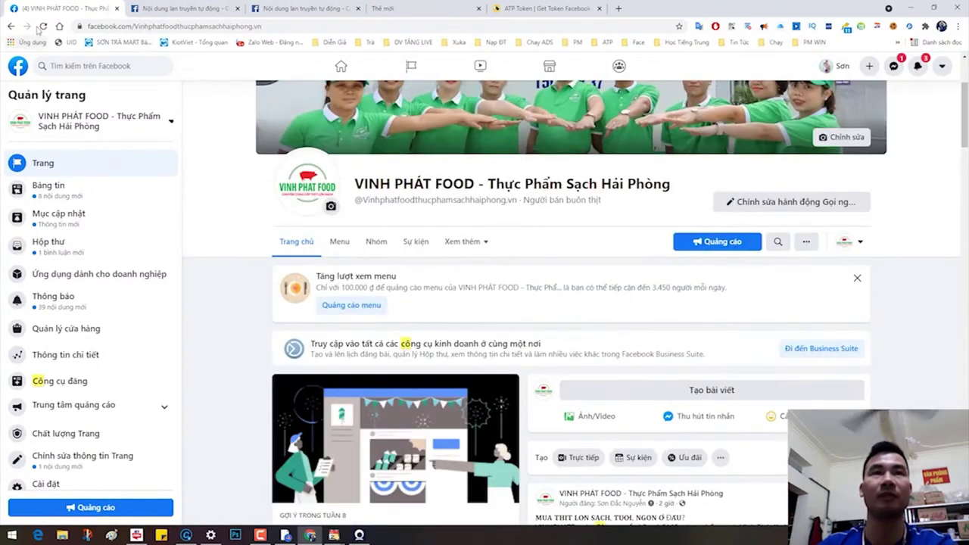
{"action": "left_click", "coordinate": [43, 26]}
{"action": "left_click", "coordinate": [295, 8]}
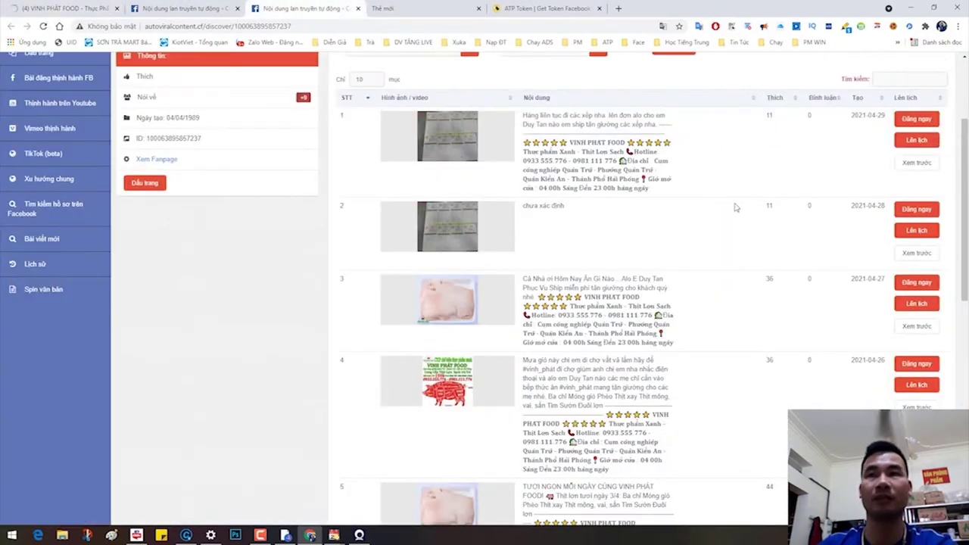
Scroll through the refreshed VINH PHÁT FOOD feed for the latest posts.
{"action": "scroll", "coordinate": [733, 205], "scroll_direction": "up", "scroll_amount": 3}
{"action": "left_click", "coordinate": [171, 6]}
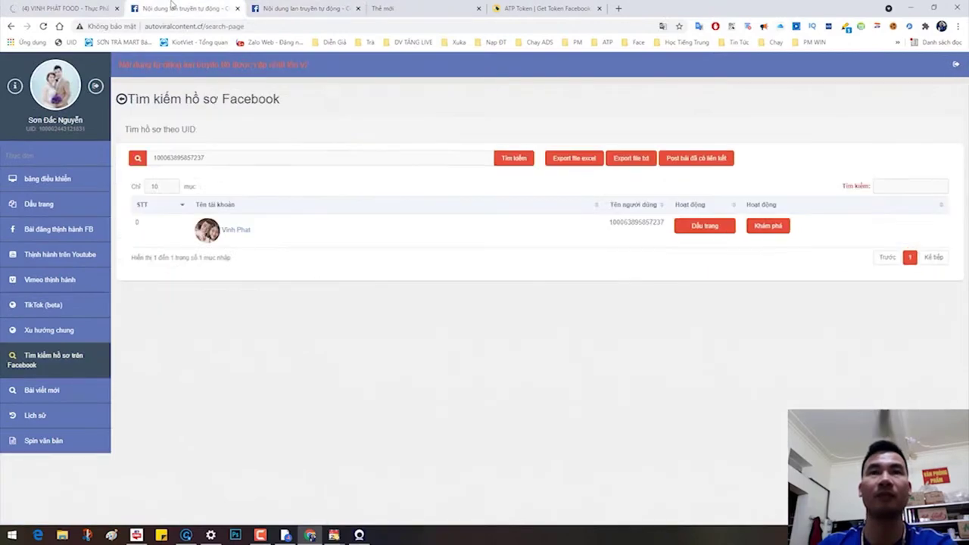
{"action": "left_click", "coordinate": [59, 6]}
{"action": "scroll", "coordinate": [779, 237], "scroll_direction": "down", "scroll_amount": 3}
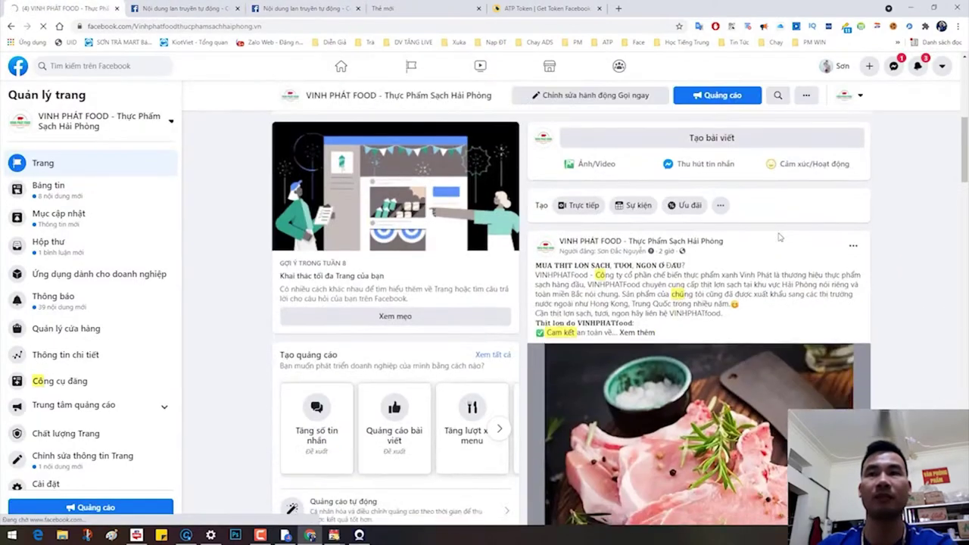
{"action": "scroll", "coordinate": [780, 237], "scroll_direction": "down", "scroll_amount": 5}
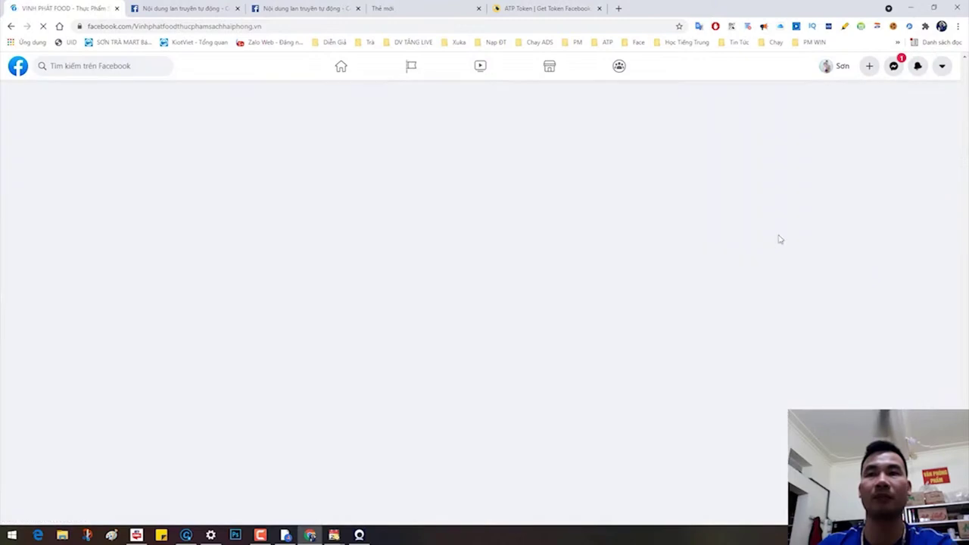
{"action": "scroll", "coordinate": [780, 240], "scroll_direction": "down", "scroll_amount": 5}
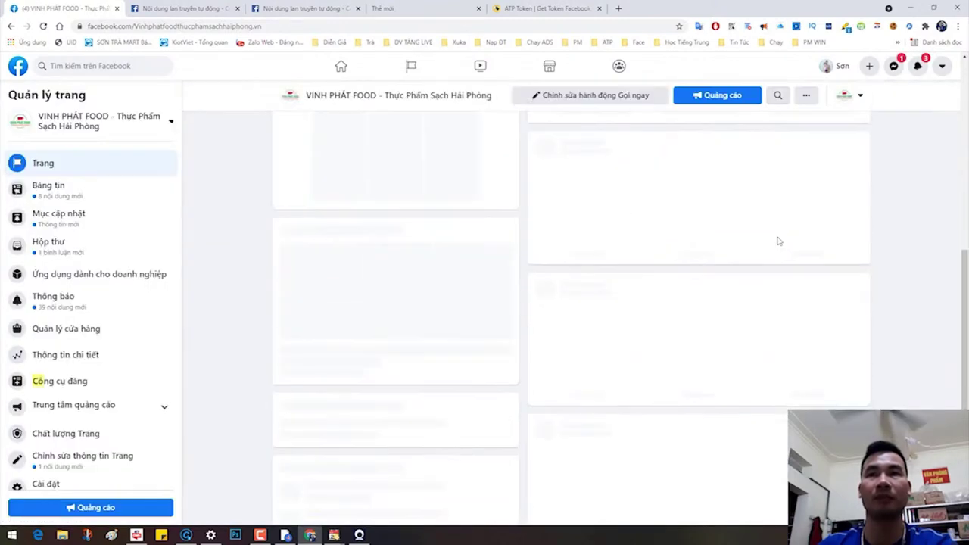
{"action": "scroll", "coordinate": [779, 240], "scroll_direction": "down", "scroll_amount": 5}
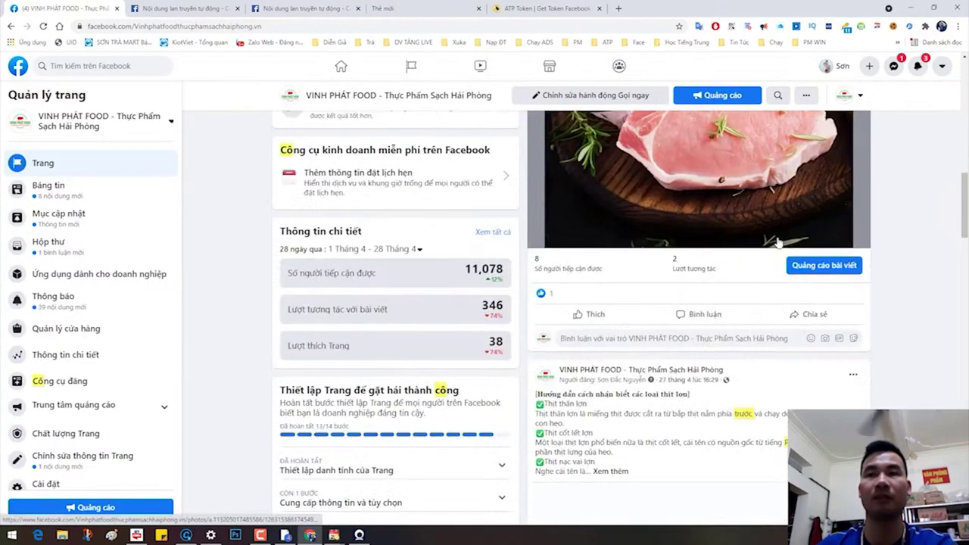
{"action": "scroll", "coordinate": [777, 241], "scroll_direction": "down", "scroll_amount": 4}
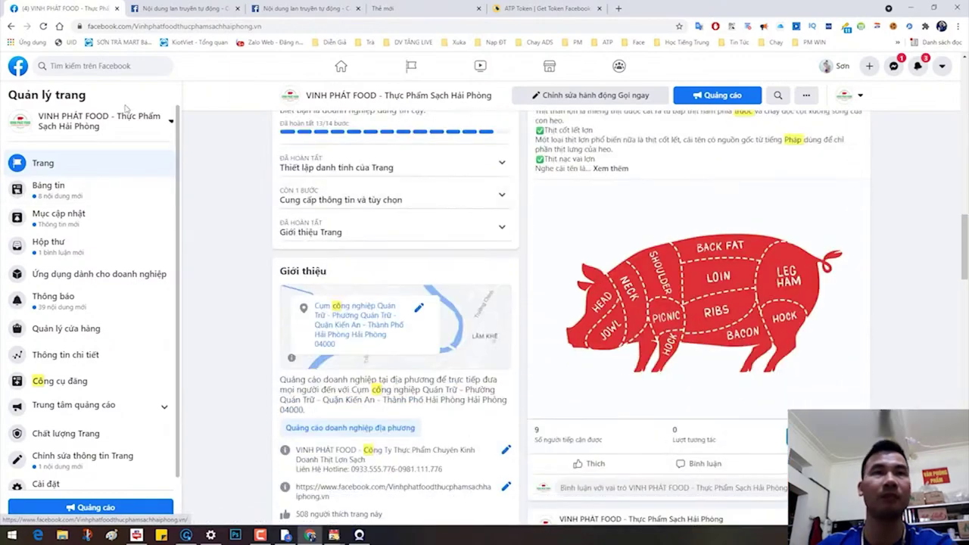
{"action": "scroll", "coordinate": [155, 149], "scroll_direction": "up", "scroll_amount": 4}
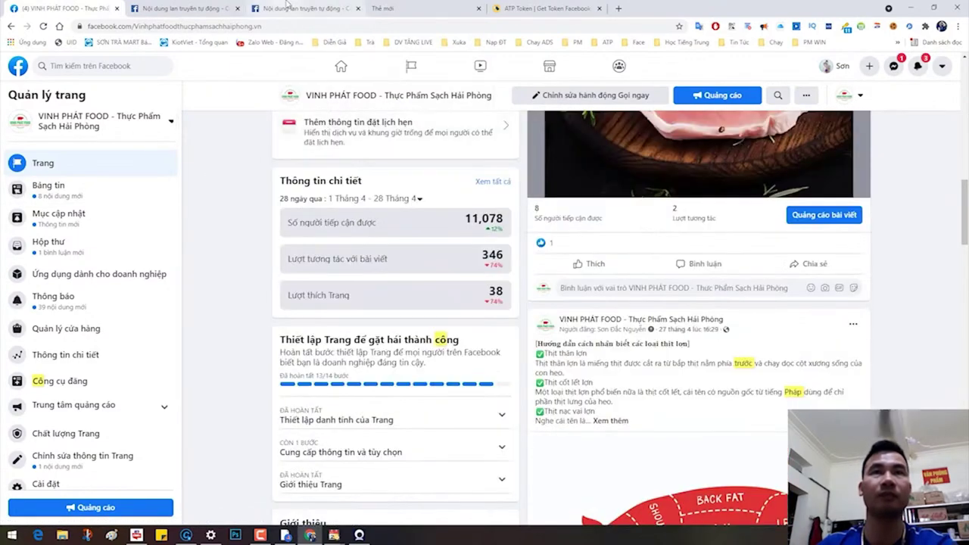
Reload the Discover page, showing the pork post at 36 likes, then return to Facebook.
{"action": "left_click", "coordinate": [303, 9]}
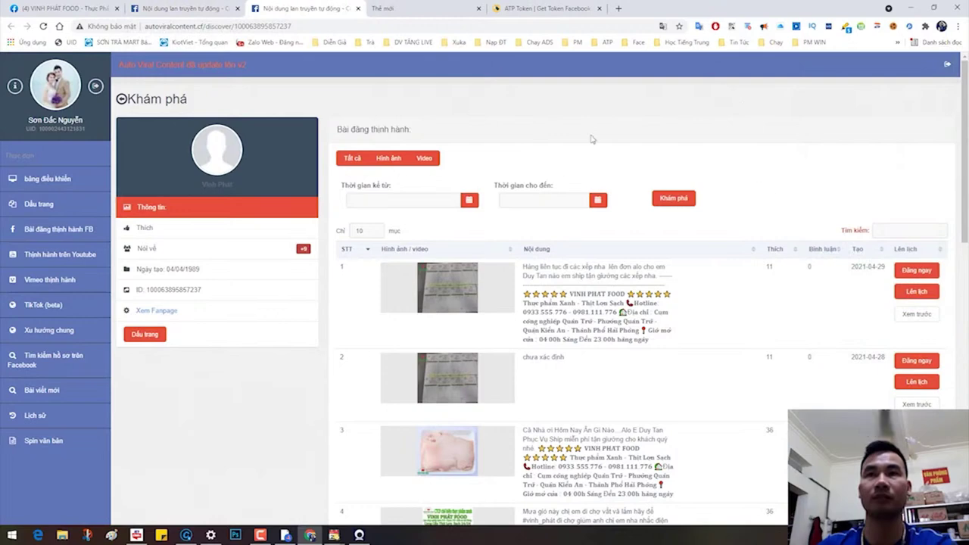
{"action": "left_click", "coordinate": [44, 26]}
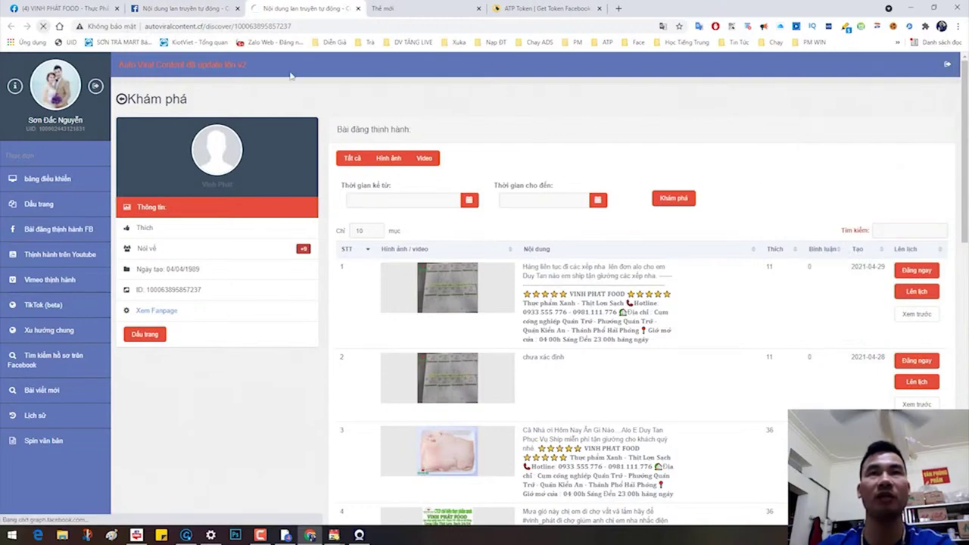
{"action": "left_click", "coordinate": [87, 7]}
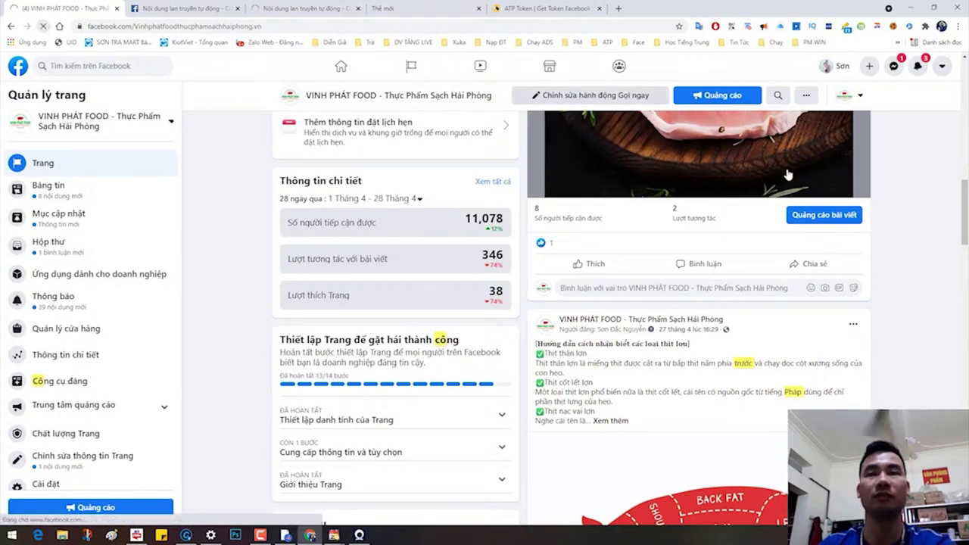
Reload the Facebook page with F5 and scroll through its refreshed feed.
{"action": "scroll", "coordinate": [791, 181], "scroll_direction": "down", "scroll_amount": 3}
{"action": "key", "text": "F5"}
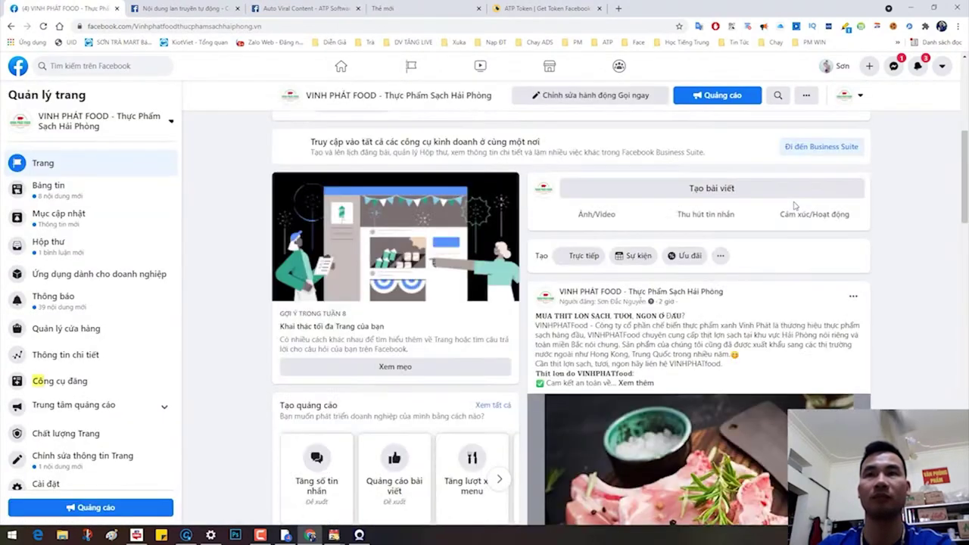
{"action": "scroll", "coordinate": [795, 205], "scroll_direction": "down", "scroll_amount": 10}
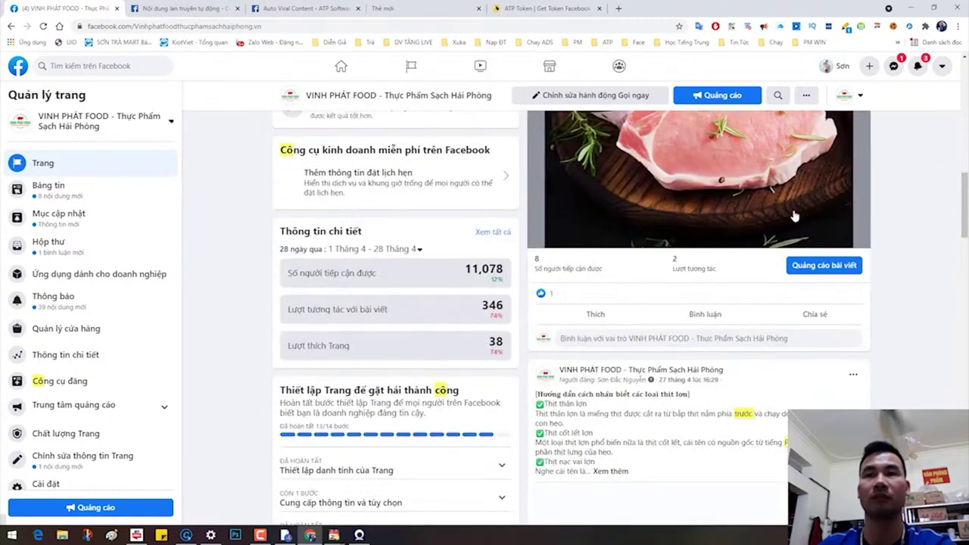
{"action": "scroll", "coordinate": [795, 217], "scroll_direction": "down", "scroll_amount": 6}
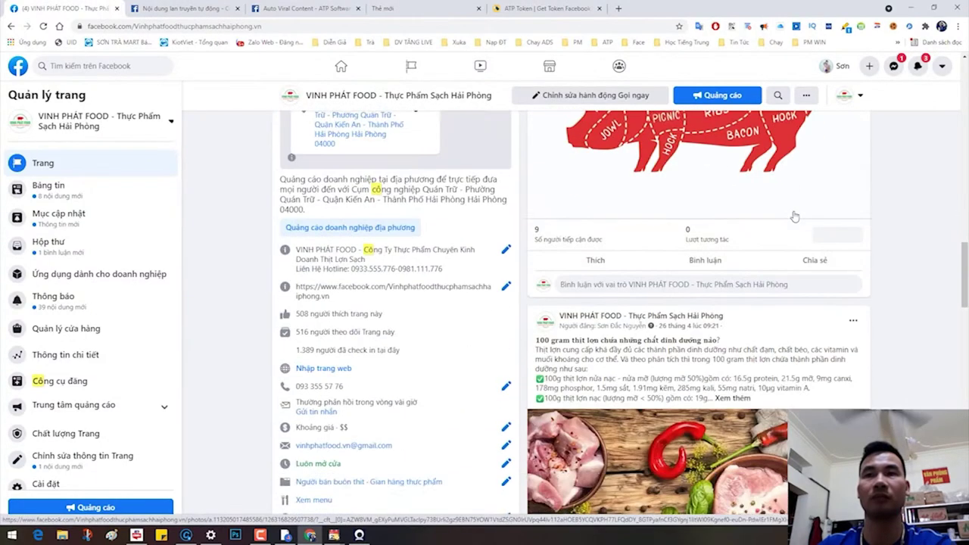
{"action": "scroll", "coordinate": [795, 217], "scroll_direction": "down", "scroll_amount": 1}
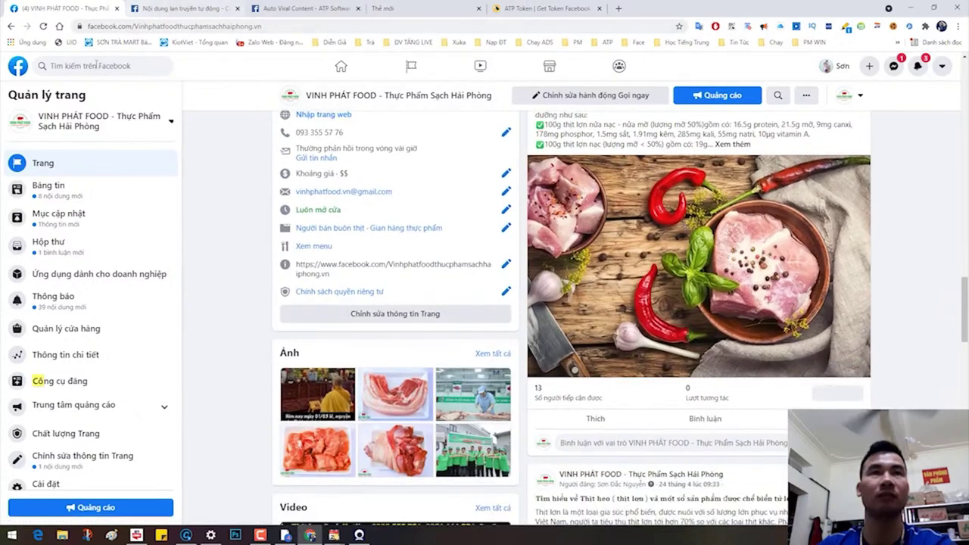
Open the VINH PHÁT - Thịt Lợn Sạch page from the full list of your Pages.
{"action": "left_click", "coordinate": [410, 68]}
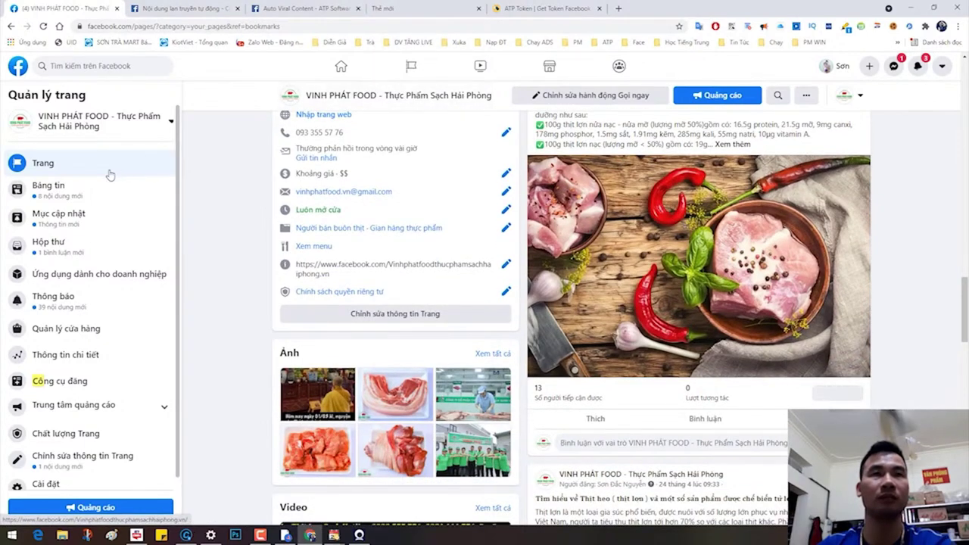
{"action": "scroll", "coordinate": [401, 91], "scroll_direction": "down", "scroll_amount": 1}
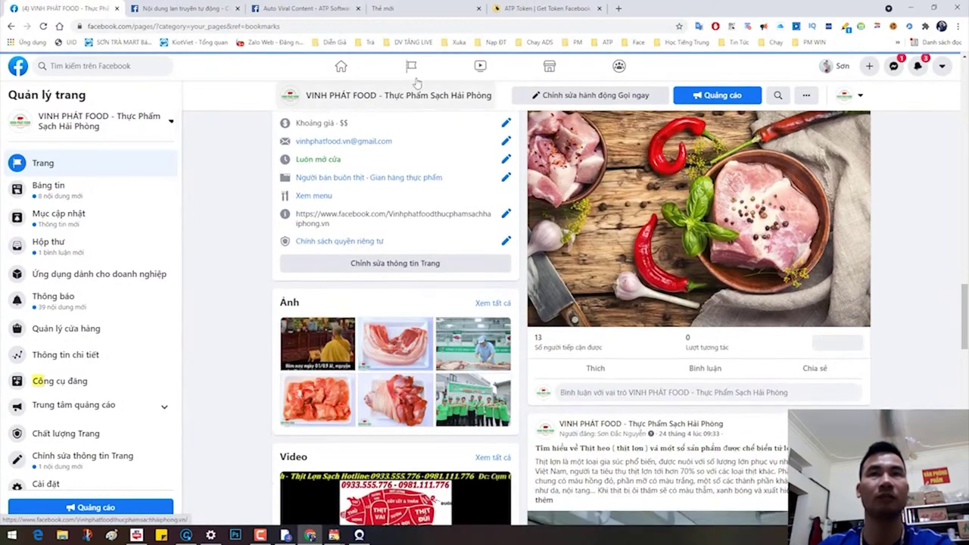
{"action": "left_click", "coordinate": [411, 85]}
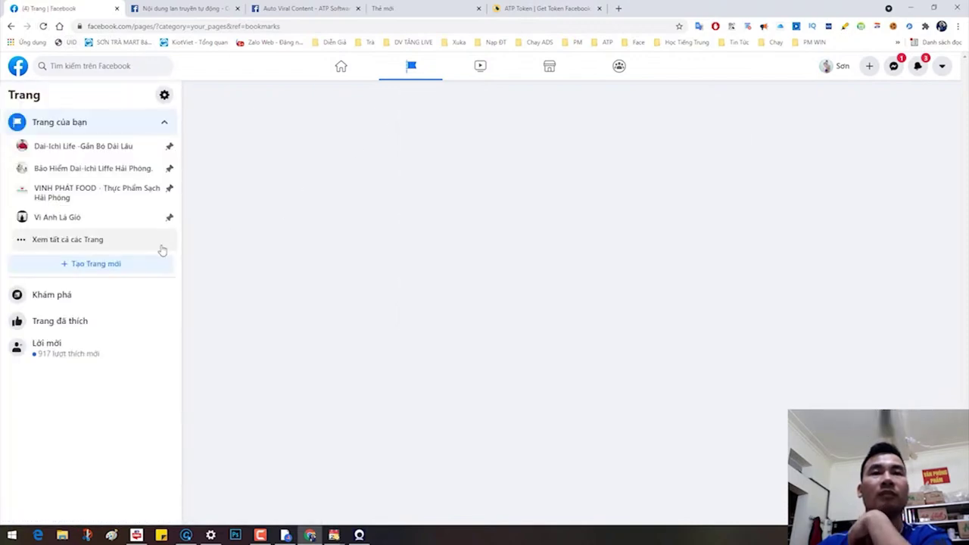
{"action": "left_click", "coordinate": [66, 241]}
{"action": "scroll", "coordinate": [115, 228], "scroll_direction": "down", "scroll_amount": 10}
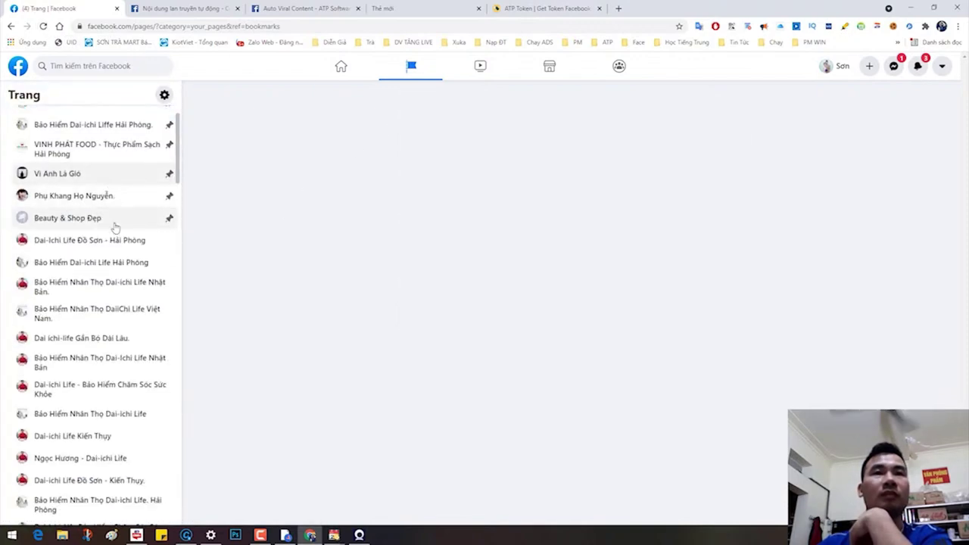
{"action": "scroll", "coordinate": [127, 261], "scroll_direction": "down", "scroll_amount": 4}
{"action": "scroll", "coordinate": [128, 261], "scroll_direction": "up", "scroll_amount": 7}
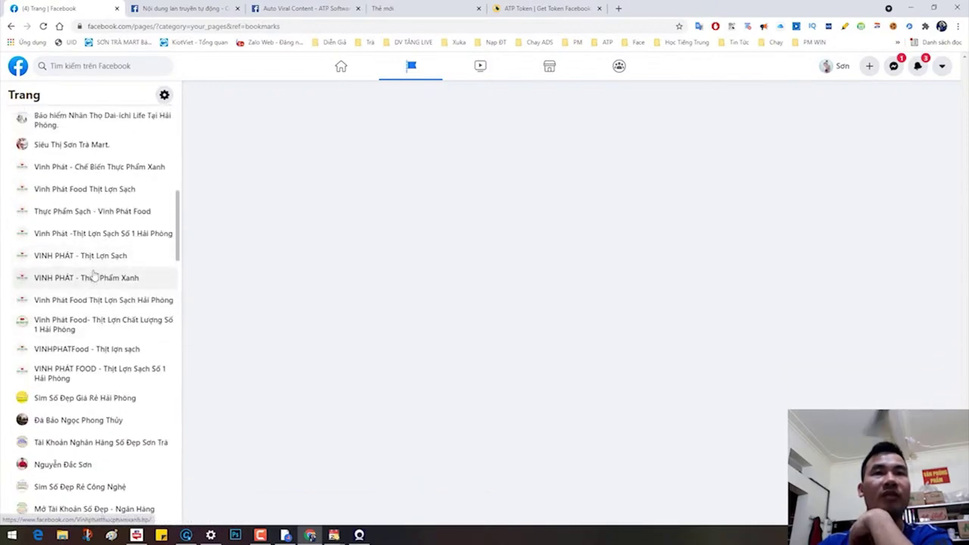
{"action": "left_click", "coordinate": [102, 258]}
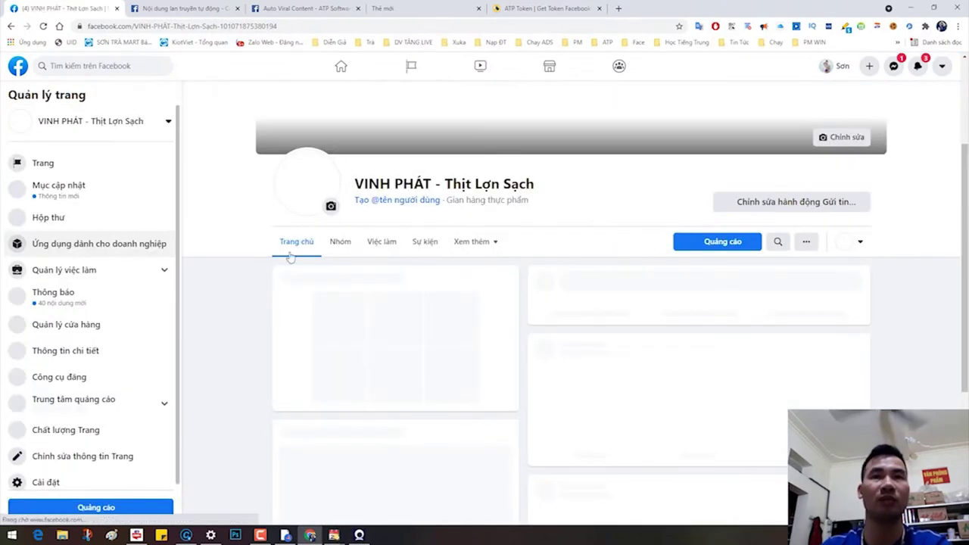
Scroll the VINH PHÁT feed to review the reposted pork posts, then return to profile search.
{"action": "scroll", "coordinate": [666, 276], "scroll_direction": "down", "scroll_amount": 4}
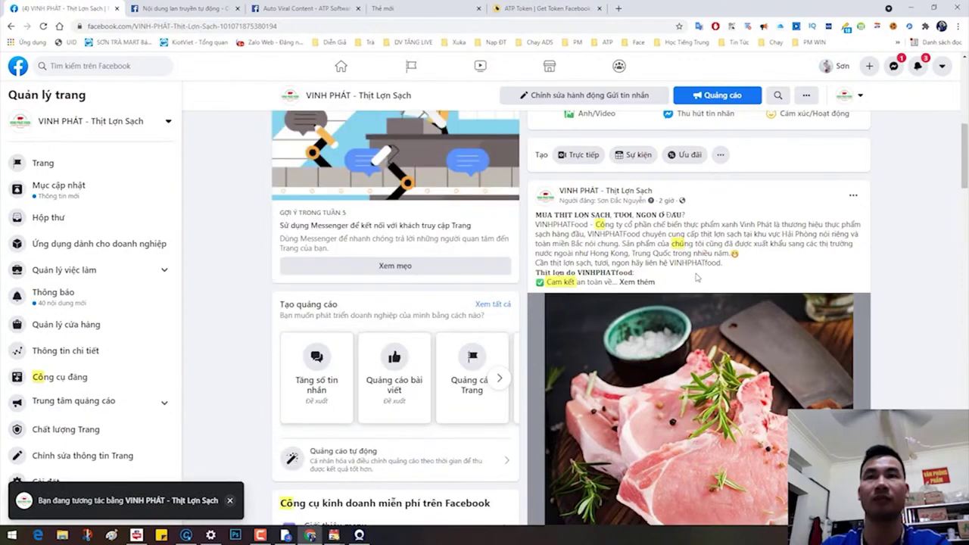
{"action": "scroll", "coordinate": [697, 280], "scroll_direction": "down", "scroll_amount": 5}
{"action": "scroll", "coordinate": [719, 282], "scroll_direction": "down", "scroll_amount": 10}
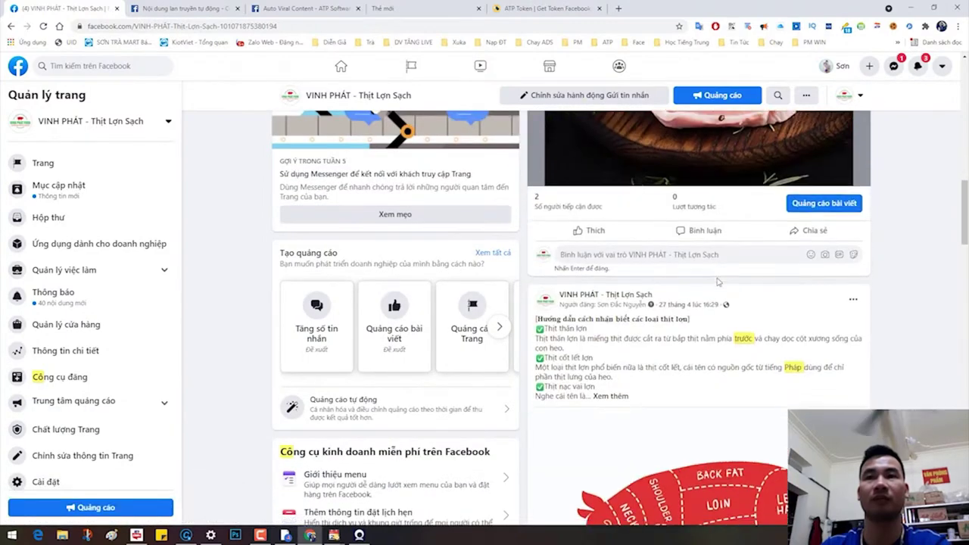
{"action": "scroll", "coordinate": [731, 282], "scroll_direction": "down", "scroll_amount": 3}
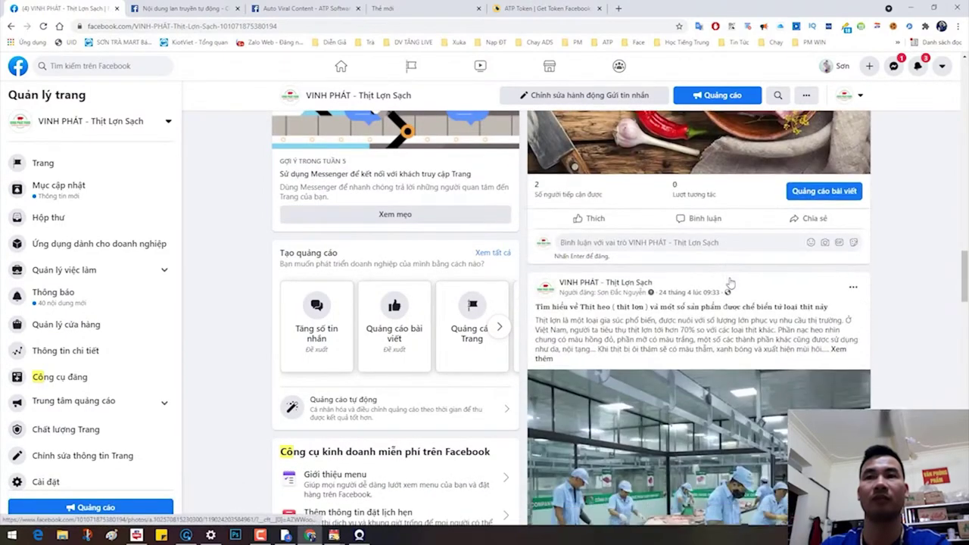
{"action": "scroll", "coordinate": [730, 283], "scroll_direction": "down", "scroll_amount": 6}
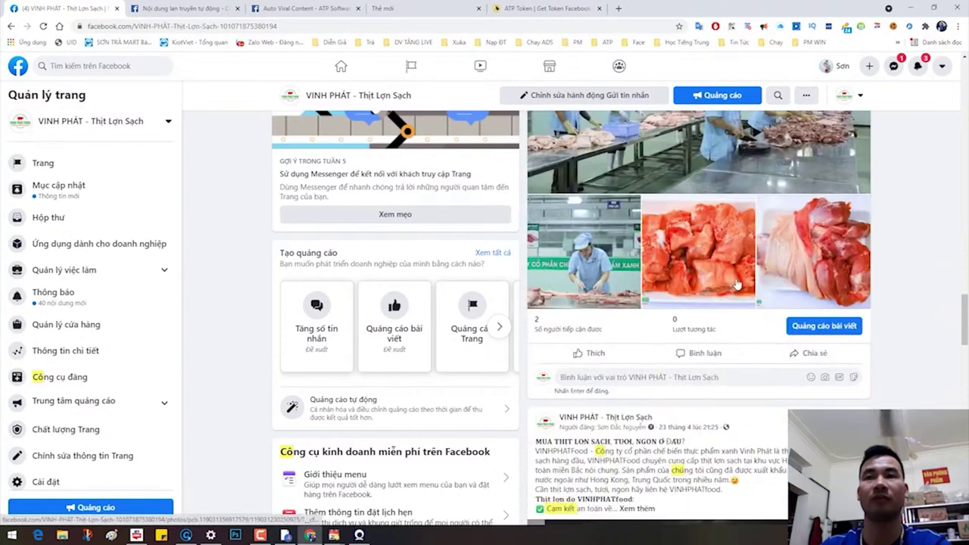
{"action": "scroll", "coordinate": [741, 284], "scroll_direction": "up", "scroll_amount": 4}
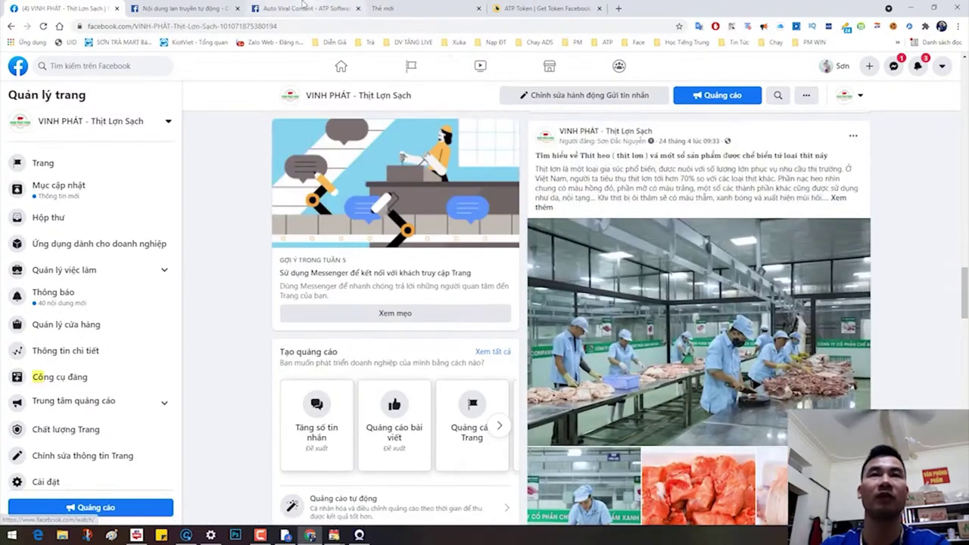
{"action": "left_click", "coordinate": [296, 8]}
{"action": "left_click", "coordinate": [226, 7]}
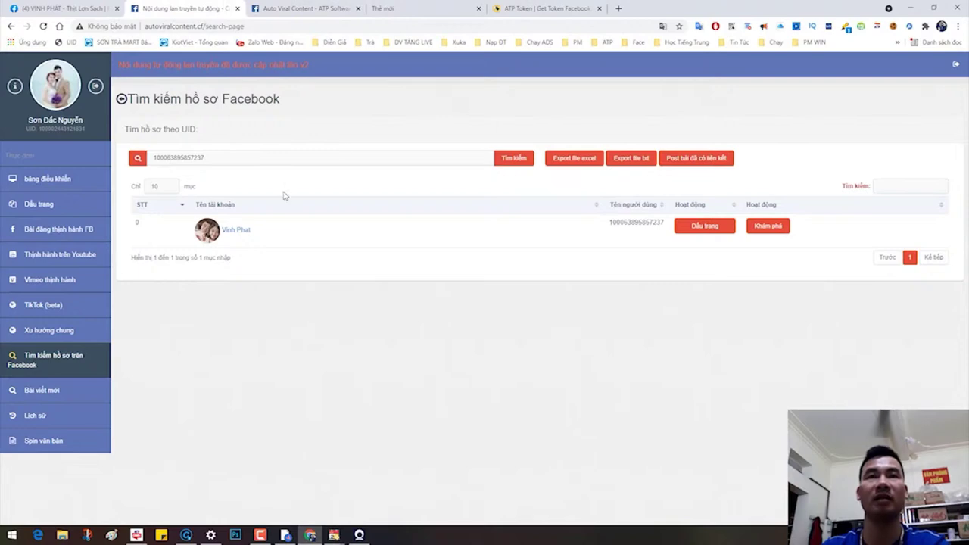
On the trending posts list, choose Post Now with Select Pages for the first post.
{"action": "left_click", "coordinate": [276, 12]}
{"action": "scroll", "coordinate": [863, 325], "scroll_direction": "down", "scroll_amount": 1}
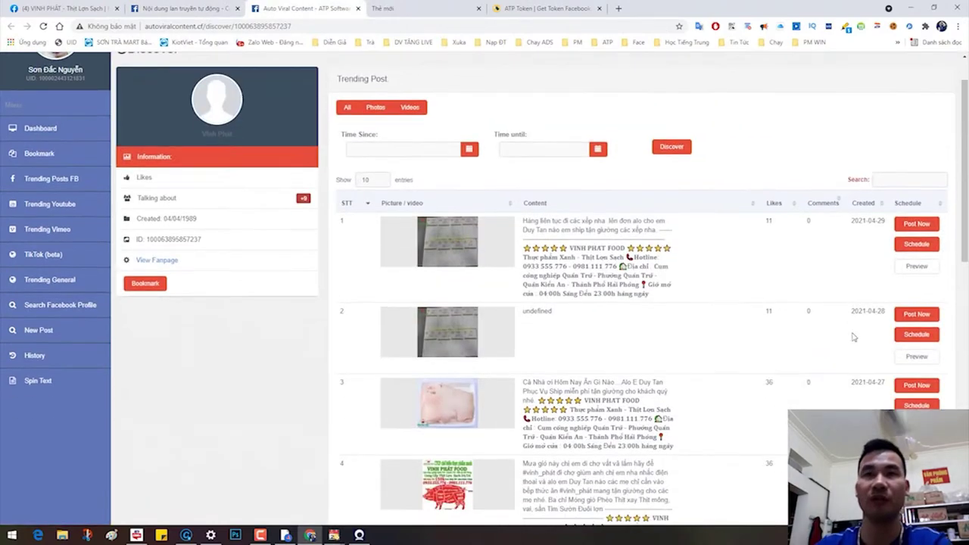
{"action": "scroll", "coordinate": [913, 318], "scroll_direction": "down", "scroll_amount": 3}
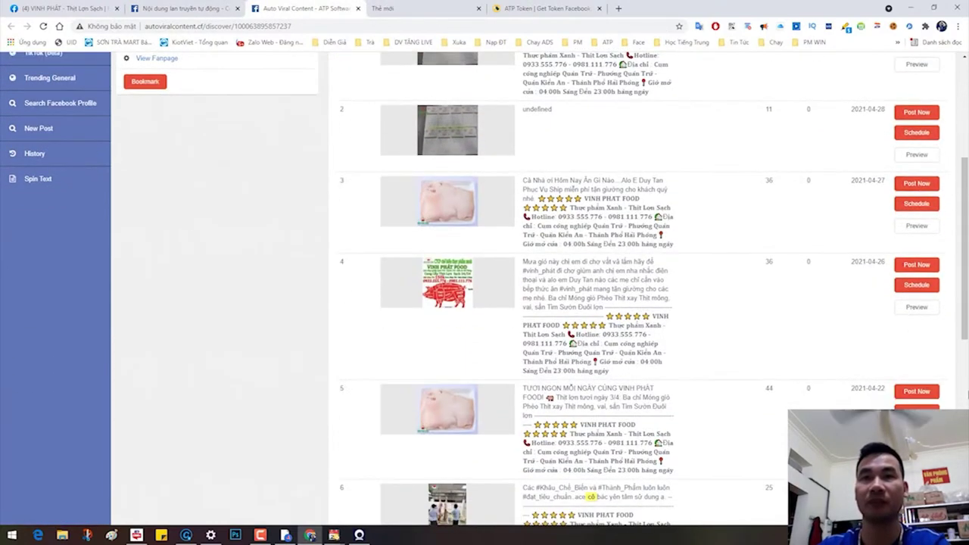
{"action": "scroll", "coordinate": [894, 352], "scroll_direction": "up", "scroll_amount": 2}
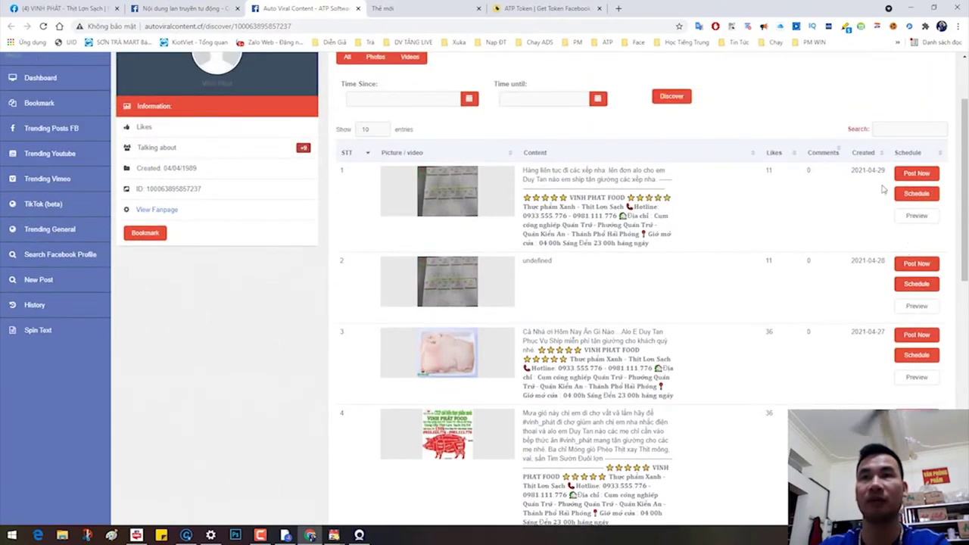
{"action": "left_click", "coordinate": [916, 173]}
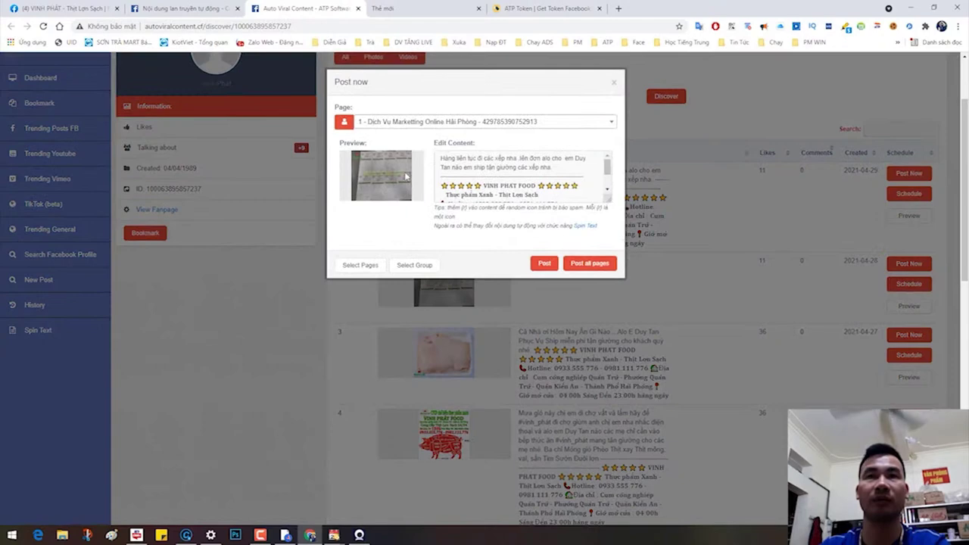
{"action": "left_click", "coordinate": [357, 266]}
Tick Vinh Phát - Chế Biến Thực Phẩm Xanh and VINHPHATFood - Thịt lợn sạch as target pages.
{"action": "scroll", "coordinate": [430, 172], "scroll_direction": "down", "scroll_amount": 3}
{"action": "scroll", "coordinate": [430, 172], "scroll_direction": "down", "scroll_amount": 5}
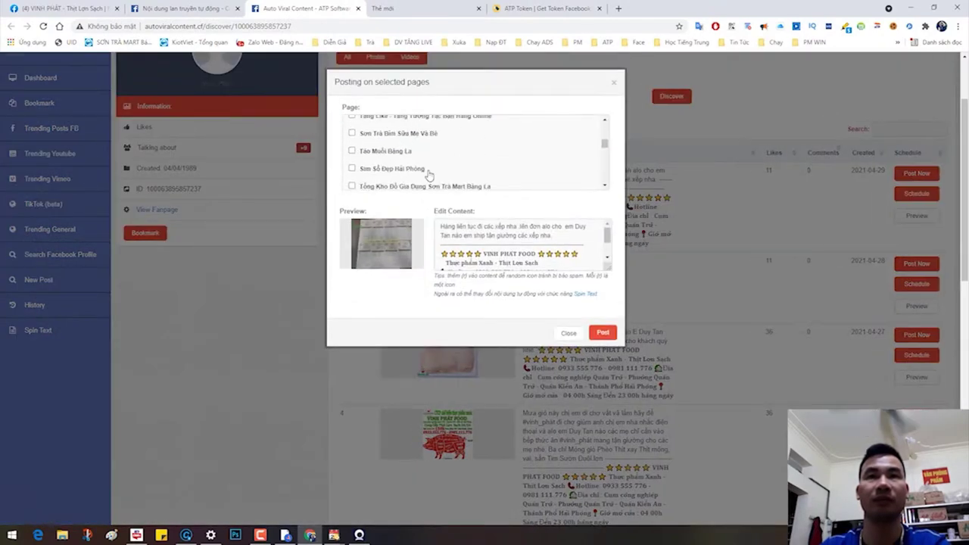
{"action": "scroll", "coordinate": [430, 173], "scroll_direction": "down", "scroll_amount": 6}
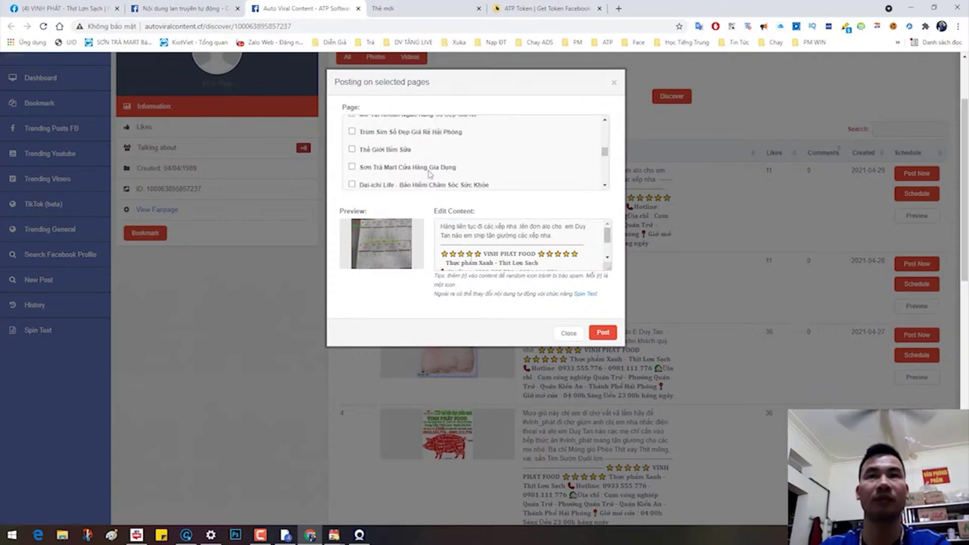
{"action": "scroll", "coordinate": [427, 175], "scroll_direction": "down", "scroll_amount": 6}
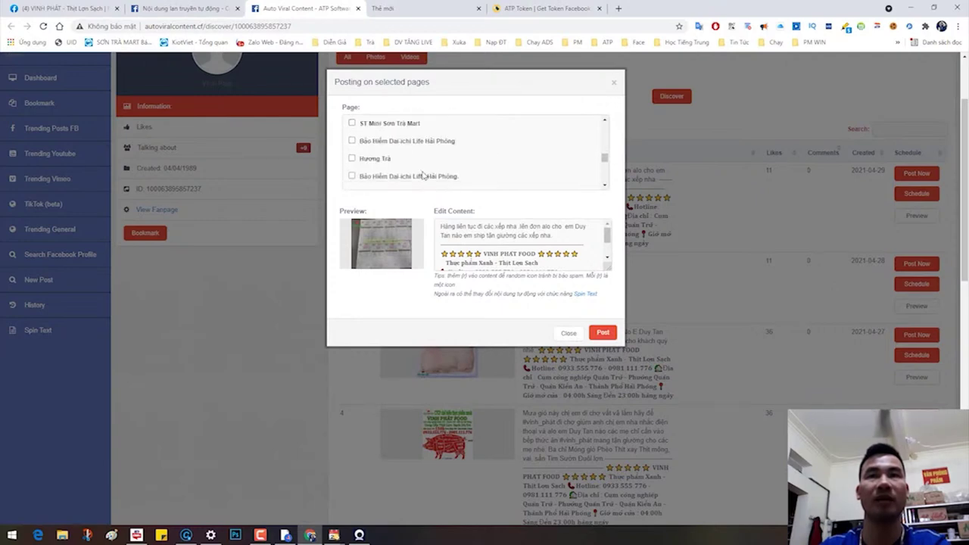
{"action": "scroll", "coordinate": [423, 176], "scroll_direction": "down", "scroll_amount": 5}
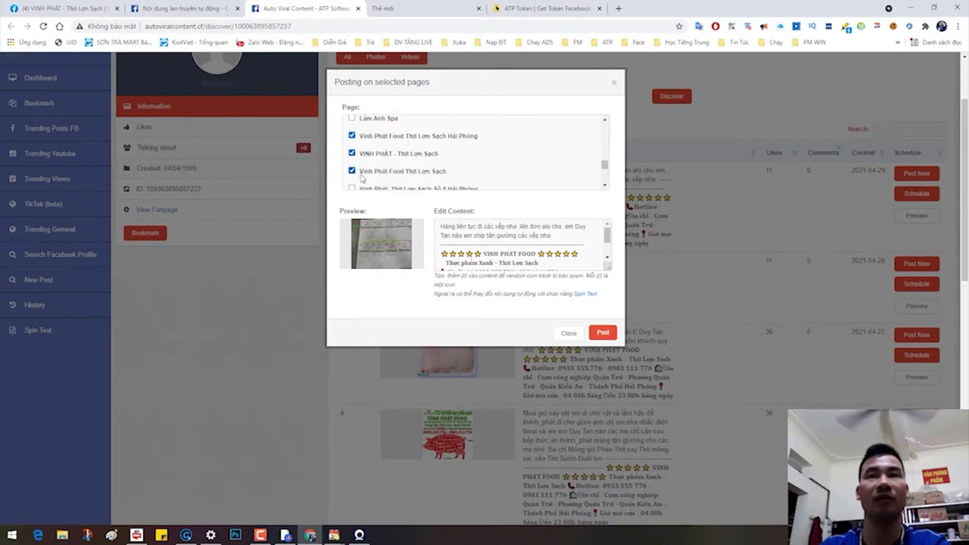
{"action": "scroll", "coordinate": [368, 190], "scroll_direction": "down", "scroll_amount": 3}
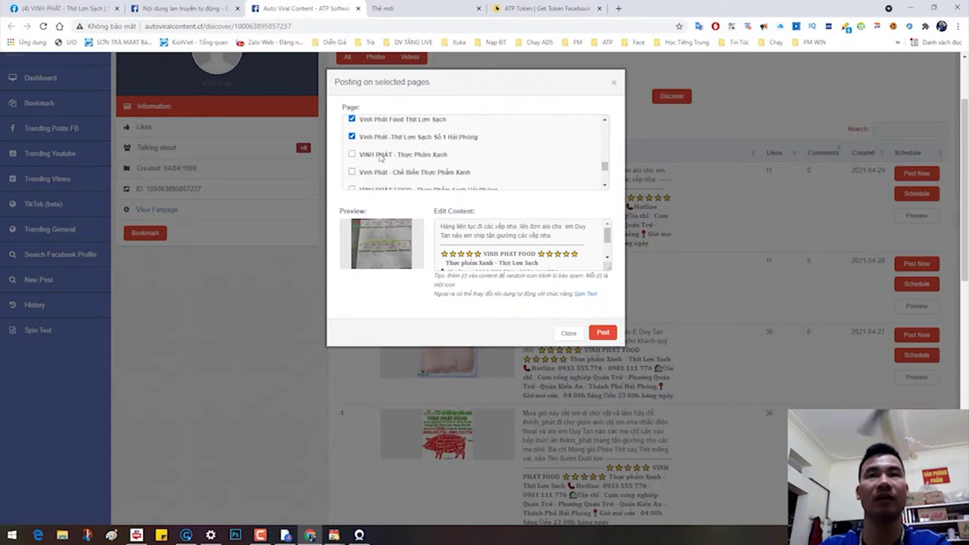
{"action": "left_click", "coordinate": [379, 173]}
{"action": "scroll", "coordinate": [386, 159], "scroll_direction": "down", "scroll_amount": 3}
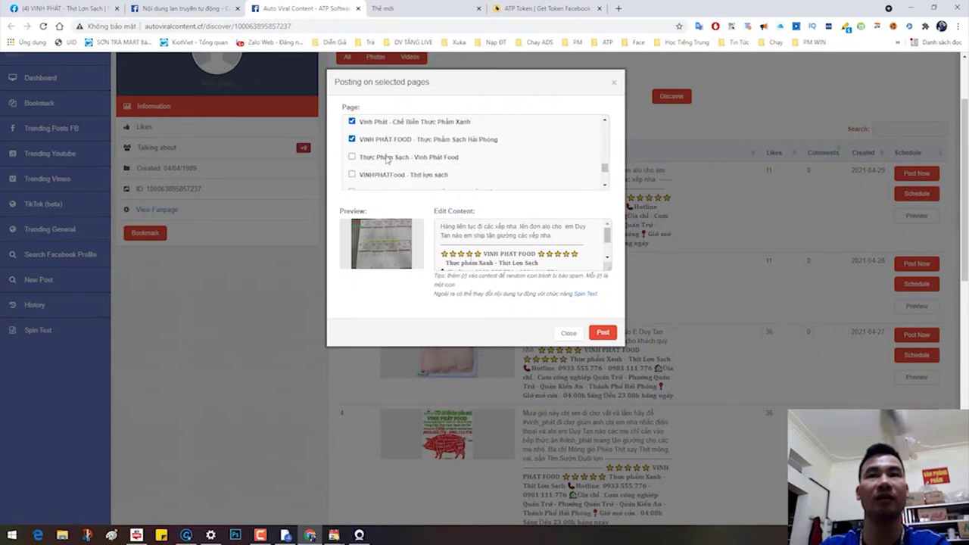
{"action": "left_click", "coordinate": [383, 176]}
{"action": "scroll", "coordinate": [390, 163], "scroll_direction": "down", "scroll_amount": 3}
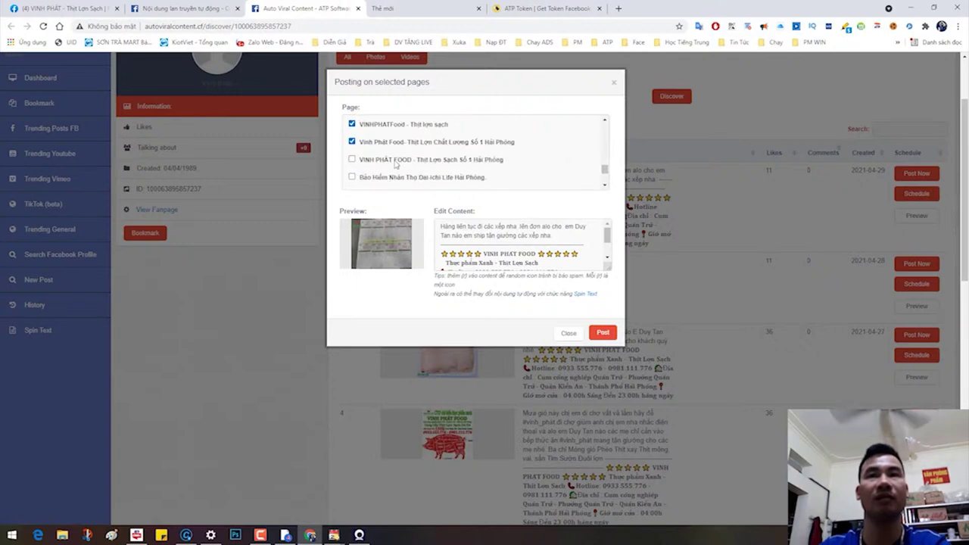
{"action": "scroll", "coordinate": [424, 156], "scroll_direction": "down", "scroll_amount": 3}
{"action": "scroll", "coordinate": [424, 157], "scroll_direction": "up", "scroll_amount": 3}
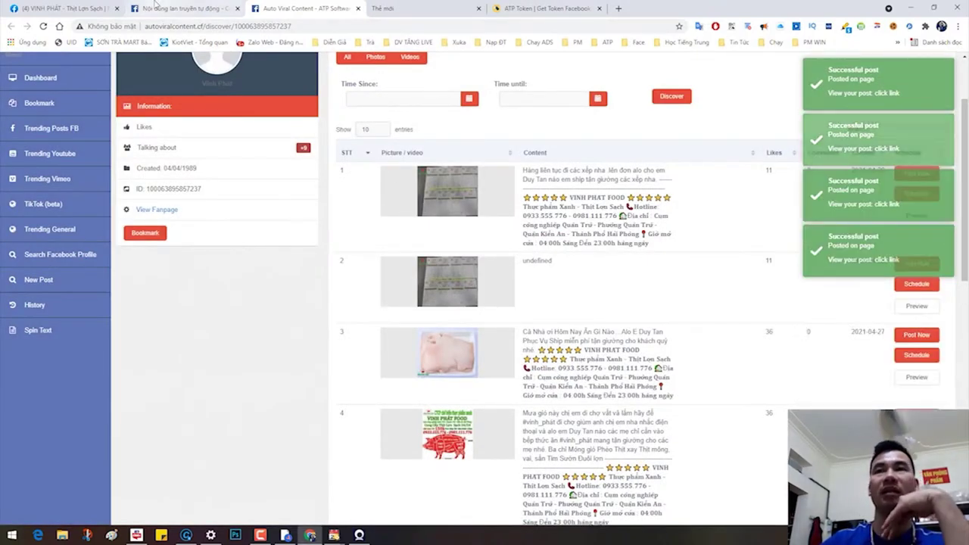
{"action": "left_click", "coordinate": [40, 6]}
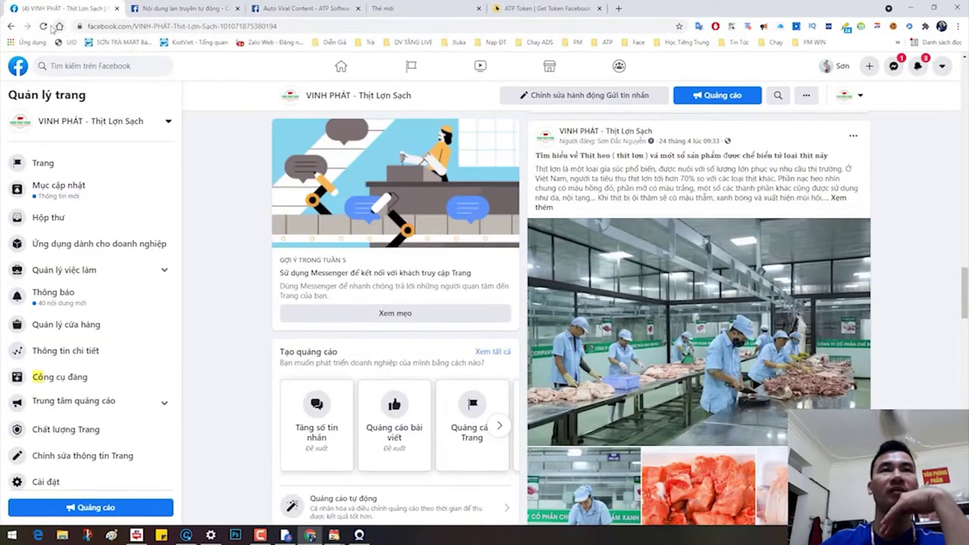
Reload the VINH PHÁT Facebook page and scroll its feed, briefly checking the trending list.
{"action": "left_click", "coordinate": [49, 27]}
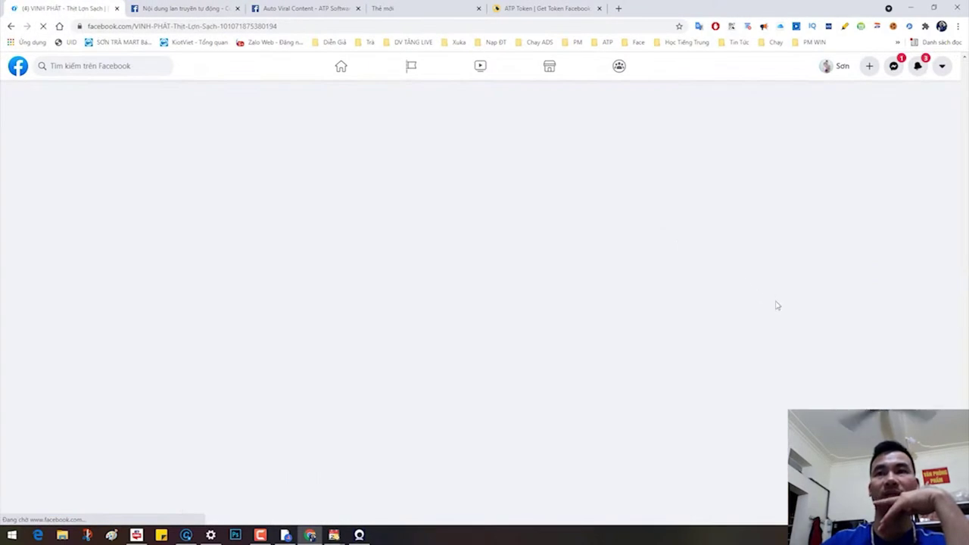
{"action": "scroll", "coordinate": [778, 308], "scroll_direction": "down", "scroll_amount": 3}
{"action": "scroll", "coordinate": [784, 314], "scroll_direction": "down", "scroll_amount": 10}
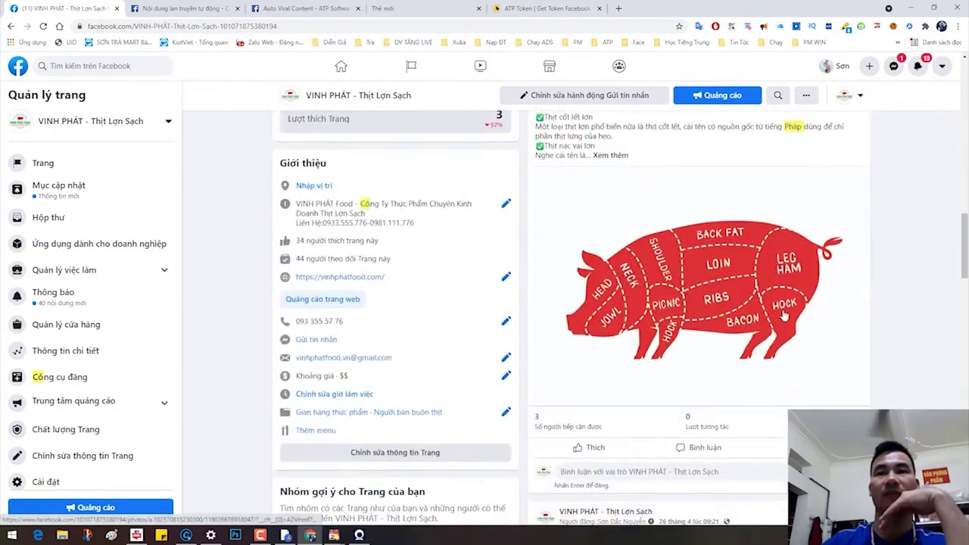
{"action": "scroll", "coordinate": [784, 314], "scroll_direction": "down", "scroll_amount": 10}
{"action": "scroll", "coordinate": [784, 314], "scroll_direction": "down", "scroll_amount": 10}
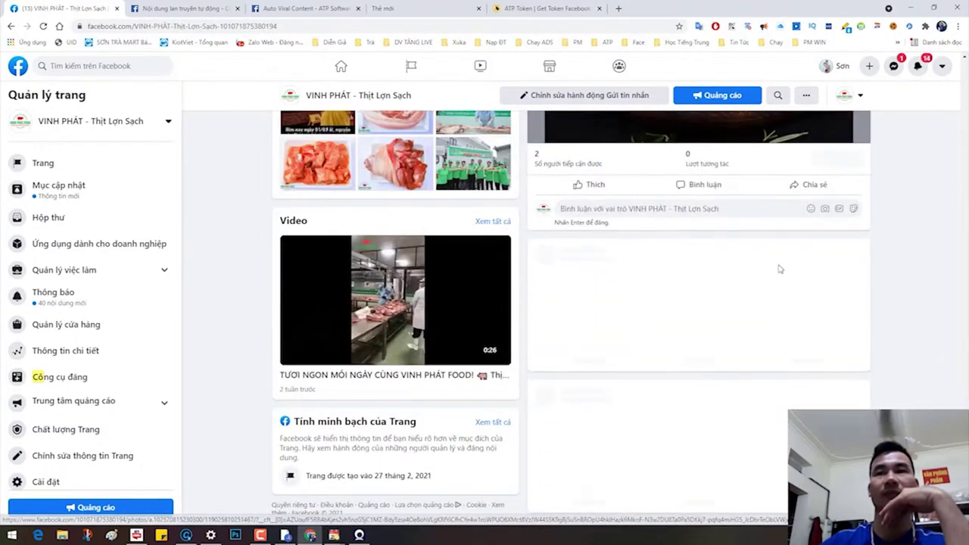
{"action": "scroll", "coordinate": [851, 193], "scroll_direction": "up", "scroll_amount": 2}
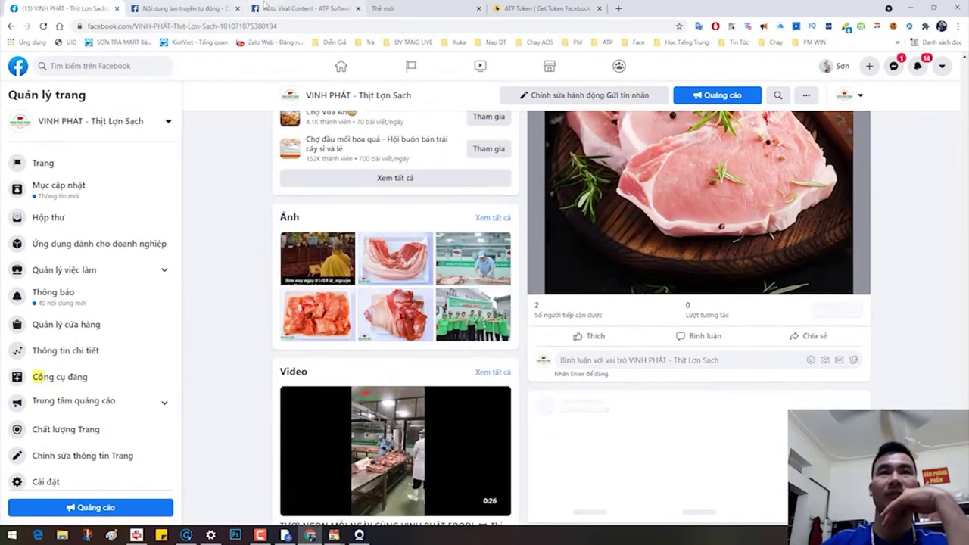
{"action": "left_click", "coordinate": [282, 9]}
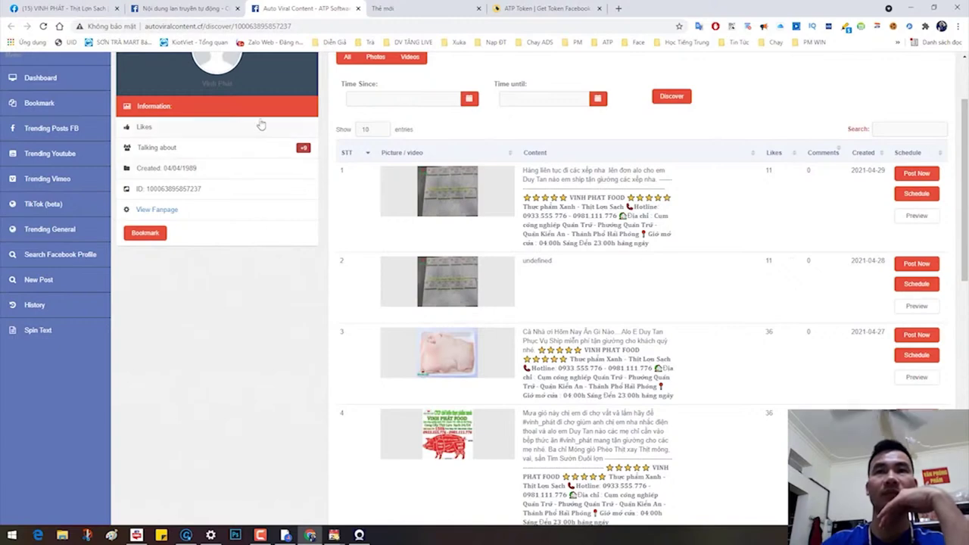
{"action": "left_click", "coordinate": [60, 8]}
Open the page's main timeline, refresh it, and scroll to the newly published video post.
{"action": "scroll", "coordinate": [62, 179], "scroll_direction": "up", "scroll_amount": 3}
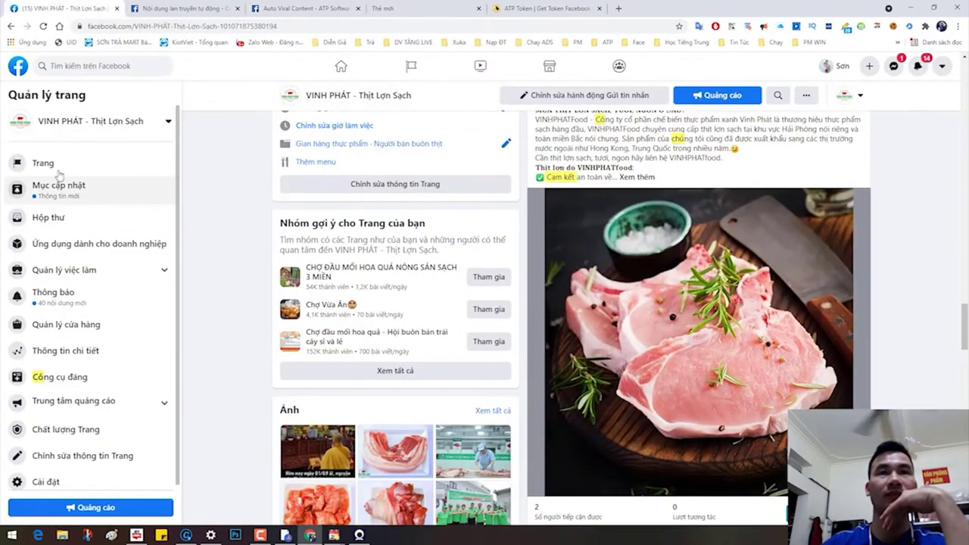
{"action": "left_click", "coordinate": [43, 162]}
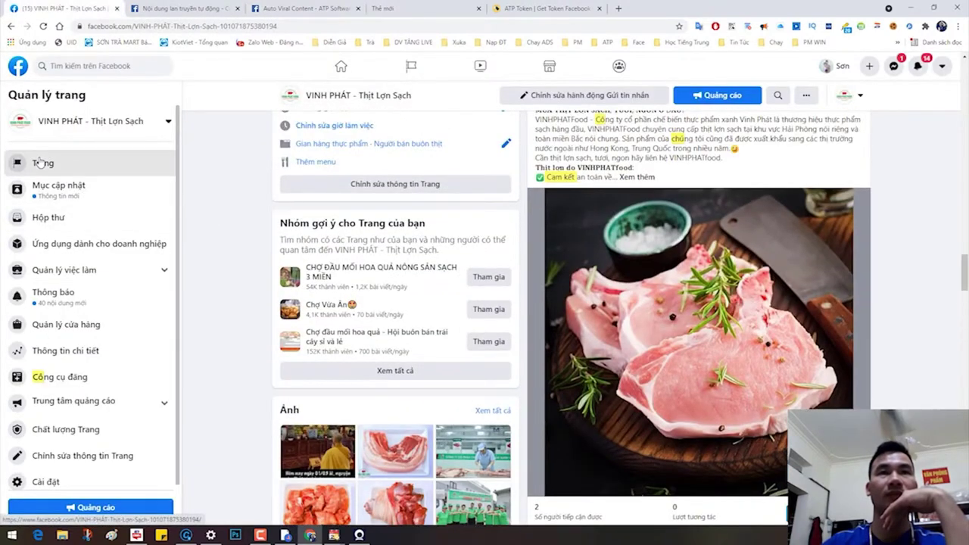
{"action": "left_click", "coordinate": [78, 123]}
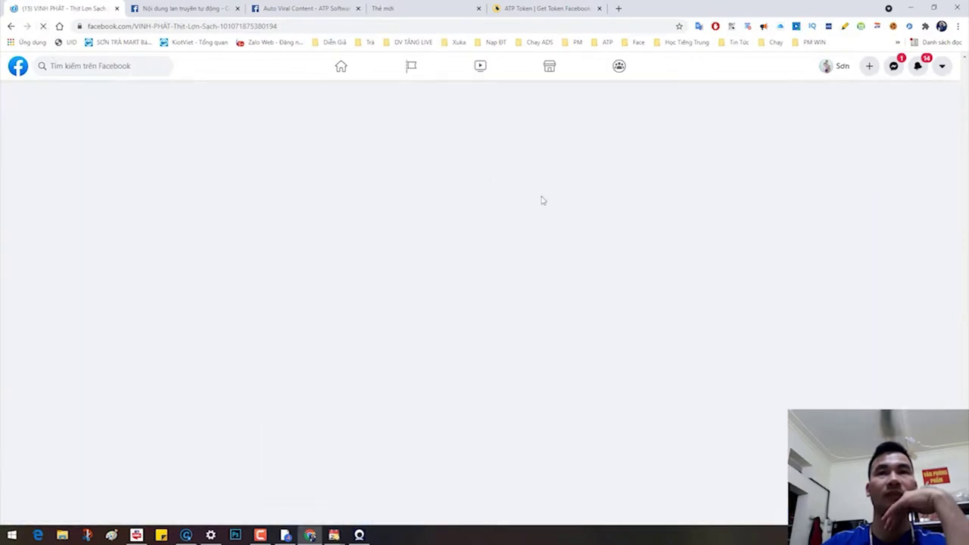
{"action": "scroll", "coordinate": [749, 306], "scroll_direction": "down", "scroll_amount": 2}
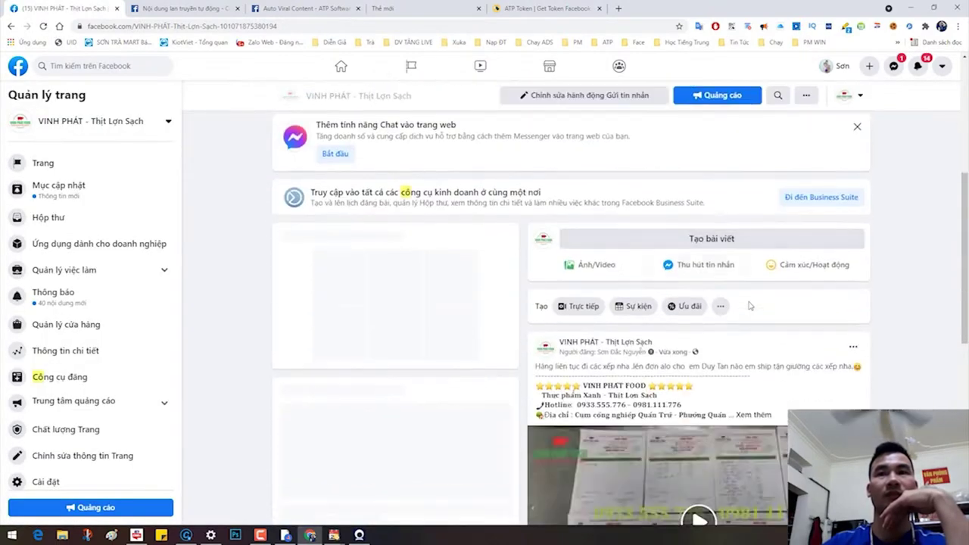
{"action": "scroll", "coordinate": [750, 306], "scroll_direction": "down", "scroll_amount": 2}
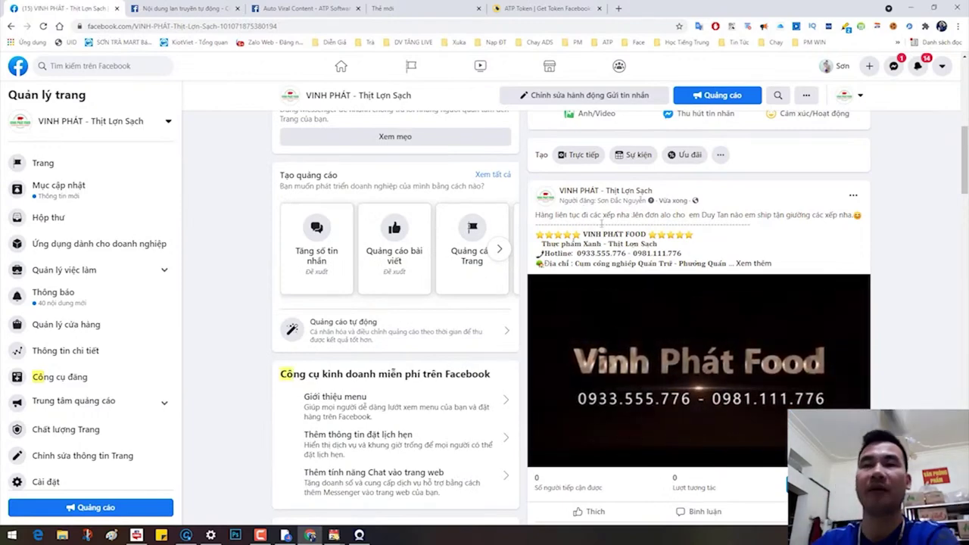
{"action": "scroll", "coordinate": [614, 248], "scroll_direction": "down", "scroll_amount": 3}
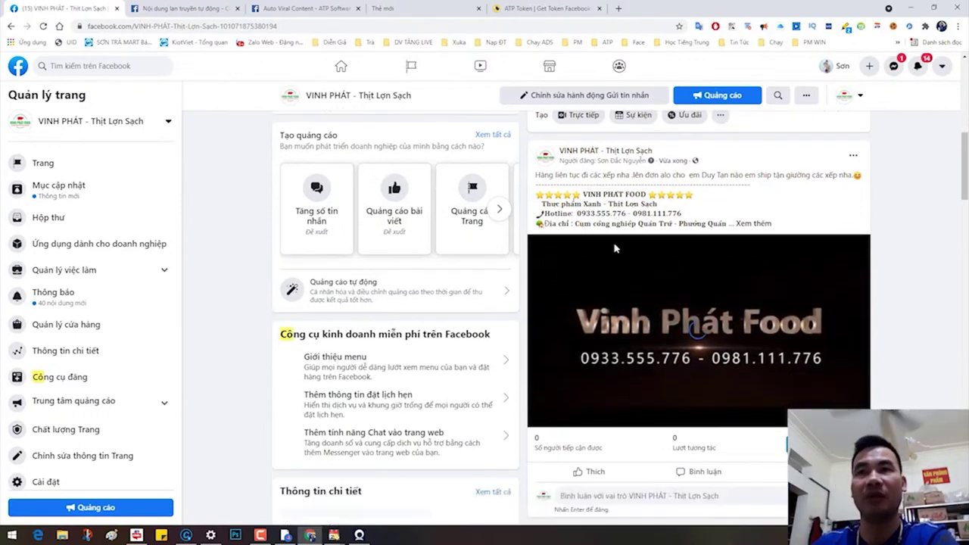
{"action": "scroll", "coordinate": [614, 249], "scroll_direction": "down", "scroll_amount": 1}
{"action": "scroll", "coordinate": [617, 248], "scroll_direction": "down", "scroll_amount": 1}
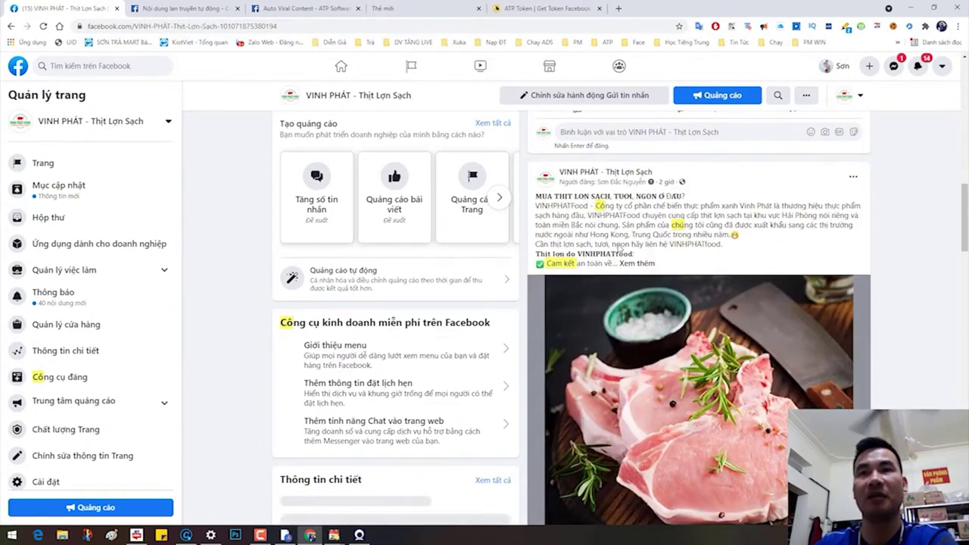
{"action": "scroll", "coordinate": [619, 250], "scroll_direction": "up", "scroll_amount": 3}
{"action": "scroll", "coordinate": [670, 257], "scroll_direction": "up", "scroll_amount": 2}
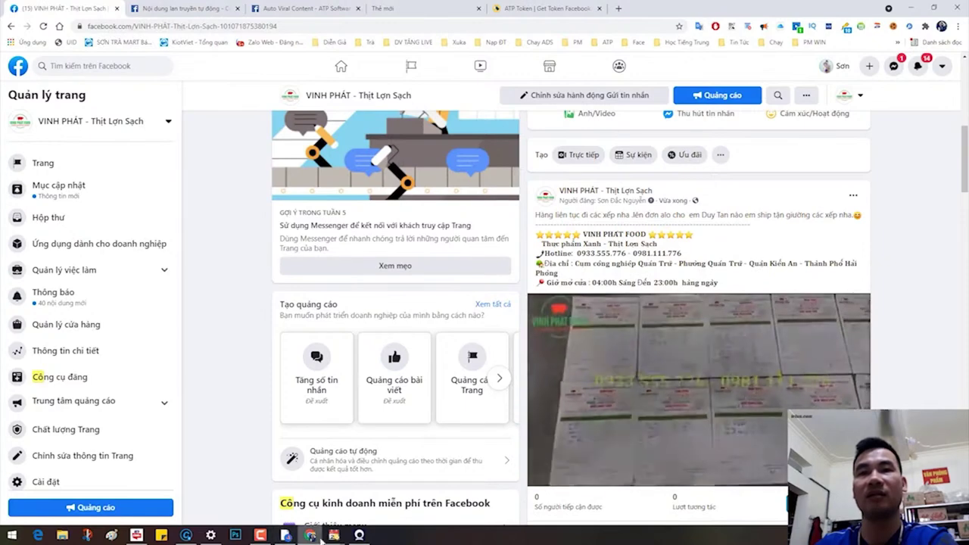
{"action": "mouse_move", "coordinate": [309, 535]}
{"action": "left_click", "coordinate": [260, 535]}
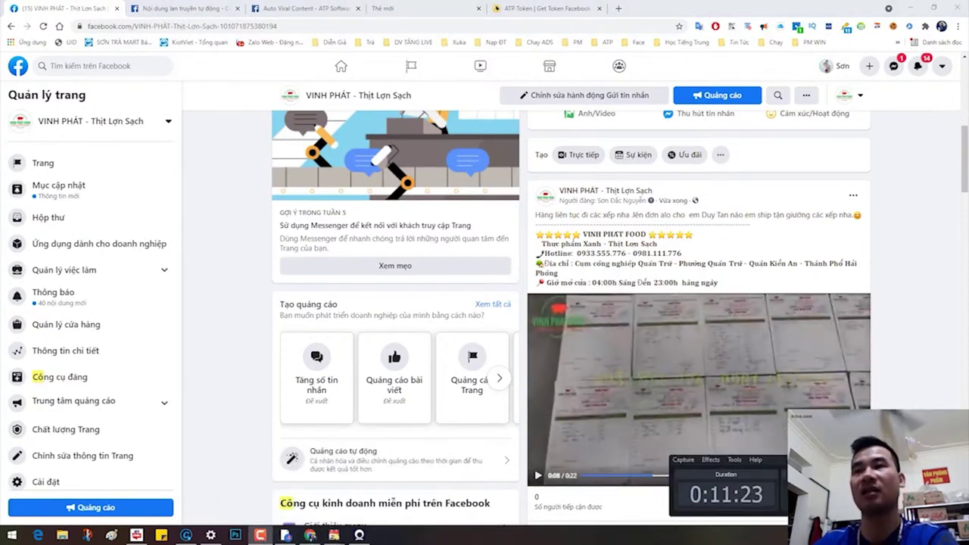
Close the Iriun Webcam window so File Explorer's This PC view is visible.
{"action": "scroll", "coordinate": [726, 318], "scroll_direction": "down", "scroll_amount": 2}
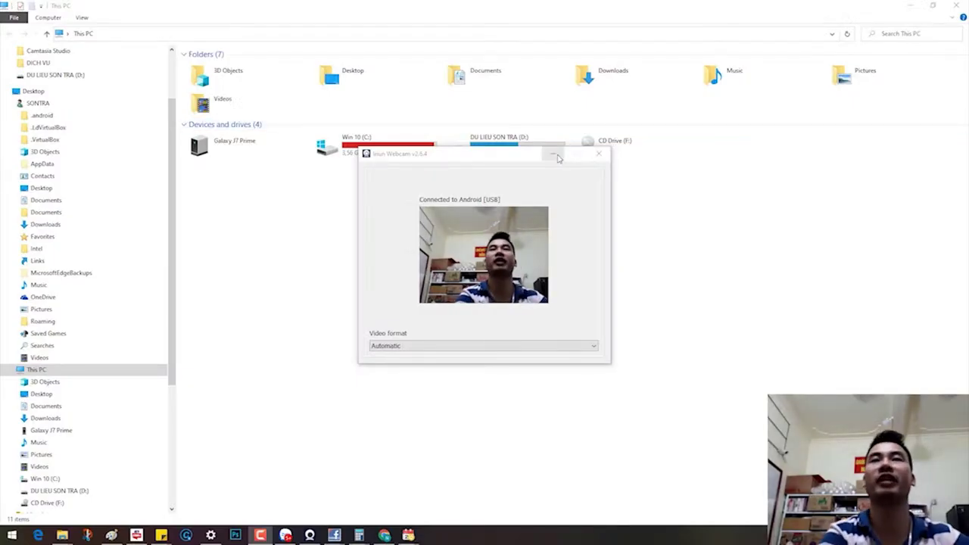
{"action": "left_click", "coordinate": [598, 153]}
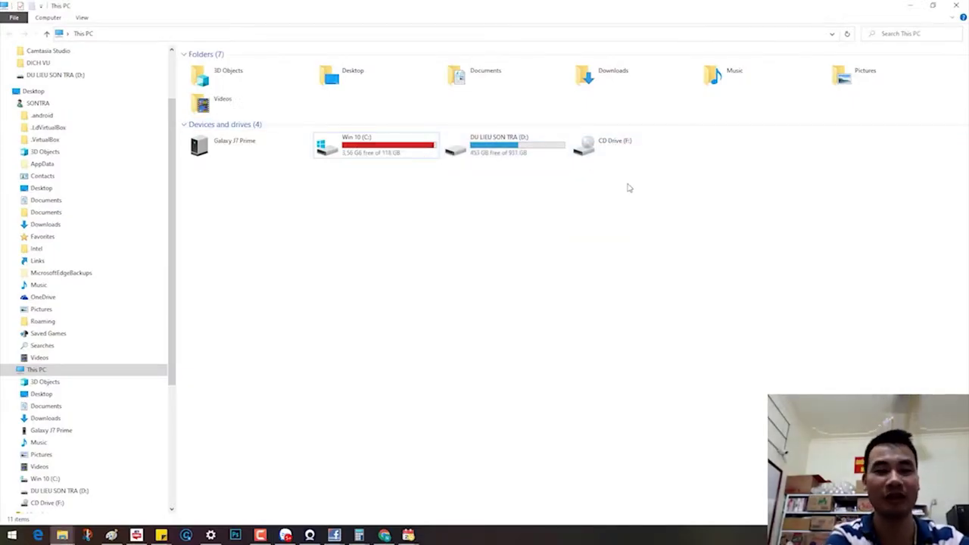
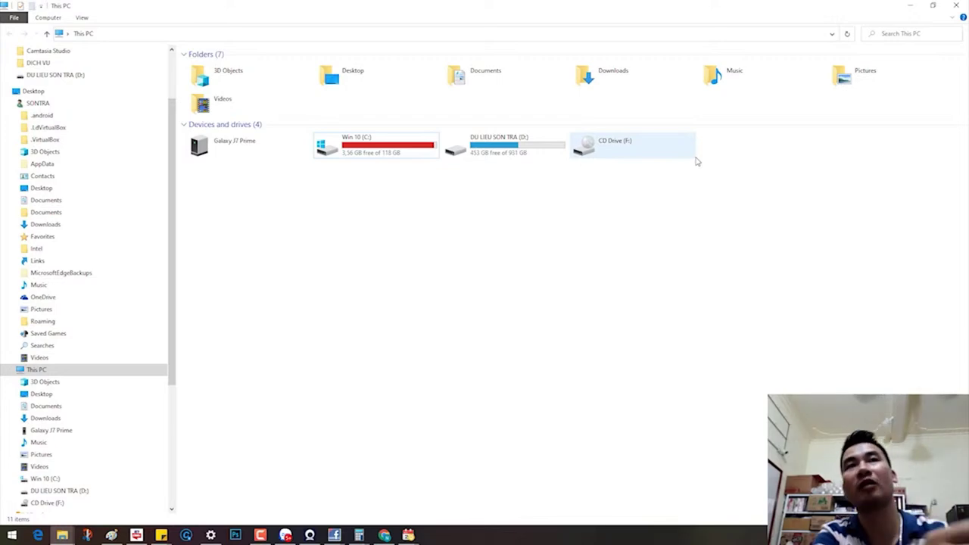
Minimize Explorer, empty the Recycle Bin, and select the Advanced SystemCare Ultimate shortcut.
{"action": "left_click", "coordinate": [909, 5]}
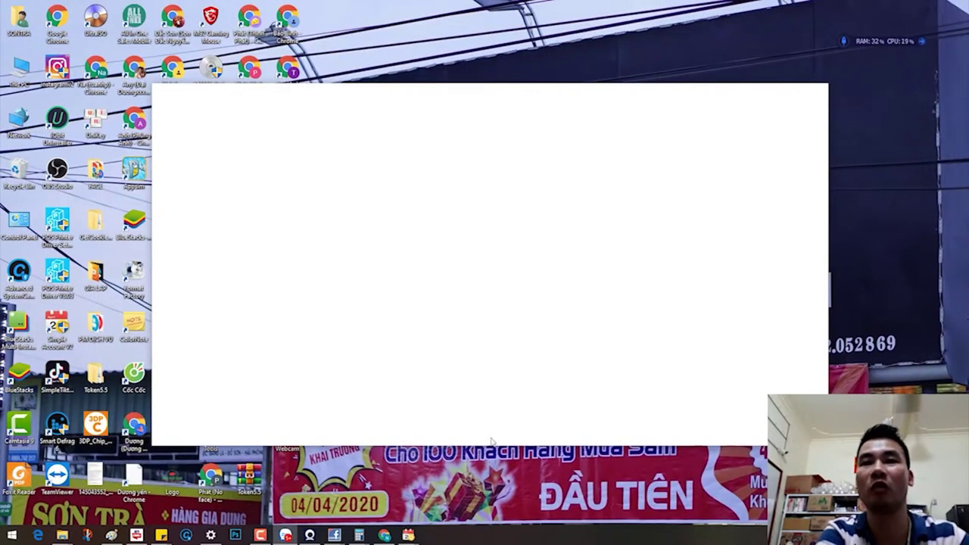
{"action": "mouse_move", "coordinate": [409, 535]}
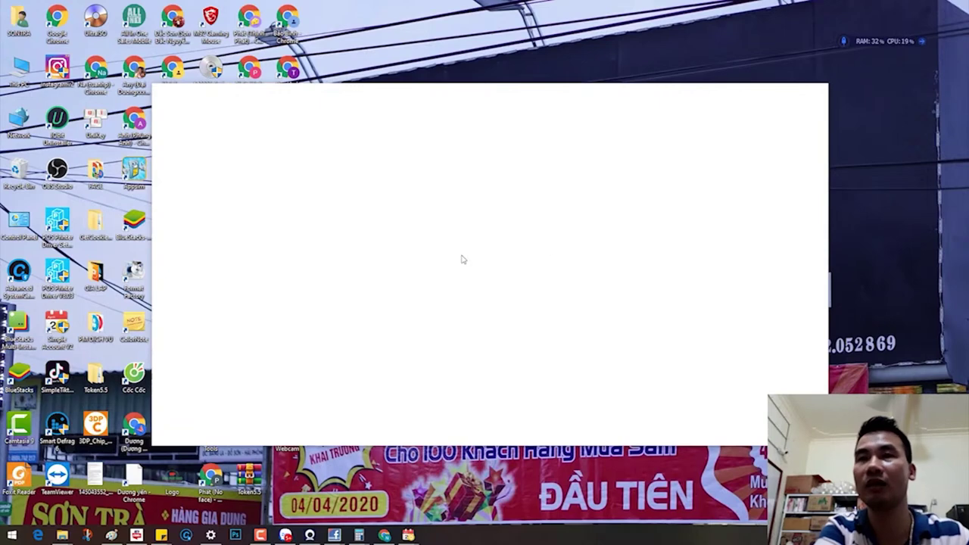
{"action": "right_click", "coordinate": [30, 174]}
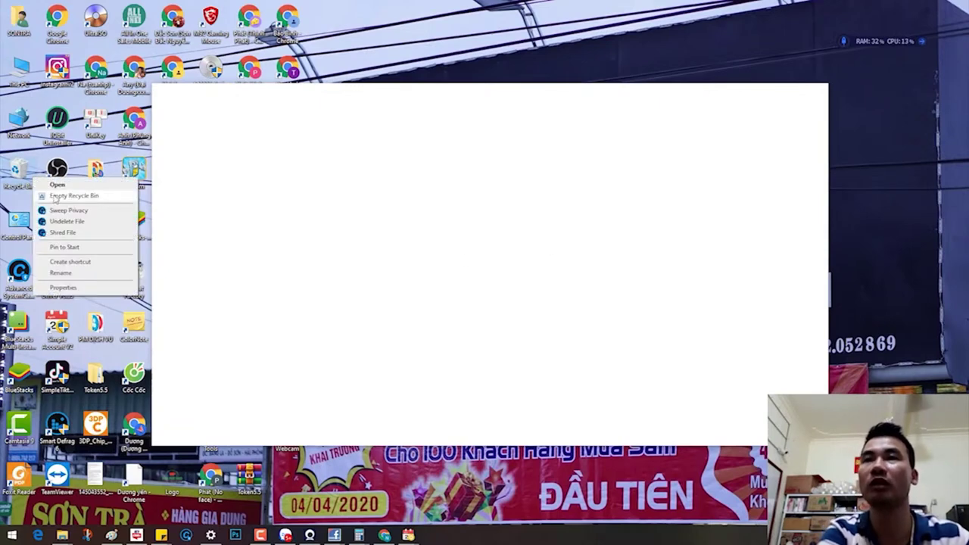
{"action": "left_click", "coordinate": [56, 199]}
{"action": "left_click", "coordinate": [523, 275]}
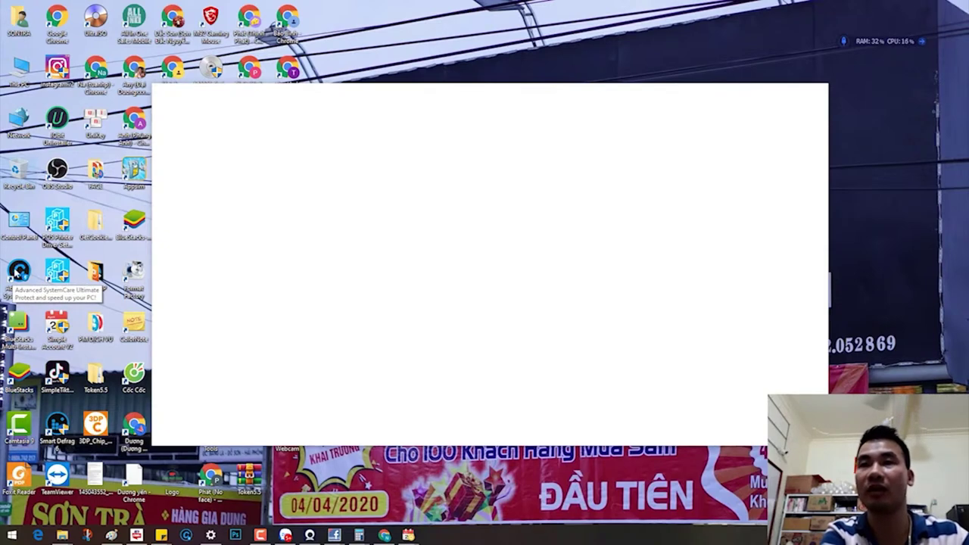
{"action": "left_click", "coordinate": [19, 271]}
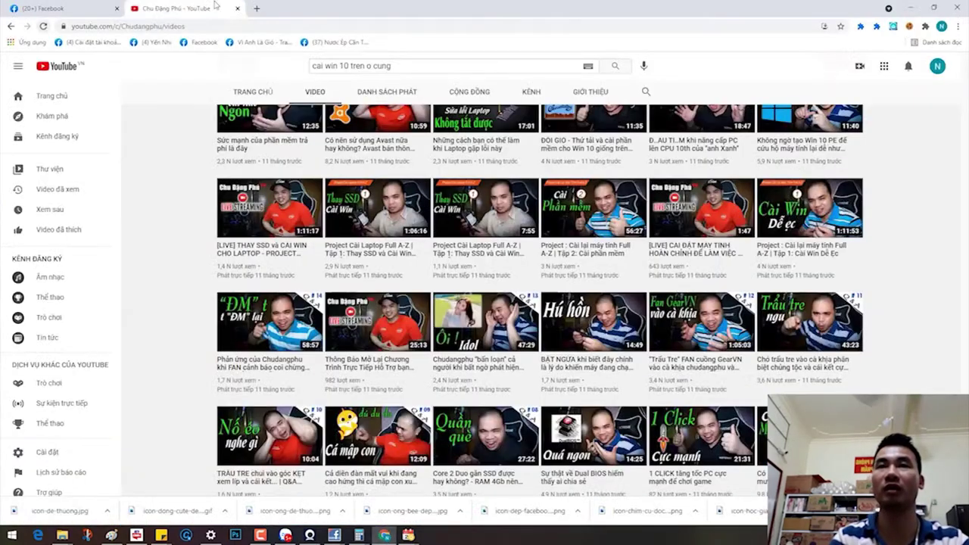
Search Google for Advanced SystemCare Ultimate and open the official iobit.com page.
{"action": "left_click", "coordinate": [237, 9]}
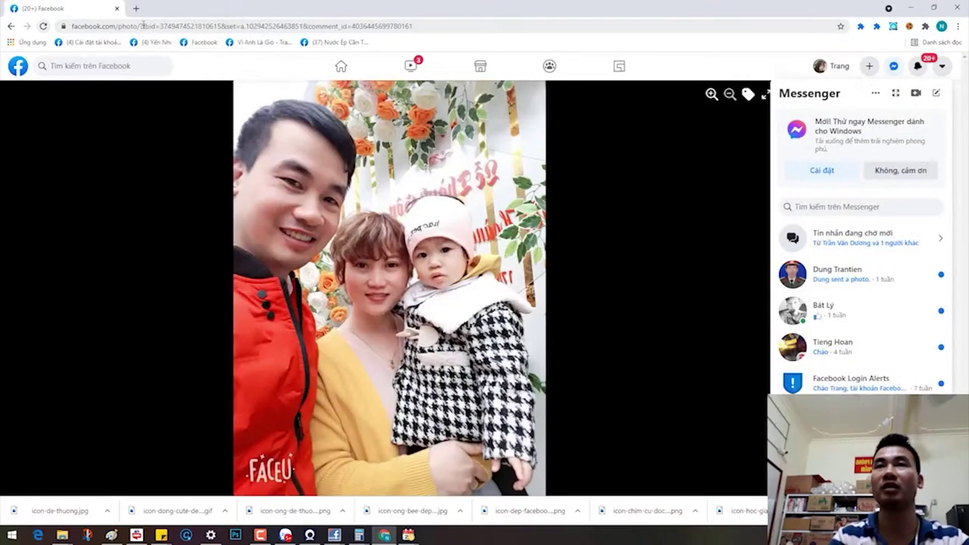
{"action": "left_click", "coordinate": [127, 26]}
{"action": "type", "text": "Advanced SystemCare Ultimate"}
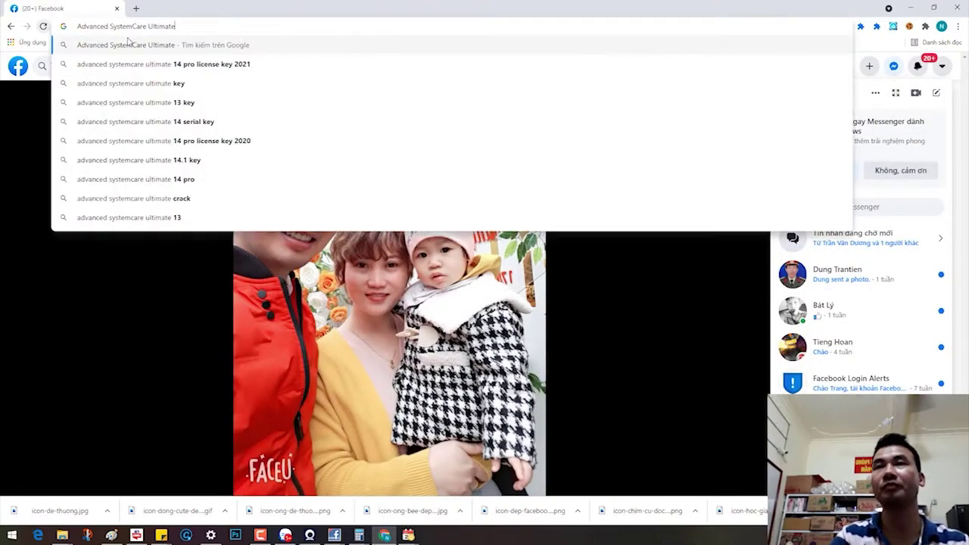
{"action": "key", "text": "Return"}
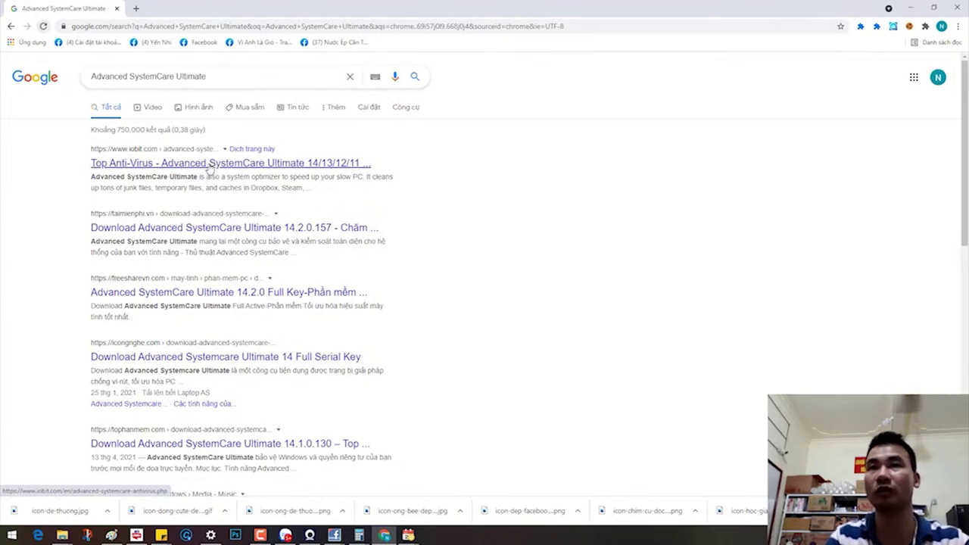
{"action": "left_click", "coordinate": [209, 167]}
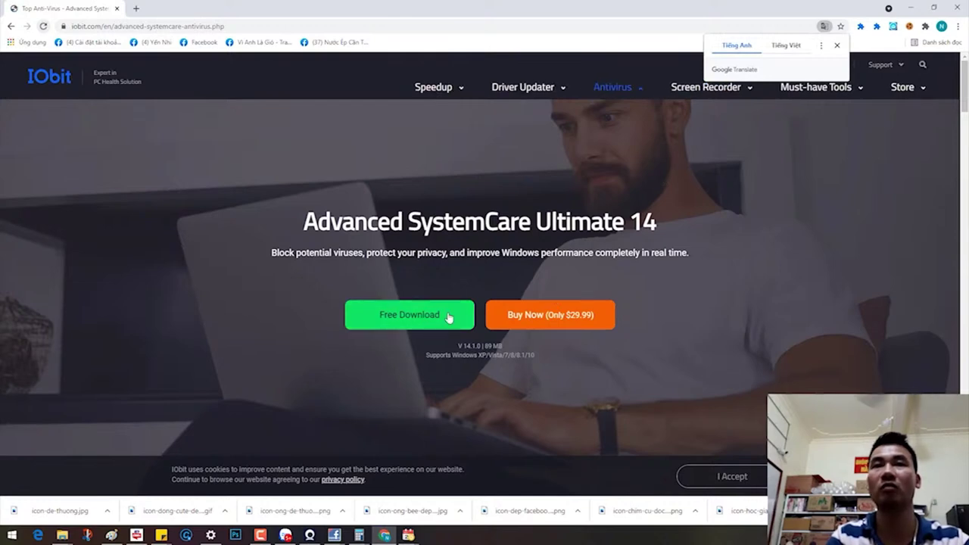
Download asc-ultimate-setup.exe via Softonic, show it in its folder, then close the Softonic tab.
{"action": "left_click", "coordinate": [448, 317]}
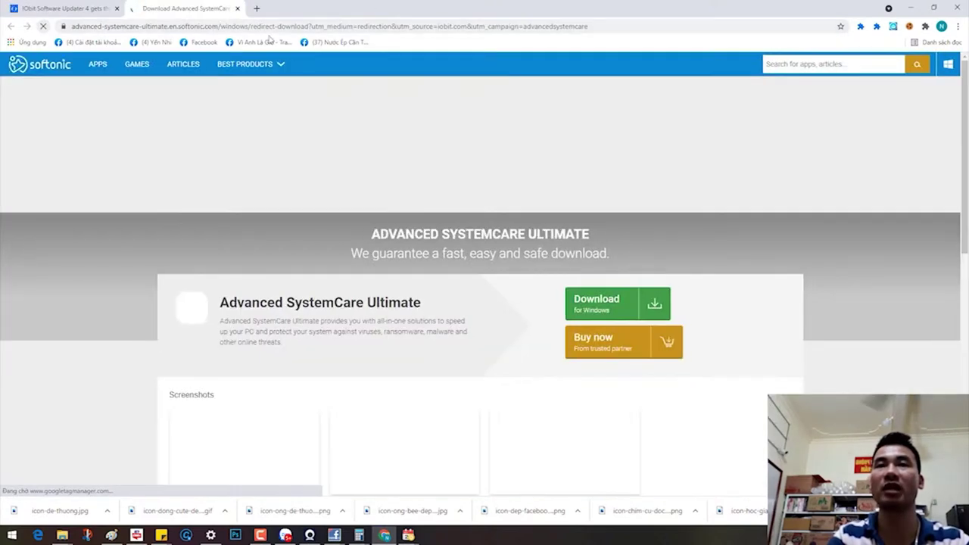
{"action": "left_click", "coordinate": [633, 302]}
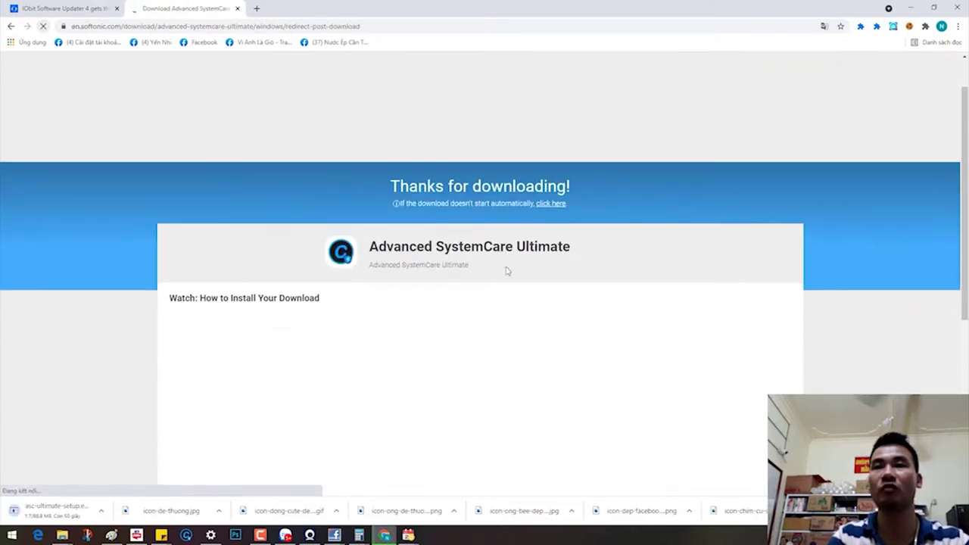
{"action": "left_click", "coordinate": [107, 513]}
{"action": "left_click", "coordinate": [134, 485]}
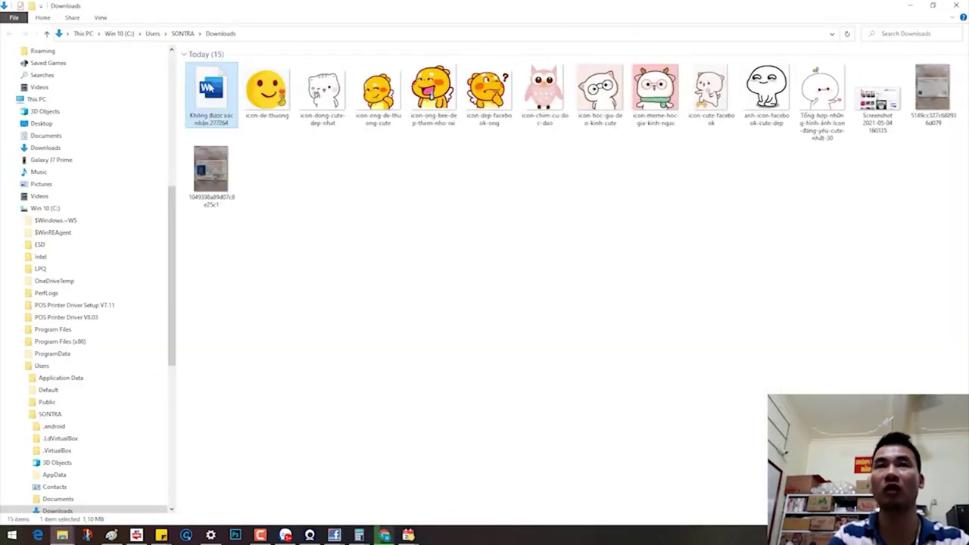
{"action": "left_click", "coordinate": [915, 6]}
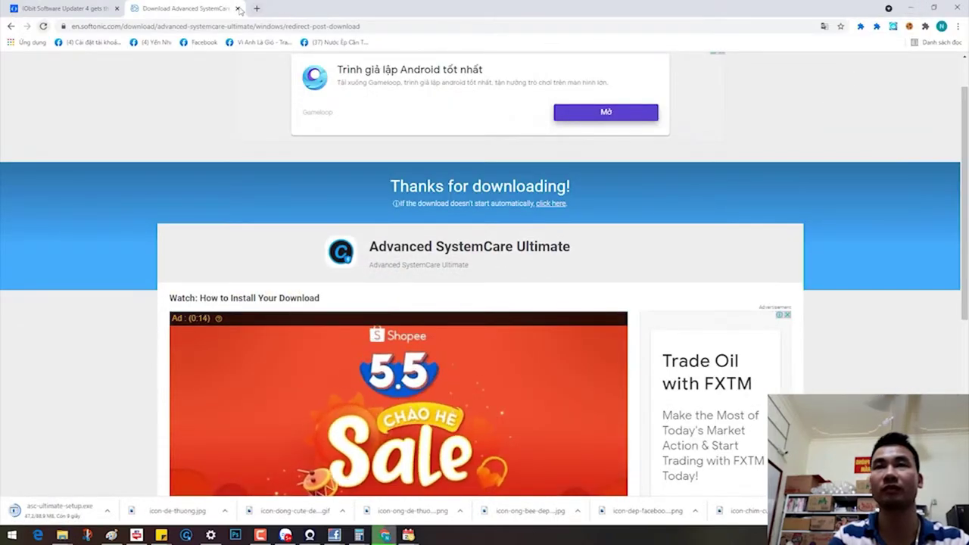
{"action": "left_click", "coordinate": [237, 9]}
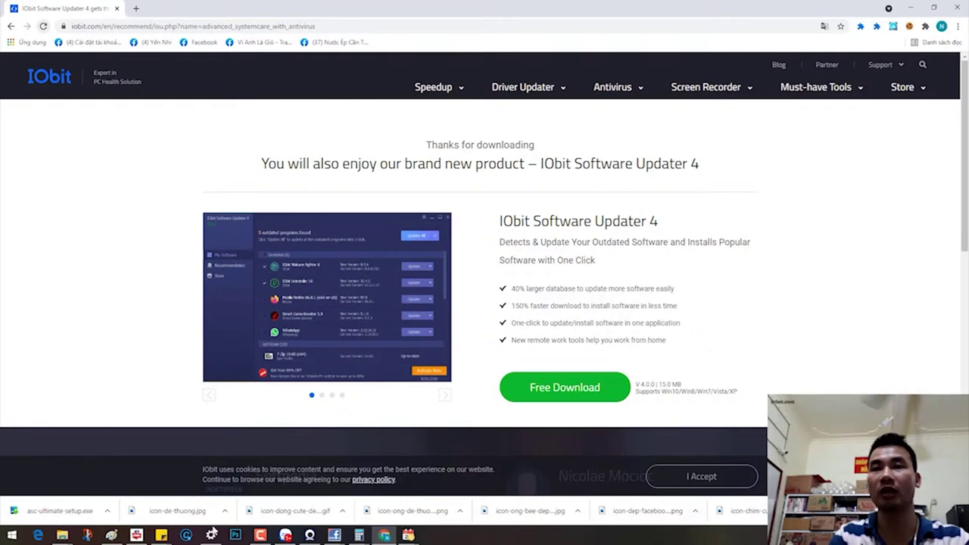
Refresh the Downloads folder and launch the asc-ultimate-setup installer.
{"action": "mouse_move", "coordinate": [62, 534]}
{"action": "left_click", "coordinate": [260, 494]}
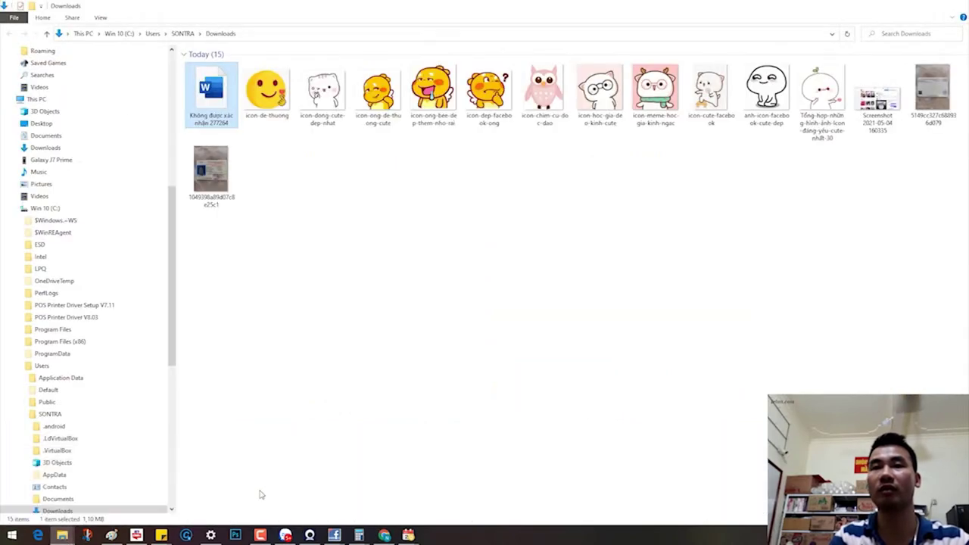
{"action": "right_click", "coordinate": [307, 364]}
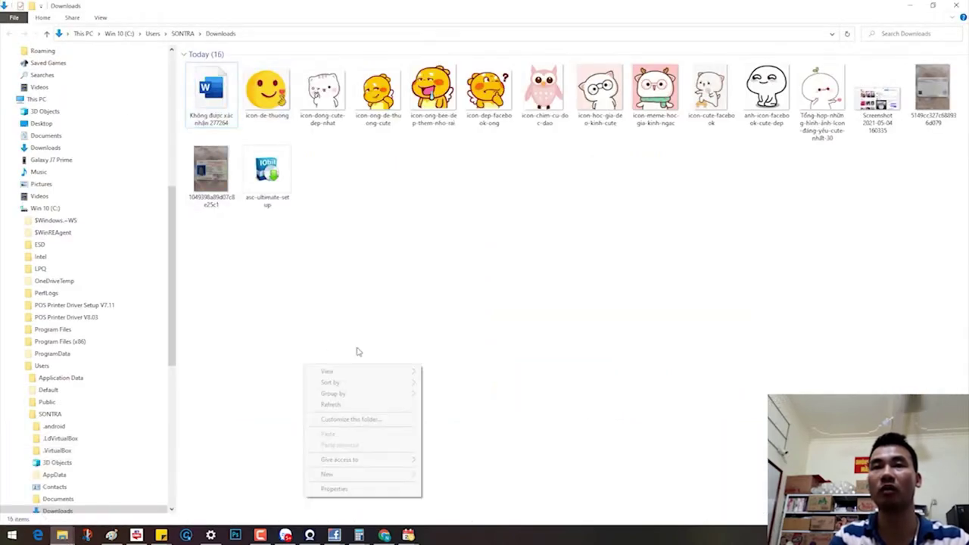
{"action": "left_click", "coordinate": [350, 406]}
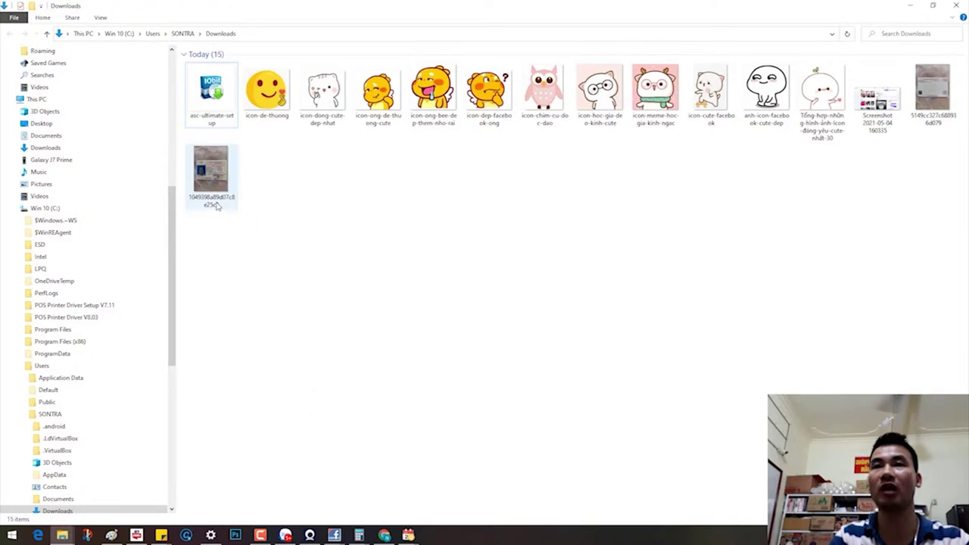
{"action": "double_click", "coordinate": [217, 106]}
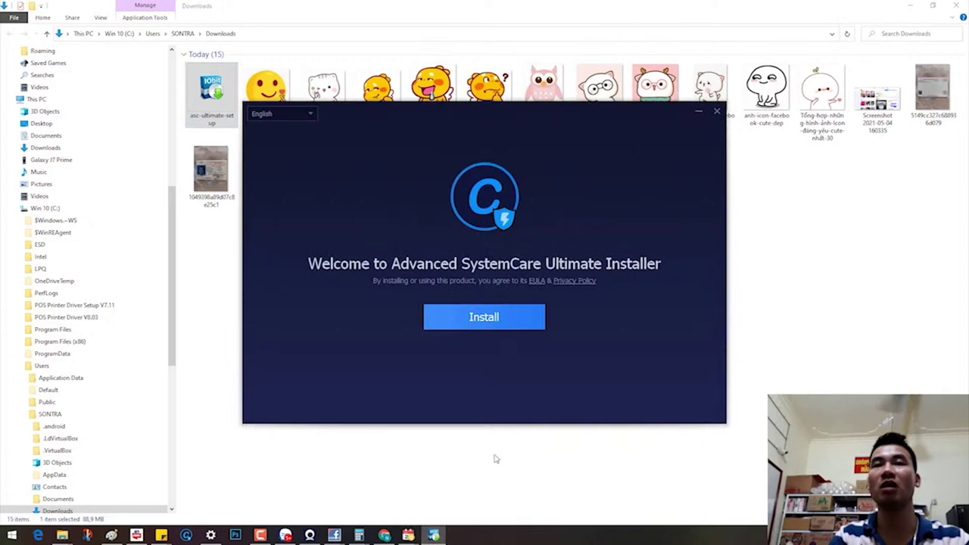
Cancel the Advanced SystemCare installation and minimize Explorer and Chrome.
{"action": "left_click", "coordinate": [717, 111]}
{"action": "left_click", "coordinate": [533, 300]}
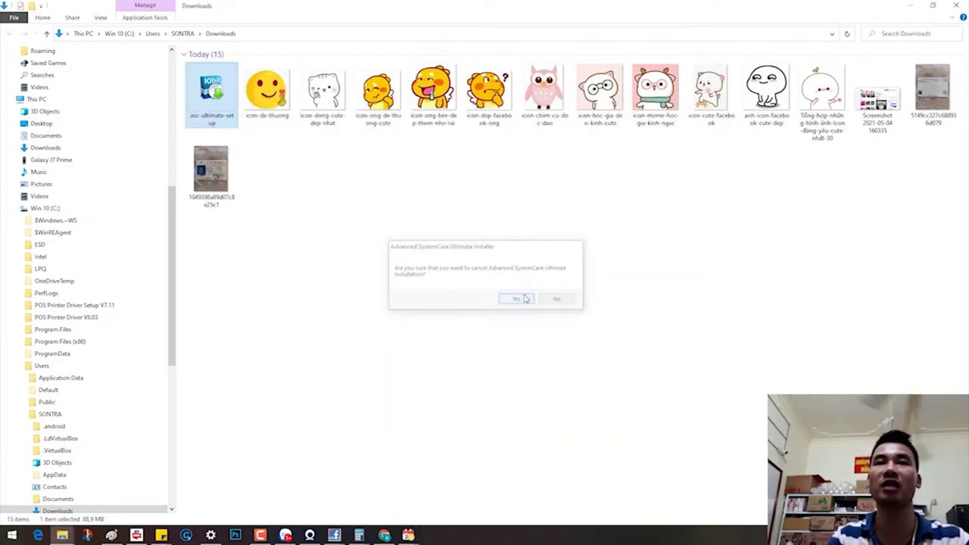
{"action": "left_click", "coordinate": [905, 6]}
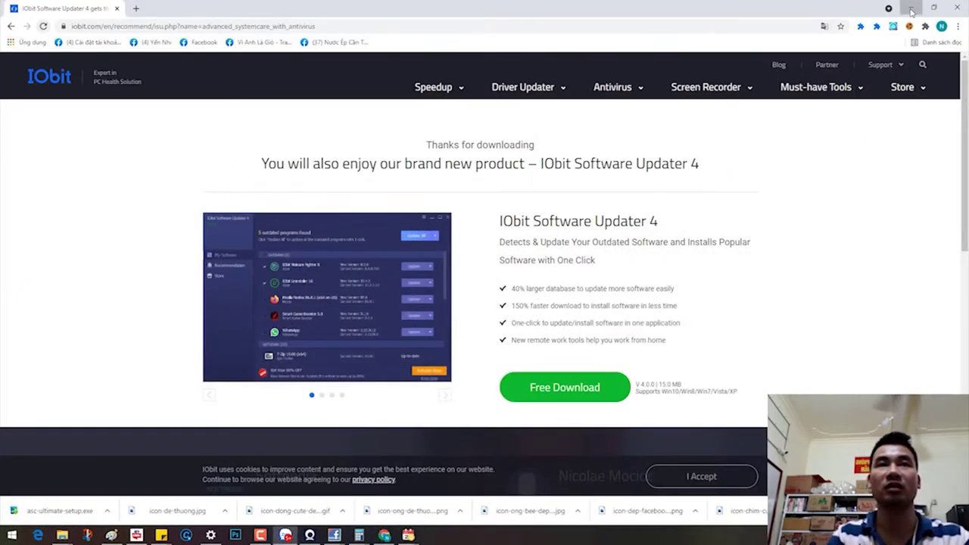
{"action": "left_click", "coordinate": [910, 8]}
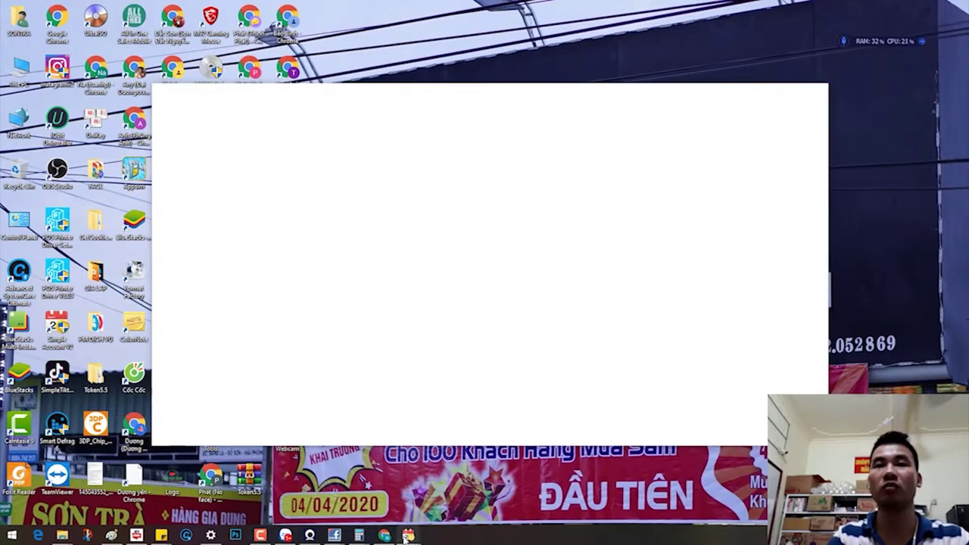
{"action": "mouse_move", "coordinate": [408, 535]}
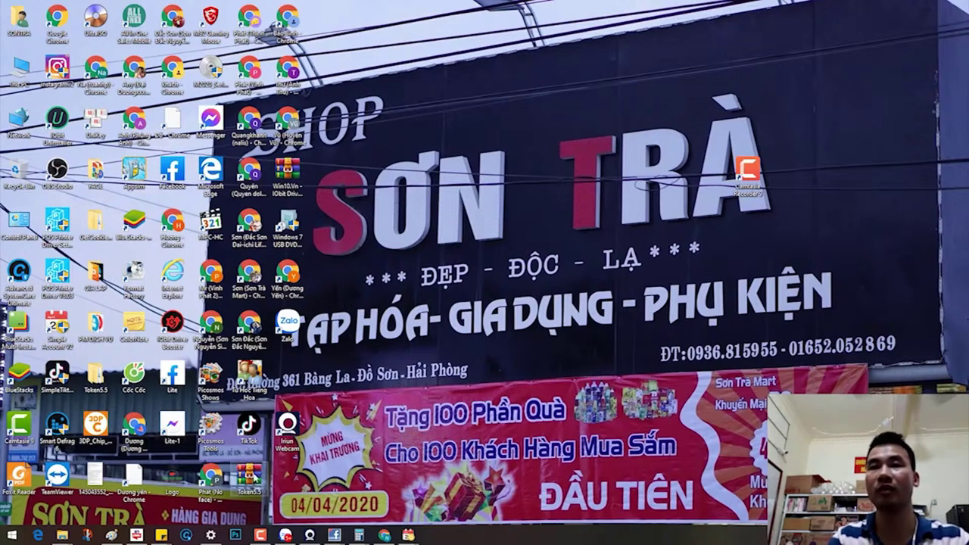
Open Advanced SystemCare Ultimate 14 on the Care page, start a scan, then stop it.
{"action": "left_click", "coordinate": [187, 535]}
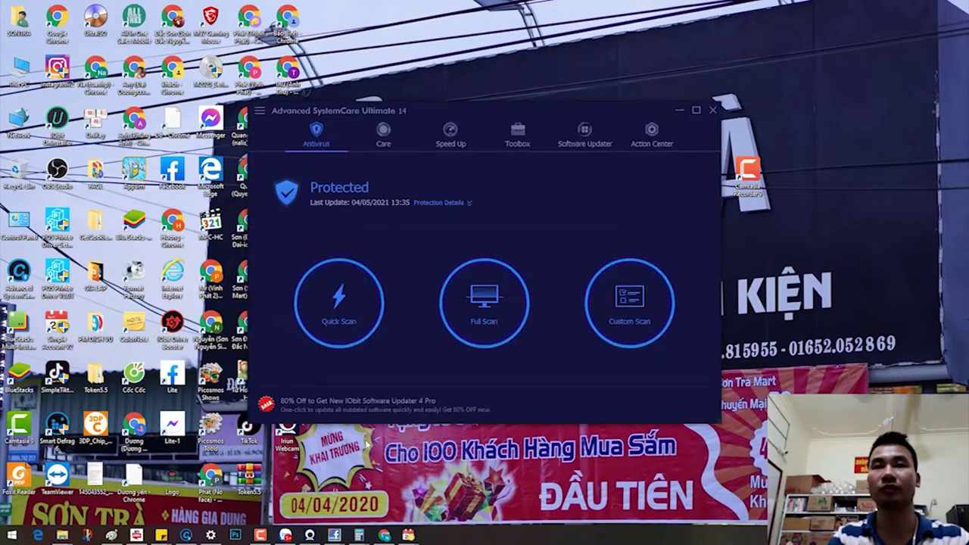
{"action": "left_click", "coordinate": [385, 136]}
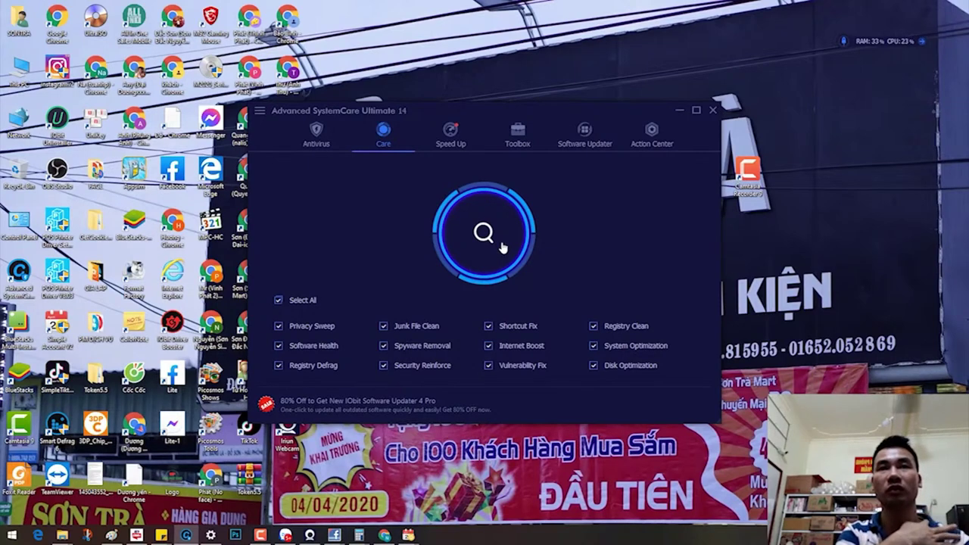
{"action": "left_click", "coordinate": [496, 232]}
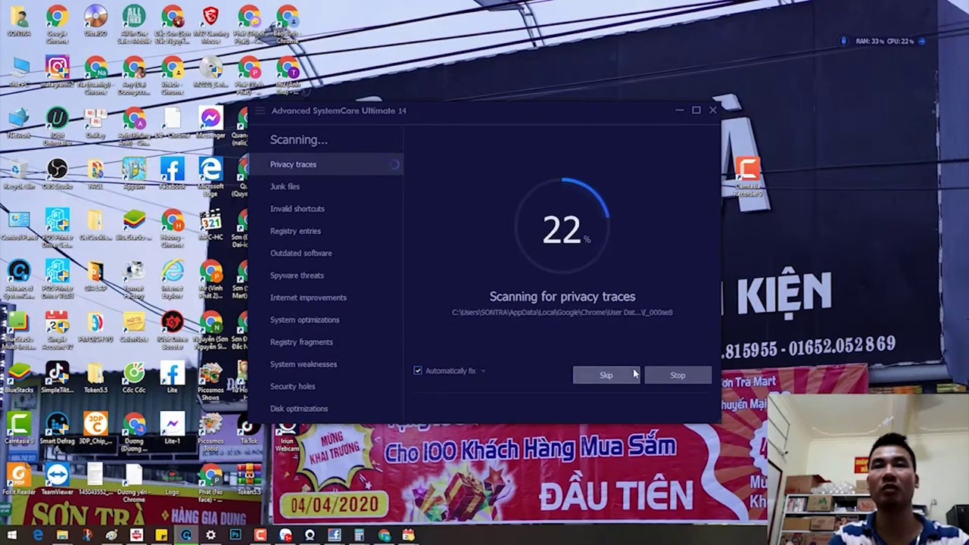
{"action": "left_click", "coordinate": [677, 375]}
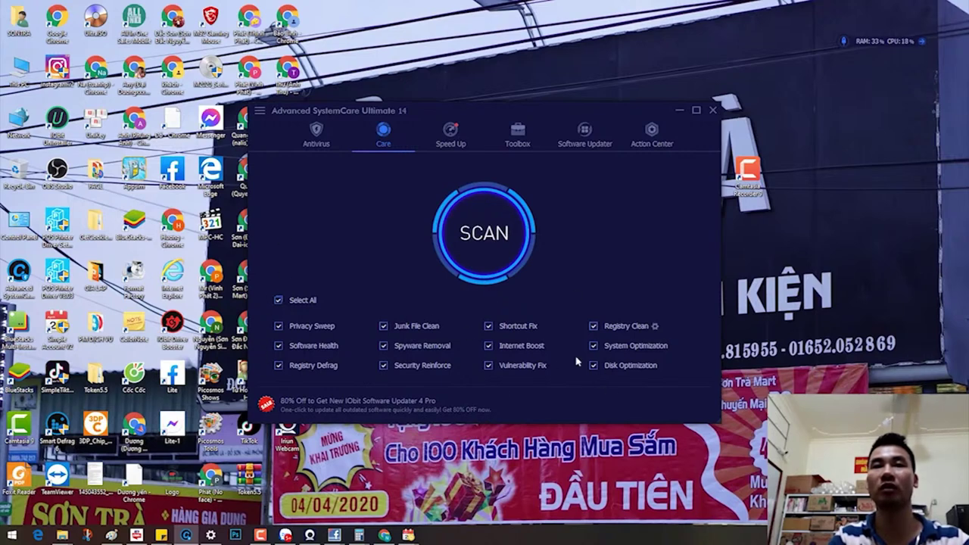
Run the Care scan until it fixes 115 privacy traces, 385 junk files, 1 shortcut, 55 registry entries.
{"action": "left_click", "coordinate": [465, 242]}
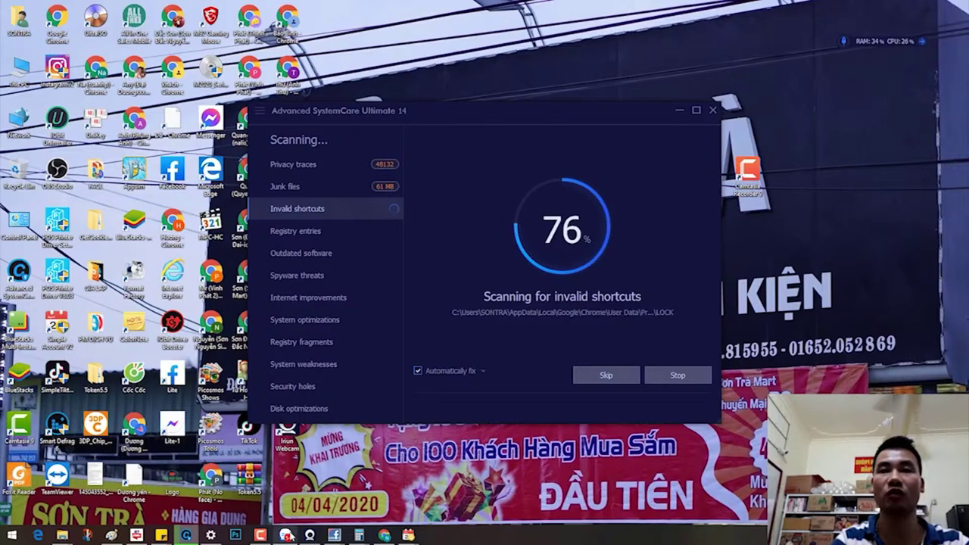
{"action": "mouse_move", "coordinate": [264, 536]}
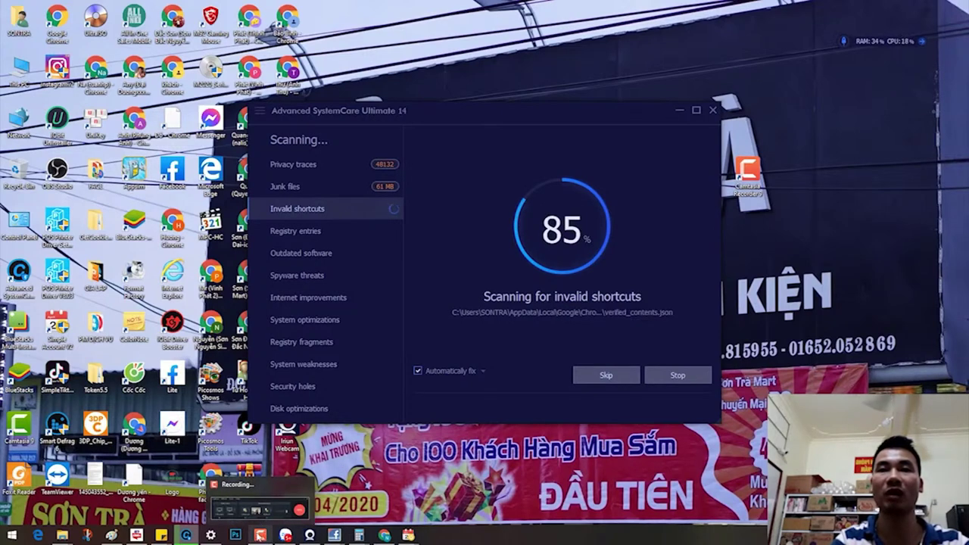
{"action": "left_click", "coordinate": [258, 536]}
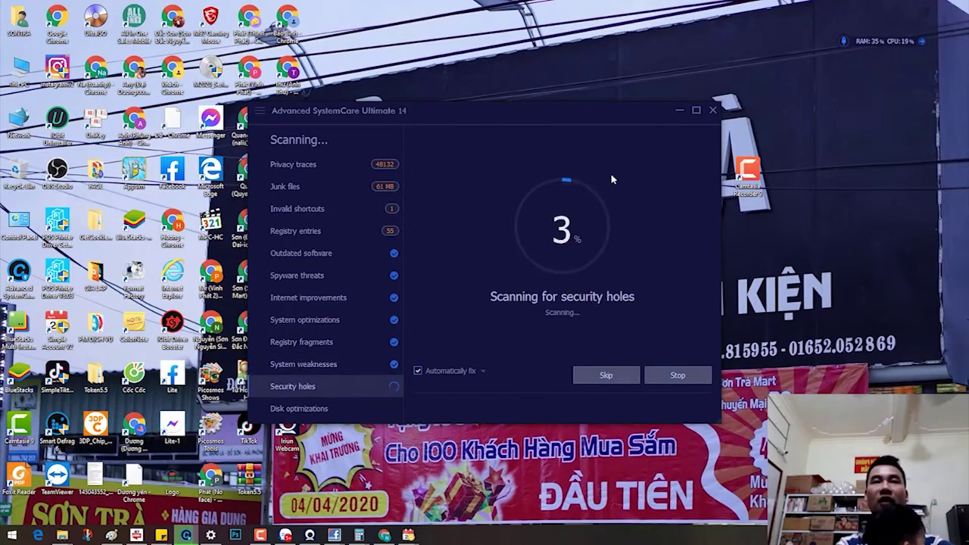
{"action": "left_click", "coordinate": [678, 110]}
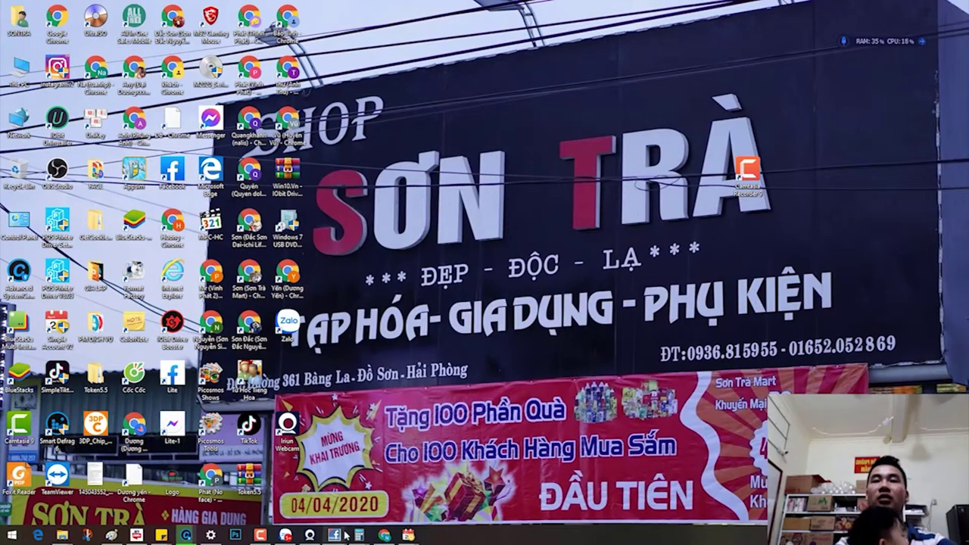
{"action": "left_click", "coordinate": [186, 536]}
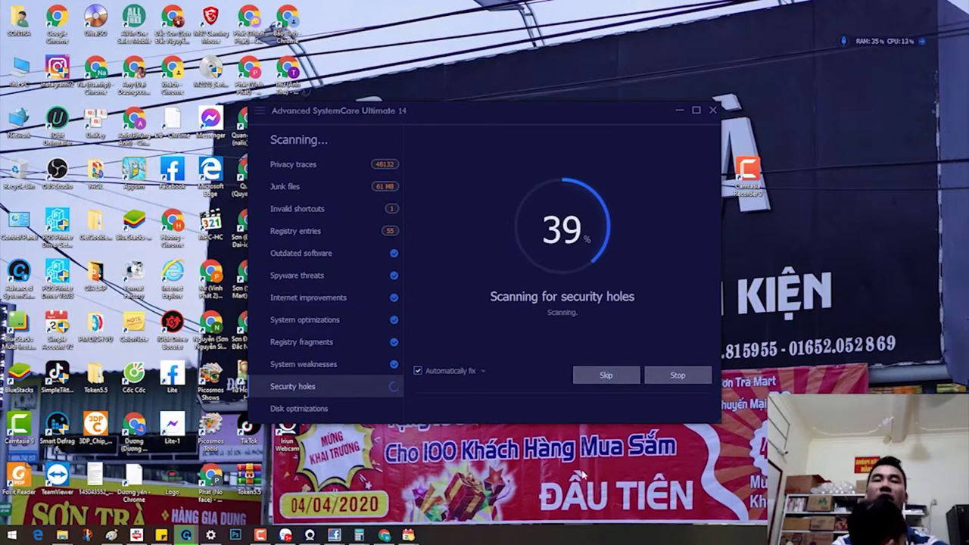
{"action": "left_click", "coordinate": [265, 537]}
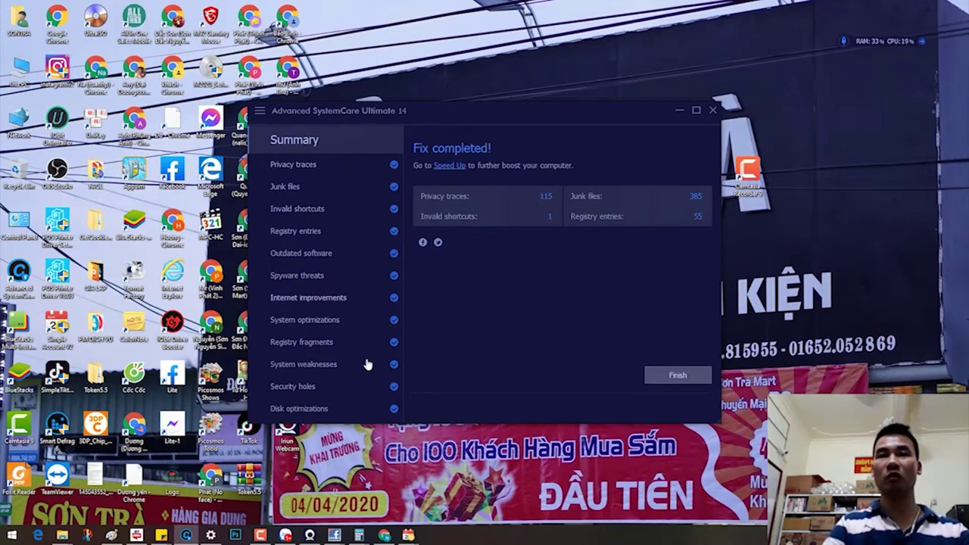
Close the Fix completed summary and switch to the Toolbox tab.
{"action": "left_click", "coordinate": [690, 381]}
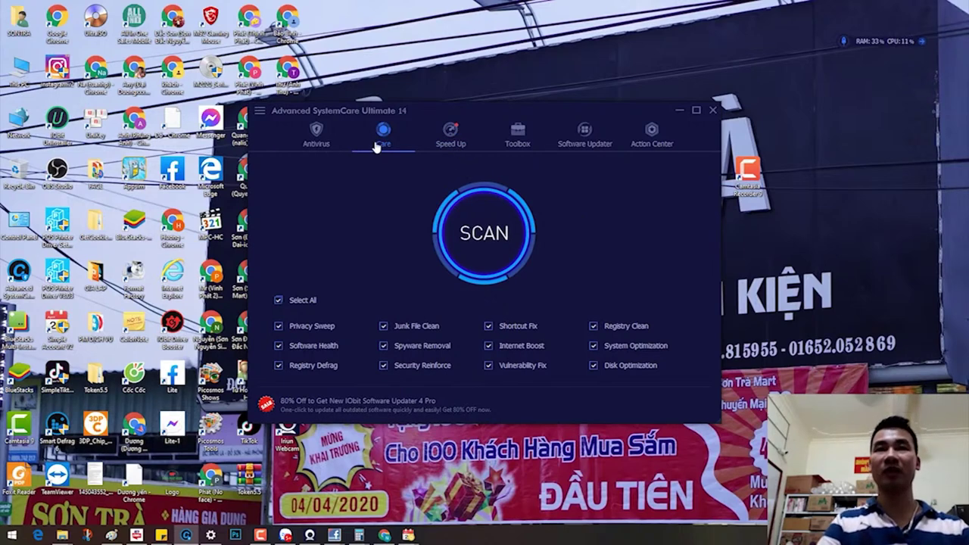
{"action": "left_click", "coordinate": [517, 138]}
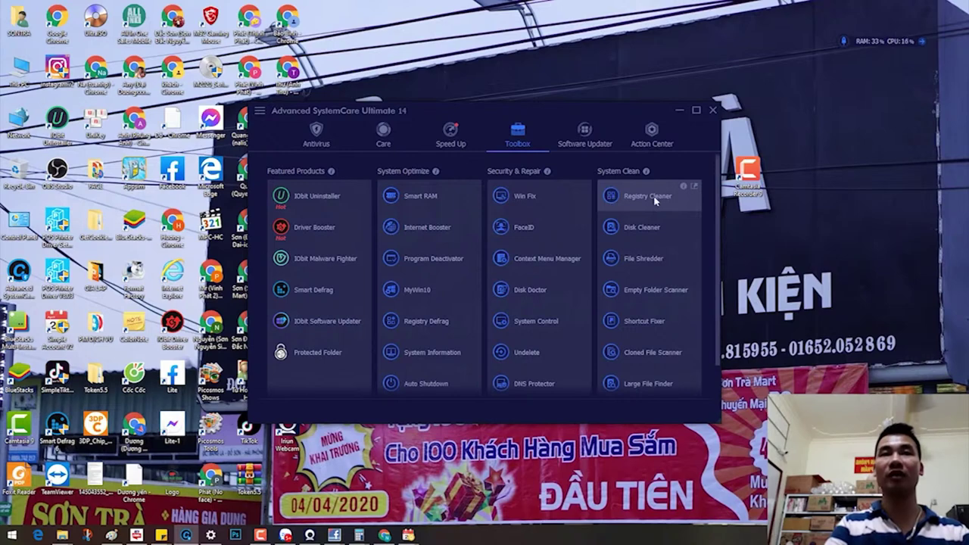
Start a Registry Cleaner scan of all registry areas and return to Advanced SystemCare.
{"action": "left_click", "coordinate": [631, 199]}
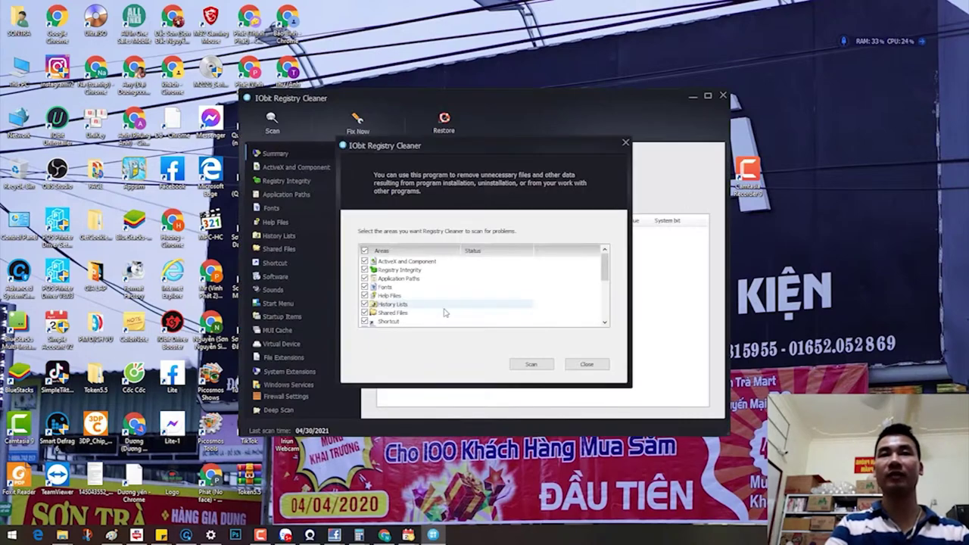
{"action": "left_click", "coordinate": [531, 364]}
{"action": "left_click_drag", "start_coordinate": [459, 146], "coordinate": [595, 113]}
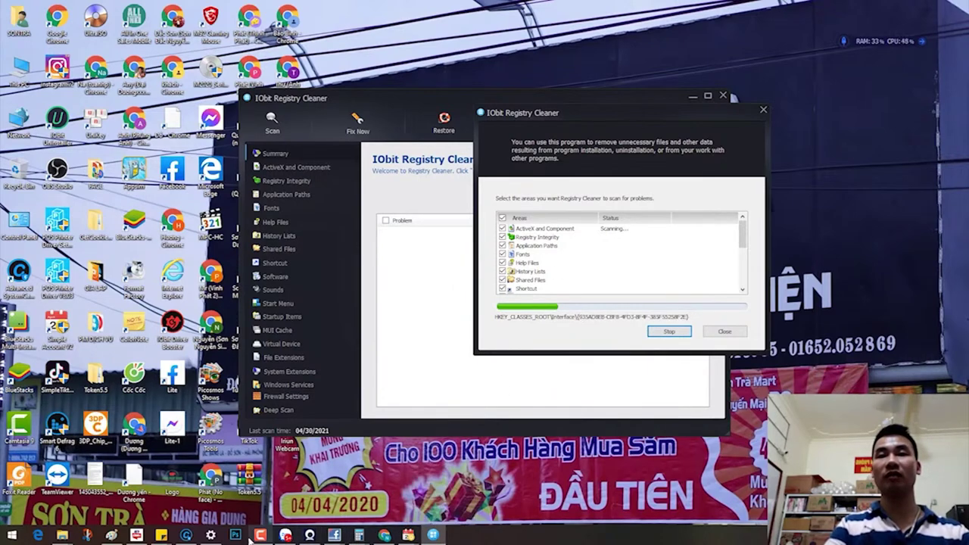
{"action": "left_click", "coordinate": [259, 493]}
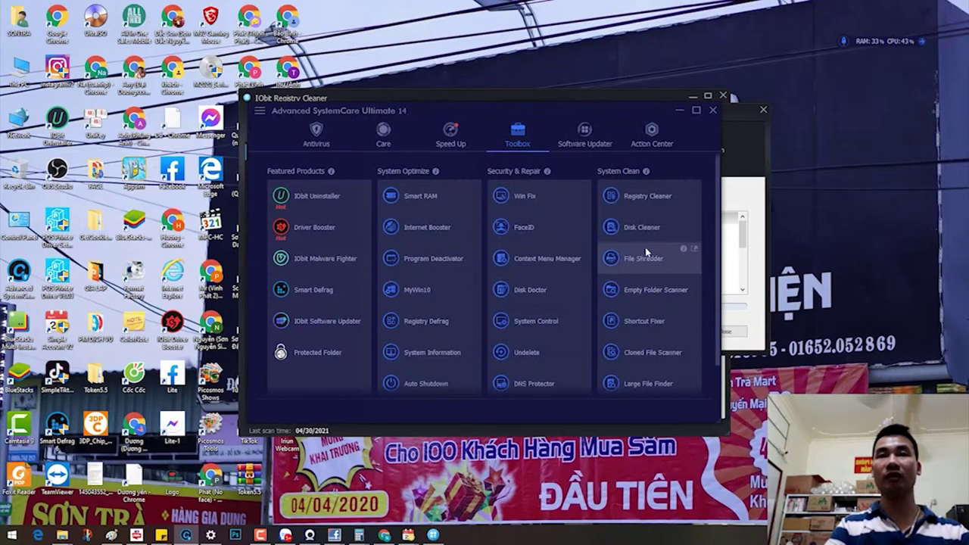
Start a Disk Cleaner analysis of drives C: and D:, then close Disk Cleaner.
{"action": "left_click", "coordinate": [694, 228]}
{"action": "left_click", "coordinate": [350, 260]}
{"action": "left_click", "coordinate": [549, 353]}
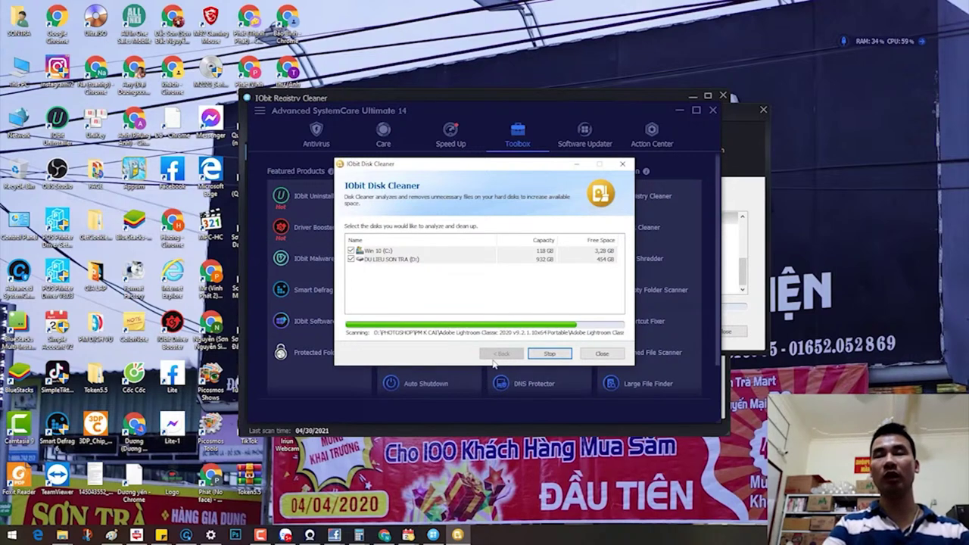
{"action": "left_click", "coordinate": [259, 534]}
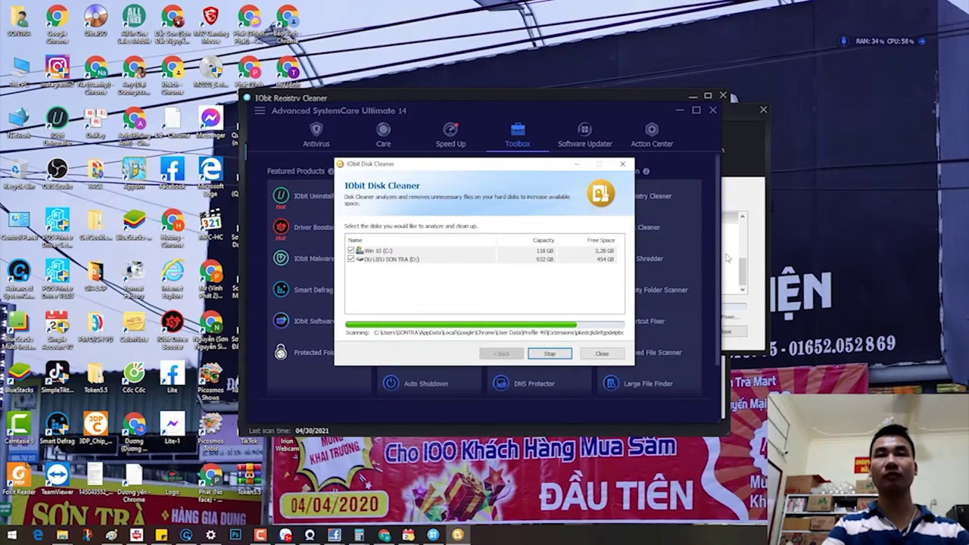
{"action": "left_click", "coordinate": [622, 164]}
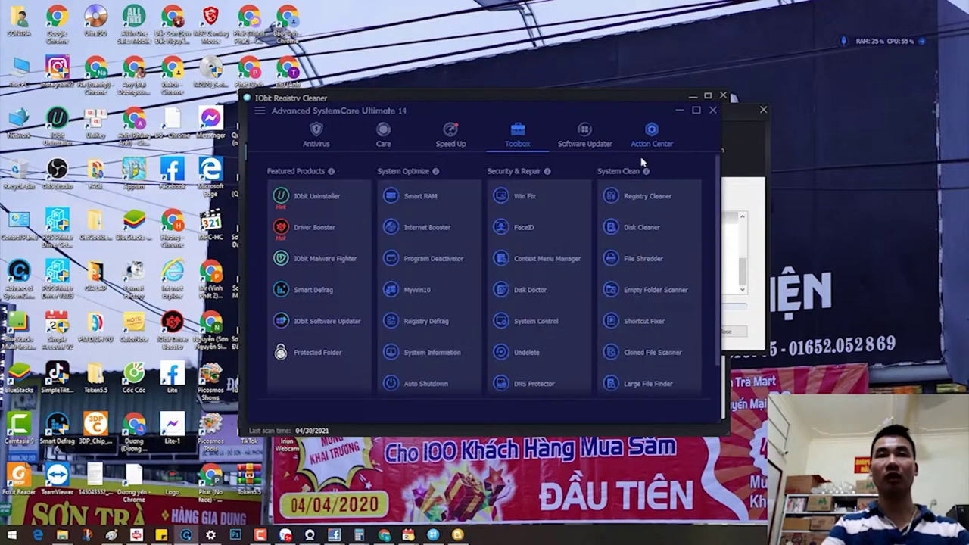
Run a Win Fix general scan, dismiss the no-problems result, and view Advanced Fix.
{"action": "left_click", "coordinate": [522, 198]}
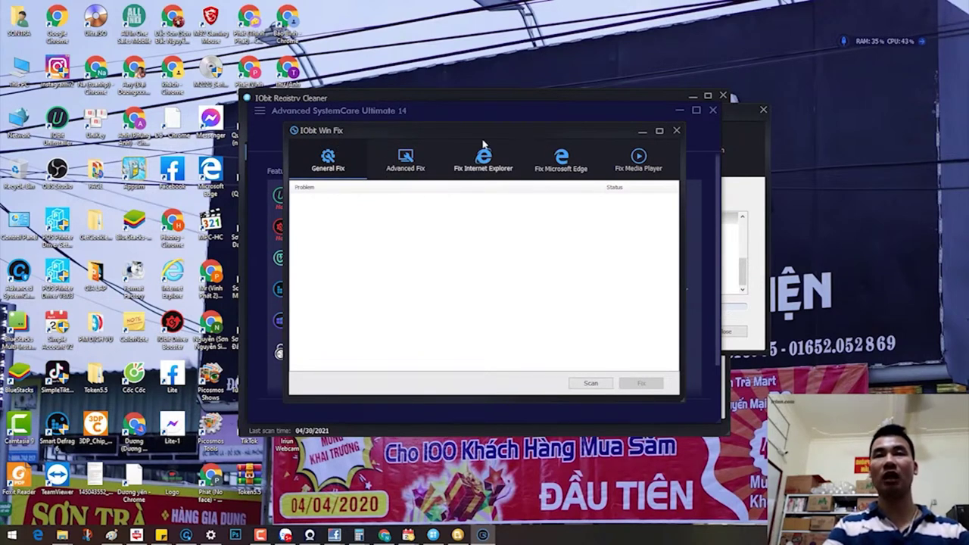
{"action": "left_click", "coordinate": [590, 384]}
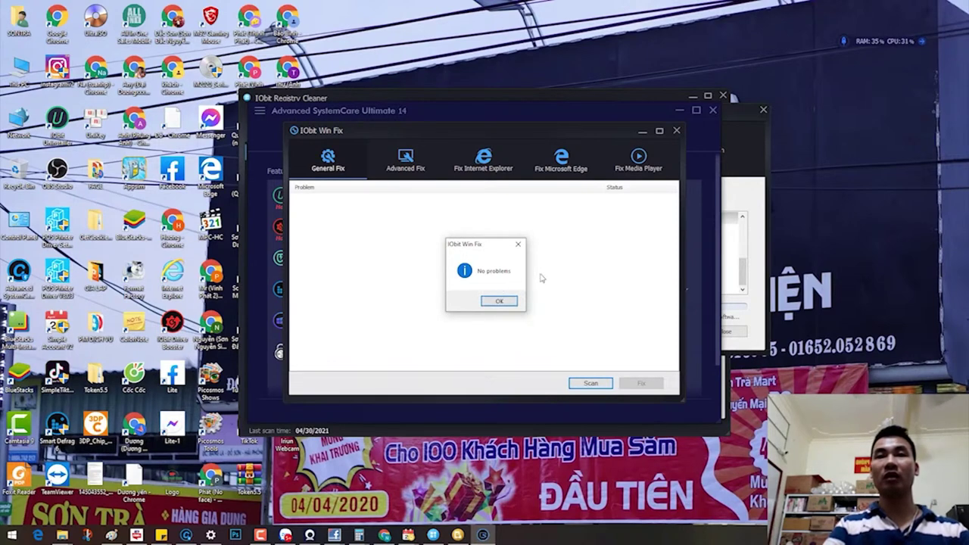
{"action": "left_click", "coordinate": [500, 302]}
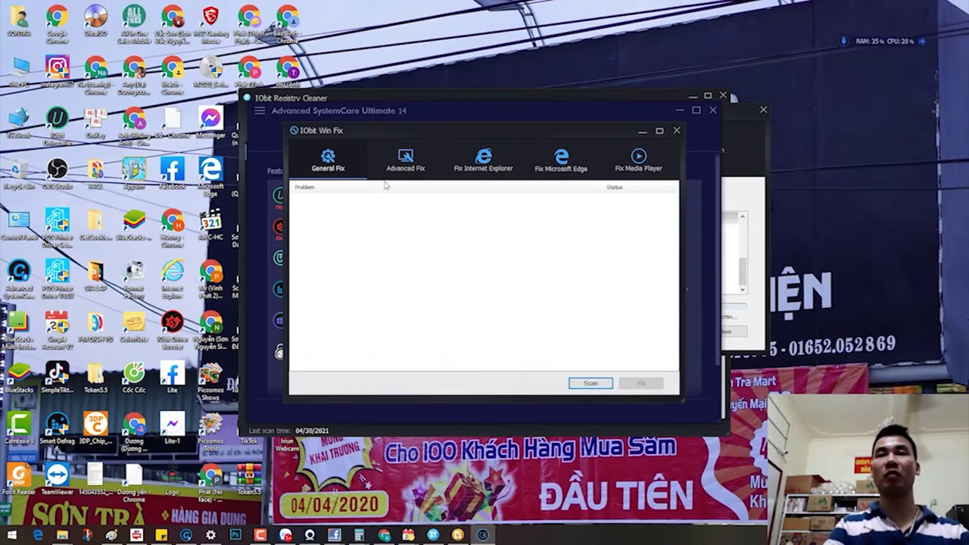
{"action": "left_click", "coordinate": [405, 160]}
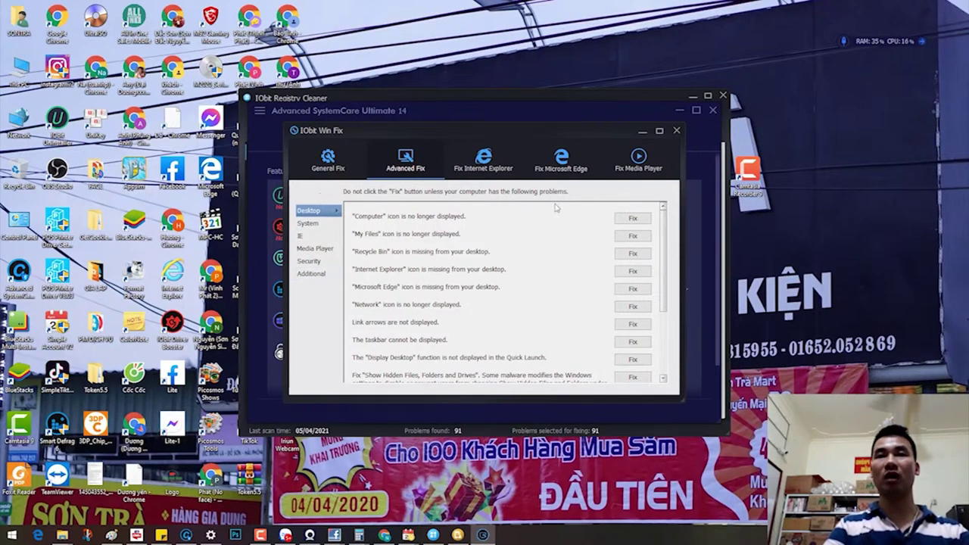
Restore the Computer, My Files, Recycle Bin, Internet Explorer, Edge and Network desktop icons.
{"action": "left_click", "coordinate": [633, 219]}
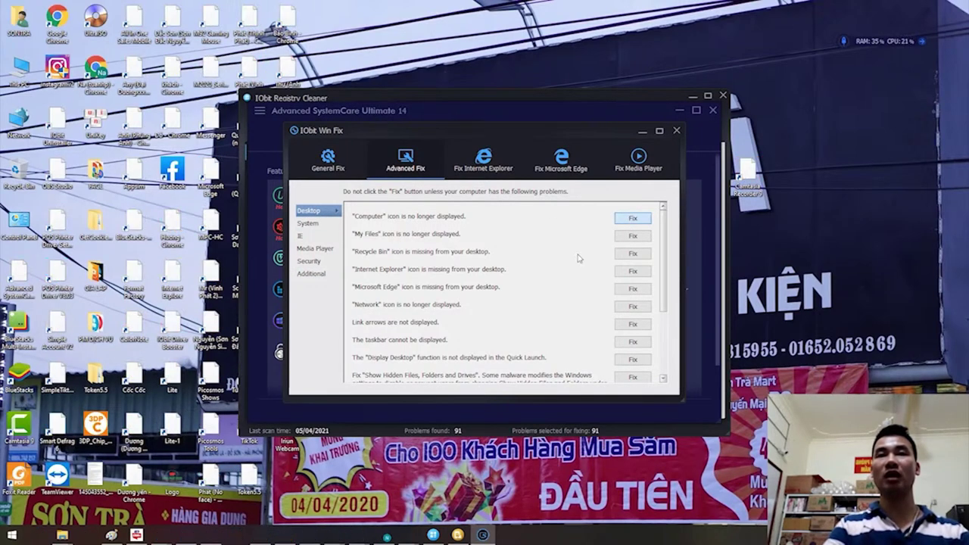
{"action": "left_click", "coordinate": [492, 301]}
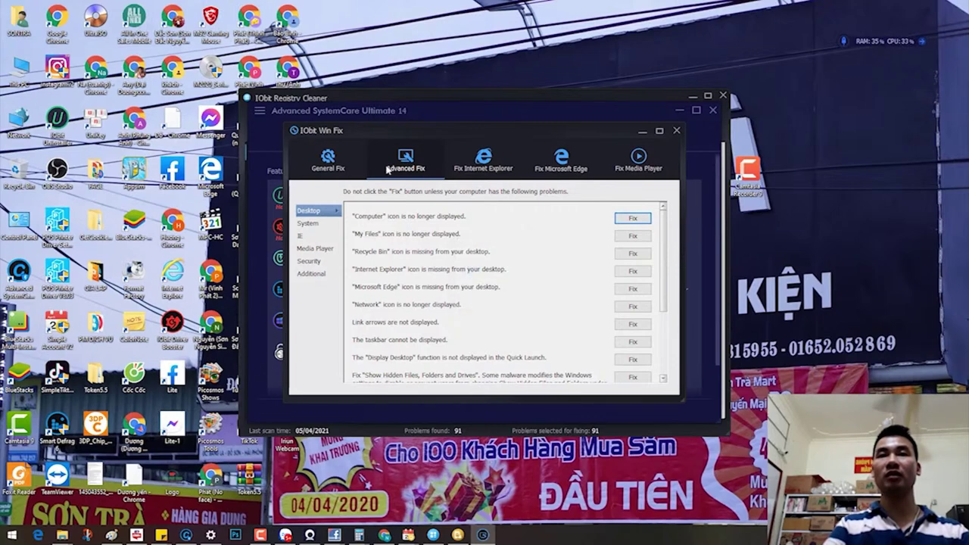
{"action": "left_click", "coordinate": [632, 235]}
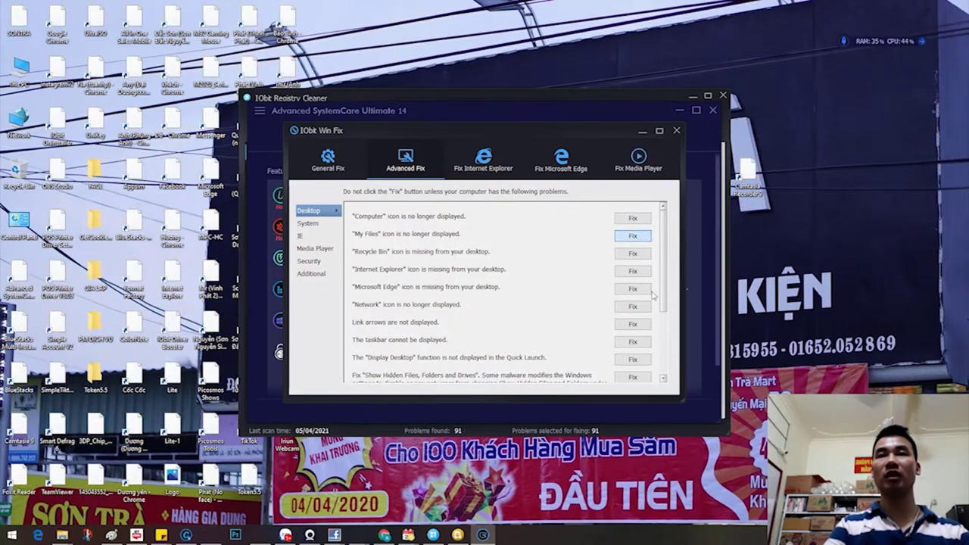
{"action": "left_click", "coordinate": [492, 303]}
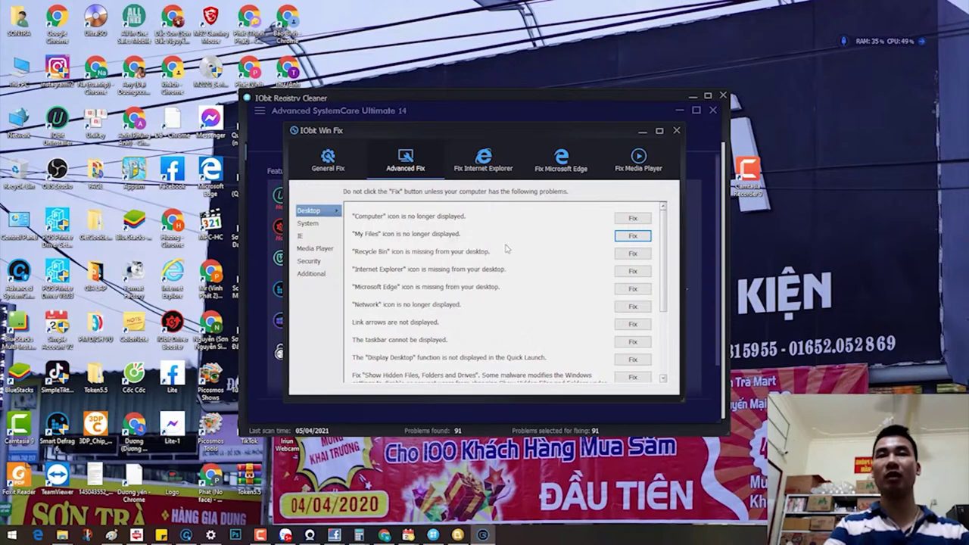
{"action": "left_click", "coordinate": [633, 253]}
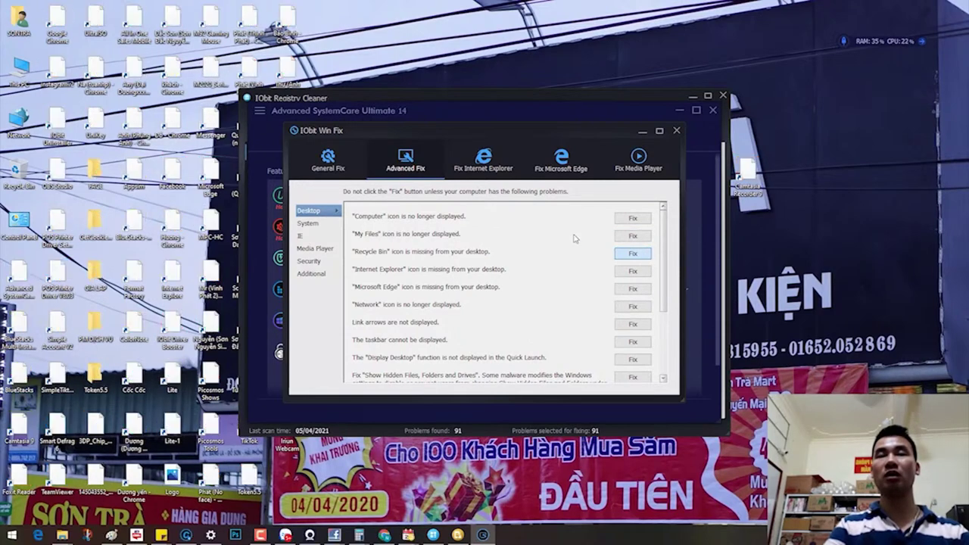
{"action": "left_click", "coordinate": [499, 302]}
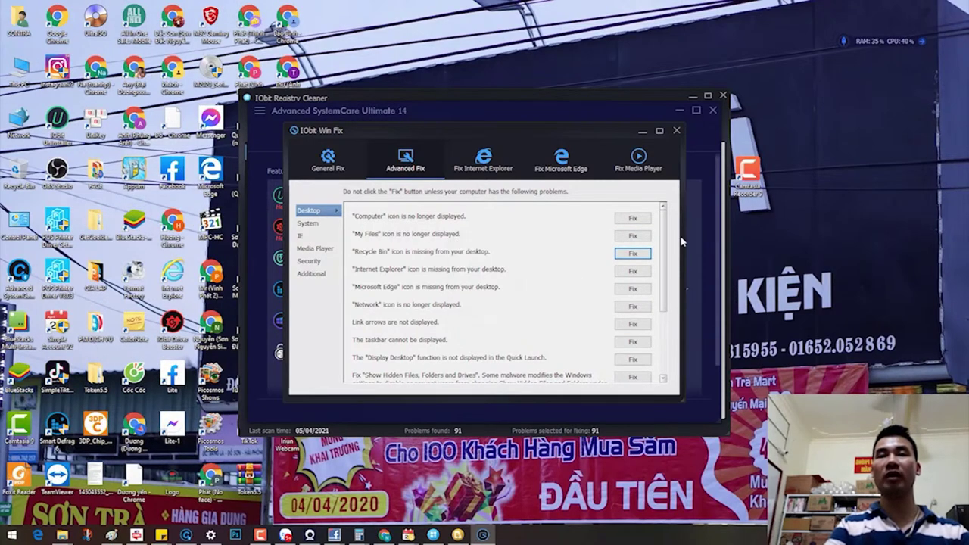
{"action": "left_click", "coordinate": [634, 271]}
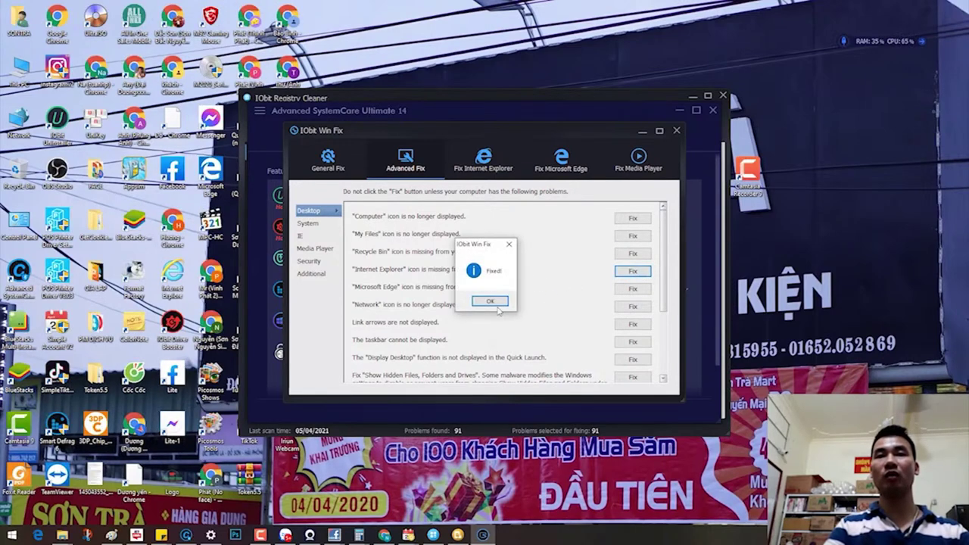
{"action": "left_click", "coordinate": [490, 302]}
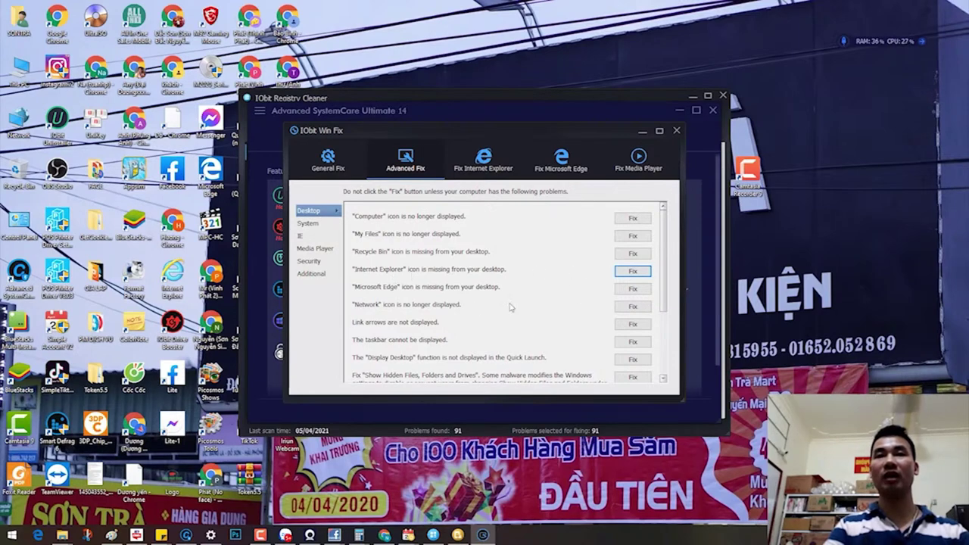
{"action": "left_click", "coordinate": [632, 291]}
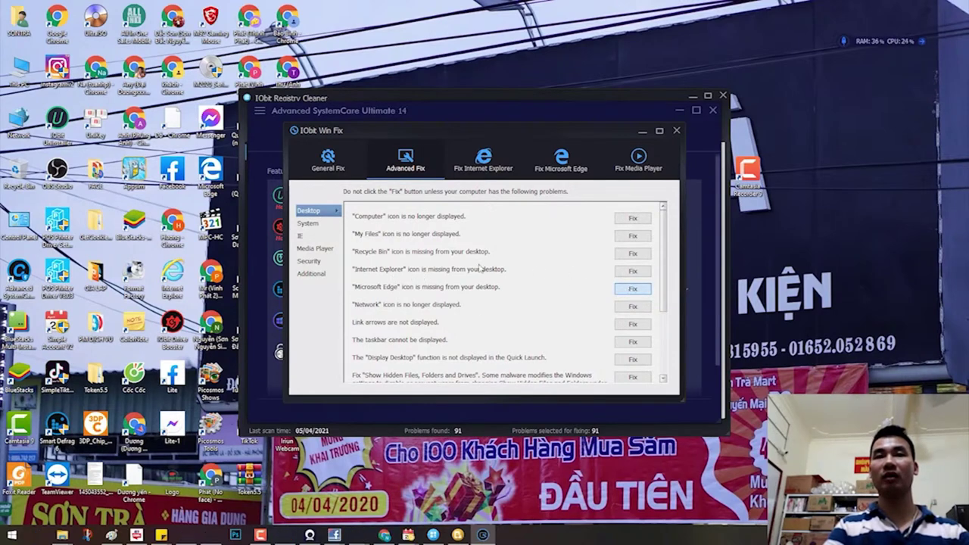
{"action": "left_click", "coordinate": [490, 300]}
{"action": "left_click", "coordinate": [634, 308]}
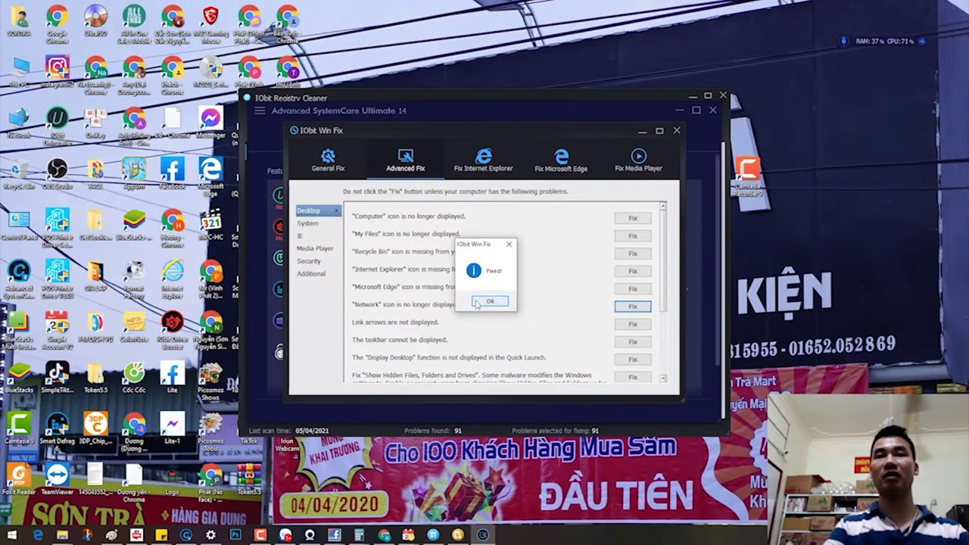
{"action": "left_click", "coordinate": [490, 303]}
Fix the missing shortcut link arrows and the hidden taskbar.
{"action": "left_click", "coordinate": [632, 324]}
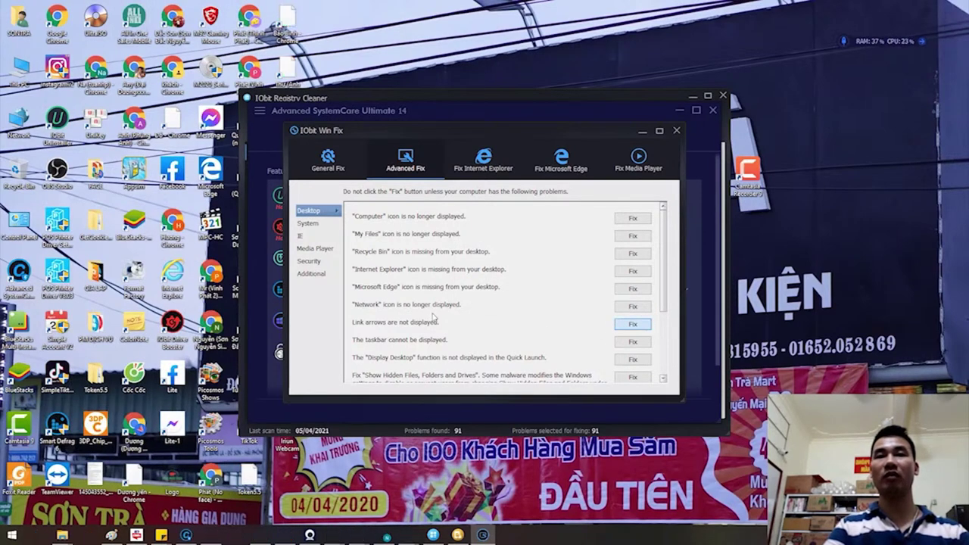
{"action": "left_click", "coordinate": [488, 302]}
{"action": "left_click", "coordinate": [632, 342]}
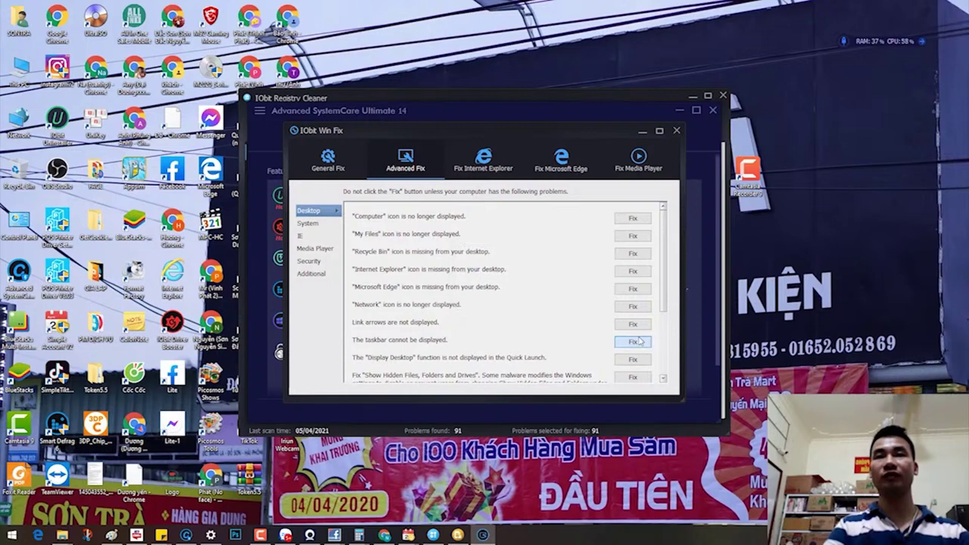
{"action": "left_click", "coordinate": [489, 302]}
Browse the System, Media Player and Security categories and repair tabs, then close Win Fix.
{"action": "scroll", "coordinate": [549, 325], "scroll_direction": "down", "scroll_amount": 1}
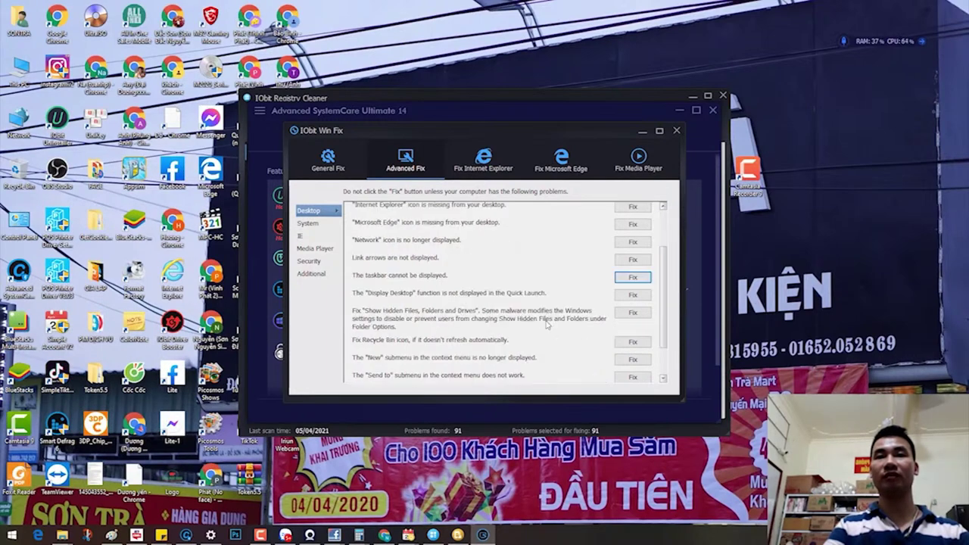
{"action": "scroll", "coordinate": [585, 331], "scroll_direction": "down", "scroll_amount": 1}
{"action": "left_click", "coordinate": [333, 227]}
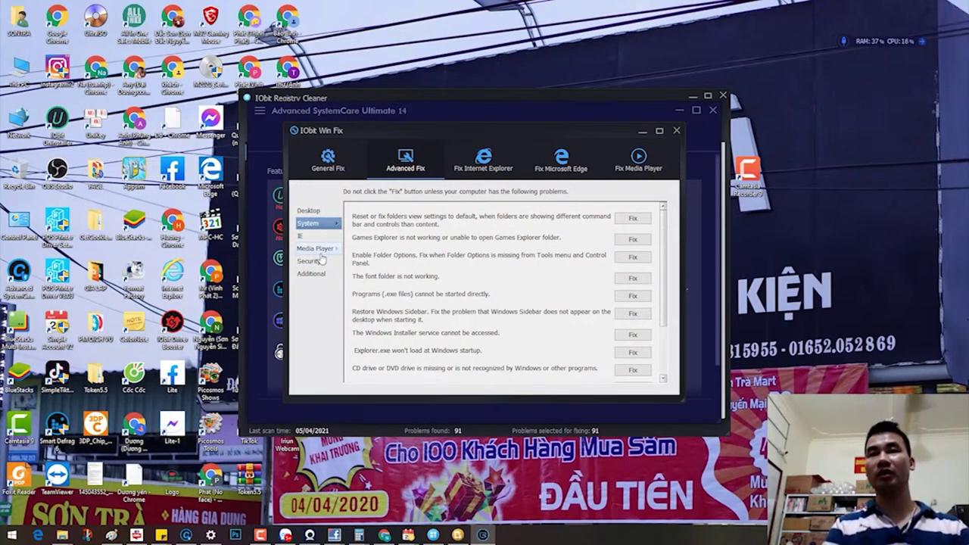
{"action": "left_click", "coordinate": [318, 250]}
{"action": "left_click", "coordinate": [313, 261]}
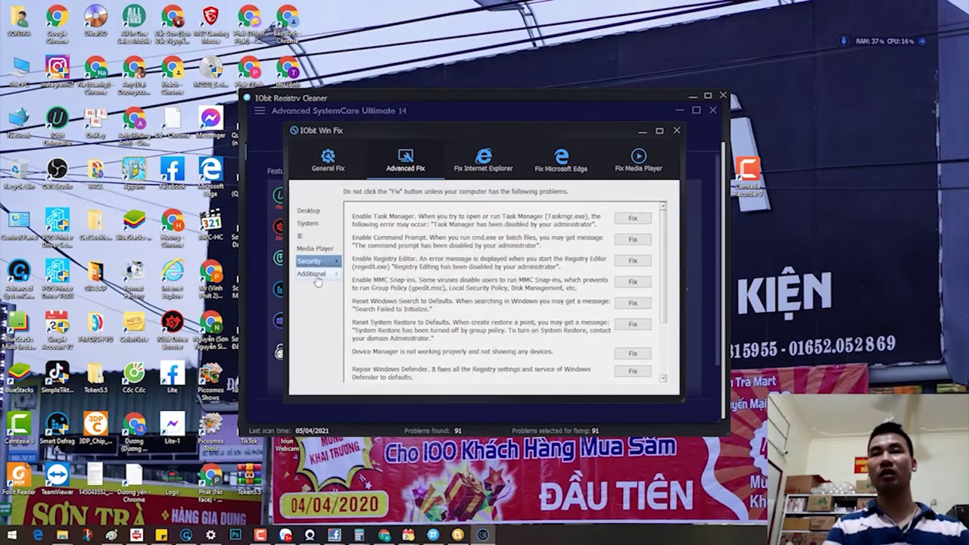
{"action": "left_click", "coordinate": [483, 156]}
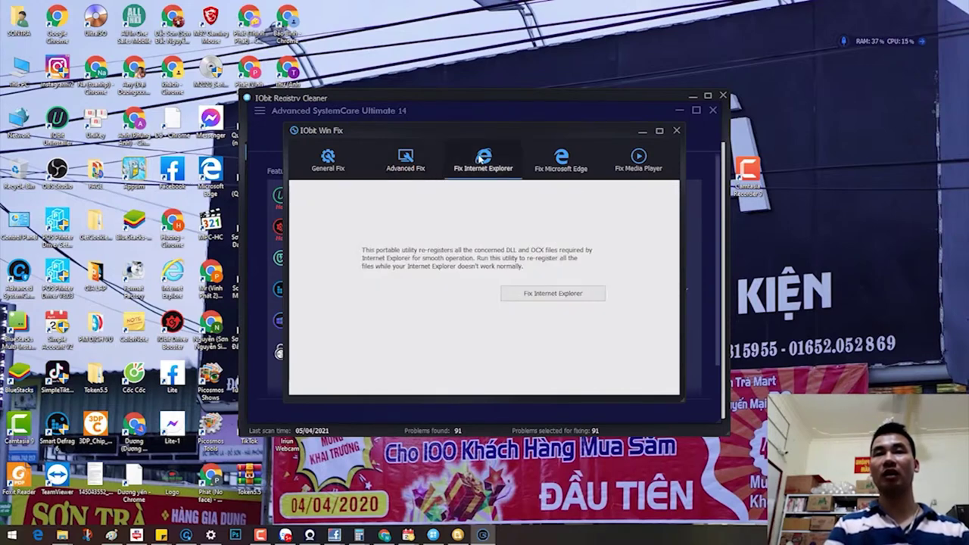
{"action": "left_click", "coordinate": [560, 164]}
{"action": "left_click", "coordinate": [640, 168]}
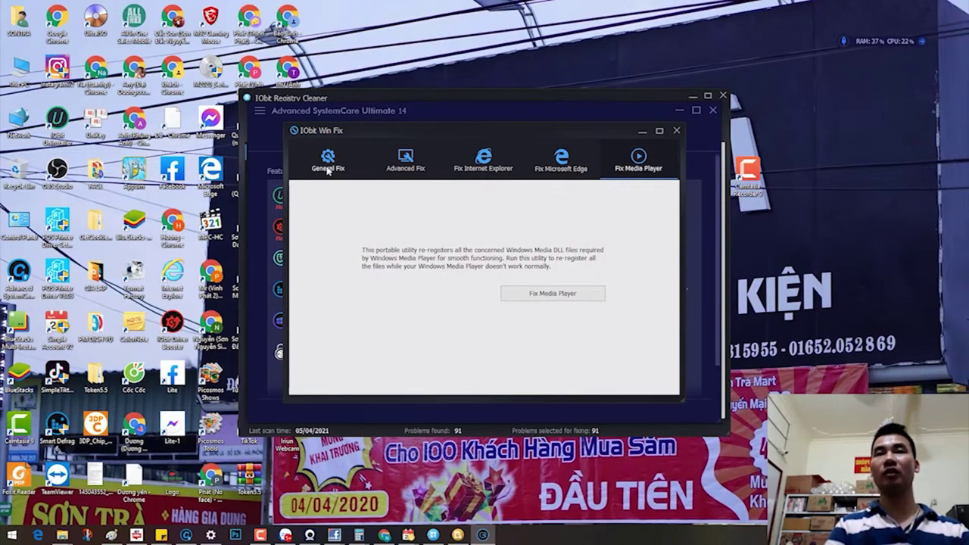
{"action": "left_click", "coordinate": [327, 162]}
{"action": "left_click", "coordinate": [677, 131]}
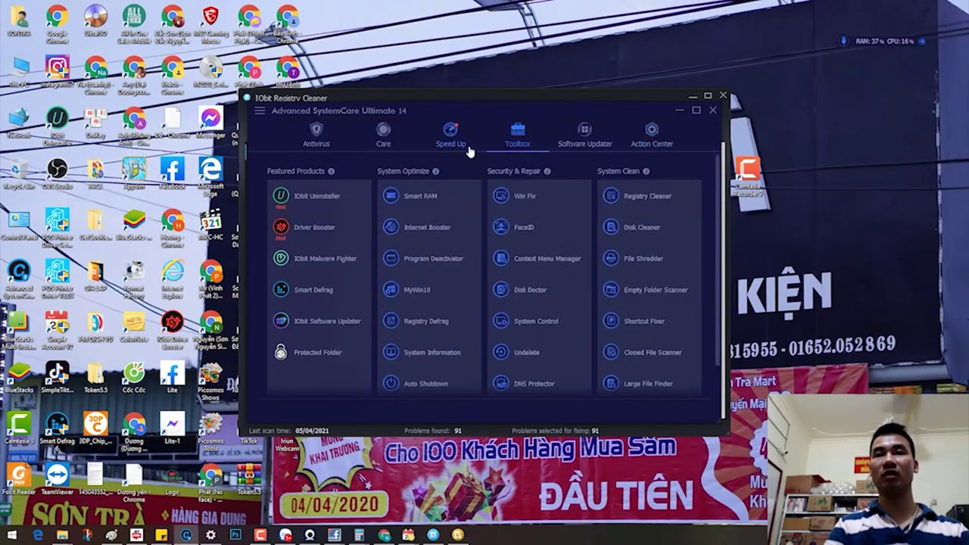
Run Deep Clean twice in Smart RAM until memory is fully optimized.
{"action": "left_click", "coordinate": [409, 200]}
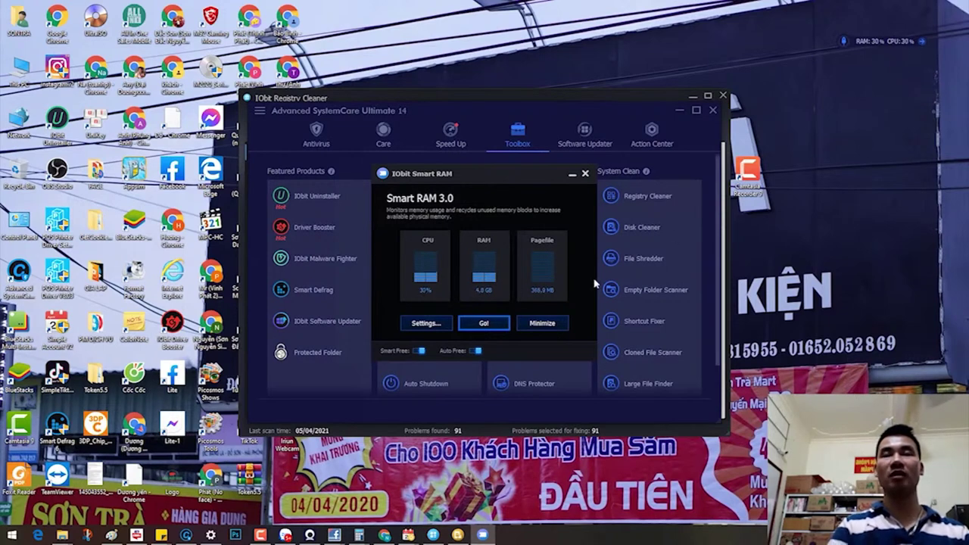
{"action": "left_click", "coordinate": [484, 323]}
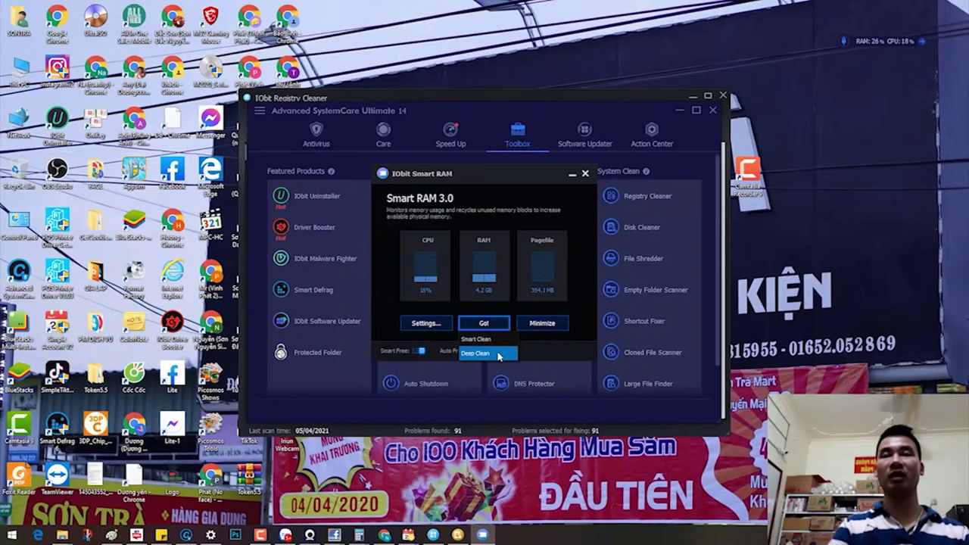
{"action": "left_click", "coordinate": [494, 340]}
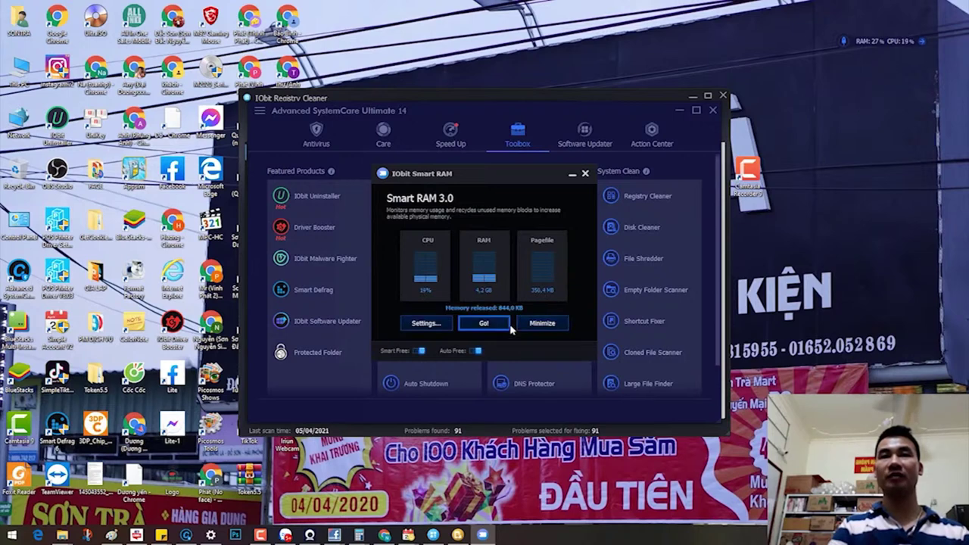
{"action": "left_click", "coordinate": [490, 324]}
{"action": "left_click", "coordinate": [488, 354]}
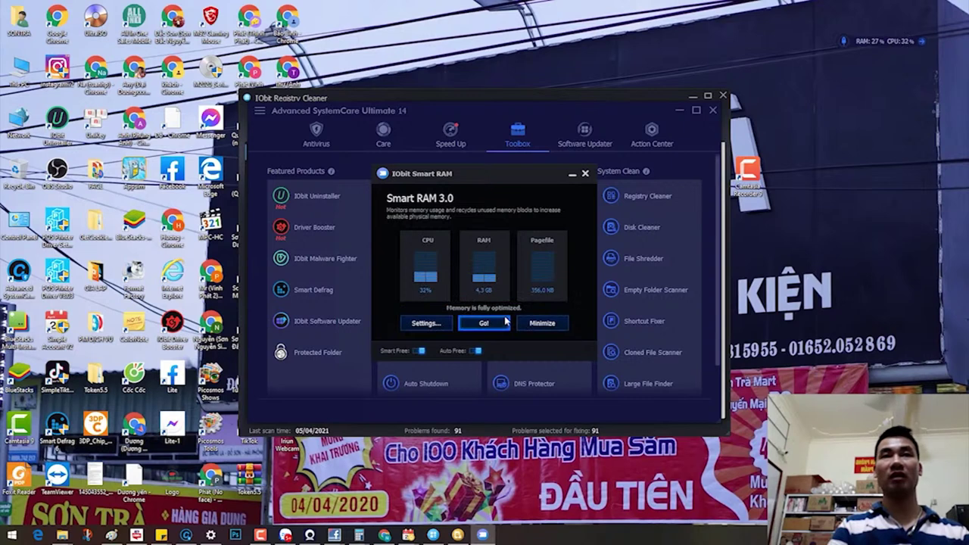
Trigger a quick performance boost and close the Smart RAM window.
{"action": "left_click", "coordinate": [844, 41]}
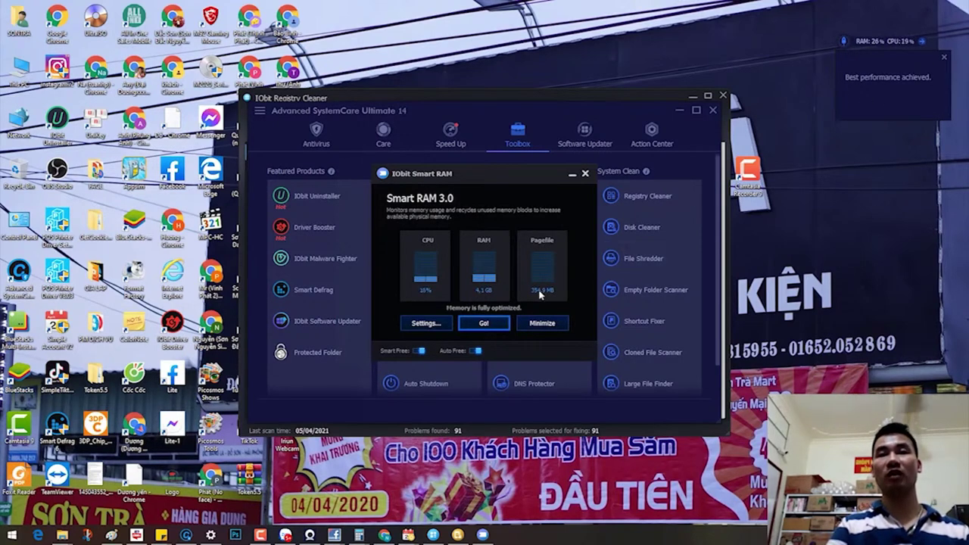
{"action": "left_click", "coordinate": [585, 176]}
{"action": "scroll", "coordinate": [587, 362], "scroll_direction": "down", "scroll_amount": 1}
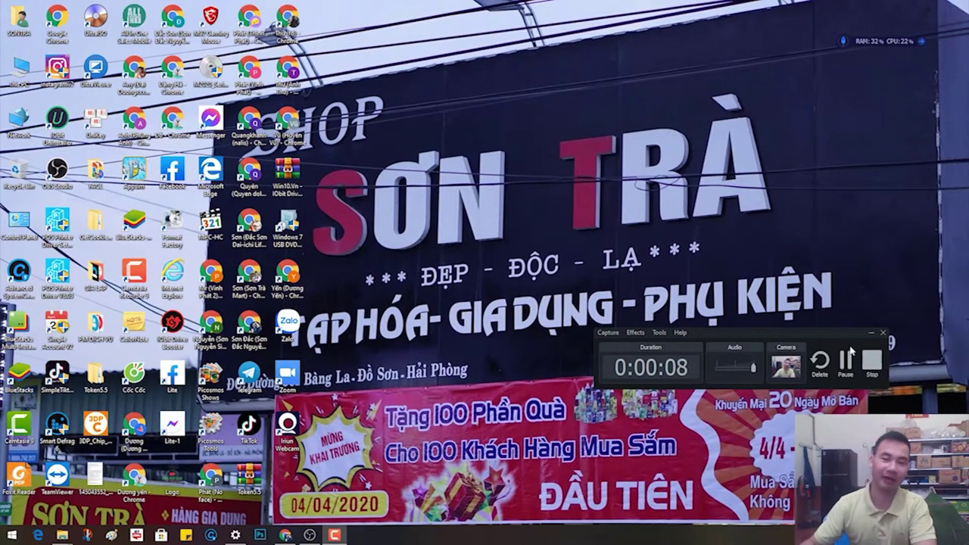
Minimize the recorder toolbar and bring Chrome's Softpedia WebCam downloads page to the front.
{"action": "left_click", "coordinate": [872, 334]}
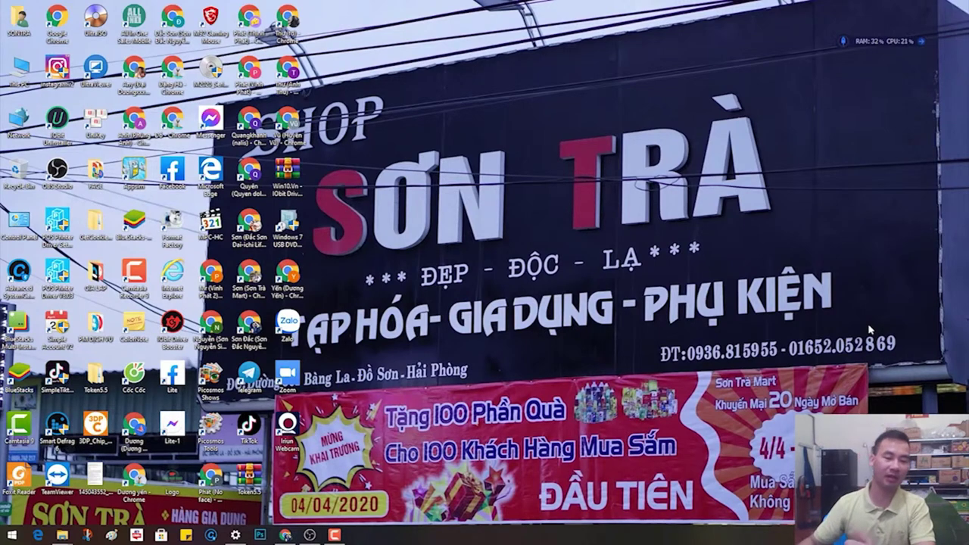
{"action": "left_click", "coordinate": [292, 537]}
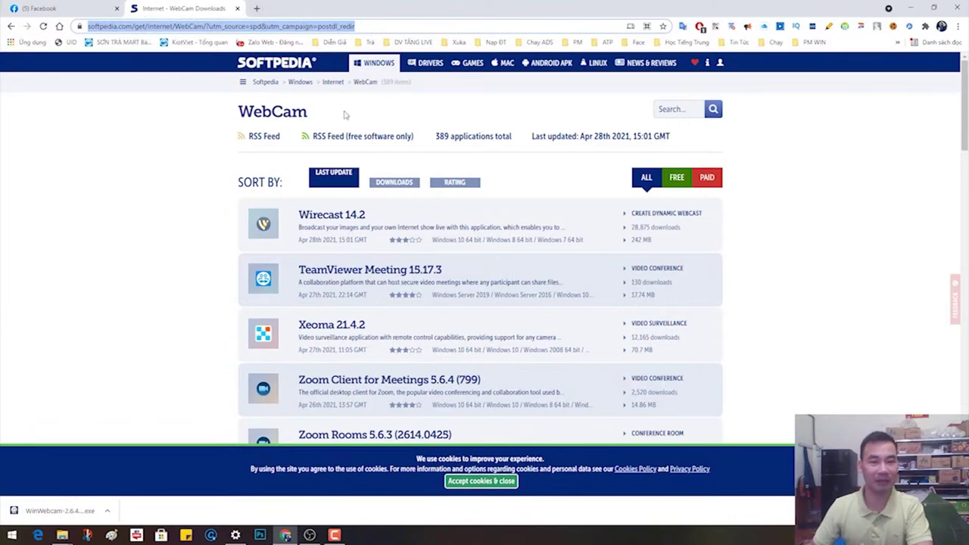
{"action": "left_click", "coordinate": [10, 26]}
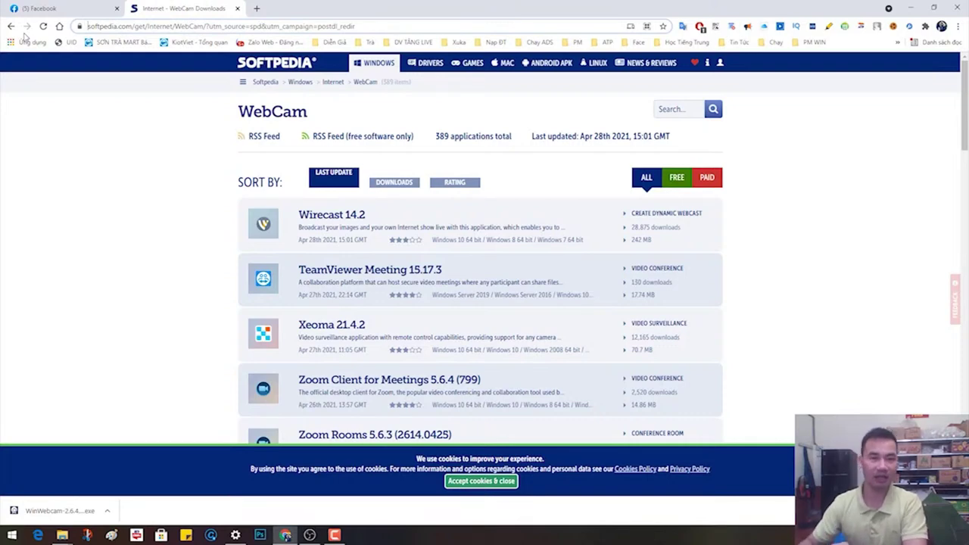
Search 'iriun webcam pc' from the address bar and open the official Iriun Webcam site.
{"action": "left_click", "coordinate": [159, 27]}
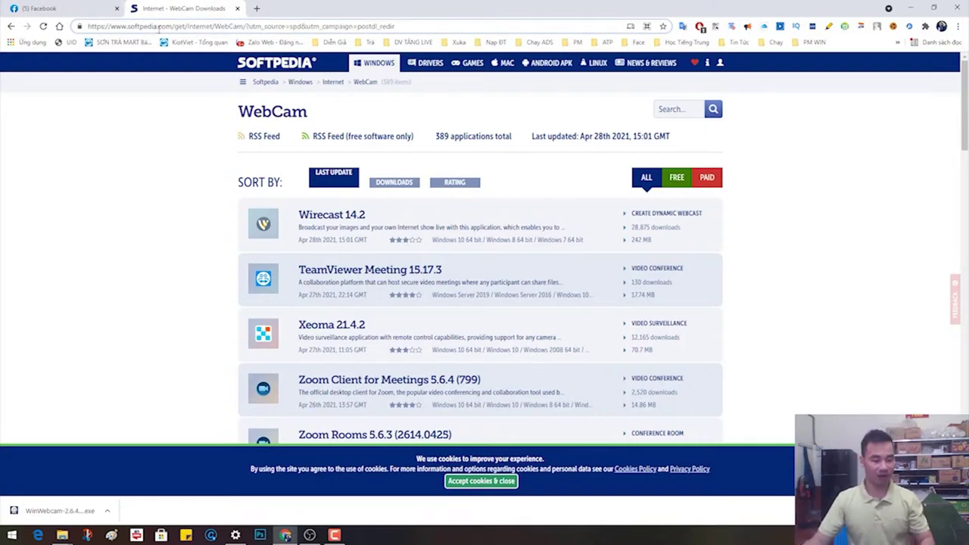
{"action": "key", "text": "ctrl+a"}
{"action": "type", "text": "i"}
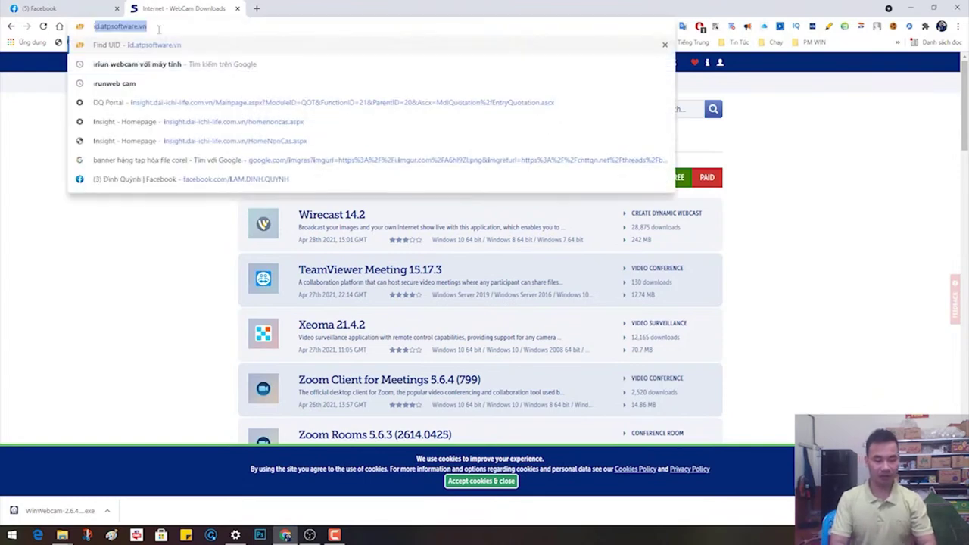
{"action": "type", "text": "riun"}
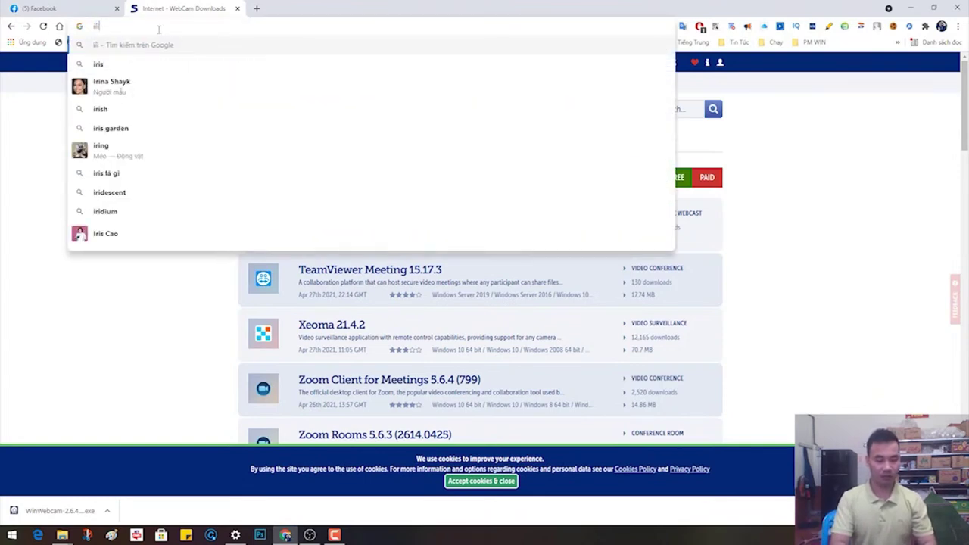
{"action": "type", "text": " we"}
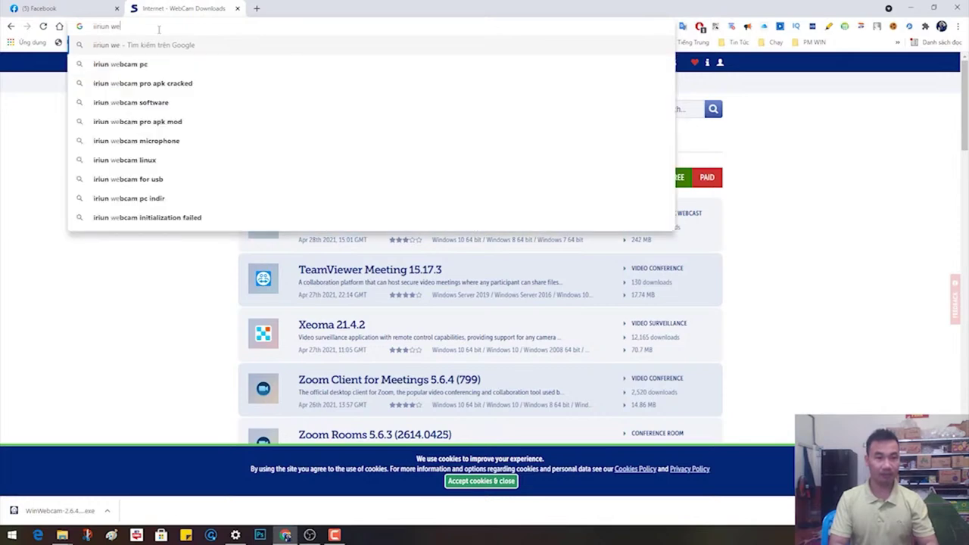
{"action": "key", "text": "Down"}
{"action": "key", "text": "Return"}
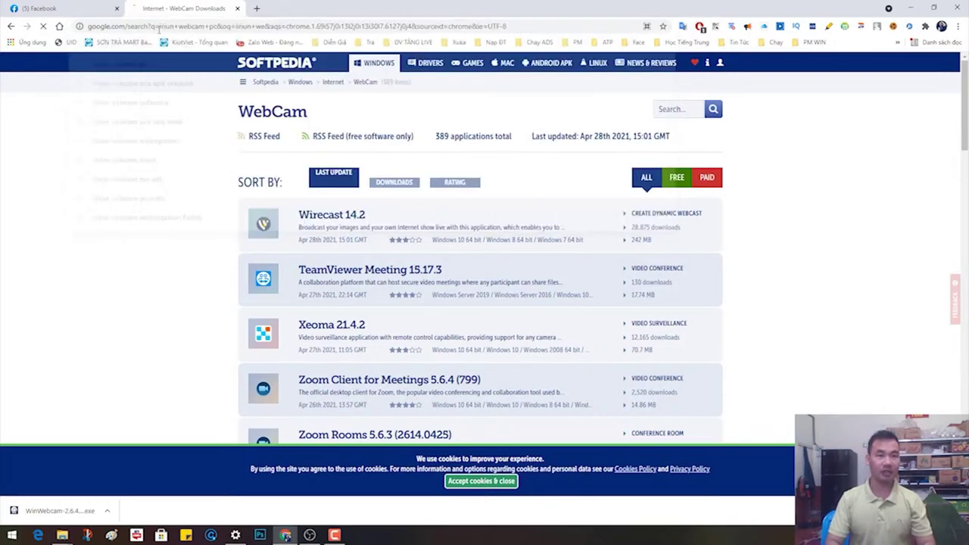
{"action": "left_click", "coordinate": [136, 168]}
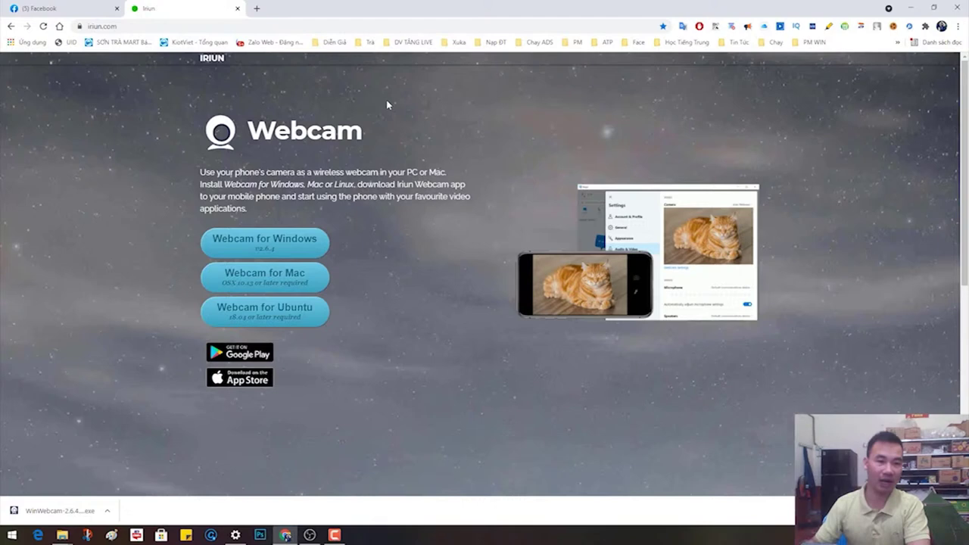
Download the WinWebcam-2.6.4 Windows installer and open Chrome's downloads list.
{"action": "left_click", "coordinate": [246, 246]}
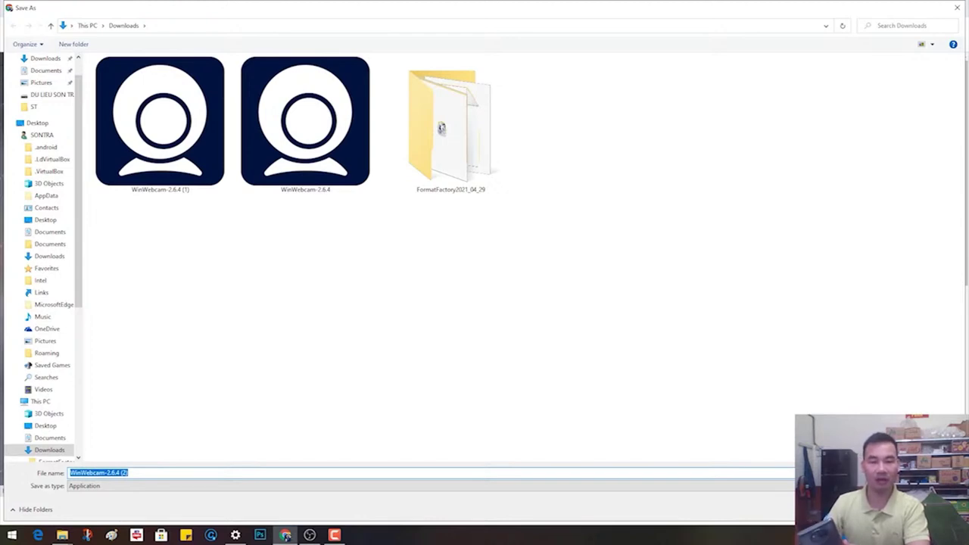
{"action": "key", "text": "Return"}
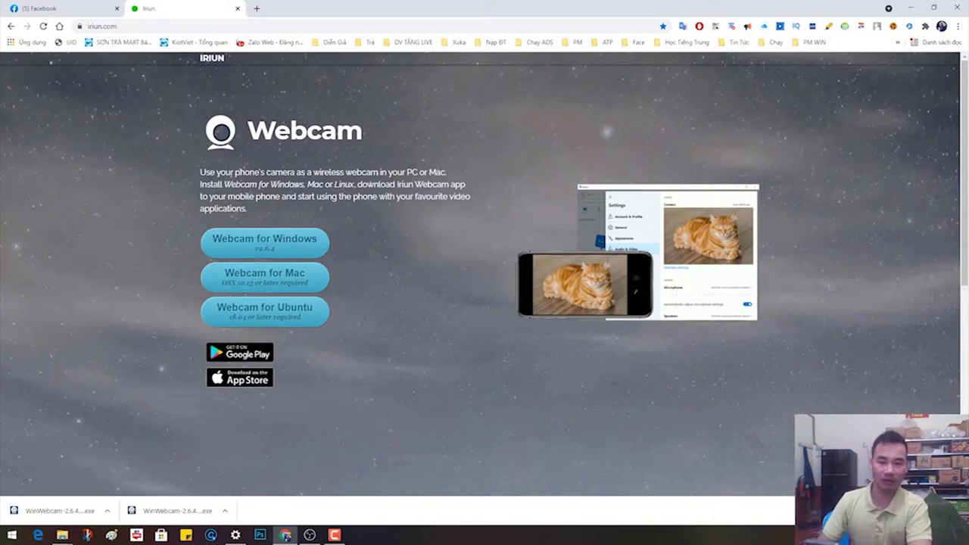
{"action": "key", "text": "ctrl+j"}
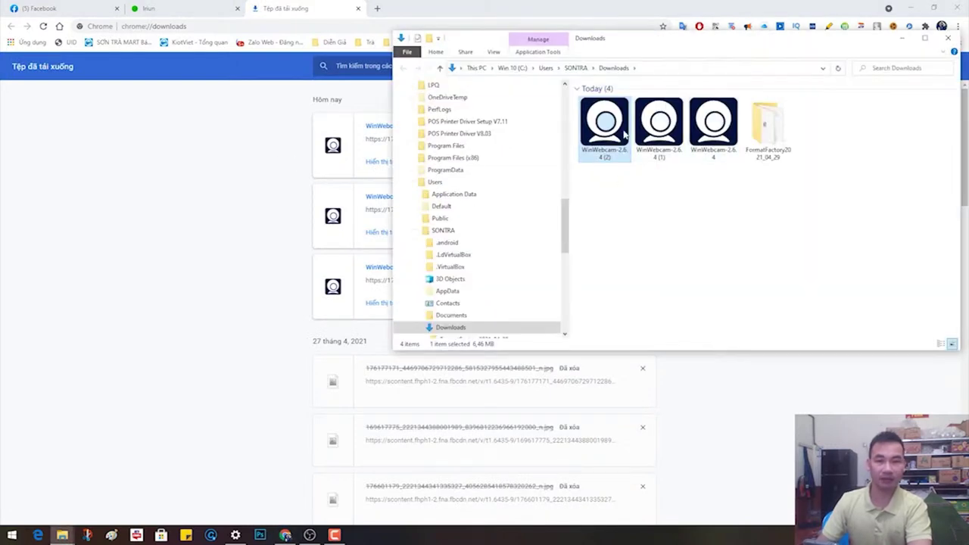
Install Iriun Webcam 2.6.4 with 1 camera in the default folder and finish the wizard.
{"action": "left_click", "coordinate": [714, 123]}
{"action": "double_click", "coordinate": [716, 123]}
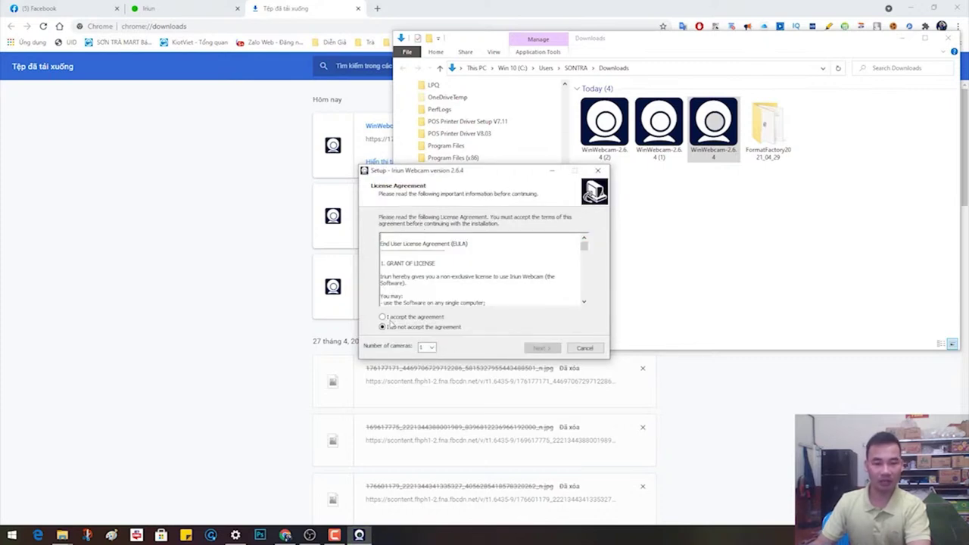
{"action": "left_click", "coordinate": [385, 316]}
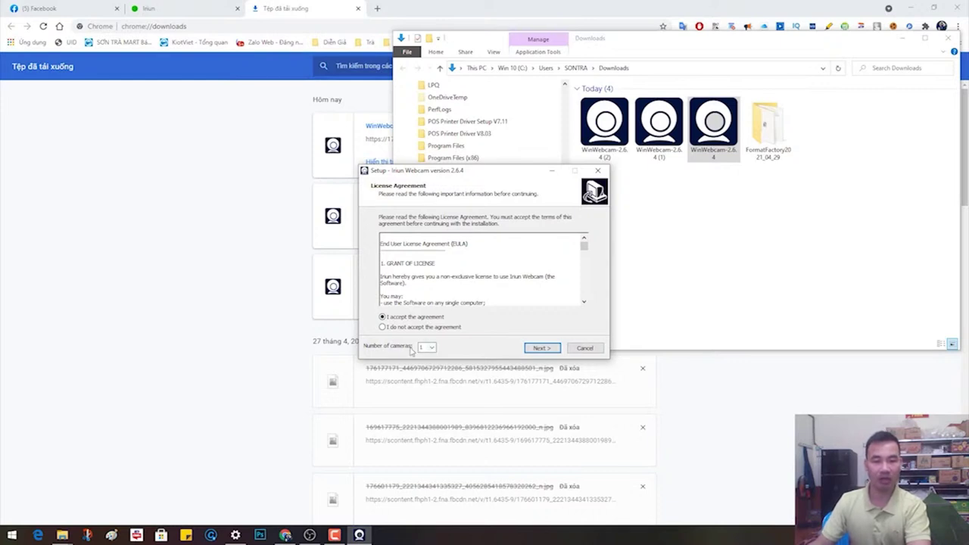
{"action": "left_click", "coordinate": [432, 347]}
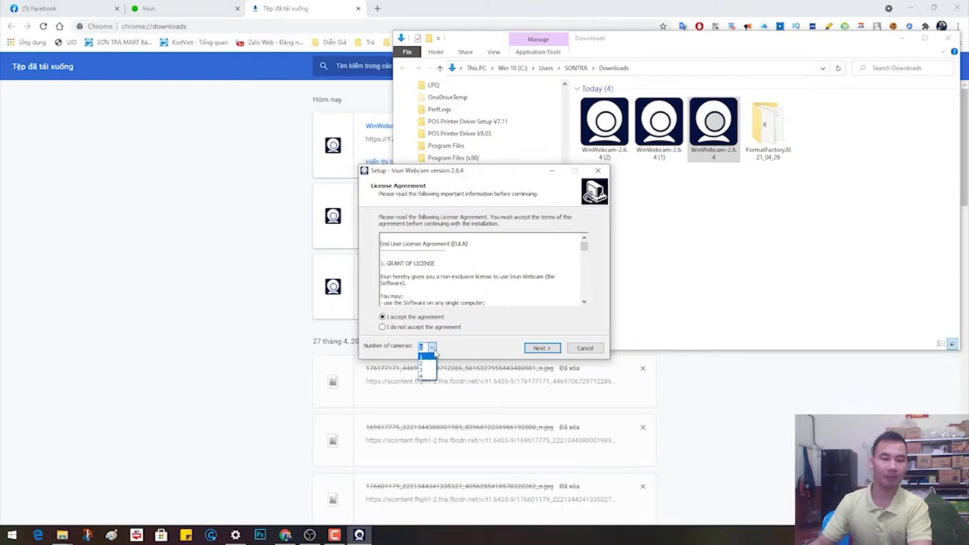
{"action": "left_click", "coordinate": [433, 350]}
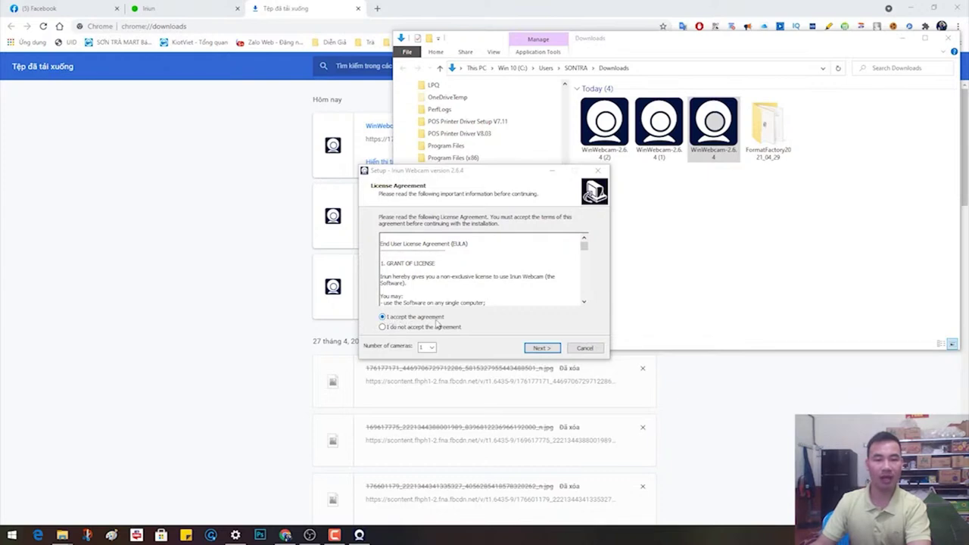
{"action": "left_click", "coordinate": [541, 349]}
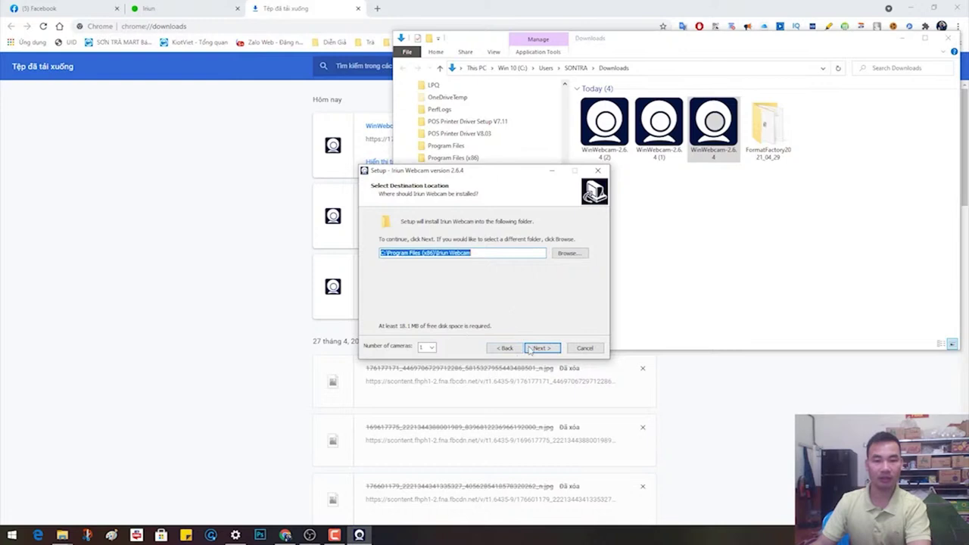
{"action": "left_click", "coordinate": [552, 348]}
{"action": "left_click", "coordinate": [552, 348]}
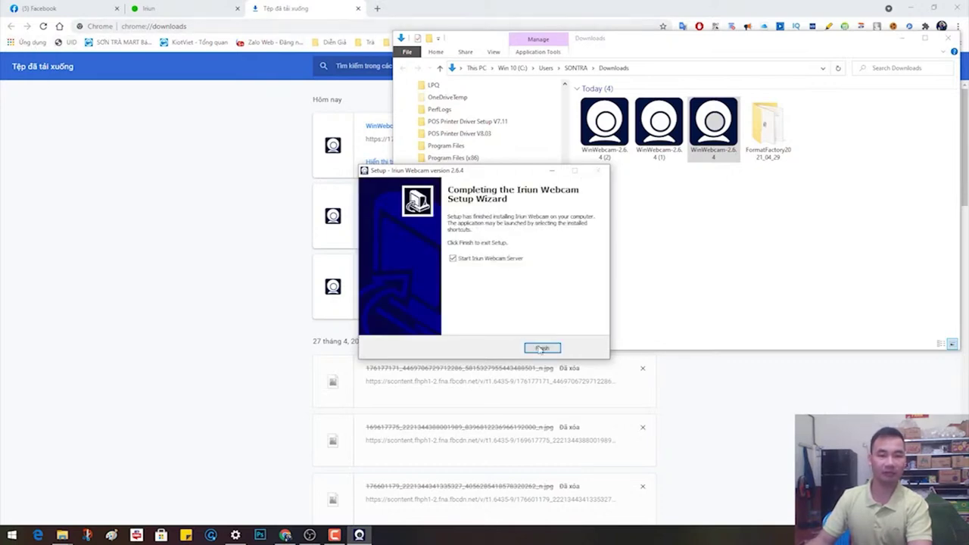
{"action": "left_click", "coordinate": [542, 347]}
{"action": "left_click", "coordinate": [213, 28]}
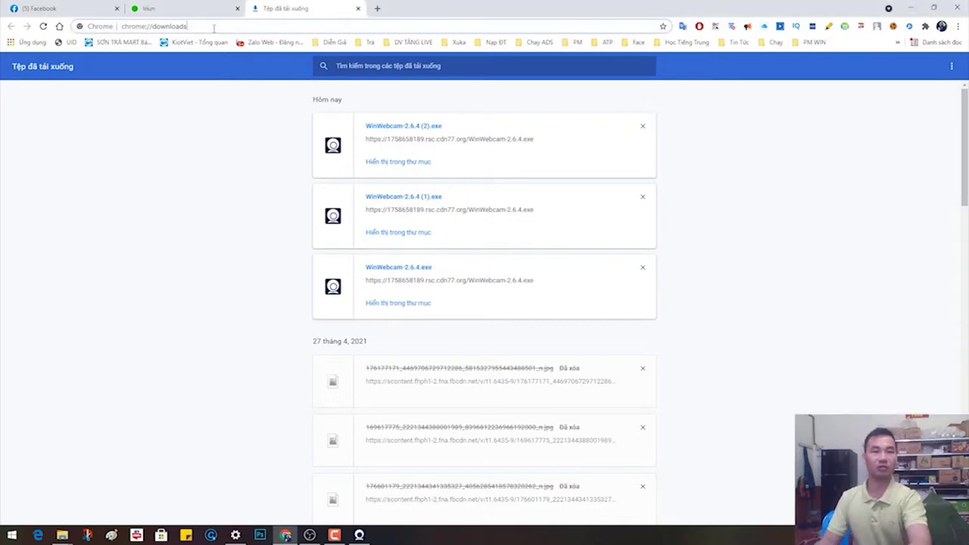
Search 'chplay' from the address bar and open the Google Play store.
{"action": "left_click", "coordinate": [213, 28]}
{"action": "type", "text": "chplay"}
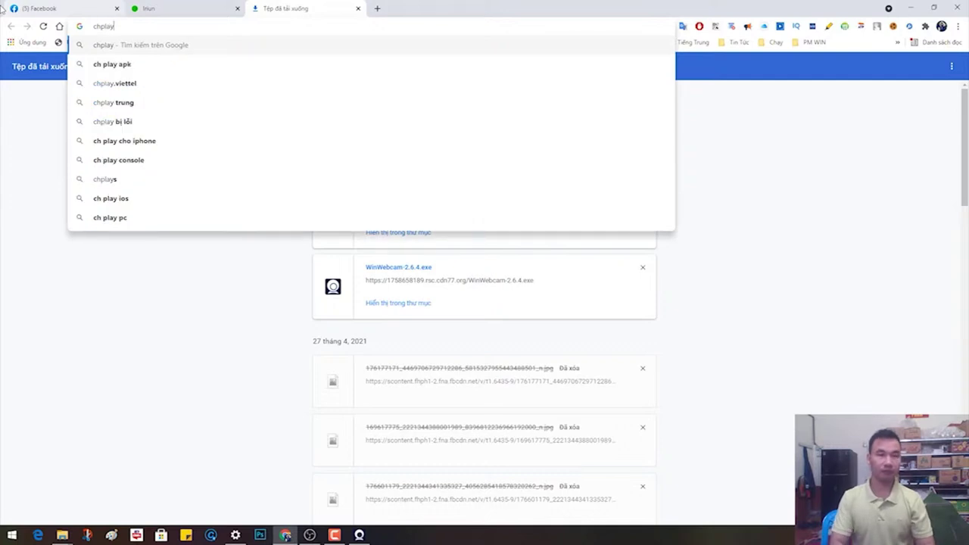
{"action": "key", "text": "Return"}
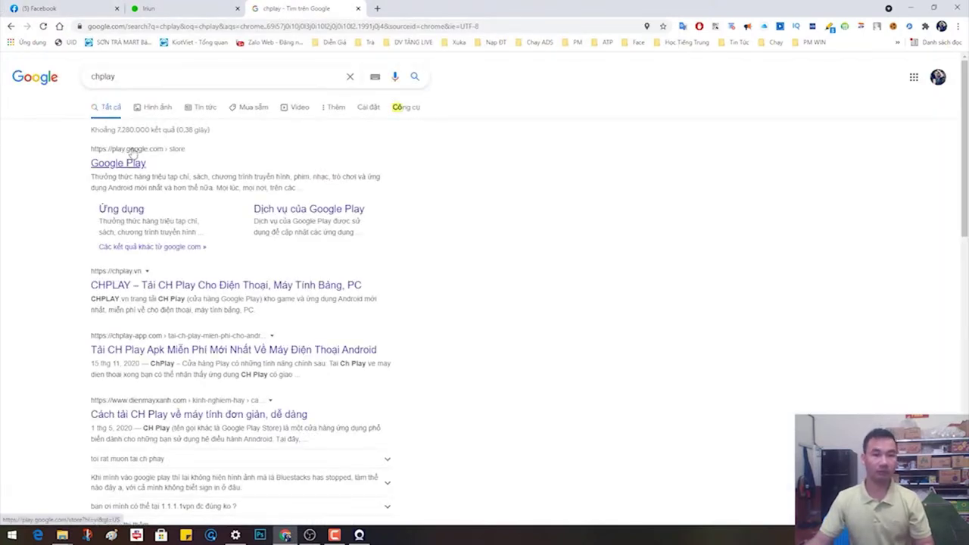
{"action": "left_click", "coordinate": [133, 159]}
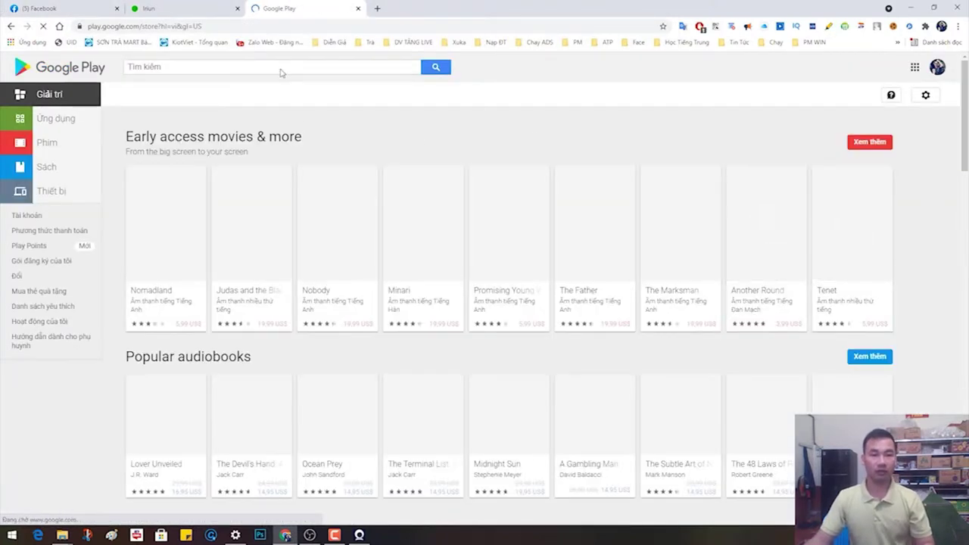
Search Play for 'iriun webcam android' and open the Iriun 4K Webcam app page.
{"action": "left_click", "coordinate": [282, 68]}
{"action": "type", "text": "iriu"}
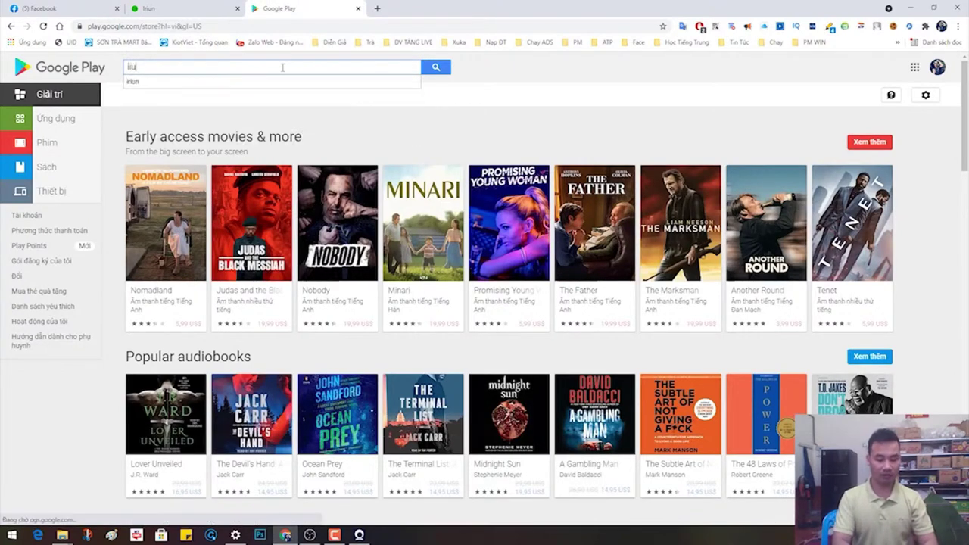
{"action": "type", "text": "n we"}
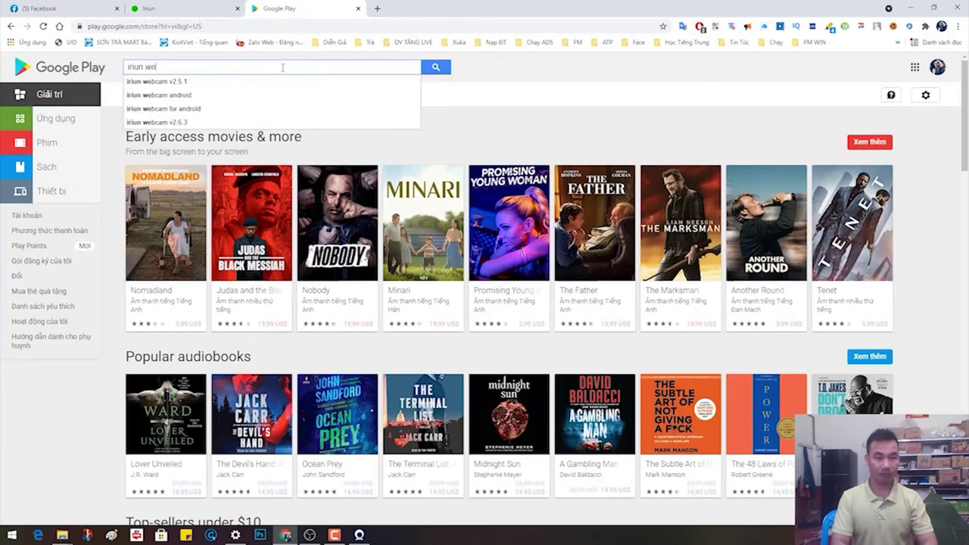
{"action": "left_click", "coordinate": [247, 96]}
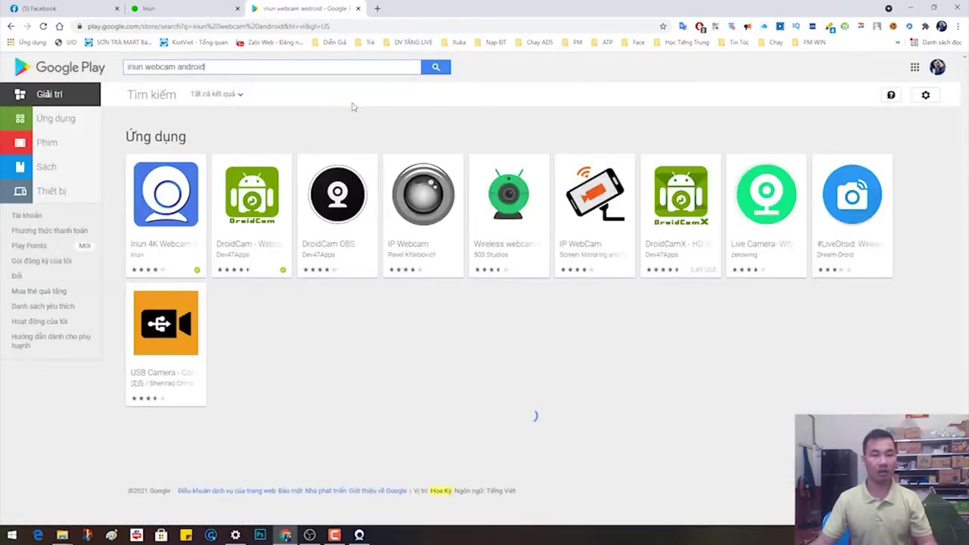
{"action": "left_click", "coordinate": [149, 252]}
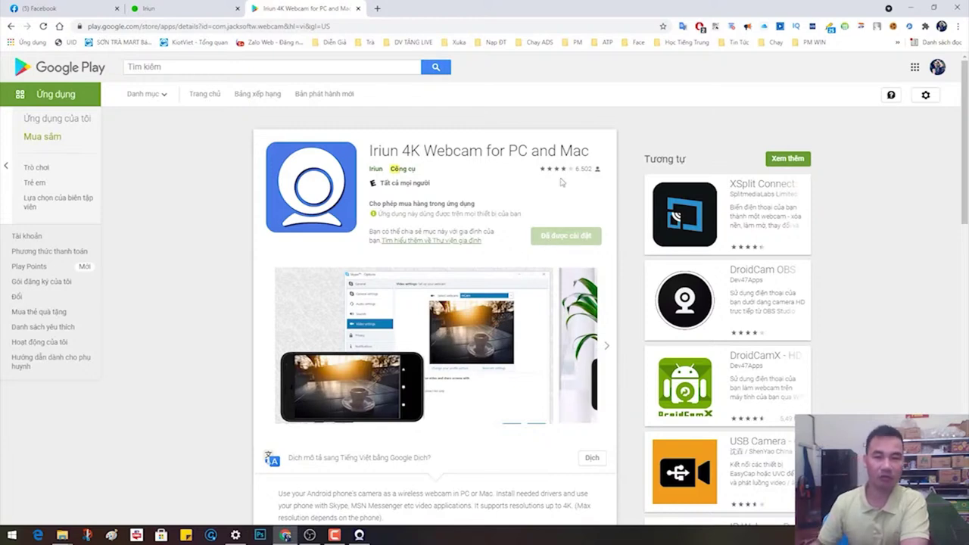
Expand the app's full description and translate the Play Store page into Vietnamese.
{"action": "scroll", "coordinate": [516, 215], "scroll_direction": "down", "scroll_amount": 3}
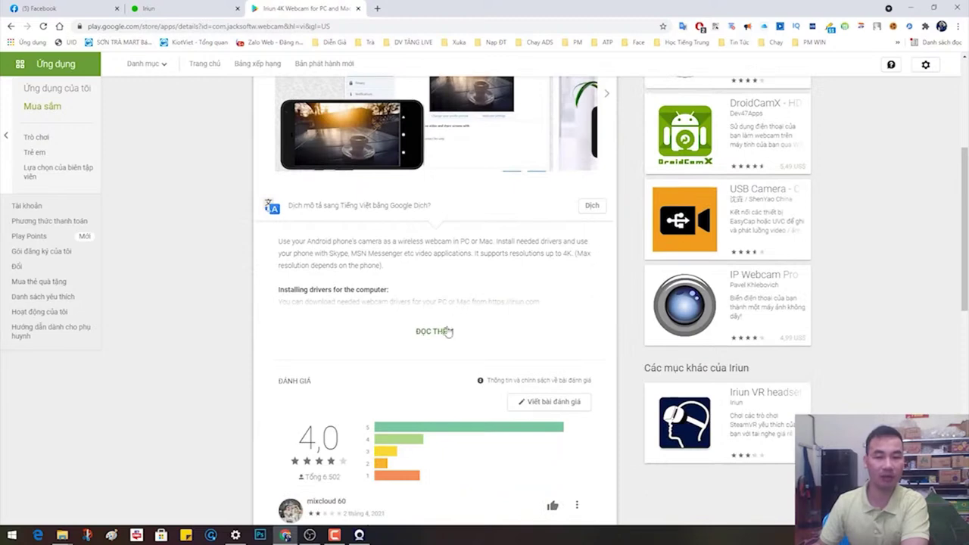
{"action": "left_click", "coordinate": [439, 331]}
{"action": "right_click", "coordinate": [555, 302]}
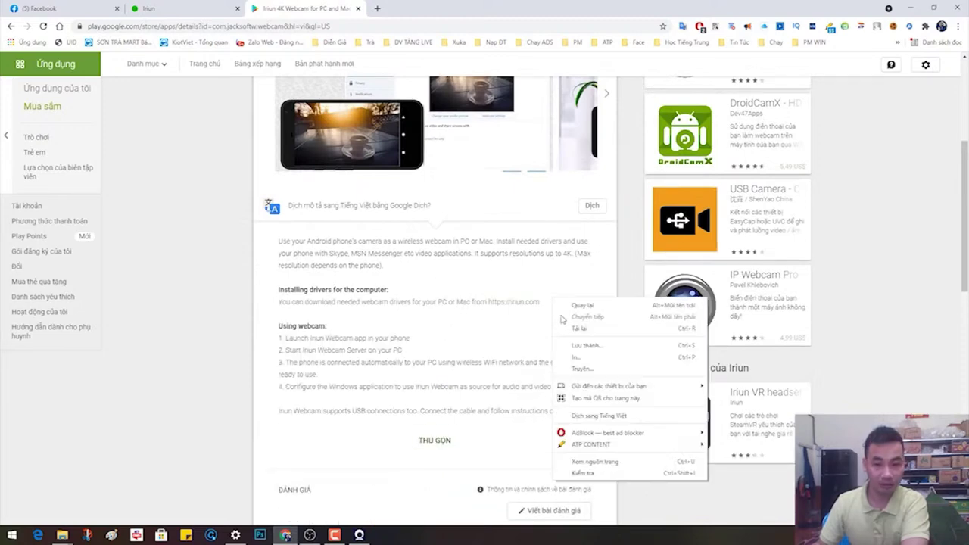
{"action": "left_click", "coordinate": [588, 417]}
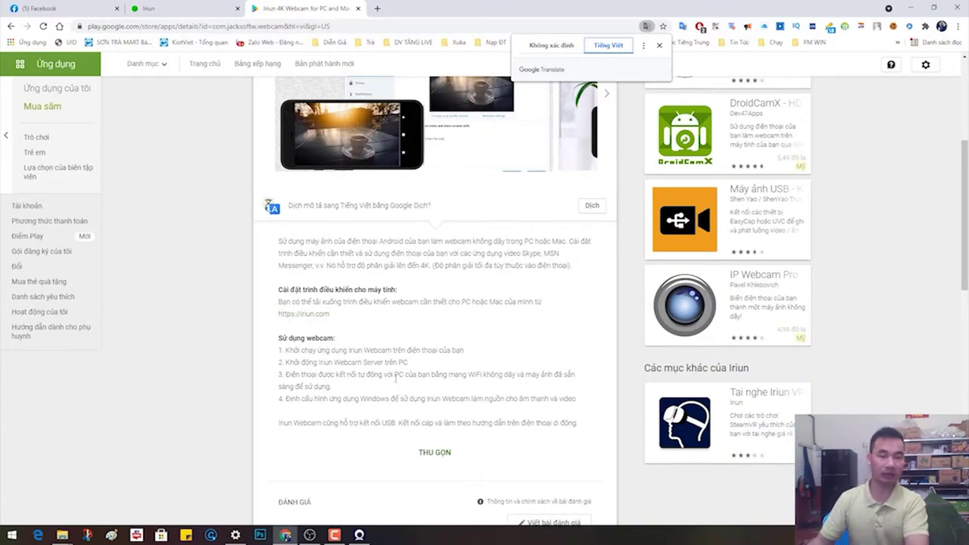
Scroll through the translated description, ratings and reviews.
{"action": "scroll", "coordinate": [413, 367], "scroll_direction": "up", "scroll_amount": 2}
{"action": "scroll", "coordinate": [413, 367], "scroll_direction": "up", "scroll_amount": 3}
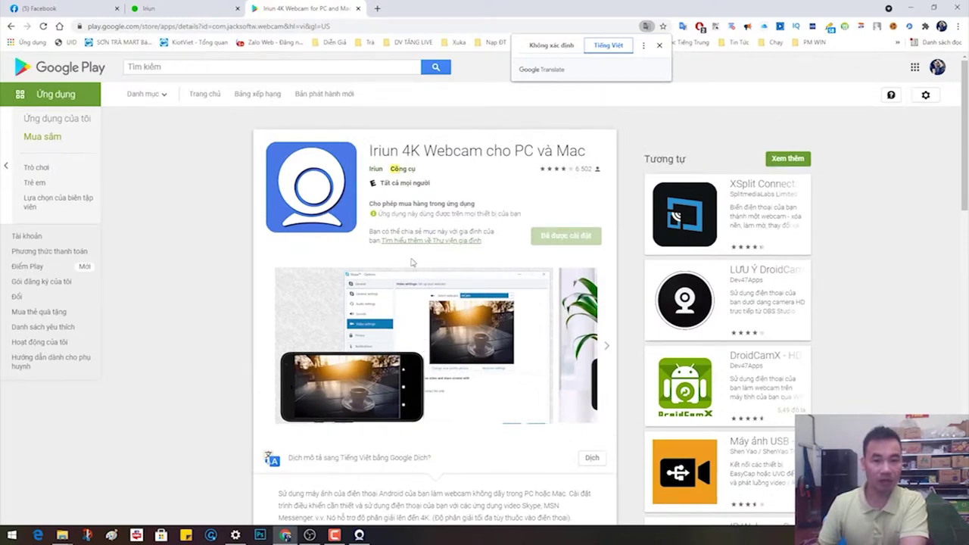
{"action": "scroll", "coordinate": [413, 261], "scroll_direction": "down", "scroll_amount": 6}
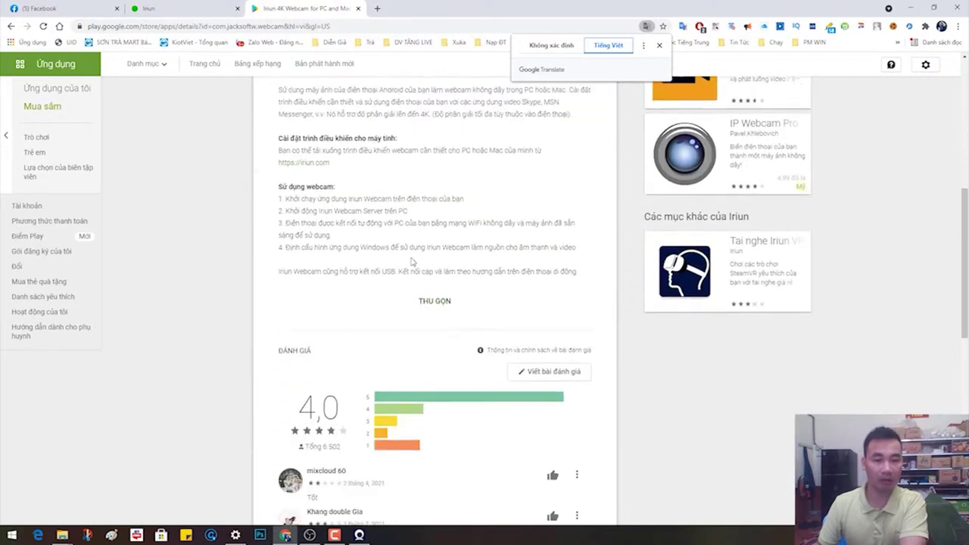
{"action": "scroll", "coordinate": [415, 261], "scroll_direction": "down", "scroll_amount": 2}
{"action": "scroll", "coordinate": [417, 260], "scroll_direction": "up", "scroll_amount": 2}
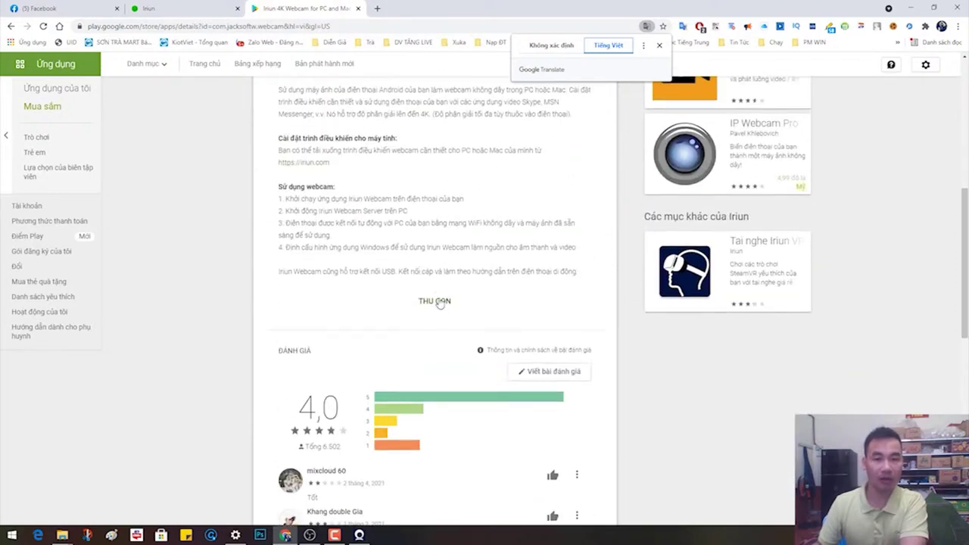
{"action": "scroll", "coordinate": [446, 293], "scroll_direction": "up", "scroll_amount": 1}
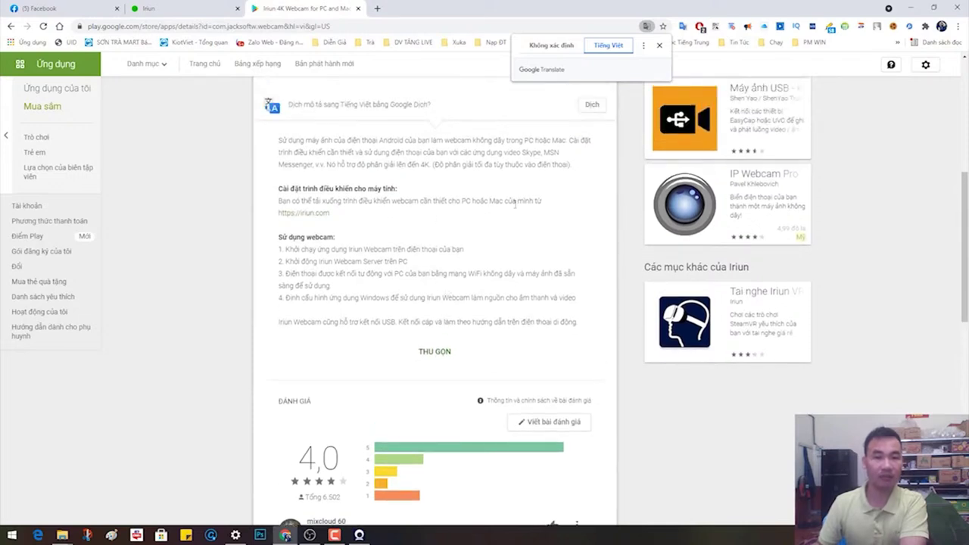
{"action": "scroll", "coordinate": [504, 200], "scroll_direction": "up", "scroll_amount": 2}
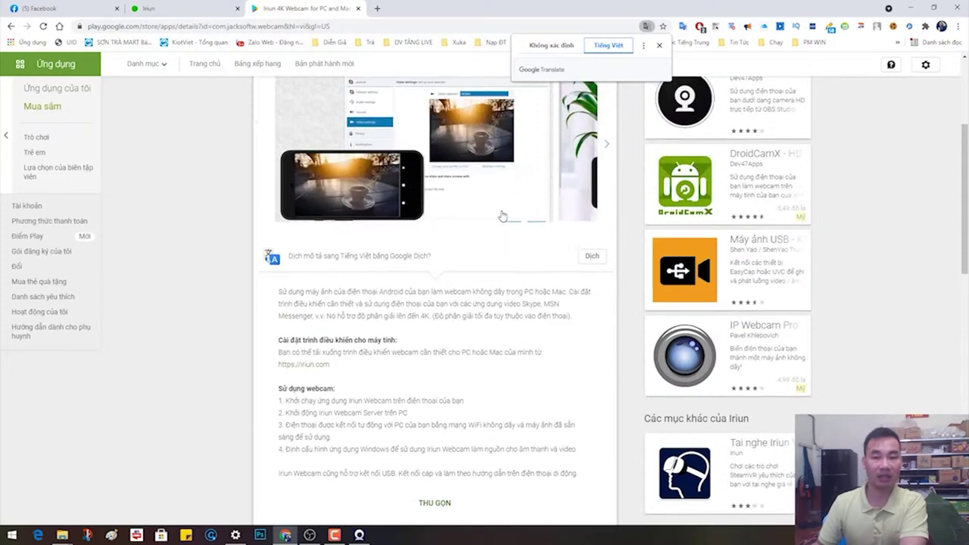
{"action": "scroll", "coordinate": [504, 225], "scroll_direction": "up", "scroll_amount": 2}
{"action": "scroll", "coordinate": [504, 225], "scroll_direction": "up", "scroll_amount": 1}
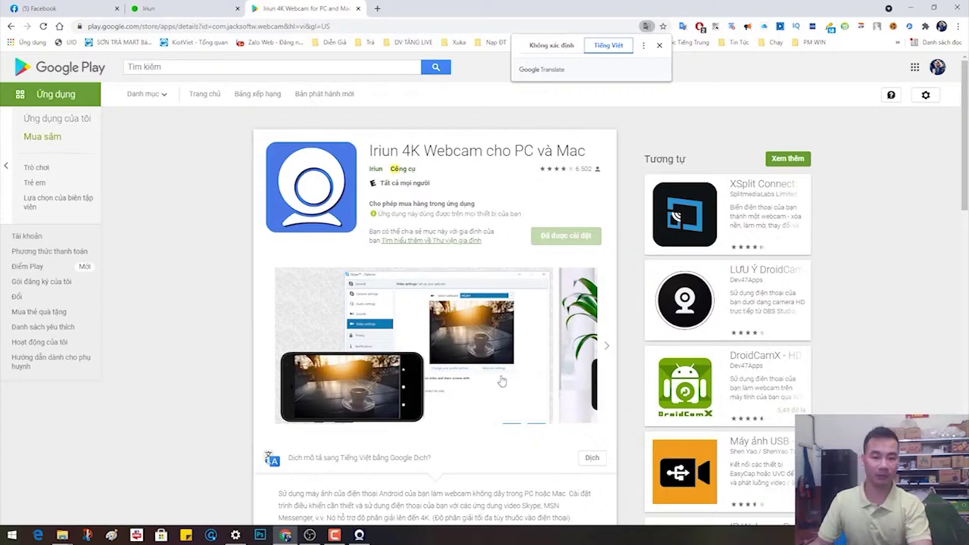
{"action": "scroll", "coordinate": [492, 379], "scroll_direction": "down", "scroll_amount": 3}
{"action": "scroll", "coordinate": [390, 386], "scroll_direction": "down", "scroll_amount": 2}
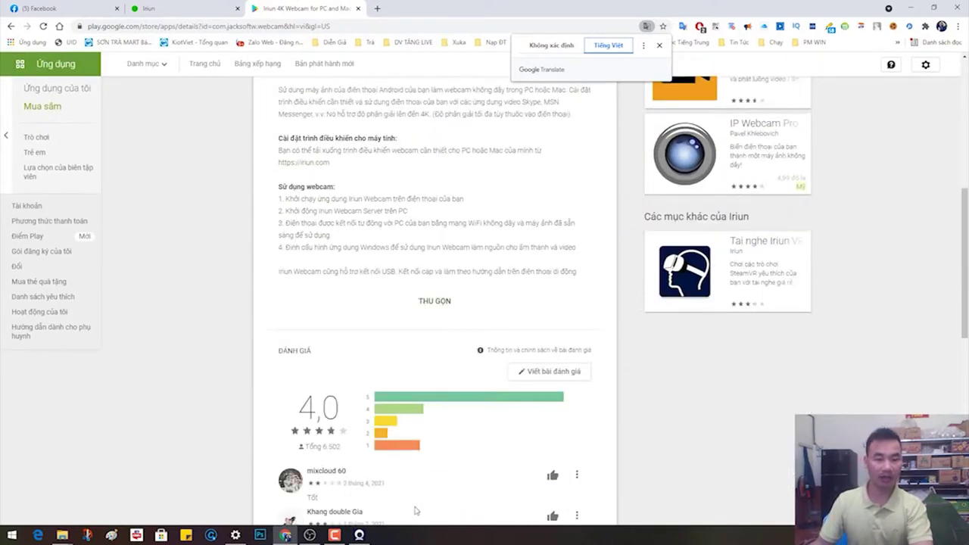
Close and relaunch Iriun Webcam from the desktop, then minimize the recorder panel.
{"action": "left_click", "coordinate": [359, 534]}
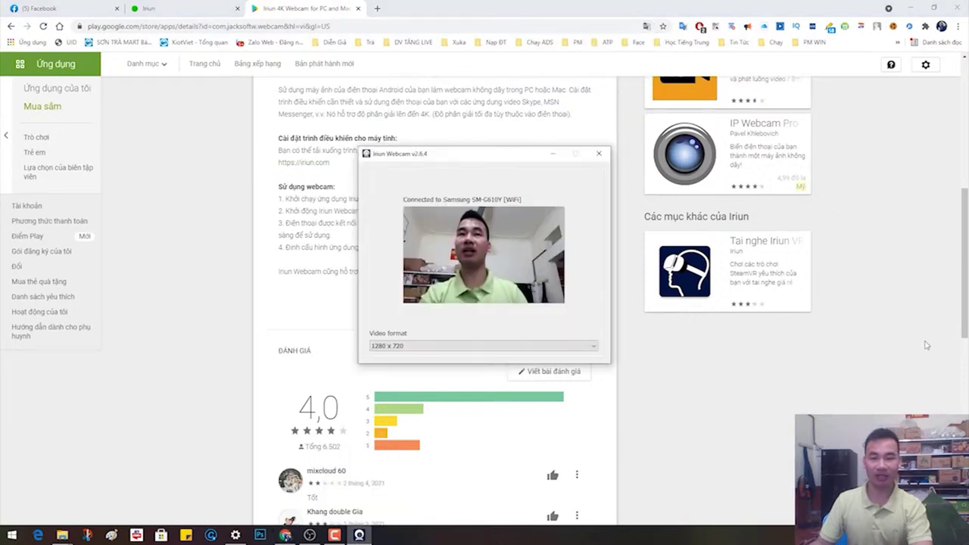
{"action": "left_click", "coordinate": [600, 155]}
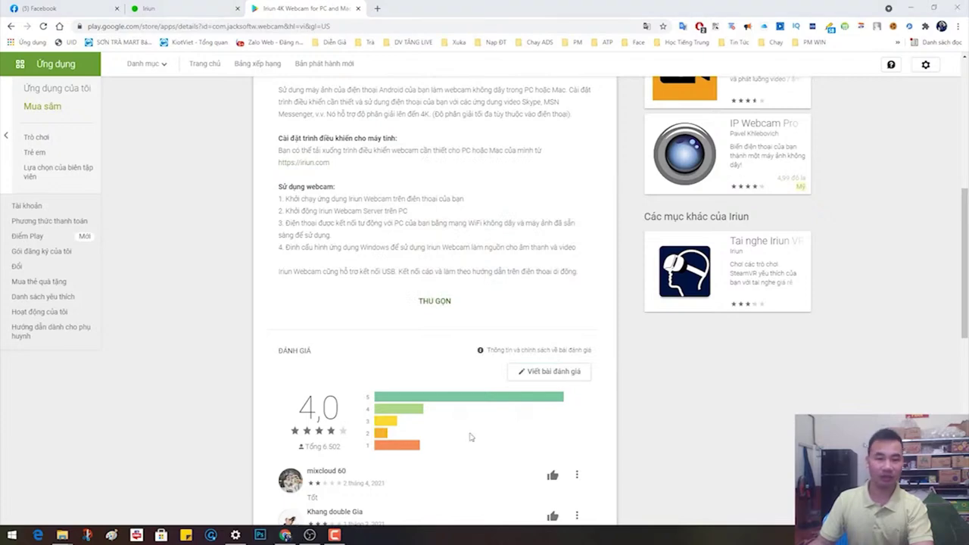
{"action": "left_click", "coordinate": [910, 6]}
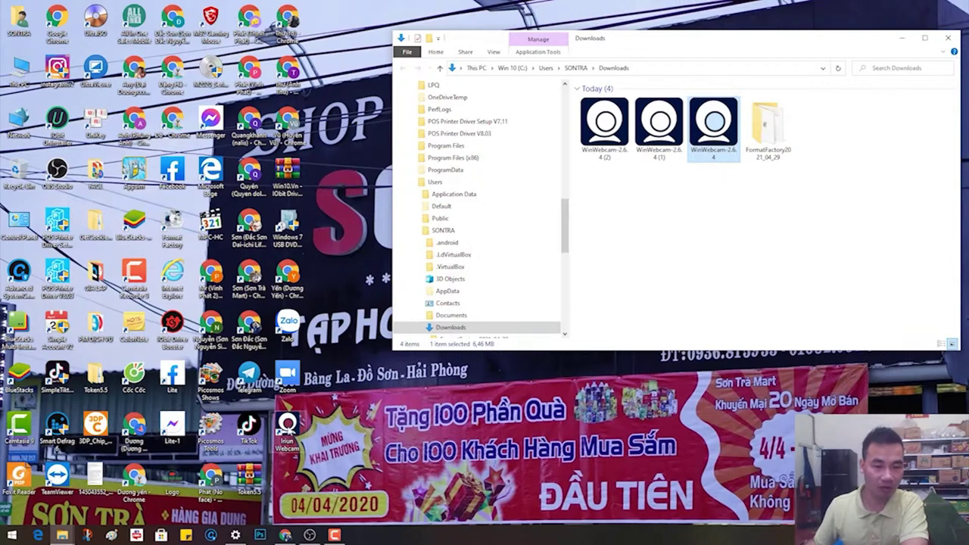
{"action": "double_click", "coordinate": [290, 428]}
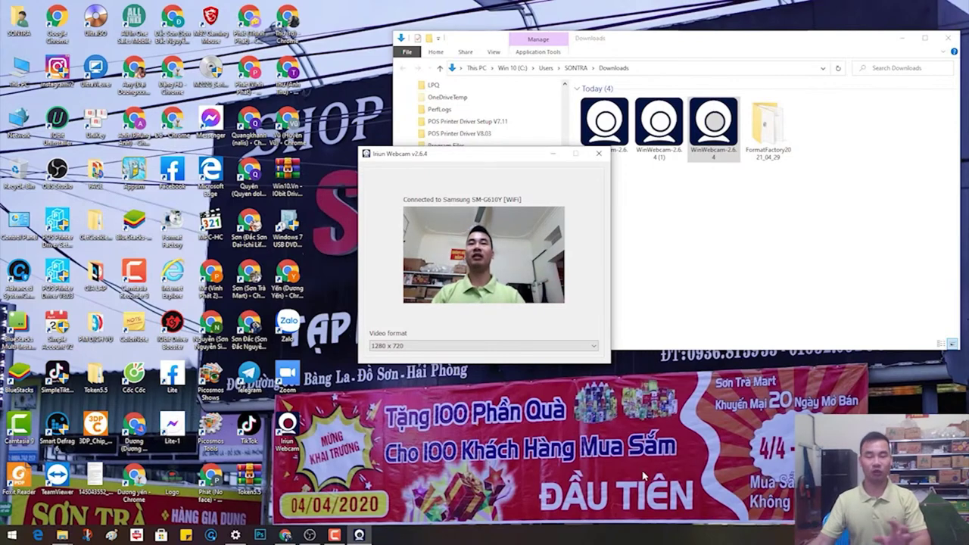
{"action": "left_click", "coordinate": [334, 535]}
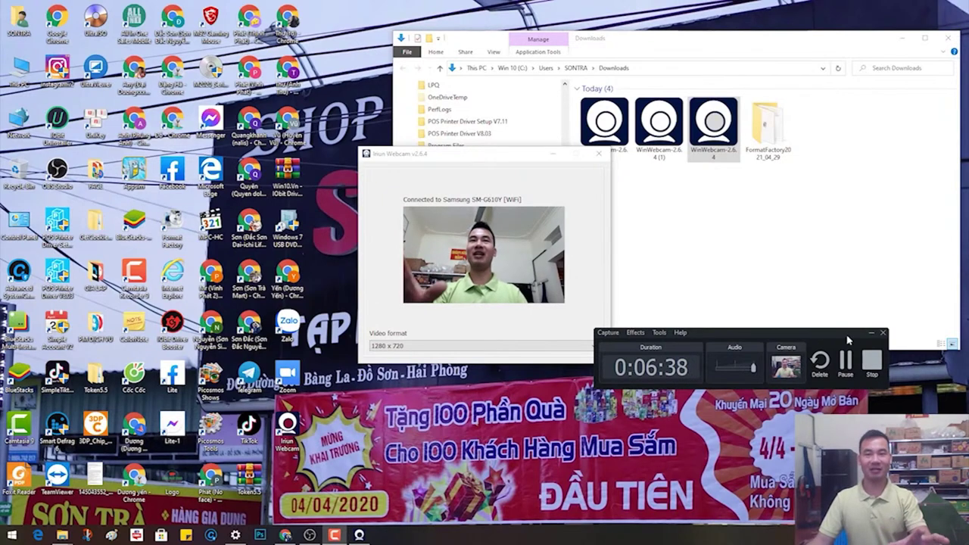
{"action": "left_click", "coordinate": [870, 334]}
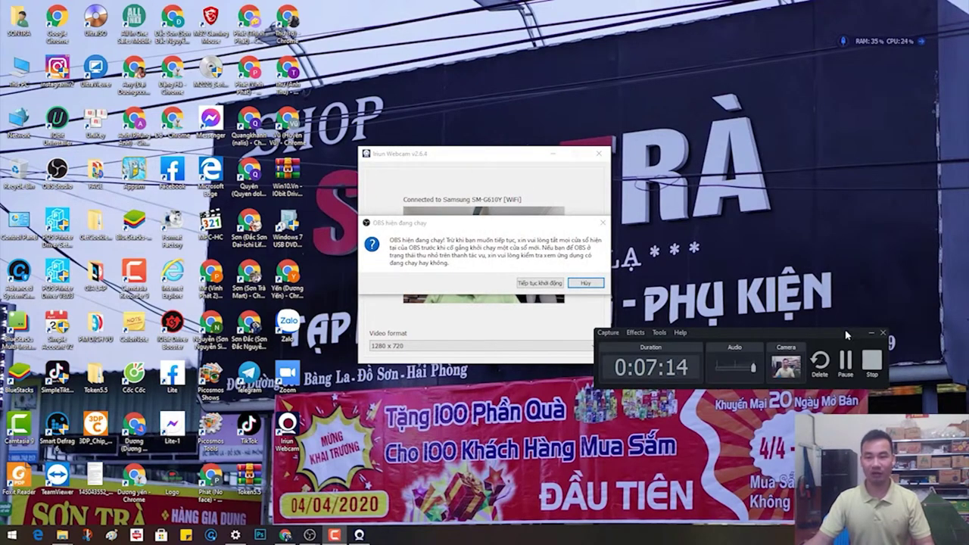
Dismiss the OBS already-running warning and inspect the video capture device source's device list.
{"action": "left_click", "coordinate": [588, 284]}
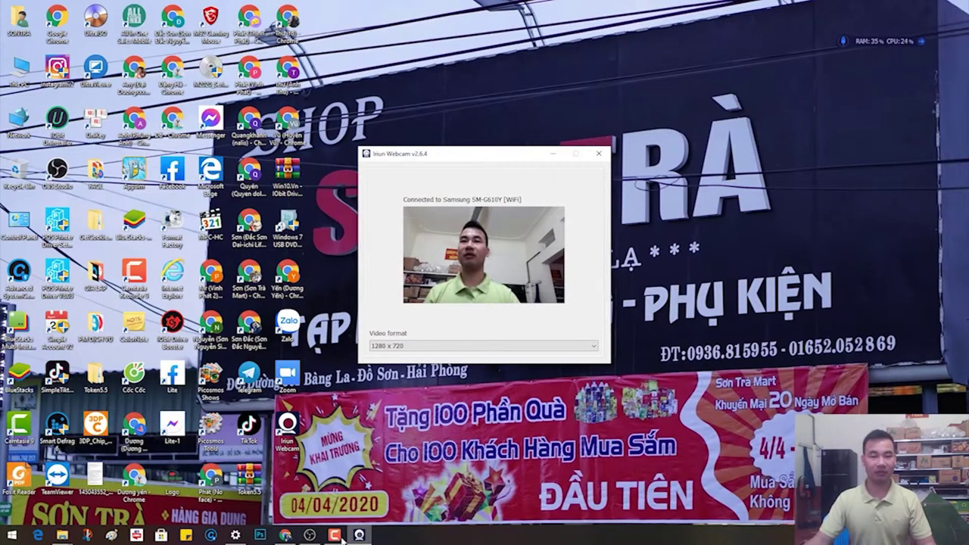
{"action": "left_click", "coordinate": [310, 535]}
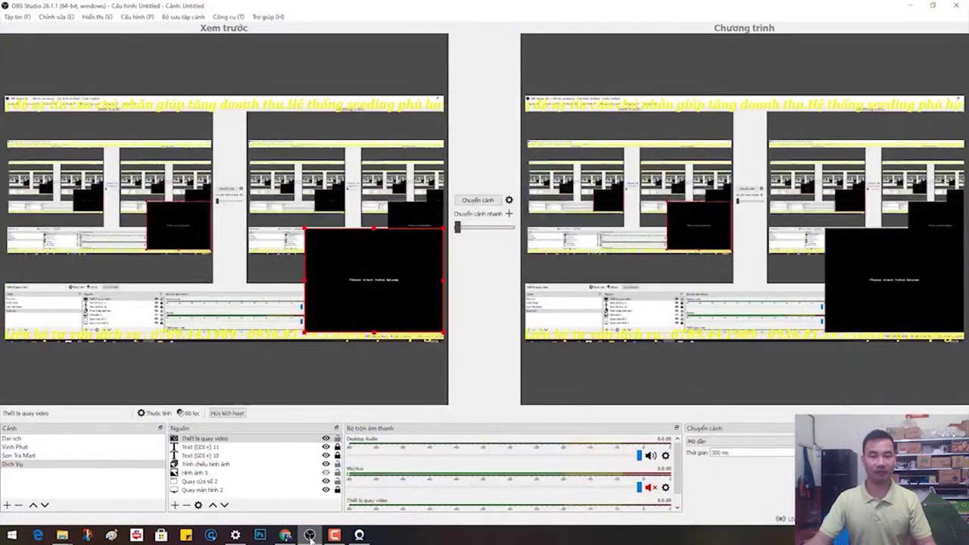
{"action": "left_click", "coordinate": [368, 288]}
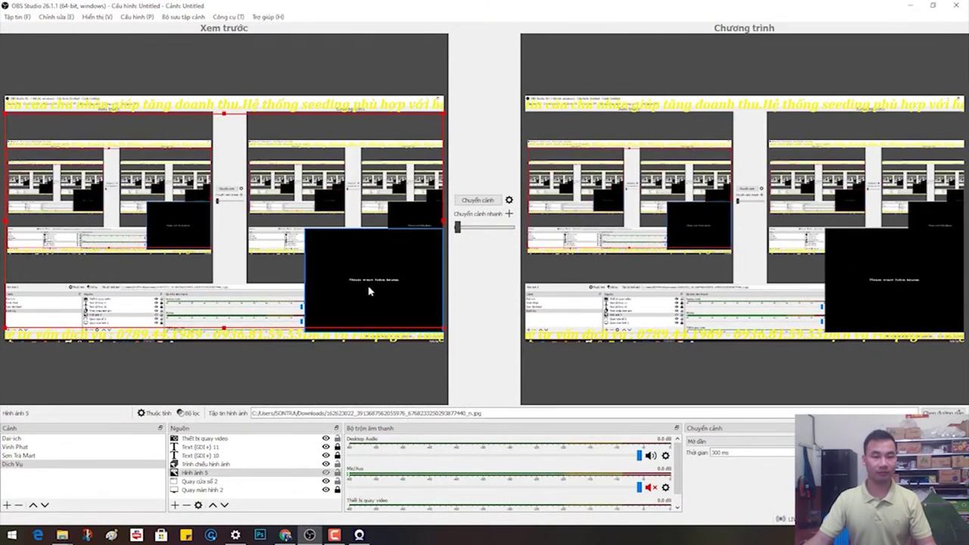
{"action": "double_click", "coordinate": [201, 438]}
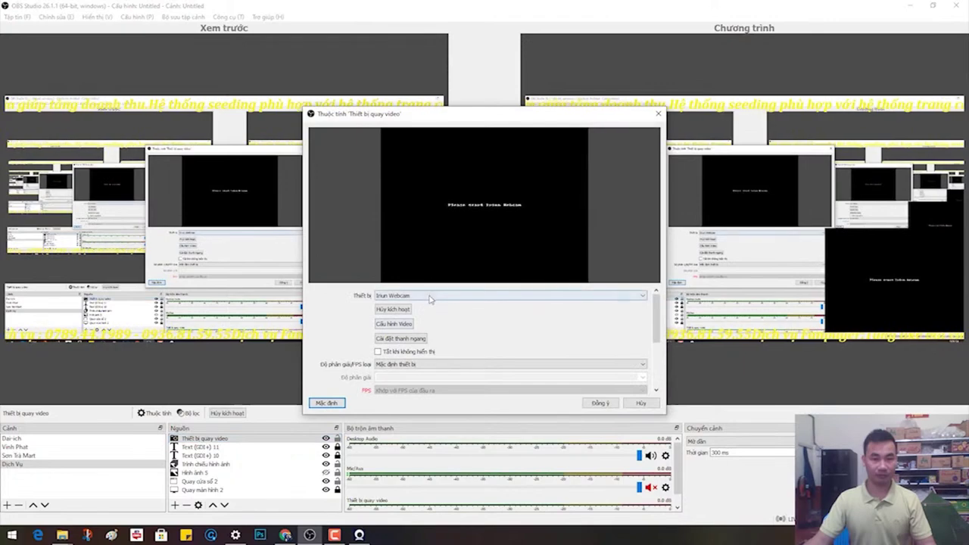
{"action": "left_click", "coordinate": [431, 296]}
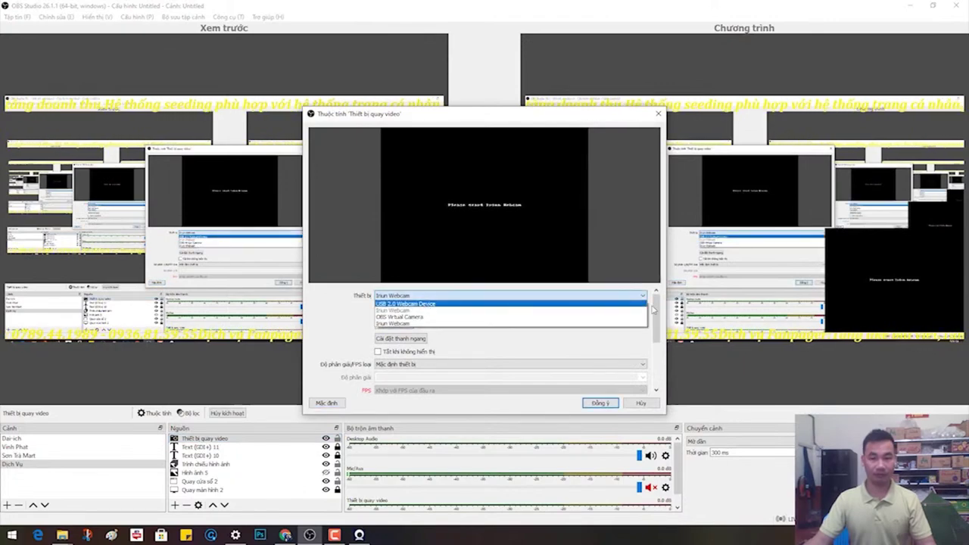
{"action": "left_click", "coordinate": [640, 403]}
{"action": "left_click", "coordinate": [640, 402]}
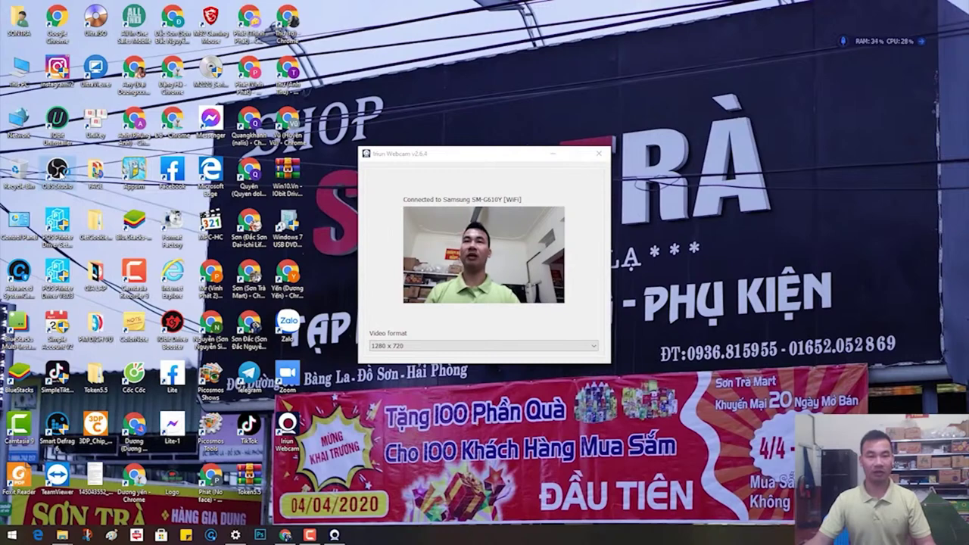
Relaunch OBS Studio and reopen the video capture device source's properties.
{"action": "double_click", "coordinate": [57, 170]}
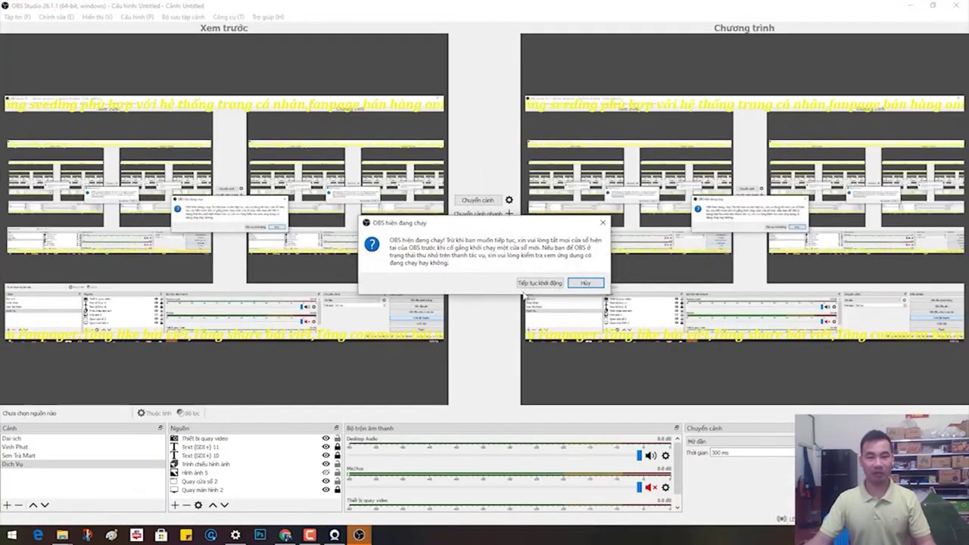
{"action": "left_click", "coordinate": [539, 282]}
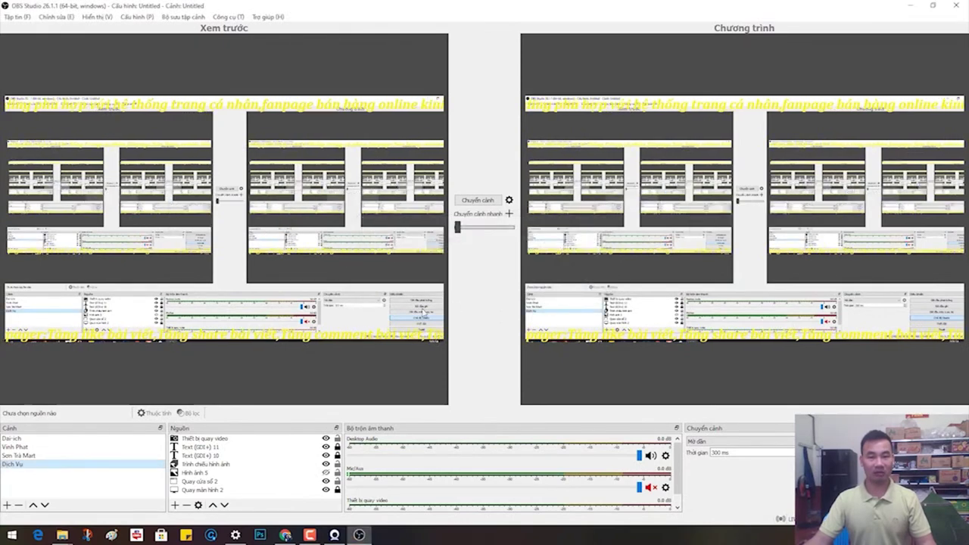
{"action": "left_click", "coordinate": [257, 438]}
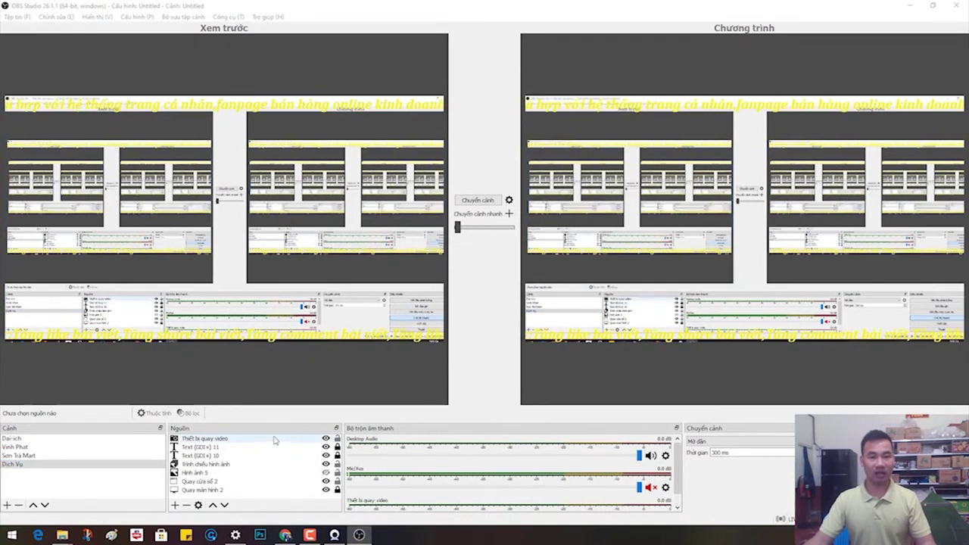
{"action": "double_click", "coordinate": [275, 439]}
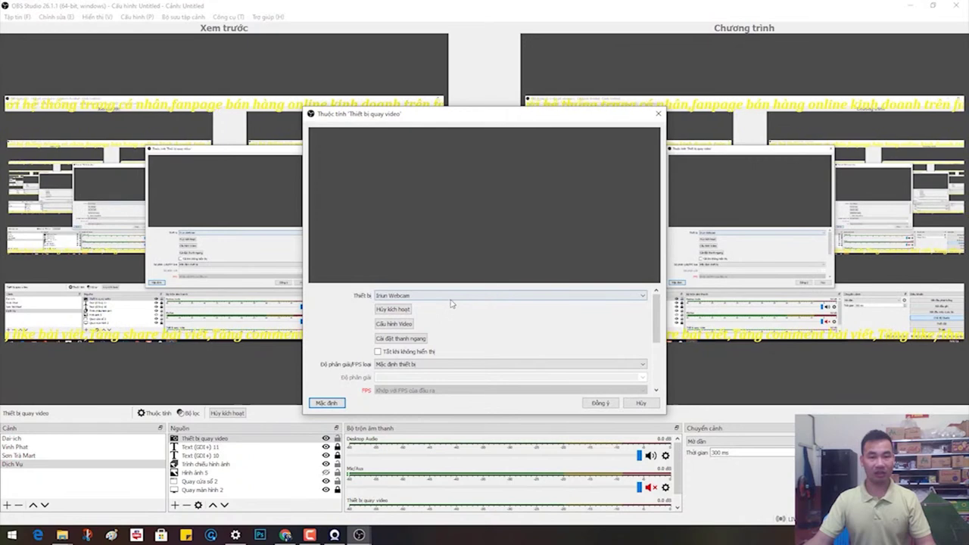
{"action": "left_click", "coordinate": [452, 296]}
{"action": "left_click", "coordinate": [454, 297]}
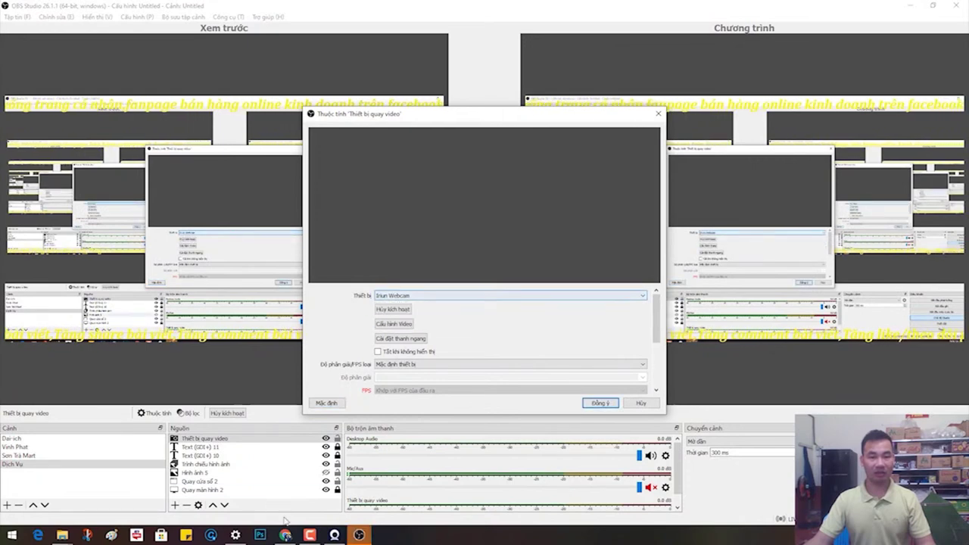
Set Iriun's video format to Automatic and choose Iriun Webcam as the OBS capture device.
{"action": "left_click", "coordinate": [337, 536]}
{"action": "left_click", "coordinate": [428, 345]}
{"action": "left_click", "coordinate": [401, 355]}
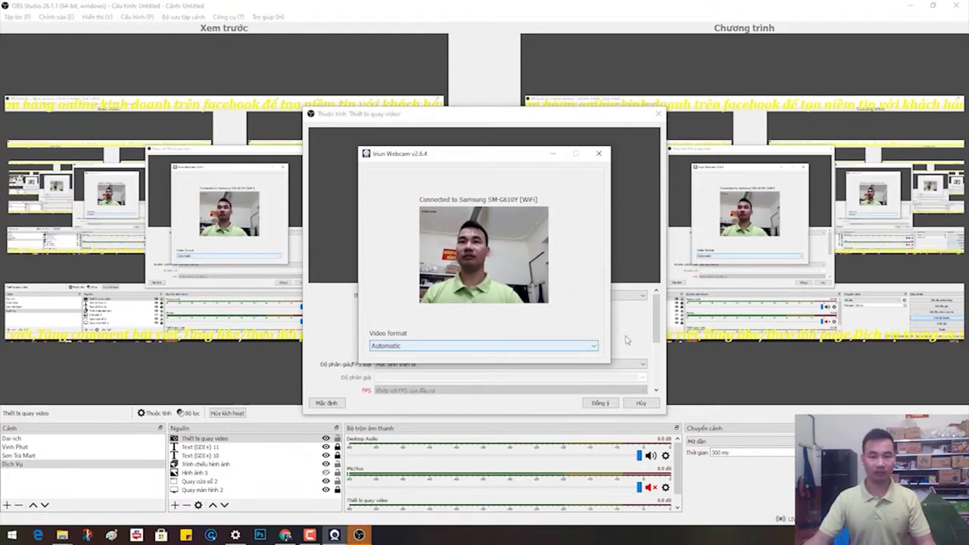
{"action": "left_click", "coordinate": [318, 316]}
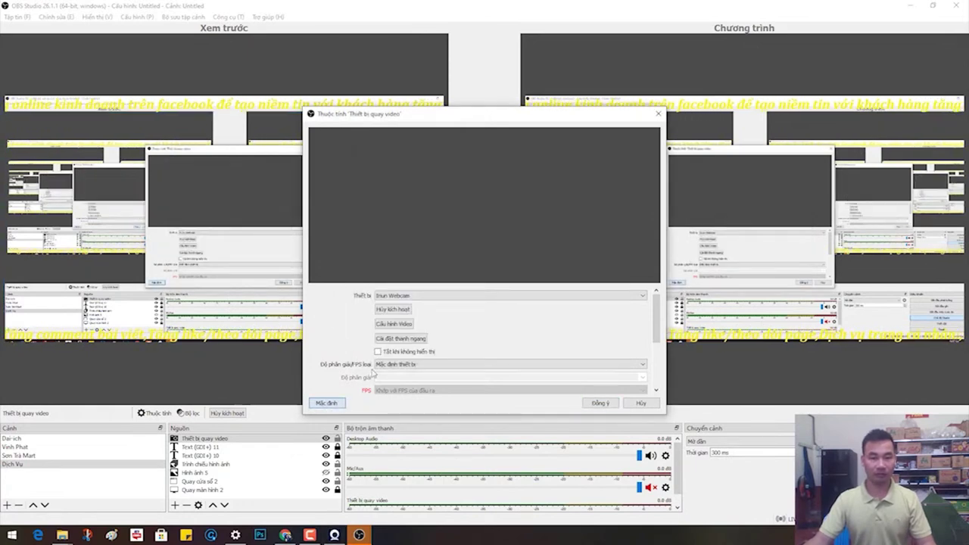
{"action": "left_click", "coordinate": [499, 247]}
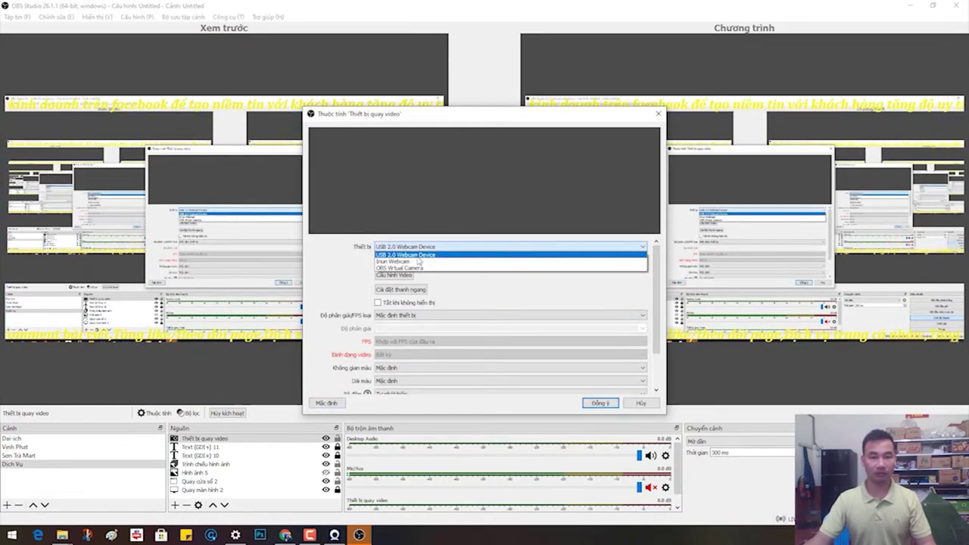
{"action": "left_click", "coordinate": [412, 262]}
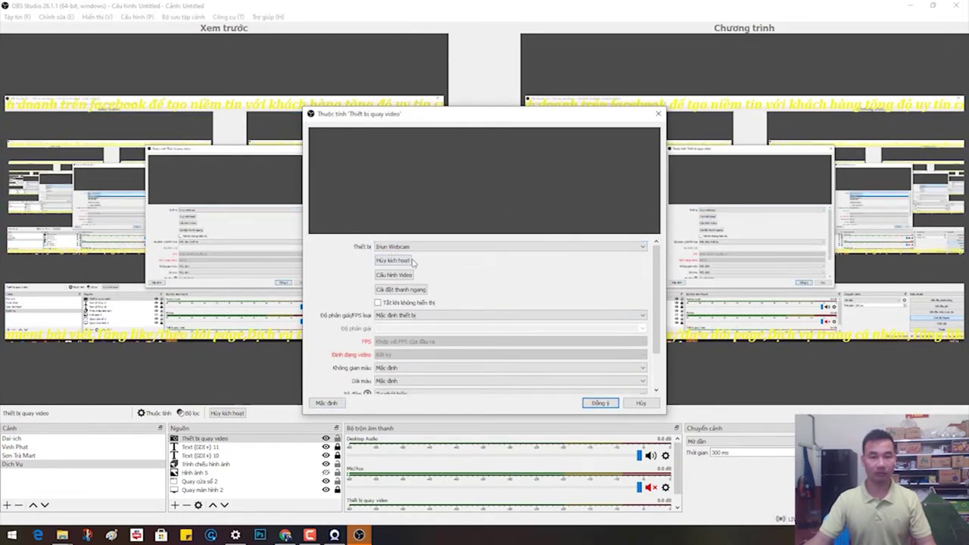
{"action": "left_click", "coordinate": [603, 403]}
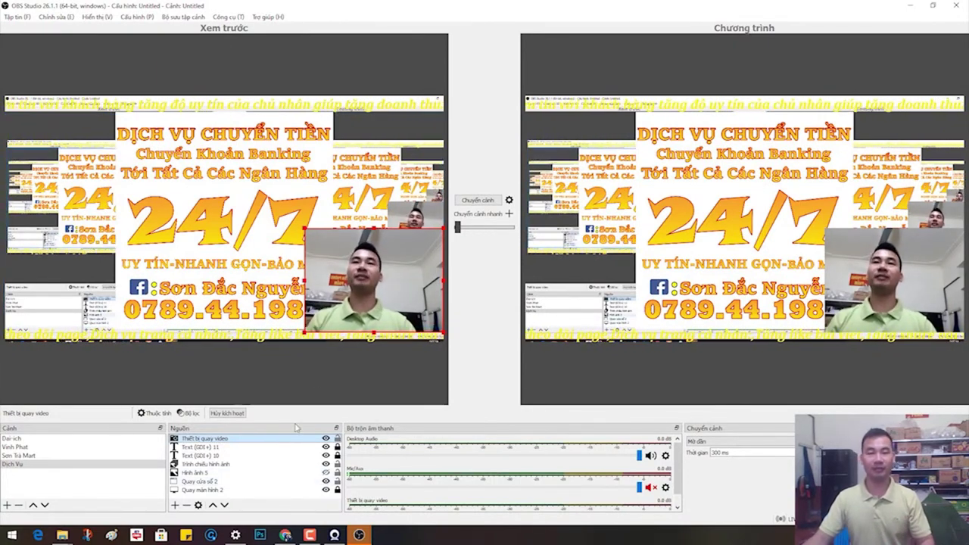
Shrink the webcam to the lower right over the red banner and transition it to Program.
{"action": "left_click_drag", "start_coordinate": [305, 228], "coordinate": [138, 104]}
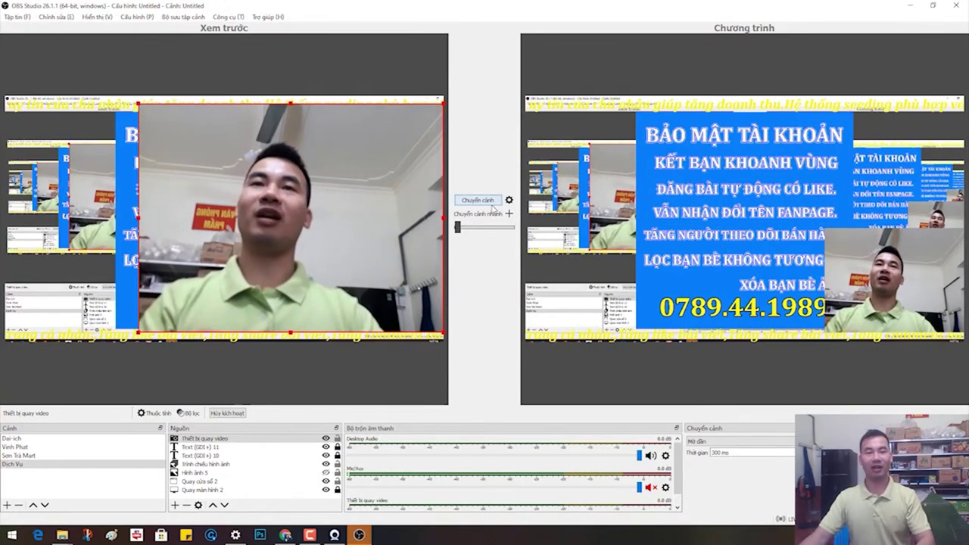
{"action": "left_click", "coordinate": [494, 203]}
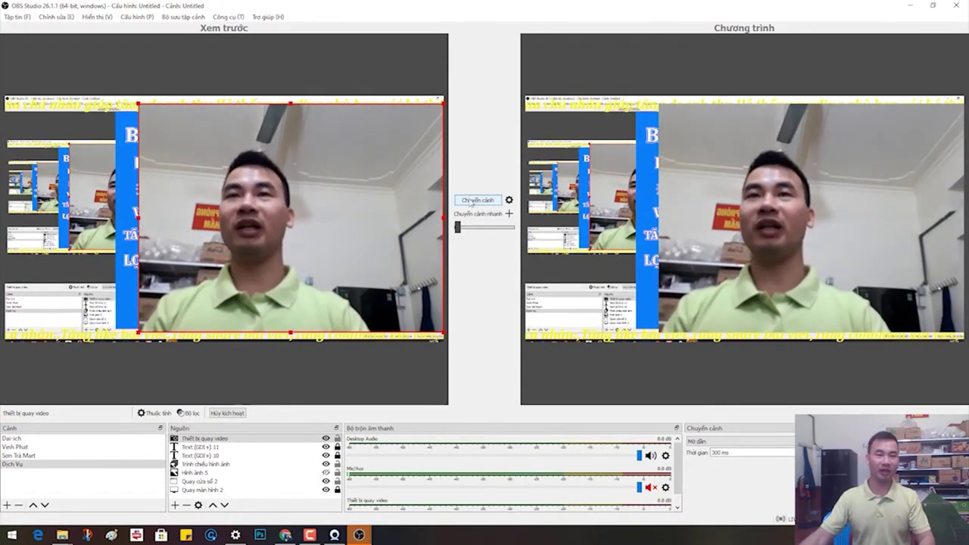
{"action": "left_click_drag", "start_coordinate": [139, 102], "coordinate": [333, 251]}
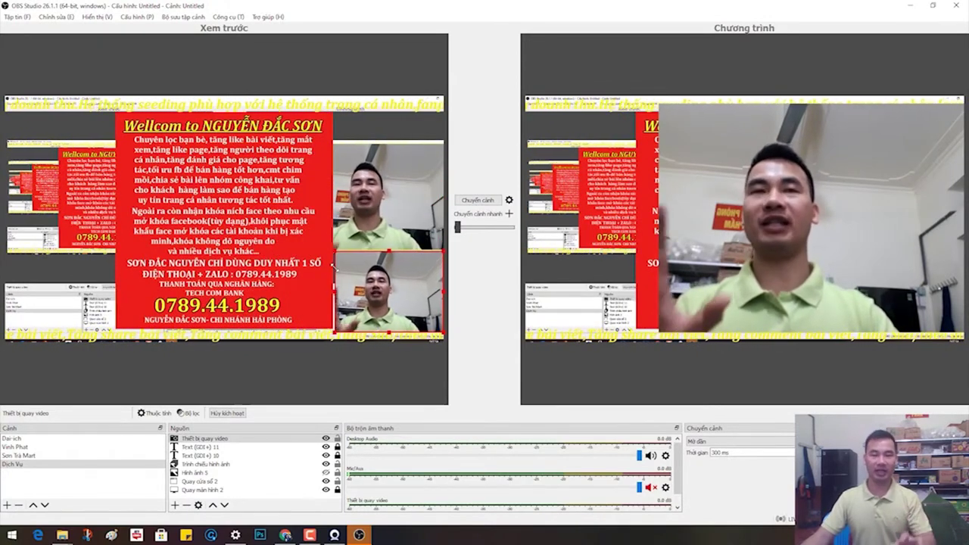
{"action": "left_click", "coordinate": [490, 200]}
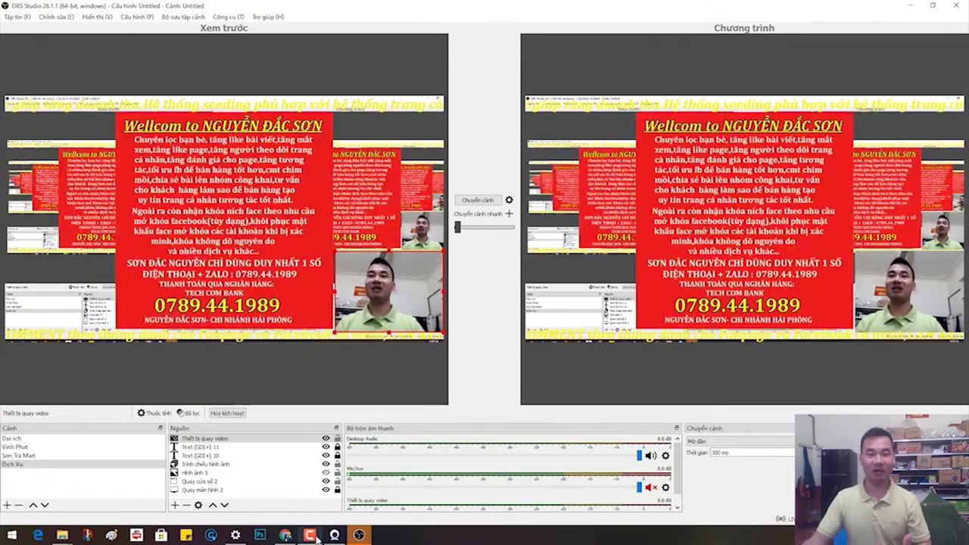
Close the duplicate OBS window, select the webcam source, and return to Chrome's Iriun Play page.
{"action": "mouse_move", "coordinate": [359, 535]}
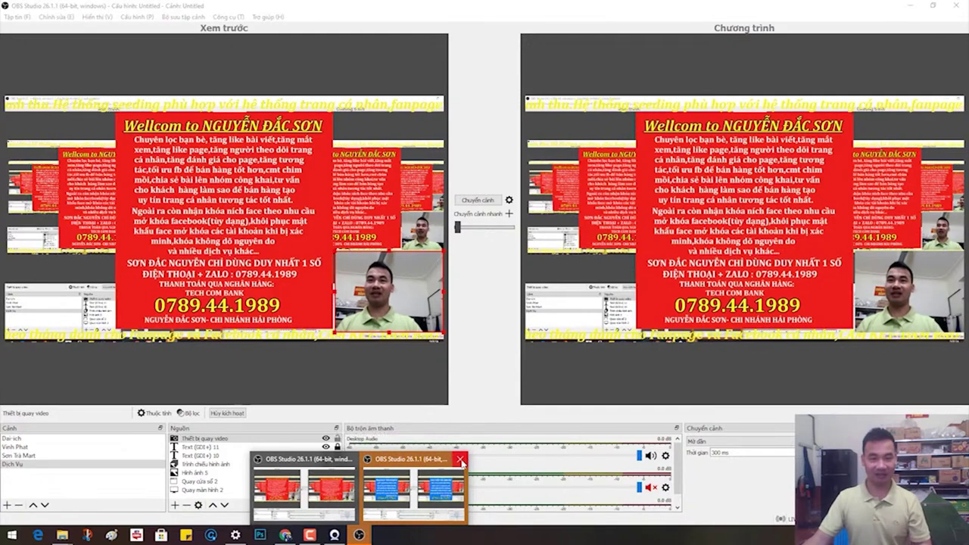
{"action": "left_click", "coordinate": [458, 460]}
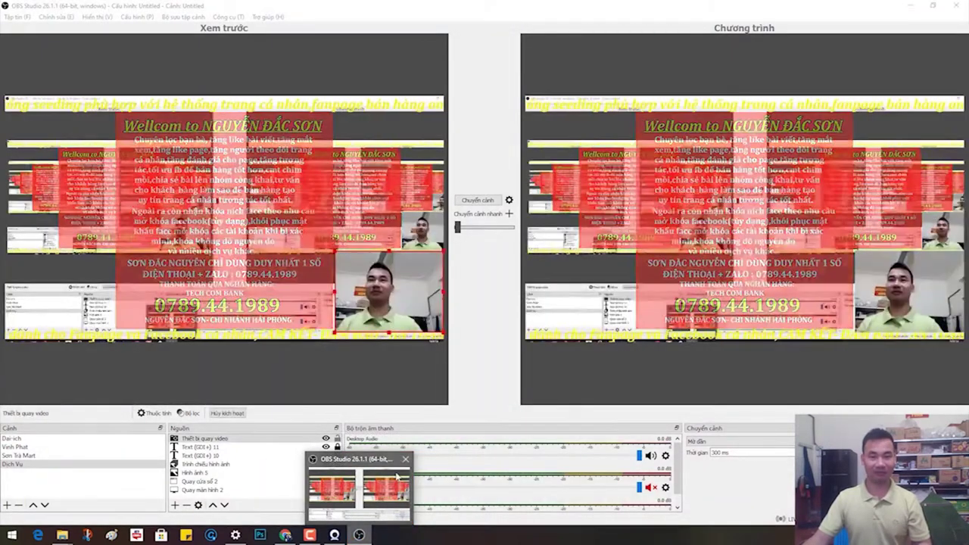
{"action": "left_click", "coordinate": [397, 257]}
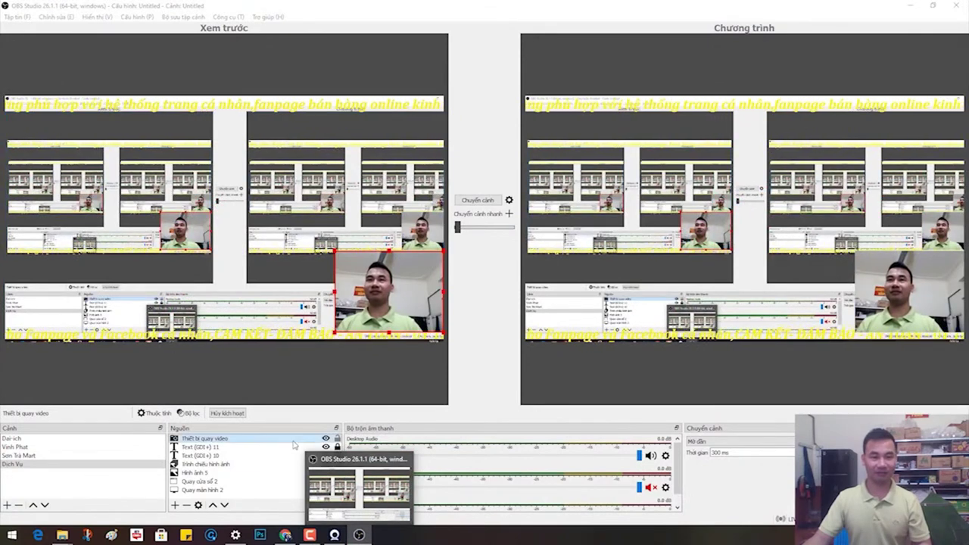
{"action": "left_click", "coordinate": [285, 536]}
{"action": "scroll", "coordinate": [383, 194], "scroll_direction": "up", "scroll_amount": 5}
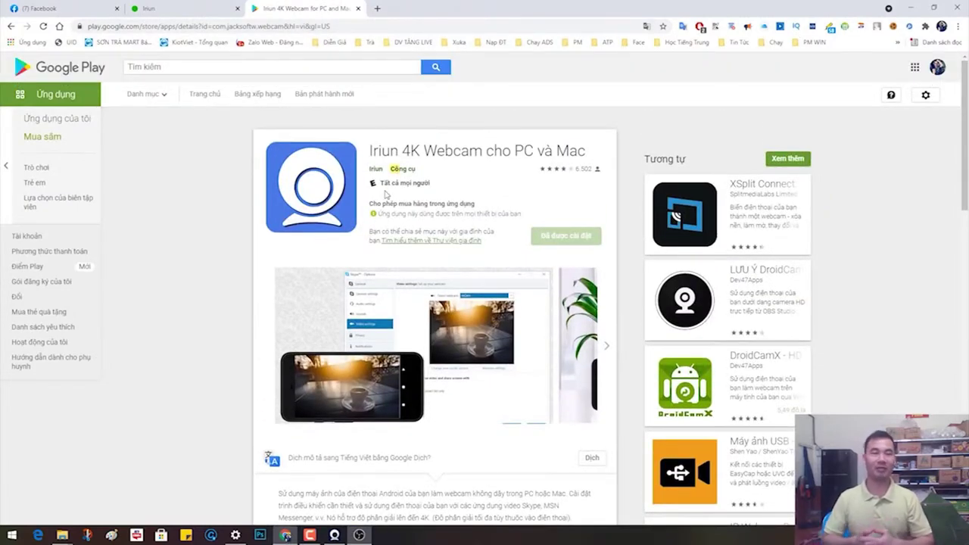
Check the Facebook profile in Chrome, then minimize the browser to return to OBS.
{"action": "left_click", "coordinate": [61, 9]}
{"action": "left_click", "coordinate": [839, 67]}
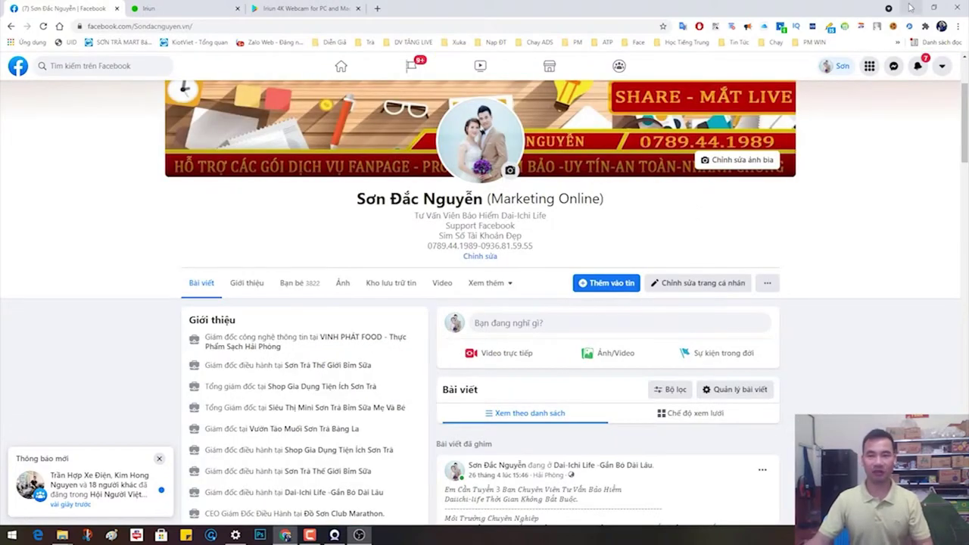
{"action": "left_click", "coordinate": [910, 6]}
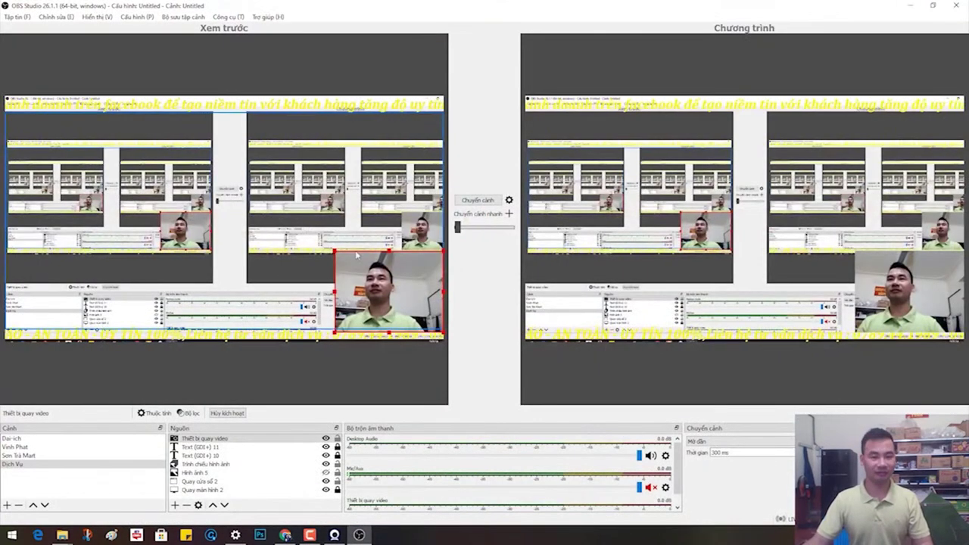
Tuck away the screen recorder timer and minimize OBS Studio to reveal the Iriun Webcam window.
{"action": "left_click", "coordinate": [334, 534]}
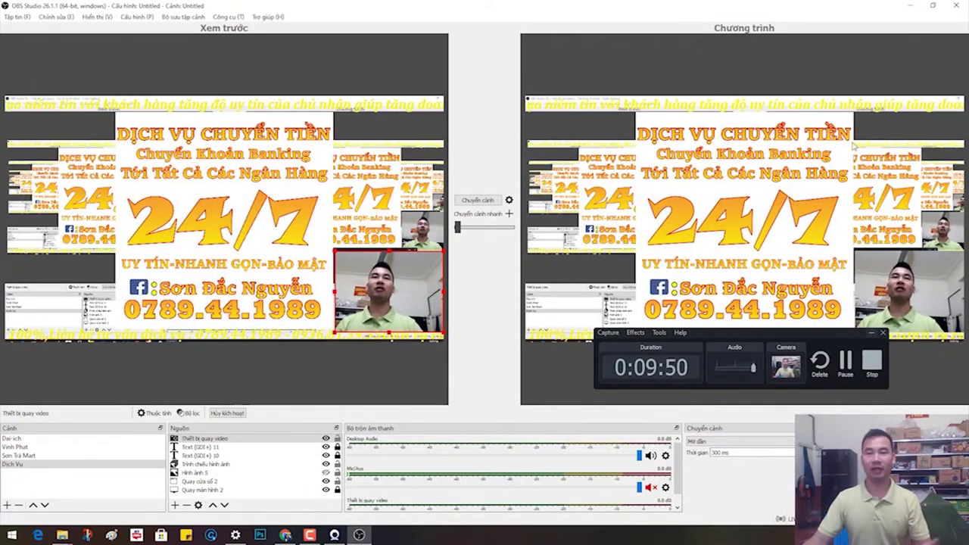
{"action": "left_click", "coordinate": [871, 333]}
{"action": "left_click", "coordinate": [906, 6]}
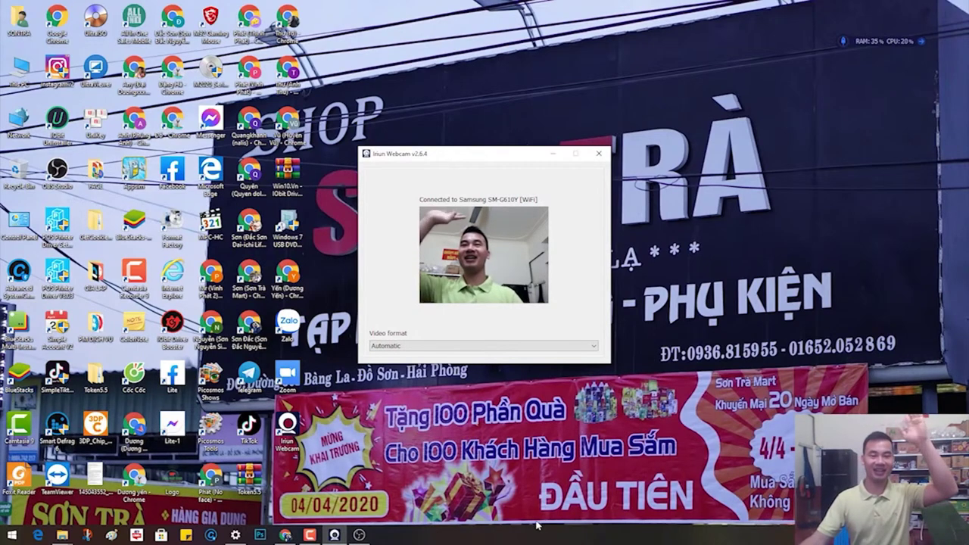
Bring the screen recorder controls back up from the taskbar.
{"action": "left_click", "coordinate": [310, 535]}
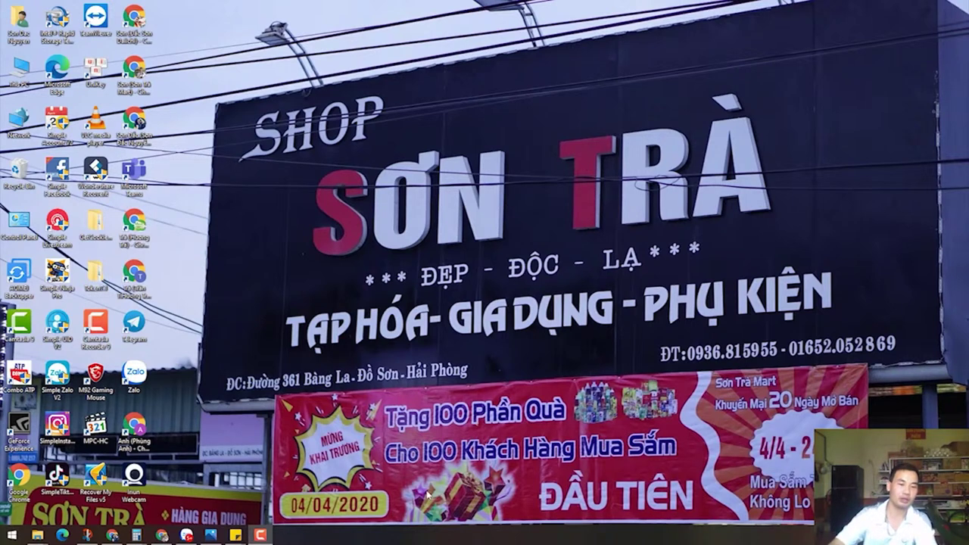
Bring Chrome to the front and close the Zalo help tab.
{"action": "left_click", "coordinate": [161, 535]}
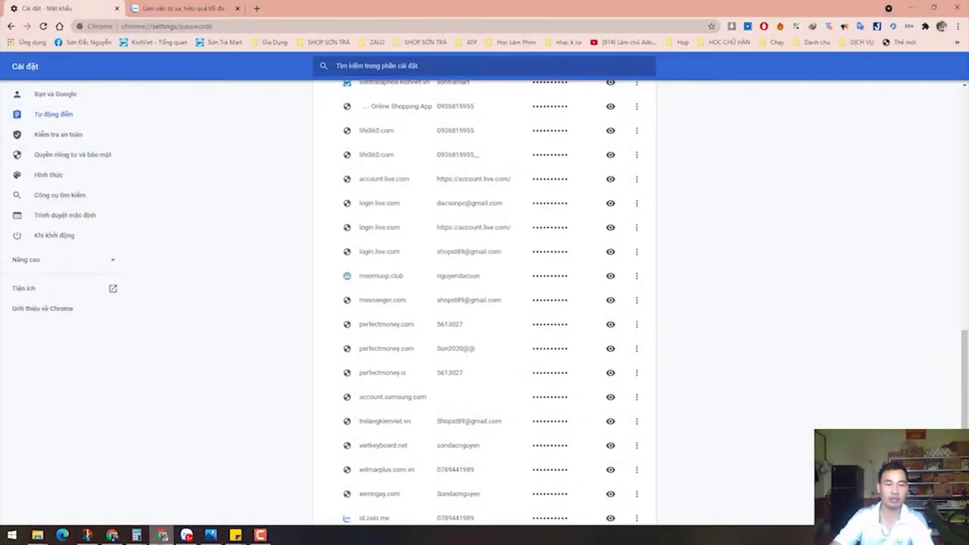
{"action": "left_click", "coordinate": [220, 7]}
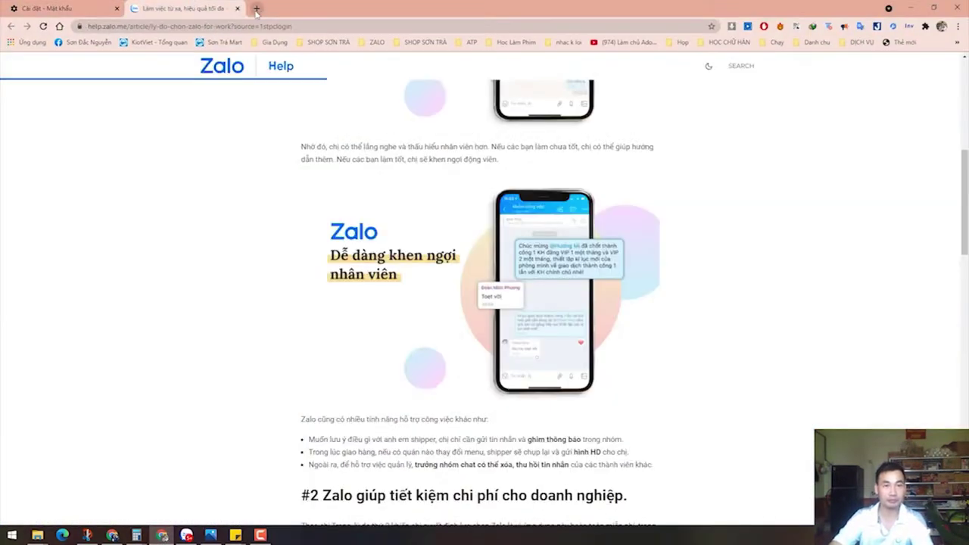
{"action": "left_click", "coordinate": [237, 9]}
Search Google for 'phần mềm giả lập' from the address bar.
{"action": "left_click", "coordinate": [171, 27]}
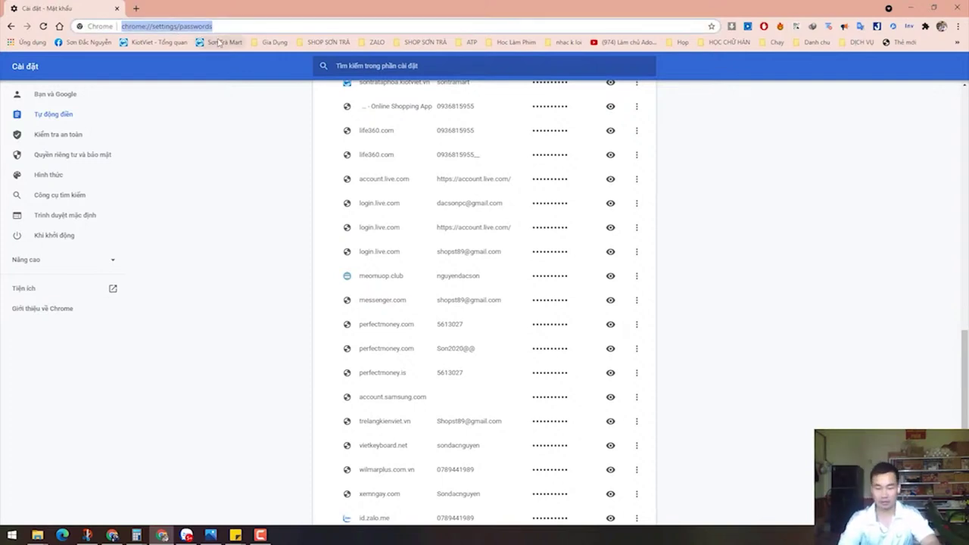
{"action": "type", "text": "phần mr"}
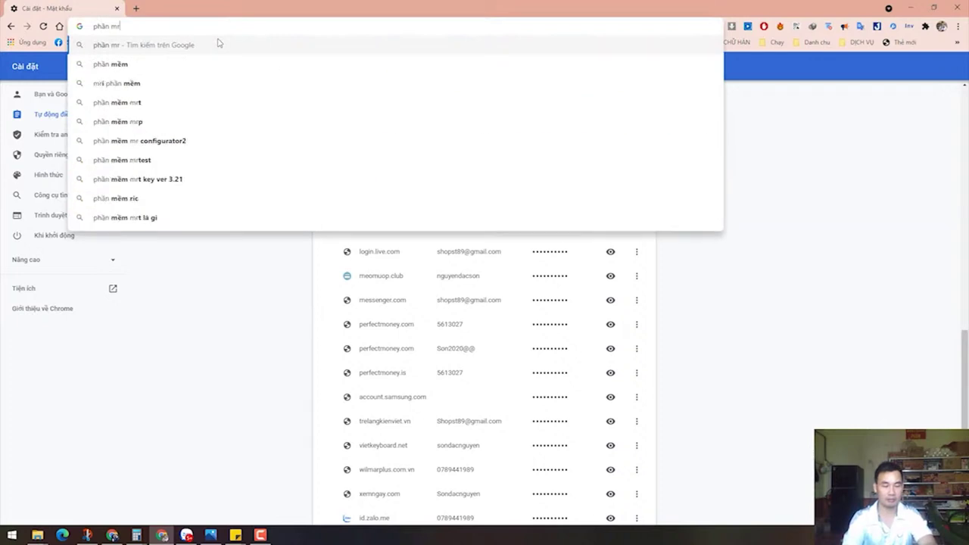
{"action": "key", "text": "BackSpace"}
{"action": "type", "text": "ềm"}
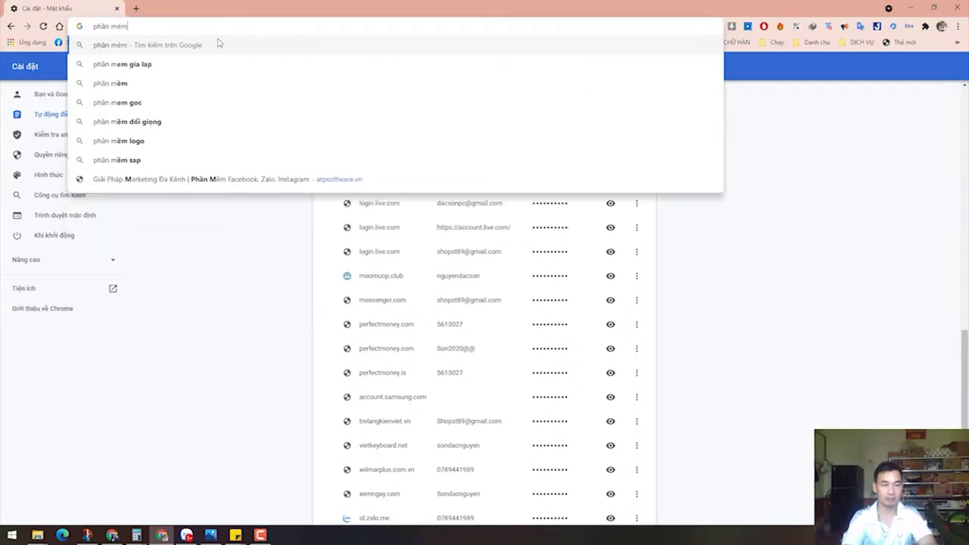
{"action": "type", "text": " giả lập"}
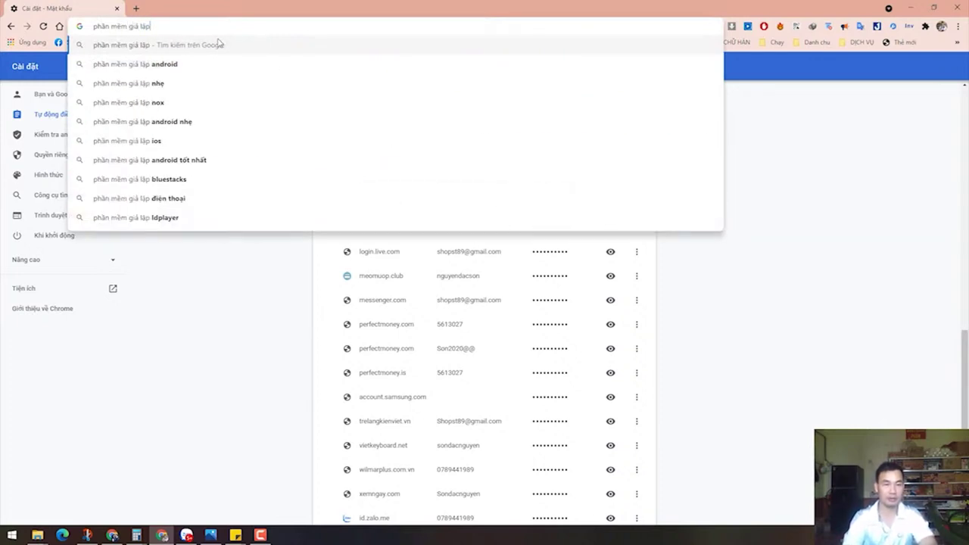
{"action": "key", "text": "Return"}
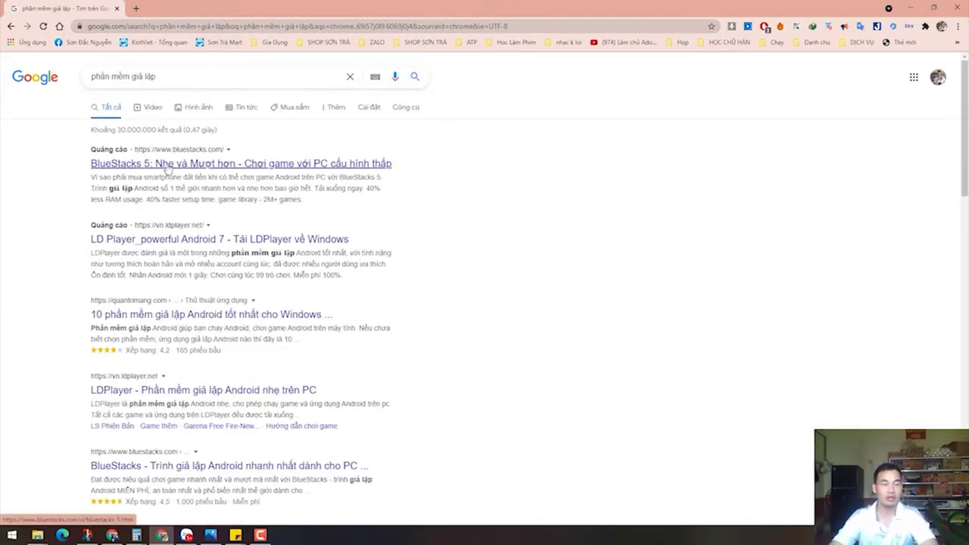
Open the BlueStacks result and save the 'Tải Ngay BlueStacks 4' installer to disk.
{"action": "left_click", "coordinate": [187, 167]}
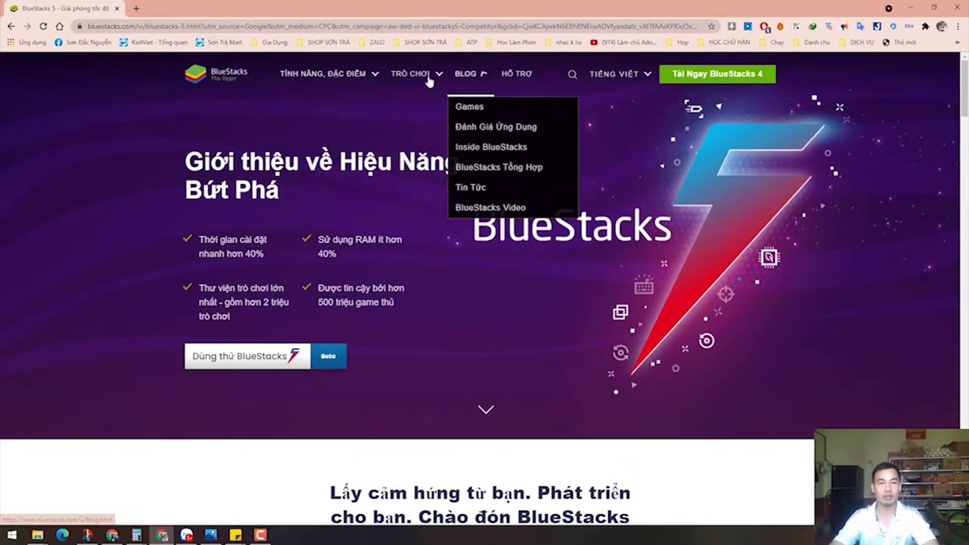
{"action": "mouse_move", "coordinate": [369, 79]}
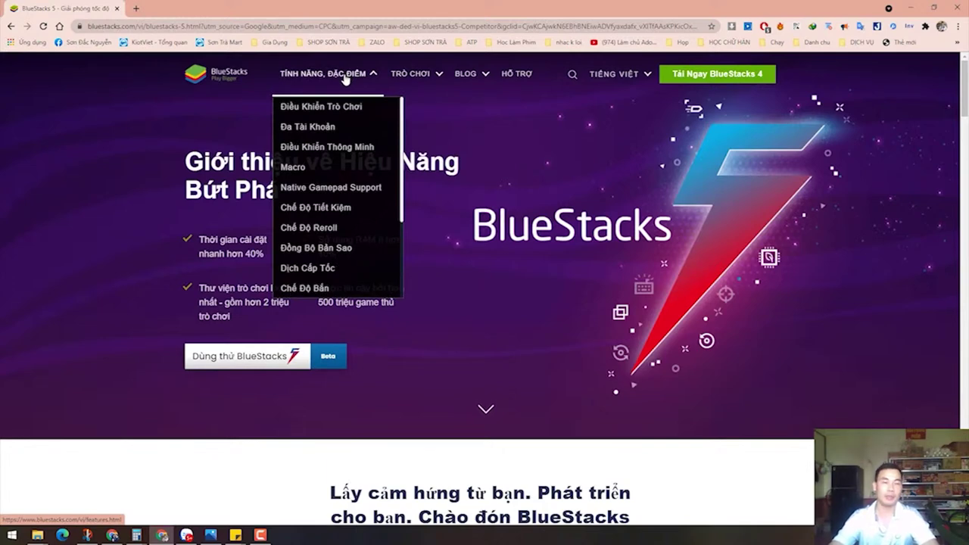
{"action": "mouse_move", "coordinate": [420, 79]}
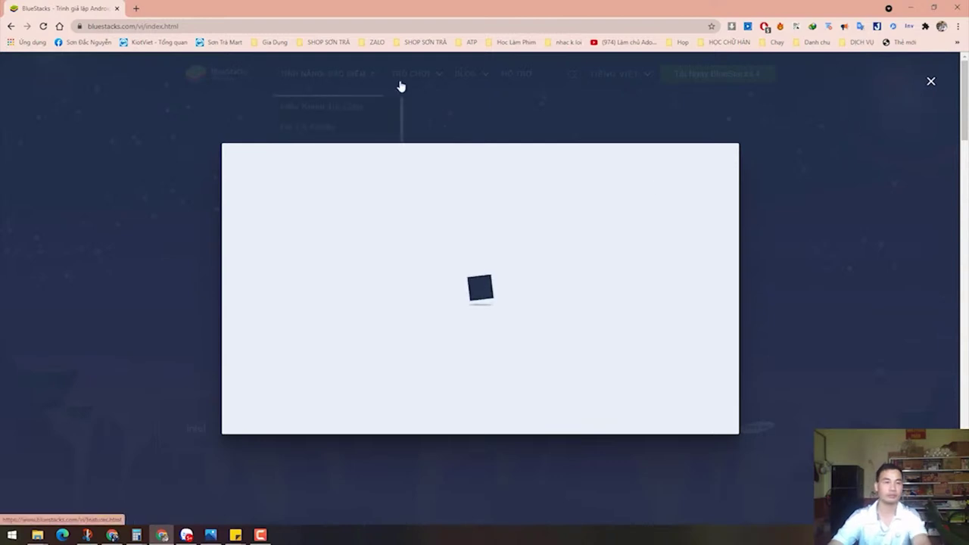
{"action": "left_click", "coordinate": [44, 26]}
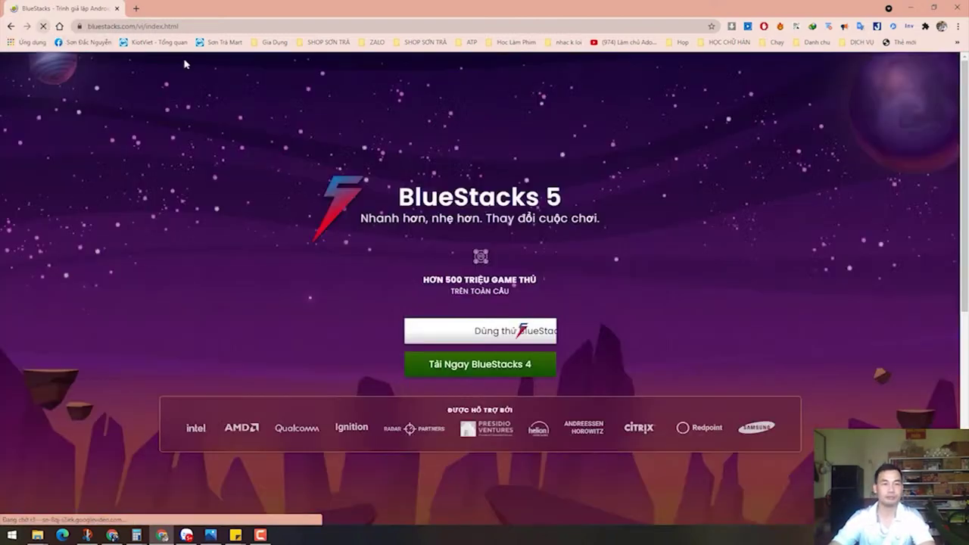
{"action": "left_click", "coordinate": [482, 362]}
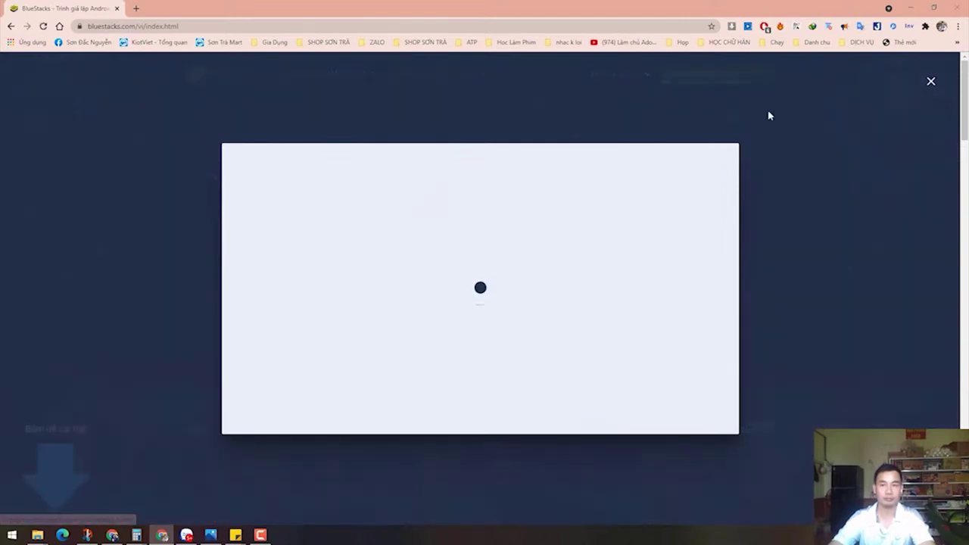
{"action": "left_click", "coordinate": [399, 256]}
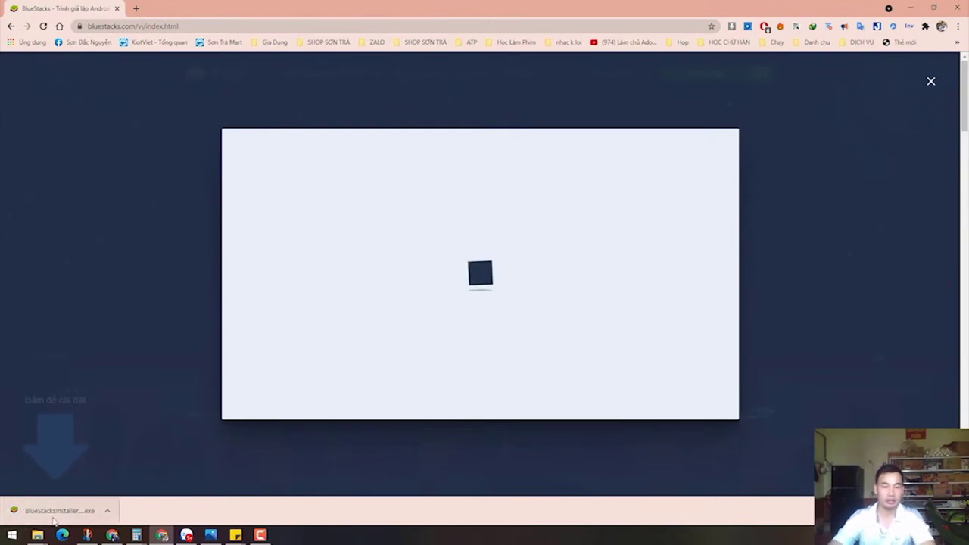
Run the downloaded BlueStacks installer as administrator from its Downloads folder.
{"action": "right_click", "coordinate": [60, 513]}
{"action": "left_click", "coordinate": [87, 486]}
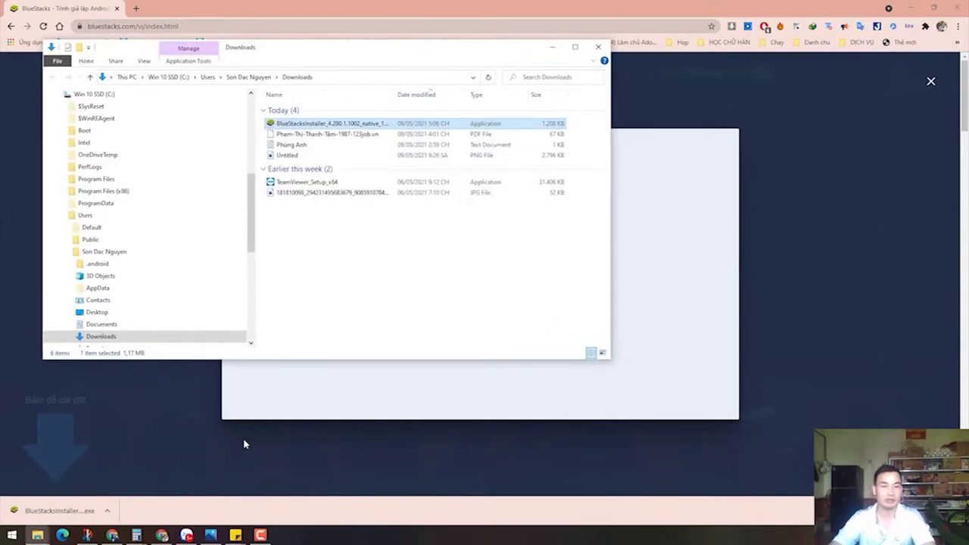
{"action": "right_click", "coordinate": [334, 123]}
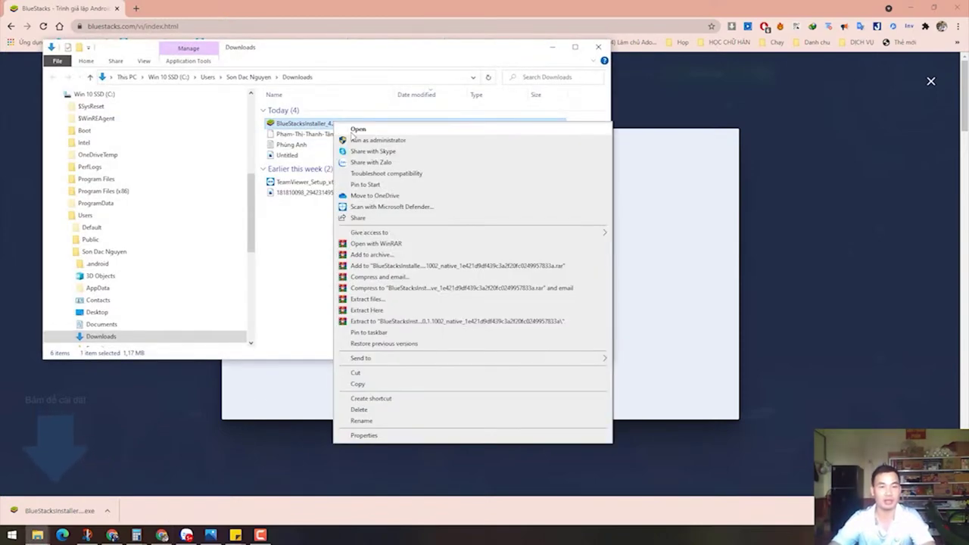
{"action": "left_click", "coordinate": [381, 143]}
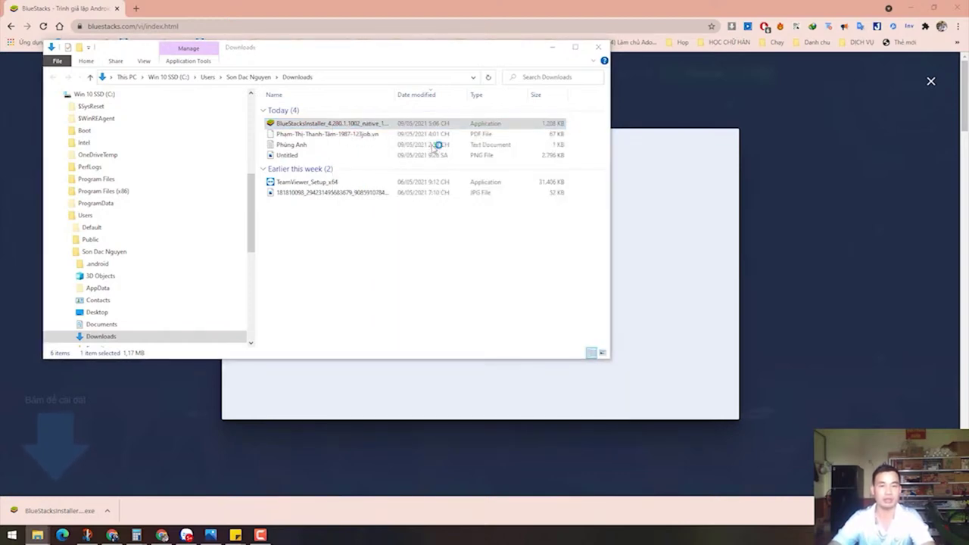
{"action": "left_click", "coordinate": [554, 47]}
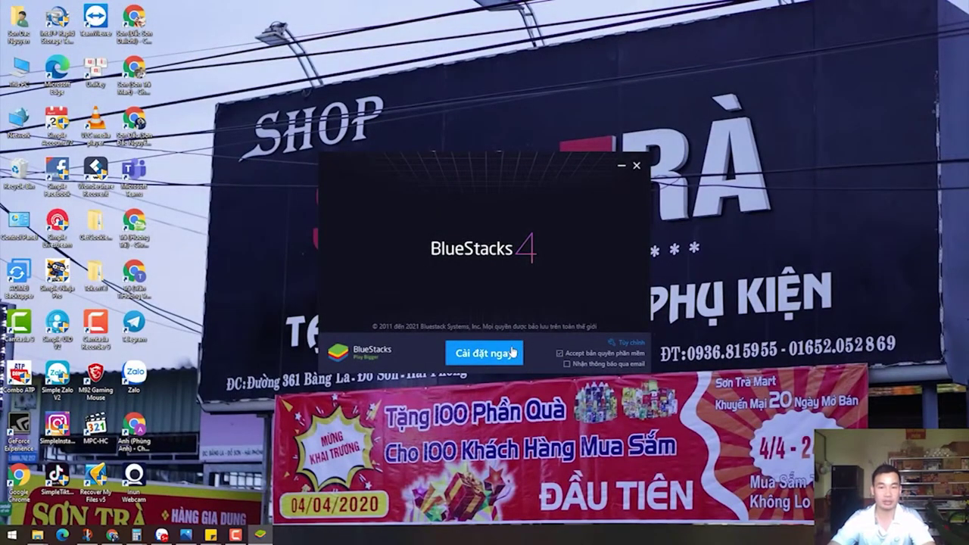
Accept the BlueStacks licence terms and install BlueStacks 4 until it launches.
{"action": "left_click", "coordinate": [559, 354]}
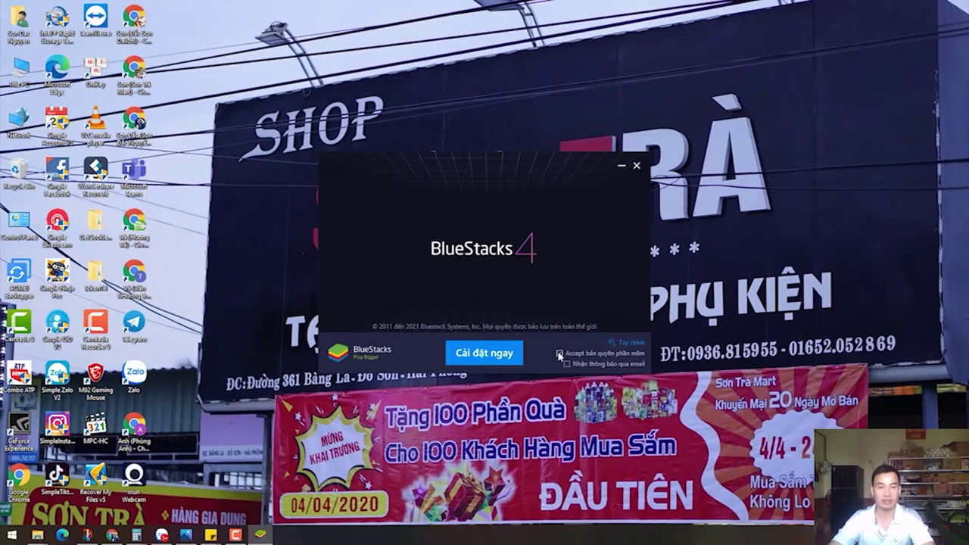
{"action": "left_click", "coordinate": [504, 356]}
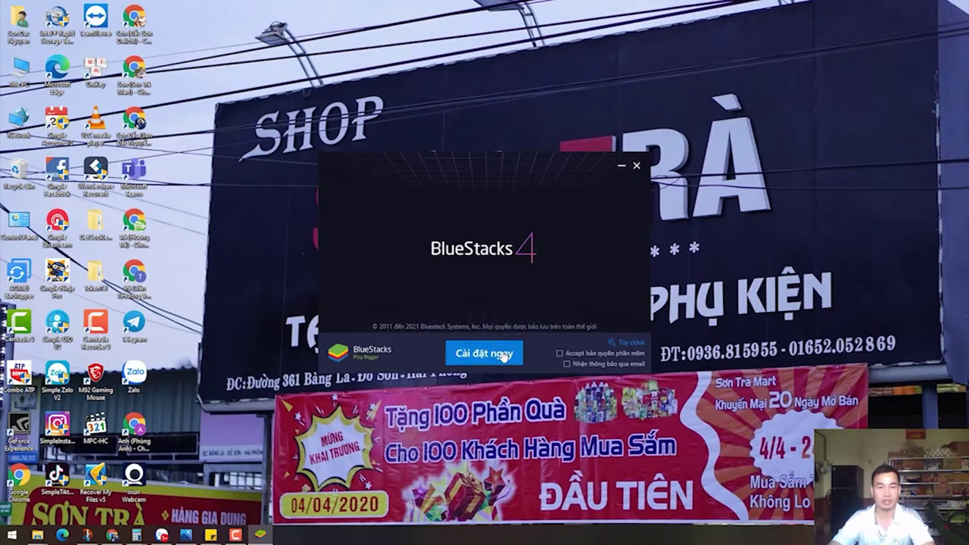
{"action": "left_click", "coordinate": [533, 294]}
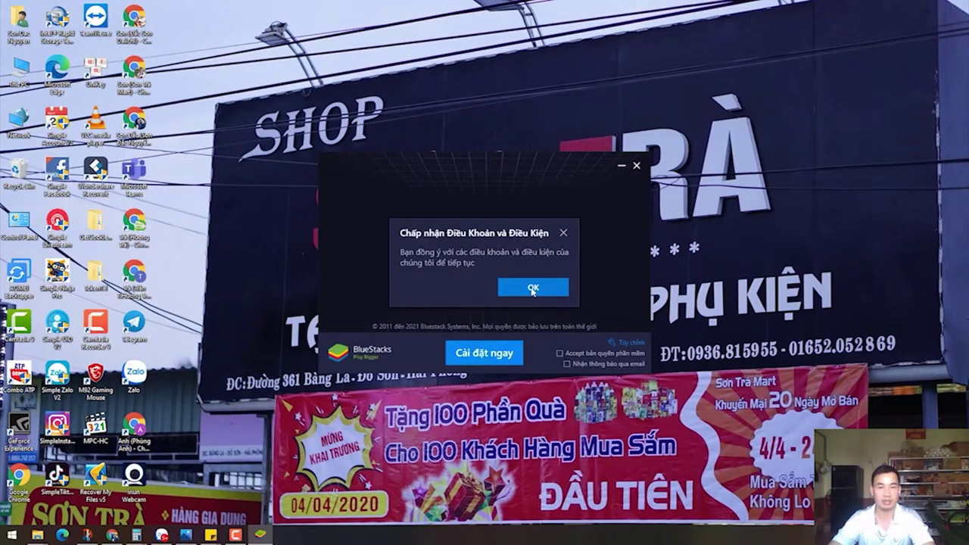
{"action": "left_click", "coordinate": [560, 353]}
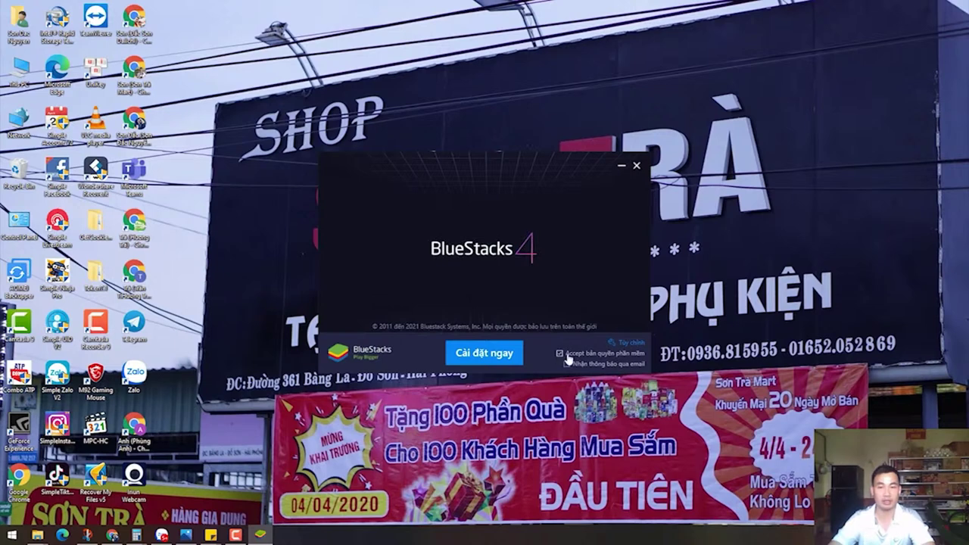
{"action": "left_click", "coordinate": [484, 353]}
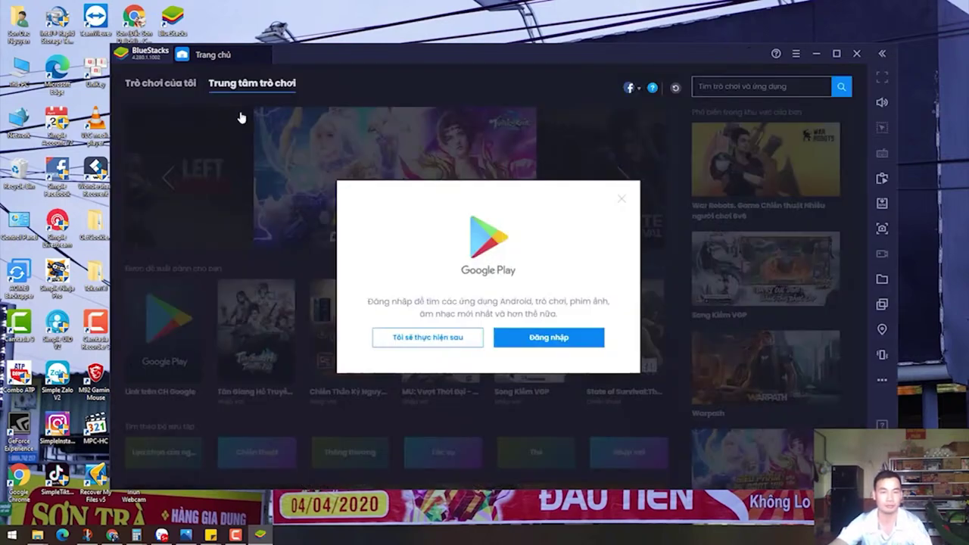
Start the Google Play sign-in from BlueStacks' Đăng nhập prompt.
{"action": "left_click", "coordinate": [539, 339]}
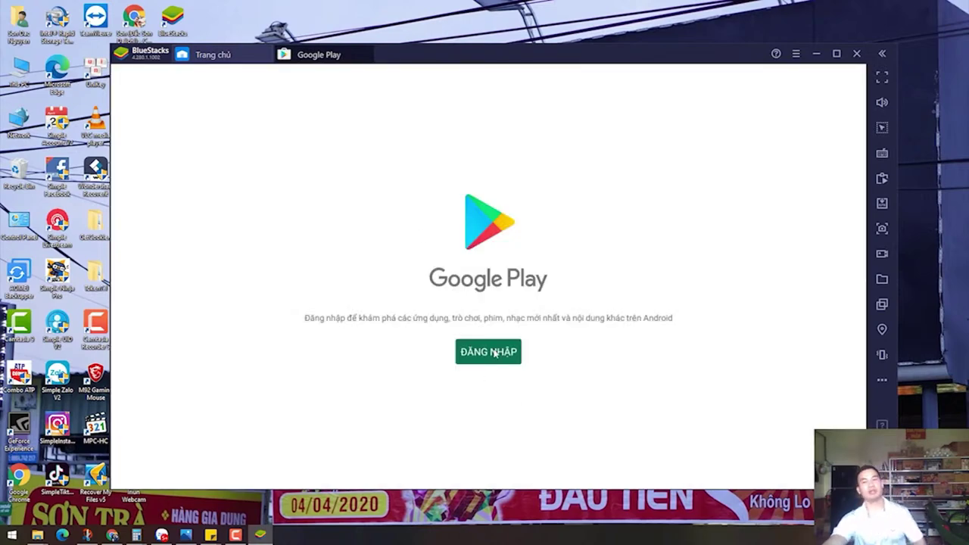
{"action": "left_click", "coordinate": [492, 353]}
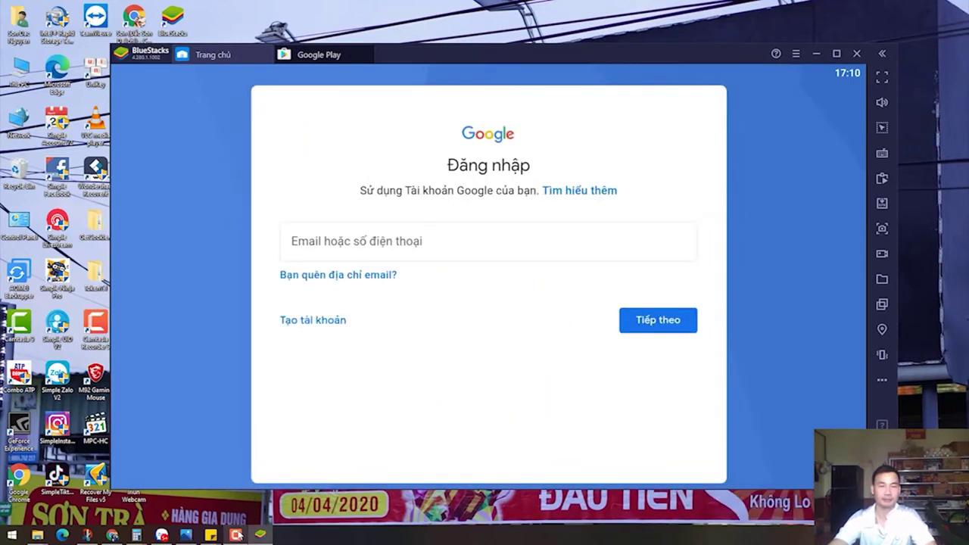
Enter the Google account email address, restarting sign-in after a typo.
{"action": "left_click", "coordinate": [334, 245]}
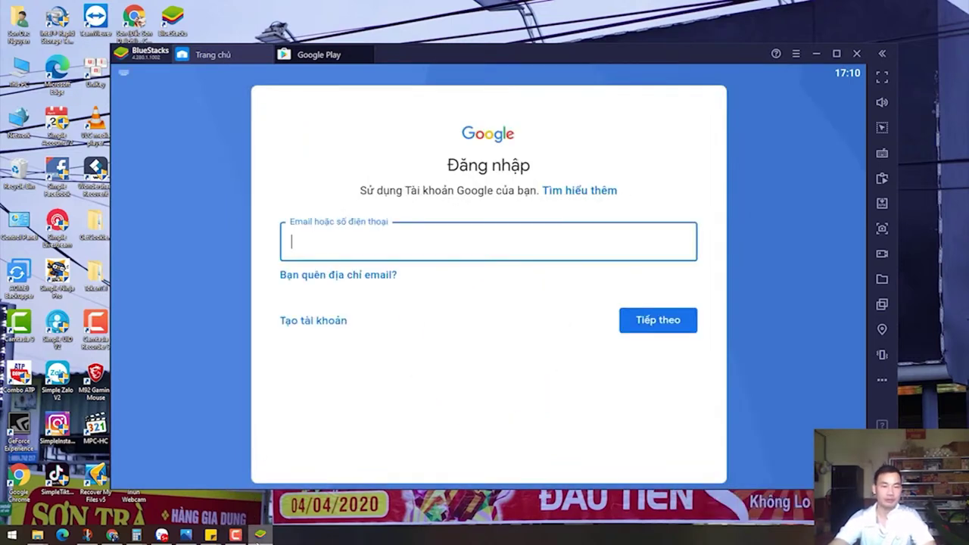
{"action": "mouse_move", "coordinate": [259, 535]}
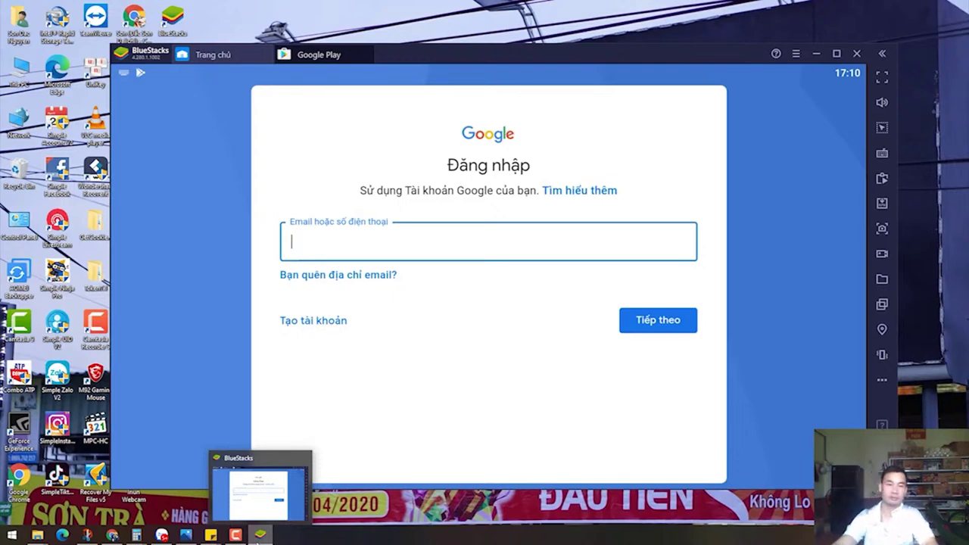
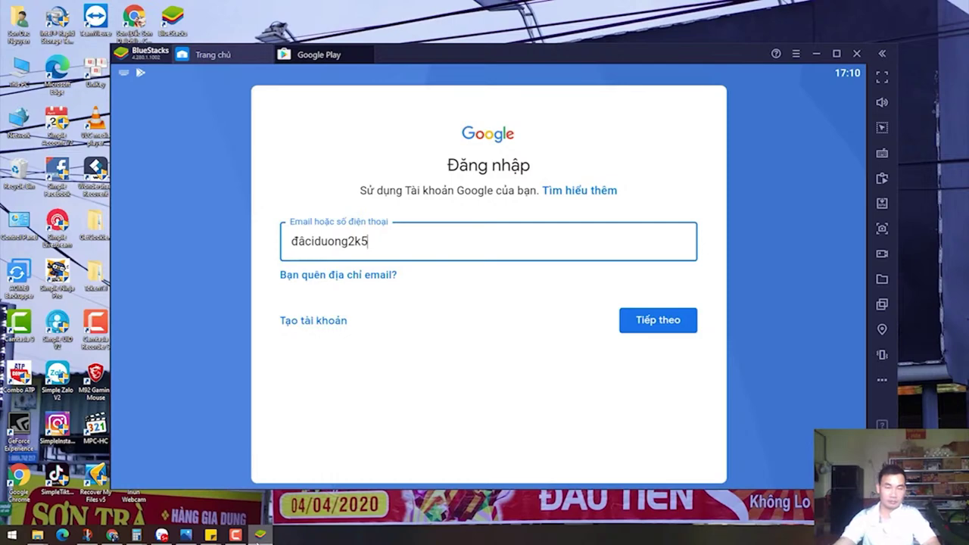
{"action": "left_click", "coordinate": [308, 245]}
{"action": "key", "text": "BackSpace"}
{"action": "key", "text": "BackSpace"}
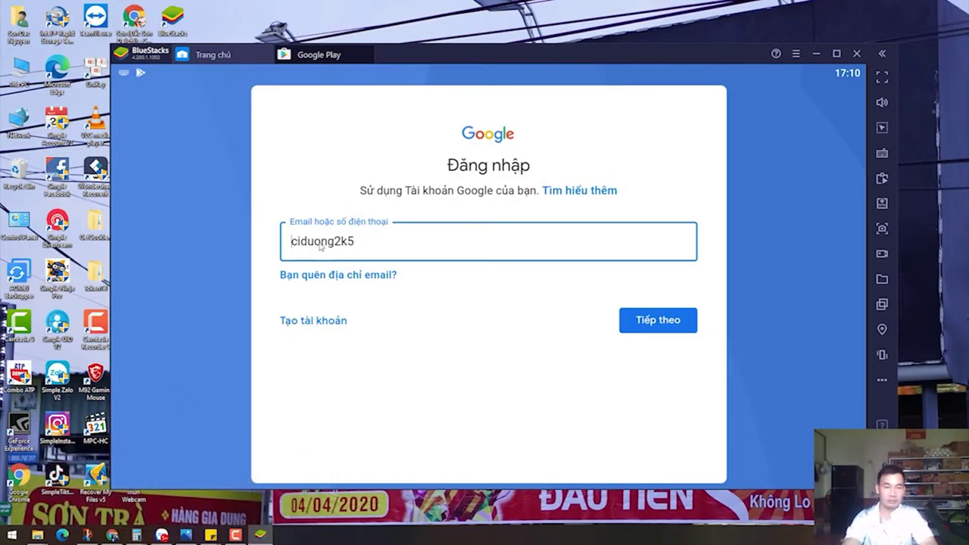
{"action": "key", "text": "Escape"}
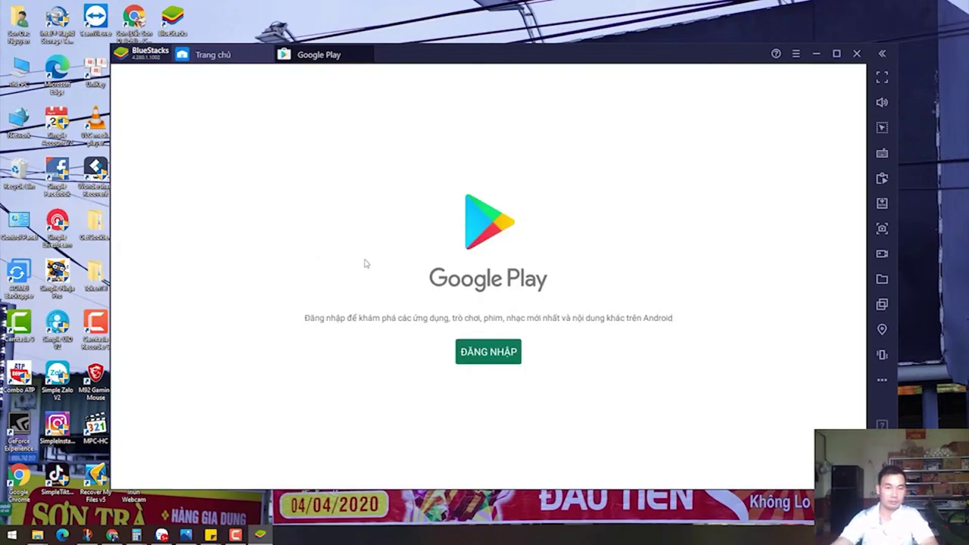
{"action": "left_click", "coordinate": [474, 359]}
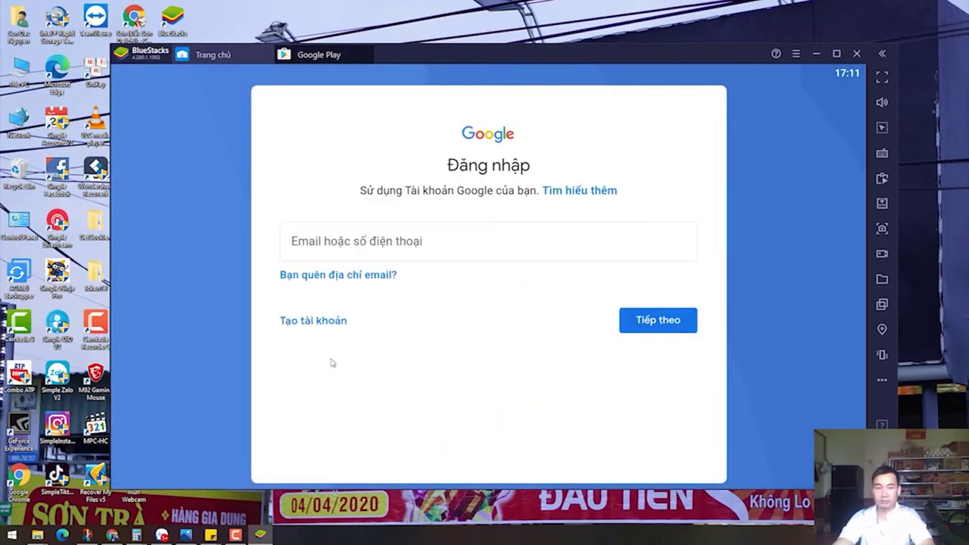
{"action": "left_click", "coordinate": [334, 248]}
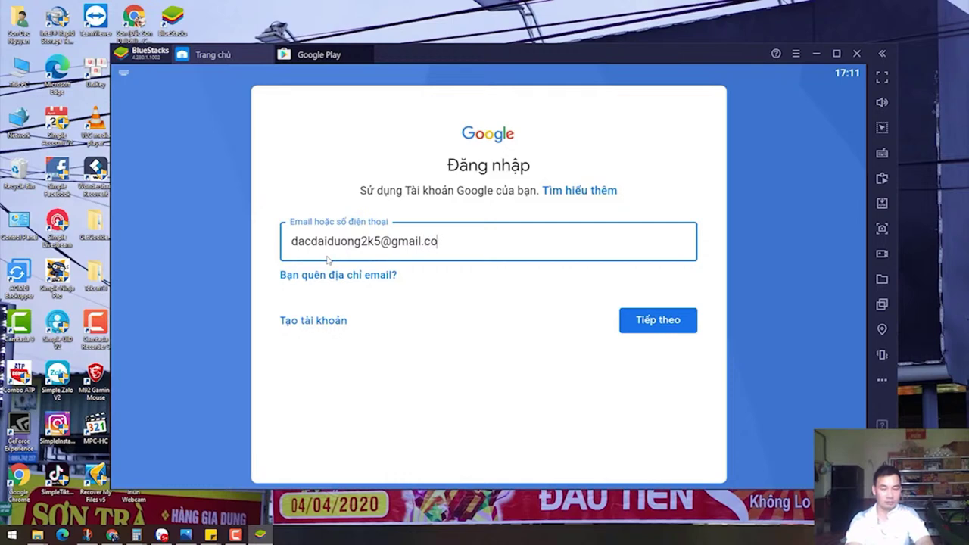
{"action": "key", "text": "Return"}
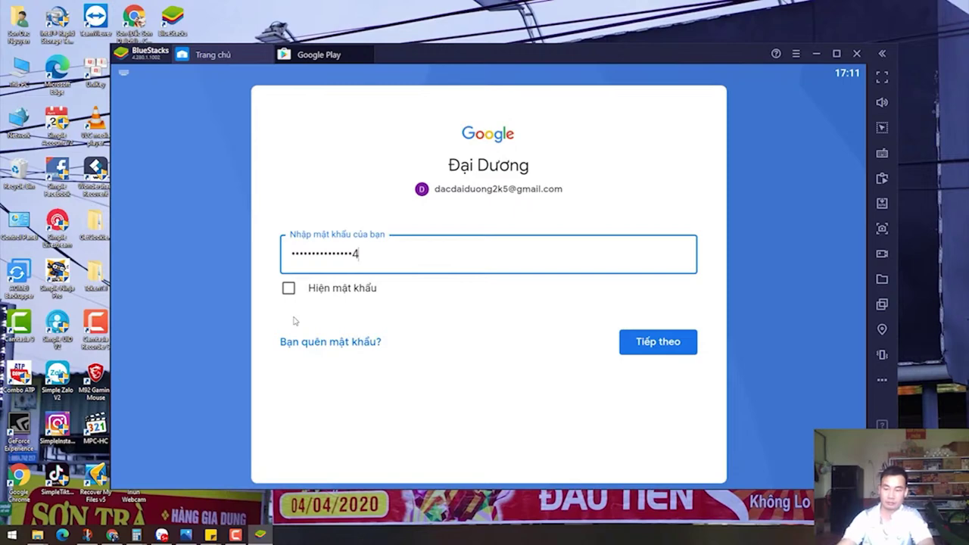
Submit the account password and accept Google's terms and services settings.
{"action": "left_click", "coordinate": [628, 349]}
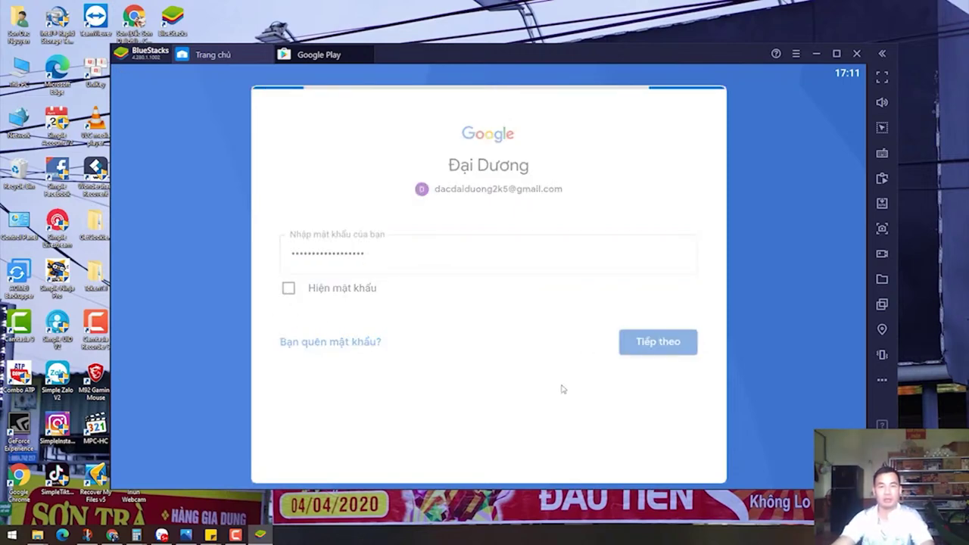
{"action": "left_click", "coordinate": [657, 408]}
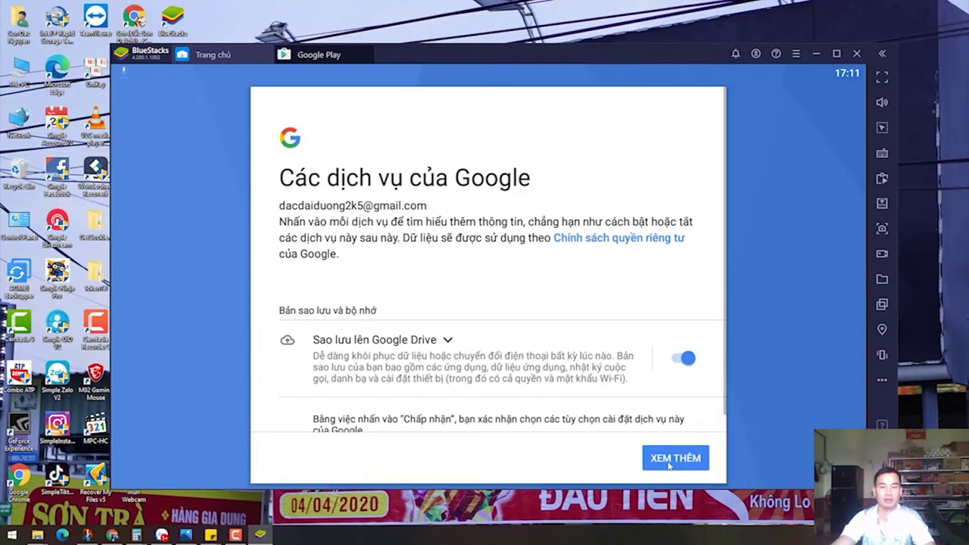
{"action": "left_click", "coordinate": [674, 463]}
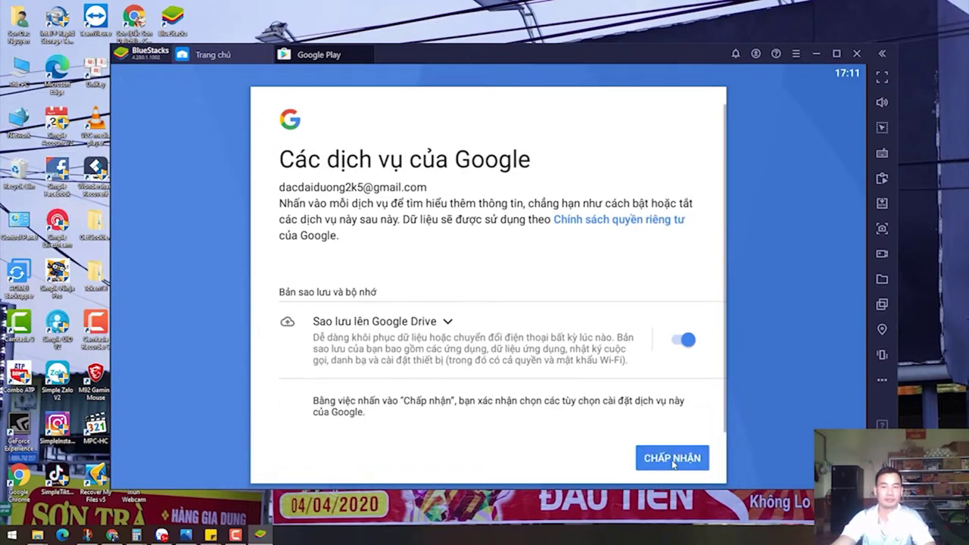
{"action": "left_click", "coordinate": [674, 463]}
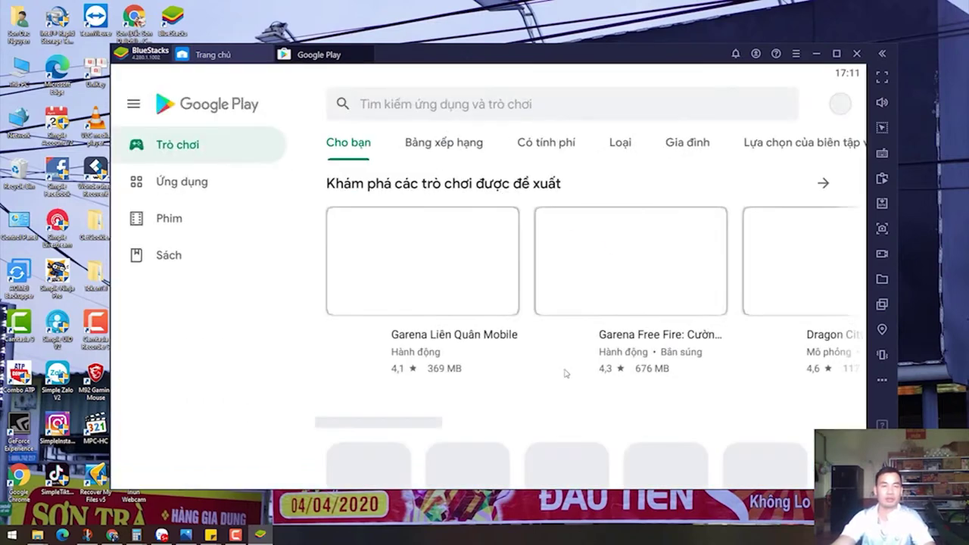
In Google Play's Ứng dụng section, install Facebook and Messenger.
{"action": "scroll", "coordinate": [551, 402], "scroll_direction": "down", "scroll_amount": 1}
{"action": "scroll", "coordinate": [550, 402], "scroll_direction": "down", "scroll_amount": 7}
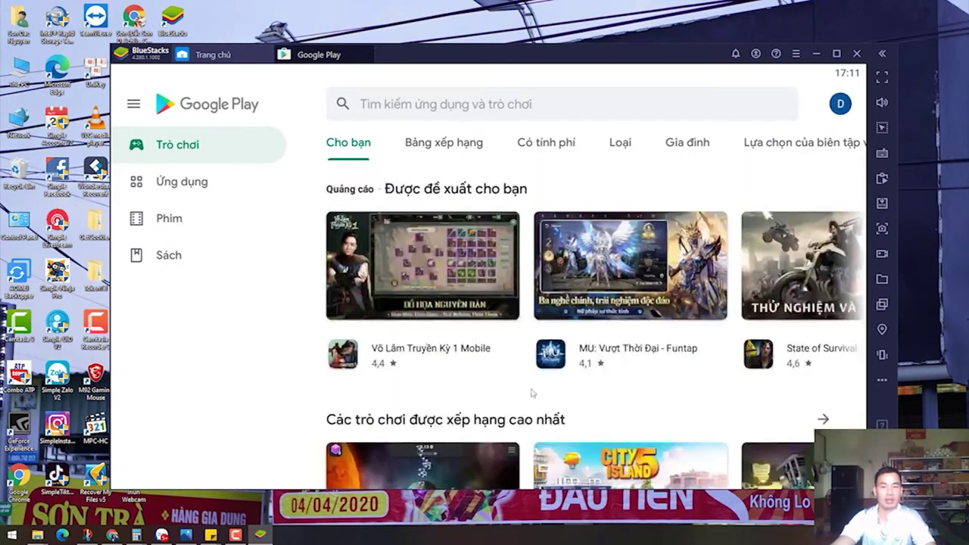
{"action": "scroll", "coordinate": [402, 283], "scroll_direction": "down", "scroll_amount": 10}
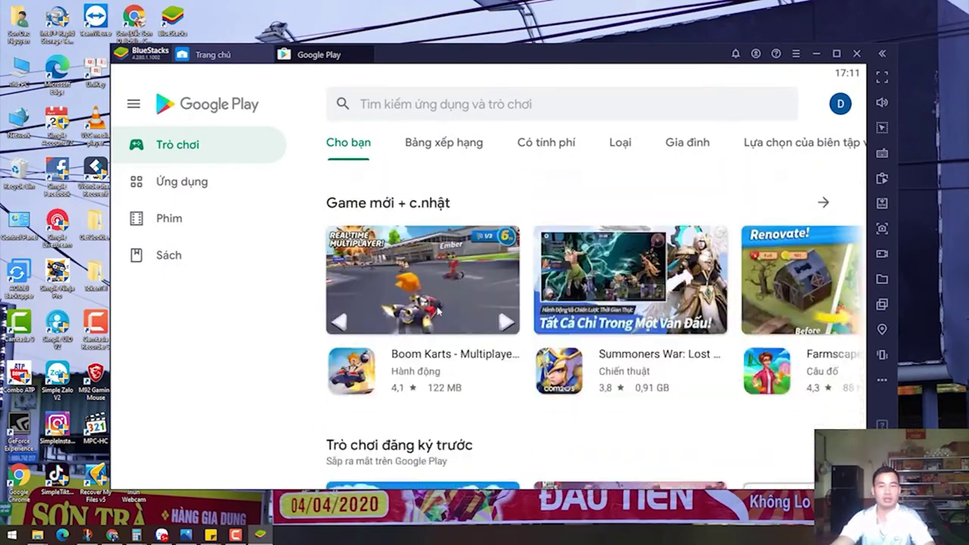
{"action": "scroll", "coordinate": [448, 324], "scroll_direction": "down", "scroll_amount": 8}
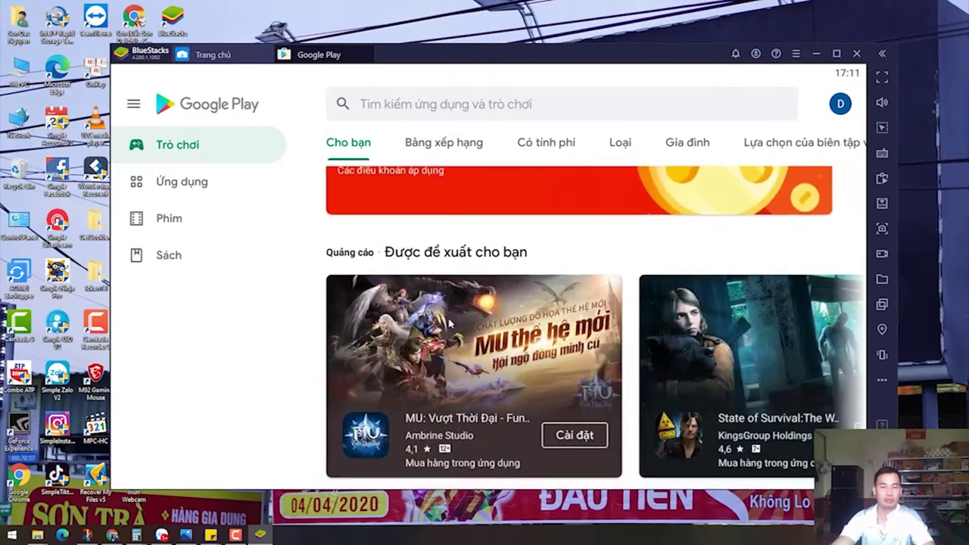
{"action": "left_click", "coordinate": [157, 187]}
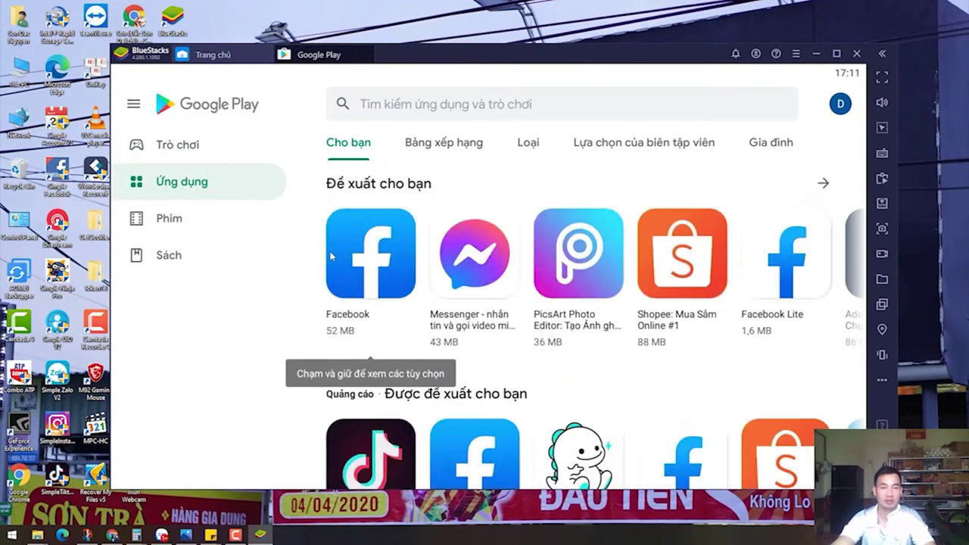
{"action": "left_click", "coordinate": [370, 258]}
{"action": "left_click", "coordinate": [745, 167]}
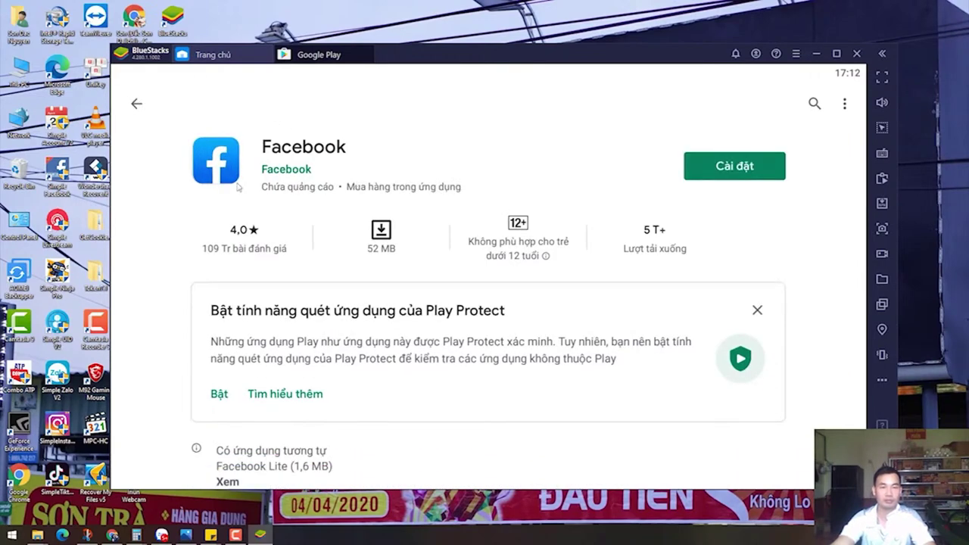
{"action": "left_click", "coordinate": [136, 105]}
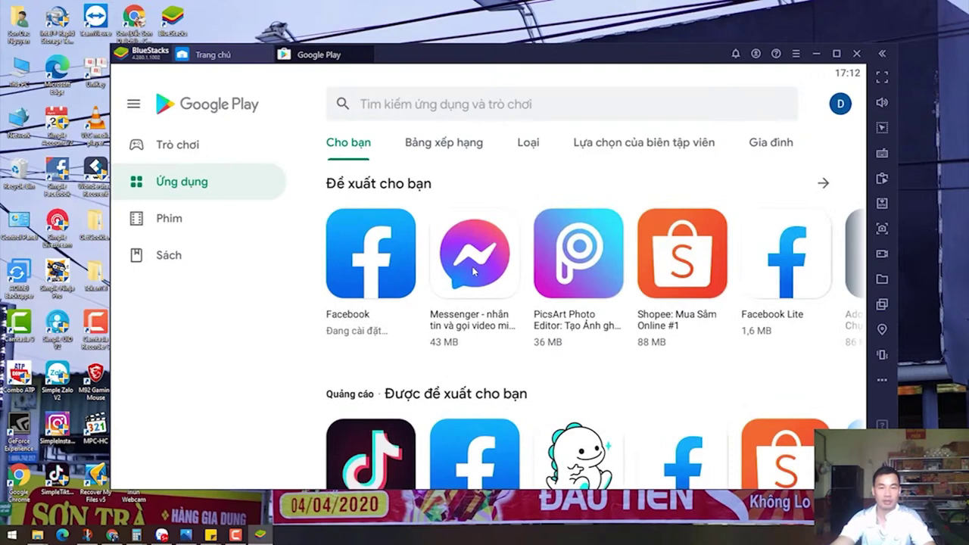
{"action": "left_click", "coordinate": [475, 273]}
{"action": "left_click", "coordinate": [728, 165]}
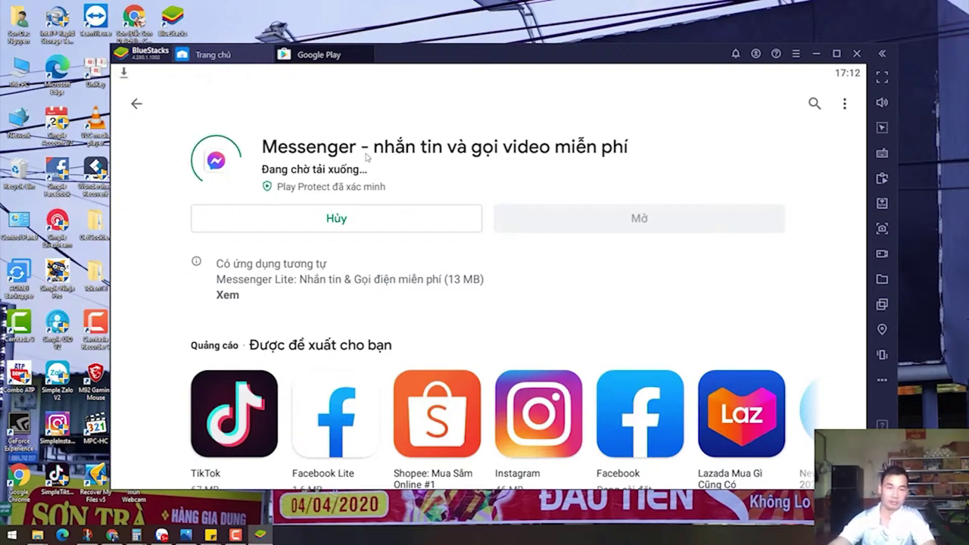
{"action": "left_click", "coordinate": [137, 104]}
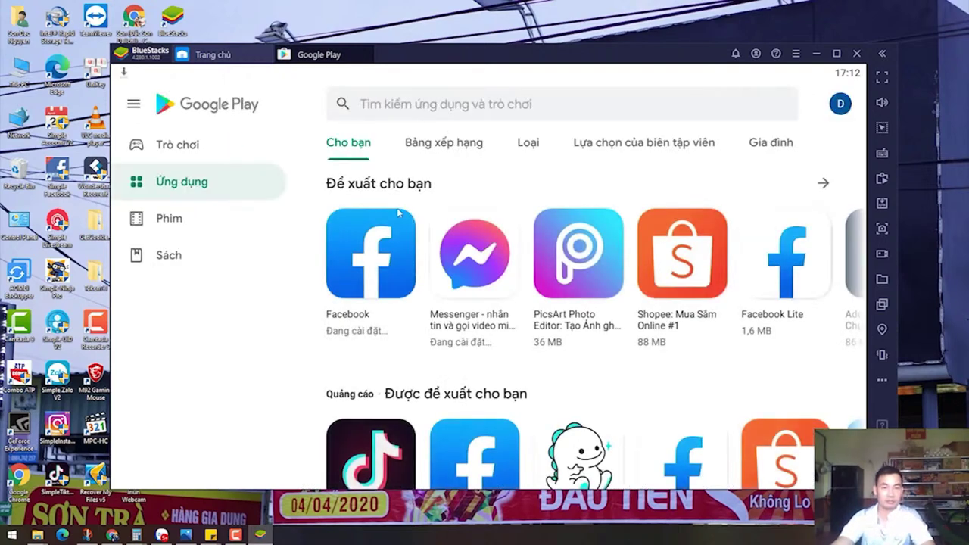
Install Facebook Lite, TikTok and Instagram from Google Play.
{"action": "scroll", "coordinate": [686, 281], "scroll_direction": "down", "scroll_amount": 2}
{"action": "scroll", "coordinate": [735, 232], "scroll_direction": "up", "scroll_amount": 1}
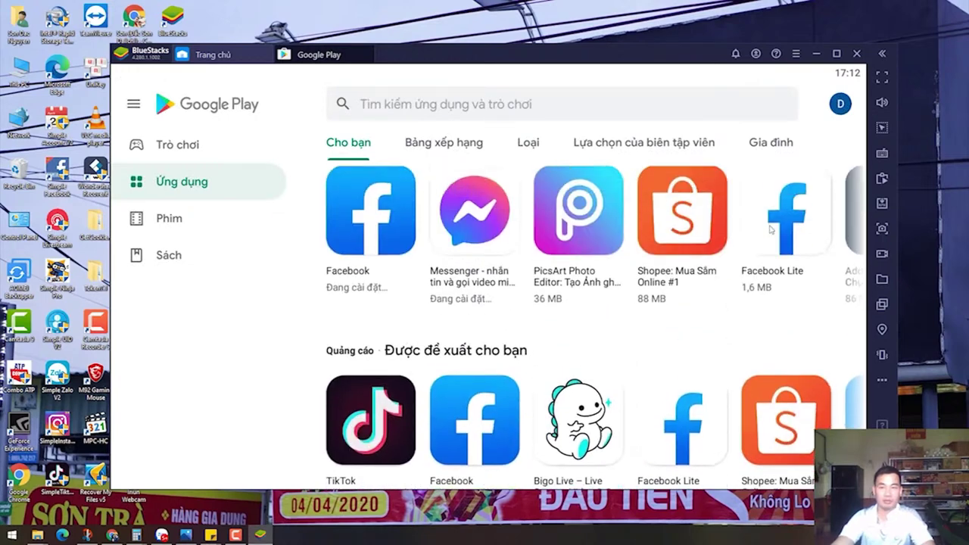
{"action": "left_click", "coordinate": [767, 228]}
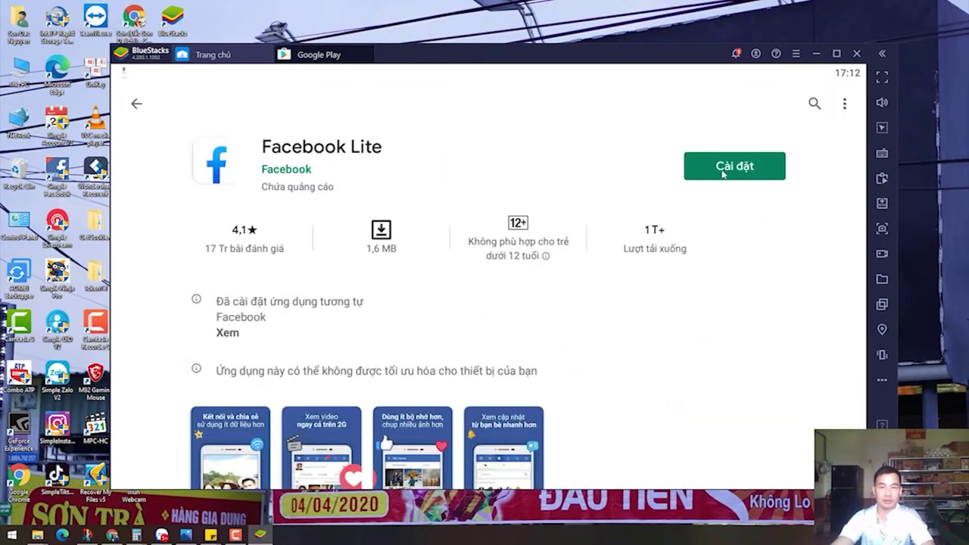
{"action": "left_click", "coordinate": [722, 173]}
{"action": "left_click", "coordinate": [137, 104]}
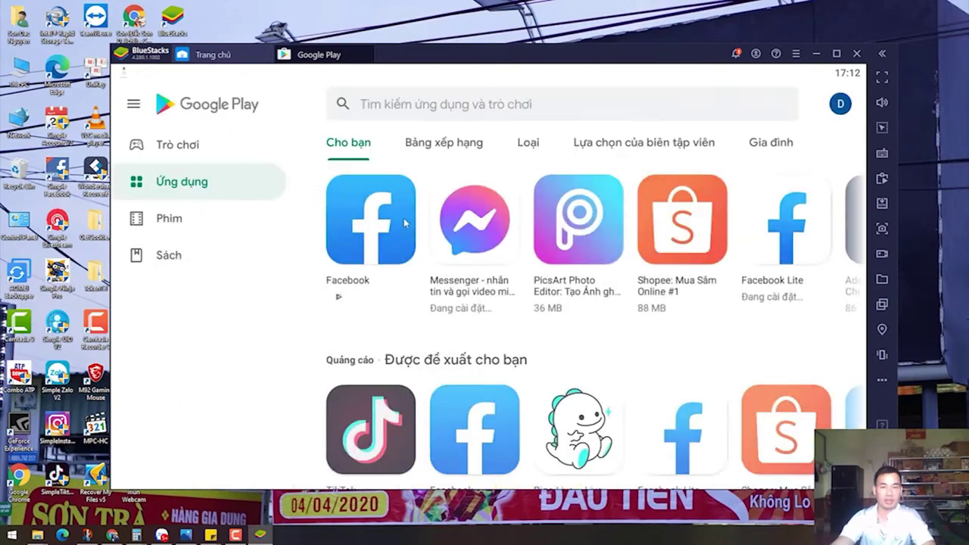
{"action": "scroll", "coordinate": [656, 303], "scroll_direction": "down", "scroll_amount": 4}
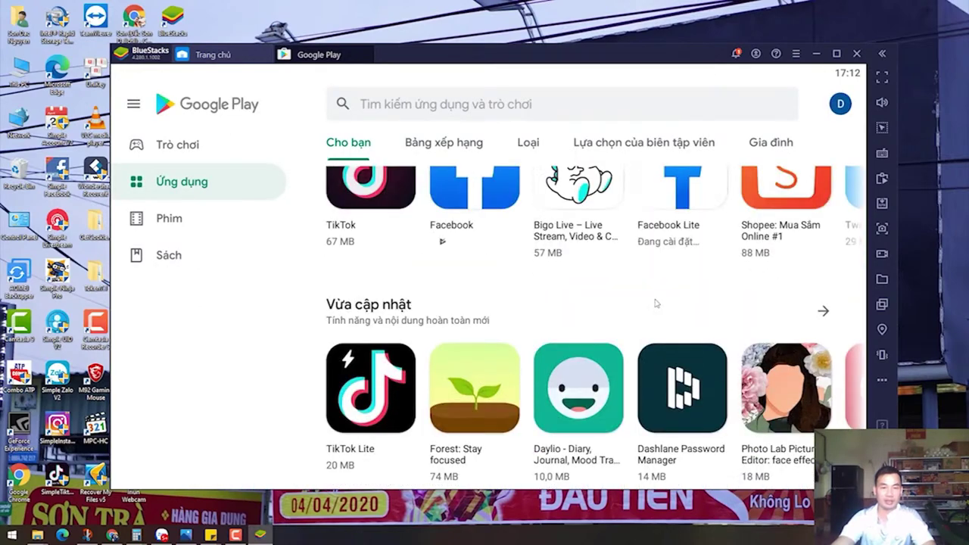
{"action": "scroll", "coordinate": [468, 279], "scroll_direction": "up", "scroll_amount": 1}
{"action": "left_click", "coordinate": [397, 252]}
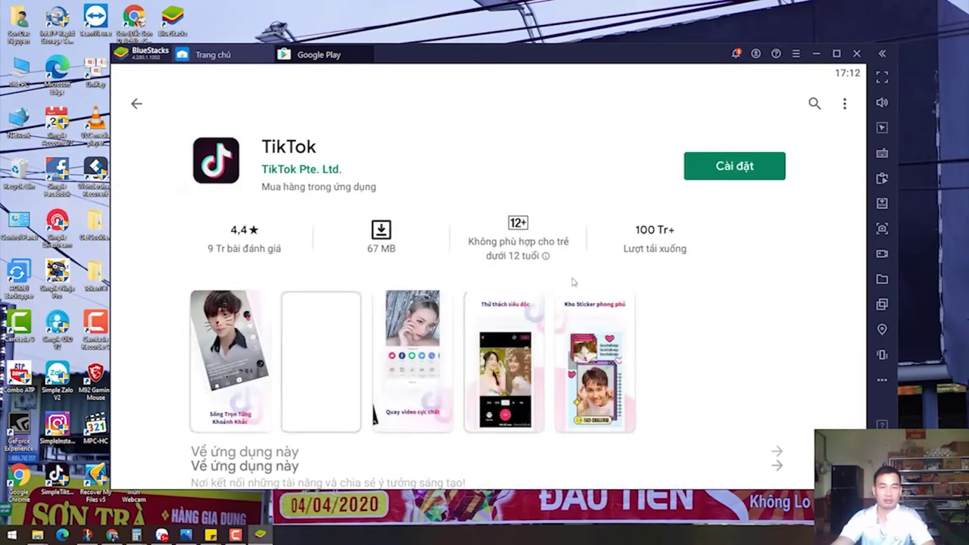
{"action": "left_click", "coordinate": [751, 168]}
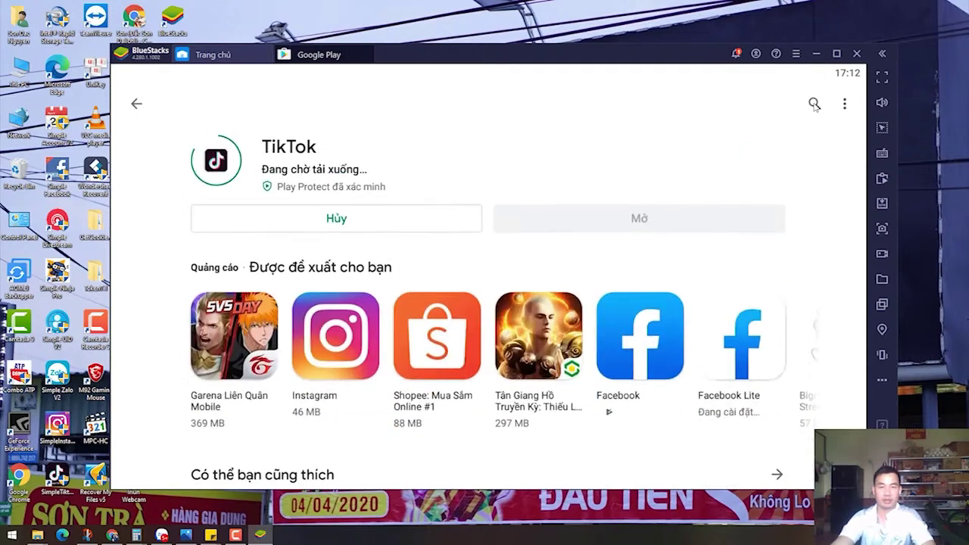
{"action": "left_click", "coordinate": [353, 356]}
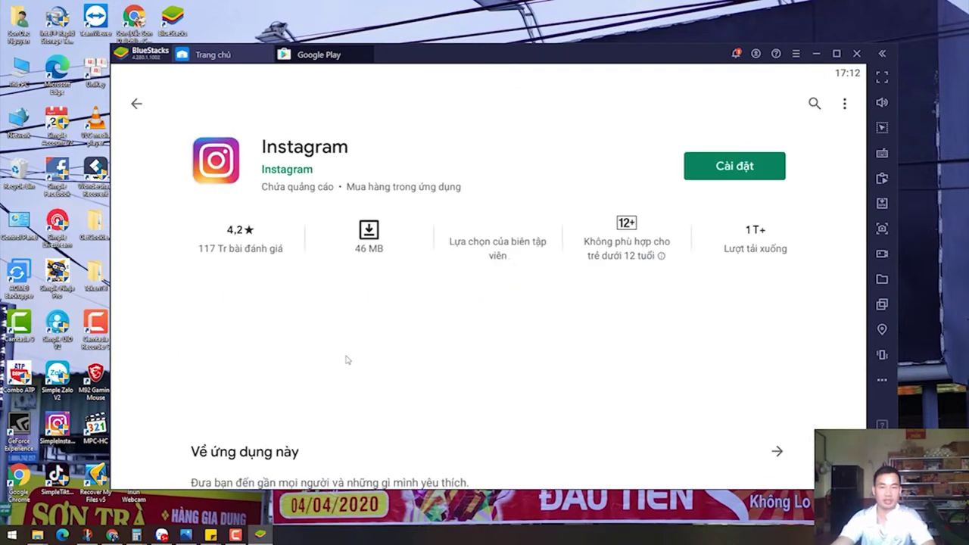
{"action": "left_click", "coordinate": [715, 178]}
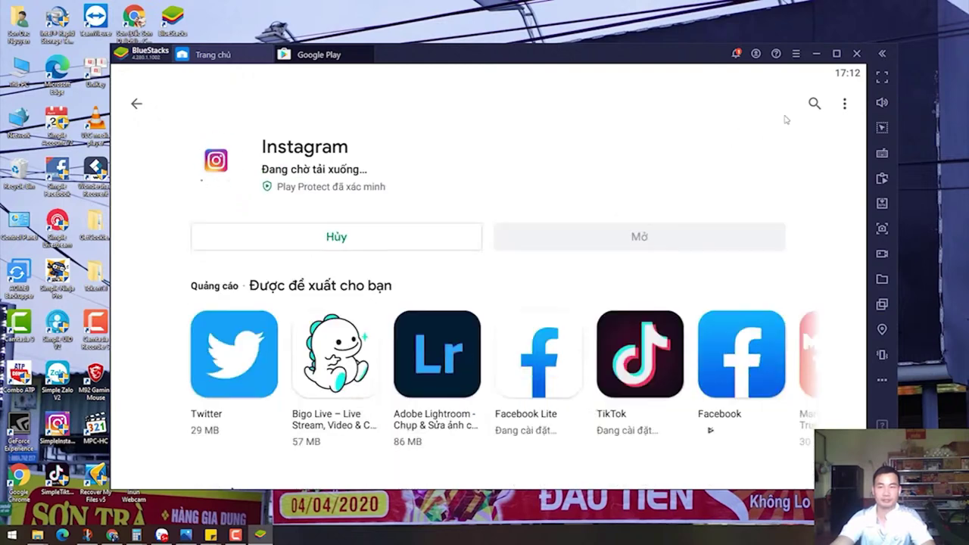
{"action": "left_click", "coordinate": [813, 104]}
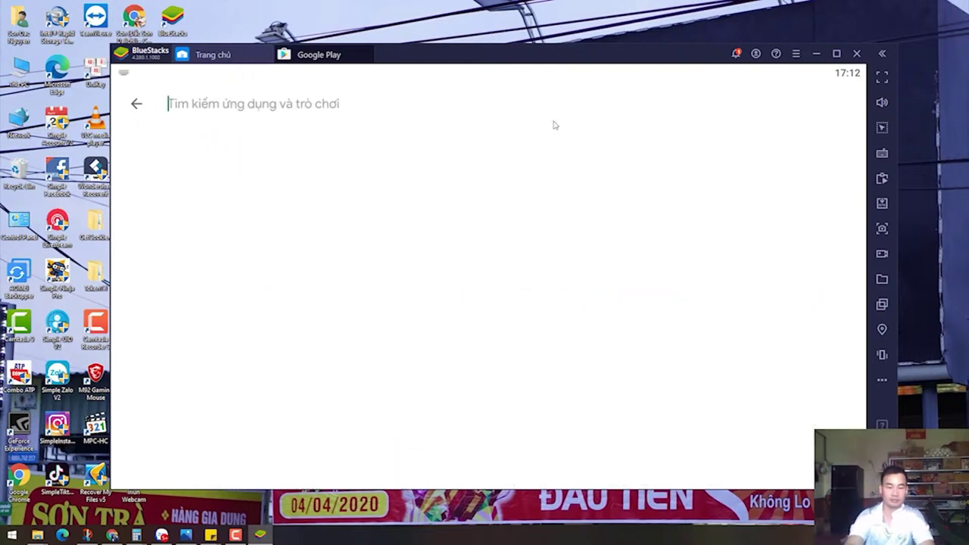
Search Google Play for 'mytv' and scroll through the VNPT MyTV results.
{"action": "type", "text": "my ti"}
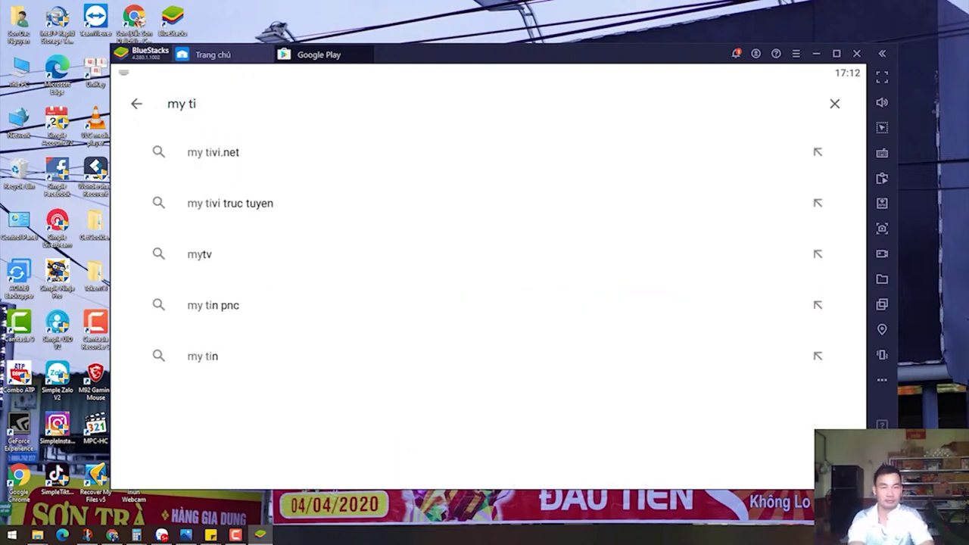
{"action": "key", "text": "Down"}
{"action": "key", "text": "Down"}
{"action": "key", "text": "Down"}
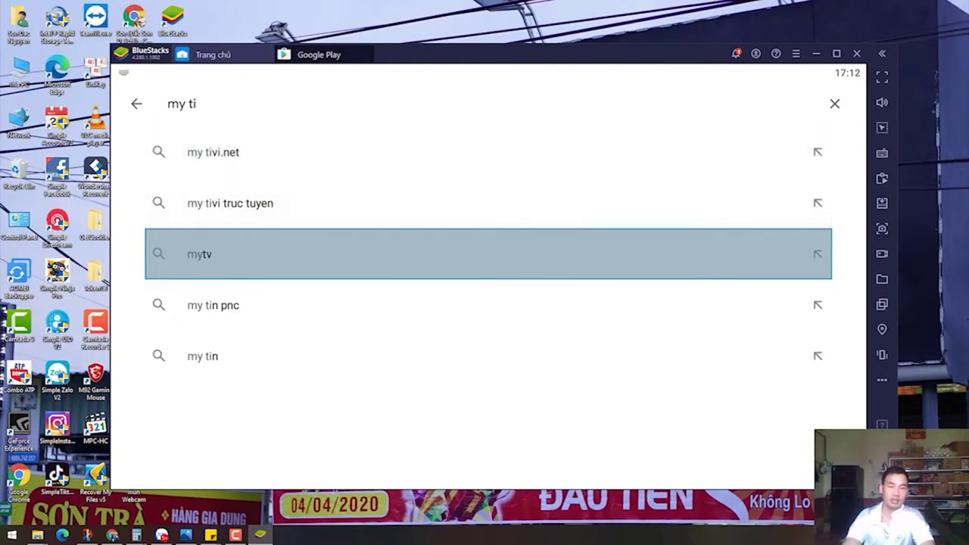
{"action": "key", "text": "Return"}
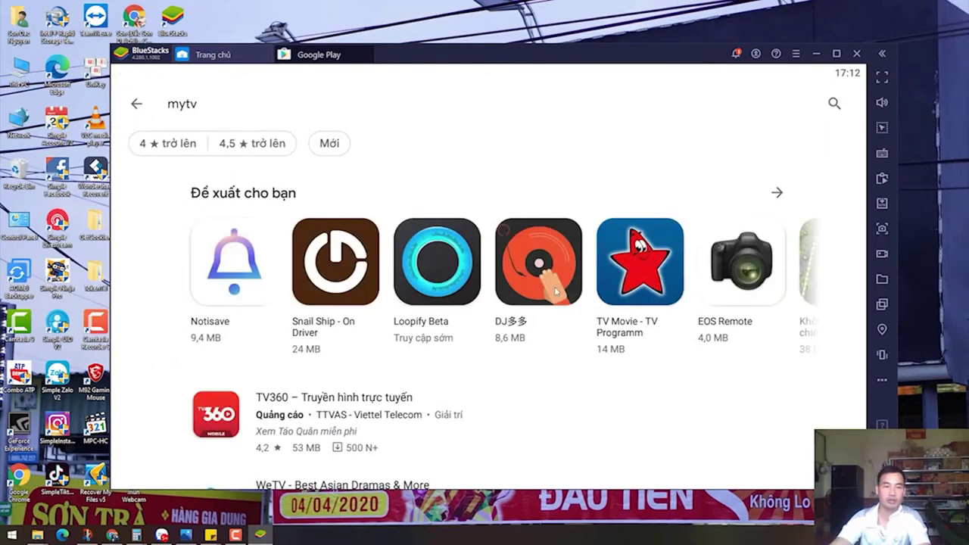
{"action": "scroll", "coordinate": [467, 325], "scroll_direction": "down", "scroll_amount": 3}
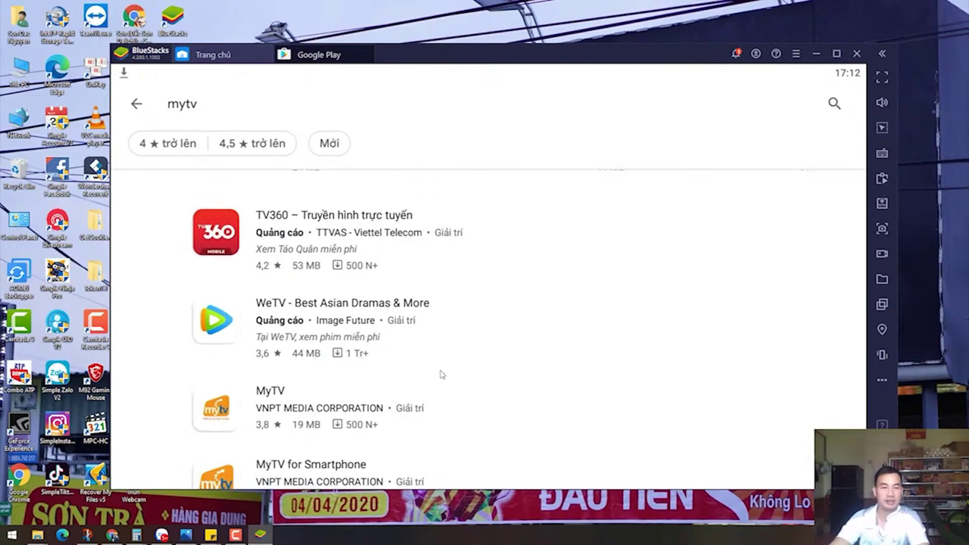
{"action": "scroll", "coordinate": [442, 374], "scroll_direction": "down", "scroll_amount": 2}
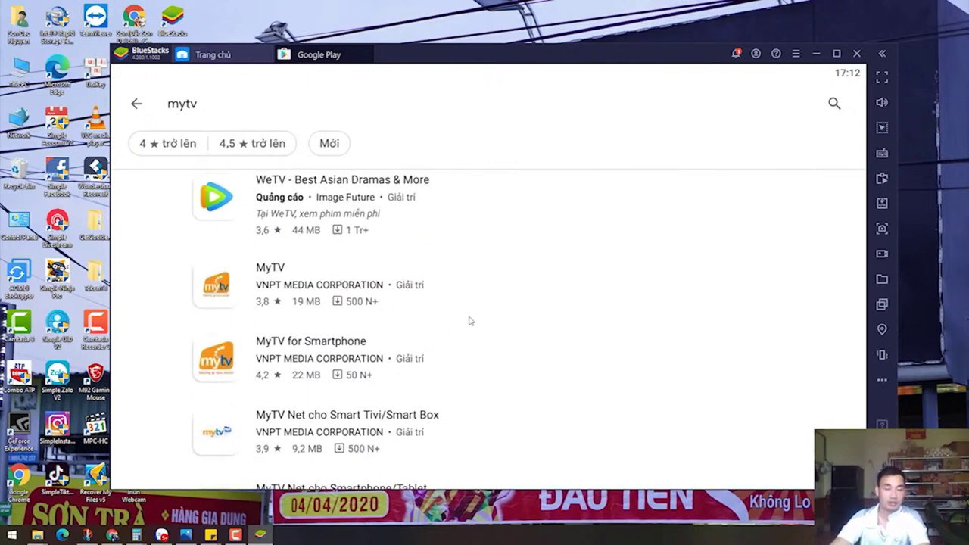
{"action": "scroll", "coordinate": [477, 333], "scroll_direction": "down", "scroll_amount": 4}
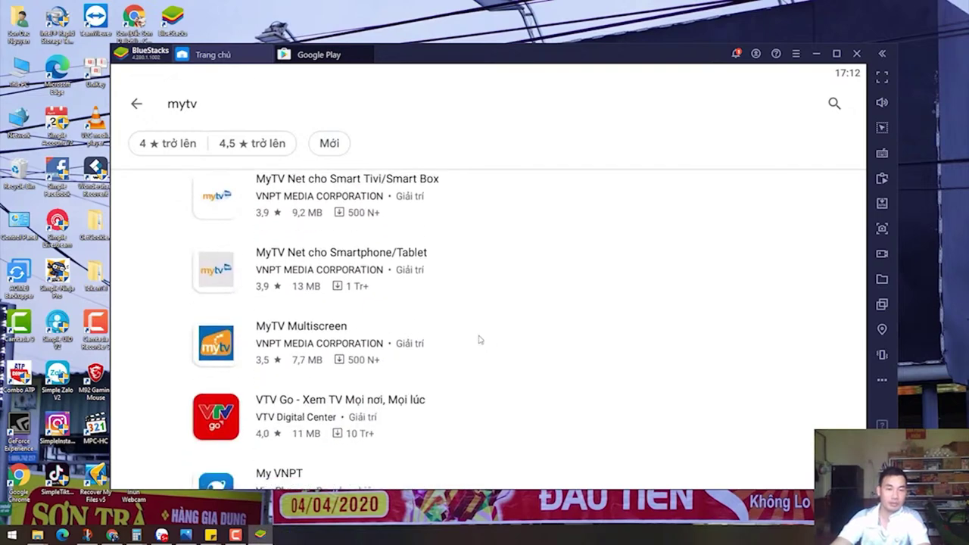
{"action": "scroll", "coordinate": [479, 341], "scroll_direction": "up", "scroll_amount": 3}
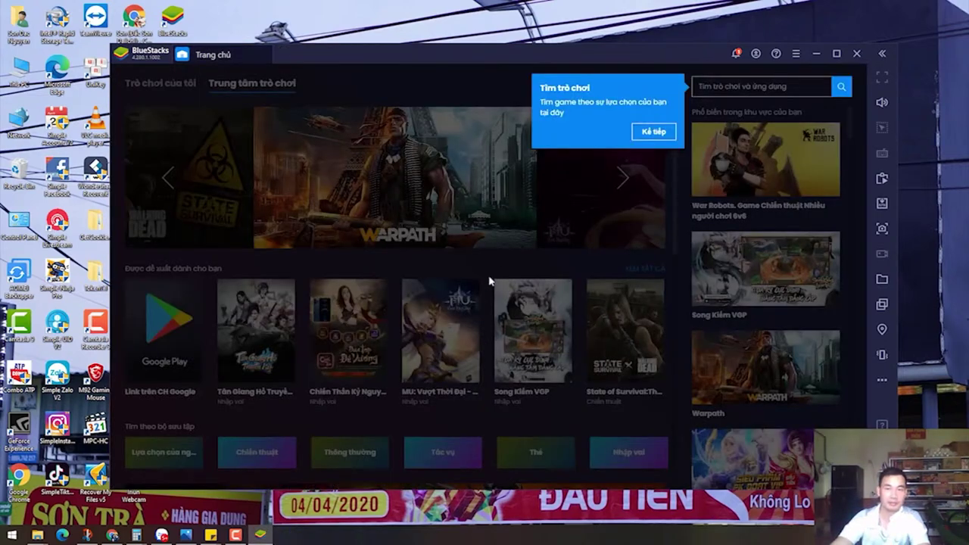
Dismiss the two onboarding tips and open Google Play from the installed apps list.
{"action": "left_click", "coordinate": [651, 134]}
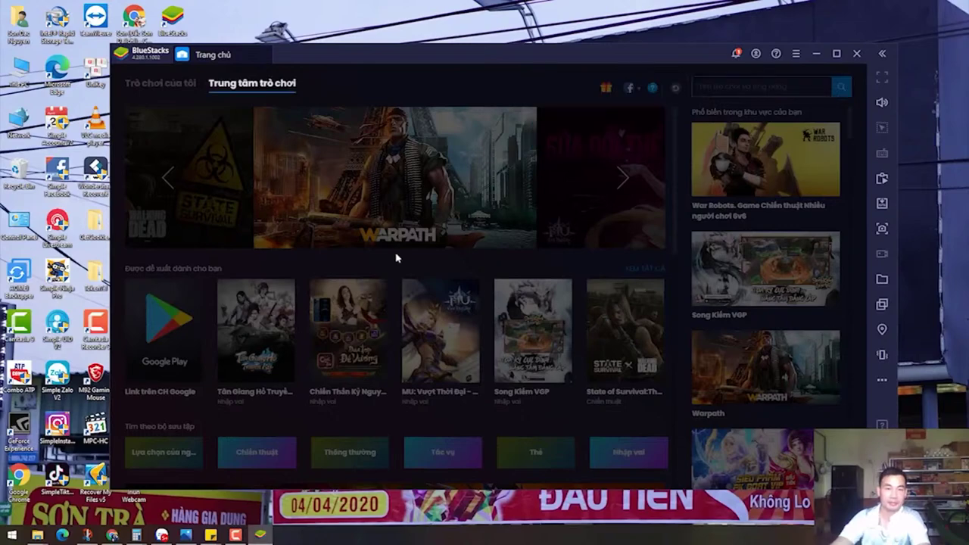
{"action": "left_click", "coordinate": [187, 344]}
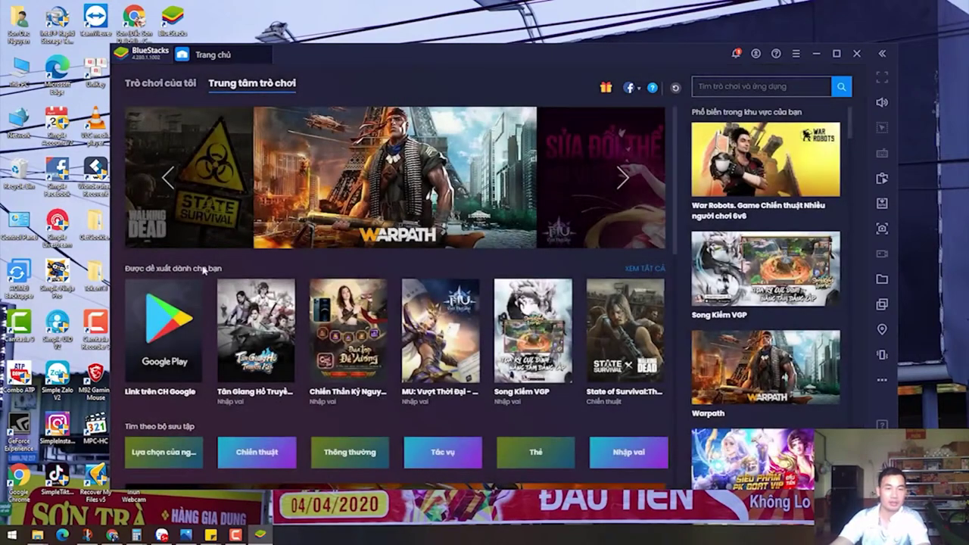
{"action": "left_click", "coordinate": [149, 94]}
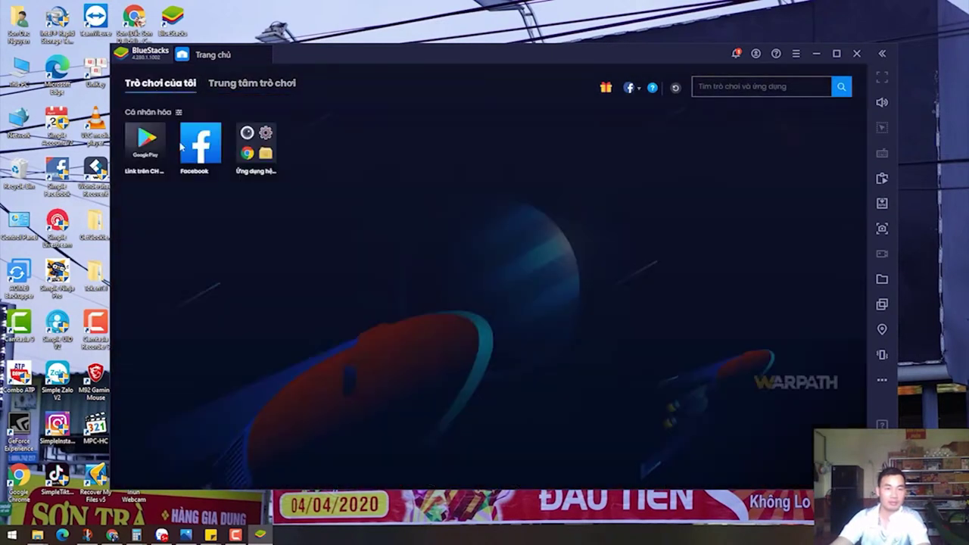
{"action": "left_click", "coordinate": [155, 147]}
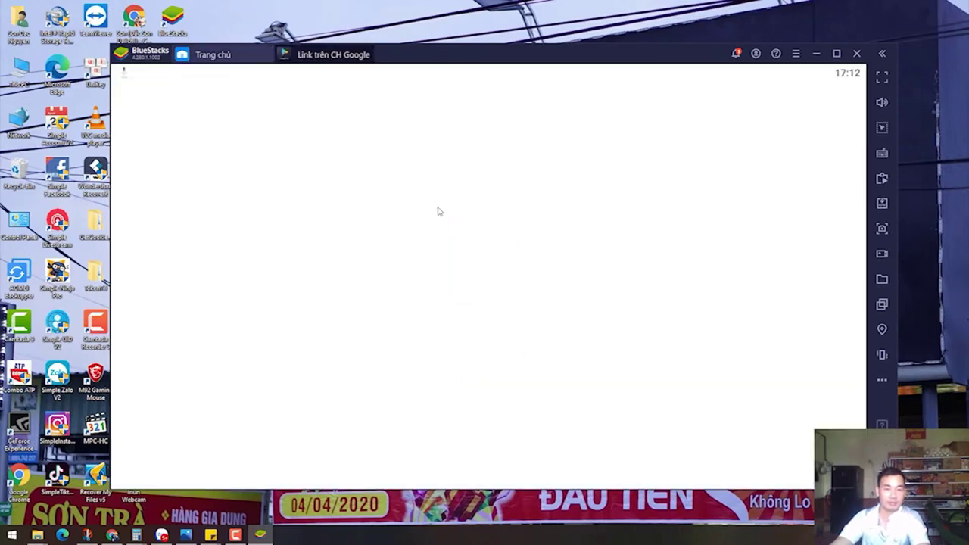
Search Google Play for 'my tv' and scroll the results.
{"action": "left_click", "coordinate": [447, 110]}
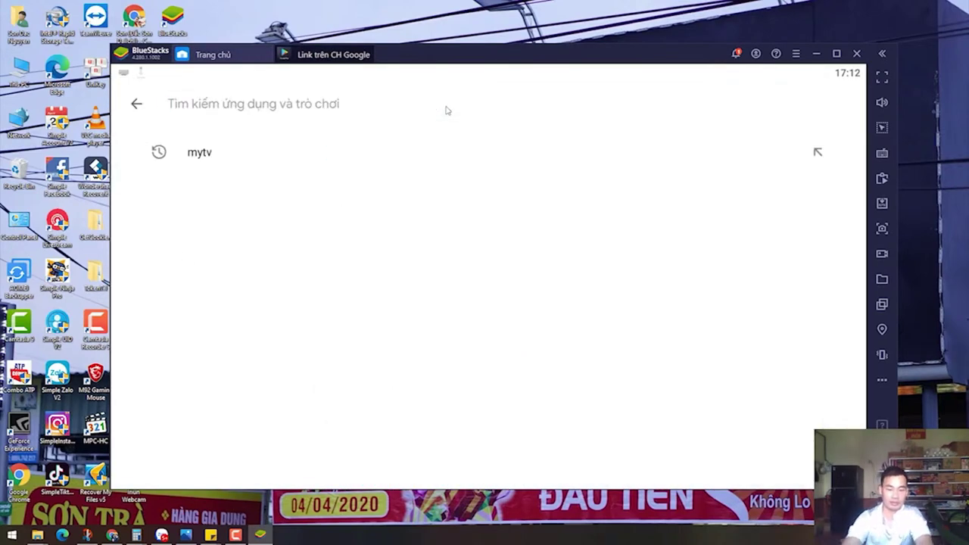
{"action": "type", "text": "my tv"}
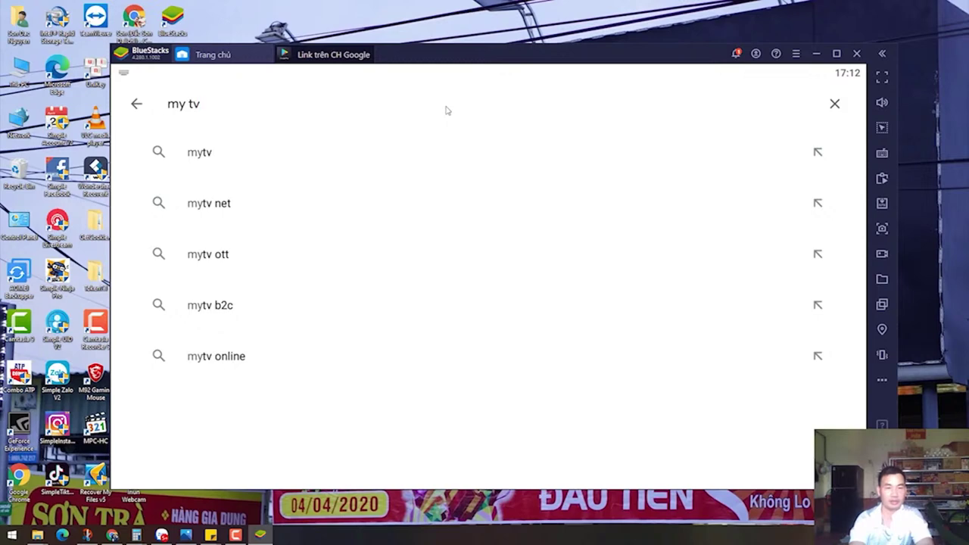
{"action": "key", "text": "Return"}
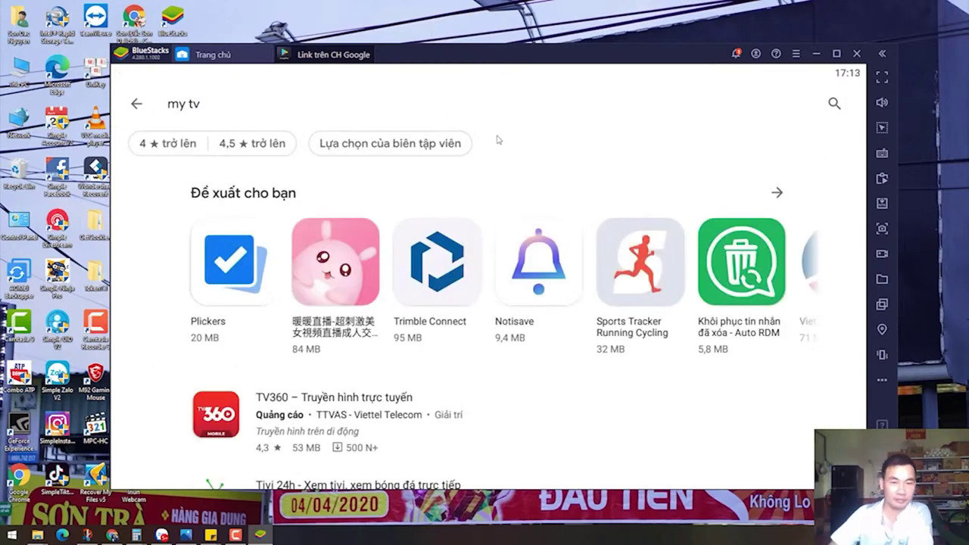
{"action": "scroll", "coordinate": [431, 244], "scroll_direction": "down", "scroll_amount": 3}
{"action": "scroll", "coordinate": [433, 248], "scroll_direction": "down", "scroll_amount": 2}
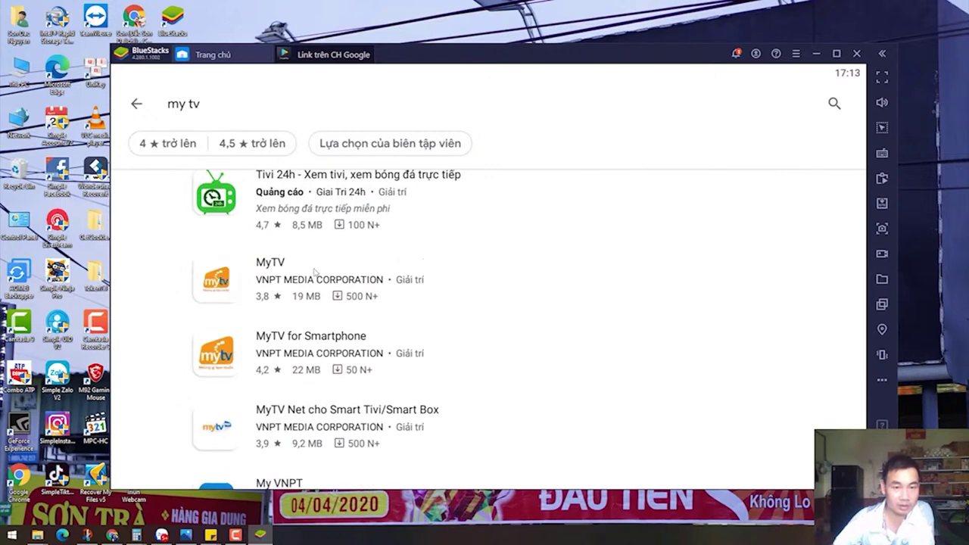
Install VNPT's MyTV app and return to the BlueStacks home library.
{"action": "left_click", "coordinate": [264, 286]}
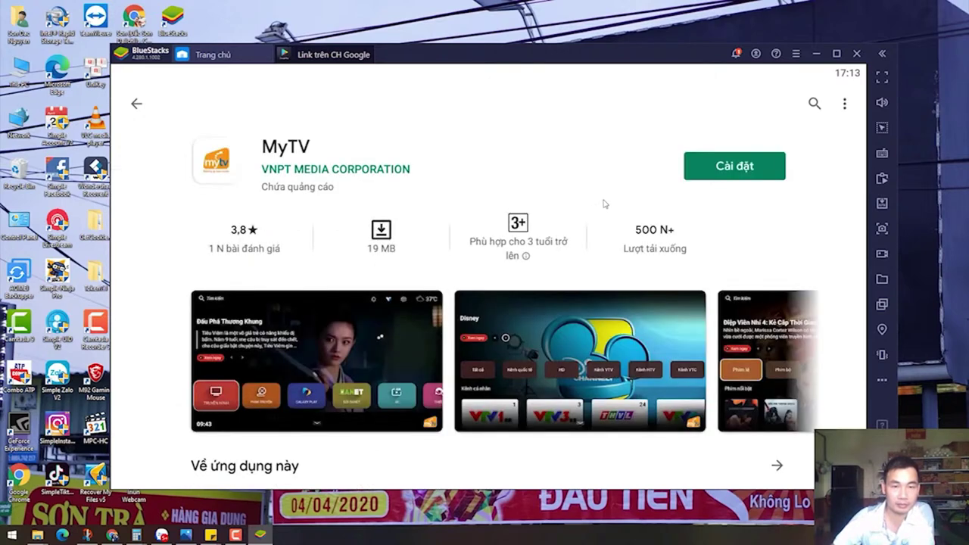
{"action": "left_click", "coordinate": [738, 166]}
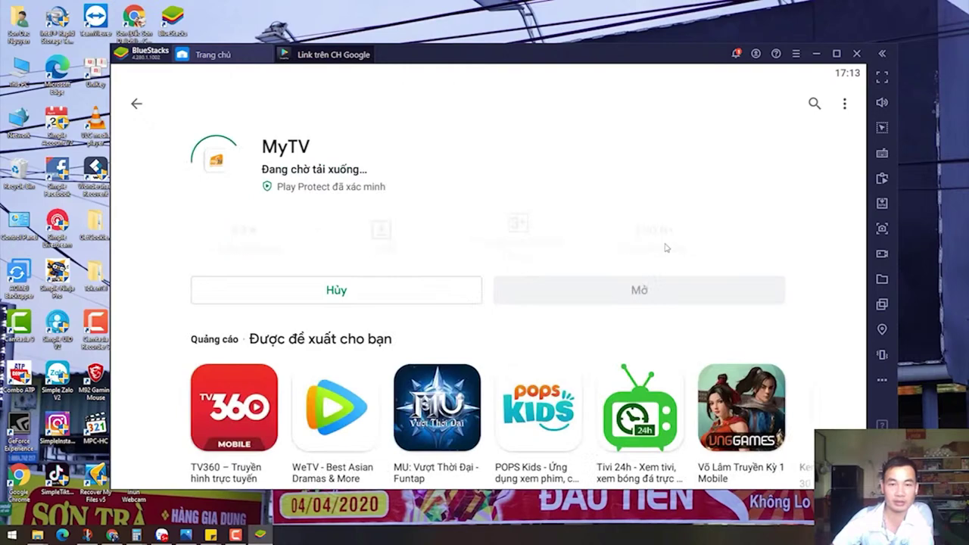
{"action": "scroll", "coordinate": [597, 255], "scroll_direction": "down", "scroll_amount": 5}
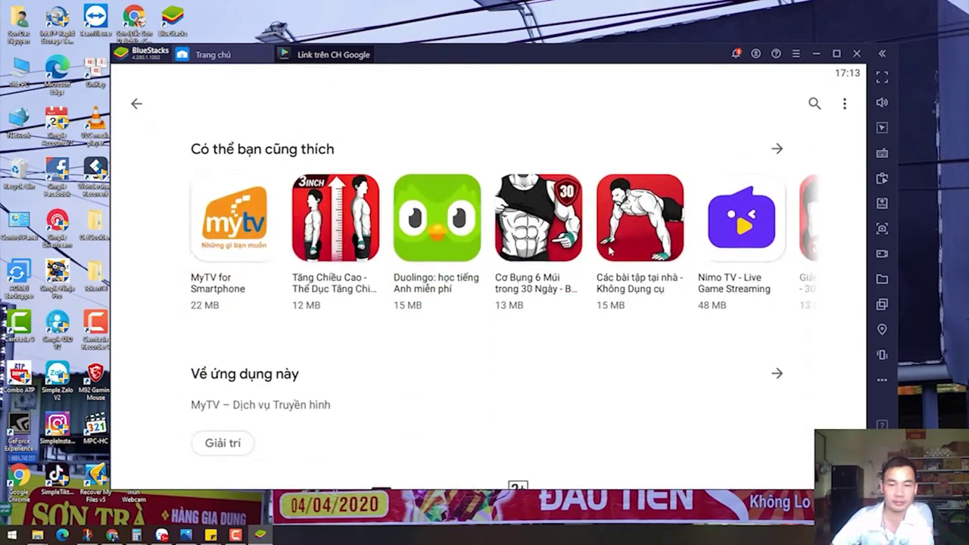
{"action": "left_click", "coordinate": [227, 57]}
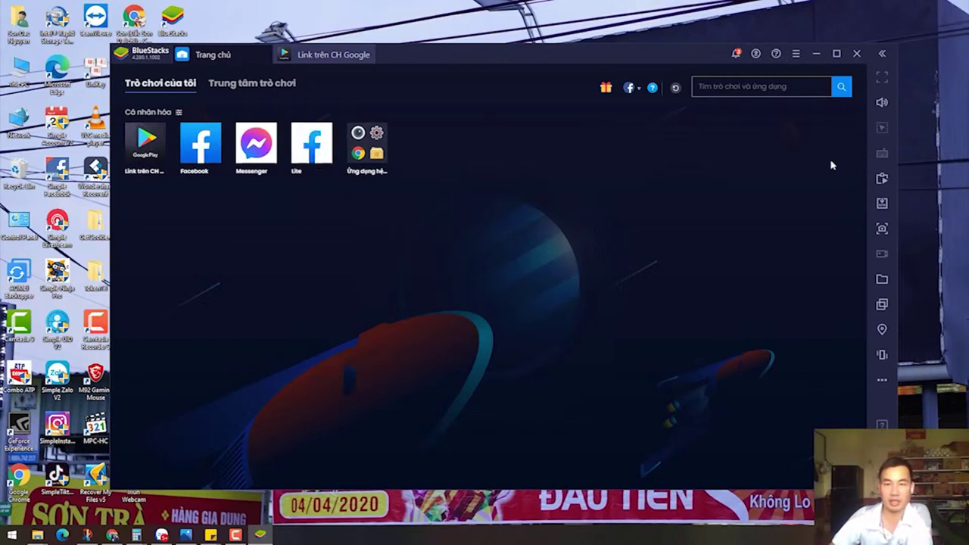
View and close the account overview, then open BlueStacks settings with Ctrl+Shift+I.
{"action": "left_click", "coordinate": [235, 535]}
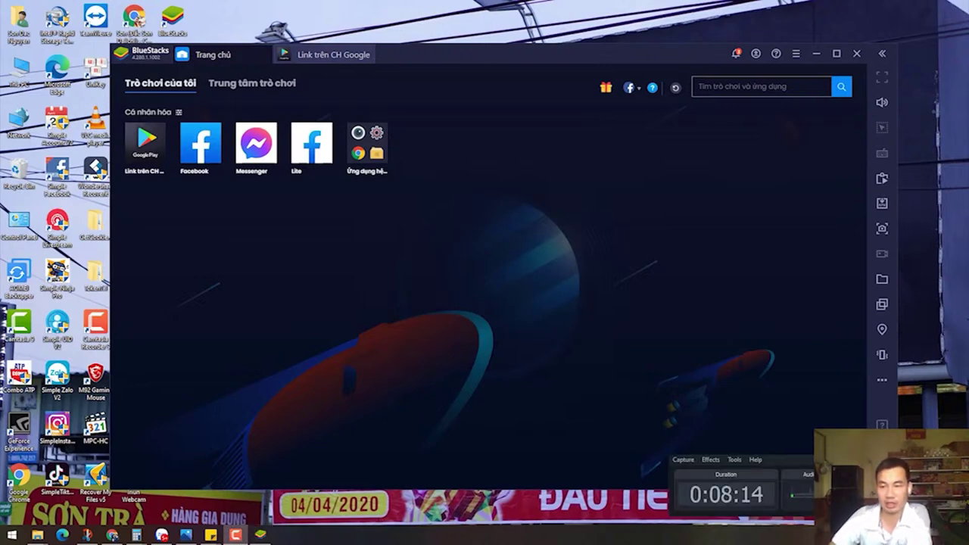
{"action": "left_click", "coordinate": [792, 378]}
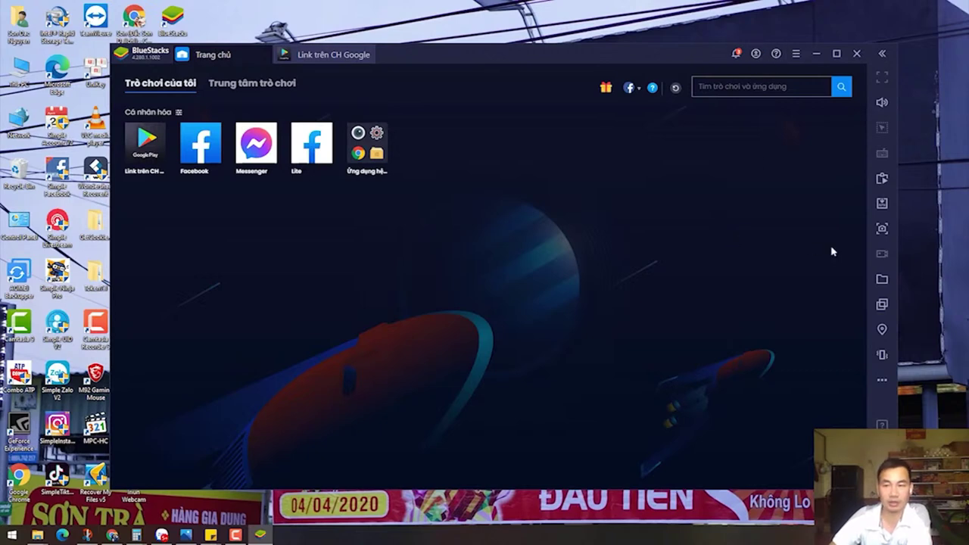
{"action": "left_click", "coordinate": [754, 54]}
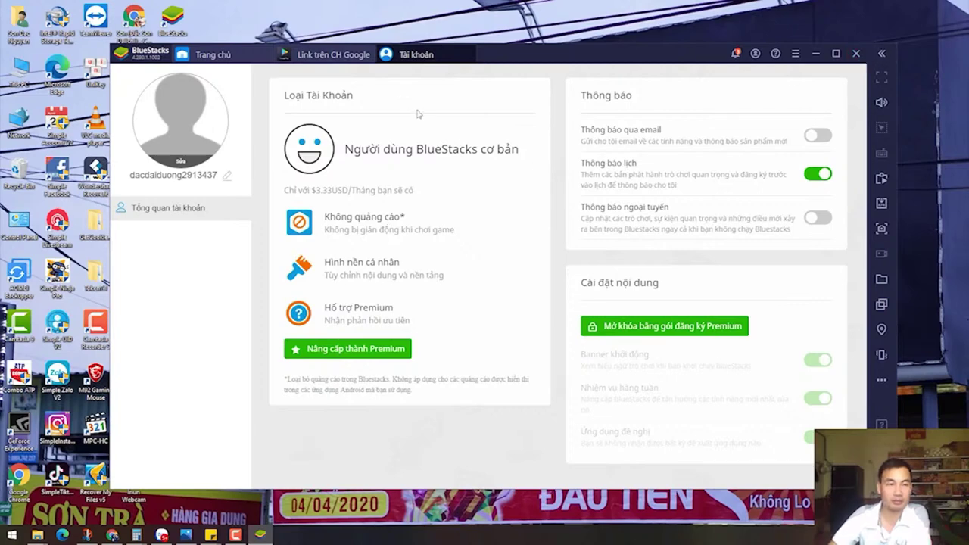
{"action": "left_click", "coordinate": [473, 50]}
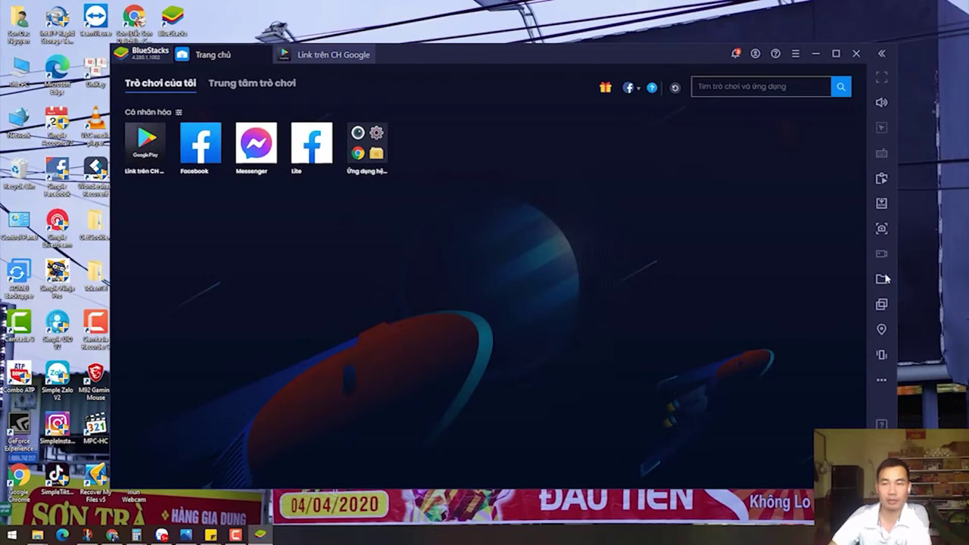
{"action": "key", "text": "ctrl+shift+i"}
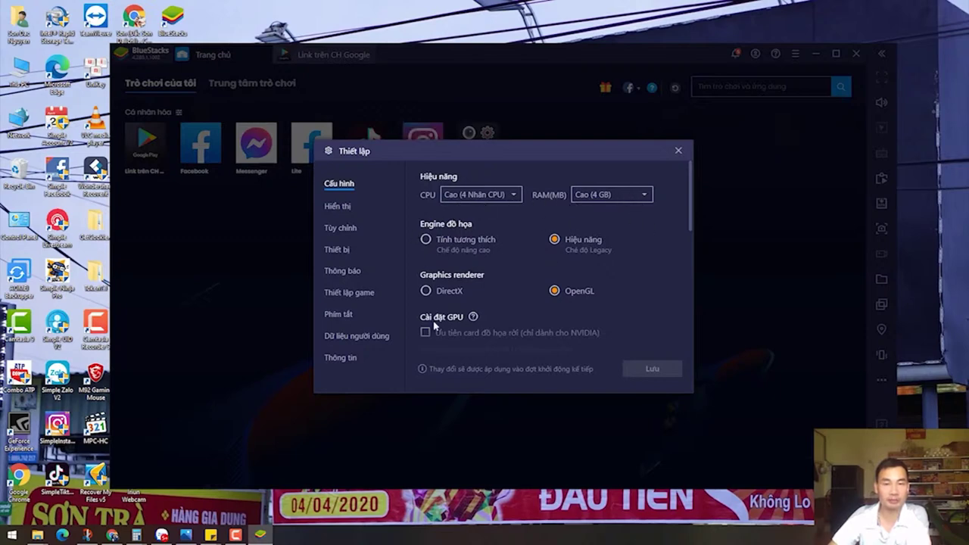
Browse the display, customization and notification settings pages, leaving the resolution unchanged.
{"action": "left_click", "coordinate": [337, 207]}
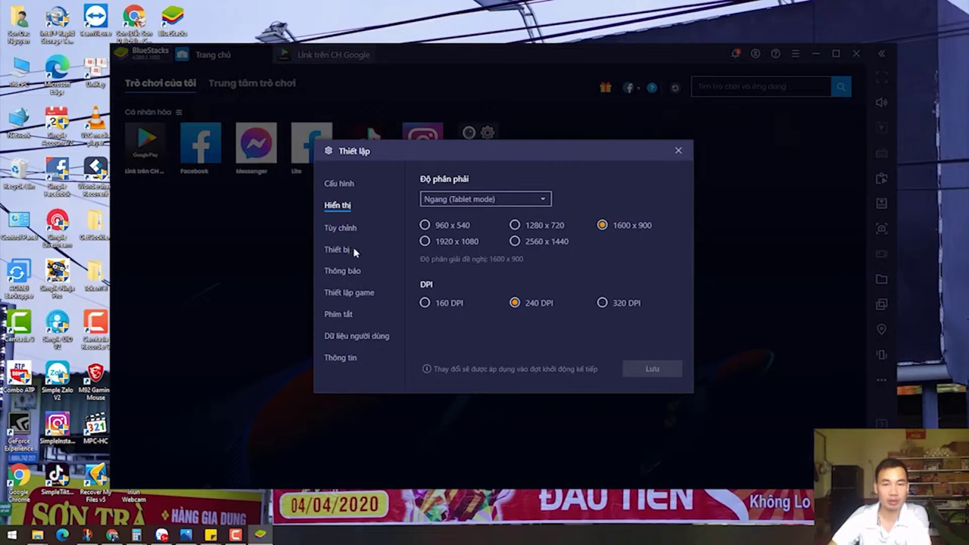
{"action": "left_click", "coordinate": [338, 233]}
{"action": "left_click", "coordinate": [336, 215]}
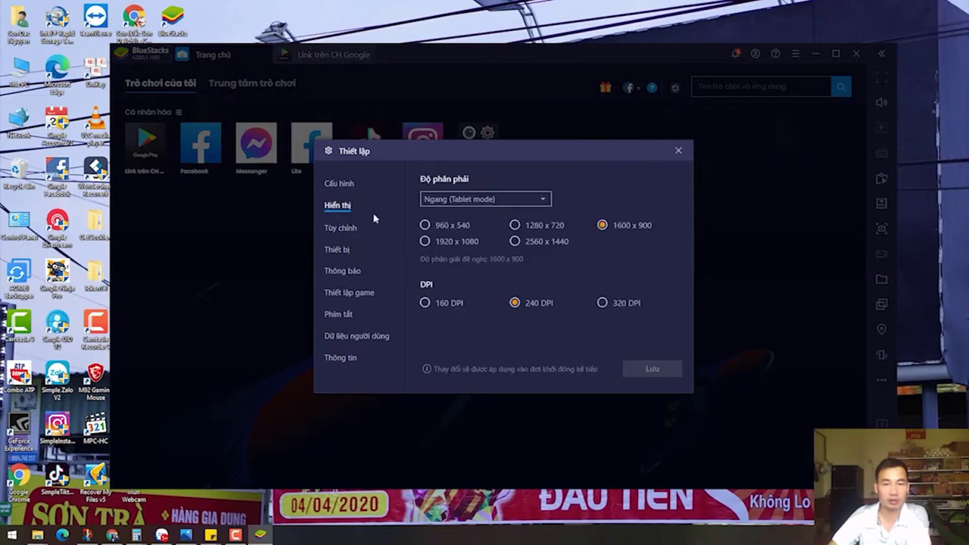
{"action": "left_click", "coordinate": [485, 200]}
{"action": "left_click", "coordinate": [480, 202]}
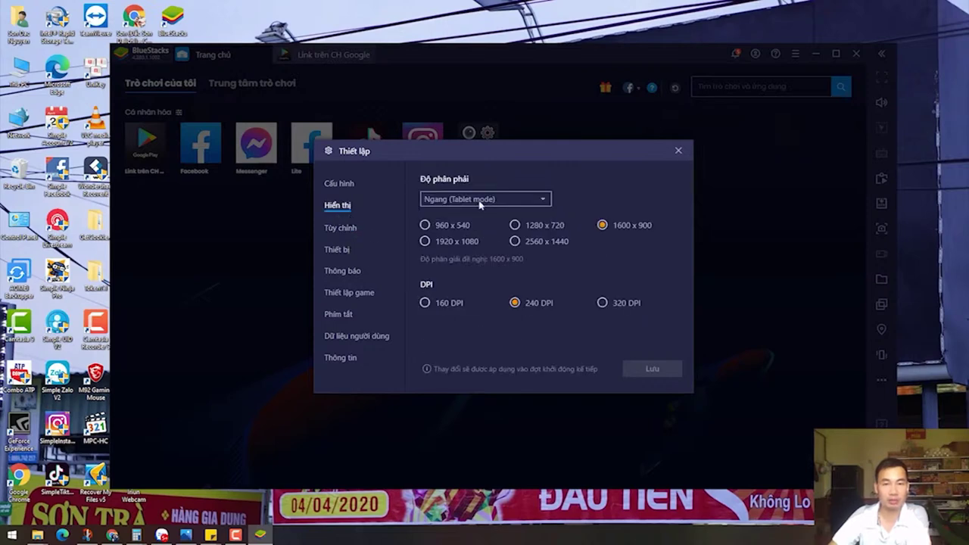
{"action": "left_click", "coordinate": [353, 234]}
{"action": "left_click", "coordinate": [351, 255]}
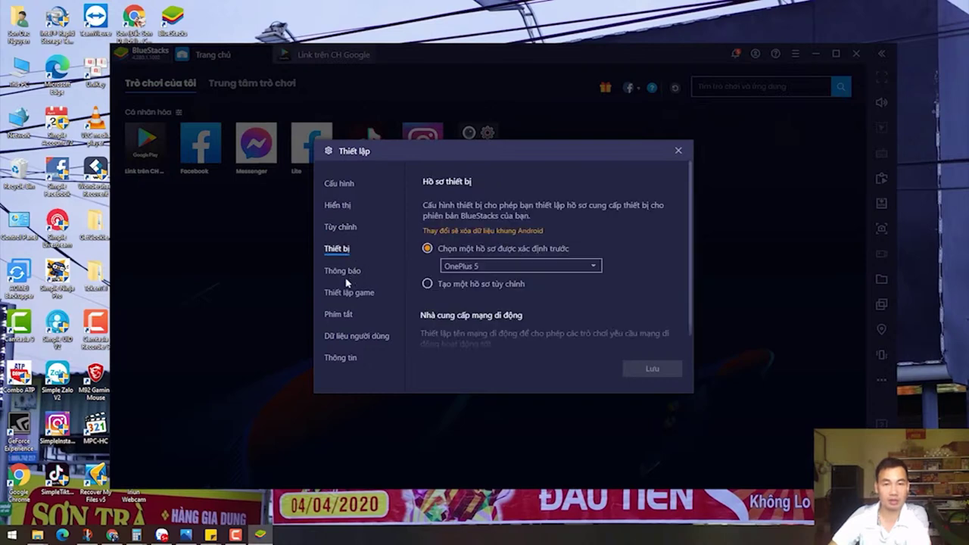
{"action": "left_click", "coordinate": [346, 274]}
{"action": "left_click", "coordinate": [346, 250]}
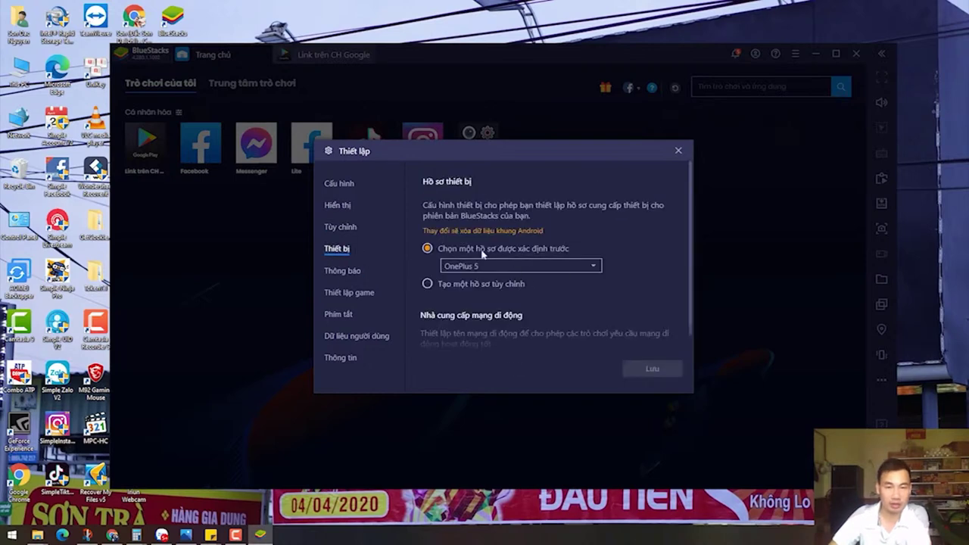
Set the predefined device profile to Samsung Galaxy S10 5g and save.
{"action": "left_click", "coordinate": [572, 268]}
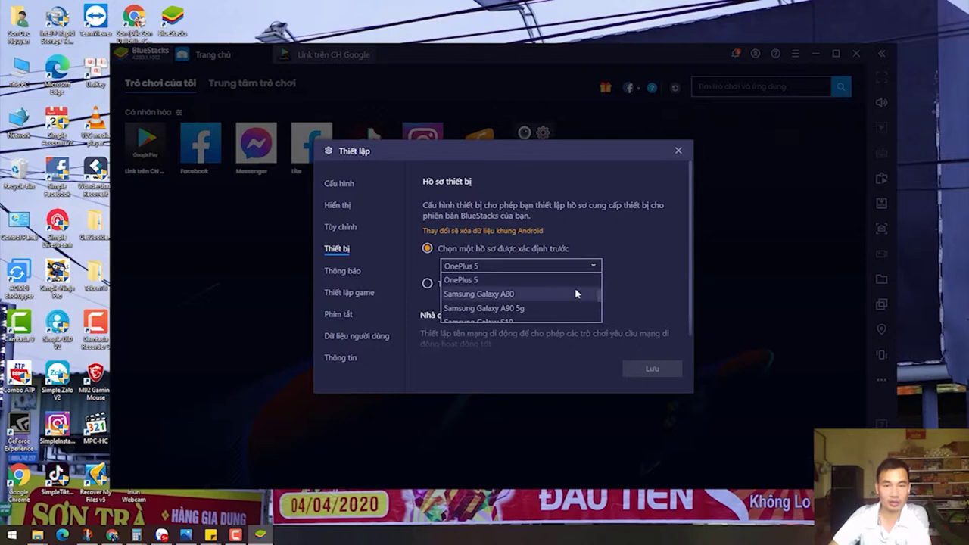
{"action": "scroll", "coordinate": [583, 298], "scroll_direction": "down", "scroll_amount": 1}
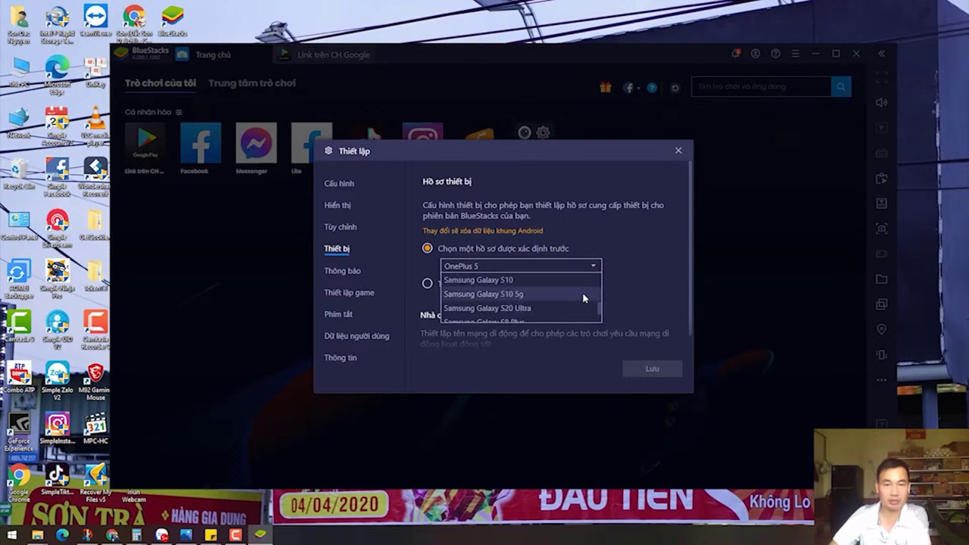
{"action": "scroll", "coordinate": [583, 298], "scroll_direction": "down", "scroll_amount": 1}
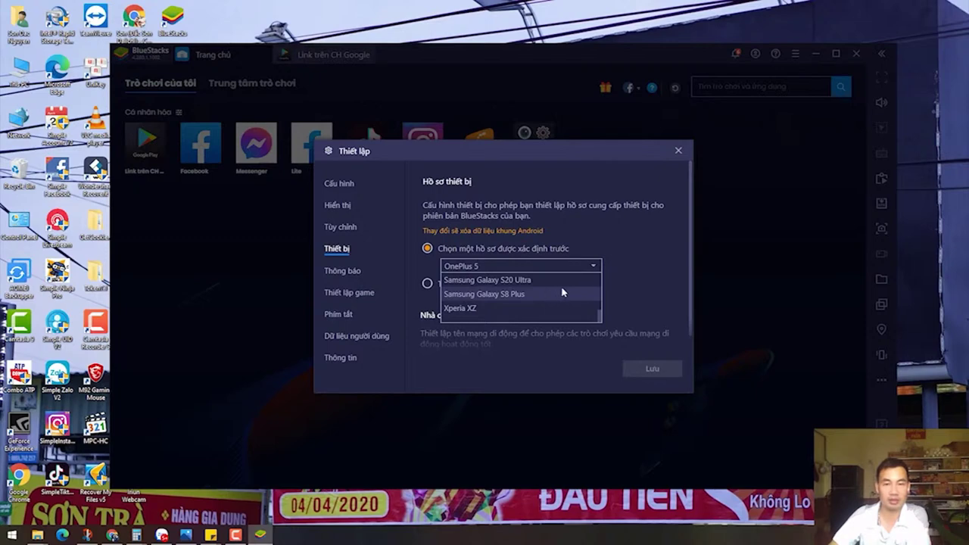
{"action": "scroll", "coordinate": [560, 292], "scroll_direction": "up", "scroll_amount": 3}
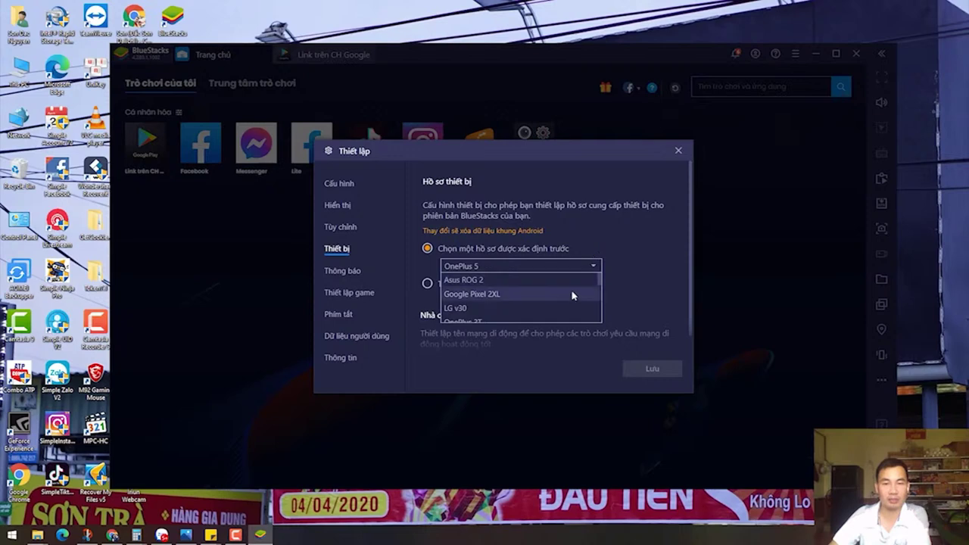
{"action": "scroll", "coordinate": [515, 305], "scroll_direction": "down", "scroll_amount": 2}
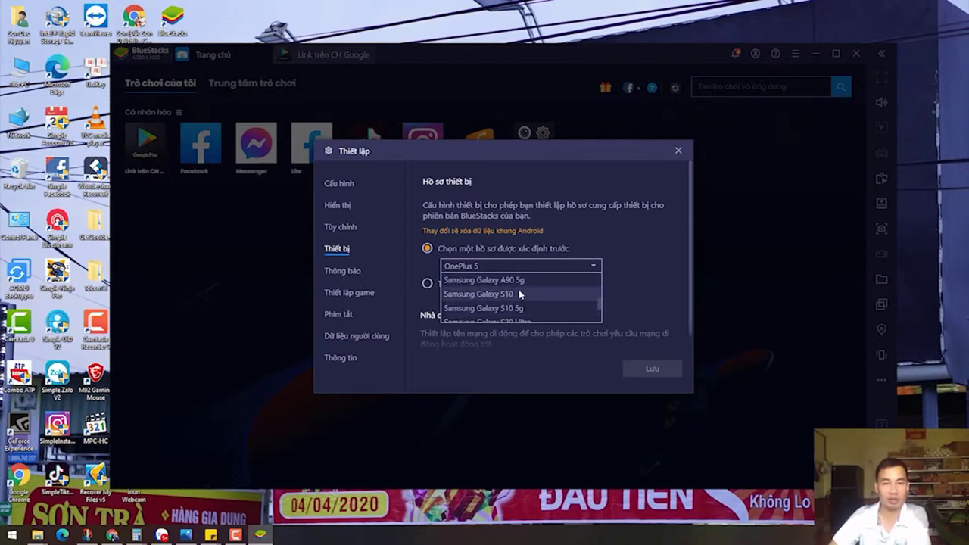
{"action": "scroll", "coordinate": [528, 307], "scroll_direction": "down", "scroll_amount": 2}
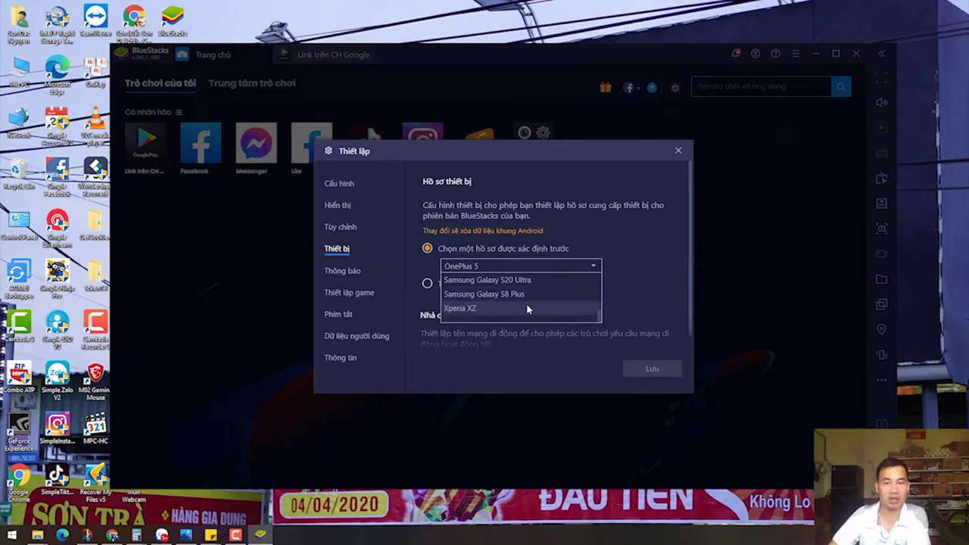
{"action": "scroll", "coordinate": [522, 291], "scroll_direction": "up", "scroll_amount": 1}
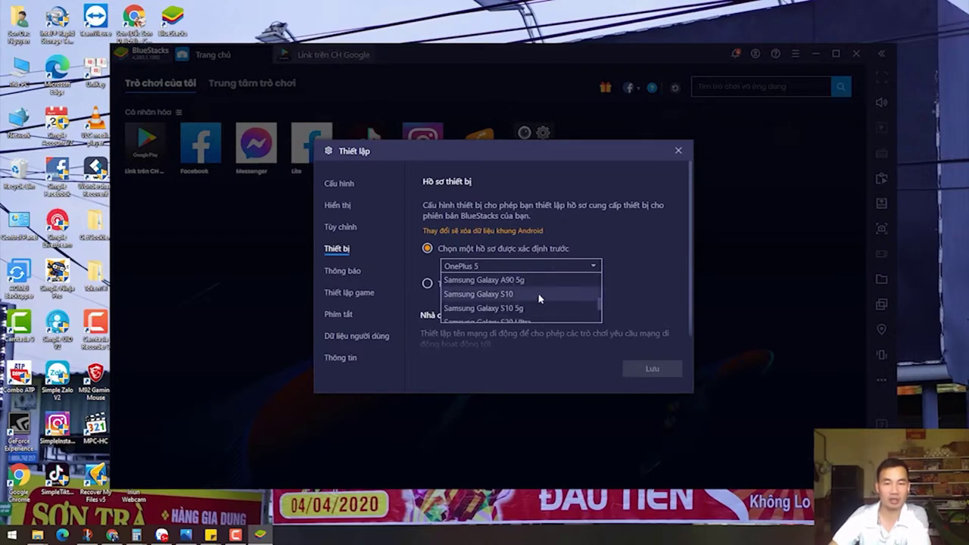
{"action": "left_click", "coordinate": [521, 308]}
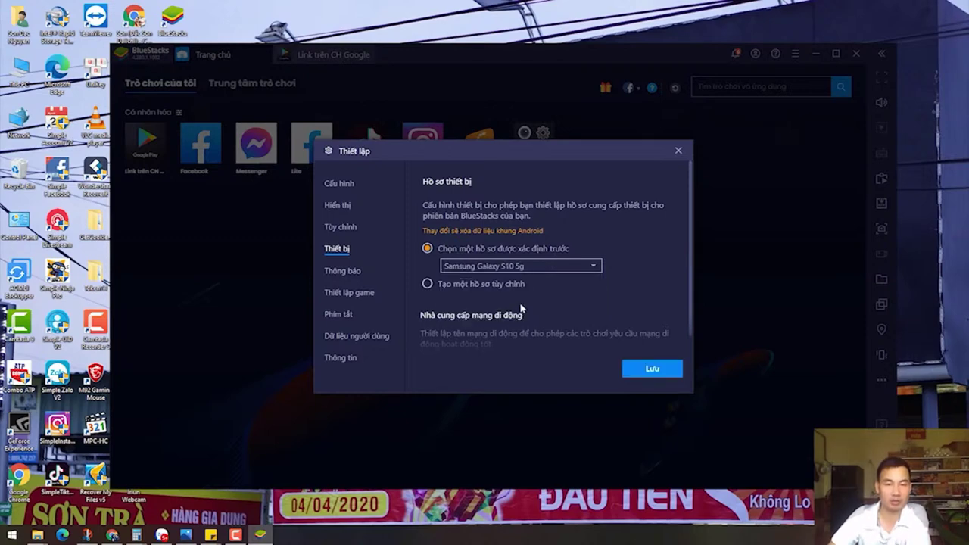
{"action": "left_click", "coordinate": [673, 371]}
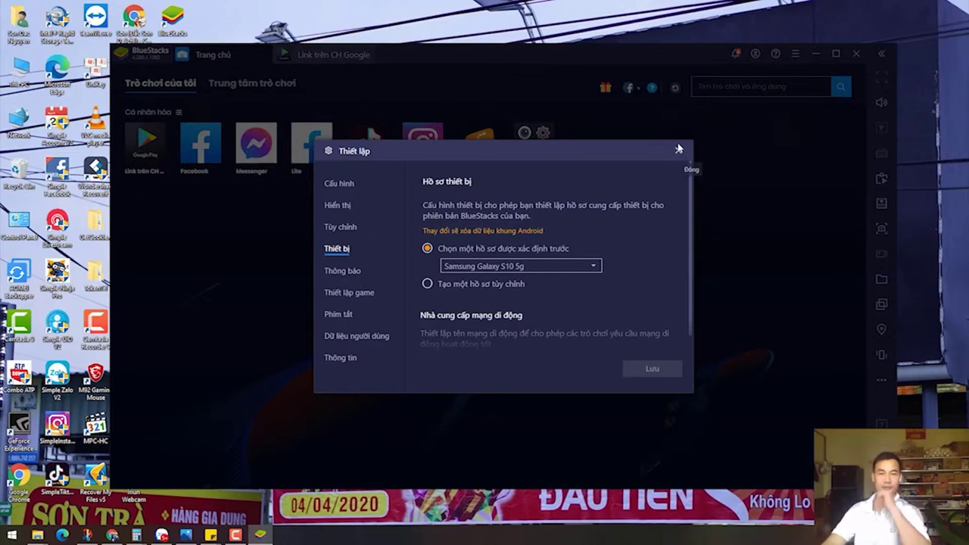
Review the notification, game, shortcut, backup and About BlueStacks settings pages.
{"action": "left_click", "coordinate": [346, 271]}
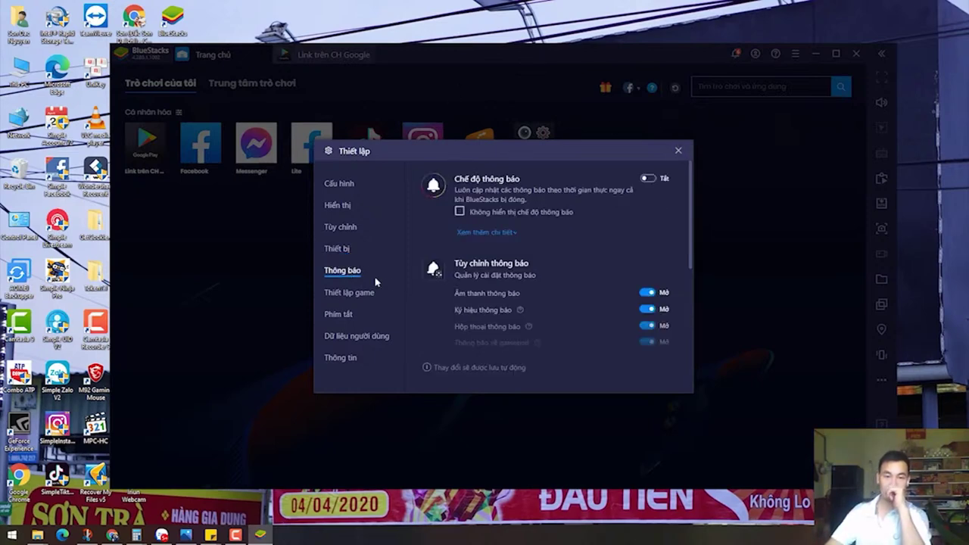
{"action": "left_click", "coordinate": [347, 294]}
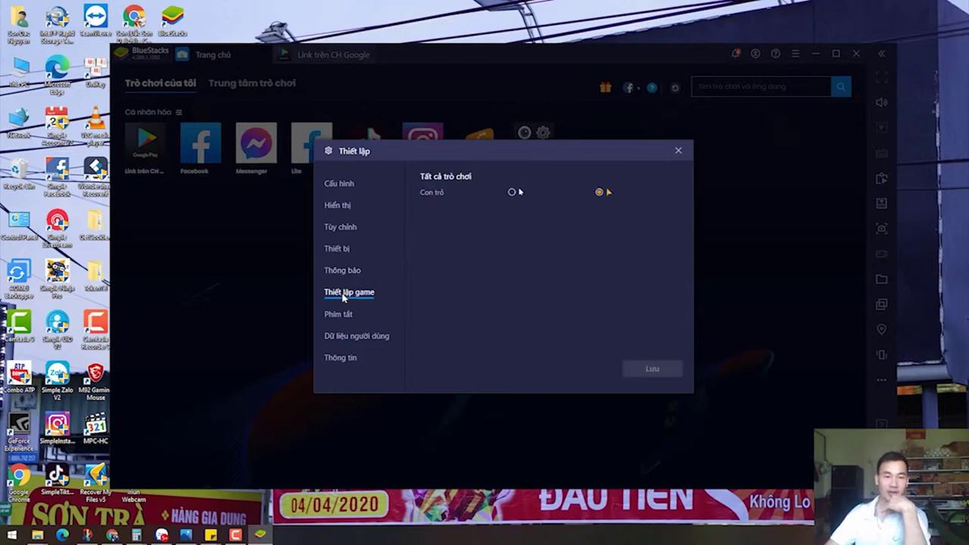
{"action": "left_click", "coordinate": [346, 315]}
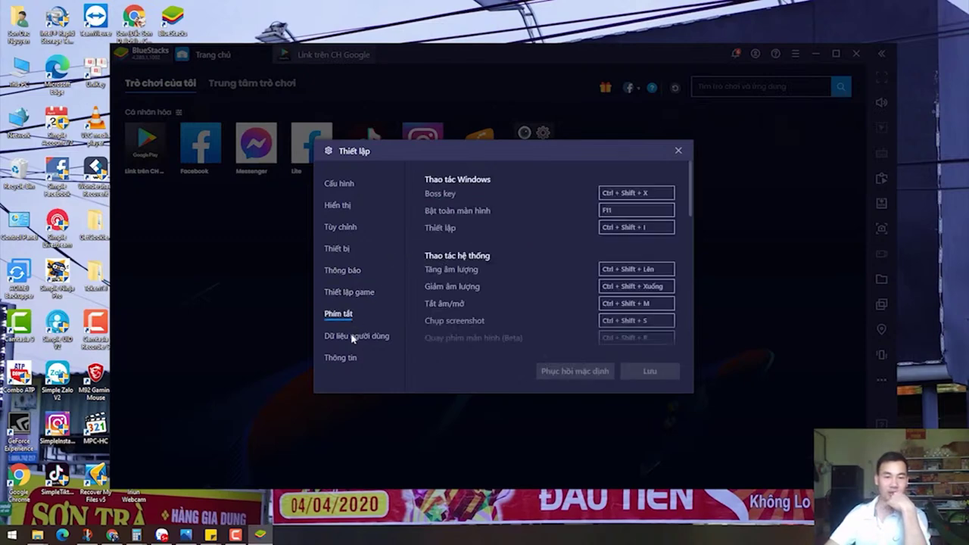
{"action": "left_click", "coordinate": [353, 336]}
{"action": "left_click", "coordinate": [344, 358]}
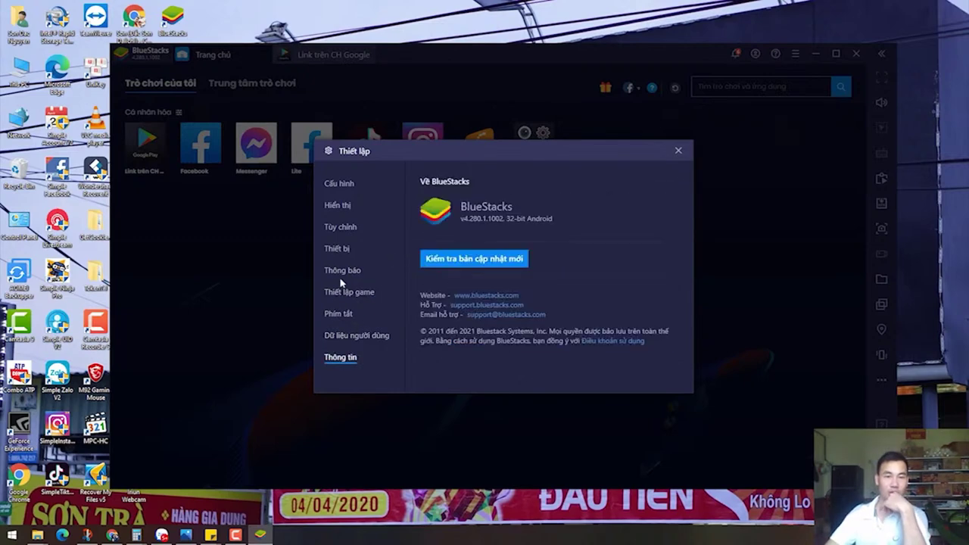
Check for a BlueStacks update, then close the settings window.
{"action": "left_click", "coordinate": [447, 261]}
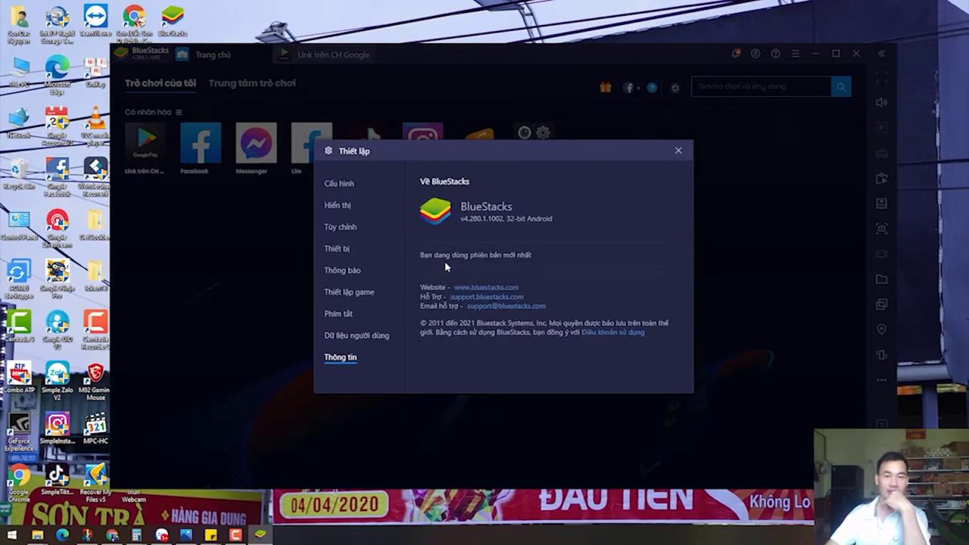
{"action": "left_click", "coordinate": [348, 184]}
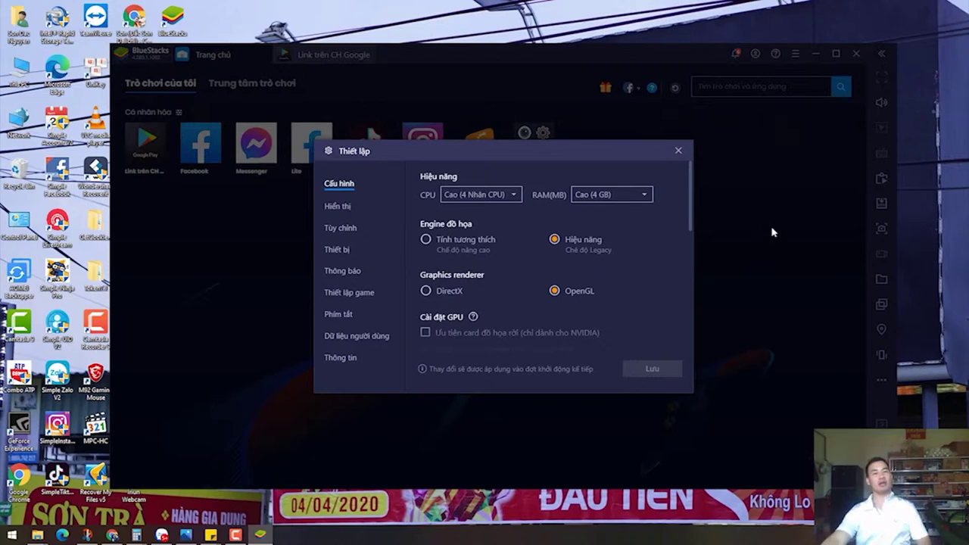
{"action": "left_click", "coordinate": [679, 151]}
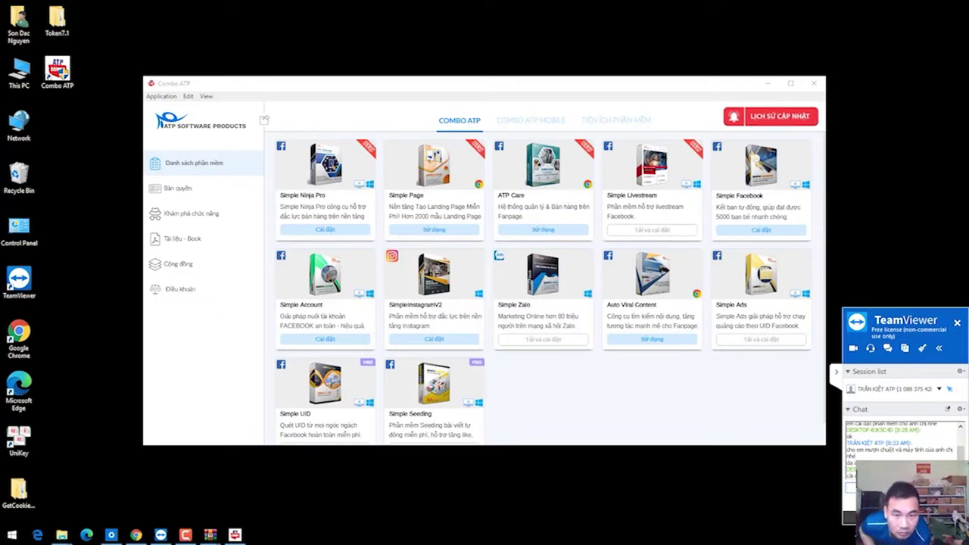
Start the Simple Ninja Pro installation from Combo ATP.
{"action": "left_click", "coordinate": [755, 232]}
{"action": "left_click", "coordinate": [539, 348]}
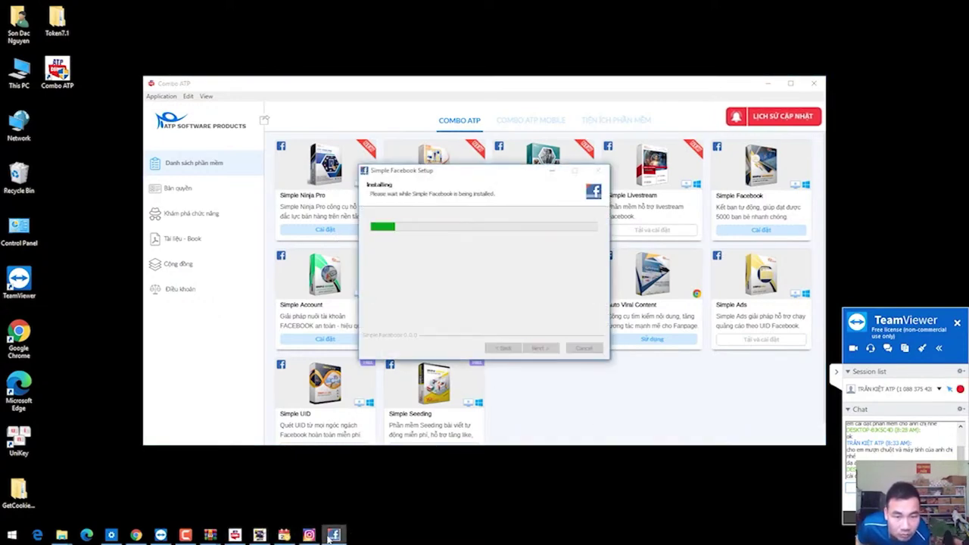
{"action": "left_click", "coordinate": [334, 535]}
{"action": "left_click", "coordinate": [334, 535]}
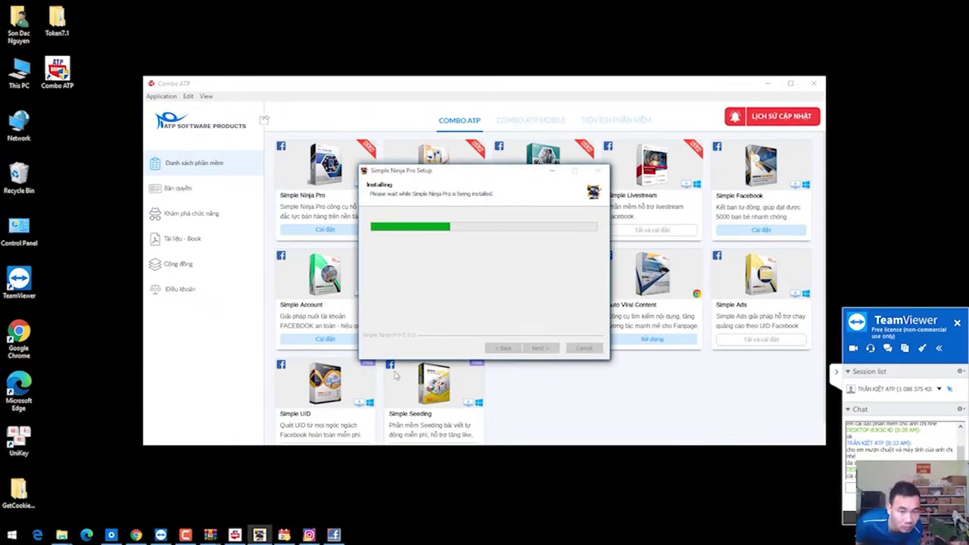
{"action": "left_click", "coordinate": [596, 409]}
Queue Simple Seeding, Simple UID and Simple Livestream for installation.
{"action": "scroll", "coordinate": [596, 409], "scroll_direction": "down", "scroll_amount": 1}
{"action": "left_click", "coordinate": [434, 425]}
{"action": "left_click", "coordinate": [325, 424]}
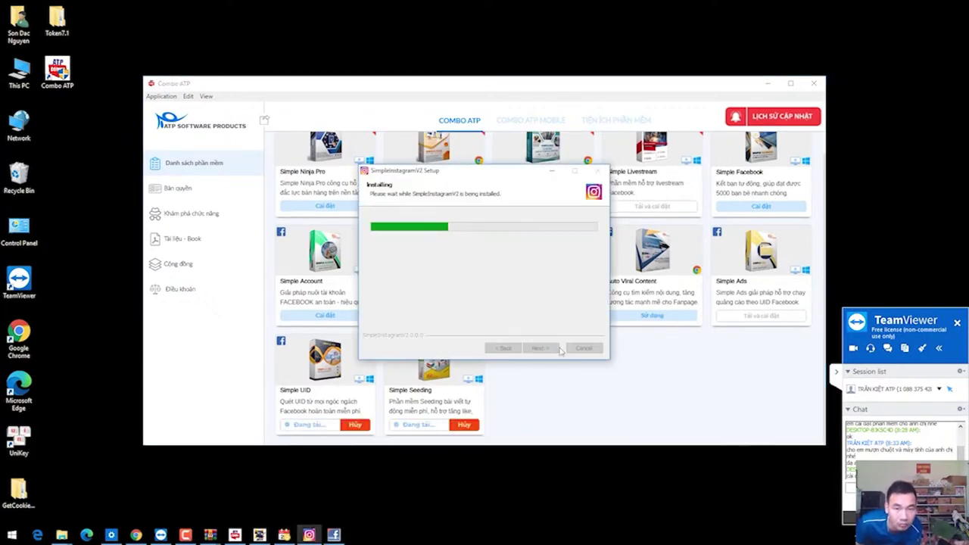
{"action": "left_click", "coordinate": [627, 208]}
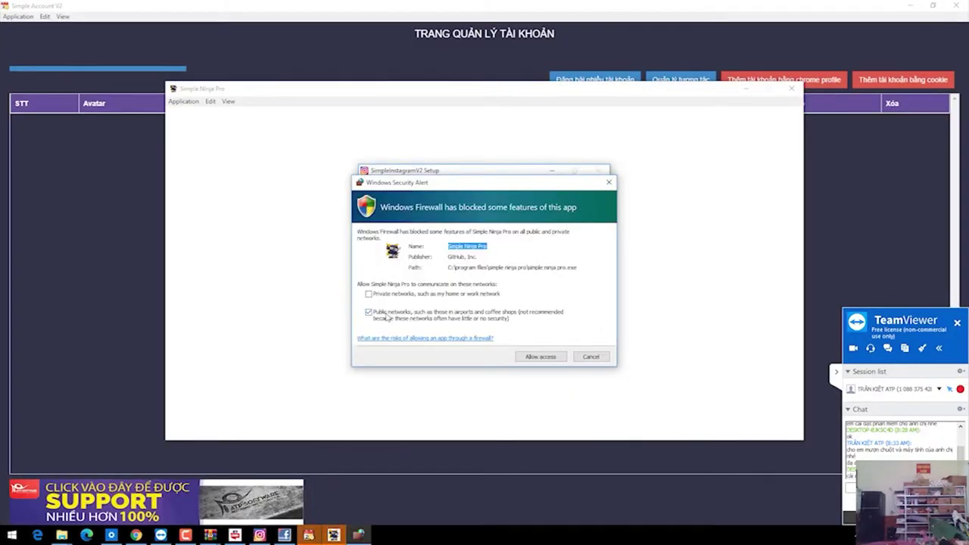
Grant Simple Ninja Pro and SimpleInstagramV2 firewall access, start Simple UID V2, and finish Simple Facebook setup.
{"action": "left_click", "coordinate": [541, 357]}
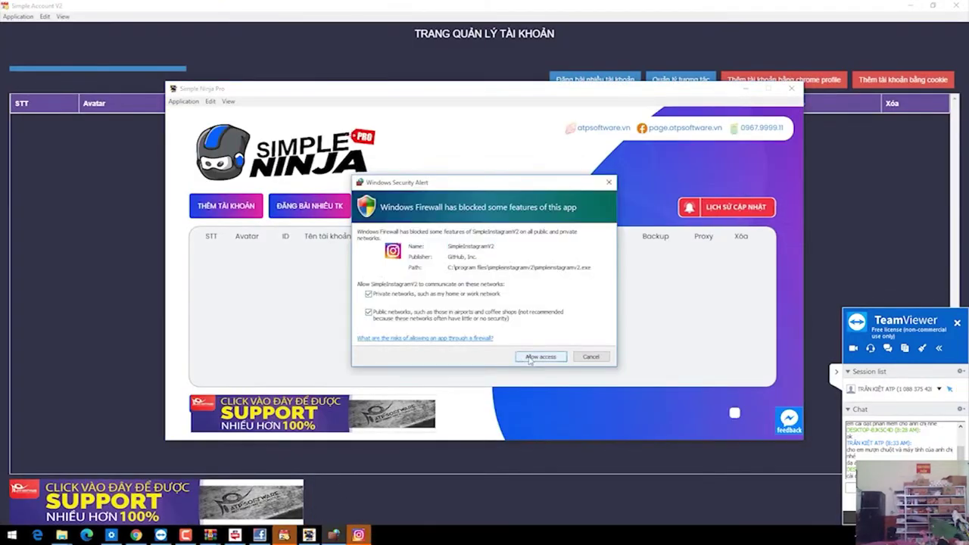
{"action": "left_click", "coordinate": [541, 357]}
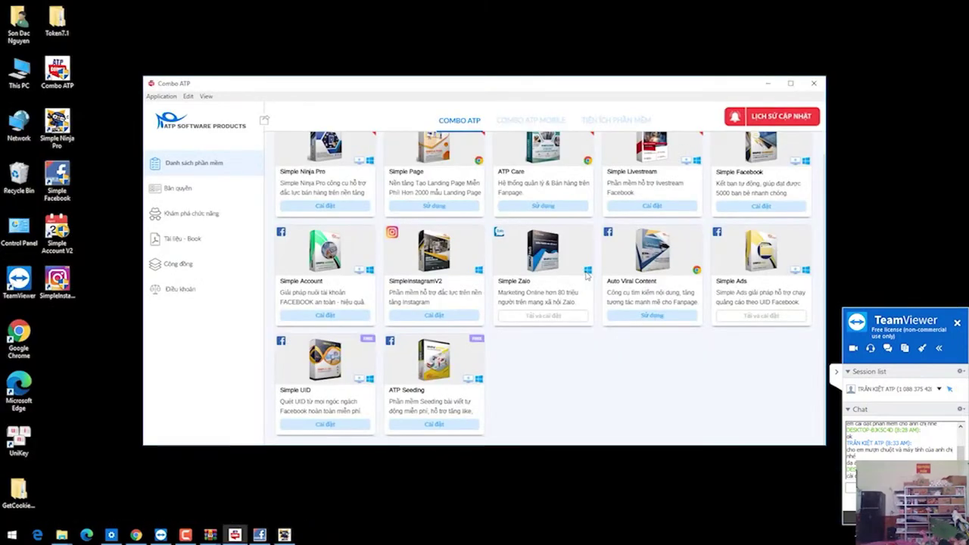
{"action": "left_click", "coordinate": [341, 425]}
{"action": "left_click", "coordinate": [539, 348]}
{"action": "left_click", "coordinate": [571, 269]}
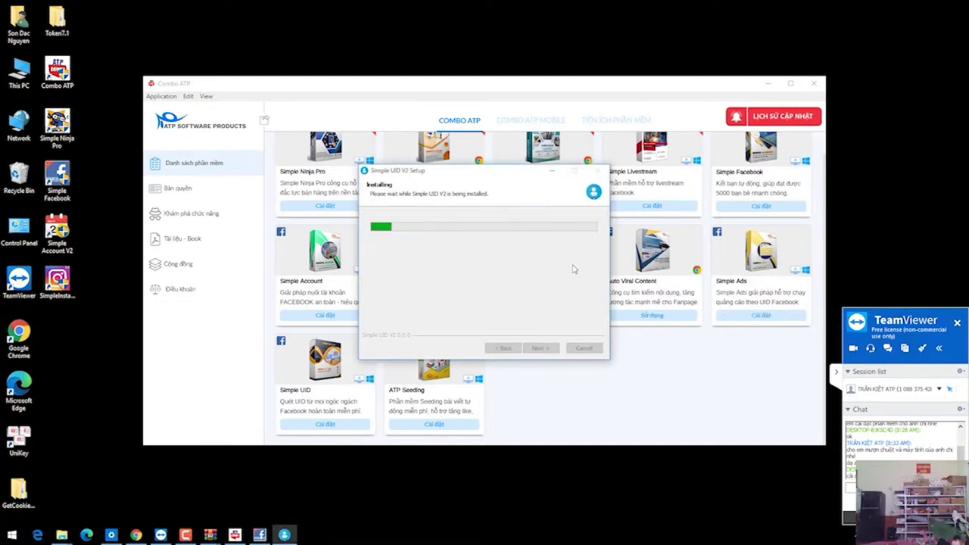
{"action": "left_click", "coordinate": [540, 347]}
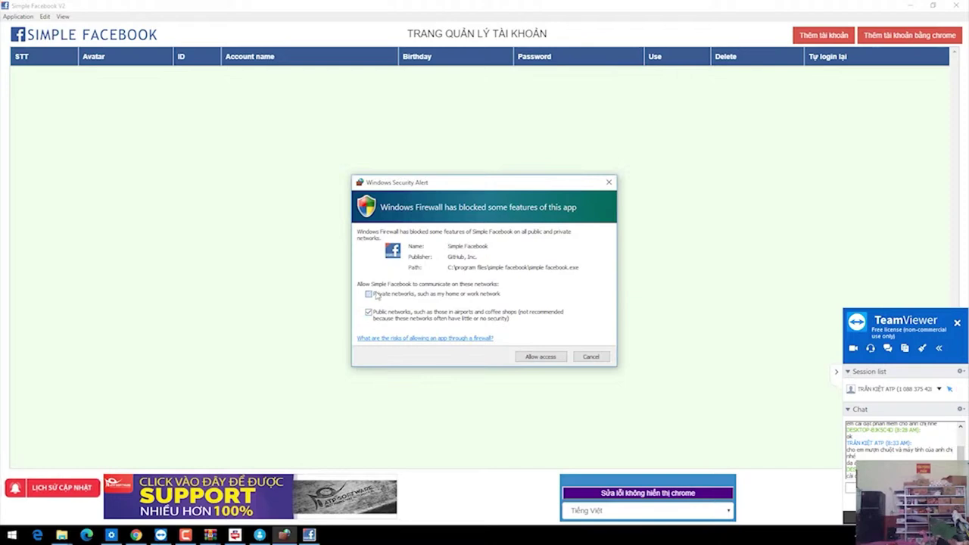
Grant Simple Facebook firewall access, finish Simple UID V2 setup, and begin installing Simple Zalo V2.
{"action": "left_click", "coordinate": [550, 356]}
{"action": "left_click", "coordinate": [567, 271]}
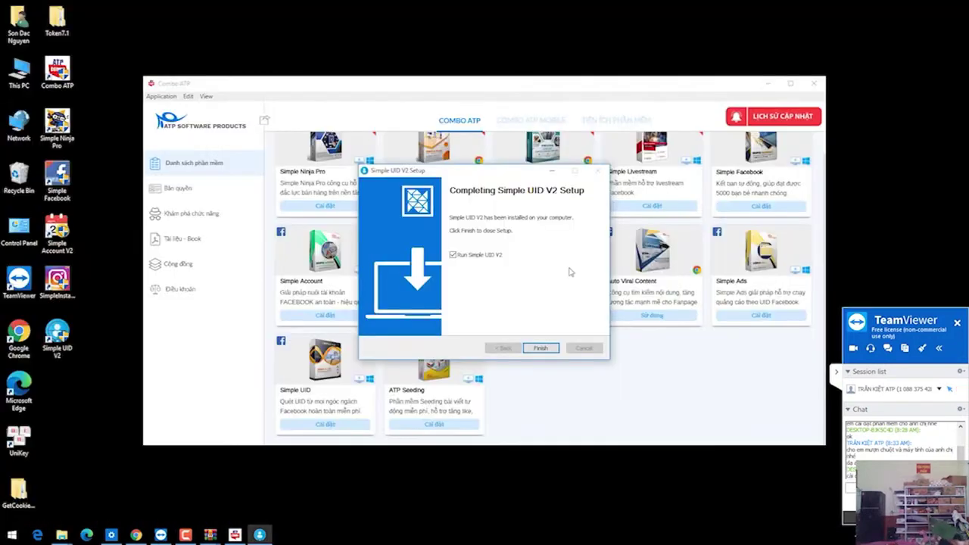
{"action": "left_click", "coordinate": [568, 344]}
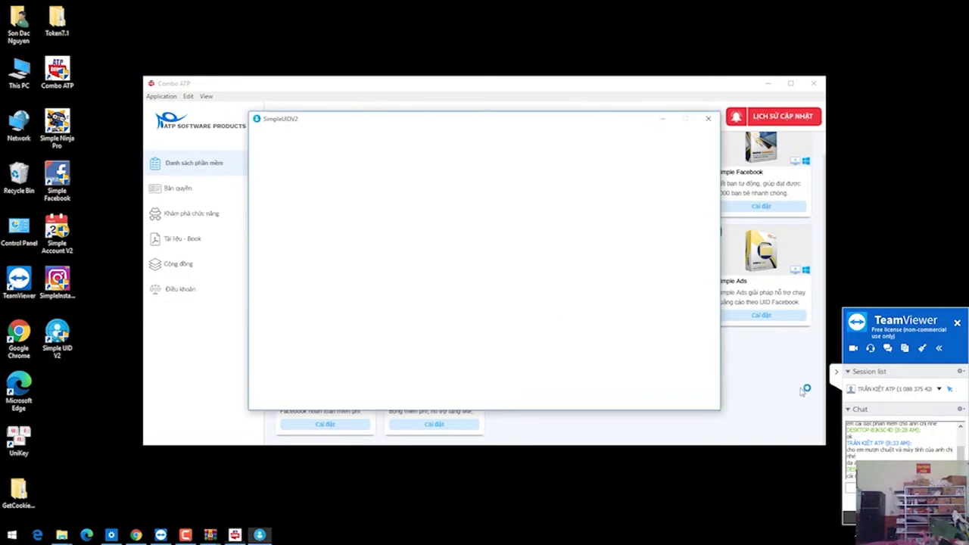
{"action": "left_click", "coordinate": [544, 349]}
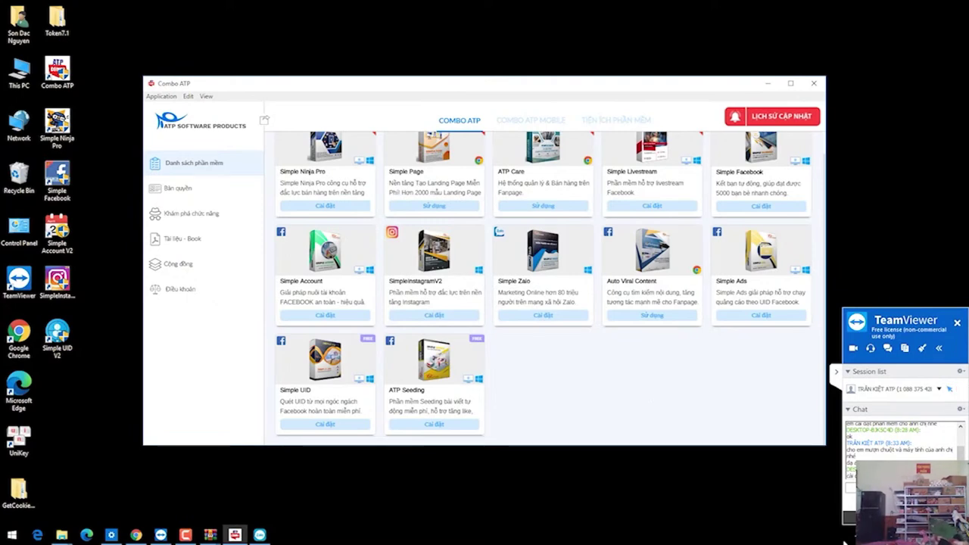
Bring the Chrome window to the front.
{"action": "left_click", "coordinate": [135, 535]}
{"action": "key", "text": "super+d"}
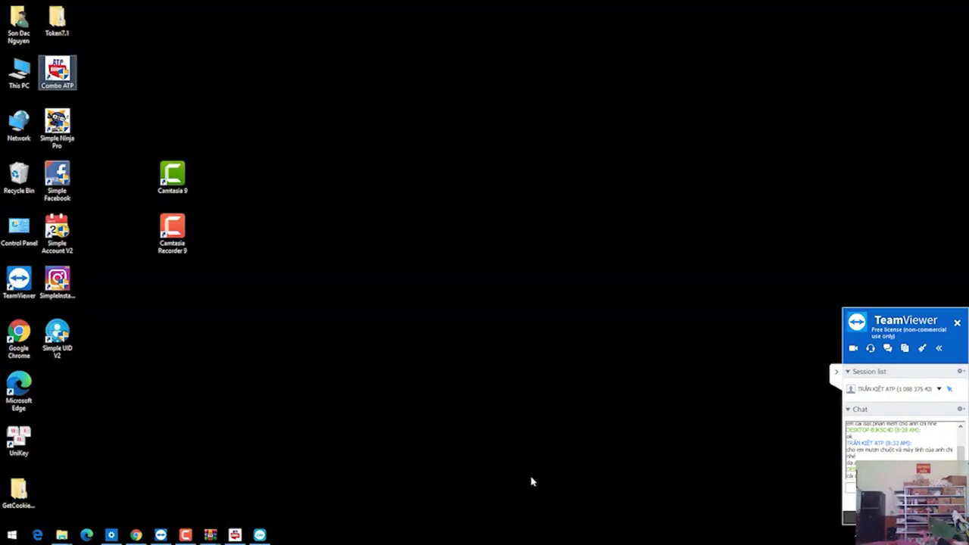
{"action": "left_click", "coordinate": [261, 536]}
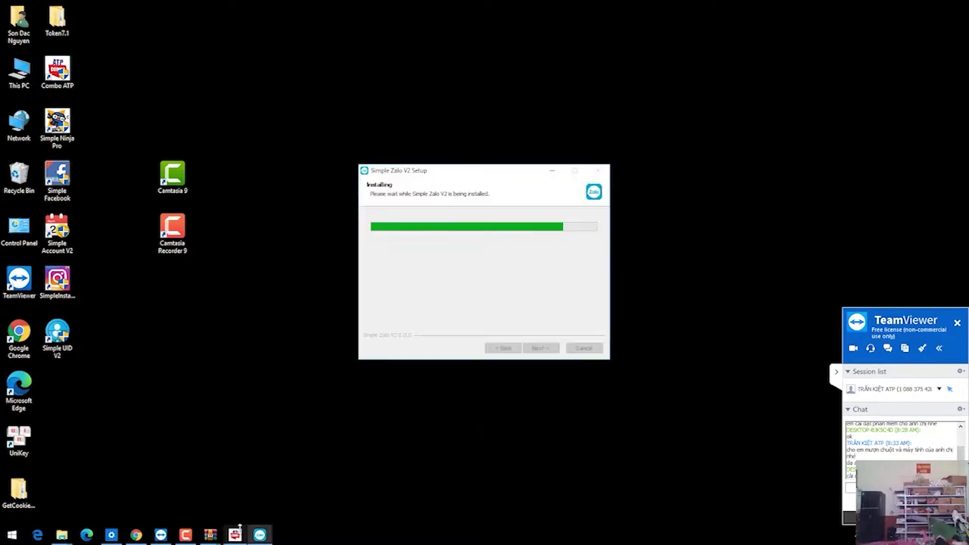
{"action": "left_click", "coordinate": [137, 535]}
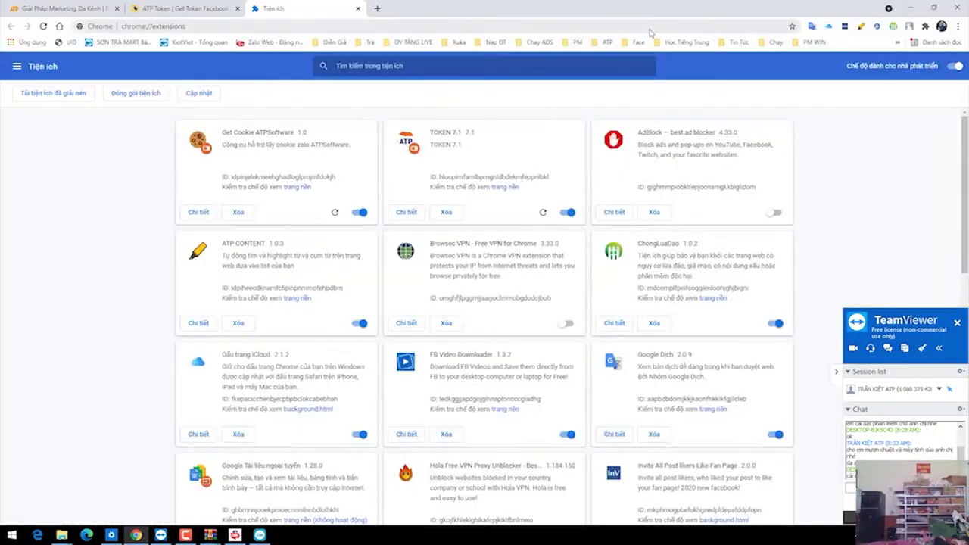
Download SimpleTiktokV2 Setup 0.0.0.exe from the alosoft download page in a new tab.
{"action": "left_click", "coordinate": [376, 9]}
{"action": "type", "text": "tik/"}
{"action": "key", "text": "ctrl+v"}
{"action": "key", "text": "Return"}
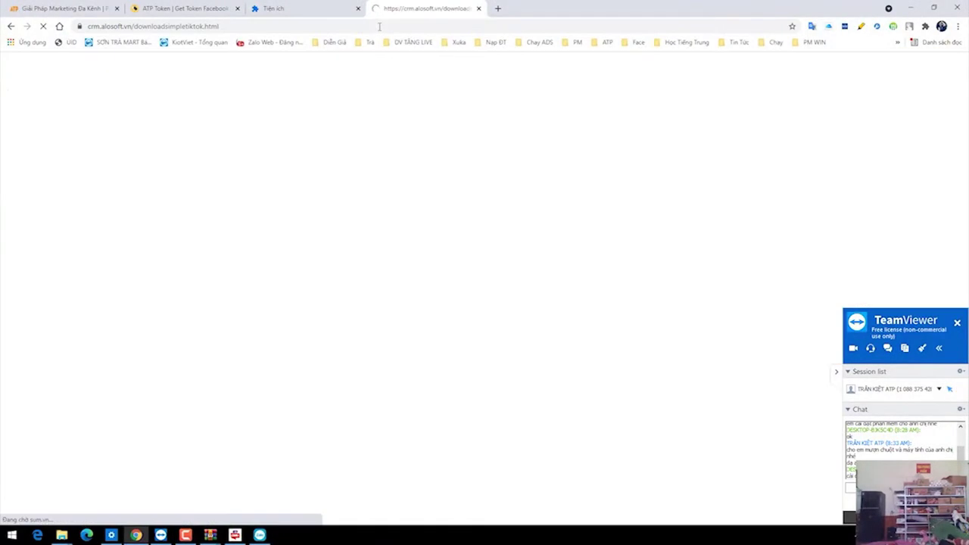
{"action": "key", "text": "Return"}
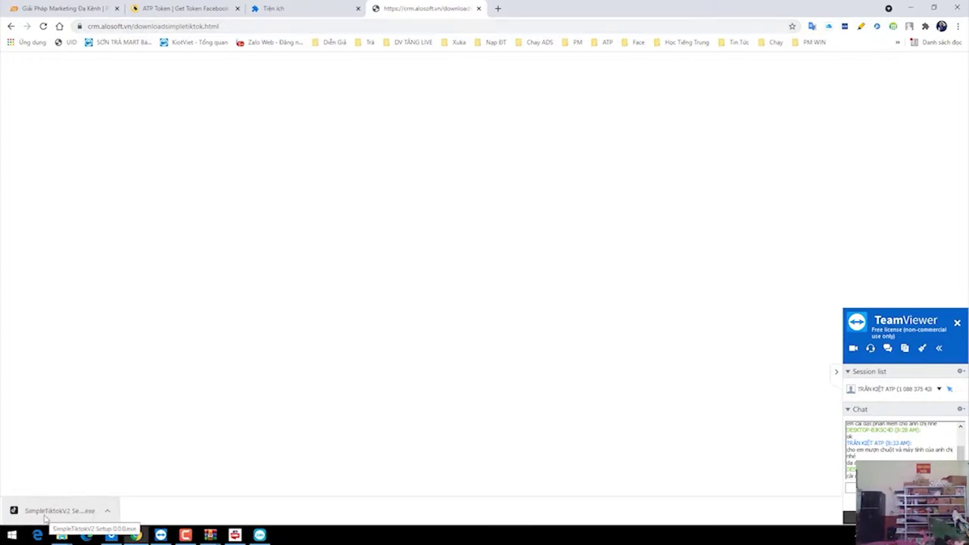
{"action": "left_click", "coordinate": [44, 510]}
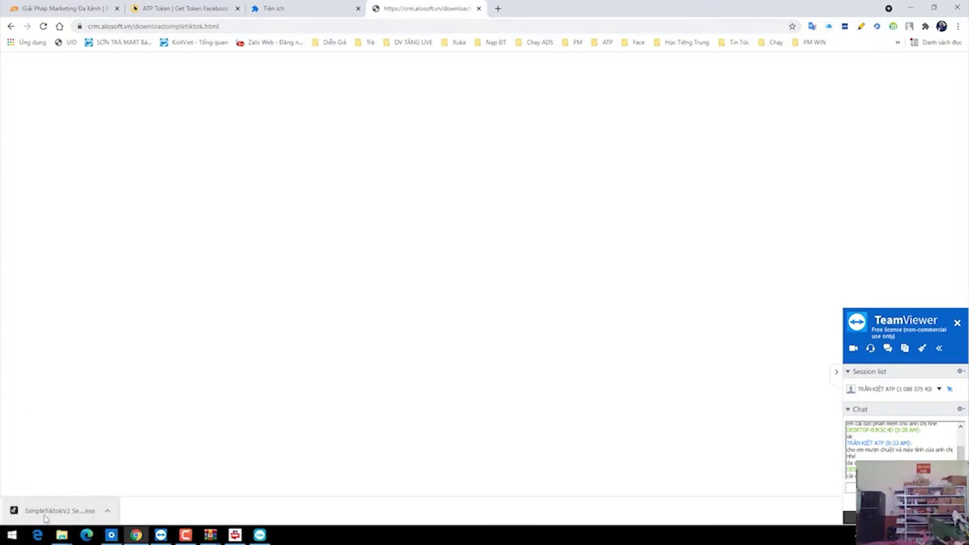
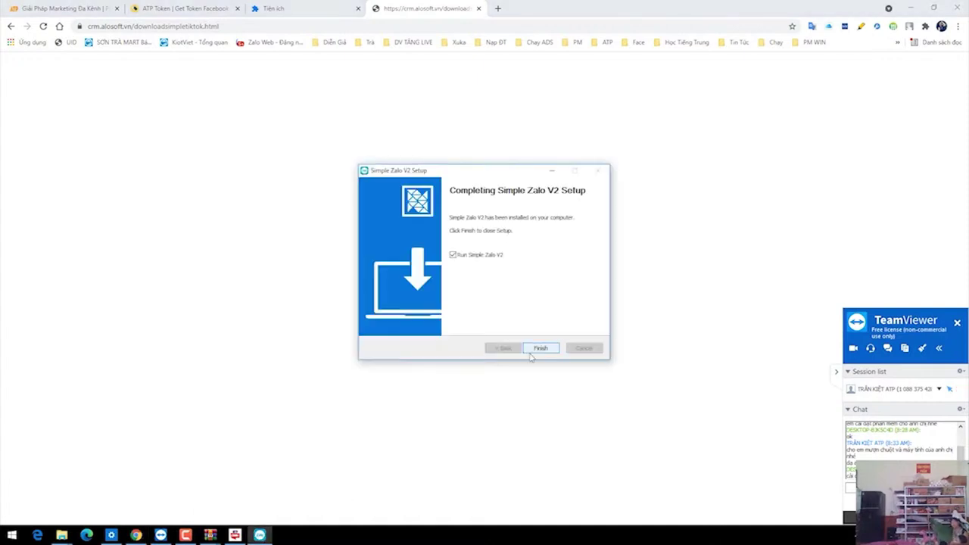
Finish the Simple Zalo V2 installation, close its window and show the desktop.
{"action": "left_click", "coordinate": [535, 349]}
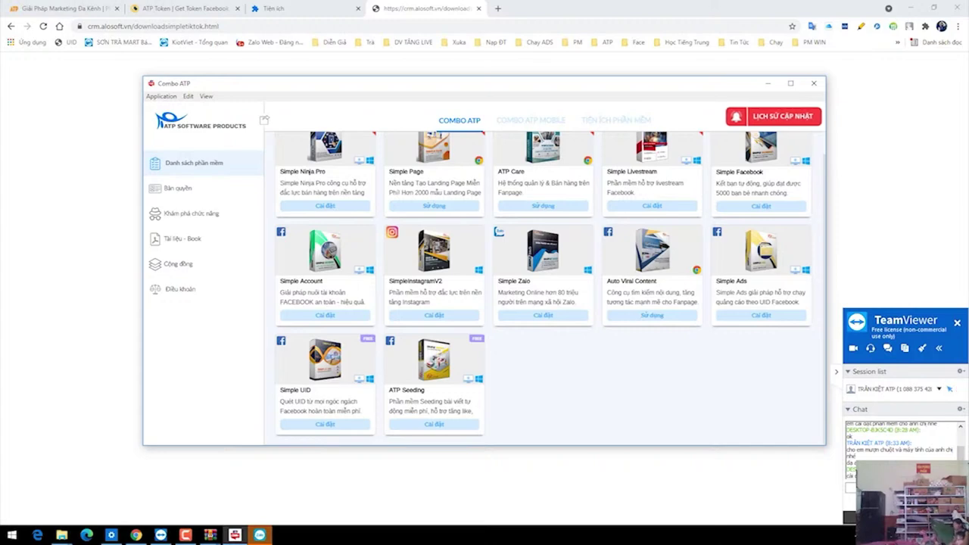
{"action": "left_click", "coordinate": [767, 84]}
{"action": "right_click", "coordinate": [540, 535]}
{"action": "left_click", "coordinate": [591, 483]}
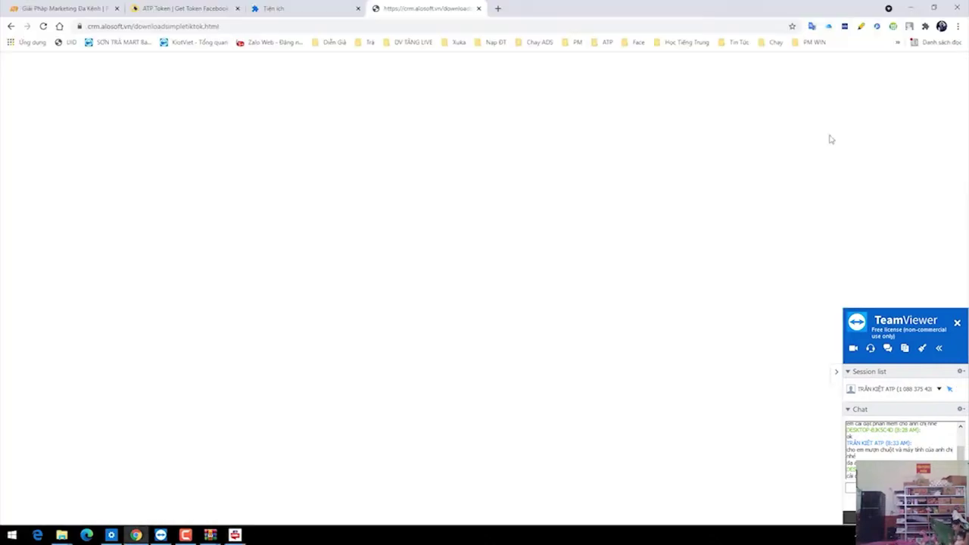
Bring Chrome forward and open its downloads page in a new tab.
{"action": "left_click", "coordinate": [958, 26]}
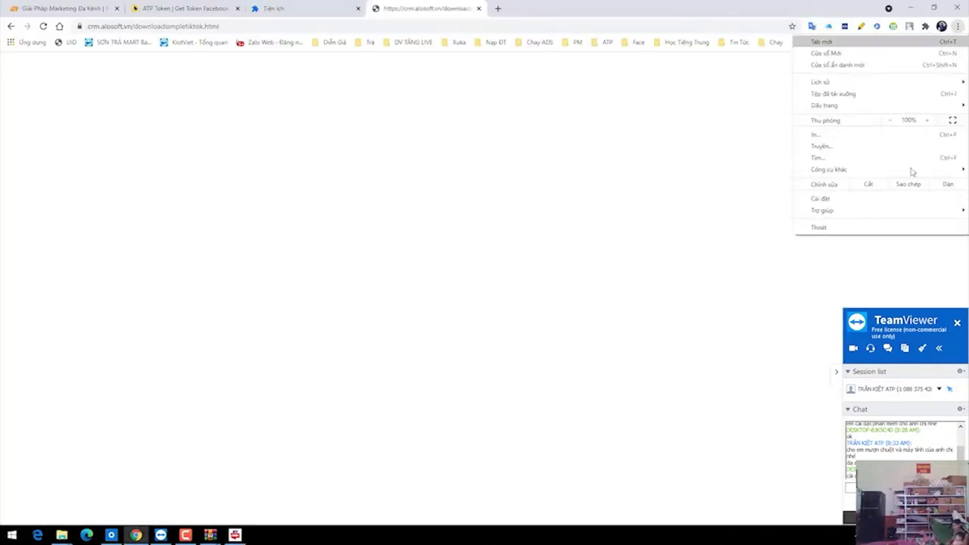
{"action": "left_click", "coordinate": [703, 221]}
{"action": "left_click", "coordinate": [957, 25]}
{"action": "left_click", "coordinate": [836, 91]}
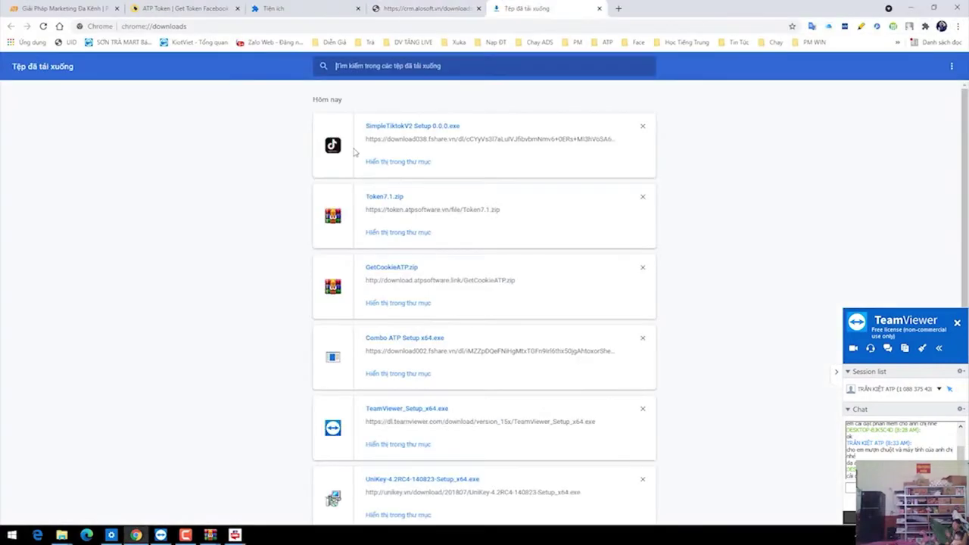
Save the customer information on Combo ATP's license page, then close Combo ATP.
{"action": "left_click", "coordinate": [234, 534]}
{"action": "left_click", "coordinate": [178, 189]}
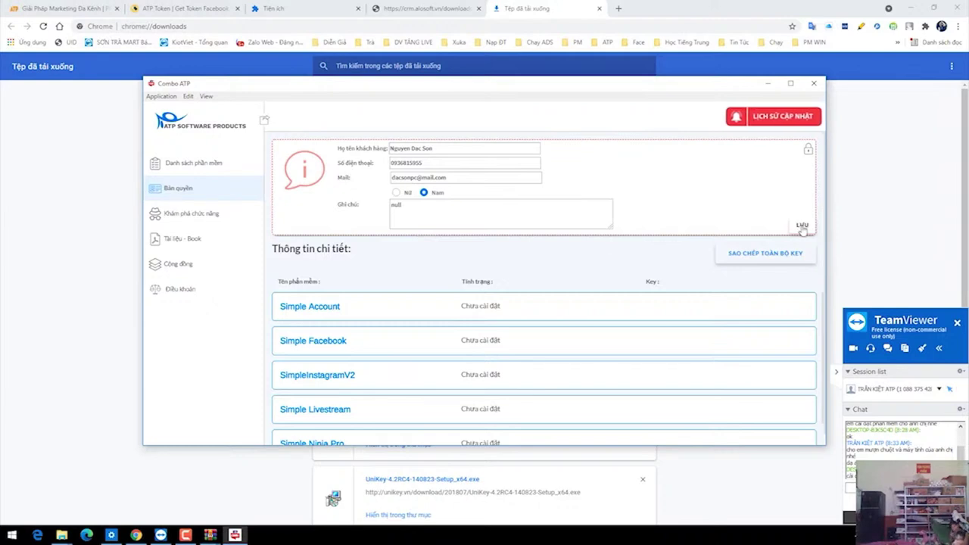
{"action": "left_click", "coordinate": [802, 225]}
{"action": "left_click", "coordinate": [551, 266]}
{"action": "left_click", "coordinate": [812, 83]}
Show the SimpleTiktokV2 installer in its folder, run it past SmartScreen, and start installing.
{"action": "right_click", "coordinate": [409, 402]}
{"action": "left_click", "coordinate": [432, 502]}
{"action": "left_click", "coordinate": [420, 353]}
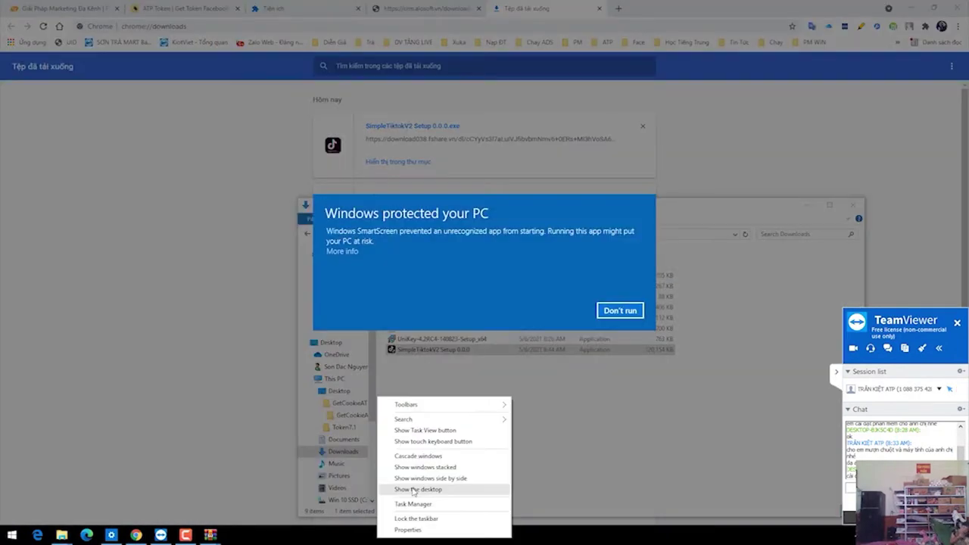
{"action": "left_click", "coordinate": [325, 244]}
{"action": "left_click", "coordinate": [558, 310]}
{"action": "right_click", "coordinate": [452, 539]}
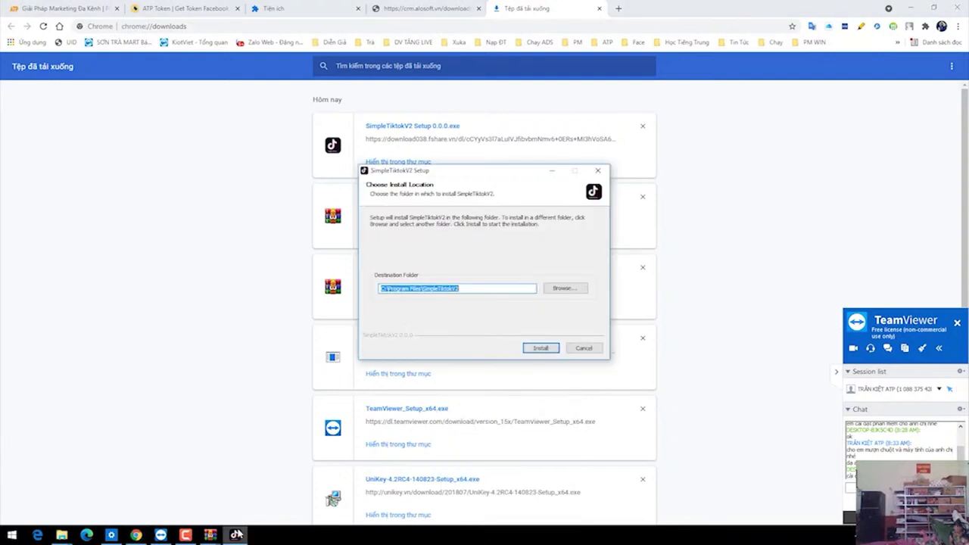
{"action": "left_click", "coordinate": [542, 348]}
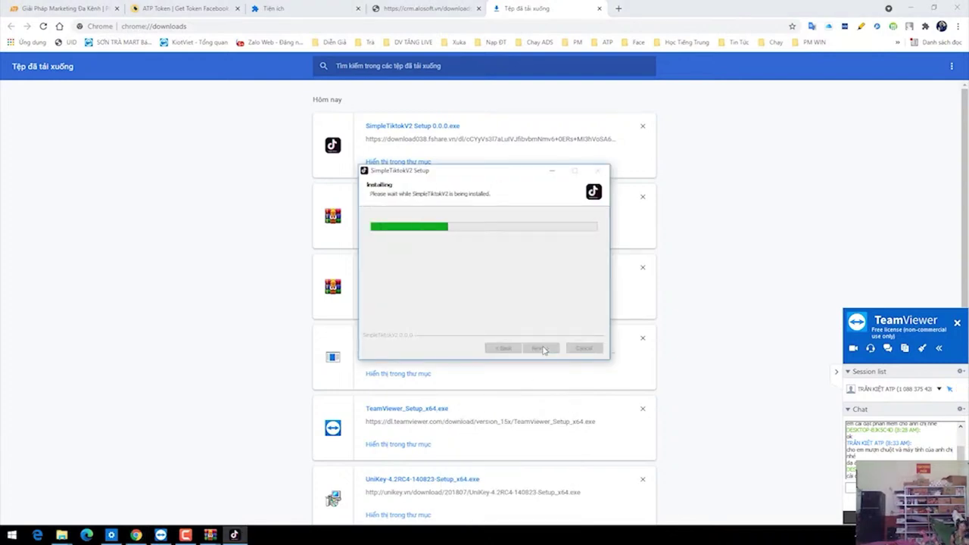
Finish the SimpleTiktokV2 installation and dismiss the firewall prompt and TikTok update message.
{"action": "mouse_move", "coordinate": [160, 534]}
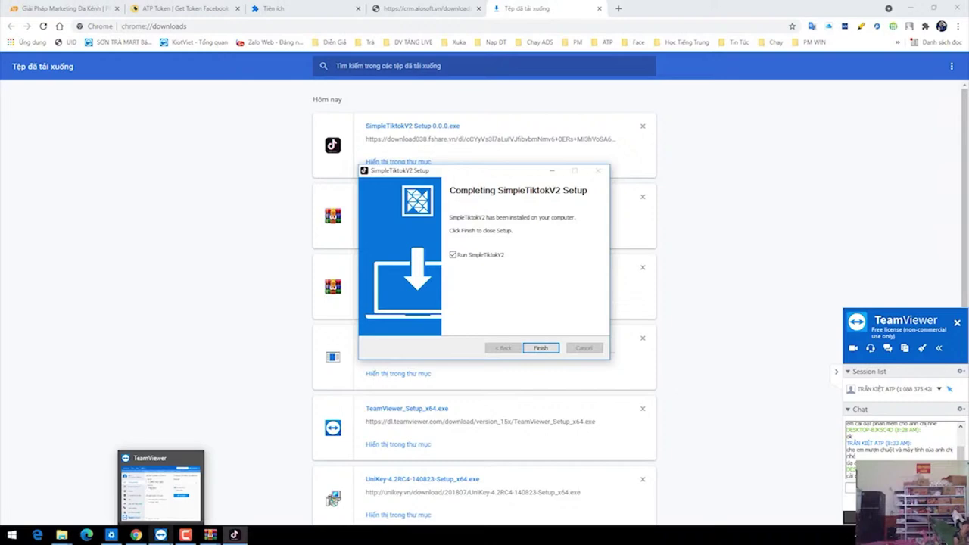
{"action": "left_click", "coordinate": [541, 350]}
{"action": "right_click", "coordinate": [274, 530]}
{"action": "left_click", "coordinate": [558, 356]}
{"action": "left_click", "coordinate": [567, 273]}
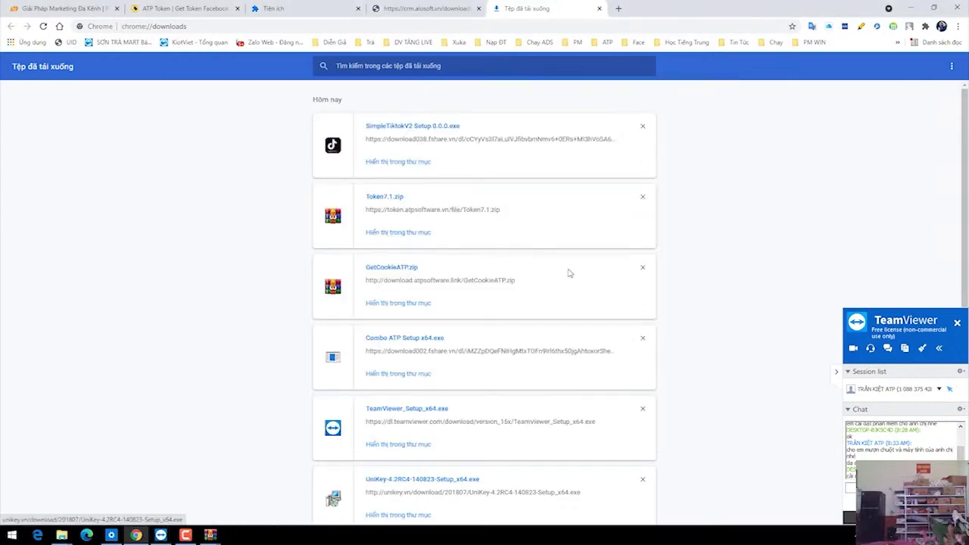
Show the desktop and select the SimpleTiktok V2 shortcut.
{"action": "right_click", "coordinate": [299, 532]}
{"action": "left_click", "coordinate": [346, 474]}
{"action": "left_click", "coordinate": [56, 450]}
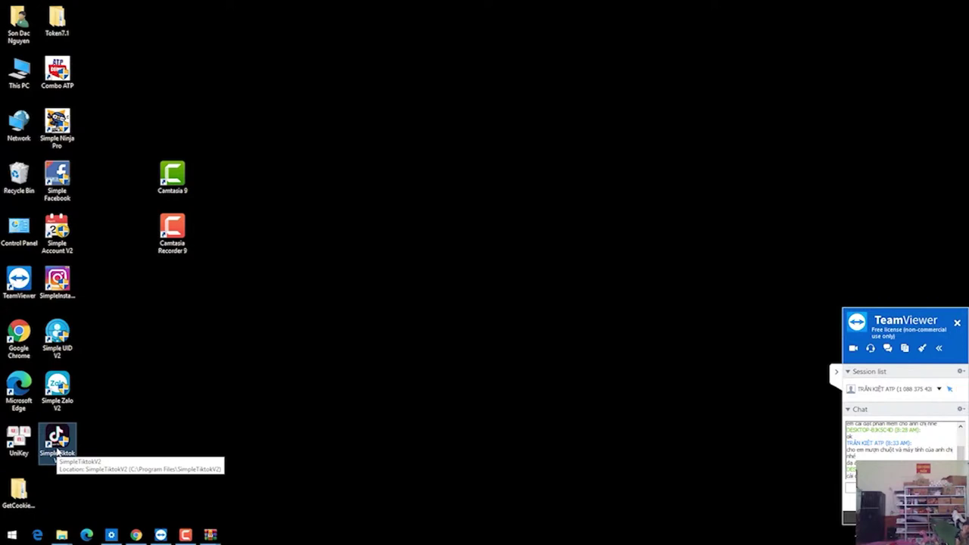
Launch SimpleTiktok V2, then open several selected ATP app shortcuts at once.
{"action": "double_click", "coordinate": [61, 446]}
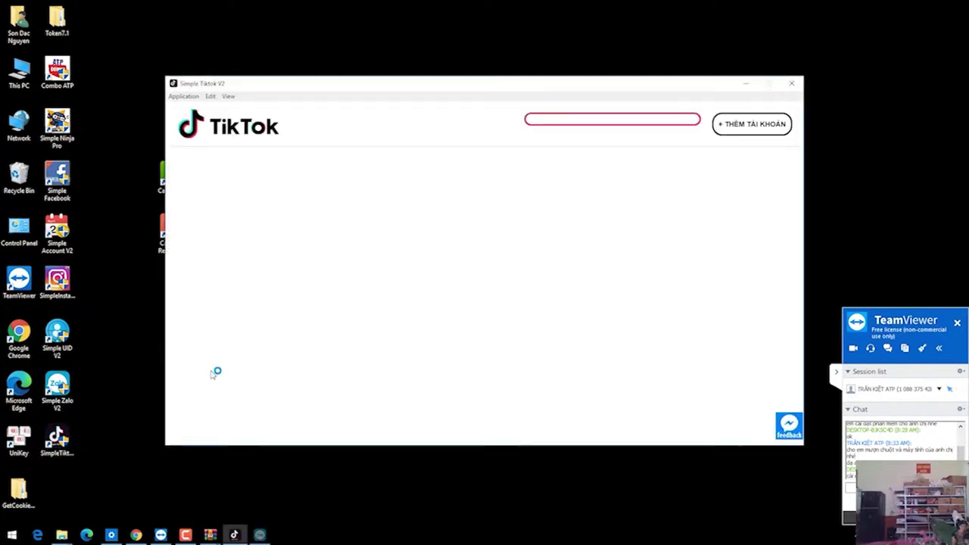
{"action": "left_click_drag", "start_coordinate": [35, 134], "coordinate": [103, 296]}
{"action": "right_click", "coordinate": [104, 293]}
{"action": "left_click", "coordinate": [143, 354]}
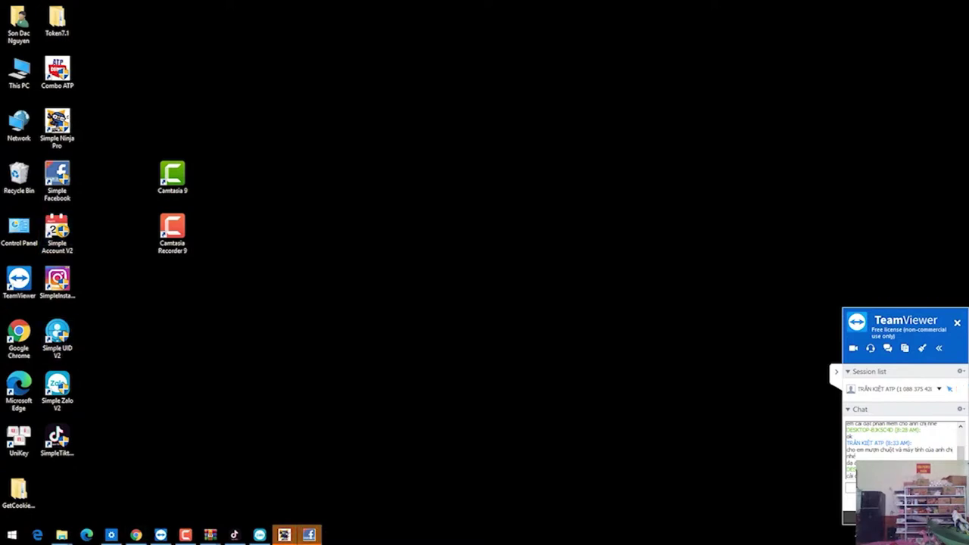
Dismiss the startup messages, minimize the TikTok and Zalo windows, and launch Combo ATP.
{"action": "key", "text": "Return"}
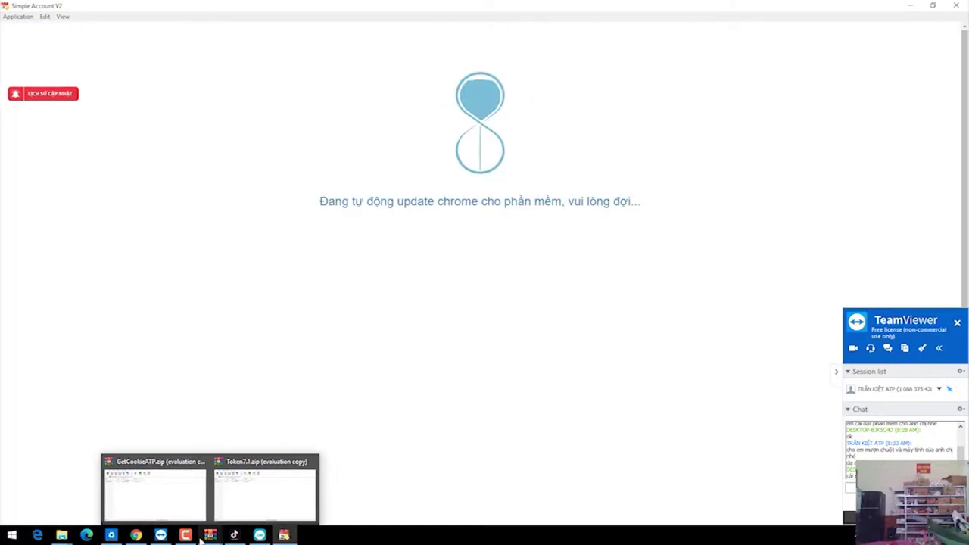
{"action": "key", "text": "Return"}
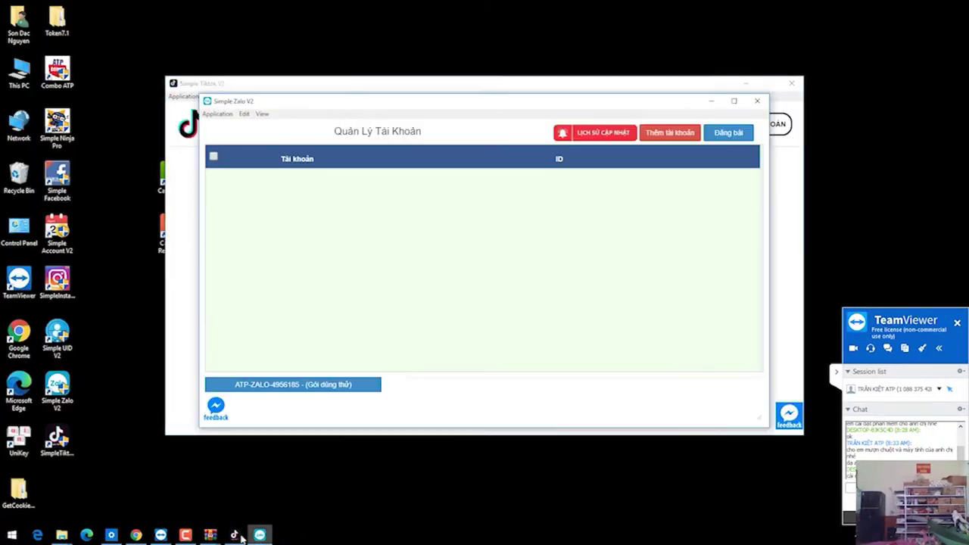
{"action": "left_click", "coordinate": [746, 84]}
{"action": "left_click", "coordinate": [709, 100]}
{"action": "double_click", "coordinate": [57, 71]}
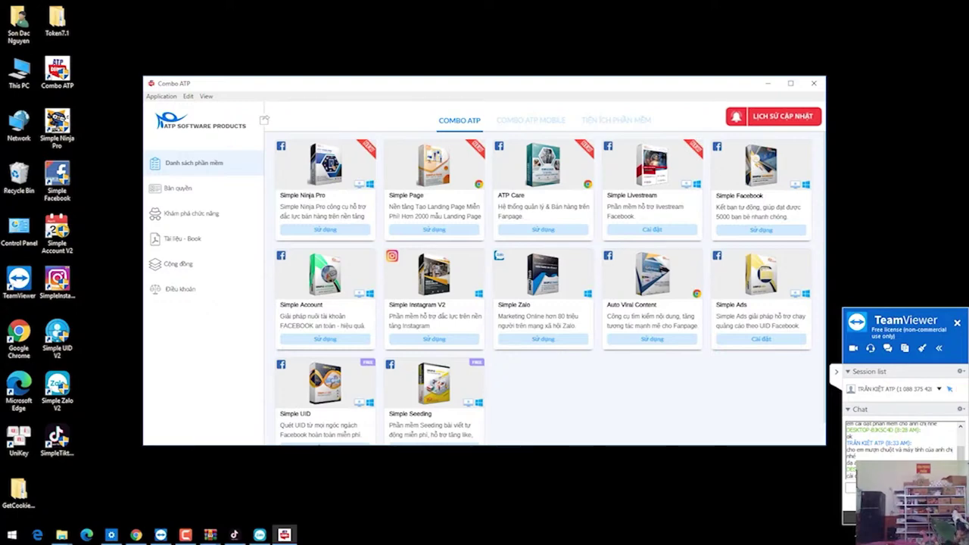
Open Combo ATP's license page and dismiss the SimpleInstagramV2 Chrome update message.
{"action": "left_click", "coordinate": [575, 344]}
{"action": "scroll", "coordinate": [517, 385], "scroll_direction": "down", "scroll_amount": 1}
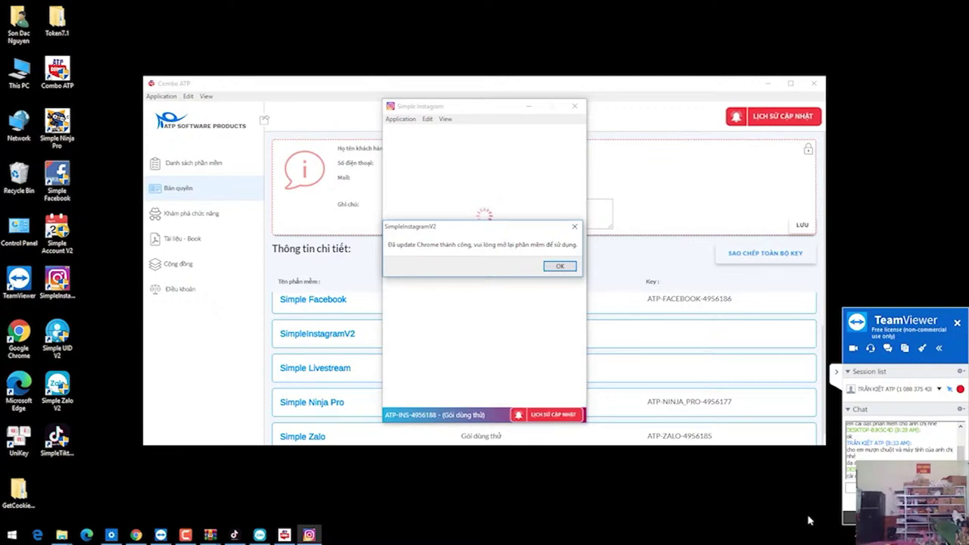
{"action": "left_click", "coordinate": [560, 266]}
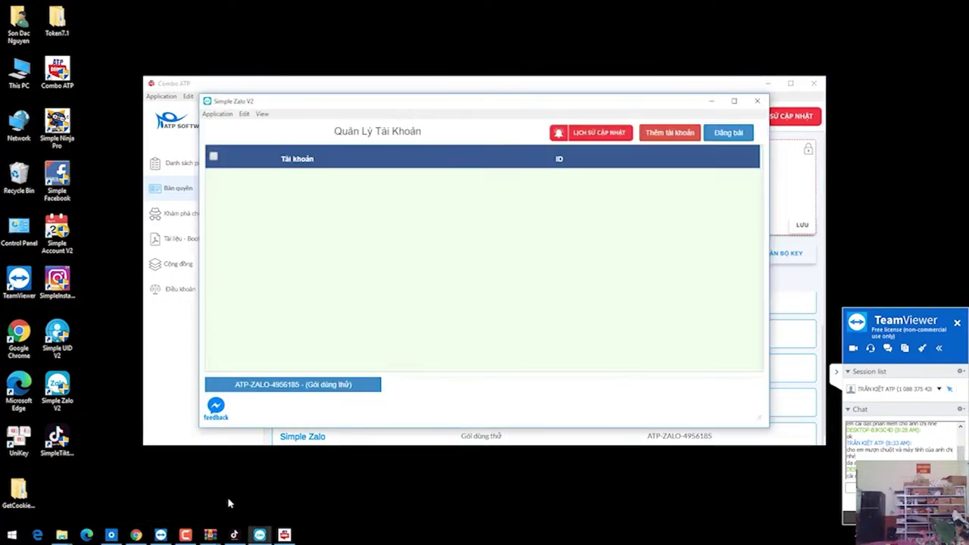
Select the TikTok trial license text, then bring the Simple Instagram window back.
{"action": "left_click", "coordinate": [234, 535]}
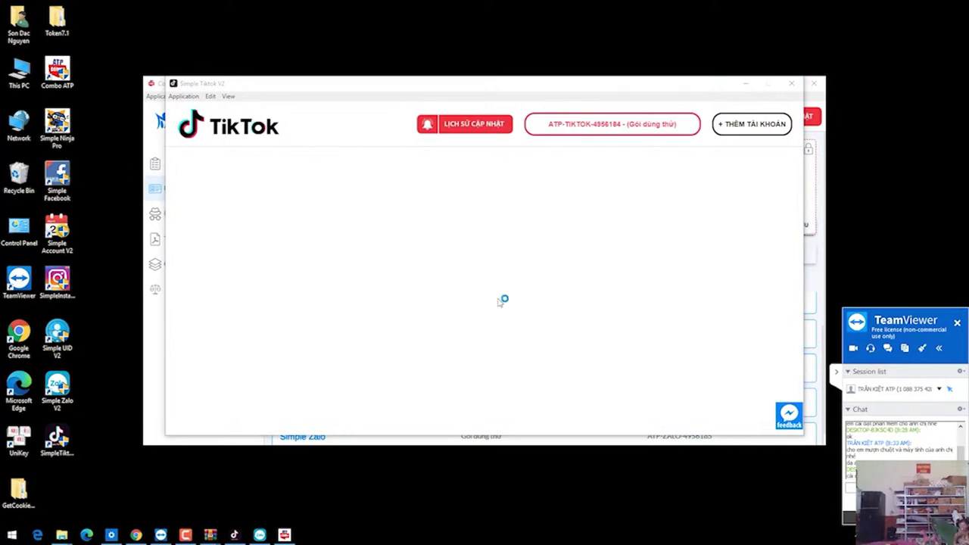
{"action": "triple_click", "coordinate": [612, 124]}
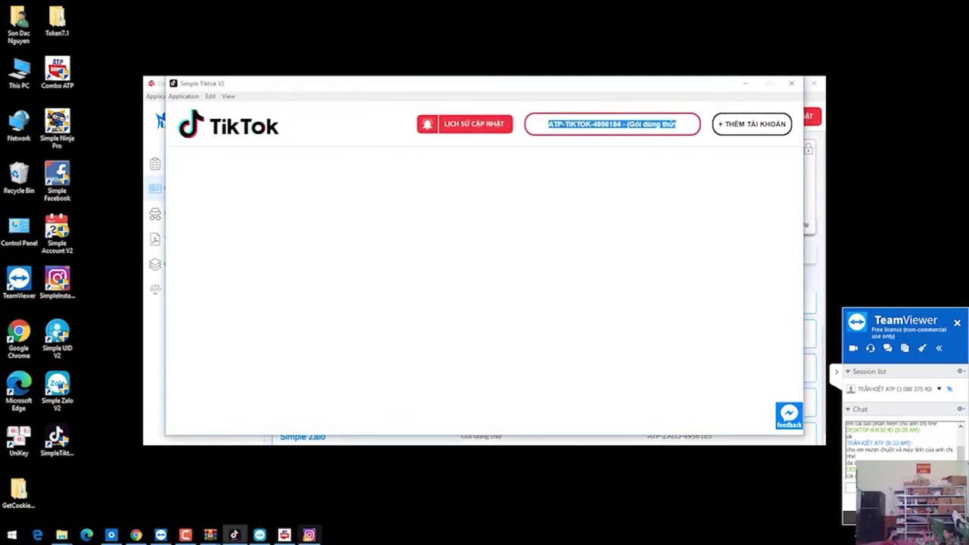
{"action": "mouse_move", "coordinate": [136, 535]}
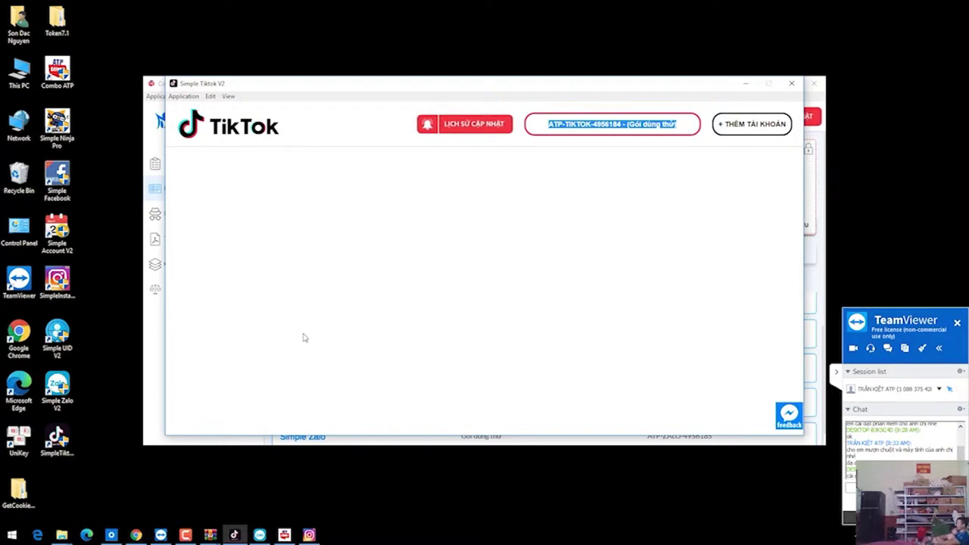
{"action": "mouse_move", "coordinate": [185, 534]}
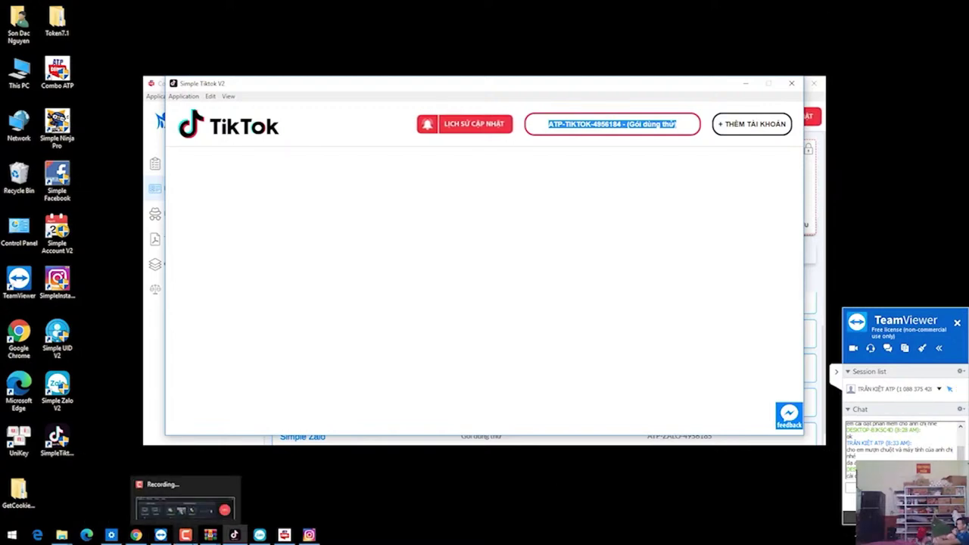
{"action": "left_click", "coordinate": [309, 534]}
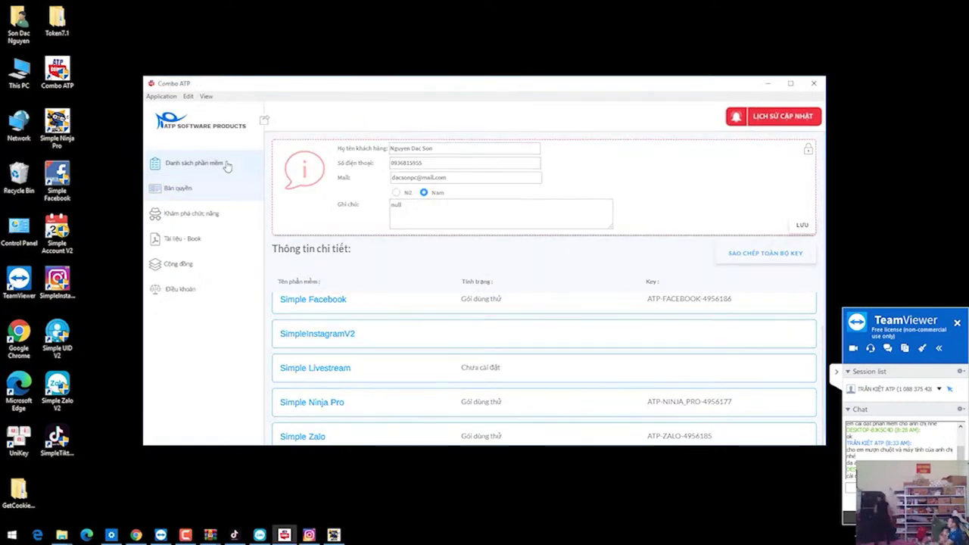
Finish the Simple Livestream installation and dismiss its update message.
{"action": "mouse_move", "coordinate": [309, 535]}
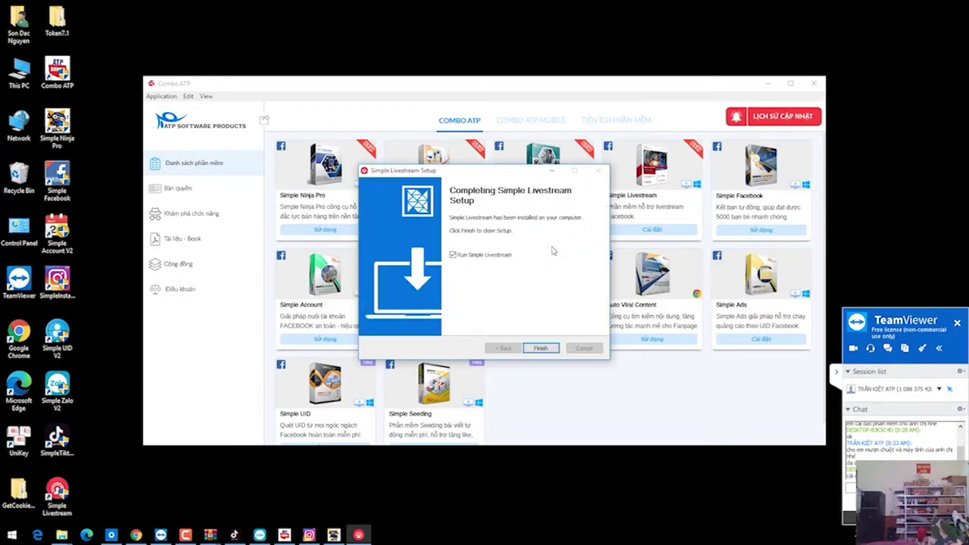
{"action": "left_click", "coordinate": [546, 347]}
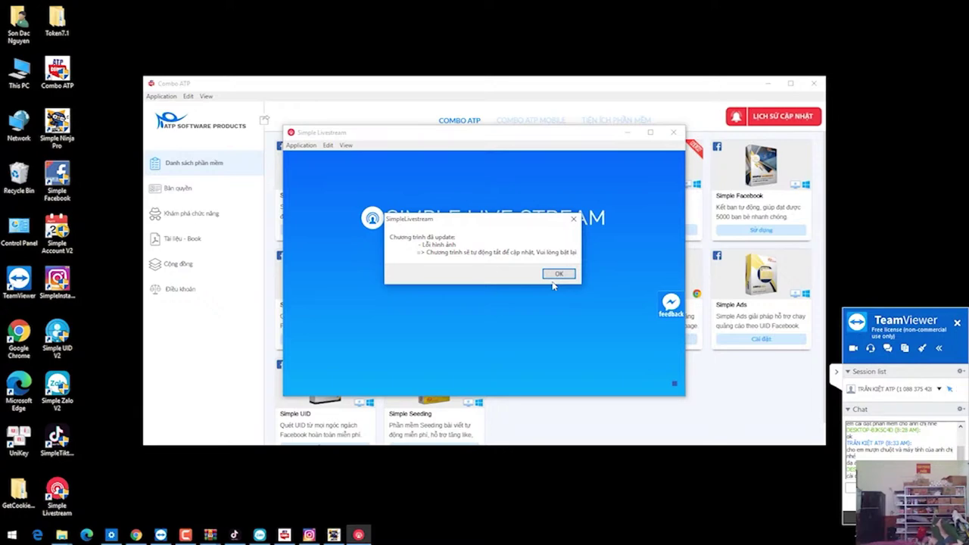
{"action": "left_click", "coordinate": [557, 274]}
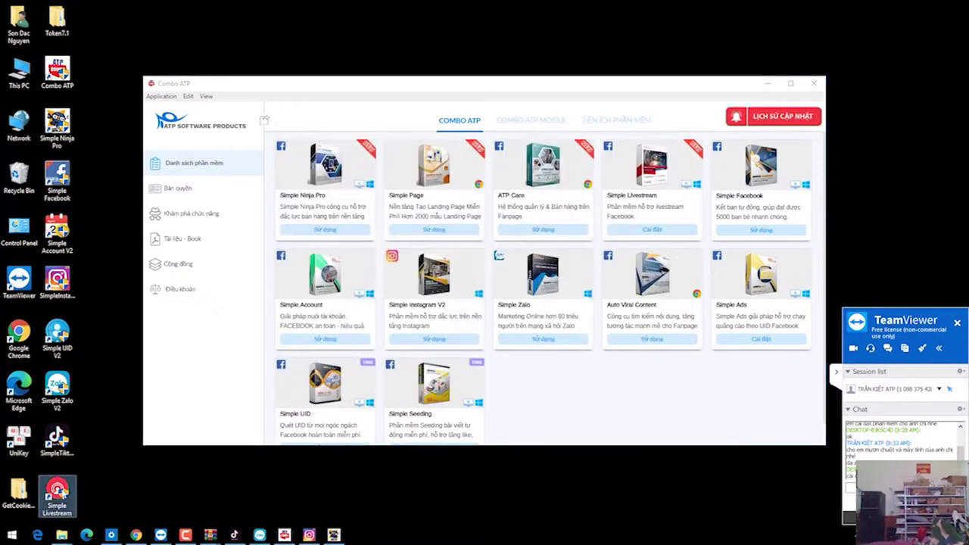
Relaunch Simple Livestream, open Combo ATP's license page, and bring Simple Livestream forward.
{"action": "double_click", "coordinate": [57, 492]}
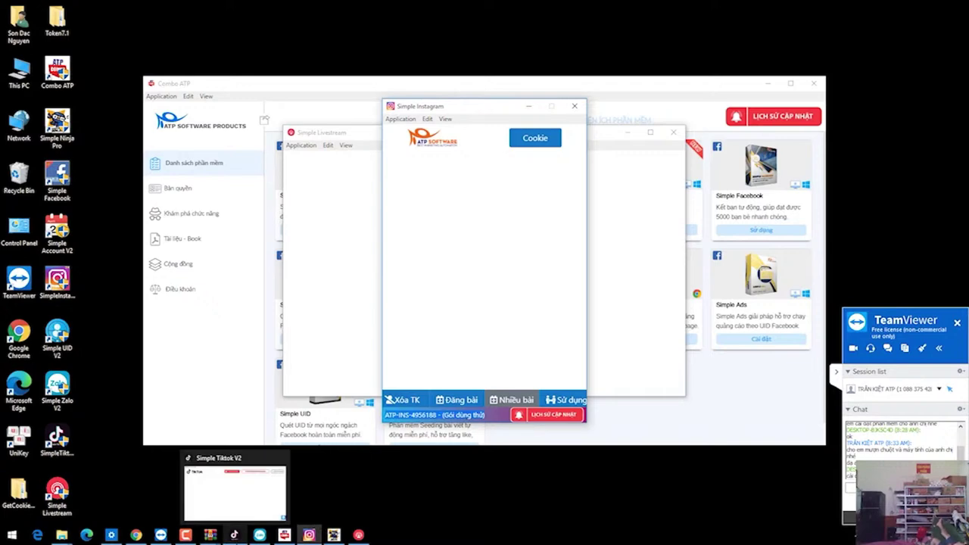
{"action": "left_click", "coordinate": [186, 188]}
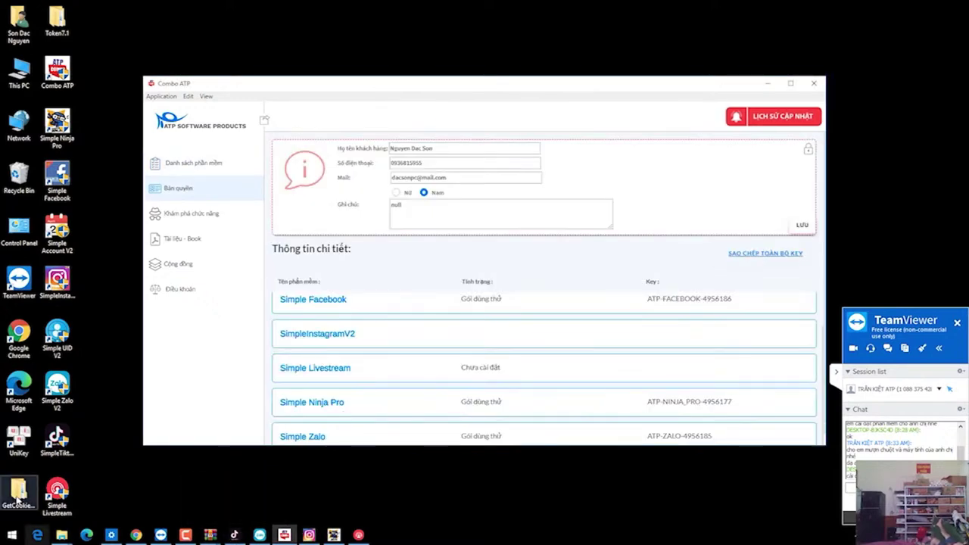
{"action": "left_click", "coordinate": [359, 535]}
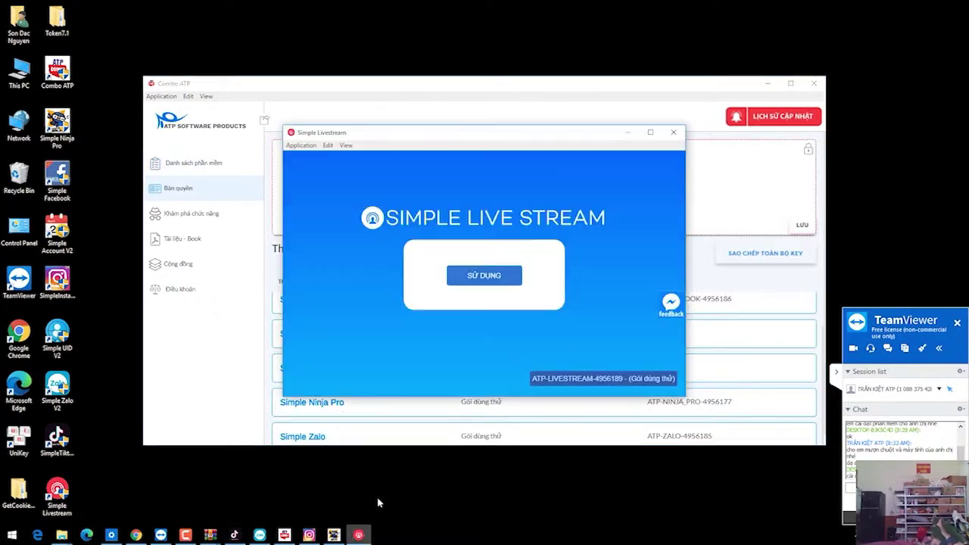
{"action": "mouse_move", "coordinate": [161, 533]}
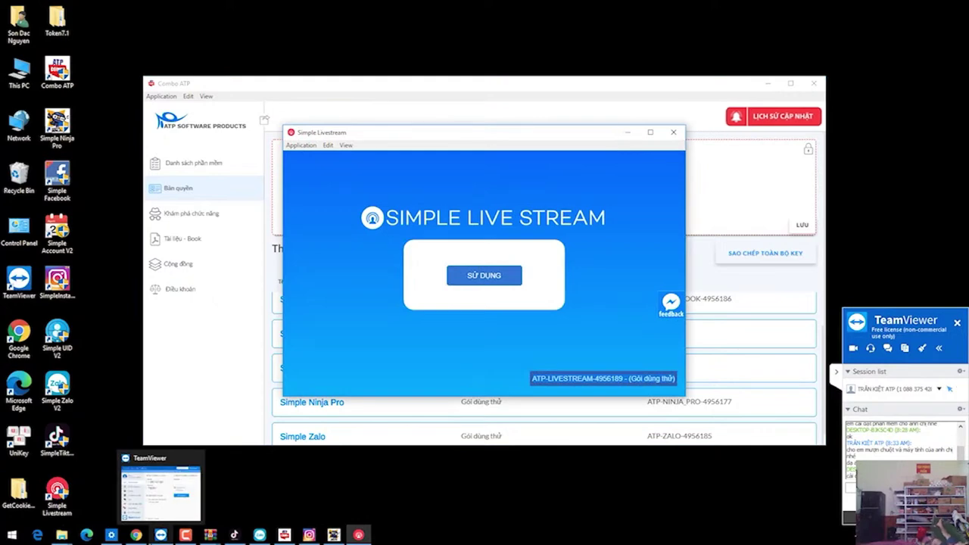
{"action": "mouse_move", "coordinate": [284, 535]}
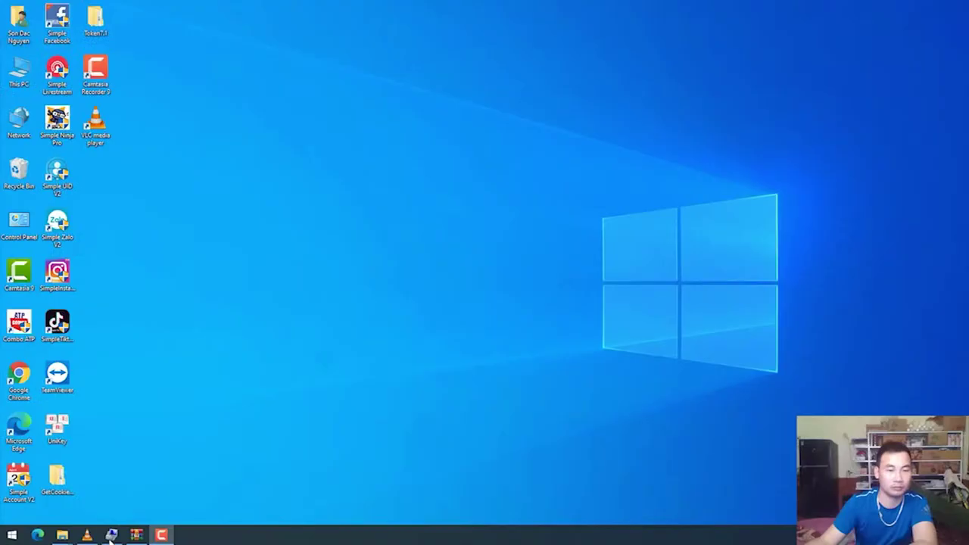
Minimize Computer Management, close the old archive window, and switch to the MSI driver folder.
{"action": "scroll", "coordinate": [213, 240], "scroll_direction": "down", "scroll_amount": 1}
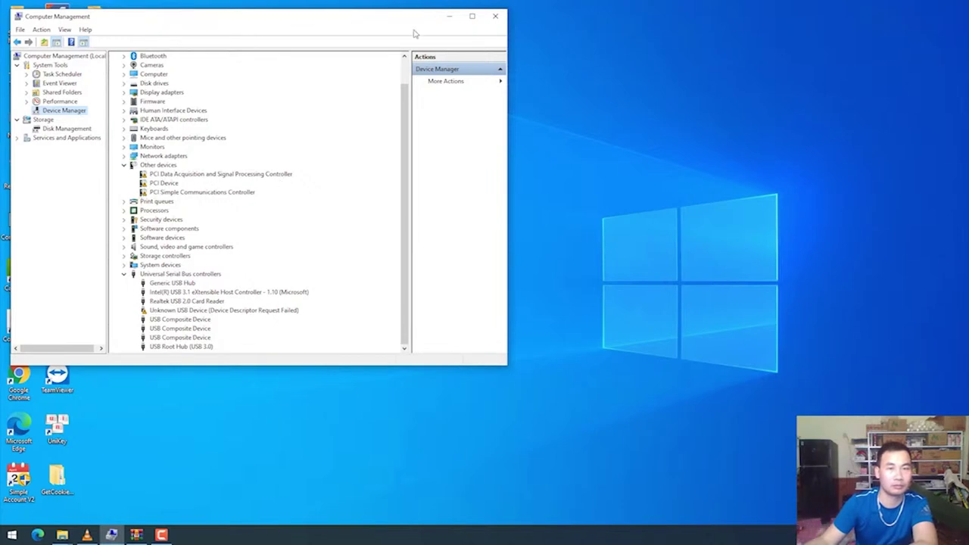
{"action": "left_click", "coordinate": [449, 16]}
{"action": "left_click", "coordinate": [137, 535]}
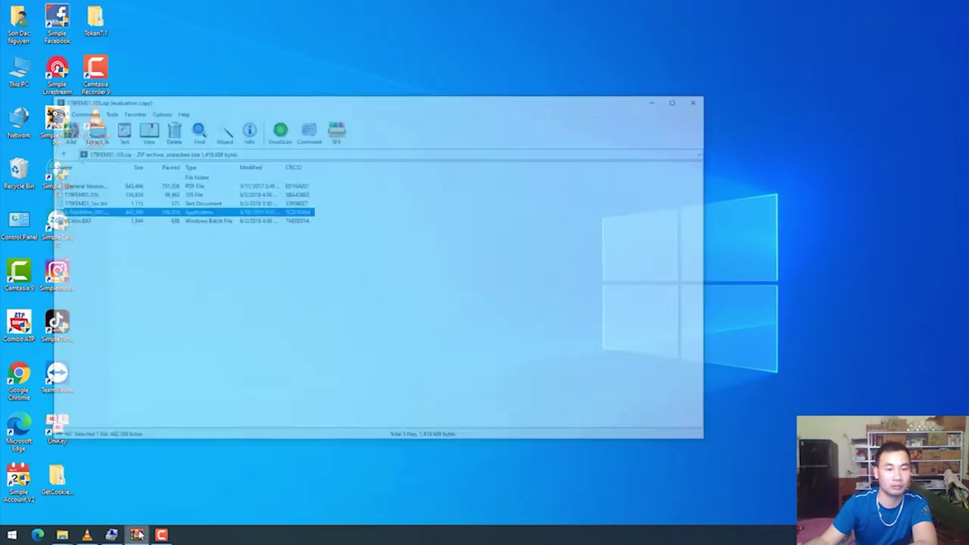
{"action": "left_click", "coordinate": [751, 43]}
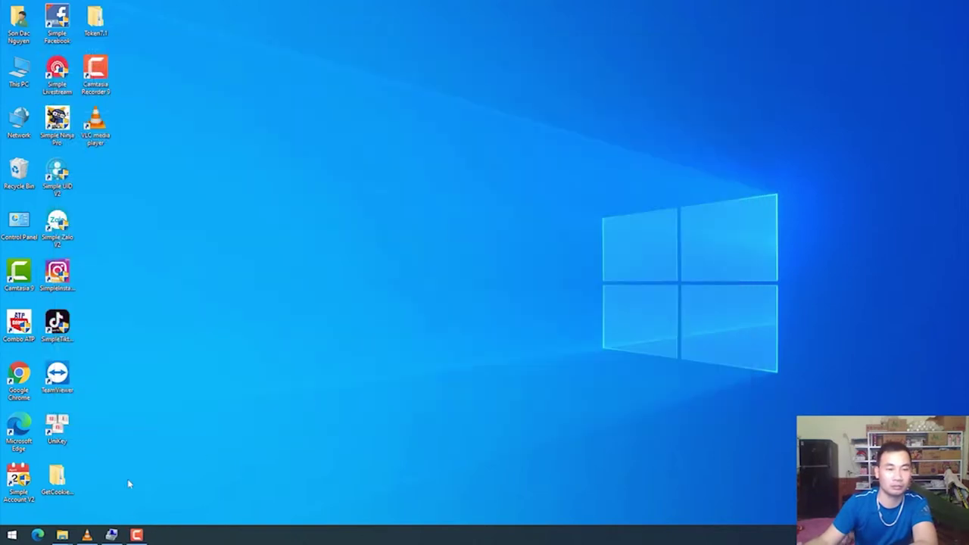
{"action": "left_click", "coordinate": [62, 534]}
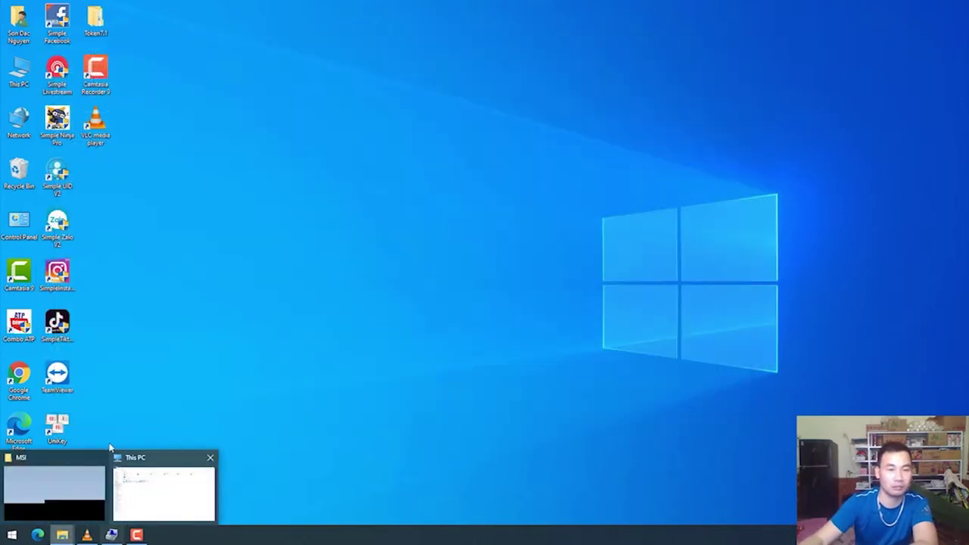
{"action": "left_click", "coordinate": [65, 477]}
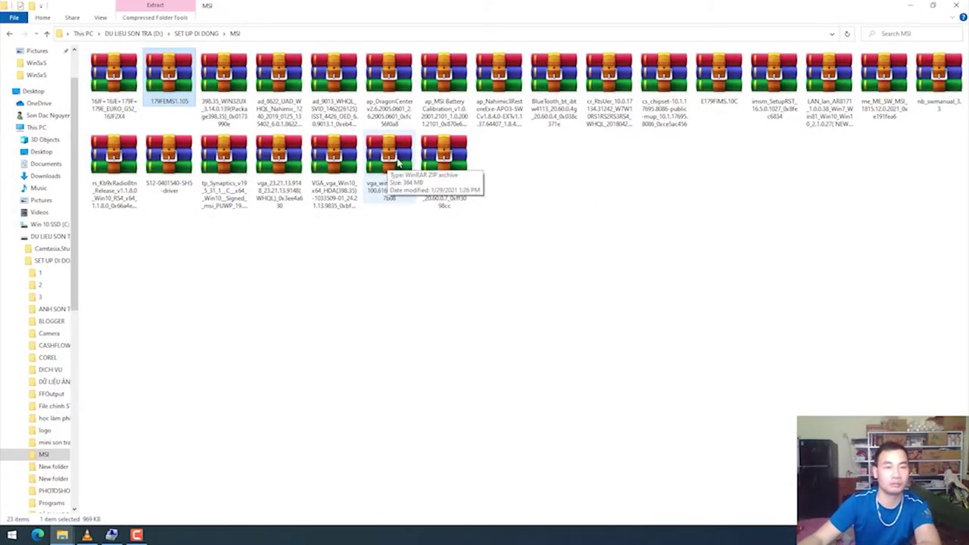
Open 179FEMS1.105.zip in WinRAR, select EcFlashWin, then minimize it to see the folder.
{"action": "double_click", "coordinate": [183, 76]}
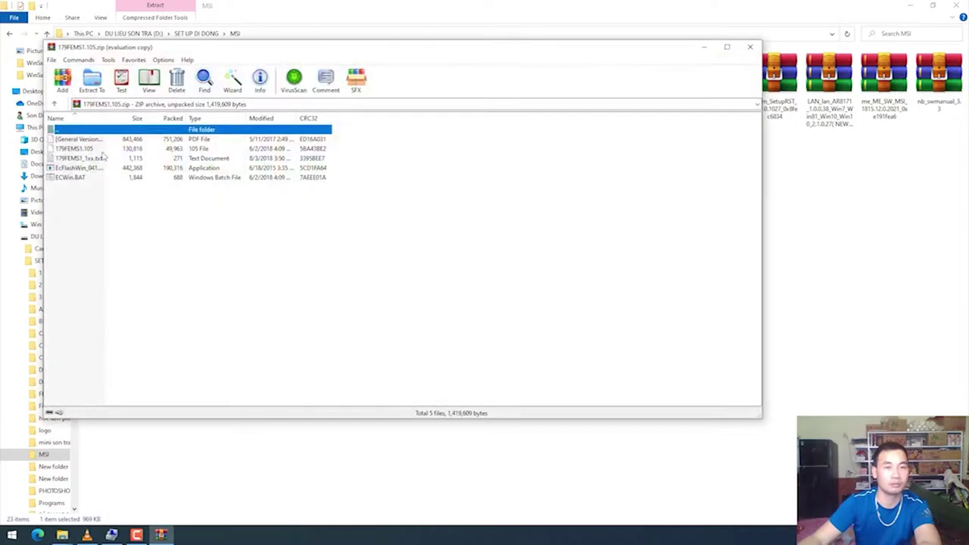
{"action": "left_click", "coordinate": [99, 169]}
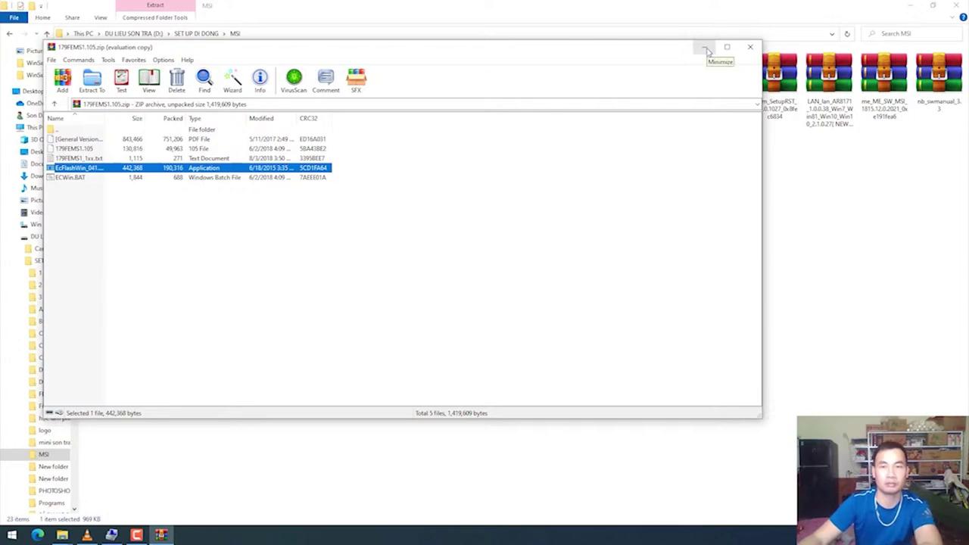
{"action": "left_click", "coordinate": [706, 49]}
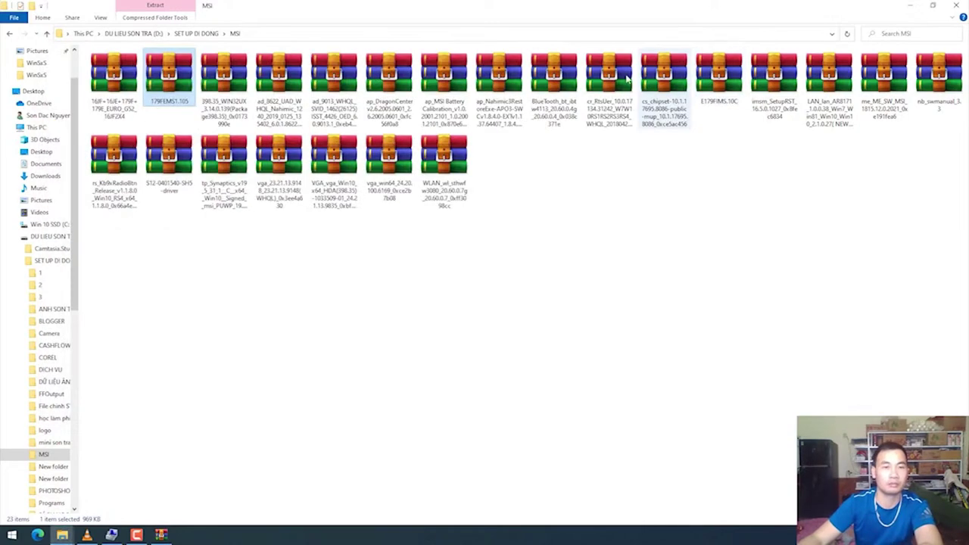
{"action": "left_click", "coordinate": [230, 85]}
Run setup.exe from the 398.35_WIN32UX archive and start the NVIDIA Express installation.
{"action": "double_click", "coordinate": [231, 85]}
{"action": "double_click", "coordinate": [75, 141]}
{"action": "double_click", "coordinate": [79, 142]}
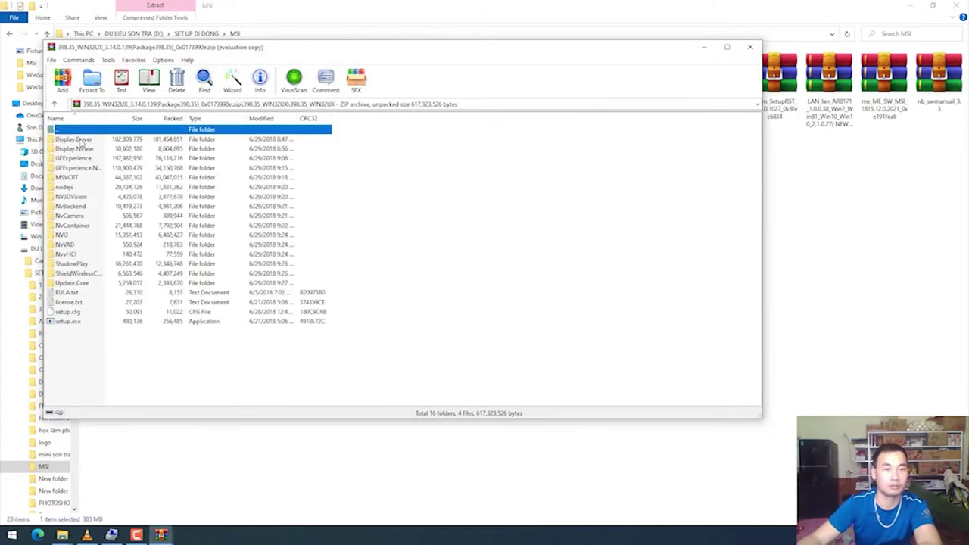
{"action": "double_click", "coordinate": [69, 322]}
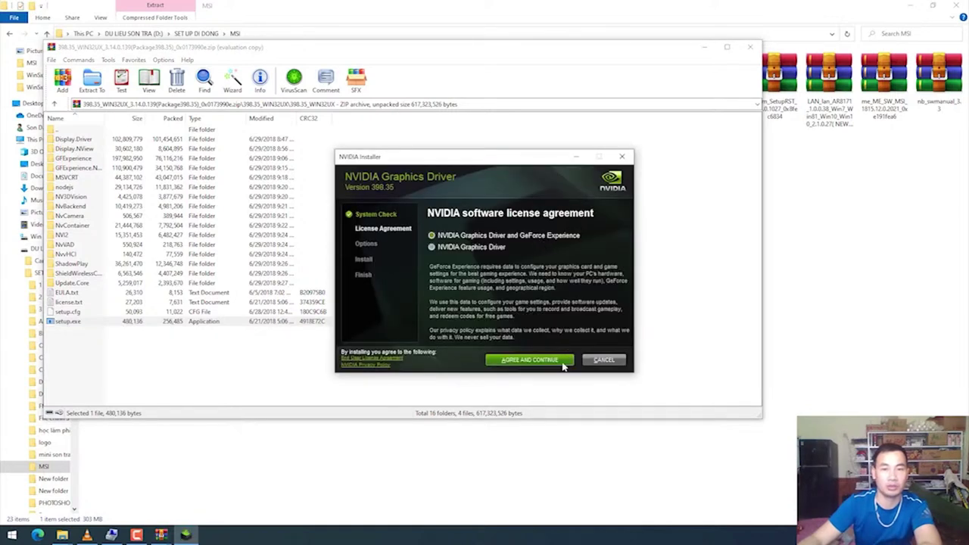
{"action": "left_click", "coordinate": [543, 362]}
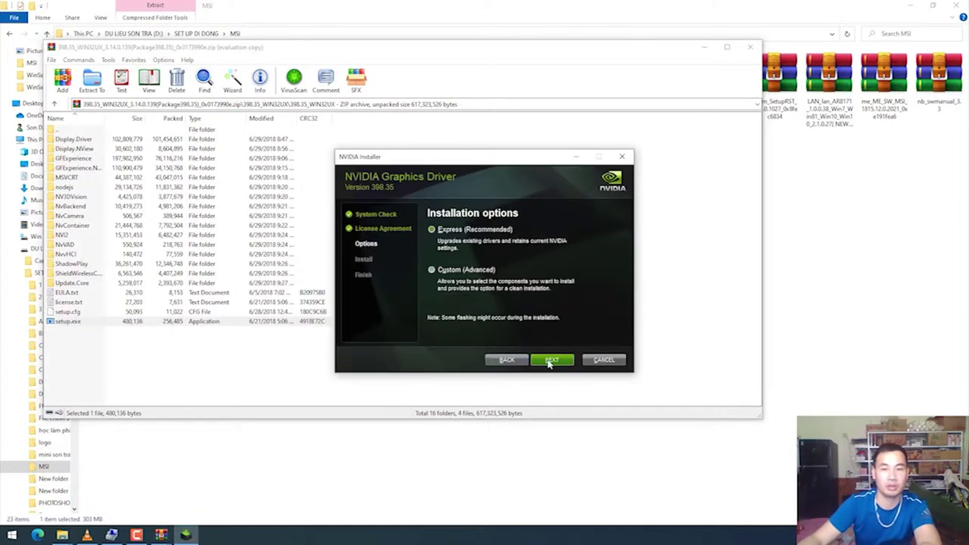
{"action": "left_click", "coordinate": [551, 360]}
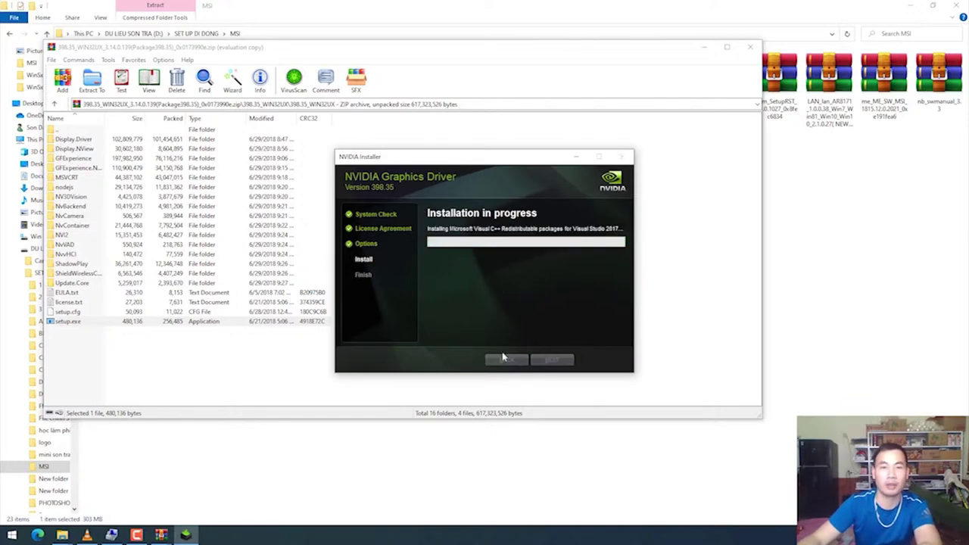
Minimize the 398.35 archive window and open the ad_8622 Nahimic archive and its folder.
{"action": "left_click", "coordinate": [704, 47]}
{"action": "left_click", "coordinate": [749, 47]}
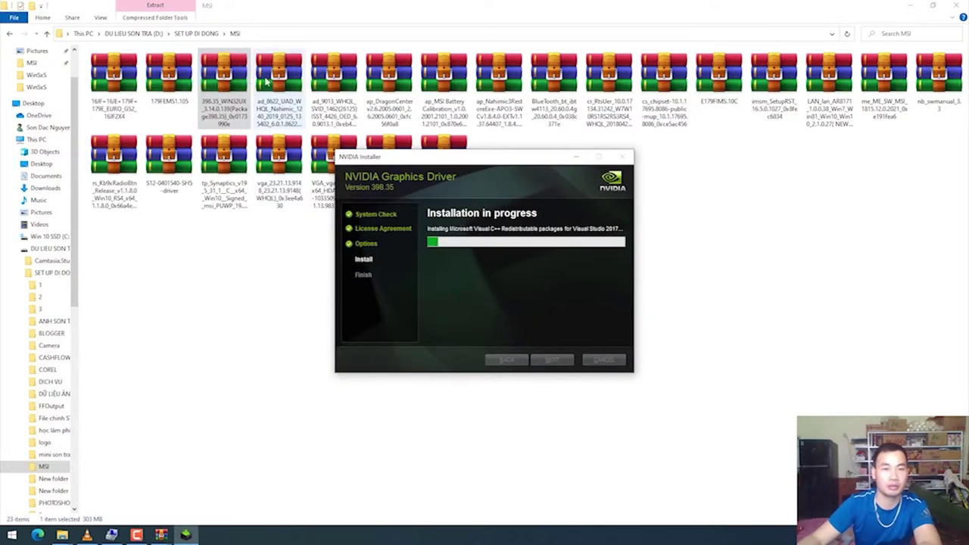
{"action": "left_click", "coordinate": [270, 82]}
{"action": "double_click", "coordinate": [293, 80]}
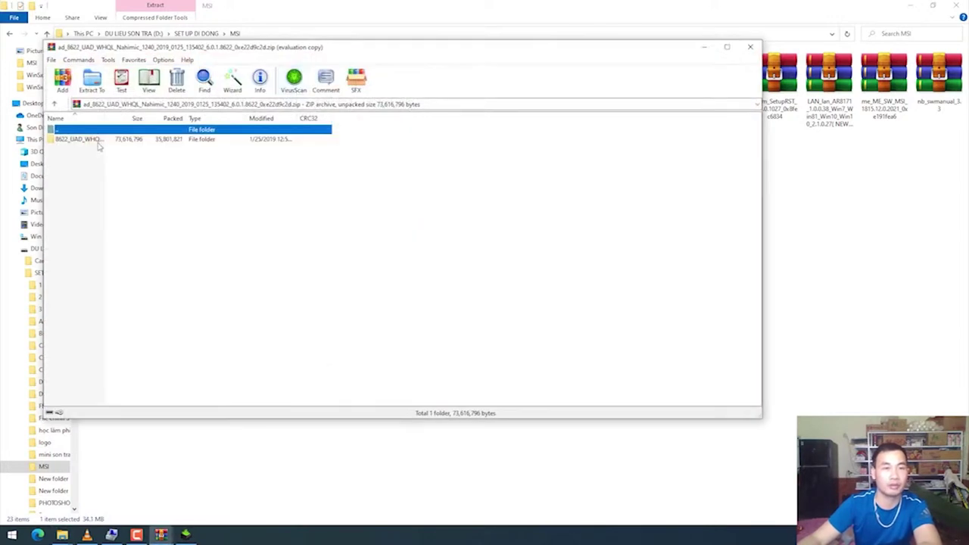
{"action": "double_click", "coordinate": [98, 140]}
Run RtlUpd64.exe from the ad_8622 archive and minimize the archive window.
{"action": "scroll", "coordinate": [80, 228], "scroll_direction": "down", "scroll_amount": 6}
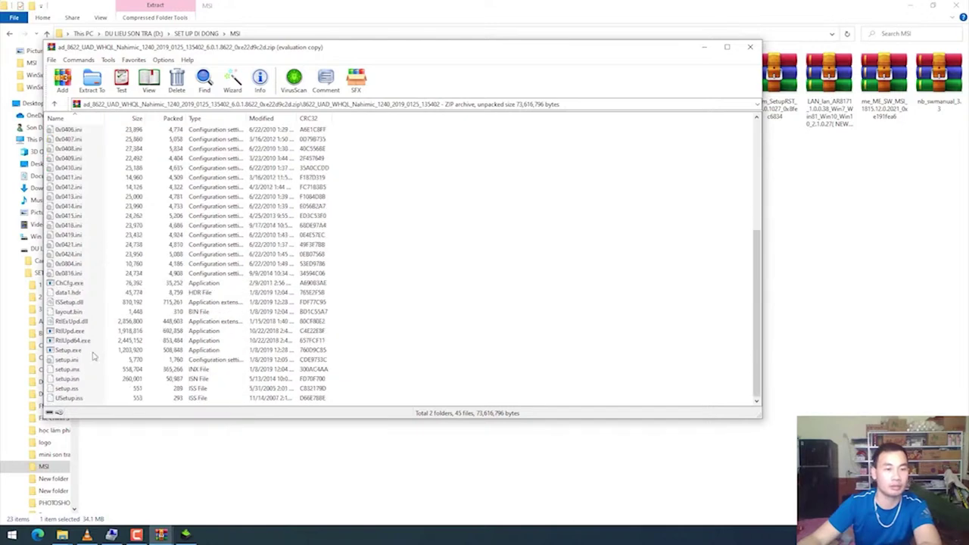
{"action": "double_click", "coordinate": [76, 340]}
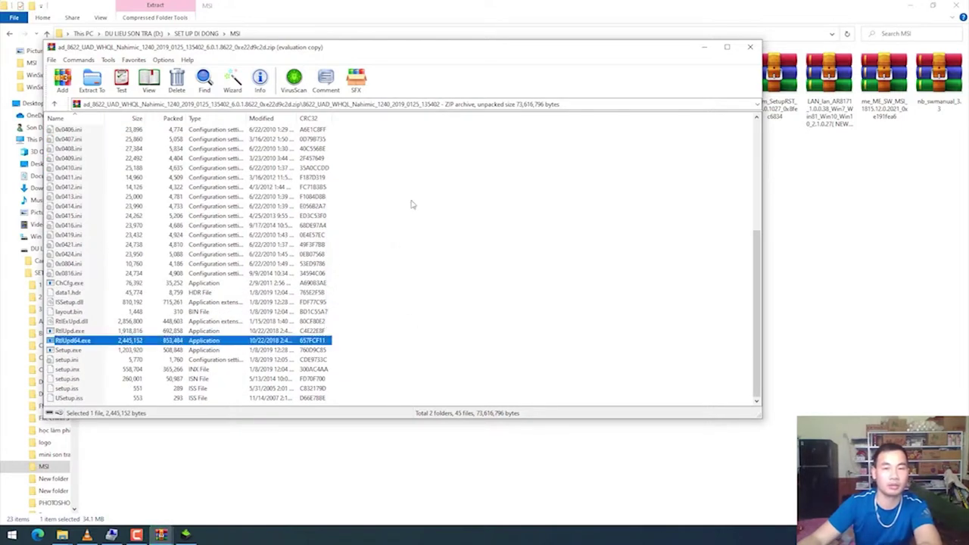
{"action": "left_click", "coordinate": [705, 49]}
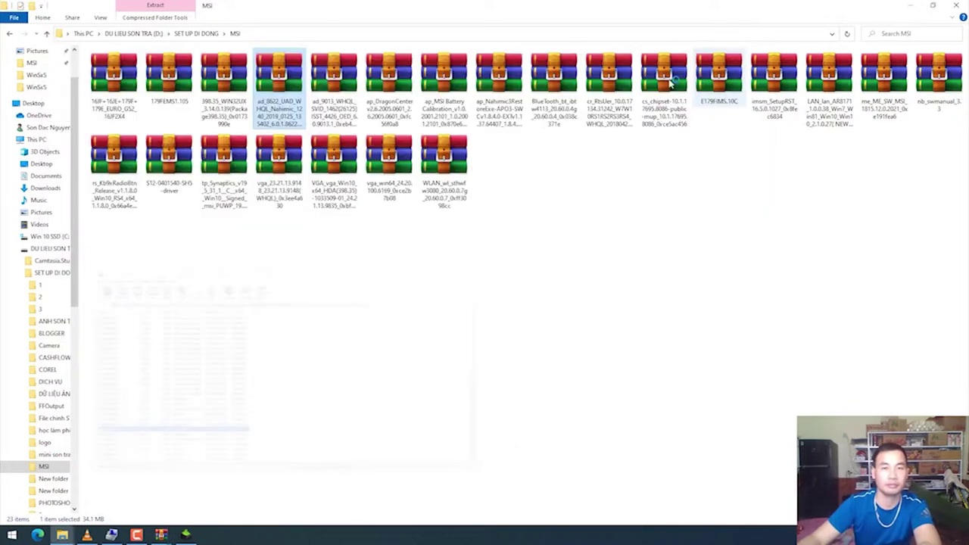
Run RtlUpd64.exe from the ad_9013 archive, then bring 179FEMS1.105.zip back to front.
{"action": "left_click", "coordinate": [334, 65]}
{"action": "double_click", "coordinate": [334, 65]}
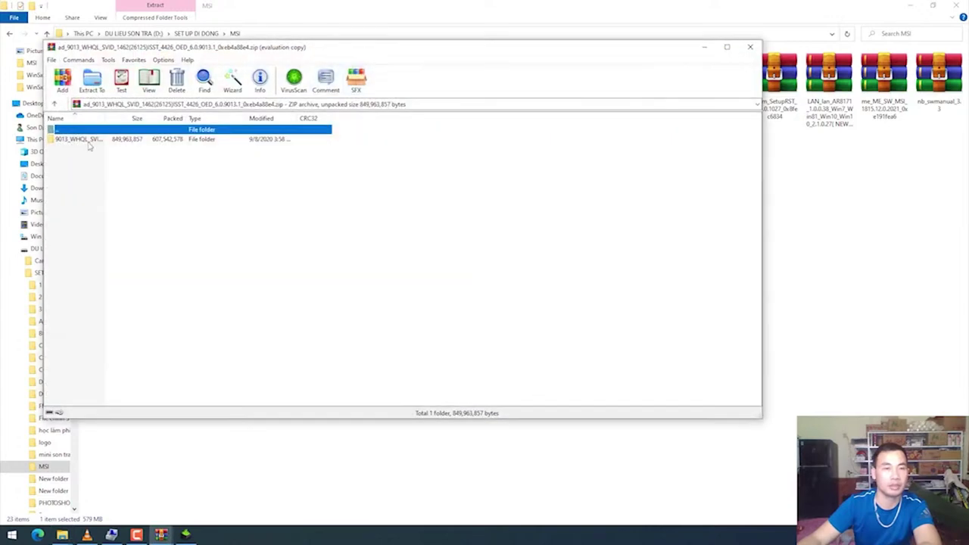
{"action": "double_click", "coordinate": [87, 139]}
{"action": "scroll", "coordinate": [112, 188], "scroll_direction": "down", "scroll_amount": 7}
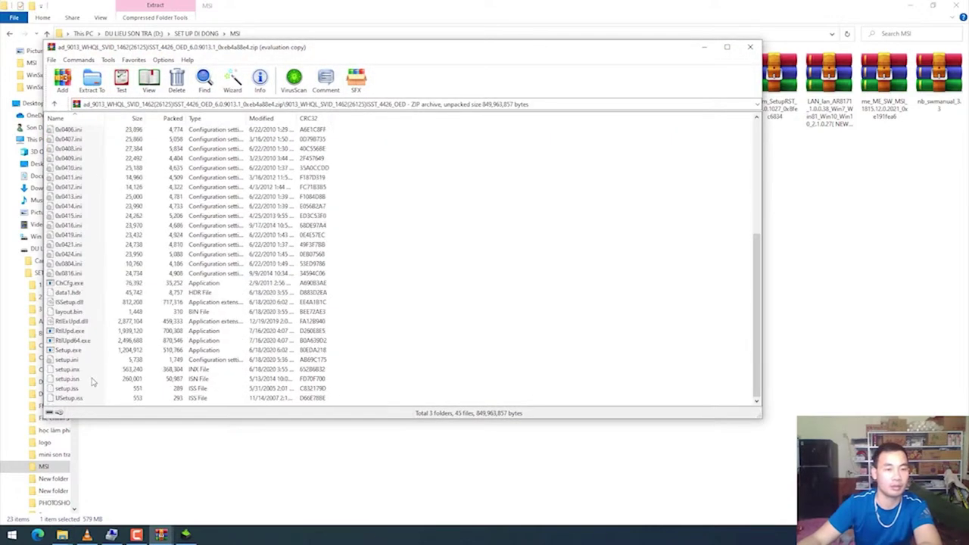
{"action": "double_click", "coordinate": [85, 340]}
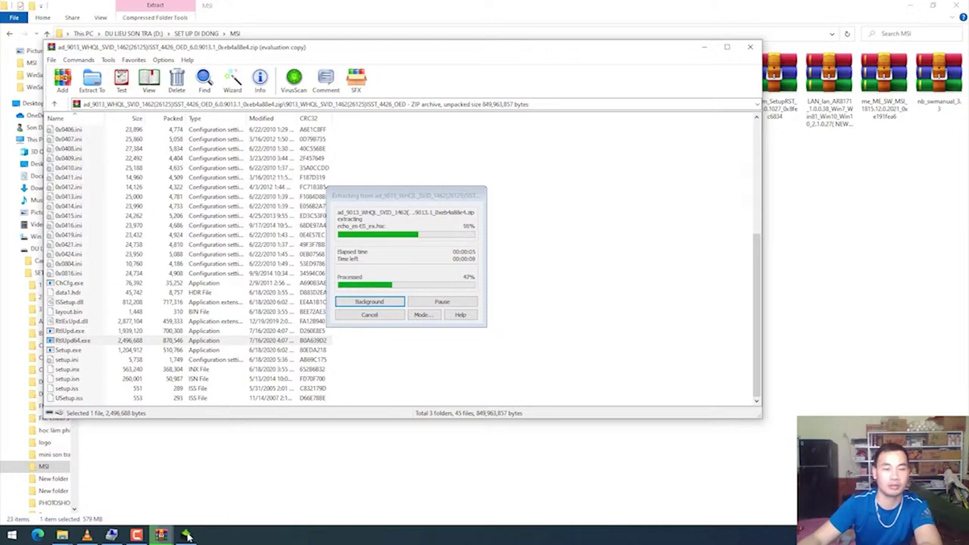
{"action": "mouse_move", "coordinate": [164, 533]}
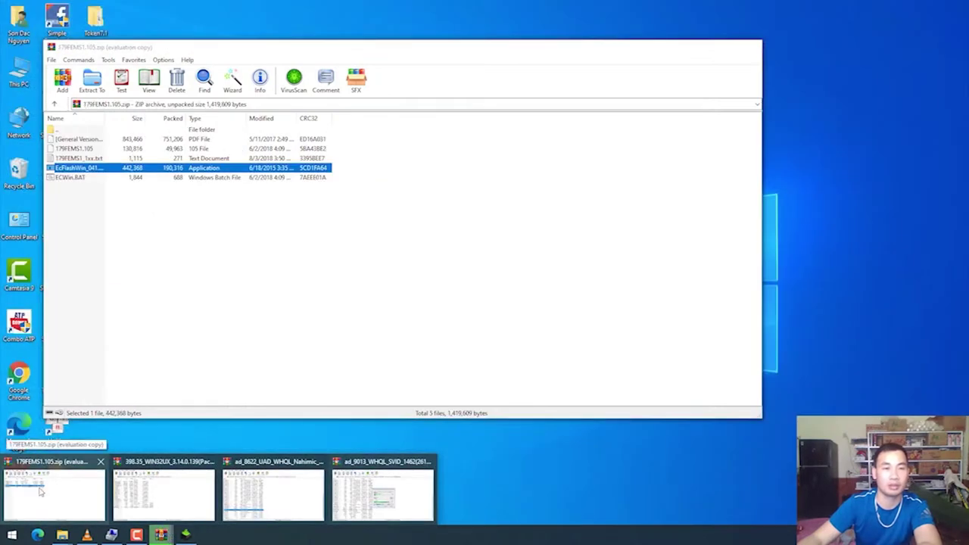
{"action": "left_click", "coordinate": [43, 491]}
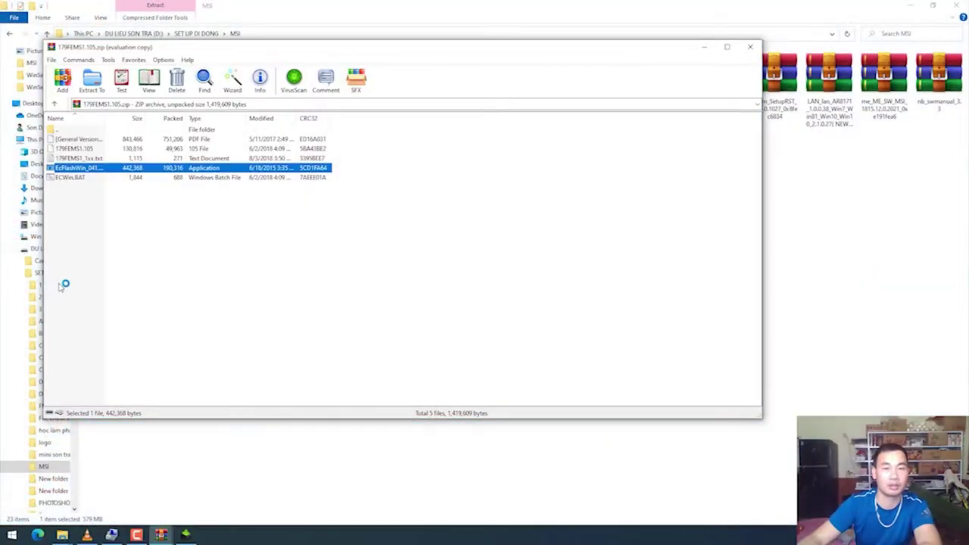
Run ECWin.BAT, answer its prompt with 1, then close the EC flash command window.
{"action": "double_click", "coordinate": [76, 178]}
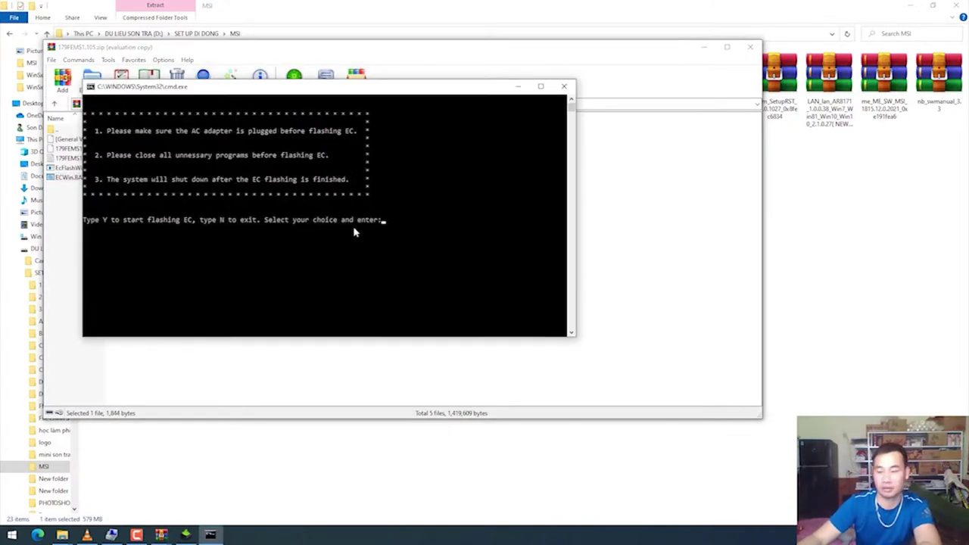
{"action": "type", "text": "1"}
{"action": "key", "text": "Return"}
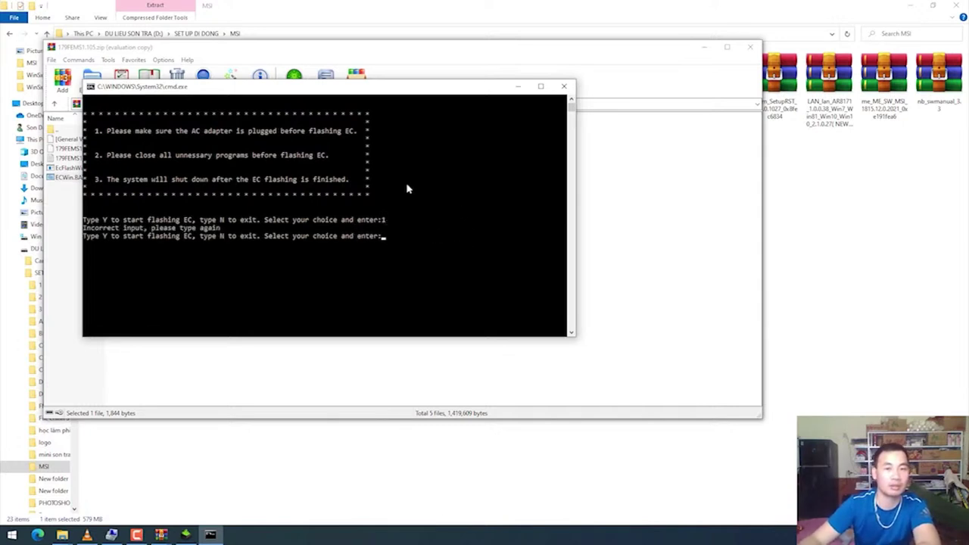
{"action": "key", "text": "Return"}
{"action": "left_click", "coordinate": [564, 86]}
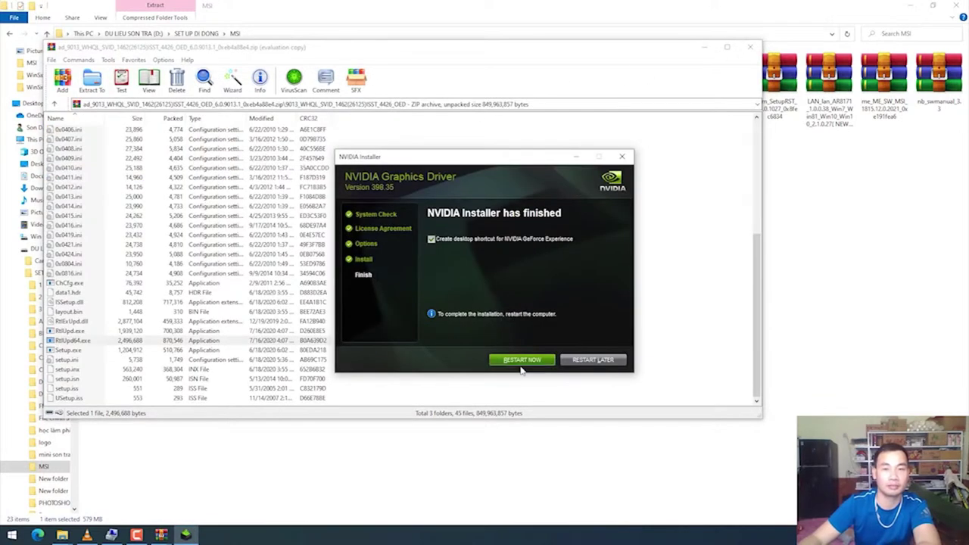
Choose Restart Later in the NVIDIA Installer and close the ad_9013 archive window.
{"action": "left_click", "coordinate": [588, 367]}
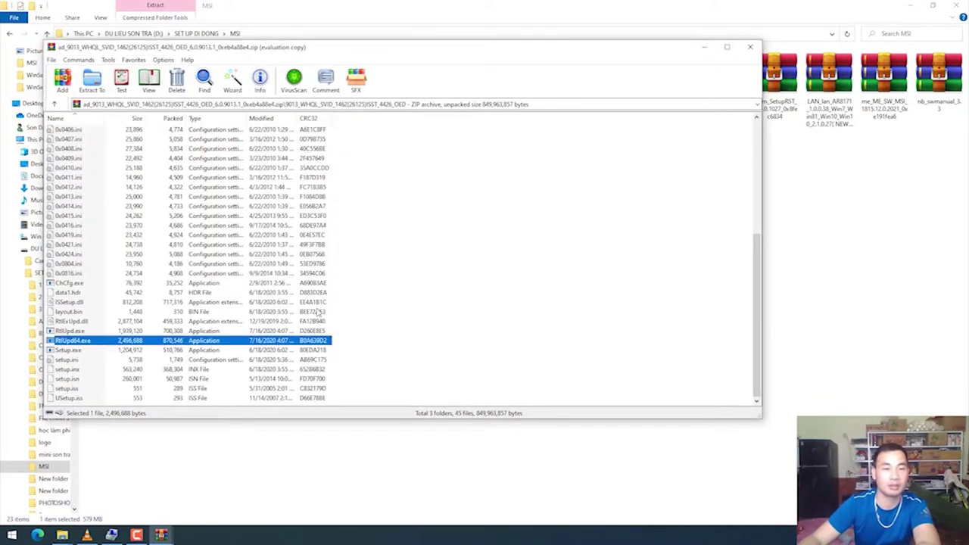
{"action": "left_click", "coordinate": [751, 47]}
{"action": "left_click", "coordinate": [396, 80]}
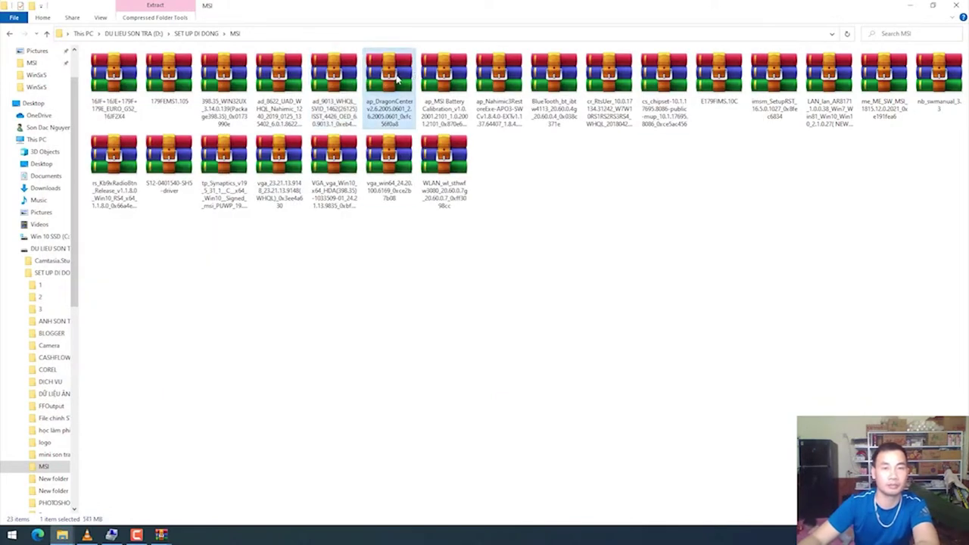
Run the Dragon Center setup and select the MSI Battery Calibration setup from their archives.
{"action": "double_click", "coordinate": [396, 79]}
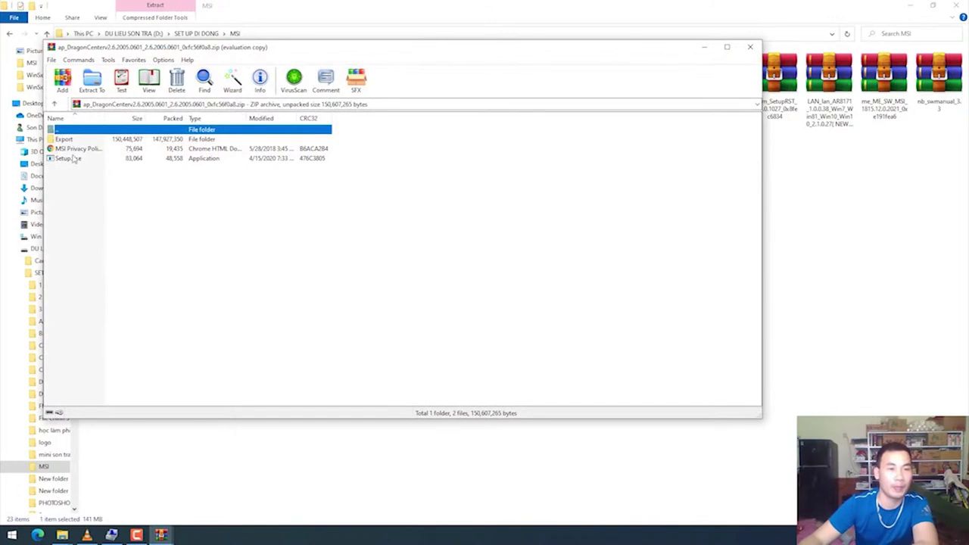
{"action": "double_click", "coordinate": [76, 159]}
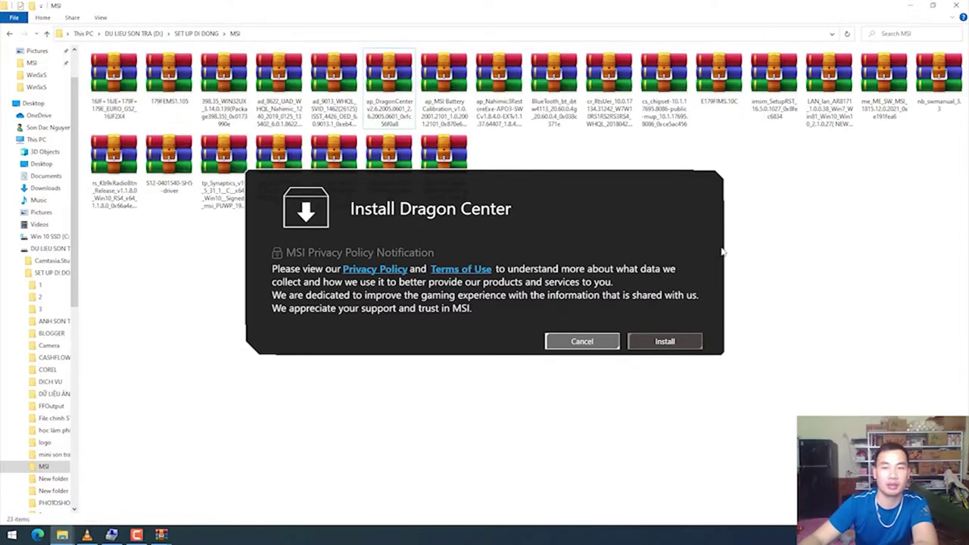
{"action": "double_click", "coordinate": [458, 85]}
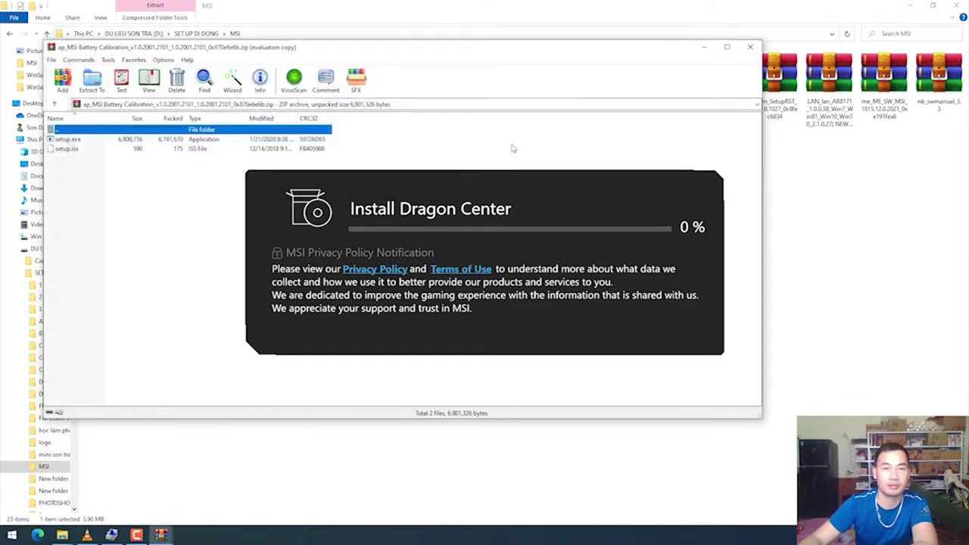
{"action": "left_click", "coordinate": [80, 143]}
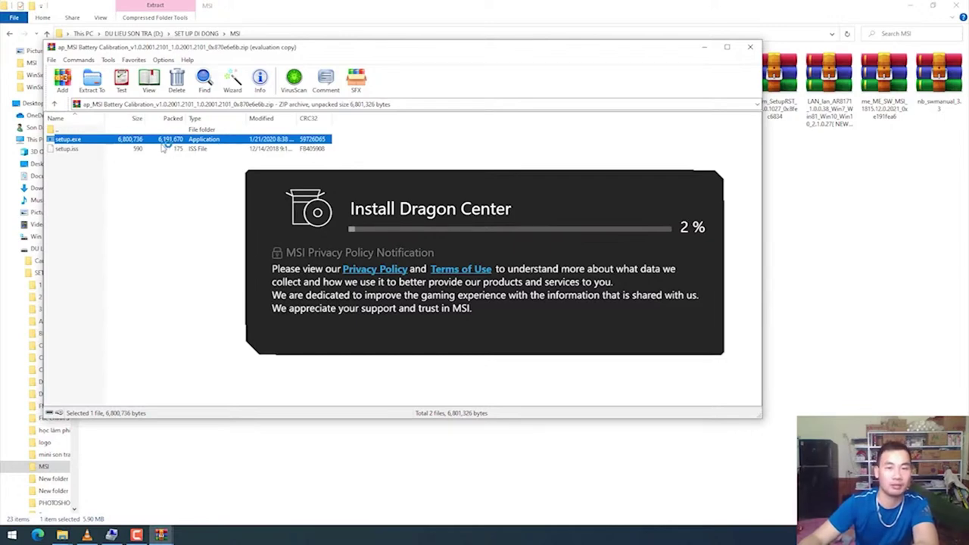
Check Device Manager, then launch Nahimic3Restore from the ap_Nahimic archive.
{"action": "left_click", "coordinate": [111, 535]}
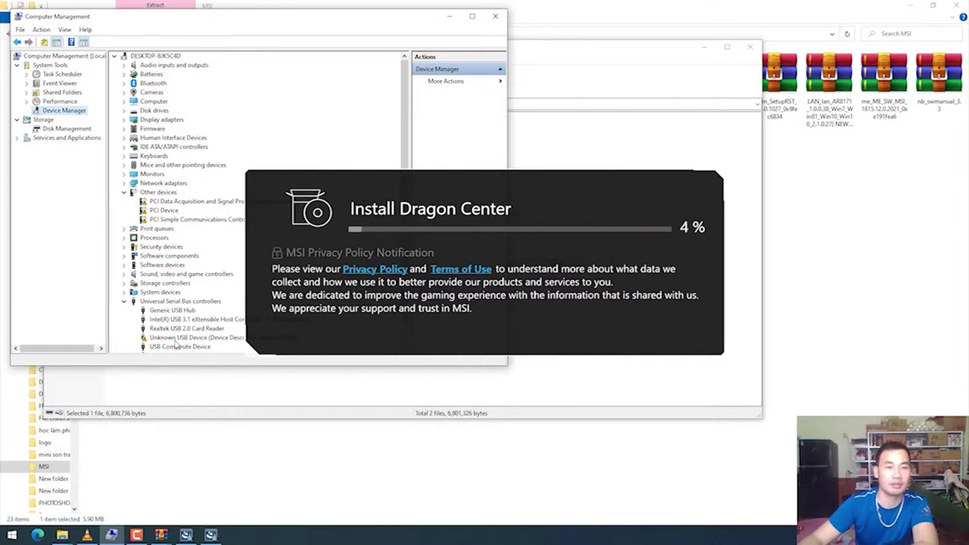
{"action": "left_click", "coordinate": [818, 183]}
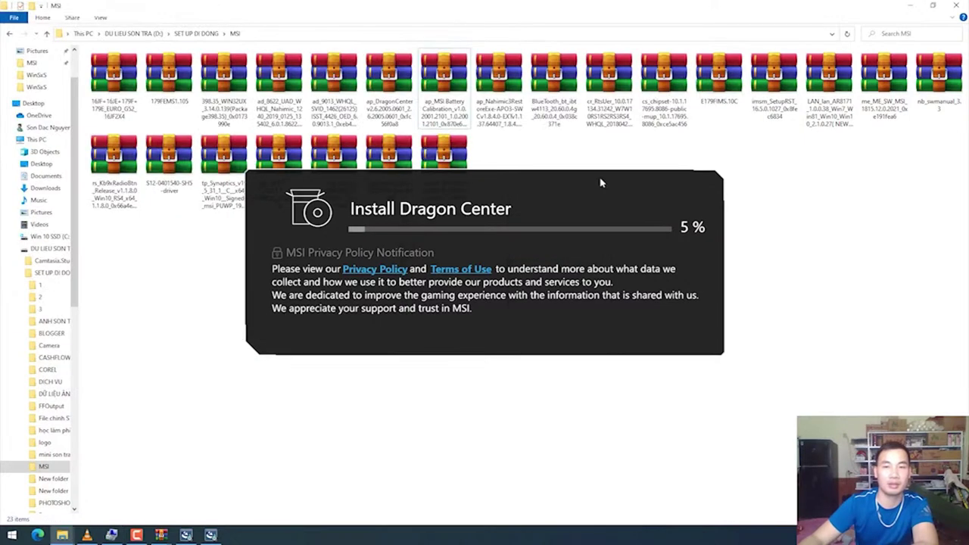
{"action": "left_click", "coordinate": [511, 86]}
{"action": "double_click", "coordinate": [511, 86]}
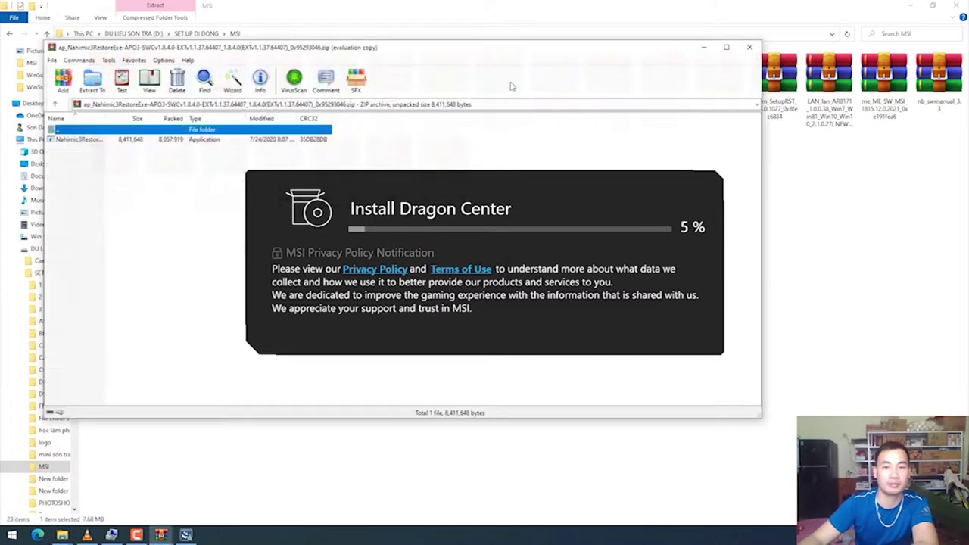
{"action": "left_click", "coordinate": [78, 140]}
{"action": "double_click", "coordinate": [235, 142]}
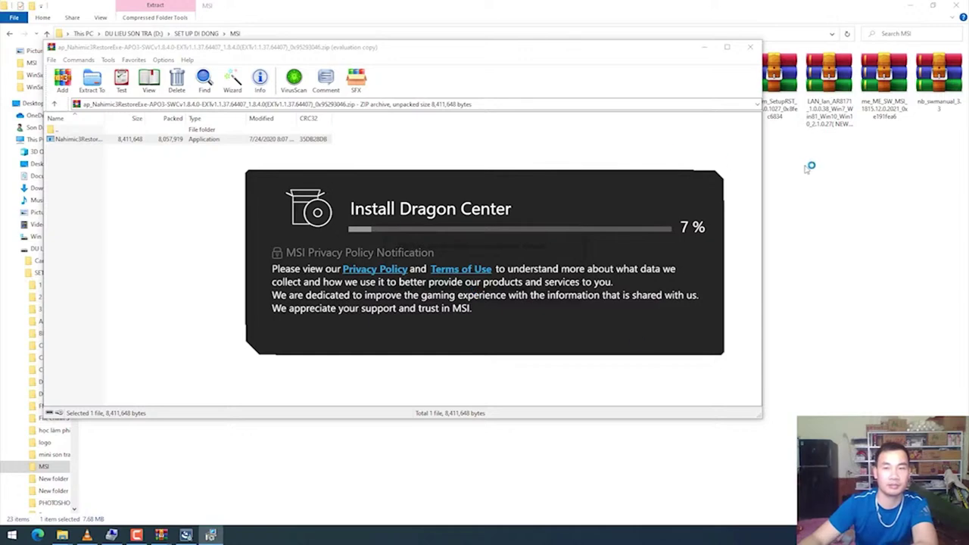
Open the BlueTooth driver archive and pick its Autorun.exe program.
{"action": "left_click", "coordinate": [825, 182]}
{"action": "left_click", "coordinate": [550, 91]}
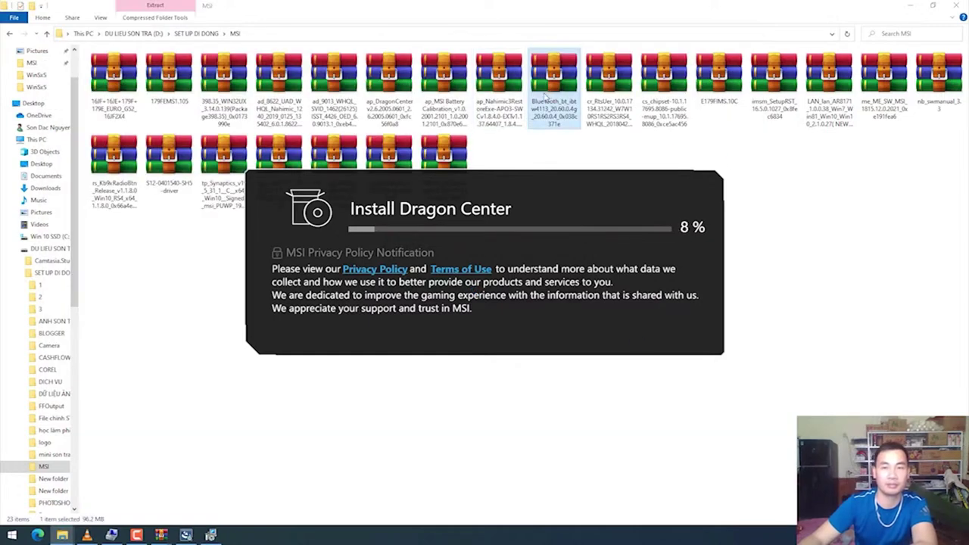
{"action": "double_click", "coordinate": [543, 94]}
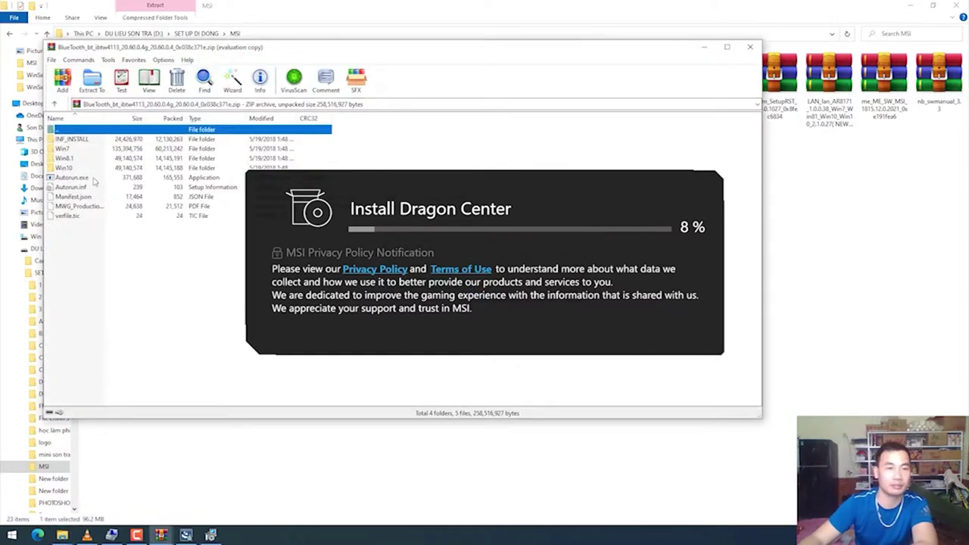
{"action": "left_click", "coordinate": [67, 178]}
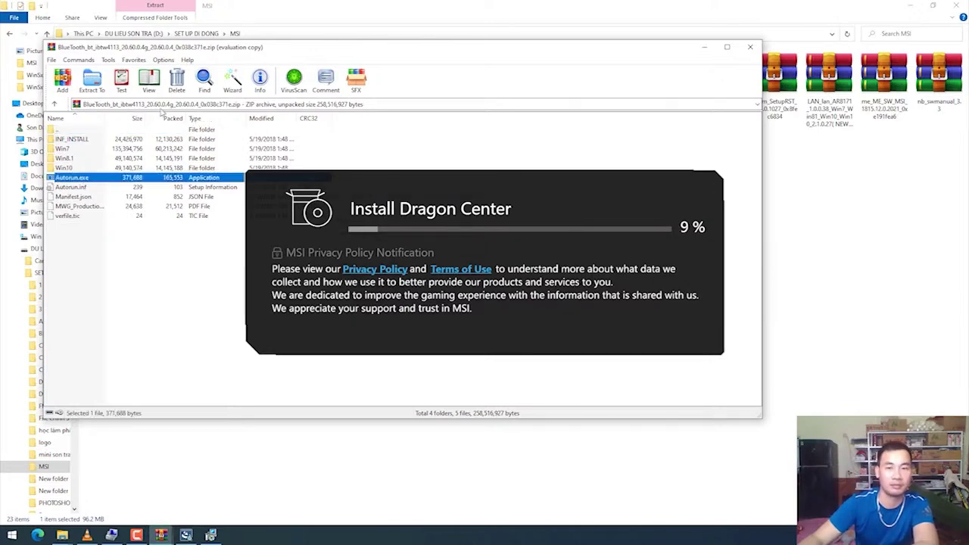
Launch the card reader setup.exe from the RtsUer folder in the cr_RtsUer archive.
{"action": "left_click", "coordinate": [807, 178]}
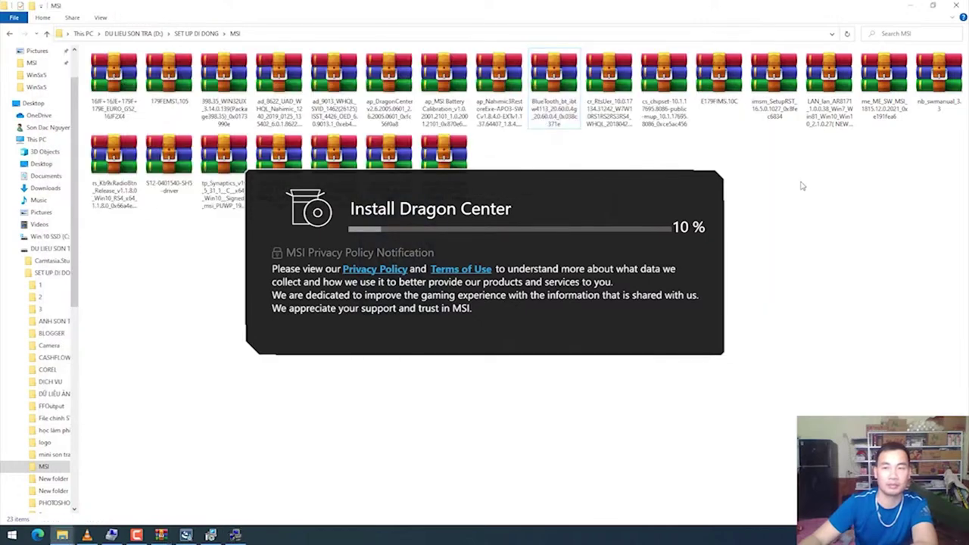
{"action": "double_click", "coordinate": [610, 83]}
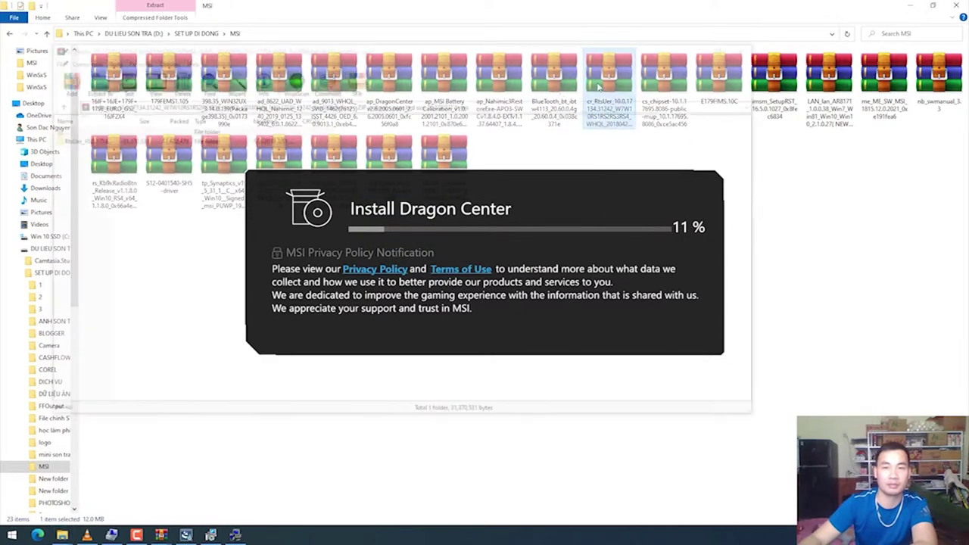
{"action": "double_click", "coordinate": [64, 140]}
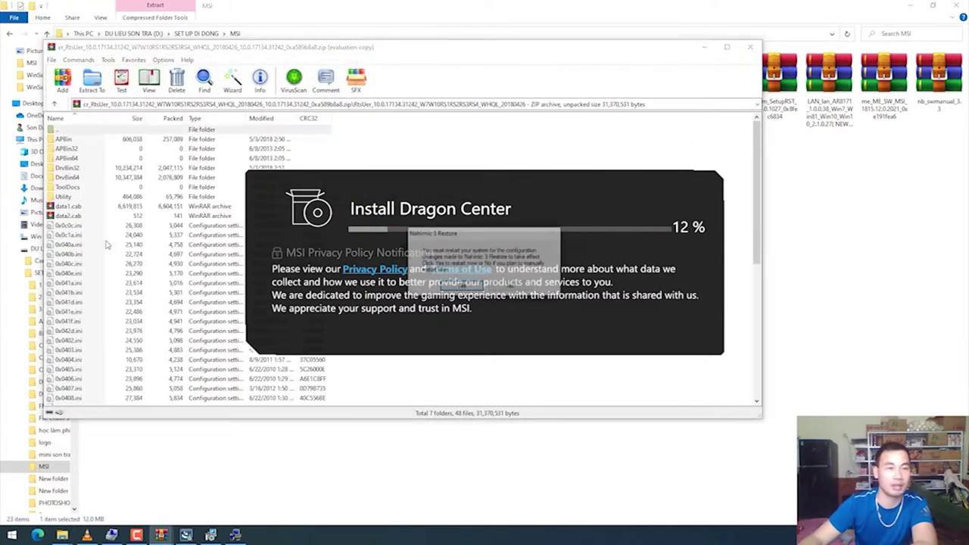
{"action": "scroll", "coordinate": [104, 333], "scroll_direction": "down", "scroll_amount": 5}
{"action": "scroll", "coordinate": [103, 333], "scroll_direction": "down", "scroll_amount": 4}
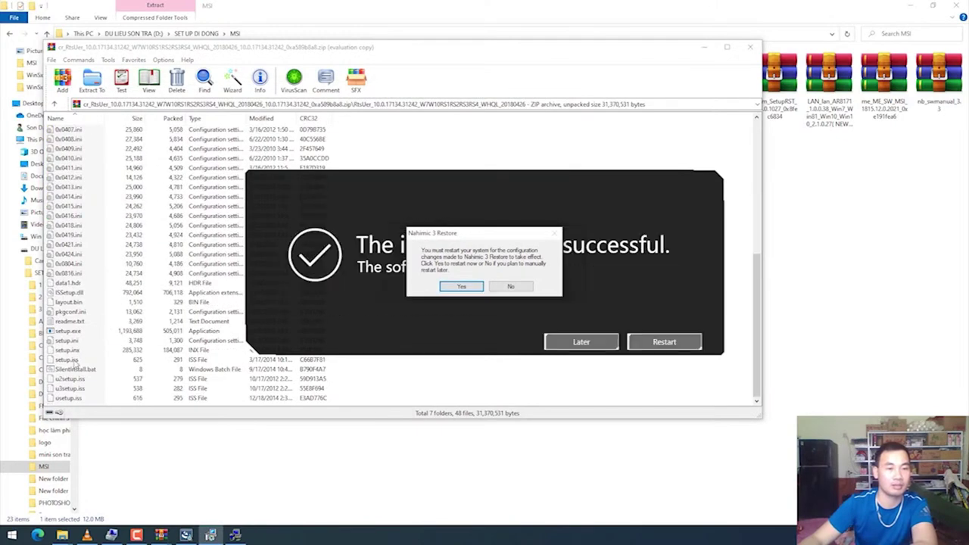
{"action": "left_click", "coordinate": [75, 333]}
{"action": "left_click", "coordinate": [463, 286]}
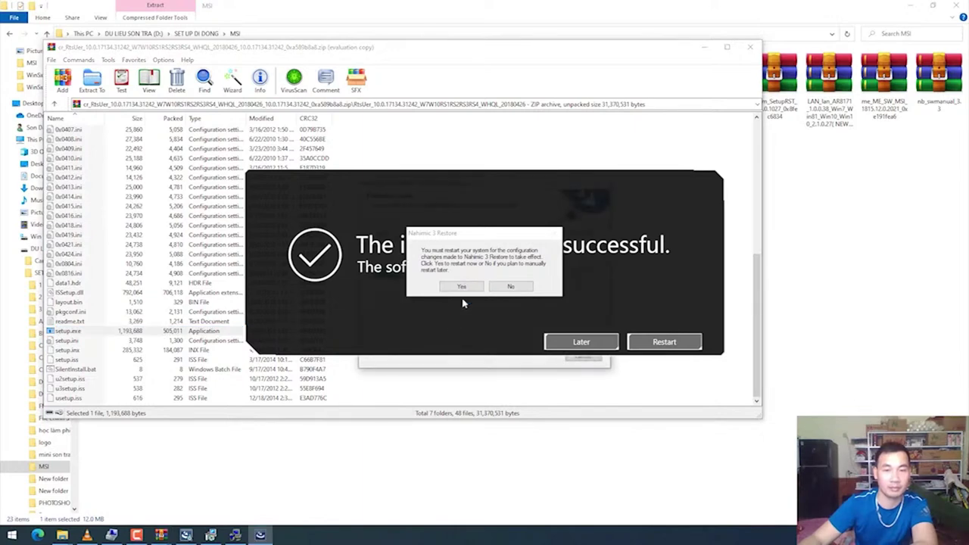
Decline the Nahimic restart and postpone the Dragon Center restart until later.
{"action": "left_click", "coordinate": [511, 286]}
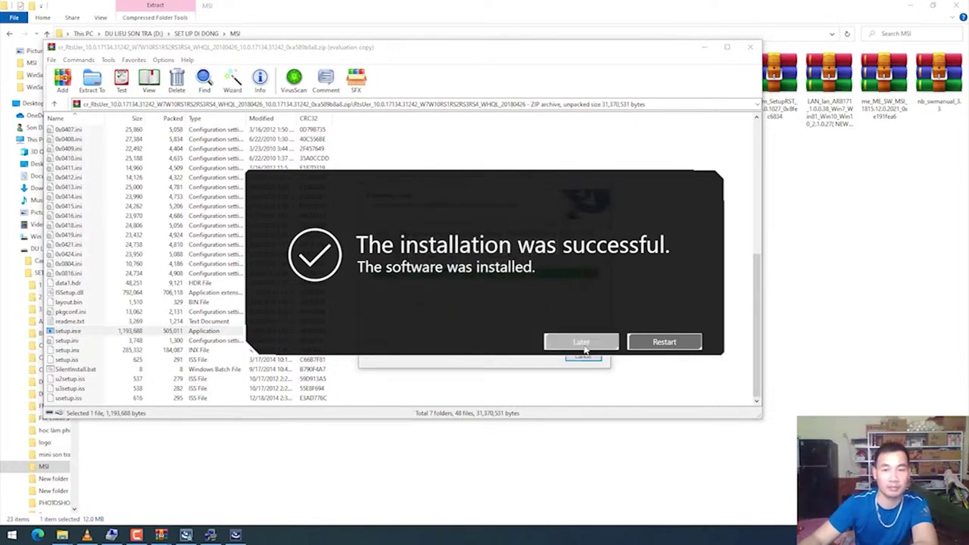
{"action": "left_click", "coordinate": [583, 343]}
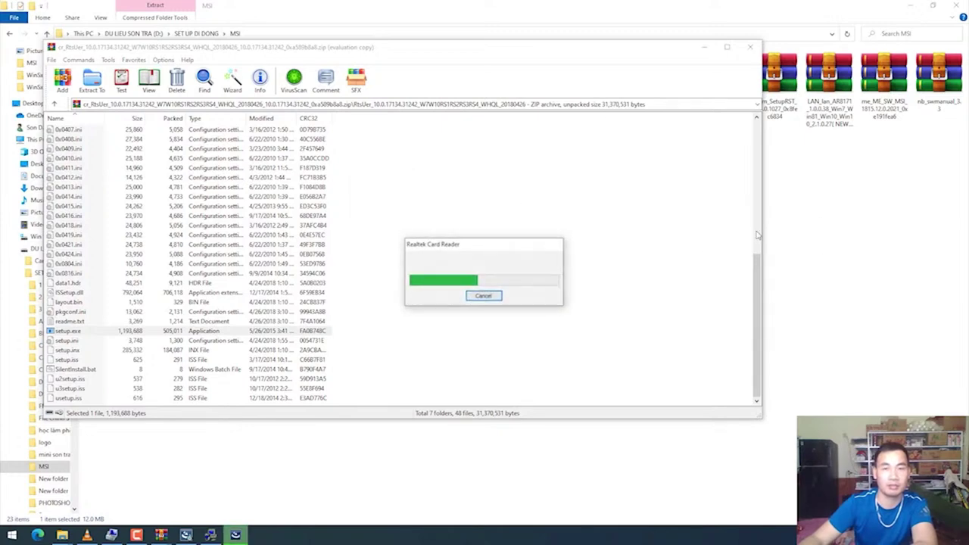
{"action": "left_click", "coordinate": [827, 218]}
{"action": "left_click", "coordinate": [673, 88]}
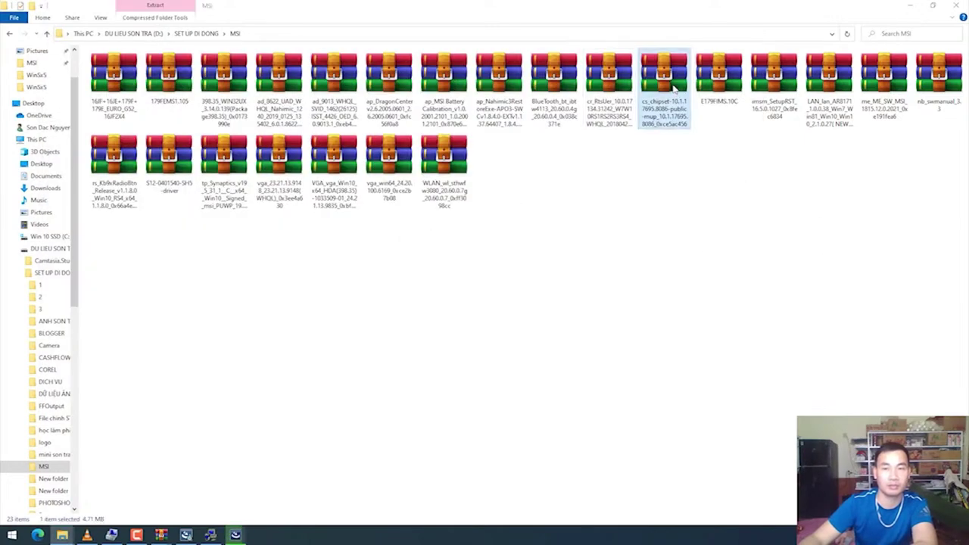
Launch the Intel chipset setup from cs_chipset and start installing after accepting the license.
{"action": "double_click", "coordinate": [674, 89]}
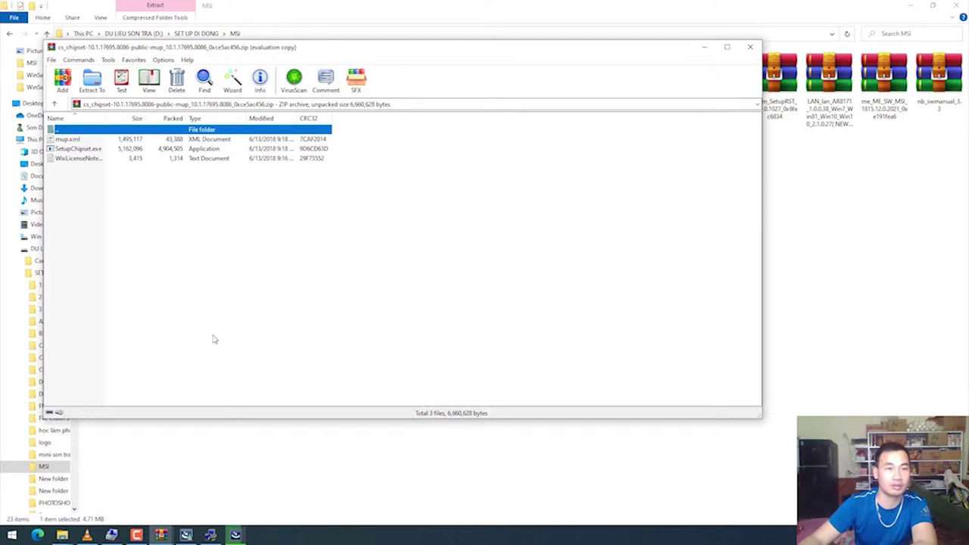
{"action": "double_click", "coordinate": [101, 149]}
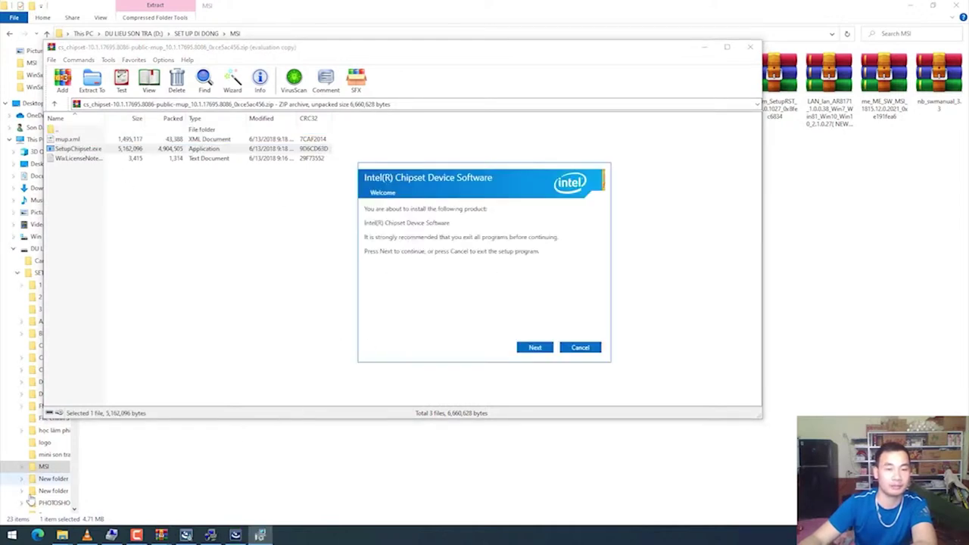
{"action": "left_click", "coordinate": [535, 349]}
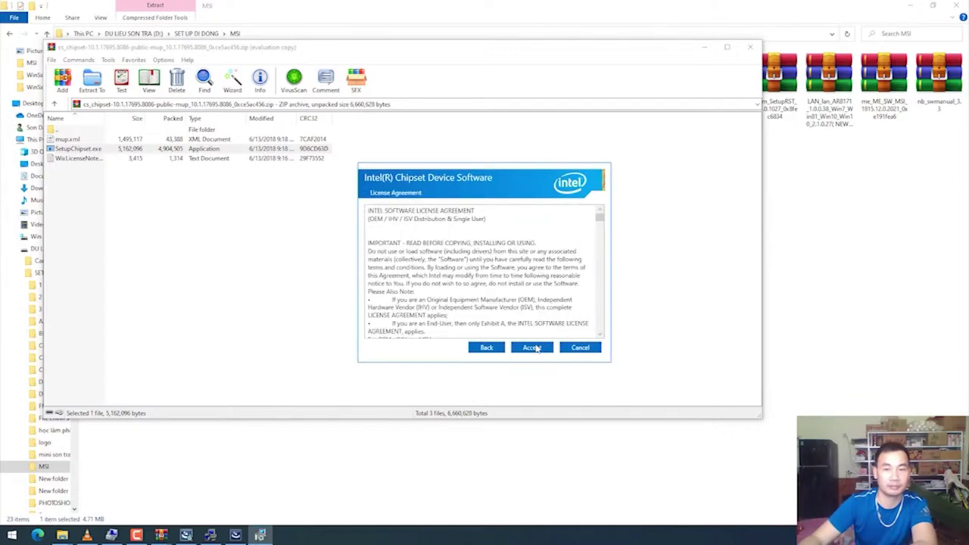
{"action": "left_click", "coordinate": [534, 348]}
{"action": "left_click", "coordinate": [536, 350]}
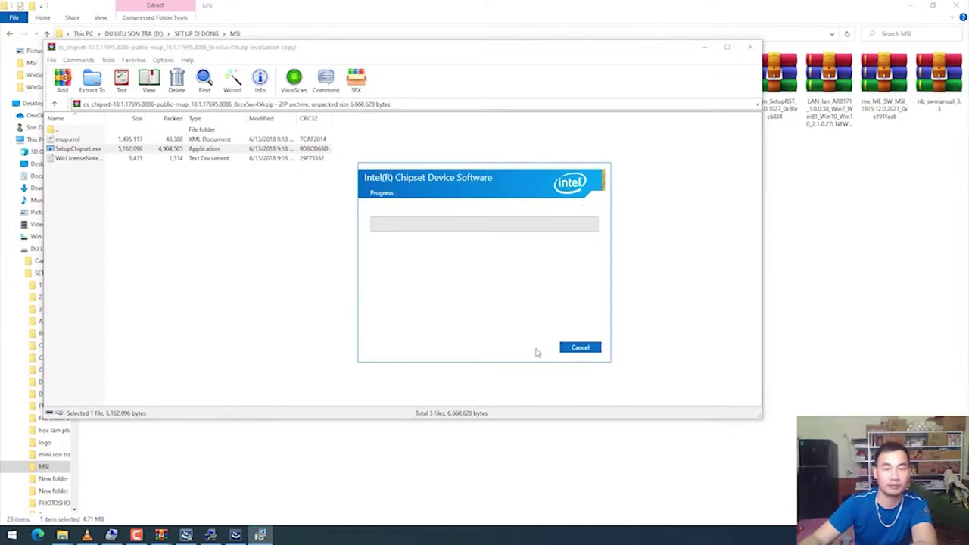
Open the E179FIMS.10C folder inside the E179FIMS.10C archive.
{"action": "left_click", "coordinate": [848, 222]}
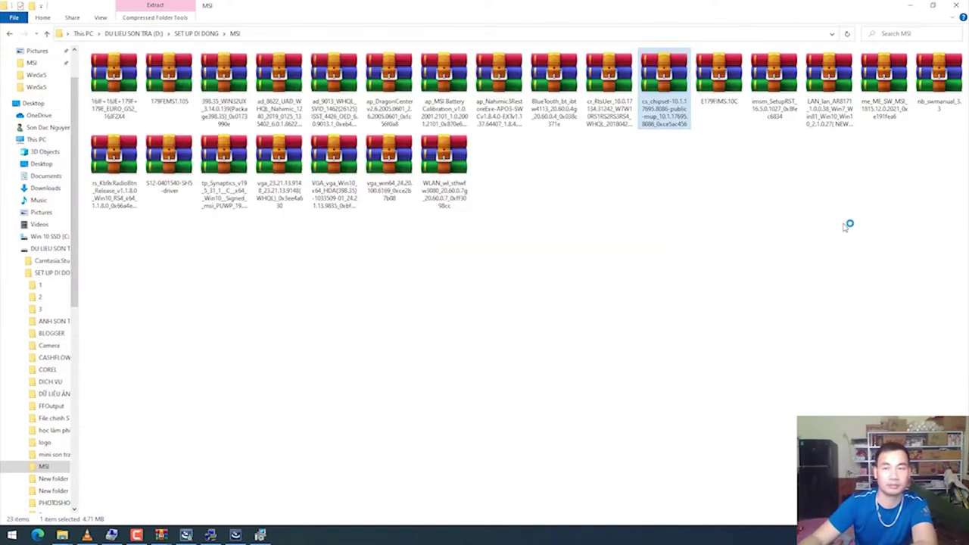
{"action": "double_click", "coordinate": [721, 72]}
{"action": "left_click", "coordinate": [115, 141]}
{"action": "double_click", "coordinate": [116, 140]}
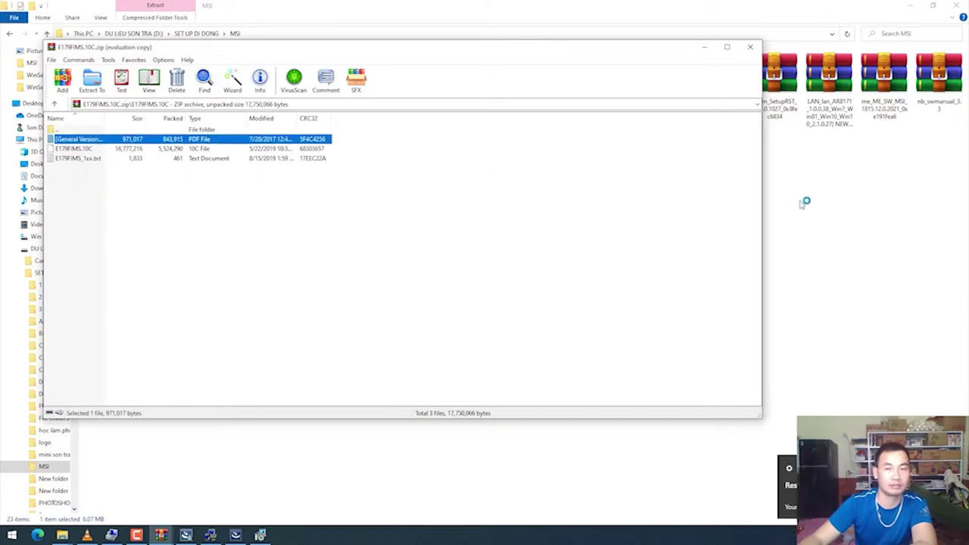
{"action": "left_click", "coordinate": [810, 174]}
Launch the Intel Rapid Storage setup from imsm_SetupRST and close the finished card reader wizard.
{"action": "double_click", "coordinate": [771, 87]}
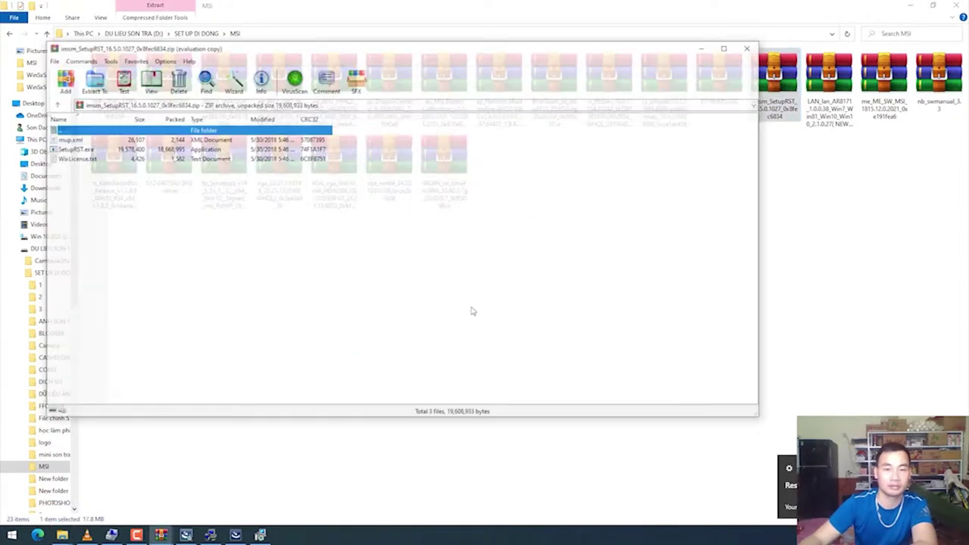
{"action": "double_click", "coordinate": [86, 149]}
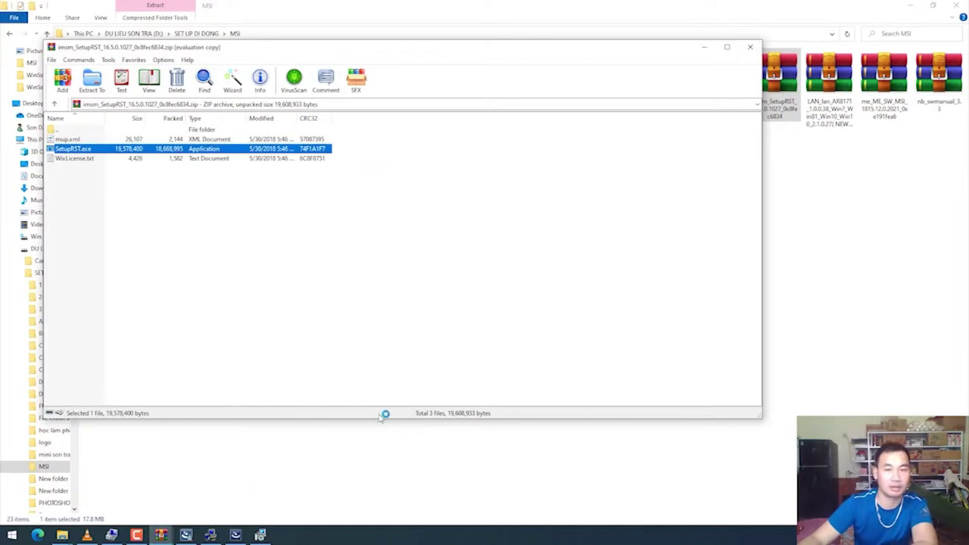
{"action": "left_click", "coordinate": [232, 536]}
{"action": "left_click", "coordinate": [540, 356]}
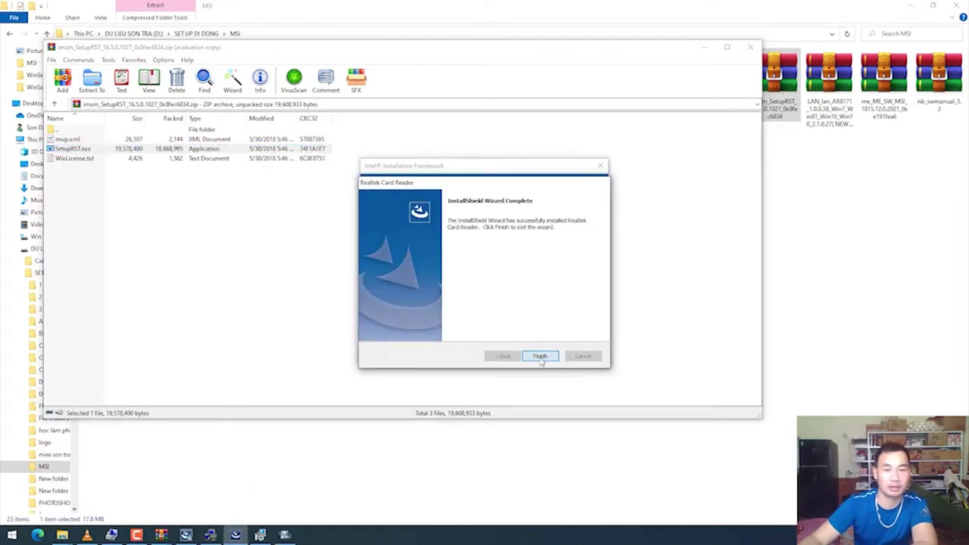
Accept the Rapid Storage license and install it to the default destination folder.
{"action": "left_click", "coordinate": [556, 354]}
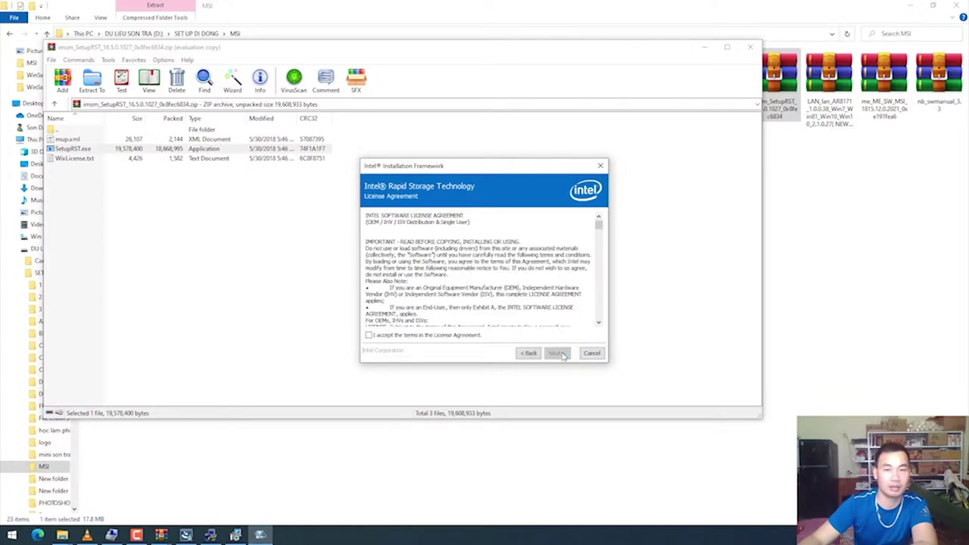
{"action": "left_click", "coordinate": [370, 336]}
{"action": "left_click", "coordinate": [556, 354]}
{"action": "left_click", "coordinate": [556, 353]}
{"action": "left_click", "coordinate": [556, 353]}
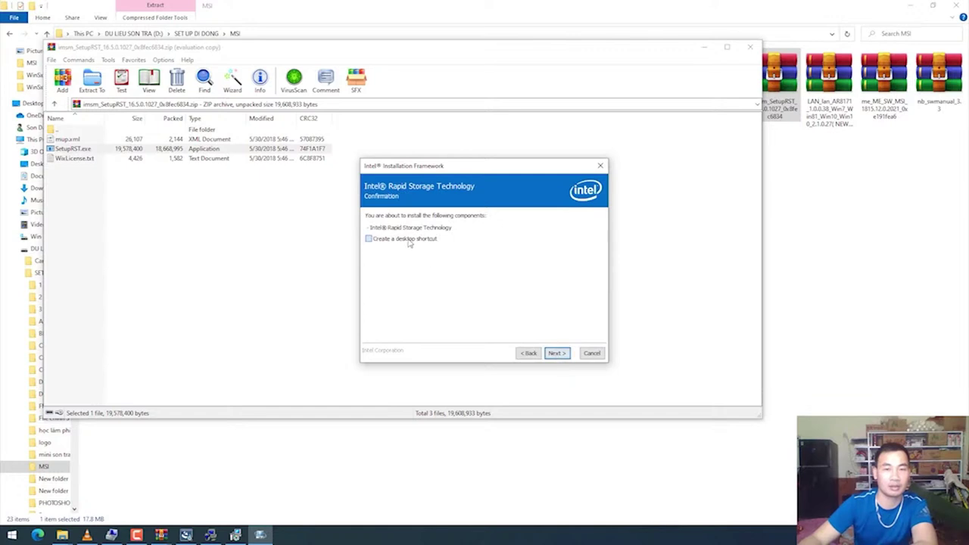
{"action": "left_click", "coordinate": [557, 354]}
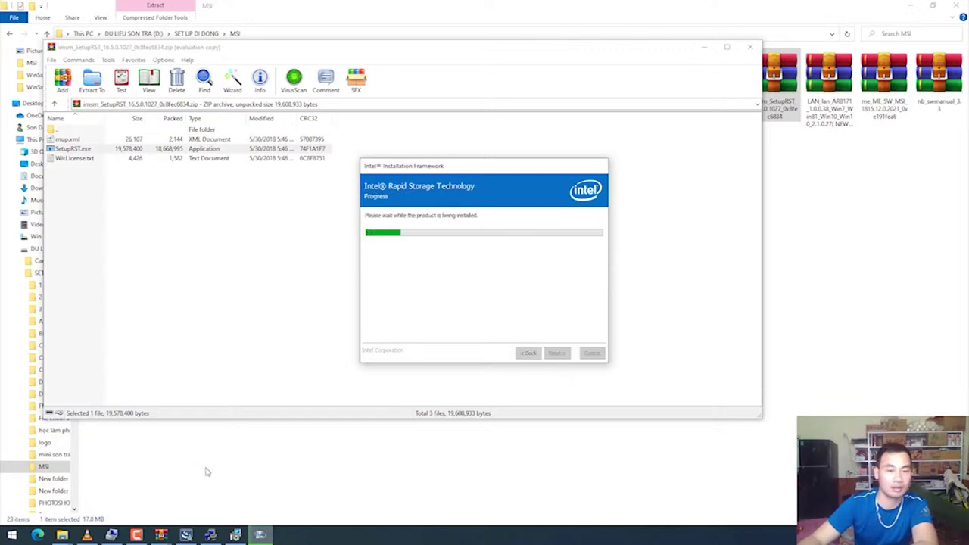
Start installing Battery Calibration through its setup wizard.
{"action": "left_click", "coordinate": [536, 346]}
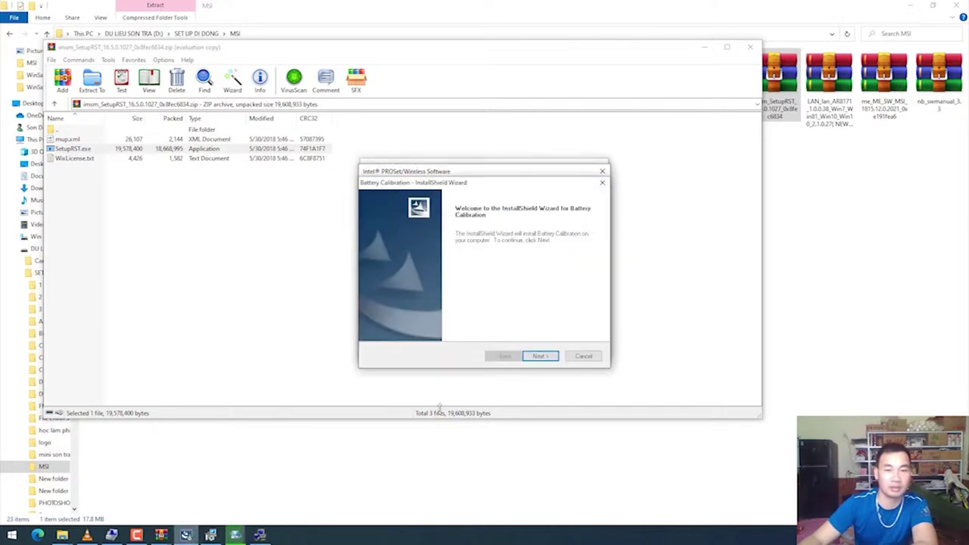
{"action": "left_click", "coordinate": [539, 355]}
{"action": "left_click", "coordinate": [542, 356]}
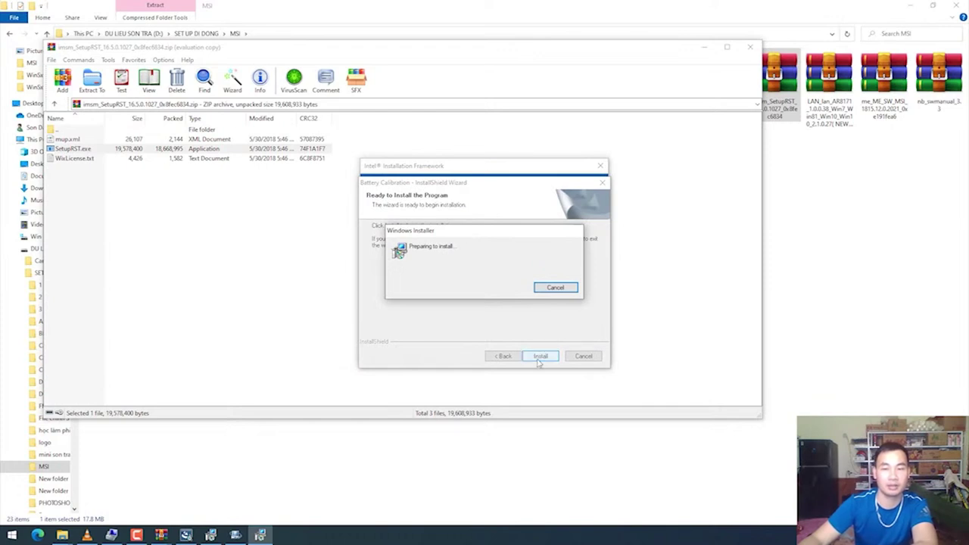
Accept the Intel license and install Intel Wireless Bluetooth with the Typical setup type.
{"action": "left_click", "coordinate": [542, 347]}
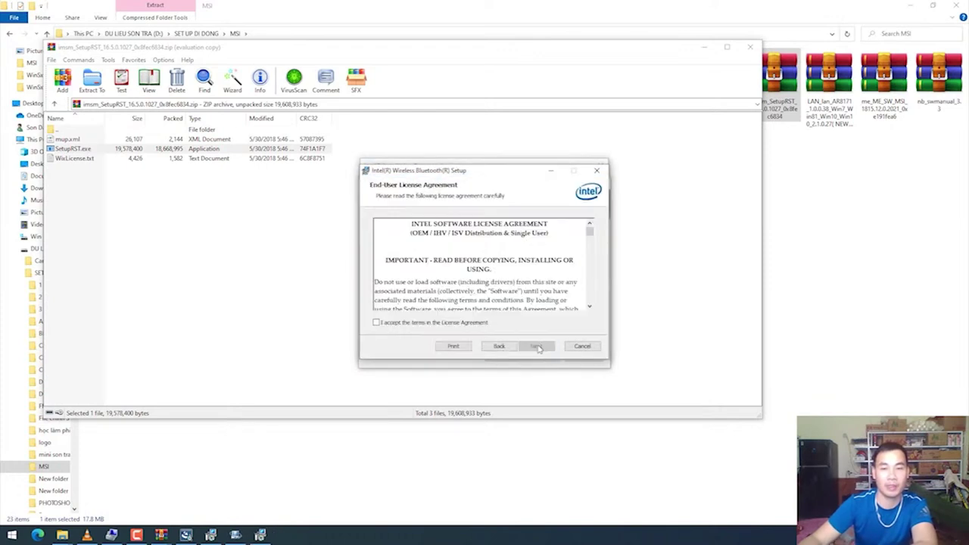
{"action": "left_click", "coordinate": [399, 324]}
{"action": "left_click", "coordinate": [532, 346]}
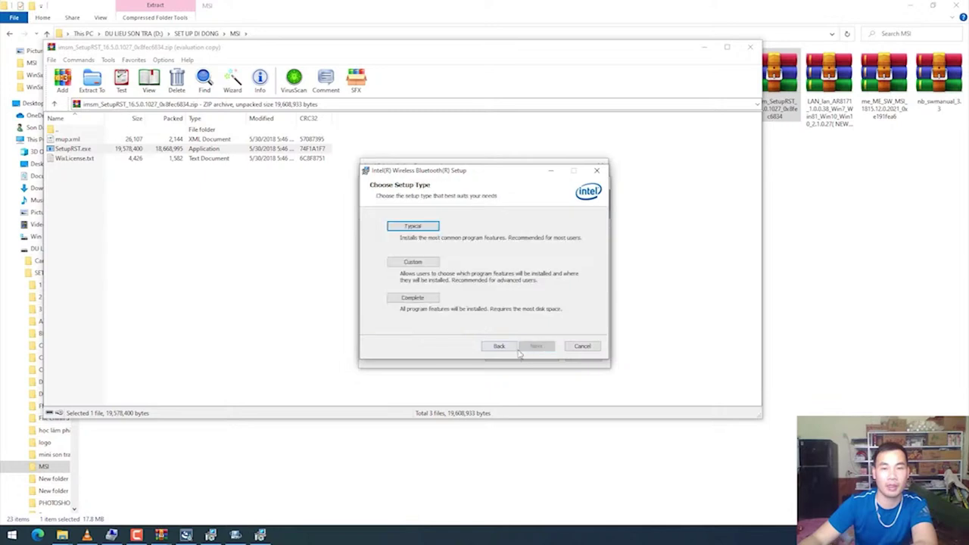
{"action": "left_click", "coordinate": [415, 228]}
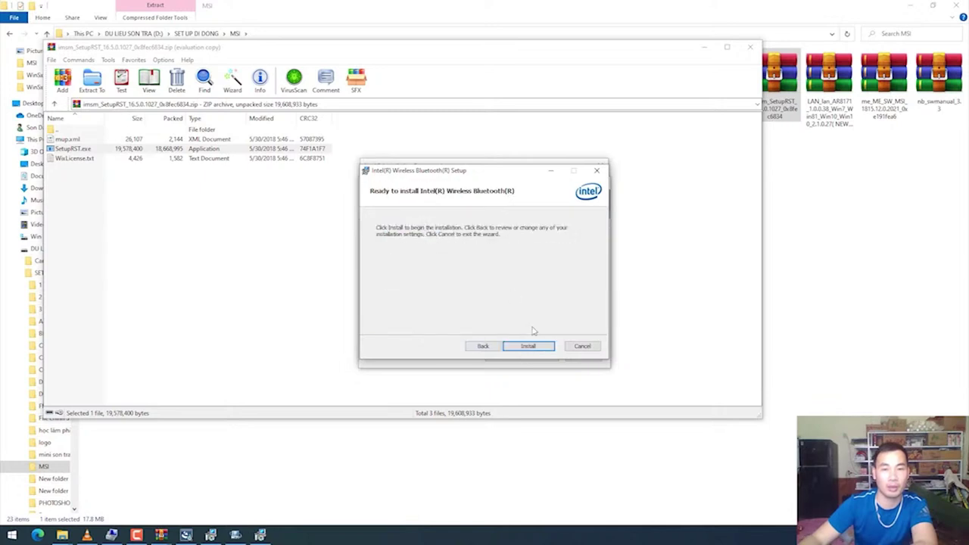
{"action": "left_click", "coordinate": [532, 346]}
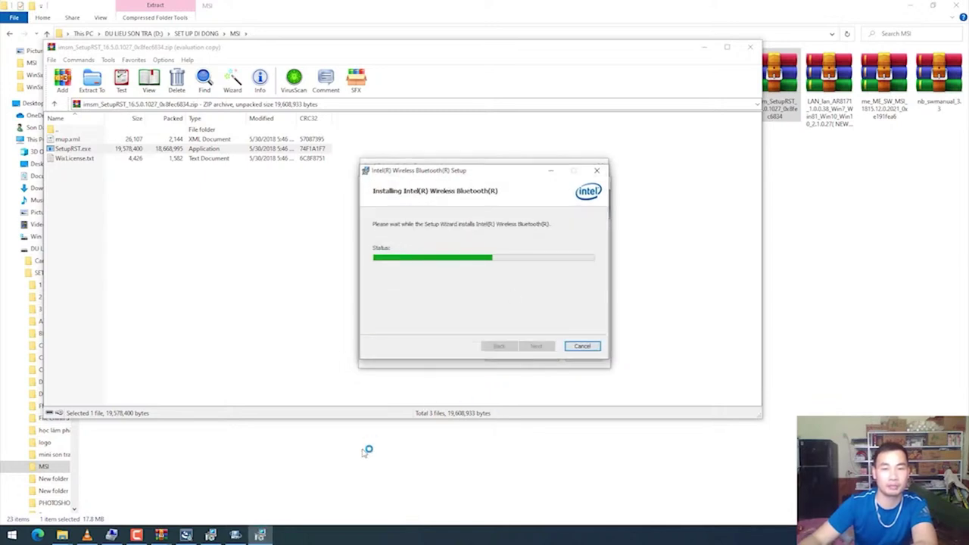
Finish Rapid Storage and Chipset installs with restart later, and close the Bluetooth and Battery Calibration setups.
{"action": "left_click", "coordinate": [235, 535]}
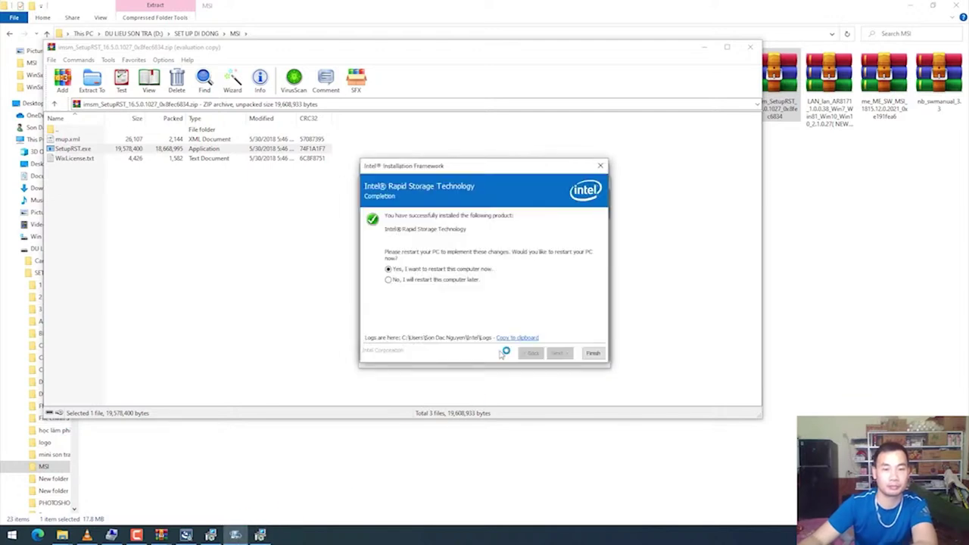
{"action": "left_click", "coordinate": [593, 353]}
{"action": "left_click", "coordinate": [214, 535]}
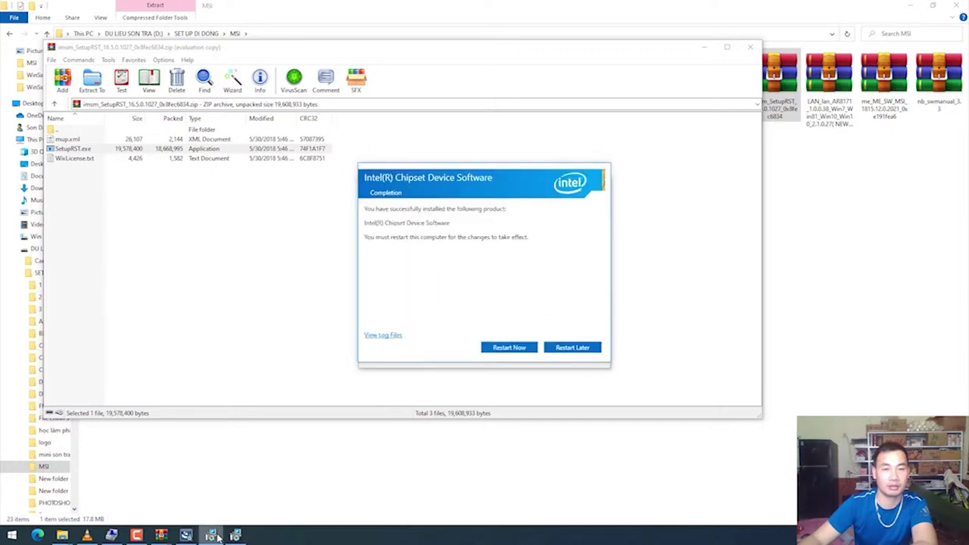
{"action": "left_click", "coordinate": [571, 347]}
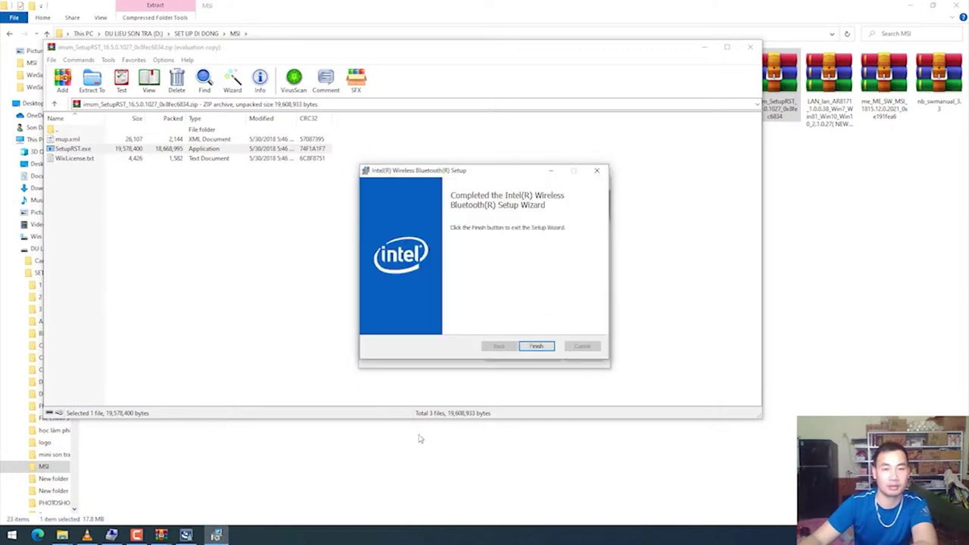
{"action": "left_click", "coordinate": [536, 347]}
{"action": "left_click", "coordinate": [539, 355]}
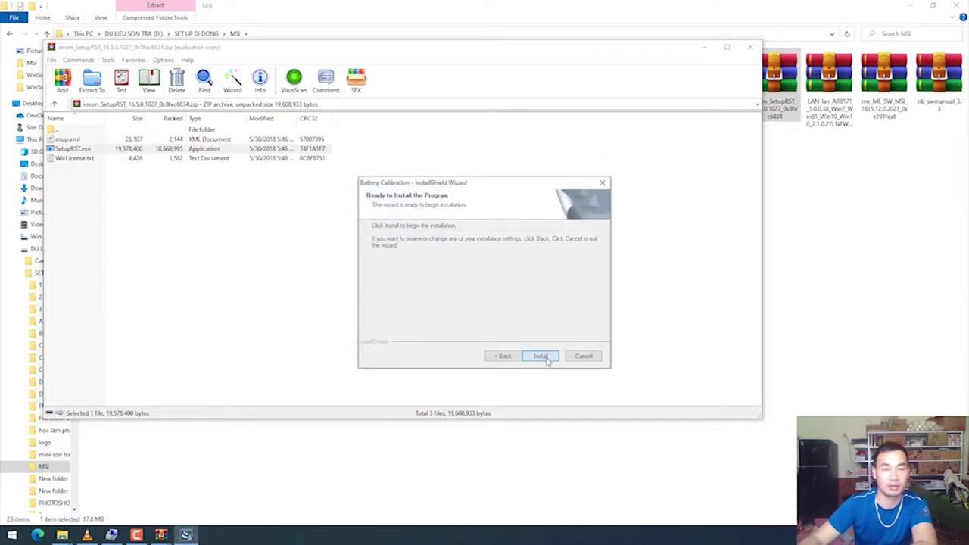
{"action": "left_click", "coordinate": [161, 535]}
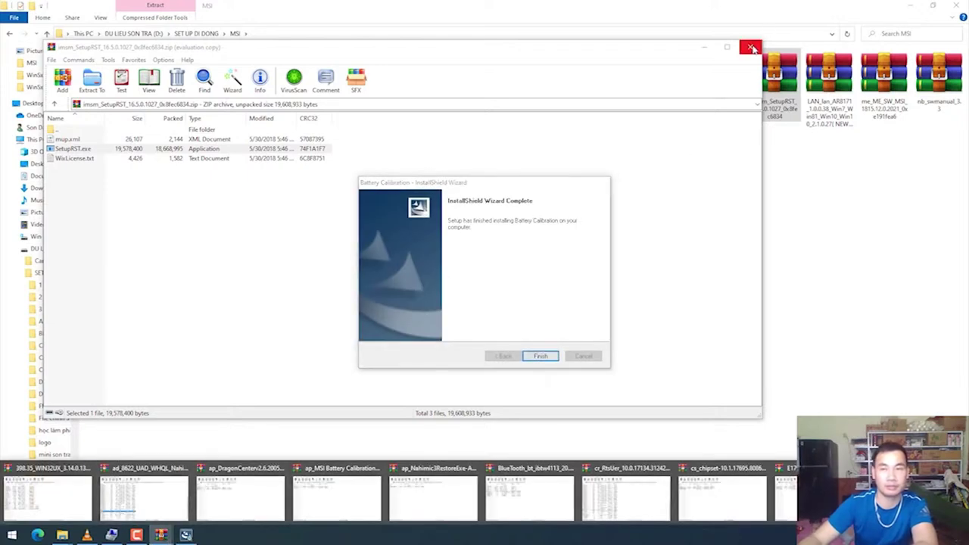
Close the Rapid Storage archive and launch the LAN driver setup from its archive.
{"action": "left_click", "coordinate": [752, 47]}
{"action": "left_click", "coordinate": [750, 47]}
{"action": "double_click", "coordinate": [829, 83]}
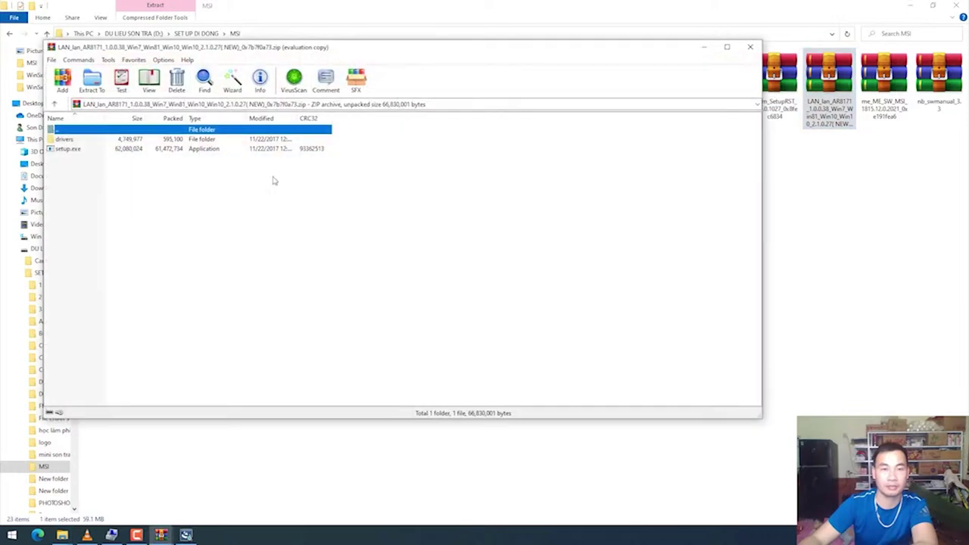
{"action": "double_click", "coordinate": [115, 150]}
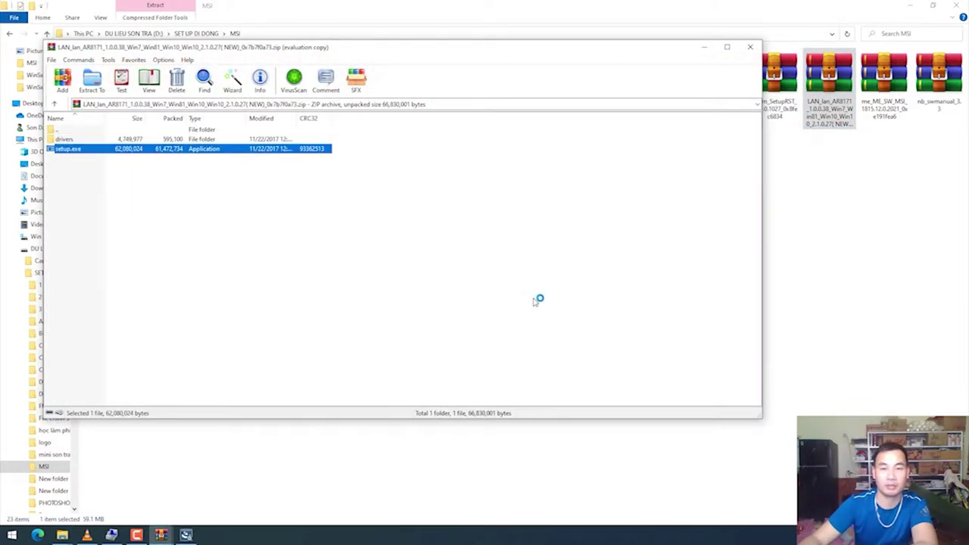
Launch the Intel ME setup program from the folder inside the ME software archive.
{"action": "left_click", "coordinate": [889, 89]}
{"action": "double_click", "coordinate": [890, 90]}
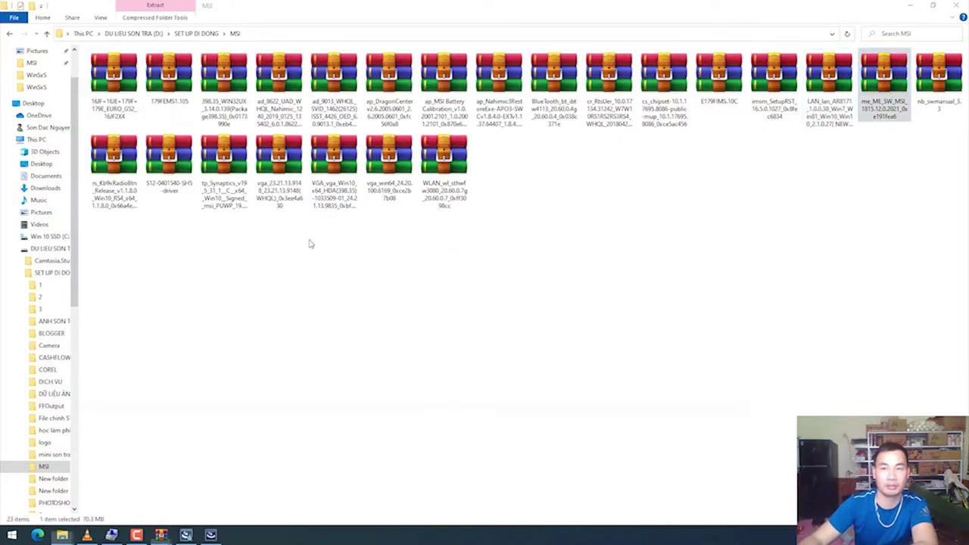
{"action": "double_click", "coordinate": [98, 130]}
{"action": "double_click", "coordinate": [85, 159]}
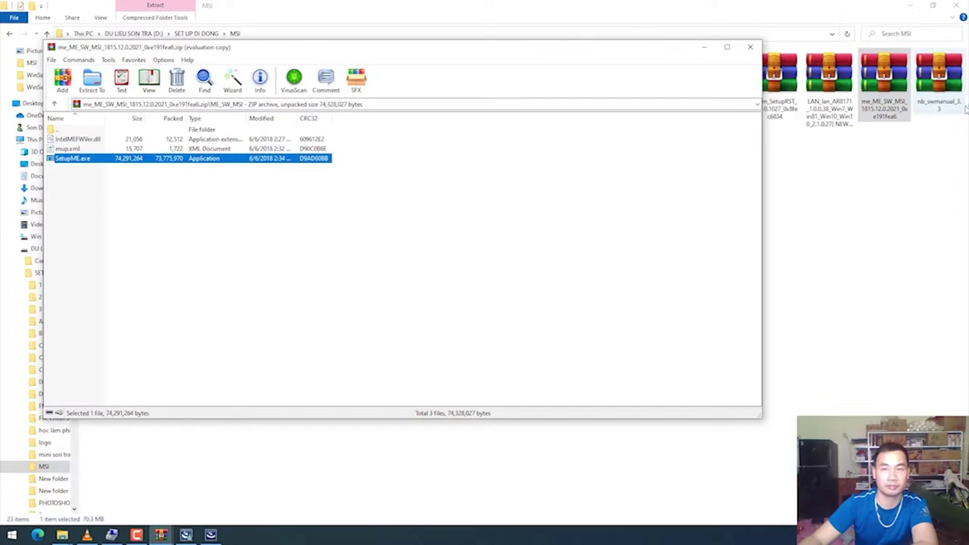
Install the KB9X Radio Switch Driver from the rs_Kb9kRadioBtn archive and close the archive windows.
{"action": "double_click", "coordinate": [939, 91]}
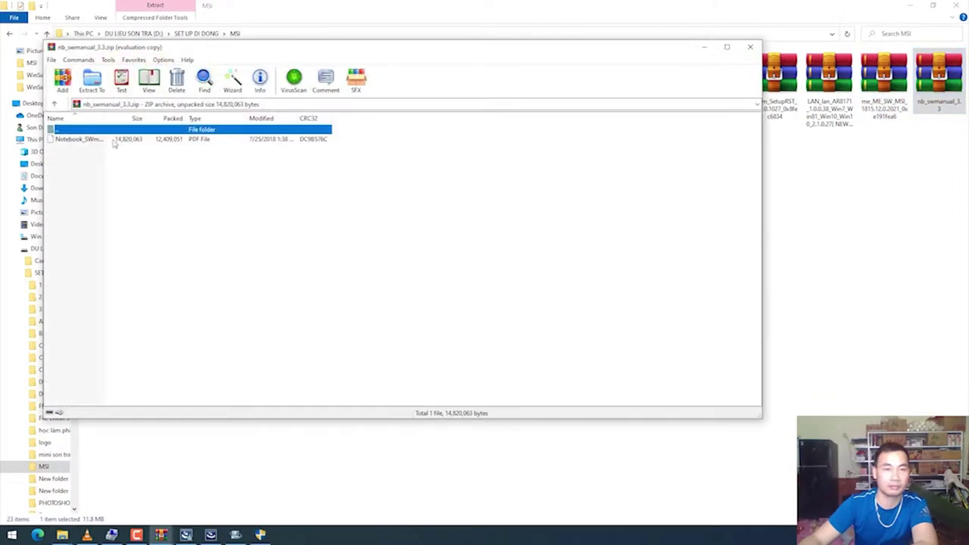
{"action": "left_click", "coordinate": [750, 47]}
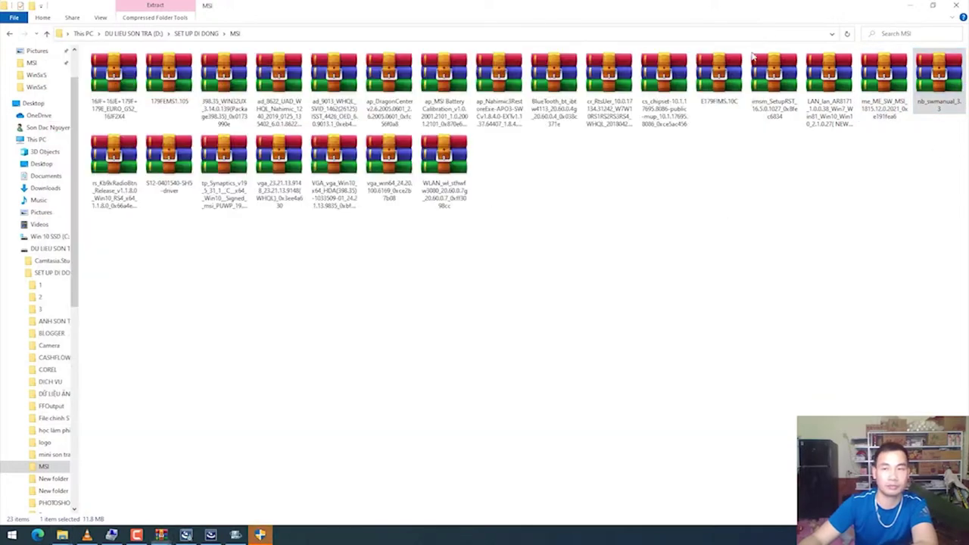
{"action": "double_click", "coordinate": [99, 151]}
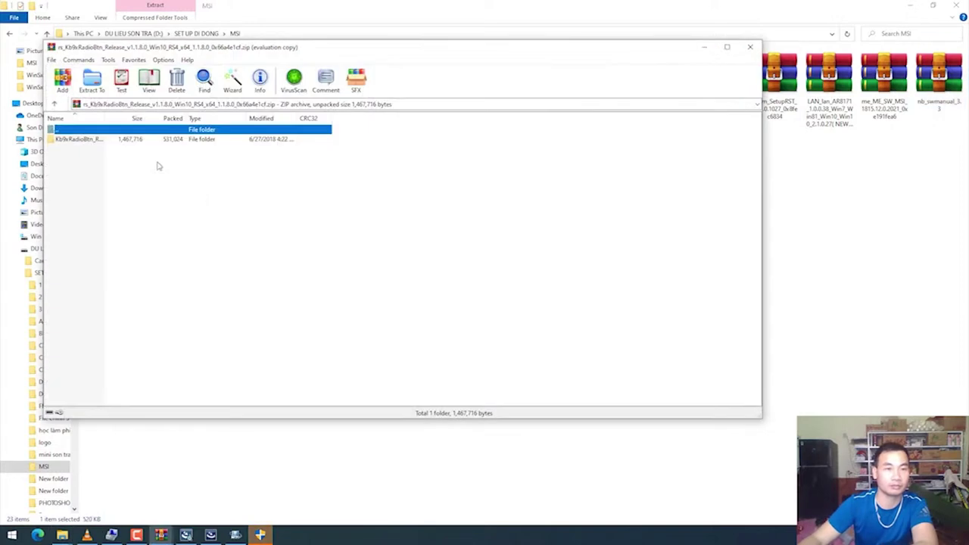
{"action": "double_click", "coordinate": [88, 141]}
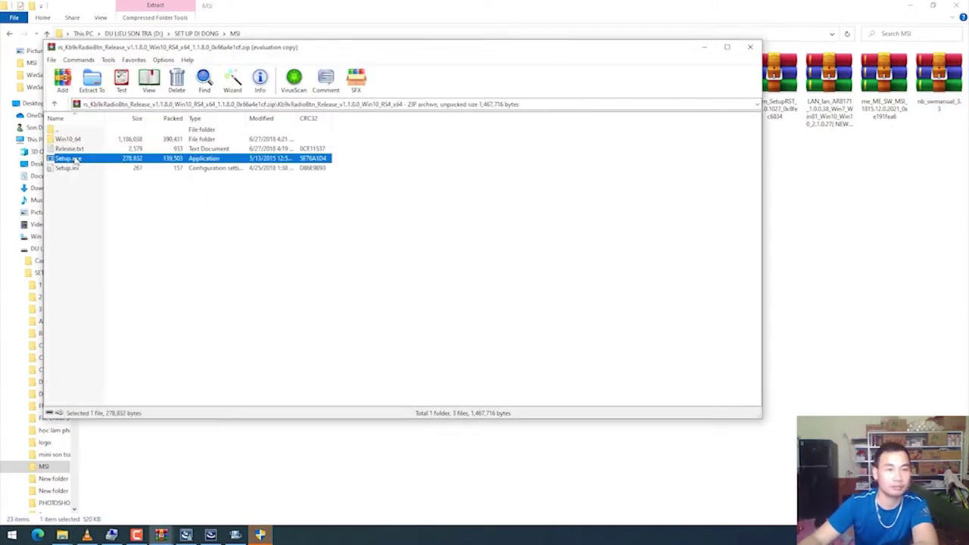
{"action": "double_click", "coordinate": [75, 159]}
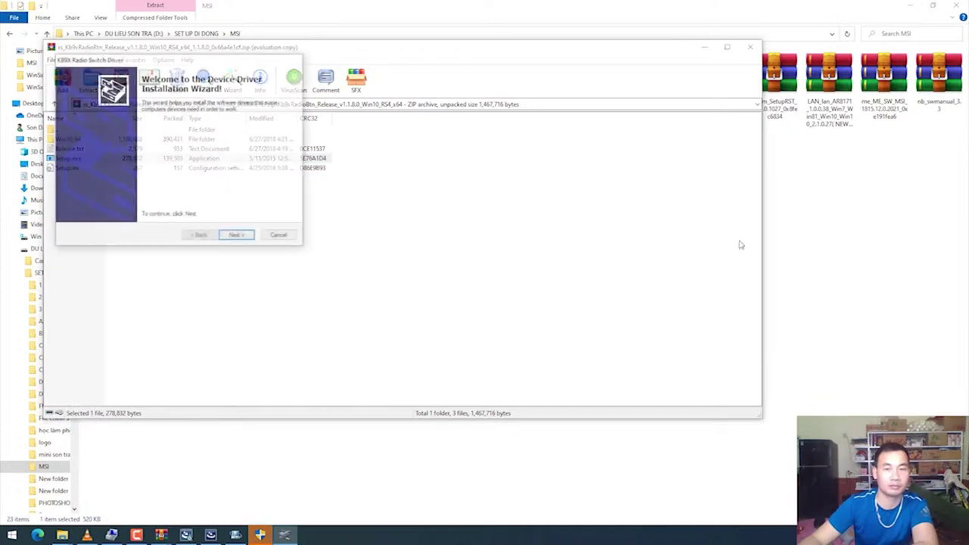
{"action": "left_click", "coordinate": [237, 236]}
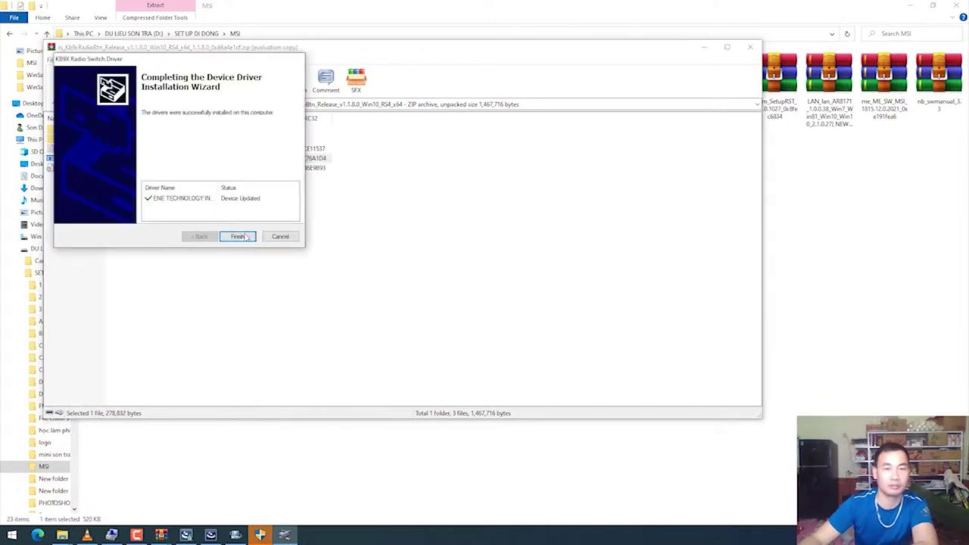
{"action": "left_click", "coordinate": [245, 237]}
{"action": "key", "text": "Escape"}
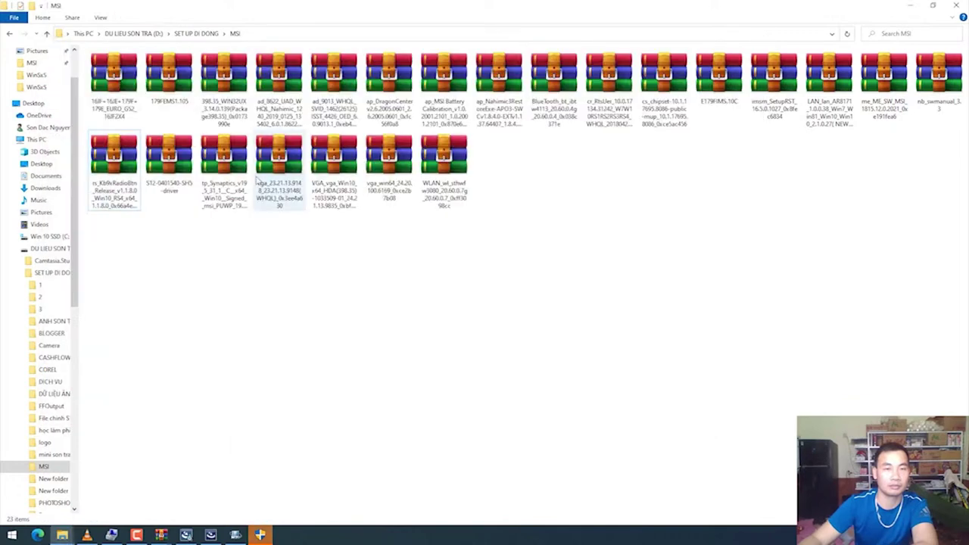
Install MSI_M92_Setup from S12-0401540-SHS-driver.zip with default install and Start Menu folders.
{"action": "double_click", "coordinate": [170, 162]}
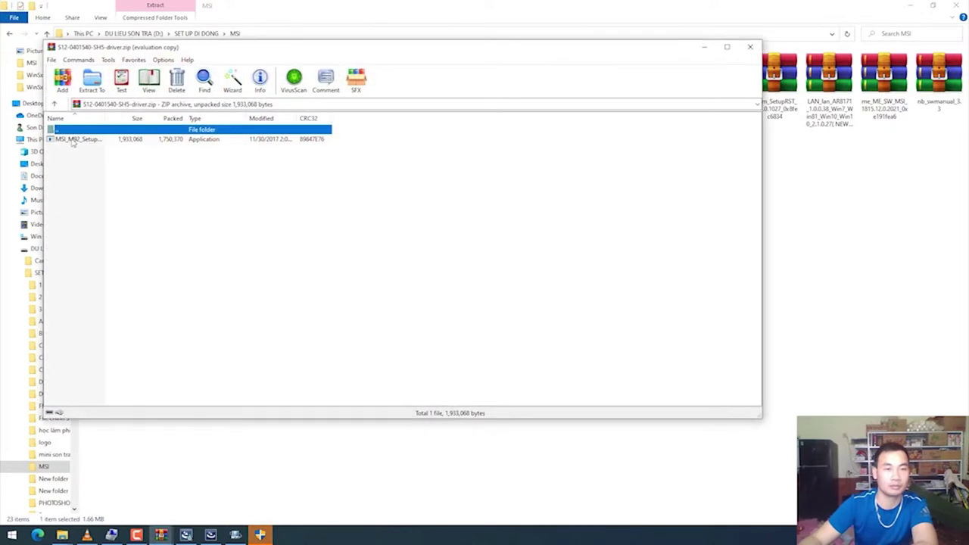
{"action": "double_click", "coordinate": [76, 139]}
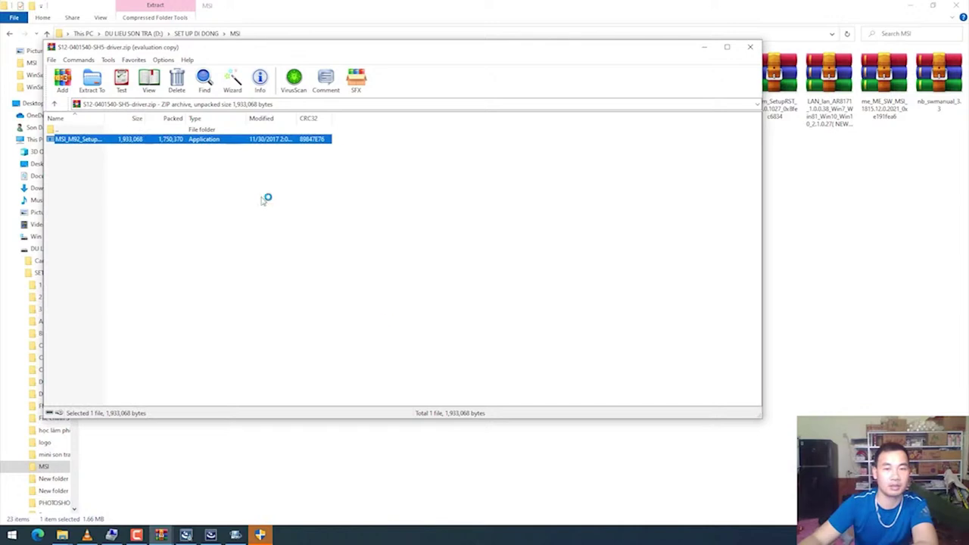
{"action": "left_click", "coordinate": [542, 348]}
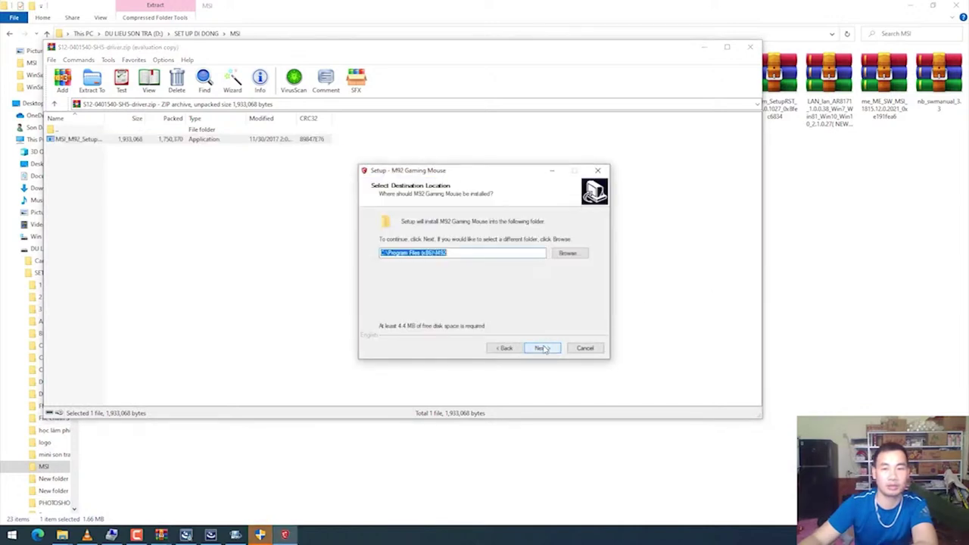
{"action": "left_click", "coordinate": [542, 348]}
{"action": "left_click", "coordinate": [543, 348]}
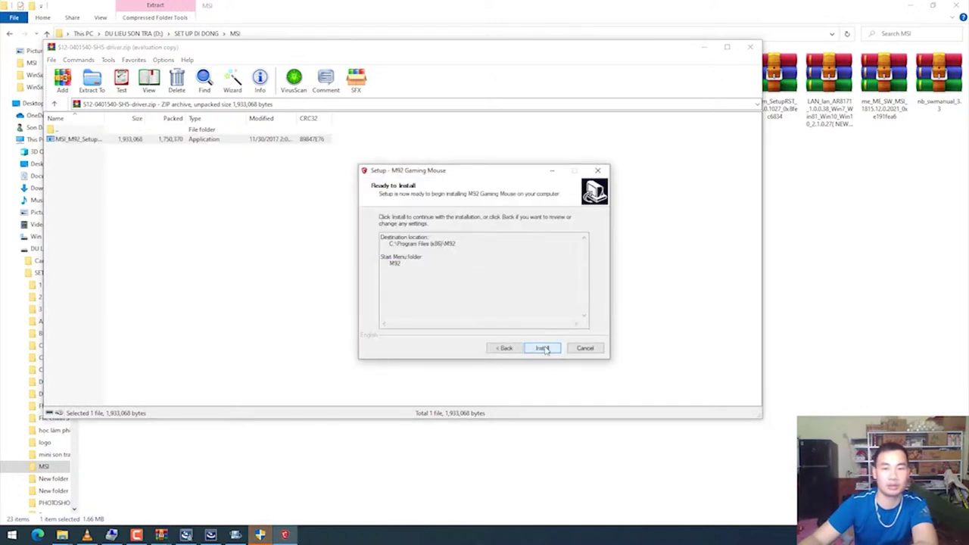
{"action": "left_click", "coordinate": [542, 349]}
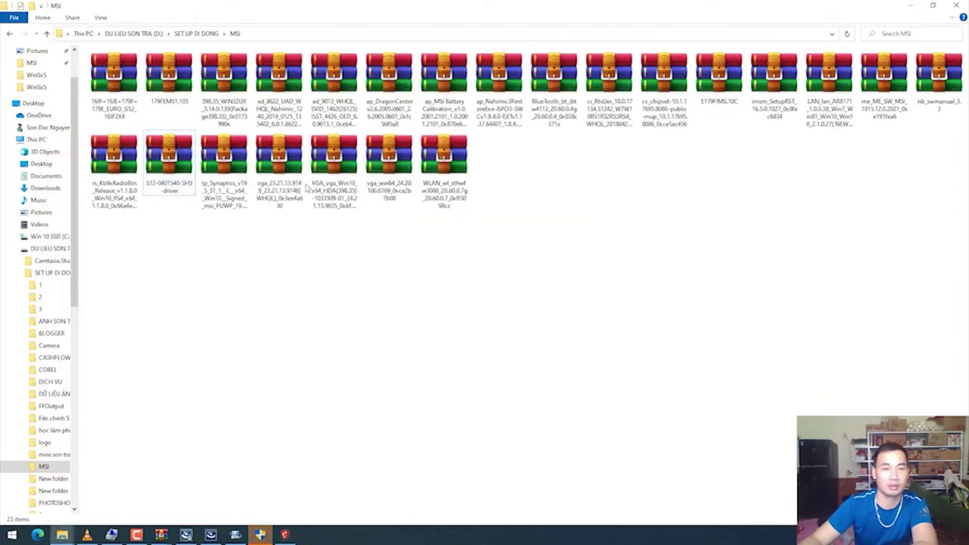
{"action": "left_click", "coordinate": [218, 170]}
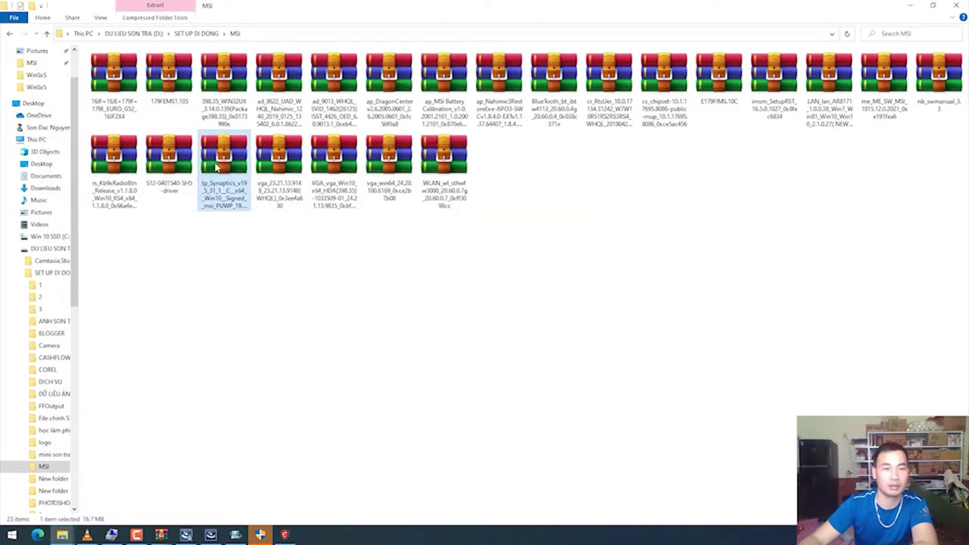
Run SynTPHelper.exe and SynUWPEnh.exe from the Synaptics archive, then finish the mouse setup wizard.
{"action": "double_click", "coordinate": [217, 170]}
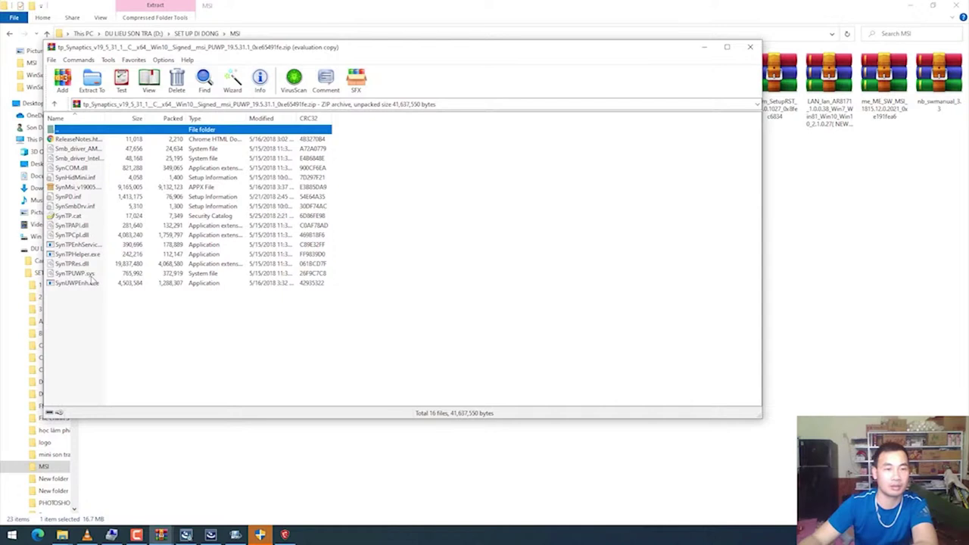
{"action": "double_click", "coordinate": [99, 256]}
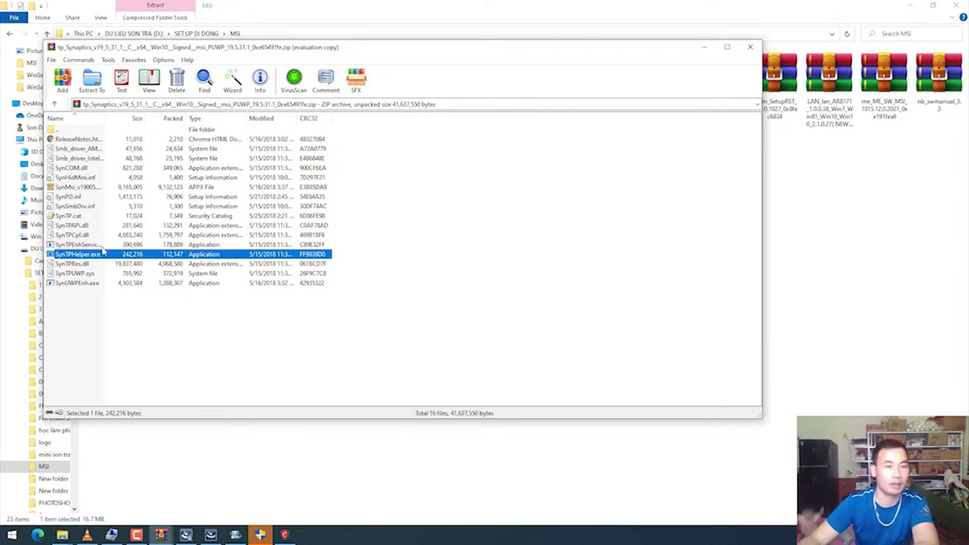
{"action": "left_click", "coordinate": [94, 284]}
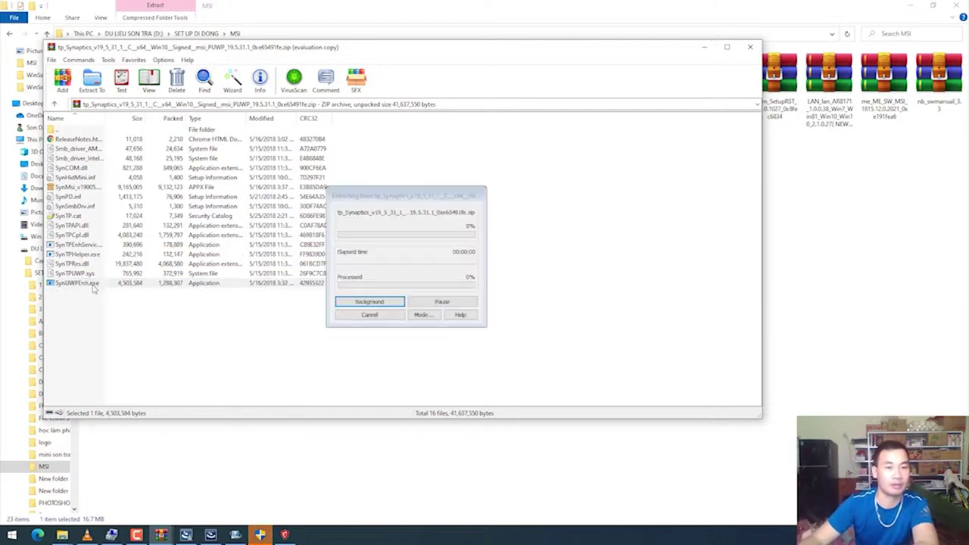
{"action": "left_click", "coordinate": [284, 536]}
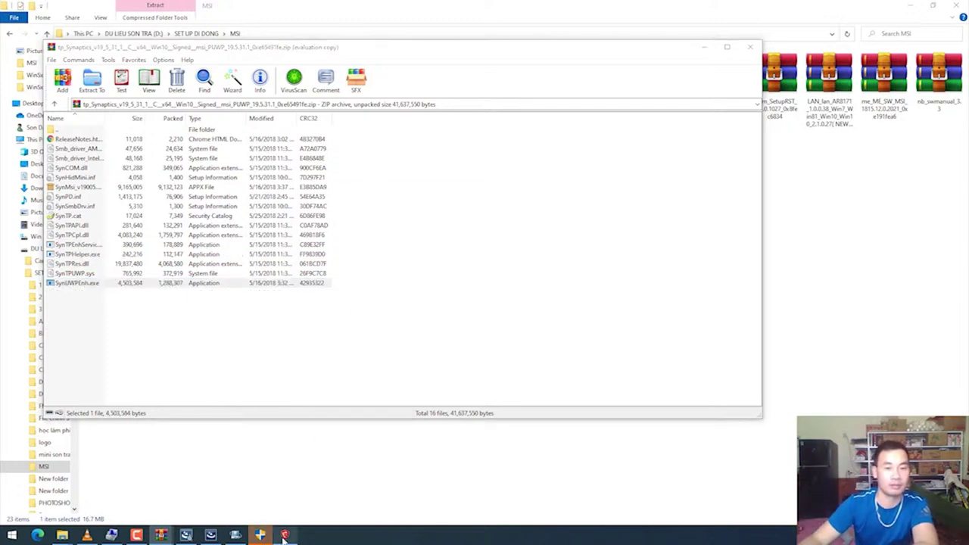
{"action": "left_click", "coordinate": [538, 349]}
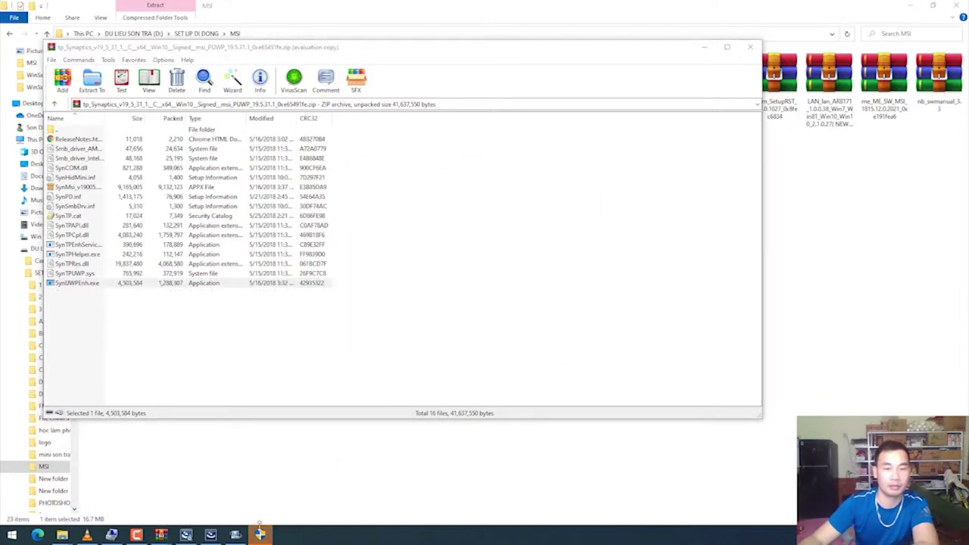
{"action": "left_click", "coordinate": [259, 535]}
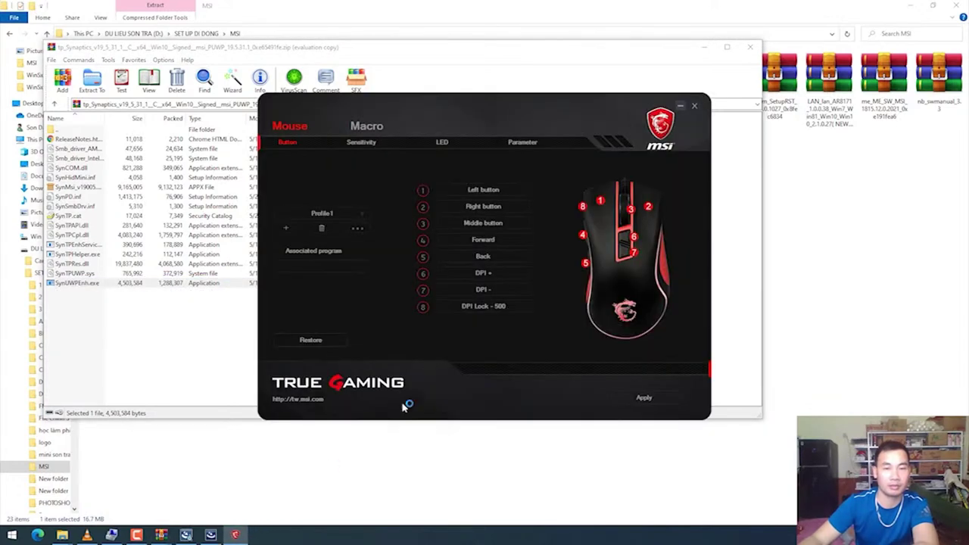
Install Intel Management Engine Components with the license accepted and the restart postponed.
{"action": "left_click", "coordinate": [555, 353]}
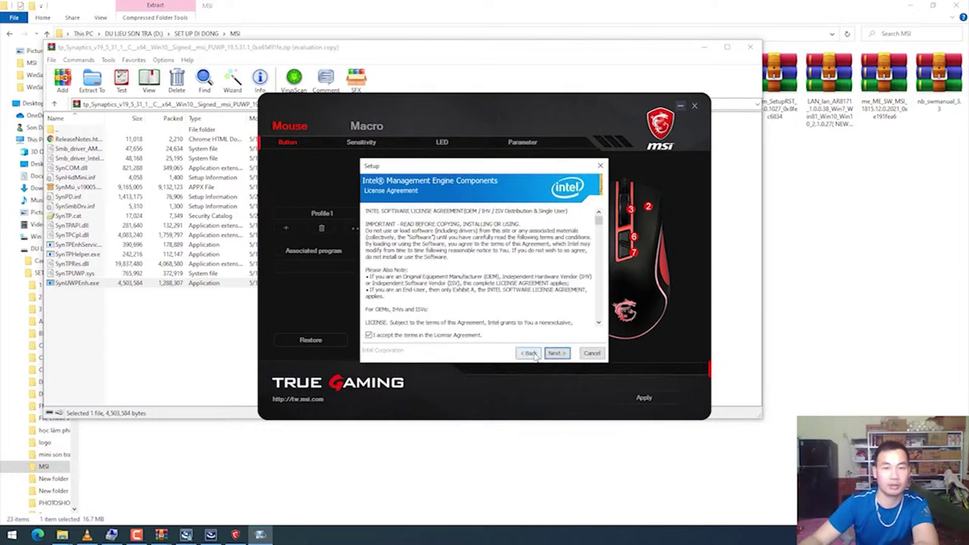
{"action": "left_click", "coordinate": [554, 352]}
{"action": "left_click", "coordinate": [554, 353]}
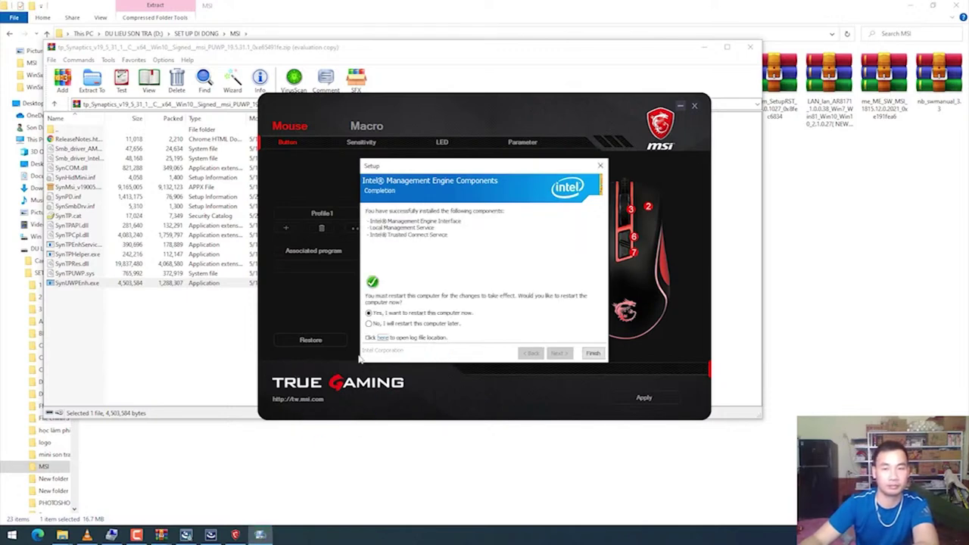
{"action": "left_click", "coordinate": [593, 354]}
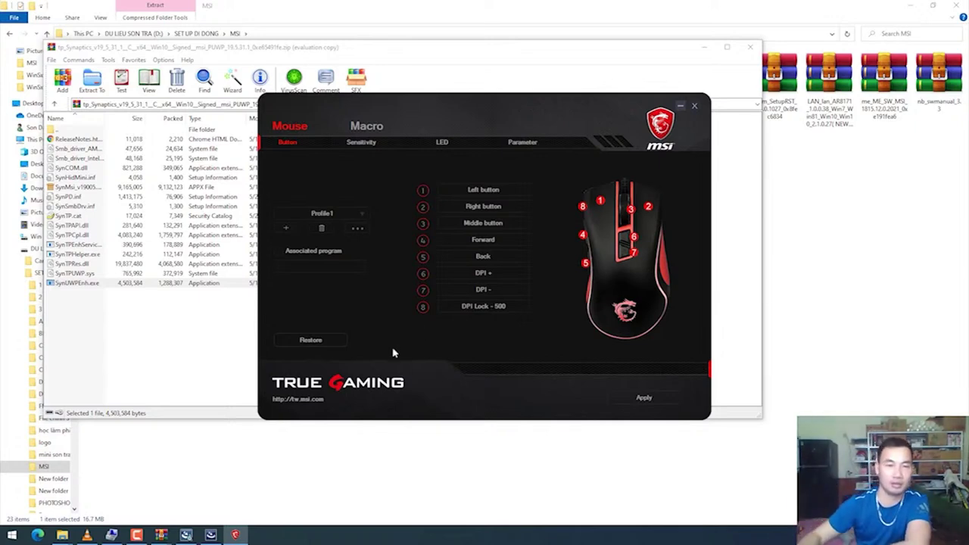
Restore the MSI mouse defaults and apply them, doing this twice.
{"action": "left_click", "coordinate": [310, 339]}
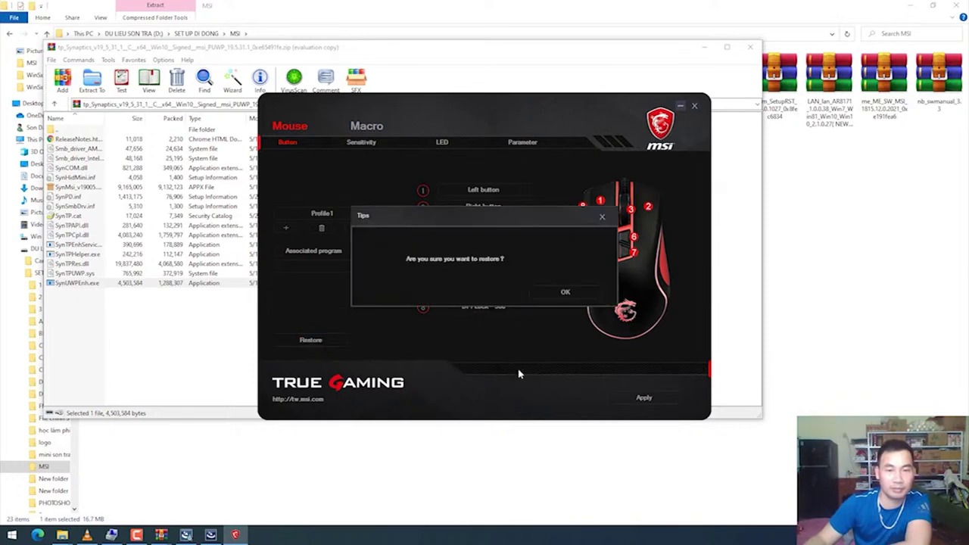
{"action": "left_click", "coordinate": [569, 293]}
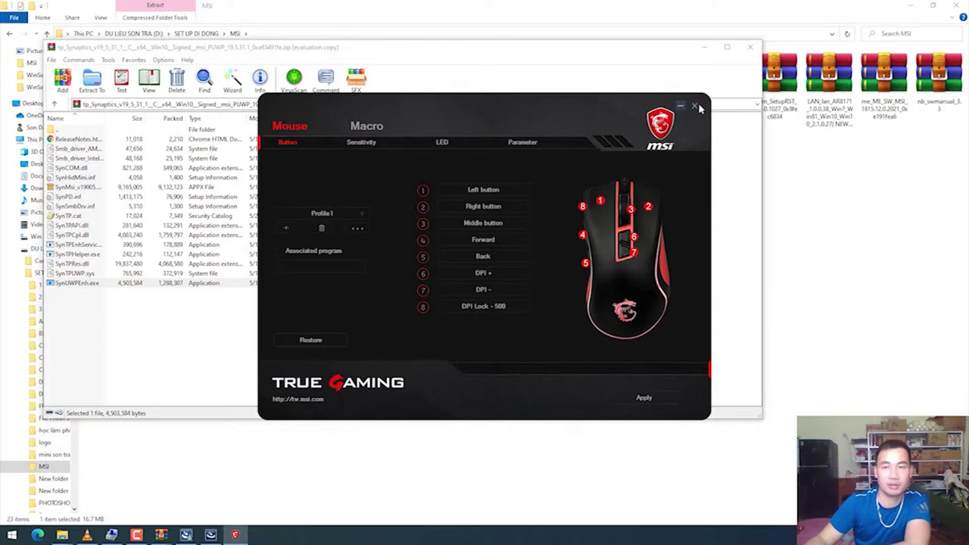
{"action": "left_click", "coordinate": [643, 397]}
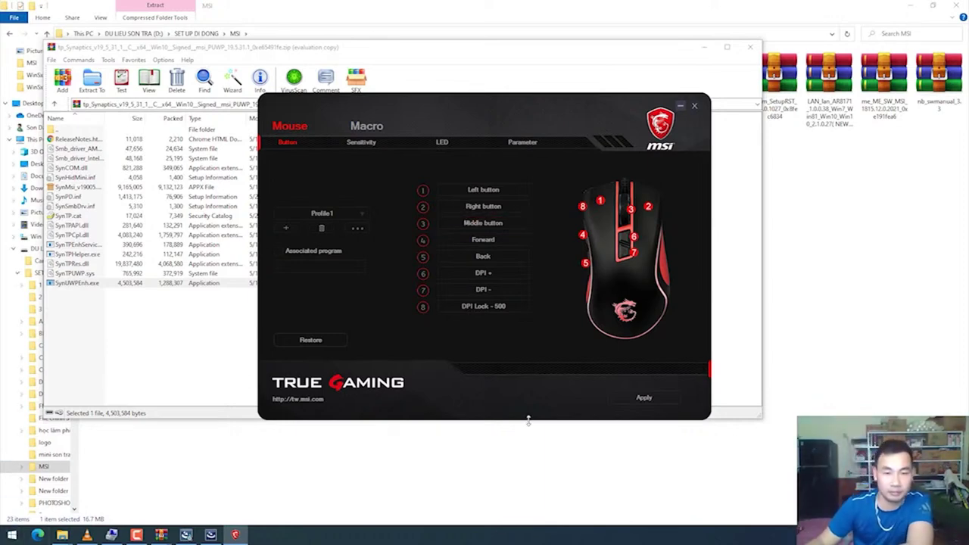
{"action": "left_click", "coordinate": [295, 342]}
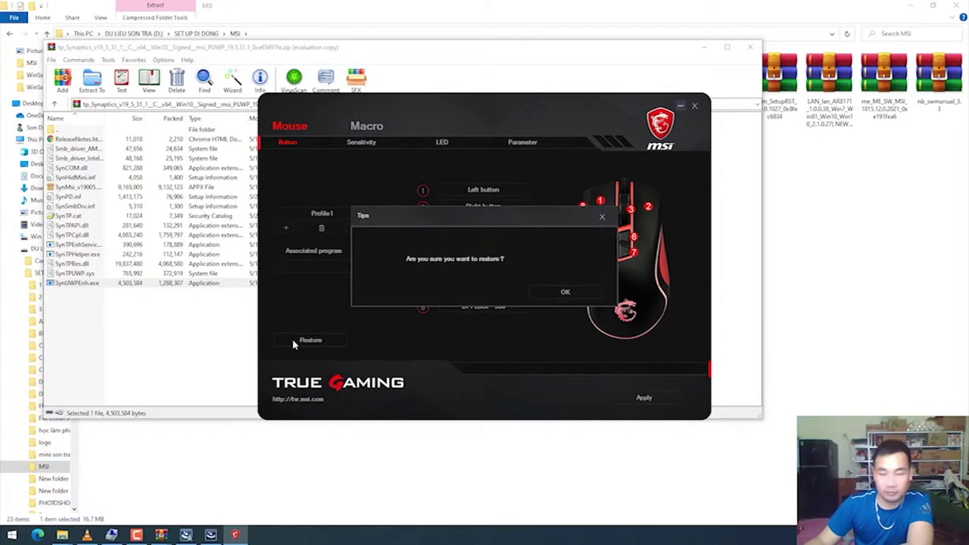
{"action": "left_click", "coordinate": [566, 291]}
{"action": "left_click", "coordinate": [644, 403]}
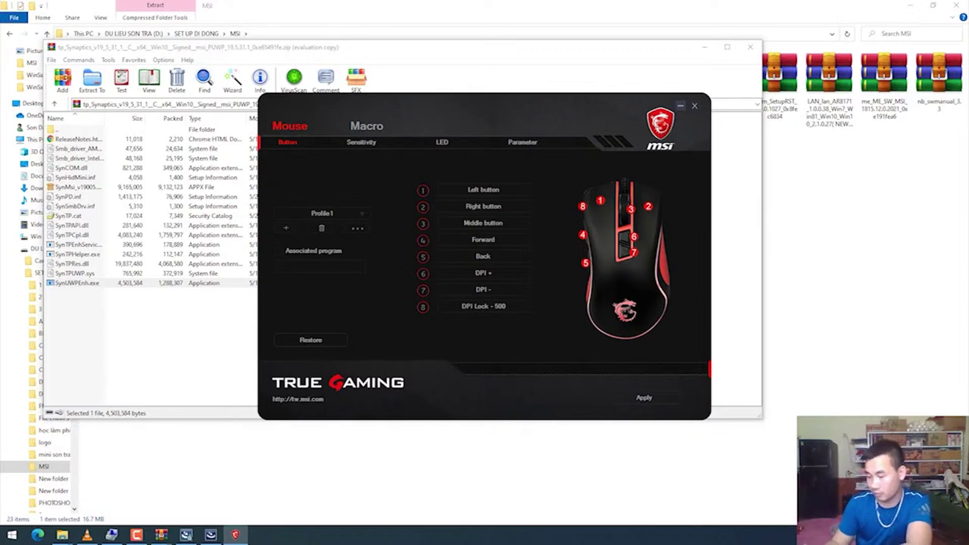
Review the Sensitivity, LED and Parameter tabs, then close the mouse utility.
{"action": "left_click", "coordinate": [381, 143]}
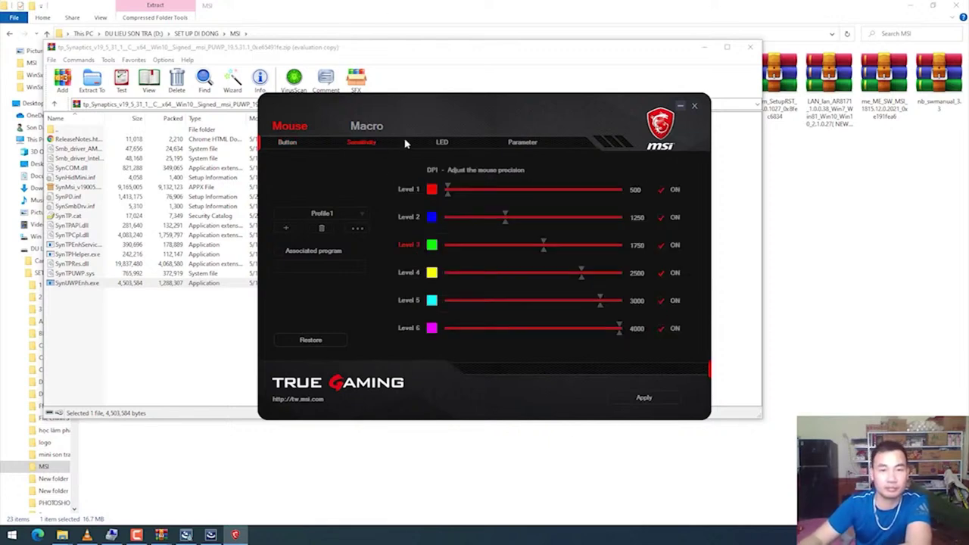
{"action": "left_click", "coordinate": [446, 146]}
{"action": "left_click", "coordinate": [535, 146]}
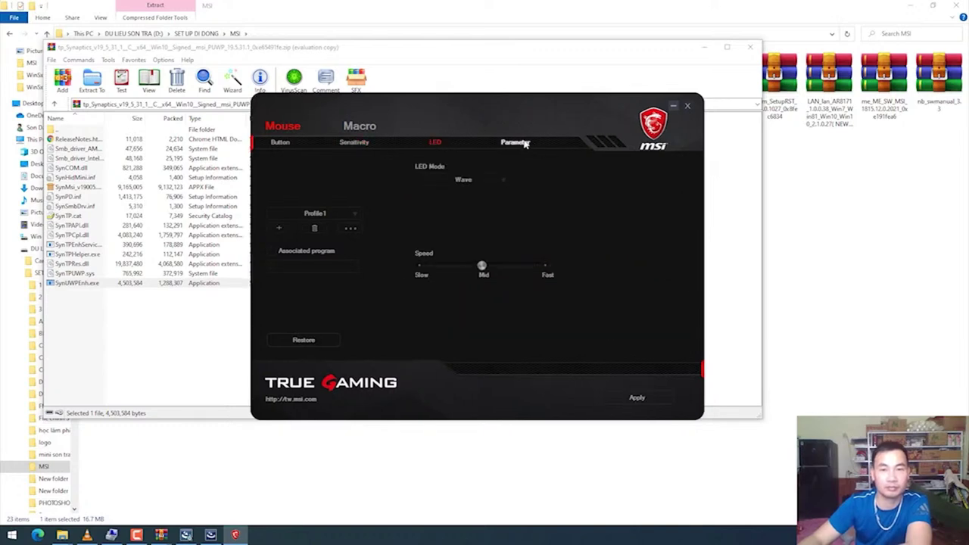
{"action": "left_click", "coordinate": [687, 106]}
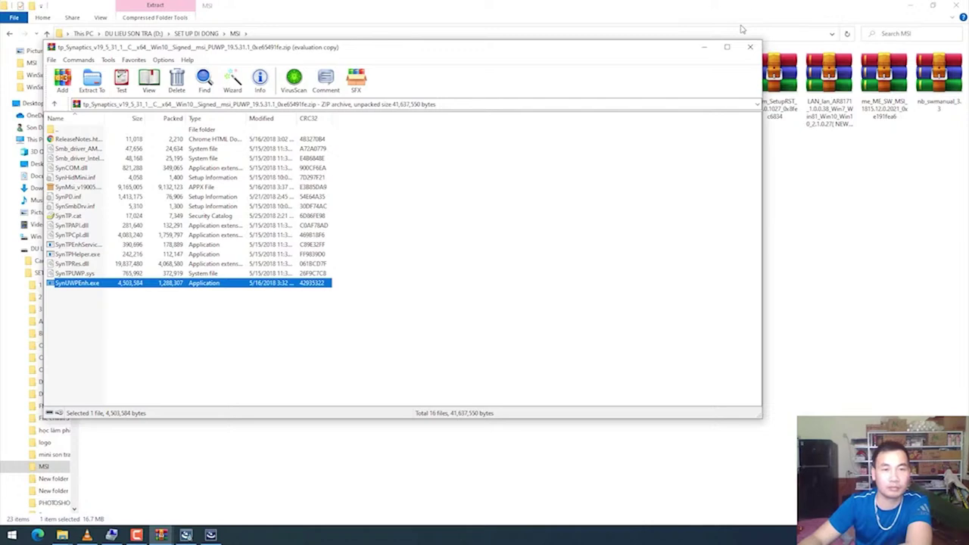
Run the NVIDIA setup.exe from the 391.48 folder of the vga_23.21.13.9148 archive.
{"action": "left_click", "coordinate": [751, 47]}
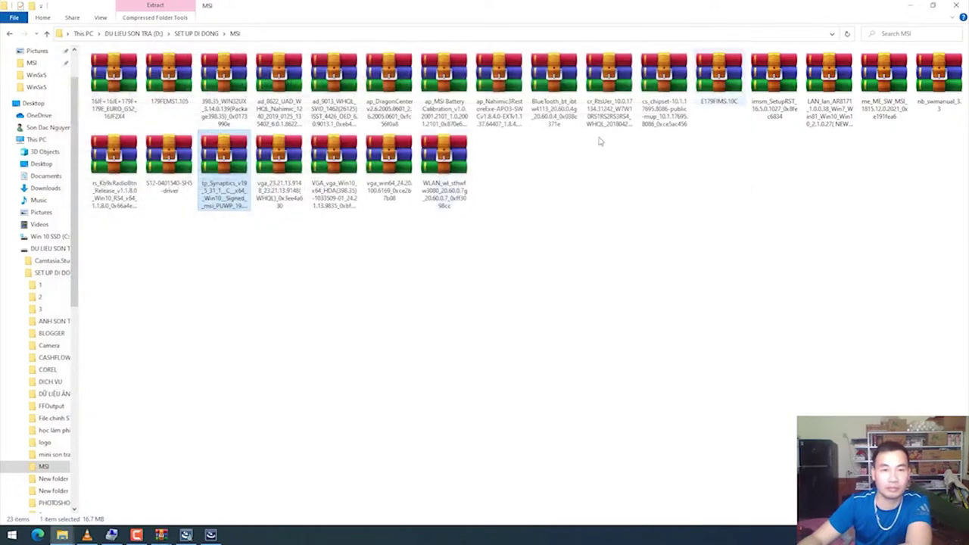
{"action": "double_click", "coordinate": [282, 170]}
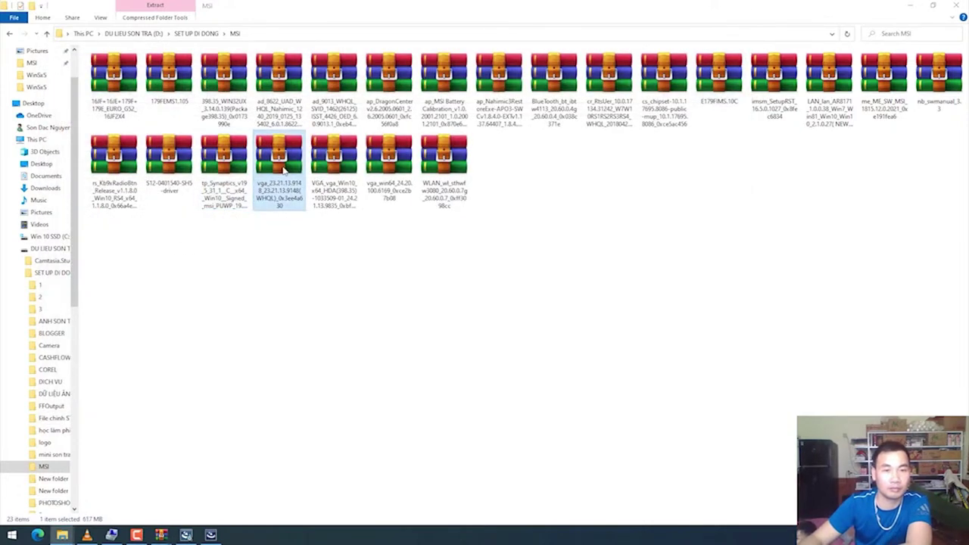
{"action": "double_click", "coordinate": [69, 139]}
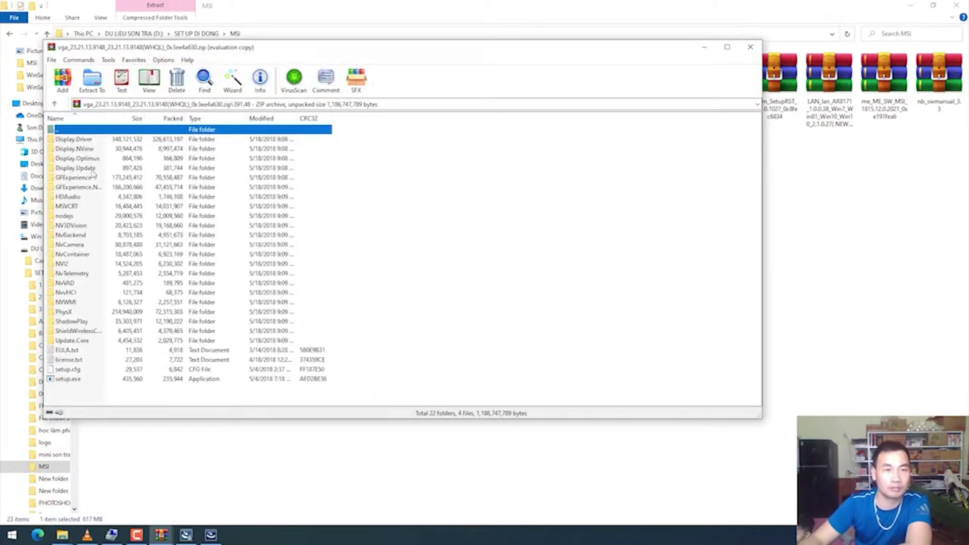
{"action": "double_click", "coordinate": [69, 380]}
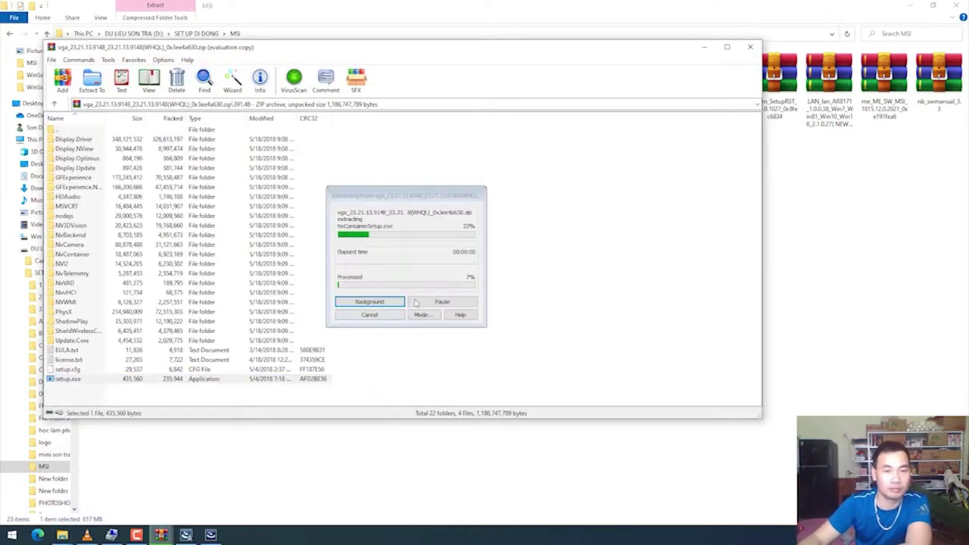
{"action": "left_click", "coordinate": [874, 273]}
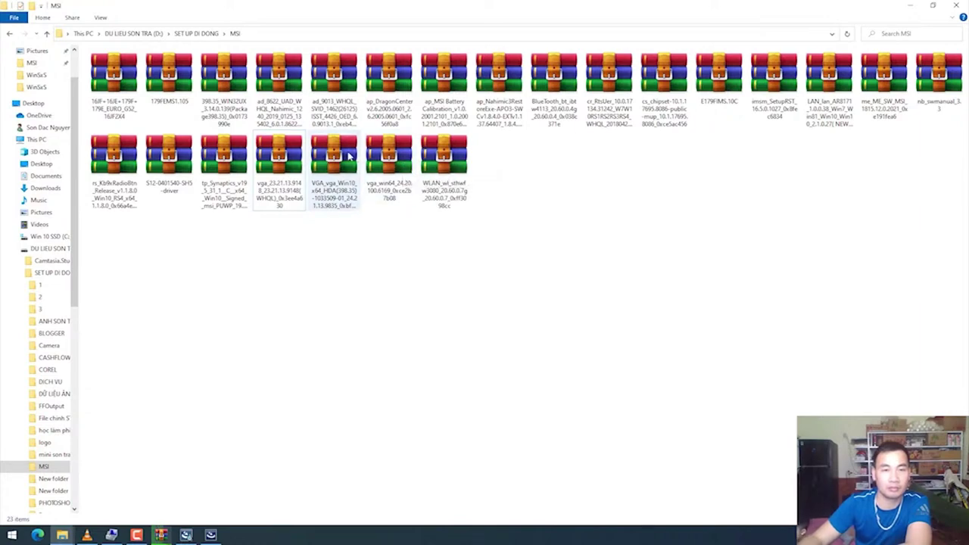
Run setup.exe from the Win10_x64_HDA folder in the VGA_vga_Win10 archive.
{"action": "double_click", "coordinate": [349, 155]}
{"action": "left_click", "coordinate": [57, 141]}
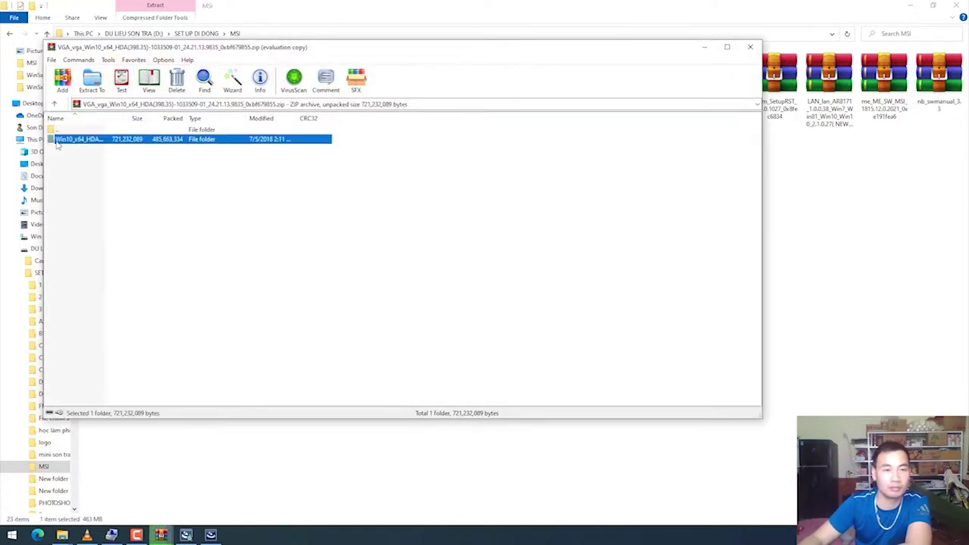
{"action": "double_click", "coordinate": [57, 142]}
{"action": "double_click", "coordinate": [72, 274]}
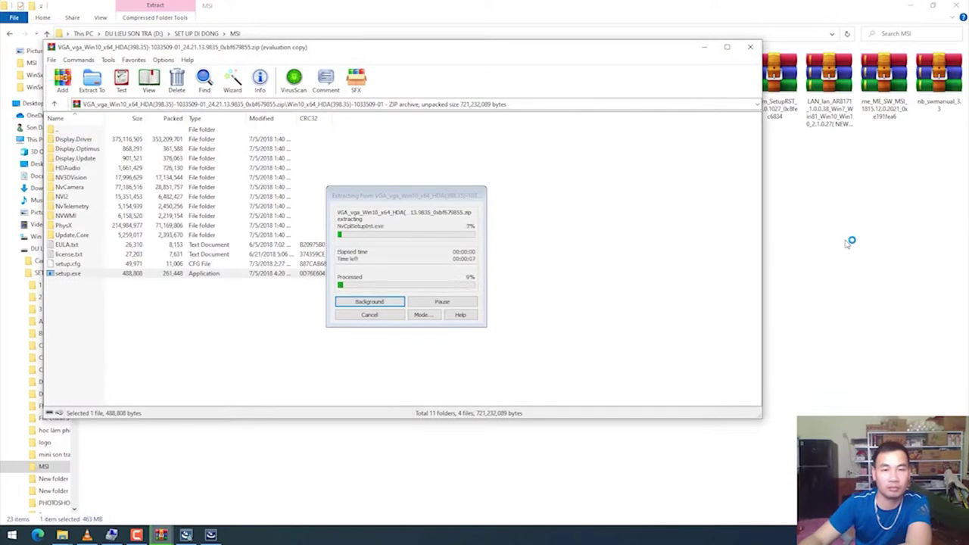
Run igxpin.exe from the vga_win64 archive and Autorun.exe from the WLAN archive.
{"action": "left_click", "coordinate": [376, 172]}
{"action": "double_click", "coordinate": [376, 173]}
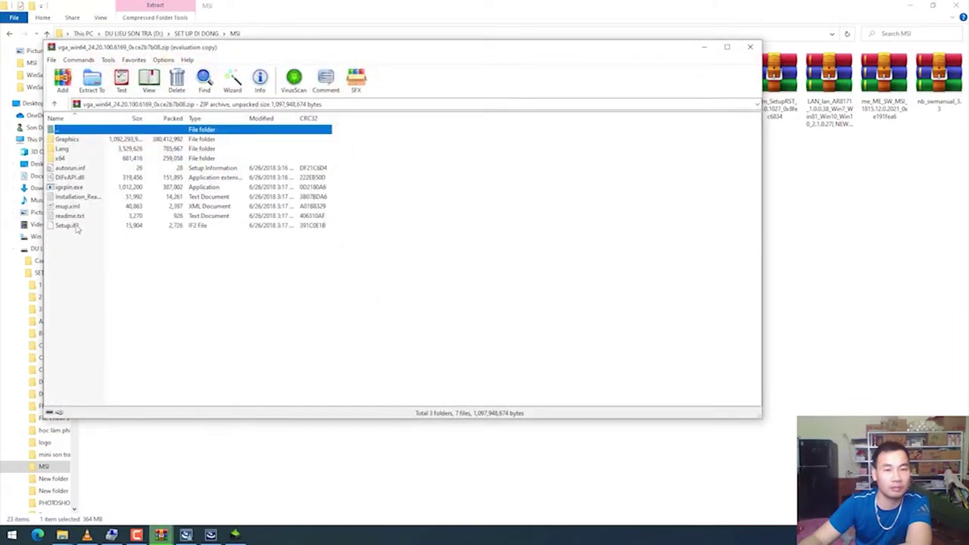
{"action": "double_click", "coordinate": [93, 185]}
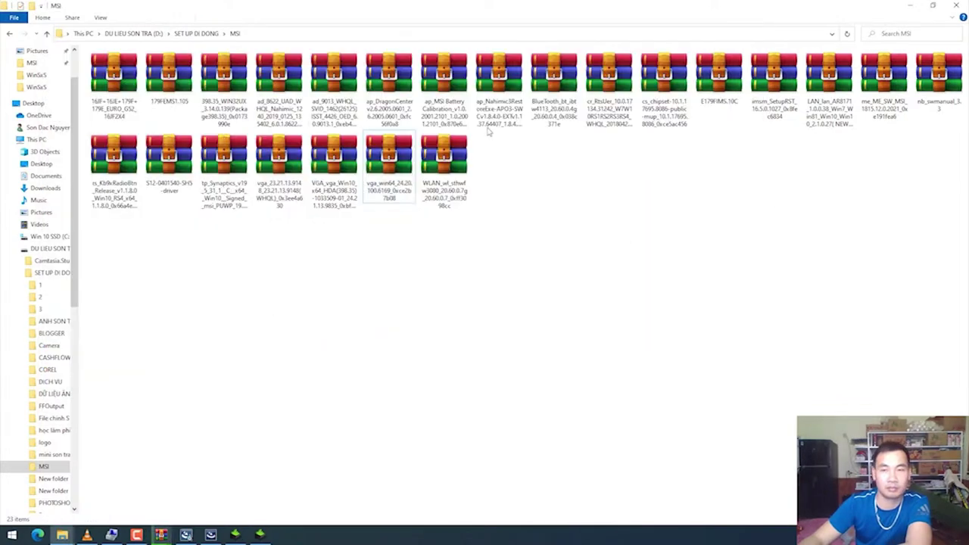
{"action": "double_click", "coordinate": [444, 162]}
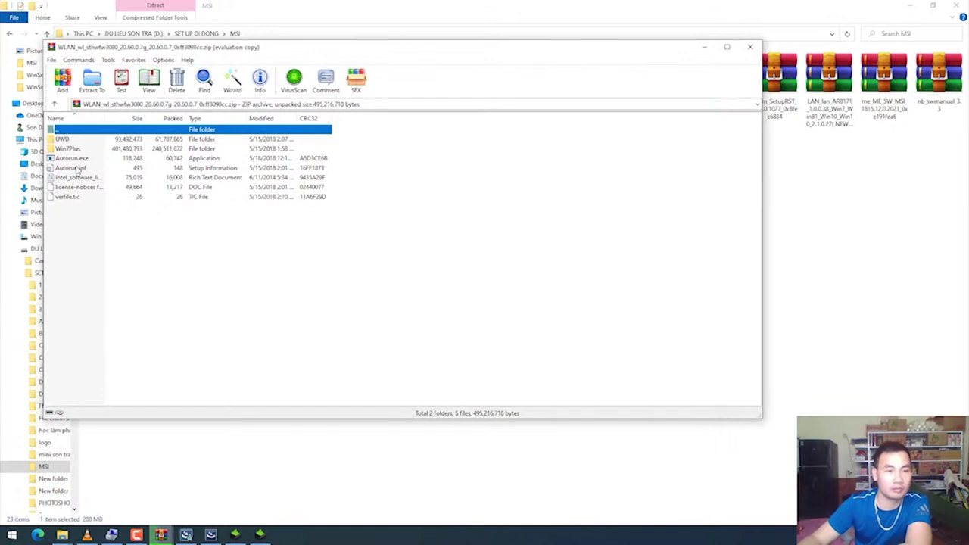
{"action": "double_click", "coordinate": [76, 159]}
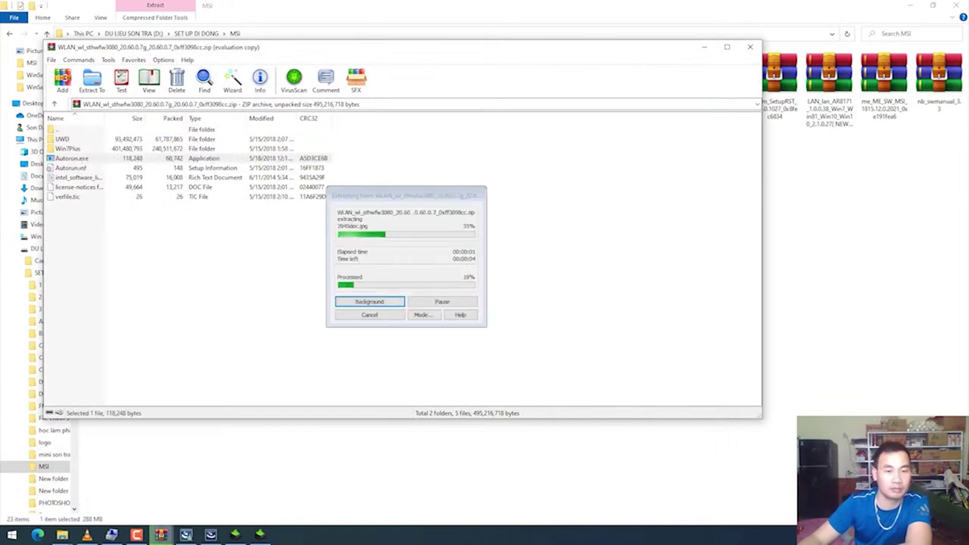
{"action": "left_click", "coordinate": [112, 535]}
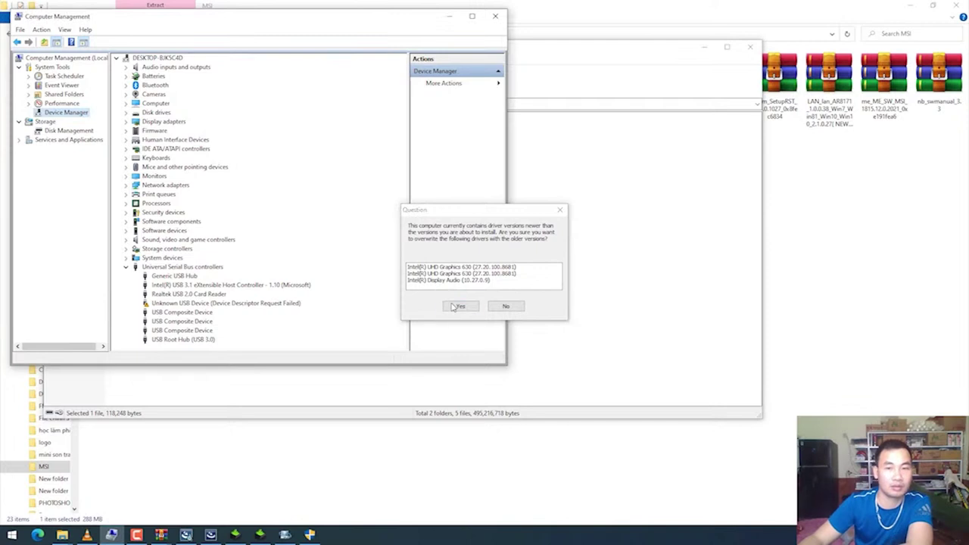
Install the Intel Graphics Driver, overwriting newer drivers and accepting the licence.
{"action": "left_click", "coordinate": [458, 306]}
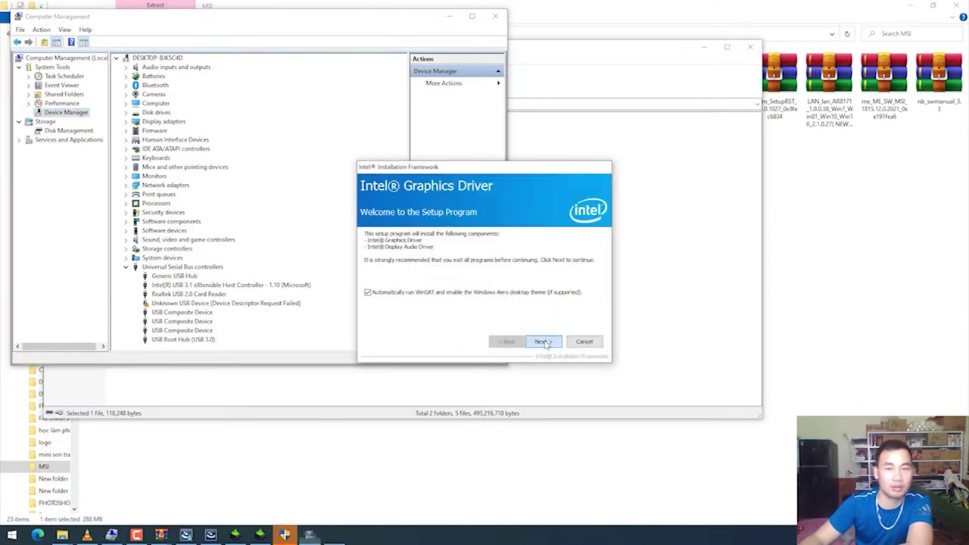
{"action": "left_click", "coordinate": [544, 342]}
{"action": "left_click", "coordinate": [544, 344]}
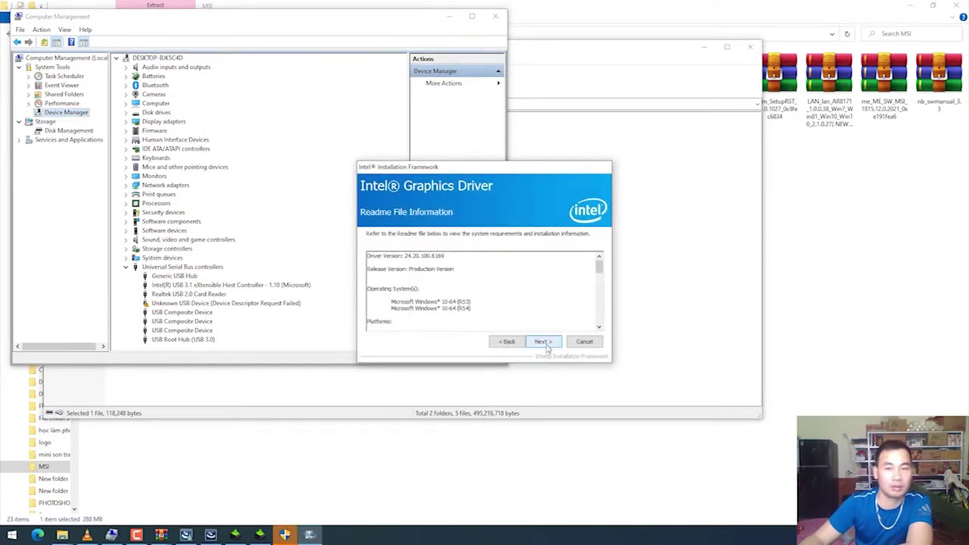
{"action": "left_click", "coordinate": [544, 342]}
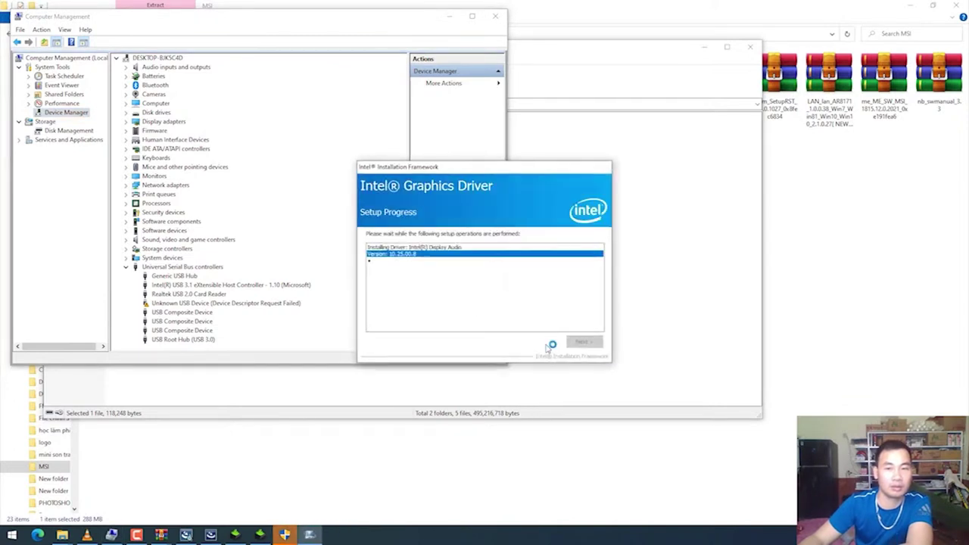
In Device Manager, expand Security devices and select the failing Unknown USB Device.
{"action": "left_click", "coordinate": [126, 212]}
{"action": "scroll", "coordinate": [200, 288], "scroll_direction": "down", "scroll_amount": 1}
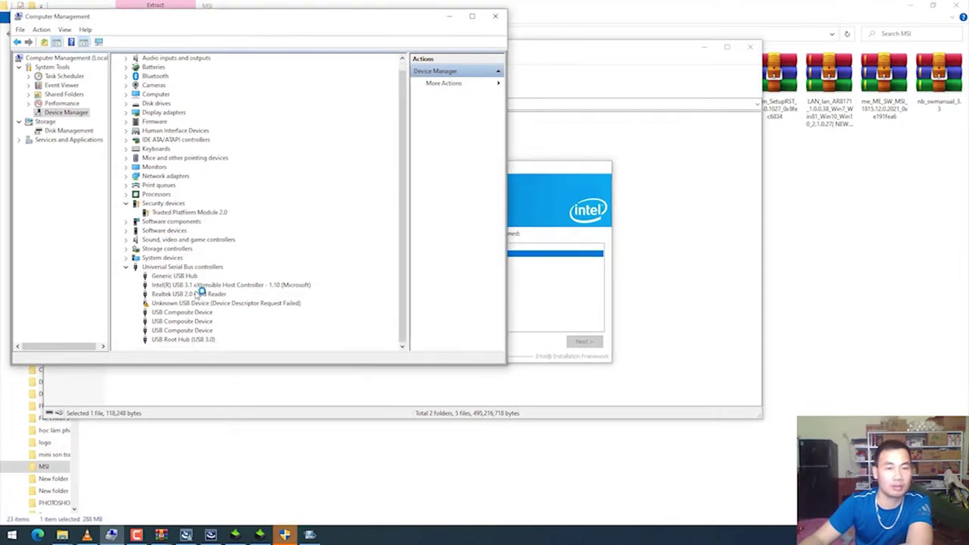
{"action": "left_click", "coordinate": [176, 303]}
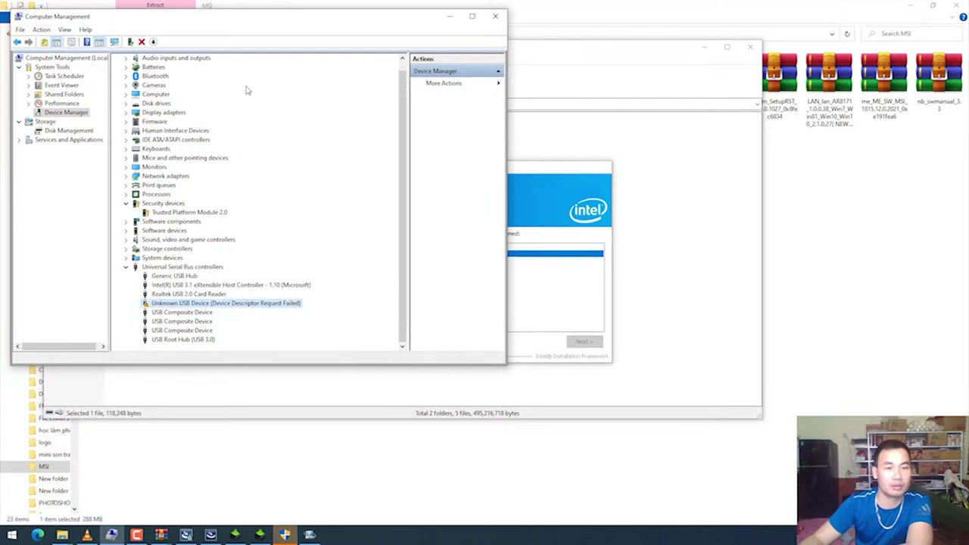
{"action": "scroll", "coordinate": [253, 136], "scroll_direction": "up", "scroll_amount": 1}
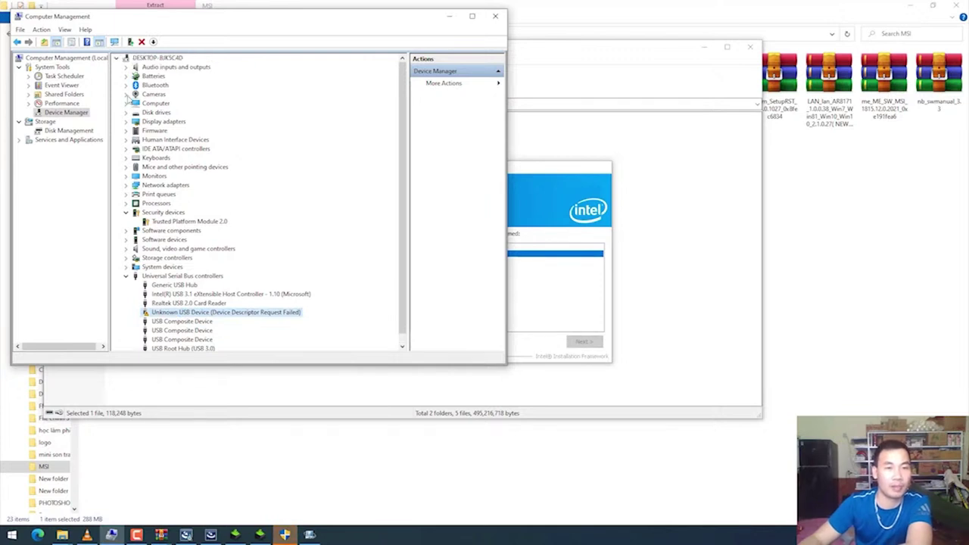
Expand Cameras, Computer, Disk drives, Display adapters and Human Interface Devices to review them.
{"action": "left_click", "coordinate": [126, 95]}
{"action": "left_click", "coordinate": [127, 113]}
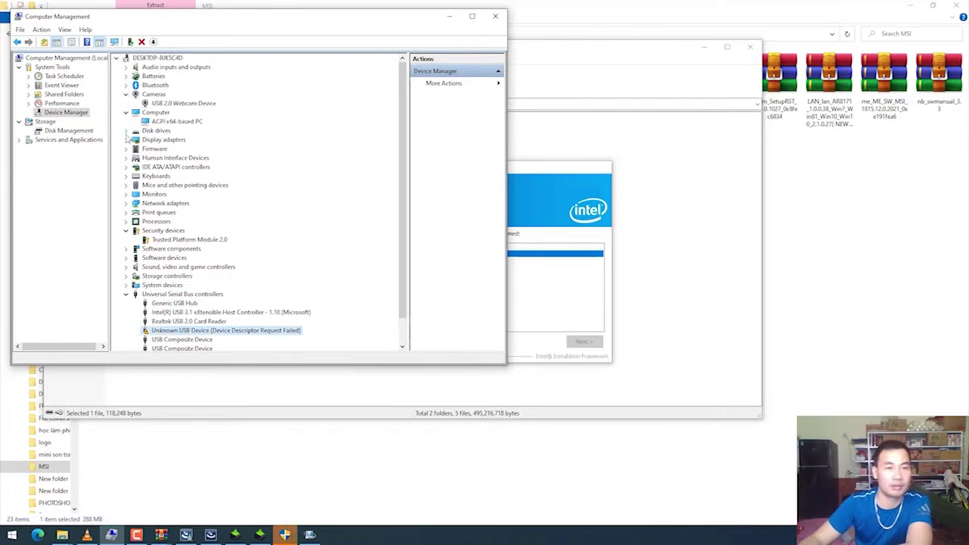
{"action": "left_click", "coordinate": [126, 130]}
{"action": "left_click", "coordinate": [130, 158]}
{"action": "left_click", "coordinate": [125, 158]}
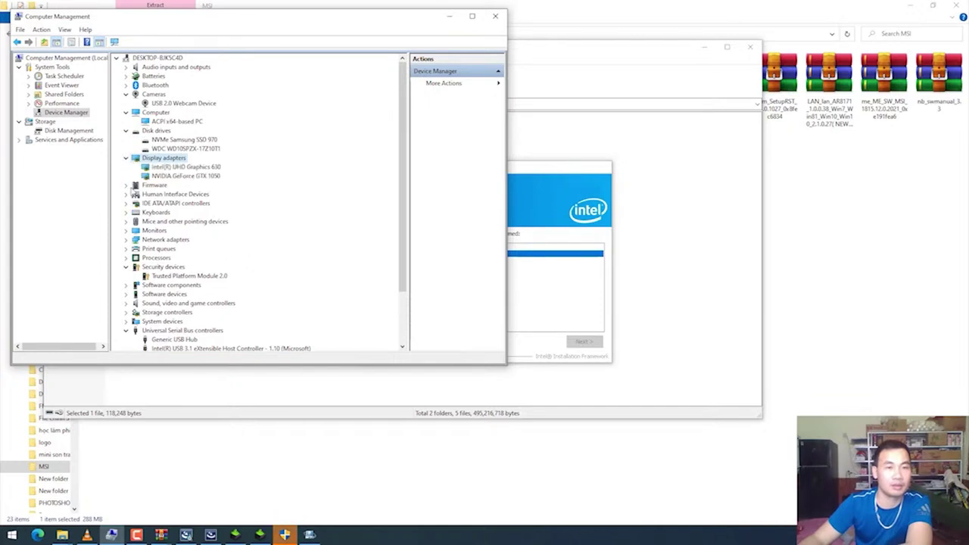
{"action": "left_click", "coordinate": [126, 194]}
{"action": "scroll", "coordinate": [162, 236], "scroll_direction": "down", "scroll_amount": 6}
Expand IDE ATA/ATAPI controllers, Mice, Print queues, Network adapters and Processors.
{"action": "left_click", "coordinate": [125, 186]}
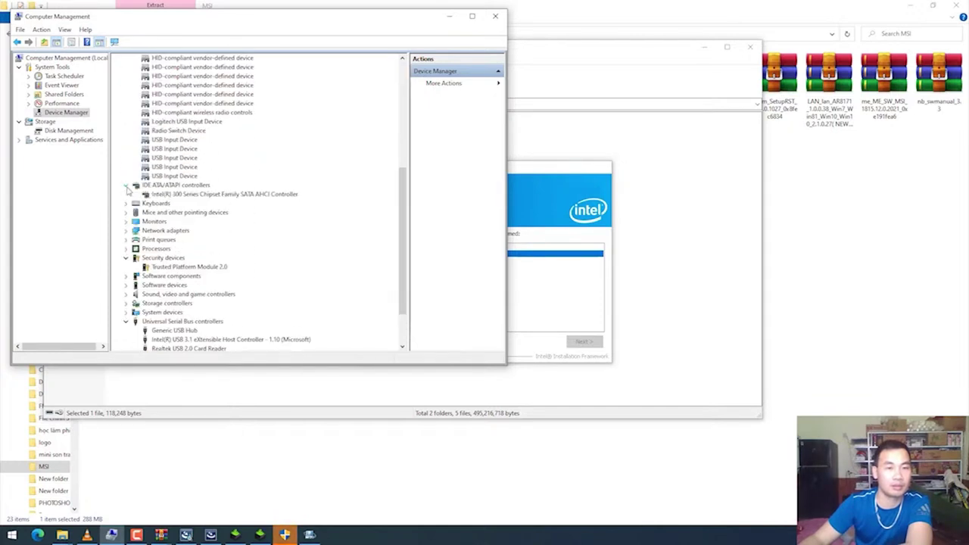
{"action": "left_click", "coordinate": [125, 212]}
{"action": "left_click", "coordinate": [126, 265]}
{"action": "left_click", "coordinate": [126, 258]}
{"action": "scroll", "coordinate": [125, 264], "scroll_direction": "down", "scroll_amount": 4}
{"action": "left_click", "coordinate": [125, 265]}
{"action": "scroll", "coordinate": [138, 250], "scroll_direction": "down", "scroll_amount": 10}
{"action": "scroll", "coordinate": [205, 212], "scroll_direction": "up", "scroll_amount": 18}
{"action": "scroll", "coordinate": [262, 219], "scroll_direction": "down", "scroll_amount": 10}
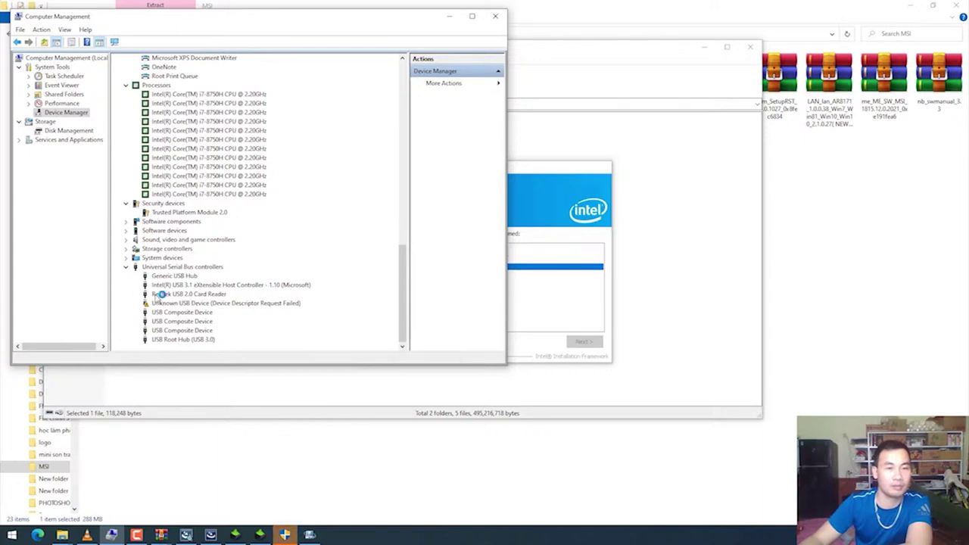
Dismiss the NVIDIA error, start the PROSet/Wireless install, and finish Battery Calibration, restarting later.
{"action": "left_click", "coordinate": [497, 17]}
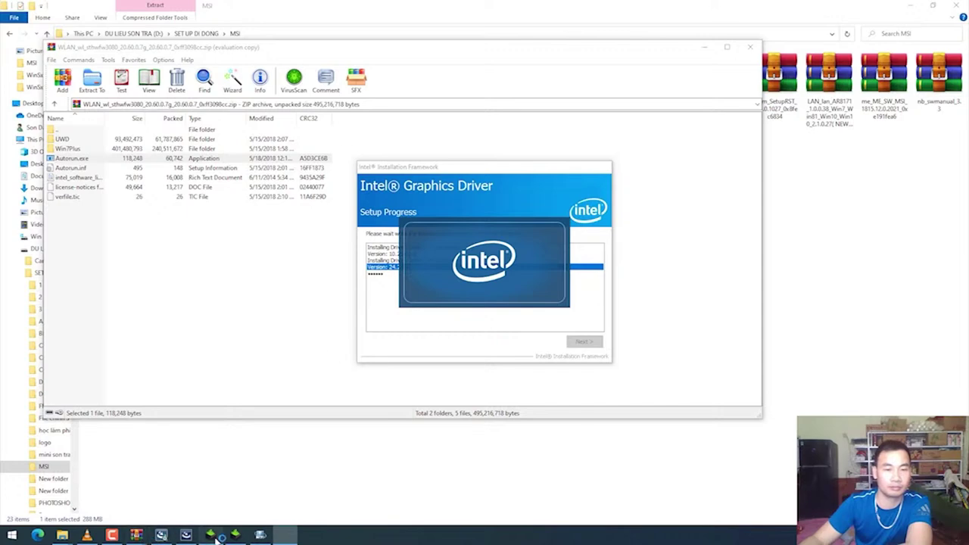
{"action": "left_click", "coordinate": [602, 361]}
{"action": "left_click", "coordinate": [367, 244]}
{"action": "left_click", "coordinate": [431, 274]}
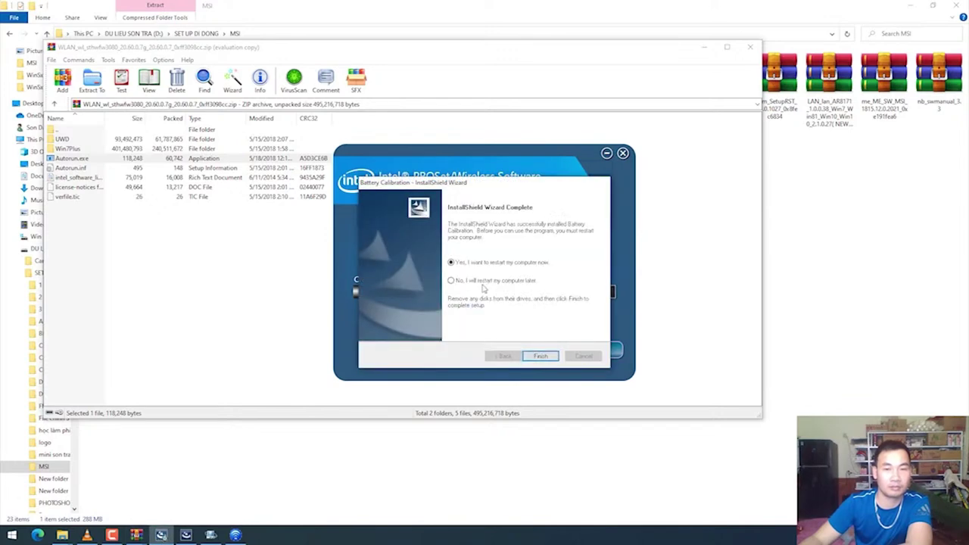
{"action": "left_click", "coordinate": [539, 356]}
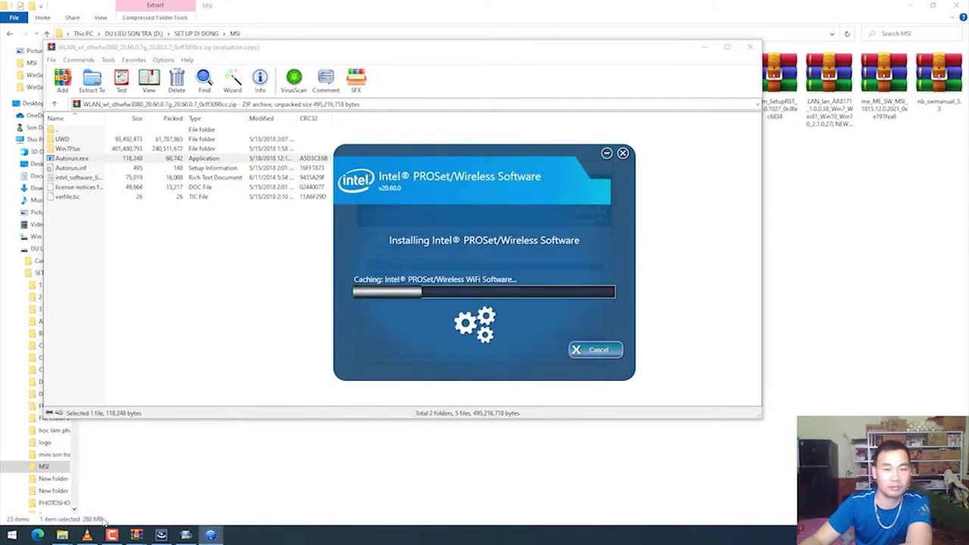
{"action": "left_click", "coordinate": [162, 535]}
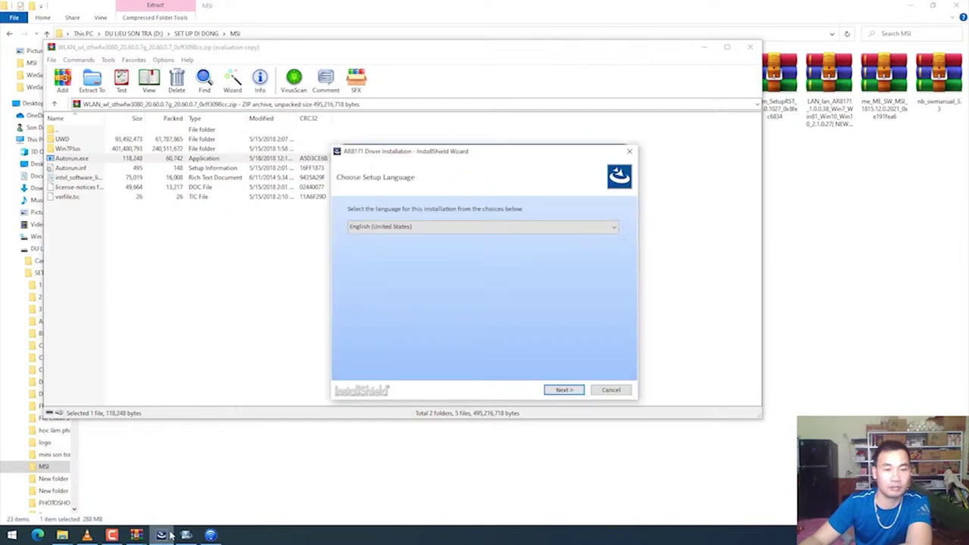
Install the AR8171 driver in English, accepting its licence, and close the finished wizard.
{"action": "left_click", "coordinate": [571, 394]}
{"action": "left_click", "coordinate": [573, 392]}
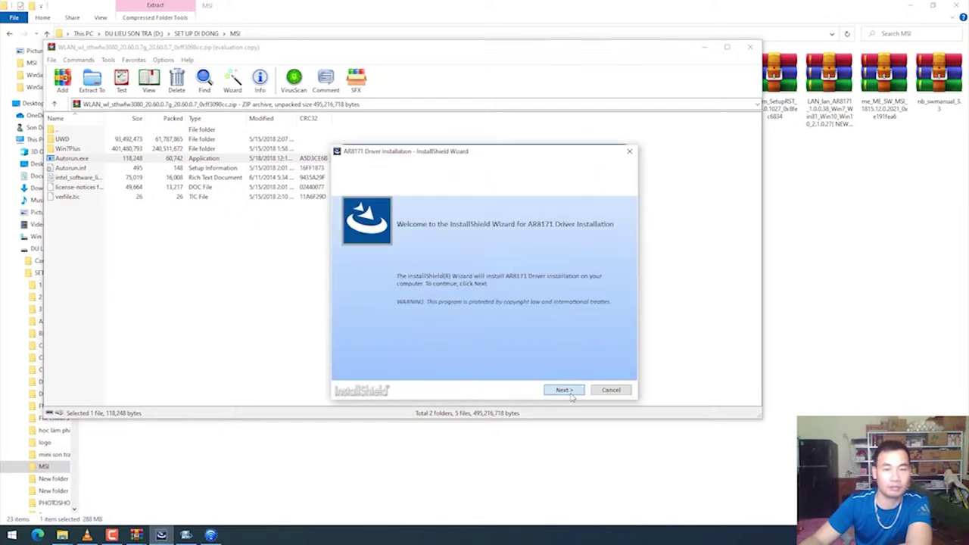
{"action": "left_click", "coordinate": [558, 390]}
{"action": "left_click", "coordinate": [443, 368]}
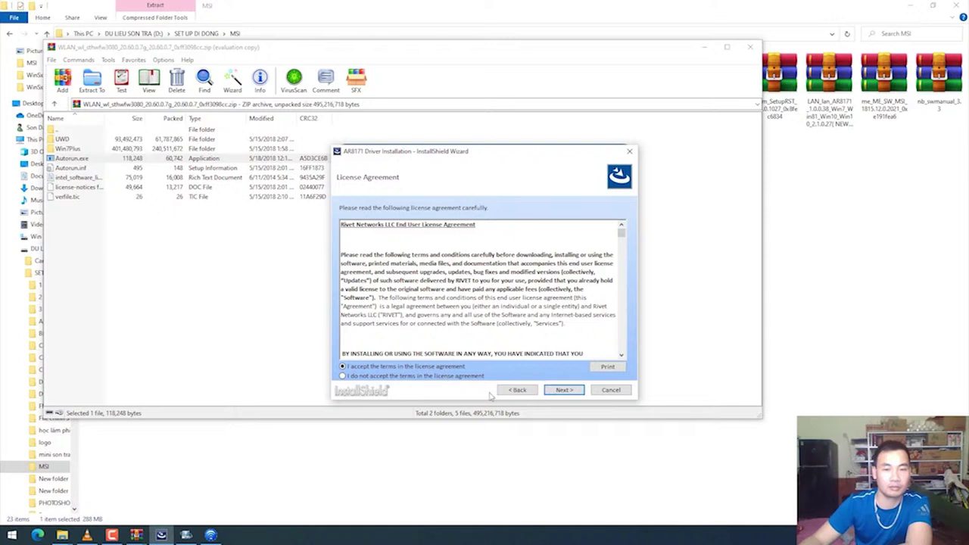
{"action": "left_click", "coordinate": [566, 390]}
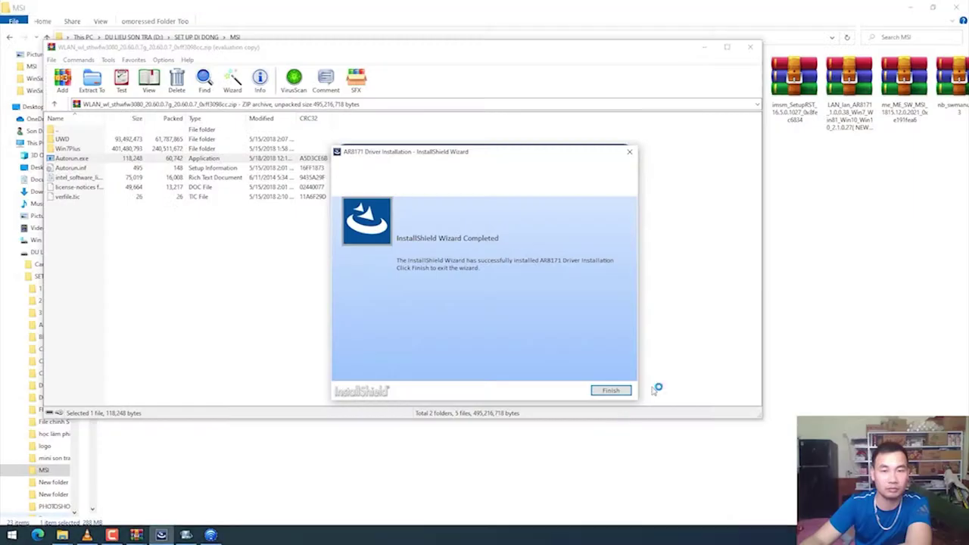
{"action": "left_click", "coordinate": [610, 390]}
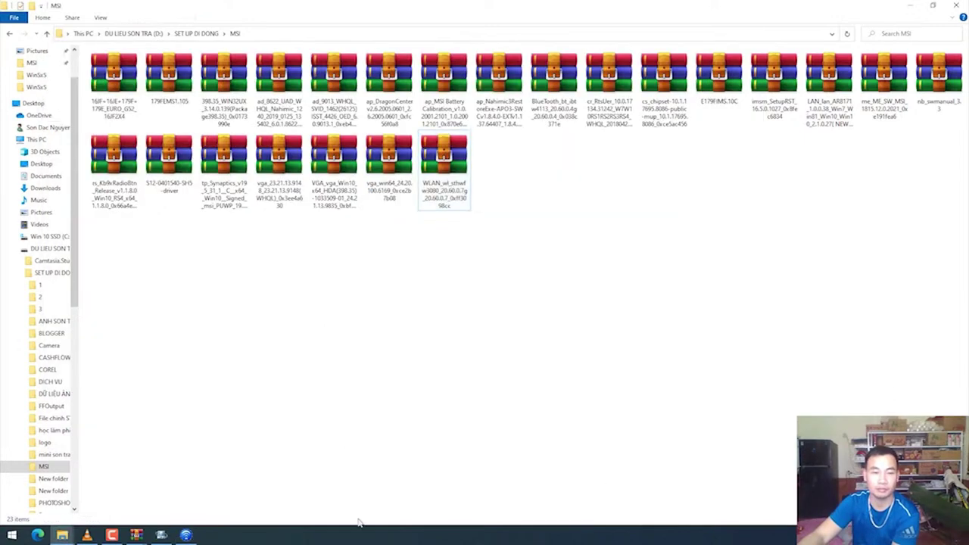
Open Computer Management from This PC, check Device Manager, then close it.
{"action": "left_click", "coordinate": [63, 535]}
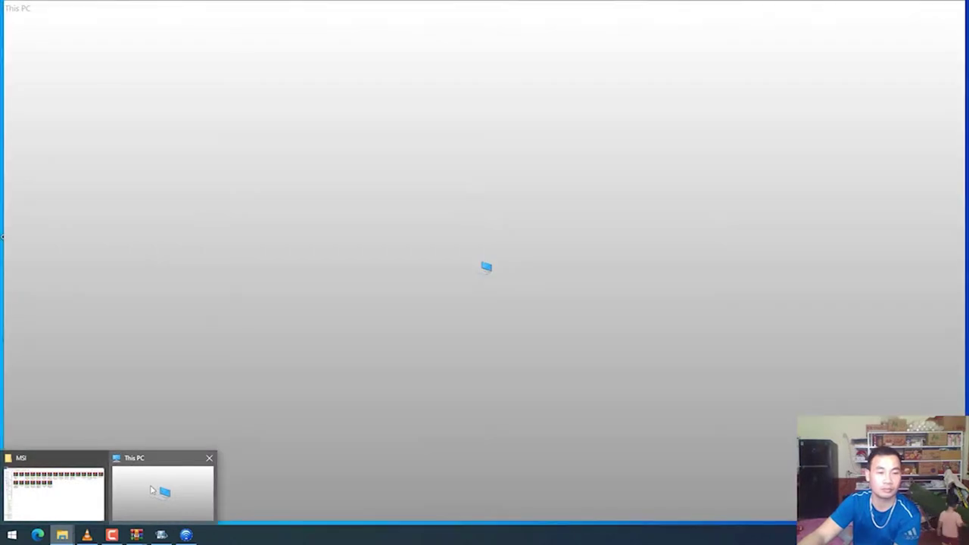
{"action": "left_click", "coordinate": [163, 492]}
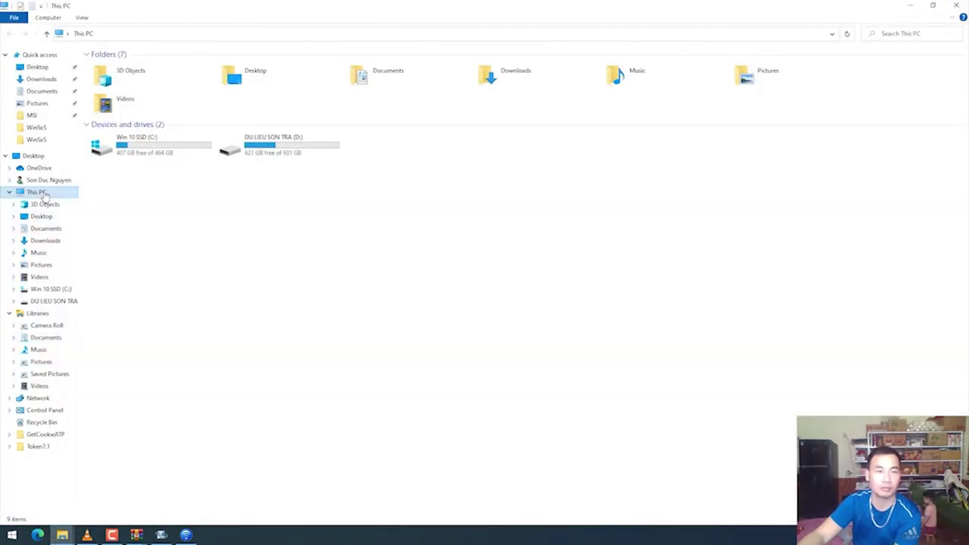
{"action": "right_click", "coordinate": [46, 192]}
{"action": "left_click", "coordinate": [76, 215]}
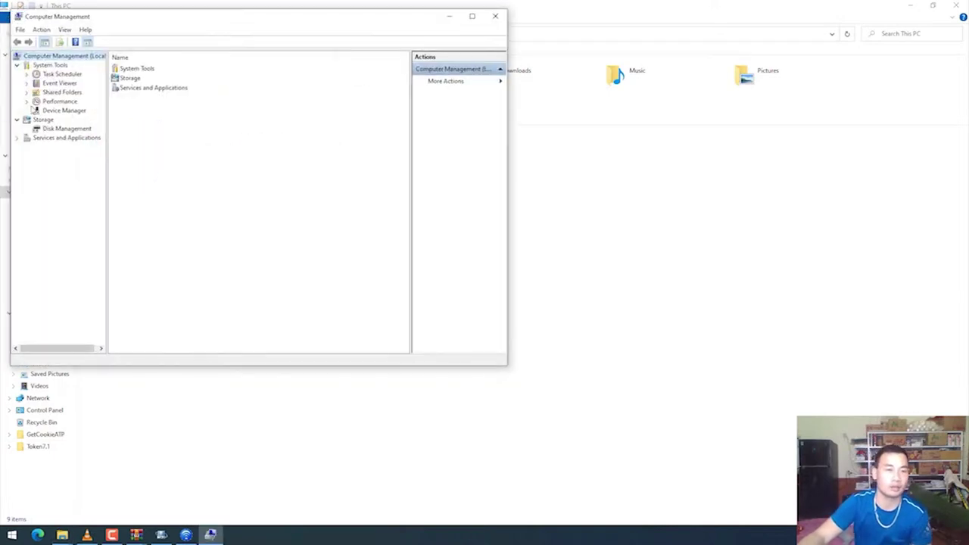
{"action": "left_click", "coordinate": [47, 111]}
{"action": "scroll", "coordinate": [190, 259], "scroll_direction": "down", "scroll_amount": 1}
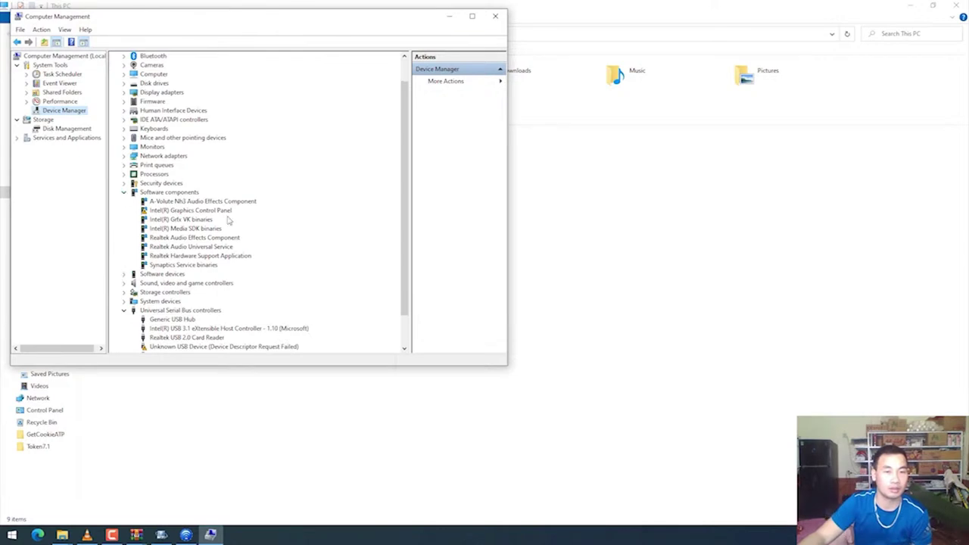
{"action": "scroll", "coordinate": [159, 315], "scroll_direction": "down", "scroll_amount": 2}
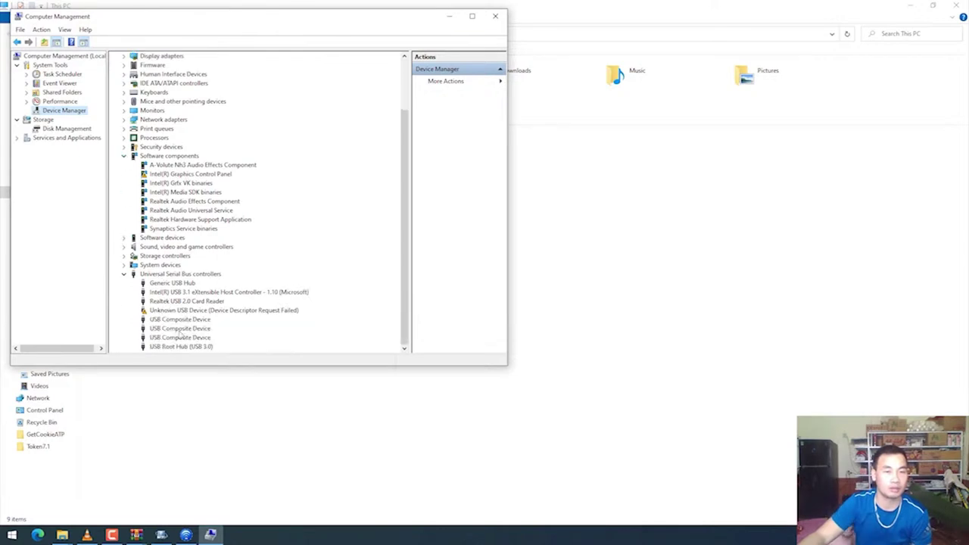
{"action": "left_click", "coordinate": [495, 16]}
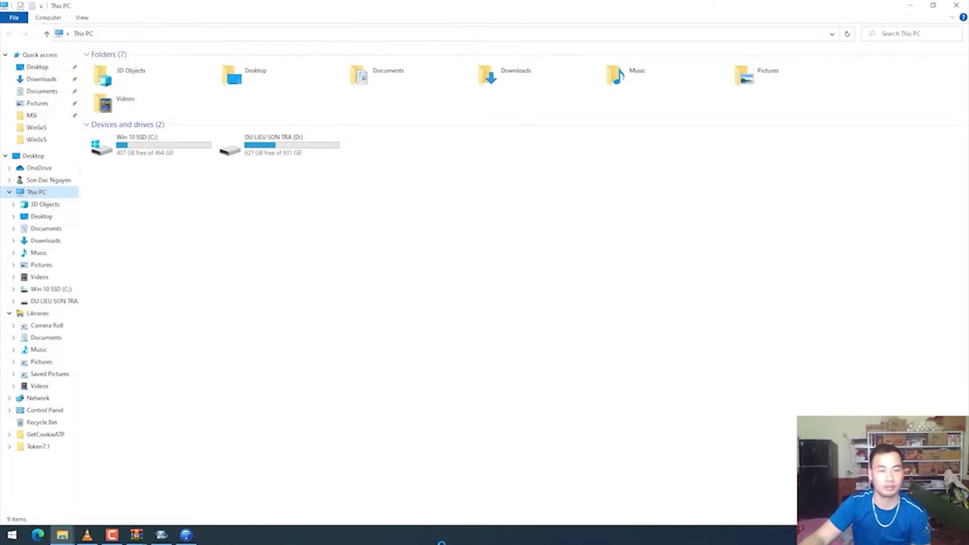
Finish the Intel Graphics Driver setup and close the PROSet installation error report.
{"action": "left_click", "coordinate": [185, 536]}
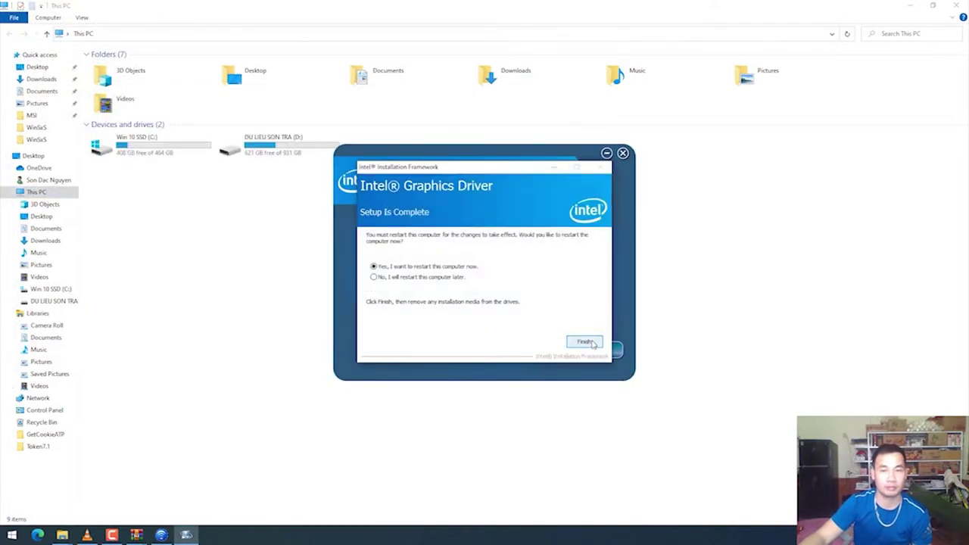
{"action": "left_click", "coordinate": [590, 341]}
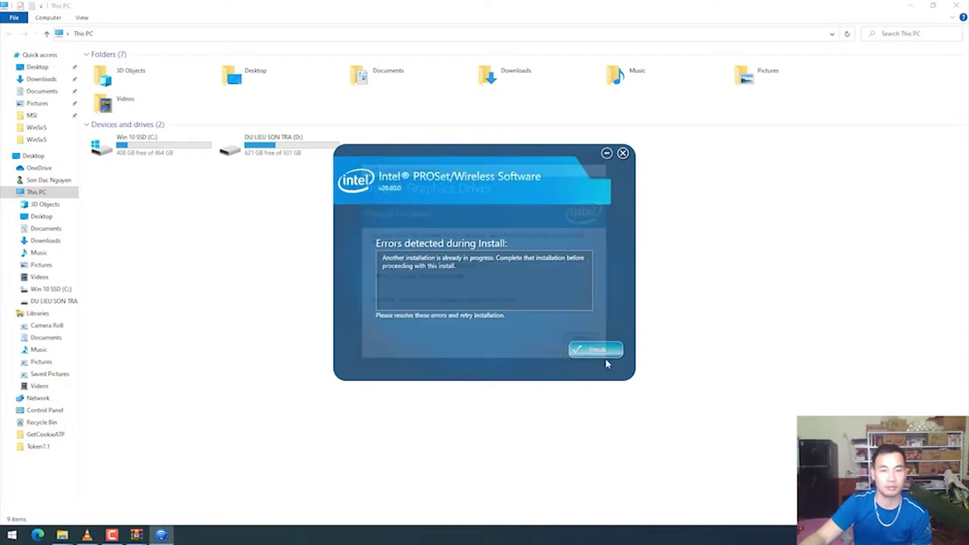
{"action": "left_click", "coordinate": [582, 352]}
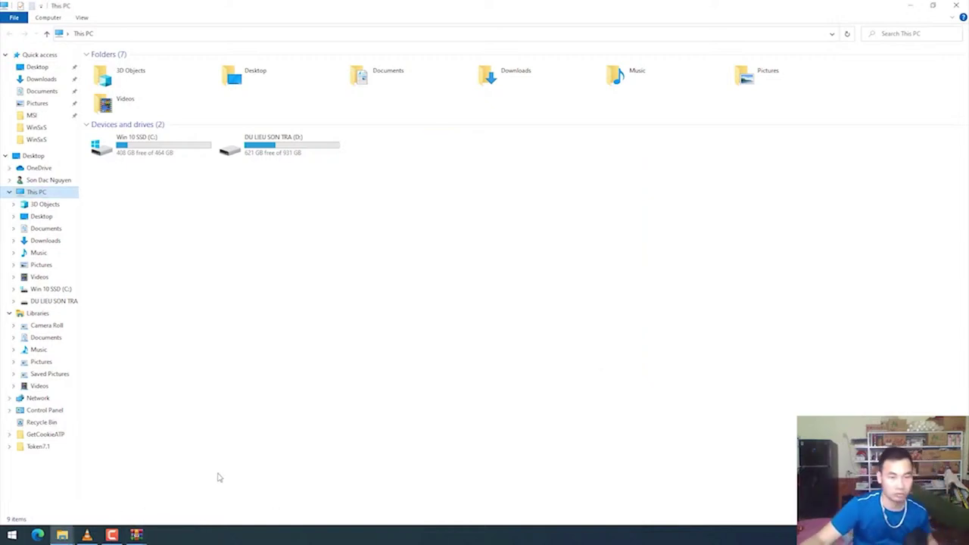
Glance at WinRAR's recent archives list, then close the This PC window.
{"action": "left_click", "coordinate": [136, 535]}
{"action": "right_click", "coordinate": [136, 535]}
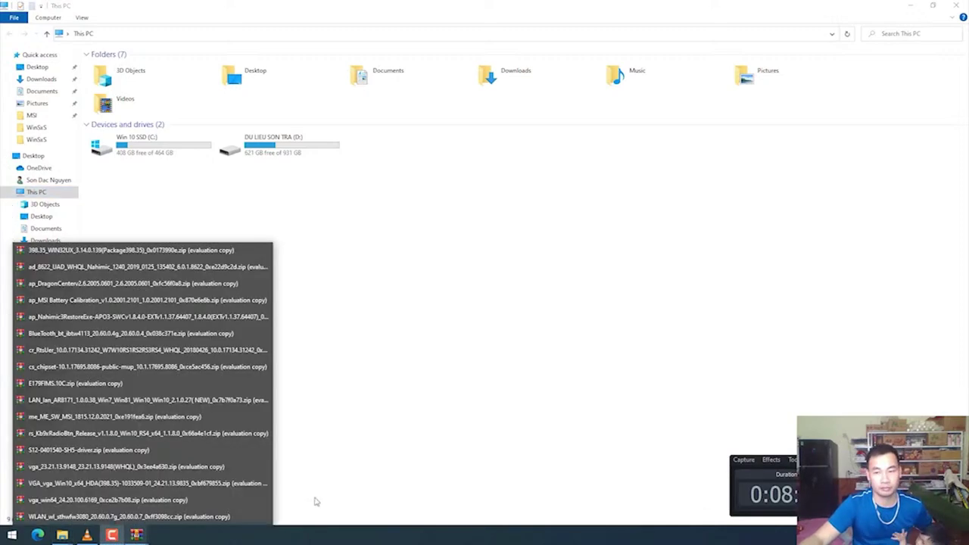
{"action": "key", "text": "Escape"}
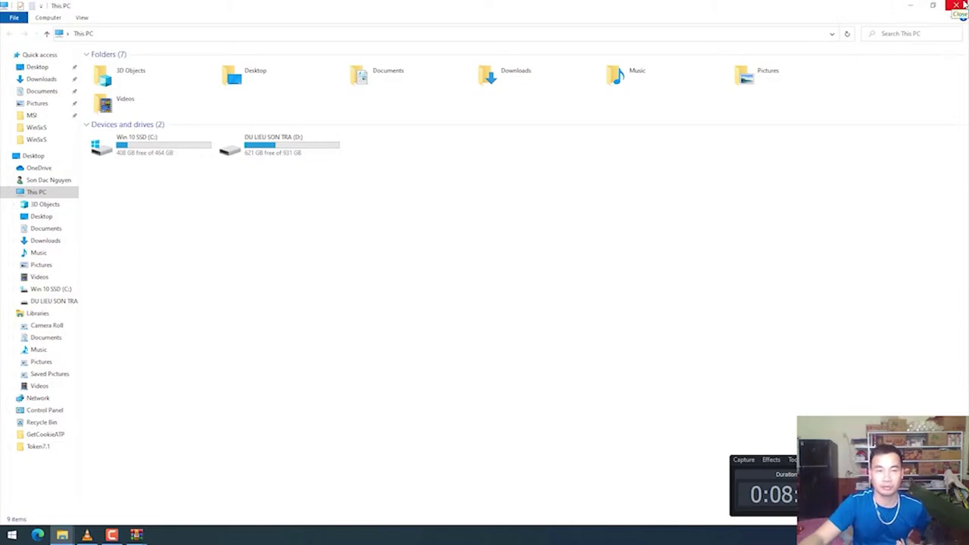
{"action": "left_click", "coordinate": [959, 6]}
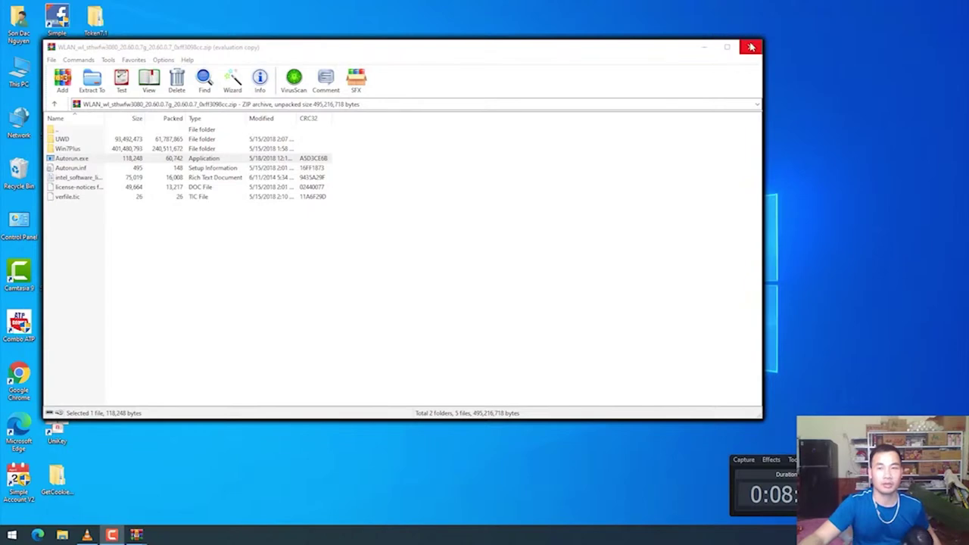
Close the WLAN, VGA, LAN and other open WinRAR driver archives.
{"action": "left_click", "coordinate": [749, 47]}
{"action": "left_click", "coordinate": [751, 46]}
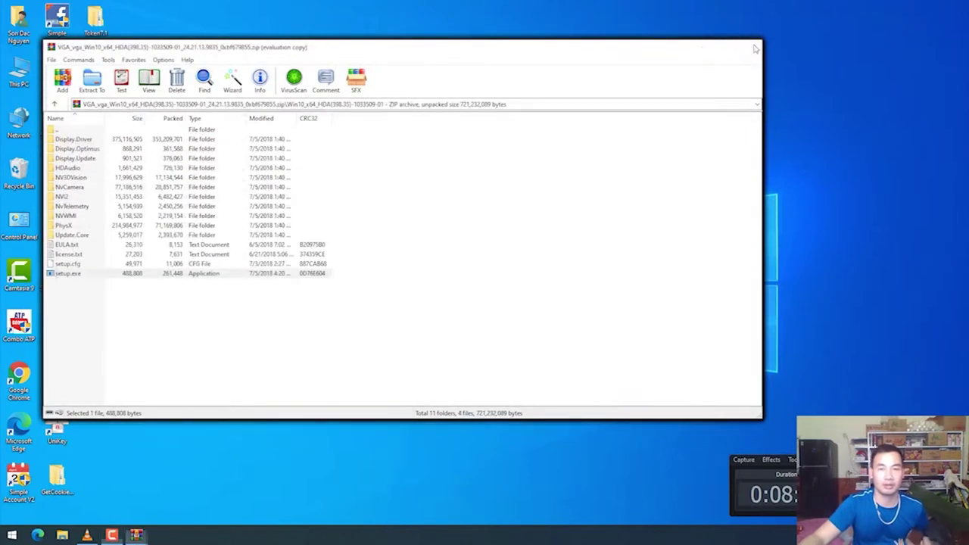
{"action": "left_click", "coordinate": [750, 47]}
{"action": "left_click", "coordinate": [751, 47]}
{"action": "left_click", "coordinate": [752, 47]}
{"action": "left_click", "coordinate": [752, 47]}
Close the last two WinRAR archives and clear the desktop icon selection.
{"action": "left_click", "coordinate": [753, 48]}
{"action": "left_click", "coordinate": [754, 47]}
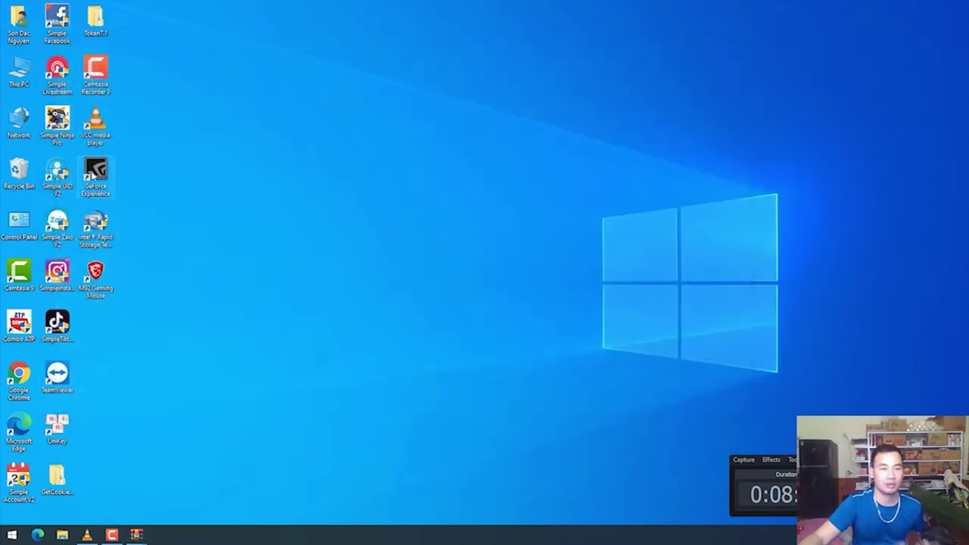
{"action": "left_click_drag", "start_coordinate": [183, 22], "coordinate": [2, 524]}
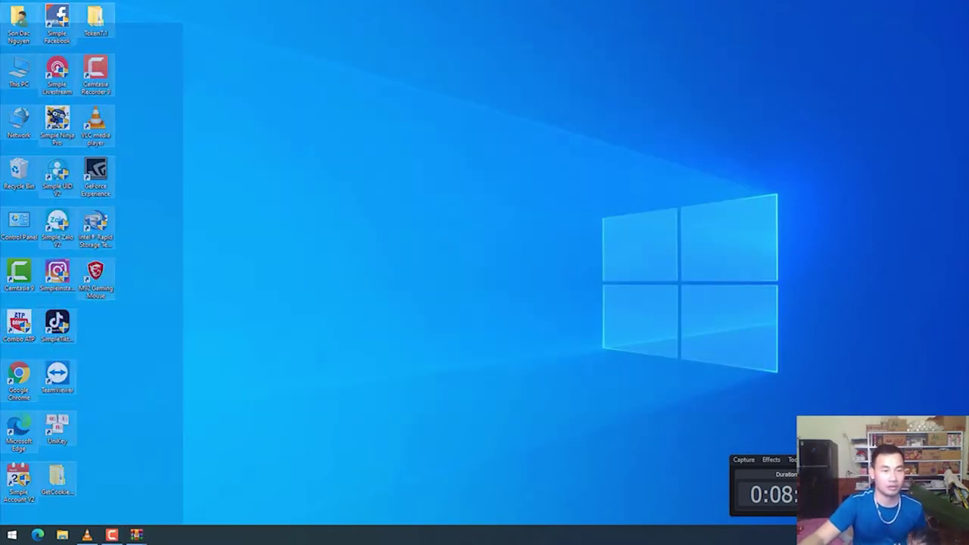
{"action": "left_click", "coordinate": [340, 139]}
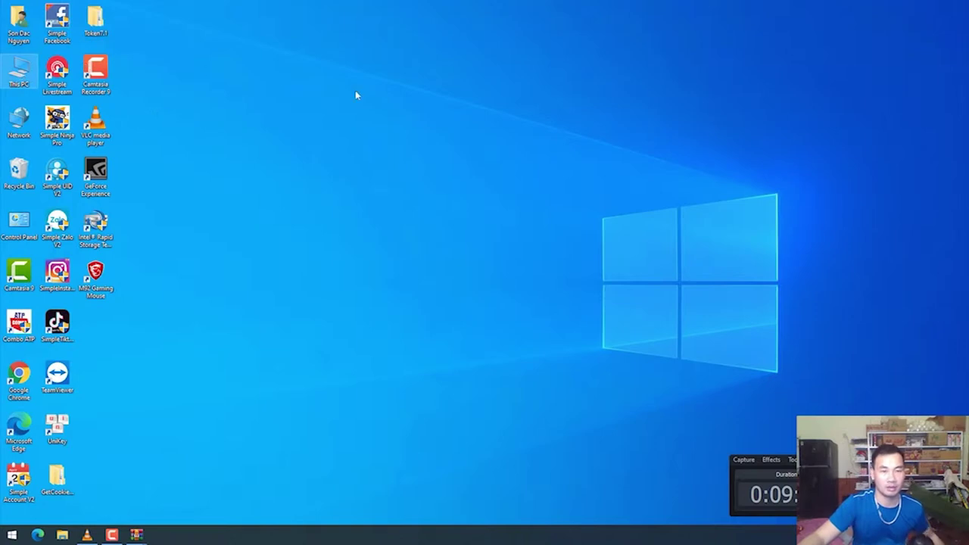
From This PC, open Uninstall or change a program and scroll through Apps & features.
{"action": "double_click", "coordinate": [29, 67]}
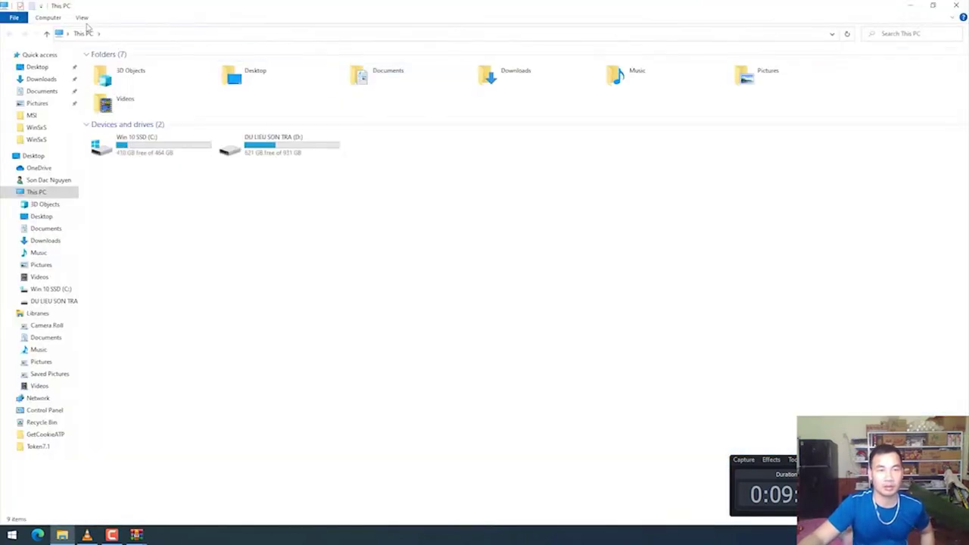
{"action": "left_click", "coordinate": [50, 17]}
{"action": "left_click", "coordinate": [258, 31]}
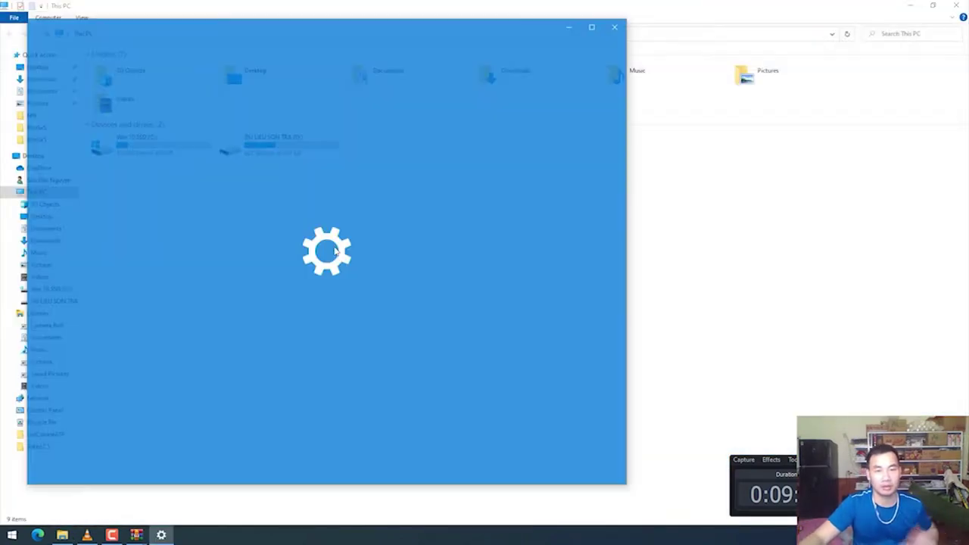
{"action": "scroll", "coordinate": [319, 326], "scroll_direction": "down", "scroll_amount": 3}
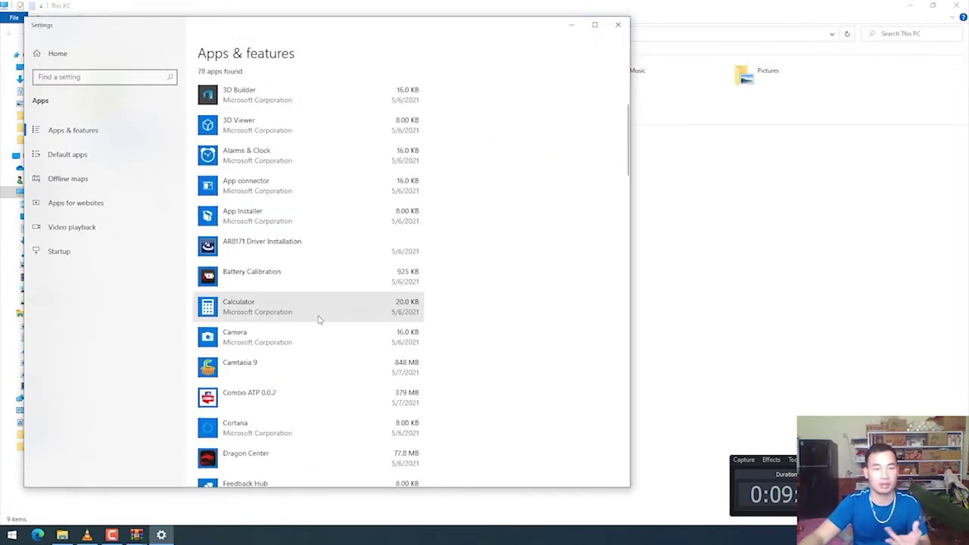
{"action": "scroll", "coordinate": [318, 320], "scroll_direction": "down", "scroll_amount": 3}
{"action": "scroll", "coordinate": [323, 318], "scroll_direction": "down", "scroll_amount": 3}
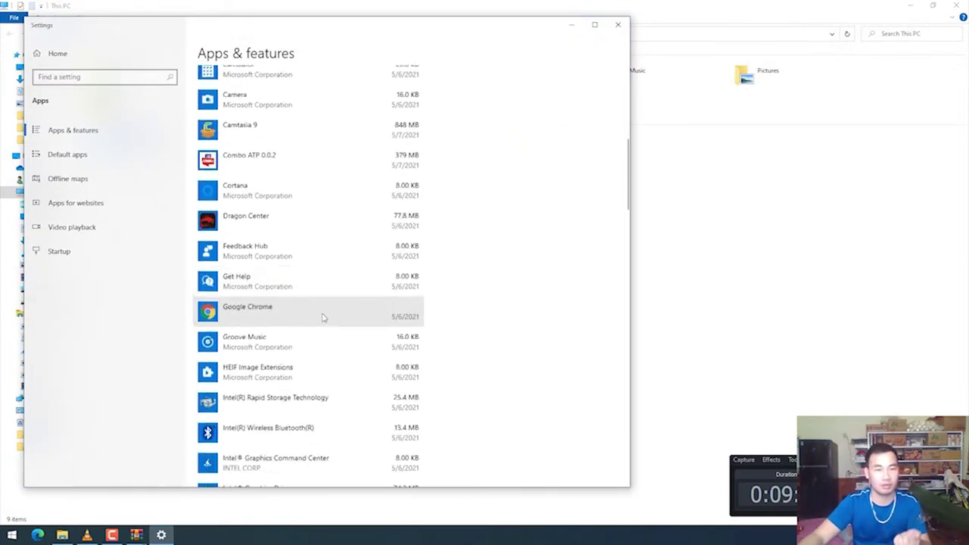
{"action": "scroll", "coordinate": [323, 318], "scroll_direction": "down", "scroll_amount": 2}
{"action": "scroll", "coordinate": [320, 319], "scroll_direction": "down", "scroll_amount": 2}
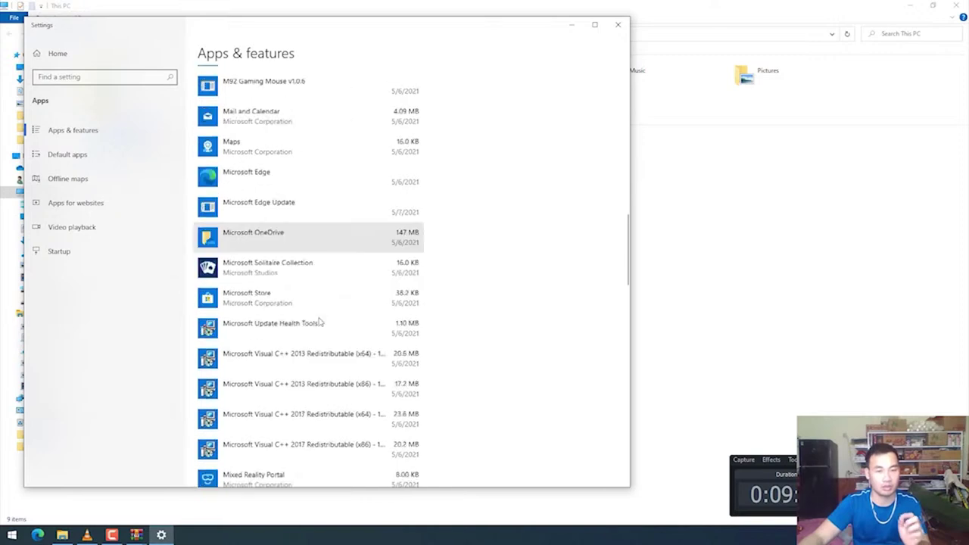
{"action": "scroll", "coordinate": [319, 322], "scroll_direction": "down", "scroll_amount": 4}
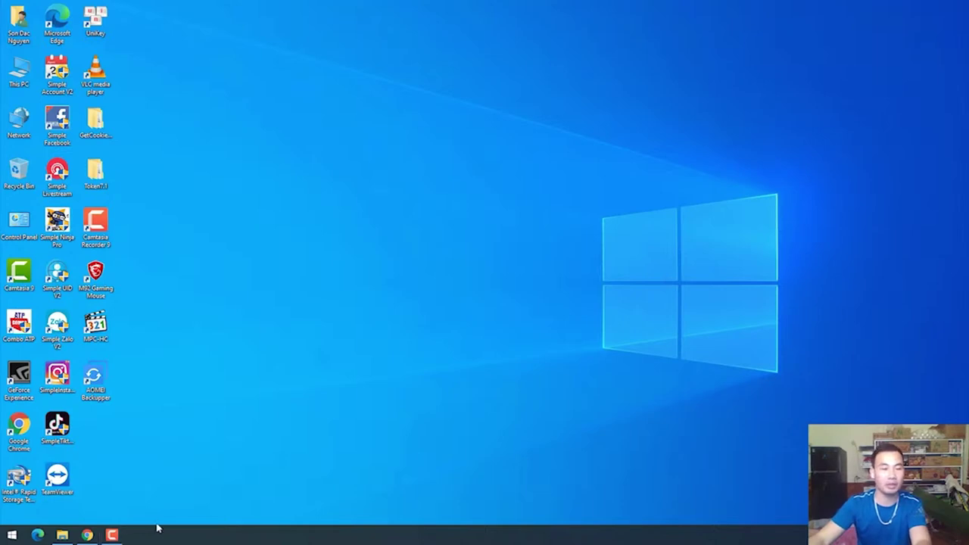
Restore the Camtasia Recorder window from the taskbar, showing duration 0:00:31.
{"action": "mouse_move", "coordinate": [116, 537]}
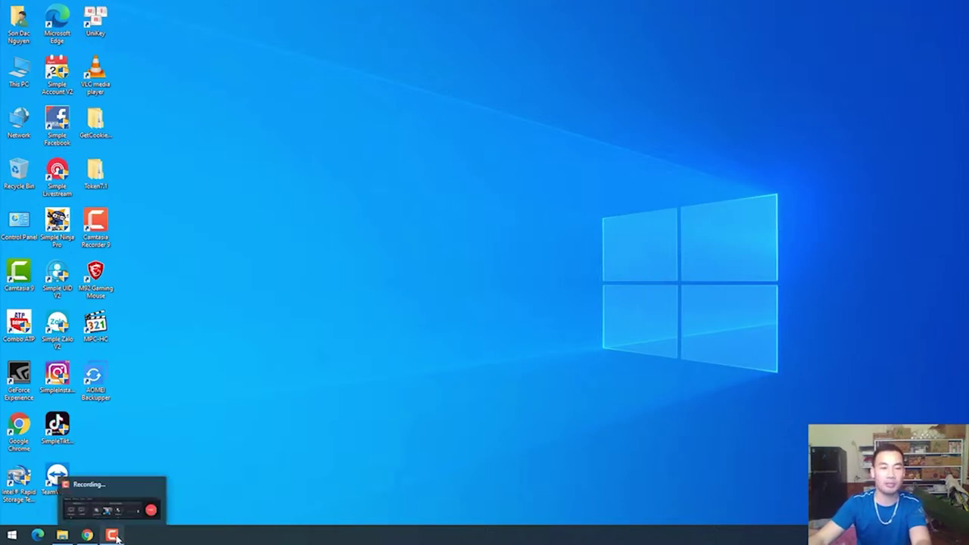
{"action": "left_click", "coordinate": [116, 537]}
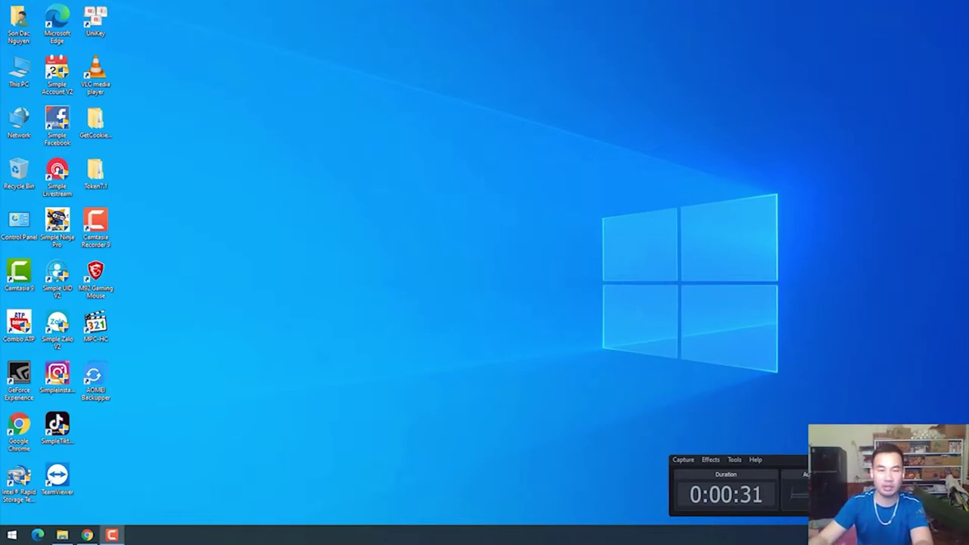
In Chrome, close the extensions page and go to ubackup.com's AOMEI downloads page.
{"action": "left_click", "coordinate": [87, 536]}
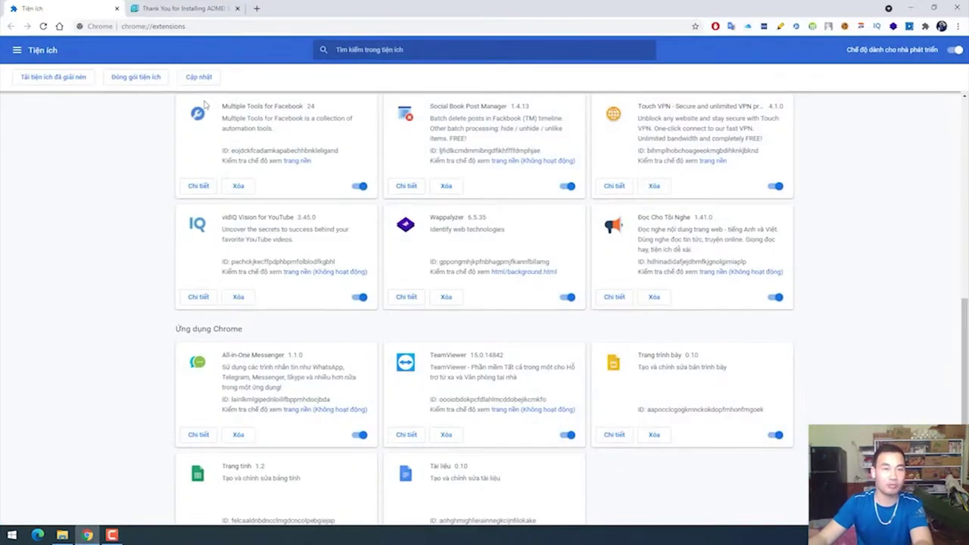
{"action": "left_click", "coordinate": [181, 9]}
{"action": "left_click", "coordinate": [116, 9]}
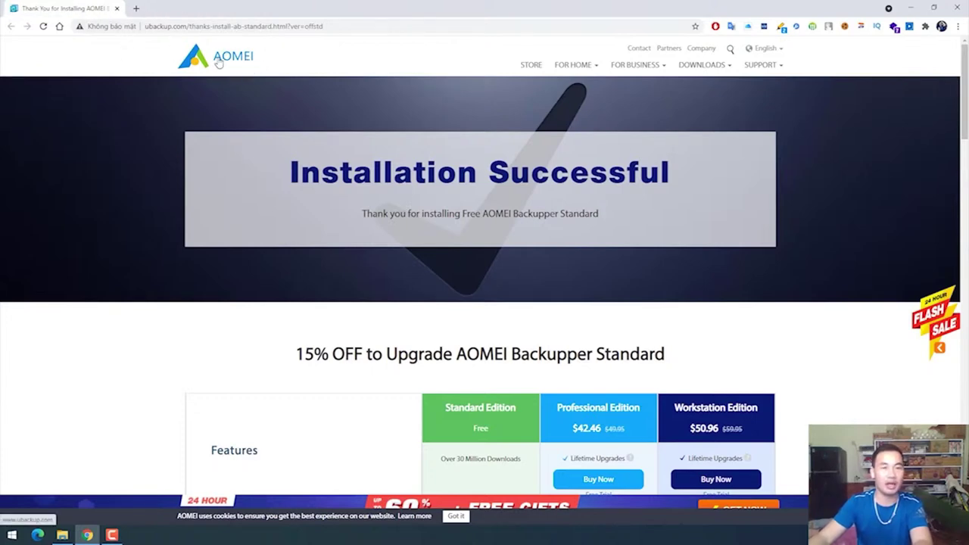
{"action": "left_click", "coordinate": [178, 26]}
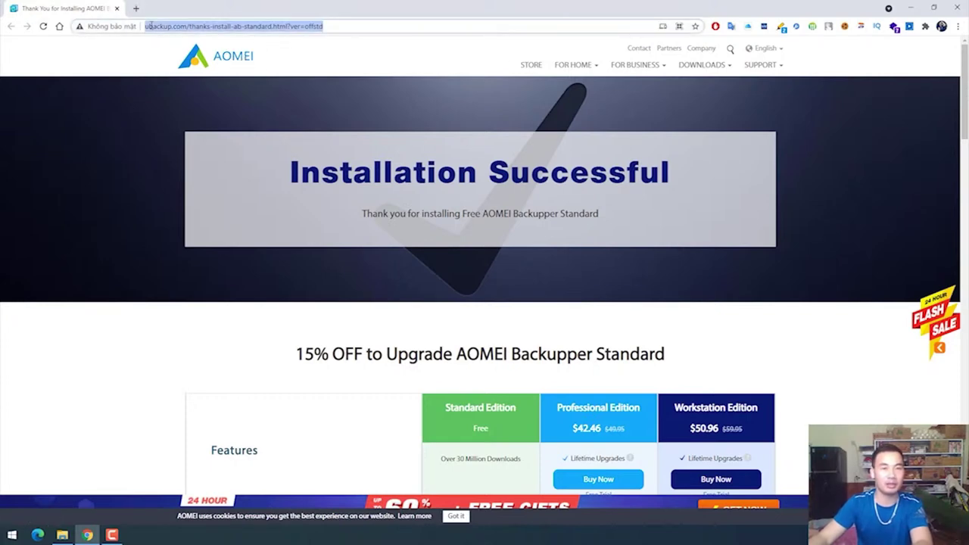
{"action": "left_click", "coordinate": [699, 65]}
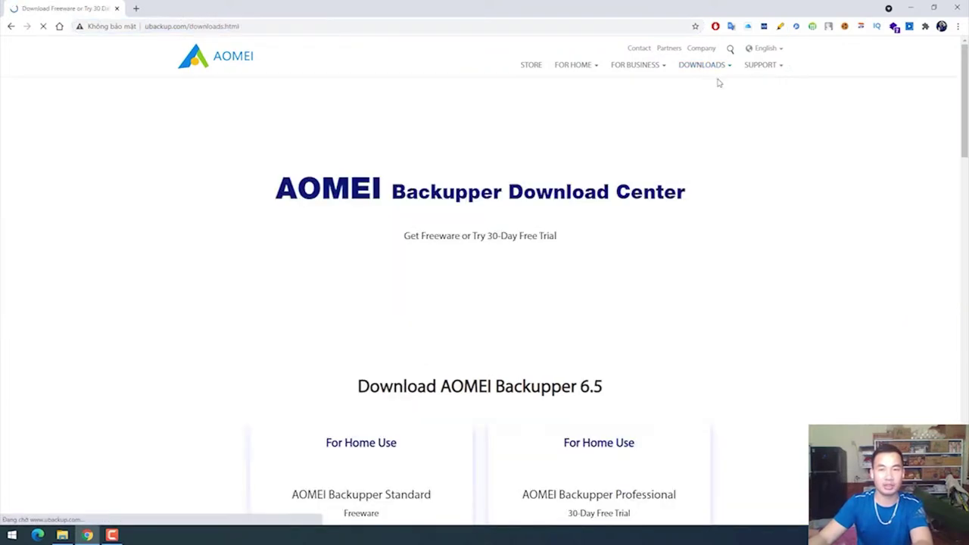
Download the AOMEI Backupper Standard freeware, cancel the duplicate Save As, and minimise Chrome.
{"action": "scroll", "coordinate": [496, 249], "scroll_direction": "down", "scroll_amount": 3}
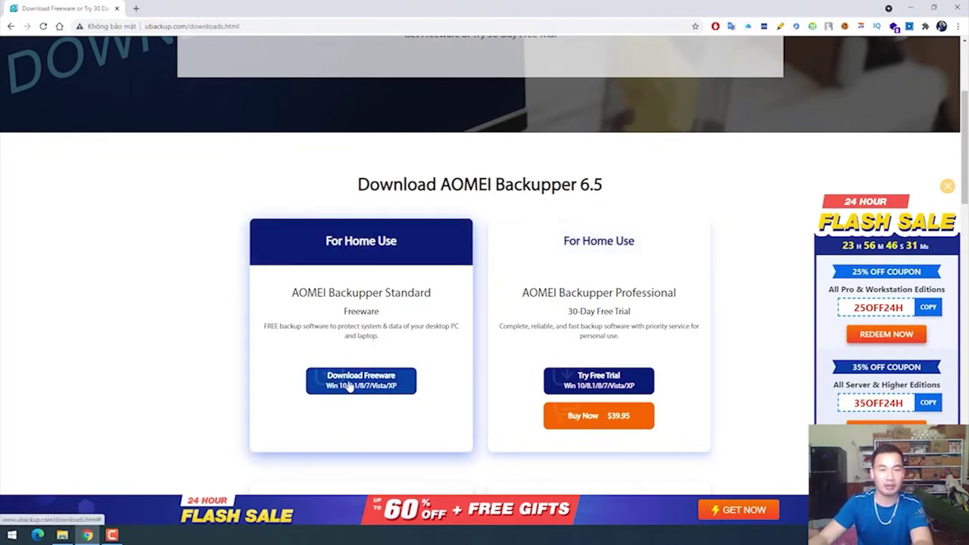
{"action": "scroll", "coordinate": [342, 389], "scroll_direction": "down", "scroll_amount": 3}
{"action": "scroll", "coordinate": [359, 409], "scroll_direction": "down", "scroll_amount": 1}
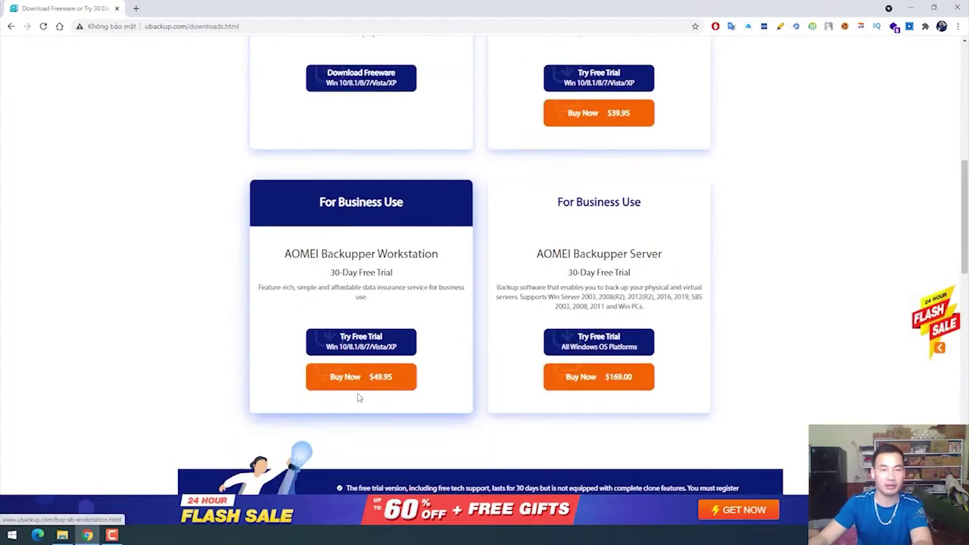
{"action": "scroll", "coordinate": [358, 396], "scroll_direction": "up", "scroll_amount": 3}
{"action": "left_click", "coordinate": [381, 277]}
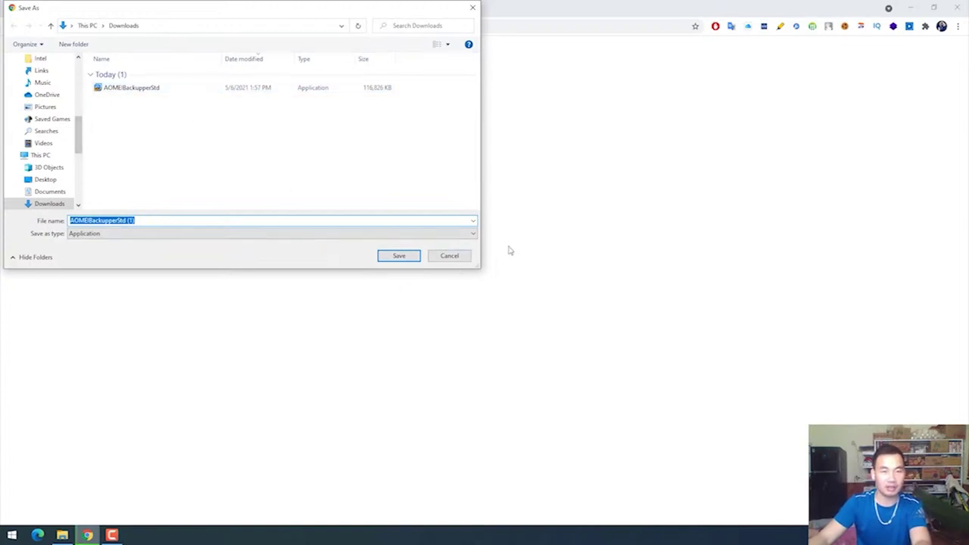
{"action": "left_click", "coordinate": [435, 257]}
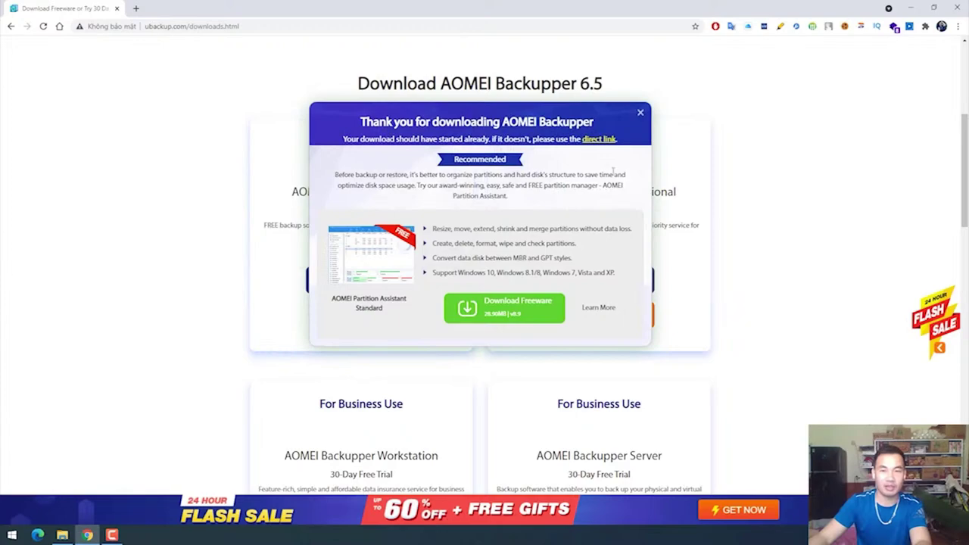
{"action": "left_click", "coordinate": [640, 113]}
{"action": "left_click", "coordinate": [910, 8]}
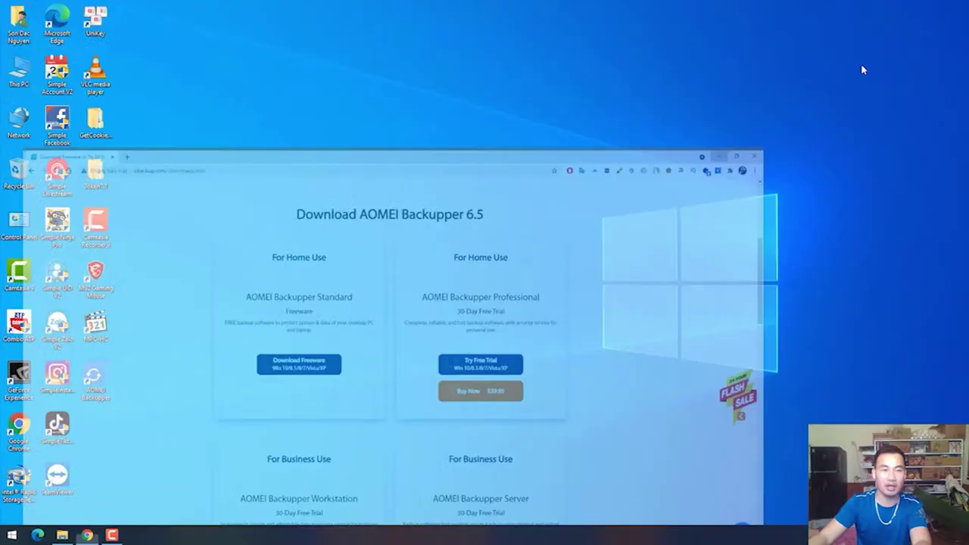
Run the AOMEIBackupperStd installer from Downloads as administrator.
{"action": "double_click", "coordinate": [19, 23]}
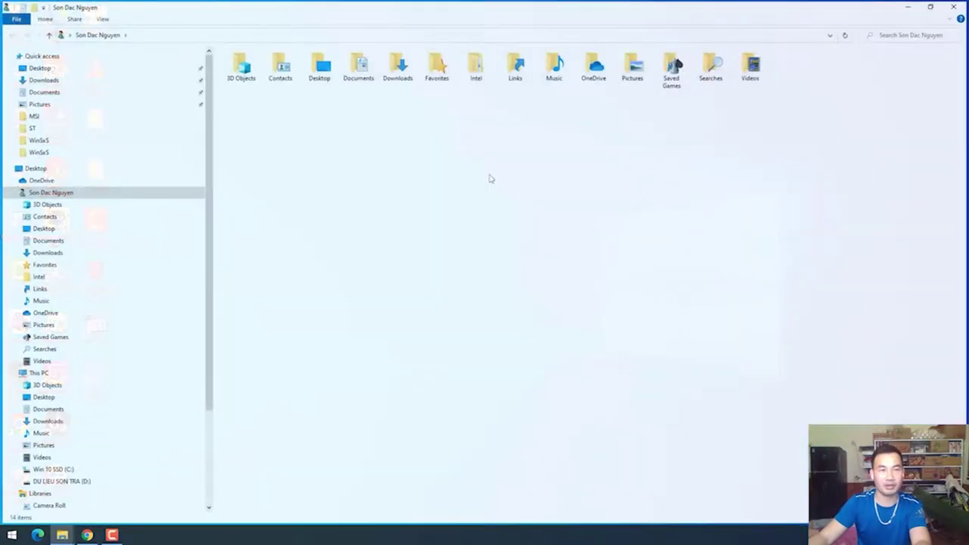
{"action": "left_click", "coordinate": [399, 66]}
{"action": "double_click", "coordinate": [399, 66]}
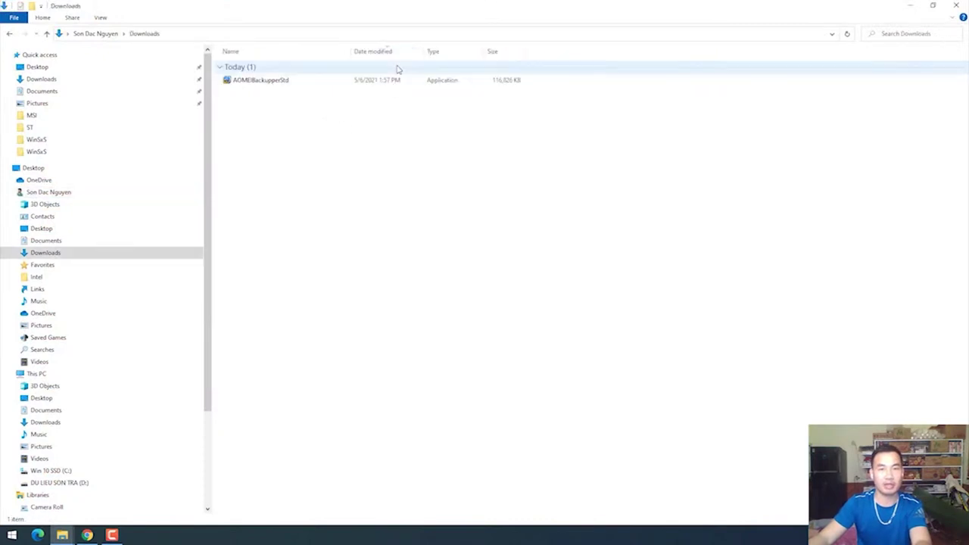
{"action": "left_click", "coordinate": [275, 80]}
{"action": "right_click", "coordinate": [272, 80]}
{"action": "left_click", "coordinate": [288, 100]}
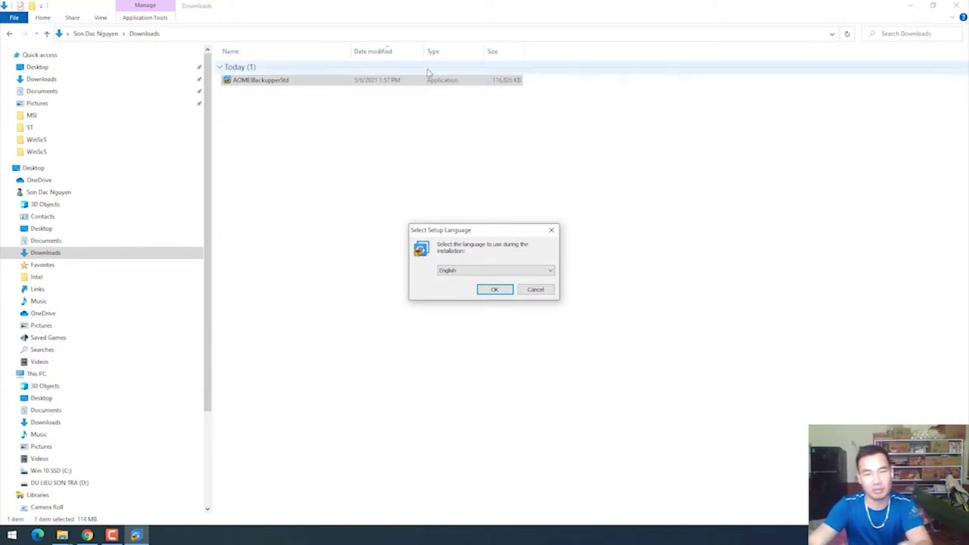
Choose English, skip the Pro upgrade offer, and dismiss the already-installed prompts.
{"action": "left_click", "coordinate": [469, 255]}
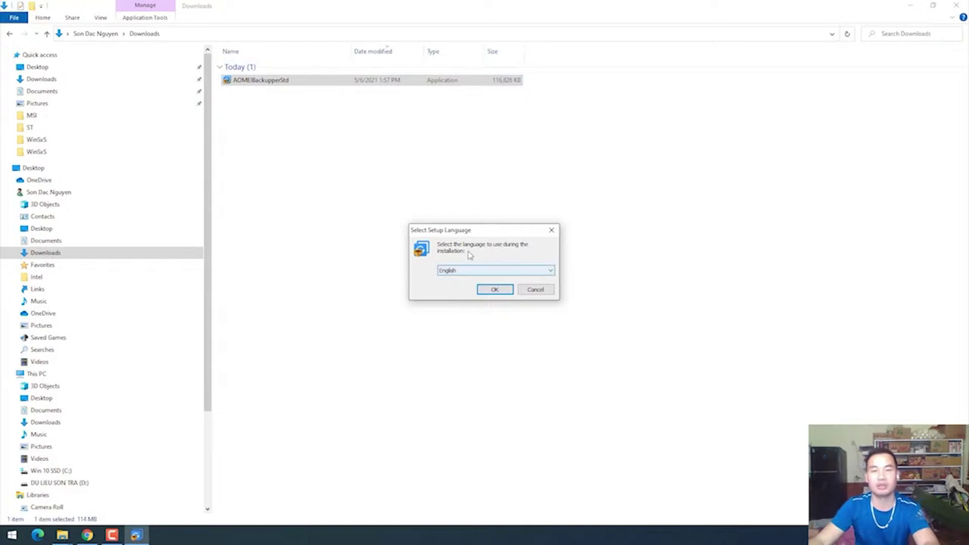
{"action": "left_click", "coordinate": [490, 289]}
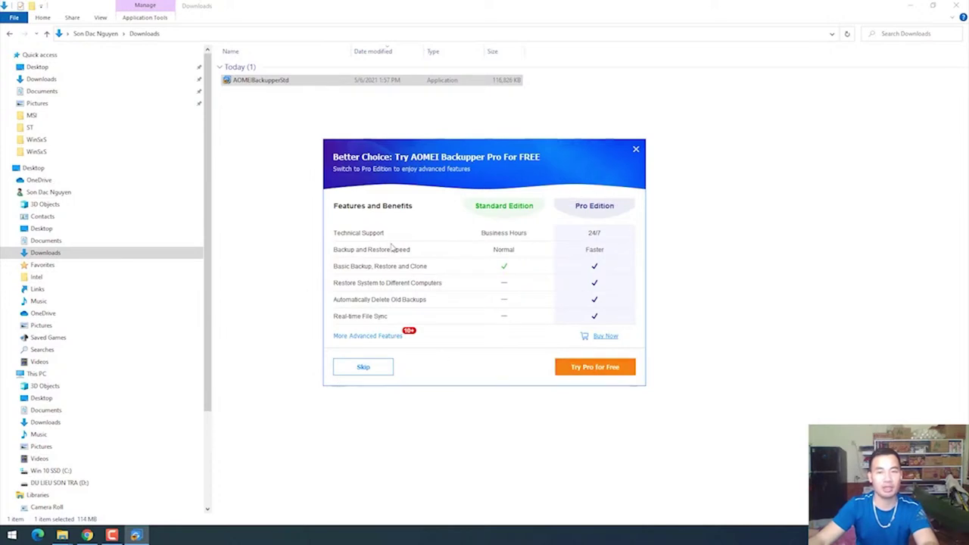
{"action": "left_click", "coordinate": [355, 371]}
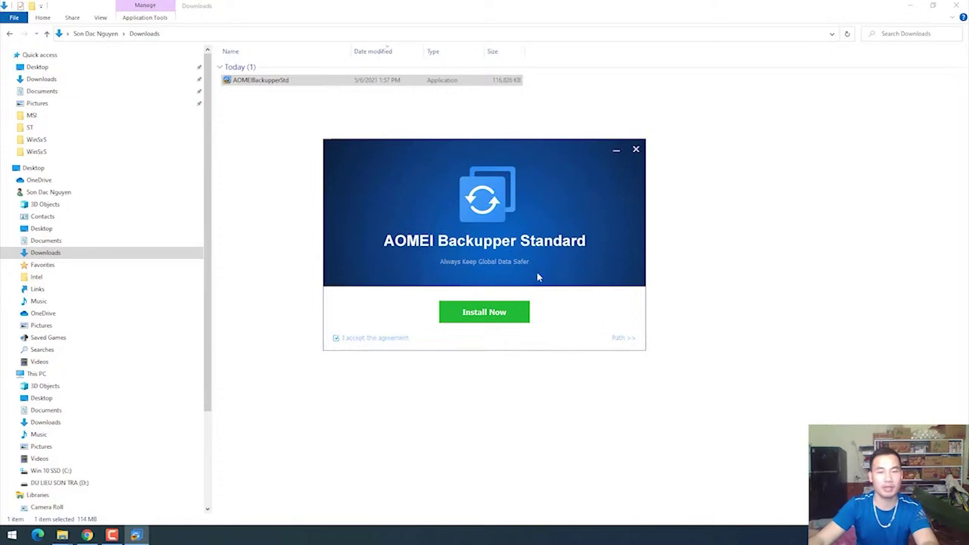
{"action": "left_click", "coordinate": [475, 314]}
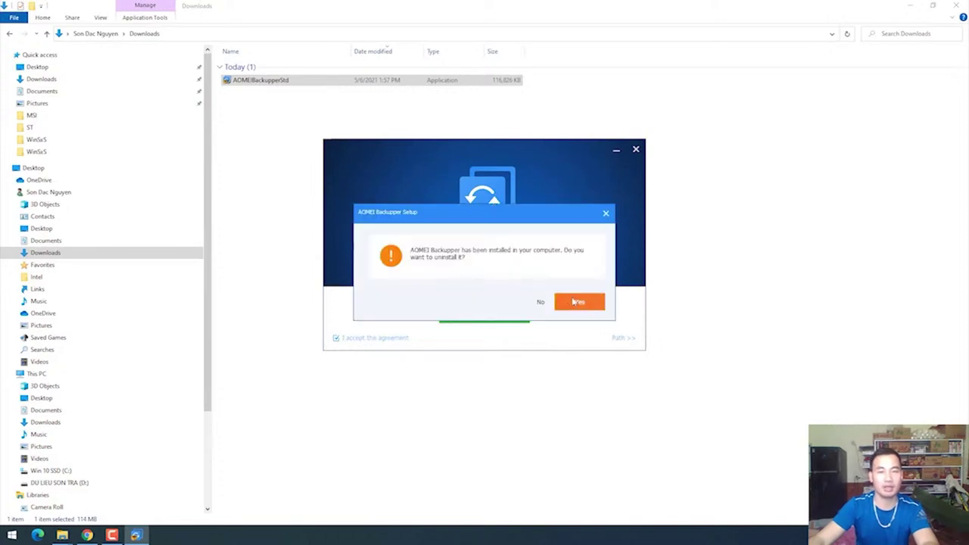
{"action": "left_click", "coordinate": [599, 217]}
{"action": "left_click", "coordinate": [478, 321]}
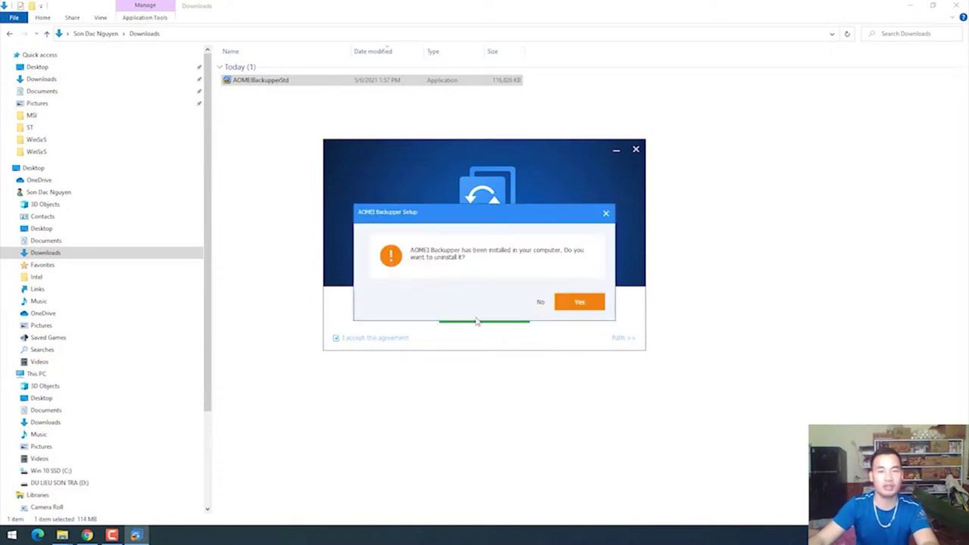
{"action": "left_click", "coordinate": [581, 303]}
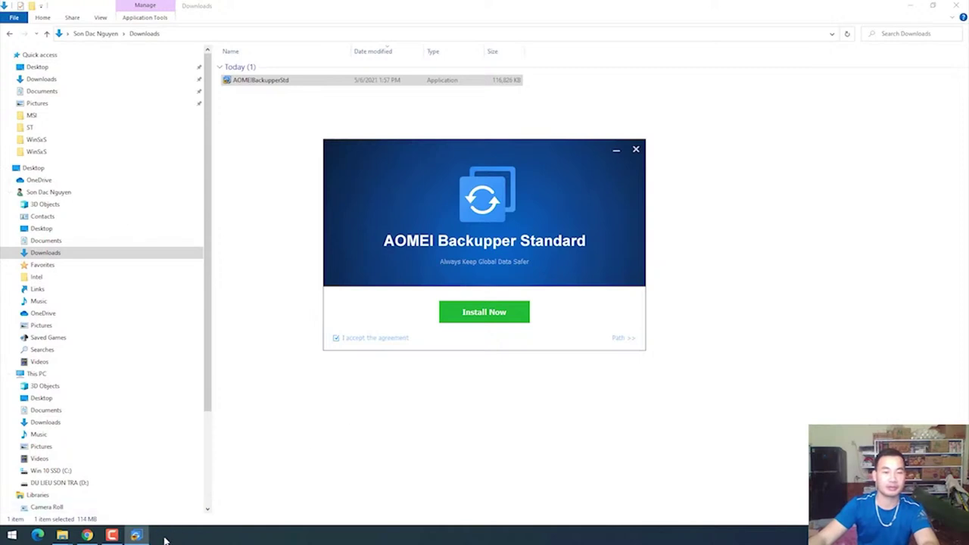
Install AOMEI Backupper Standard, clearing notifications and moving the installer window up-right meanwhile.
{"action": "left_click", "coordinate": [465, 312]}
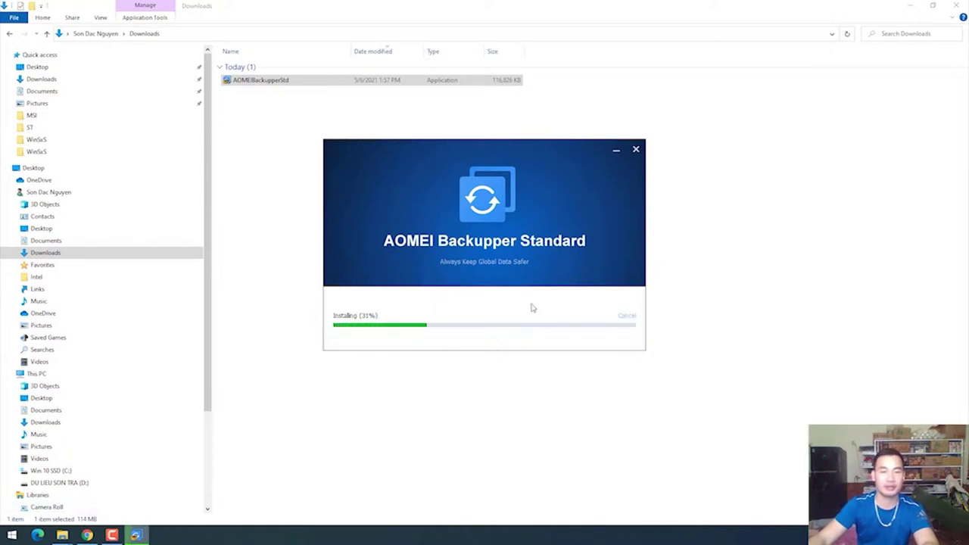
{"action": "left_click", "coordinate": [114, 536]}
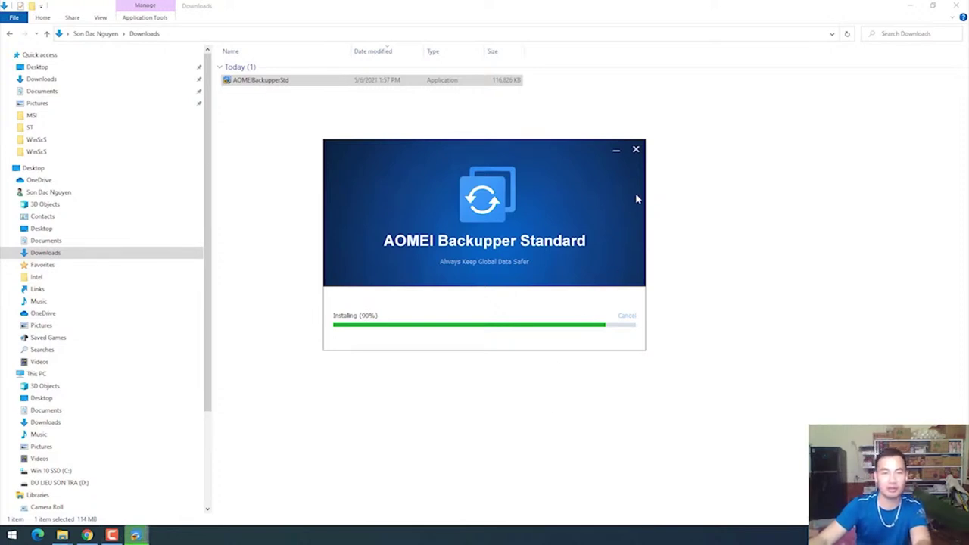
{"action": "key", "text": "super+a"}
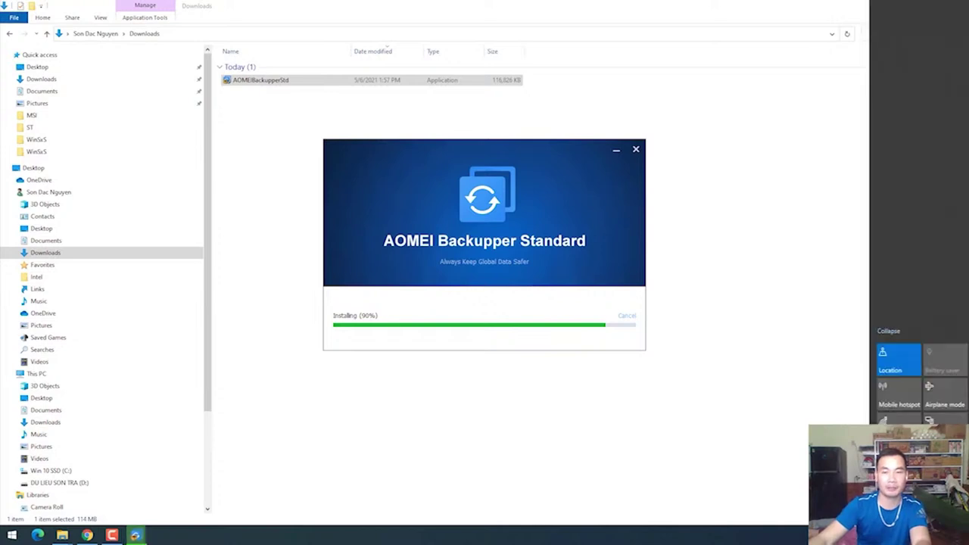
{"action": "left_click", "coordinate": [926, 332]}
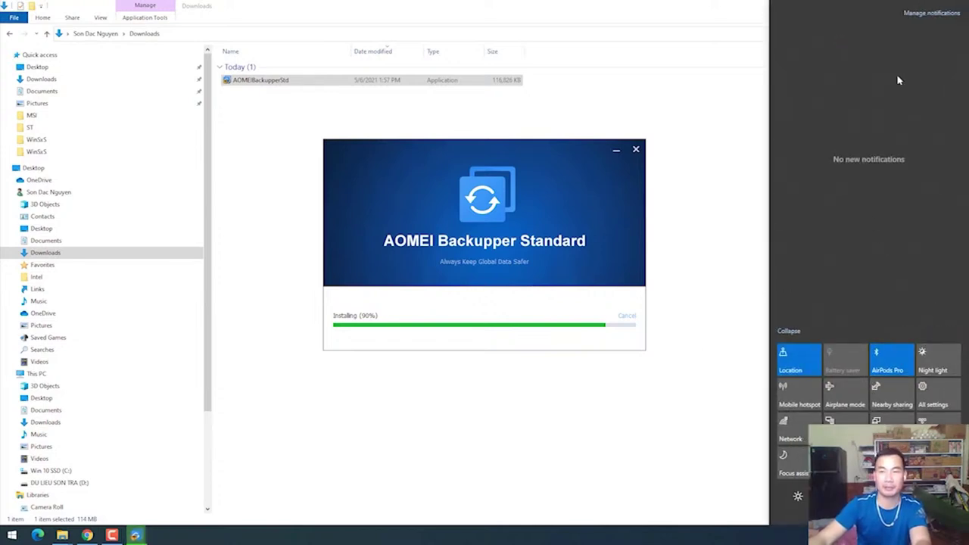
{"action": "left_click", "coordinate": [731, 98]}
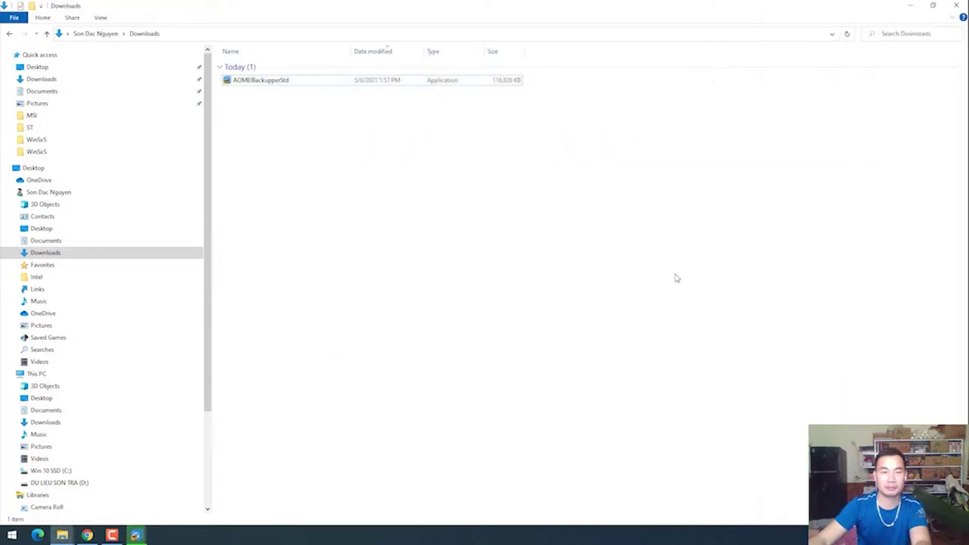
{"action": "left_click", "coordinate": [900, 5]}
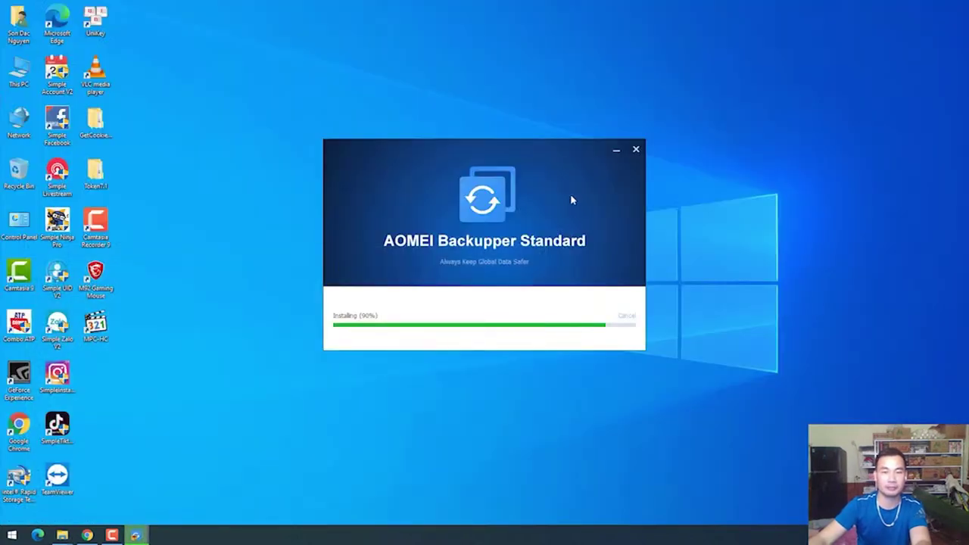
{"action": "left_click_drag", "start_coordinate": [563, 154], "coordinate": [664, 87]}
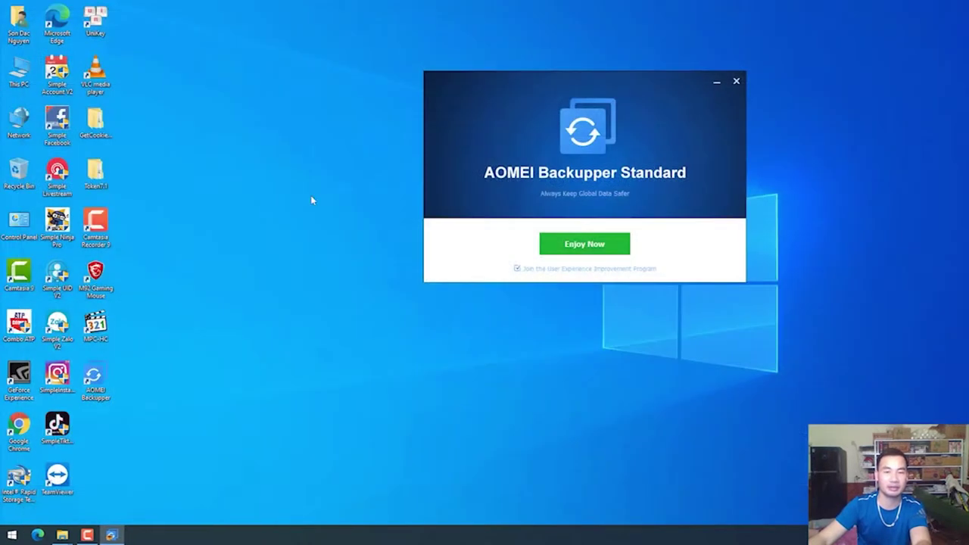
Launch AOMEI Backupper, browse the Backup and Restore pages, and close the flash sale ad.
{"action": "left_click", "coordinate": [569, 252]}
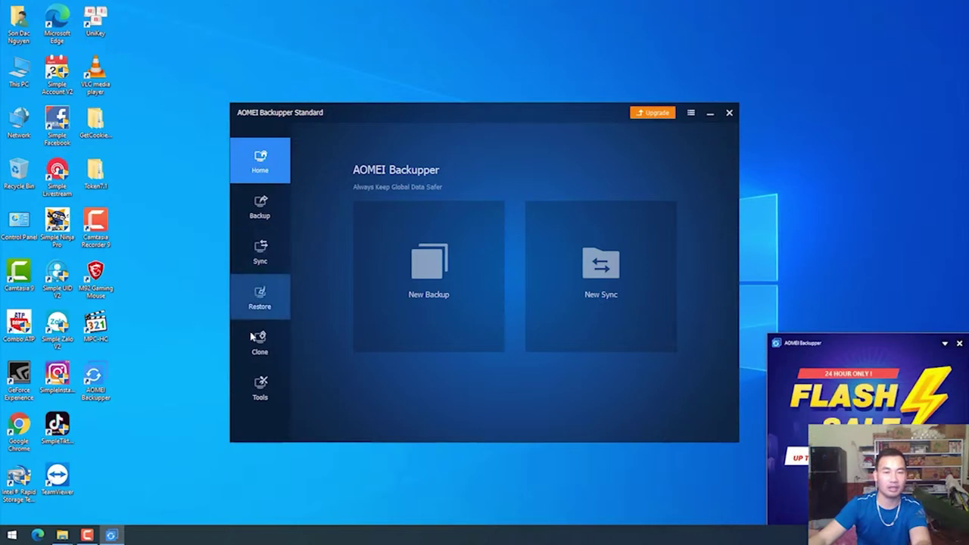
{"action": "left_click", "coordinate": [260, 210]}
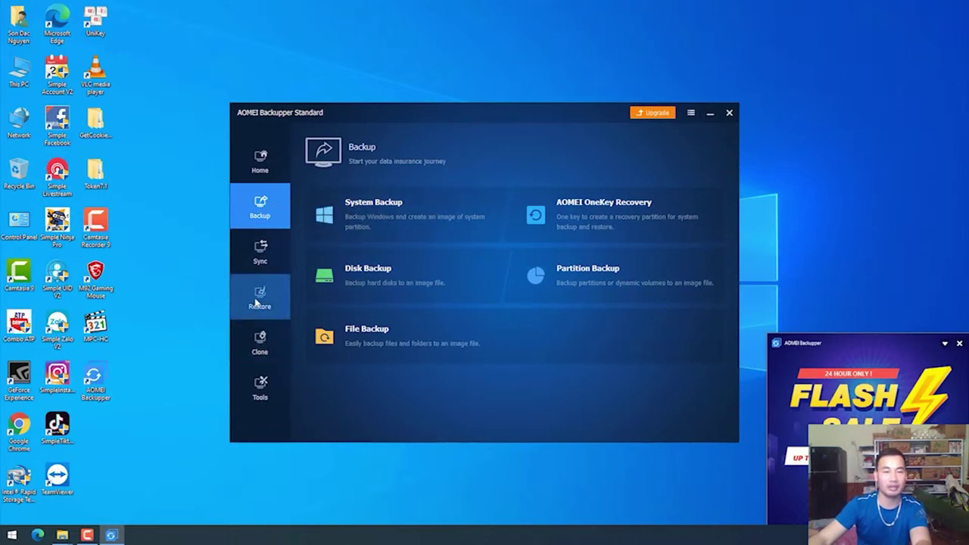
{"action": "left_click", "coordinate": [258, 300]}
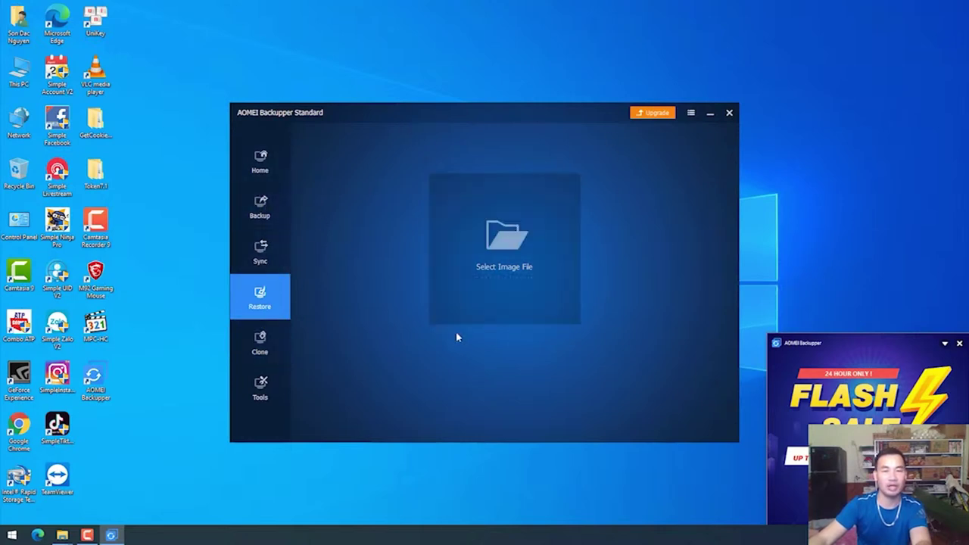
{"action": "left_click", "coordinate": [271, 208]}
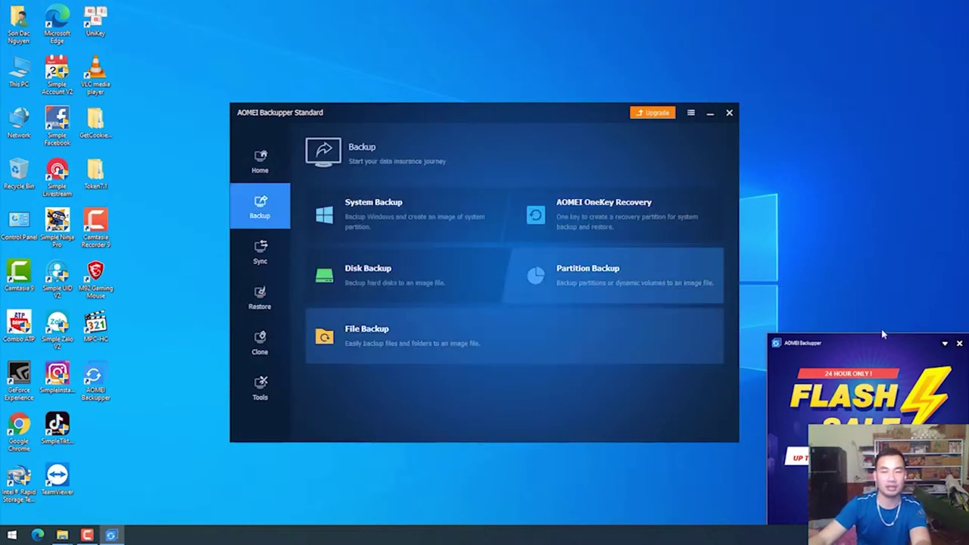
{"action": "left_click", "coordinate": [960, 343]}
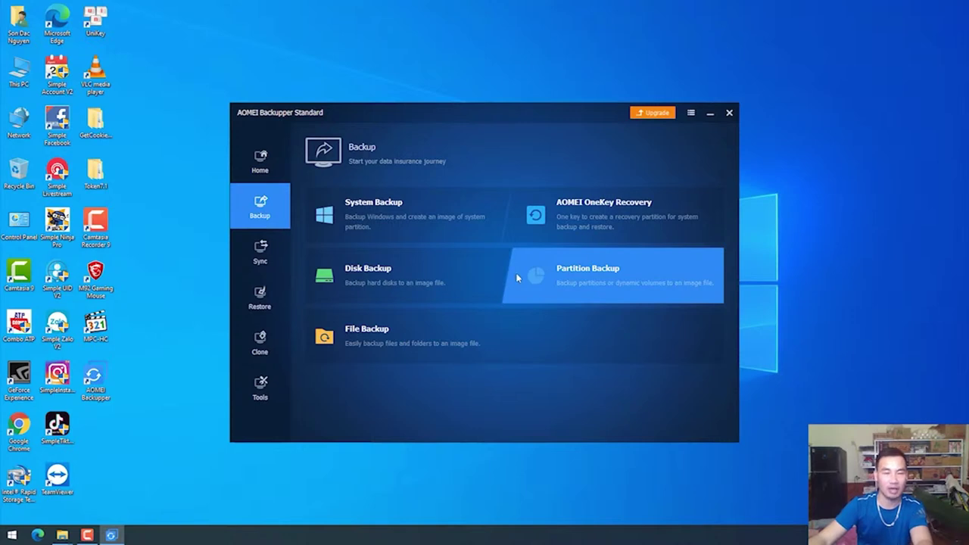
Return to the Backup page and choose System Backup, targeting D:\ as System Backup(1).
{"action": "left_click", "coordinate": [267, 307]}
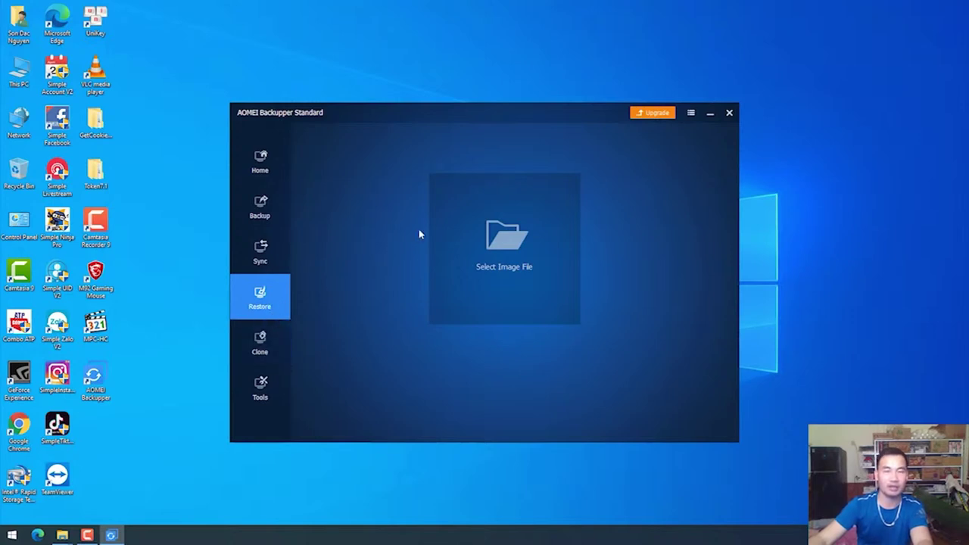
{"action": "left_click", "coordinate": [266, 211]}
{"action": "left_click", "coordinate": [270, 298]}
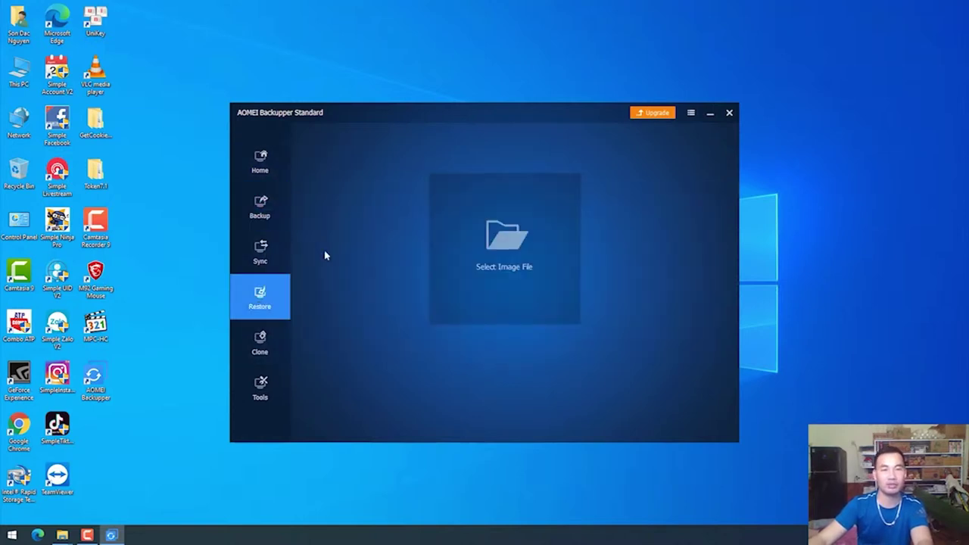
{"action": "left_click", "coordinate": [271, 210]}
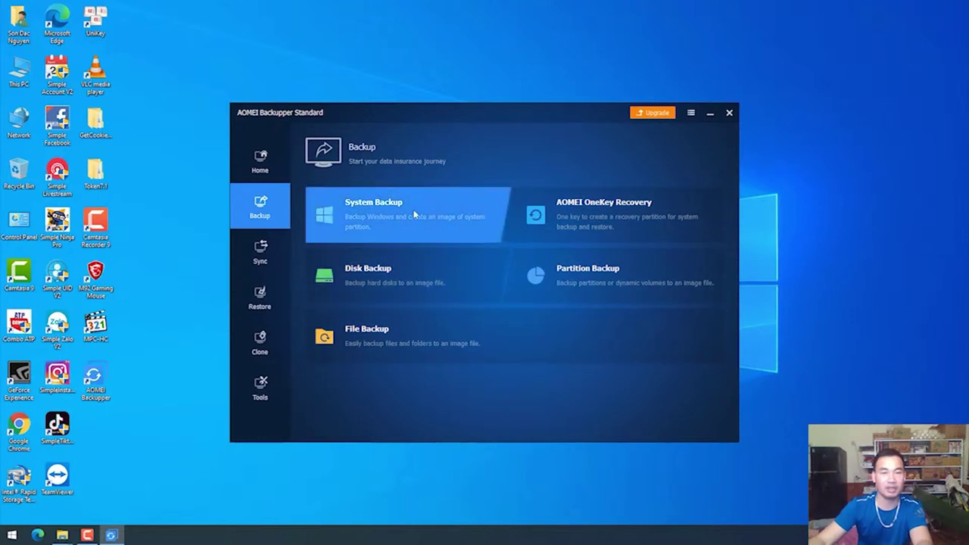
{"action": "left_click", "coordinate": [414, 215]}
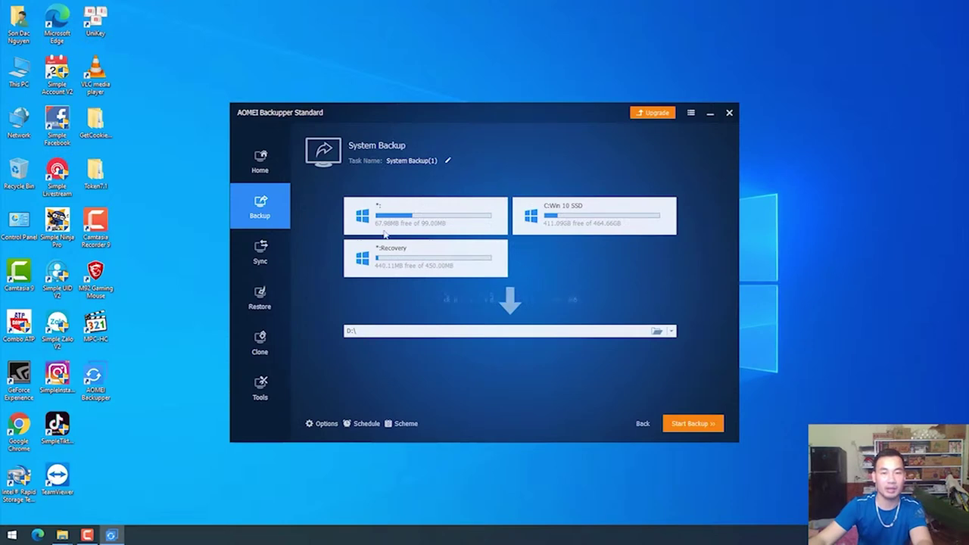
{"action": "left_click", "coordinate": [670, 334]}
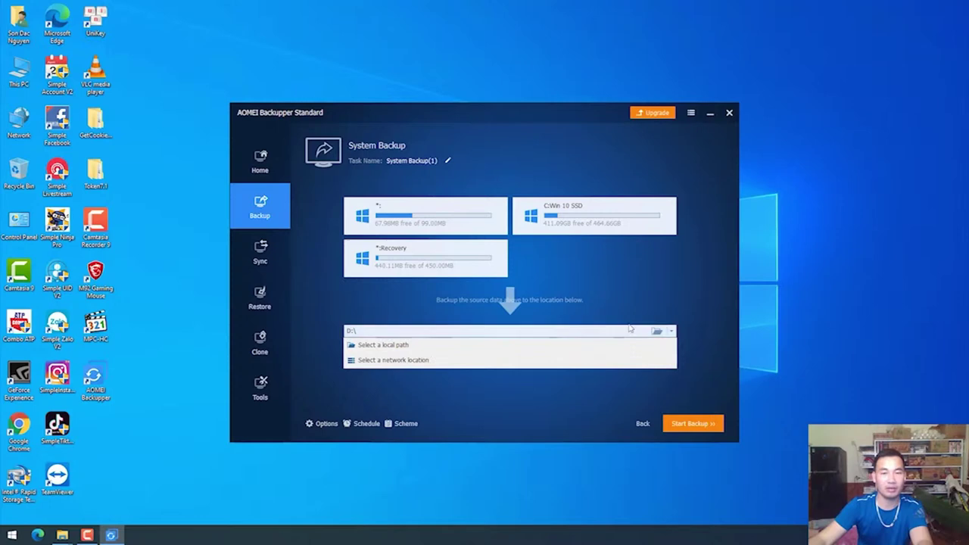
{"action": "left_click", "coordinate": [382, 344]}
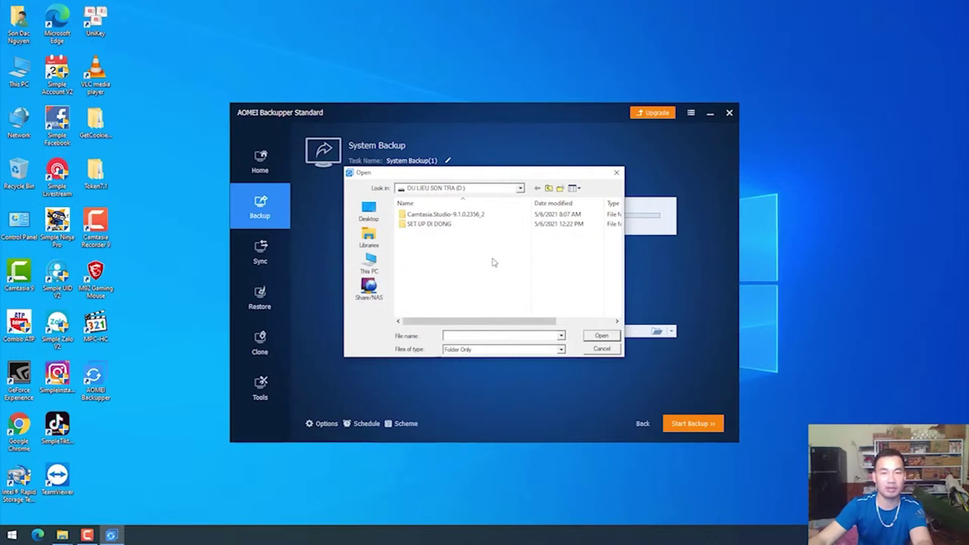
{"action": "left_click", "coordinate": [603, 349]}
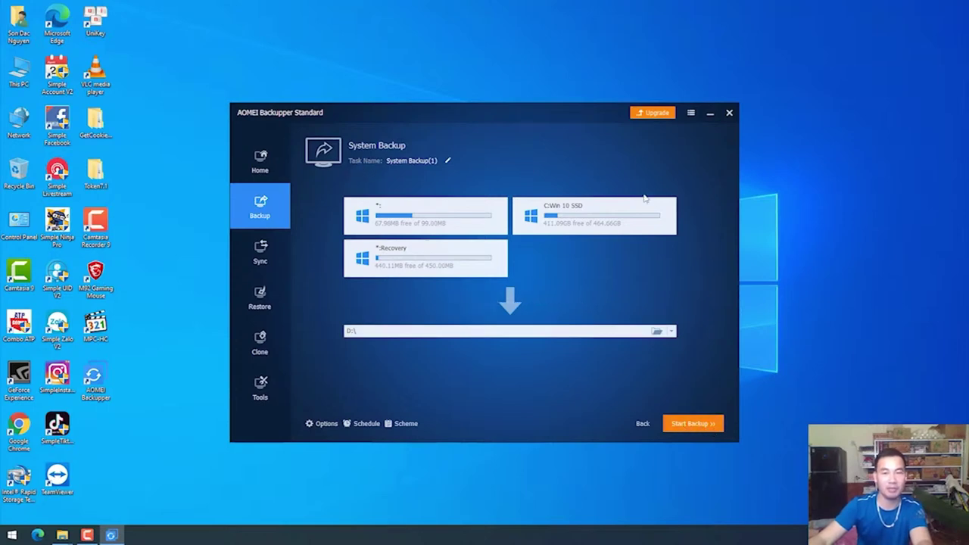
Open This PC and bring up the context options for drive C:.
{"action": "double_click", "coordinate": [19, 72]}
{"action": "left_click", "coordinate": [602, 222]}
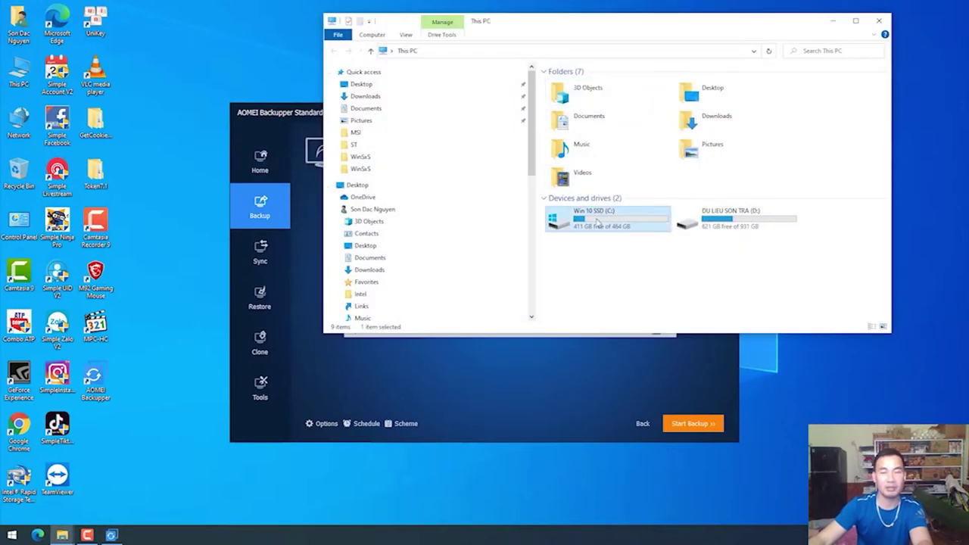
{"action": "right_click", "coordinate": [596, 221]}
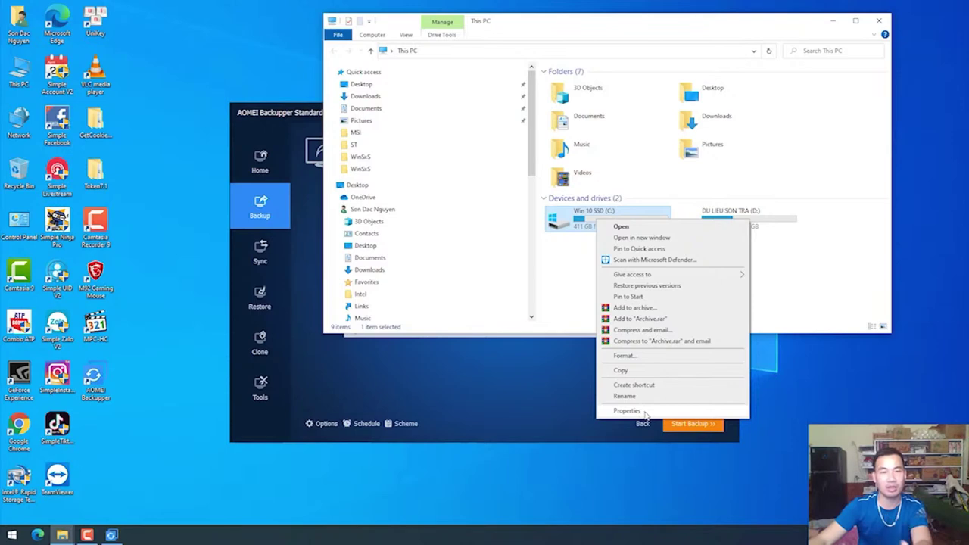
In Downloads, delete the AOMEIBackupperStd installer, then undo the deletion and reselect it.
{"action": "left_click", "coordinate": [792, 292]}
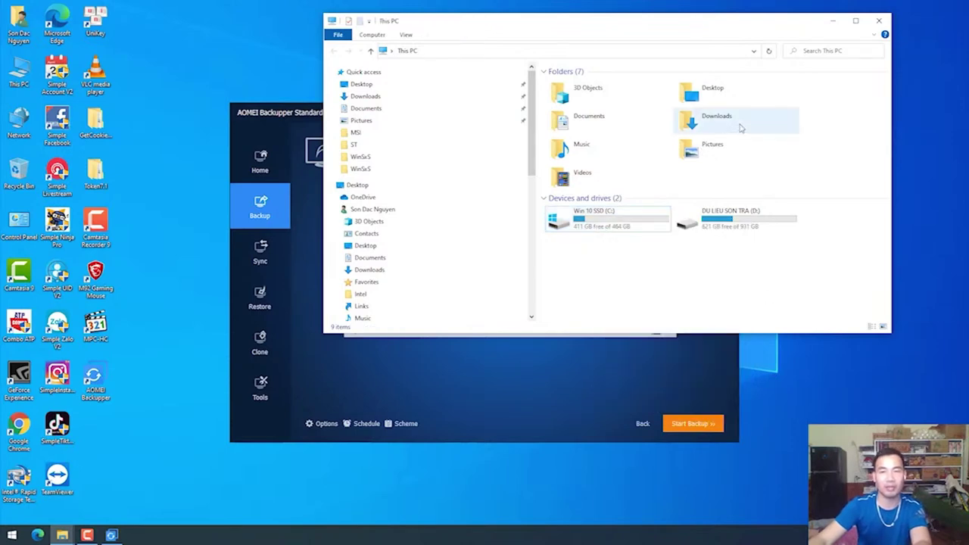
{"action": "double_click", "coordinate": [727, 127]}
{"action": "left_click", "coordinate": [610, 98]}
{"action": "key", "text": "Delete"}
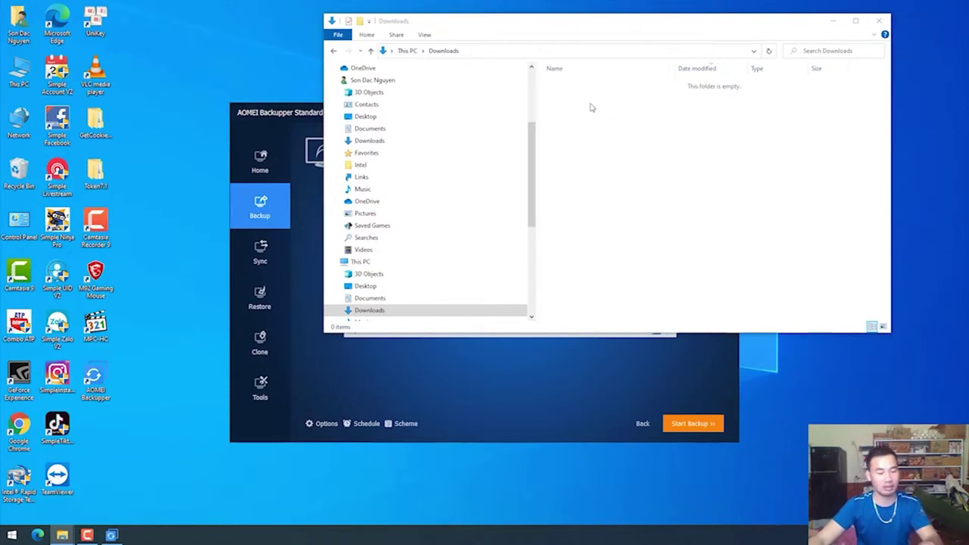
{"action": "left_click", "coordinate": [589, 127]}
{"action": "key", "text": "ctrl+z"}
{"action": "left_click", "coordinate": [596, 99]}
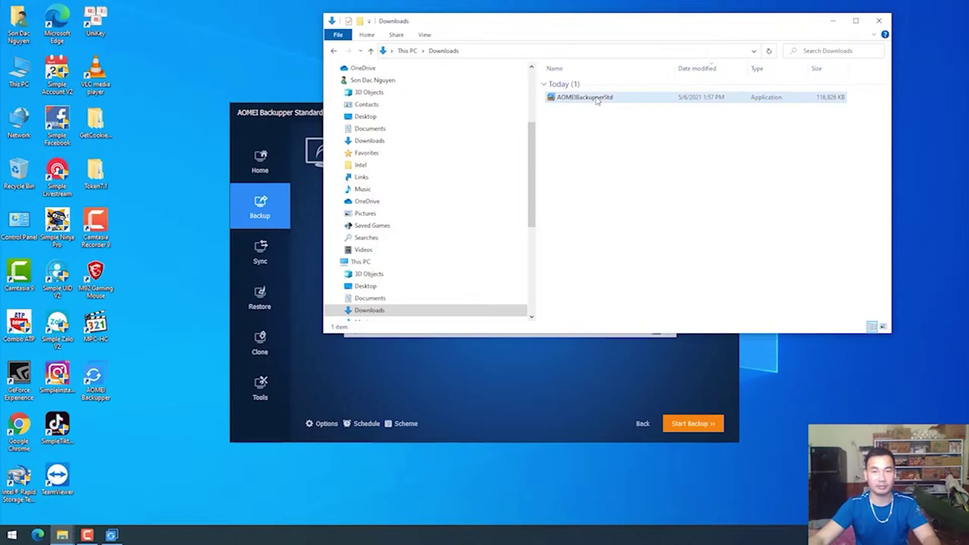
Paste the AOMEIBackupperStd installer into the DU LIEU SON TRA (D:) drive.
{"action": "double_click", "coordinate": [22, 80]}
{"action": "double_click", "coordinate": [441, 154]}
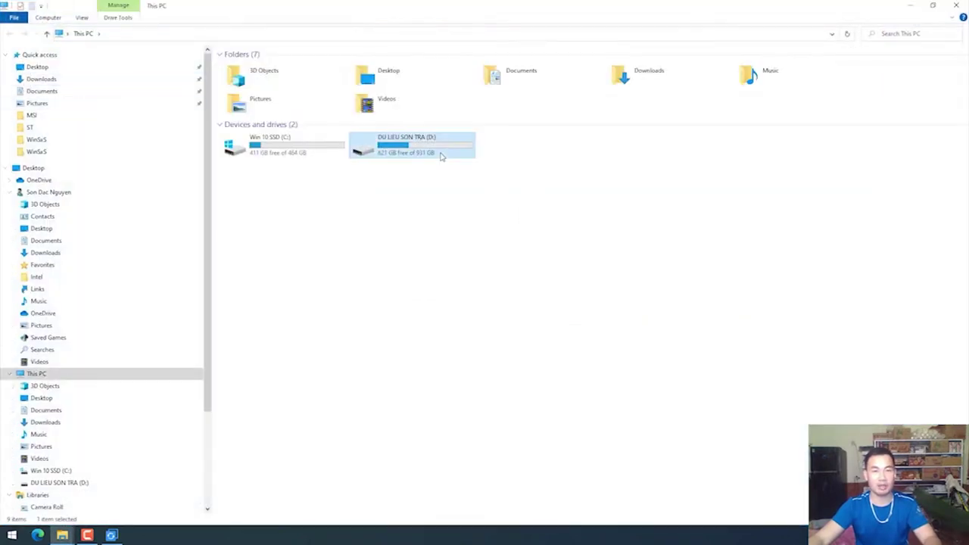
{"action": "key", "text": "ctrl+v"}
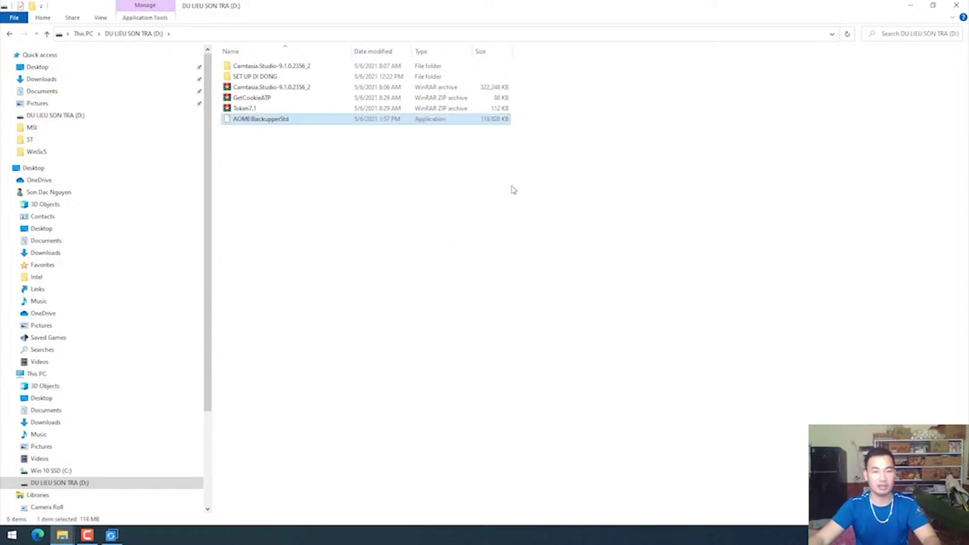
Close the D: and Downloads windows, reopen This PC and right-click drive C:.
{"action": "left_click", "coordinate": [956, 5]}
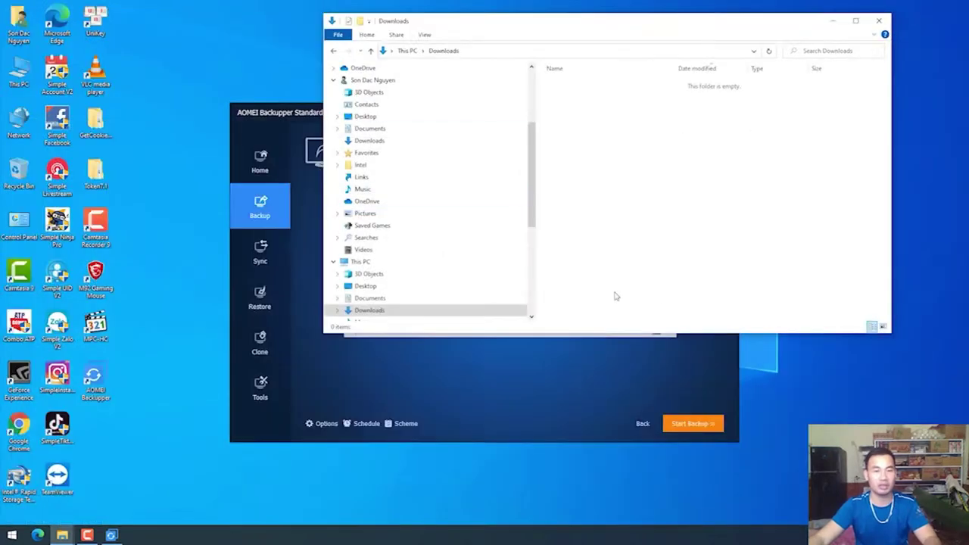
{"action": "left_click", "coordinate": [879, 21]}
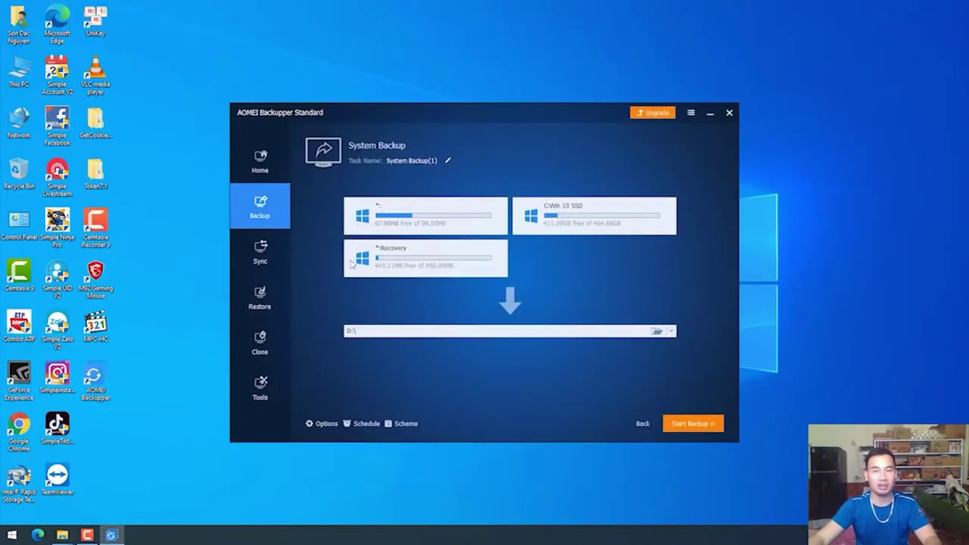
{"action": "double_click", "coordinate": [19, 69]}
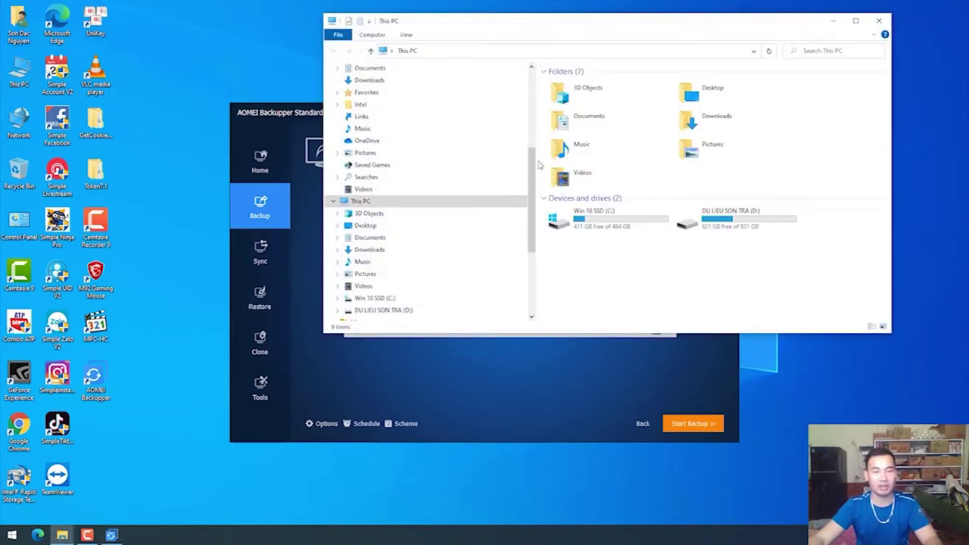
{"action": "right_click", "coordinate": [597, 225]}
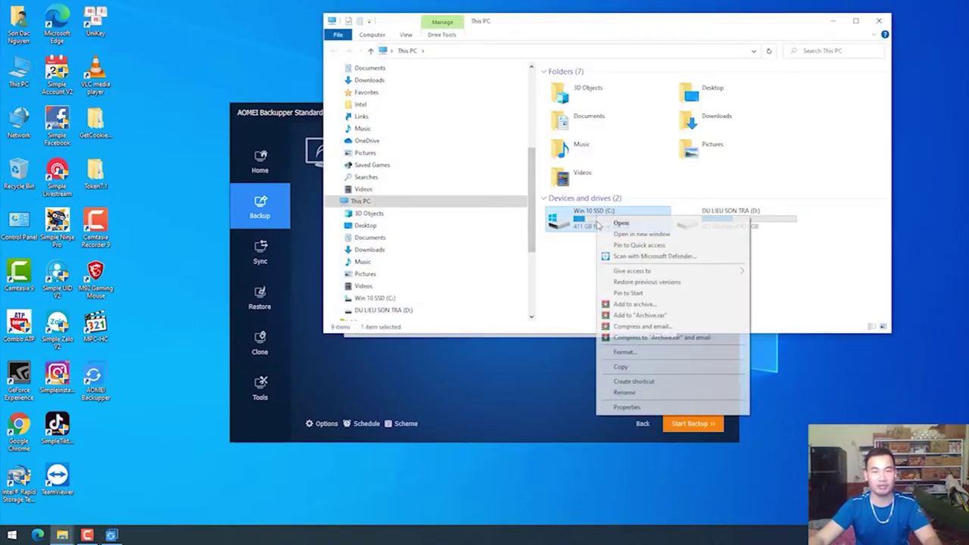
Start Disk Cleanup from drive C:'s Properties and rescan including system files.
{"action": "left_click", "coordinate": [639, 409]}
{"action": "left_click", "coordinate": [751, 387]}
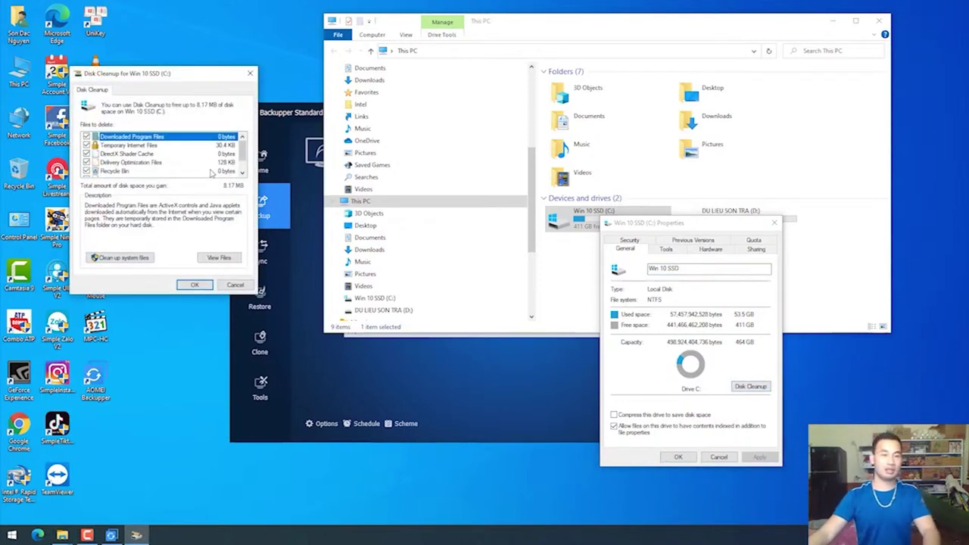
{"action": "left_click", "coordinate": [115, 258]}
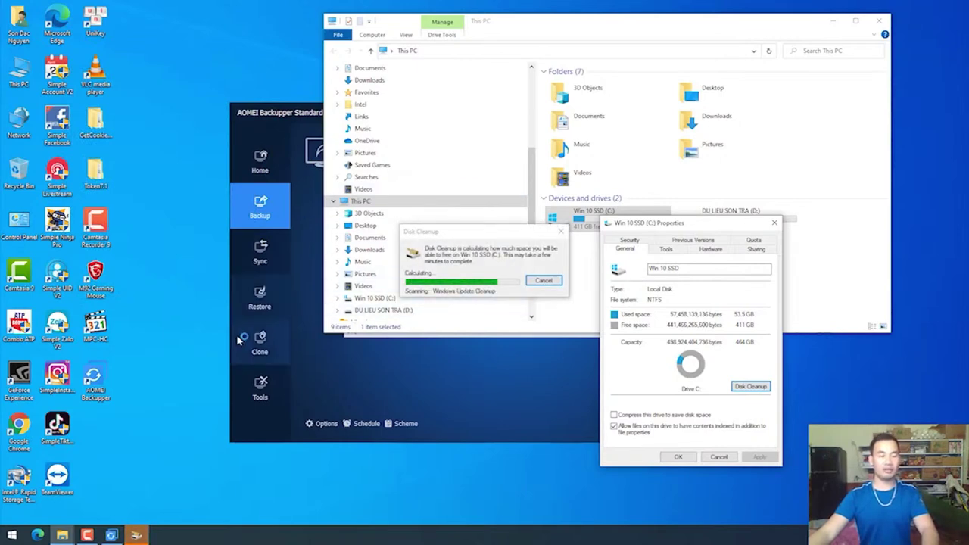
{"action": "scroll", "coordinate": [136, 167], "scroll_direction": "down", "scroll_amount": 3}
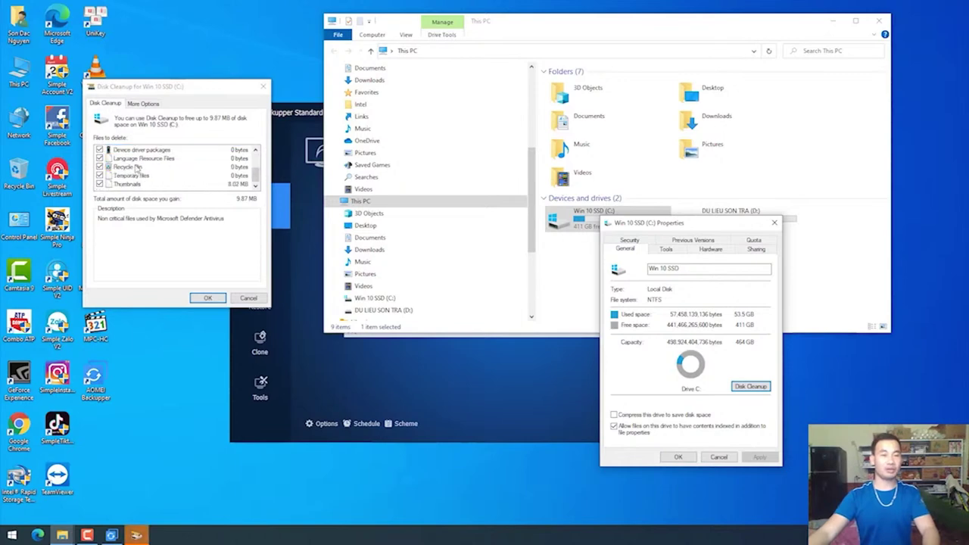
Remove old restore points, delete the selected files, and close C:'s Properties.
{"action": "left_click", "coordinate": [143, 103]}
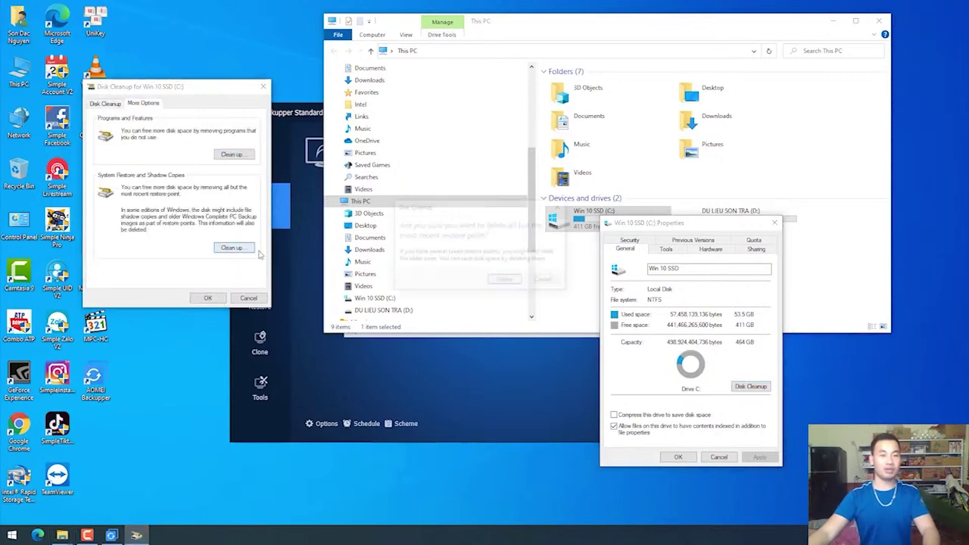
{"action": "left_click", "coordinate": [232, 247]}
{"action": "left_click", "coordinate": [506, 281]}
{"action": "left_click", "coordinate": [207, 297]}
{"action": "left_click", "coordinate": [503, 280]}
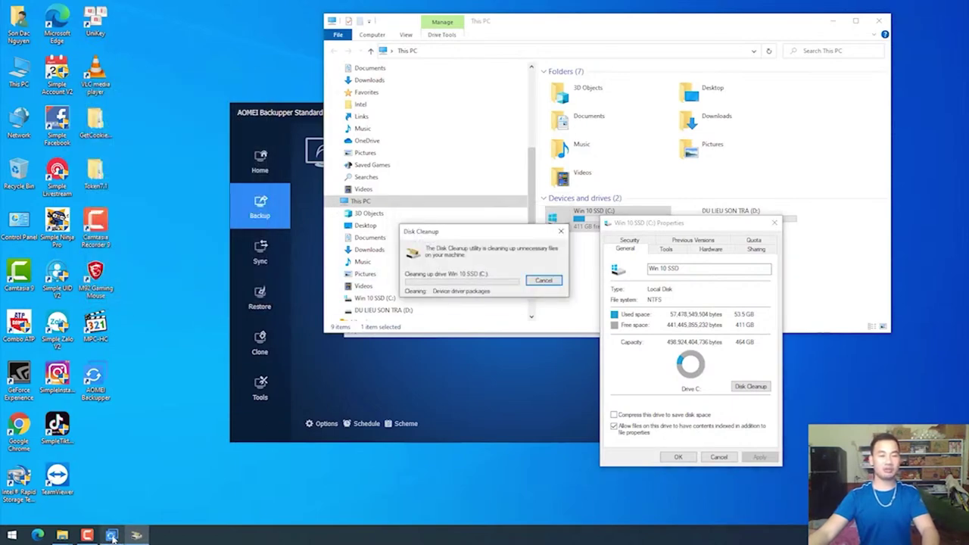
{"action": "left_click", "coordinate": [639, 365]}
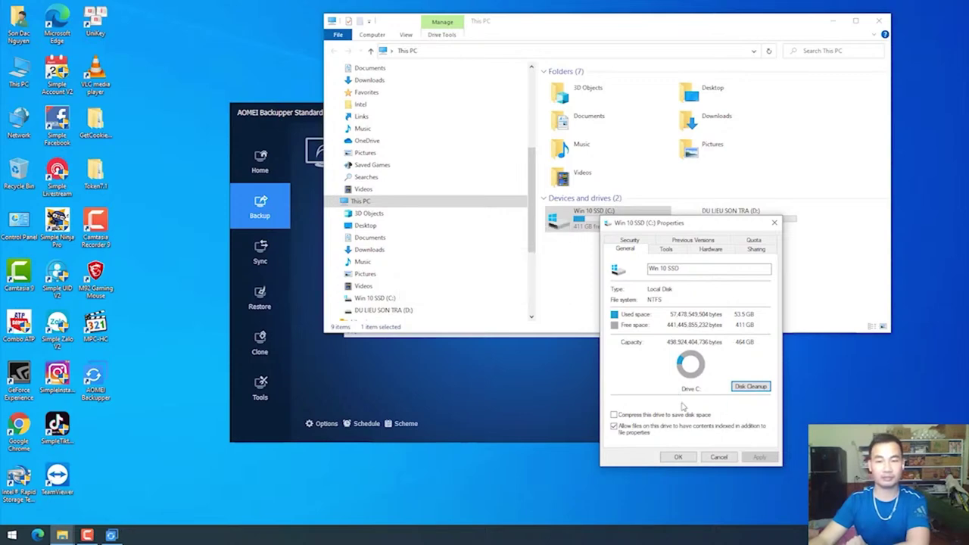
{"action": "left_click", "coordinate": [680, 457]}
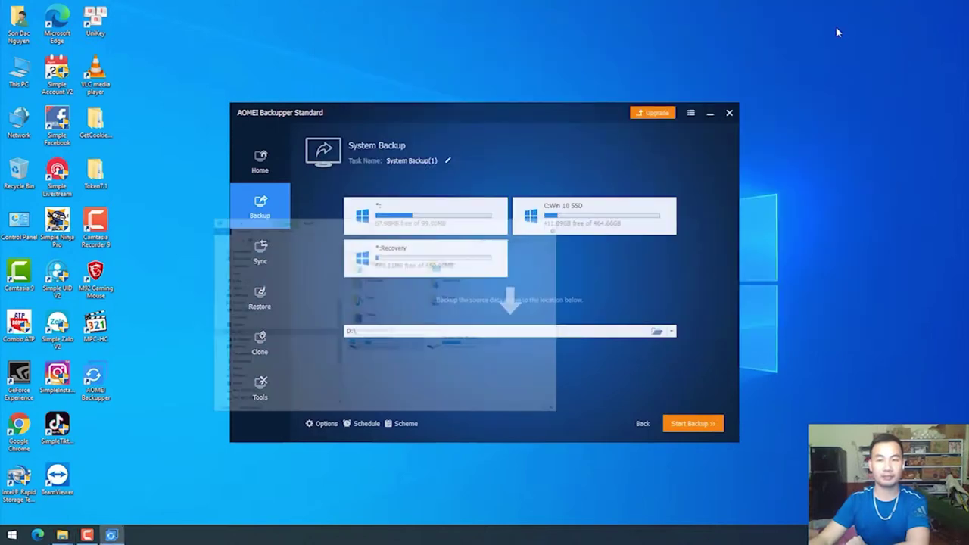
Close the This PC, D: and Downloads windows, then start the C: to D:\ system backup.
{"action": "left_click", "coordinate": [833, 21]}
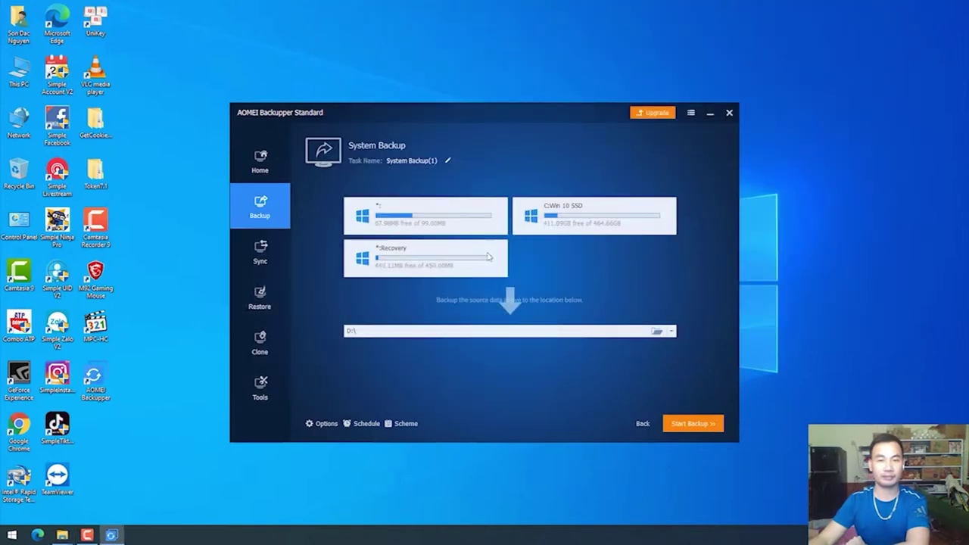
{"action": "left_click", "coordinate": [110, 536]}
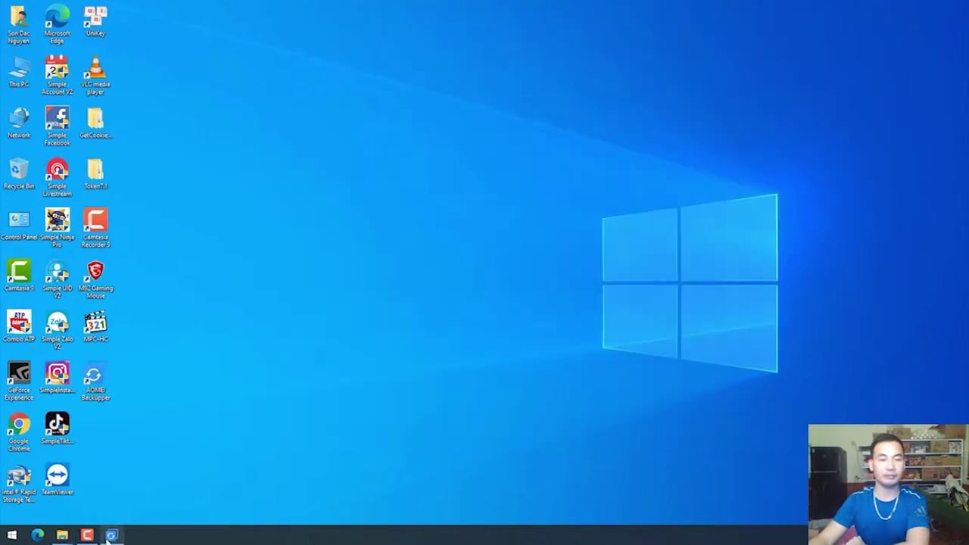
{"action": "left_click", "coordinate": [118, 535]}
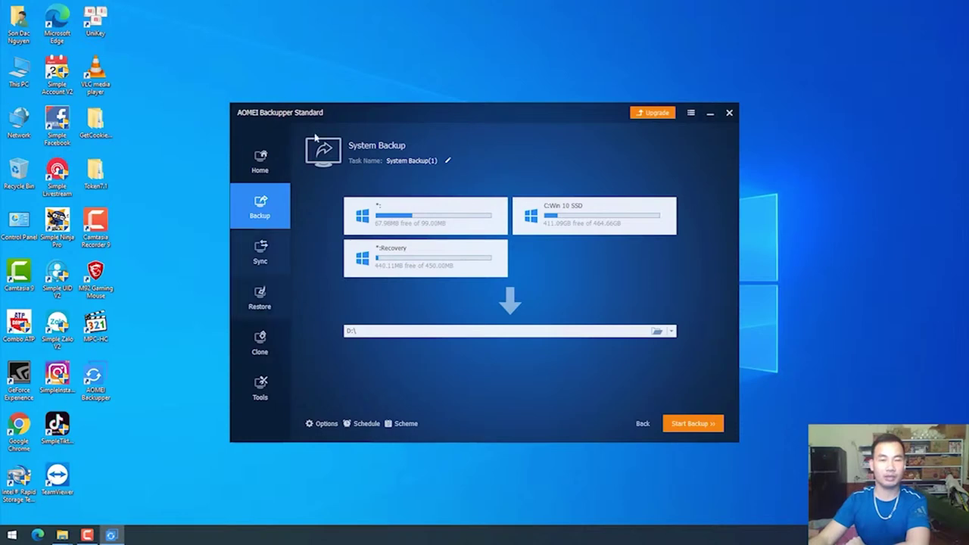
{"action": "left_click", "coordinate": [62, 536]}
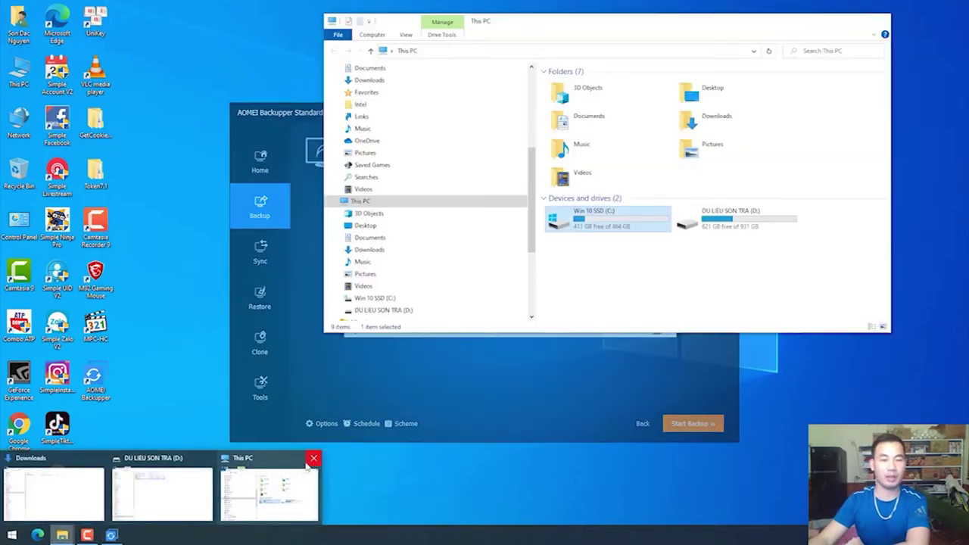
{"action": "left_click", "coordinate": [313, 457]}
{"action": "left_click", "coordinate": [206, 458]}
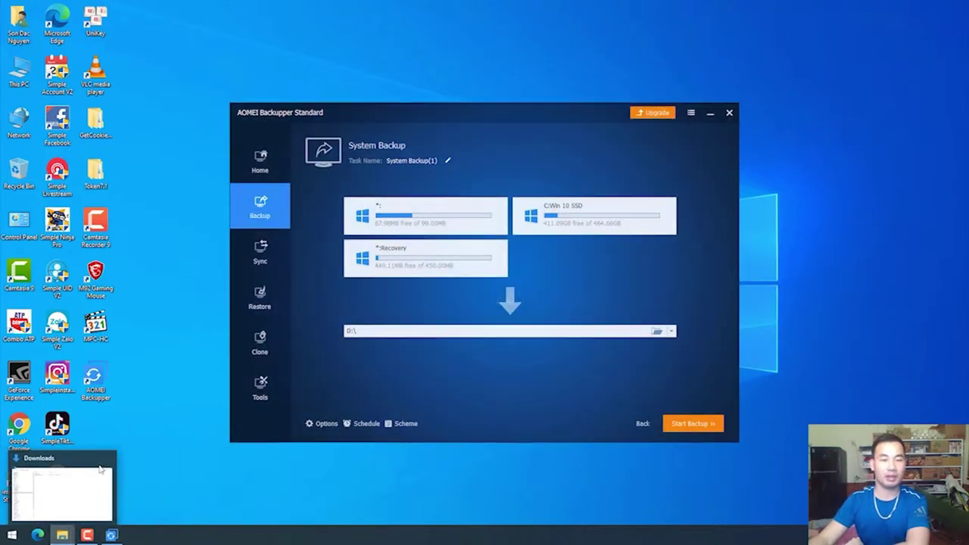
{"action": "left_click", "coordinate": [106, 459]}
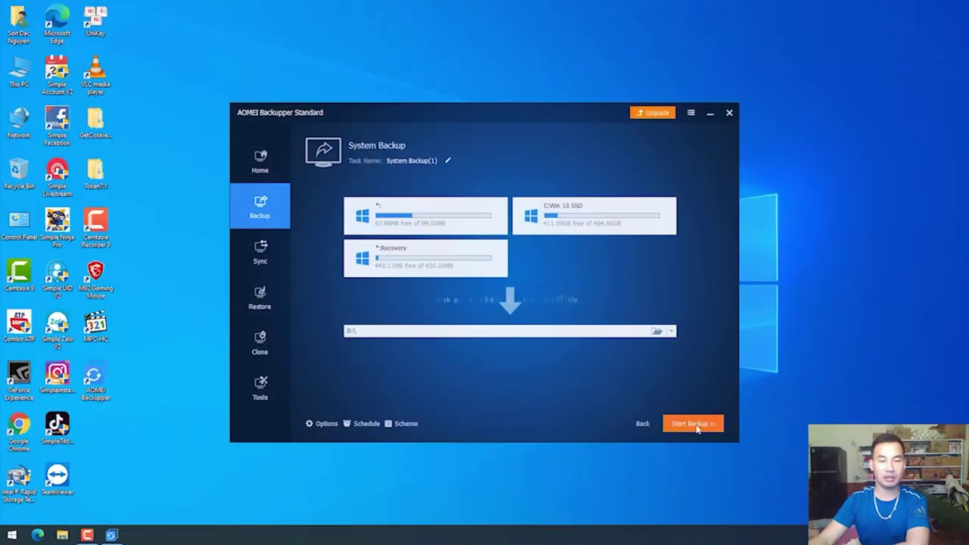
{"action": "left_click", "coordinate": [694, 424]}
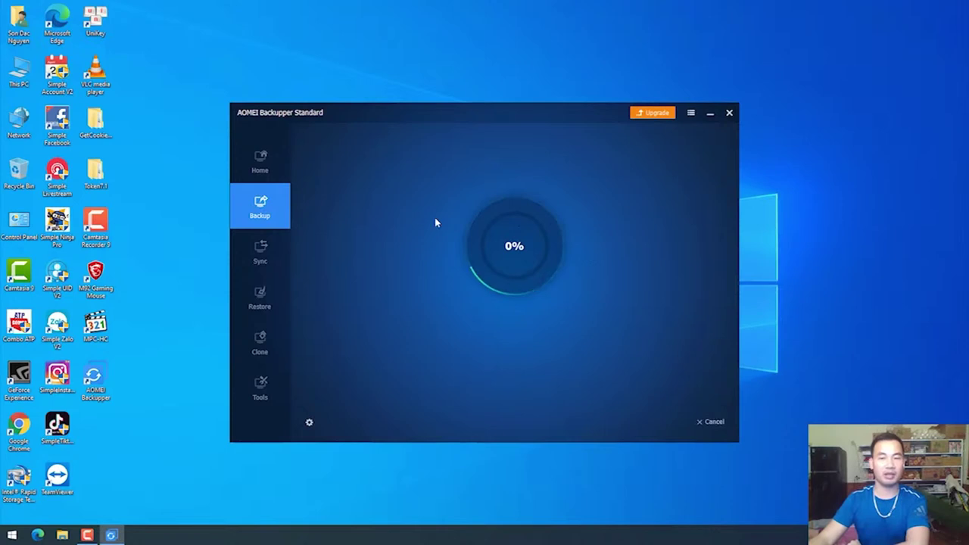
Open the System Backup(1) folder on D: and select the backup image file.
{"action": "left_click", "coordinate": [87, 535]}
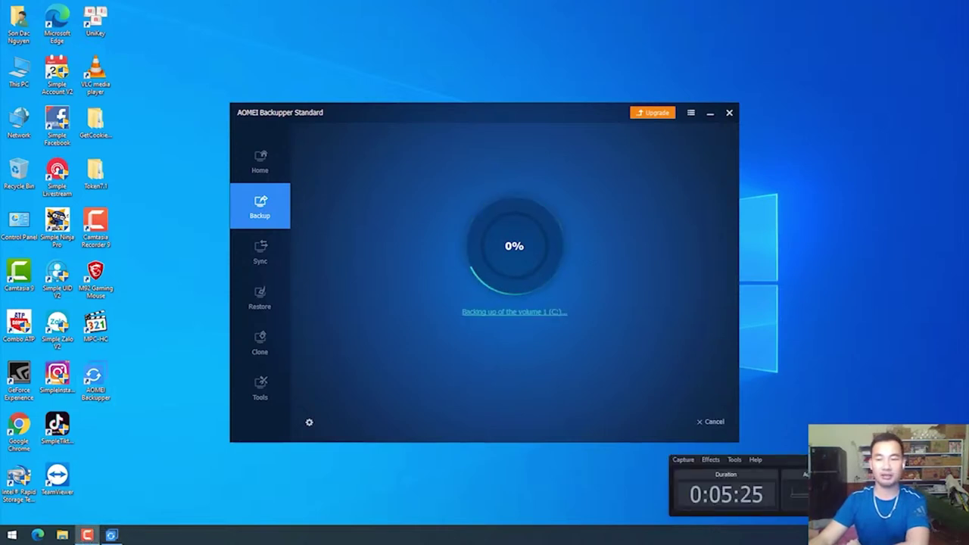
{"action": "left_click", "coordinate": [87, 536]}
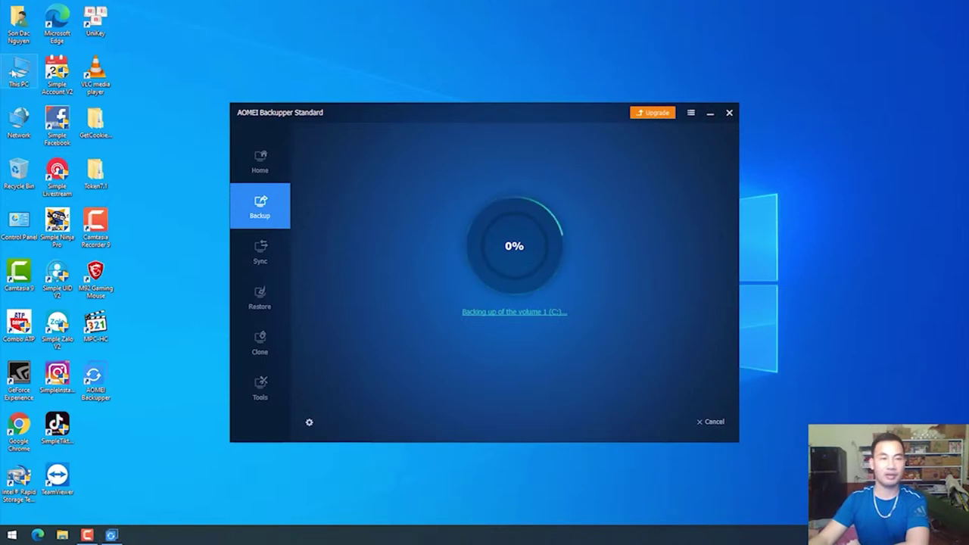
{"action": "double_click", "coordinate": [18, 71]}
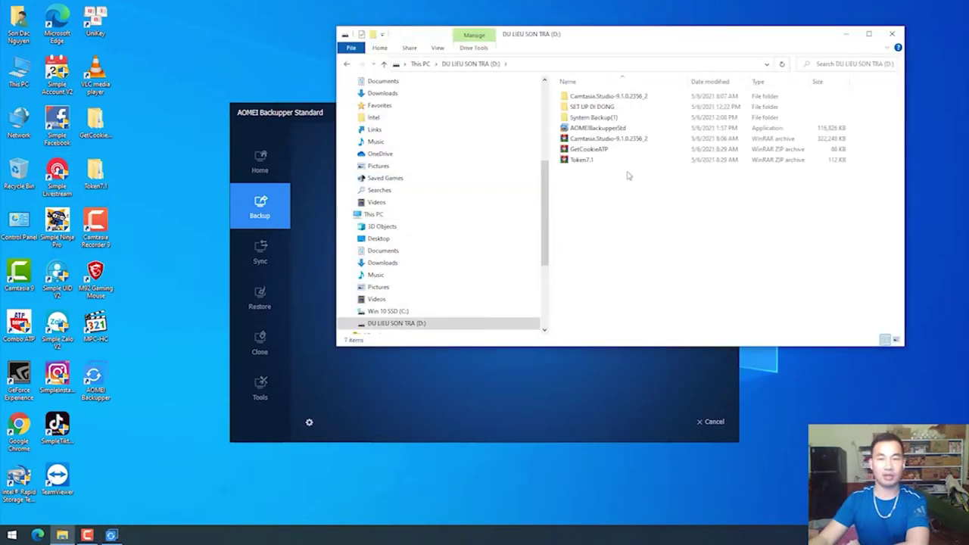
{"action": "double_click", "coordinate": [608, 118]}
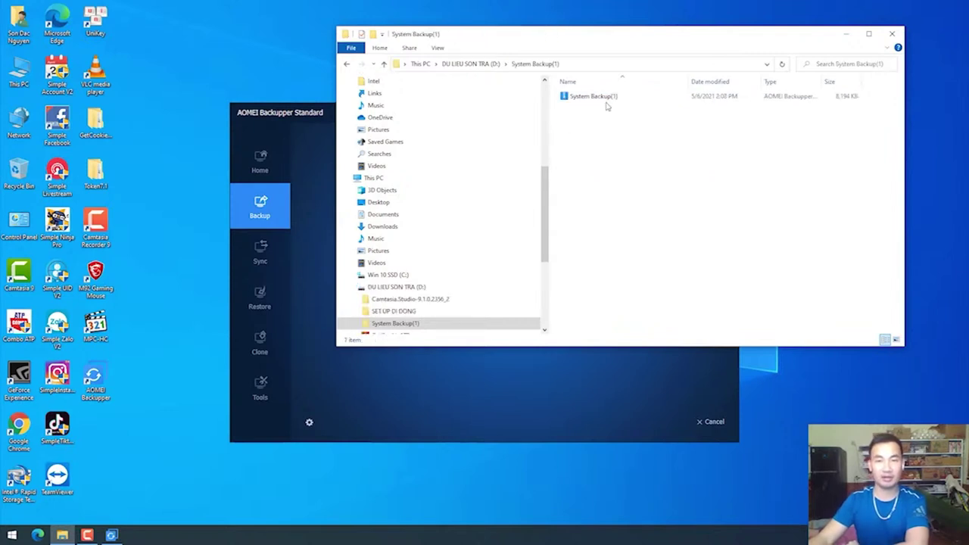
{"action": "right_click", "coordinate": [681, 174]}
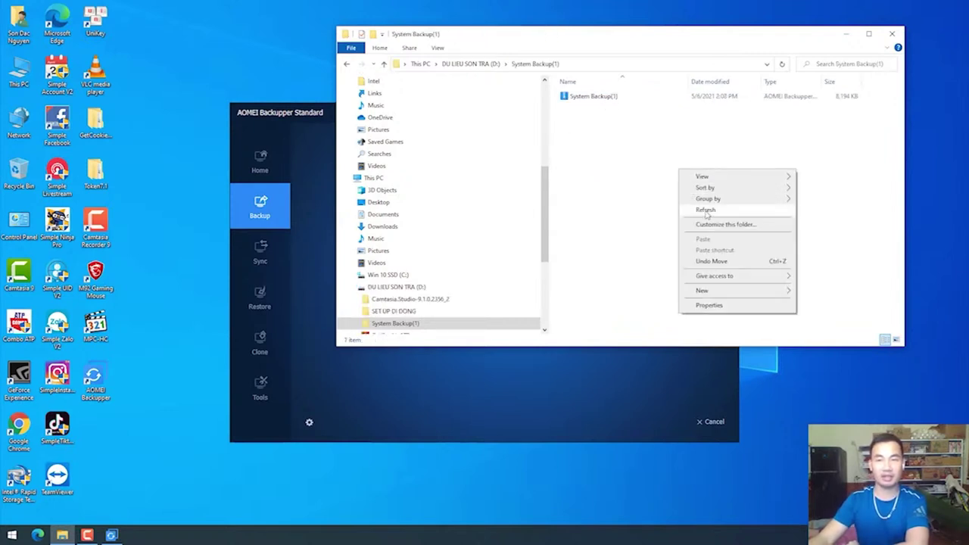
{"action": "left_click", "coordinate": [777, 143]}
{"action": "left_click", "coordinate": [828, 98]}
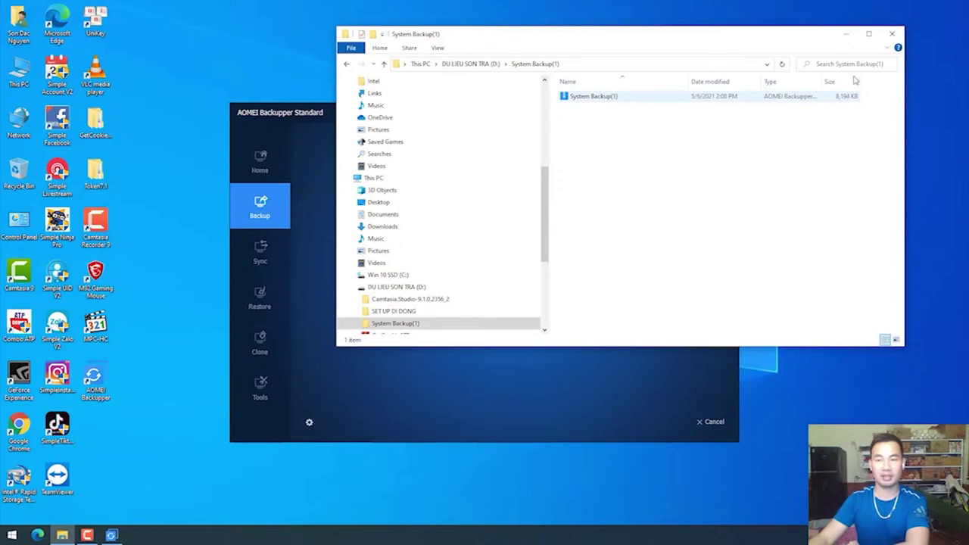
Refresh the System Backup(1) folder while checking the backup's progress in AOMEI Backupper.
{"action": "left_click", "coordinate": [845, 34]}
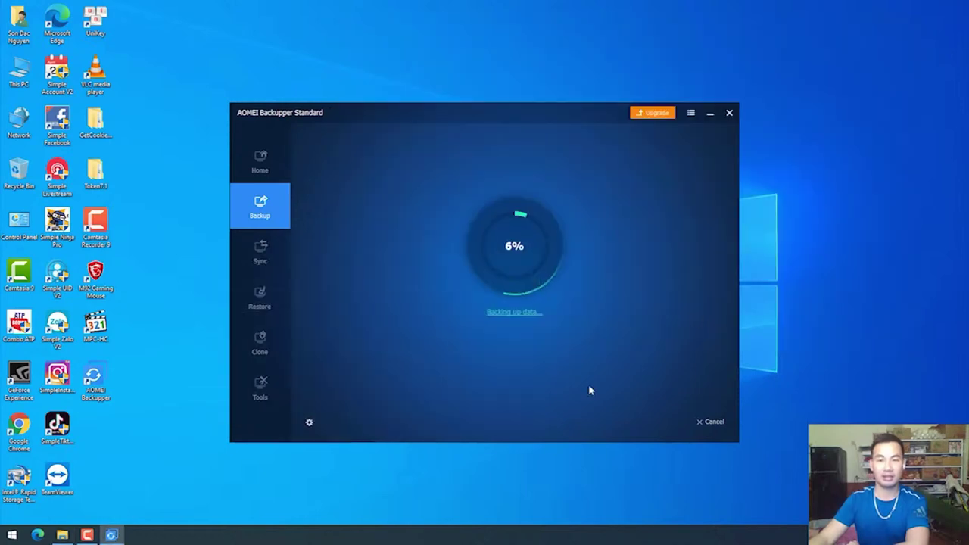
{"action": "left_click", "coordinate": [62, 535]}
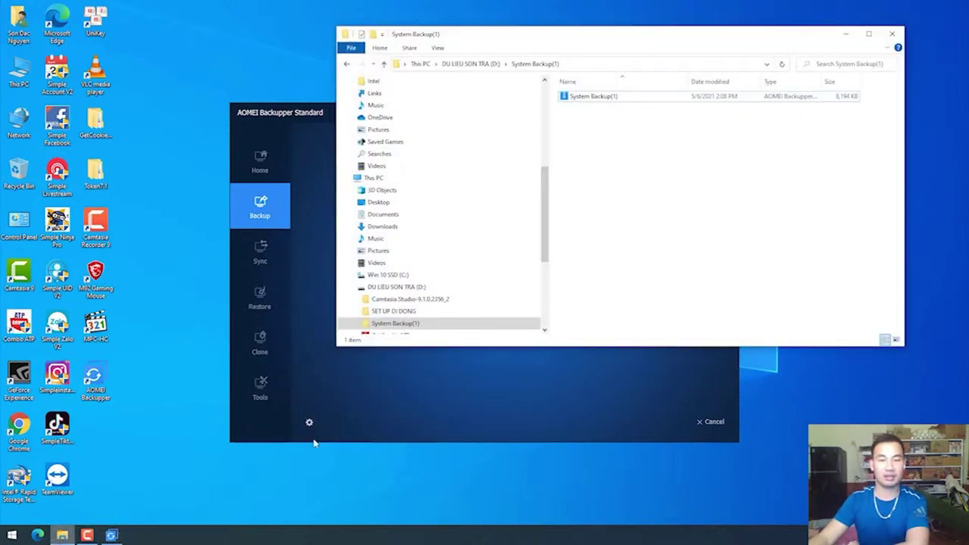
{"action": "right_click", "coordinate": [742, 172]}
{"action": "left_click", "coordinate": [777, 211]}
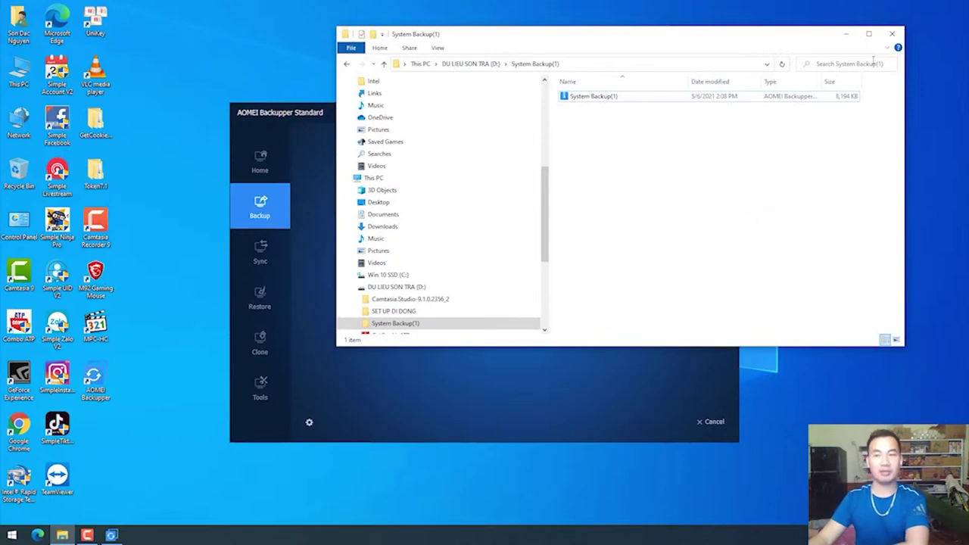
{"action": "left_click", "coordinate": [846, 33]}
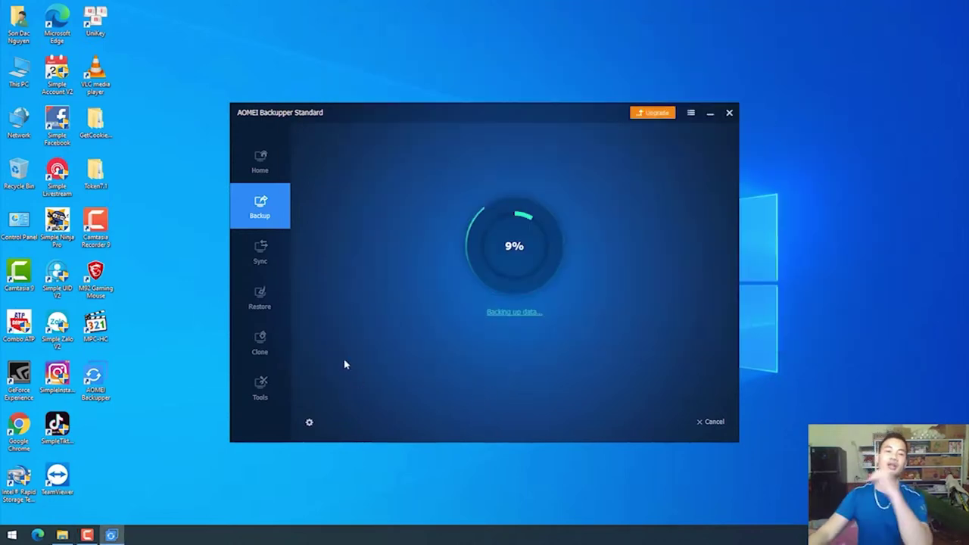
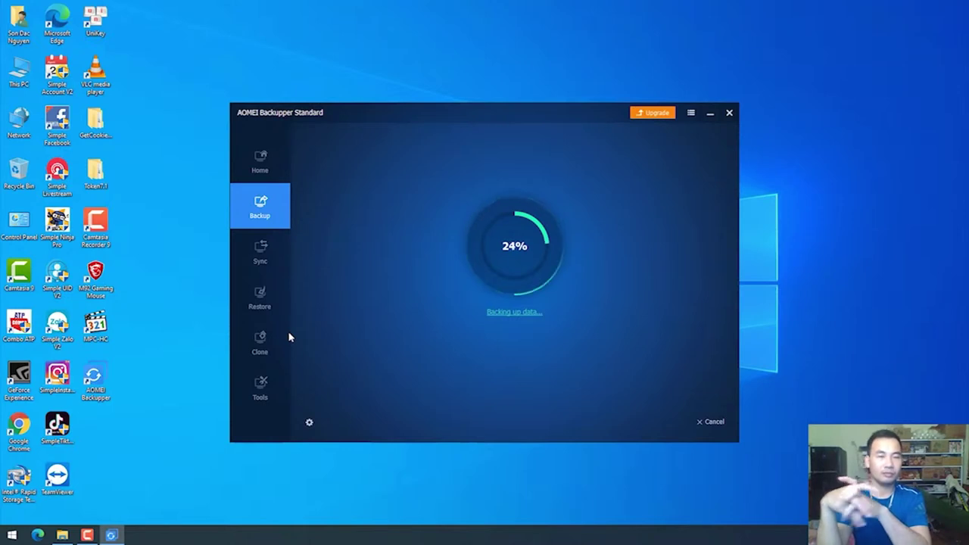
Refresh and recheck the System Backup(1) folder on drive D:, then minimise the window.
{"action": "left_click", "coordinate": [62, 535]}
{"action": "right_click", "coordinate": [780, 137]}
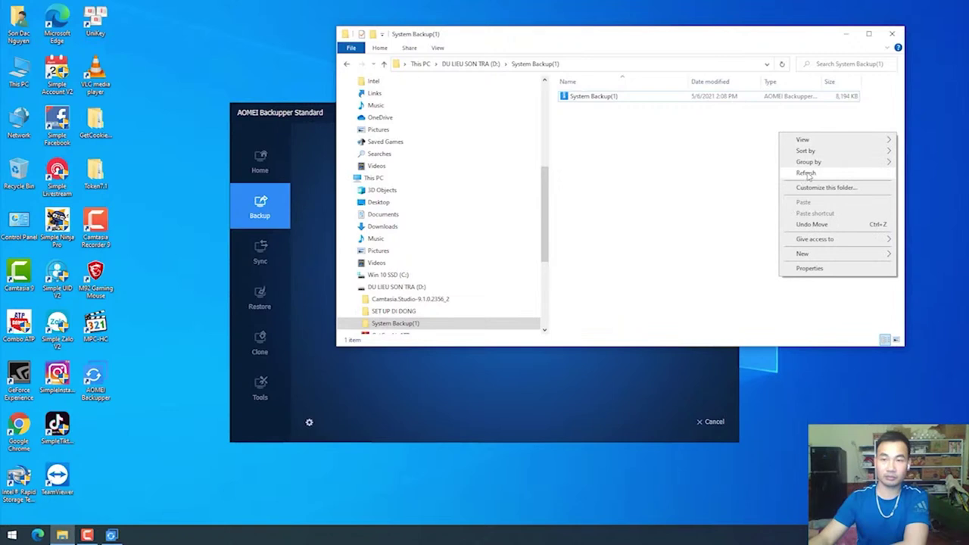
{"action": "left_click", "coordinate": [807, 170]}
{"action": "left_click", "coordinate": [347, 64]}
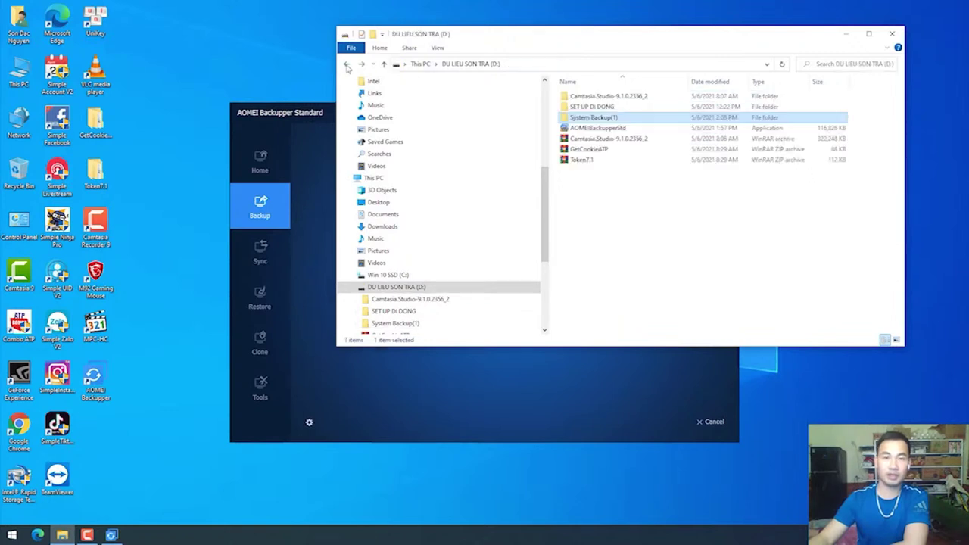
{"action": "left_click", "coordinate": [363, 64]}
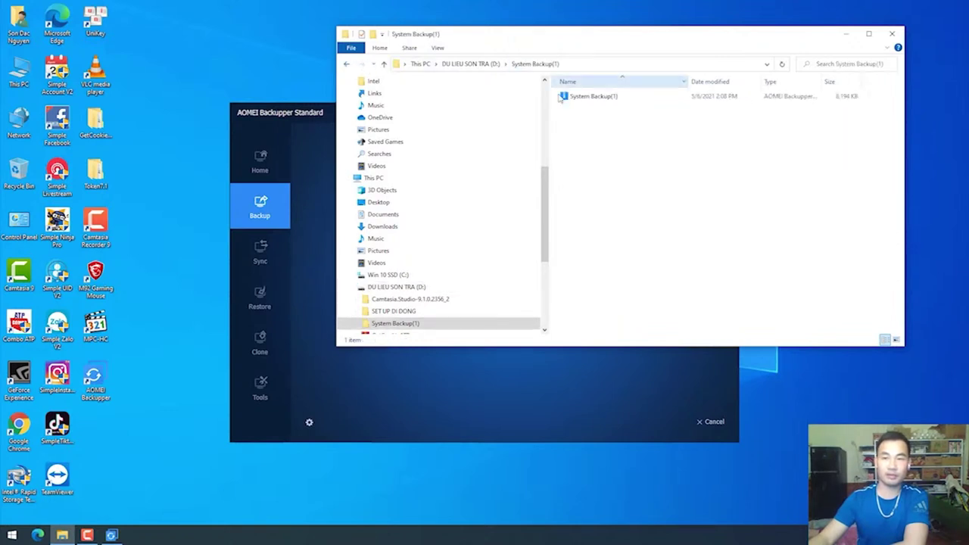
{"action": "left_click", "coordinate": [346, 65]}
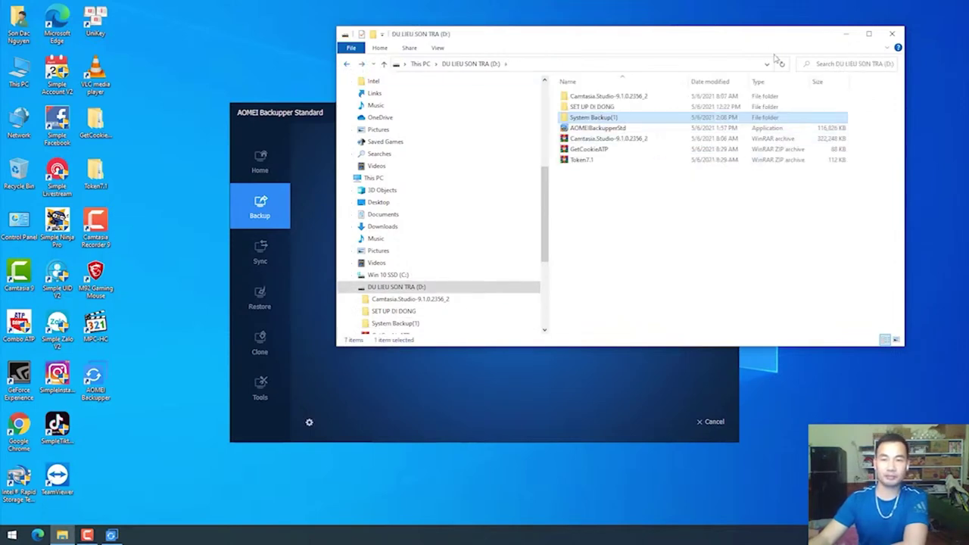
{"action": "left_click", "coordinate": [847, 34]}
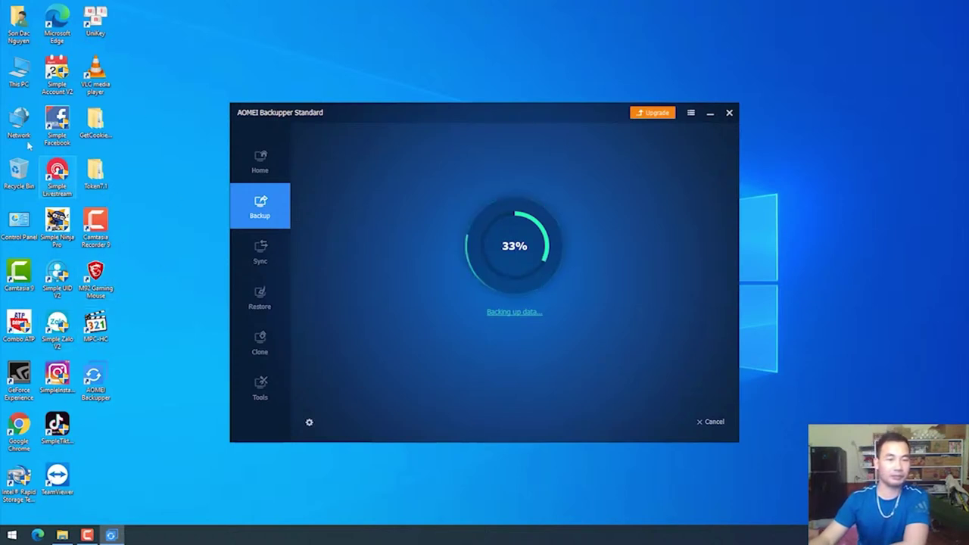
In Documents > Camtasia Studio, select the three Rec recordings plus the 'cai all inone' and 'cafi driver cho msi' folders.
{"action": "double_click", "coordinate": [18, 27]}
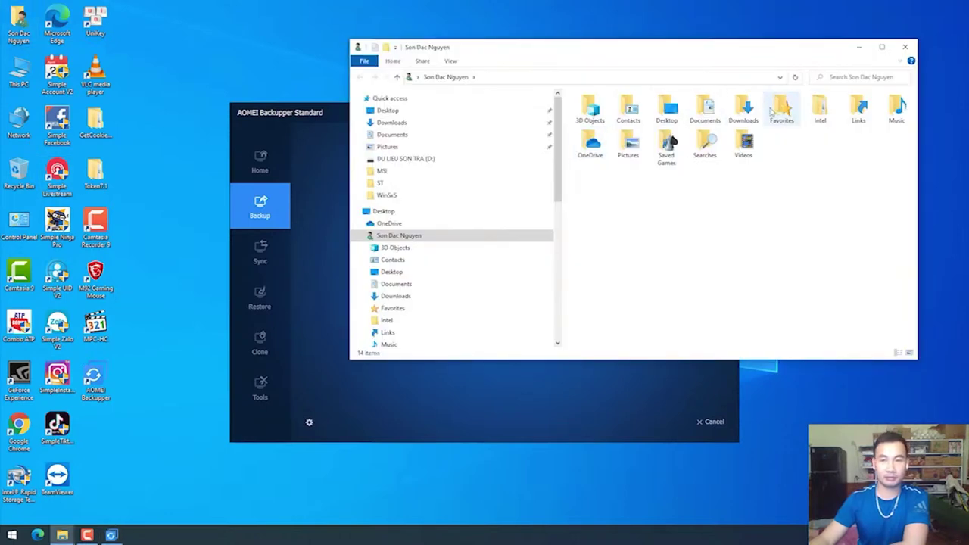
{"action": "double_click", "coordinate": [705, 108]}
{"action": "double_click", "coordinate": [623, 110]}
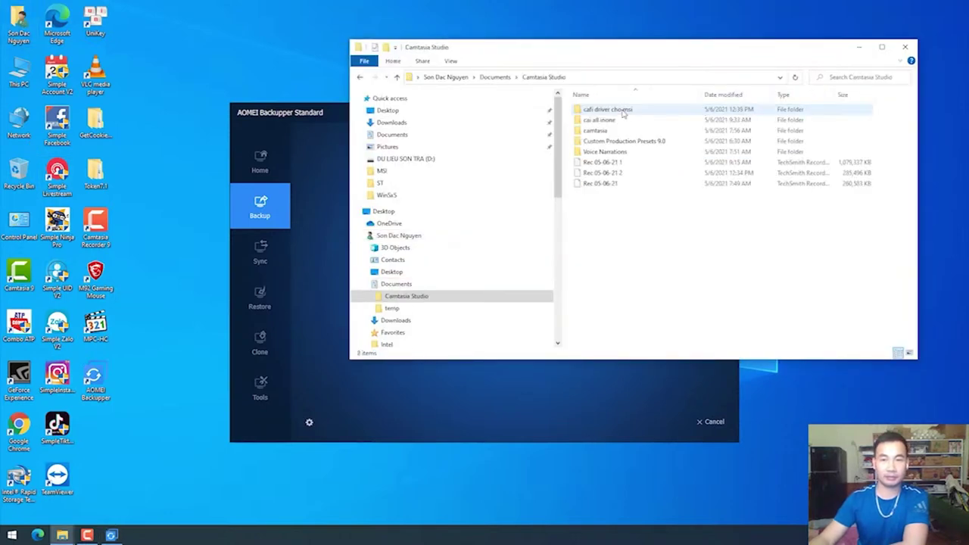
{"action": "left_click_drag", "start_coordinate": [681, 220], "coordinate": [588, 164]}
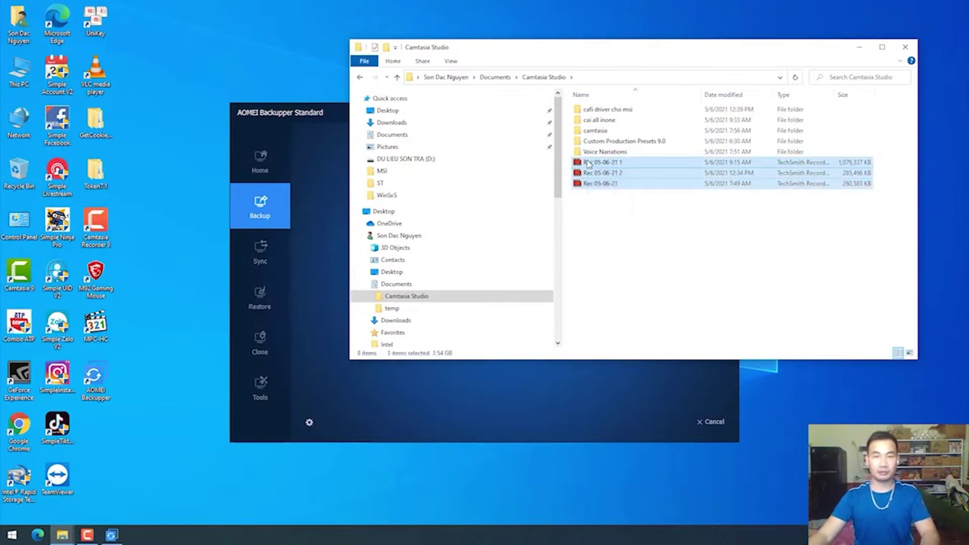
{"action": "left_click", "coordinate": [598, 119], "text": "ctrl"}
{"action": "left_click", "coordinate": [610, 110], "text": "ctrl"}
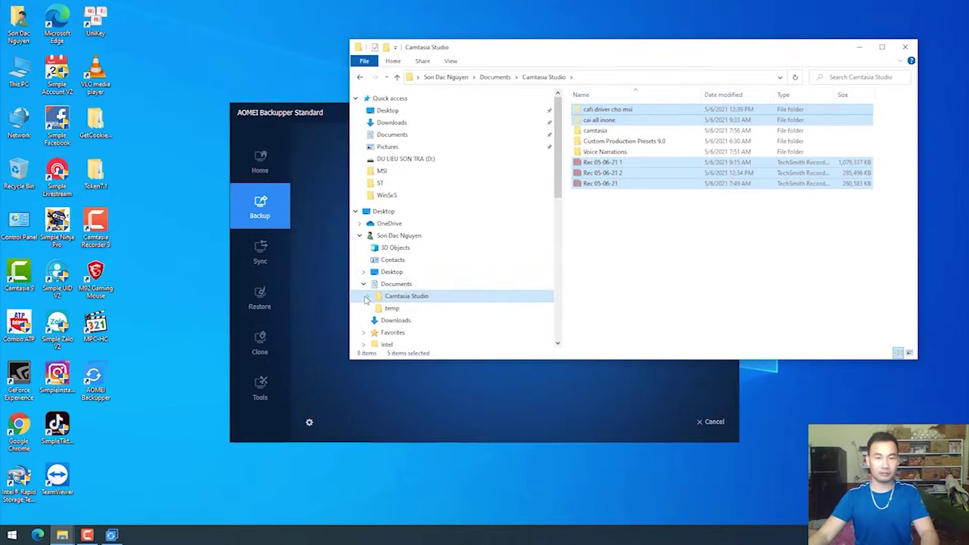
Paste the selected items onto drive DU LIEU SON TRA (D:).
{"action": "left_click", "coordinate": [365, 297]}
{"action": "scroll", "coordinate": [398, 303], "scroll_direction": "down", "scroll_amount": 6}
{"action": "scroll", "coordinate": [397, 302], "scroll_direction": "down", "scroll_amount": 1}
{"action": "left_click", "coordinate": [388, 239]}
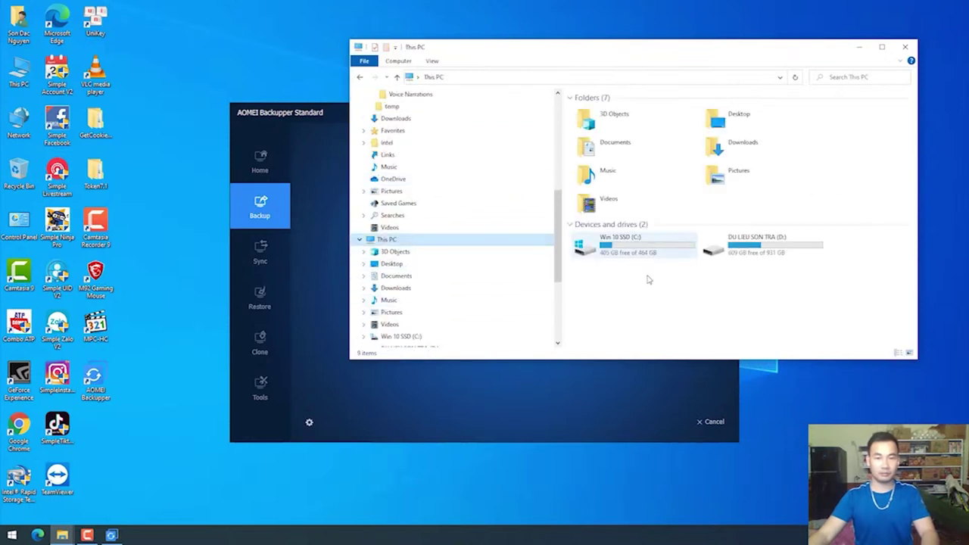
{"action": "double_click", "coordinate": [726, 243]}
{"action": "key", "text": "ctrl+v"}
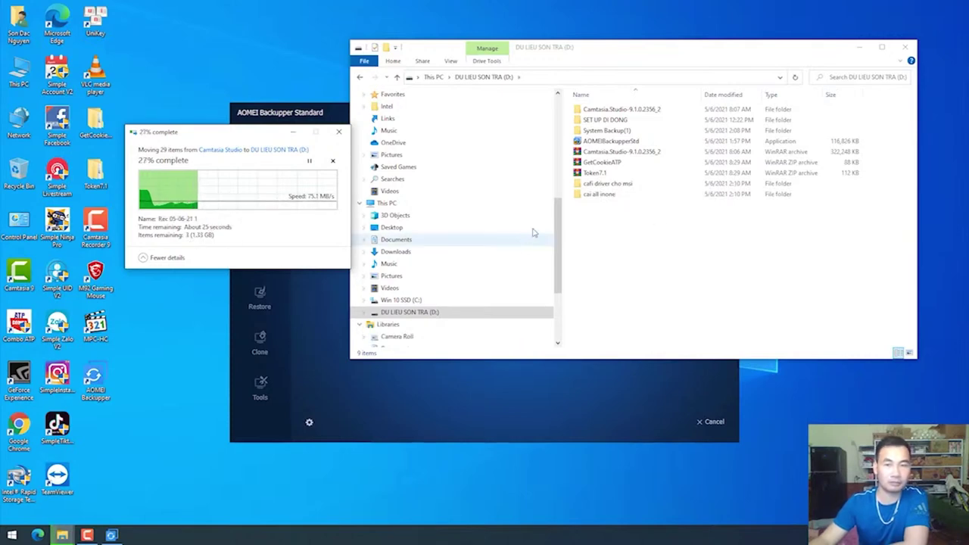
Recheck the camtasia and Camtasia Studio folders for remaining files and open This PC.
{"action": "scroll", "coordinate": [404, 177], "scroll_direction": "up", "scroll_amount": 4}
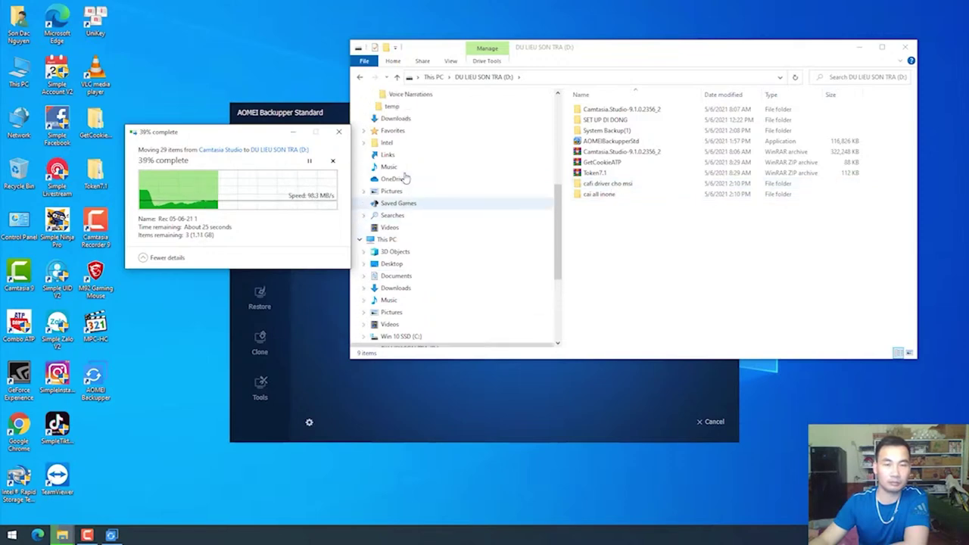
{"action": "left_click", "coordinate": [407, 167]}
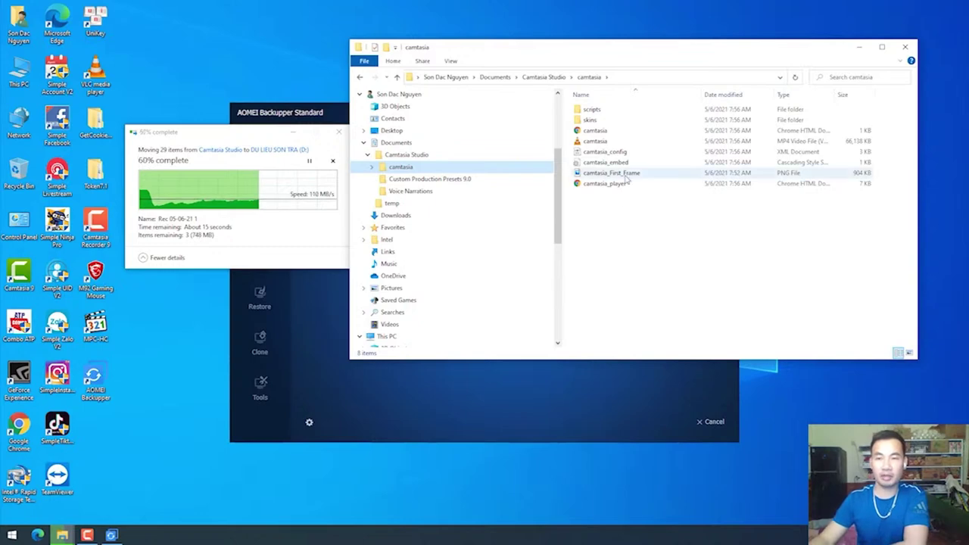
{"action": "left_click", "coordinate": [404, 155]}
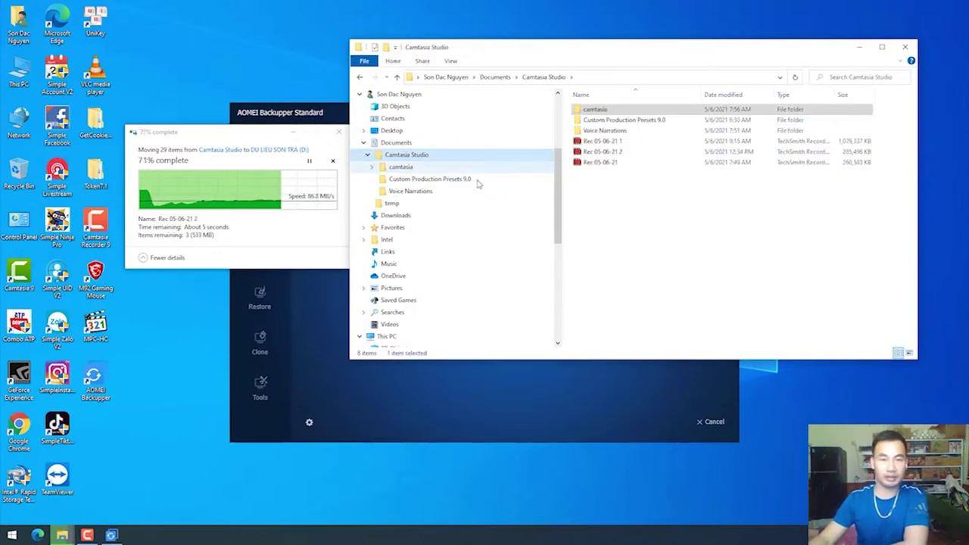
{"action": "right_click", "coordinate": [683, 225]}
{"action": "left_click", "coordinate": [705, 263]}
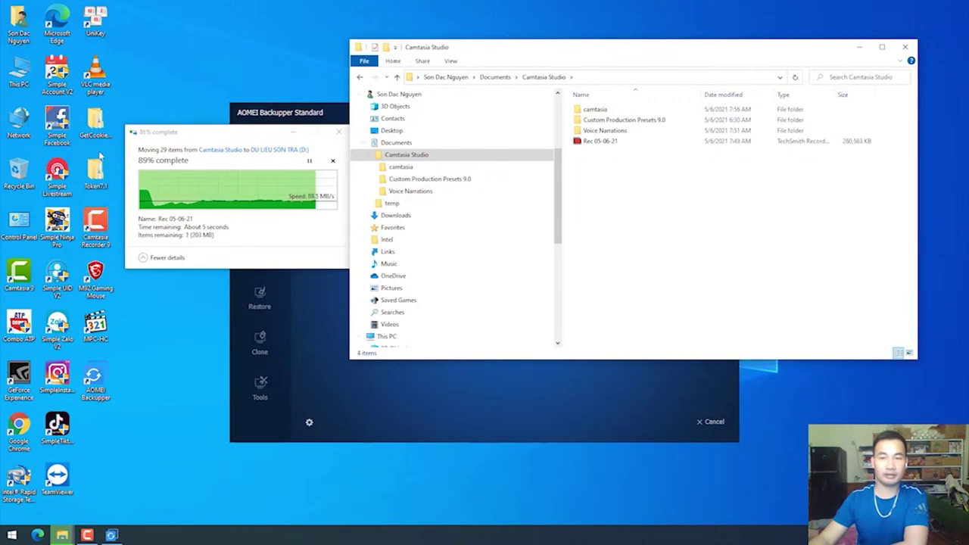
{"action": "double_click", "coordinate": [19, 72]}
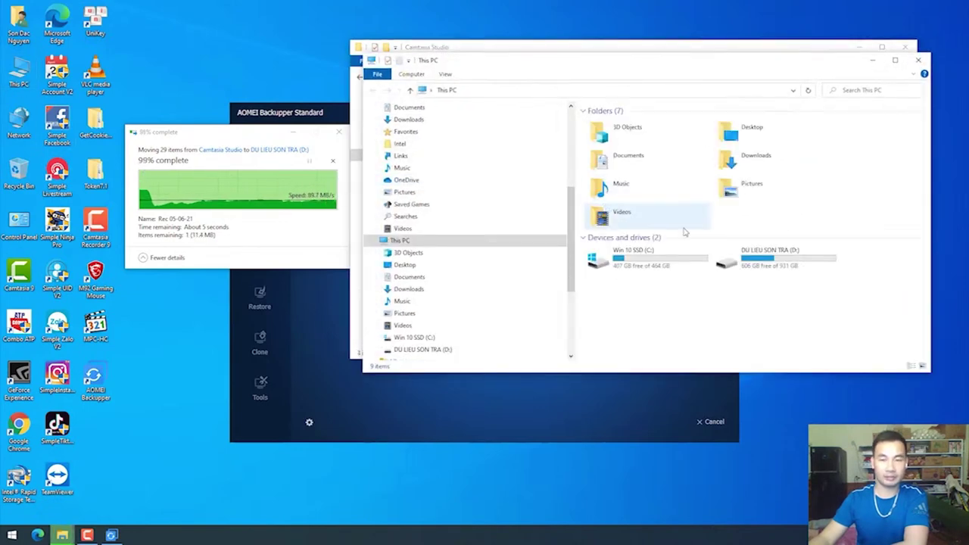
{"action": "right_click", "coordinate": [639, 302]}
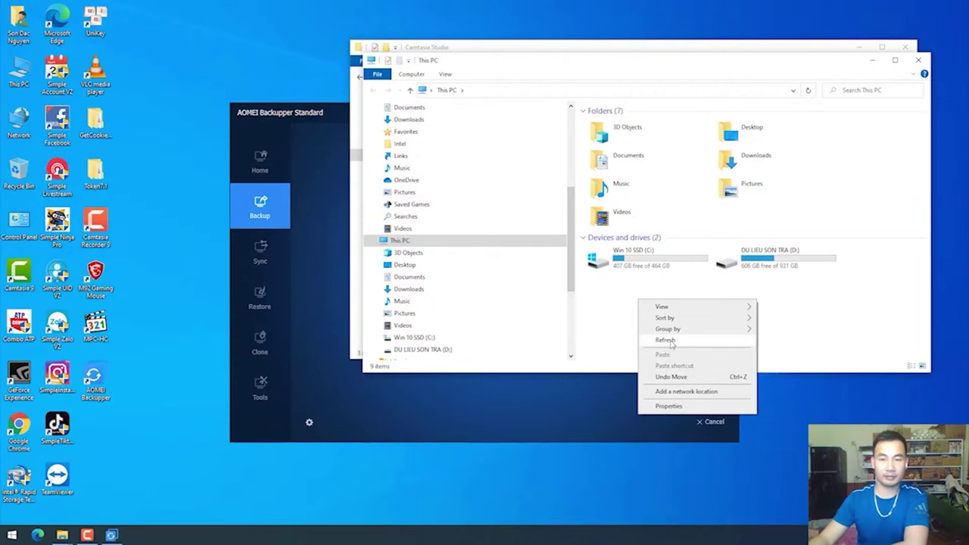
{"action": "left_click", "coordinate": [631, 257]}
{"action": "right_click", "coordinate": [621, 253]}
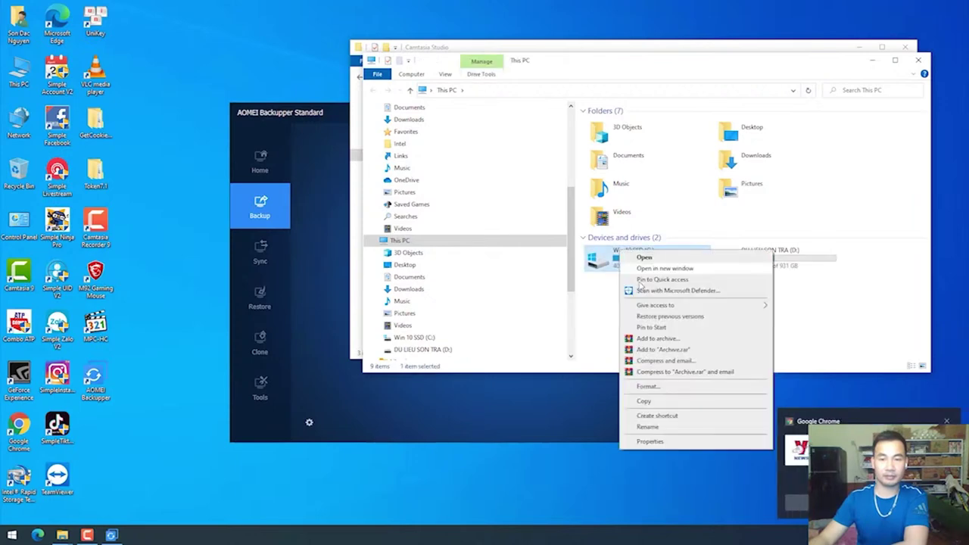
{"action": "left_click", "coordinate": [656, 446]}
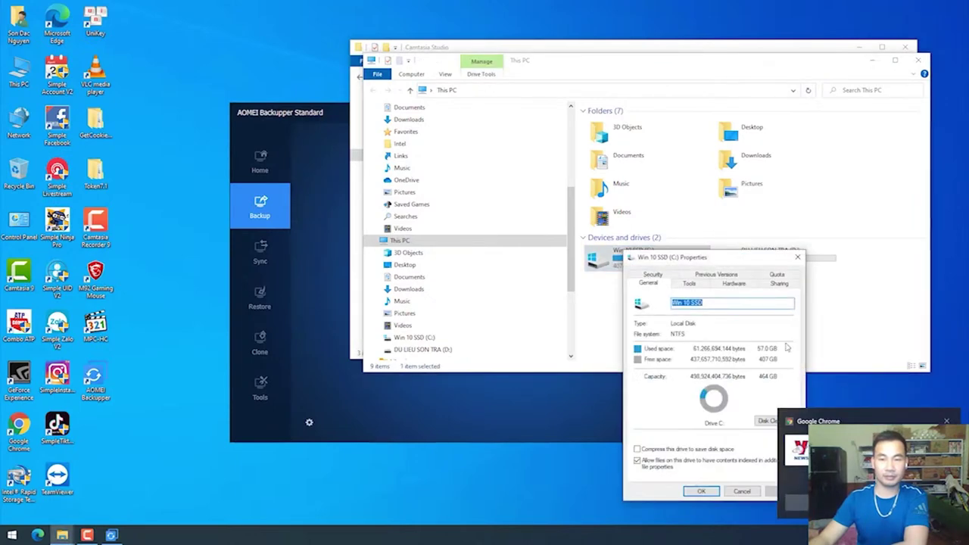
{"action": "left_click", "coordinate": [766, 421]}
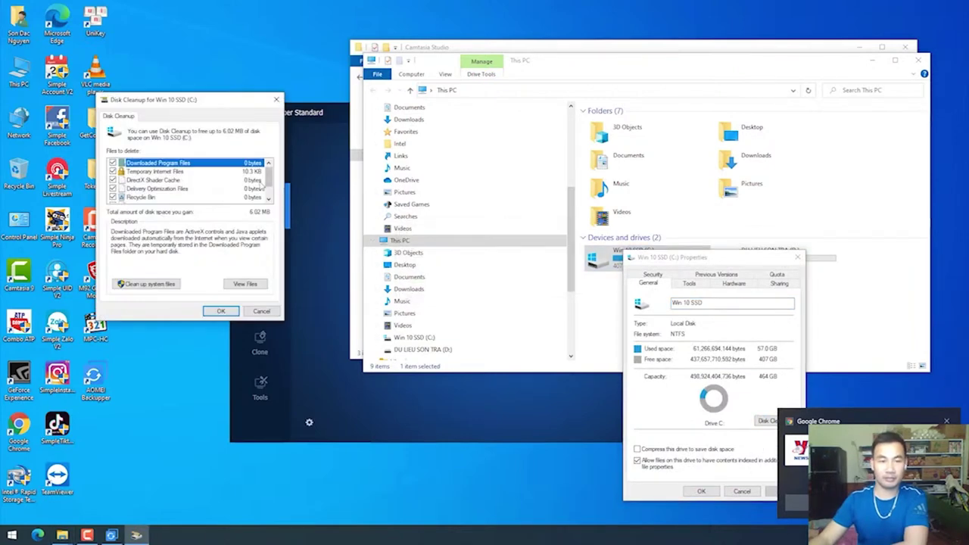
{"action": "left_click", "coordinate": [276, 99]}
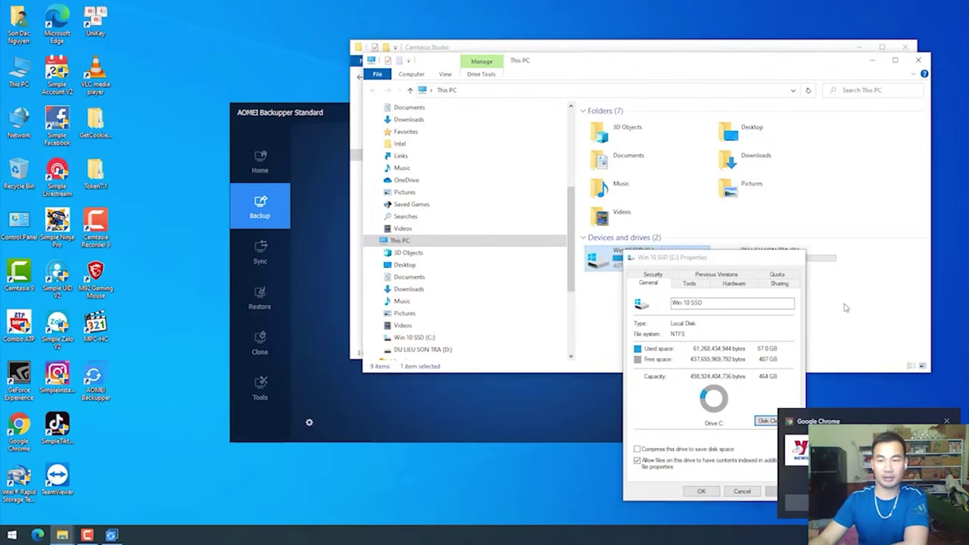
{"action": "left_click", "coordinate": [797, 258]}
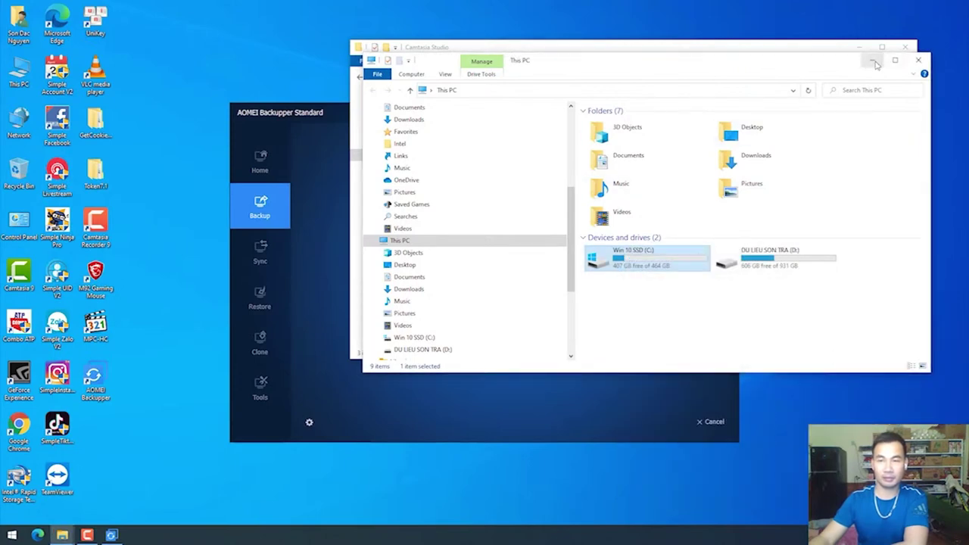
{"action": "right_click", "coordinate": [727, 312]}
{"action": "left_click", "coordinate": [738, 345]}
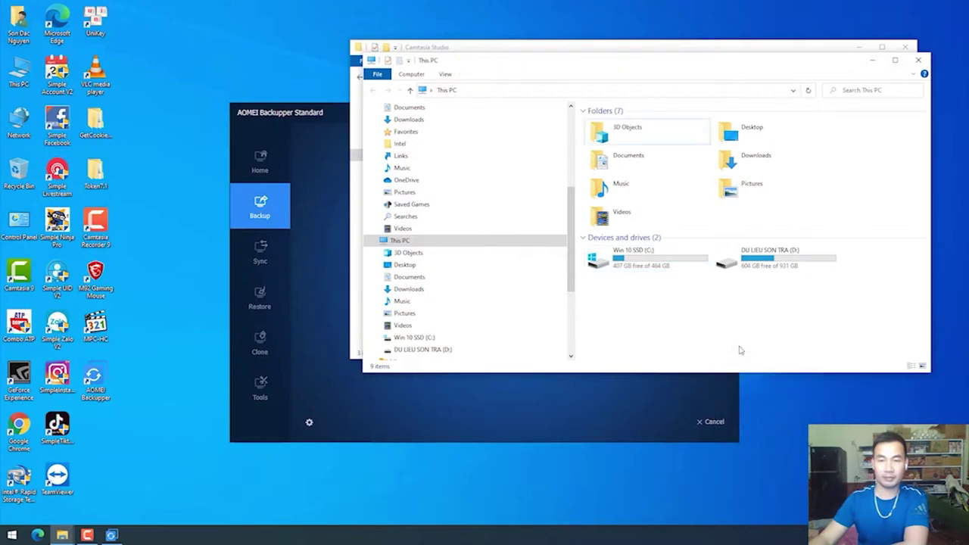
Look inside the camtasia, Custom Production Presets 9.0 and Voice Narrations subfolders of Camtasia Studio.
{"action": "left_click", "coordinate": [874, 63]}
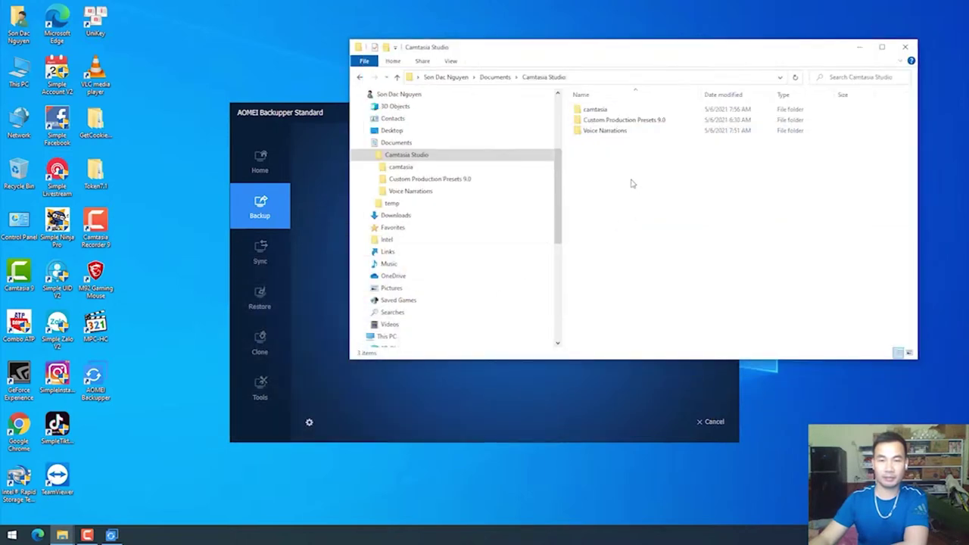
{"action": "left_click", "coordinate": [607, 111]}
{"action": "double_click", "coordinate": [607, 111]}
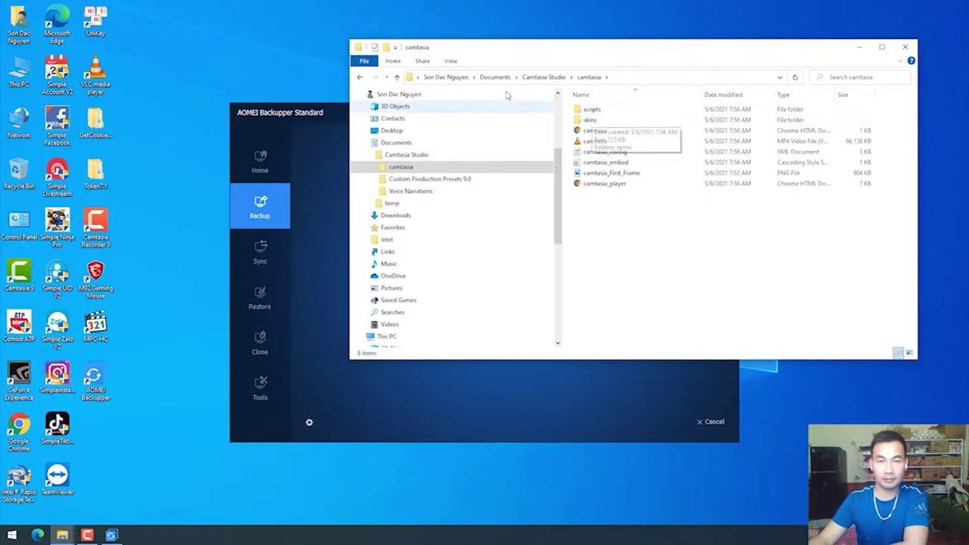
{"action": "left_click", "coordinate": [360, 77]}
{"action": "double_click", "coordinate": [612, 119]}
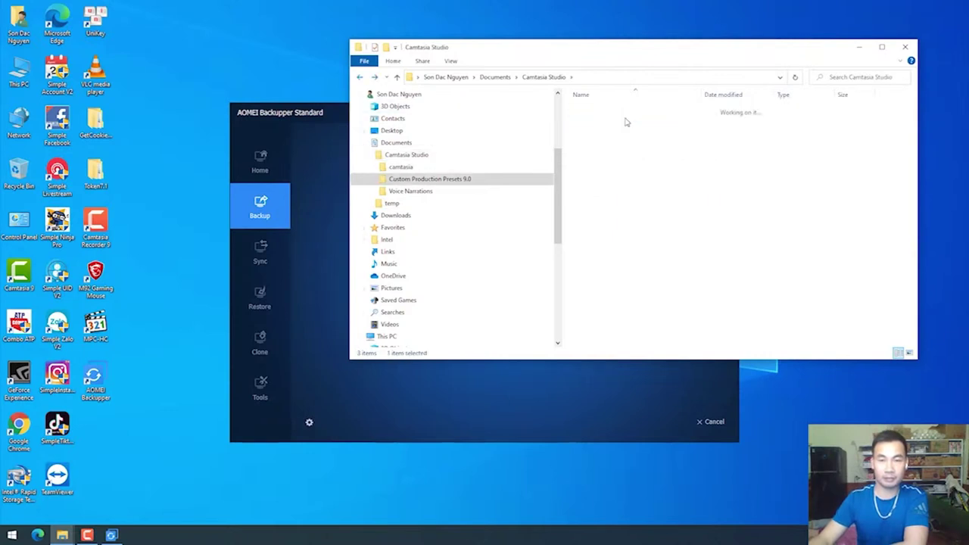
{"action": "left_click", "coordinate": [361, 77]}
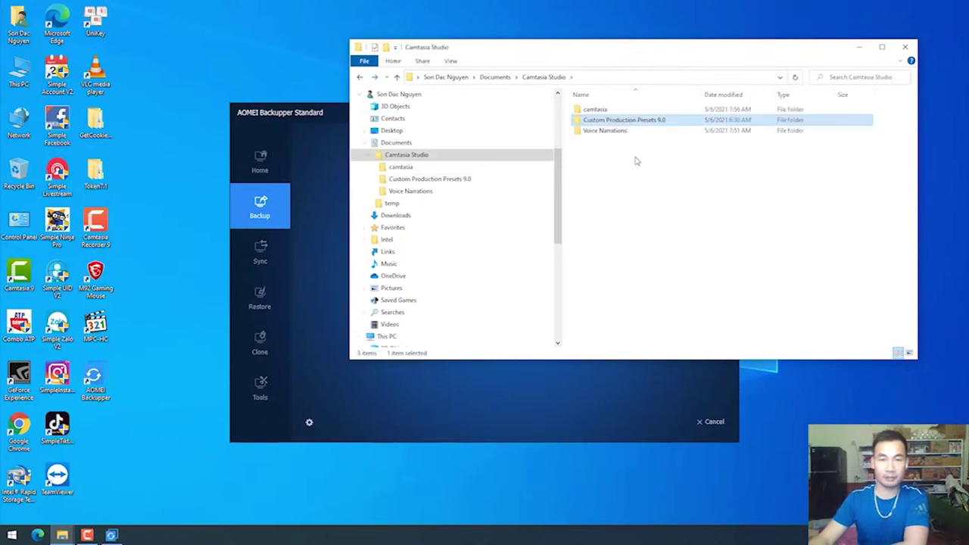
{"action": "double_click", "coordinate": [623, 133]}
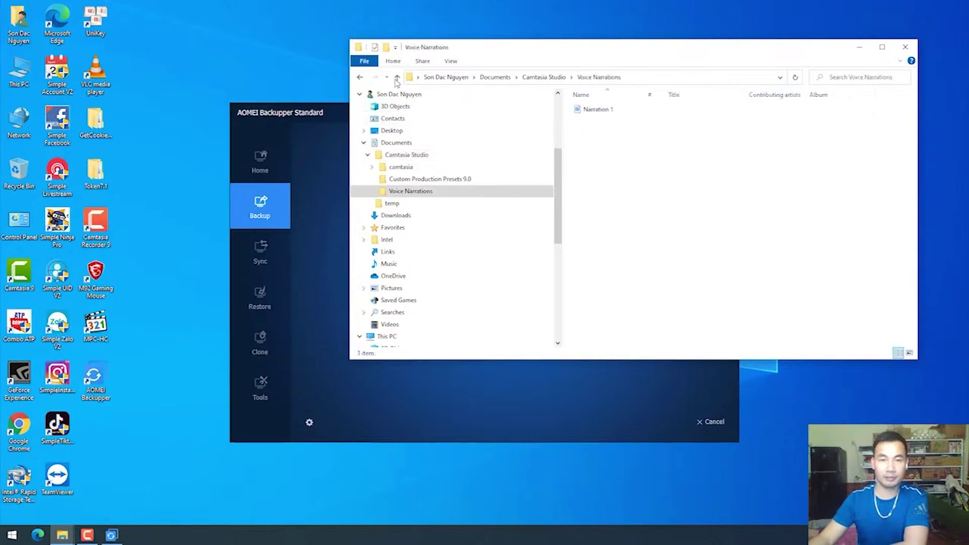
{"action": "left_click", "coordinate": [360, 78]}
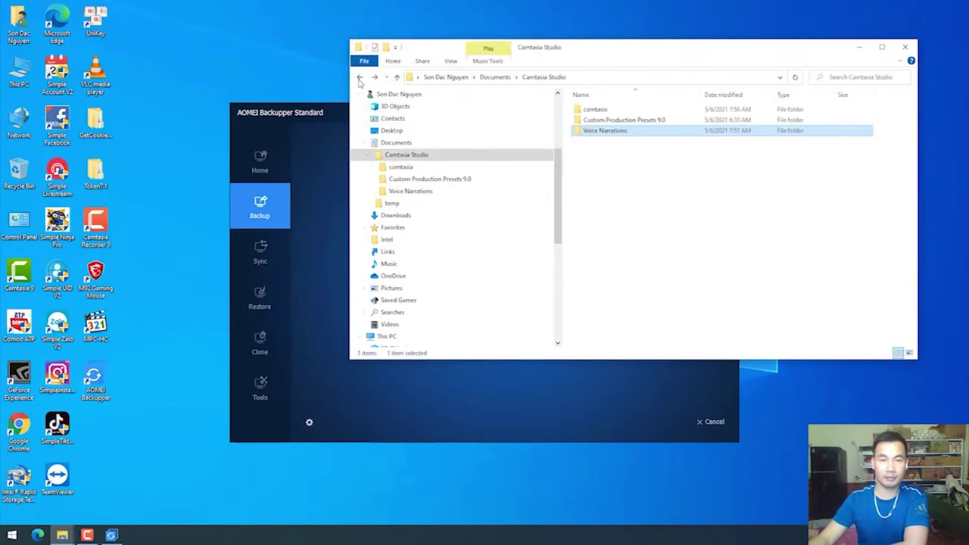
View the Documents and Downloads folders, then close the File Explorer window.
{"action": "left_click", "coordinate": [369, 154]}
{"action": "left_click", "coordinate": [394, 142]}
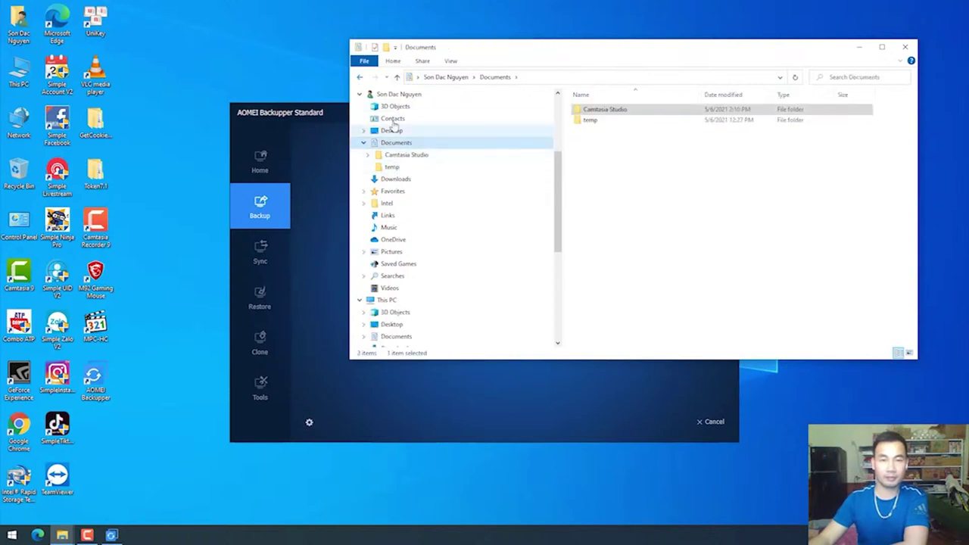
{"action": "scroll", "coordinate": [392, 152], "scroll_direction": "up", "scroll_amount": 1}
{"action": "scroll", "coordinate": [392, 149], "scroll_direction": "up", "scroll_amount": 3}
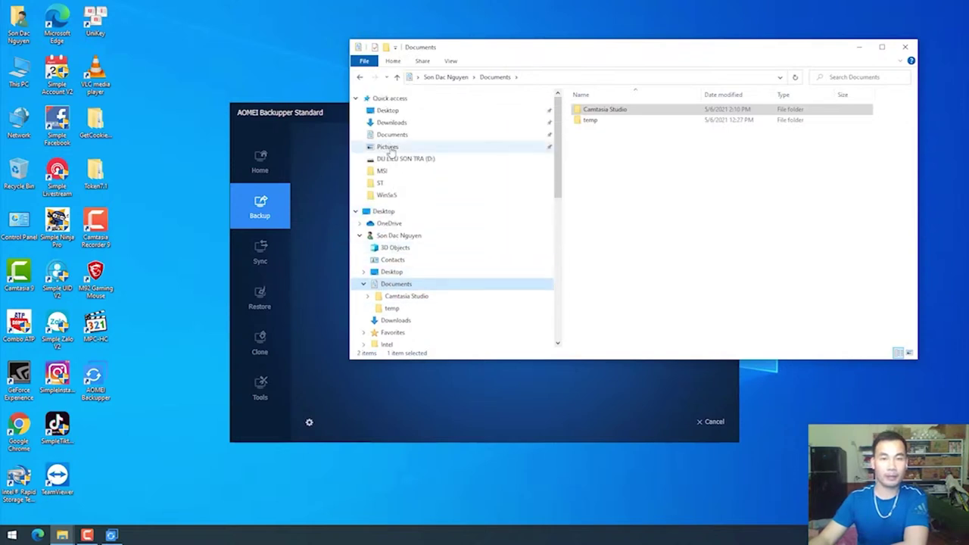
{"action": "left_click", "coordinate": [390, 124]}
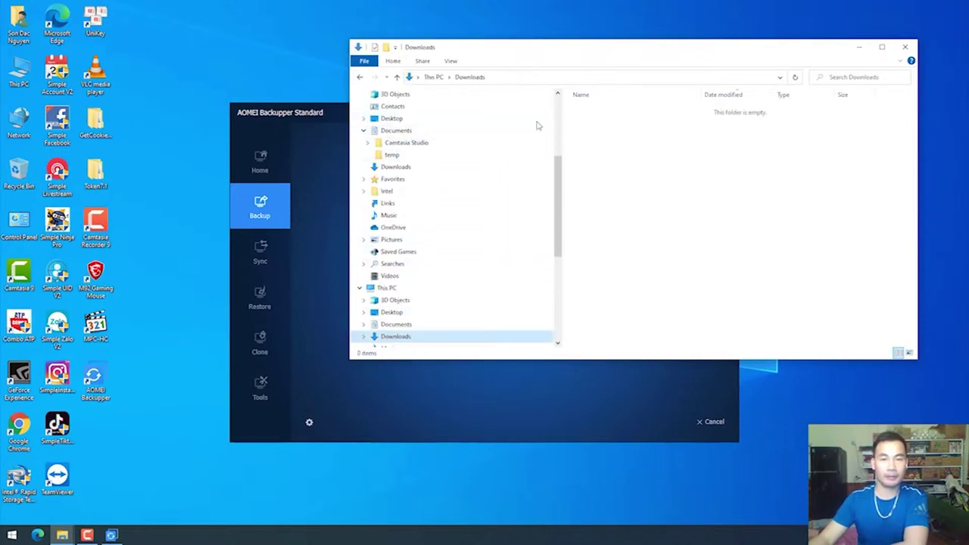
{"action": "left_click", "coordinate": [430, 132]}
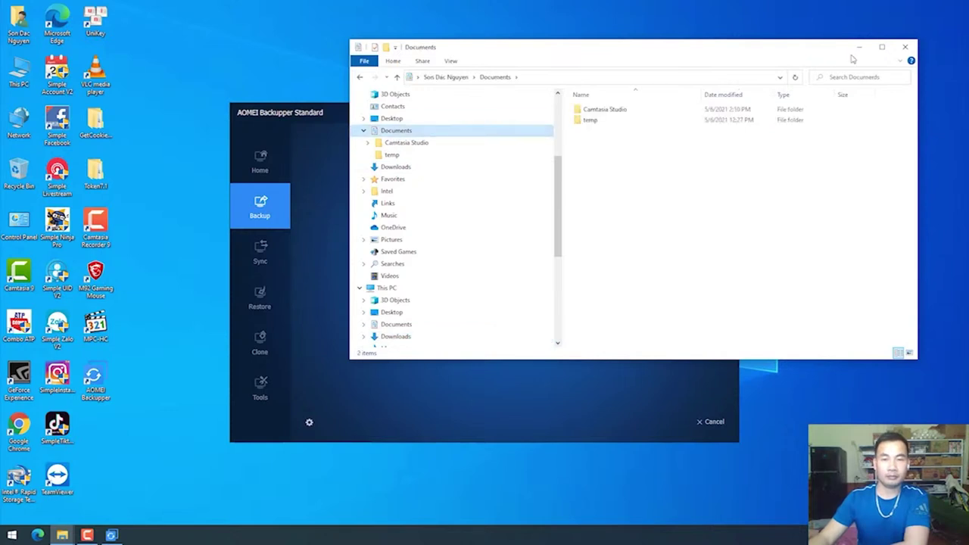
{"action": "left_click", "coordinate": [905, 47]}
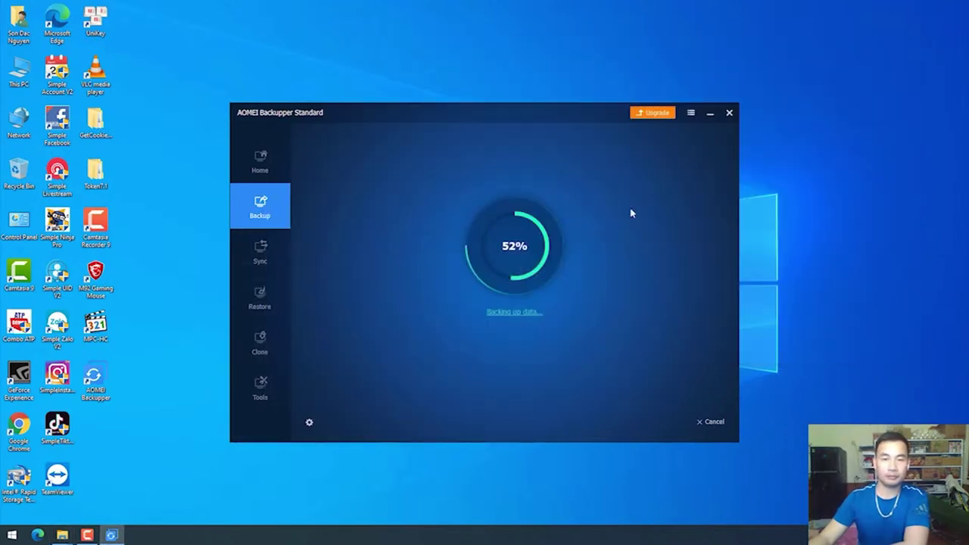
Make the rock-arch beach picture the desktop background, then move the AOMEI window aside.
{"action": "right_click", "coordinate": [844, 122]}
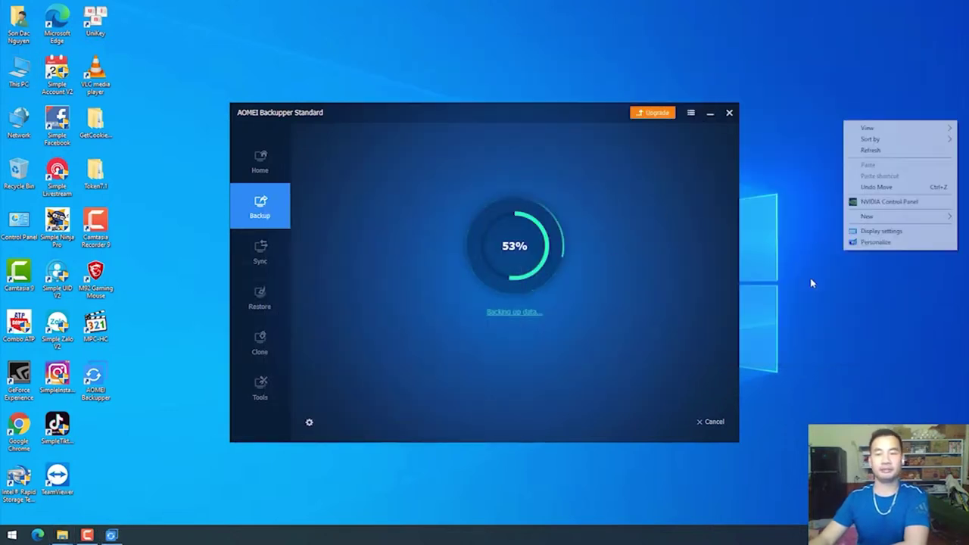
{"action": "left_click", "coordinate": [871, 242]}
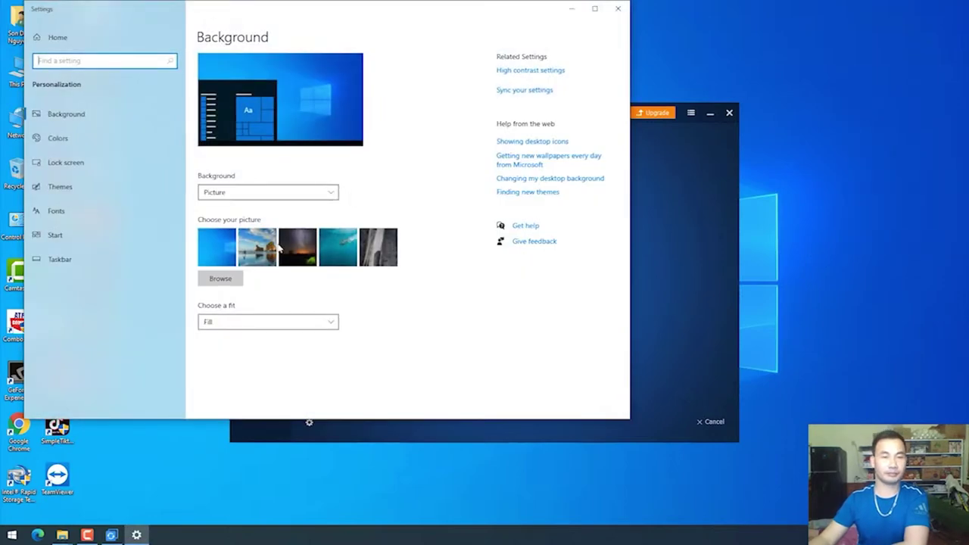
{"action": "left_click", "coordinate": [266, 248]}
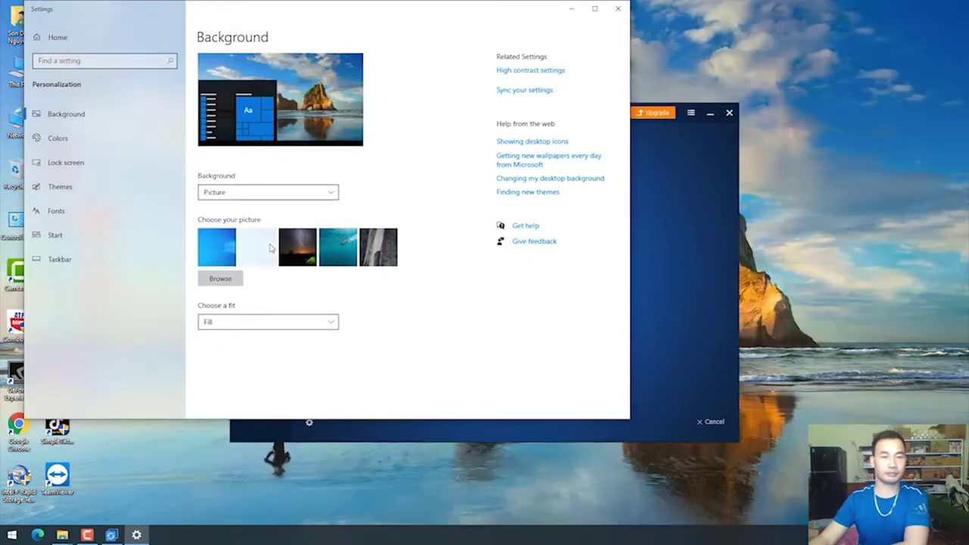
{"action": "left_click", "coordinate": [618, 8]}
{"action": "left_click_drag", "start_coordinate": [551, 111], "coordinate": [627, 89]}
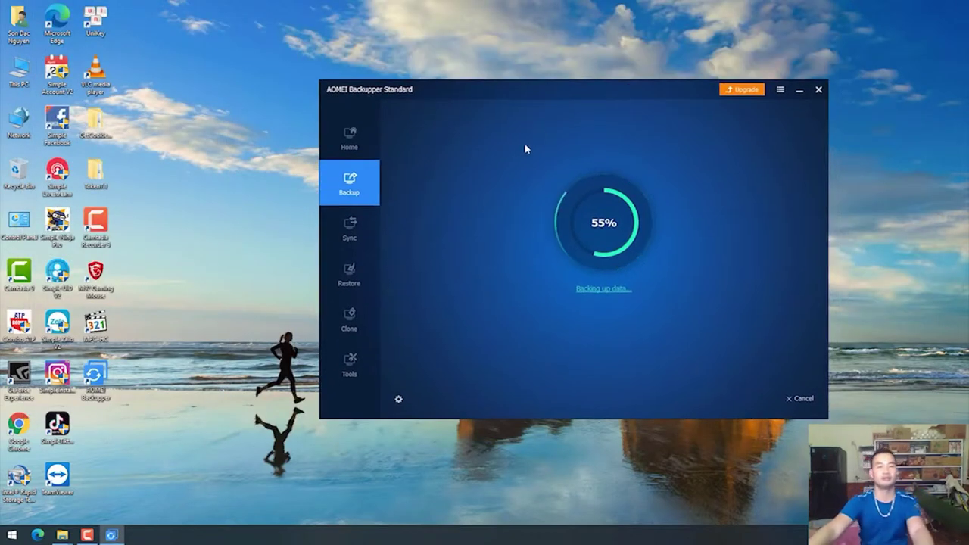
Let the system backup reach 100% and finish it to return to the Home page.
{"action": "left_click", "coordinate": [87, 535]}
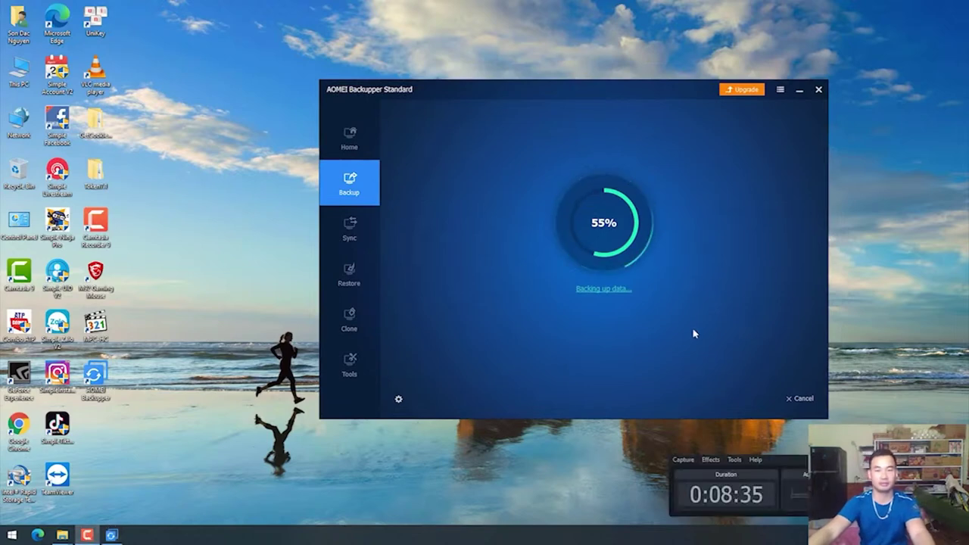
{"action": "left_click", "coordinate": [87, 536]}
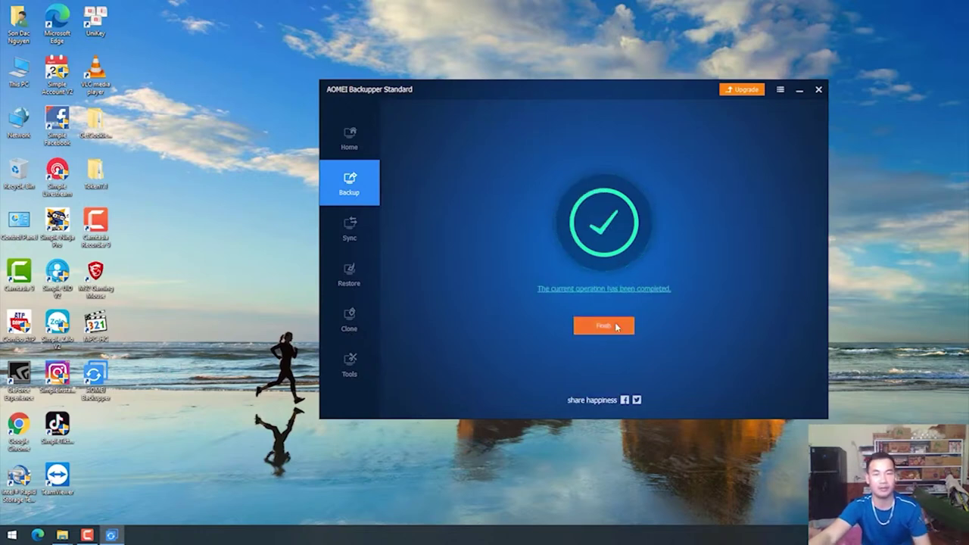
{"action": "left_click", "coordinate": [605, 325]}
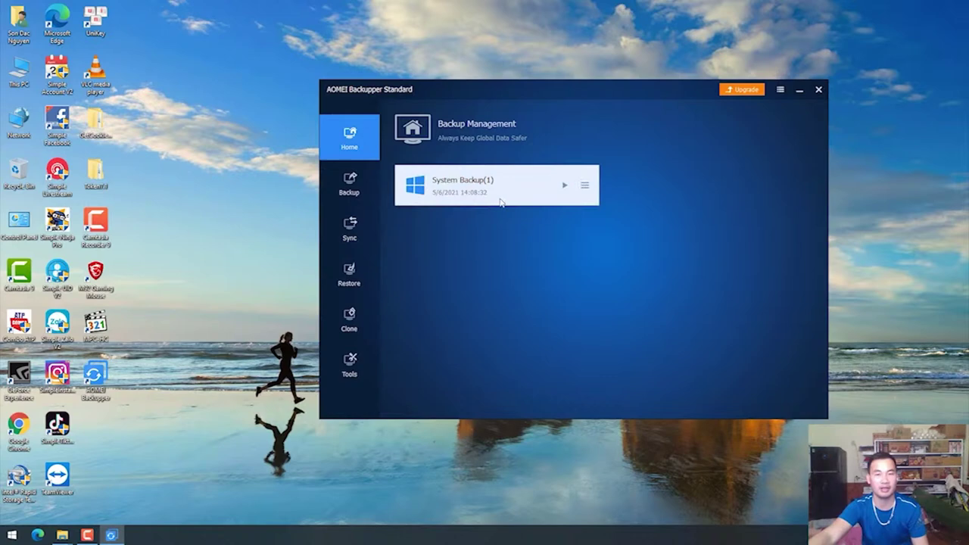
{"action": "left_click", "coordinate": [352, 274]}
{"action": "left_click", "coordinate": [704, 250]}
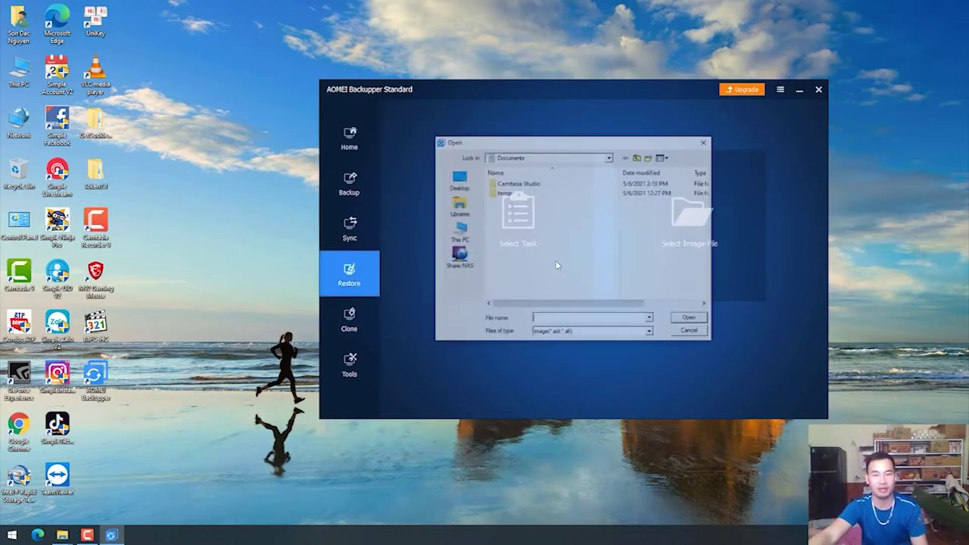
{"action": "left_click", "coordinate": [463, 233]}
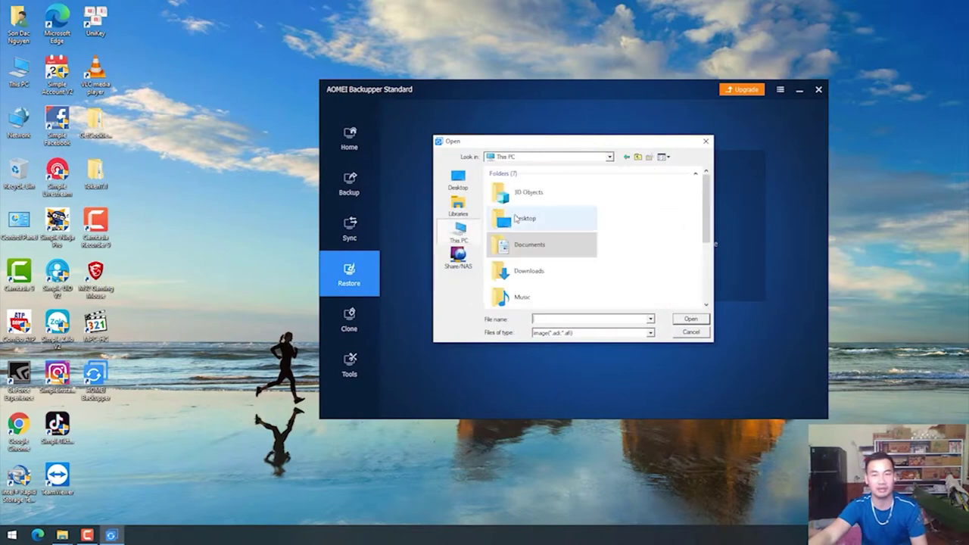
{"action": "scroll", "coordinate": [552, 260], "scroll_direction": "down", "scroll_amount": 1}
{"action": "scroll", "coordinate": [535, 259], "scroll_direction": "down", "scroll_amount": 1}
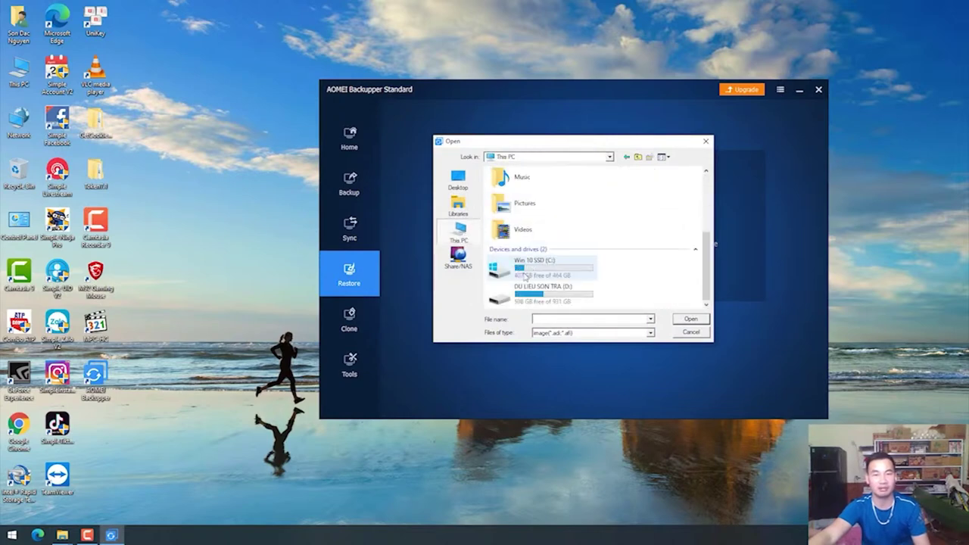
{"action": "double_click", "coordinate": [525, 294]}
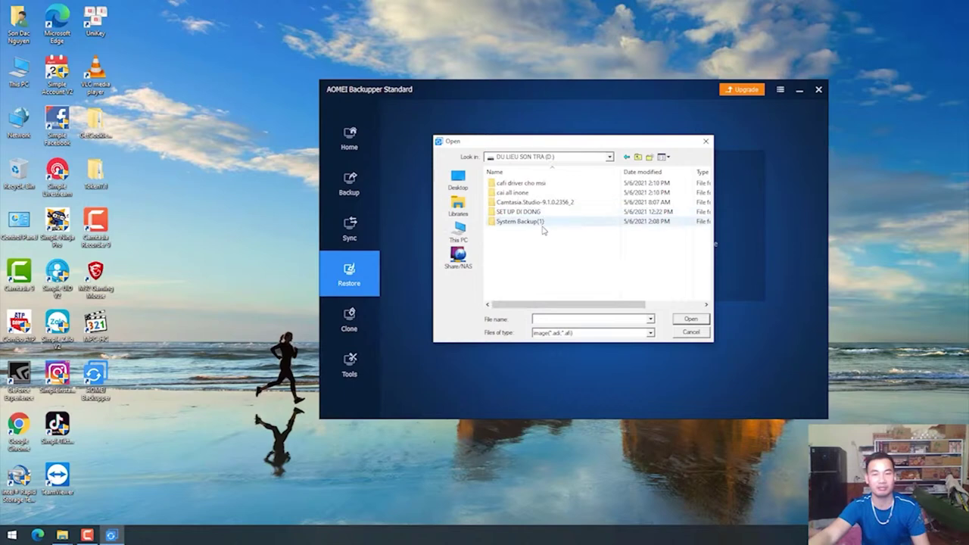
{"action": "double_click", "coordinate": [536, 218]}
{"action": "double_click", "coordinate": [535, 184]}
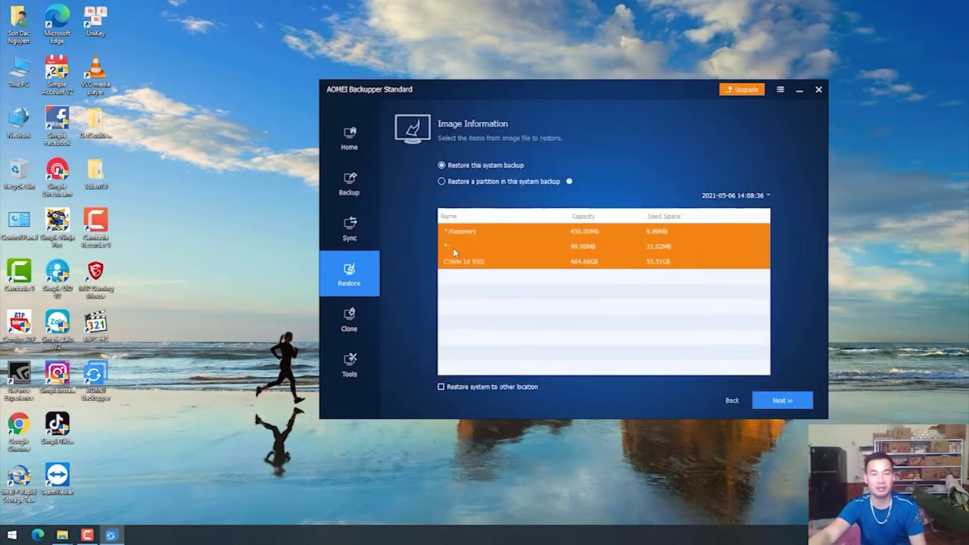
{"action": "left_click", "coordinate": [338, 144]}
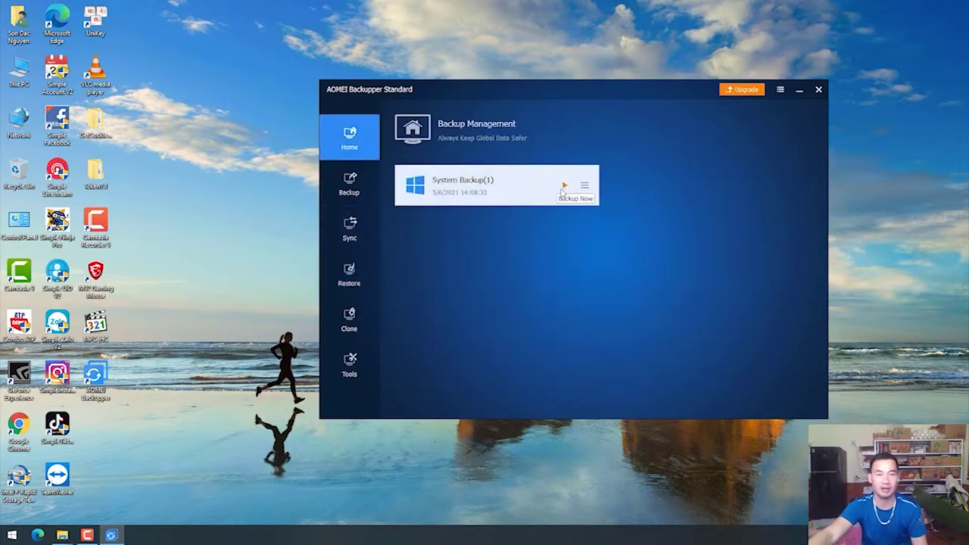
Browse the Backup, Sync, Restore, Clone and Tools pages, then close AOMEI Backupper.
{"action": "left_click", "coordinate": [347, 185]}
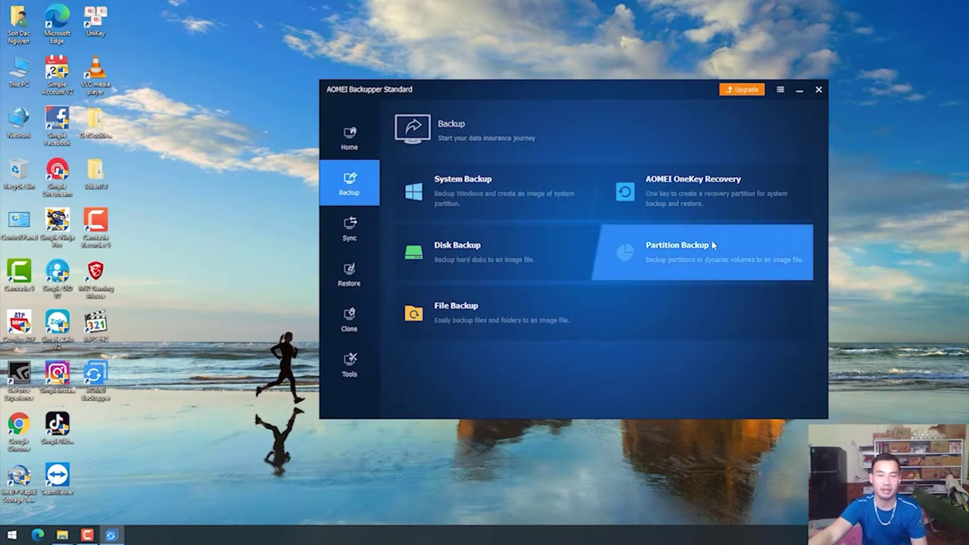
{"action": "left_click", "coordinate": [370, 223]}
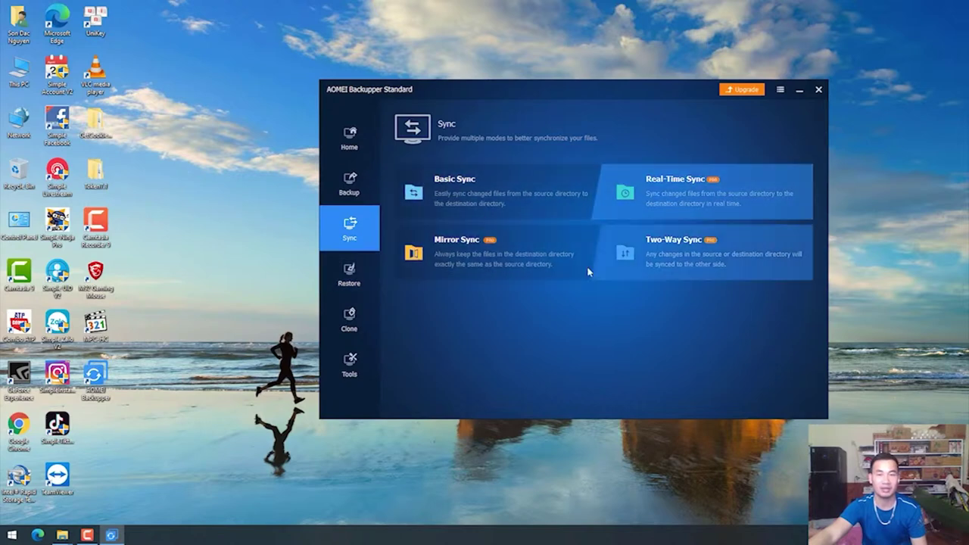
{"action": "left_click", "coordinate": [366, 283]}
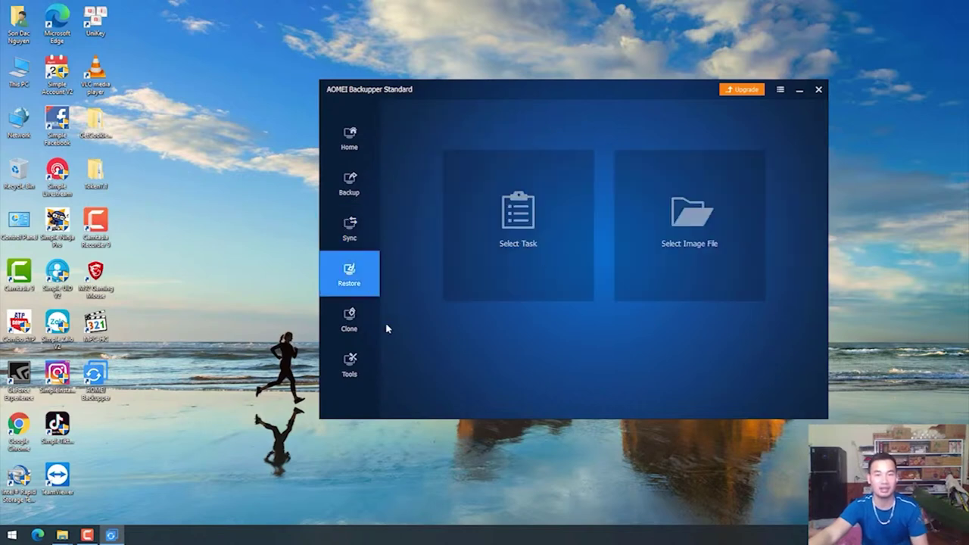
{"action": "left_click", "coordinate": [351, 324]}
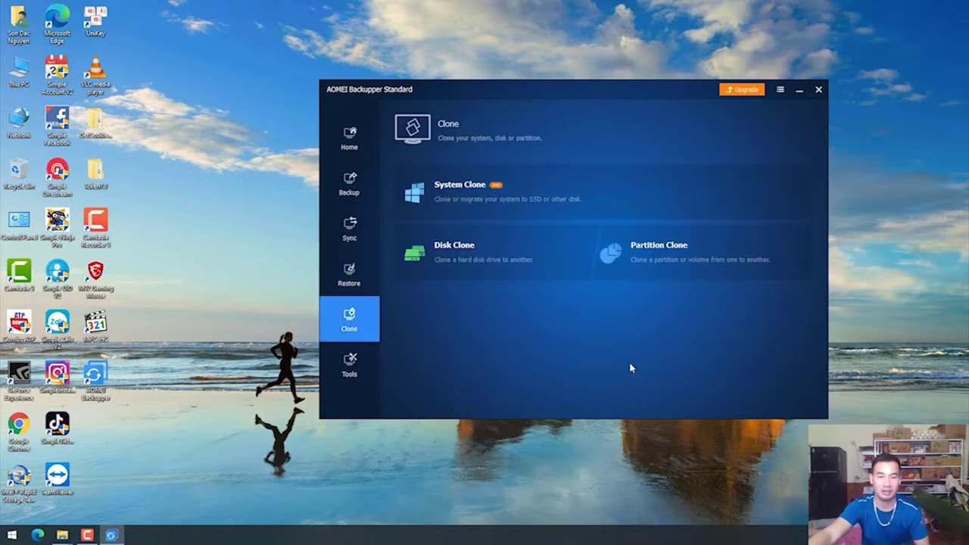
{"action": "left_click", "coordinate": [350, 364]}
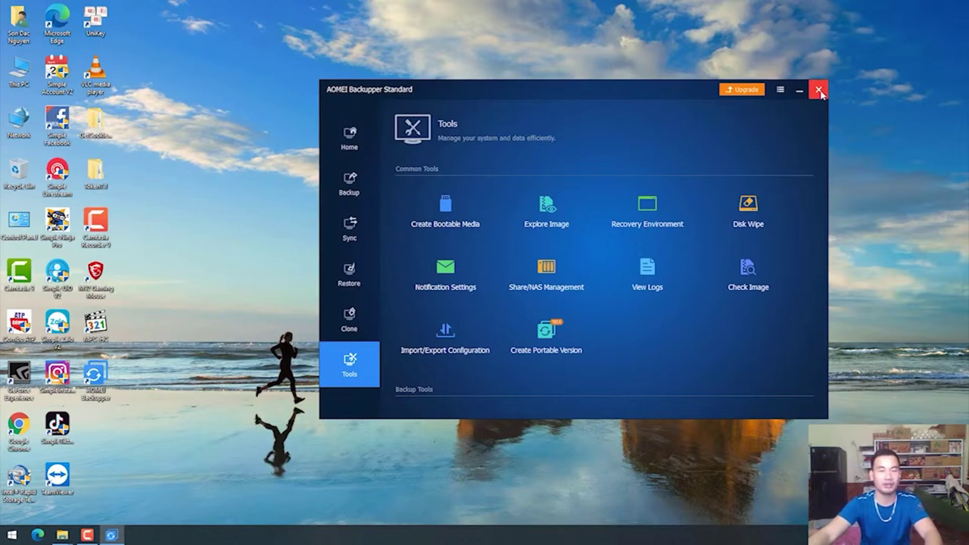
{"action": "left_click", "coordinate": [819, 91]}
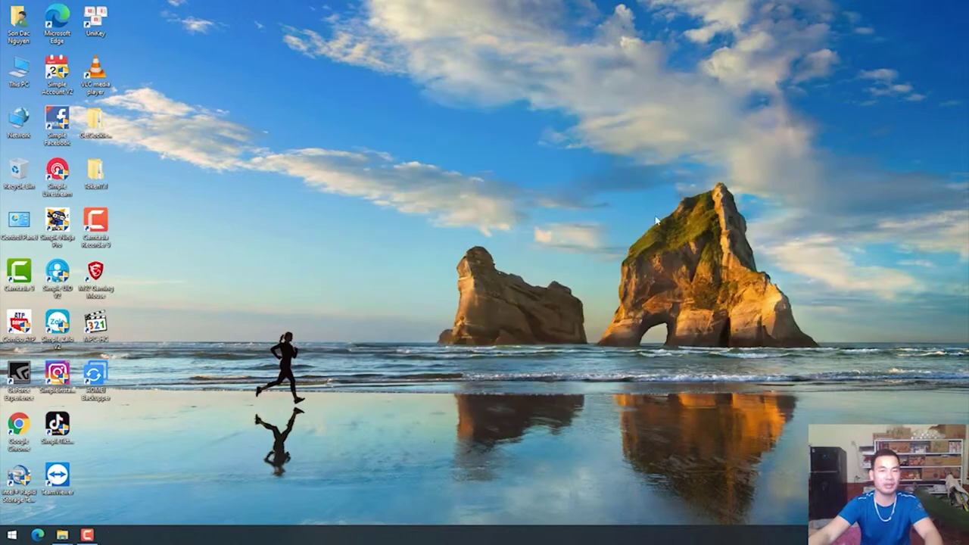
Open This PC and show the contents of drive DU LIEU SON TRA (D:).
{"action": "double_click", "coordinate": [19, 72]}
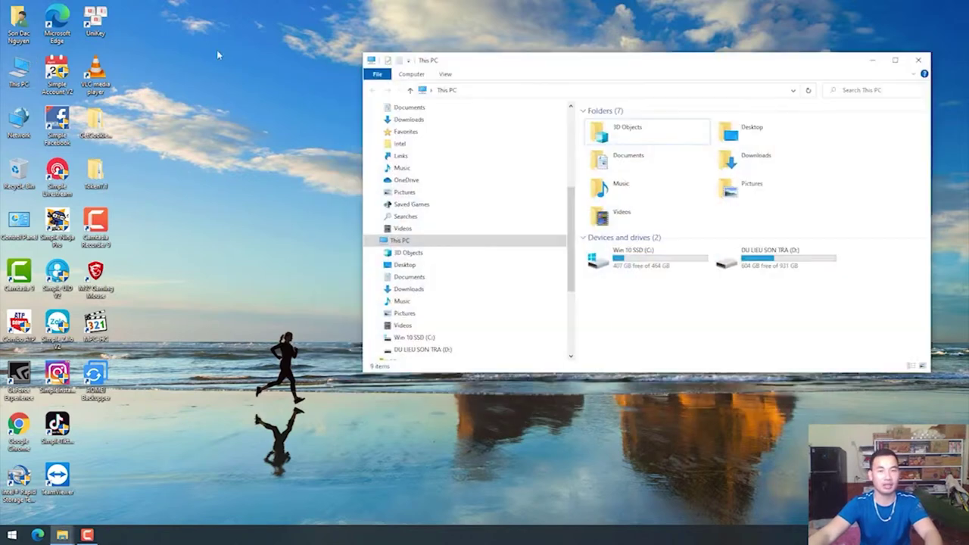
{"action": "left_click", "coordinate": [794, 268]}
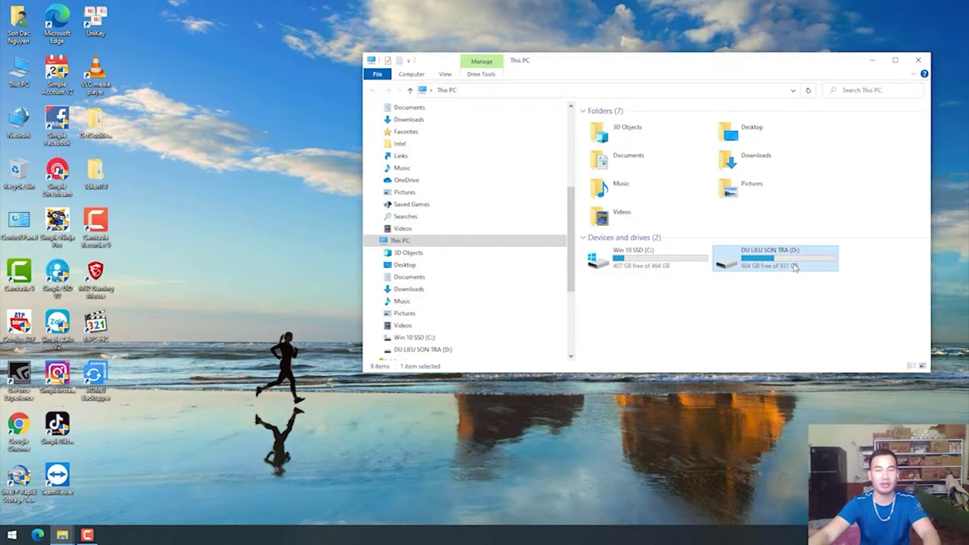
{"action": "double_click", "coordinate": [794, 266]}
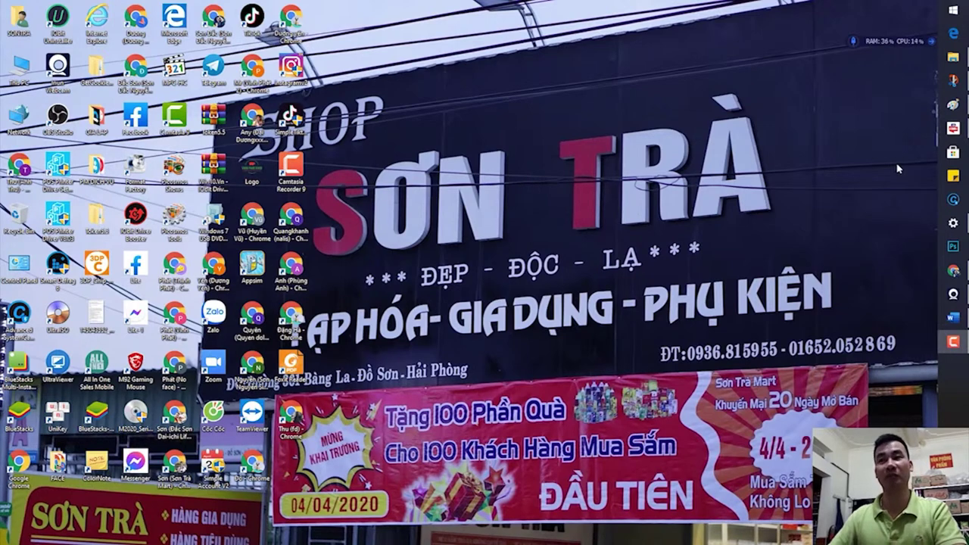
Read through the Word document about the Facebook scanning tool, then minimise it.
{"action": "left_click", "coordinate": [952, 320]}
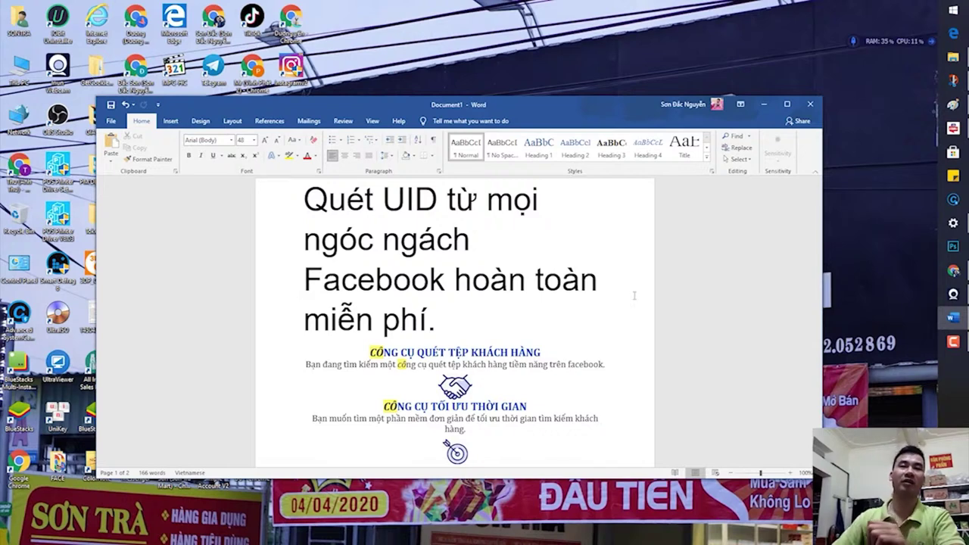
{"action": "scroll", "coordinate": [634, 295], "scroll_direction": "down", "scroll_amount": 1}
{"action": "scroll", "coordinate": [637, 286], "scroll_direction": "down", "scroll_amount": 2}
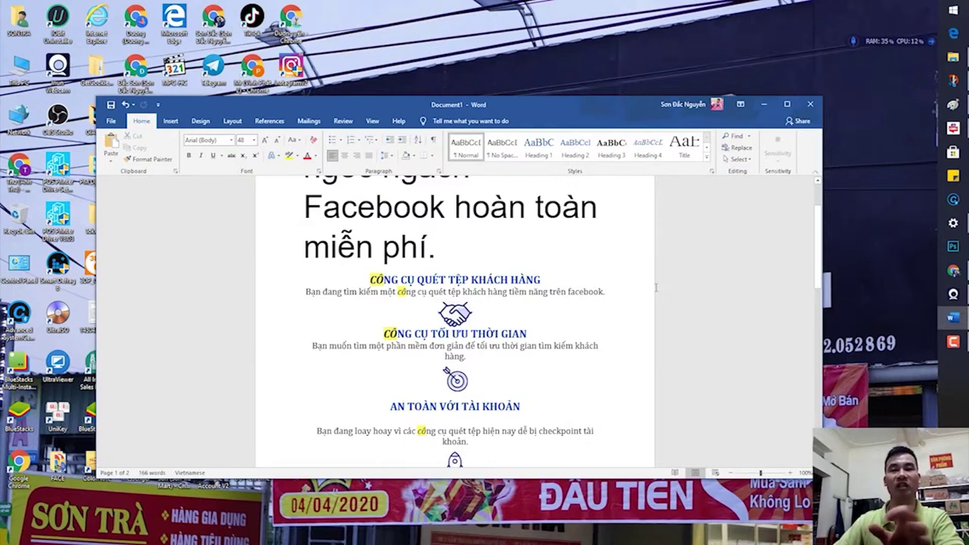
{"action": "scroll", "coordinate": [656, 287], "scroll_direction": "down", "scroll_amount": 2}
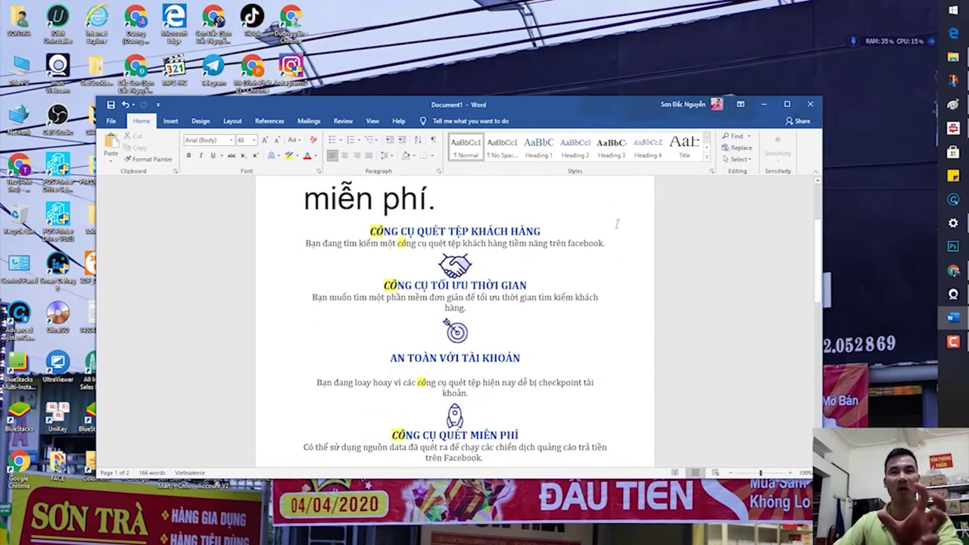
{"action": "scroll", "coordinate": [617, 221], "scroll_direction": "up", "scroll_amount": 5}
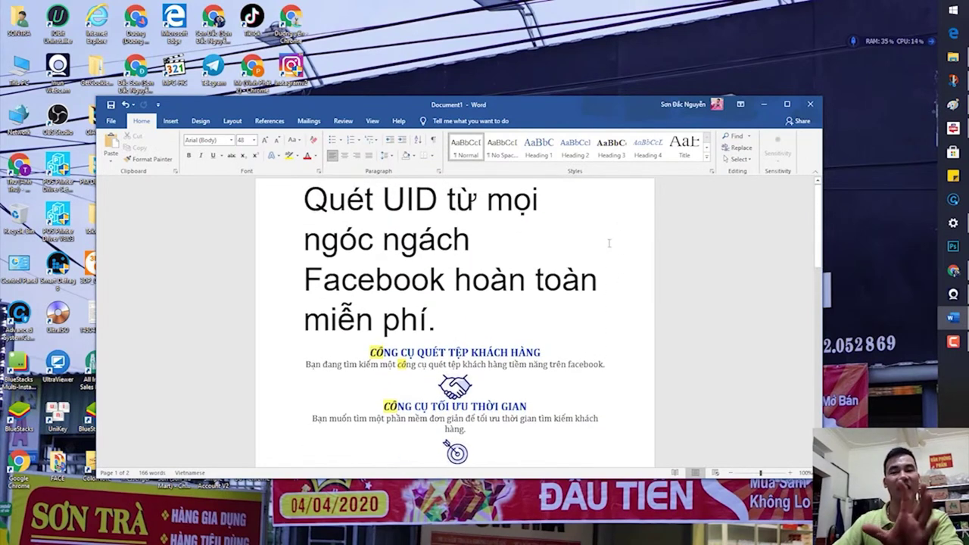
{"action": "scroll", "coordinate": [613, 264], "scroll_direction": "down", "scroll_amount": 10}
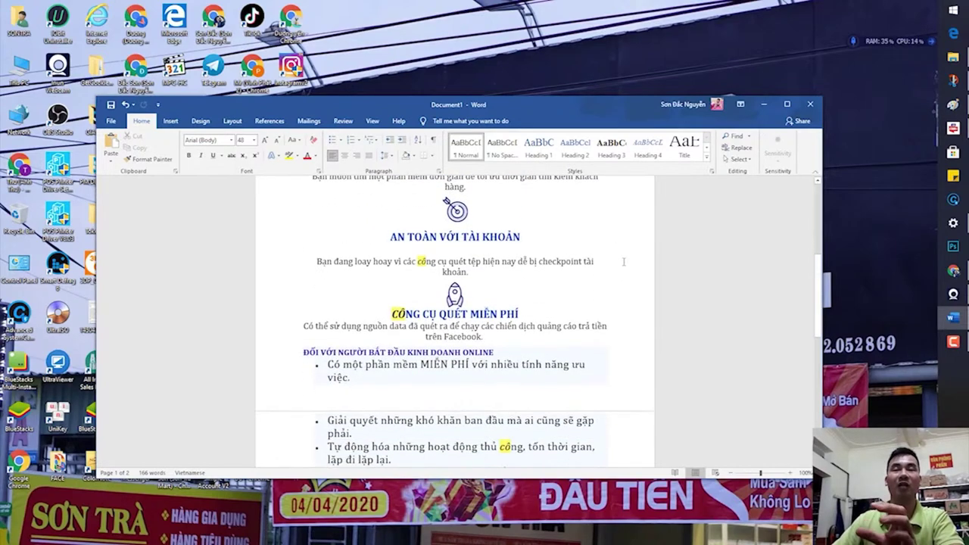
{"action": "left_click", "coordinate": [765, 105]}
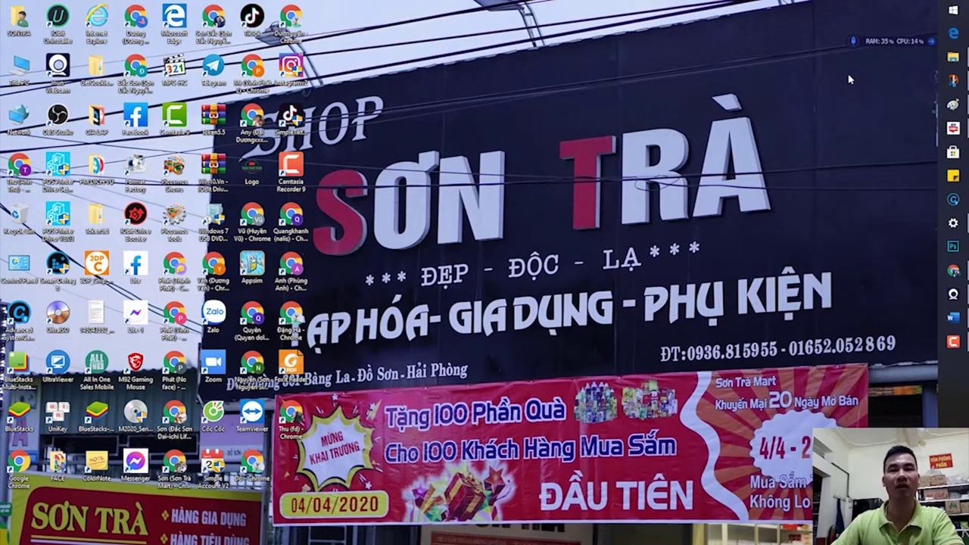
Restore Combo ATP and launch Simple UID V2 from its Simple UID card.
{"action": "left_click", "coordinate": [953, 128]}
{"action": "left_click_drag", "start_coordinate": [748, 103], "coordinate": [759, 88]}
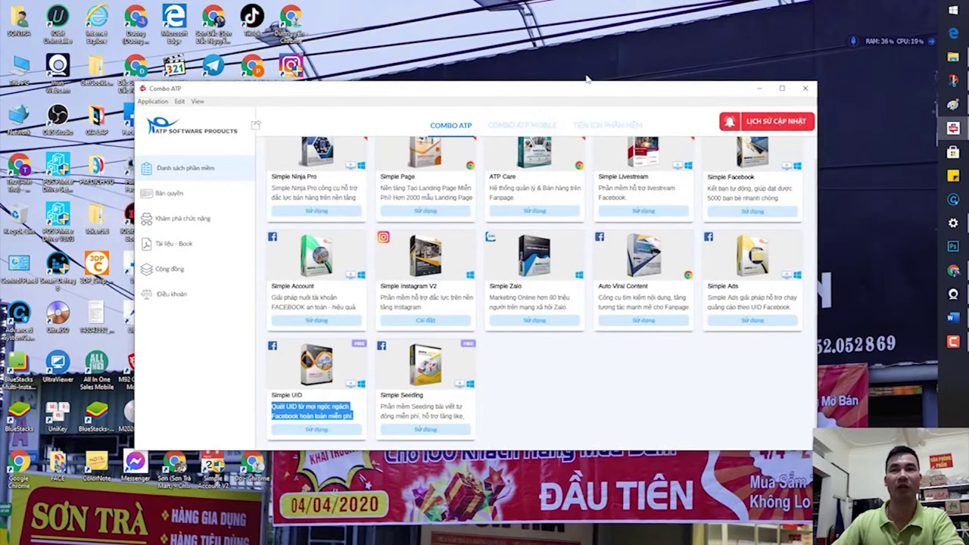
{"action": "left_click", "coordinate": [759, 89]}
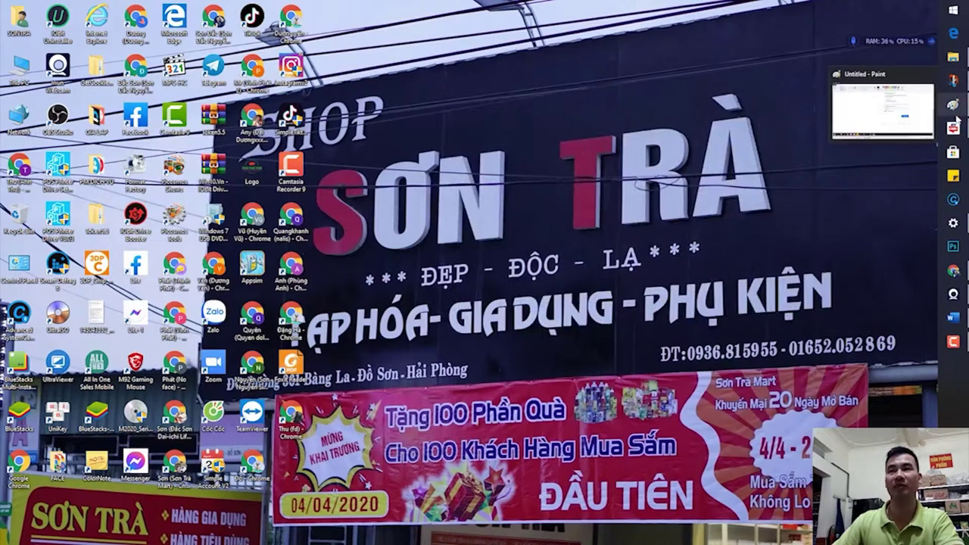
{"action": "left_click", "coordinate": [953, 130]}
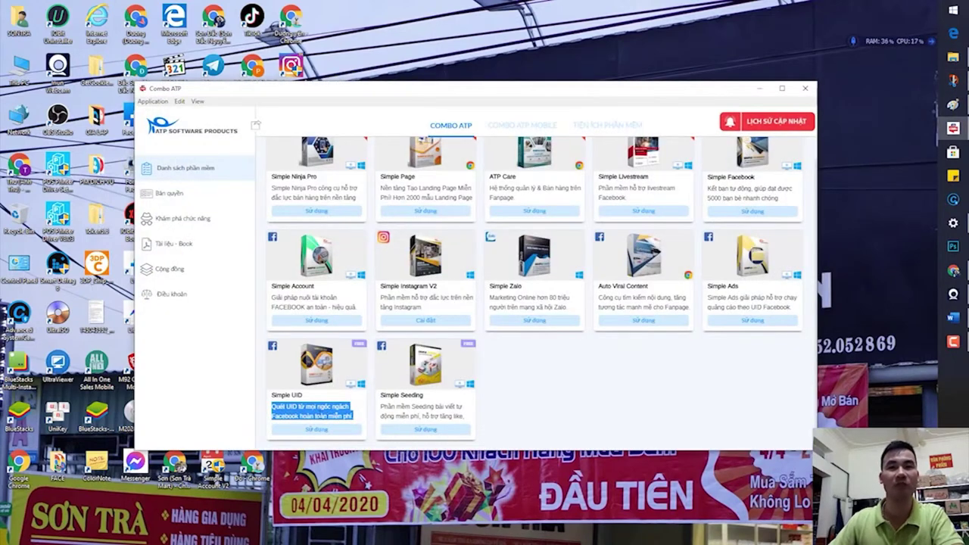
{"action": "left_click", "coordinate": [317, 428]}
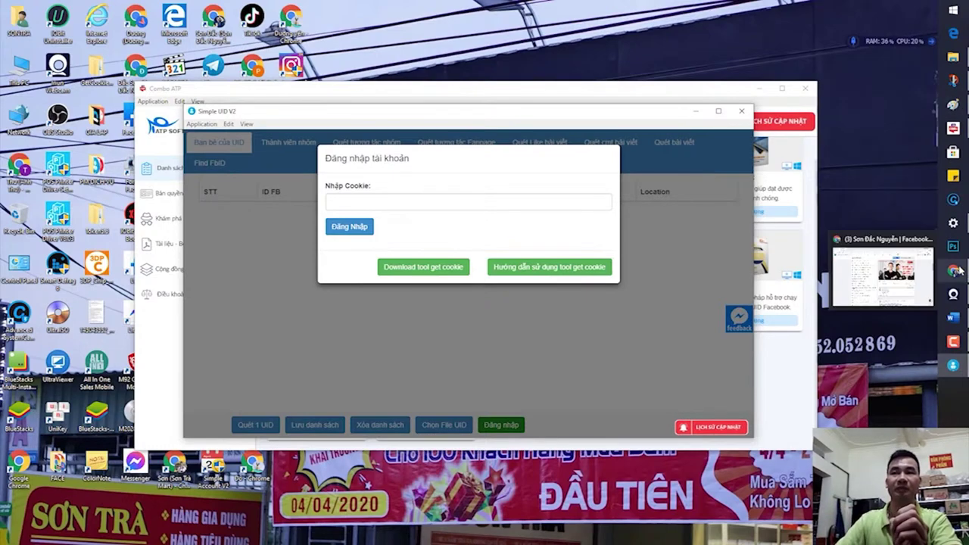
Close Simple UID V2 without logging in, minimise Combo ATP, and bring Chrome's Facebook profile forward.
{"action": "left_click", "coordinate": [955, 270]}
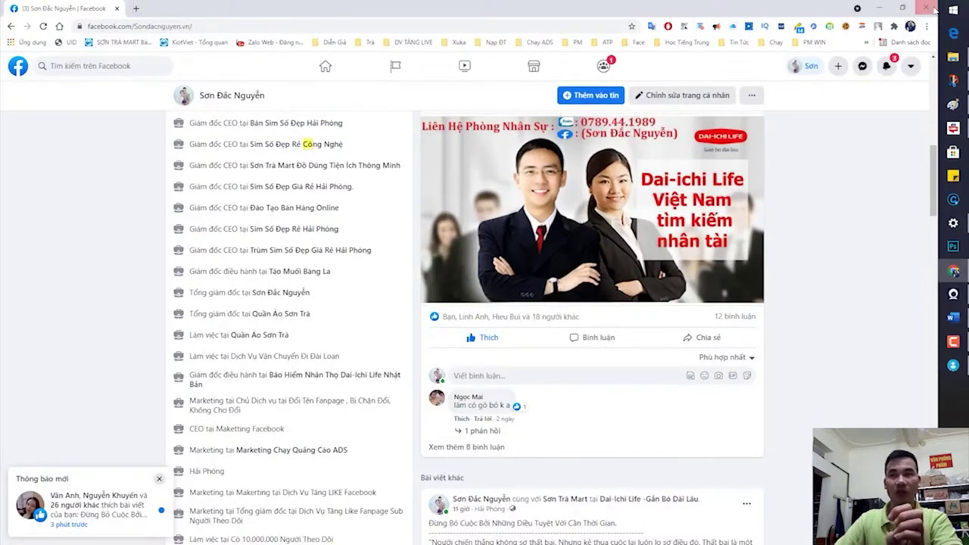
{"action": "left_click", "coordinate": [879, 8]}
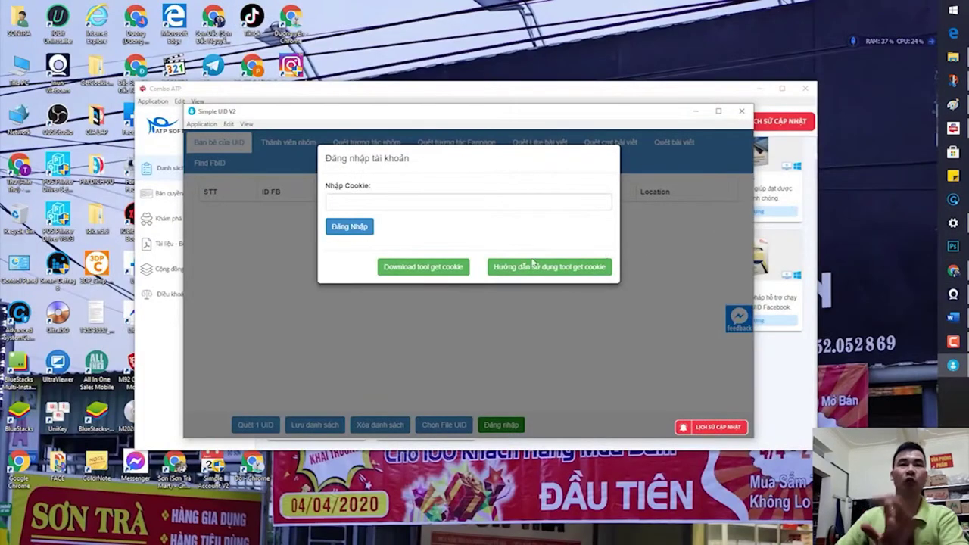
{"action": "left_click", "coordinate": [741, 110]}
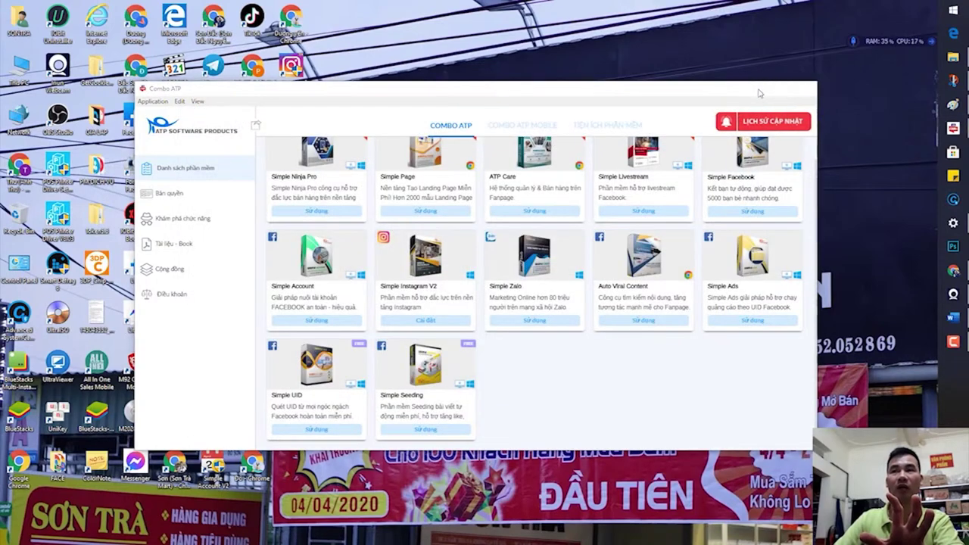
{"action": "left_click", "coordinate": [760, 89]}
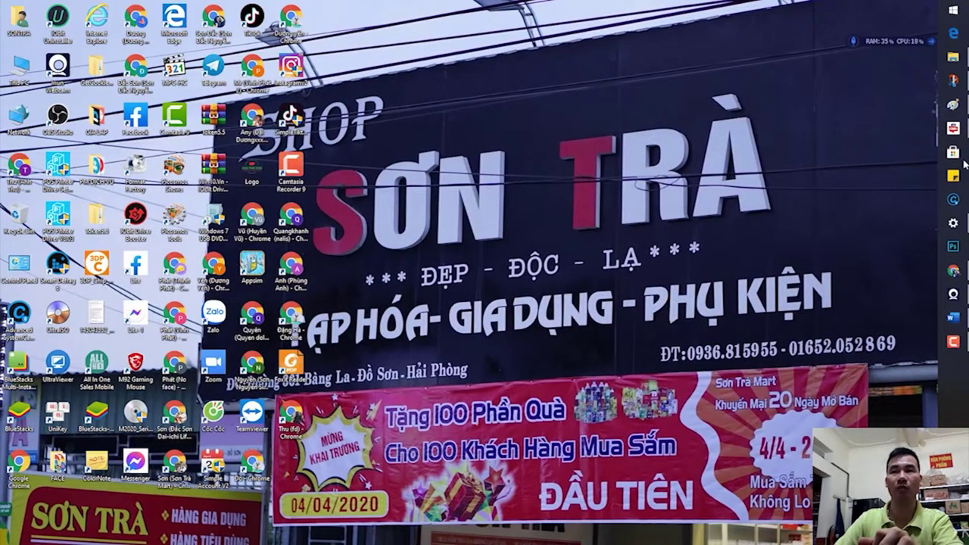
{"action": "left_click", "coordinate": [953, 270]}
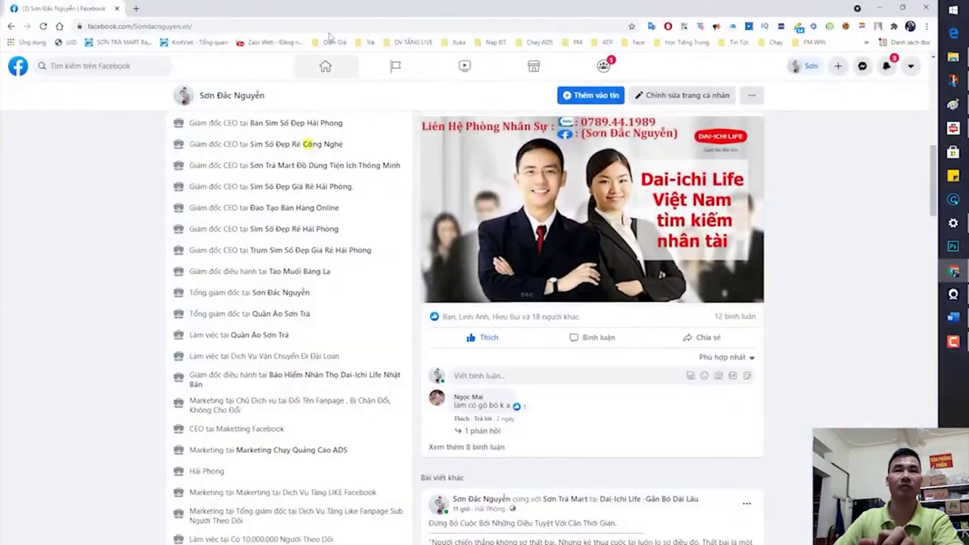
Search Google for 'phầm uid atp' and open the ATP Software Simple UID page.
{"action": "left_click", "coordinate": [135, 9]}
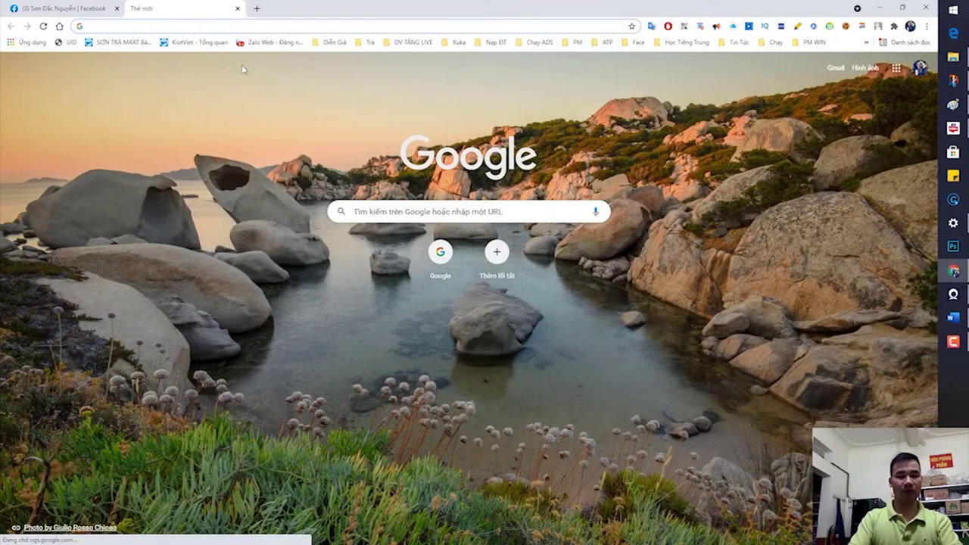
{"action": "type", "text": "phầm"}
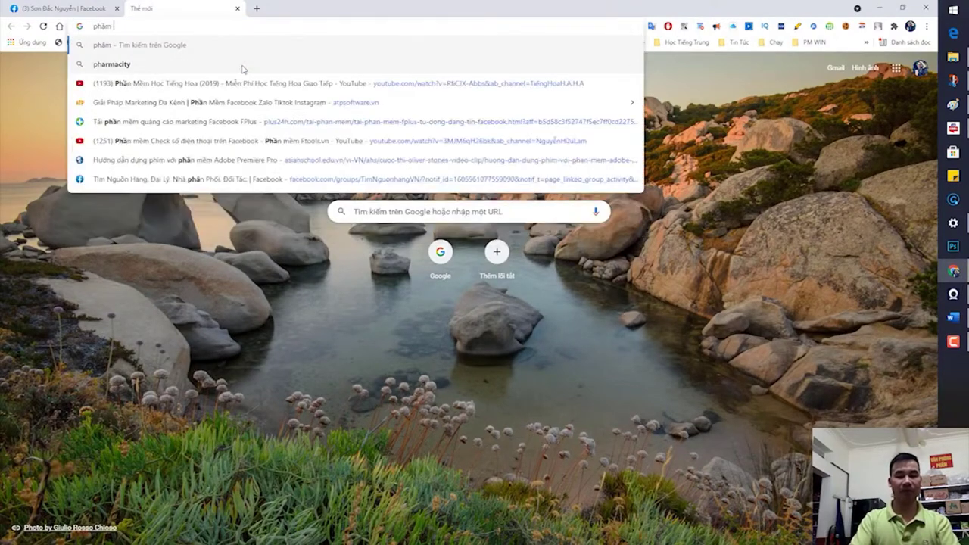
{"action": "type", "text": " uid"}
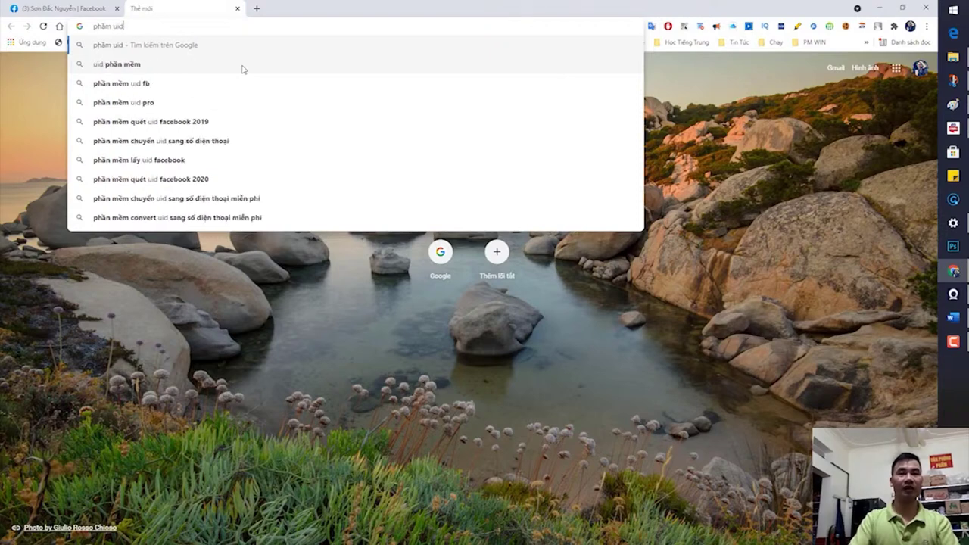
{"action": "type", "text": " atp"}
{"action": "key", "text": "Return"}
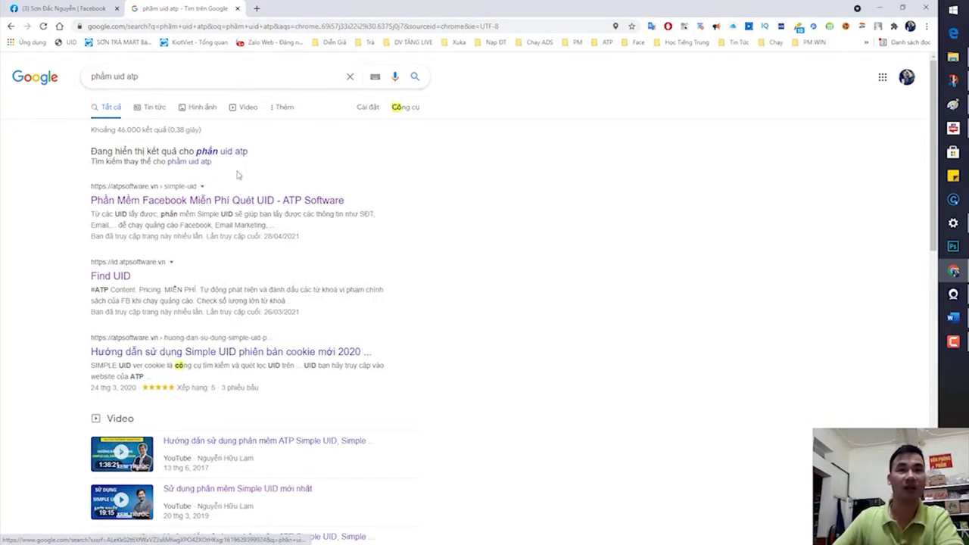
{"action": "left_click", "coordinate": [227, 199]}
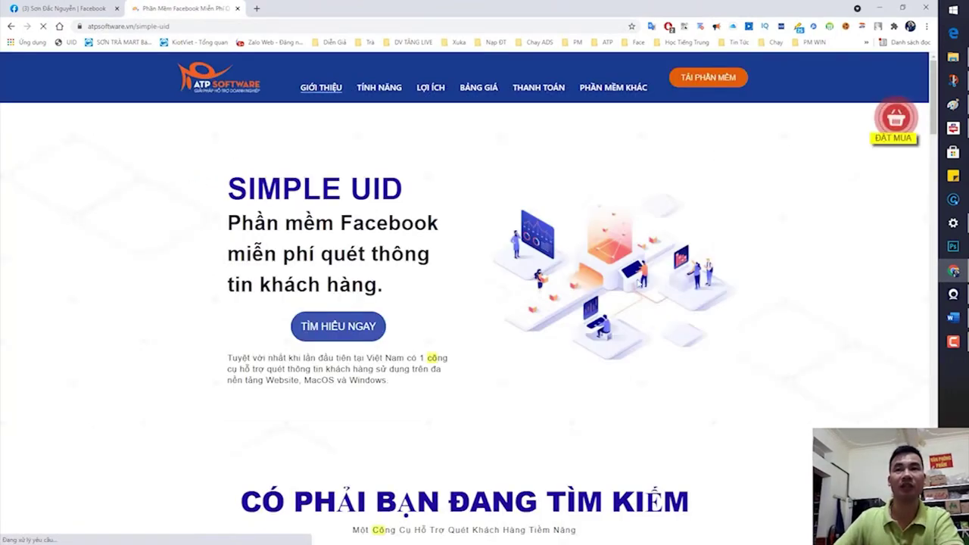
{"action": "scroll", "coordinate": [469, 302], "scroll_direction": "down", "scroll_amount": 3}
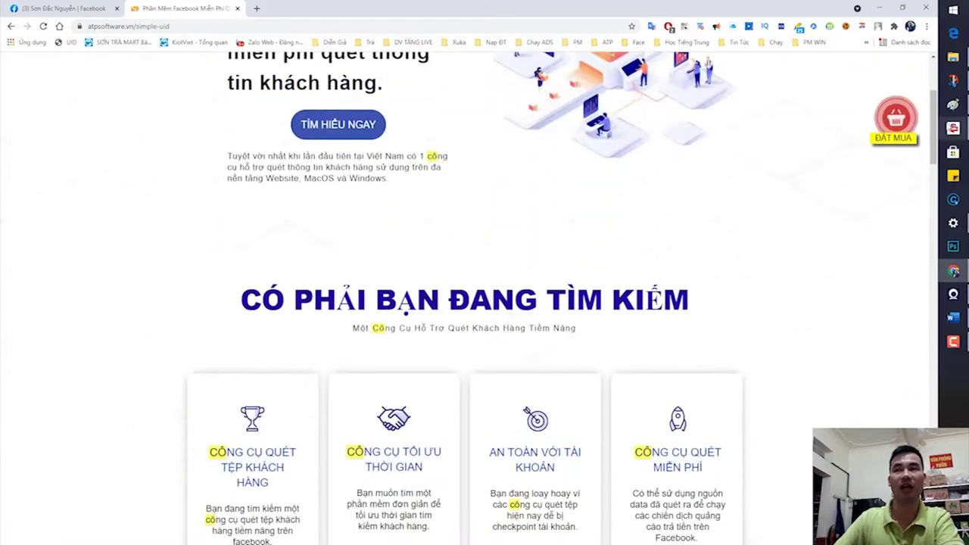
Close the ATP Software page and relaunch Simple UID from Combo ATP.
{"action": "left_click", "coordinate": [953, 127]}
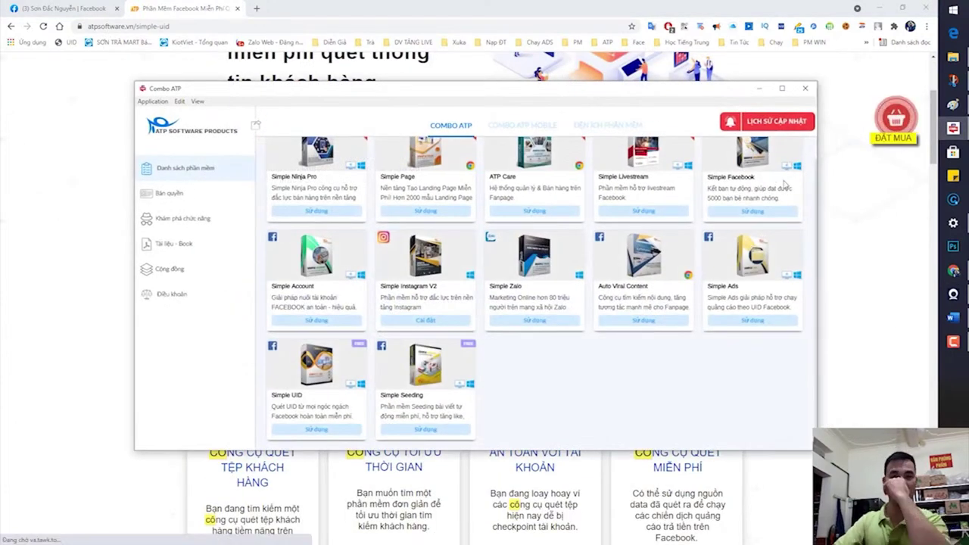
{"action": "left_click", "coordinate": [928, 195]}
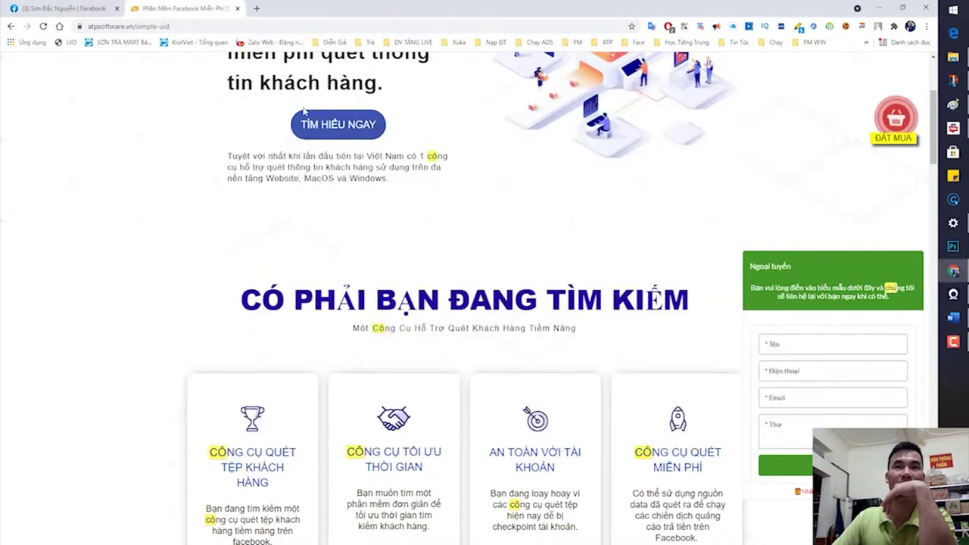
{"action": "left_click", "coordinate": [237, 9]}
{"action": "scroll", "coordinate": [524, 402], "scroll_direction": "down", "scroll_amount": 1}
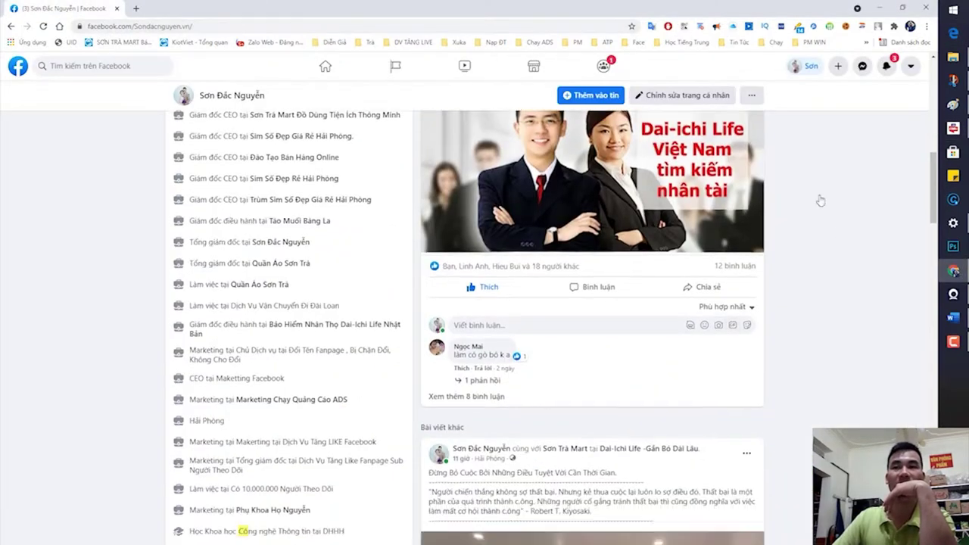
{"action": "left_click", "coordinate": [953, 129]}
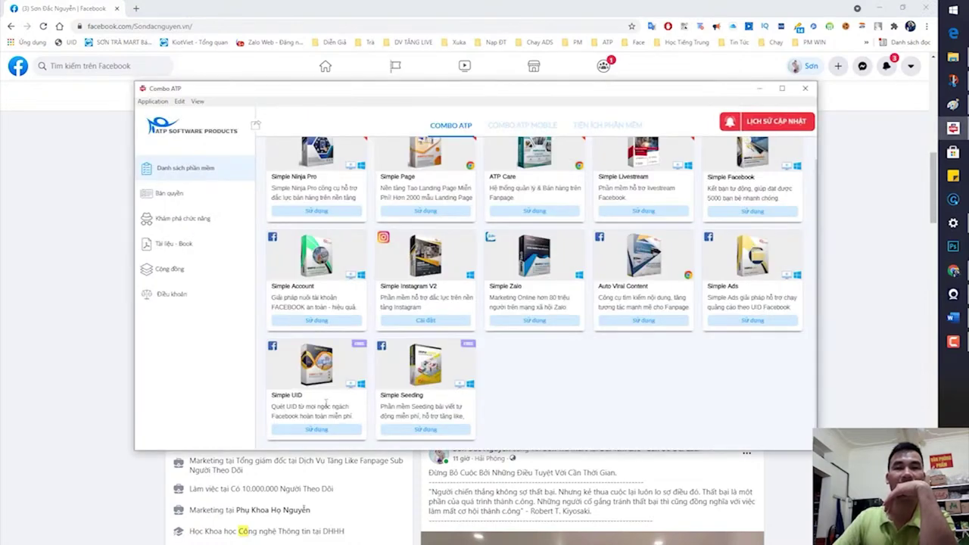
{"action": "left_click", "coordinate": [301, 430]}
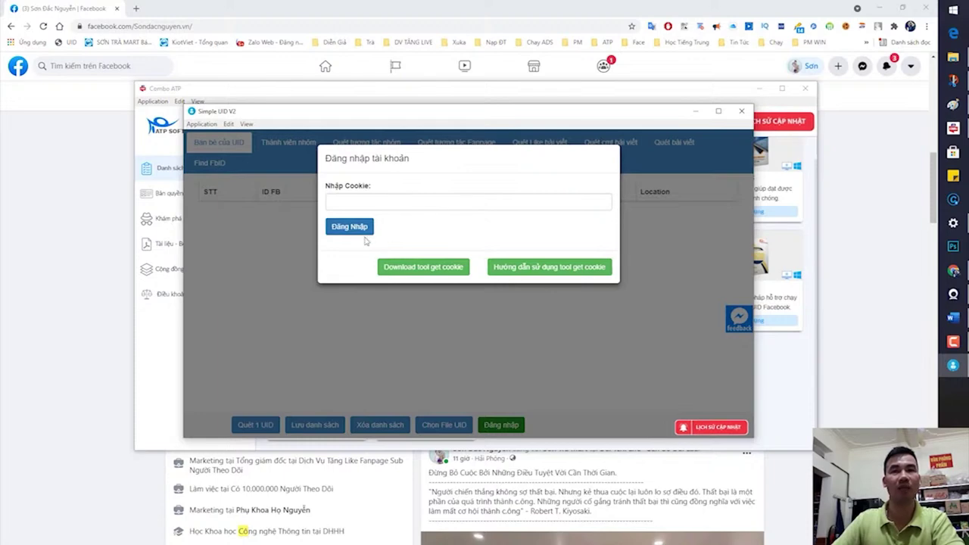
Copy the Facebook cookie from the Chrome cookie extension panel.
{"action": "left_click", "coordinate": [48, 6]}
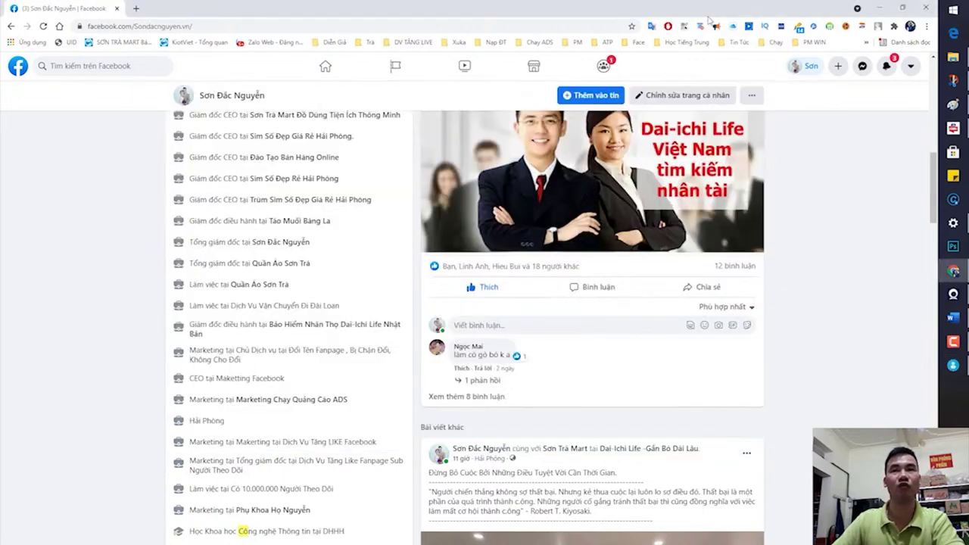
{"action": "left_click", "coordinate": [845, 25]}
{"action": "key", "text": "ctrl+a"}
{"action": "right_click", "coordinate": [755, 71]}
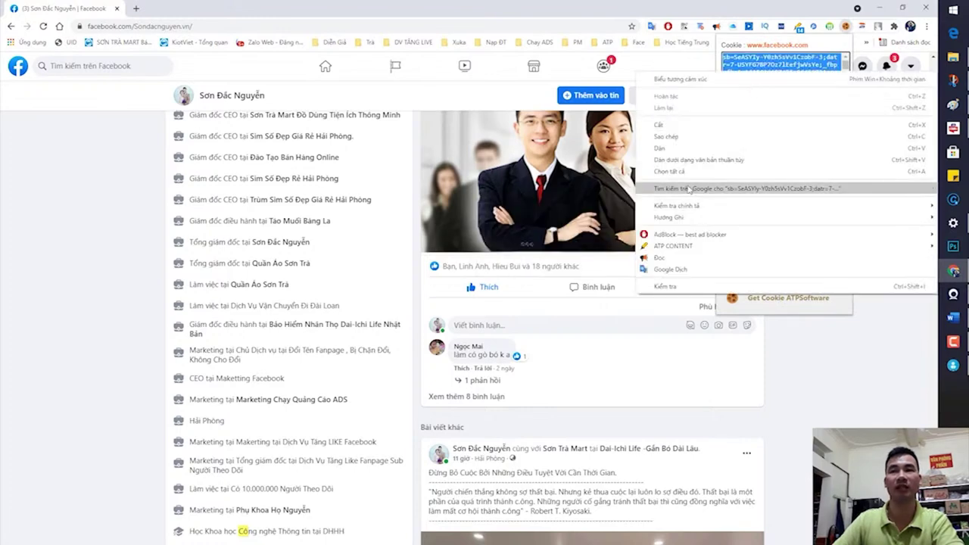
{"action": "left_click", "coordinate": [690, 136]}
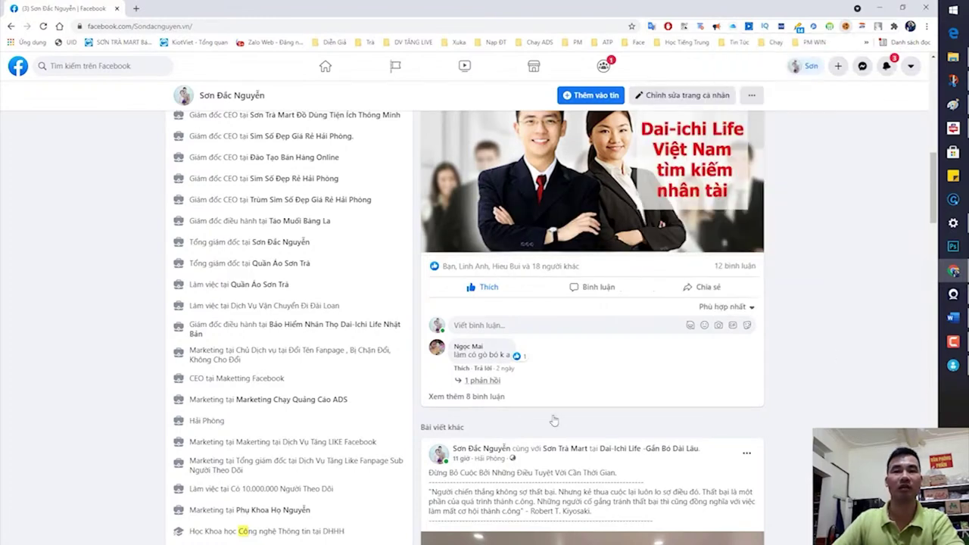
{"action": "scroll", "coordinate": [908, 227], "scroll_direction": "down", "scroll_amount": 2}
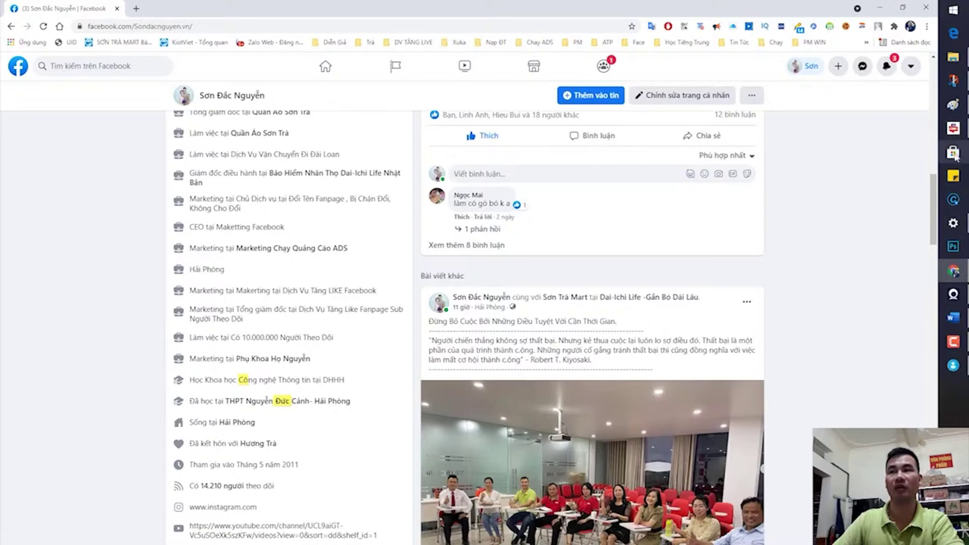
Launch a second Simple UID V2 window from Combo ATP and move it aside.
{"action": "left_click", "coordinate": [953, 127]}
{"action": "left_click", "coordinate": [316, 430]}
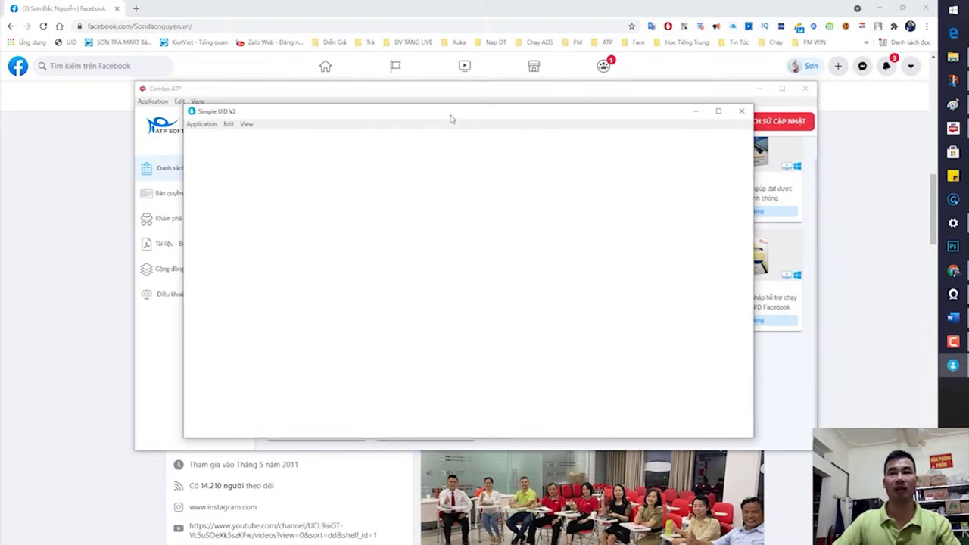
{"action": "left_click_drag", "start_coordinate": [458, 116], "coordinate": [529, 63]}
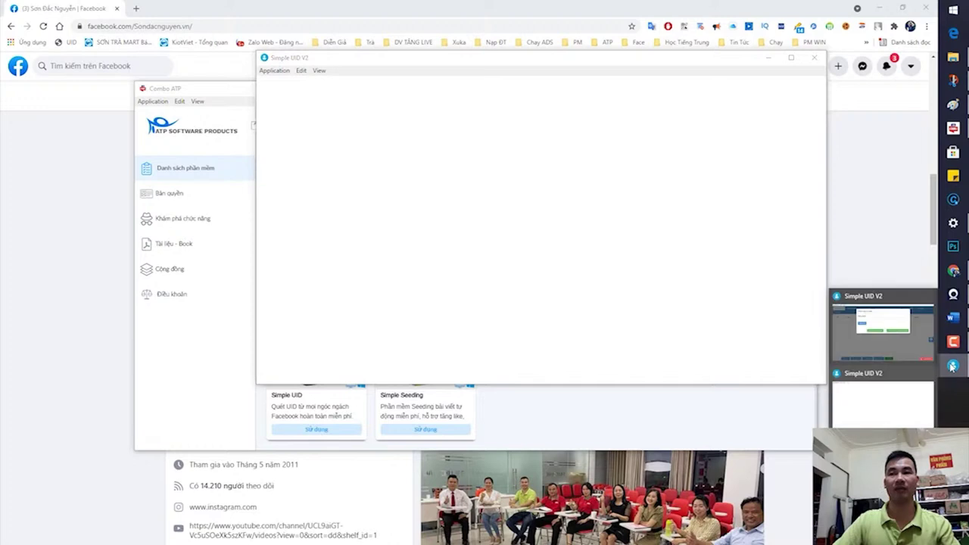
Paste the cookie into Nhập Cookie, log in with Đăng Nhập, and return to Chrome.
{"action": "left_click", "coordinate": [882, 394]}
{"action": "left_click", "coordinate": [341, 195]}
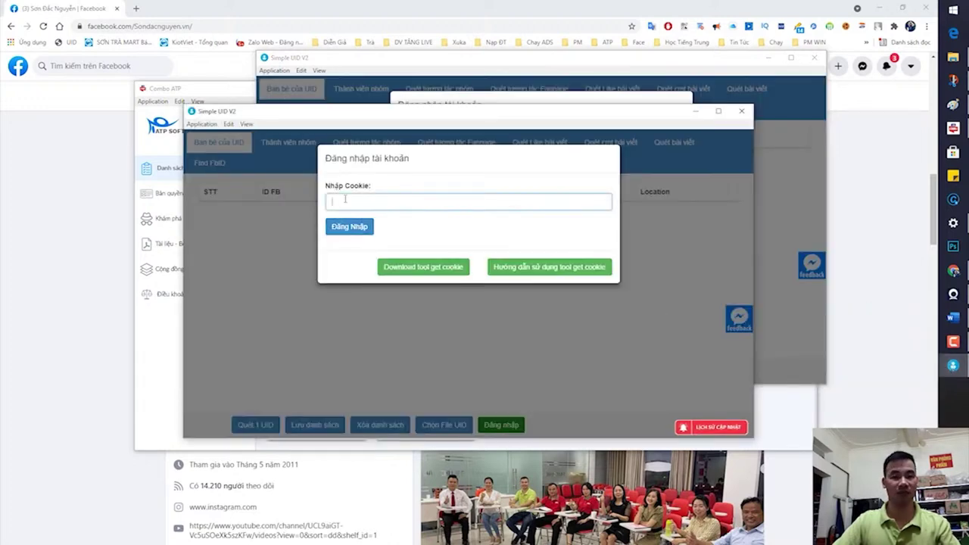
{"action": "key", "text": "ctrl+v"}
{"action": "left_click", "coordinate": [352, 231]}
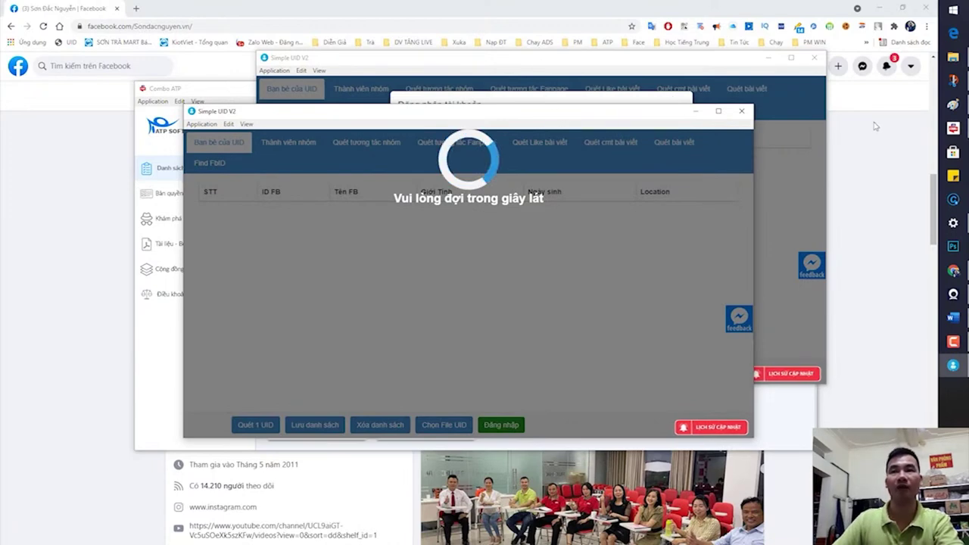
{"action": "left_click", "coordinate": [227, 27]}
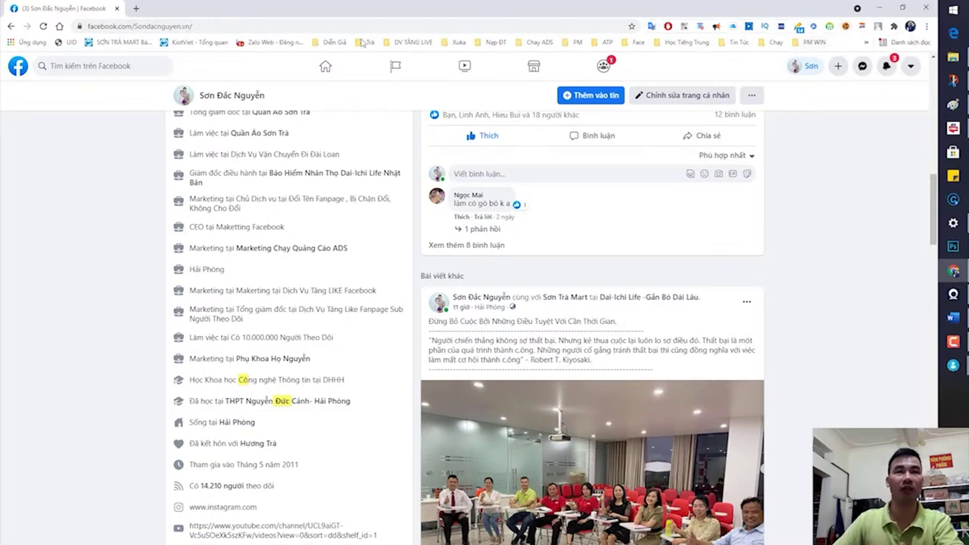
Search 'cookie atp' in a new tab, open cookie.atpsoftware.vn, then return to the Facebook tab.
{"action": "left_click", "coordinate": [136, 10]}
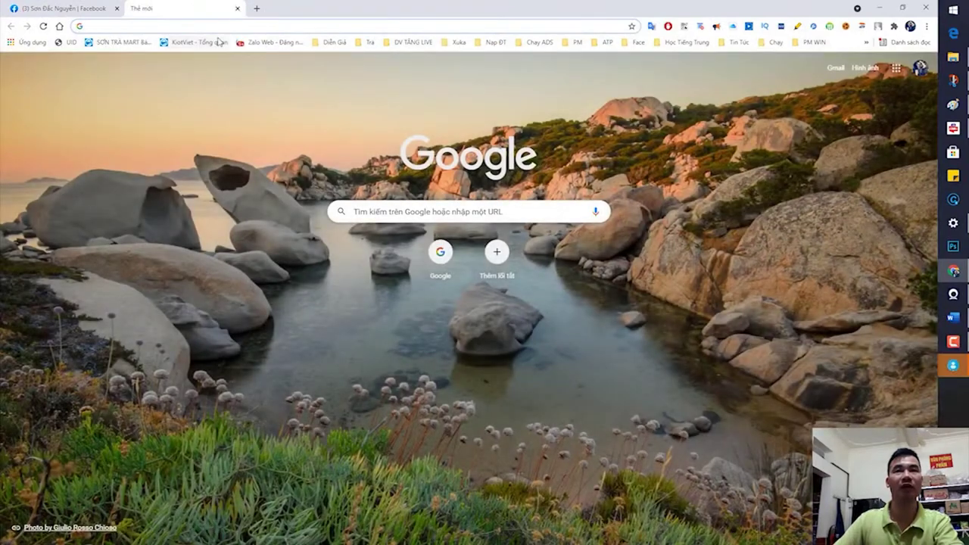
{"action": "left_click", "coordinate": [236, 27]}
{"action": "type", "text": "coo"}
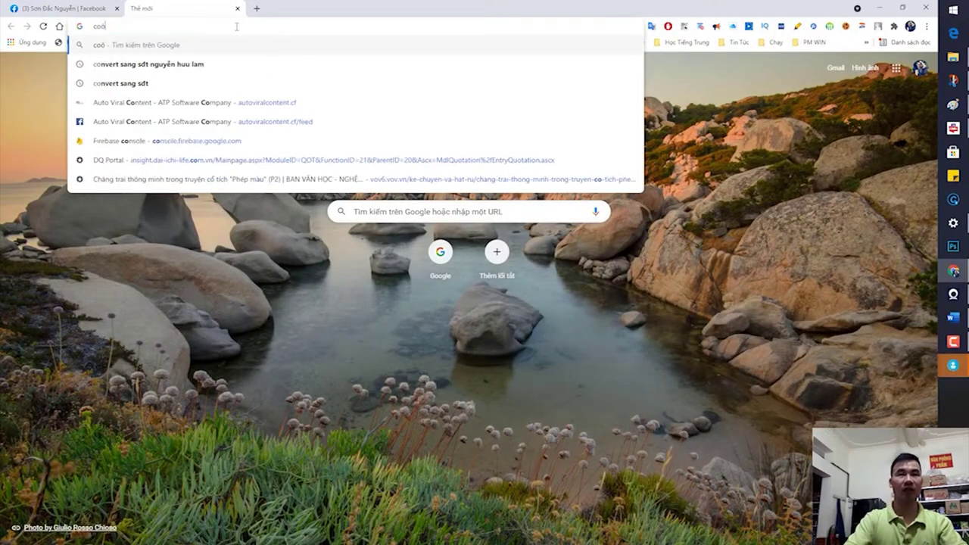
{"action": "type", "text": "kie atp"}
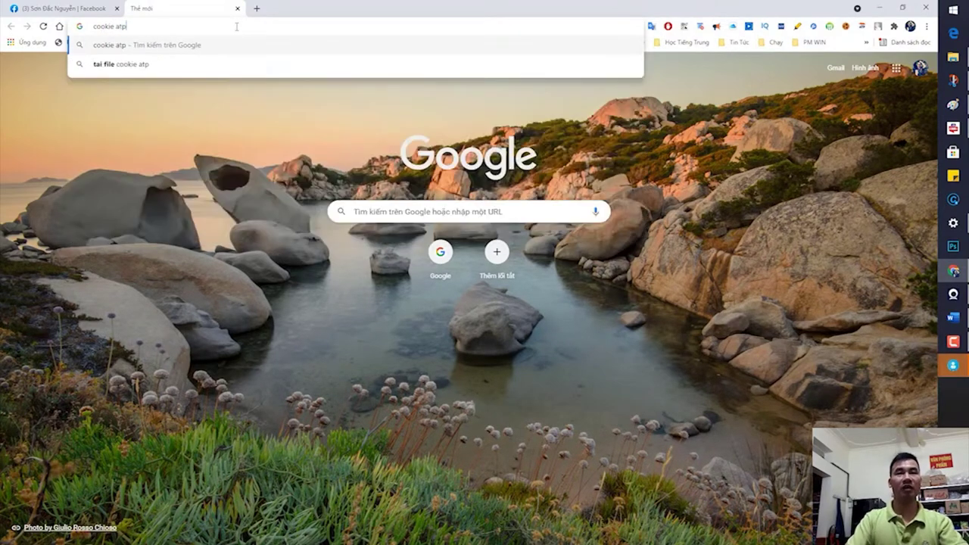
{"action": "key", "text": "Return"}
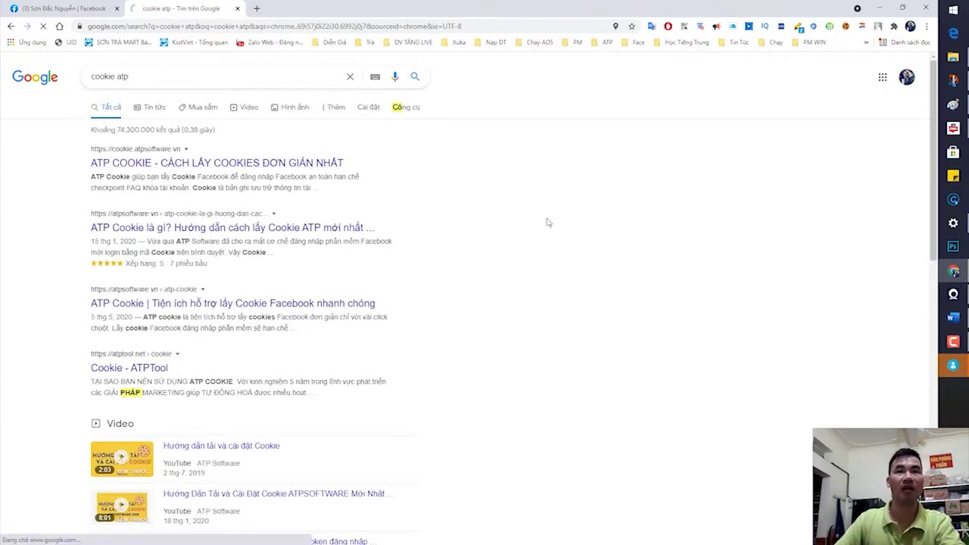
{"action": "left_click", "coordinate": [269, 168]}
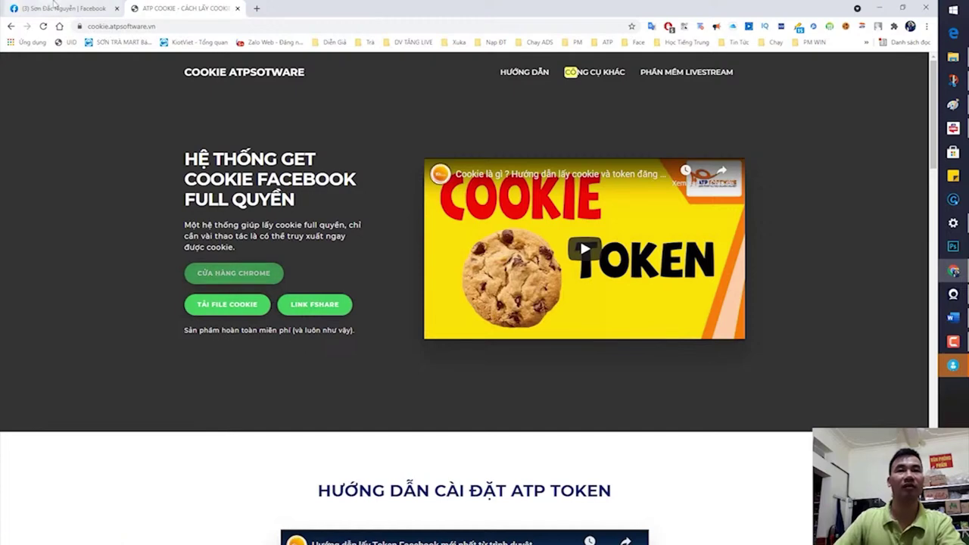
{"action": "left_click", "coordinate": [57, 8]}
{"action": "scroll", "coordinate": [591, 340], "scroll_direction": "down", "scroll_amount": 2}
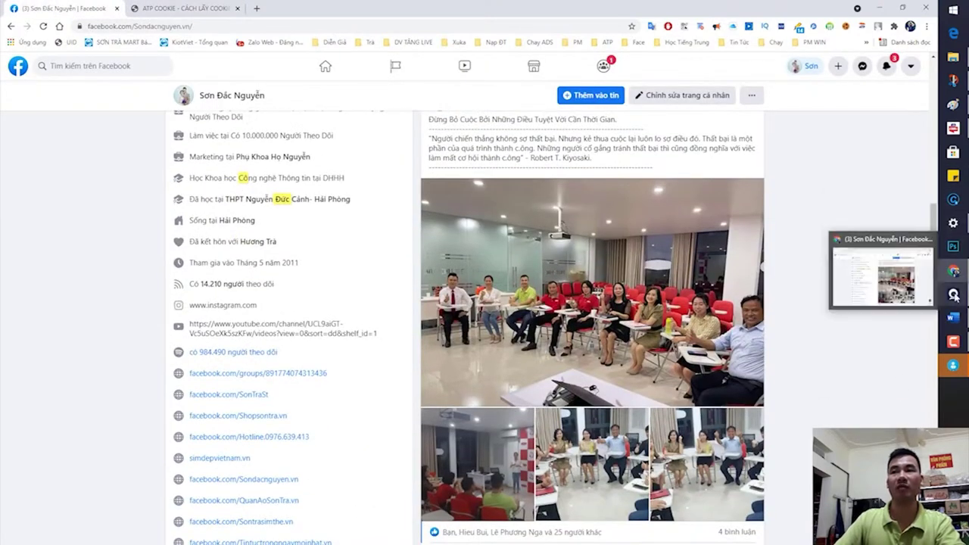
Close the duplicate Simple UID V2 window, acknowledge 'Đăng nhập thành công', and return to Facebook.
{"action": "mouse_move", "coordinate": [953, 379]}
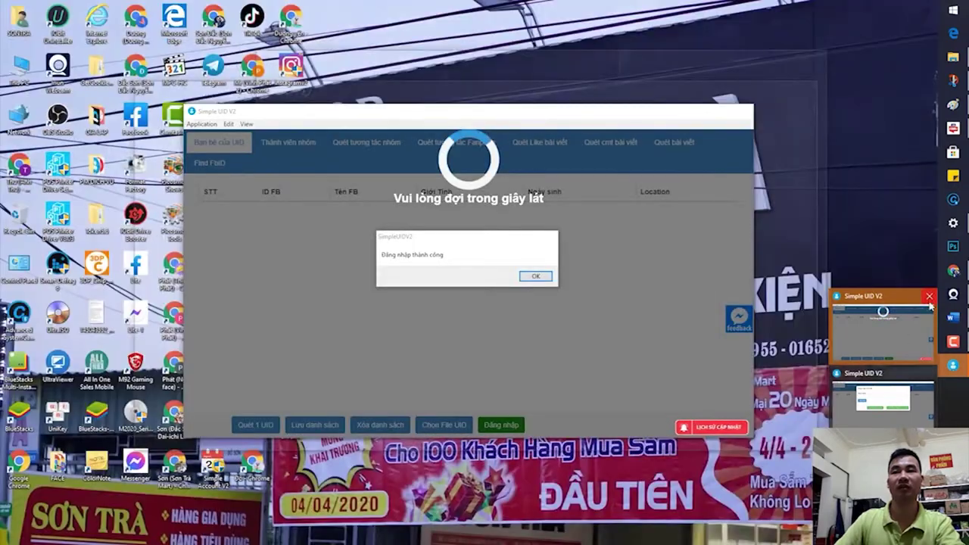
{"action": "left_click", "coordinate": [929, 298]}
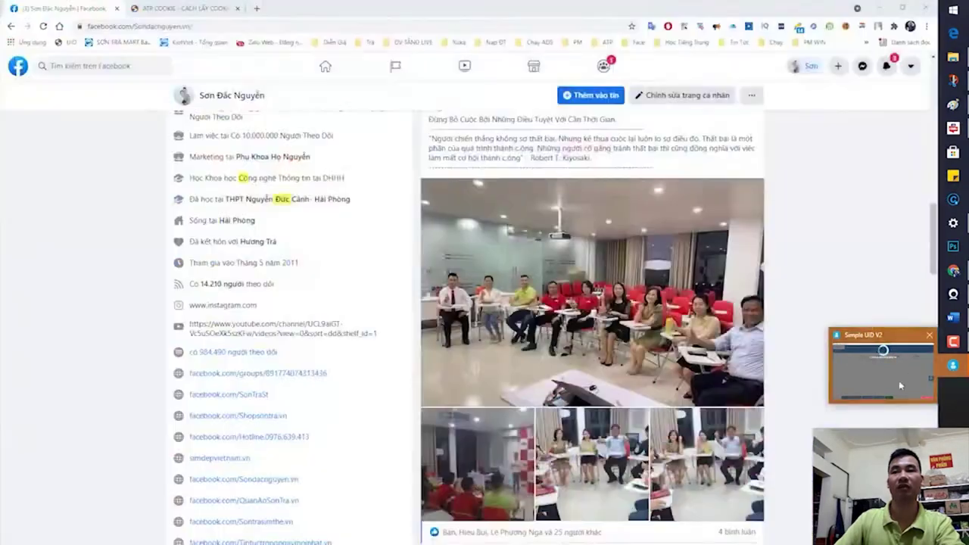
{"action": "left_click", "coordinate": [899, 384]}
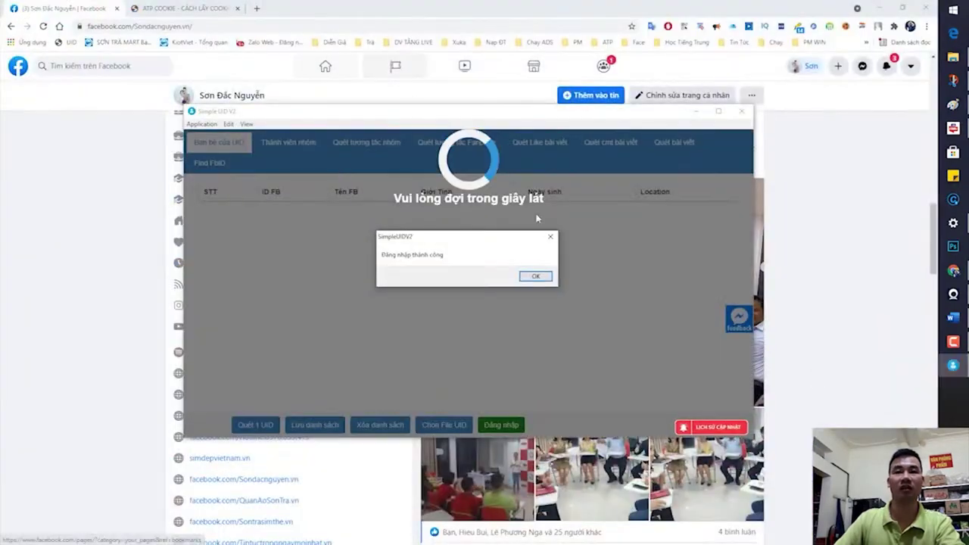
{"action": "left_click", "coordinate": [535, 277]}
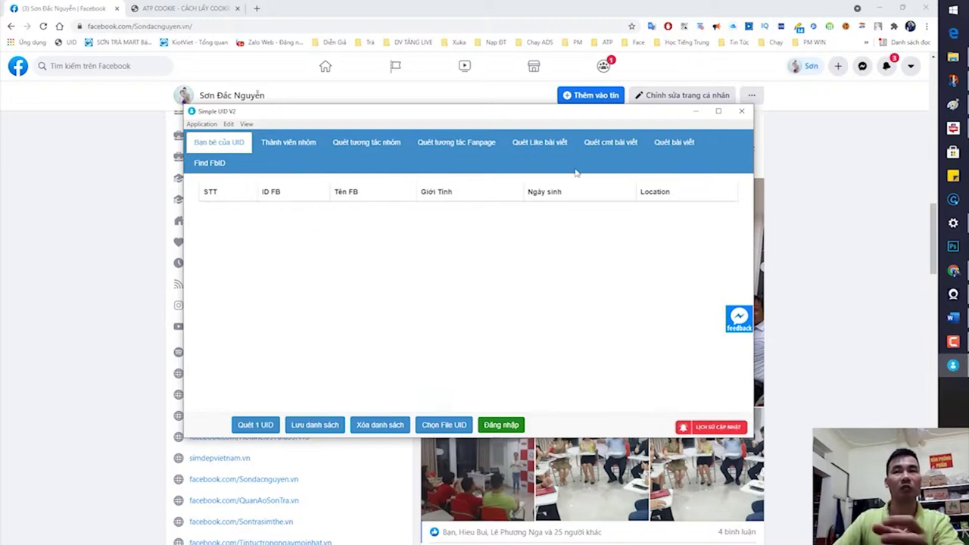
{"action": "left_click", "coordinate": [833, 161]}
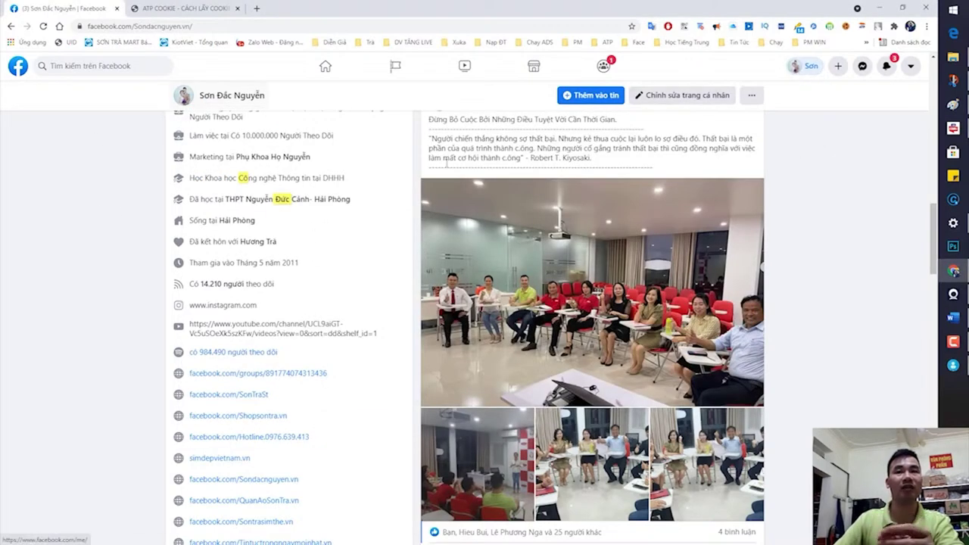
Open the profile's friends list and filter it by Tỉnh/Thành phố hiện tại.
{"action": "scroll", "coordinate": [419, 236], "scroll_direction": "down", "scroll_amount": 1}
{"action": "scroll", "coordinate": [418, 236], "scroll_direction": "down", "scroll_amount": 15}
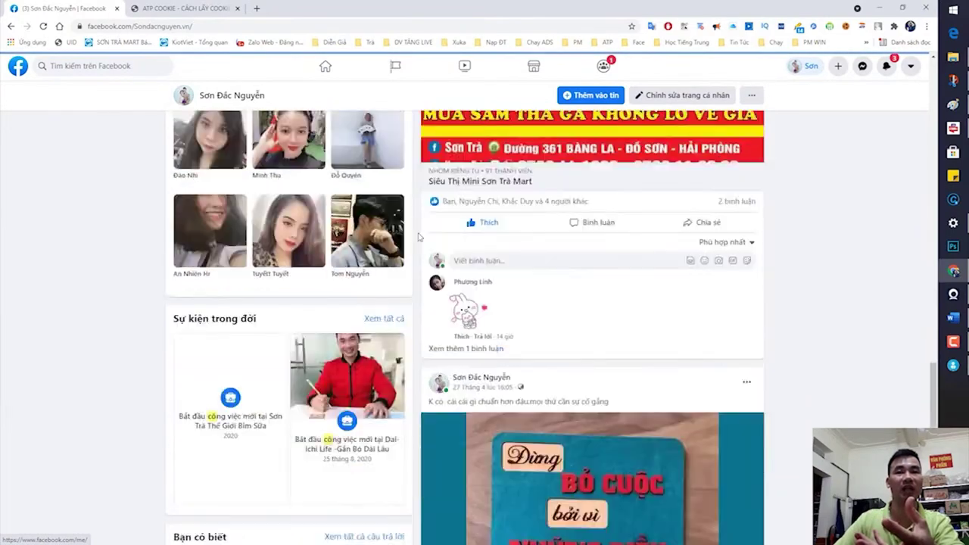
{"action": "scroll", "coordinate": [418, 236], "scroll_direction": "up", "scroll_amount": 4}
{"action": "left_click", "coordinate": [179, 231]}
{"action": "scroll", "coordinate": [549, 244], "scroll_direction": "up", "scroll_amount": 2}
{"action": "scroll", "coordinate": [578, 212], "scroll_direction": "down", "scroll_amount": 5}
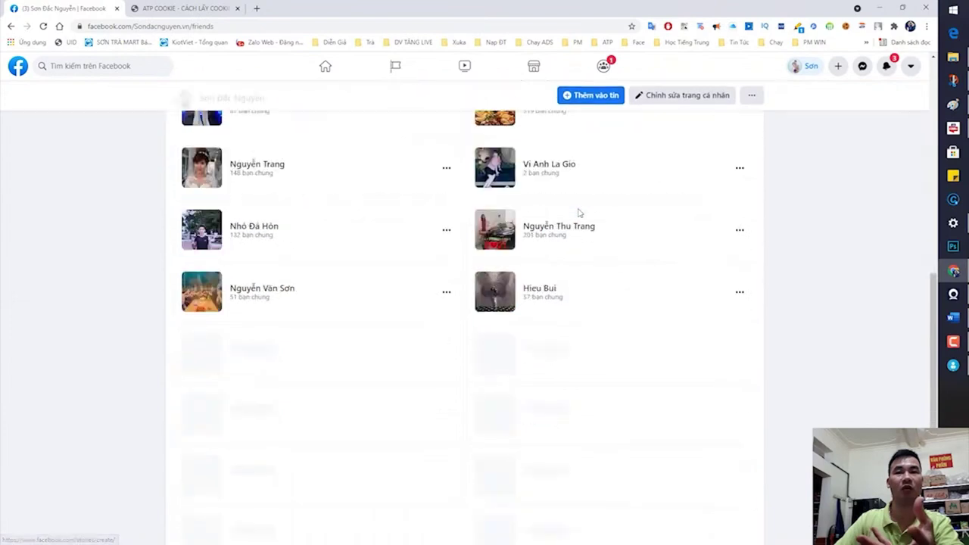
{"action": "scroll", "coordinate": [578, 212], "scroll_direction": "up", "scroll_amount": 3}
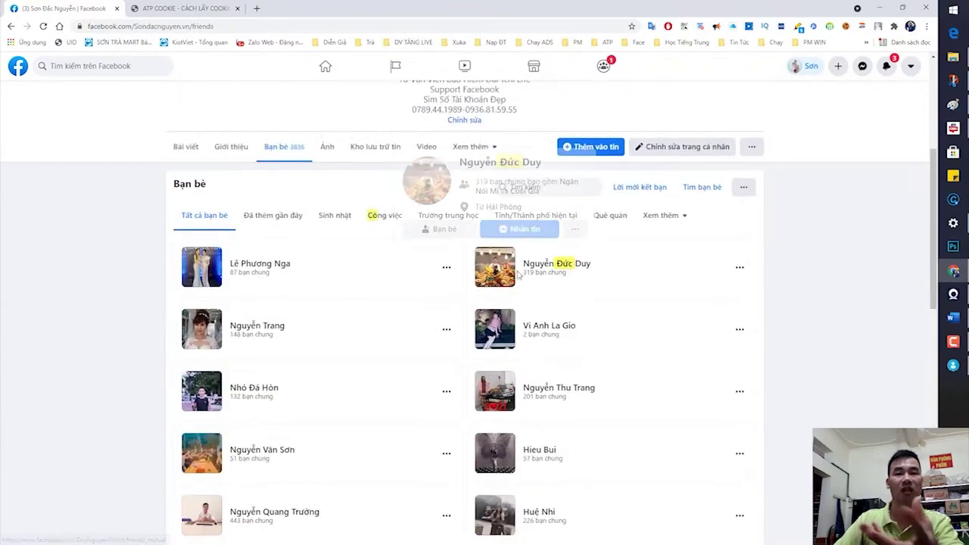
{"action": "scroll", "coordinate": [606, 294], "scroll_direction": "down", "scroll_amount": 3}
{"action": "scroll", "coordinate": [666, 307], "scroll_direction": "up", "scroll_amount": 5}
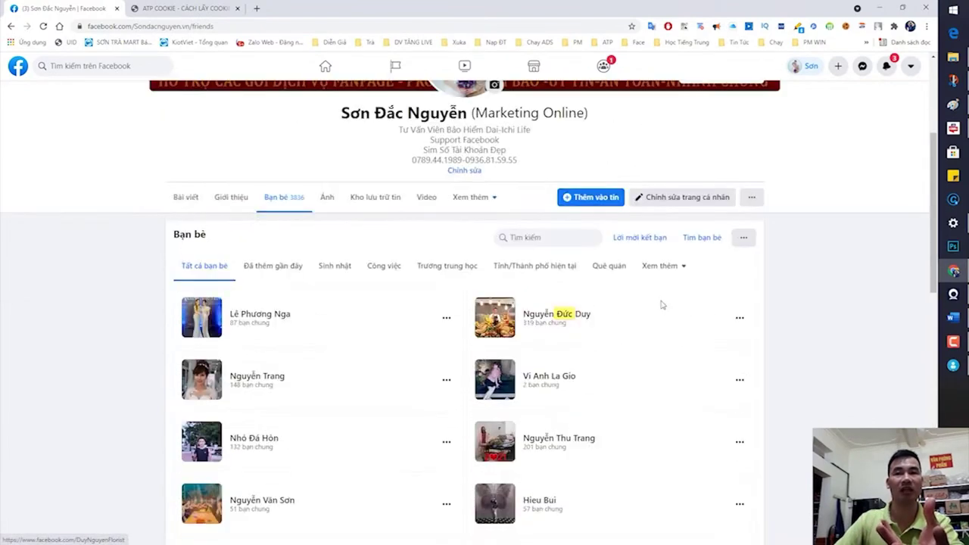
{"action": "scroll", "coordinate": [651, 302], "scroll_direction": "down", "scroll_amount": 1}
{"action": "left_click", "coordinate": [535, 173]}
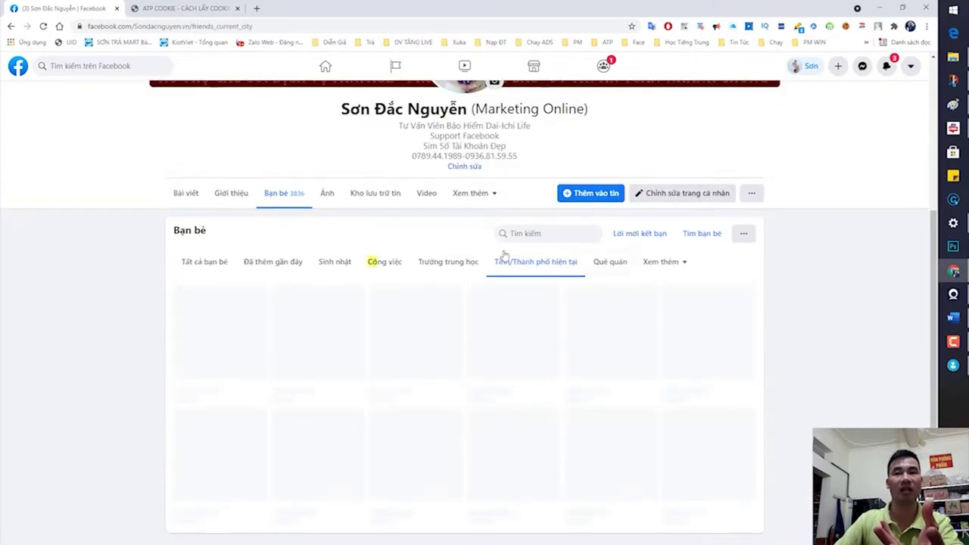
Open another person's profile from Facebook recent searches and select its web address.
{"action": "scroll", "coordinate": [648, 295], "scroll_direction": "down", "scroll_amount": 1}
{"action": "scroll", "coordinate": [648, 296], "scroll_direction": "down", "scroll_amount": 1}
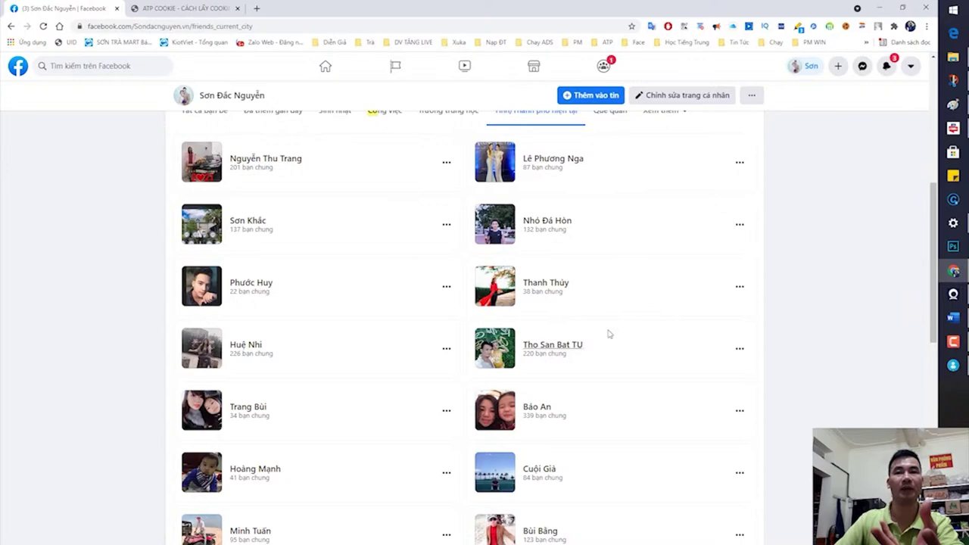
{"action": "scroll", "coordinate": [653, 316], "scroll_direction": "down", "scroll_amount": 2}
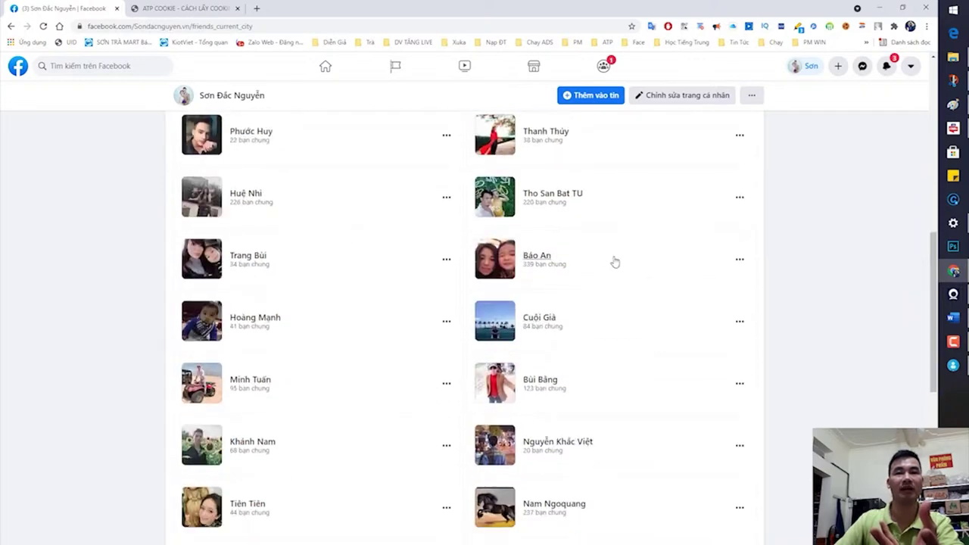
{"action": "scroll", "coordinate": [467, 286], "scroll_direction": "up", "scroll_amount": 3}
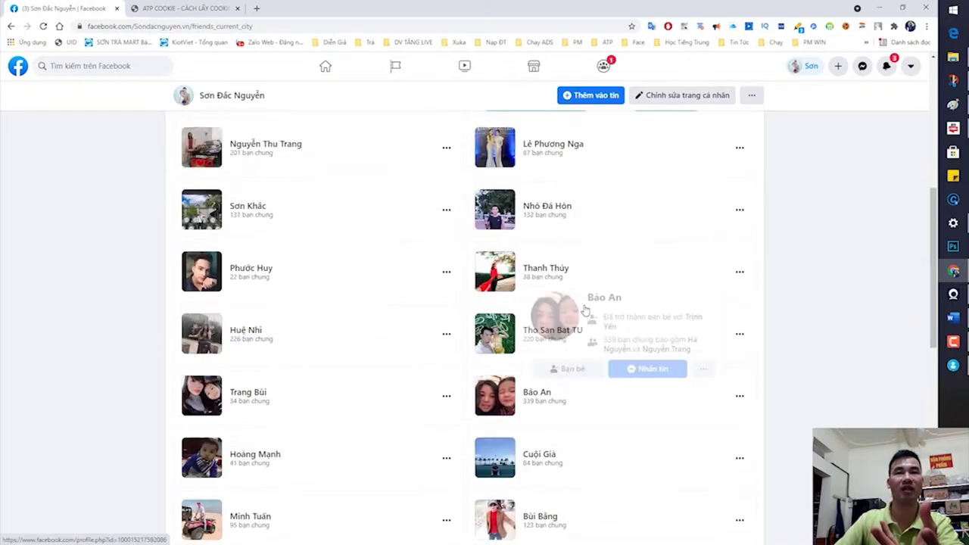
{"action": "scroll", "coordinate": [399, 217], "scroll_direction": "up", "scroll_amount": 3}
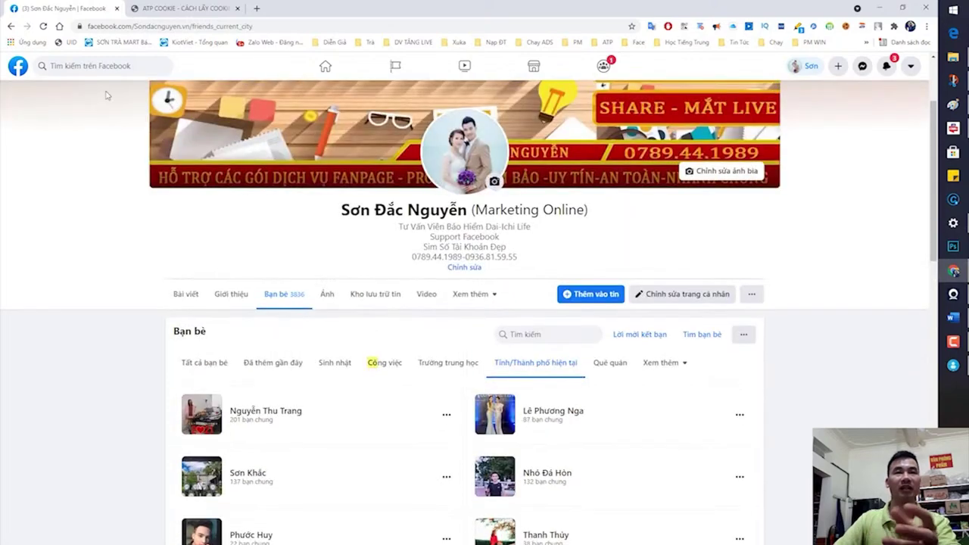
{"action": "left_click", "coordinate": [108, 66]}
{"action": "left_click", "coordinate": [83, 118]}
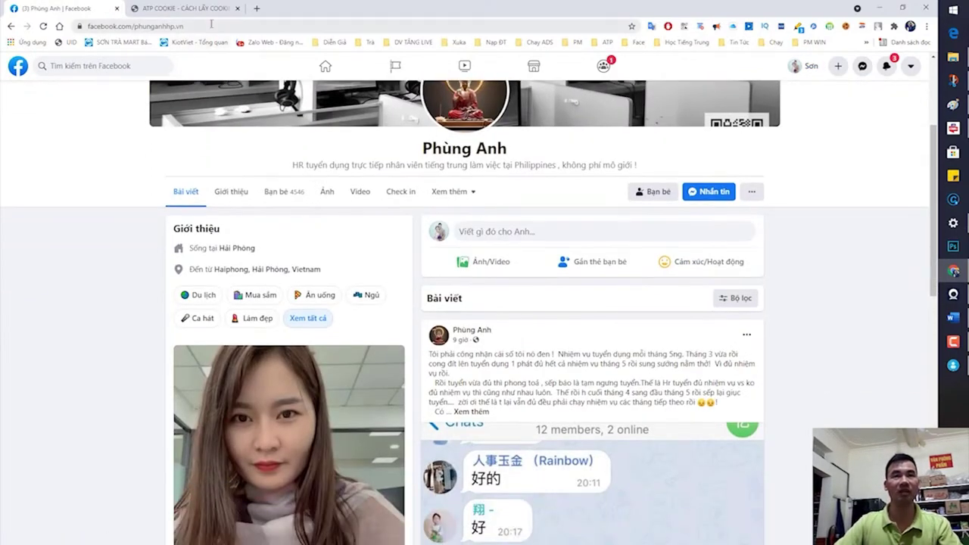
{"action": "left_click", "coordinate": [211, 26]}
{"action": "key", "text": "ctrl+c"}
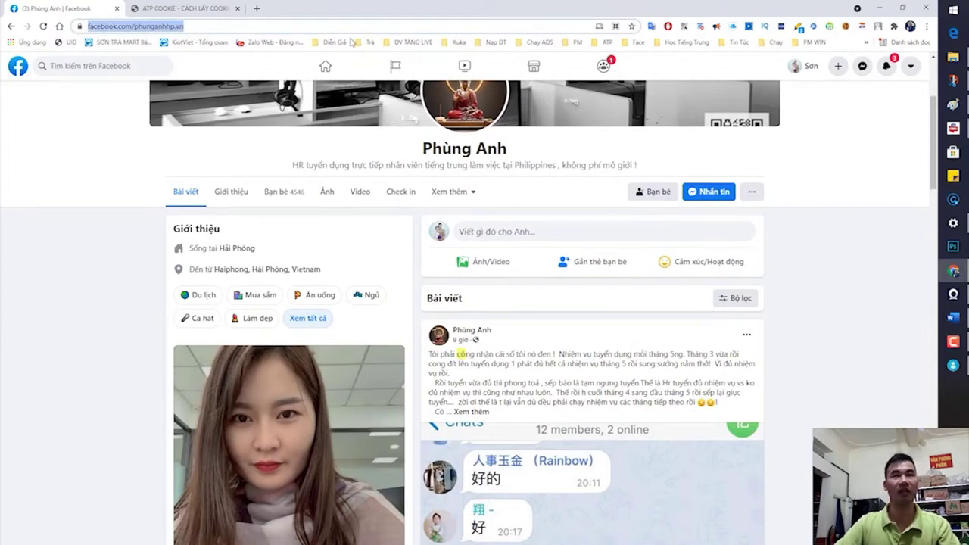
{"action": "left_click", "coordinate": [255, 8]}
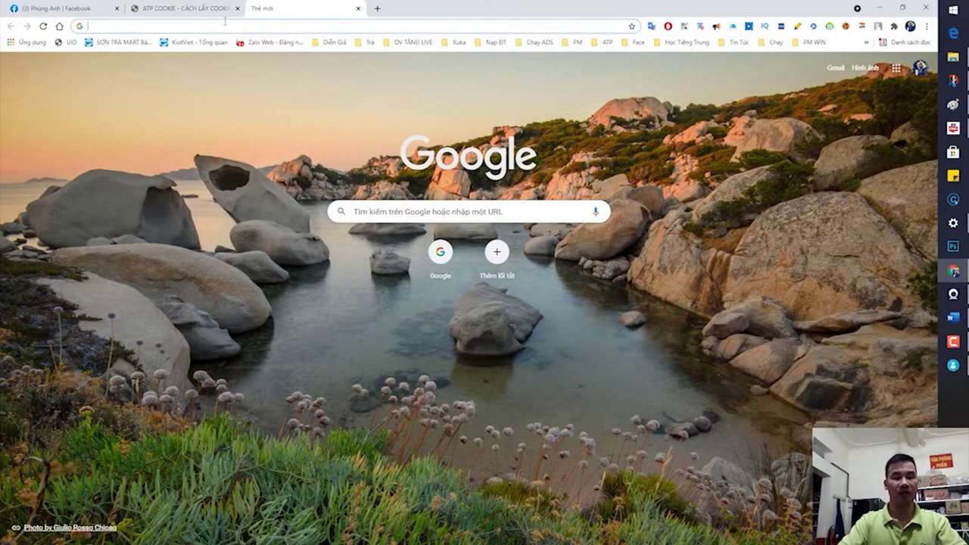
Find the profile link's numeric UID on Find UID, reached via a 'uid facebook' search.
{"action": "type", "text": "uid"}
{"action": "key", "text": "Down"}
{"action": "key", "text": "Down"}
{"action": "key", "text": "Up"}
{"action": "key", "text": "Return"}
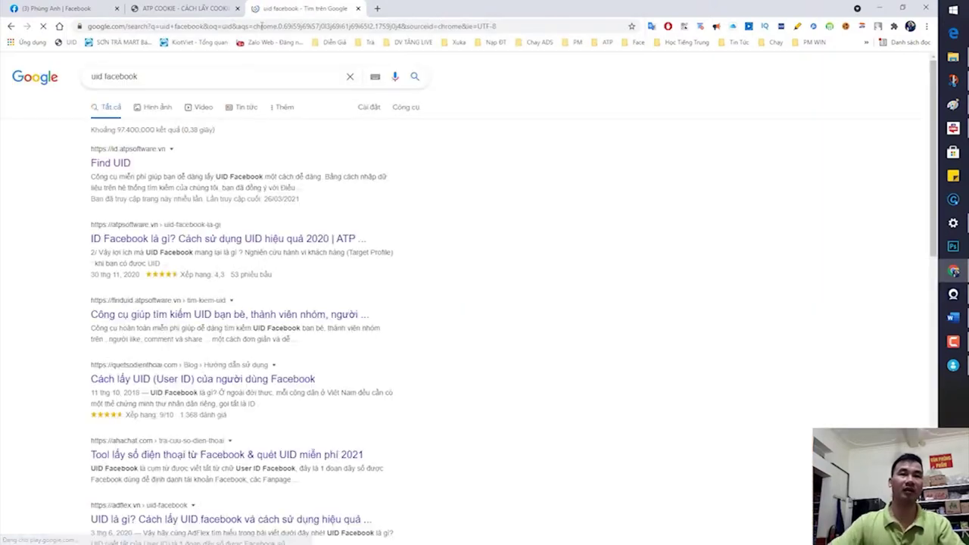
{"action": "left_click", "coordinate": [114, 162]}
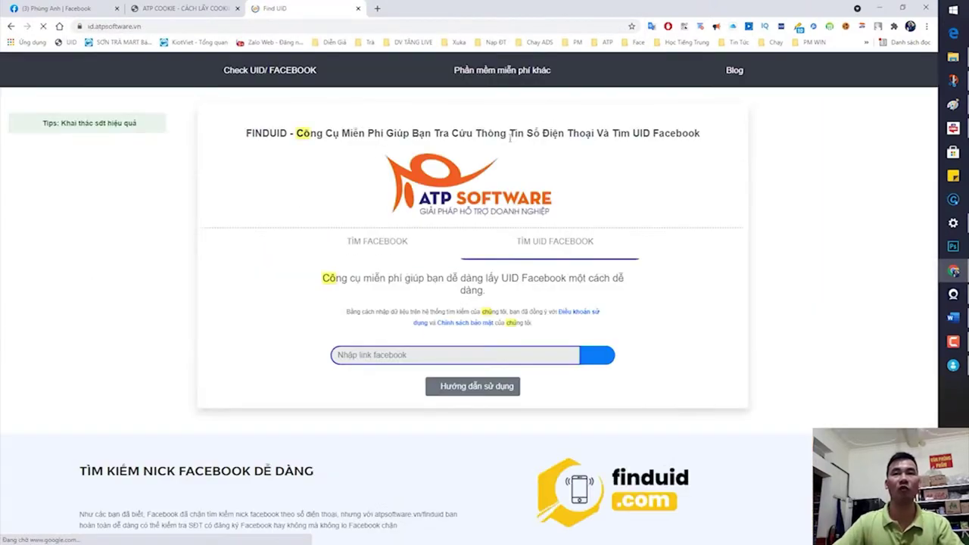
{"action": "left_click", "coordinate": [445, 356]}
{"action": "key", "text": "ctrl+v"}
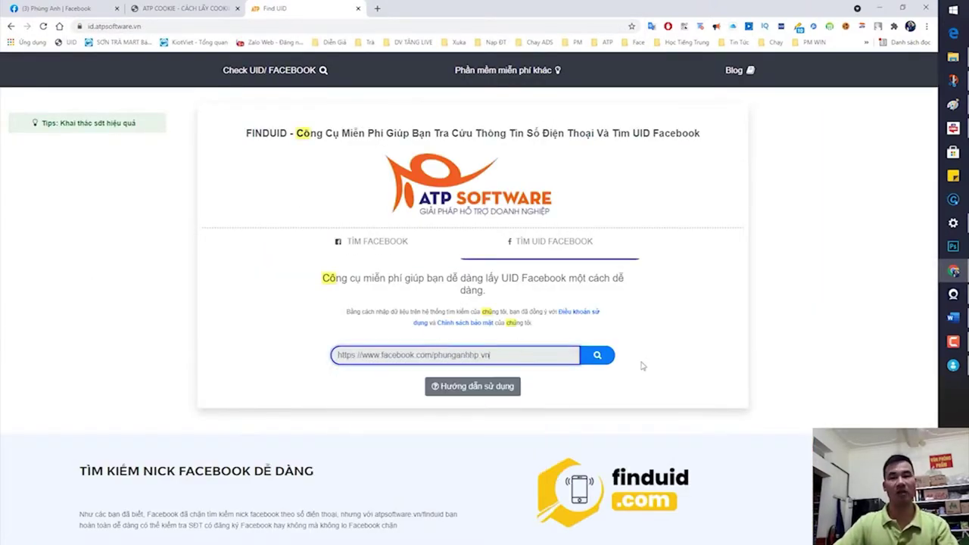
{"action": "left_click", "coordinate": [597, 355]}
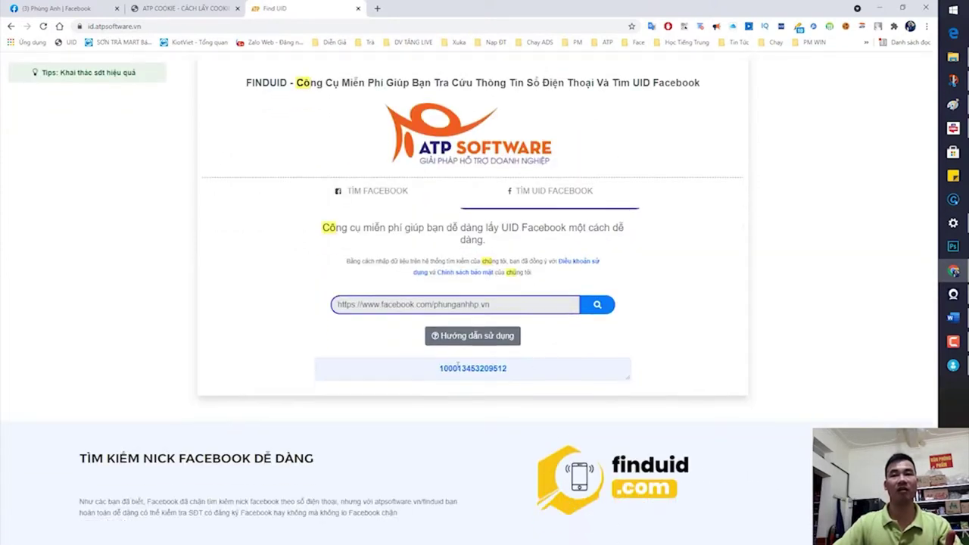
{"action": "left_click_drag", "start_coordinate": [513, 371], "coordinate": [422, 371]}
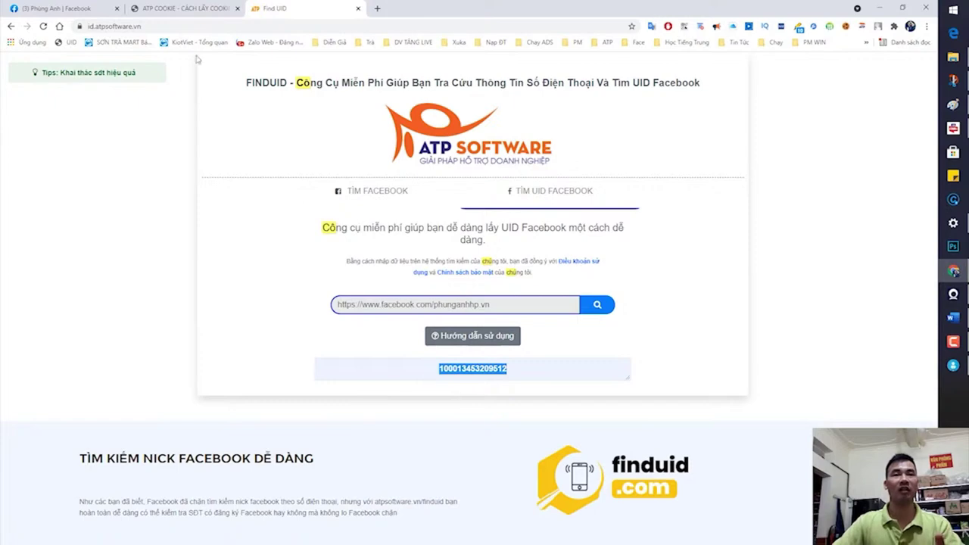
{"action": "left_click", "coordinate": [57, 7]}
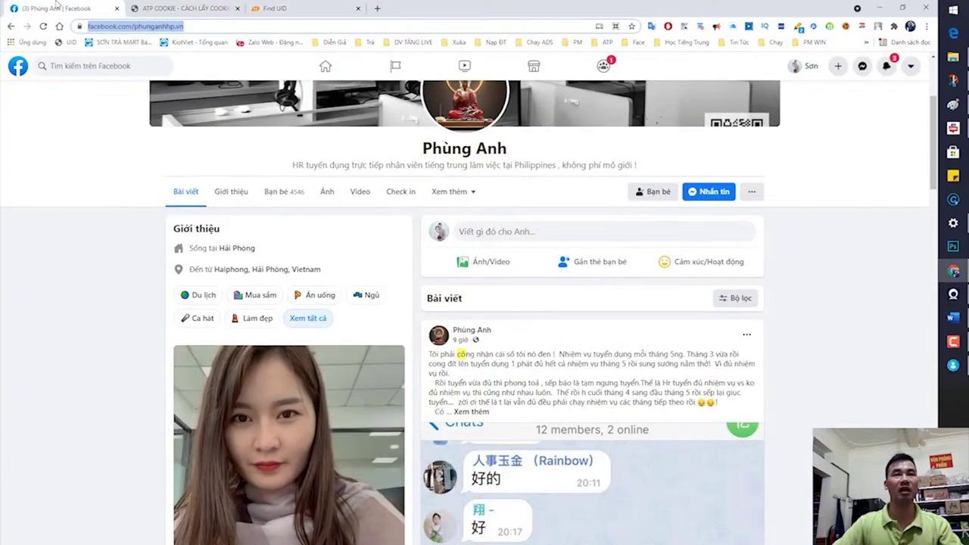
Open Simple UID V2's single-UID friend scan and its link/ID input field.
{"action": "left_click", "coordinate": [67, 42]}
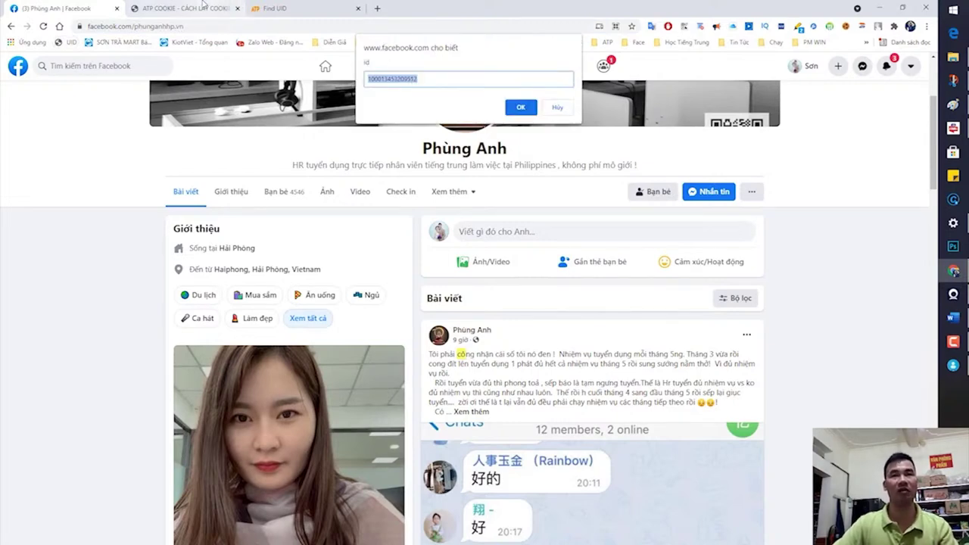
{"action": "left_click", "coordinate": [199, 8]}
{"action": "scroll", "coordinate": [438, 472], "scroll_direction": "down", "scroll_amount": 3}
{"action": "scroll", "coordinate": [437, 472], "scroll_direction": "down", "scroll_amount": 3}
{"action": "left_click", "coordinate": [953, 365]}
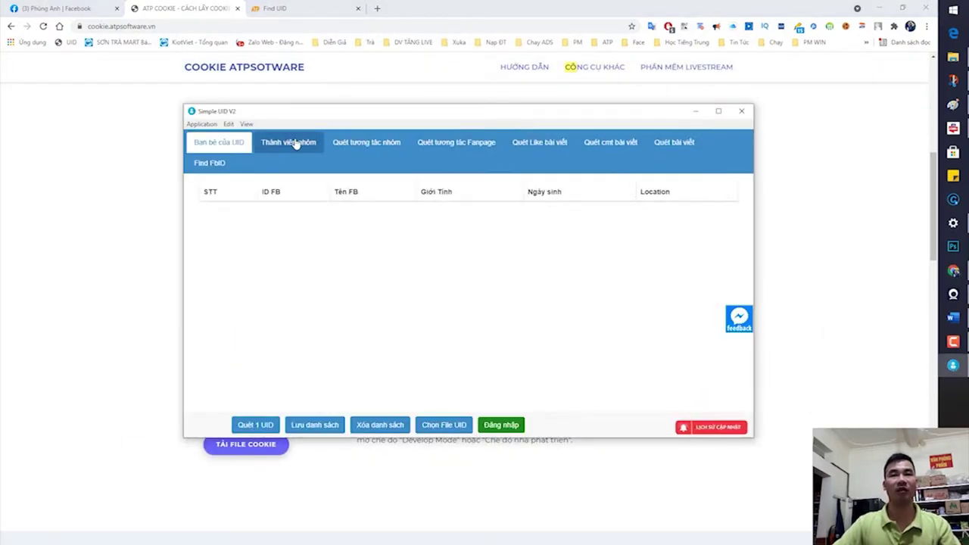
{"action": "left_click", "coordinate": [256, 425]}
{"action": "left_click", "coordinate": [401, 204]}
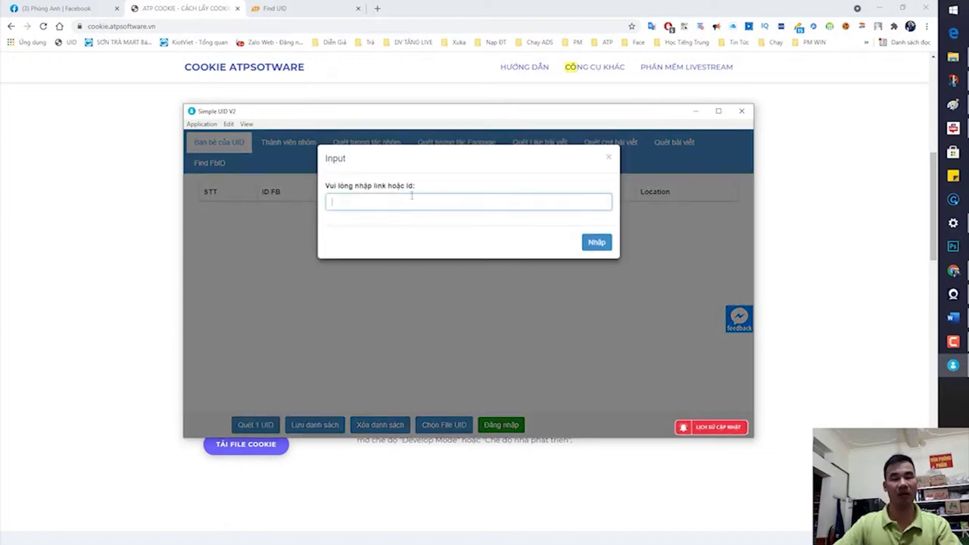
Take the friend's profile URL and UID, close the ATP Cookie tab, and submit the UID.
{"action": "left_click", "coordinate": [47, 6]}
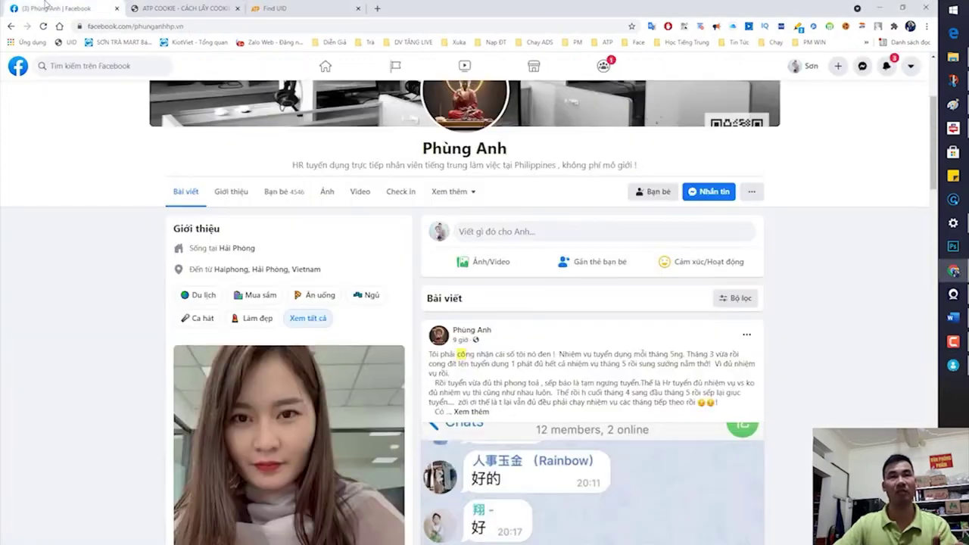
{"action": "left_click", "coordinate": [182, 27]}
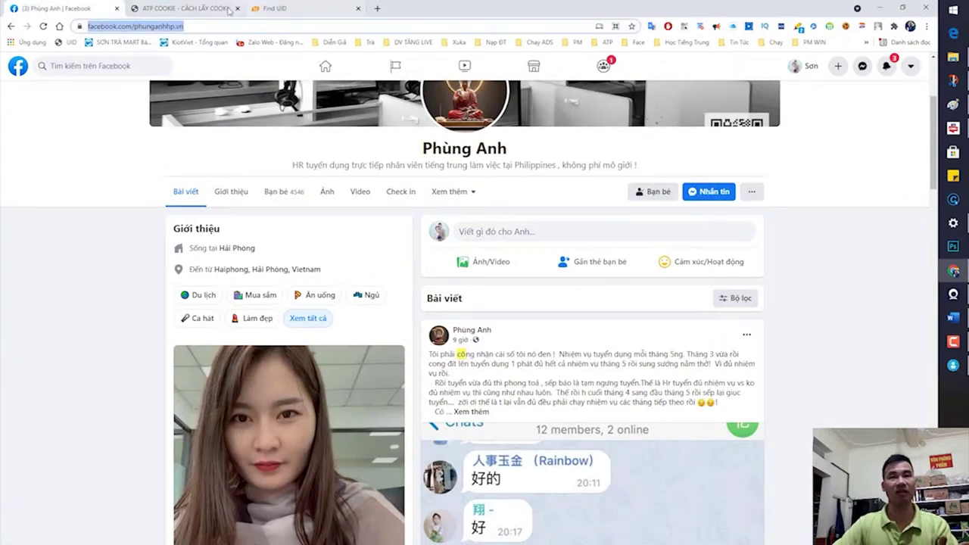
{"action": "left_click", "coordinate": [160, 6]}
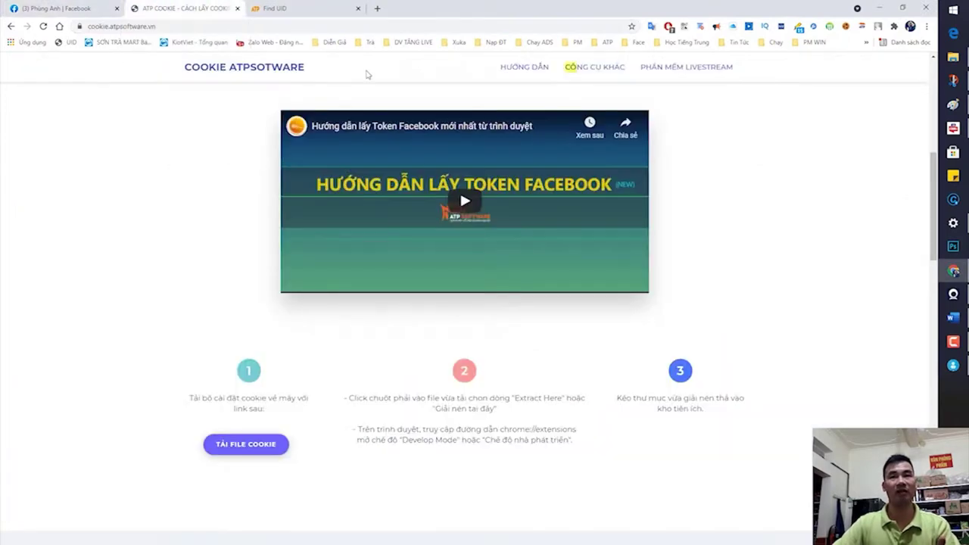
{"action": "left_click", "coordinate": [295, 7]}
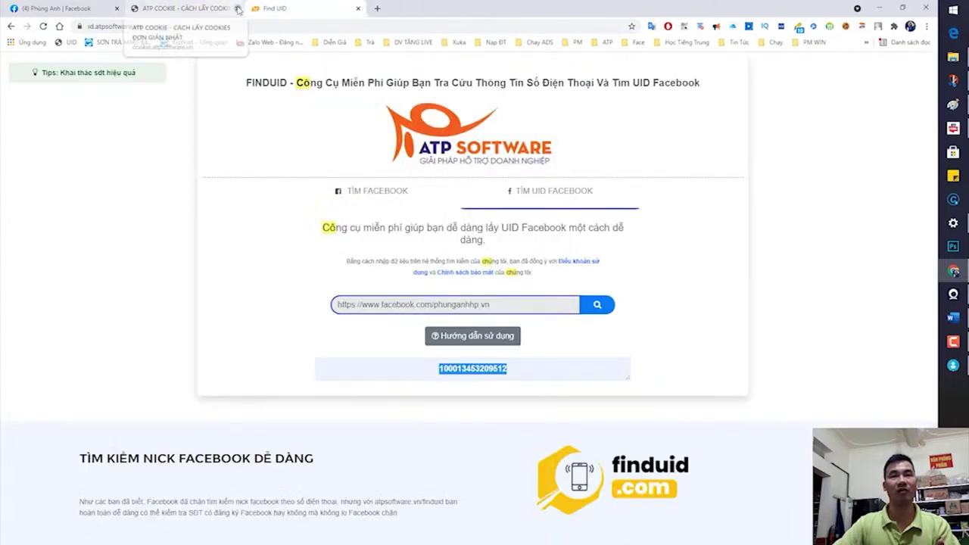
{"action": "left_click", "coordinate": [237, 9]}
{"action": "left_click", "coordinate": [953, 366]}
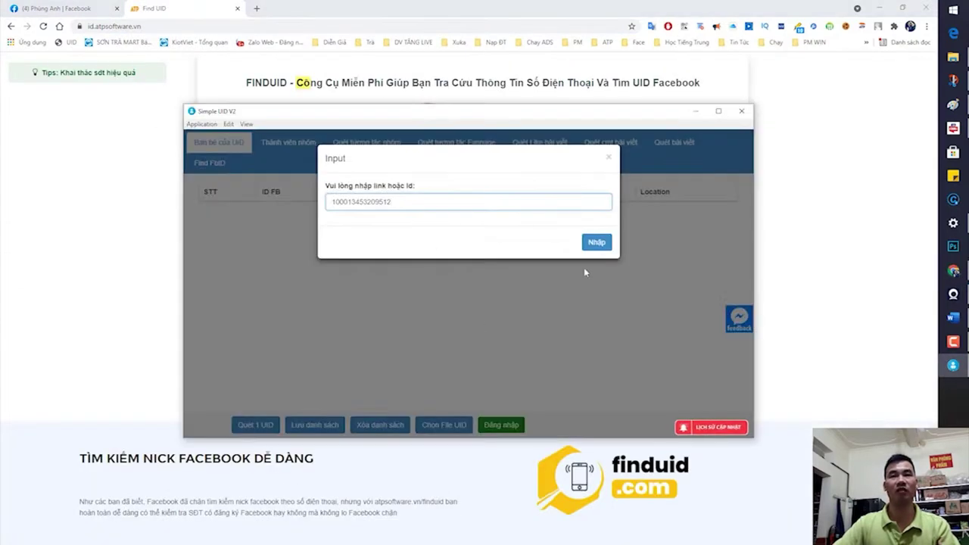
{"action": "left_click", "coordinate": [597, 243]}
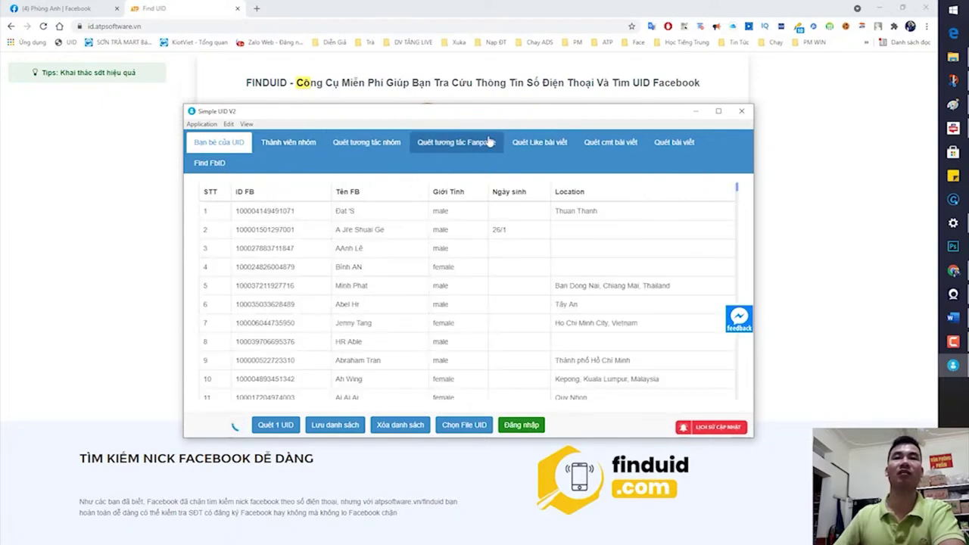
Dismiss the Done message and scroll through the roughly 4,224 scanned friend rows.
{"action": "scroll", "coordinate": [580, 311], "scroll_direction": "down", "scroll_amount": 2}
{"action": "scroll", "coordinate": [580, 306], "scroll_direction": "down", "scroll_amount": 3}
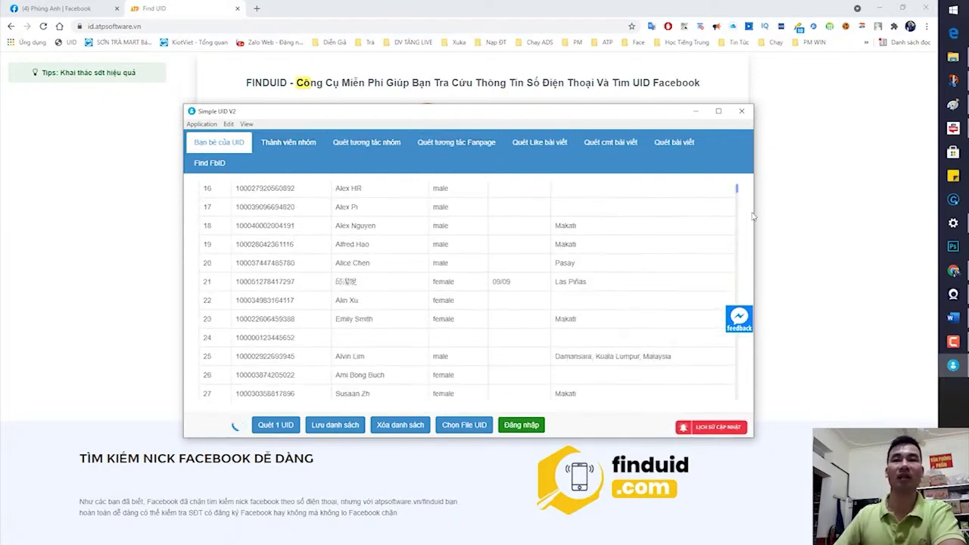
{"action": "left_click", "coordinate": [536, 277]}
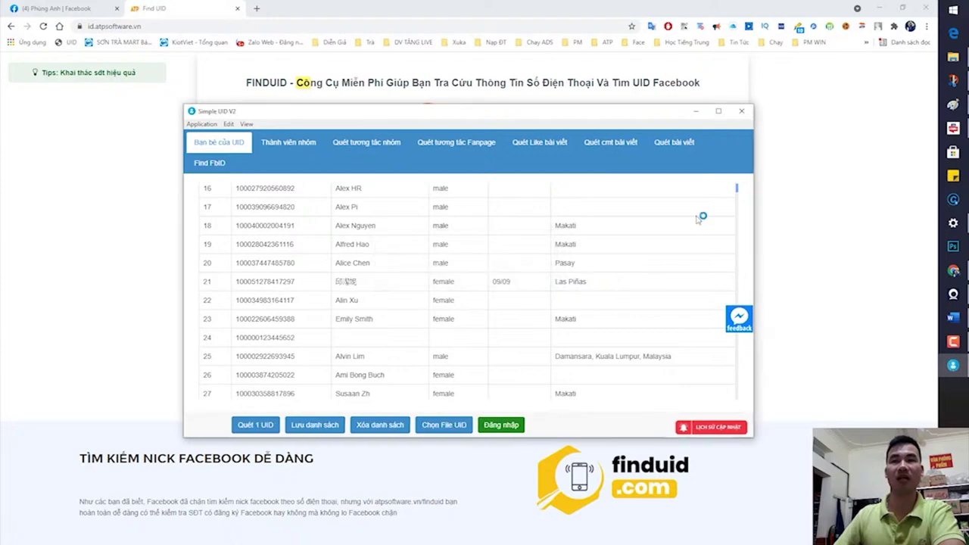
{"action": "left_click_drag", "start_coordinate": [738, 195], "coordinate": [747, 421]}
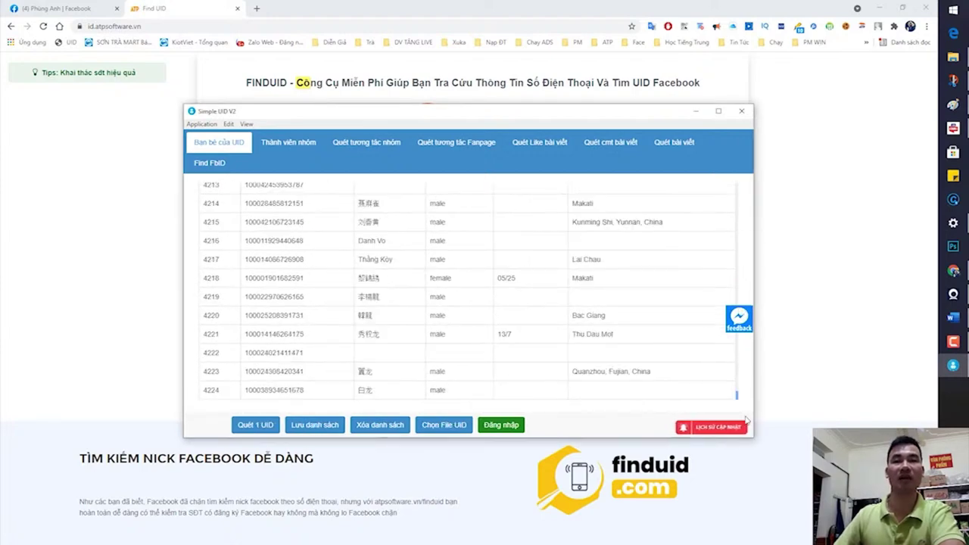
{"action": "scroll", "coordinate": [618, 388], "scroll_direction": "up", "scroll_amount": 20}
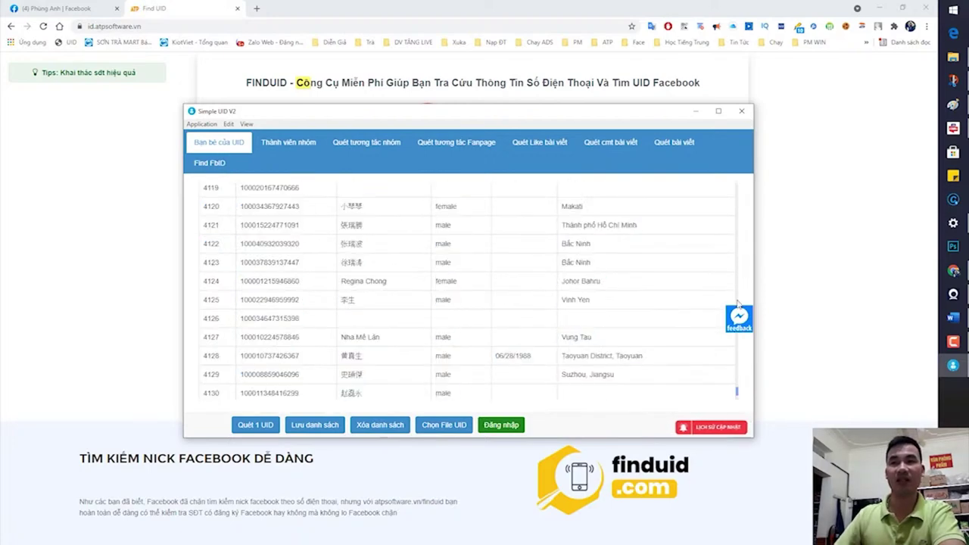
{"action": "left_click_drag", "start_coordinate": [736, 390], "coordinate": [733, 184]}
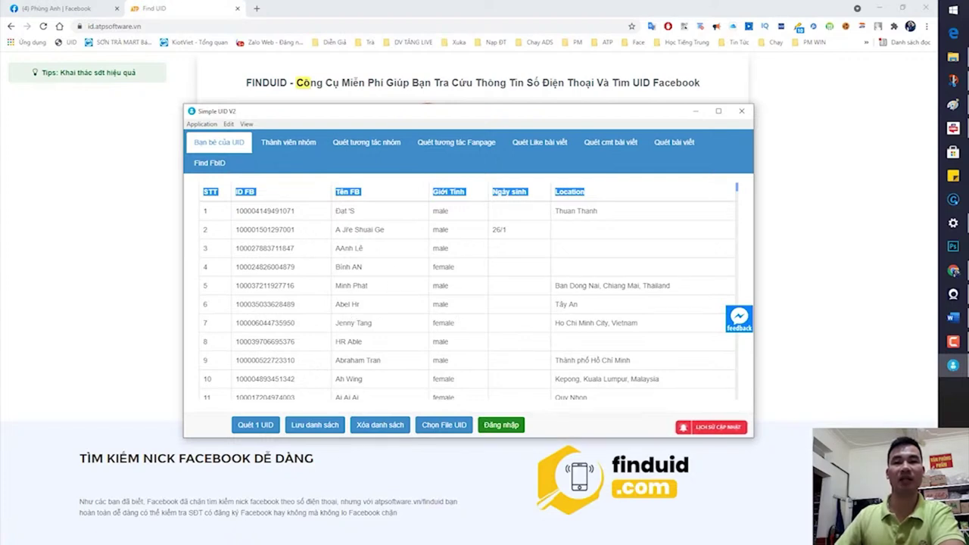
Save only the IDs of the scanned friend list as the text file KHTN.
{"action": "left_click", "coordinate": [296, 424]}
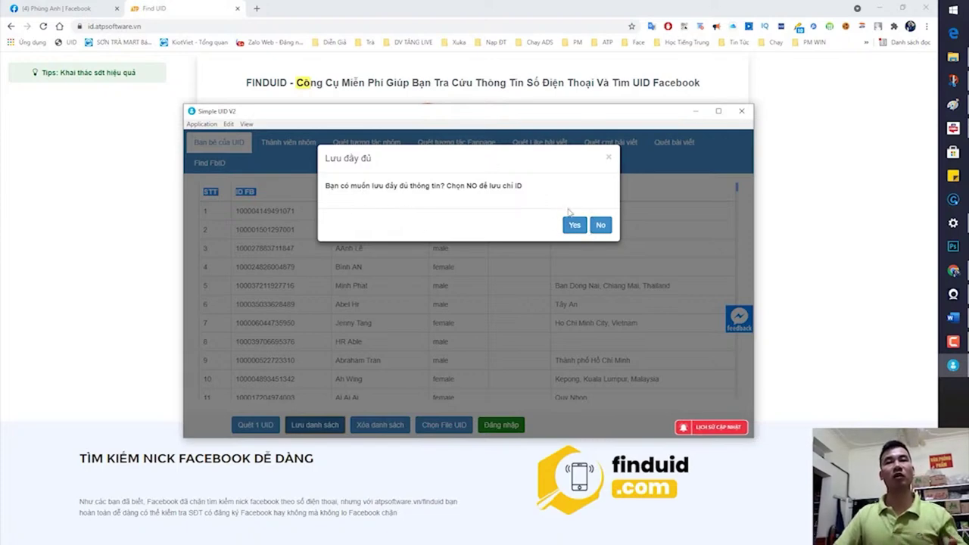
{"action": "left_click", "coordinate": [600, 225]}
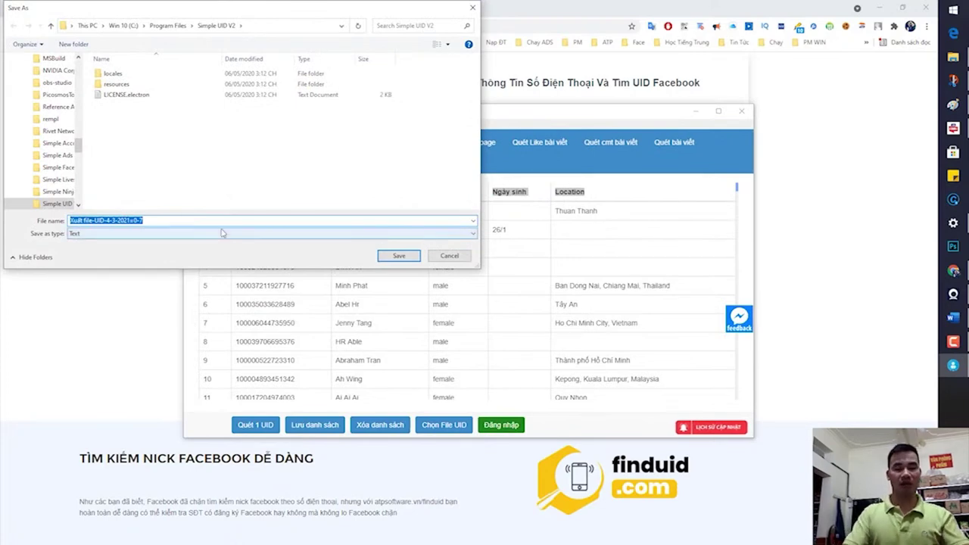
{"action": "type", "text": "KHTN"}
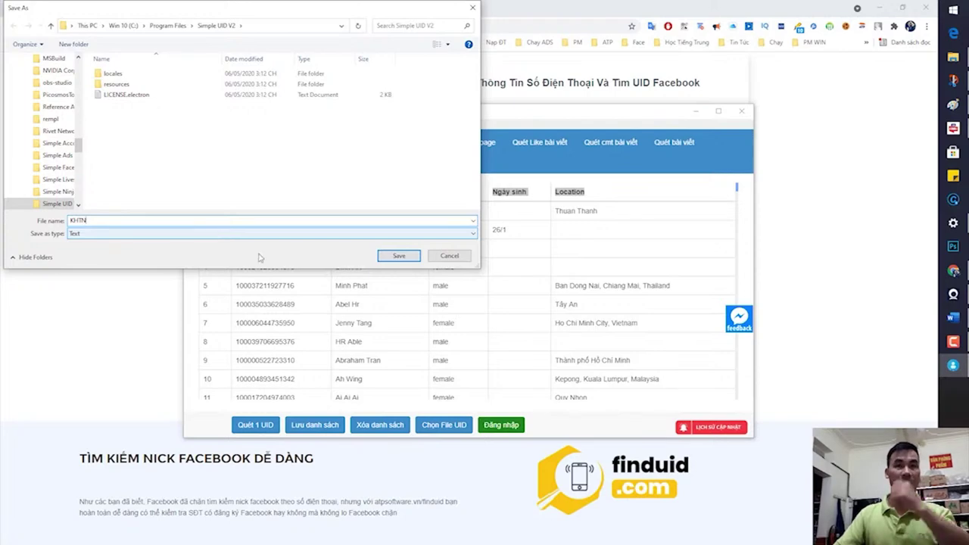
{"action": "left_click", "coordinate": [391, 255]}
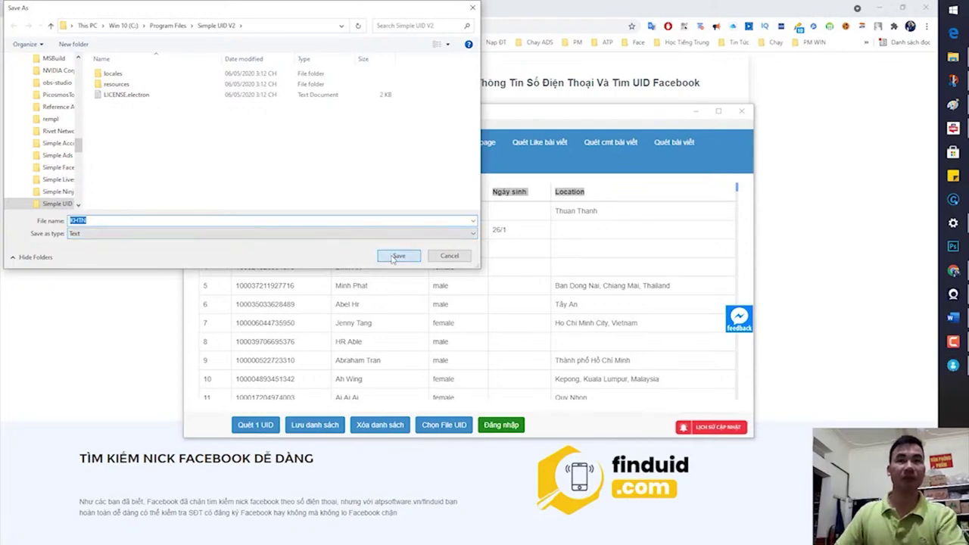
{"action": "left_click", "coordinate": [535, 279]}
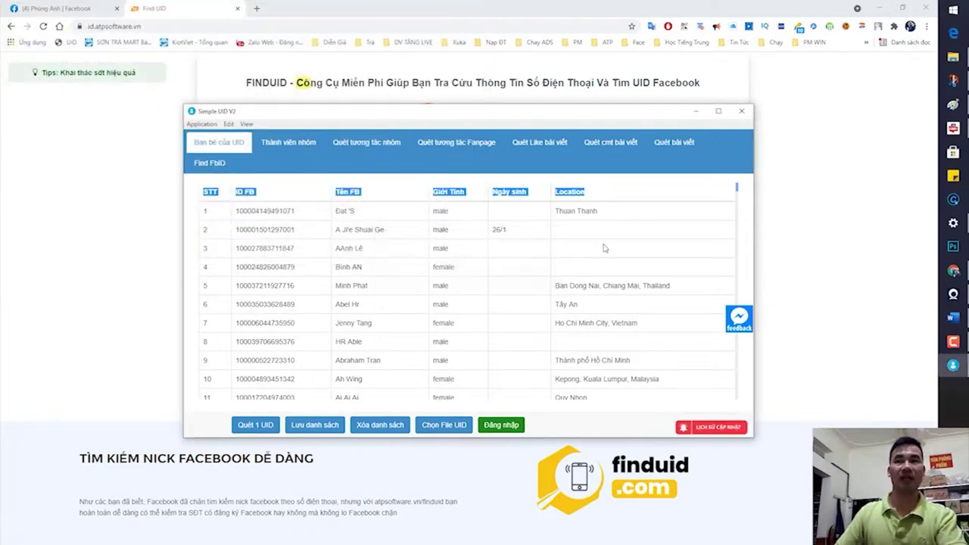
{"action": "left_click", "coordinate": [953, 57]}
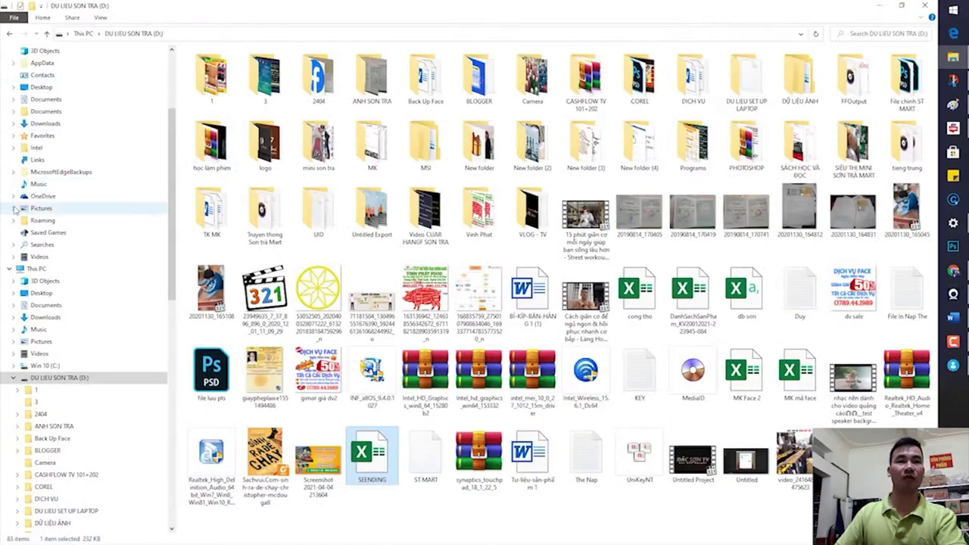
{"action": "scroll", "coordinate": [45, 196], "scroll_direction": "down", "scroll_amount": 1}
{"action": "left_click", "coordinate": [36, 220]}
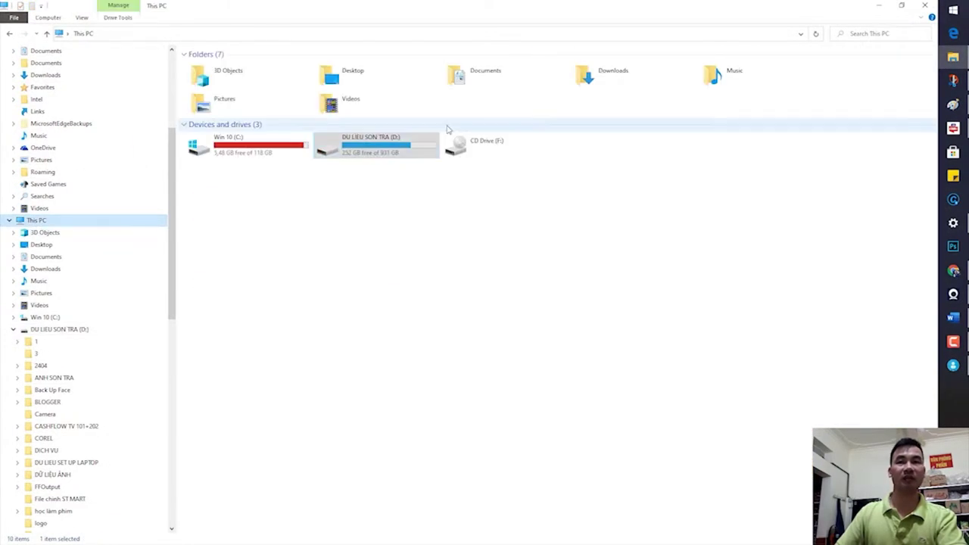
{"action": "double_click", "coordinate": [227, 140]}
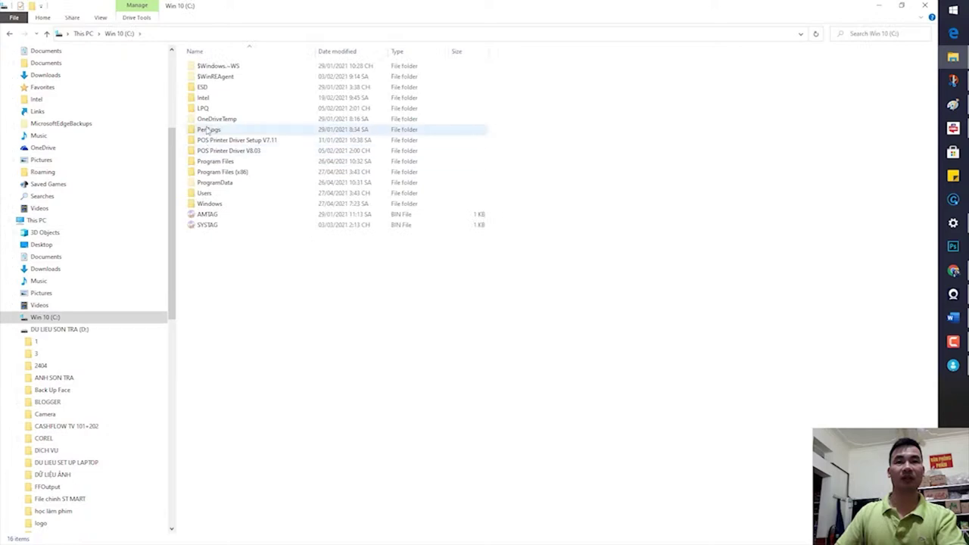
{"action": "double_click", "coordinate": [220, 161]}
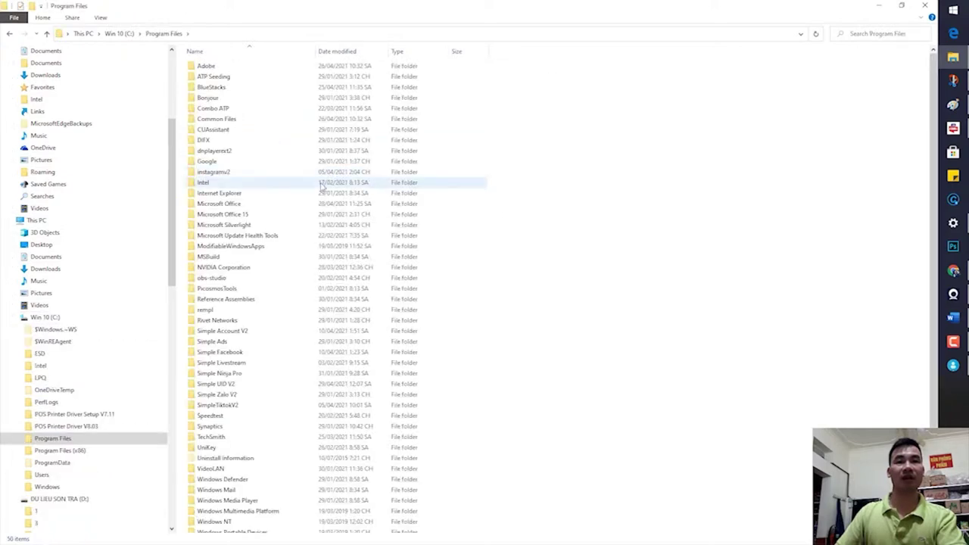
{"action": "scroll", "coordinate": [331, 233], "scroll_direction": "down", "scroll_amount": 2}
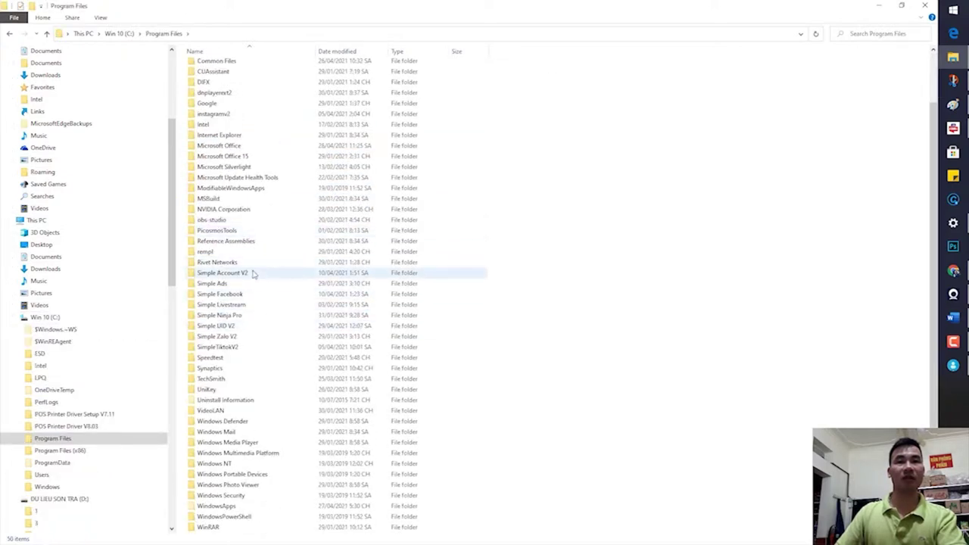
{"action": "double_click", "coordinate": [235, 327]}
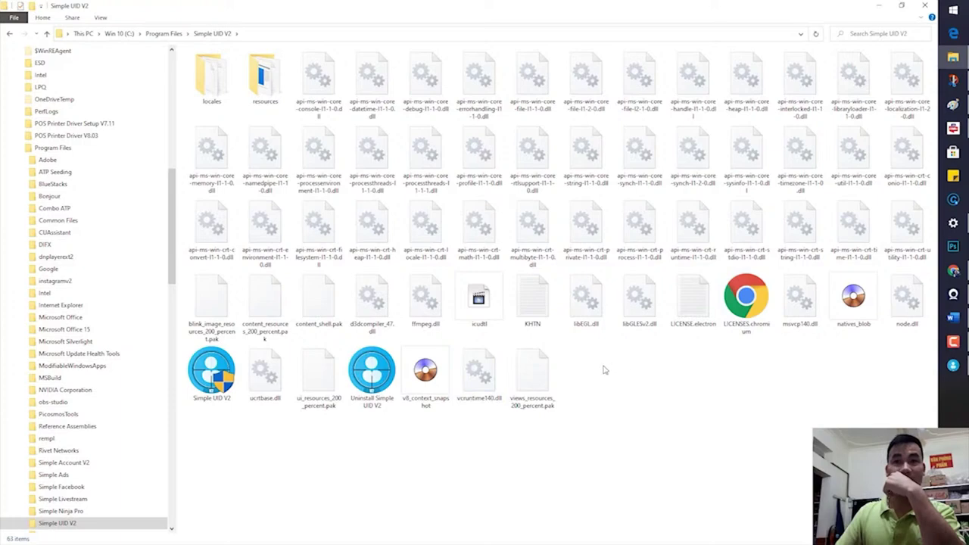
{"action": "double_click", "coordinate": [530, 303]}
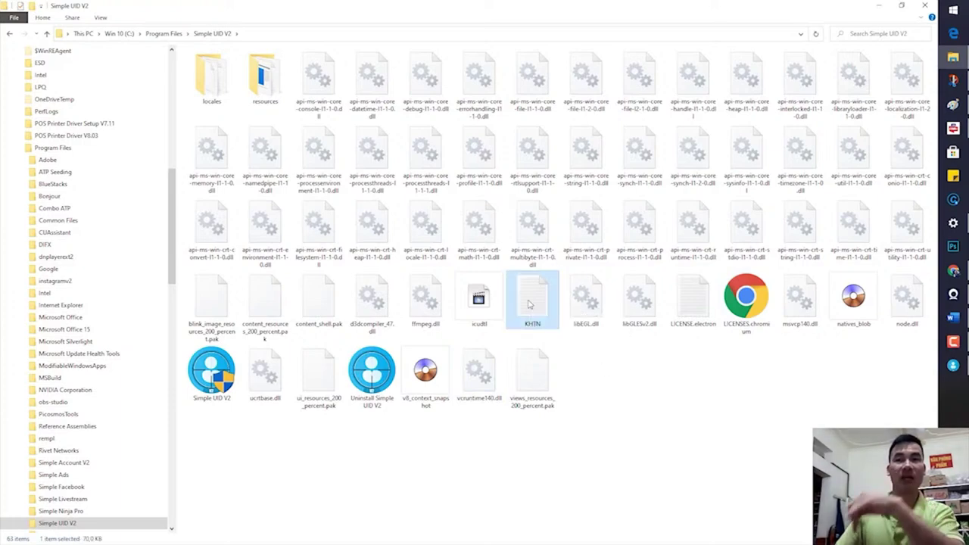
{"action": "scroll", "coordinate": [152, 165], "scroll_direction": "down", "scroll_amount": 5}
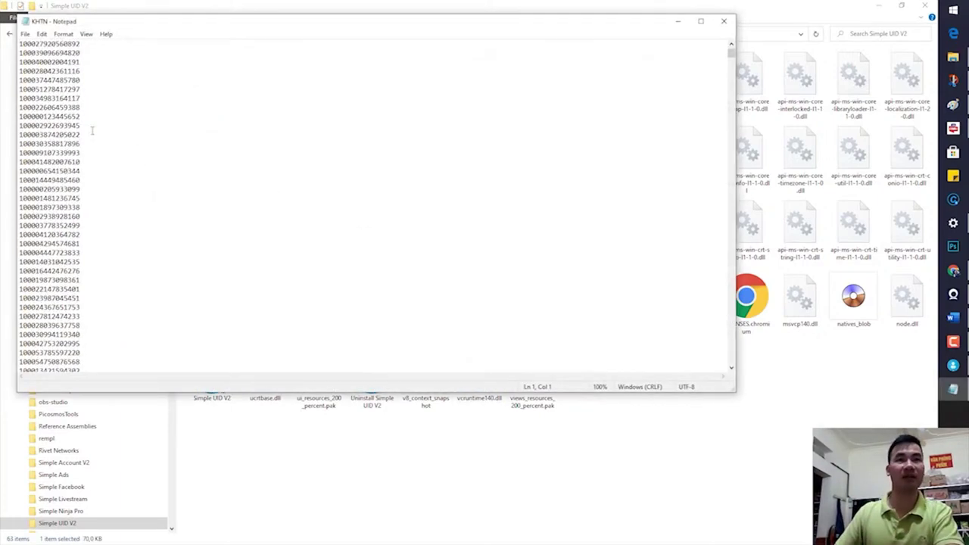
{"action": "left_click", "coordinate": [732, 87]}
{"action": "left_click_drag", "start_coordinate": [732, 87], "coordinate": [732, 52]}
{"action": "left_click", "coordinate": [678, 20]}
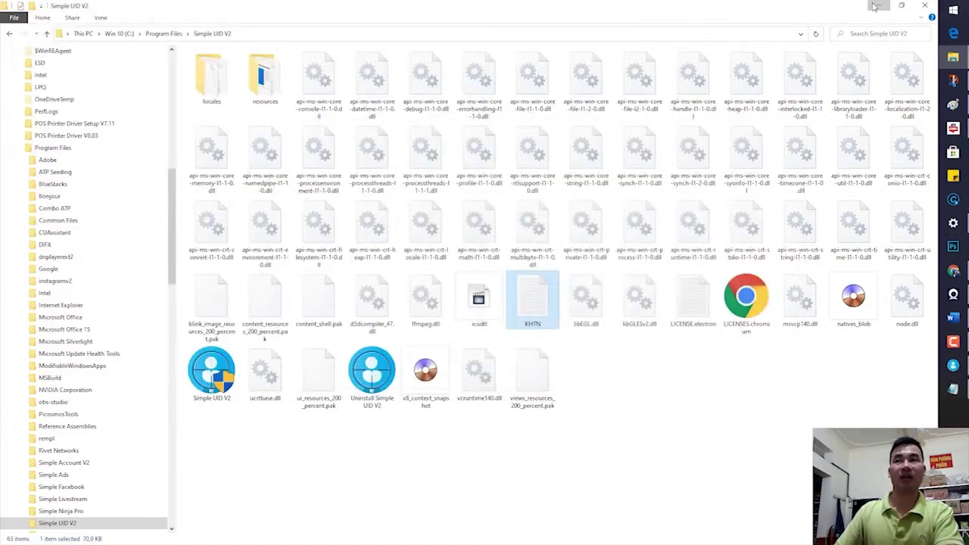
{"action": "left_click", "coordinate": [878, 6]}
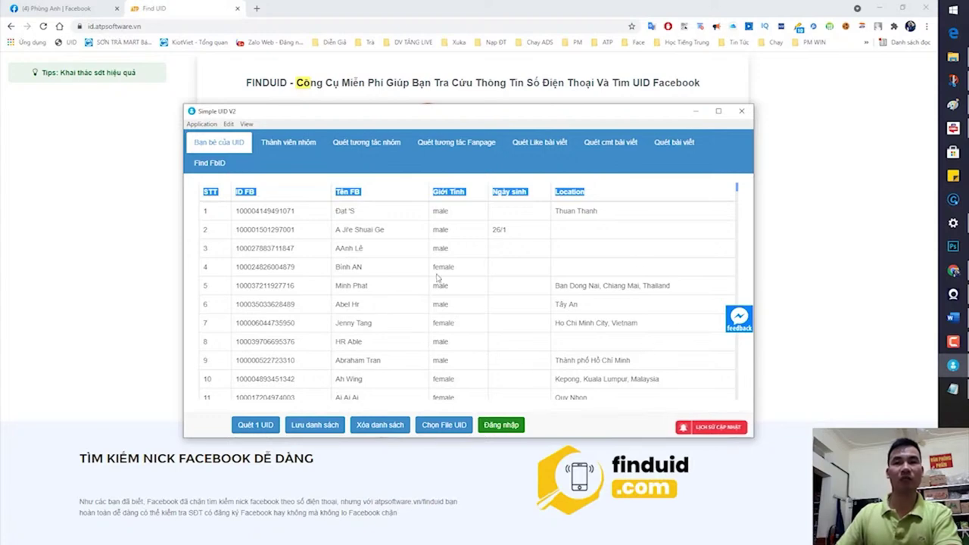
{"action": "scroll", "coordinate": [465, 255], "scroll_direction": "down", "scroll_amount": 1}
{"action": "scroll", "coordinate": [487, 265], "scroll_direction": "up", "scroll_amount": 1}
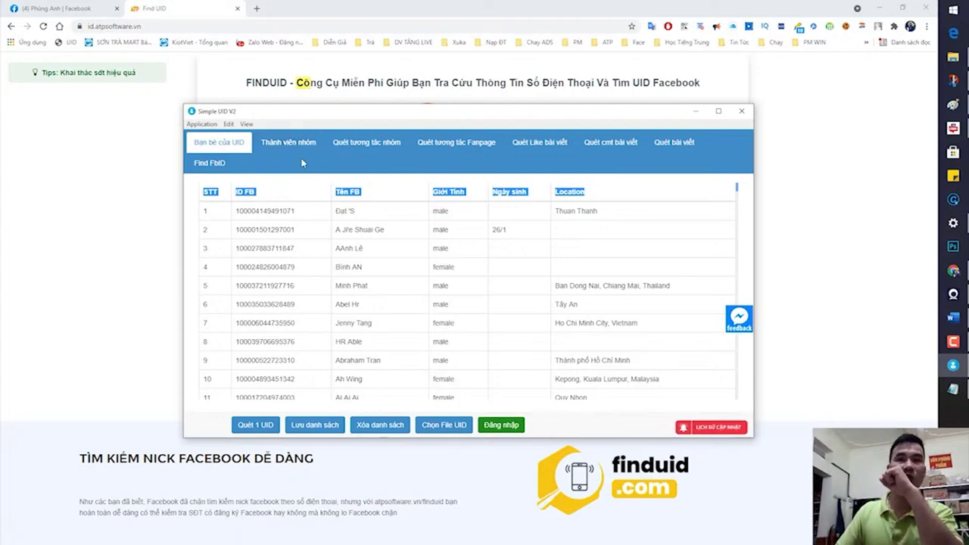
{"action": "key", "text": "alt+Tab"}
Return to the friend's Facebook profile and scroll through it.
{"action": "key", "text": "ctrl+shift+Tab"}
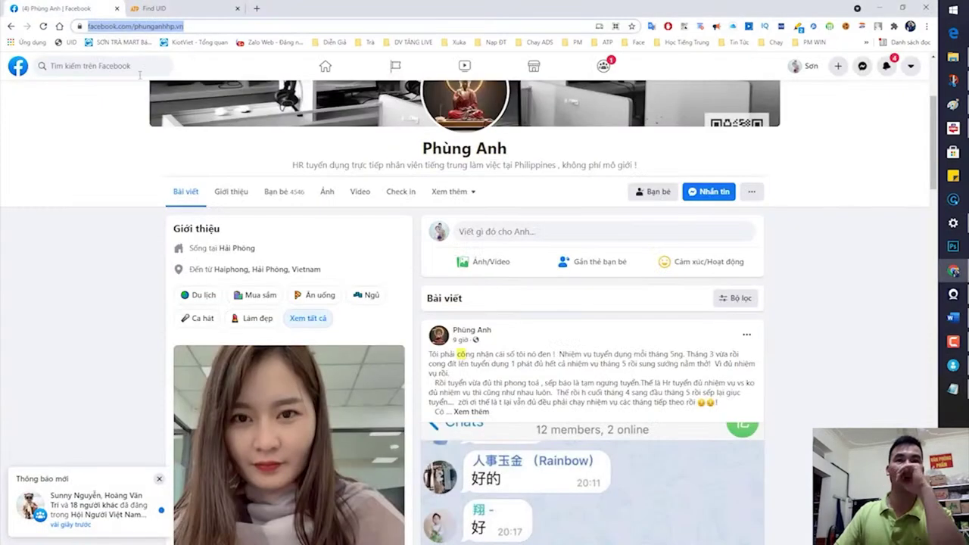
{"action": "left_click", "coordinate": [139, 73]}
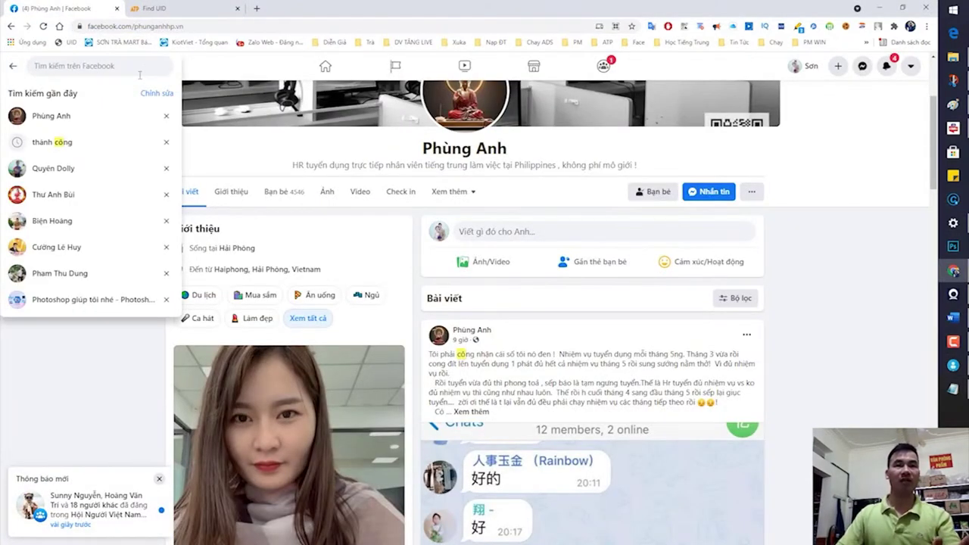
{"action": "key", "text": "Escape"}
{"action": "scroll", "coordinate": [599, 380], "scroll_direction": "down", "scroll_amount": 5}
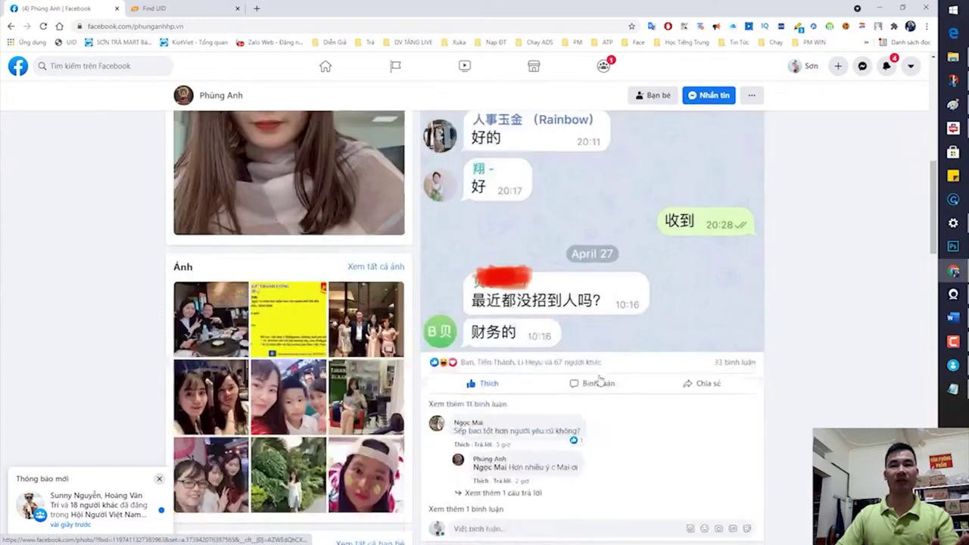
{"action": "scroll", "coordinate": [599, 380], "scroll_direction": "down", "scroll_amount": 10}
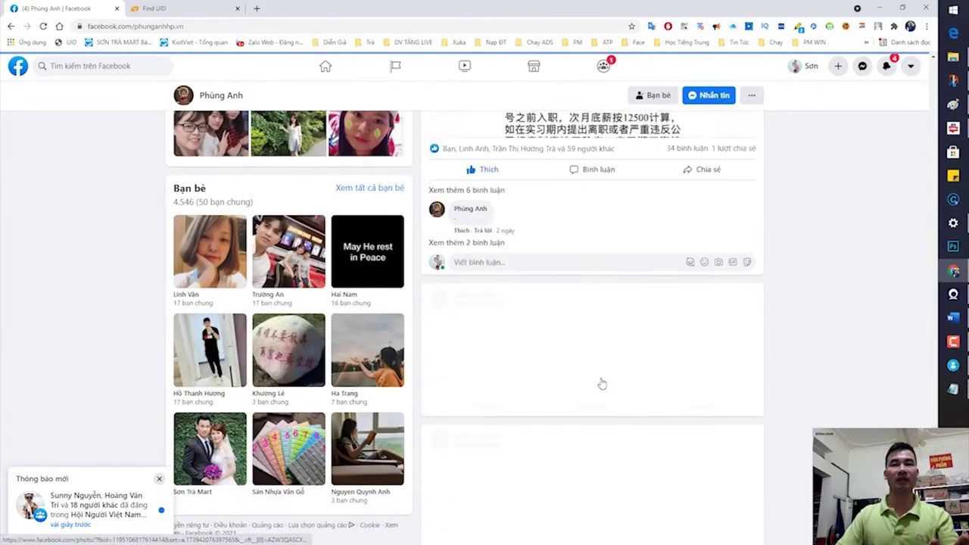
{"action": "scroll", "coordinate": [602, 384], "scroll_direction": "up", "scroll_amount": 10}
{"action": "scroll", "coordinate": [671, 395], "scroll_direction": "down", "scroll_amount": 6}
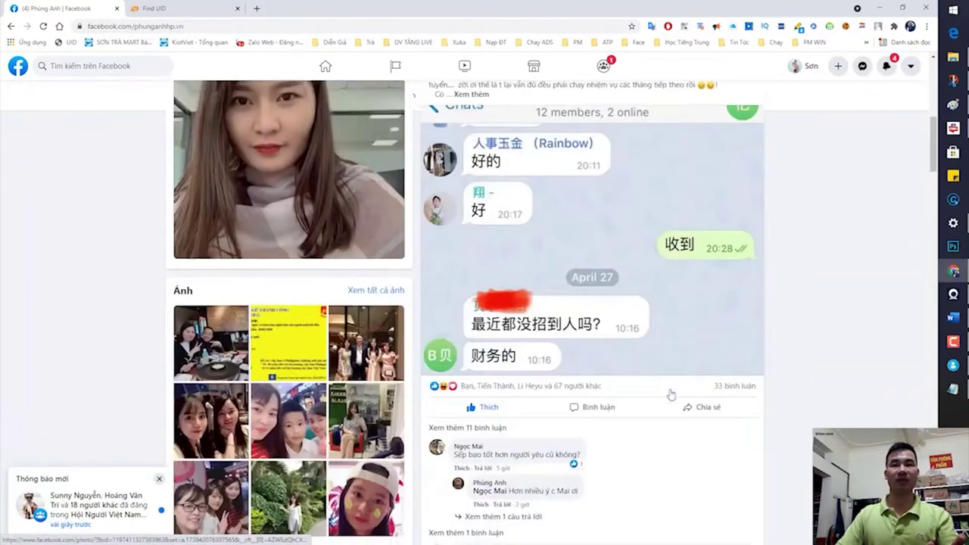
{"action": "scroll", "coordinate": [670, 394], "scroll_direction": "up", "scroll_amount": 10}
{"action": "scroll", "coordinate": [686, 396], "scroll_direction": "down", "scroll_amount": 5}
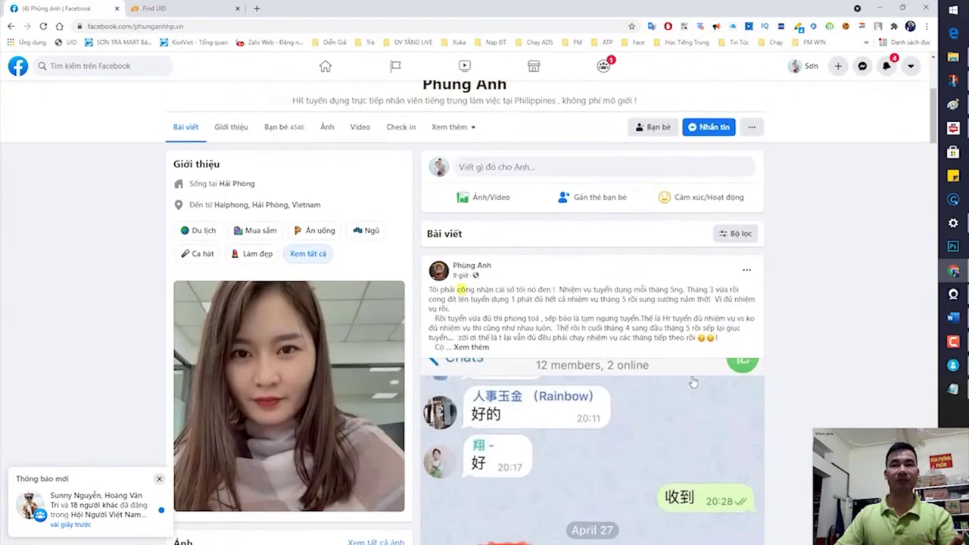
{"action": "scroll", "coordinate": [692, 382], "scroll_direction": "down", "scroll_amount": 10}
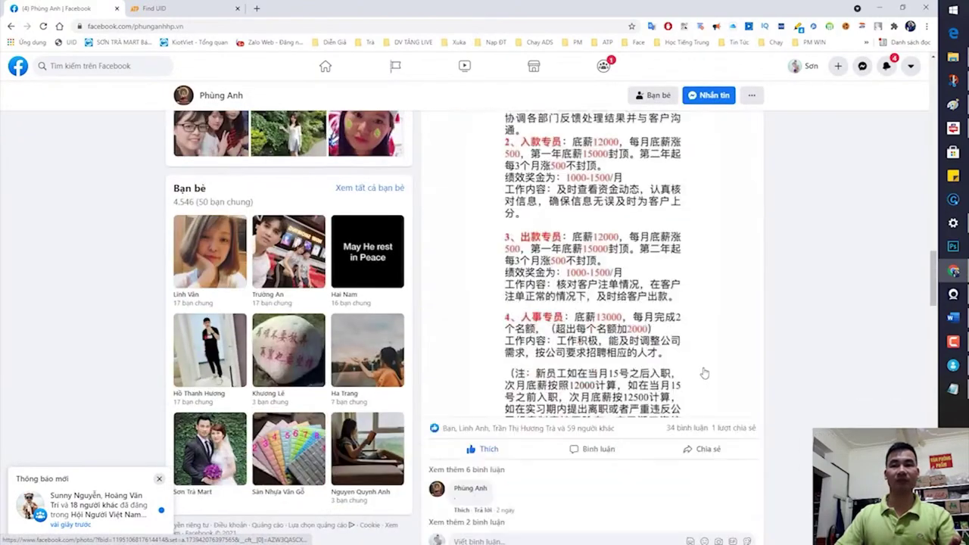
{"action": "scroll", "coordinate": [704, 372], "scroll_direction": "down", "scroll_amount": 15}
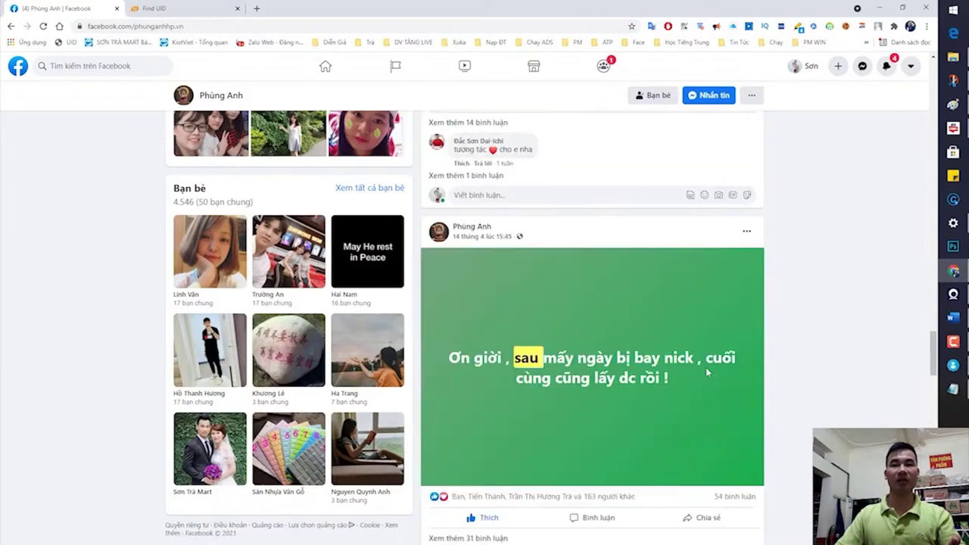
{"action": "scroll", "coordinate": [707, 371], "scroll_direction": "down", "scroll_amount": 5}
Search Facebook for 'hải phòng', switch to the Groups feed, and begin a group search.
{"action": "left_click", "coordinate": [112, 65]}
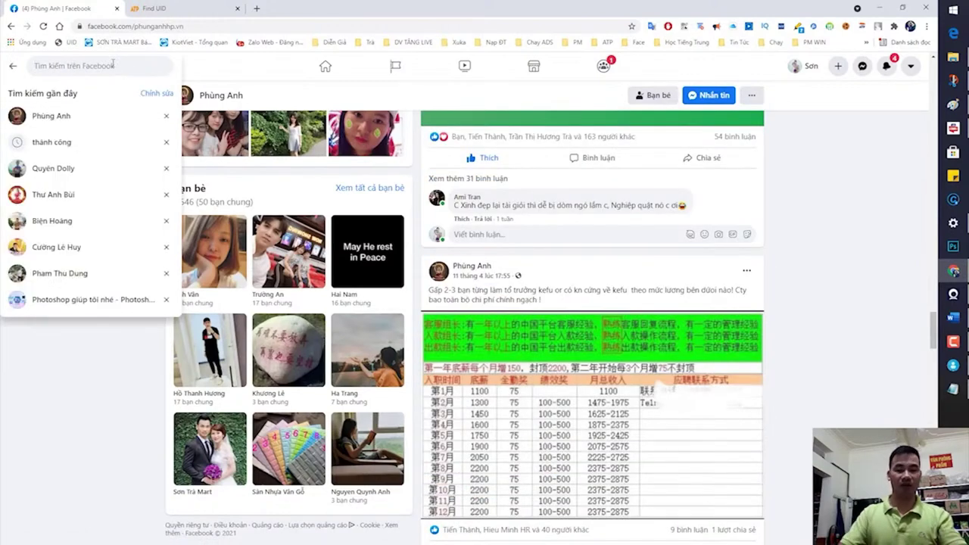
{"action": "type", "text": "hải phòng"}
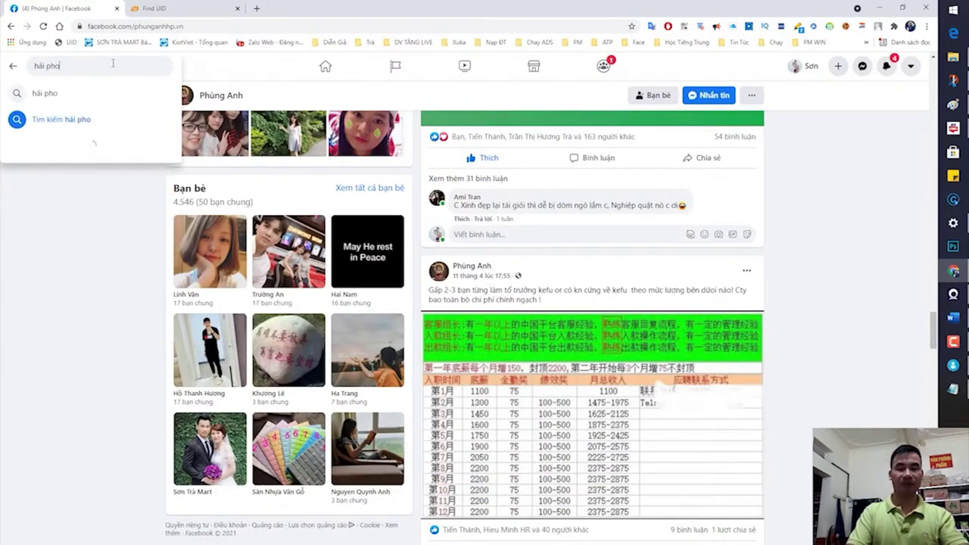
{"action": "key", "text": "Return"}
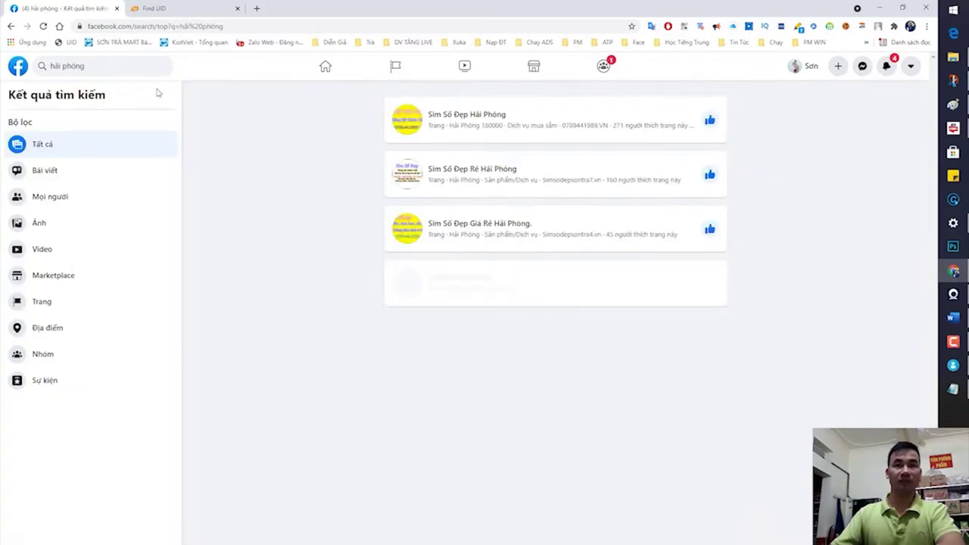
{"action": "left_click", "coordinate": [603, 66]}
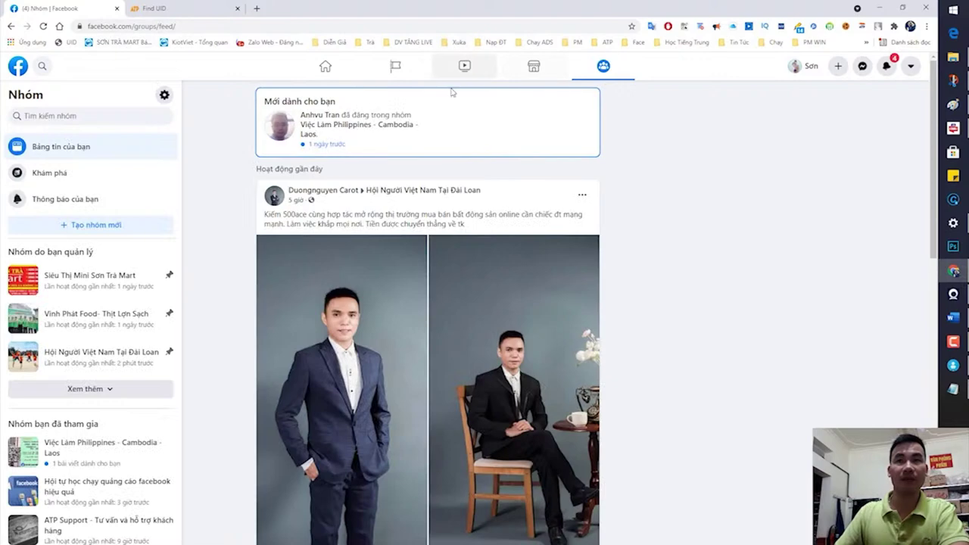
{"action": "scroll", "coordinate": [309, 188], "scroll_direction": "down", "scroll_amount": 2}
{"action": "scroll", "coordinate": [372, 184], "scroll_direction": "up", "scroll_amount": 2}
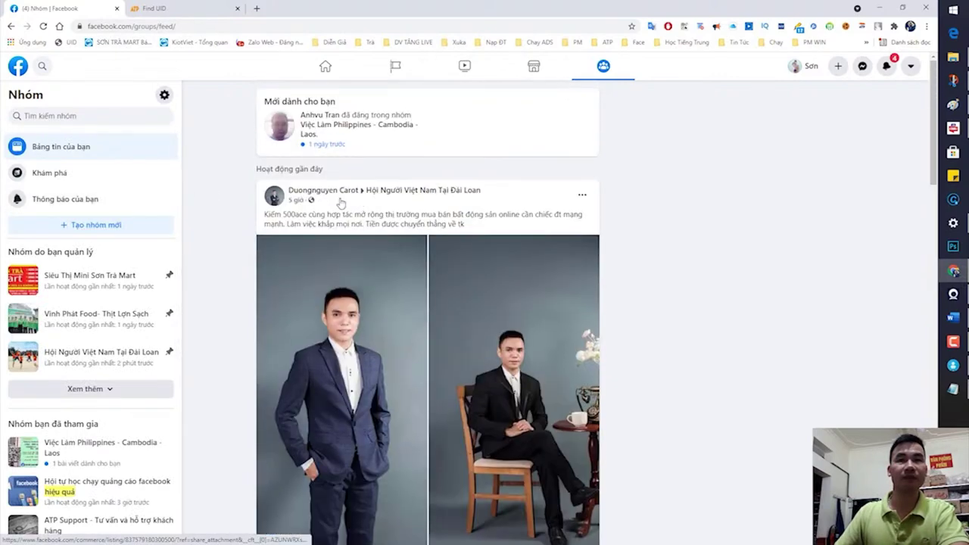
{"action": "left_click", "coordinate": [95, 115]}
Search groups for 'buôn bán hải phòng' and open Hội Buôn Bán Thanh Lý Giảm Giá Hải Phòng.
{"action": "type", "text": "tà k"}
{"action": "key", "text": "BackSpace"}
{"action": "key", "text": "BackSpace"}
{"action": "key", "text": "BackSpace"}
{"action": "key", "text": "BackSpace"}
{"action": "type", "text": "buon bán hải phon"}
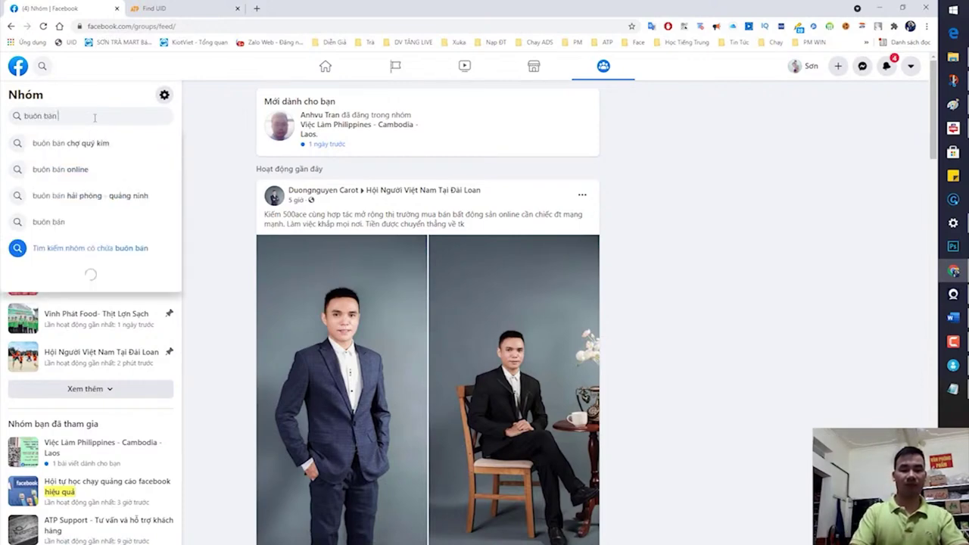
{"action": "type", "text": "gf"}
{"action": "key", "text": "Return"}
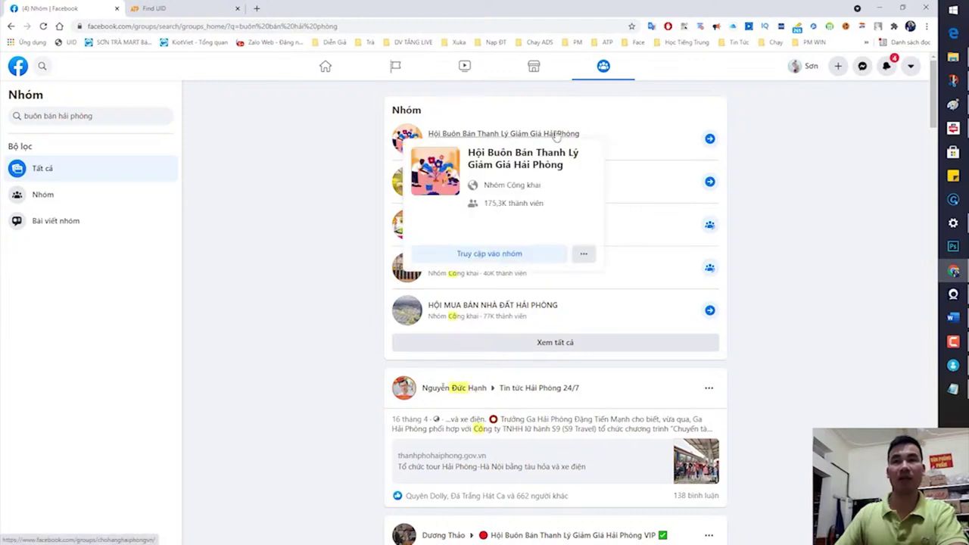
{"action": "left_click", "coordinate": [551, 134]}
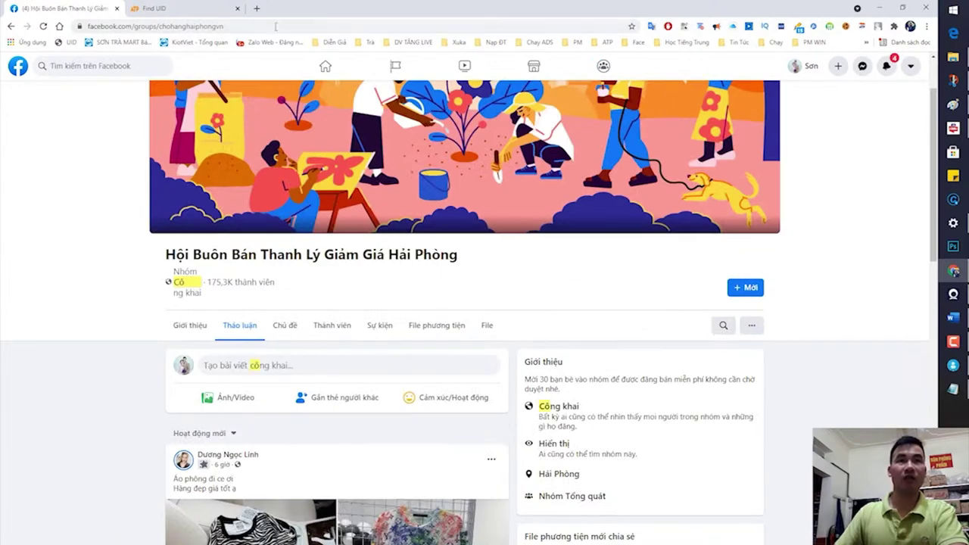
Select the group's web address and bring Simple UID V2 forward.
{"action": "left_click", "coordinate": [156, 26]}
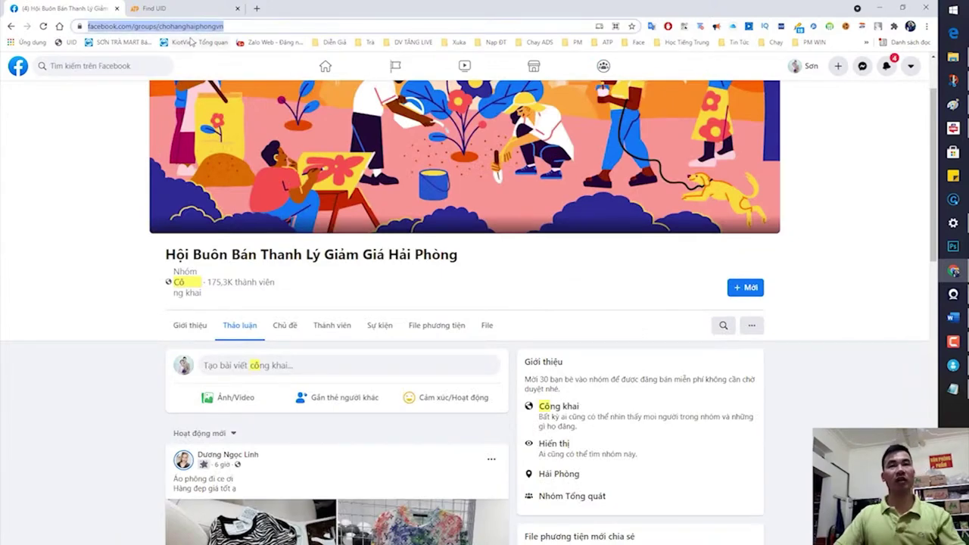
{"action": "key", "text": "ctrl+v"}
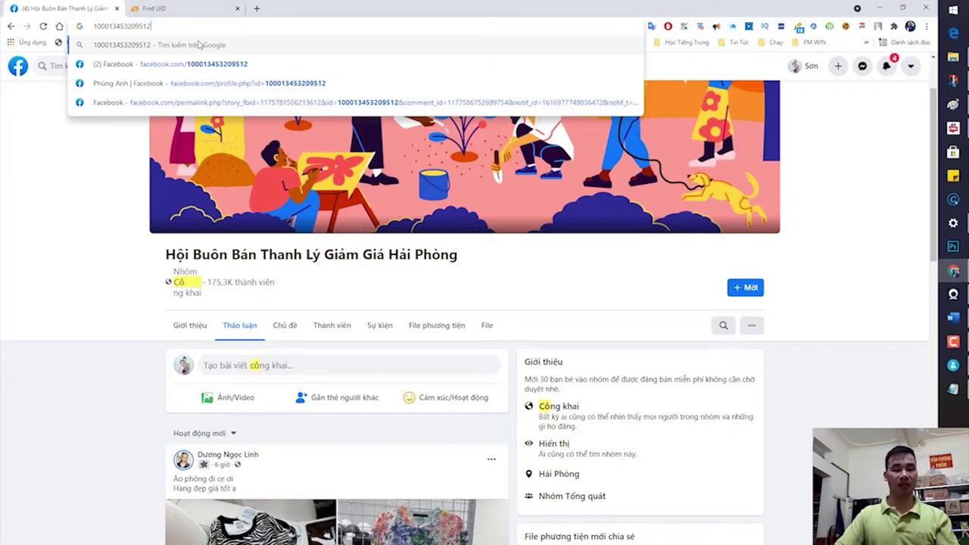
{"action": "key", "text": "ctrl+z"}
{"action": "key", "text": "ctrl+c"}
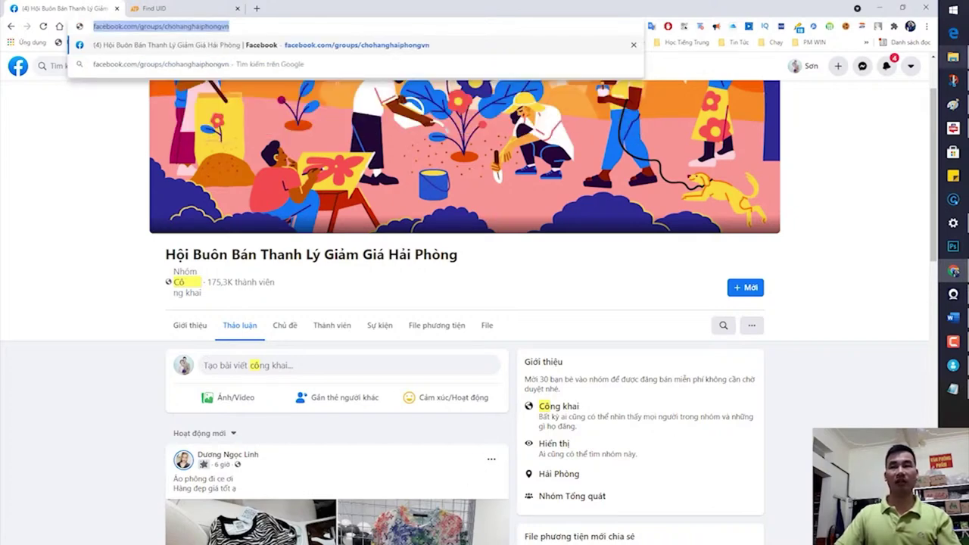
{"action": "left_click", "coordinate": [954, 366]}
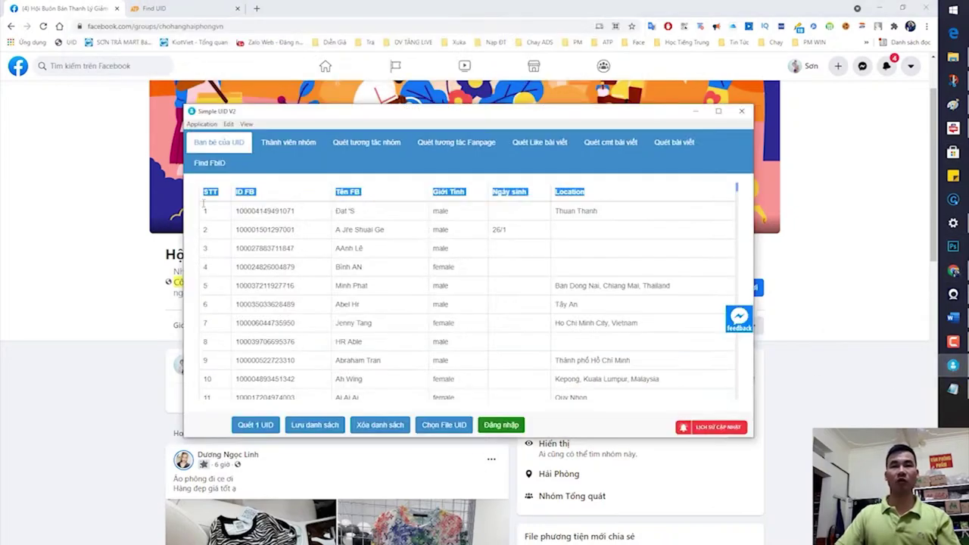
Start a group-member scan by pasting the Hải Phòng group link into Quét 1 UID.
{"action": "left_click", "coordinate": [279, 145]}
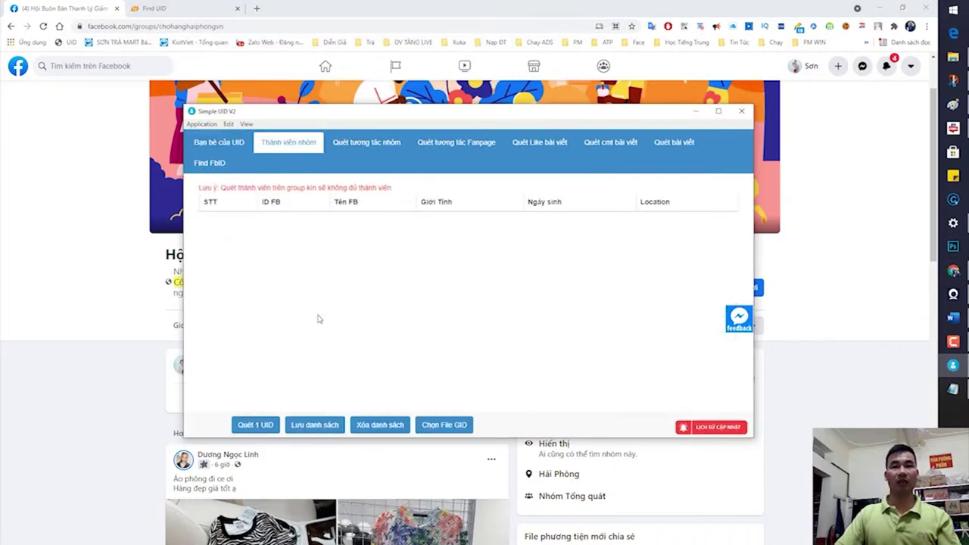
{"action": "left_click", "coordinate": [255, 426]}
{"action": "left_click", "coordinate": [374, 202]}
{"action": "key", "text": "ctrl+v"}
{"action": "left_click", "coordinate": [596, 242]}
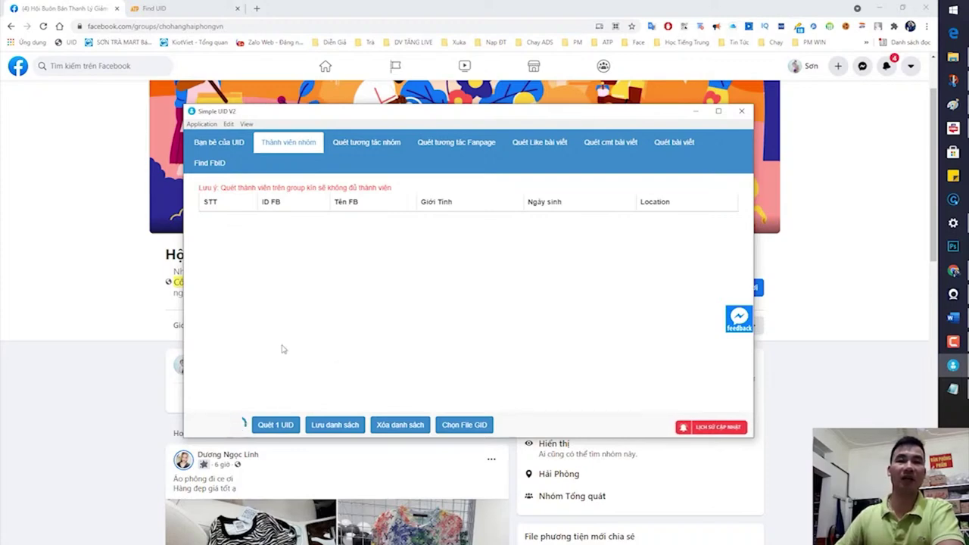
Start a group-interaction scan of the pasted Hải Phòng group link, limited to 50 posts.
{"action": "left_click", "coordinate": [367, 144]}
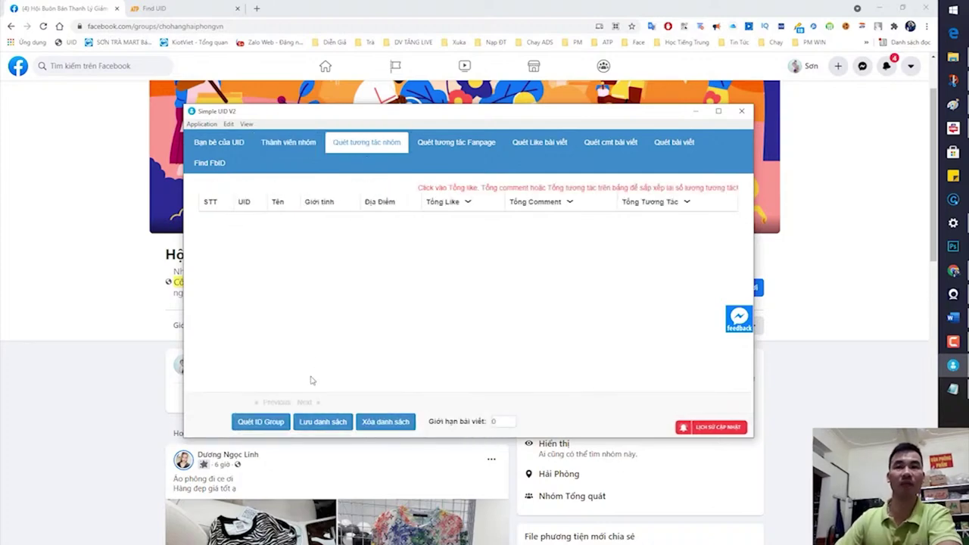
{"action": "left_click", "coordinate": [243, 425]}
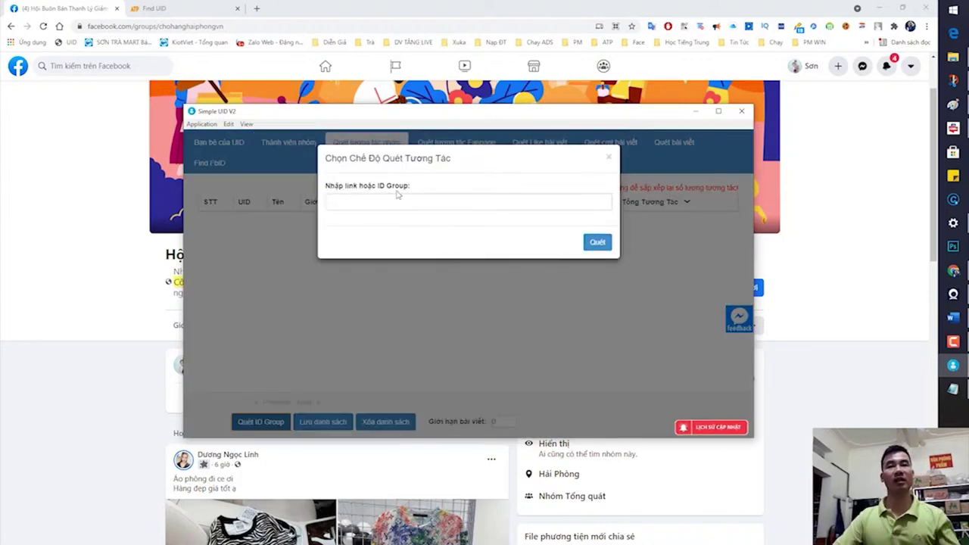
{"action": "left_click", "coordinate": [380, 200]}
{"action": "type", "text": "facebook.com/groups/chohanghaiphongvn"}
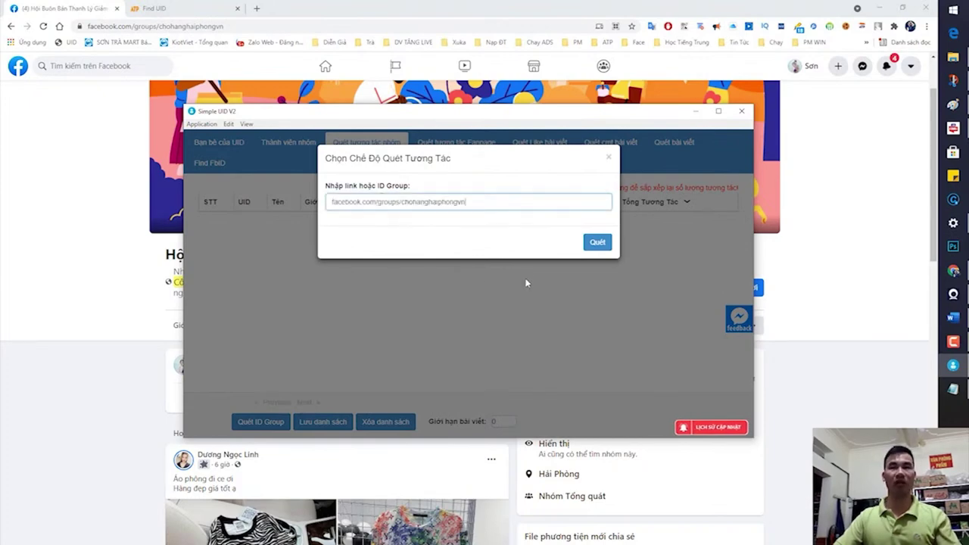
{"action": "left_click", "coordinate": [598, 243]}
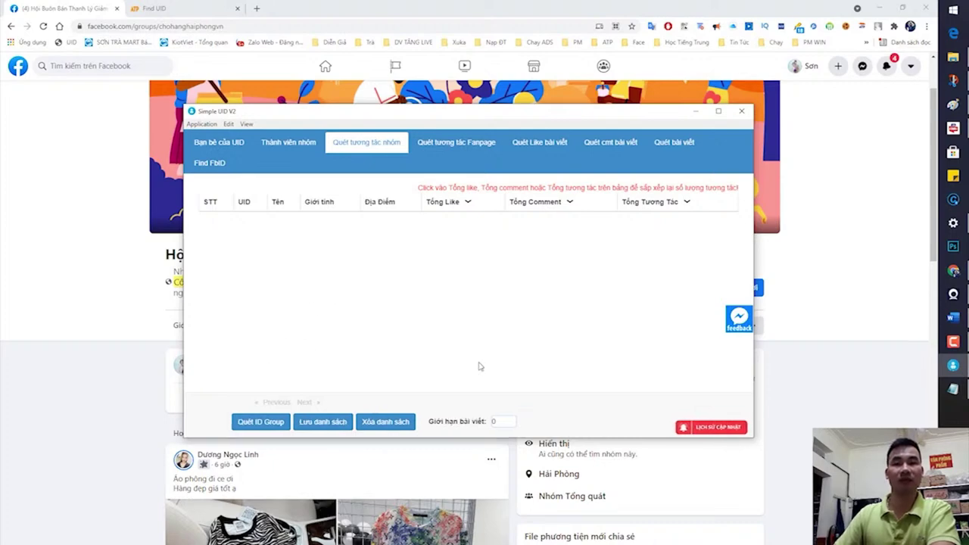
{"action": "left_click", "coordinate": [506, 425]}
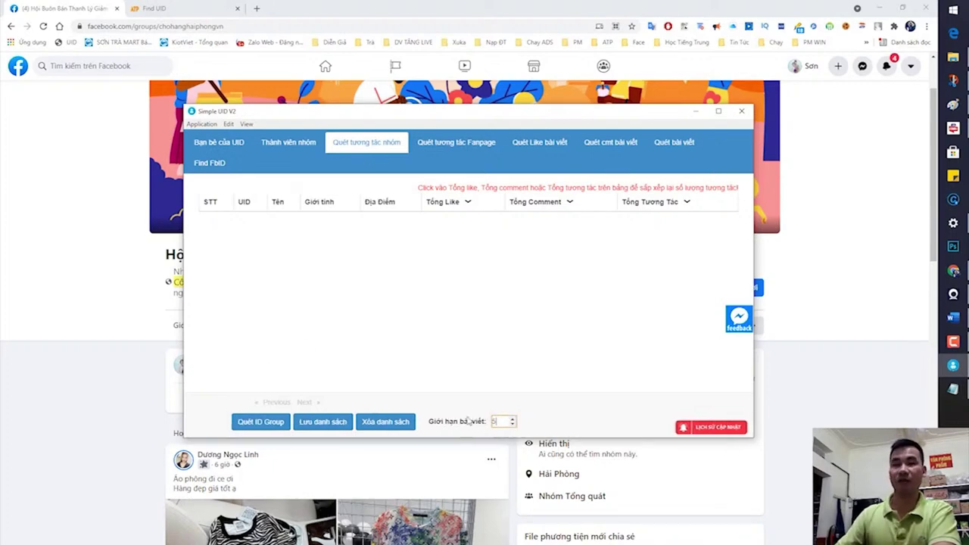
{"action": "left_click", "coordinate": [269, 422]}
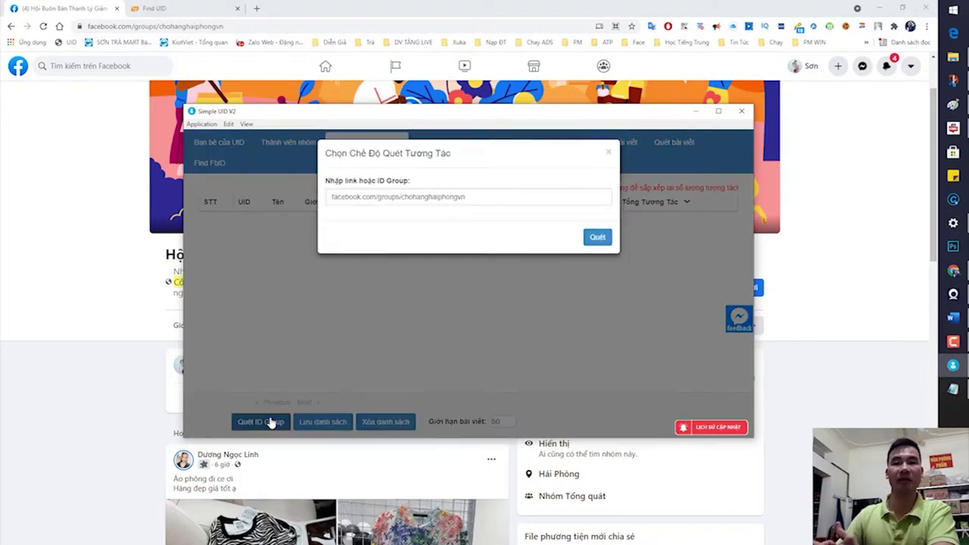
{"action": "left_click", "coordinate": [597, 242]}
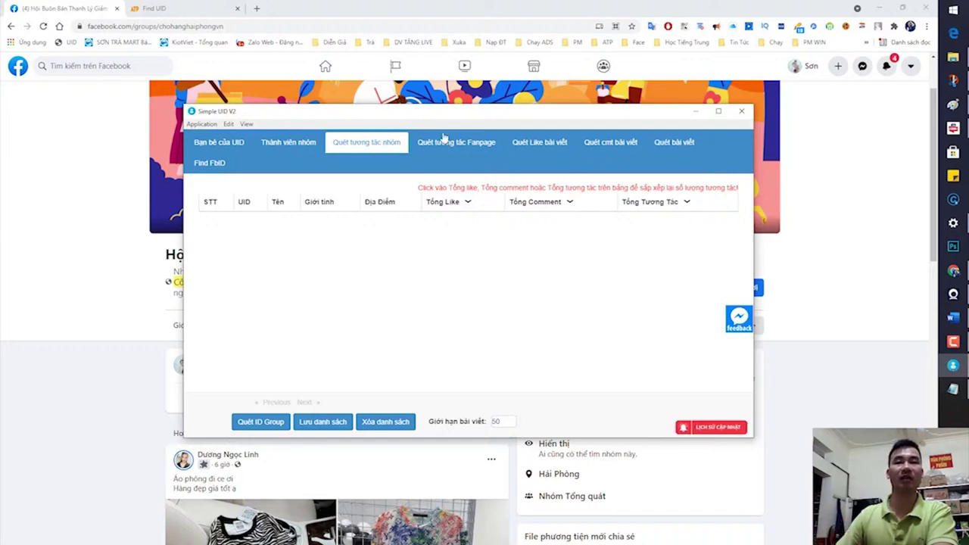
Look over the browser and scanner views, then return to the Facebook group page to search.
{"action": "left_click", "coordinate": [64, 4]}
{"action": "scroll", "coordinate": [416, 302], "scroll_direction": "down", "scroll_amount": 2}
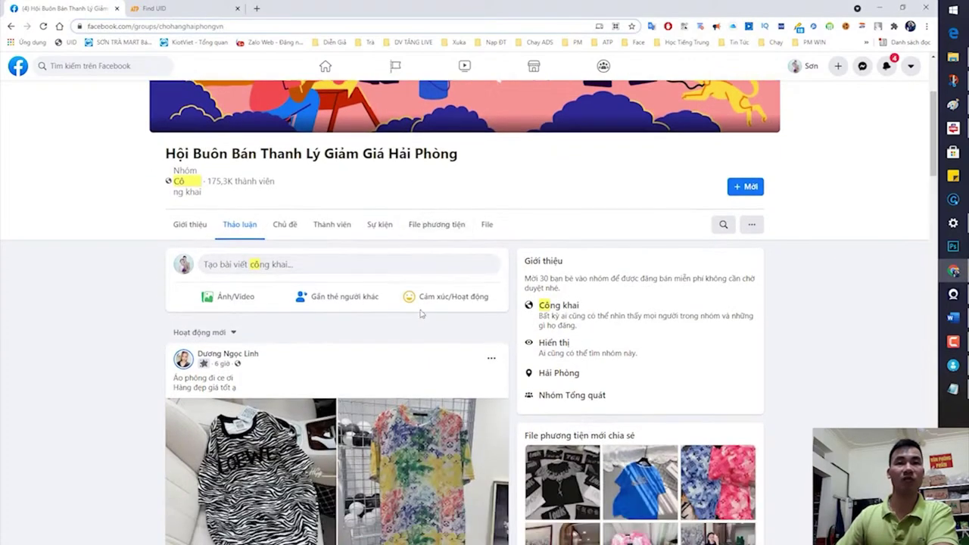
{"action": "left_click", "coordinate": [151, 8]}
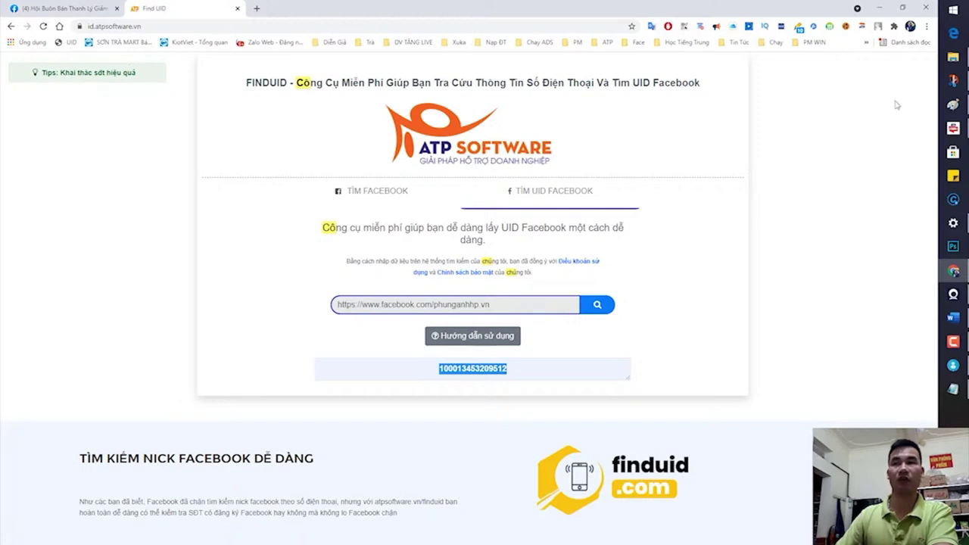
{"action": "left_click", "coordinate": [953, 365]}
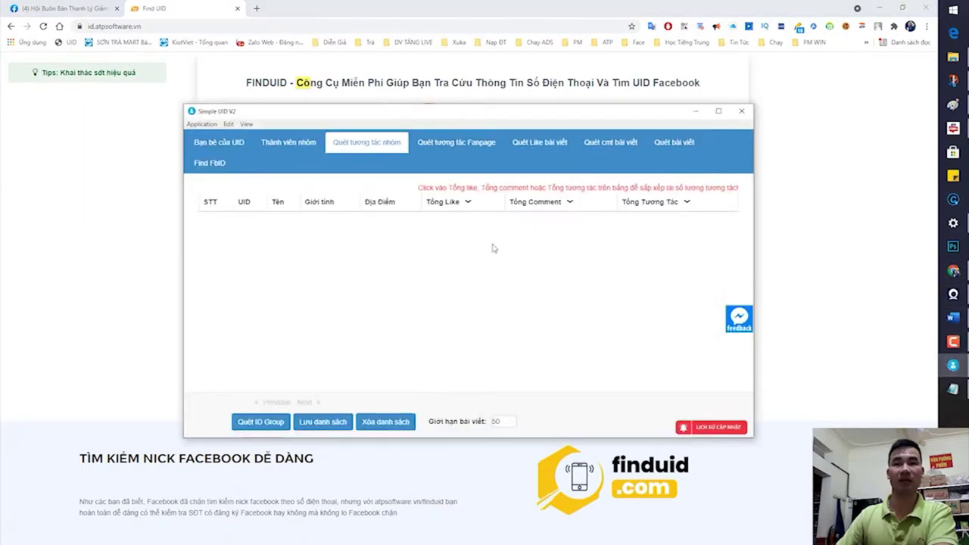
{"action": "left_click", "coordinate": [293, 144]}
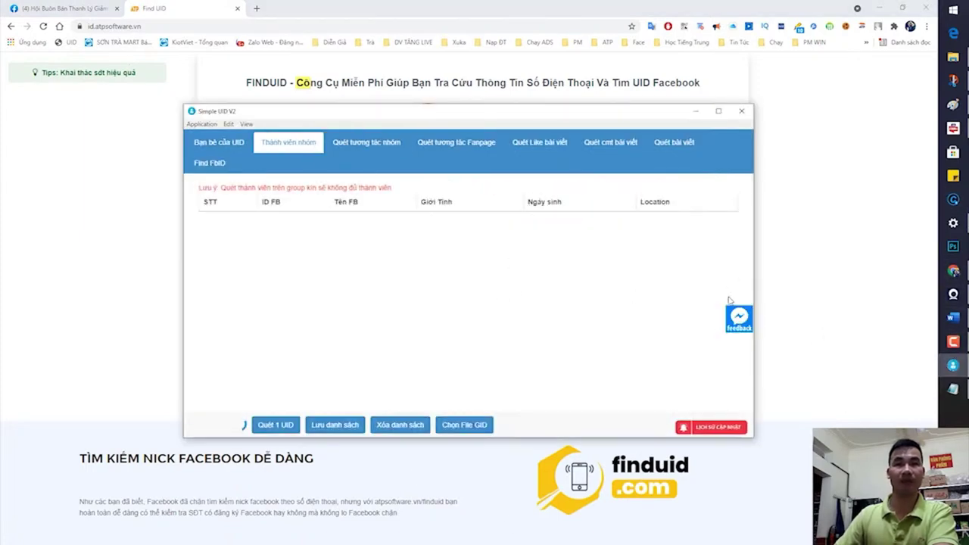
{"action": "left_click", "coordinate": [465, 148]}
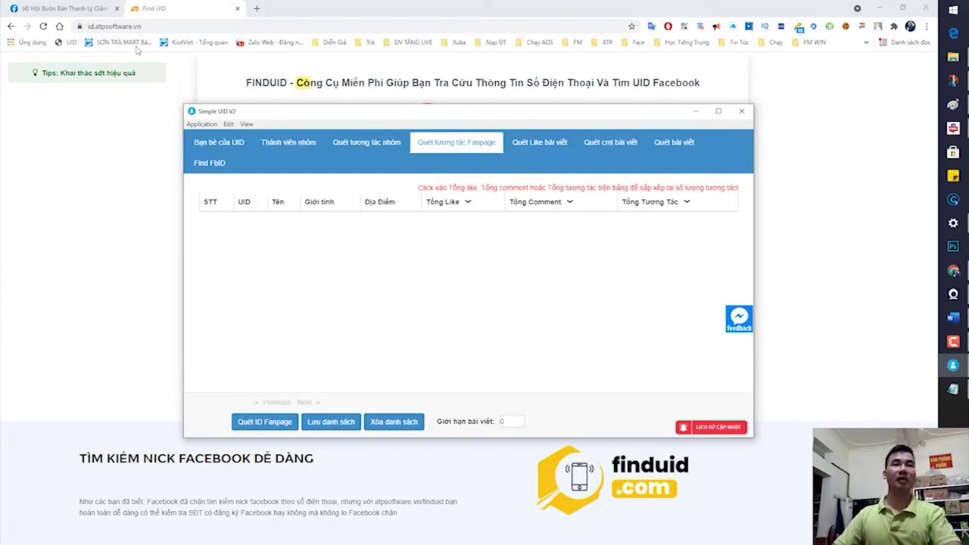
{"action": "left_click", "coordinate": [67, 6]}
{"action": "left_click", "coordinate": [99, 66]}
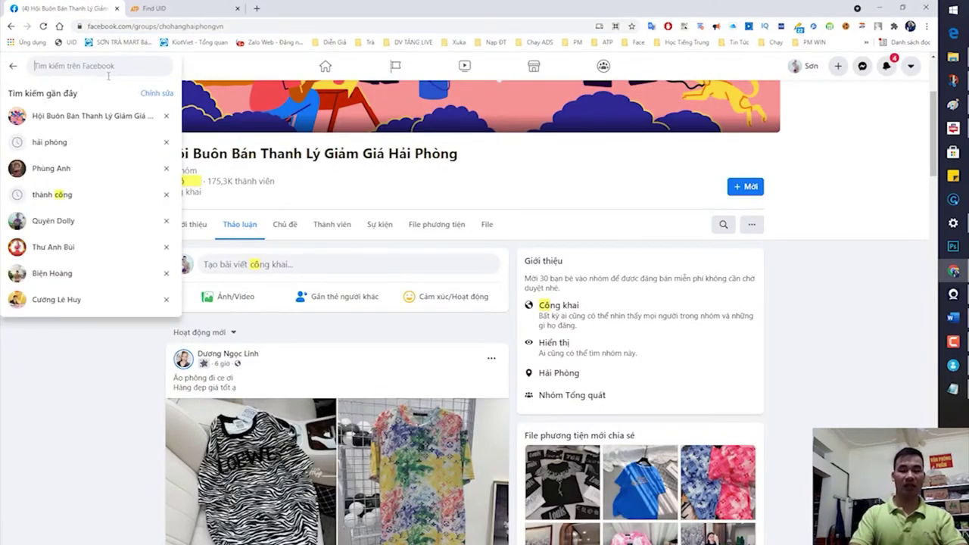
{"action": "type", "text": "hải phòng"}
{"action": "key", "text": "Return"}
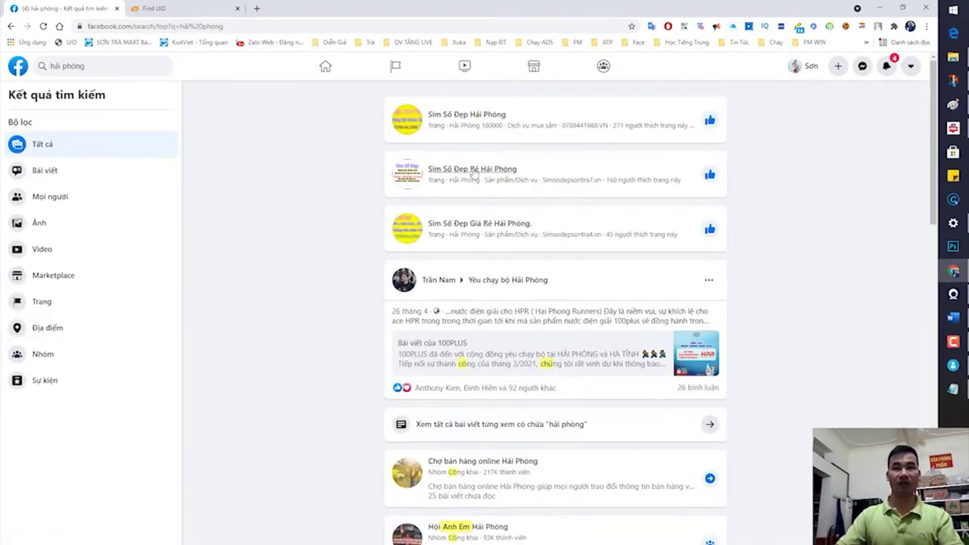
{"action": "left_click", "coordinate": [395, 67]}
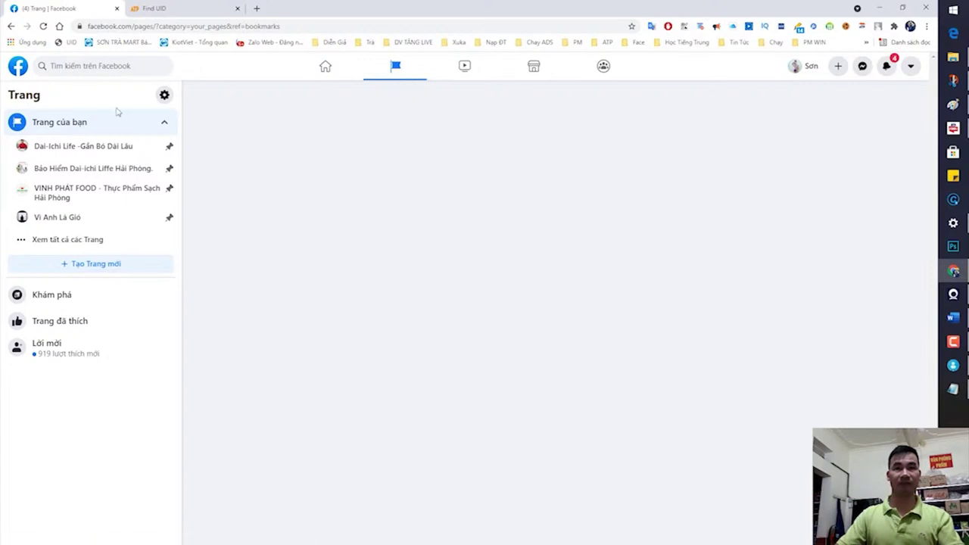
{"action": "left_click", "coordinate": [103, 65]}
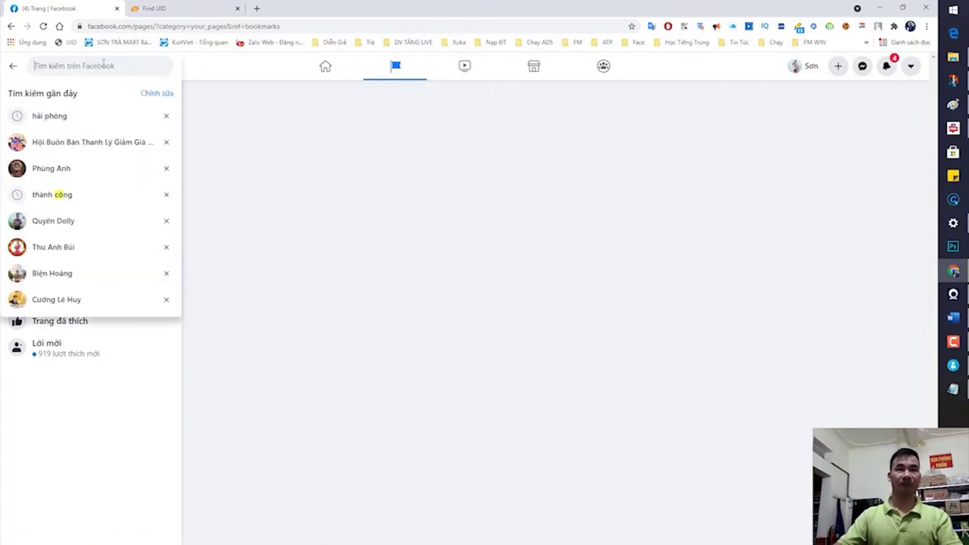
{"action": "left_click", "coordinate": [82, 115]}
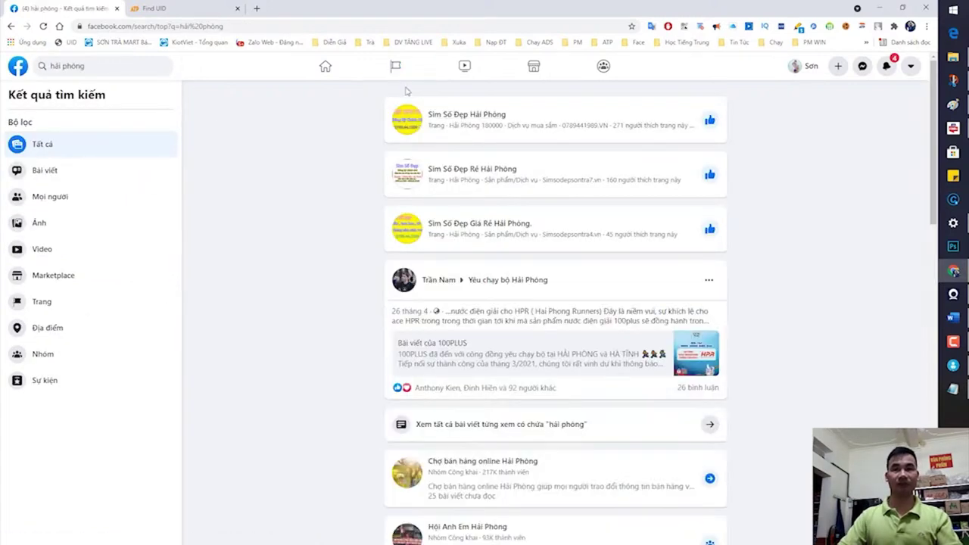
{"action": "scroll", "coordinate": [609, 265], "scroll_direction": "down", "scroll_amount": 3}
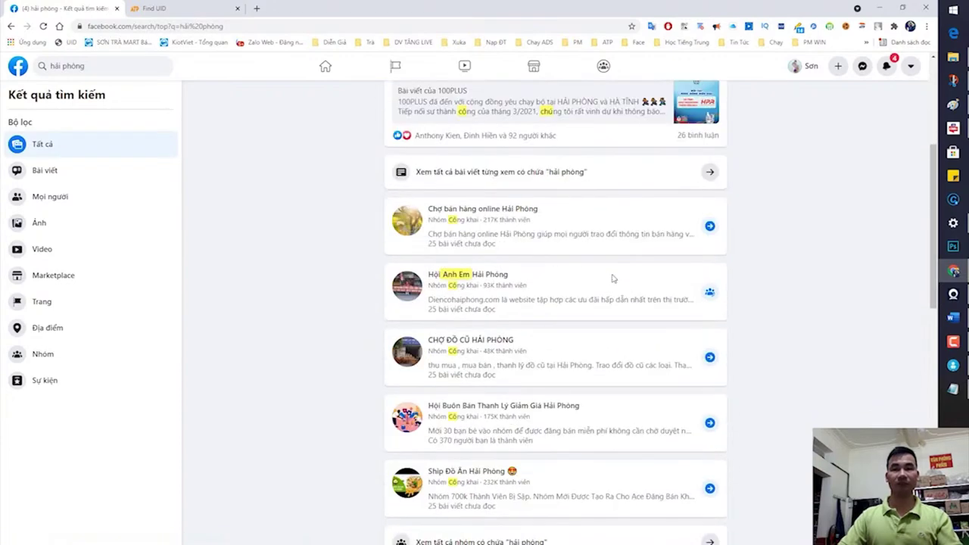
{"action": "scroll", "coordinate": [613, 280], "scroll_direction": "down", "scroll_amount": 3}
{"action": "scroll", "coordinate": [613, 283], "scroll_direction": "up", "scroll_amount": 3}
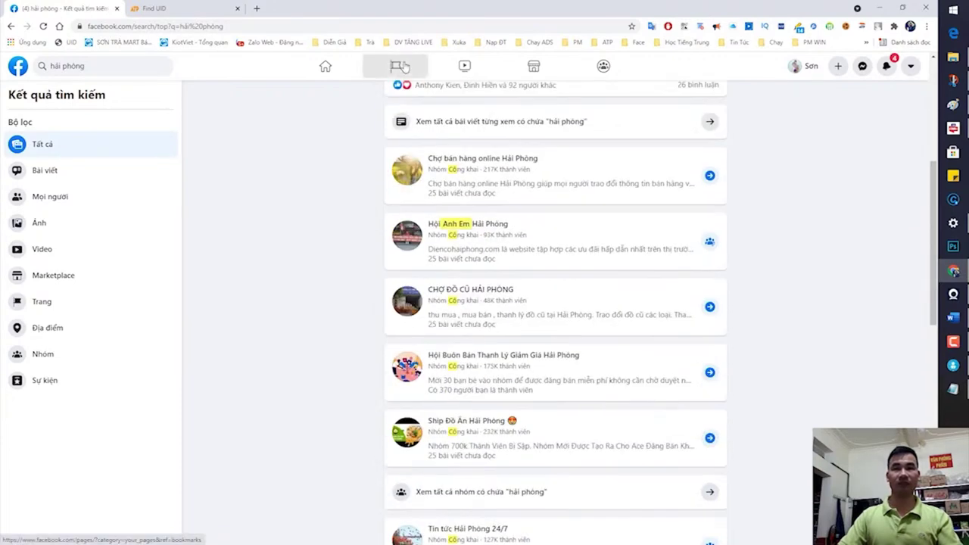
{"action": "left_click", "coordinate": [395, 66]}
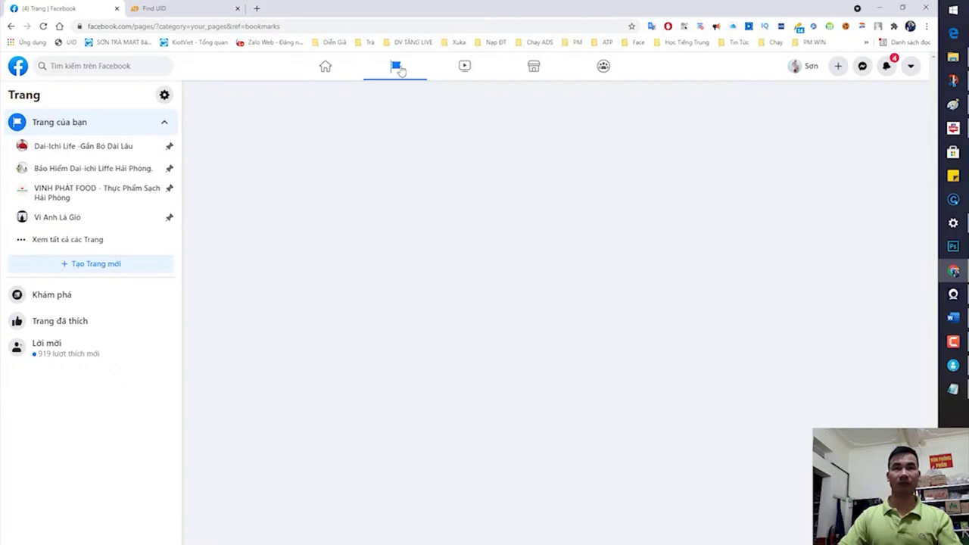
{"action": "left_click", "coordinate": [16, 66]}
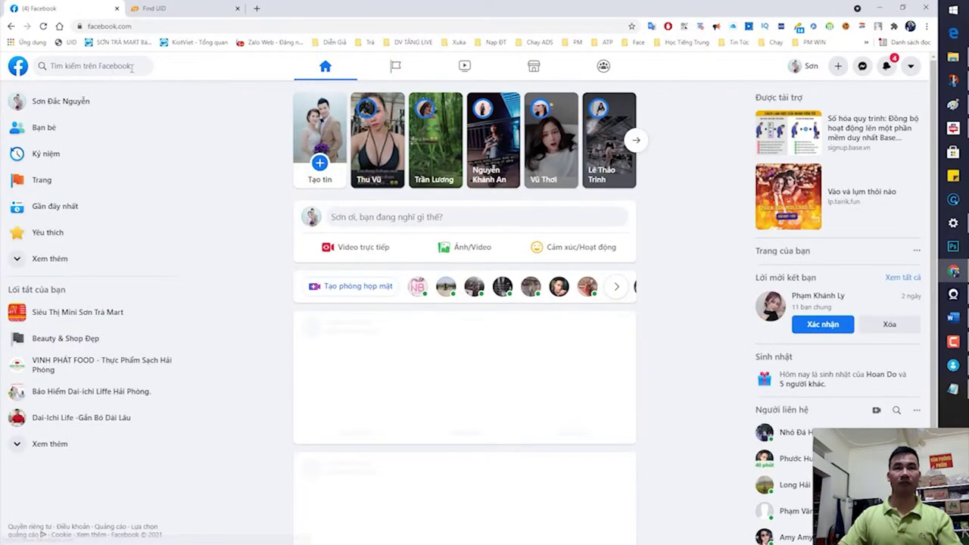
{"action": "left_click", "coordinate": [395, 66]}
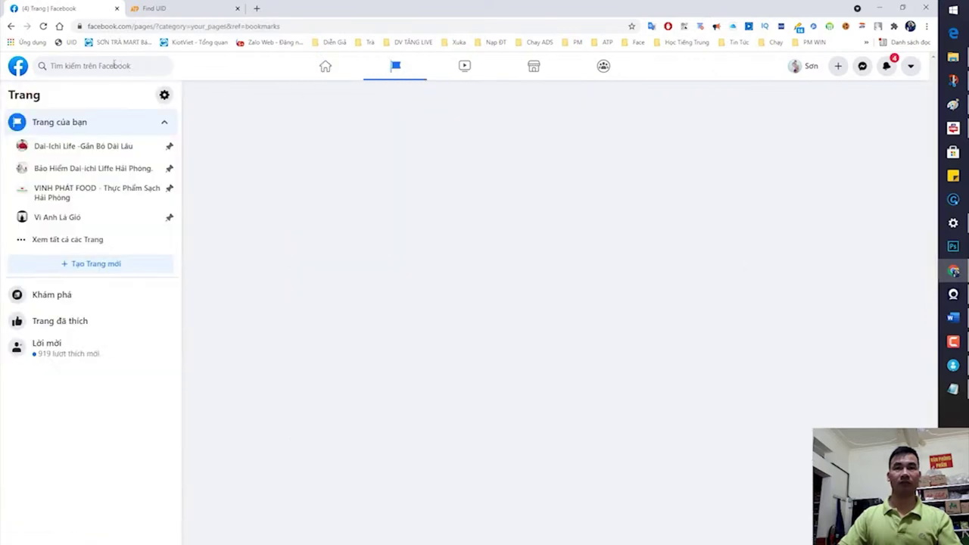
{"action": "left_click", "coordinate": [112, 65]}
{"action": "type", "text": "hải p"}
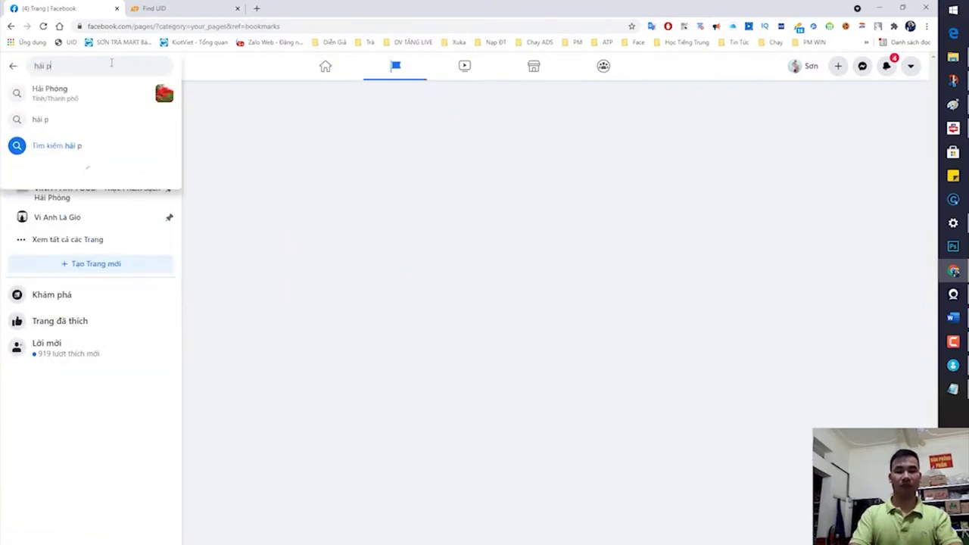
{"action": "type", "text": "hongf"}
{"action": "key", "text": "Return"}
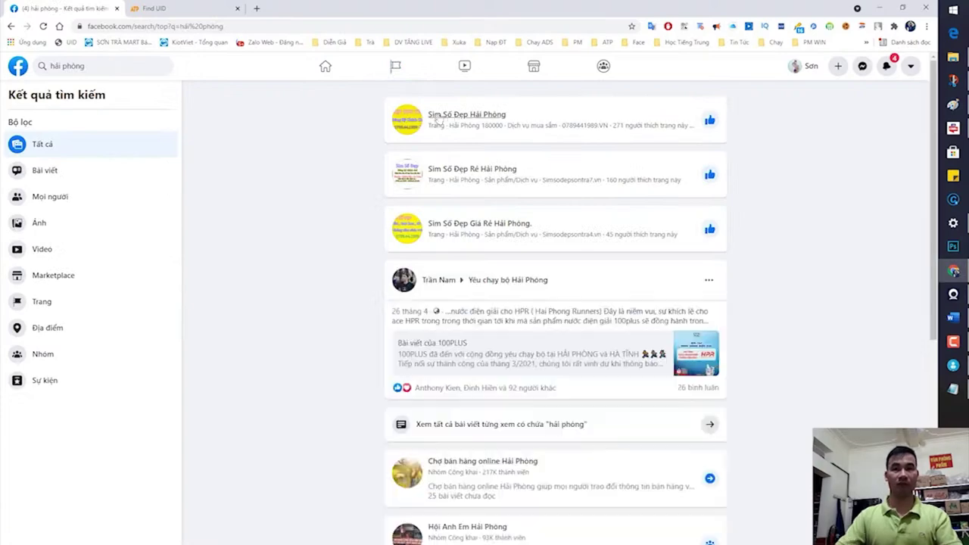
{"action": "scroll", "coordinate": [601, 270], "scroll_direction": "down", "scroll_amount": 3}
{"action": "scroll", "coordinate": [601, 270], "scroll_direction": "down", "scroll_amount": 10}
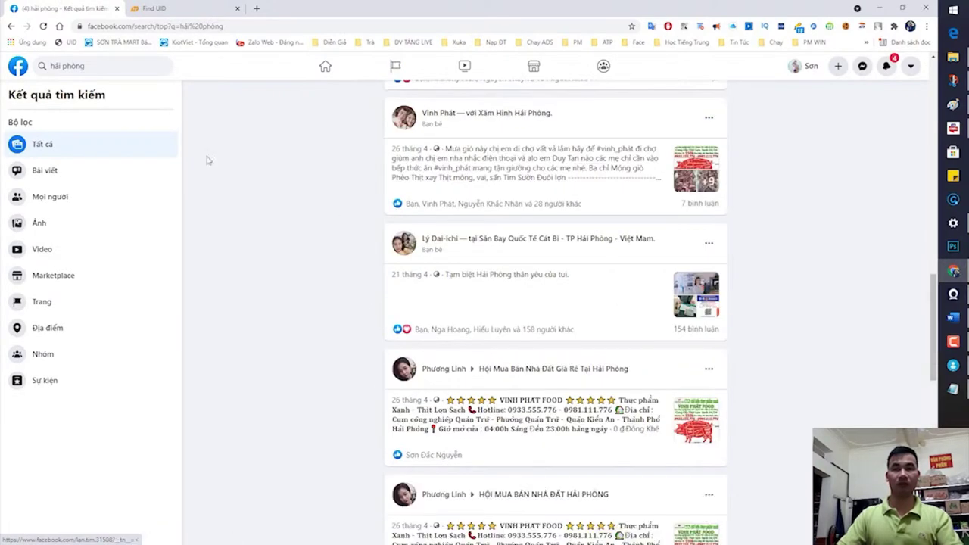
{"action": "left_click", "coordinate": [108, 67]}
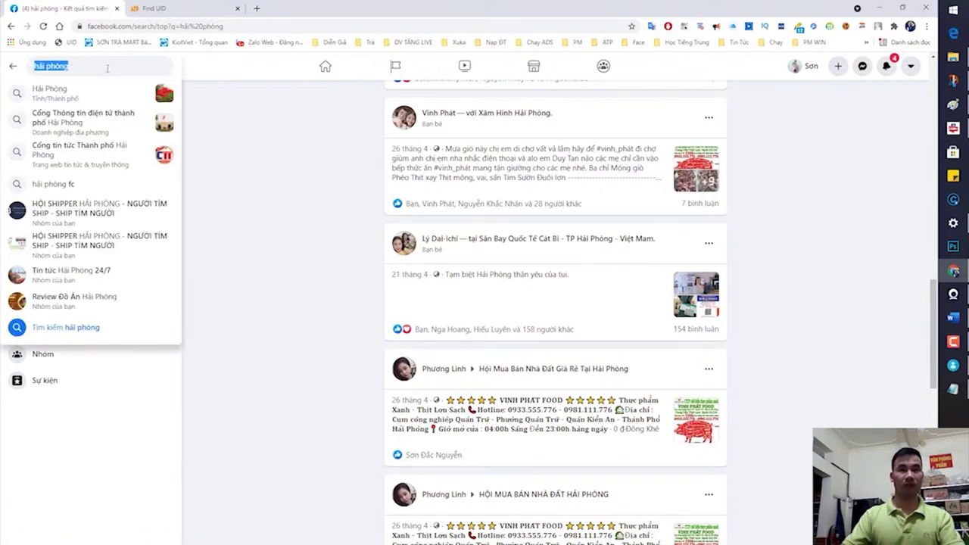
{"action": "left_click", "coordinate": [109, 95]}
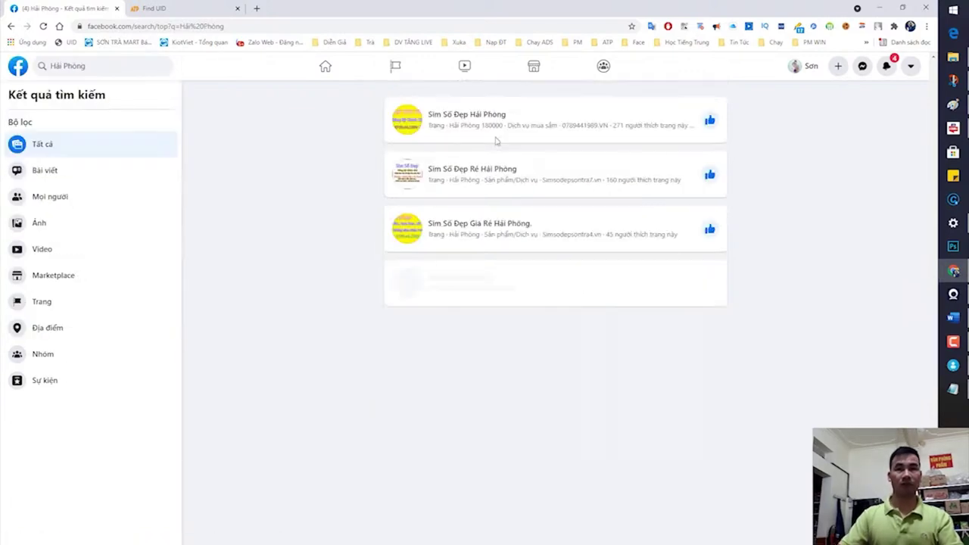
{"action": "left_click", "coordinate": [109, 65]}
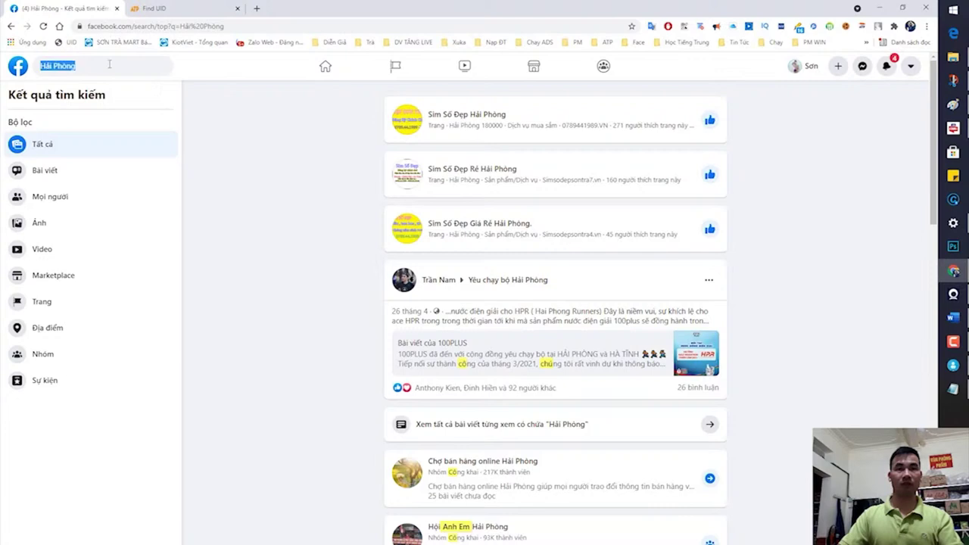
Search Facebook for 'công thông tin thành phố hải phòng' and open the Cổng Thông tin điện tử thành phố Hải Phòng page.
{"action": "type", "text": "công t"}
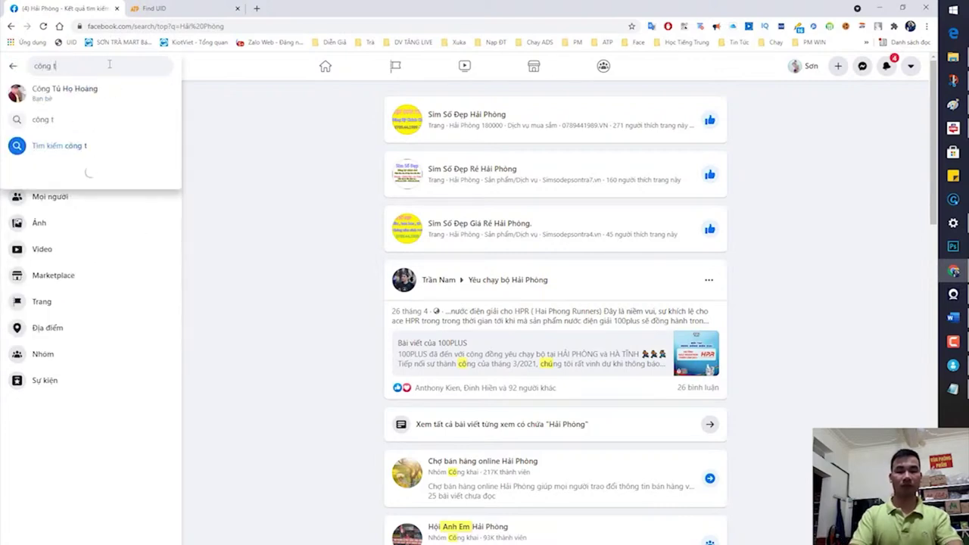
{"action": "type", "text": "hong"}
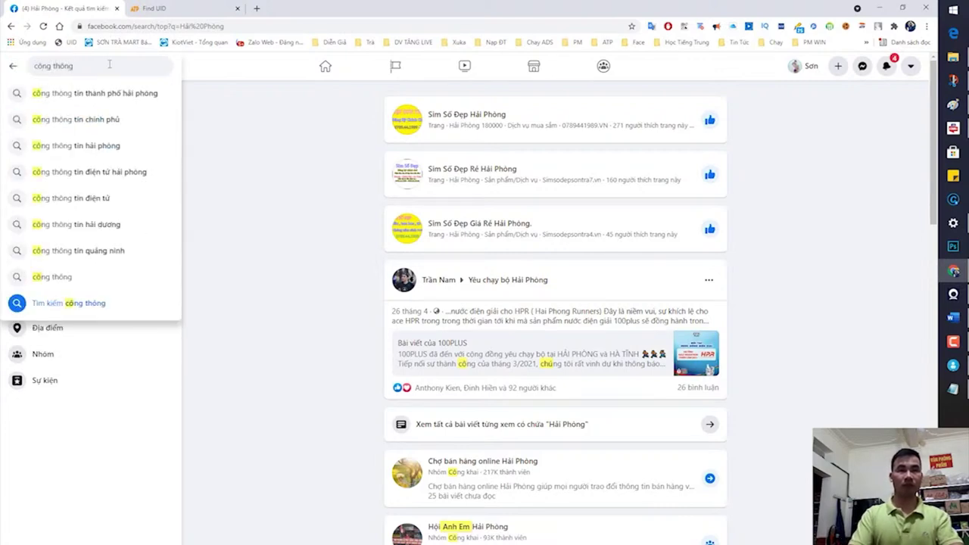
{"action": "left_click", "coordinate": [143, 93]}
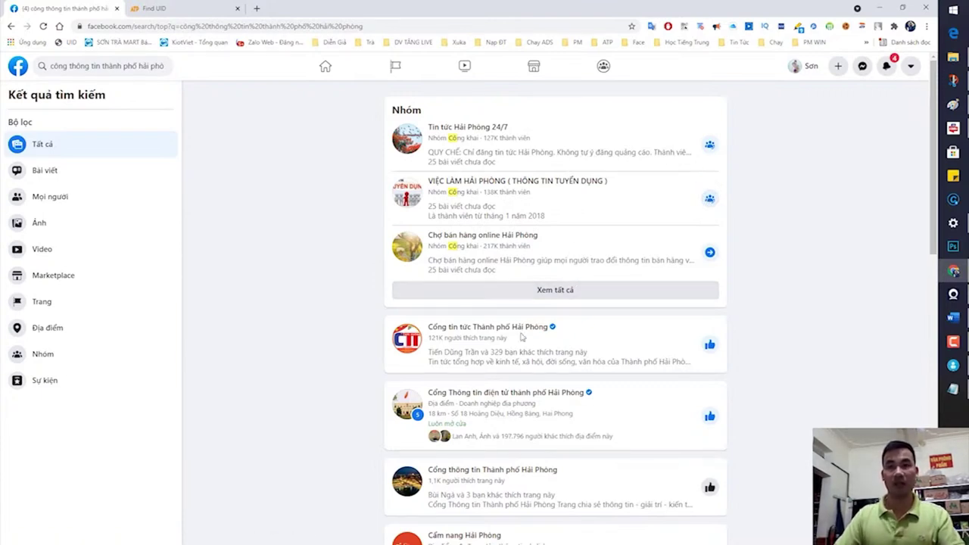
{"action": "left_click", "coordinate": [499, 395]}
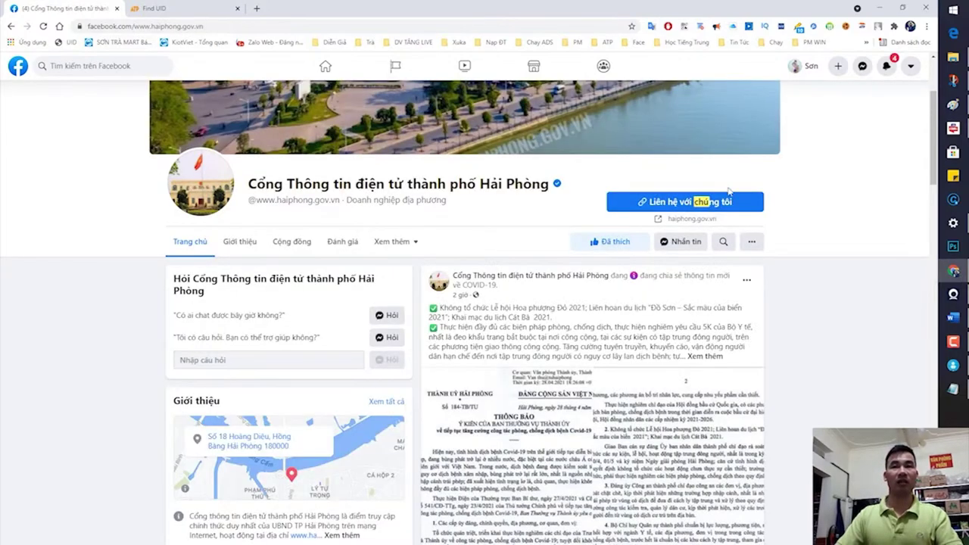
{"action": "scroll", "coordinate": [684, 233], "scroll_direction": "down", "scroll_amount": 2}
{"action": "scroll", "coordinate": [683, 233], "scroll_direction": "down", "scroll_amount": 1}
{"action": "scroll", "coordinate": [683, 233], "scroll_direction": "up", "scroll_amount": 1}
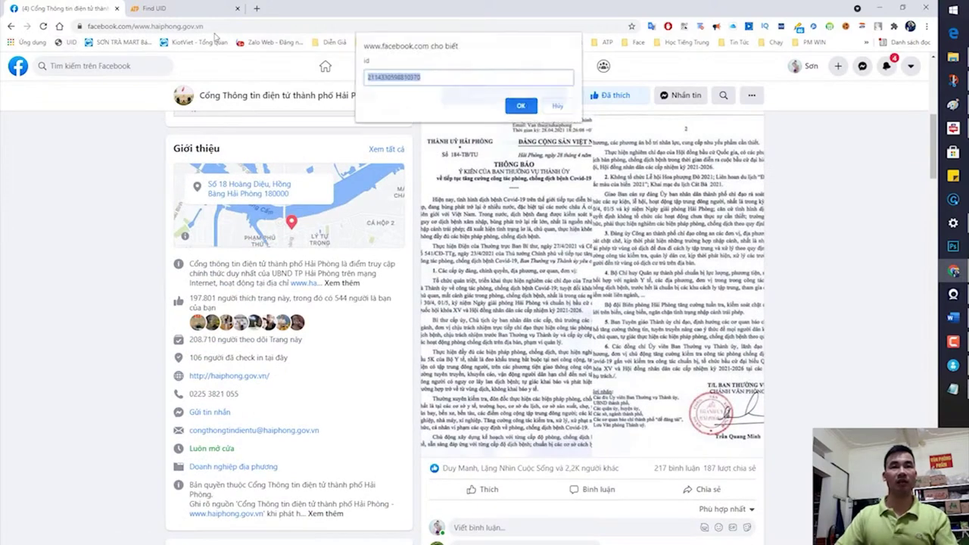
Copy the page's numeric ID from the popup, close it, and bring Simple UID V2 forward.
{"action": "double_click", "coordinate": [437, 78]}
{"action": "key", "text": "ctrl+c"}
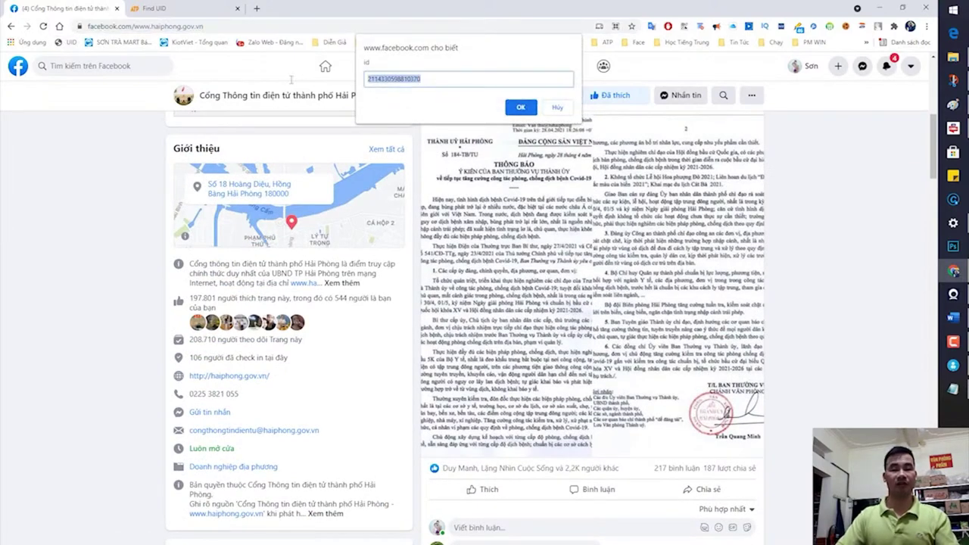
{"action": "left_click", "coordinate": [557, 107]}
{"action": "left_click", "coordinate": [953, 366]}
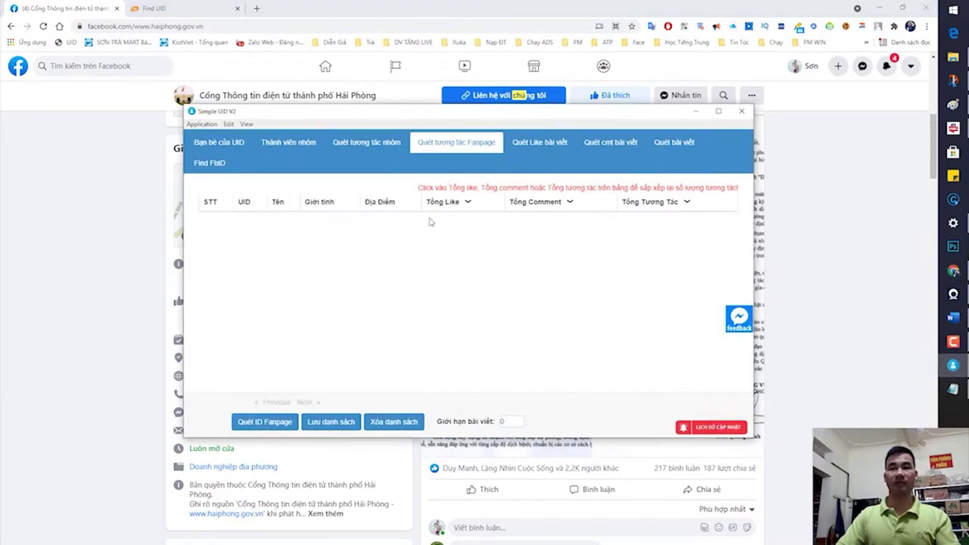
Scan interactions on the copied fanpage ID with Giới hạn bài viết set to 50.
{"action": "left_click", "coordinate": [263, 422]}
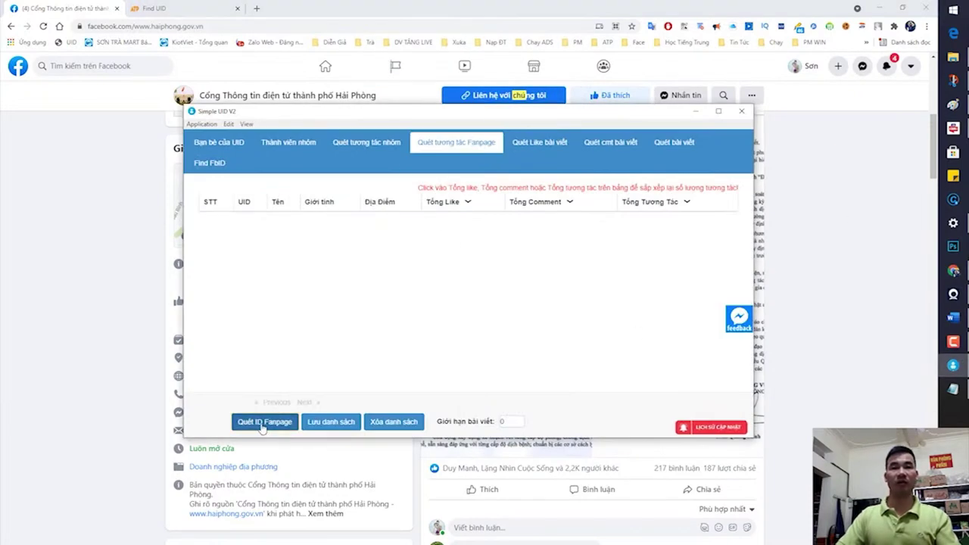
{"action": "left_click", "coordinate": [436, 203]}
{"action": "key", "text": "ctrl+v"}
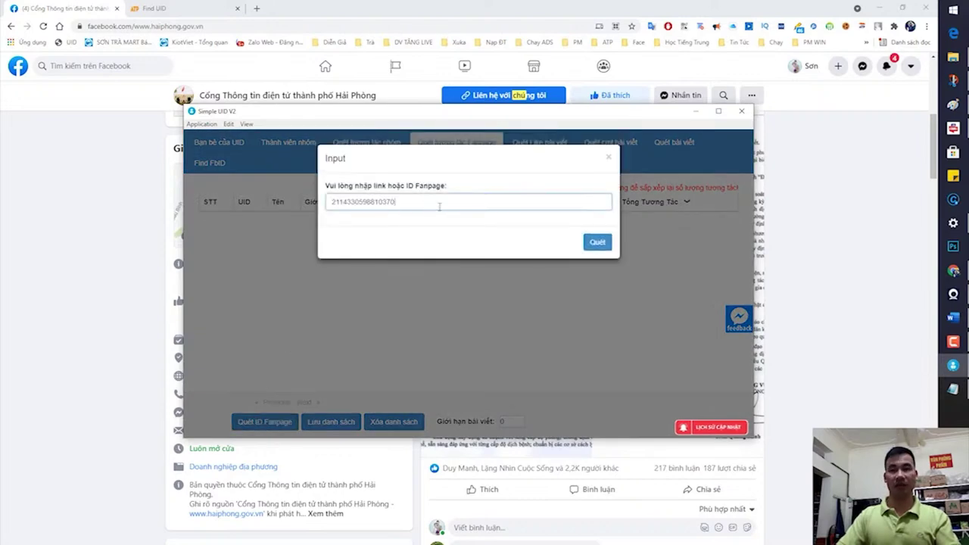
{"action": "left_click", "coordinate": [595, 243]}
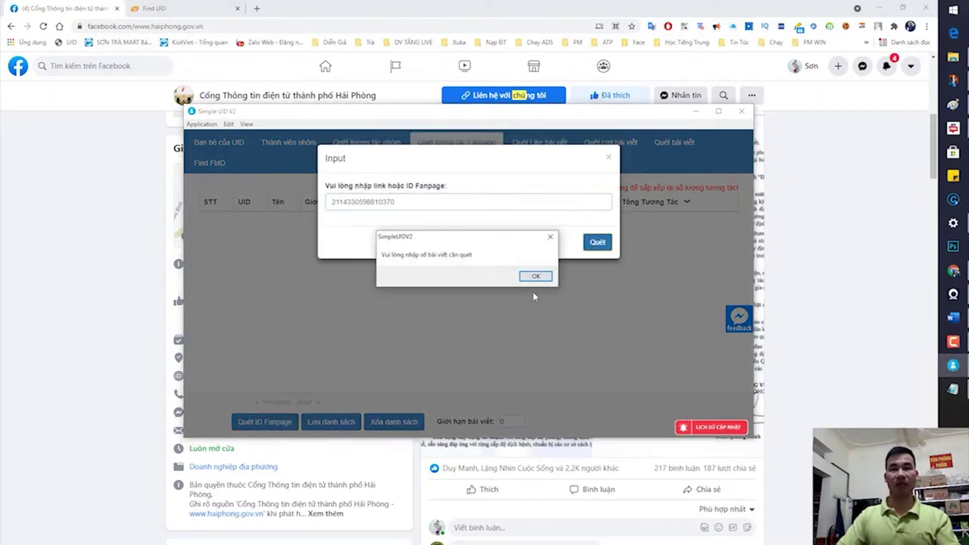
{"action": "left_click", "coordinate": [536, 277]}
{"action": "double_click", "coordinate": [502, 421]}
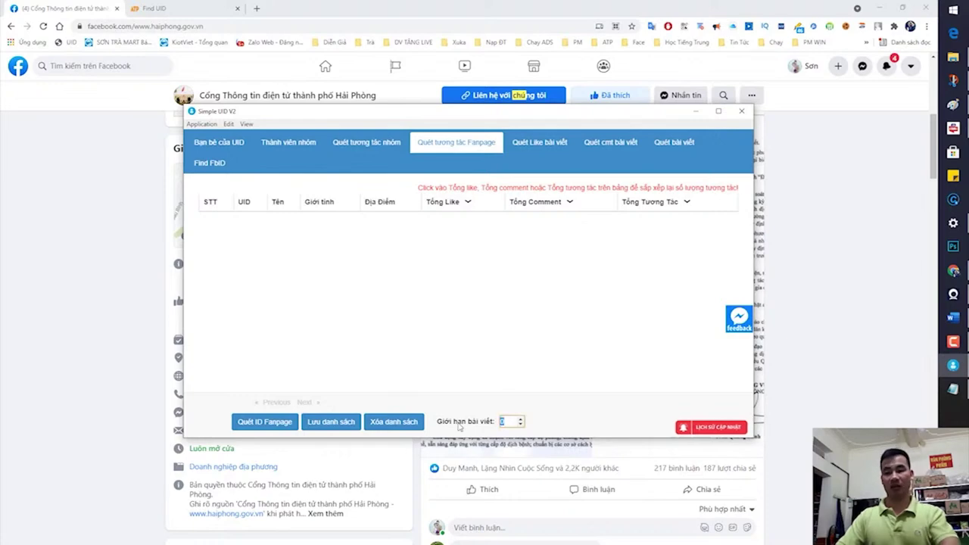
{"action": "type", "text": "50"}
{"action": "left_click", "coordinate": [280, 421]}
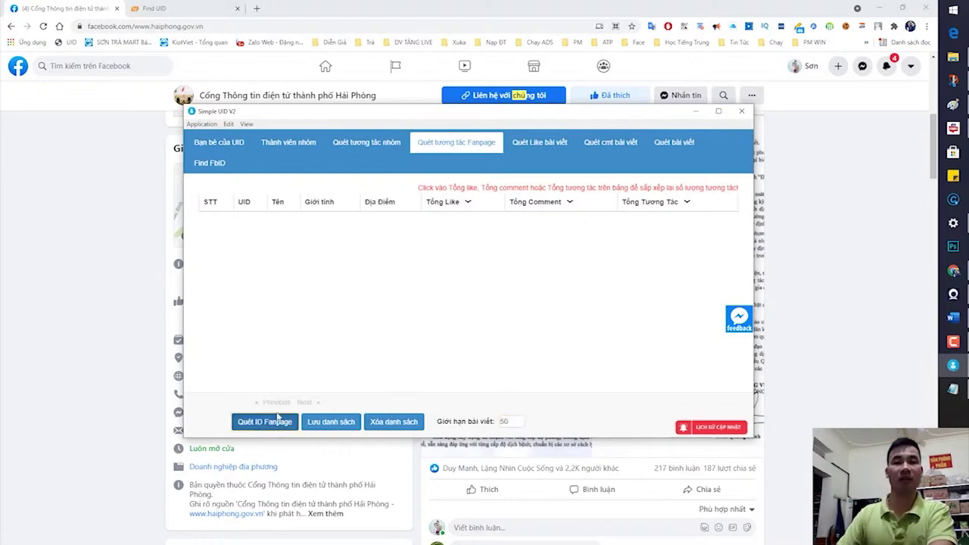
{"action": "left_click", "coordinate": [600, 244]}
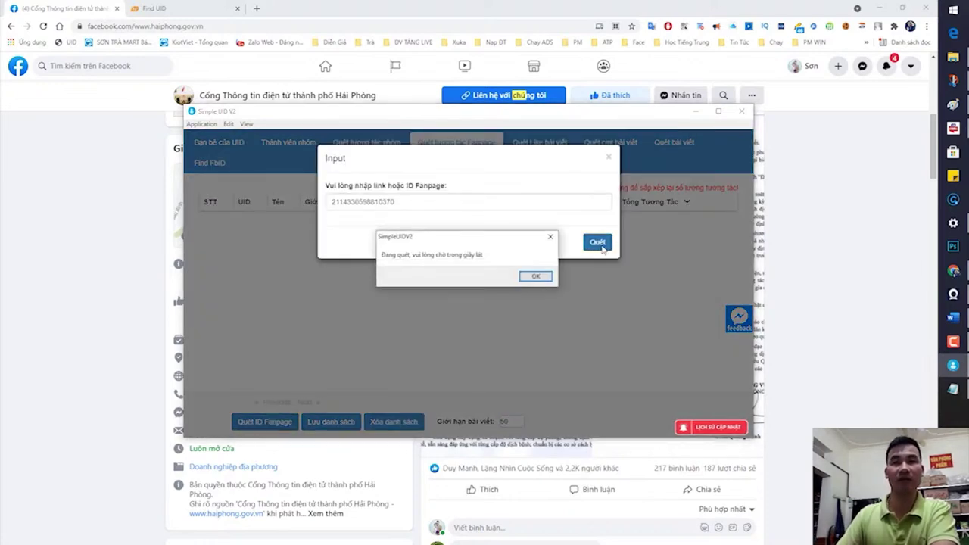
Check the scan's progress at 22 of 50 posts, then switch back to the Facebook page.
{"action": "left_click", "coordinate": [536, 276]}
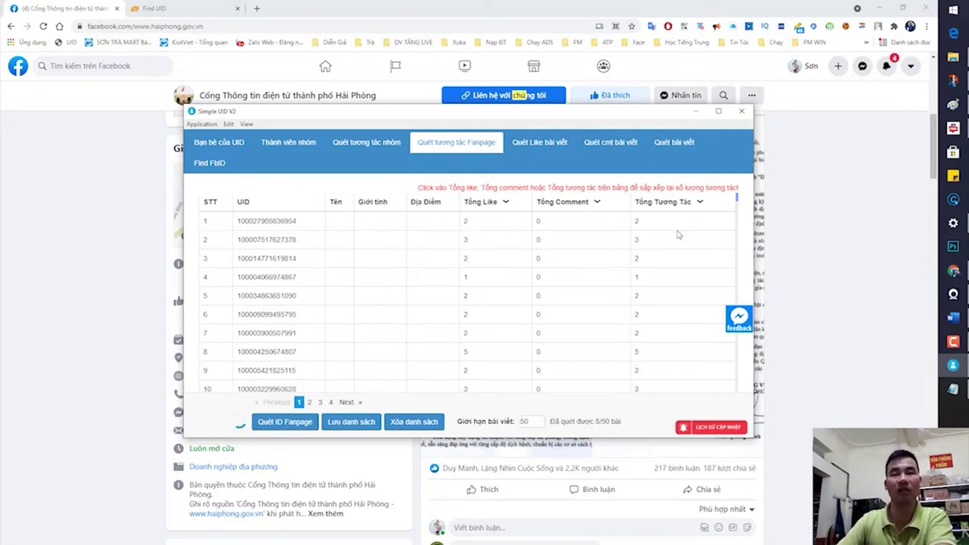
{"action": "scroll", "coordinate": [435, 322], "scroll_direction": "down", "scroll_amount": 3}
{"action": "scroll", "coordinate": [345, 364], "scroll_direction": "down", "scroll_amount": 20}
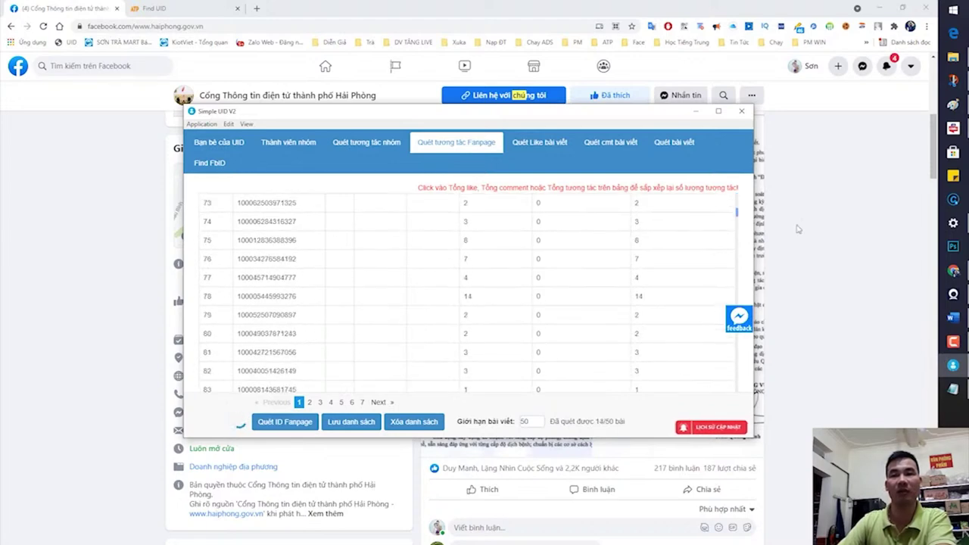
{"action": "scroll", "coordinate": [739, 249], "scroll_direction": "down", "scroll_amount": 20}
{"action": "scroll", "coordinate": [740, 280], "scroll_direction": "down", "scroll_amount": 20}
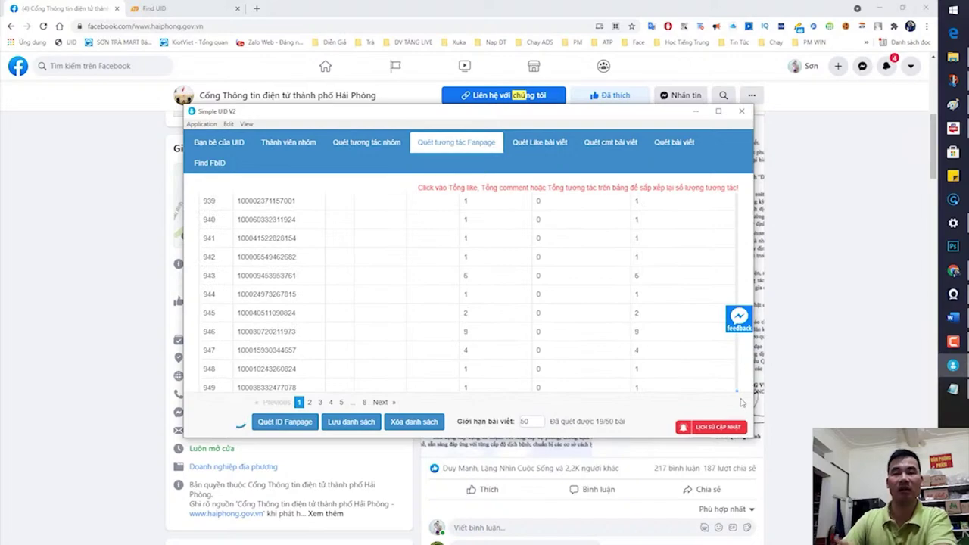
{"action": "scroll", "coordinate": [739, 303], "scroll_direction": "up", "scroll_amount": 20}
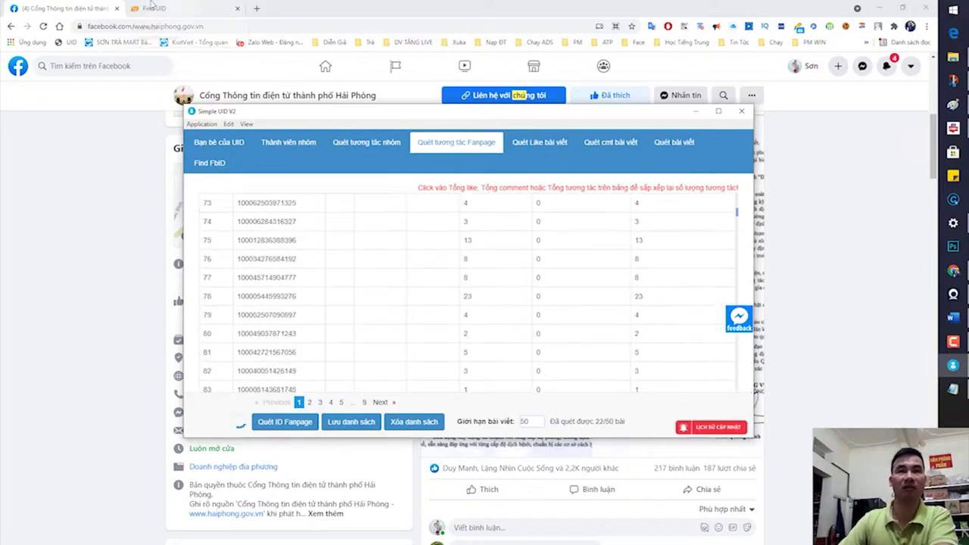
{"action": "left_click", "coordinate": [67, 8]}
{"action": "scroll", "coordinate": [629, 203], "scroll_direction": "down", "scroll_amount": 10}
Scroll the fanpage feed down to the electricity-workers photo post, then return to Simple UID V2.
{"action": "scroll", "coordinate": [628, 203], "scroll_direction": "up", "scroll_amount": 5}
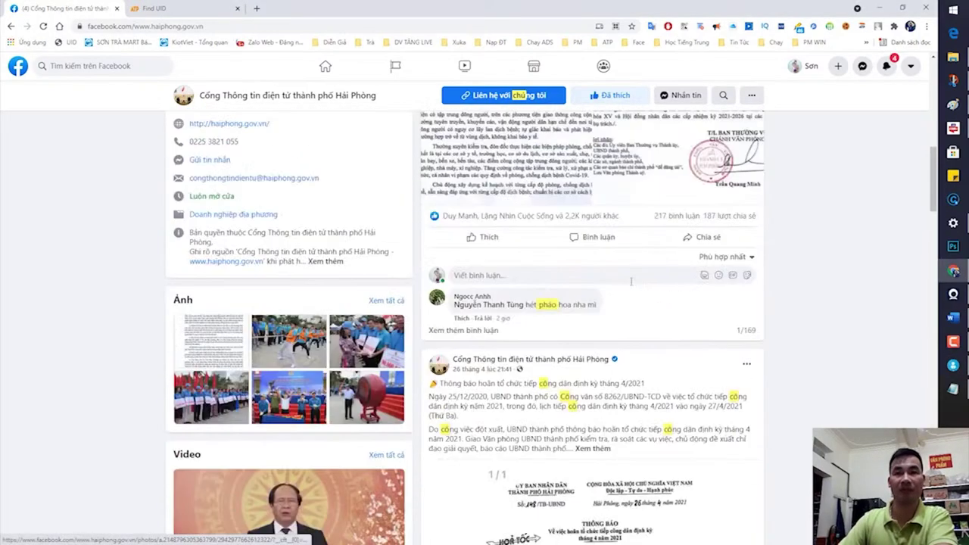
{"action": "scroll", "coordinate": [525, 227], "scroll_direction": "down", "scroll_amount": 5}
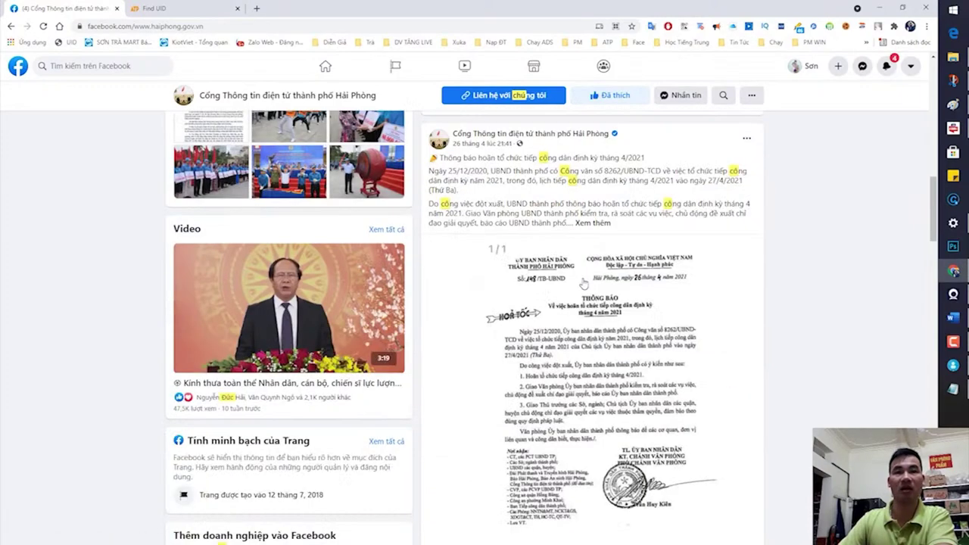
{"action": "scroll", "coordinate": [617, 343], "scroll_direction": "down", "scroll_amount": 8}
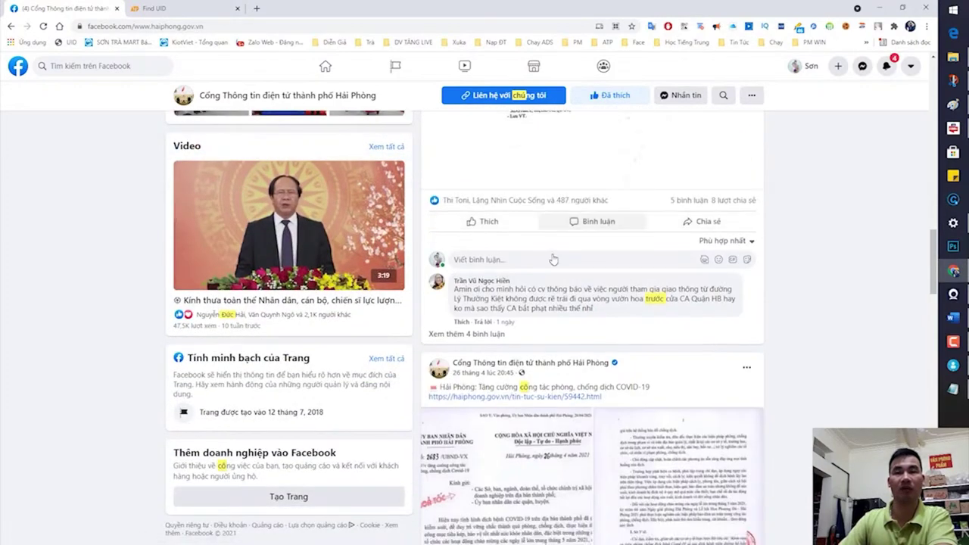
{"action": "scroll", "coordinate": [611, 353], "scroll_direction": "down", "scroll_amount": 3}
{"action": "scroll", "coordinate": [710, 271], "scroll_direction": "down", "scroll_amount": 3}
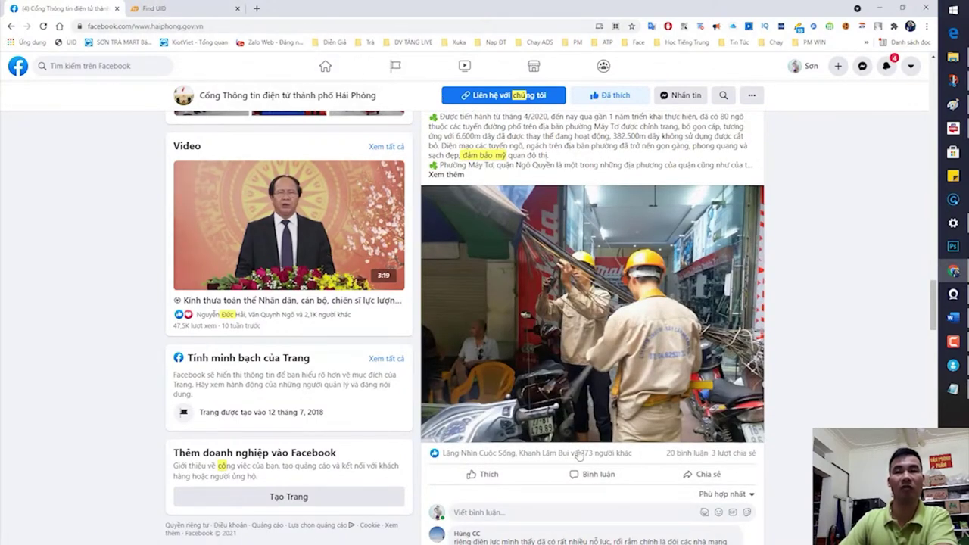
{"action": "mouse_move", "coordinate": [960, 277]}
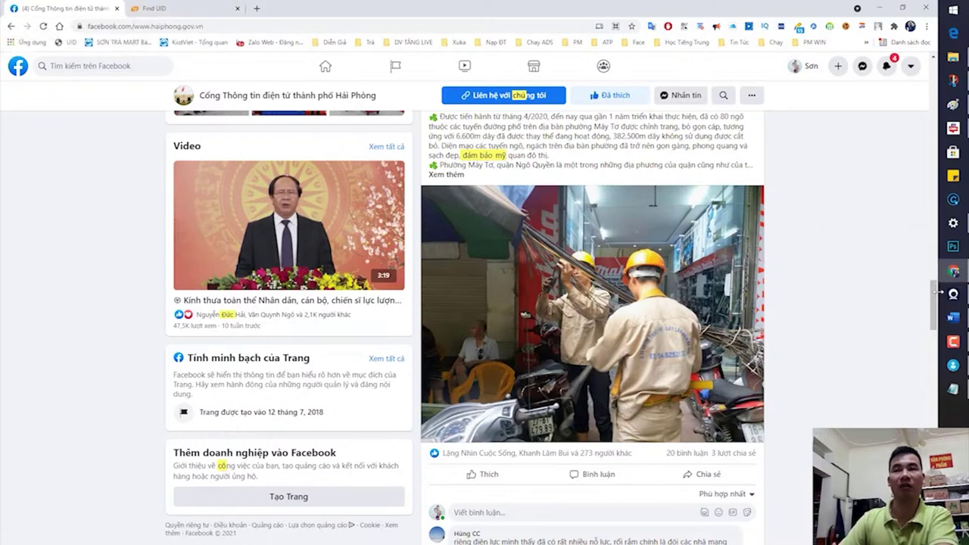
{"action": "mouse_move", "coordinate": [943, 293]}
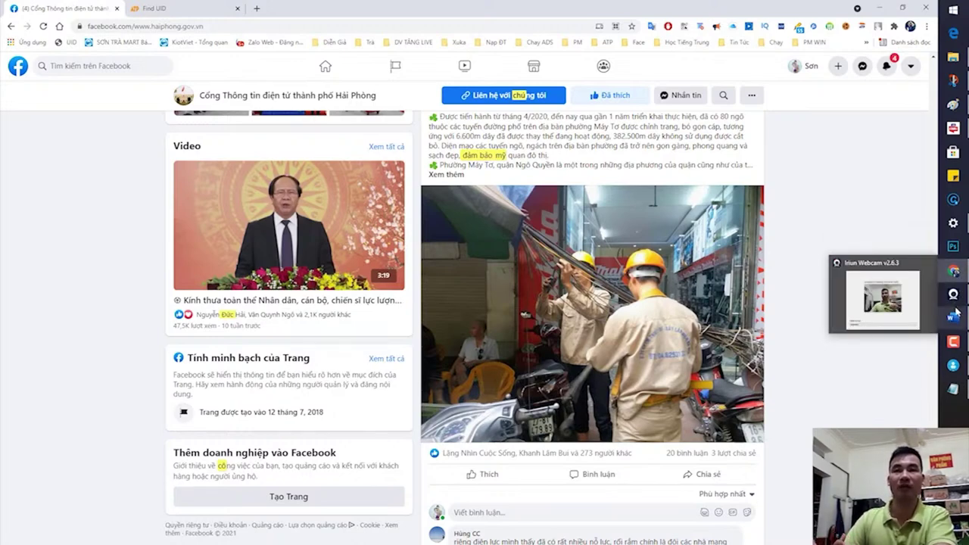
{"action": "mouse_move", "coordinate": [960, 317]}
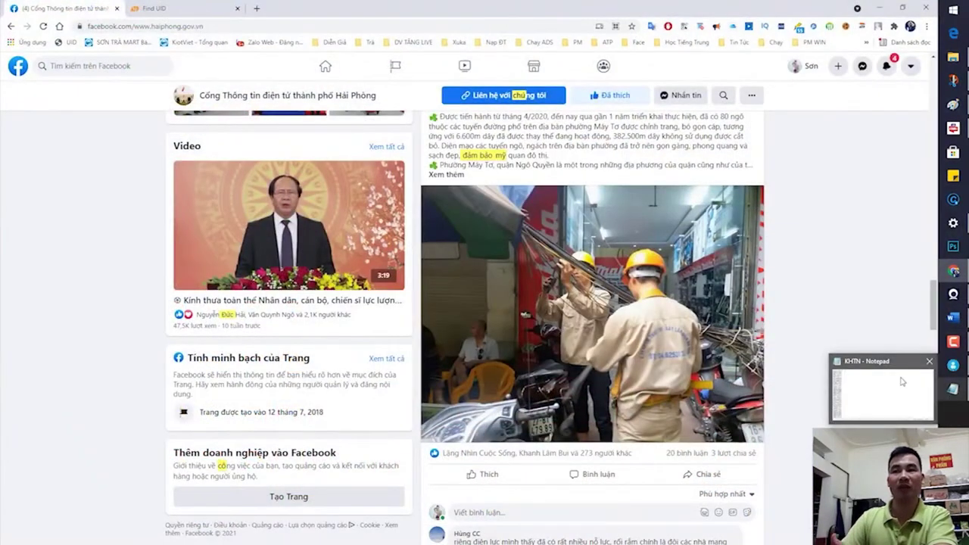
{"action": "left_click", "coordinate": [955, 366]}
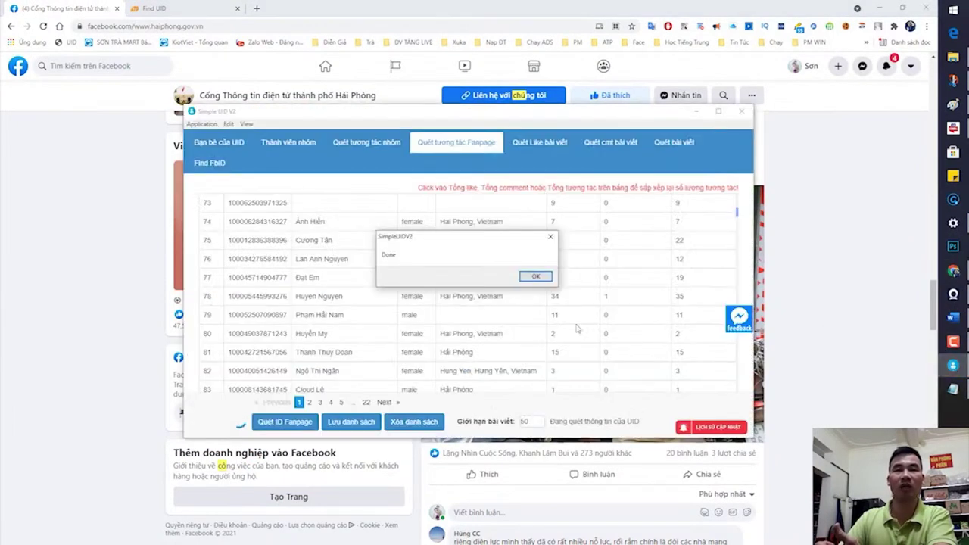
Dismiss the Done message and browse the UID results with genders, locations and like/comment totals.
{"action": "left_click", "coordinate": [532, 277]}
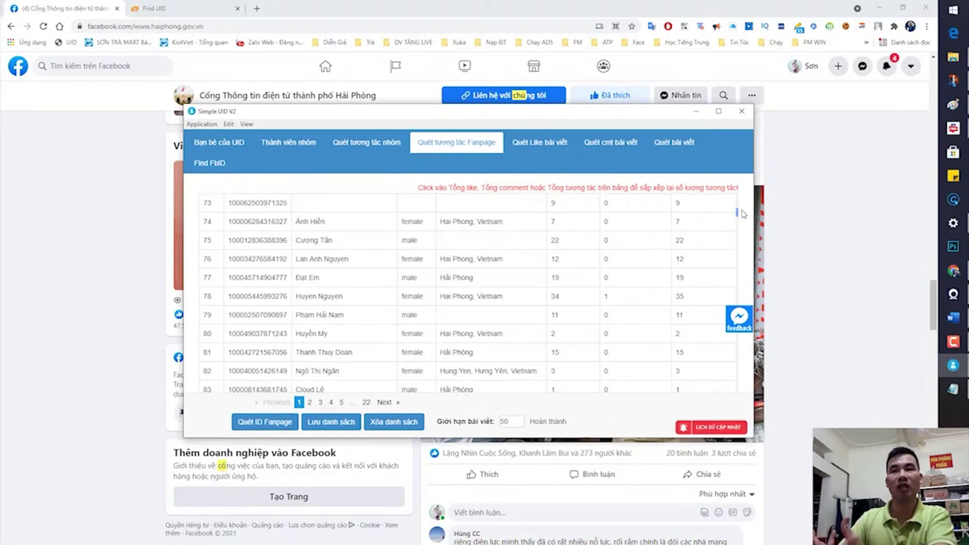
{"action": "left_click_drag", "start_coordinate": [738, 218], "coordinate": [739, 387]}
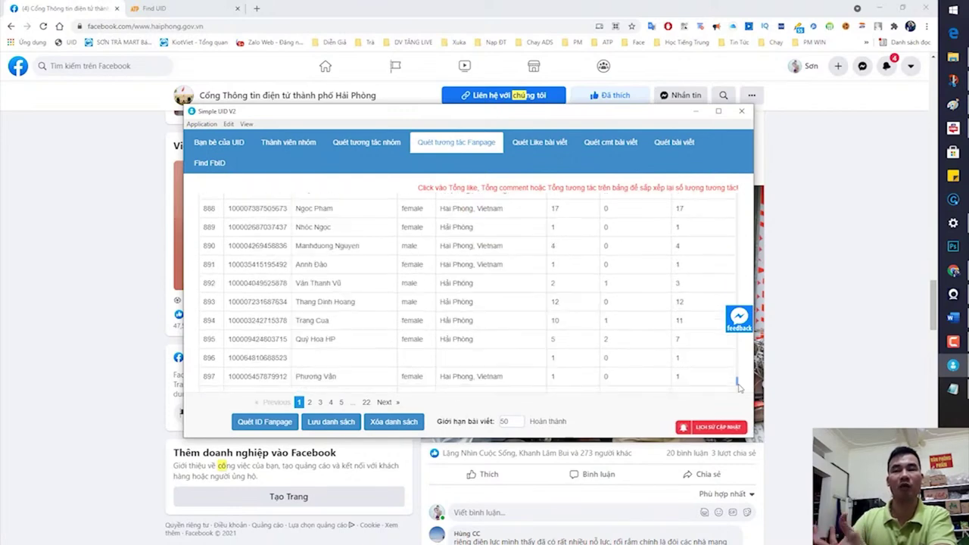
{"action": "scroll", "coordinate": [739, 387], "scroll_direction": "down", "scroll_amount": 1}
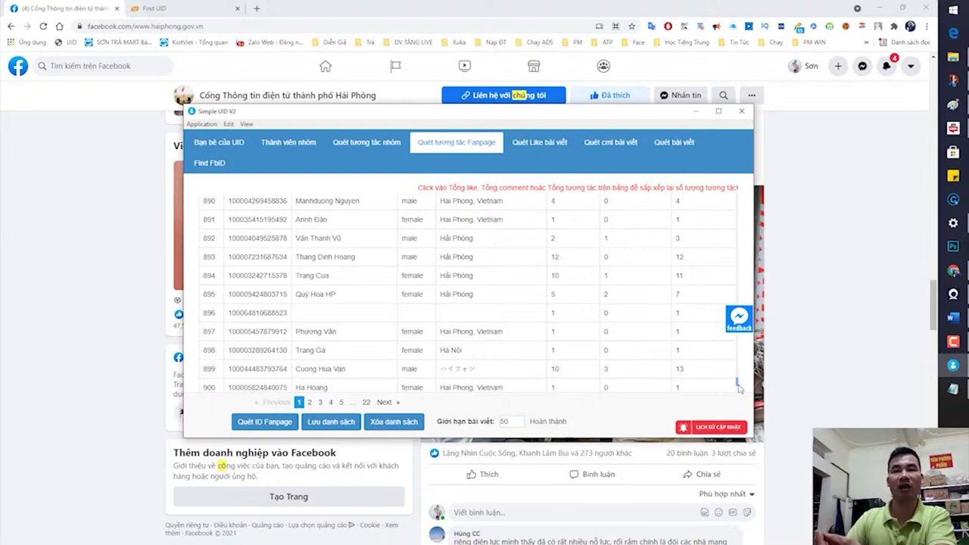
{"action": "scroll", "coordinate": [739, 390], "scroll_direction": "down", "scroll_amount": 4}
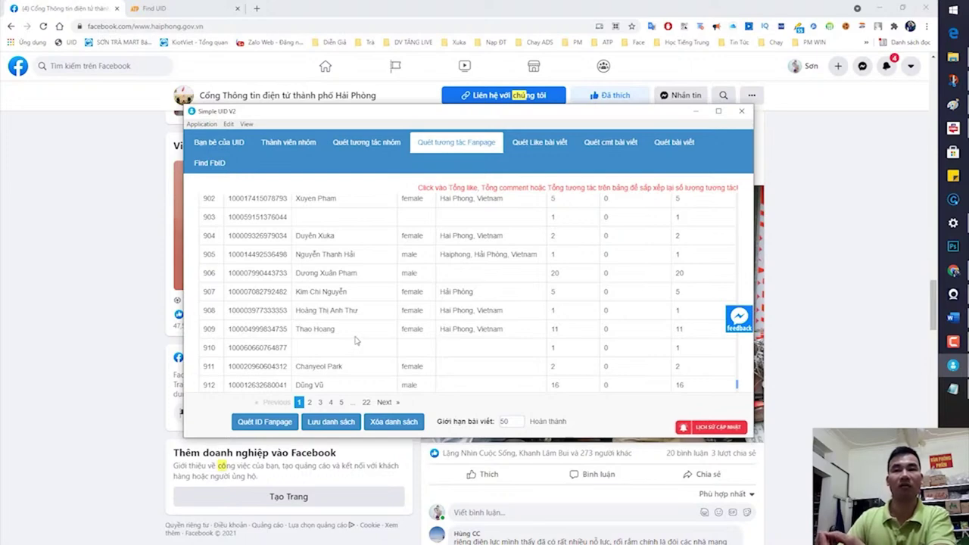
{"action": "scroll", "coordinate": [381, 324], "scroll_direction": "down", "scroll_amount": 5}
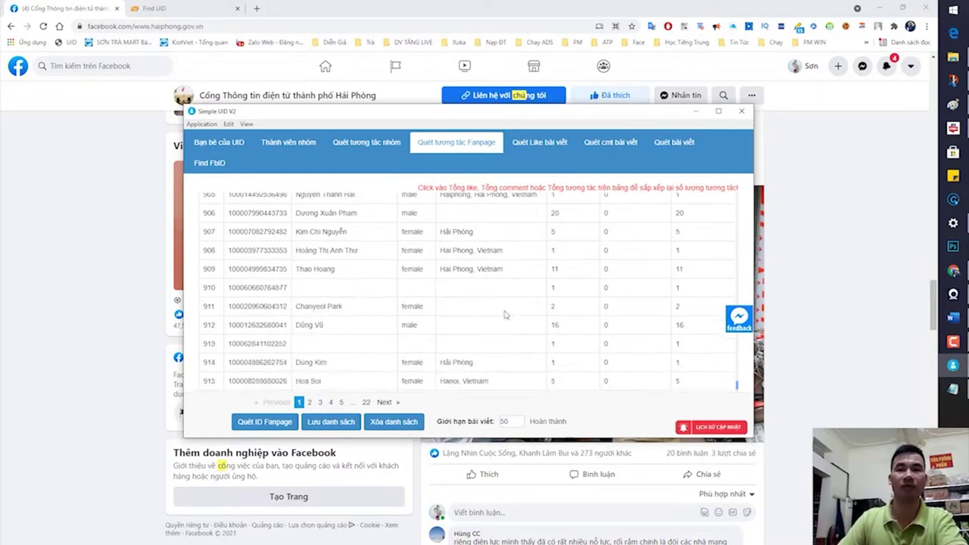
{"action": "scroll", "coordinate": [539, 308], "scroll_direction": "up", "scroll_amount": 10}
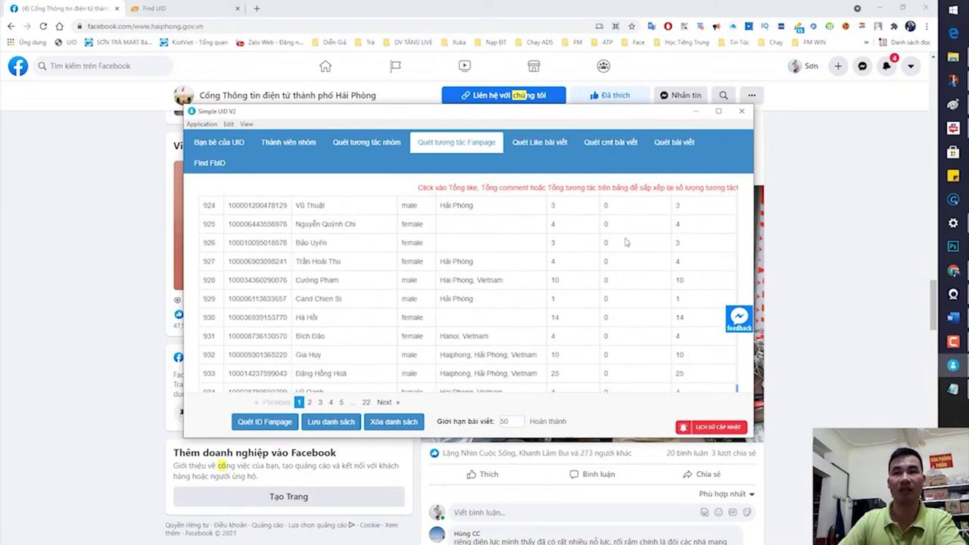
{"action": "scroll", "coordinate": [625, 241], "scroll_direction": "up", "scroll_amount": 20}
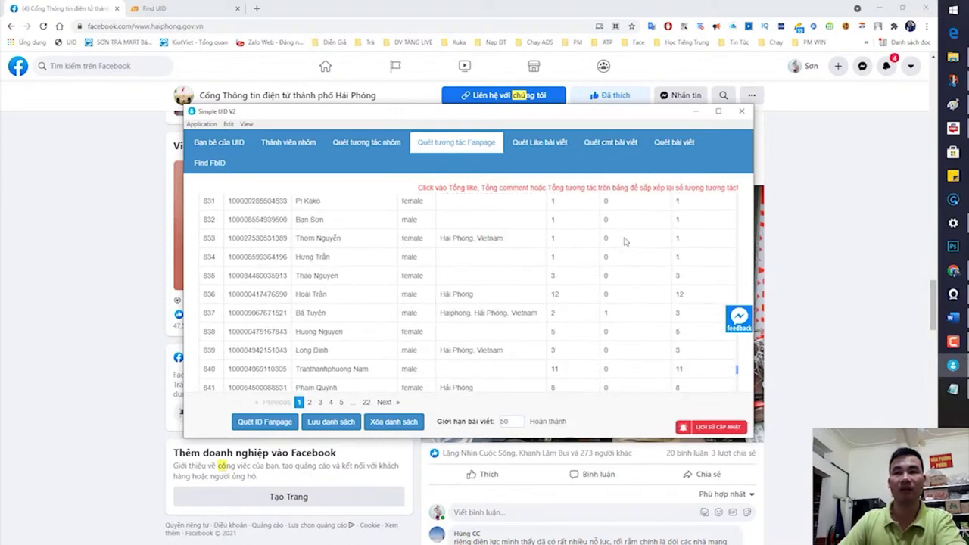
{"action": "scroll", "coordinate": [625, 241], "scroll_direction": "up", "scroll_amount": 11}
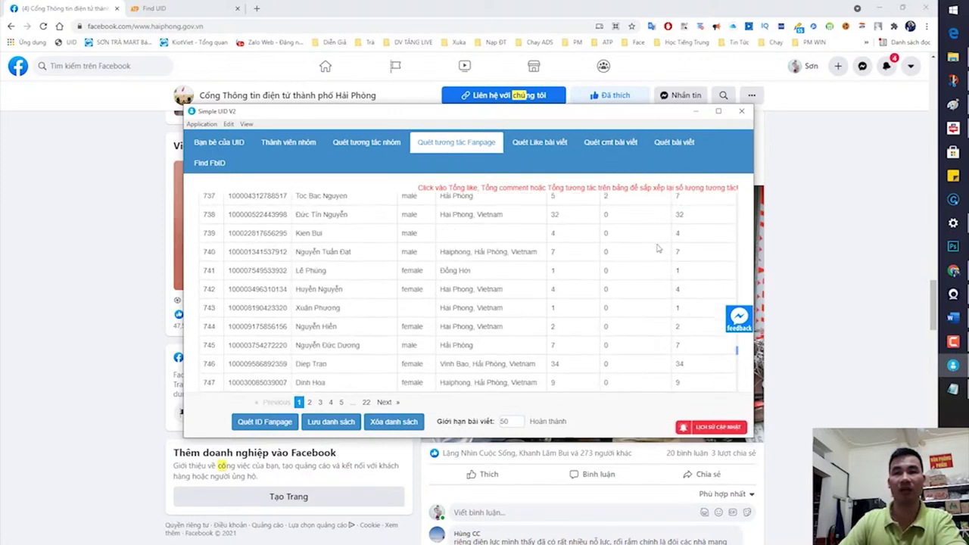
{"action": "left_click_drag", "start_coordinate": [737, 350], "coordinate": [747, 180]}
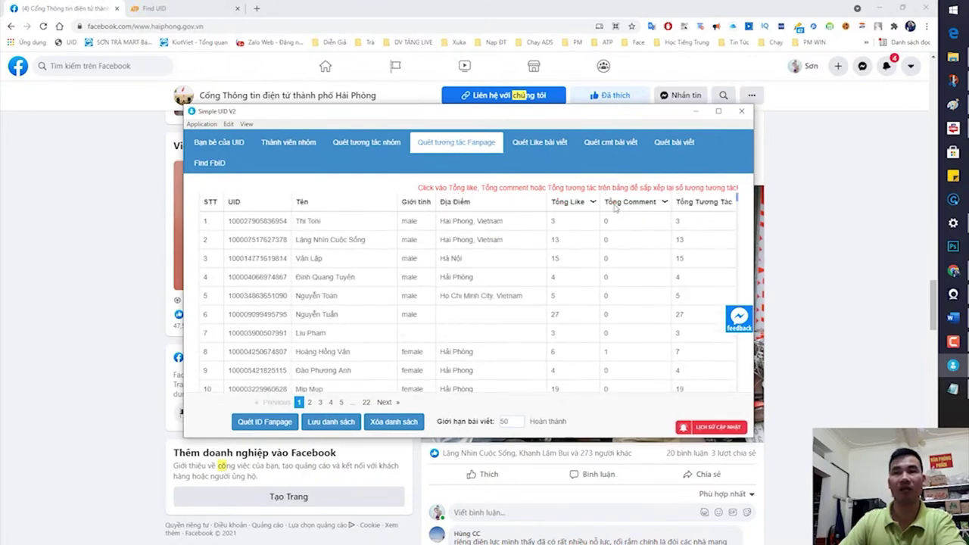
Sort the results by Tổng Like both ways, then by Tổng Comment, and go to Quét Like bài viết.
{"action": "left_click", "coordinate": [559, 204]}
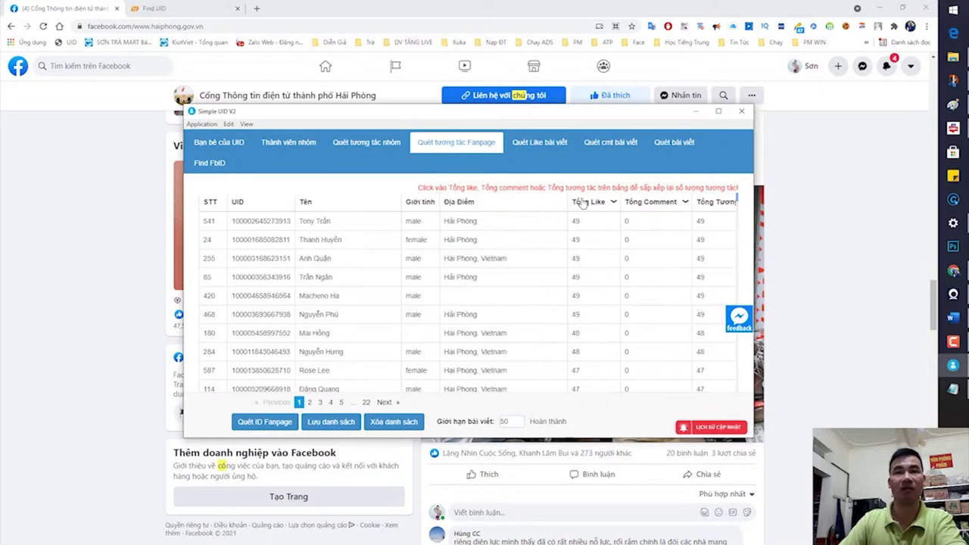
{"action": "left_click", "coordinate": [597, 207]}
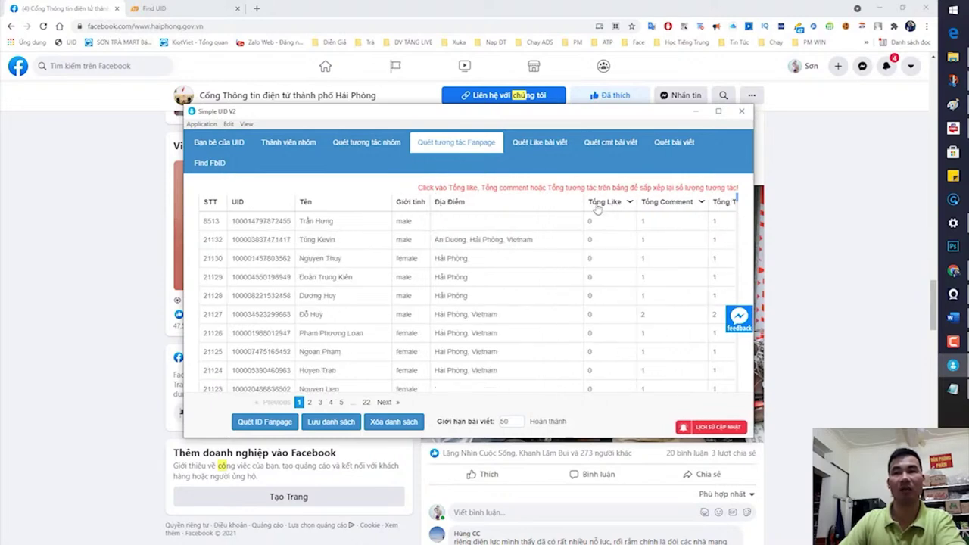
{"action": "left_click", "coordinate": [598, 207]}
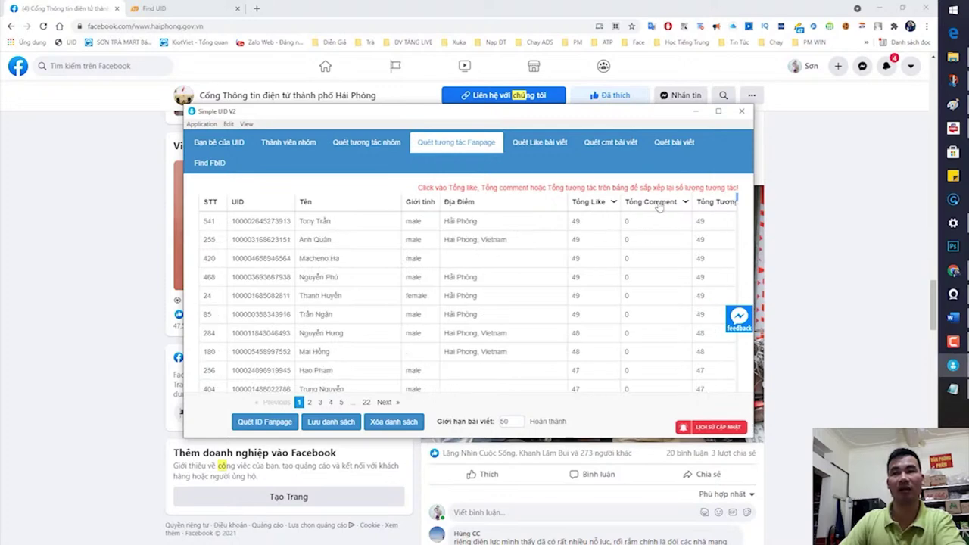
{"action": "left_click", "coordinate": [659, 208]}
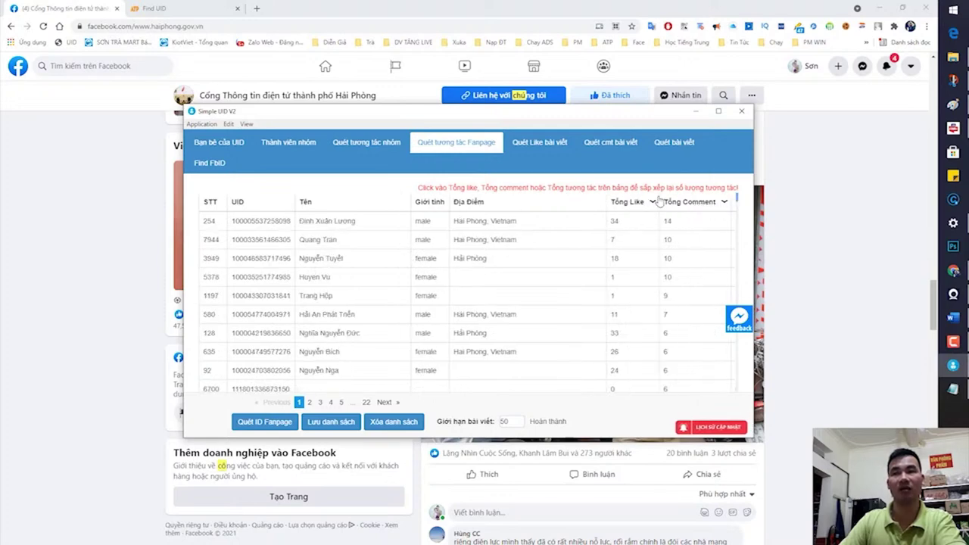
{"action": "left_click", "coordinate": [530, 147]}
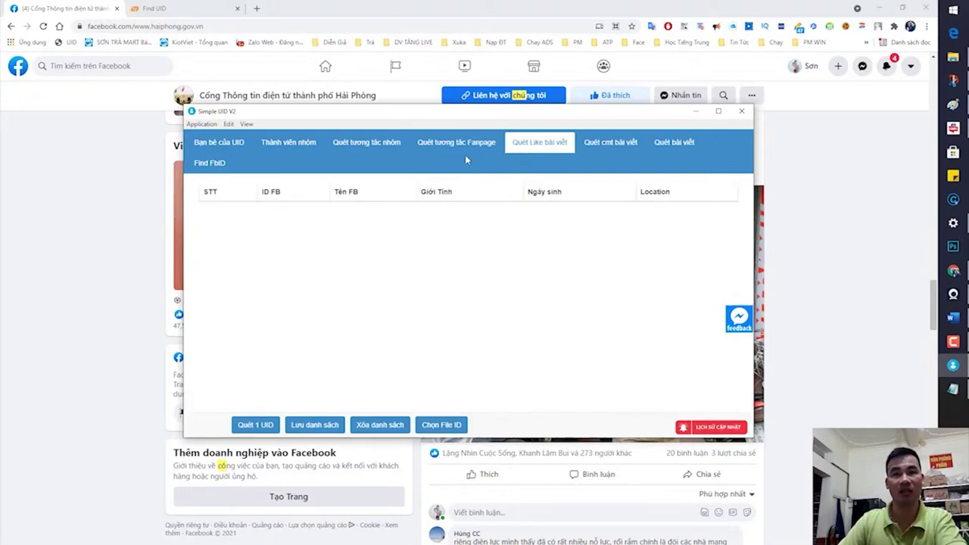
Scan the posts of the pasted page ID and review their IDs with like, comment and share counts.
{"action": "left_click", "coordinate": [252, 426]}
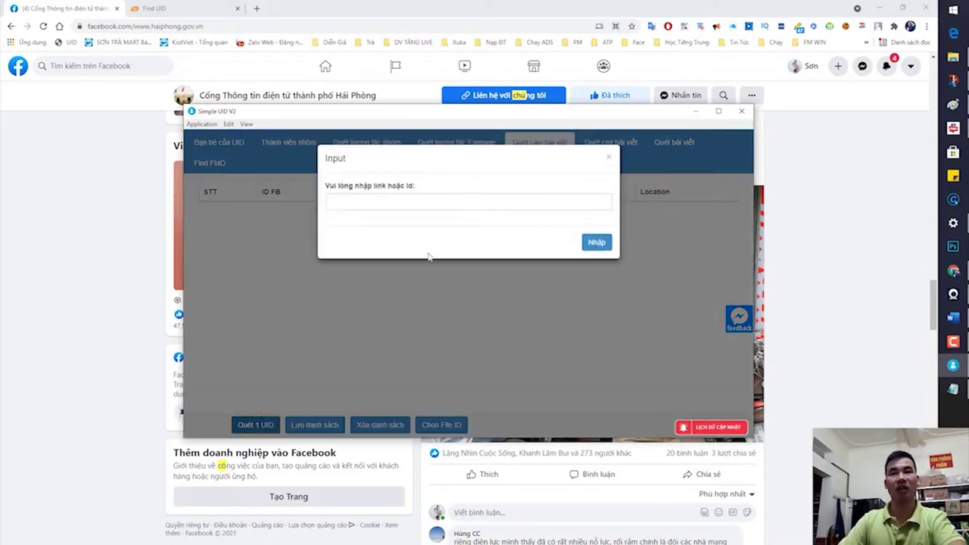
{"action": "left_click", "coordinate": [425, 202]}
{"action": "key", "text": "ctrl+v"}
{"action": "left_click", "coordinate": [595, 243]}
{"action": "left_click", "coordinate": [675, 143]}
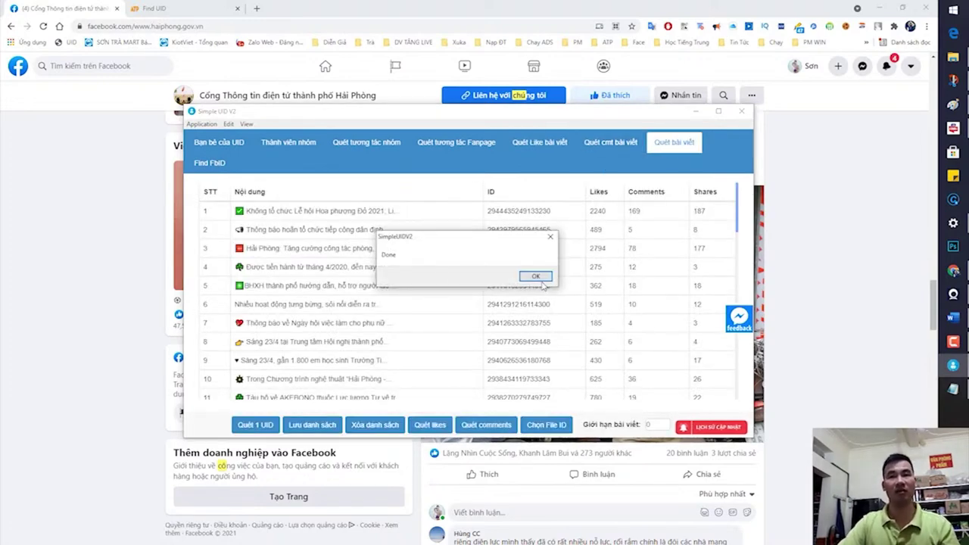
{"action": "left_click", "coordinate": [536, 276]}
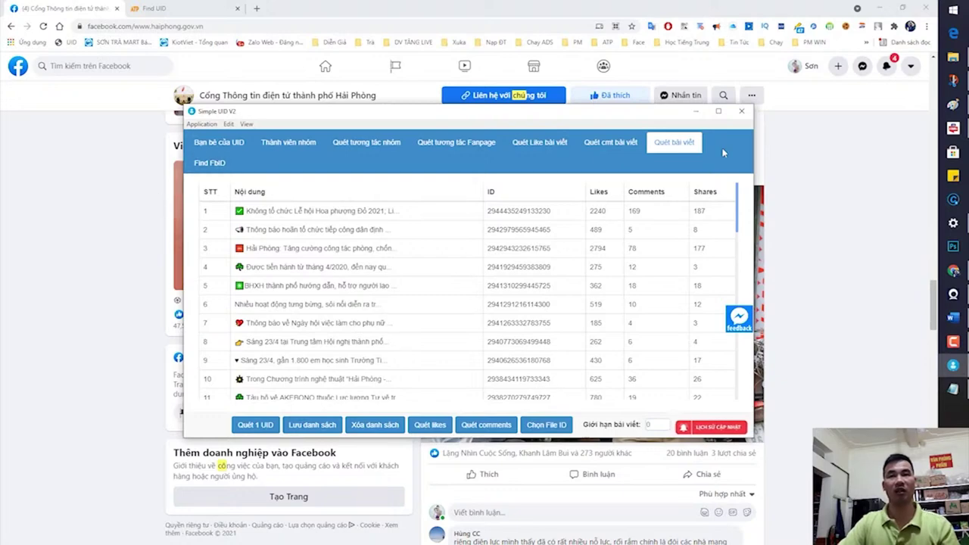
{"action": "scroll", "coordinate": [326, 182], "scroll_direction": "down", "scroll_amount": 2}
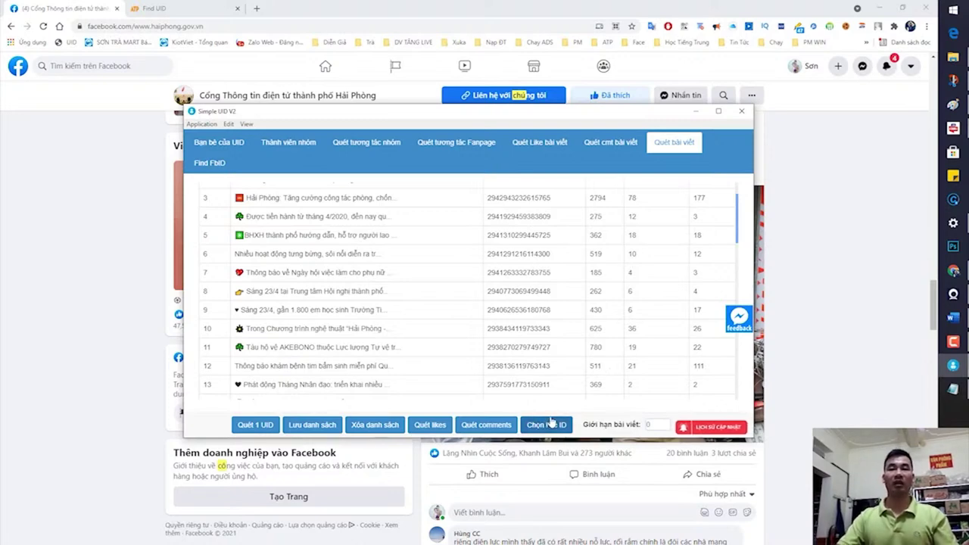
{"action": "scroll", "coordinate": [555, 306], "scroll_direction": "up", "scroll_amount": 3}
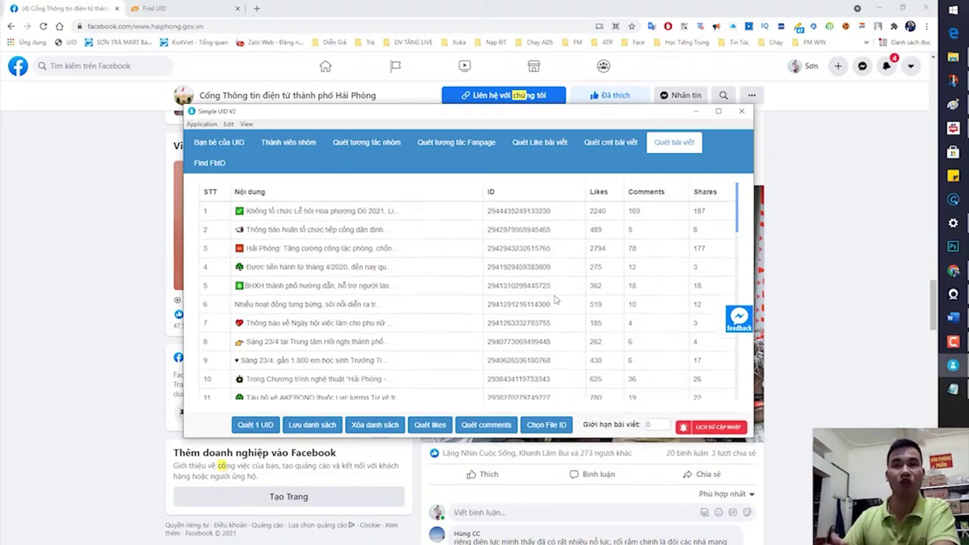
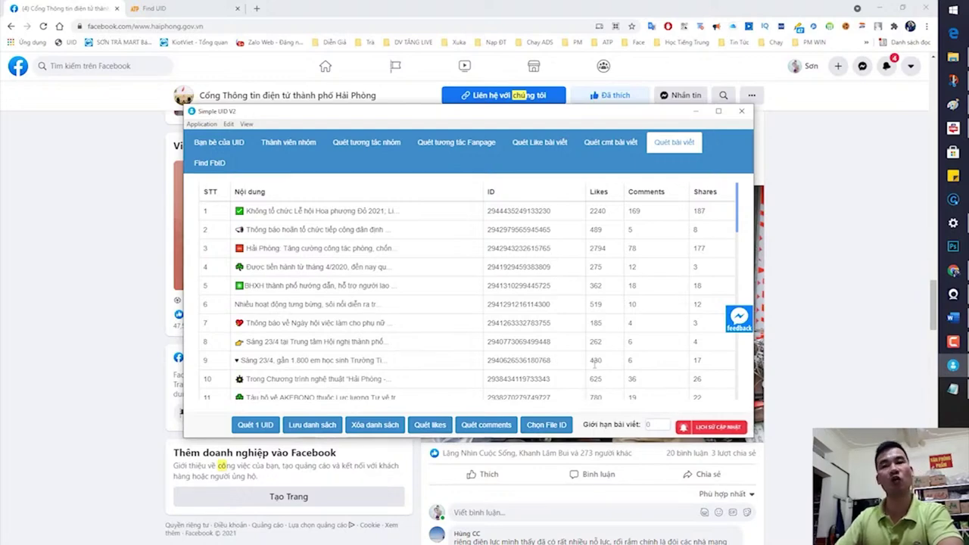
Cancel the ID file dialog and compare the Quét cmt bài viết and Quét bài viết results.
{"action": "left_click", "coordinate": [544, 425]}
{"action": "key", "text": "Escape"}
{"action": "left_click", "coordinate": [610, 143]}
{"action": "left_click", "coordinate": [679, 151]}
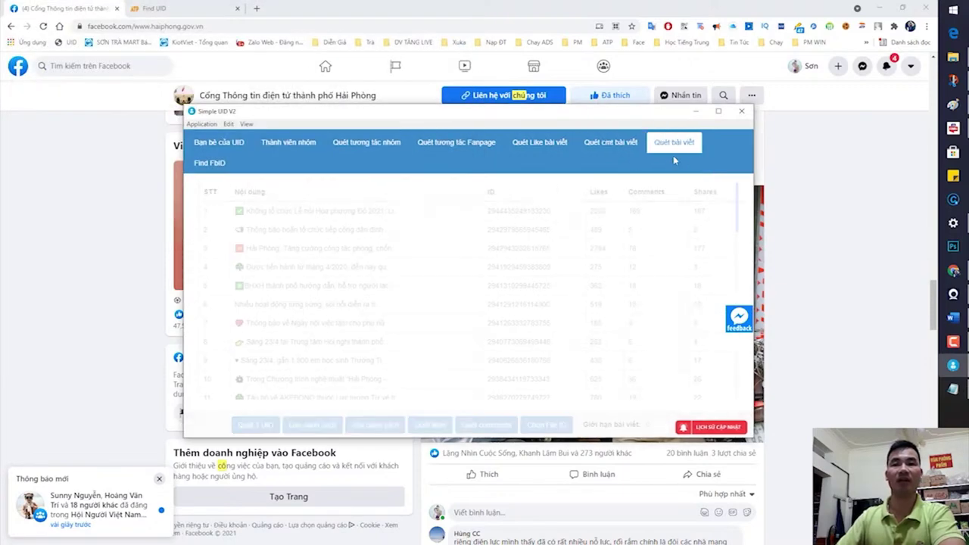
{"action": "left_click", "coordinate": [622, 145]}
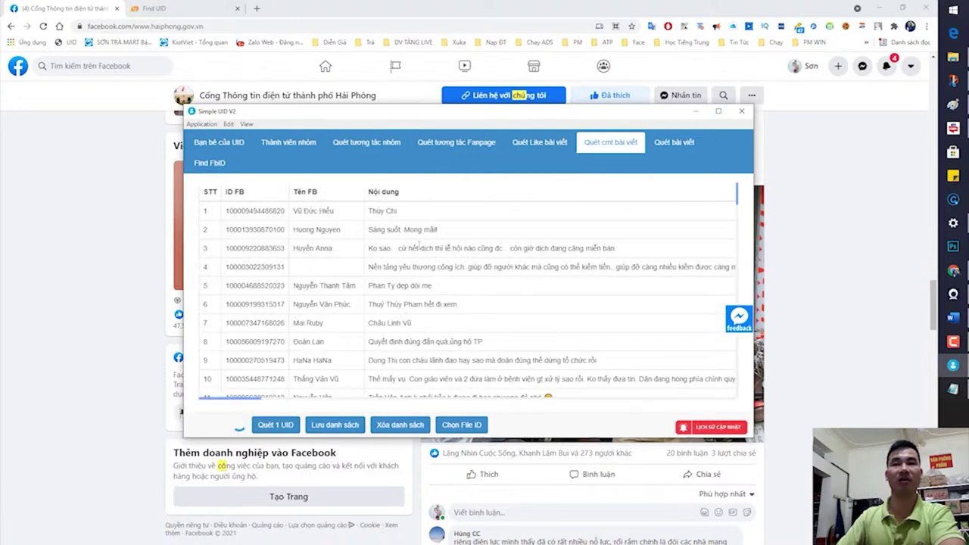
{"action": "scroll", "coordinate": [658, 260], "scroll_direction": "down", "scroll_amount": 4}
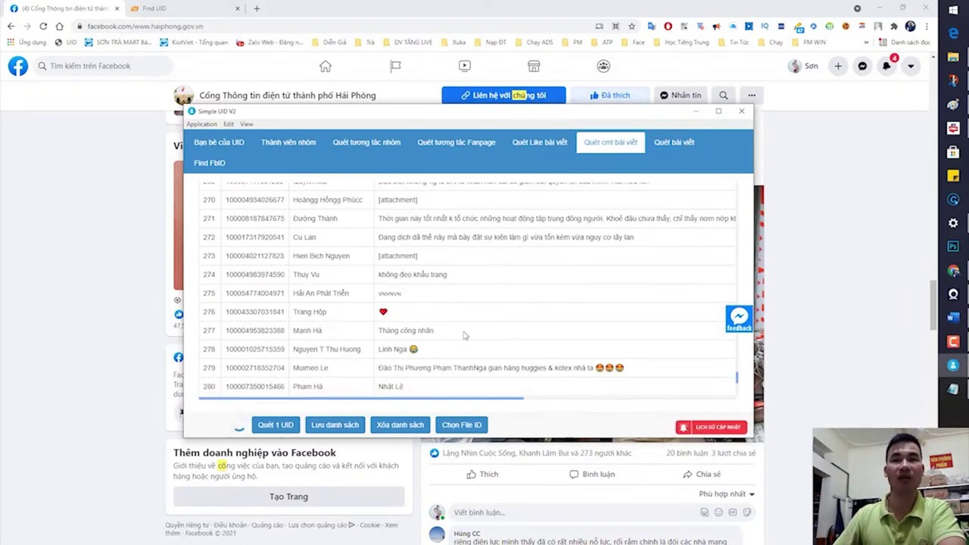
{"action": "left_click", "coordinate": [673, 143]}
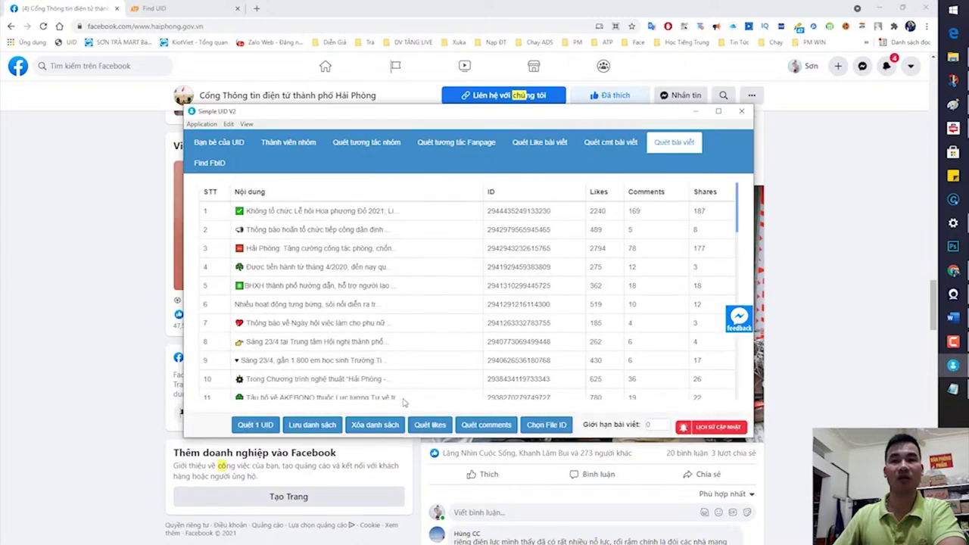
Scan the posts' likers, then review the 50-post list under Quét bài viết.
{"action": "left_click", "coordinate": [429, 426]}
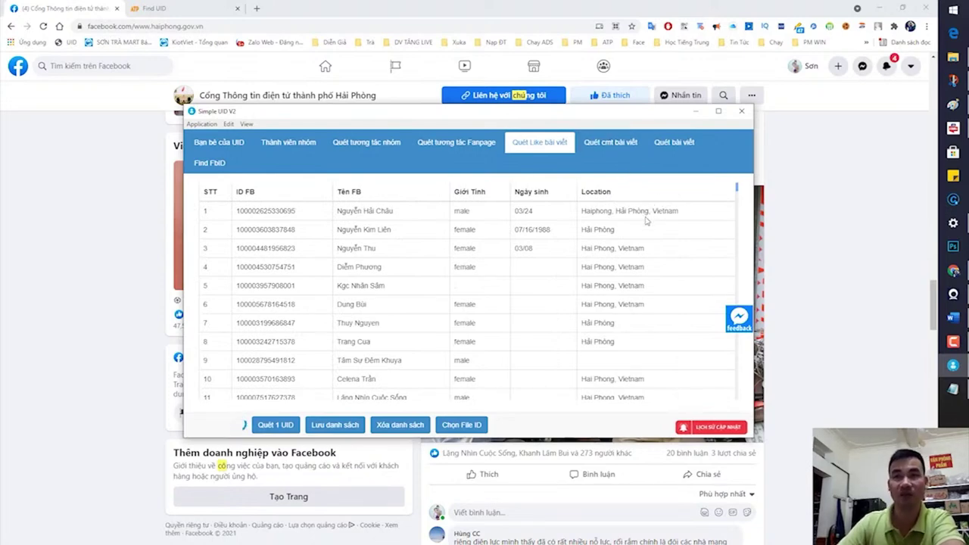
{"action": "scroll", "coordinate": [636, 227], "scroll_direction": "down", "scroll_amount": 15}
{"action": "scroll", "coordinate": [628, 227], "scroll_direction": "down", "scroll_amount": 20}
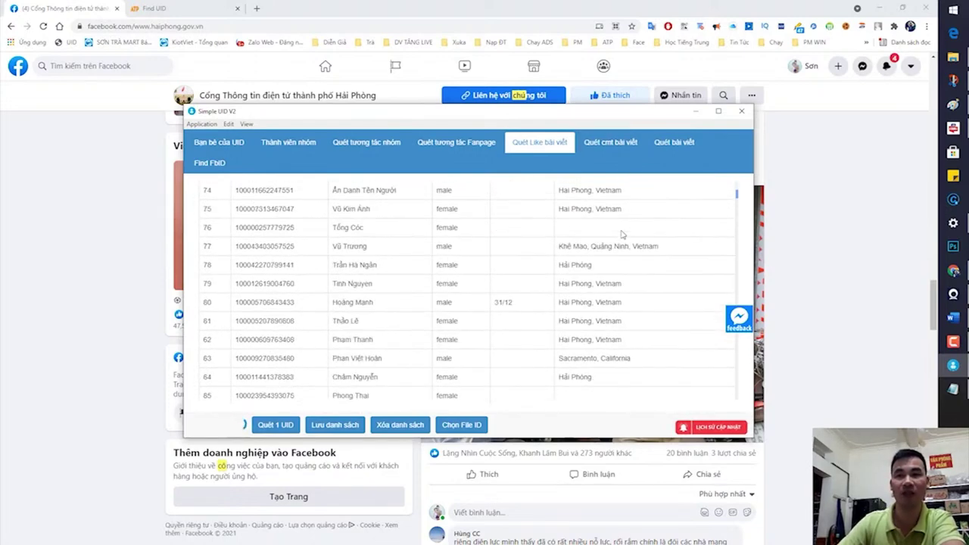
{"action": "scroll", "coordinate": [575, 215], "scroll_direction": "down", "scroll_amount": 15}
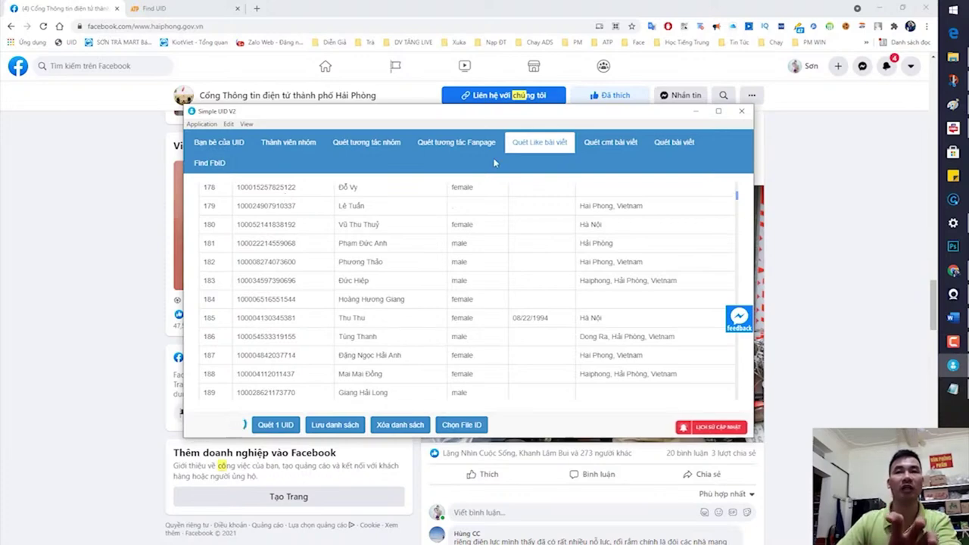
{"action": "left_click", "coordinate": [610, 143]}
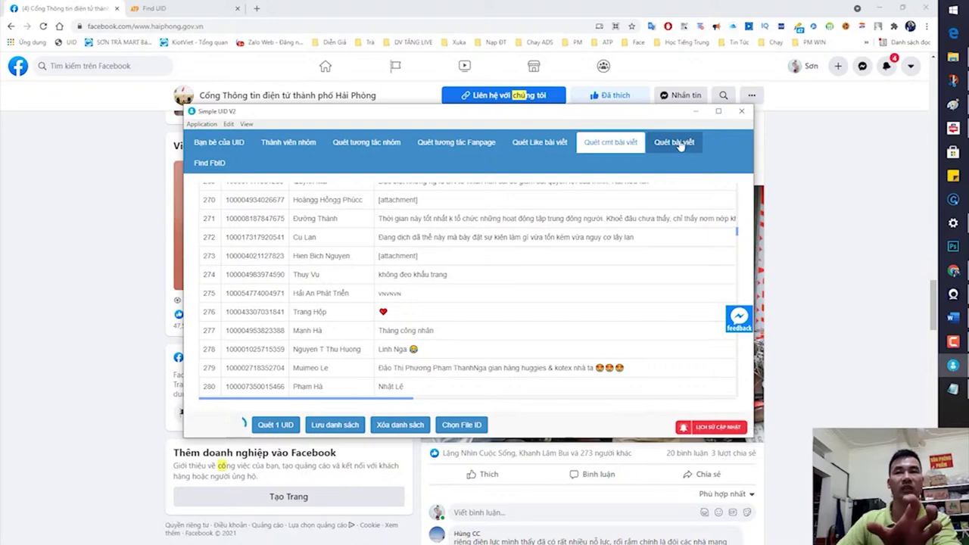
{"action": "left_click", "coordinate": [680, 146]}
{"action": "scroll", "coordinate": [464, 259], "scroll_direction": "down", "scroll_amount": 7}
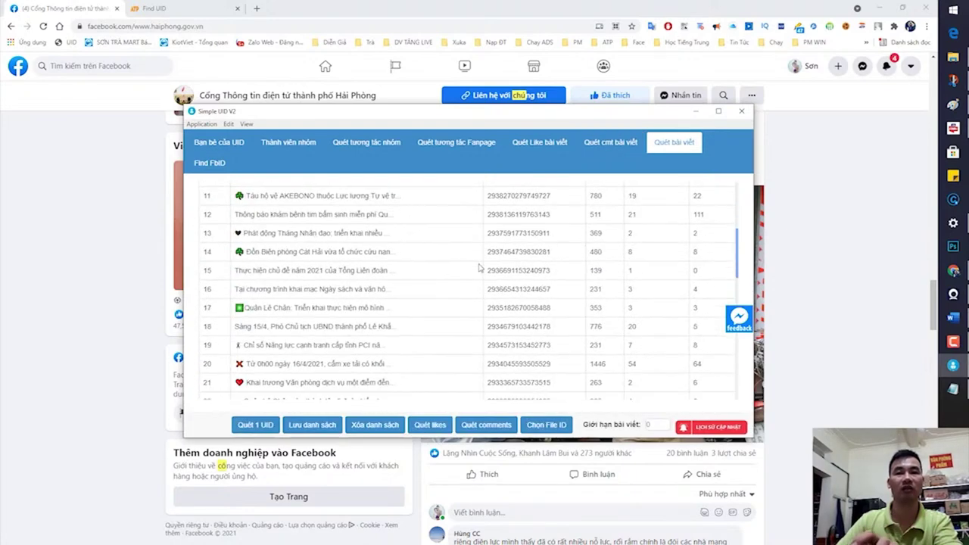
{"action": "scroll", "coordinate": [499, 266], "scroll_direction": "down", "scroll_amount": 5}
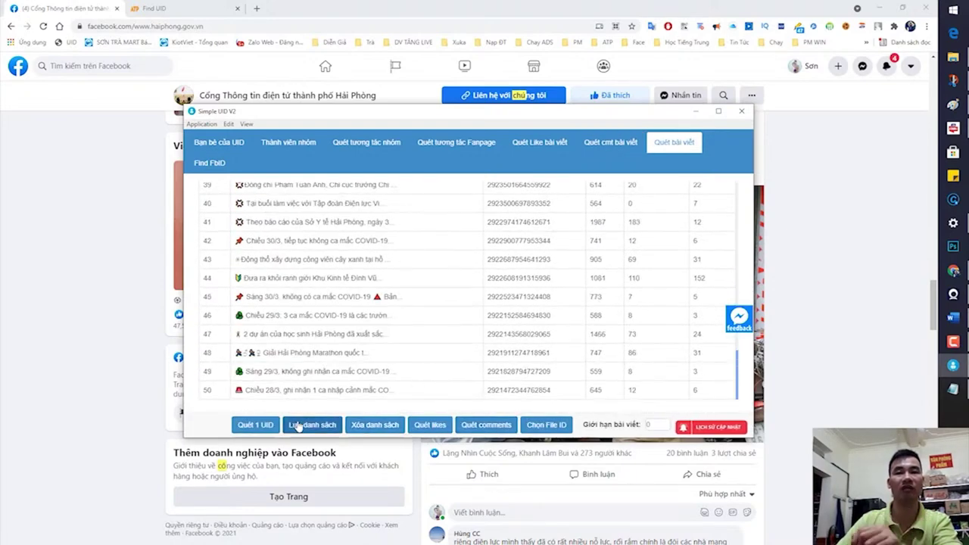
Start saving the scanned list as IDs only, naming the file KHTN.
{"action": "left_click", "coordinate": [312, 424]}
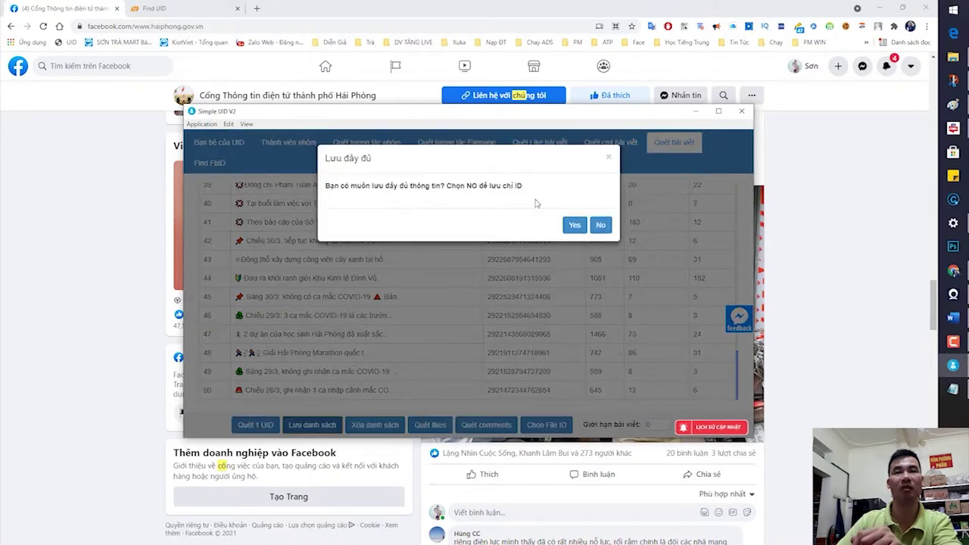
{"action": "left_click", "coordinate": [601, 226]}
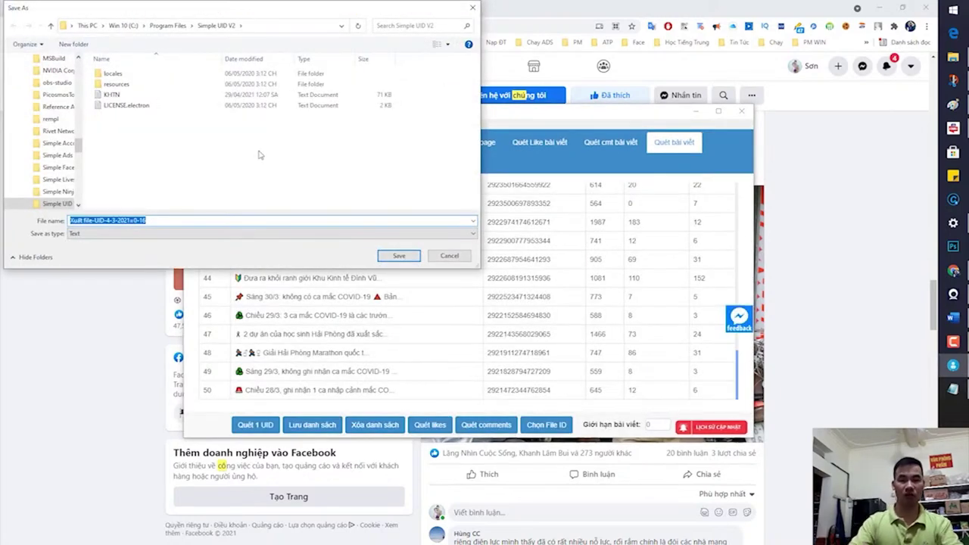
{"action": "type", "text": "KH"}
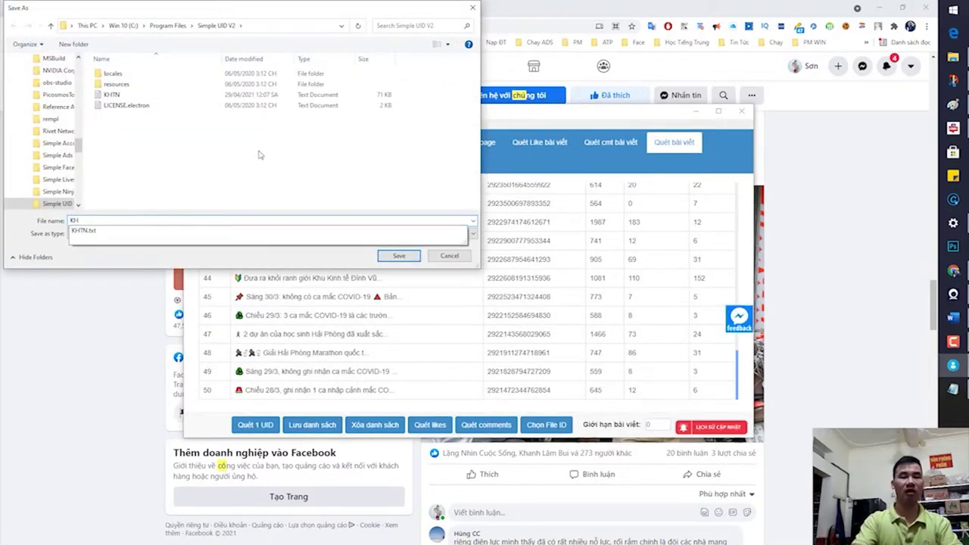
{"action": "type", "text": "TN"}
{"action": "key", "text": "Return"}
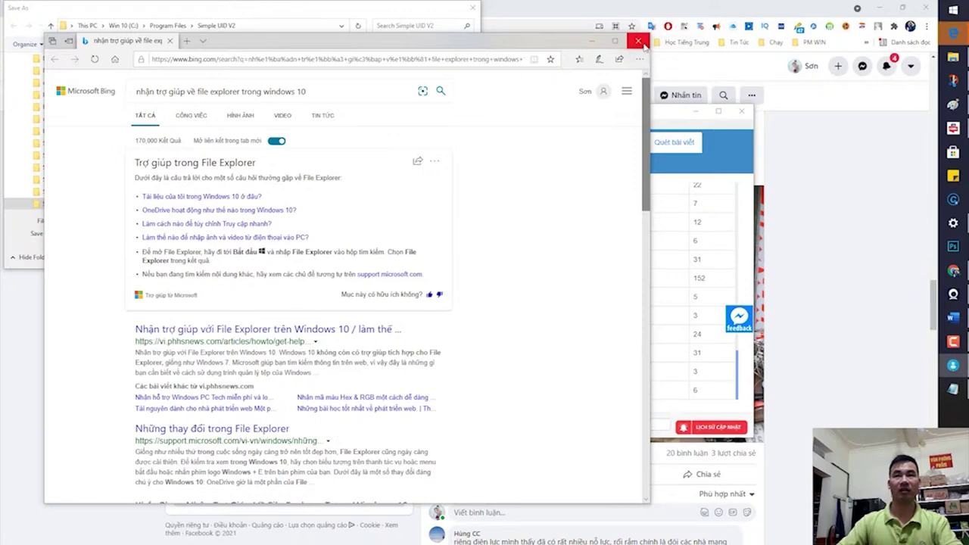
{"action": "left_click", "coordinate": [638, 40]}
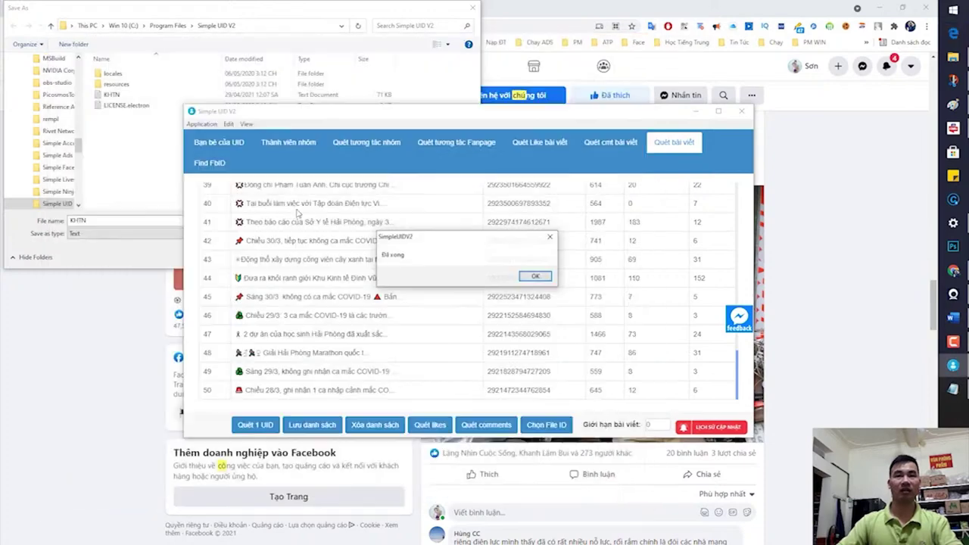
{"action": "left_click", "coordinate": [534, 277]}
Finish saving the list as the text file KHTN 2 and dismiss the confirmation.
{"action": "left_click", "coordinate": [500, 423]}
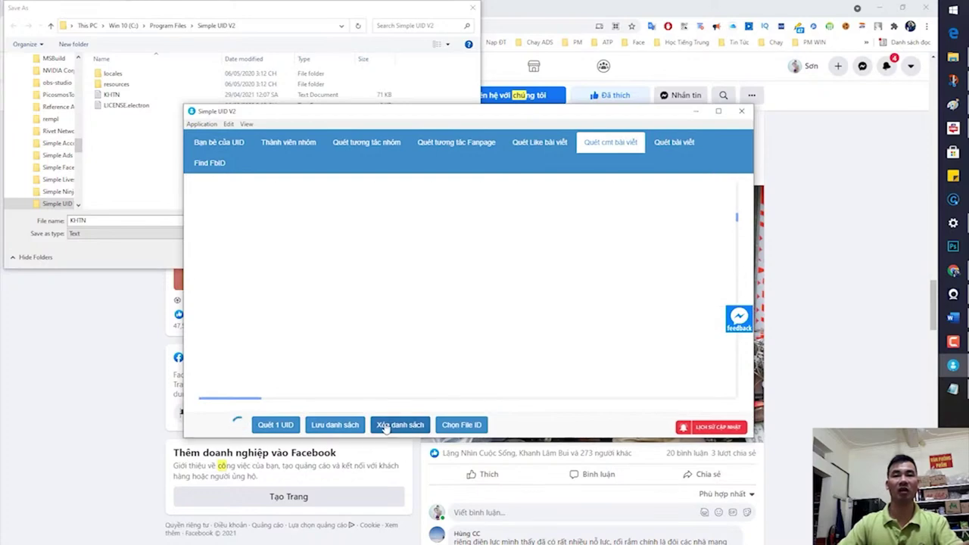
{"action": "left_click", "coordinate": [539, 142]}
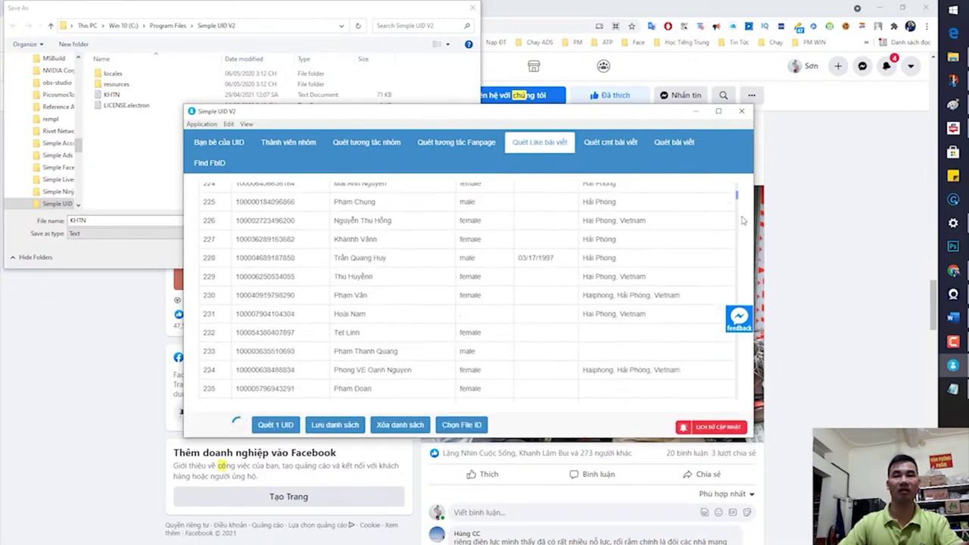
{"action": "mouse_move", "coordinate": [737, 195]}
{"action": "left_mouse_down"}
{"action": "mouse_move", "coordinate": [748, 403]}
{"action": "mouse_move", "coordinate": [746, 182]}
{"action": "left_mouse_up"}
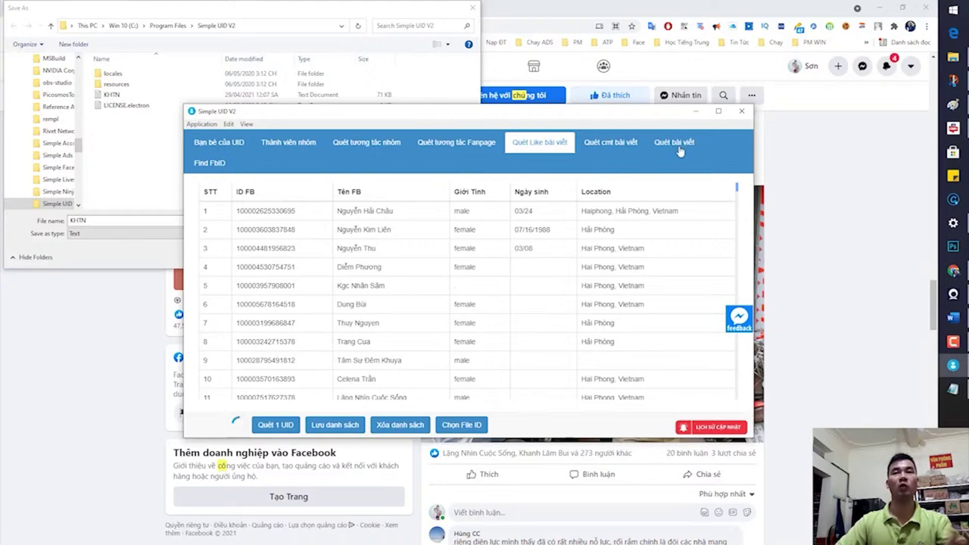
{"action": "left_click", "coordinate": [155, 221]}
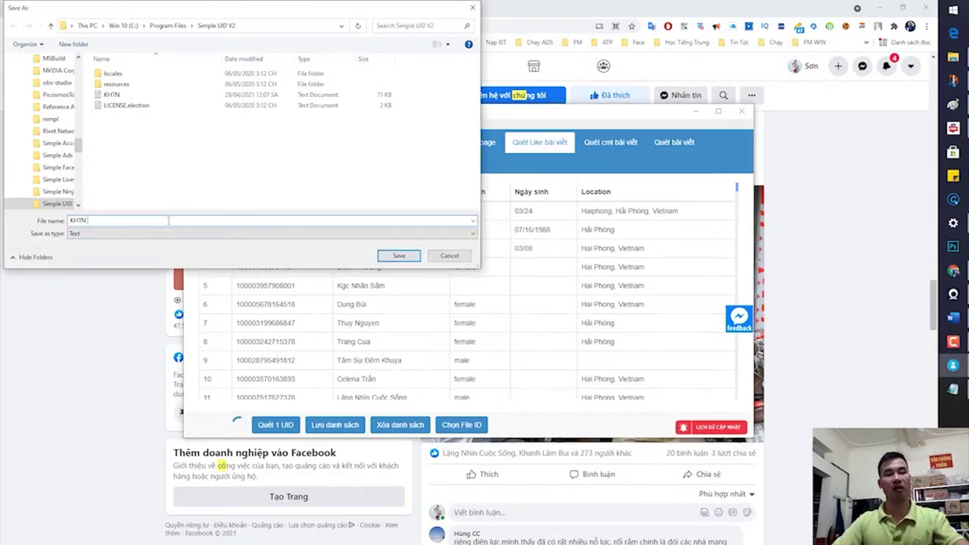
{"action": "type", "text": "2"}
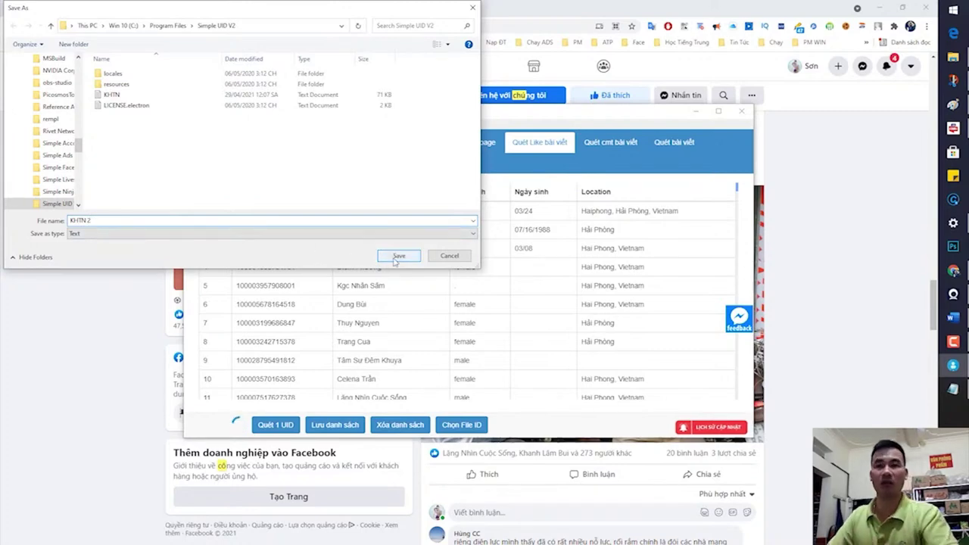
{"action": "left_click", "coordinate": [398, 256]}
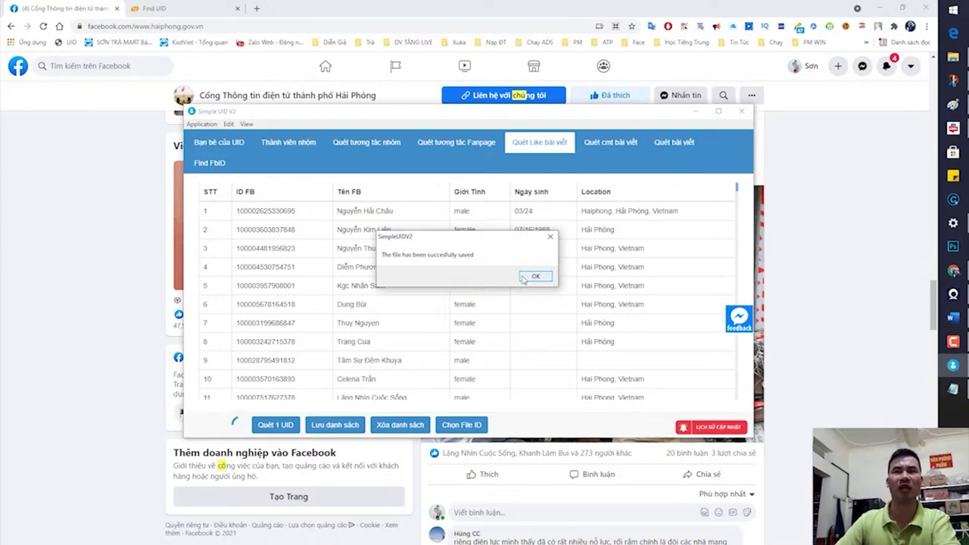
{"action": "left_click", "coordinate": [530, 277]}
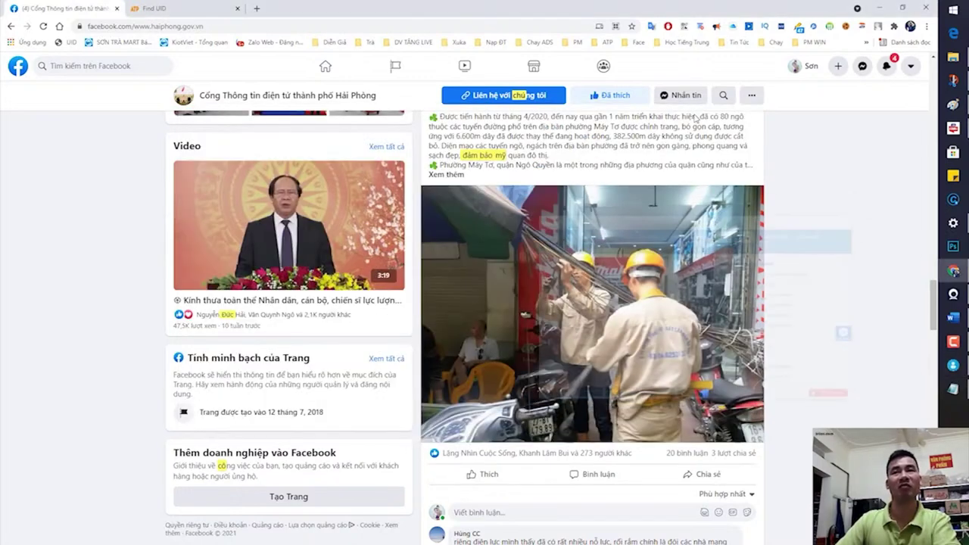
View the account's own Facebook profile, then restore Simple UID V2 and dismiss Đã xong.
{"action": "left_click", "coordinate": [695, 112]}
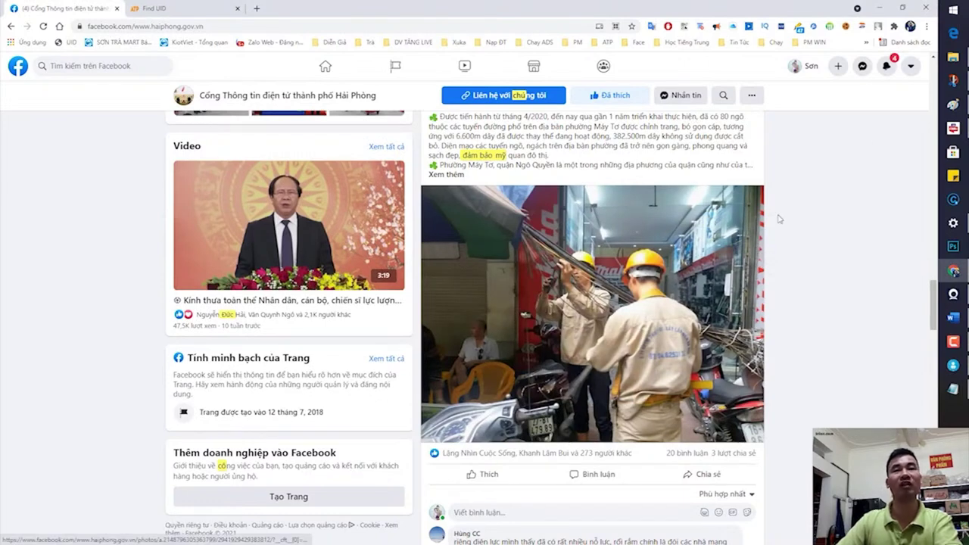
{"action": "left_click", "coordinate": [793, 66]}
{"action": "scroll", "coordinate": [641, 296], "scroll_direction": "down", "scroll_amount": 8}
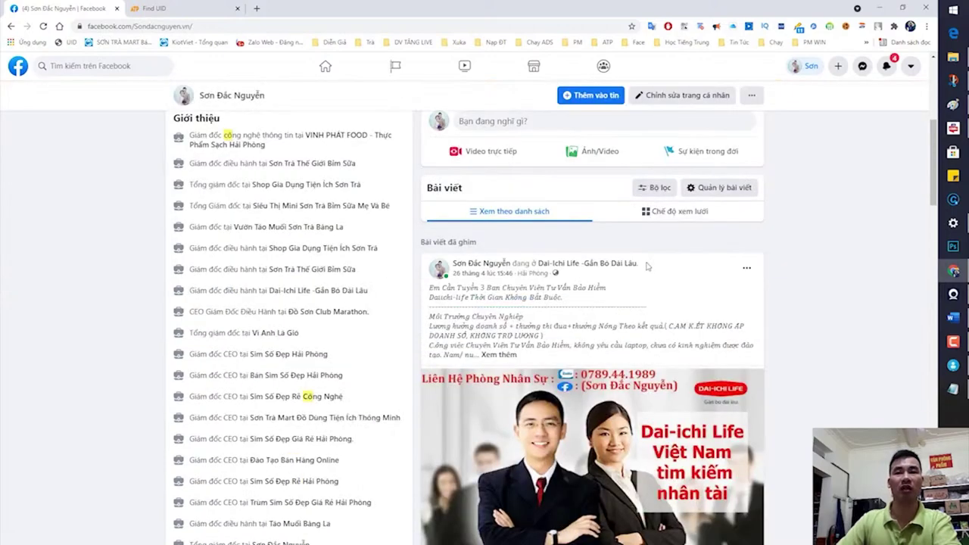
{"action": "scroll", "coordinate": [657, 252], "scroll_direction": "up", "scroll_amount": 8}
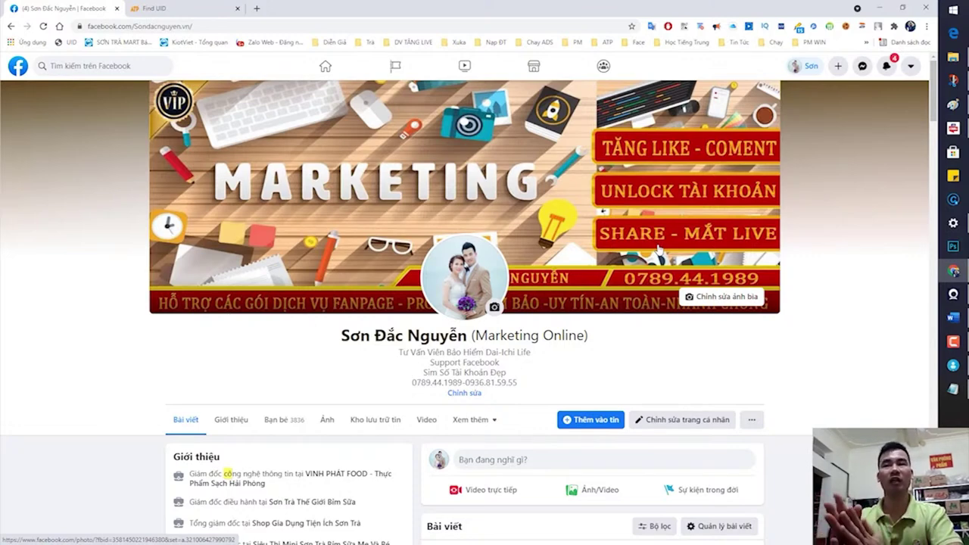
{"action": "left_click", "coordinate": [953, 365]}
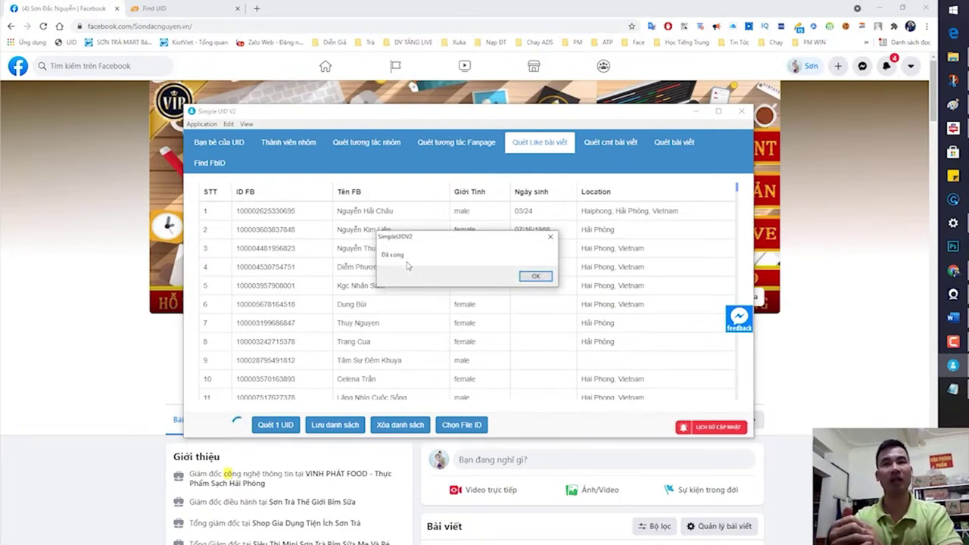
{"action": "left_click", "coordinate": [530, 277]}
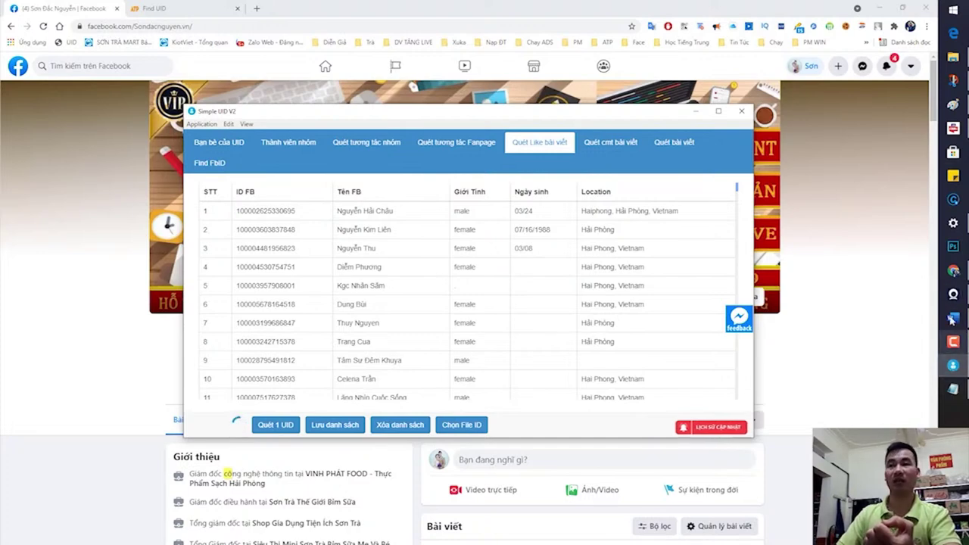
Review the KHTN UID list in Notepad, minimize it, and bring up the Combo ATP launcher.
{"action": "left_click", "coordinate": [953, 389]}
{"action": "scroll", "coordinate": [90, 155], "scroll_direction": "down", "scroll_amount": 10}
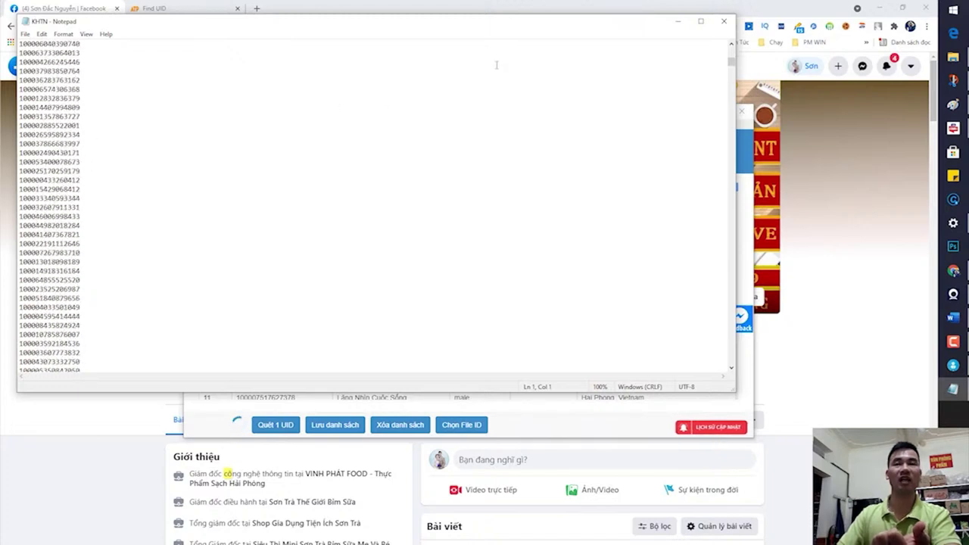
{"action": "left_click", "coordinate": [679, 21]}
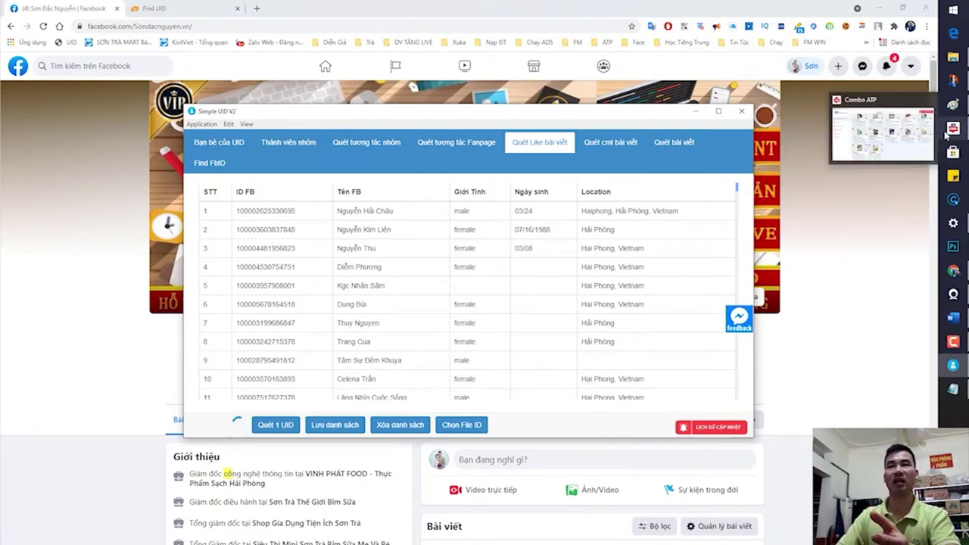
{"action": "left_click", "coordinate": [882, 129]}
{"action": "scroll", "coordinate": [325, 170], "scroll_direction": "up", "scroll_amount": 1}
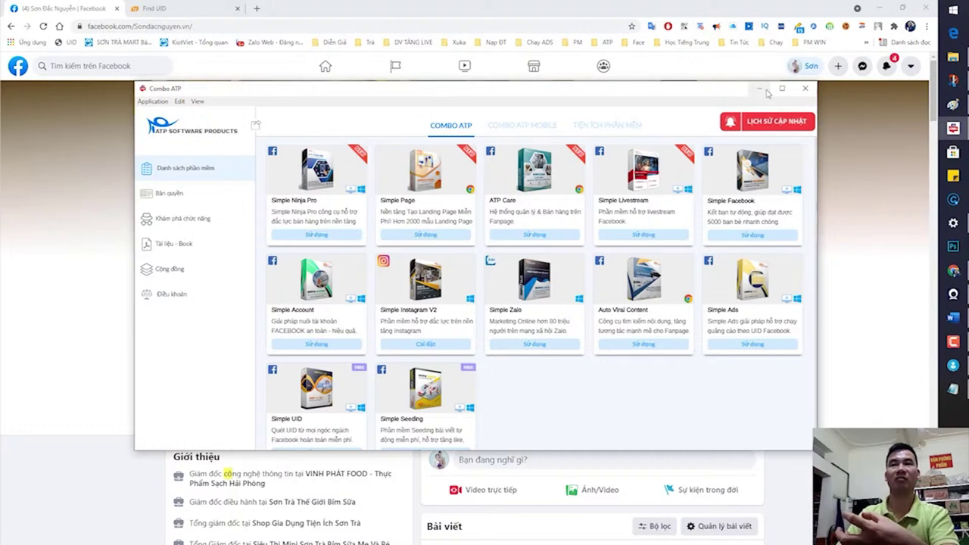
Minimize Combo ATP and Simple UID V2 to reveal the profile, then bring up Simple Account V2.
{"action": "left_click", "coordinate": [764, 89]}
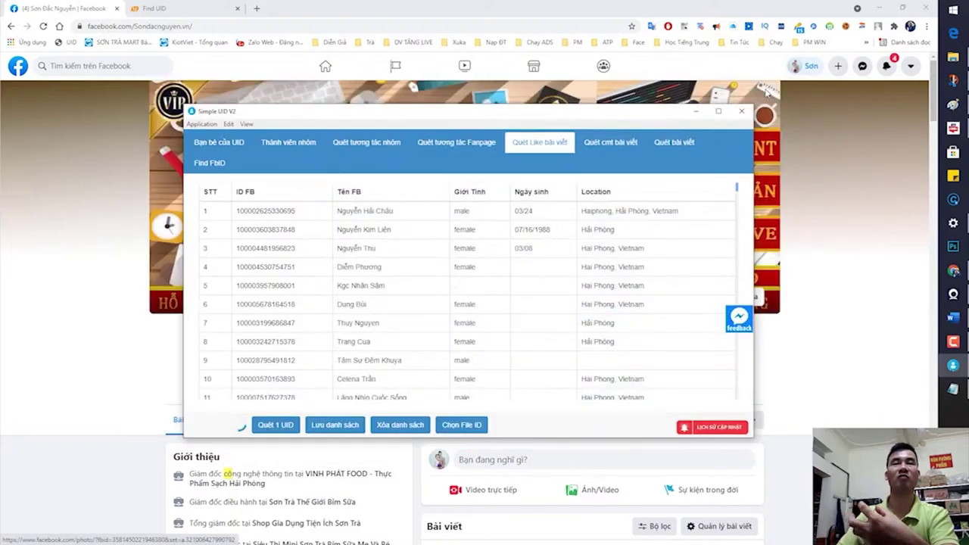
{"action": "left_click", "coordinate": [695, 111]}
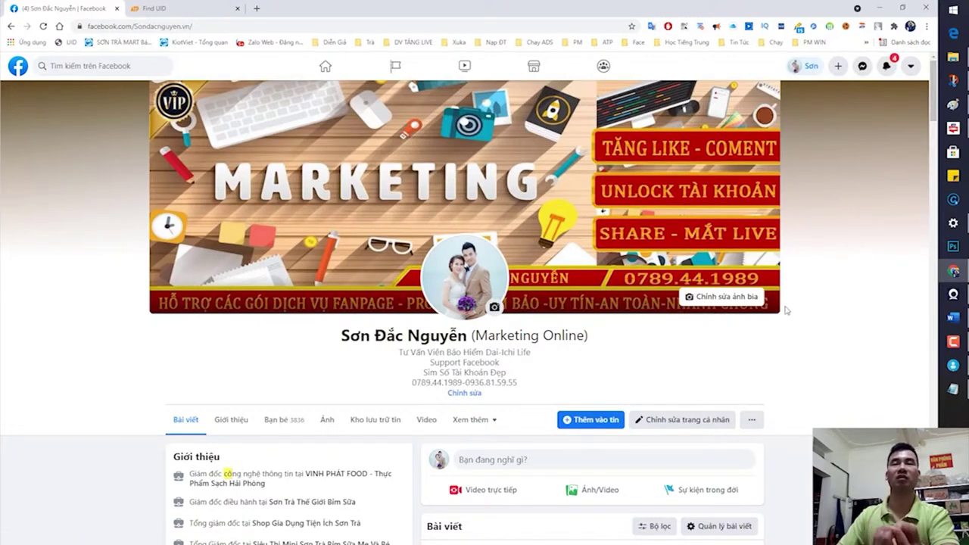
{"action": "scroll", "coordinate": [666, 344], "scroll_direction": "down", "scroll_amount": 4}
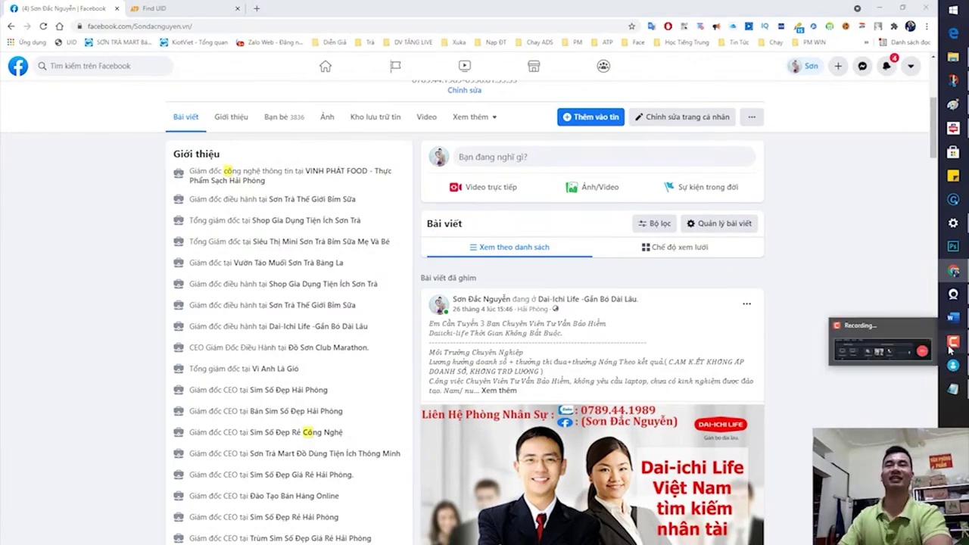
{"action": "left_click", "coordinate": [920, 355]}
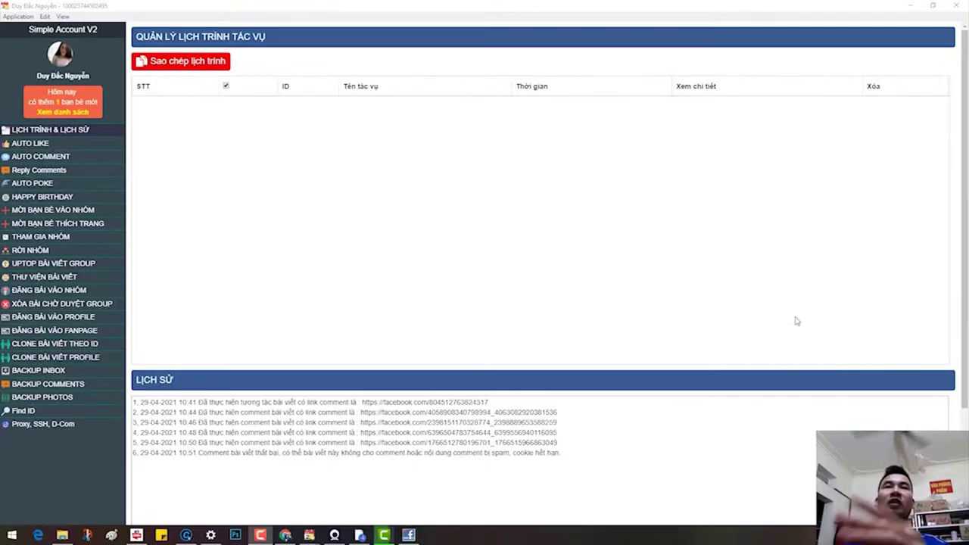
Minimize Simple Account, VIDEO DUY, Chrome and Simple Facebook, and close the ATP Token tab.
{"action": "left_click", "coordinate": [912, 5]}
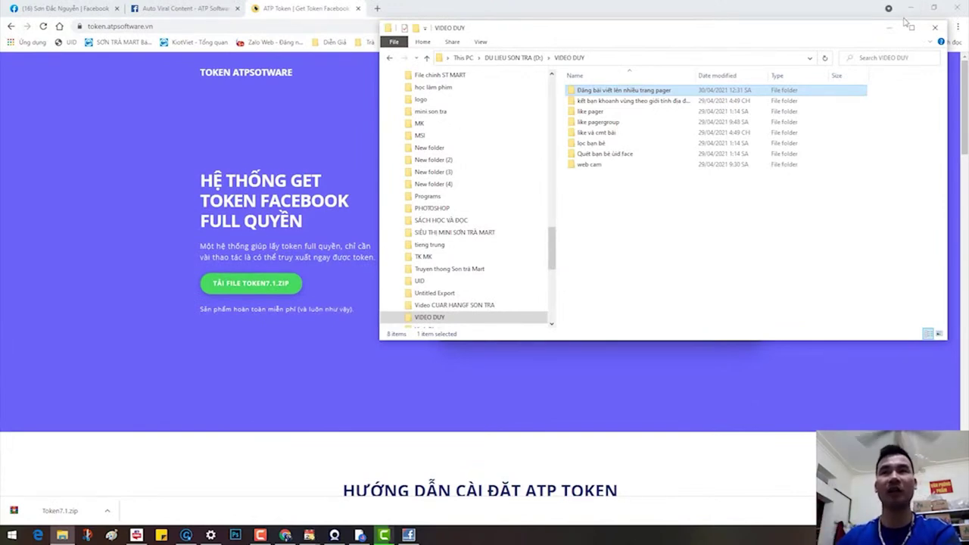
{"action": "left_click", "coordinate": [890, 28]}
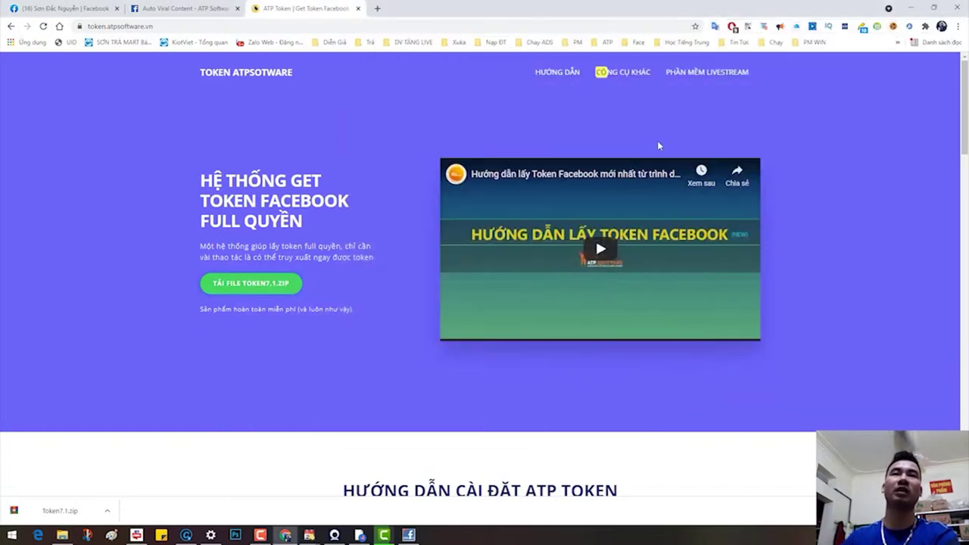
{"action": "left_click", "coordinate": [358, 8]}
{"action": "left_click", "coordinate": [912, 8]}
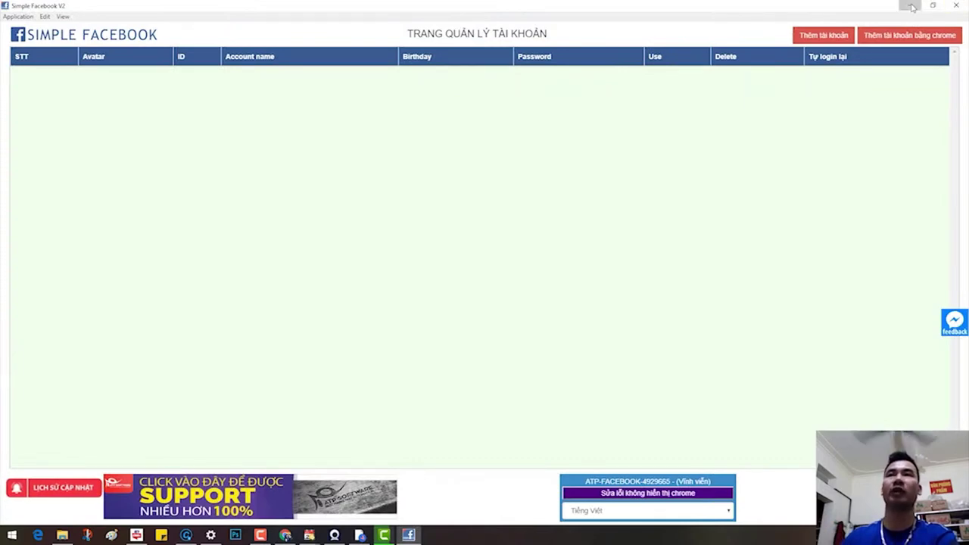
{"action": "left_click", "coordinate": [912, 7]}
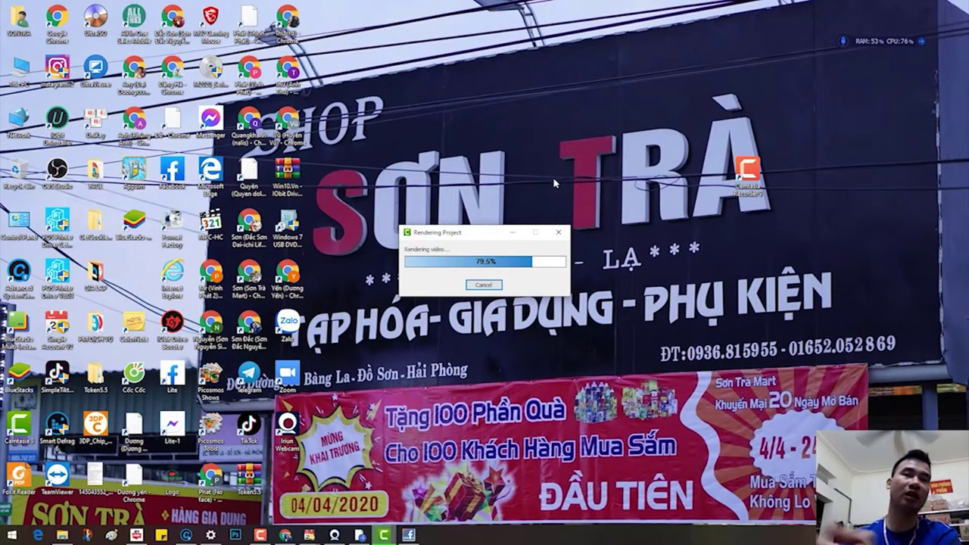
Let the Camtasia render pass 86%, minimize Format Factory, and return to Chrome's Auto Viral Content tab.
{"action": "left_click", "coordinate": [172, 216]}
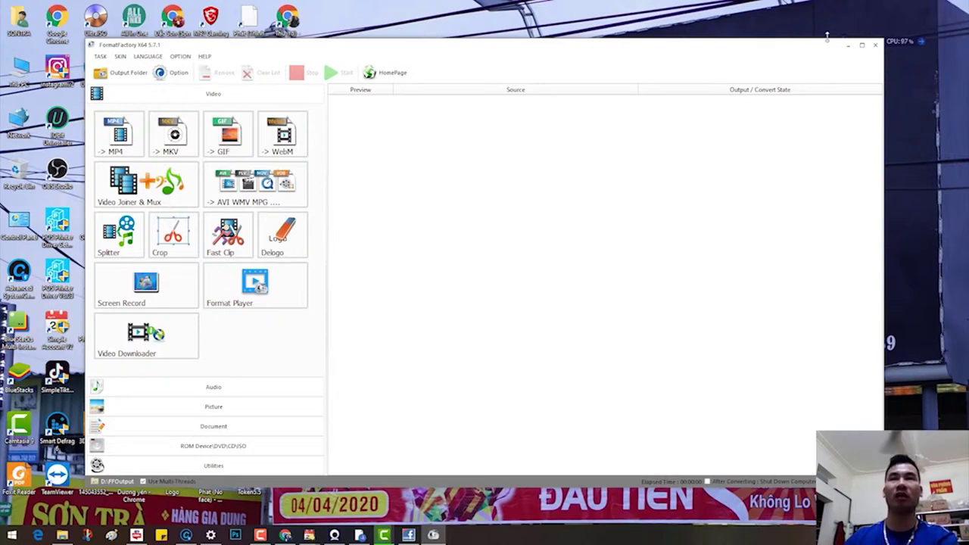
{"action": "left_click", "coordinate": [848, 47]}
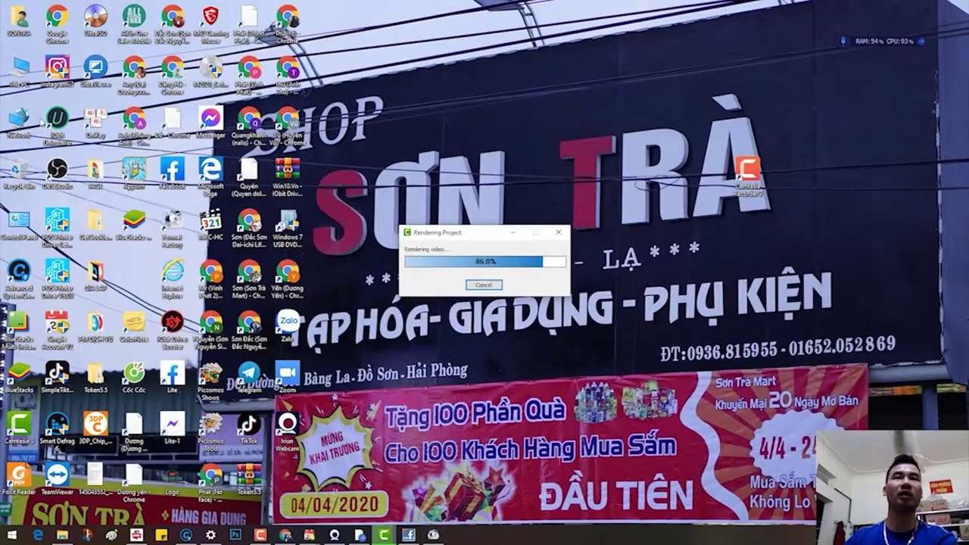
{"action": "left_click", "coordinate": [290, 537]}
{"action": "left_click", "coordinate": [226, 9]}
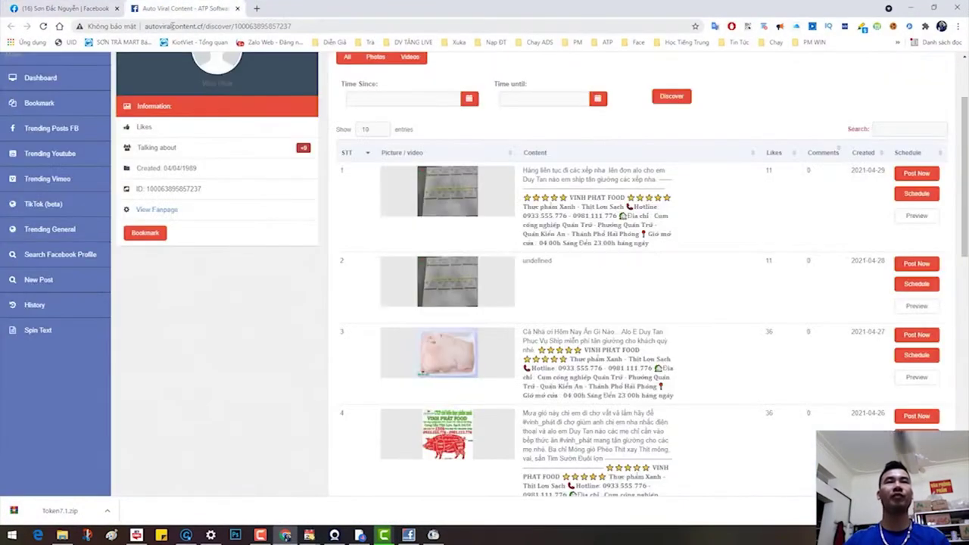
Search Google for format factory and open the Softonic Format Factory page.
{"action": "left_click", "coordinate": [172, 26]}
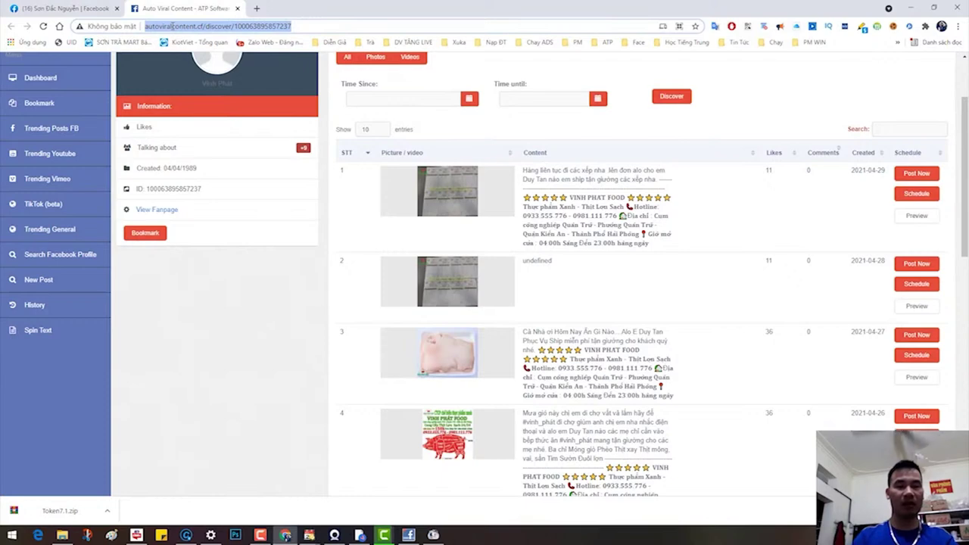
{"action": "type", "text": "fomat"}
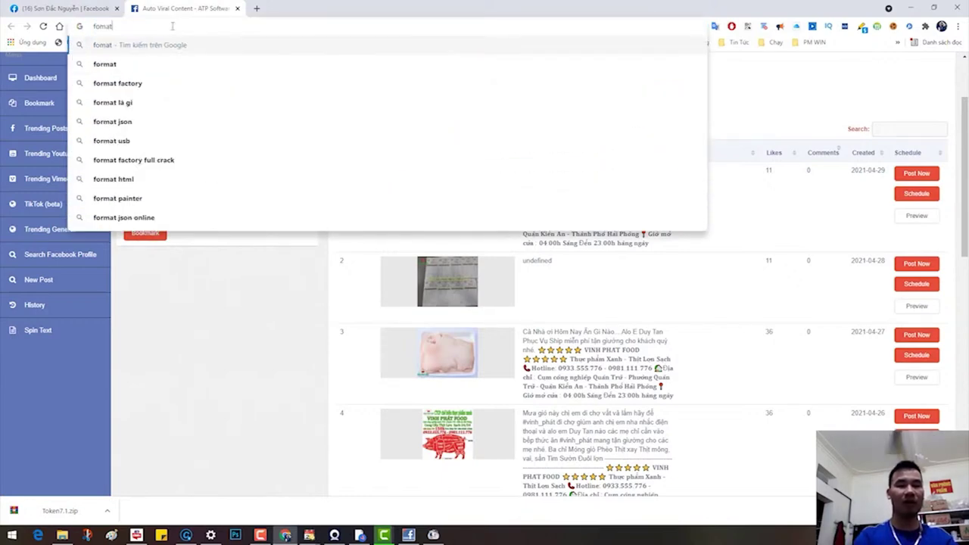
{"action": "type", "text": " face t"}
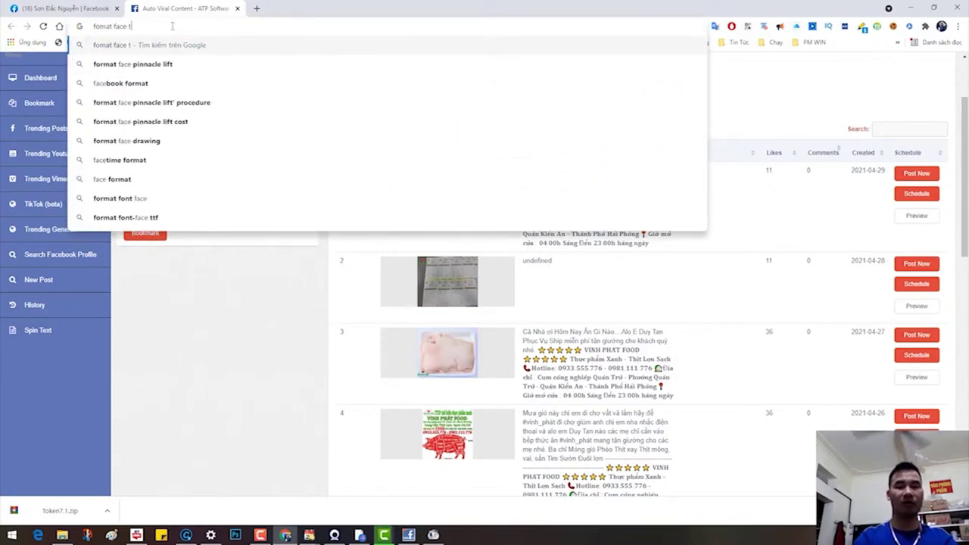
{"action": "type", "text": "oy"}
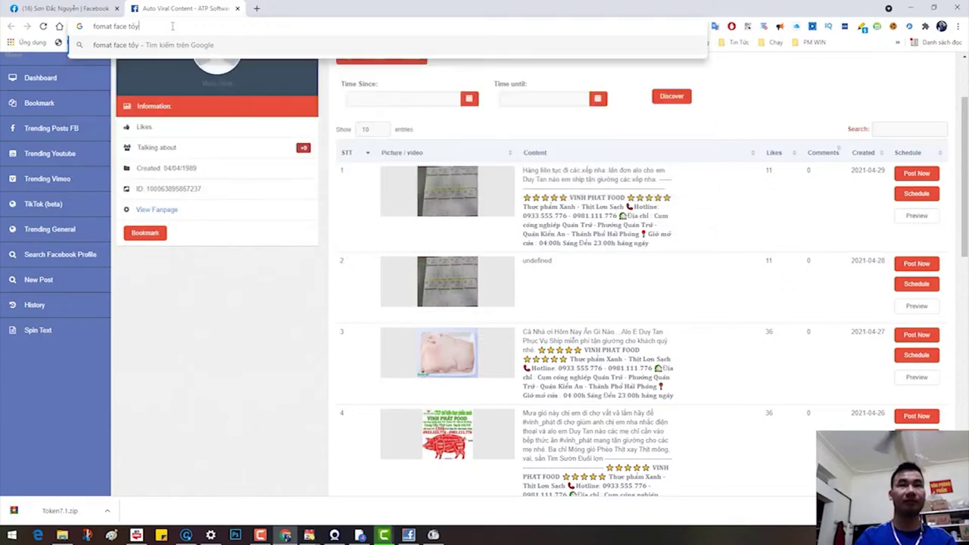
{"action": "key", "text": "BackSpace"}
{"action": "key", "text": "BackSpace"}
{"action": "key", "text": "BackSpace"}
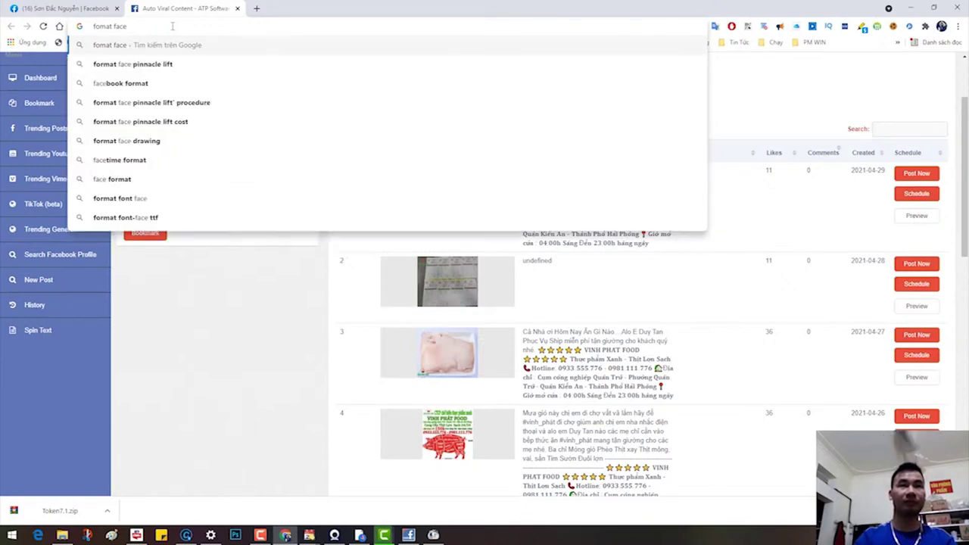
{"action": "key", "text": "BackSpace"}
{"action": "key", "text": "BackSpace"}
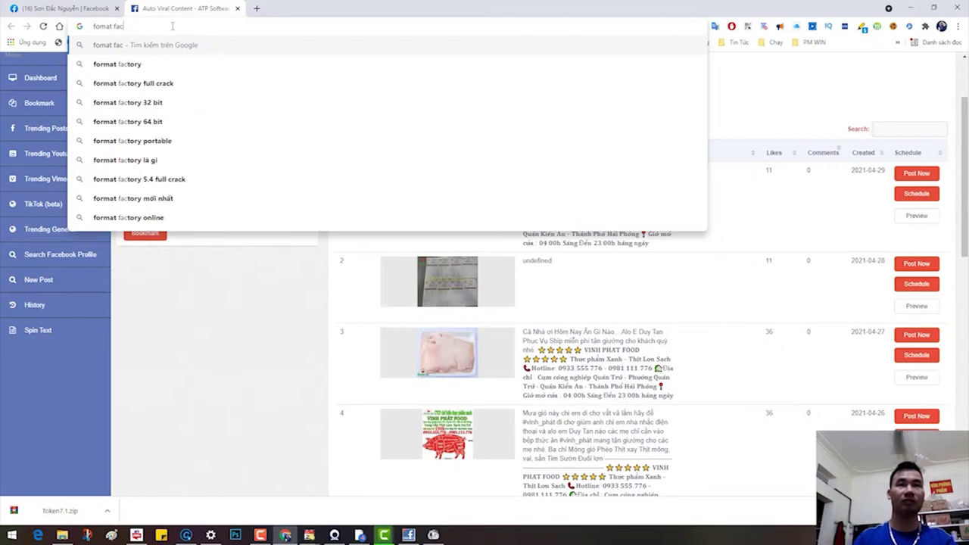
{"action": "left_click", "coordinate": [175, 64]}
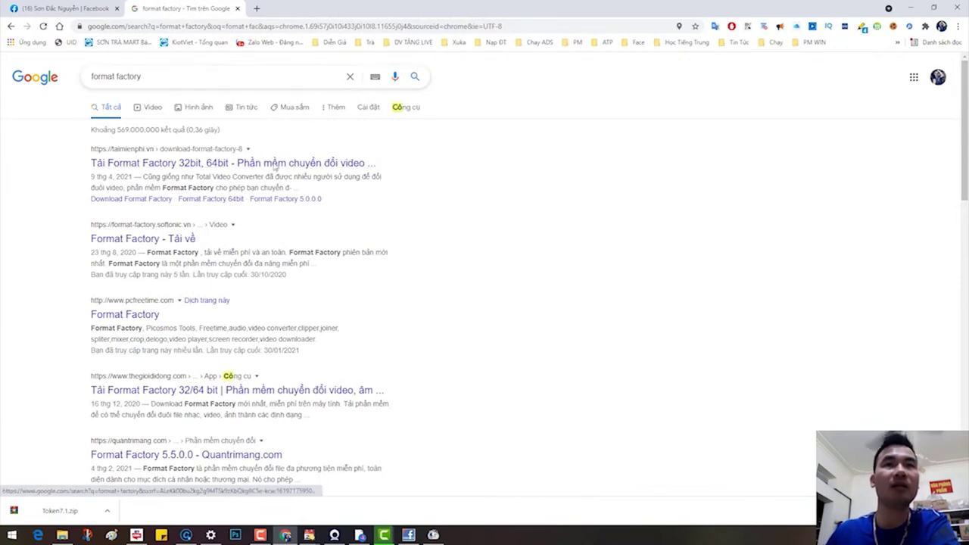
{"action": "left_click", "coordinate": [178, 240]}
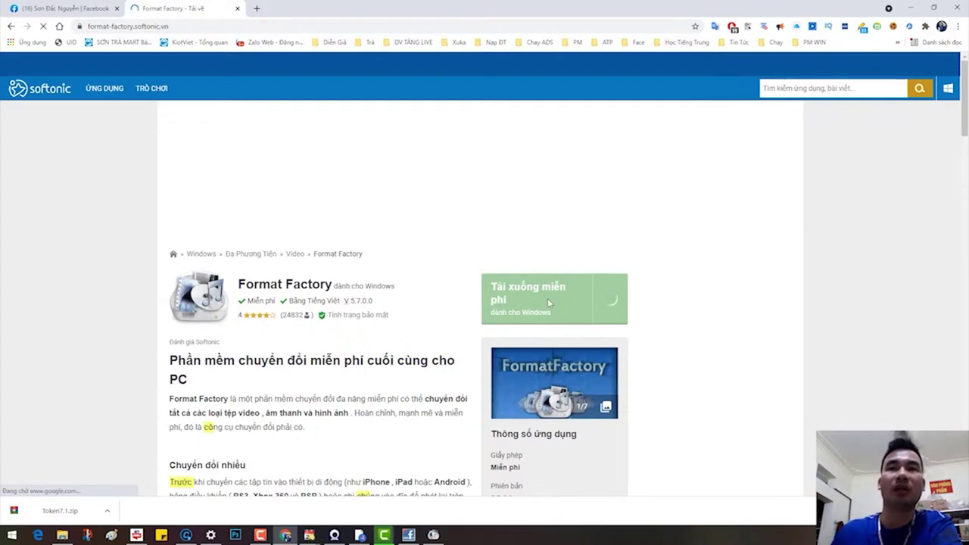
Start the free Format Factory download past the Opera popup until the FFSetup5.7.0.0 Save As appears.
{"action": "left_click", "coordinate": [519, 307]}
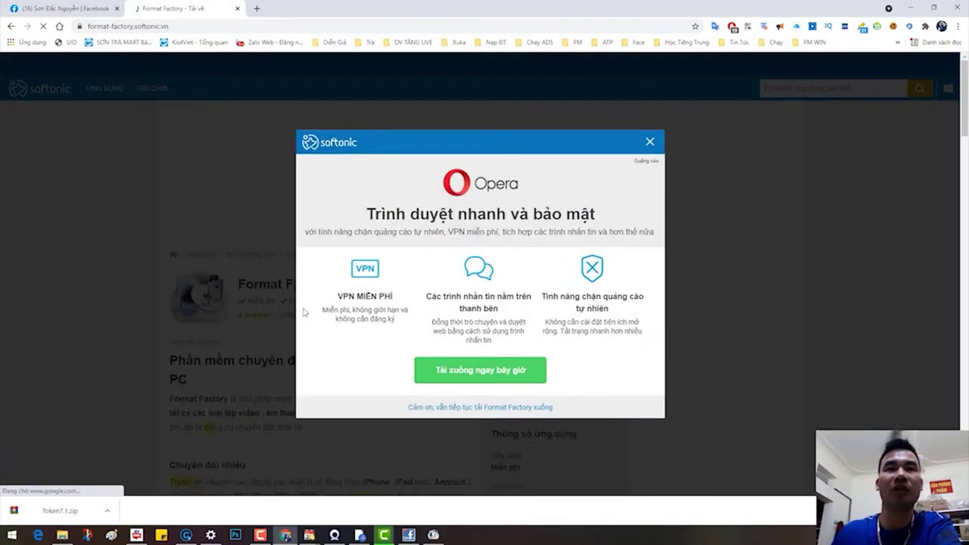
{"action": "left_click", "coordinate": [649, 142]}
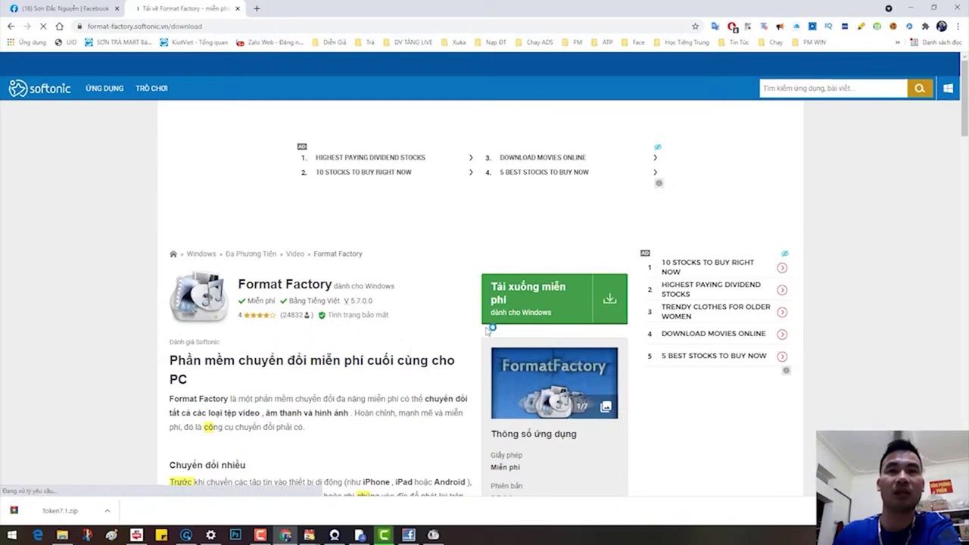
{"action": "left_click", "coordinate": [489, 322]}
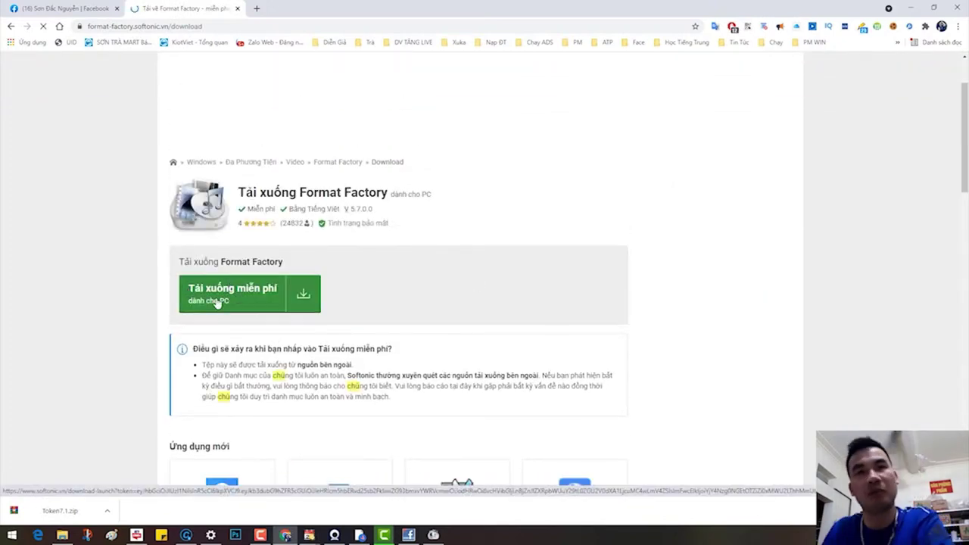
{"action": "left_click", "coordinate": [223, 304]}
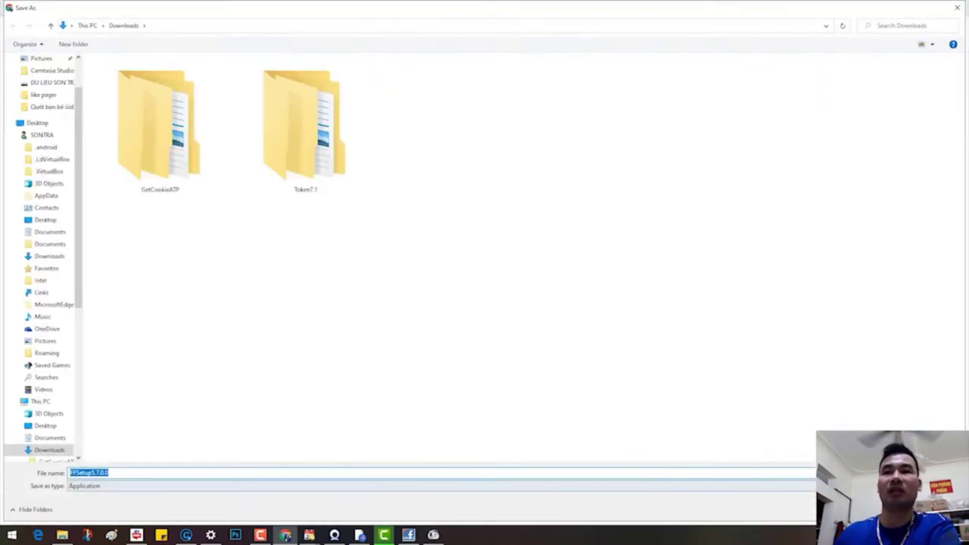
Save FFSetup5.7.0.0.exe, close both Simple Account windows, and close the video preview tab.
{"action": "key", "text": "Return"}
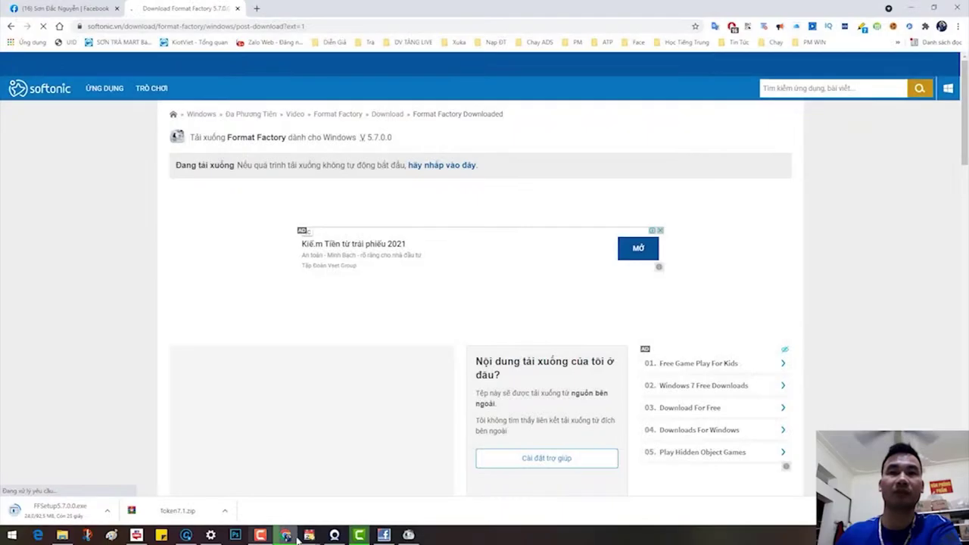
{"action": "mouse_move", "coordinate": [310, 538]}
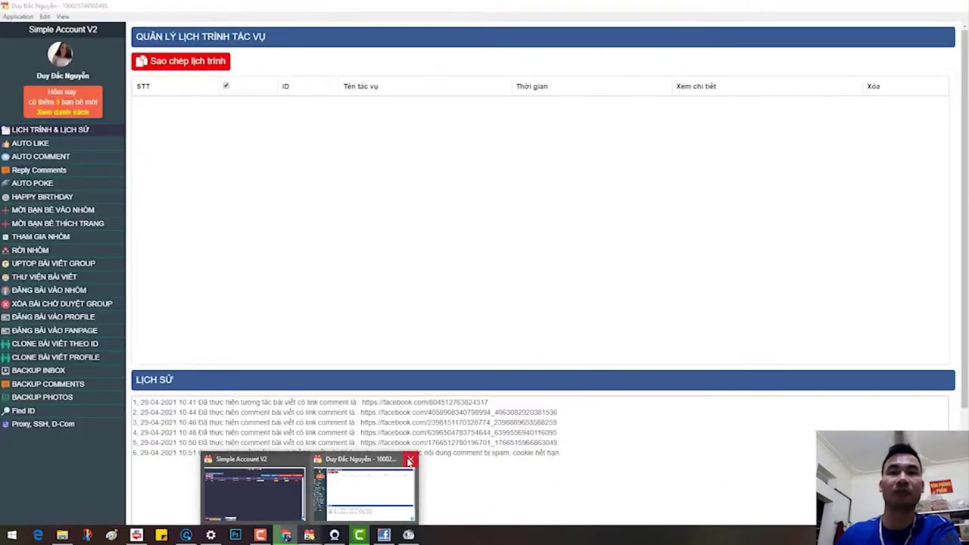
{"action": "left_click", "coordinate": [408, 458]}
{"action": "left_click", "coordinate": [357, 461]}
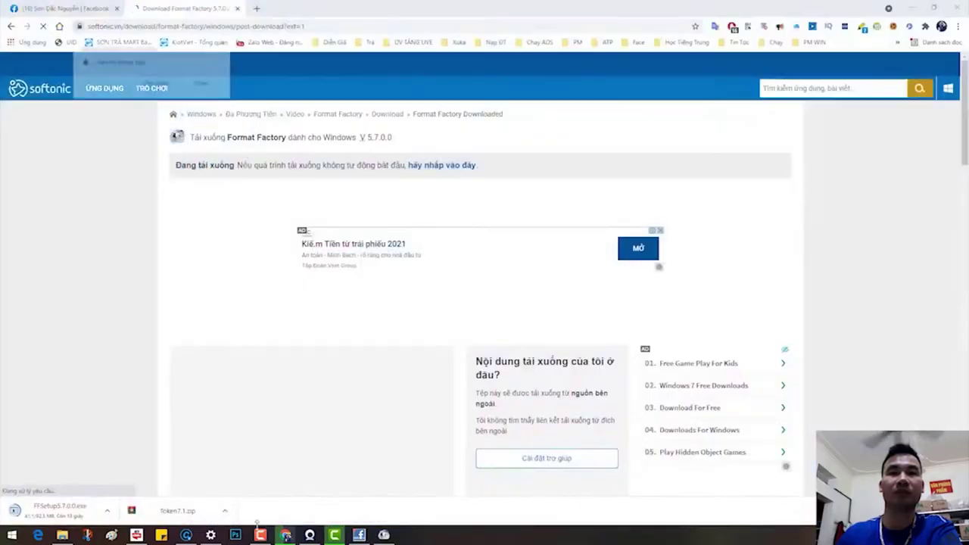
{"action": "left_click", "coordinate": [311, 484]}
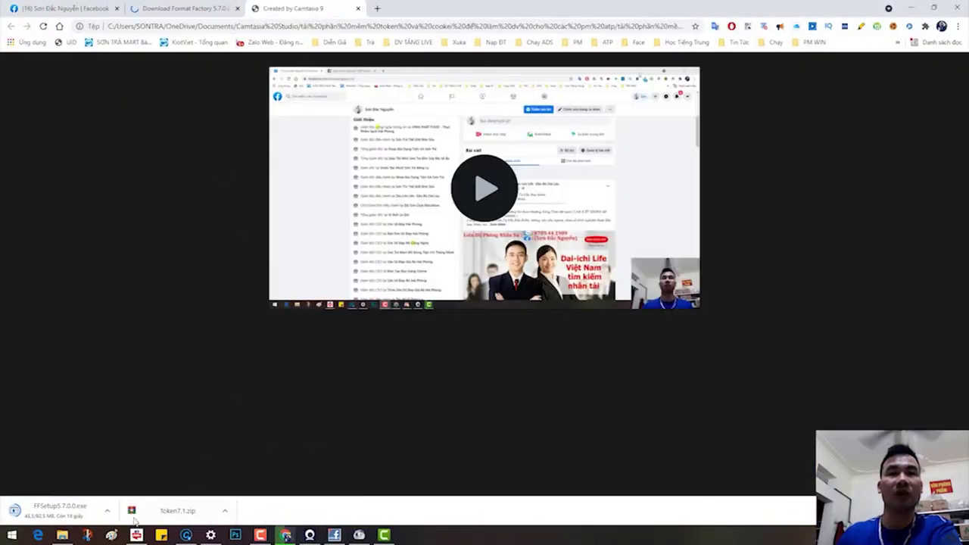
{"action": "left_click", "coordinate": [358, 8]}
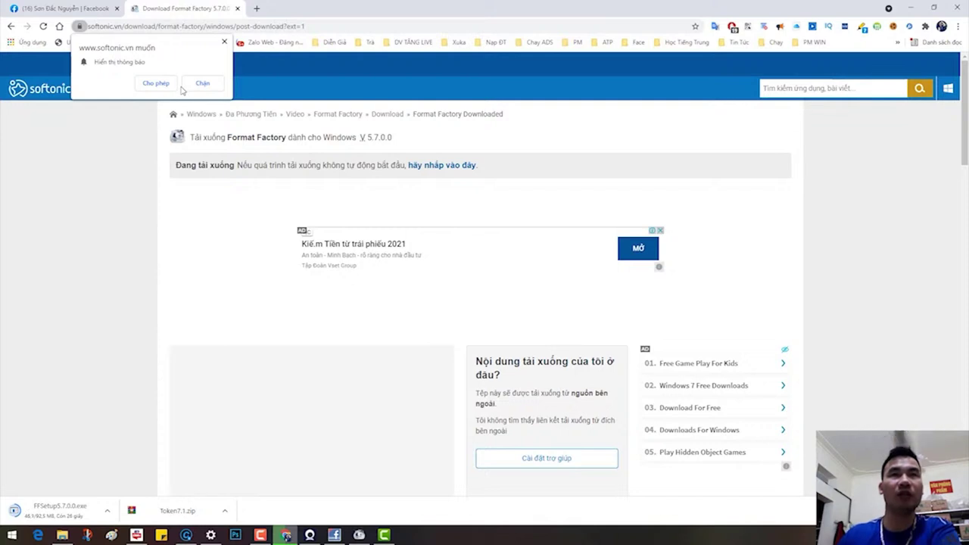
{"action": "left_click", "coordinate": [224, 43]}
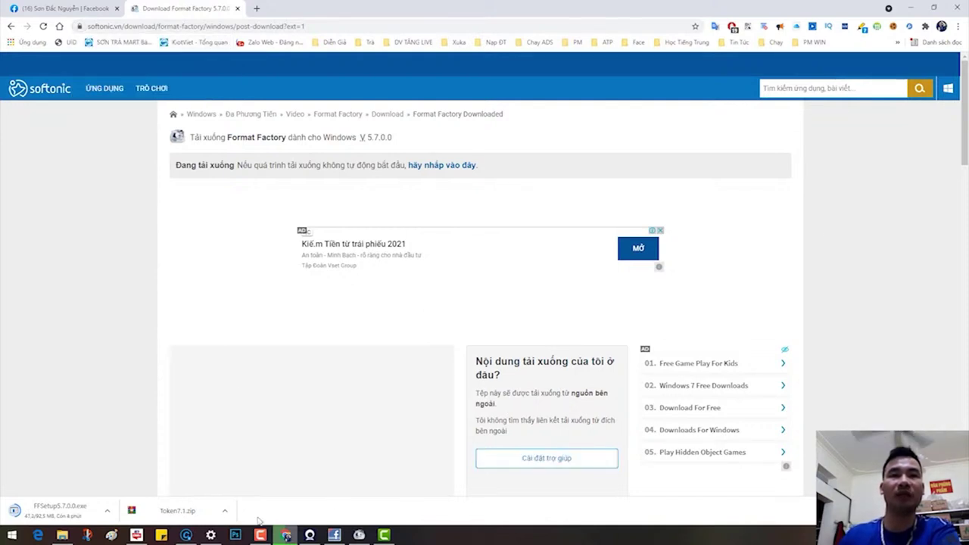
Minimize Format Factory and quit Camtasia without saving the Untitled Project.
{"action": "mouse_move", "coordinate": [340, 536]}
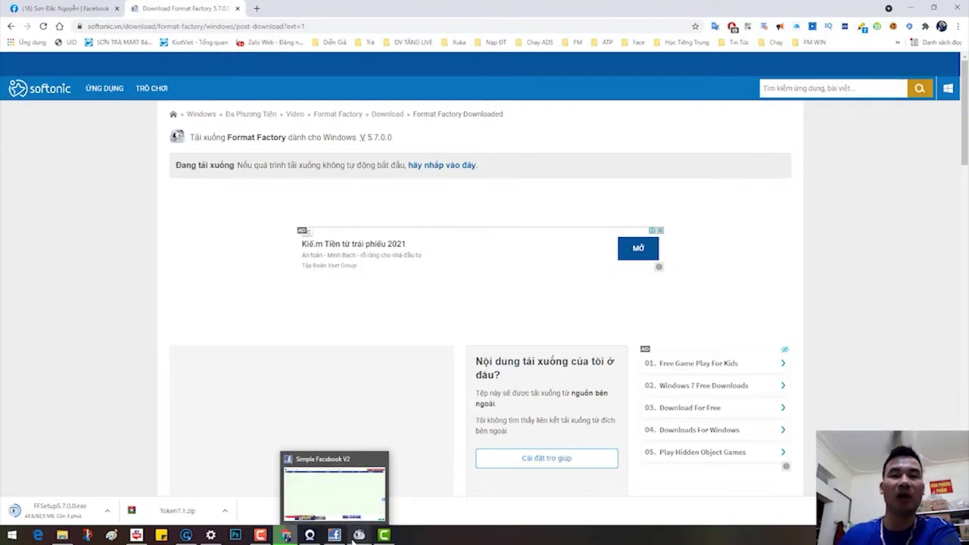
{"action": "left_click", "coordinate": [359, 536]}
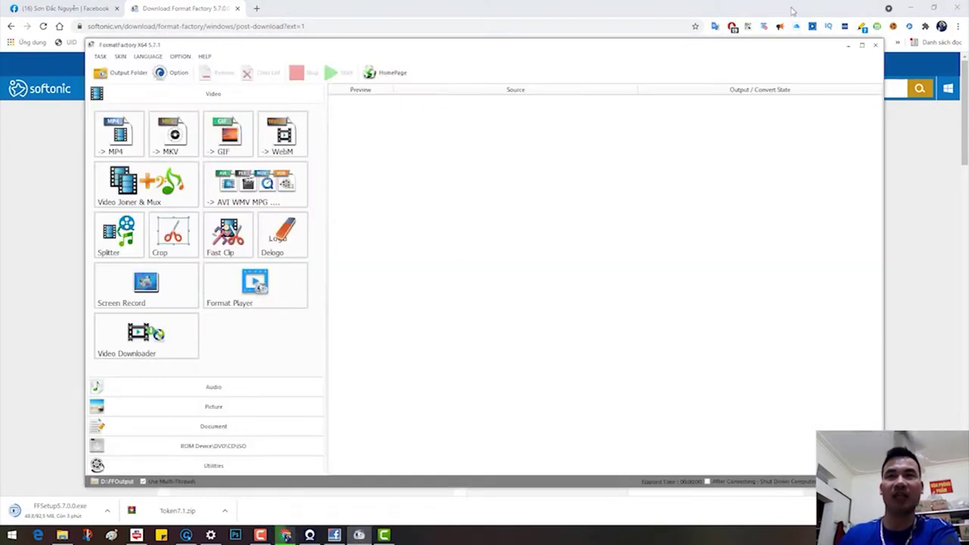
{"action": "left_click", "coordinate": [848, 46]}
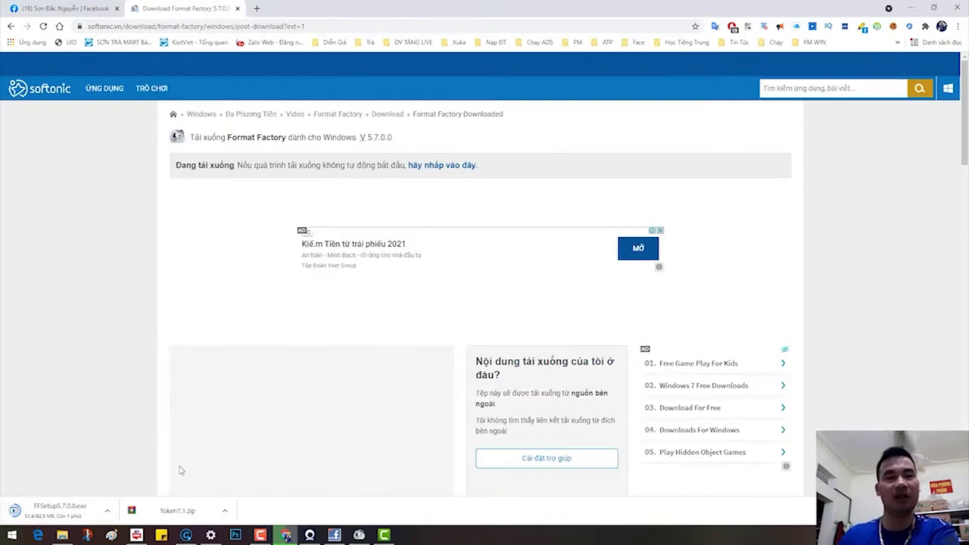
{"action": "left_click", "coordinate": [385, 535]}
{"action": "left_click", "coordinate": [564, 405]}
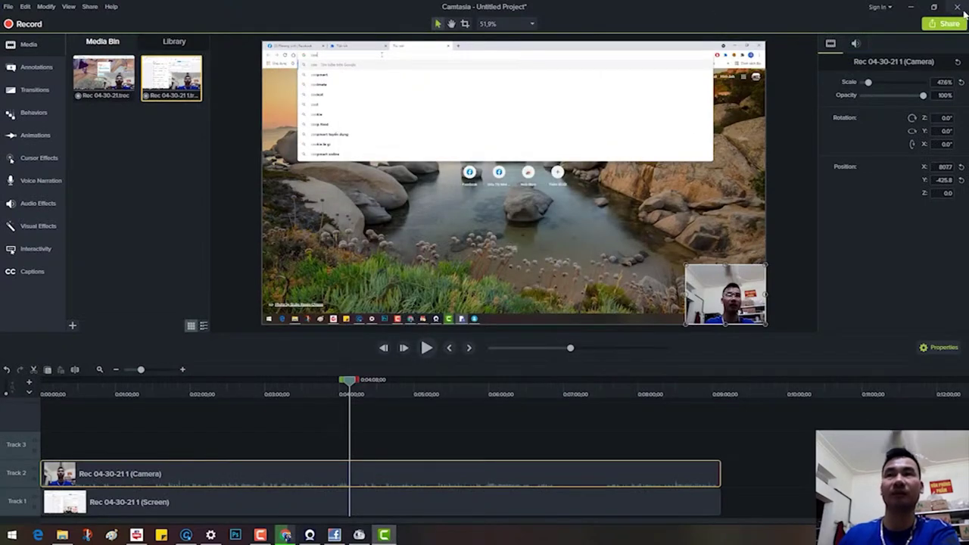
{"action": "left_click", "coordinate": [963, 7]}
{"action": "left_click", "coordinate": [515, 305]}
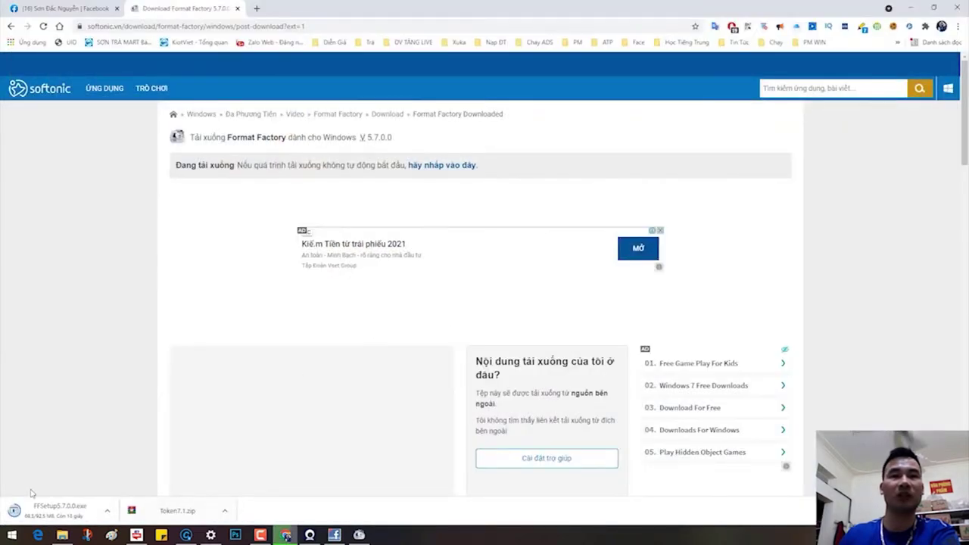
Close the VIDEO DUY folder and Settings windows, then minimize Chrome to show the desktop.
{"action": "mouse_move", "coordinate": [62, 535]}
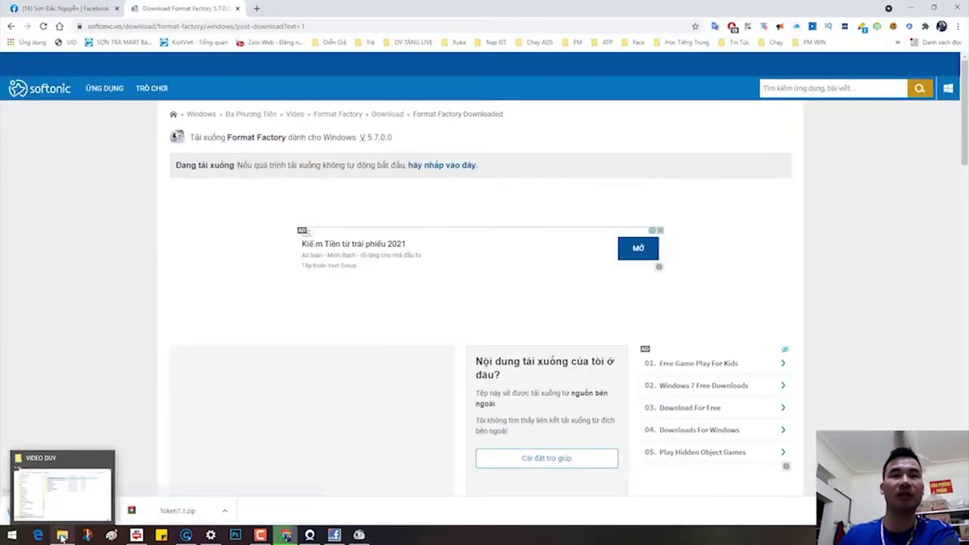
{"action": "left_click", "coordinate": [109, 458]}
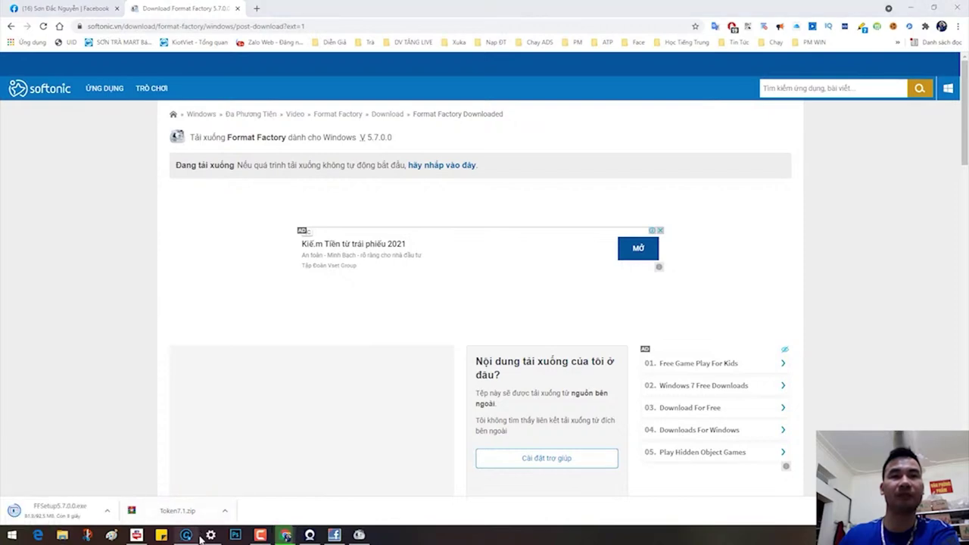
{"action": "mouse_move", "coordinate": [210, 535]}
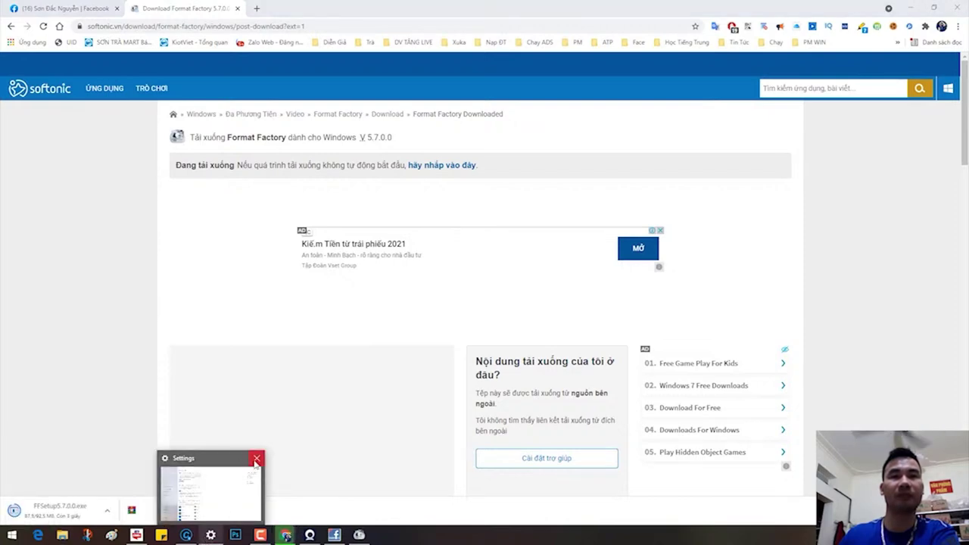
{"action": "left_click", "coordinate": [256, 458]}
{"action": "mouse_move", "coordinate": [260, 538]}
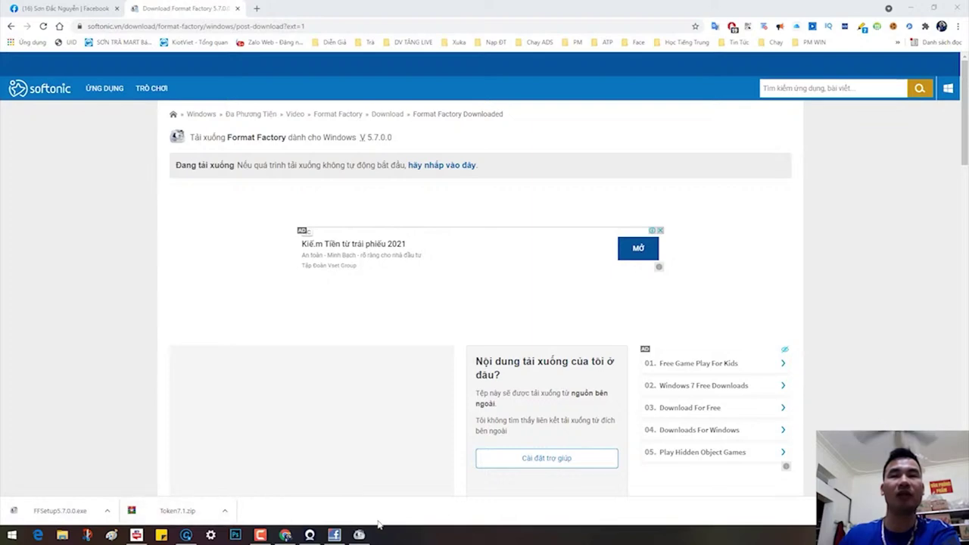
{"action": "left_click", "coordinate": [911, 7]}
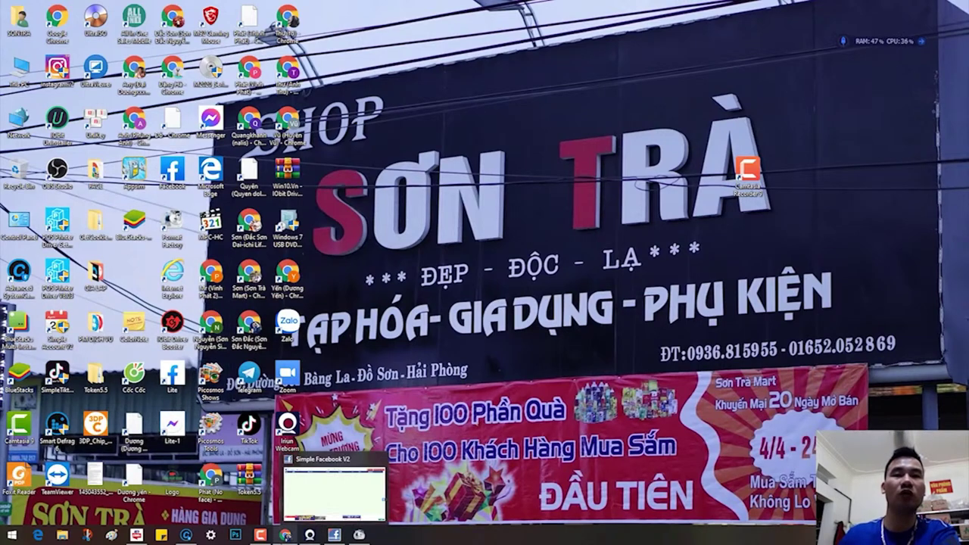
Restore and close the old Format Factory window.
{"action": "mouse_move", "coordinate": [333, 534]}
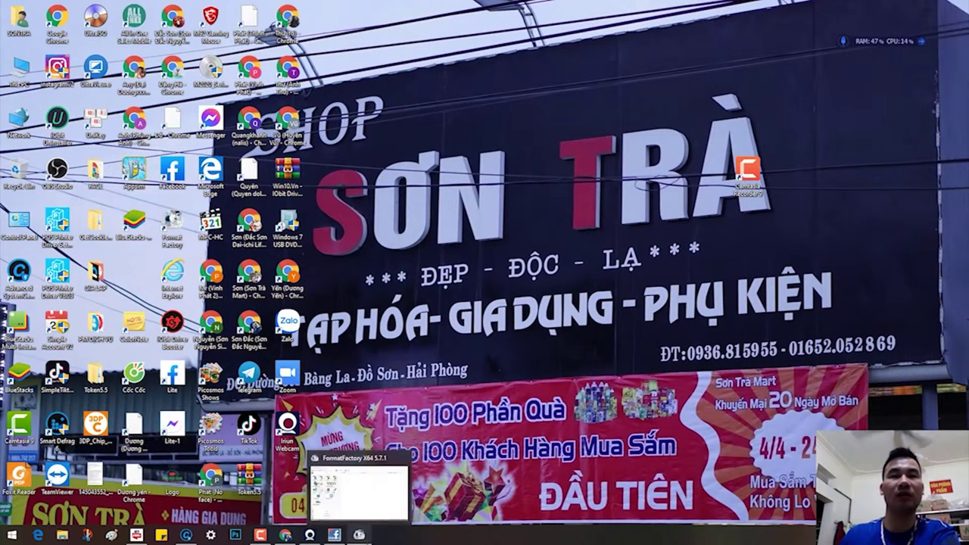
{"action": "left_click", "coordinate": [360, 535]}
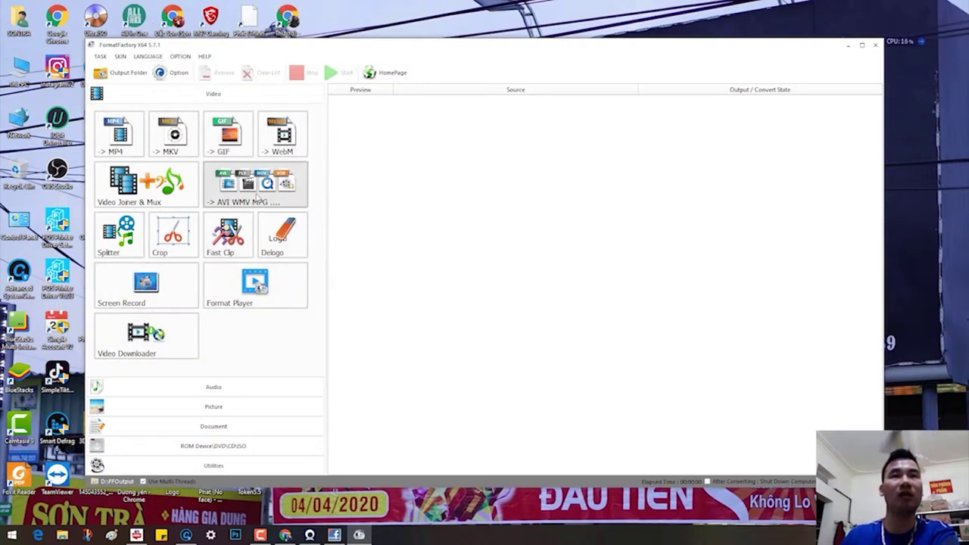
{"action": "left_click", "coordinate": [876, 46]}
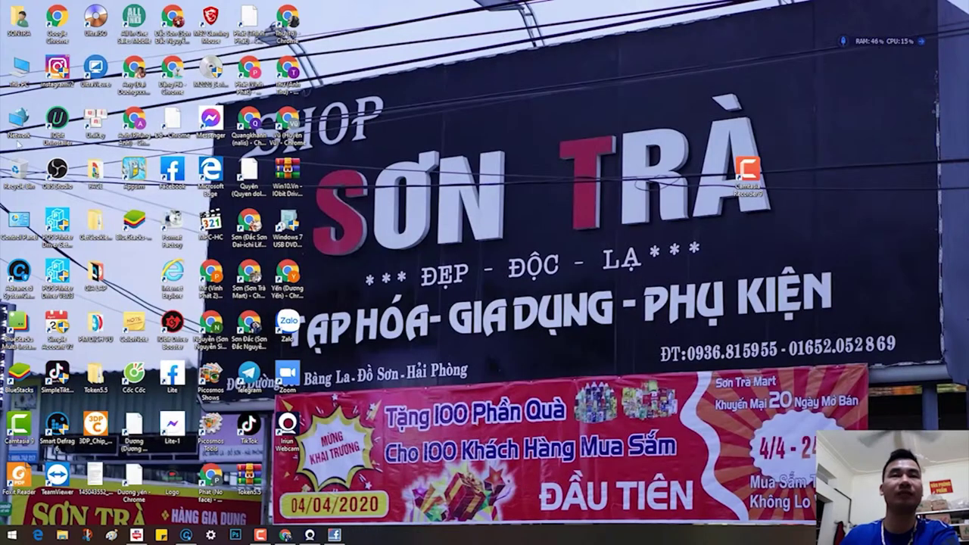
Run FFSetup5.7.0.0.exe from This PC > Downloads, then show the desktop.
{"action": "double_click", "coordinate": [19, 69]}
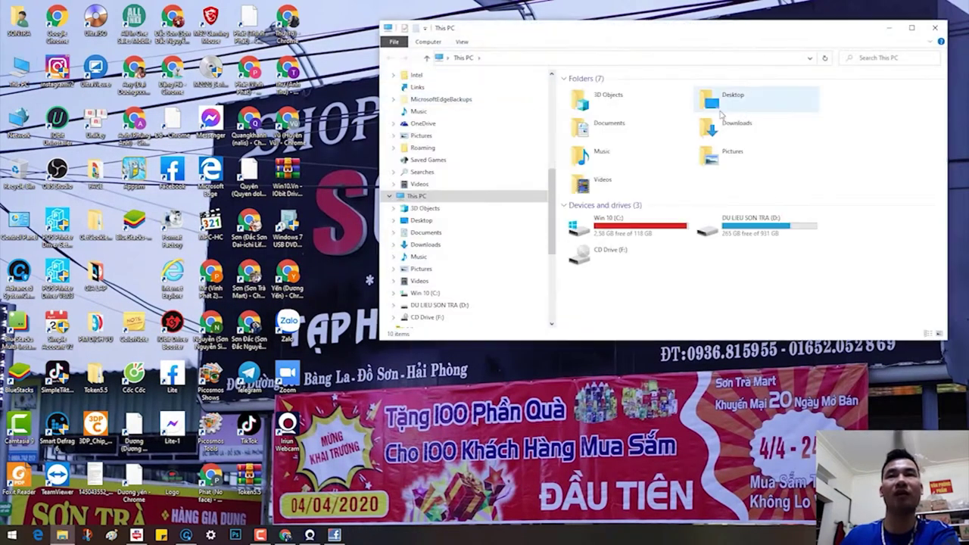
{"action": "double_click", "coordinate": [723, 129]}
{"action": "double_click", "coordinate": [609, 125]}
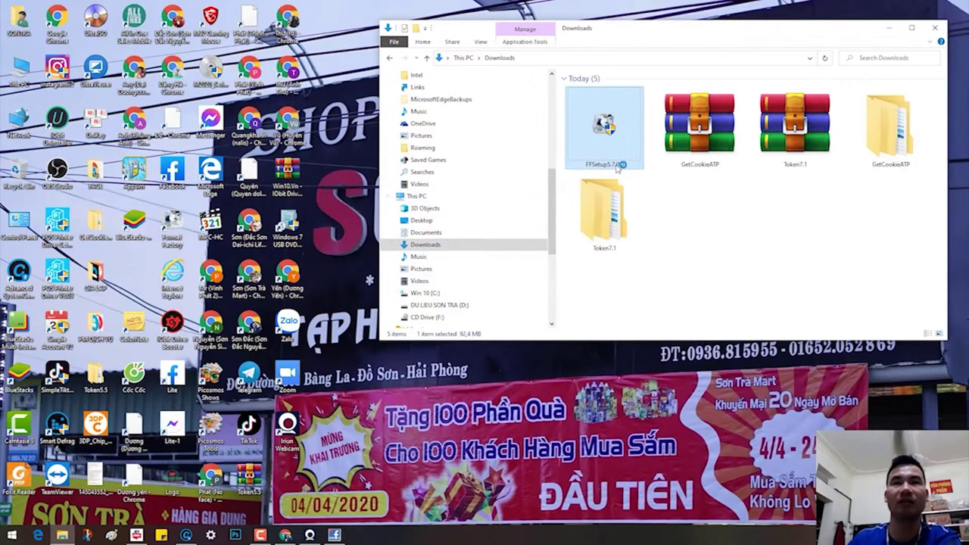
{"action": "key", "text": "super+d"}
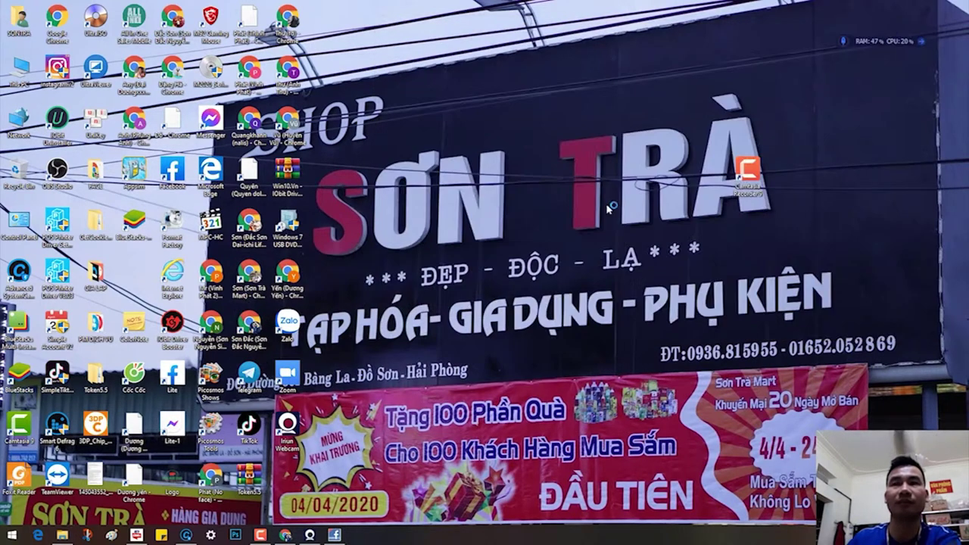
Accept the license and keep the default install folder C:\Program Files (x86)\FormatFactory.
{"action": "mouse_move", "coordinate": [312, 536]}
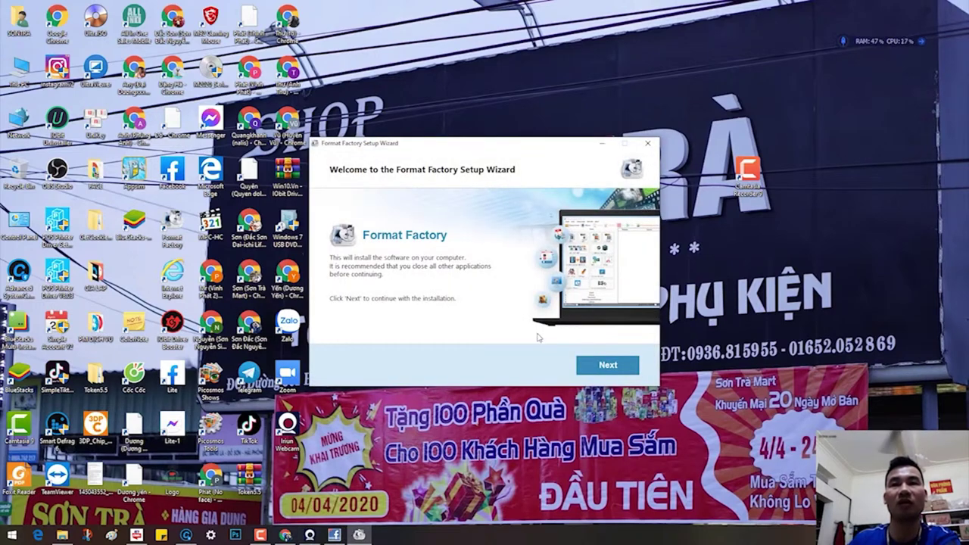
{"action": "left_click", "coordinate": [629, 369]}
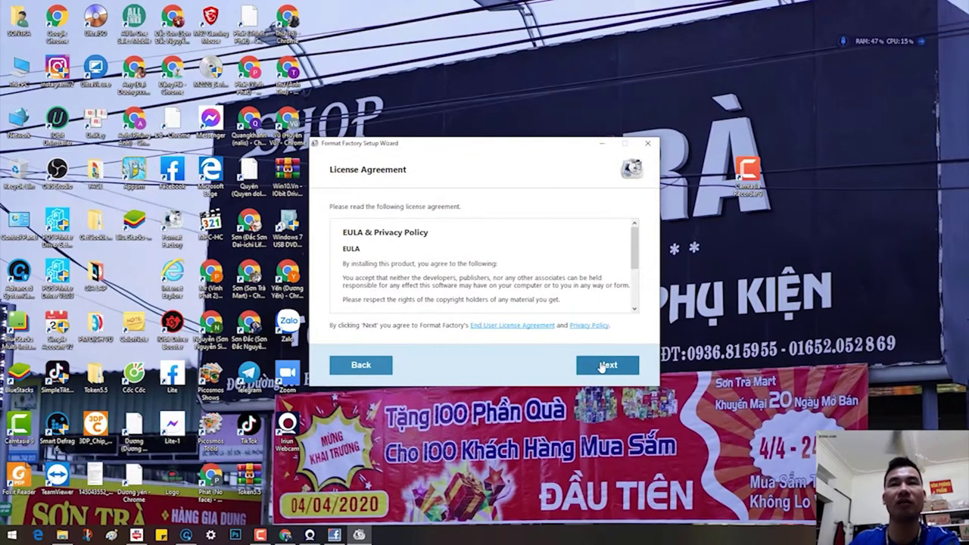
{"action": "left_click", "coordinate": [603, 366]}
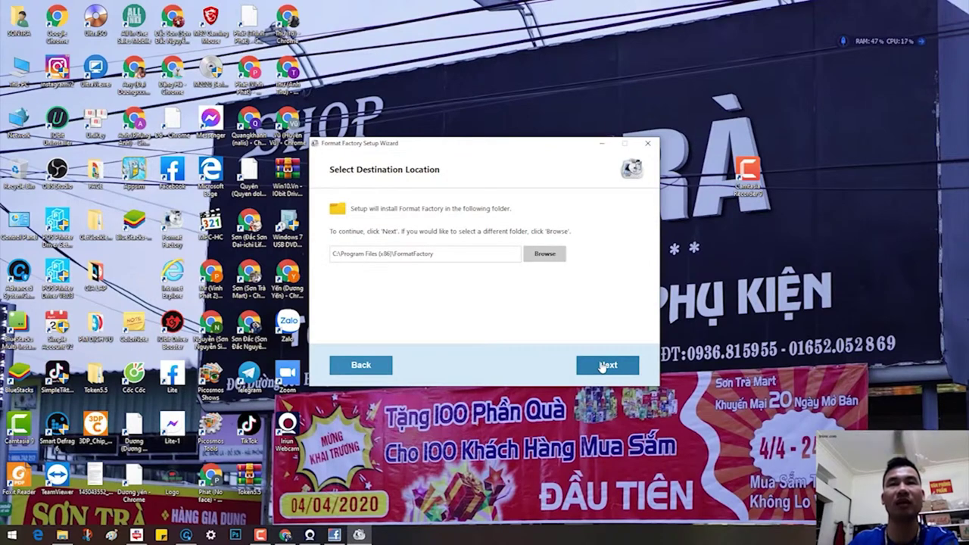
{"action": "left_click", "coordinate": [603, 367]}
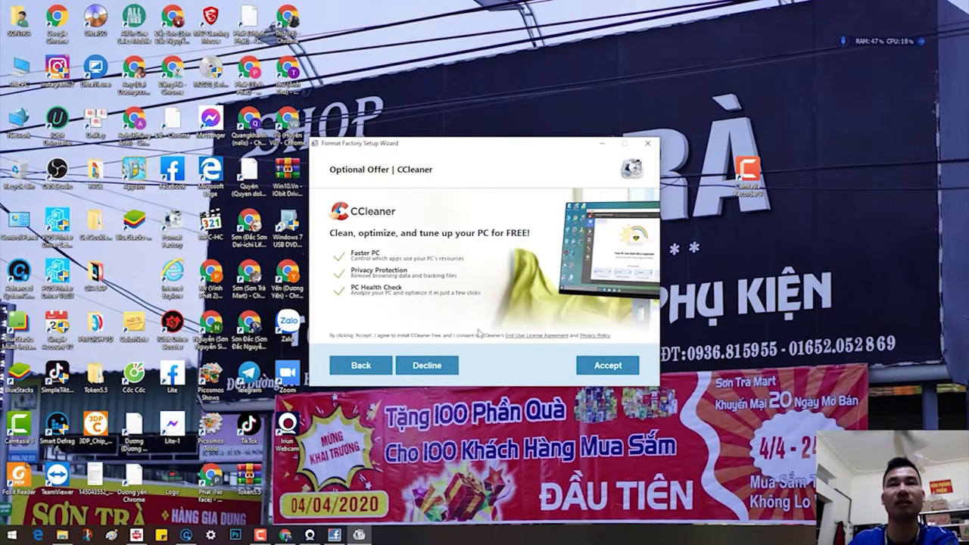
Decline the CCleaner and Paltalk offers so Format Factory starts installing.
{"action": "left_click", "coordinate": [588, 336]}
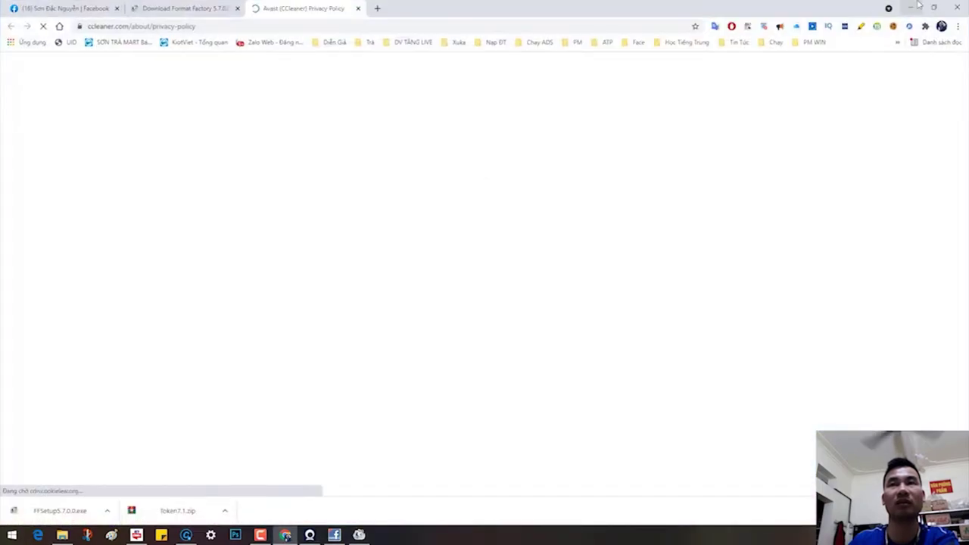
{"action": "key", "text": "ctrl+w"}
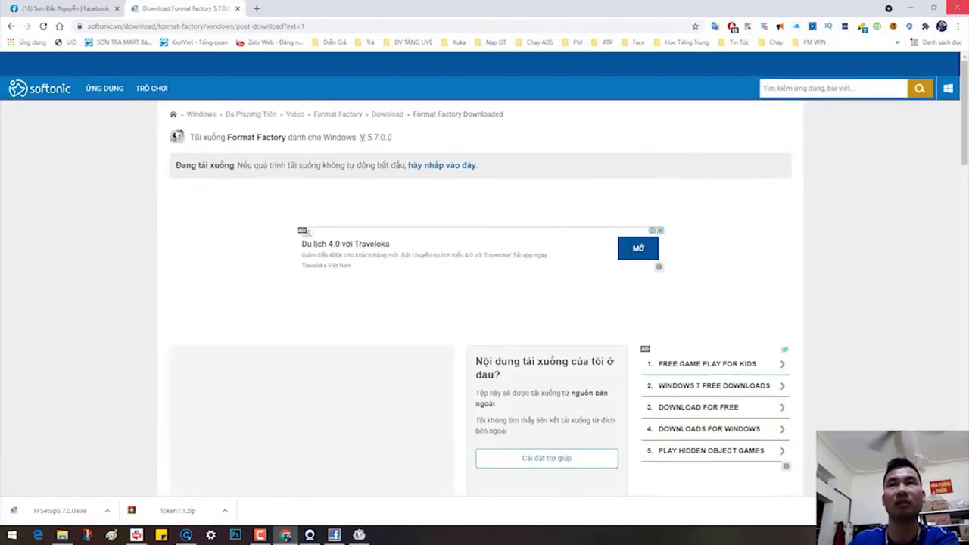
{"action": "left_click", "coordinate": [957, 7]}
{"action": "left_click", "coordinate": [450, 370]}
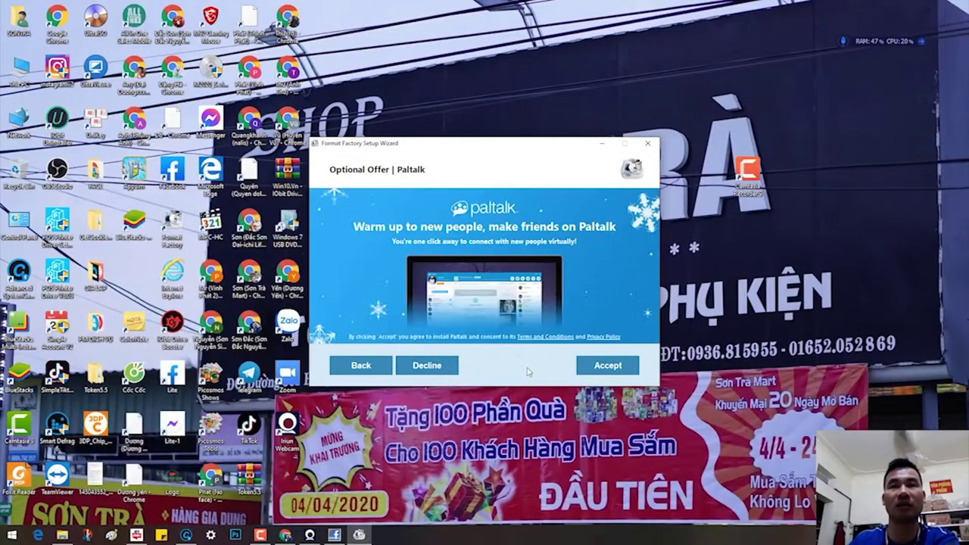
{"action": "left_click", "coordinate": [429, 371]}
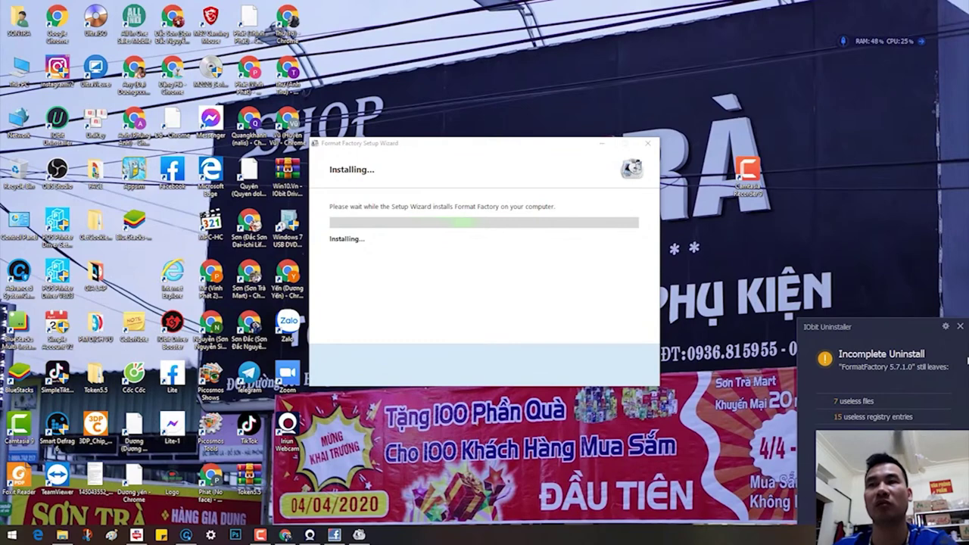
Dismiss the IObit notification, move the setup window up, and browse back in Chrome while waiting.
{"action": "left_click", "coordinate": [960, 326]}
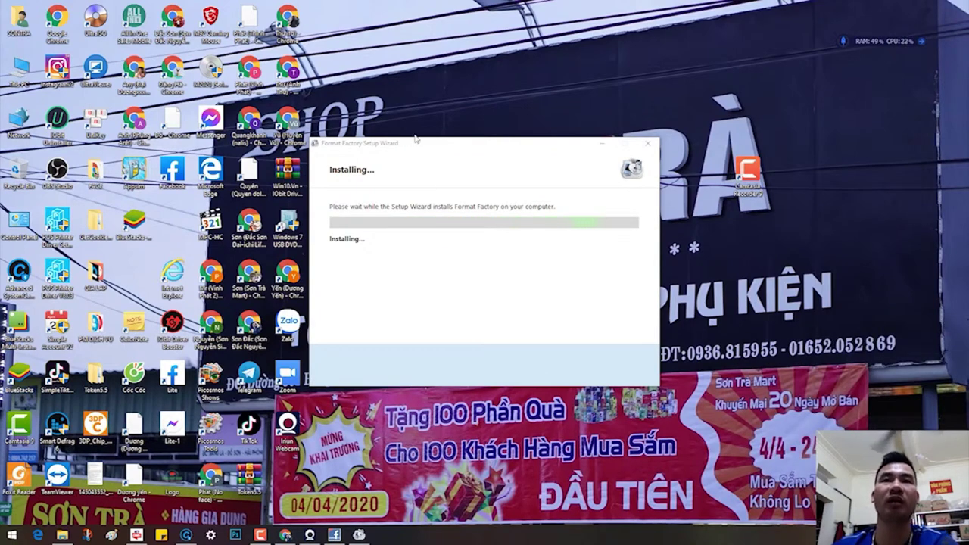
{"action": "left_click_drag", "start_coordinate": [434, 148], "coordinate": [510, 46]}
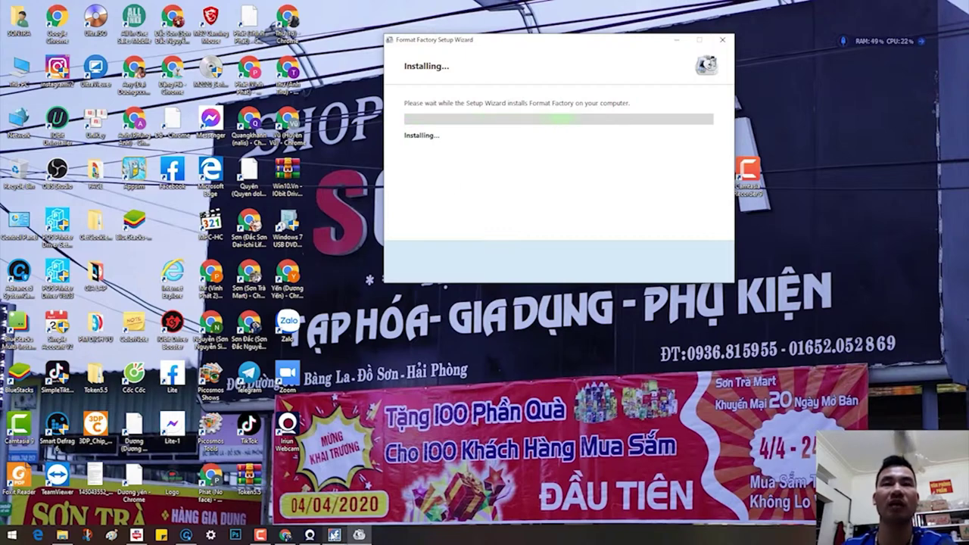
{"action": "left_click", "coordinate": [285, 535]}
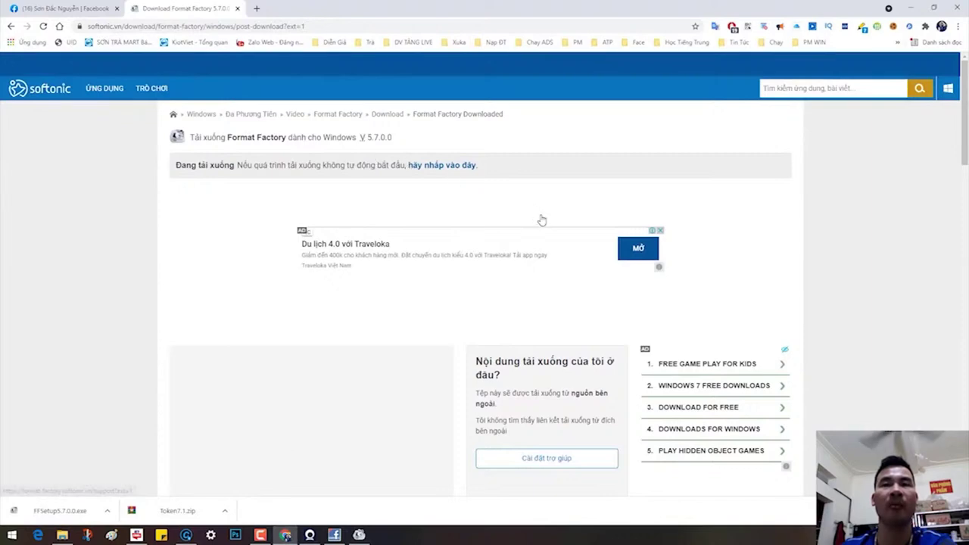
{"action": "scroll", "coordinate": [265, 110], "scroll_direction": "down", "scroll_amount": 1}
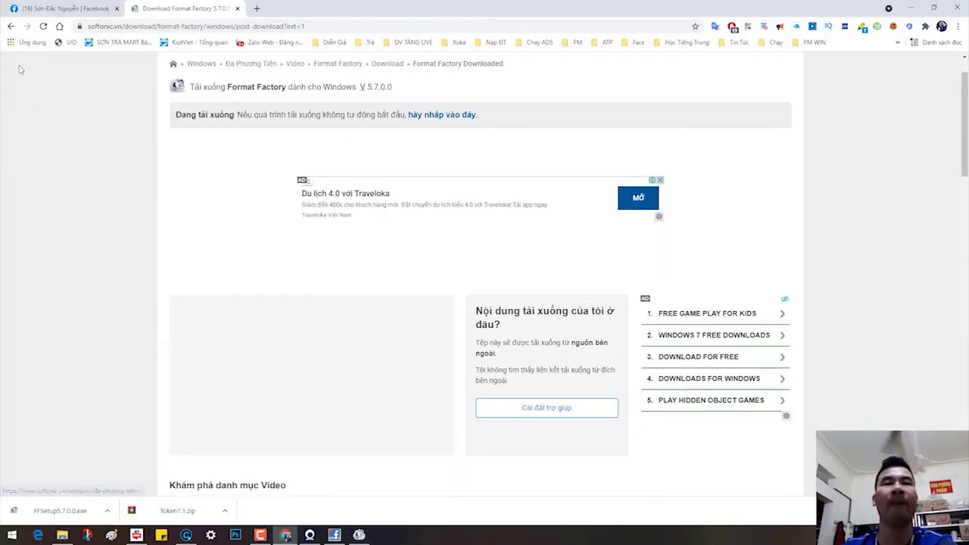
{"action": "left_click", "coordinate": [10, 25]}
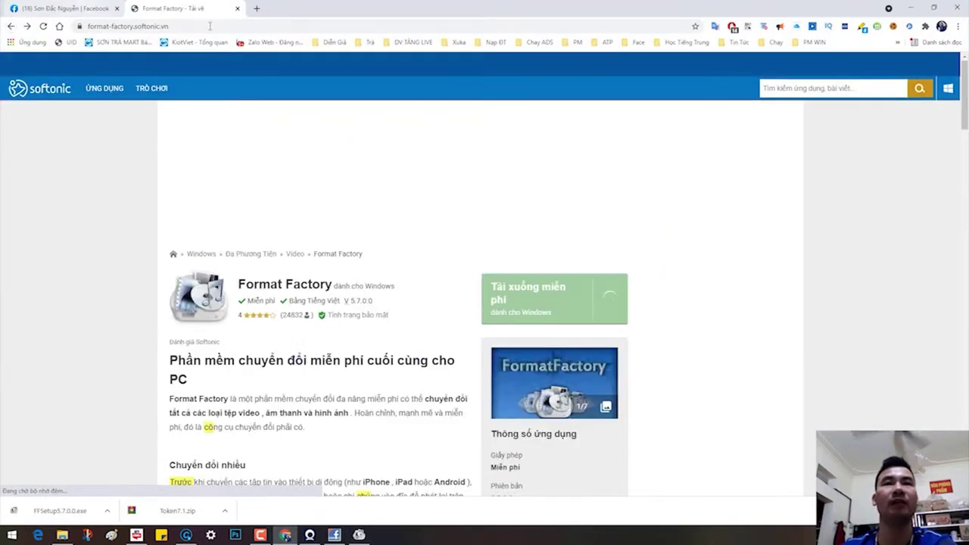
{"action": "left_click", "coordinate": [10, 25]}
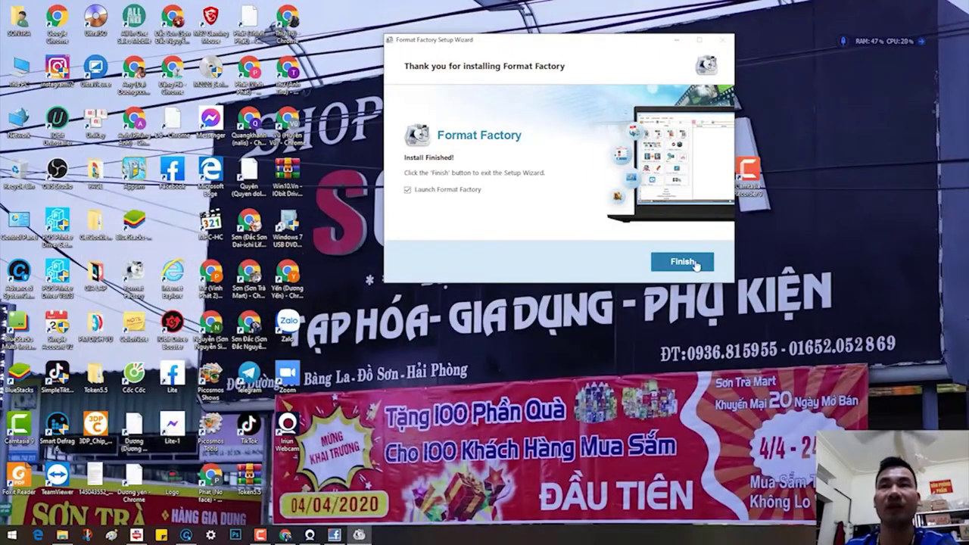
Finish setup, skip the latest-version download, and open the full 70-language list.
{"action": "left_click", "coordinate": [691, 265]}
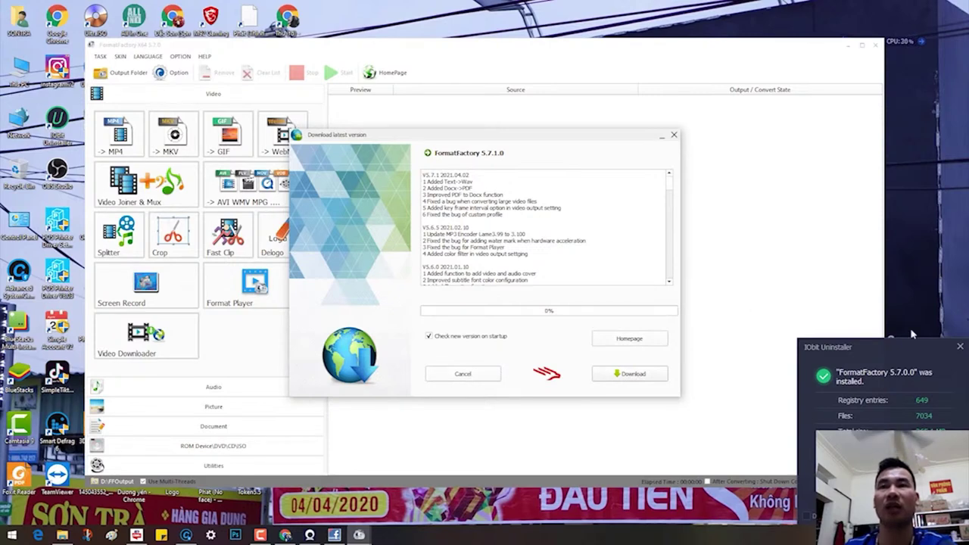
{"action": "left_click", "coordinate": [470, 373]}
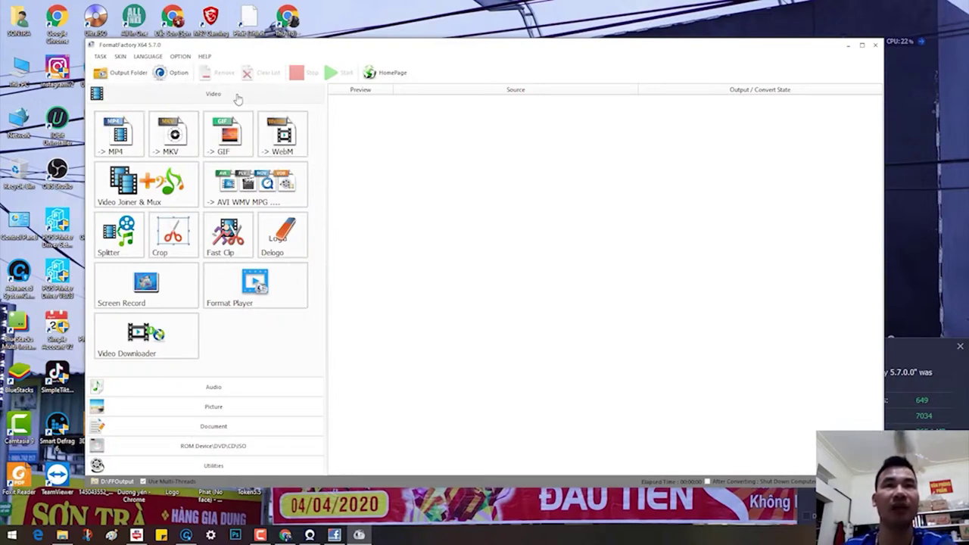
{"action": "left_click", "coordinate": [147, 56]}
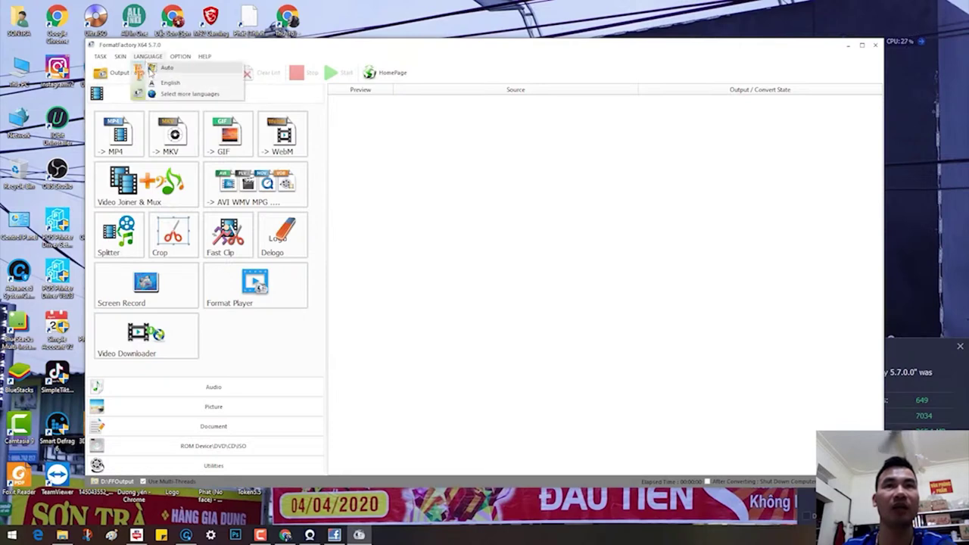
{"action": "left_click", "coordinate": [163, 94]}
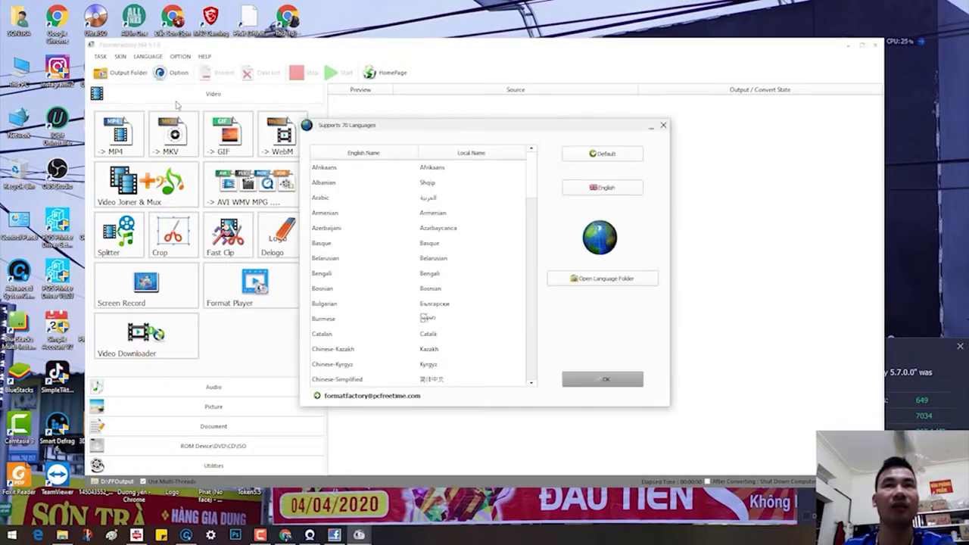
{"action": "scroll", "coordinate": [439, 246], "scroll_direction": "down", "scroll_amount": 18}
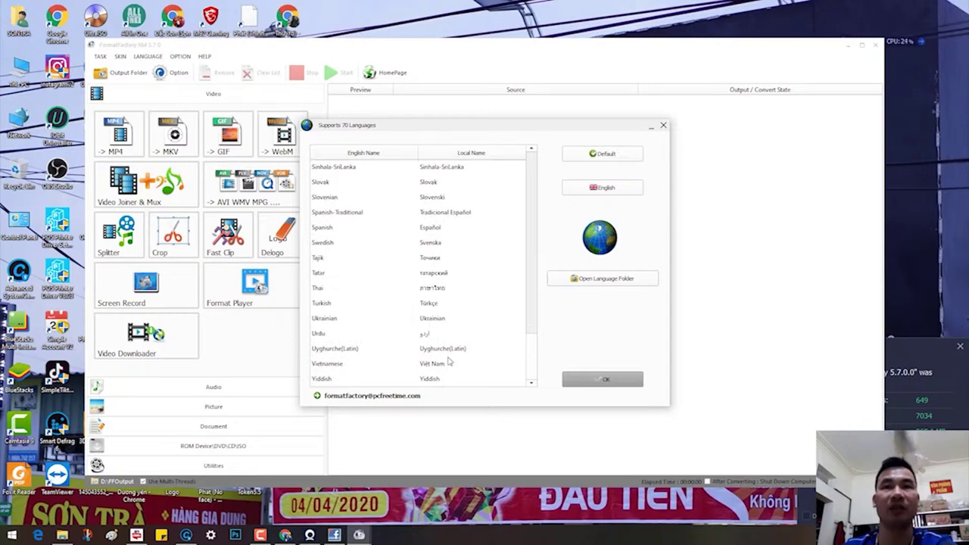
Choose Vietnamese in the Supports 70 Languages dialog and confirm with OK.
{"action": "left_click", "coordinate": [433, 365]}
{"action": "left_click", "coordinate": [595, 380]}
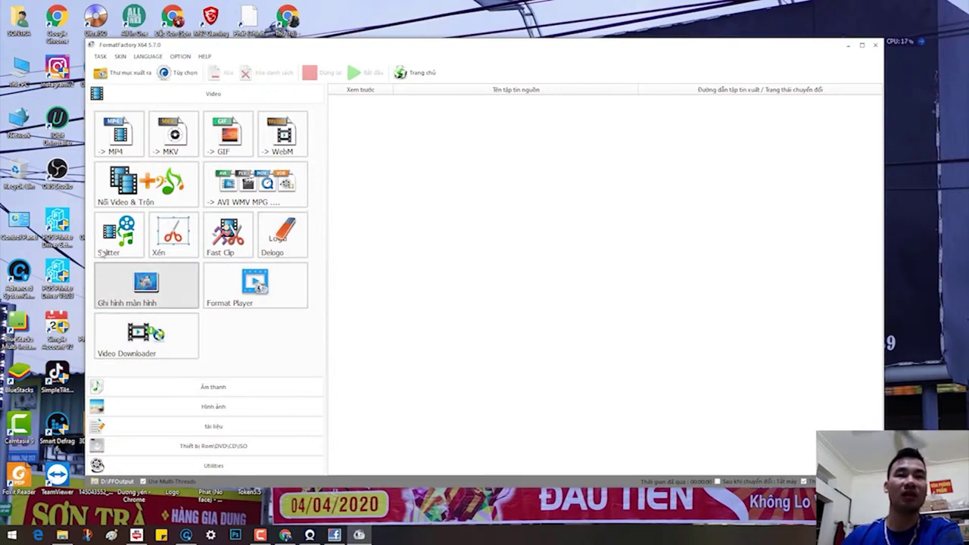
Browse the Âm thanh, Hình ảnh and tài liệu categories in the left panel.
{"action": "left_click", "coordinate": [205, 386]}
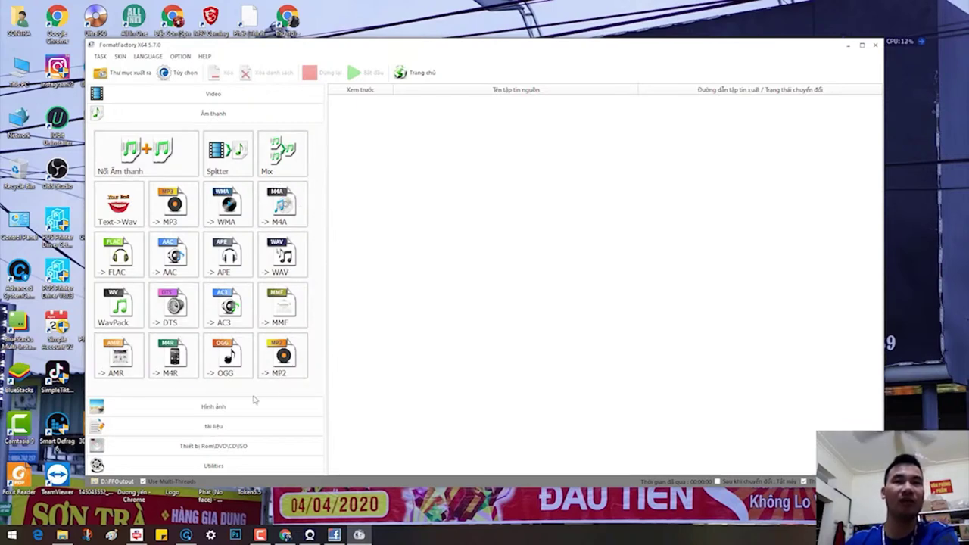
{"action": "left_click", "coordinate": [141, 413]}
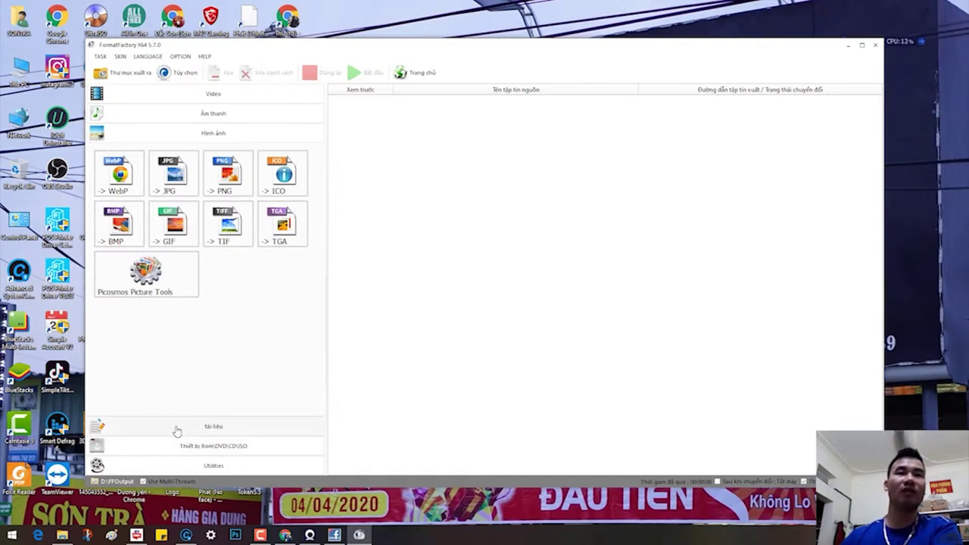
{"action": "left_click", "coordinate": [176, 428]}
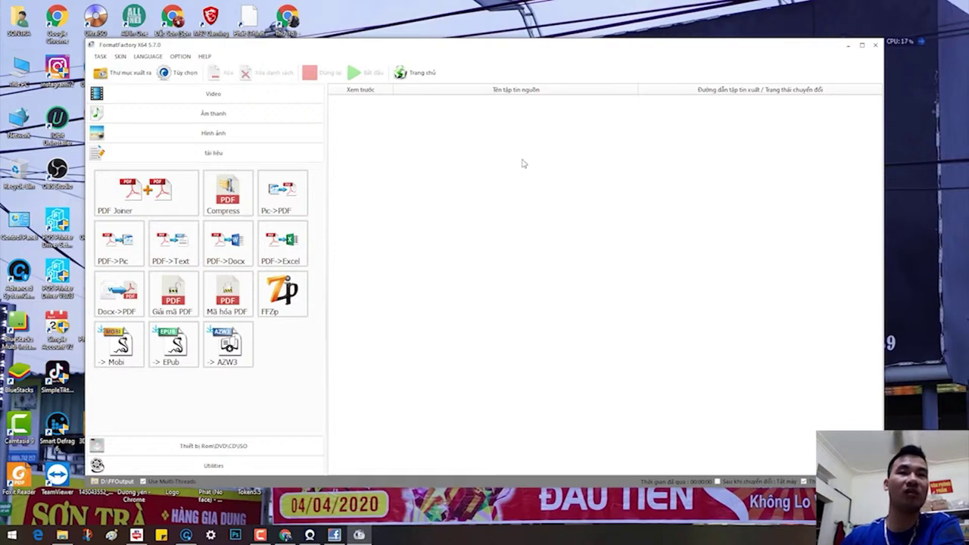
Return to Format Factory and cycle through disc, Utilities, Âm thanh and Video, ending on Hình ảnh.
{"action": "left_click", "coordinate": [257, 535]}
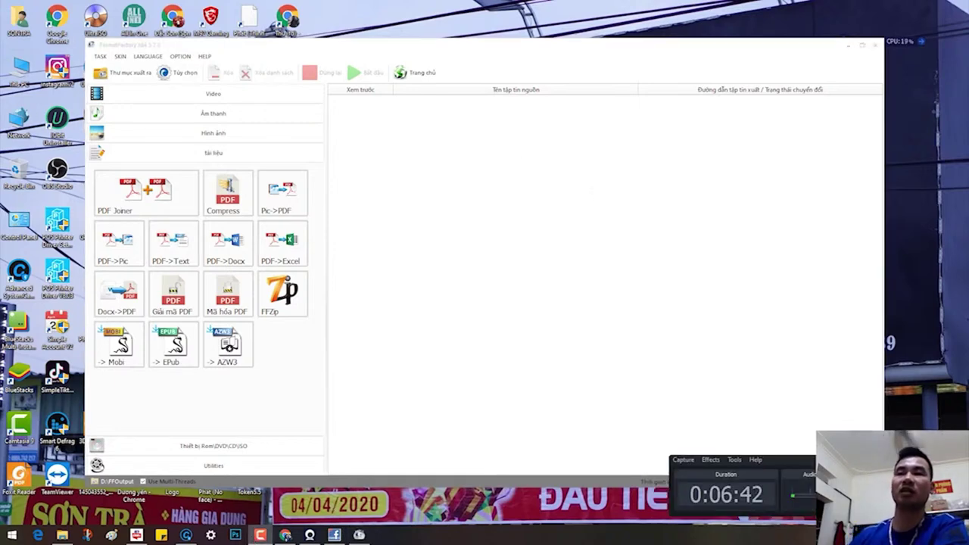
{"action": "left_click", "coordinate": [277, 332]}
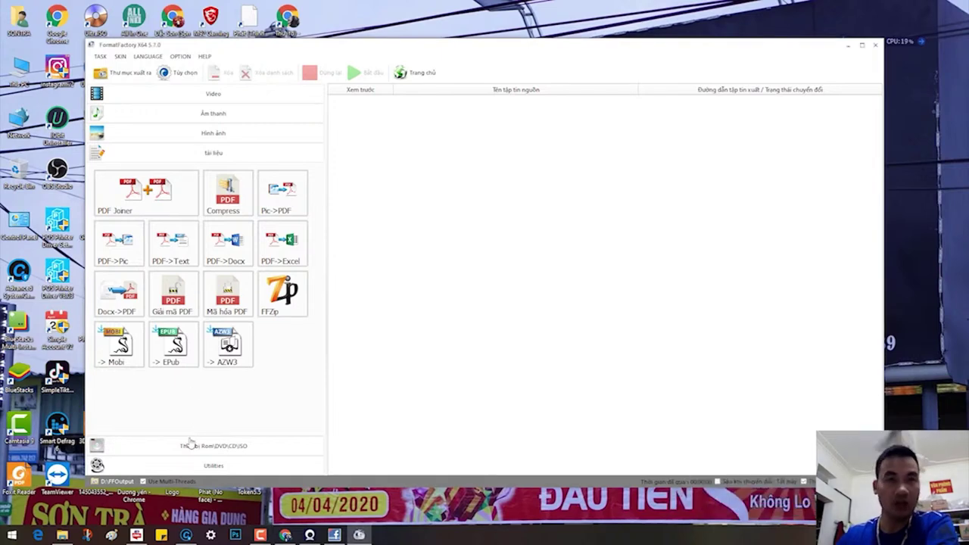
{"action": "left_click", "coordinate": [124, 447]}
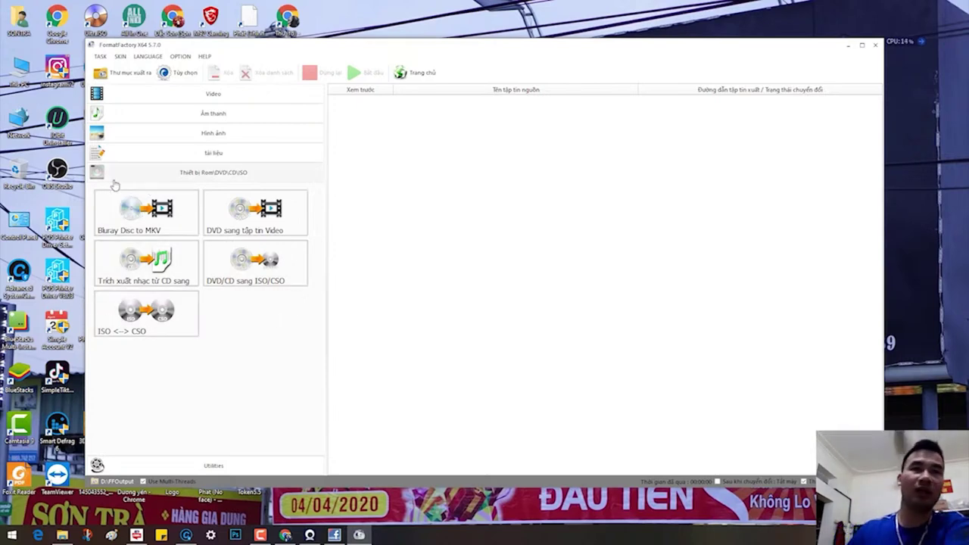
{"action": "left_click", "coordinate": [180, 471]}
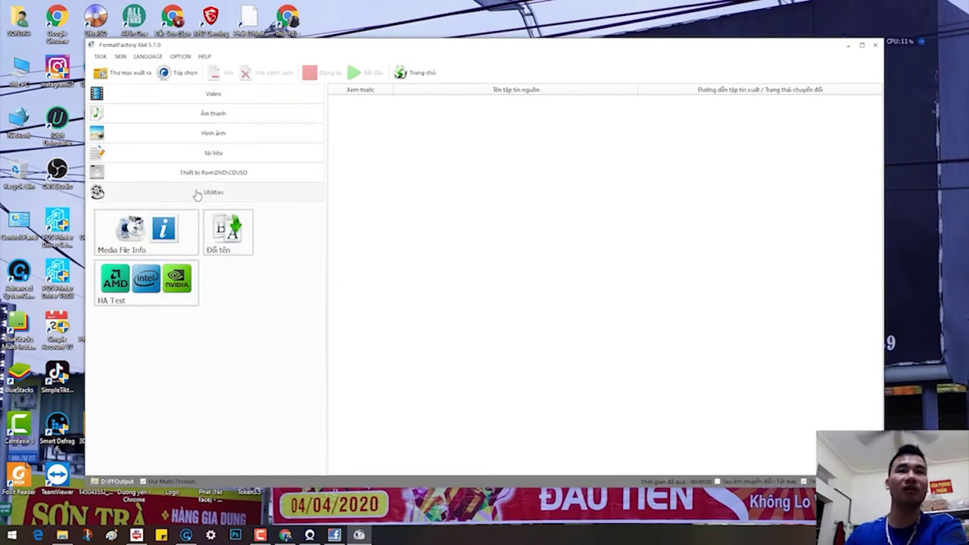
{"action": "left_click", "coordinate": [220, 114]}
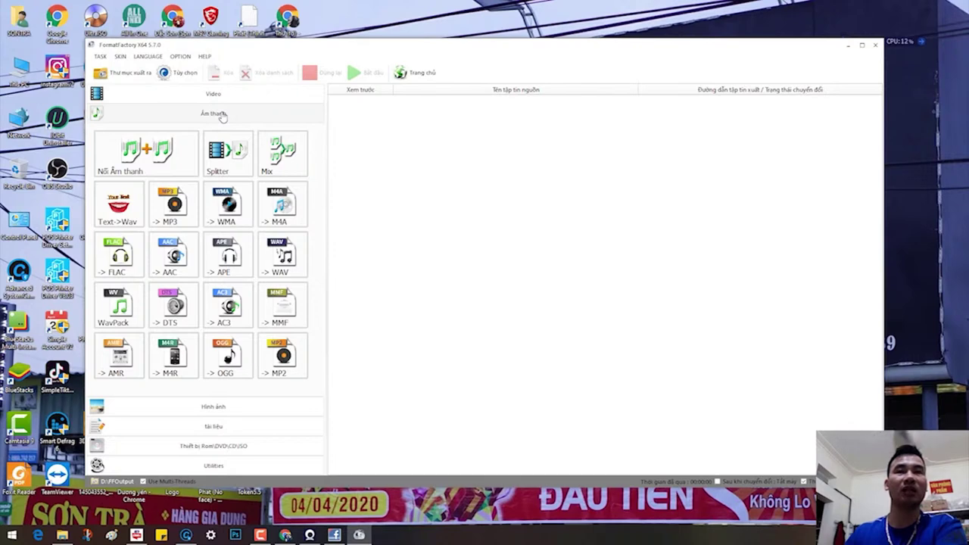
{"action": "left_click", "coordinate": [217, 95]}
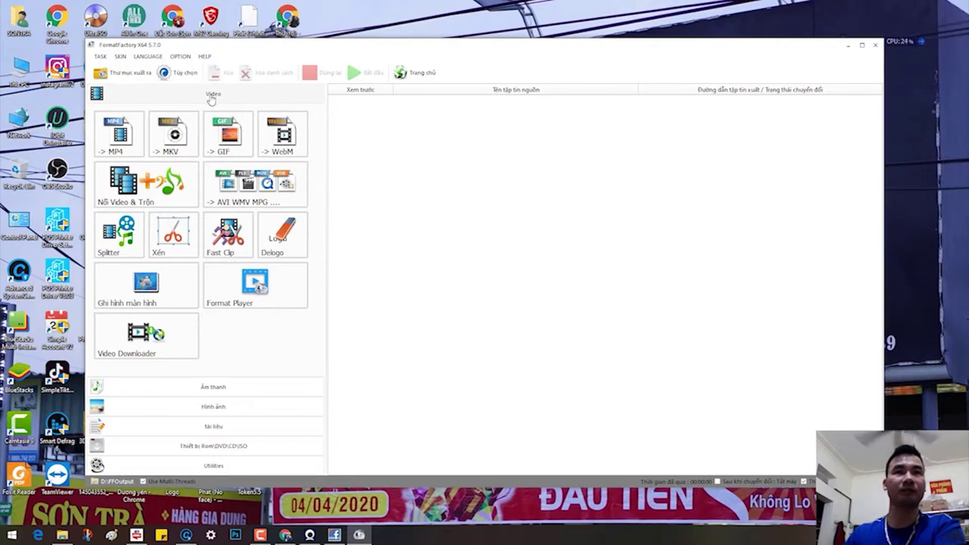
{"action": "left_click", "coordinate": [228, 406]}
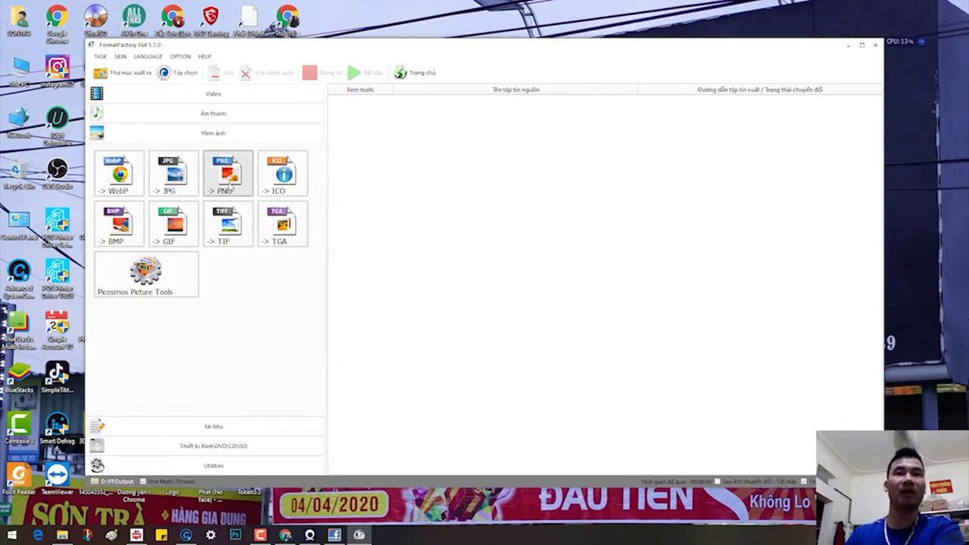
Convert D:\1\bánh gao nhat.jpg to PNG and open the finished 7.67M task's actions.
{"action": "left_click", "coordinate": [229, 175]}
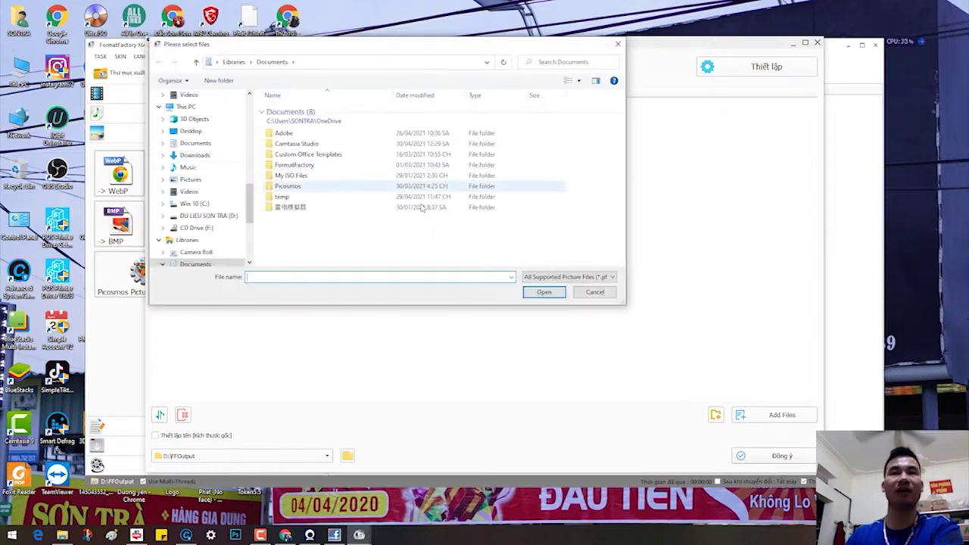
{"action": "left_click", "coordinate": [206, 216]}
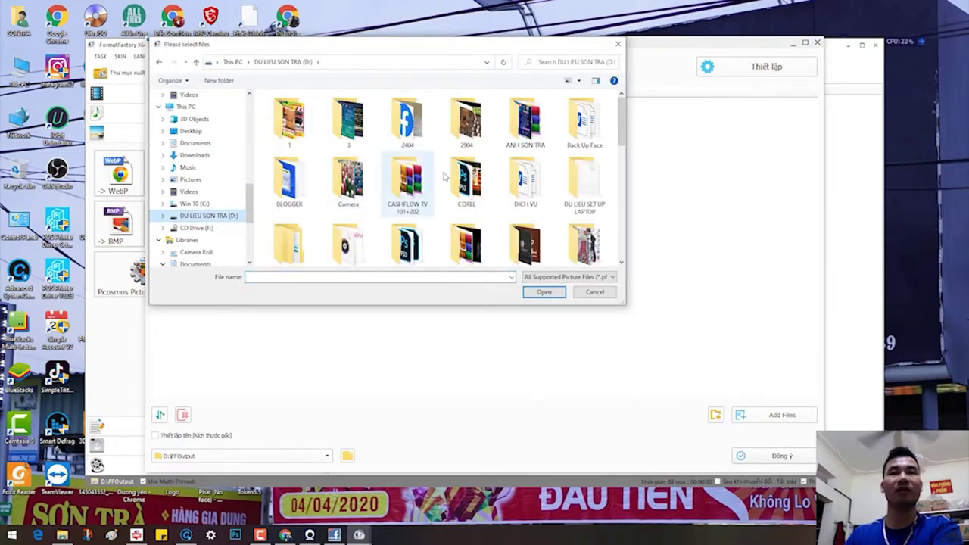
{"action": "double_click", "coordinate": [312, 125]}
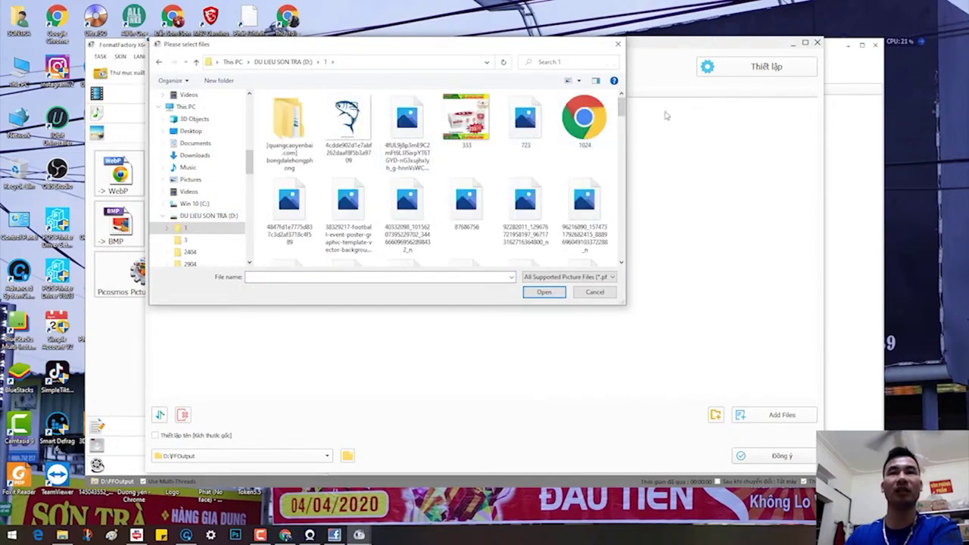
{"action": "key", "text": "super+Up"}
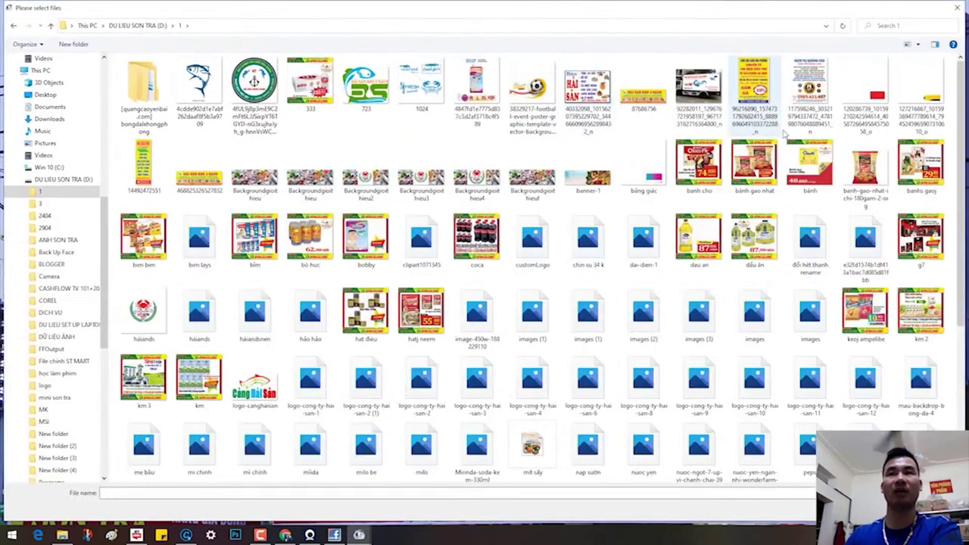
{"action": "double_click", "coordinate": [754, 163]}
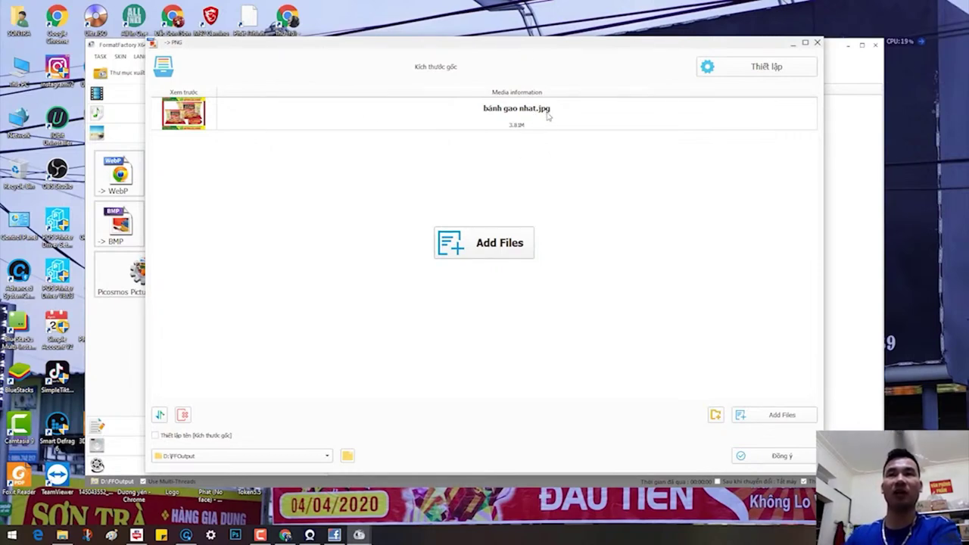
{"action": "left_click", "coordinate": [780, 457]}
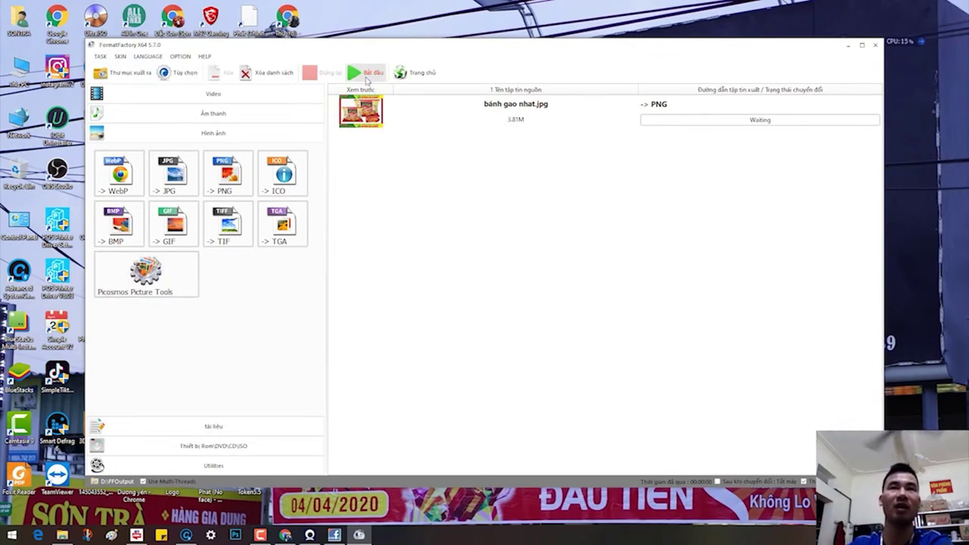
{"action": "left_click", "coordinate": [377, 73]}
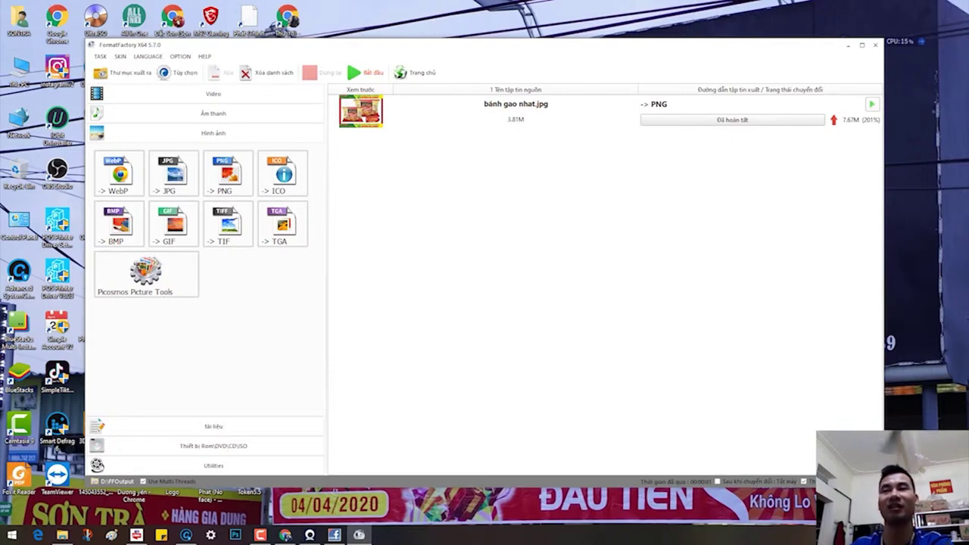
{"action": "right_click", "coordinate": [452, 130]}
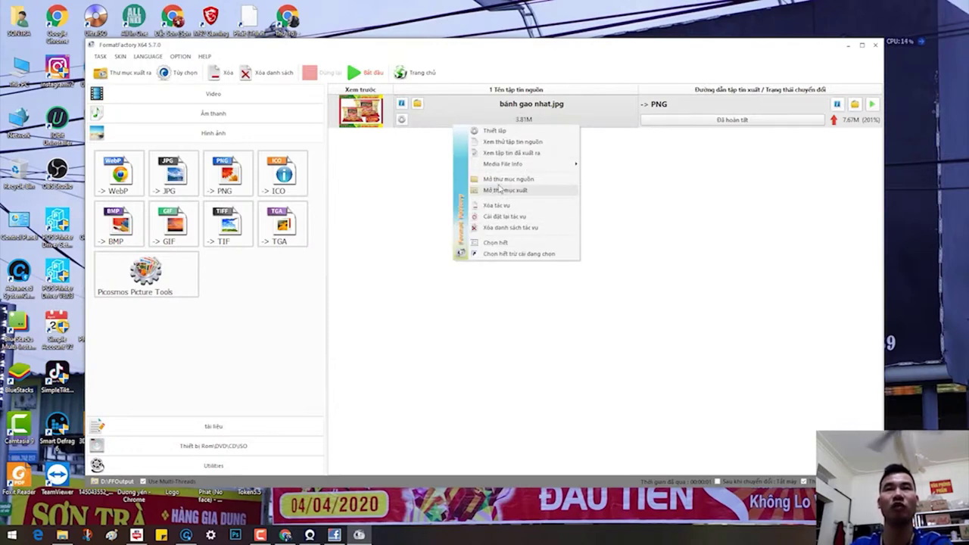
{"action": "left_click", "coordinate": [499, 190]}
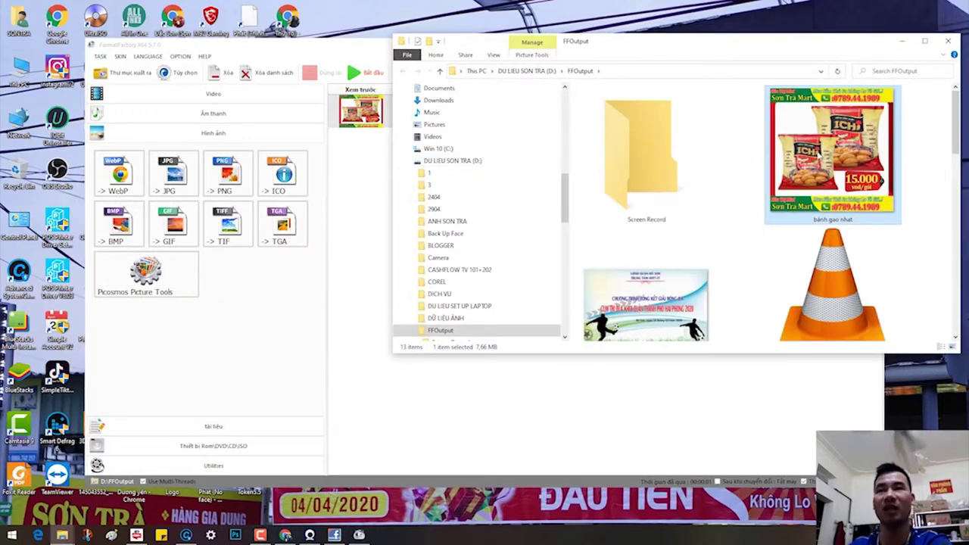
{"action": "right_click", "coordinate": [797, 147]}
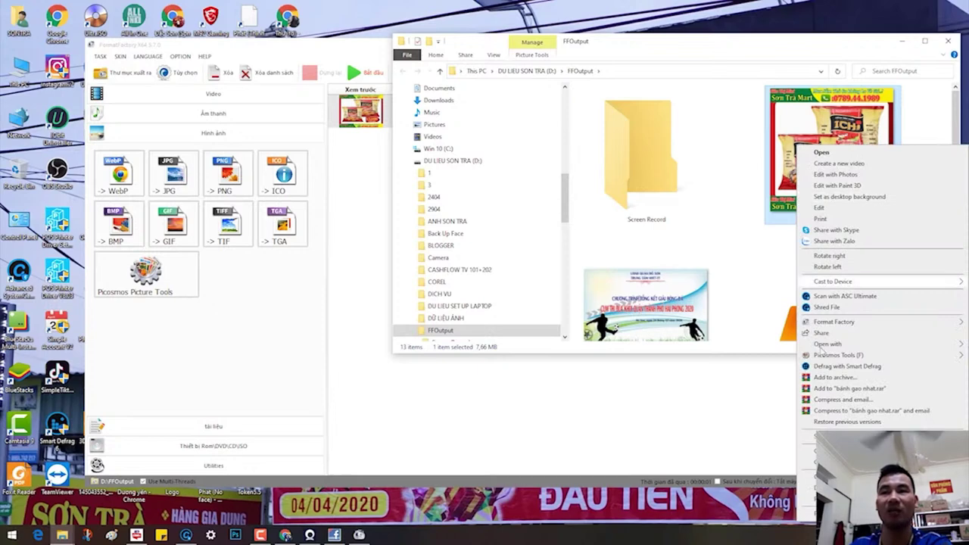
{"action": "left_click", "coordinate": [784, 136]}
{"action": "right_click", "coordinate": [784, 136]}
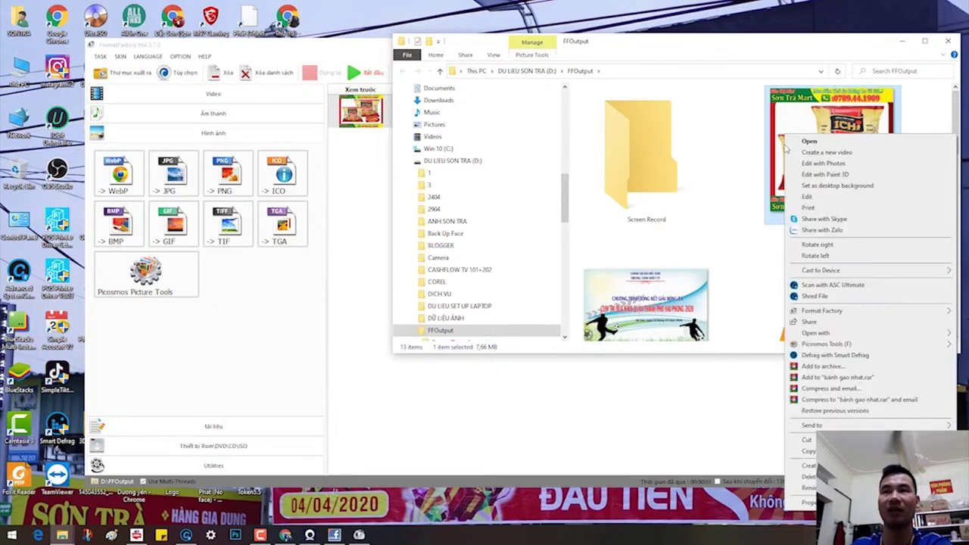
{"action": "left_click", "coordinate": [804, 502]}
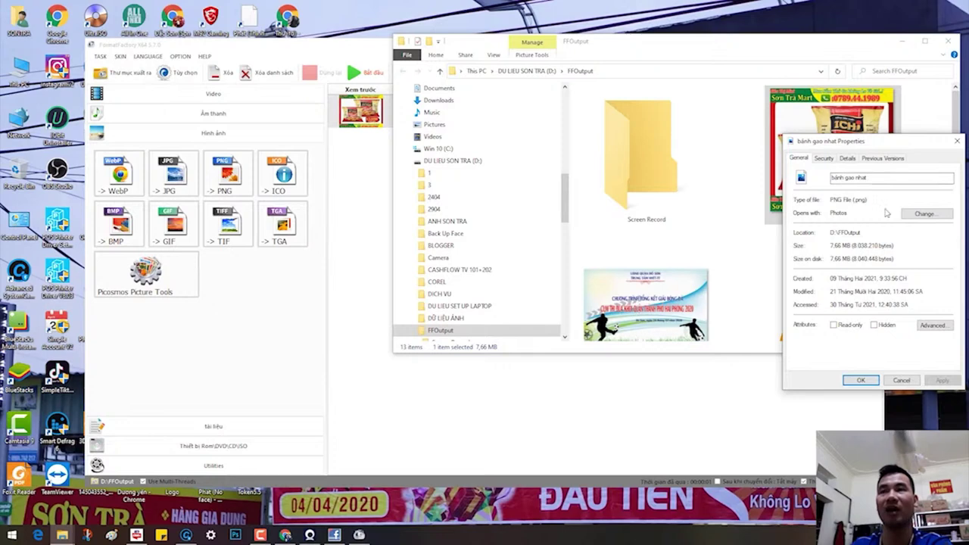
{"action": "left_click_drag", "start_coordinate": [858, 200], "coordinate": [811, 203]}
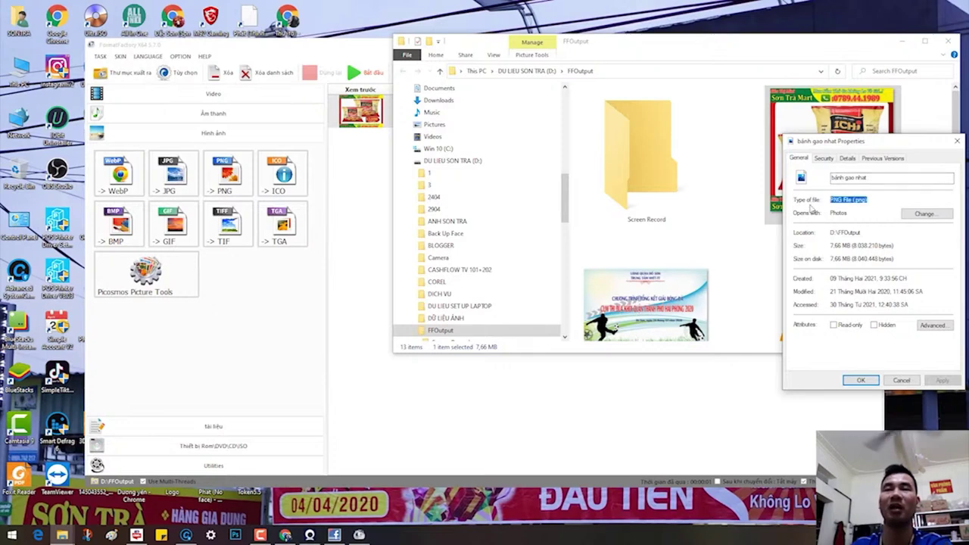
{"action": "left_click", "coordinate": [259, 536]}
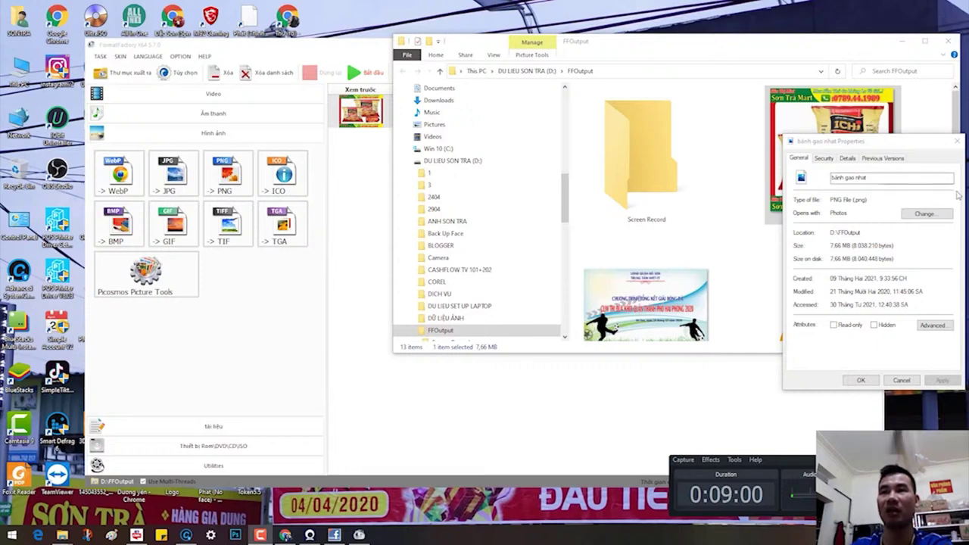
{"action": "left_click", "coordinate": [906, 378]}
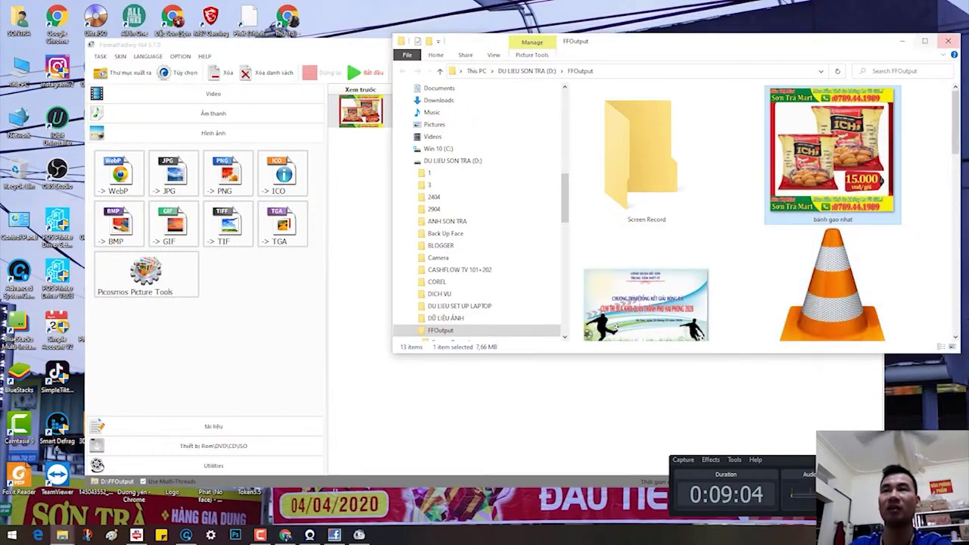
{"action": "left_click", "coordinate": [943, 46]}
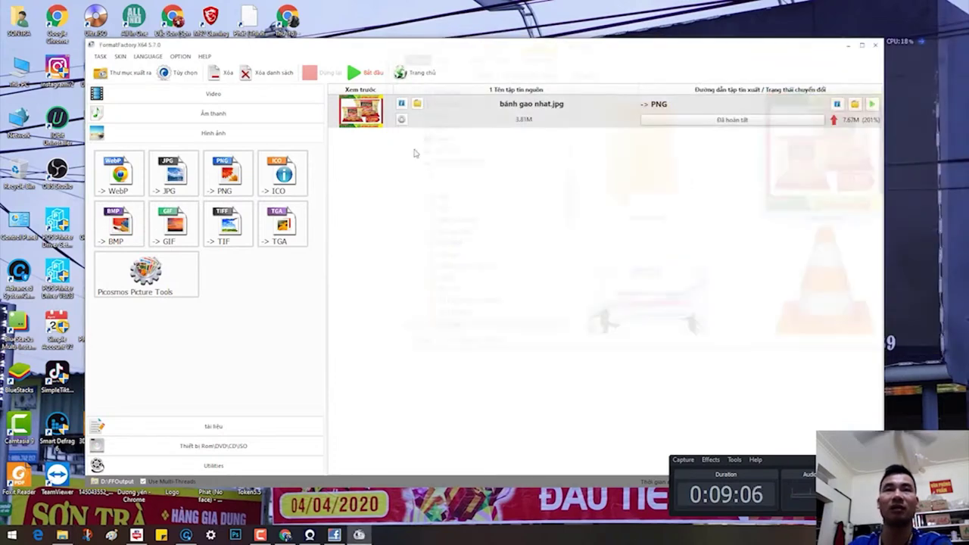
Queue the Thăm chợ cá Ngọc Hải .mp4 video for MP3 conversion, then minimise Format Factory.
{"action": "left_click", "coordinate": [175, 96]}
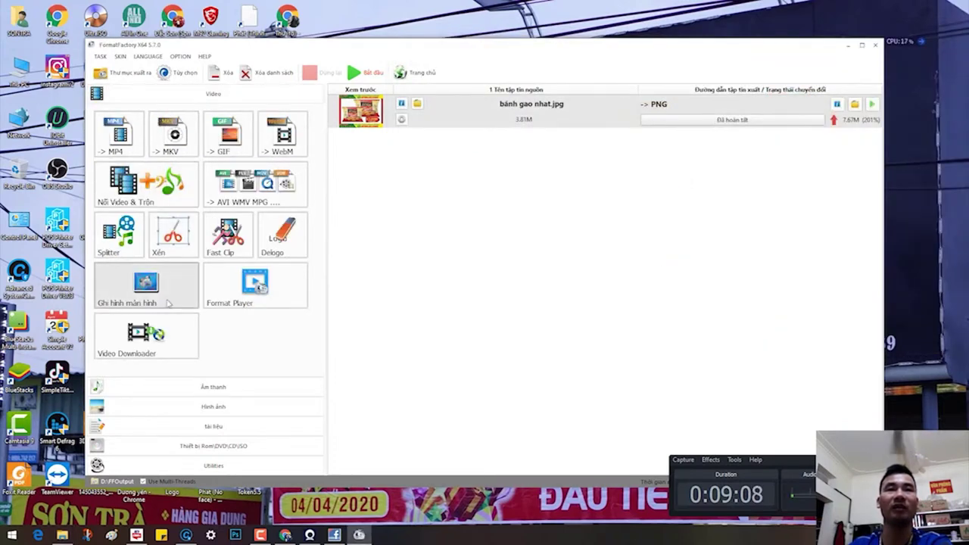
{"action": "left_click", "coordinate": [214, 388]}
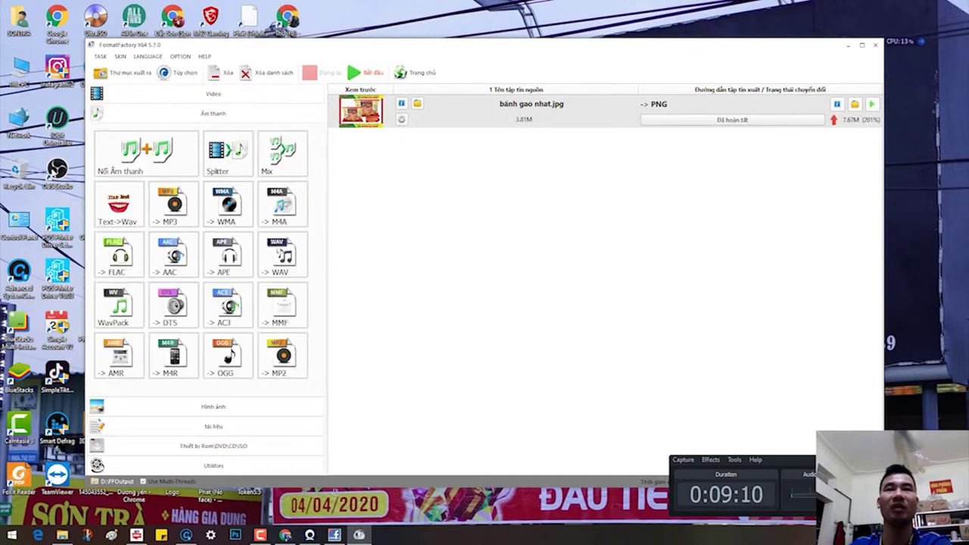
{"action": "left_click", "coordinate": [176, 210]}
{"action": "left_click", "coordinate": [482, 246]}
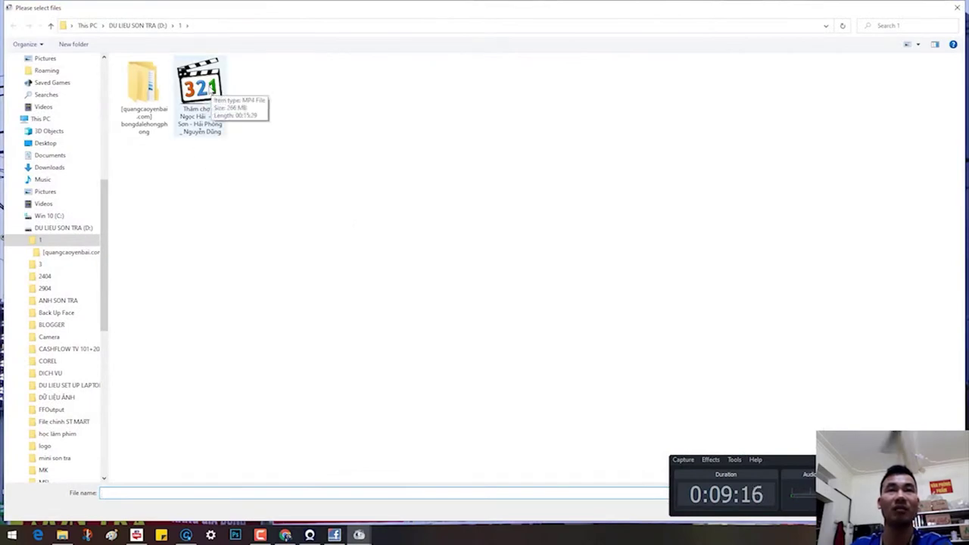
{"action": "double_click", "coordinate": [213, 89]}
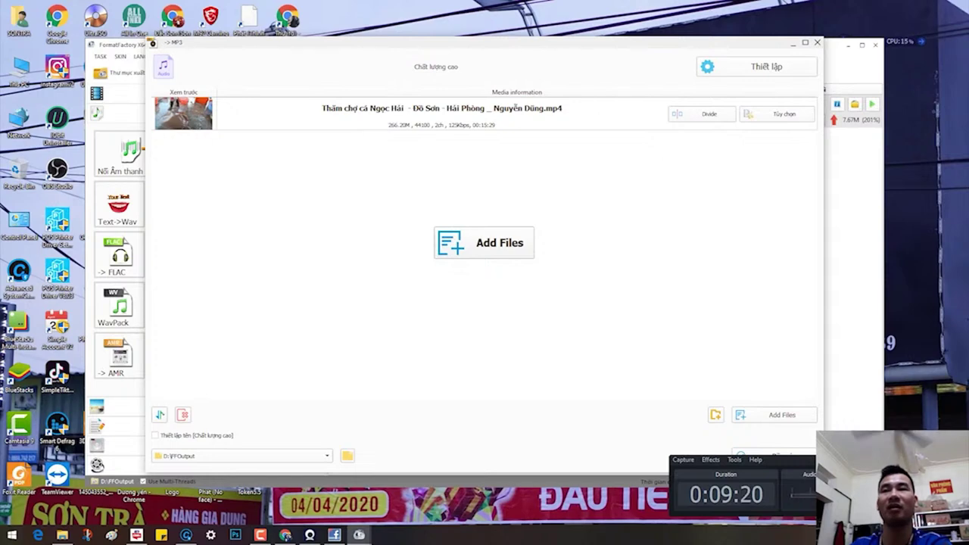
{"action": "left_click", "coordinate": [771, 456]}
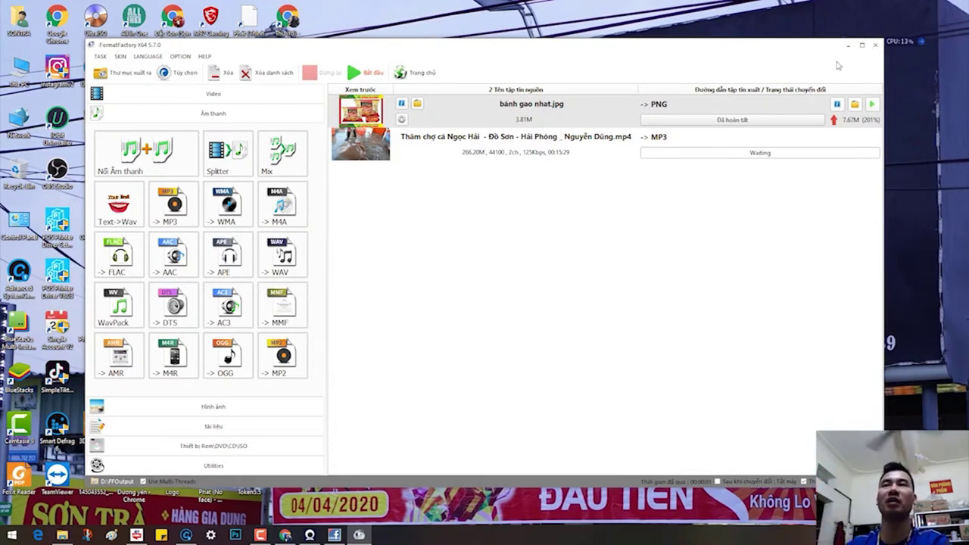
{"action": "left_click", "coordinate": [849, 47]}
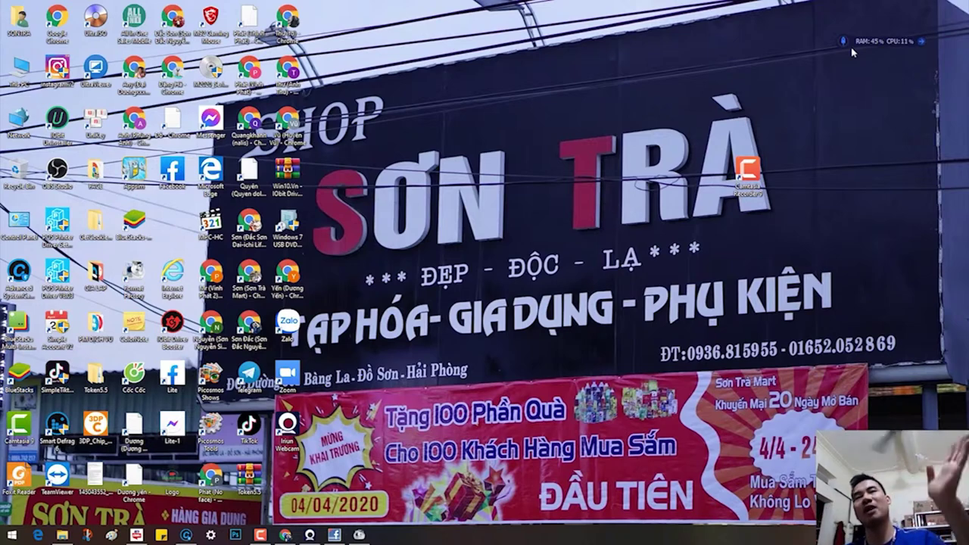
Bring Chrome forward on the autoviralcontent.cf token login page.
{"action": "left_click", "coordinate": [259, 534]}
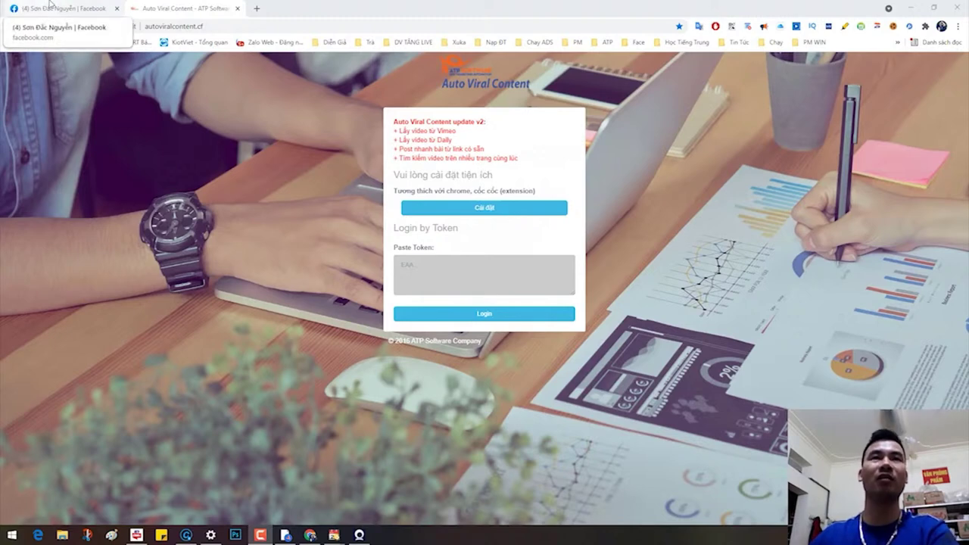
Copy the Token dòng 1 access token from ATP Token and paste it into Paste Token.
{"action": "left_click", "coordinate": [214, 27]}
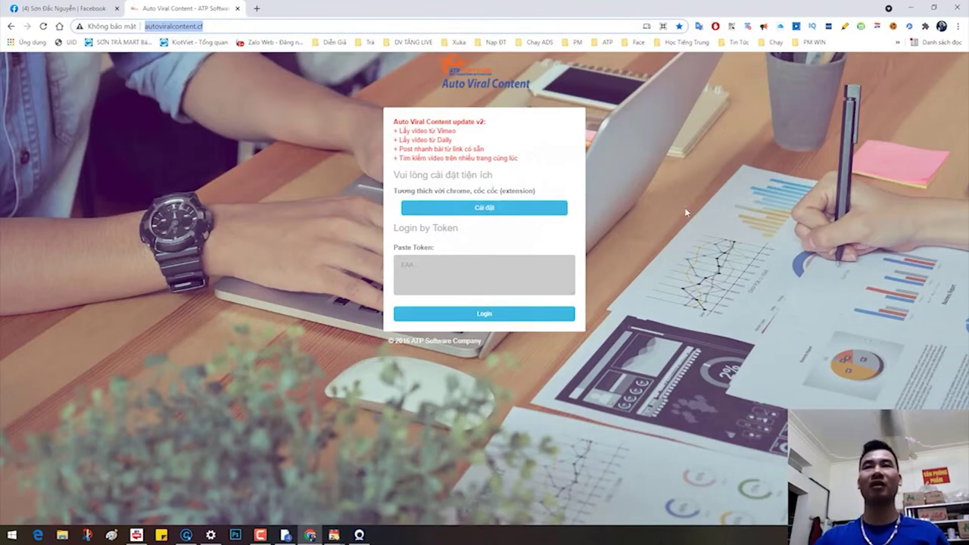
{"action": "left_click", "coordinate": [60, 9]}
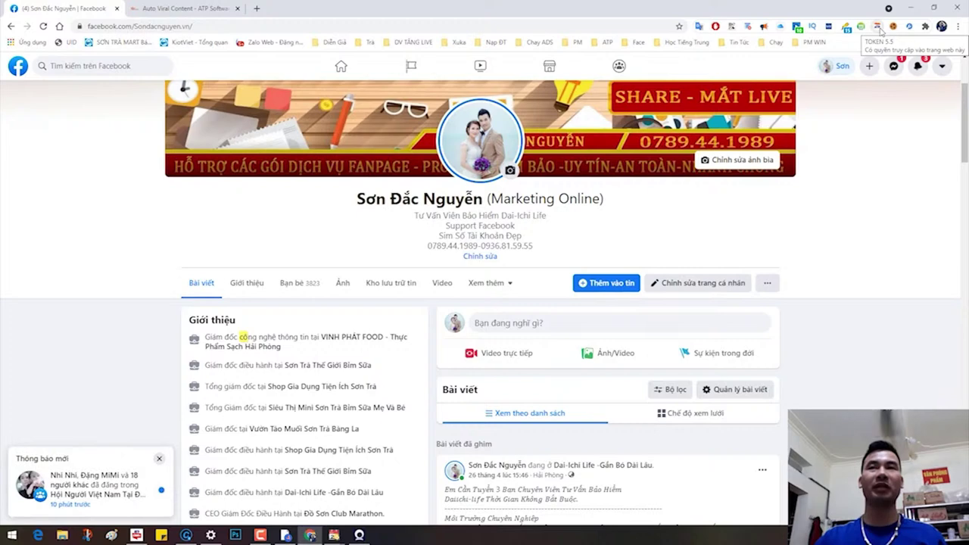
{"action": "left_click", "coordinate": [877, 27]}
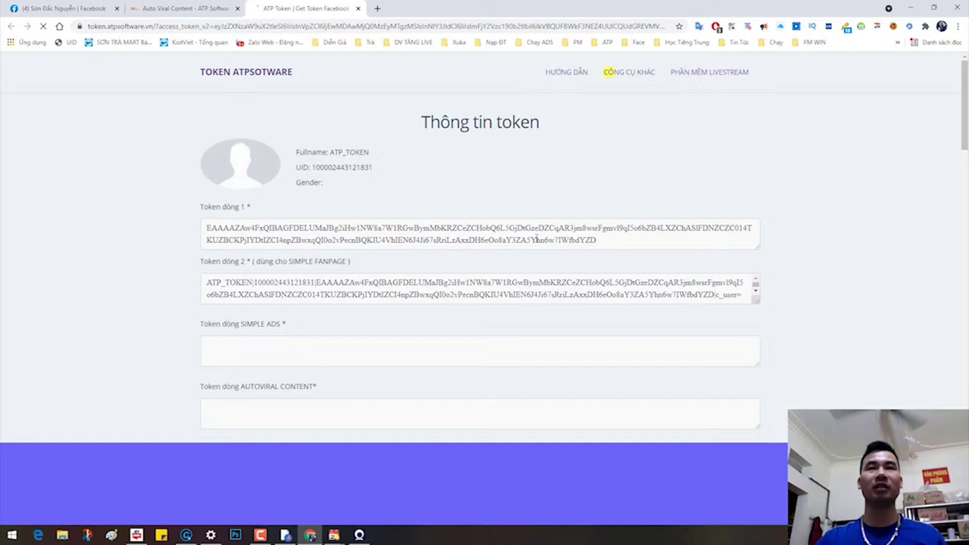
{"action": "left_click", "coordinate": [536, 239]}
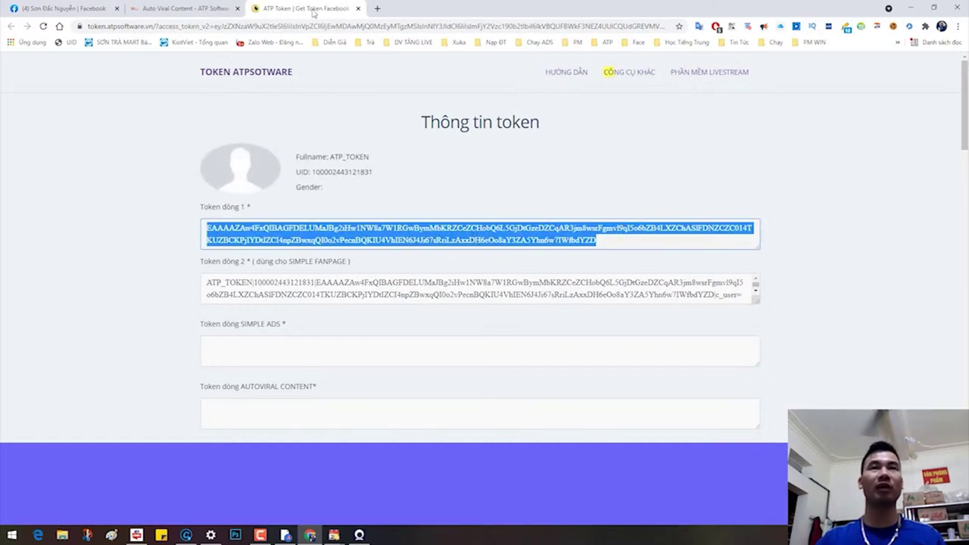
{"action": "left_click", "coordinate": [359, 8]}
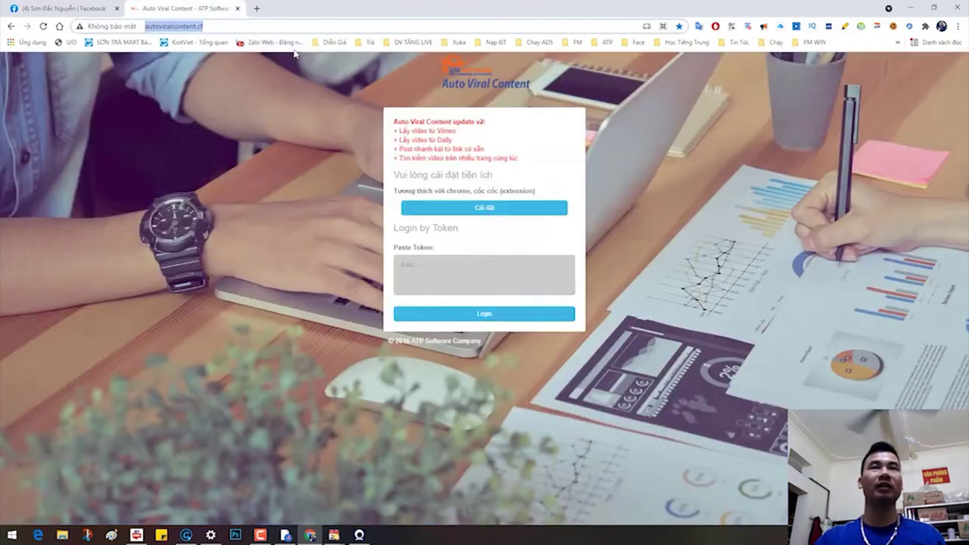
{"action": "left_click", "coordinate": [450, 279]}
{"action": "key", "text": "ctrl+v"}
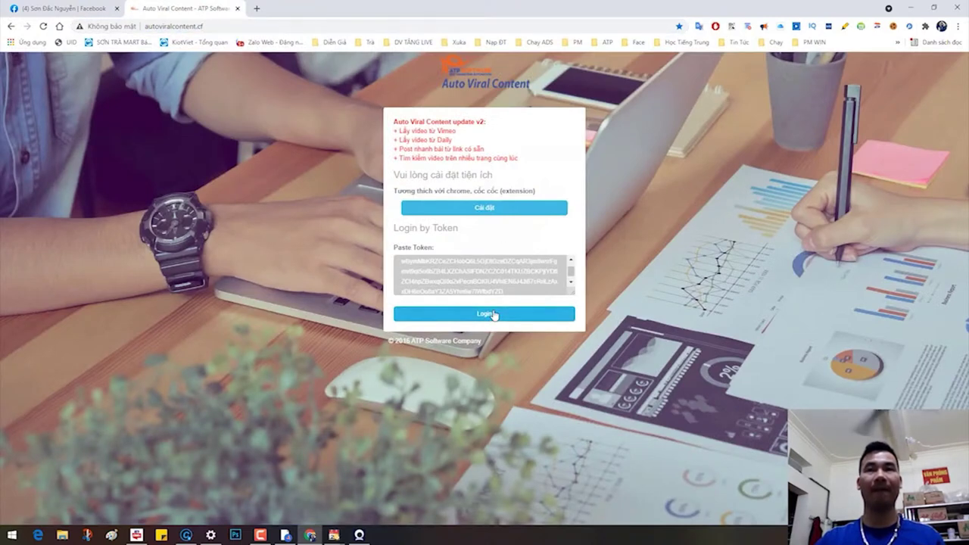
Log in to Auto Viral Content with the pasted token.
{"action": "left_click", "coordinate": [493, 315]}
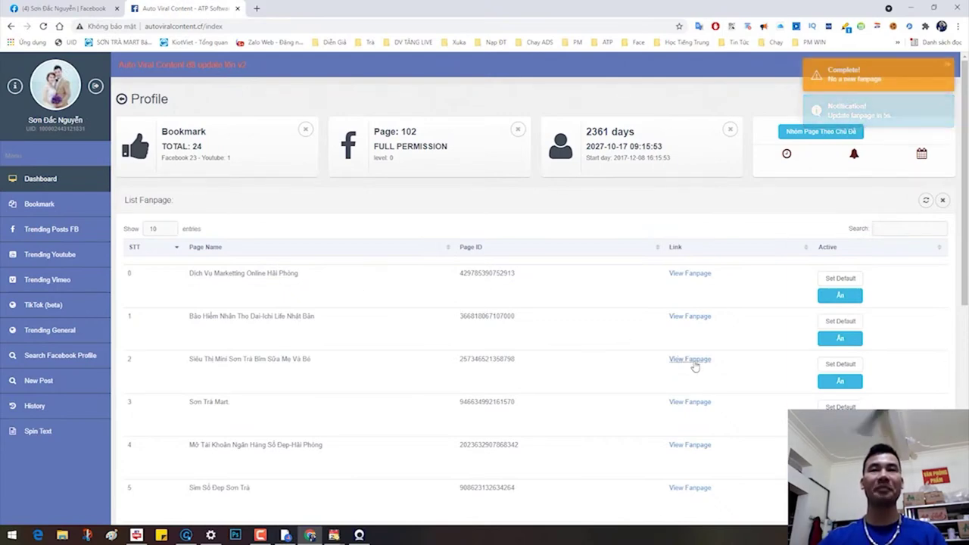
{"action": "scroll", "coordinate": [694, 365], "scroll_direction": "down", "scroll_amount": 1}
{"action": "scroll", "coordinate": [607, 347], "scroll_direction": "down", "scroll_amount": 3}
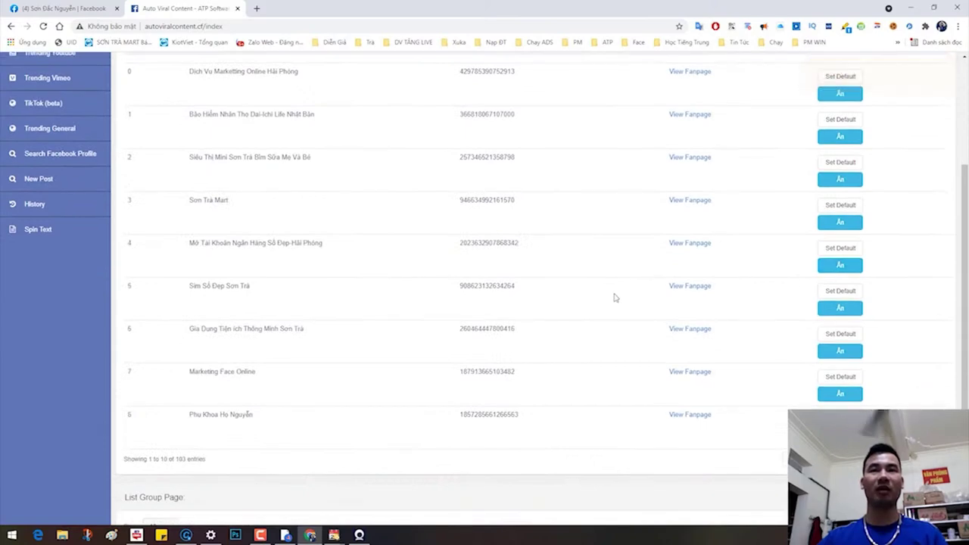
{"action": "scroll", "coordinate": [613, 296], "scroll_direction": "up", "scroll_amount": 4}
Set the List Fanpage table to show 100 entries per page.
{"action": "left_click", "coordinate": [170, 233]}
{"action": "left_click", "coordinate": [172, 263]}
{"action": "scroll", "coordinate": [535, 315], "scroll_direction": "down", "scroll_amount": 3}
{"action": "scroll", "coordinate": [626, 324], "scroll_direction": "down", "scroll_amount": 15}
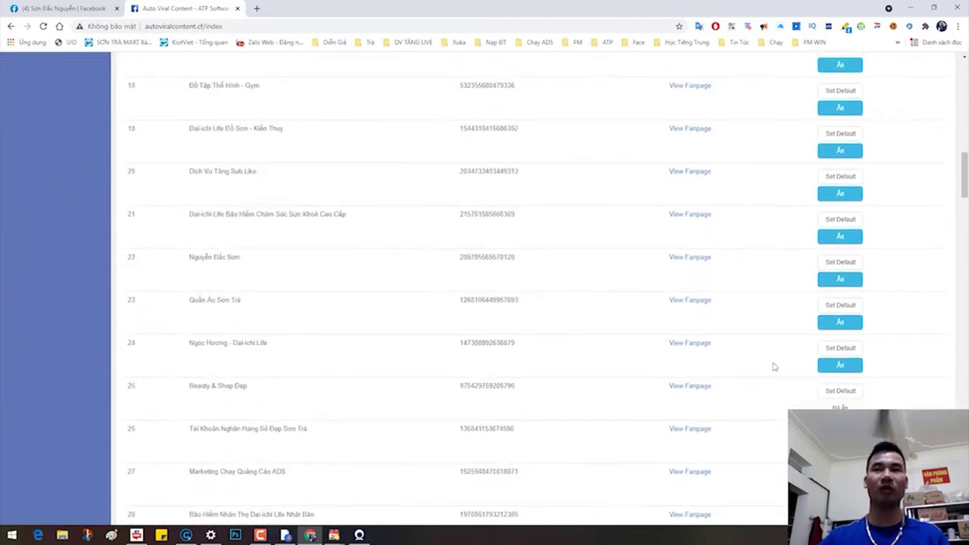
{"action": "left_click_drag", "start_coordinate": [966, 256], "coordinate": [938, 93]}
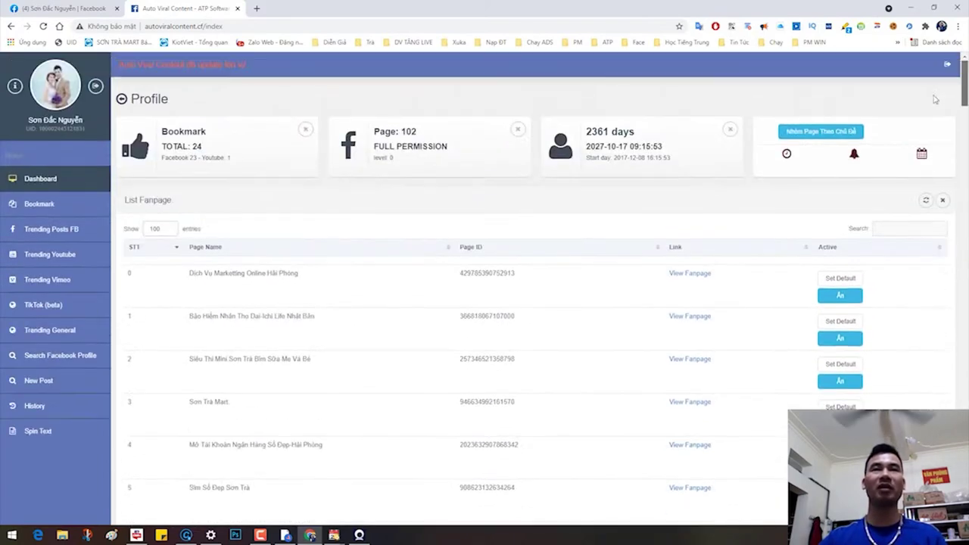
Translate the Profile dashboard into Vietnamese via Dịch sang Tiếng Việt.
{"action": "right_click", "coordinate": [59, 471]}
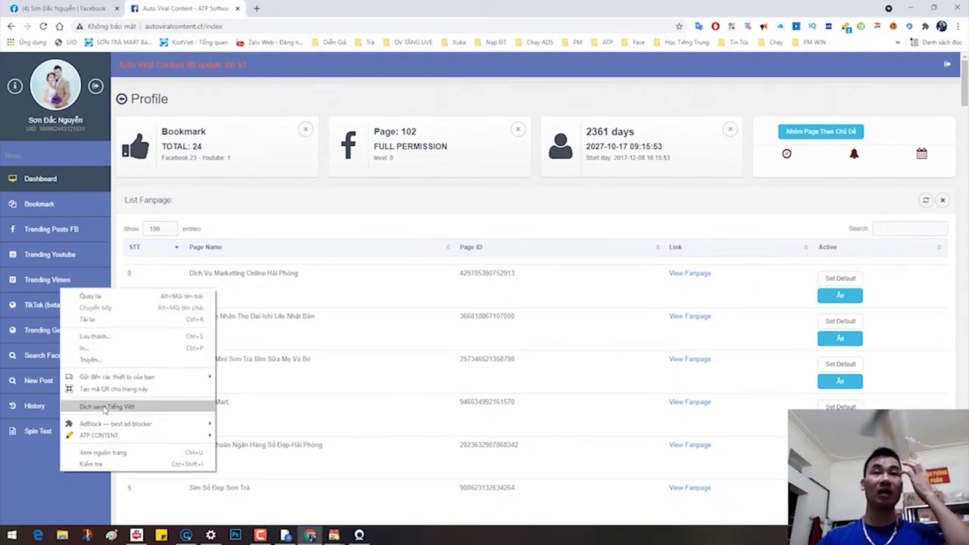
{"action": "left_click", "coordinate": [106, 408]}
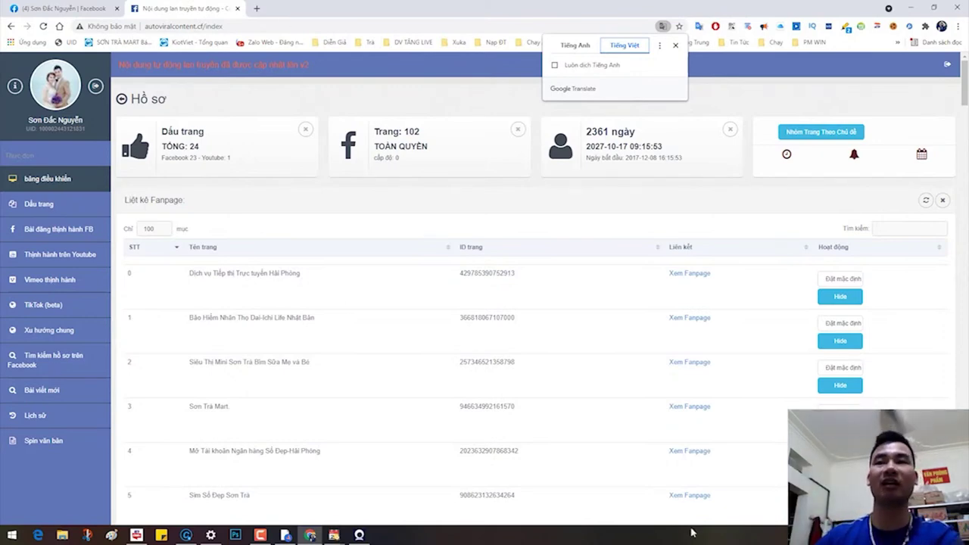
{"action": "left_click", "coordinate": [260, 535]}
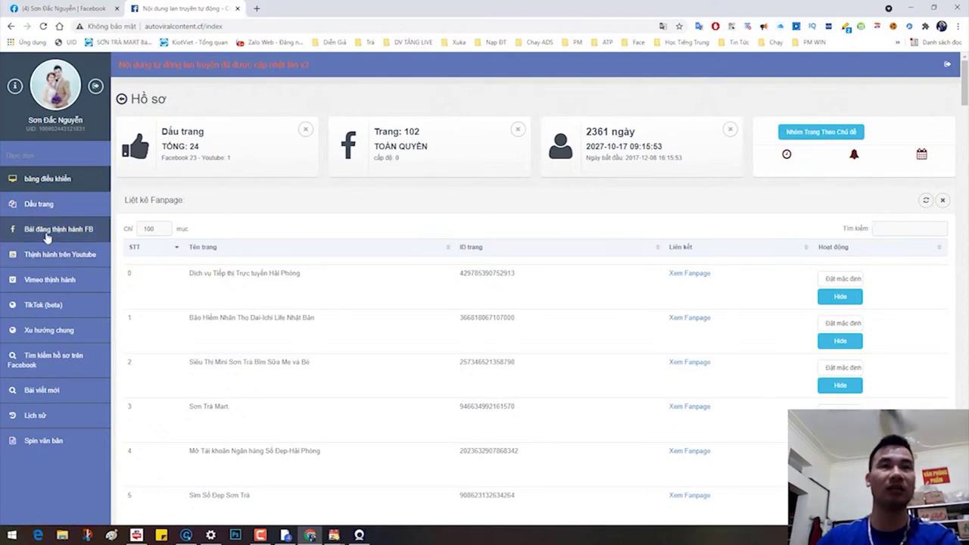
Open the Bookmark list translated into Vietnamese, then go to Search Facebook Profile.
{"action": "left_click", "coordinate": [46, 204]}
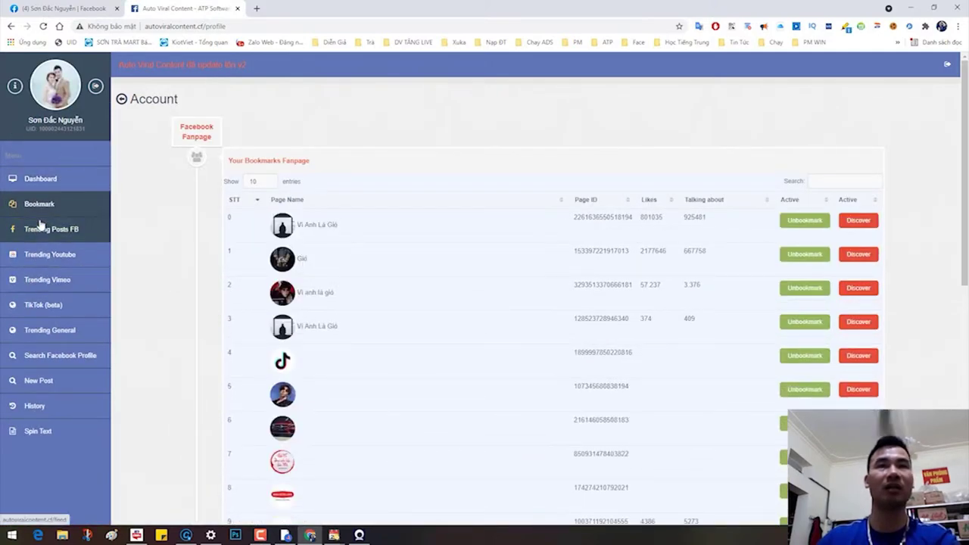
{"action": "right_click", "coordinate": [137, 169]}
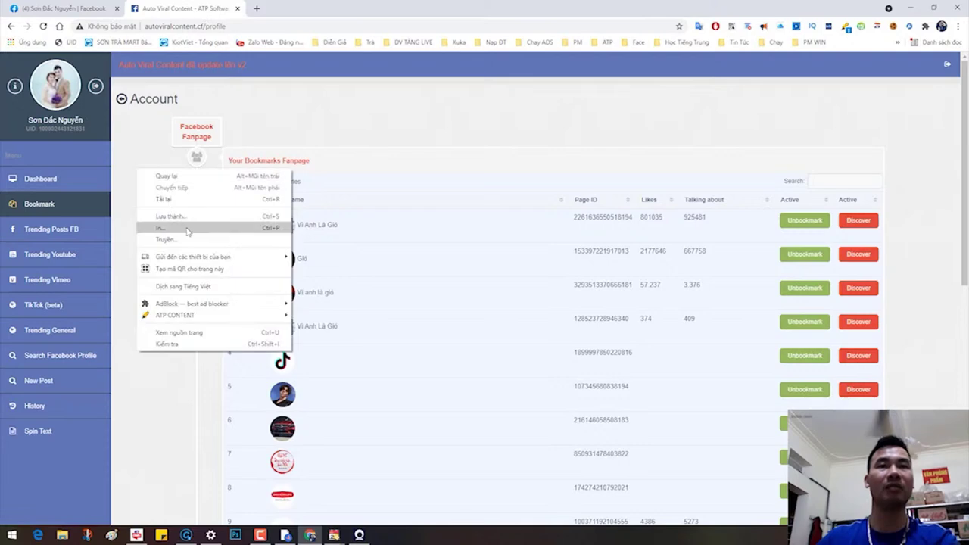
{"action": "left_click", "coordinate": [183, 287]}
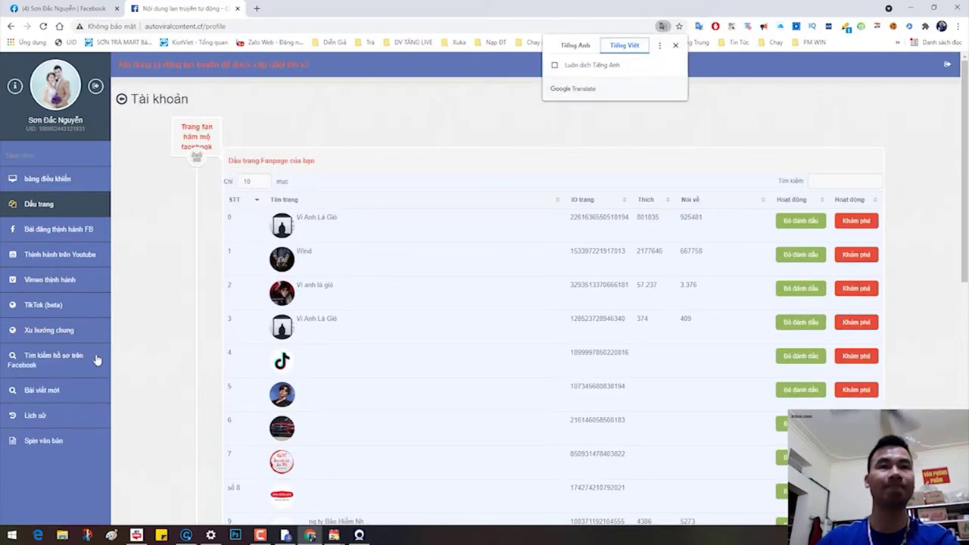
{"action": "left_click", "coordinate": [48, 371]}
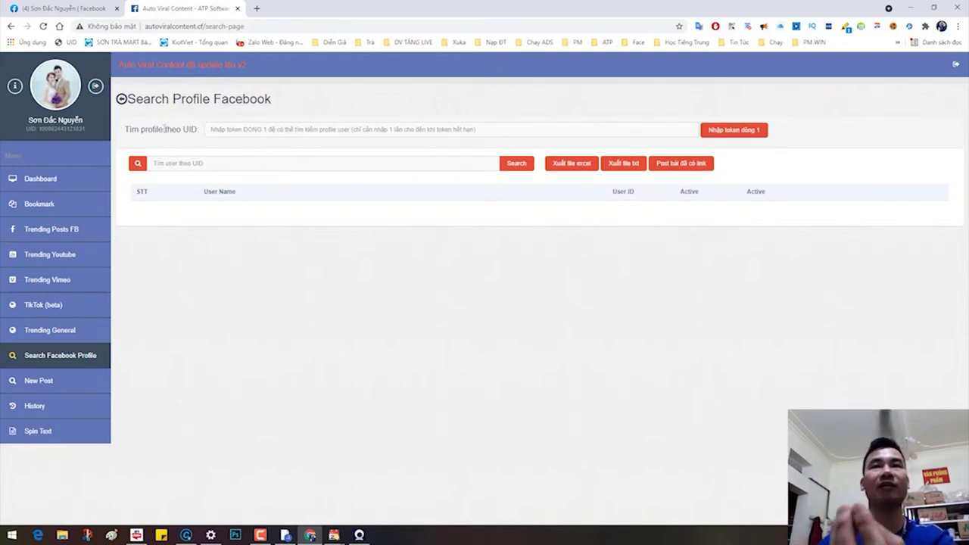
{"action": "left_click", "coordinate": [257, 7]}
{"action": "left_click", "coordinate": [61, 8]}
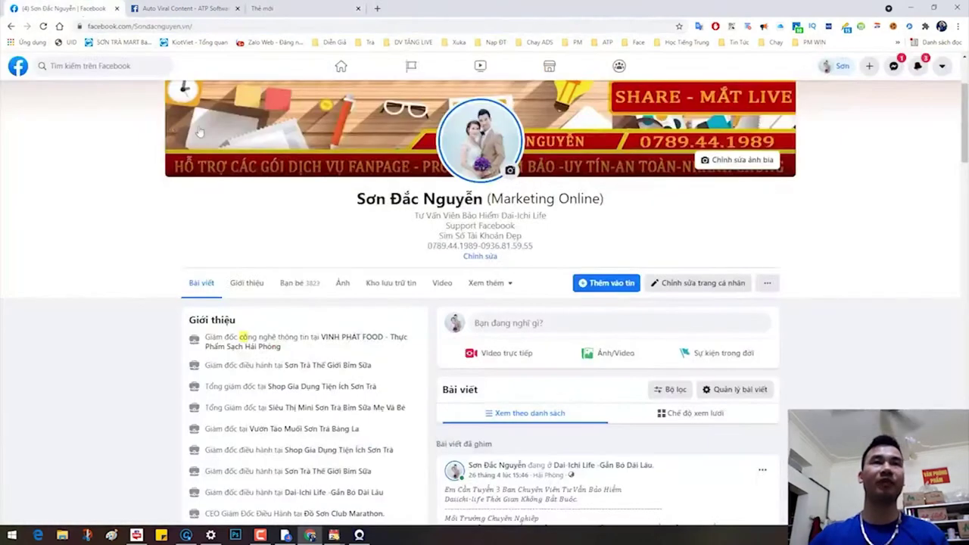
{"action": "left_click", "coordinate": [106, 66]}
{"action": "type", "text": "vinh phát"}
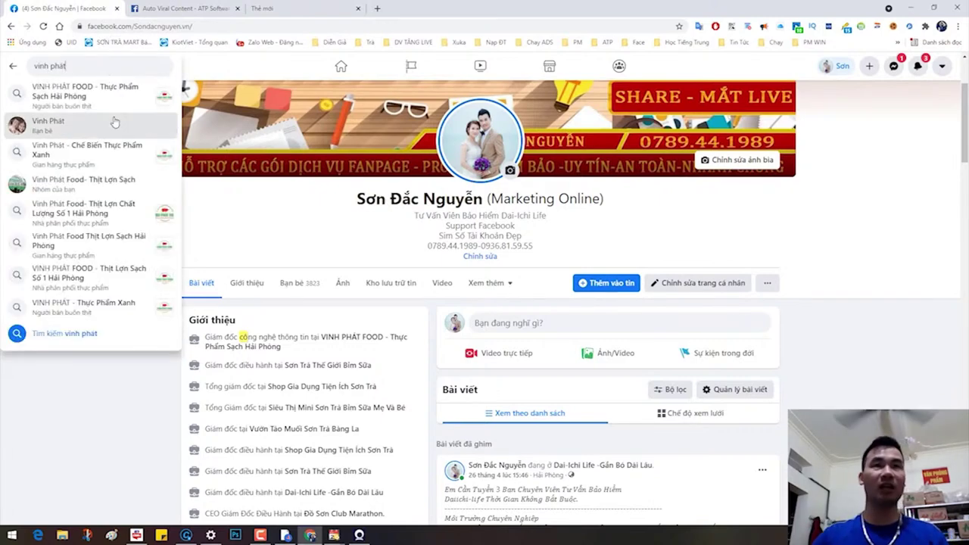
{"action": "left_click", "coordinate": [114, 122]}
Look over the Vinh Phát page and highlight its contact phone numbers.
{"action": "scroll", "coordinate": [681, 346], "scroll_direction": "down", "scroll_amount": 5}
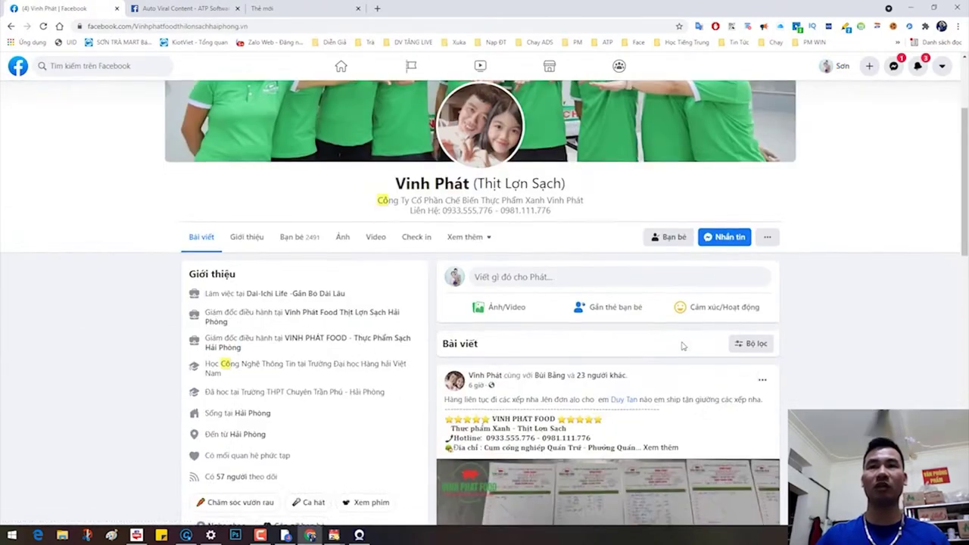
{"action": "scroll", "coordinate": [763, 384], "scroll_direction": "up", "scroll_amount": 2}
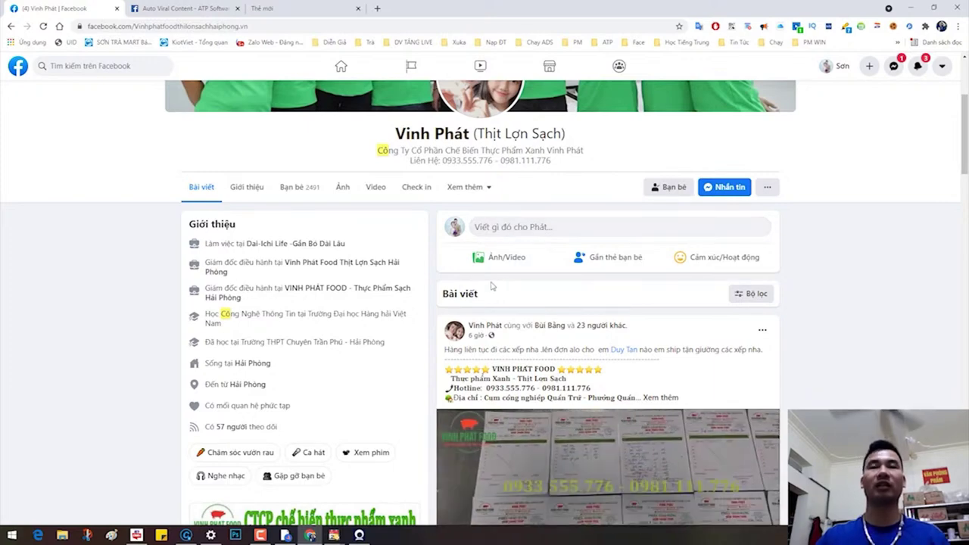
{"action": "scroll", "coordinate": [493, 285], "scroll_direction": "down", "scroll_amount": 2}
{"action": "scroll", "coordinate": [508, 287], "scroll_direction": "up", "scroll_amount": 2}
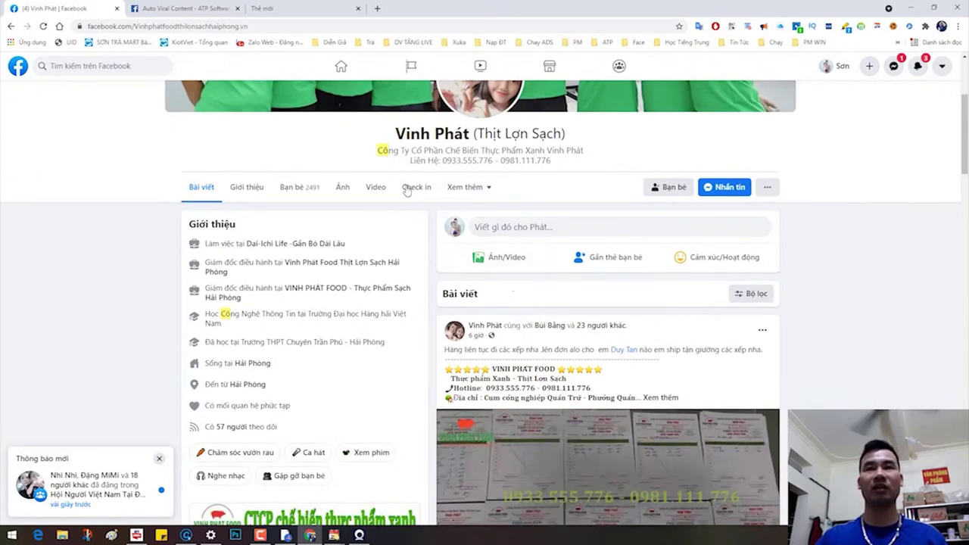
{"action": "left_click_drag", "start_coordinate": [584, 167], "coordinate": [438, 172]}
Scroll through Vinh Phát's recent posts, then return to Auto Viral Content.
{"action": "scroll", "coordinate": [438, 173], "scroll_direction": "down", "scroll_amount": 2}
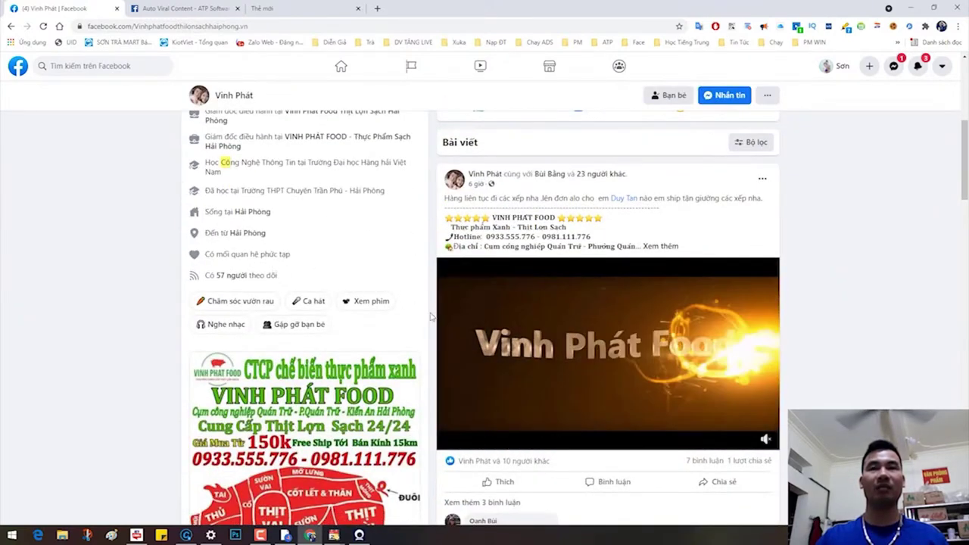
{"action": "mouse_move", "coordinate": [616, 367]}
{"action": "scroll", "coordinate": [752, 365], "scroll_direction": "up", "scroll_amount": 2}
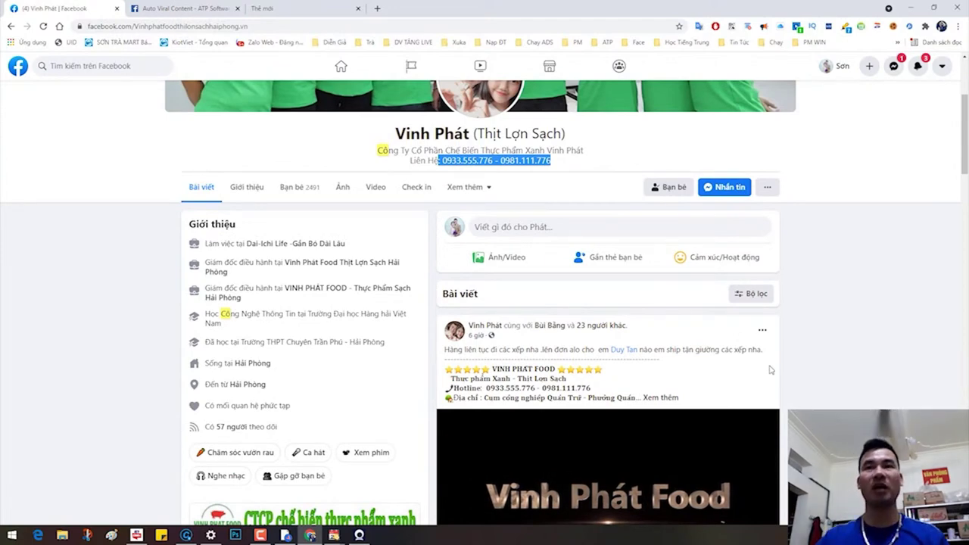
{"action": "scroll", "coordinate": [632, 347], "scroll_direction": "down", "scroll_amount": 2}
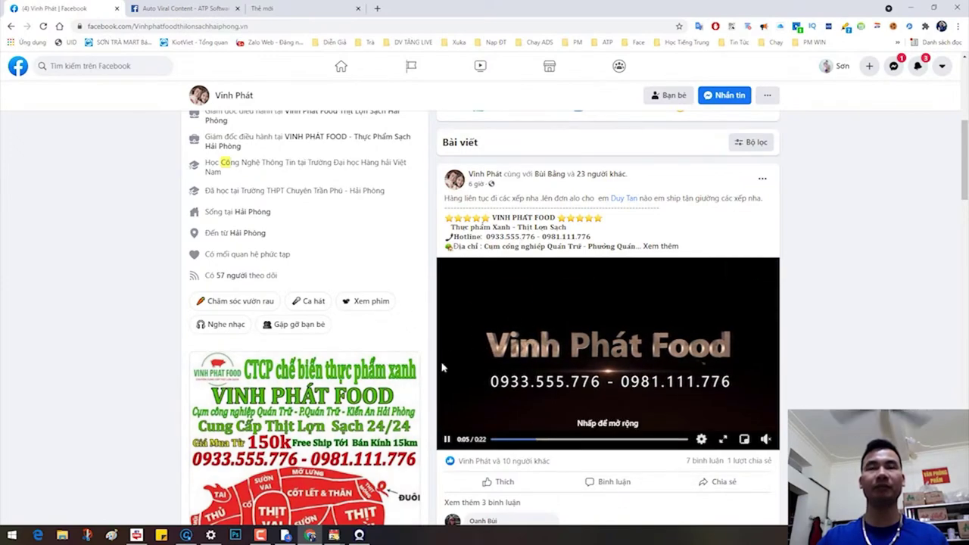
{"action": "scroll", "coordinate": [658, 357], "scroll_direction": "down", "scroll_amount": 10}
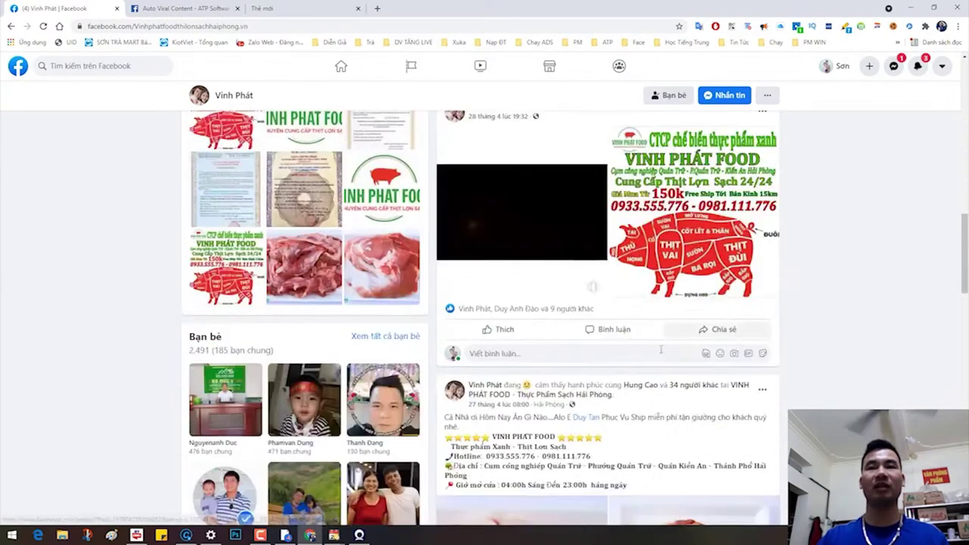
{"action": "scroll", "coordinate": [659, 357], "scroll_direction": "down", "scroll_amount": 6}
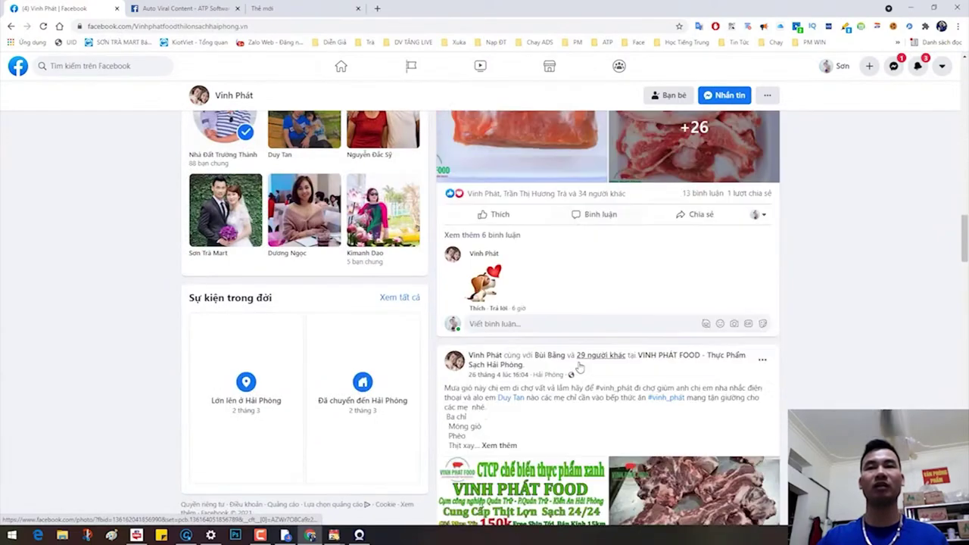
{"action": "scroll", "coordinate": [583, 374], "scroll_direction": "down", "scroll_amount": 10}
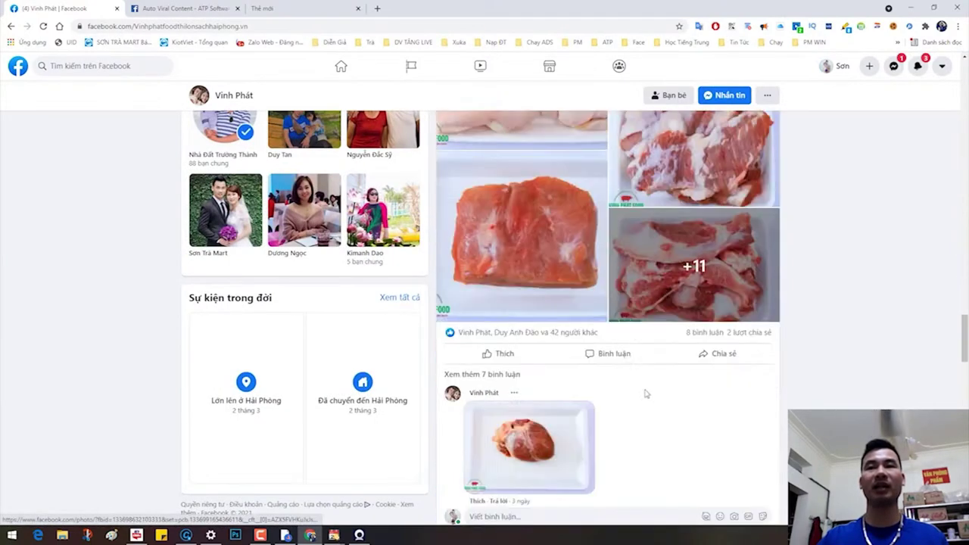
{"action": "scroll", "coordinate": [650, 397], "scroll_direction": "down", "scroll_amount": 1}
{"action": "key", "text": "ctrl+Tab"}
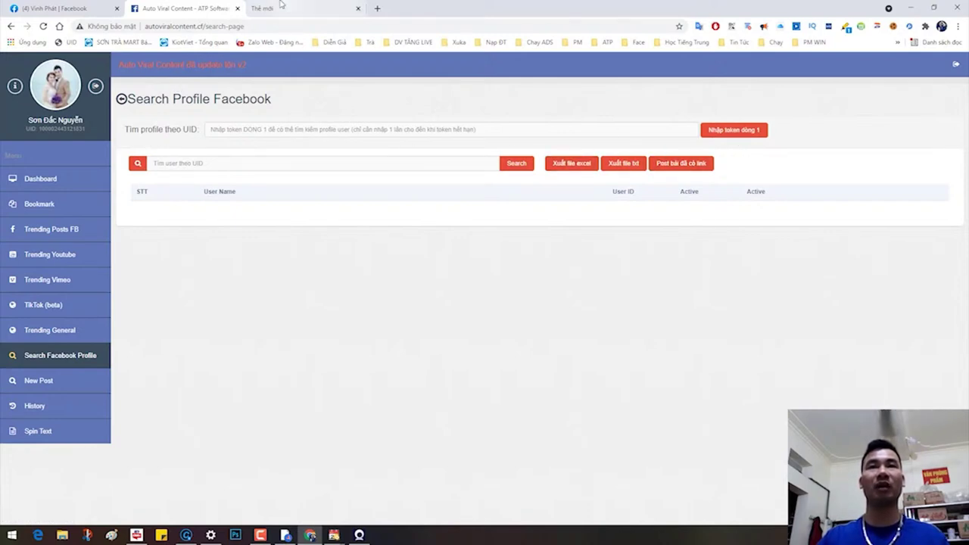
Replace the access token with a fresh Token dòng 1 value and submit it.
{"action": "left_click", "coordinate": [371, 130]}
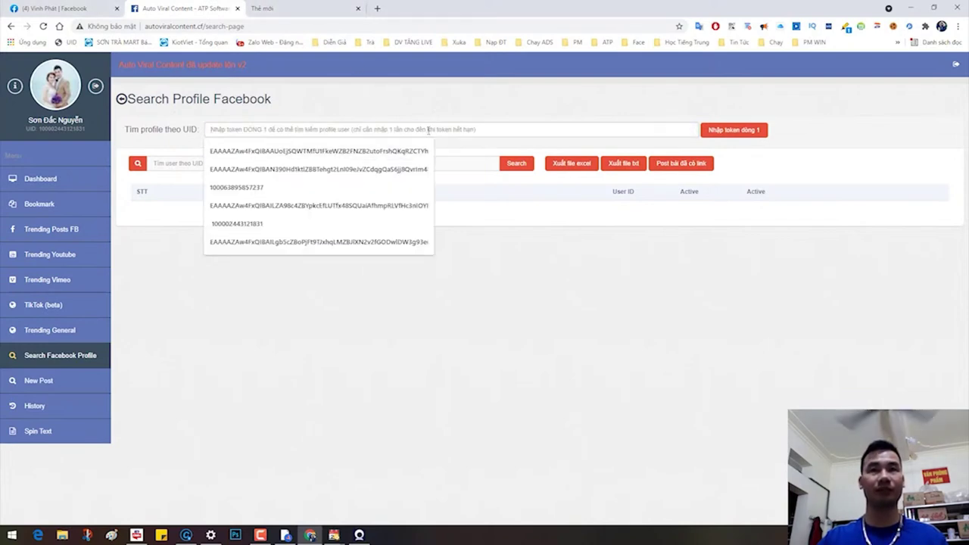
{"action": "key", "text": "ctrl+v"}
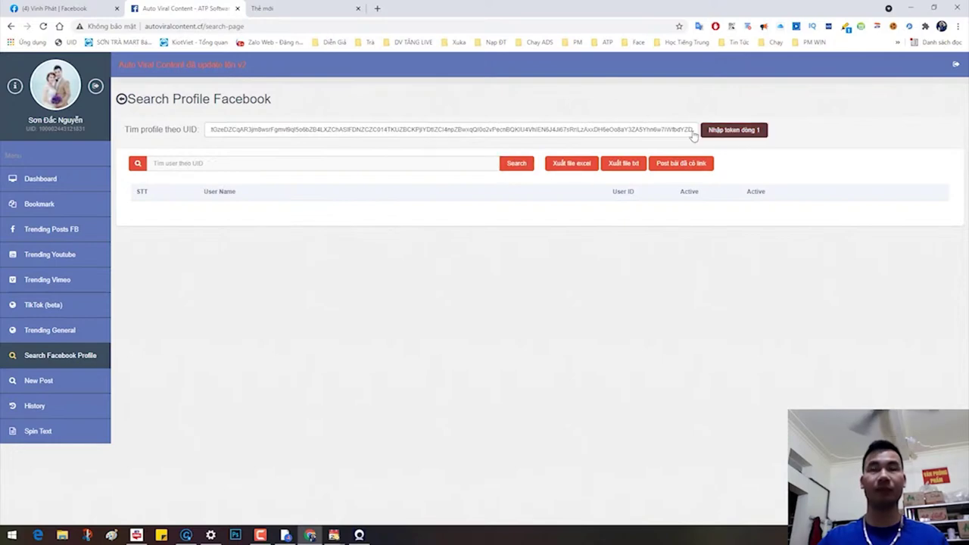
{"action": "key", "text": "ctrl+shift+Tab"}
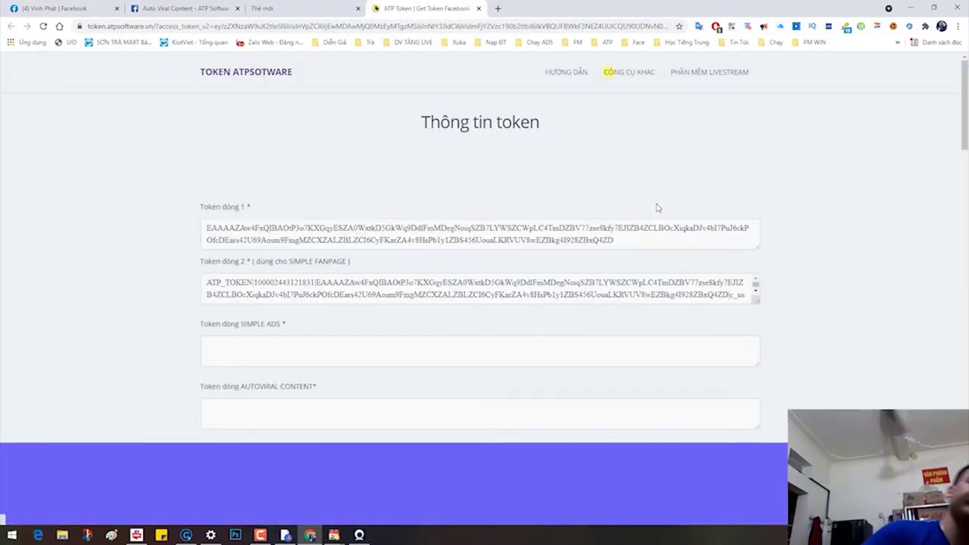
{"action": "left_click", "coordinate": [526, 237]}
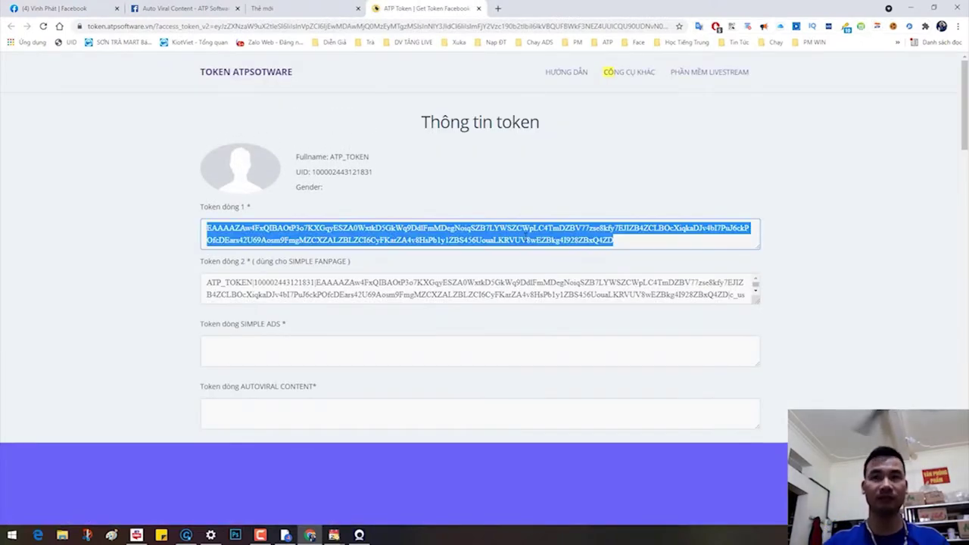
{"action": "left_click", "coordinate": [182, 8]}
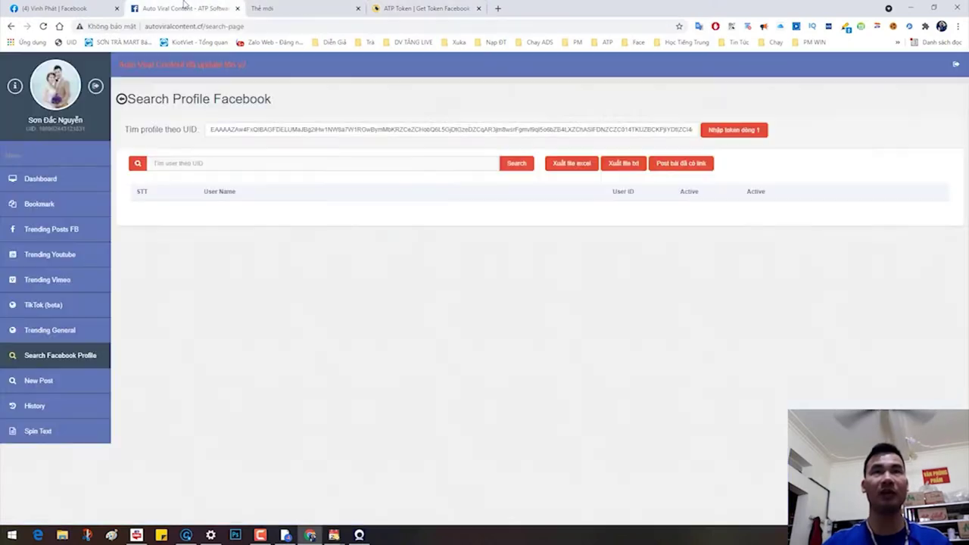
{"action": "triple_click", "coordinate": [356, 128]}
{"action": "key", "text": "ctrl+v"}
{"action": "left_click", "coordinate": [711, 134]}
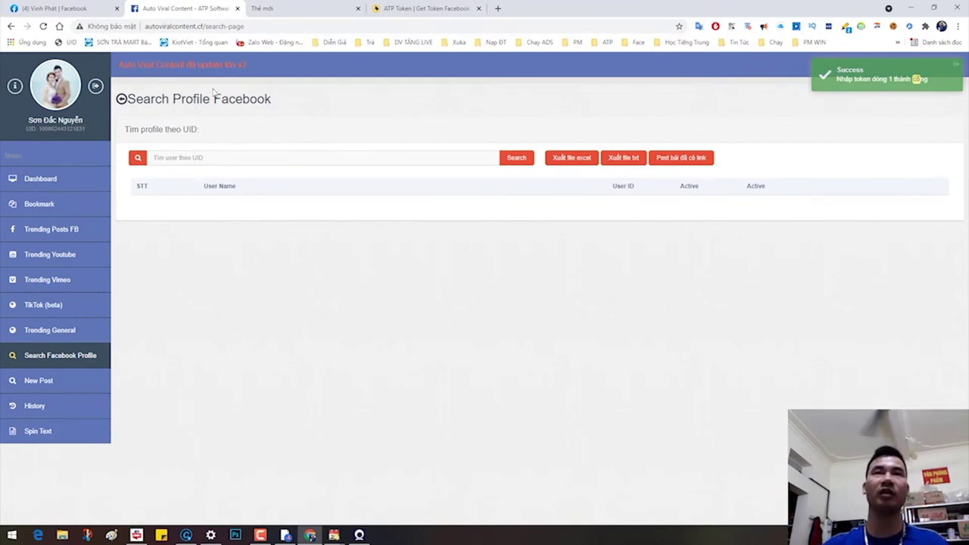
Copy the Vinh Phát page's UID and search for that profile.
{"action": "left_click", "coordinate": [56, 8]}
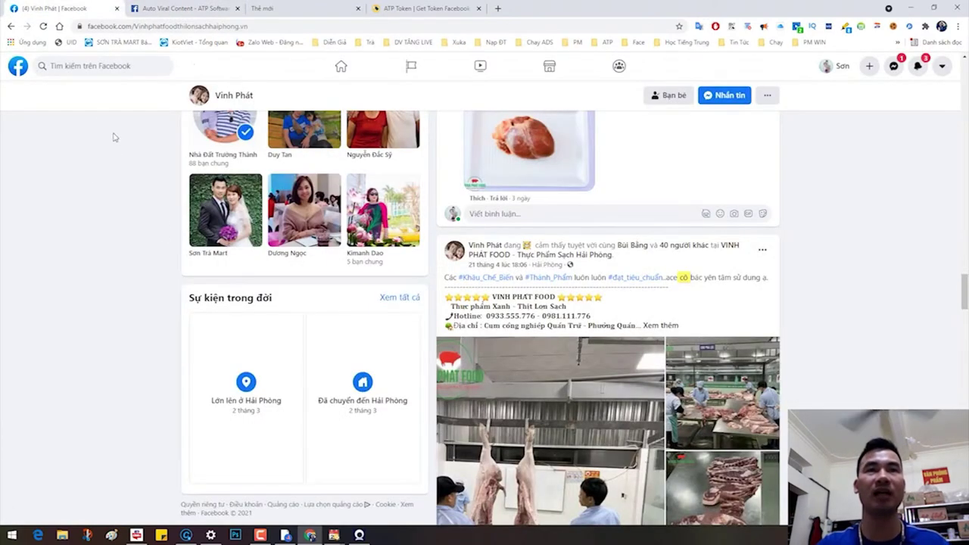
{"action": "left_click", "coordinate": [62, 42]}
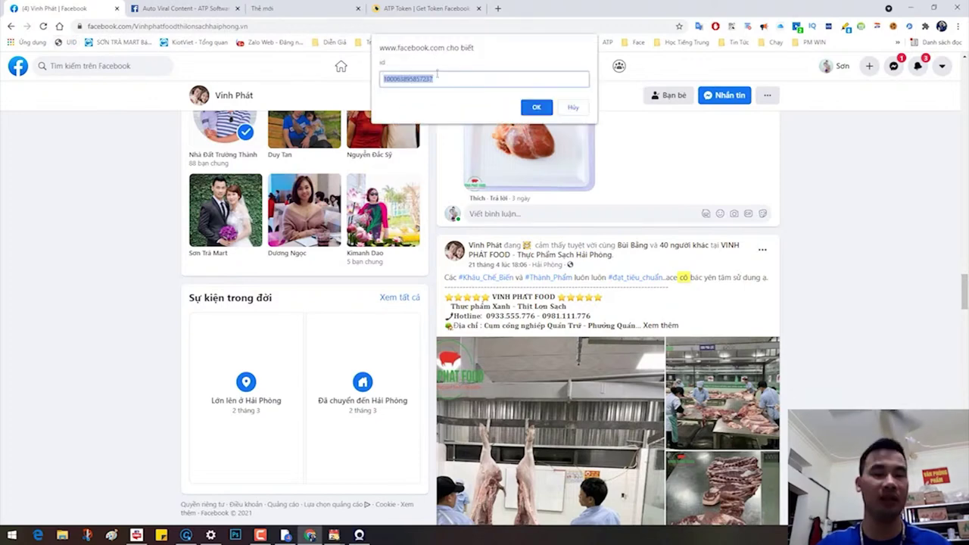
{"action": "left_click", "coordinate": [191, 4]}
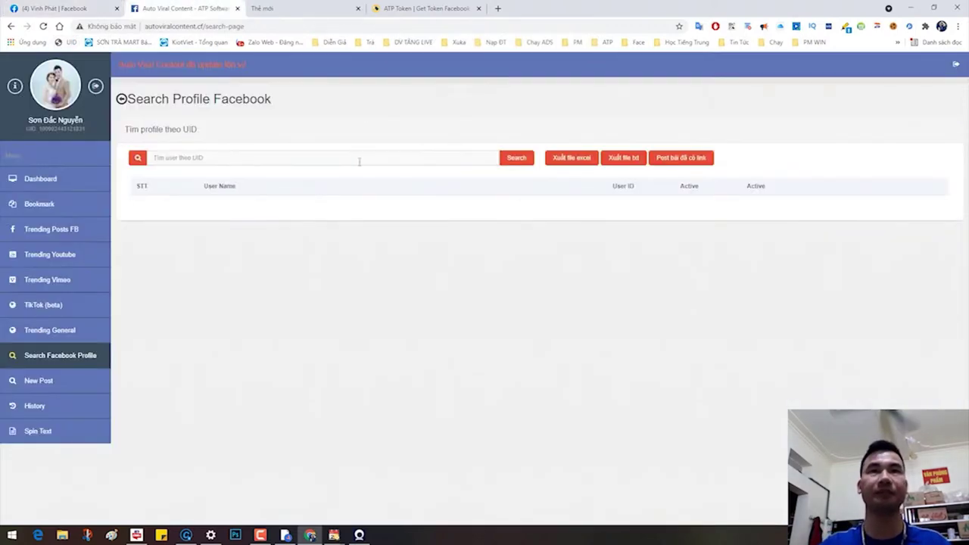
{"action": "left_click", "coordinate": [322, 164]}
{"action": "key", "text": "ctrl+v"}
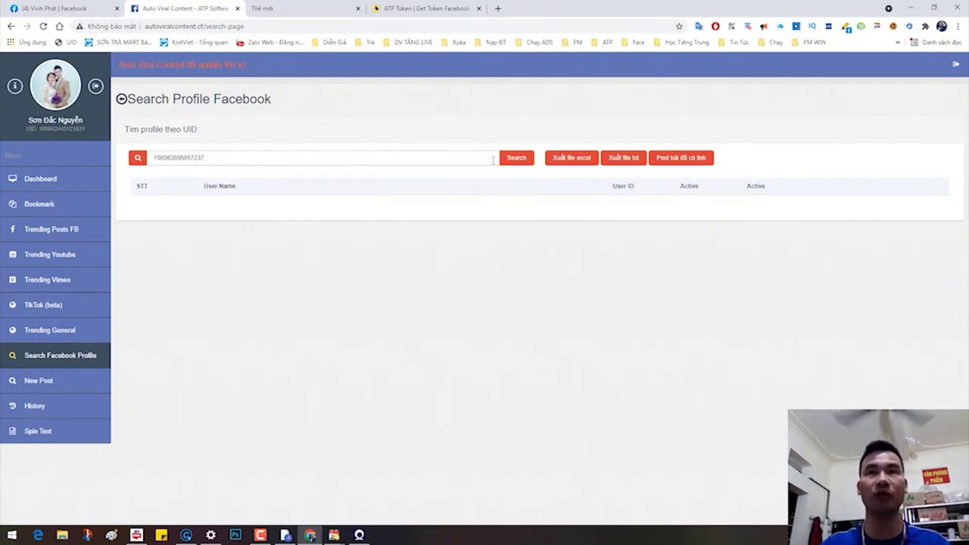
{"action": "left_click", "coordinate": [518, 159]}
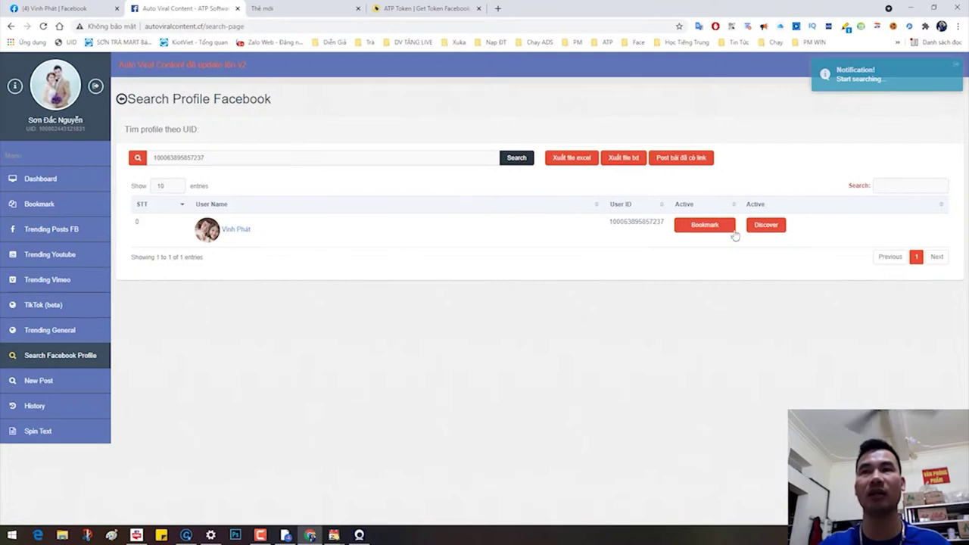
Open Vinh Phát's Discover page in a new tab, translating the page to Vietnamese.
{"action": "right_click", "coordinate": [762, 224]}
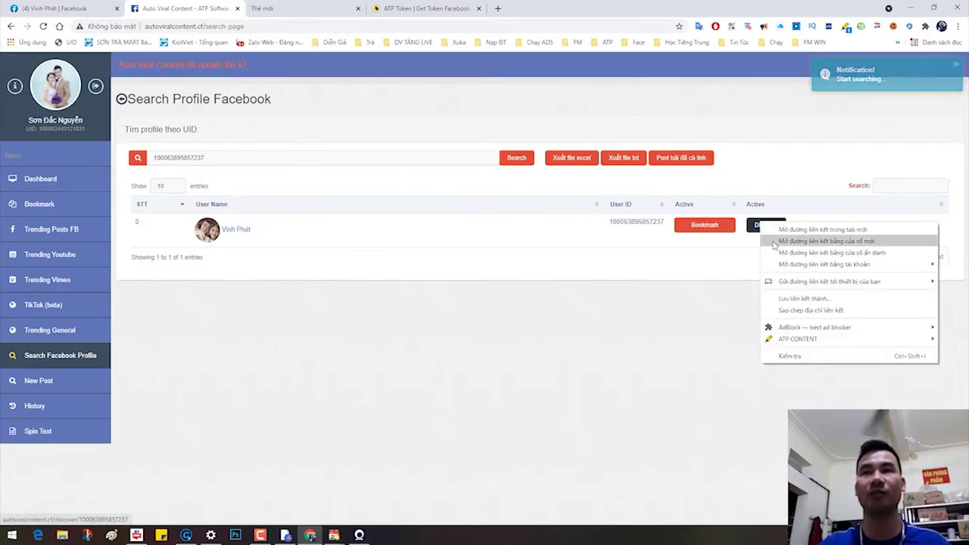
{"action": "left_click", "coordinate": [787, 230]}
{"action": "right_click", "coordinate": [709, 333]}
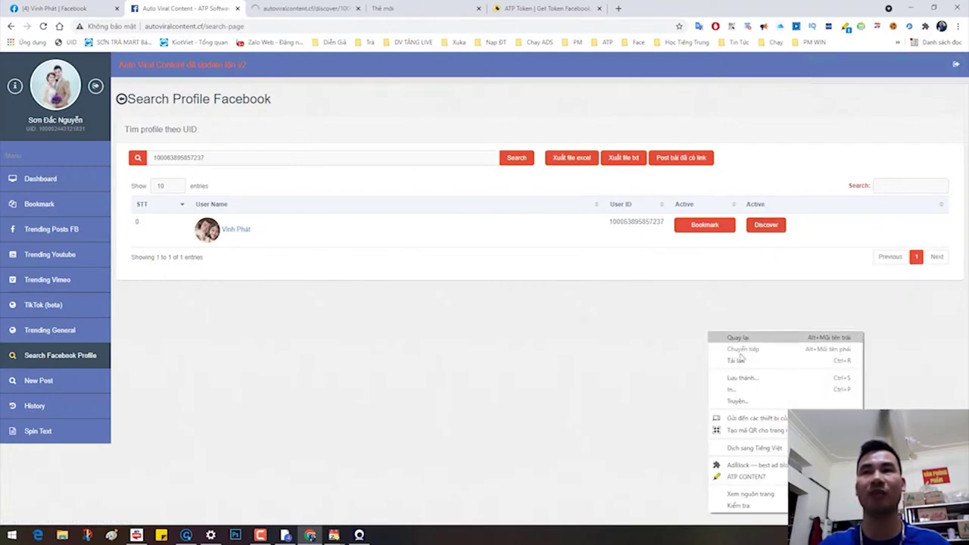
{"action": "left_click", "coordinate": [747, 448]}
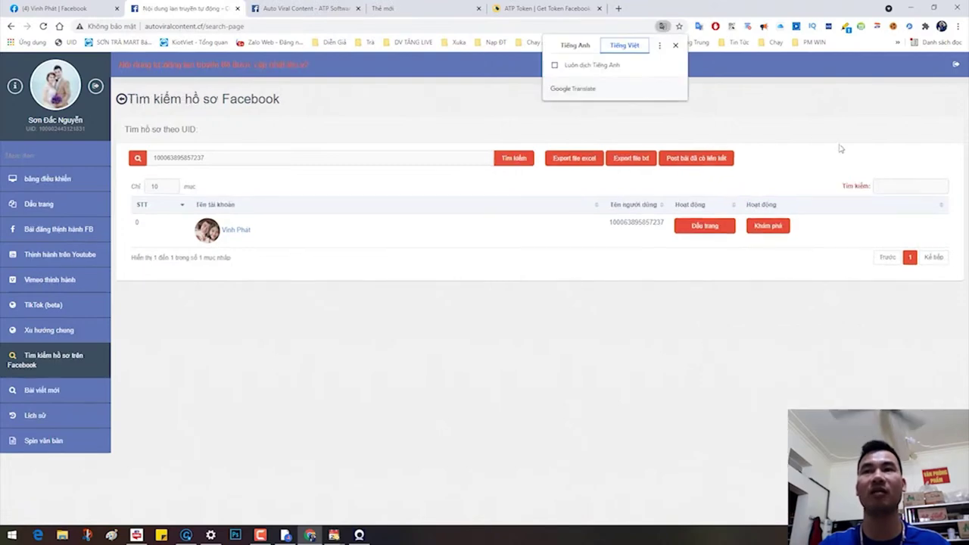
{"action": "left_click", "coordinate": [299, 9]}
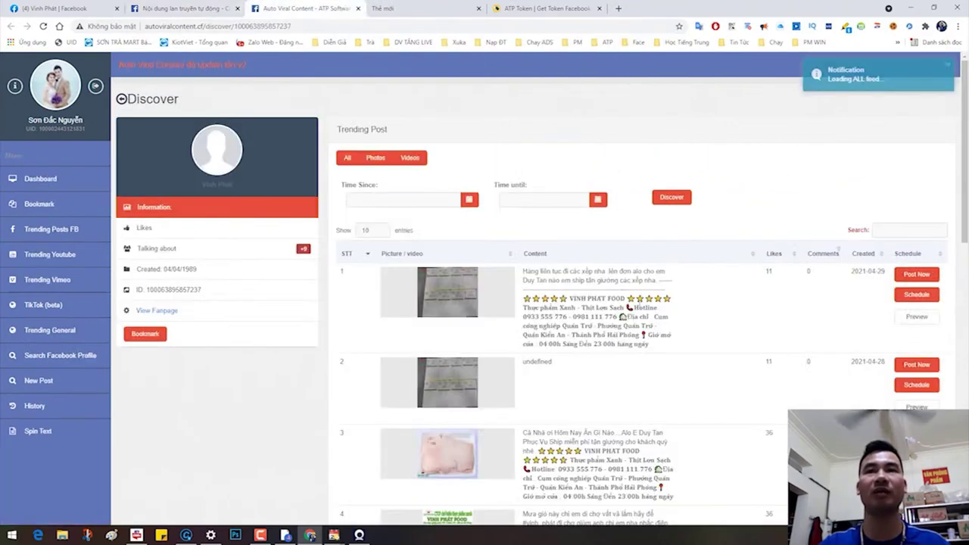
Compare the Discover post list with the posts on Vinh Phát's Facebook page.
{"action": "scroll", "coordinate": [247, 231], "scroll_direction": "down", "scroll_amount": 1}
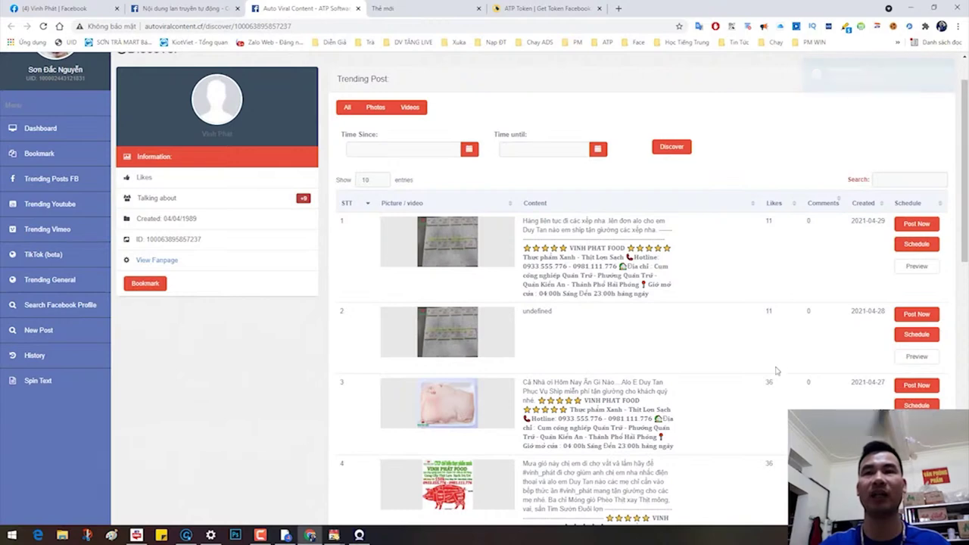
{"action": "scroll", "coordinate": [521, 353], "scroll_direction": "down", "scroll_amount": 9}
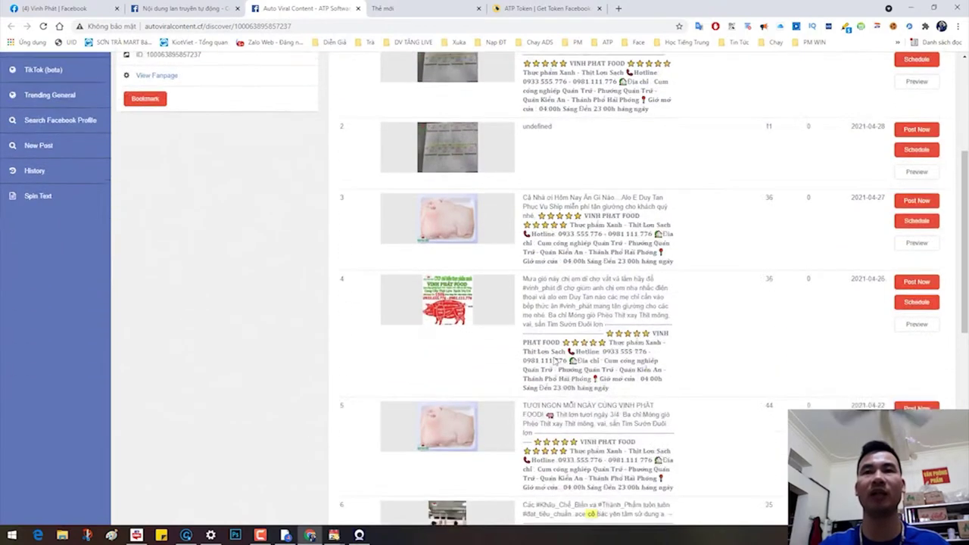
{"action": "key", "text": "ctrl+1"}
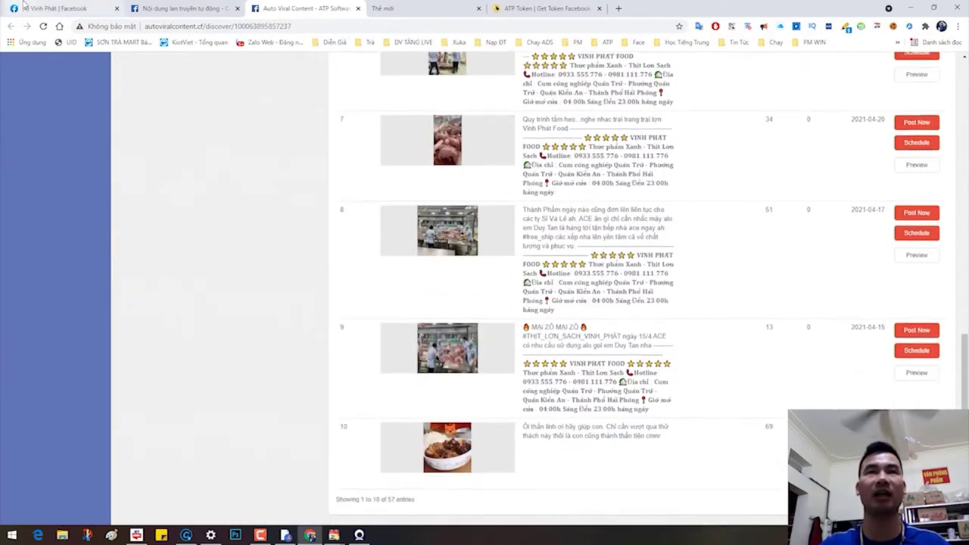
{"action": "scroll", "coordinate": [579, 336], "scroll_direction": "down", "scroll_amount": 3}
{"action": "scroll", "coordinate": [579, 336], "scroll_direction": "up", "scroll_amount": 15}
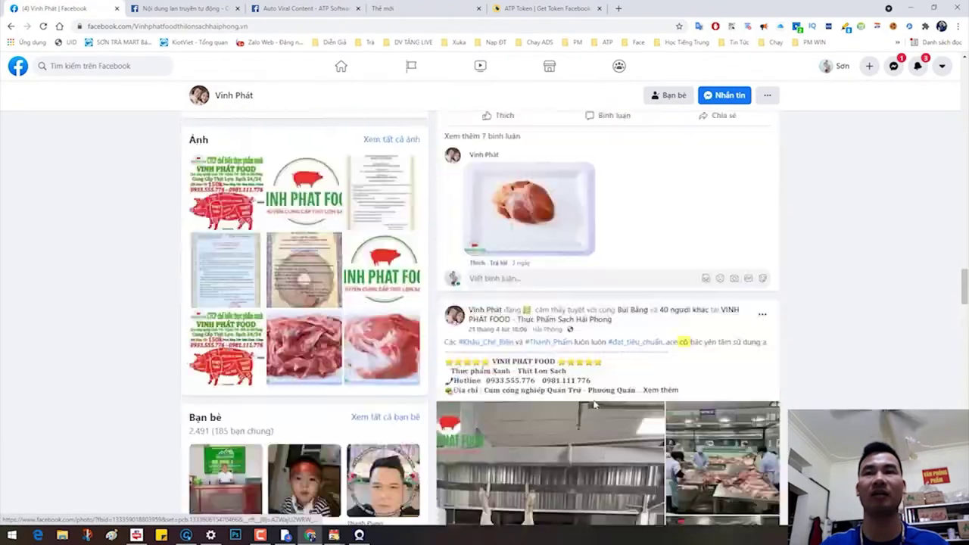
{"action": "scroll", "coordinate": [595, 416], "scroll_direction": "up", "scroll_amount": 10}
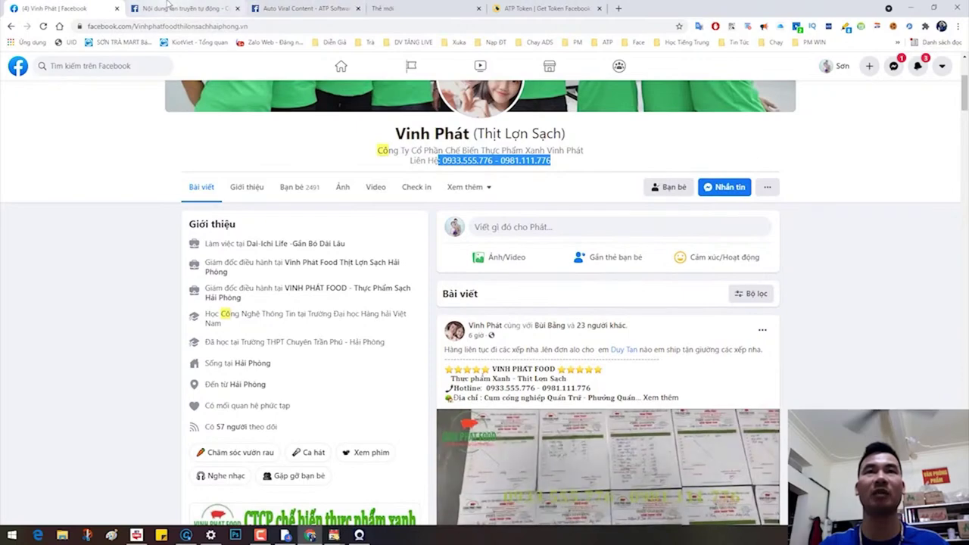
{"action": "left_click", "coordinate": [168, 8]}
{"action": "left_click", "coordinate": [768, 226]}
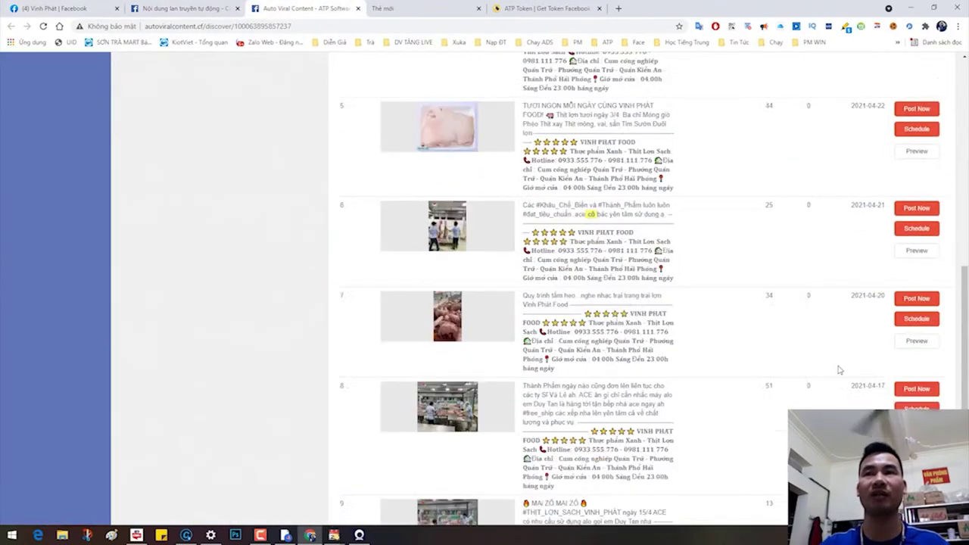
{"action": "scroll", "coordinate": [848, 362], "scroll_direction": "up", "scroll_amount": 15}
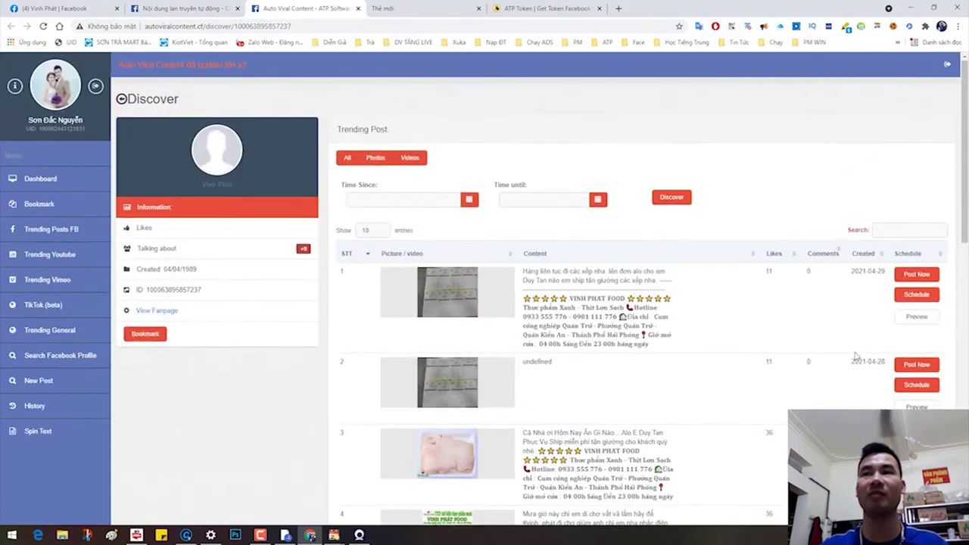
Translate the Discover page into Vietnamese with Dịch sang Tiếng Việt.
{"action": "right_click", "coordinate": [810, 125]}
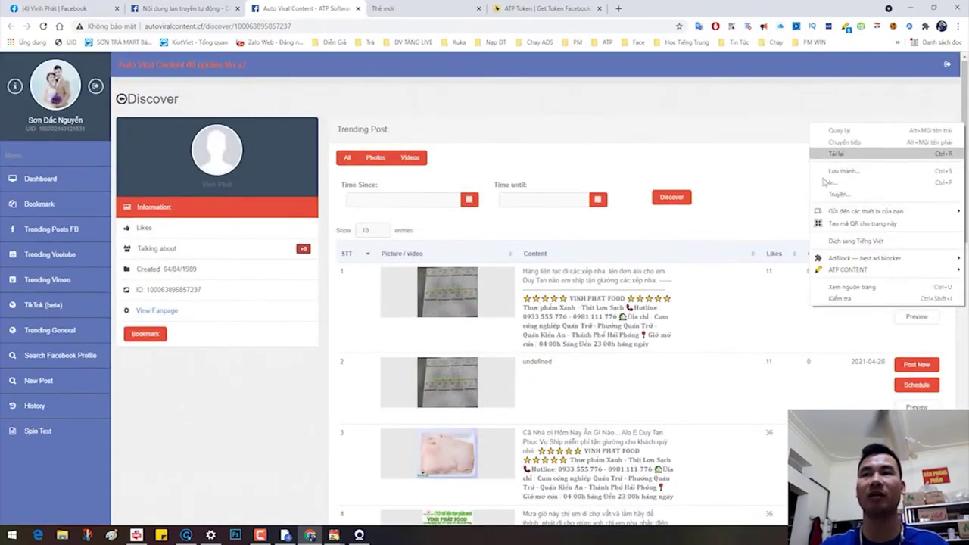
{"action": "left_click", "coordinate": [851, 241]}
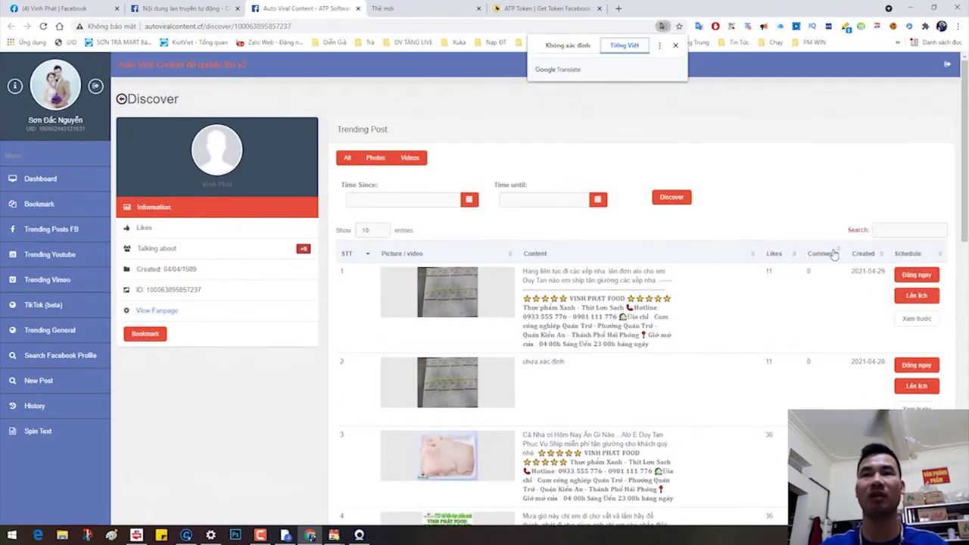
{"action": "scroll", "coordinate": [805, 330], "scroll_direction": "down", "scroll_amount": 2}
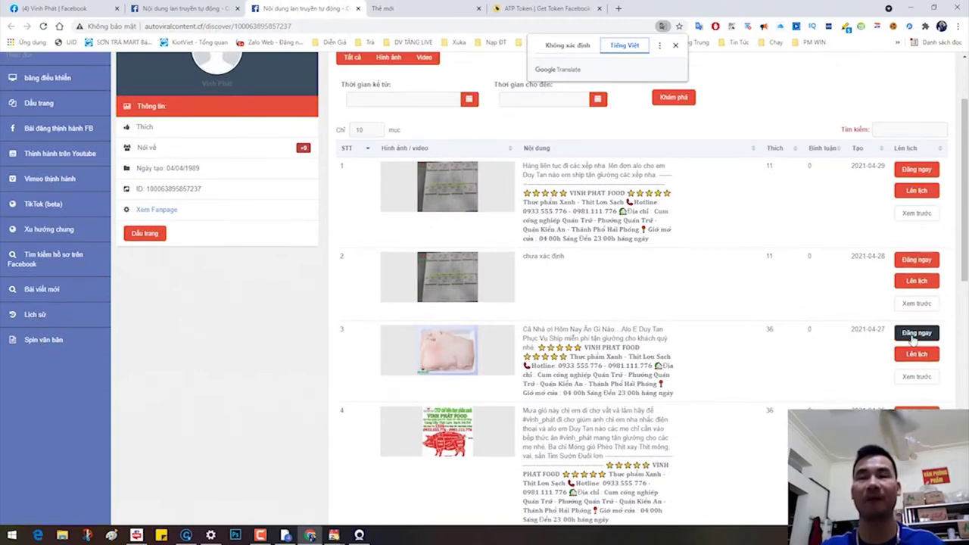
Start posting the third trending post now, choosing several destination pages.
{"action": "left_click", "coordinate": [915, 335]}
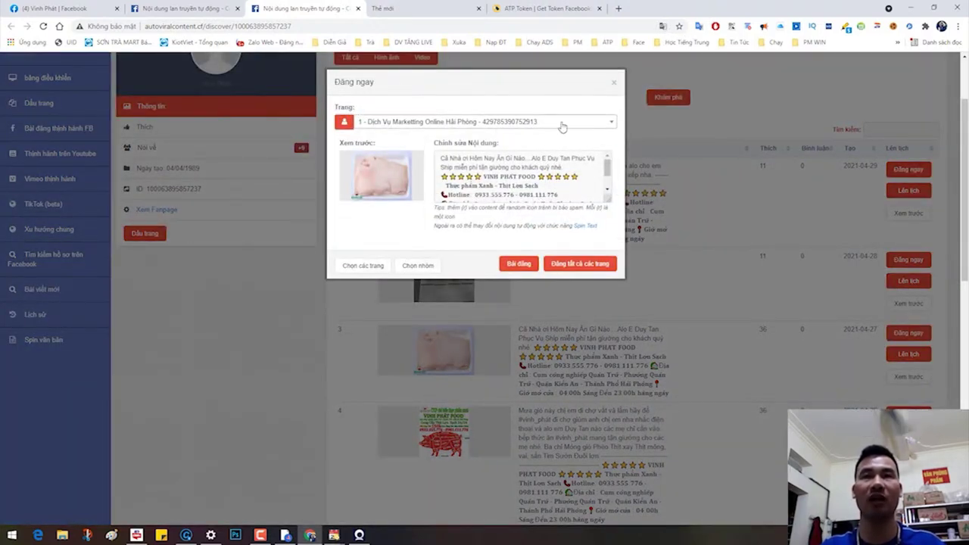
{"action": "left_click", "coordinate": [561, 125]}
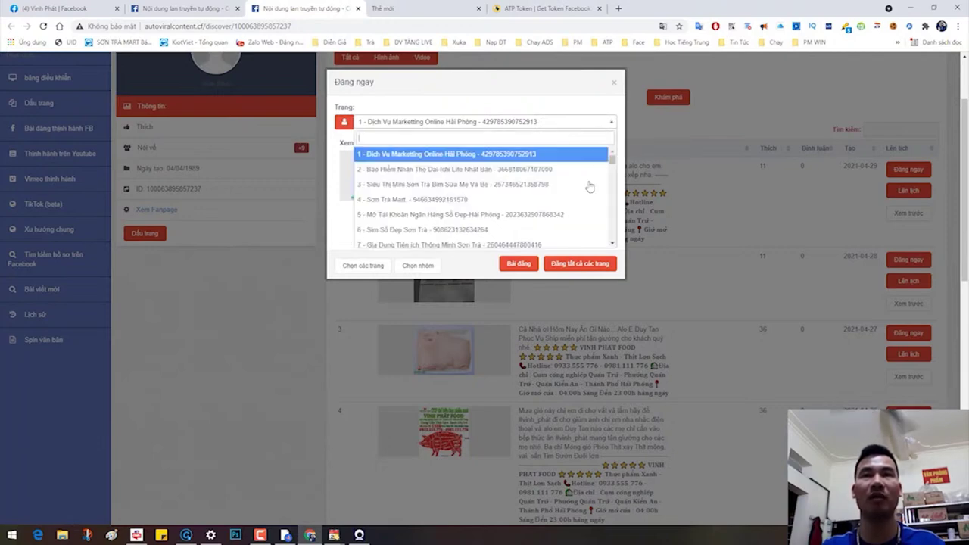
{"action": "left_click", "coordinate": [499, 87]}
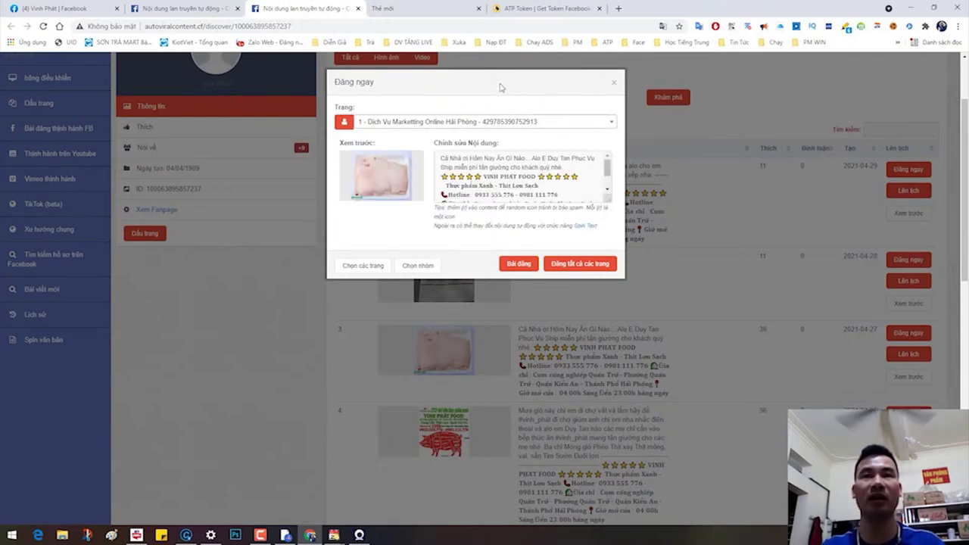
{"action": "left_click", "coordinate": [421, 266]}
Review the sharing dialog's page list and posting tips.
{"action": "scroll", "coordinate": [522, 154], "scroll_direction": "down", "scroll_amount": 5}
{"action": "scroll", "coordinate": [436, 155], "scroll_direction": "up", "scroll_amount": 5}
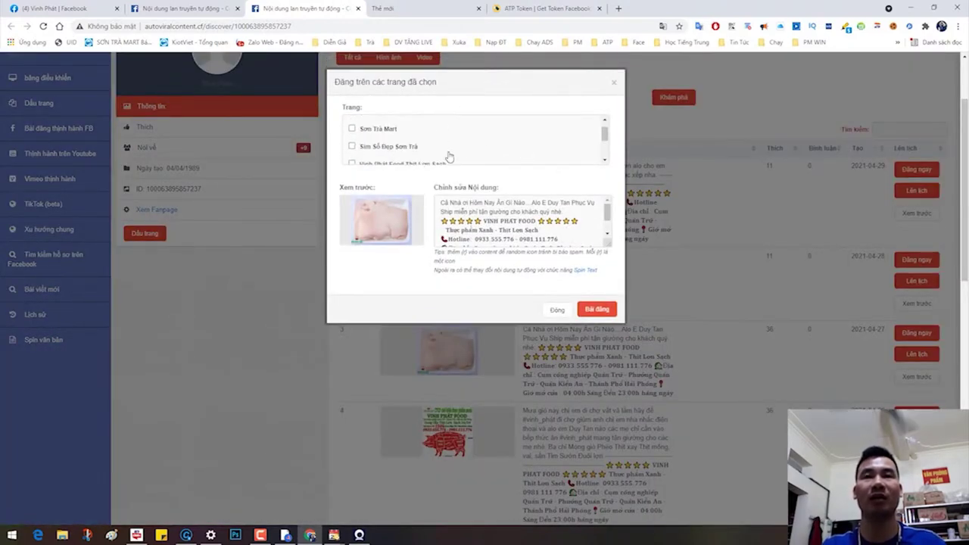
{"action": "scroll", "coordinate": [409, 151], "scroll_direction": "down", "scroll_amount": 3}
{"action": "scroll", "coordinate": [398, 152], "scroll_direction": "up", "scroll_amount": 3}
{"action": "scroll", "coordinate": [393, 160], "scroll_direction": "down", "scroll_amount": 5}
{"action": "scroll", "coordinate": [374, 144], "scroll_direction": "up", "scroll_amount": 5}
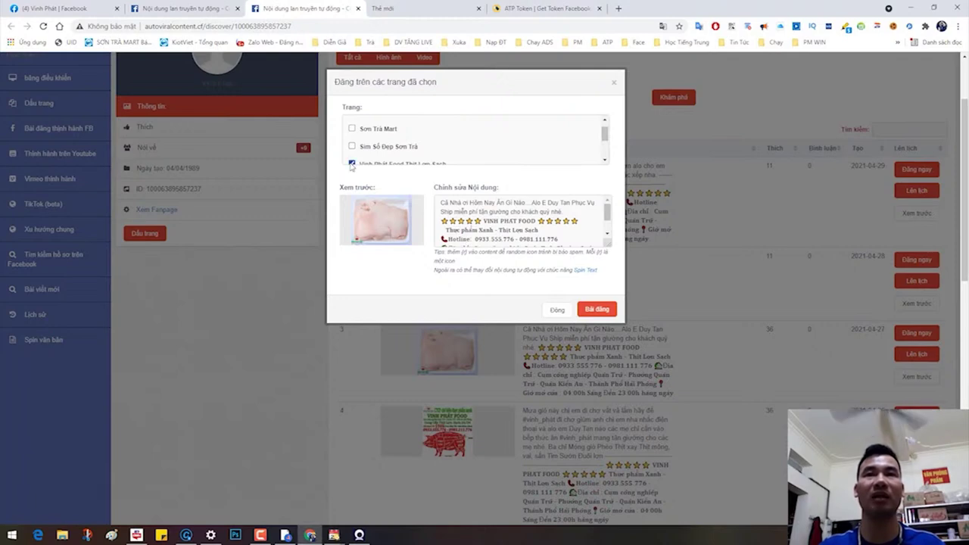
{"action": "left_click_drag", "start_coordinate": [605, 134], "coordinate": [605, 150]}
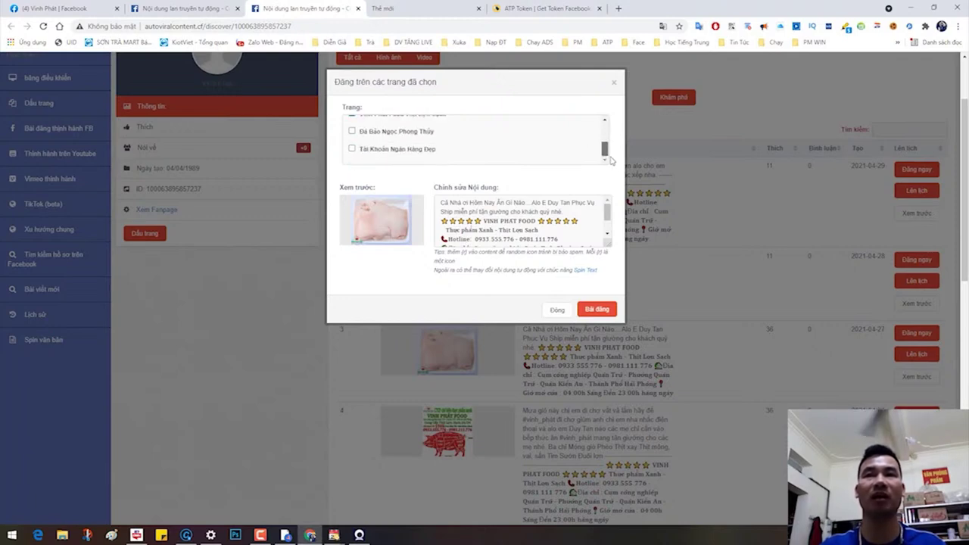
{"action": "scroll", "coordinate": [581, 241], "scroll_direction": "down", "scroll_amount": 2}
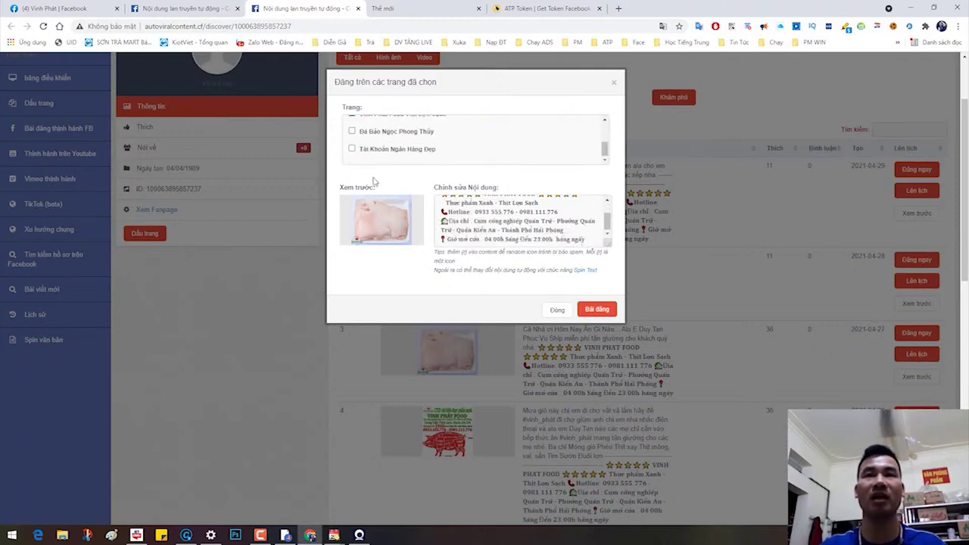
{"action": "scroll", "coordinate": [568, 224], "scroll_direction": "up", "scroll_amount": 2}
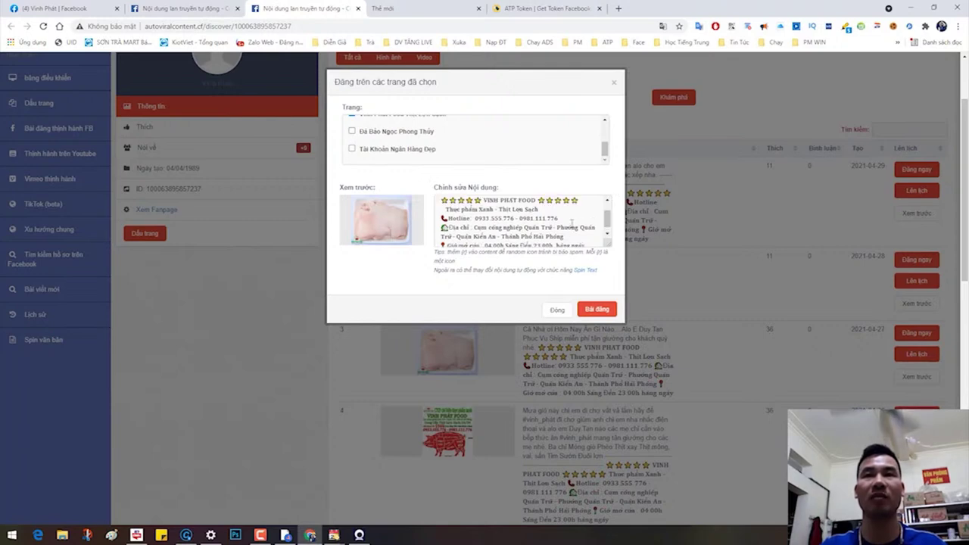
{"action": "scroll", "coordinate": [563, 227], "scroll_direction": "down", "scroll_amount": 2}
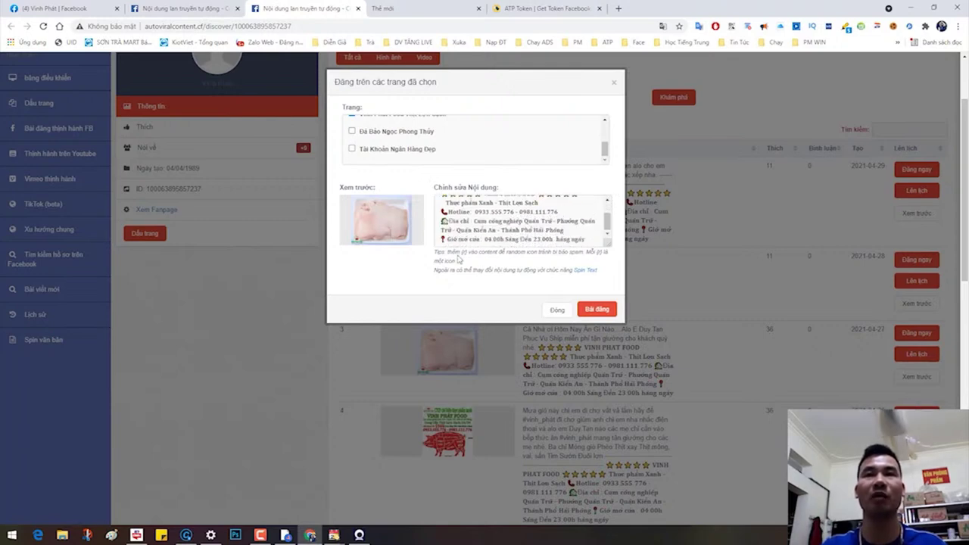
{"action": "left_click_drag", "start_coordinate": [444, 253], "coordinate": [607, 280]}
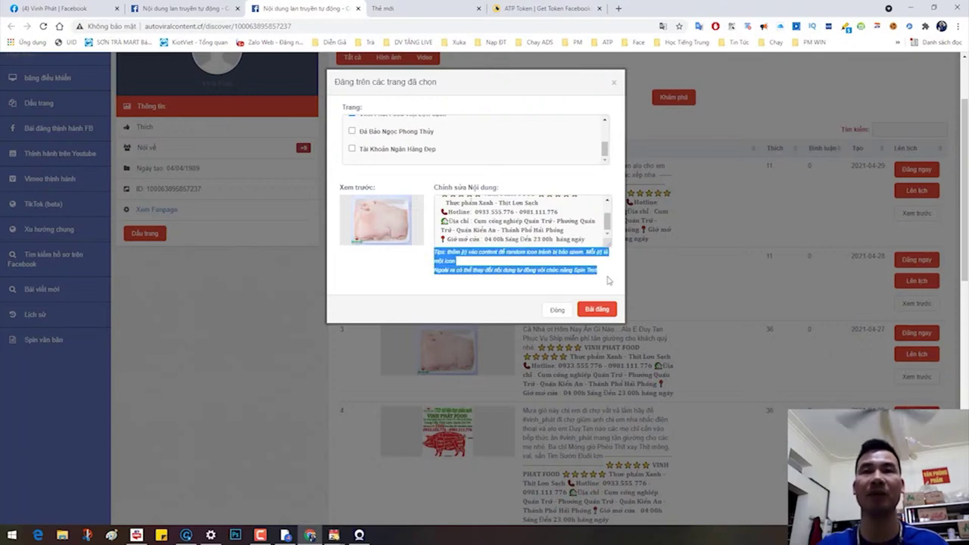
{"action": "left_click", "coordinate": [601, 264]}
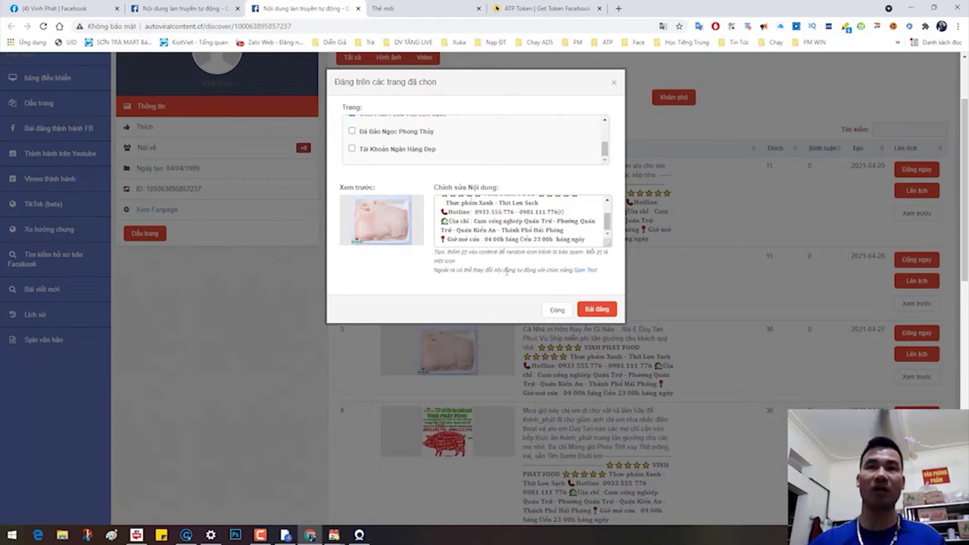
Publish the post to the checked page with Bài đăng, then close with Đóng.
{"action": "scroll", "coordinate": [547, 177], "scroll_direction": "down", "scroll_amount": 1}
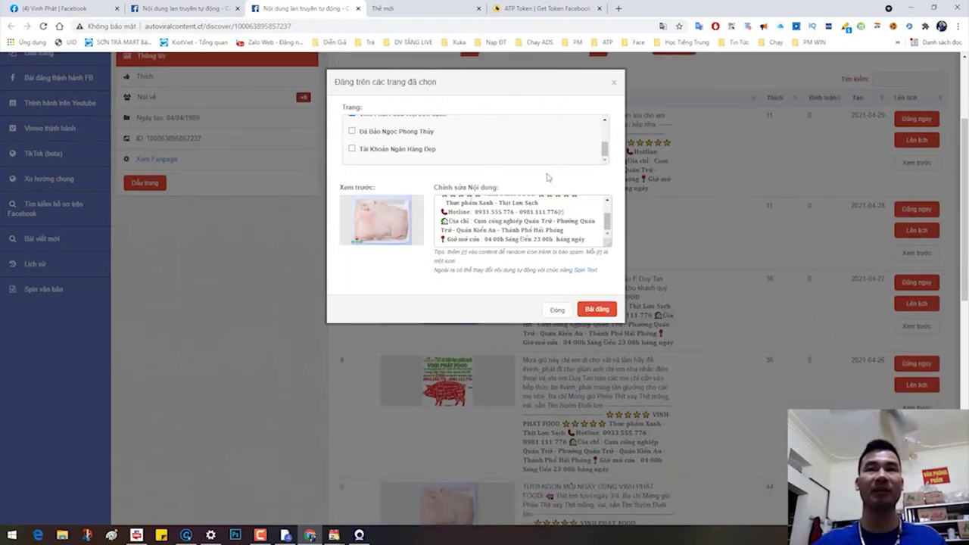
{"action": "scroll", "coordinate": [552, 165], "scroll_direction": "up", "scroll_amount": 3}
{"action": "left_click", "coordinate": [595, 309]}
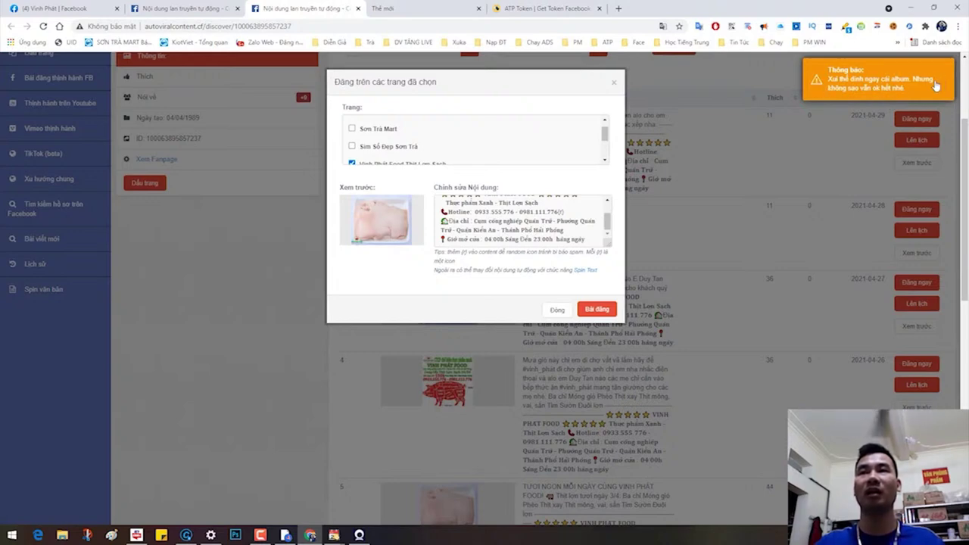
{"action": "scroll", "coordinate": [407, 146], "scroll_direction": "down", "scroll_amount": 3}
{"action": "scroll", "coordinate": [408, 145], "scroll_direction": "up", "scroll_amount": 4}
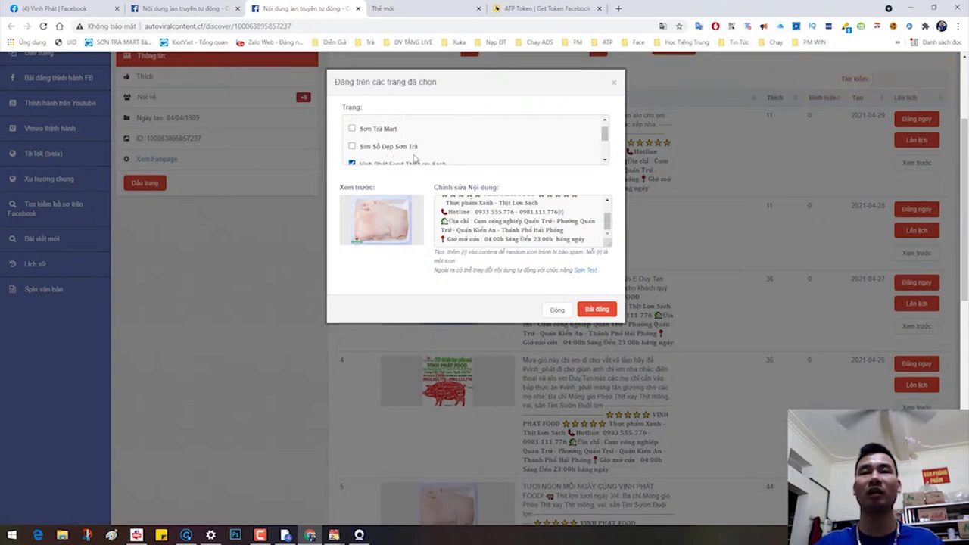
{"action": "left_click", "coordinate": [558, 310]}
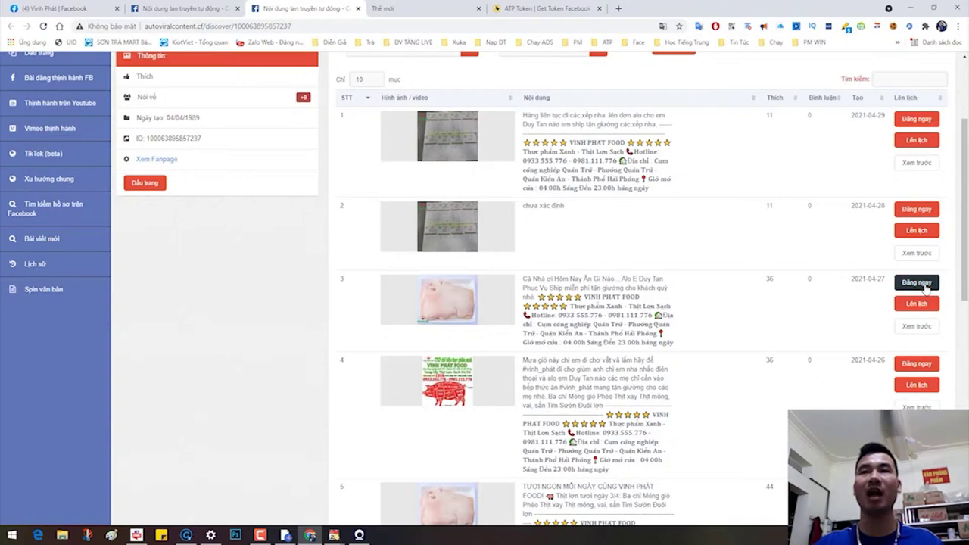
Start sharing the third post via Đăng ngay to multiple pages and scroll the page list.
{"action": "left_click", "coordinate": [919, 284]}
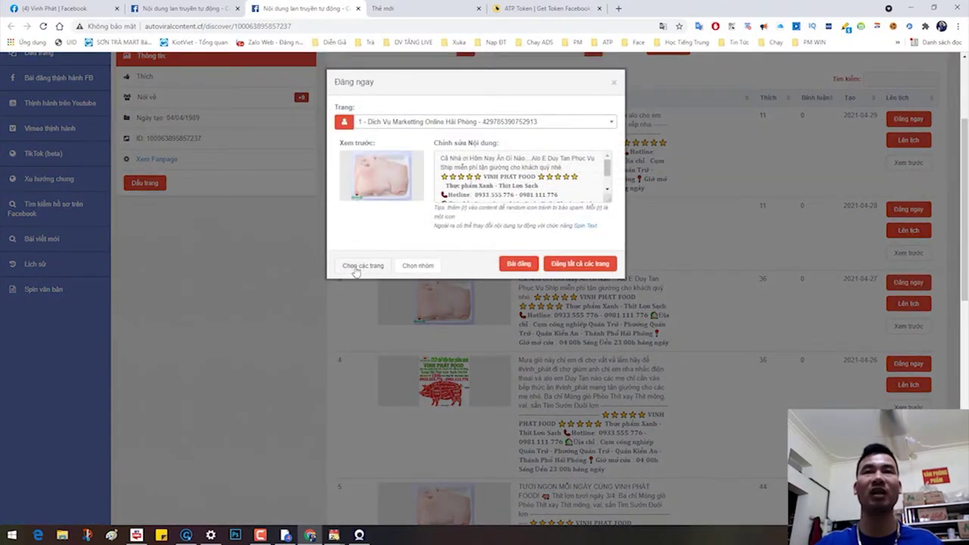
{"action": "left_click", "coordinate": [355, 270]}
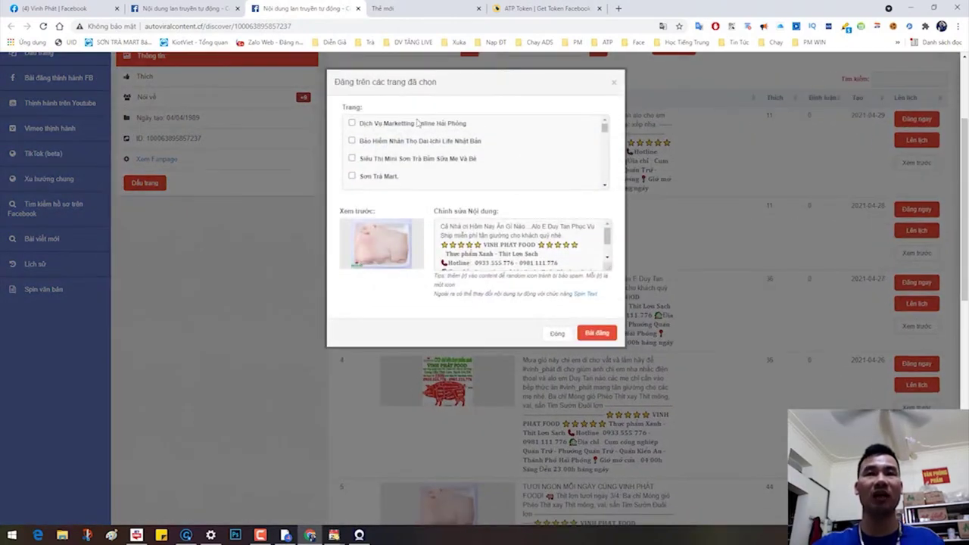
{"action": "scroll", "coordinate": [428, 170], "scroll_direction": "down", "scroll_amount": 5}
{"action": "scroll", "coordinate": [434, 173], "scroll_direction": "down", "scroll_amount": 6}
{"action": "scroll", "coordinate": [433, 174], "scroll_direction": "down", "scroll_amount": 2}
{"action": "scroll", "coordinate": [484, 175], "scroll_direction": "down", "scroll_amount": 4}
{"action": "scroll", "coordinate": [484, 174], "scroll_direction": "down", "scroll_amount": 3}
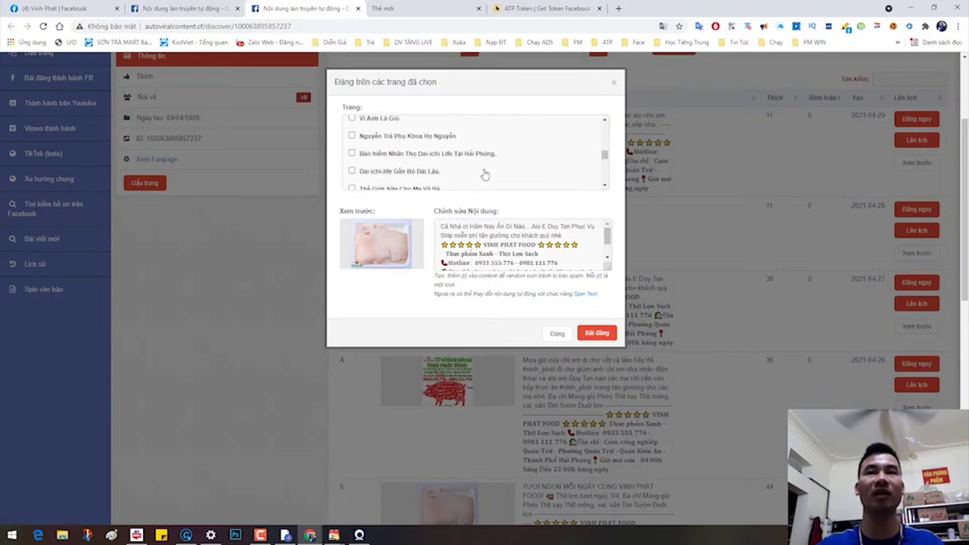
{"action": "scroll", "coordinate": [483, 171], "scroll_direction": "down", "scroll_amount": 5}
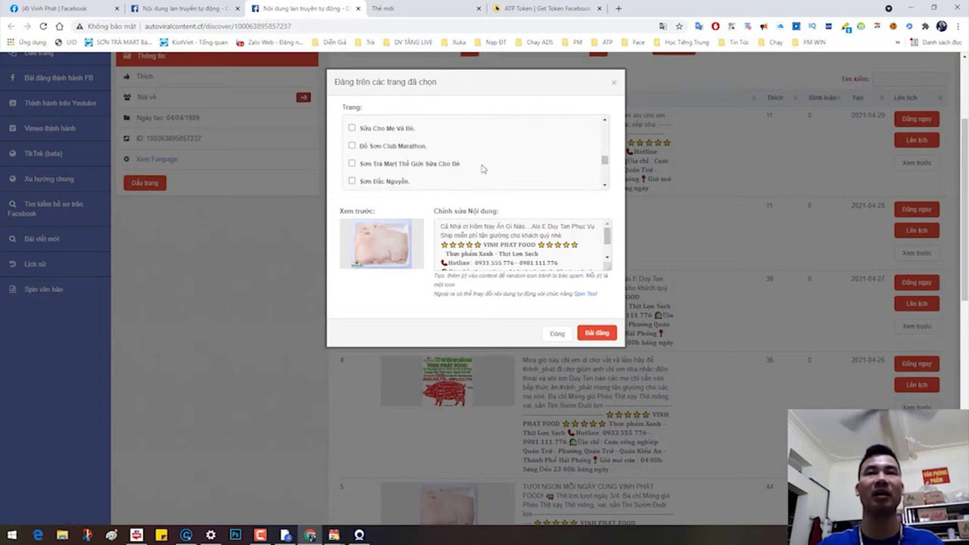
{"action": "scroll", "coordinate": [478, 161], "scroll_direction": "down", "scroll_amount": 2}
{"action": "scroll", "coordinate": [472, 160], "scroll_direction": "up", "scroll_amount": 2}
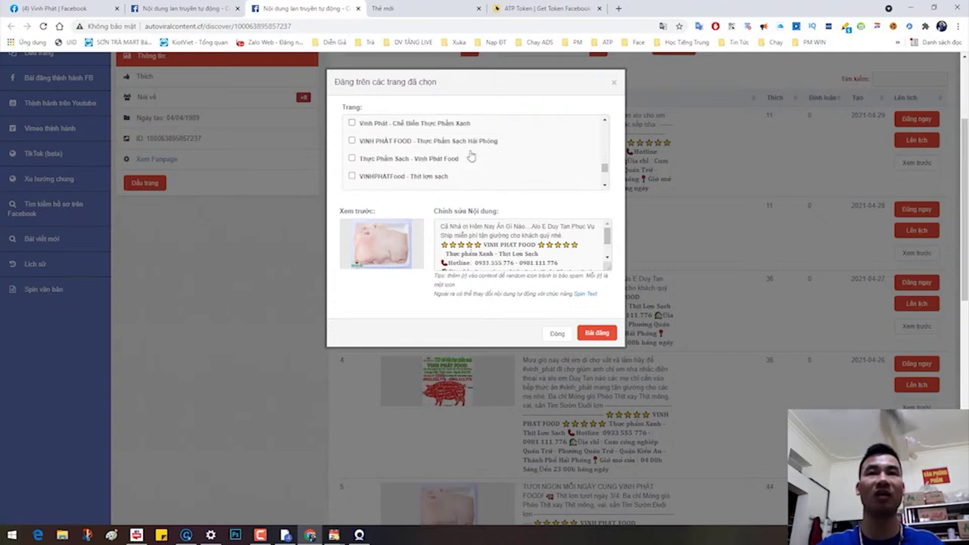
{"action": "scroll", "coordinate": [365, 136], "scroll_direction": "up", "scroll_amount": 4}
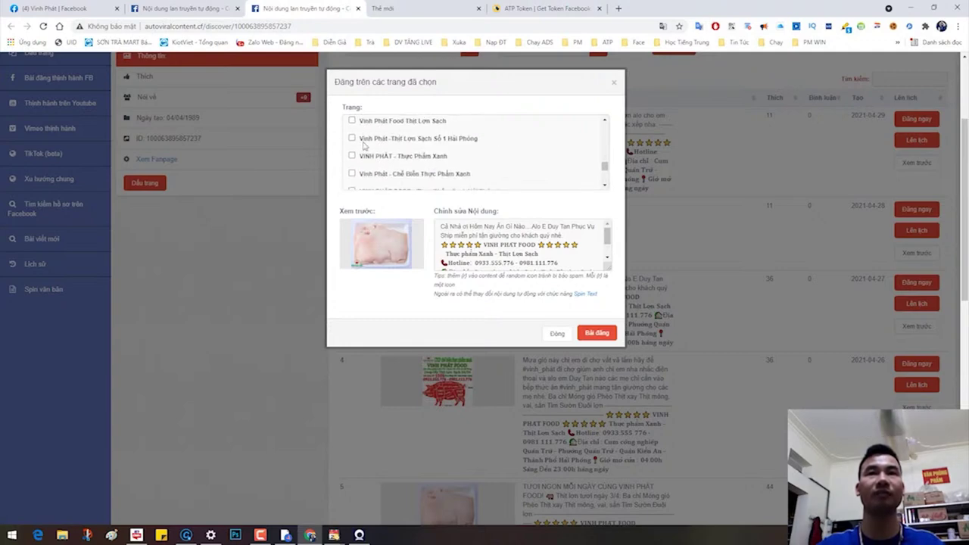
{"action": "scroll", "coordinate": [367, 142], "scroll_direction": "down", "scroll_amount": 2}
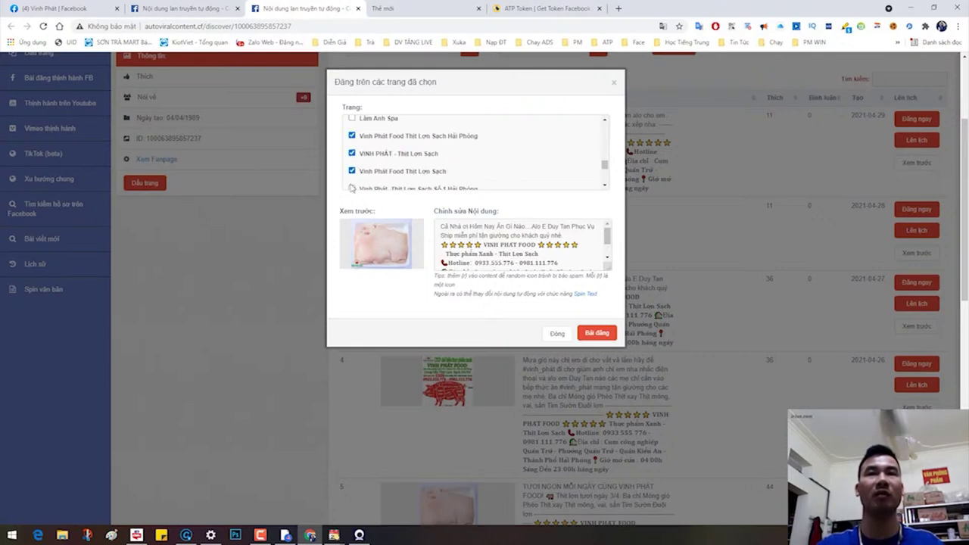
{"action": "scroll", "coordinate": [376, 175], "scroll_direction": "down", "scroll_amount": 2}
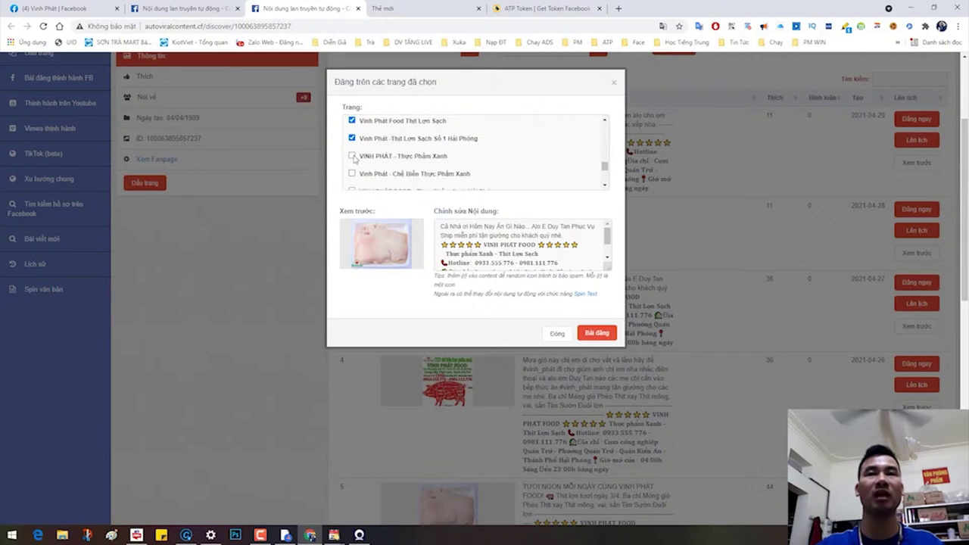
{"action": "scroll", "coordinate": [363, 168], "scroll_direction": "down", "scroll_amount": 2}
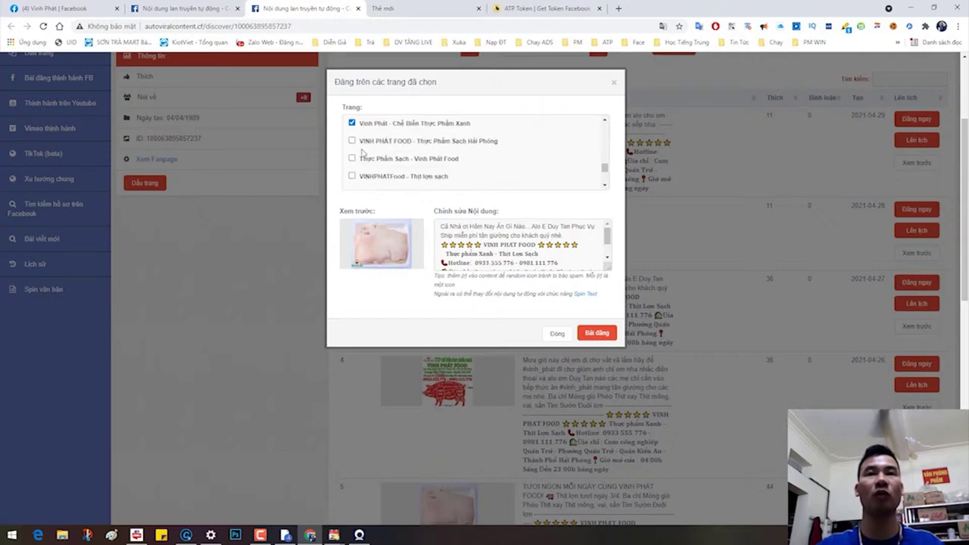
Tick VINHPHATFood - Thịt lợn sạch and publish the post to all checked pages.
{"action": "left_click", "coordinate": [352, 176]}
{"action": "scroll", "coordinate": [378, 155], "scroll_direction": "down", "scroll_amount": 2}
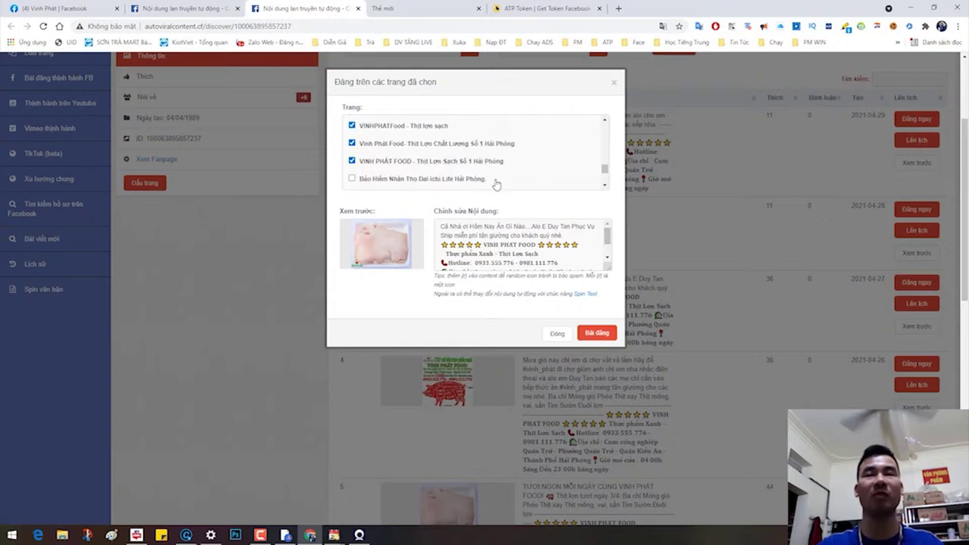
{"action": "scroll", "coordinate": [523, 167], "scroll_direction": "down", "scroll_amount": 3}
{"action": "scroll", "coordinate": [524, 166], "scroll_direction": "down", "scroll_amount": 6}
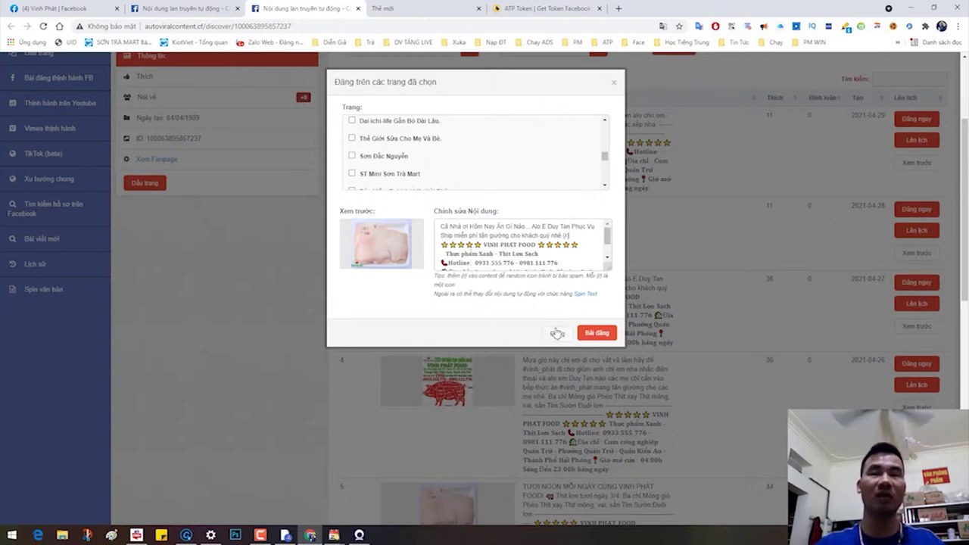
{"action": "scroll", "coordinate": [477, 162], "scroll_direction": "down", "scroll_amount": 6}
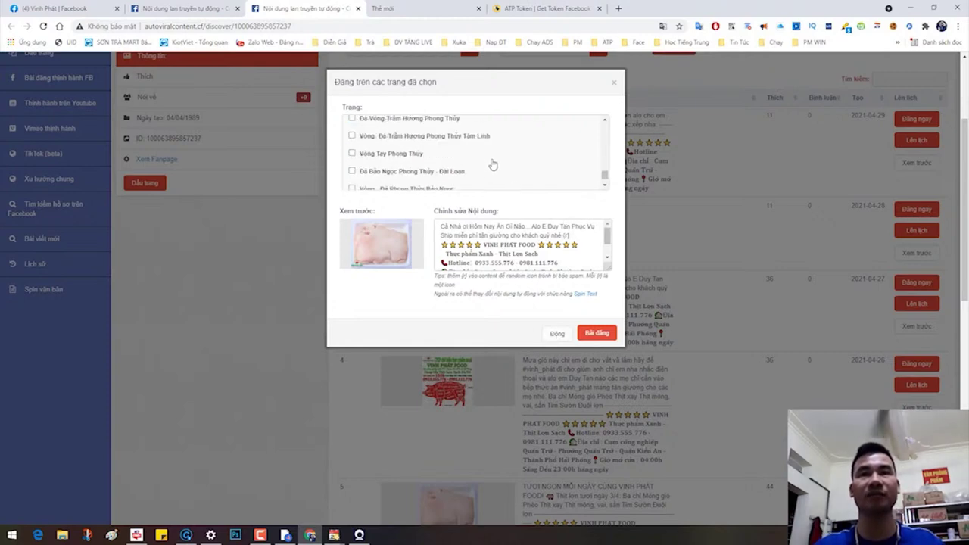
{"action": "scroll", "coordinate": [498, 167], "scroll_direction": "down", "scroll_amount": 2}
{"action": "scroll", "coordinate": [497, 167], "scroll_direction": "up", "scroll_amount": 5}
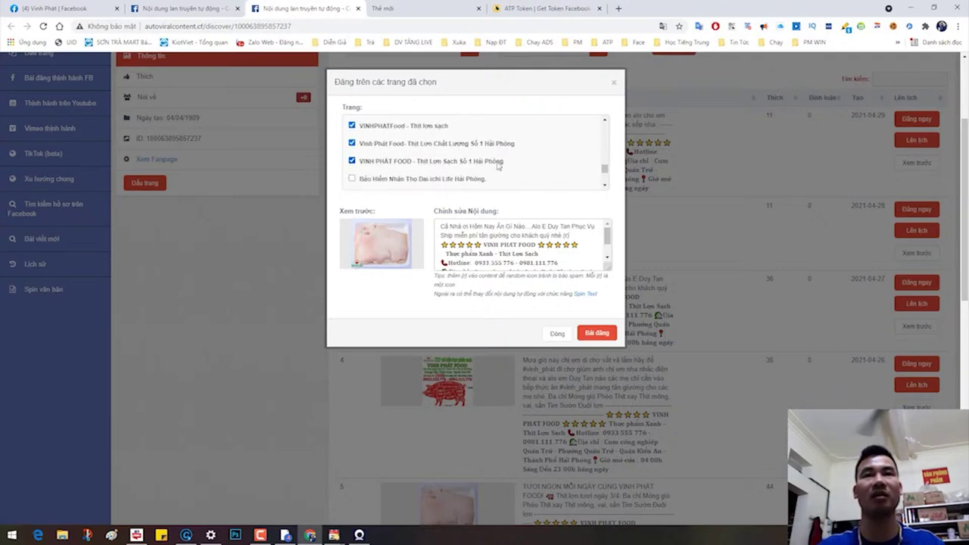
{"action": "left_click", "coordinate": [604, 340]}
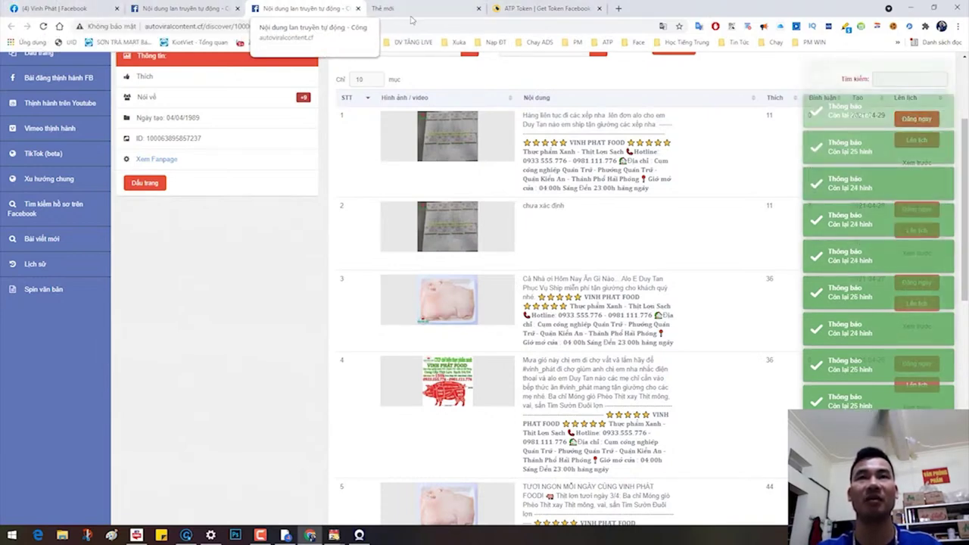
{"action": "left_click", "coordinate": [163, 7]}
Open and scroll the VINH PHÁT FOOD - Thực Phẩm Sạch Hải Phòng page, then return to the post table.
{"action": "left_click", "coordinate": [53, 8]}
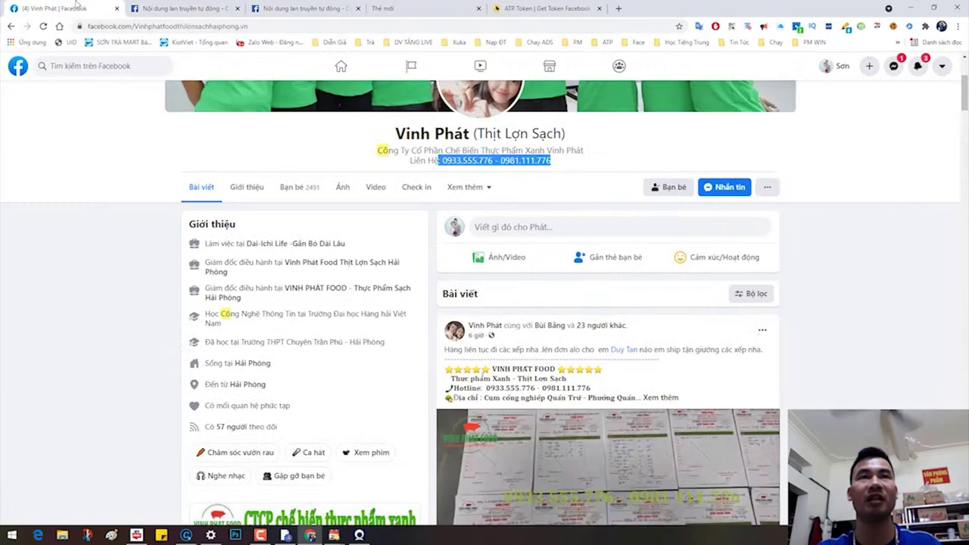
{"action": "left_click", "coordinate": [411, 66]}
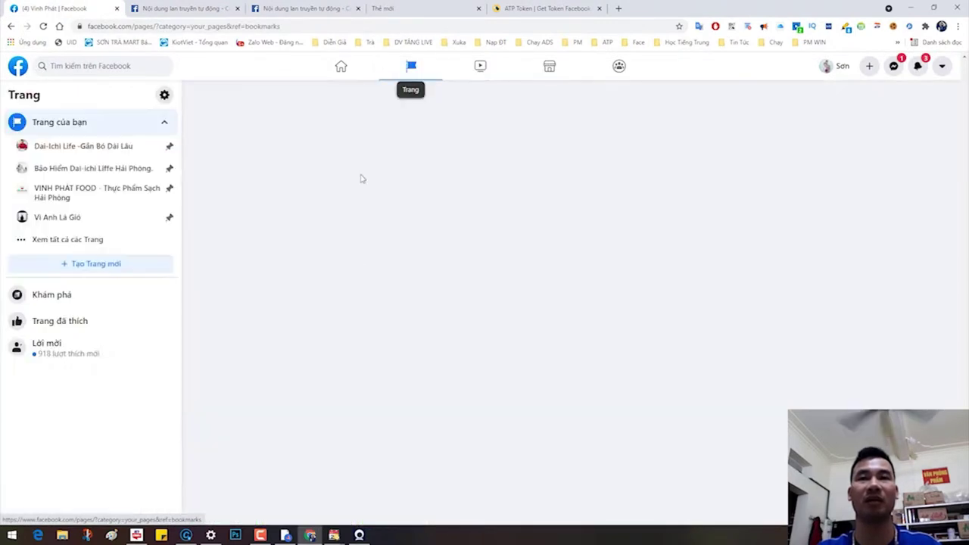
{"action": "left_click", "coordinate": [76, 190]}
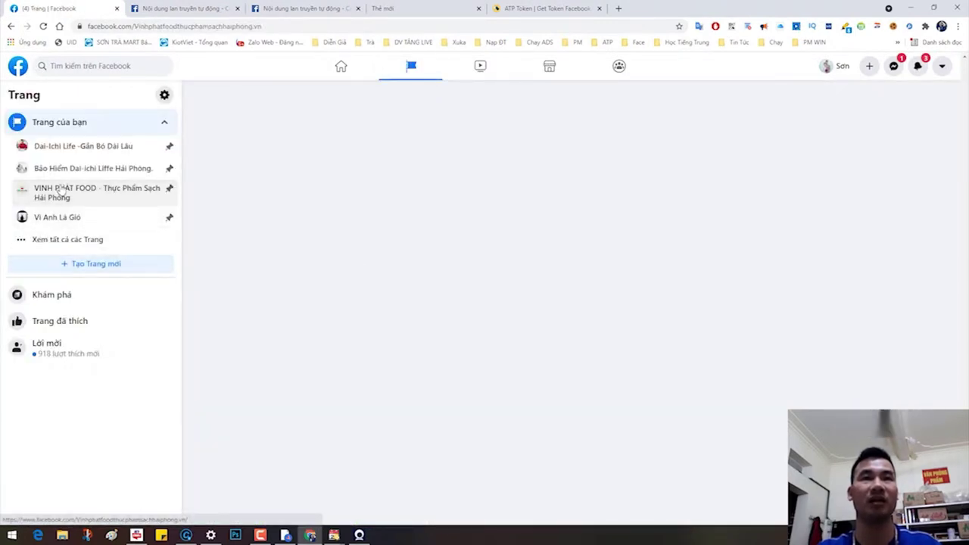
{"action": "scroll", "coordinate": [587, 326], "scroll_direction": "down", "scroll_amount": 2}
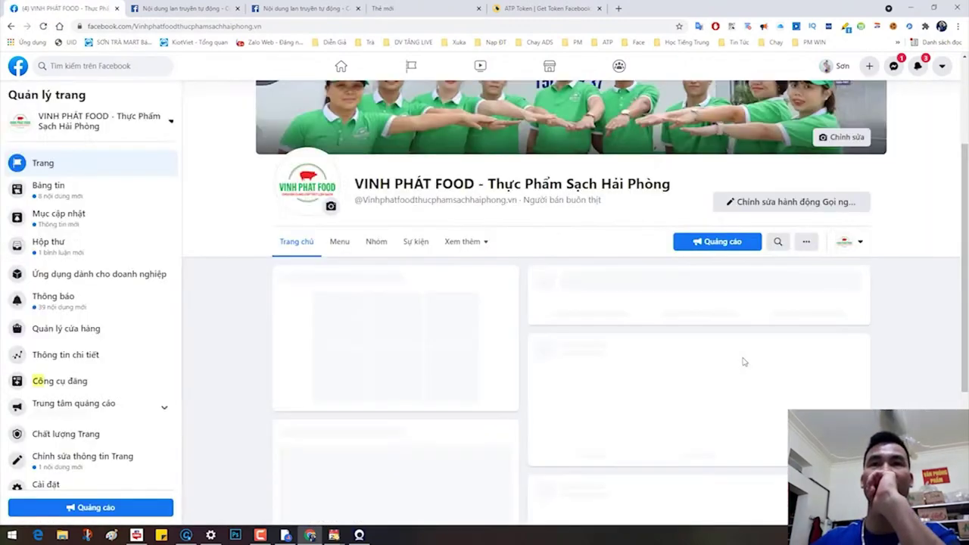
{"action": "scroll", "coordinate": [744, 362], "scroll_direction": "down", "scroll_amount": 3}
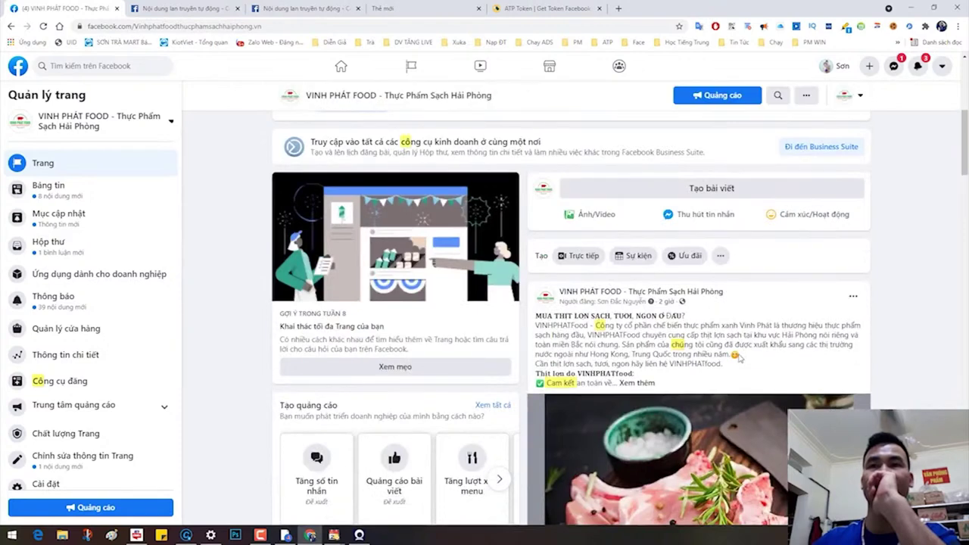
{"action": "scroll", "coordinate": [740, 359], "scroll_direction": "down", "scroll_amount": 3}
{"action": "left_click", "coordinate": [303, 8]}
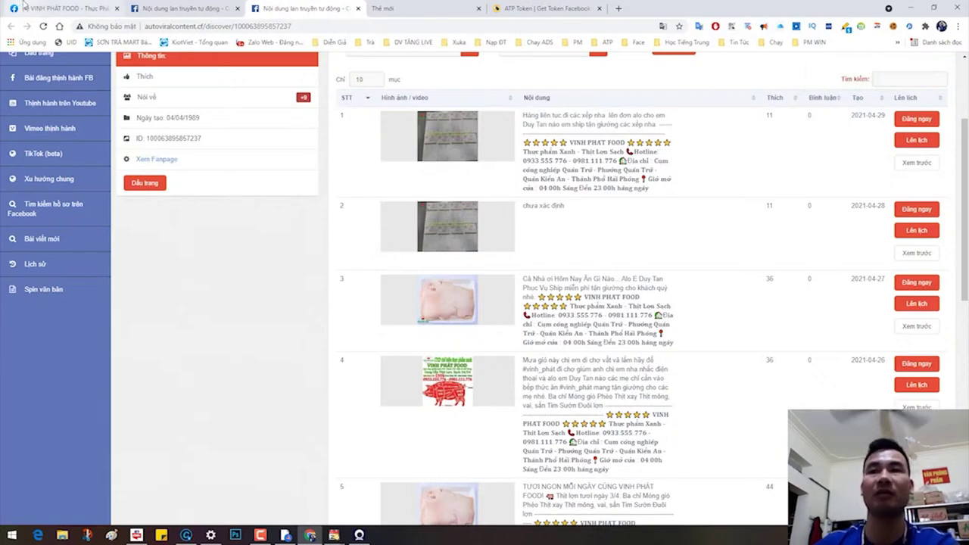
{"action": "left_click", "coordinate": [60, 8]}
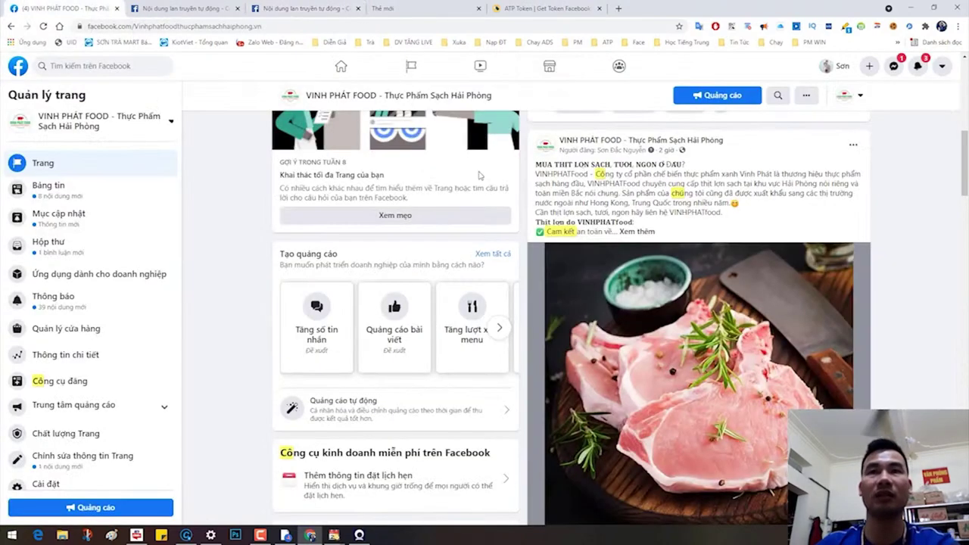
{"action": "left_click", "coordinate": [42, 26]}
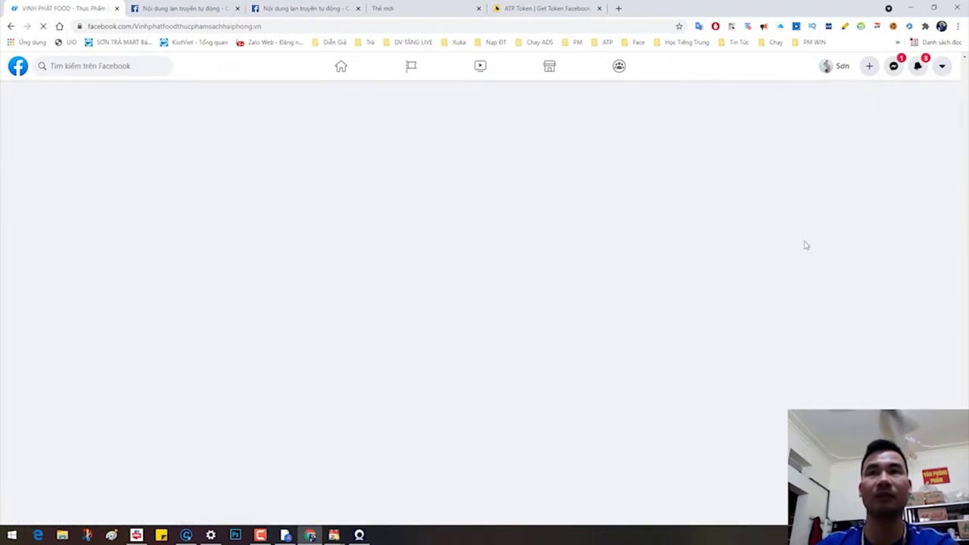
{"action": "scroll", "coordinate": [803, 242], "scroll_direction": "down", "scroll_amount": 2}
{"action": "scroll", "coordinate": [801, 241], "scroll_direction": "down", "scroll_amount": 10}
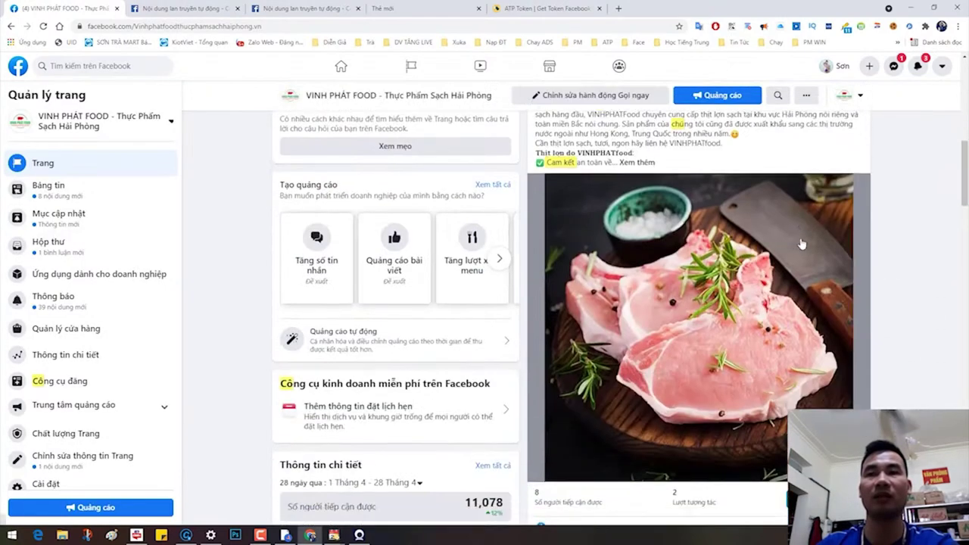
{"action": "scroll", "coordinate": [802, 241], "scroll_direction": "down", "scroll_amount": 1}
{"action": "scroll", "coordinate": [802, 241], "scroll_direction": "up", "scroll_amount": 1}
{"action": "scroll", "coordinate": [803, 243], "scroll_direction": "down", "scroll_amount": 1}
{"action": "scroll", "coordinate": [803, 243], "scroll_direction": "down", "scroll_amount": 5}
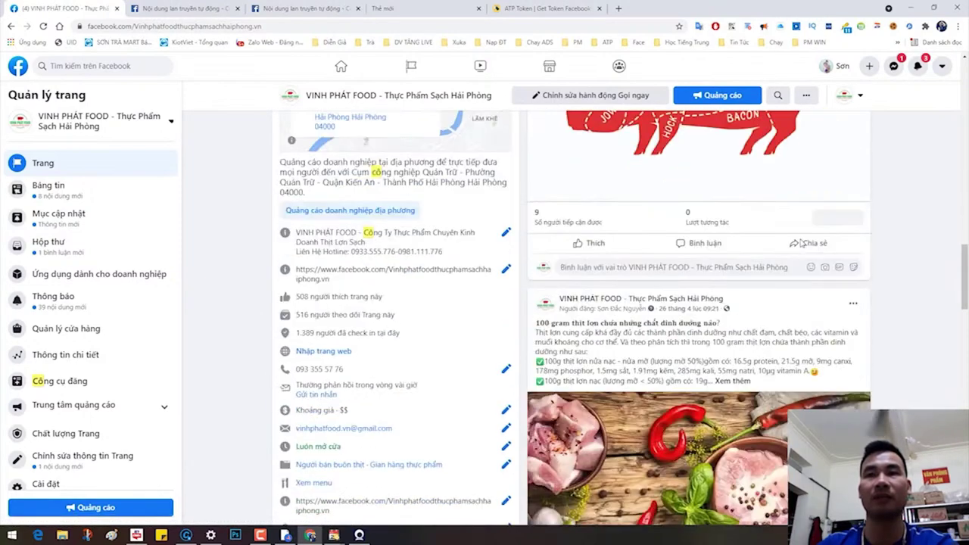
{"action": "scroll", "coordinate": [801, 242], "scroll_direction": "down", "scroll_amount": 1}
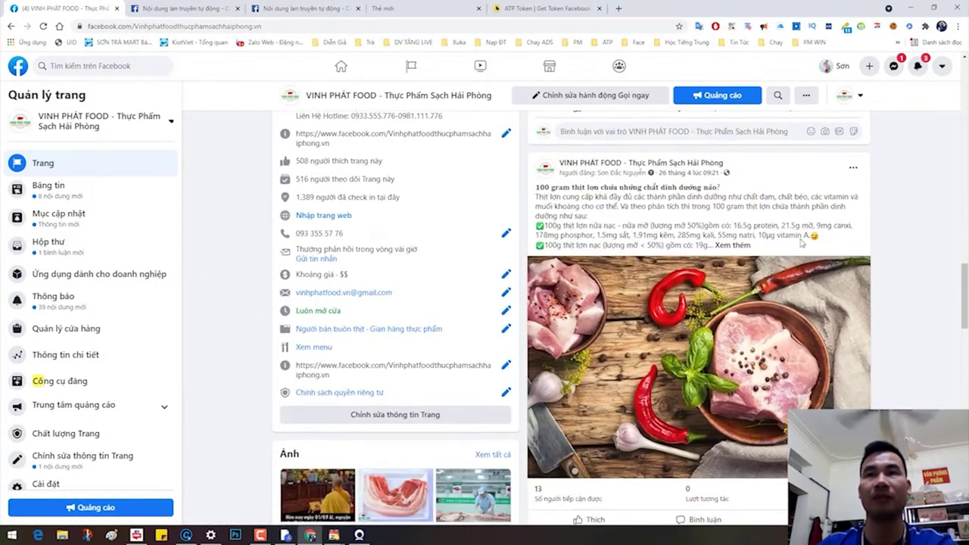
{"action": "scroll", "coordinate": [796, 239], "scroll_direction": "up", "scroll_amount": 15}
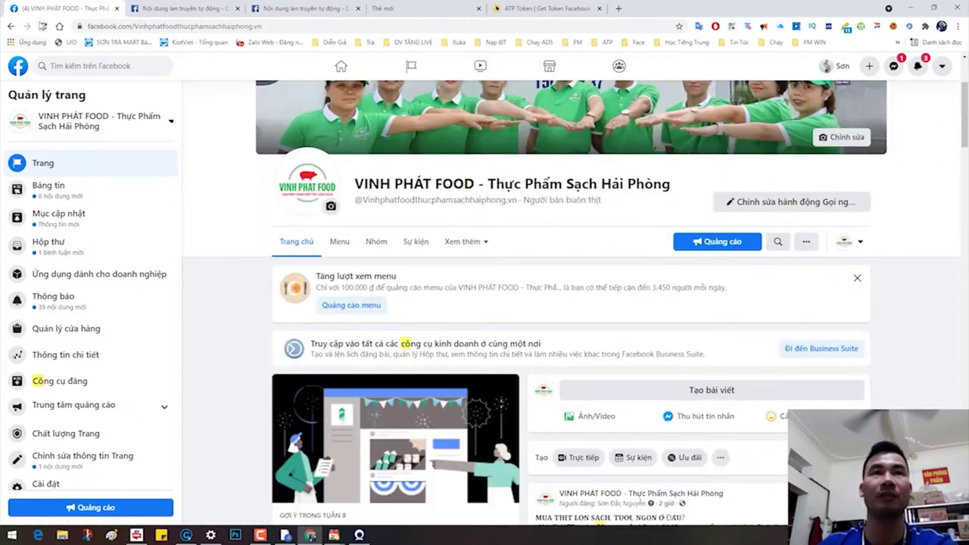
{"action": "left_click", "coordinate": [43, 26]}
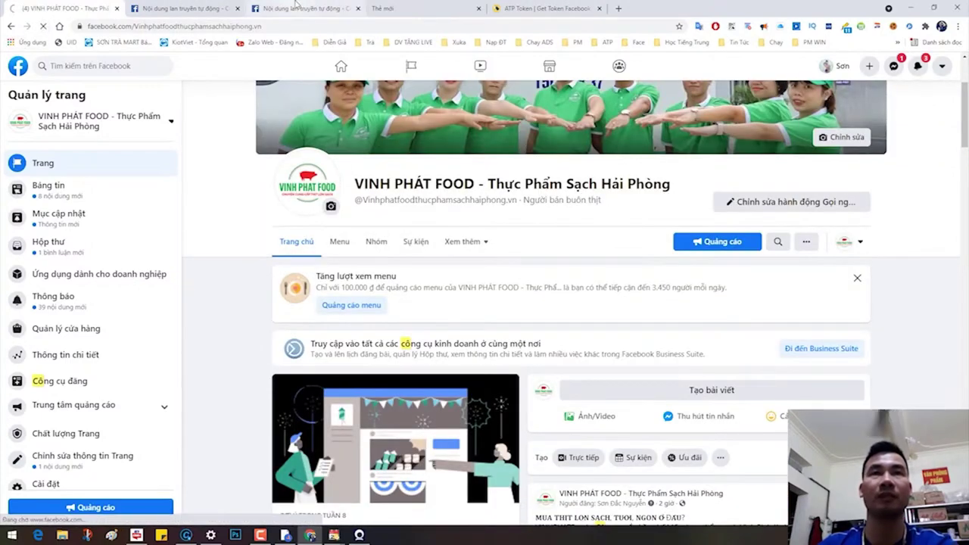
{"action": "left_click", "coordinate": [303, 8]}
{"action": "scroll", "coordinate": [734, 206], "scroll_direction": "up", "scroll_amount": 3}
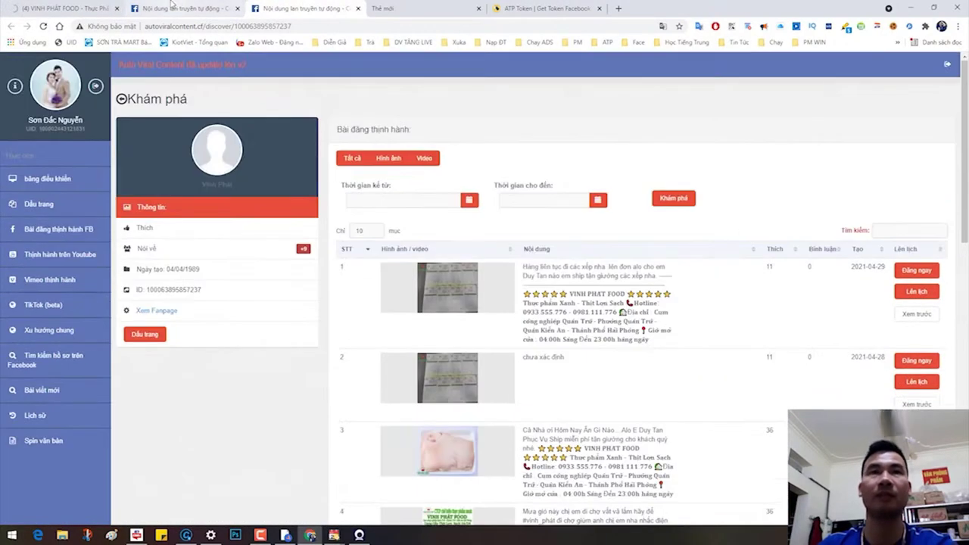
{"action": "left_click", "coordinate": [172, 6]}
{"action": "left_click", "coordinate": [64, 7]}
{"action": "scroll", "coordinate": [780, 237], "scroll_direction": "down", "scroll_amount": 5}
{"action": "scroll", "coordinate": [780, 239], "scroll_direction": "down", "scroll_amount": 5}
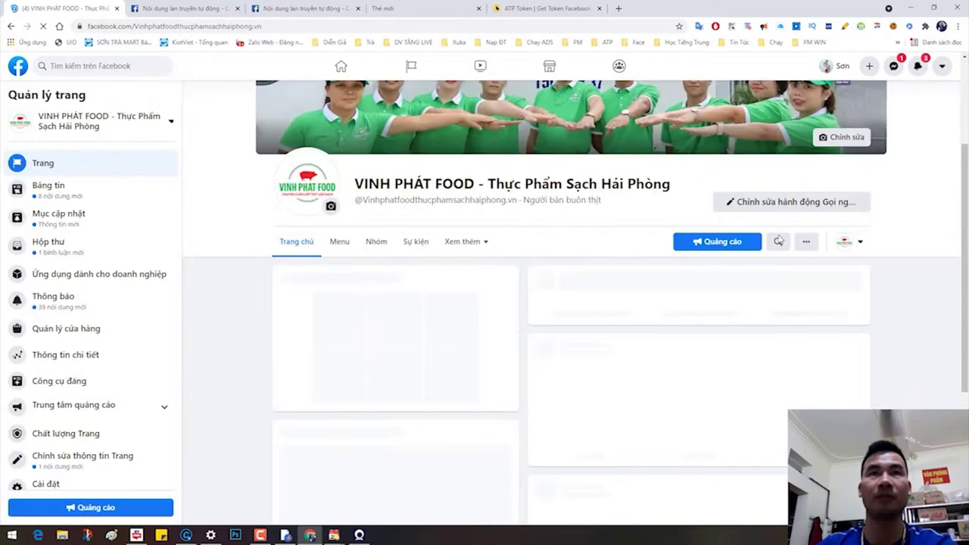
{"action": "scroll", "coordinate": [778, 240], "scroll_direction": "down", "scroll_amount": 7}
{"action": "scroll", "coordinate": [778, 241], "scroll_direction": "down", "scroll_amount": 4}
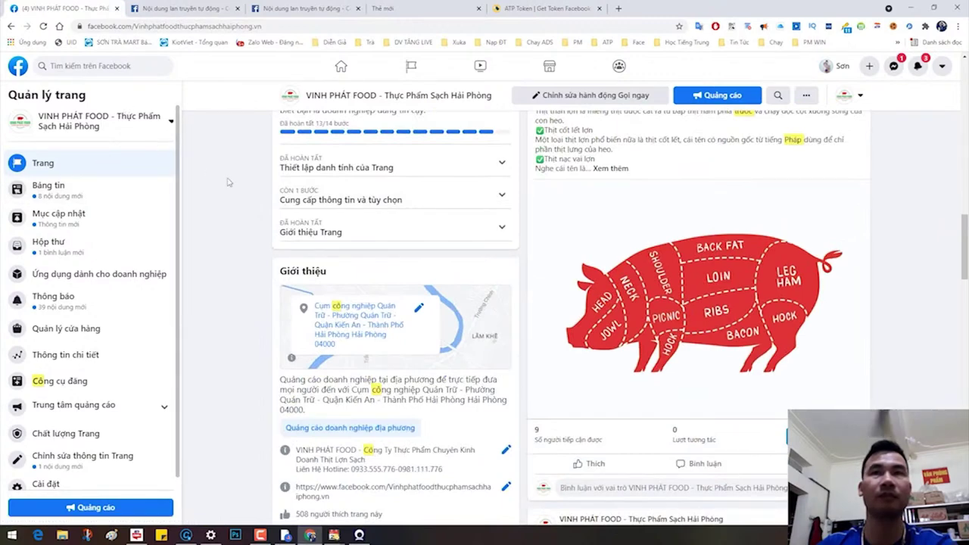
{"action": "scroll", "coordinate": [208, 180], "scroll_direction": "up", "scroll_amount": 4}
{"action": "left_click", "coordinate": [295, 8]}
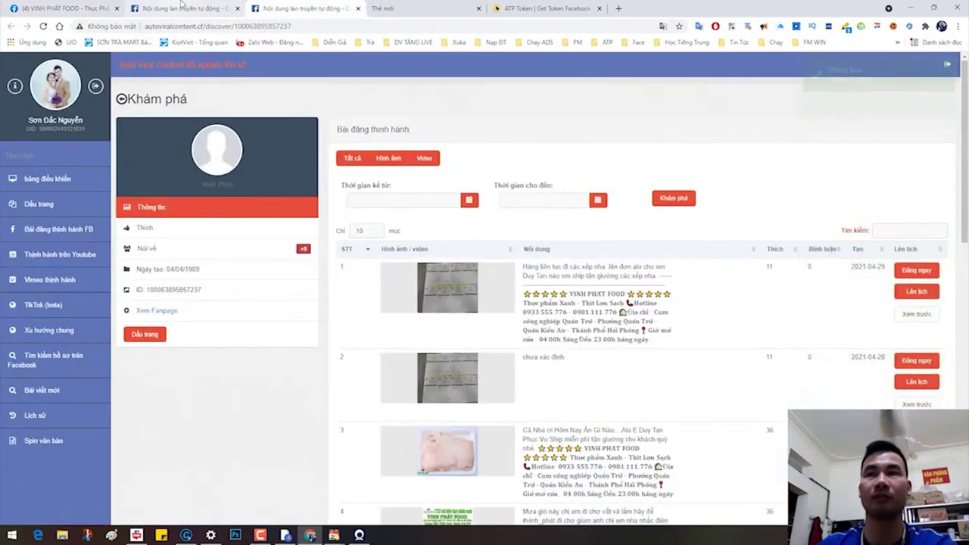
{"action": "left_click", "coordinate": [43, 26]}
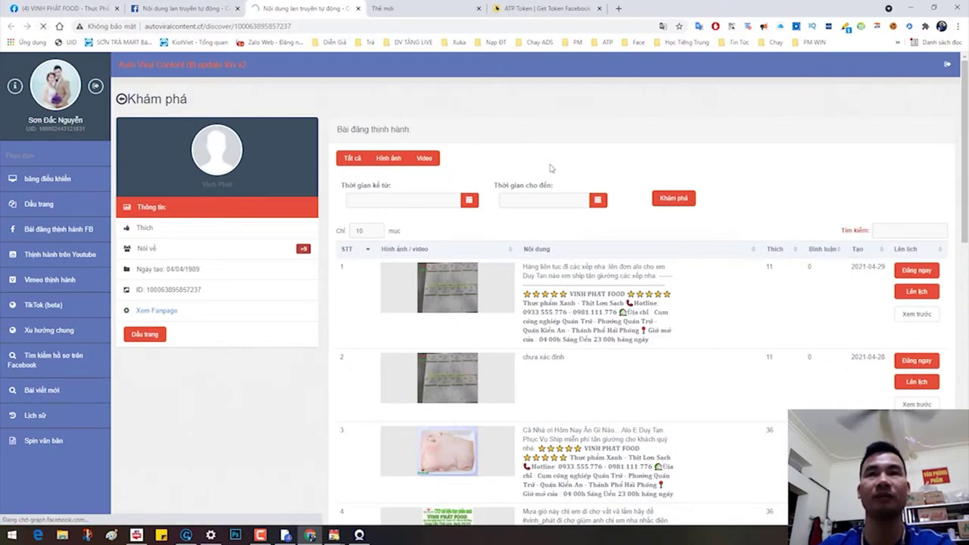
{"action": "left_click", "coordinate": [64, 9]}
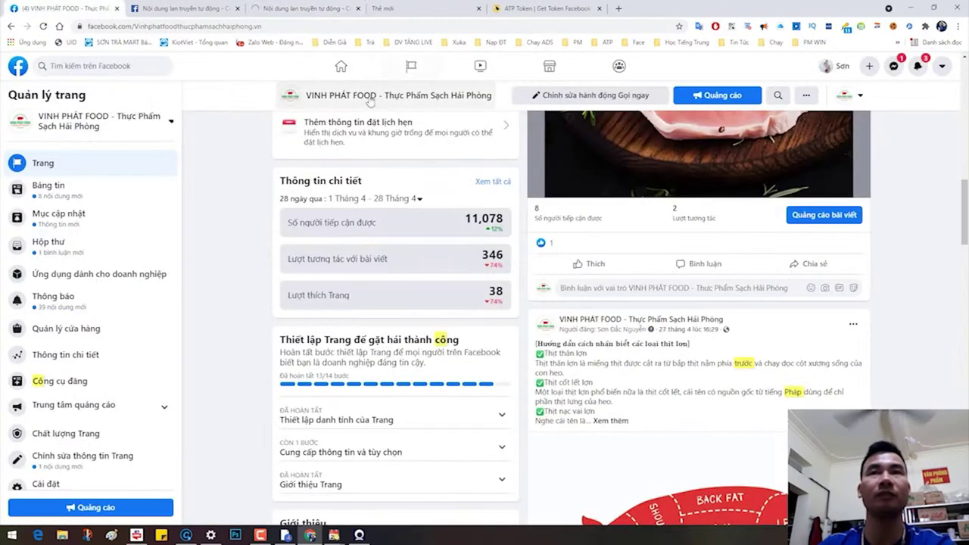
{"action": "left_click", "coordinate": [43, 26]}
{"action": "scroll", "coordinate": [795, 195], "scroll_direction": "down", "scroll_amount": 5}
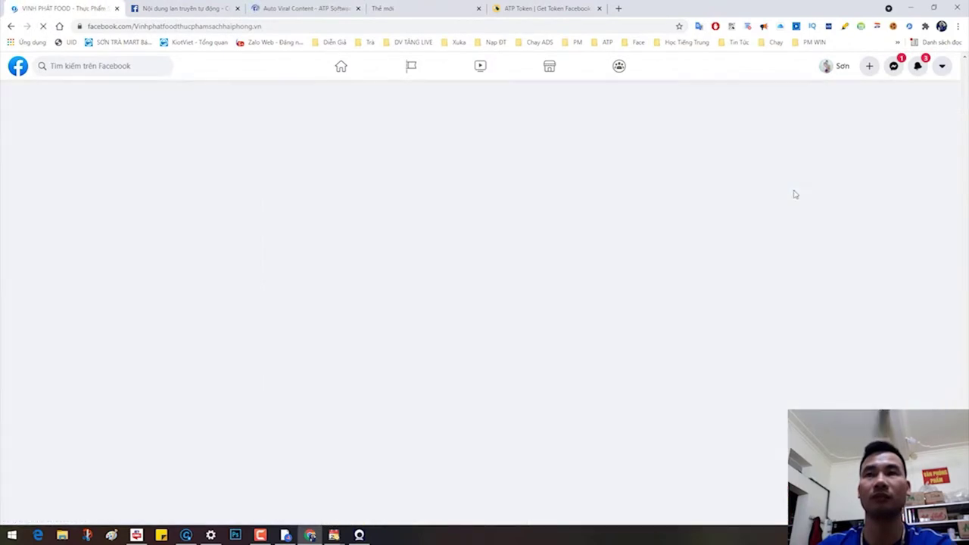
{"action": "scroll", "coordinate": [795, 201], "scroll_direction": "down", "scroll_amount": 4}
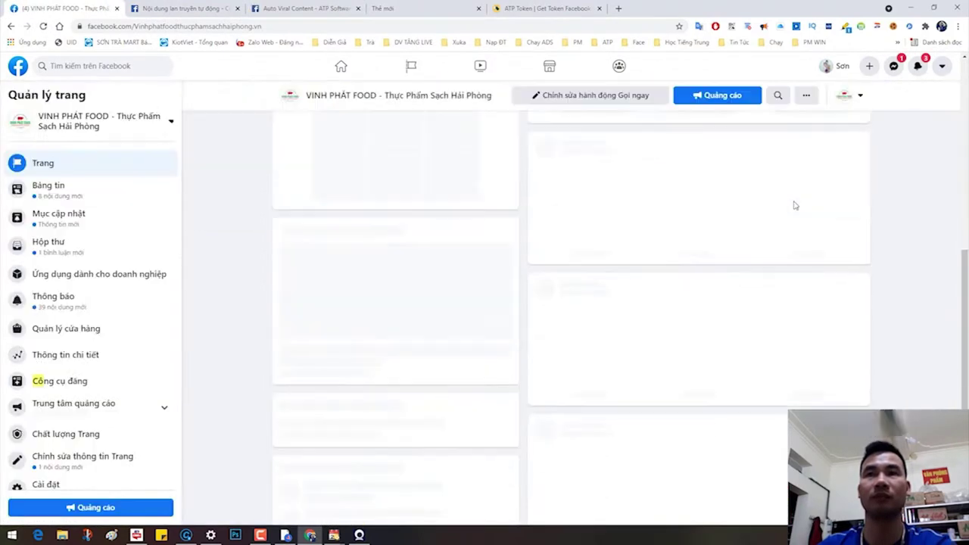
{"action": "scroll", "coordinate": [795, 208], "scroll_direction": "down", "scroll_amount": 6}
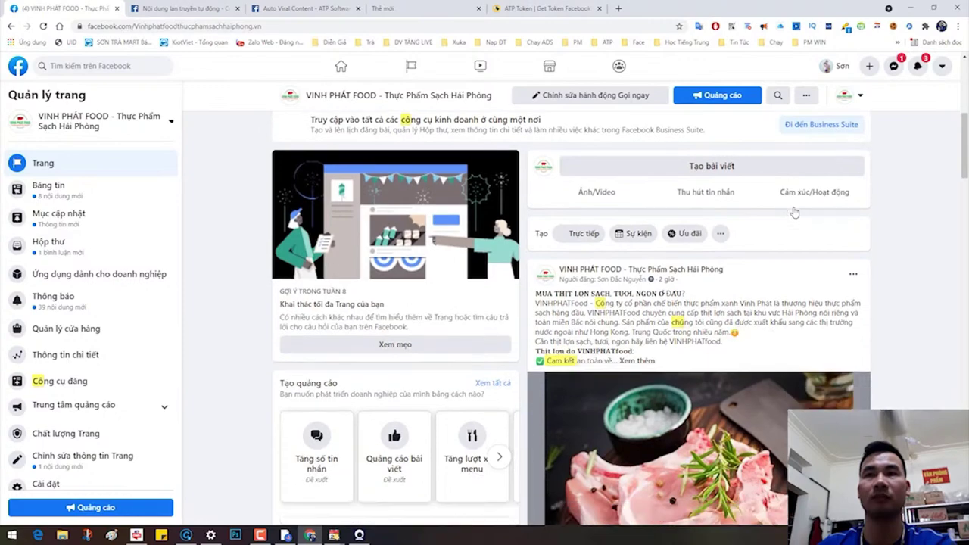
{"action": "scroll", "coordinate": [795, 217], "scroll_direction": "down", "scroll_amount": 7}
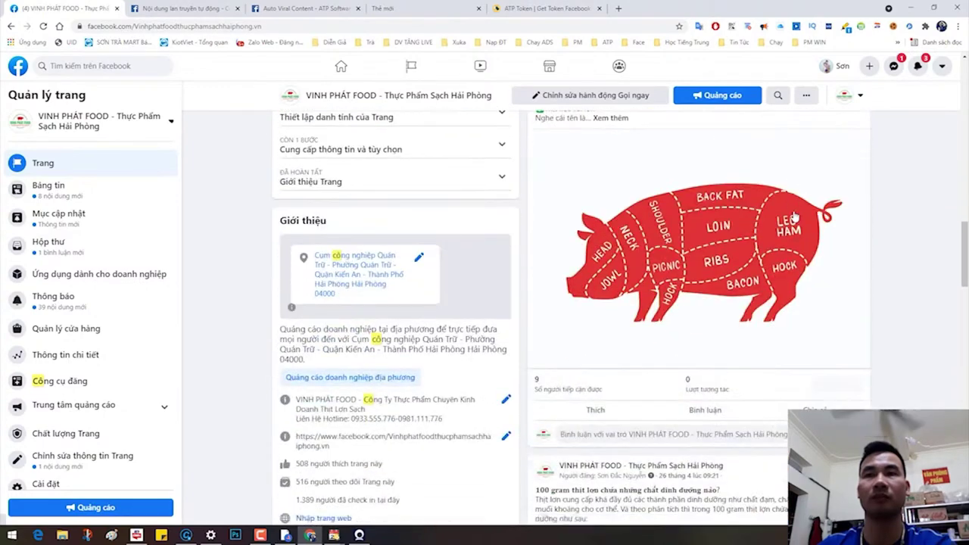
{"action": "scroll", "coordinate": [795, 217], "scroll_direction": "down", "scroll_amount": 3}
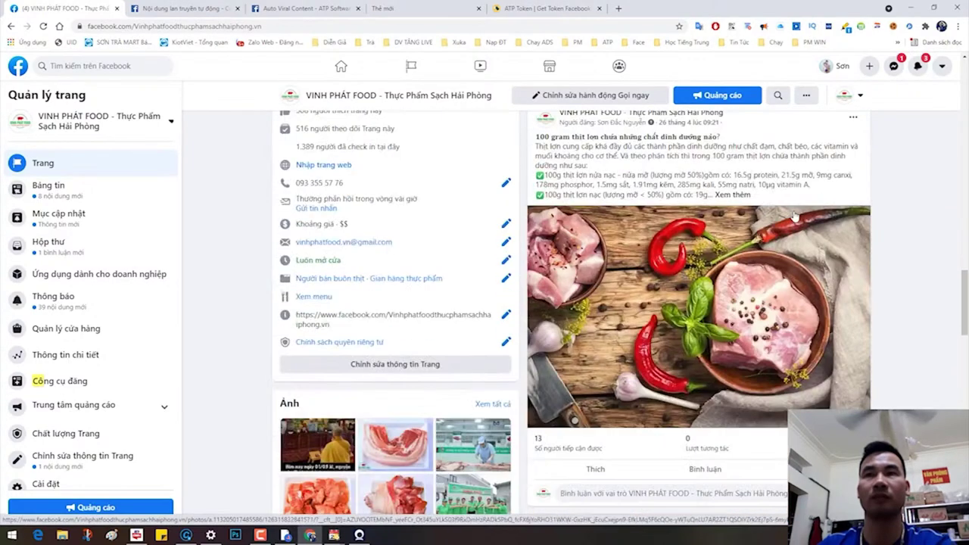
{"action": "scroll", "coordinate": [795, 217], "scroll_direction": "down", "scroll_amount": 1}
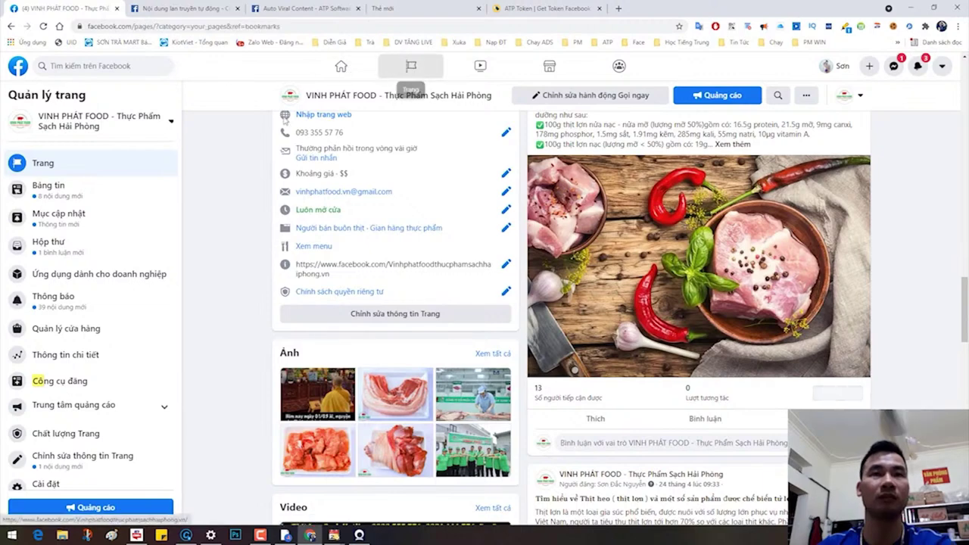
Reload the Pages overview, show all managed Pages, and open VINH PHÁT - Thịt Lợn Sạch.
{"action": "left_click", "coordinate": [411, 66]}
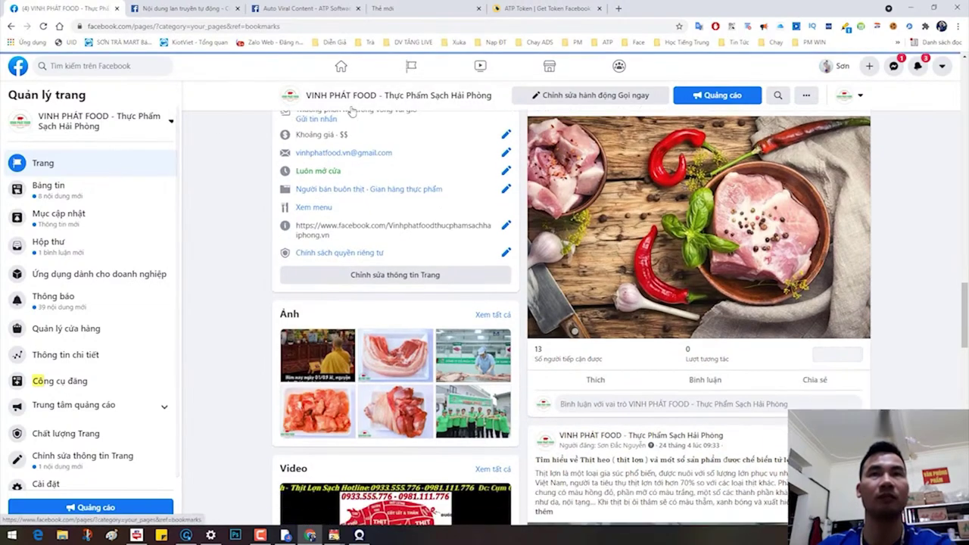
{"action": "left_click", "coordinate": [419, 74]}
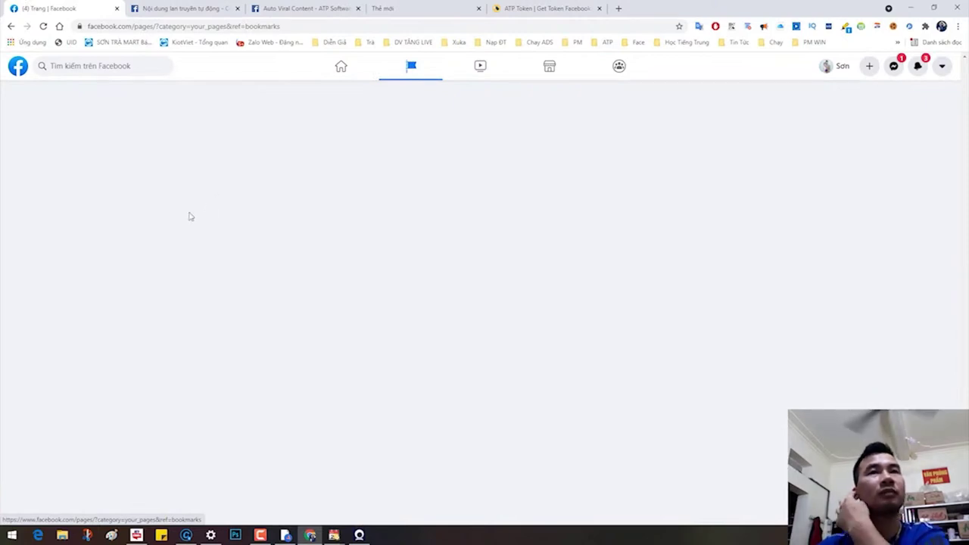
{"action": "left_click", "coordinate": [43, 26]}
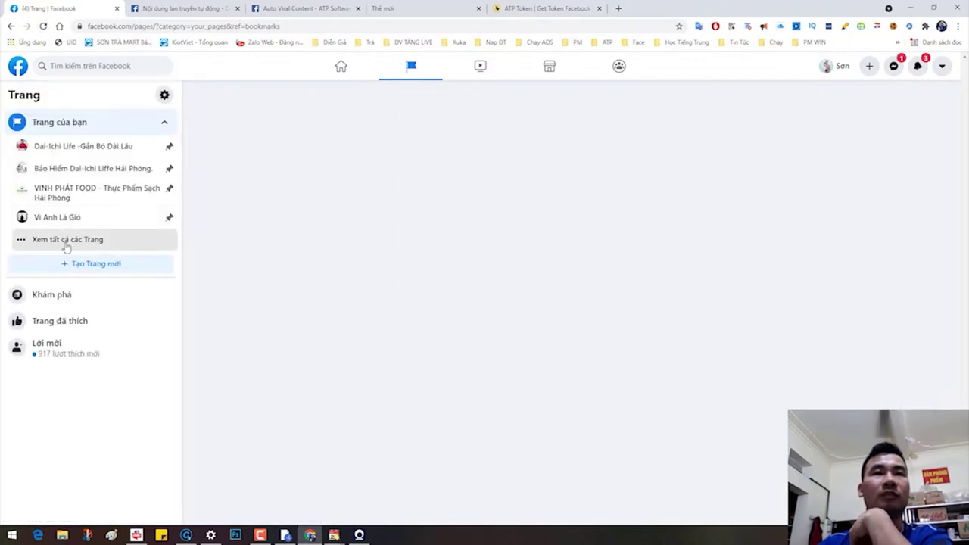
{"action": "left_click", "coordinate": [65, 245]}
{"action": "scroll", "coordinate": [121, 243], "scroll_direction": "down", "scroll_amount": 10}
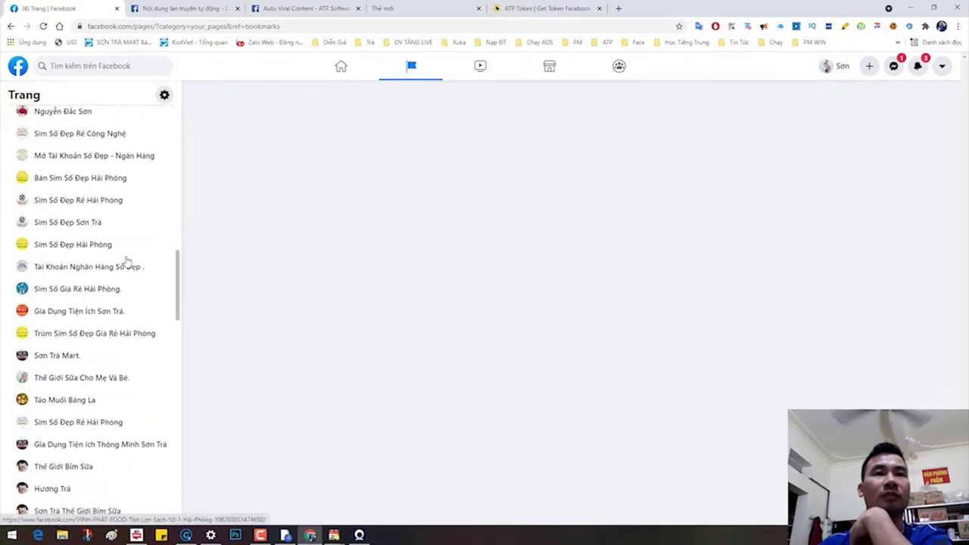
{"action": "scroll", "coordinate": [127, 262], "scroll_direction": "up", "scroll_amount": 5}
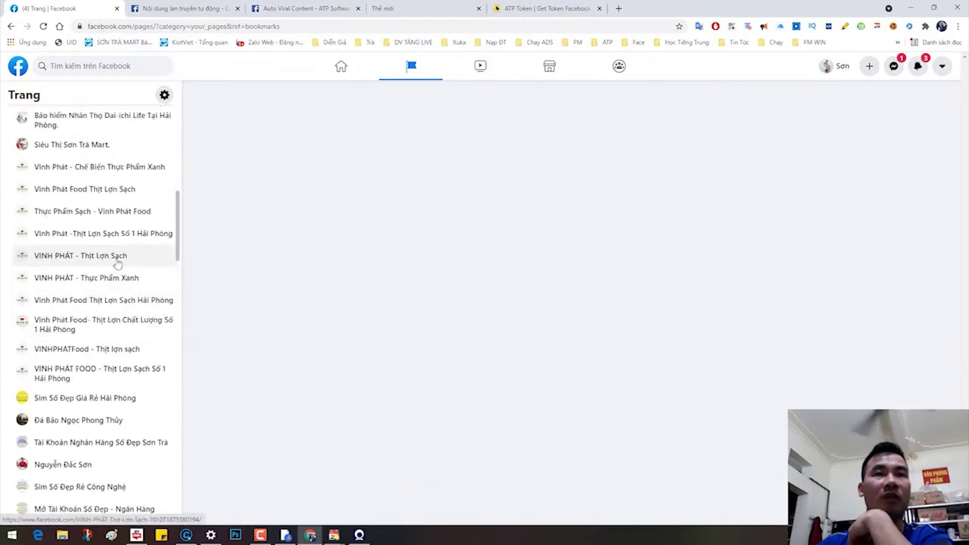
{"action": "left_click", "coordinate": [102, 257]}
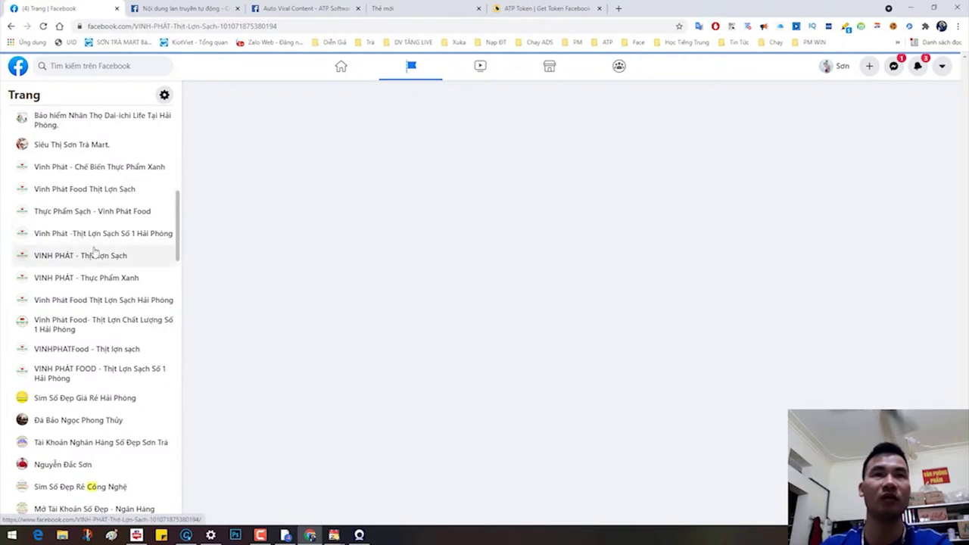
Scroll through the VINH PHÁT - Thịt Lợn Sạch page's feed of pork posts.
{"action": "scroll", "coordinate": [668, 278], "scroll_direction": "down", "scroll_amount": 1}
{"action": "scroll", "coordinate": [669, 278], "scroll_direction": "down", "scroll_amount": 3}
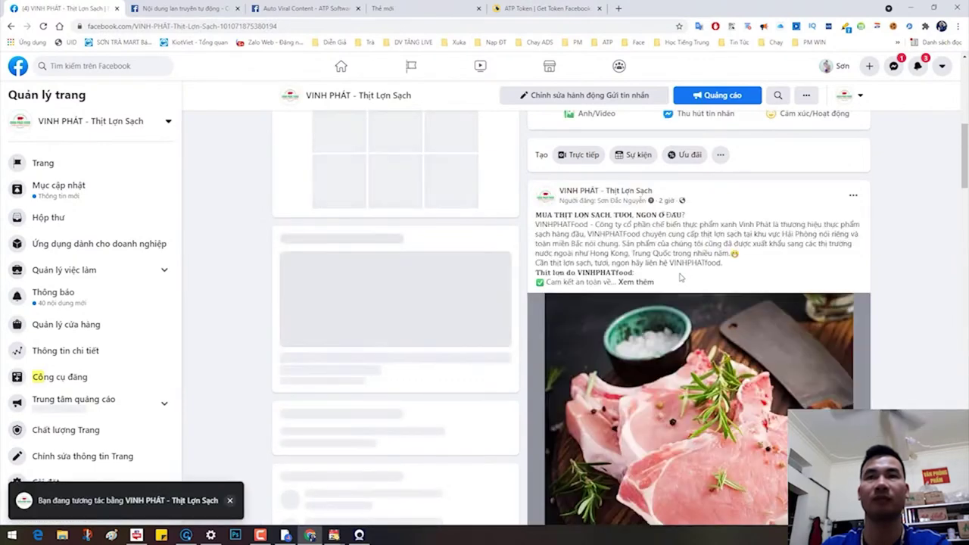
{"action": "scroll", "coordinate": [696, 280], "scroll_direction": "down", "scroll_amount": 6}
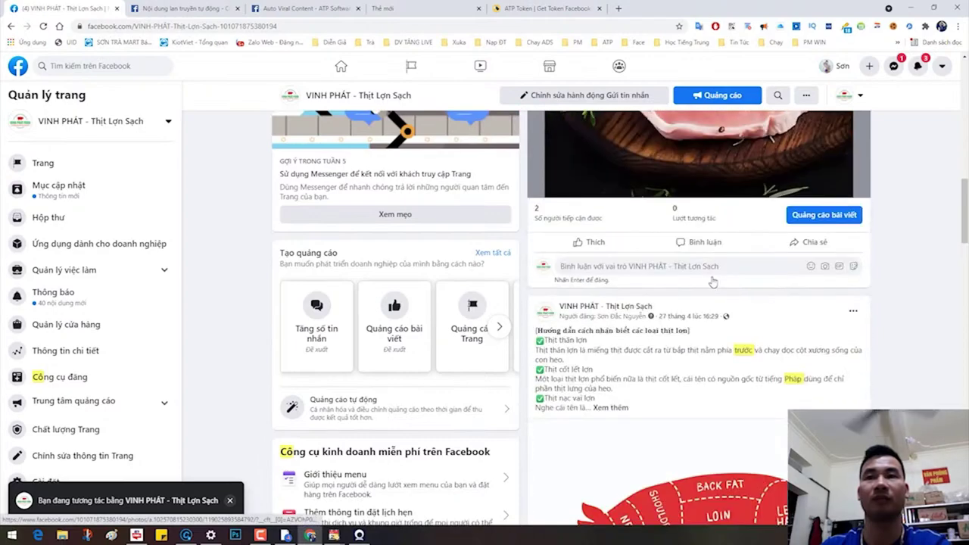
{"action": "scroll", "coordinate": [715, 282], "scroll_direction": "down", "scroll_amount": 7}
{"action": "scroll", "coordinate": [730, 281], "scroll_direction": "down", "scroll_amount": 4}
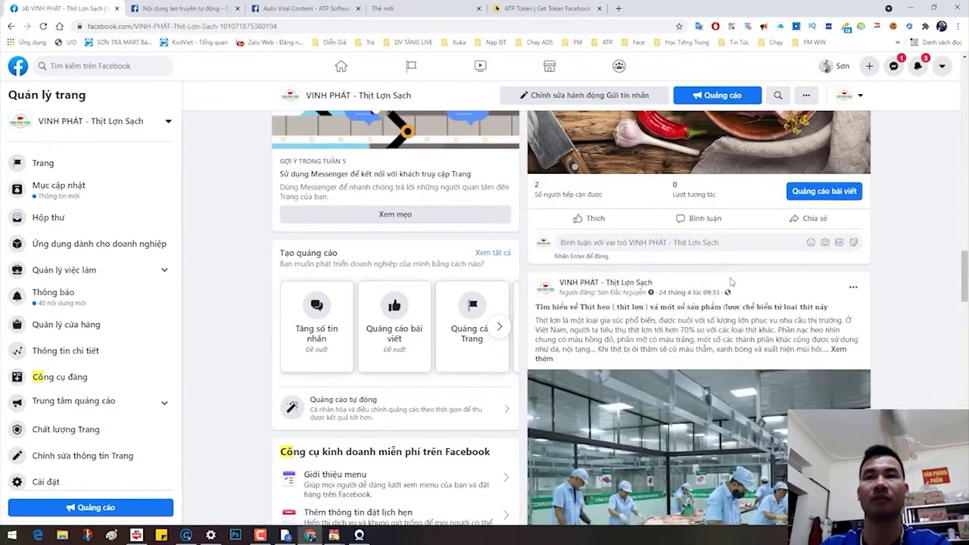
{"action": "scroll", "coordinate": [731, 282], "scroll_direction": "down", "scroll_amount": 5}
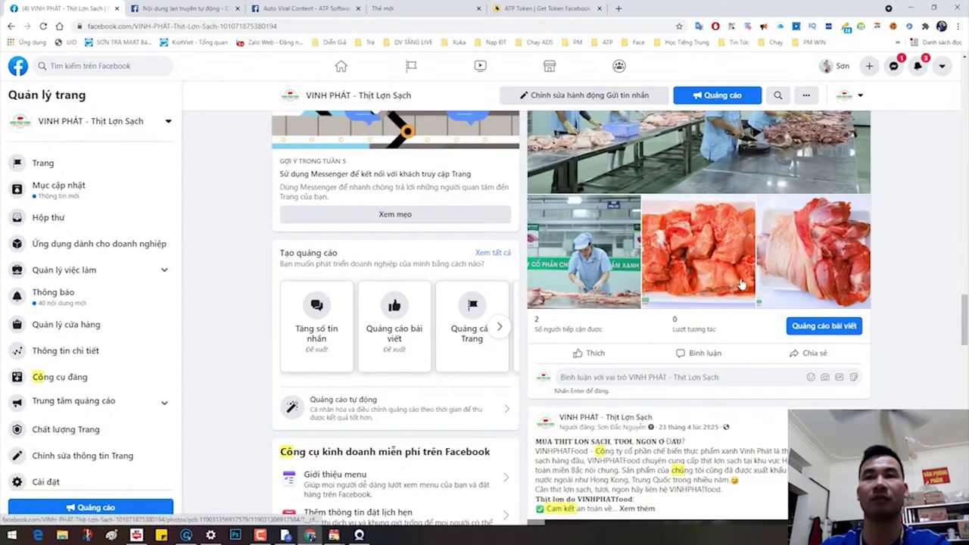
{"action": "scroll", "coordinate": [742, 283], "scroll_direction": "up", "scroll_amount": 2}
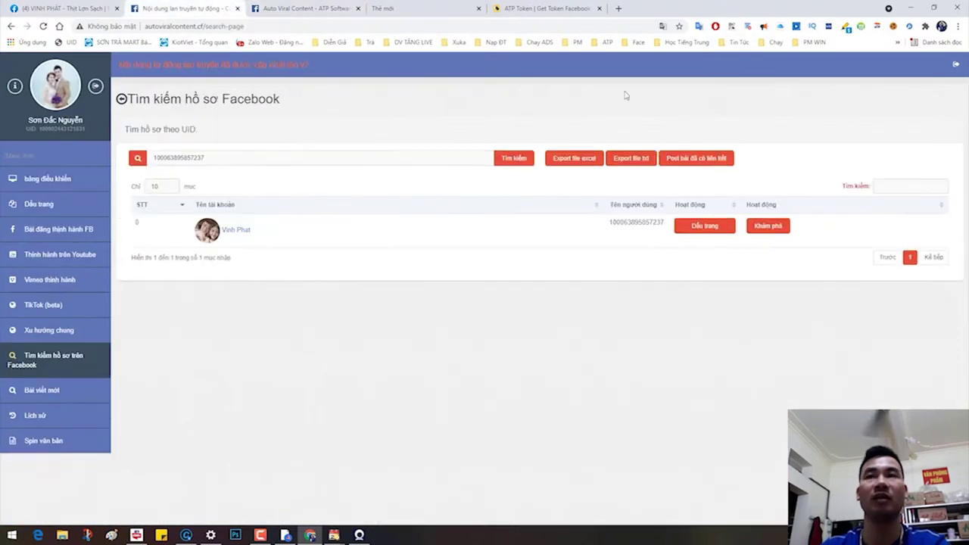
Return to the Discover results and start Post Now for the 2021-04-29 post in row 1.
{"action": "left_click", "coordinate": [298, 7]}
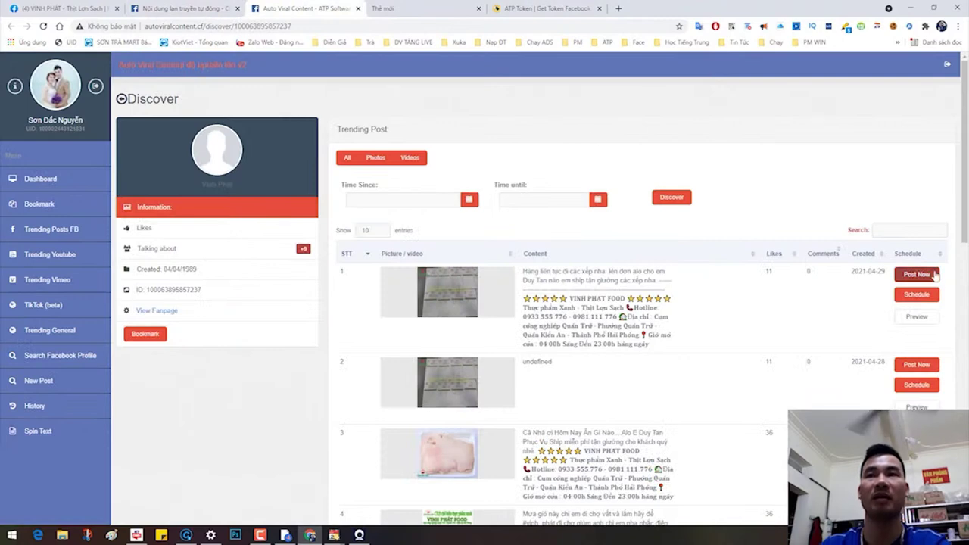
{"action": "scroll", "coordinate": [881, 301], "scroll_direction": "down", "scroll_amount": 1}
{"action": "scroll", "coordinate": [908, 326], "scroll_direction": "down", "scroll_amount": 3}
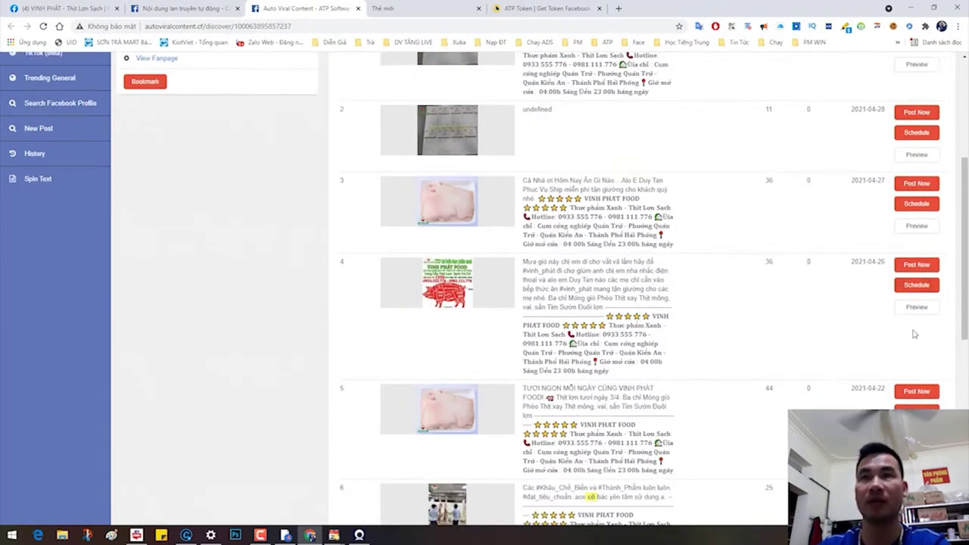
{"action": "scroll", "coordinate": [920, 287], "scroll_direction": "up", "scroll_amount": 2}
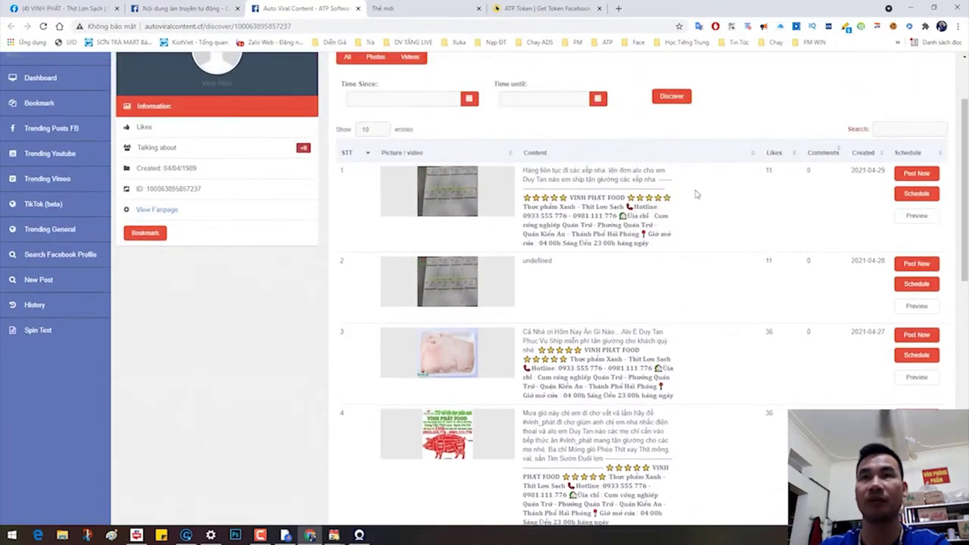
{"action": "left_click", "coordinate": [916, 173]}
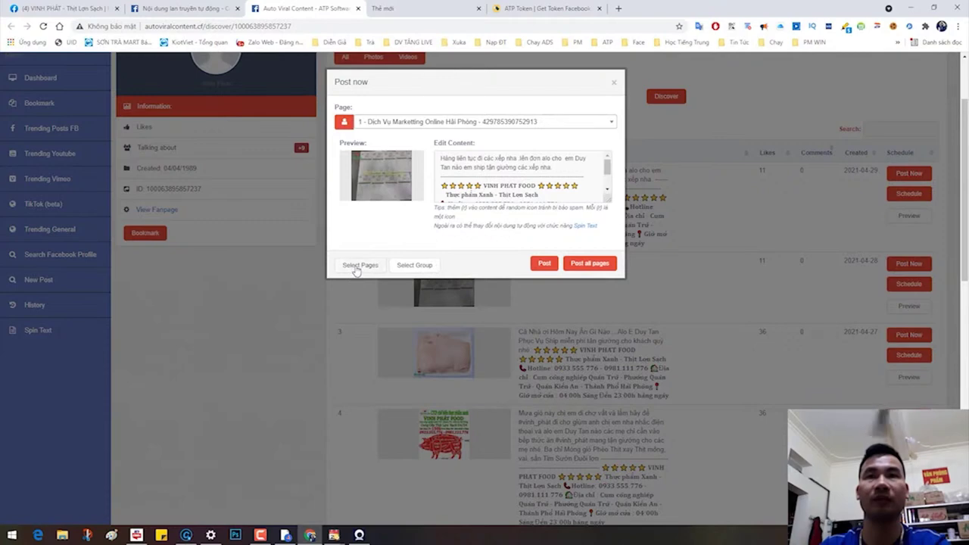
Choose multi-page posting and tick Vinh Phát Food Thịt Lợn Sạch and Vinh Phát - Thịt Lợn Sạch Số 1 Hải Phòng.
{"action": "left_click", "coordinate": [357, 267]}
{"action": "scroll", "coordinate": [432, 170], "scroll_direction": "down", "scroll_amount": 8}
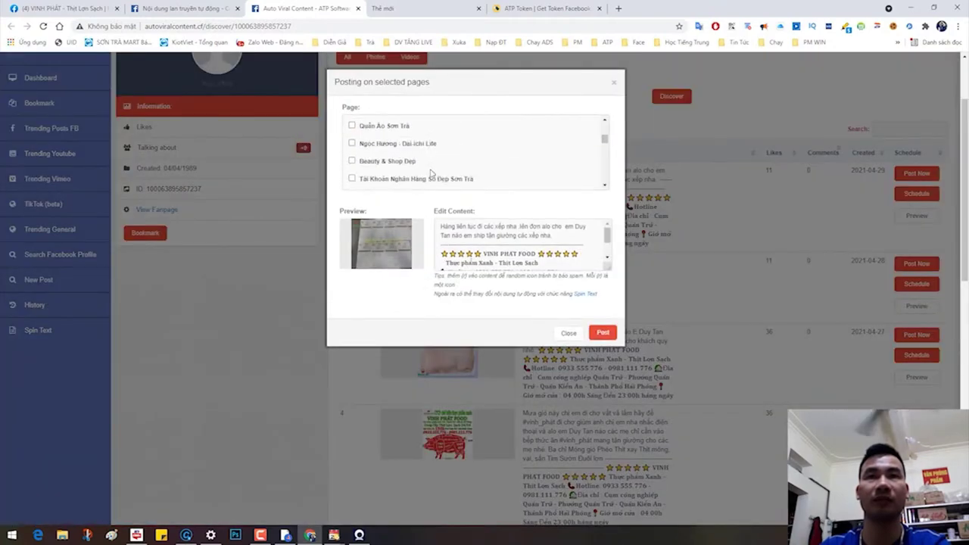
{"action": "scroll", "coordinate": [429, 175], "scroll_direction": "down", "scroll_amount": 6}
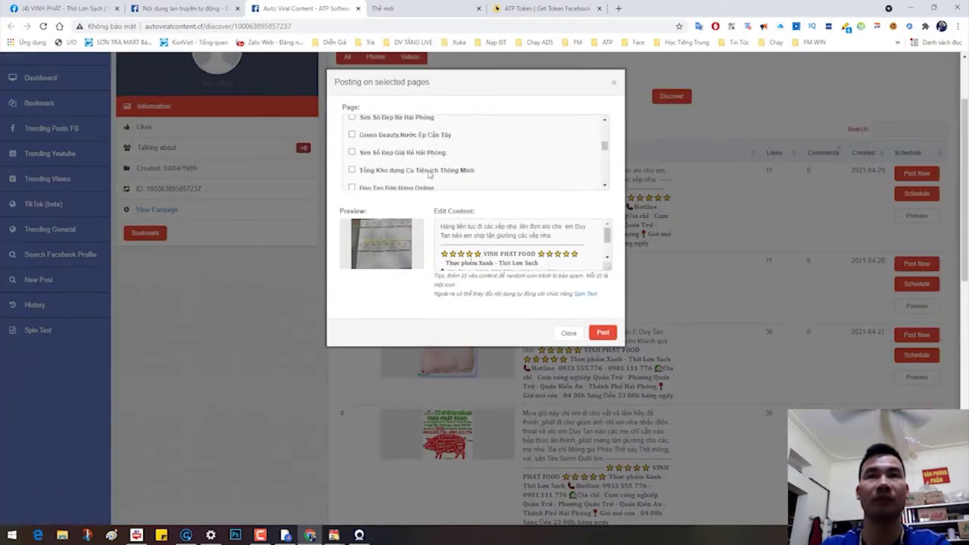
{"action": "scroll", "coordinate": [428, 174], "scroll_direction": "down", "scroll_amount": 6}
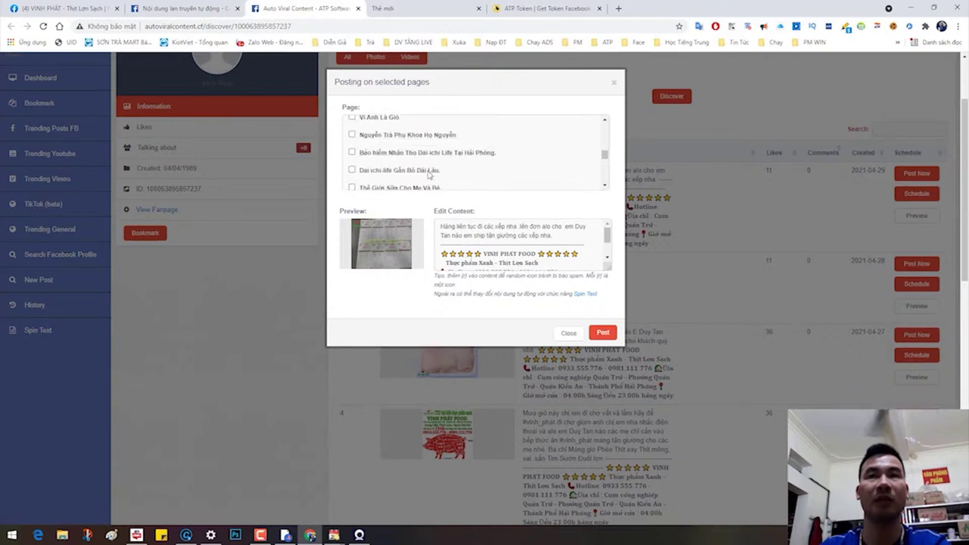
{"action": "scroll", "coordinate": [424, 175], "scroll_direction": "down", "scroll_amount": 6}
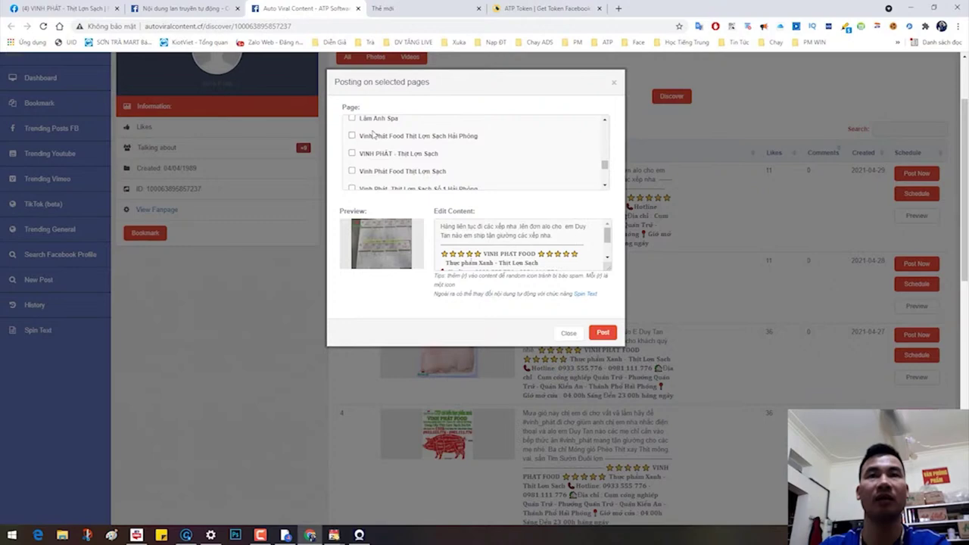
{"action": "left_click", "coordinate": [359, 172]}
{"action": "left_click", "coordinate": [368, 189]}
Also tick VINHPHATFood - Thịt lợn sạch, Vinh Phát Food and VINH PHÁT FOOD Số 1 Hải Phòng, then post.
{"action": "scroll", "coordinate": [375, 174], "scroll_direction": "down", "scroll_amount": 2}
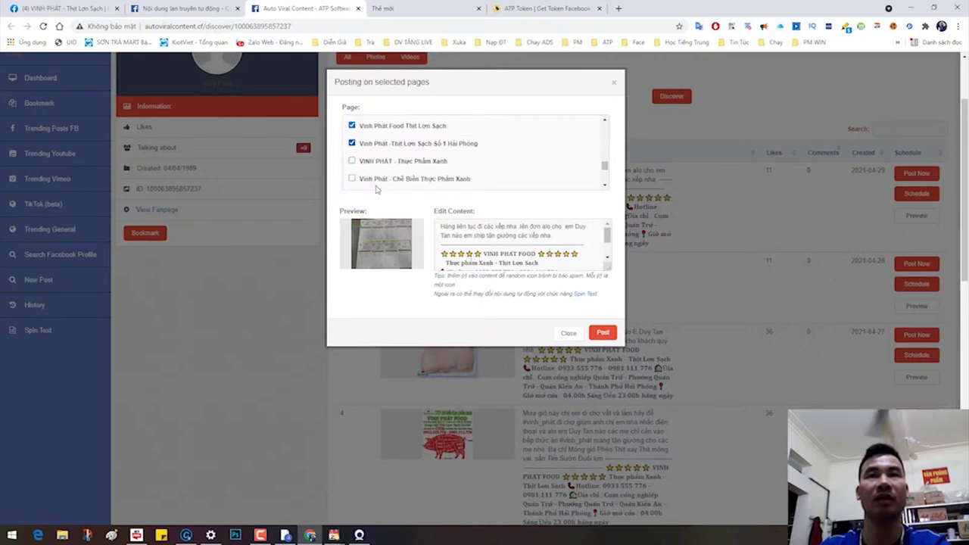
{"action": "scroll", "coordinate": [379, 174], "scroll_direction": "down", "scroll_amount": 3}
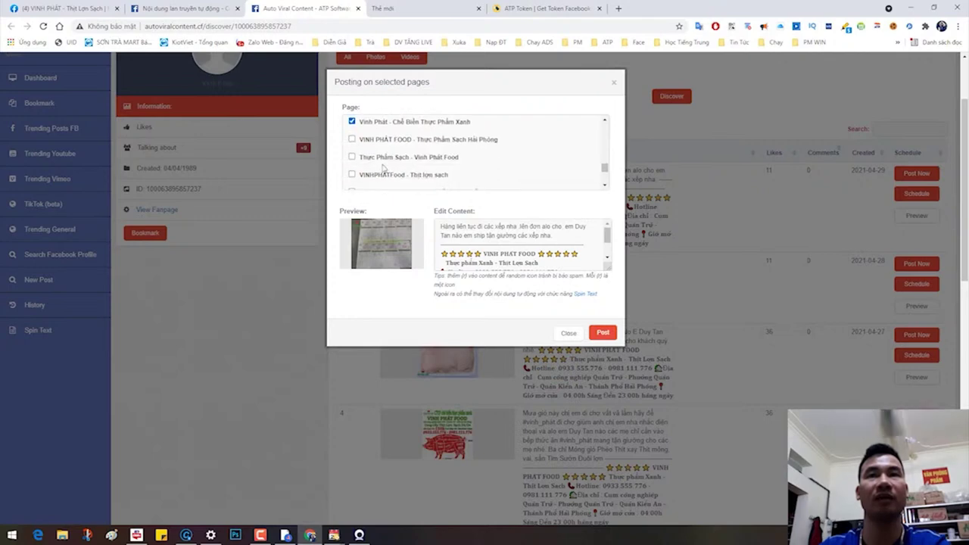
{"action": "left_click", "coordinate": [384, 175]}
{"action": "scroll", "coordinate": [386, 179], "scroll_direction": "down", "scroll_amount": 3}
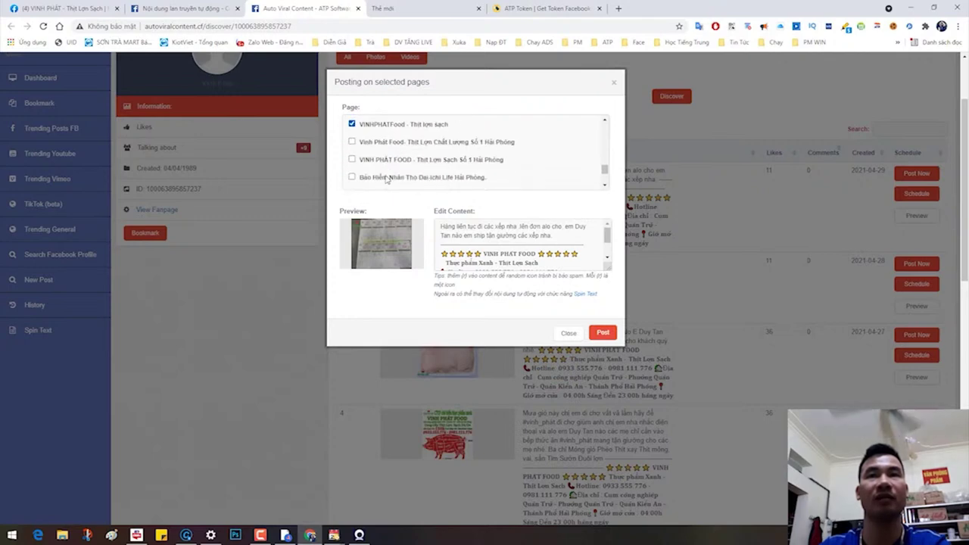
{"action": "left_click", "coordinate": [399, 144]}
{"action": "left_click", "coordinate": [394, 180]}
{"action": "scroll", "coordinate": [401, 179], "scroll_direction": "down", "scroll_amount": 3}
{"action": "scroll", "coordinate": [454, 180], "scroll_direction": "up", "scroll_amount": 3}
{"action": "left_click", "coordinate": [577, 240]}
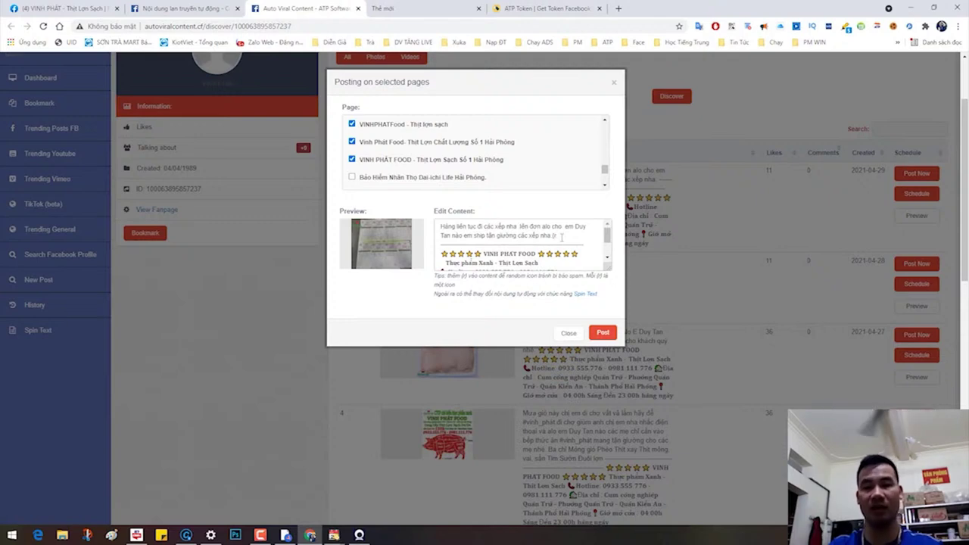
{"action": "left_click", "coordinate": [603, 332]}
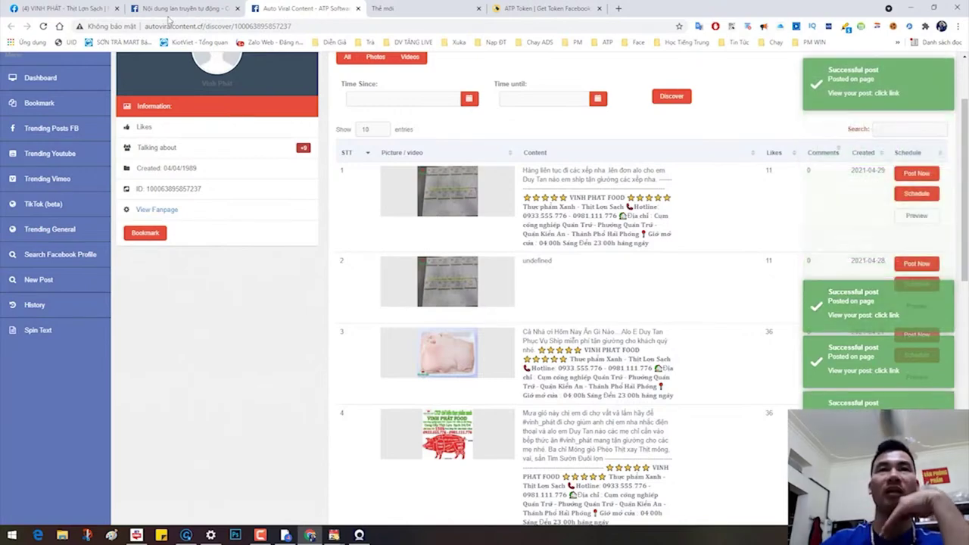
Reload the VINH PHÁT fanpage and scroll its feed looking for the new post.
{"action": "left_click", "coordinate": [45, 7]}
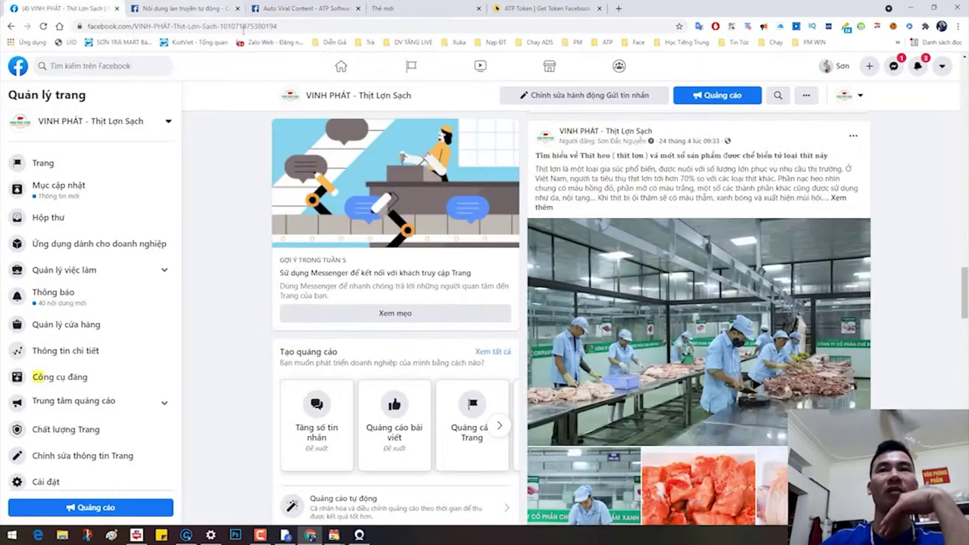
{"action": "left_click", "coordinate": [44, 26]}
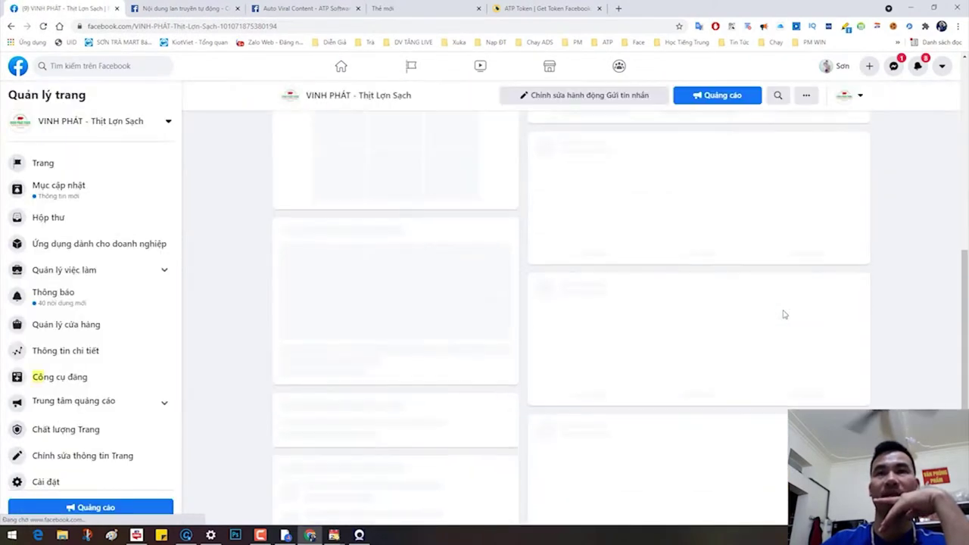
{"action": "scroll", "coordinate": [783, 314], "scroll_direction": "down", "scroll_amount": 12}
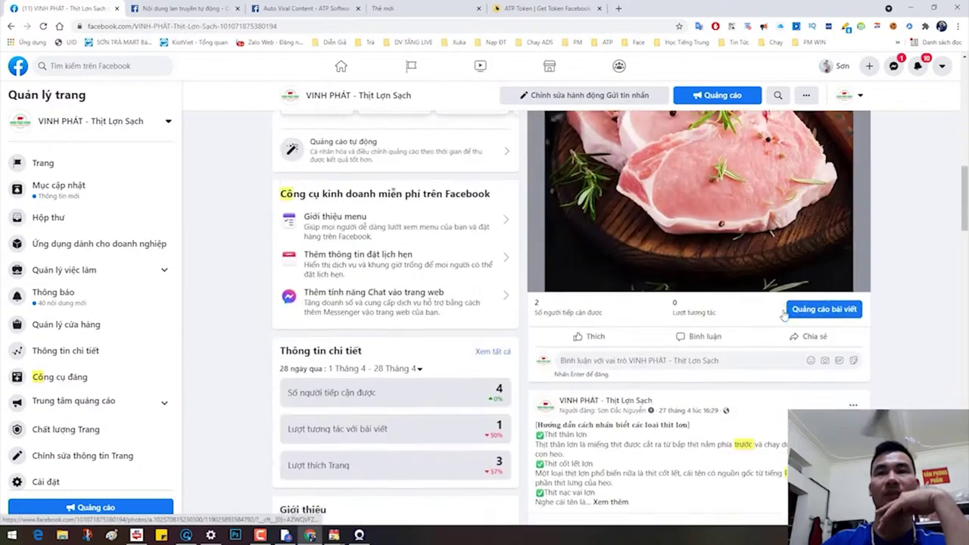
{"action": "scroll", "coordinate": [783, 314], "scroll_direction": "down", "scroll_amount": 10}
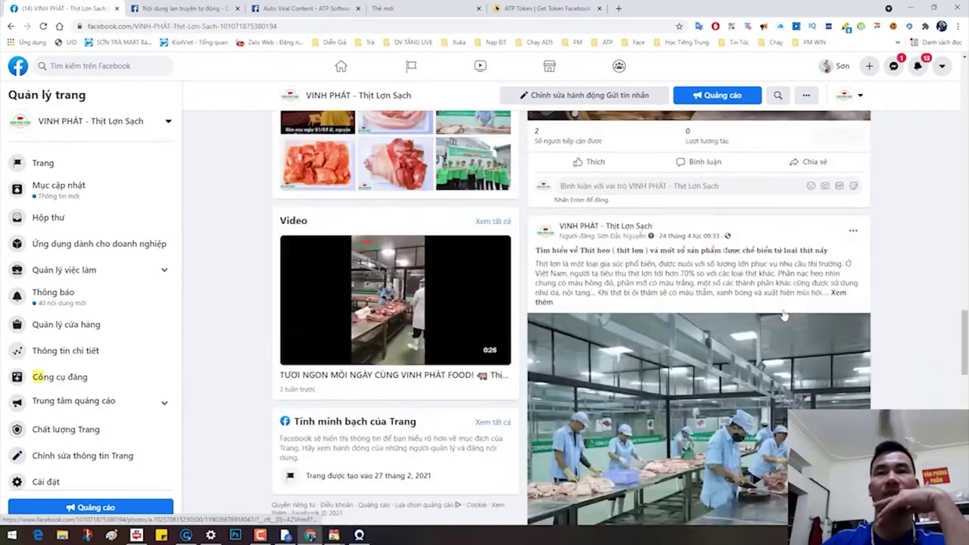
{"action": "scroll", "coordinate": [783, 314], "scroll_direction": "down", "scroll_amount": 10}
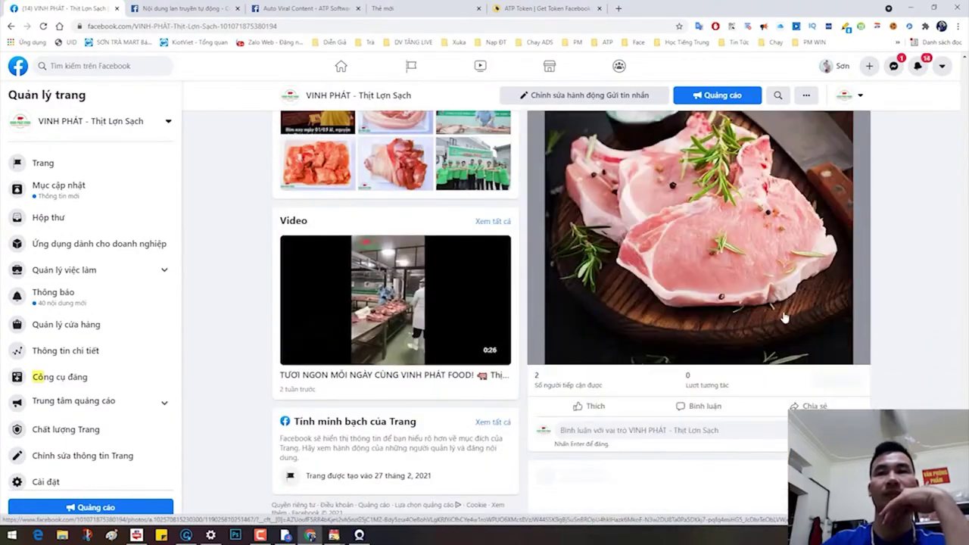
{"action": "scroll", "coordinate": [765, 254], "scroll_direction": "up", "scroll_amount": 2}
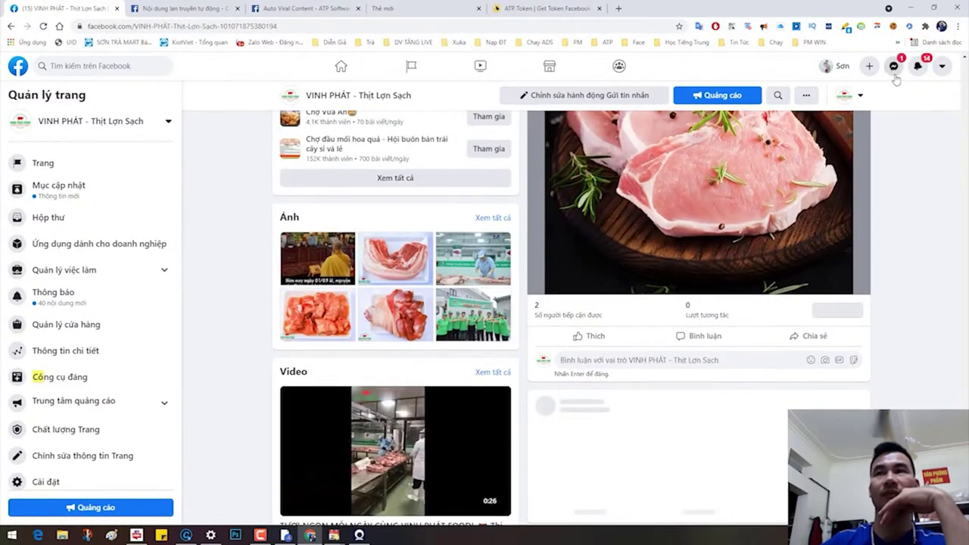
Check the posting results, then reopen the fanpage's main page via Trang to refresh it.
{"action": "left_click", "coordinate": [278, 8]}
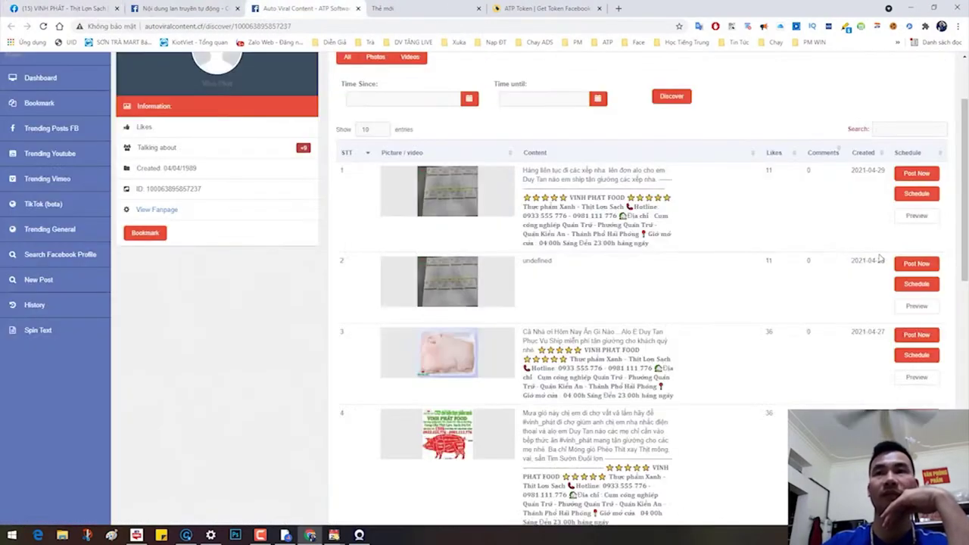
{"action": "left_click", "coordinate": [64, 8]}
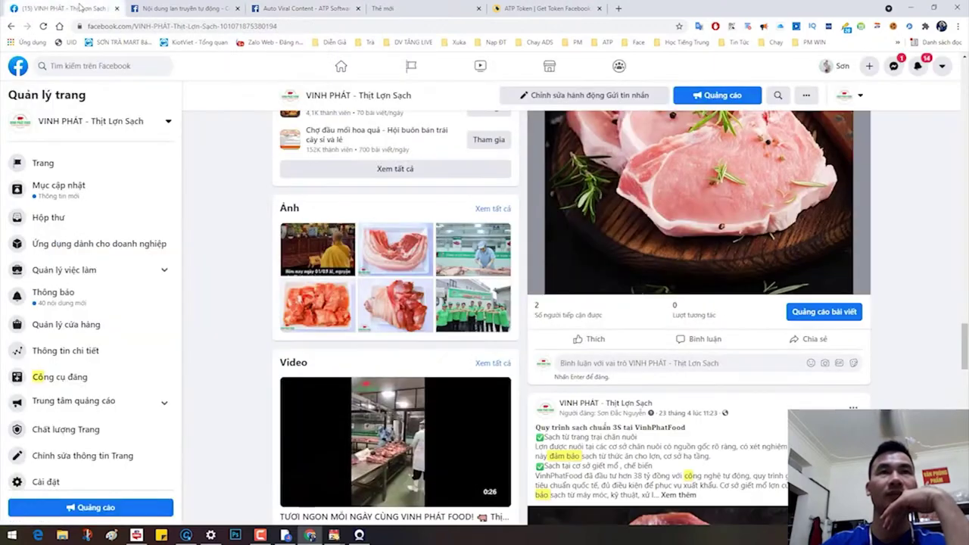
{"action": "scroll", "coordinate": [193, 220], "scroll_direction": "up", "scroll_amount": 3}
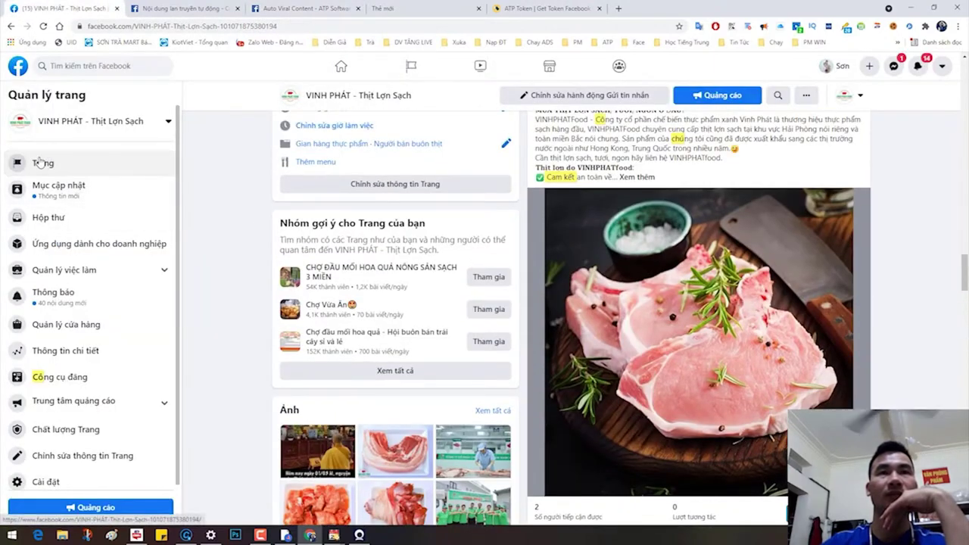
{"action": "left_click", "coordinate": [80, 128]}
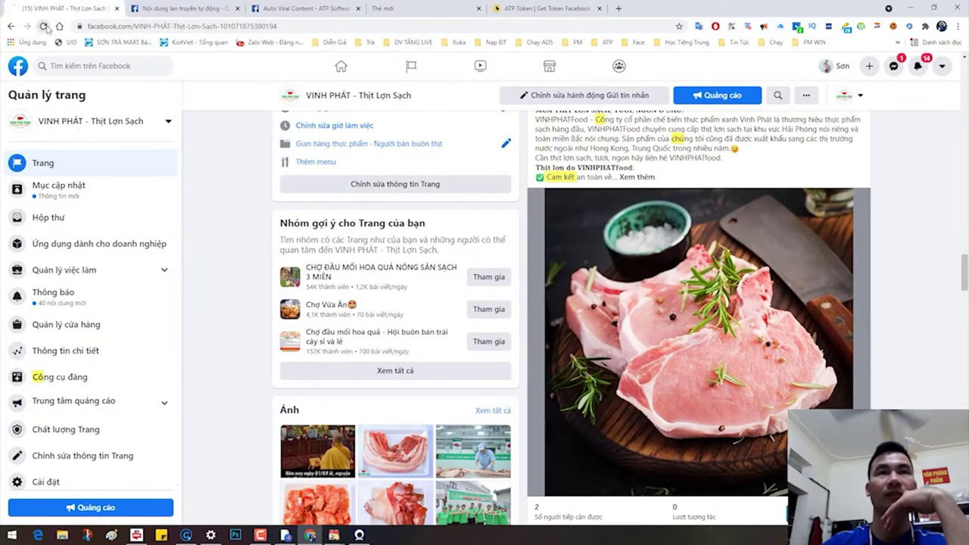
{"action": "scroll", "coordinate": [757, 308], "scroll_direction": "down", "scroll_amount": 4}
Scroll the VINH PHÁT feed to the newly shared video post.
{"action": "scroll", "coordinate": [750, 305], "scroll_direction": "down", "scroll_amount": 1}
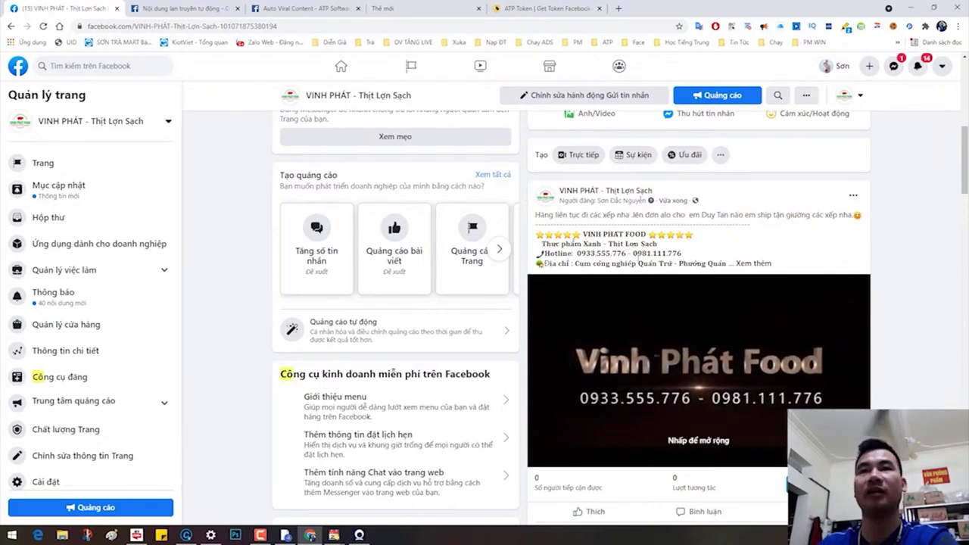
{"action": "scroll", "coordinate": [651, 280], "scroll_direction": "down", "scroll_amount": 3}
{"action": "scroll", "coordinate": [614, 248], "scroll_direction": "down", "scroll_amount": 2}
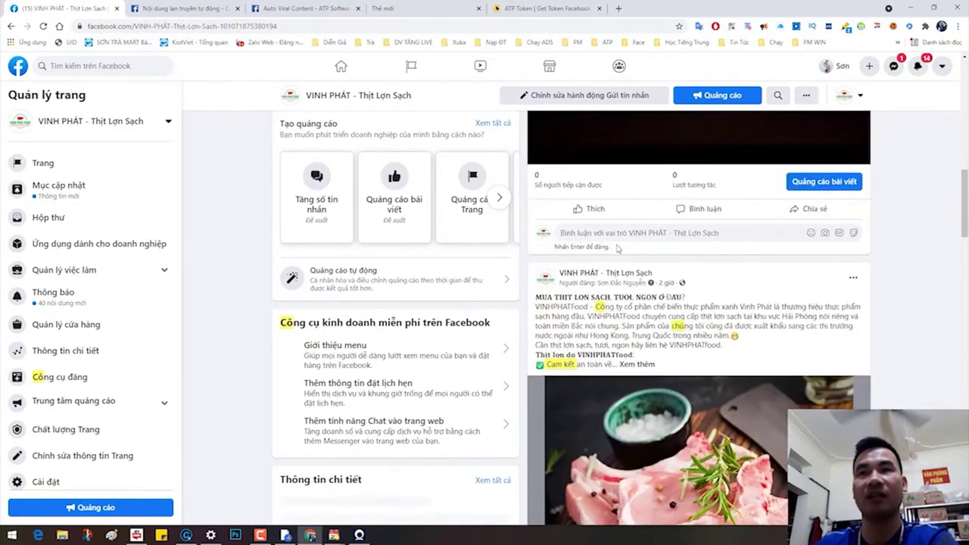
{"action": "scroll", "coordinate": [659, 265], "scroll_direction": "down", "scroll_amount": 2}
{"action": "scroll", "coordinate": [707, 280], "scroll_direction": "up", "scroll_amount": 4}
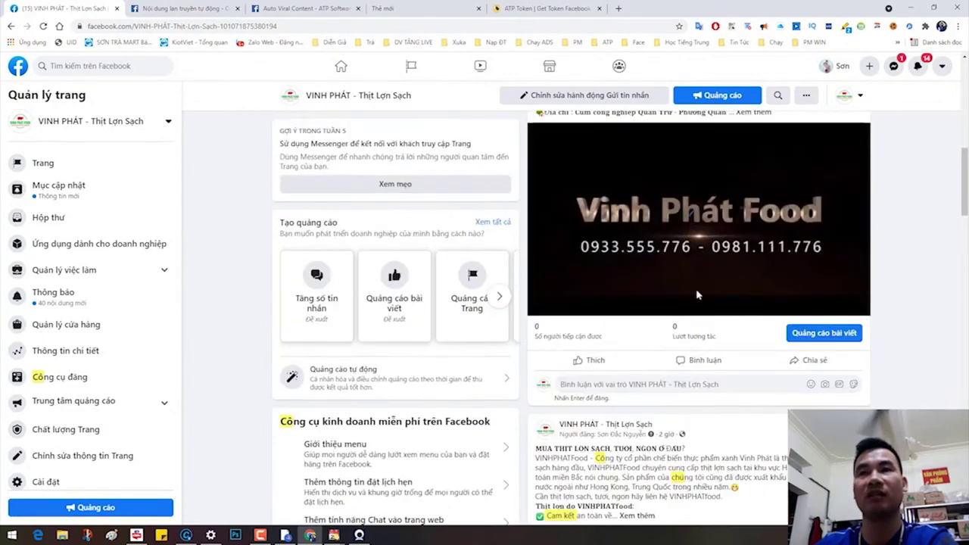
{"action": "scroll", "coordinate": [700, 291], "scroll_direction": "up", "scroll_amount": 2}
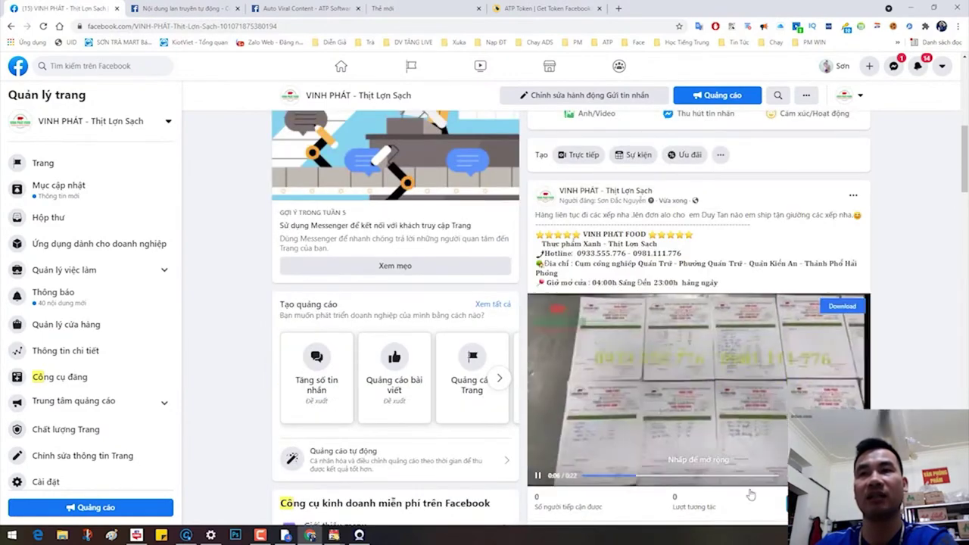
Play the new post's video, then close the Iriun Webcam window.
{"action": "mouse_move", "coordinate": [333, 536]}
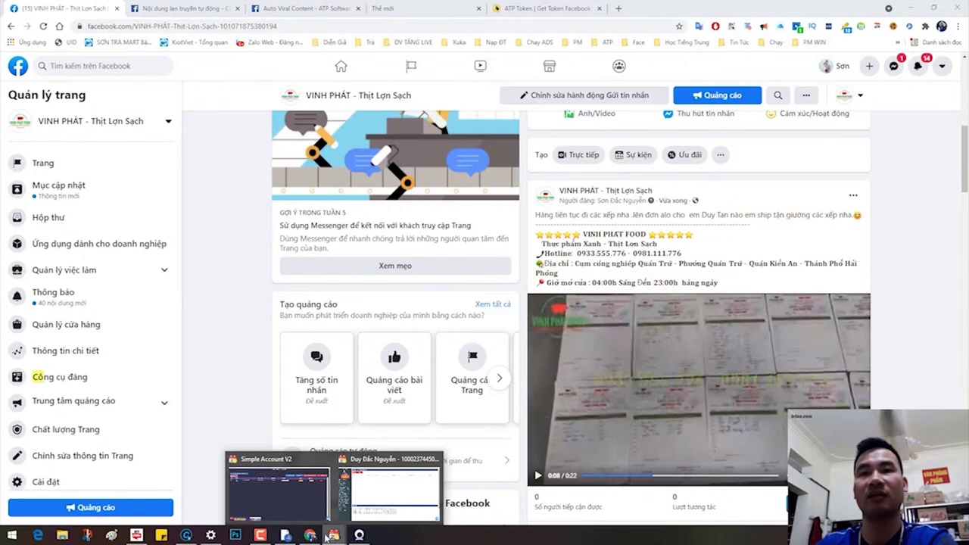
{"action": "left_click", "coordinate": [259, 535]}
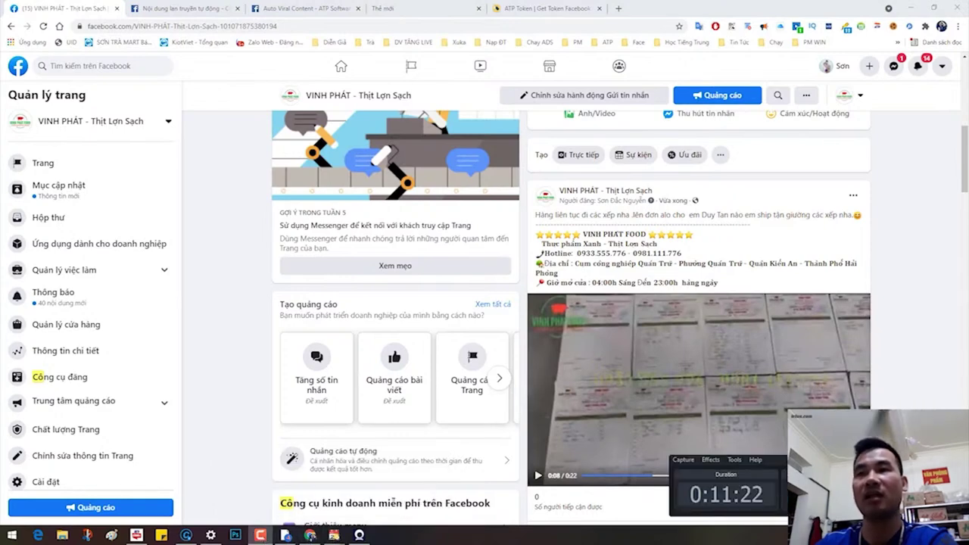
{"action": "scroll", "coordinate": [683, 265], "scroll_direction": "down", "scroll_amount": 2}
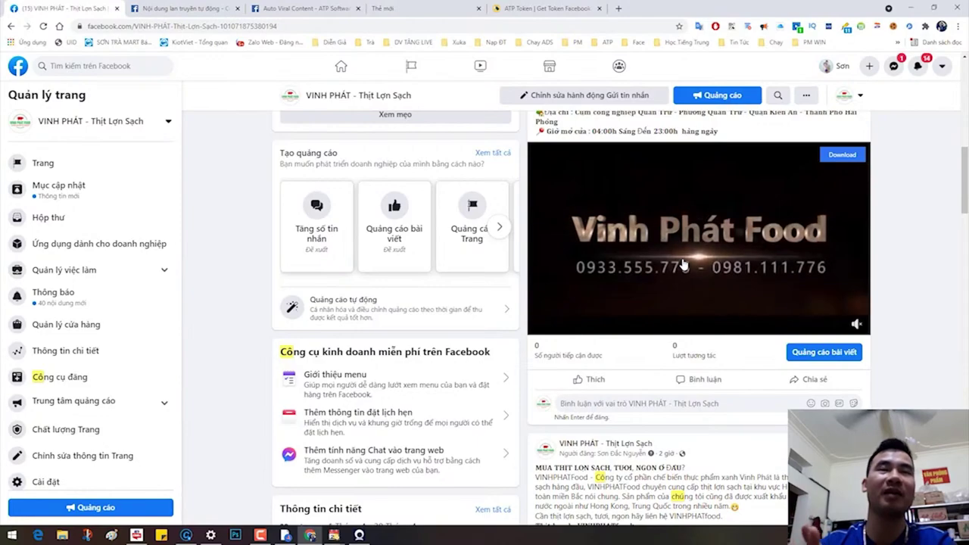
{"action": "mouse_move", "coordinate": [690, 246]}
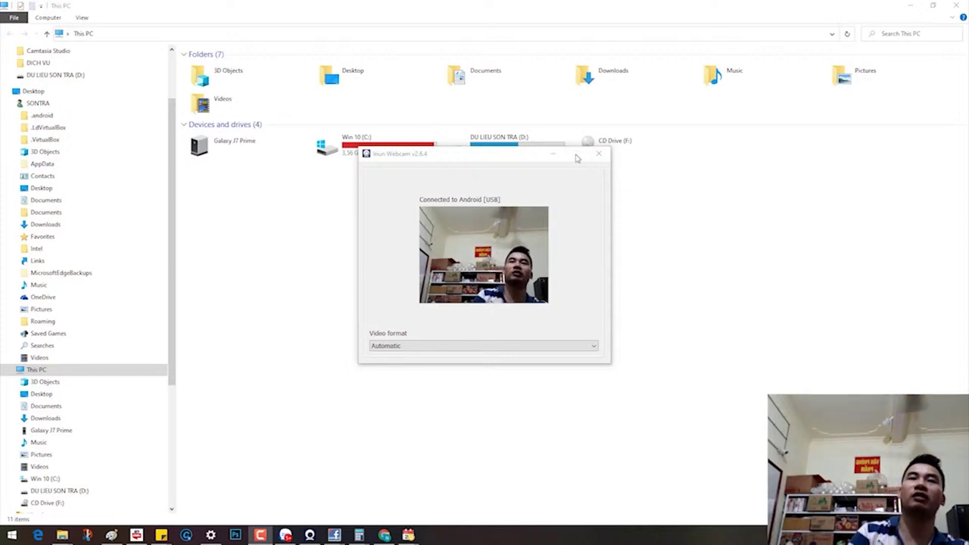
{"action": "left_click", "coordinate": [553, 153]}
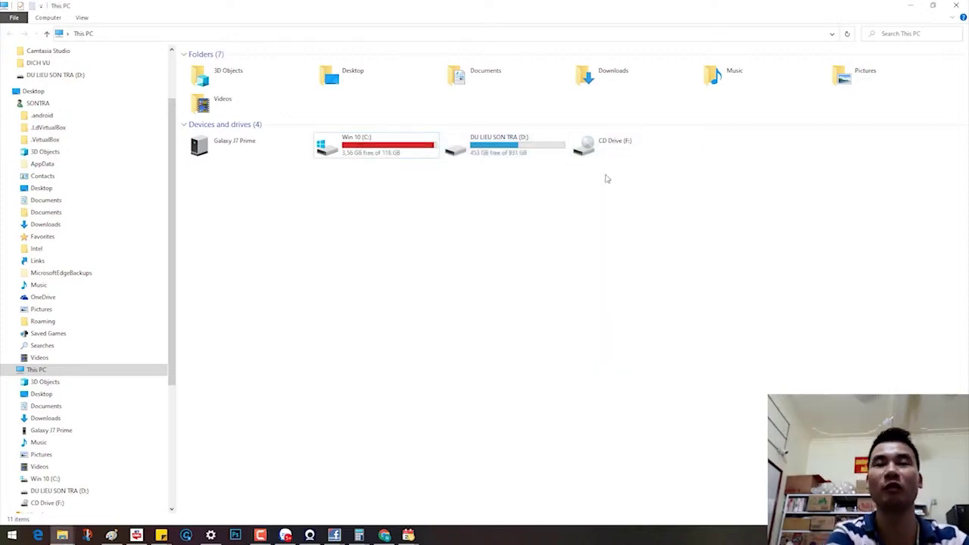
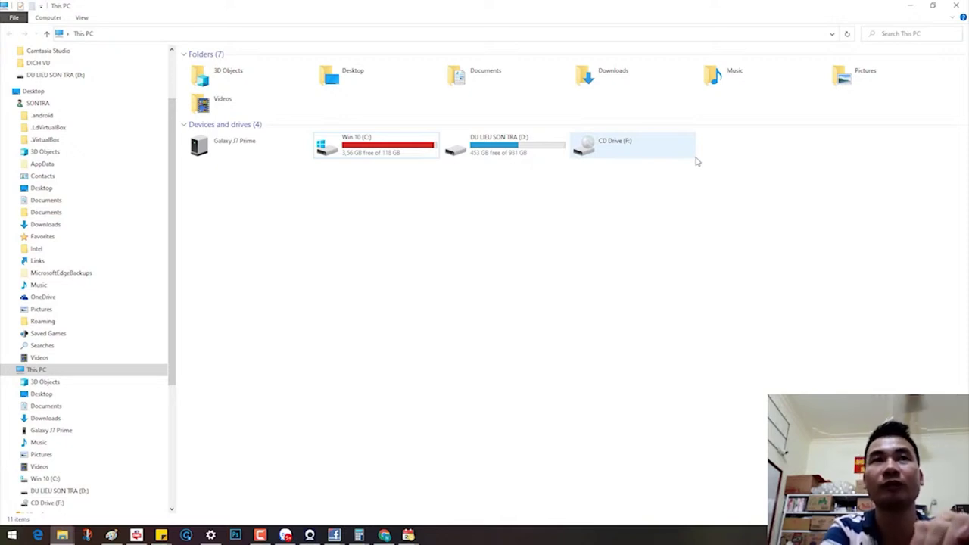
Minimize This PC, permanently empty the Recycle Bin, and bring Chrome back up.
{"action": "left_click", "coordinate": [900, 7]}
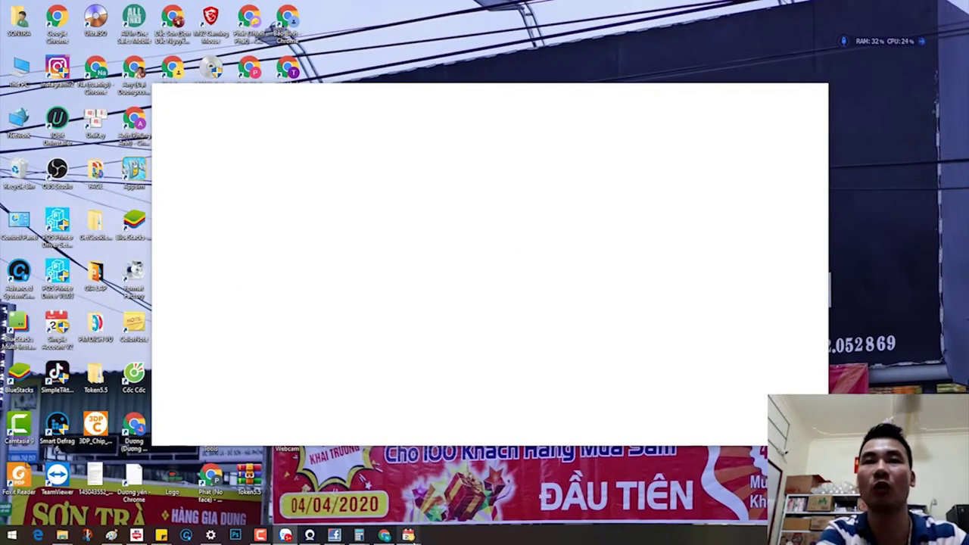
{"action": "mouse_move", "coordinate": [409, 535]}
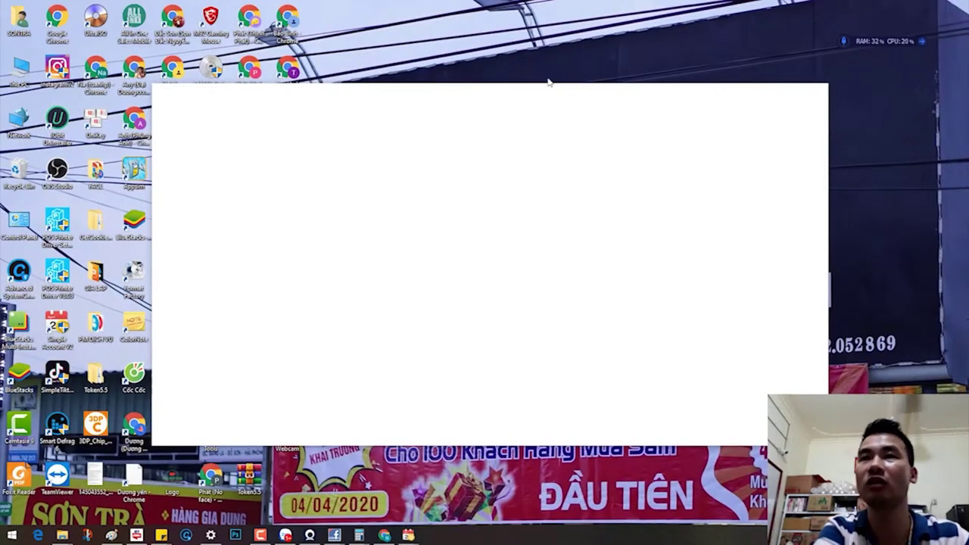
{"action": "right_click", "coordinate": [31, 176]}
{"action": "left_click", "coordinate": [563, 228]}
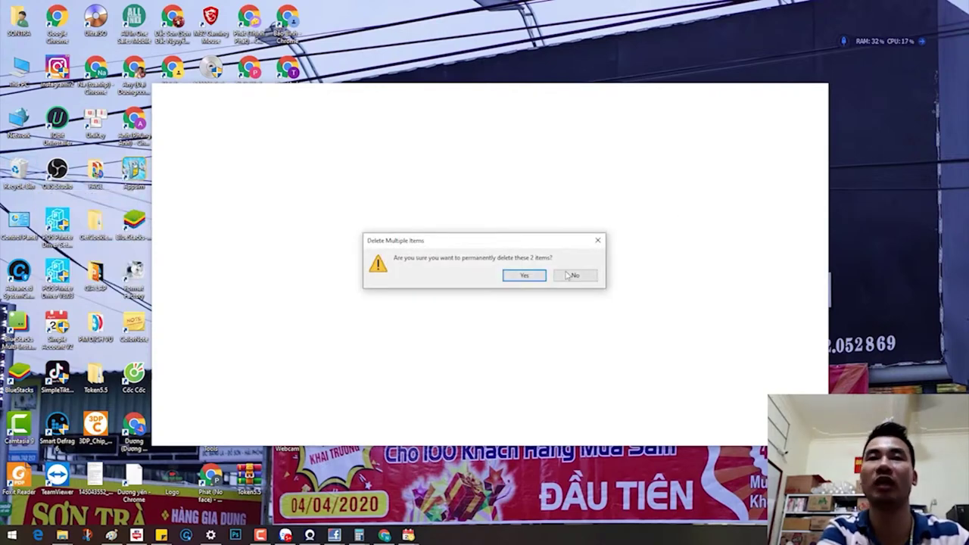
{"action": "left_click", "coordinate": [522, 277]}
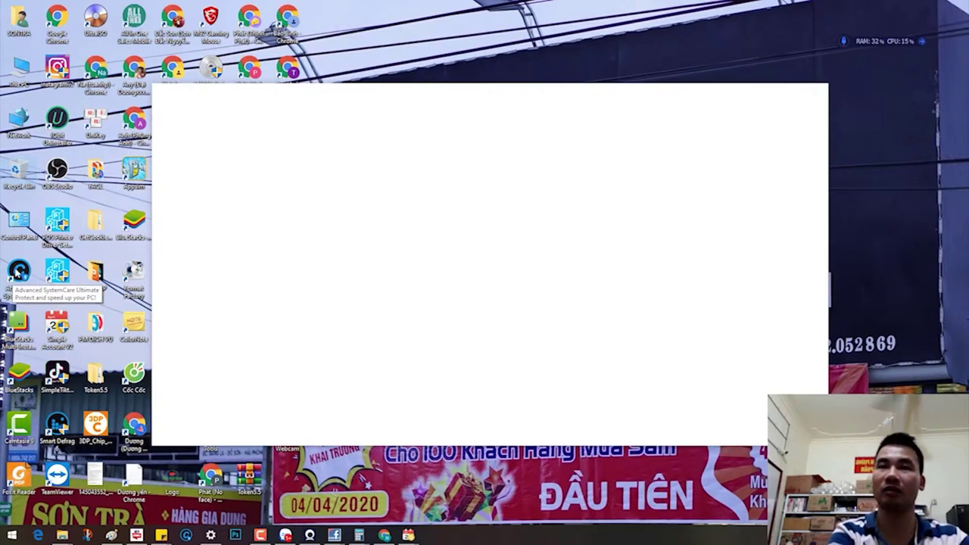
{"action": "left_click", "coordinate": [21, 270]}
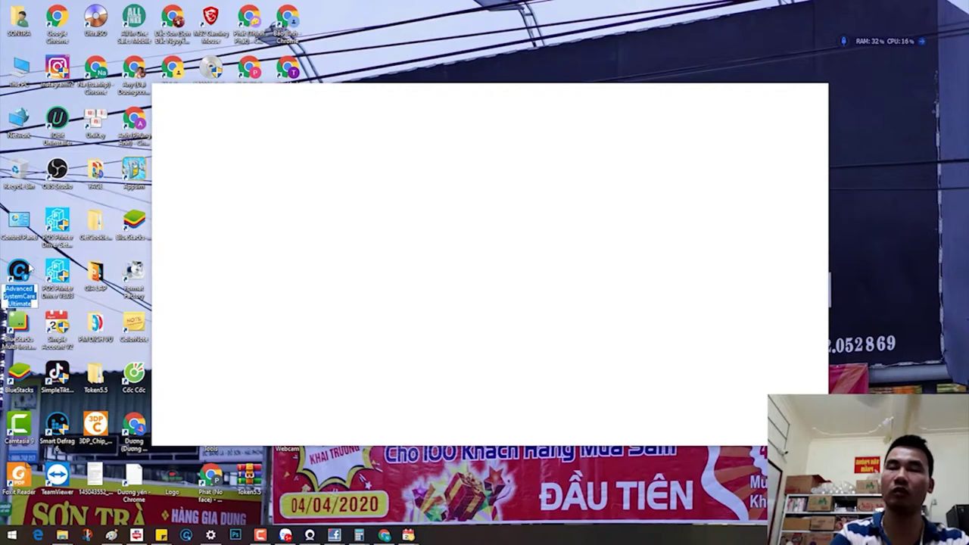
{"action": "left_click", "coordinate": [386, 537]}
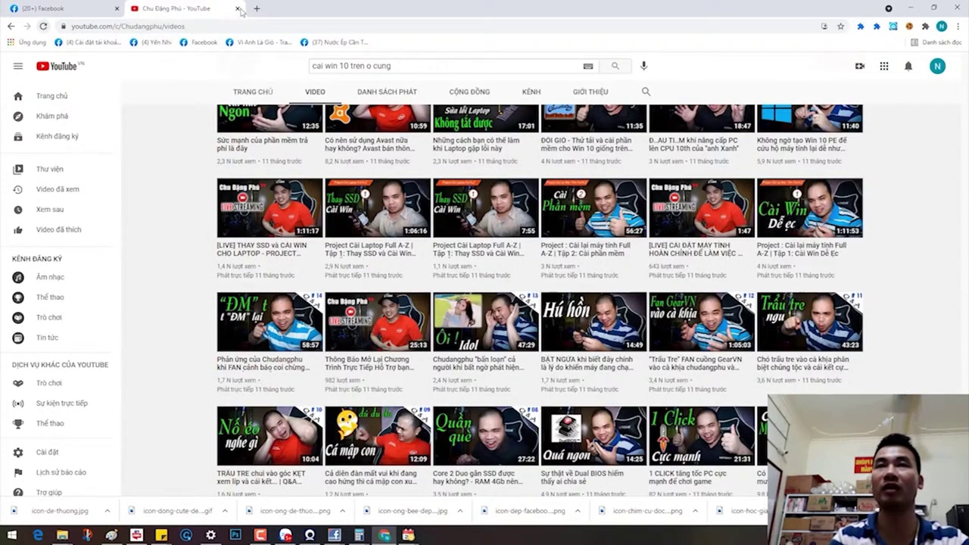
Close the YouTube tab, search Google for Advanced SystemCare Ultimate, and open the official IObit page.
{"action": "left_click", "coordinate": [238, 8]}
{"action": "left_click", "coordinate": [127, 26]}
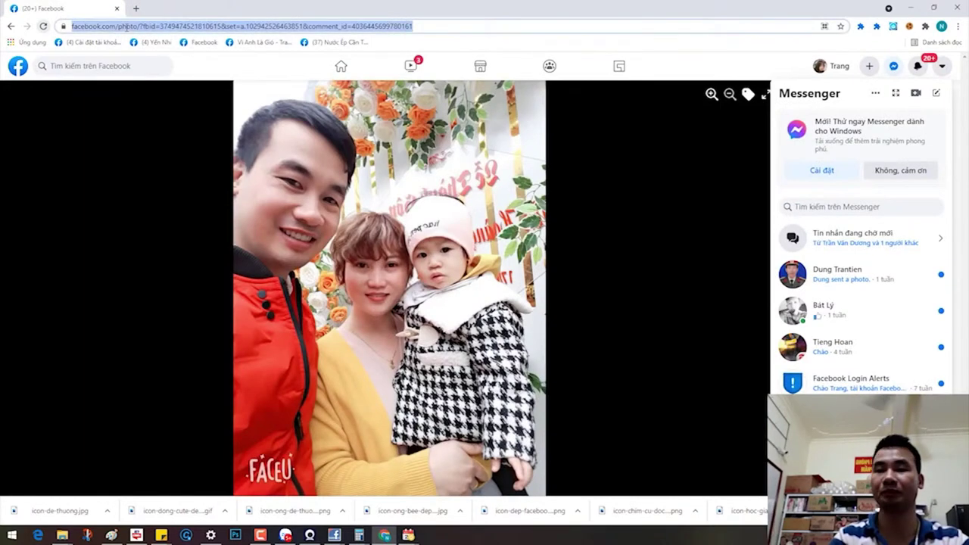
{"action": "type", "text": "Advanced SystemCare Ultimate"}
{"action": "key", "text": "Return"}
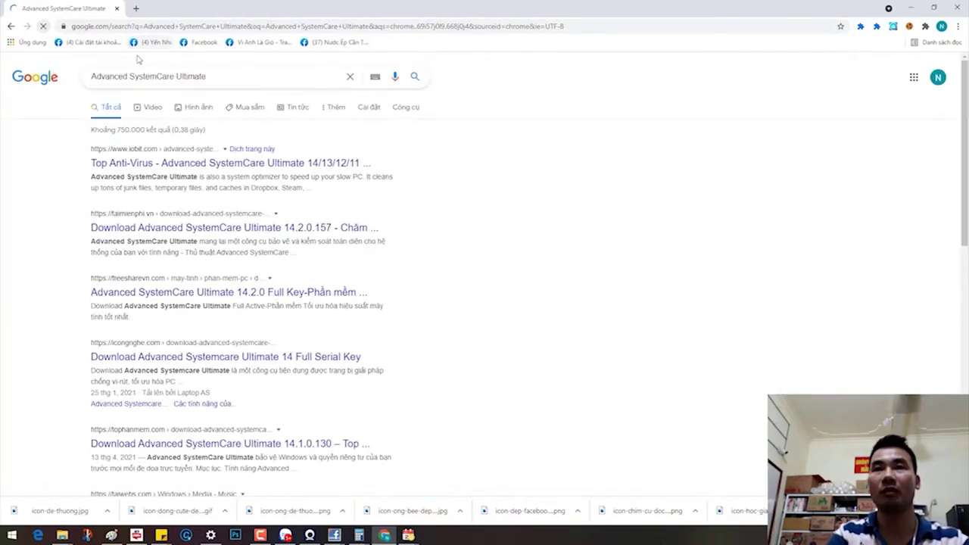
{"action": "left_click", "coordinate": [207, 167]}
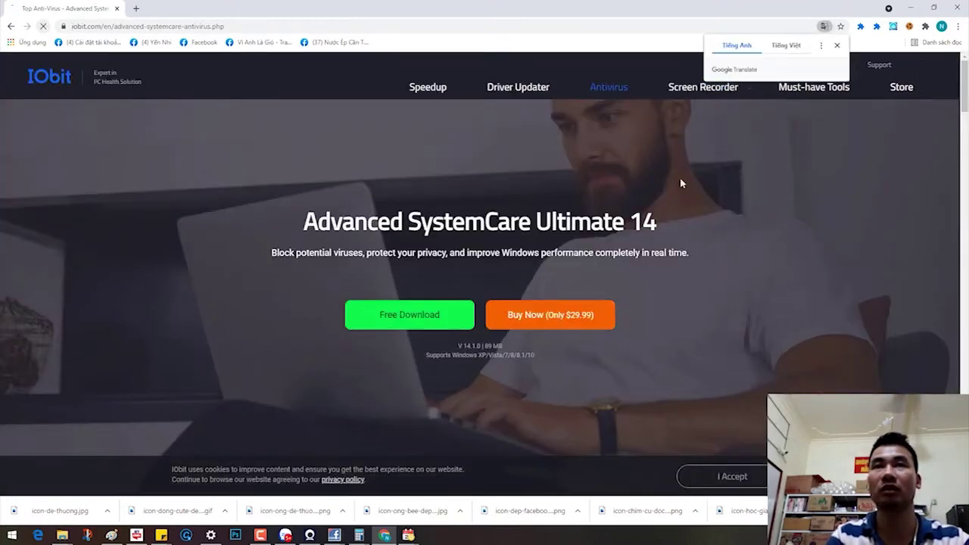
Download asc-ultimate-setup.exe via Softonic and show it in the Downloads folder.
{"action": "left_click", "coordinate": [429, 319]}
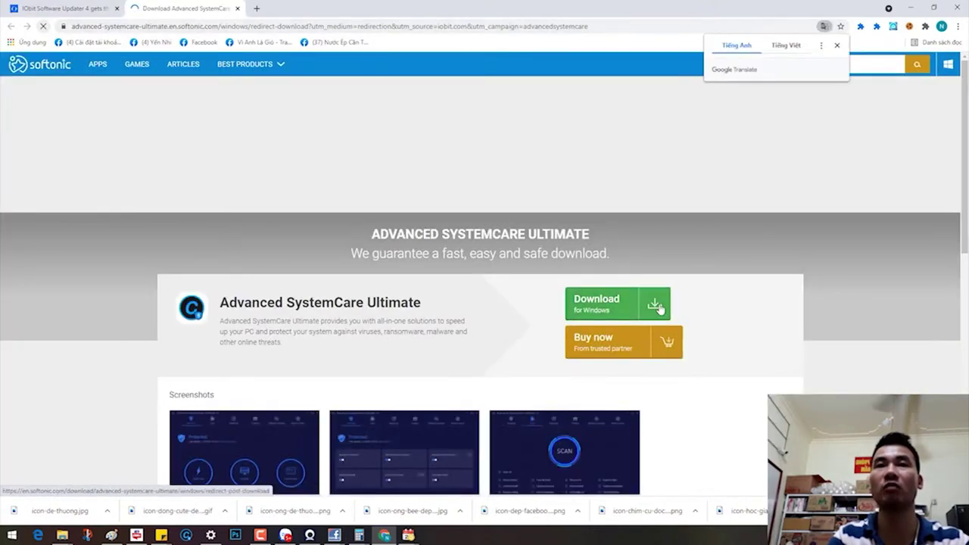
{"action": "left_click", "coordinate": [626, 302]}
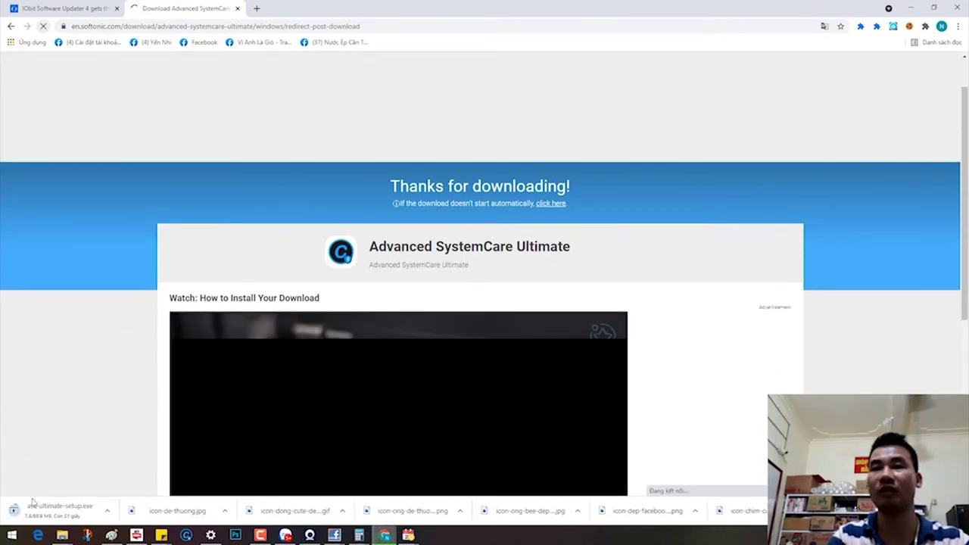
{"action": "left_click", "coordinate": [106, 512]}
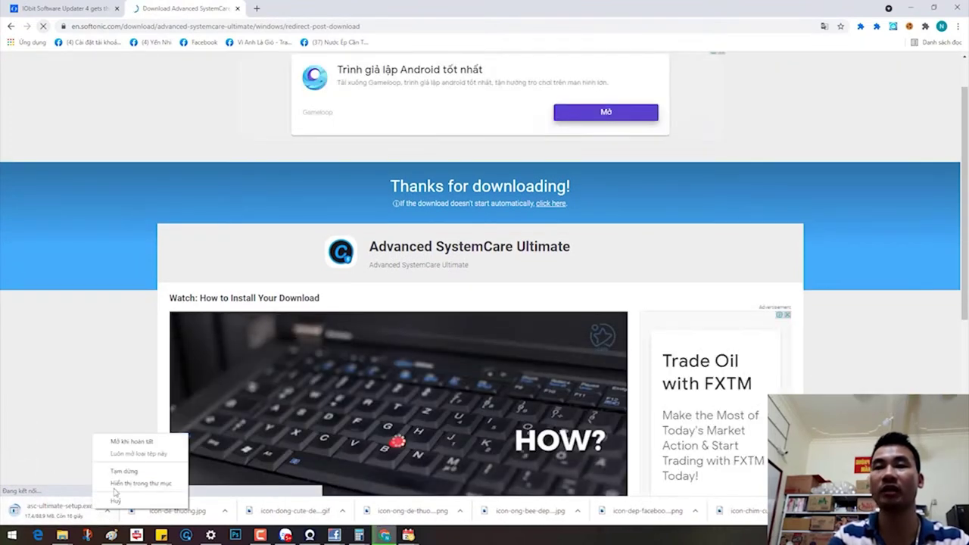
{"action": "left_click", "coordinate": [153, 451]}
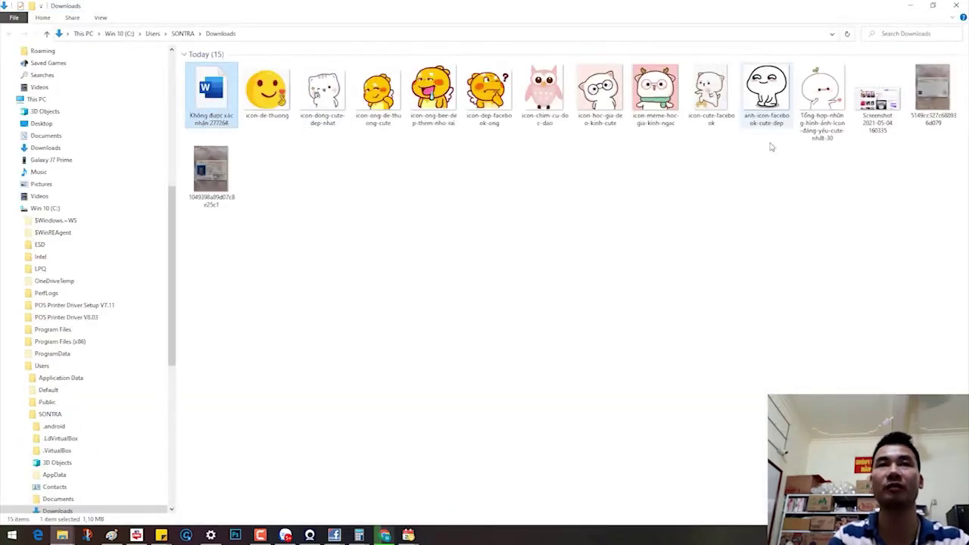
Close the Softonic download tab and return to the Downloads folder window.
{"action": "left_click", "coordinate": [911, 5]}
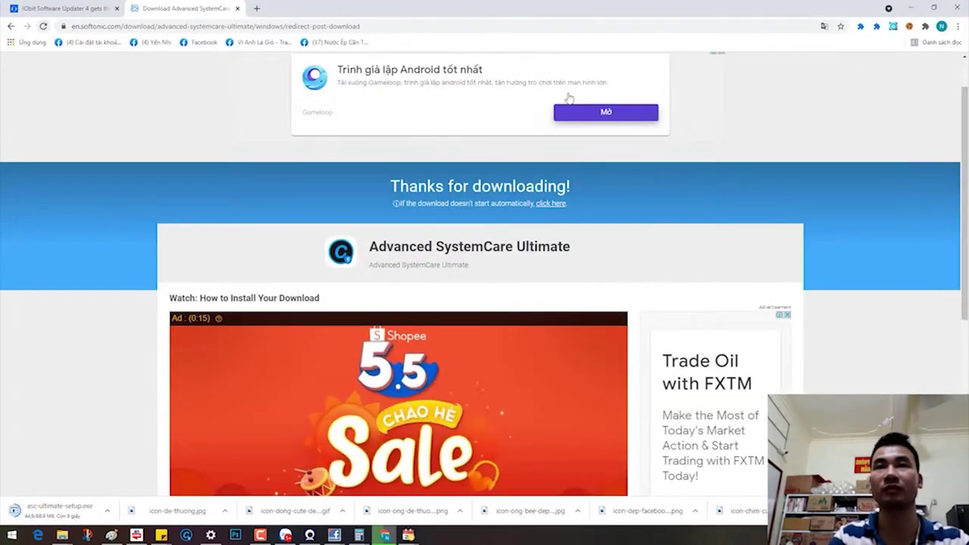
{"action": "key", "text": "ctrl+w"}
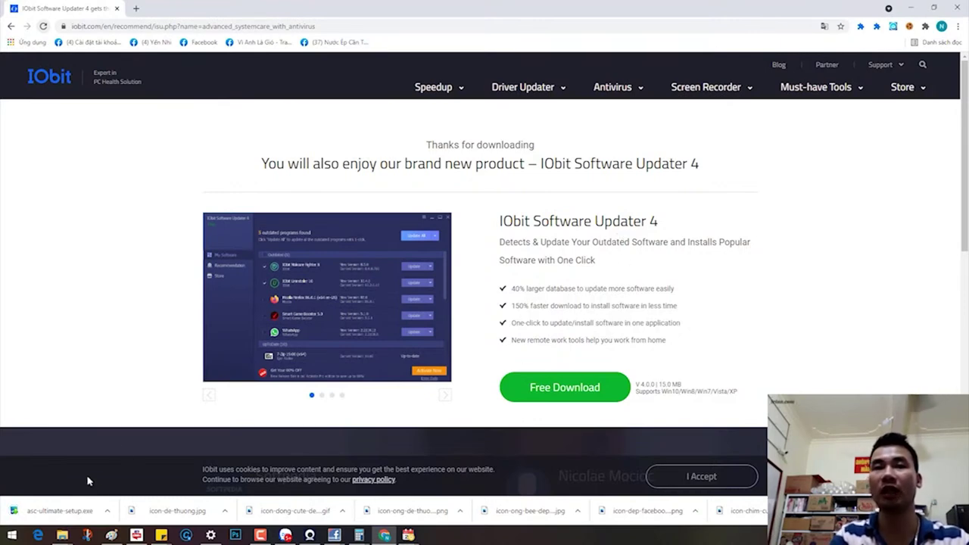
{"action": "mouse_move", "coordinate": [68, 528]}
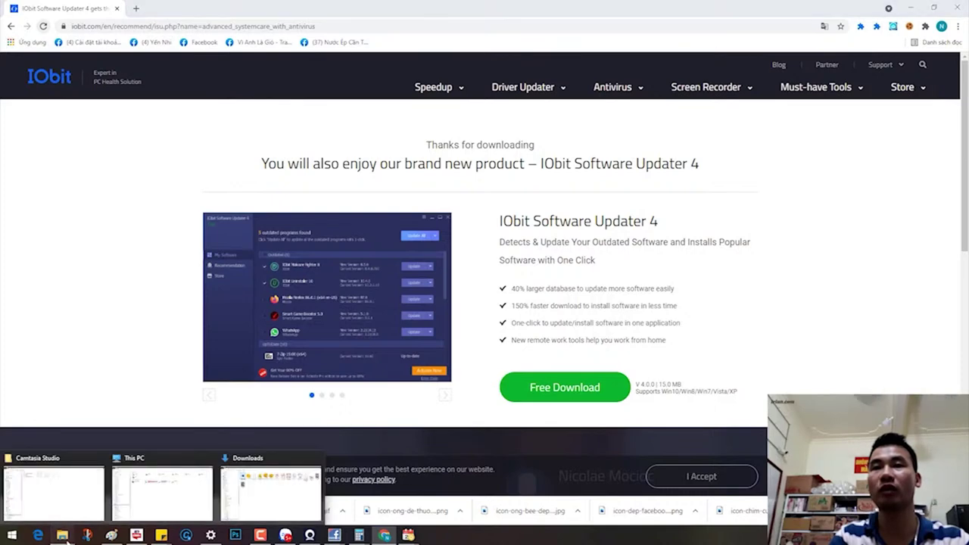
{"action": "left_click", "coordinate": [258, 493]}
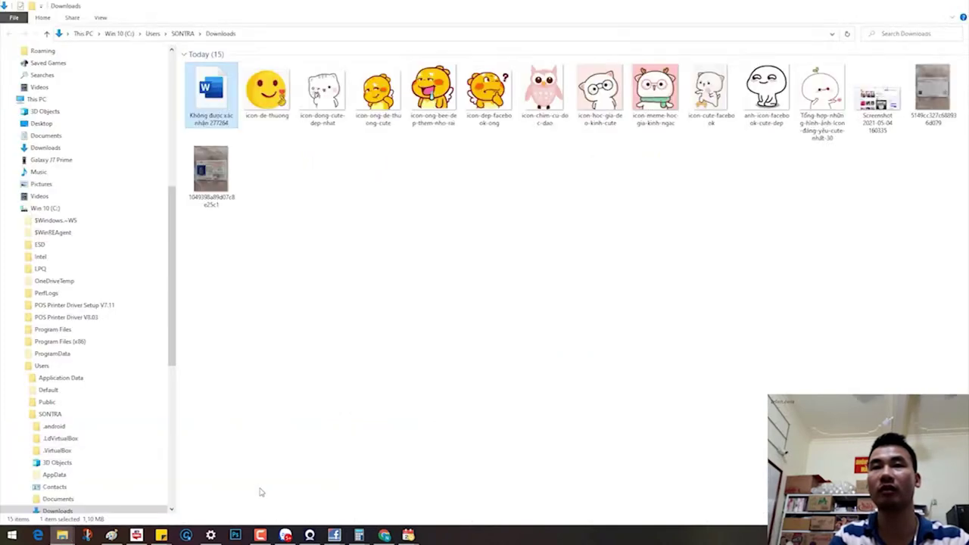
Refresh the Downloads folder and launch the asc-ultimate-setup installer.
{"action": "right_click", "coordinate": [301, 368]}
{"action": "left_click", "coordinate": [353, 405]}
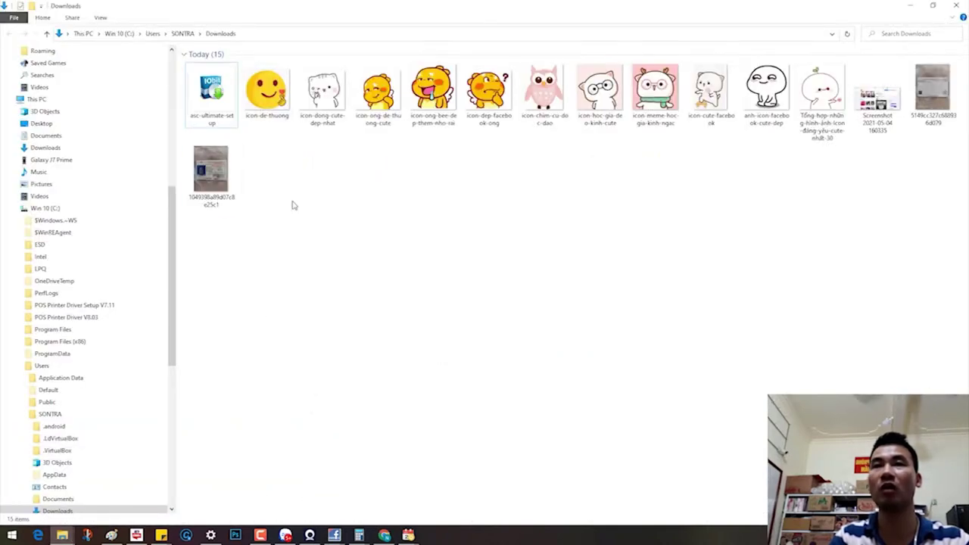
{"action": "double_click", "coordinate": [218, 106]}
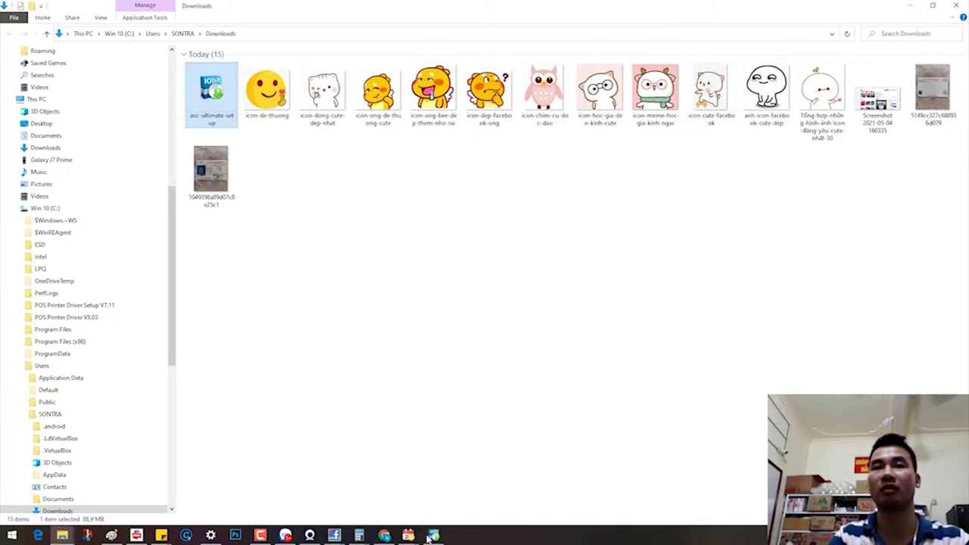
Cancel the installer and minimize Chrome, leaving Advanced SystemCare Ultimate 14 open.
{"action": "left_click", "coordinate": [433, 534]}
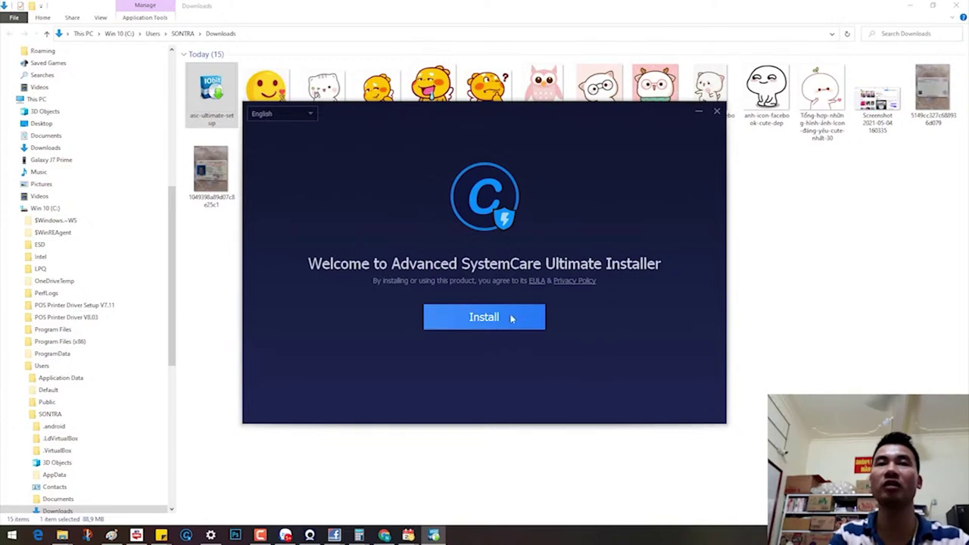
{"action": "left_click", "coordinate": [718, 115]}
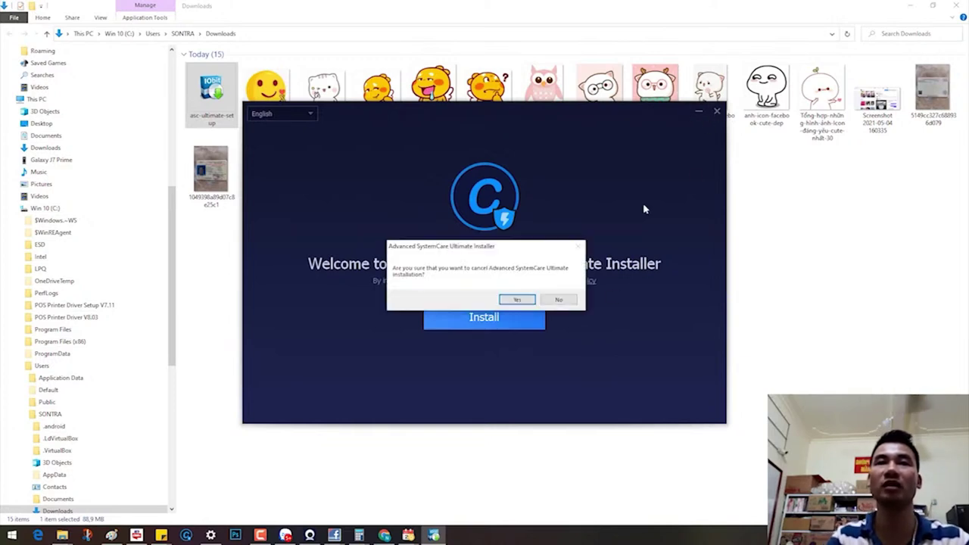
{"action": "left_click", "coordinate": [519, 300]}
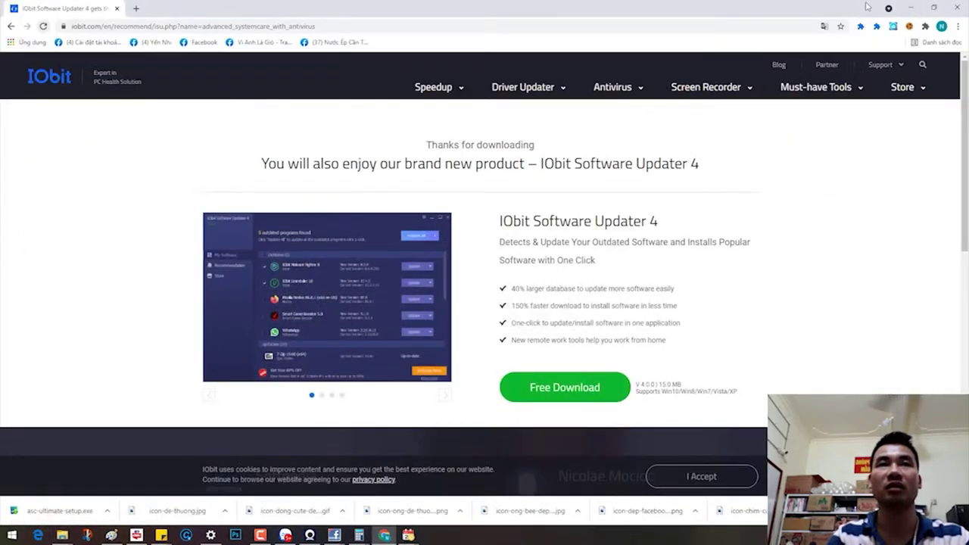
{"action": "left_click", "coordinate": [910, 8]}
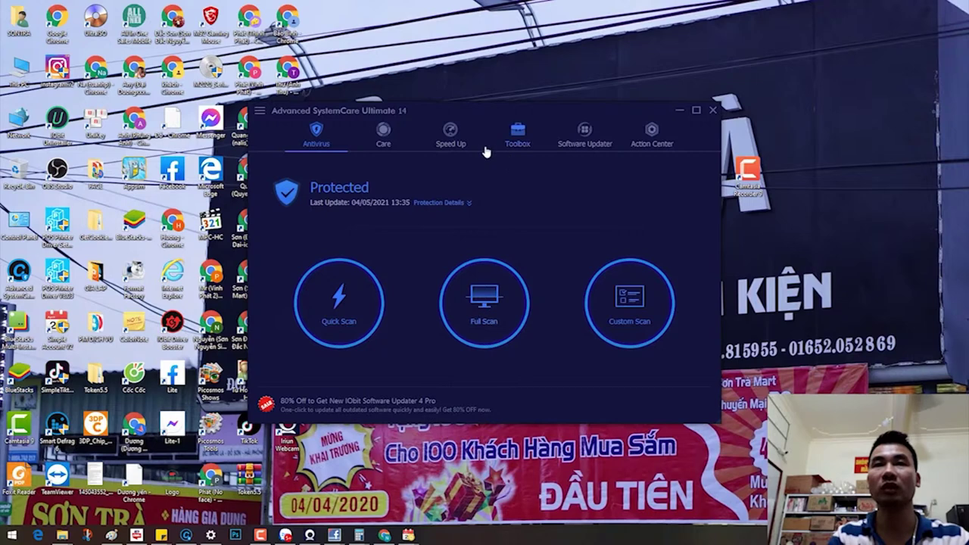
Start a scan from the Care page, then stop it at 22%.
{"action": "left_click", "coordinate": [384, 136]}
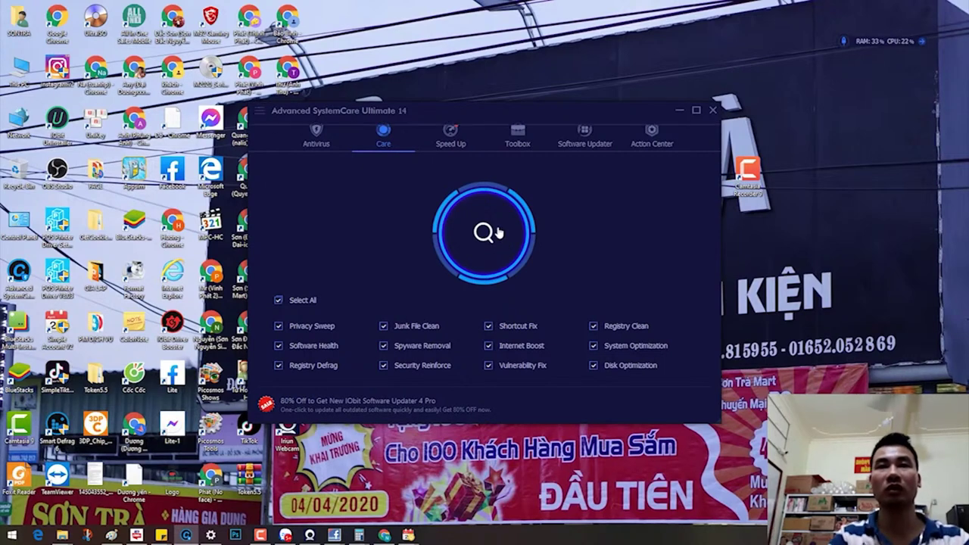
{"action": "left_click", "coordinate": [497, 233]}
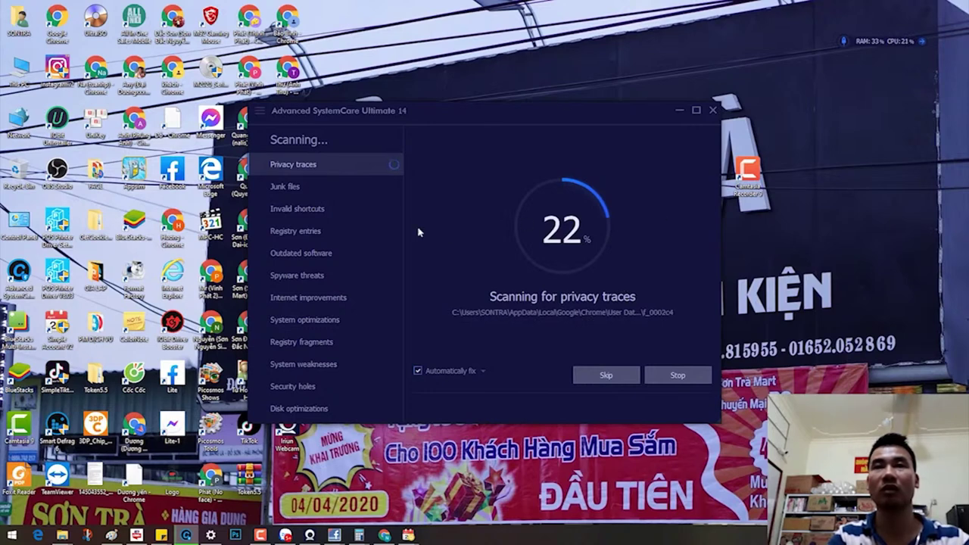
{"action": "left_click", "coordinate": [677, 376]}
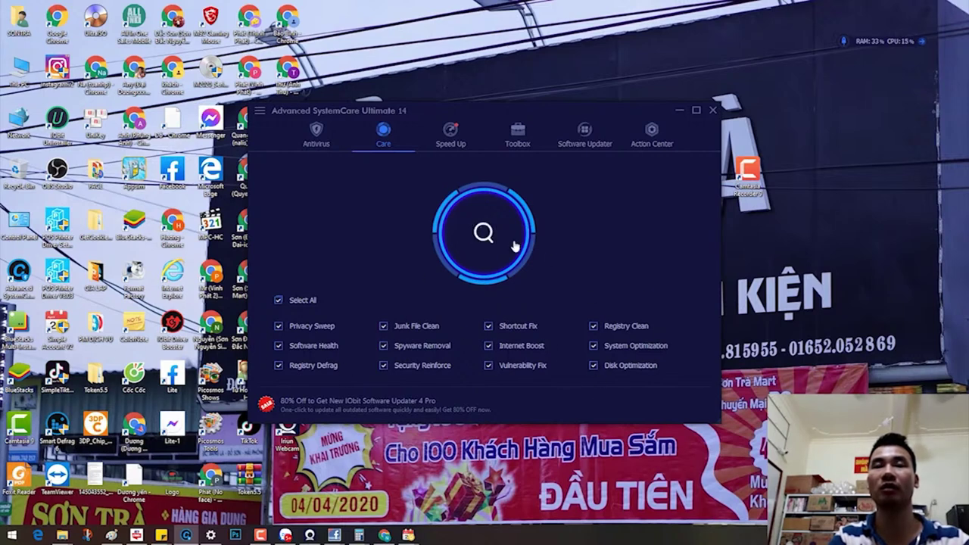
Rerun the Care scan with Automatically fix until it fixes privacy traces, junk files and 55 registry entries.
{"action": "left_click", "coordinate": [488, 235]}
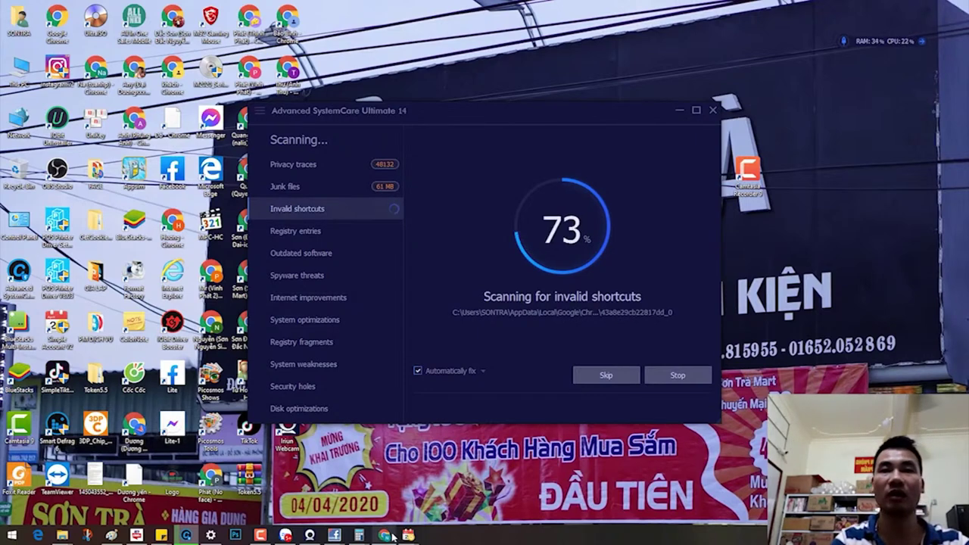
{"action": "mouse_move", "coordinate": [265, 536]}
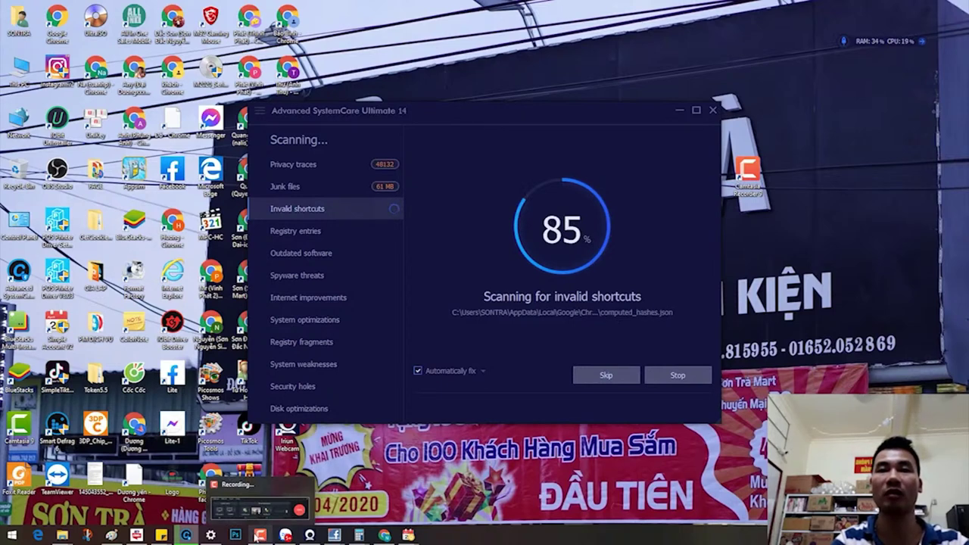
{"action": "left_click", "coordinate": [257, 535]}
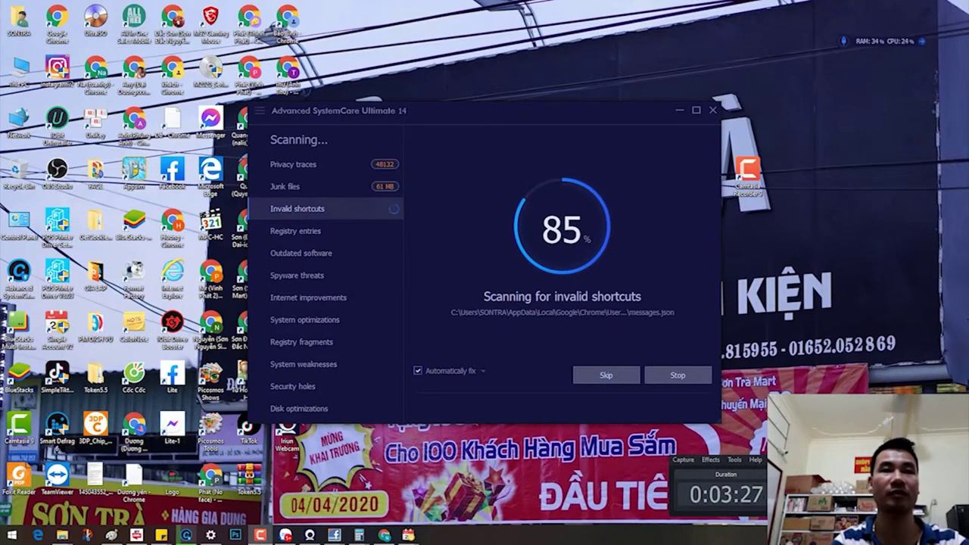
{"action": "left_click", "coordinate": [258, 536]}
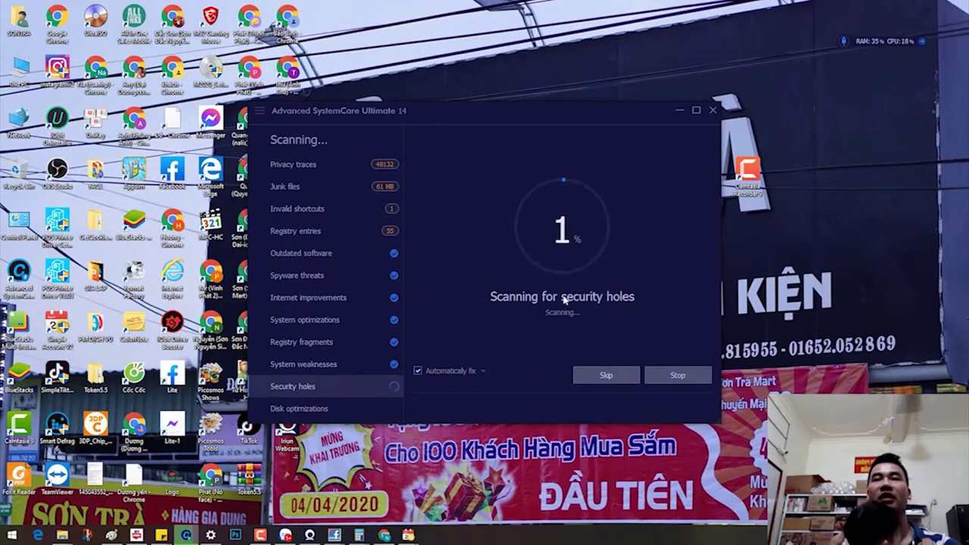
{"action": "left_click", "coordinate": [678, 111]}
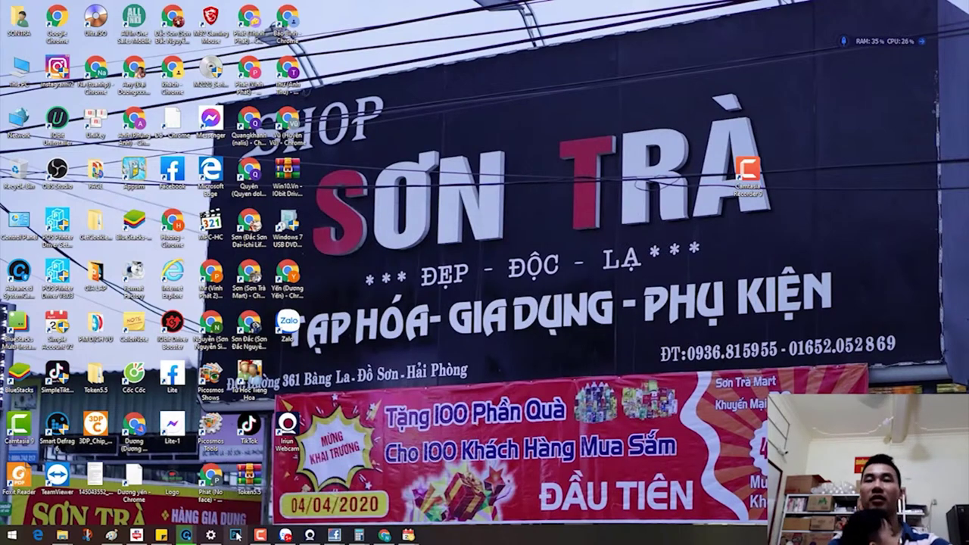
{"action": "left_click", "coordinate": [187, 536]}
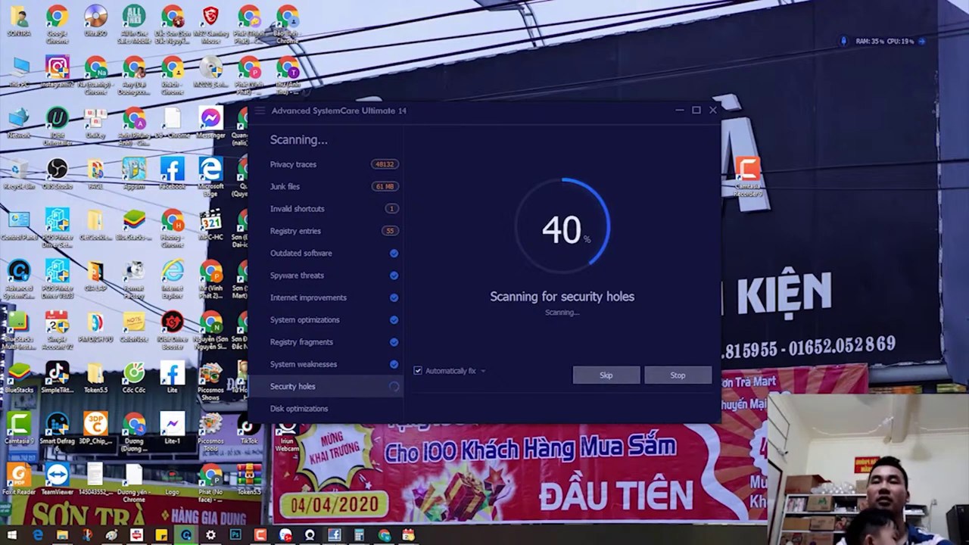
{"action": "left_click", "coordinate": [265, 536]}
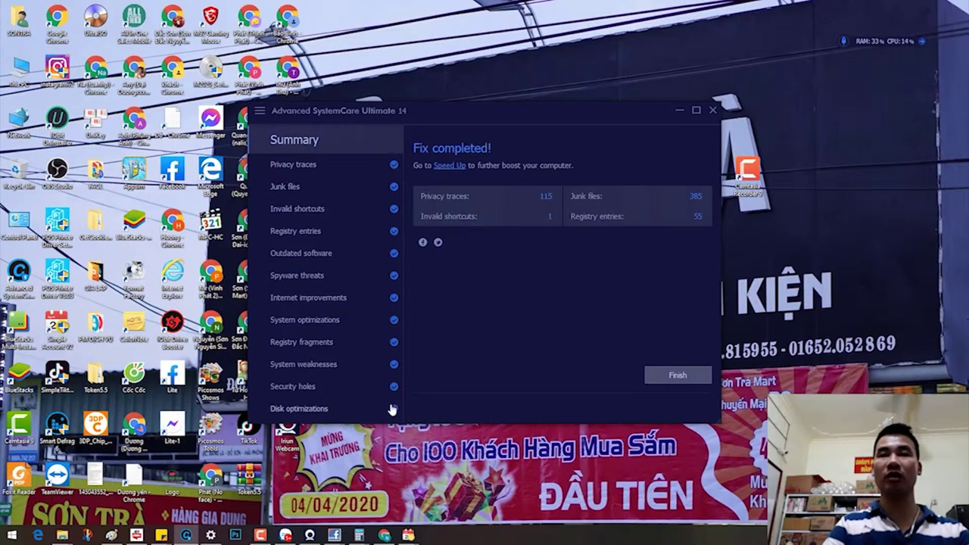
Finish the fix summary and switch to the Toolbox page of utilities.
{"action": "left_click", "coordinate": [688, 380]}
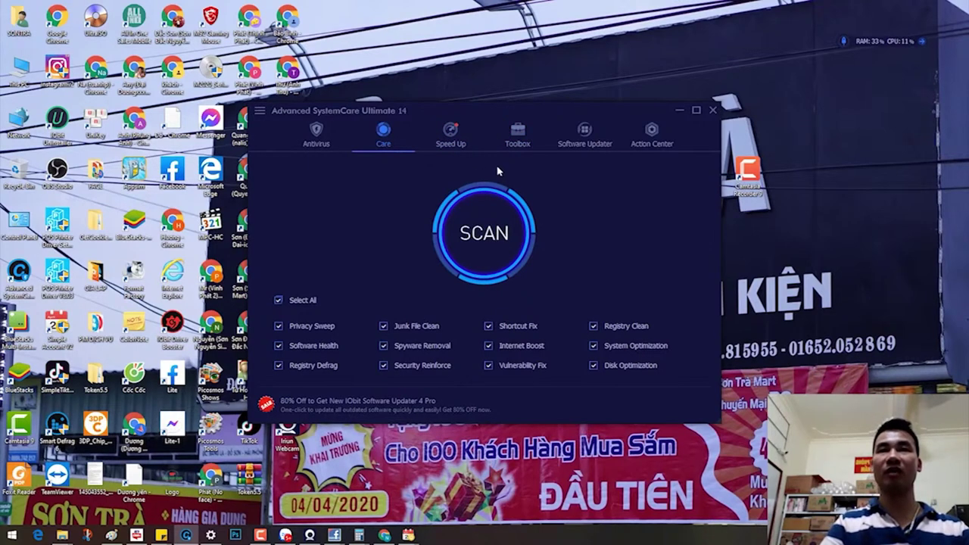
{"action": "left_click", "coordinate": [515, 139]}
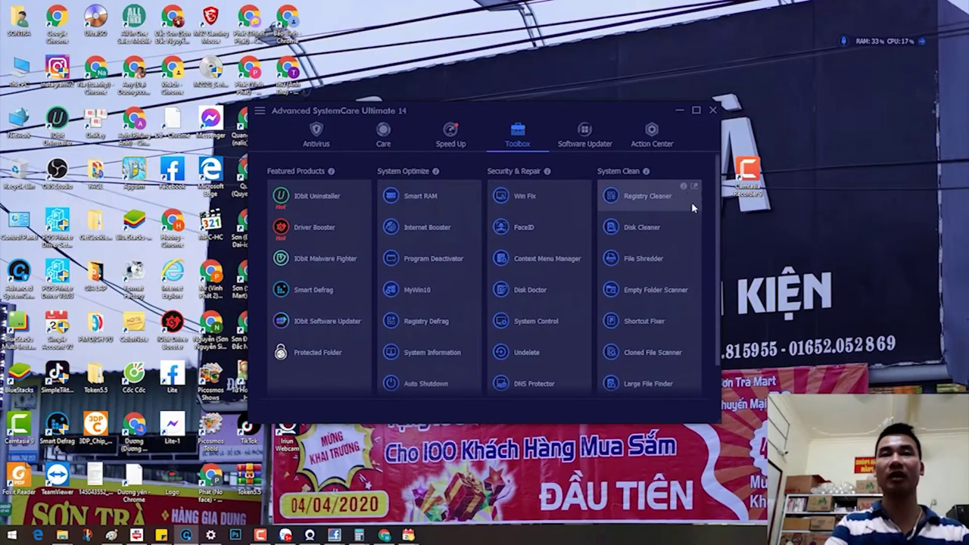
Launch Registry Cleaner, scan all checked registry areas, and bring SystemCare back in front.
{"action": "left_click", "coordinate": [630, 200]}
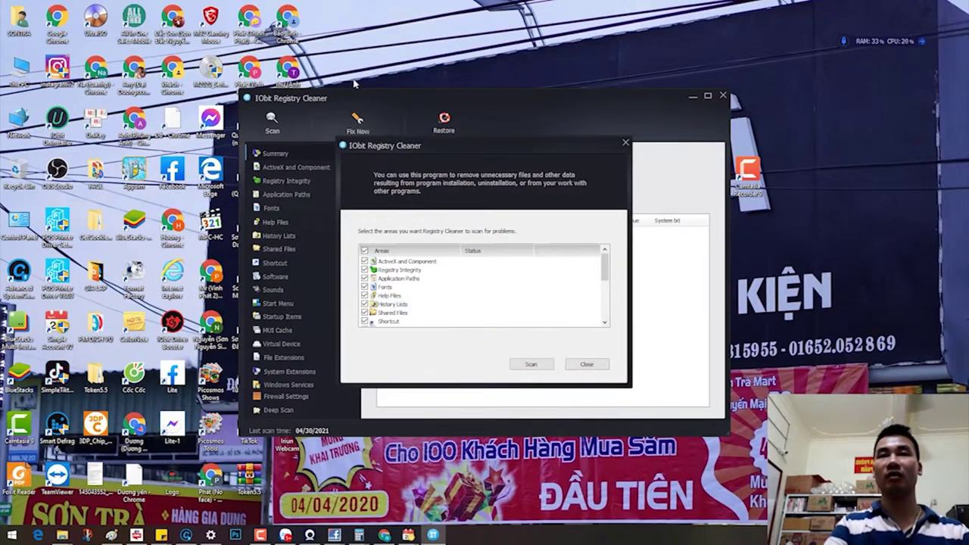
{"action": "left_click", "coordinate": [532, 364]}
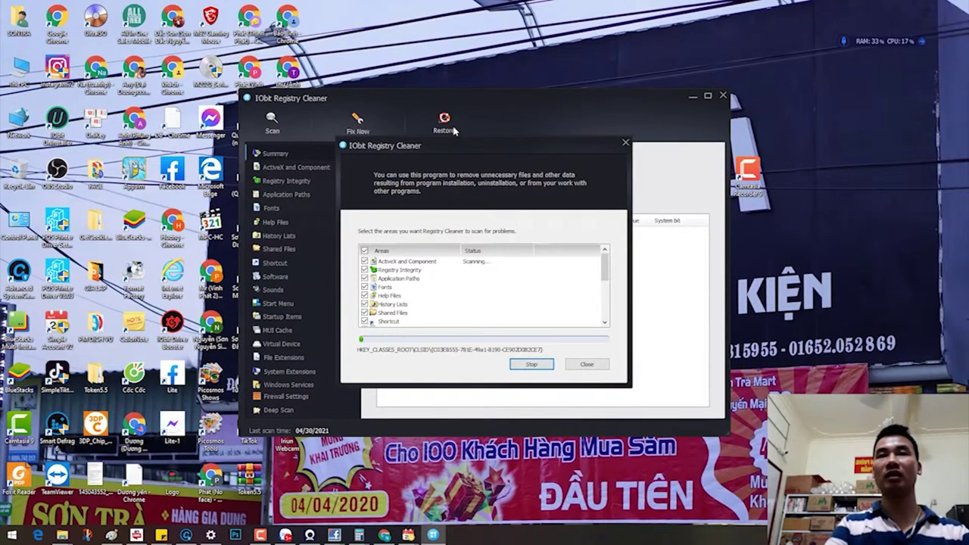
{"action": "left_click_drag", "start_coordinate": [447, 168], "coordinate": [579, 135]}
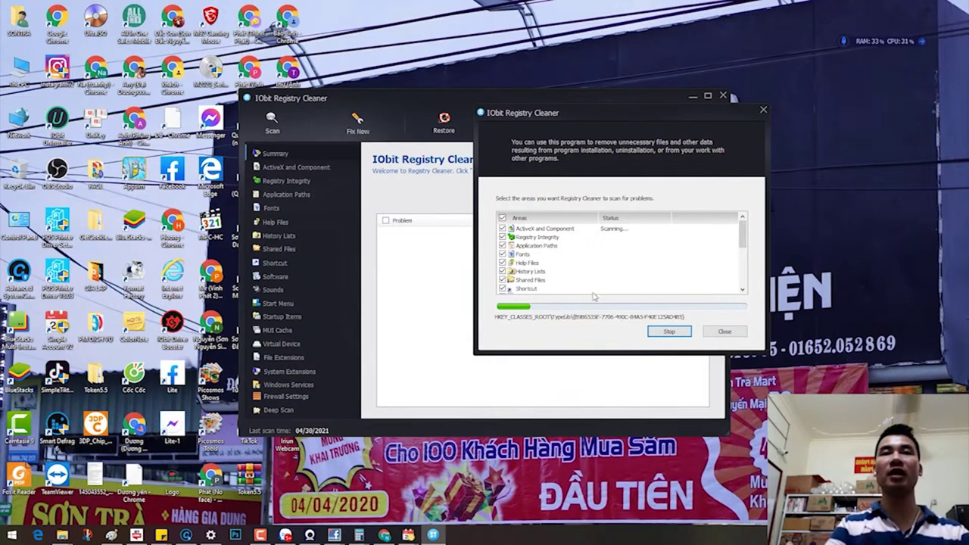
{"action": "mouse_move", "coordinate": [437, 538]}
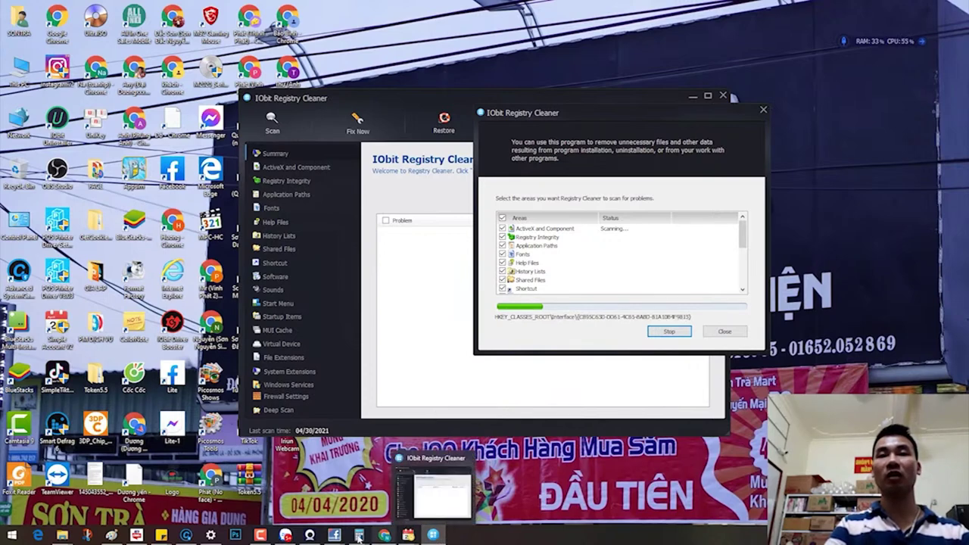
{"action": "left_click", "coordinate": [189, 536]}
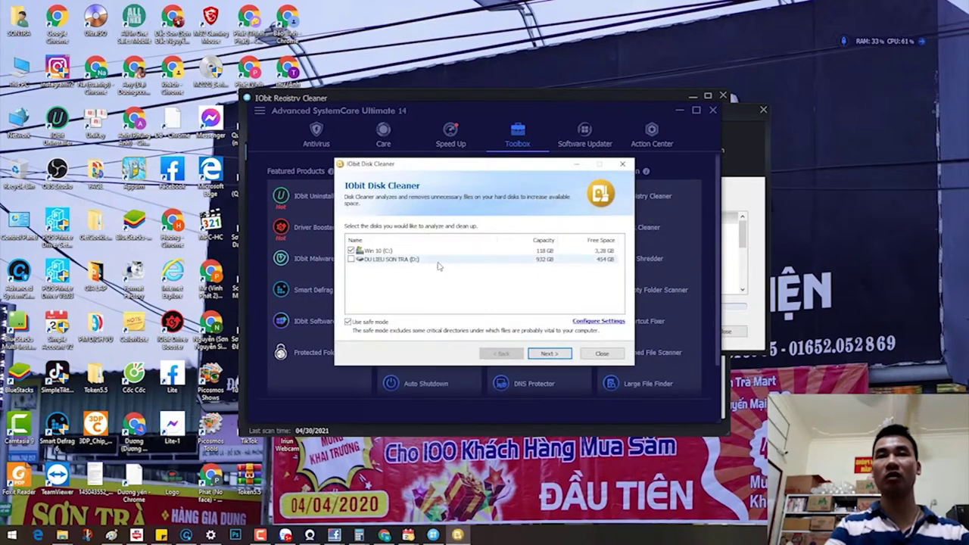
Add drive D: to C: in Disk Cleaner and start analyzing both drives.
{"action": "left_click", "coordinate": [350, 259]}
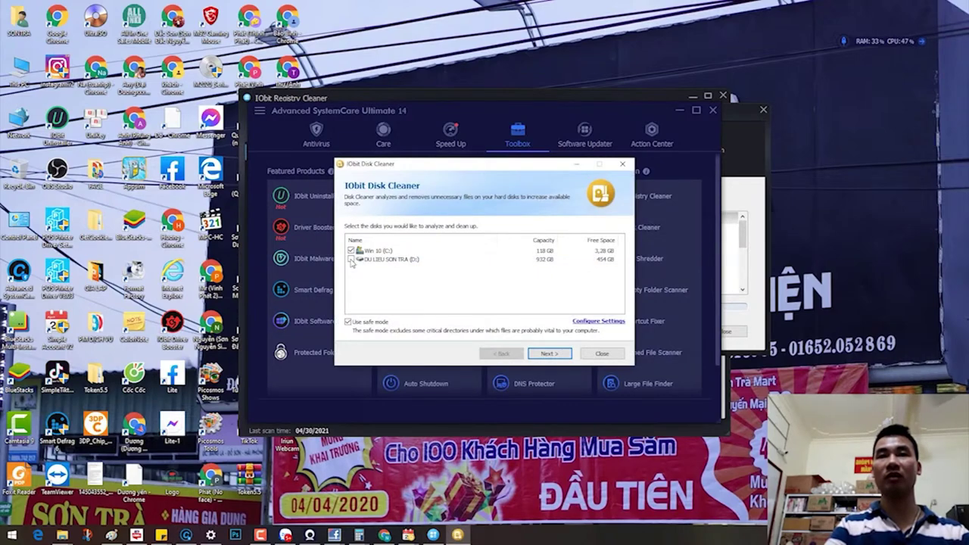
{"action": "left_click", "coordinate": [554, 353]}
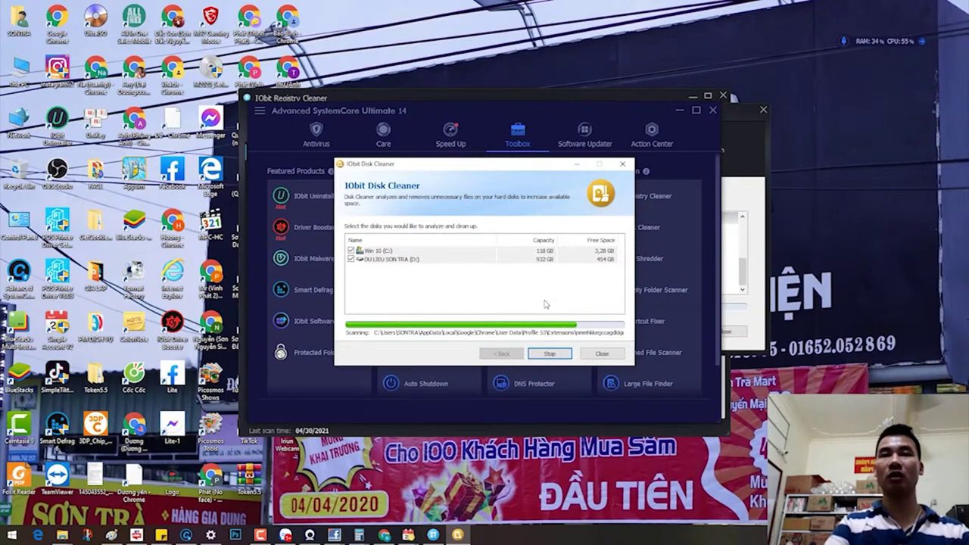
{"action": "left_click", "coordinate": [260, 535]}
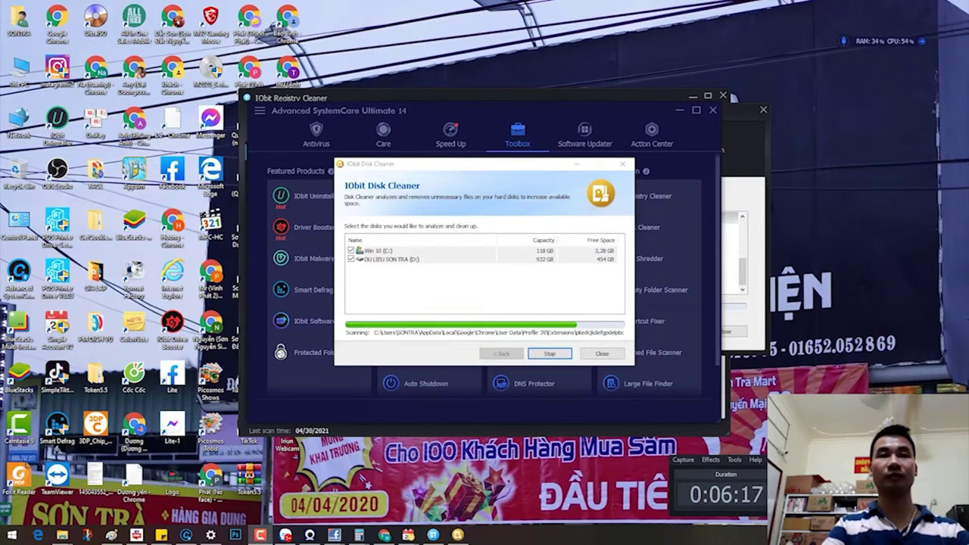
{"action": "left_click", "coordinate": [620, 123]}
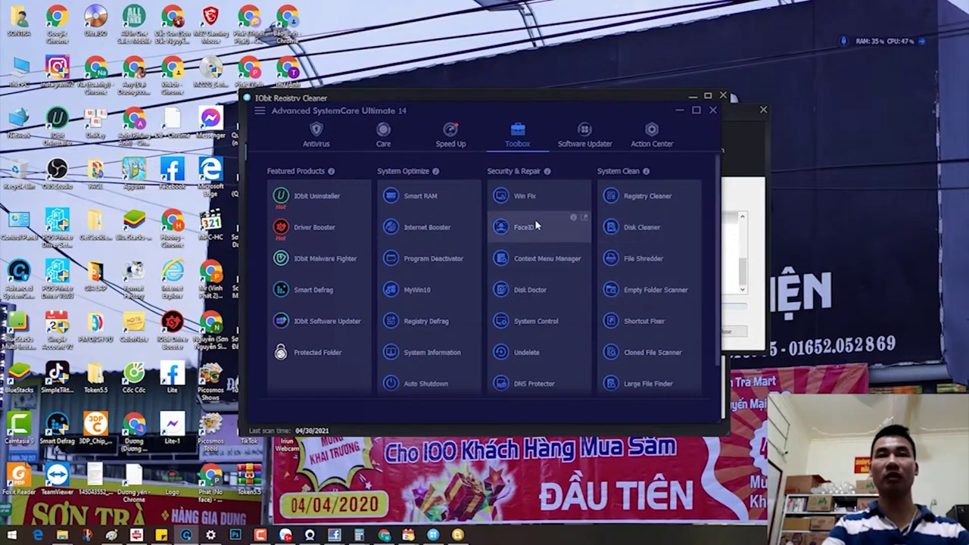
Run Win Fix's general scan, dismiss the no-problems result, and view the 91 Advanced Fix items.
{"action": "left_click", "coordinate": [523, 199]}
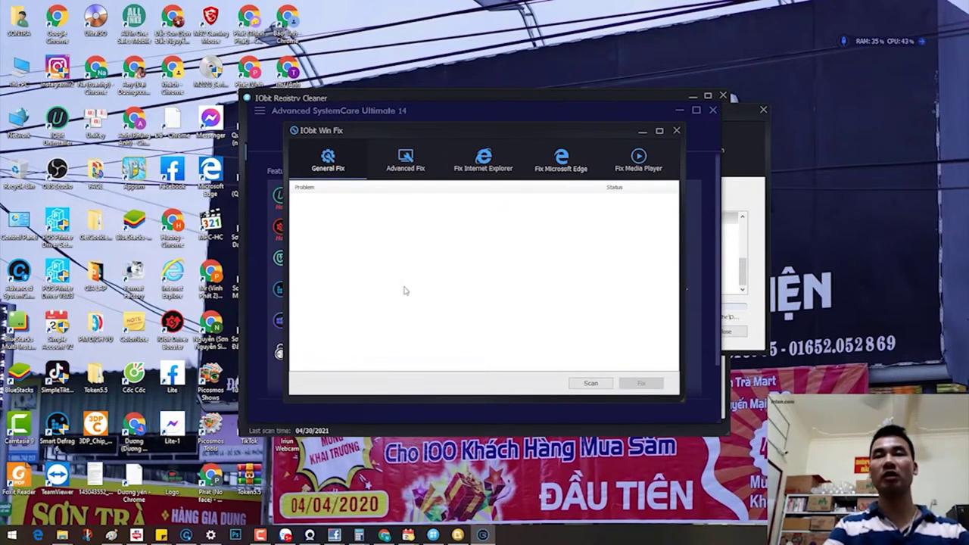
{"action": "left_click", "coordinate": [591, 384]}
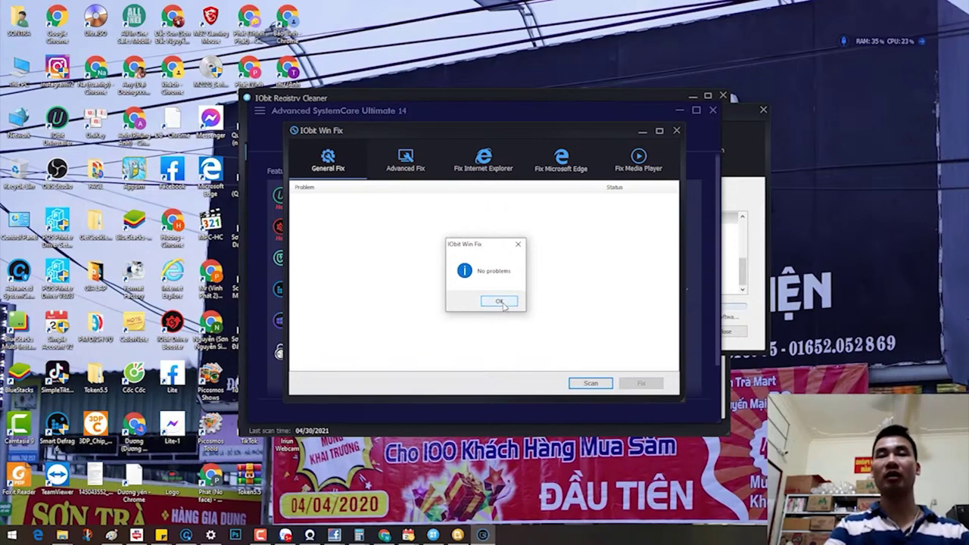
{"action": "left_click", "coordinate": [500, 301]}
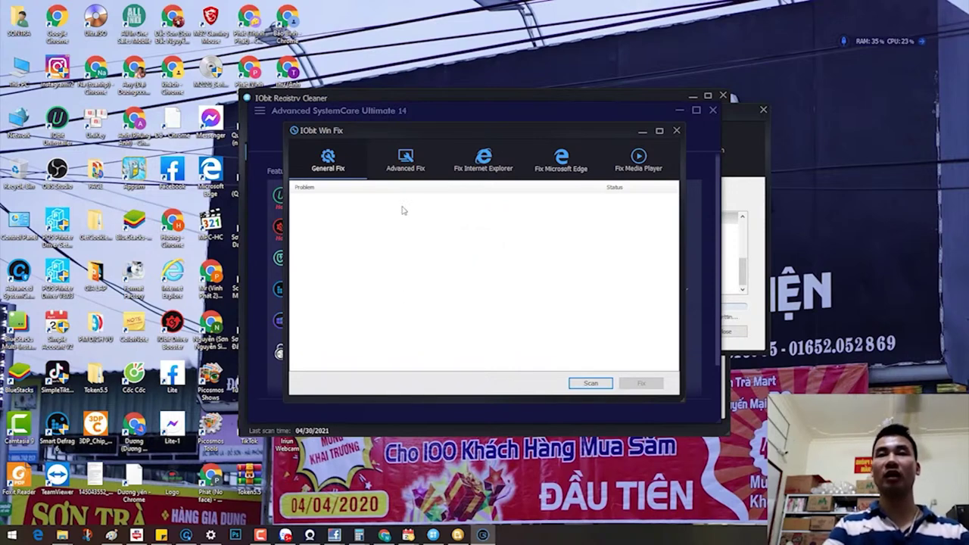
{"action": "left_click", "coordinate": [406, 159]}
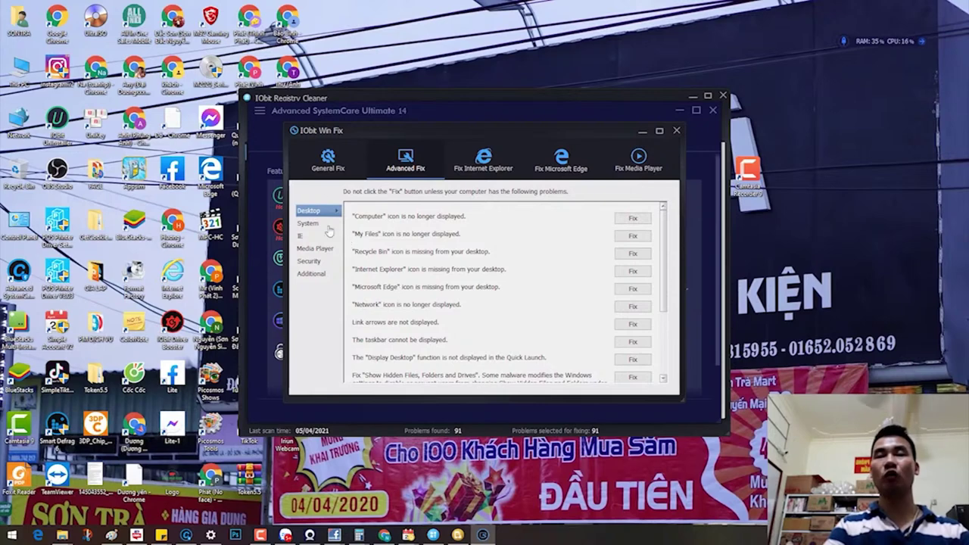
Restore the missing Computer, My Files and Recycle Bin desktop icons.
{"action": "left_click", "coordinate": [632, 219]}
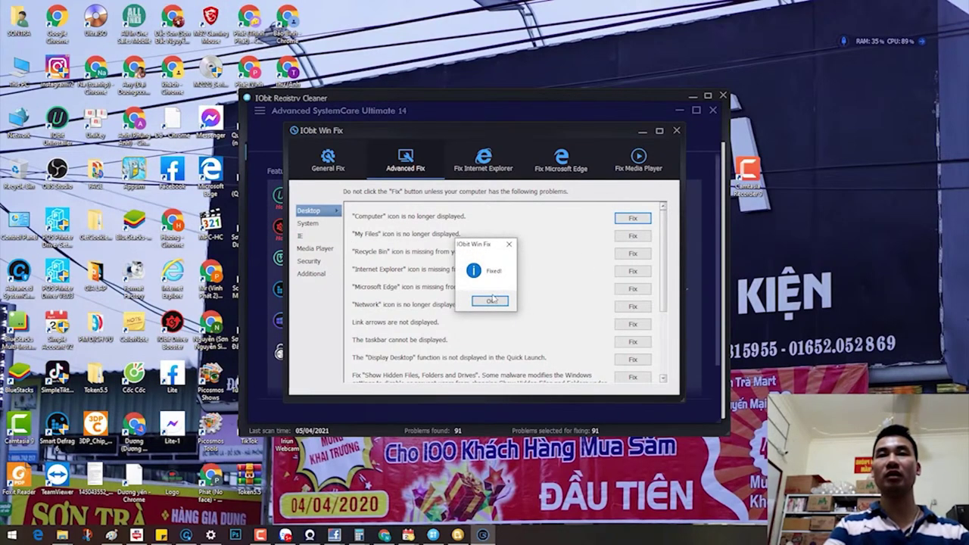
{"action": "left_click", "coordinate": [492, 301]}
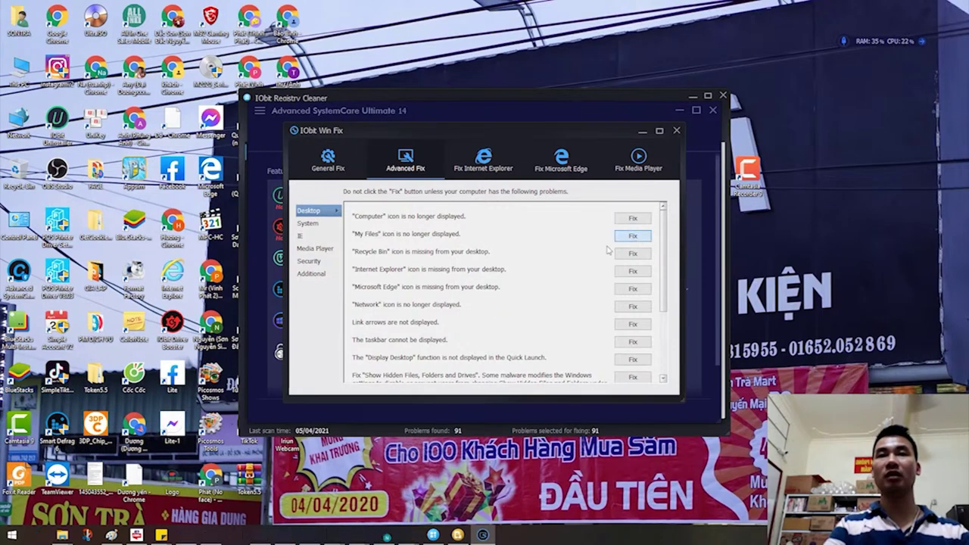
{"action": "left_click", "coordinate": [630, 236]}
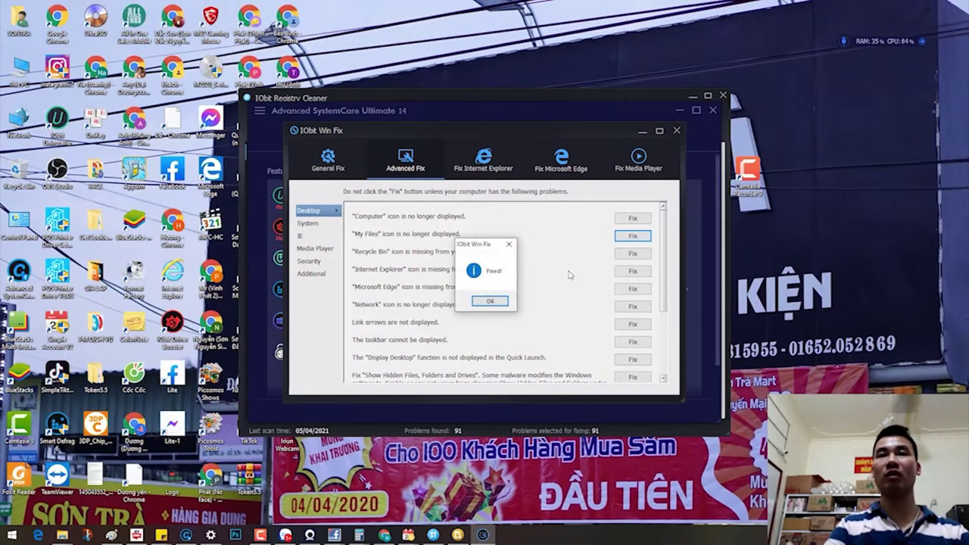
{"action": "left_click", "coordinate": [494, 302]}
{"action": "left_click", "coordinate": [645, 257]}
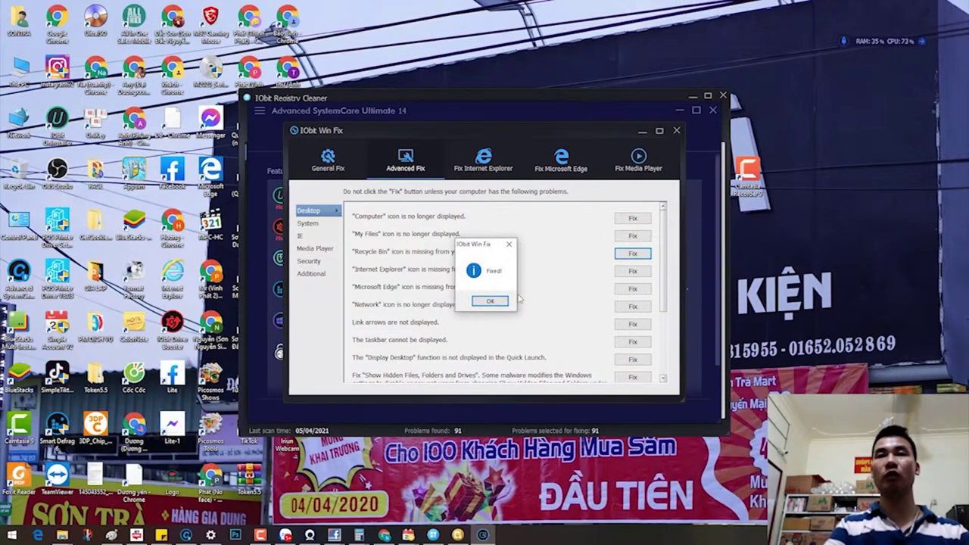
{"action": "left_click", "coordinate": [490, 302]}
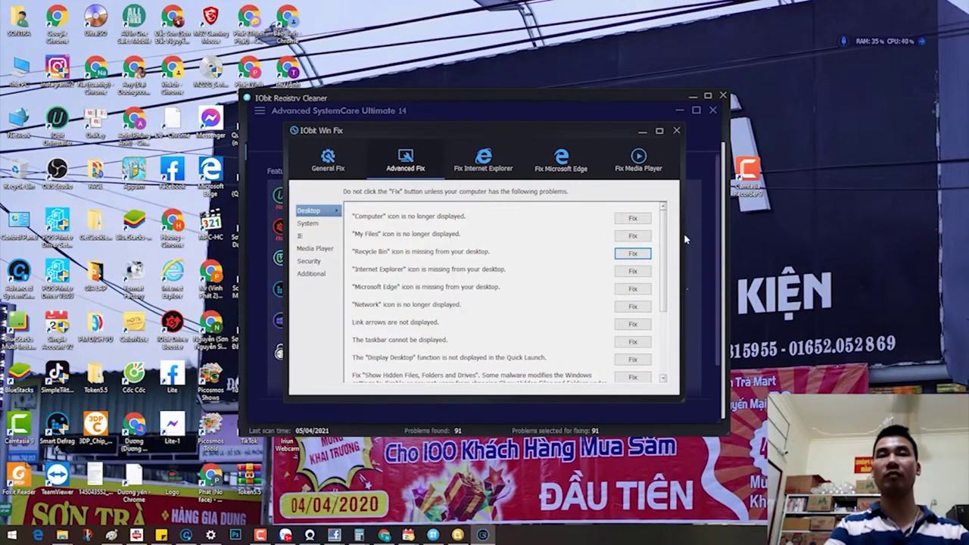
Fix the missing Internet Explorer, Edge and Network icons, link arrows, and hidden taskbar.
{"action": "left_click", "coordinate": [636, 271]}
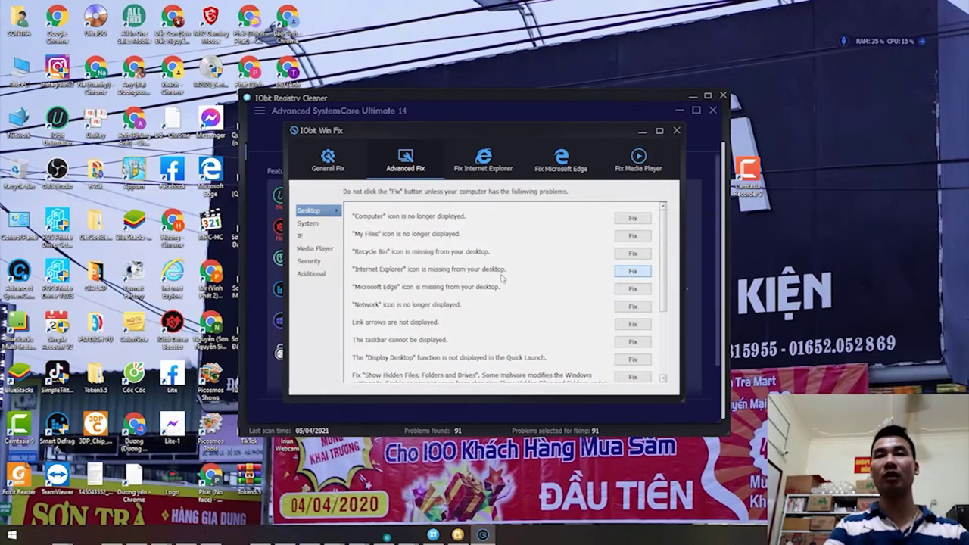
{"action": "left_click", "coordinate": [491, 302]}
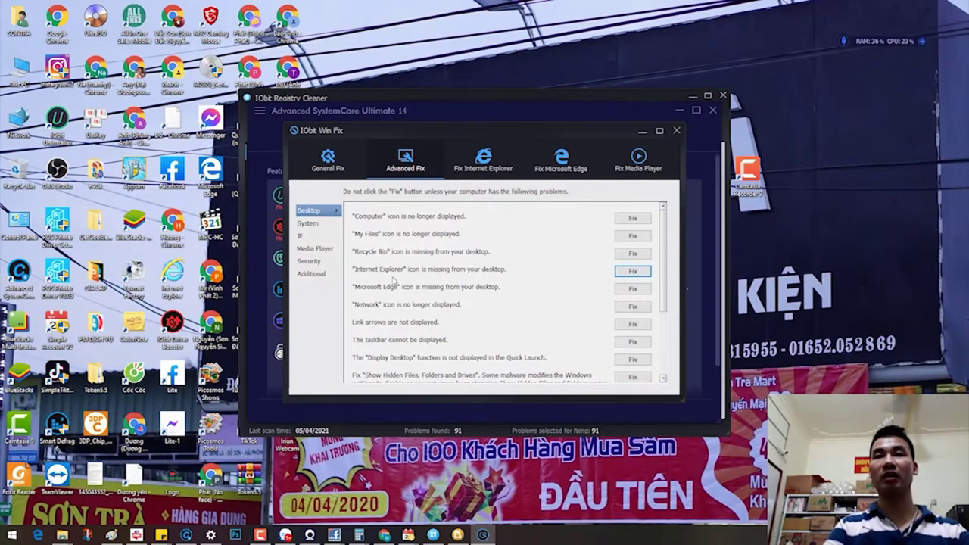
{"action": "left_click", "coordinate": [633, 288]}
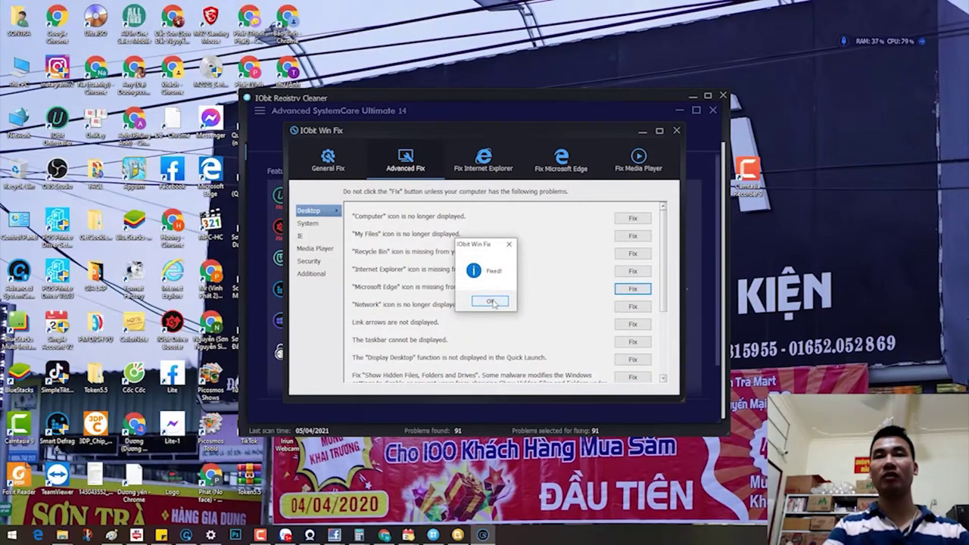
{"action": "left_click", "coordinate": [489, 301]}
{"action": "left_click", "coordinate": [644, 305]}
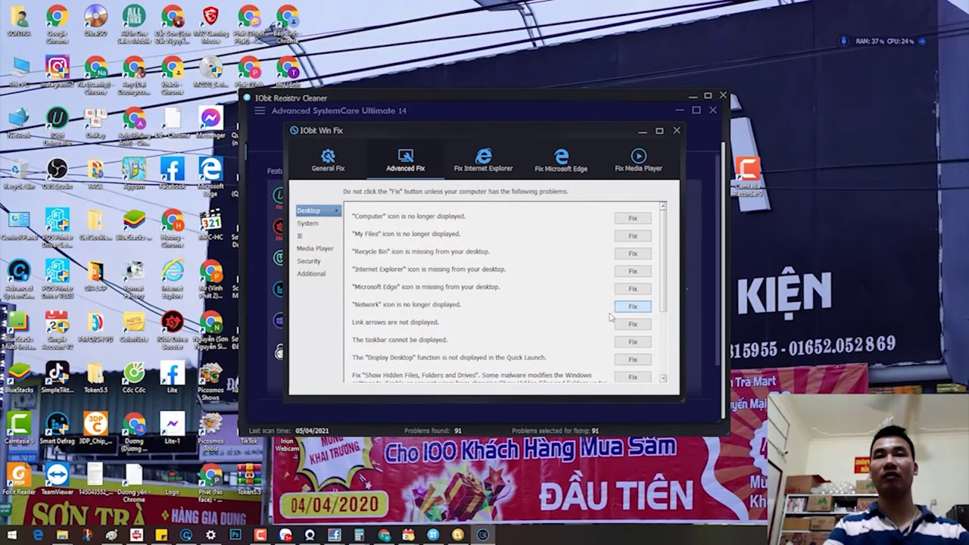
{"action": "left_click", "coordinate": [478, 304]}
{"action": "key", "text": "Tab"}
{"action": "key", "text": "Return"}
{"action": "left_click", "coordinate": [491, 301]}
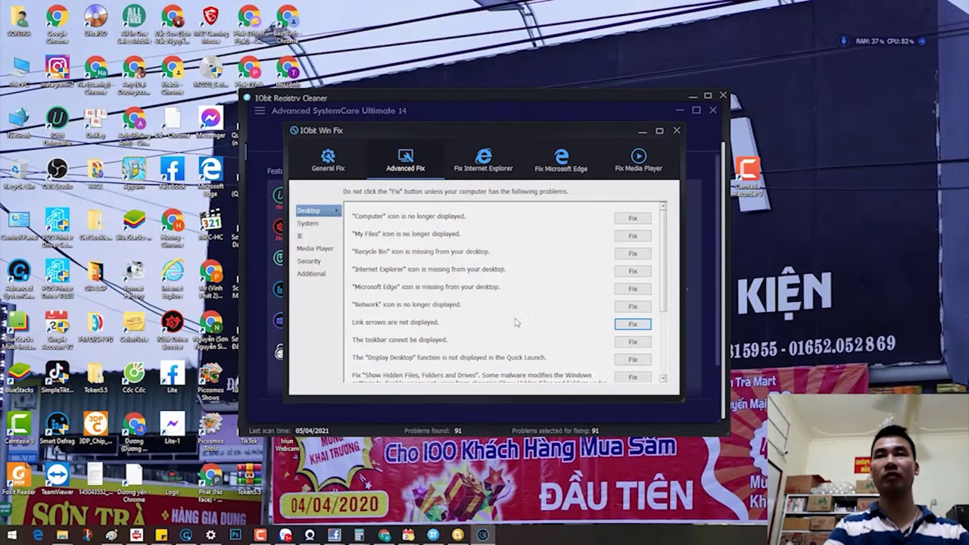
{"action": "left_click", "coordinate": [640, 342]}
{"action": "left_click", "coordinate": [490, 302]}
Browse the System, Media Player and Security categories, then the IE, Edge, Media Player and General Fix pages.
{"action": "scroll", "coordinate": [550, 324], "scroll_direction": "down", "scroll_amount": 1}
{"action": "scroll", "coordinate": [584, 333], "scroll_direction": "down", "scroll_amount": 1}
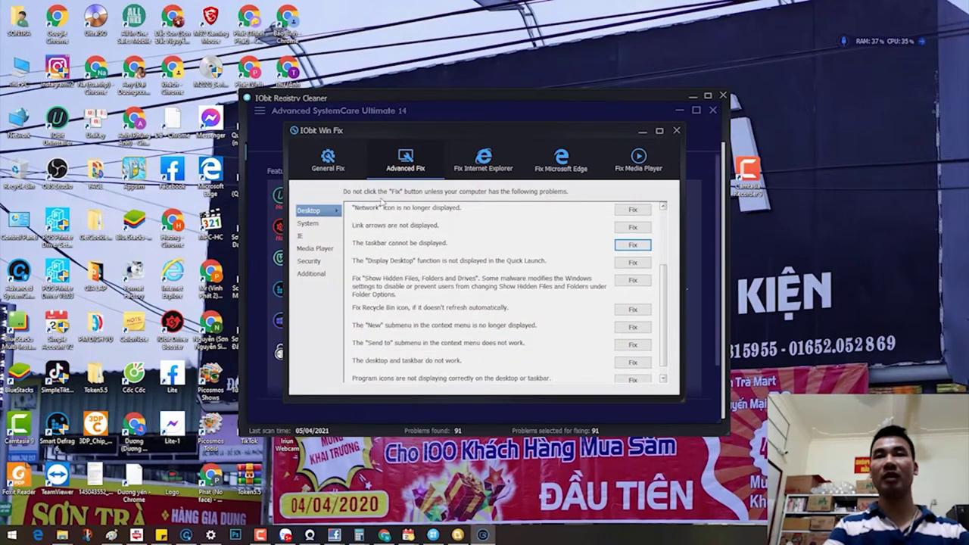
{"action": "left_click", "coordinate": [325, 229]}
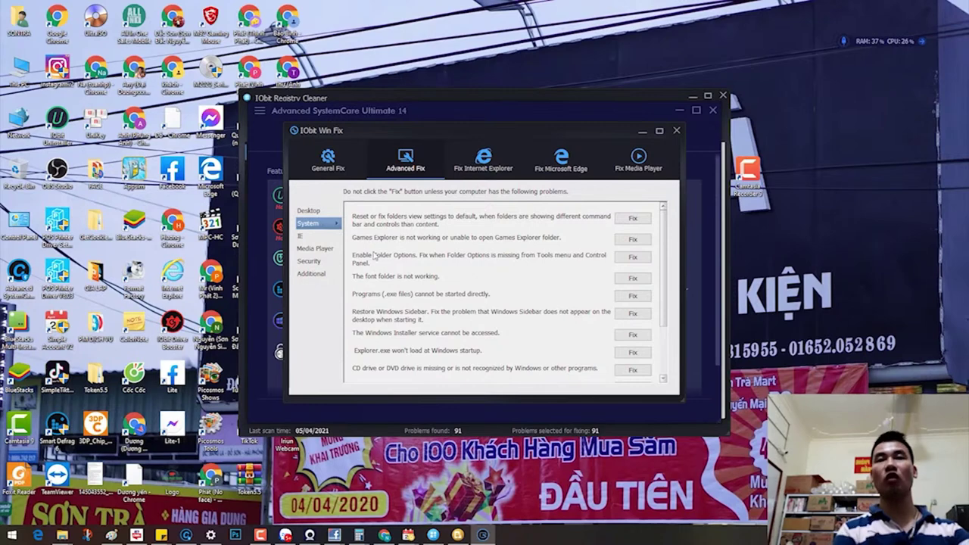
{"action": "left_click", "coordinate": [321, 253]}
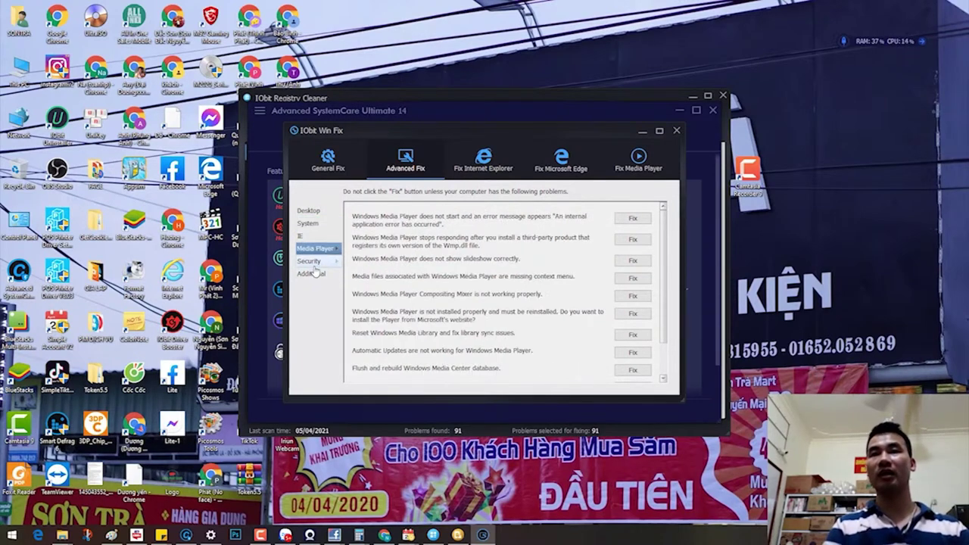
{"action": "left_click", "coordinate": [314, 264]}
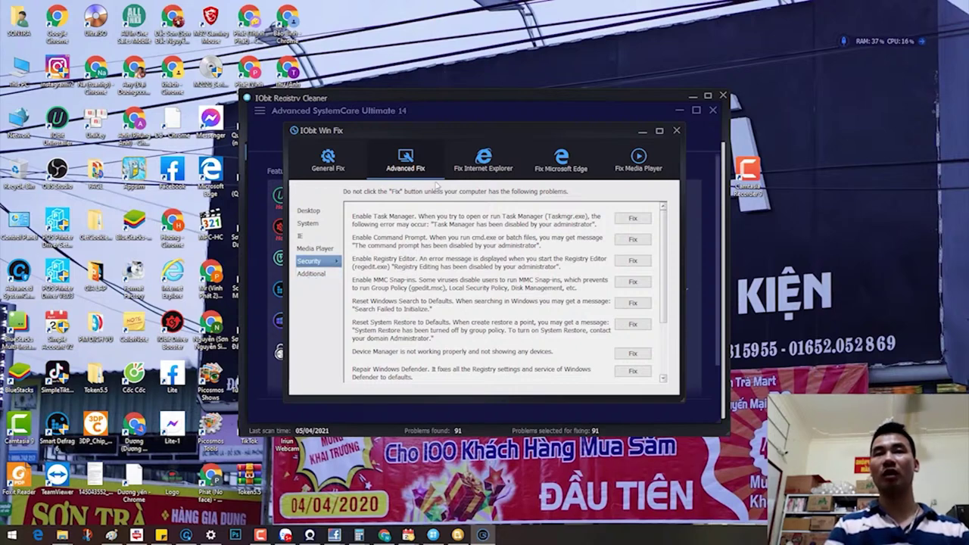
{"action": "left_click", "coordinate": [482, 159]}
{"action": "left_click", "coordinate": [577, 165]}
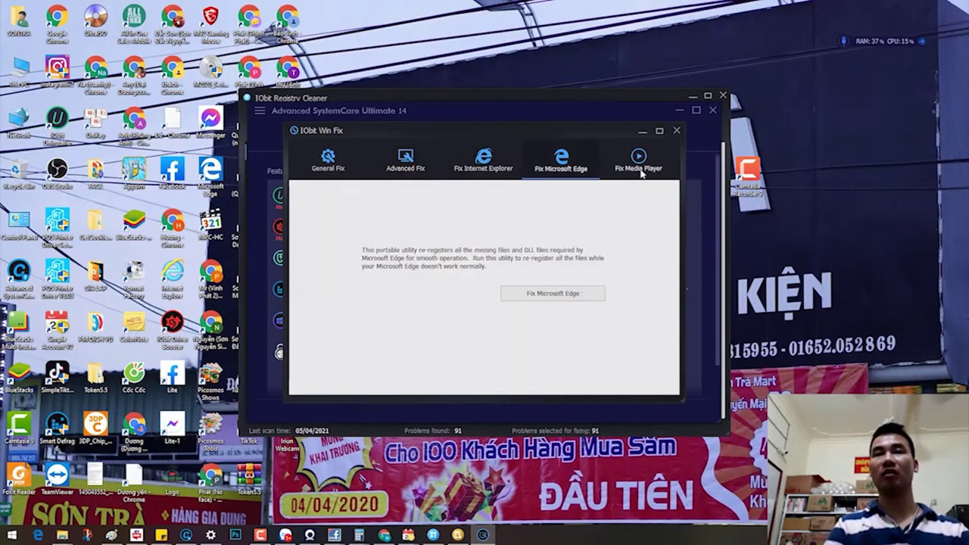
{"action": "left_click", "coordinate": [644, 165]}
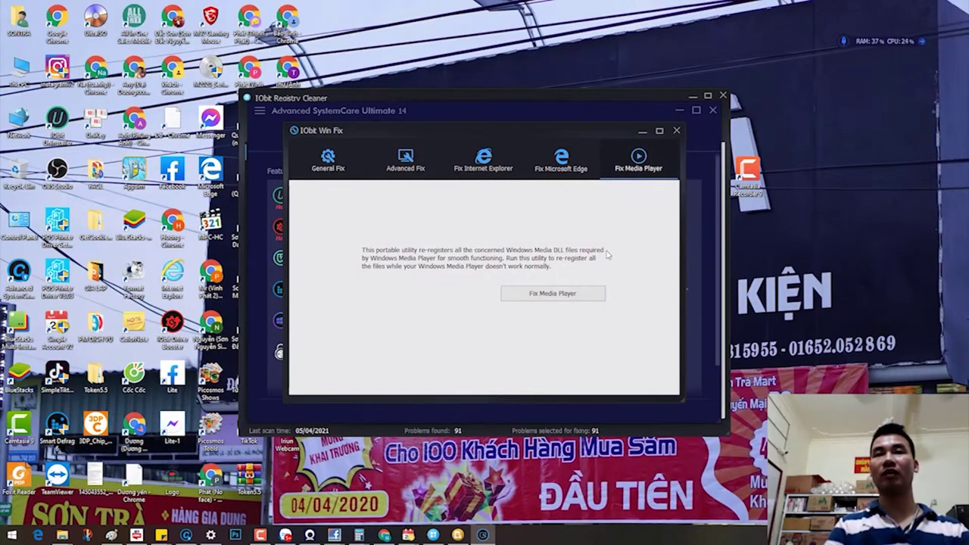
{"action": "left_click", "coordinate": [327, 160]}
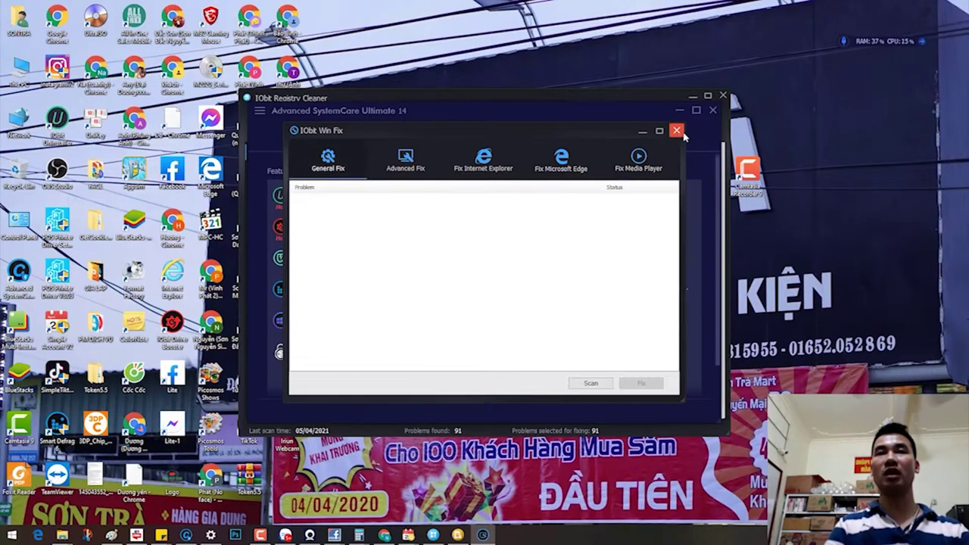
Close Win Fix and run a Smart Clean of memory in Smart RAM.
{"action": "left_click", "coordinate": [676, 130]}
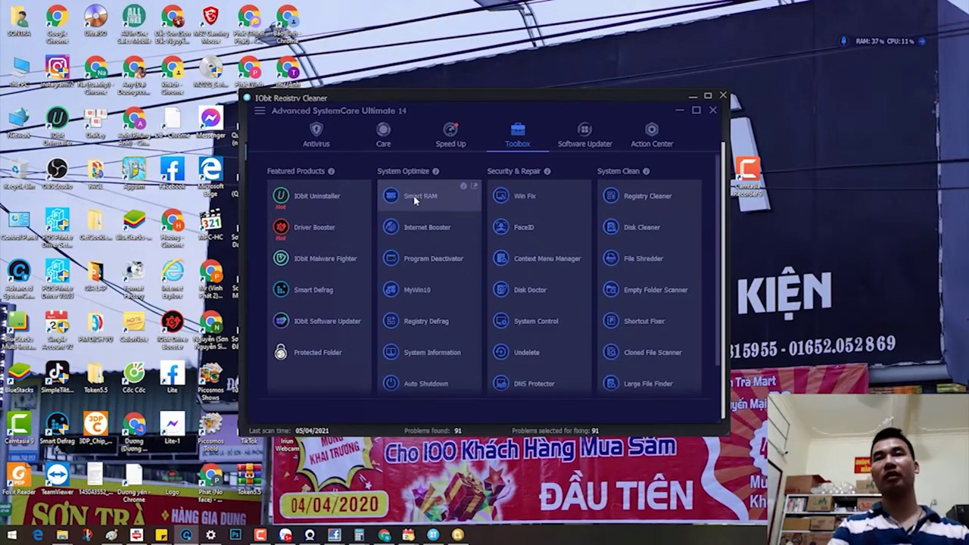
{"action": "left_click", "coordinate": [416, 200]}
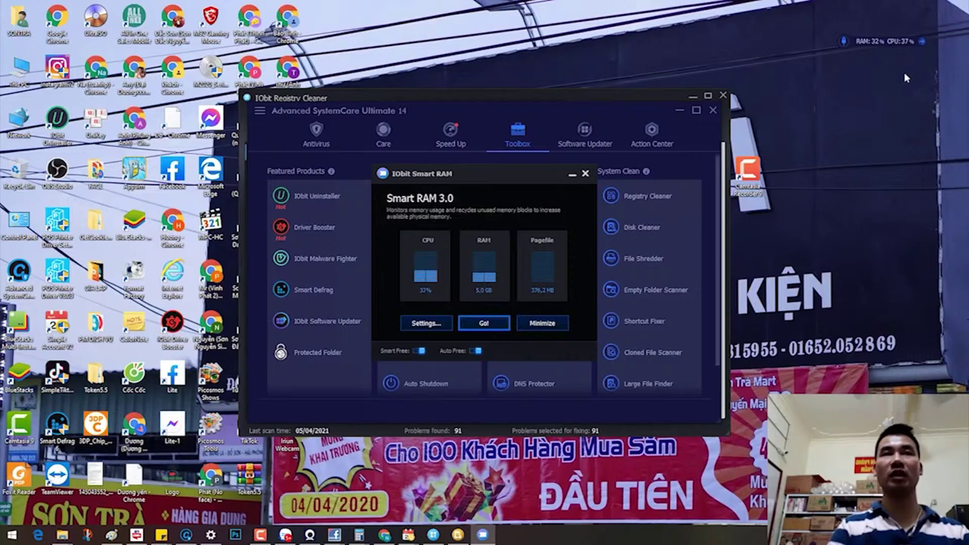
{"action": "left_click", "coordinate": [484, 324]}
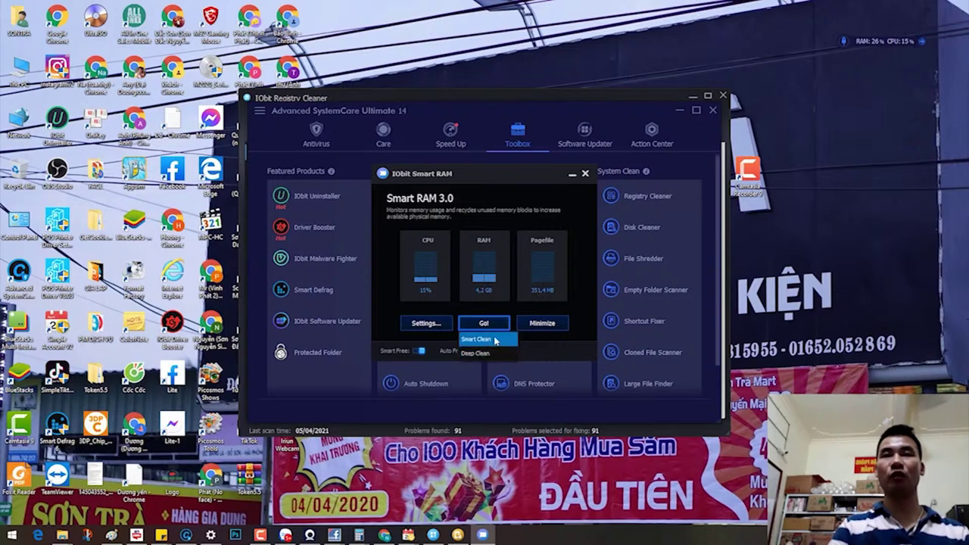
{"action": "left_click", "coordinate": [495, 340]}
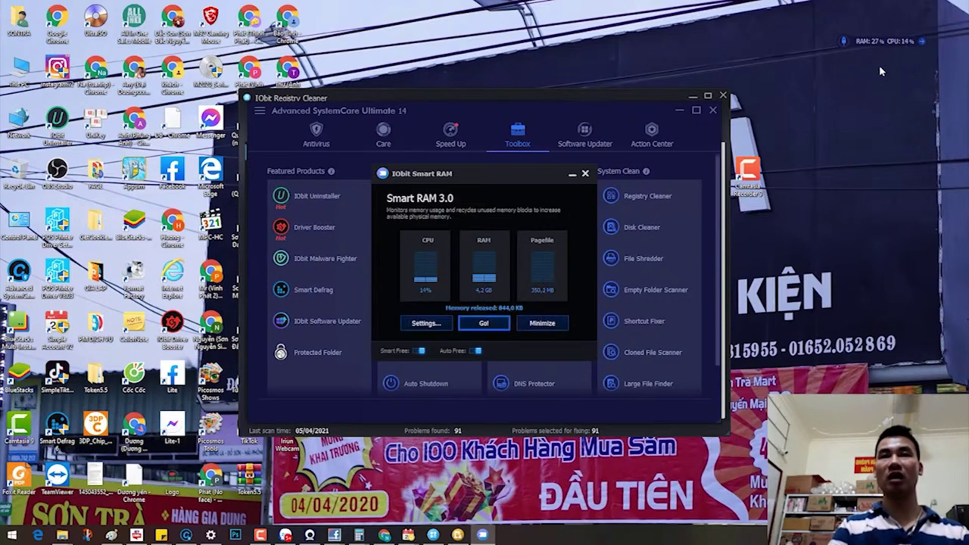
Run a Deep Clean of memory, then close the Smart RAM window.
{"action": "left_click", "coordinate": [497, 324]}
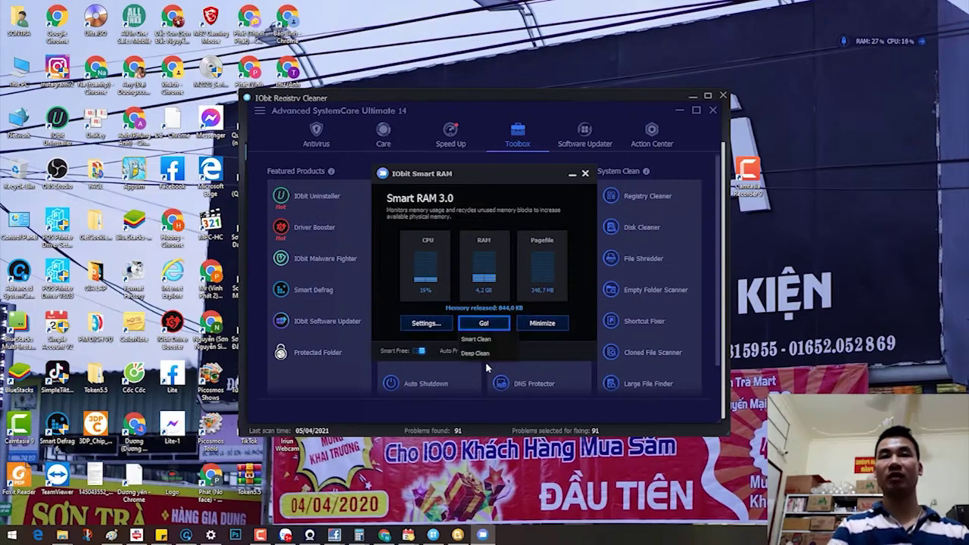
{"action": "left_click", "coordinate": [485, 353]}
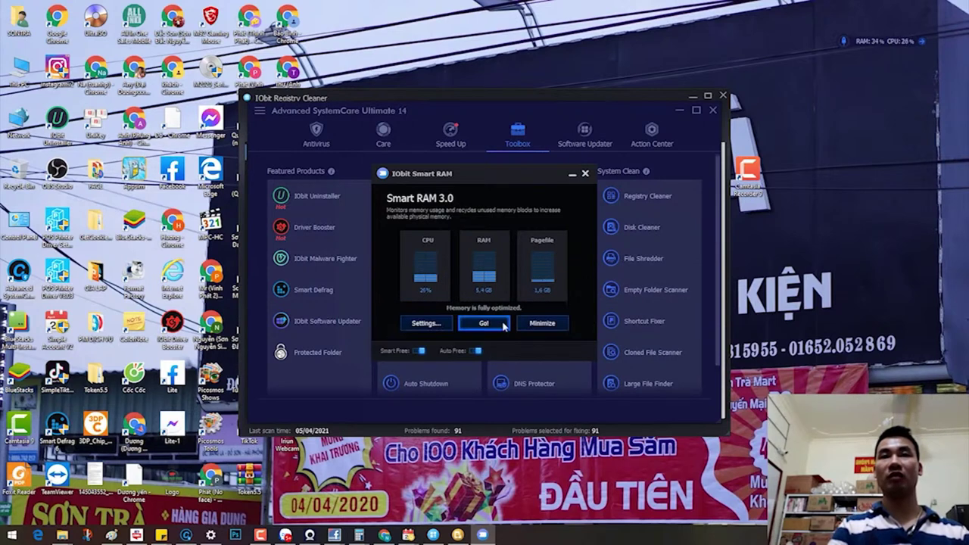
{"action": "left_click", "coordinate": [500, 325]}
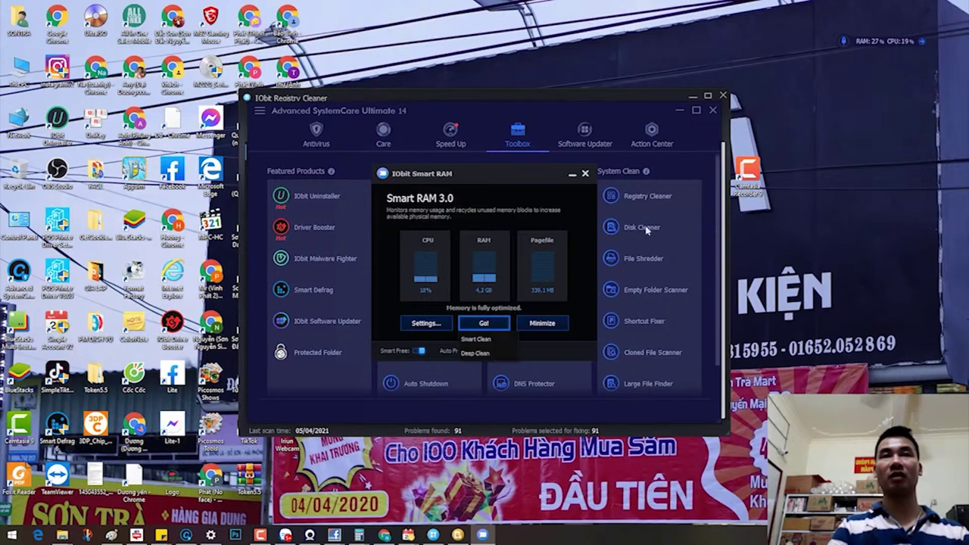
{"action": "left_click", "coordinate": [846, 44]}
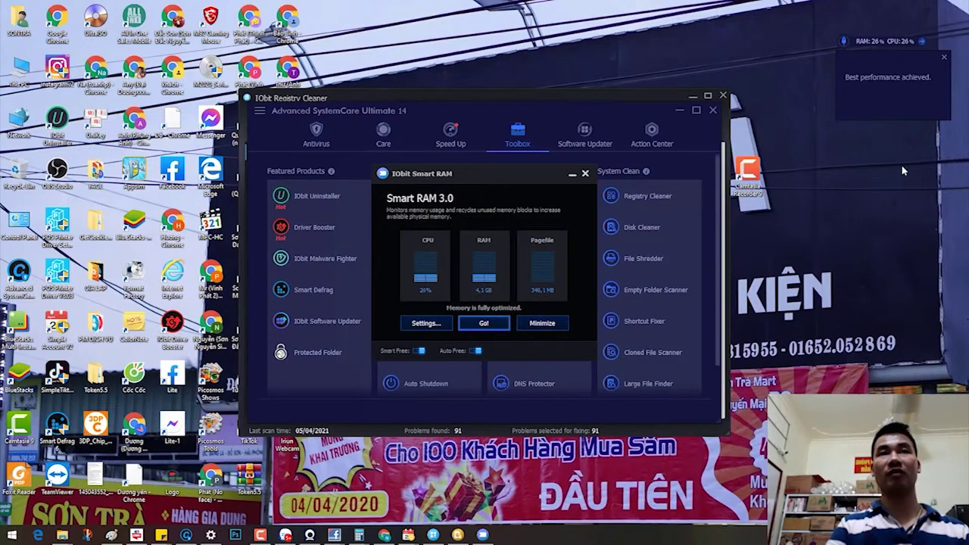
{"action": "left_click", "coordinate": [585, 174]}
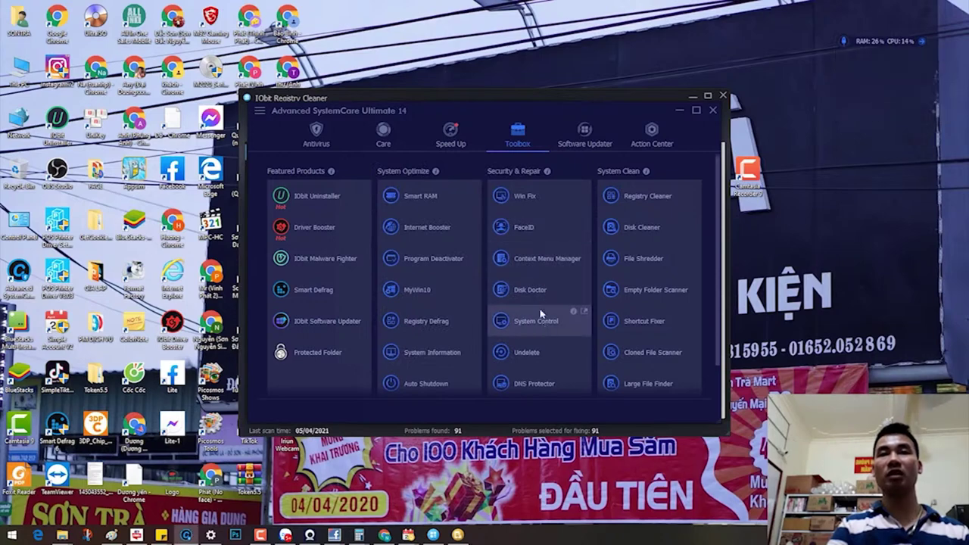
{"action": "scroll", "coordinate": [580, 346], "scroll_direction": "down", "scroll_amount": 1}
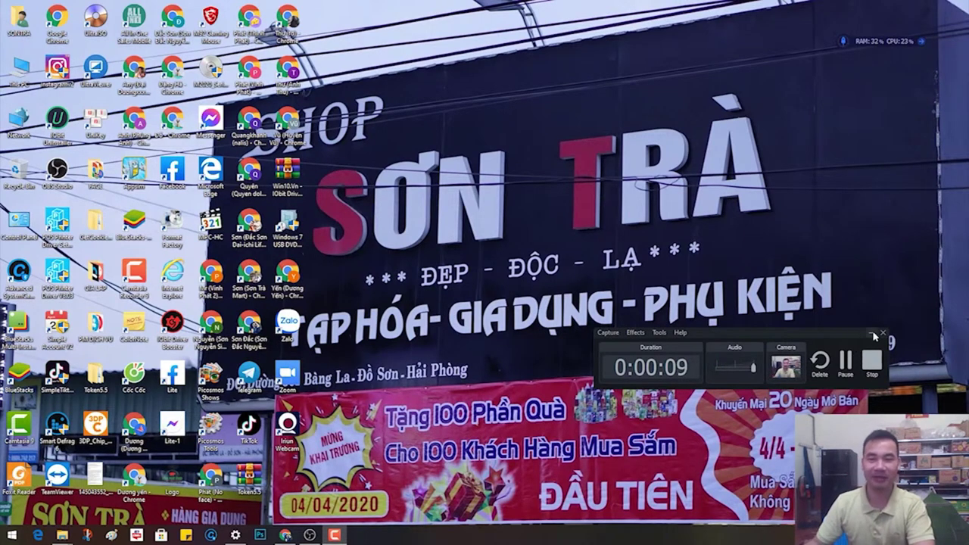
Bring Chrome to the front and return to Softpedia's Iriun Webcam download page.
{"action": "left_click", "coordinate": [870, 332]}
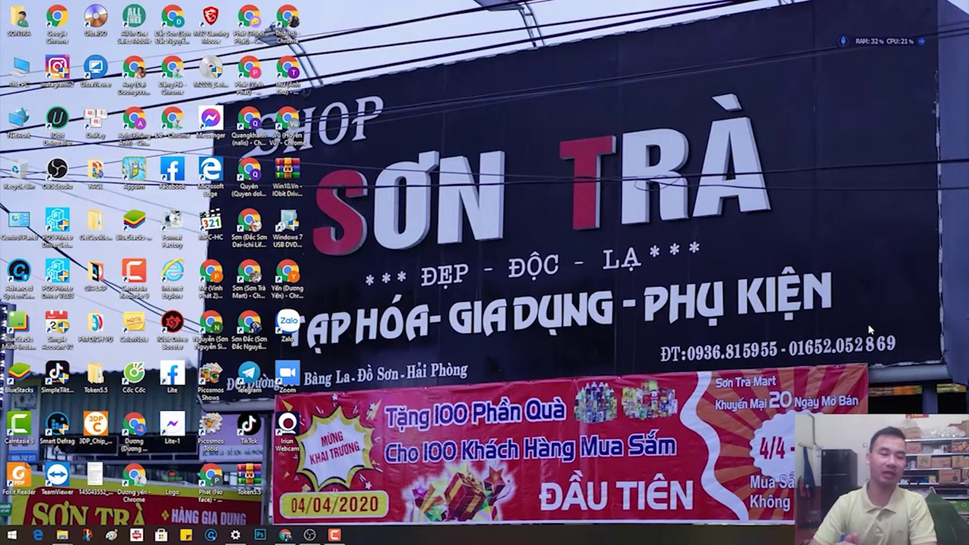
{"action": "left_click", "coordinate": [285, 535]}
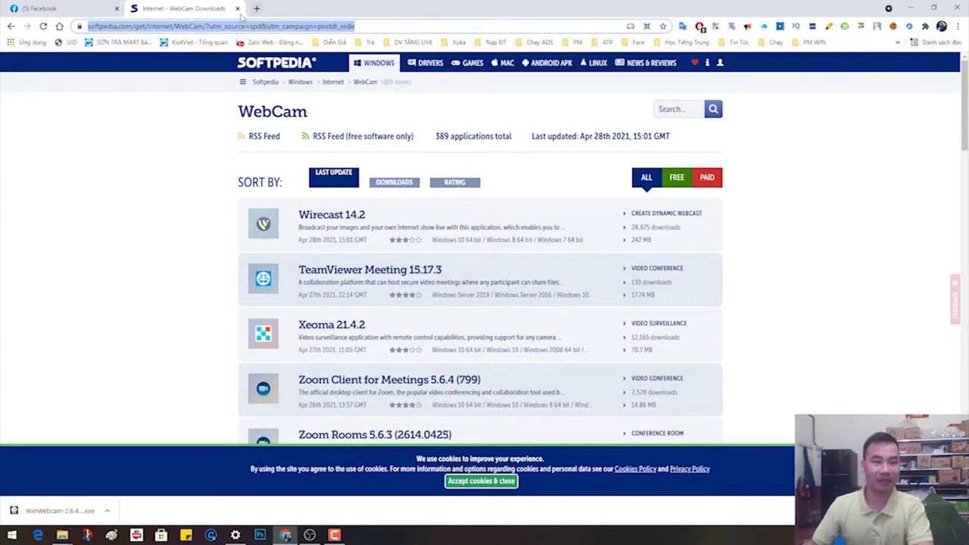
{"action": "left_click", "coordinate": [10, 26]}
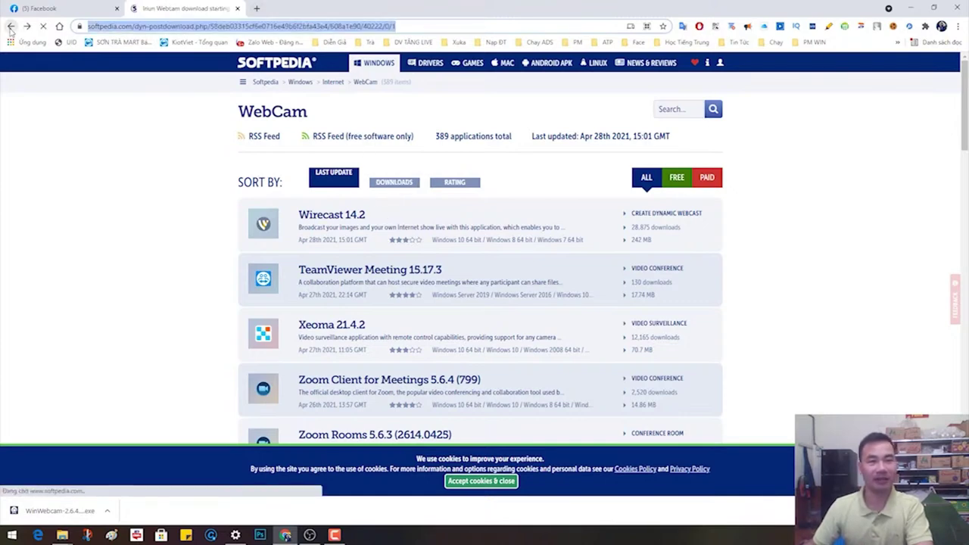